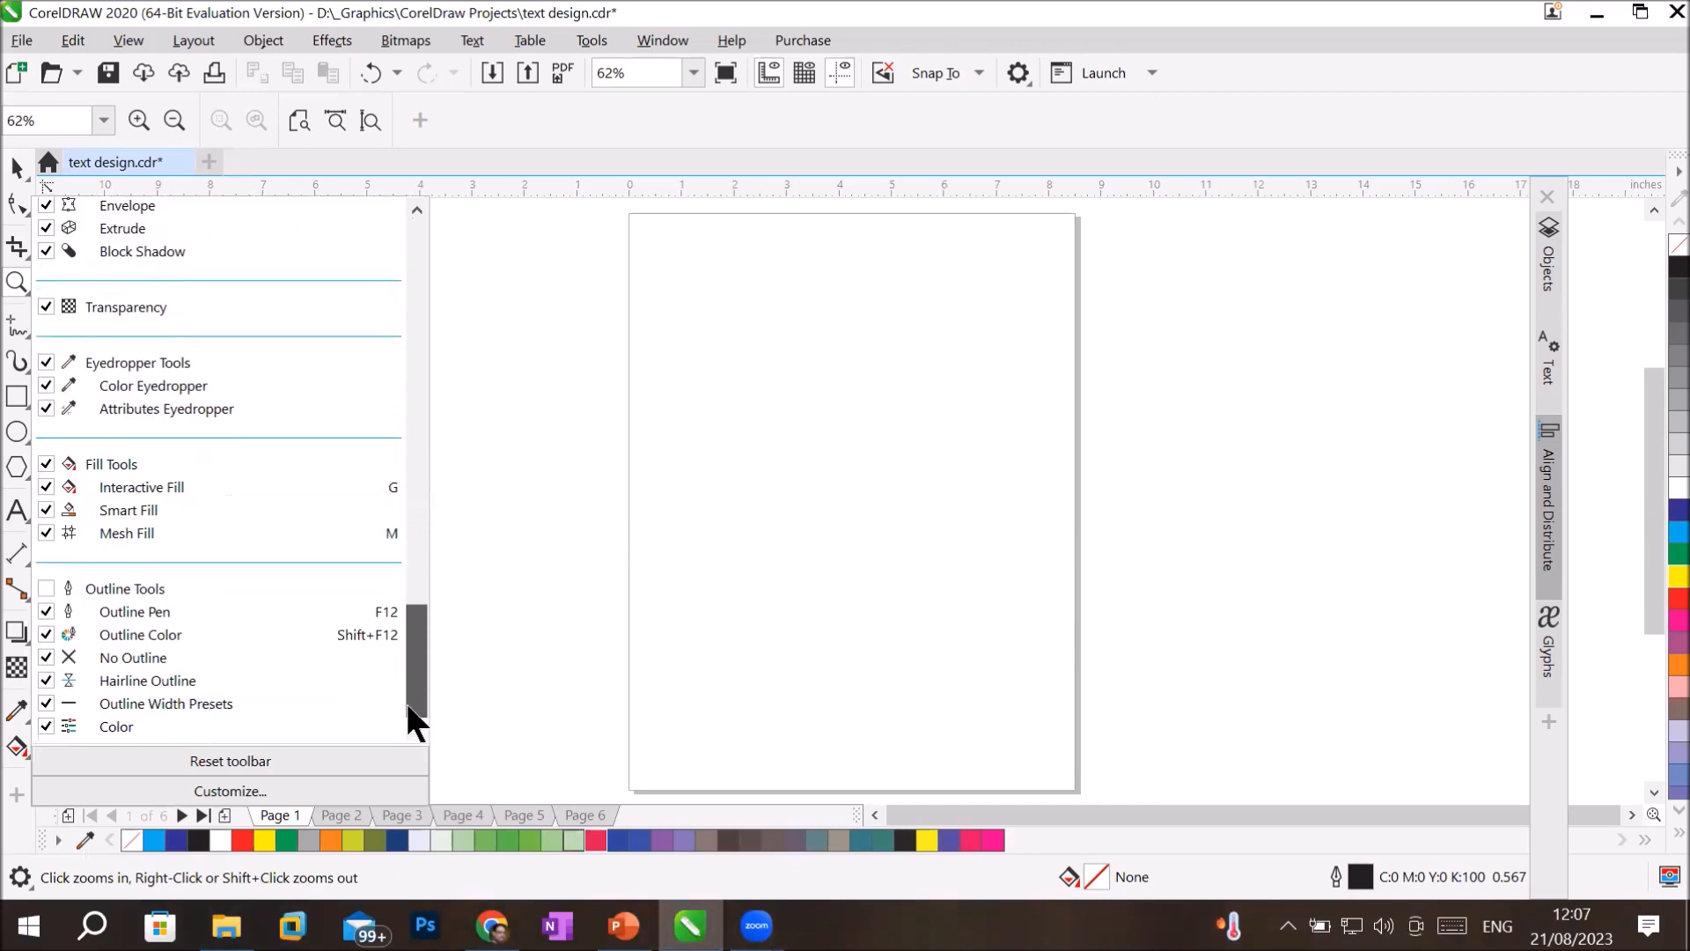
left_click(46, 588)
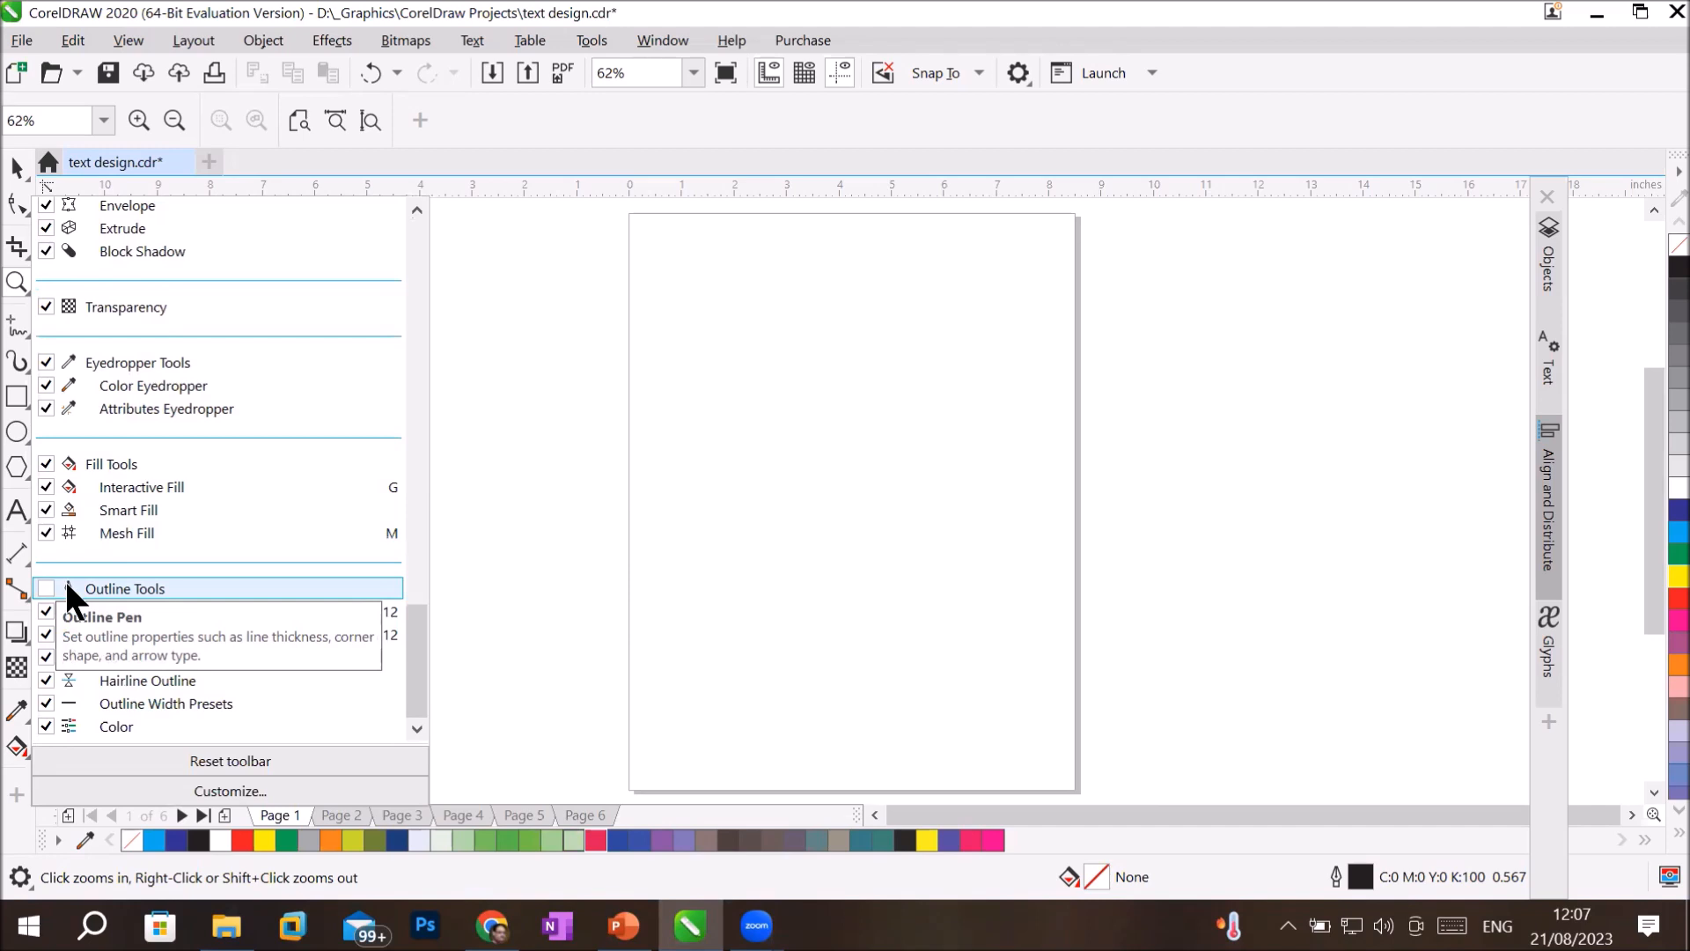
left_click(704, 297)
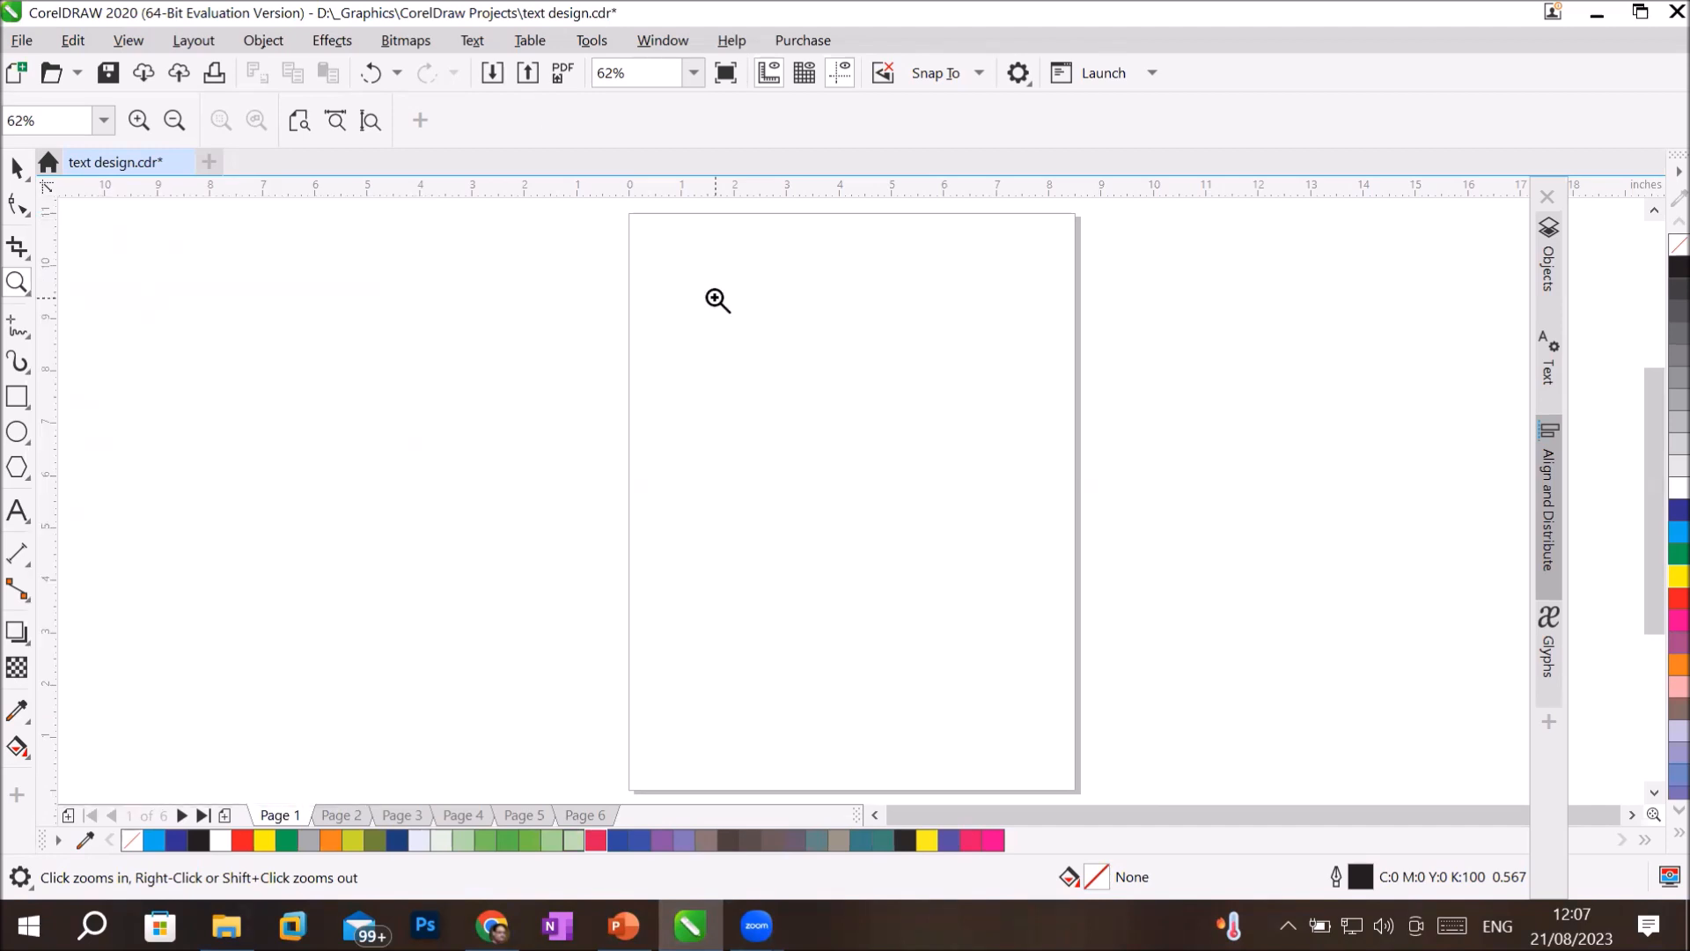
Draw a square about 5.83 inches wide in the middle of the page.
left_click(16, 397)
left_click_drag(697, 332, 1003, 605)
key("ctrl")
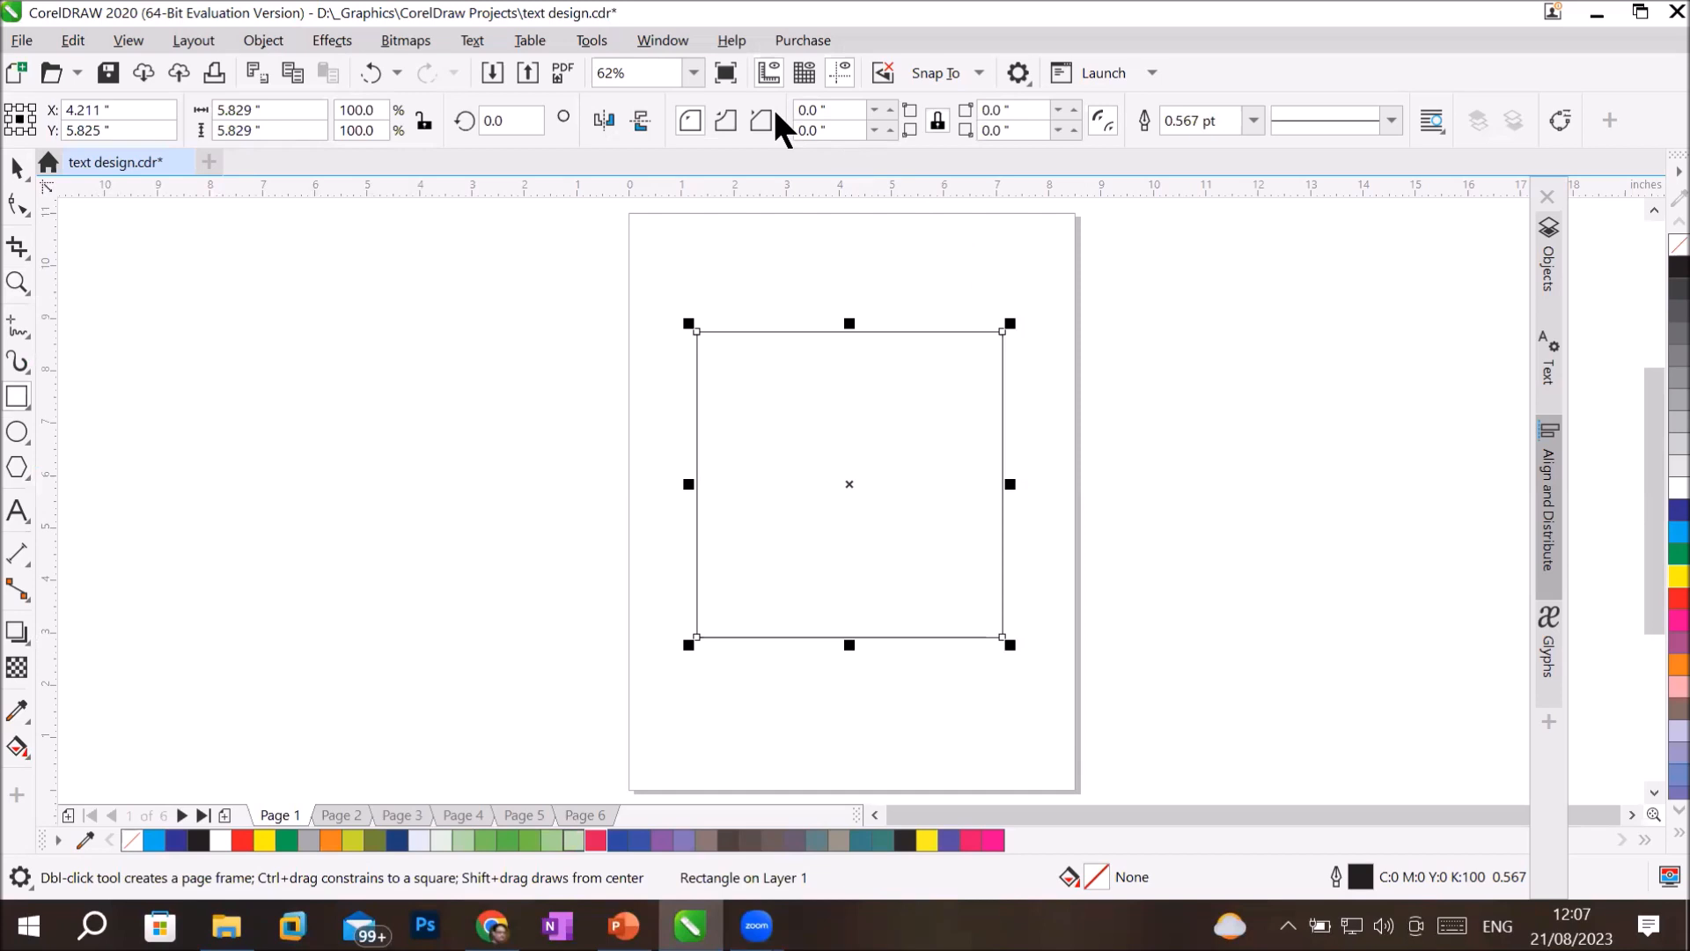
Apply a widely spaced dotted line style to the square's outline and set the outline width to 16 pt.
left_click(1151, 120)
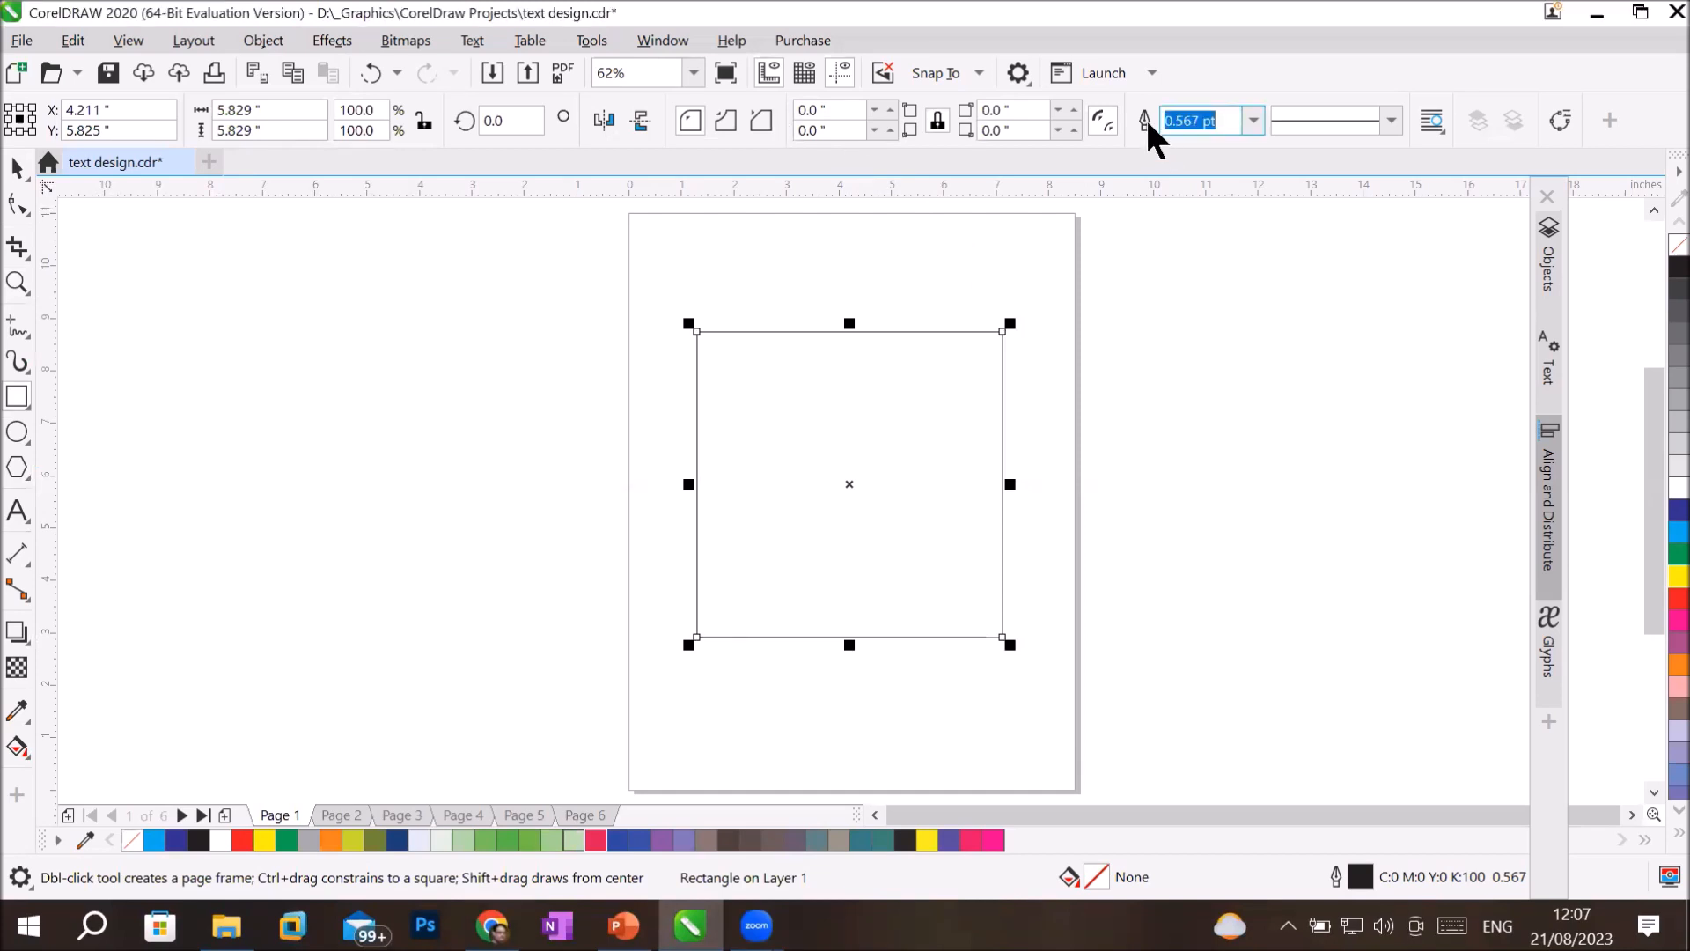
left_click(1252, 120)
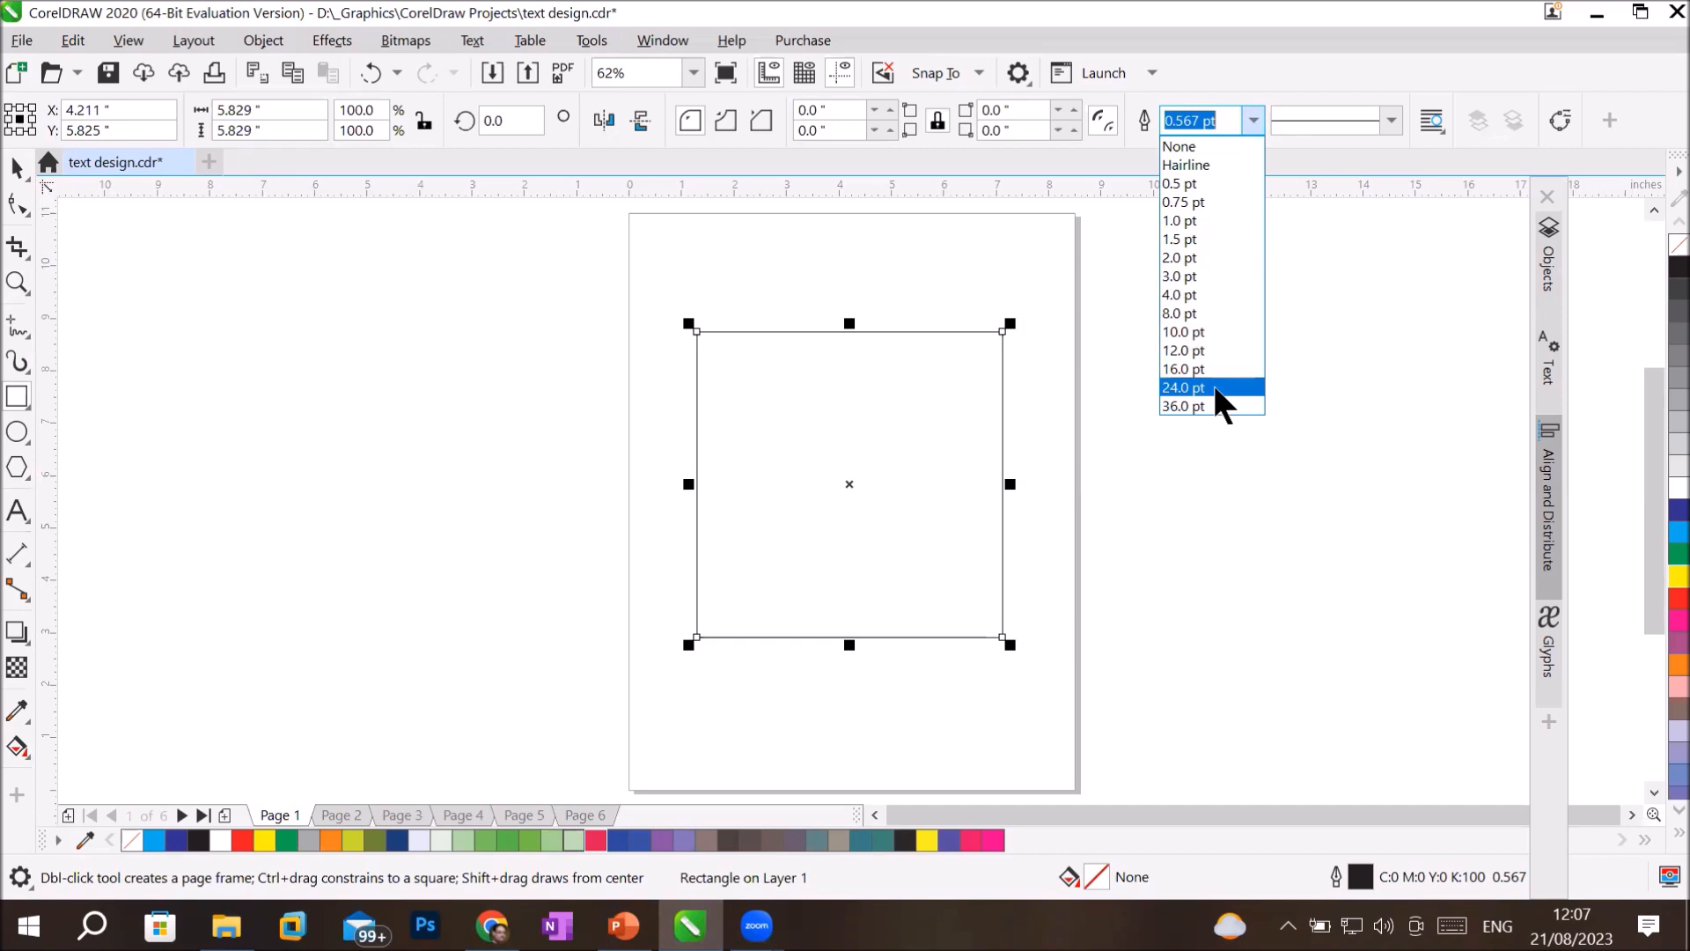
left_click(1389, 120)
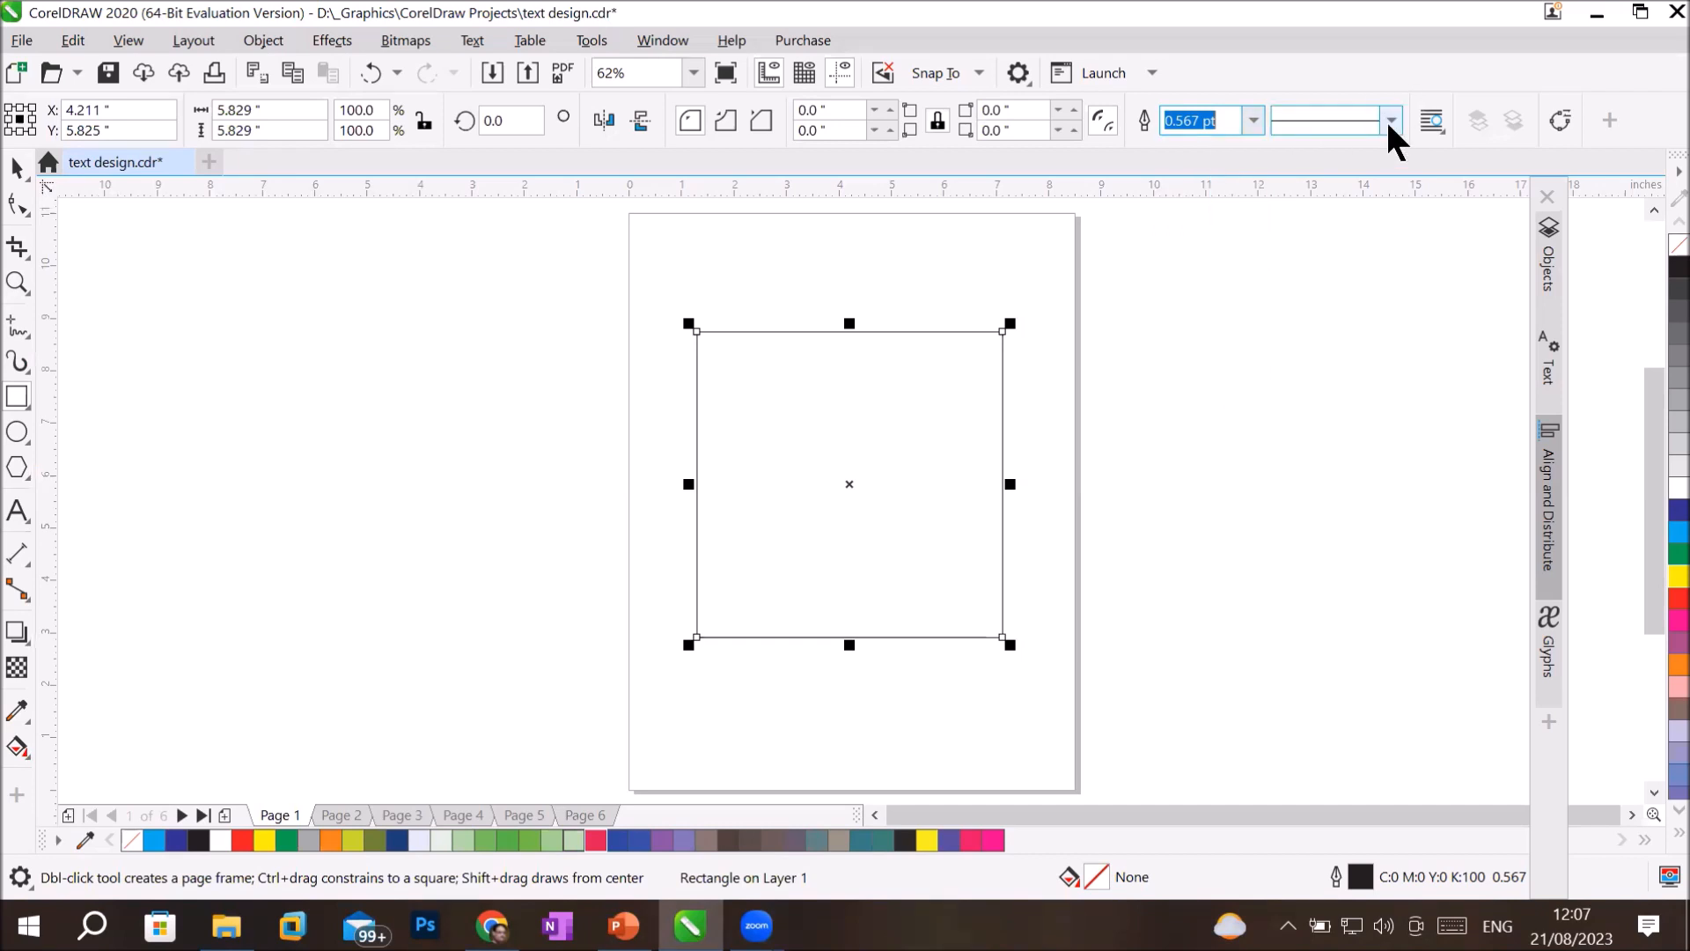
left_click(1390, 120)
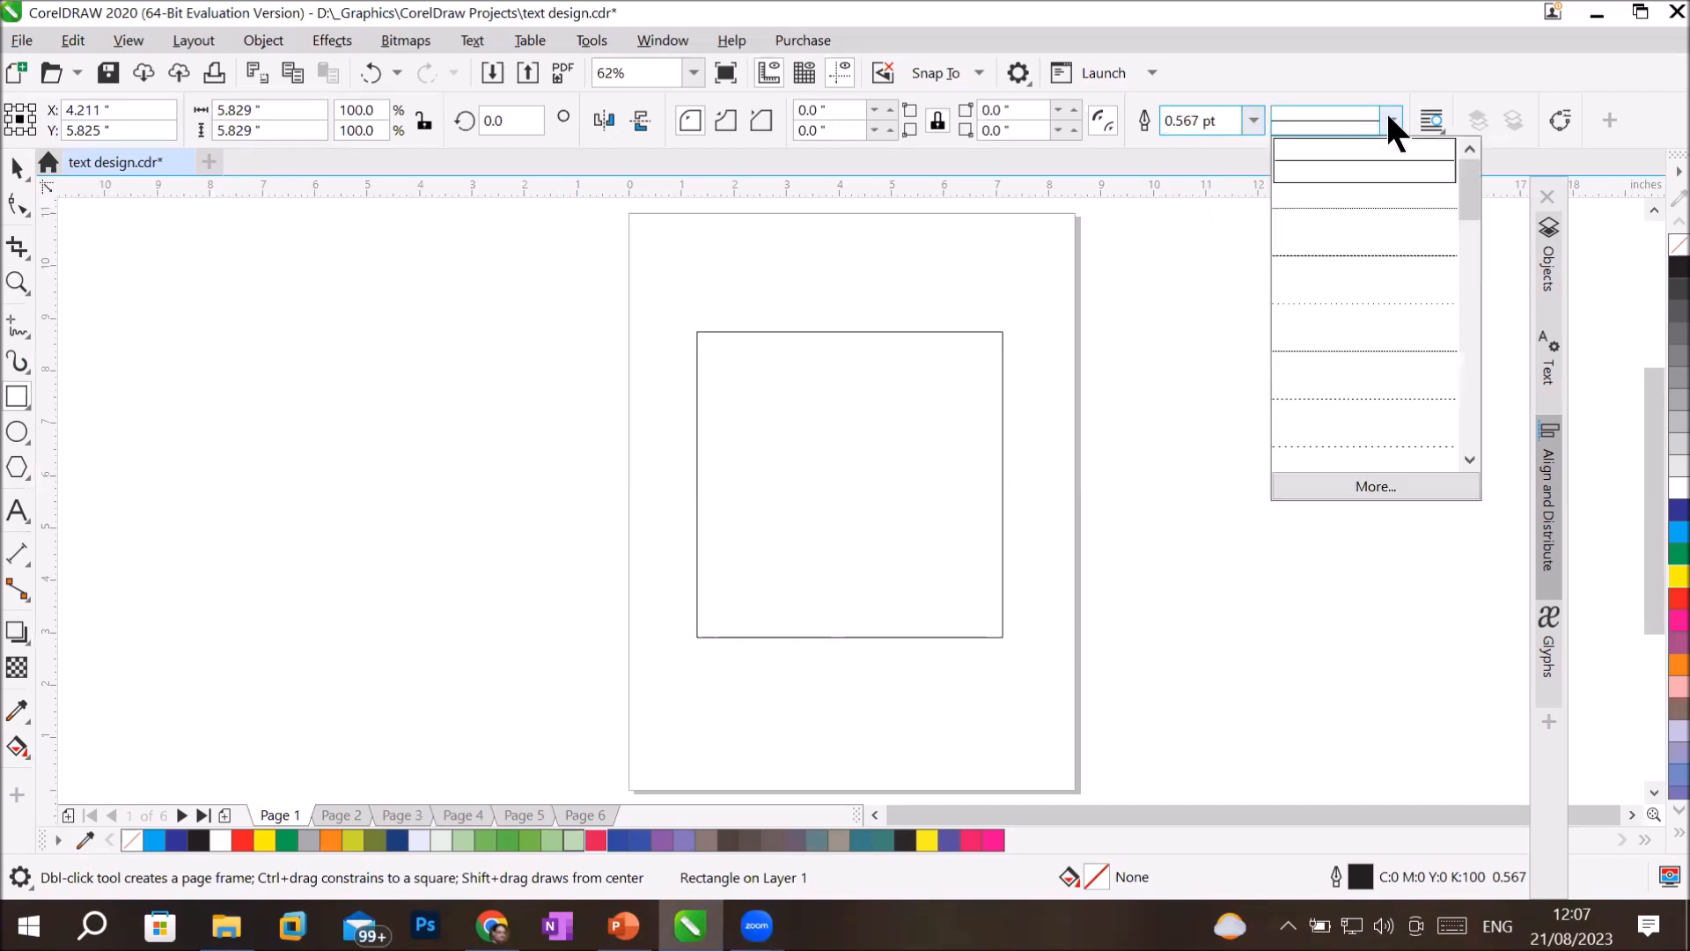
left_click(1355, 297)
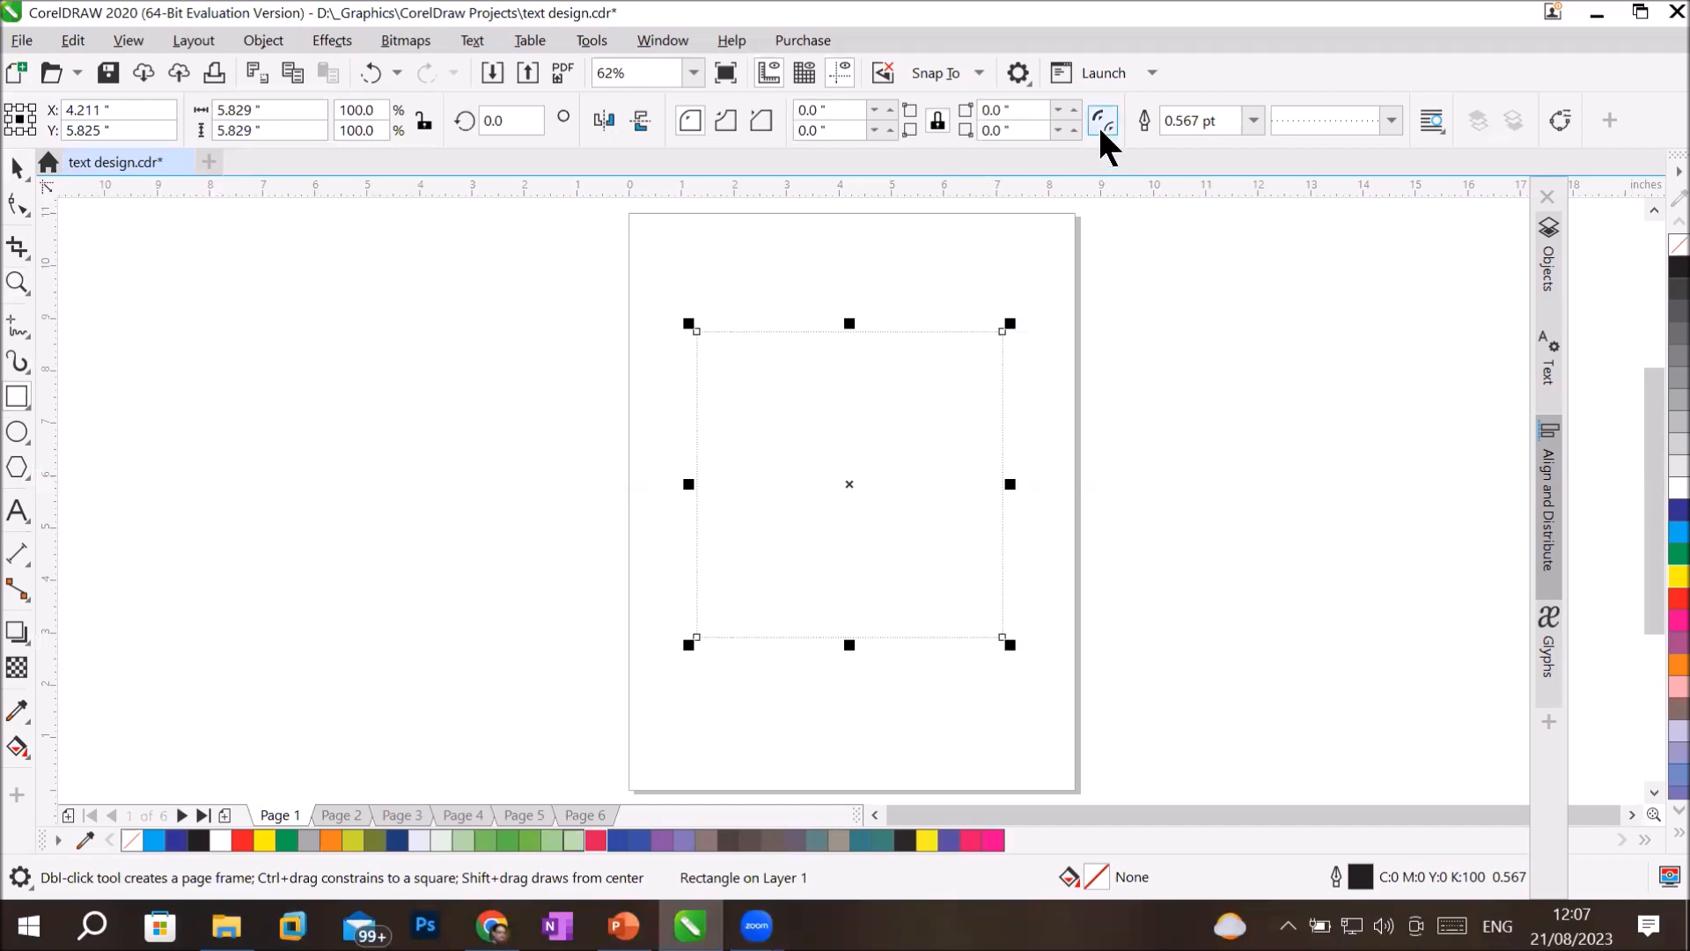
left_click(1253, 120)
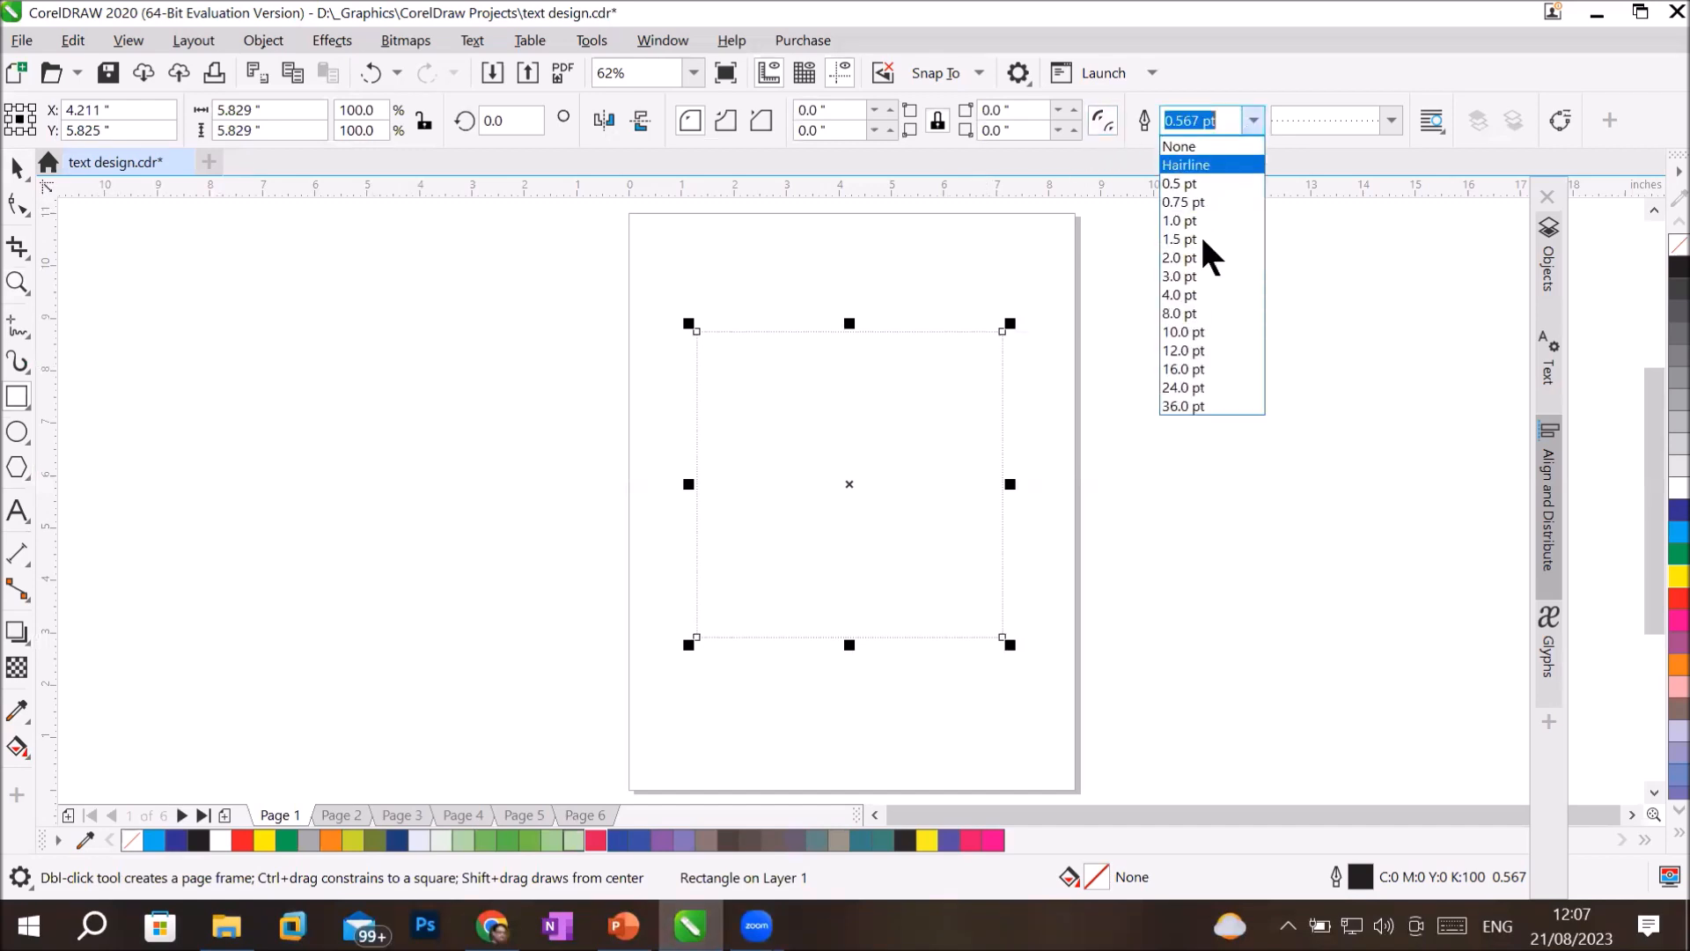
left_click(1213, 370)
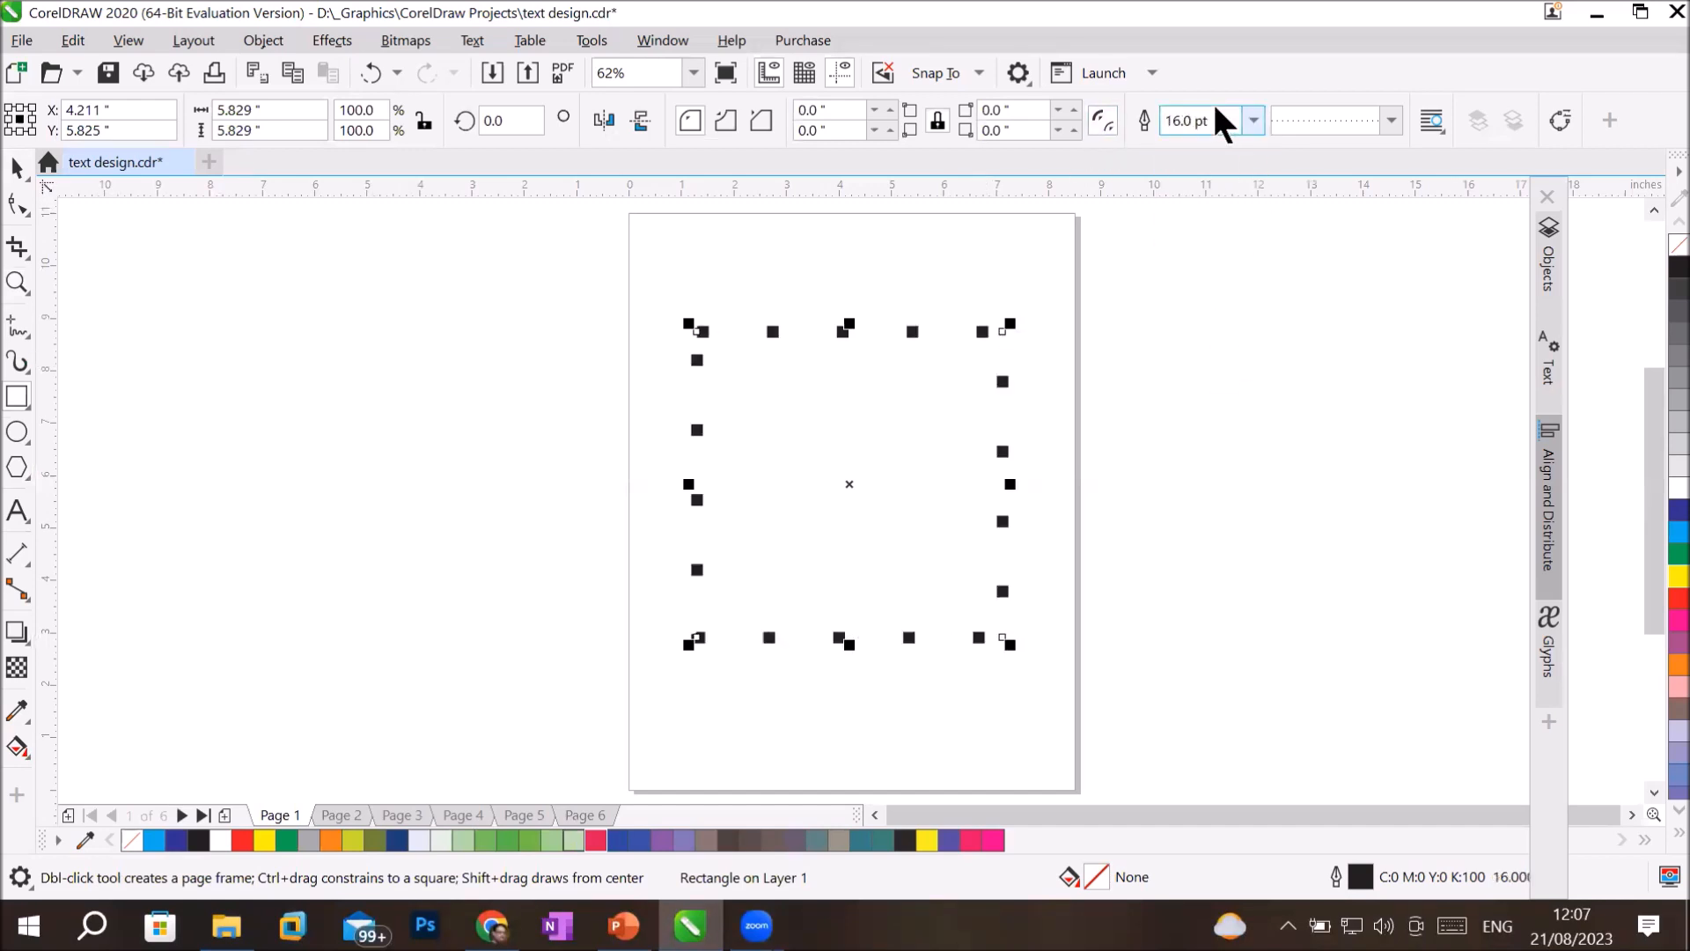
Reset the square's outline to a solid line and apply the dashed line style with short gaps.
left_click(1391, 121)
left_click(1363, 173)
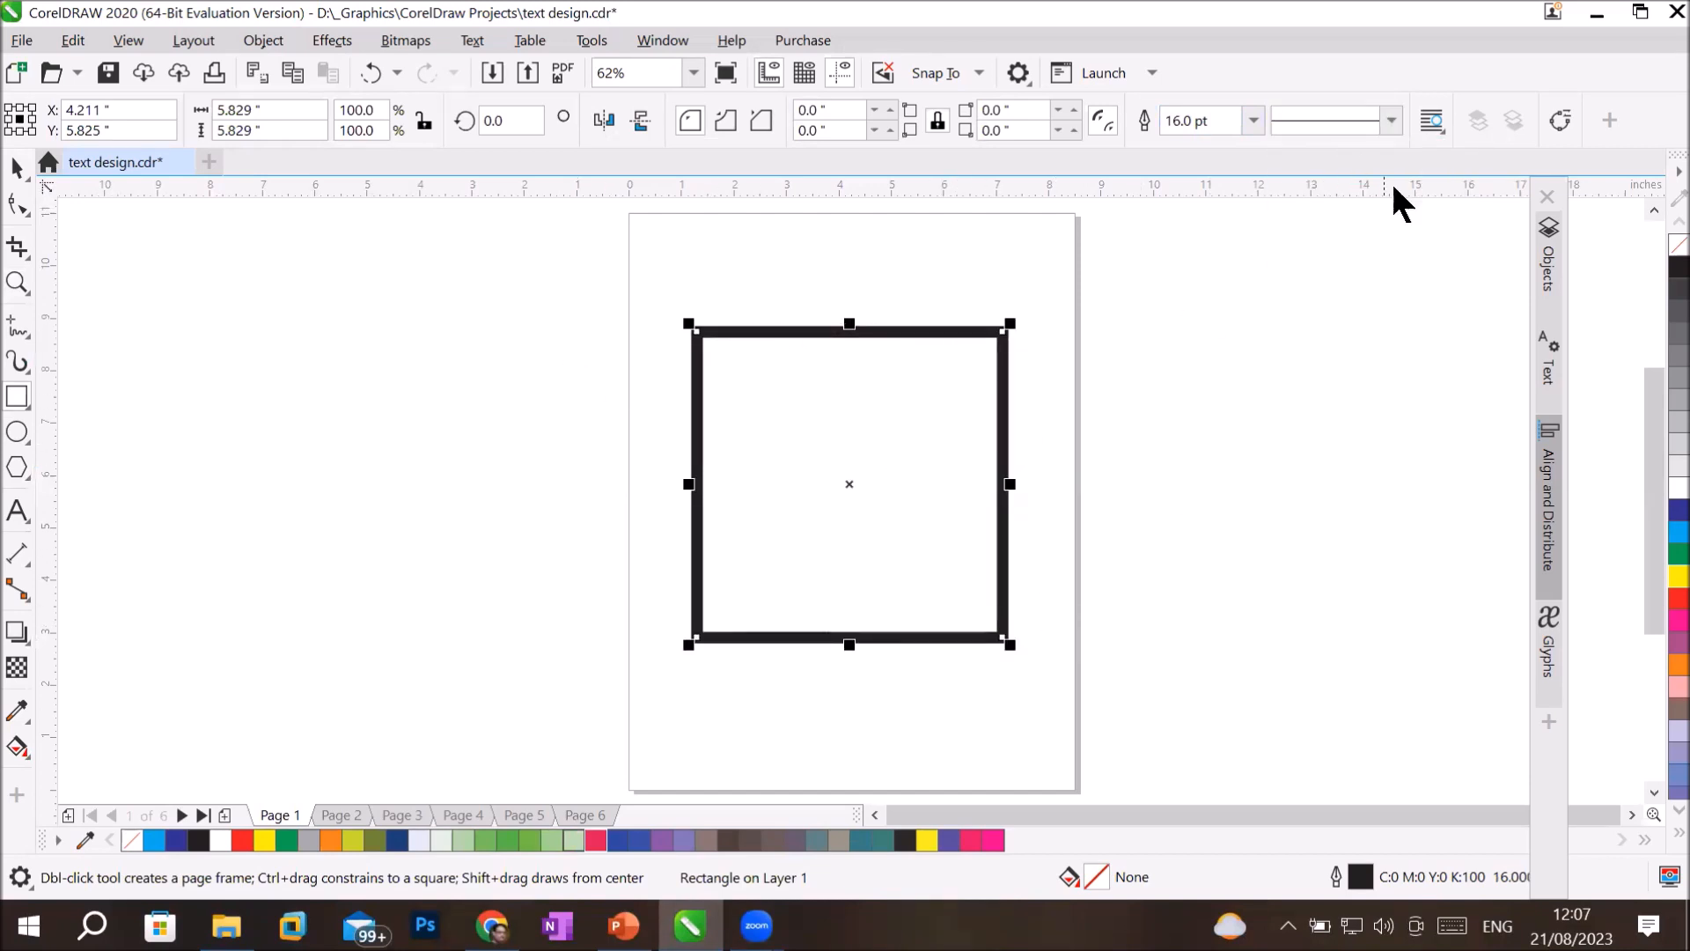
left_click(1391, 121)
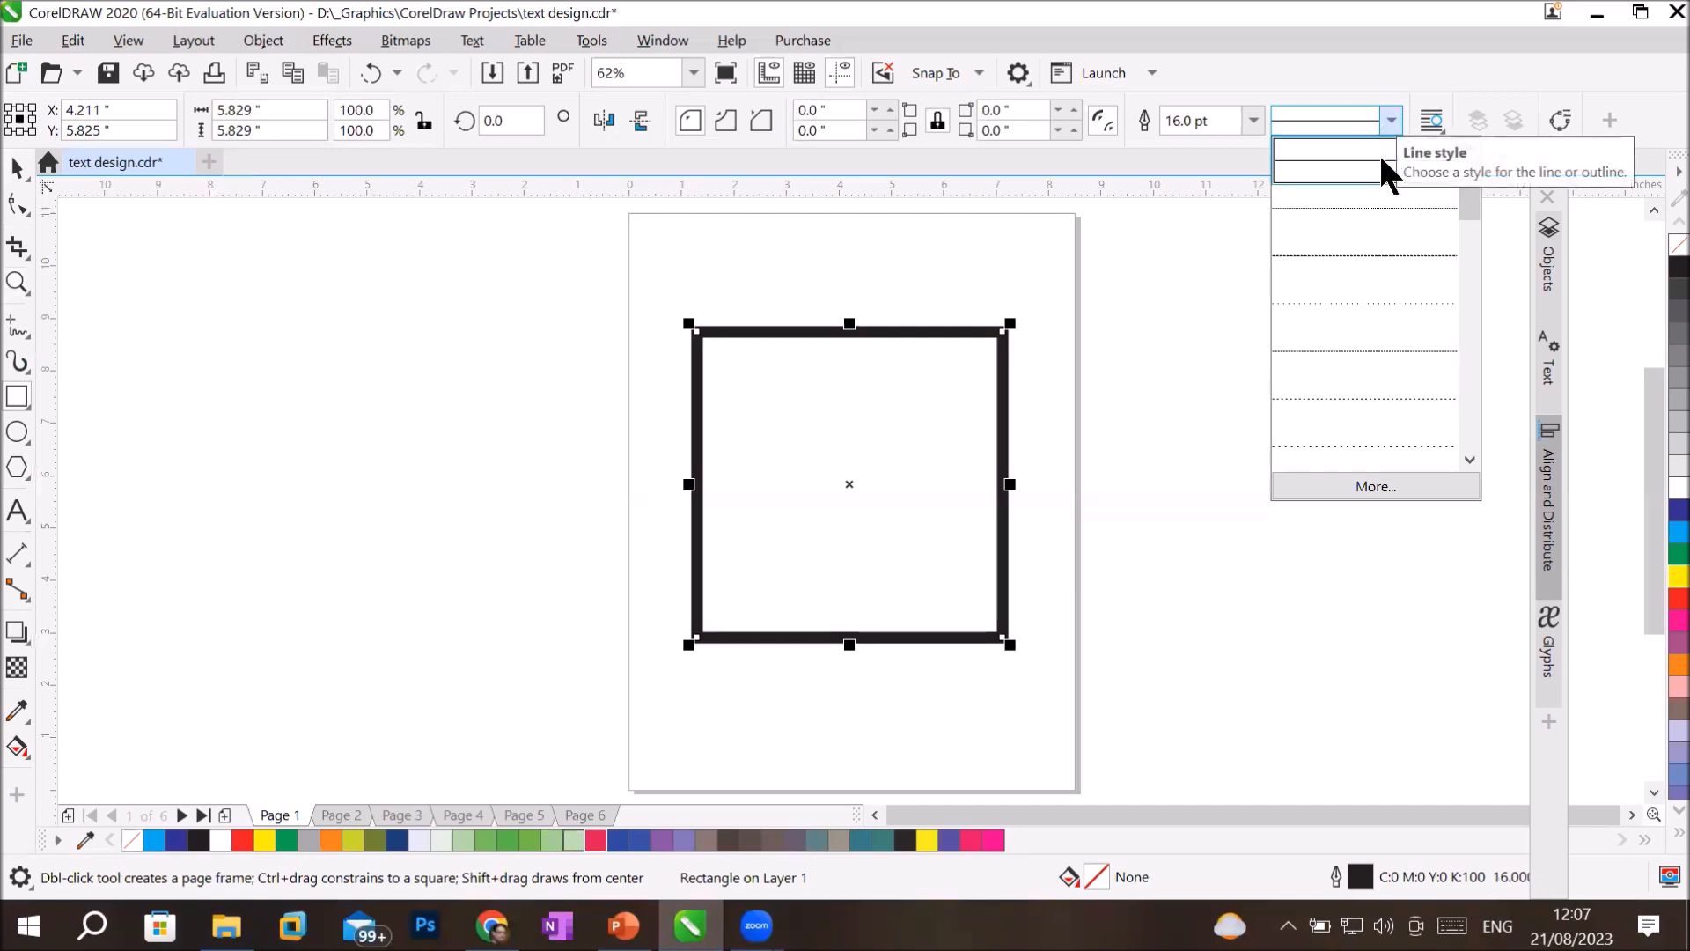
left_click(1363, 279)
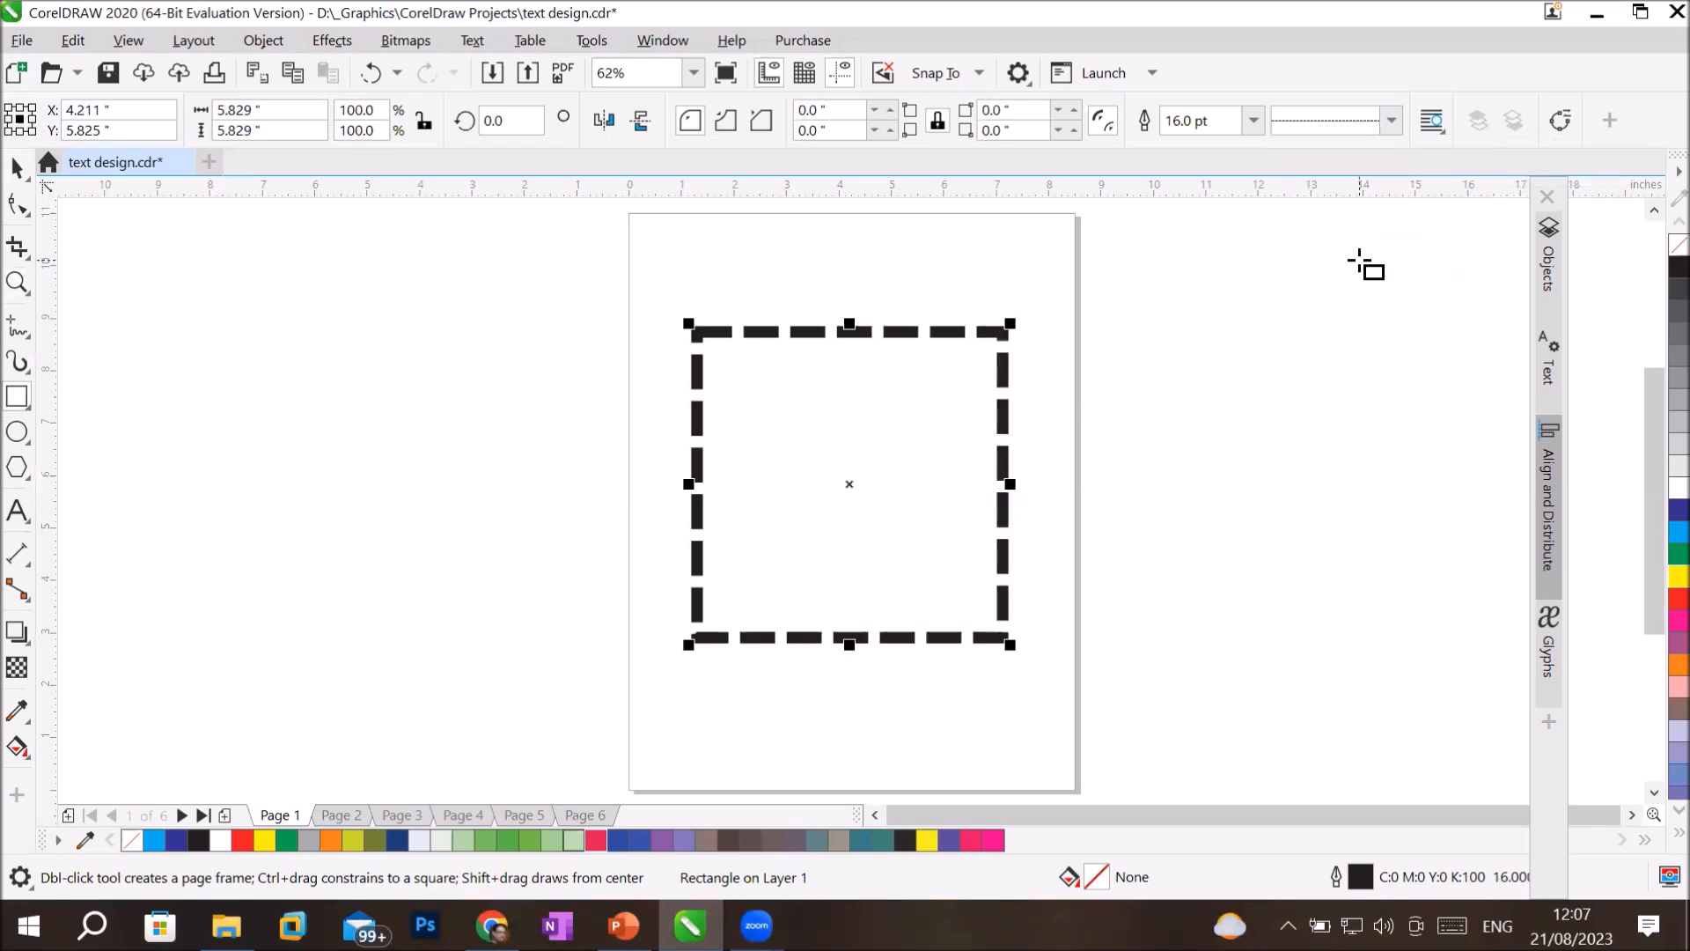
Open the square's dashed line style for editing and extend its repeating pattern to 14 squares, with three dashes of three squares each.
left_click(1391, 121)
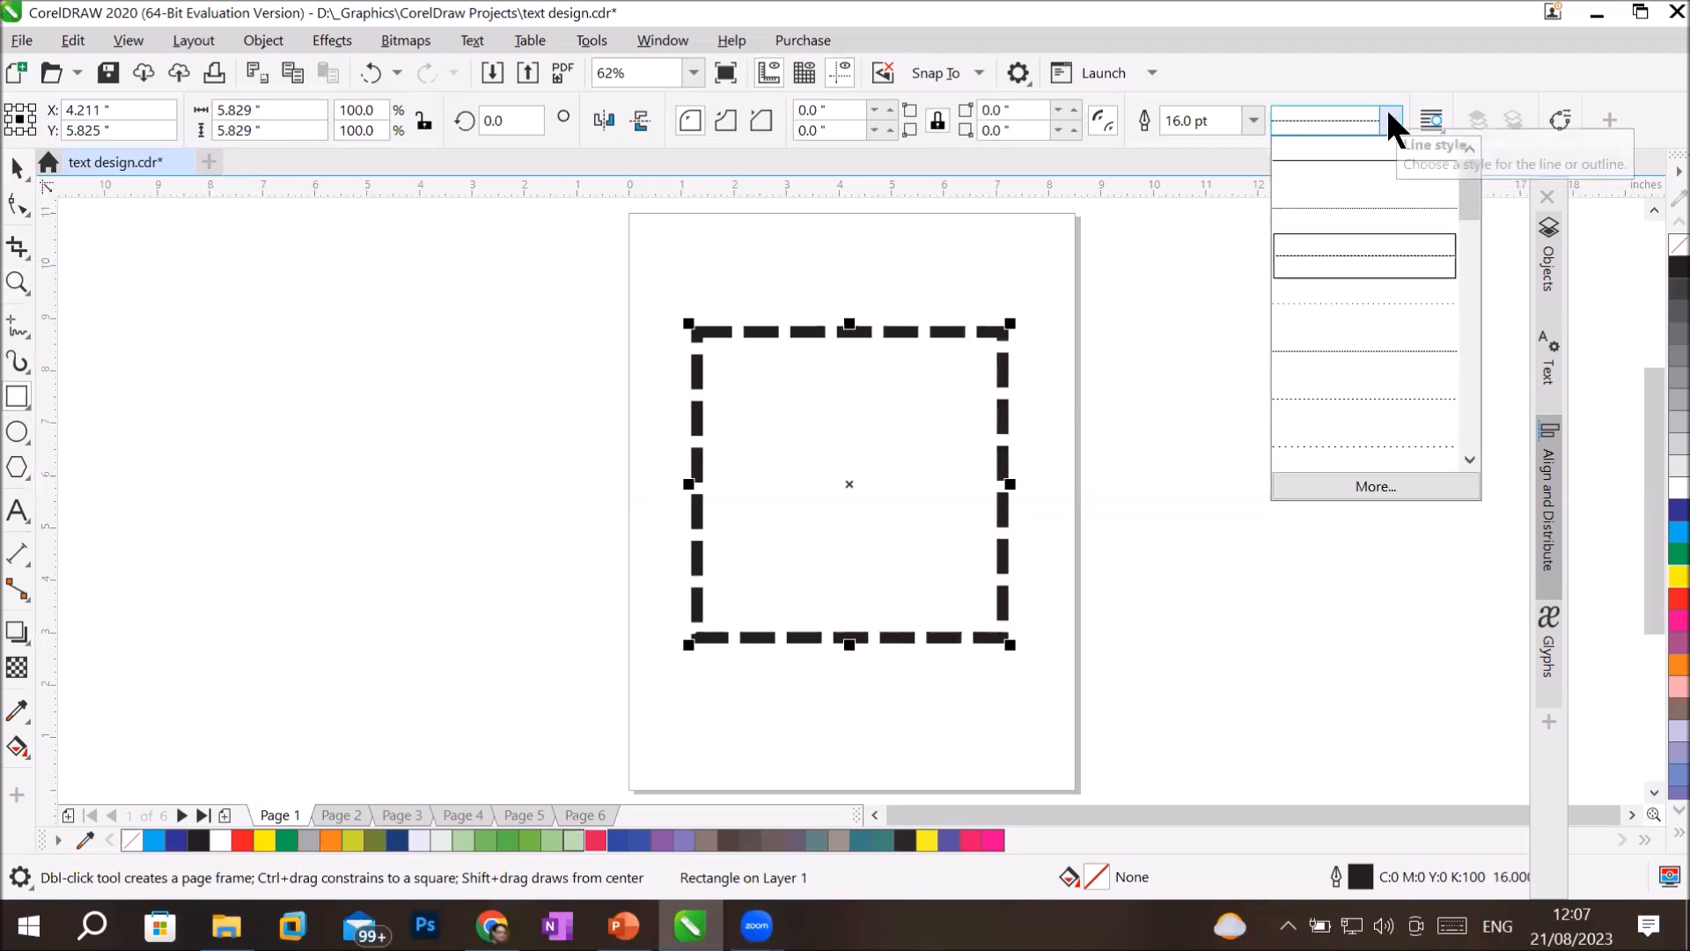
left_click(1360, 487)
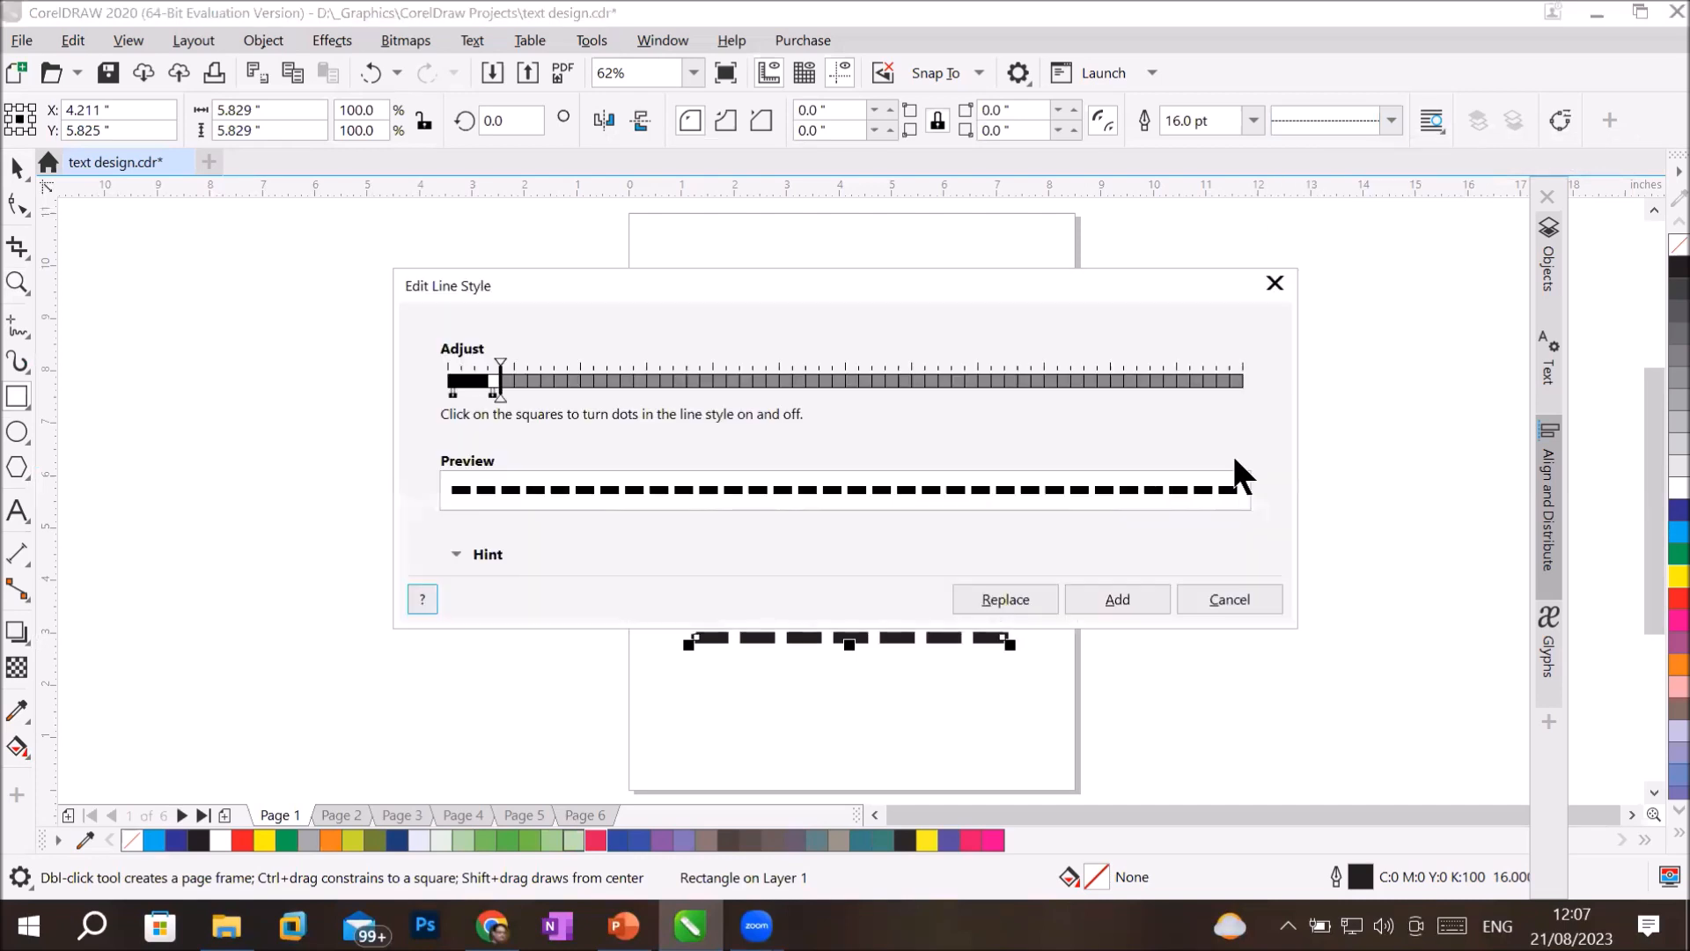
left_click_drag(826, 285, 1324, 202)
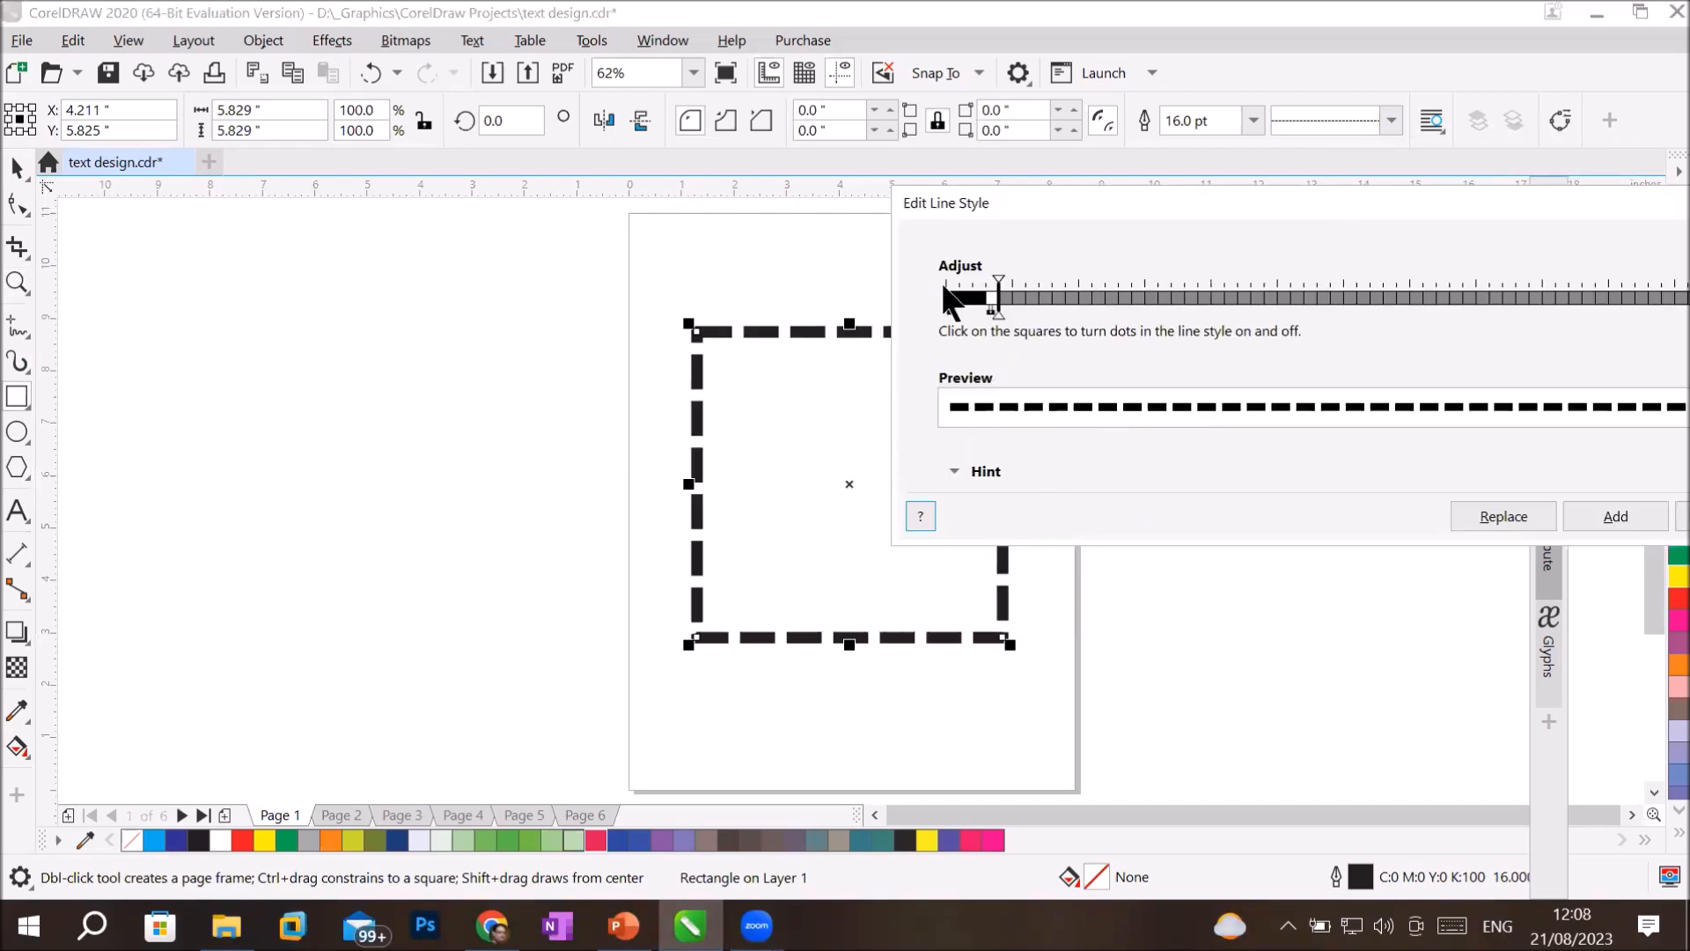
left_click(995, 273)
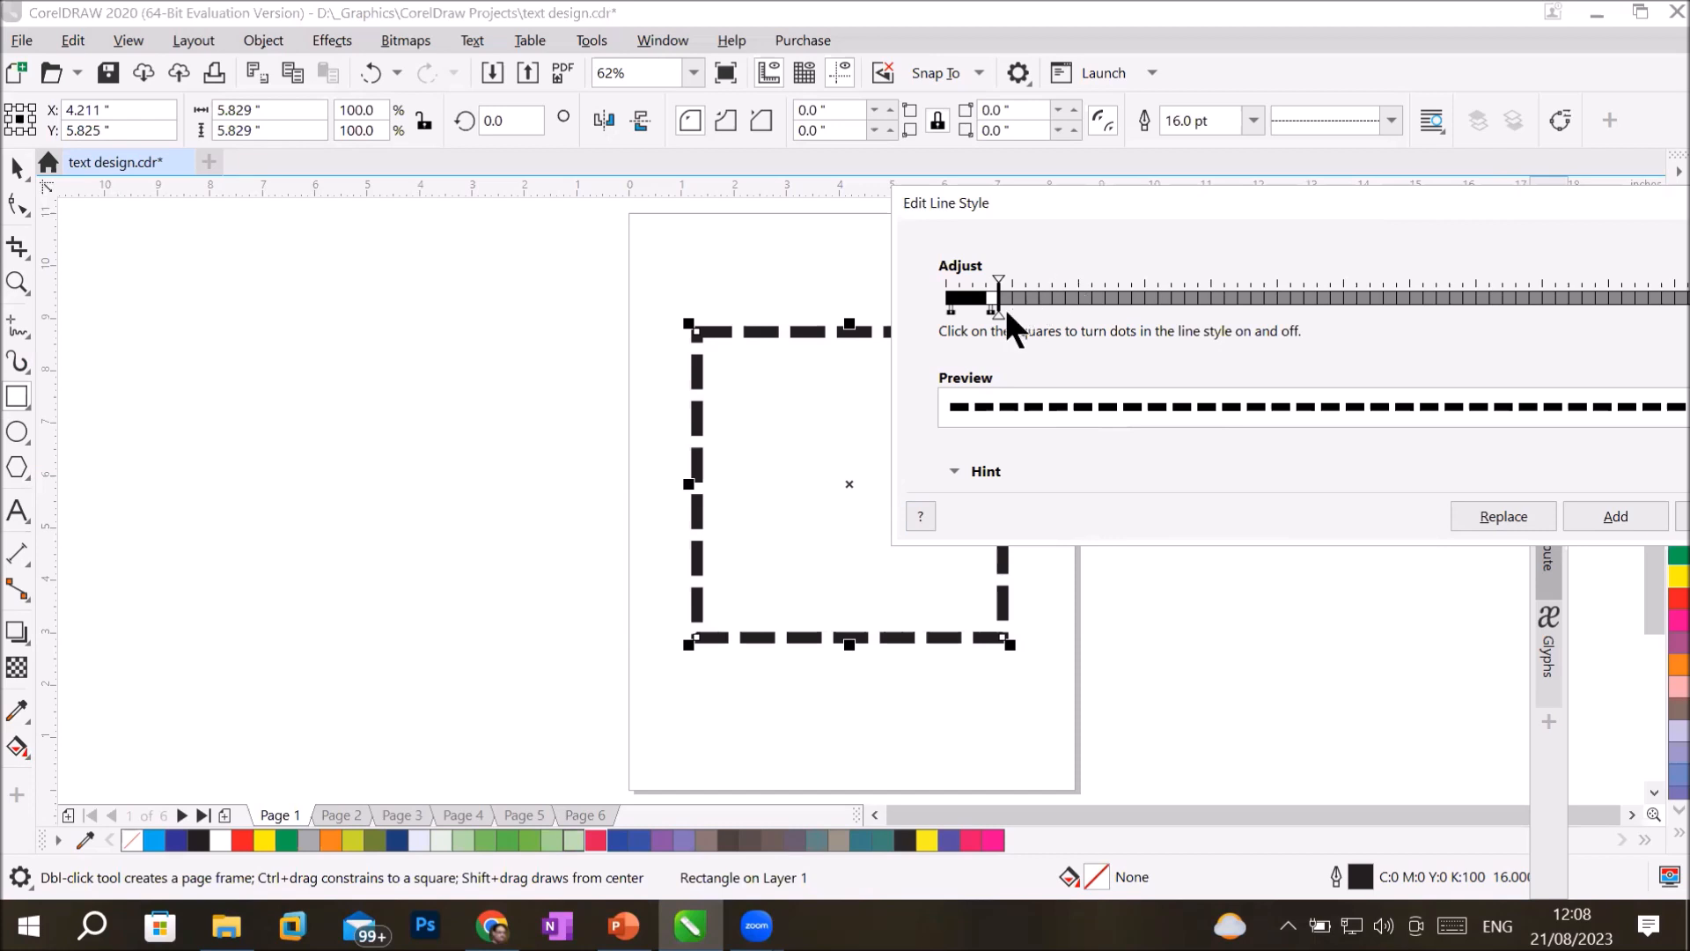
left_click_drag(996, 305, 1080, 313)
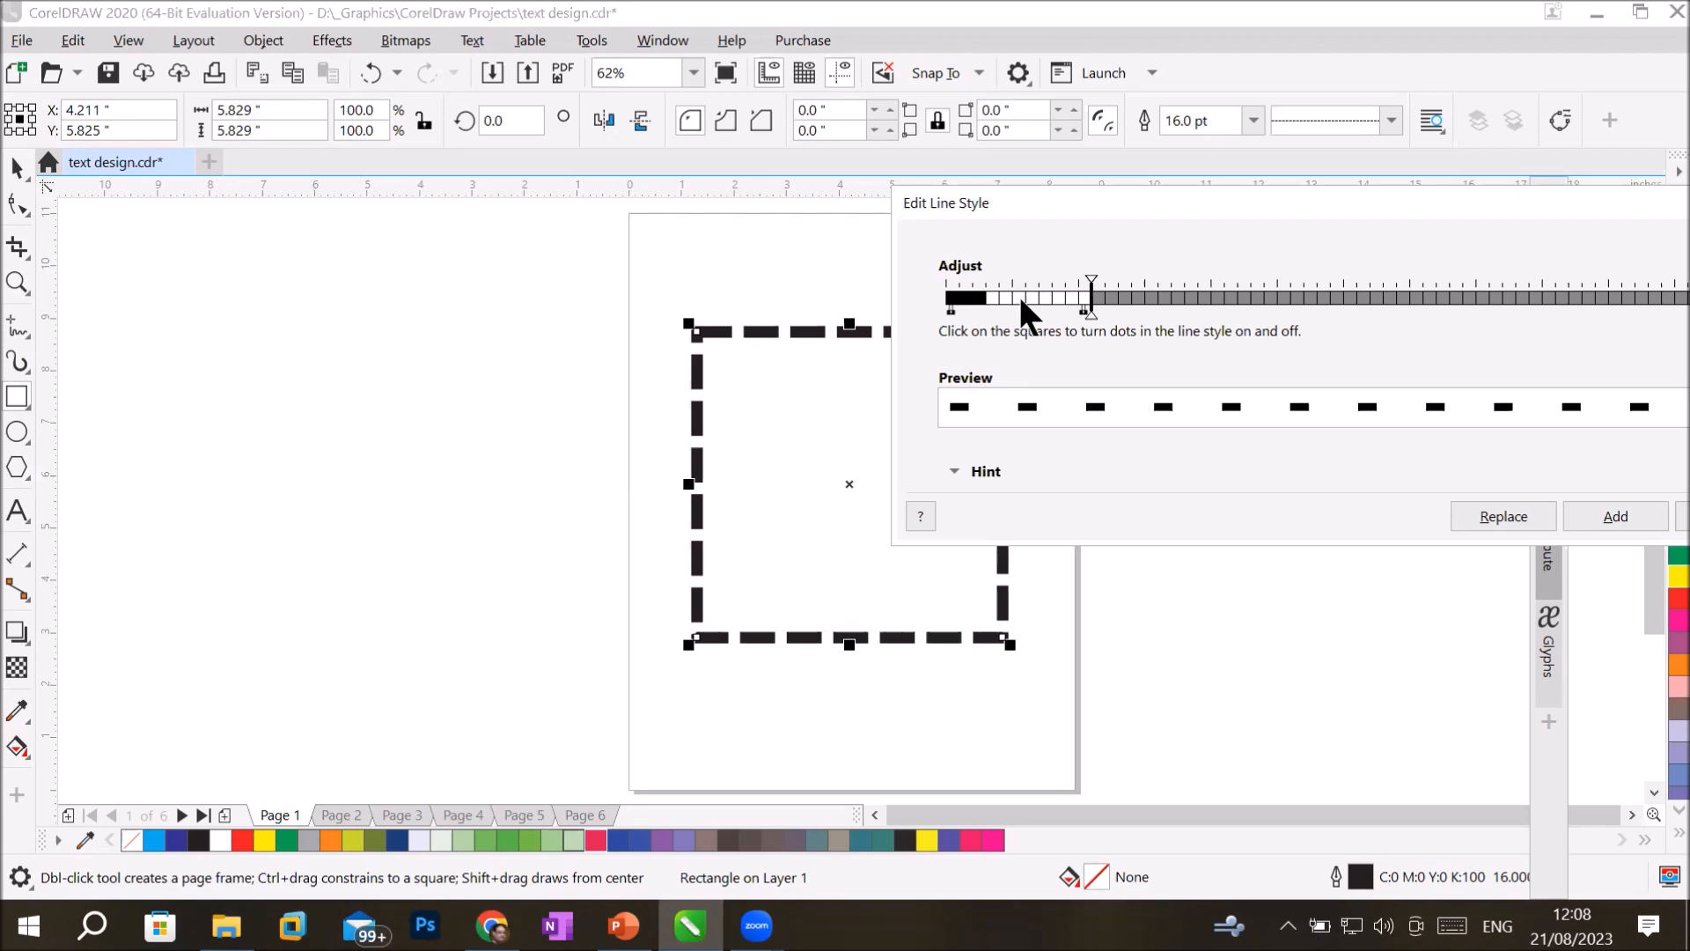
left_click_drag(1014, 299, 1032, 304)
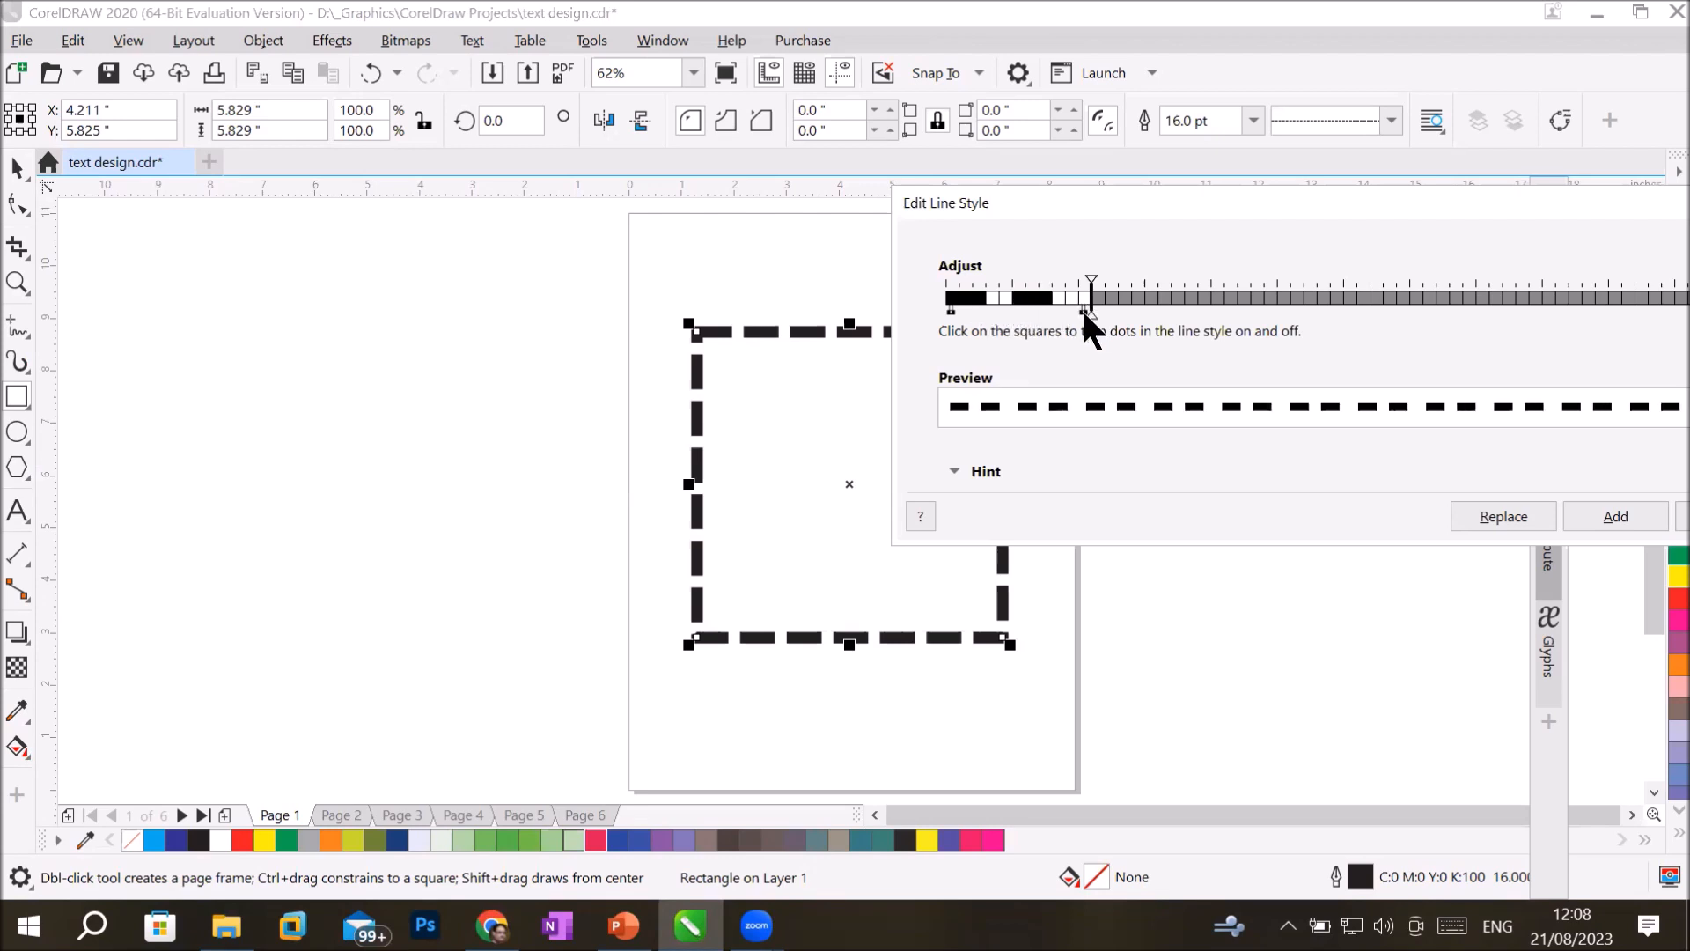
mouse_move(1090, 308)
left_mouse_down()
mouse_move(1129, 309)
mouse_move(1114, 304)
left_mouse_up()
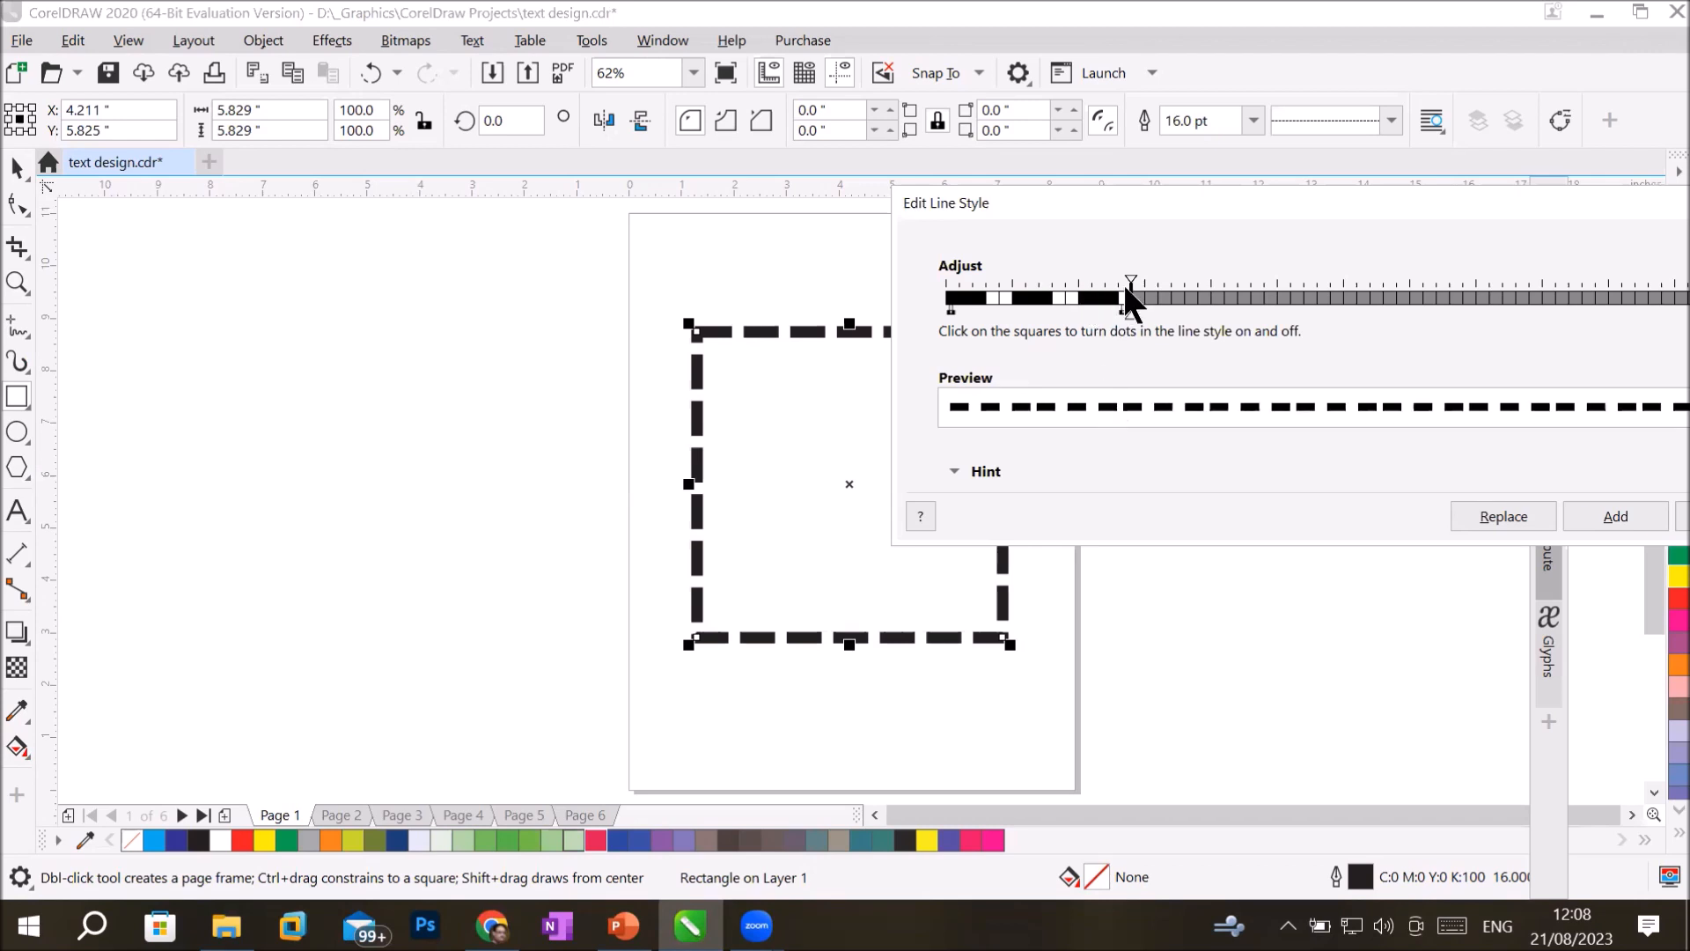
Change the pattern to a three-square dash, three-square gap, five-square dash and three-square gap, and add it as a new line style.
left_click_drag(1118, 298, 1011, 304)
left_click(1060, 298)
left_click(1071, 298)
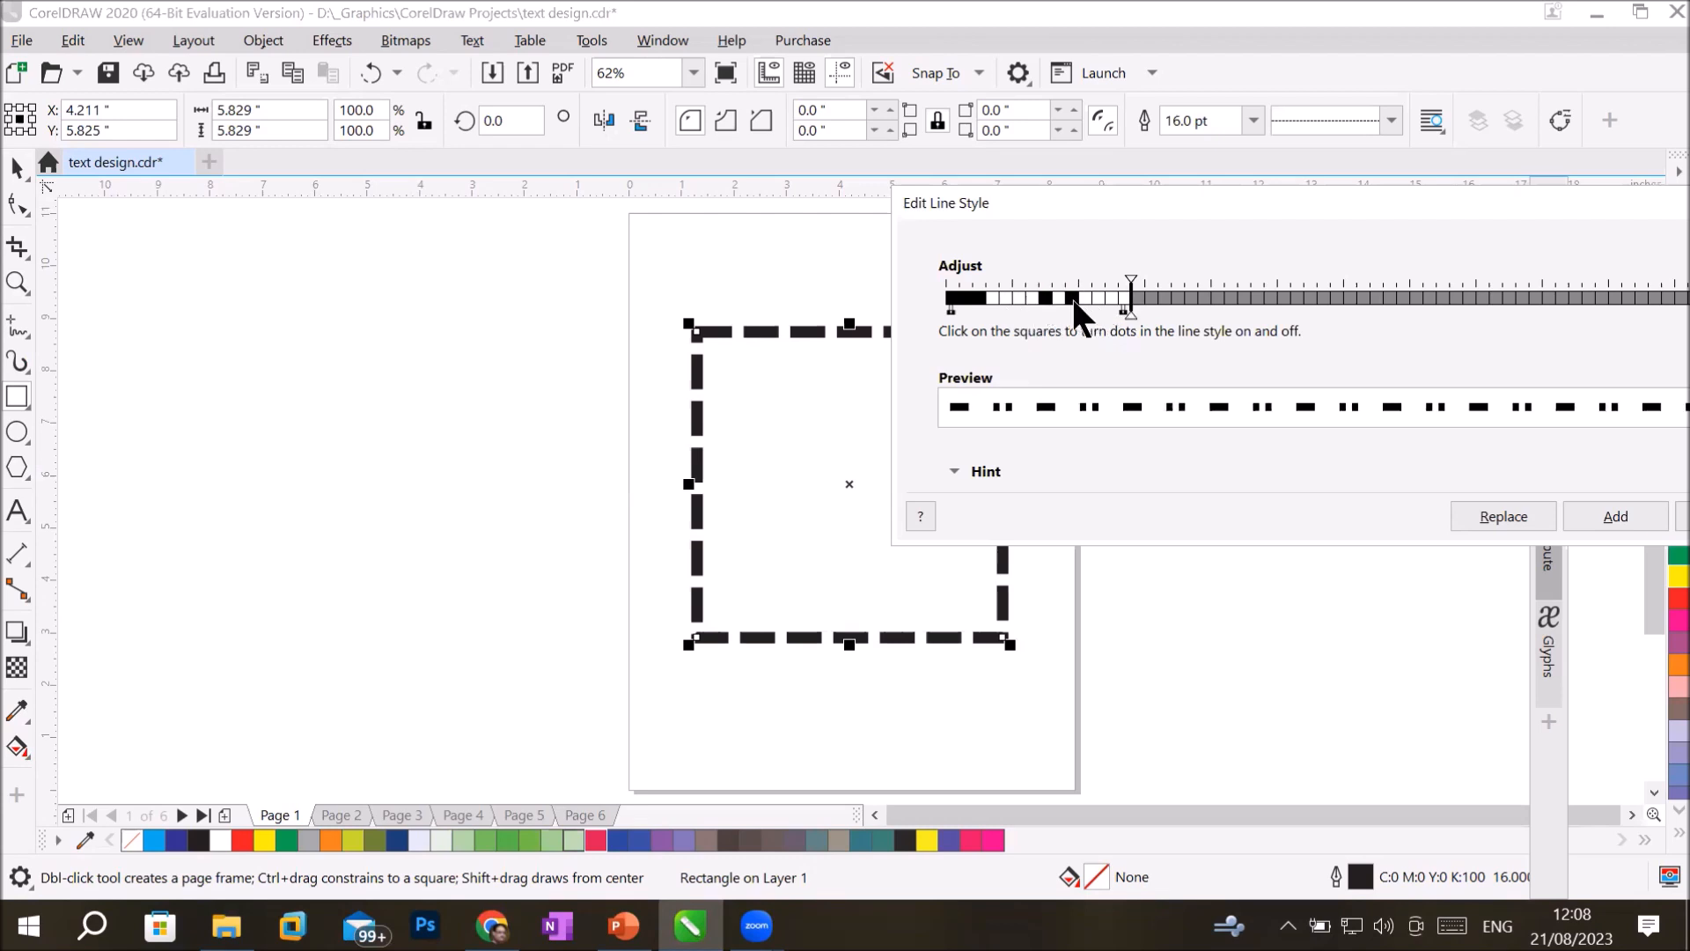
left_click(1072, 298)
left_click(1034, 298)
left_click_drag(1053, 297, 1069, 301)
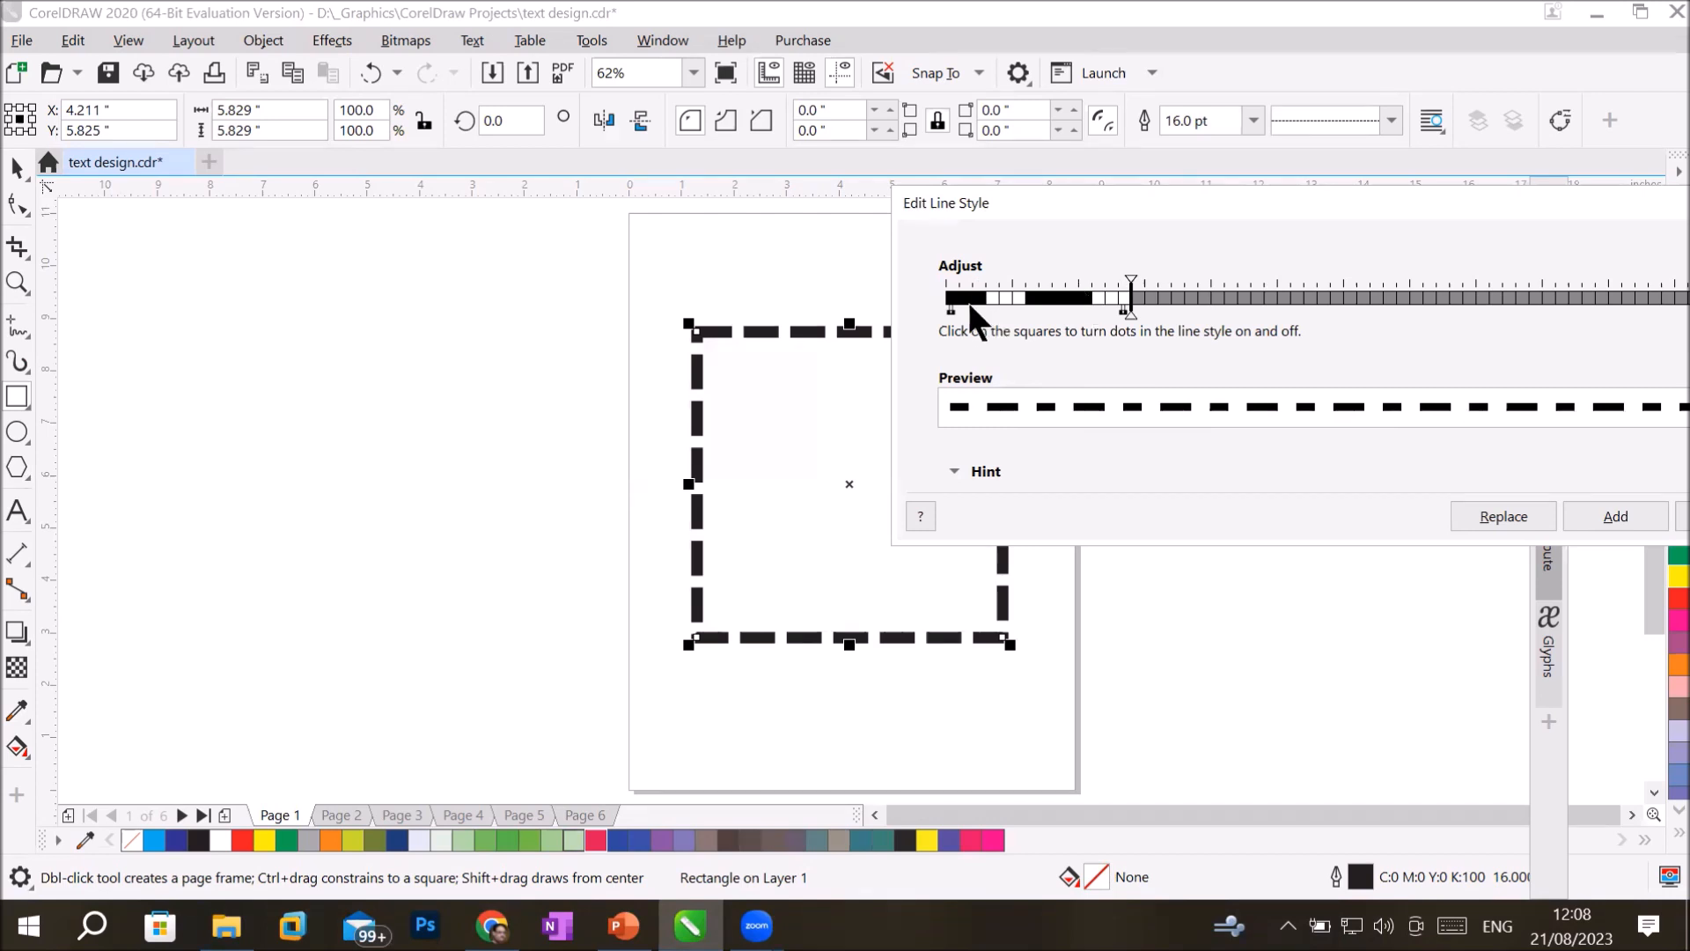
left_click(1618, 516)
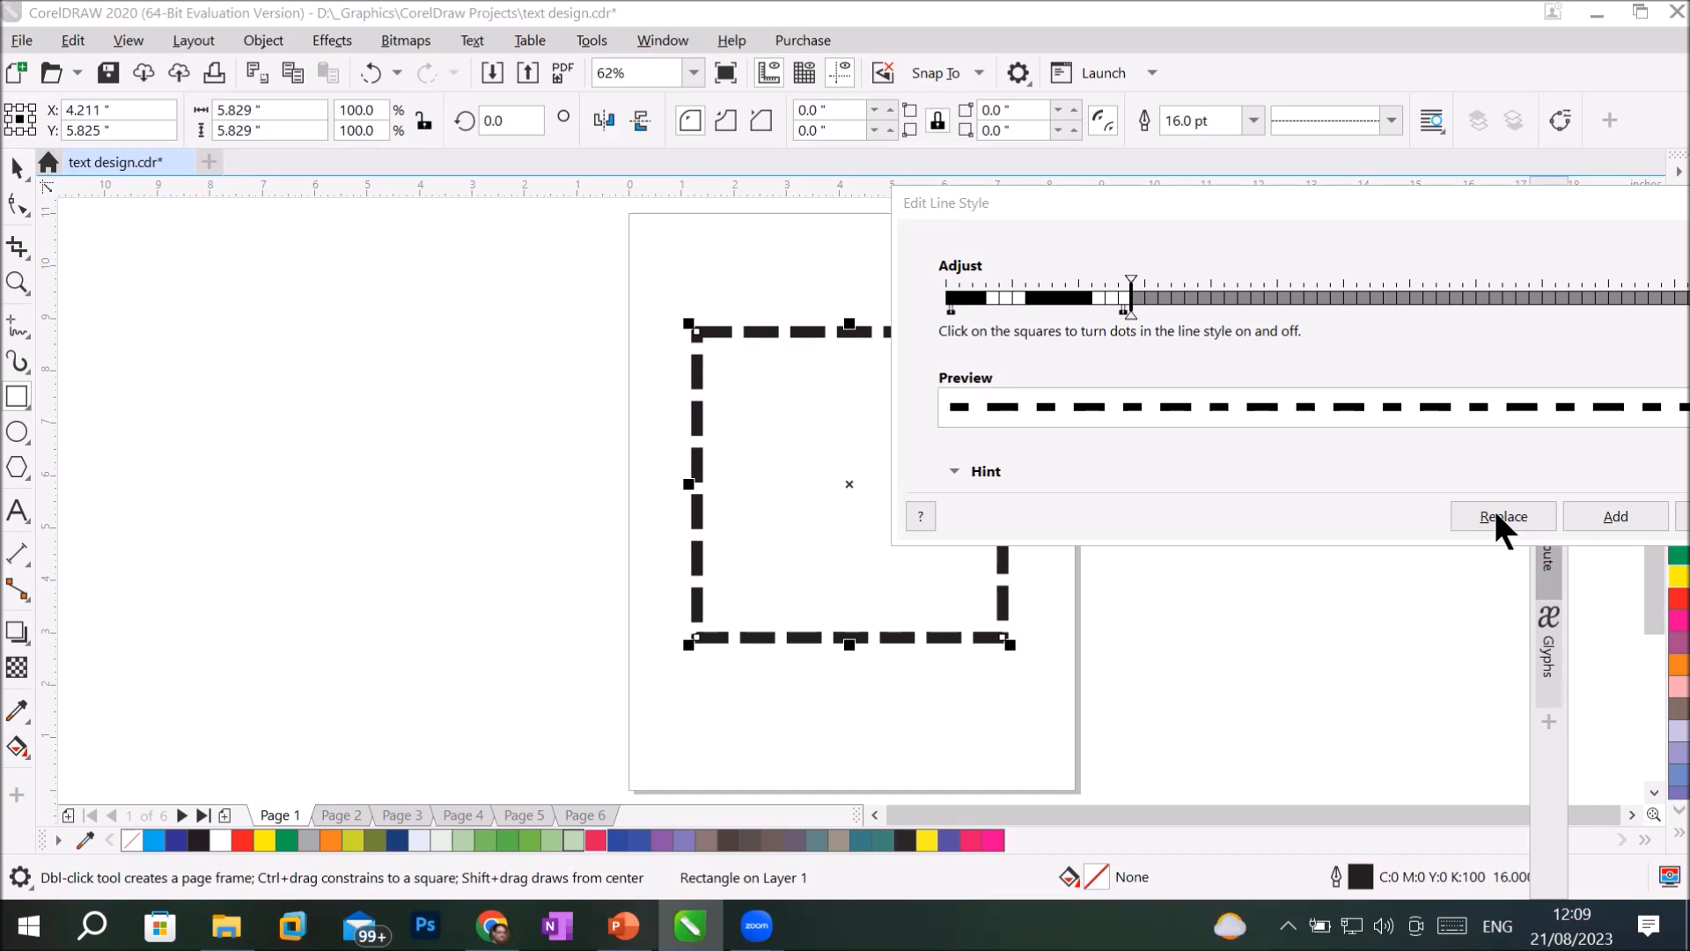
left_click(1620, 512)
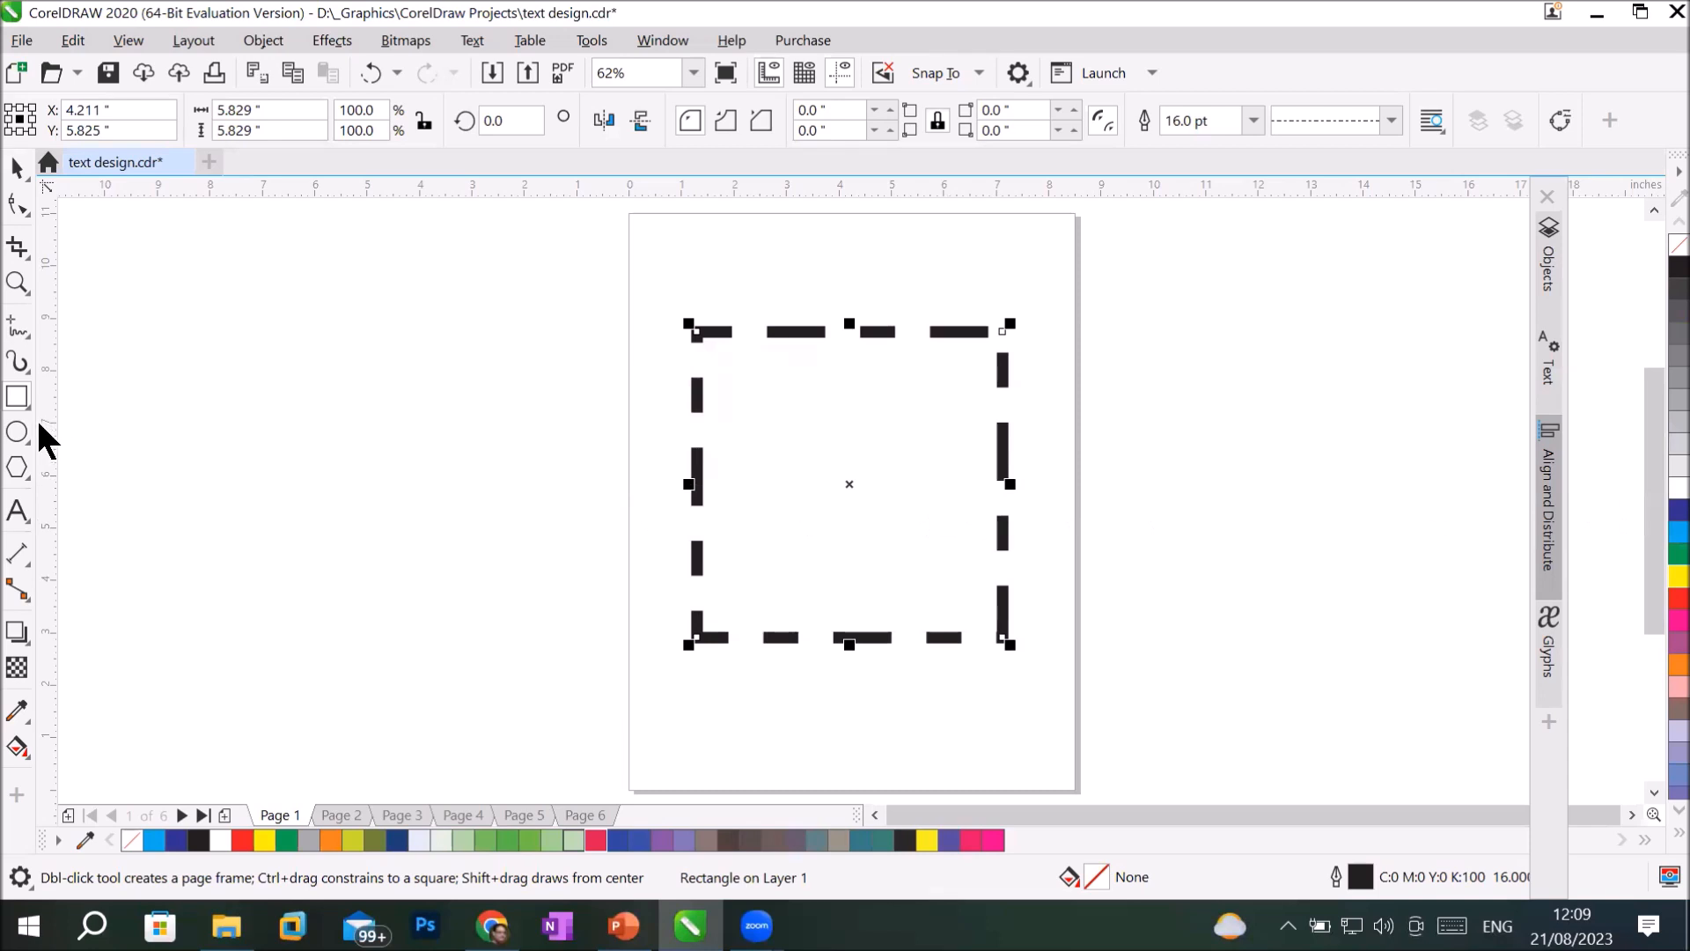
Draw a circle about 4.97 inches across on the empty area beside the page and apply the newly added custom line style.
left_click(18, 435)
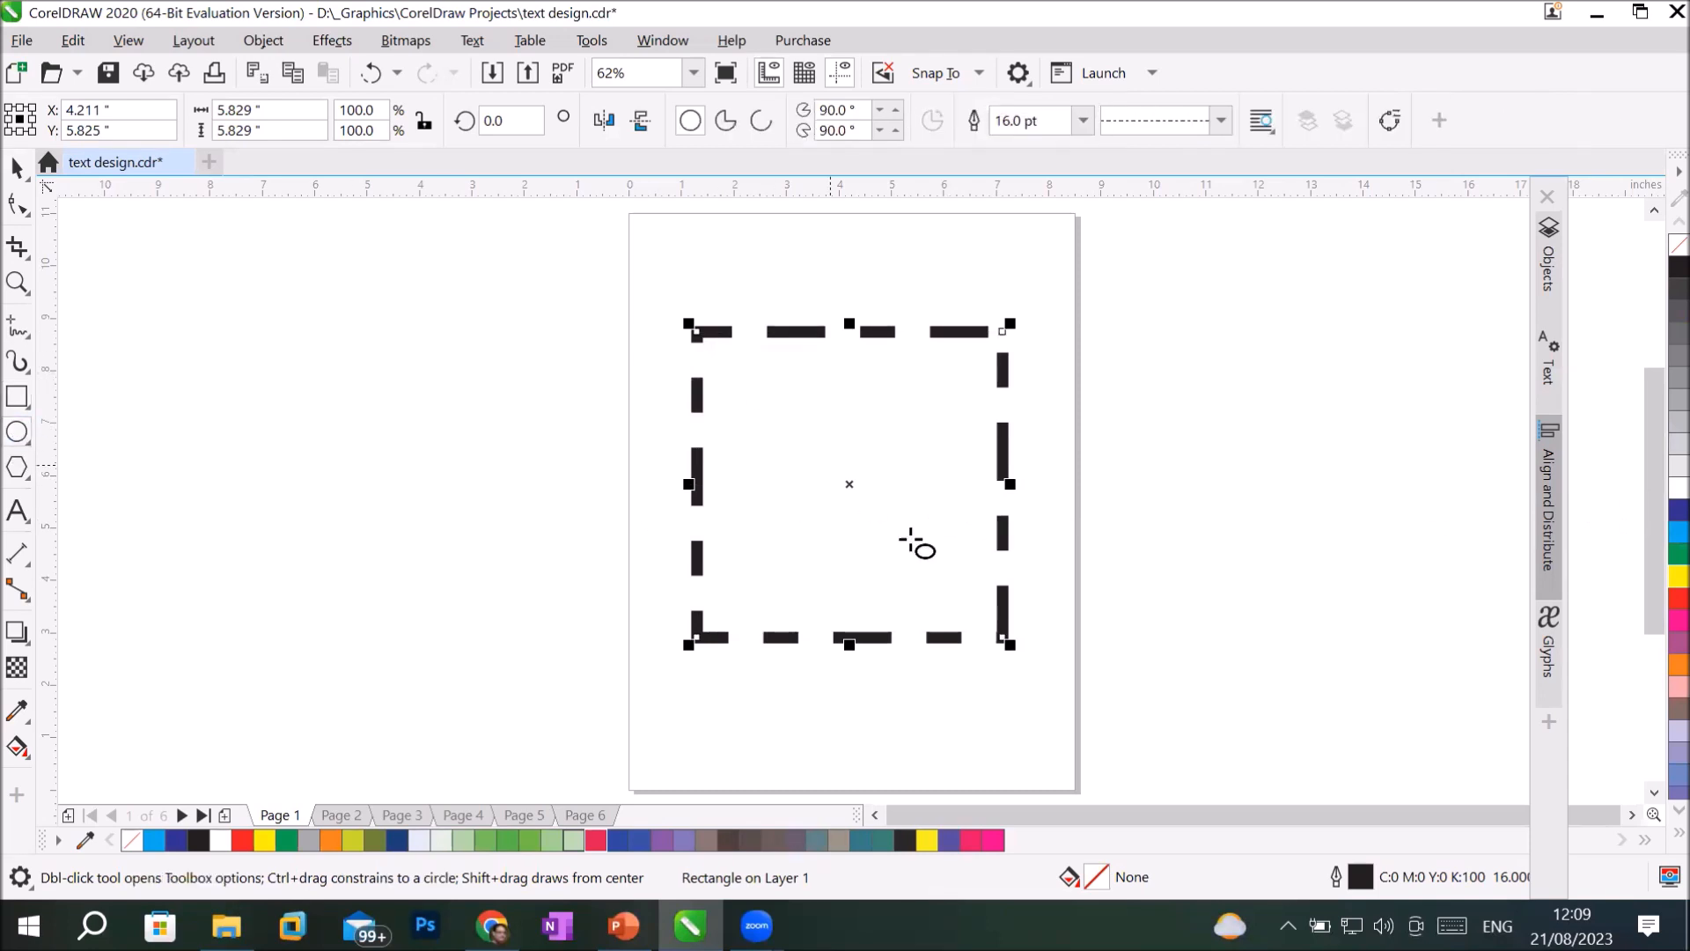
left_click_drag(275, 427, 544, 598)
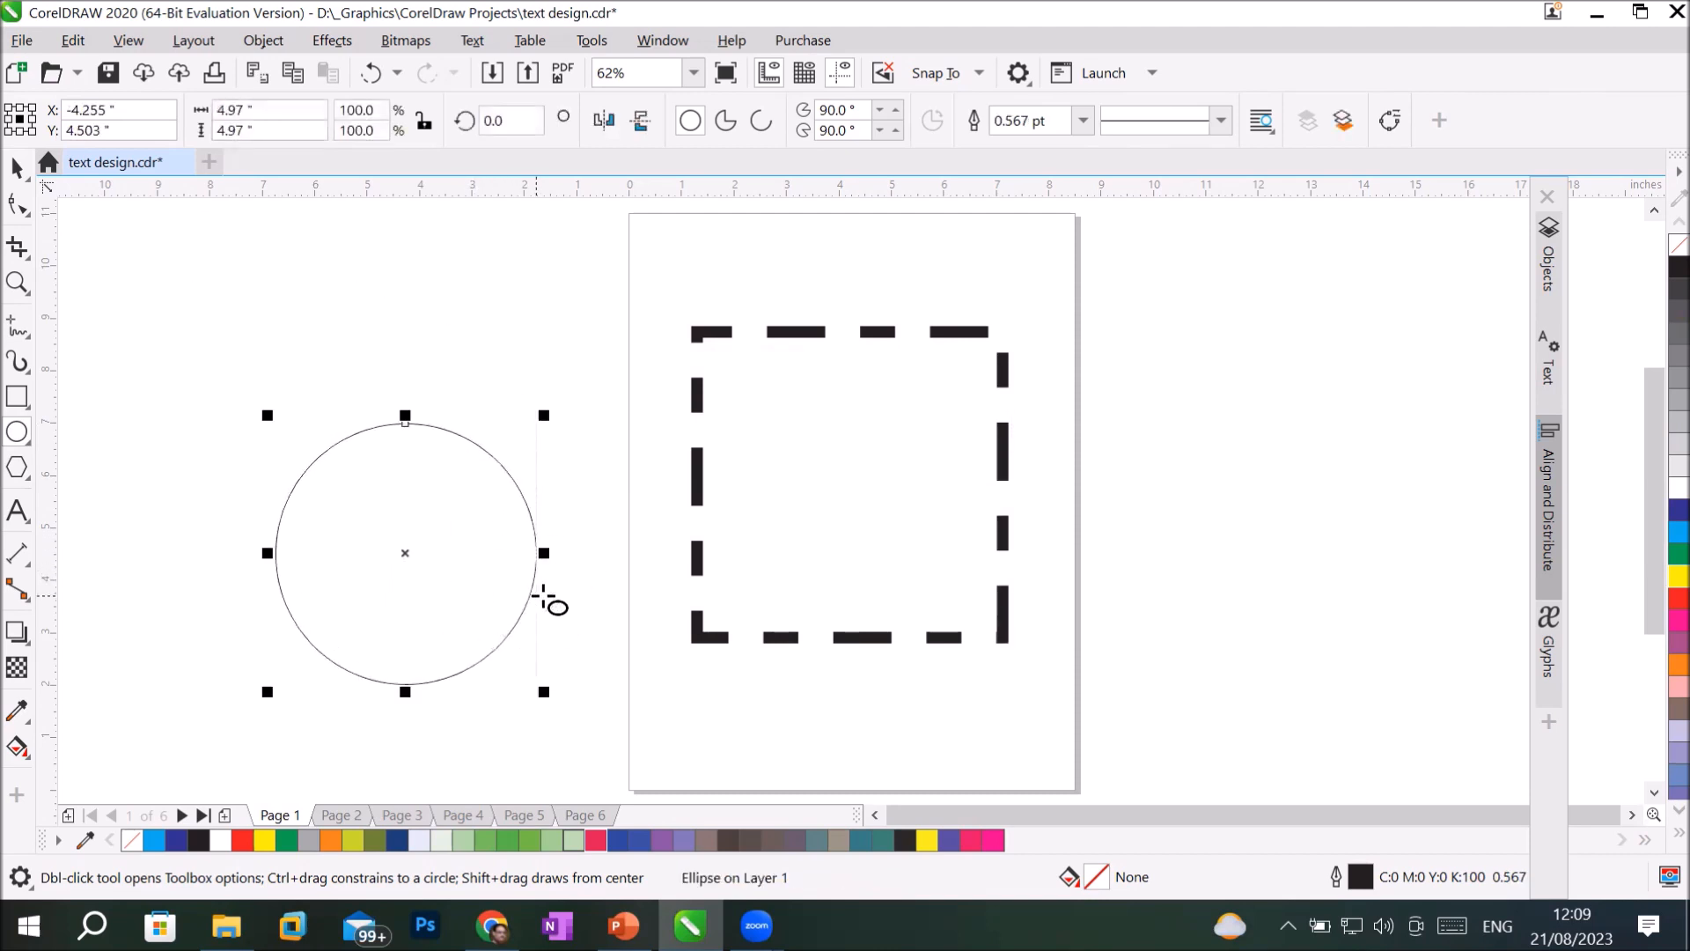
left_click(1220, 119)
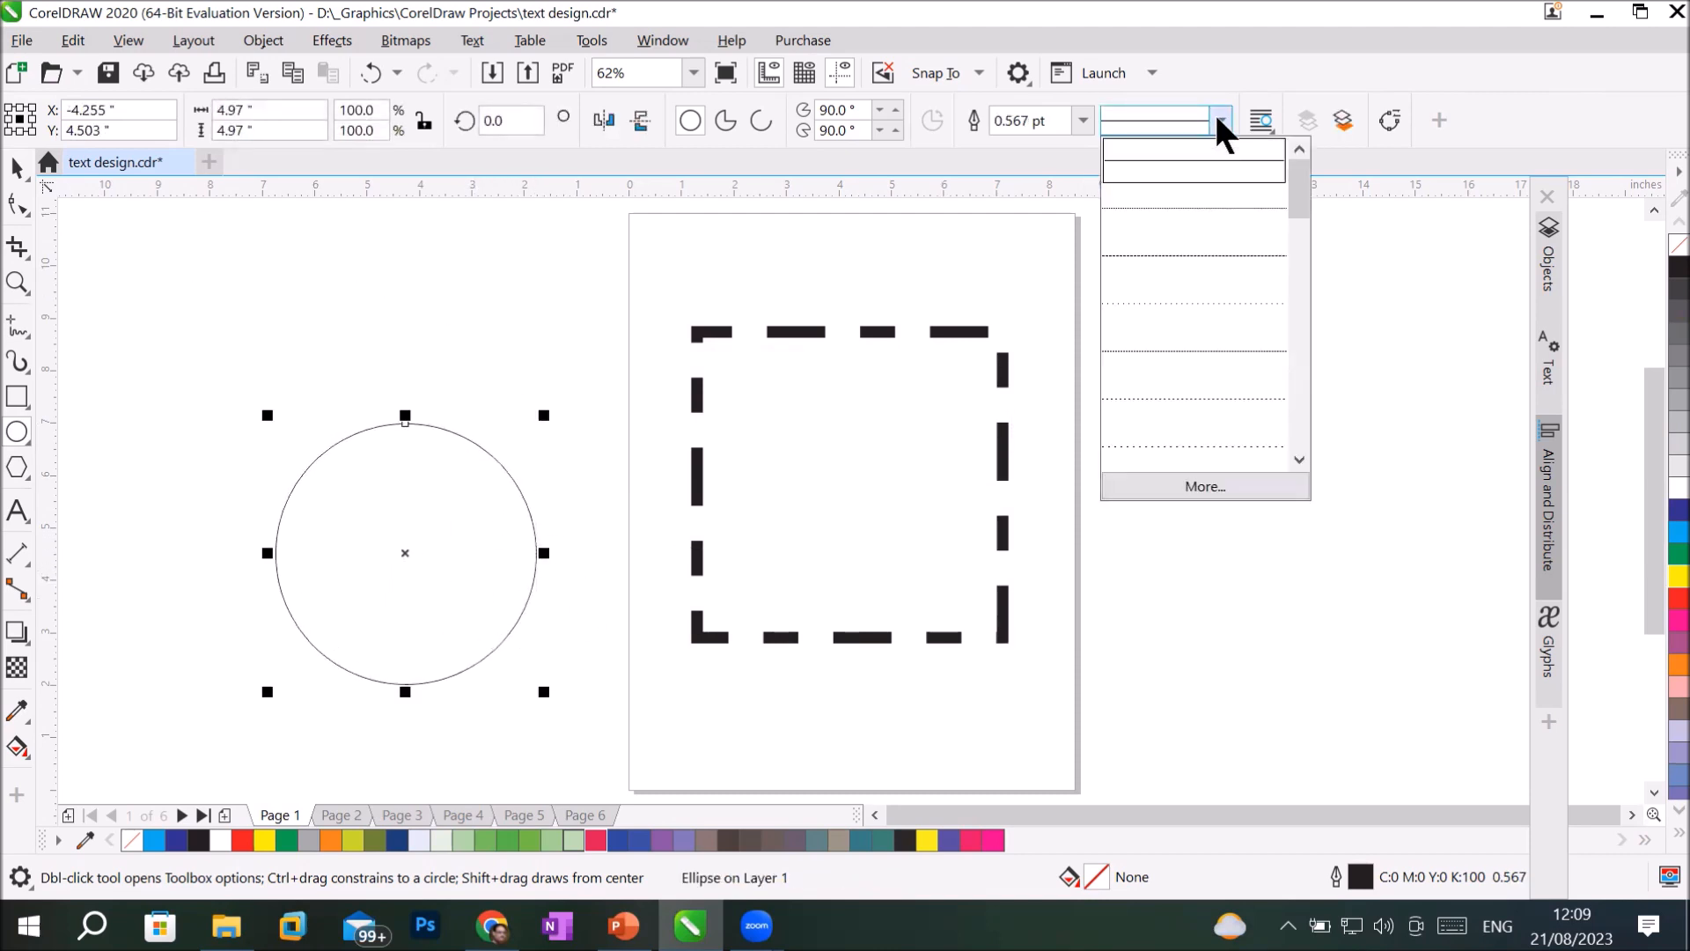
left_click_drag(1301, 196, 1331, 445)
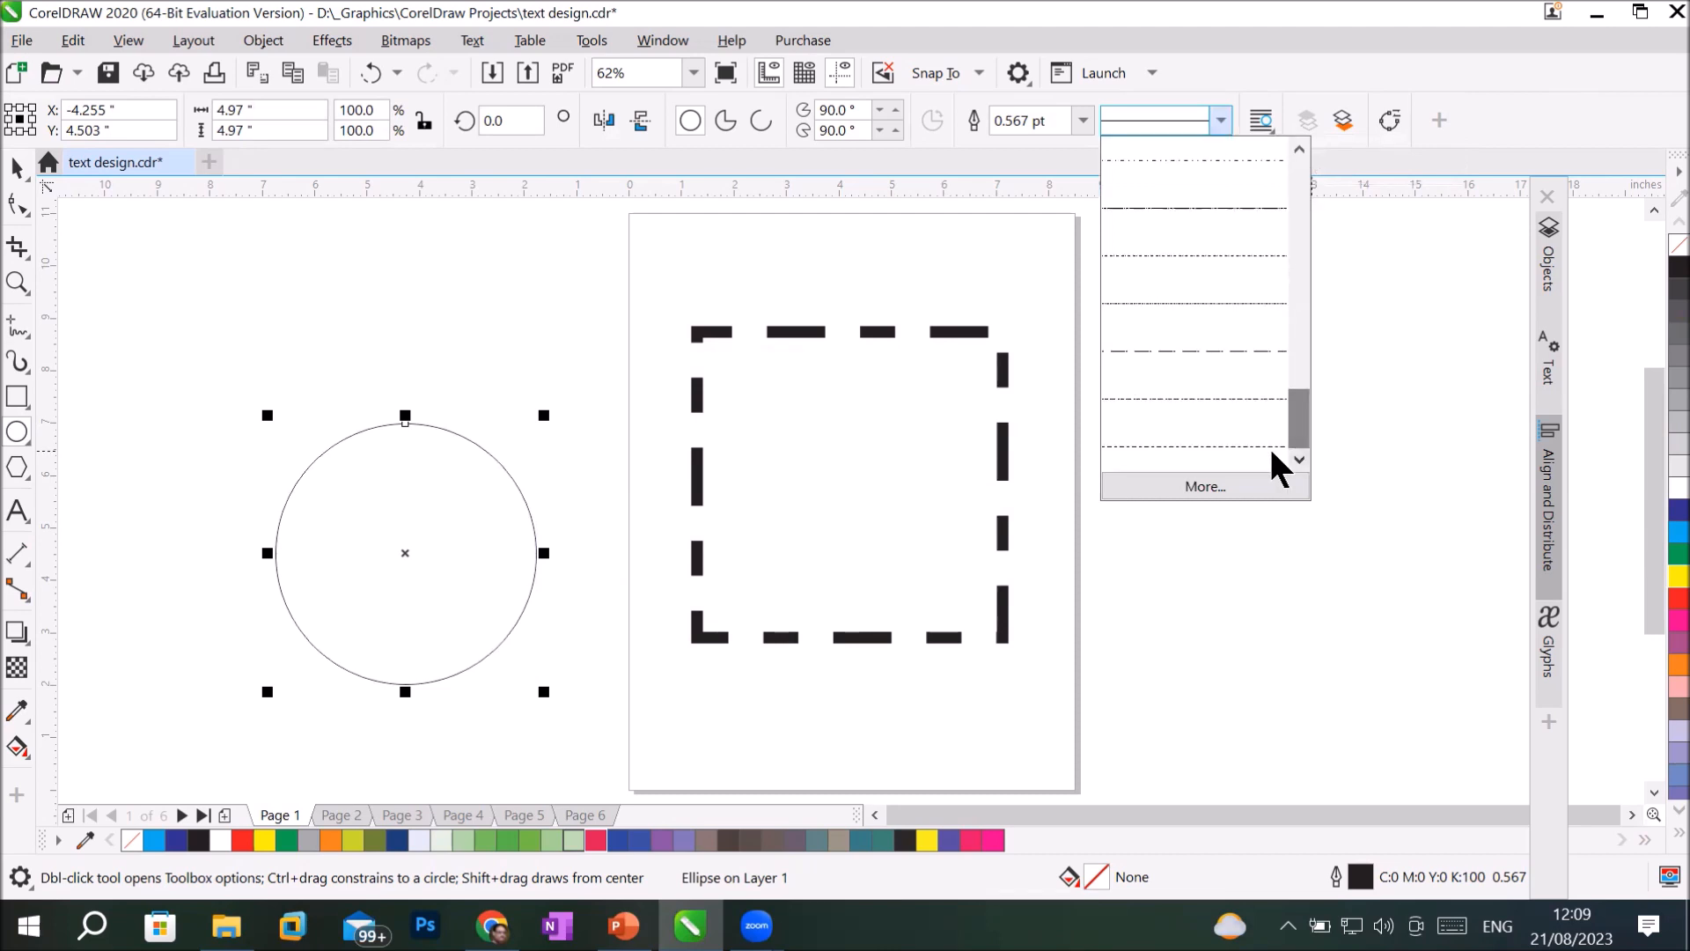
left_click(1227, 442)
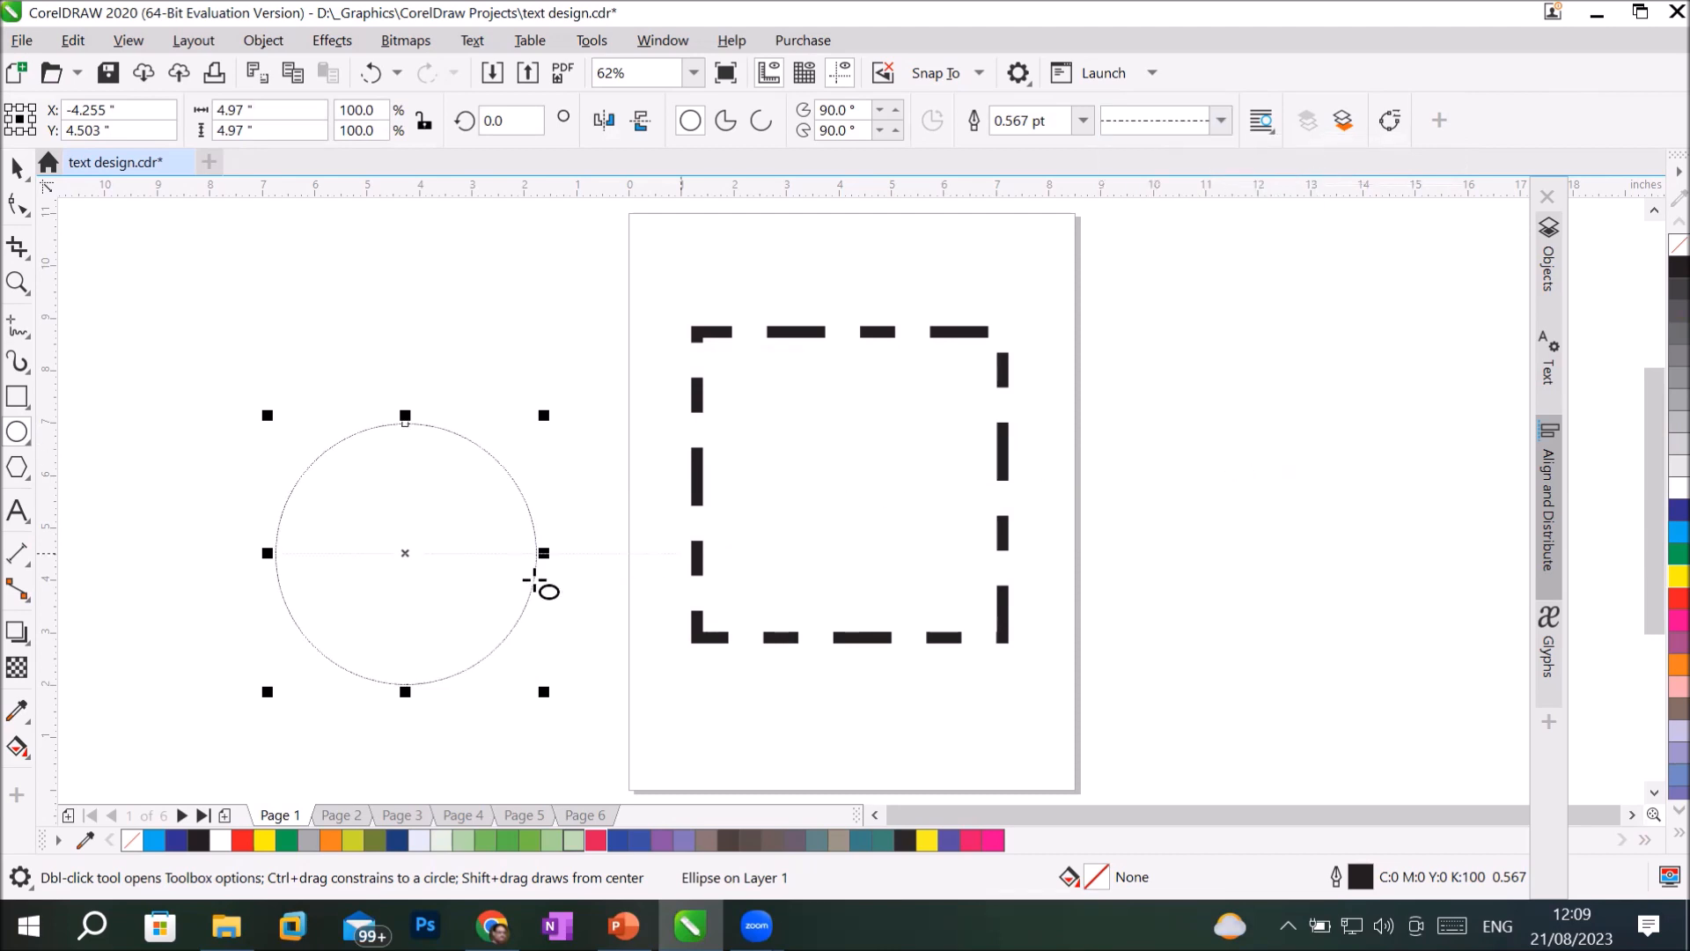
Set the circle's outline width to 12 pt.
scroll(347, 433, "up", 4)
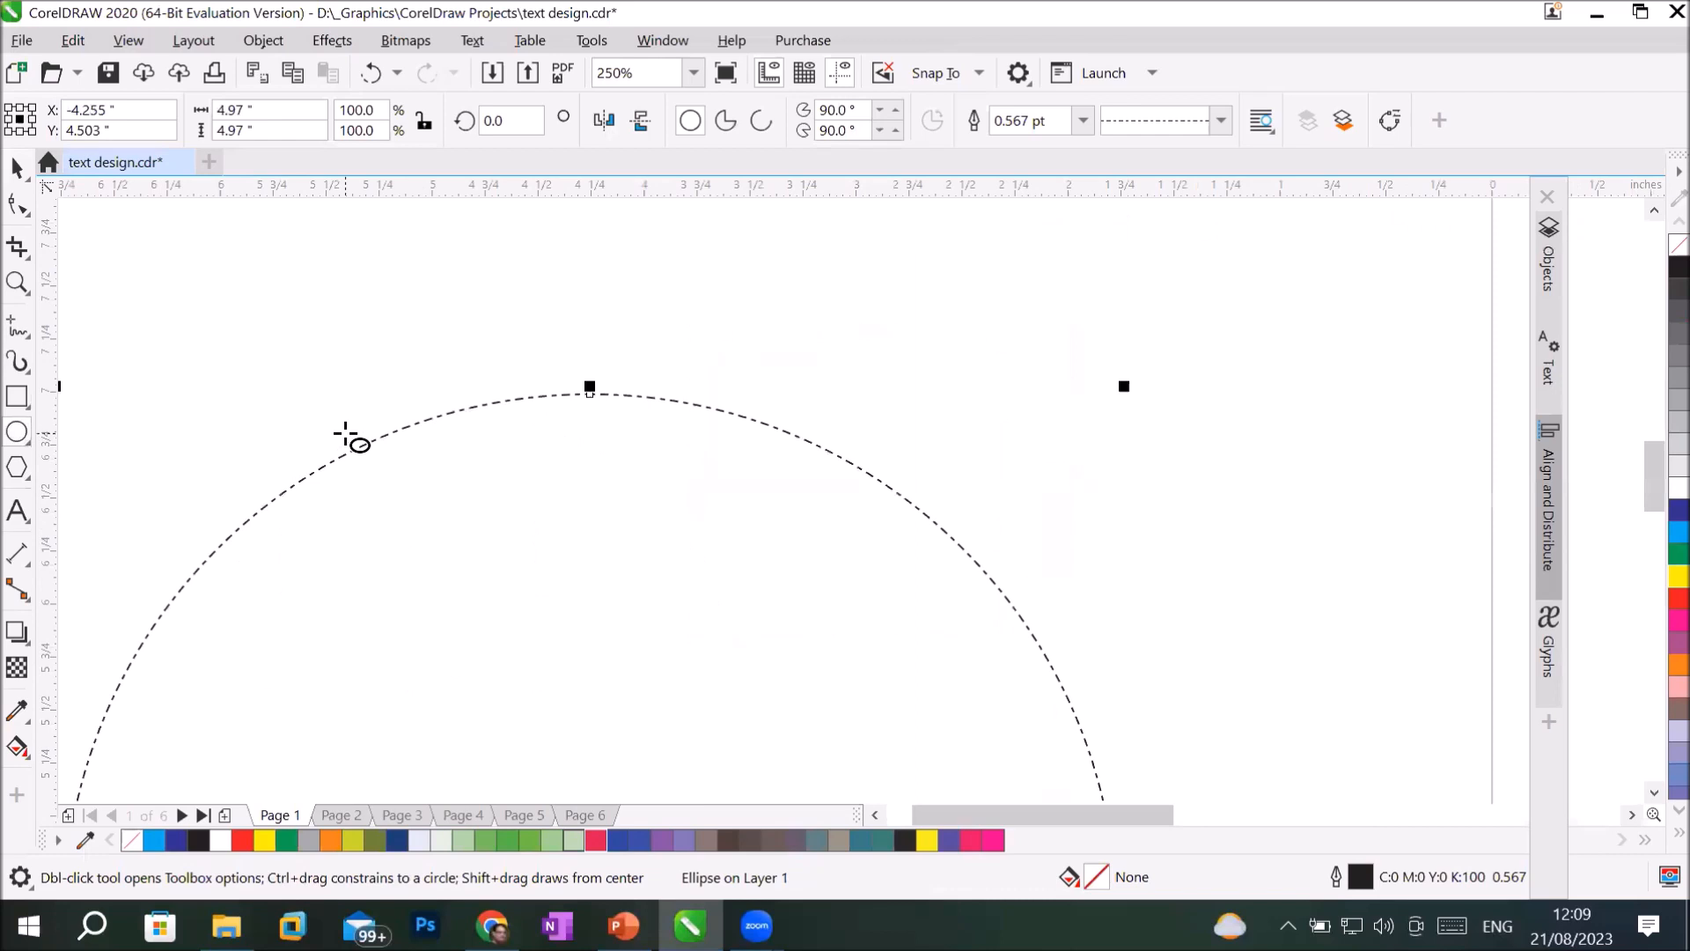
left_click(1083, 121)
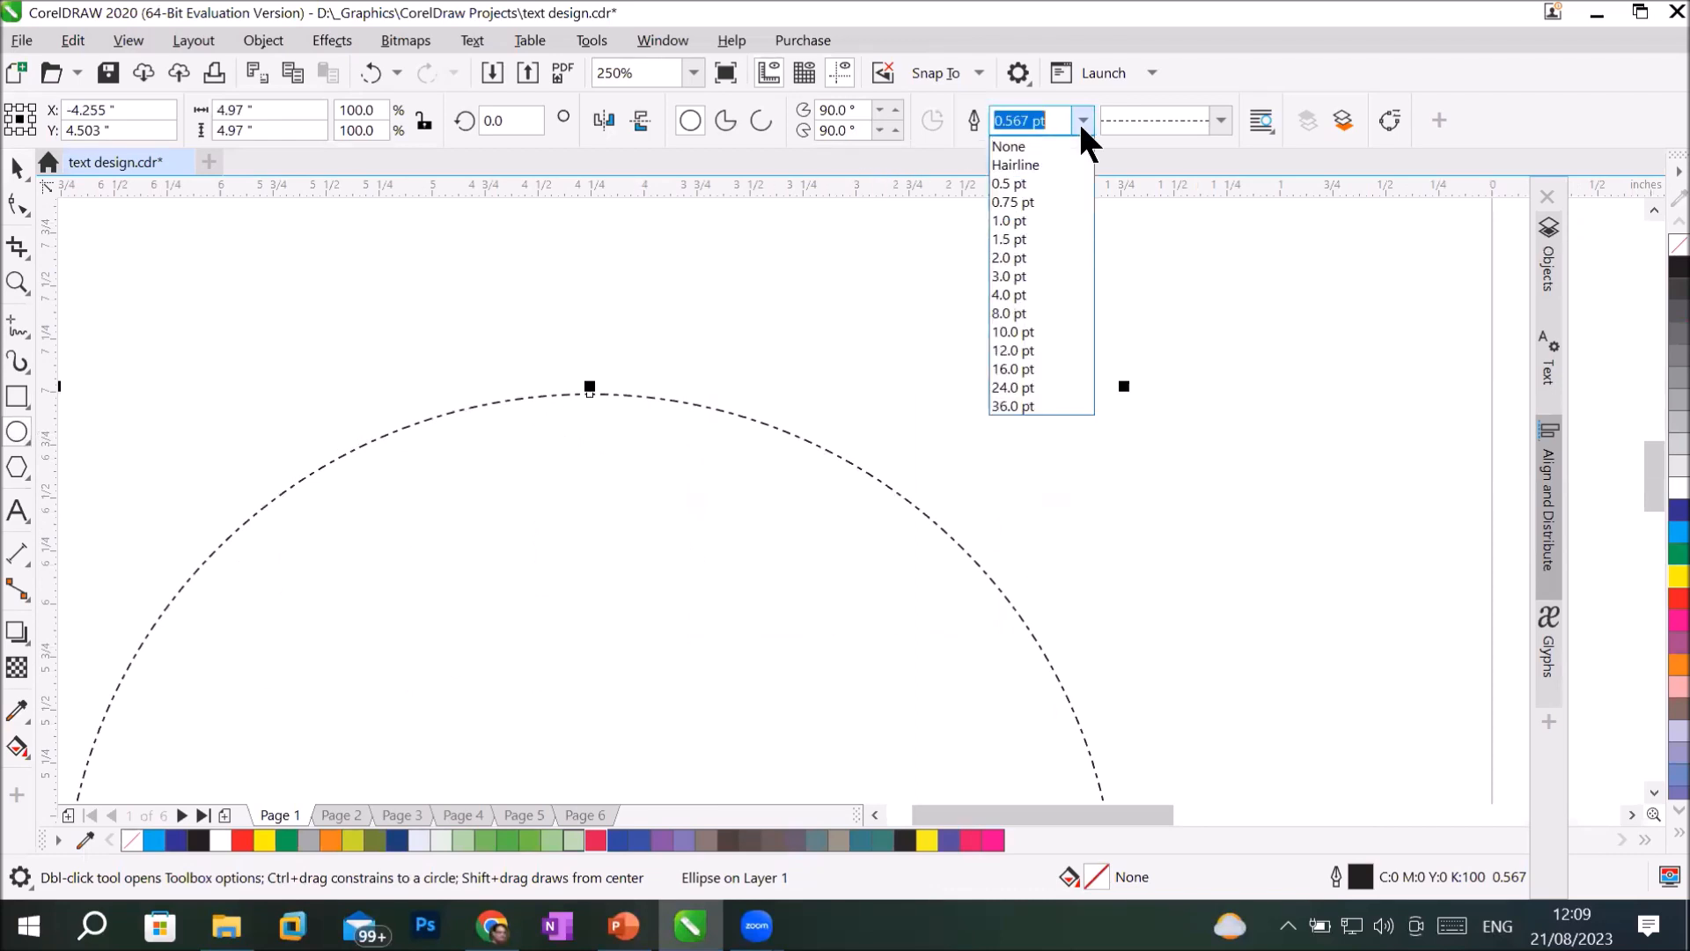
left_click(1038, 349)
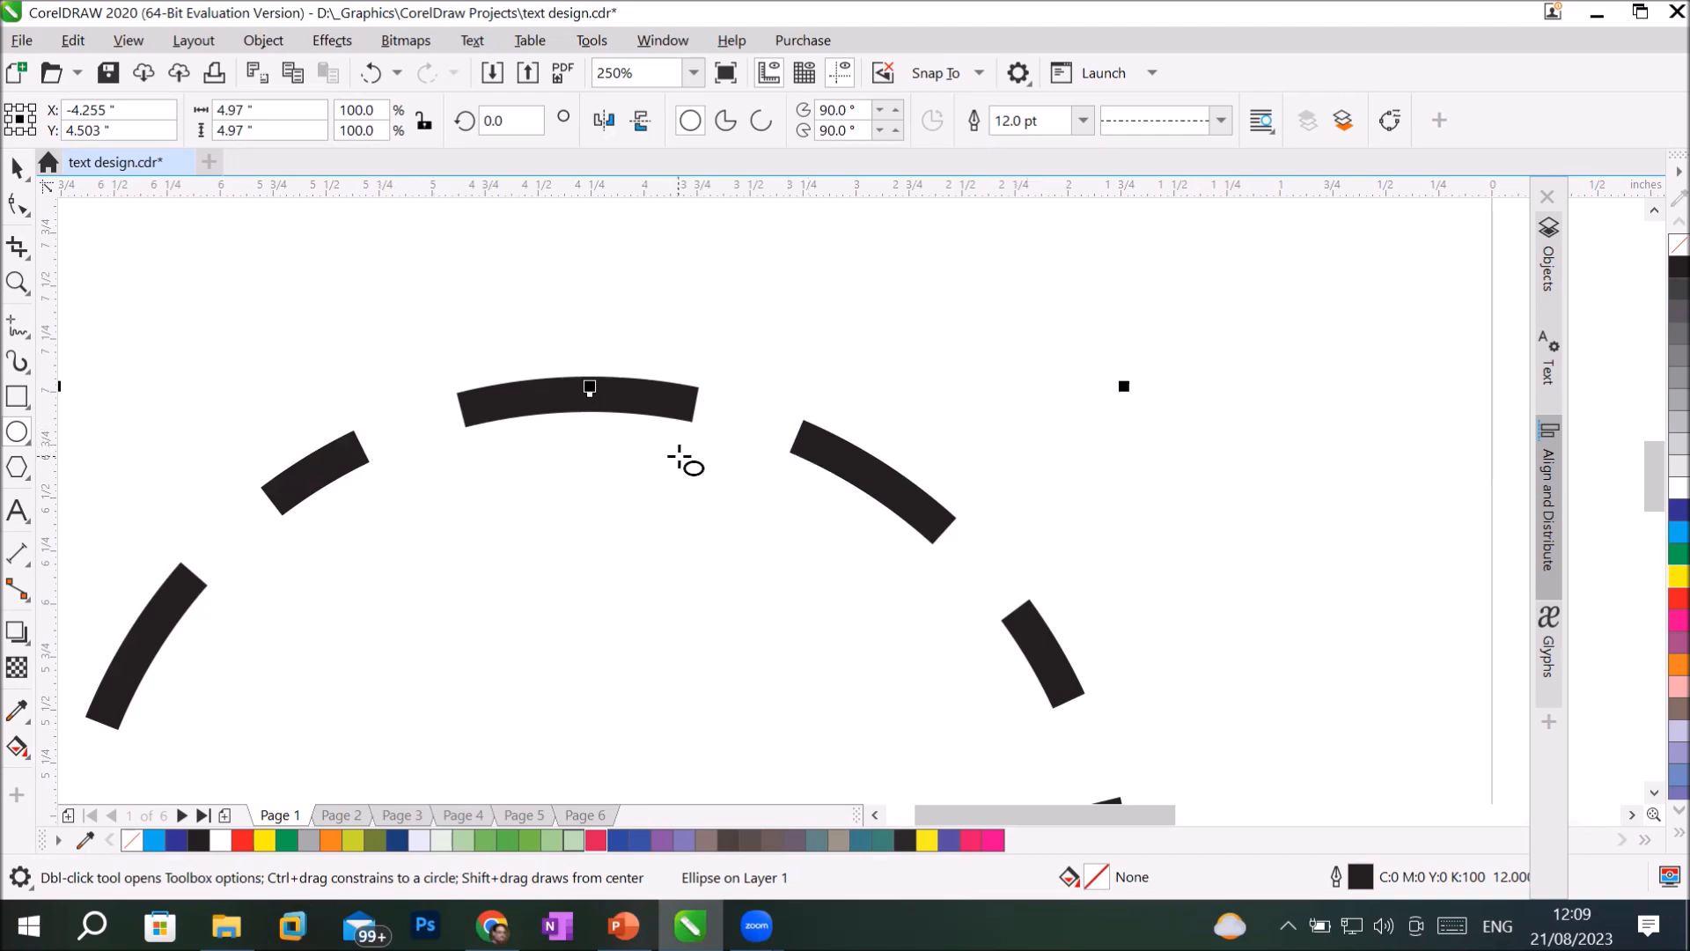
Draw a wavy freehand curve about 4.97 inches wide above the circle with the custom dashed line style and a 10 pt outline width.
left_click(17, 326)
mouse_move(205, 277)
left_mouse_down()
mouse_move(637, 341)
mouse_move(880, 312)
mouse_move(1130, 366)
mouse_move(1261, 322)
left_mouse_up()
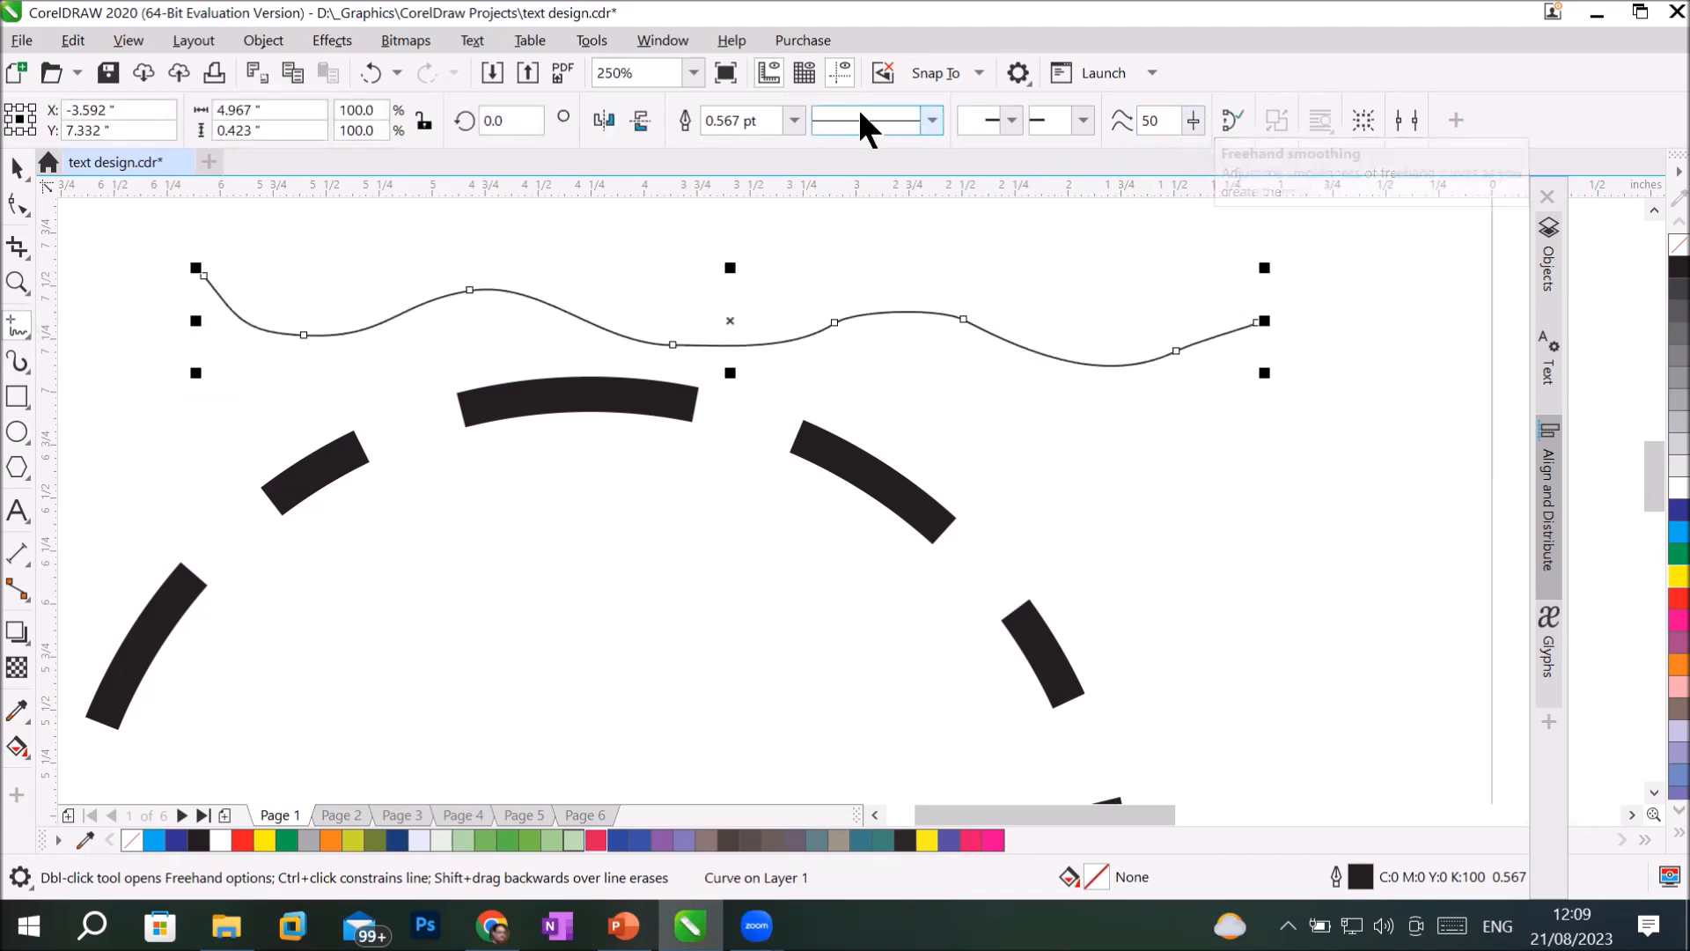
left_click(931, 121)
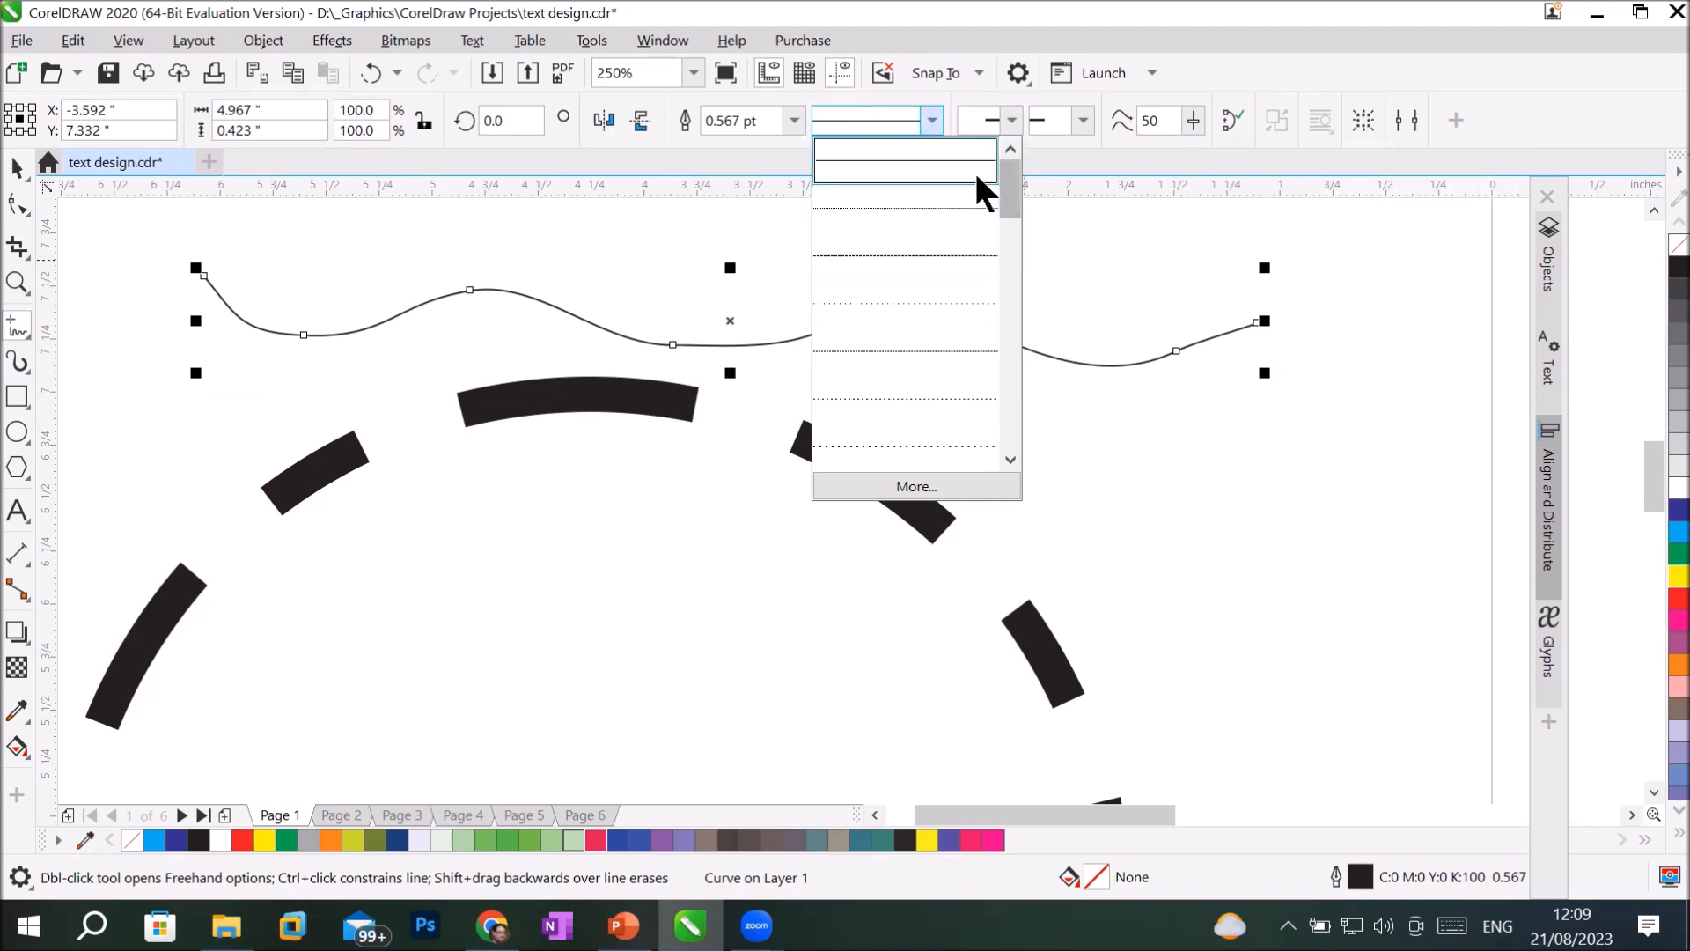
left_click_drag(1007, 188, 1018, 460)
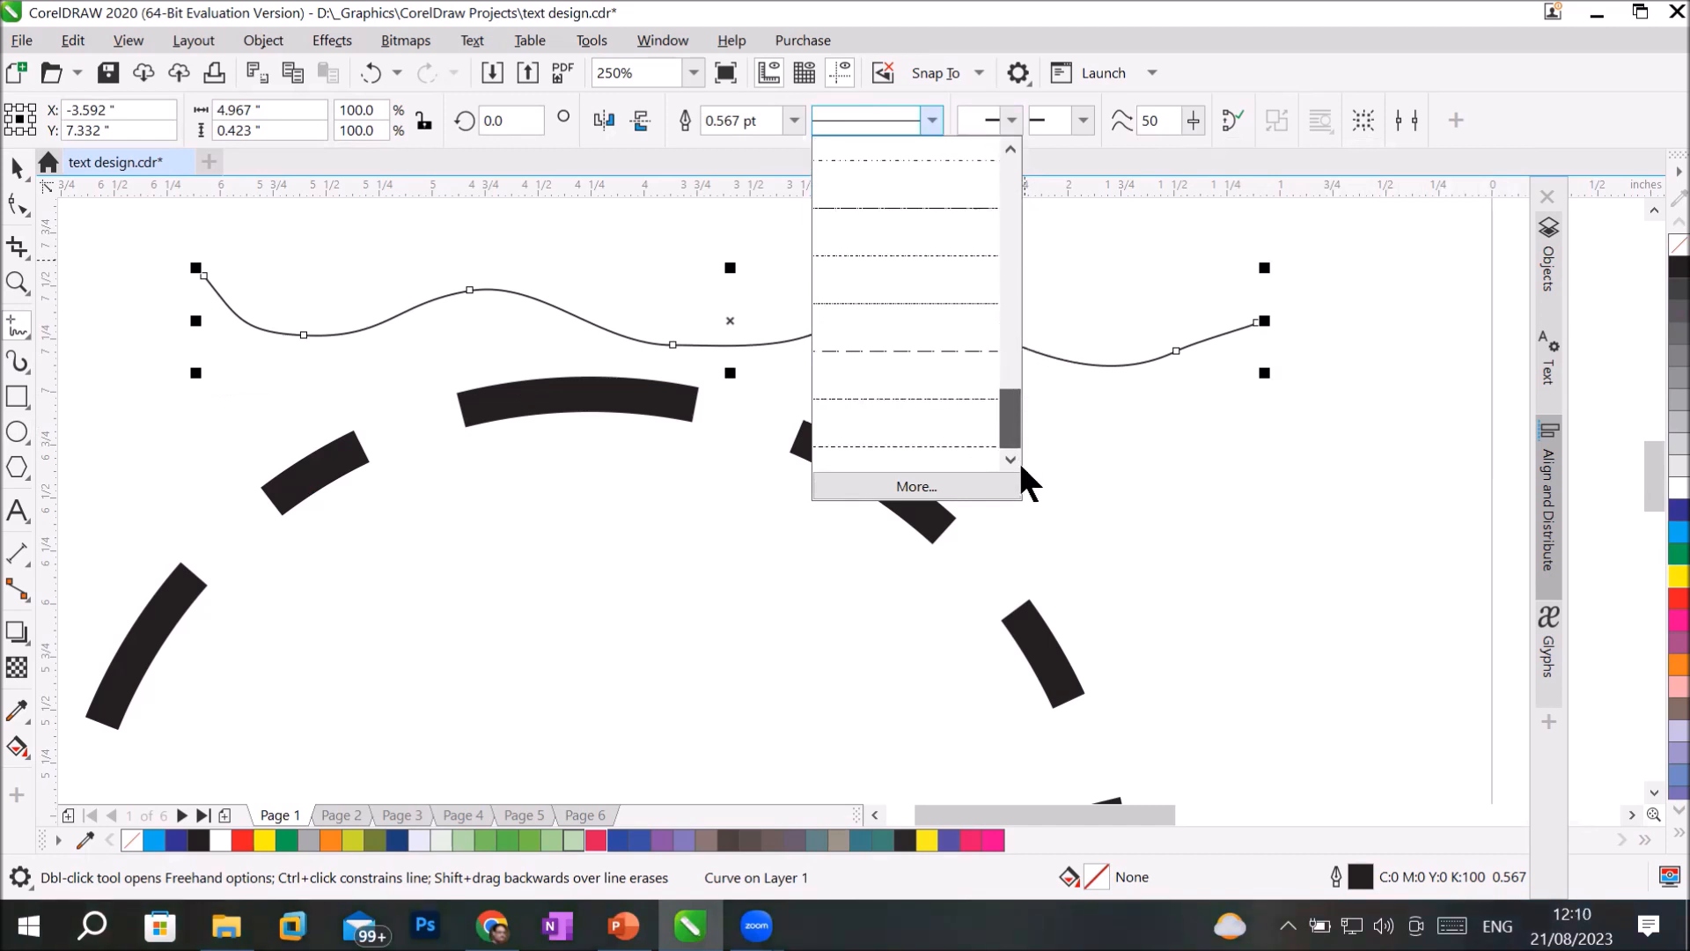
left_click(947, 438)
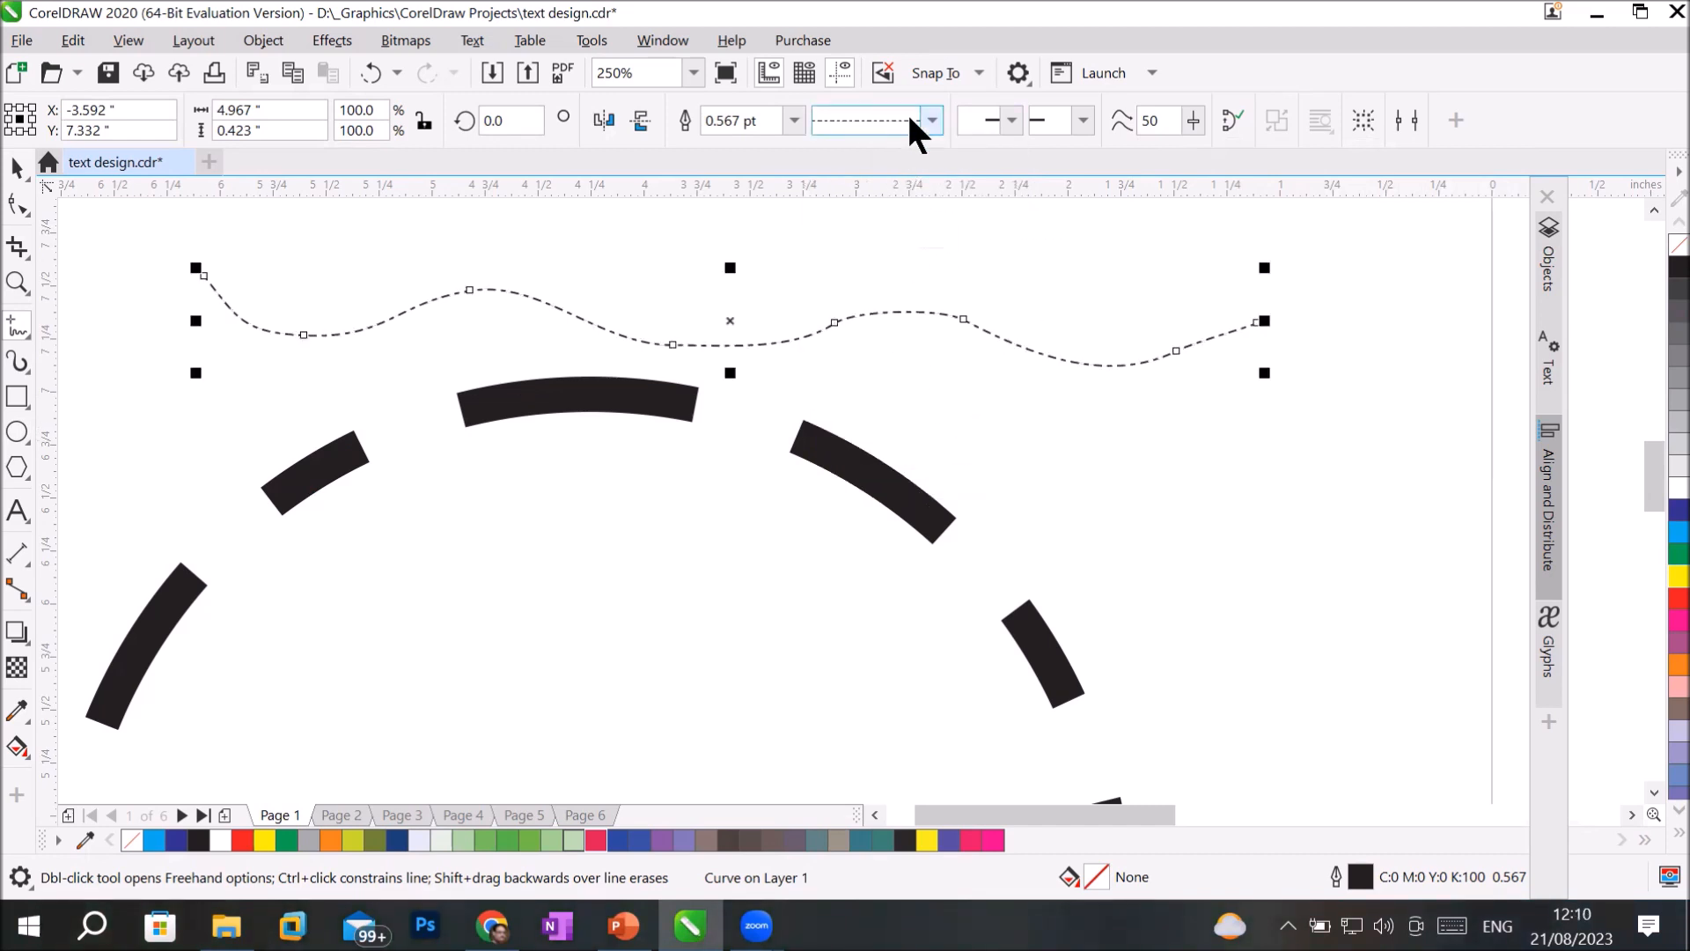
left_click(794, 120)
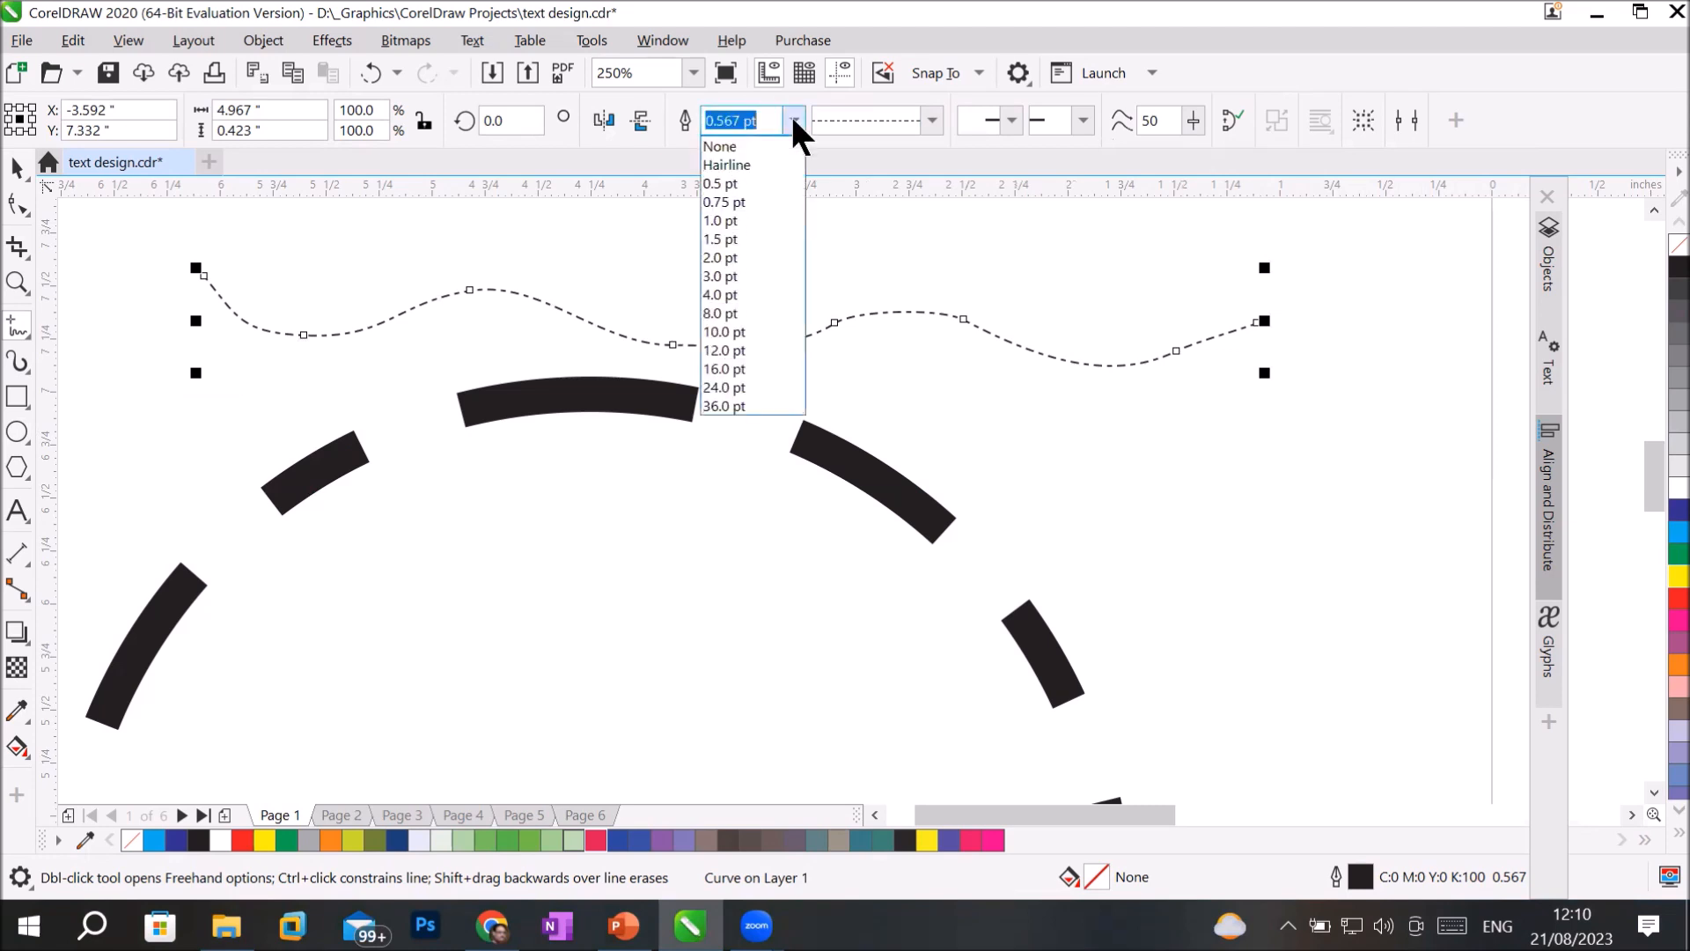
left_click(766, 327)
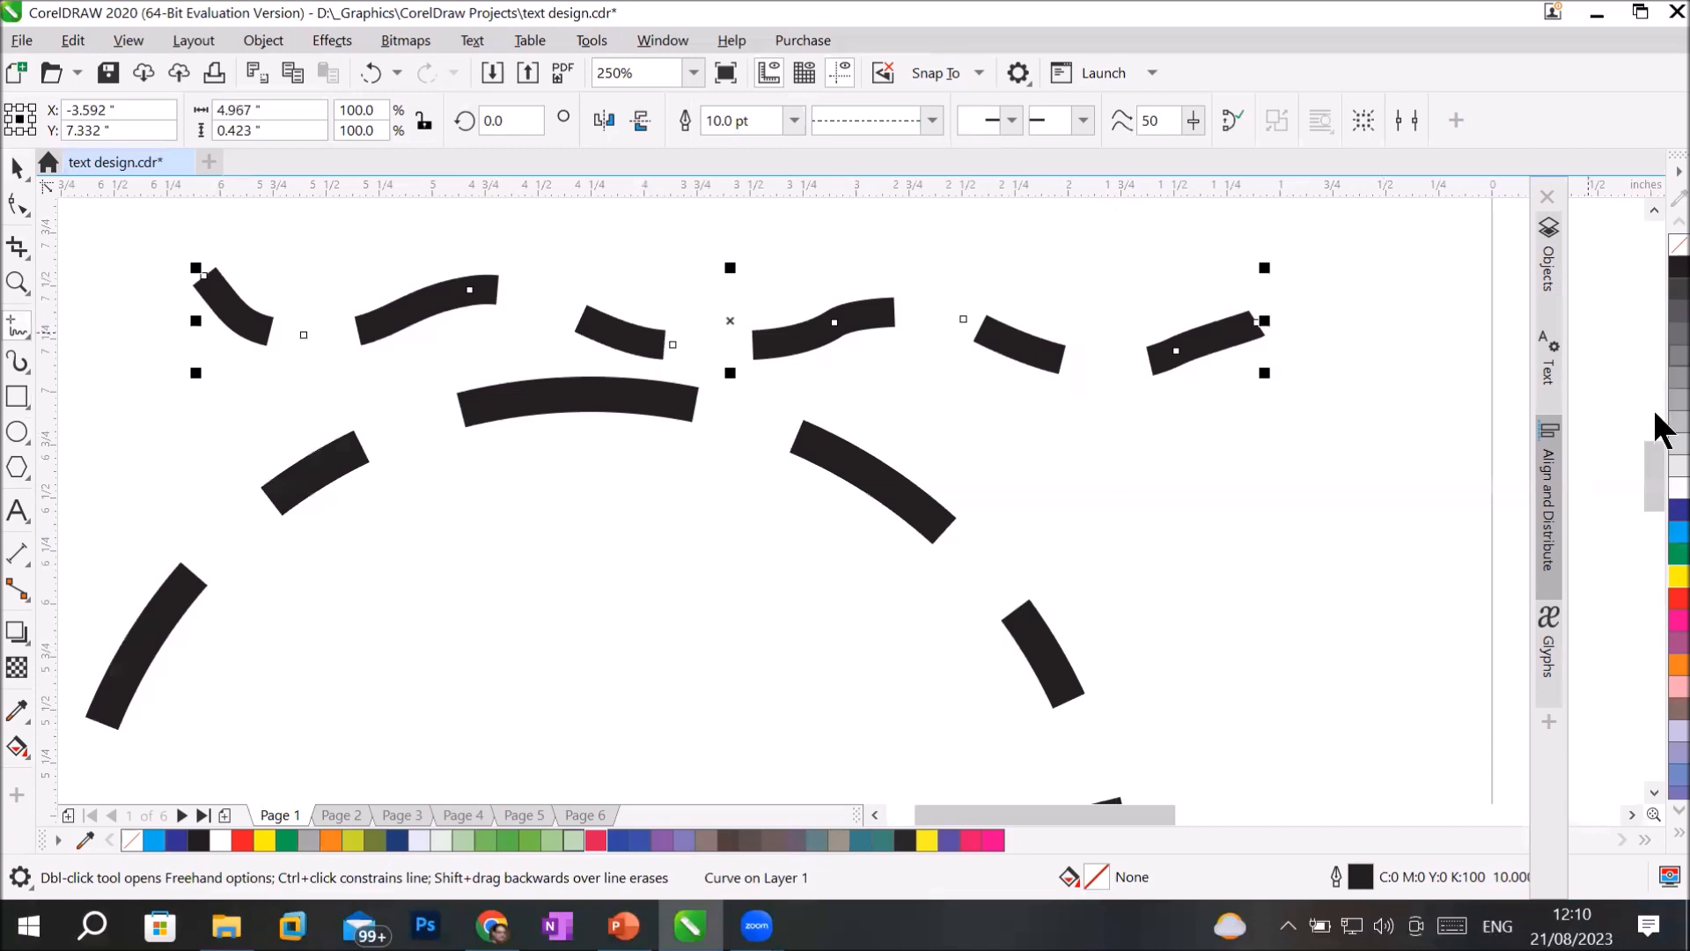
Give the wavy curve a 30% black fill and try several outline colors, ending with dark blue, C100 M100 Y0 K0.
left_click(1666, 454)
left_click(1671, 425)
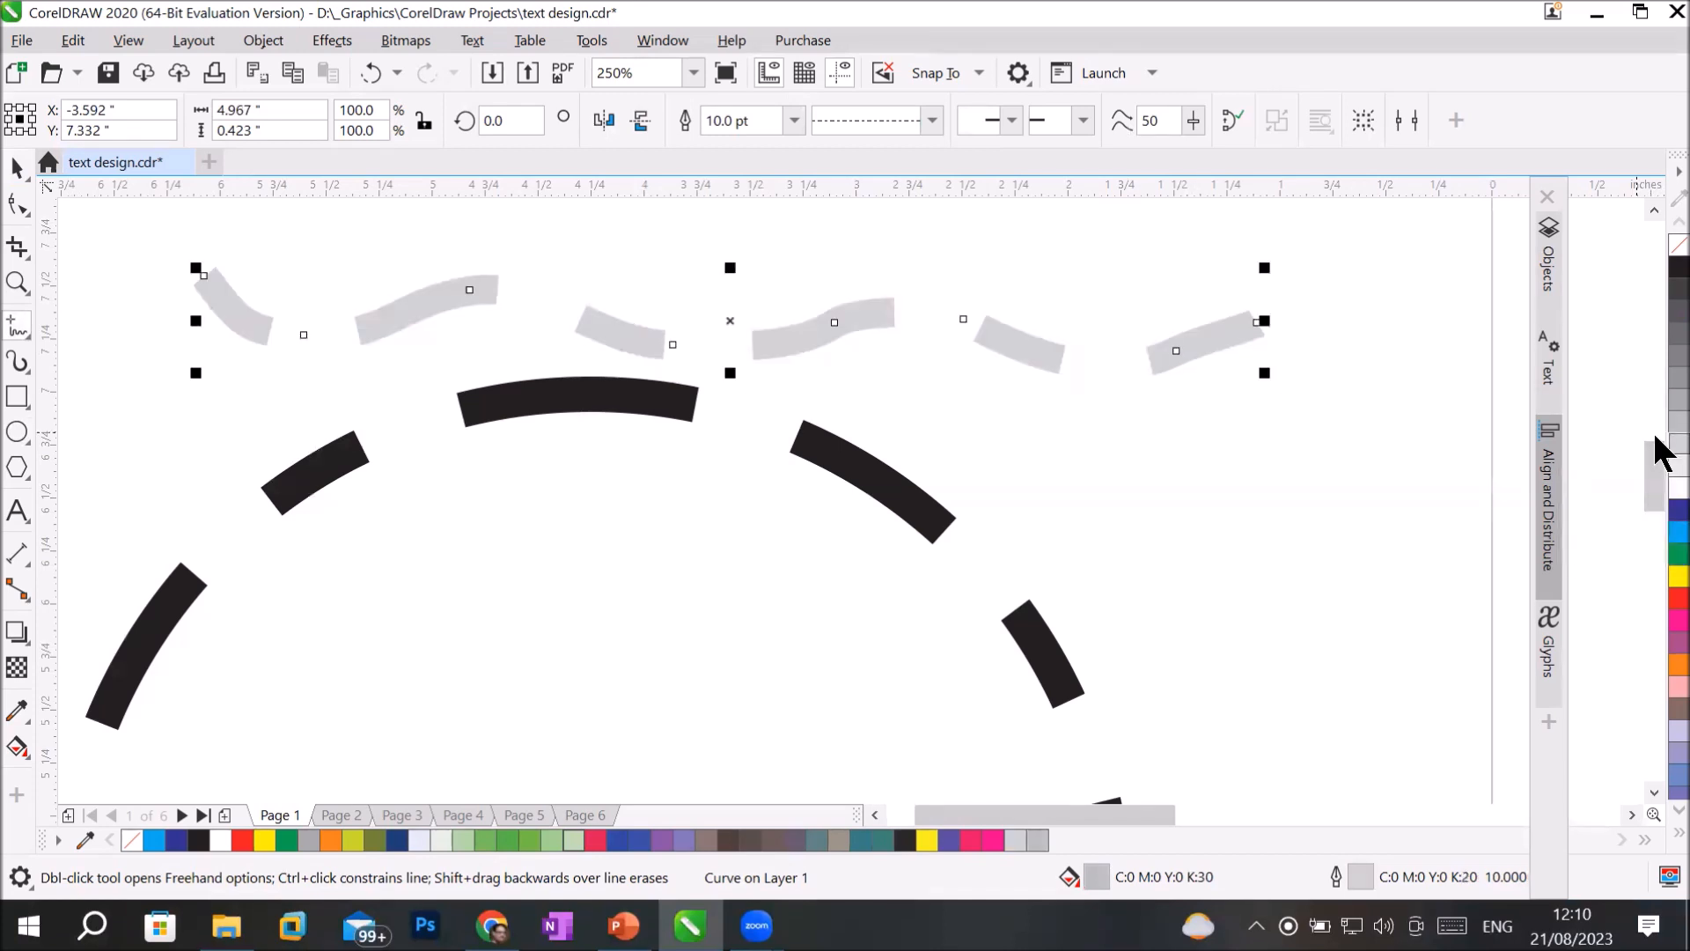
right_click(1673, 379)
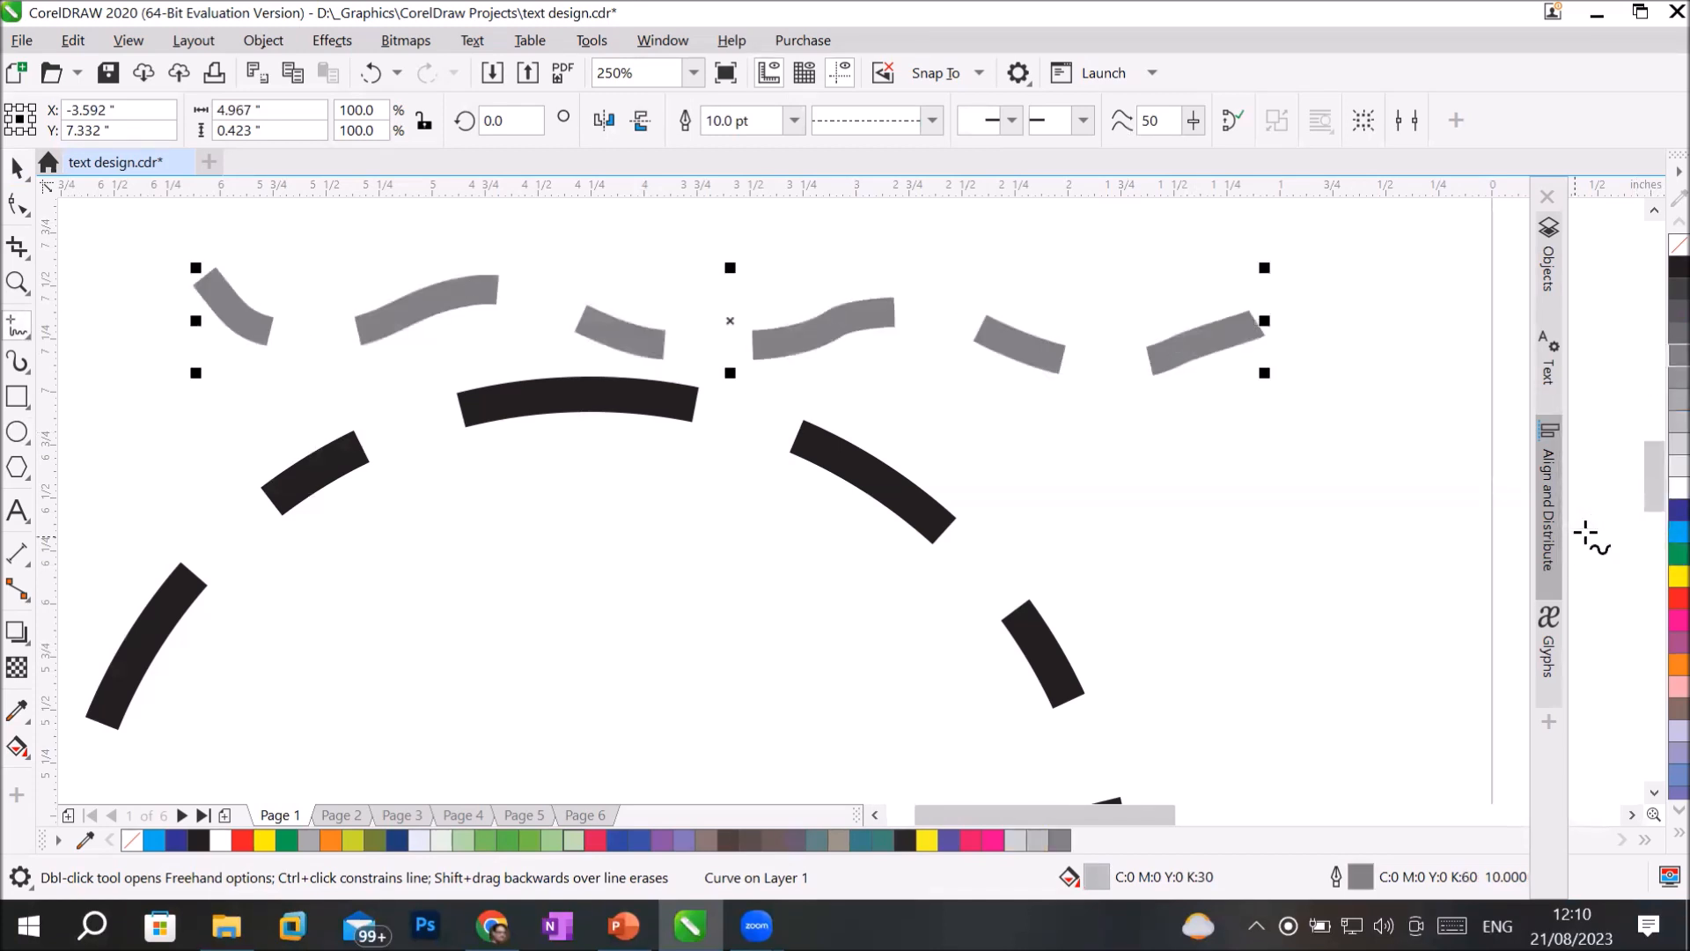
right_click(1661, 532)
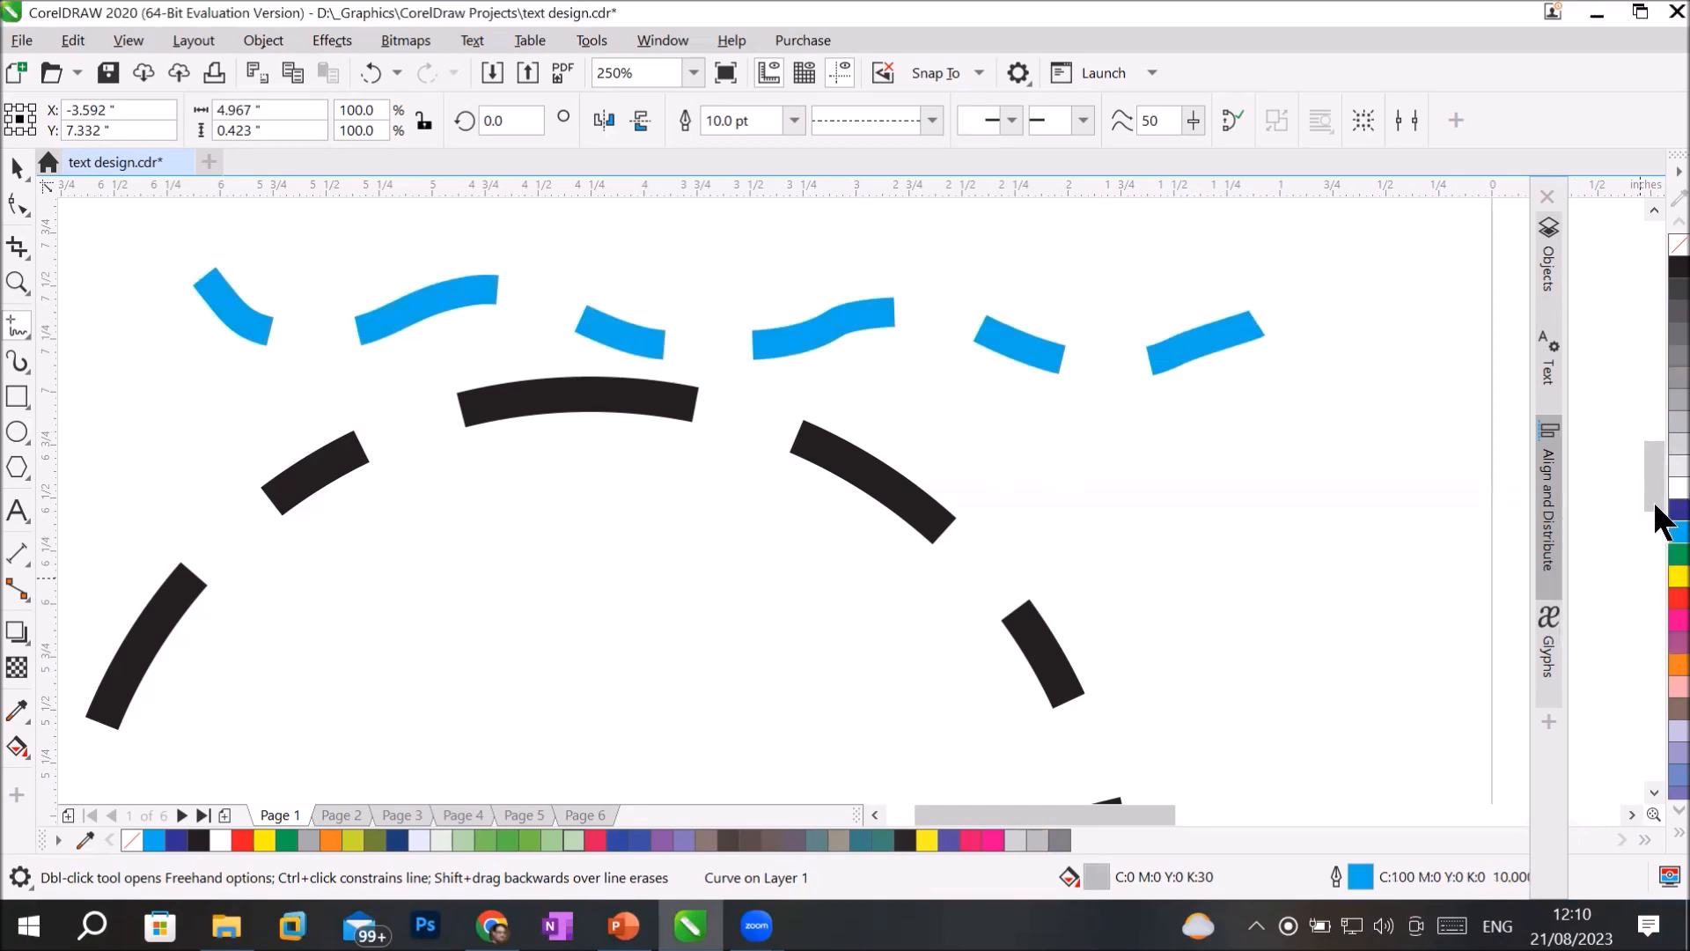
right_click(1673, 509)
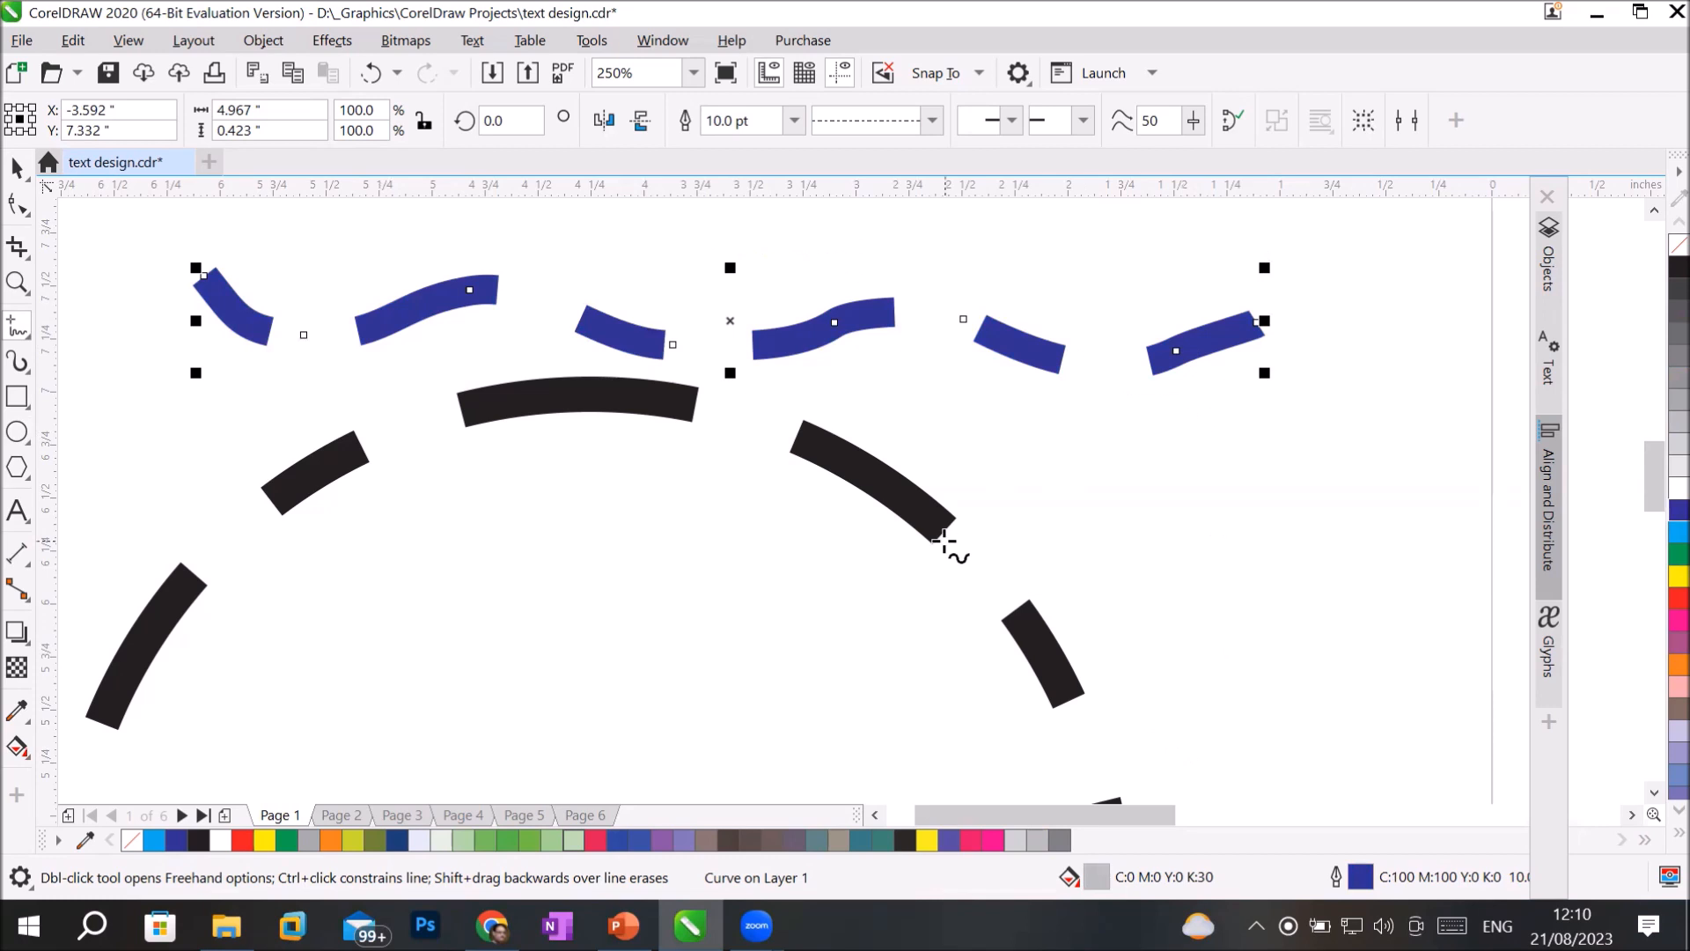
Delete the wavy curve, the dashed circle and the dashed square together.
scroll(951, 547, "down", 2)
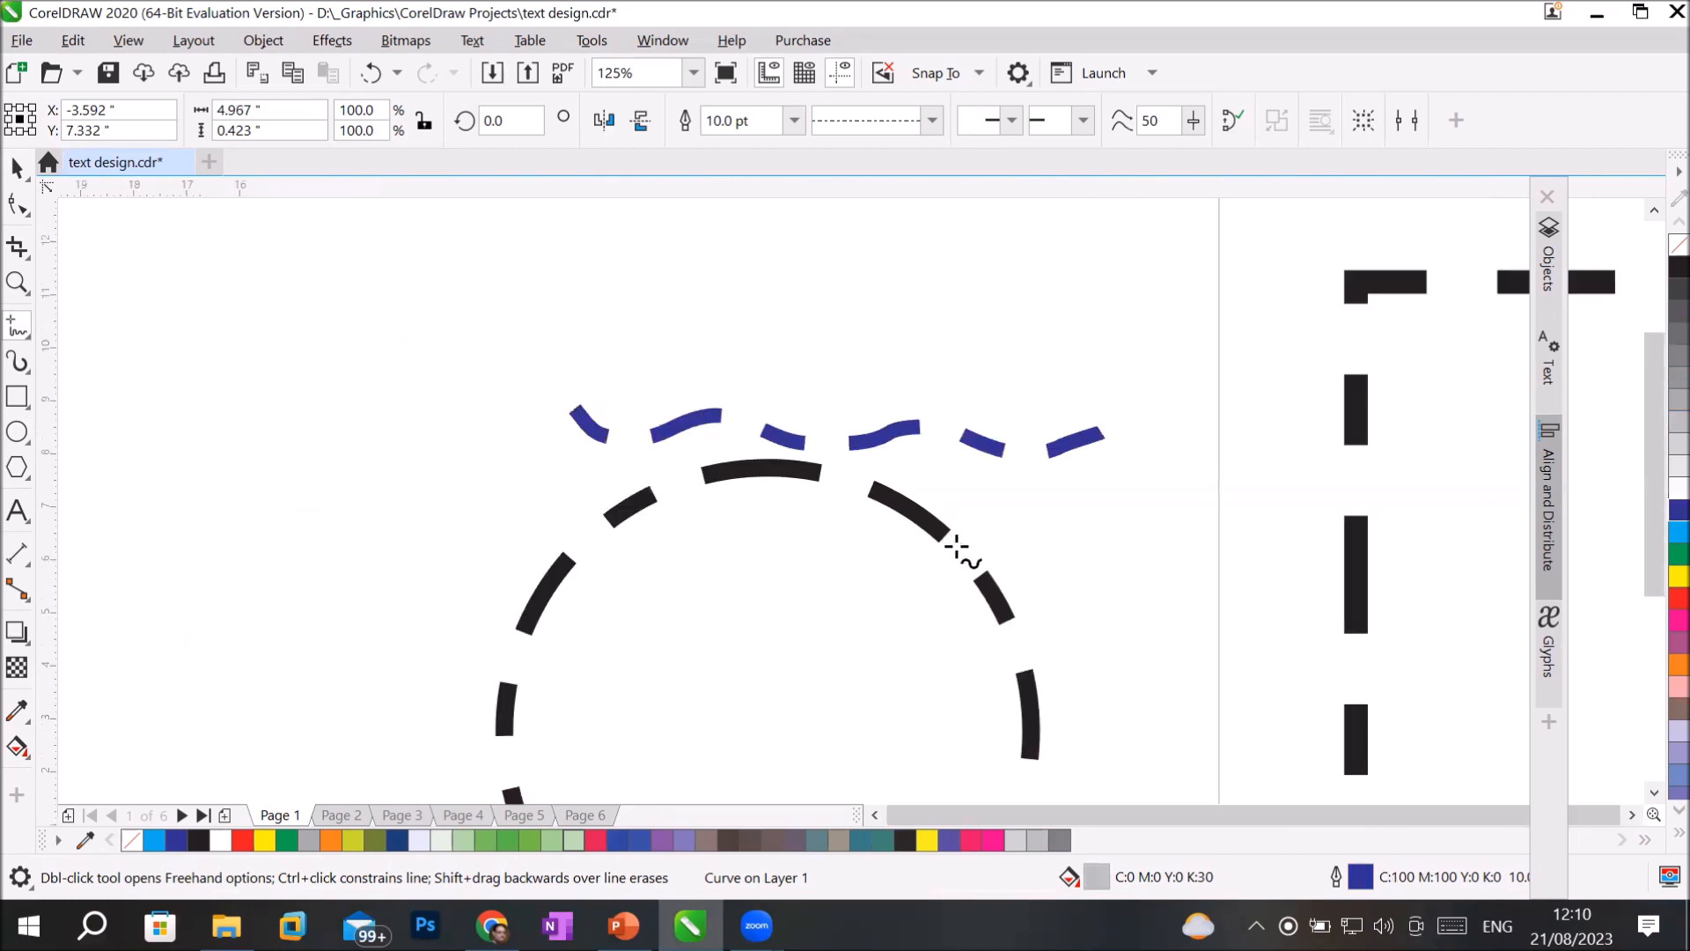
scroll(955, 547, "down", 1)
key("ctrl+a")
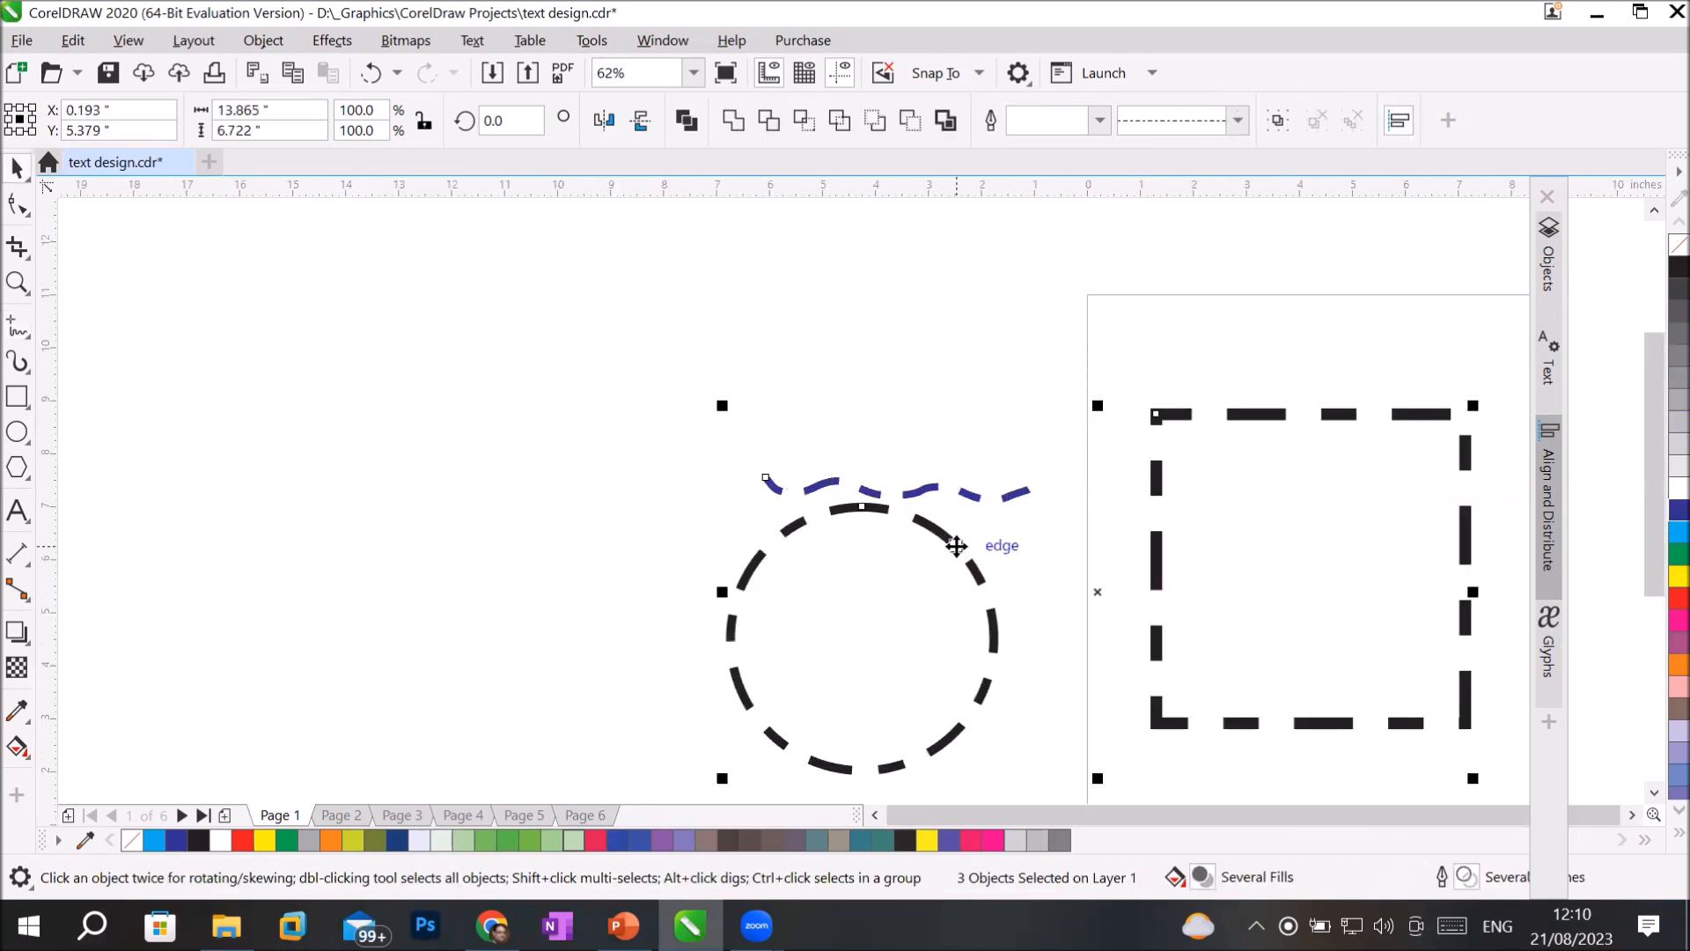
key("Delete")
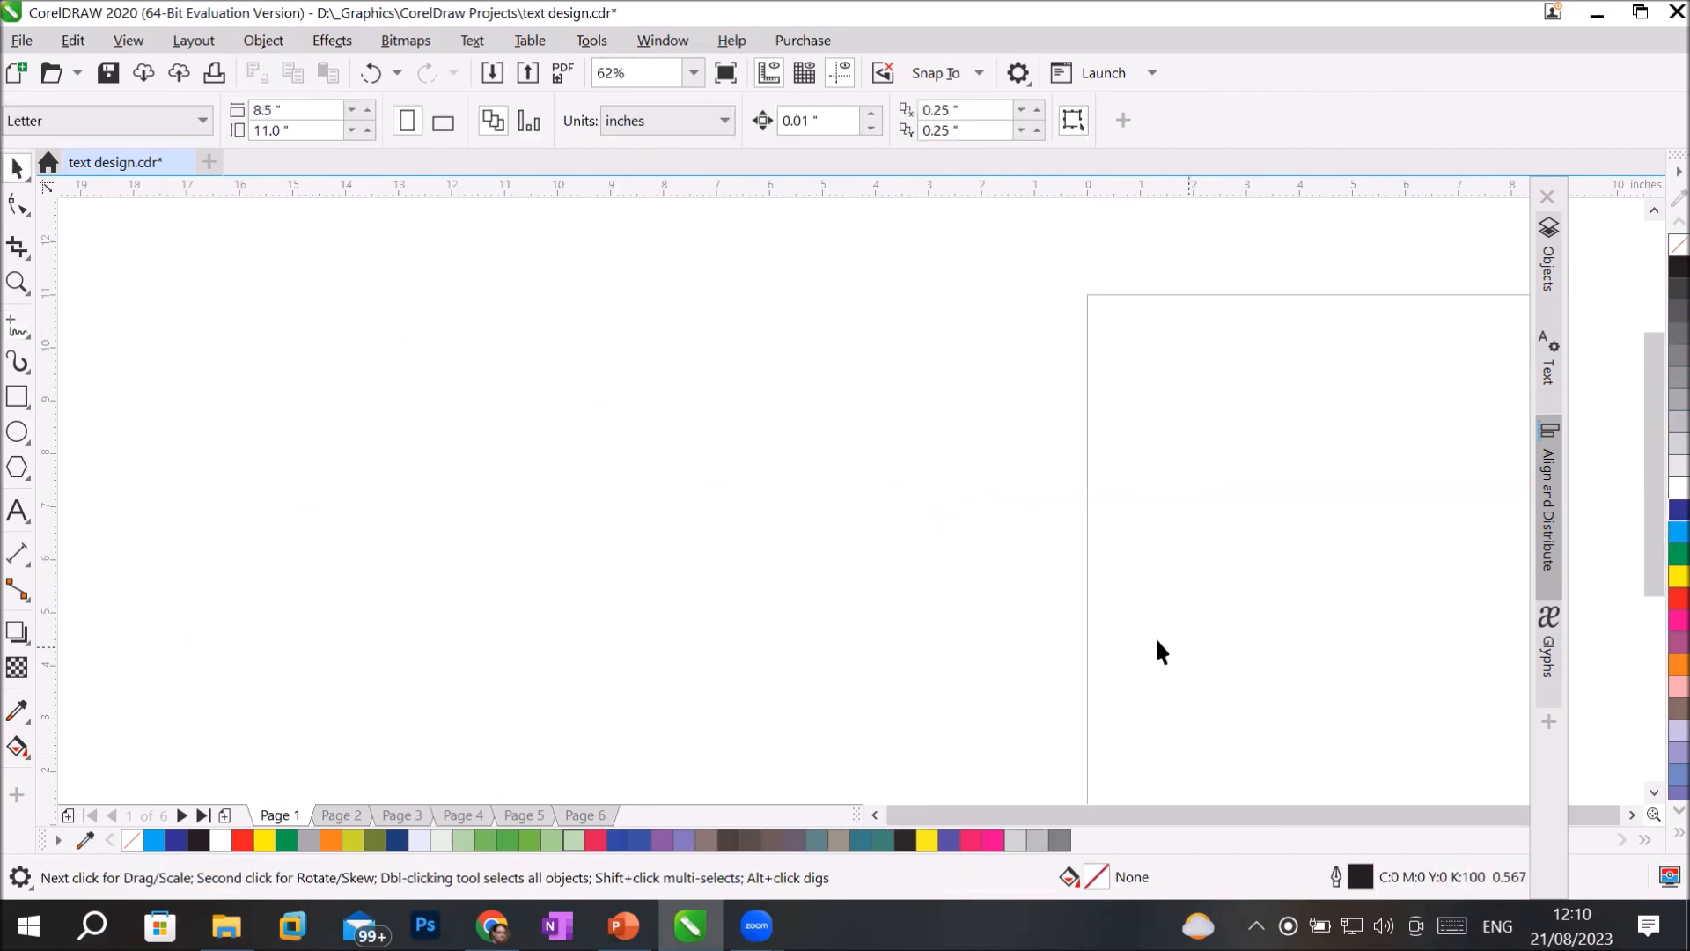
Add the Outline Tools group to the toolbox and show its list of outline options.
left_click(20, 281)
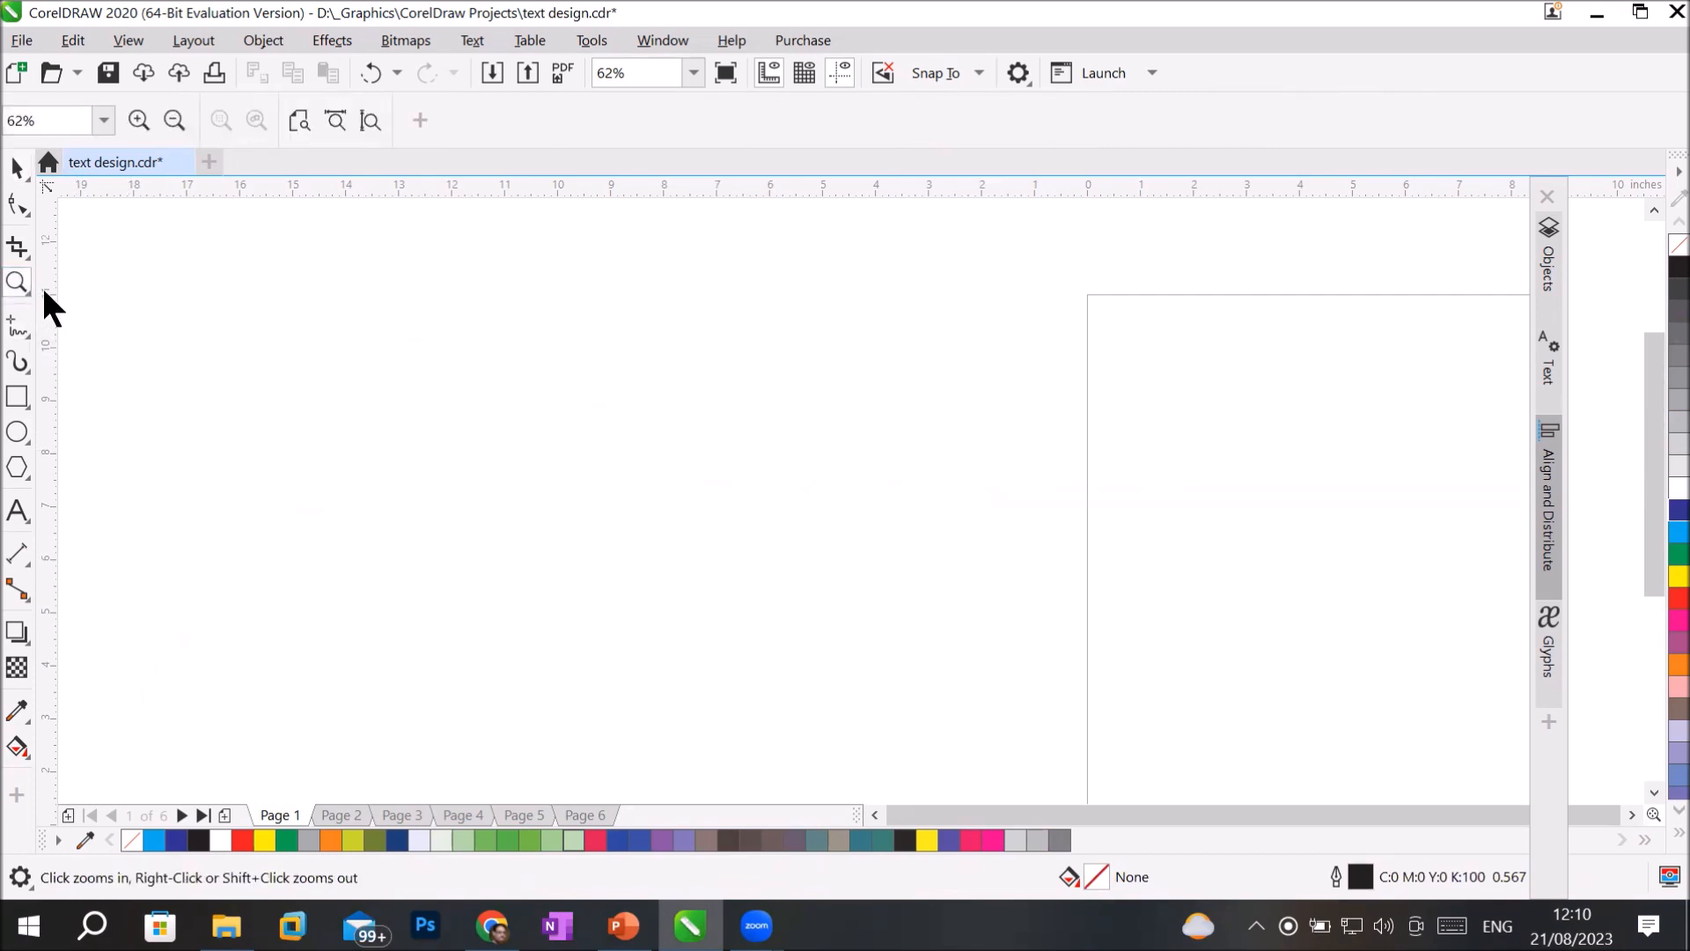
left_click(370, 121)
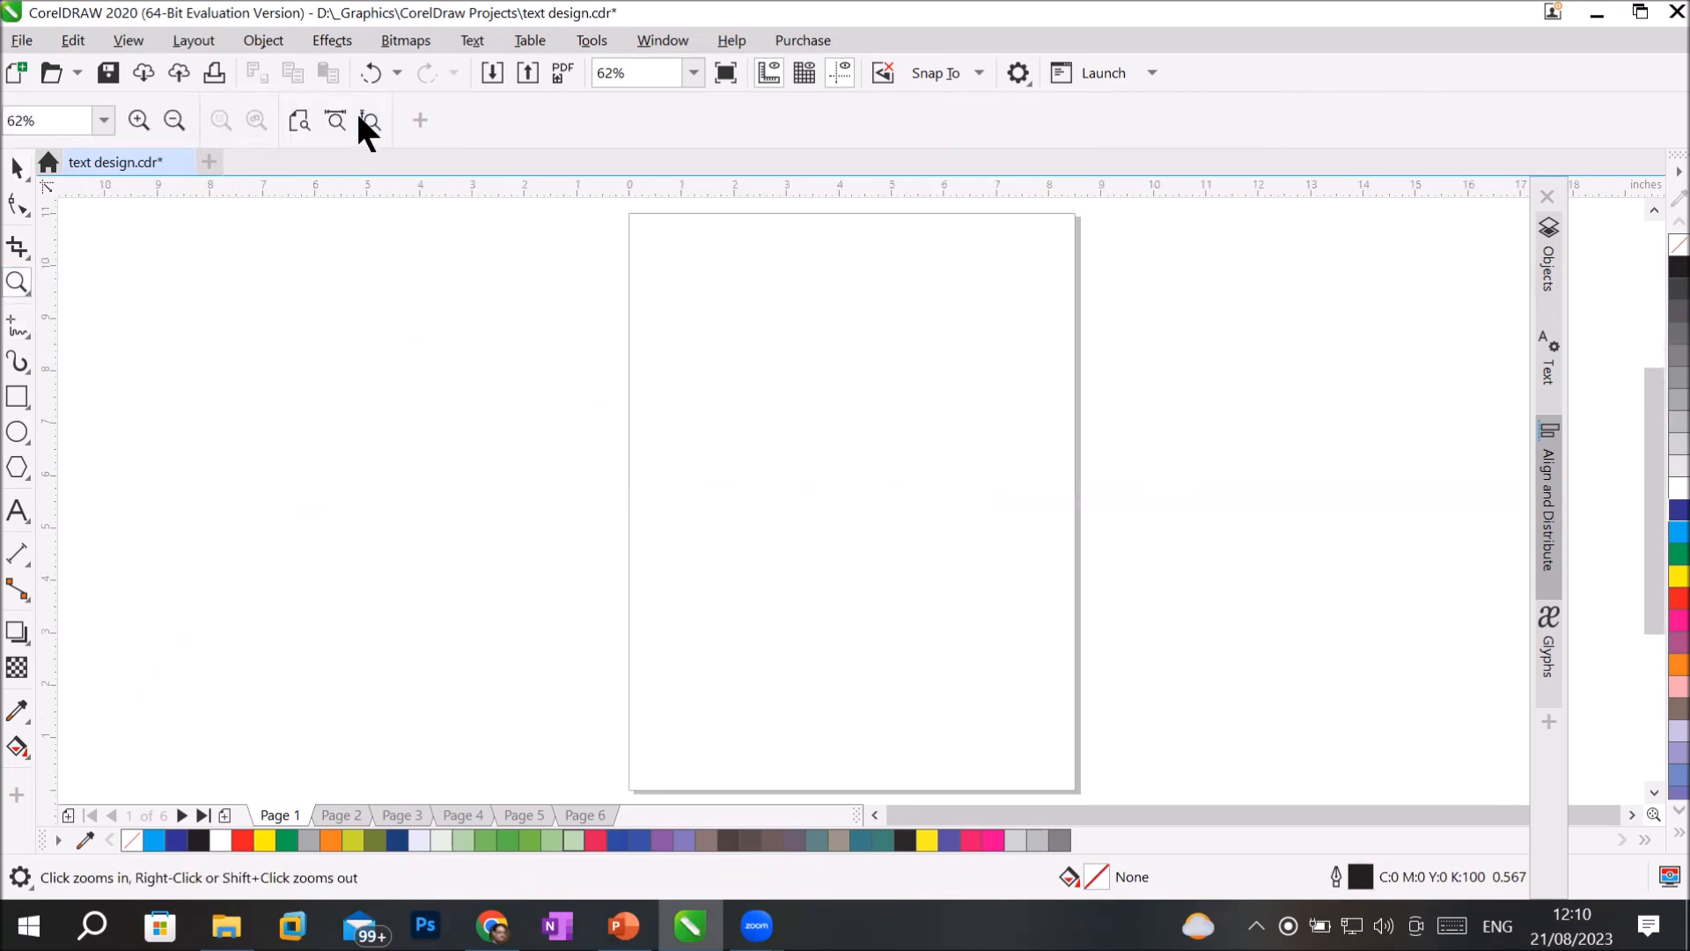
left_click(16, 795)
left_click_drag(411, 299, 443, 713)
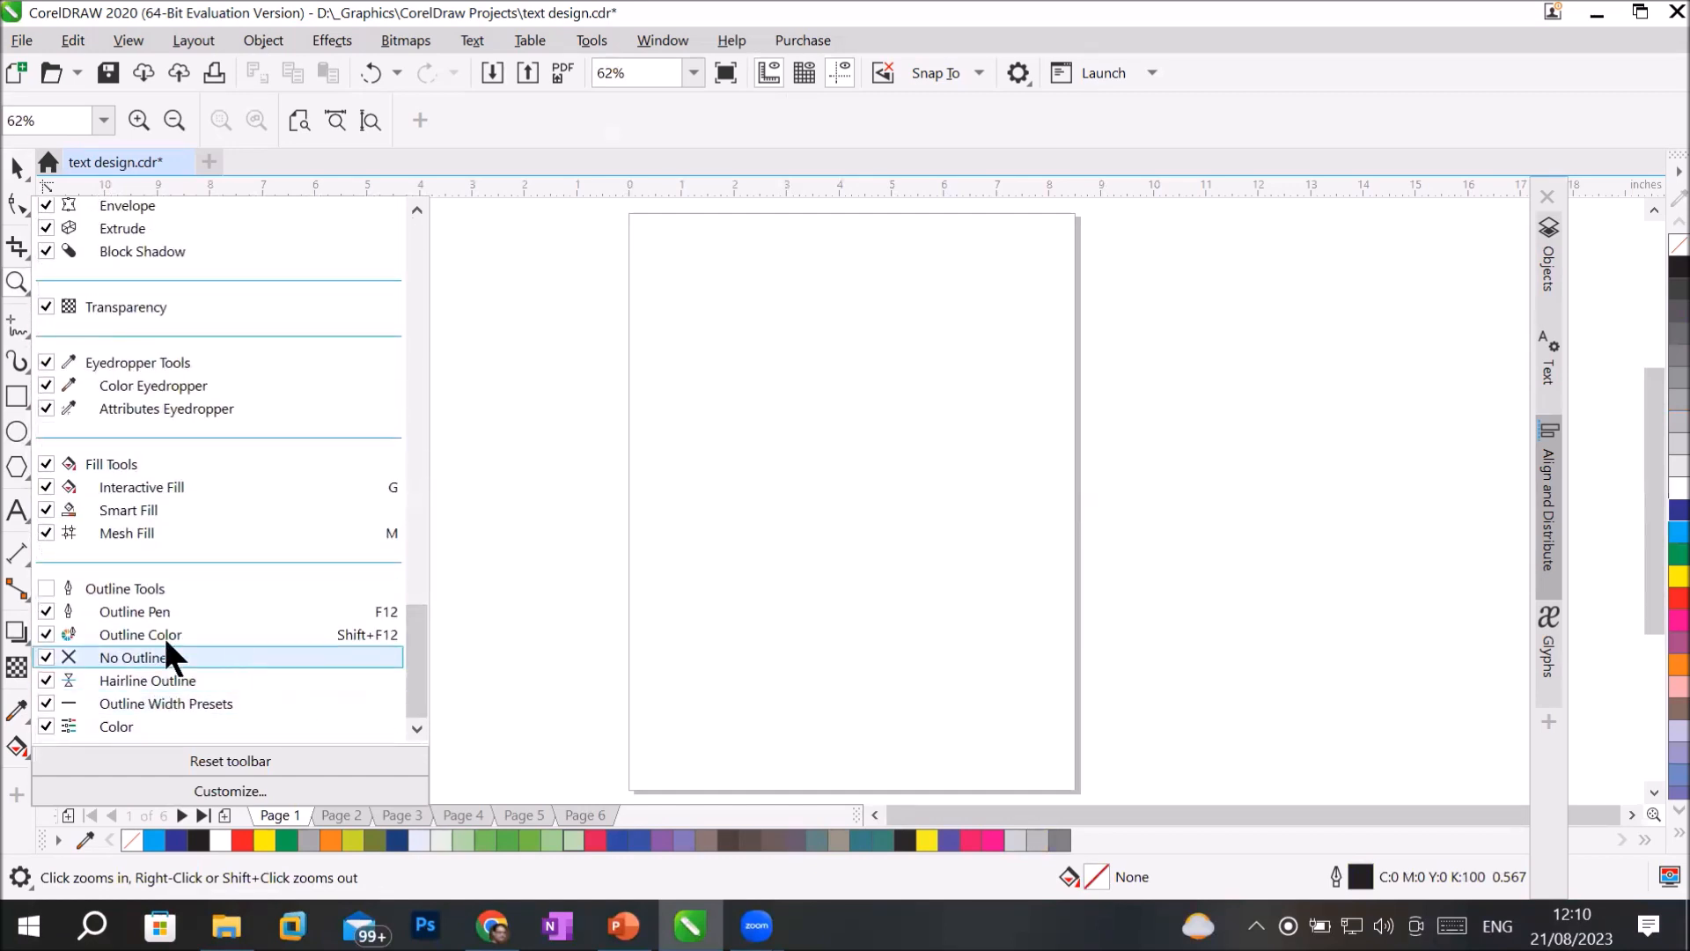
left_click(47, 588)
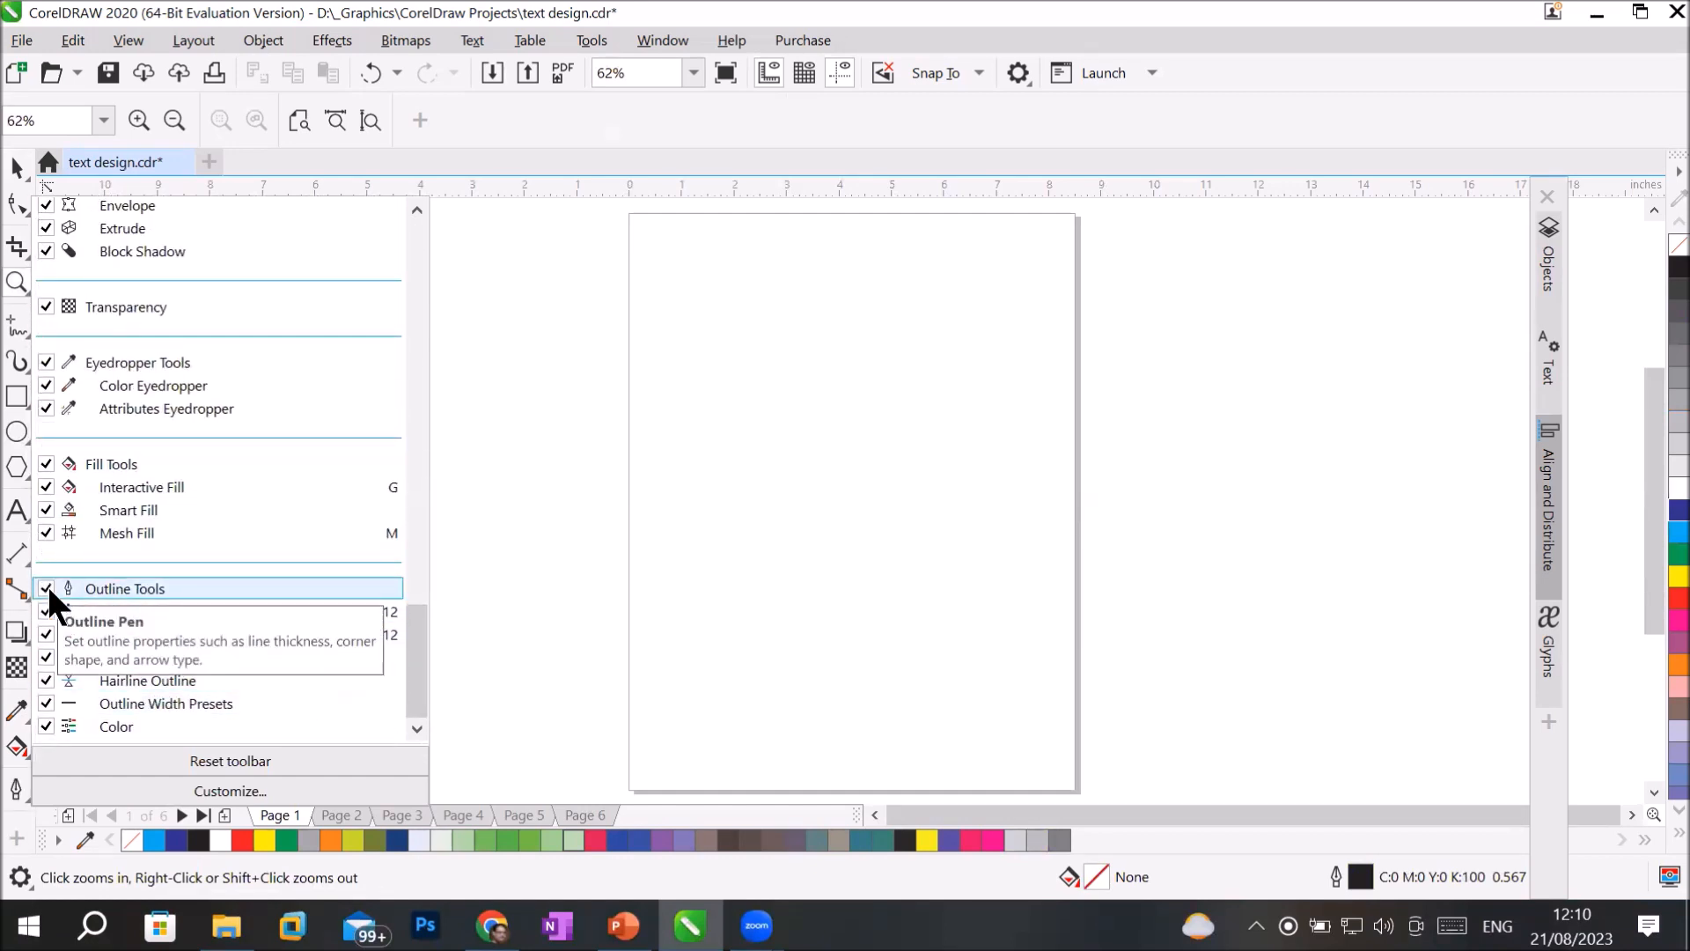
left_click(615, 576)
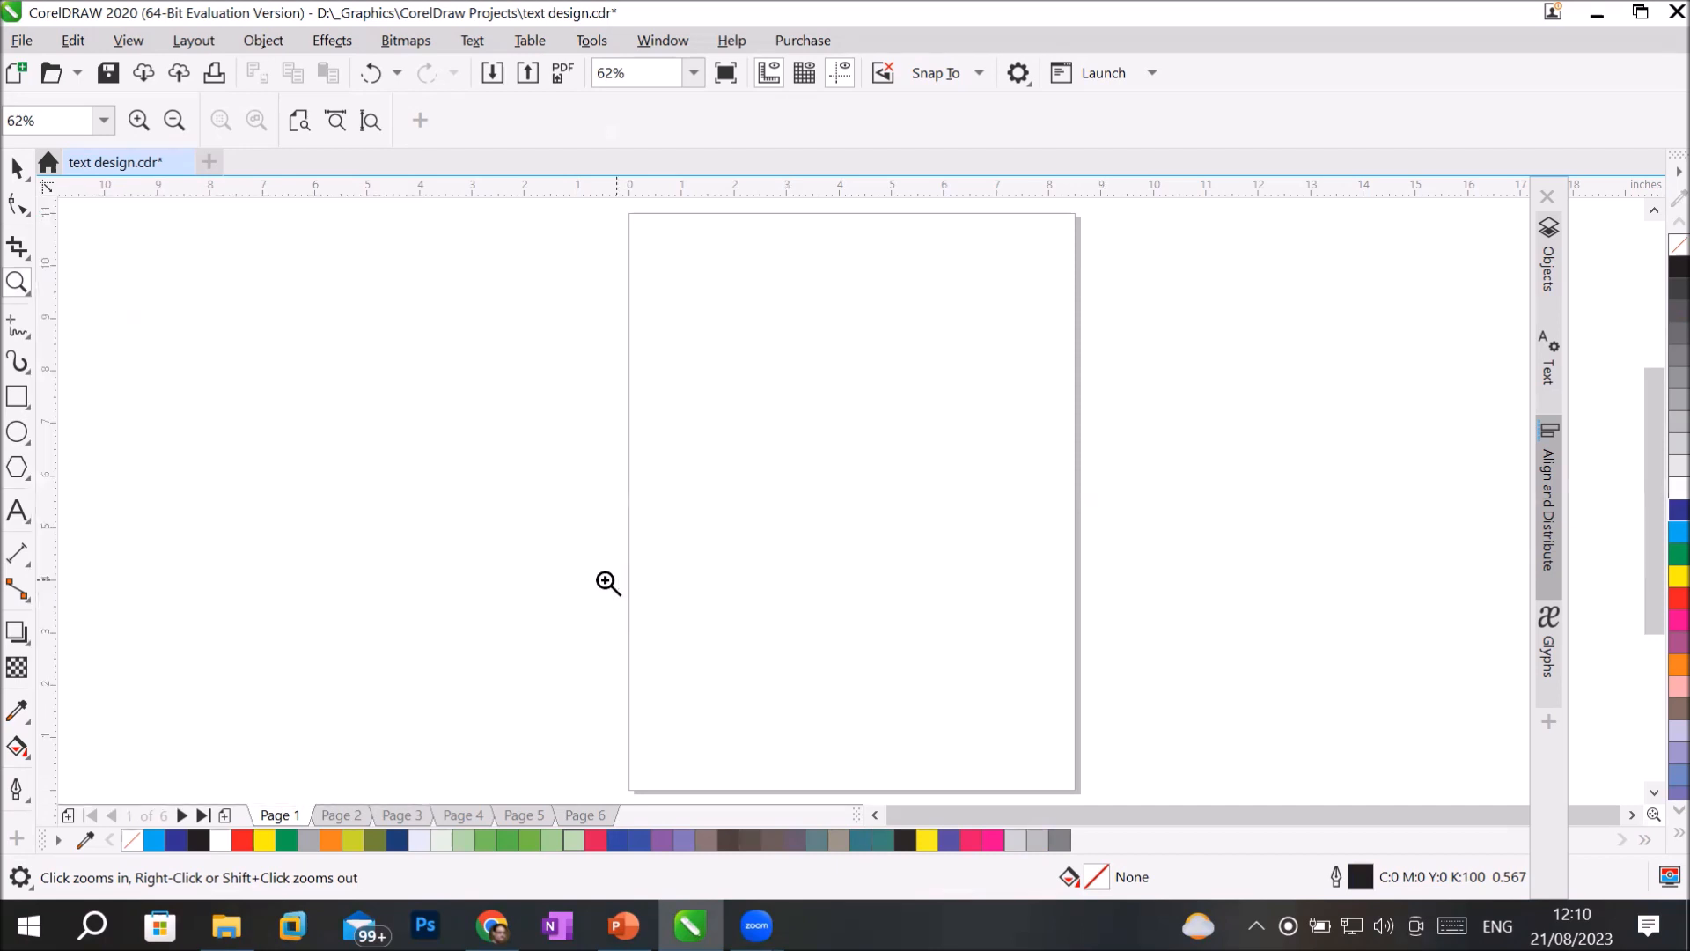
left_click(14, 788)
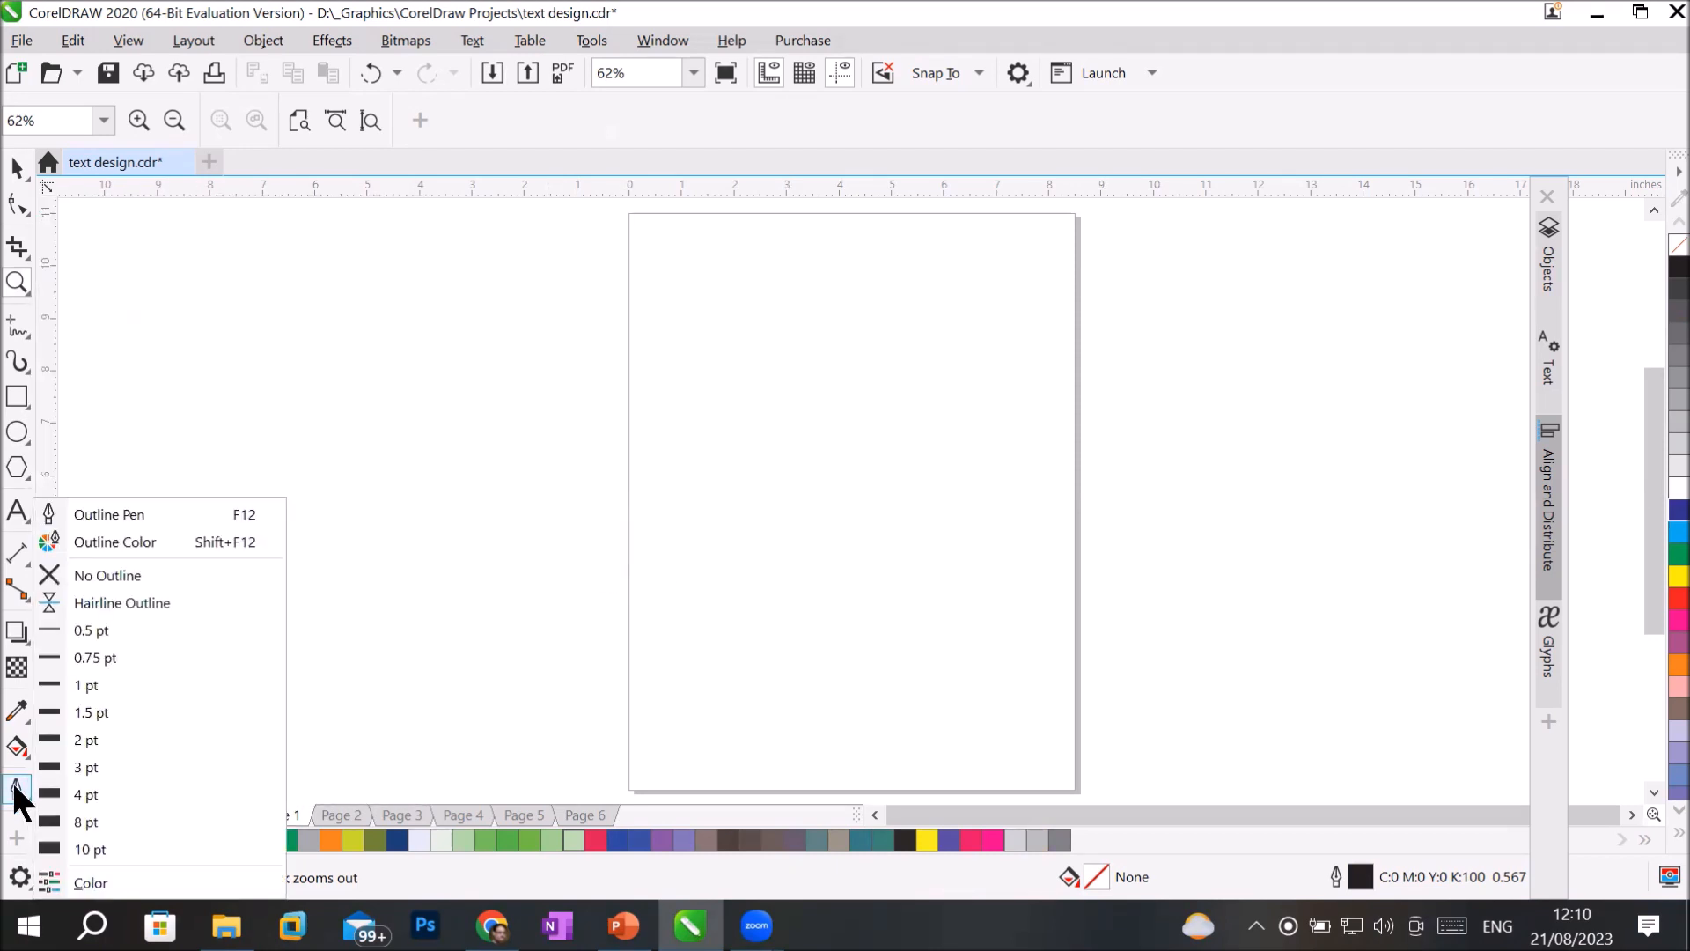
Draw a rectangle about 5.91 by 6.54 inches in the middle of the page.
left_click(17, 397)
left_click(17, 398)
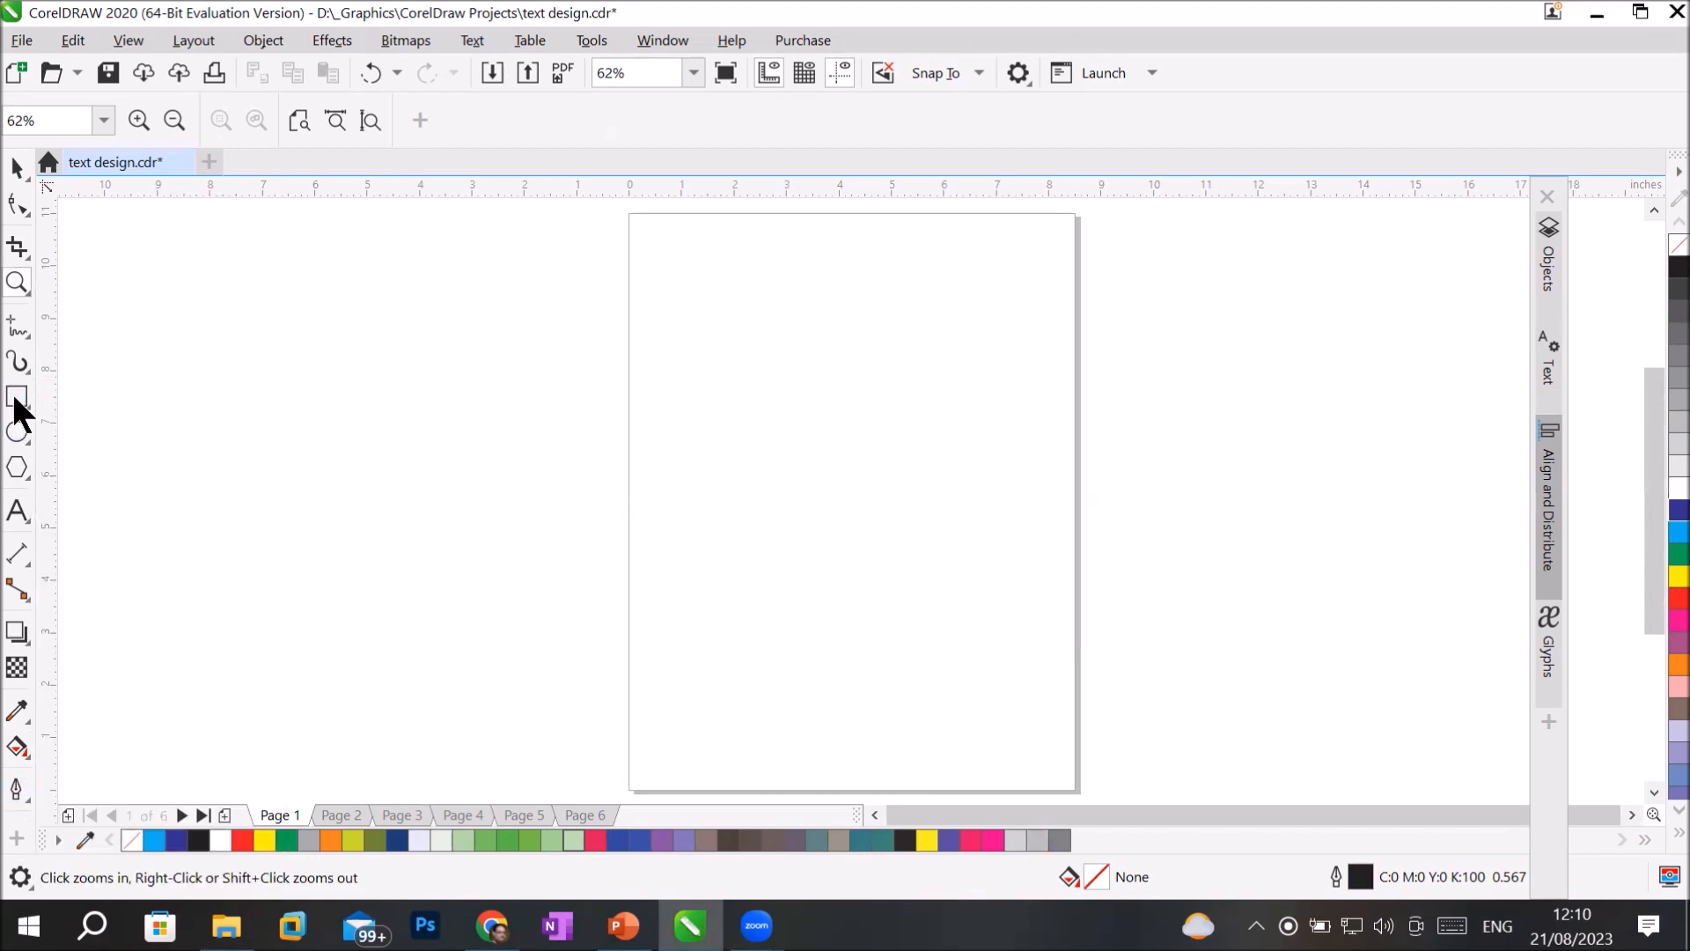
mouse_move(694, 308)
left_mouse_down()
mouse_move(745, 425)
mouse_move(1004, 650)
left_mouse_up()
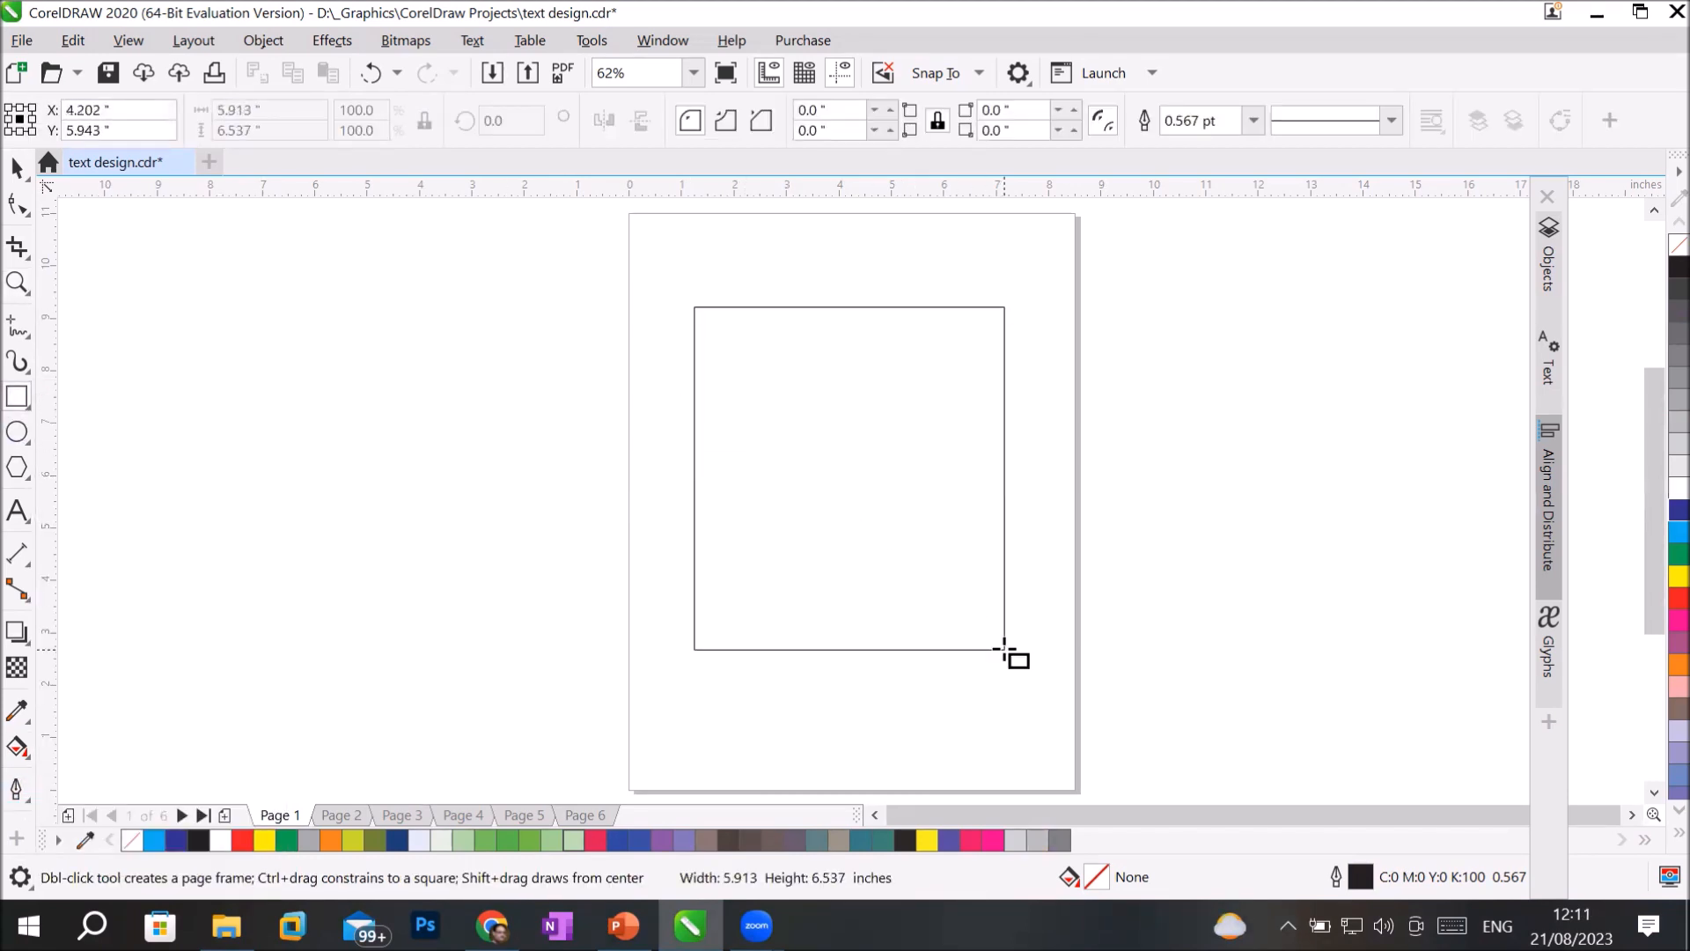
Set the rectangle's outline width to the 10 pt preset from the newly added outline tools.
left_click(16, 788)
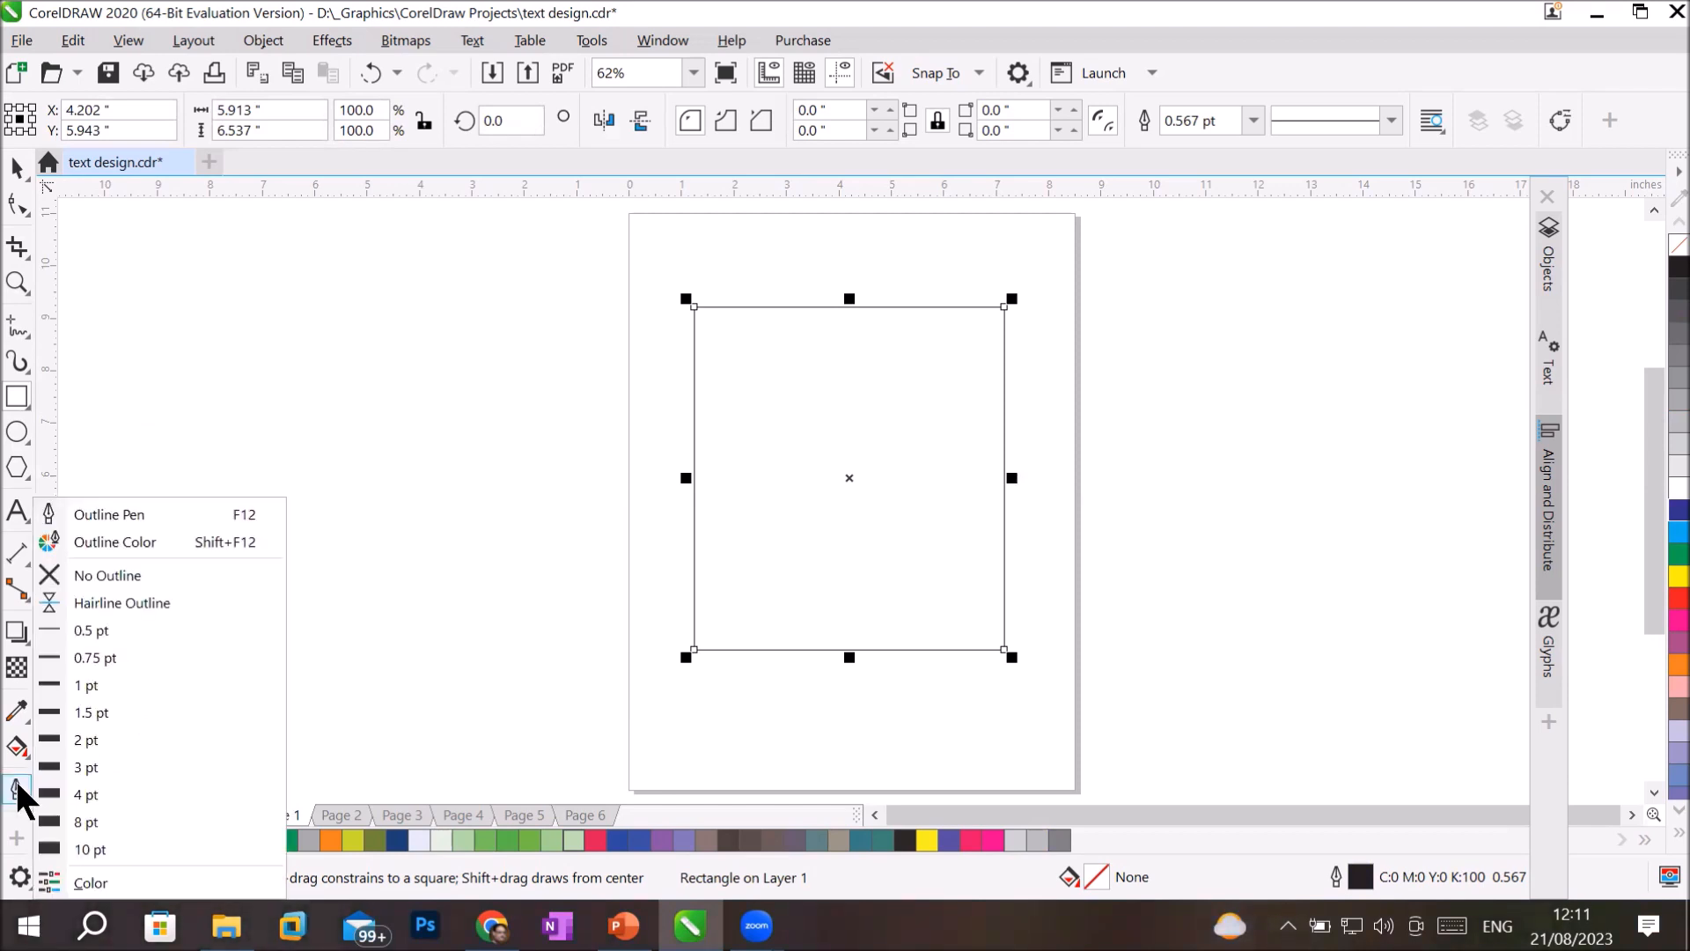
left_click(17, 746)
left_click(16, 788)
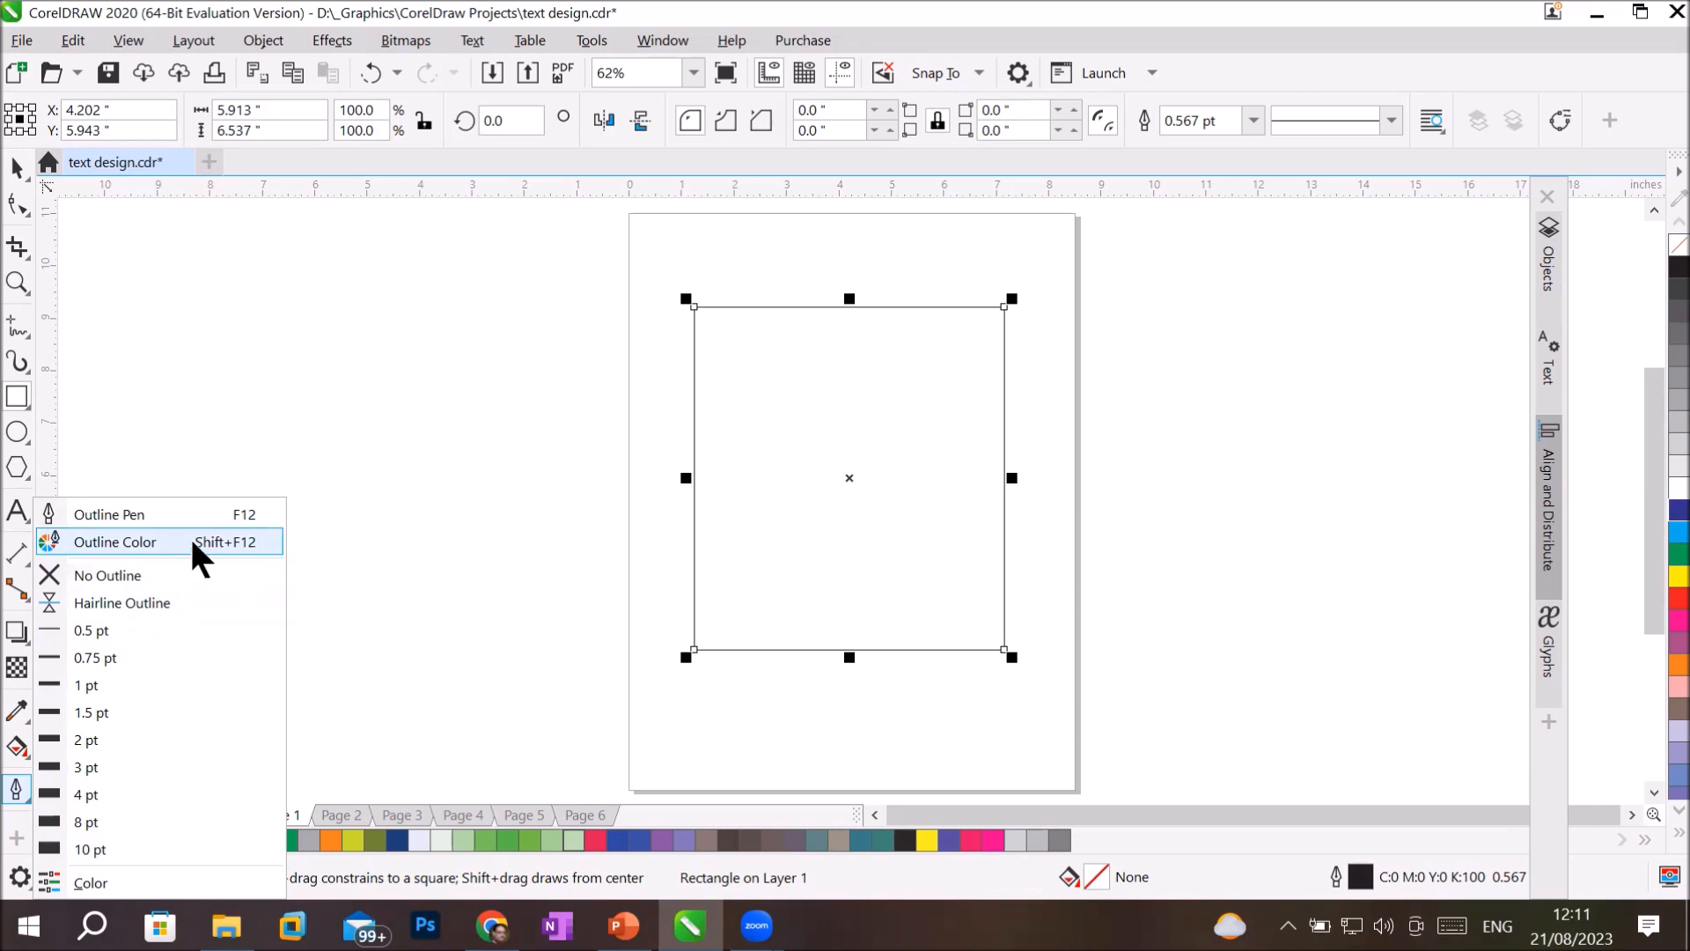
left_click(161, 847)
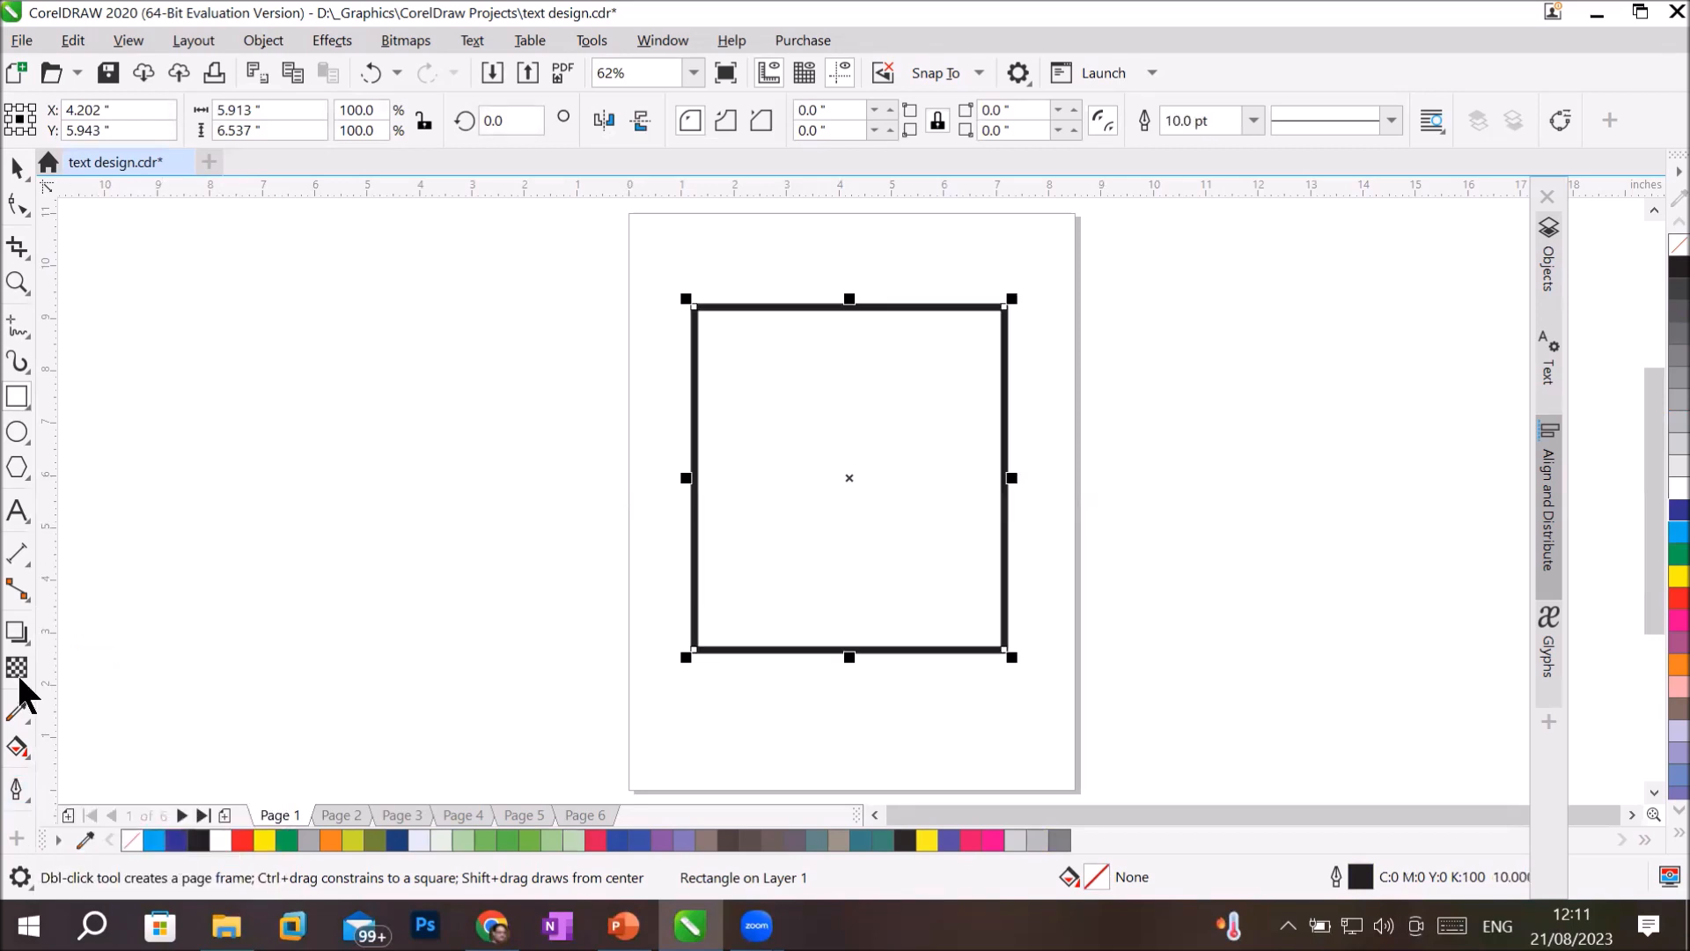
Open the rectangle's Outline Color settings and pick a crimson shade, C15 M100 Y67 K5, keeping the rectangle partly in view.
left_click(17, 791)
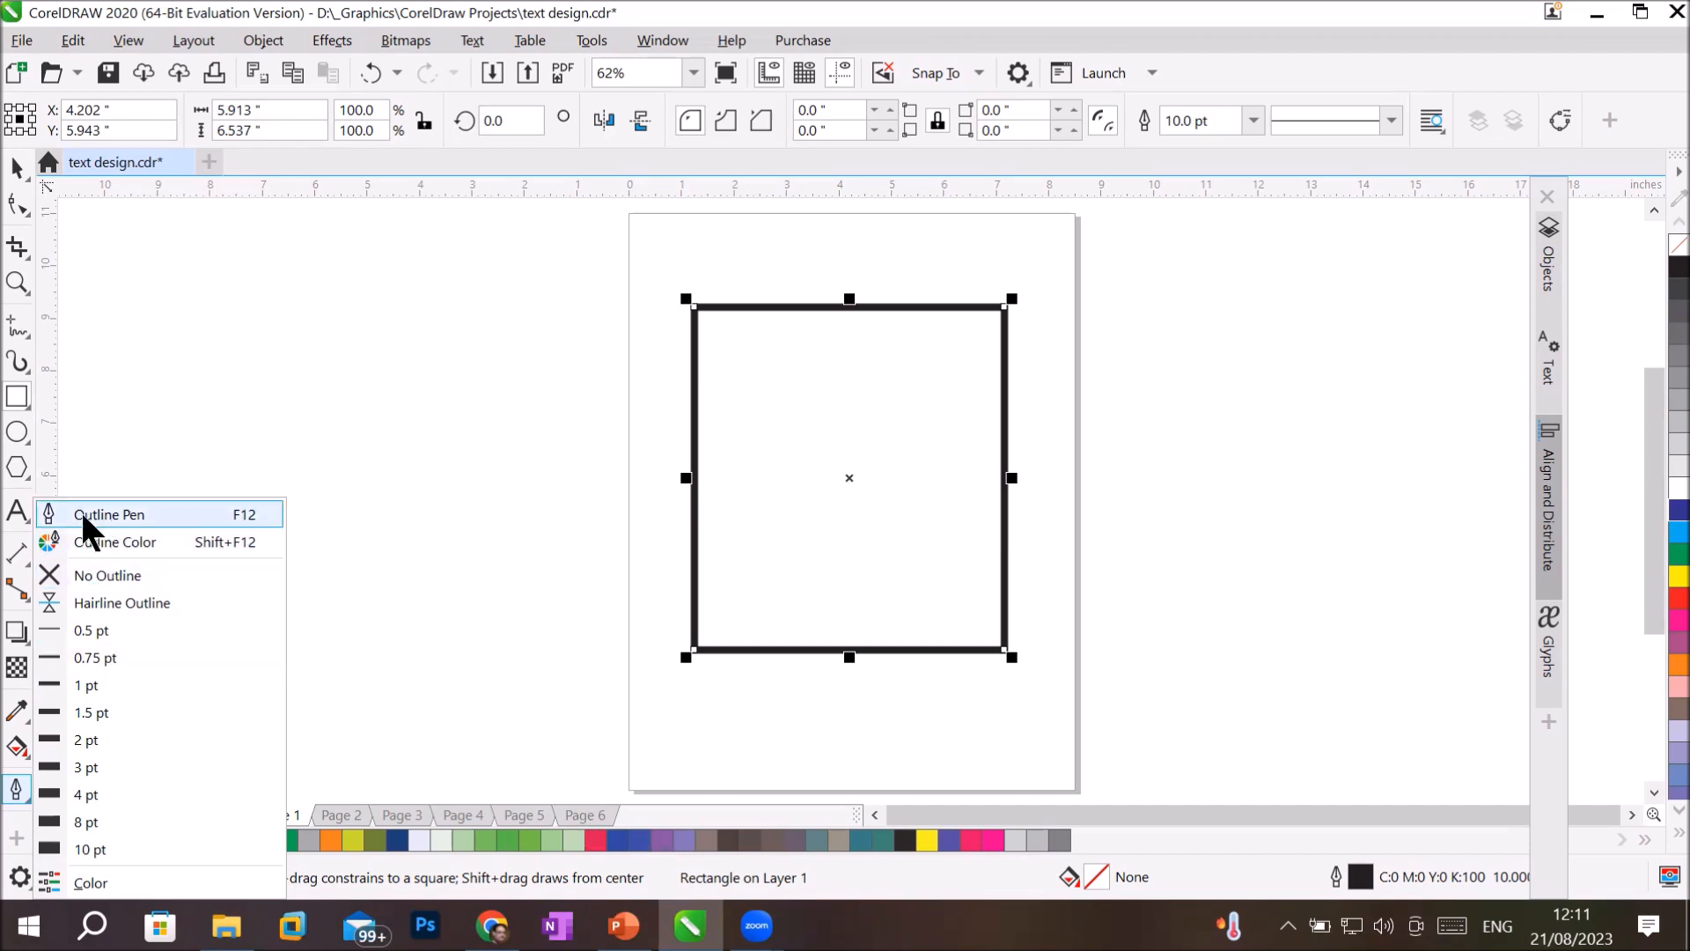
left_click(106, 544)
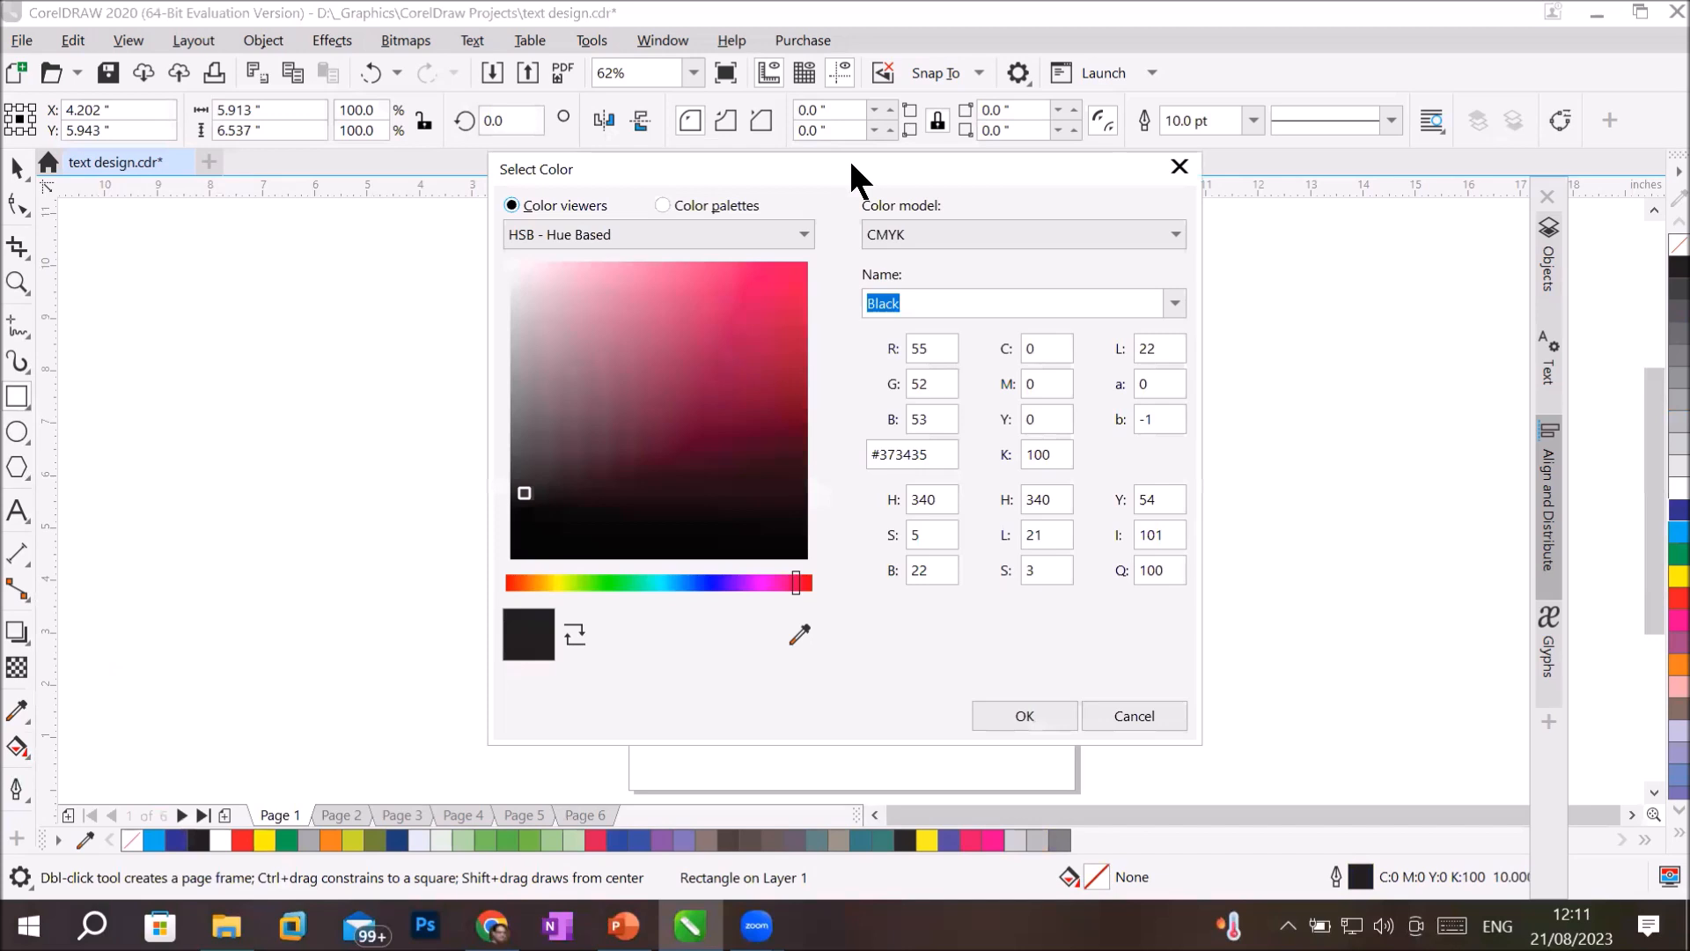
left_click_drag(851, 163, 1319, 193)
left_click(1258, 317)
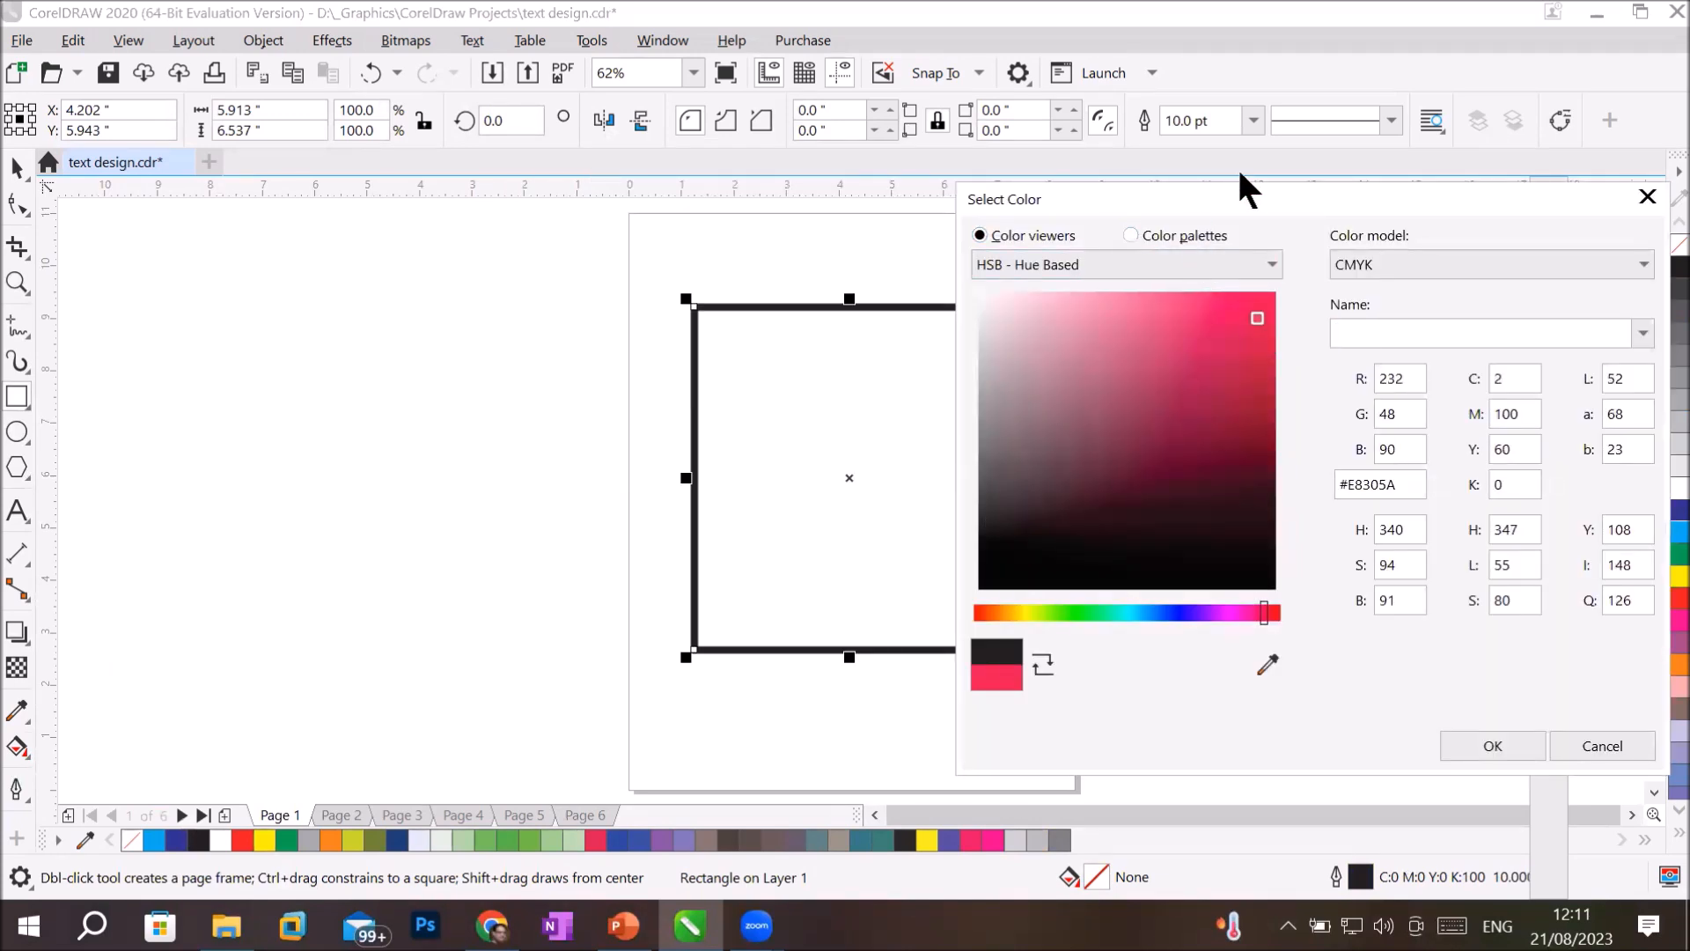
left_click_drag(1248, 209, 1210, 212)
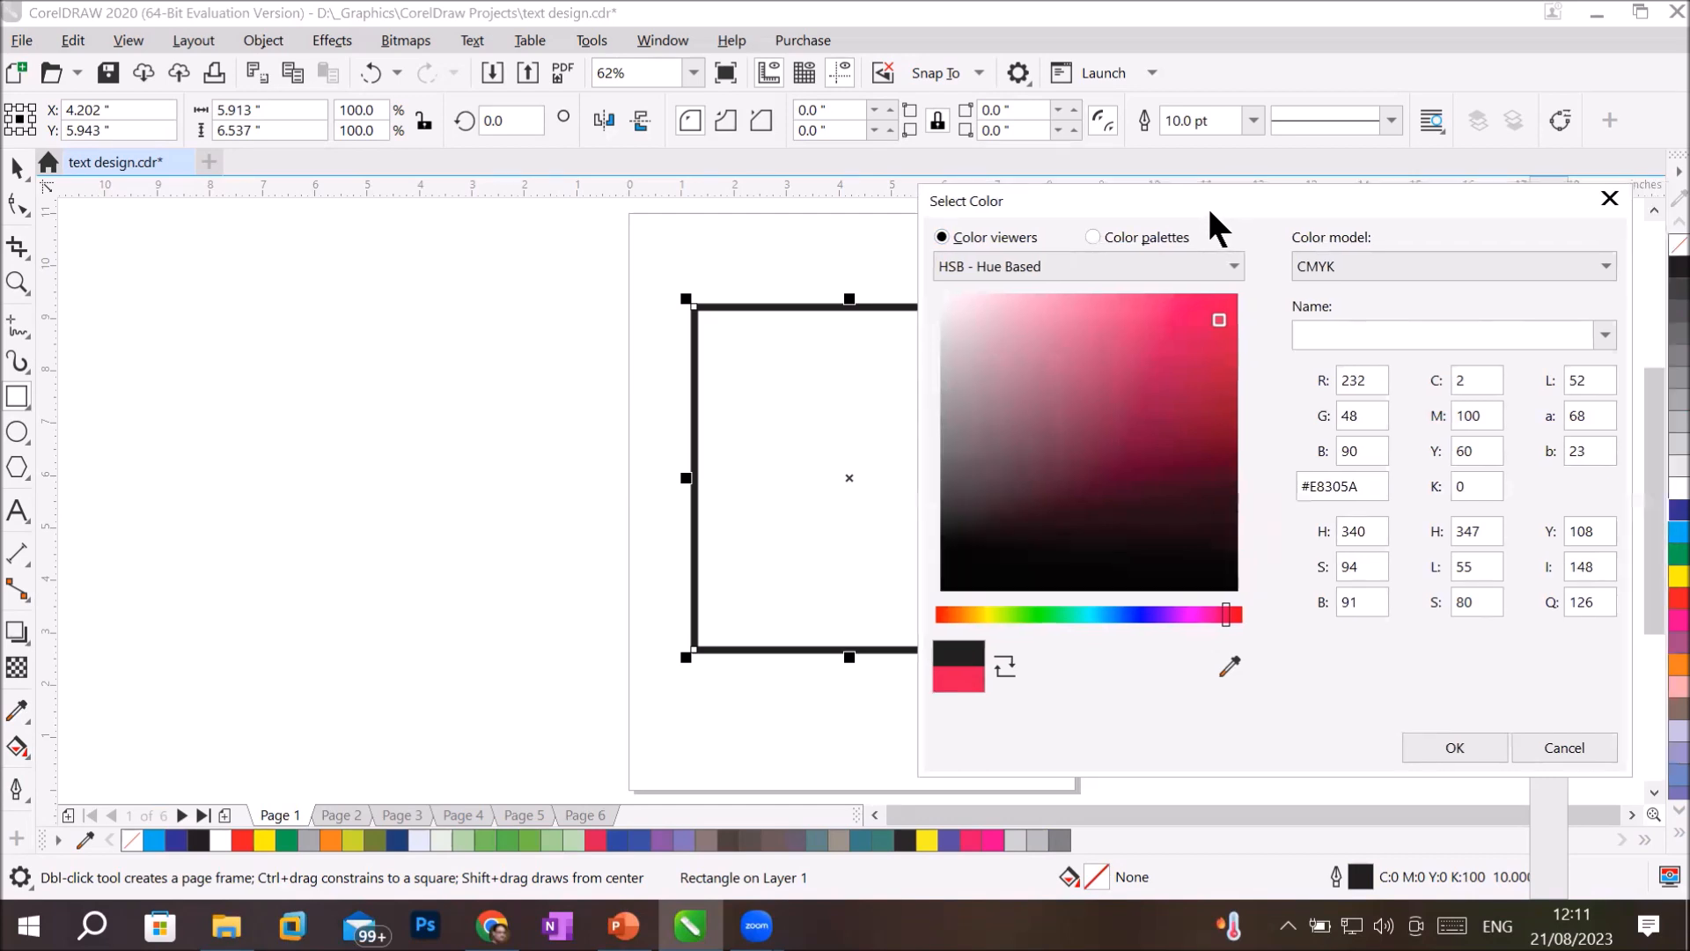
left_click(1217, 359)
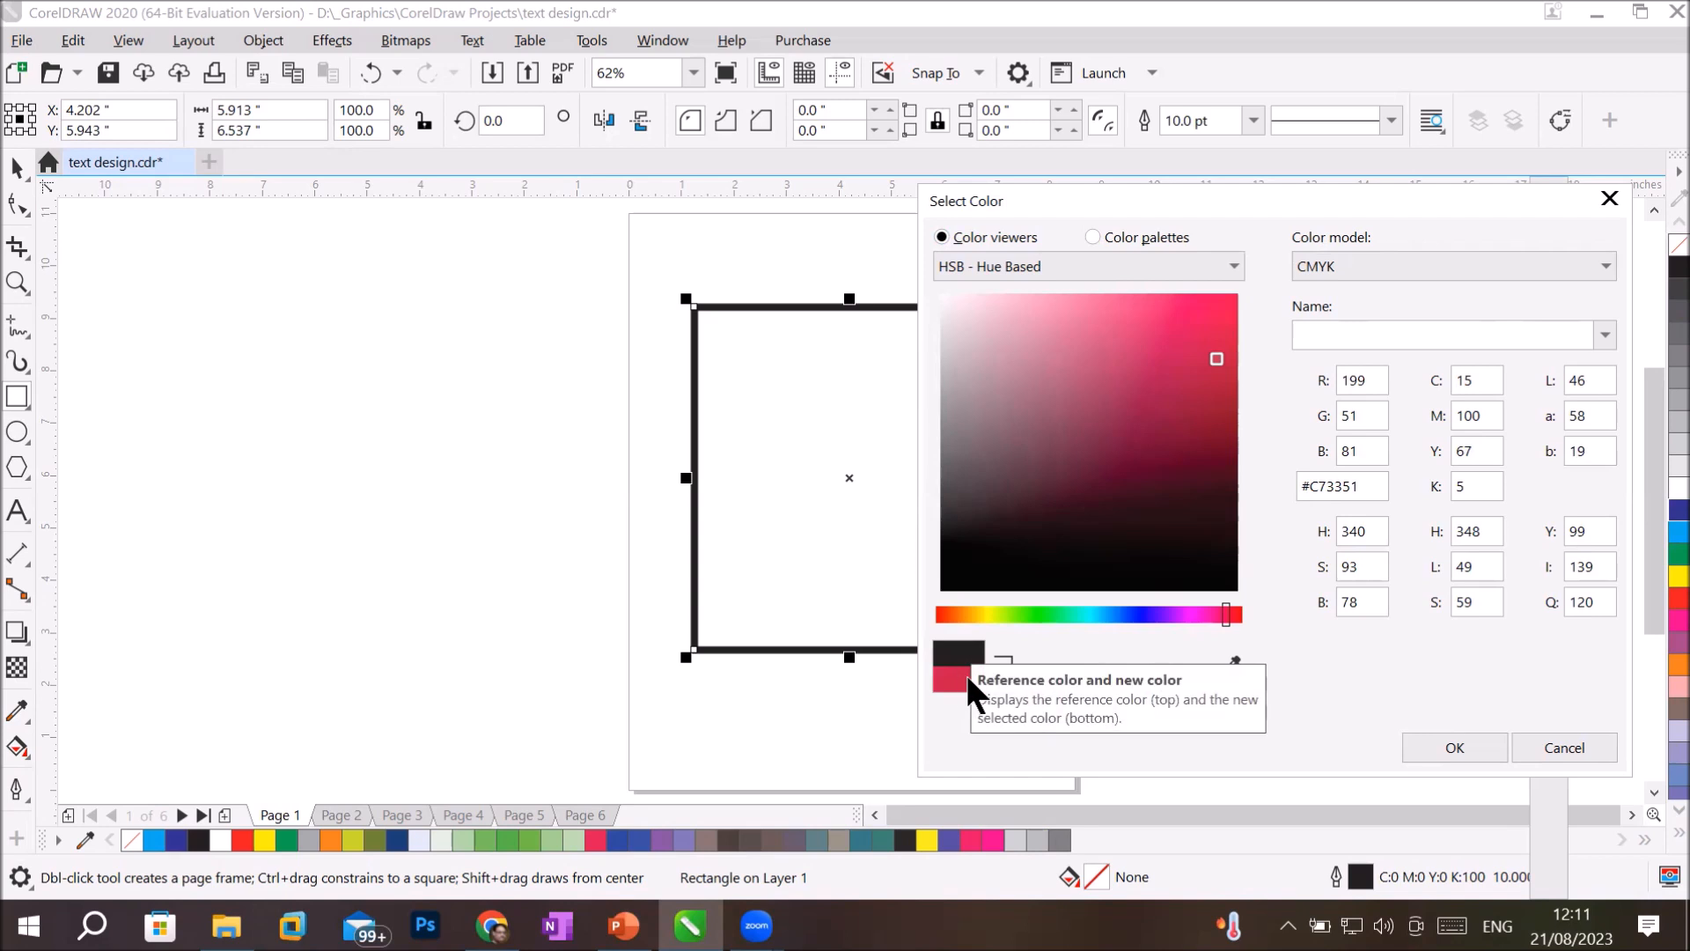
Try a blue hue for the outline color and pick the medium blue shade #5259A5.
left_click(1144, 616)
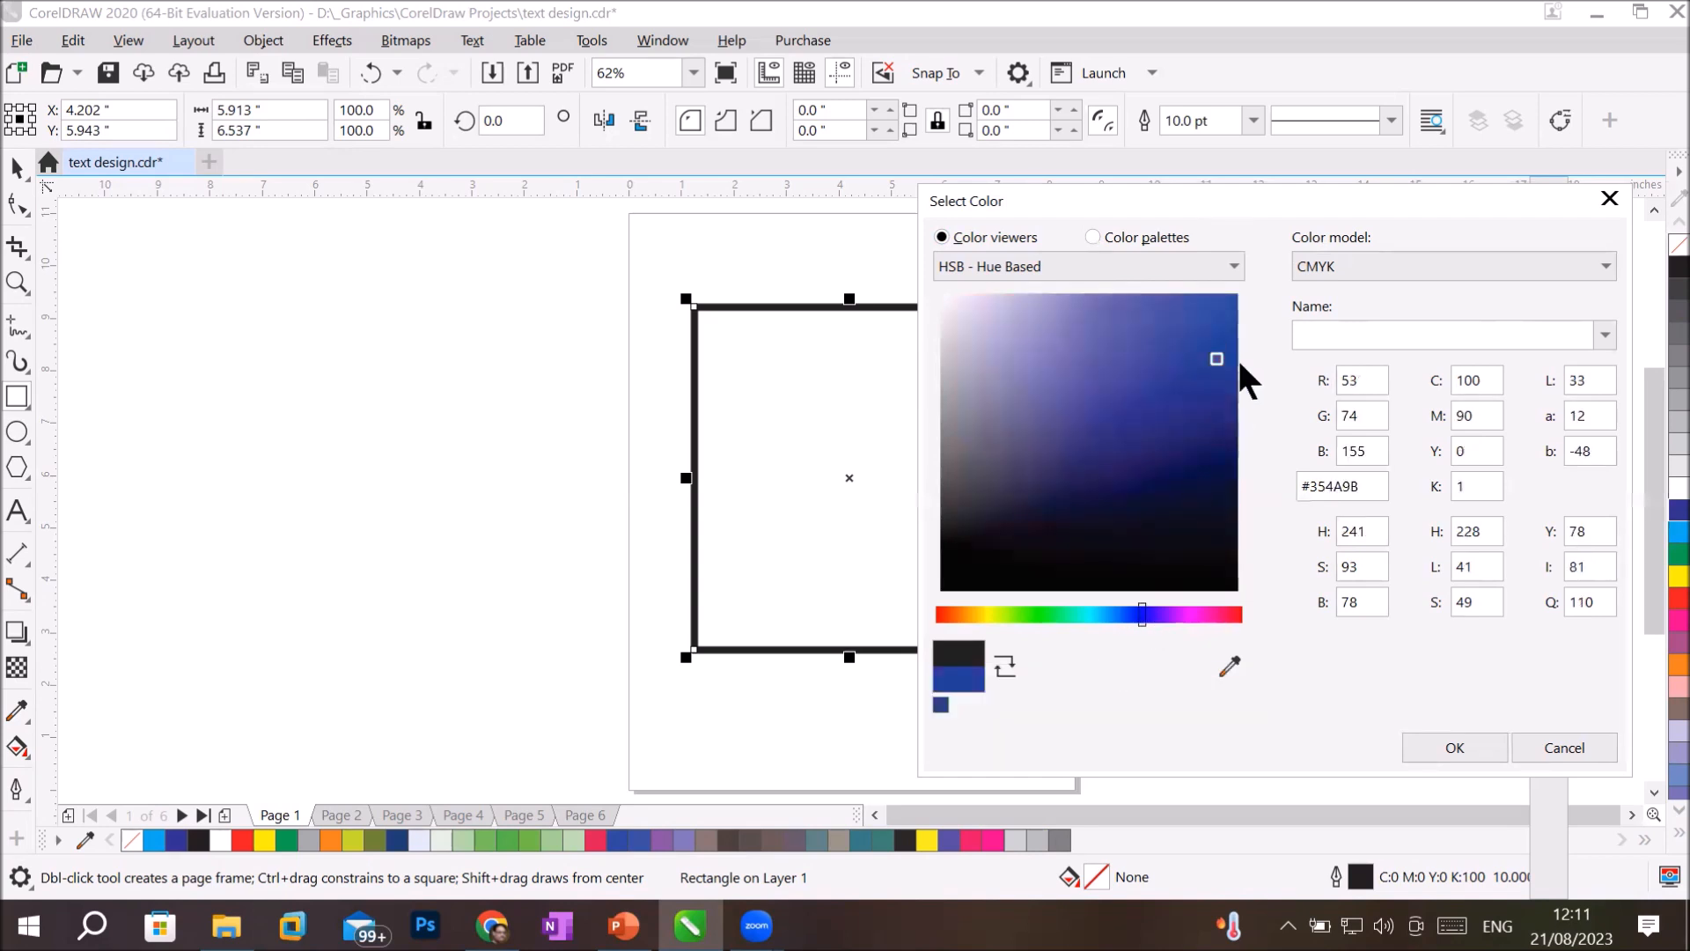
left_click(1229, 303)
left_click(1138, 350)
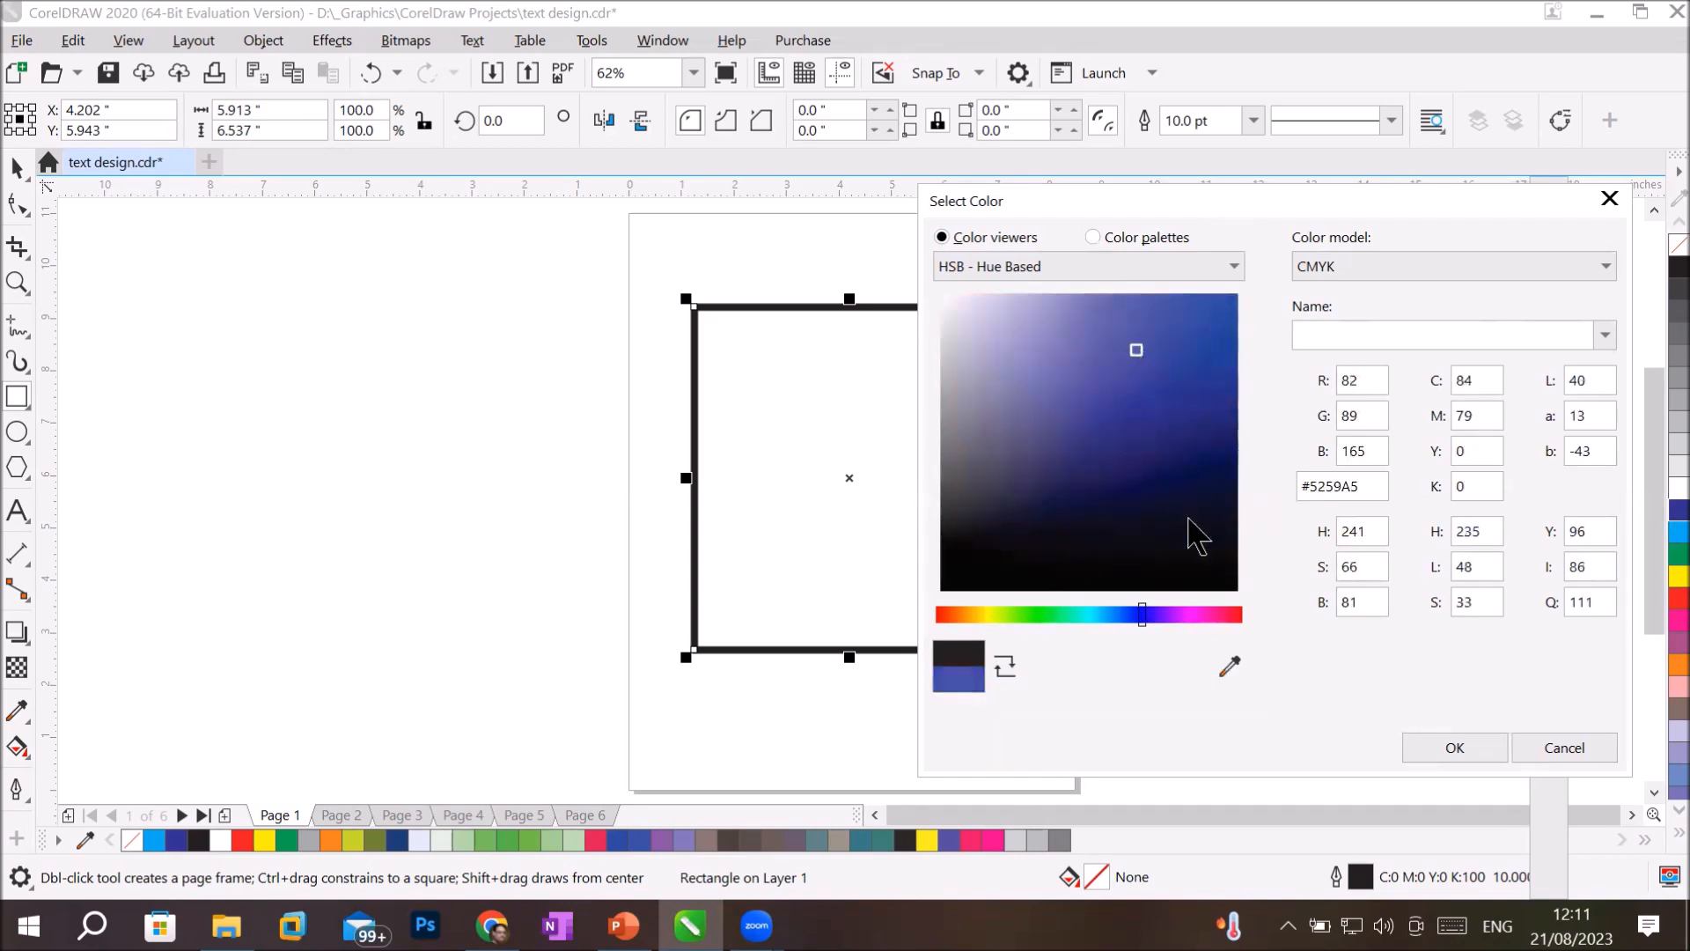
Pick the bright pink shade #EC2D69 for the outline and switch the color model to HSB.
left_click(1222, 614)
left_click(1197, 313)
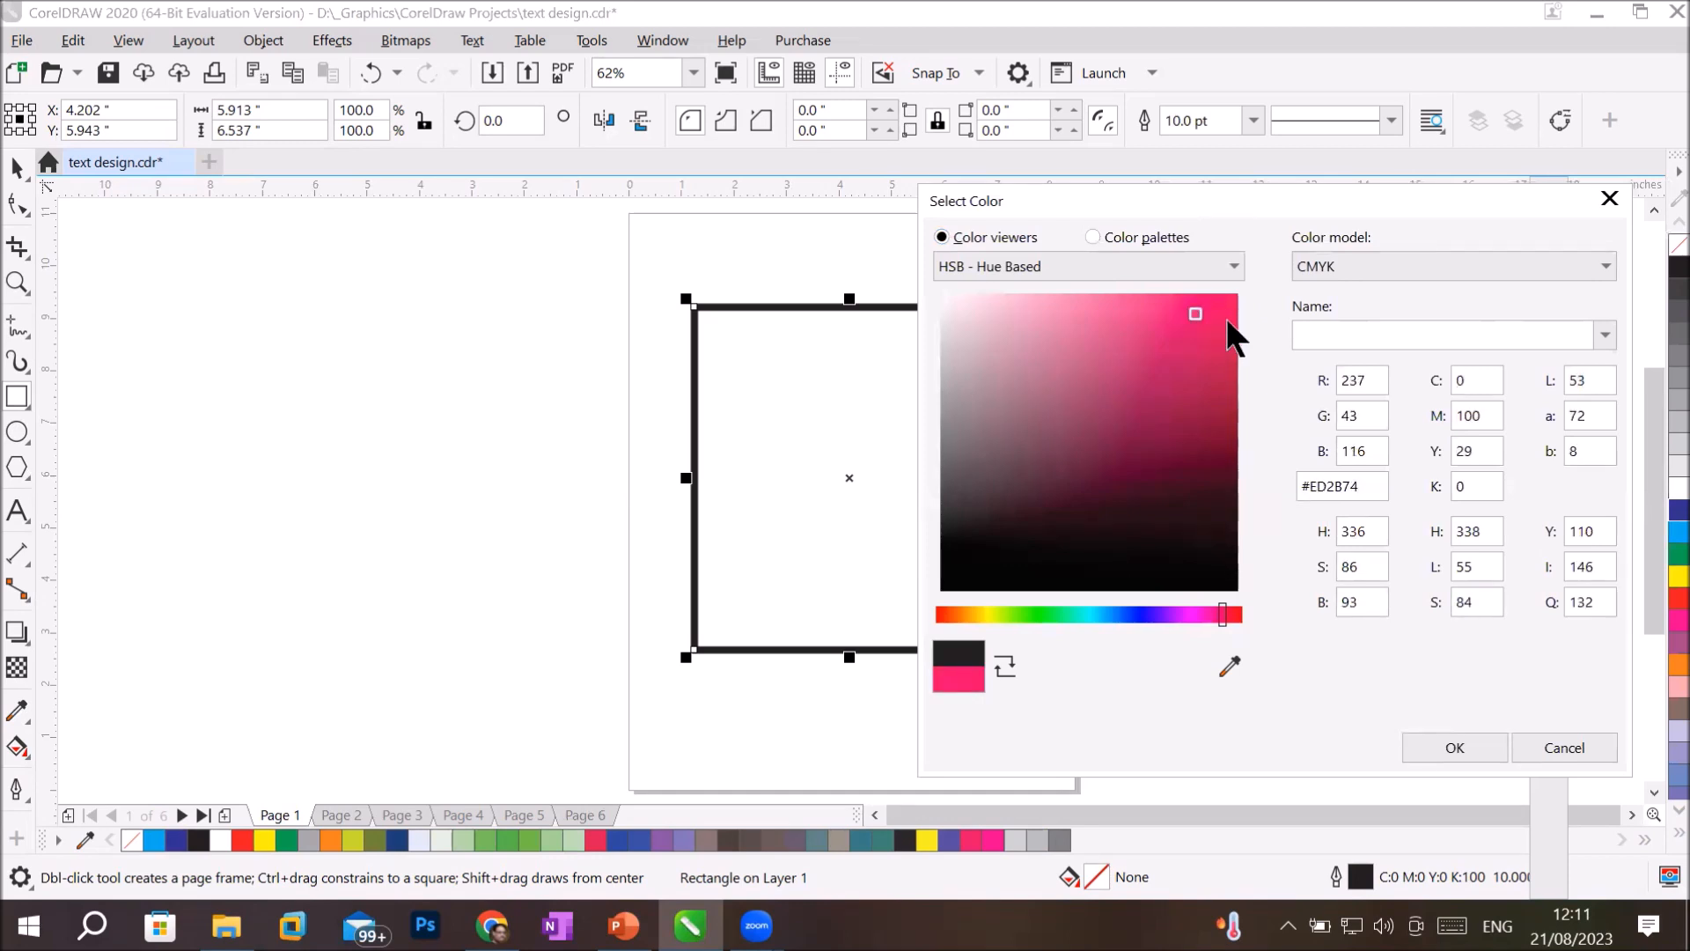
left_click(1223, 312)
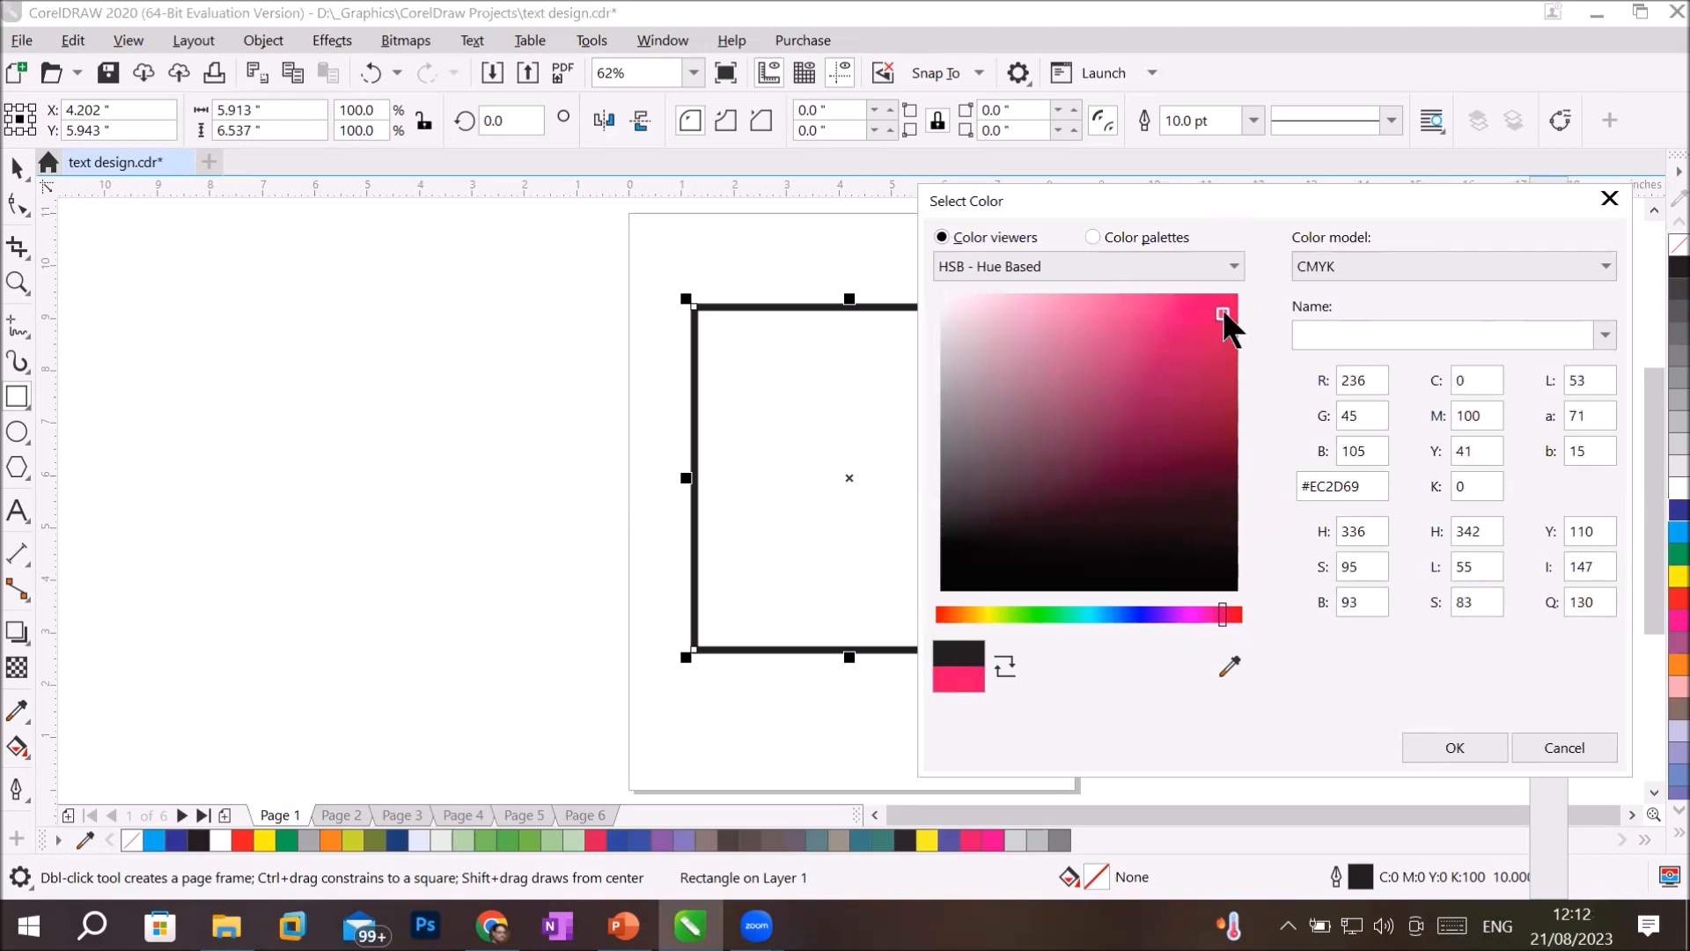
left_click(1382, 267)
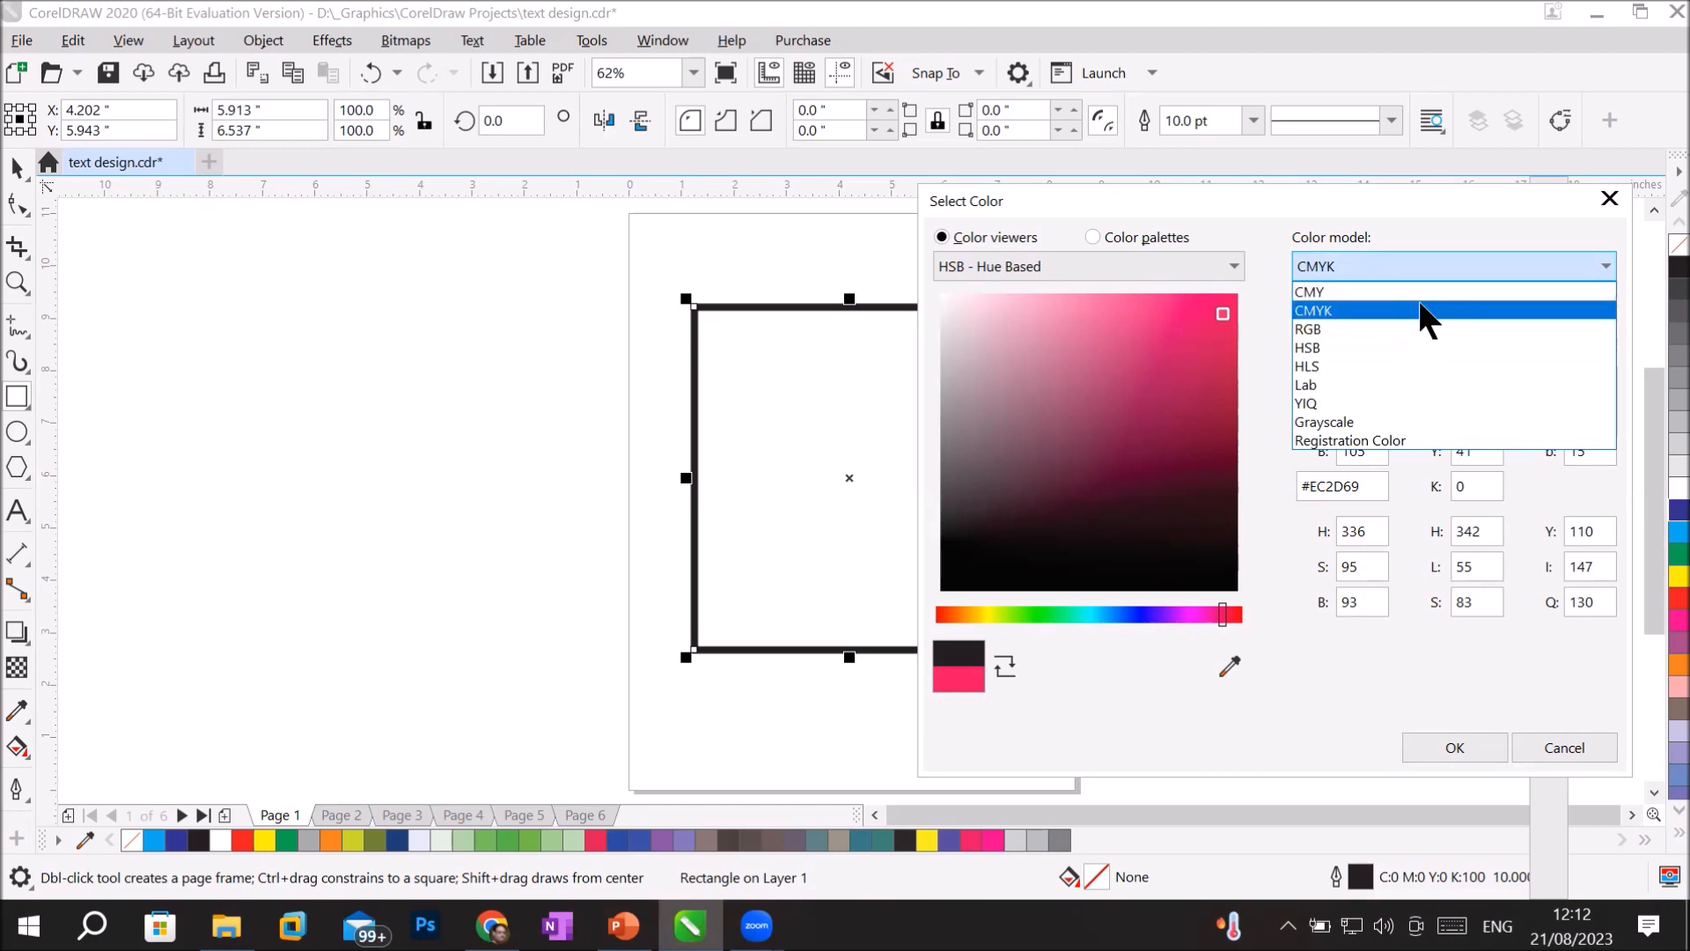
left_click(1432, 346)
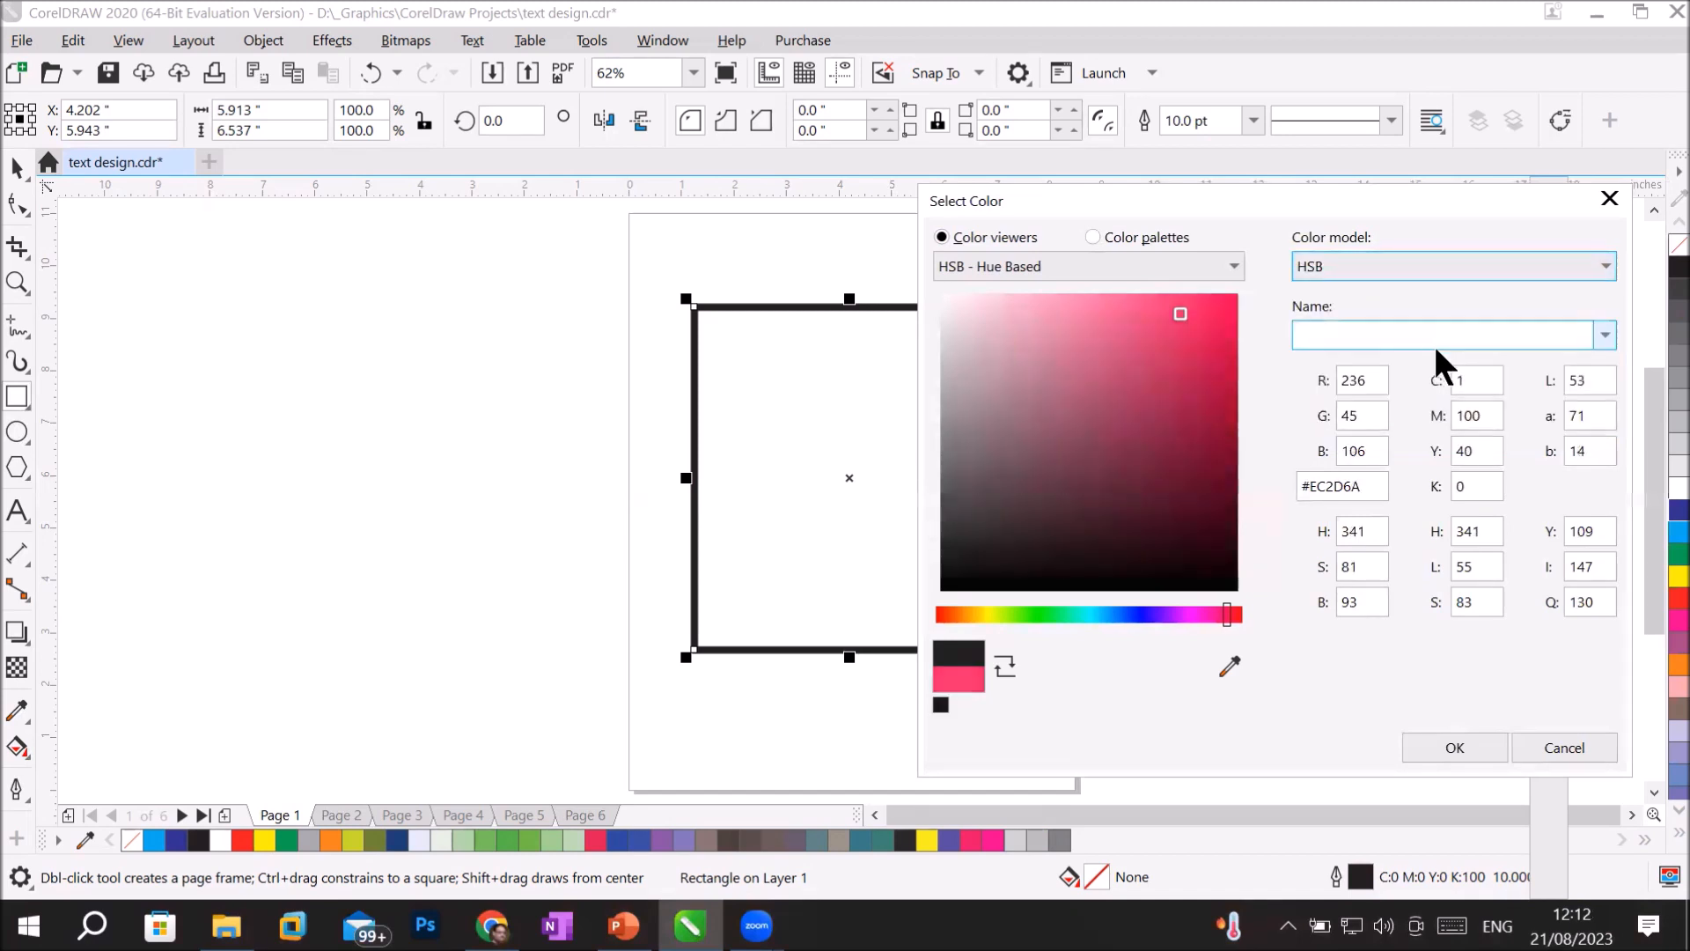
Switch the outline color model to Grayscale and pick pure white, #FFFFFF.
left_click(1405, 265)
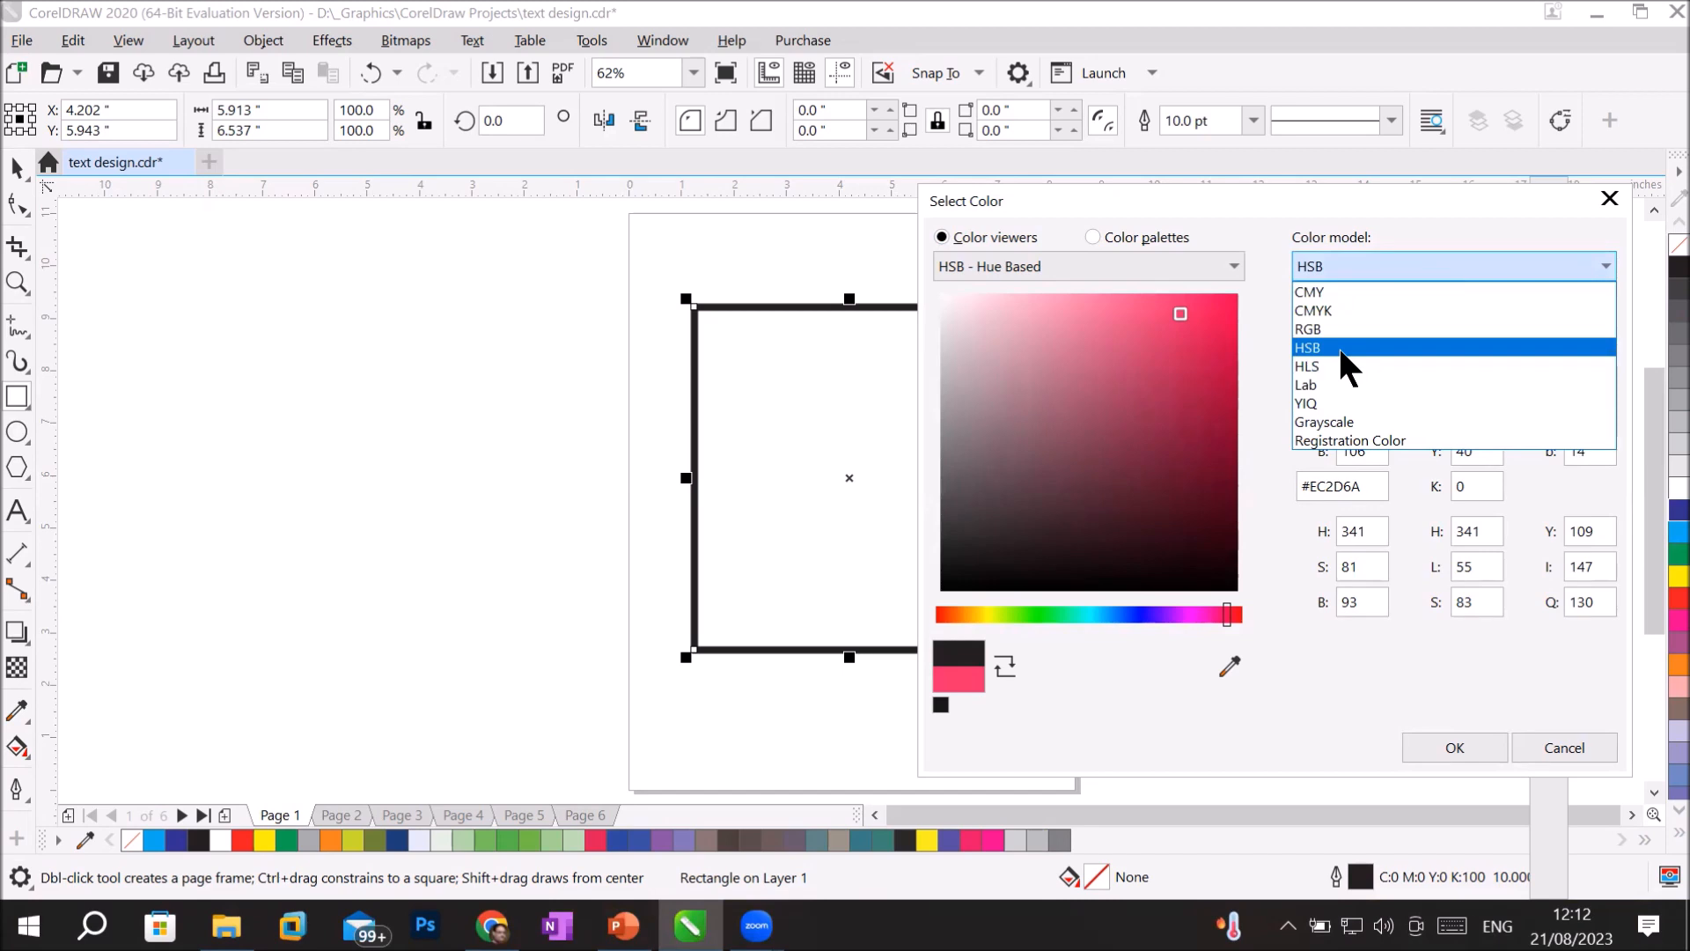
left_click(1341, 421)
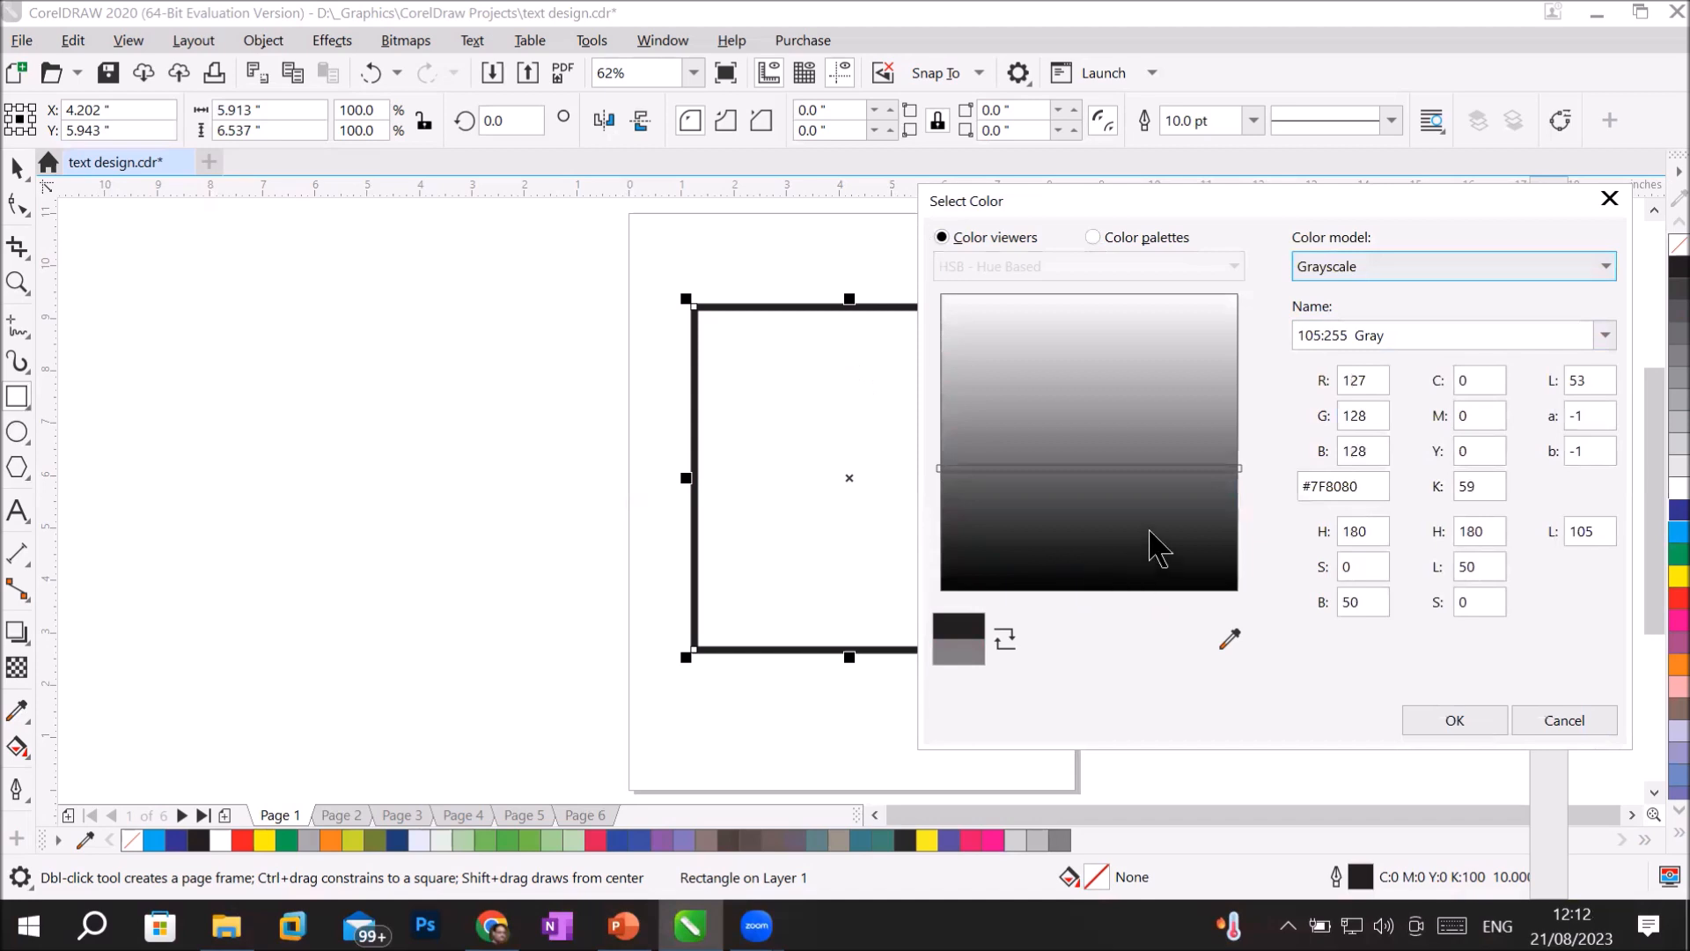
left_click_drag(1199, 468, 1176, 300)
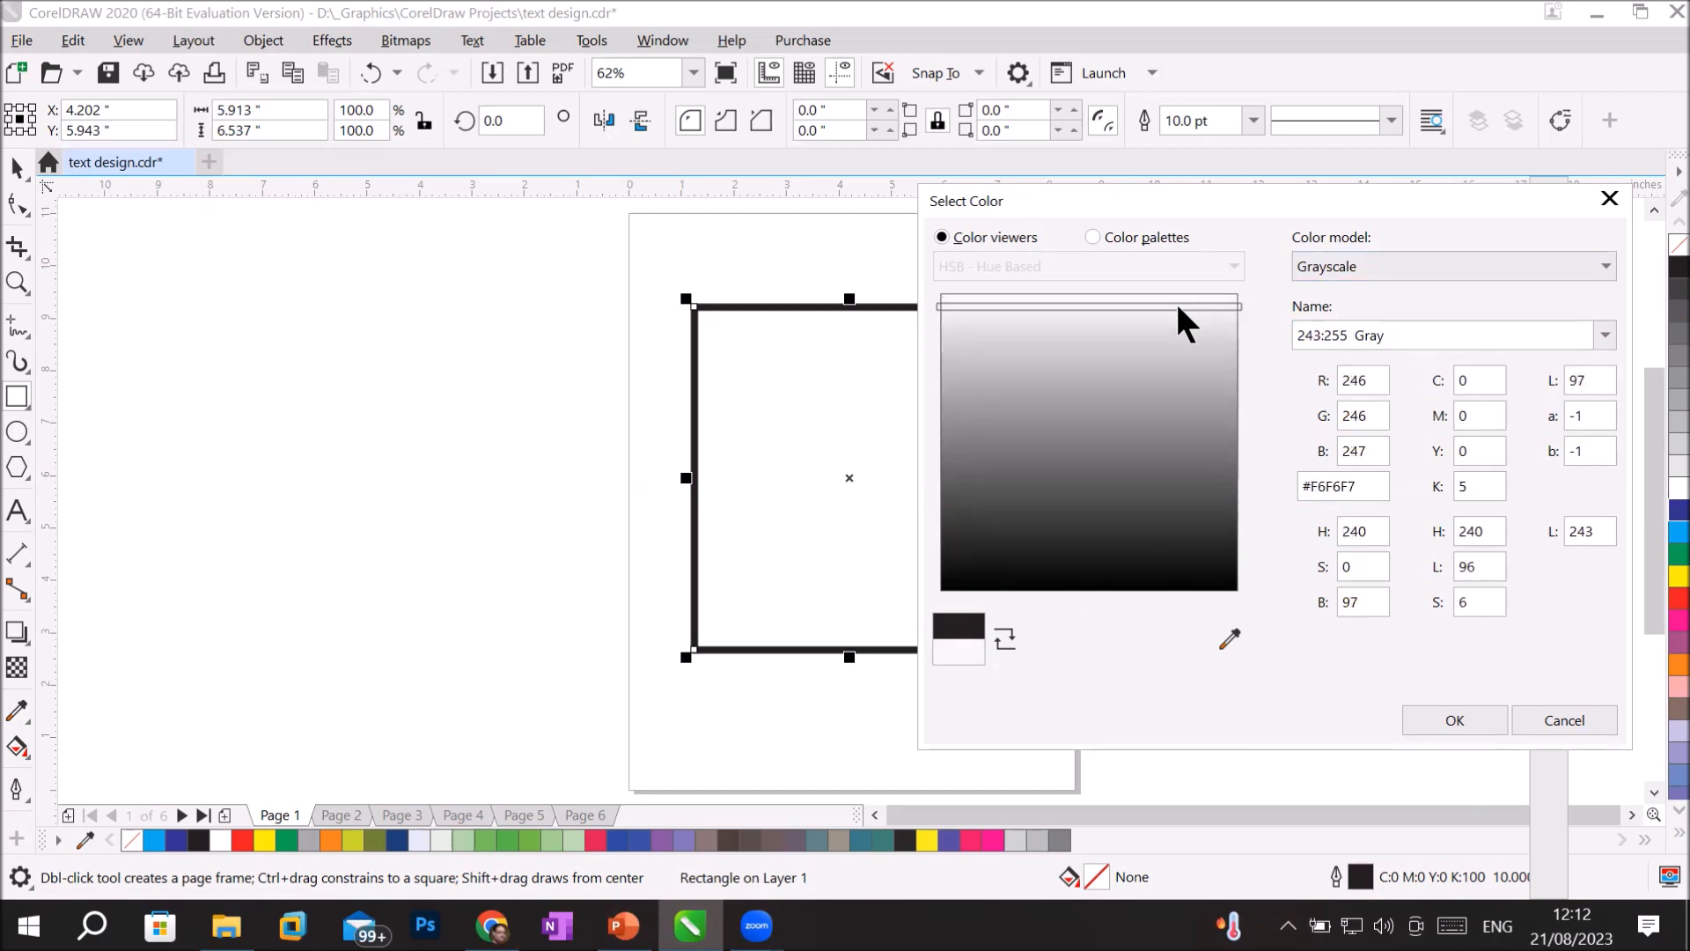
mouse_move(1176, 300)
left_mouse_down()
mouse_move(1182, 519)
mouse_move(1176, 293)
left_mouse_up()
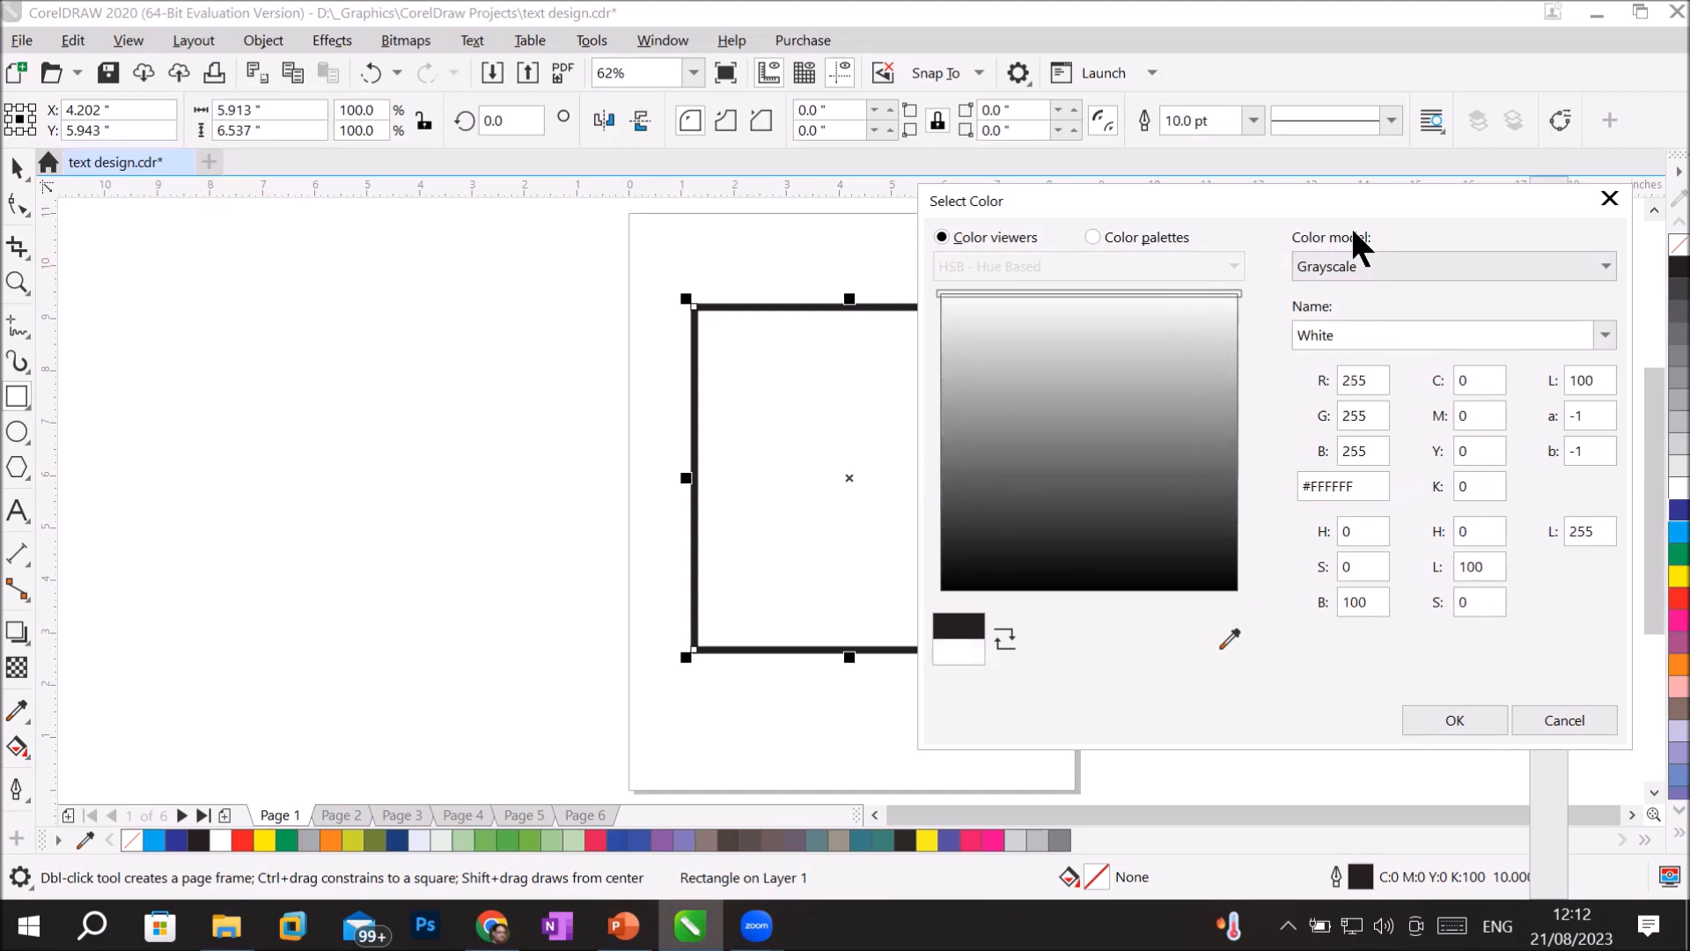
Switch the color model to CMYK, swap the old and new colors several times, and apply white to the rectangle's outline.
left_click(1476, 264)
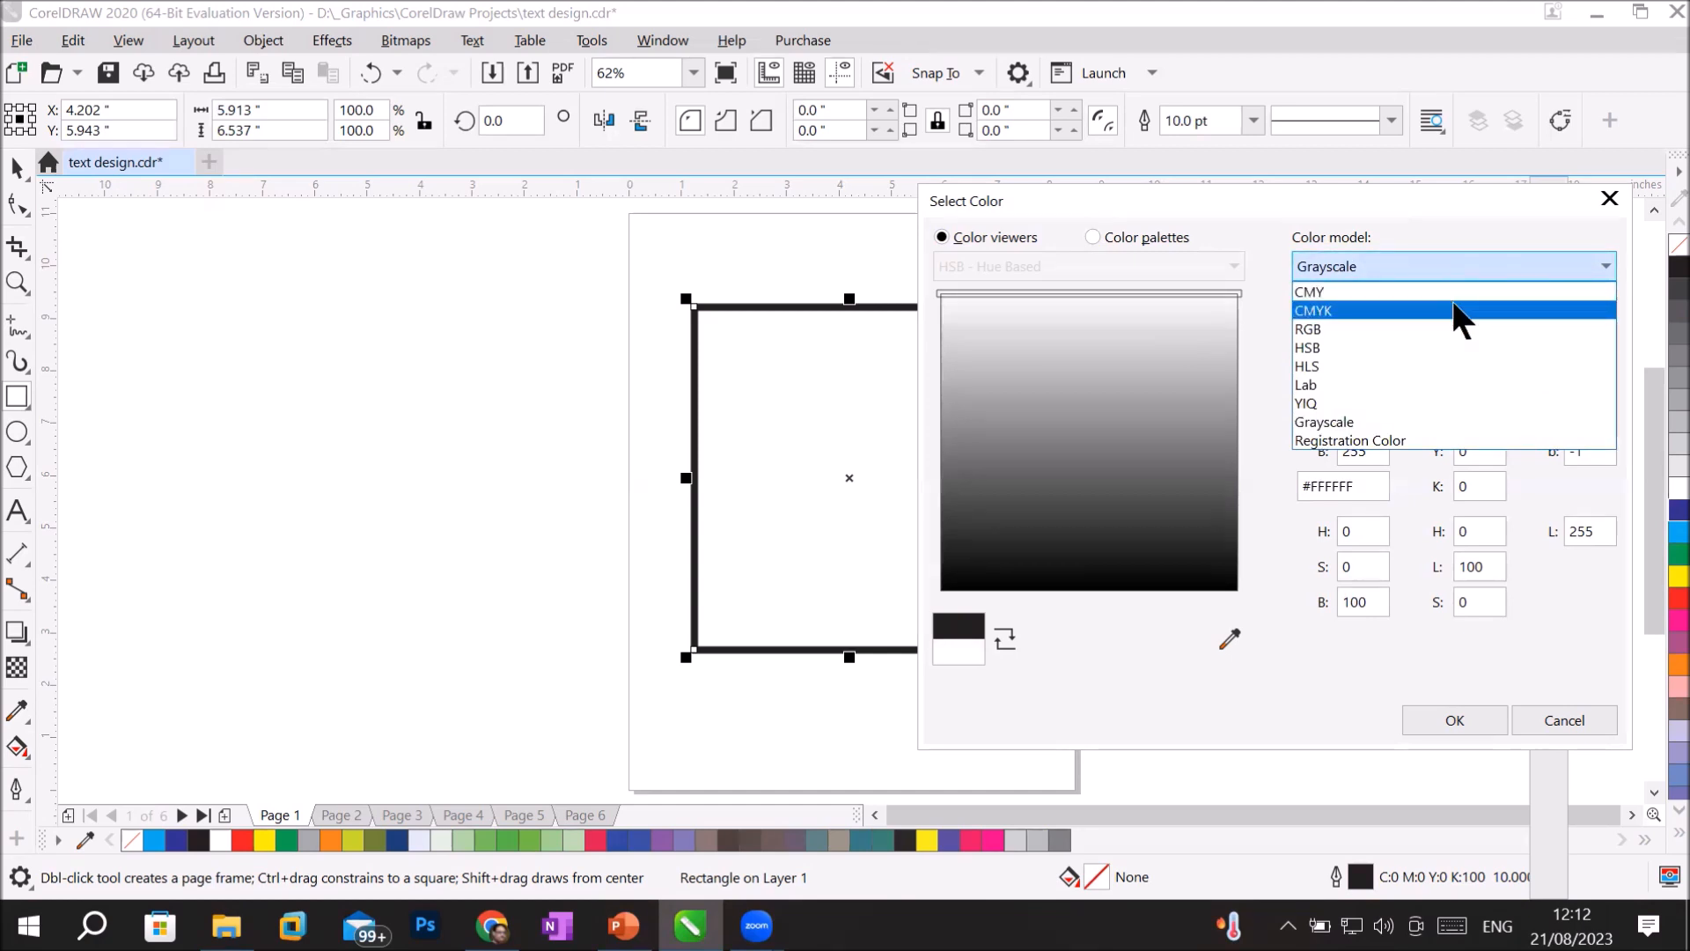
left_click(1455, 308)
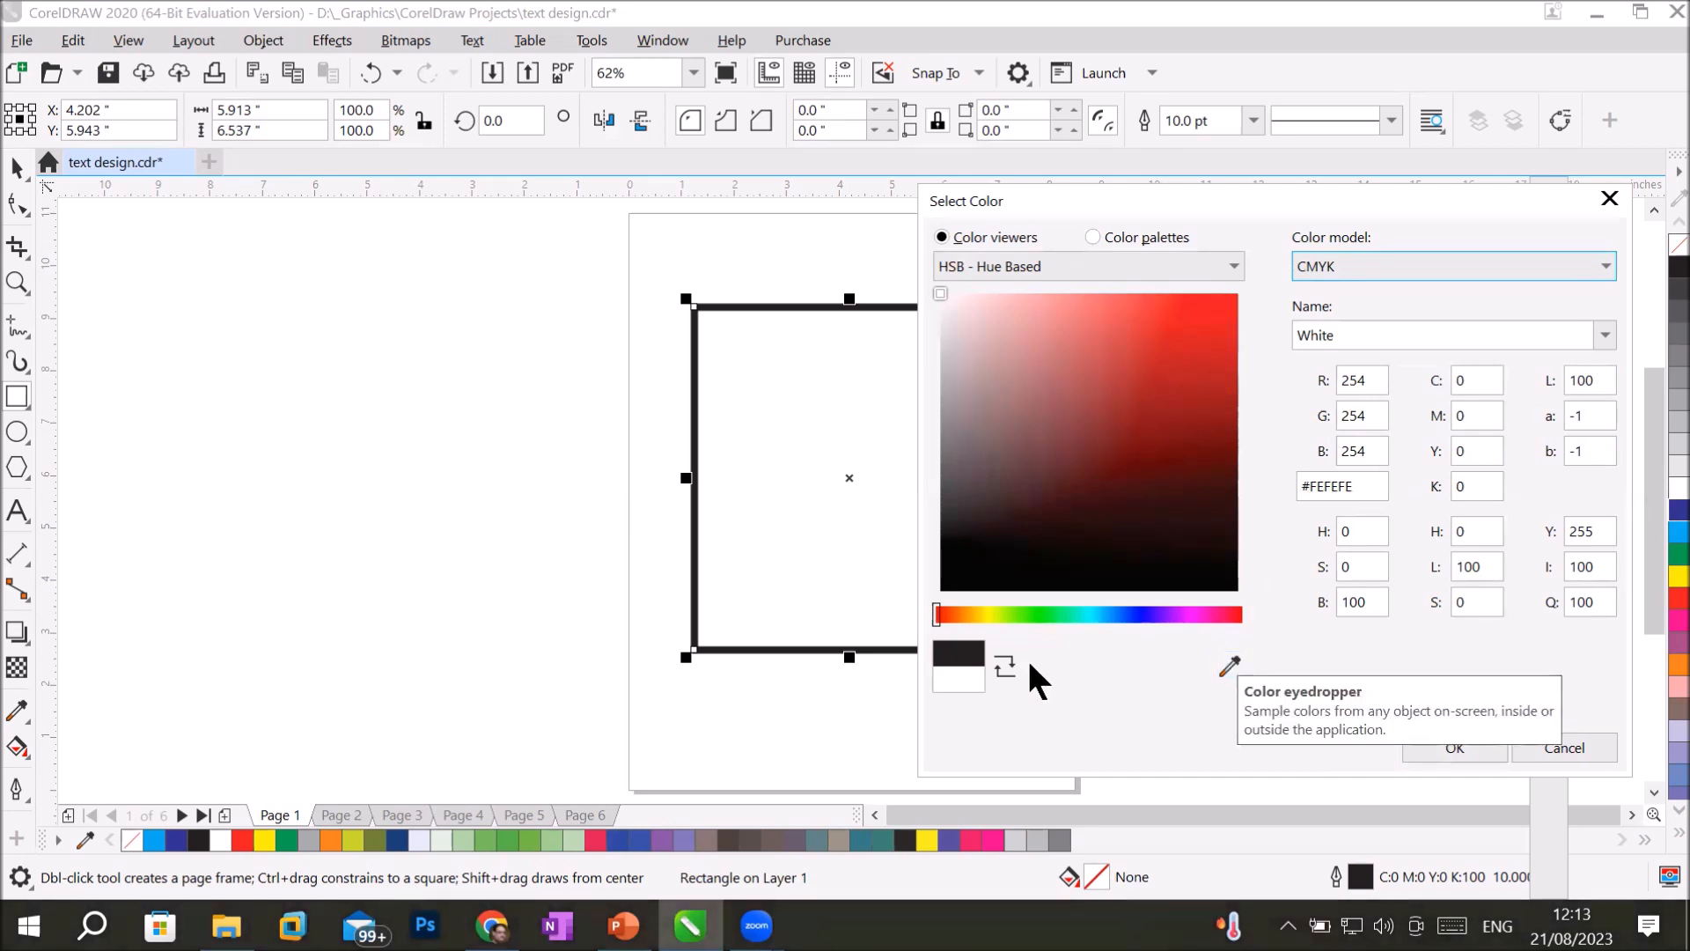
left_click(1005, 666)
left_click(1005, 665)
left_click(1004, 664)
left_click(1005, 665)
left_click(1004, 665)
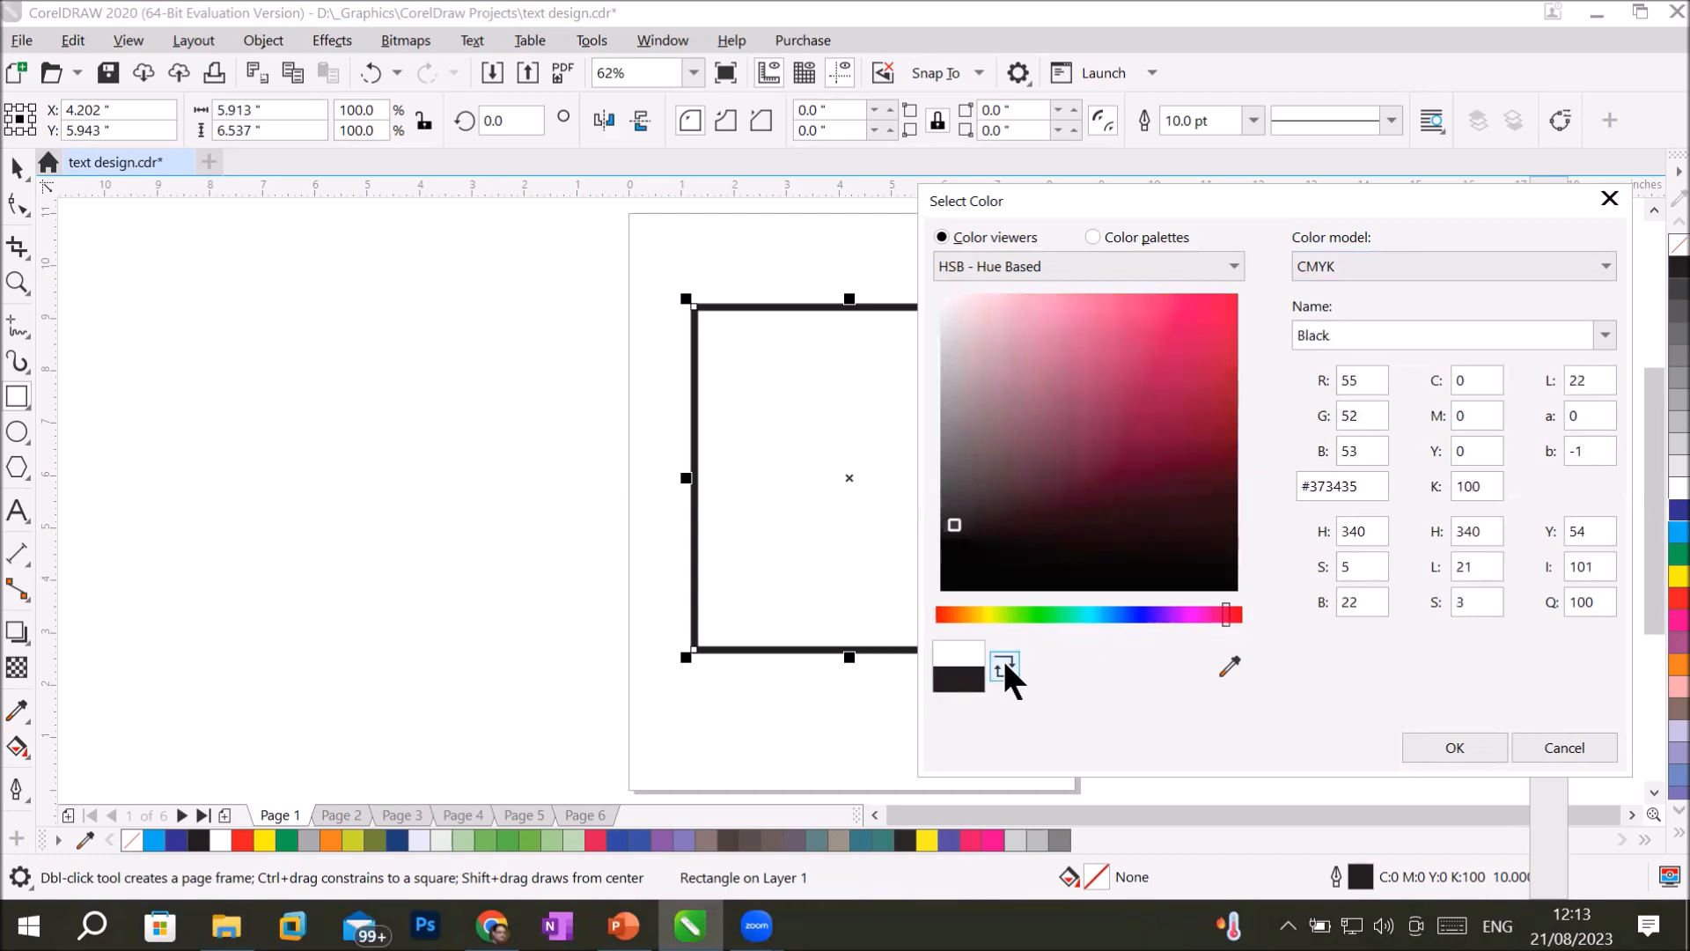
left_click(1005, 664)
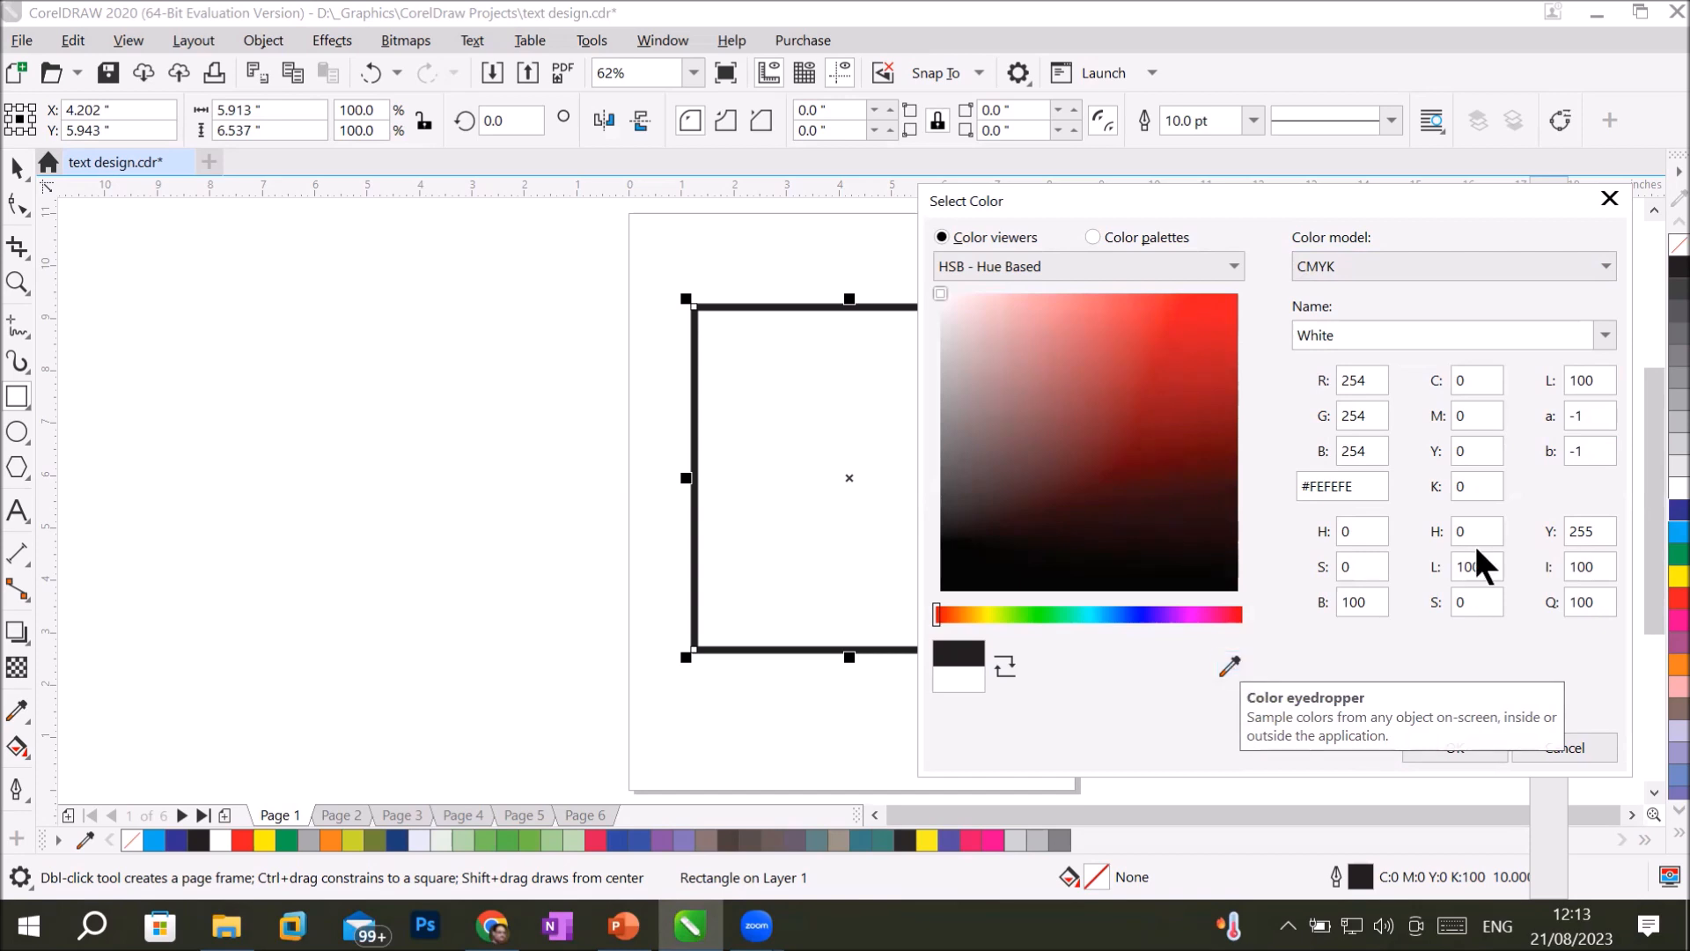
left_click(1454, 748)
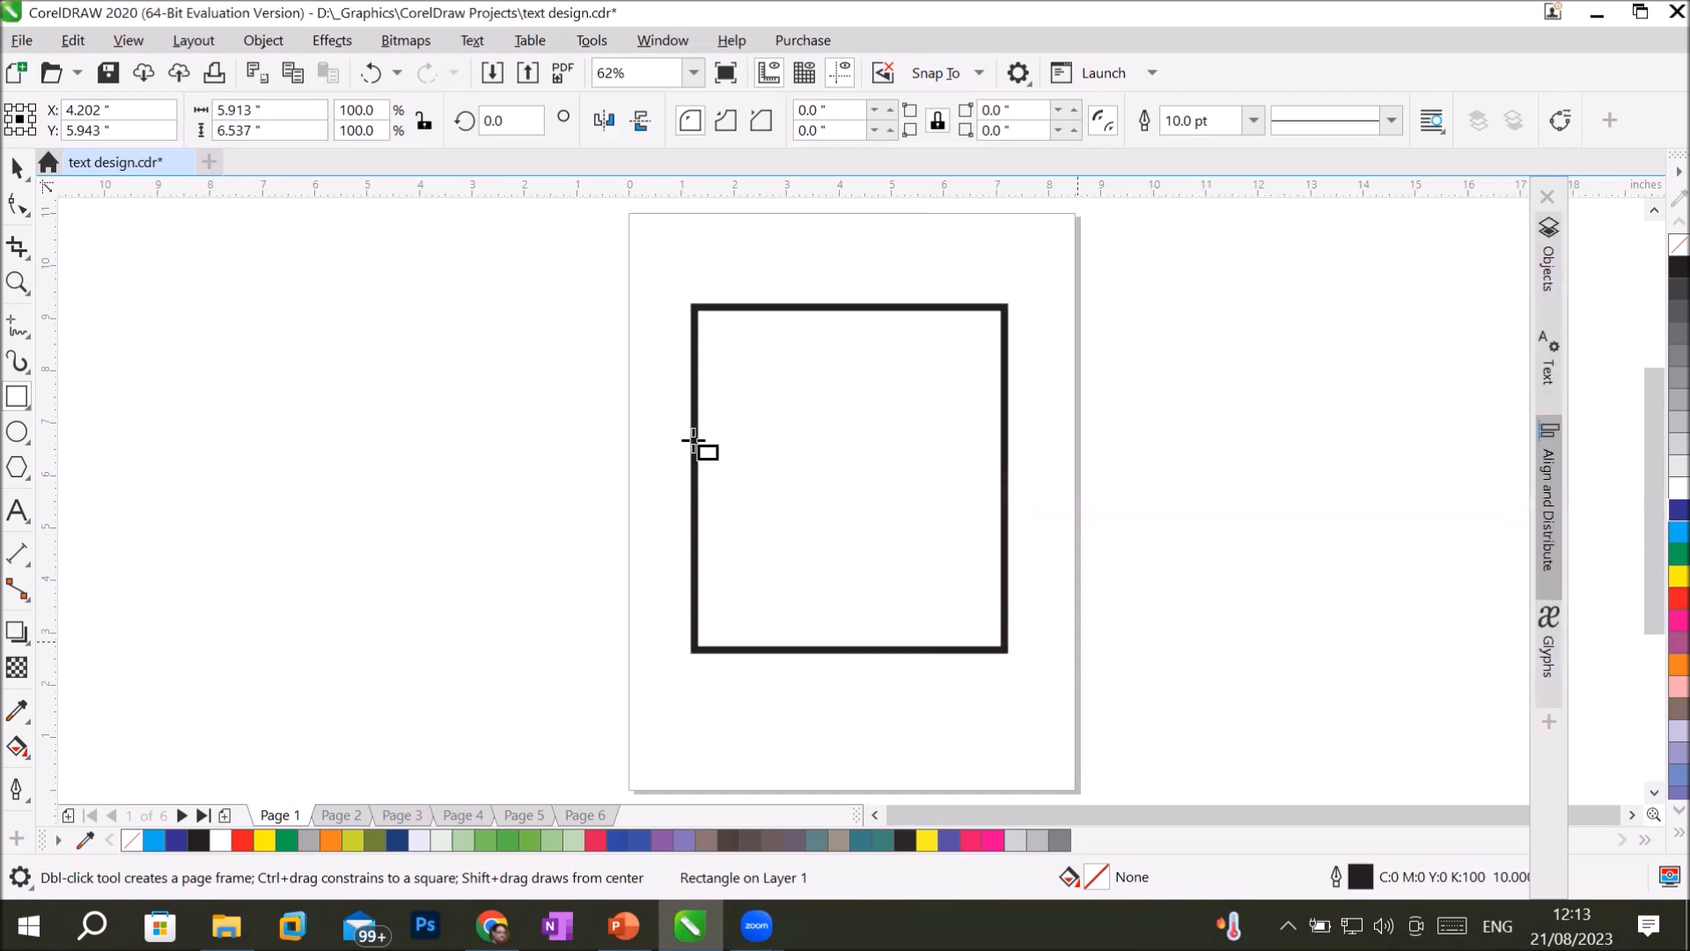
Import pngwing.com (3).png from the Transparent PNG folder and place it beside the page, about 5.4 × 7.7 inches.
left_click(21, 41)
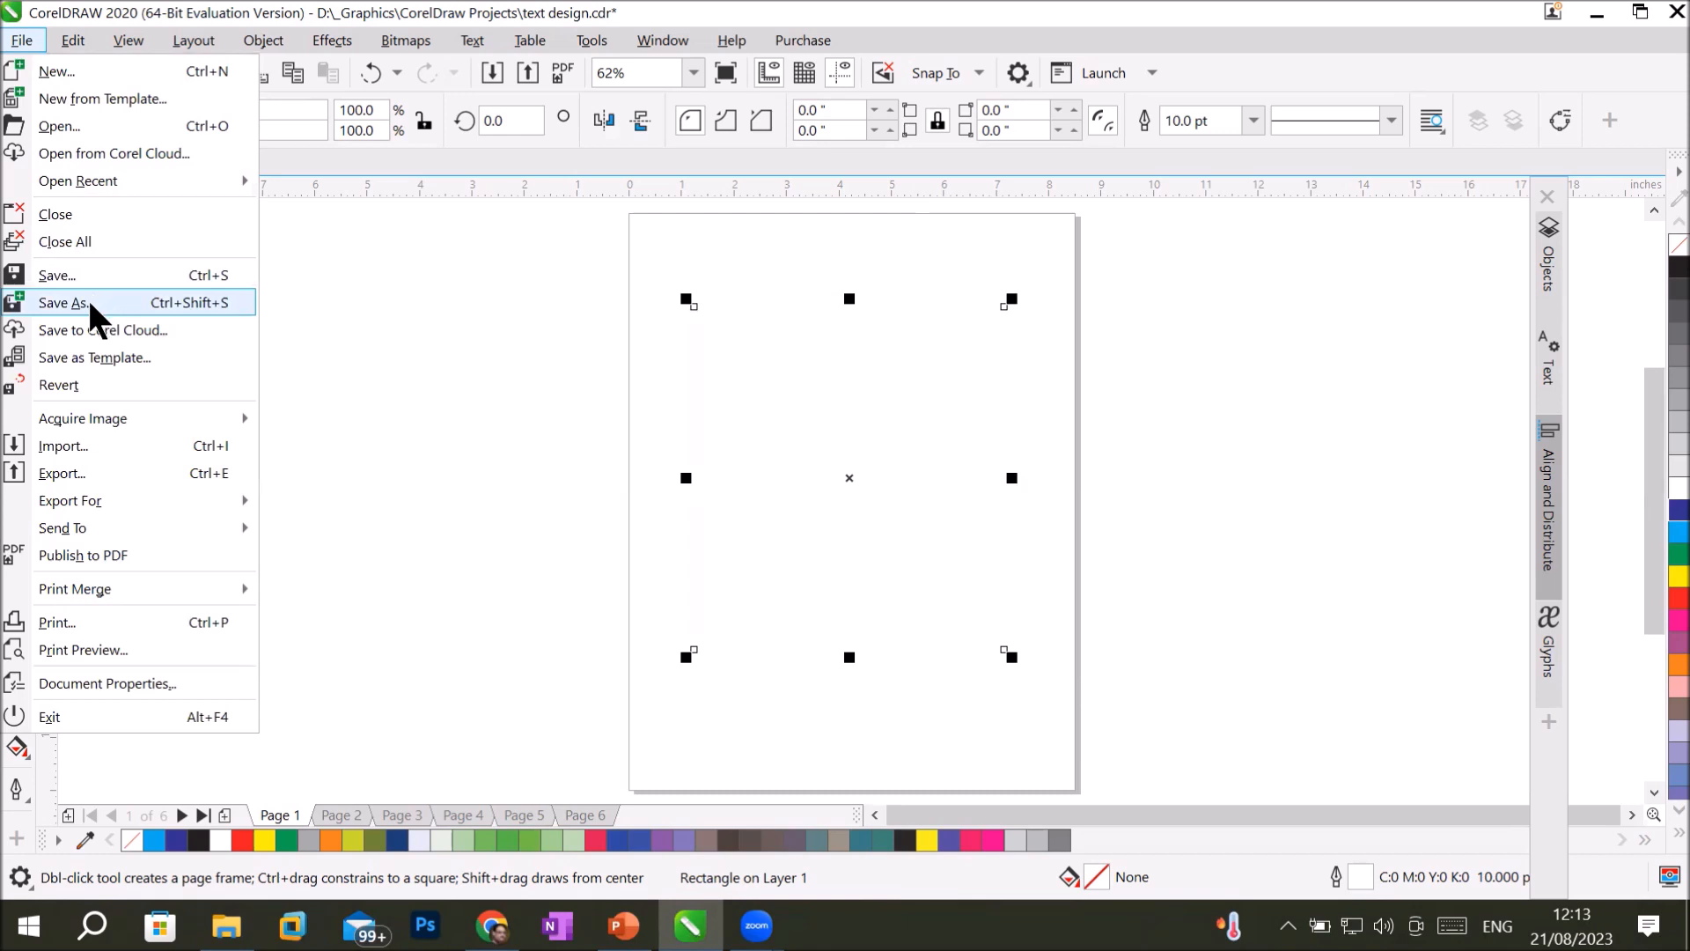
left_click(175, 445)
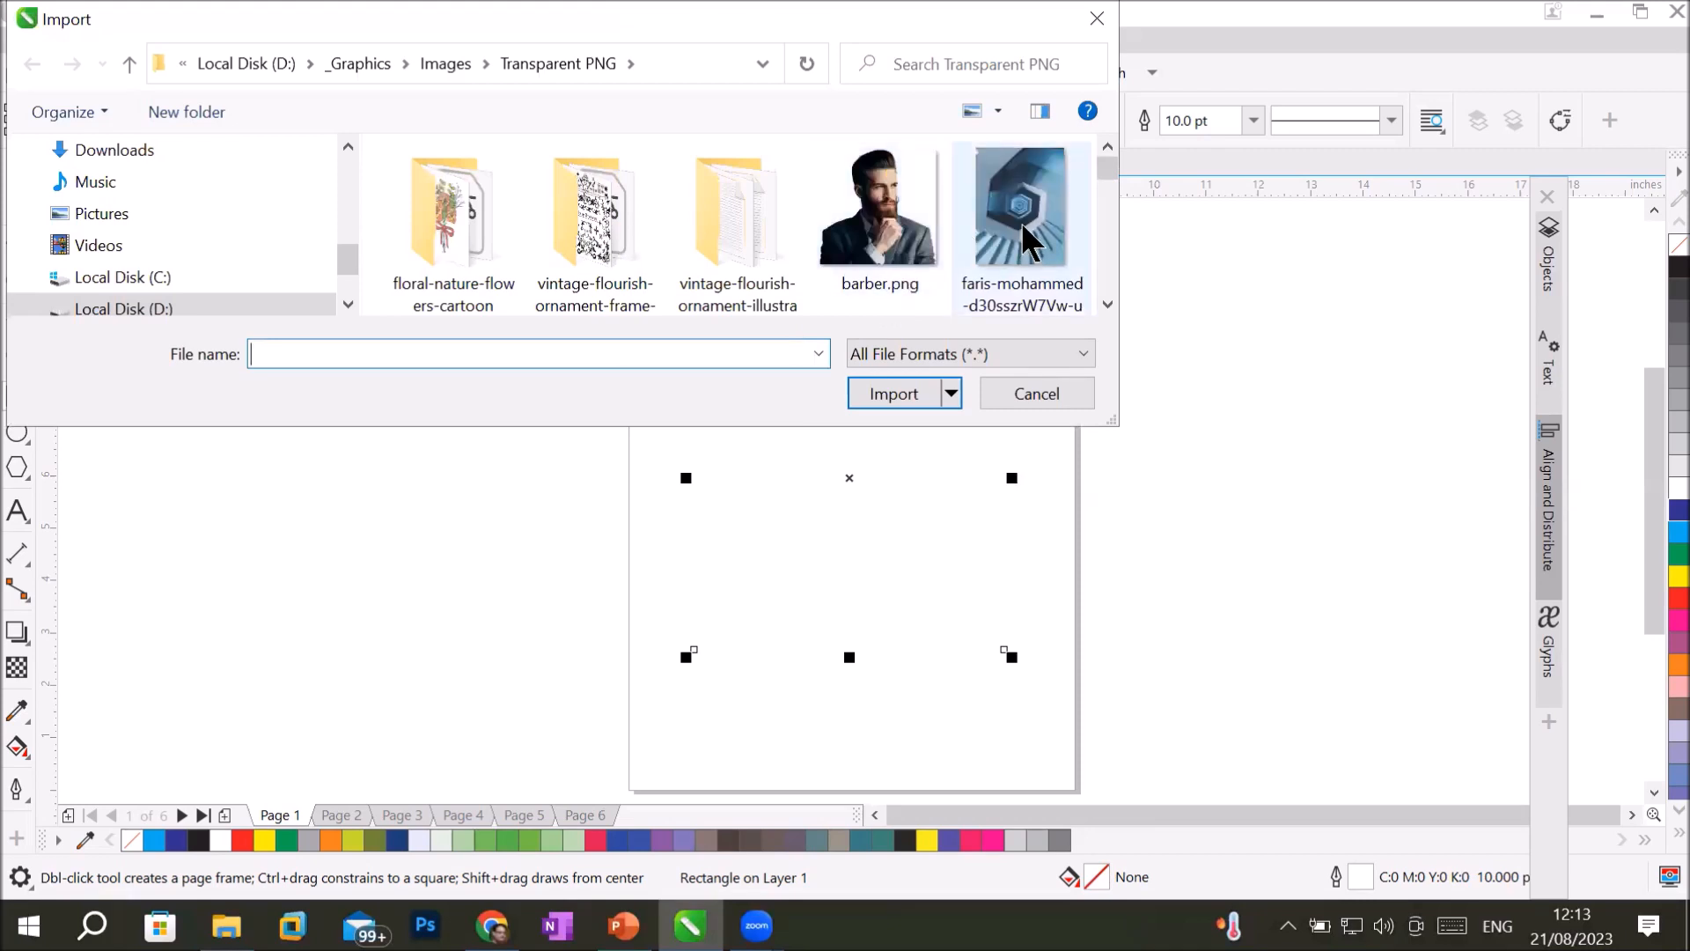
scroll(1021, 222, "down", 3)
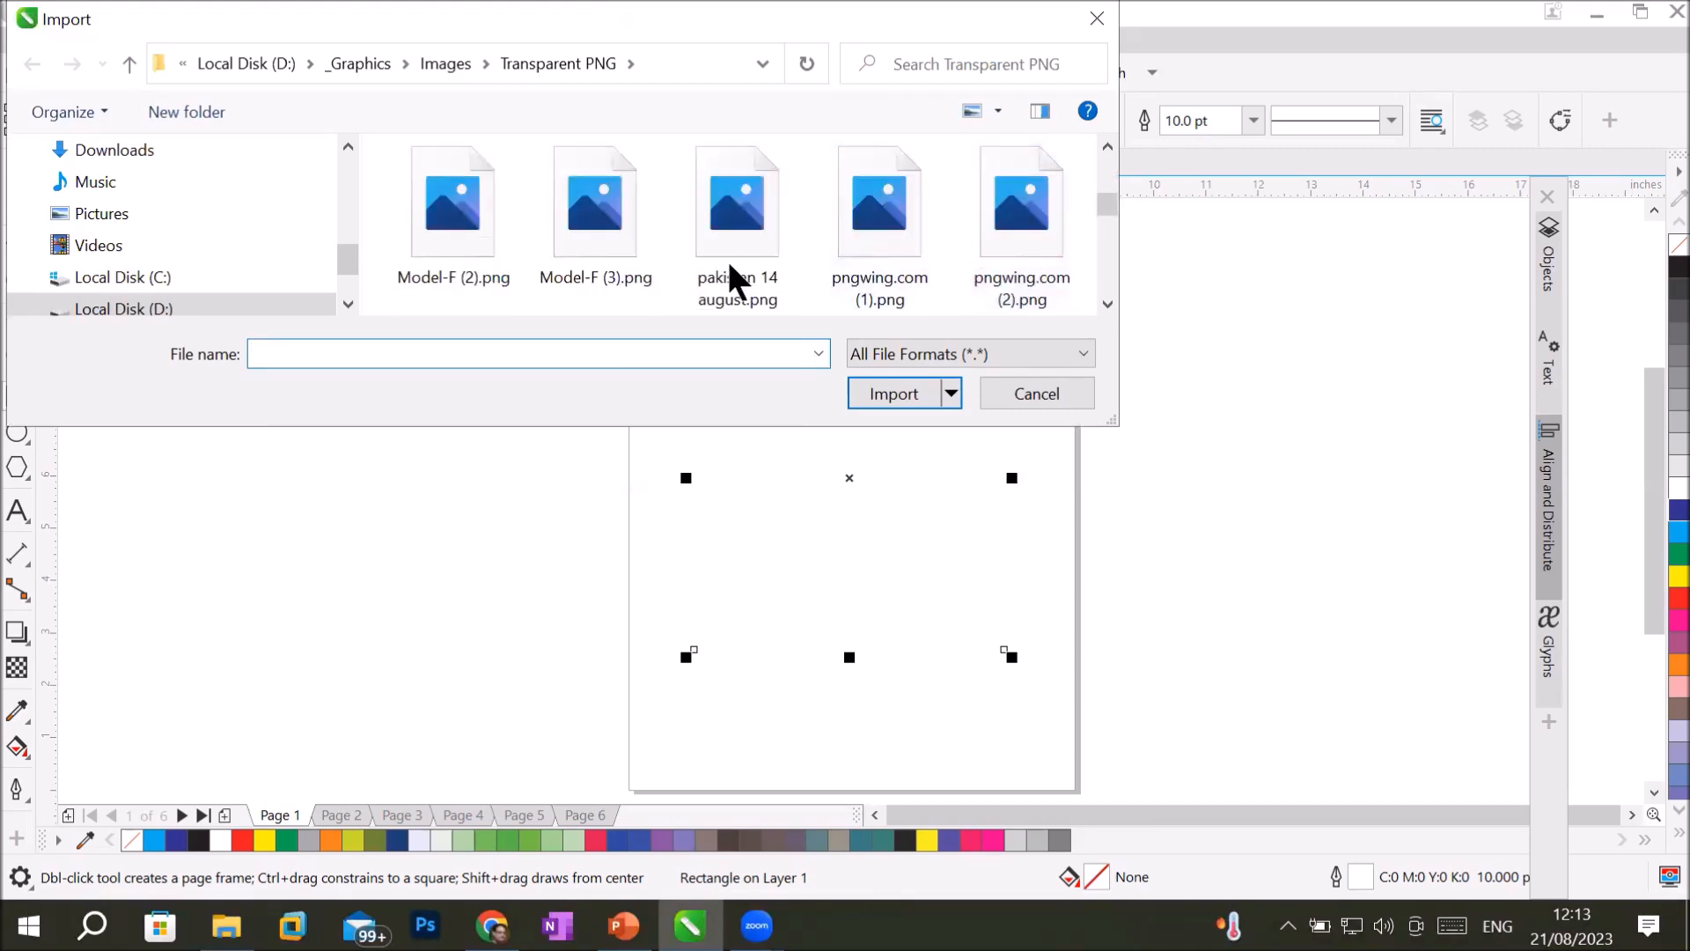
scroll(711, 264, "down", 2)
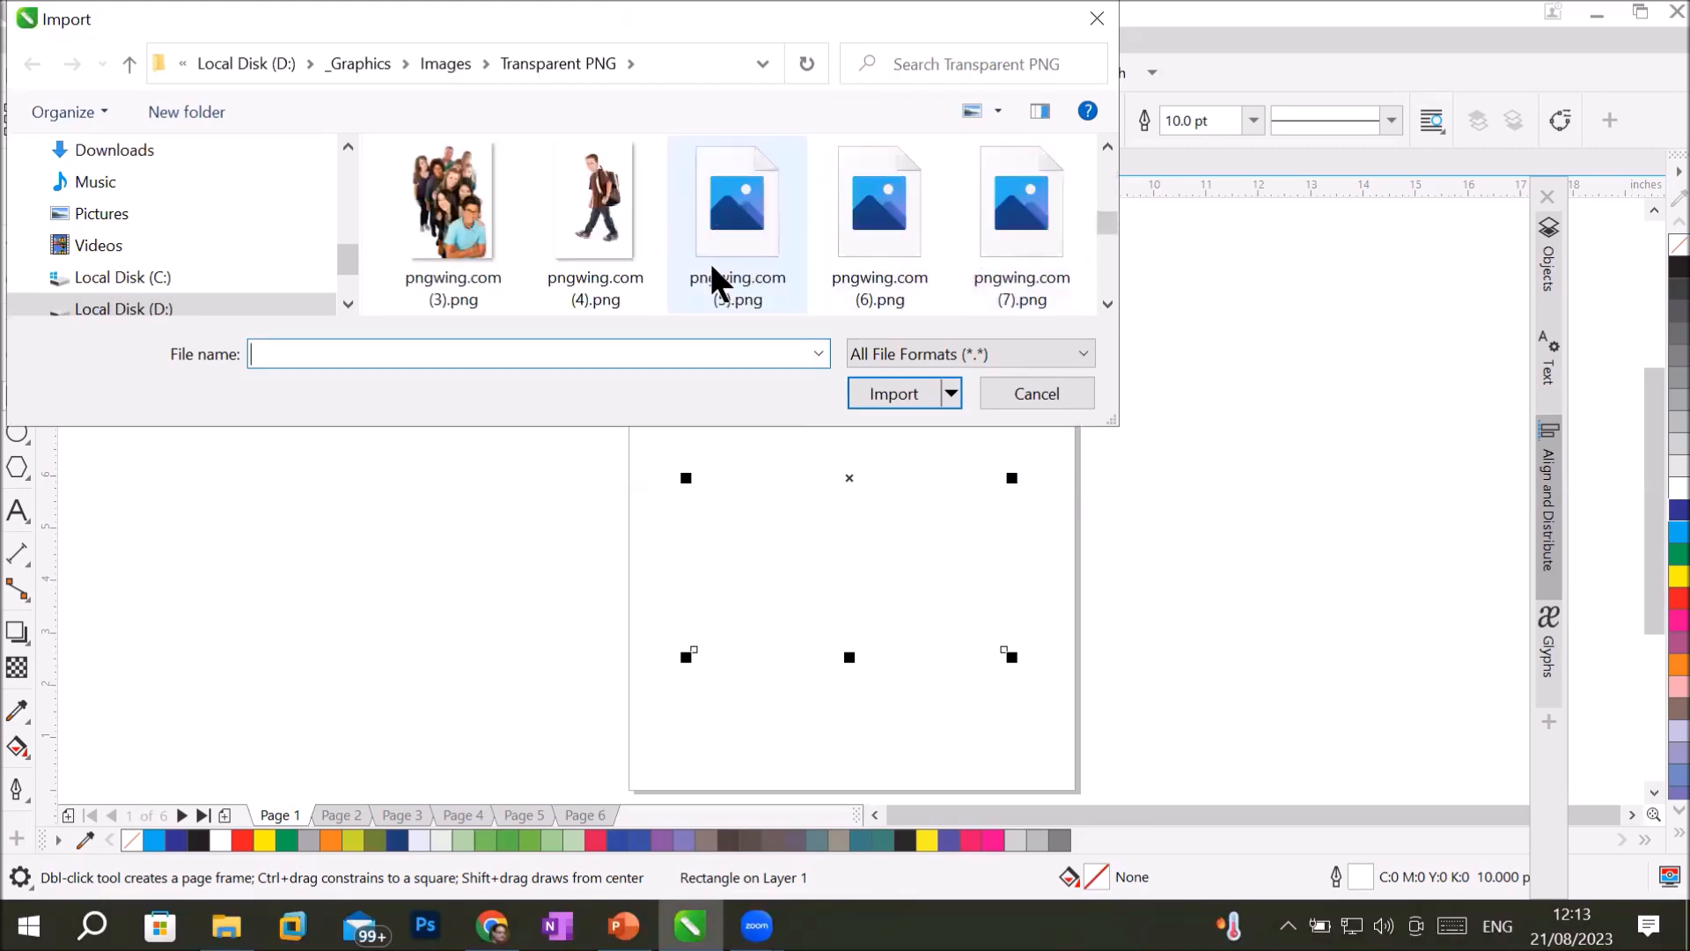
left_click(456, 210)
left_click(904, 391)
left_click_drag(250, 307, 670, 744)
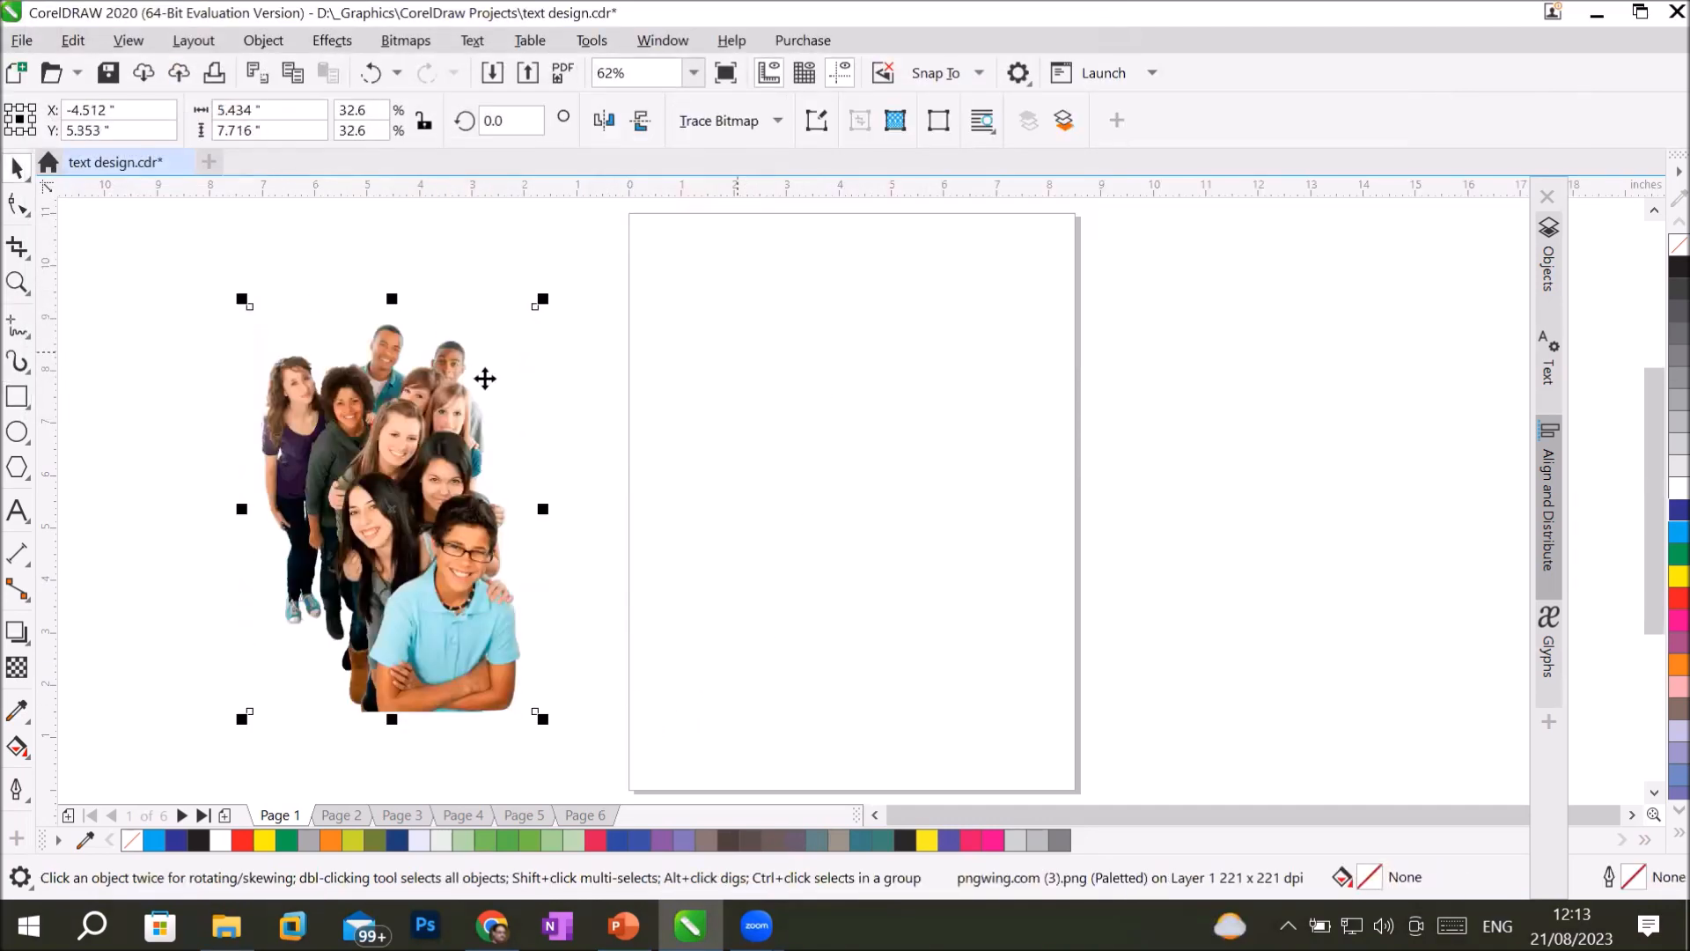
Draw a rectangle about 5.0 × 7.0 inches on the page and set its outline width to 10 pt.
left_click(17, 398)
left_click_drag(717, 323, 982, 690)
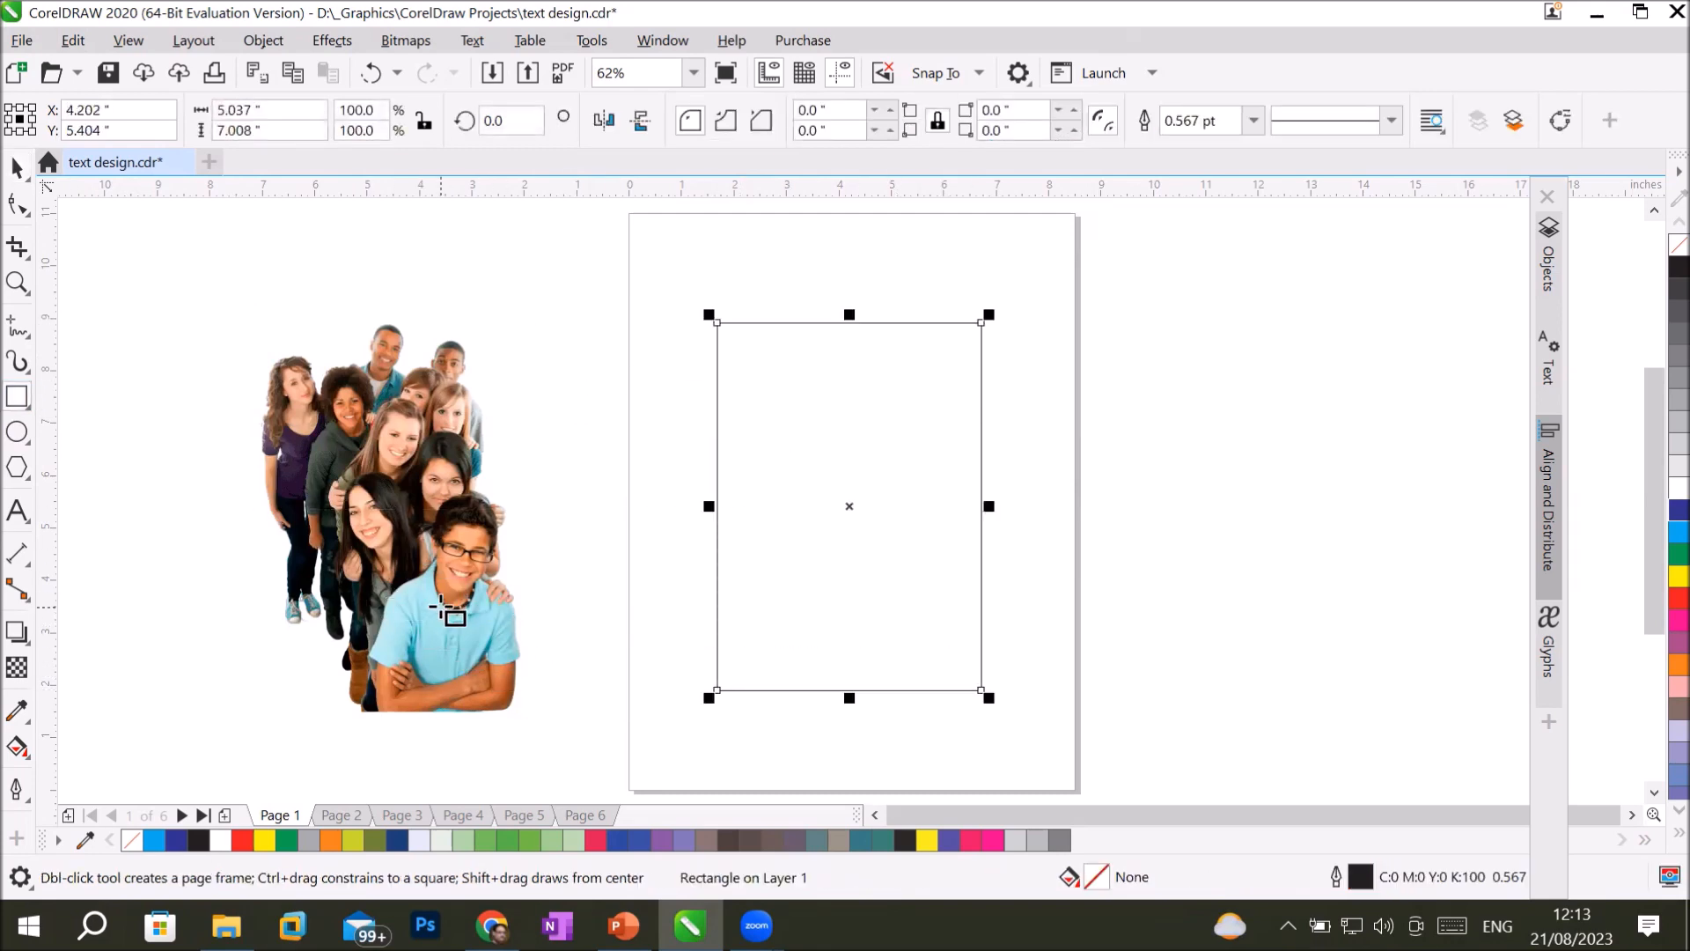
scroll(462, 614, "up", 2)
scroll(471, 617, "down", 2)
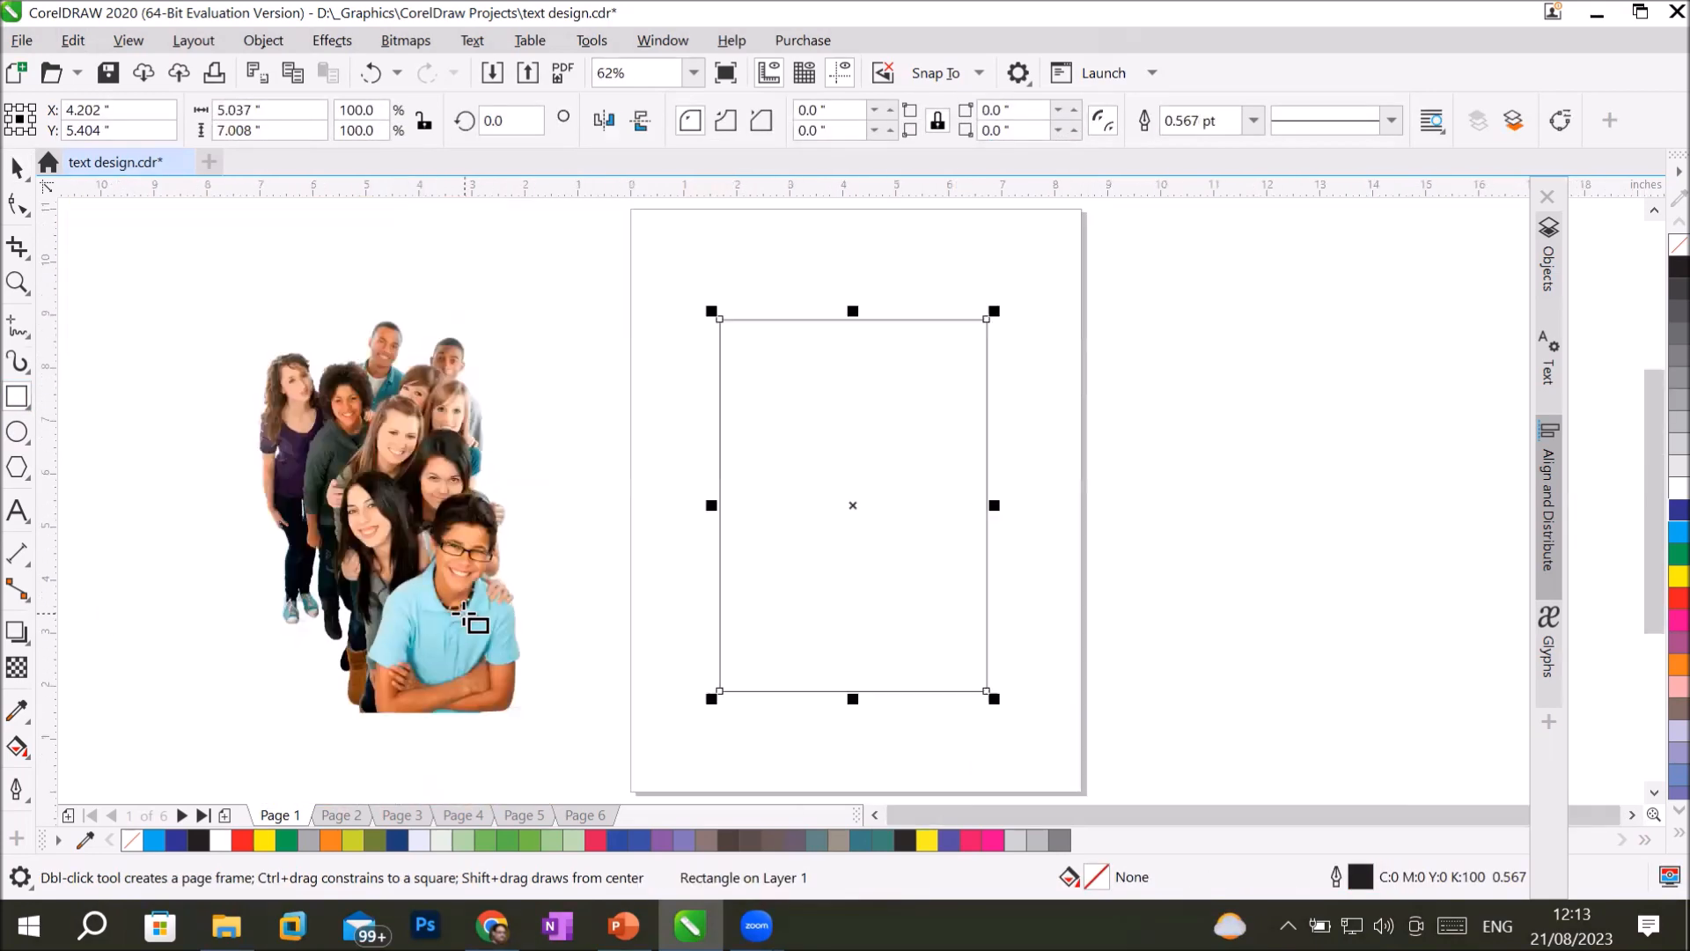
left_click(17, 787)
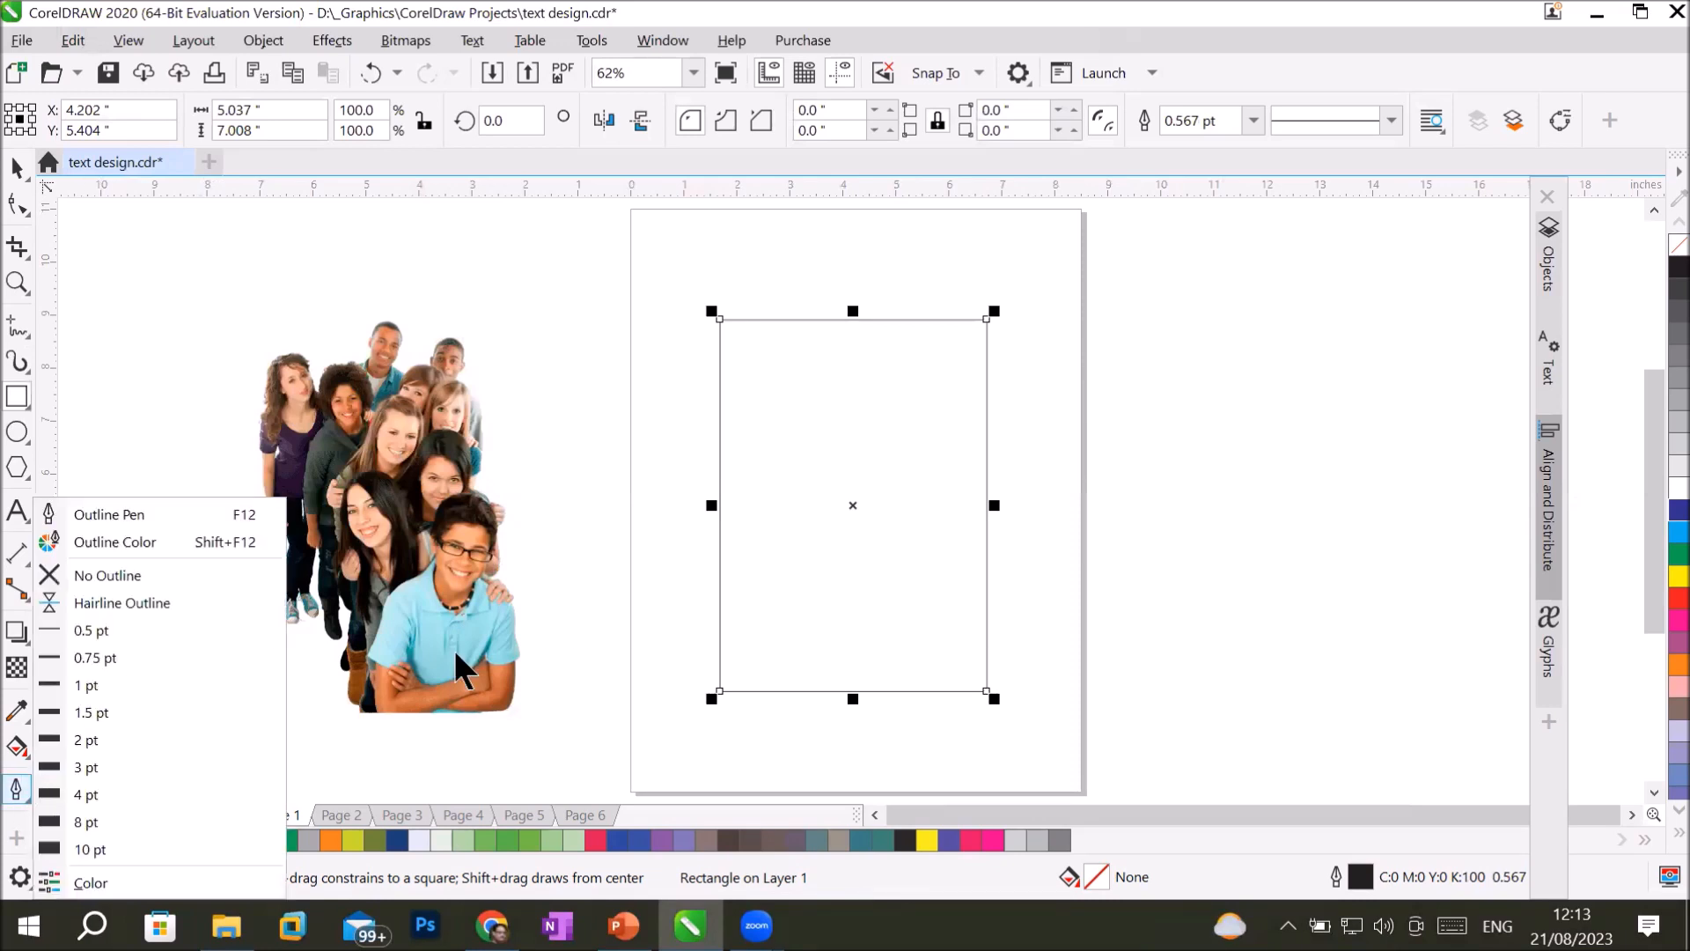
left_click(104, 850)
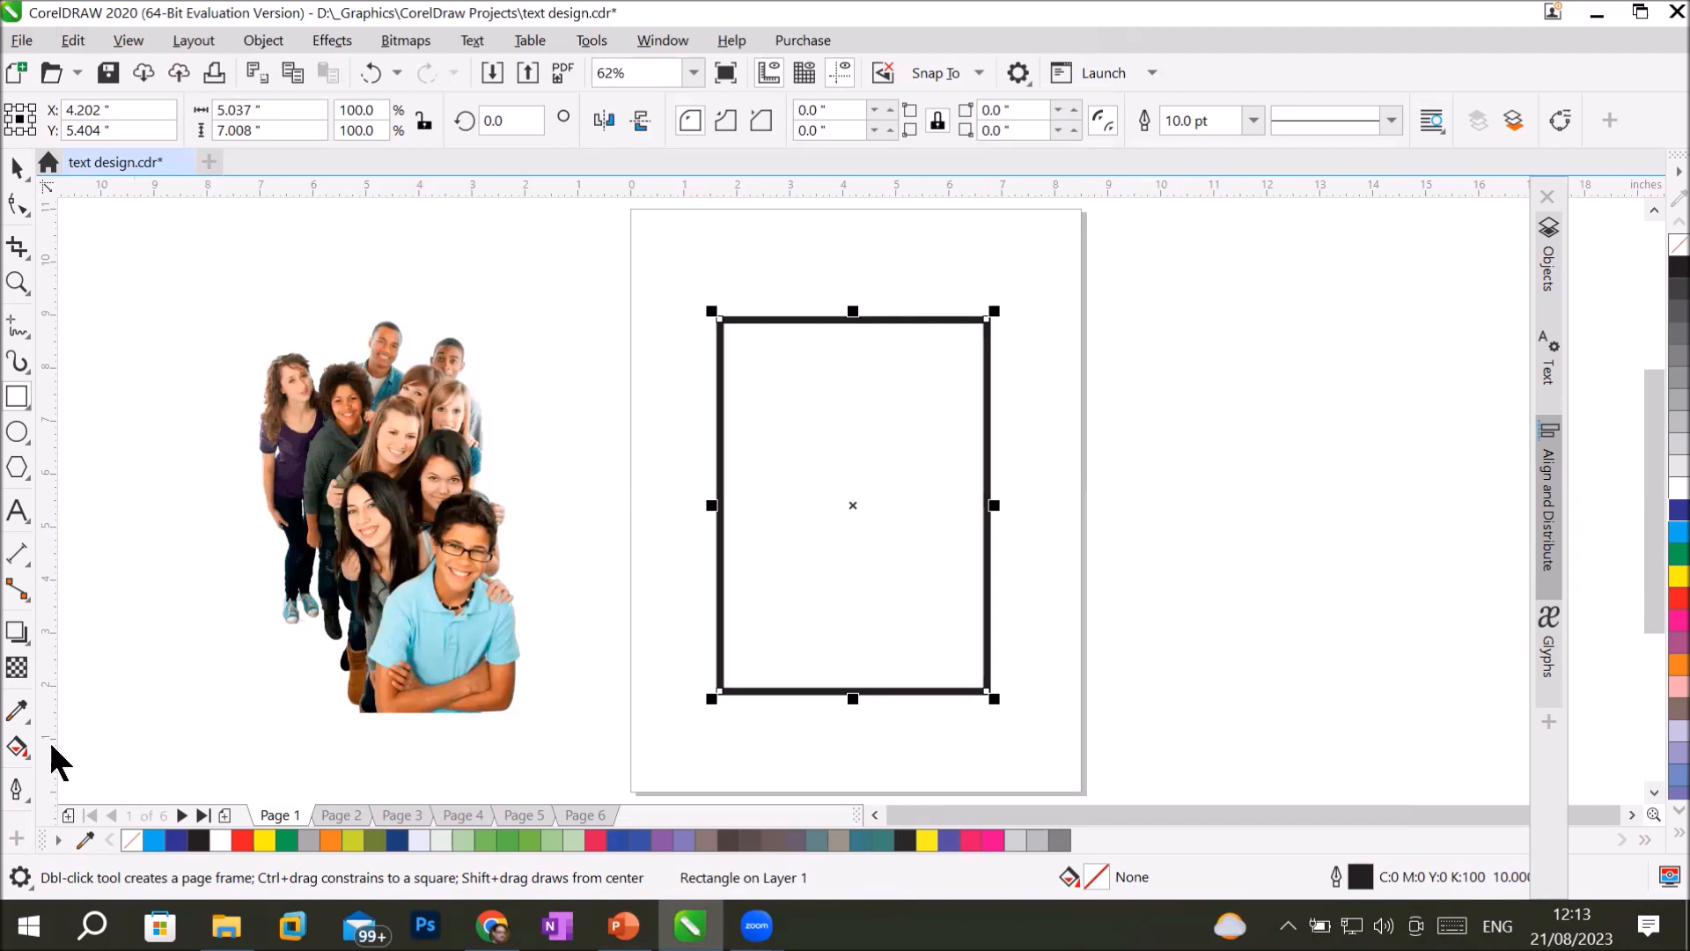
Open the rectangle's Outline Color settings beside the photo and sample light blue #9DE8E8 from the front boy's shirt.
left_click(16, 789)
left_click(196, 660)
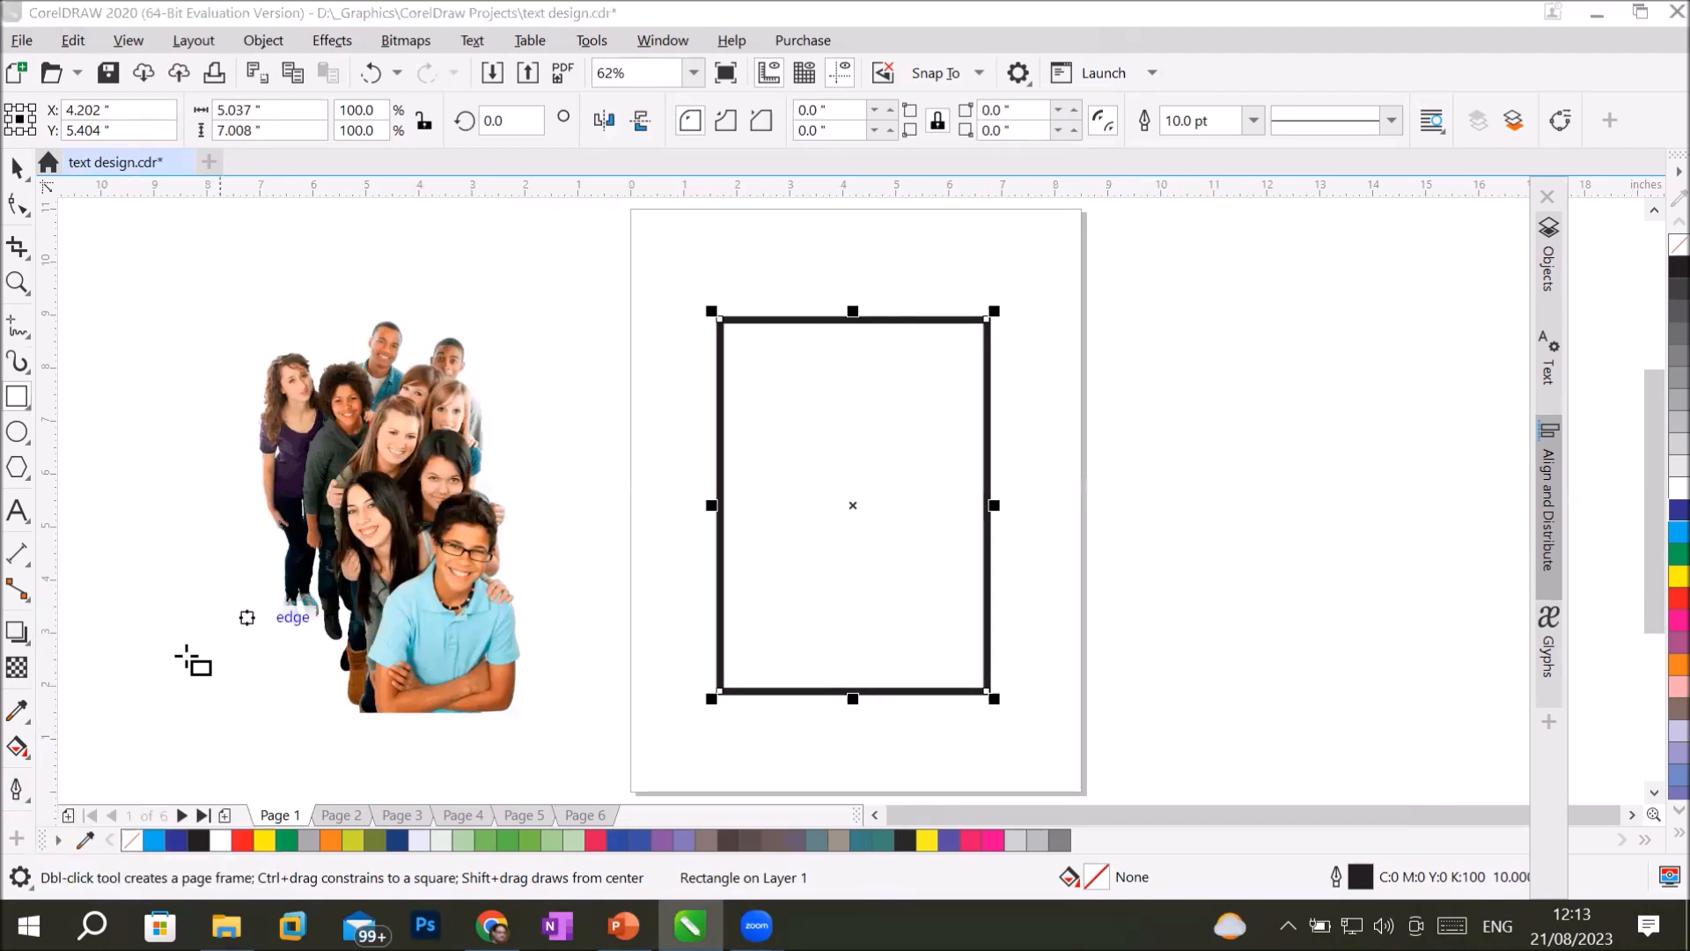
left_click(16, 791)
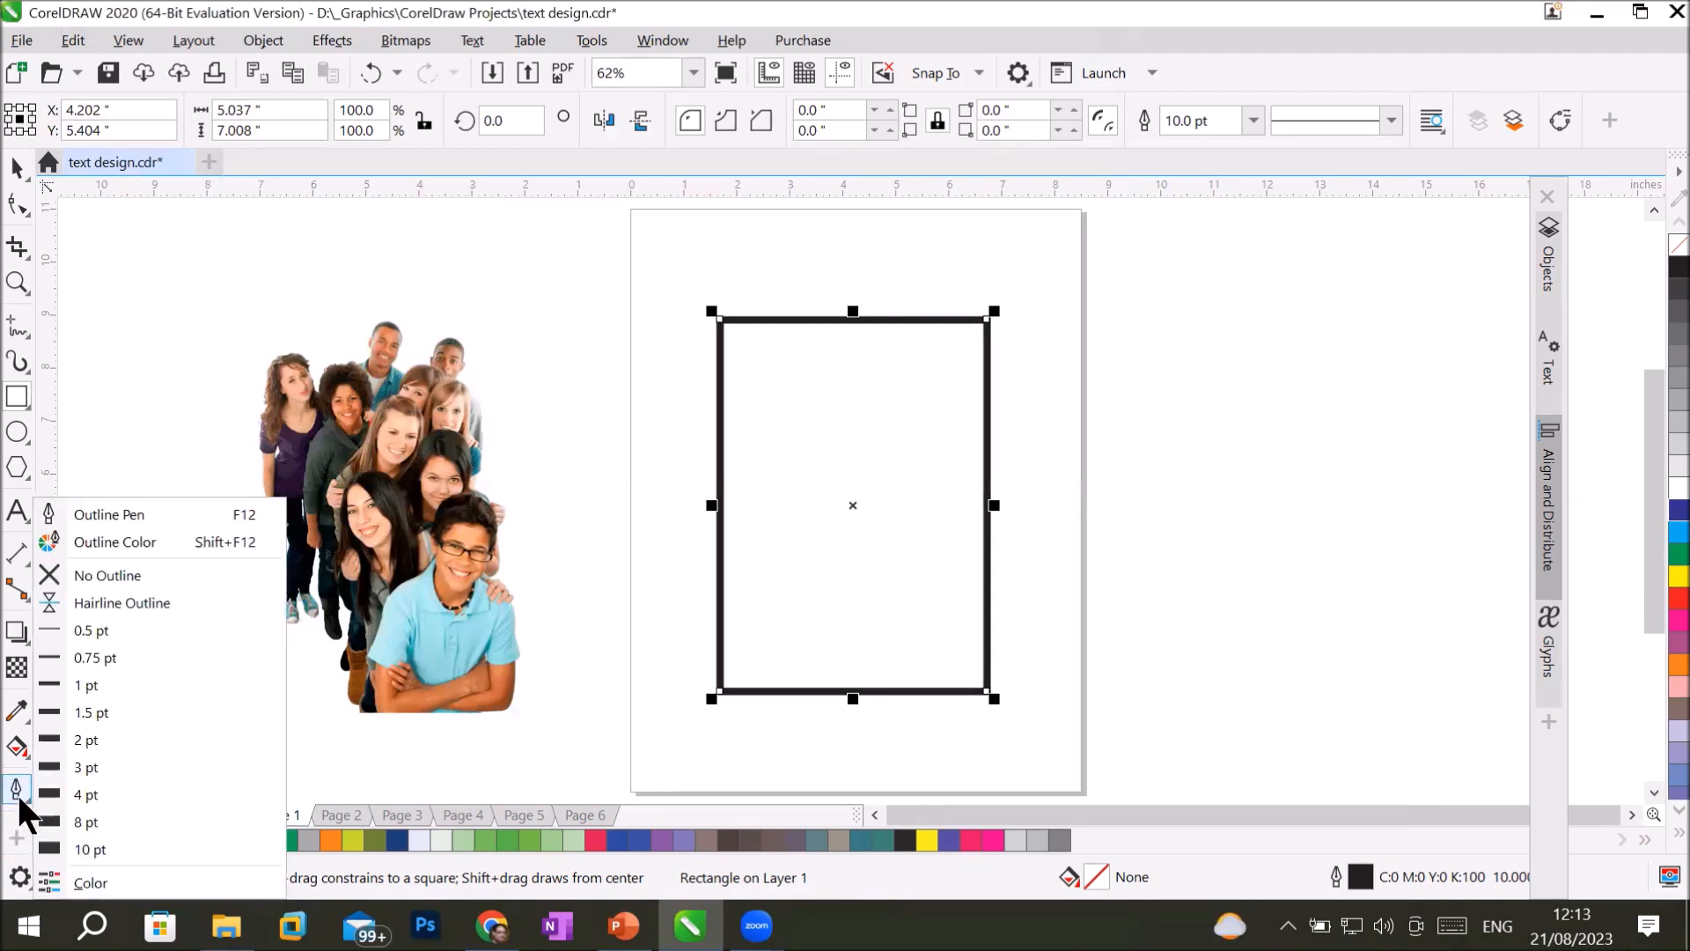
left_click(193, 542)
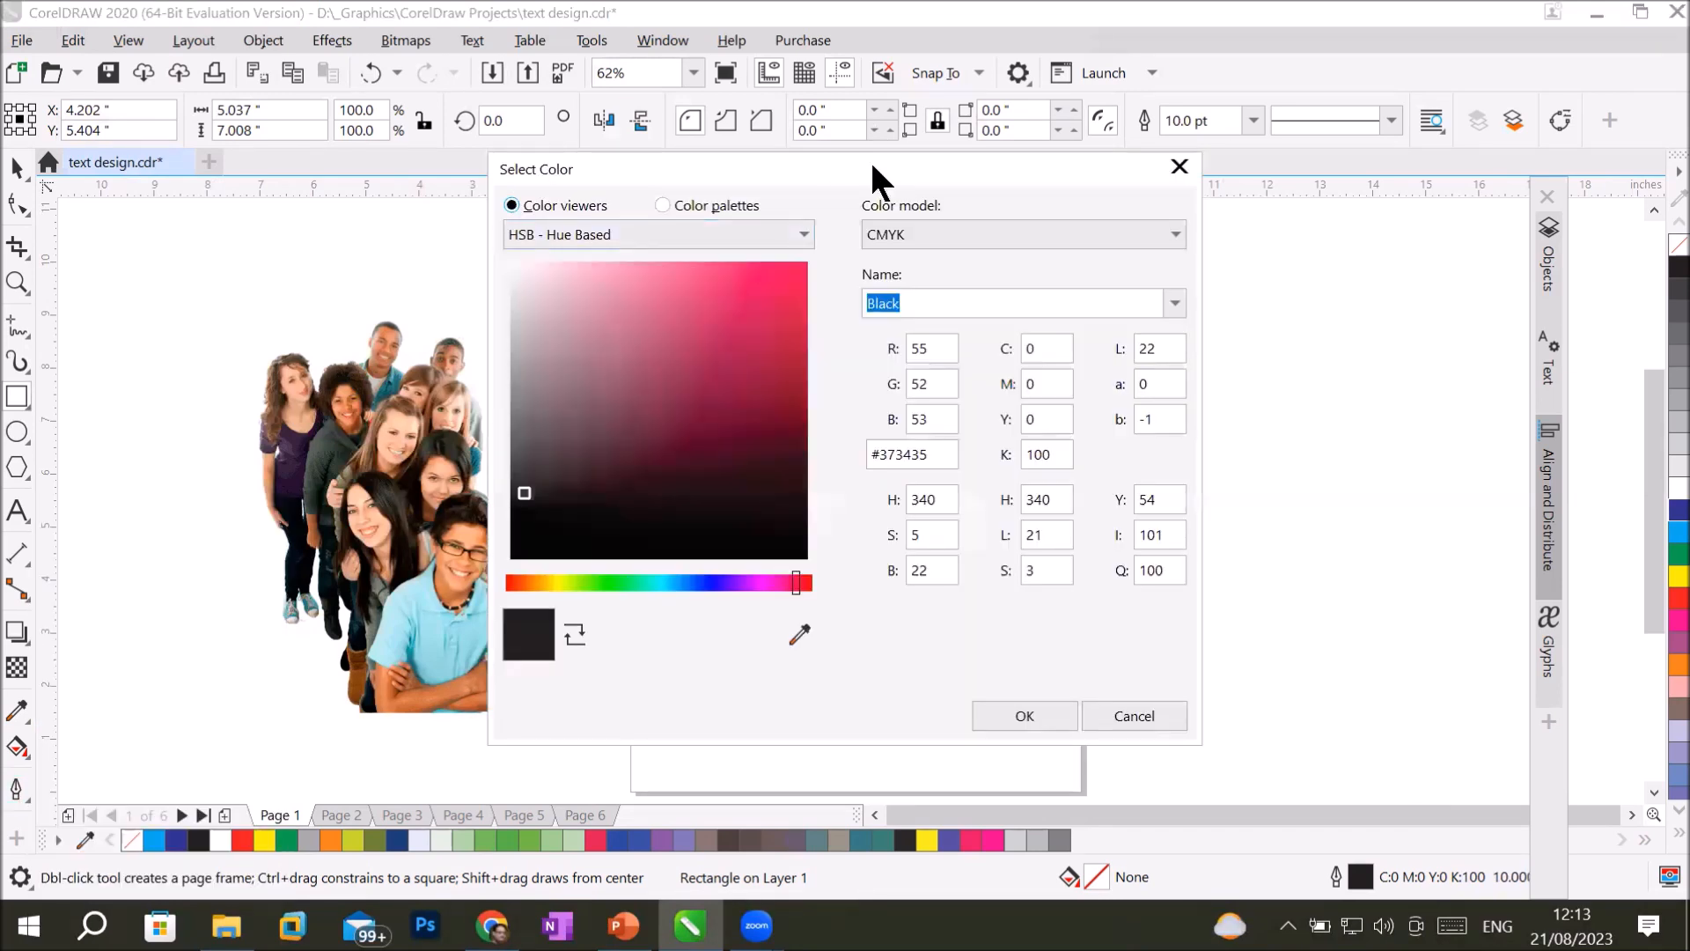
left_click_drag(872, 166, 1154, 255)
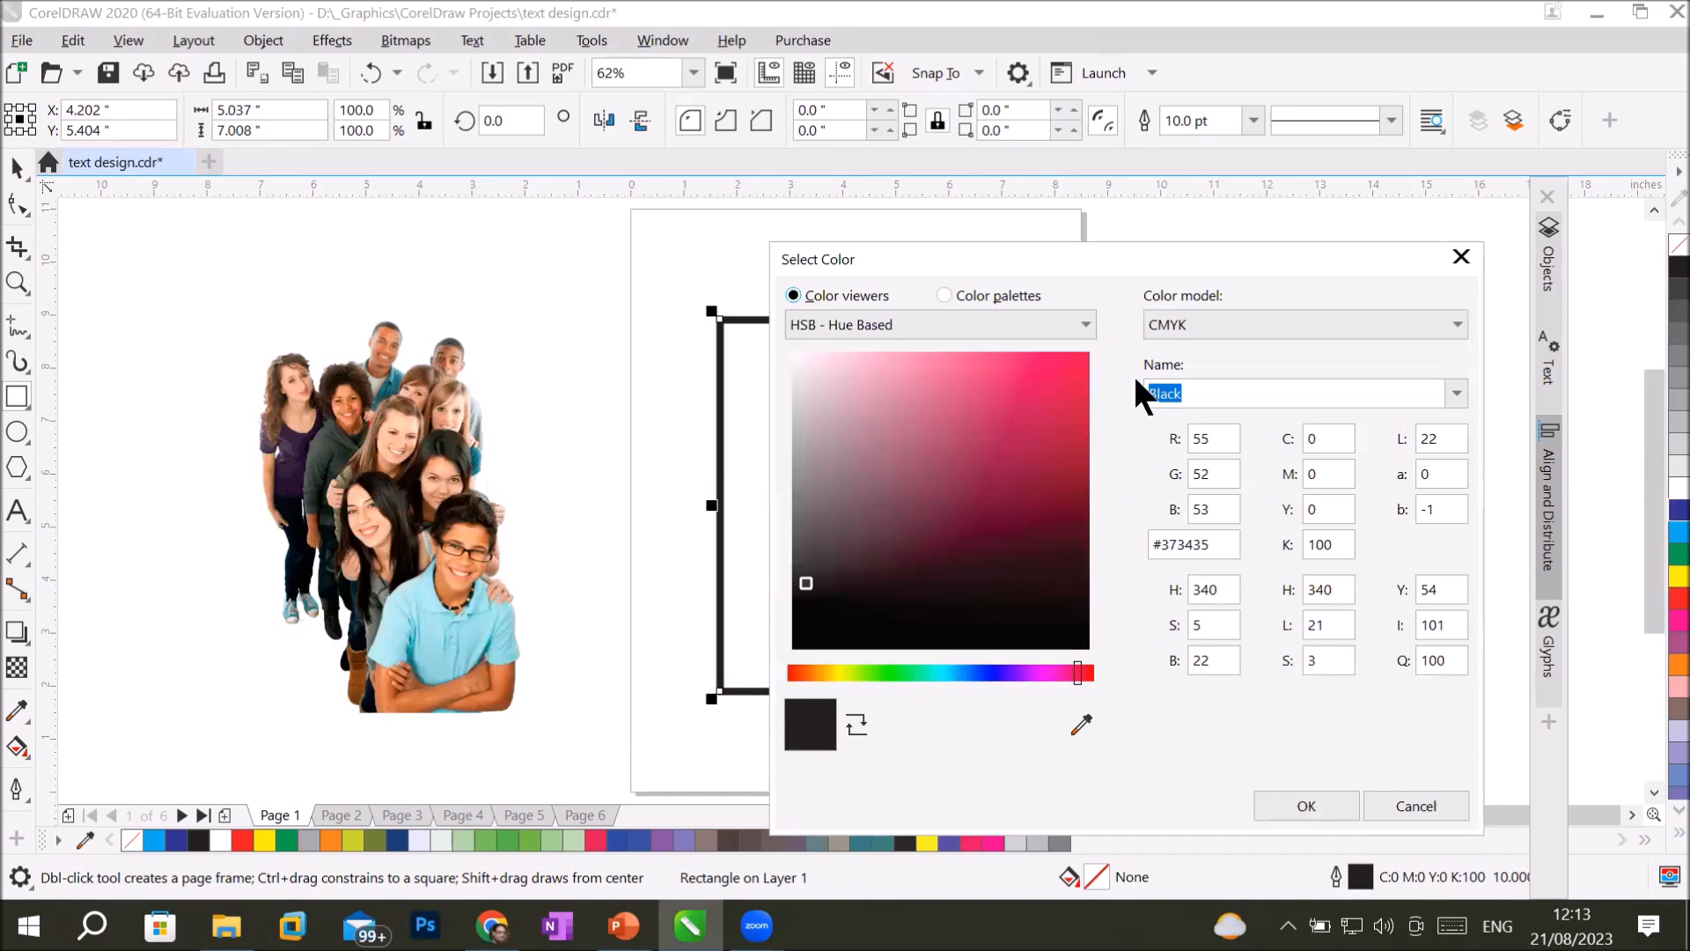
left_click(1084, 725)
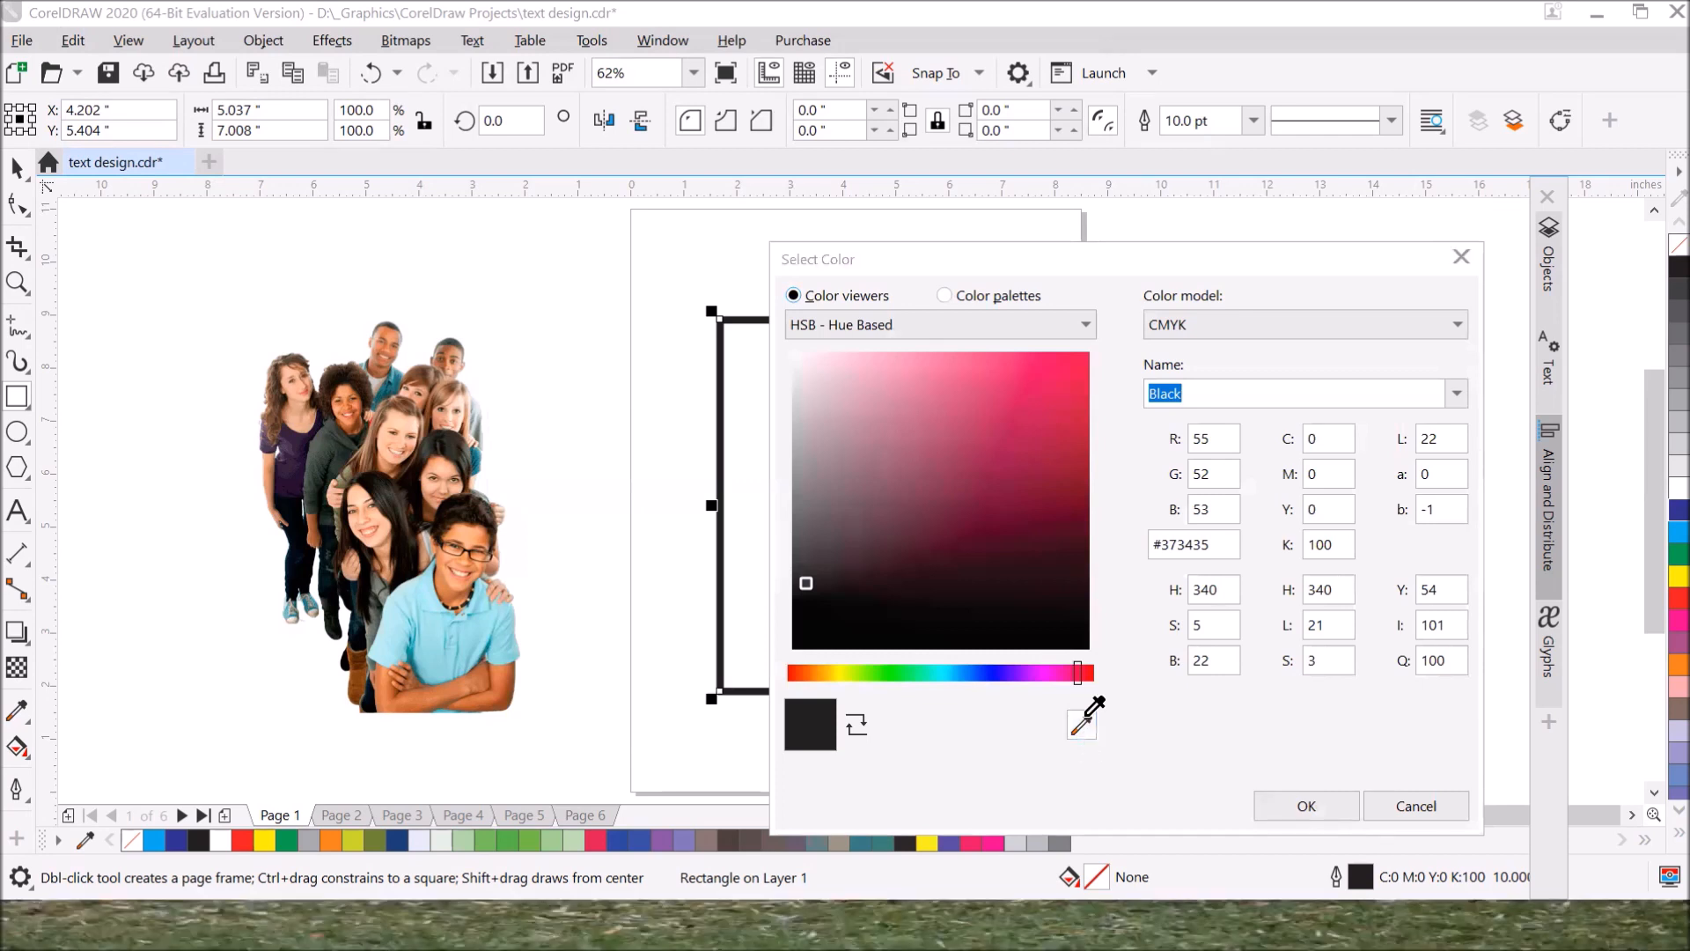
left_click(429, 632)
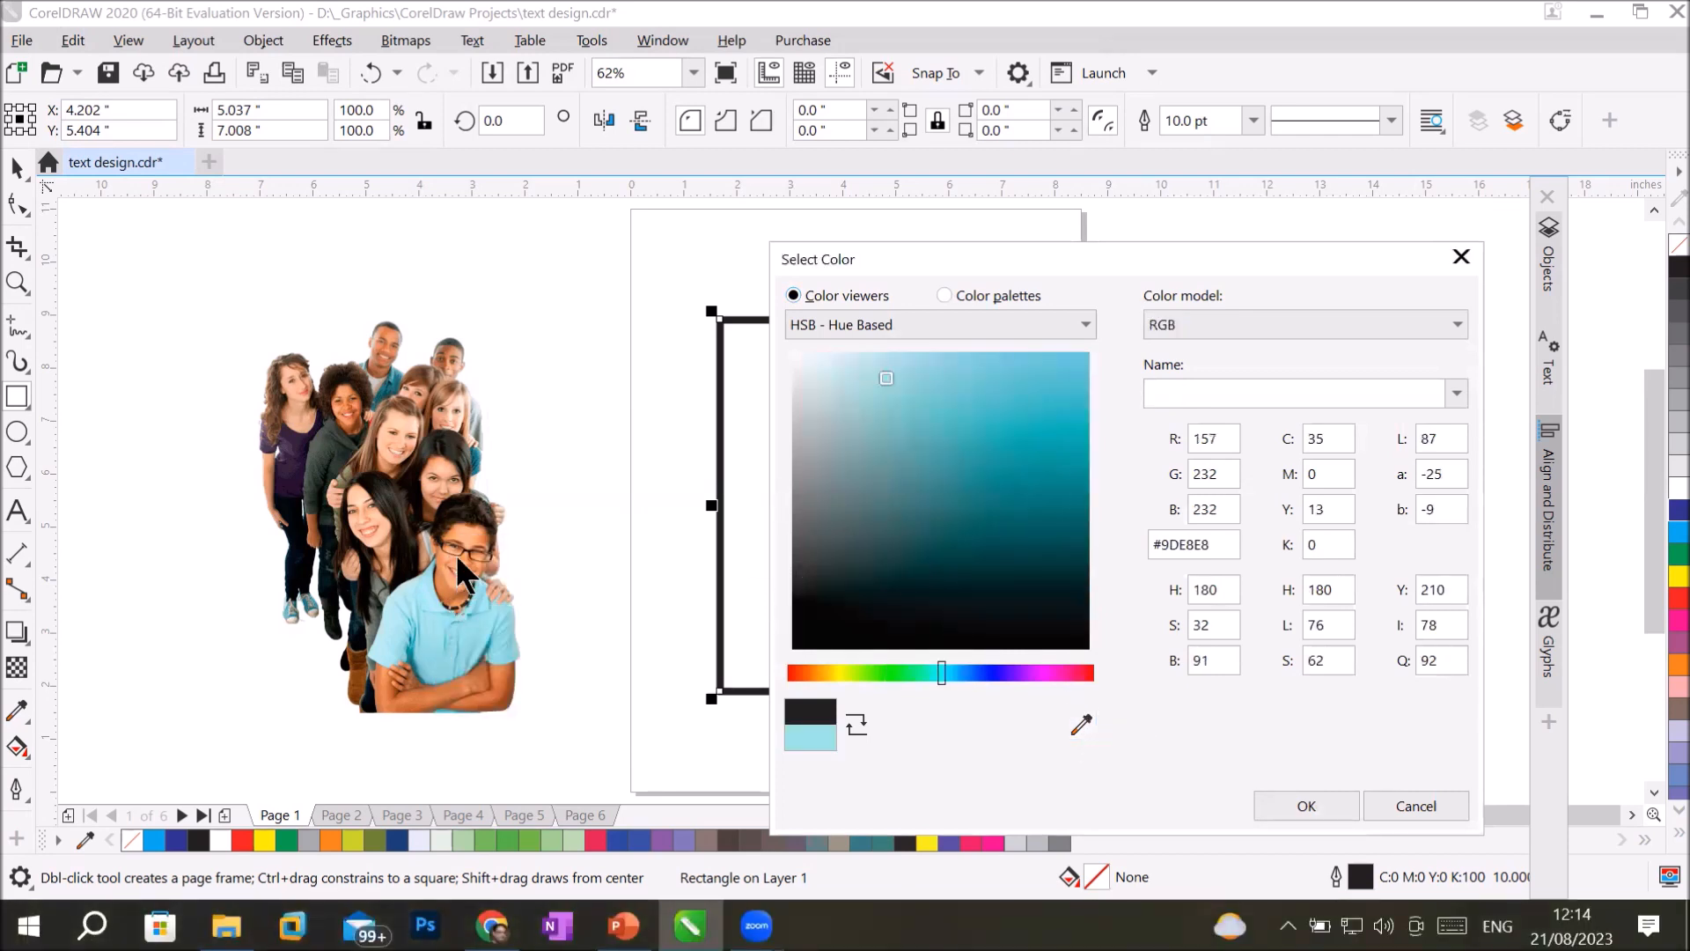
Sample other outline colors from the people in the photo: grey-green #6B7367 and skin-tone orange #ED9C76.
left_click(1074, 725)
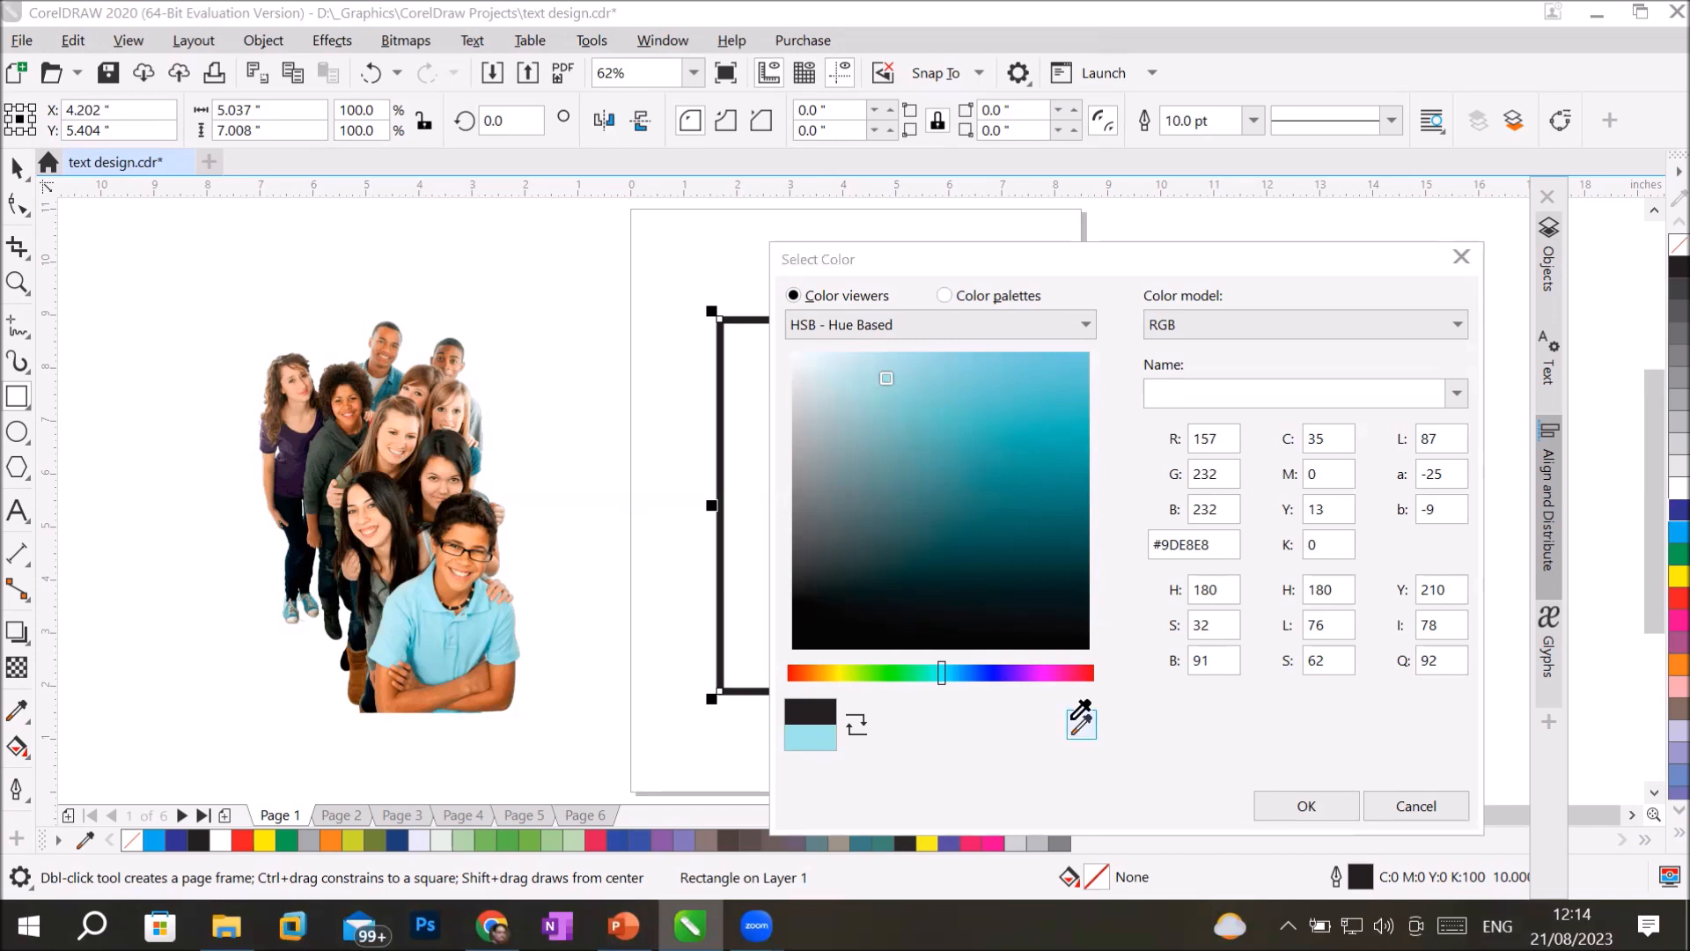
left_click(390, 377)
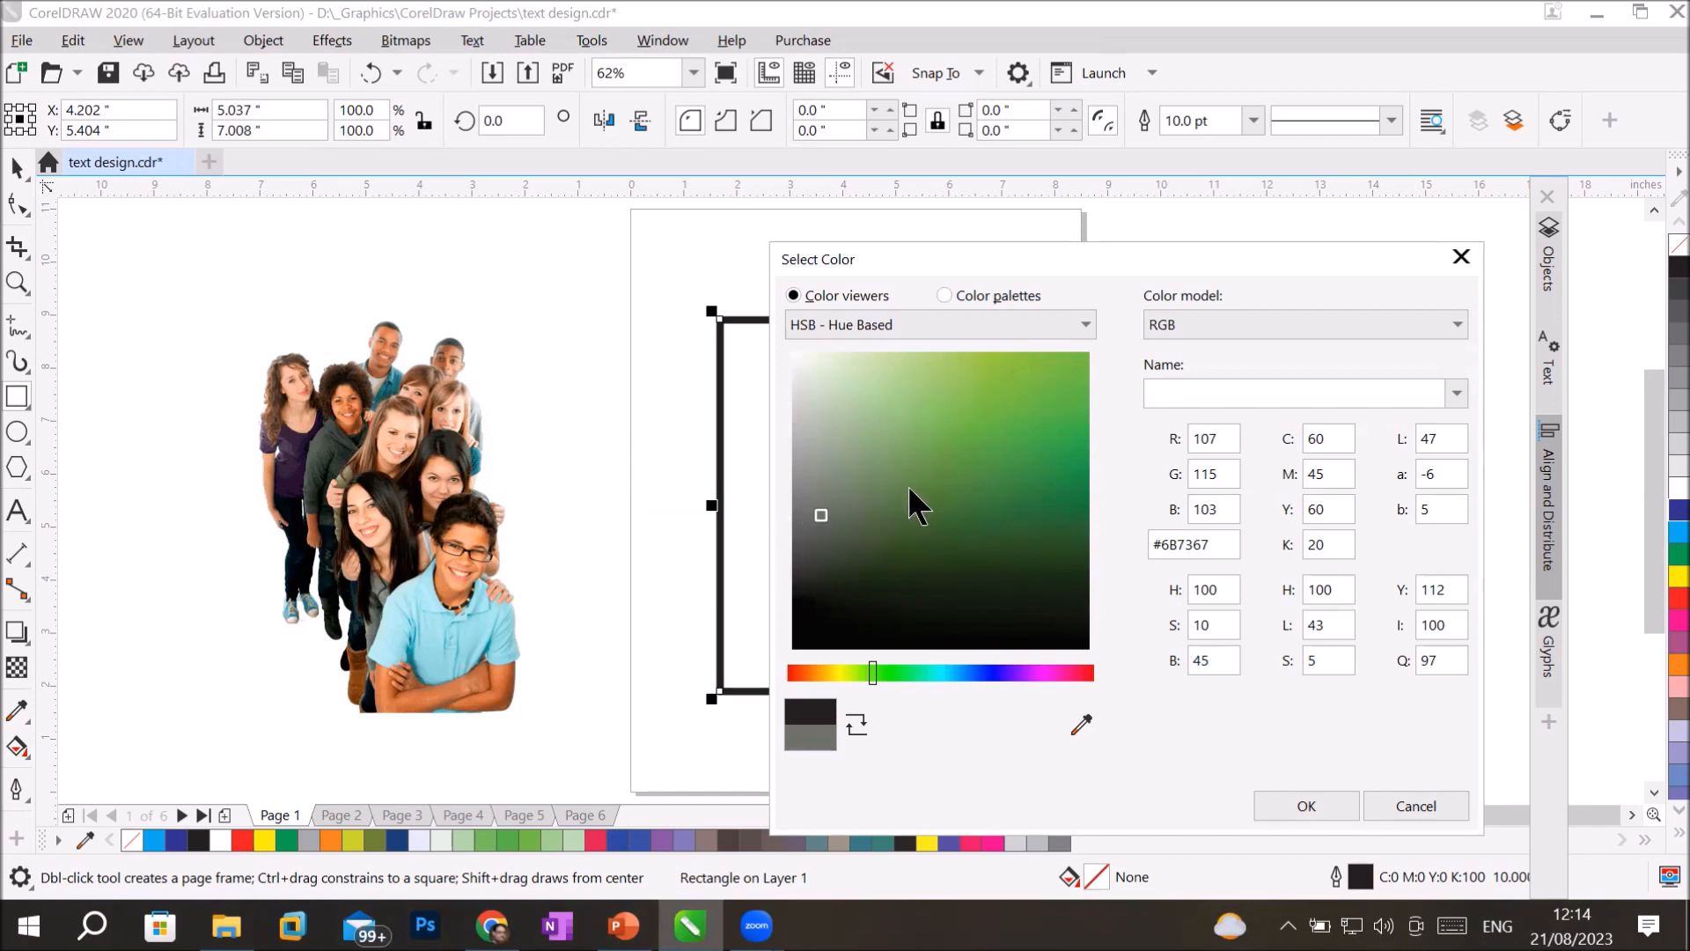
left_click(1083, 720)
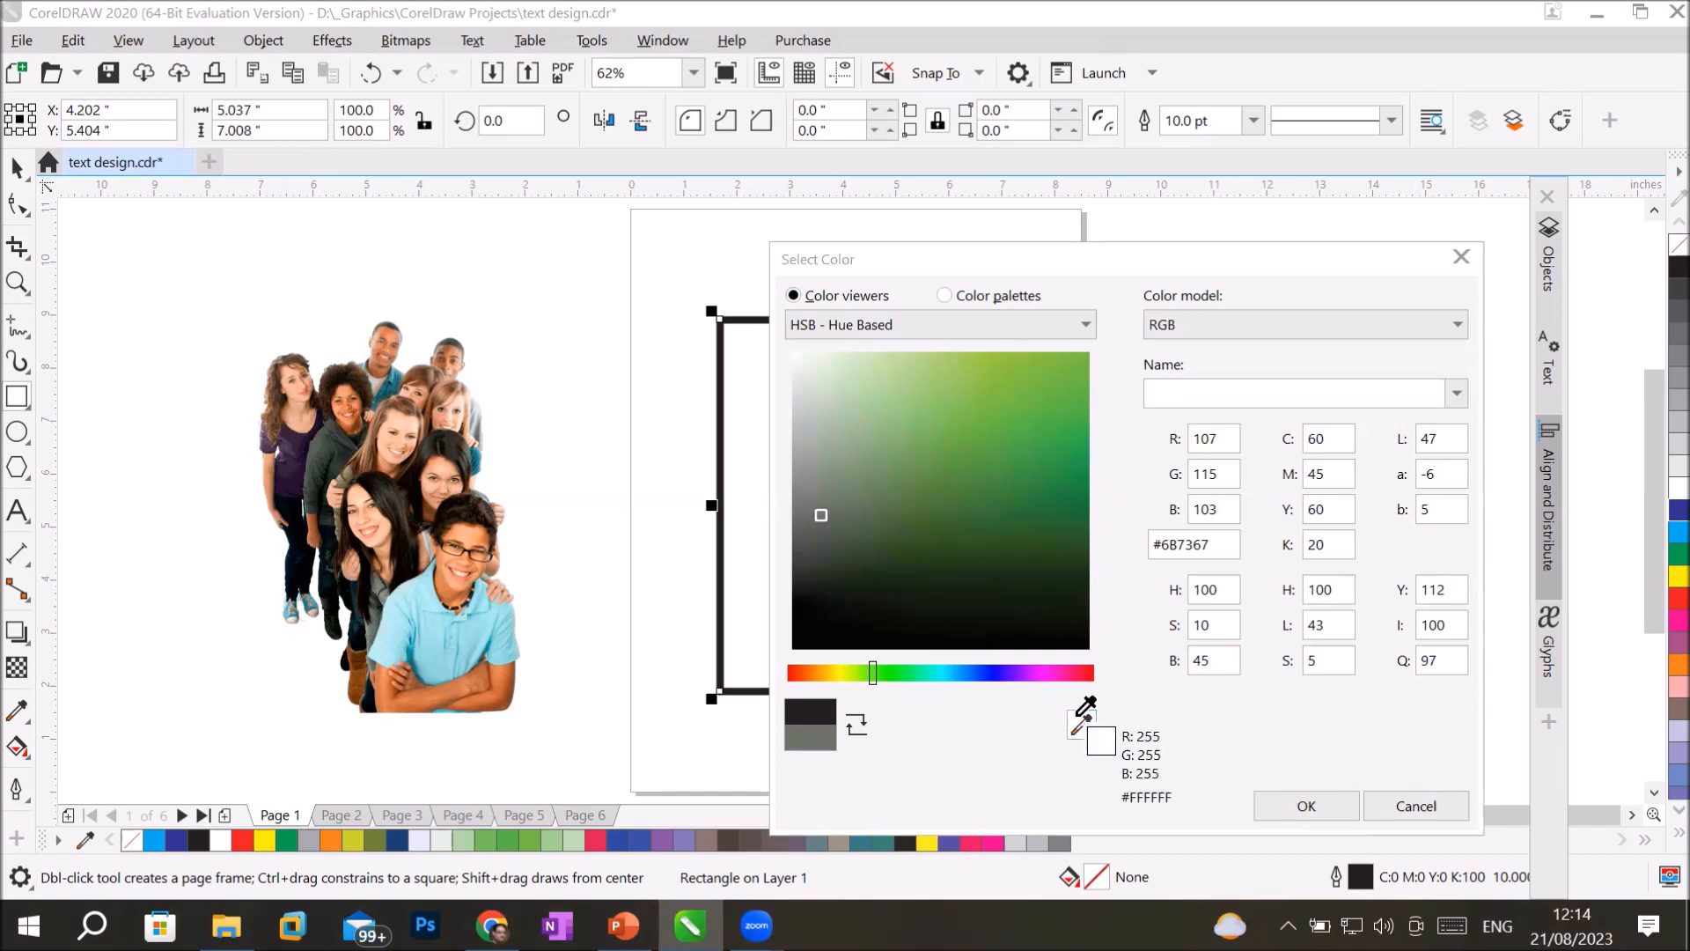
left_click(348, 385)
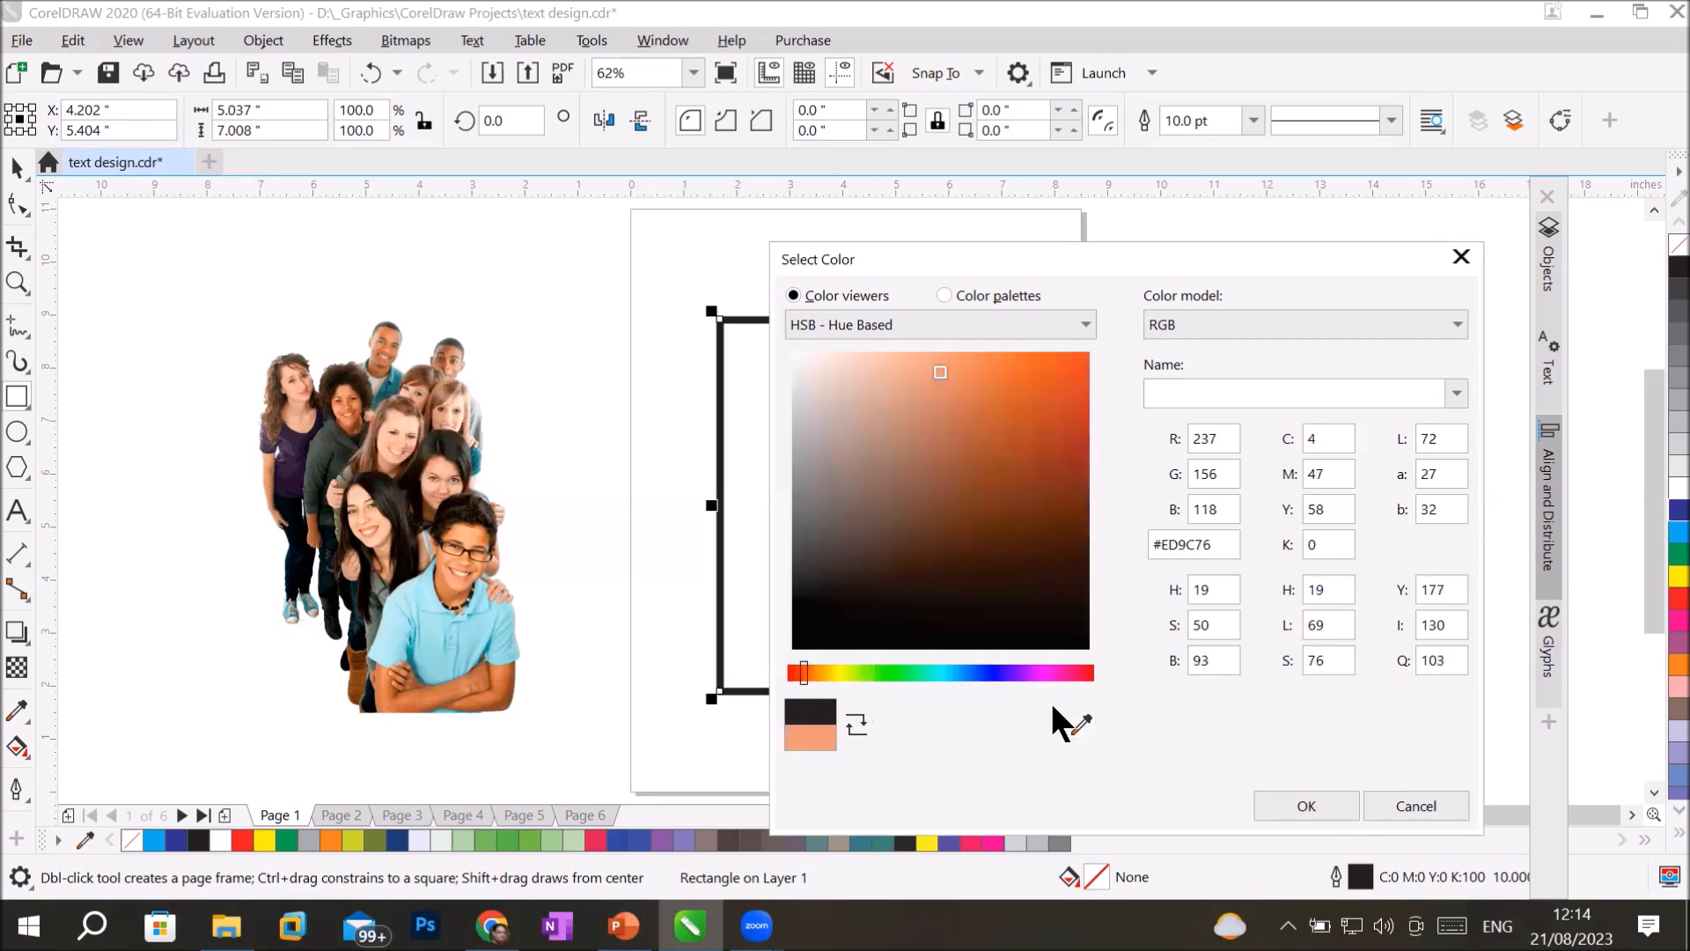
Sample coral #FF7B6B from the face of the dark-haired woman in black and apply it to the rectangle's outline.
left_click(1081, 724)
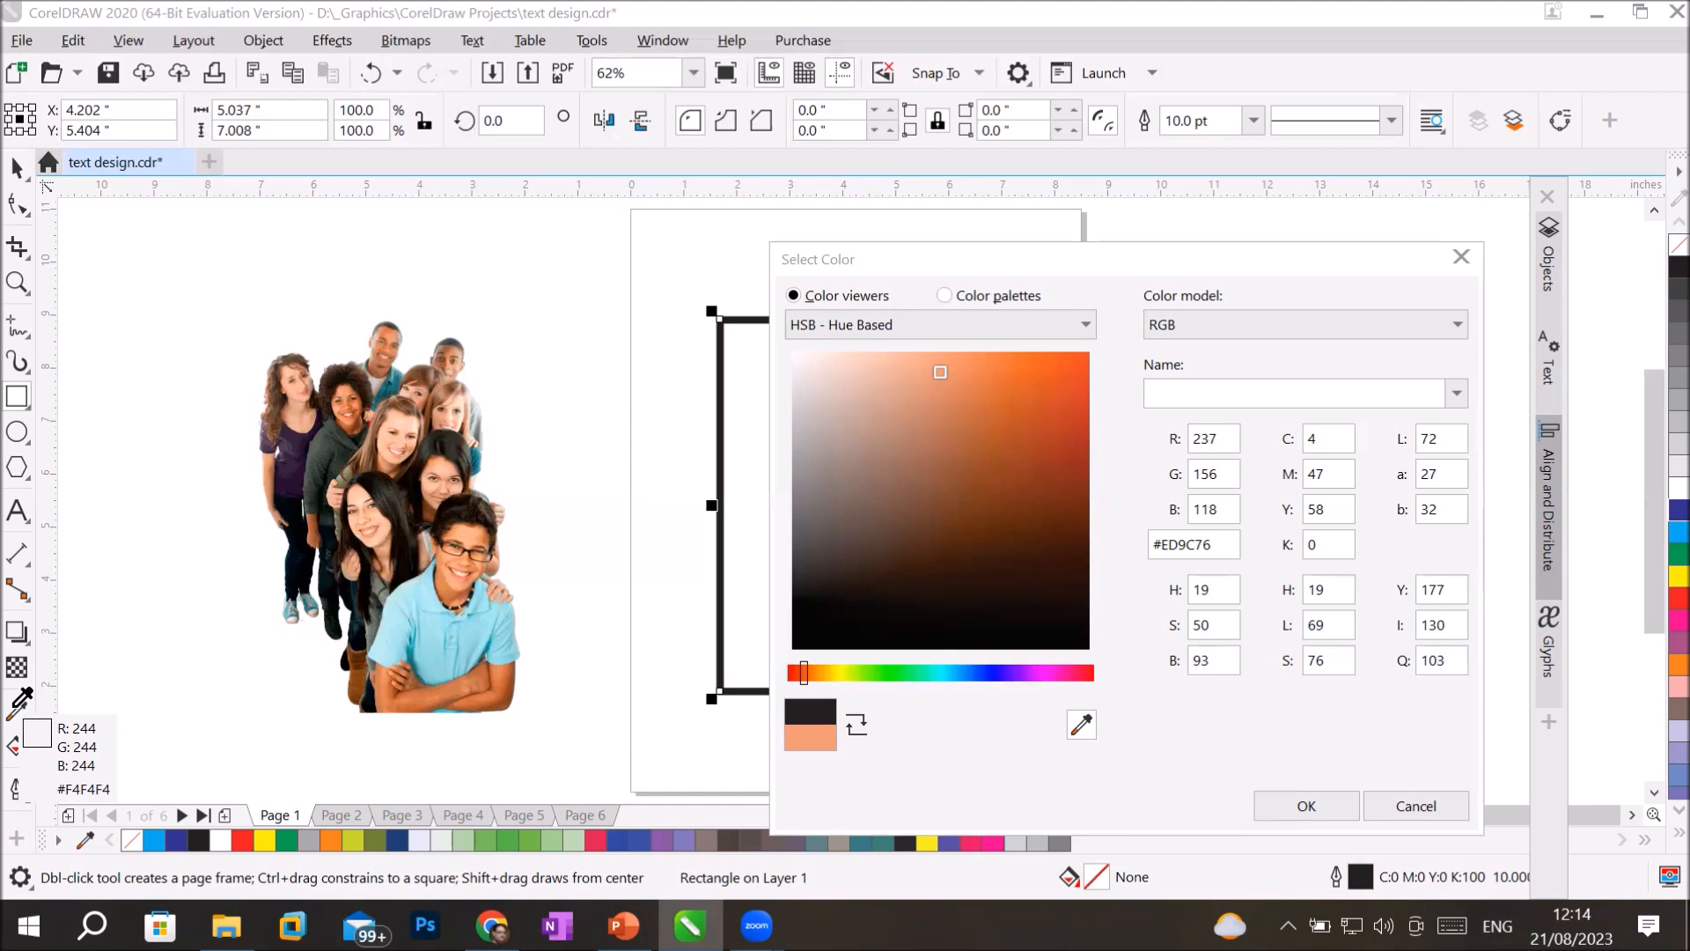
left_click(373, 530)
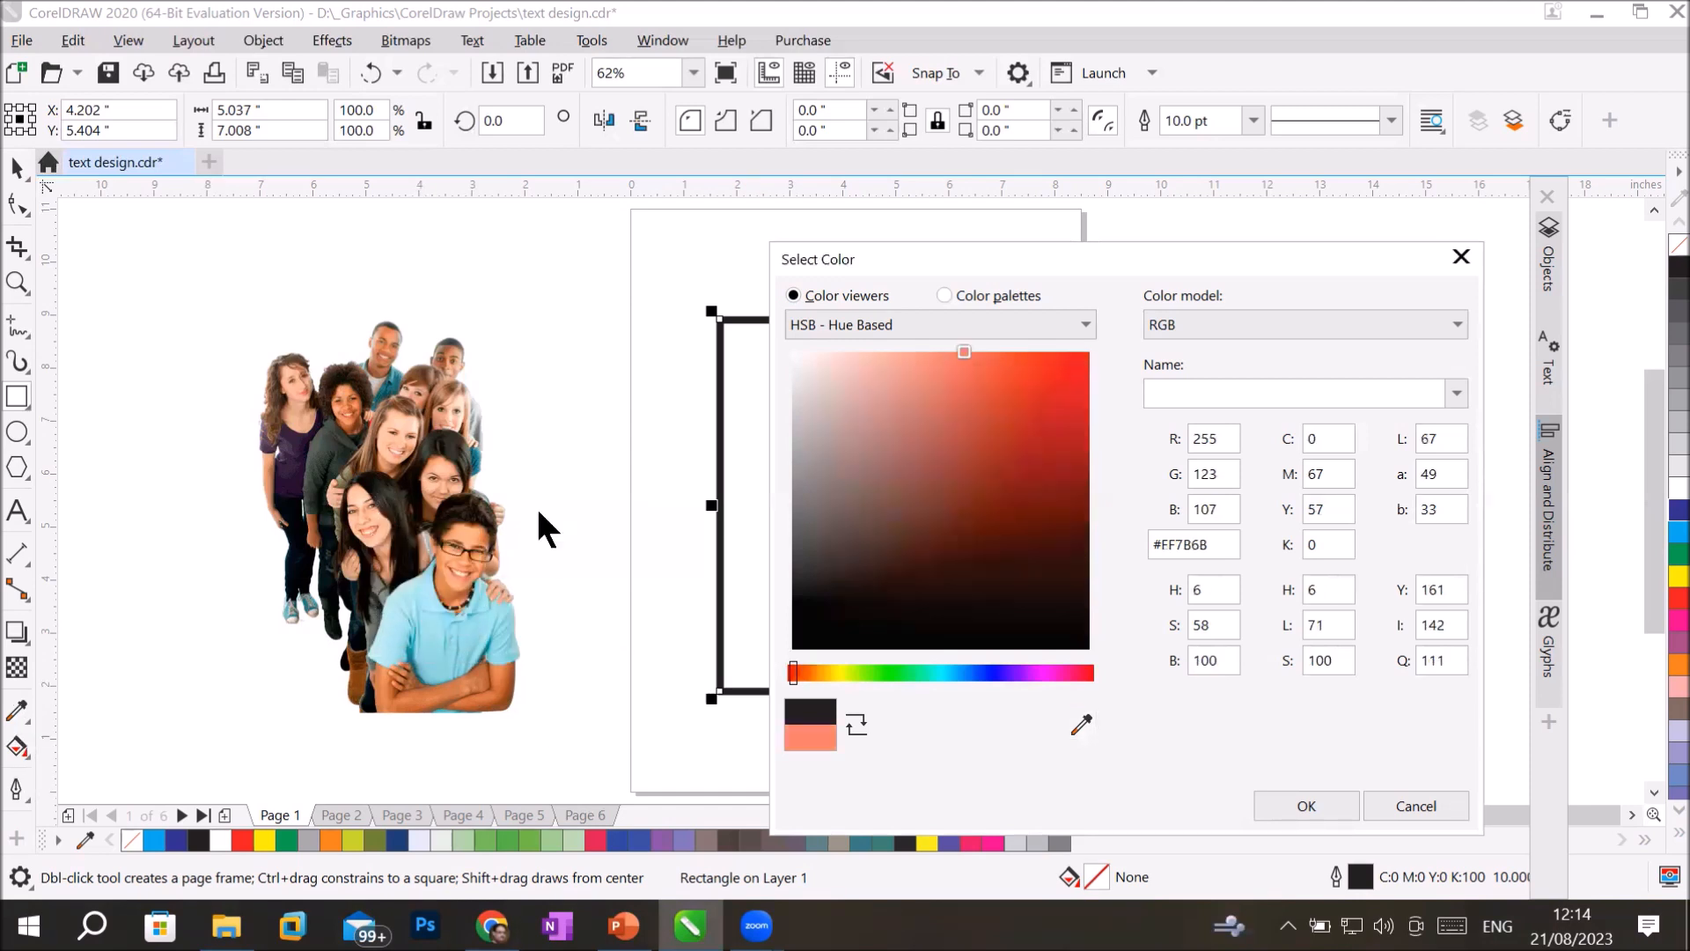
left_click(1310, 804)
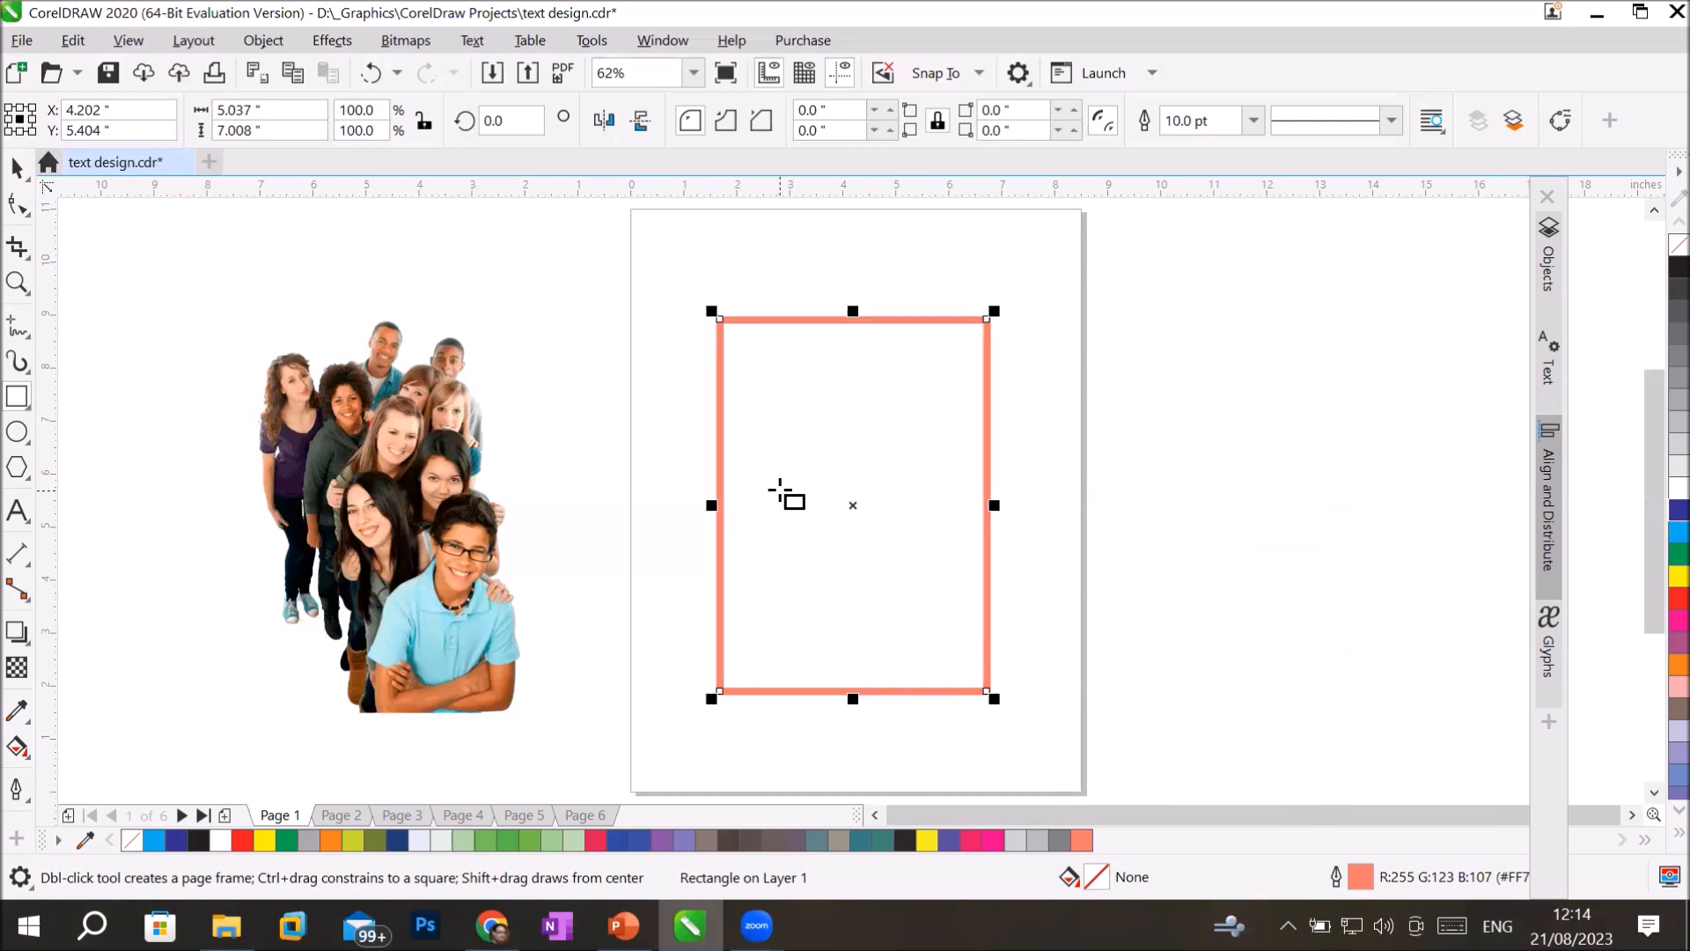
Fill the rectangle with cyan, C100 M0 Y0 K0, and clear that fill using the Interactive Fill tool.
left_click(1675, 533)
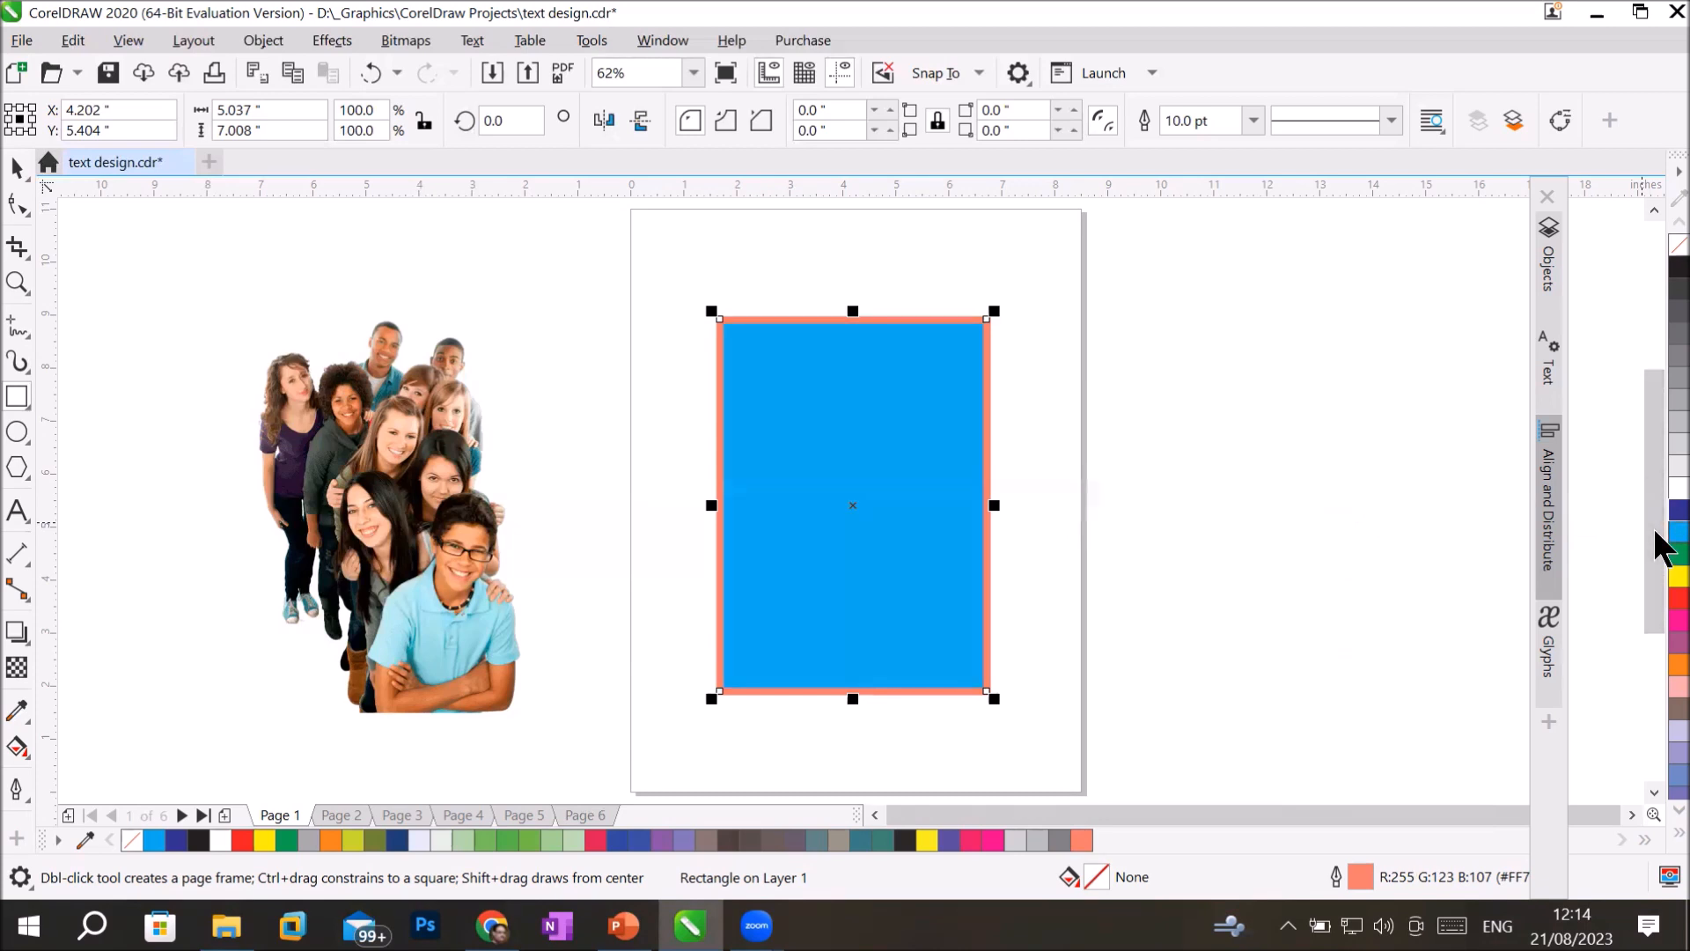
left_click(18, 748)
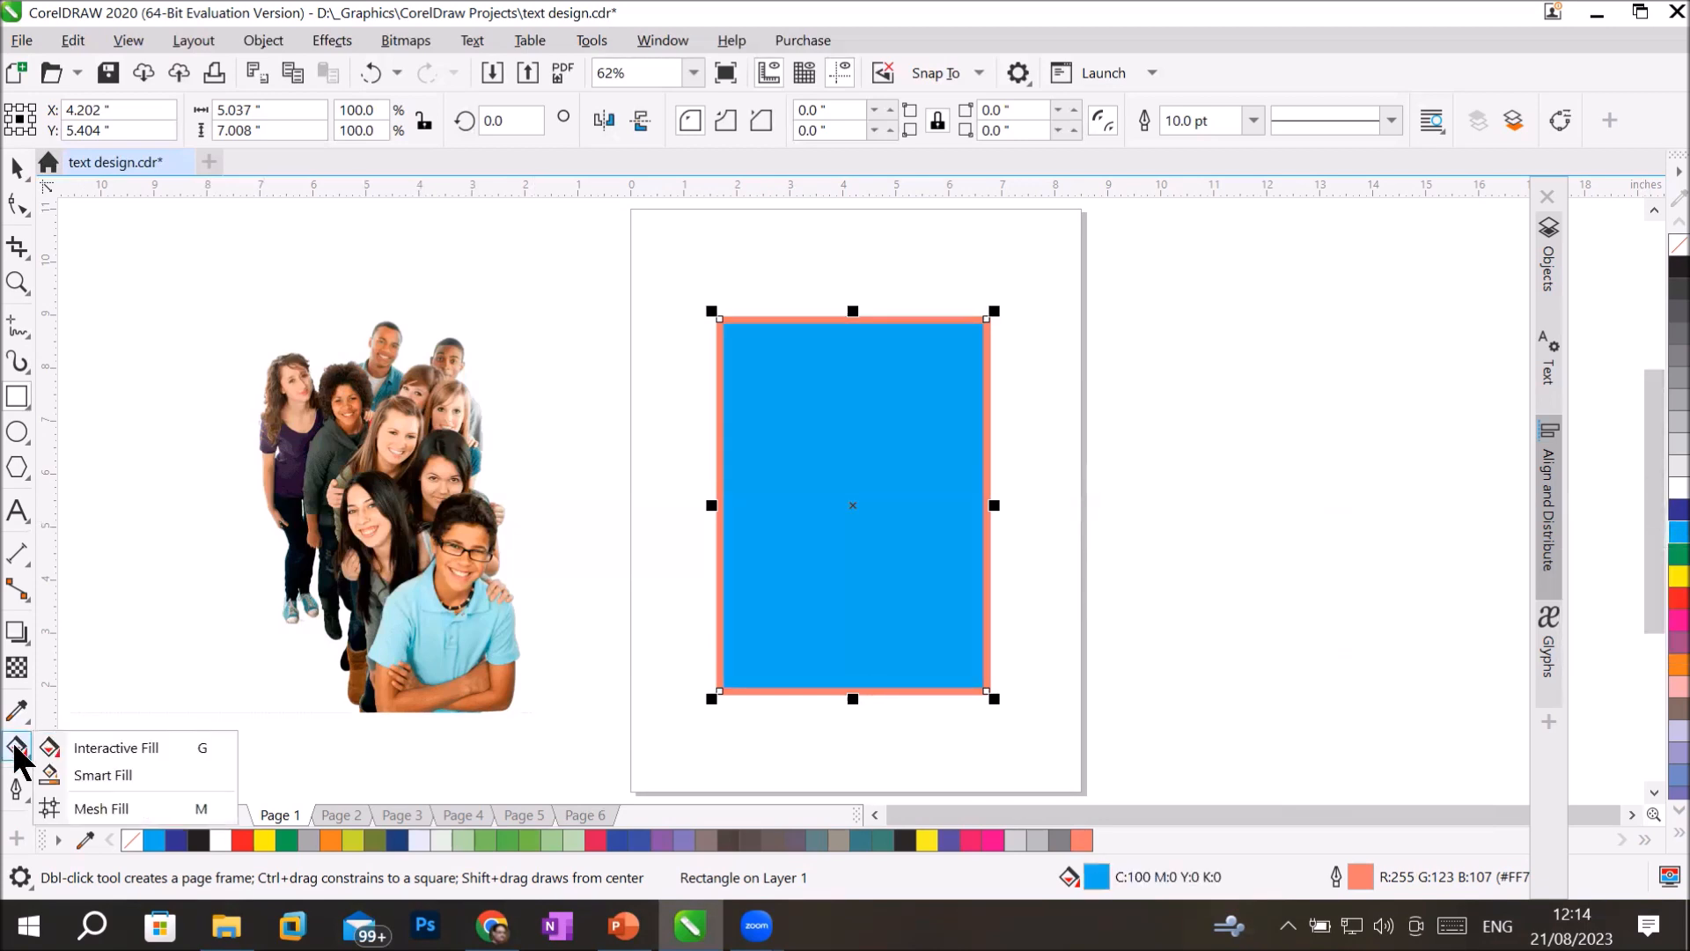
left_click(128, 747)
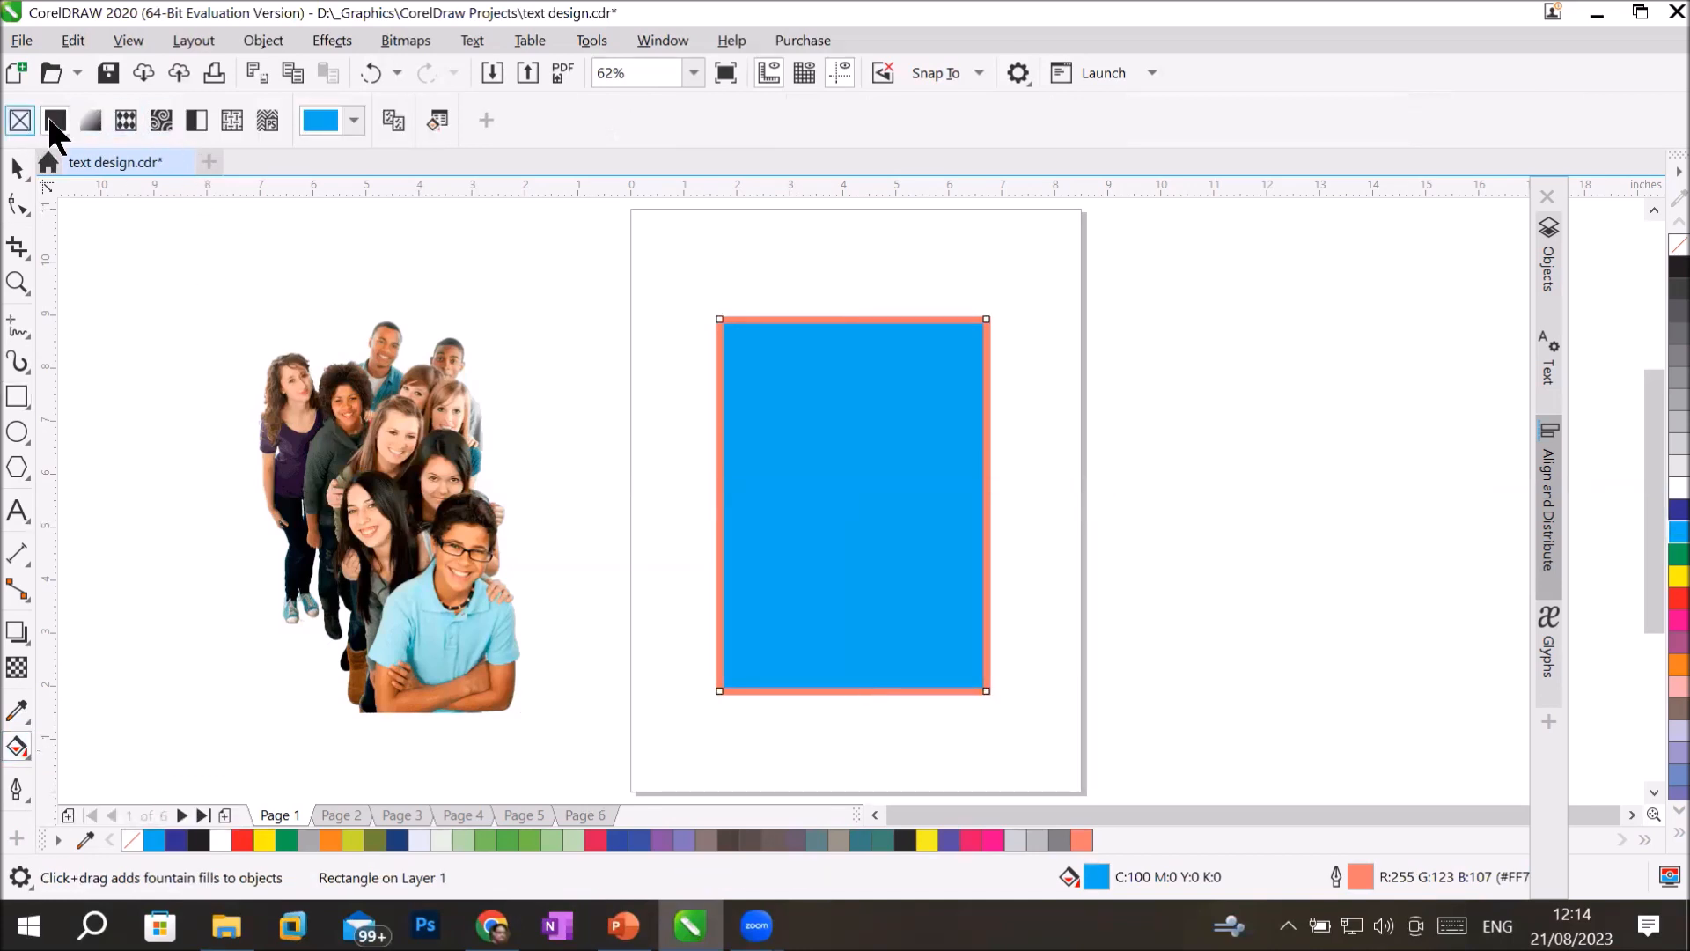
left_click(18, 123)
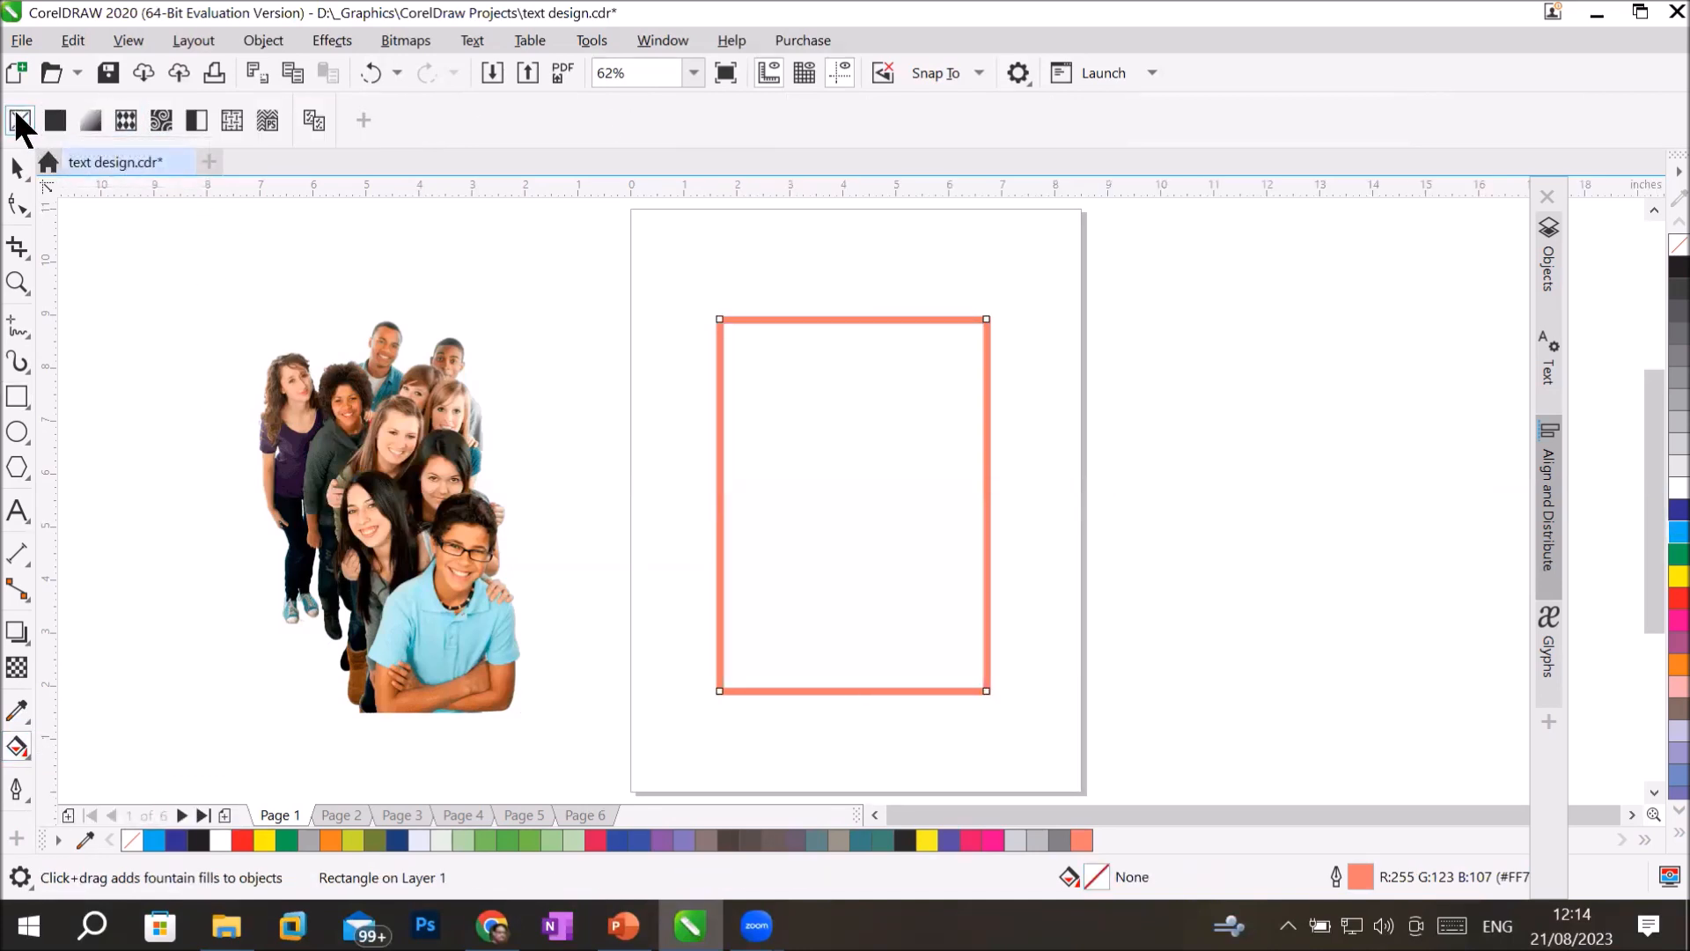
Try a uniform fill, fountain fill, vector pattern, bitmap pattern and two-color pattern in turn on the rectangle.
left_click(57, 119)
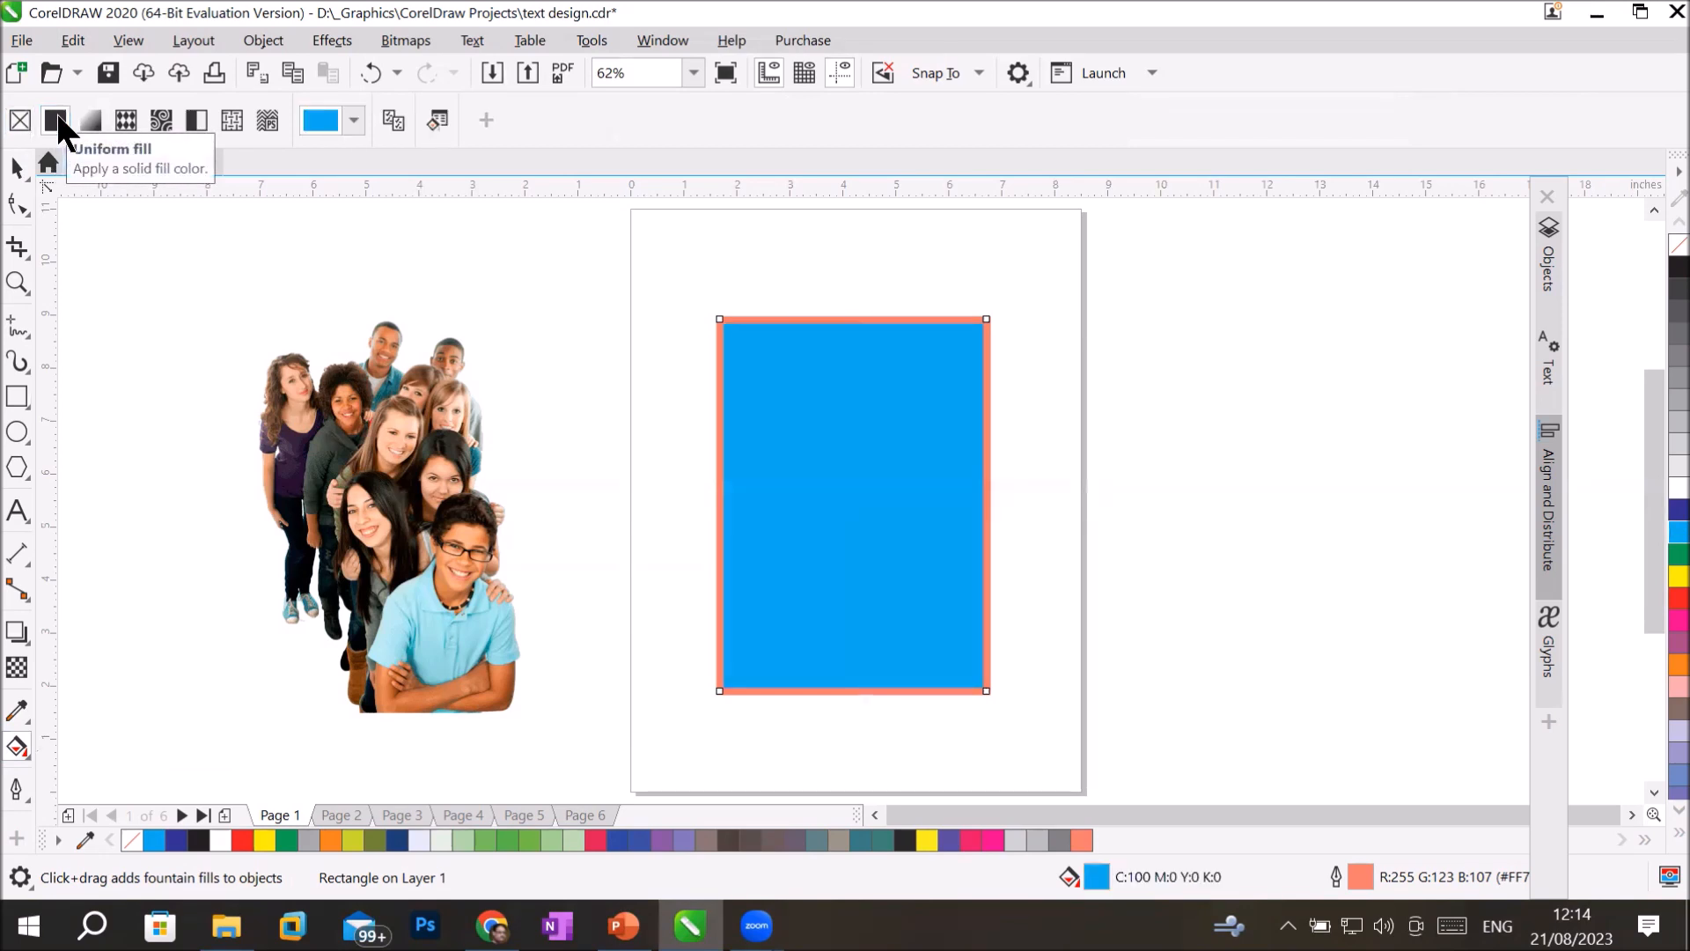
left_click(87, 121)
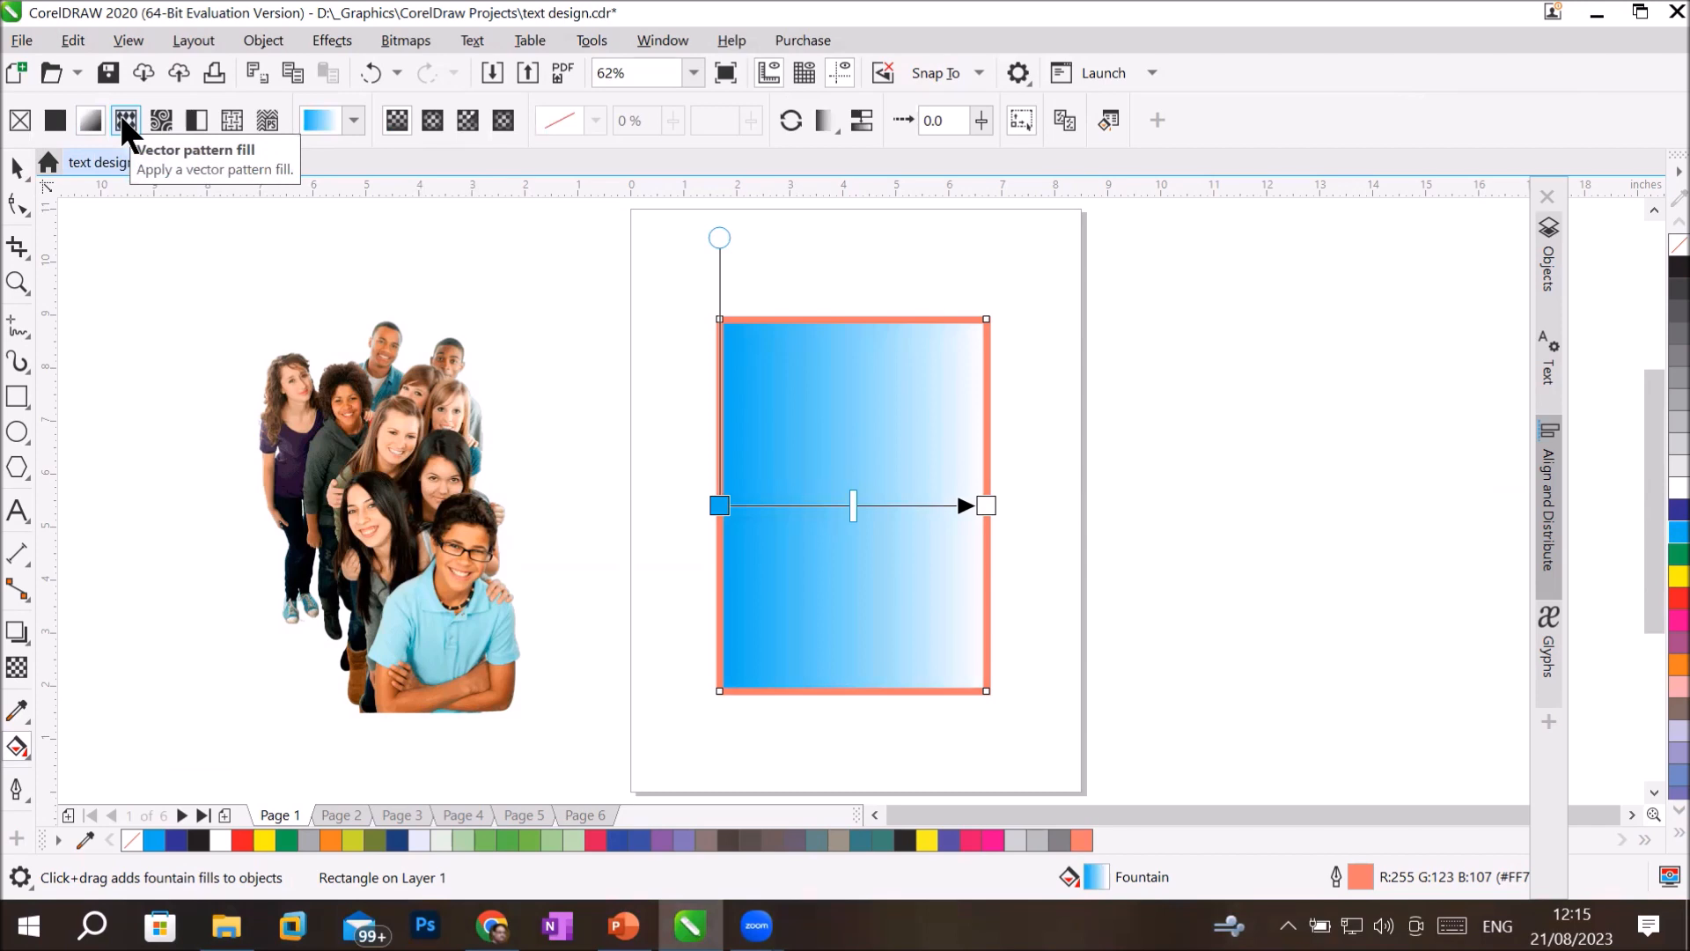
left_click(120, 116)
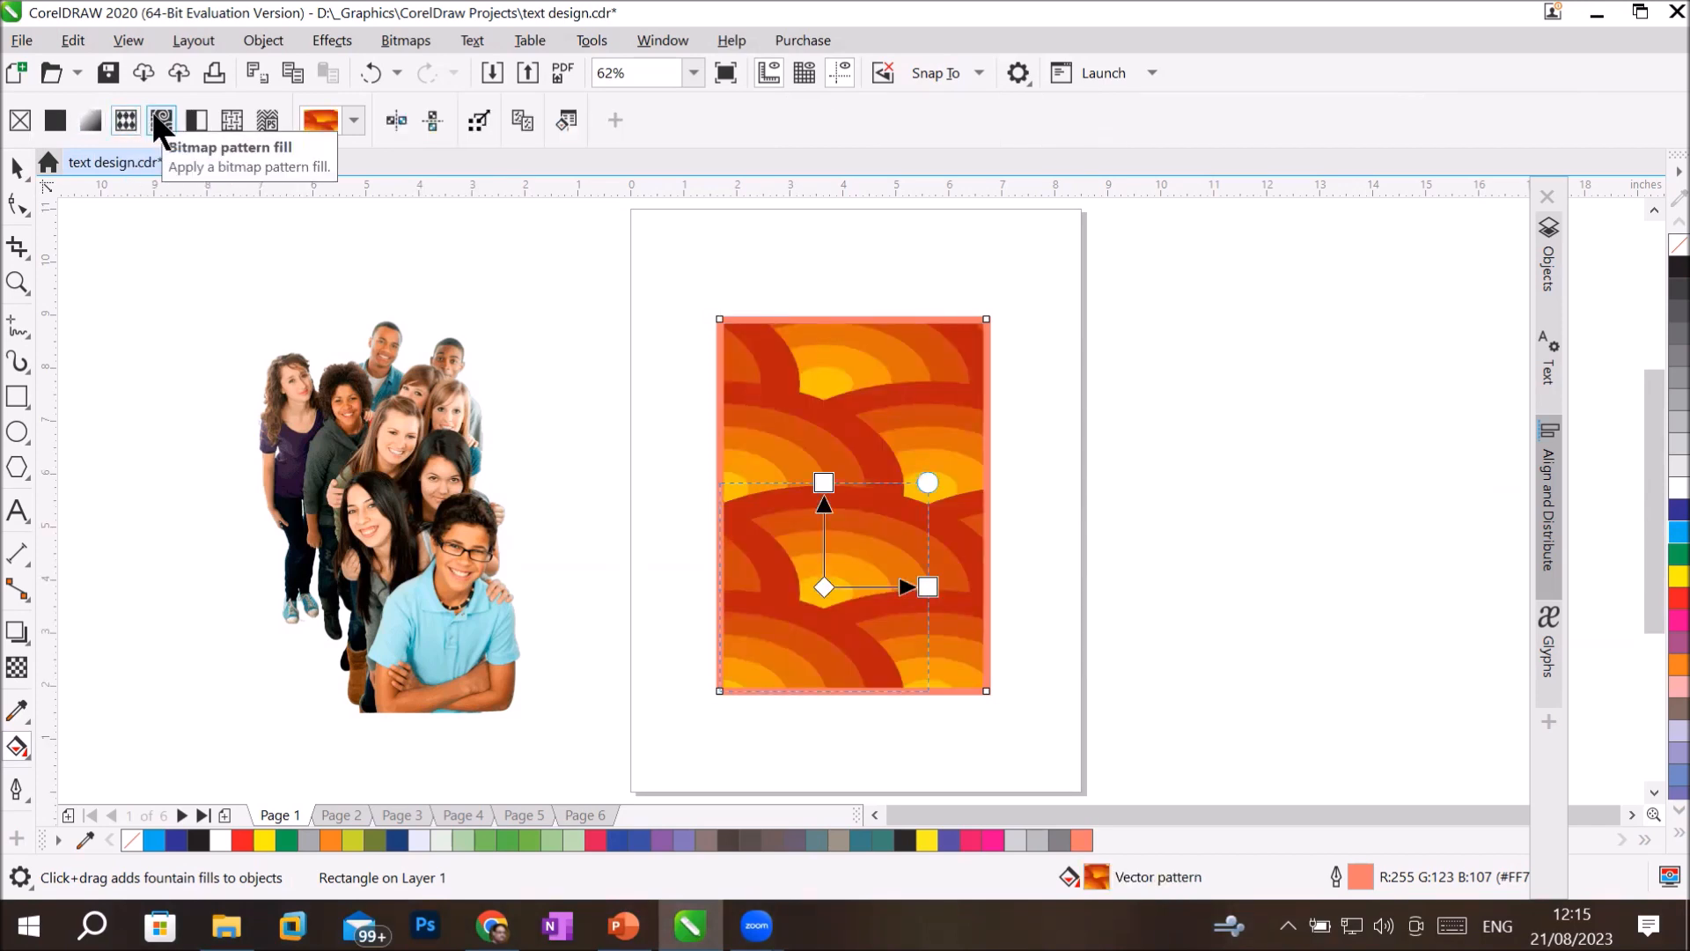
left_click(155, 115)
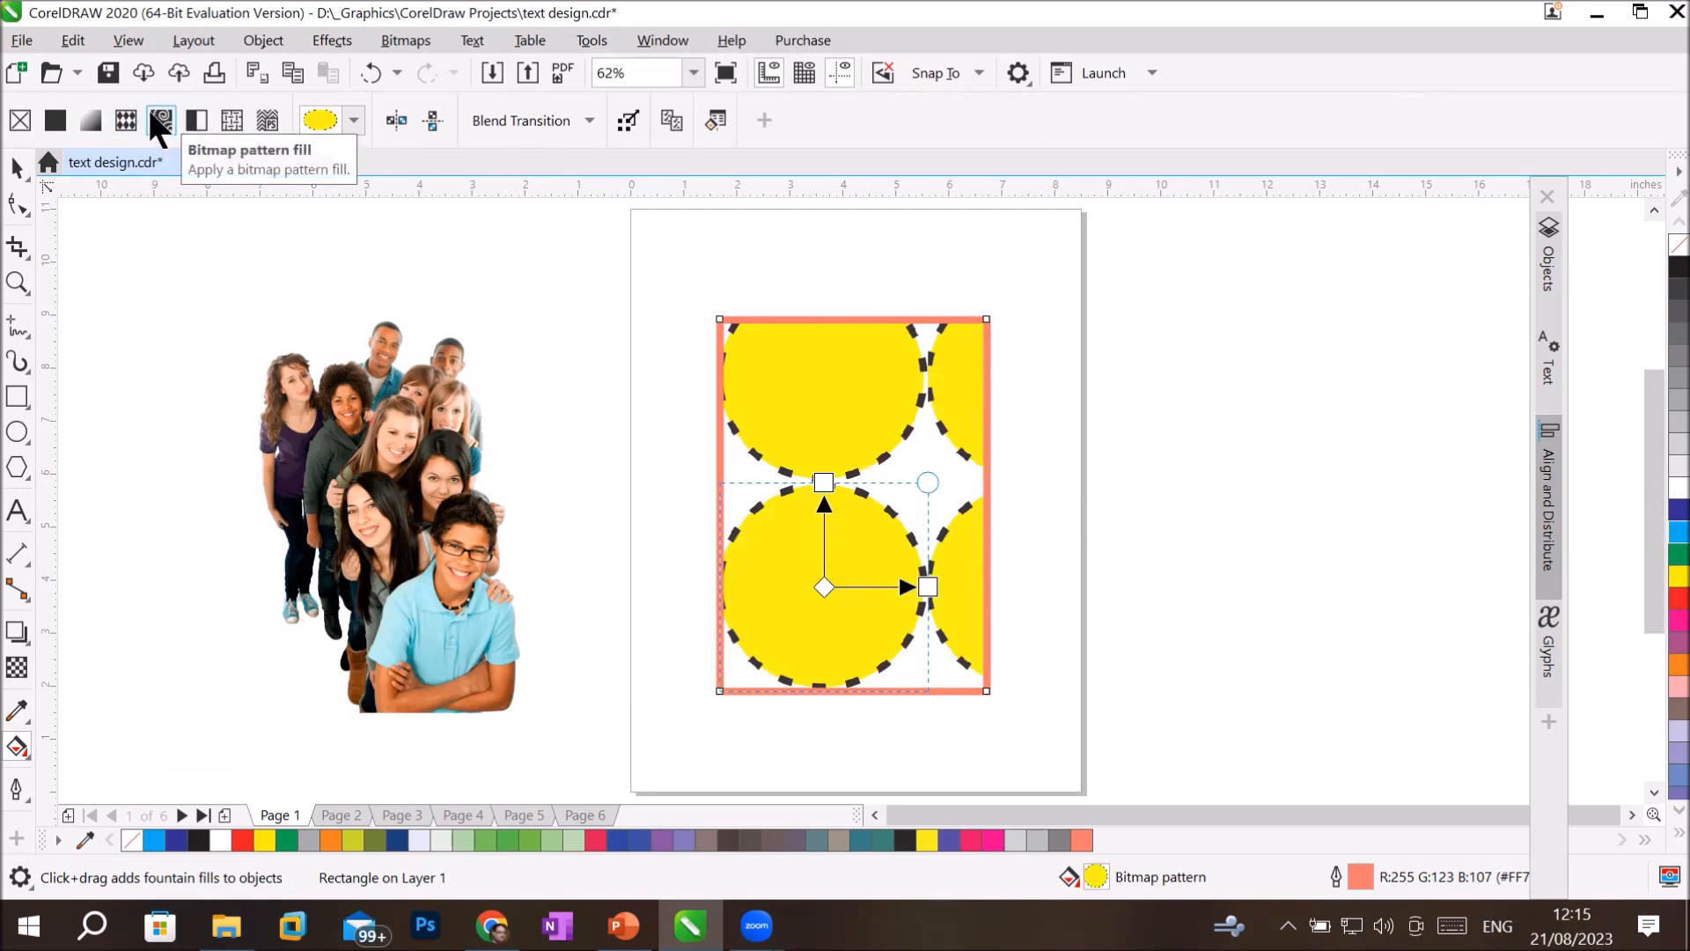
left_click(196, 120)
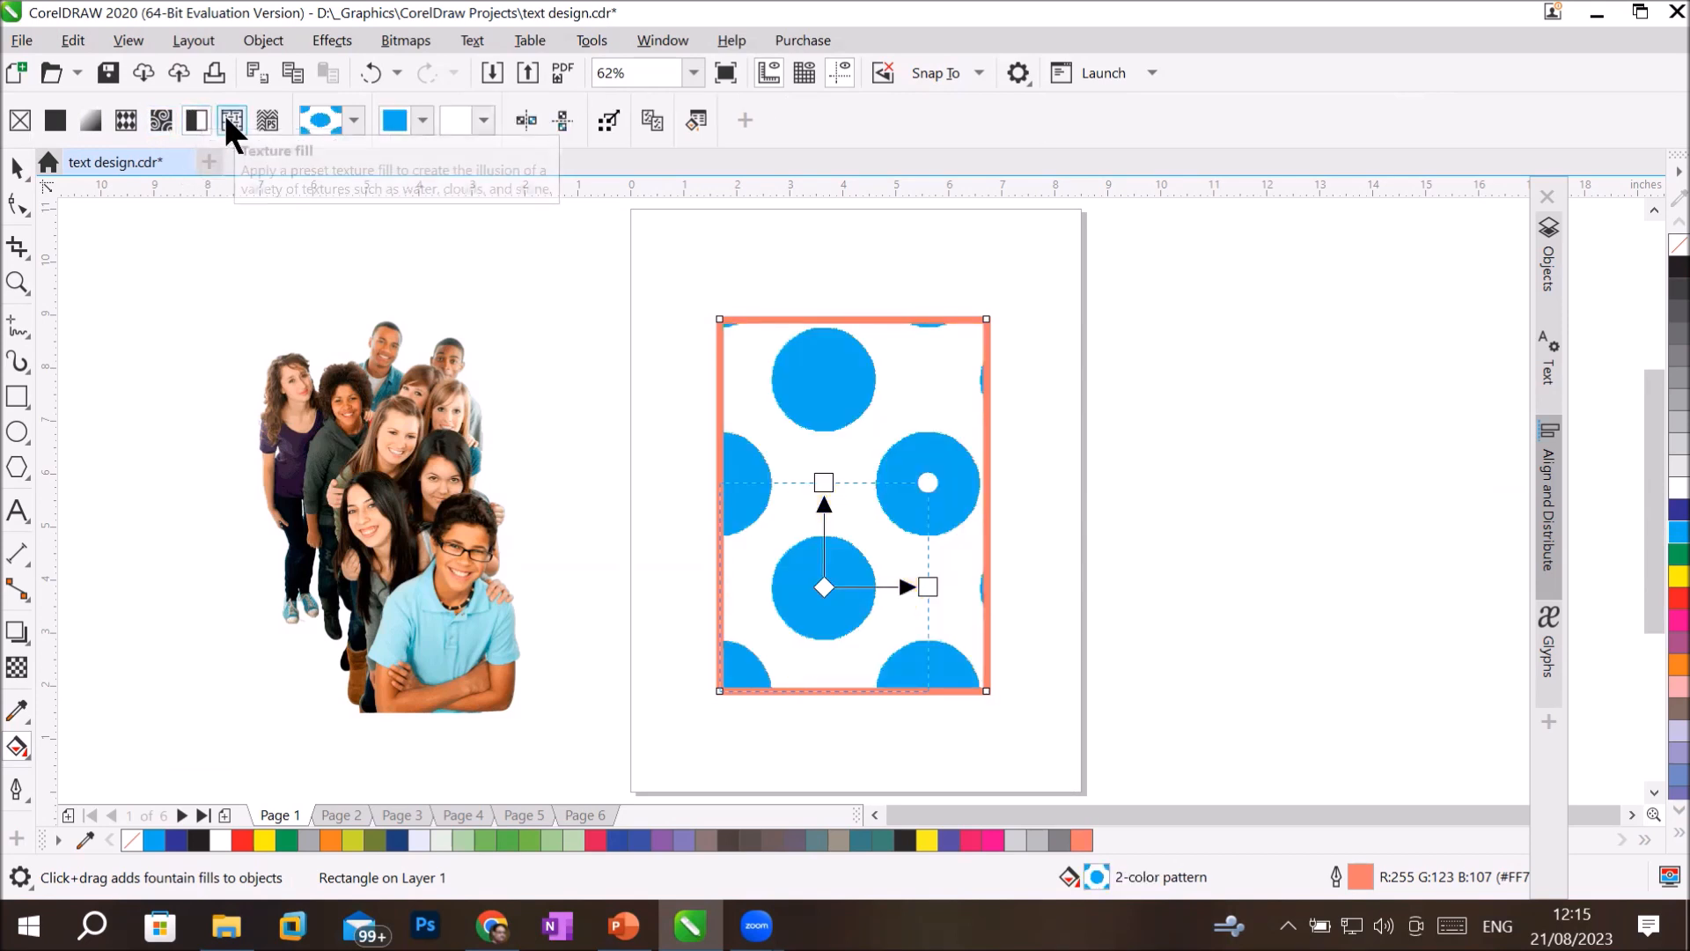
Apply a texture fill to the rectangle and choose the Cloudy nebula texture from the Samples library.
left_click(231, 120)
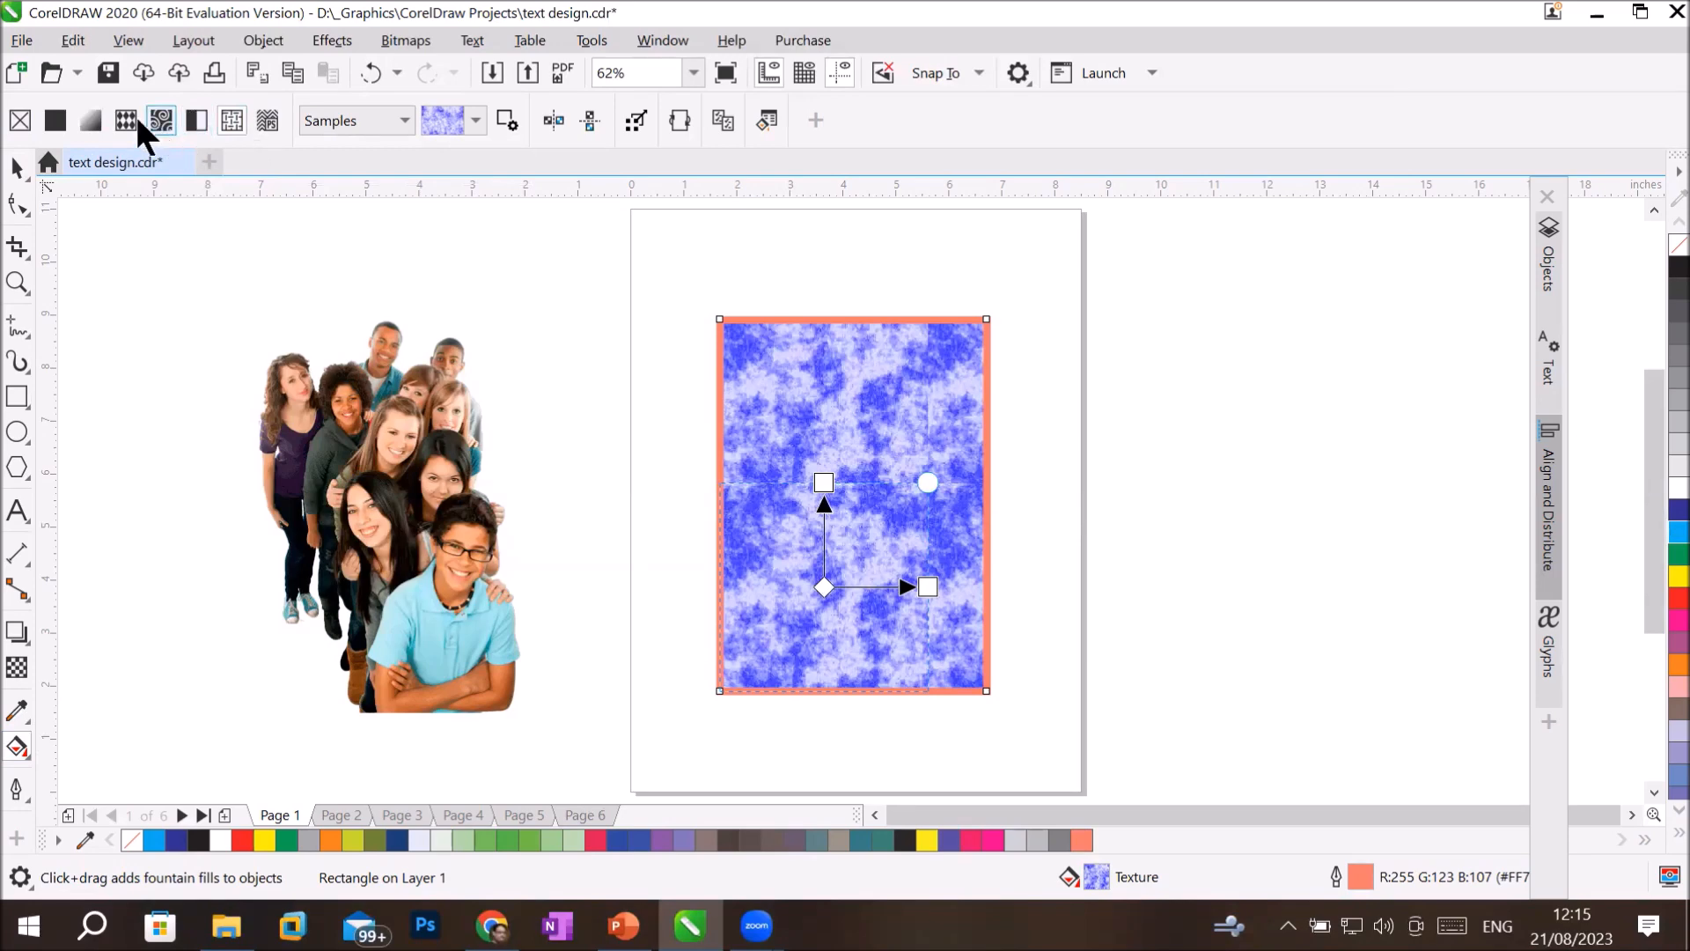
left_click(443, 120)
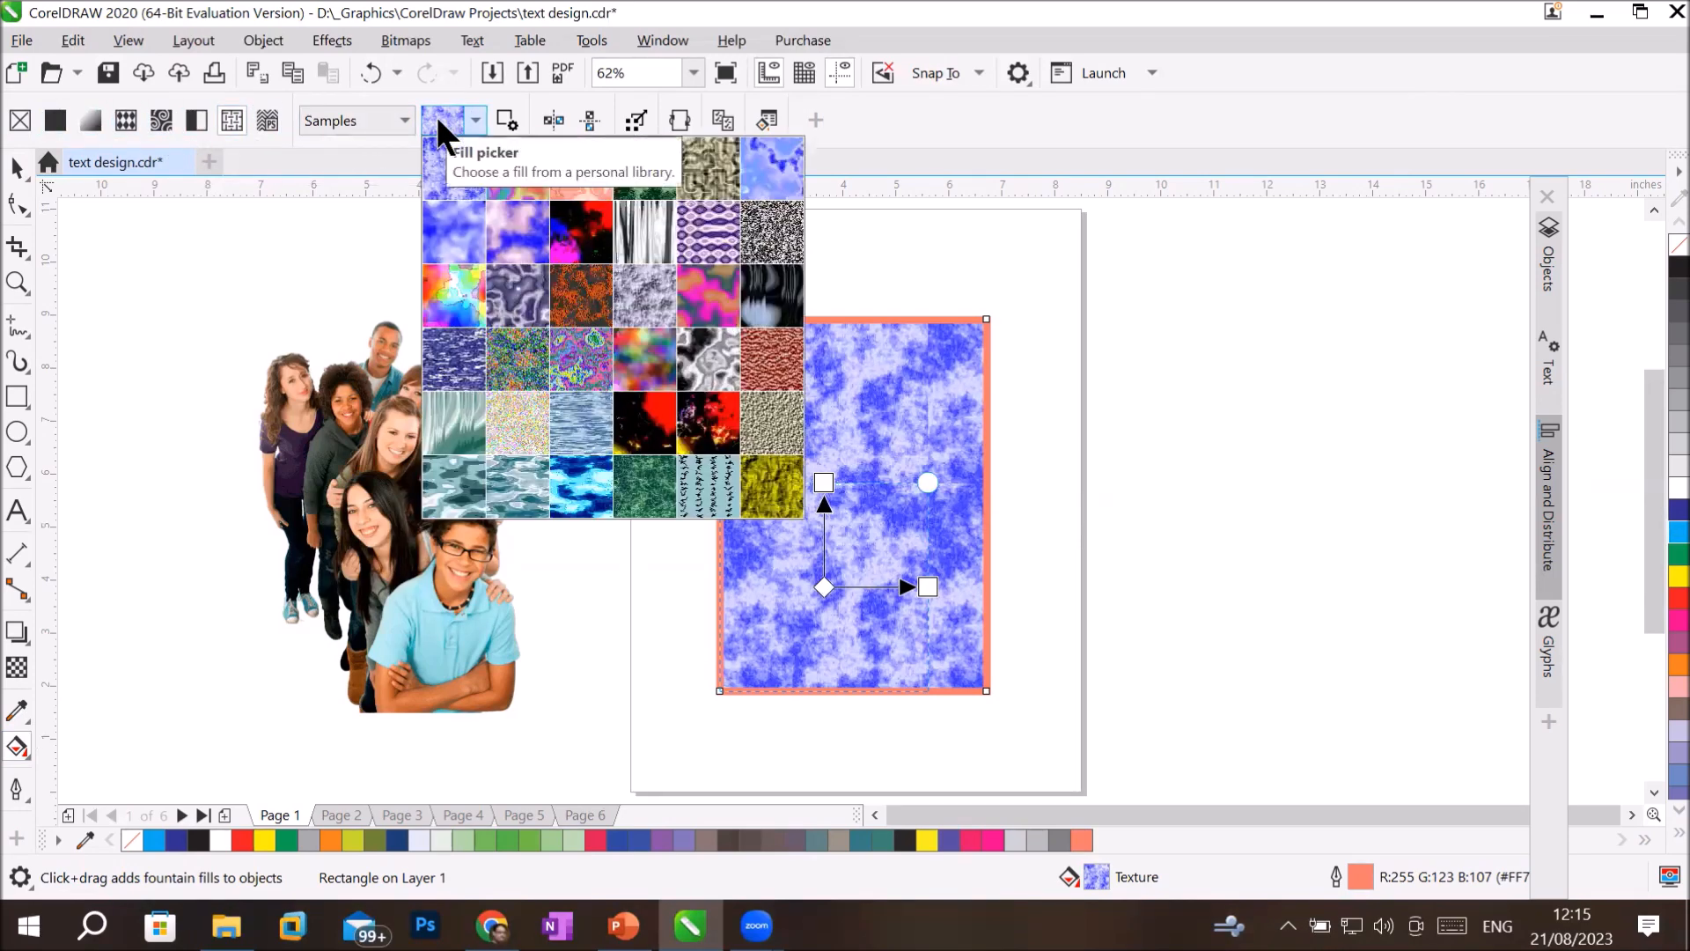
left_click(579, 227)
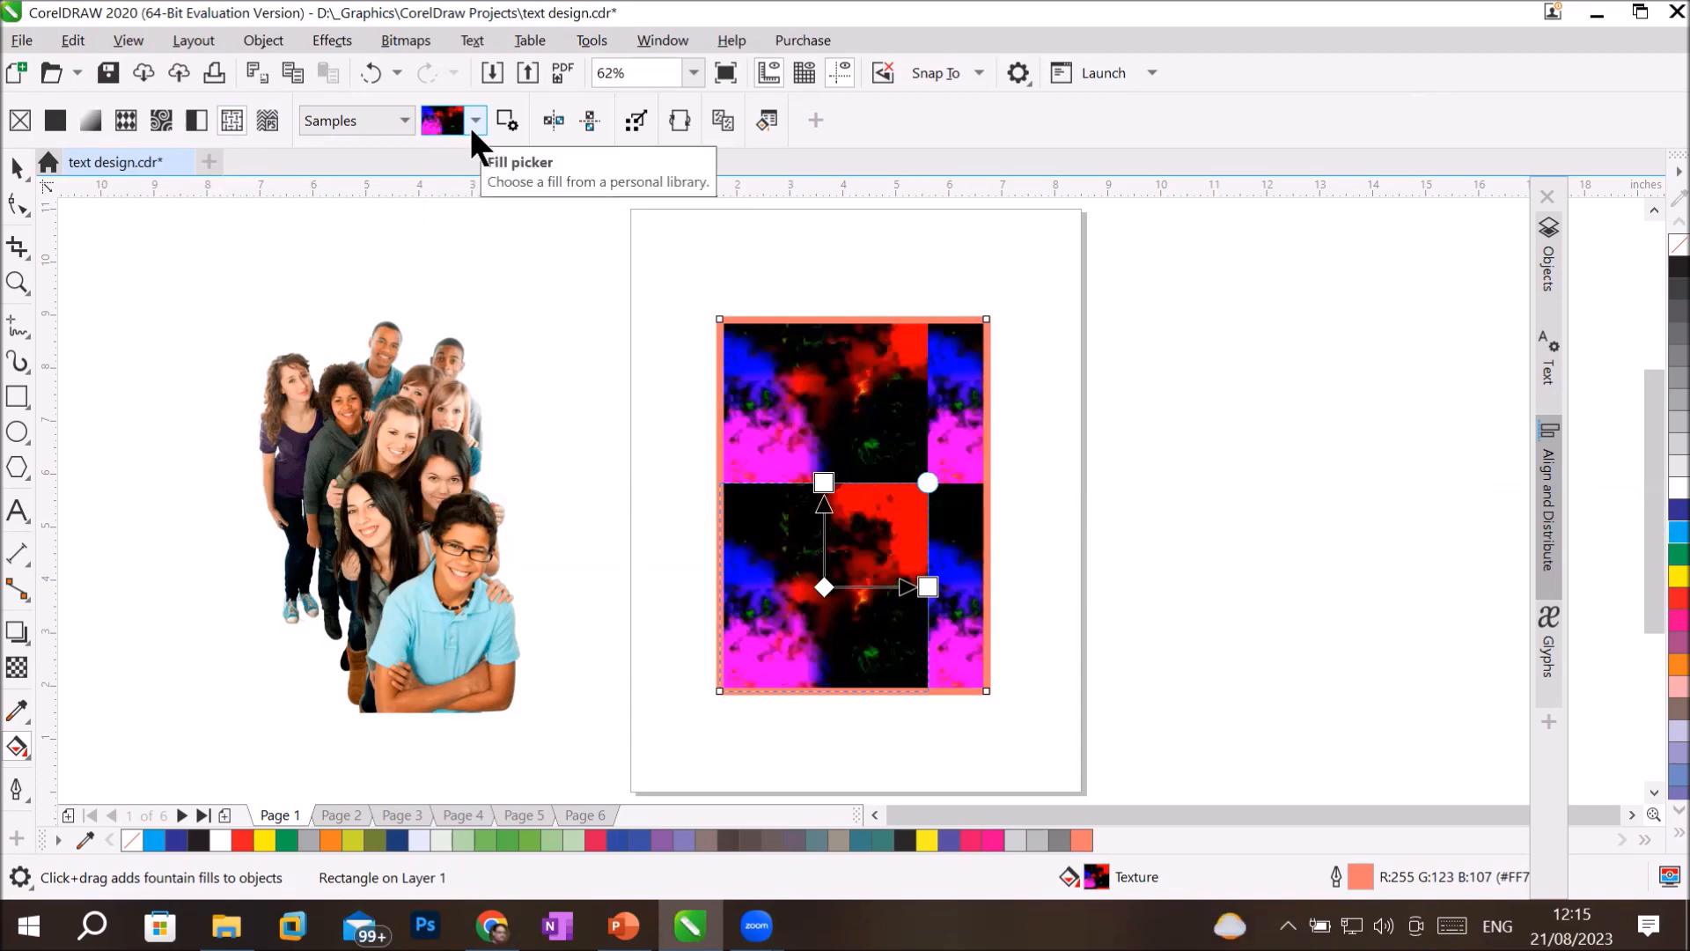
Open the texture fill for editing and set its High energy color to green #45C793.
left_click(764, 111)
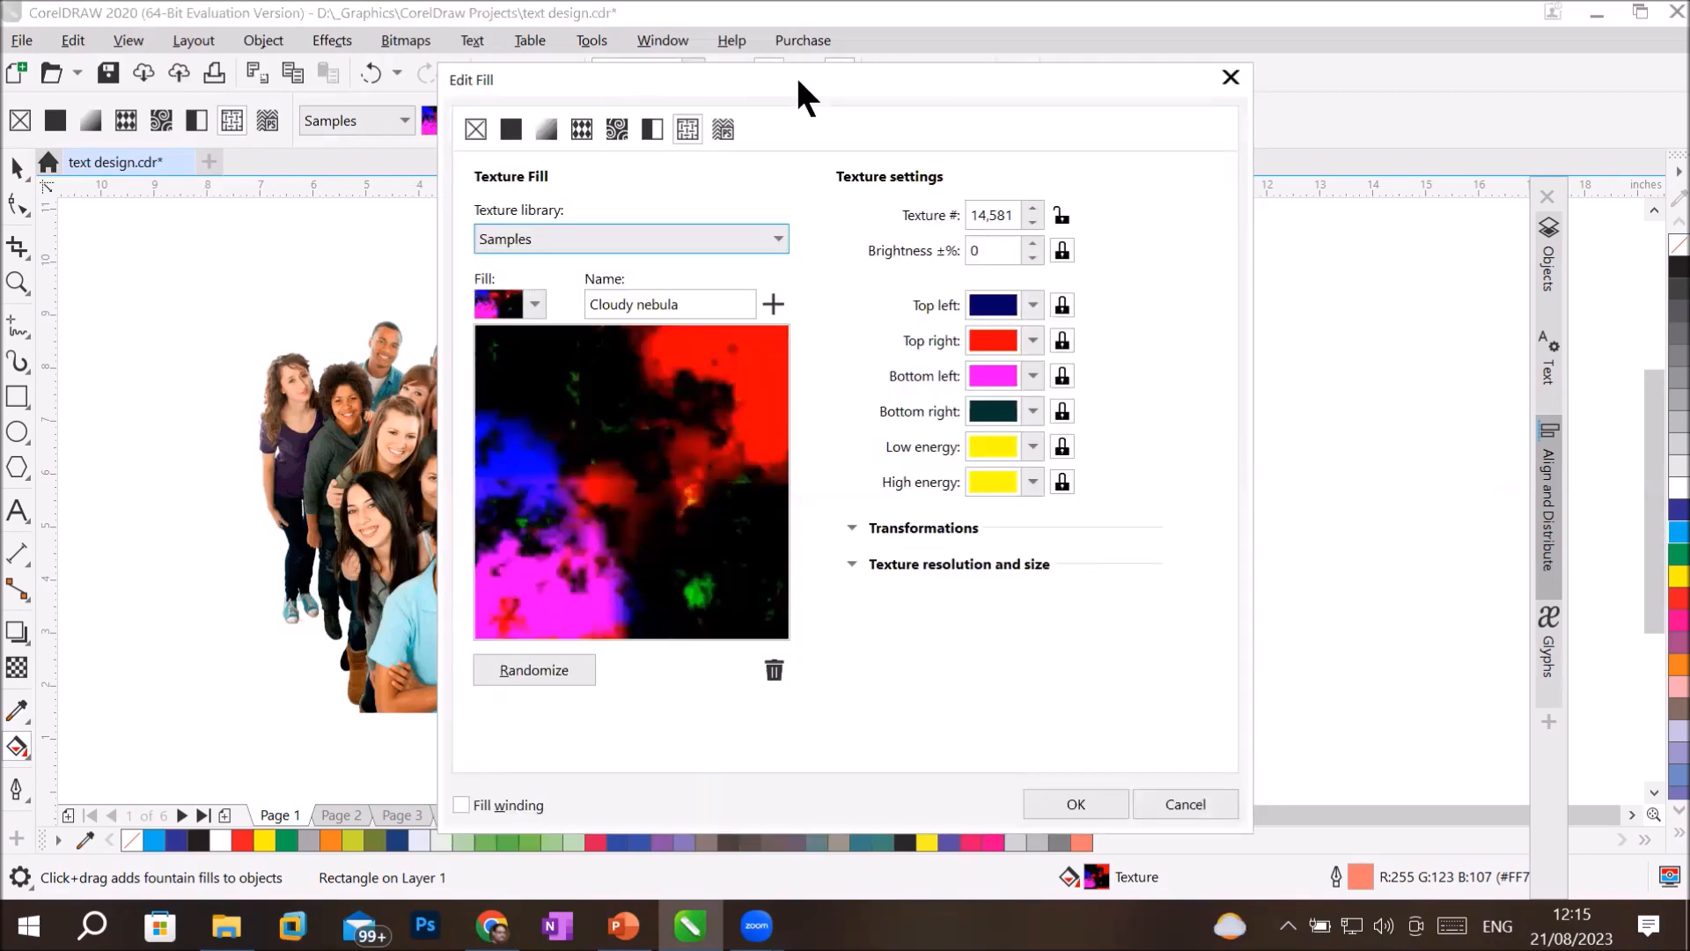
left_click_drag(796, 76, 1523, 276)
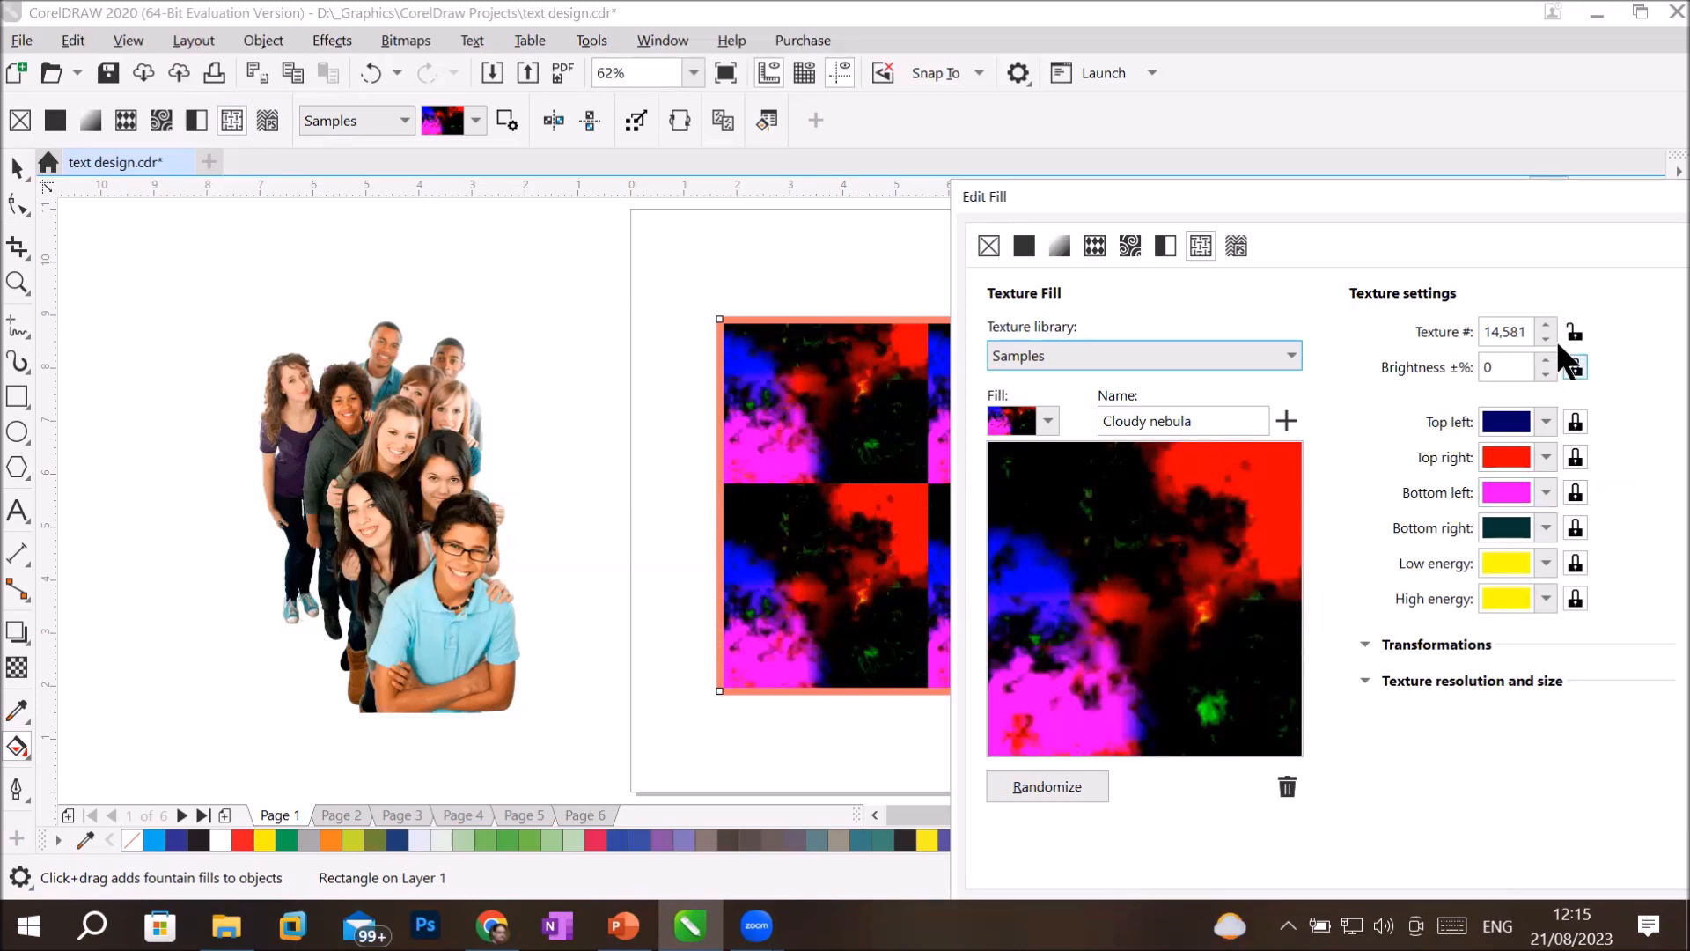
left_click(1544, 598)
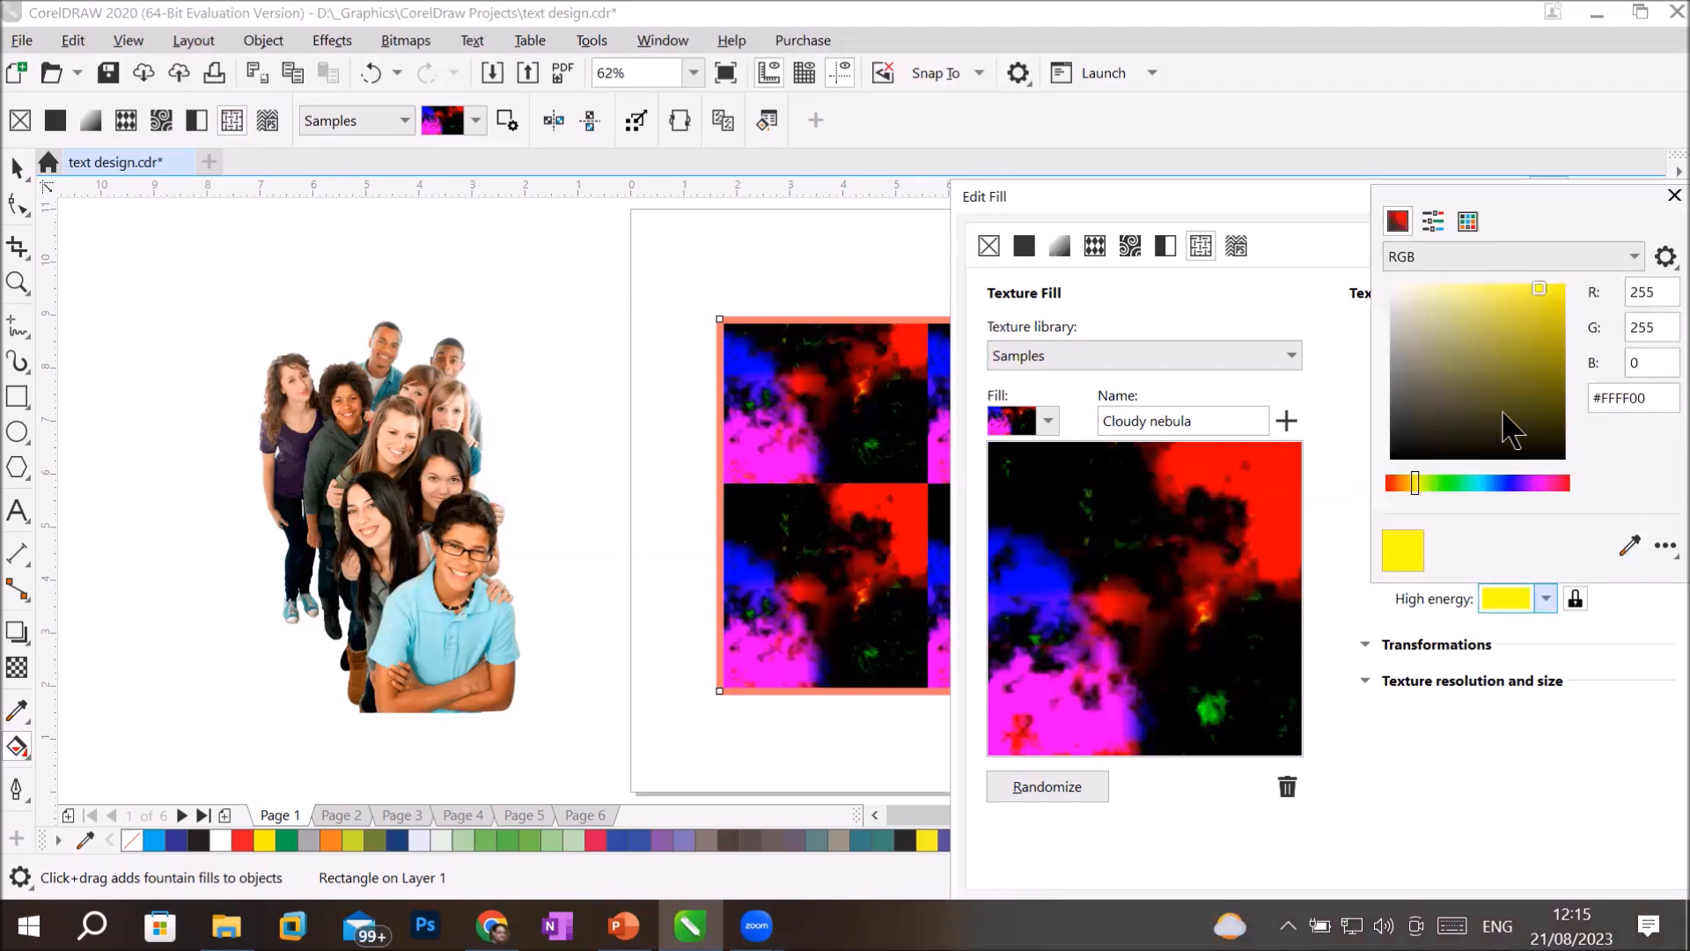
left_click(1466, 483)
left_click(1527, 303)
left_click(1545, 350)
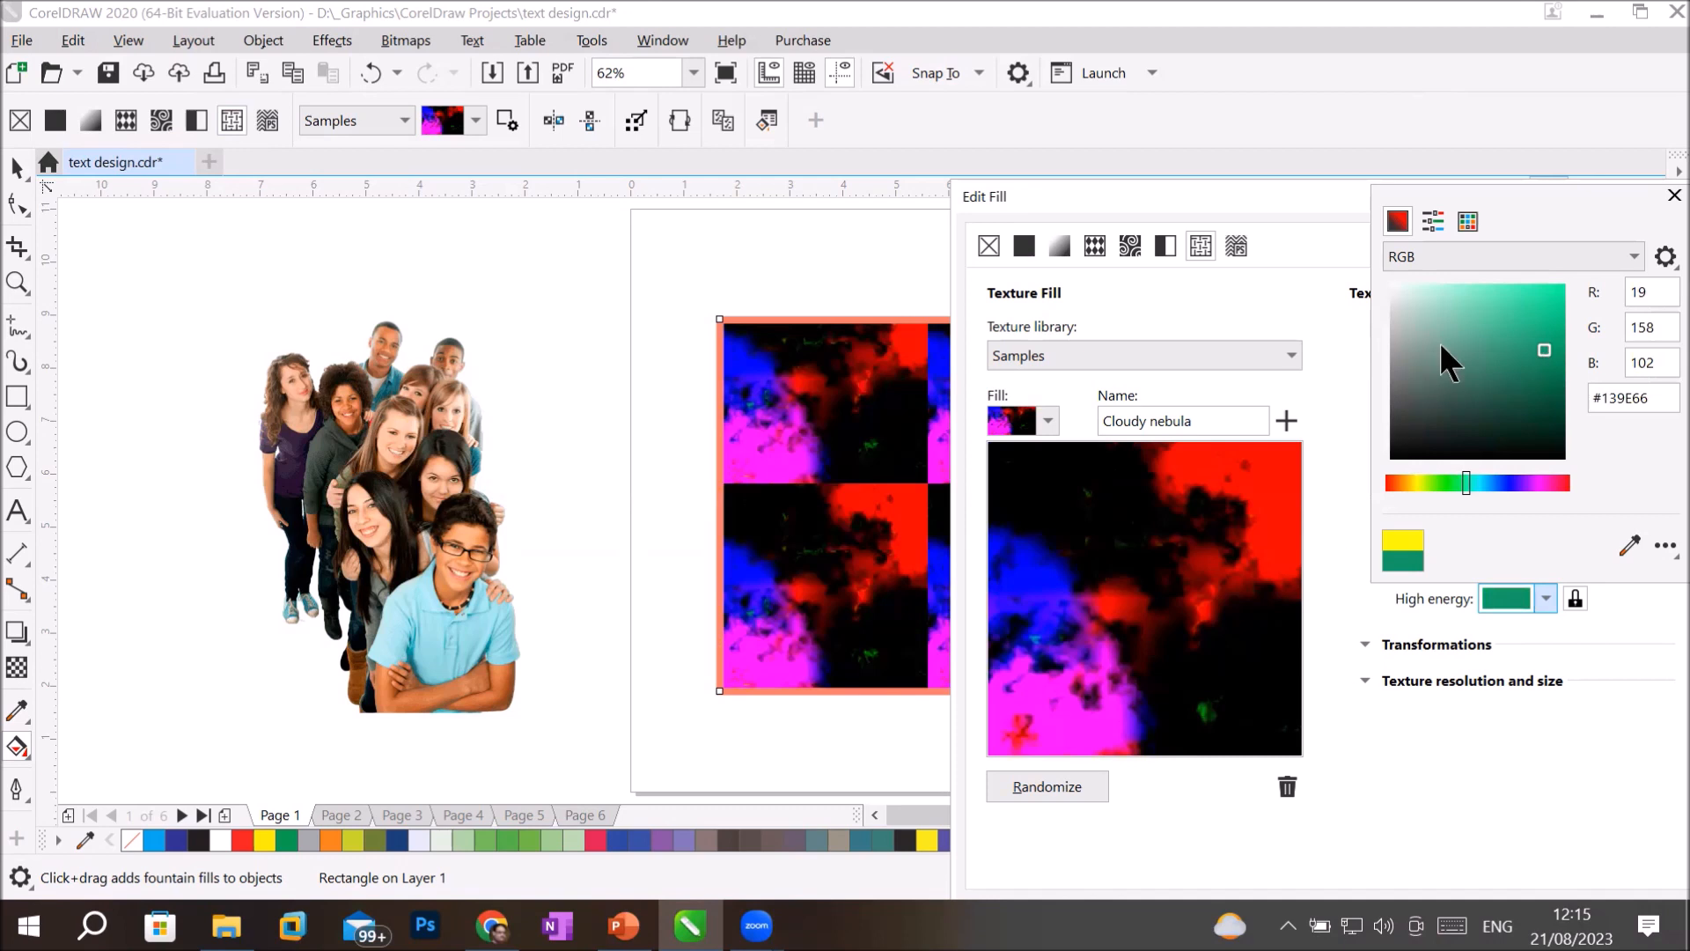
left_click(1504, 322)
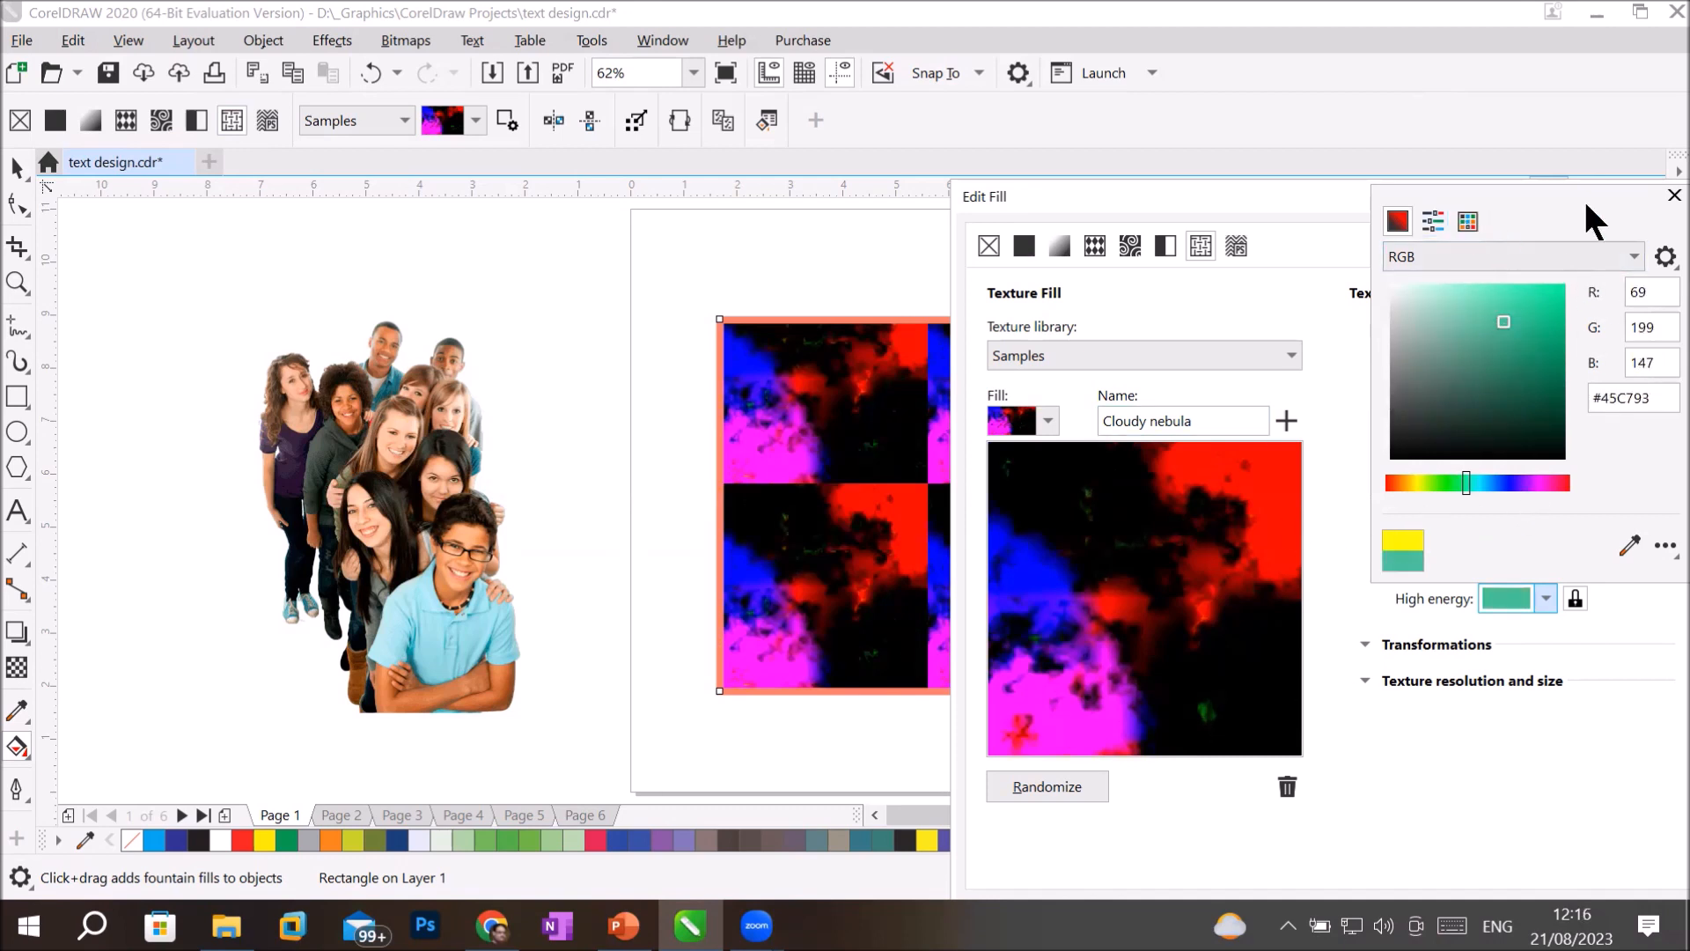
Sample light blue #A6DFE0 from the front boy's shirt as the High energy color and set the Top right color to green #32ED42.
left_click_drag(1609, 193, 1405, 245)
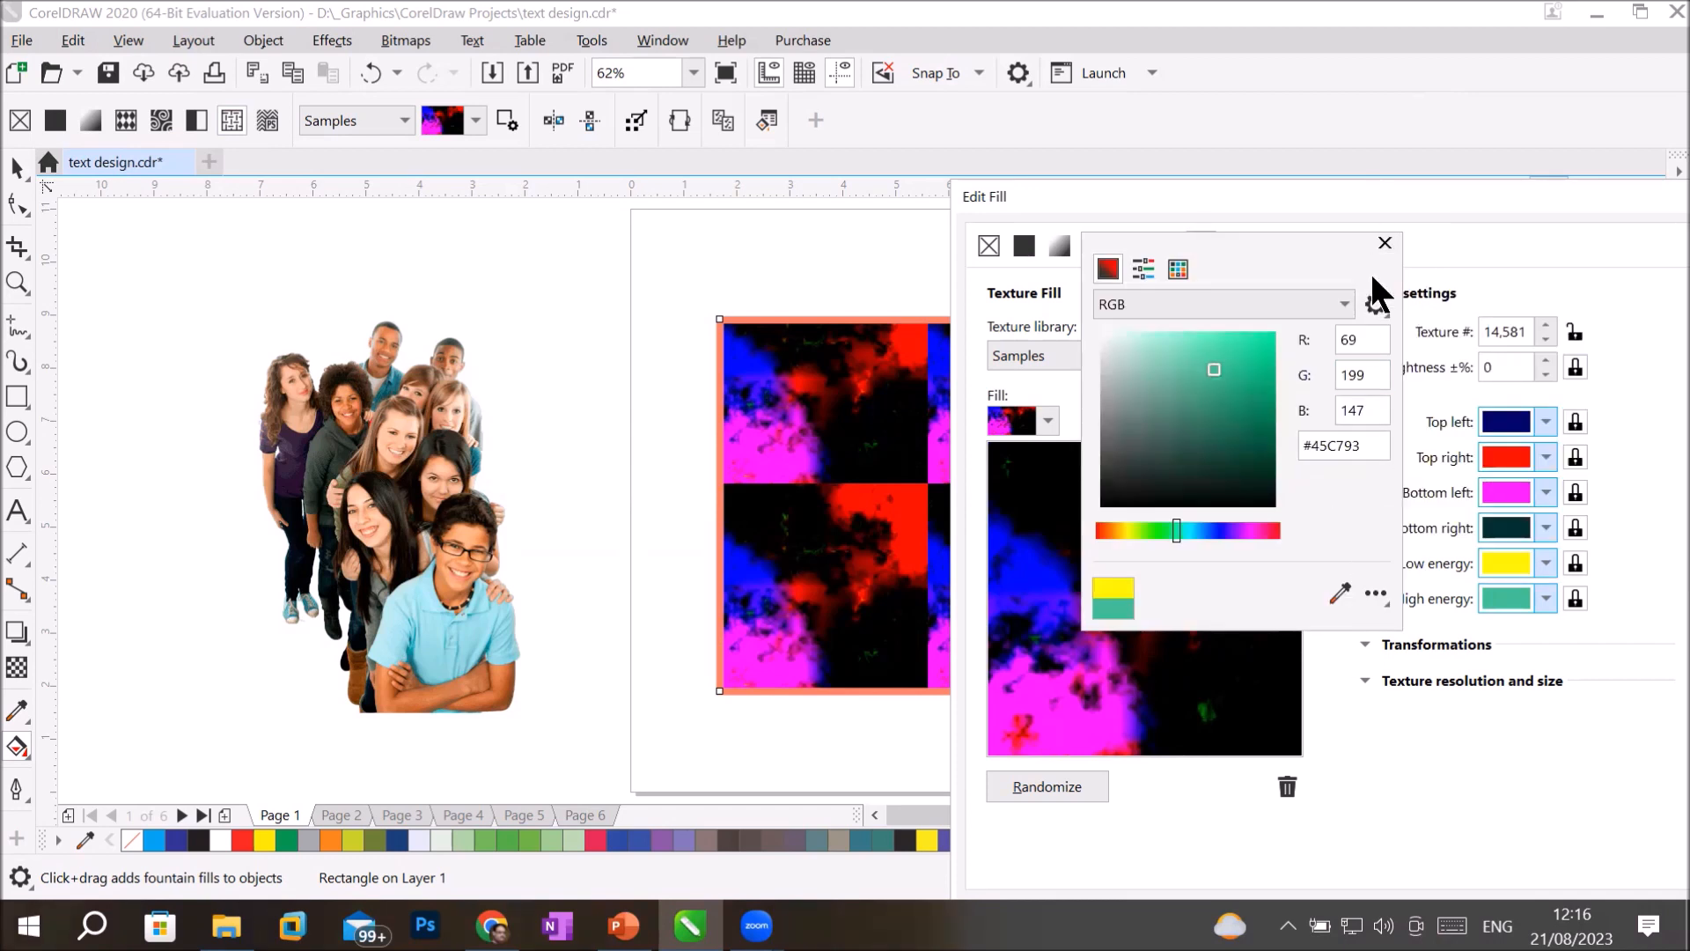
left_click(1343, 595)
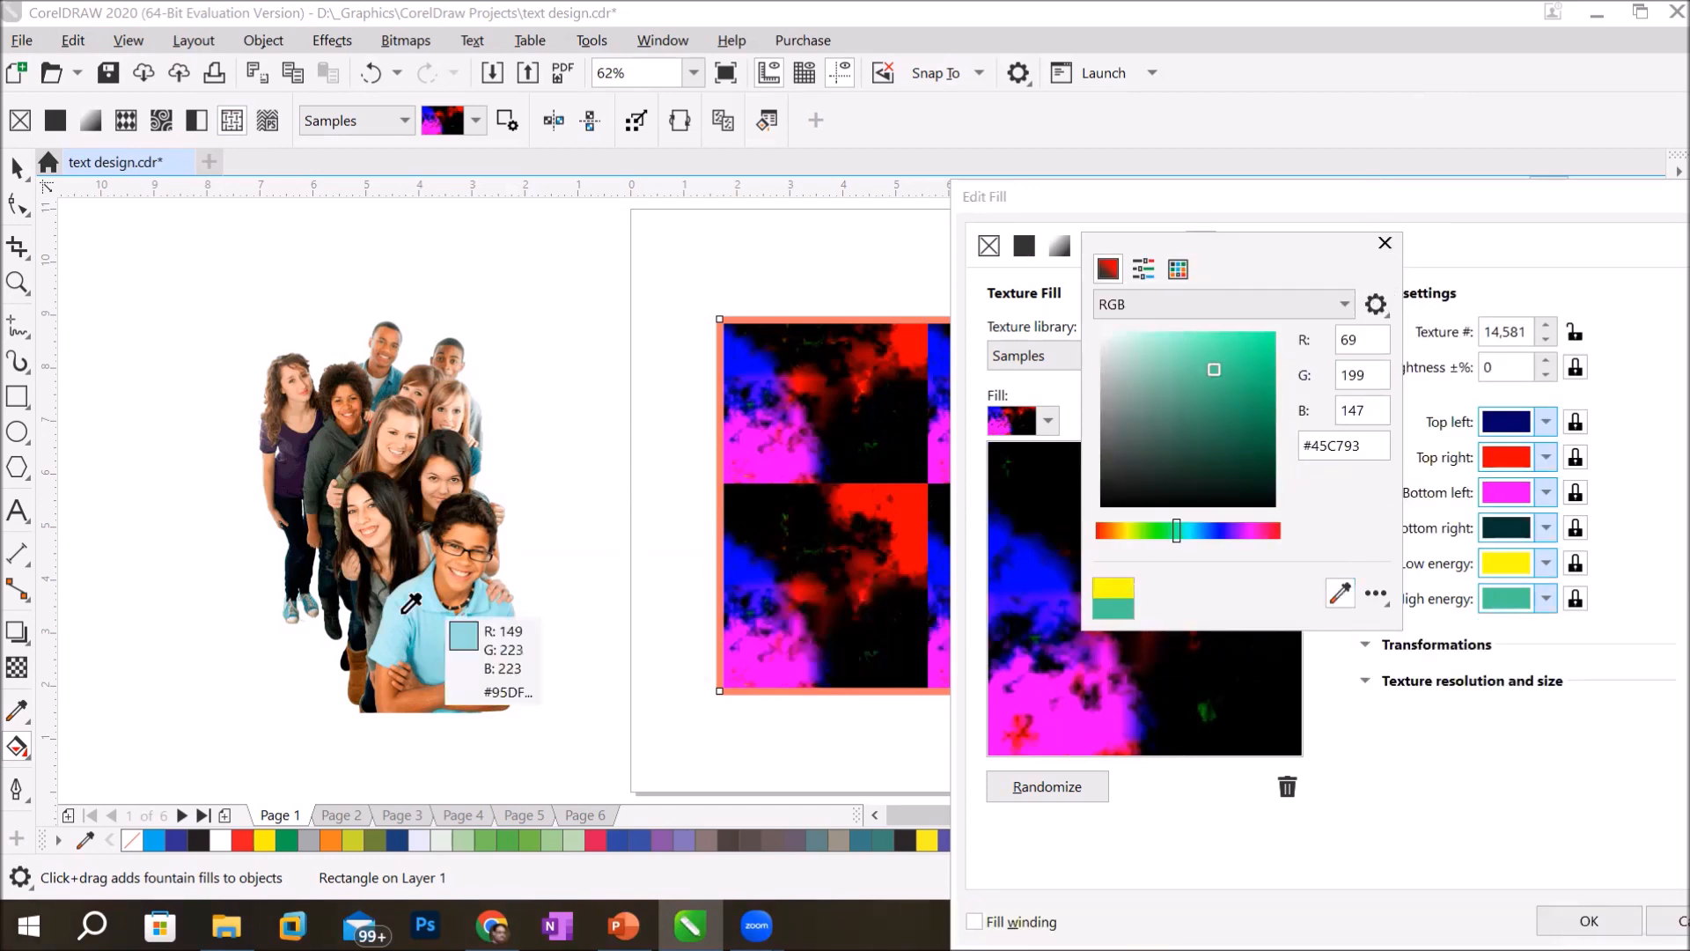
left_click(434, 632)
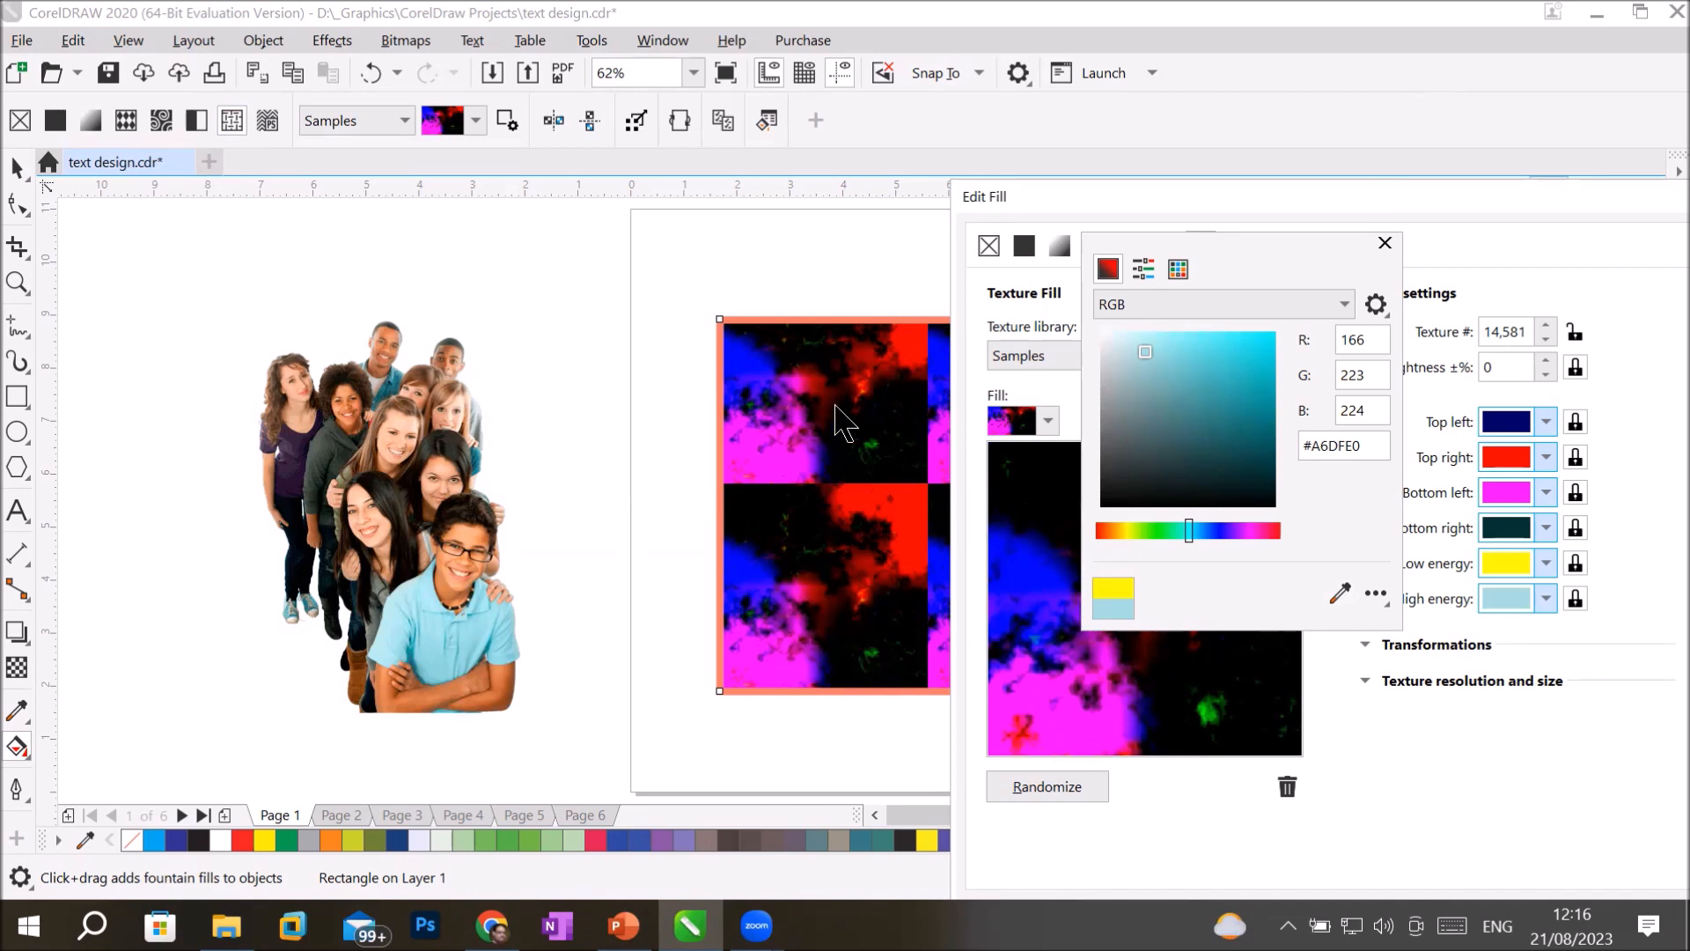
left_click(1384, 243)
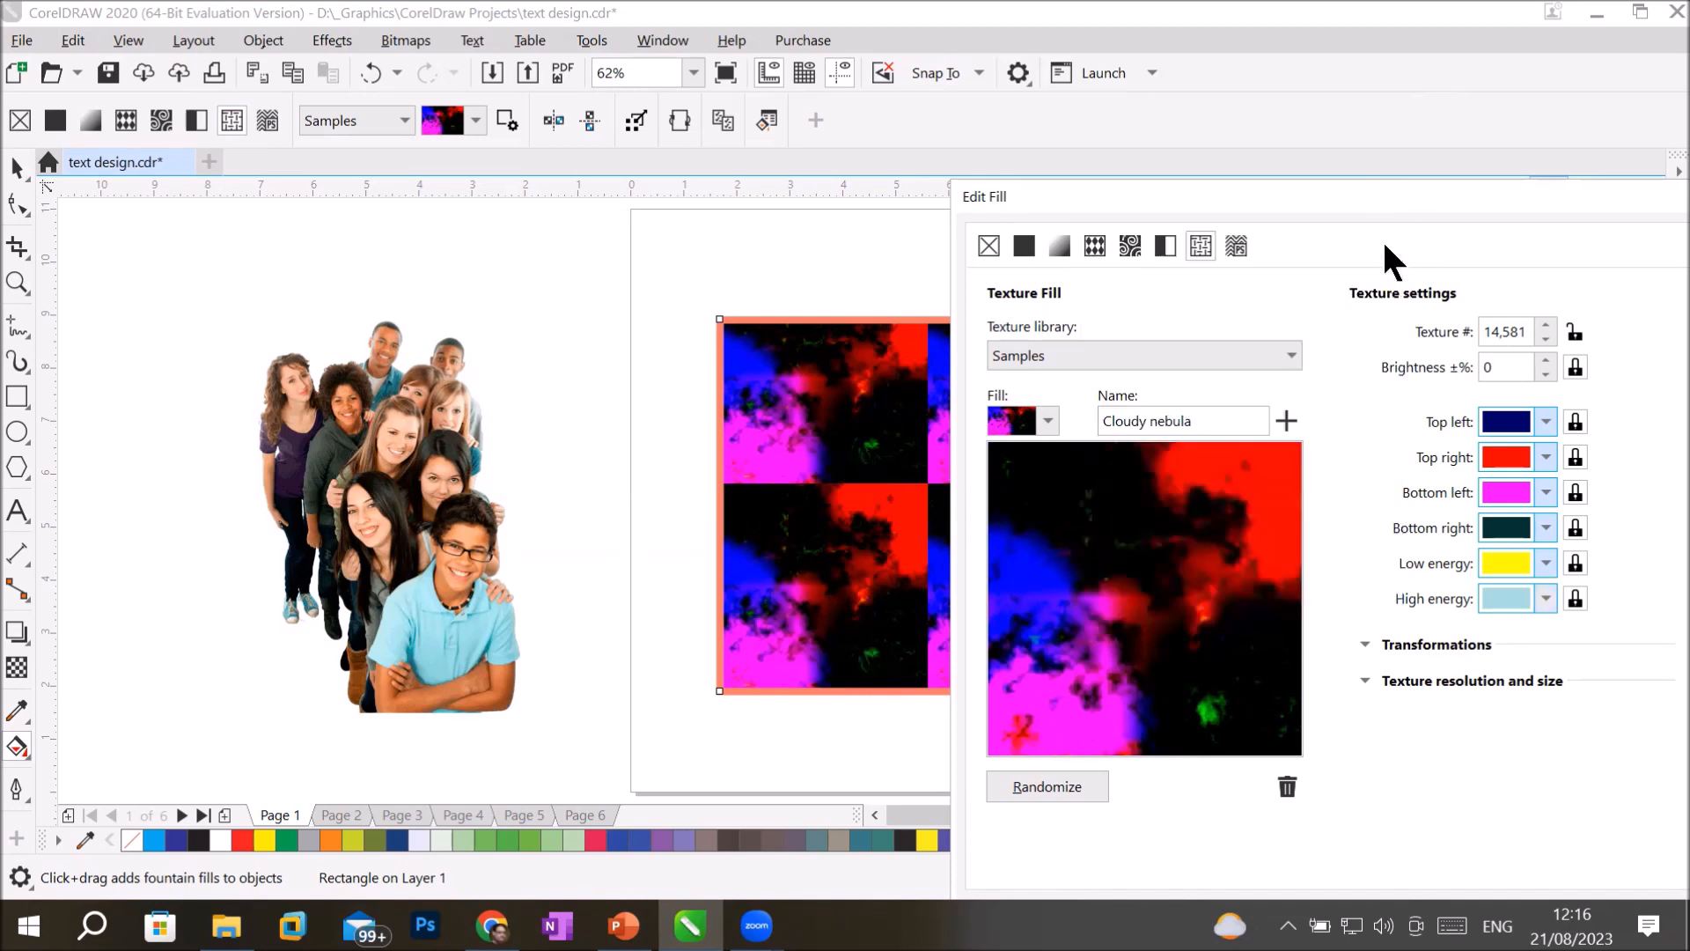
left_click(1536, 458)
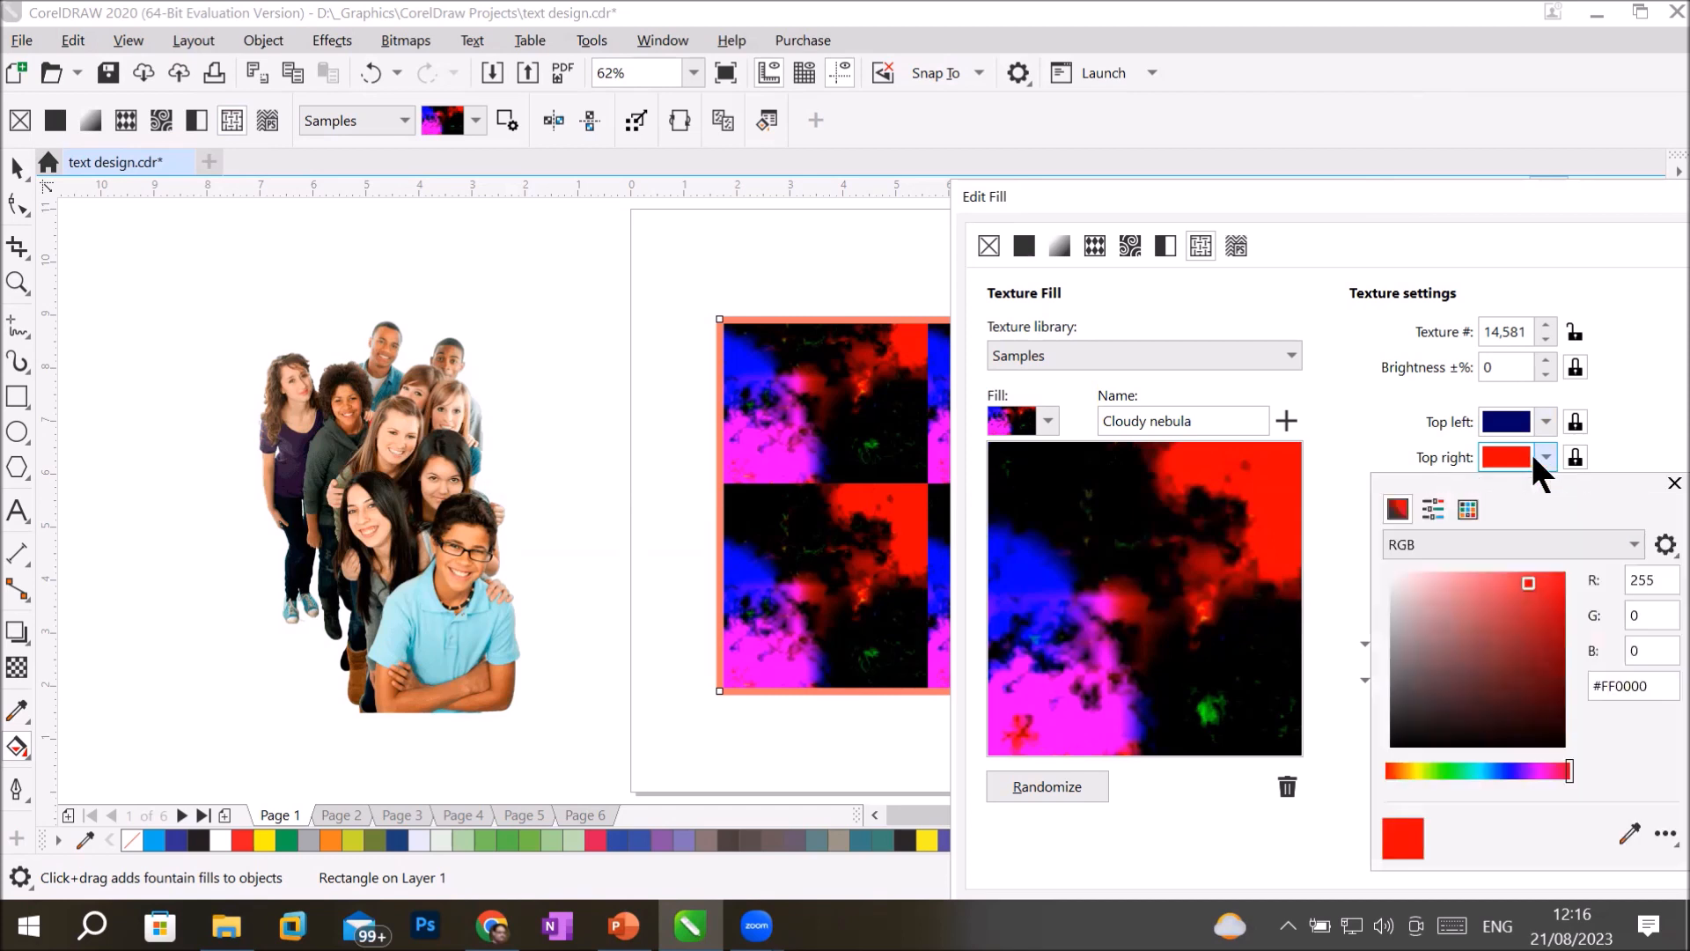
left_click(1451, 771)
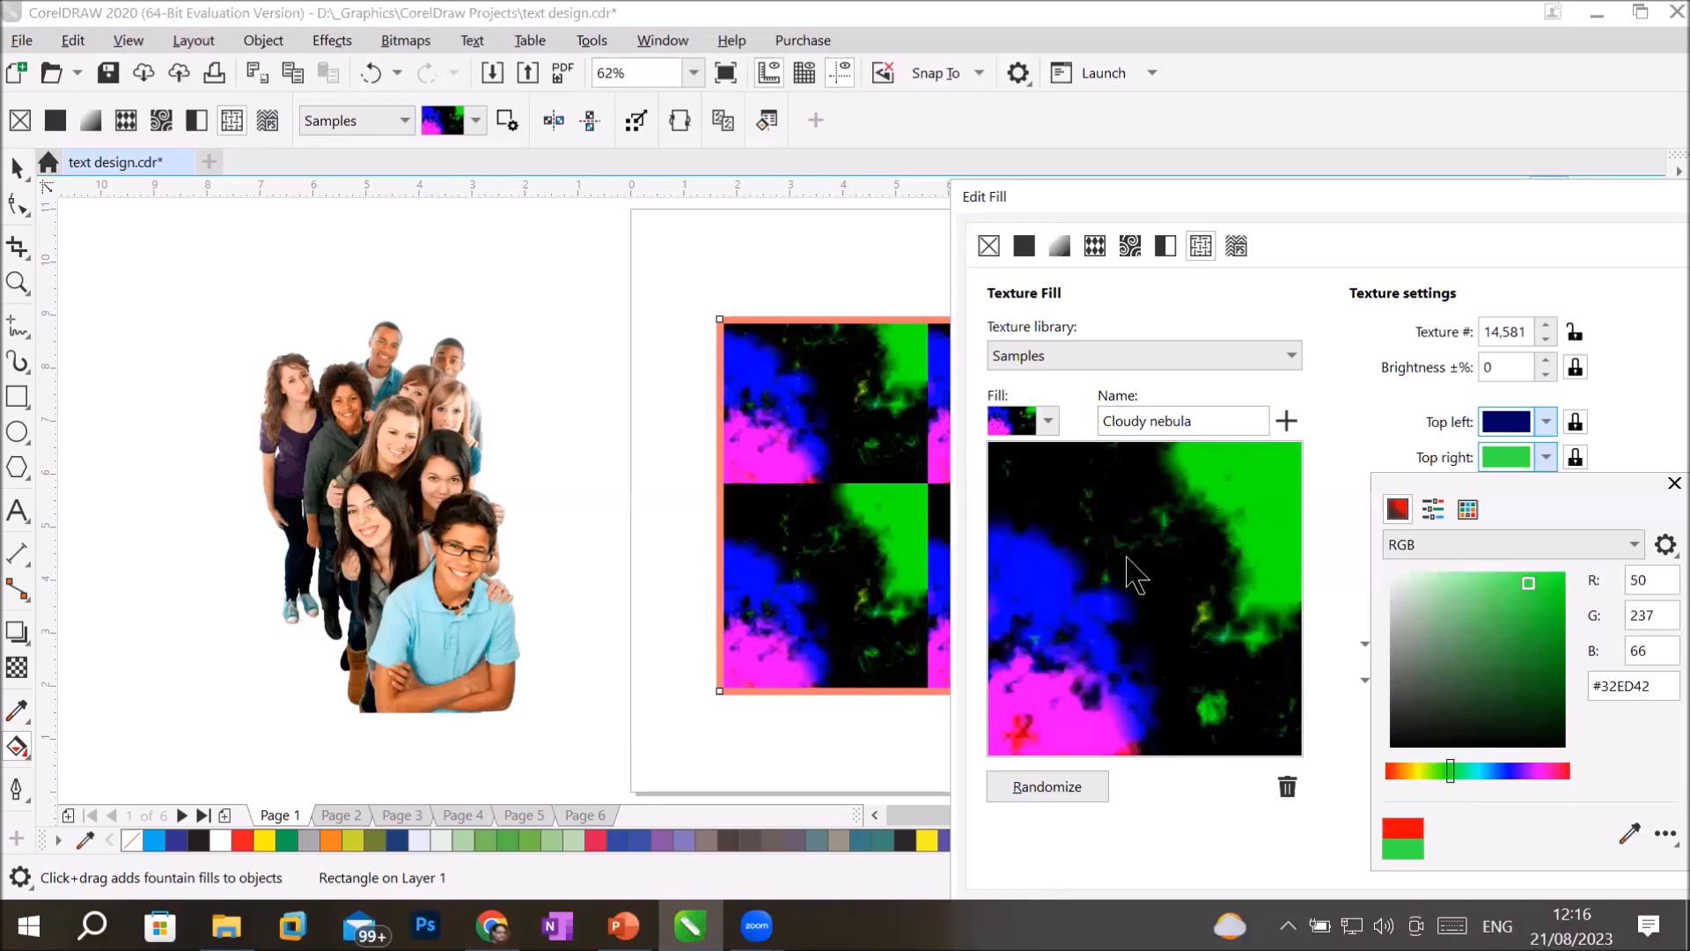
Apply the edited texture fill to the rectangle and remove the fill again.
left_click(1483, 211)
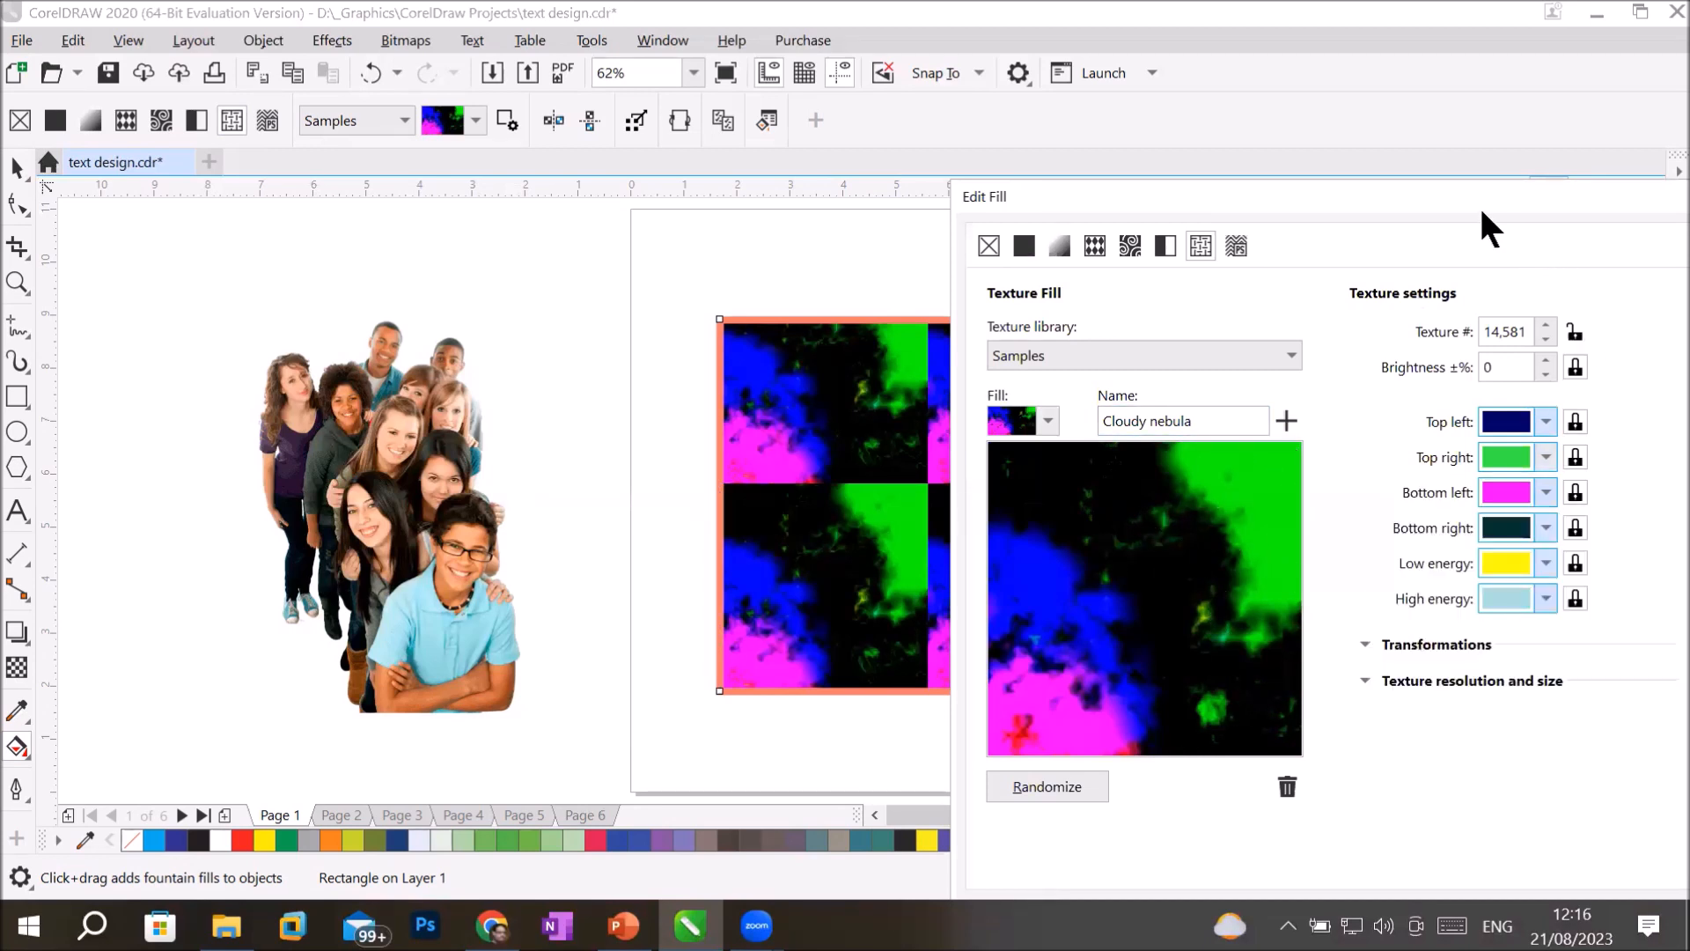
double_click(1479, 204)
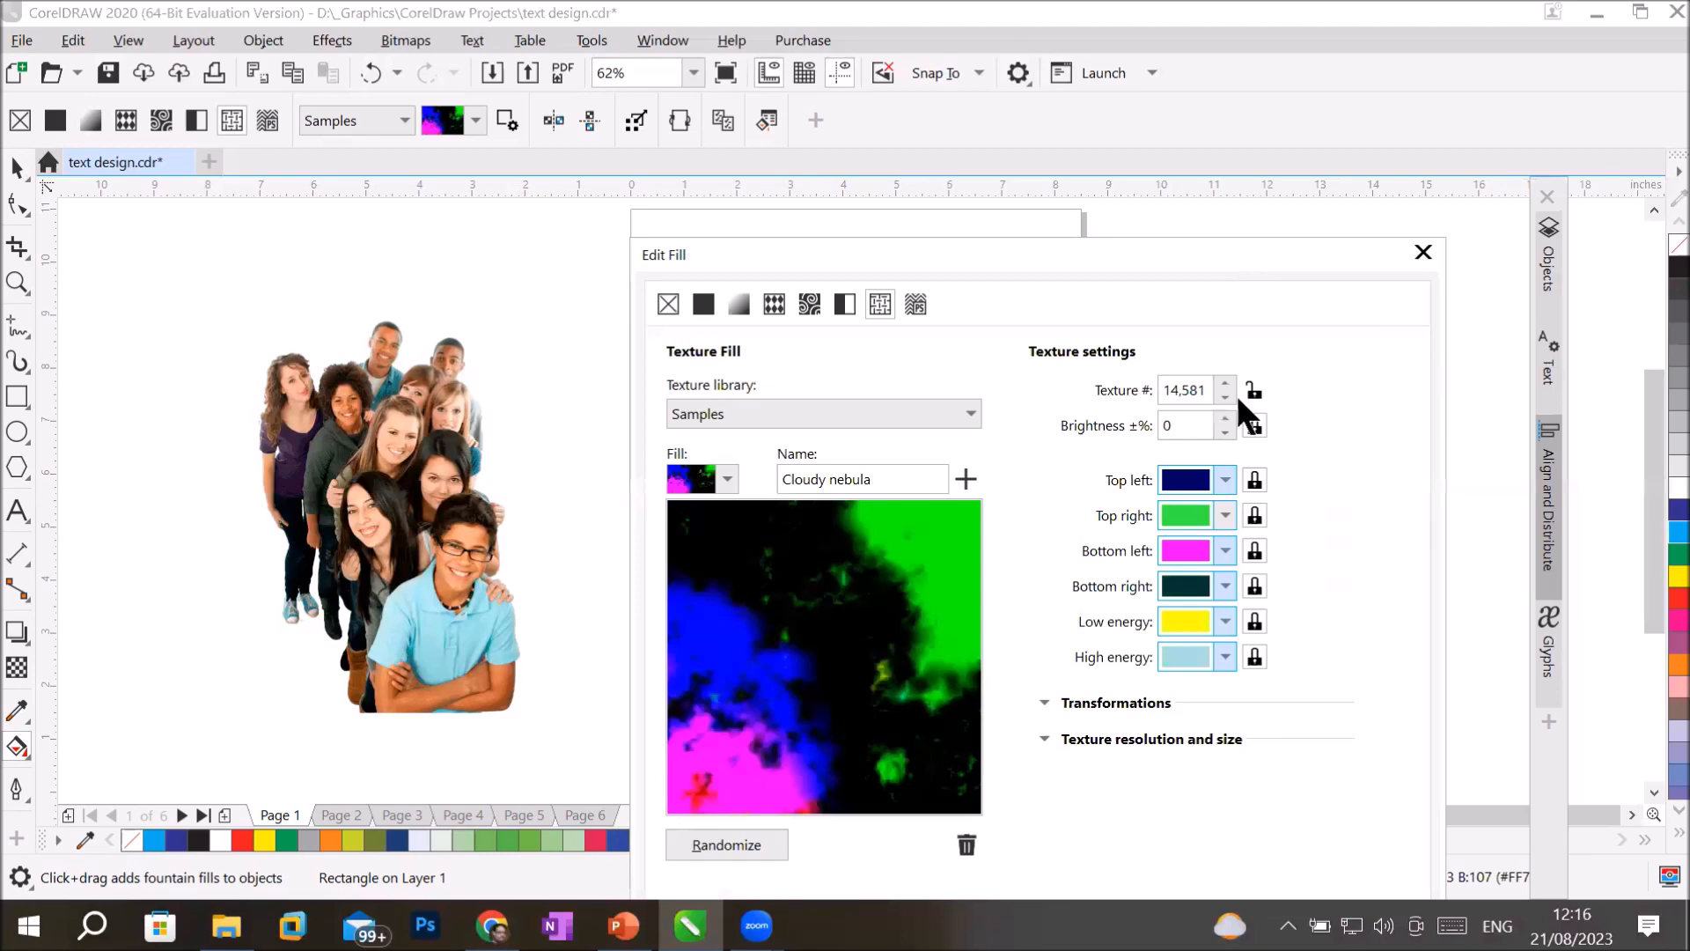
left_click_drag(1254, 242, 1295, 142)
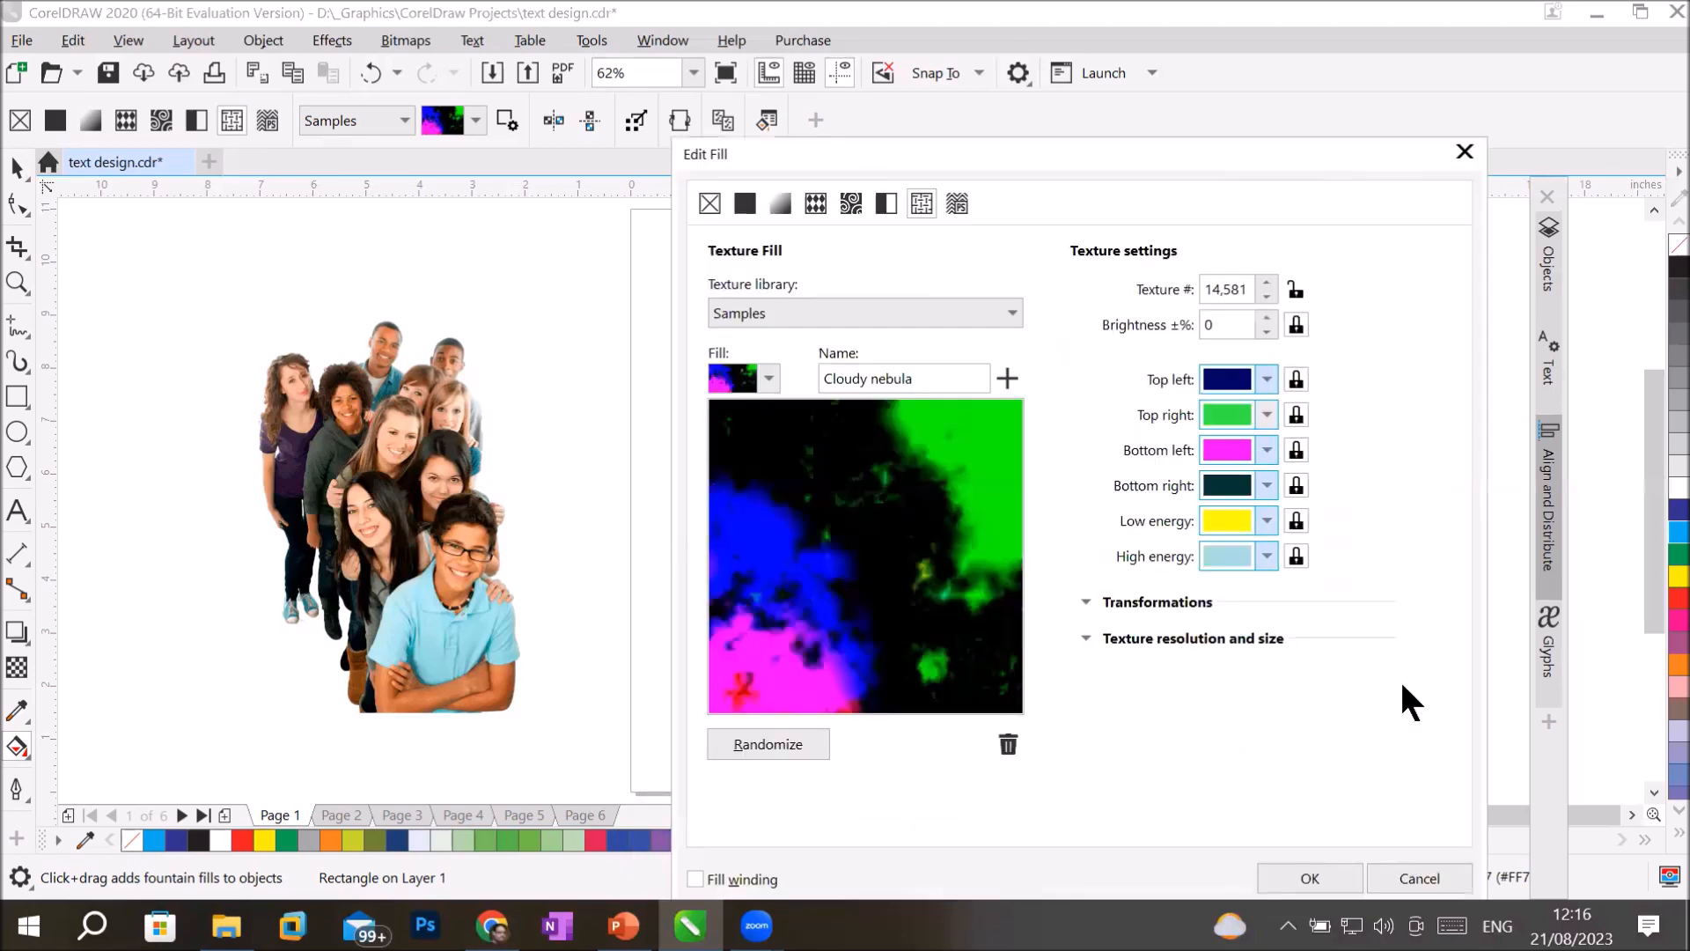
left_click(1294, 866)
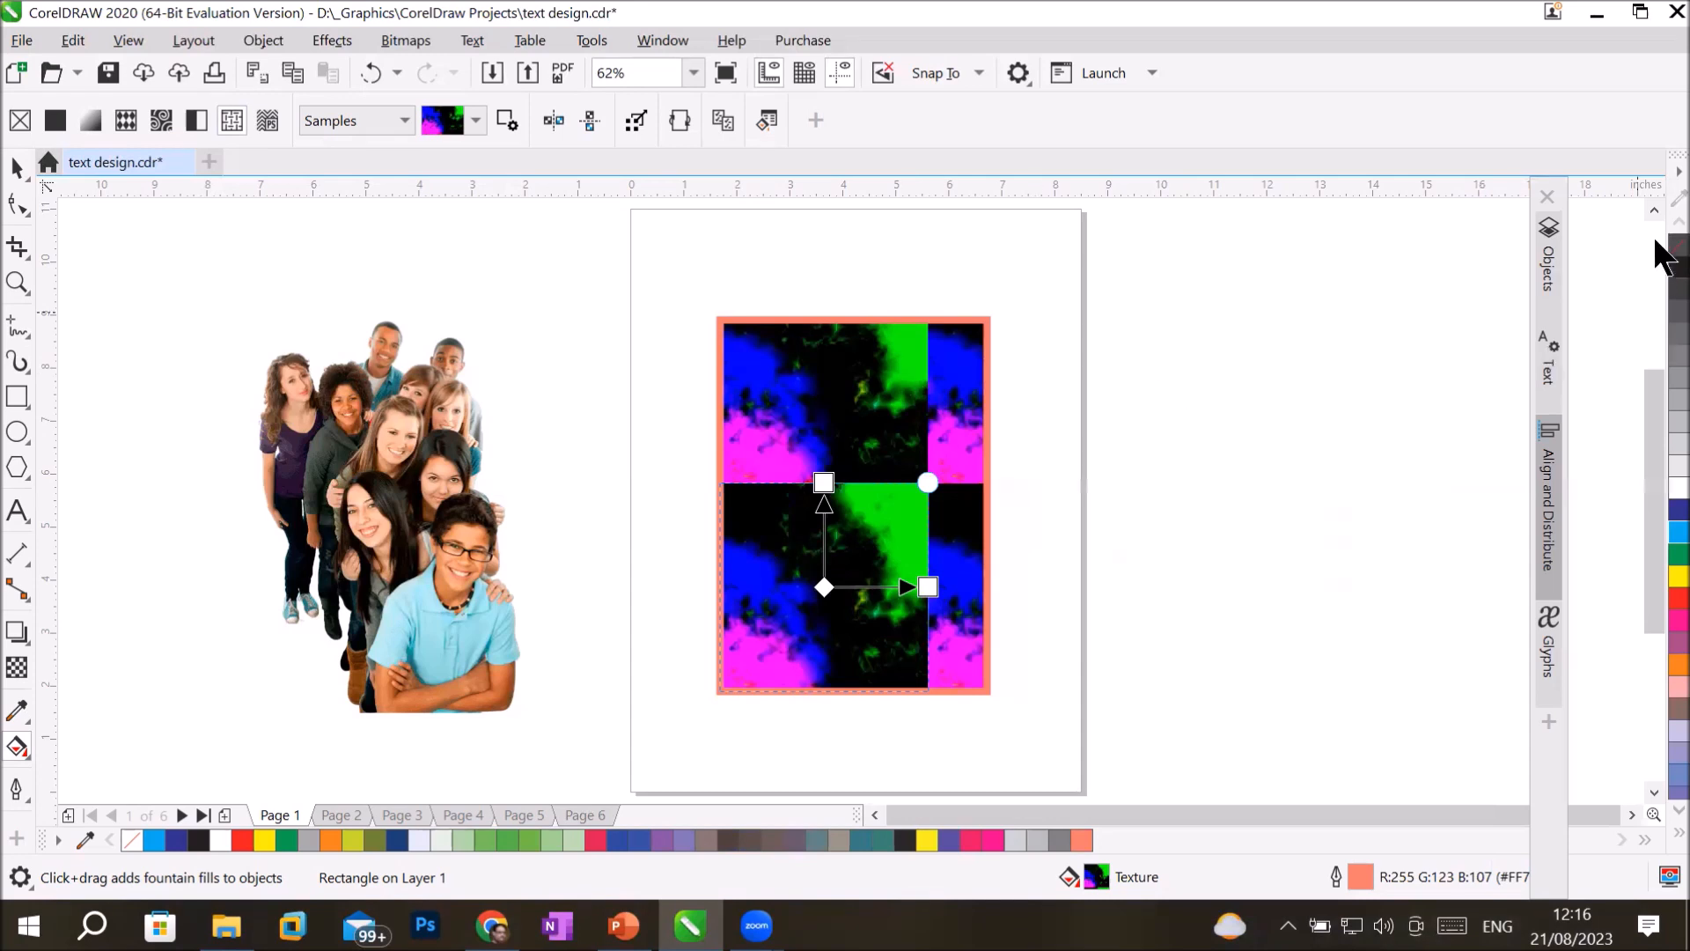
left_click(1676, 246)
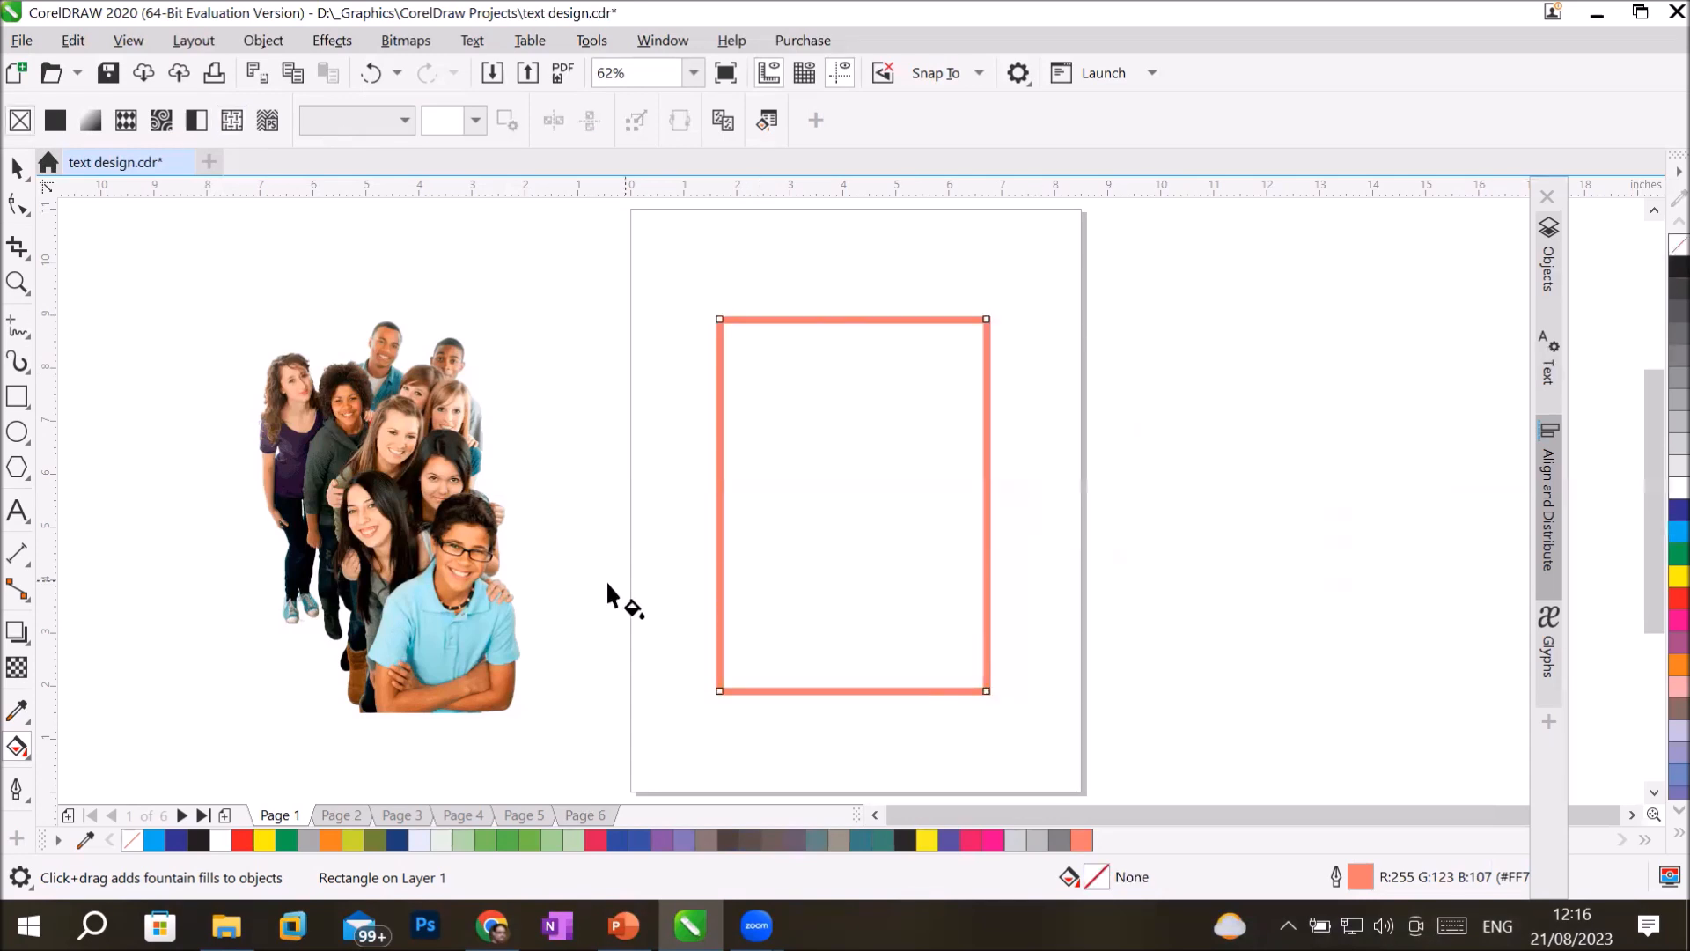
Review the rectangle's Outline Pen settings beside the drawing and close them without changes.
left_click(14, 788)
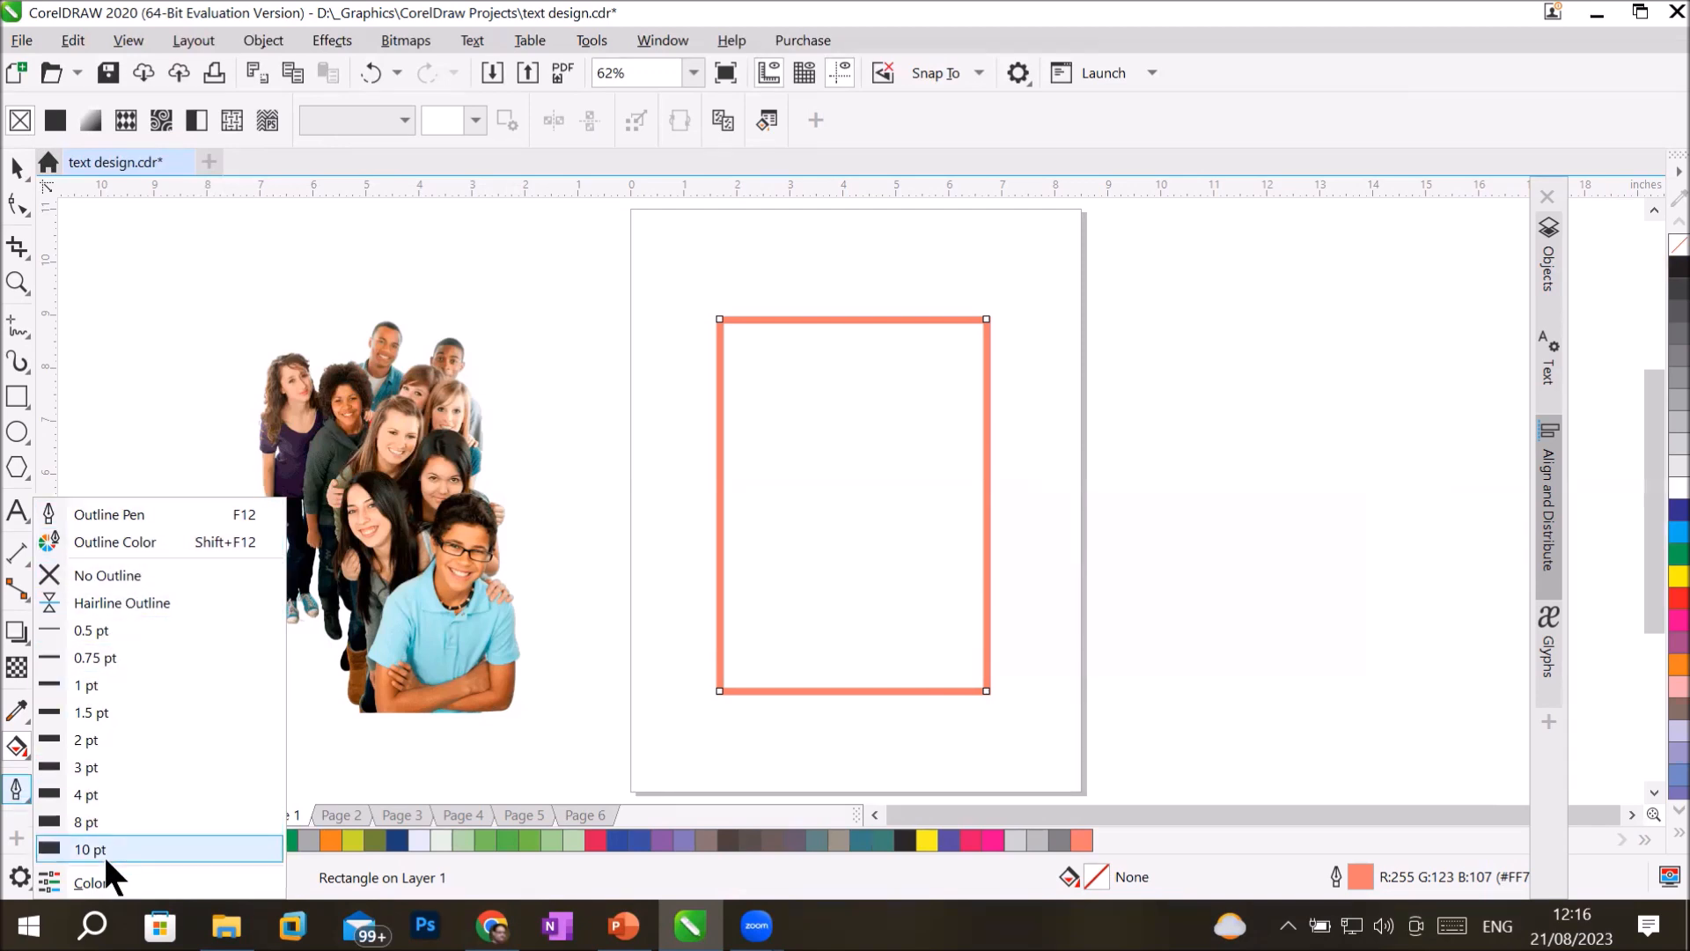
left_click(179, 512)
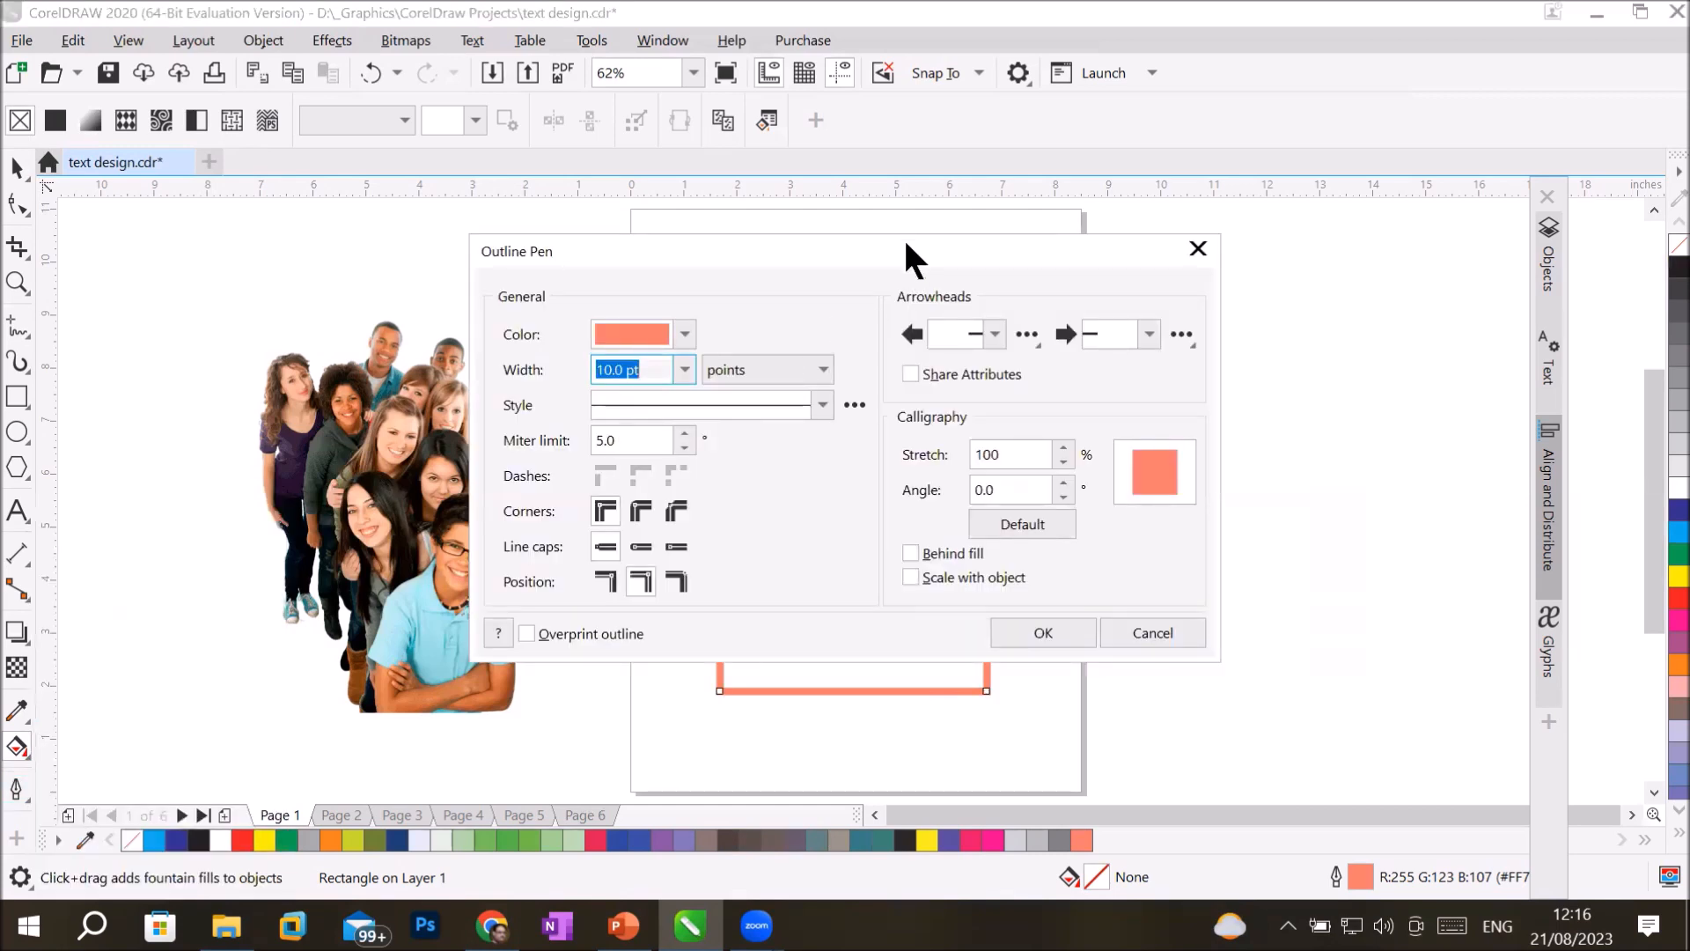
left_click_drag(907, 245, 1291, 200)
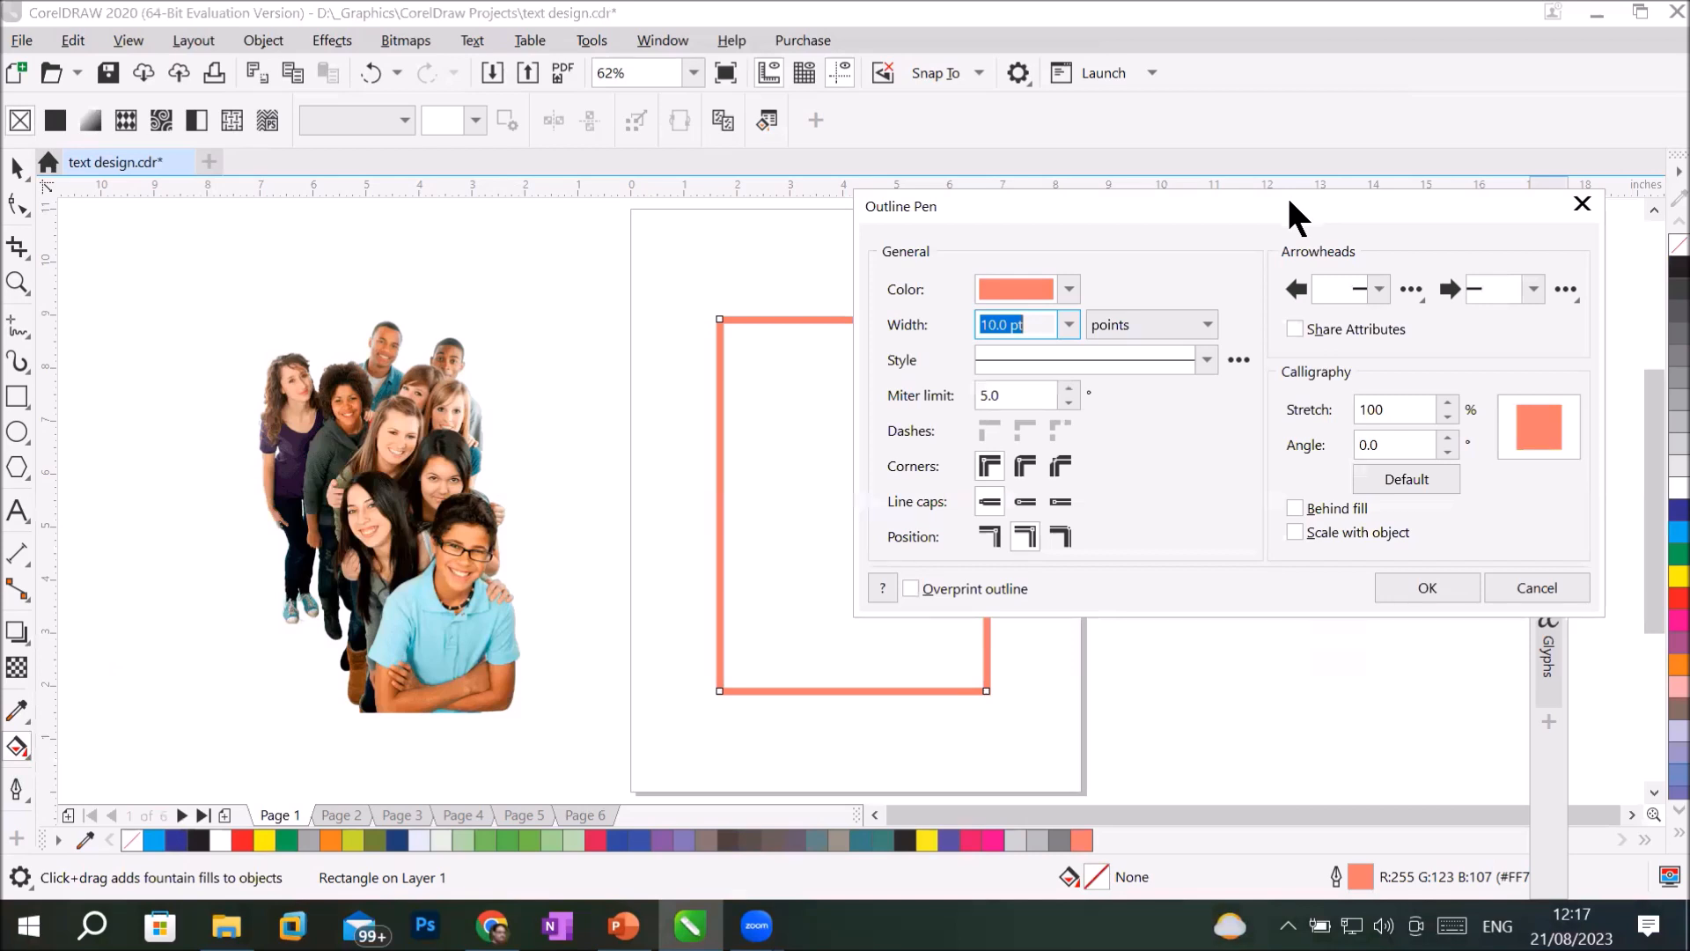
left_click(1579, 206)
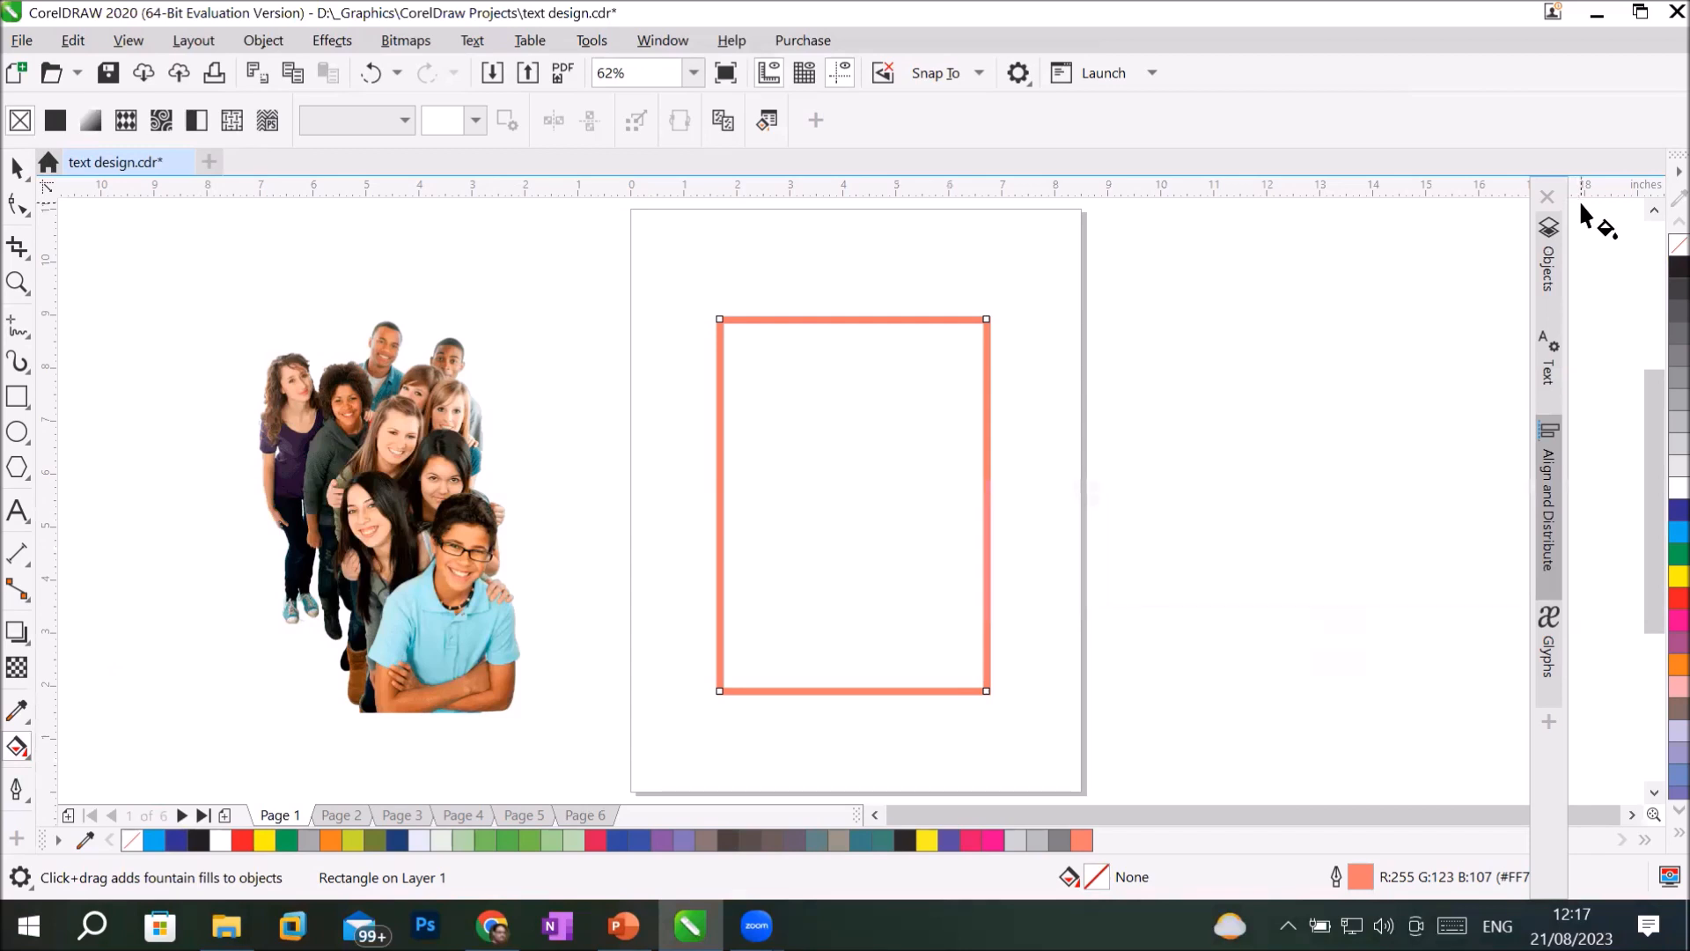
Show the Objects docker and add the Properties docker with the rectangle's outline settings.
left_click(1548, 250)
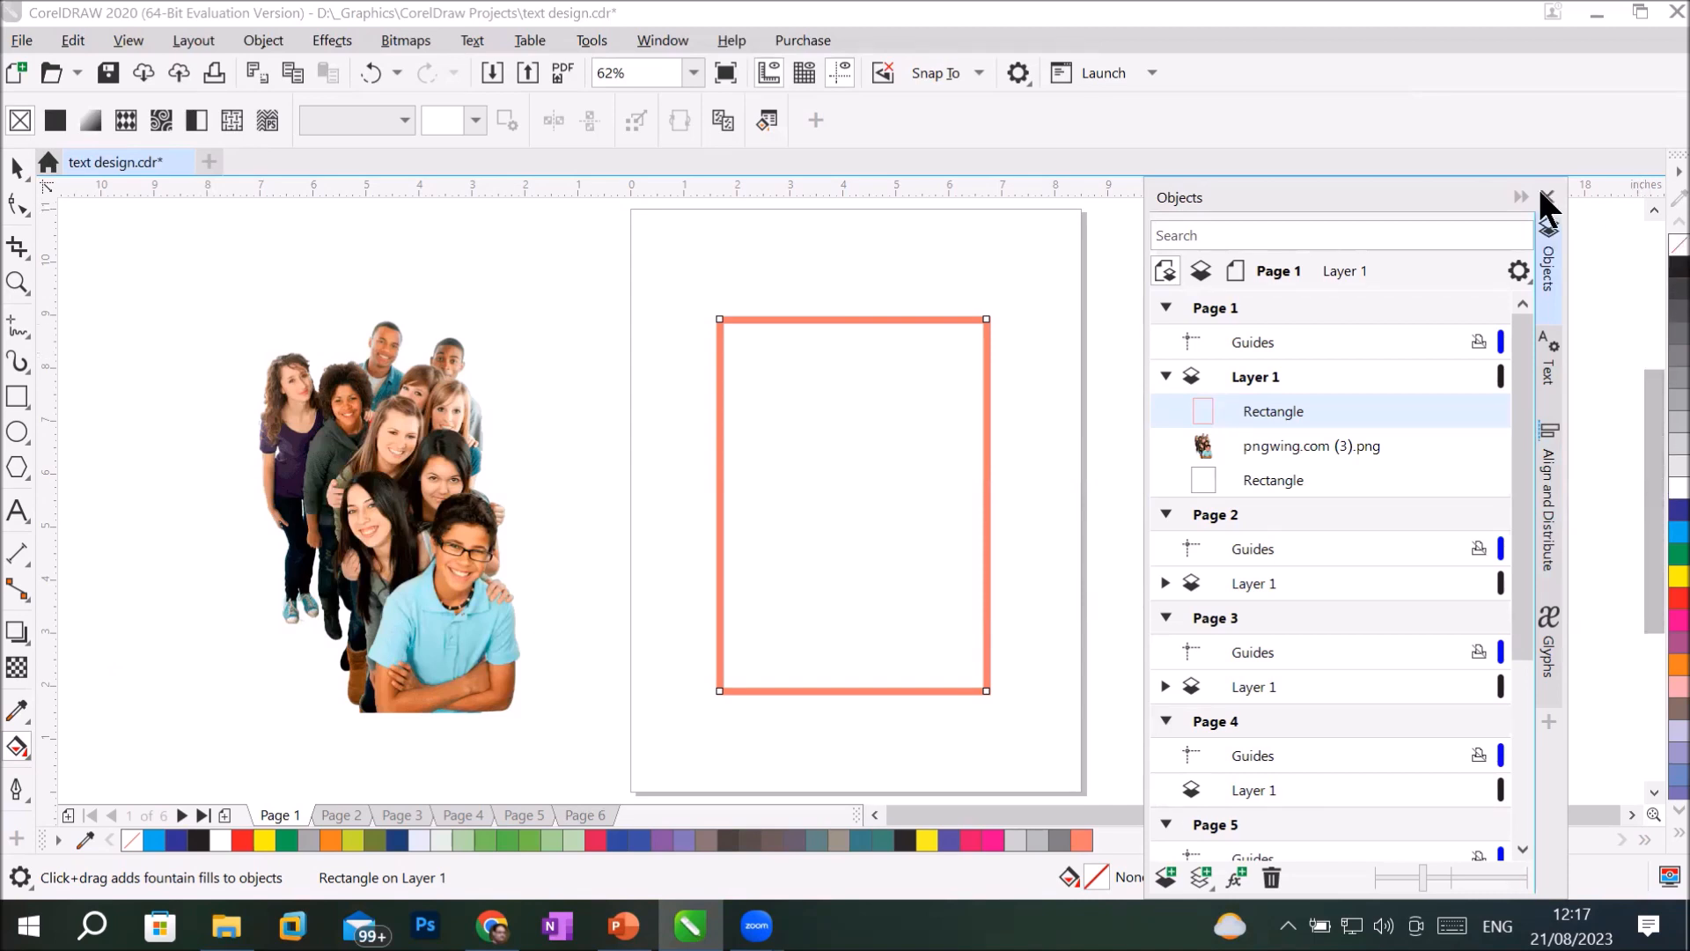
left_click(594, 42)
mouse_move(641, 42)
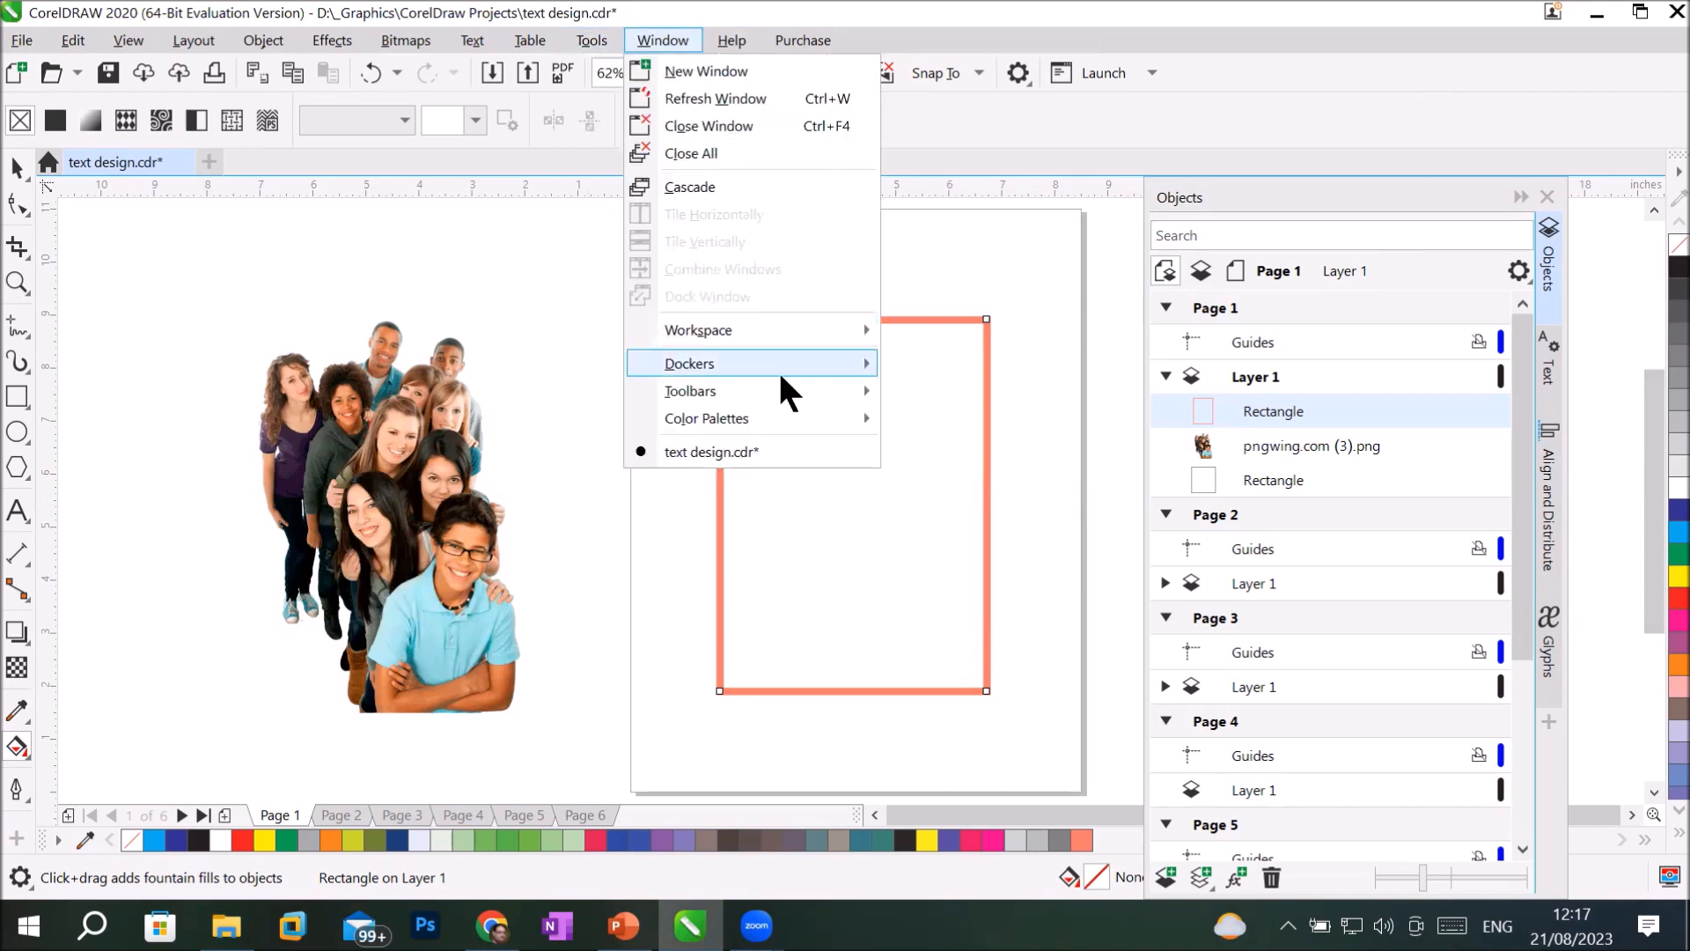
mouse_move(779, 370)
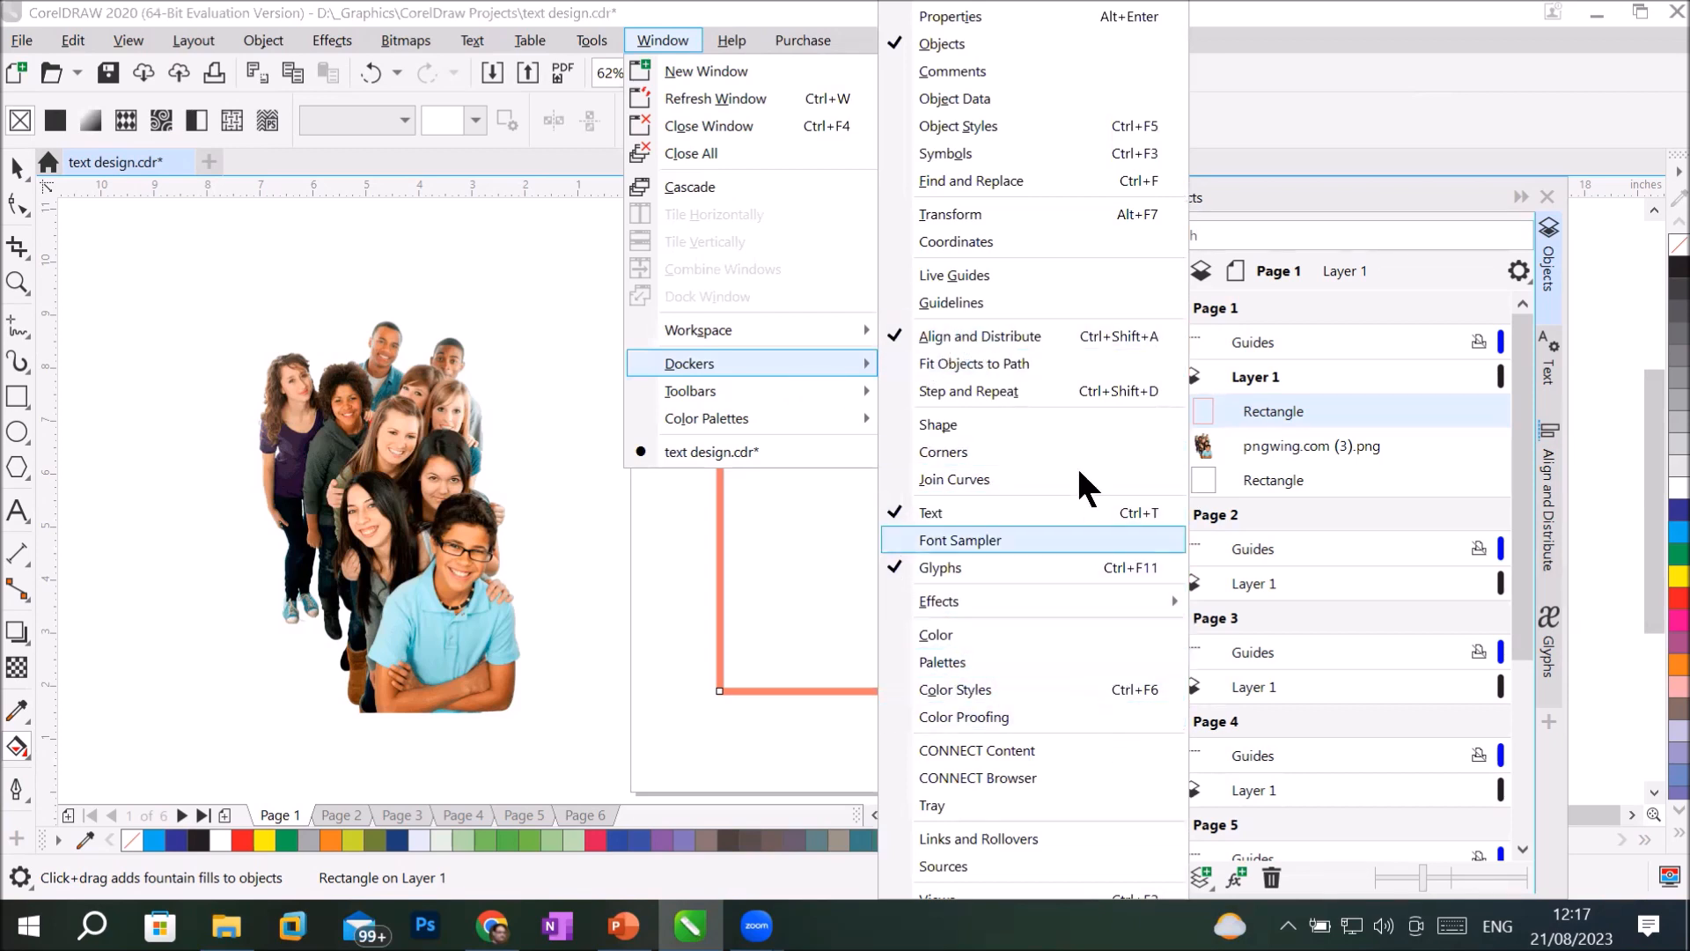
left_click(935, 16)
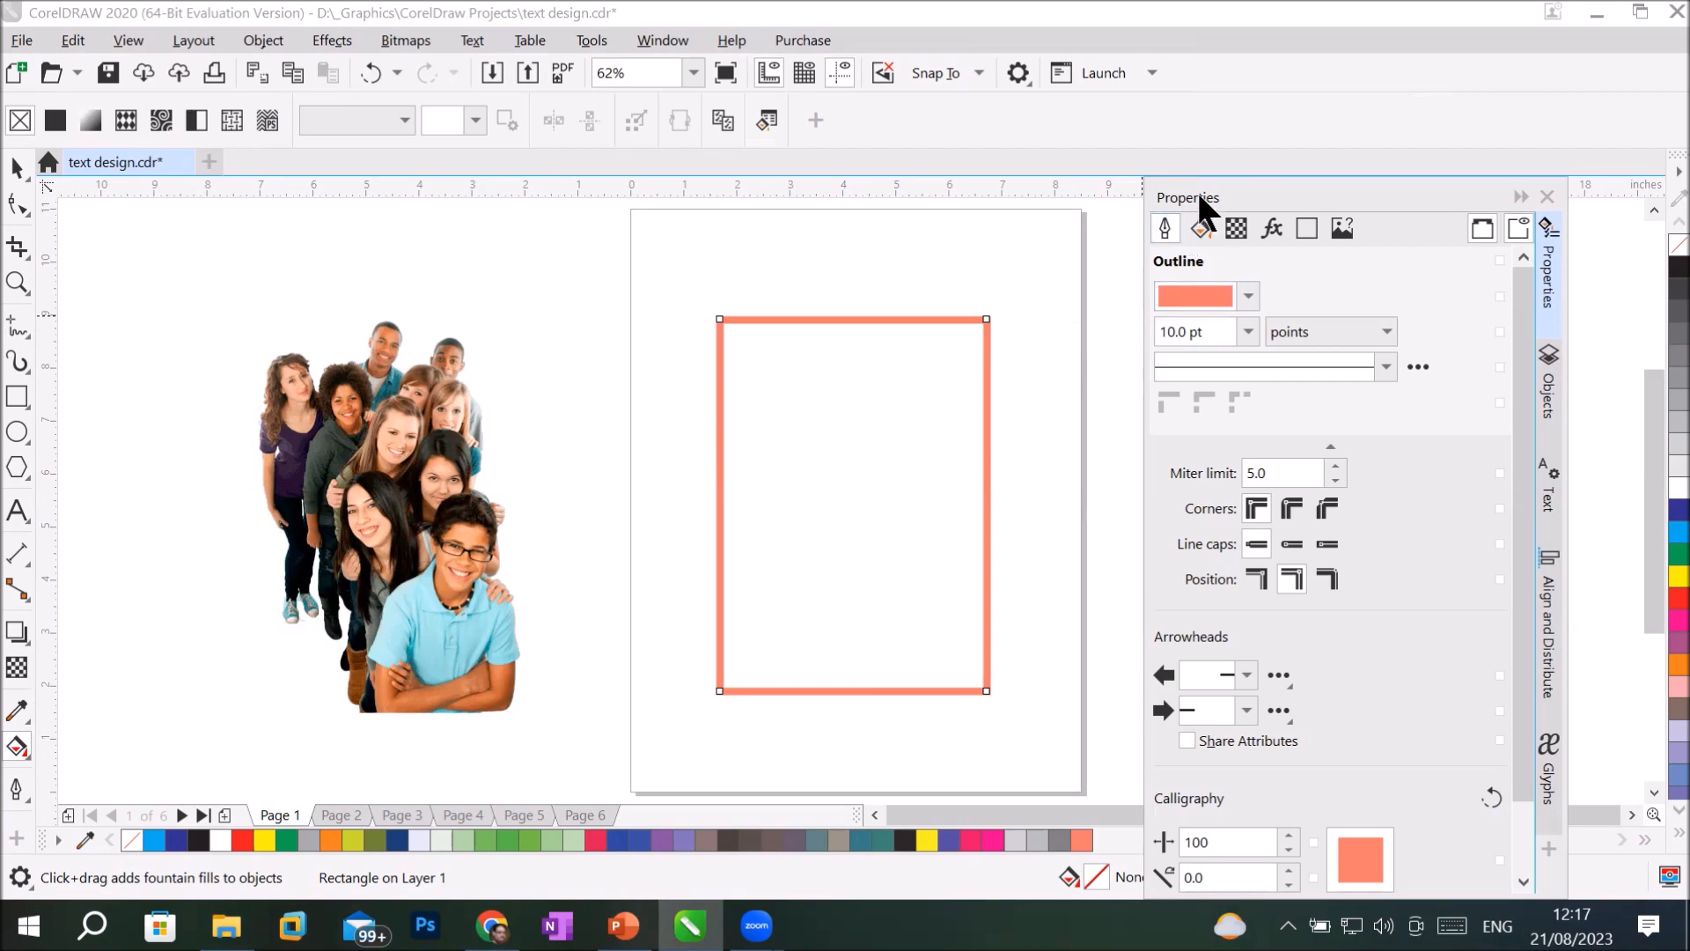
Change the rectangle's outline color to dark blue in the Properties docker.
left_click(1245, 292)
left_click(1306, 477)
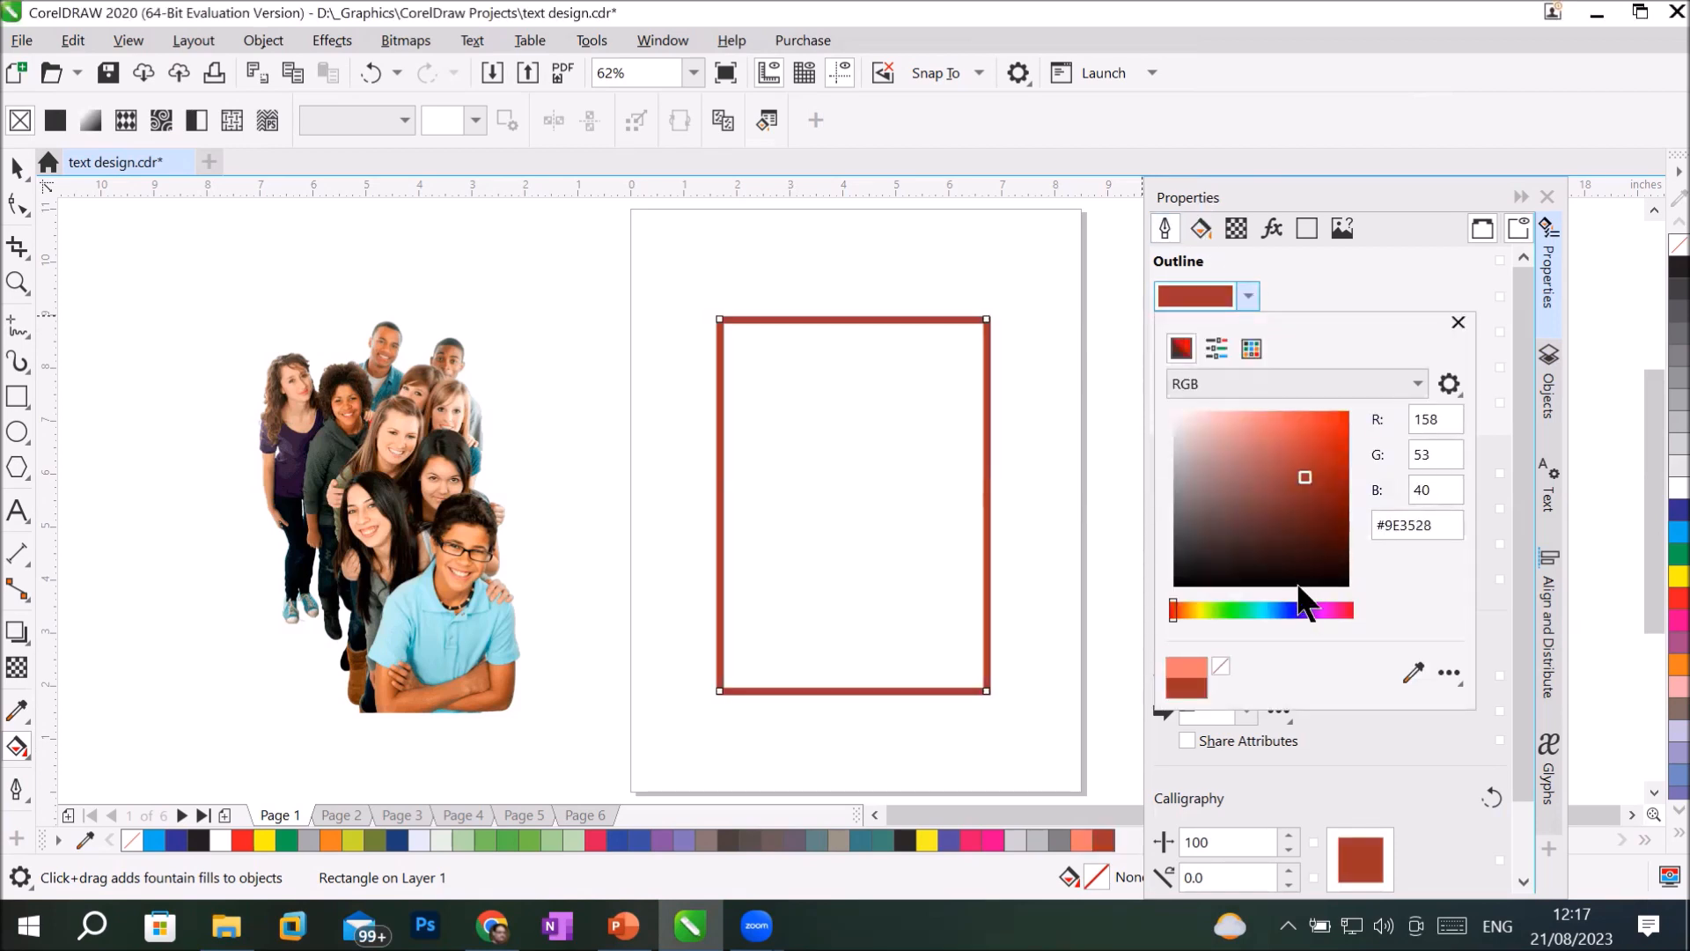
left_click(1288, 611)
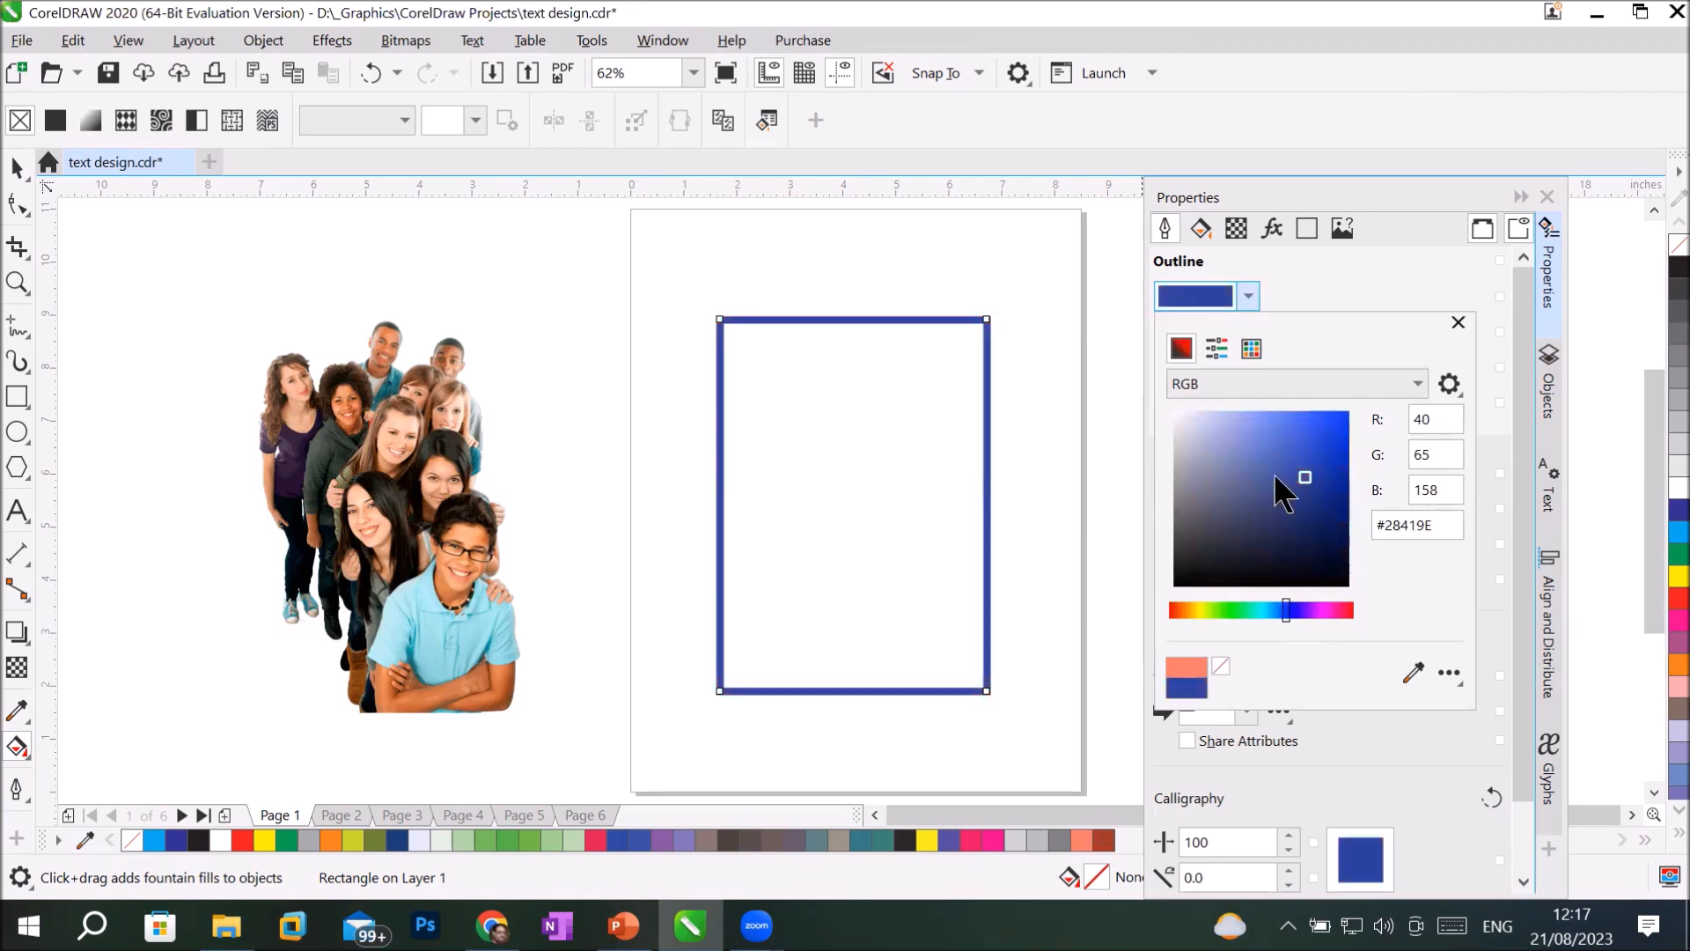
left_click(1332, 477)
left_click(1287, 268)
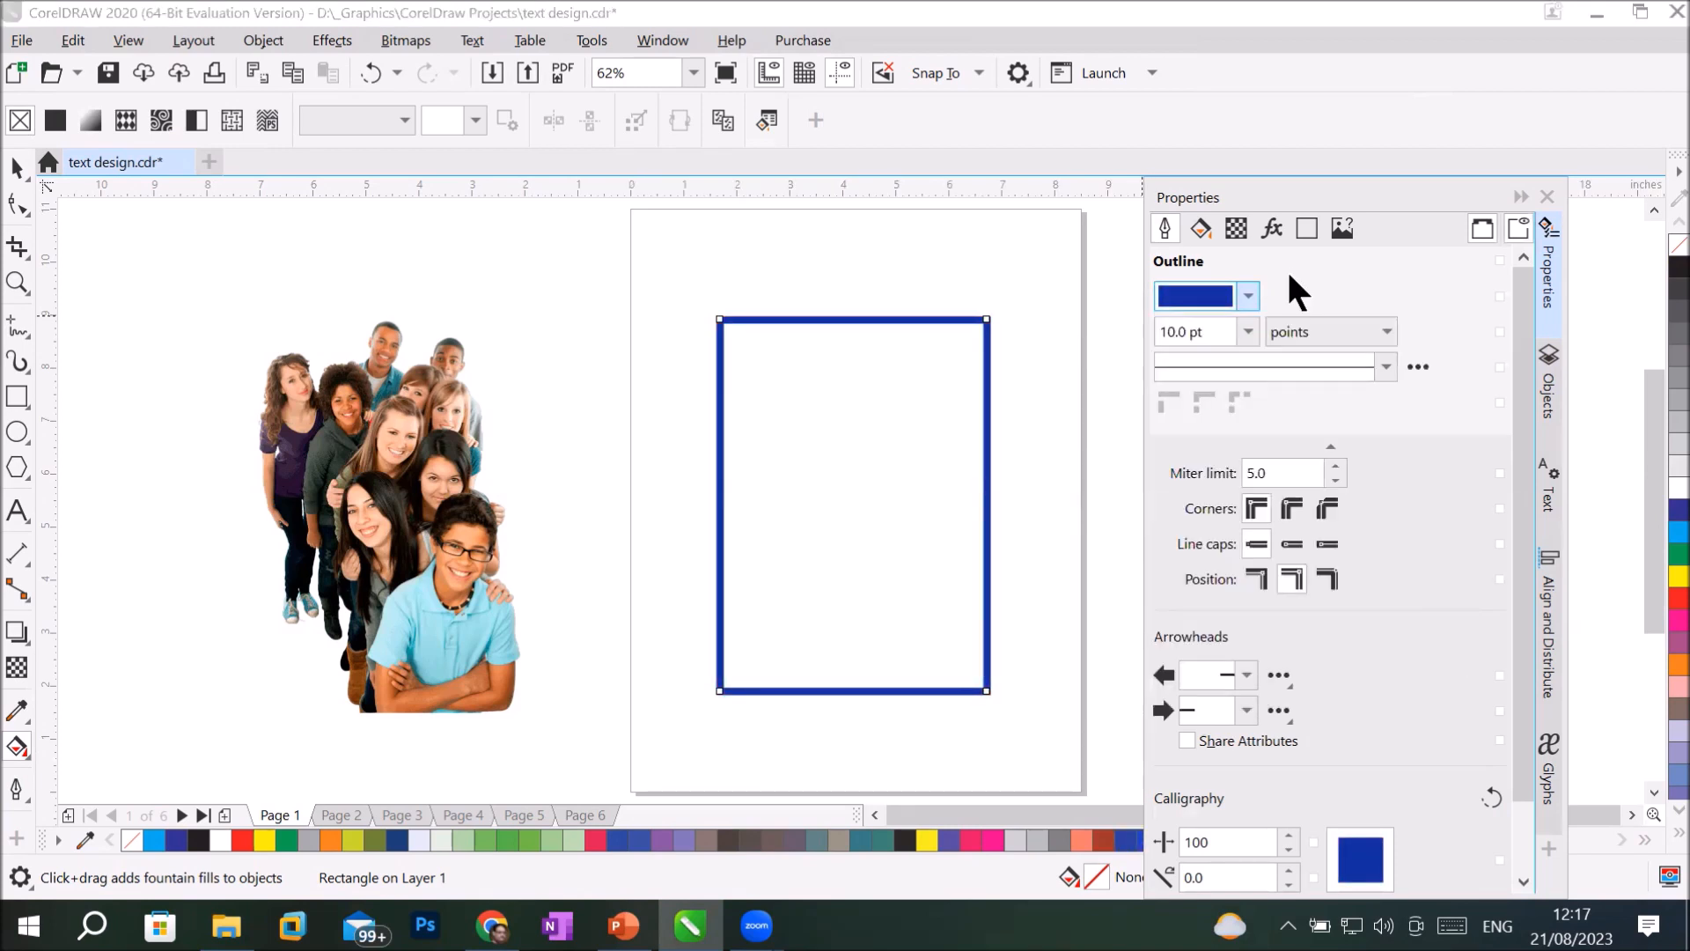
Set the rectangle's outline width to 24 pt and look through the available width units, keeping points.
left_click(1248, 332)
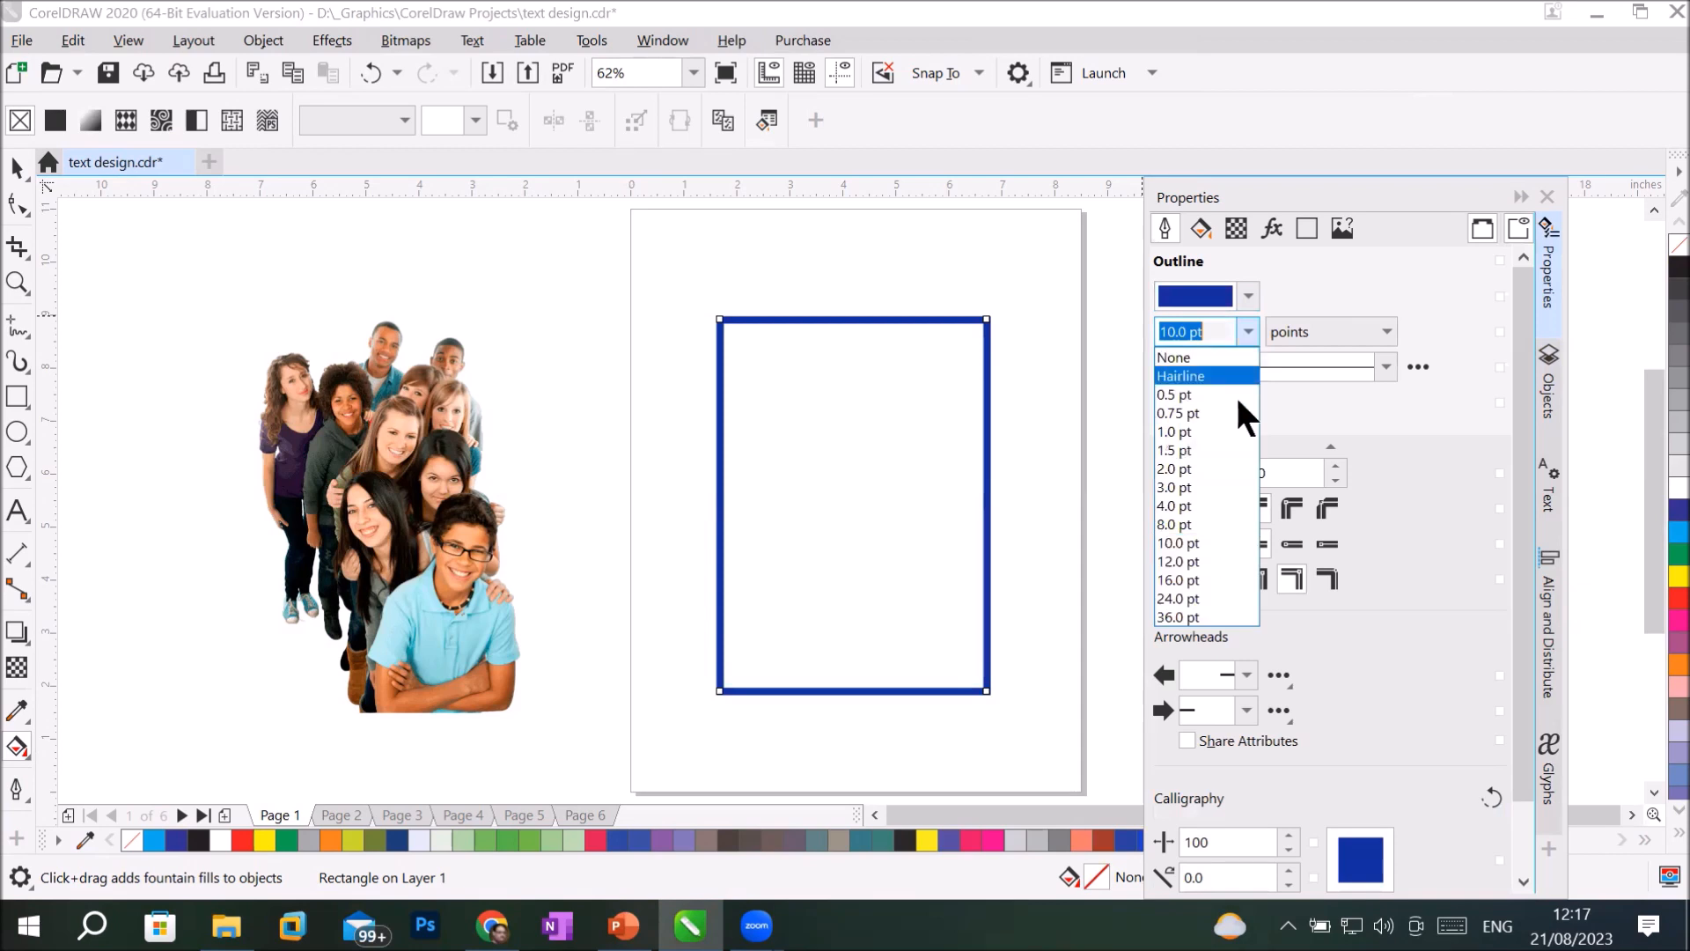
left_click(1223, 586)
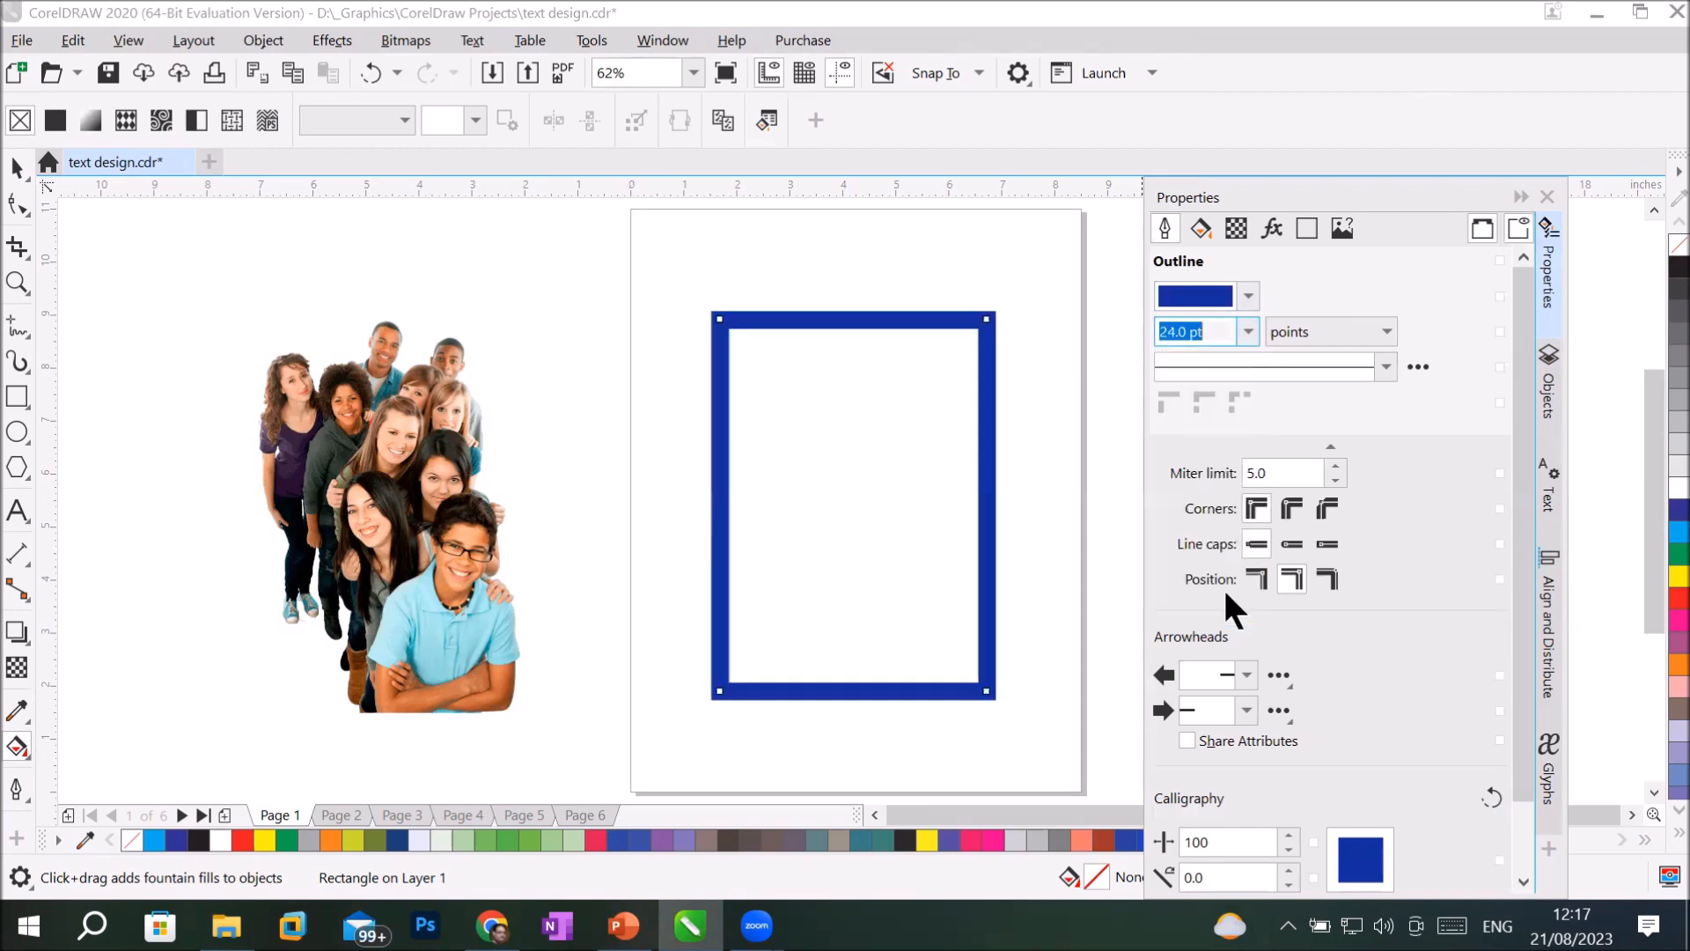
left_click(1371, 333)
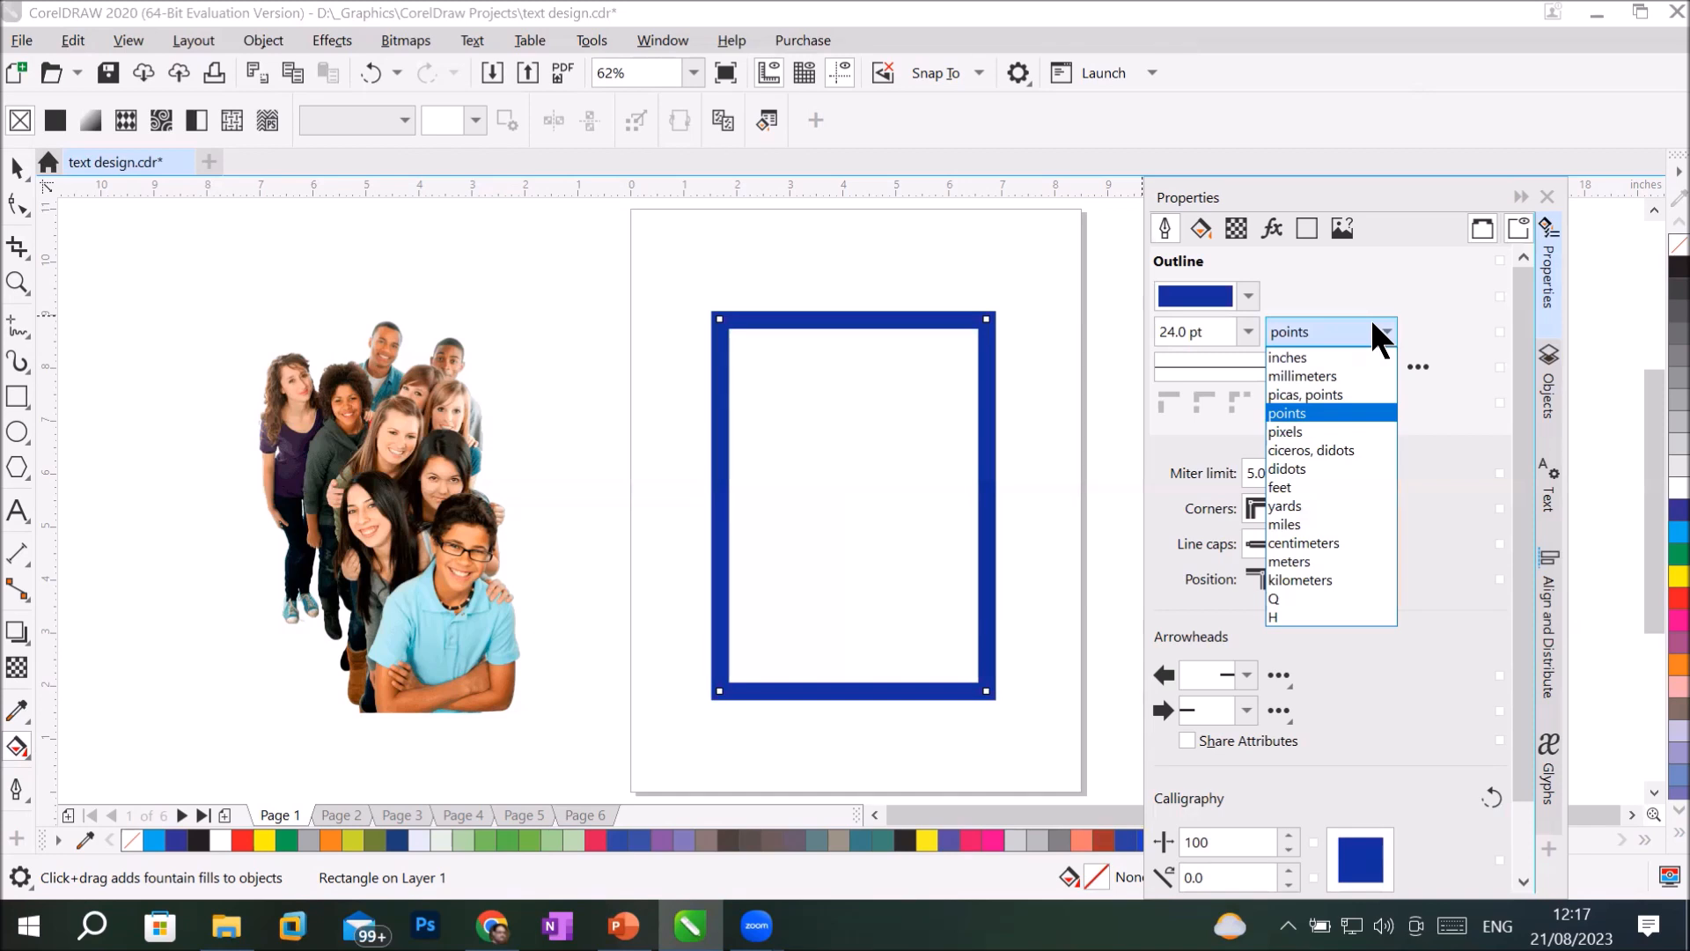
left_click(1371, 319)
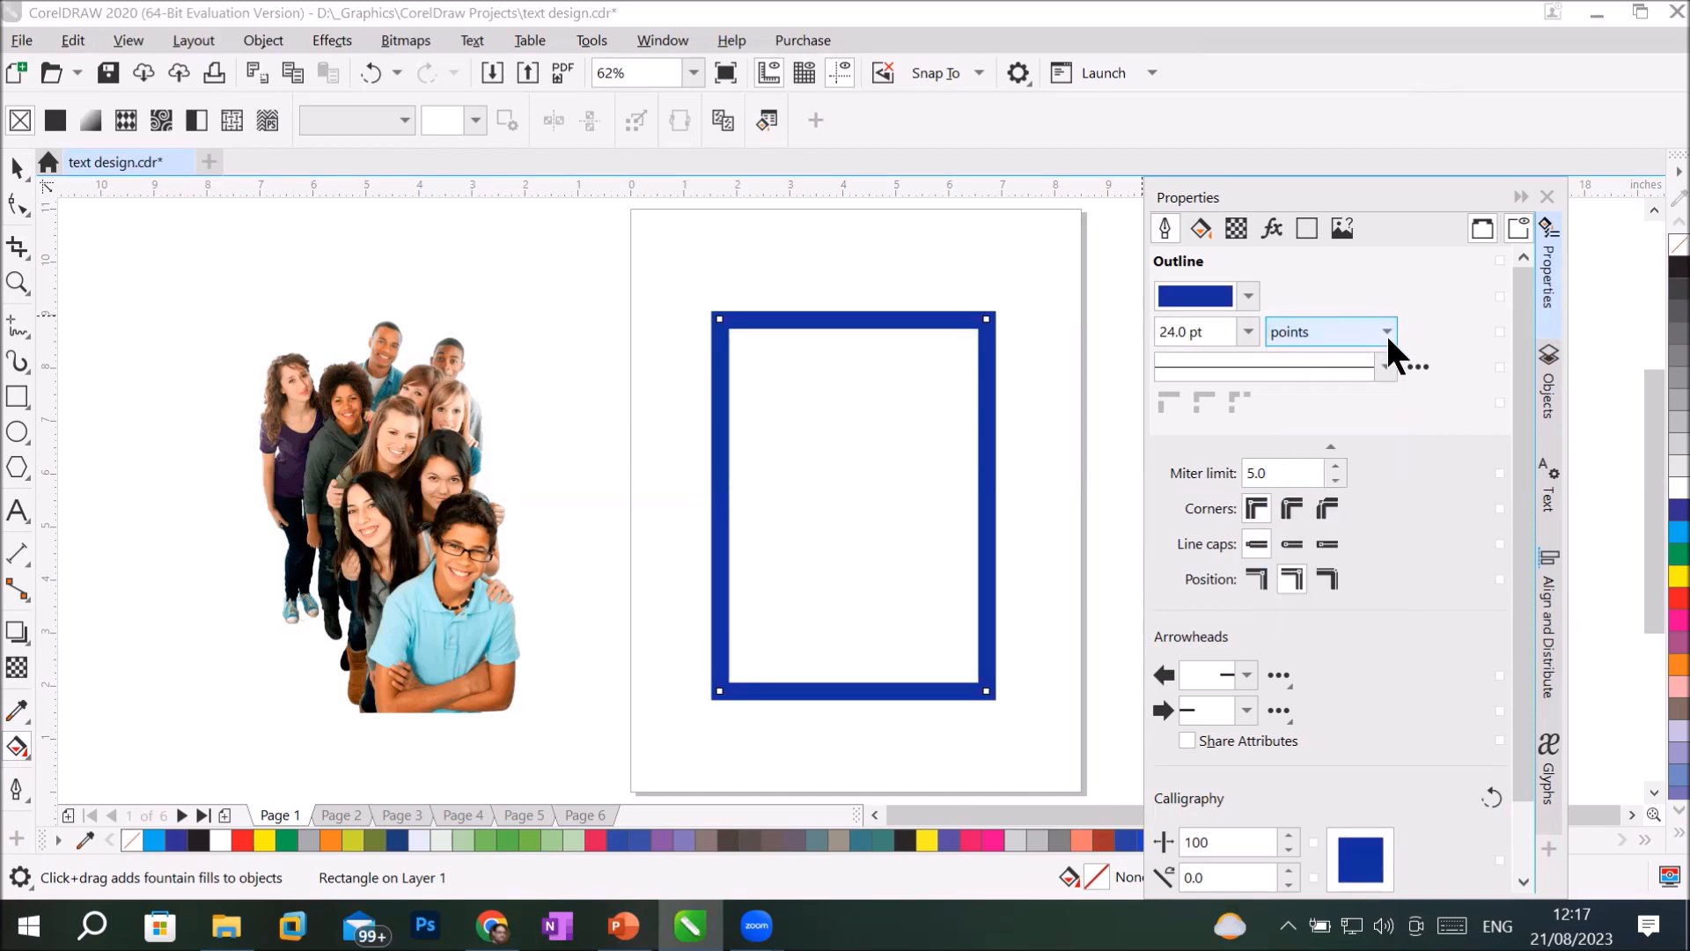
Apply the closely spaced dotted line style to the outline and view its Edit Line Style settings without changing them.
left_click(1381, 357)
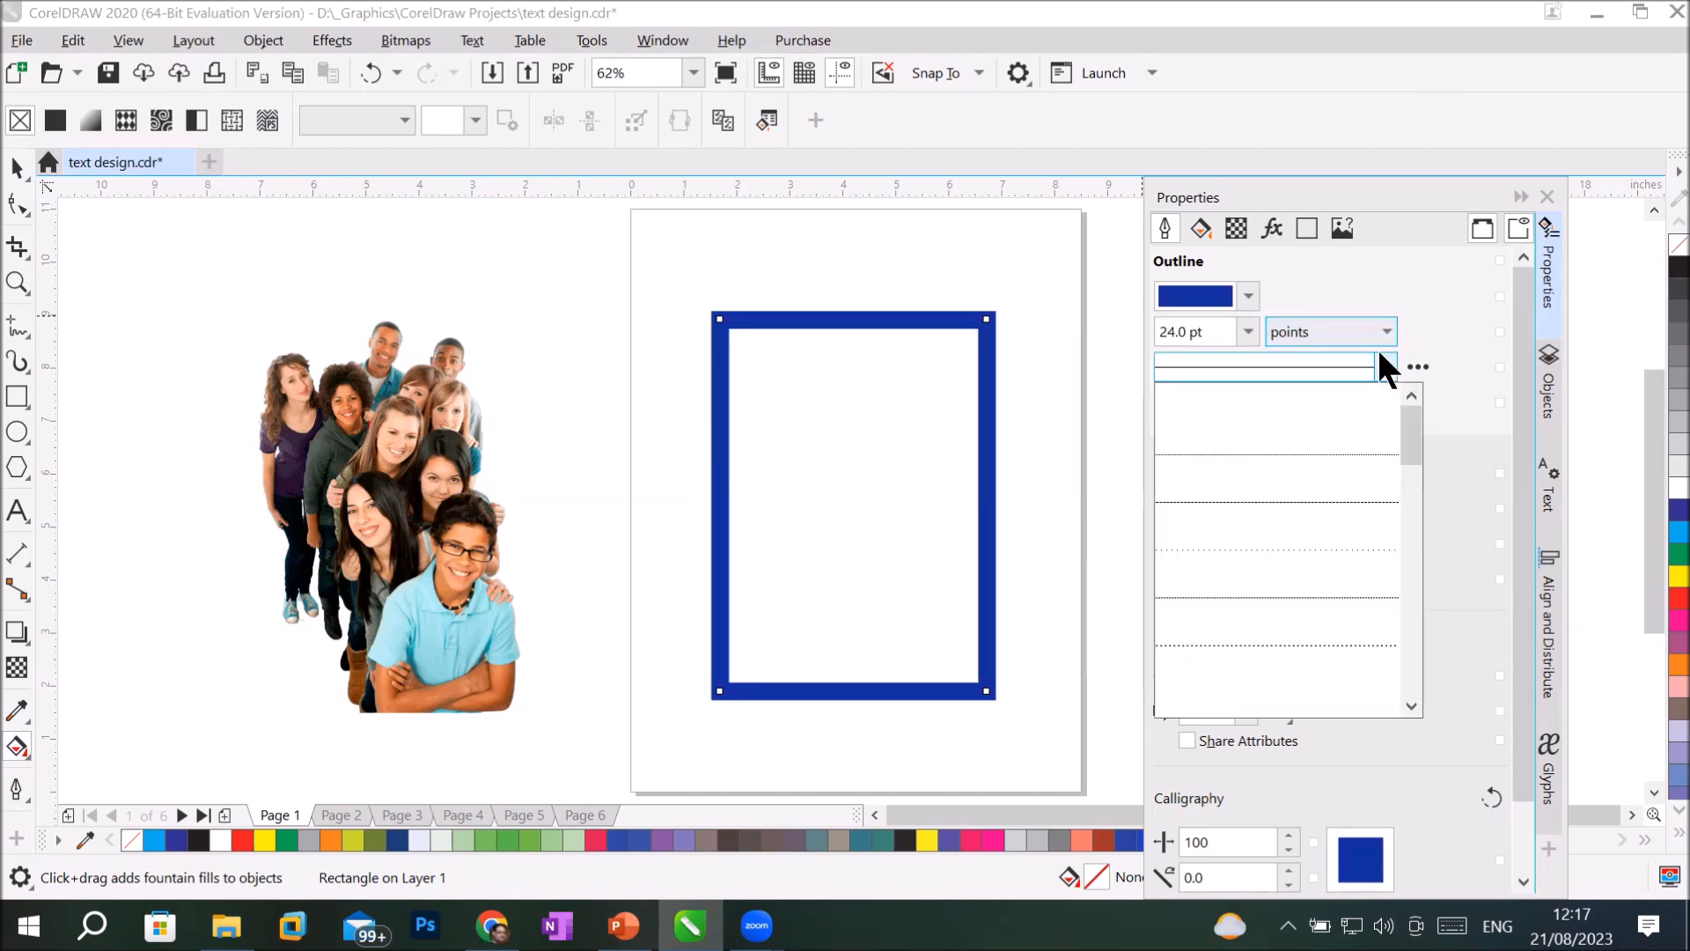
left_click(1332, 446)
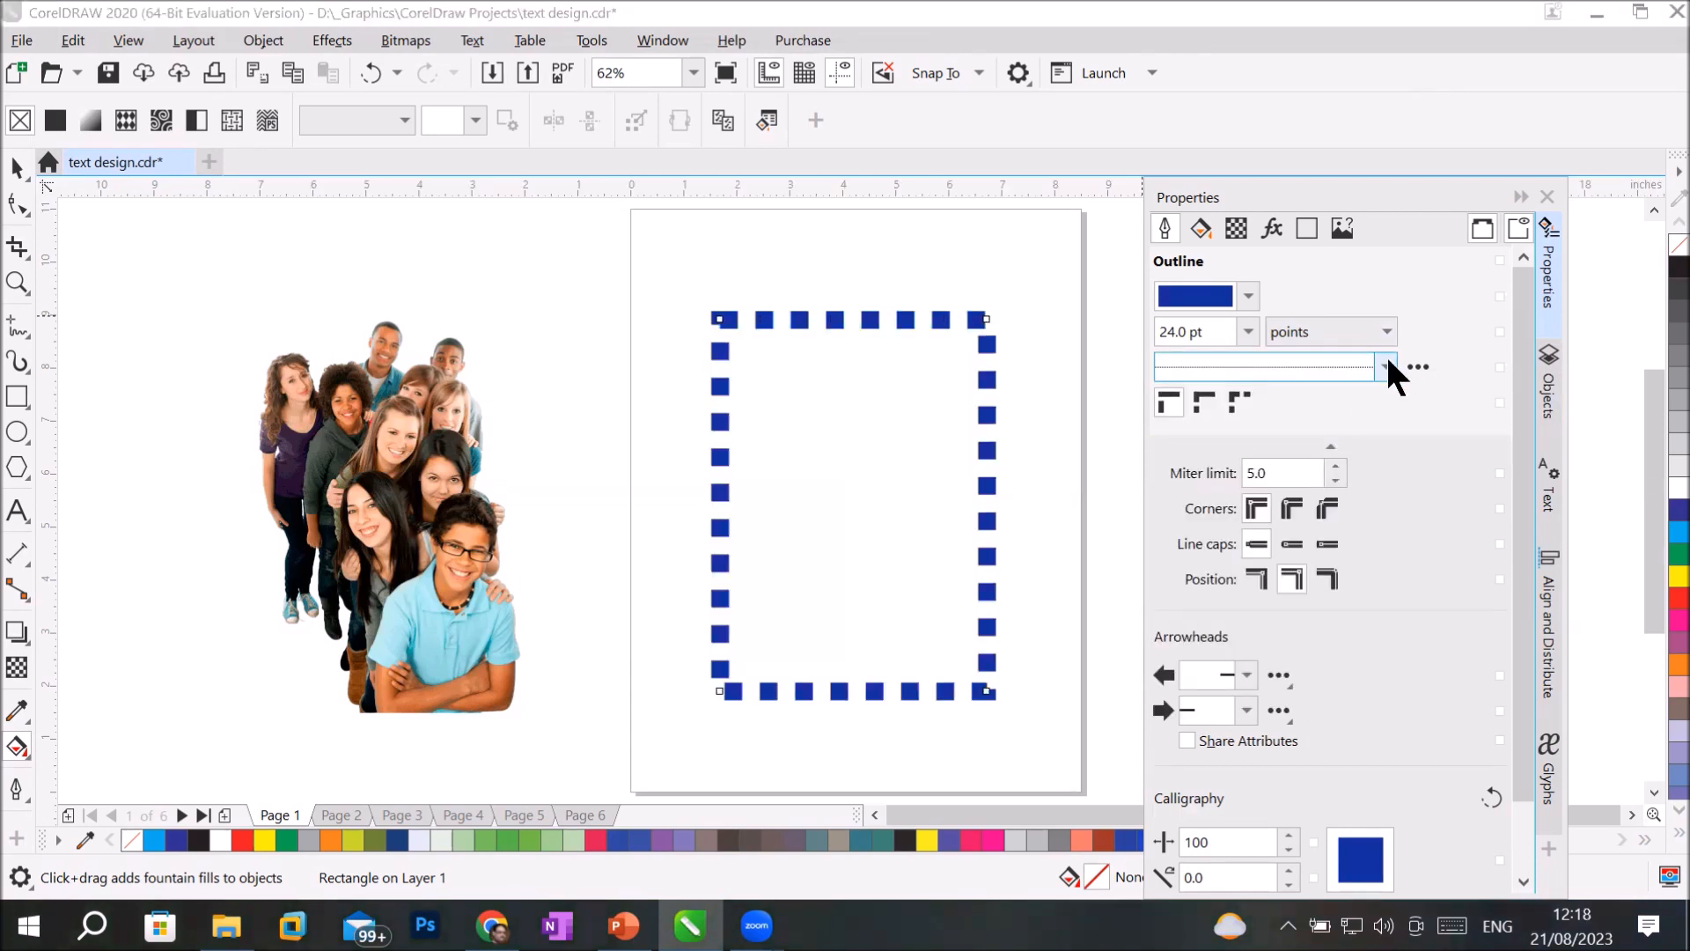
left_click(1409, 363)
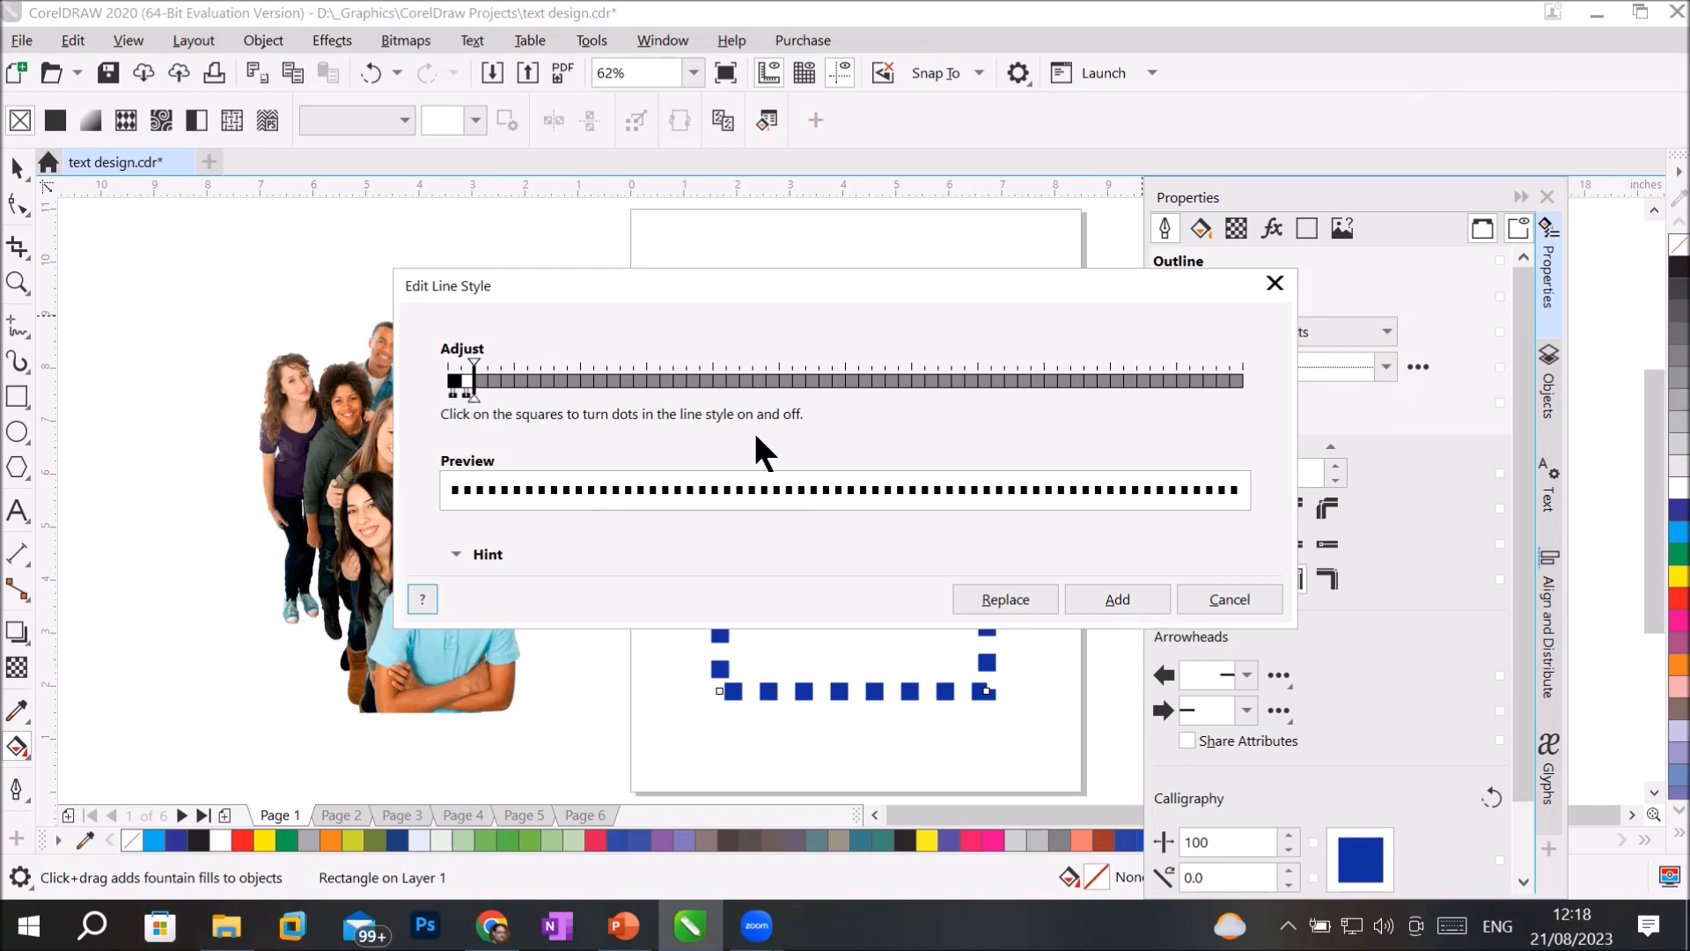
left_click(1234, 588)
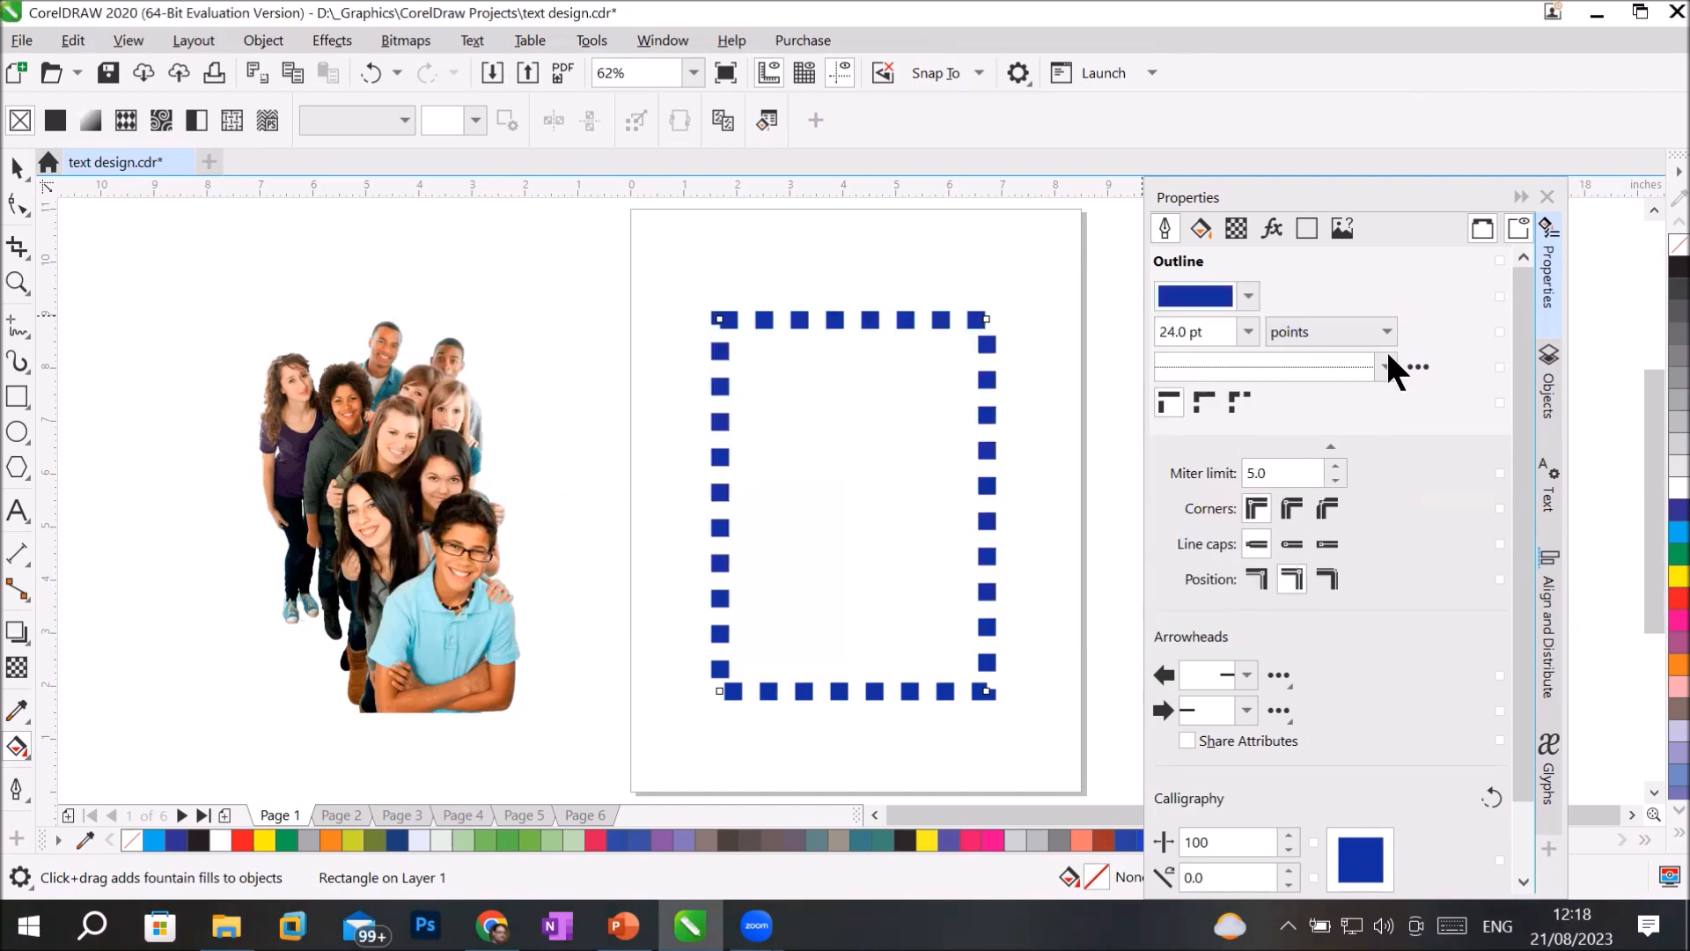
Try aligned and fixed dashes on the dotted outline, and switch the outline to the longer dashed line style.
left_click(1197, 398)
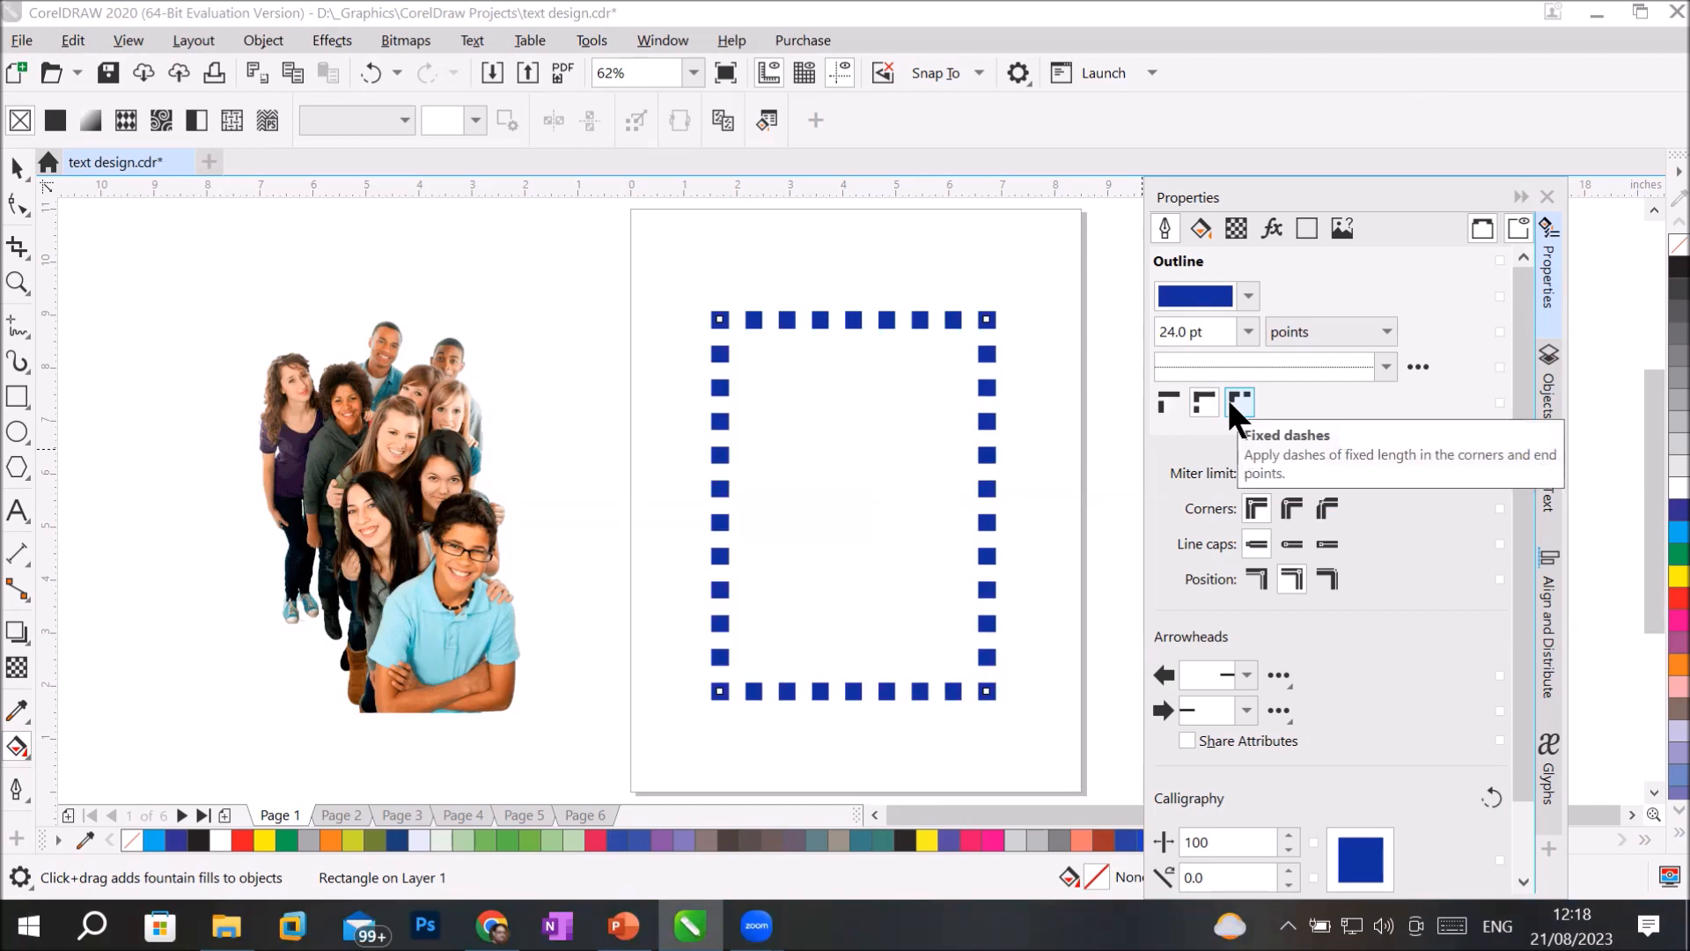
left_click(1230, 403)
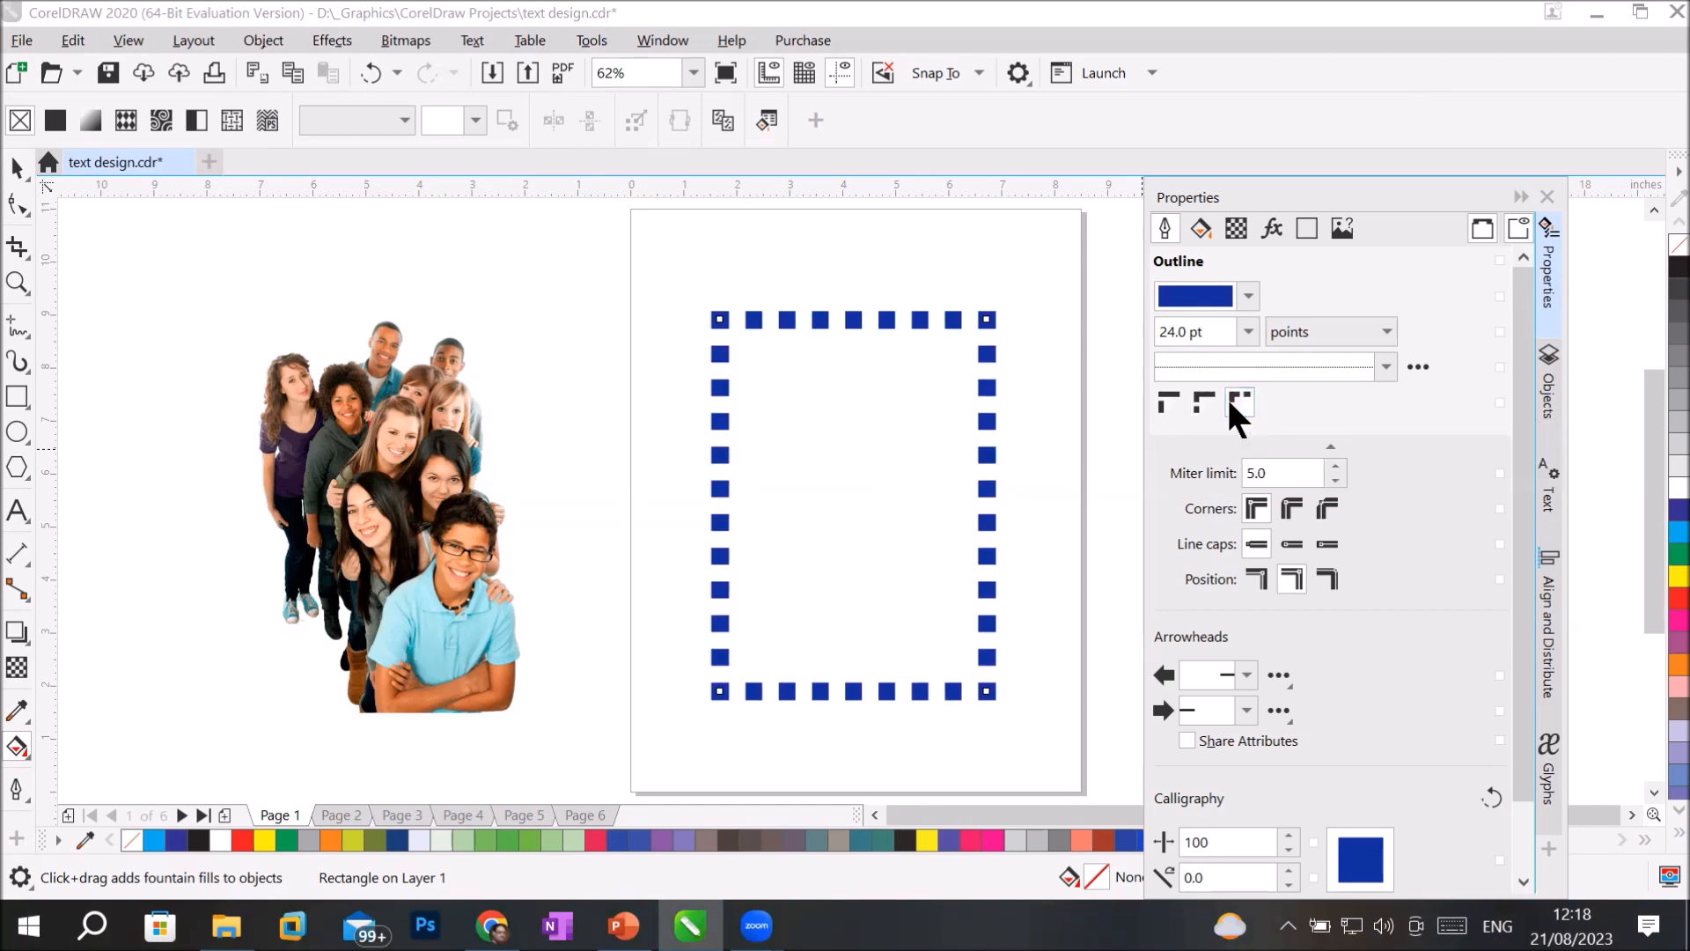
left_click(1386, 366)
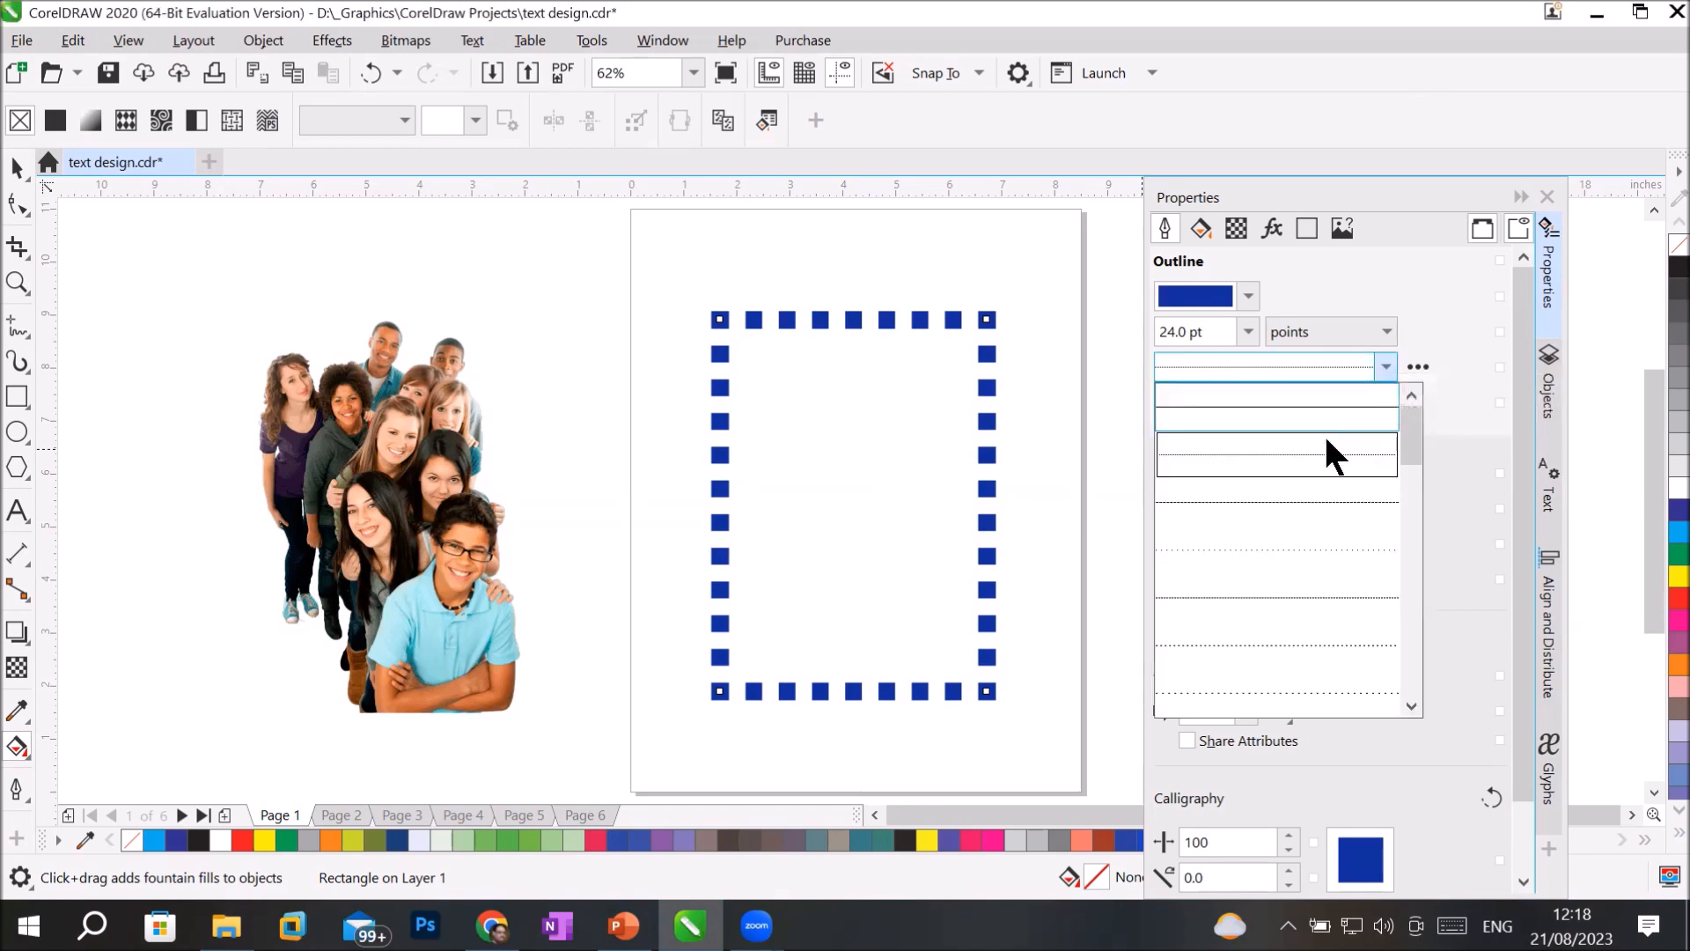
left_click(1314, 494)
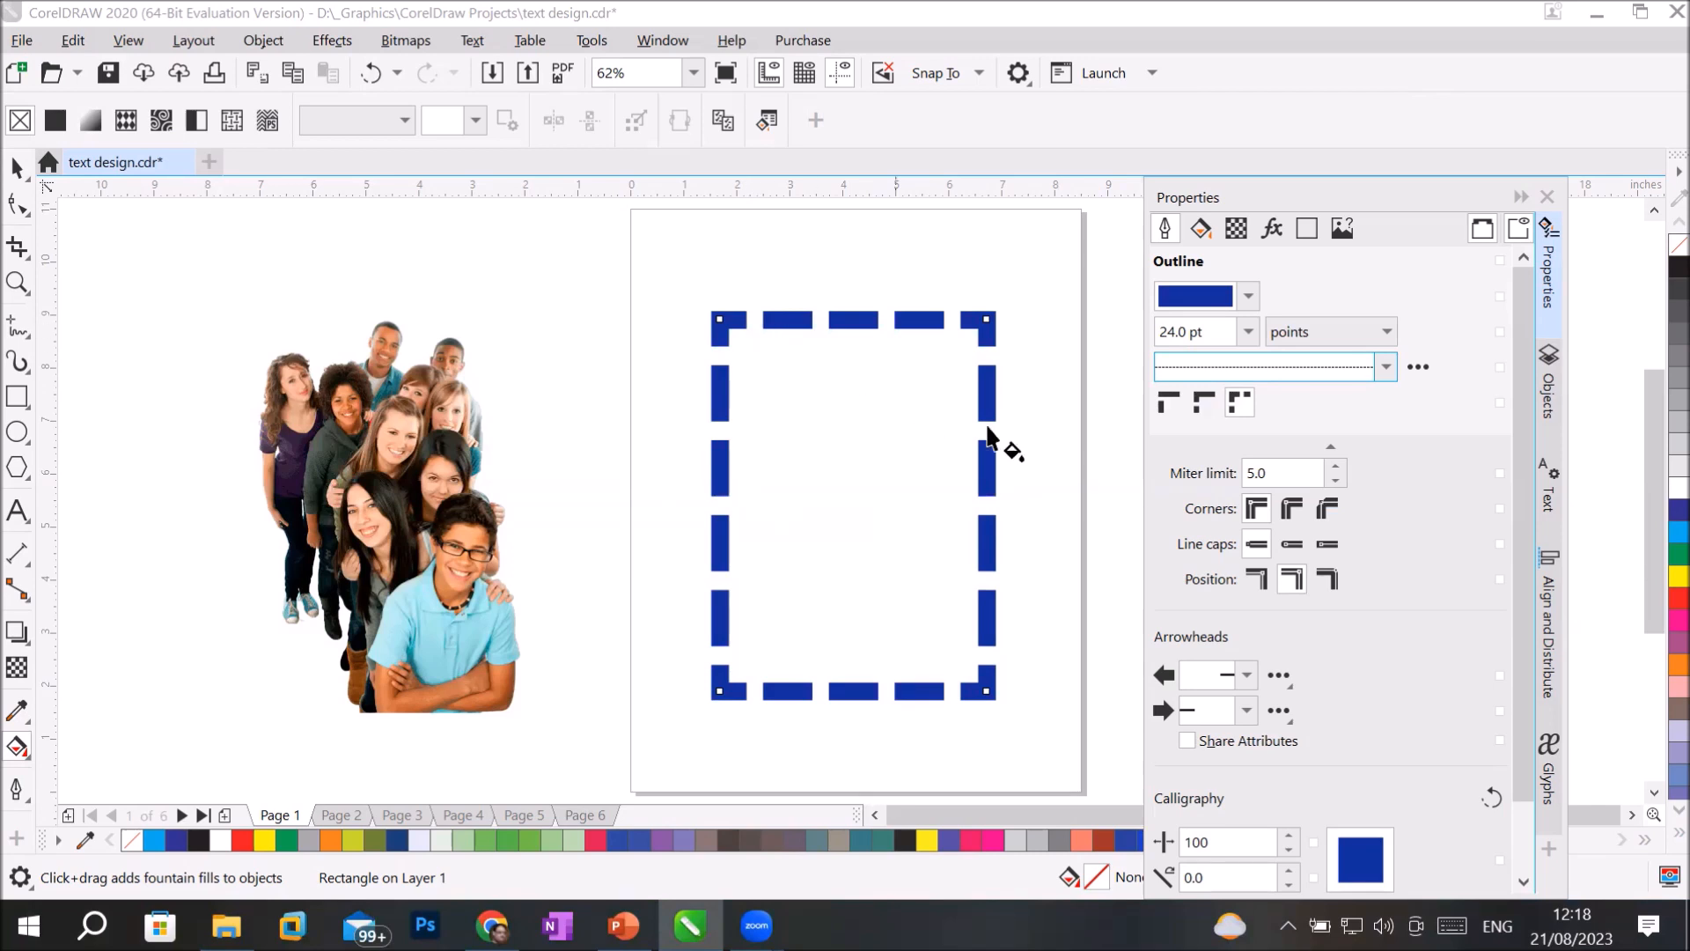
Compare the fixed, aligned and default dash options on the rectangle's dashed outline, finishing with default dashes.
left_click(1247, 402)
left_click(1194, 402)
left_click(1247, 393)
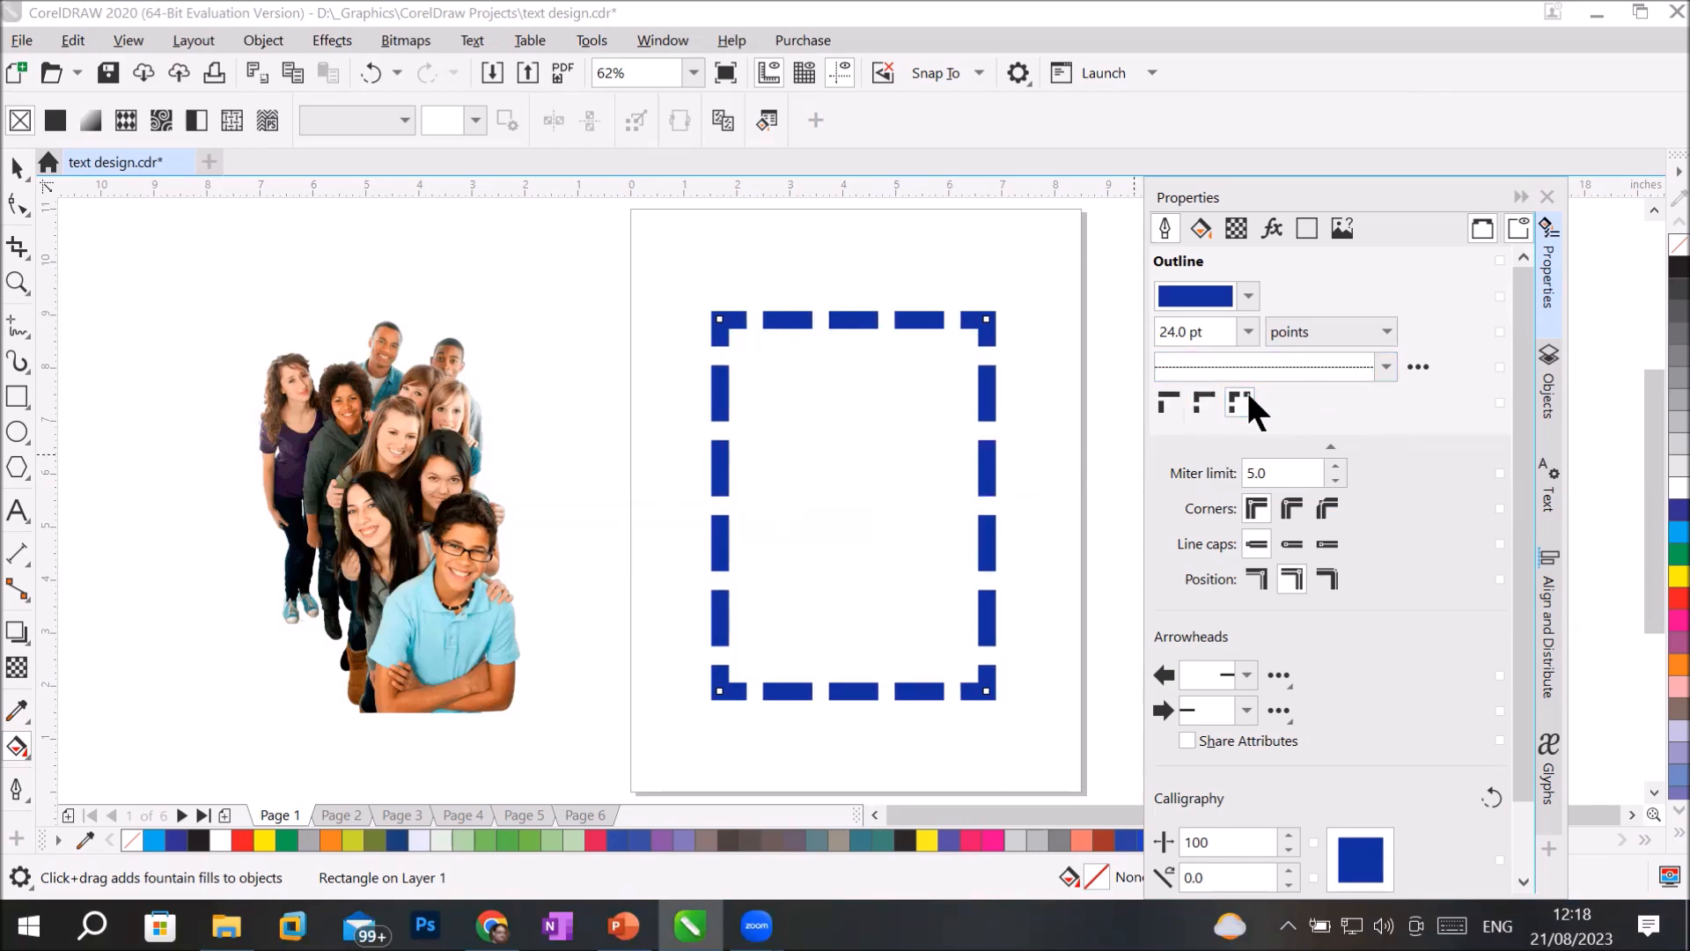
left_click(1167, 396)
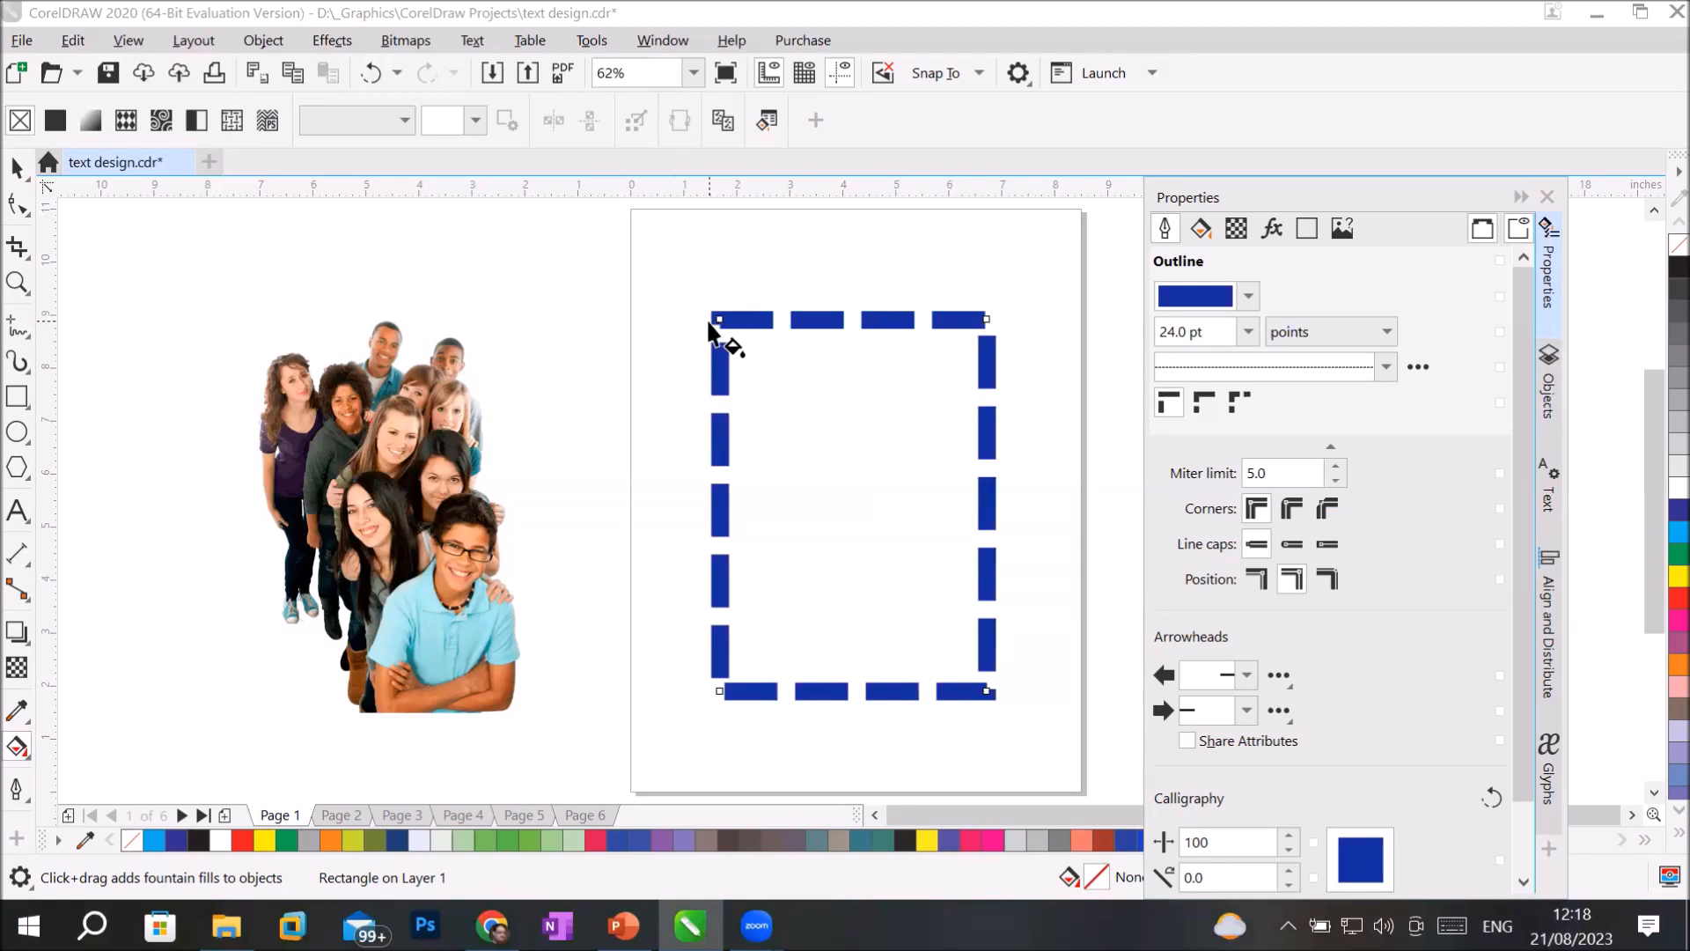
left_click(1202, 402)
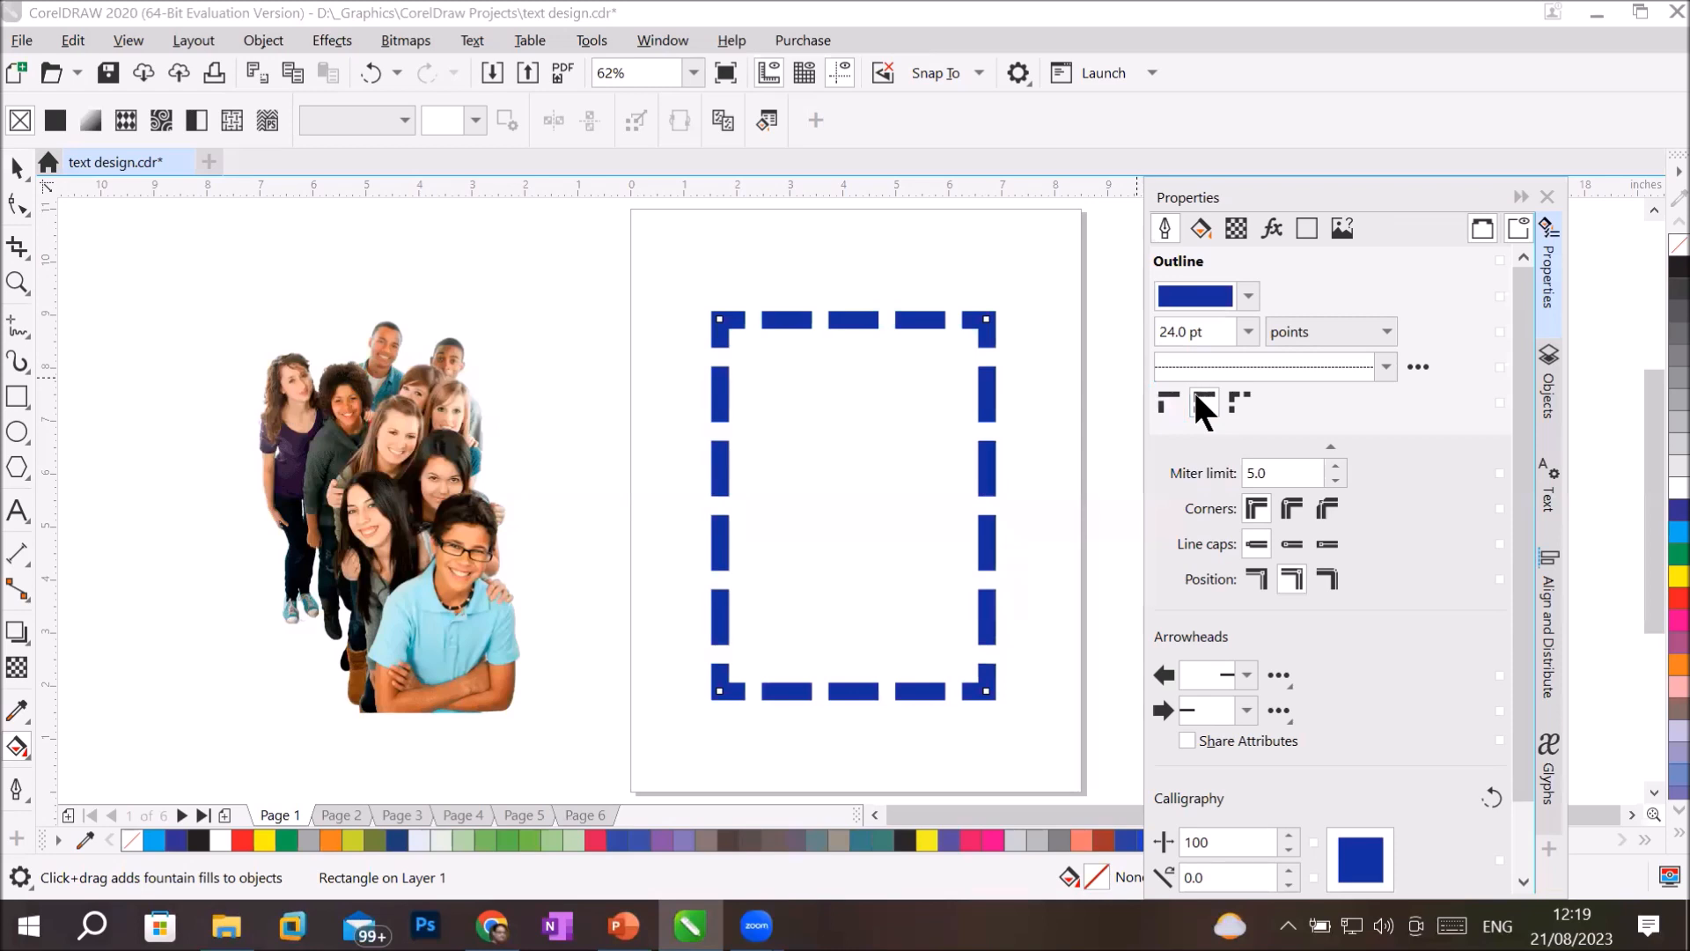
left_click(1239, 393)
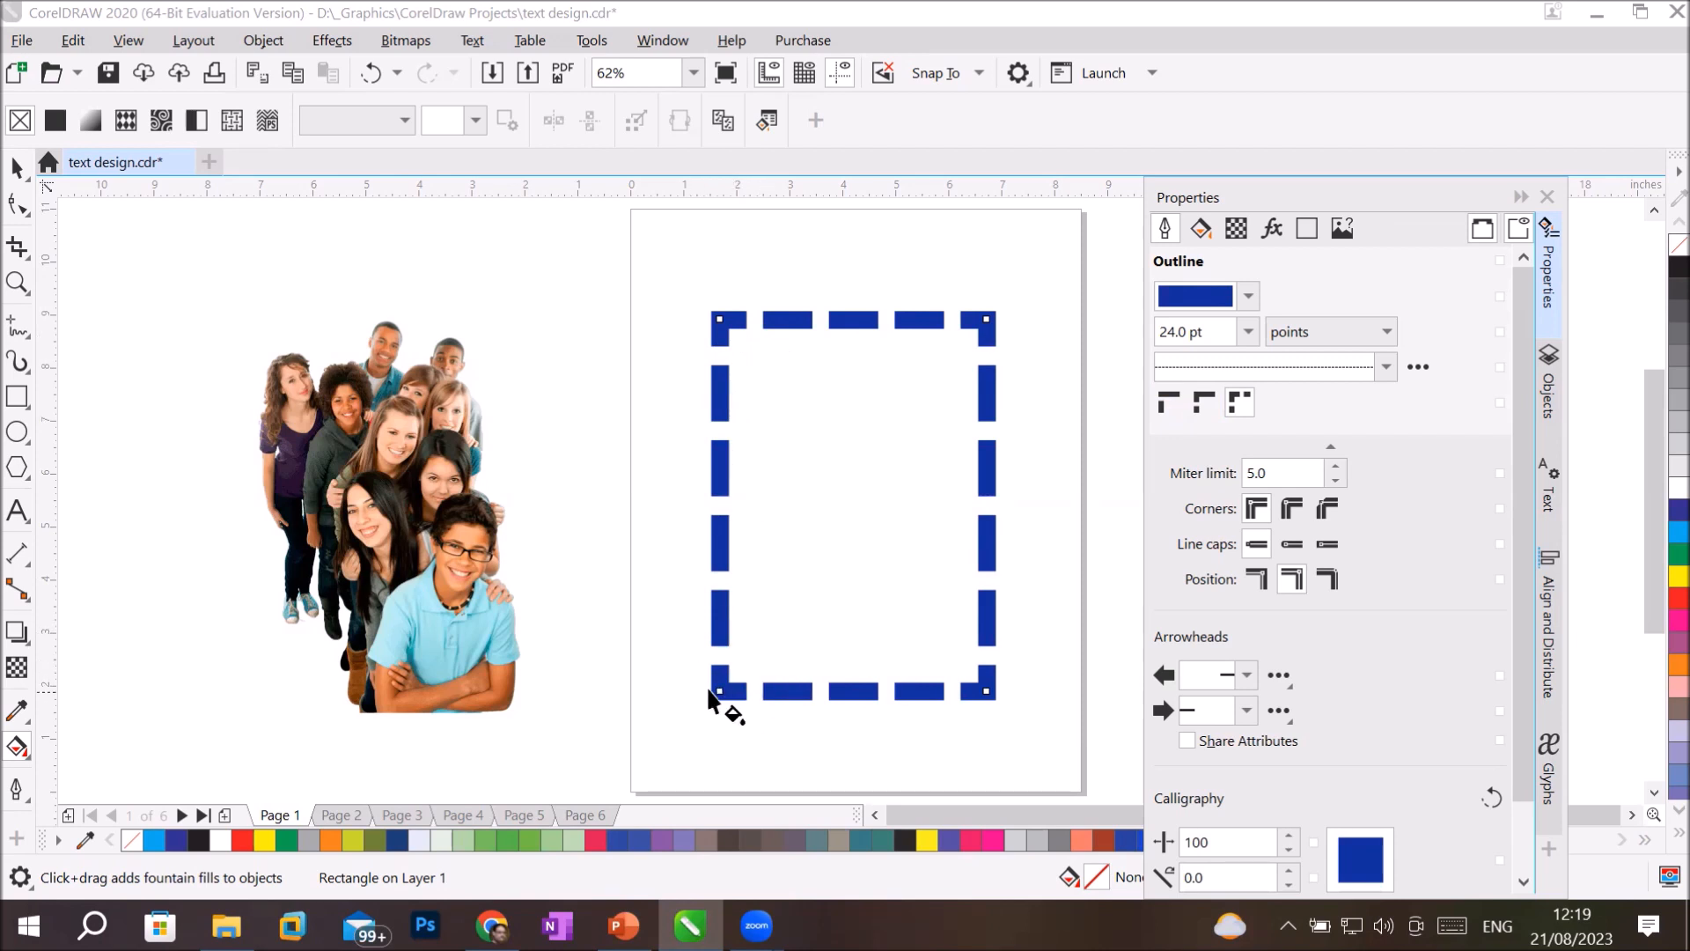
left_click(1202, 393)
left_click(1156, 394)
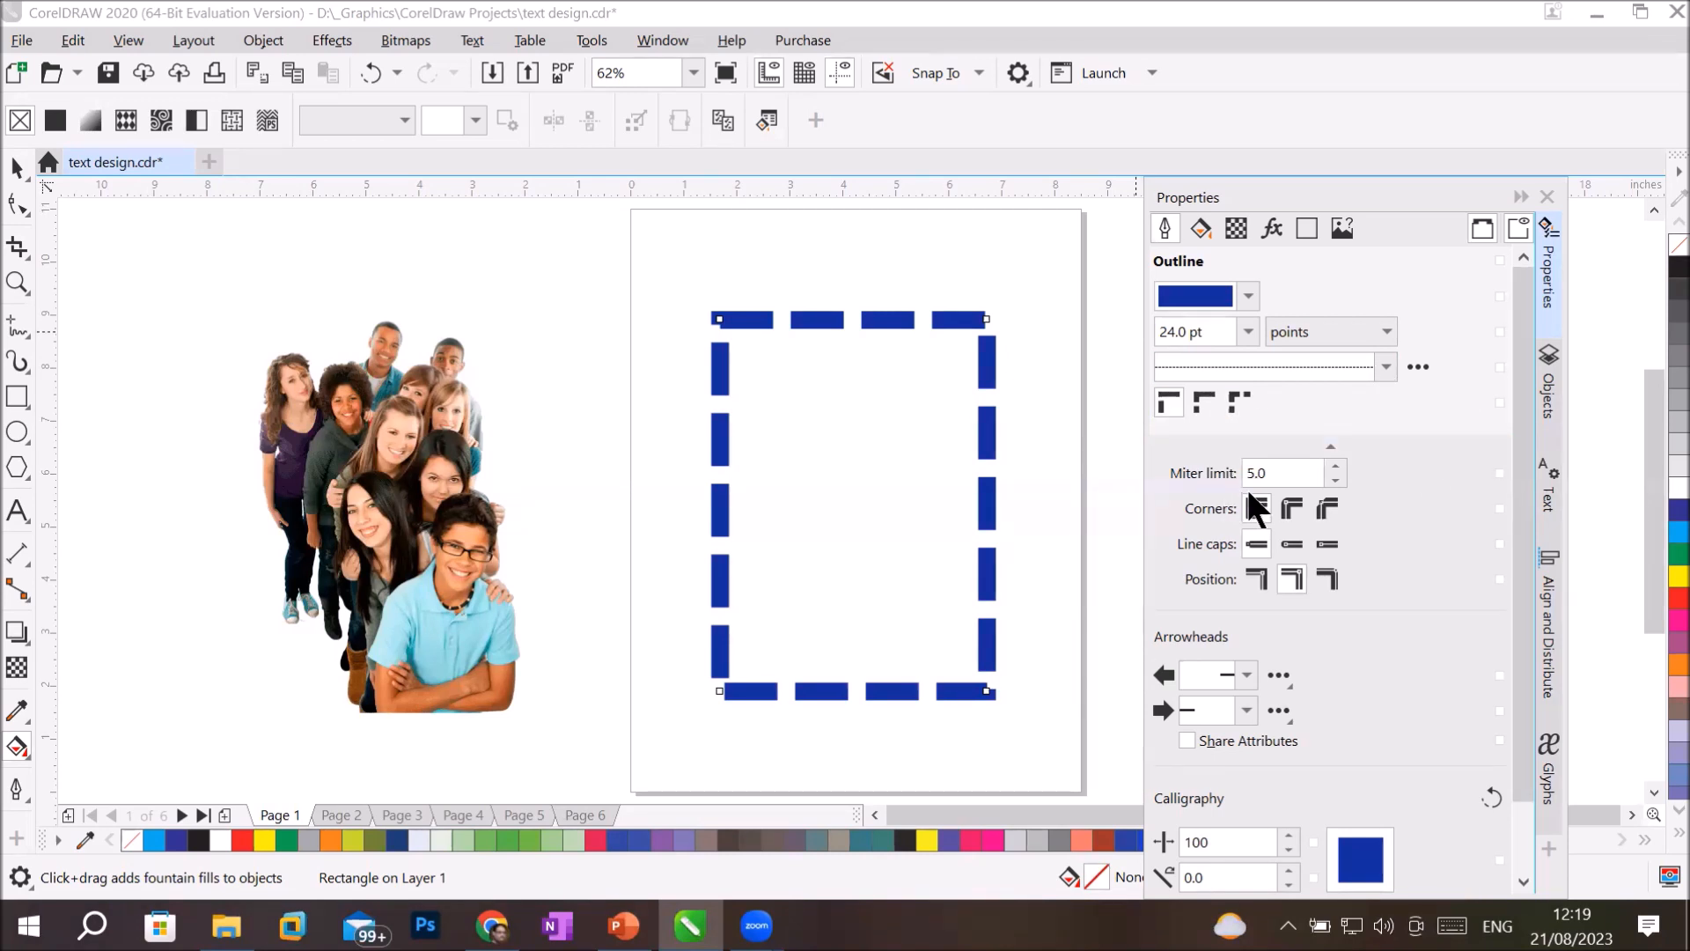
Set the outline's miter limit to 39.0 and inspect the rectangle's upper-left corner.
left_click(1336, 463)
left_click(1336, 463)
left_click(1336, 464)
left_click(1335, 464)
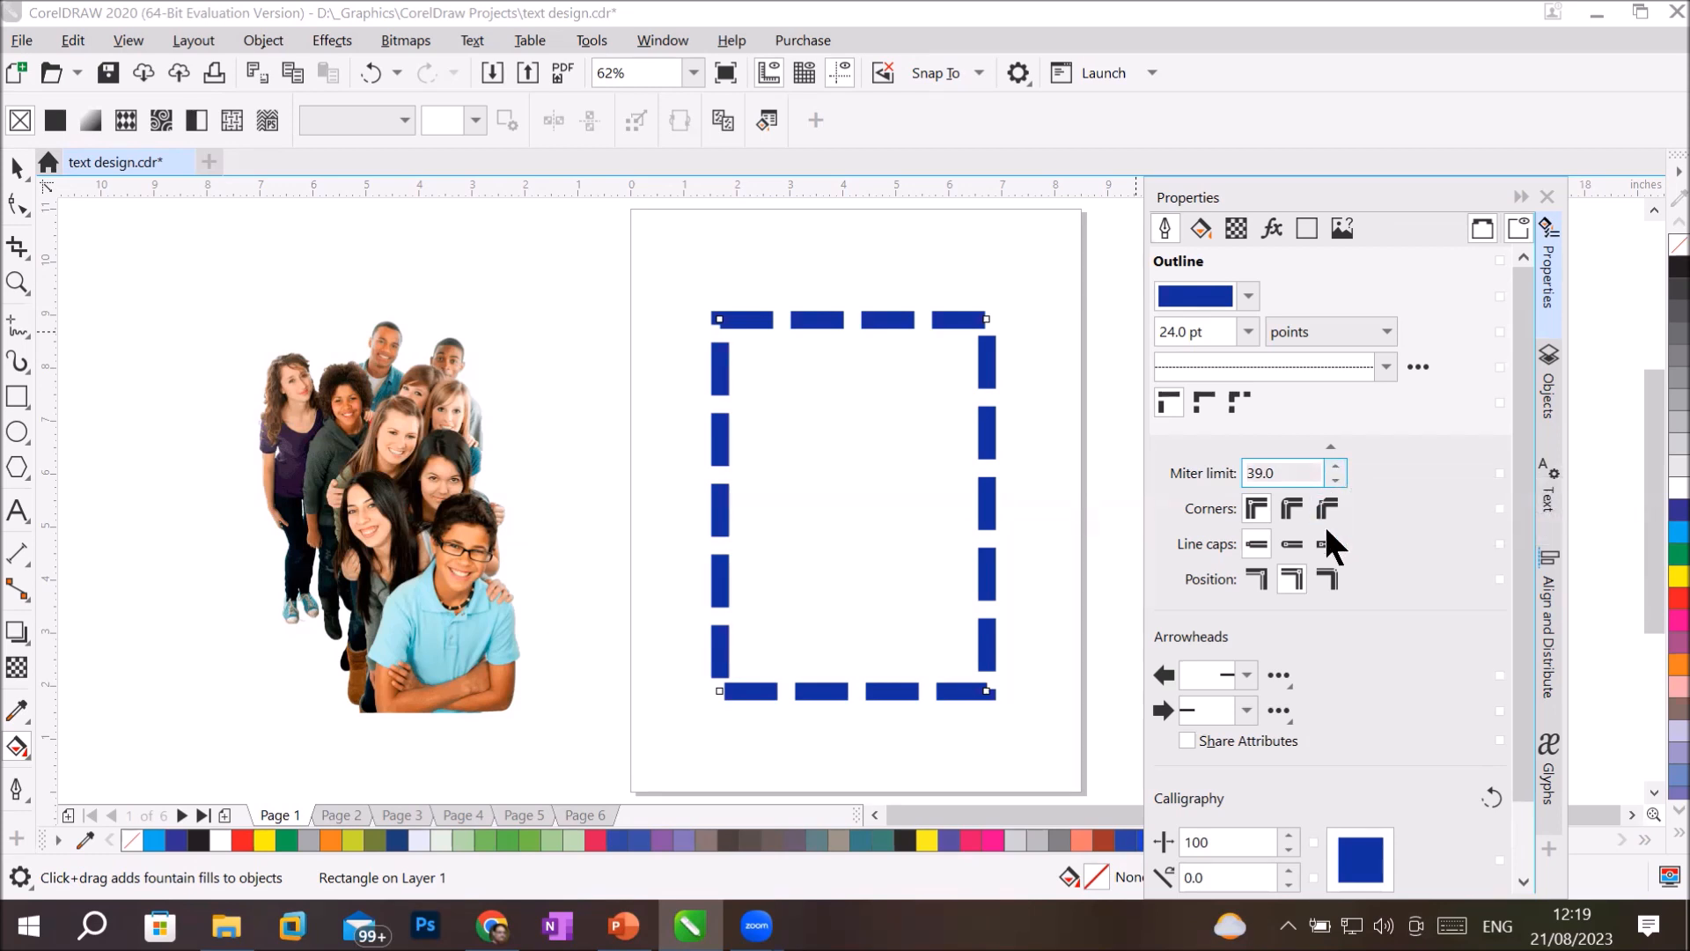
scroll(715, 378, "up", 2)
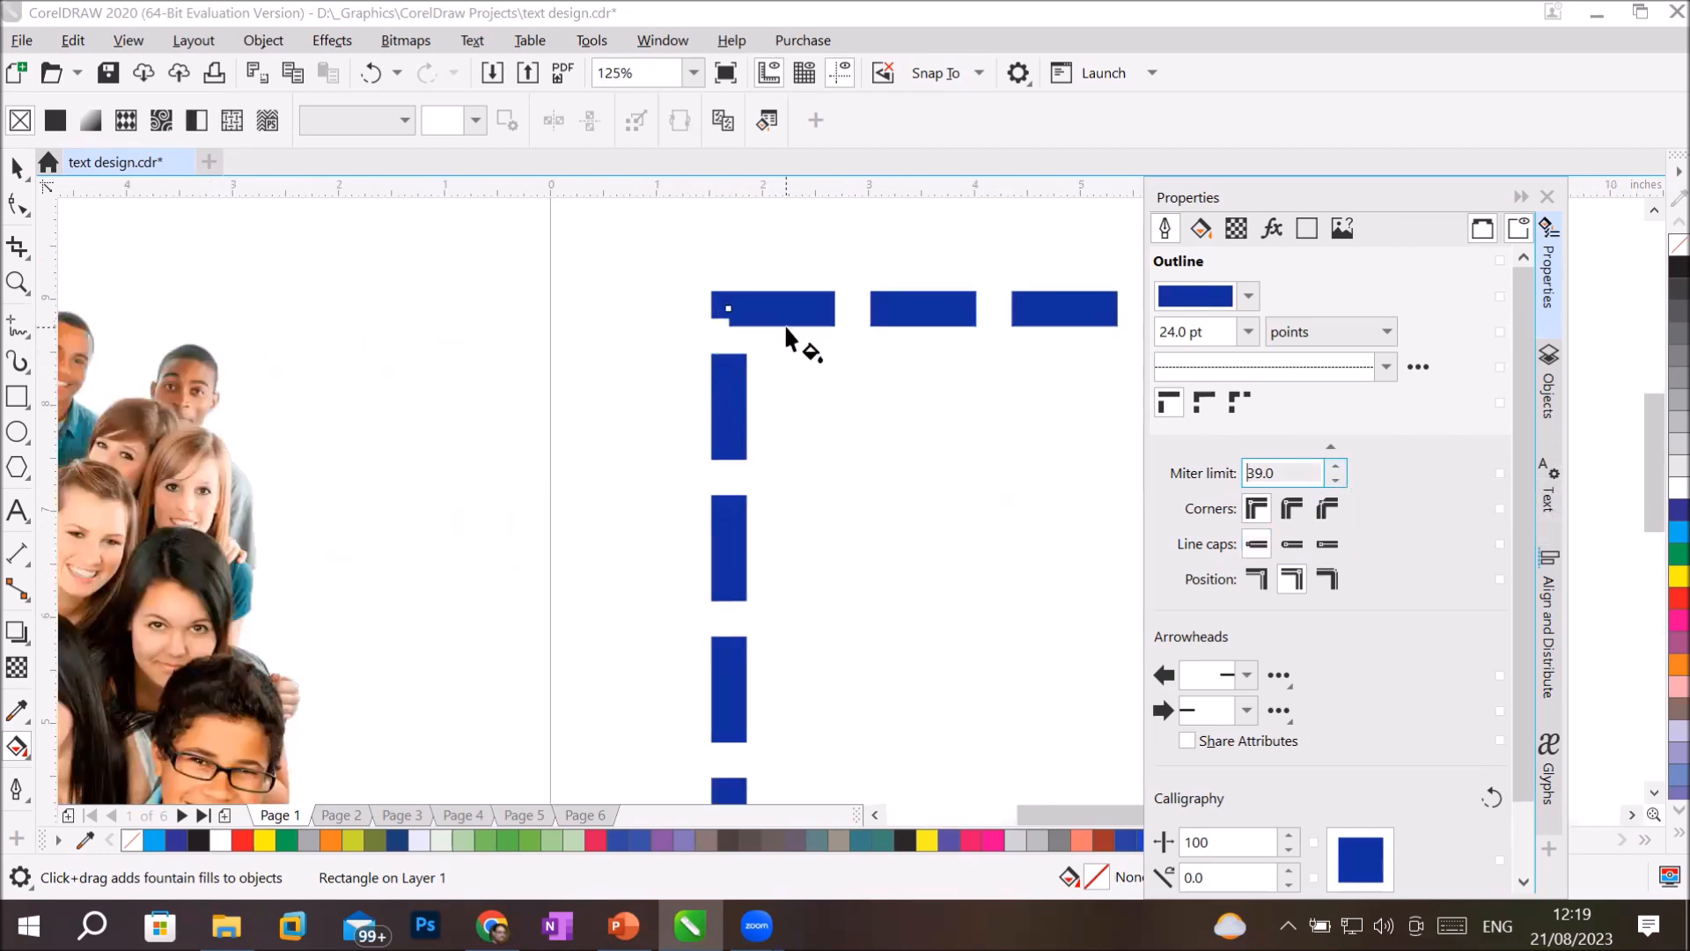
scroll(784, 324, "up", 2)
scroll(785, 324, "down", 4)
scroll(1026, 348, "up", 3)
scroll(1026, 350, "down", 3)
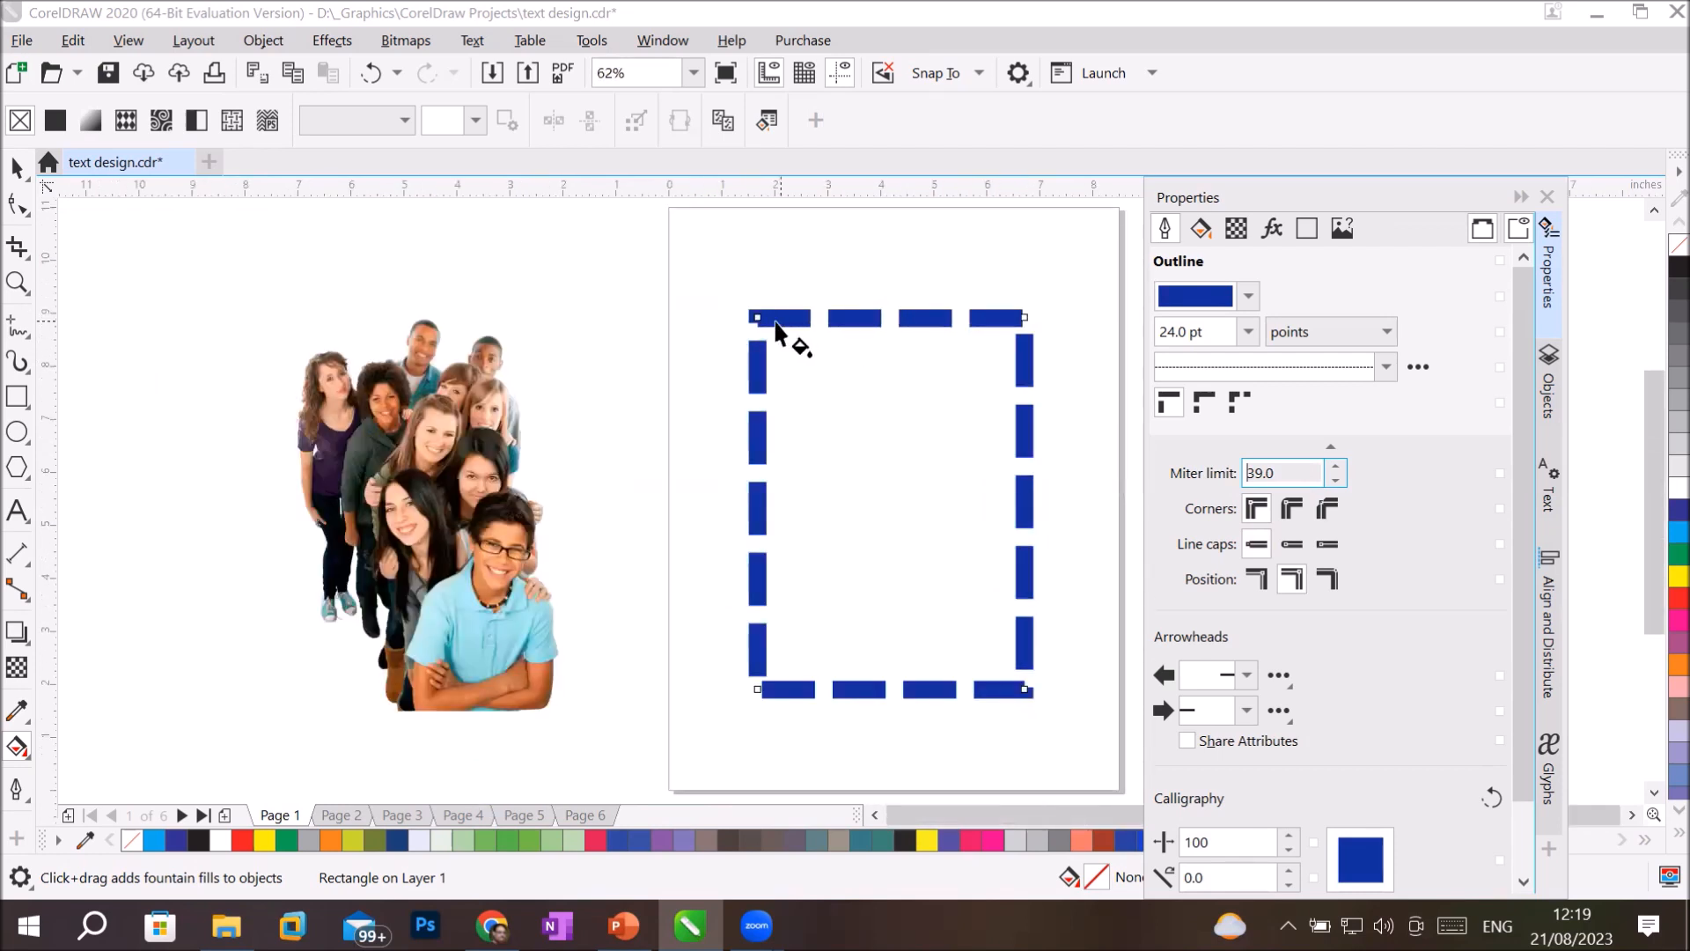
Compare the round, extended square and square line caps on the dashed outline at the corner, finishing with round caps.
scroll(783, 331, "up", 2)
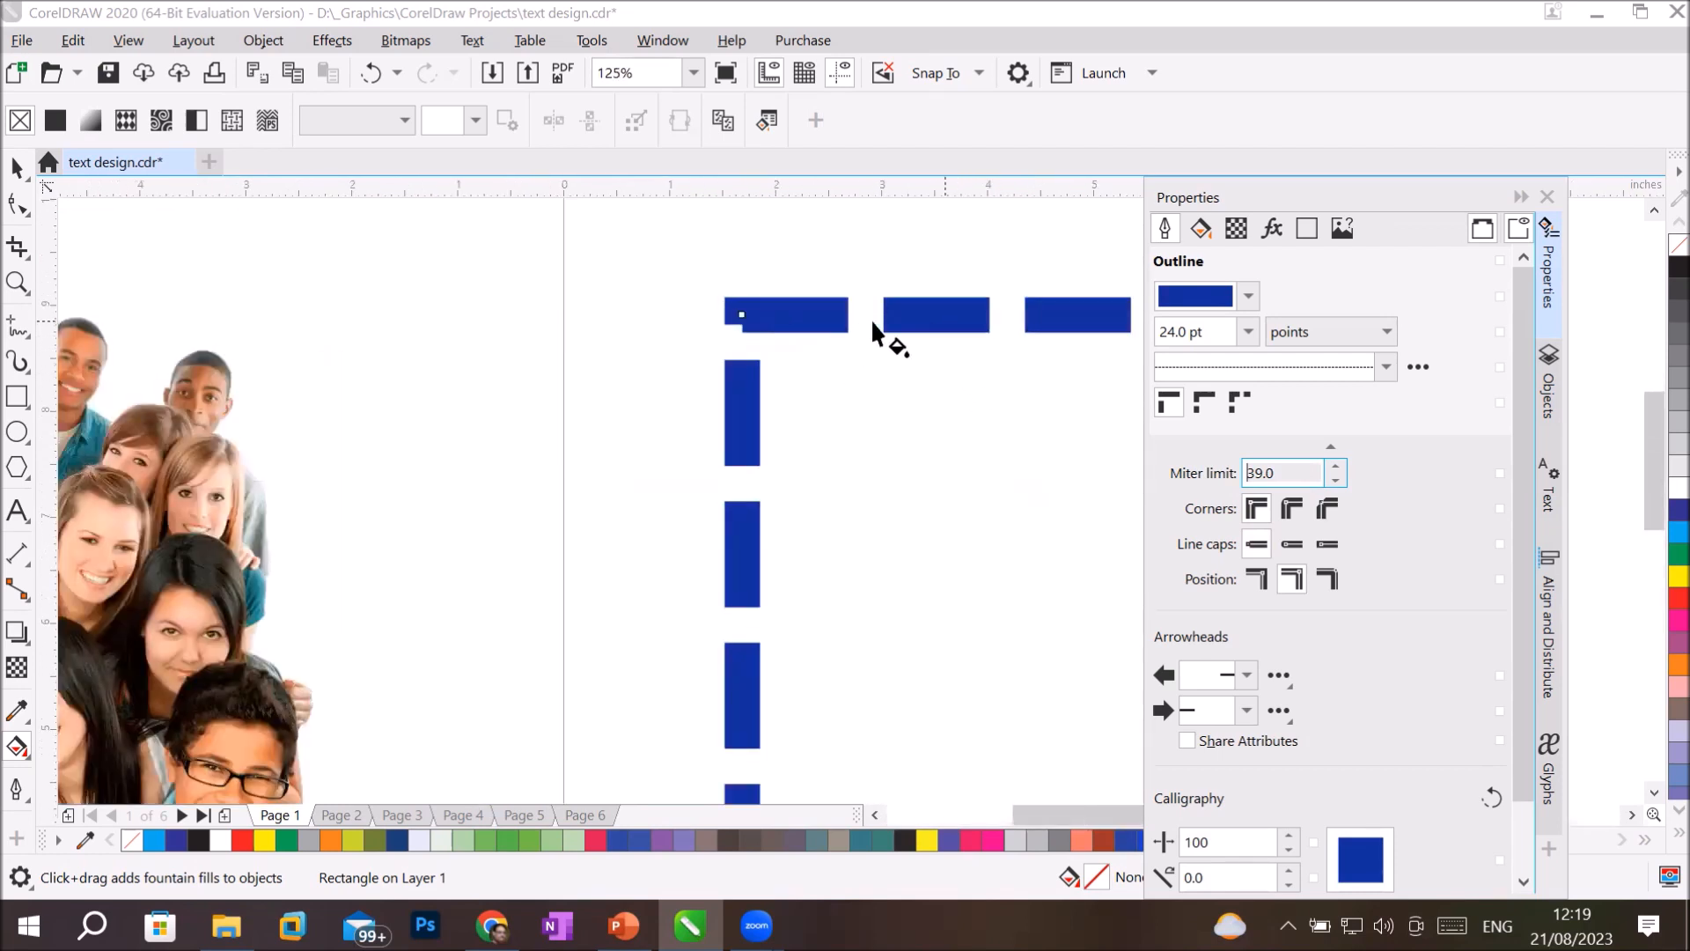
left_click(1292, 543)
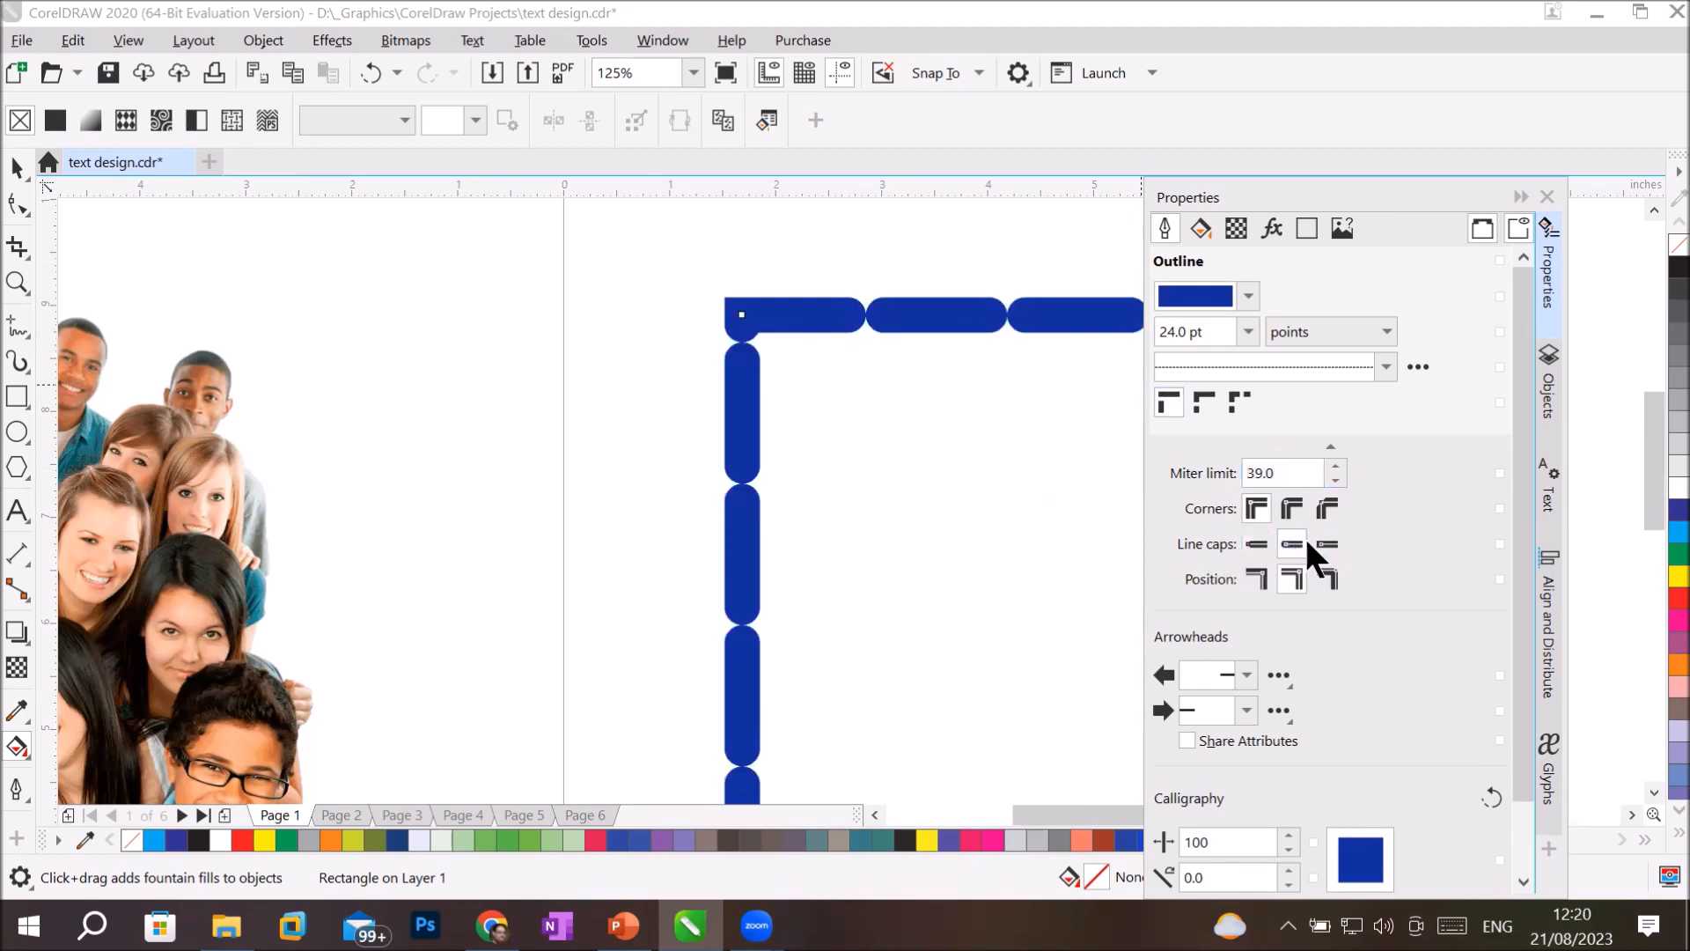
left_click(1325, 543)
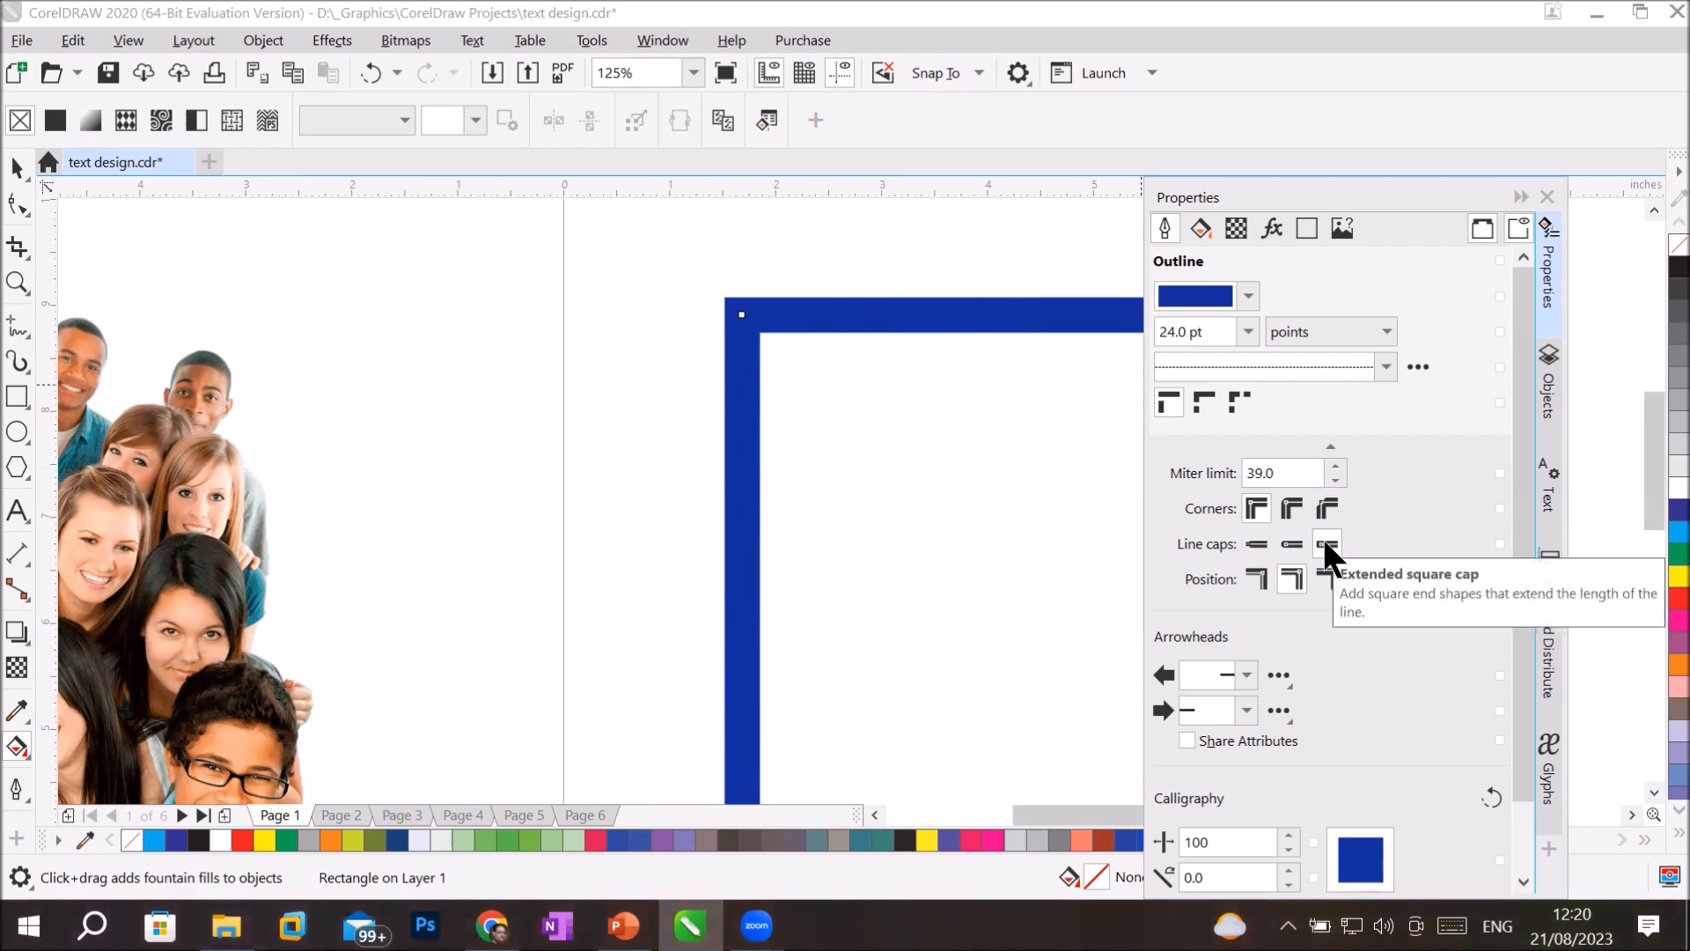
left_click(1292, 542)
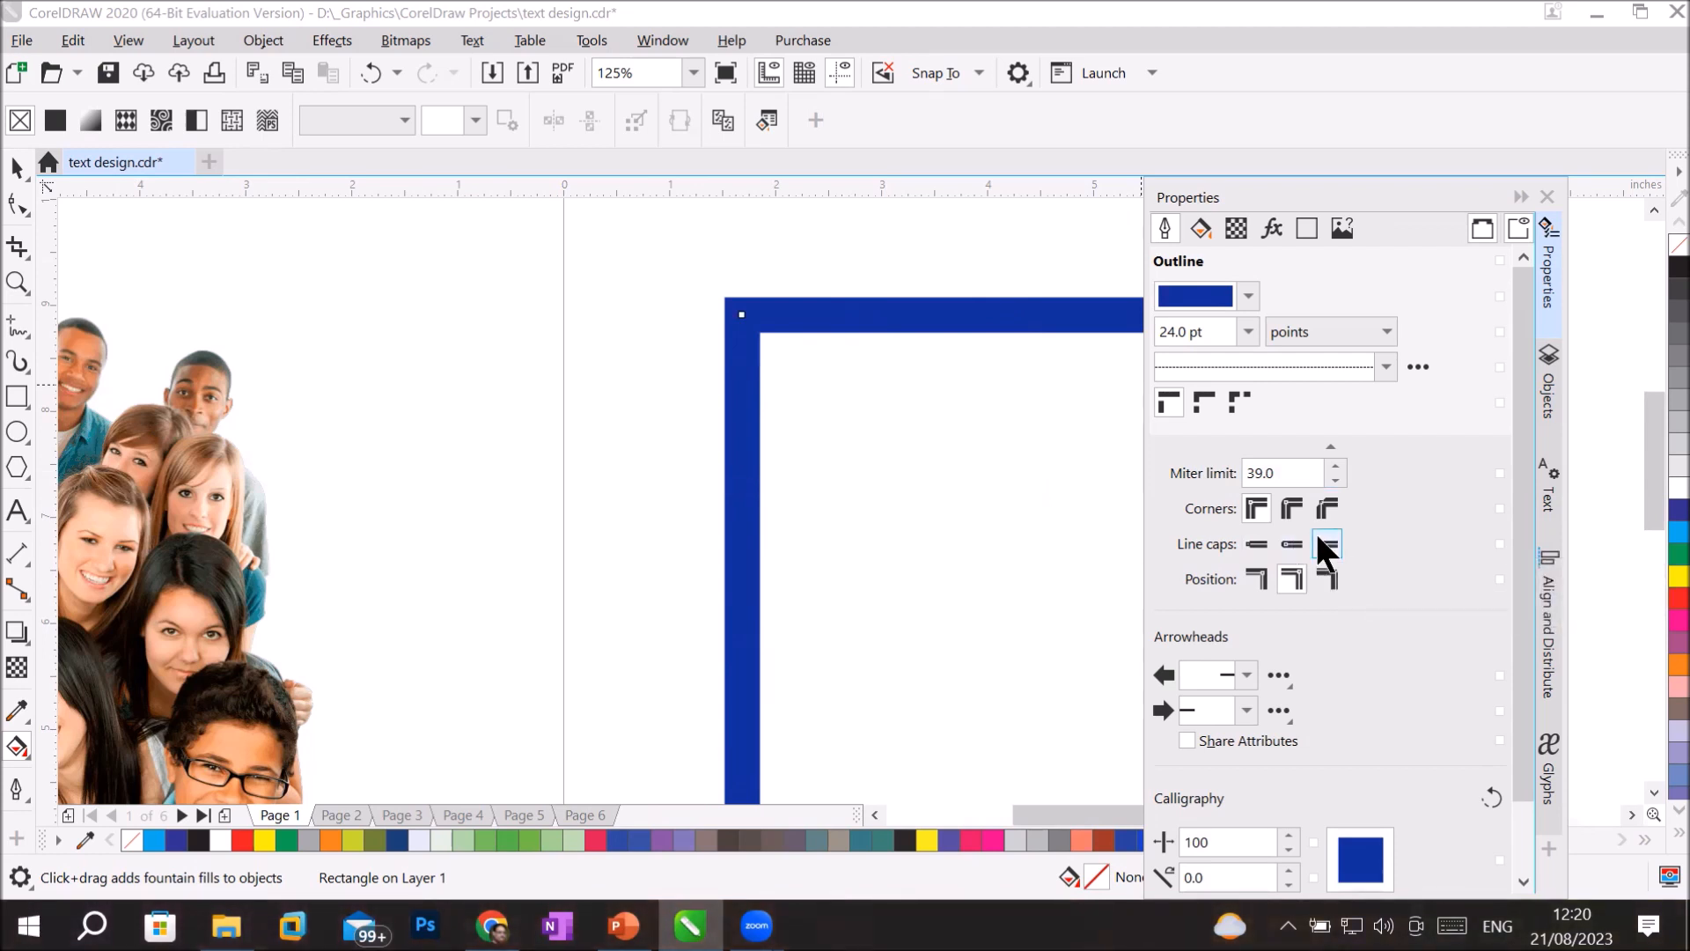
left_click(1253, 536)
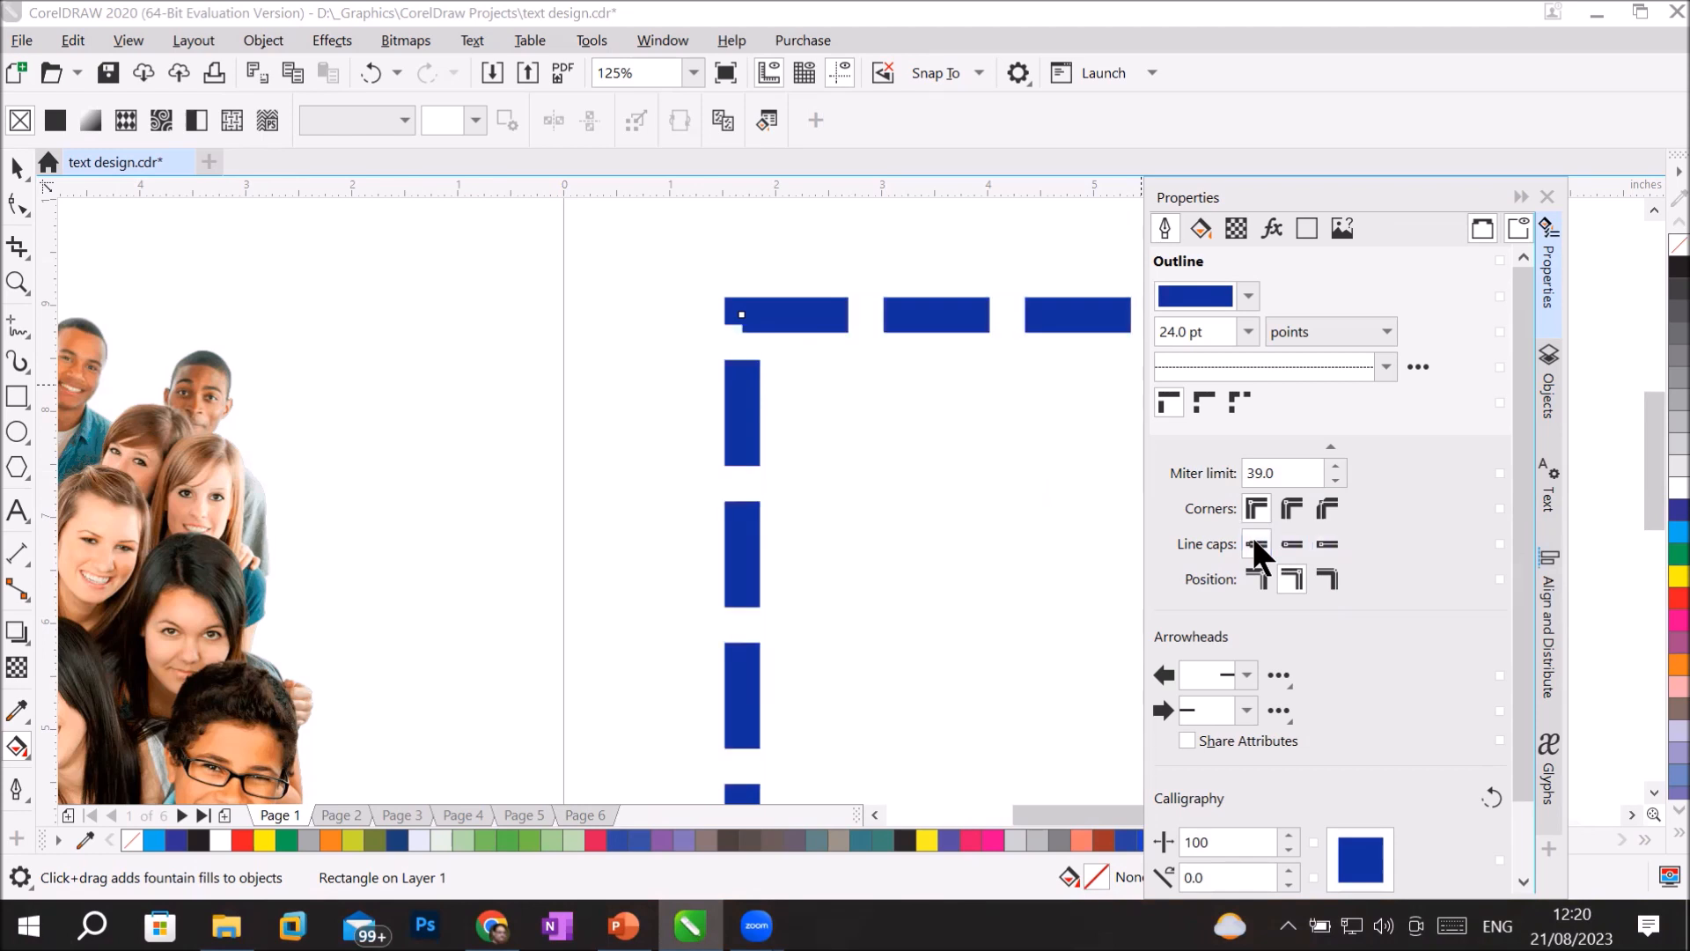
left_click(1320, 539)
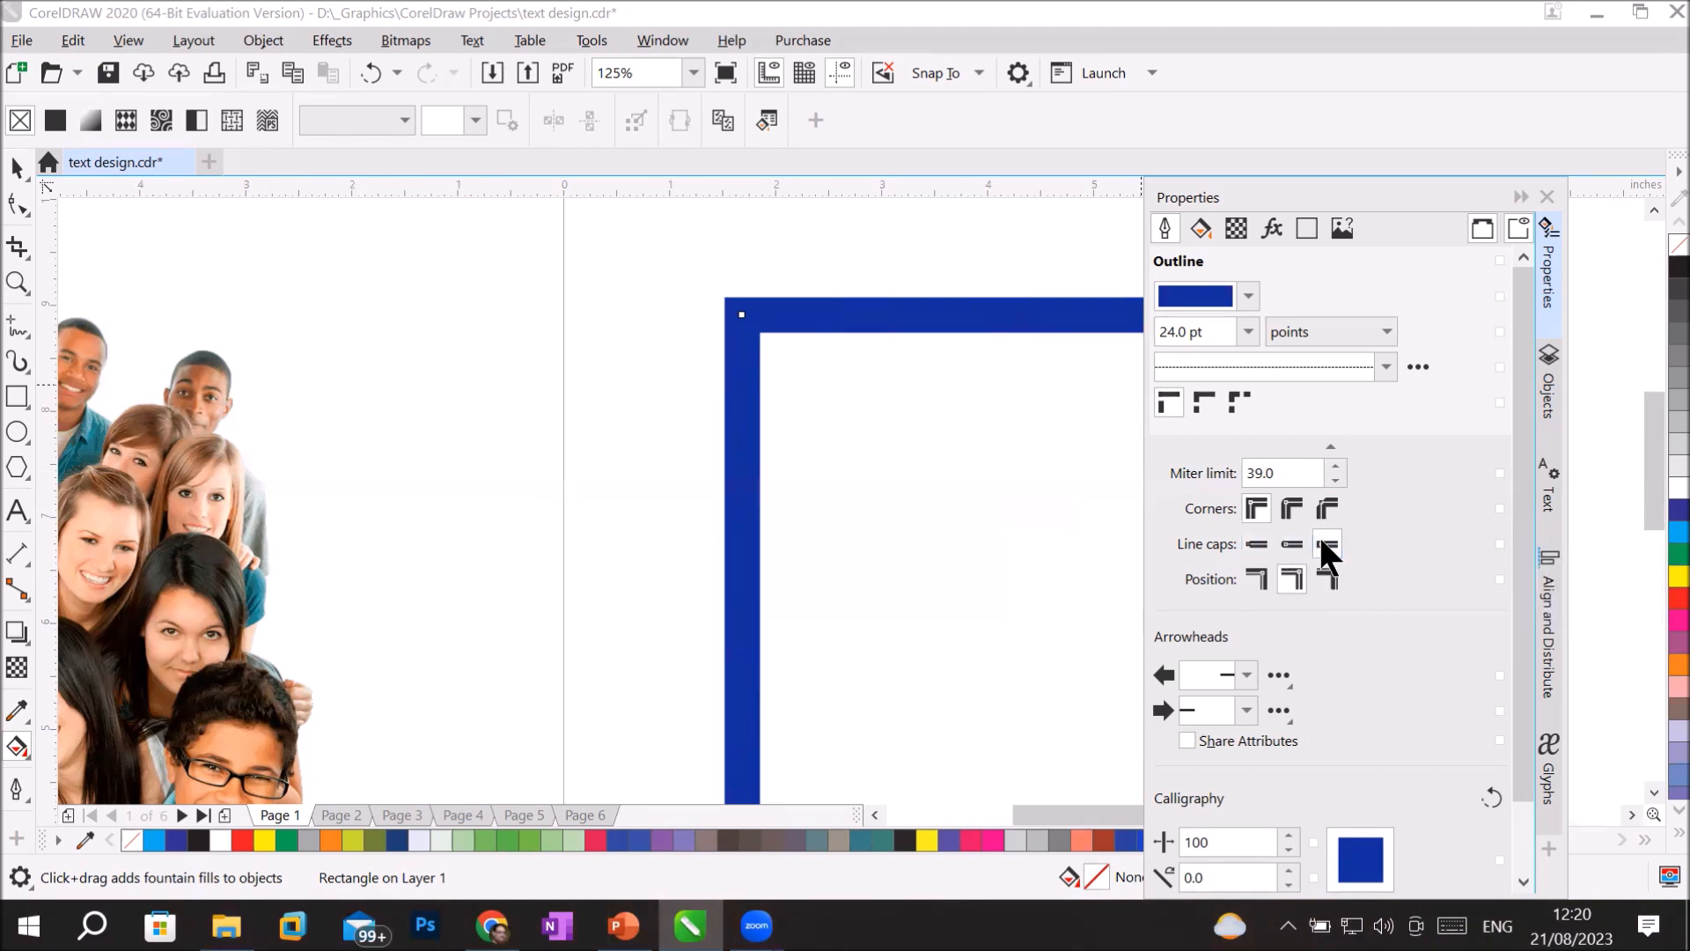
left_click(1253, 539)
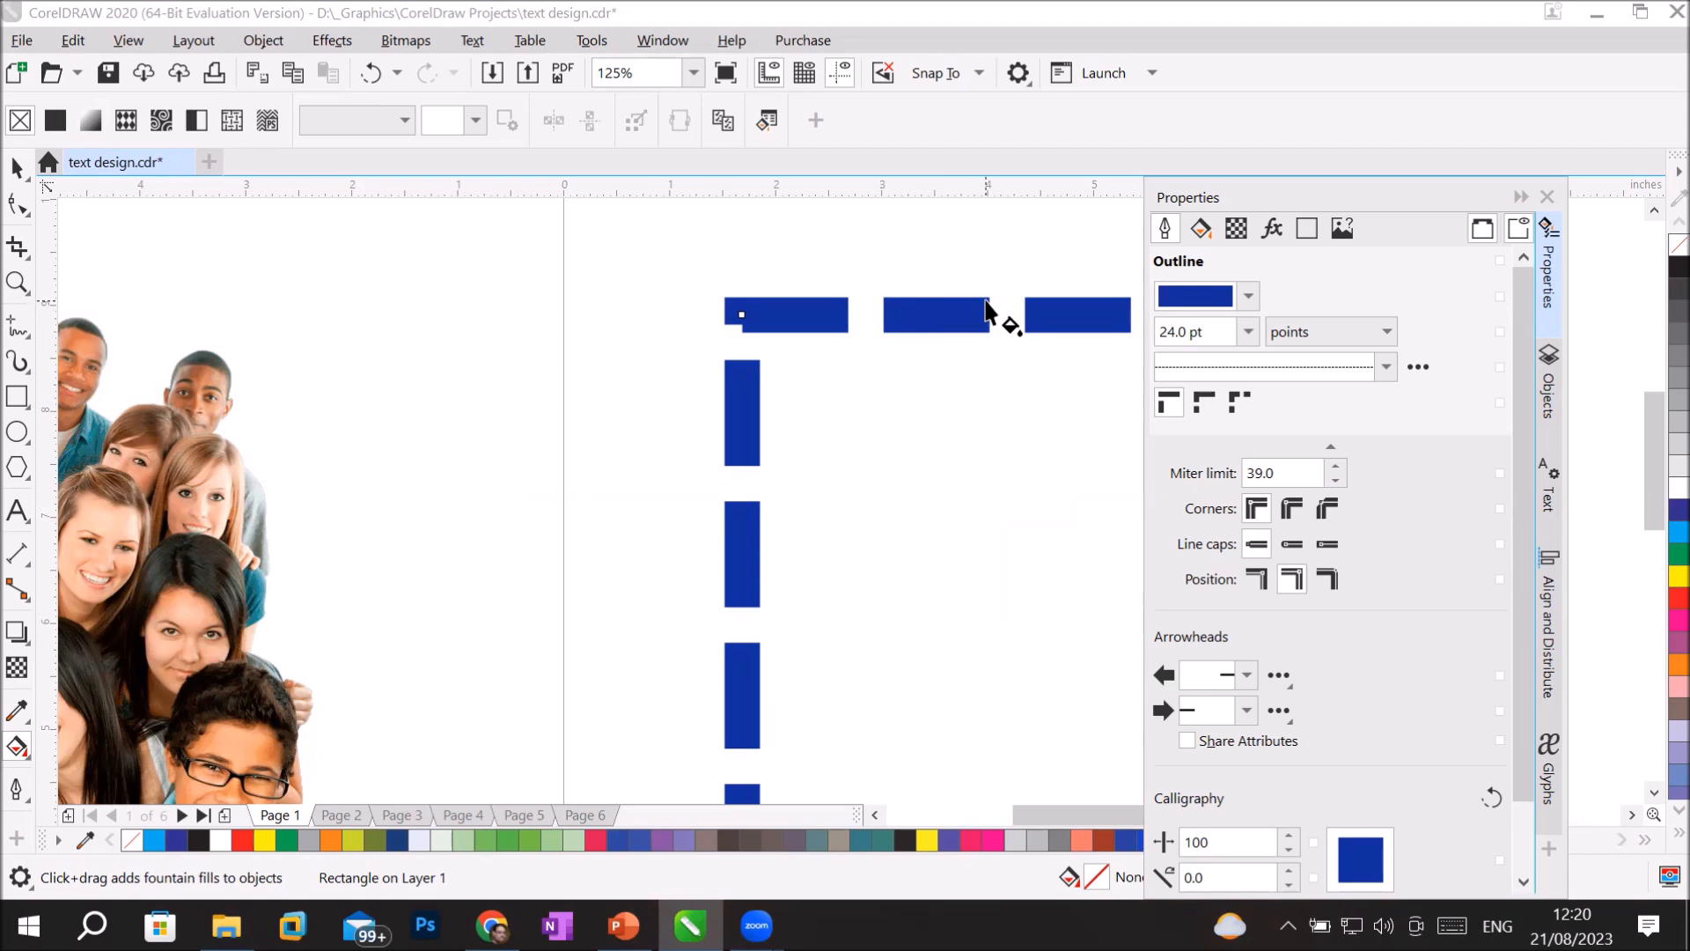
left_click(1294, 542)
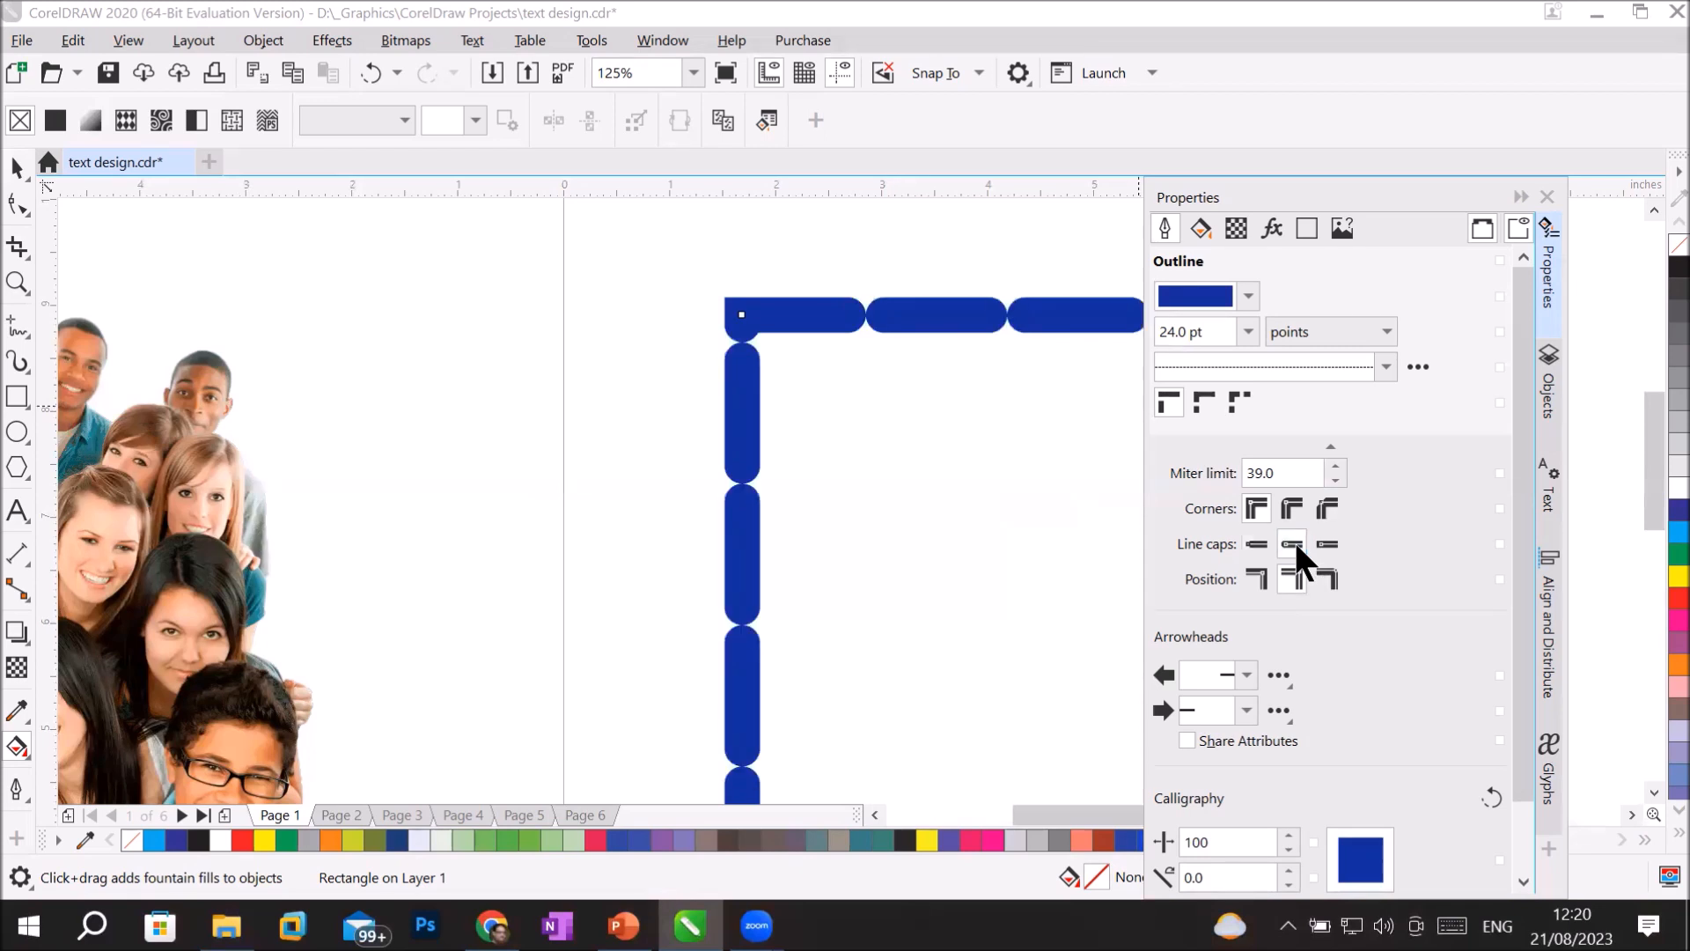
Try the closely spaced dotted line style on the round-capped outline, and replace it with the widely spaced dotted style.
left_click(1377, 363)
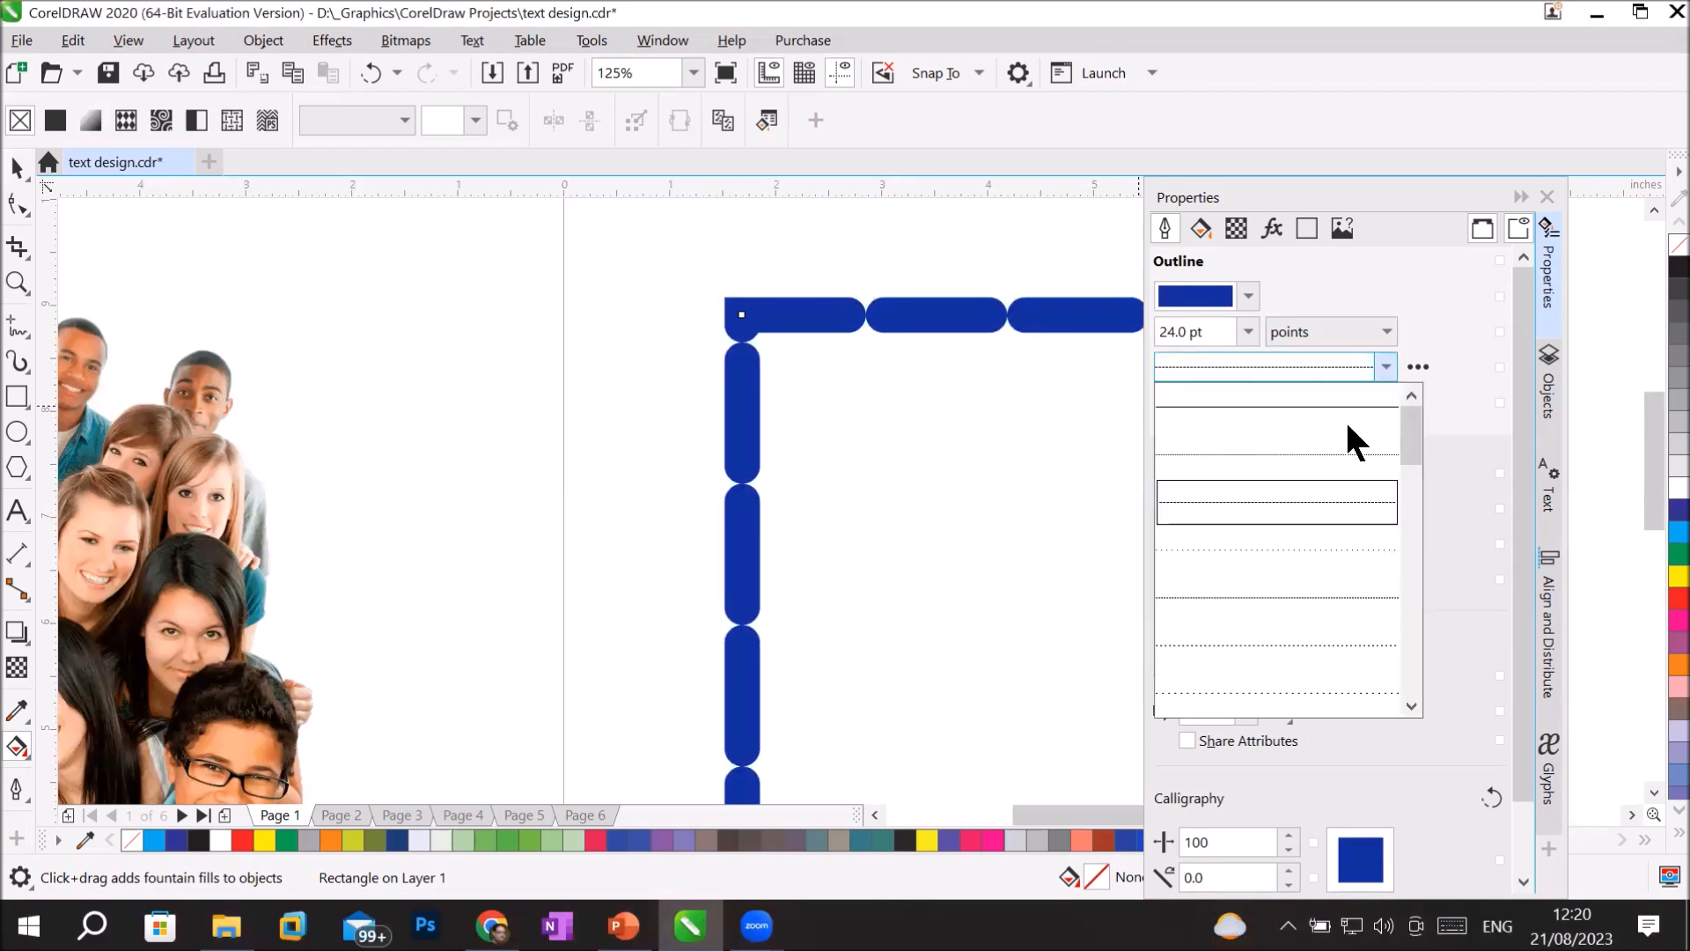
left_click(1324, 449)
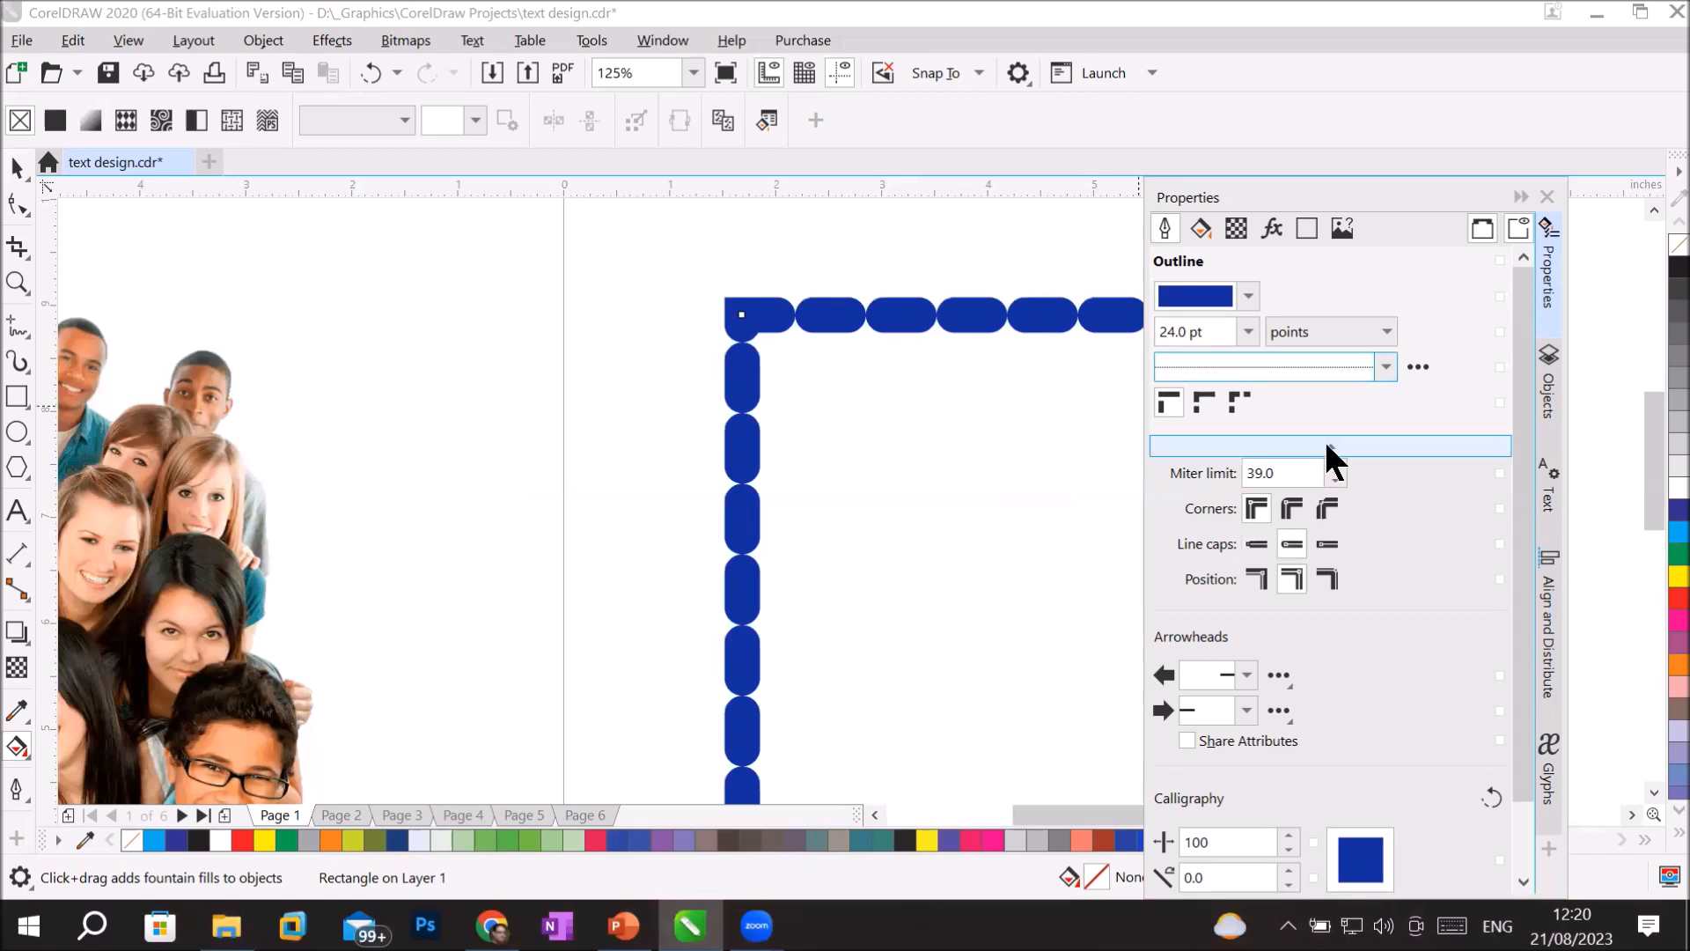
left_click(1367, 365)
left_click(1293, 547)
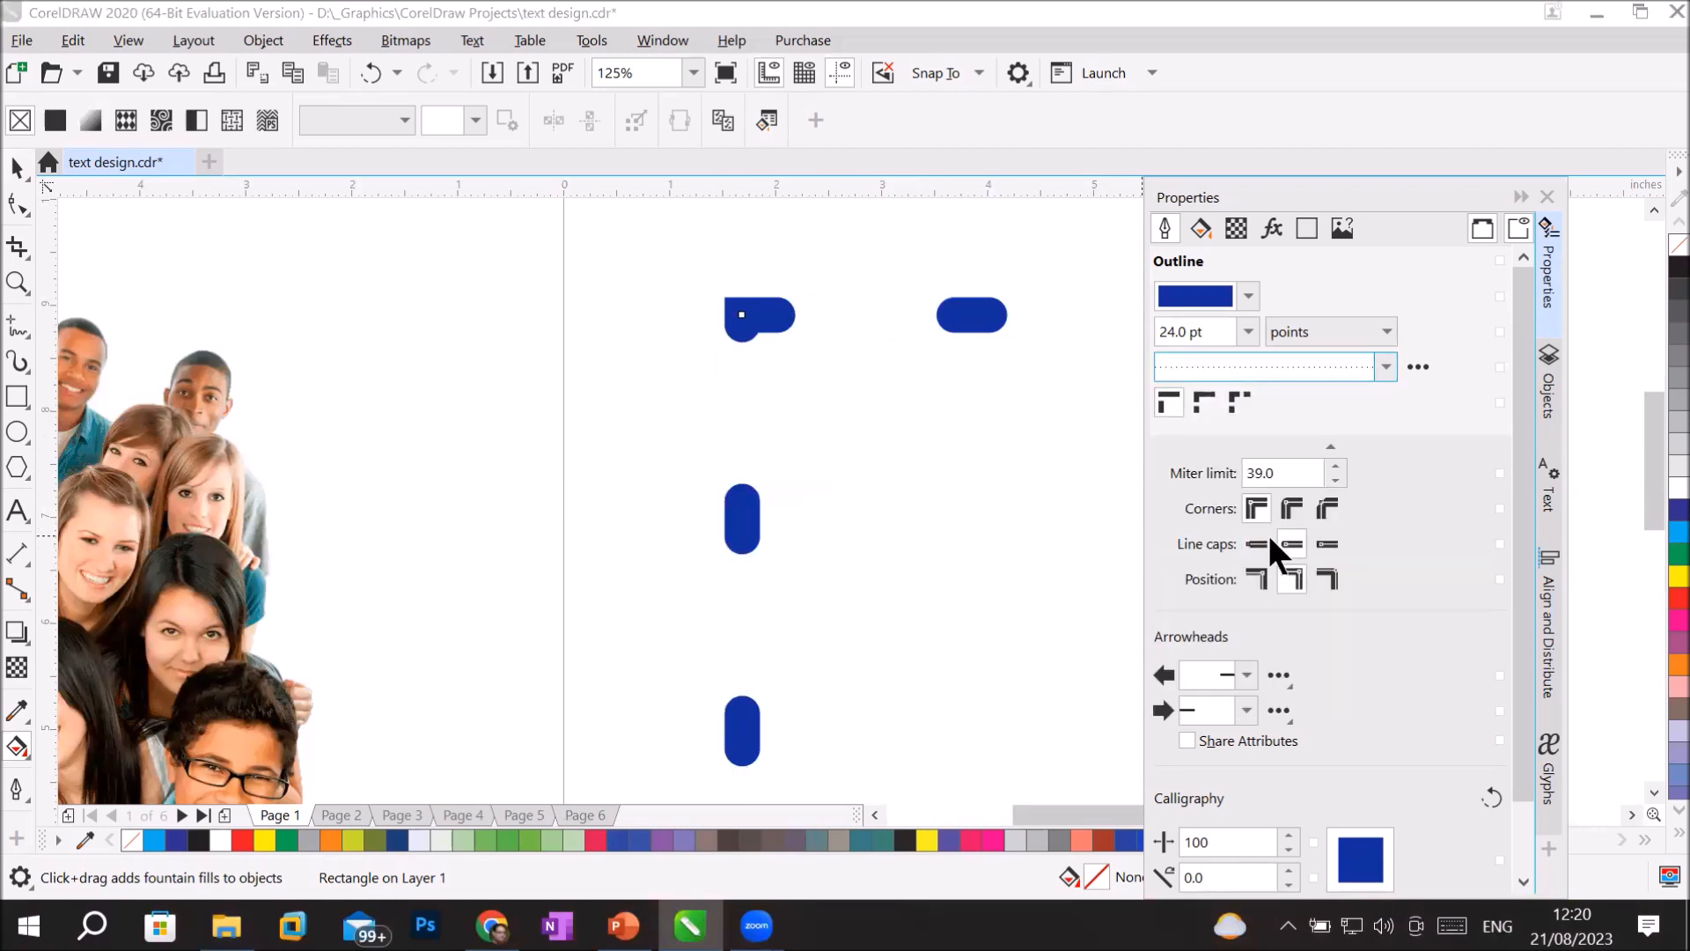
Compare square, round and extended square caps on the widely spaced dots, finishing with square caps.
left_click(1255, 543)
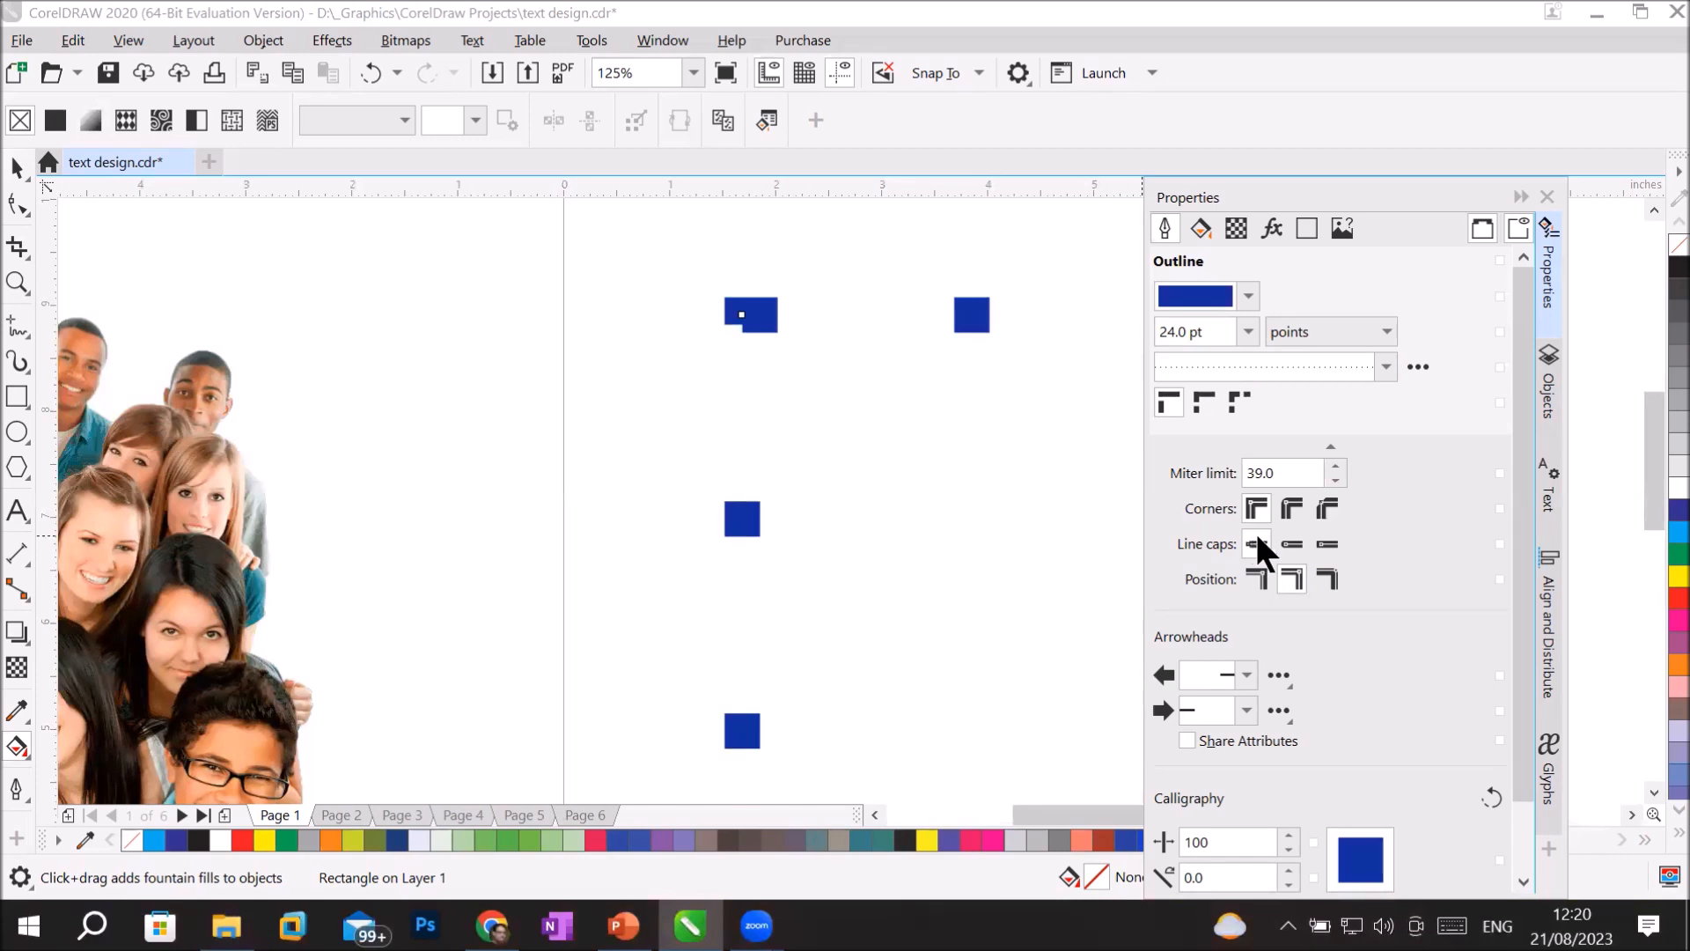
left_click(1292, 541)
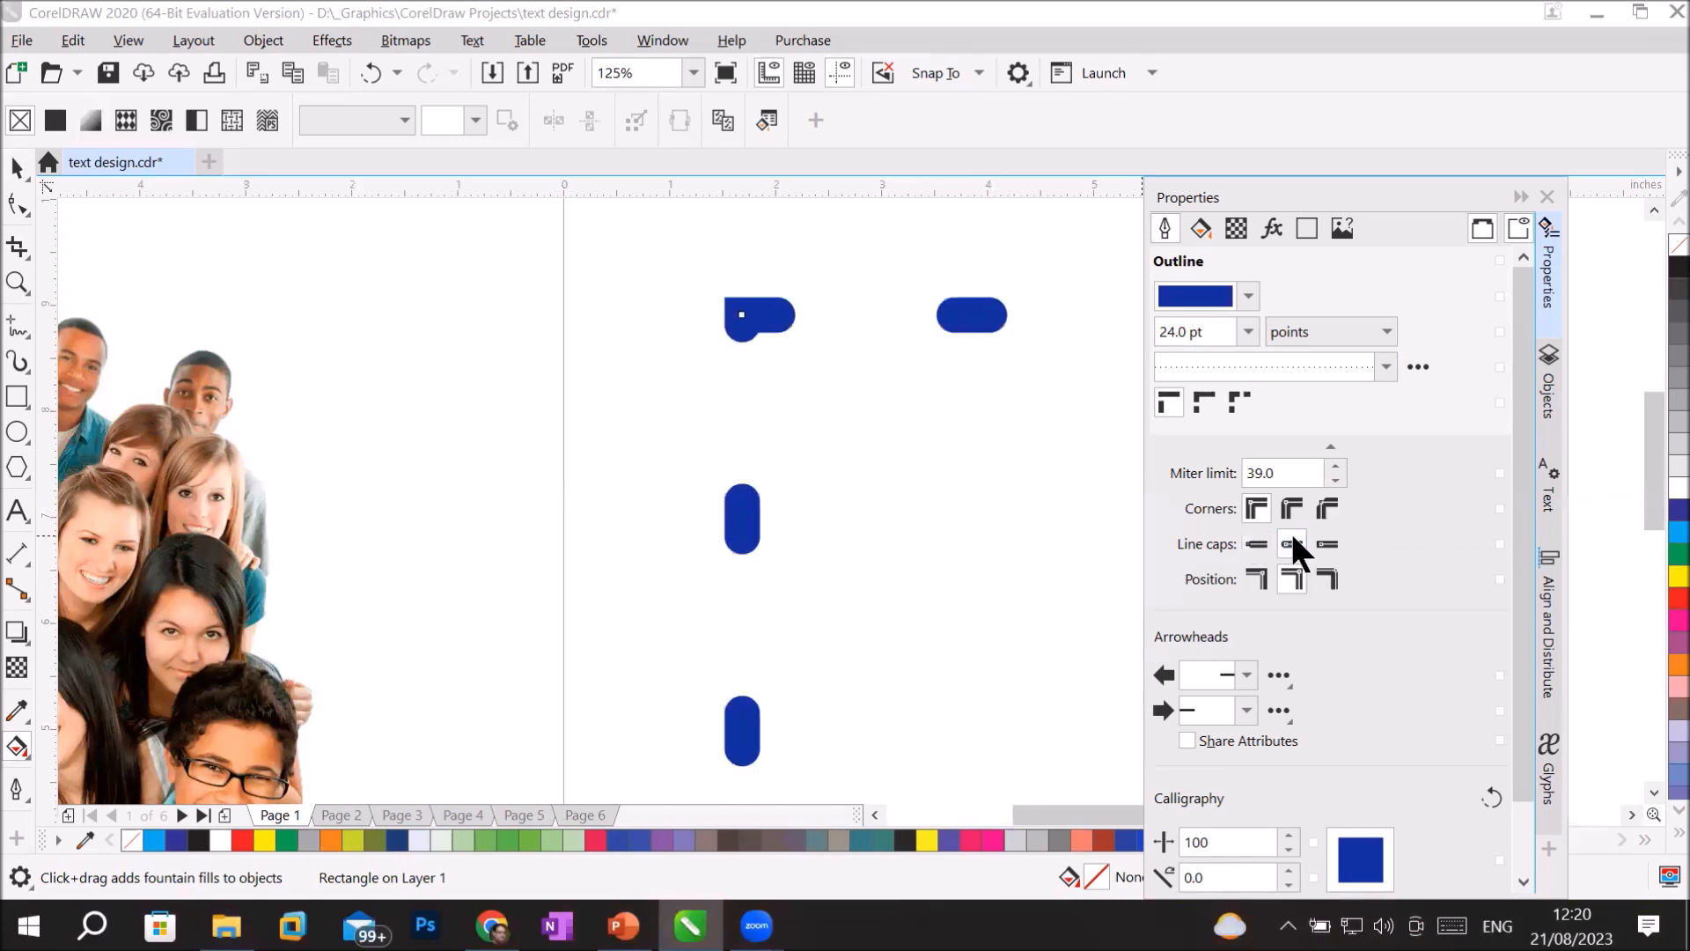
left_click(1330, 543)
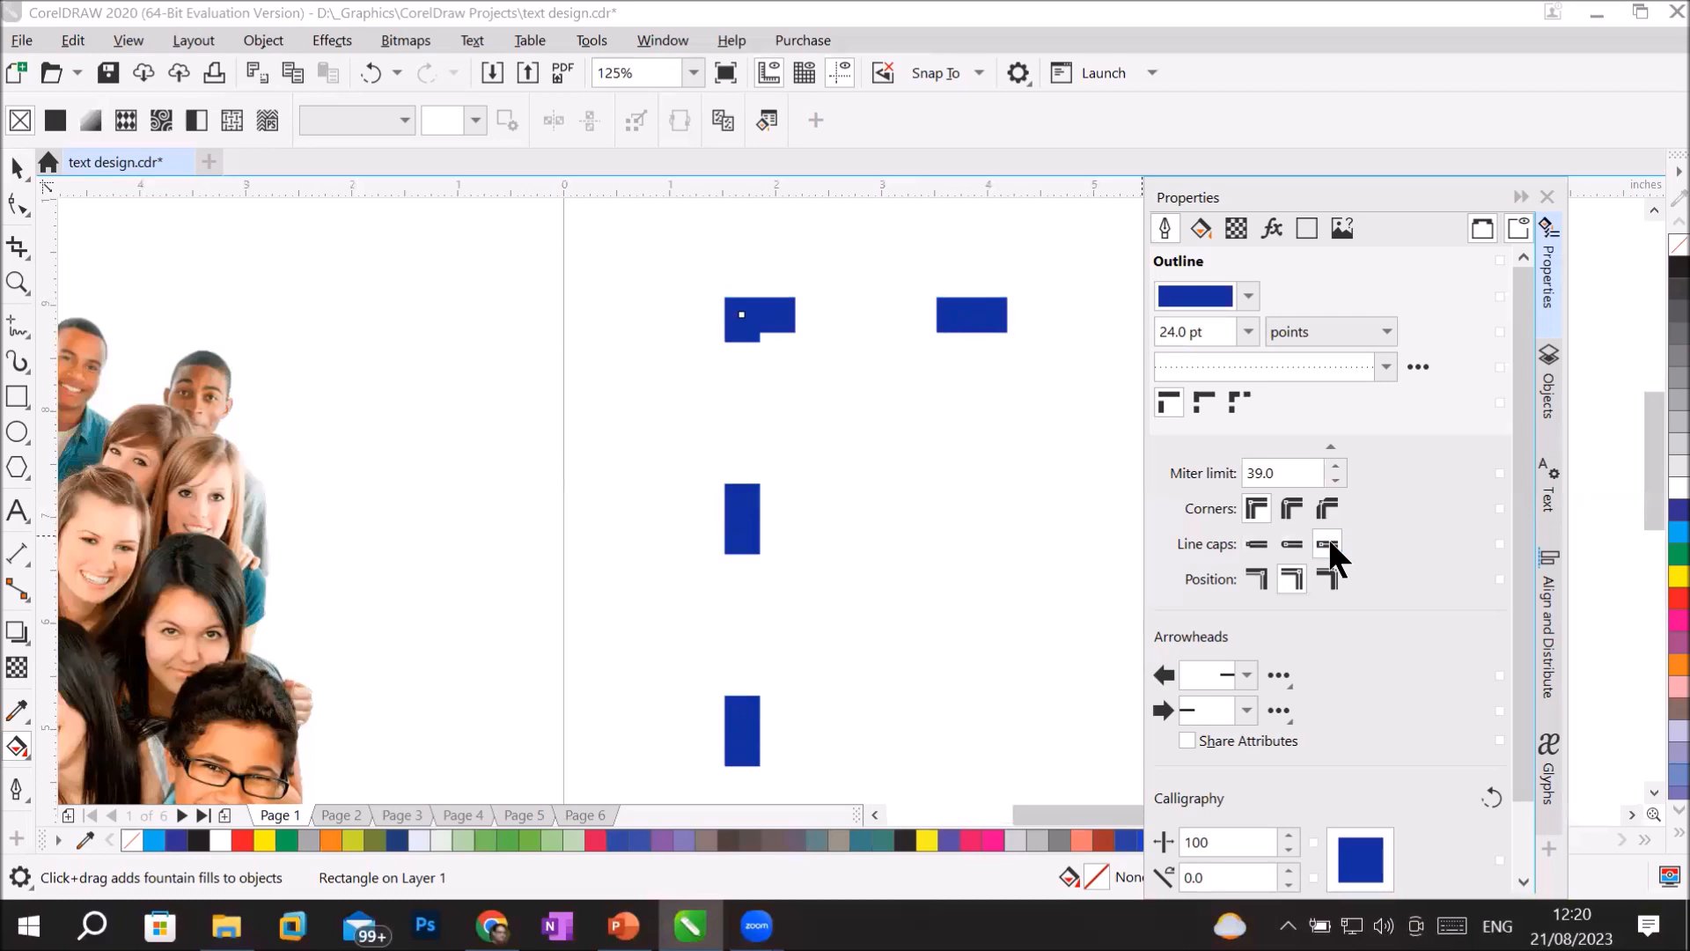
left_click(1251, 539)
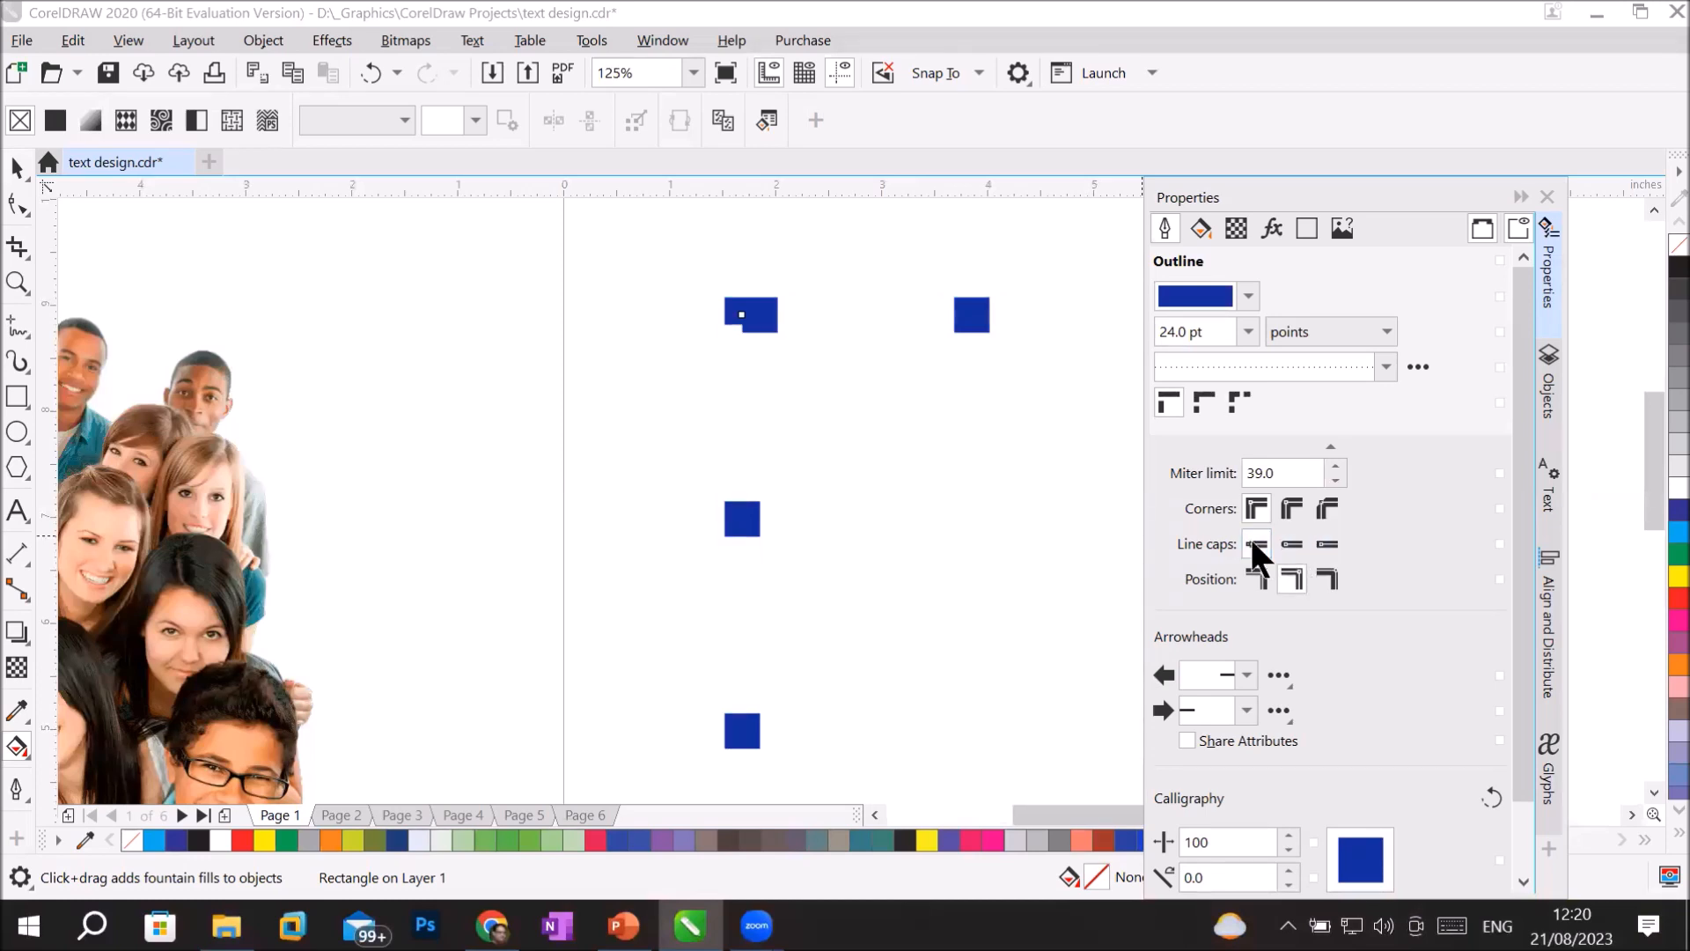
Compare extended square, square and round line caps on the widely spaced dotted outline, finishing with round caps.
left_click(1321, 541)
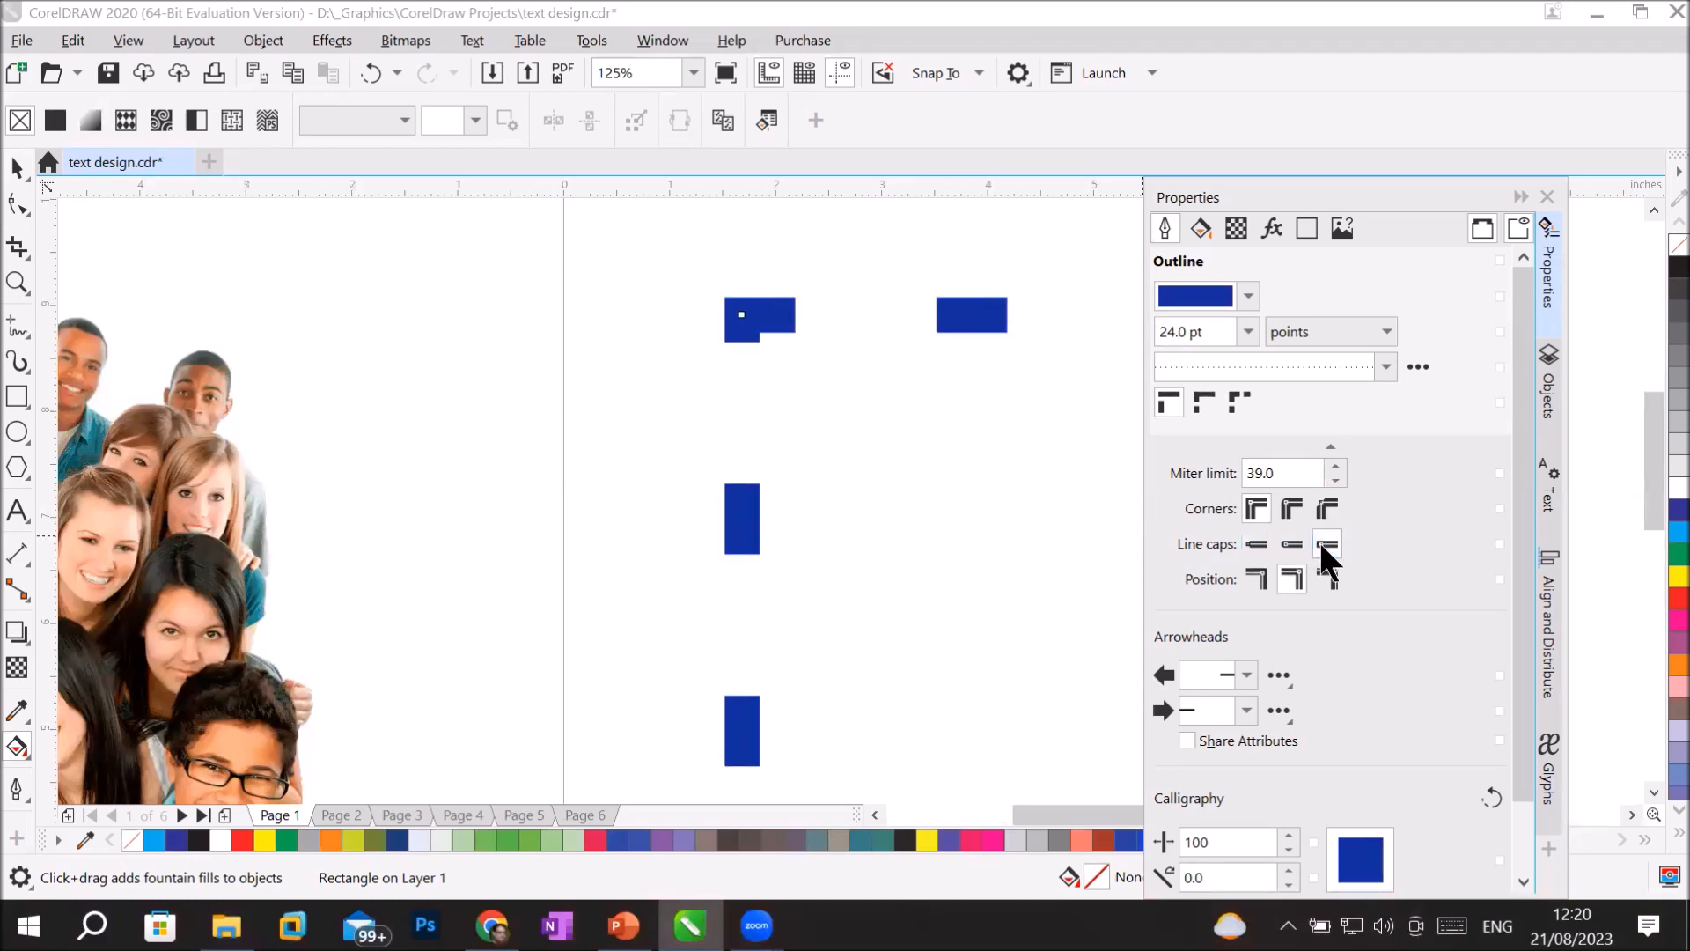
left_click(1256, 546)
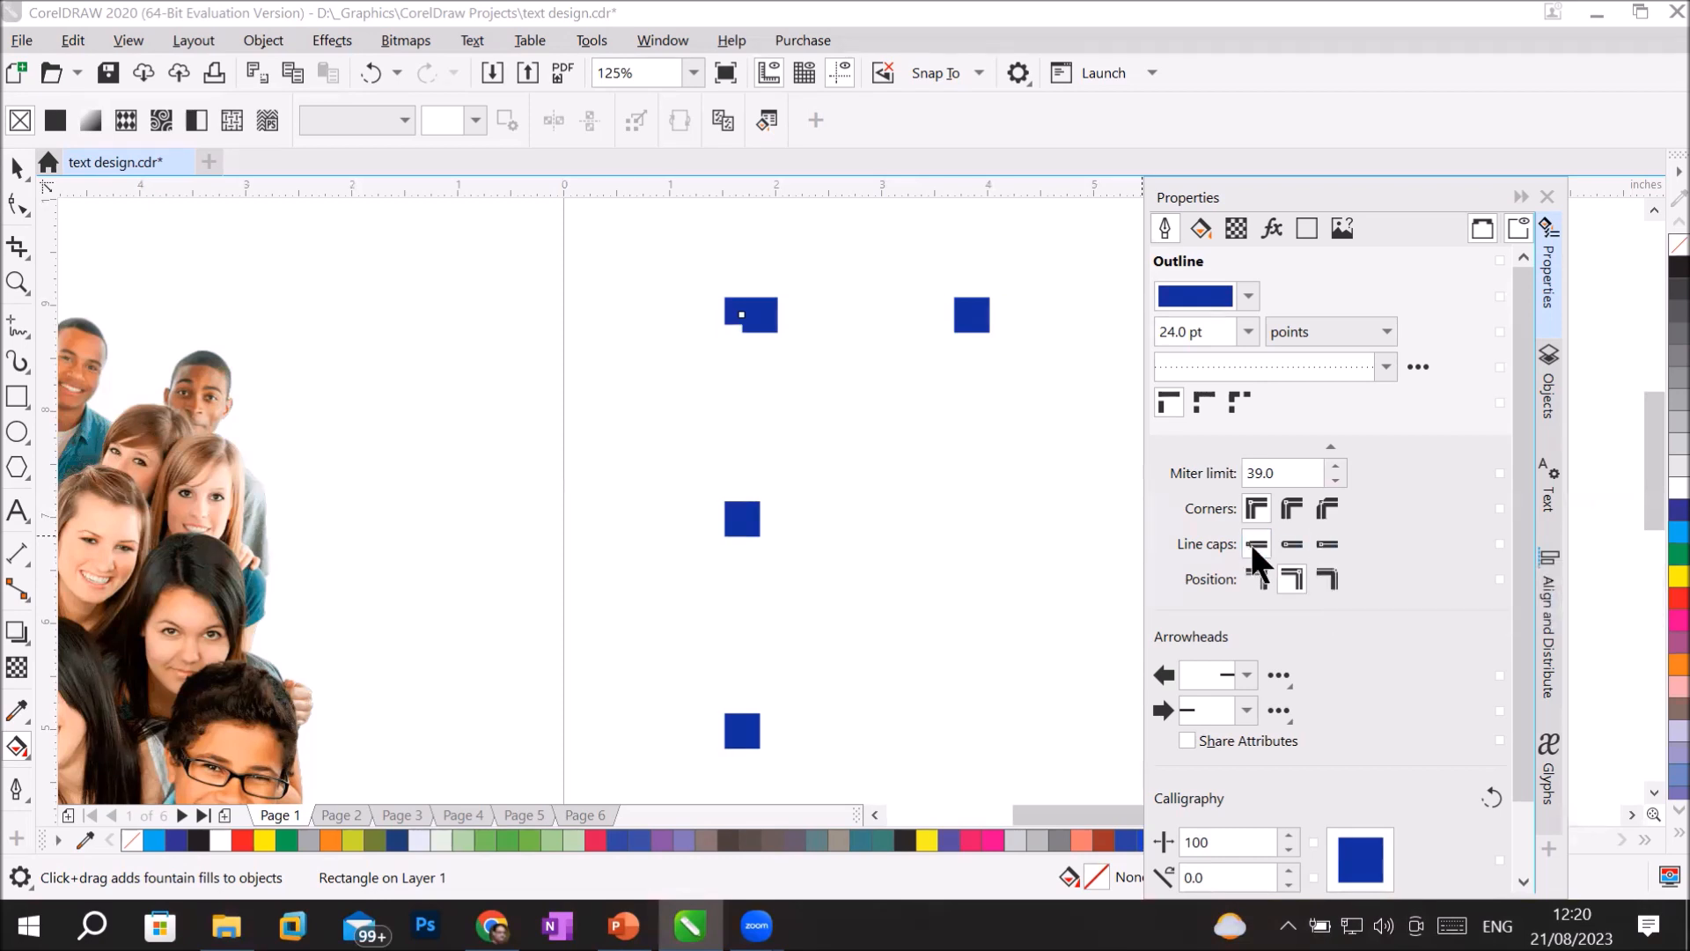
left_click(1298, 541)
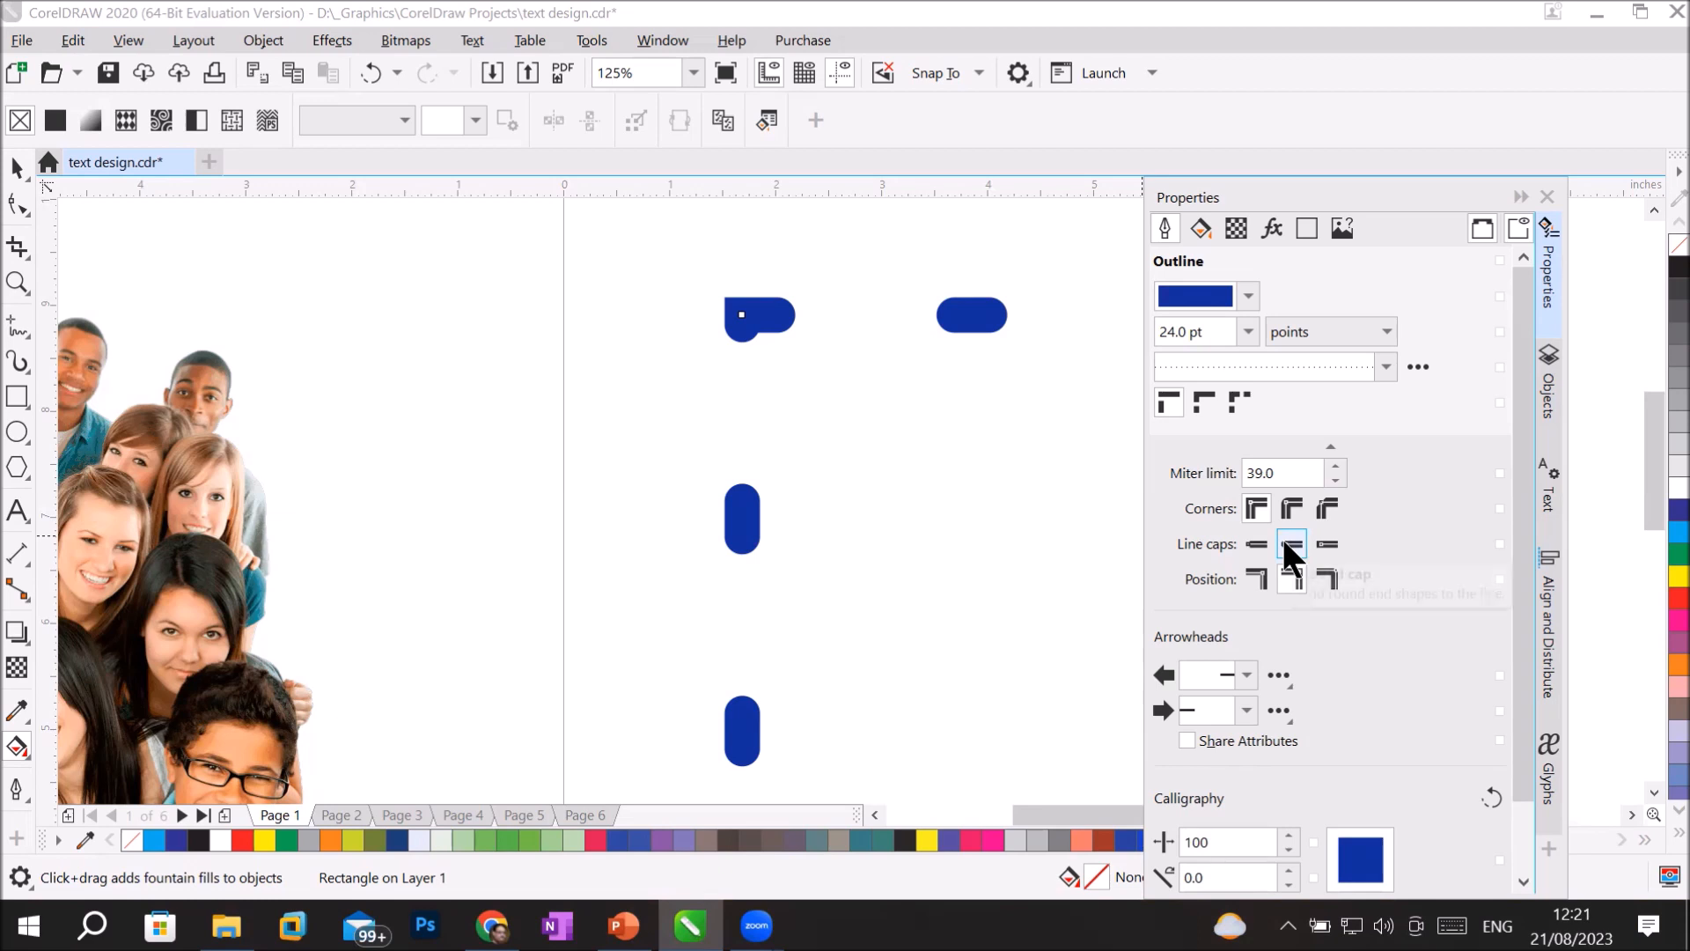
Try the solid line style on the rectangle's outline, and replace it with the closely spaced style directly below it in the list.
left_click(1385, 368)
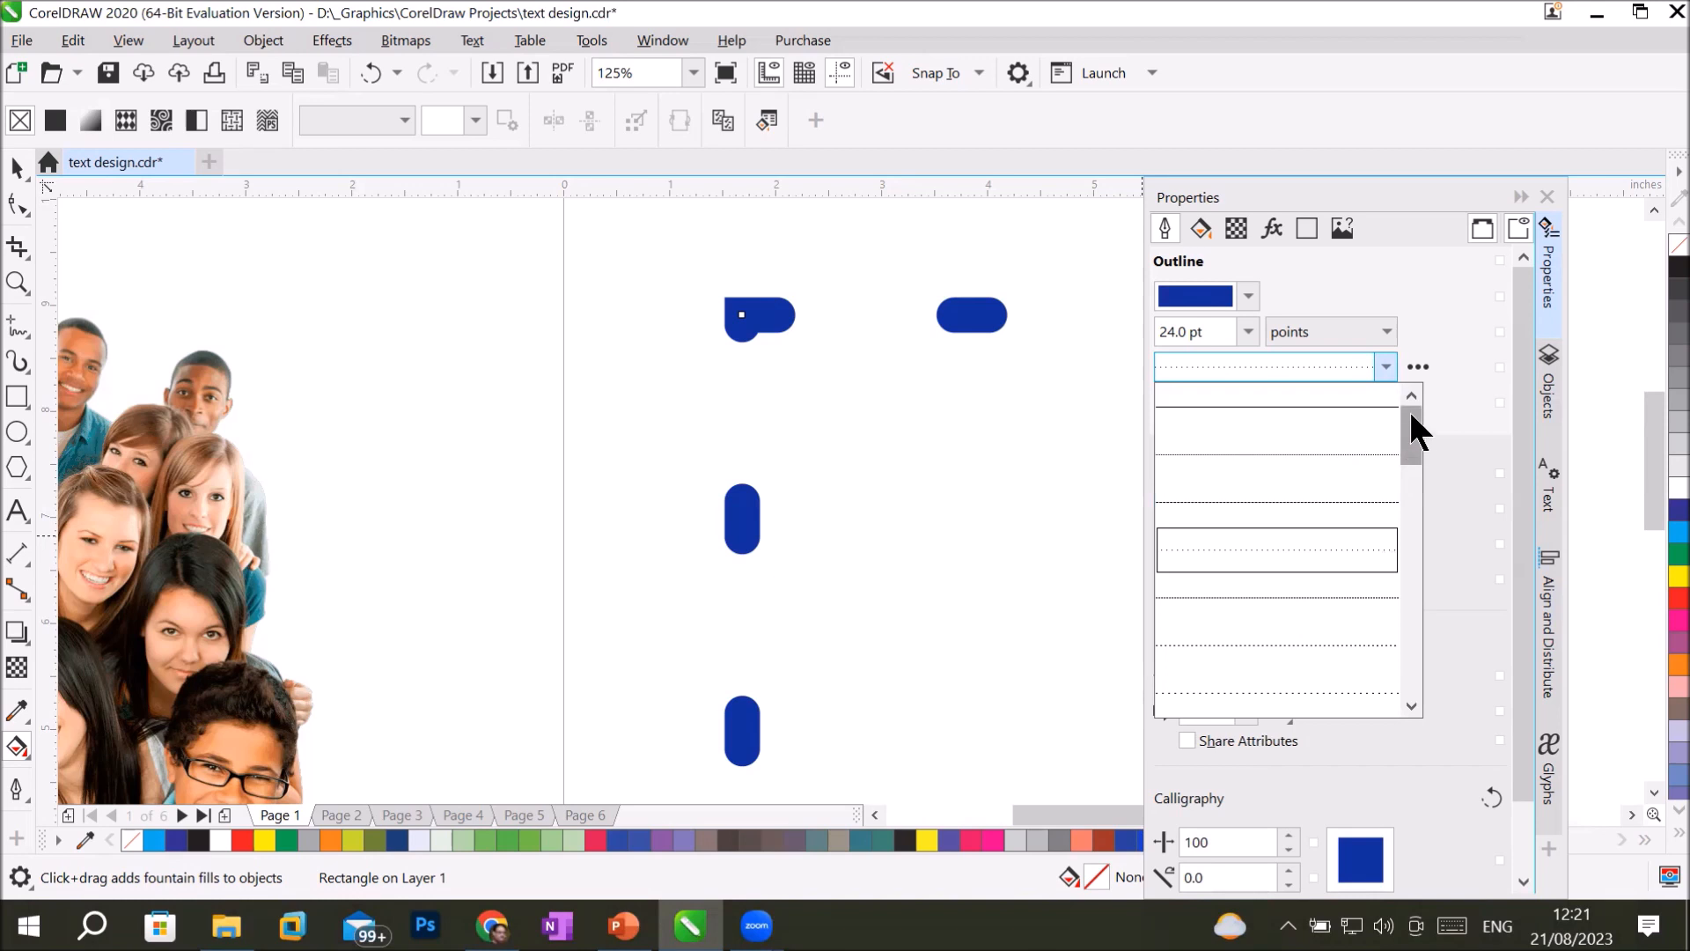
scroll(1379, 399, "up", 1)
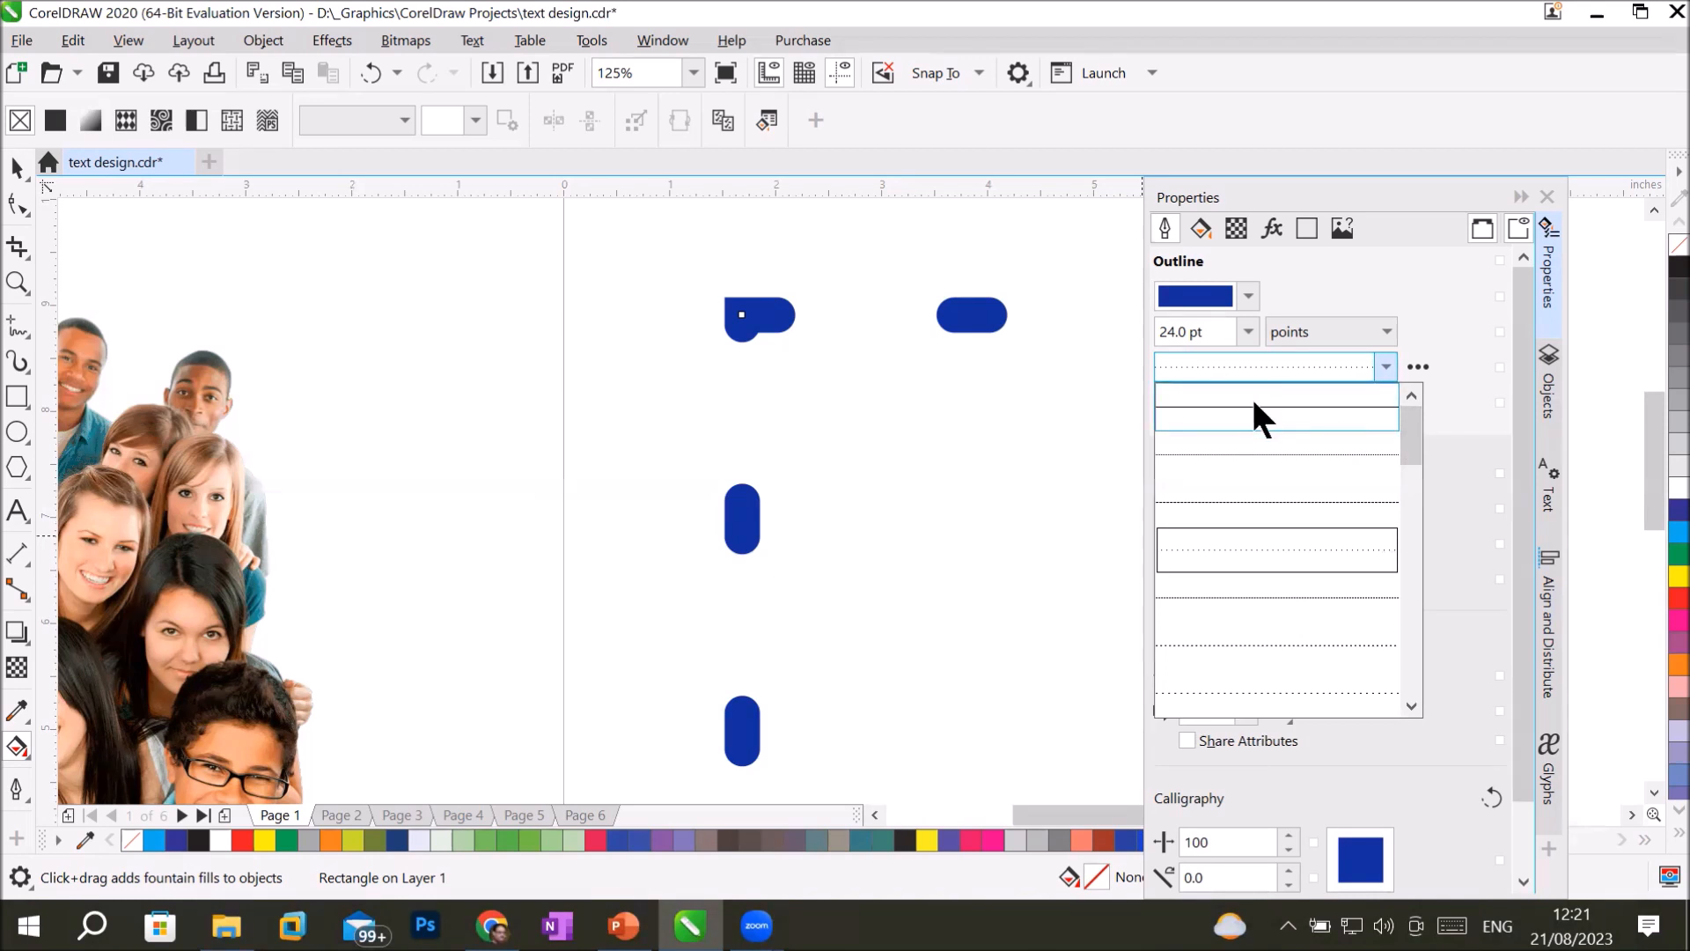
left_click(1252, 395)
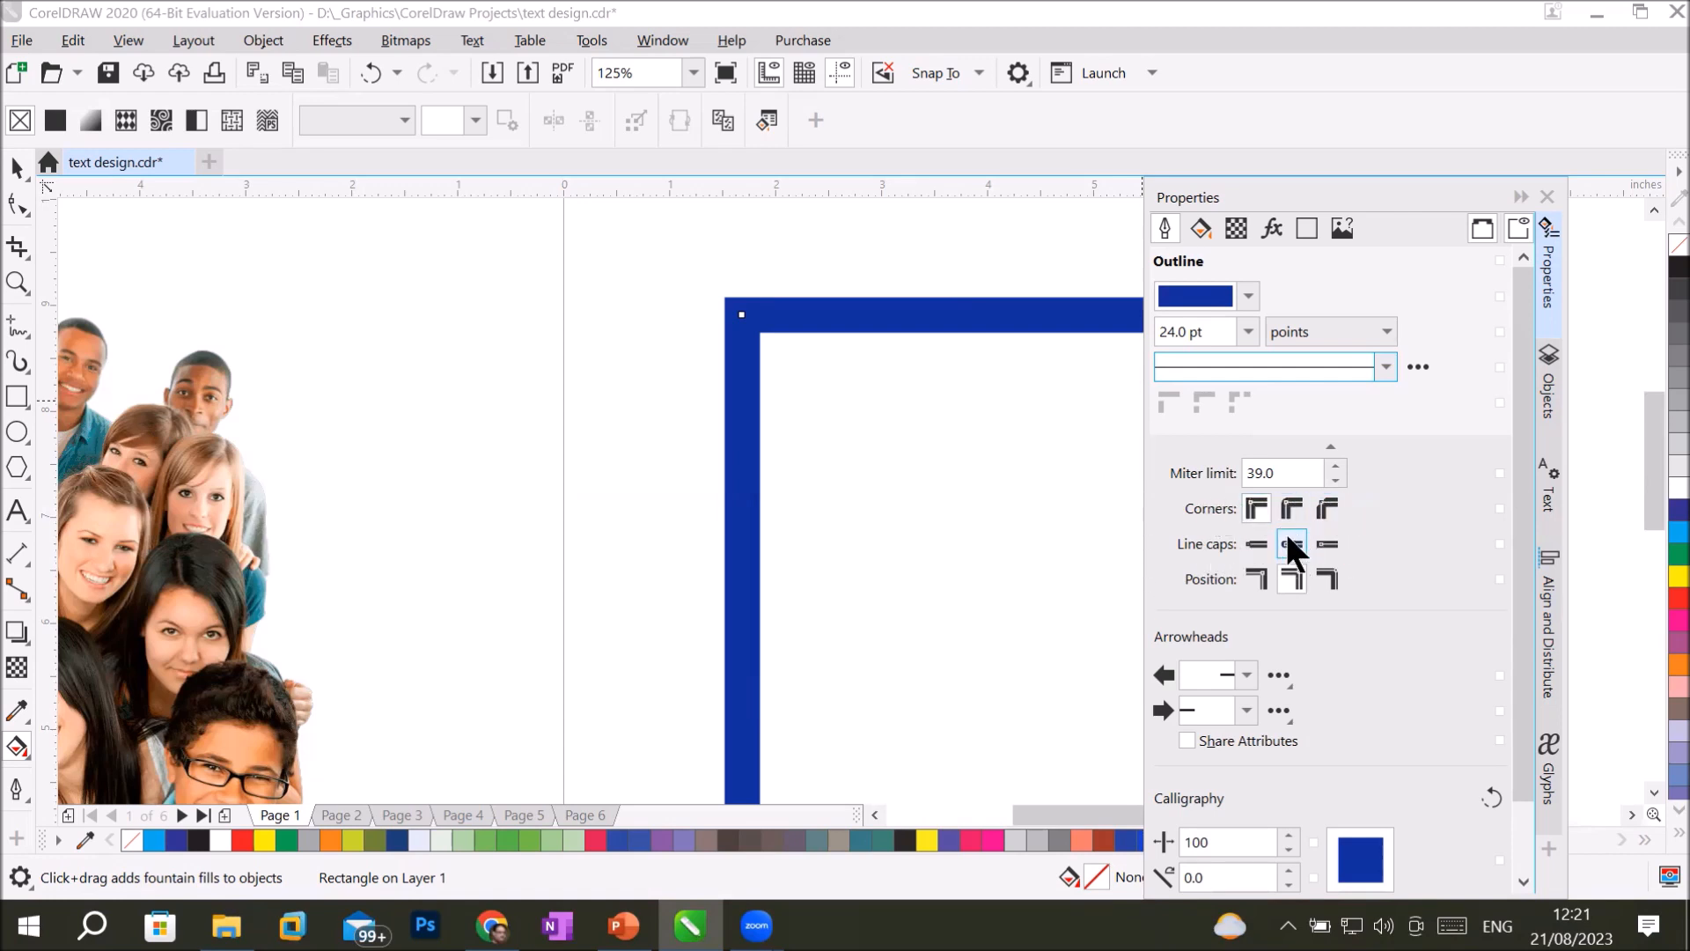
left_click(1386, 365)
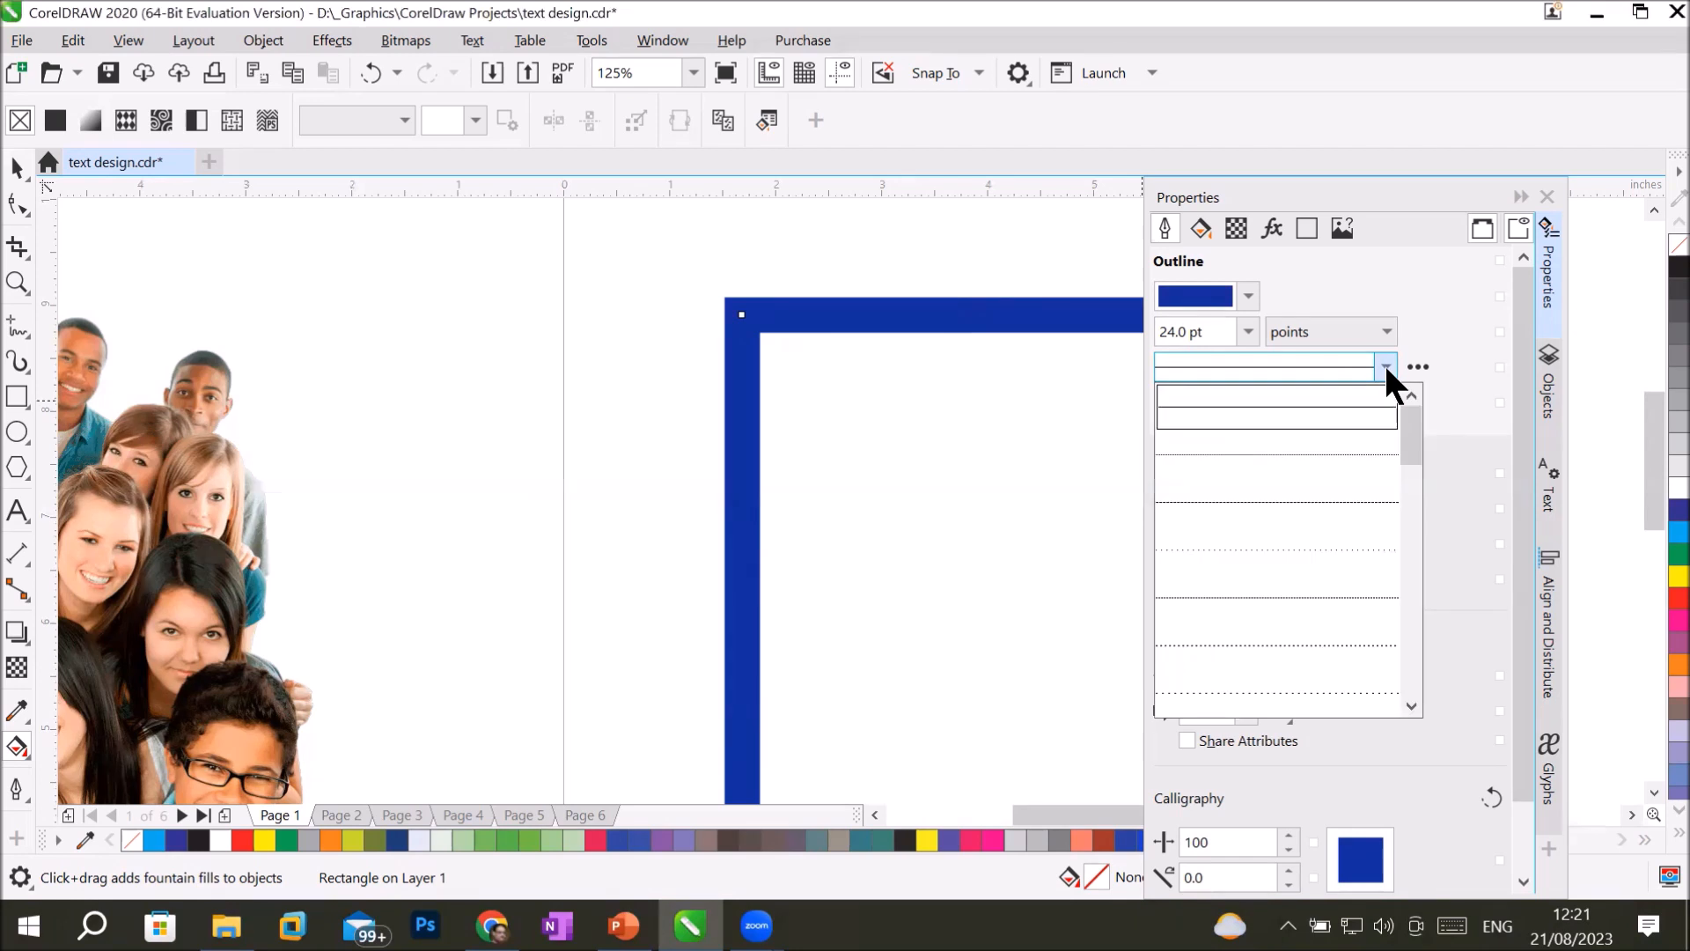
left_click(1339, 464)
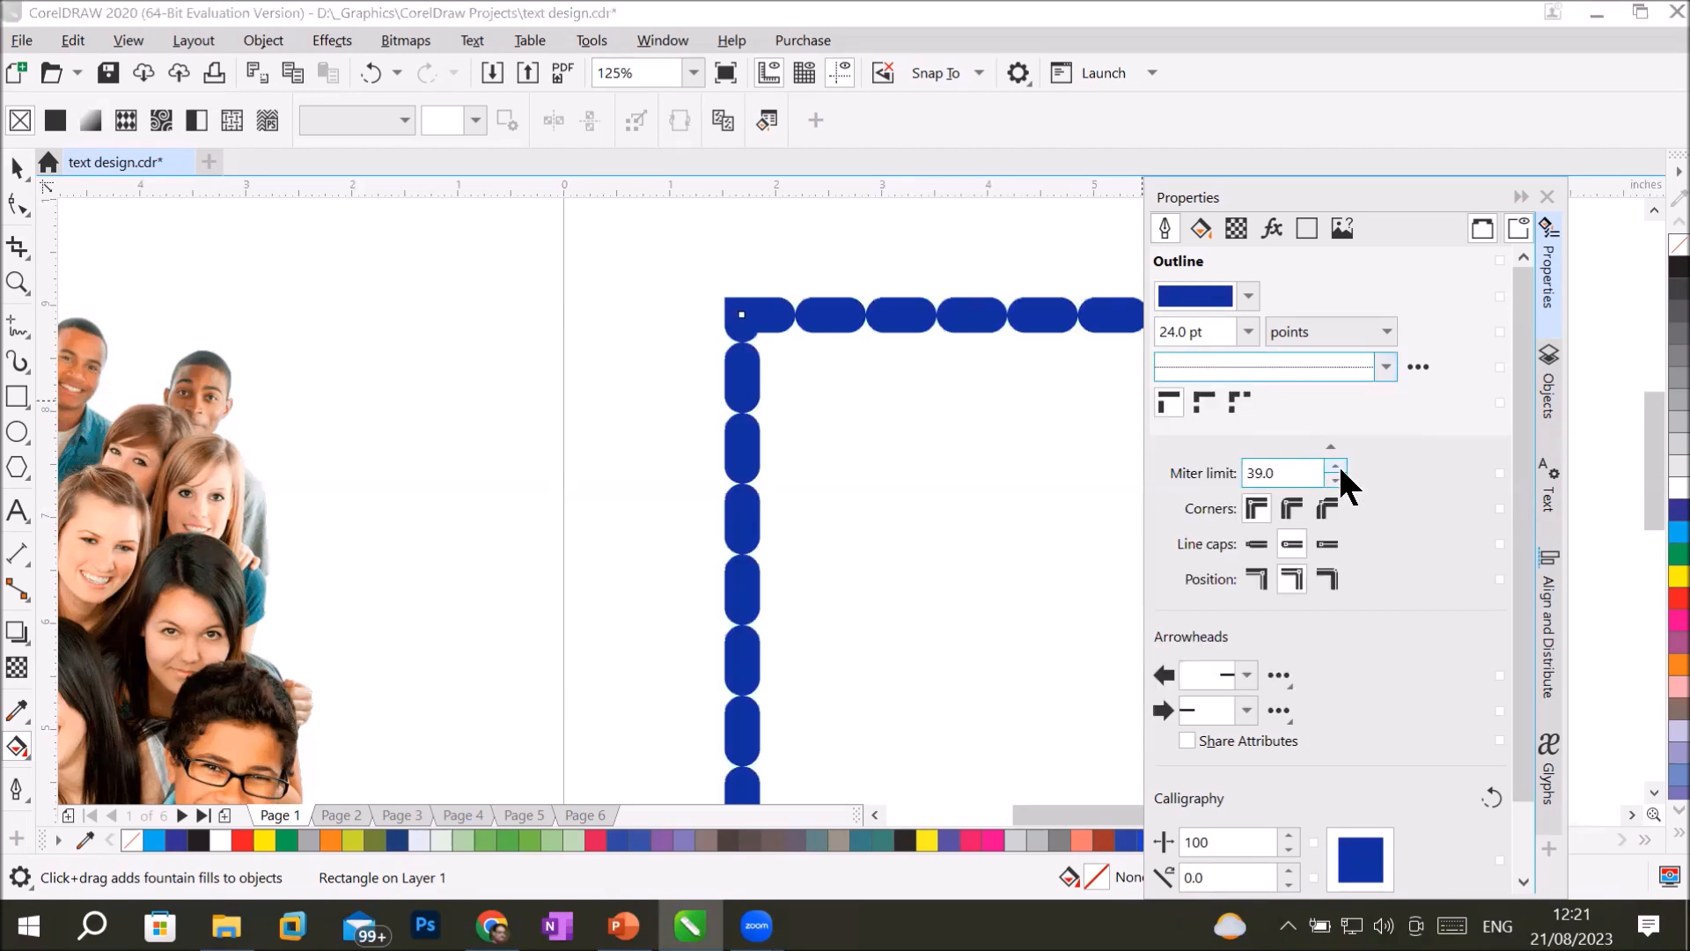
Raise the outline's miter limit beyond 57.0, and bring it down to 0.1.
left_click(1337, 468)
left_click(1333, 466)
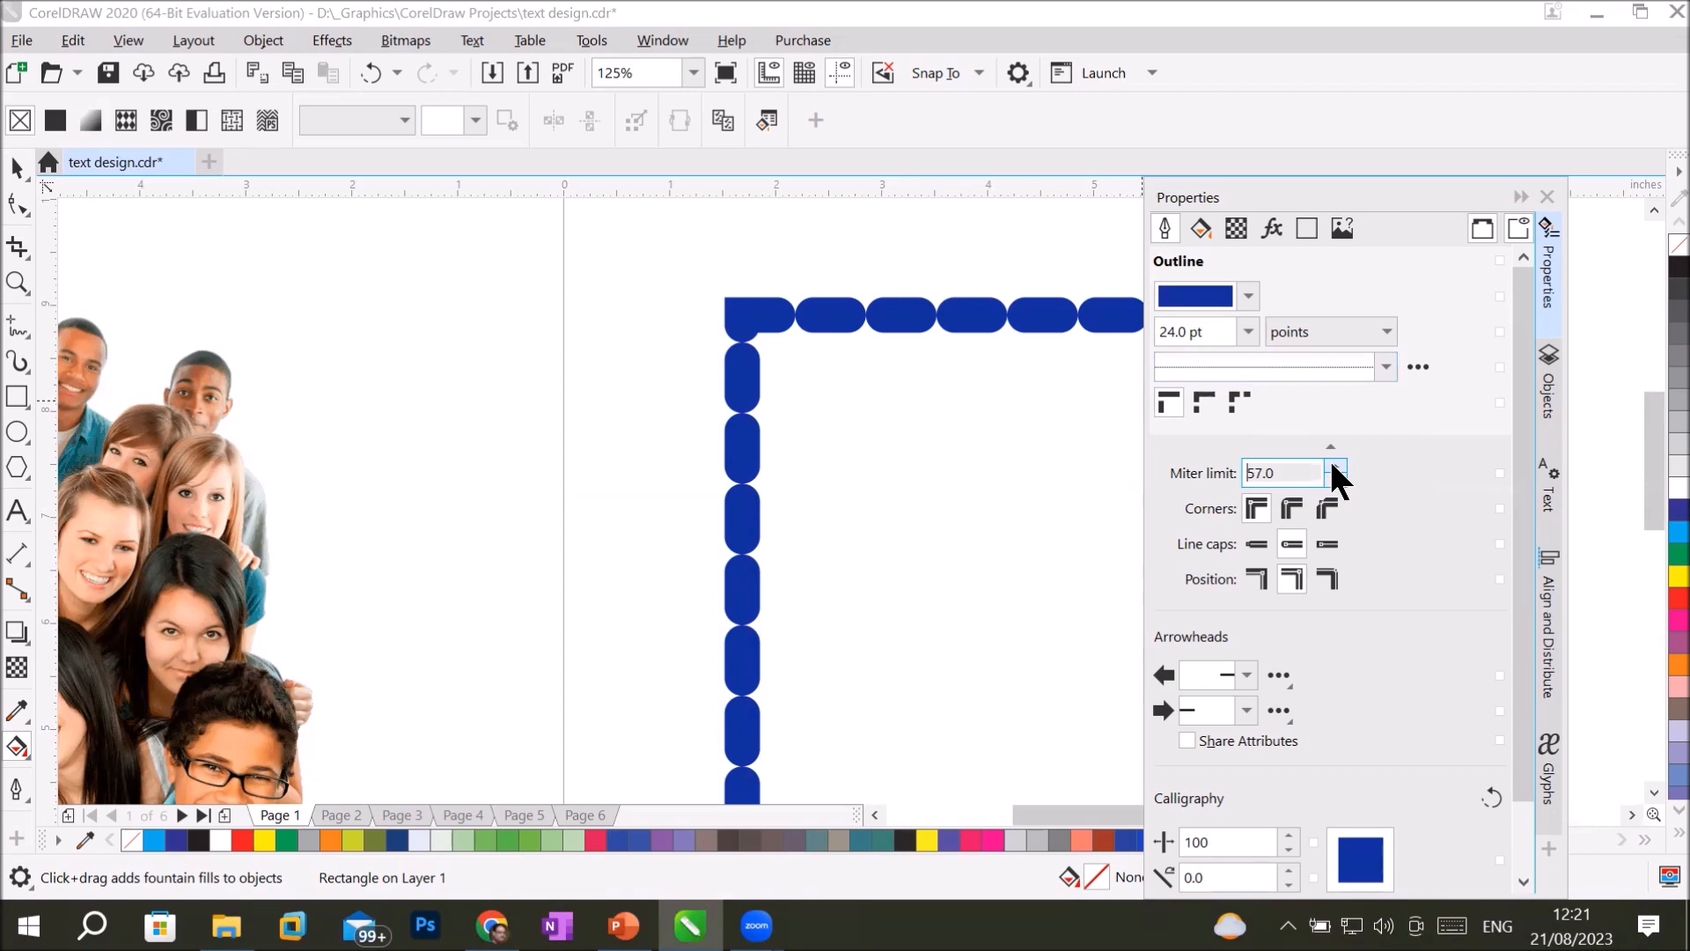
left_click(1335, 467)
left_click(1334, 468)
left_click(1334, 467)
left_click(1335, 468)
left_click(1336, 480)
left_click_drag(1336, 476, 1336, 476)
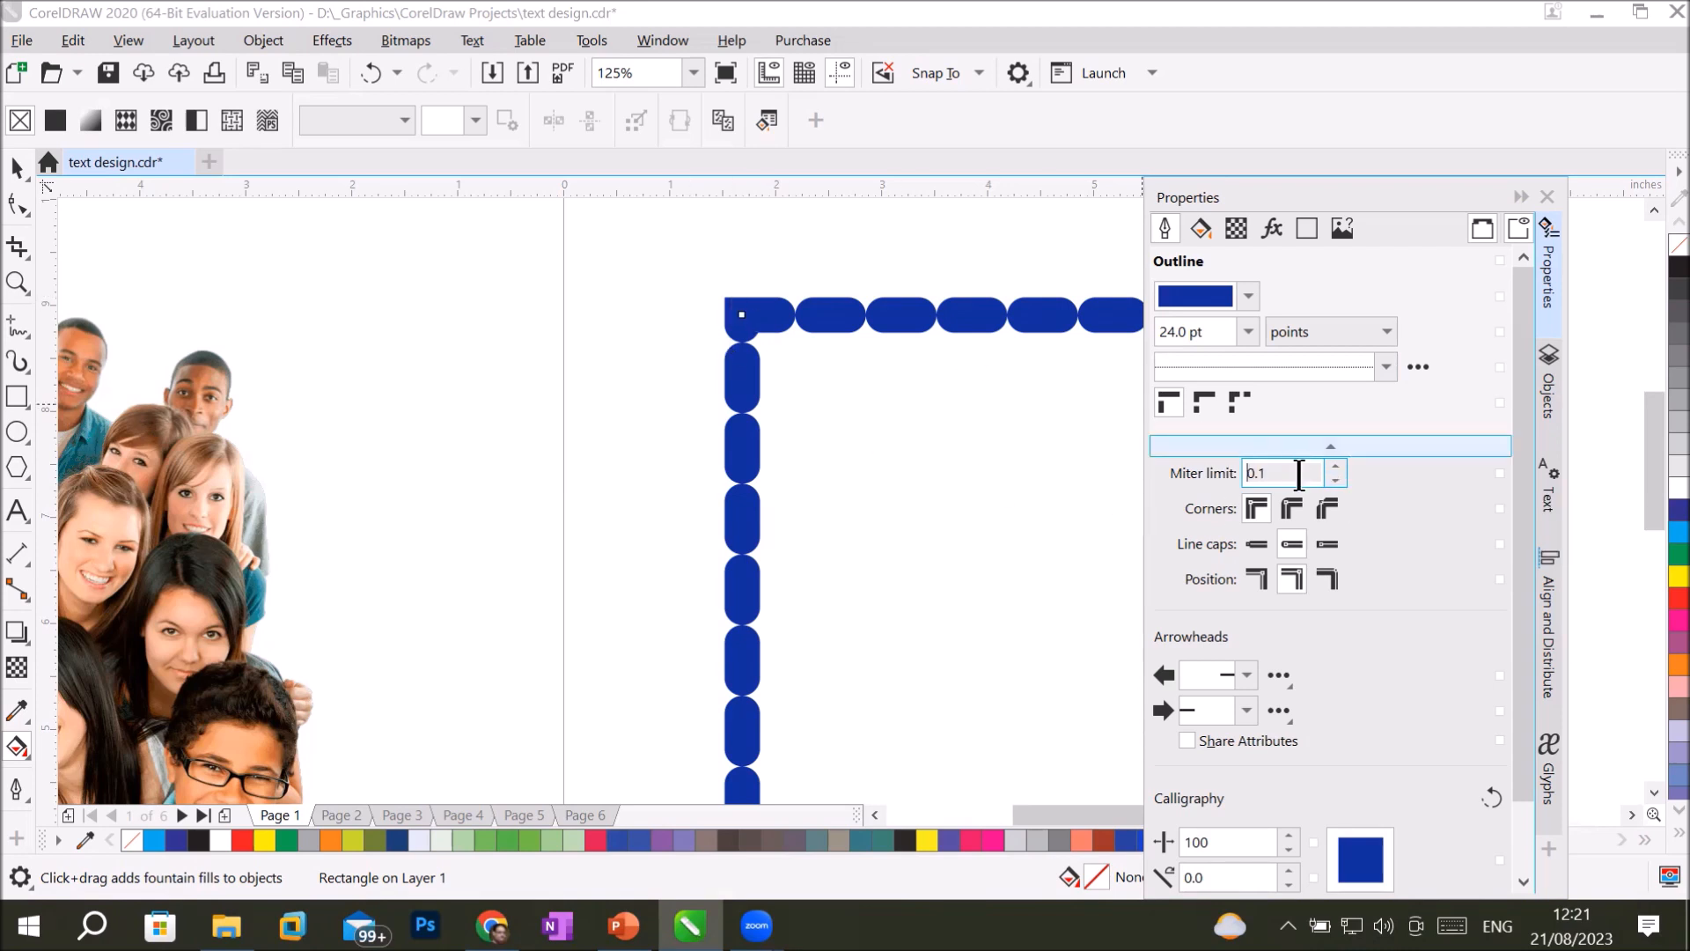
Compare round, extended square and square line caps on the closely spaced outline, finishing with square caps.
left_click(1288, 538)
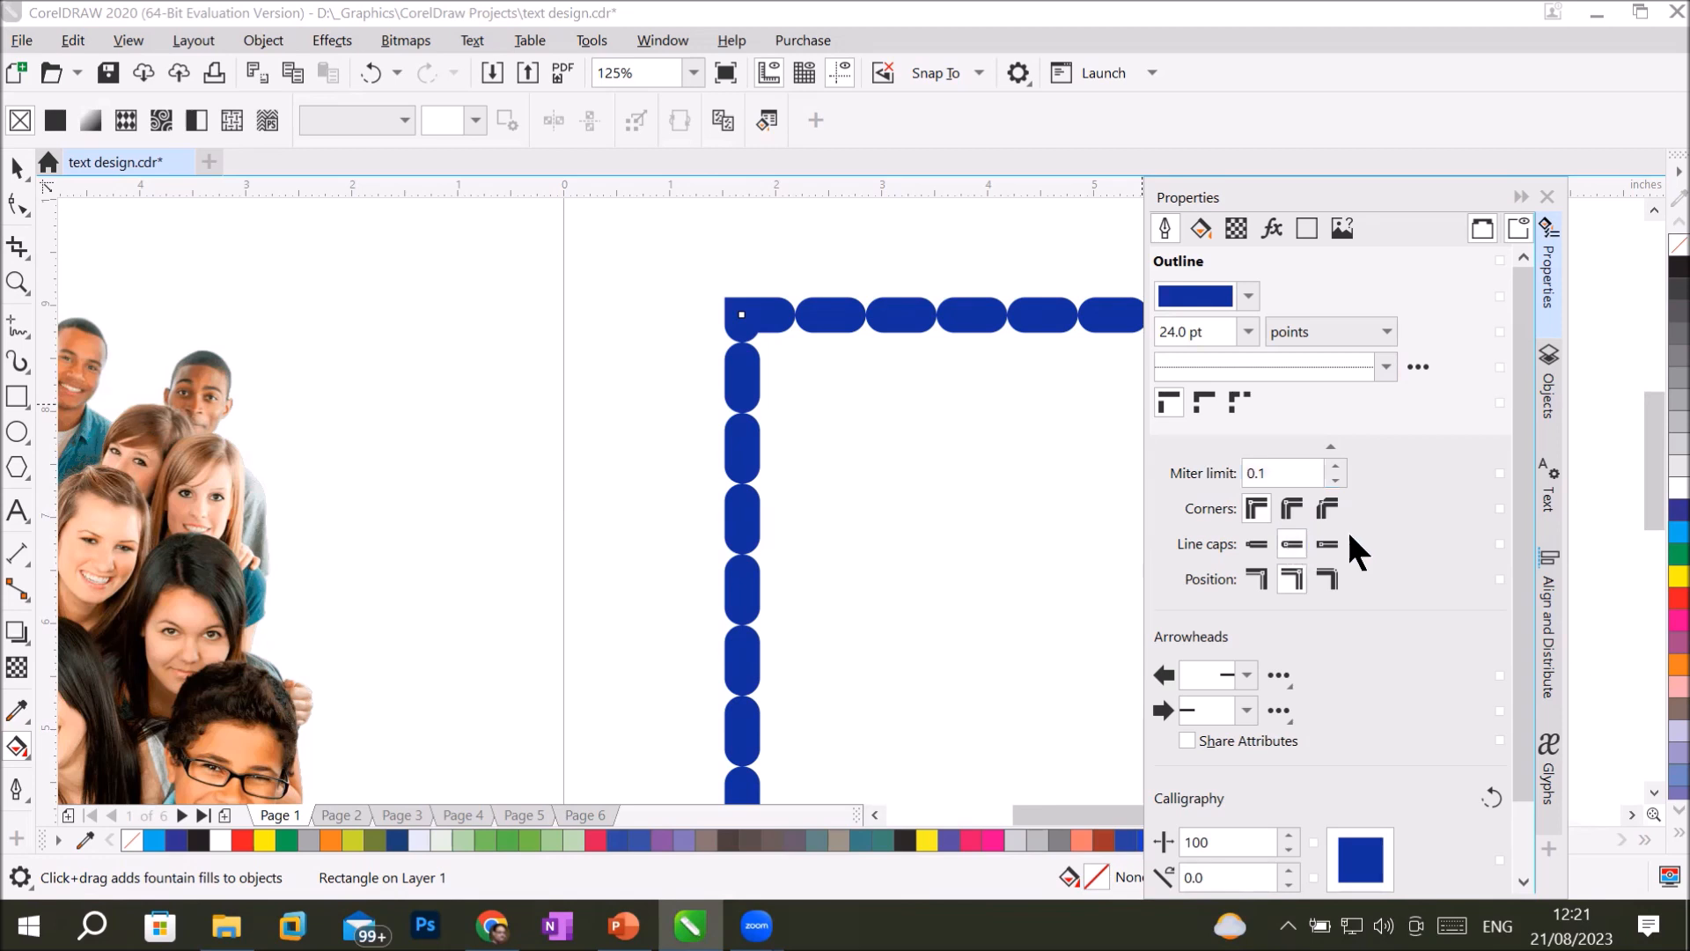
left_click(1327, 543)
left_click(1288, 543)
left_click(1251, 543)
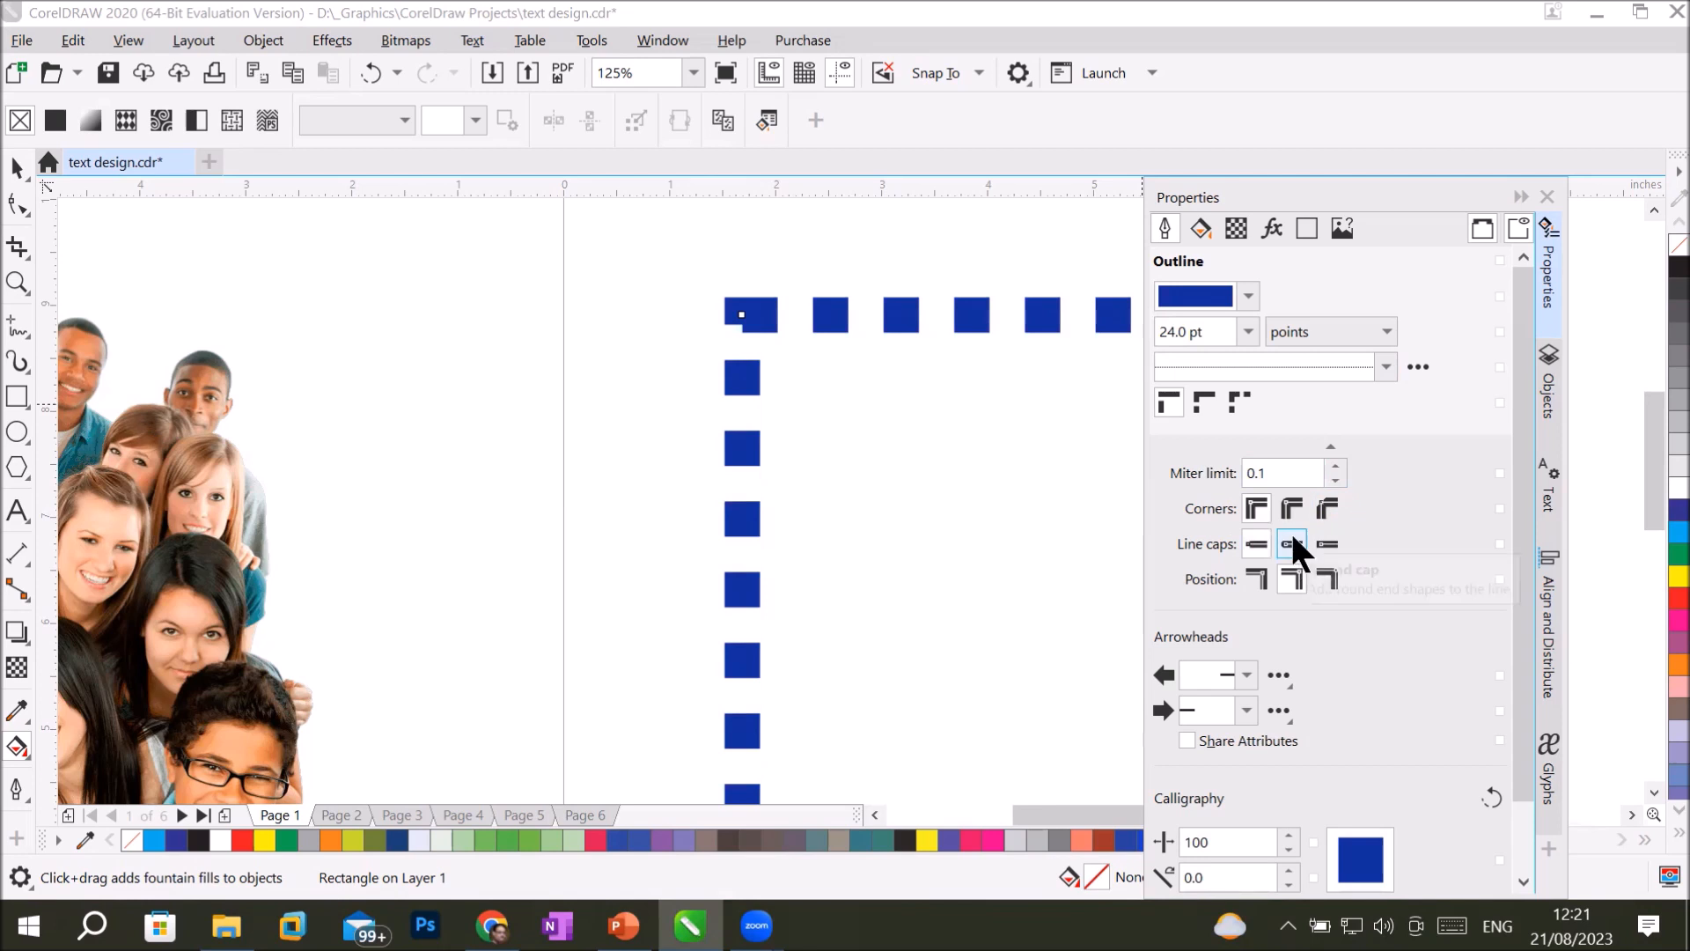
Raise the outline's miter limit to 100.1 and switch the line caps to round.
double_click(1333, 465)
left_click(1335, 465)
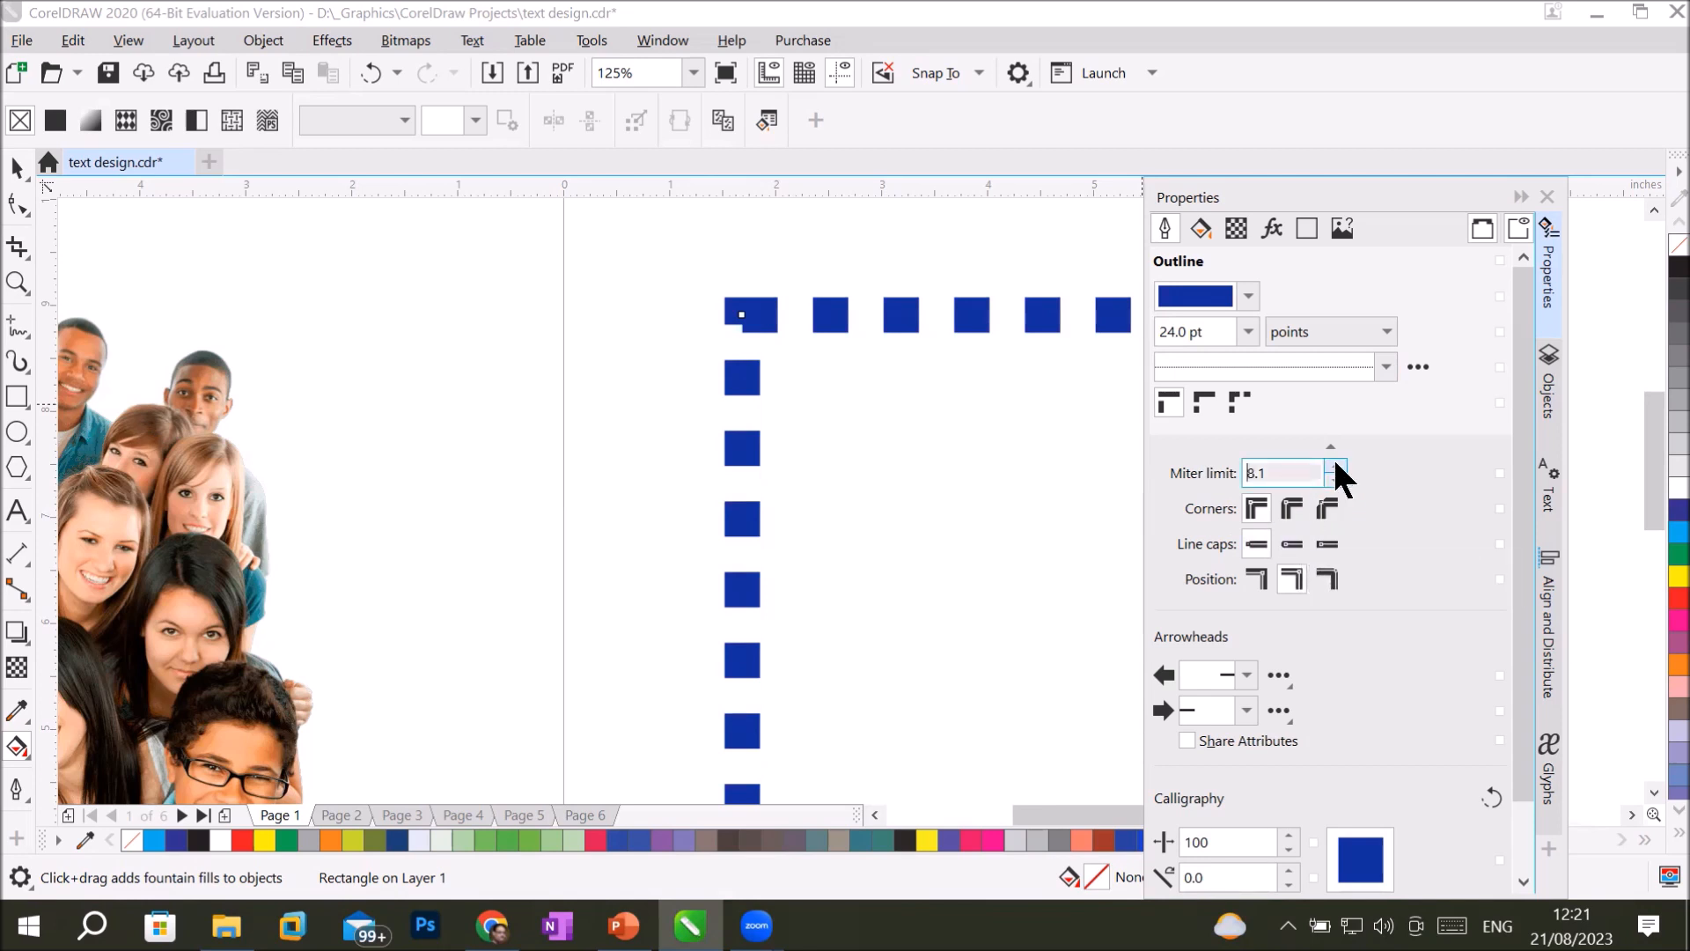
left_click_drag(1334, 465, 1335, 465)
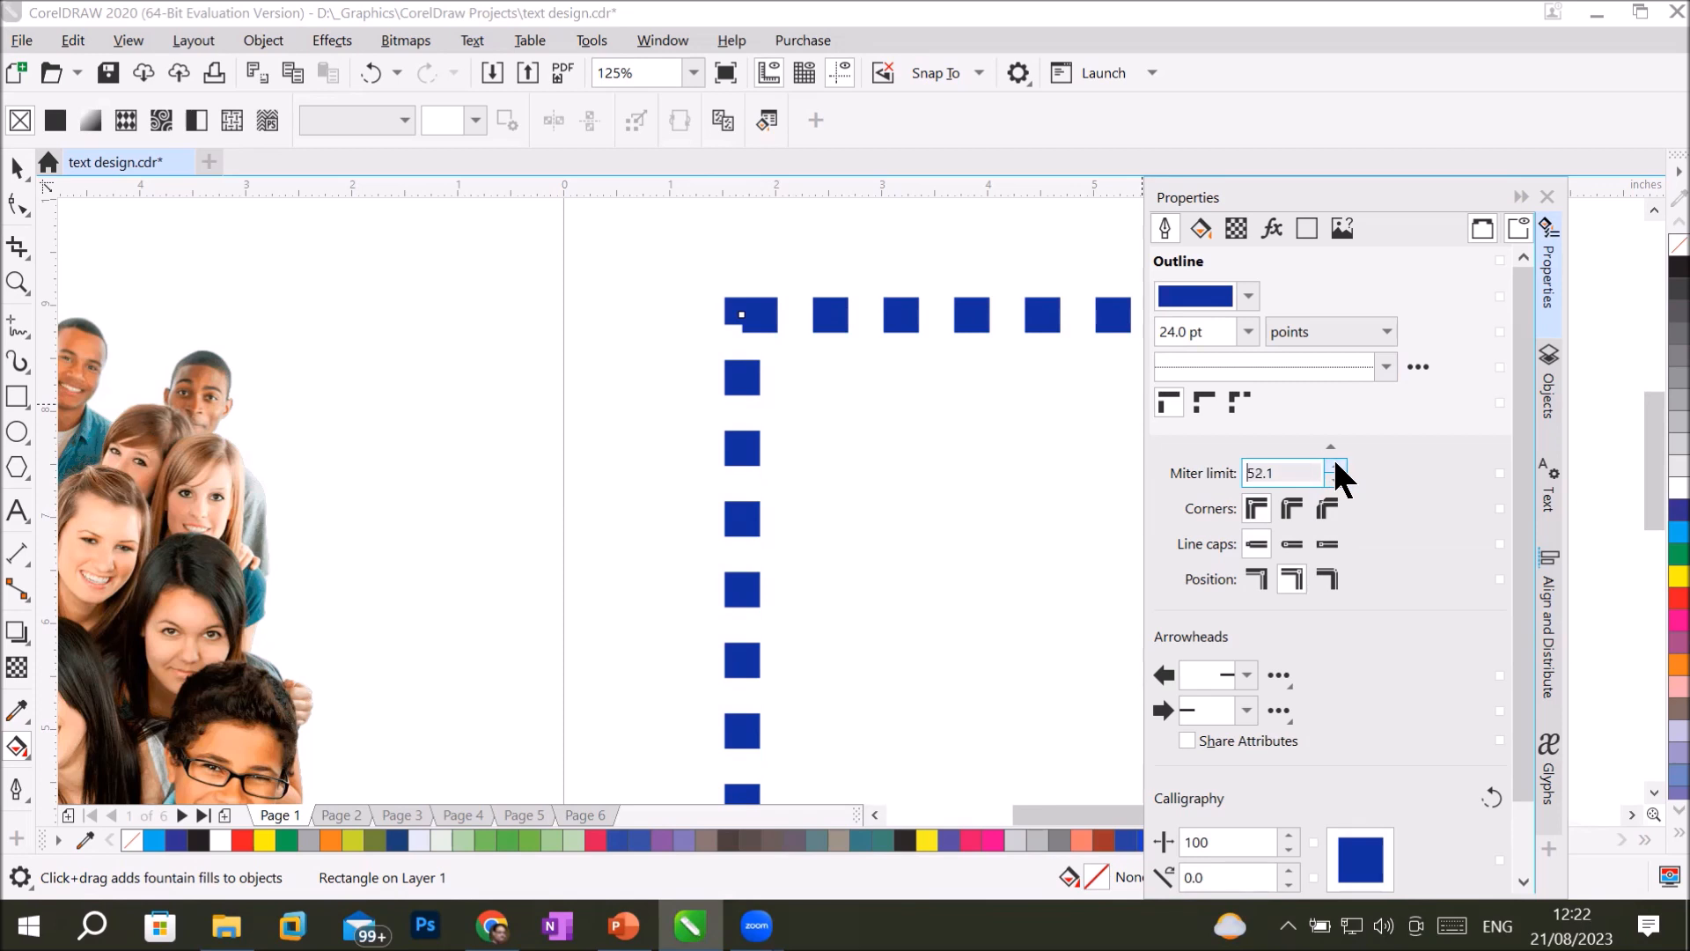
left_click(1290, 539)
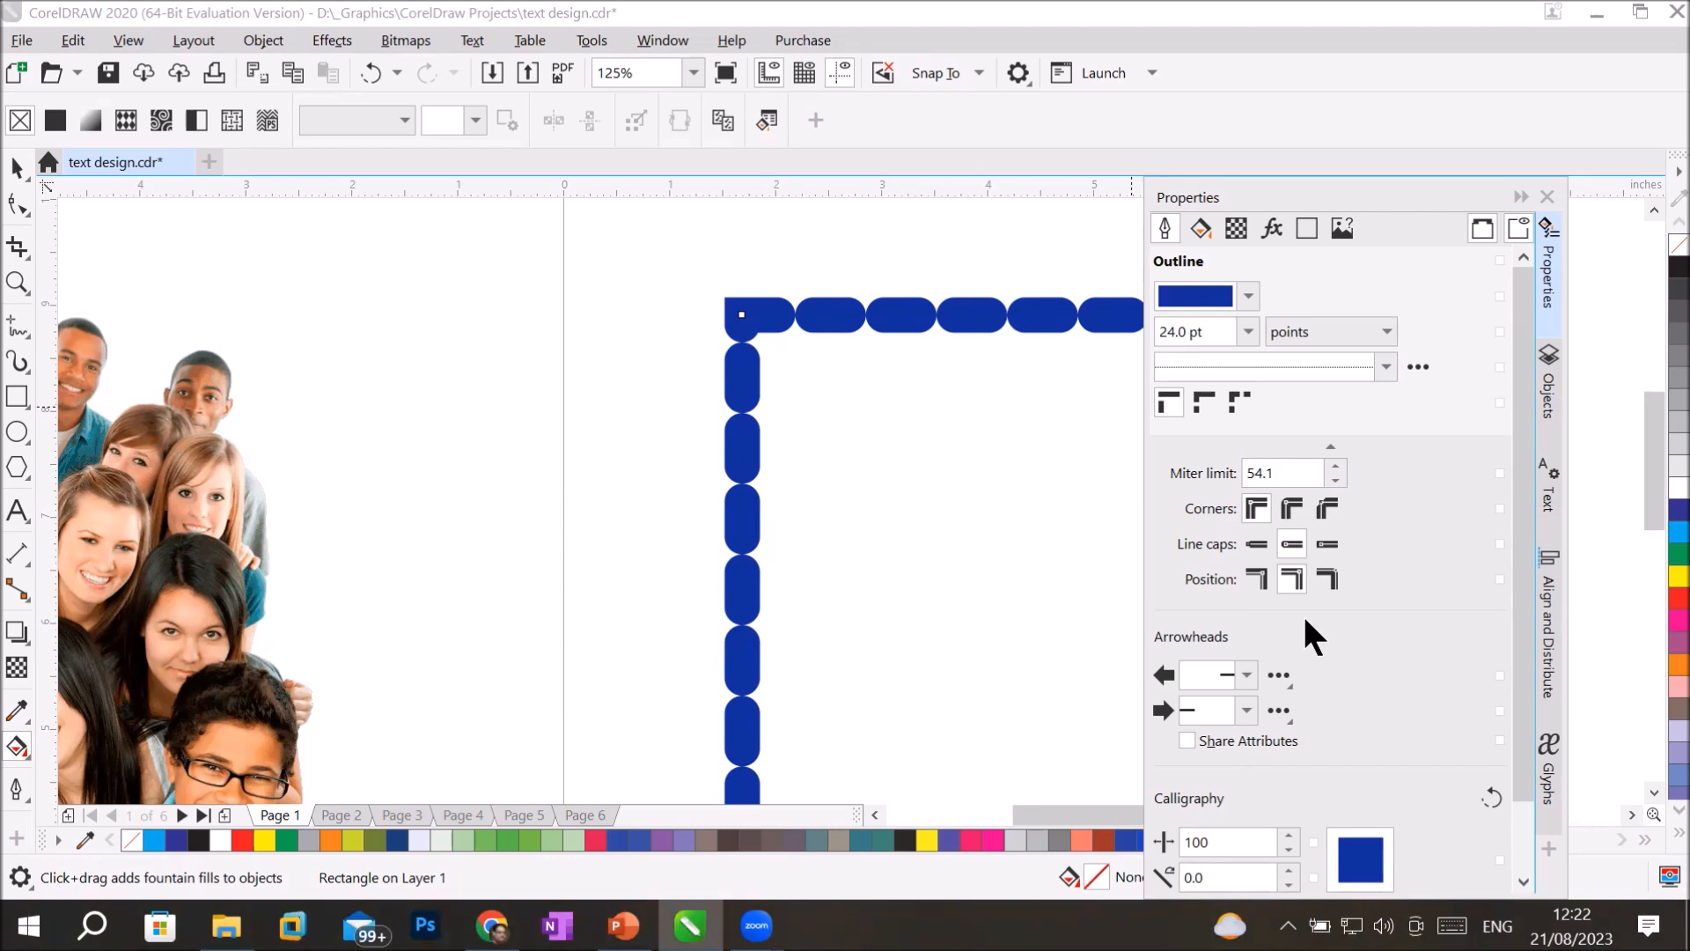
left_click(1335, 465)
left_click(1335, 465)
left_click(1335, 463)
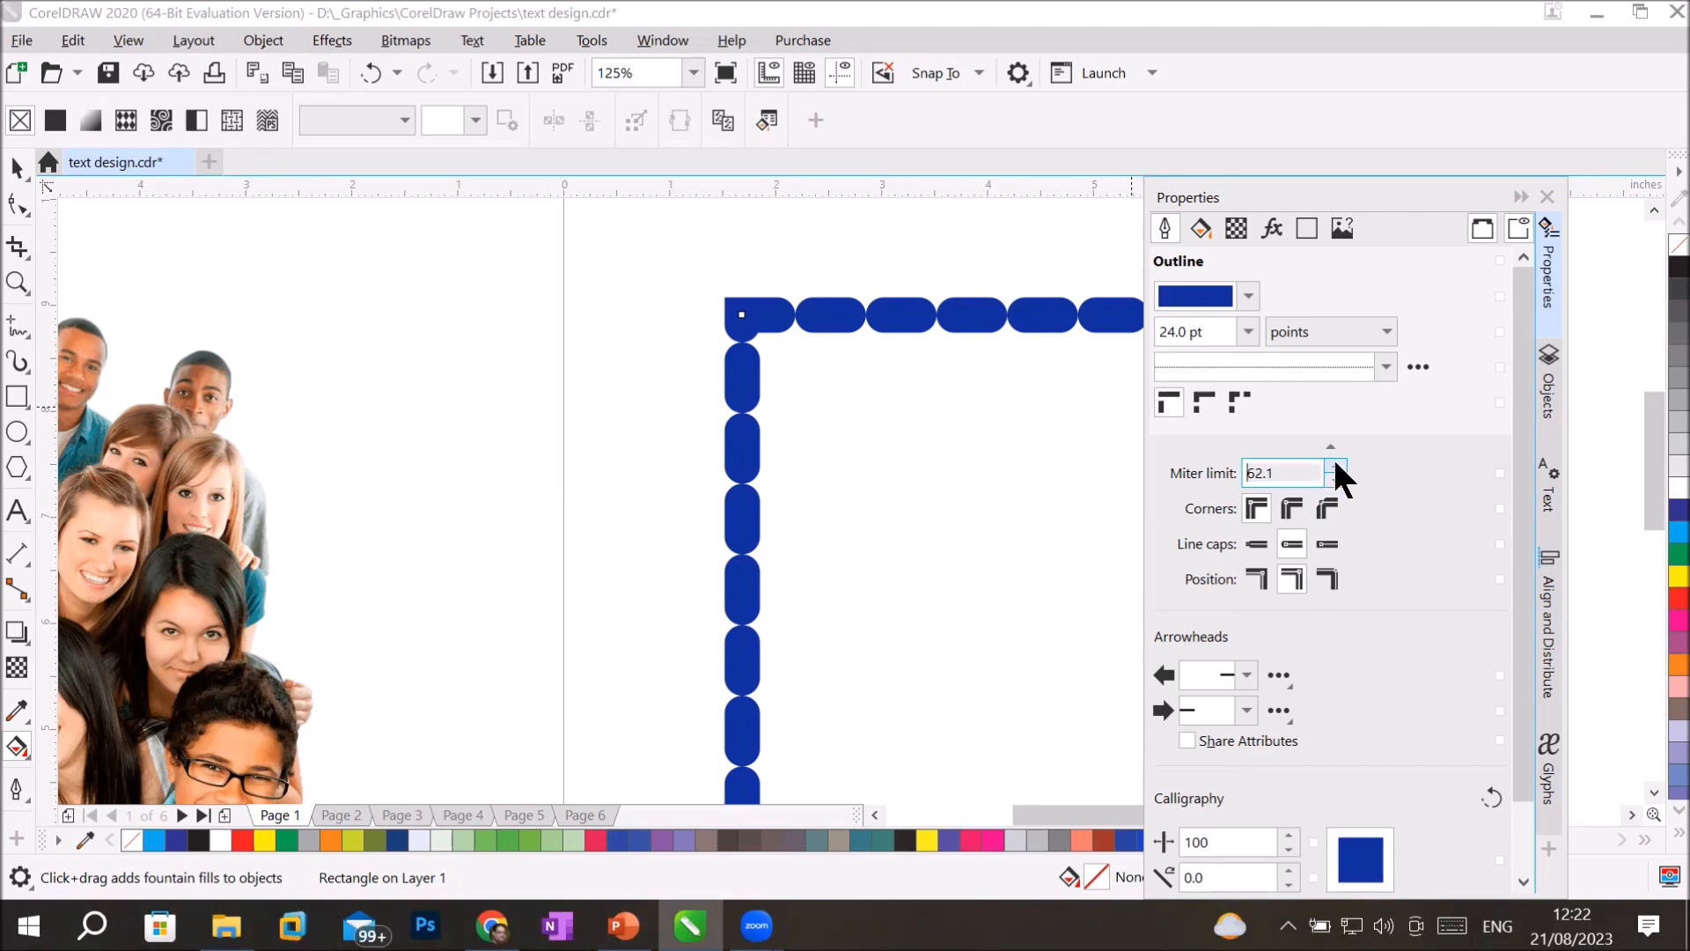
left_click(1335, 464)
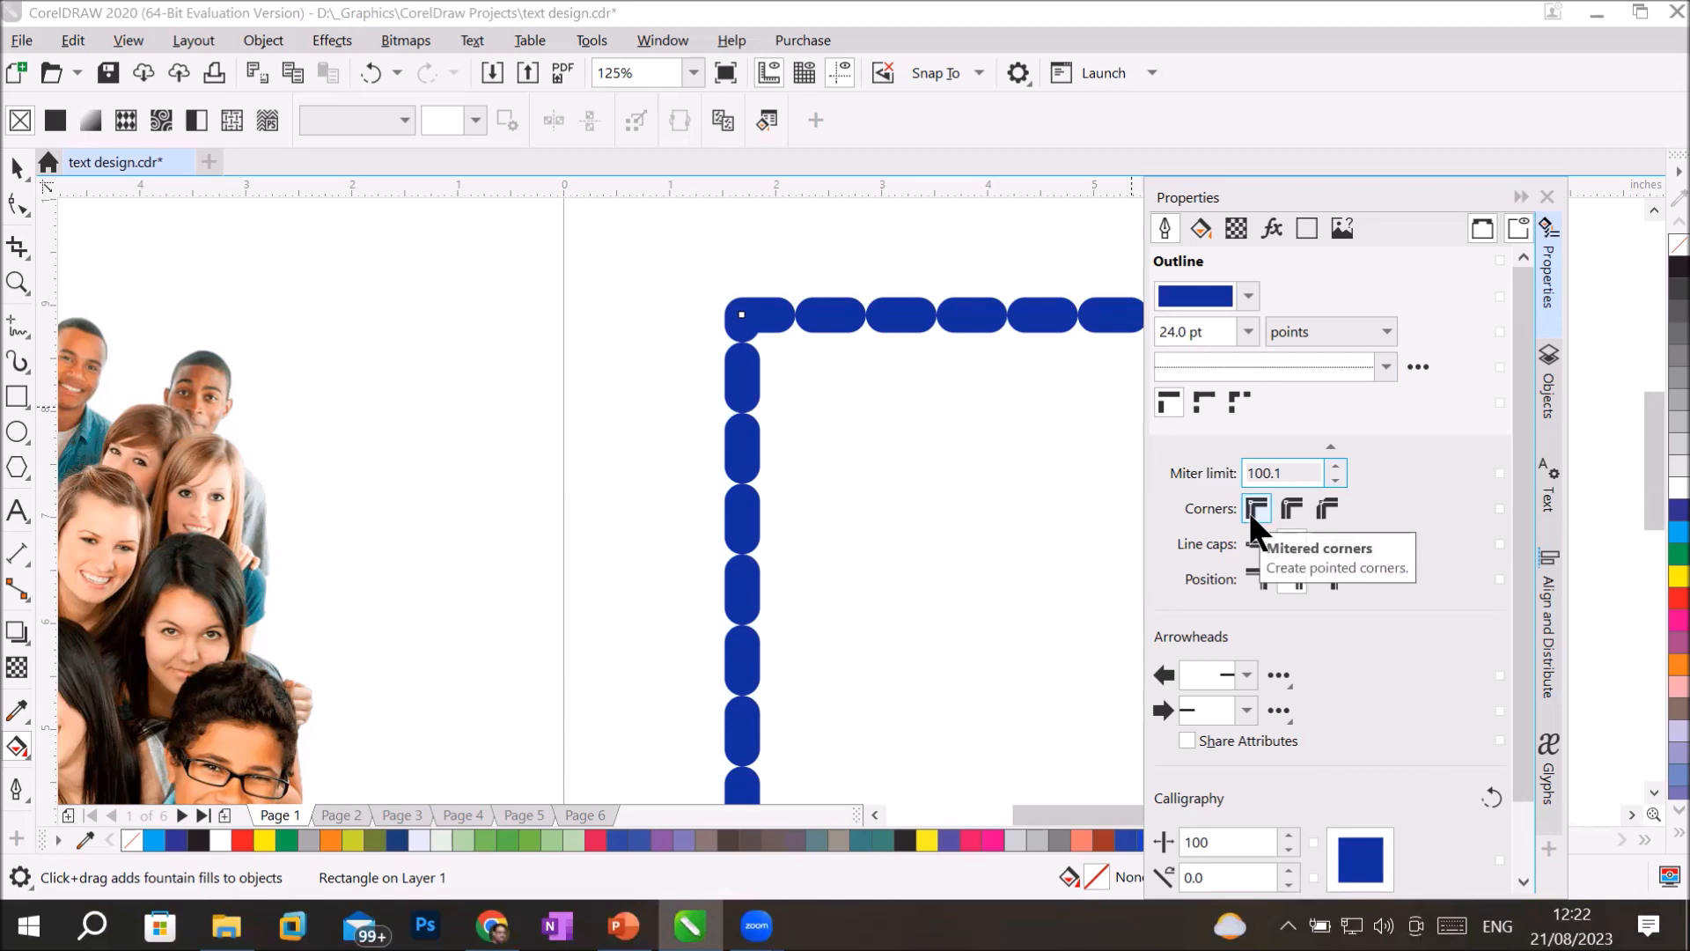
Replace the rectangle's dashed outline with the solid line style.
left_click(1386, 366)
left_click(1261, 376)
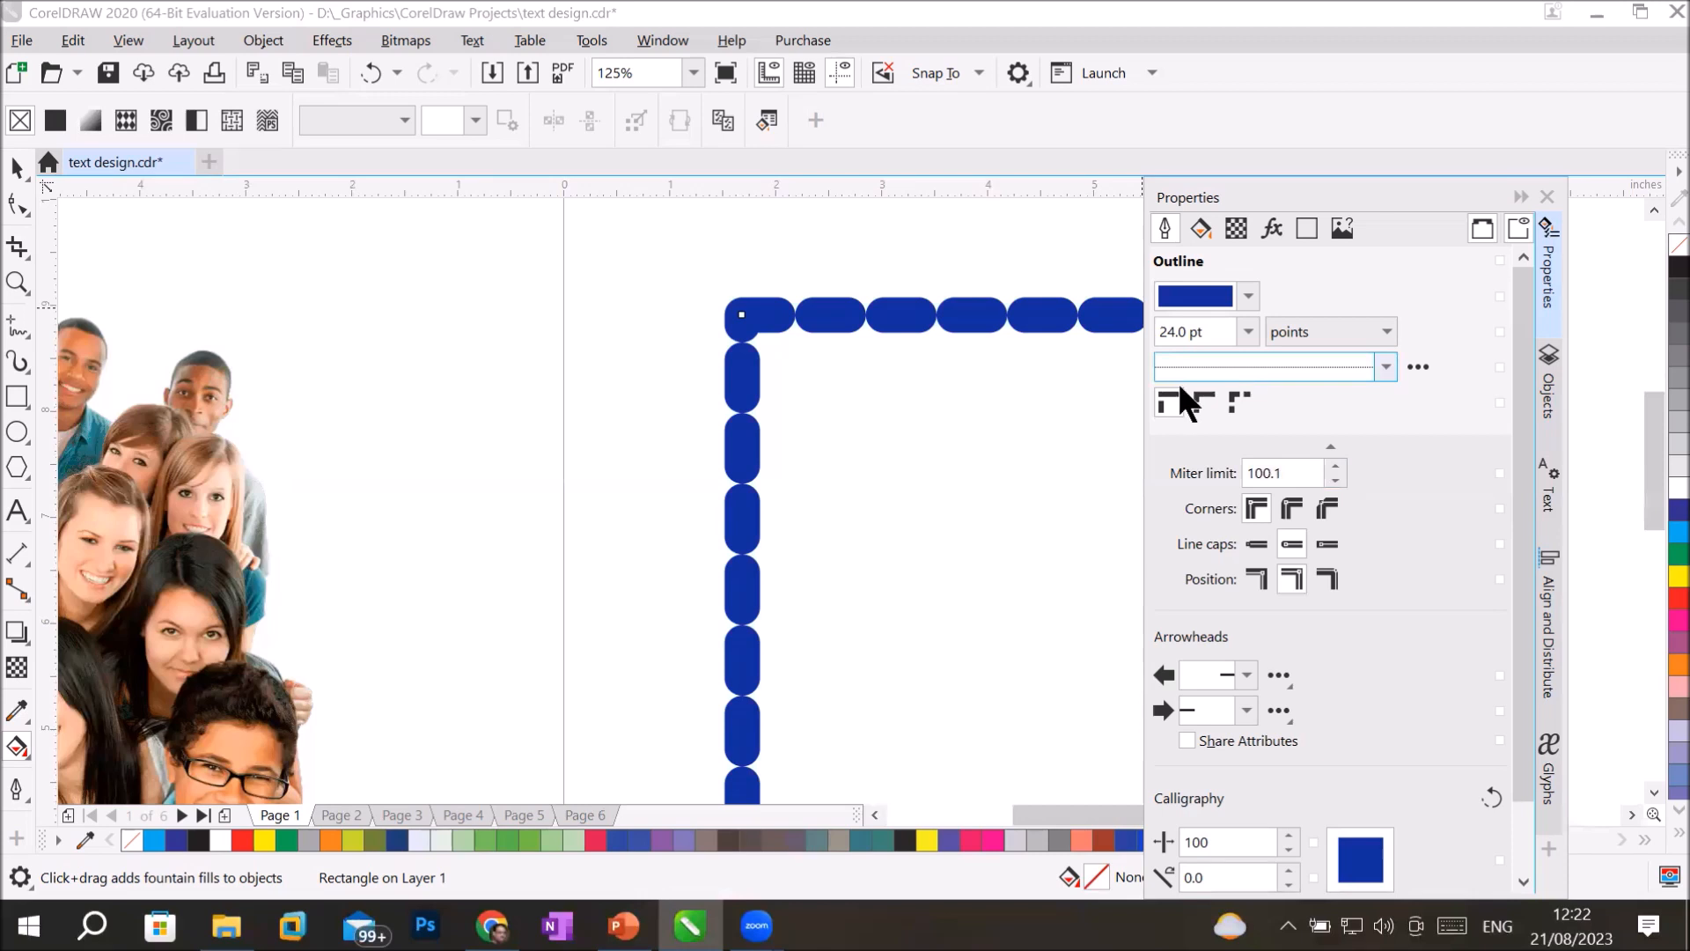
left_click(1386, 366)
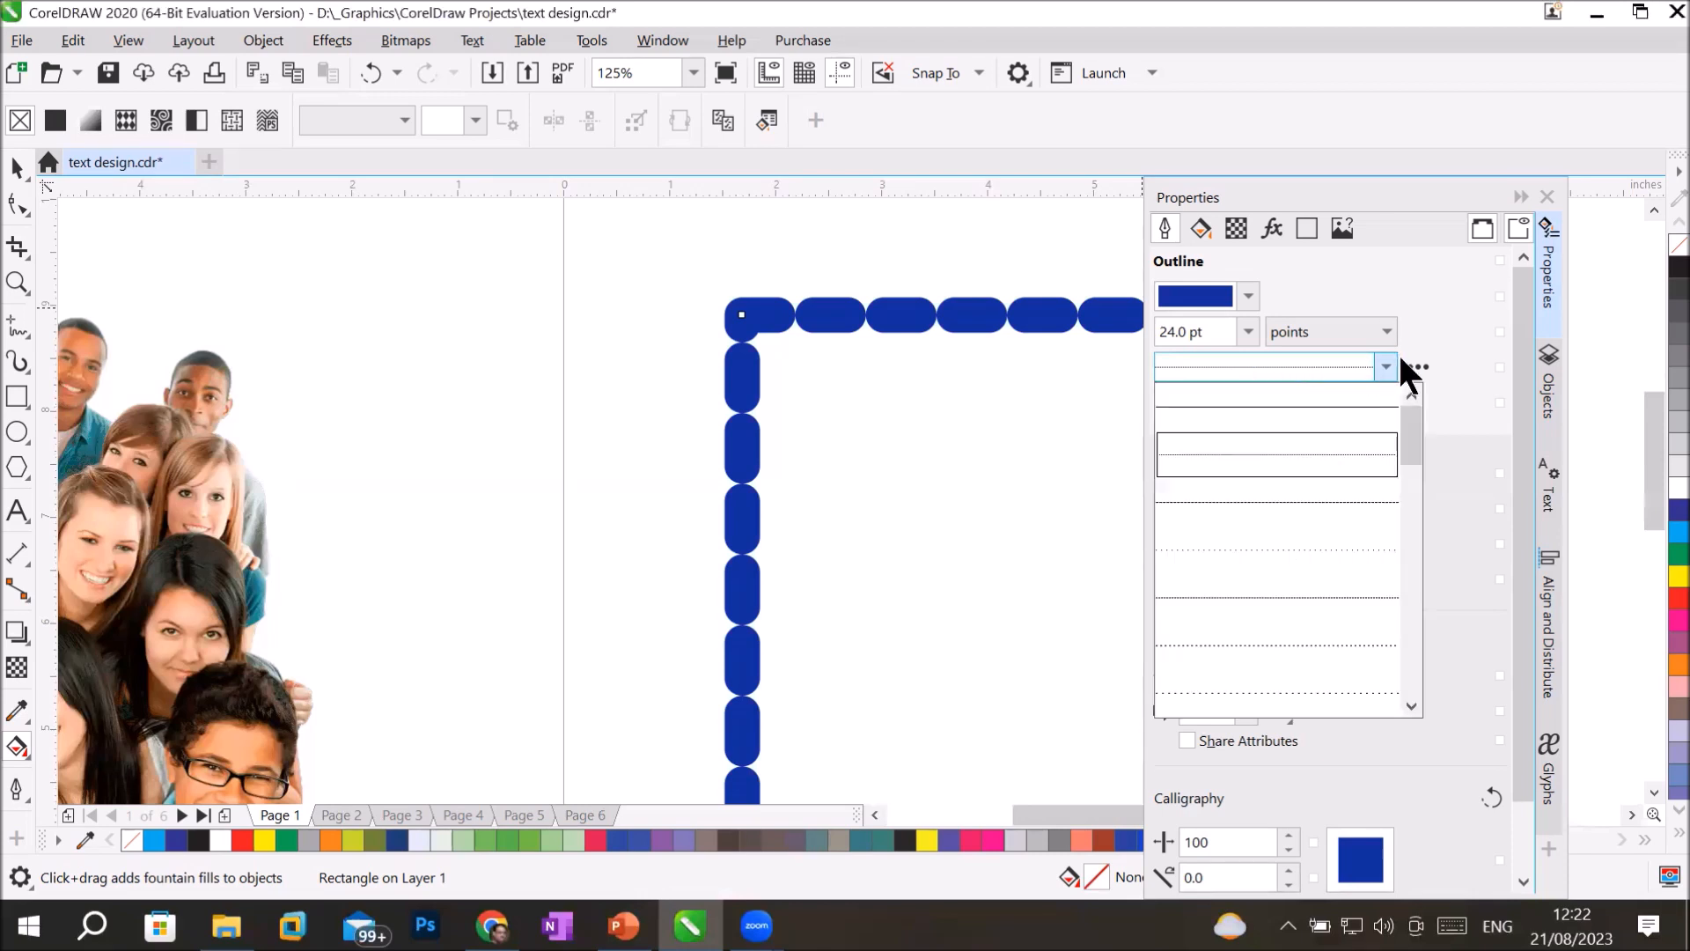
left_click(1354, 398)
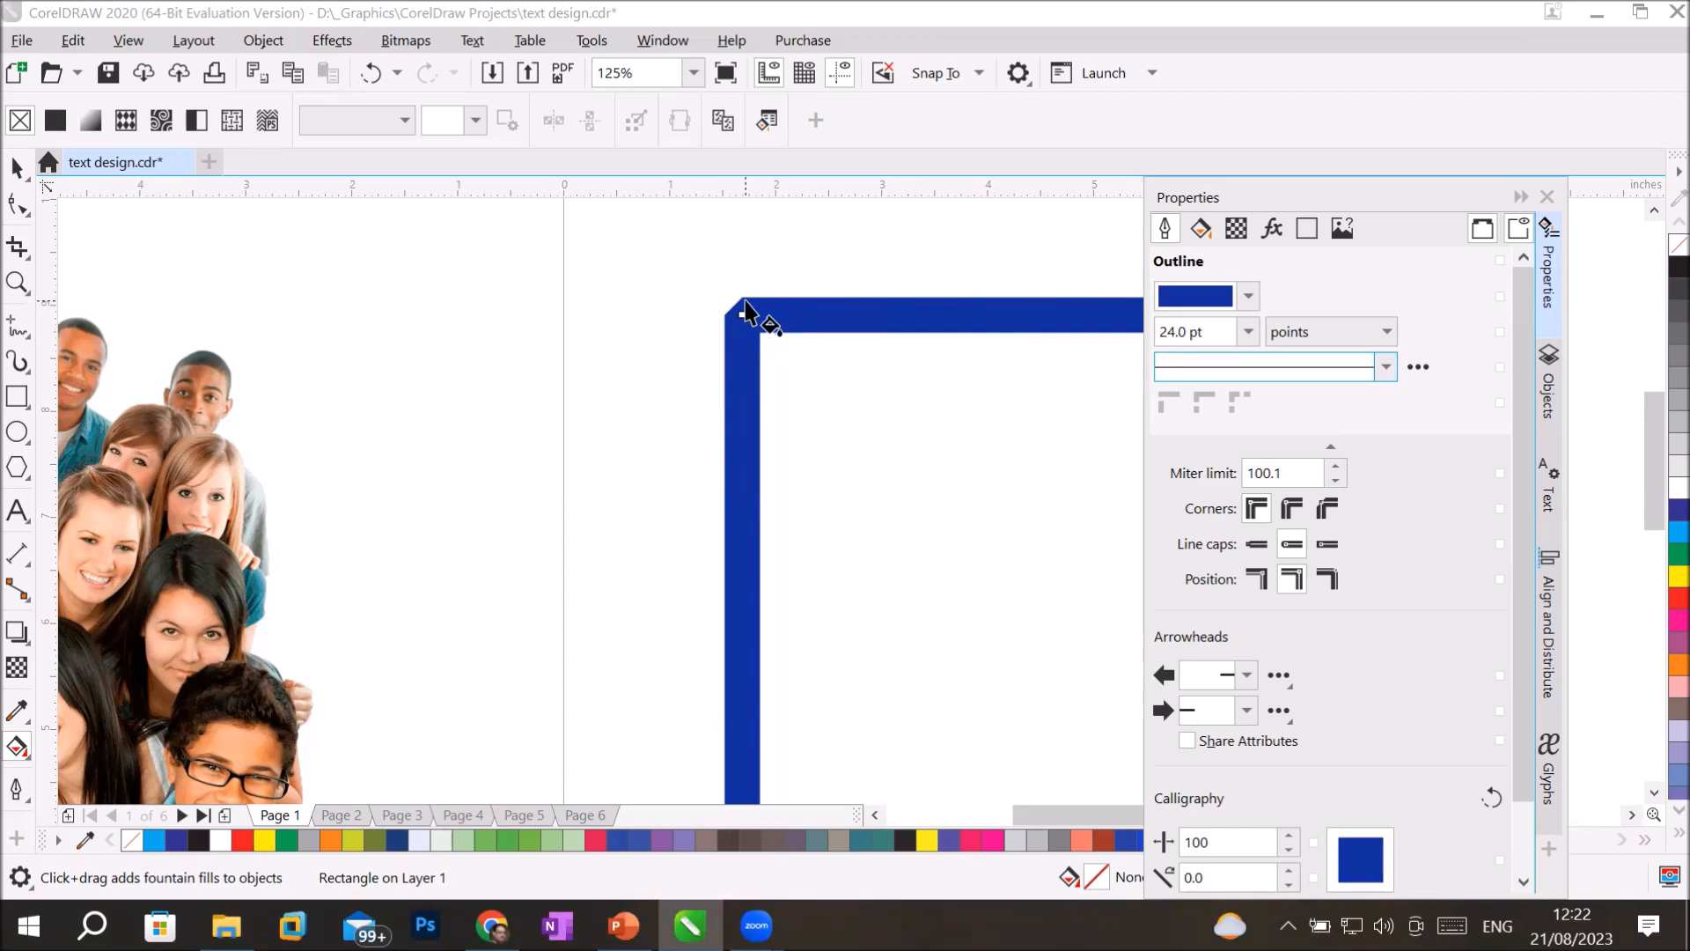
Vary the miter limit on the solid outline, going up to 154.1 and finishing at 152.1.
double_click(1335, 480)
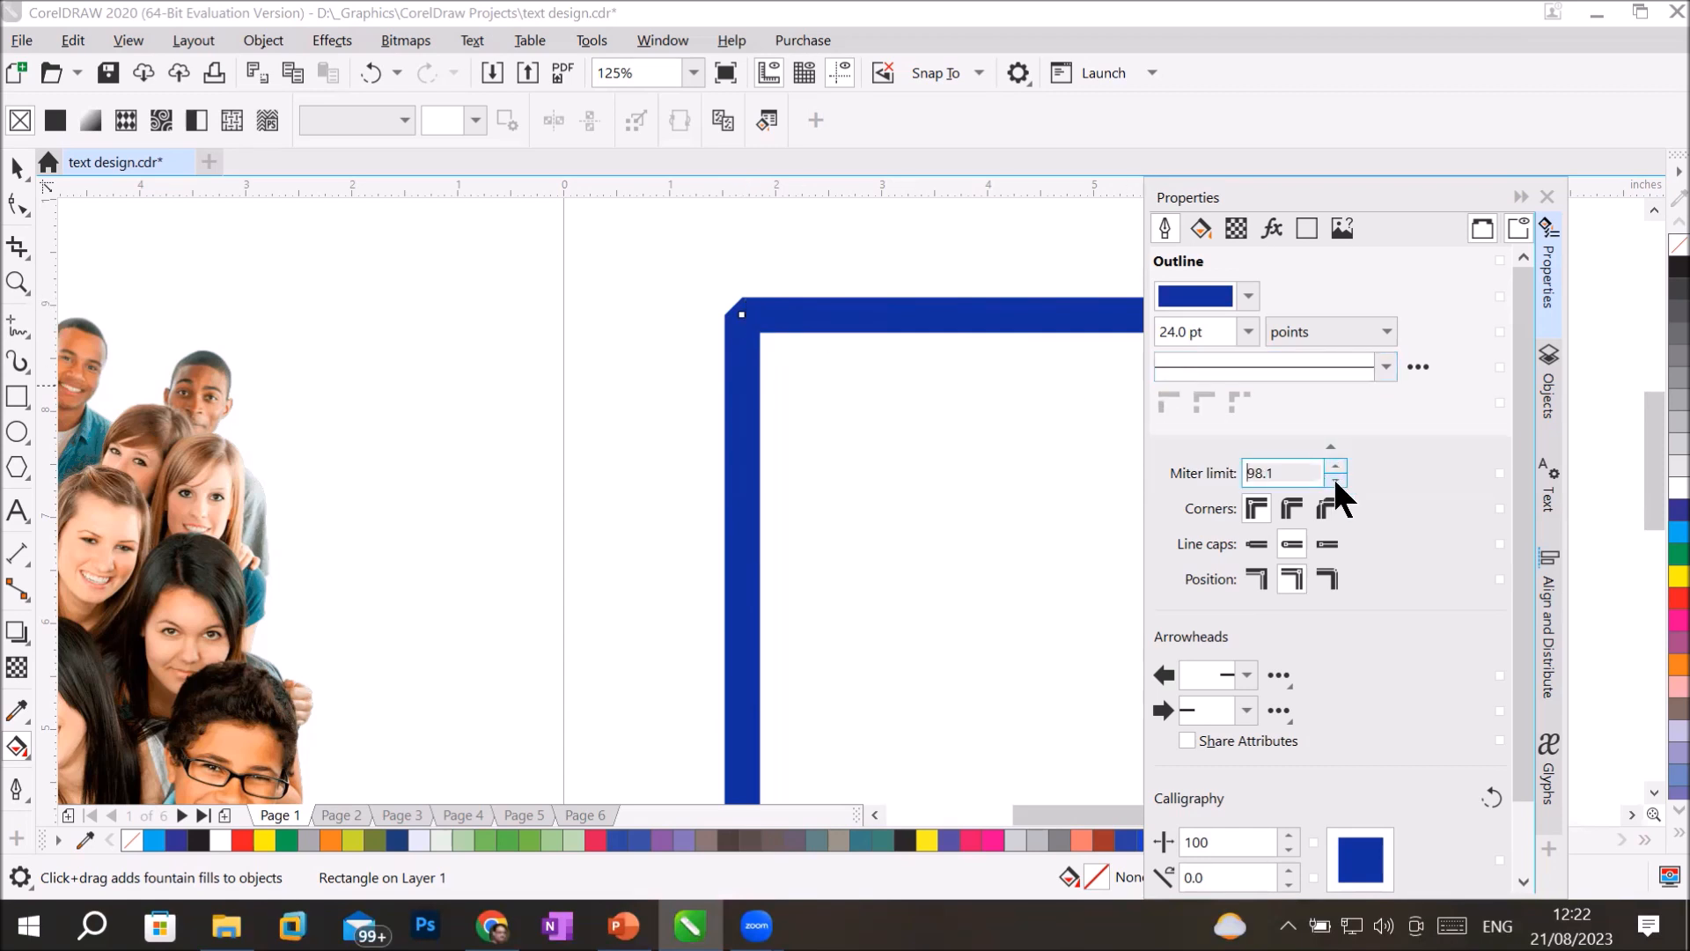
left_click(1335, 480)
left_click(1335, 480)
left_click(1335, 468)
left_click(1336, 469)
left_click(1335, 469)
left_click(1335, 468)
left_click(1335, 468)
left_click(1336, 468)
left_click(1335, 469)
left_click(1336, 468)
left_click(1335, 469)
left_click(1336, 468)
left_click(1336, 468)
left_click(1335, 469)
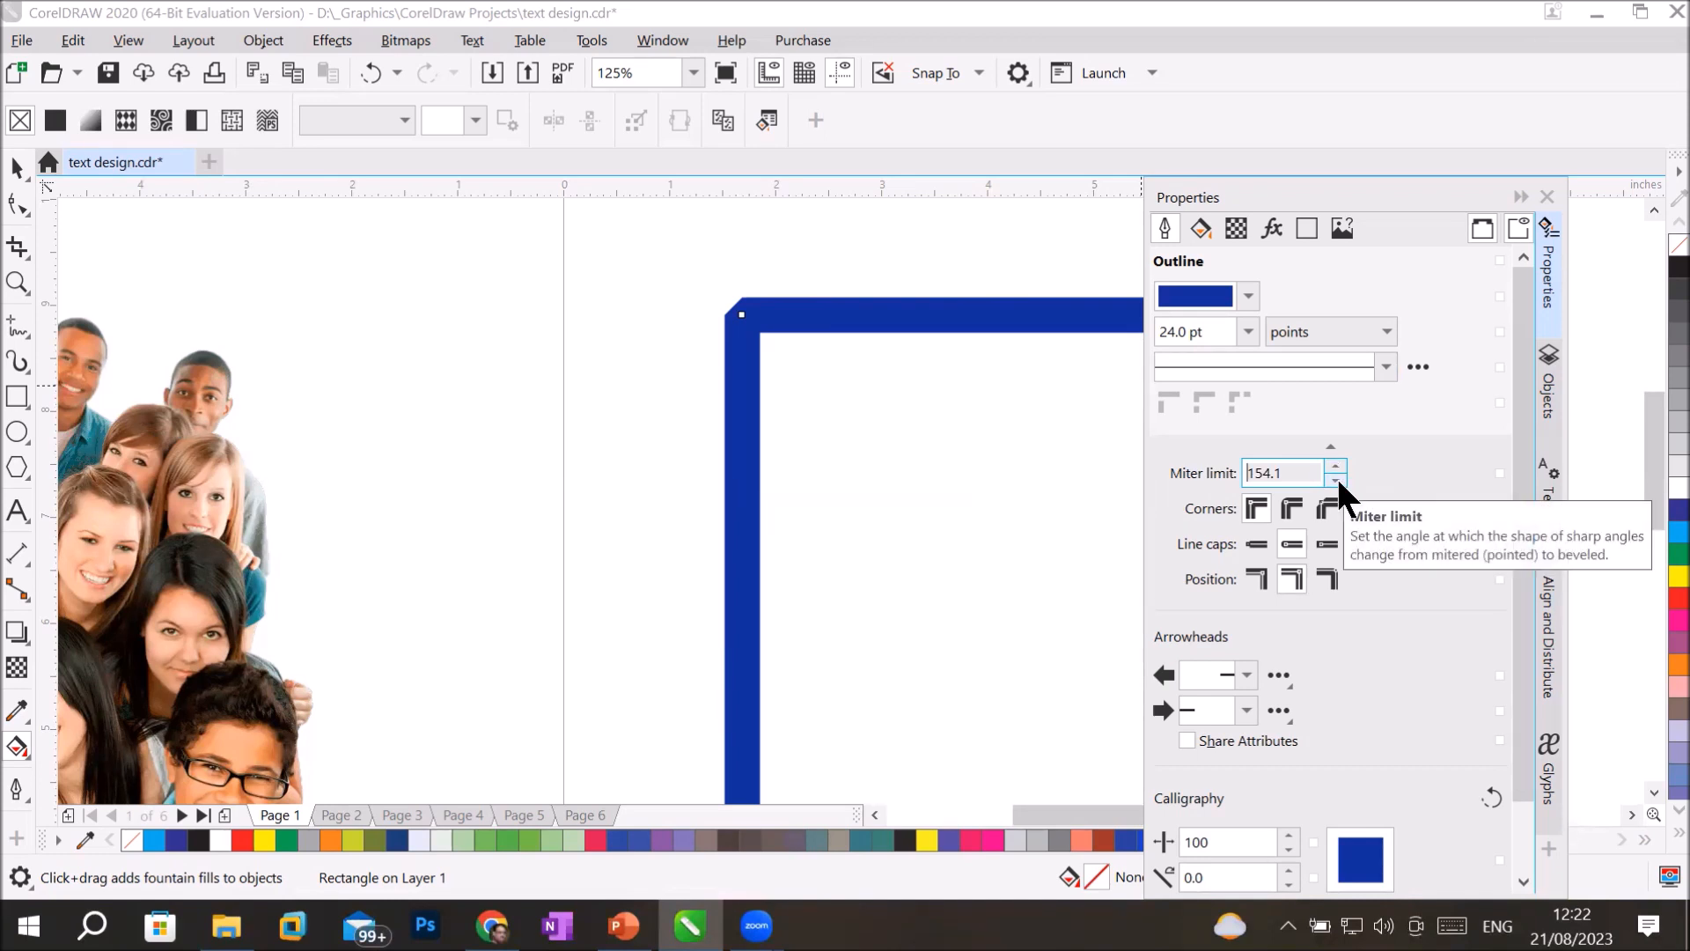
left_click(1336, 478)
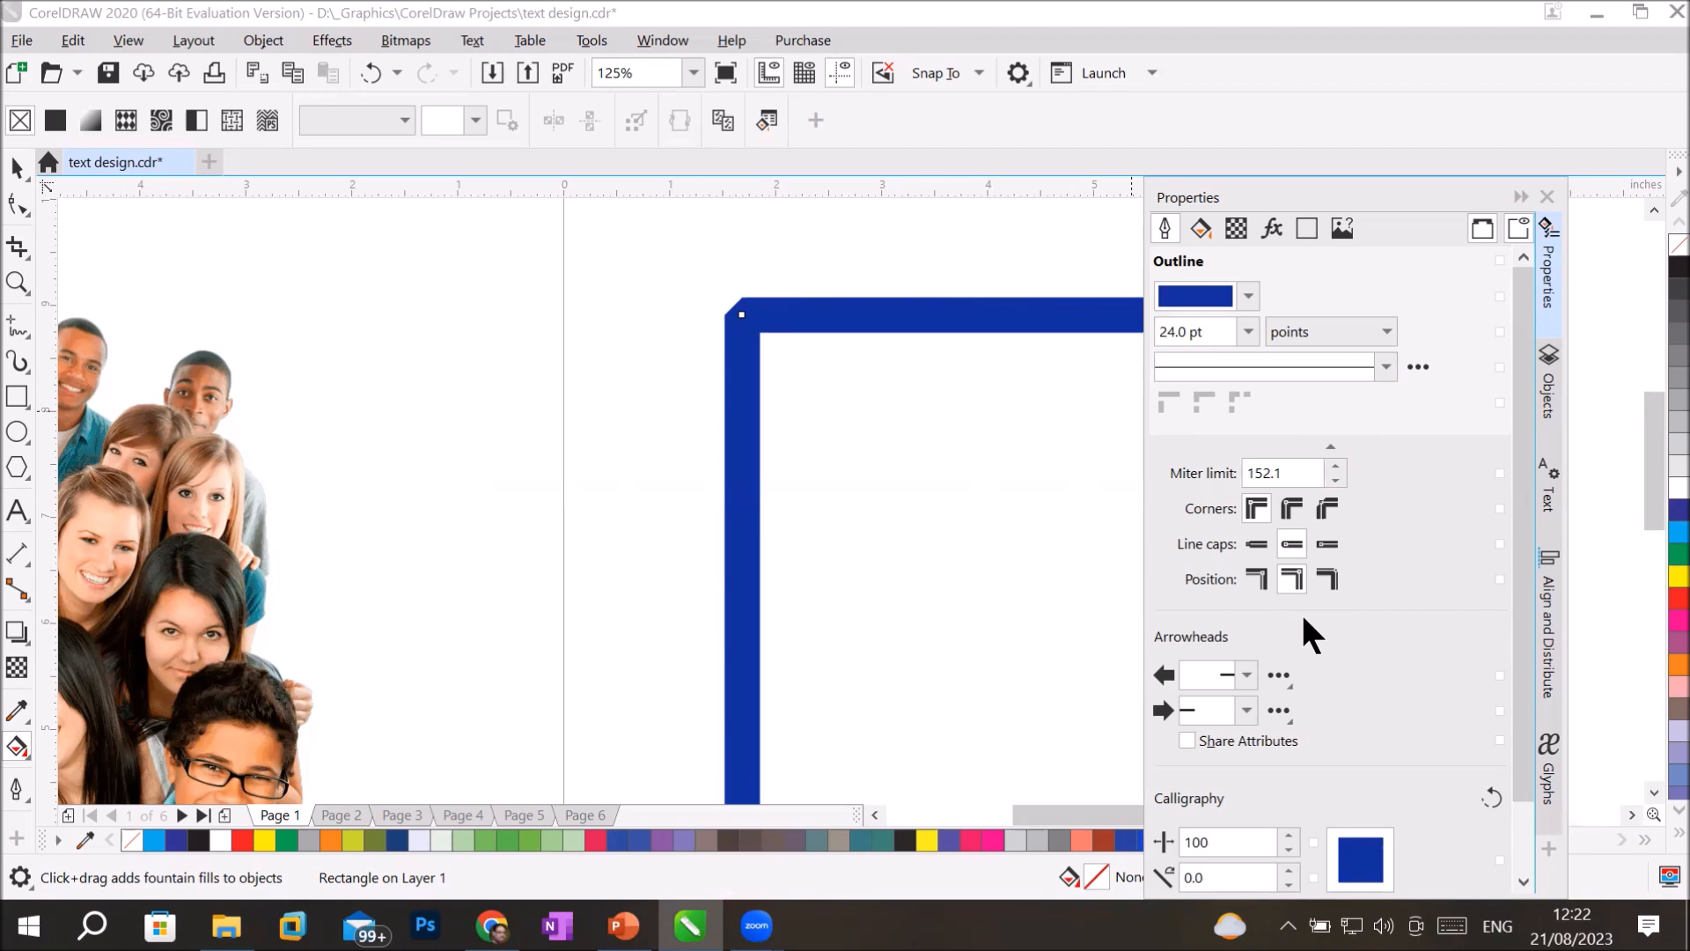
Compare the rounded and beveled corner styles on the solid outline, finishing with mitered corners.
left_click(1287, 507)
left_click(1318, 502)
left_click(1288, 500)
left_click(1322, 500)
left_click(1254, 508)
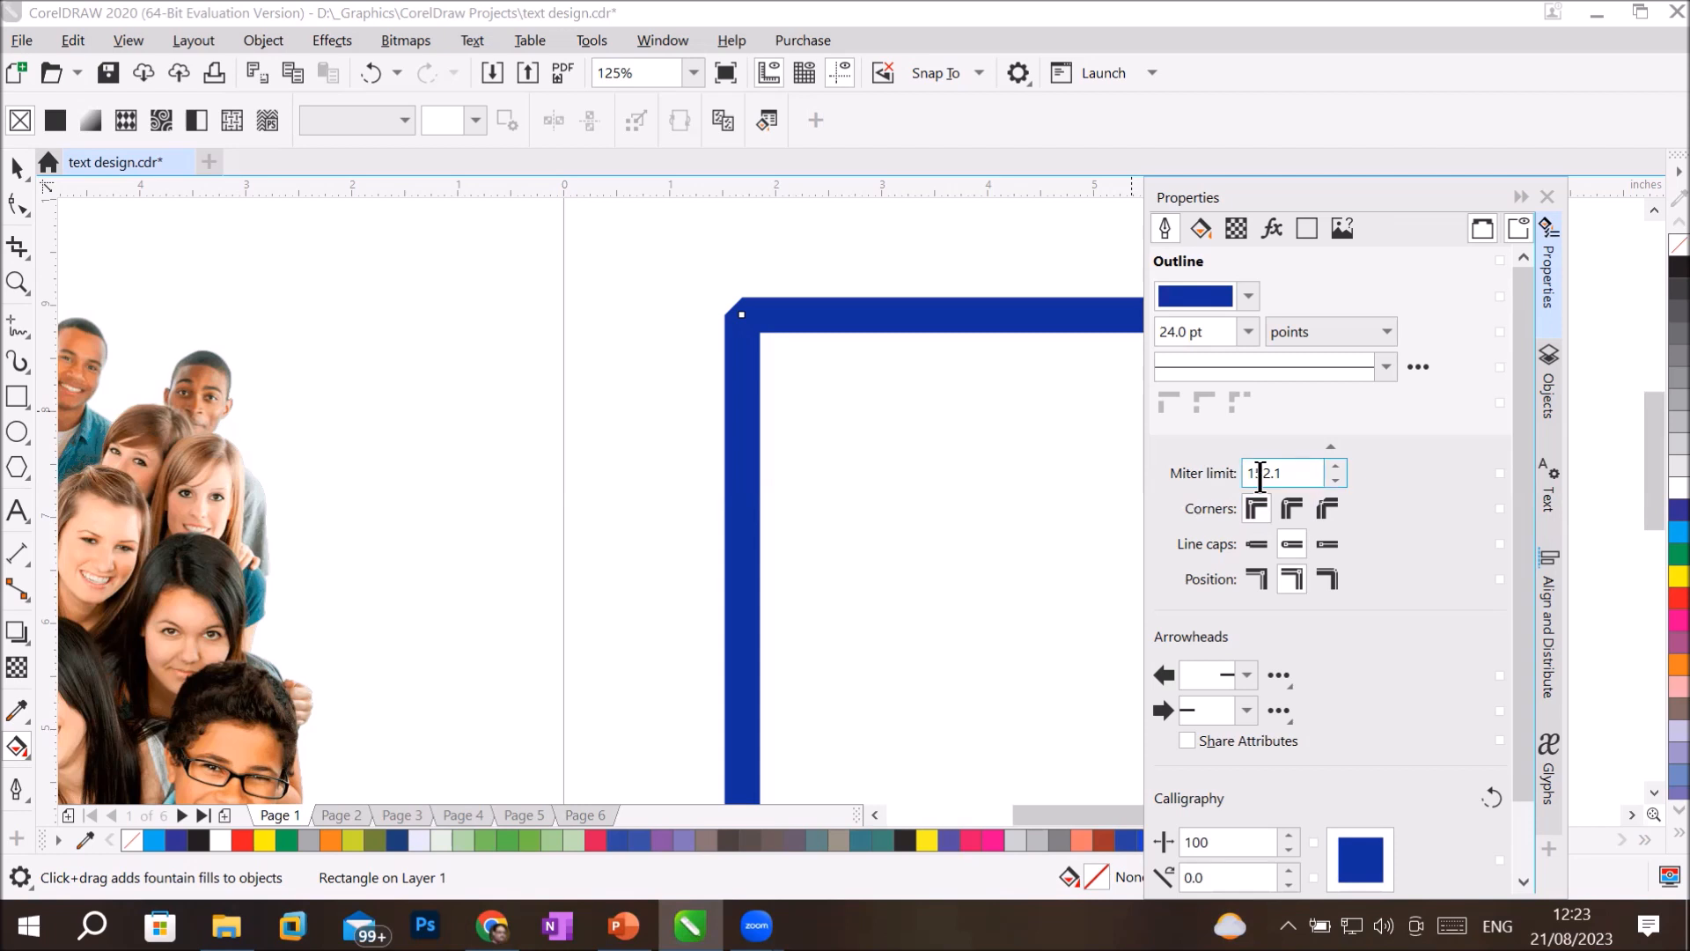
Lower the outline's miter limit to 26.1 and inspect the rectangle's upper-left corner.
left_click(1335, 479)
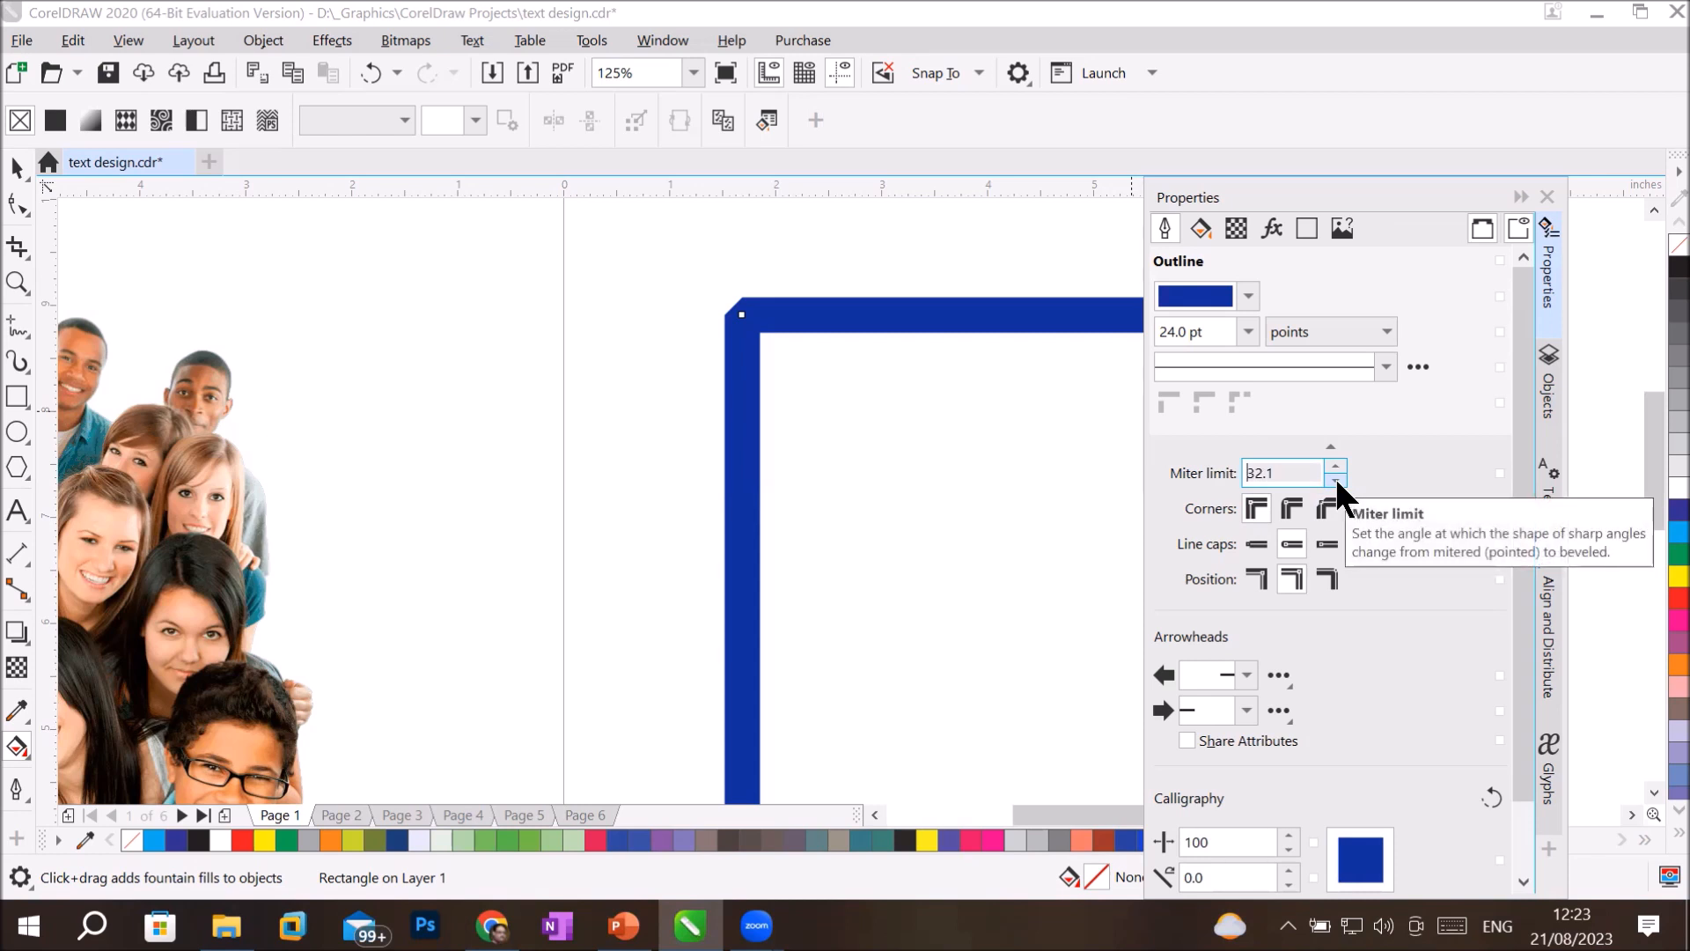
scroll(773, 302, "up", 5)
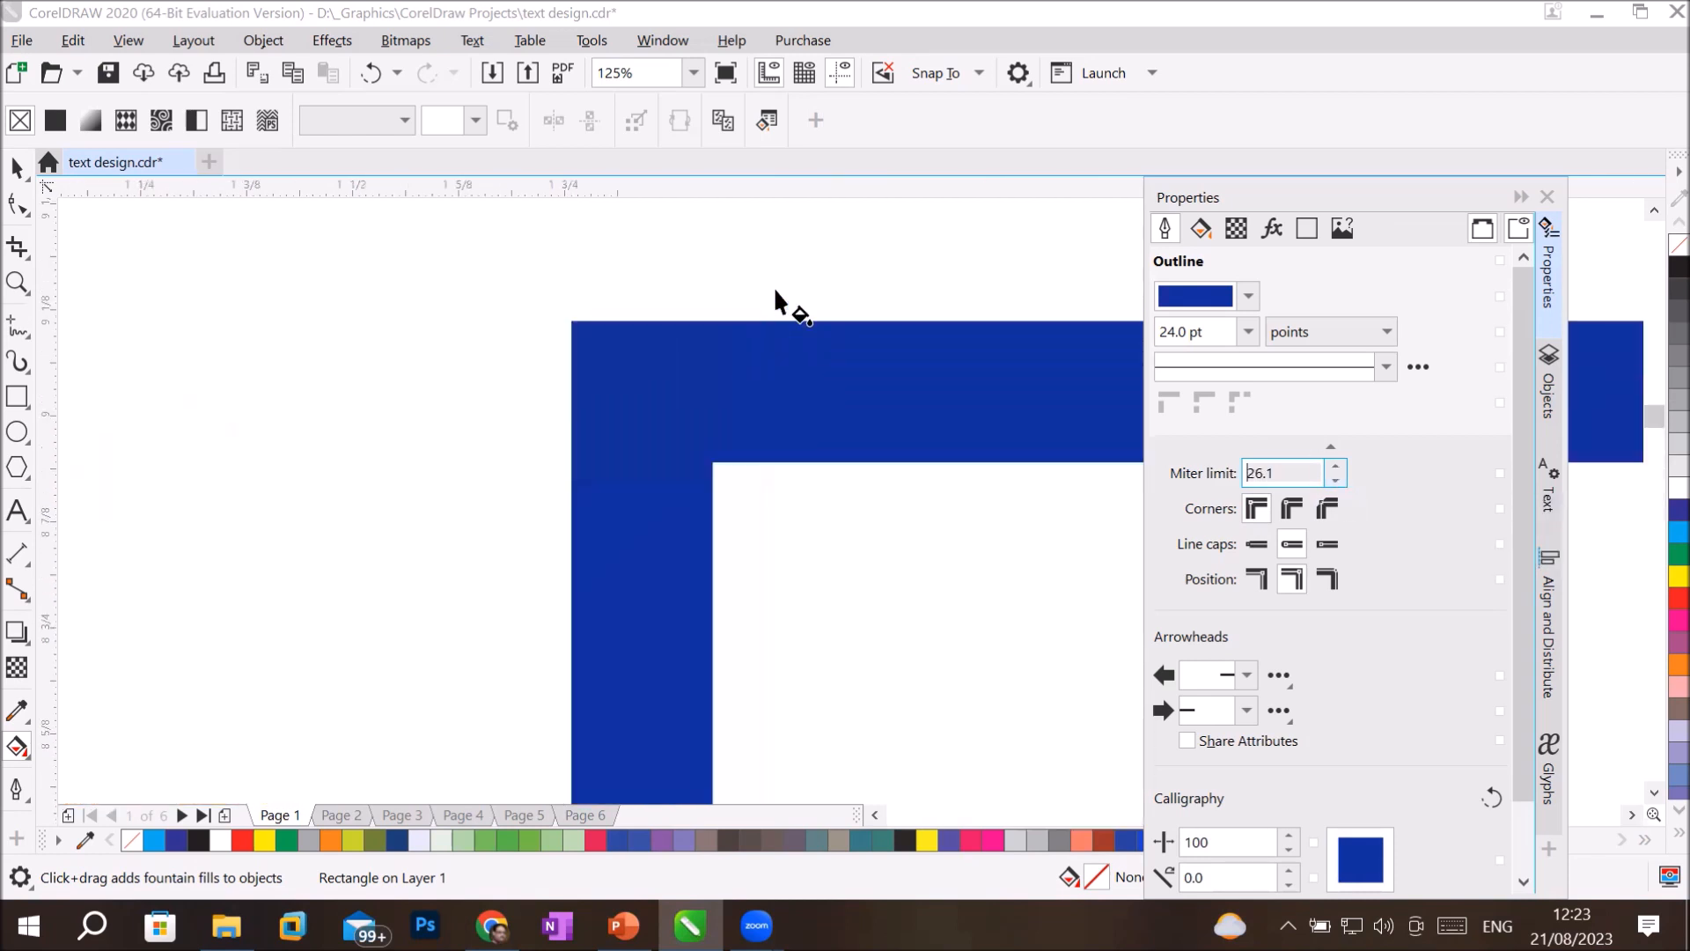
Collapse the additional outline settings and close the Properties docker along with the other open dockers.
left_click(1337, 453)
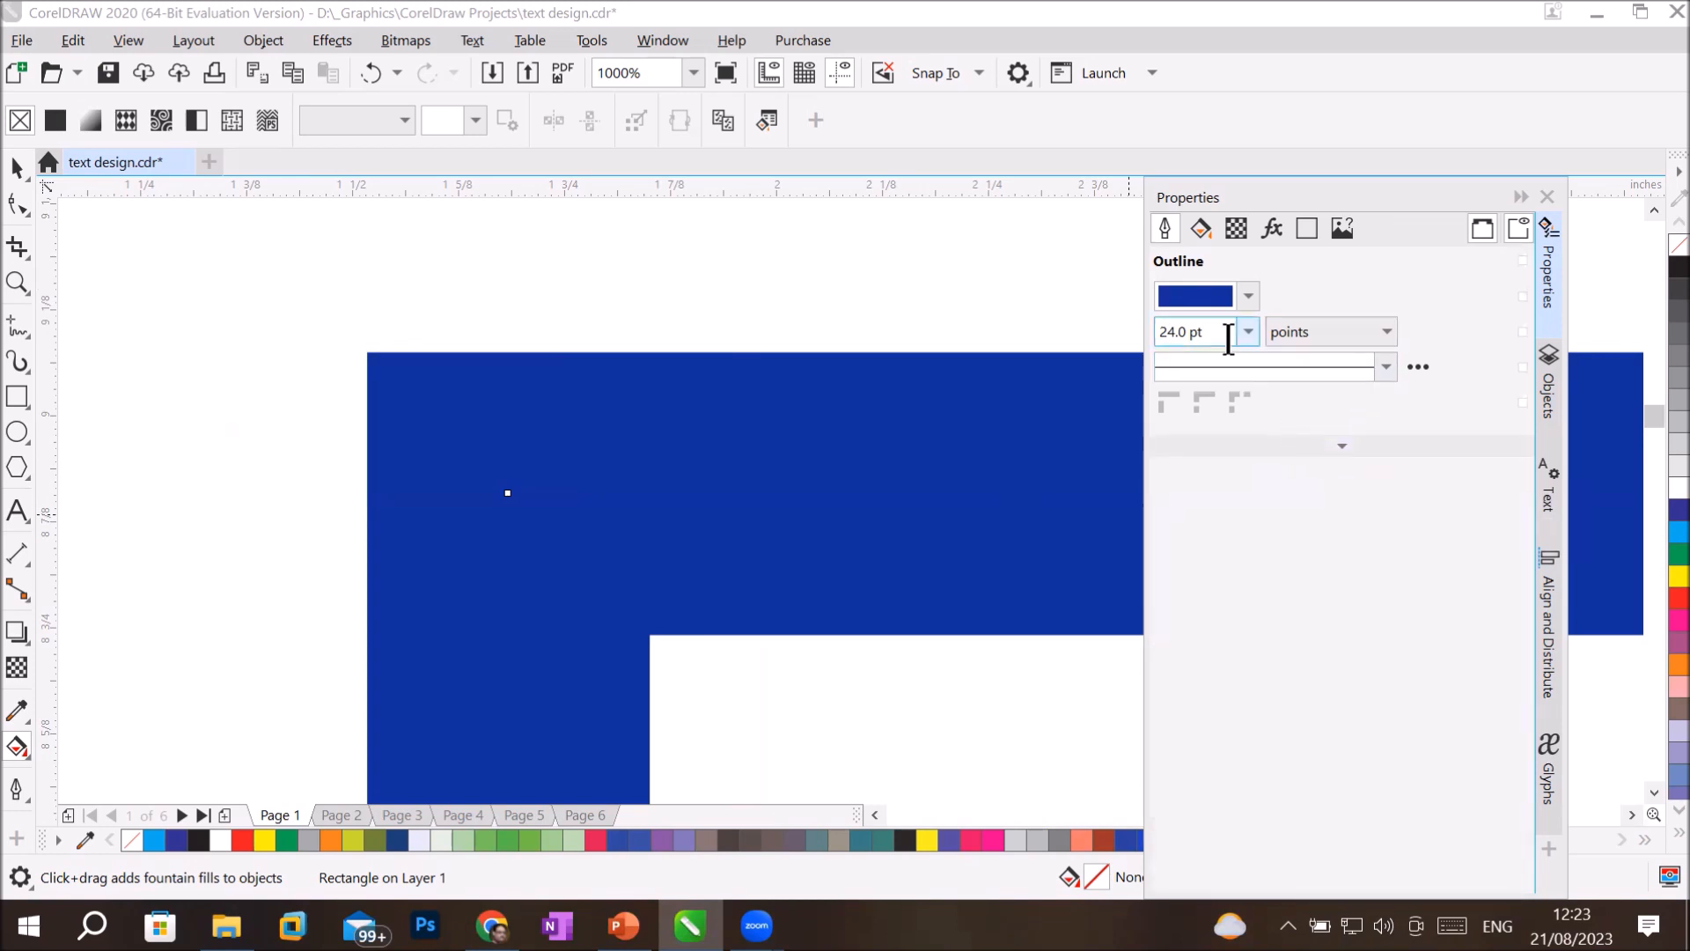
left_click(1276, 370)
left_click(1292, 406)
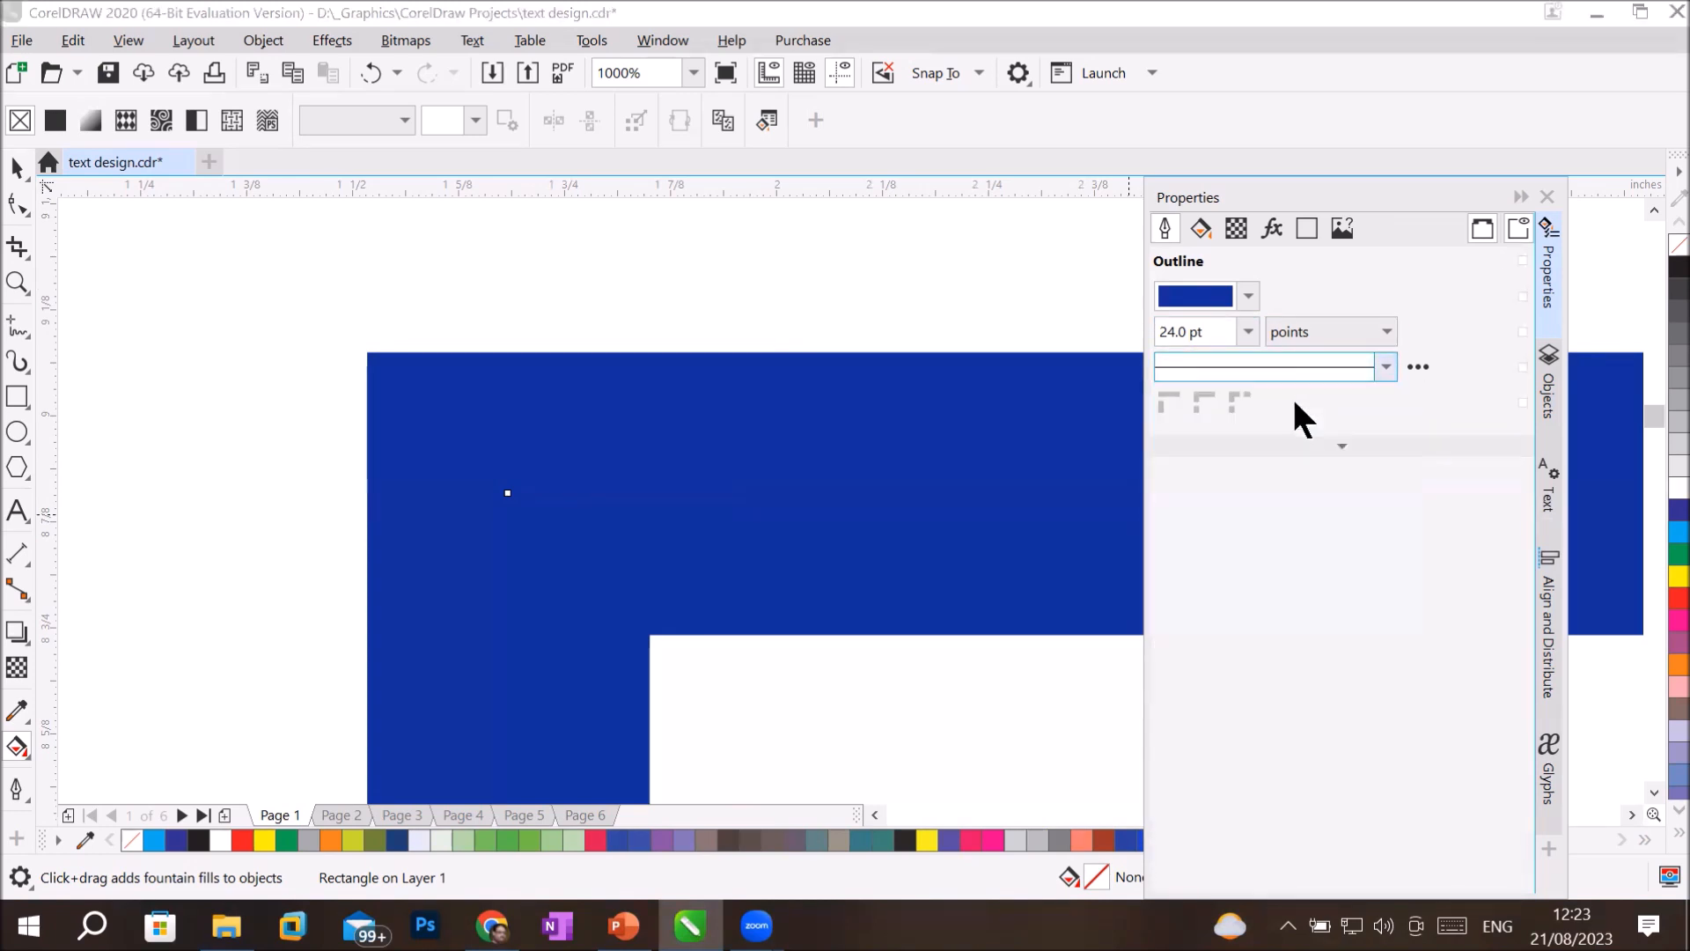
left_click(1547, 195)
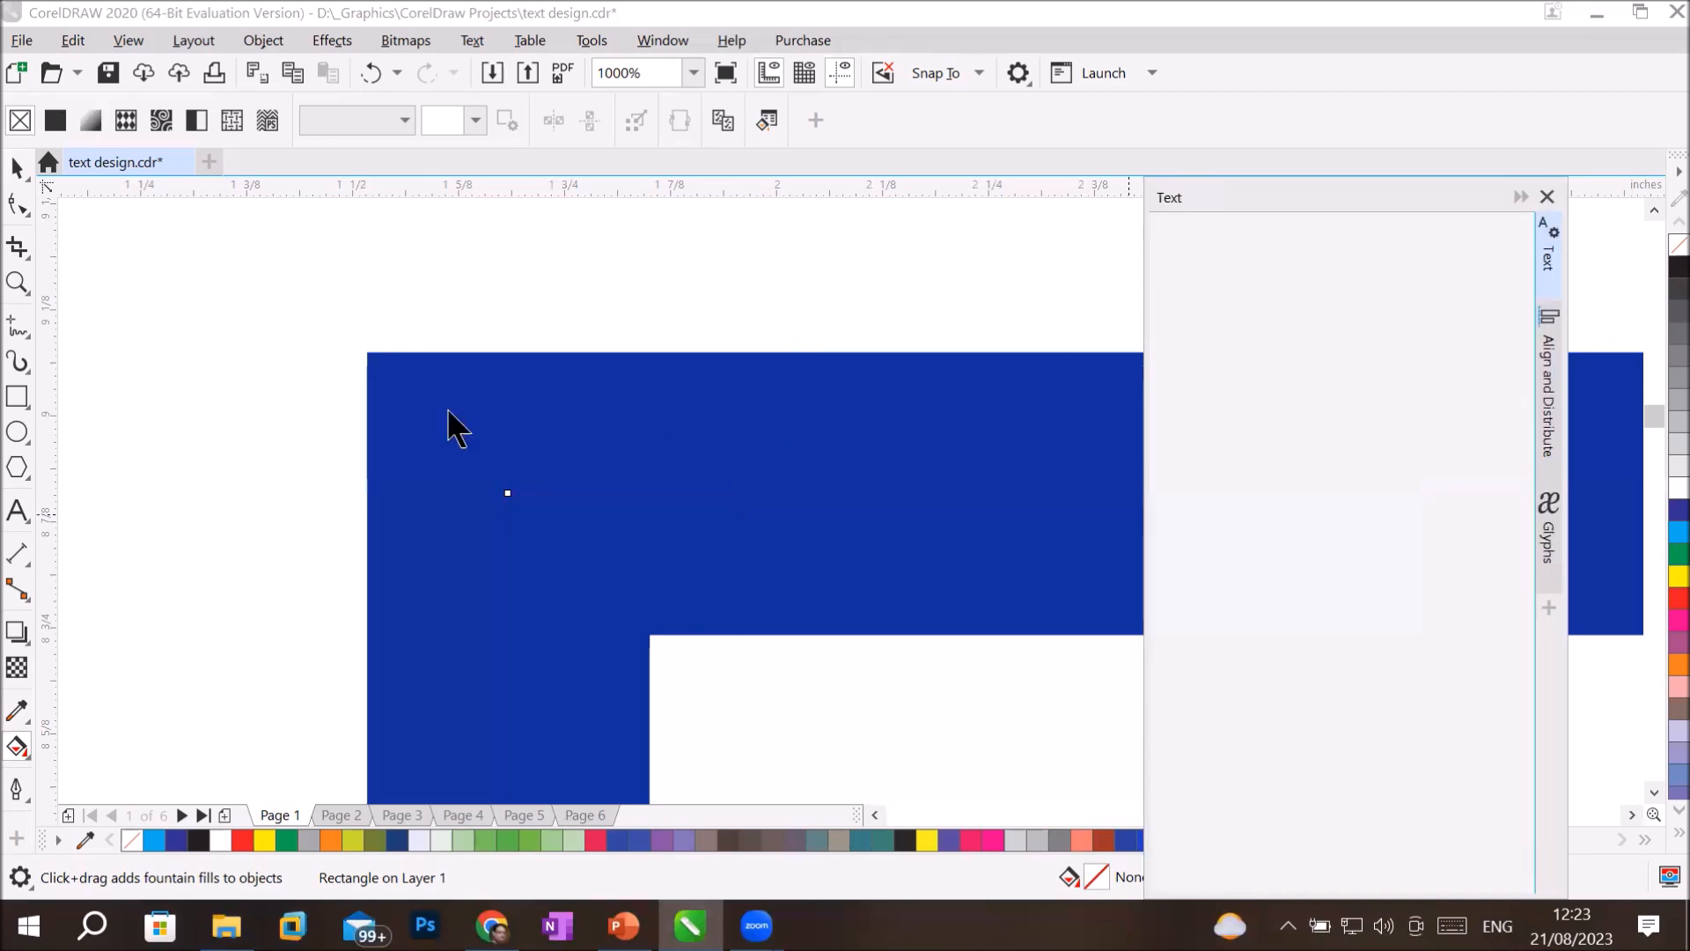
Switch to PowerPoint to view the Outline slide, and return to the rectangle in CorelDRAW.
left_click(623, 924)
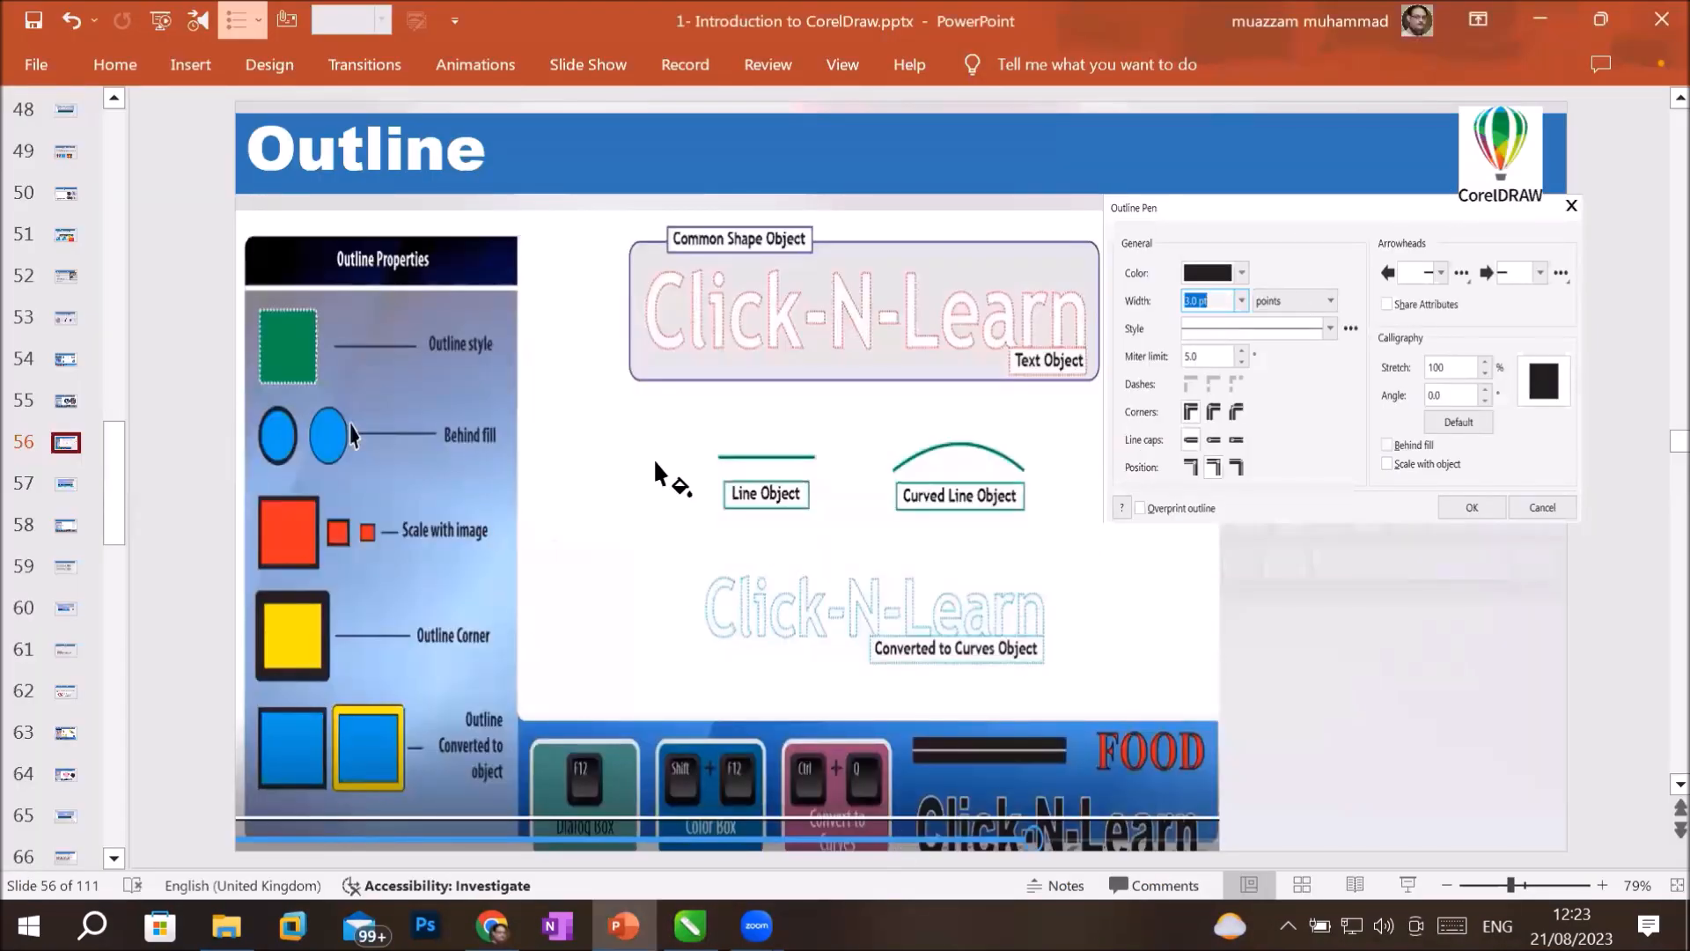
key("alt+Tab")
left_click(849, 492)
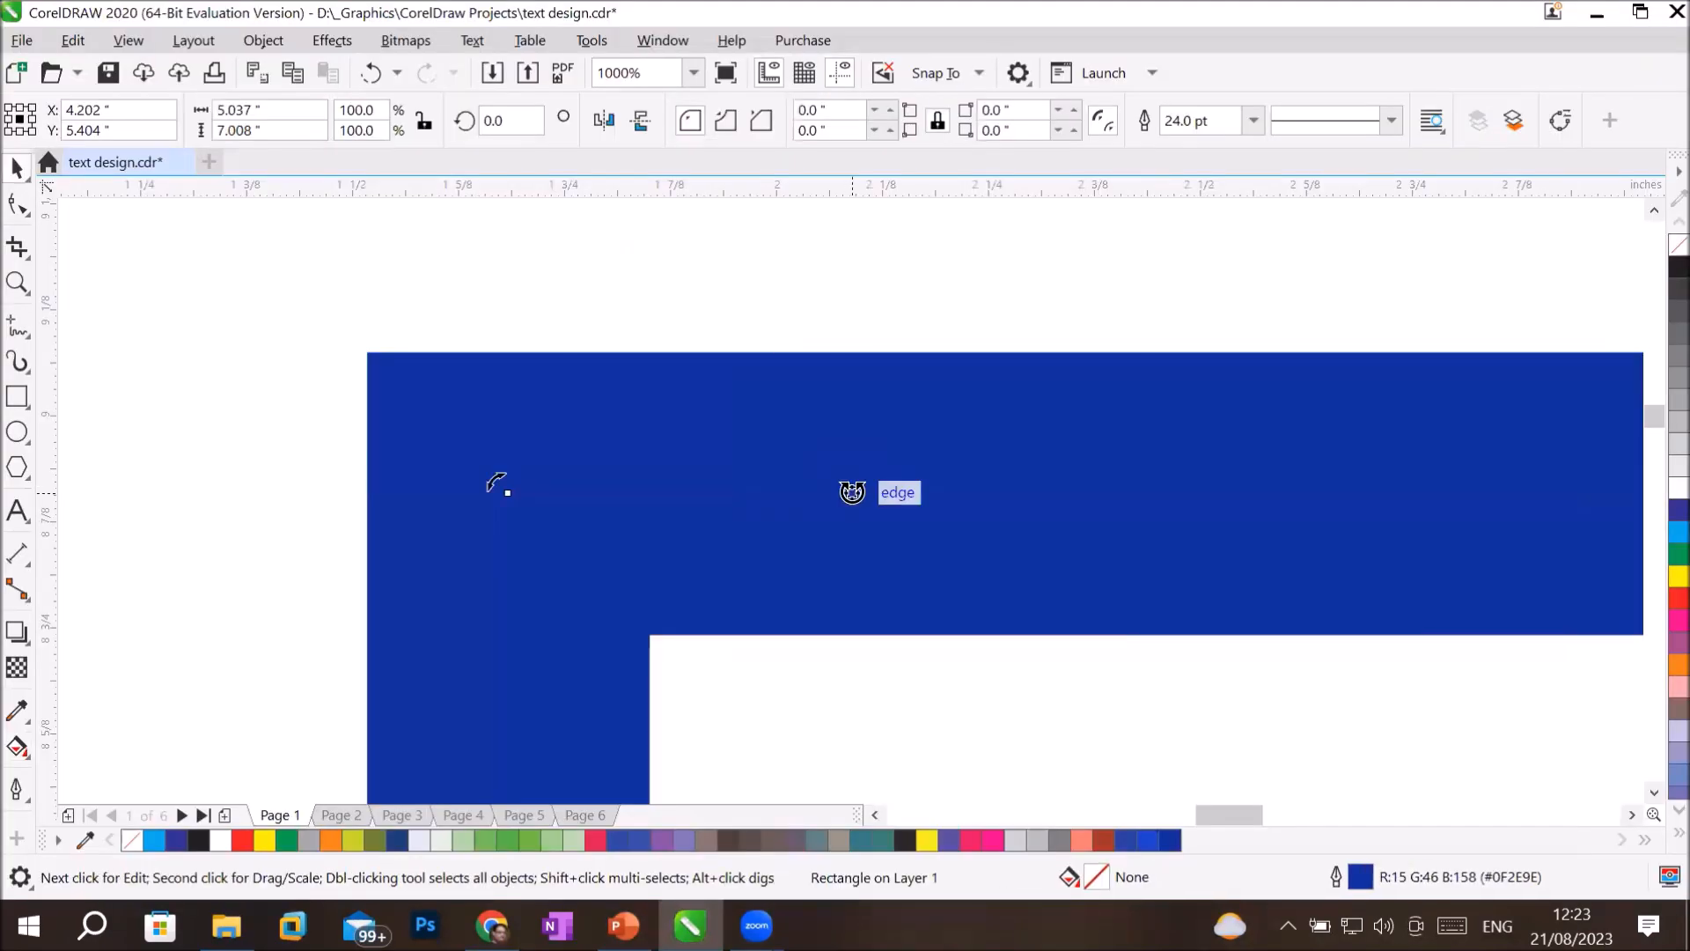
left_click(880, 469)
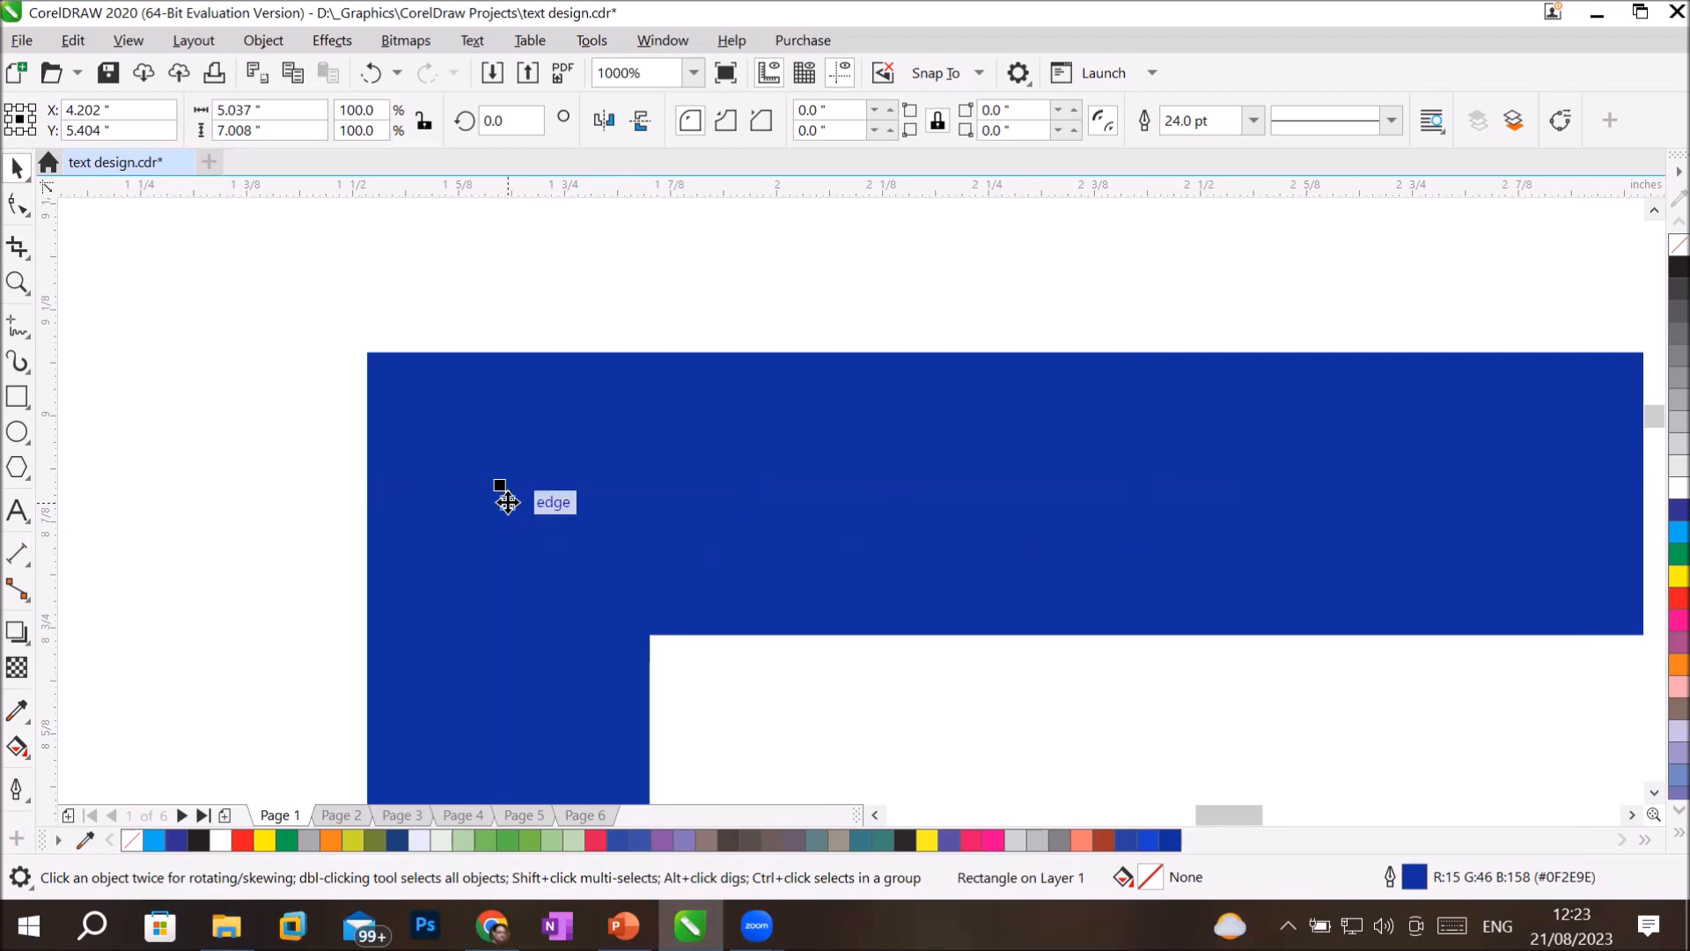
Fit the page height in the view and examine the rectangle's upper-left outline corner at 500% zoom.
scroll(984, 525, "down", 3)
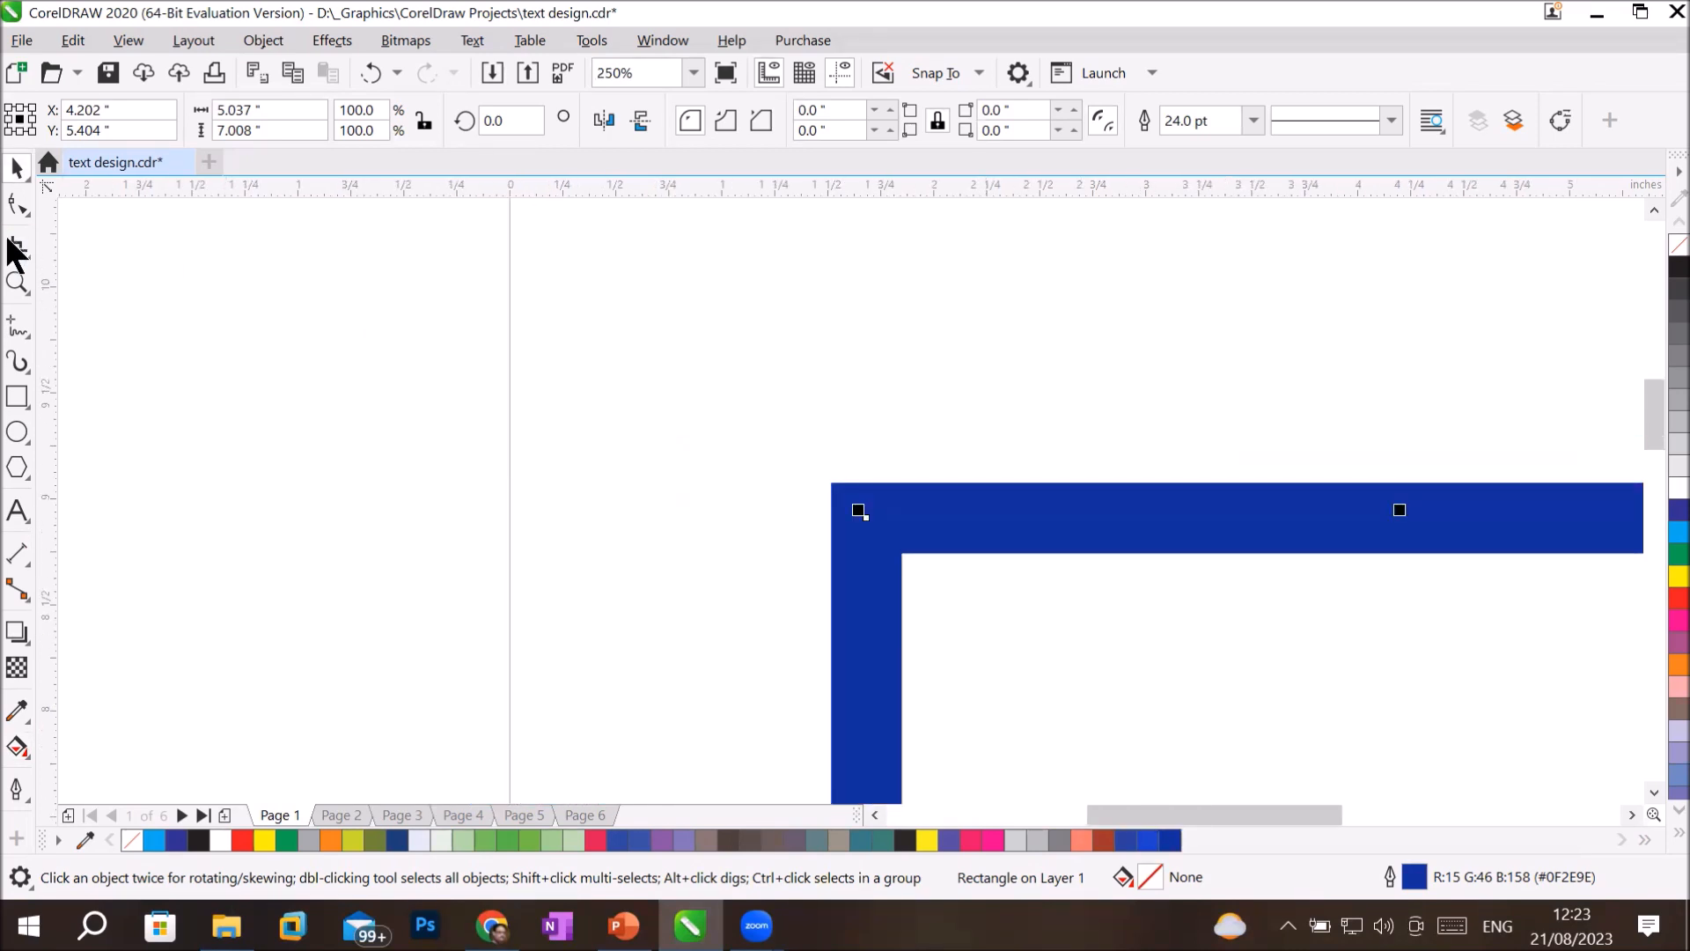
left_click(17, 282)
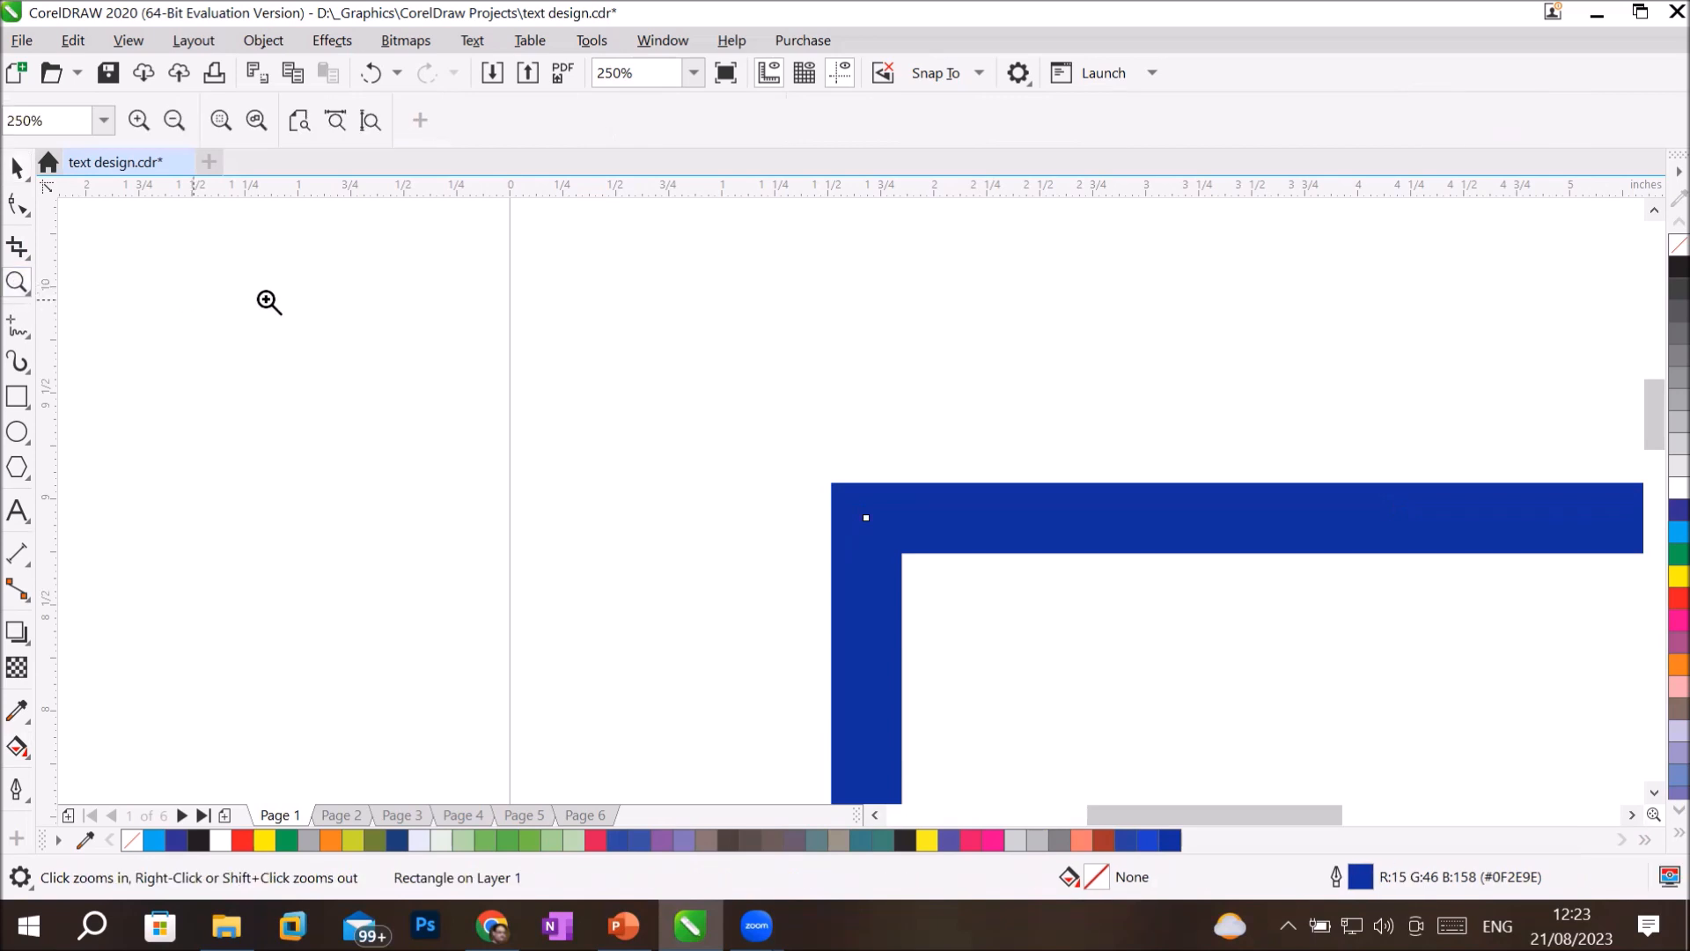
left_click(370, 120)
left_click(713, 334)
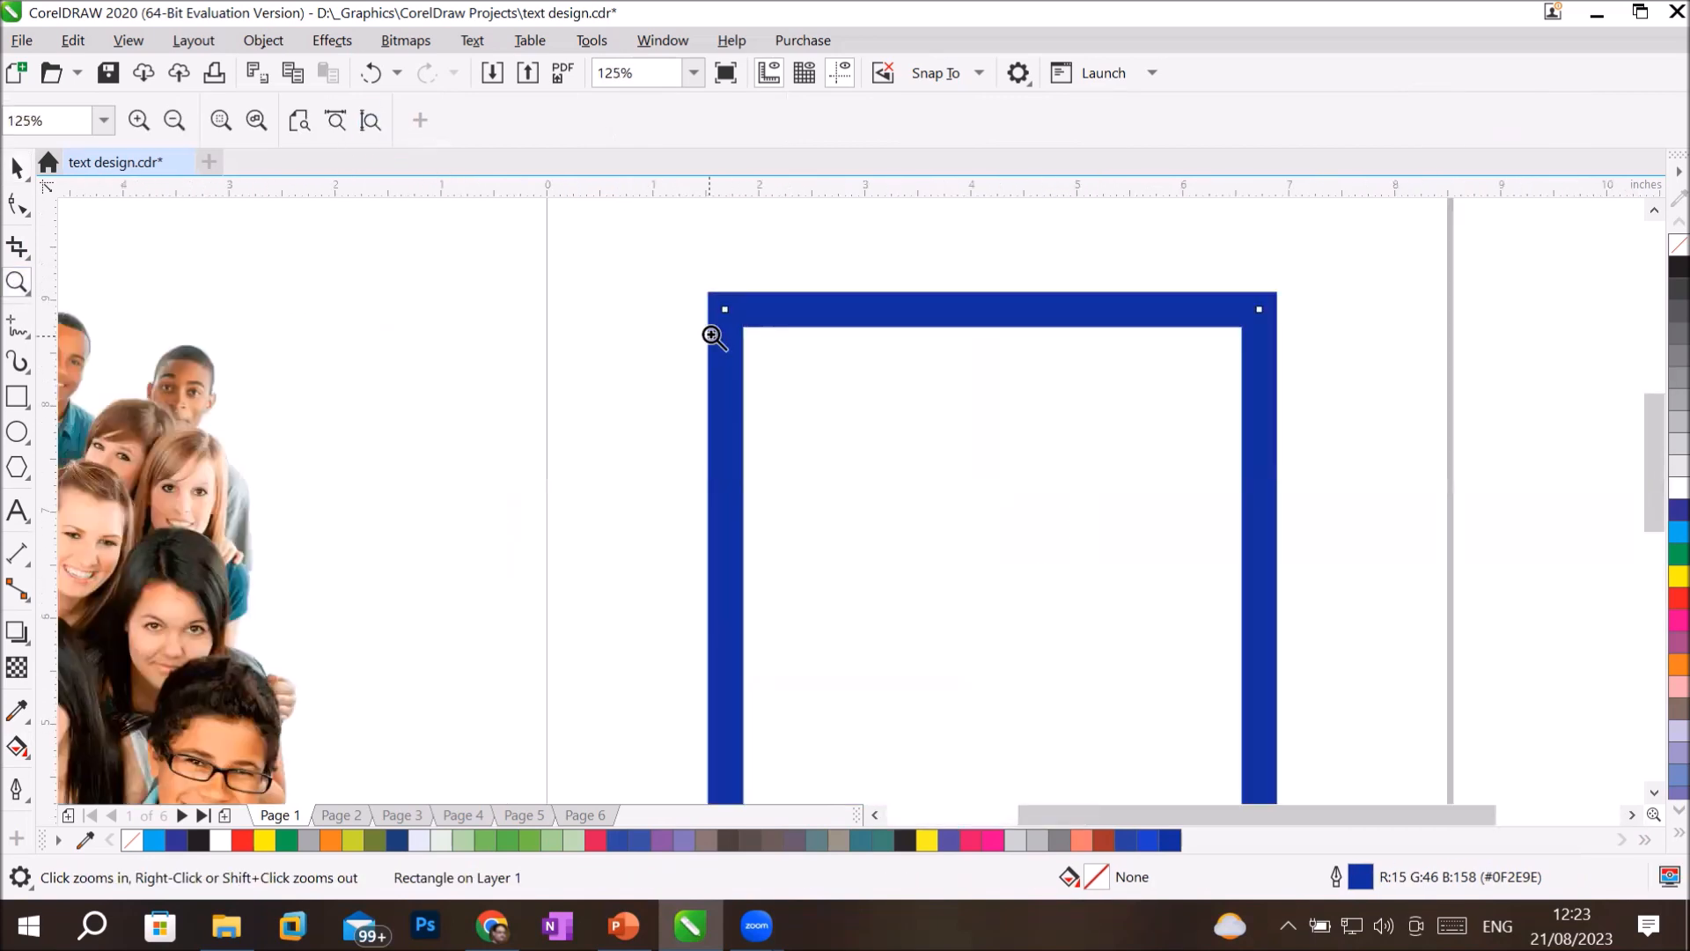
left_click(731, 327)
left_click(730, 327)
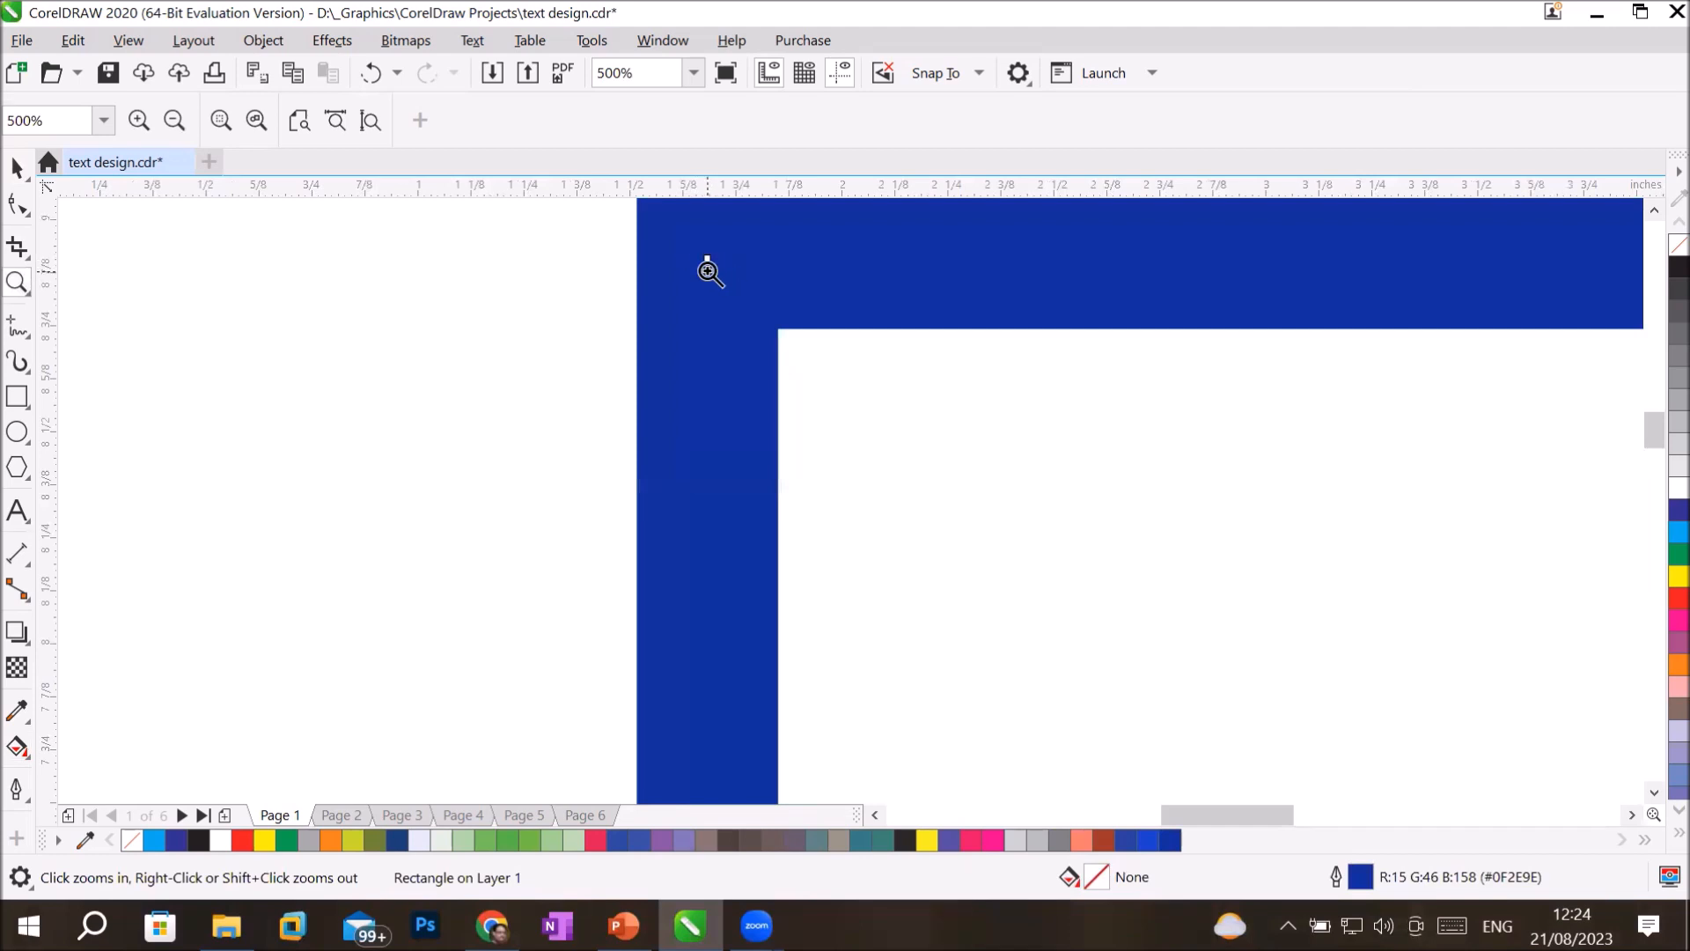
Open the Outline Pen settings for the rectangle and compare its mitered, round and beveled corner styles, ending on beveled corners.
left_click(18, 786)
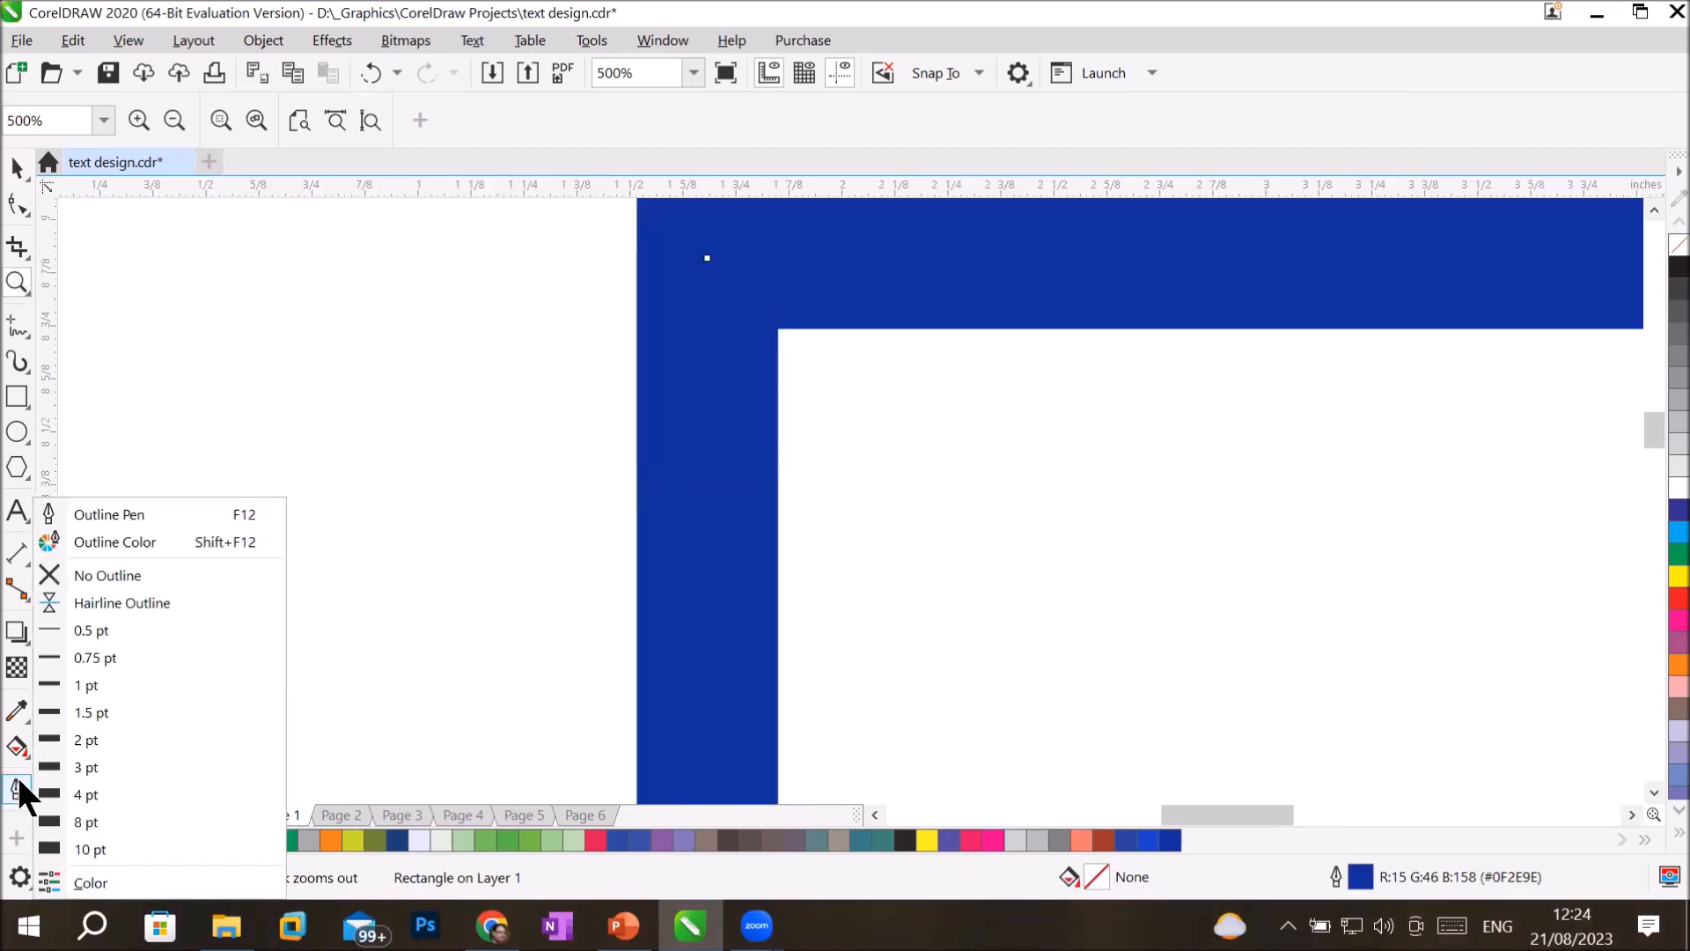
left_click(139, 512)
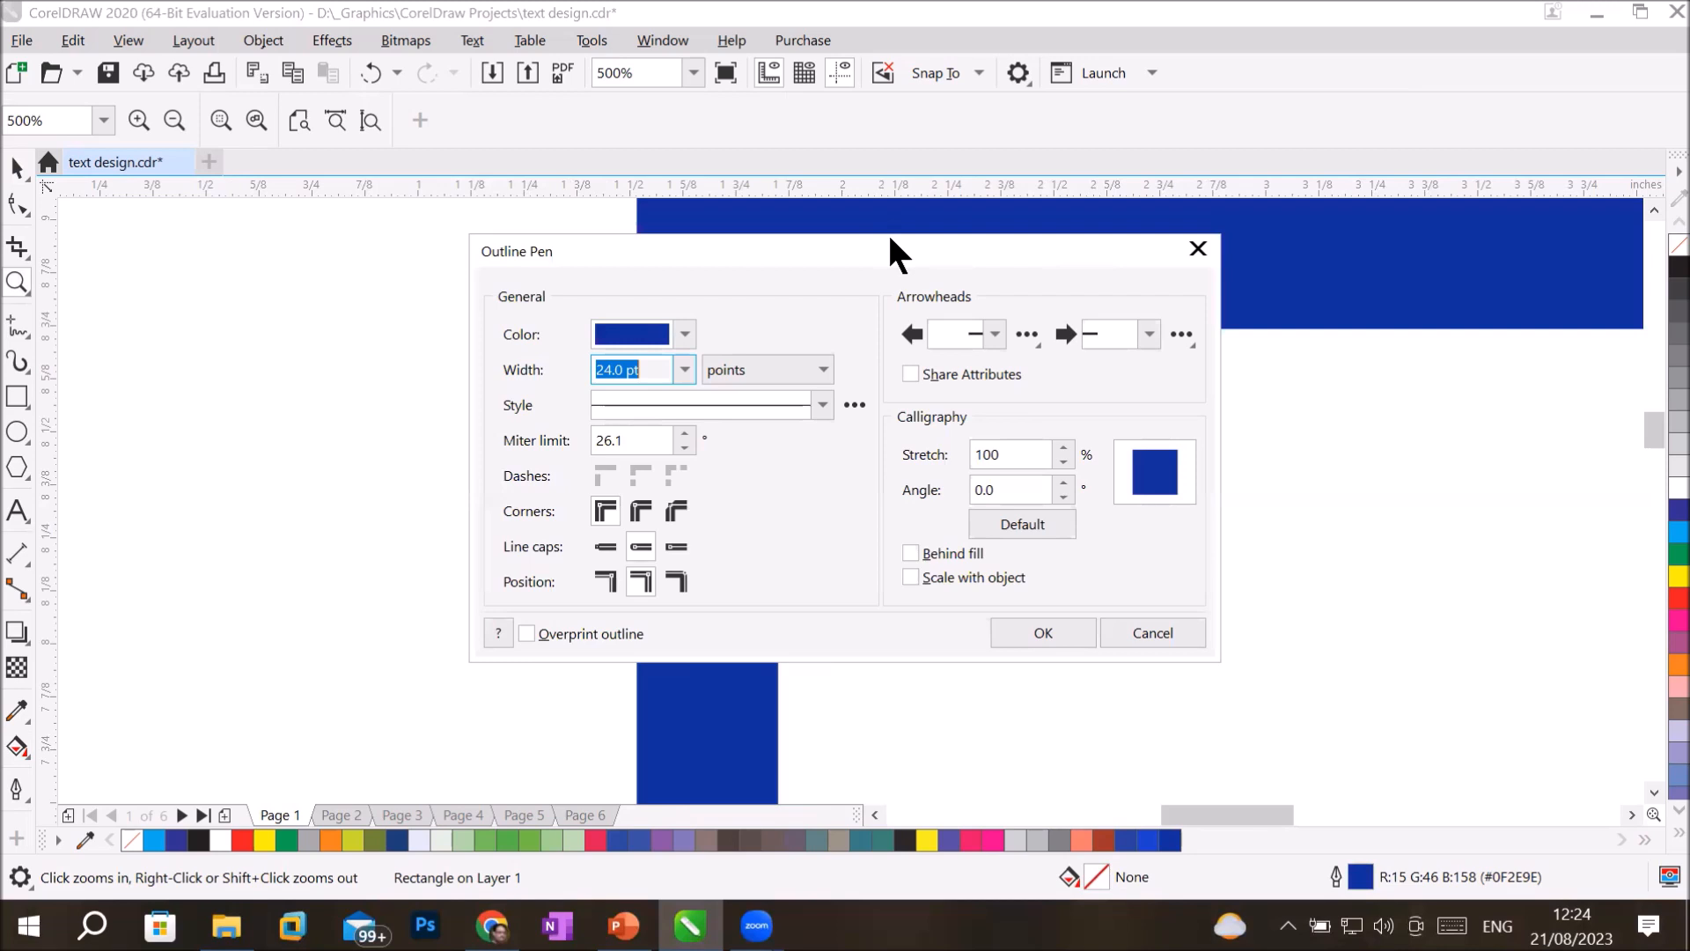
left_click_drag(889, 238, 1364, 365)
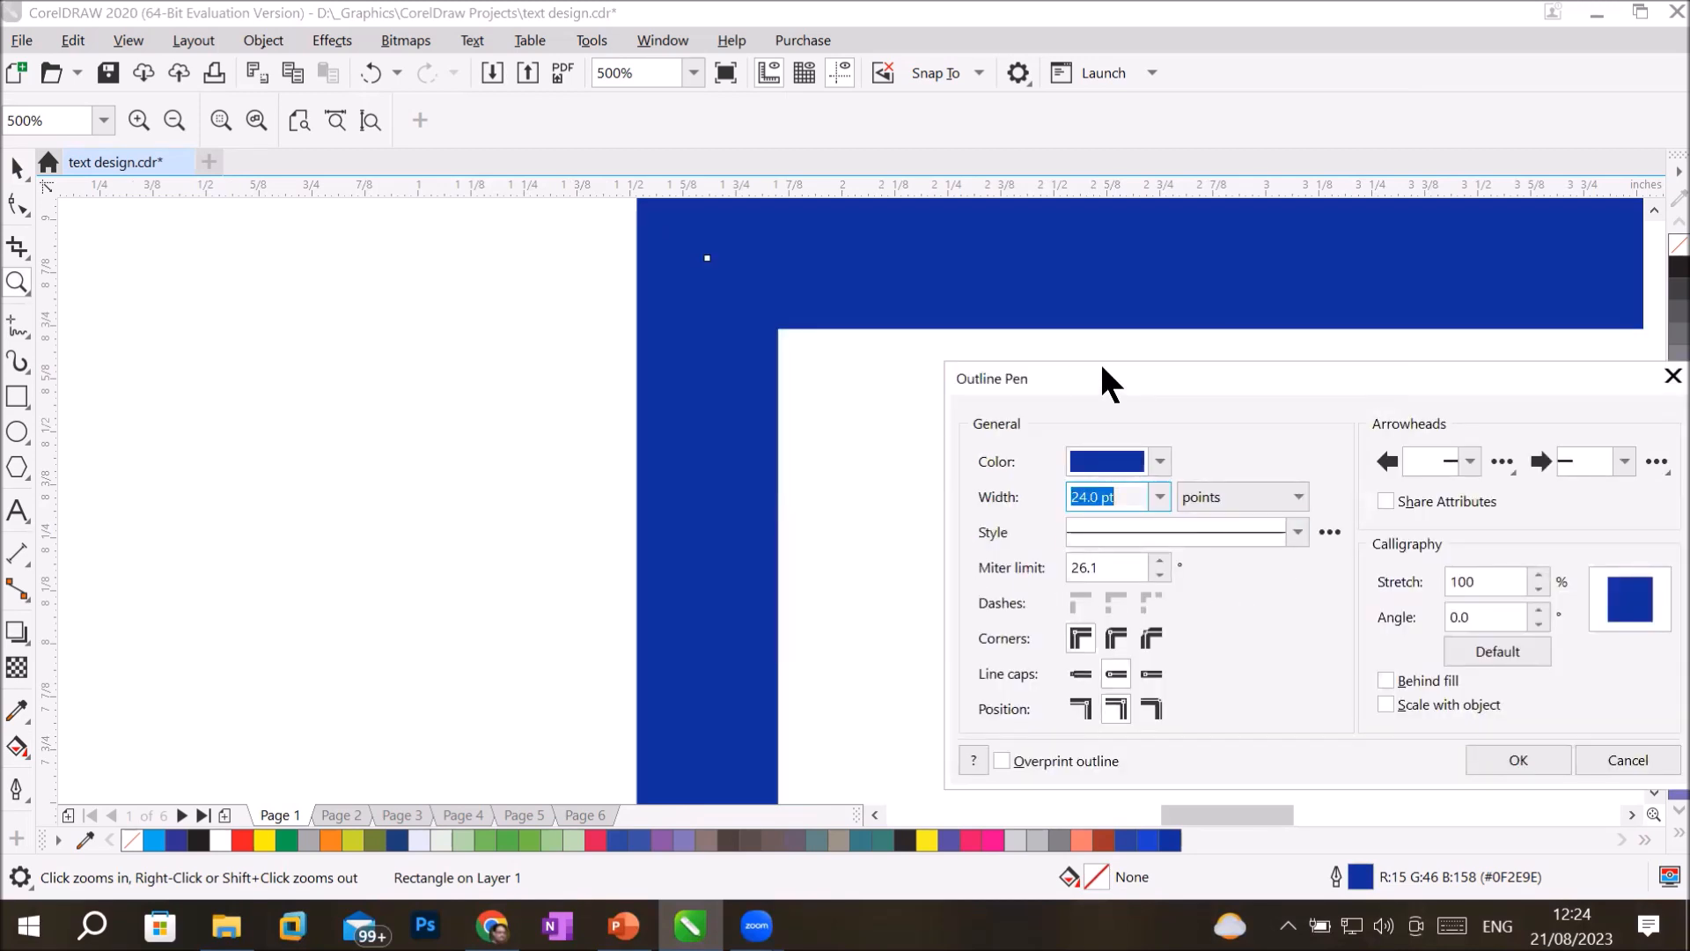
left_click_drag(1101, 378, 1083, 349)
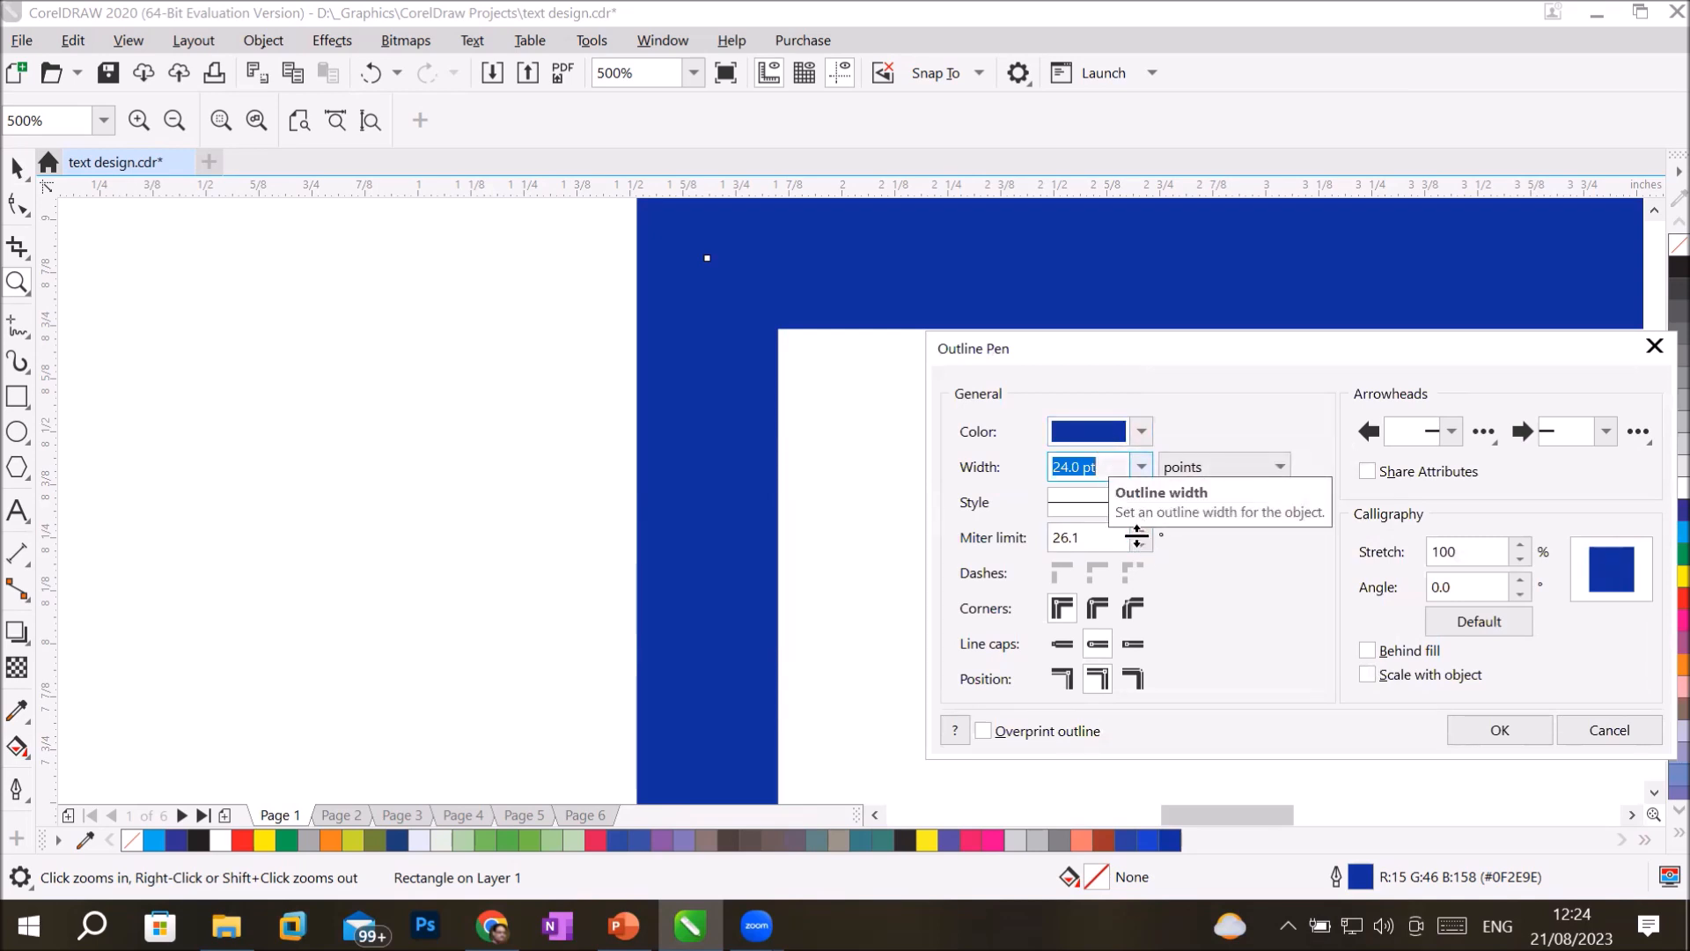
left_click(1062, 607)
left_click(1097, 606)
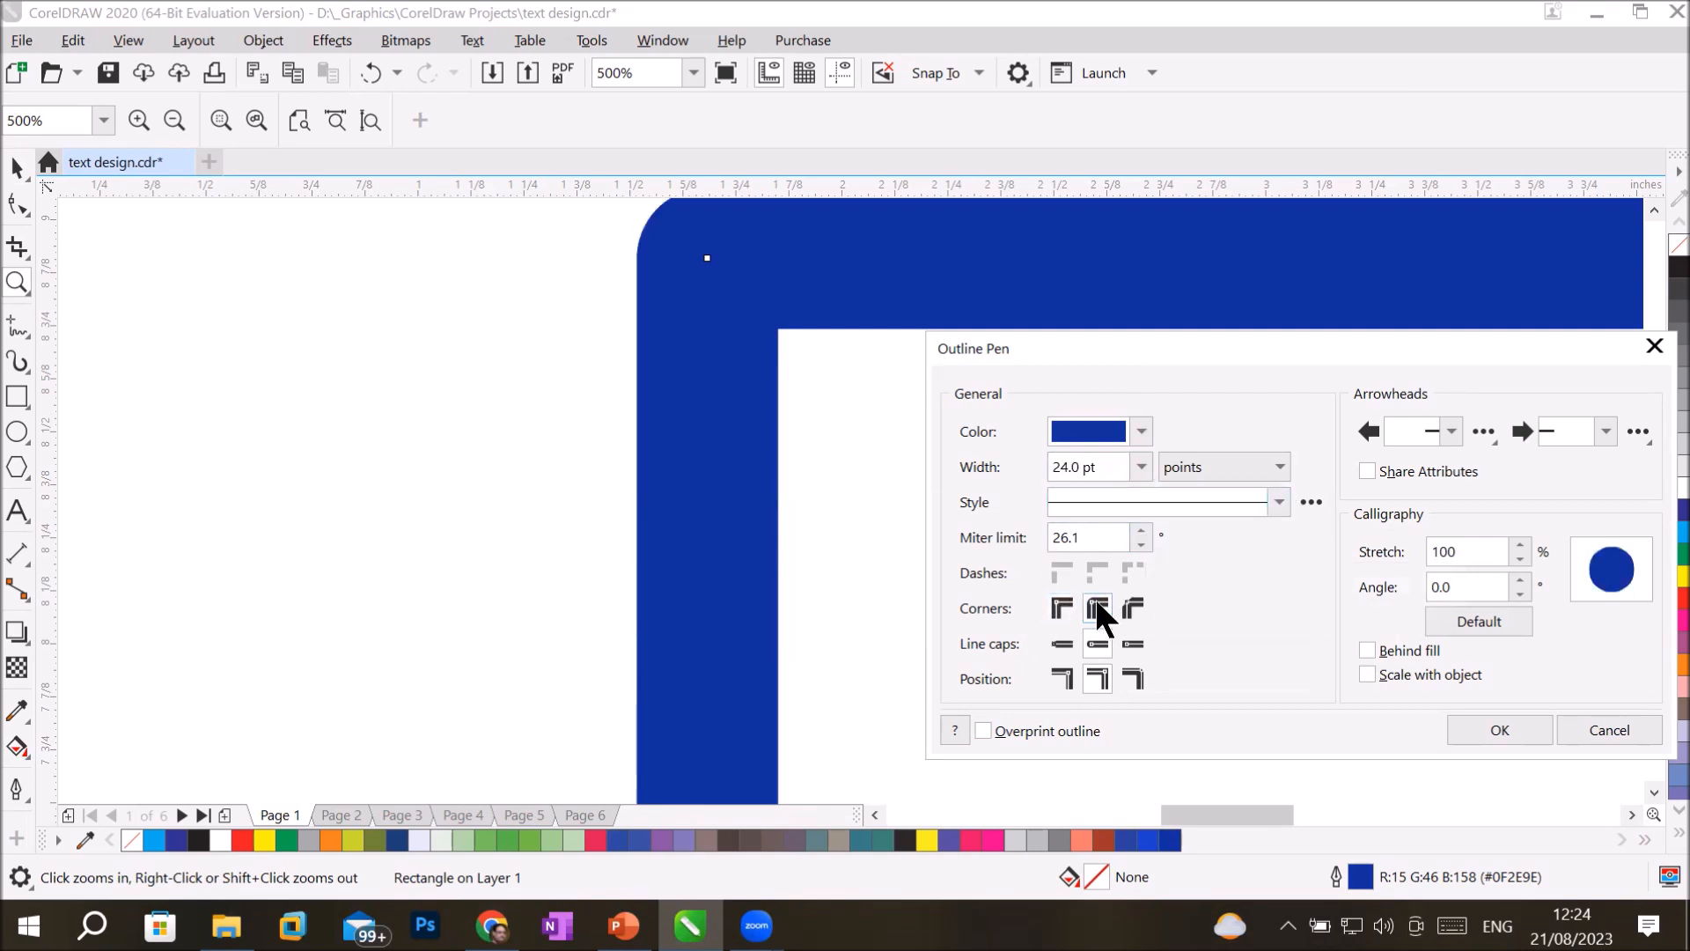
left_click(1059, 606)
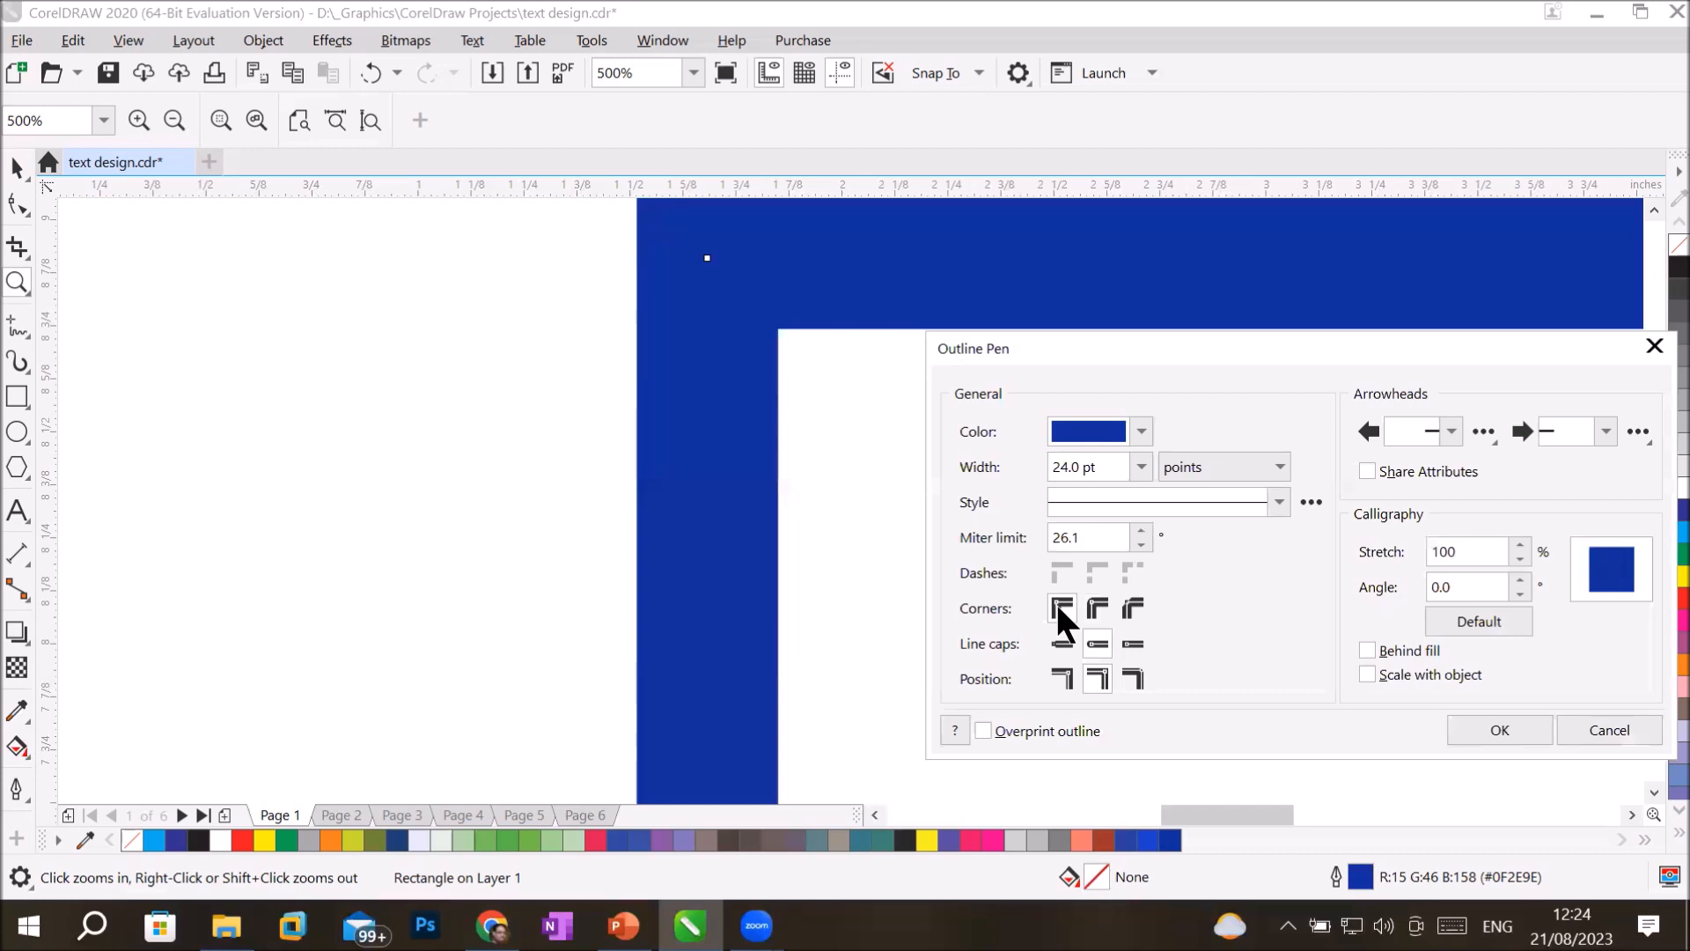
left_click(1132, 607)
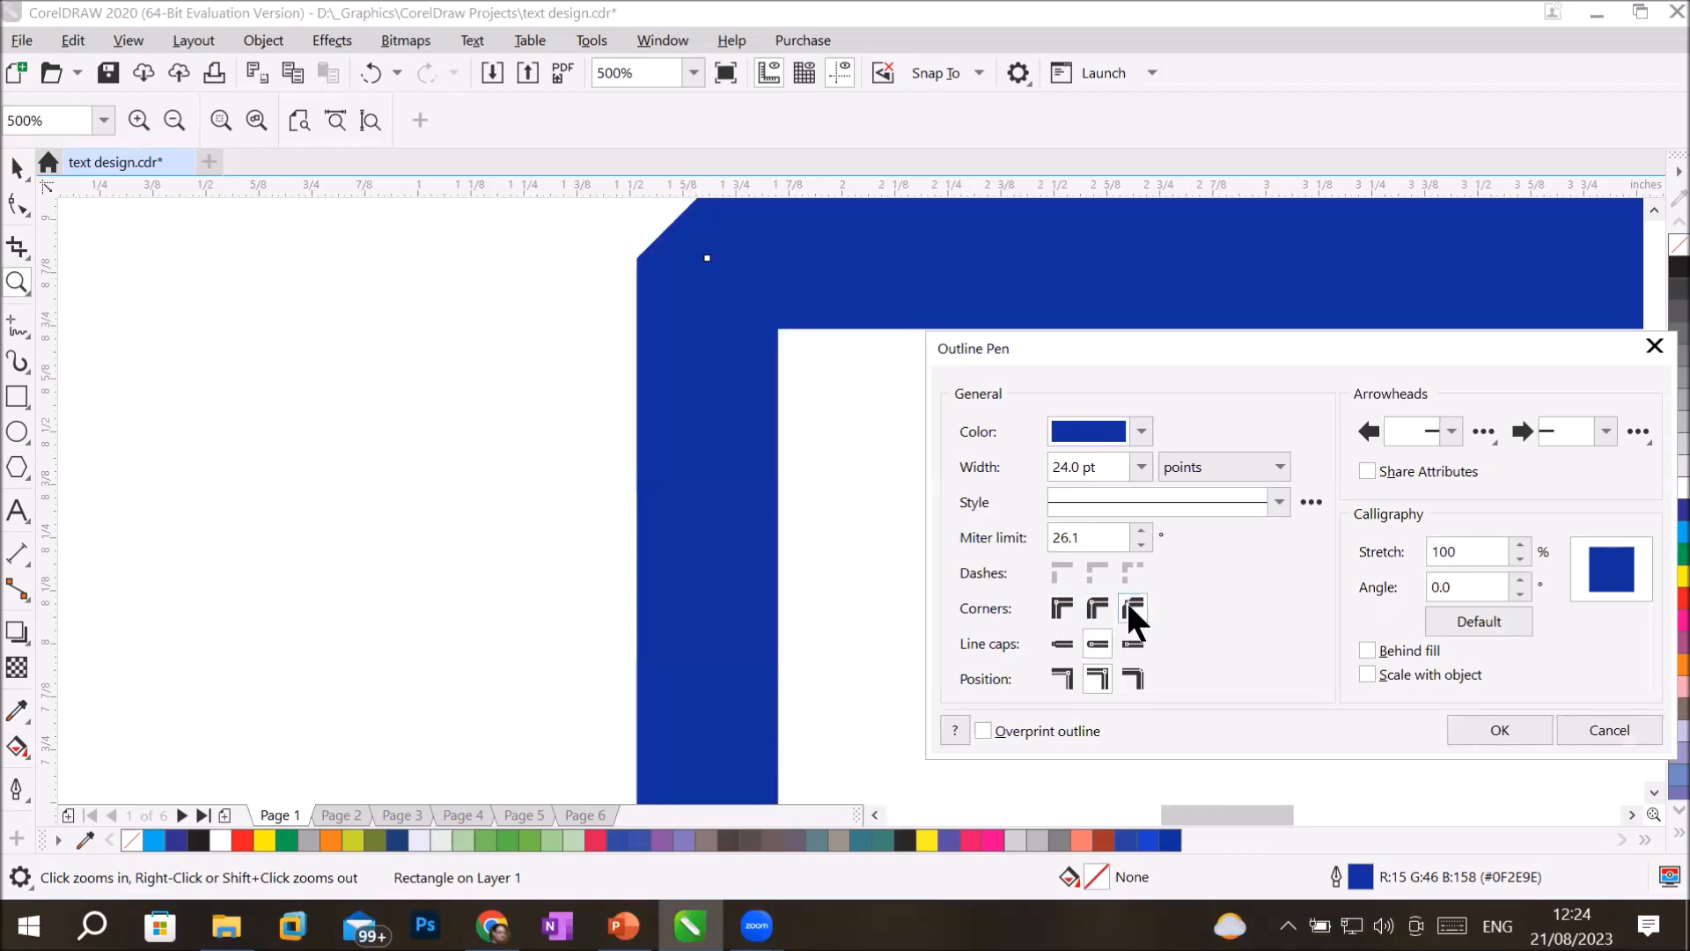
Try raising the rectangle outline's miter limit and lower it to 0.1.
left_click(1141, 529)
left_click(1142, 529)
left_click(1142, 529)
left_click(1142, 529)
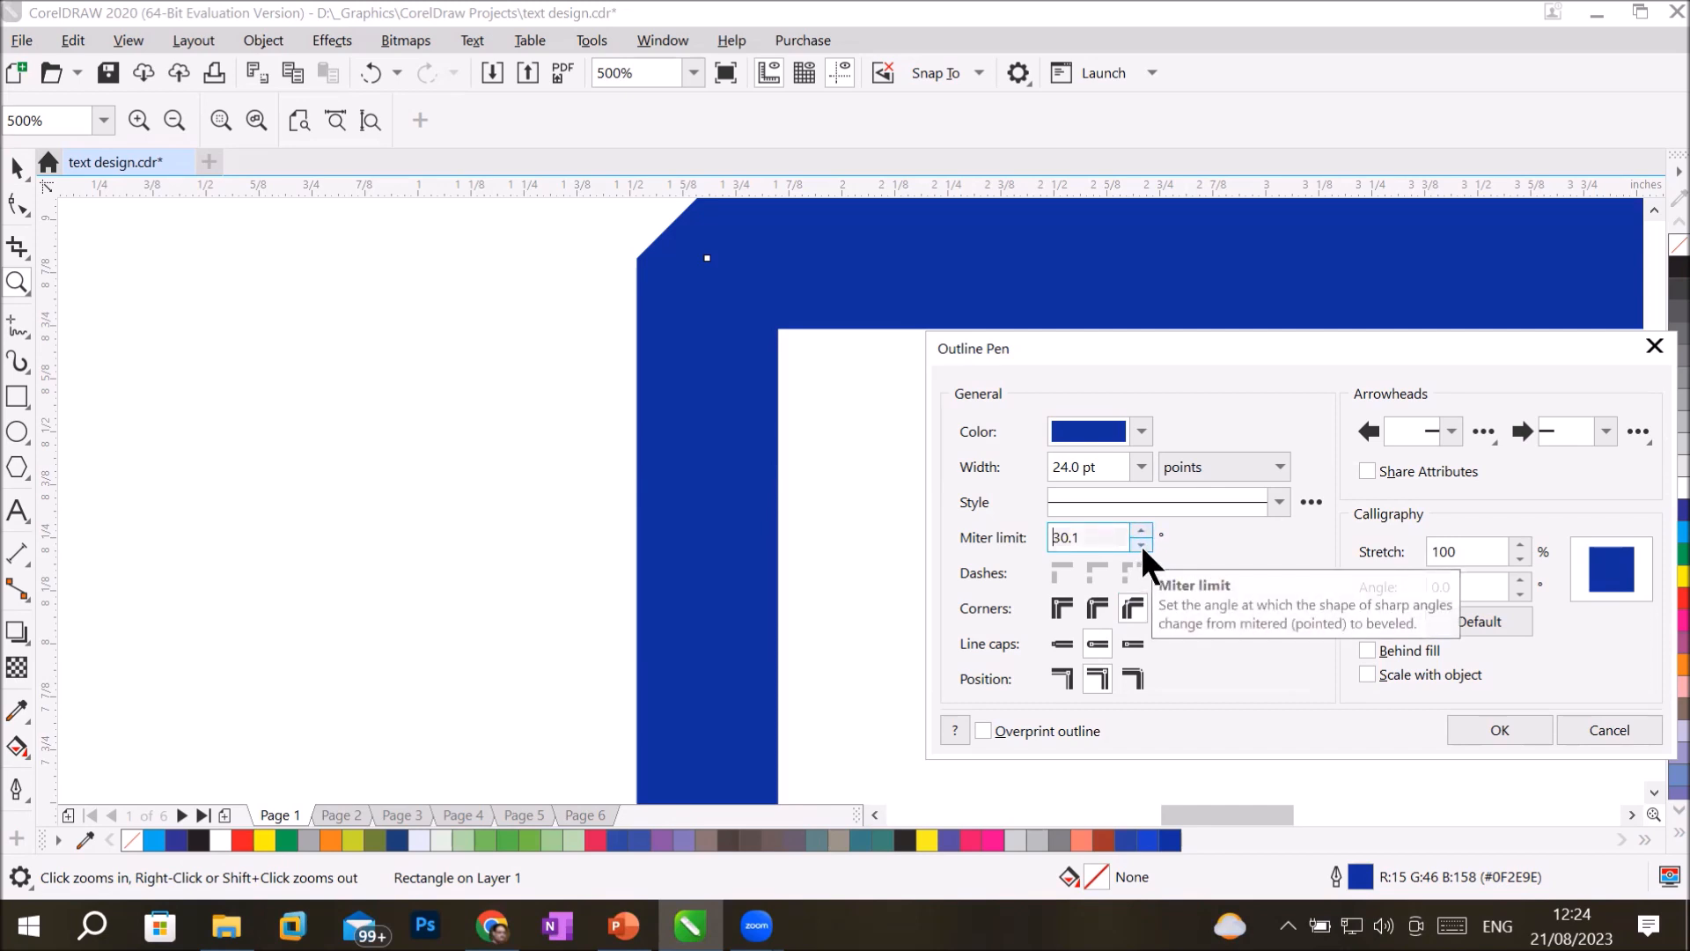
left_click(1141, 543)
left_click(1141, 543)
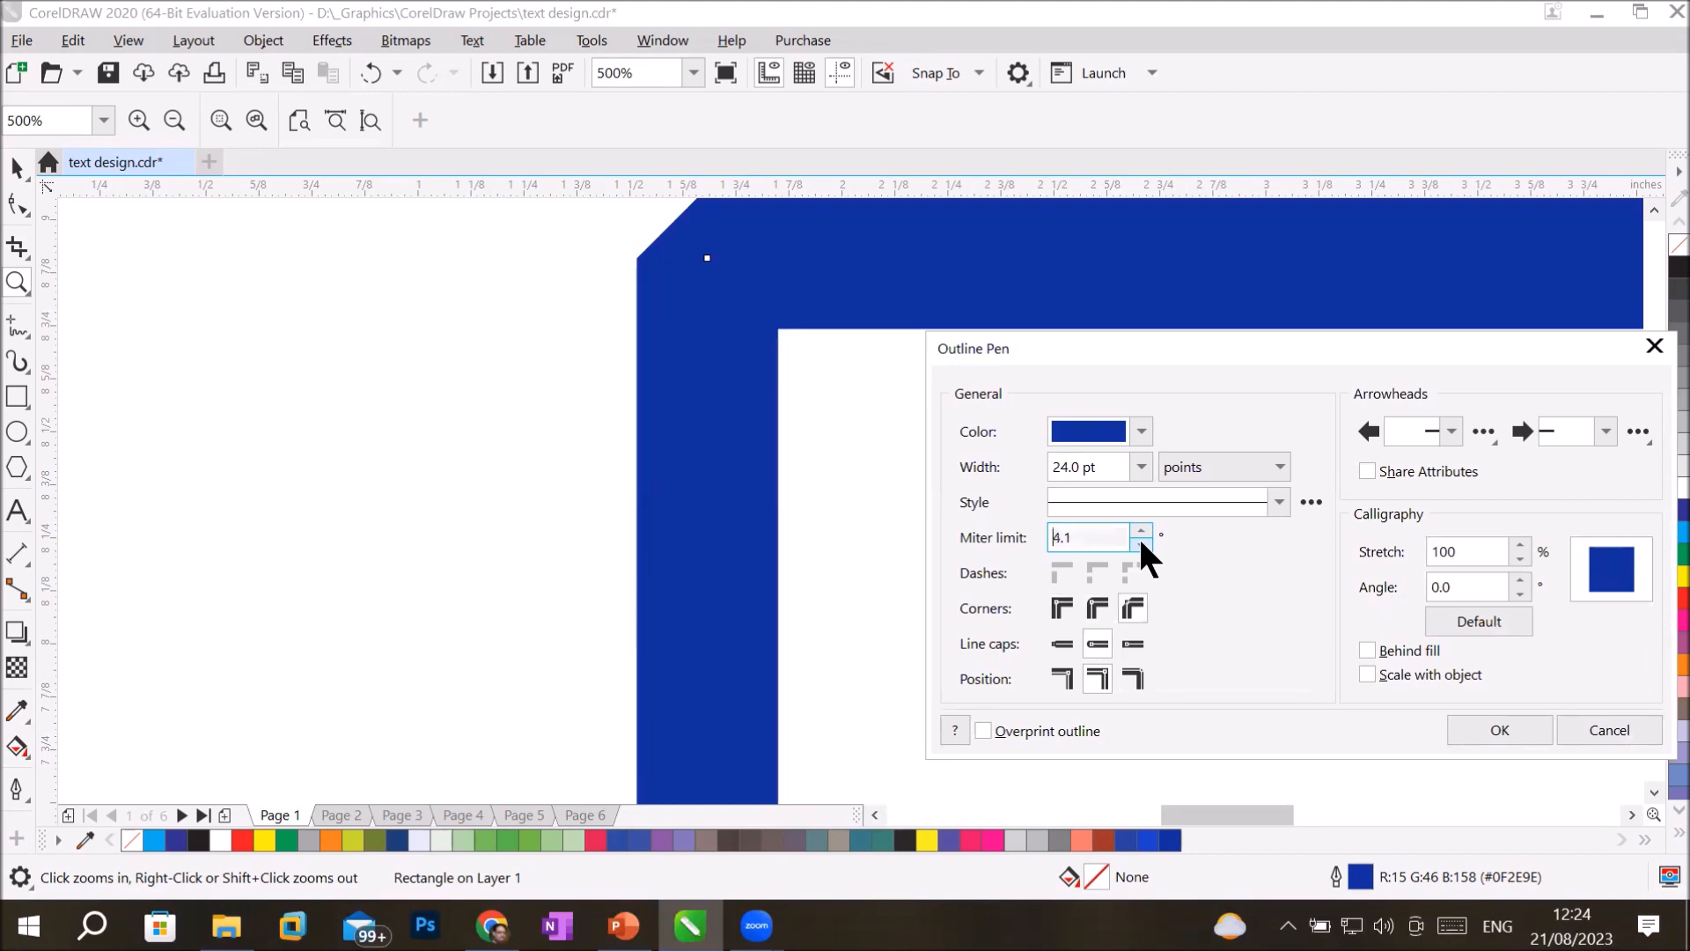
left_click(1141, 544)
Compare the outside, inside and centered outline positions on the rectangle, keep it centered, and restore mitered corners.
left_click(1060, 676)
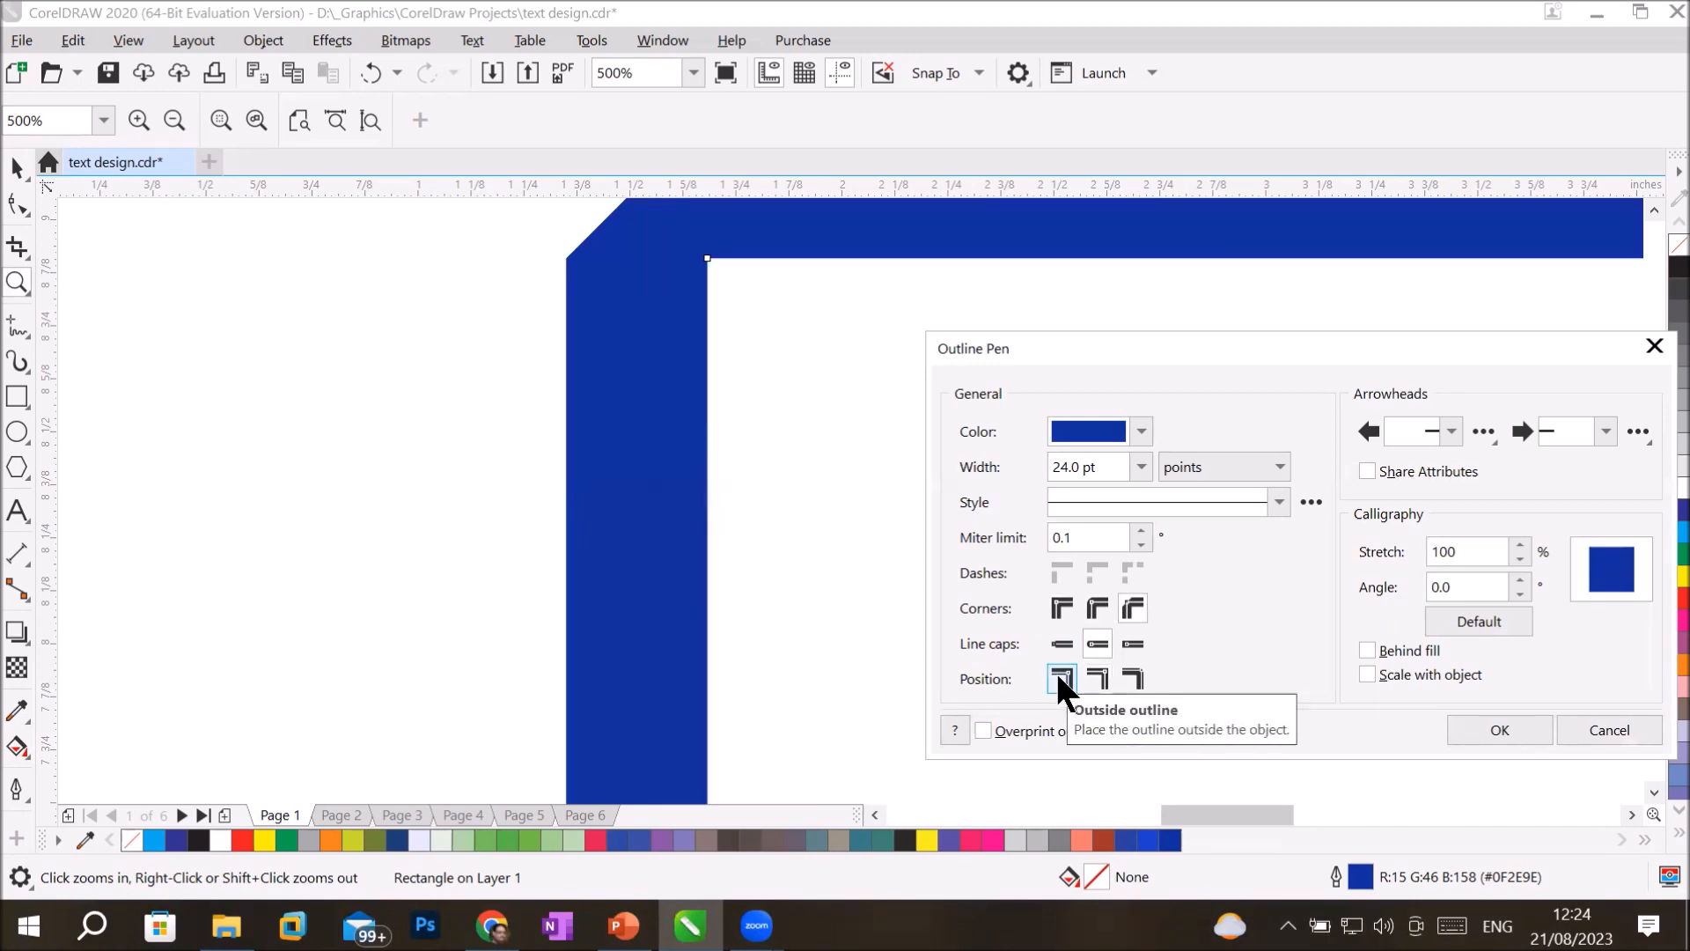
left_click(1133, 676)
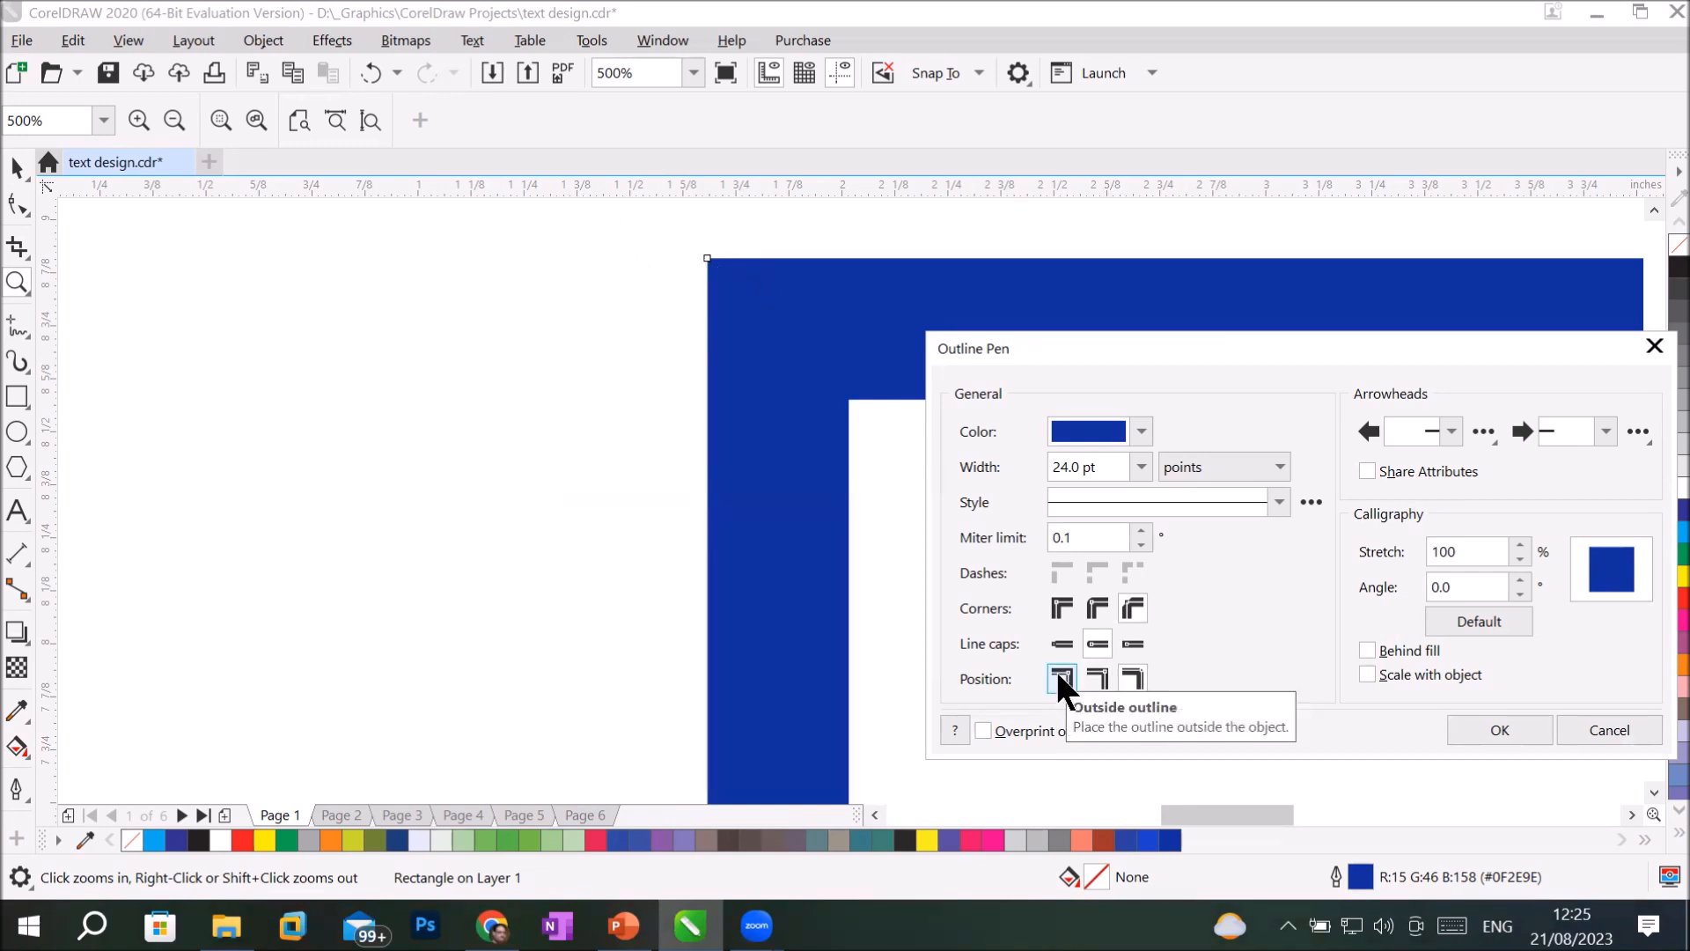
left_click(1096, 674)
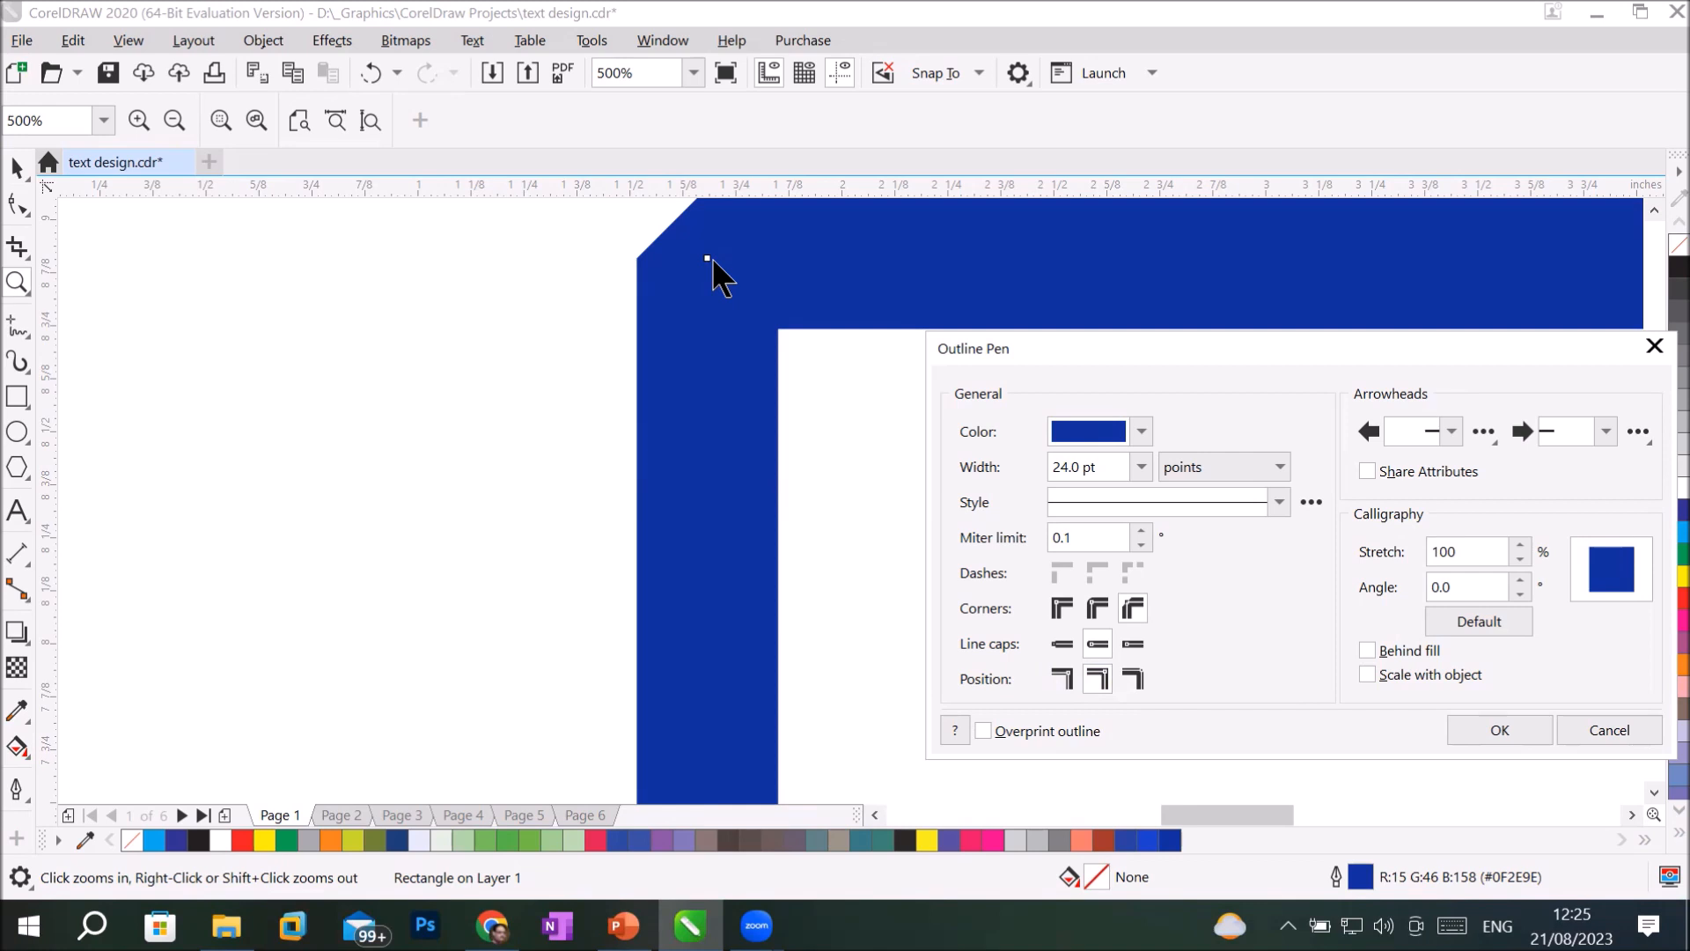
left_click(1056, 609)
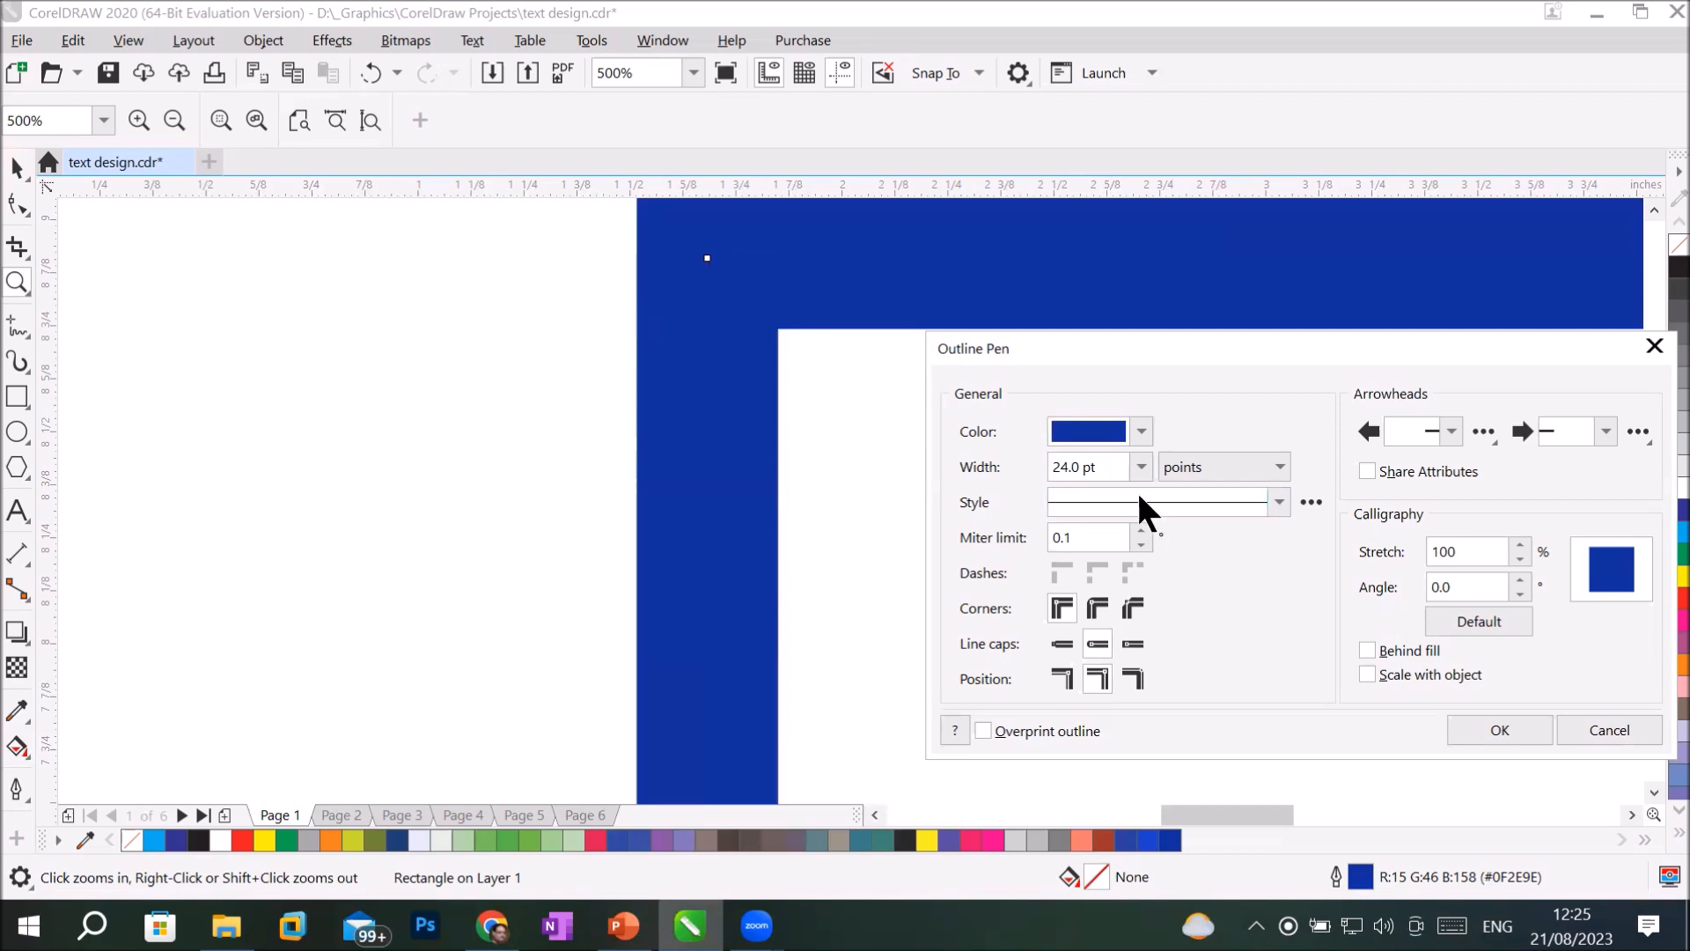
Try a Hairline width with an inside position for the rectangle's outline.
left_click(1139, 467)
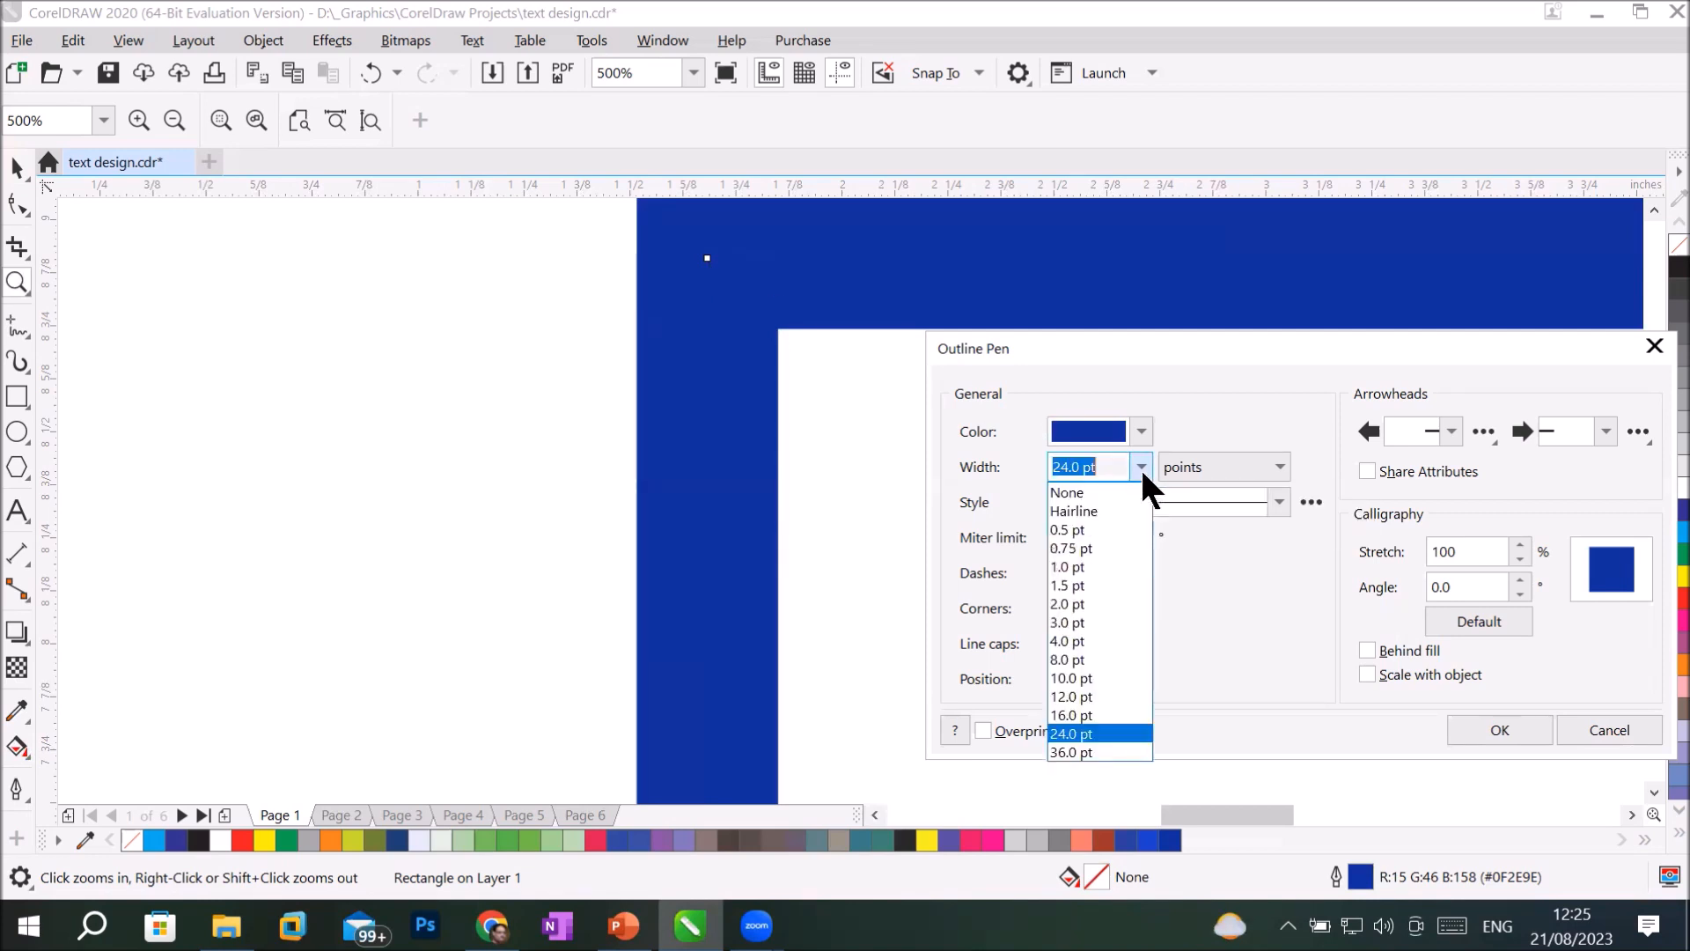
left_click(1113, 513)
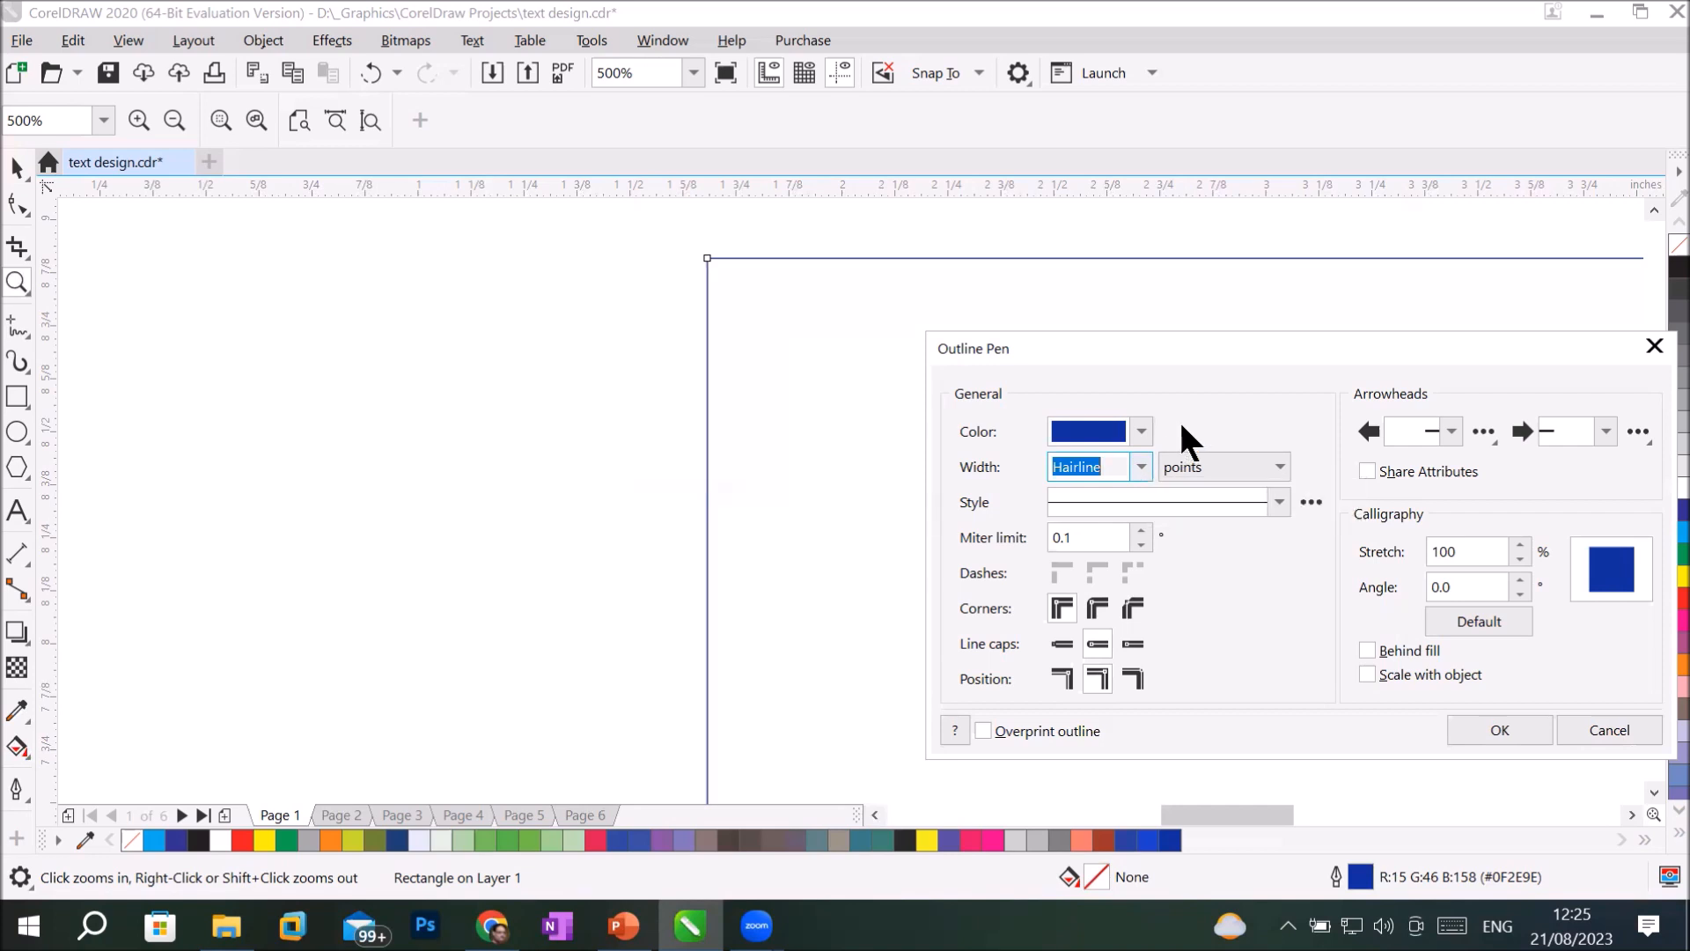
left_click(1130, 676)
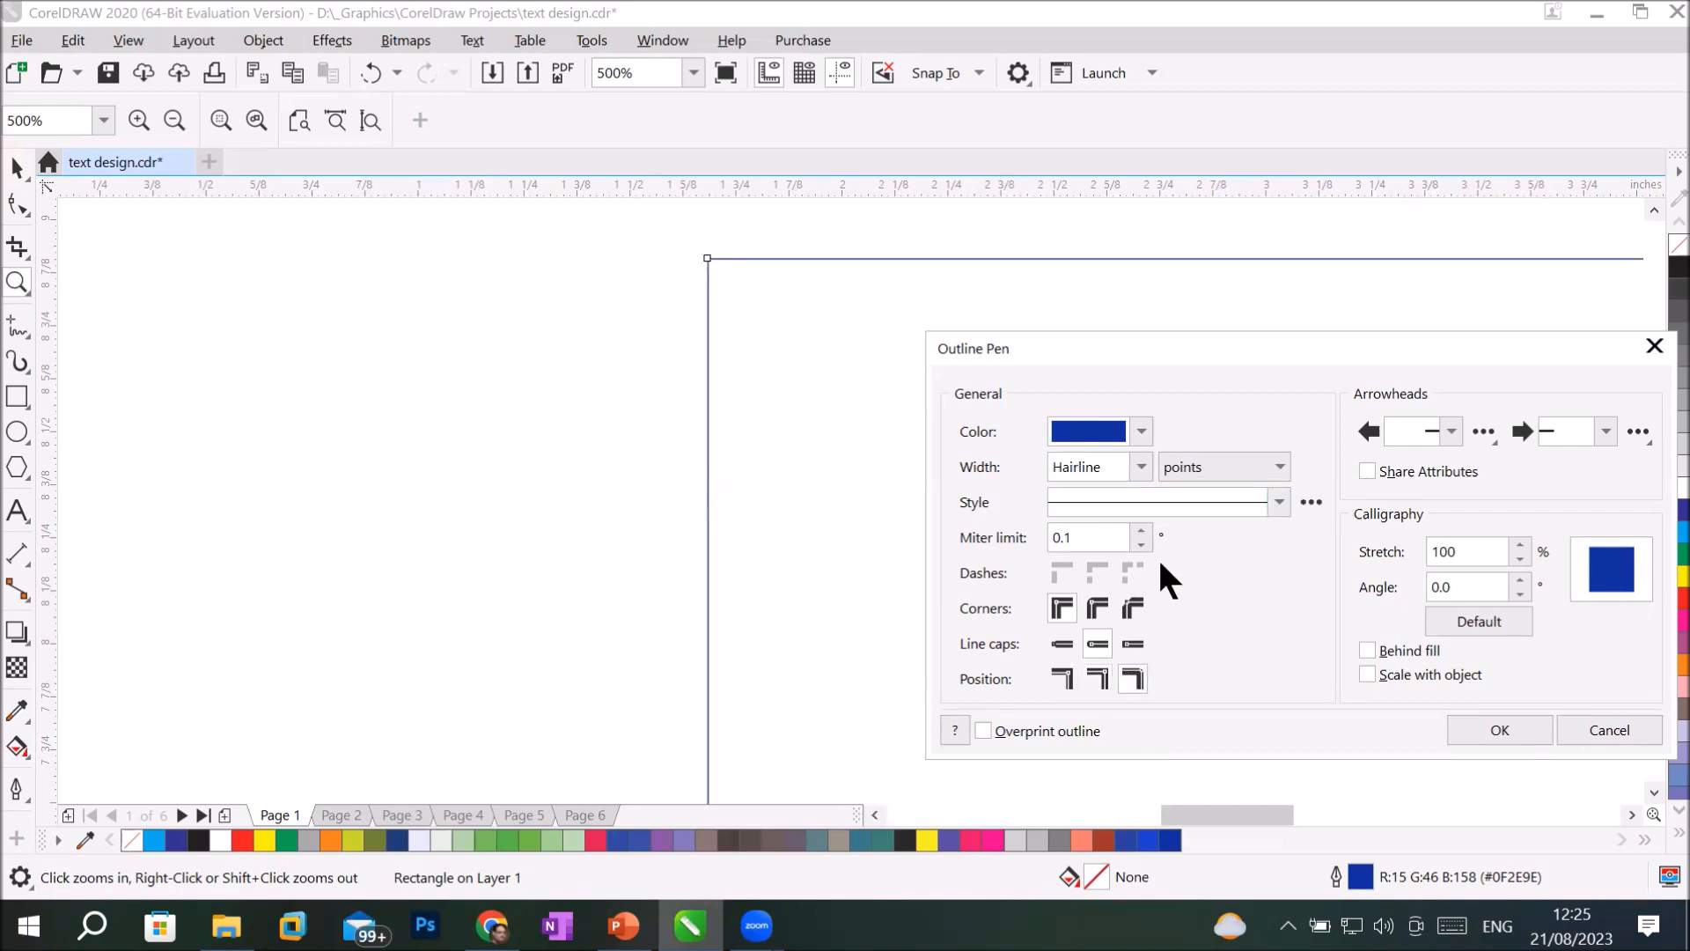
Raise the miter limit of the rectangle's outline to 66.1.
left_click(1141, 530)
left_click(1141, 530)
left_click(1141, 529)
left_click(1141, 529)
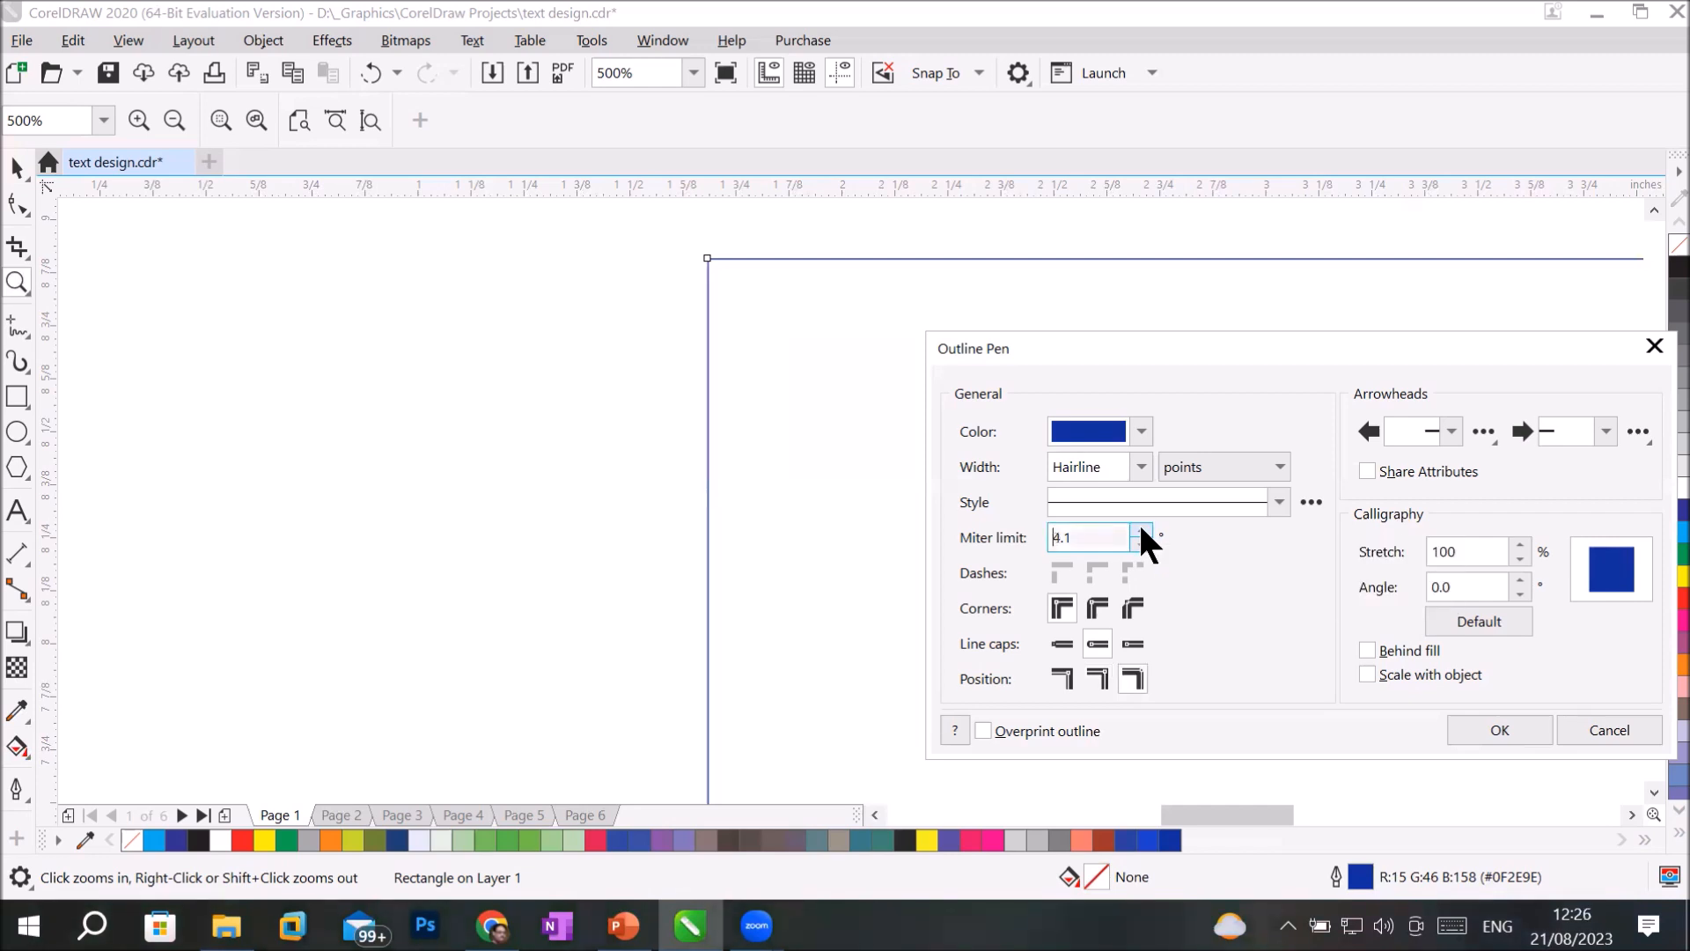
left_click(1141, 530)
left_click(1141, 528)
left_click(1141, 528)
left_click(1141, 528)
Set the rectangle's outline width to 10.0 pt, try the outside position, and apply the outline centered.
left_click(1140, 464)
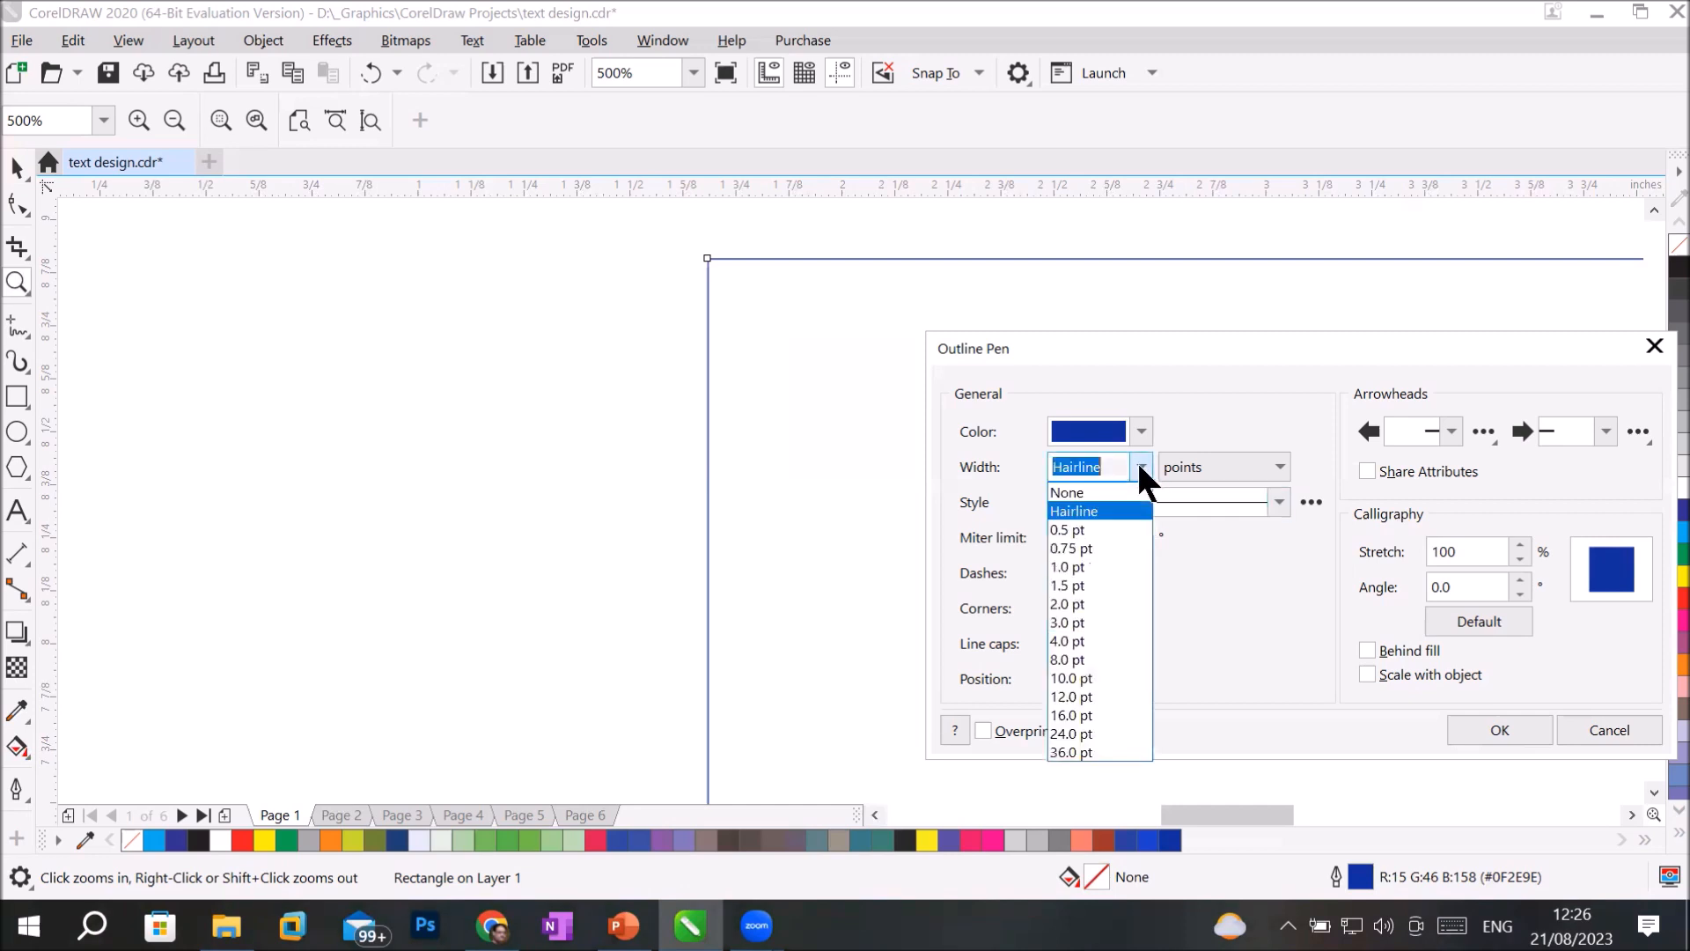
left_click(1107, 678)
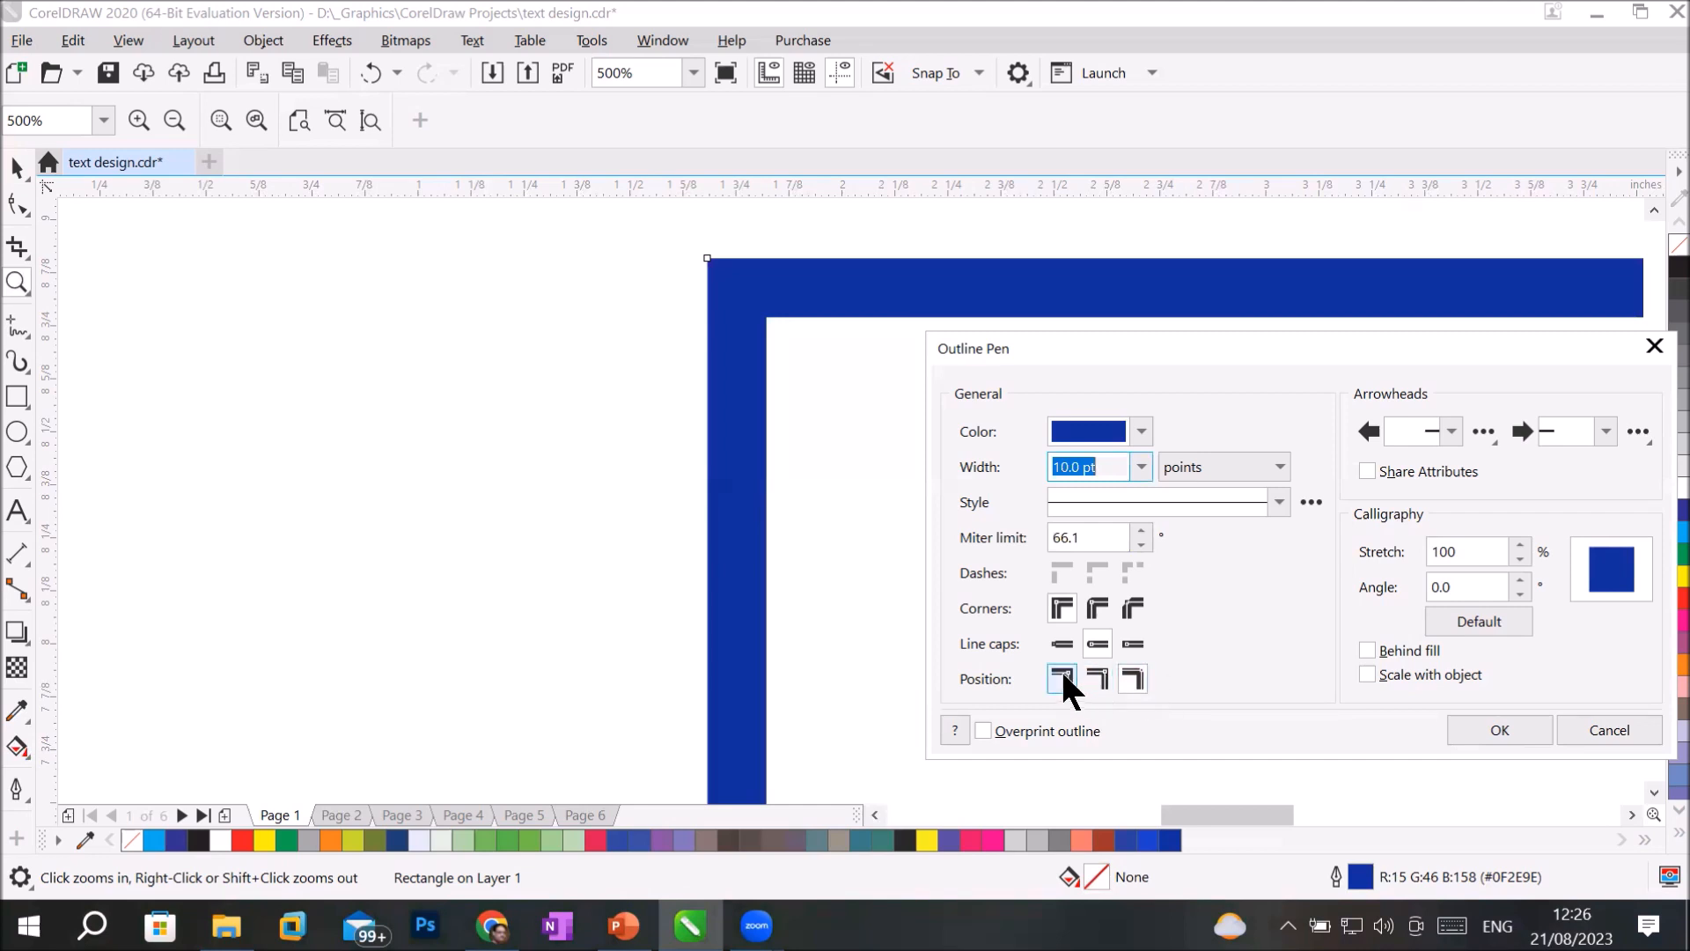
left_click(1060, 668)
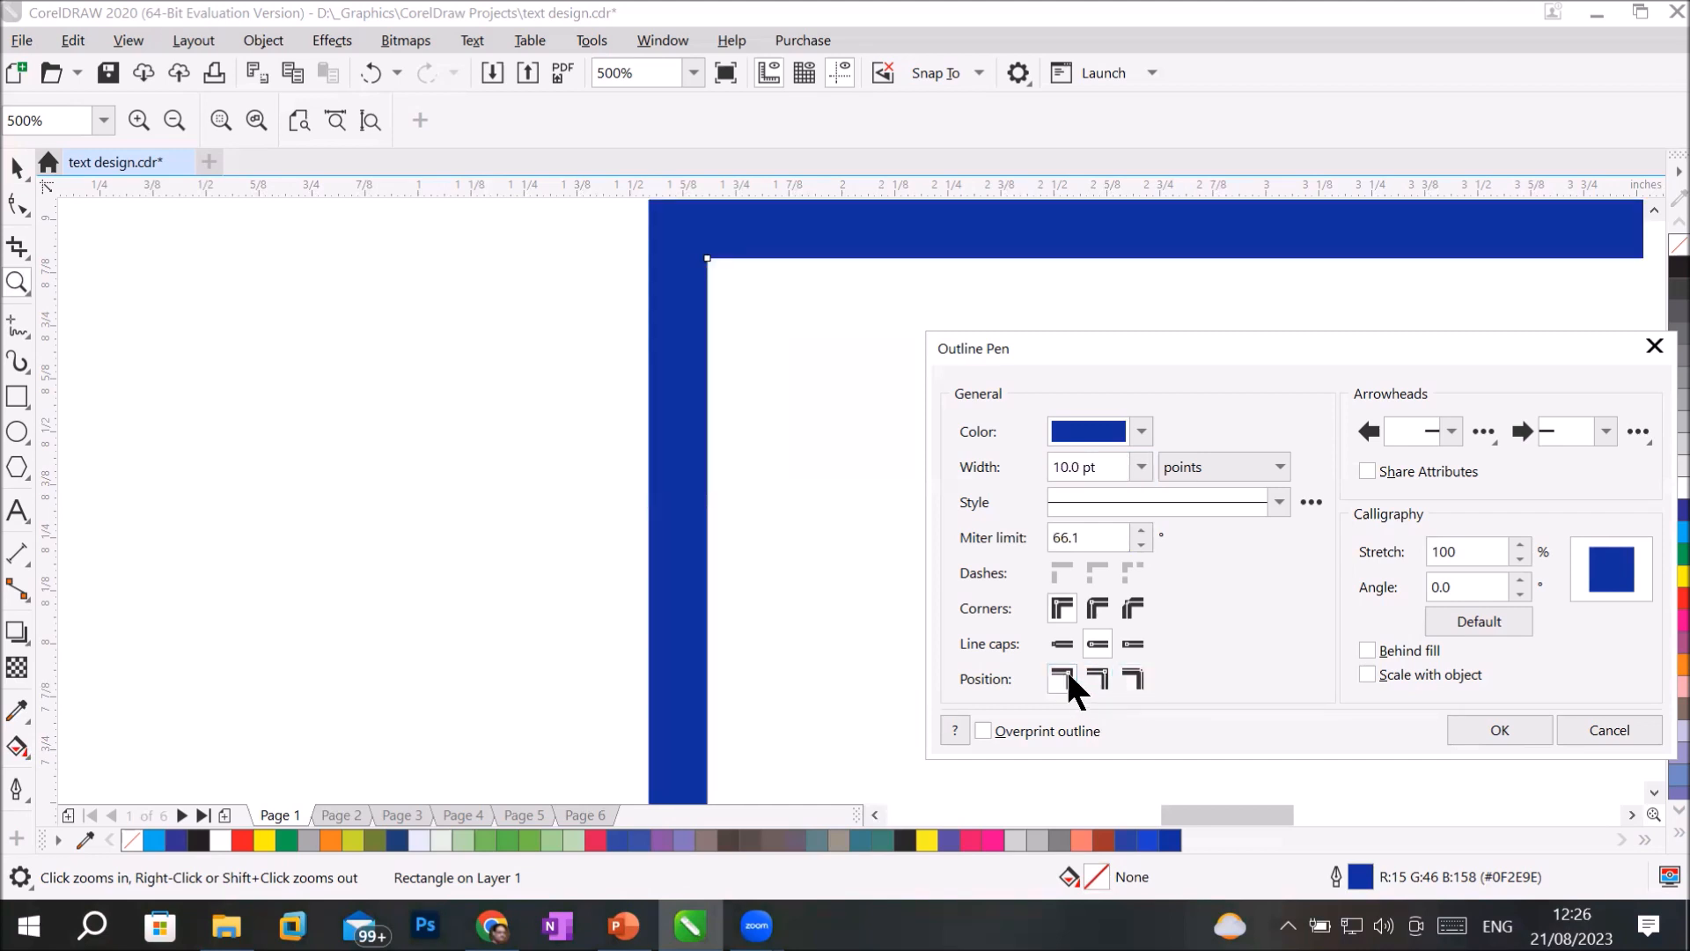
left_click(1107, 668)
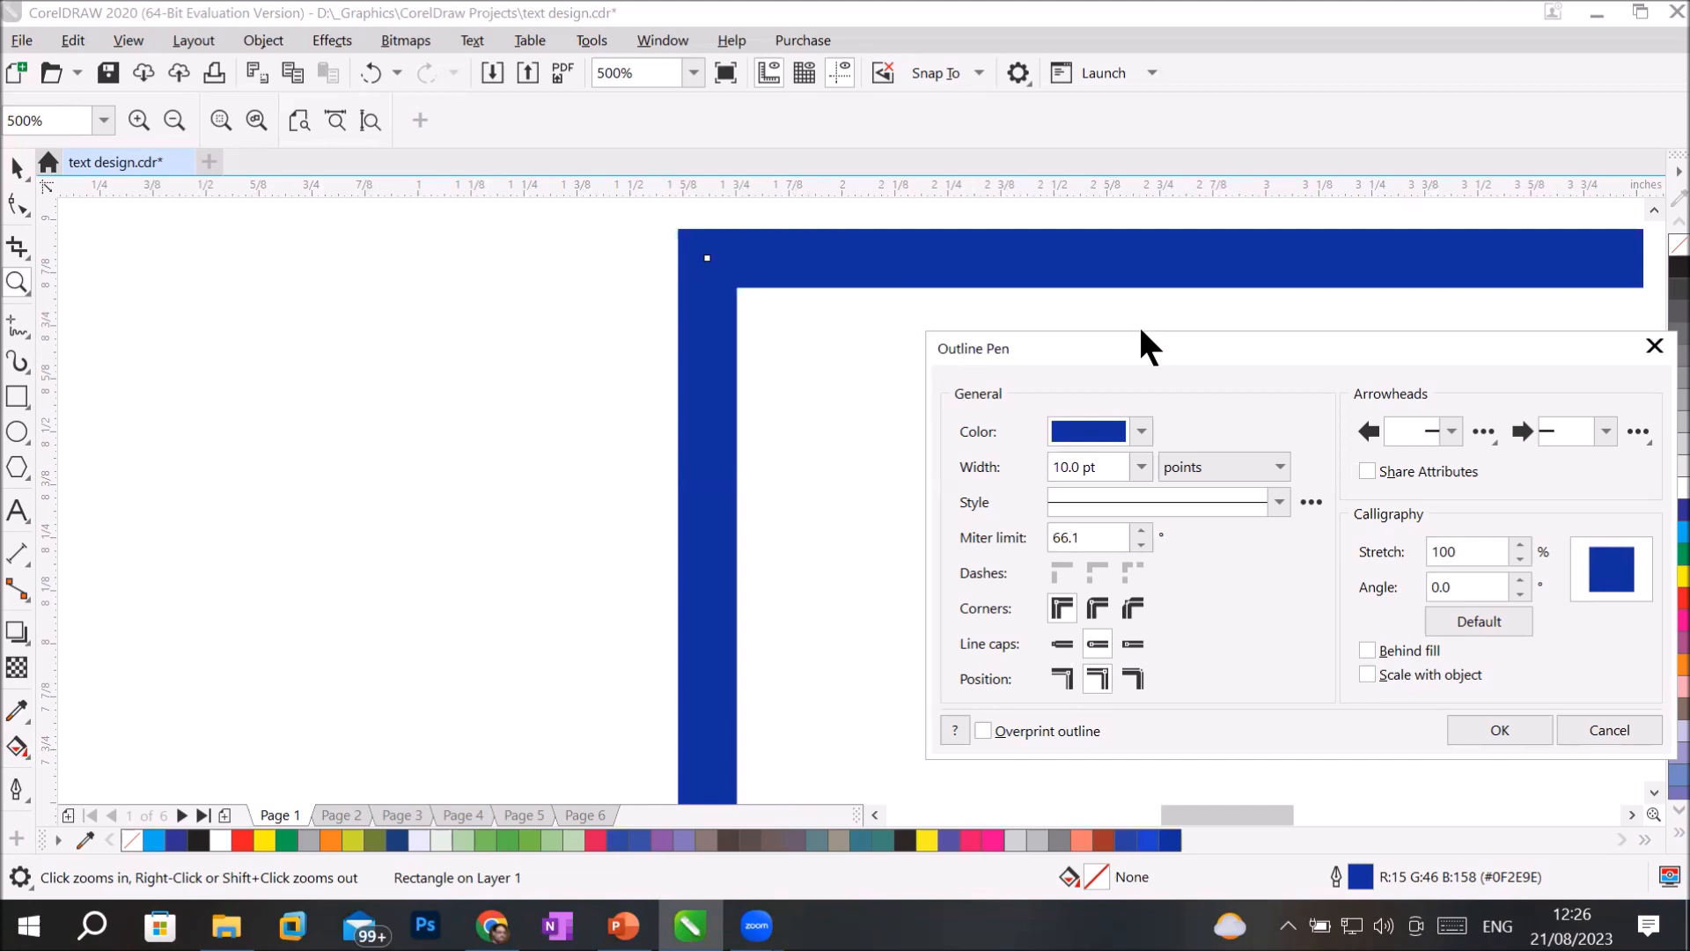
left_click(1499, 730)
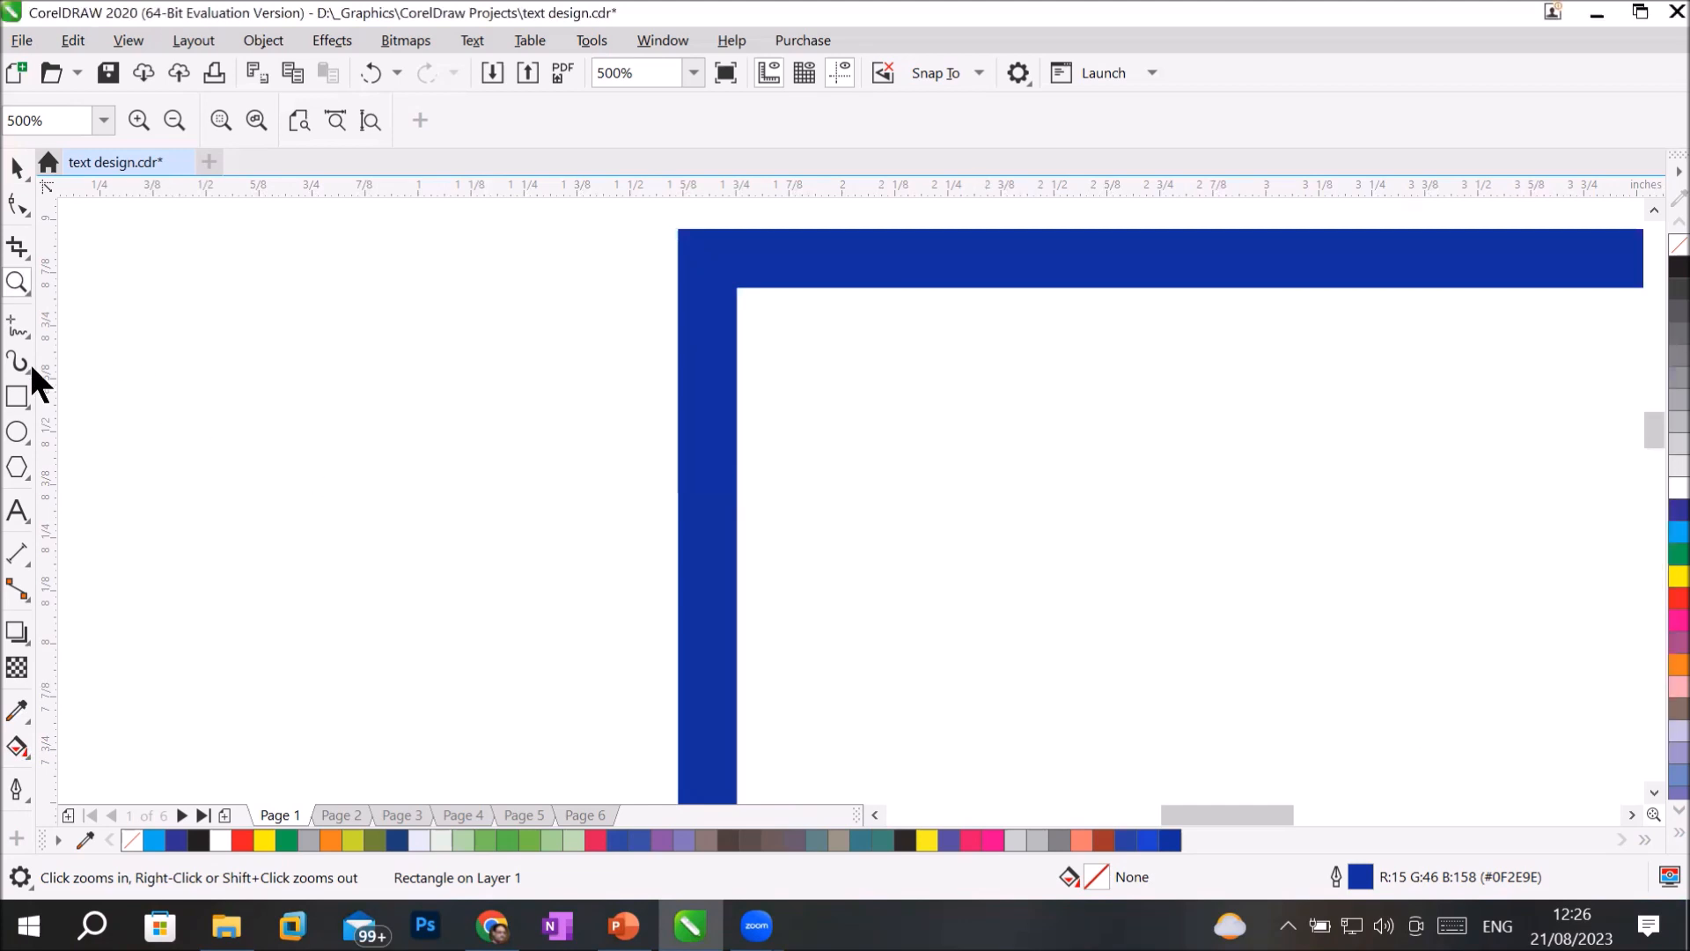
Draw a freehand wavy curve about 1.17 inches wide and 0.45 inches high beside the rectangle's left edge.
key("F5")
mouse_move(113, 323)
left_mouse_down()
mouse_move(113, 362)
mouse_move(337, 409)
mouse_move(515, 513)
mouse_move(610, 464)
left_mouse_up()
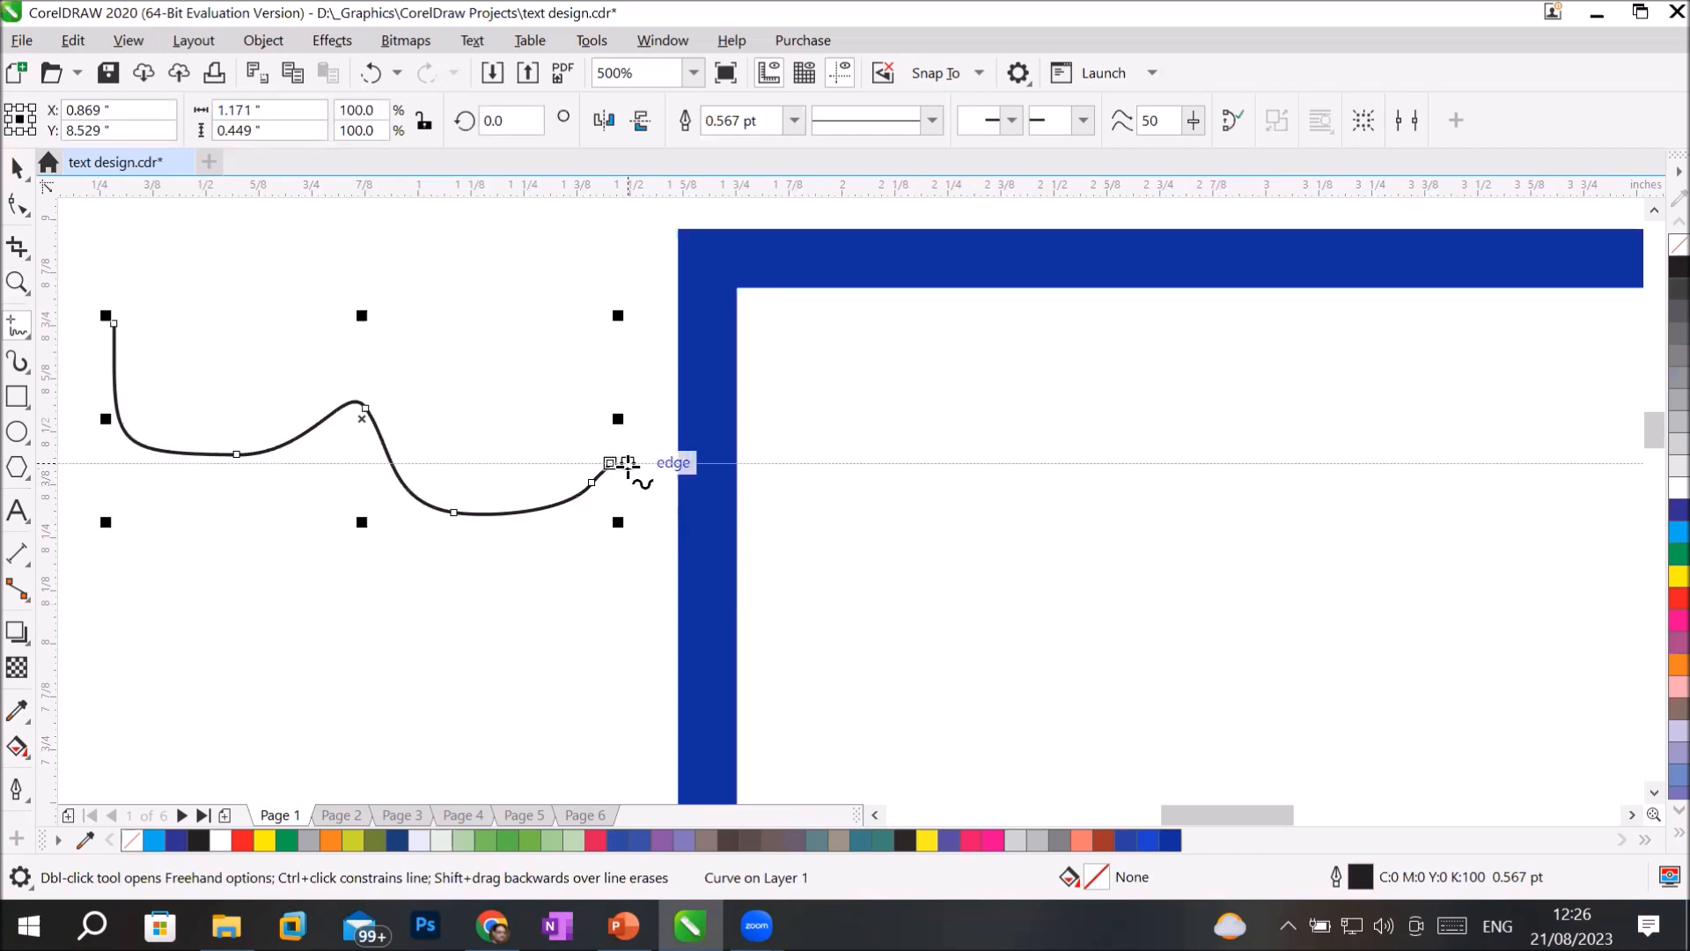
Open the Outline Pen settings for the freehand curve and set its outline width to 10.0 pt.
left_click(14, 792)
left_click(63, 606)
left_click(15, 750)
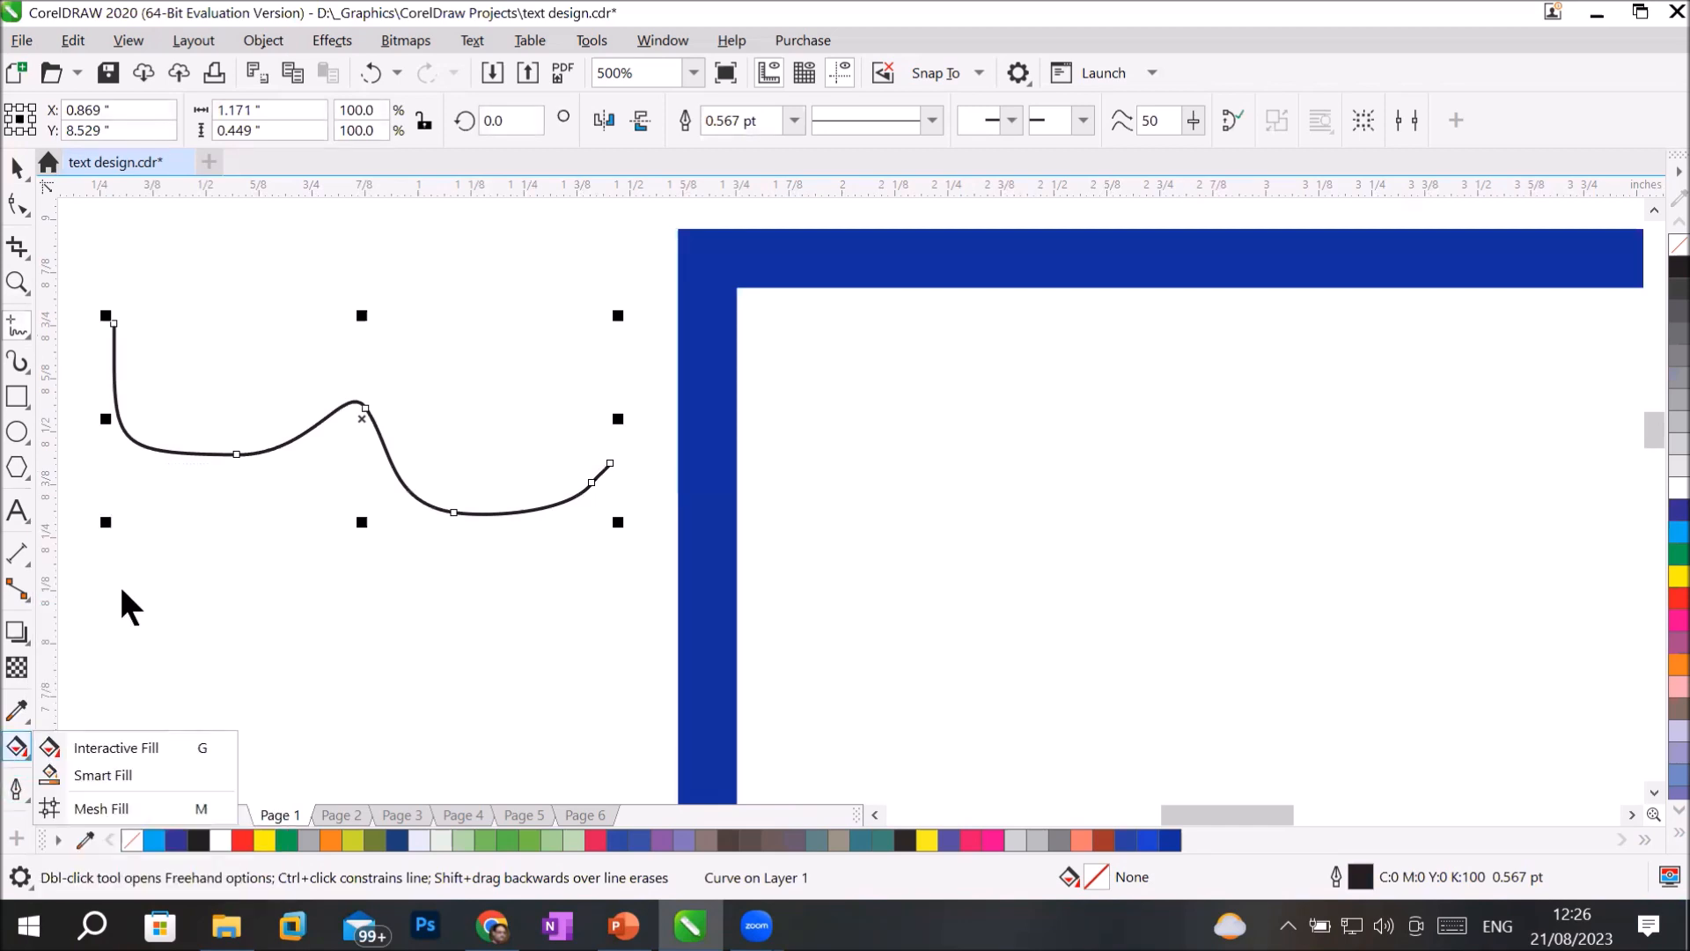
left_click(15, 790)
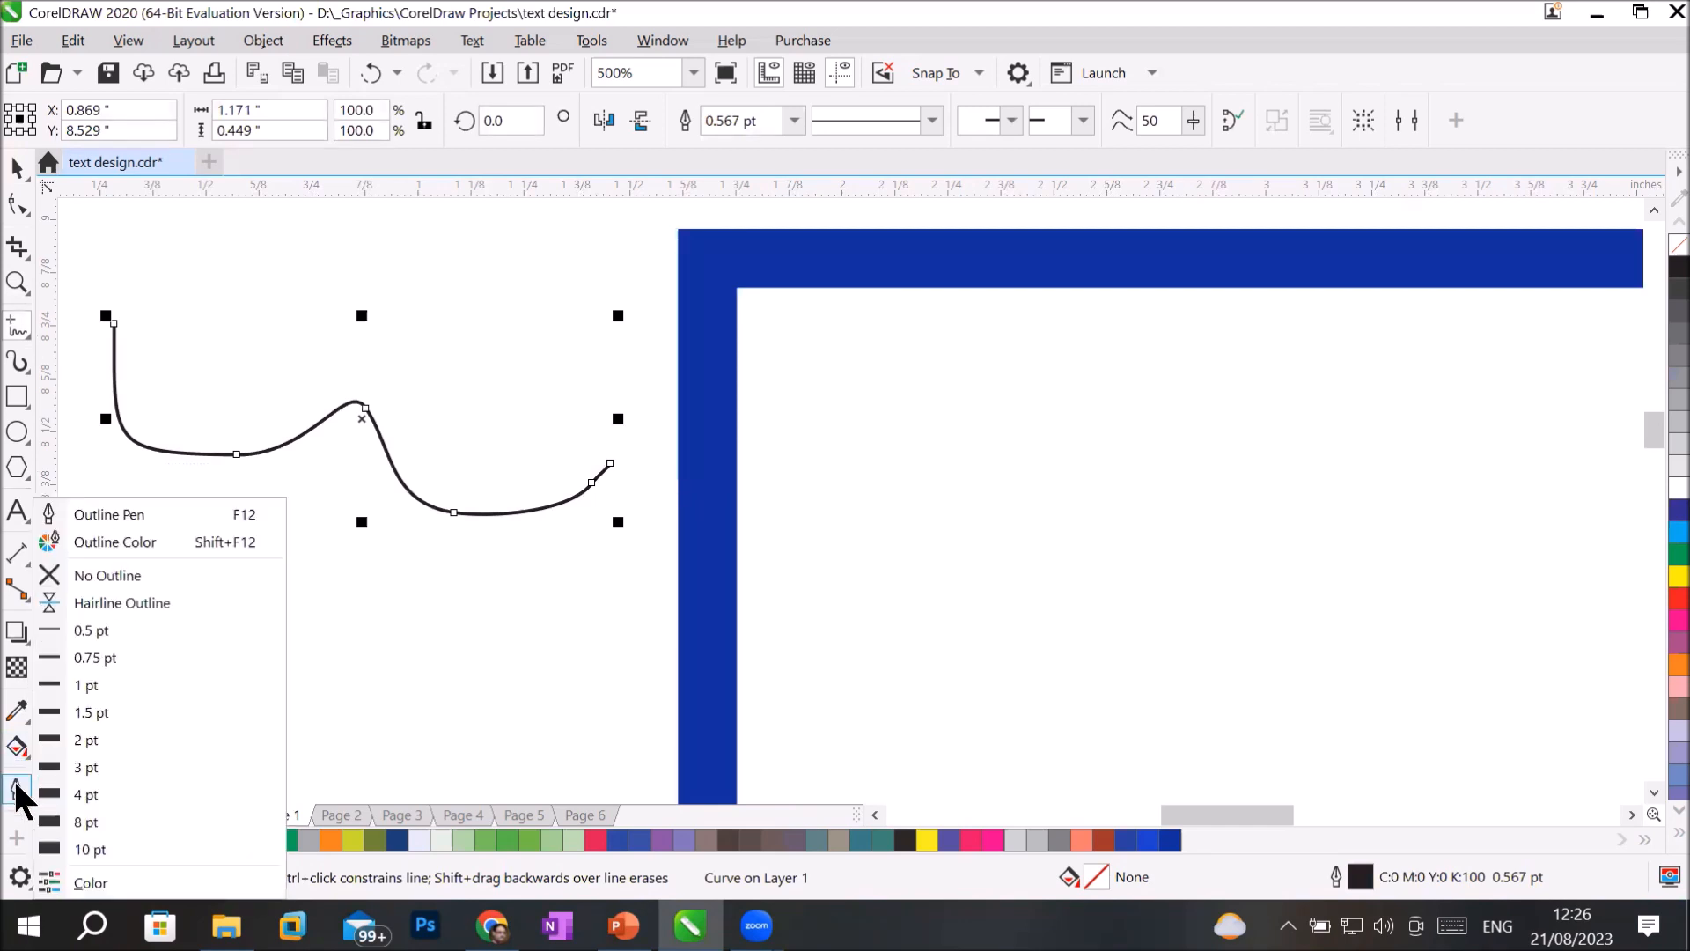
left_click(155, 514)
left_click_drag(781, 253, 1158, 315)
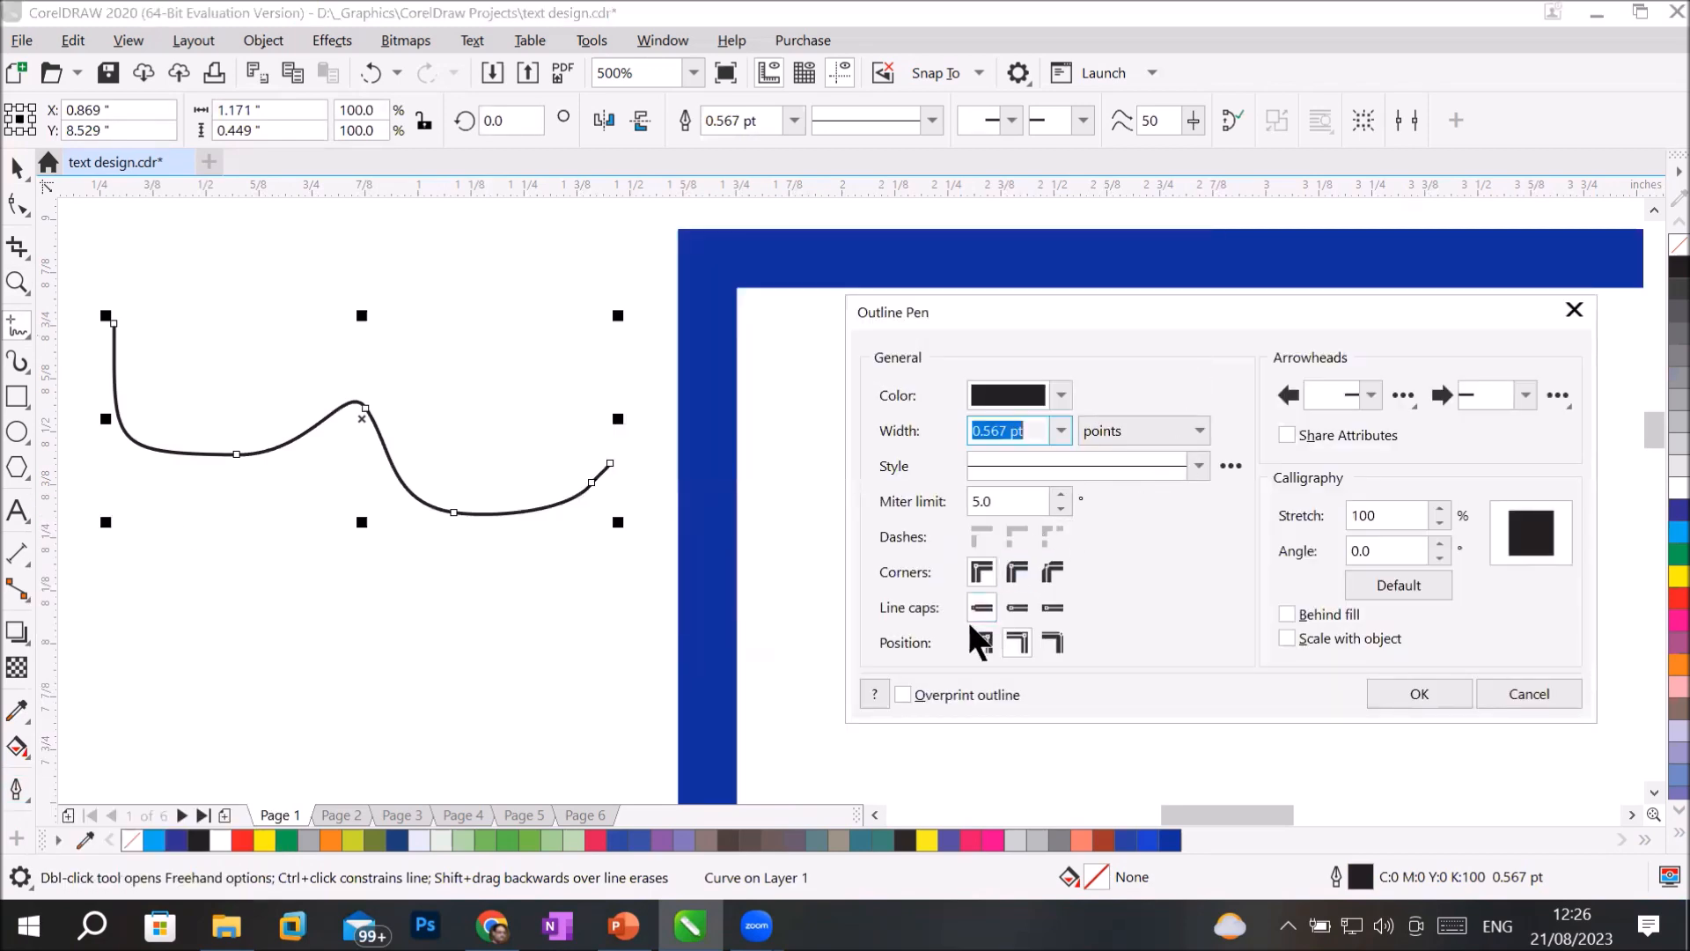
left_click(1014, 645)
left_click(1009, 641)
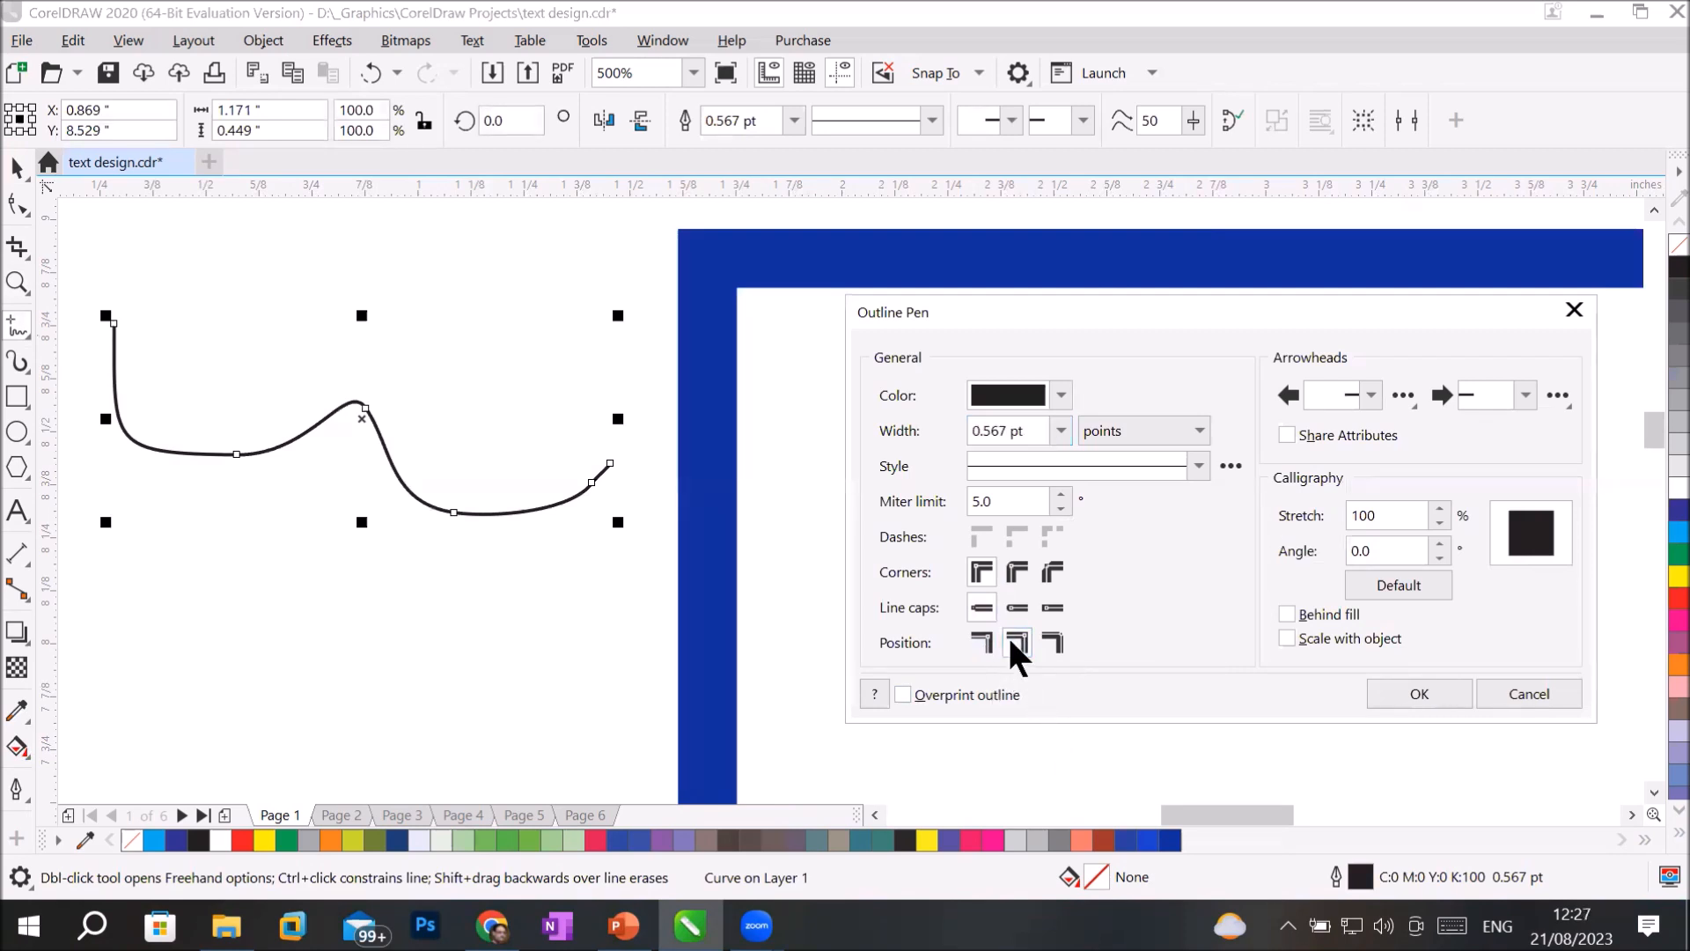
left_click(1062, 430)
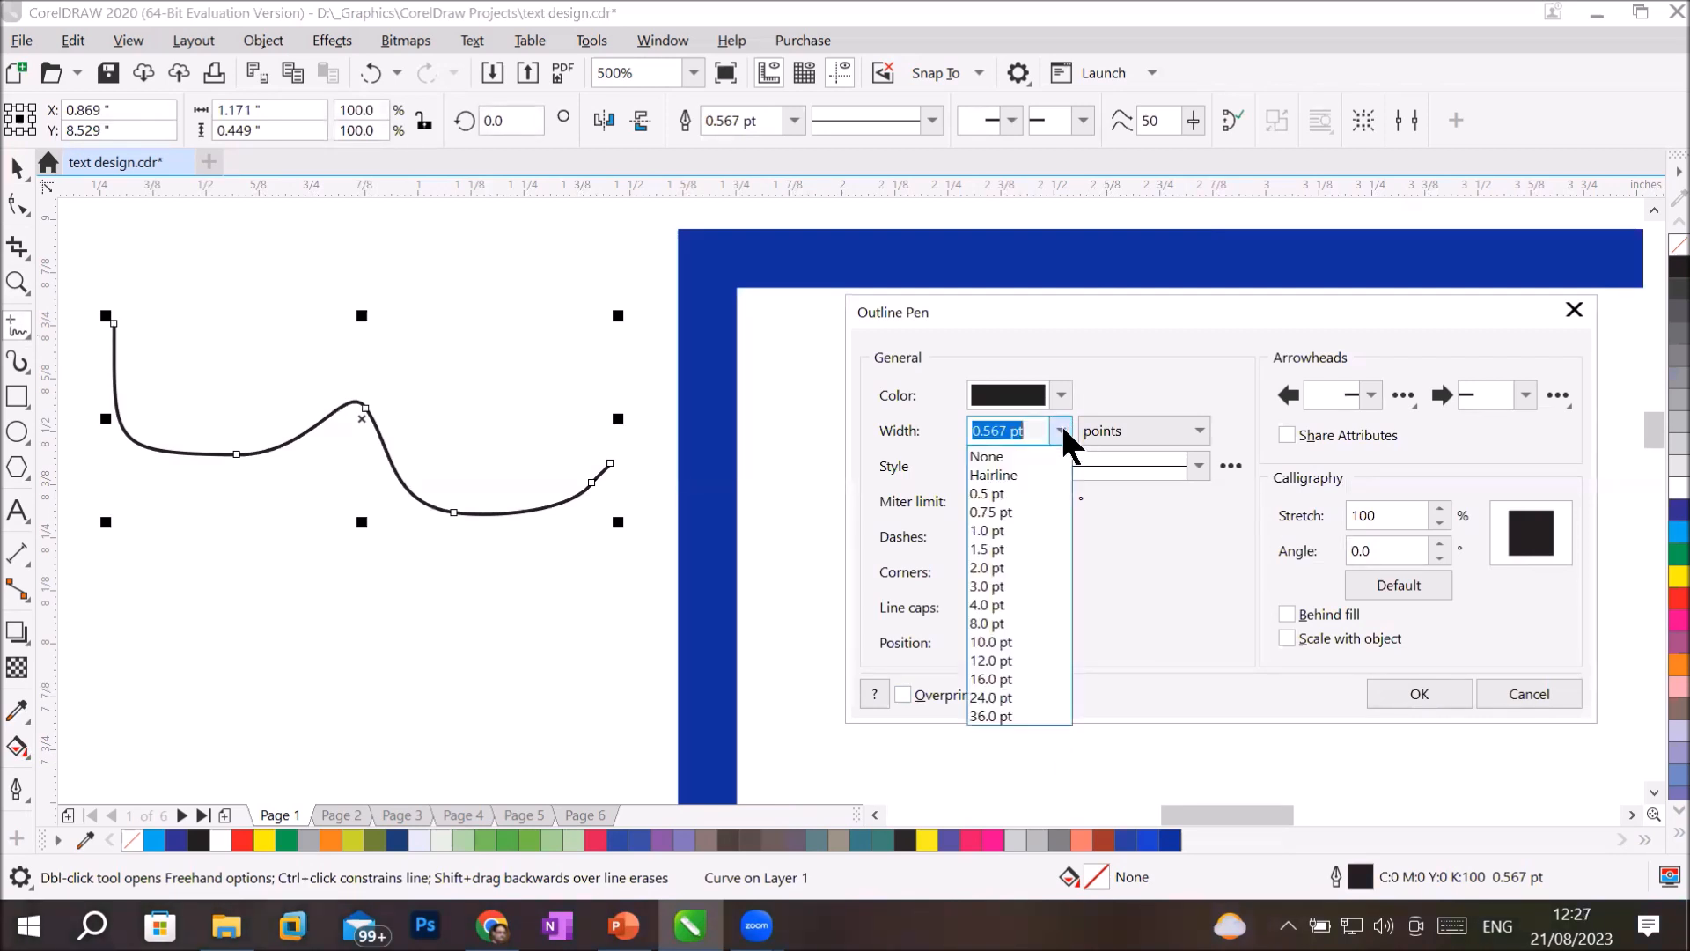
left_click(1030, 639)
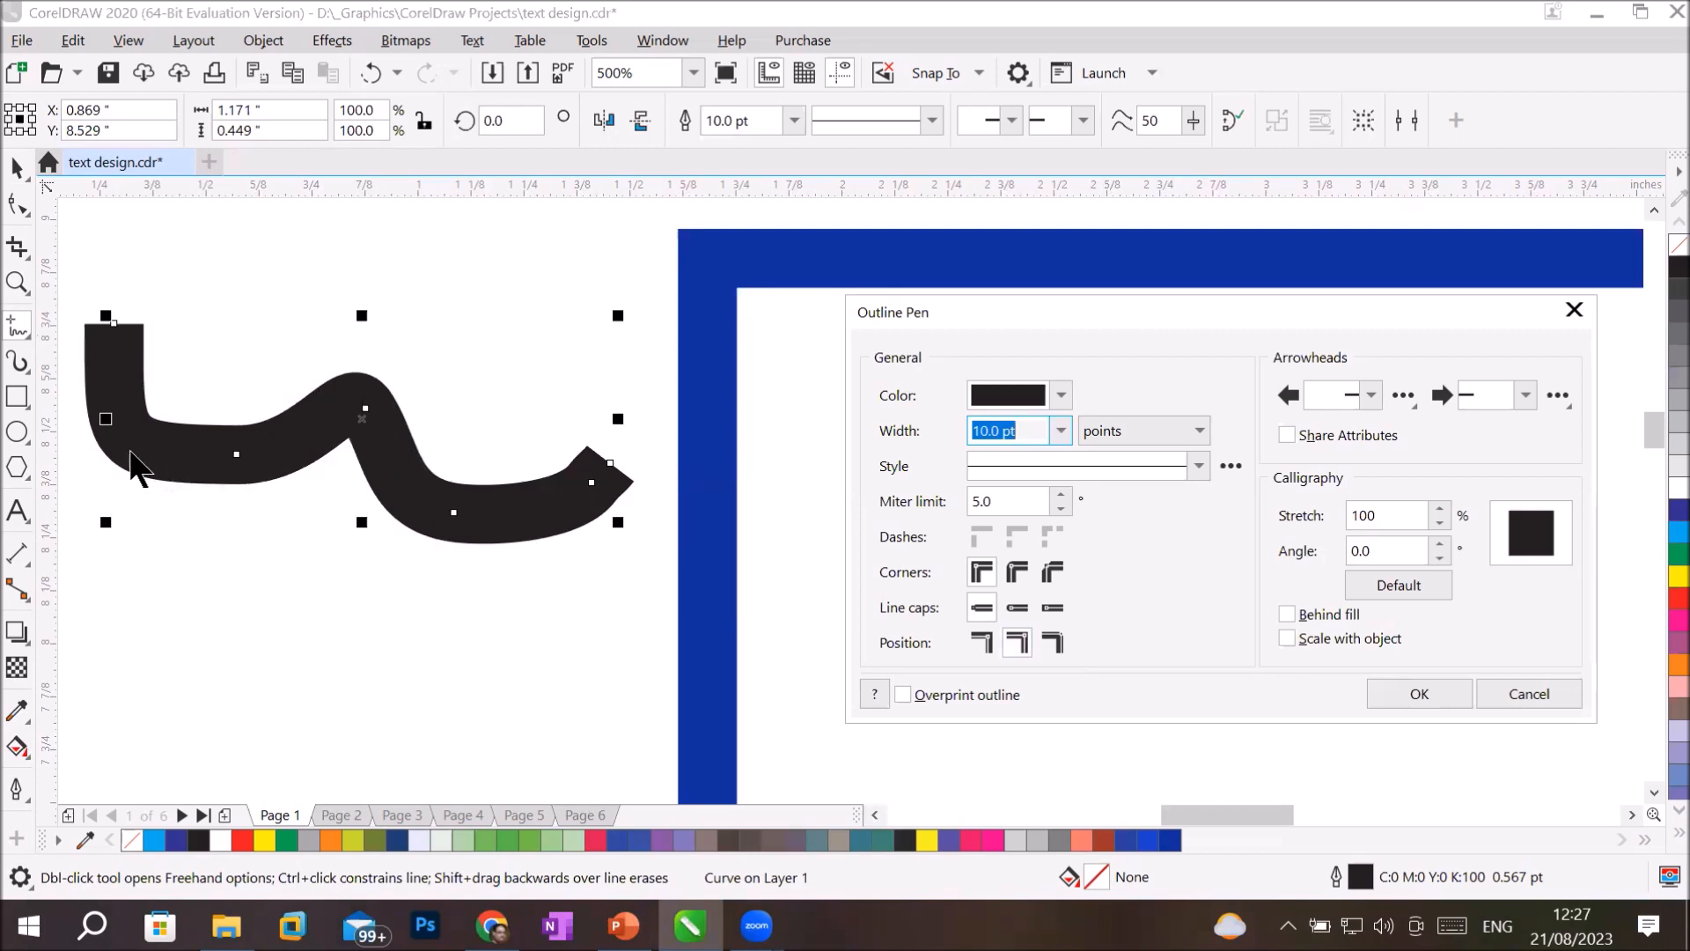
Try the outside and inside outline positions on the curve, and set its width to 0.5 pt with a centered outline.
left_click(975, 644)
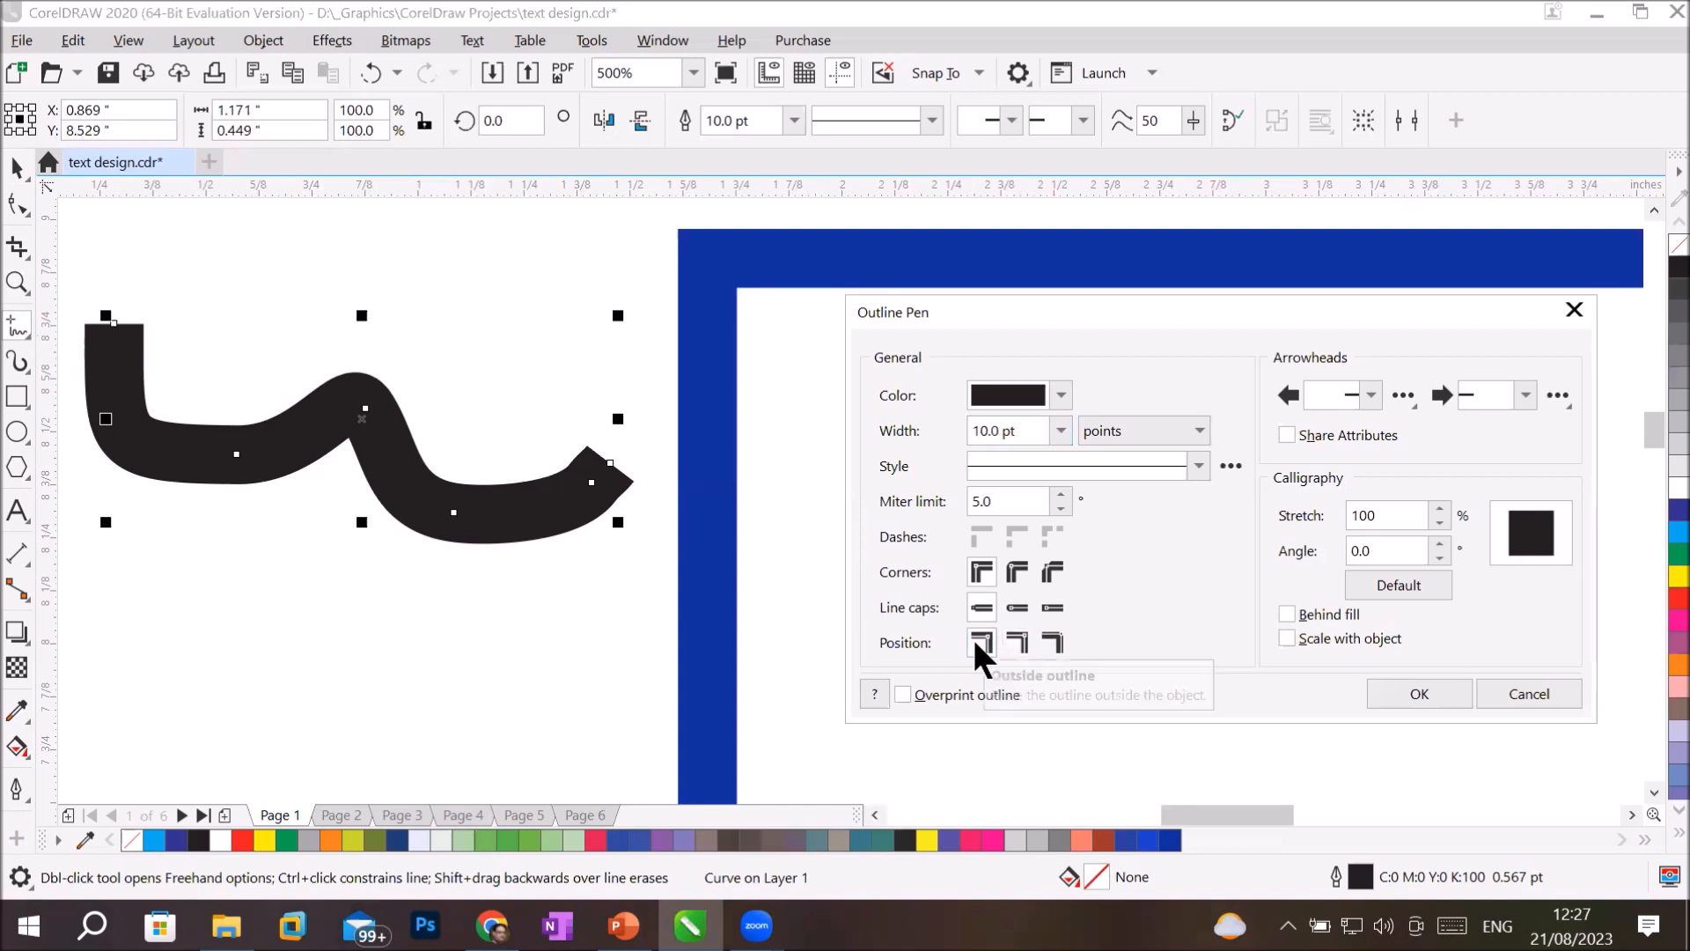
left_click(1053, 639)
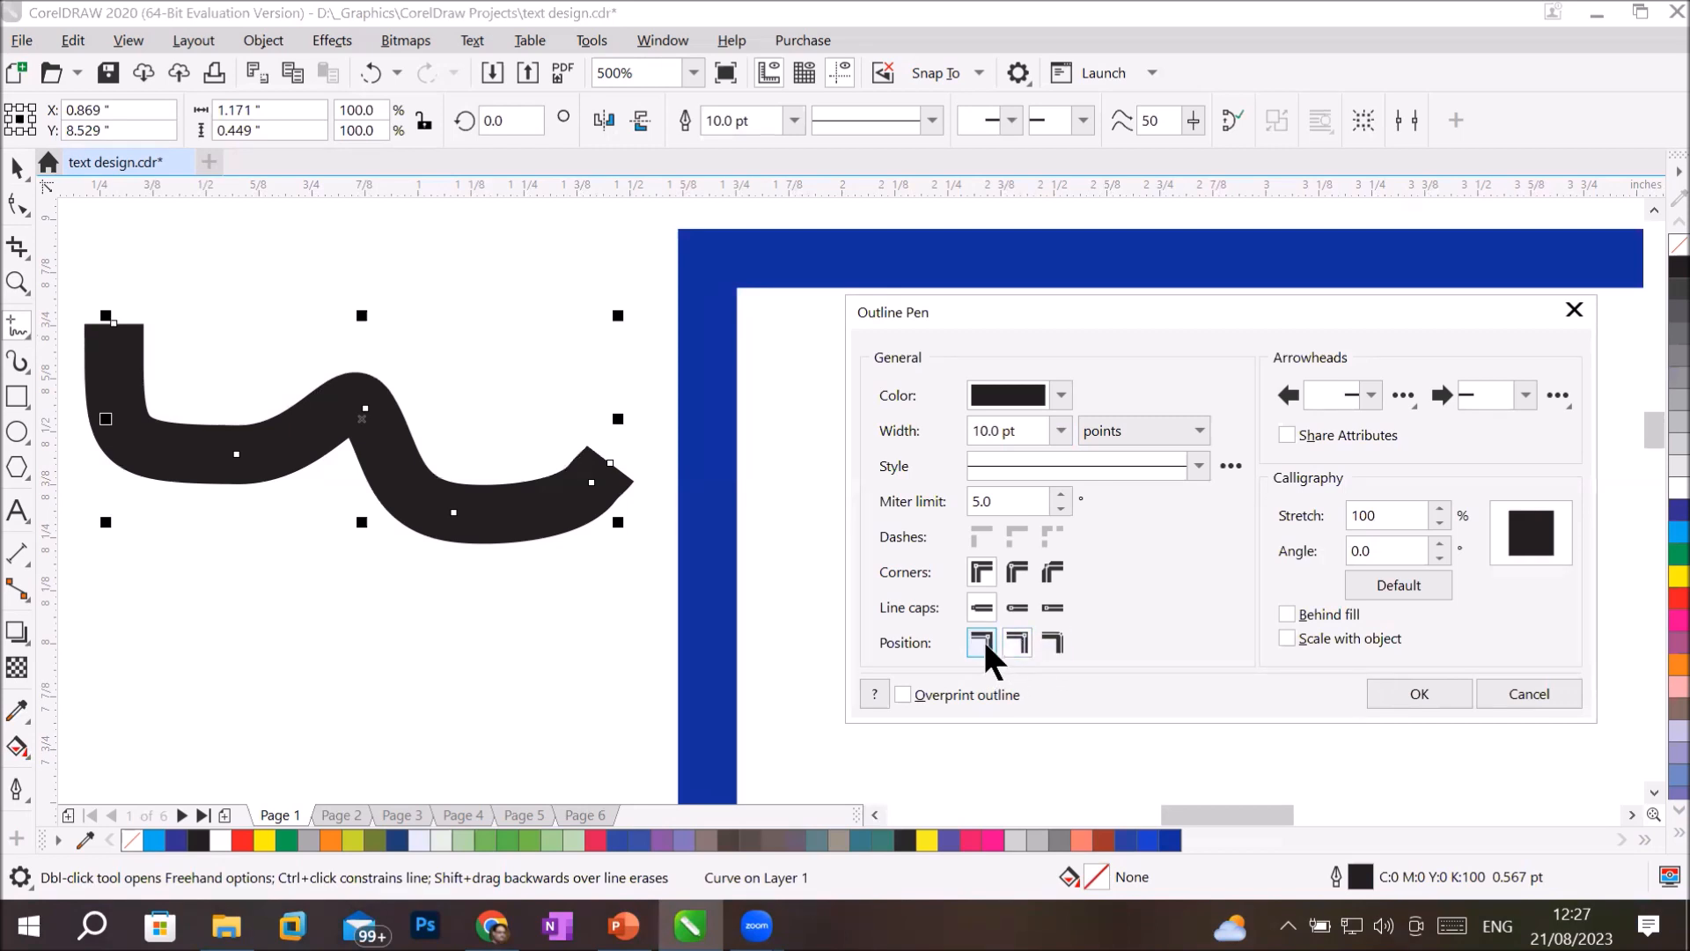
left_click(1061, 430)
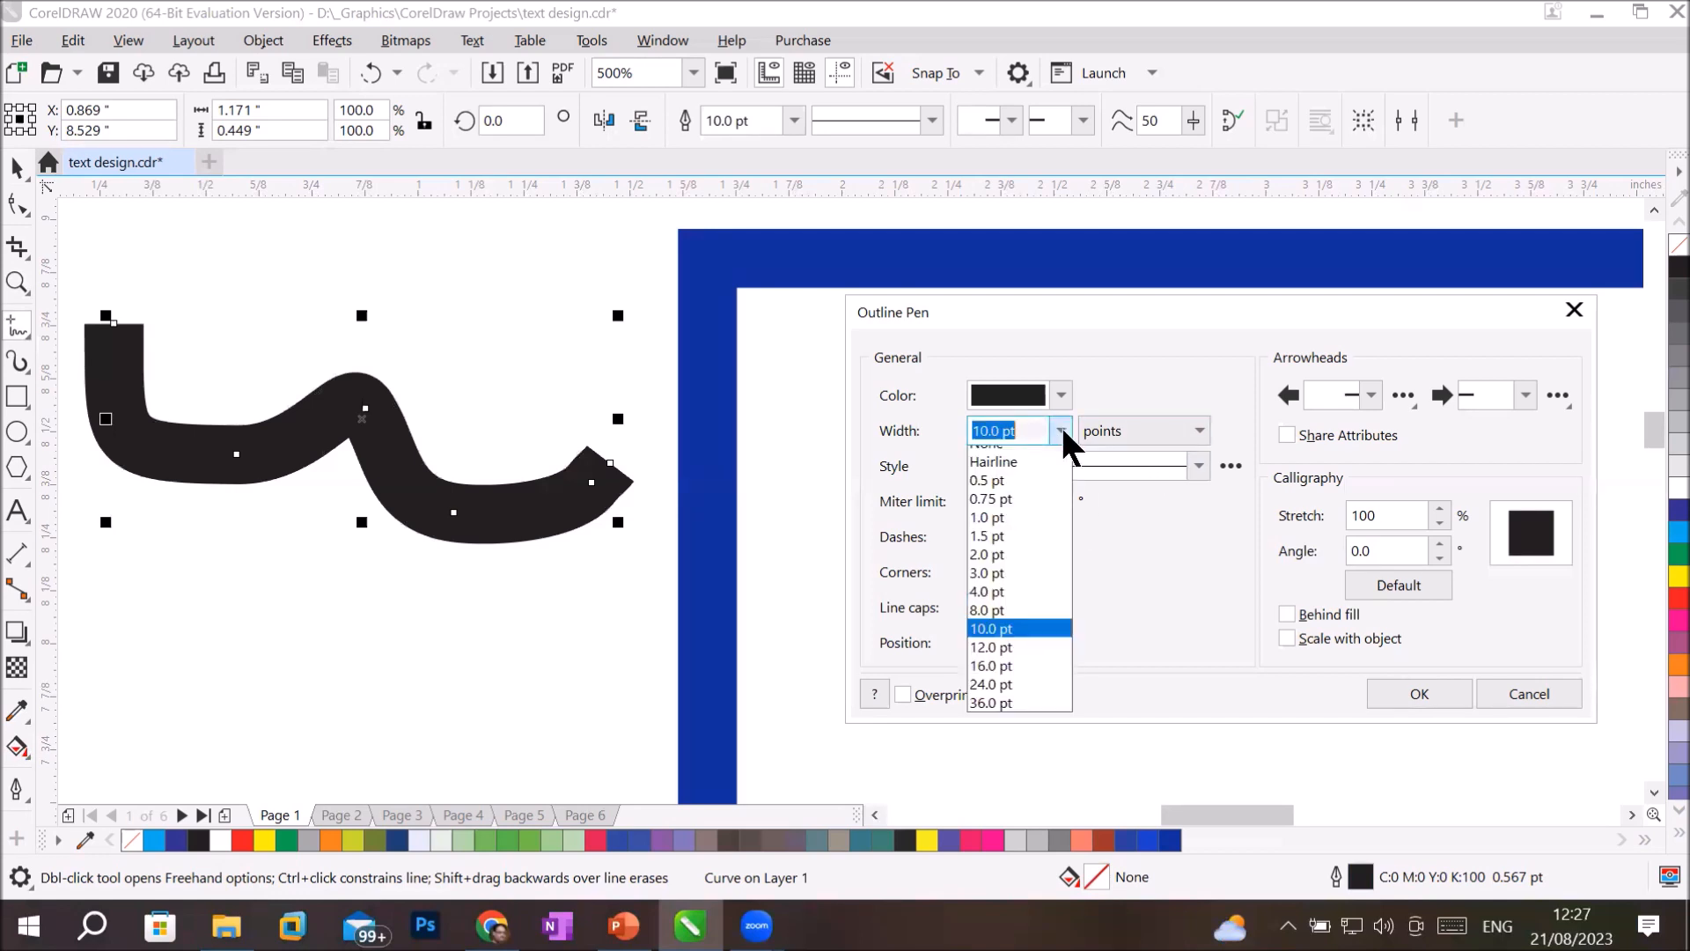
left_click(1037, 490)
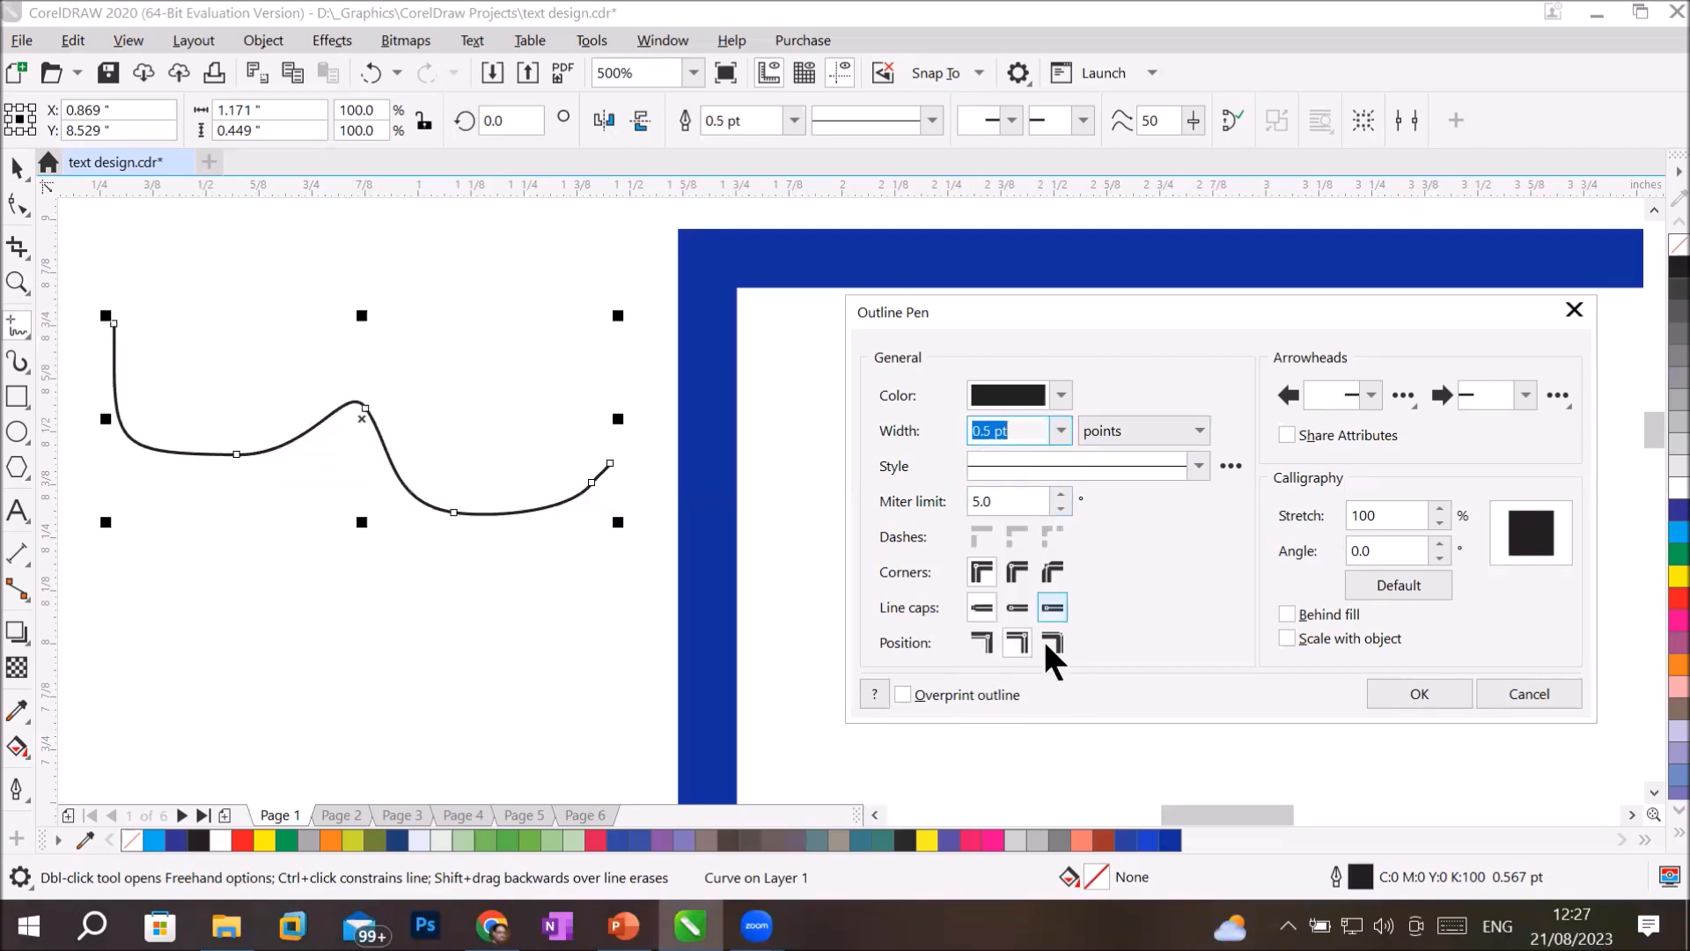
left_click(1010, 646)
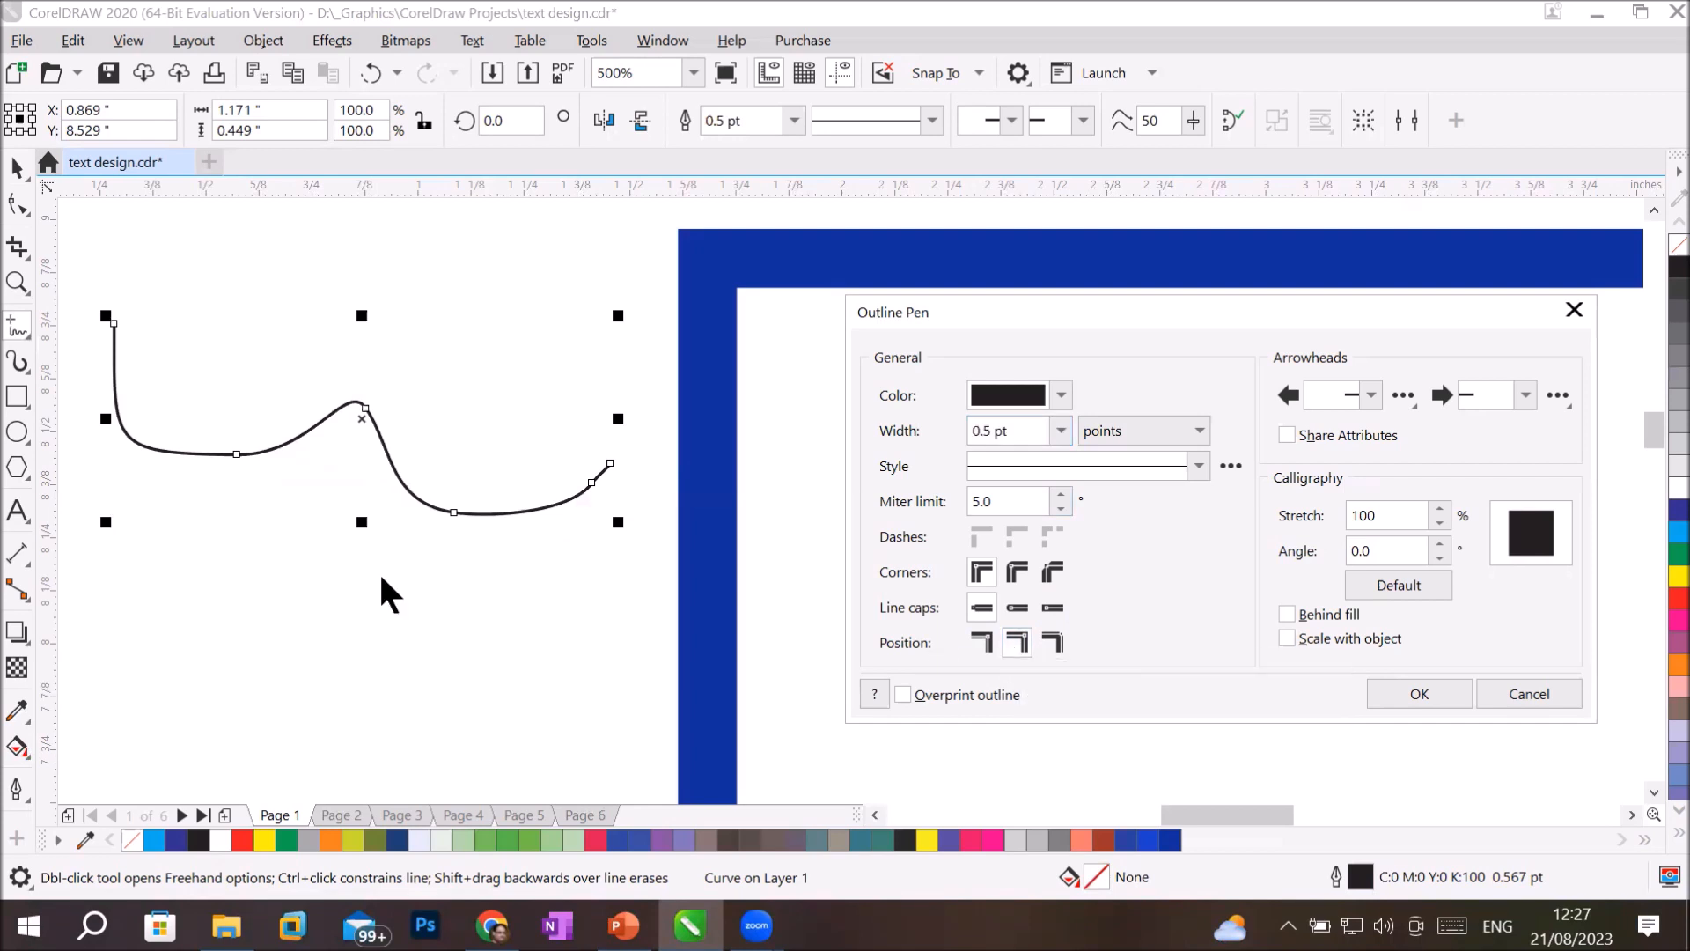
left_click(21, 428)
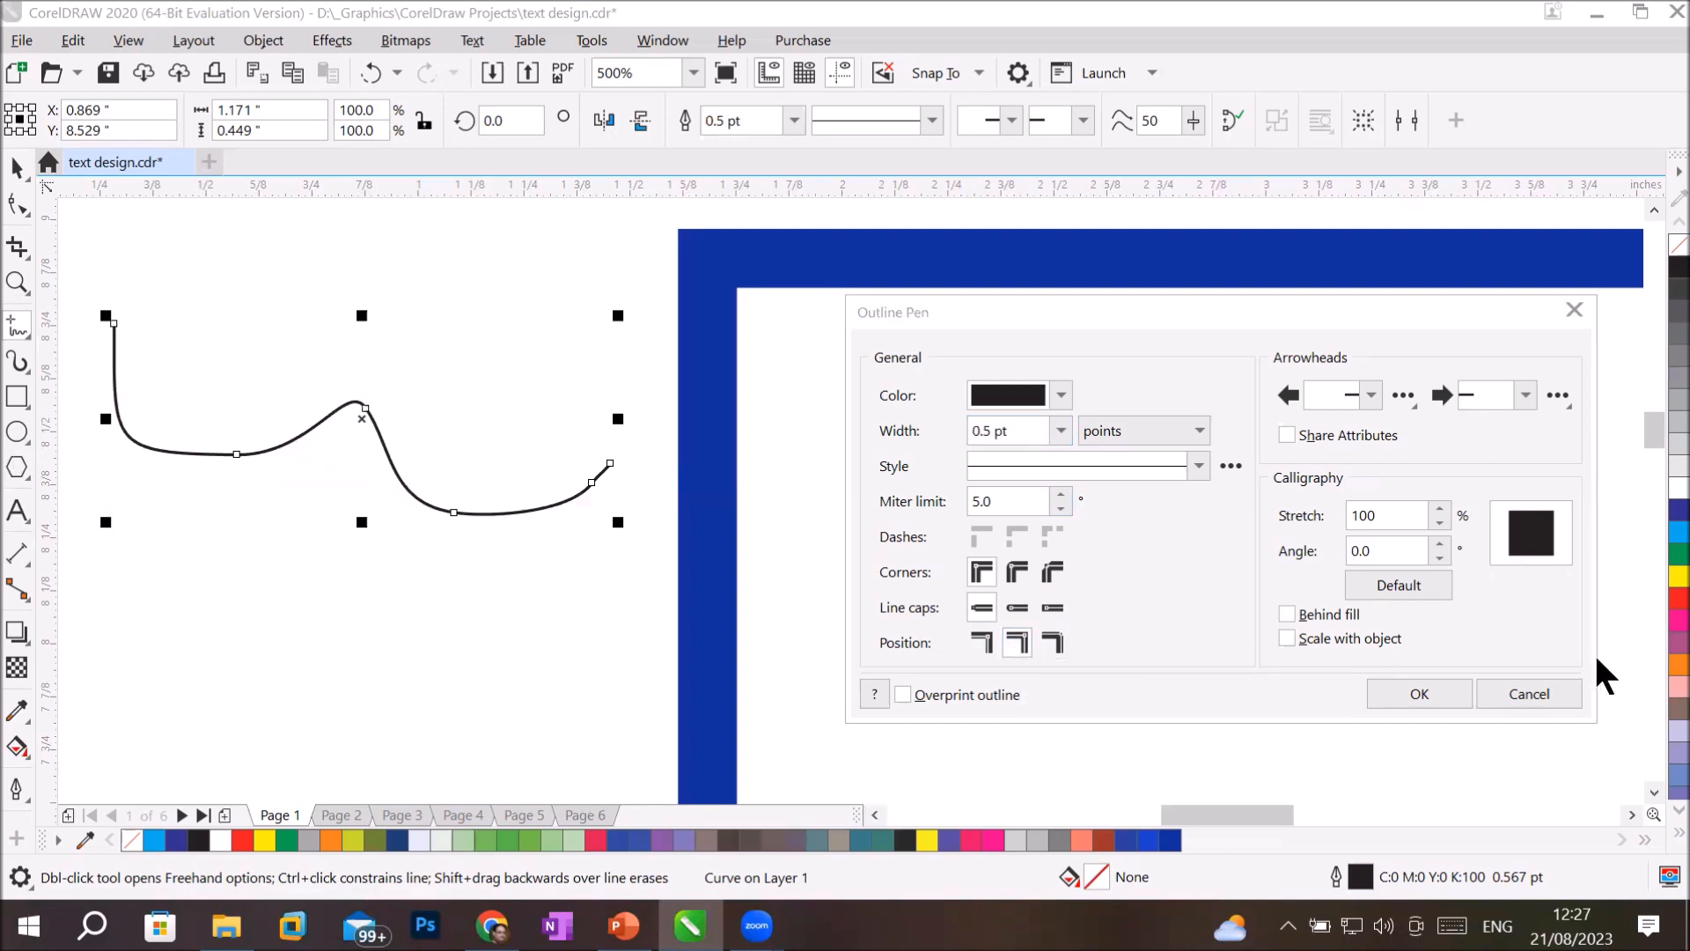
Draw a freehand curve about 0.74 by 0.50 inches below the wavy one, and an ellipse about 0.88 by 0.79 inches inside the blue rectangle.
left_click(1399, 692)
left_click_drag(164, 528, 476, 742)
left_click(17, 431)
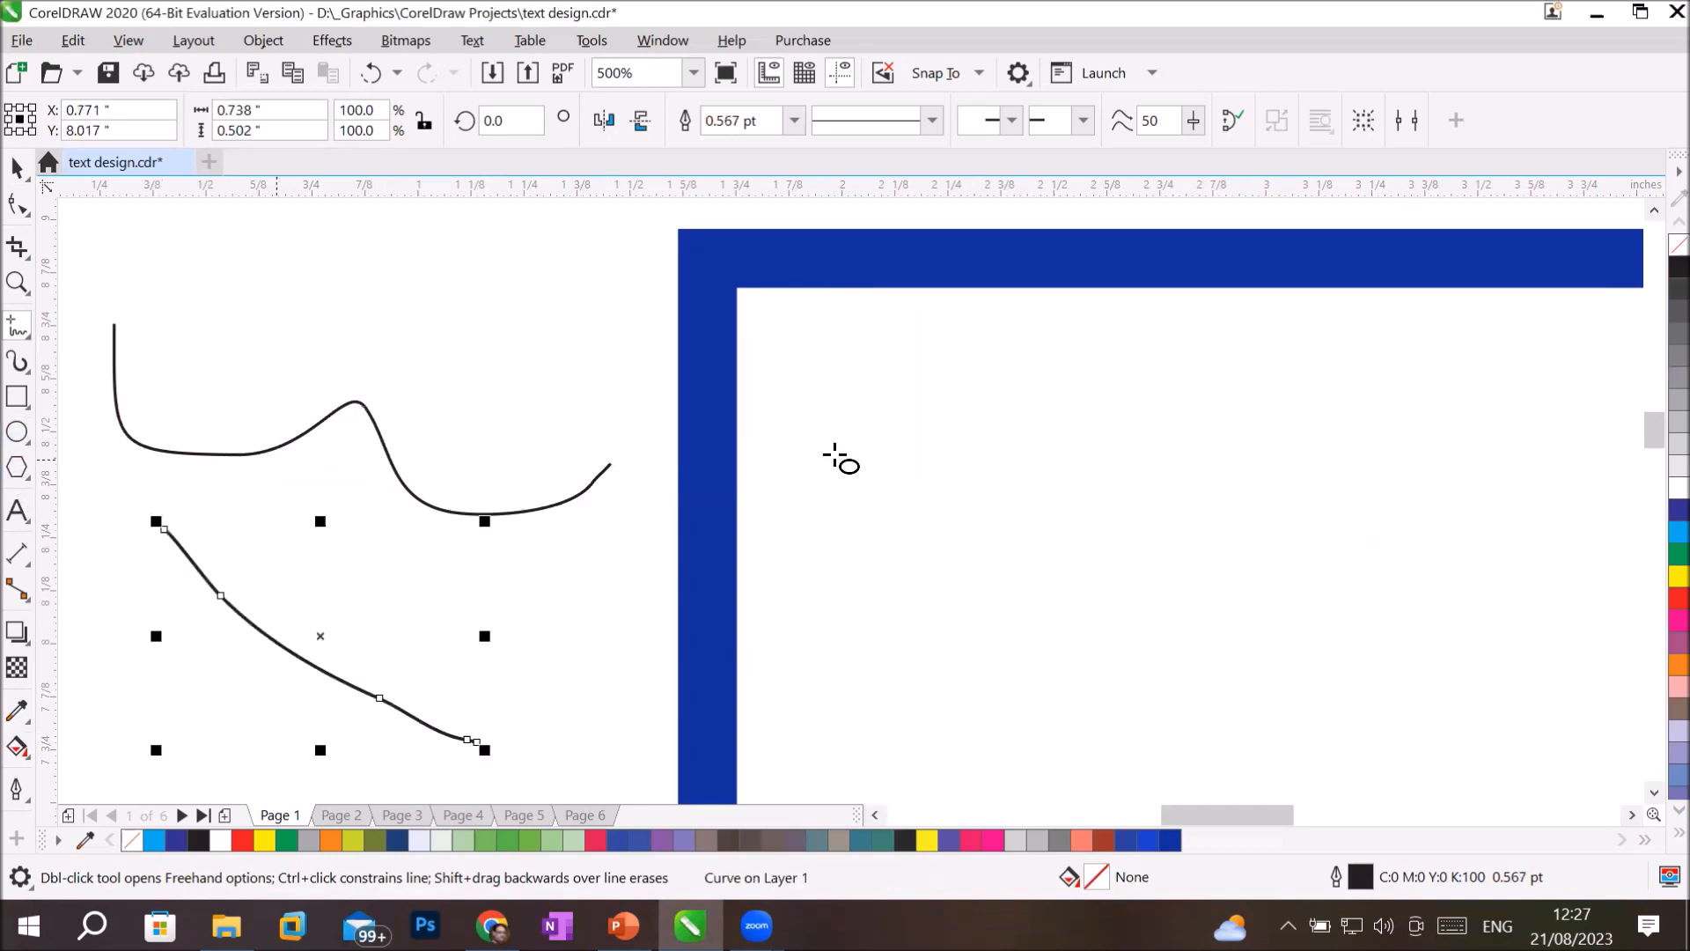
left_click_drag(987, 395, 1360, 732)
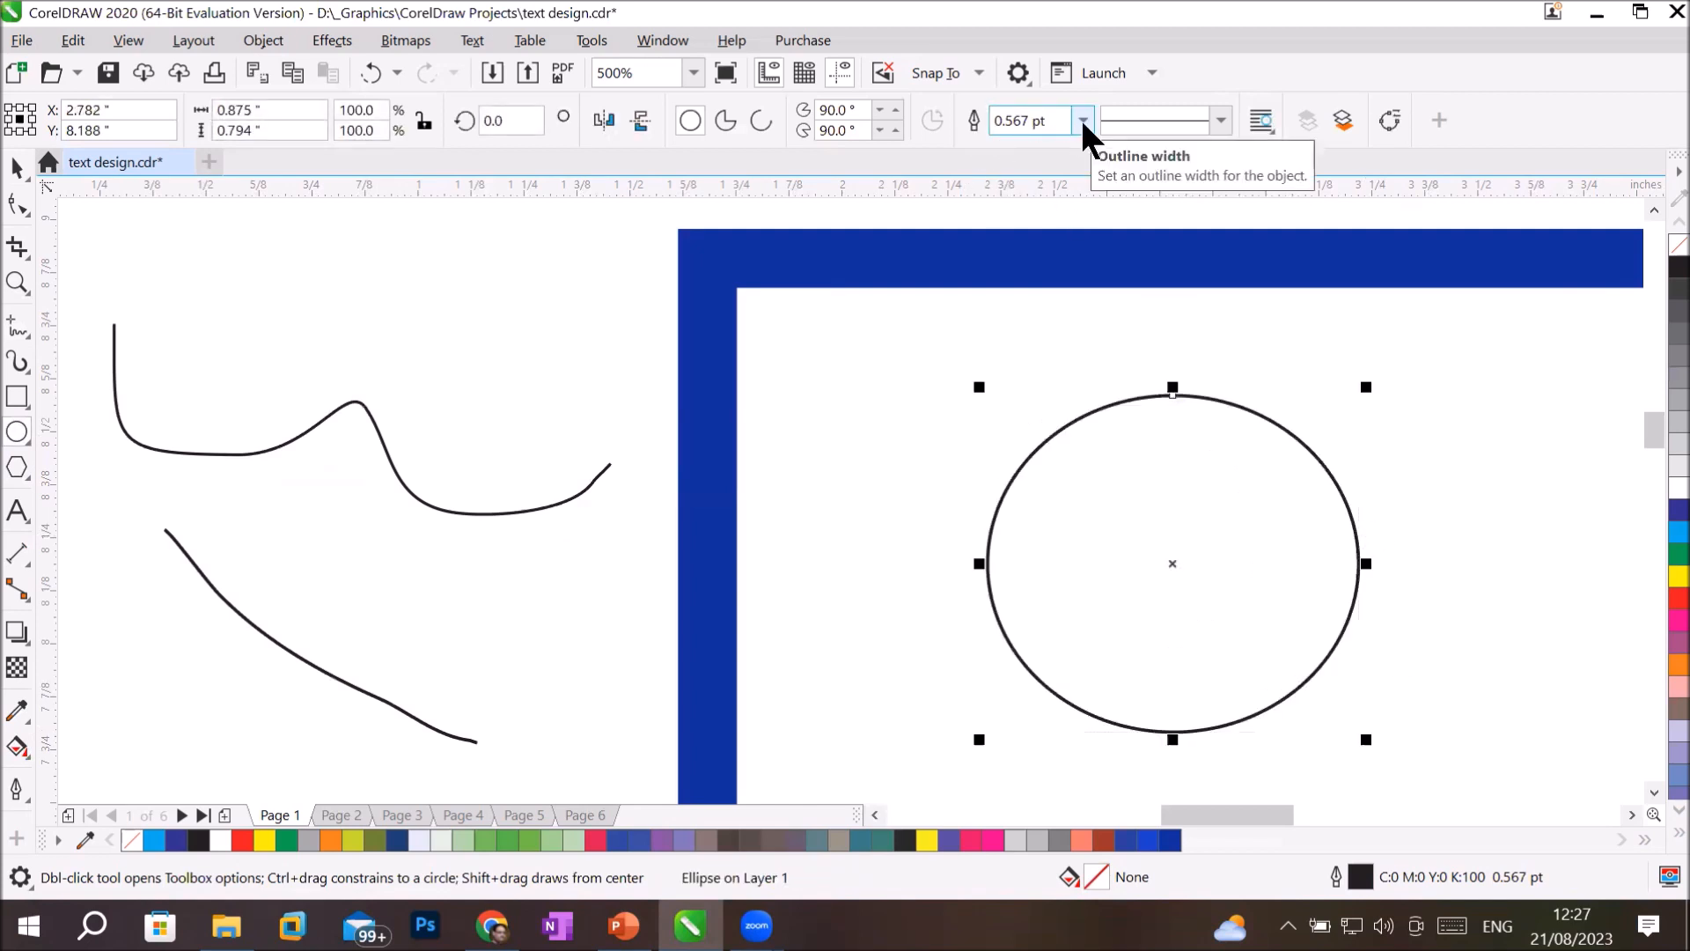
Open the Outline Pen settings for the ellipse and set its miter limit to 19.0 and outline width to 12.0 pt.
left_click(19, 788)
left_click(80, 514)
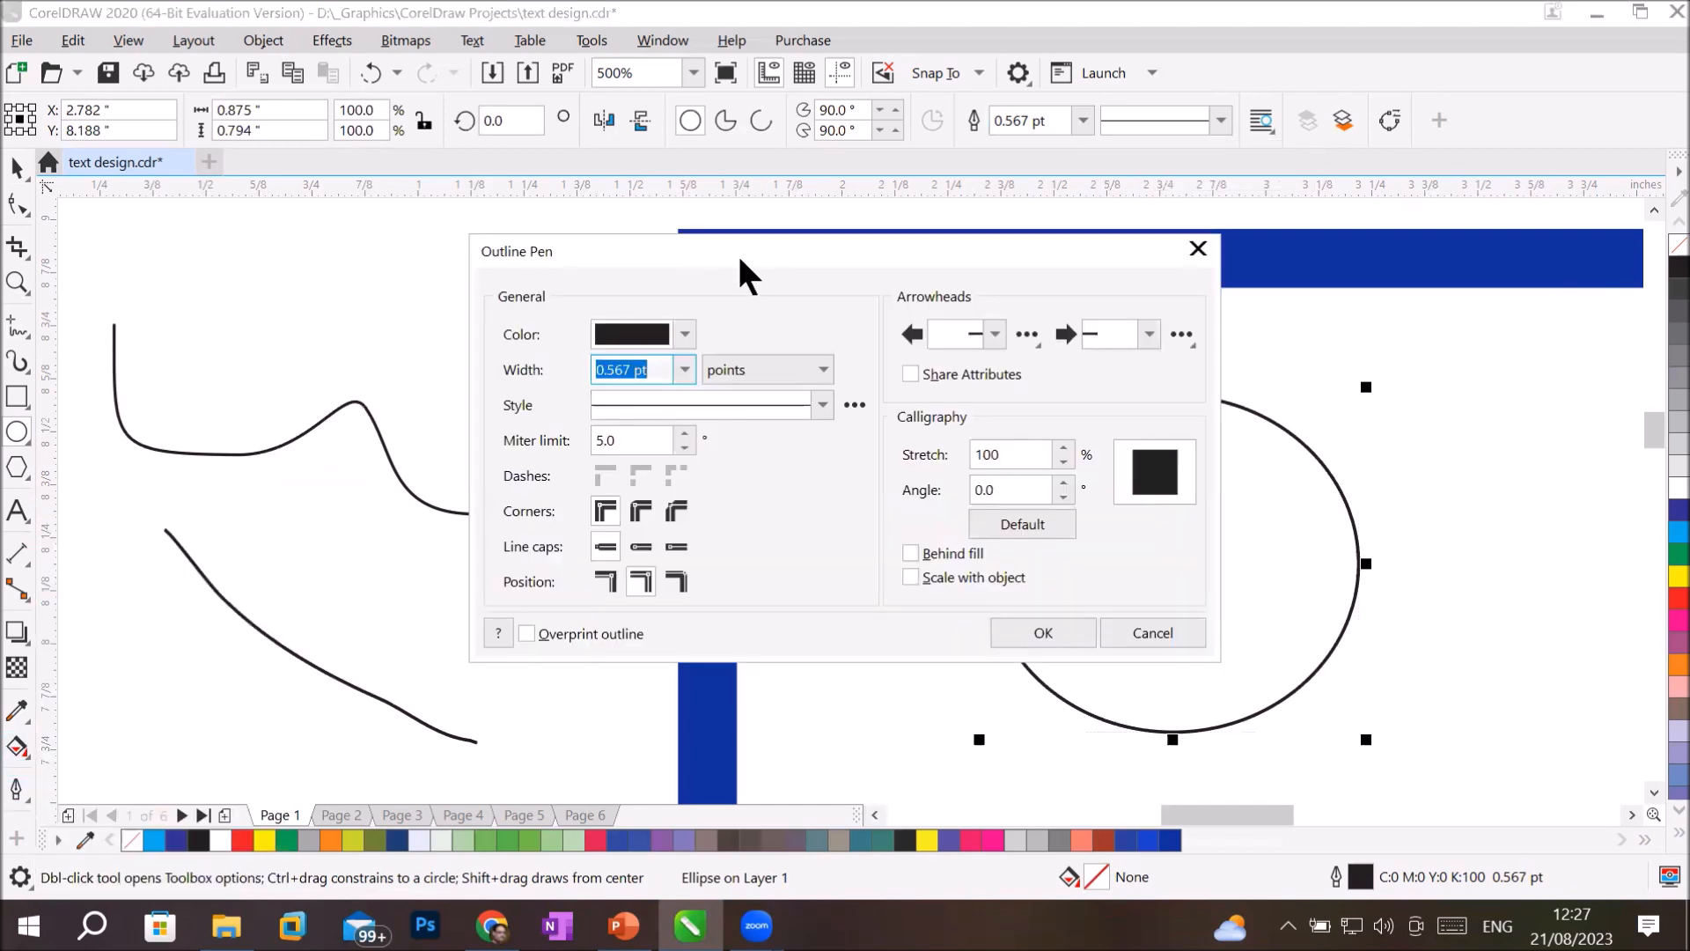
left_click_drag(740, 258, 359, 322)
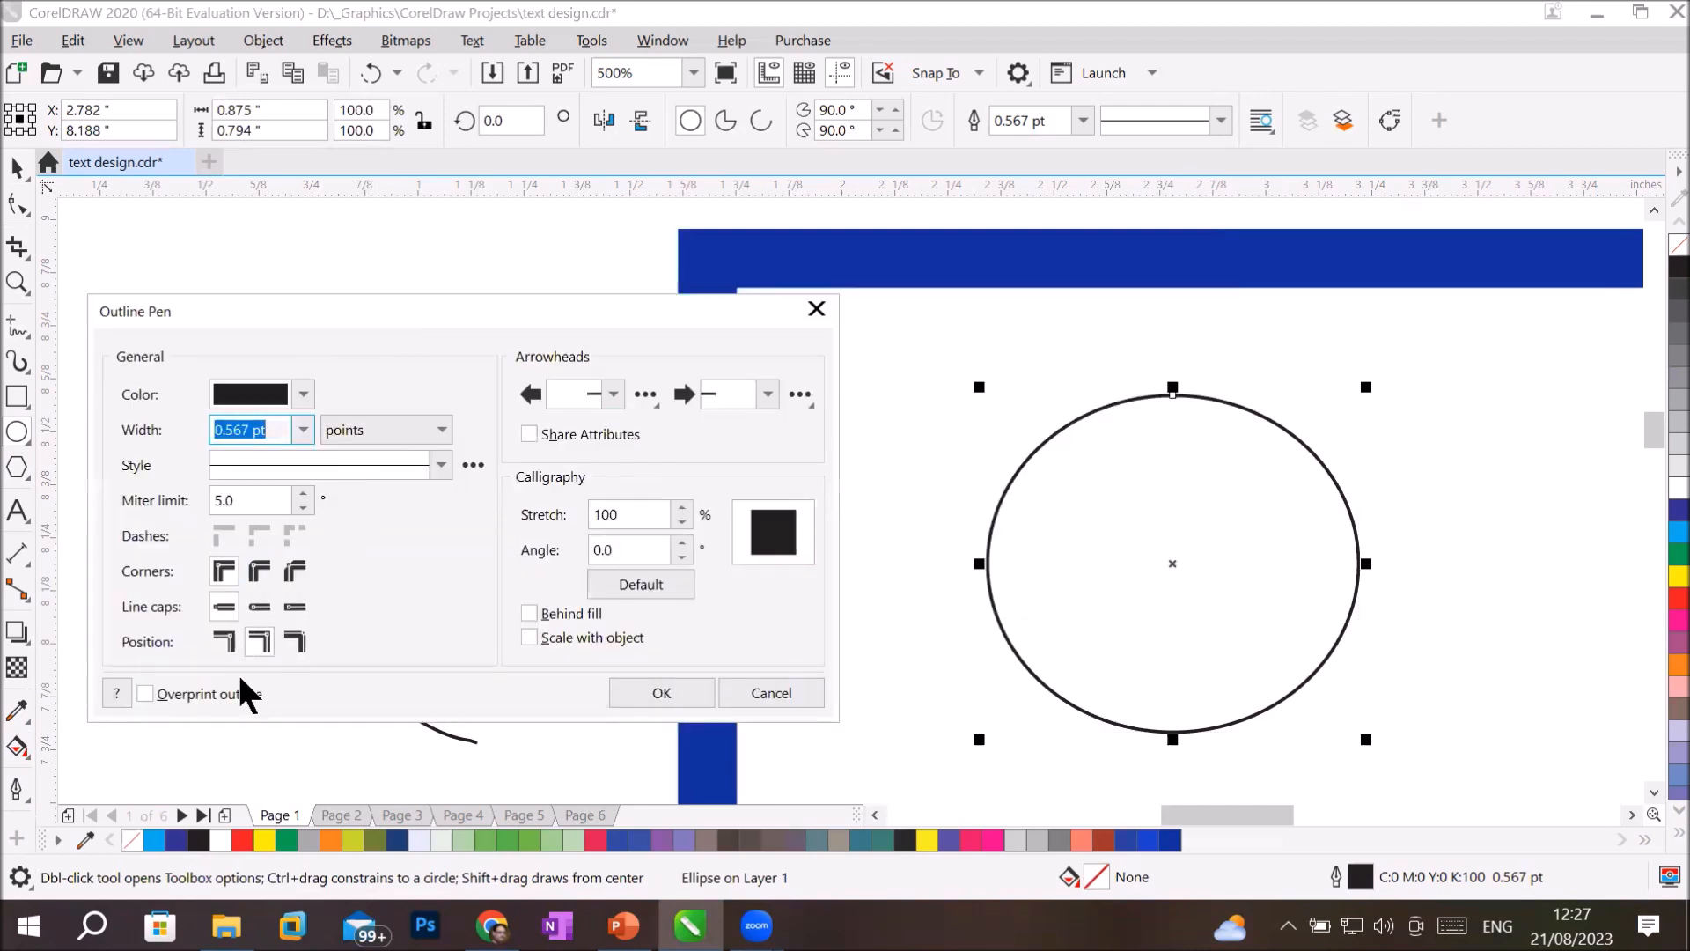
left_click(253, 637)
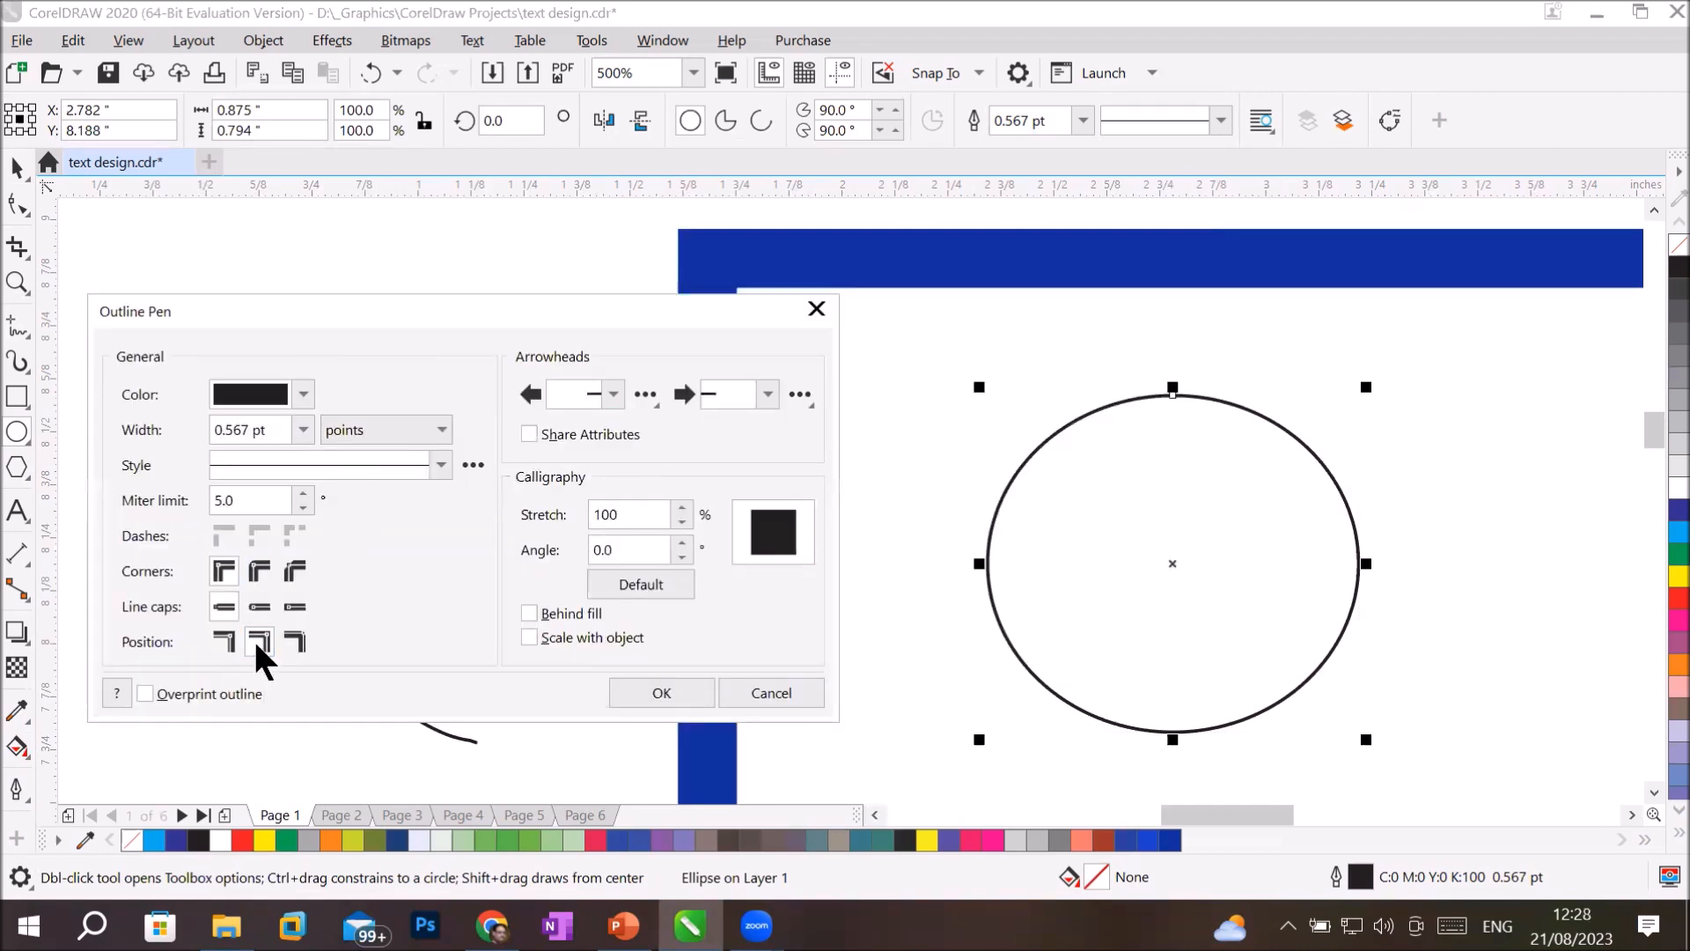
left_click_drag(306, 493, 306, 493)
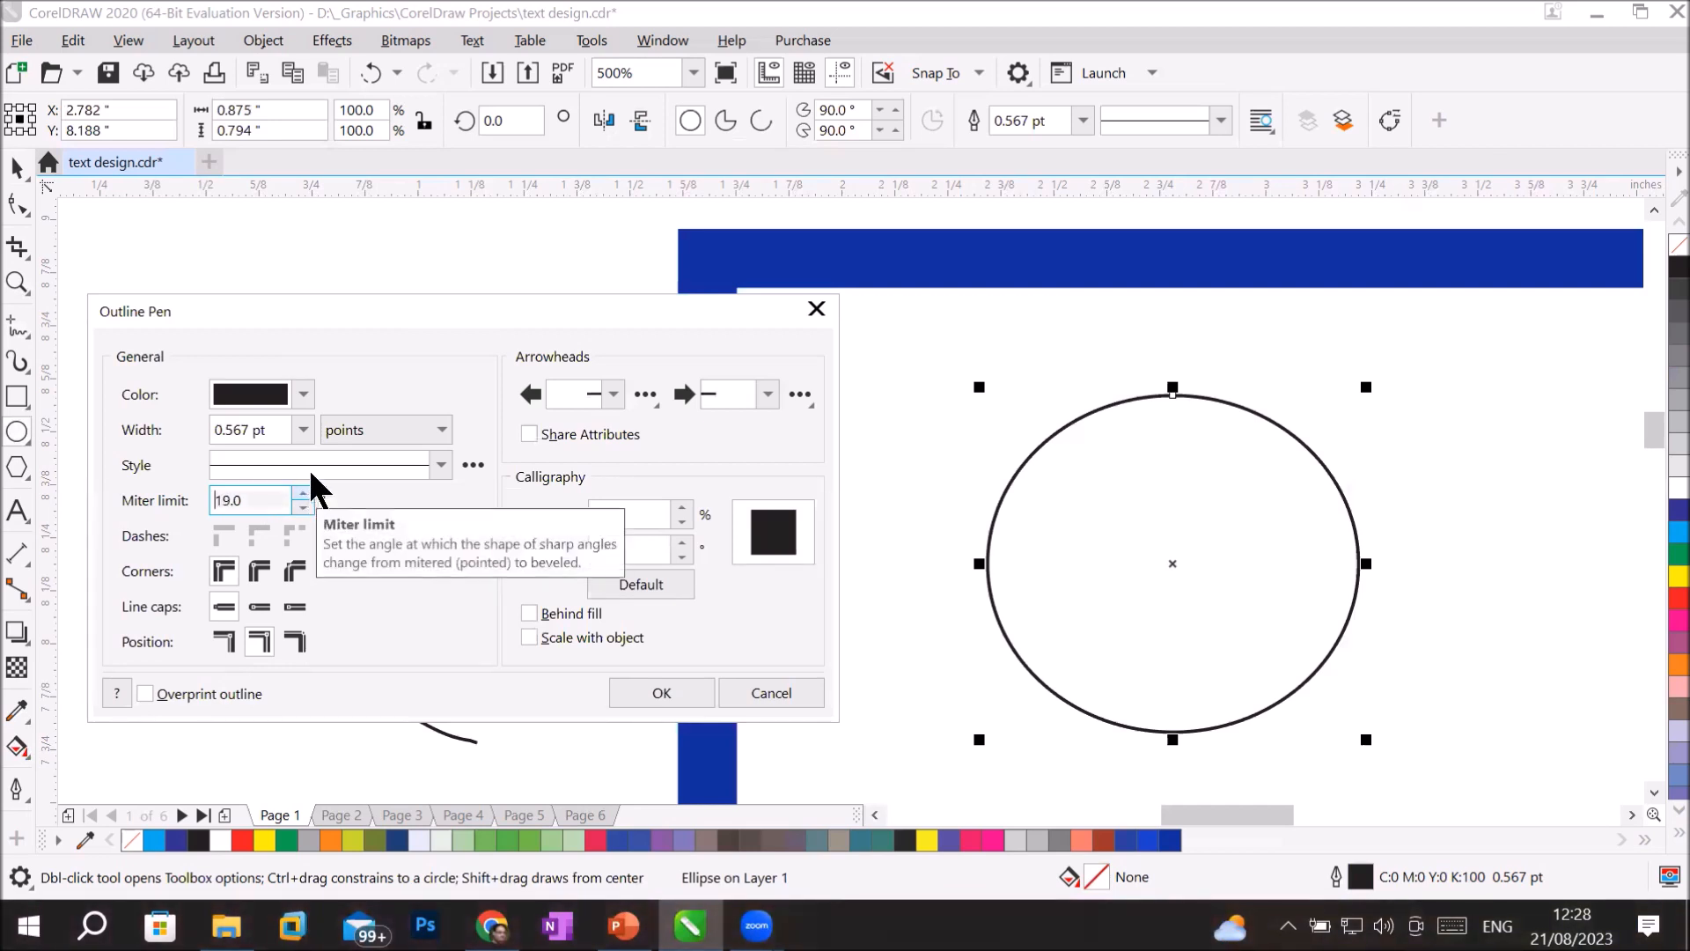
left_click(302, 429)
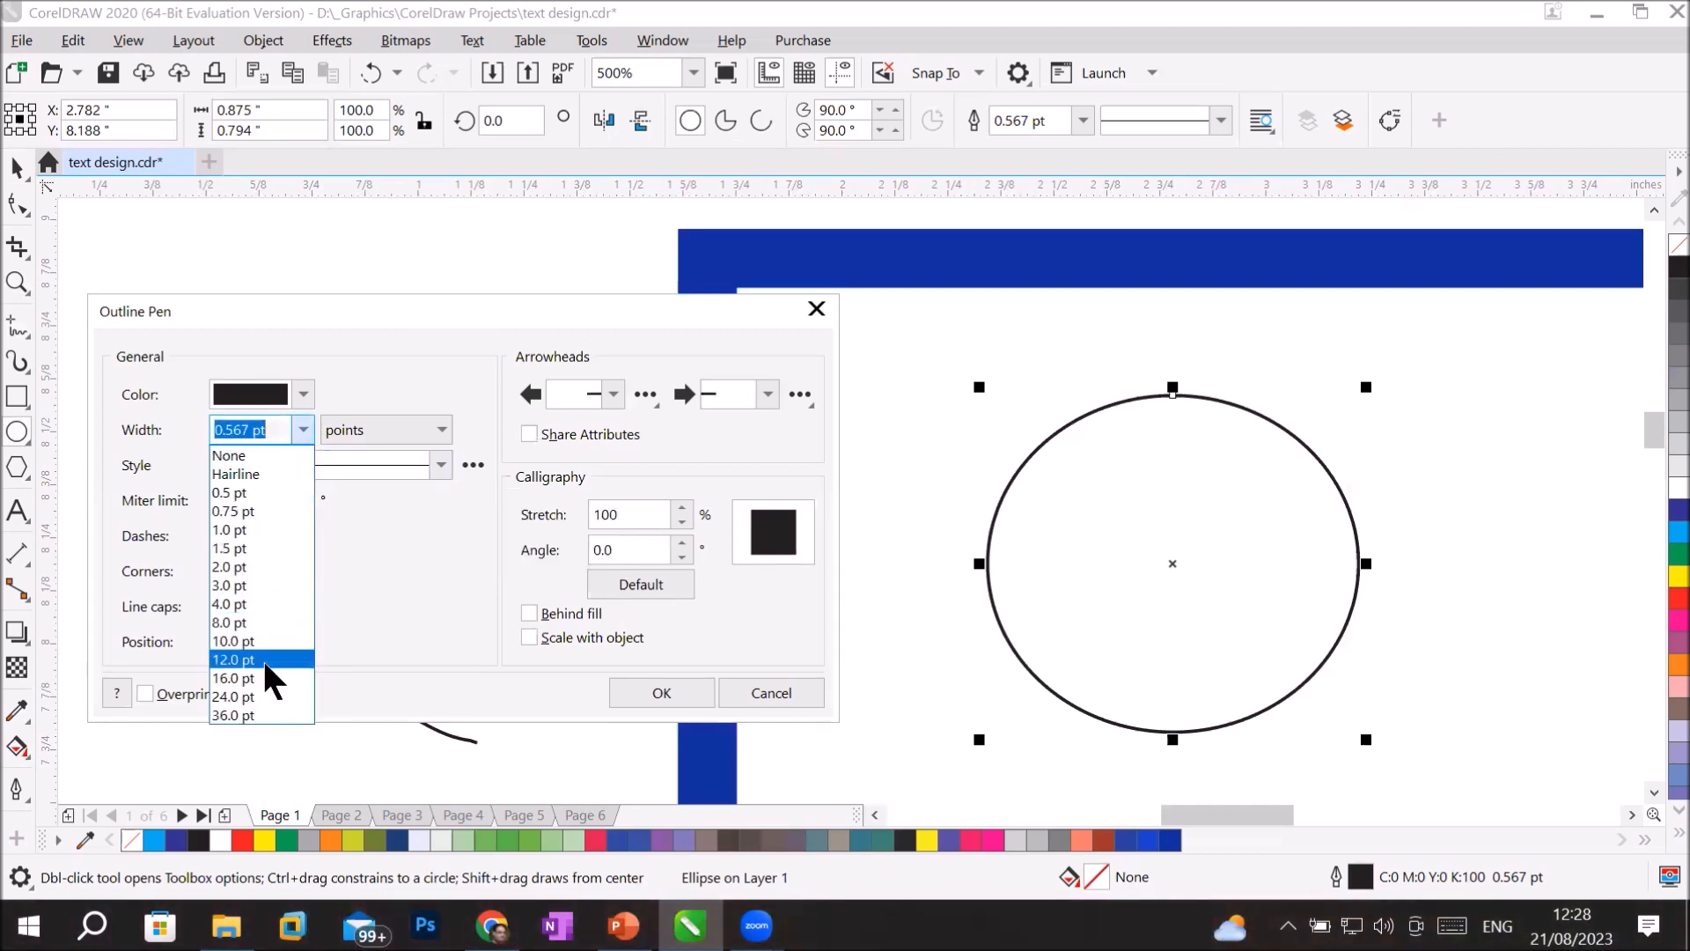
left_click(262, 657)
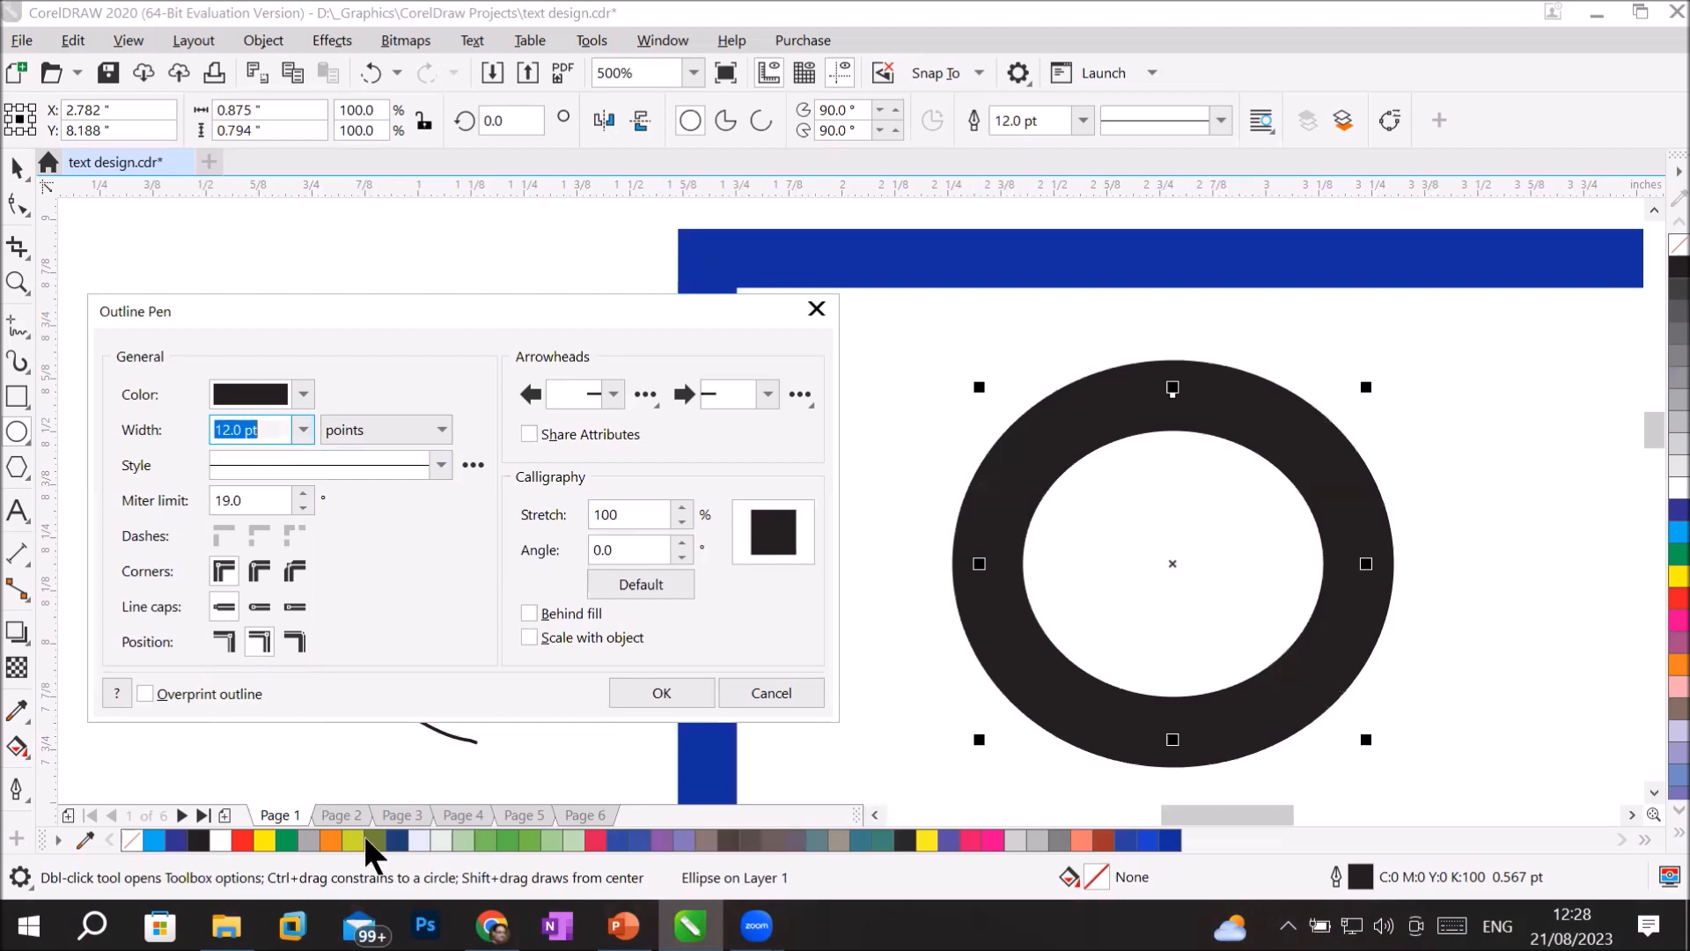
Try the outside and inside outline positions on the ellipse, and set the outline back to centered.
left_click(223, 644)
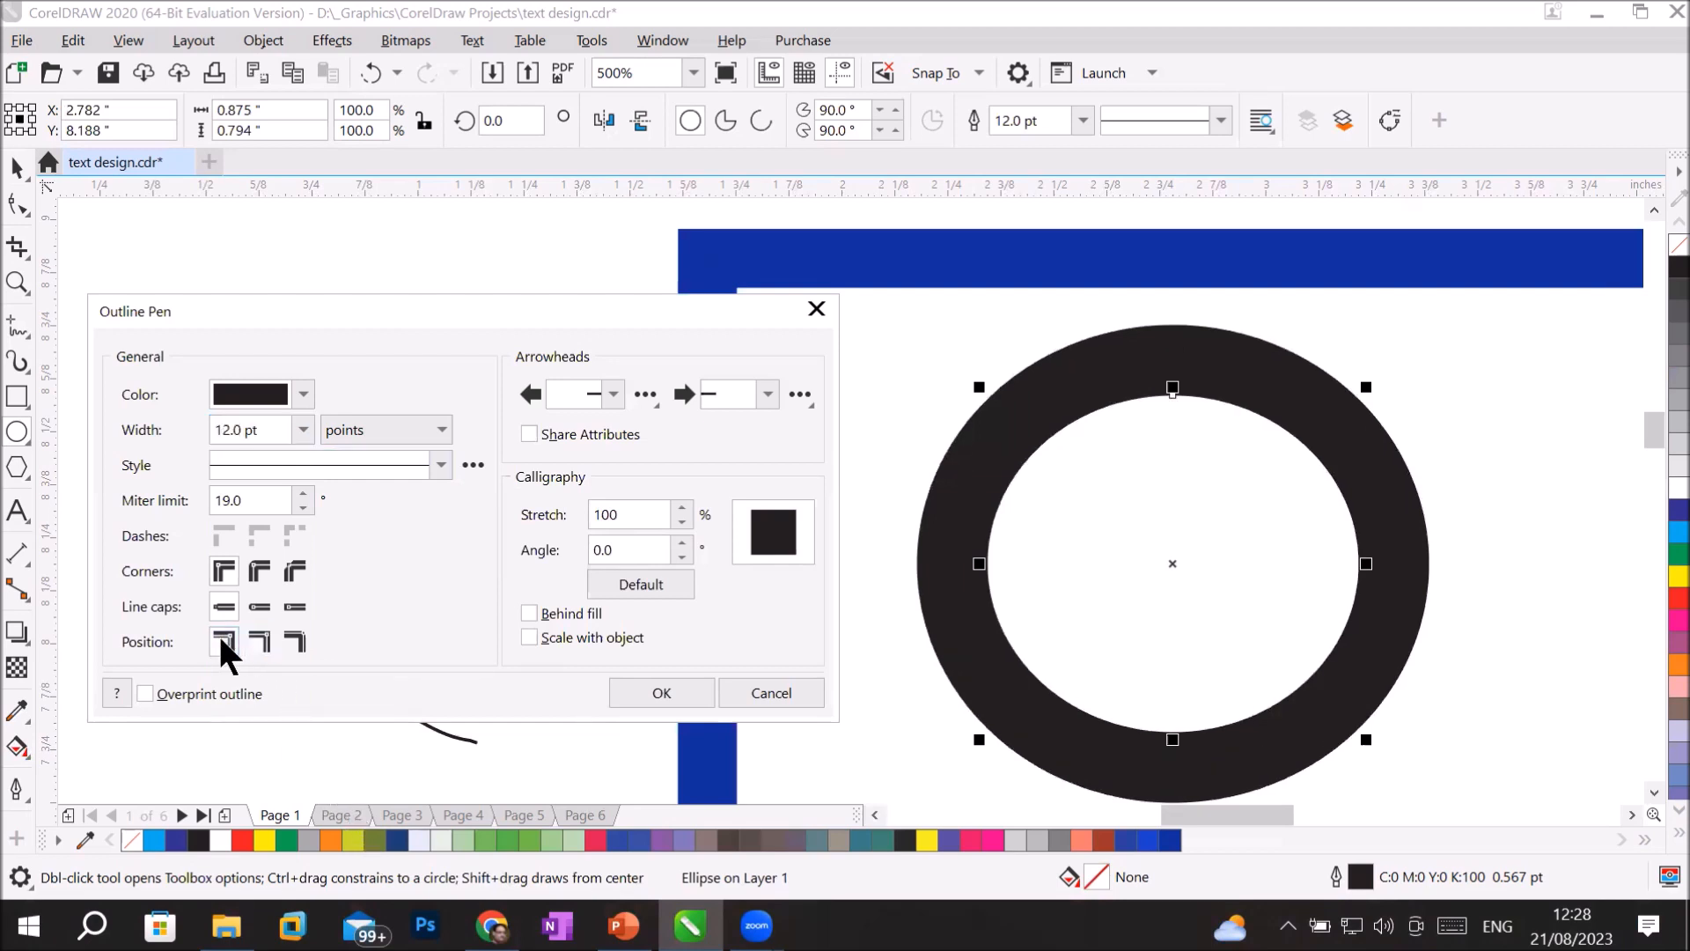
left_click(294, 639)
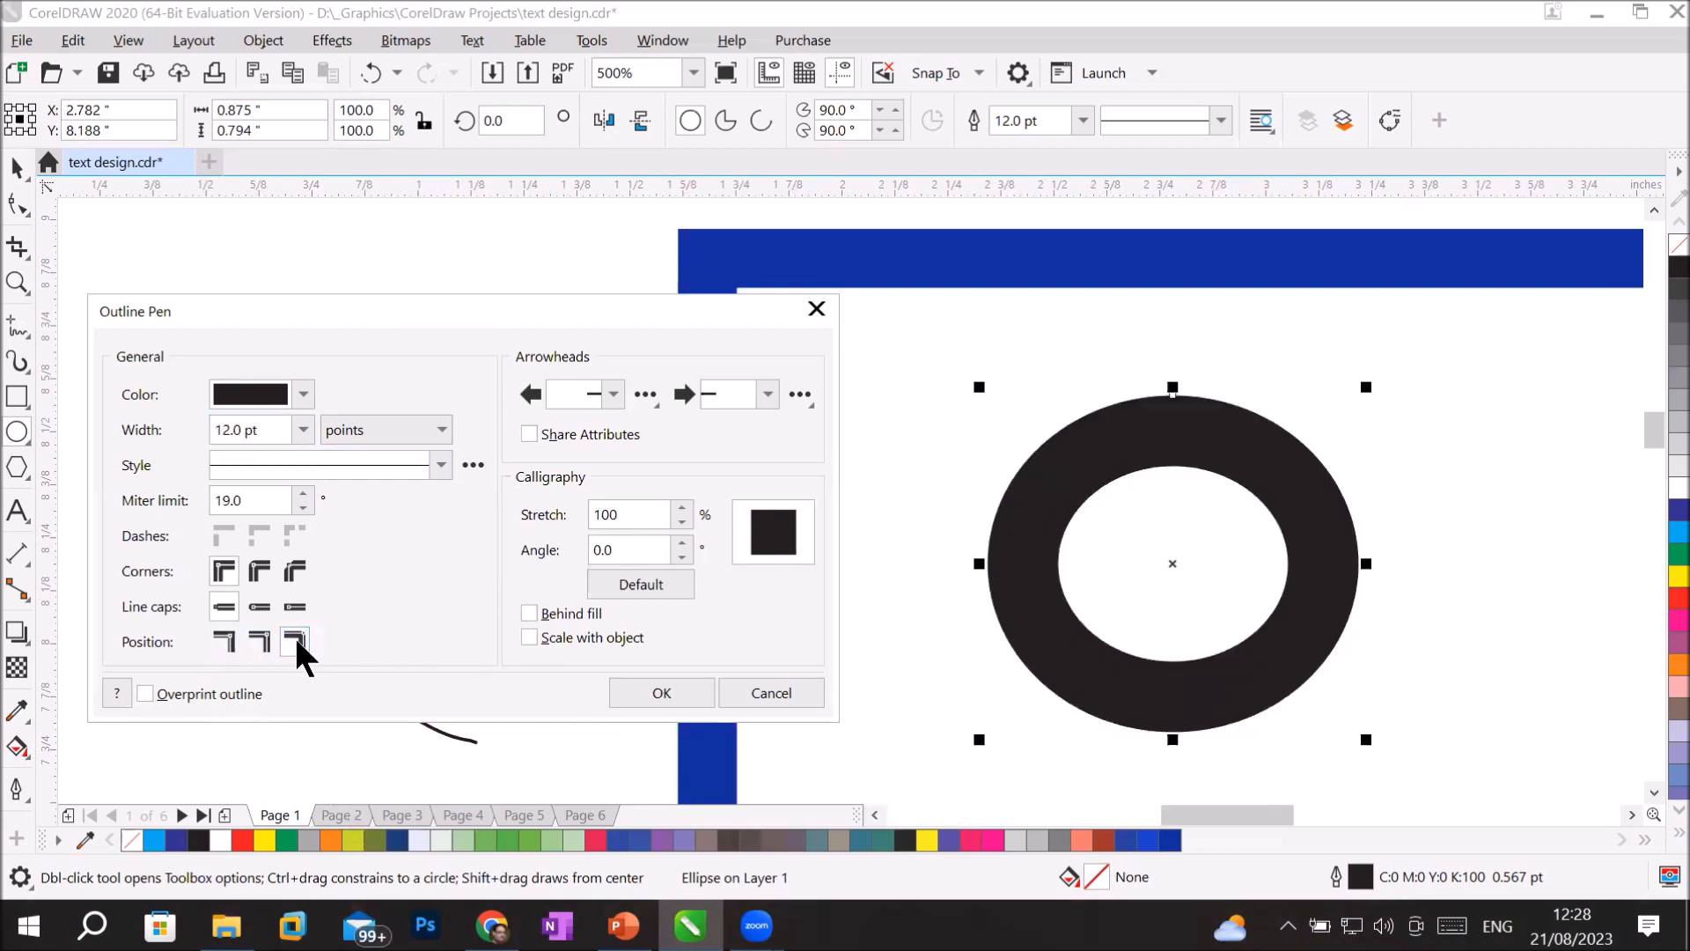
left_click(255, 642)
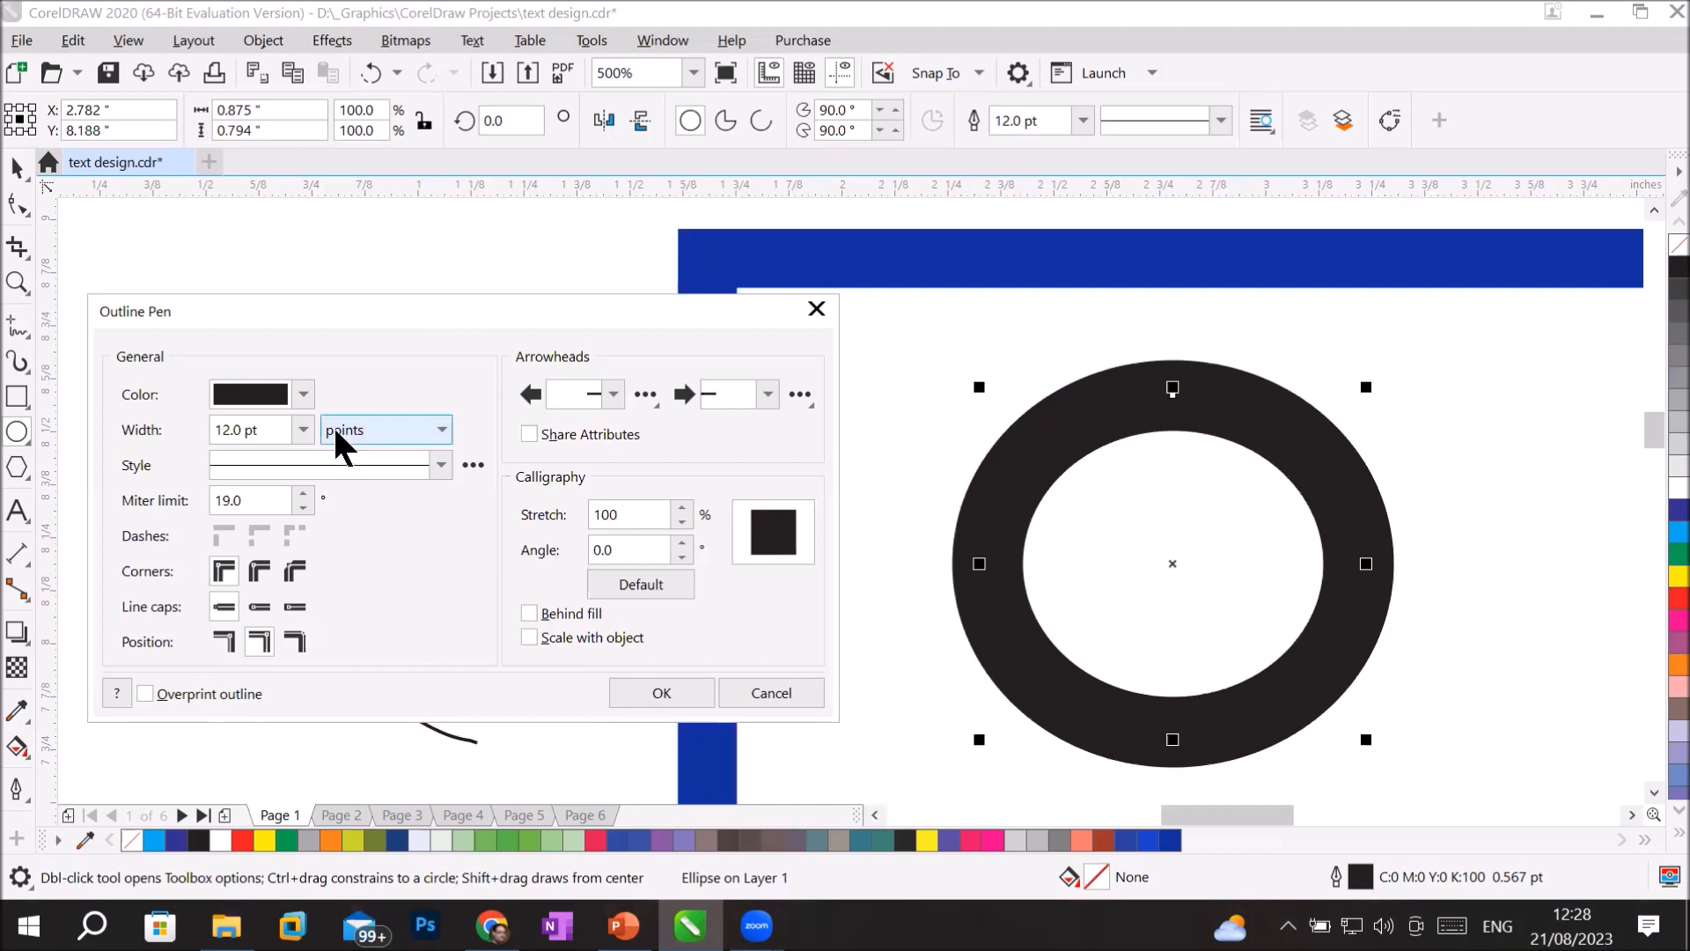
Set the ellipse's outline color to pink with CMYK values 7, 97, 36, 0.
left_click(293, 395)
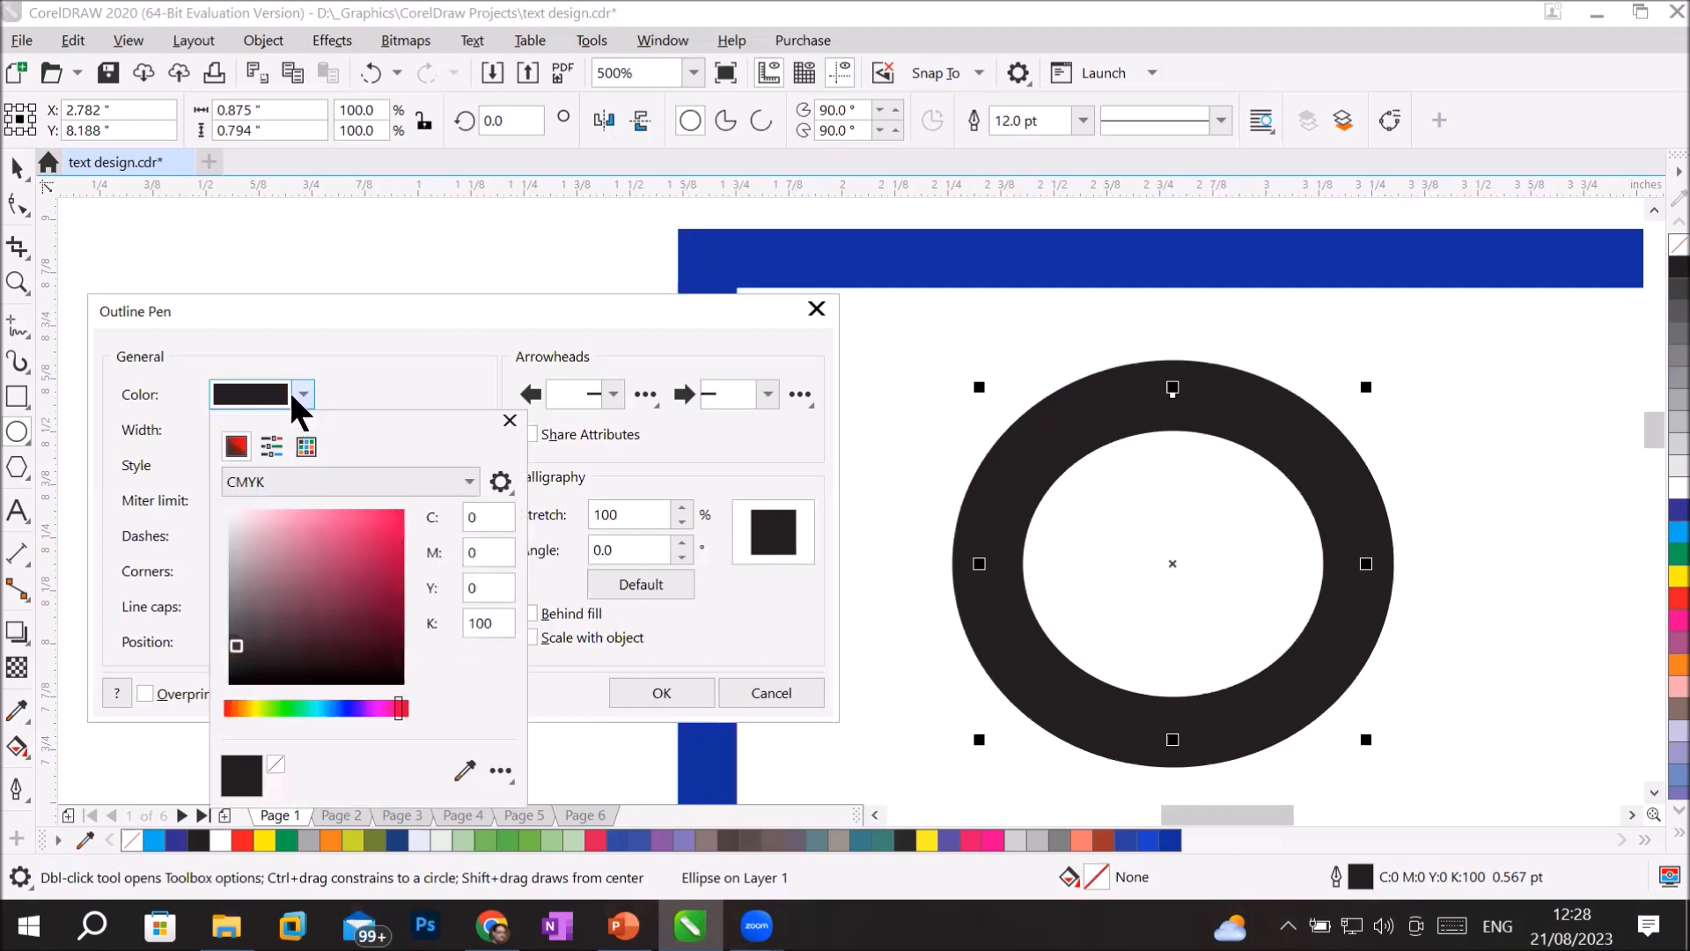
left_click(358, 528)
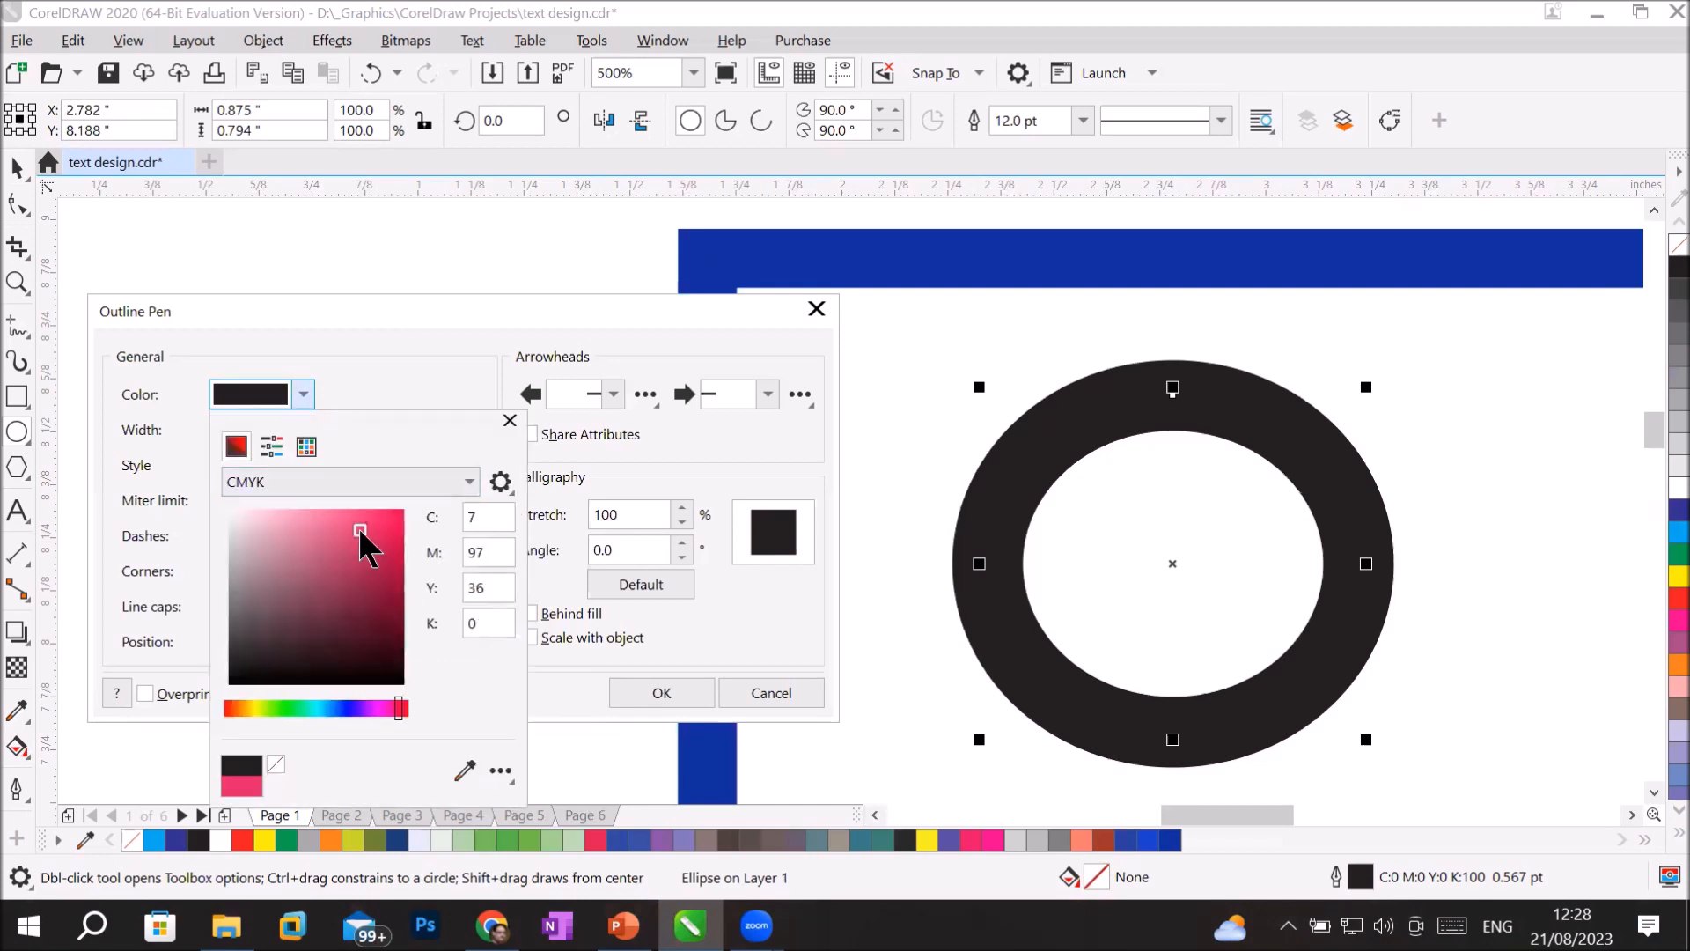
left_click(779, 607)
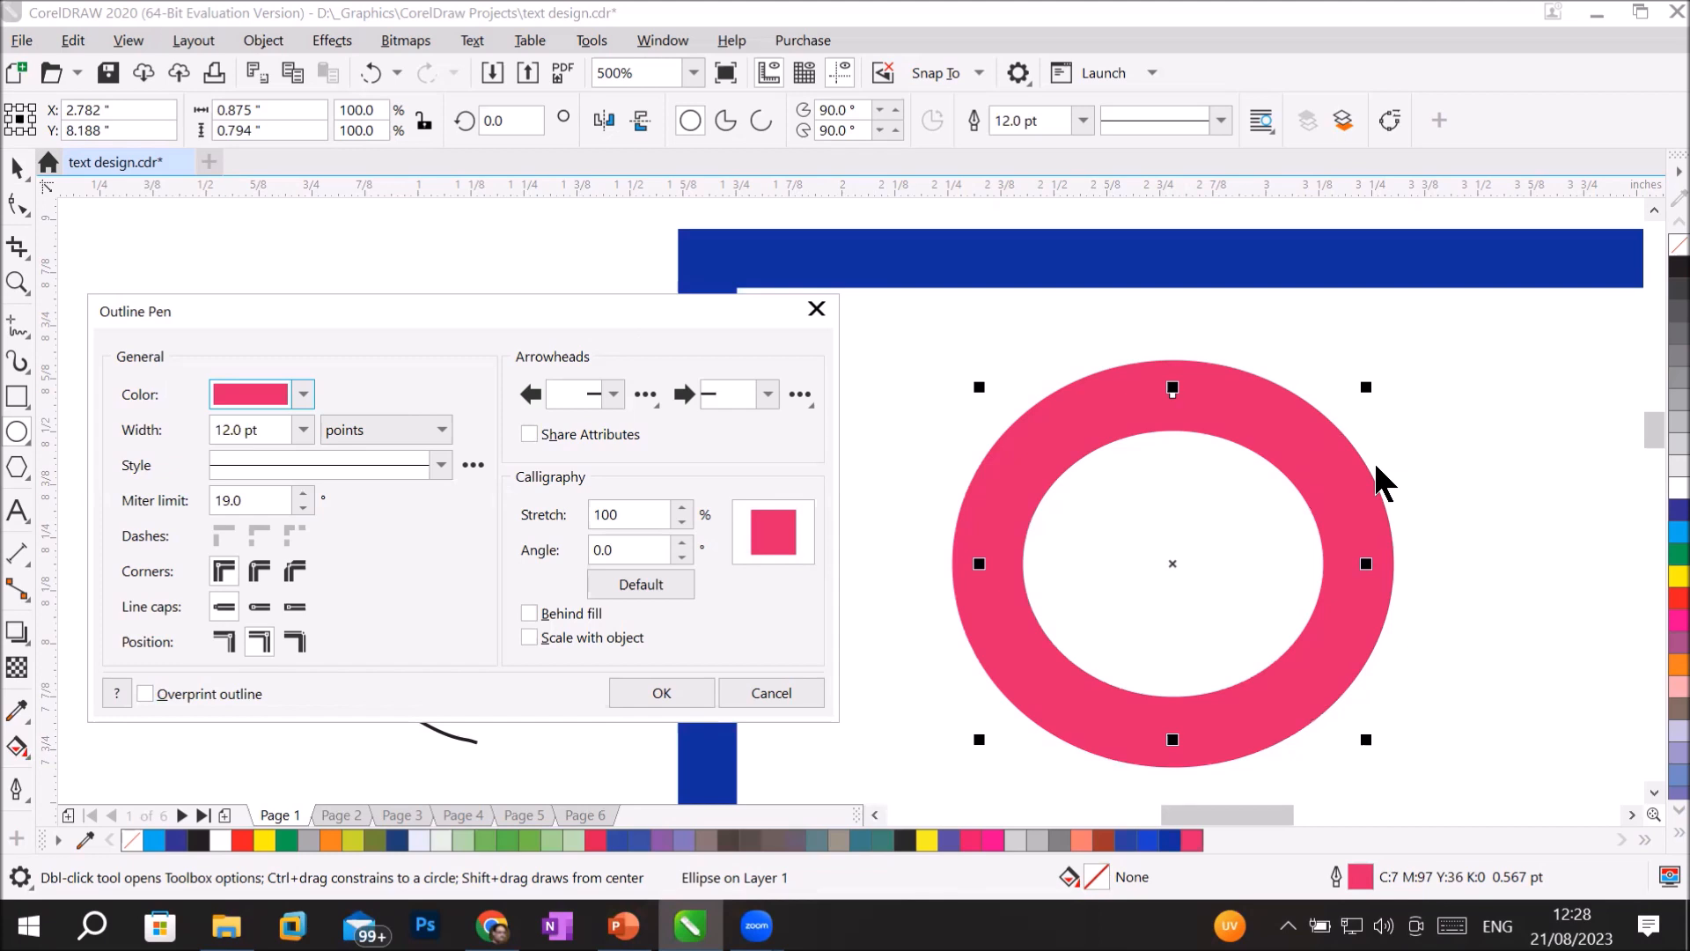
Dismiss the outline settings, undo the ellipse, and delete all the remaining objects on the page.
left_click(1538, 475)
key("Escape")
key("ctrl+z")
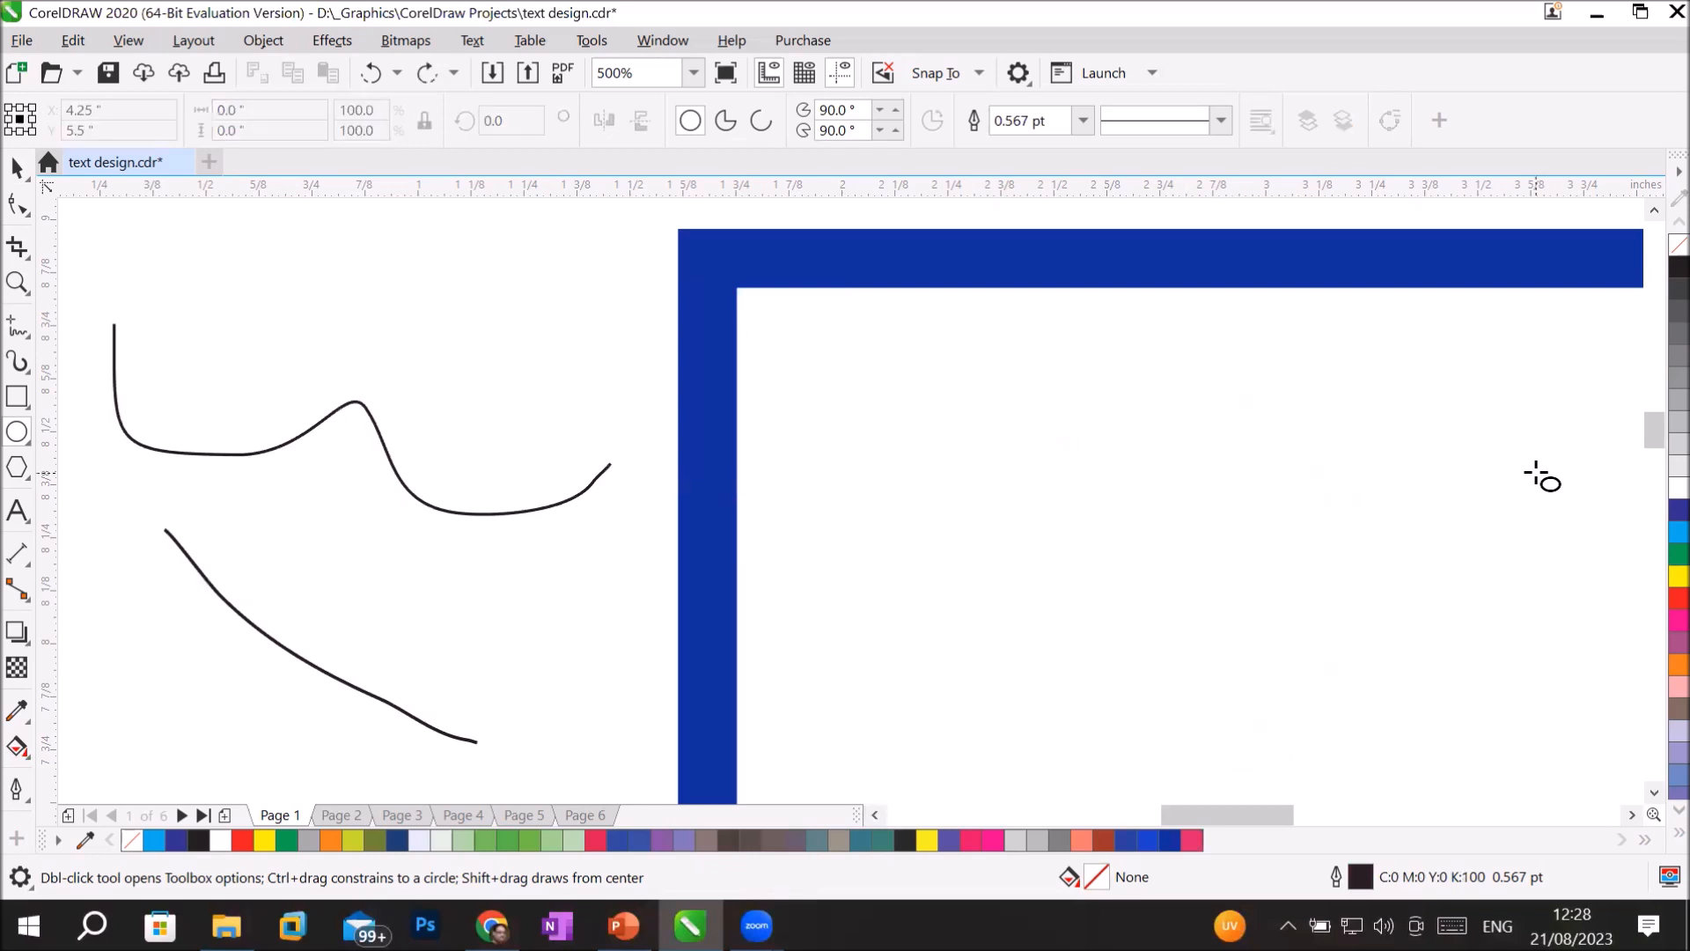
key("ctrl+a")
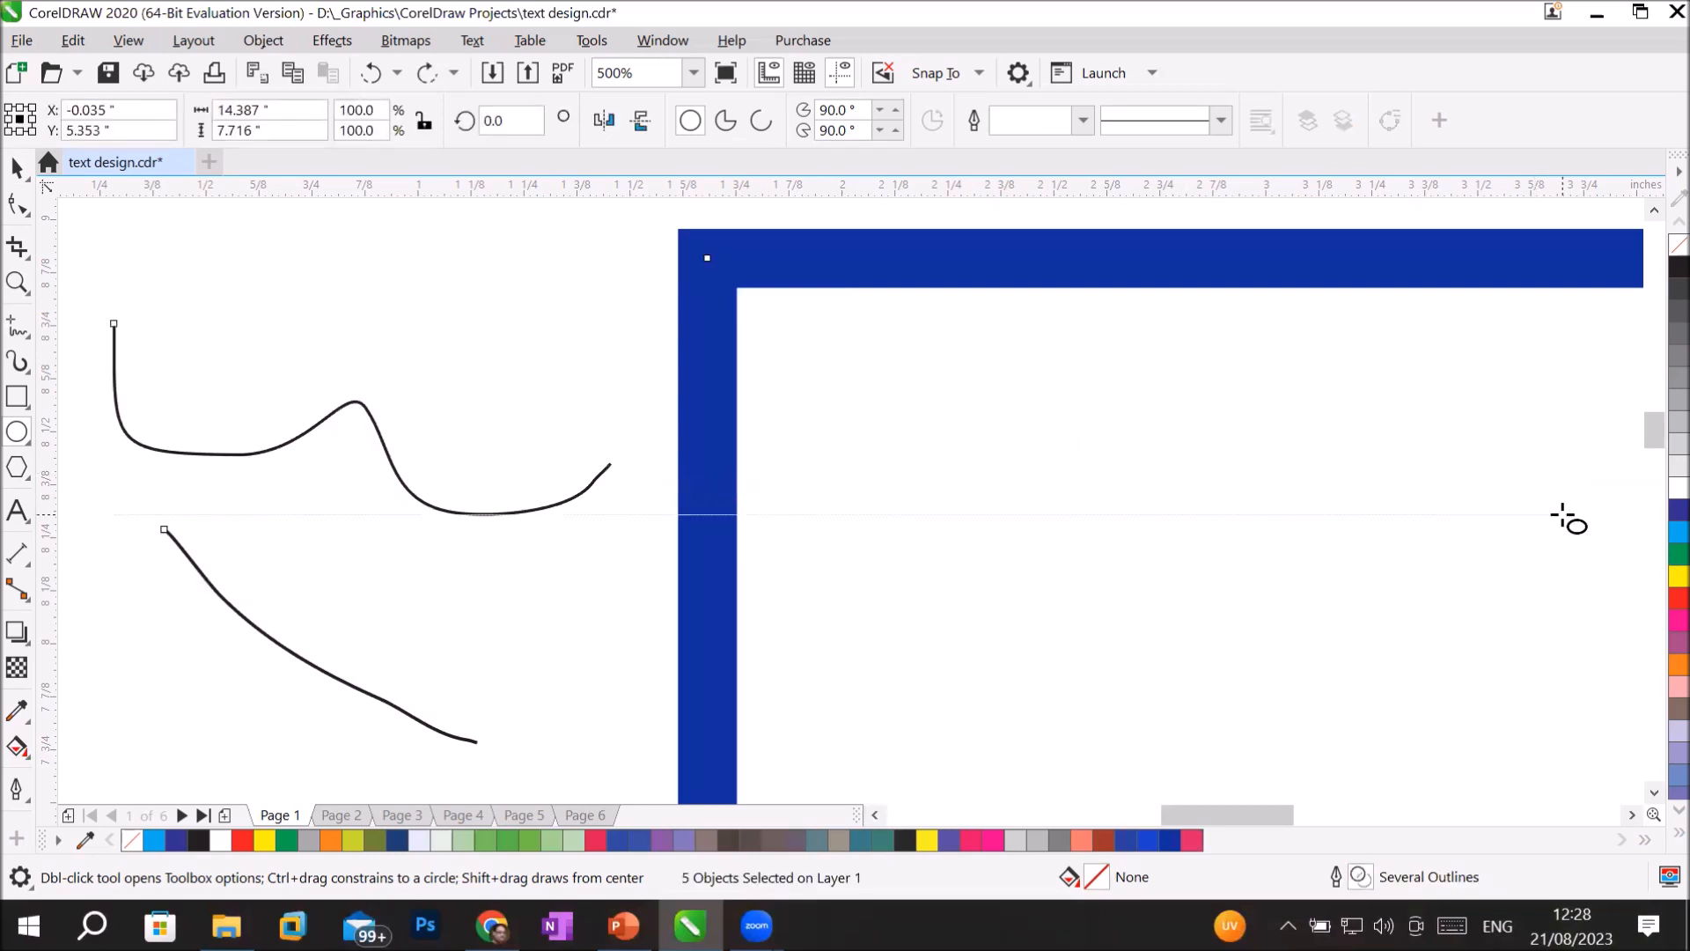
key("Delete")
Draw a wavy freehand curve about 8.63 by 4.97 inches, rising from the page's left edge to its upper right corner.
left_click(18, 280)
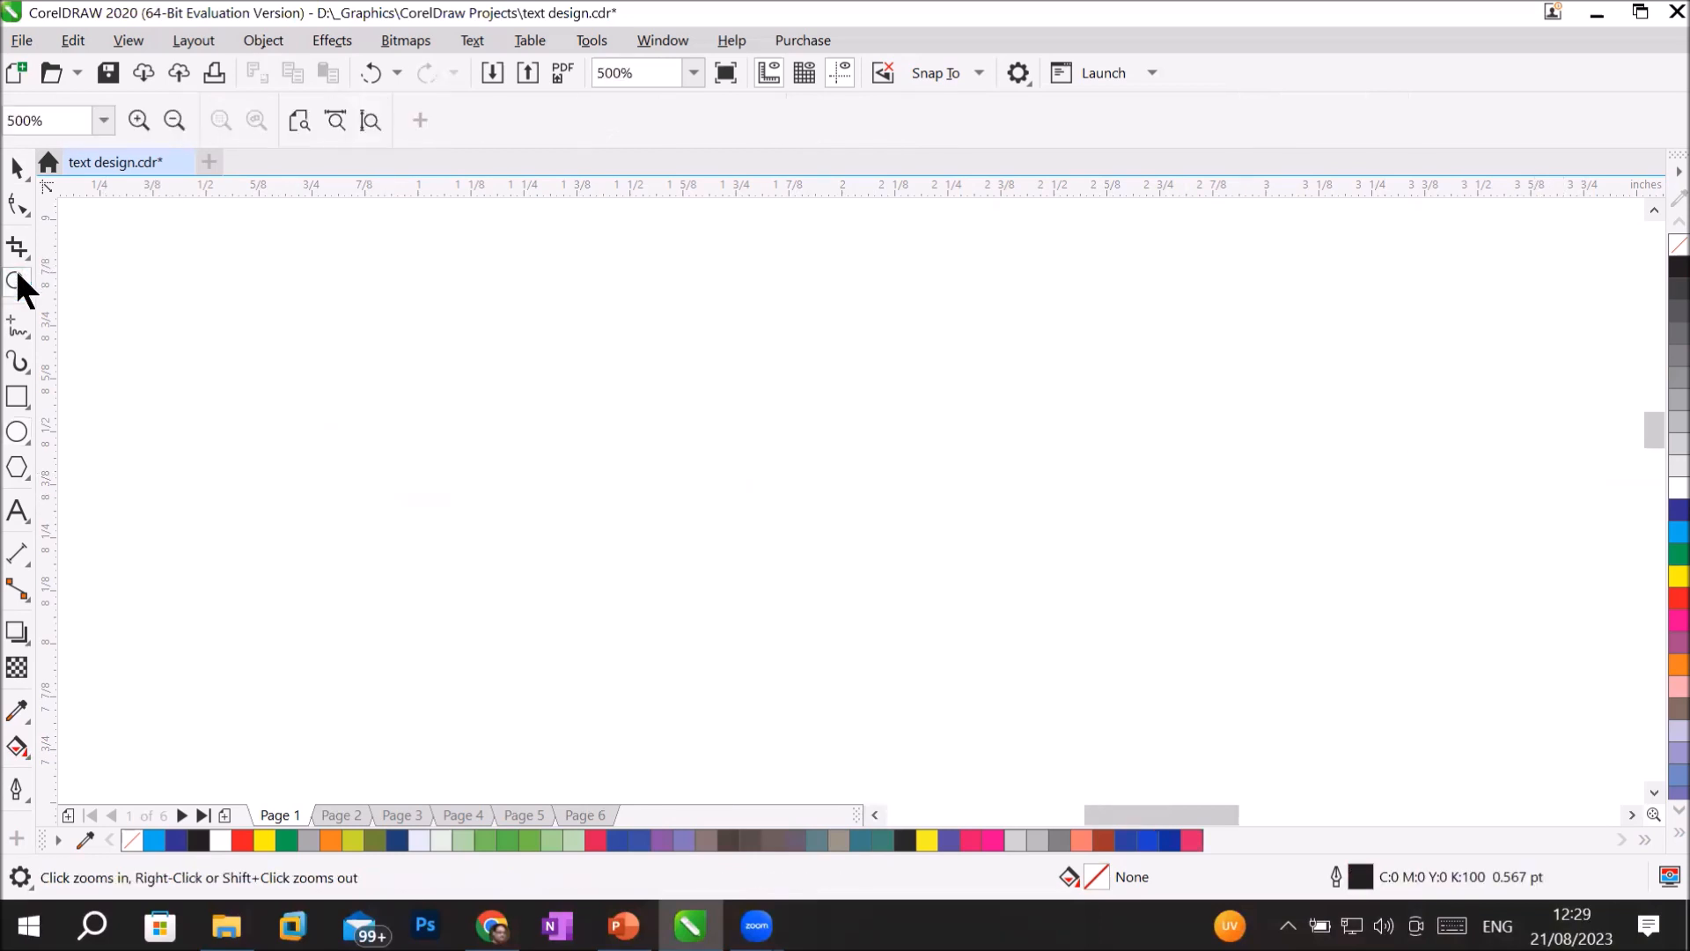
left_click(352, 117)
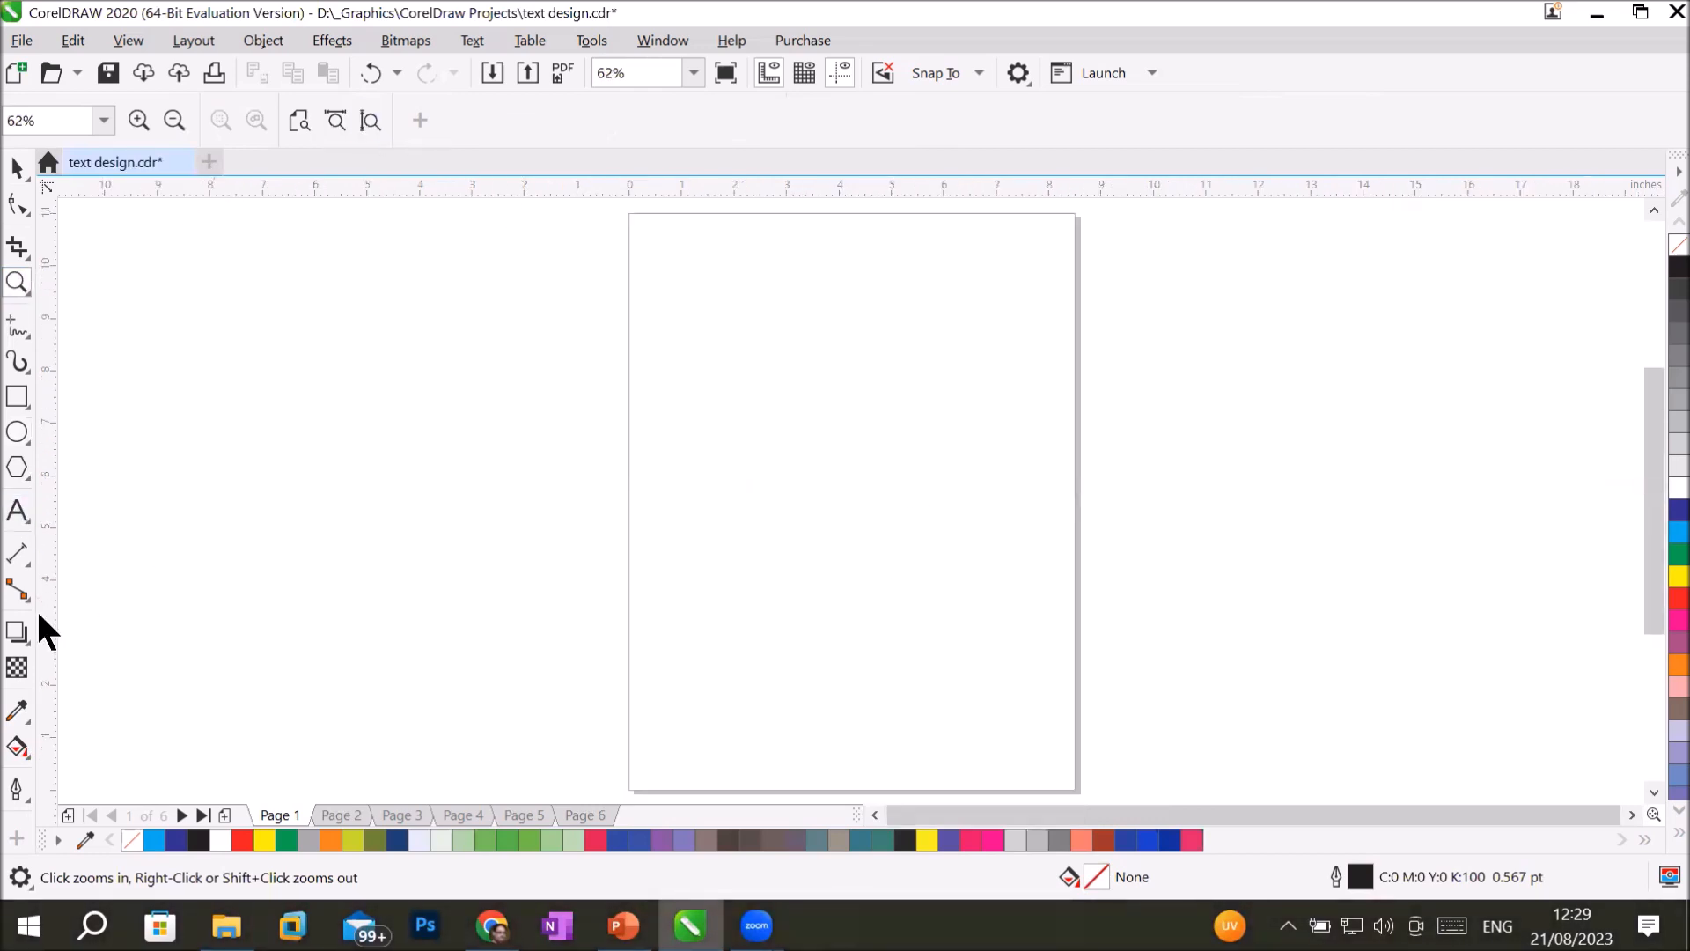
left_click(22, 325)
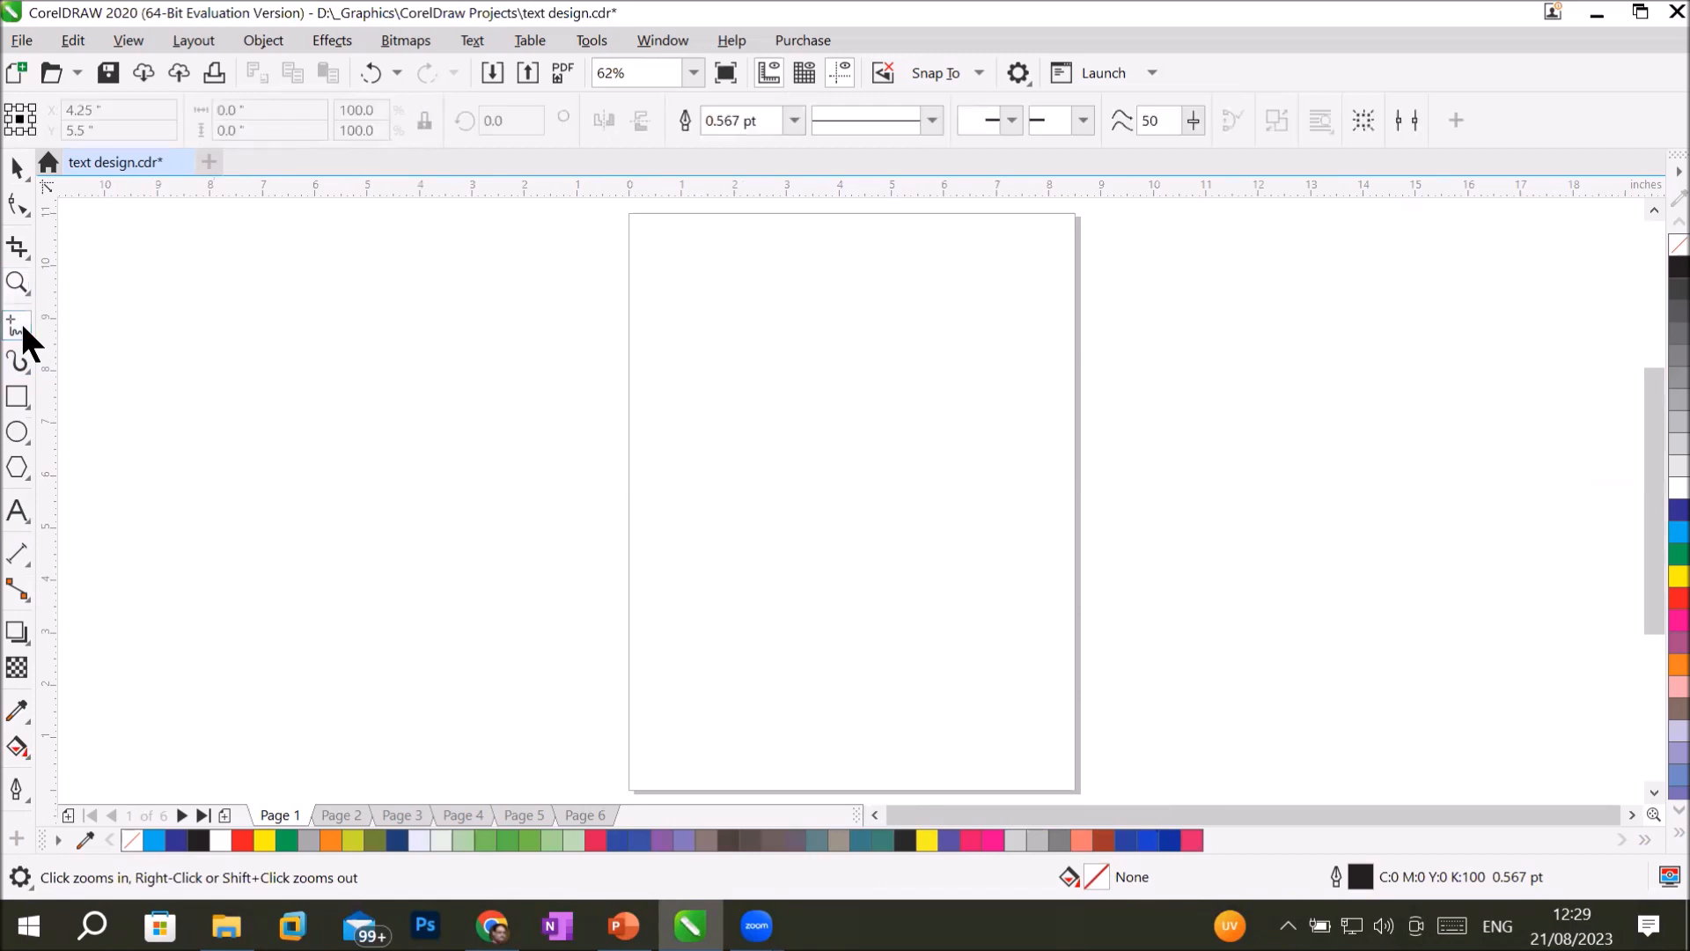
left_click(22, 326)
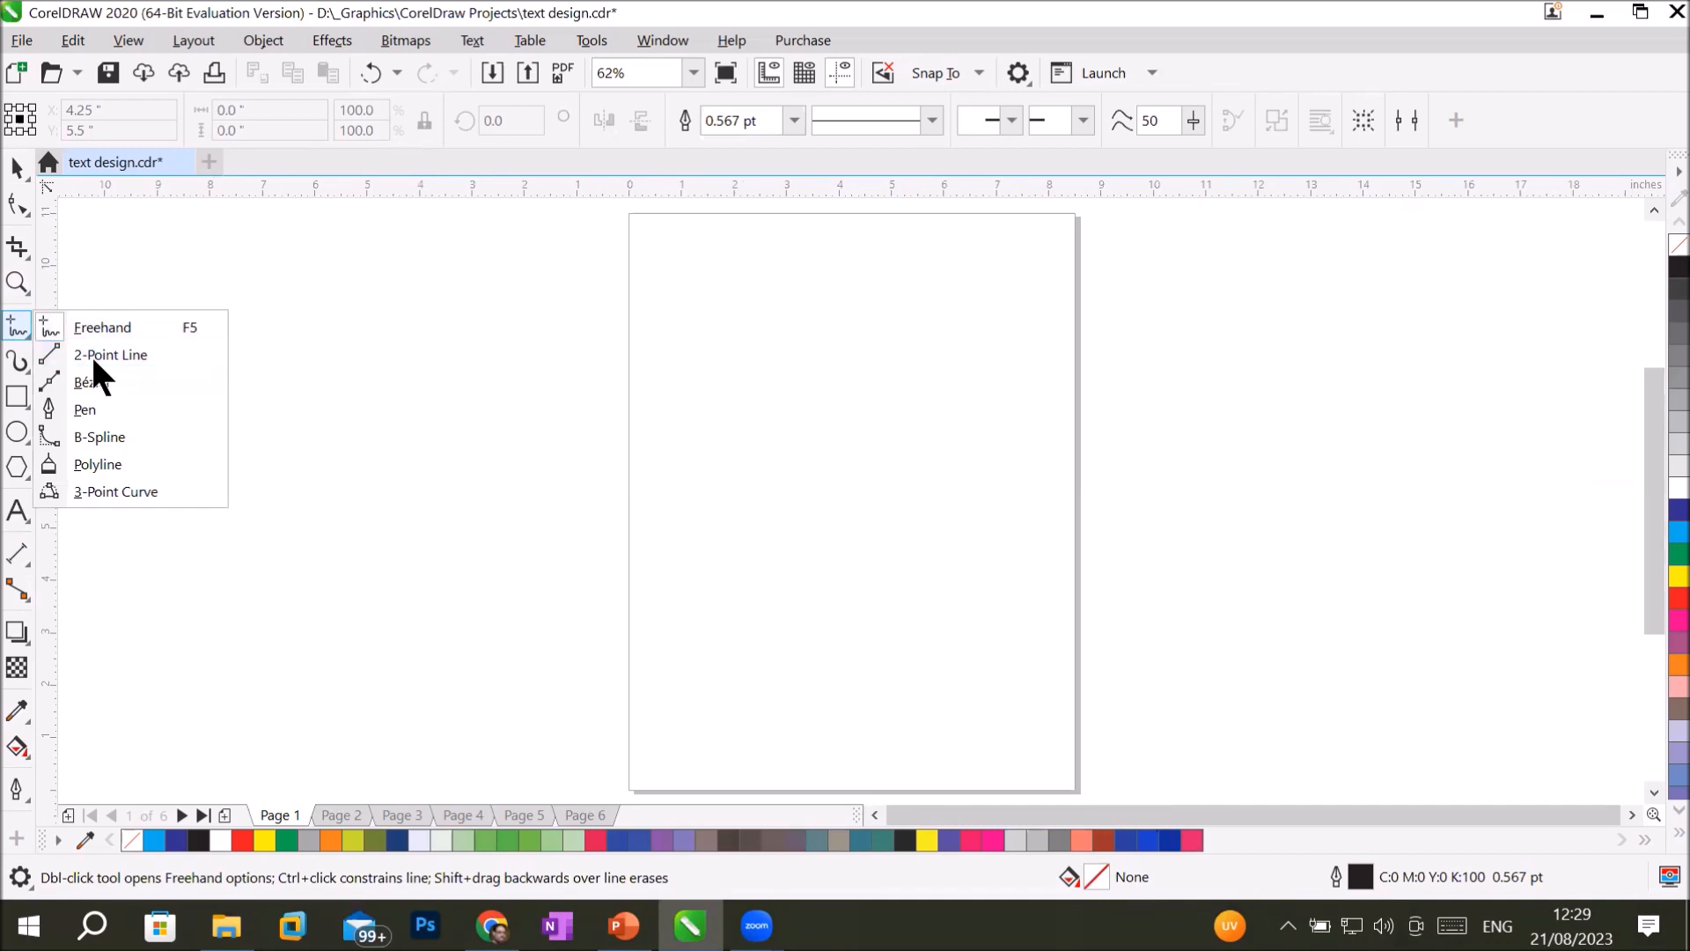
left_click(24, 330)
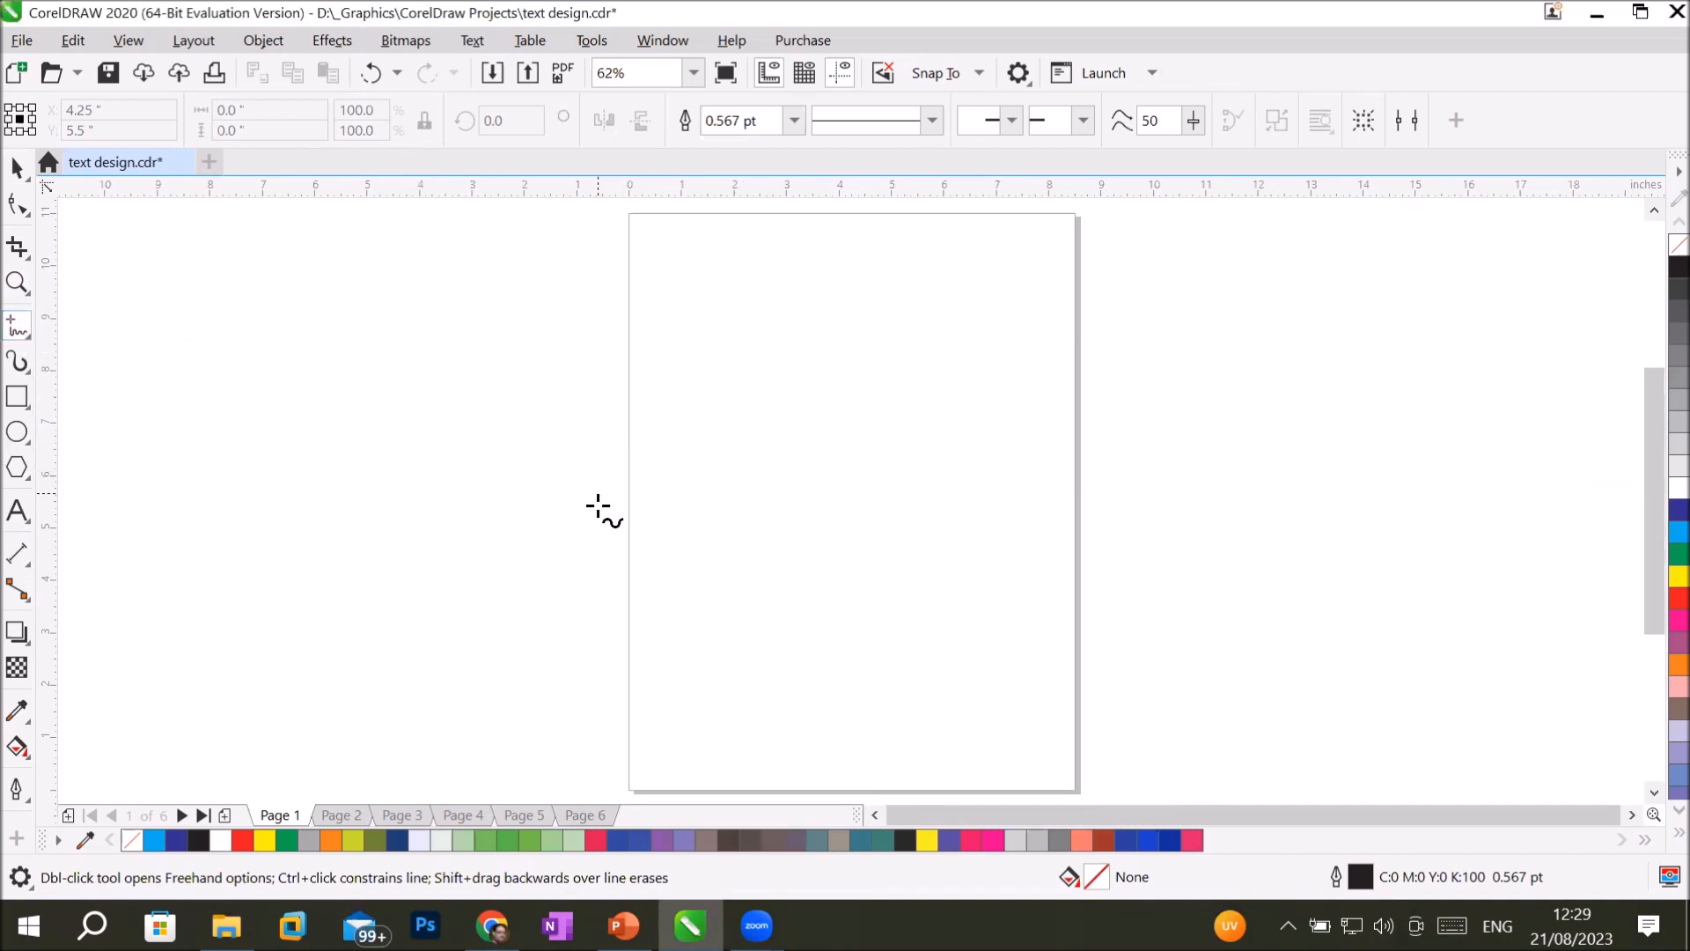
left_click_drag(598, 507, 1050, 245)
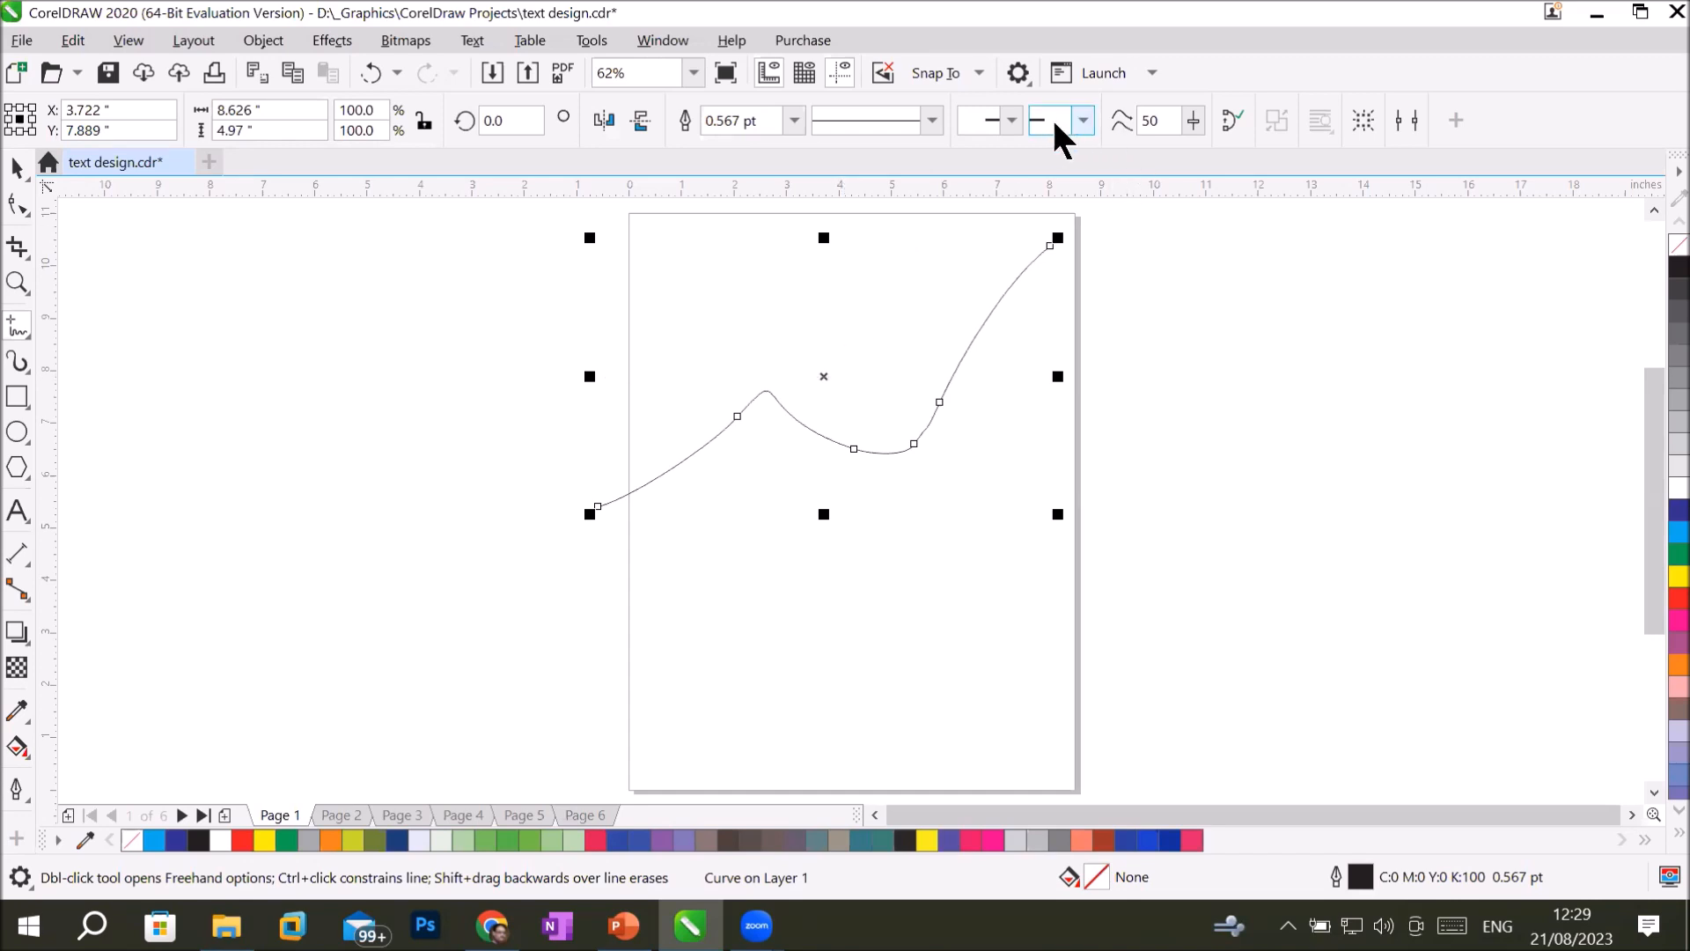
Give the curve a solid arrowhead at its end and a large open circle at its start.
left_click(1084, 121)
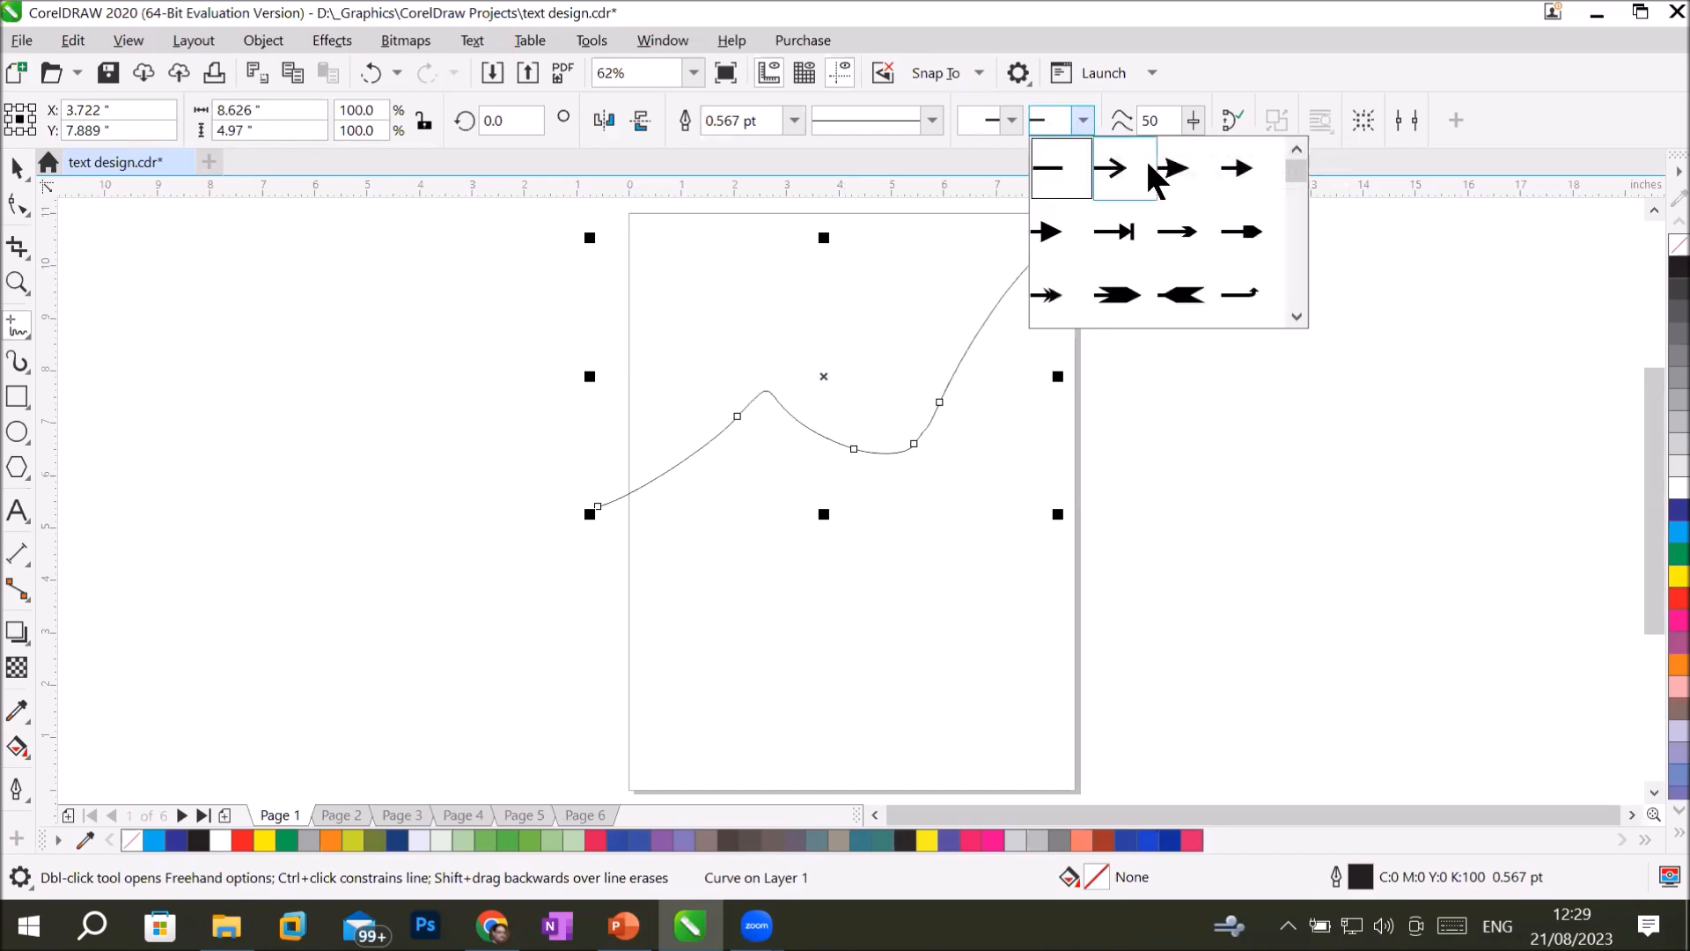
left_click(1176, 171)
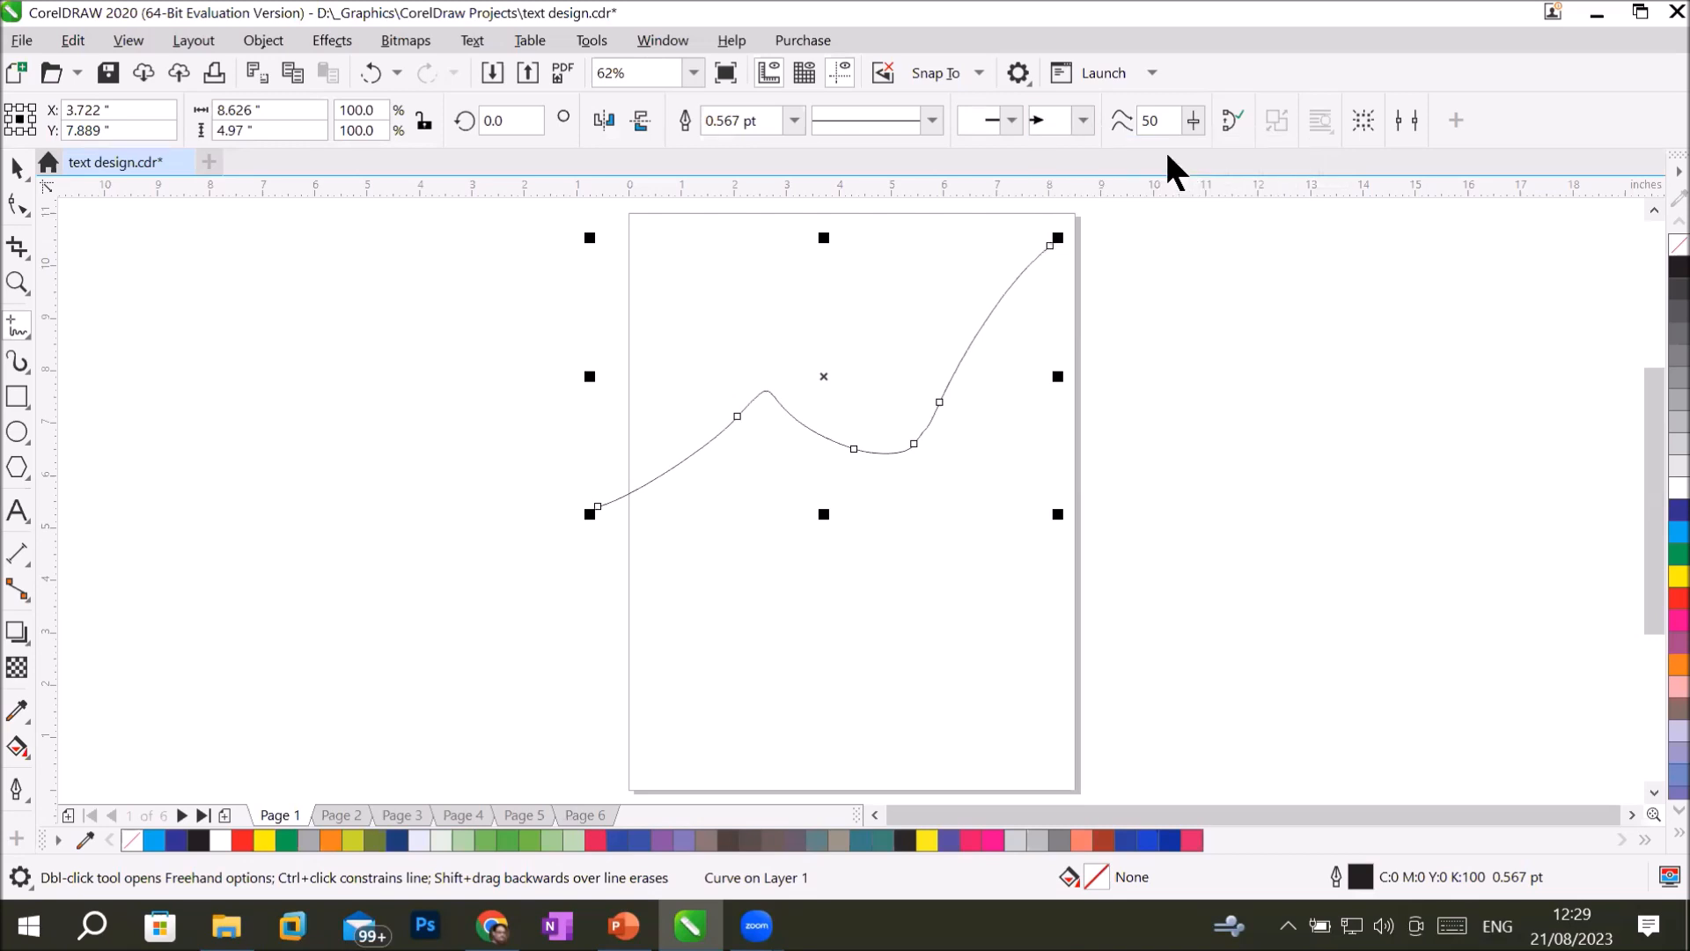
left_click(1009, 120)
left_click(1224, 317)
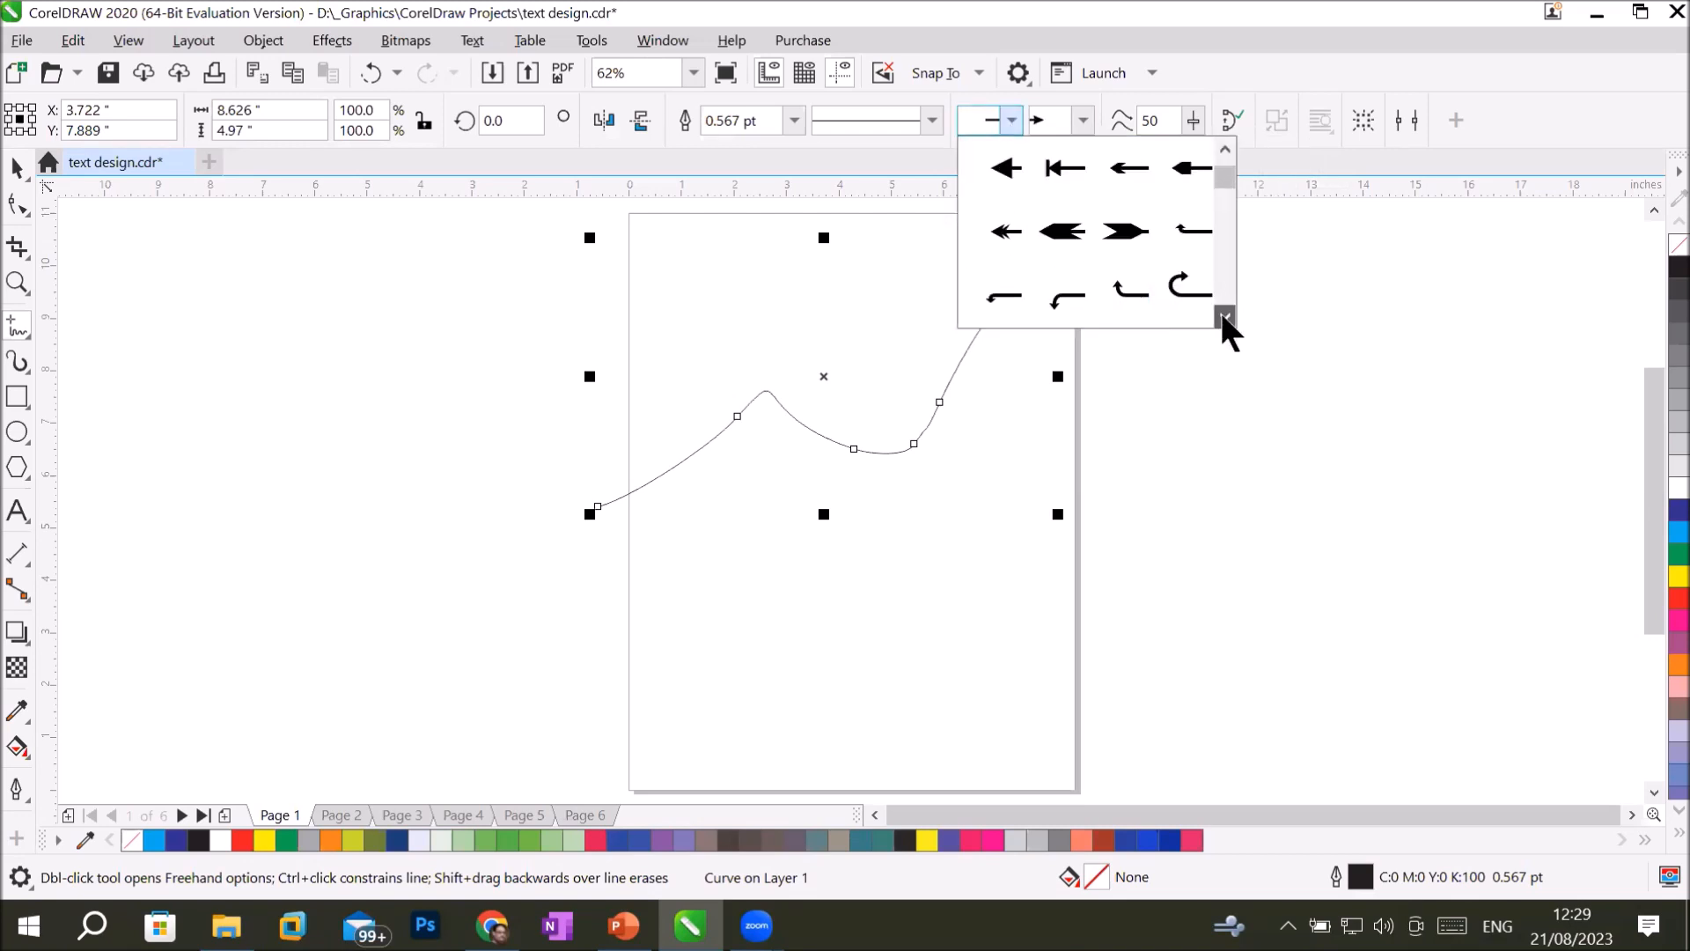
left_click(1224, 317)
left_click(1225, 317)
left_click(1224, 317)
left_click(1225, 317)
left_click(1225, 317)
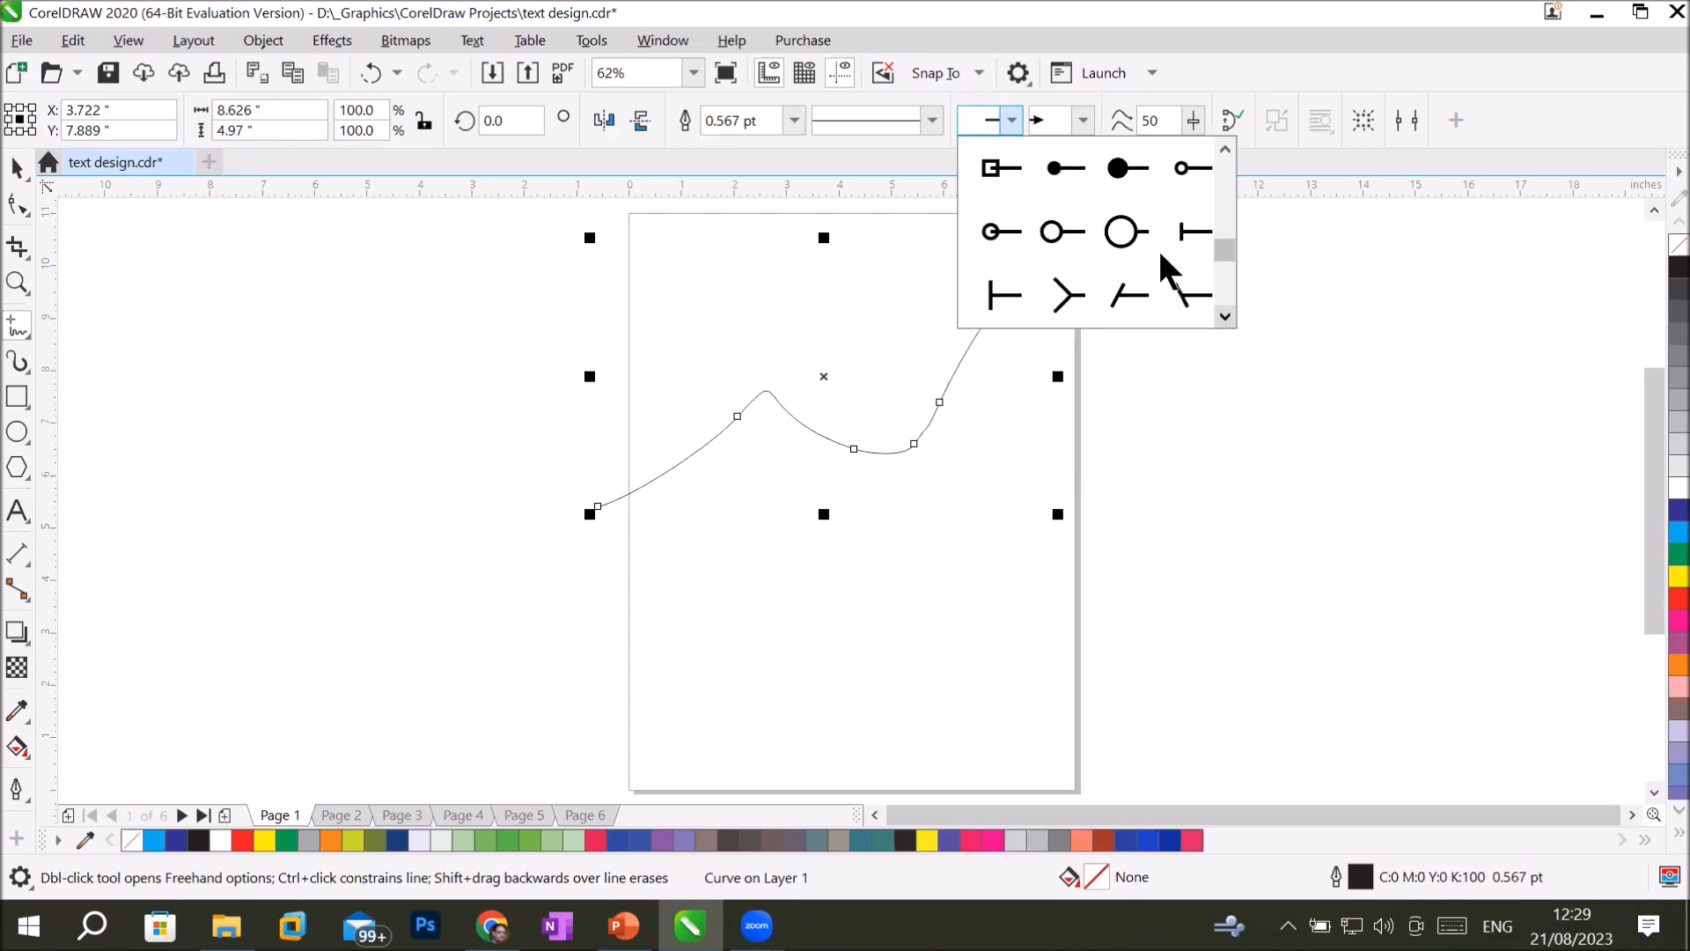
left_click(1125, 236)
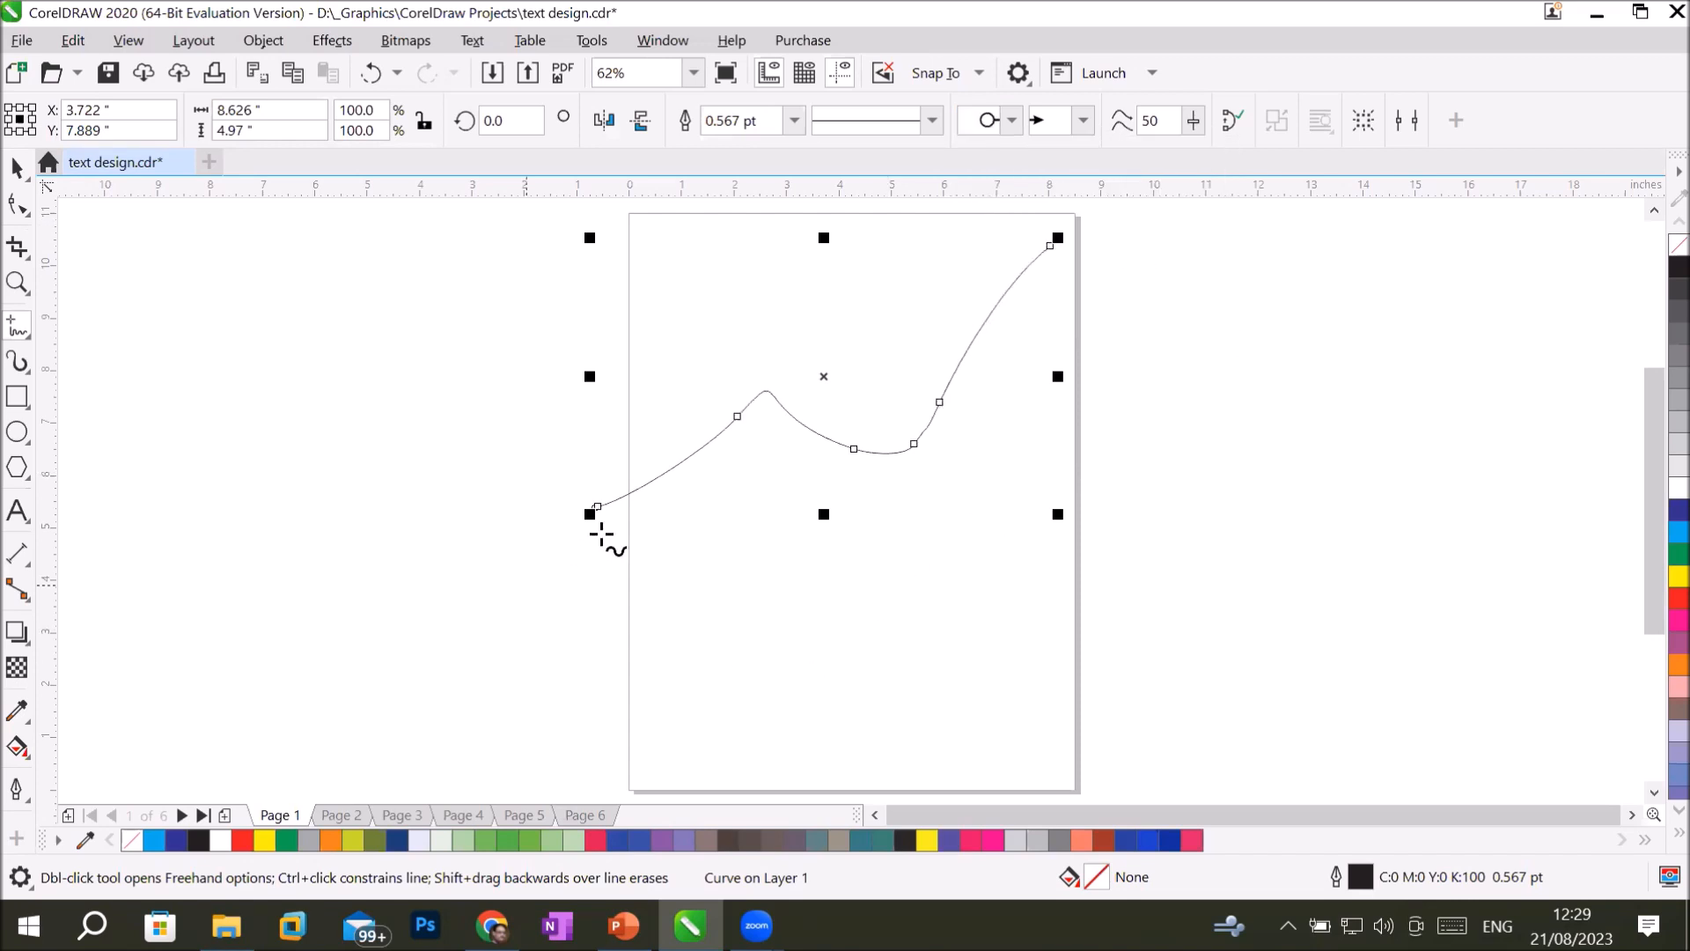
Examine the open circle and the arrowhead at the two ends of the curve up close.
scroll(596, 532, "up", 5)
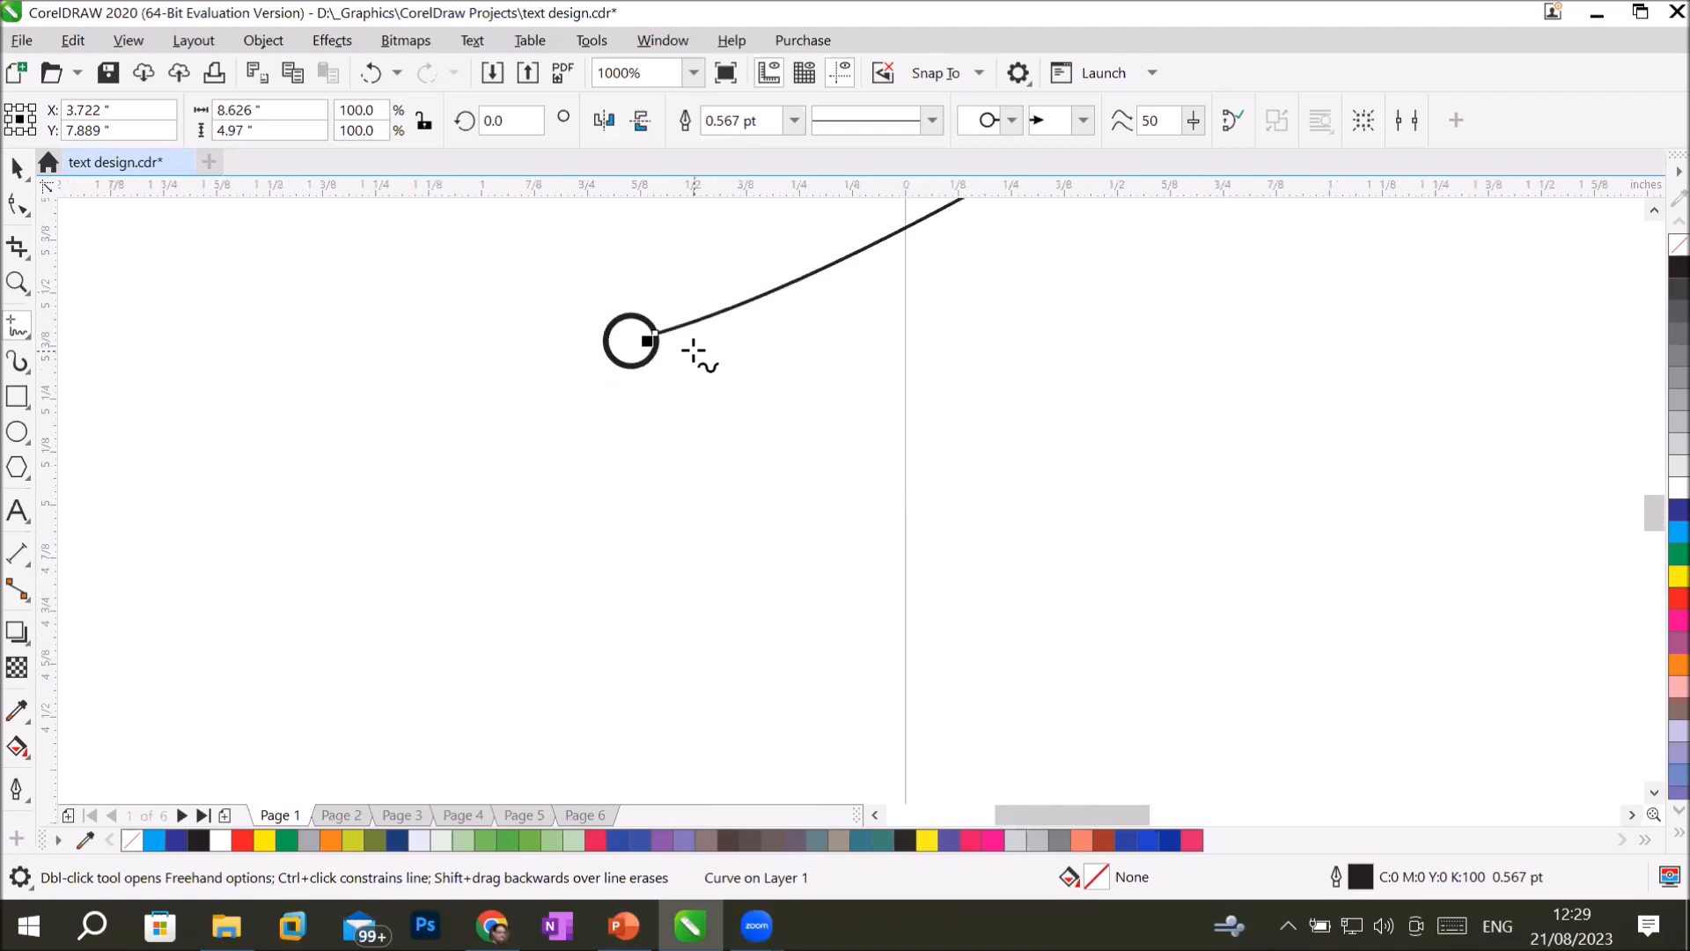
scroll(1048, 362, "down", 4)
scroll(1377, 319, "down", 2)
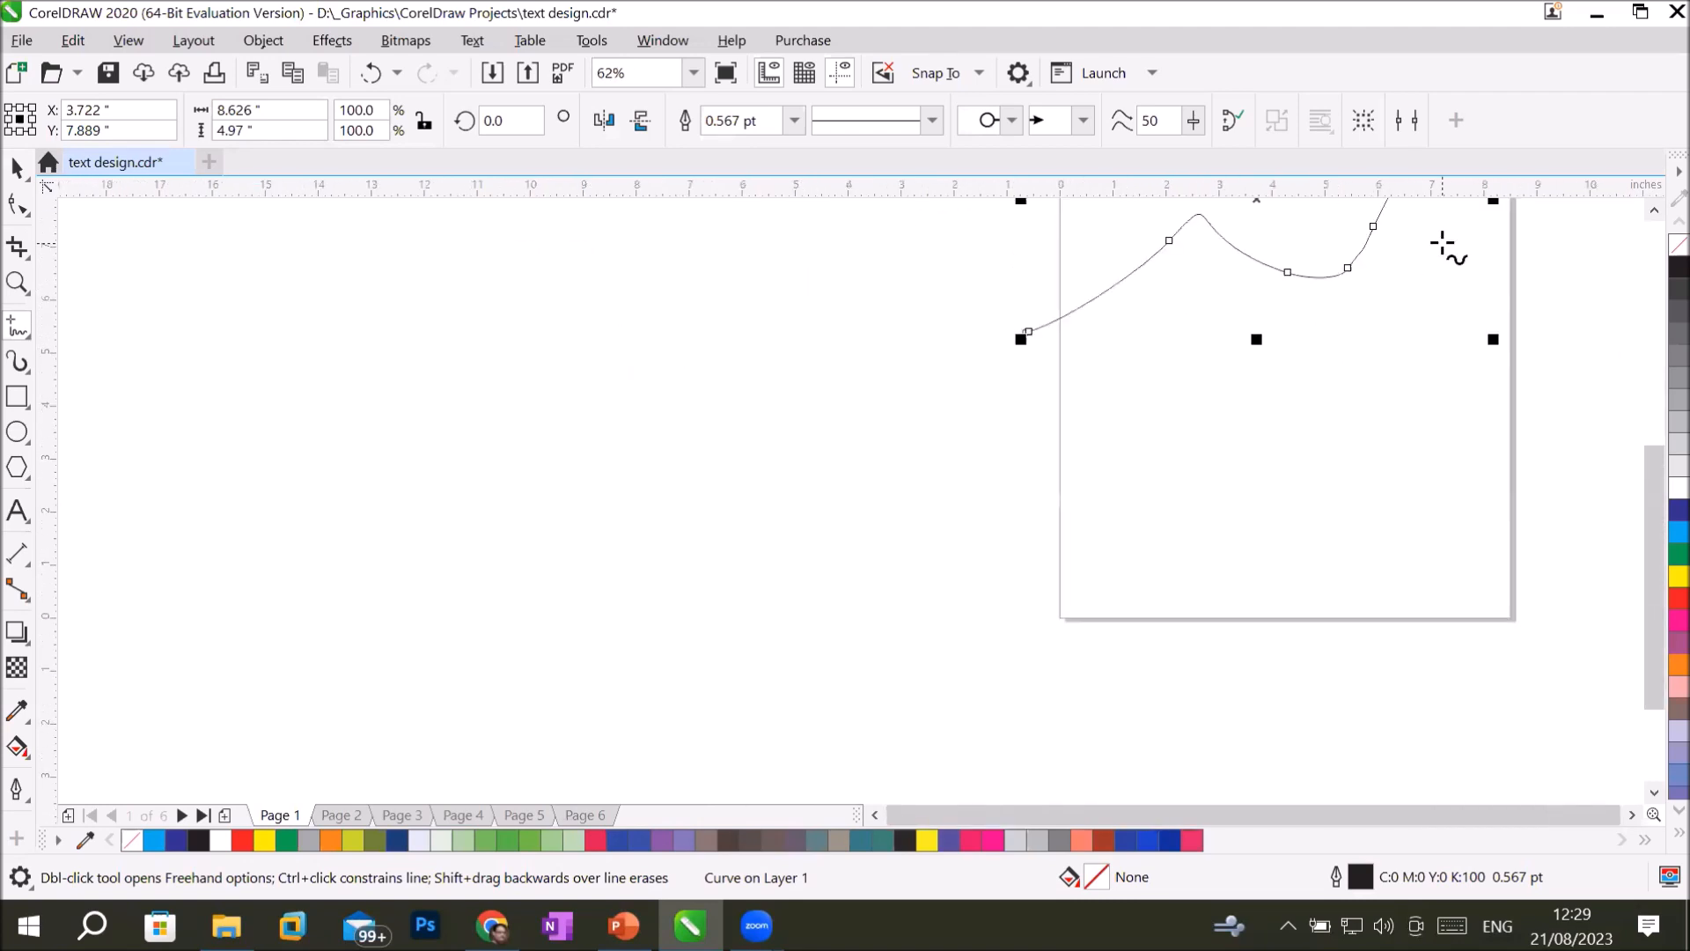
left_click(19, 283)
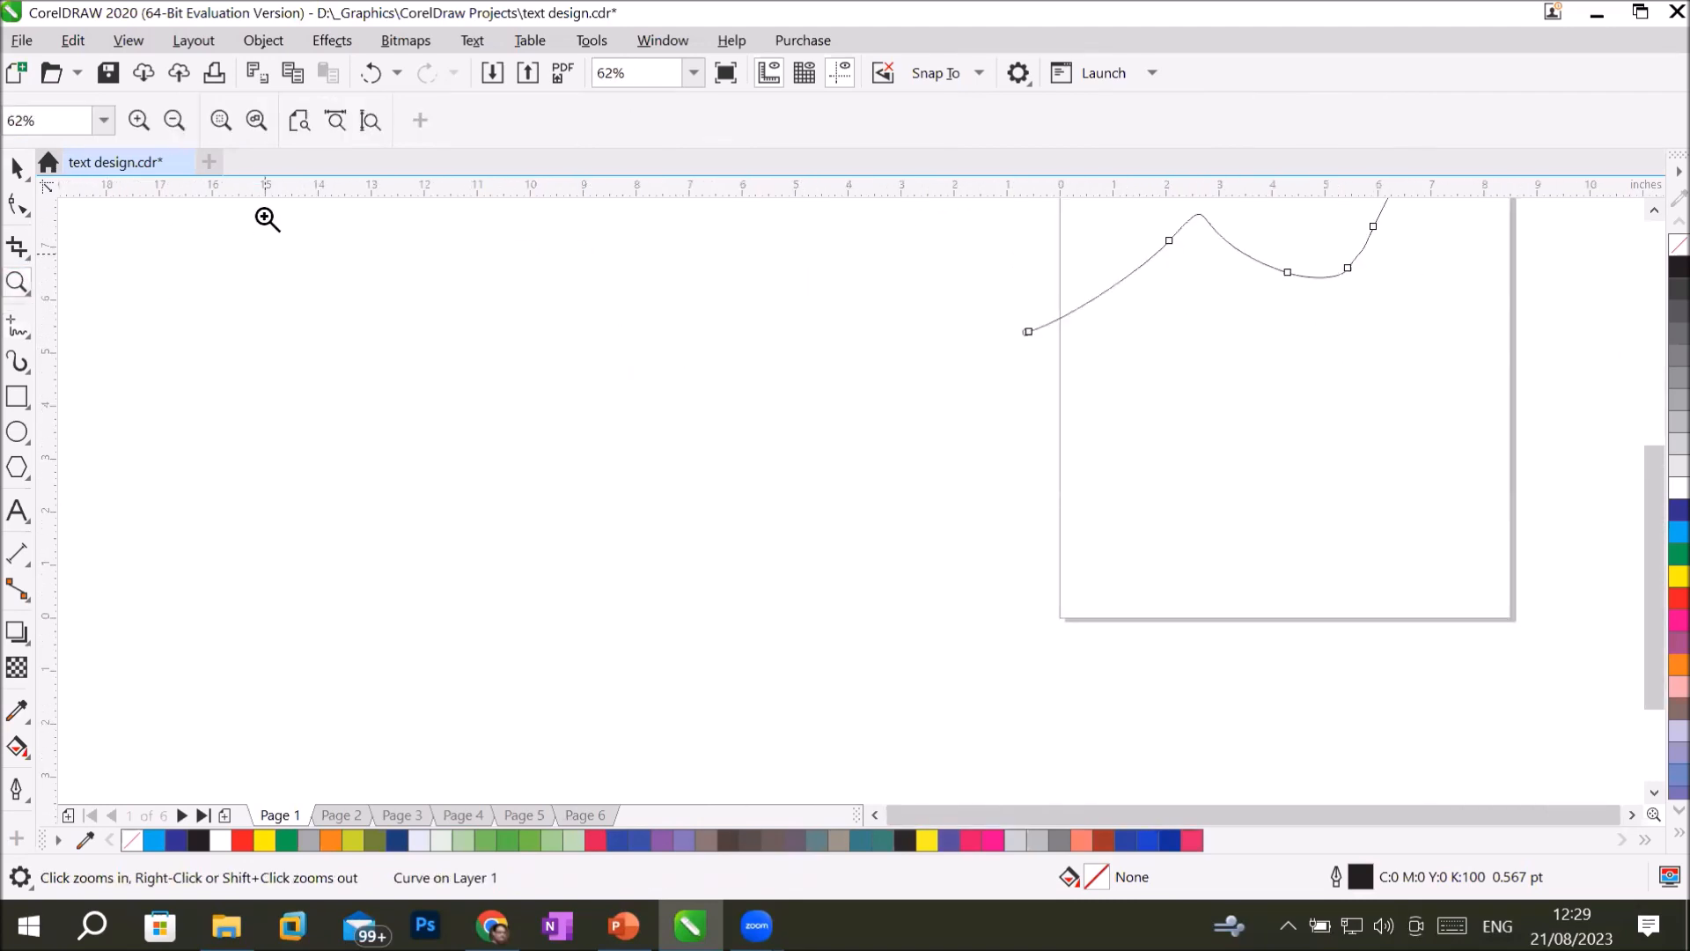
left_click(369, 121)
left_click(1062, 235)
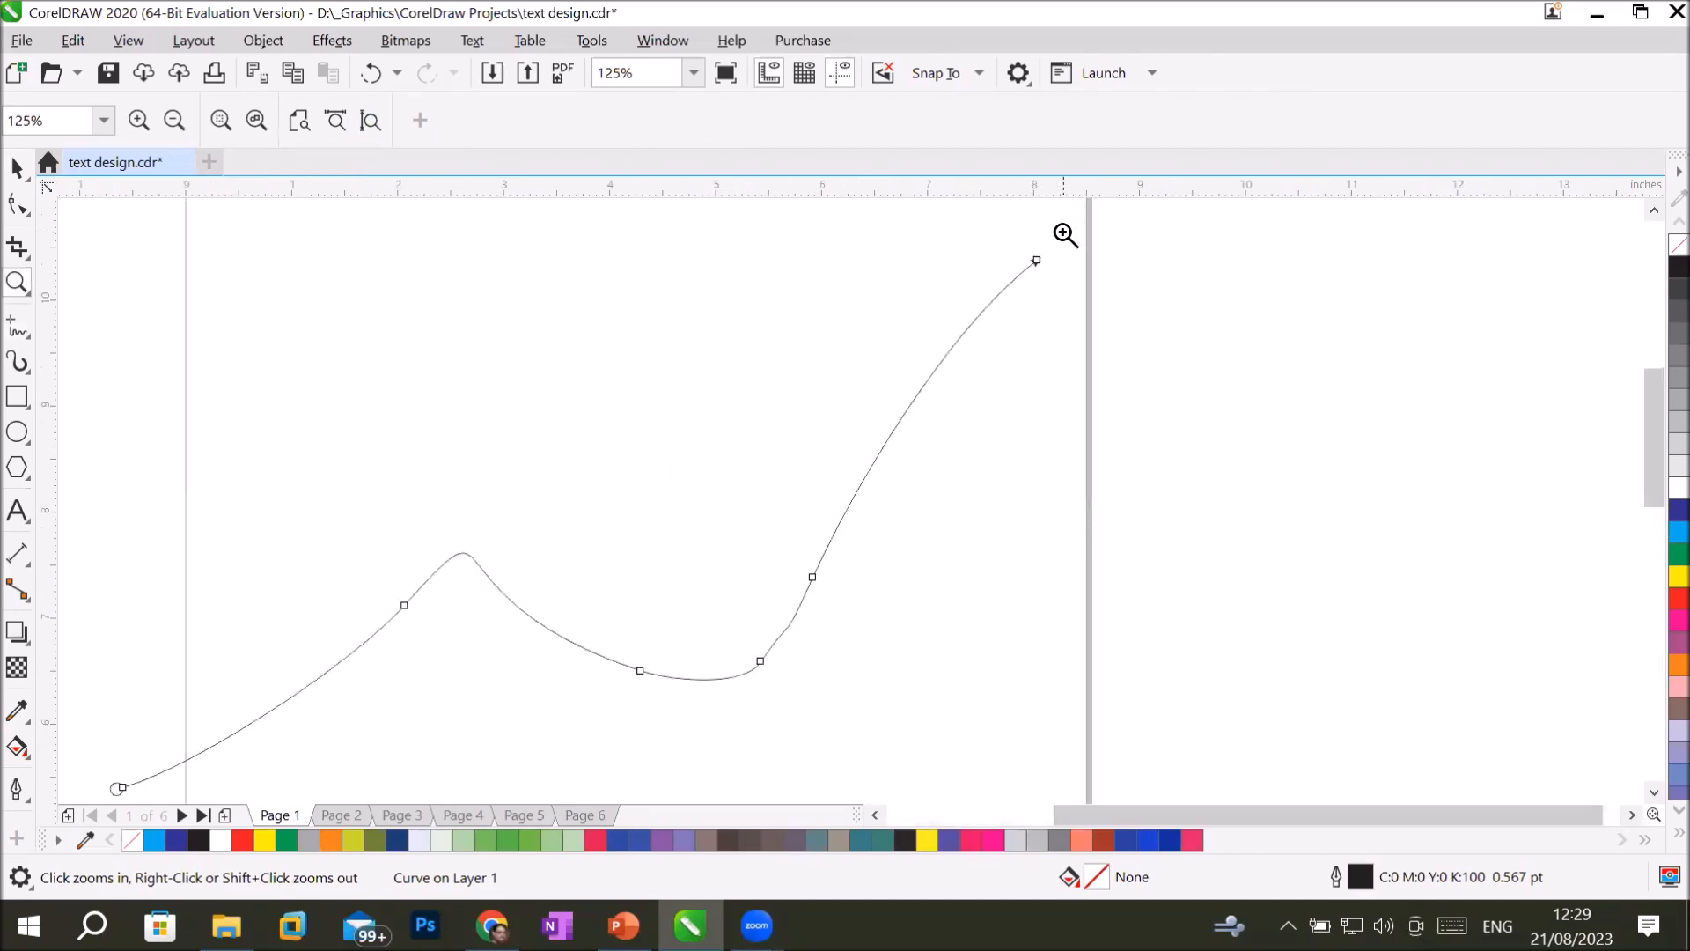
left_click(1044, 263)
left_click(826, 498)
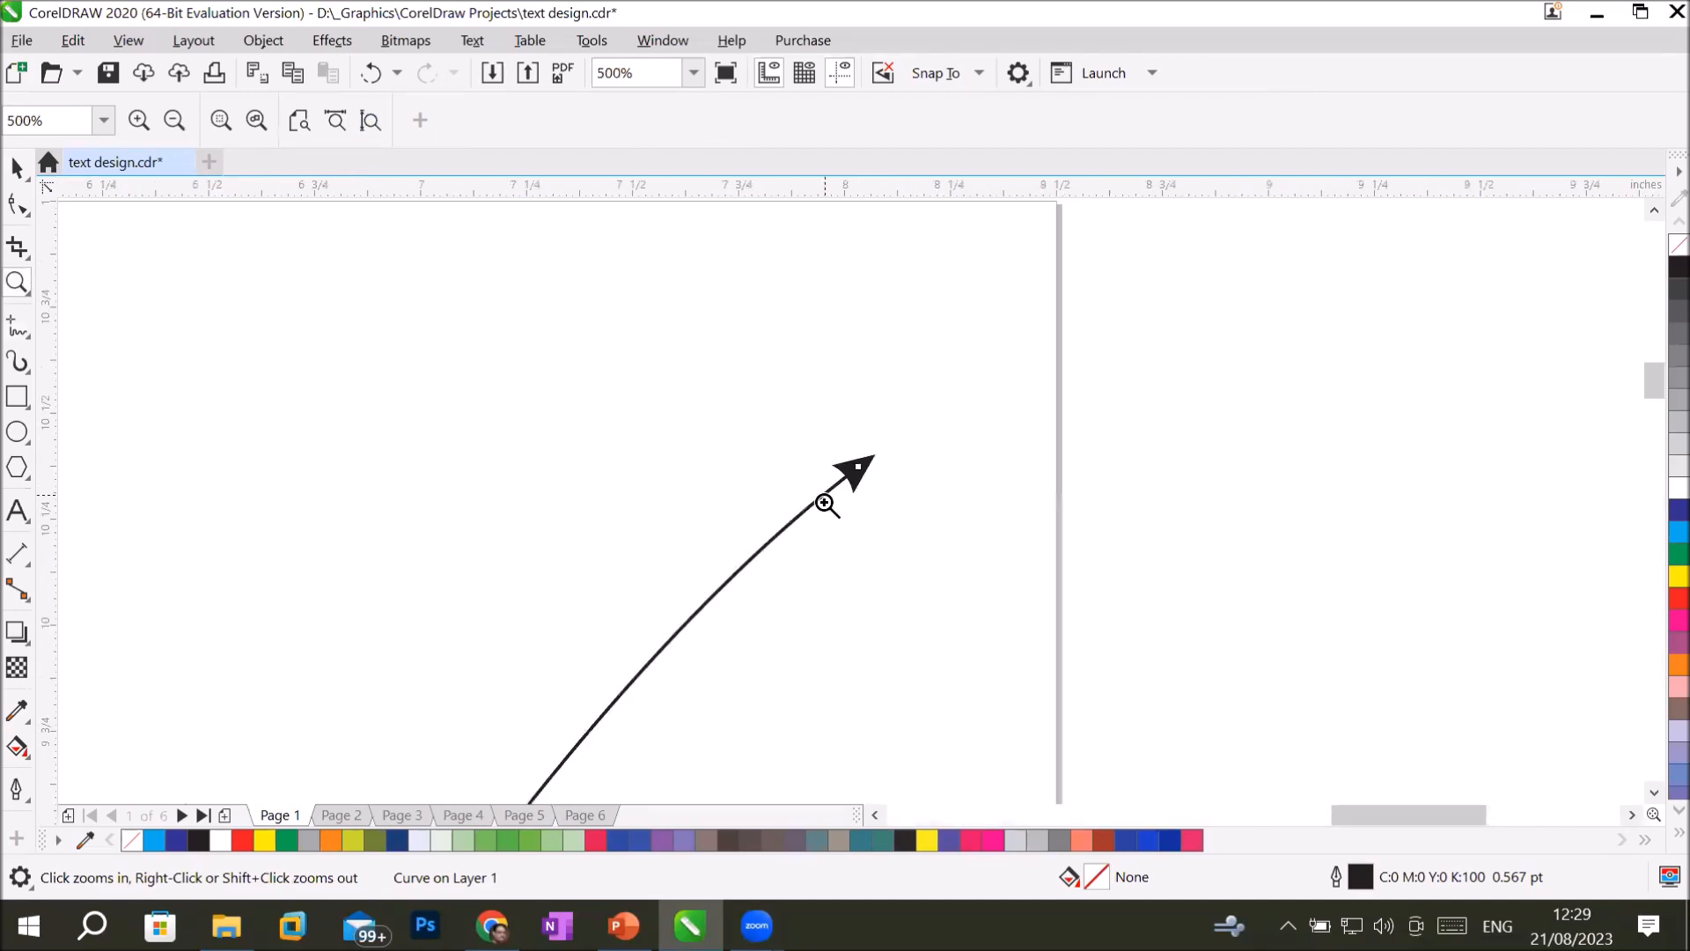
right_click(826, 504)
right_click(826, 503)
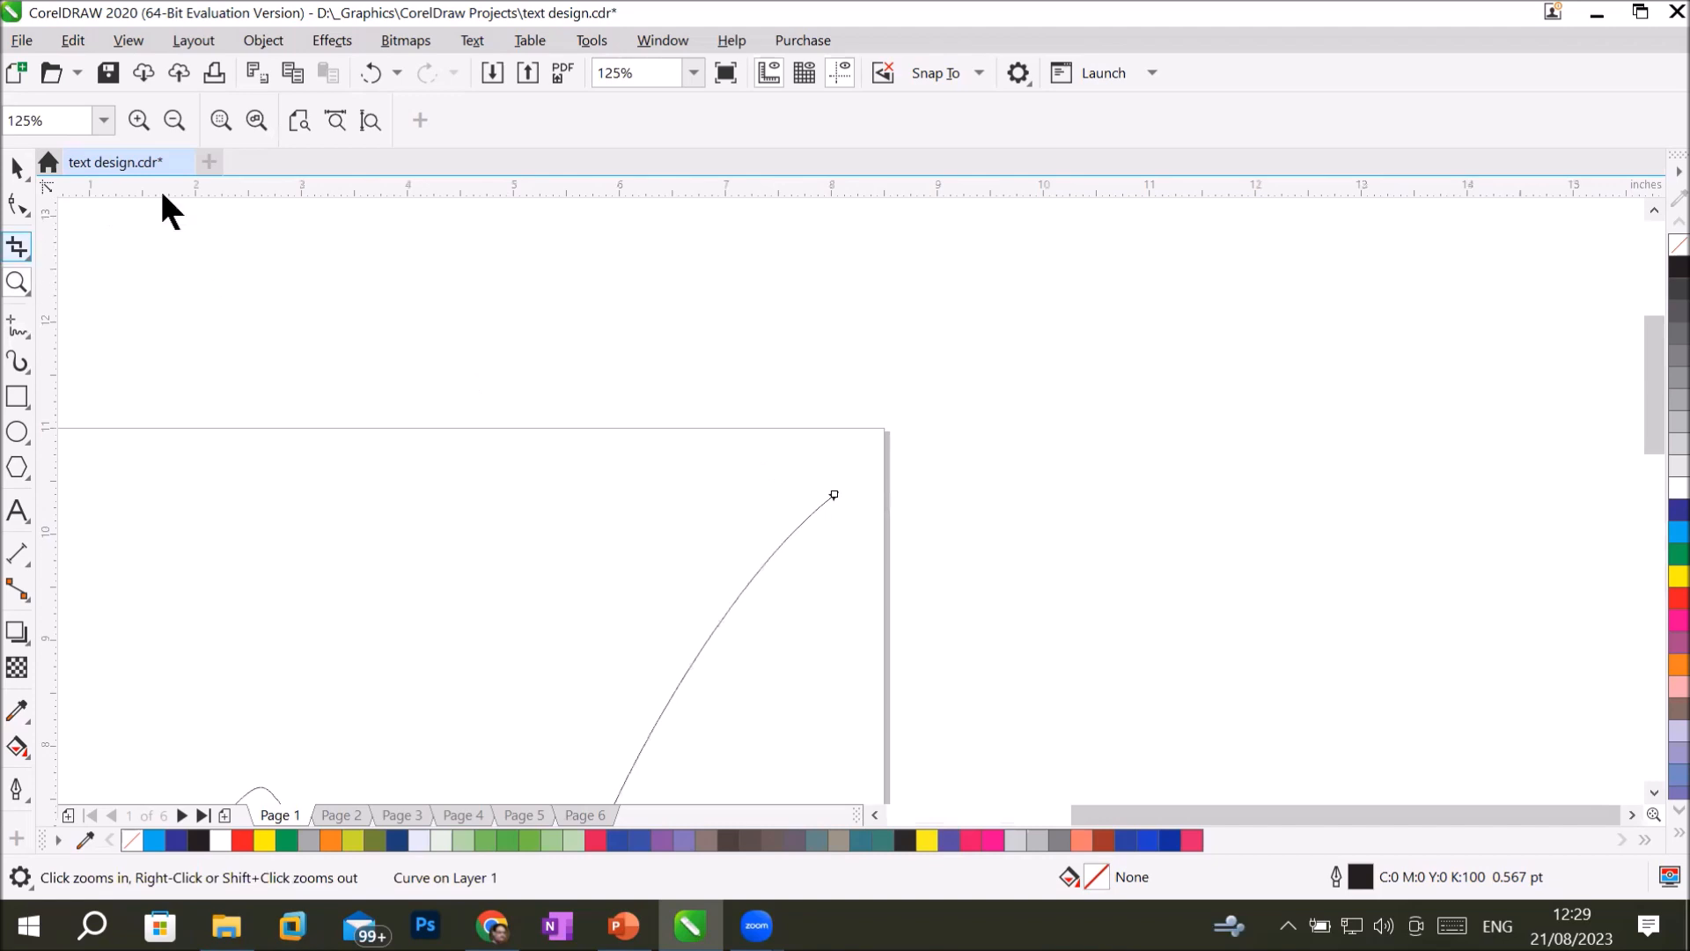
left_click(357, 115)
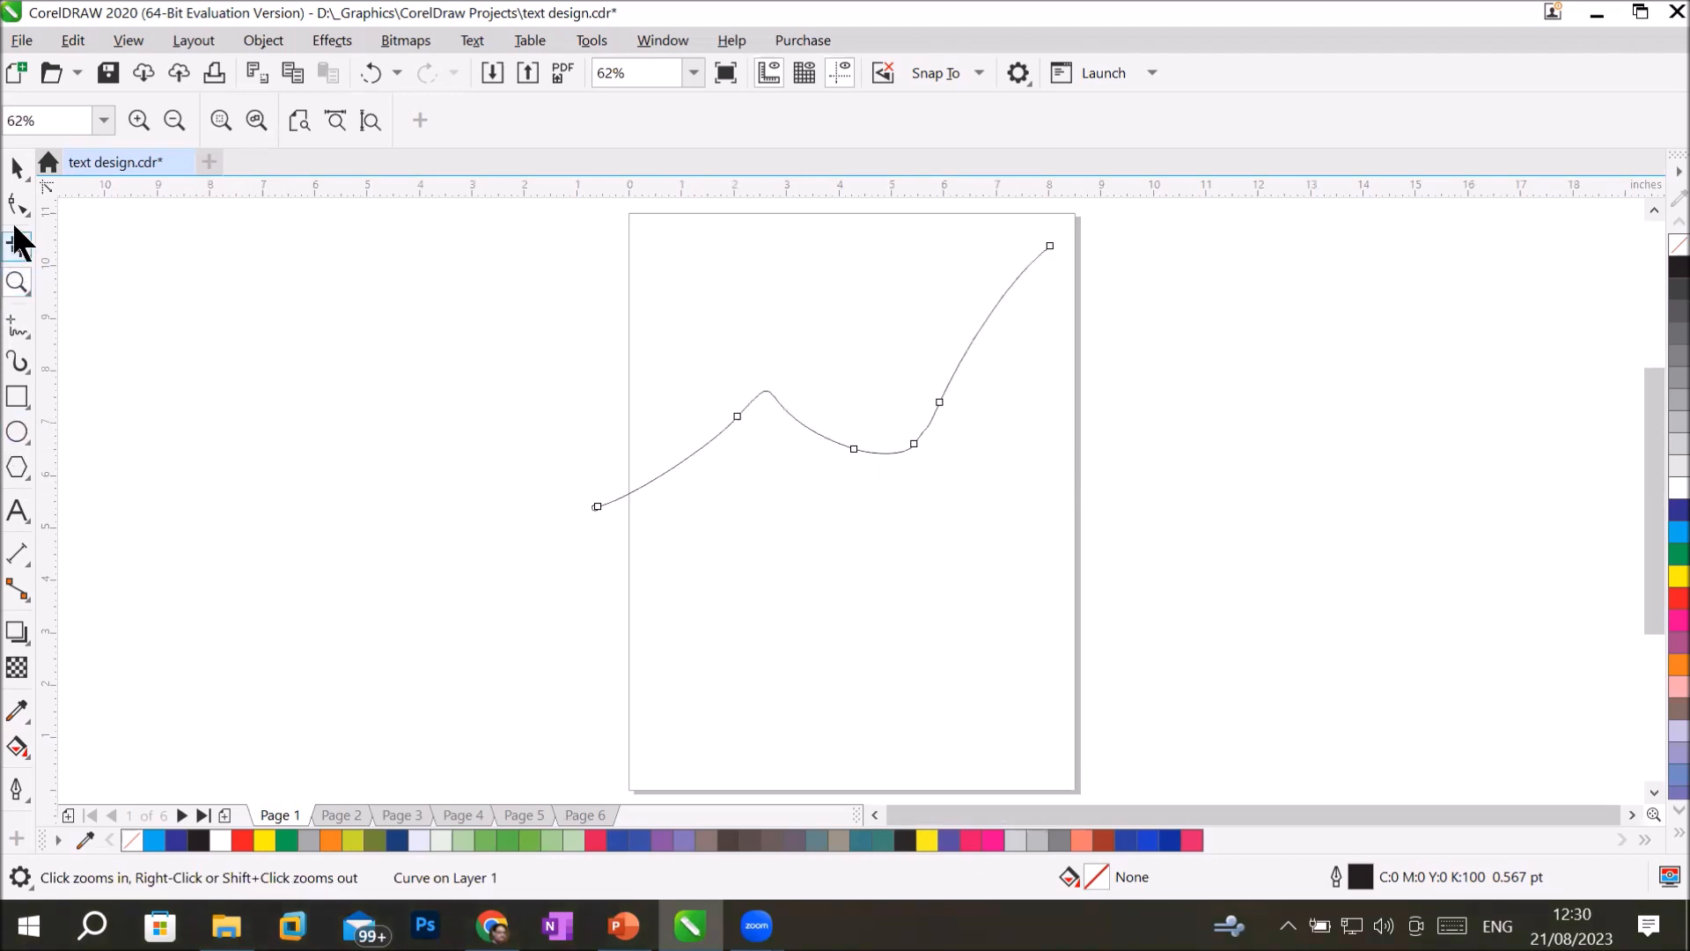
Set the curve's outline width to 10.0 pt.
left_click(16, 168)
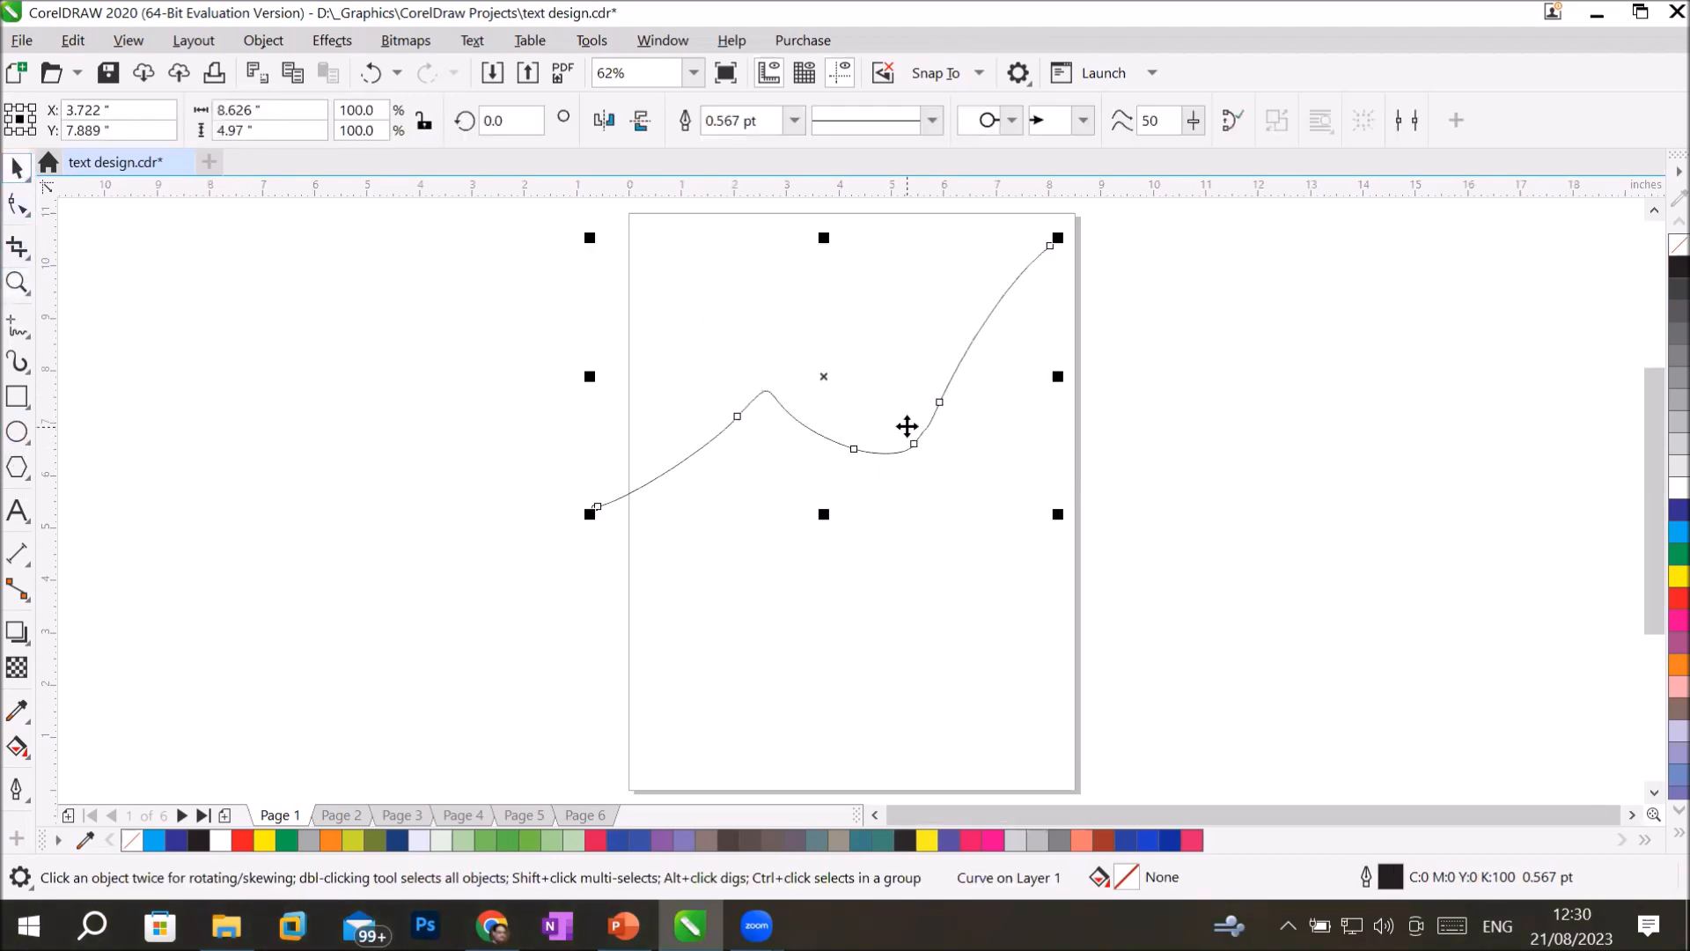
left_click(794, 120)
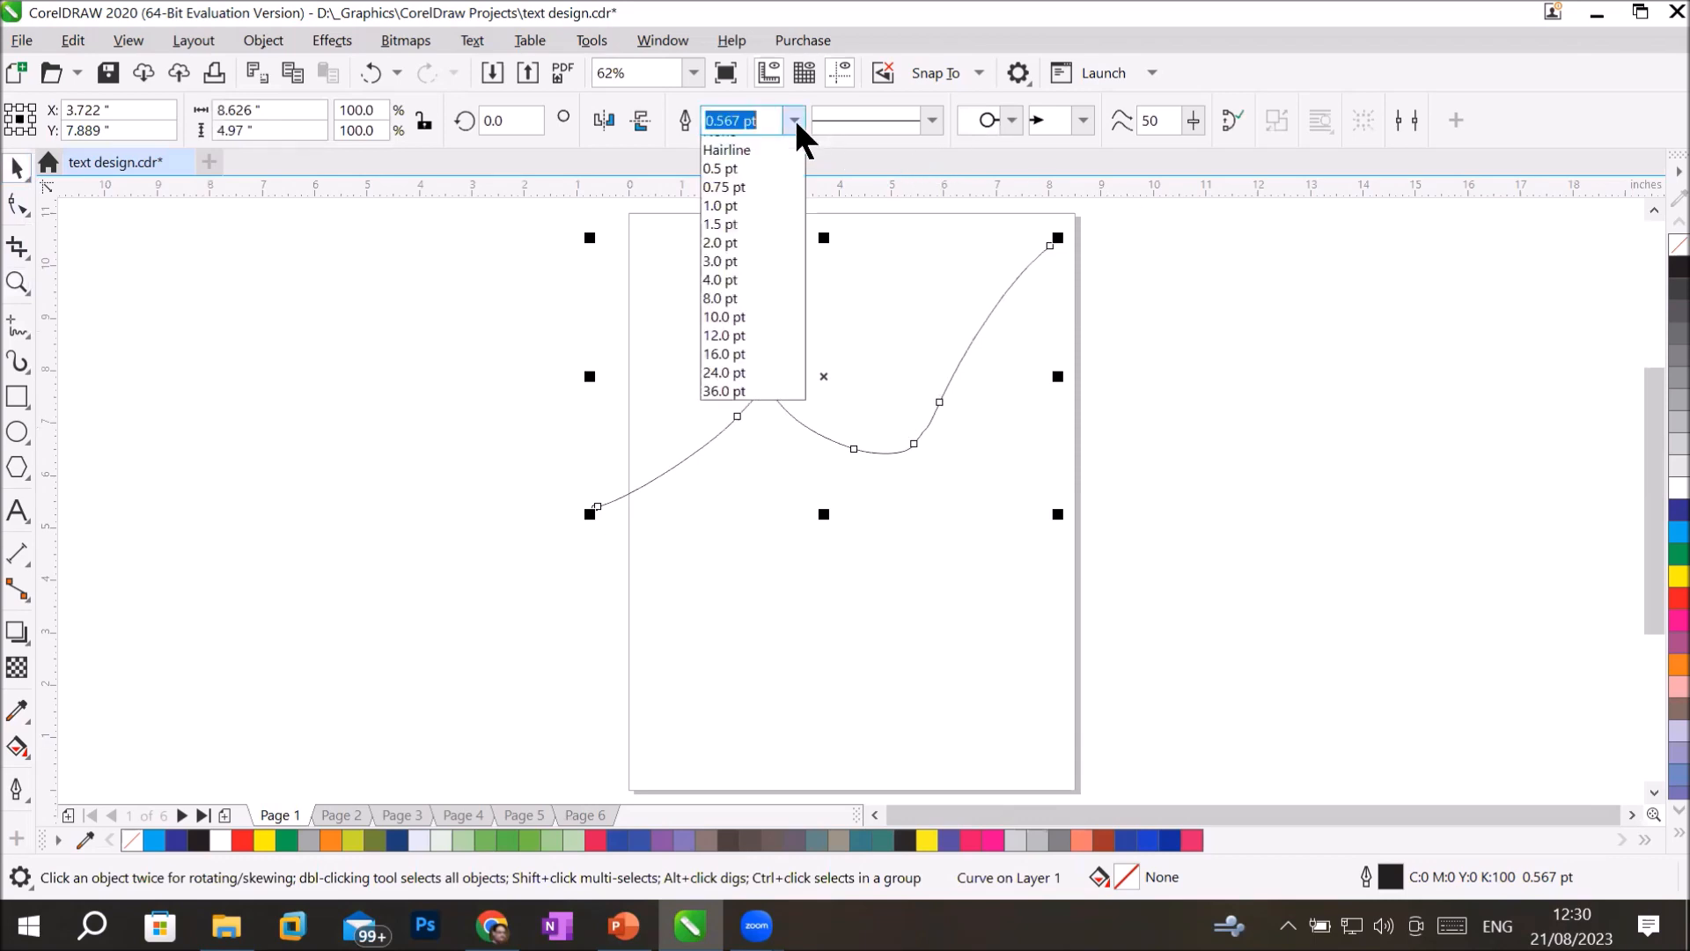
left_click(733, 317)
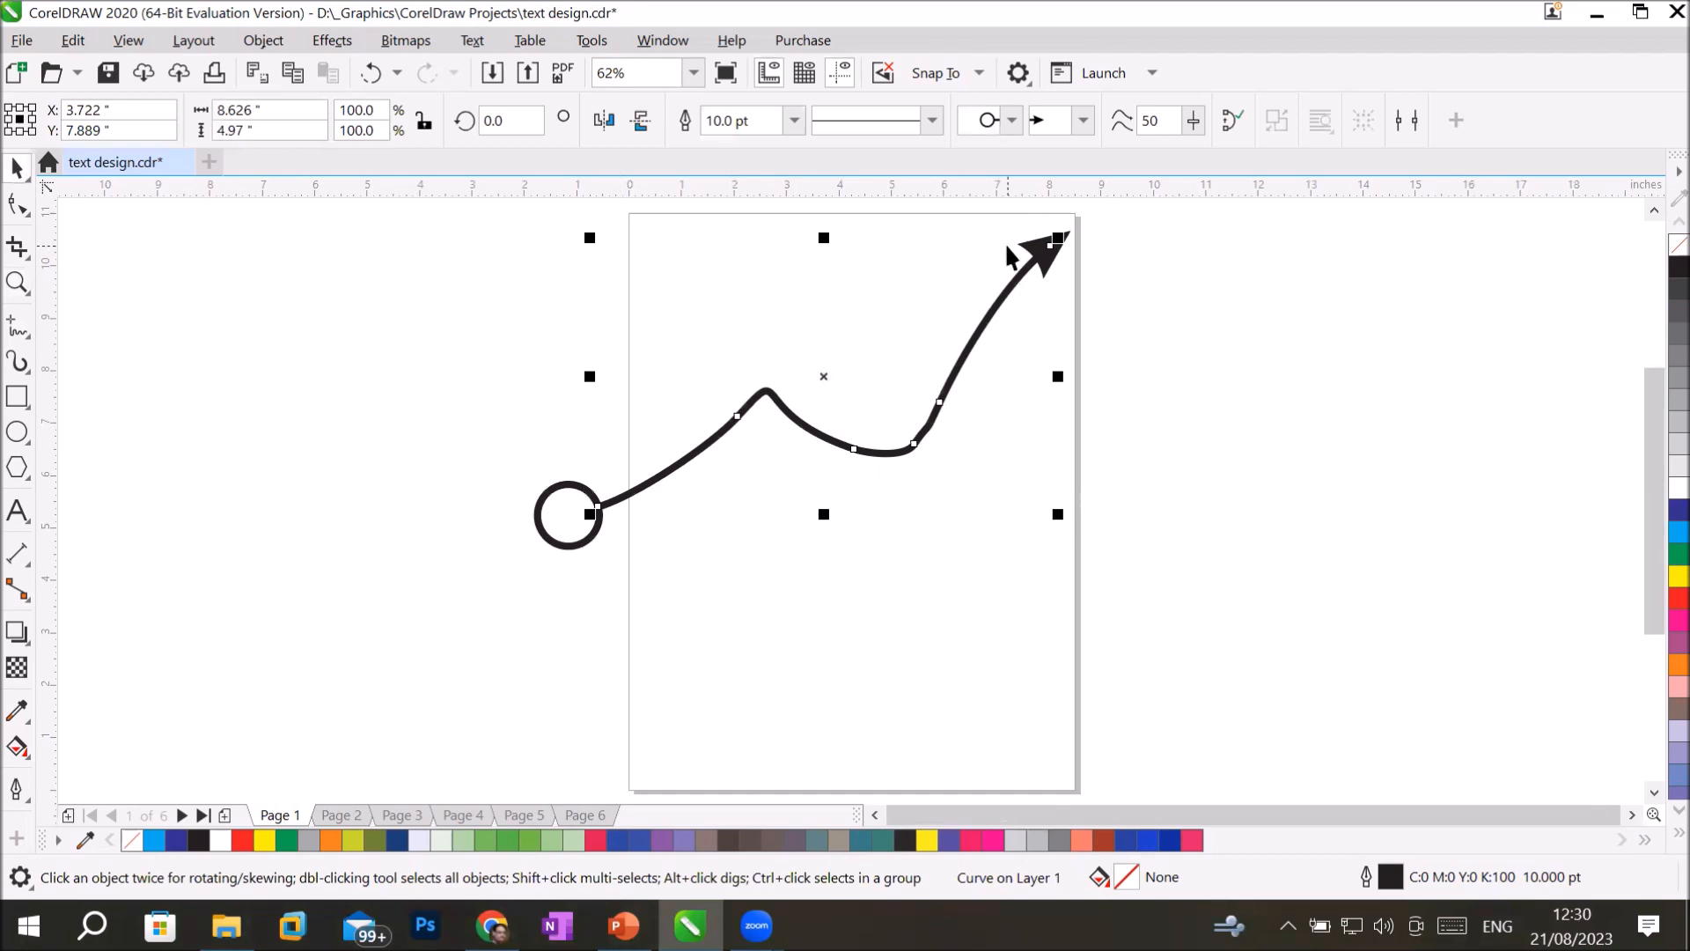
Move the curve's arrowhead end node down to the page's lower right area and bend its last segment into an arch.
left_click(13, 211)
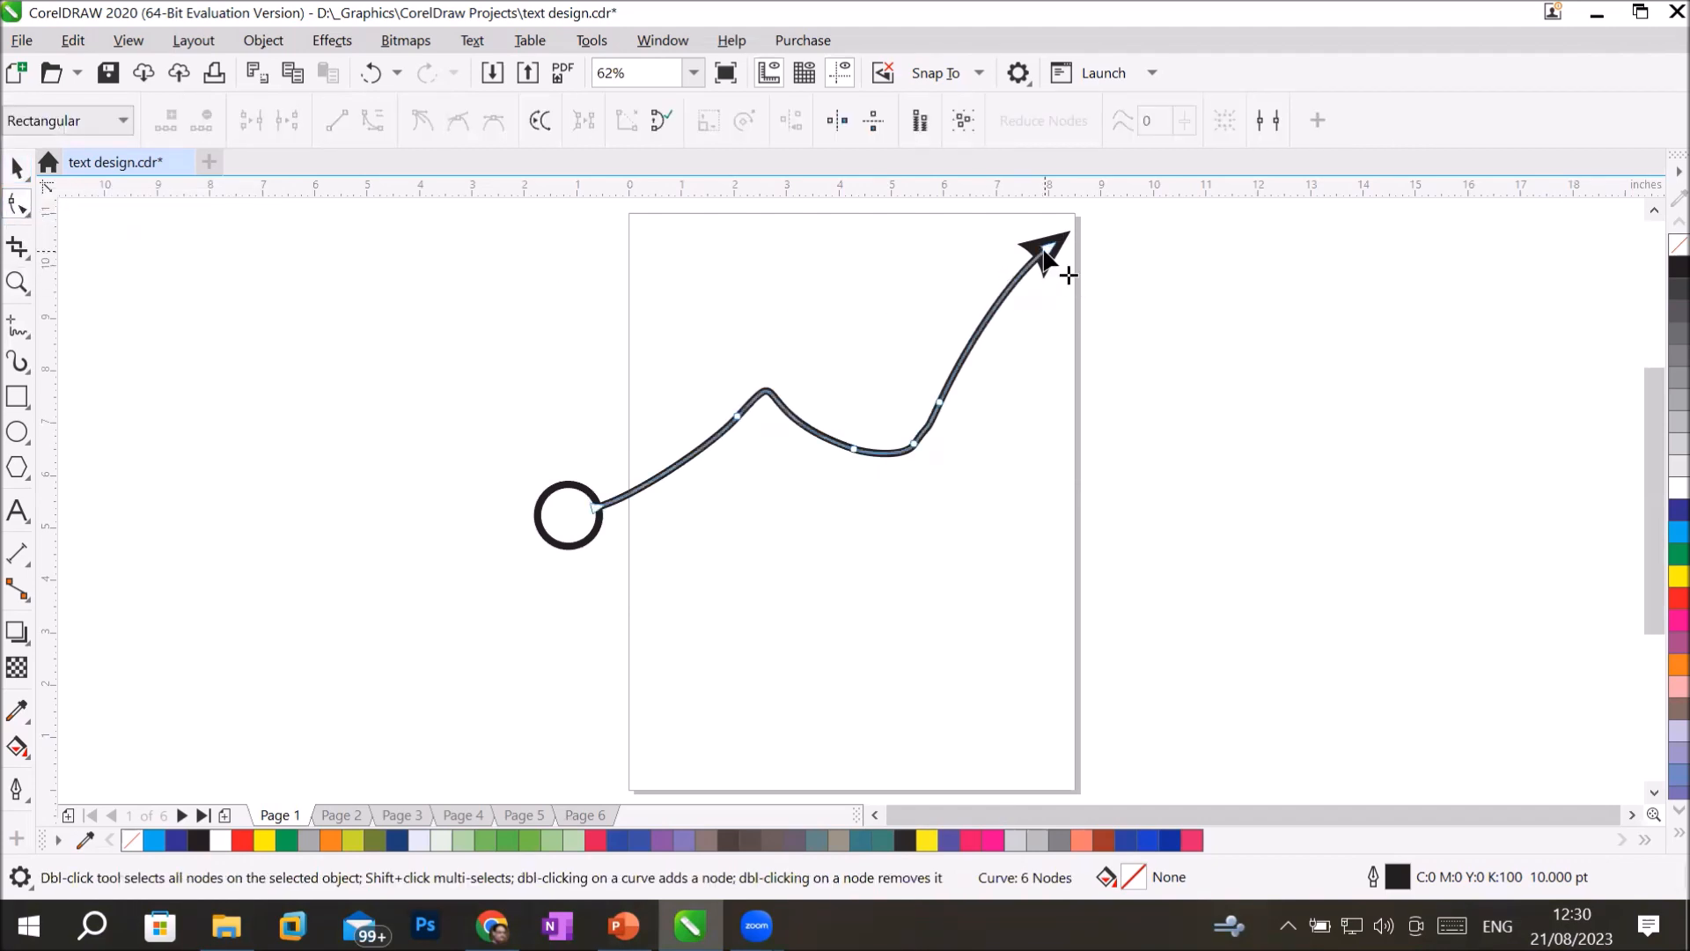
left_click(1054, 248)
mouse_move(1101, 410)
left_mouse_down()
mouse_move(1103, 444)
mouse_move(1083, 414)
mouse_move(1104, 379)
left_mouse_up()
left_click_drag(1104, 442, 1037, 593)
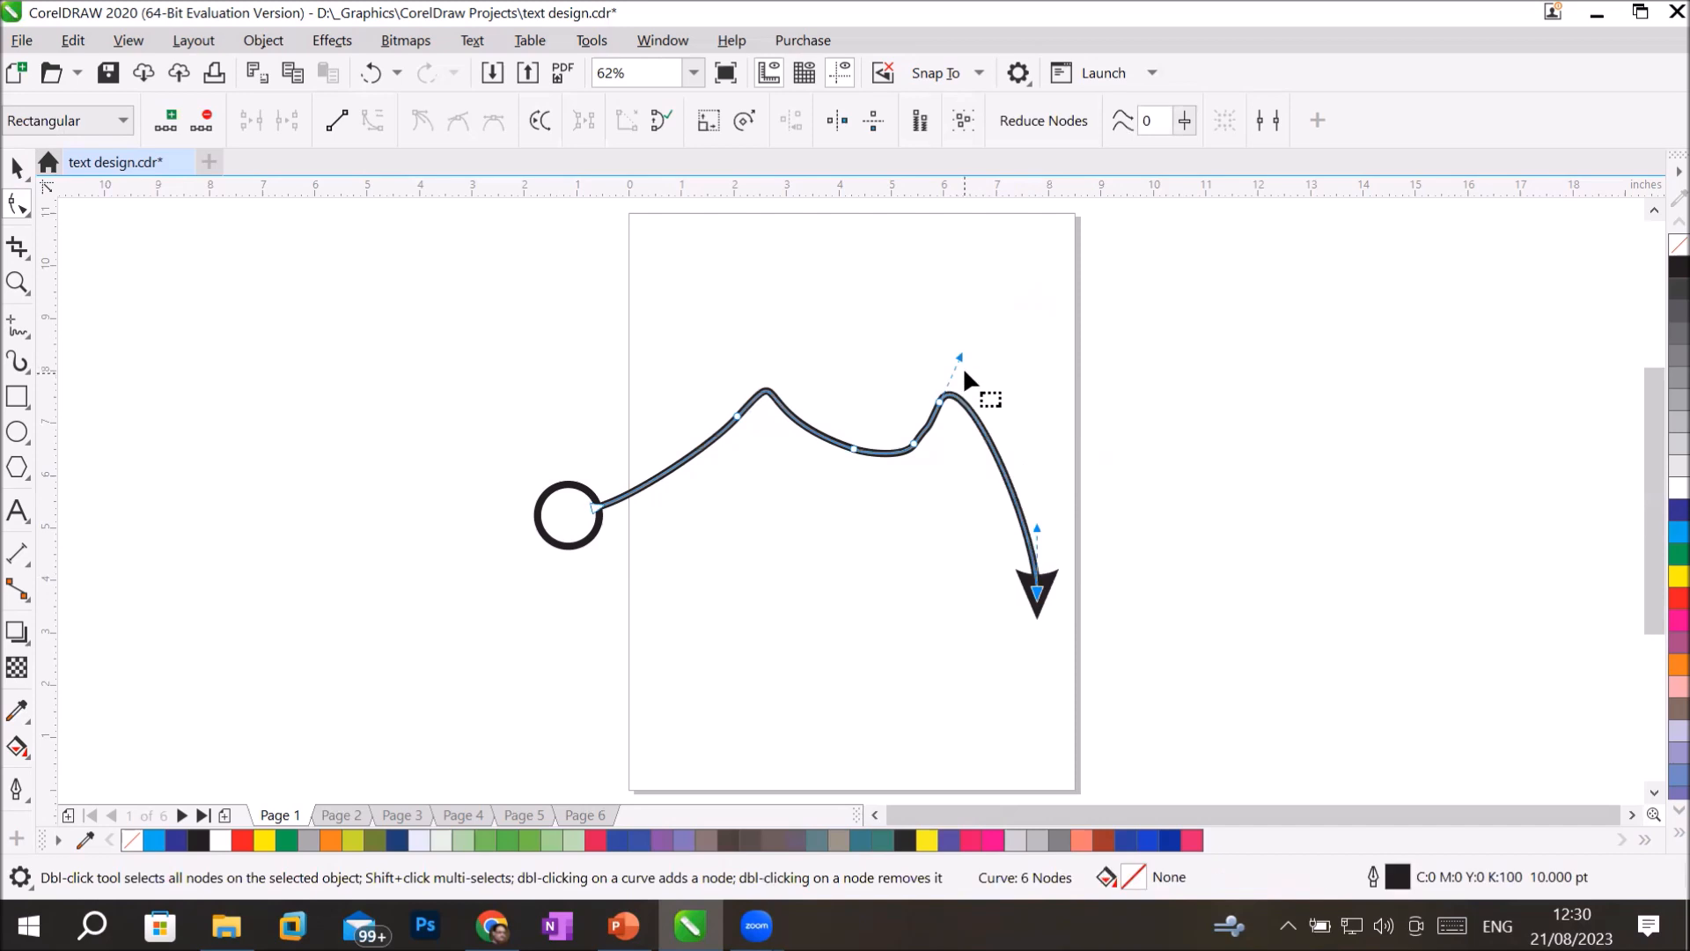
left_click_drag(961, 356, 1003, 391)
Raise the curve's middle node, shift the second node up and left, and bend the first segment near the circle upward.
left_click_drag(853, 449, 845, 286)
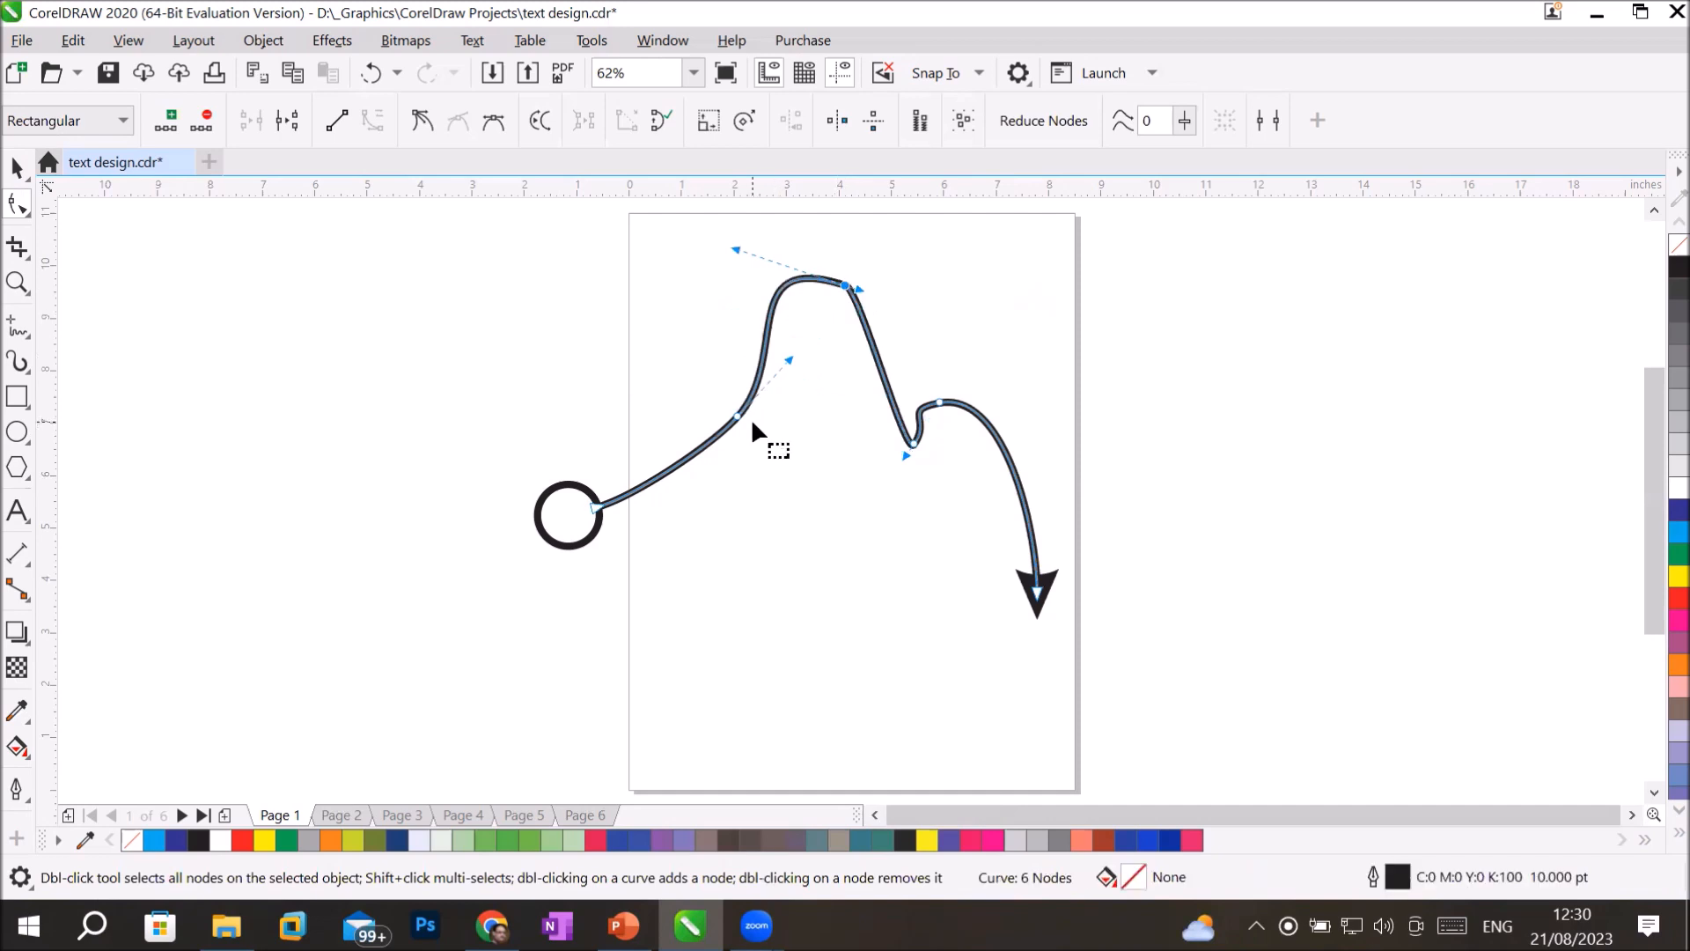
left_click_drag(735, 417, 663, 371)
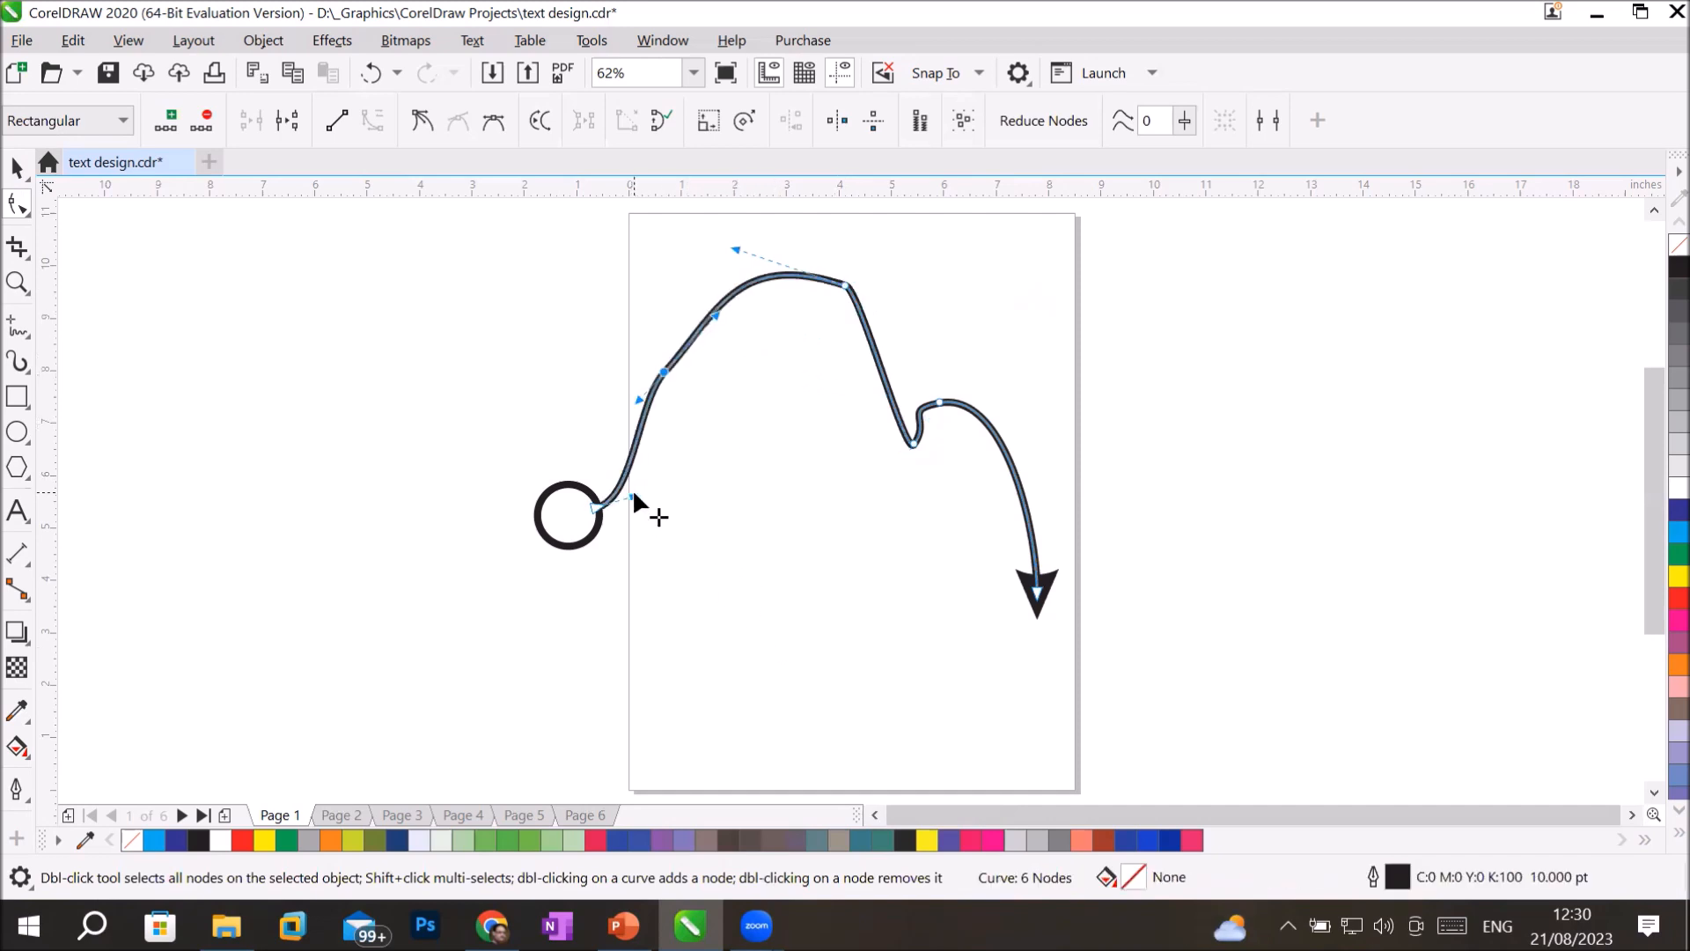
left_click_drag(631, 493, 619, 433)
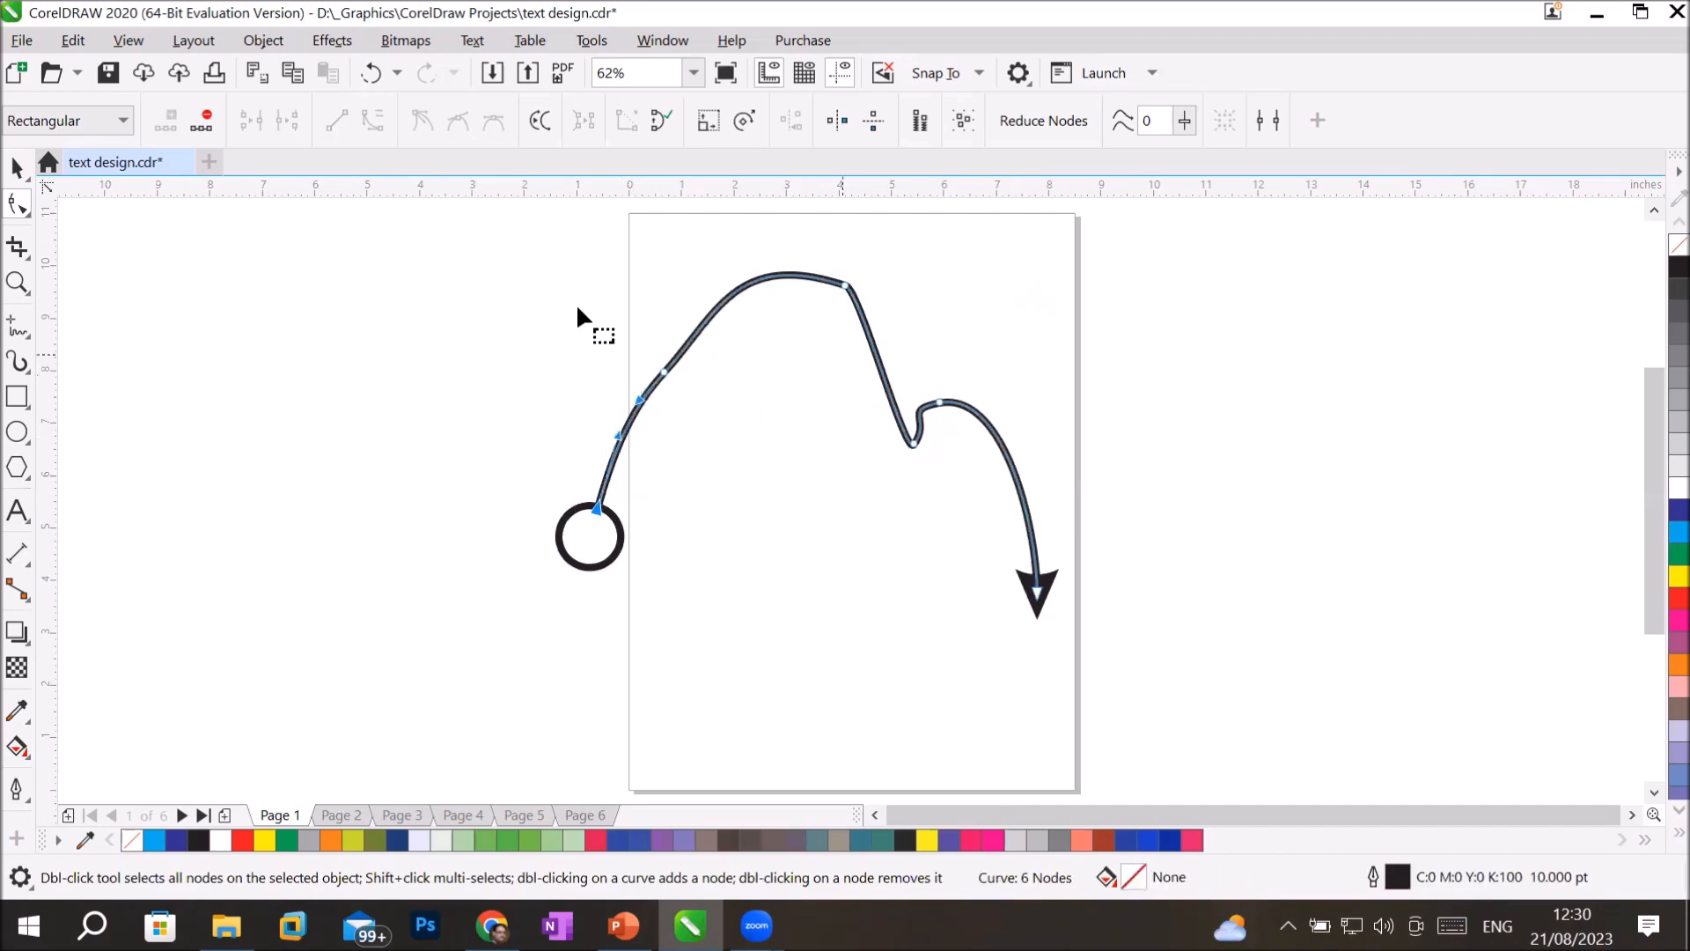
Open the Outline Pen settings for the curve and swap its start and end arrowheads.
left_click(18, 167)
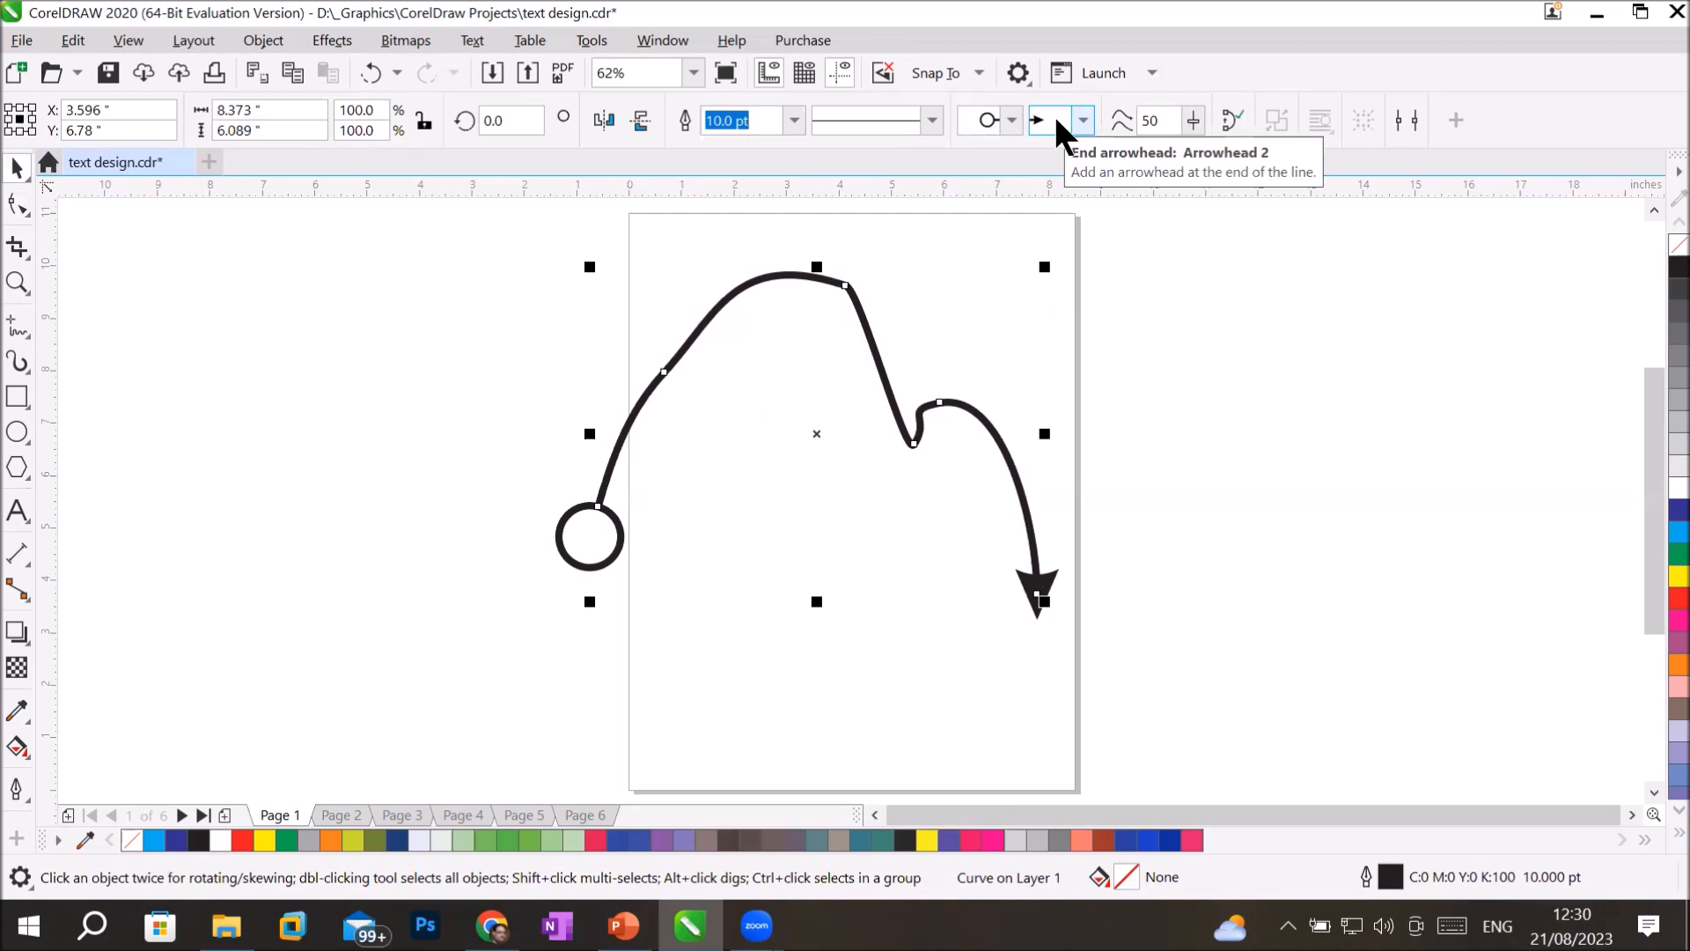
left_click(11, 790)
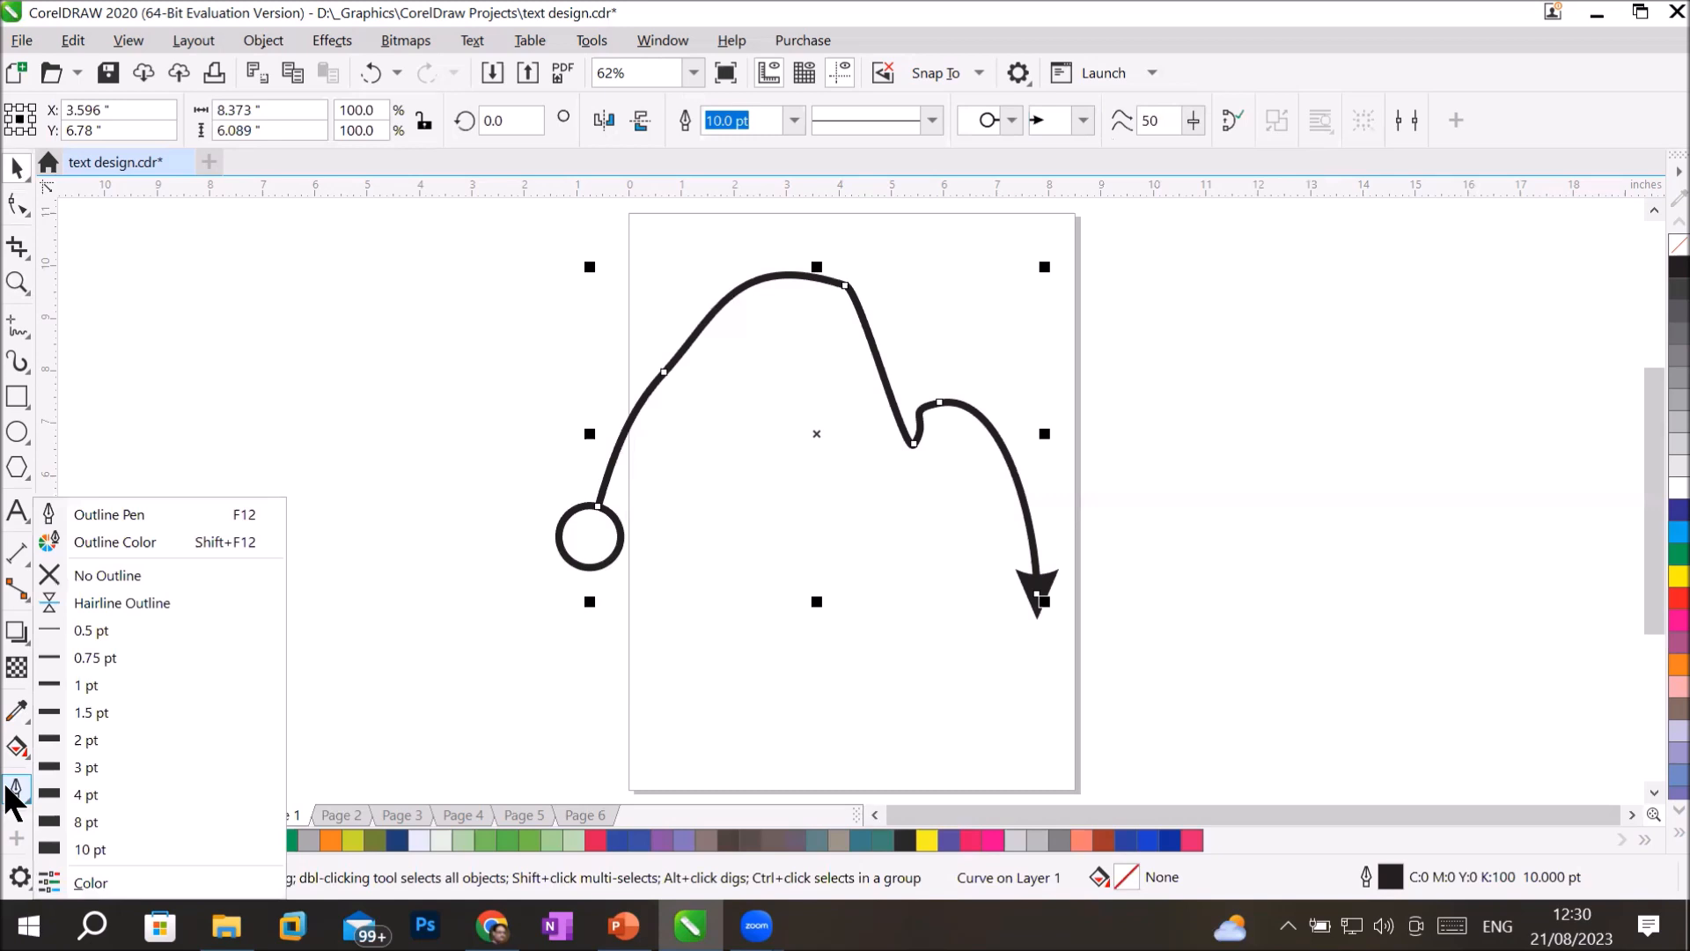
left_click(222, 517)
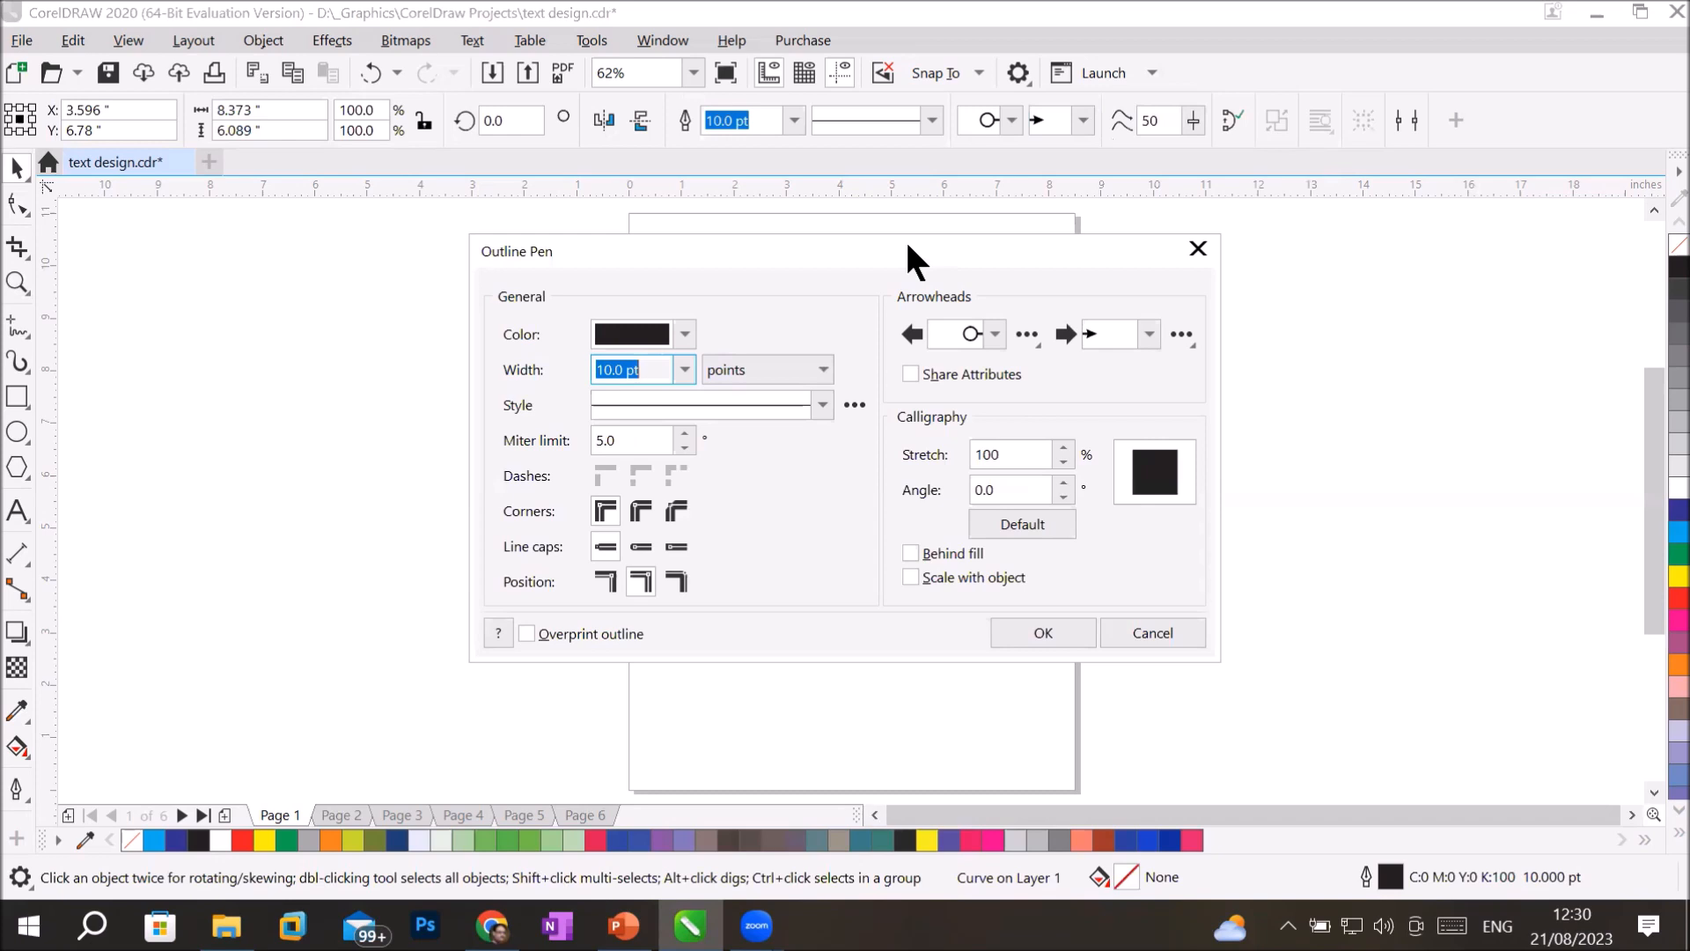
left_click_drag(906, 244, 1338, 165)
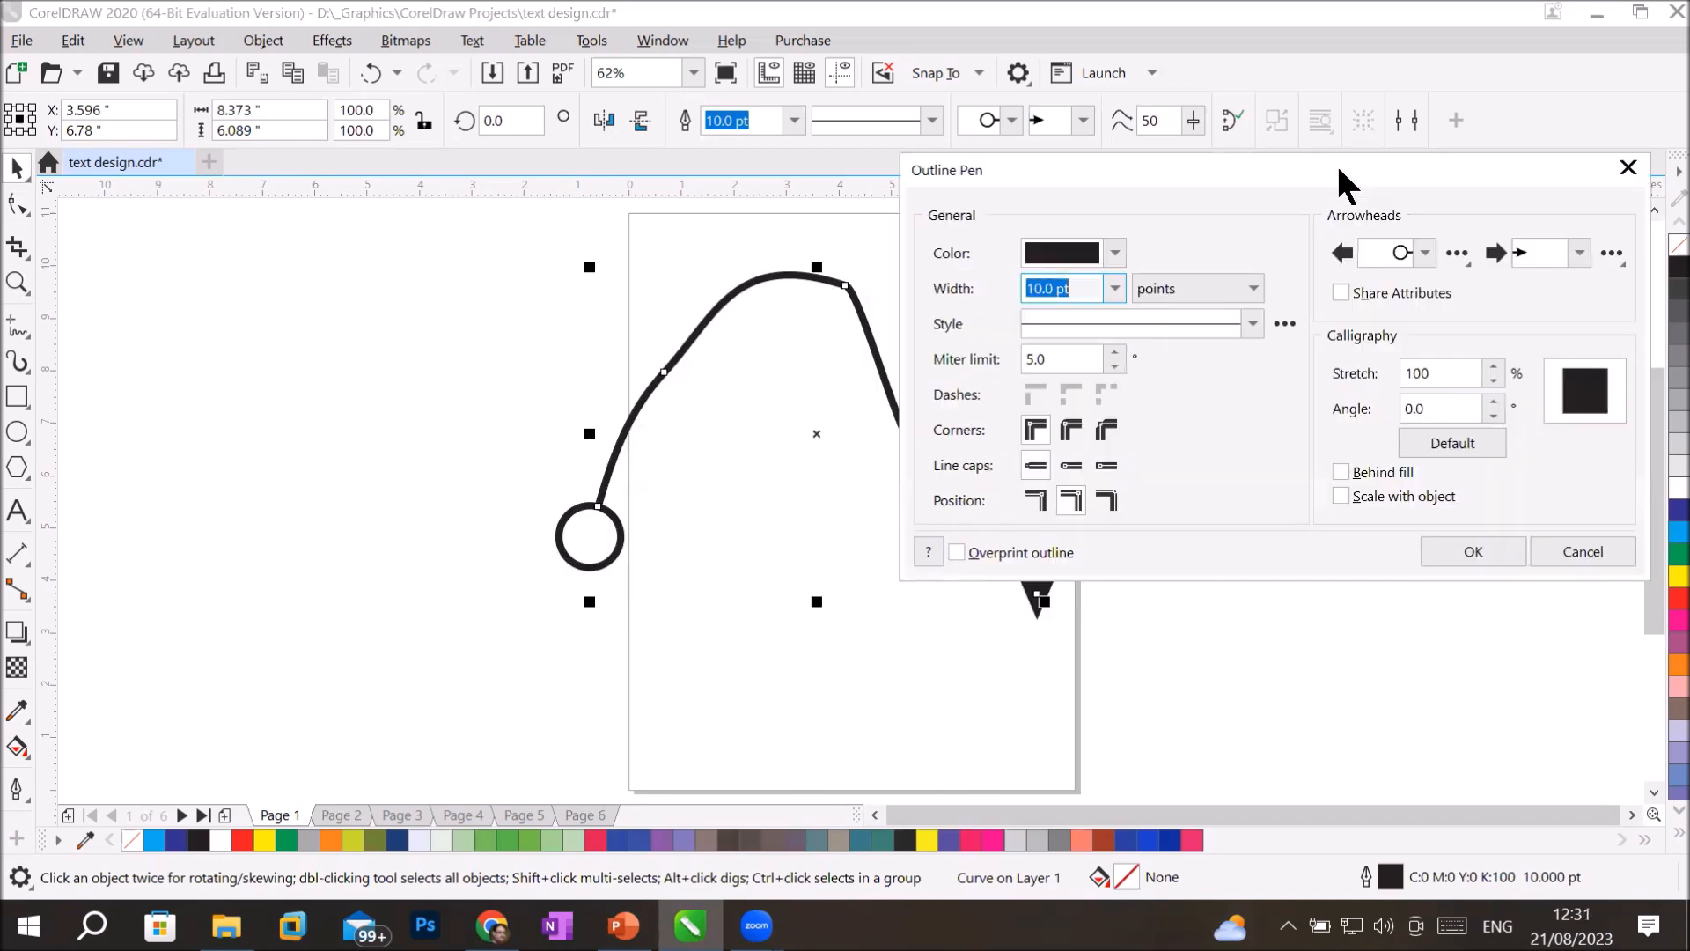
left_click(1456, 252)
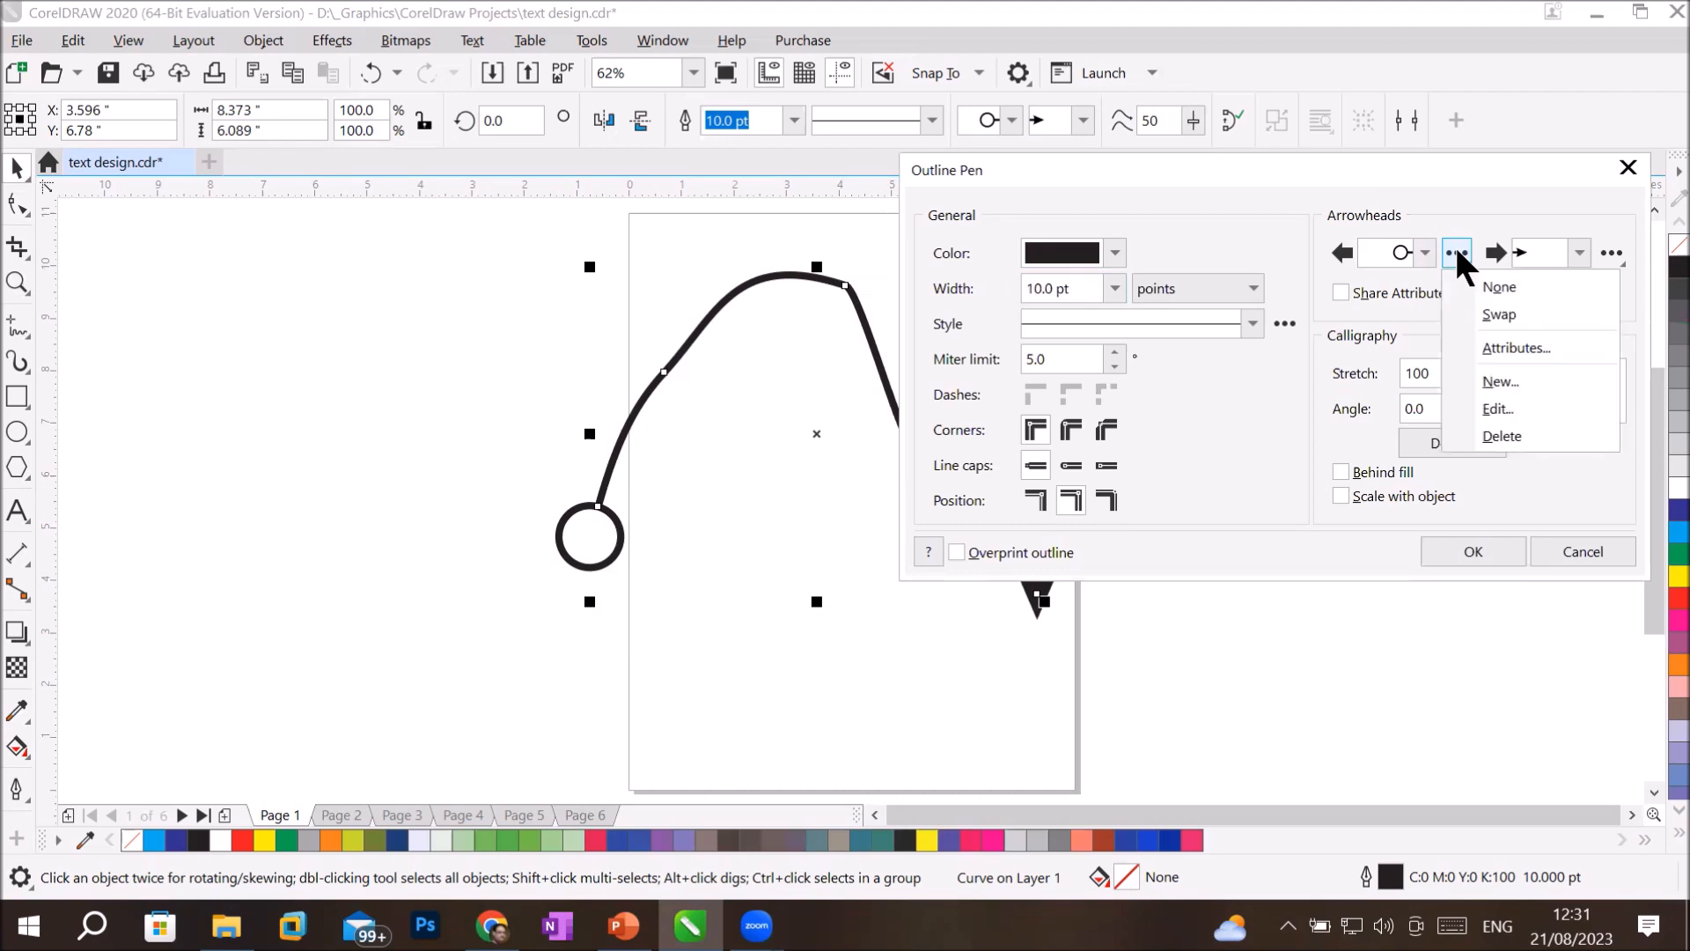
left_click(1494, 306)
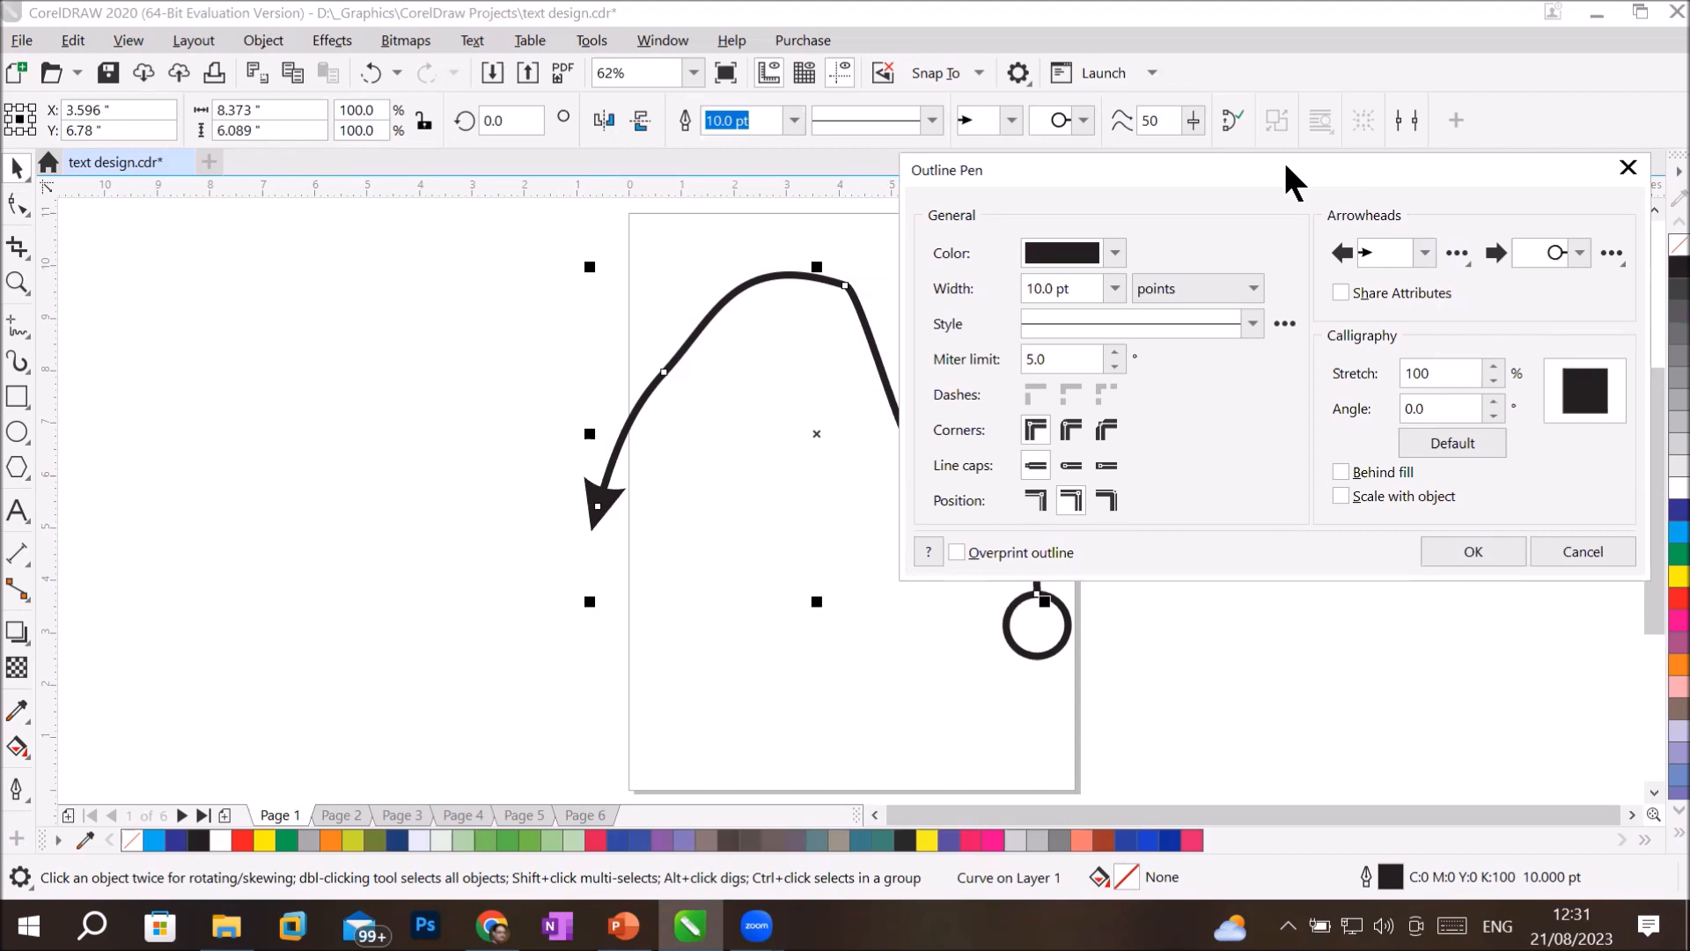
left_click_drag(1285, 163, 1491, 200)
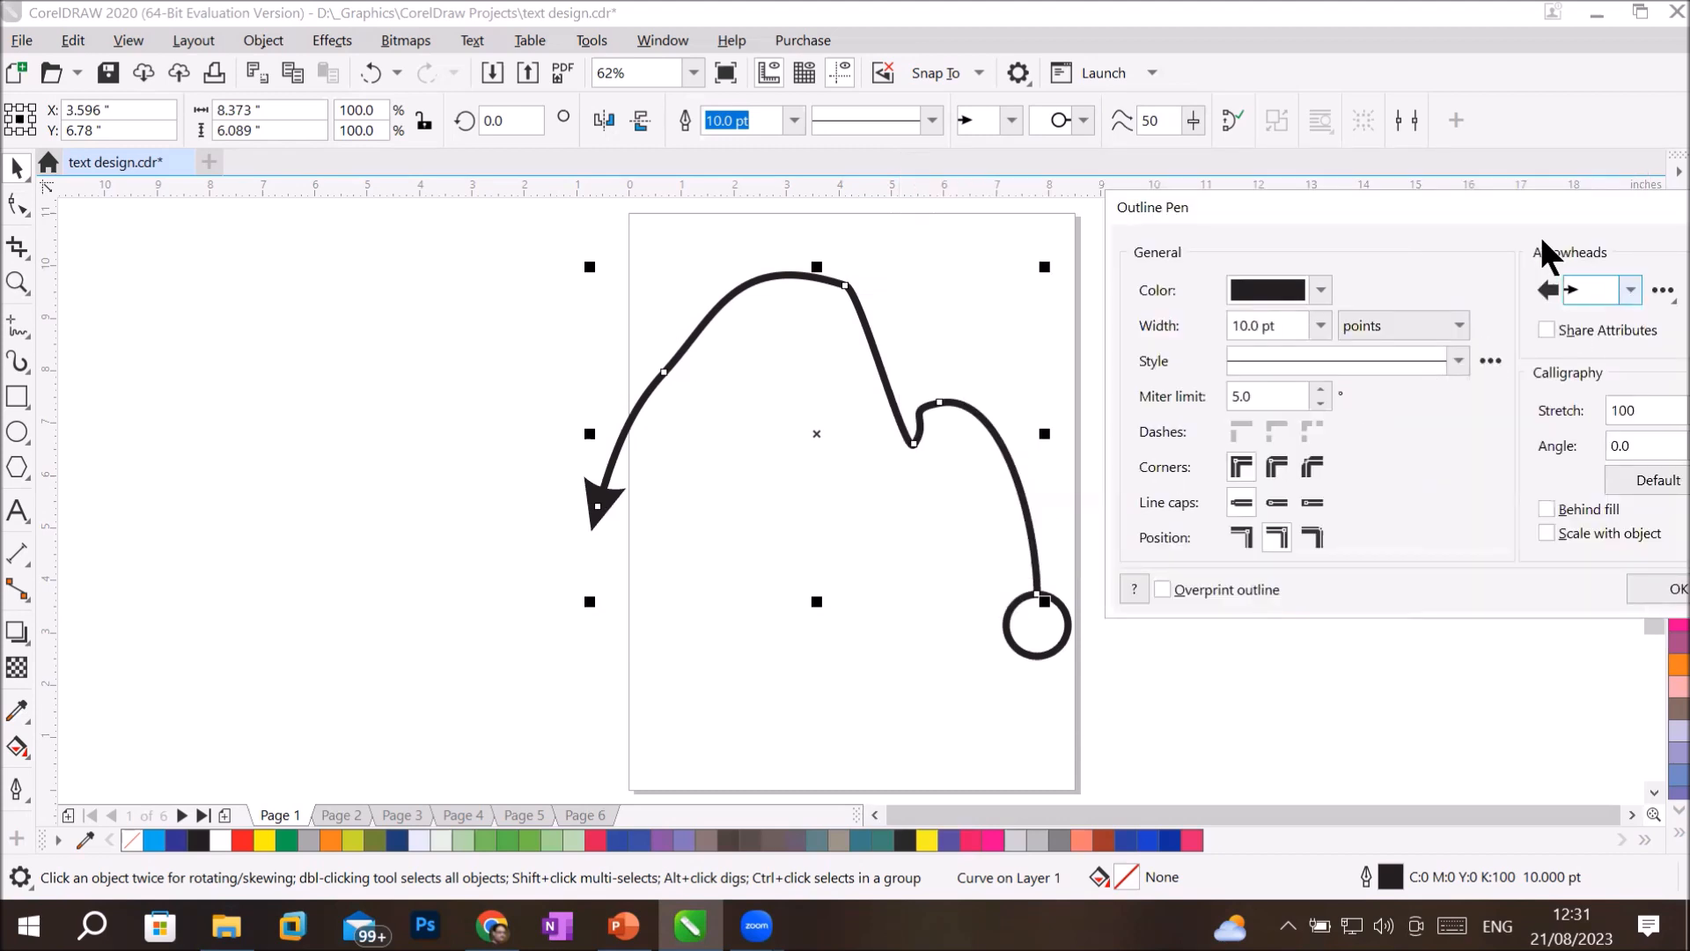
Open the start arrowhead's attributes and resize it proportionally to 67.184 pt long and 57.586 pt wide.
left_click_drag(1495, 195, 452, 352)
left_click(569, 436)
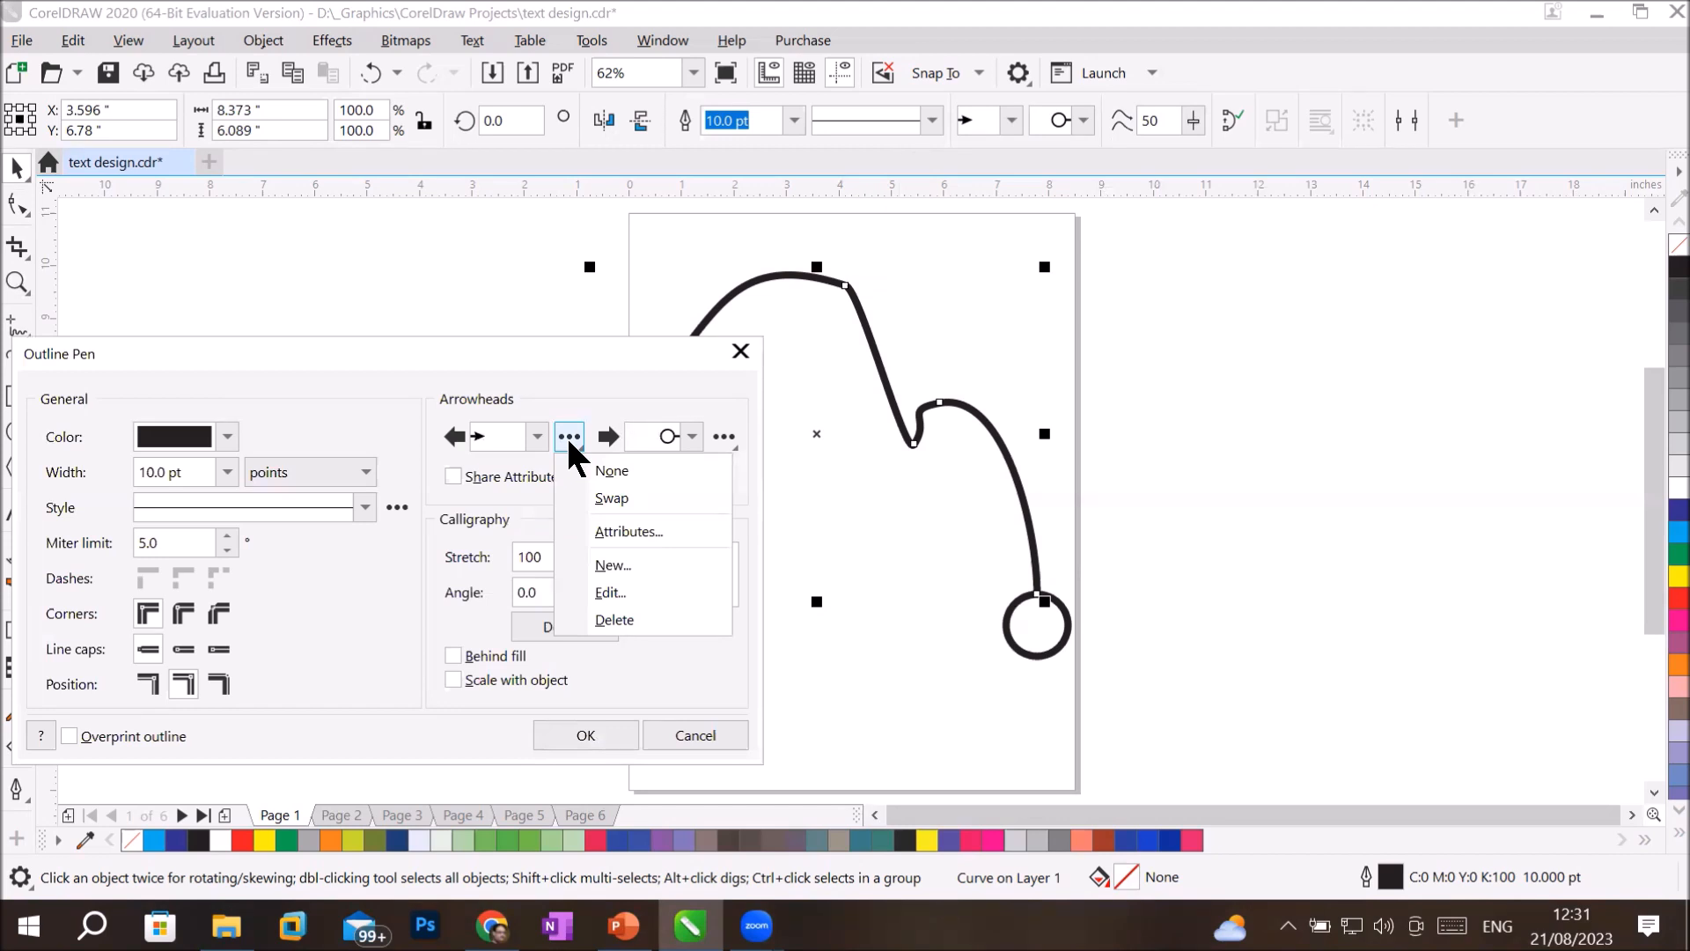
left_click(632, 528)
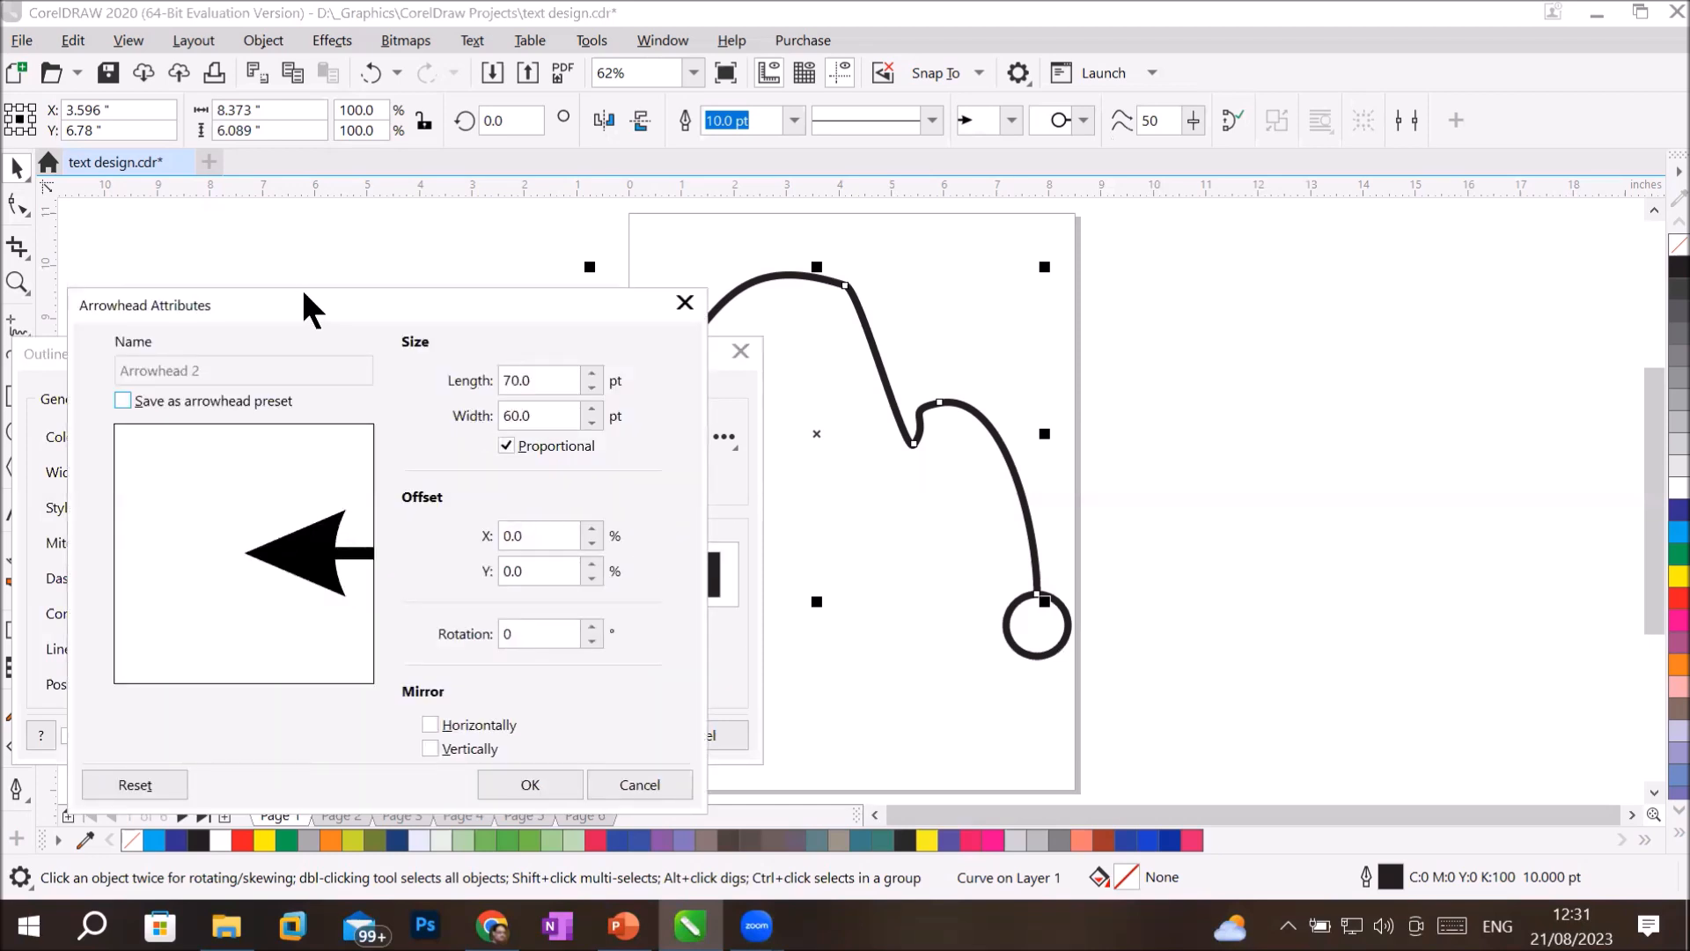
left_click_drag(303, 292, 1202, 206)
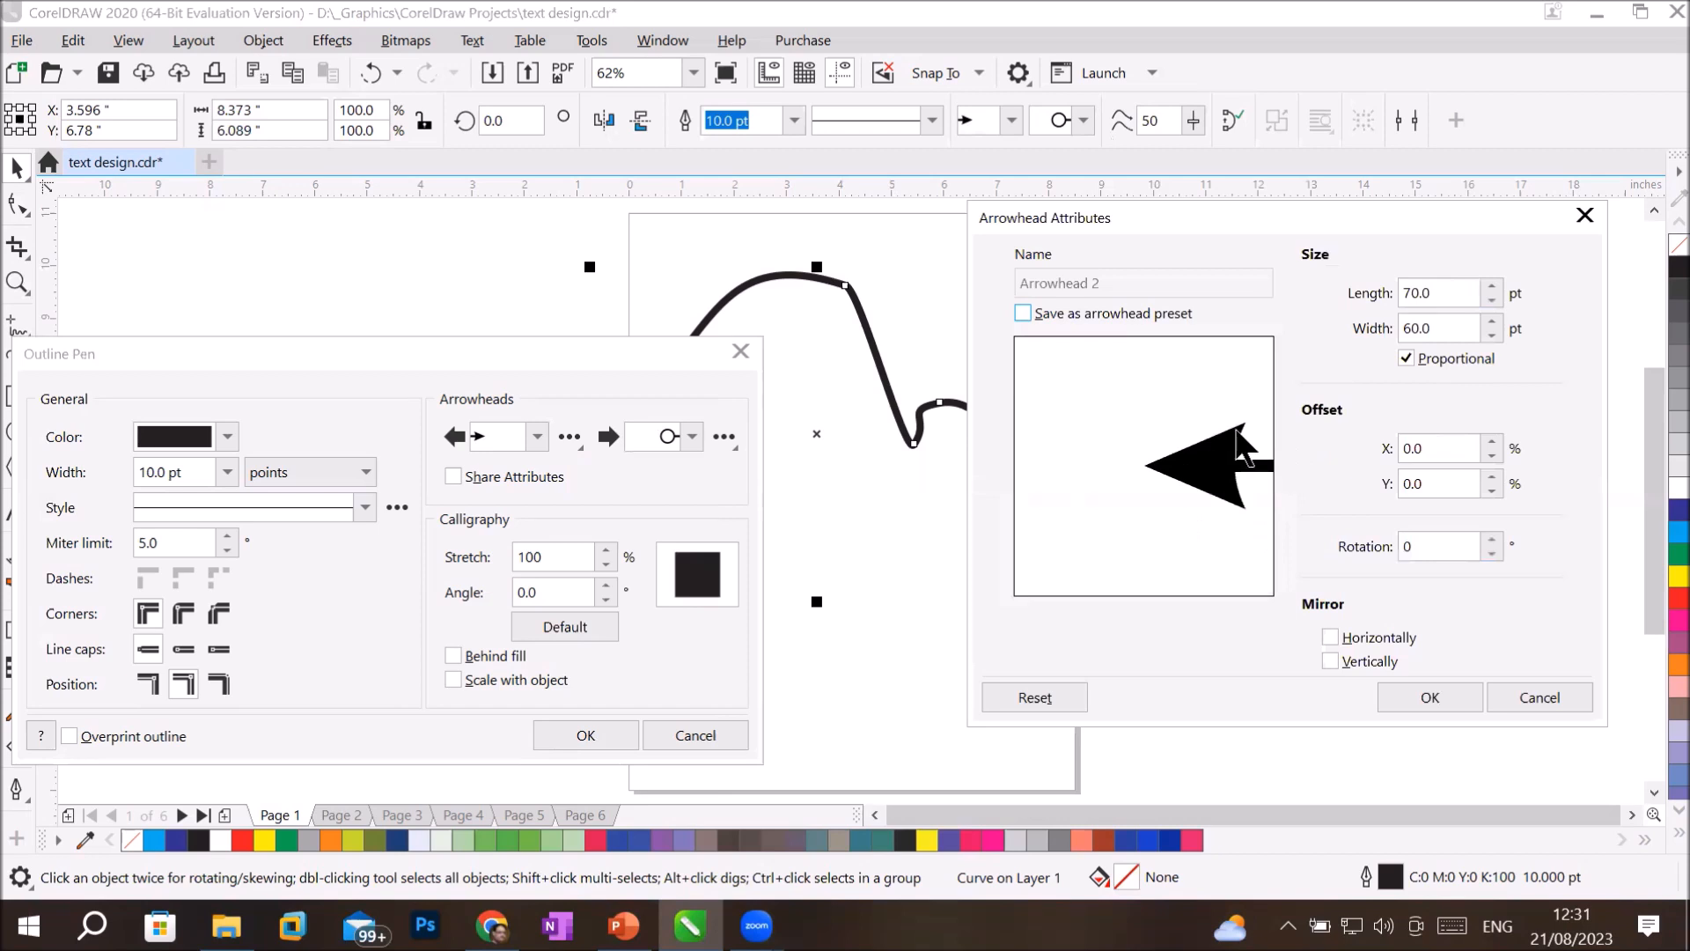
left_click(1495, 297)
left_click(1495, 298)
left_click(1495, 298)
left_click(1495, 297)
left_click(1494, 298)
left_click(1495, 298)
left_click(1495, 297)
left_click(1495, 297)
left_click(1495, 298)
left_click(1495, 298)
left_click(1495, 298)
left_click(1495, 298)
left_click(1495, 297)
left_click(1492, 335)
left_click(1492, 335)
left_click(1493, 334)
left_click(1492, 334)
left_click(1493, 334)
left_click(1492, 334)
left_click(1492, 335)
left_click(1493, 334)
left_click(1492, 335)
left_click(1492, 335)
left_click(1493, 335)
left_click(1492, 335)
left_click(1493, 334)
left_click(1492, 334)
Set the start arrowhead's X offset to 39%.
left_click(1491, 453)
left_click(1492, 453)
left_click(1491, 453)
left_click(1492, 453)
left_click(1491, 452)
left_click(1491, 452)
left_click(1492, 442)
left_click(1491, 442)
left_click(1491, 442)
left_click(1491, 442)
left_click(1492, 442)
left_click(1492, 442)
left_click(1491, 442)
type("1")
left_click(1491, 442)
left_click(1491, 442)
left_click(1492, 442)
left_click(1491, 442)
left_click(1492, 442)
left_click(1491, 442)
left_click(1491, 442)
left_click(1491, 441)
left_click(1491, 442)
left_click(1491, 442)
left_click(1492, 442)
left_click(1491, 442)
left_click(1492, 441)
left_click(1491, 442)
left_click(1492, 442)
left_click(1491, 442)
left_click(1491, 442)
left_click(1492, 442)
left_click(1491, 442)
left_click(1491, 442)
left_click(1492, 442)
Set the start arrowhead's rotation to -5 degrees.
left_click(1492, 539)
left_click(1492, 538)
left_click(1492, 539)
left_click(1492, 539)
left_click(1492, 539)
left_click(1492, 538)
left_click(1491, 539)
left_click(1492, 539)
left_click(1494, 553)
left_click(1493, 553)
left_click(1493, 553)
left_click(1493, 553)
left_click(1493, 553)
left_click(1493, 553)
left_click(1493, 553)
left_click(1493, 552)
left_click(1494, 553)
left_click(1493, 553)
left_click(1493, 553)
left_click(1494, 553)
left_click(1493, 553)
left_click(1493, 553)
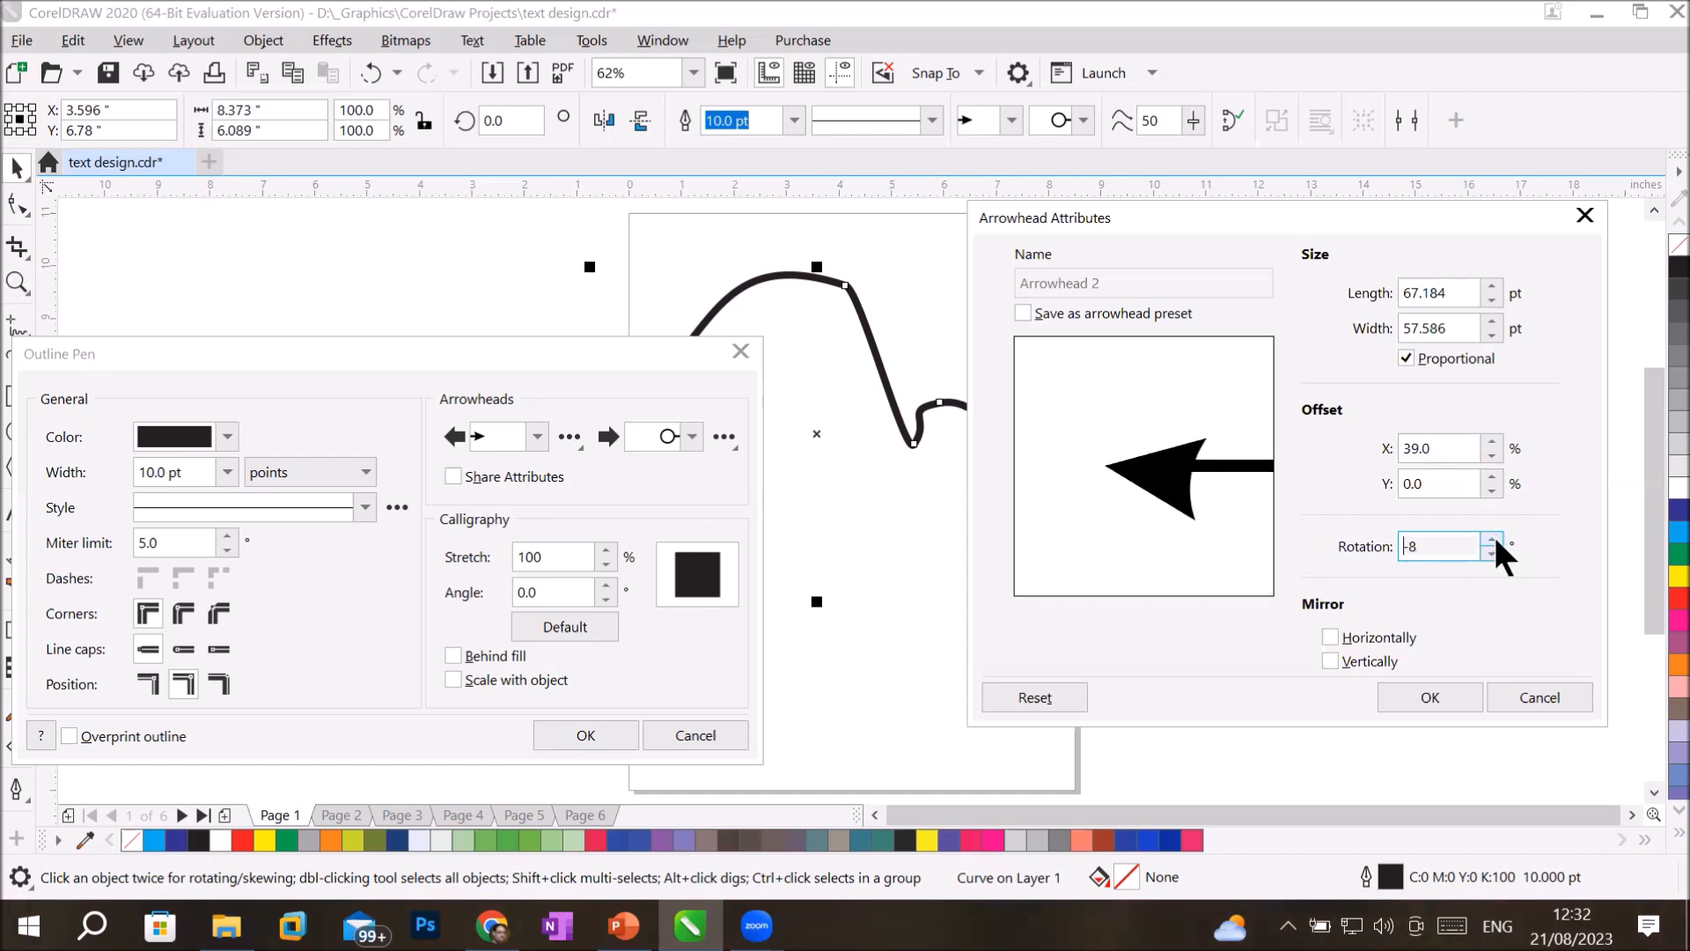
left_click(1494, 533)
left_click(1494, 534)
left_click(1493, 533)
Mirror the start arrowhead horizontally.
left_click(1376, 651)
left_click(1373, 642)
left_click(1376, 655)
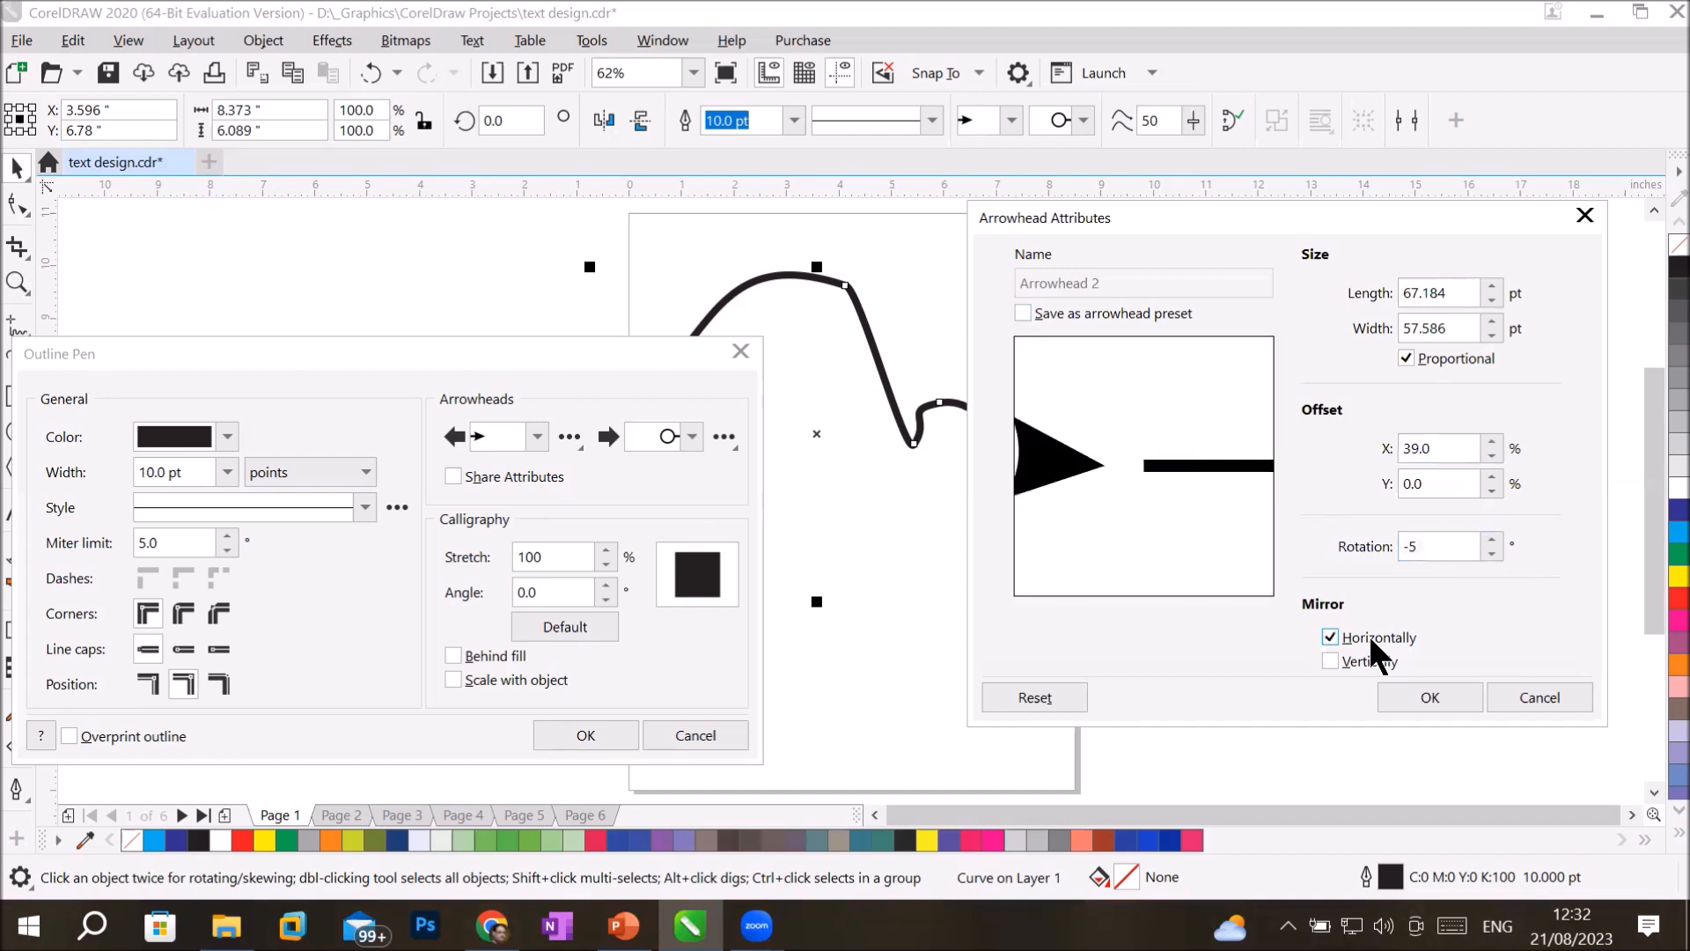
Set the mirrored arrowhead's X offset to 0%.
left_click(1492, 456)
left_click(1492, 455)
left_click(1492, 455)
left_click(1493, 456)
left_click(1492, 455)
left_click(1493, 455)
left_click(1493, 455)
left_click(1492, 455)
left_click(1493, 455)
left_click(1492, 456)
left_click(1492, 455)
left_click(1493, 455)
left_click(1492, 453)
left_click(1492, 454)
left_click(1492, 454)
left_click(1492, 454)
left_click(1492, 454)
left_click(1492, 454)
left_click(1492, 453)
left_click(1492, 453)
left_click(1493, 454)
left_click(1493, 454)
left_click(1493, 454)
left_click(1492, 454)
left_click(1492, 454)
left_click(1493, 454)
left_click(1492, 454)
left_click(1492, 454)
left_click(1492, 455)
left_click(1492, 455)
left_click(1492, 454)
left_click(1492, 454)
left_click(1492, 454)
left_click(1492, 454)
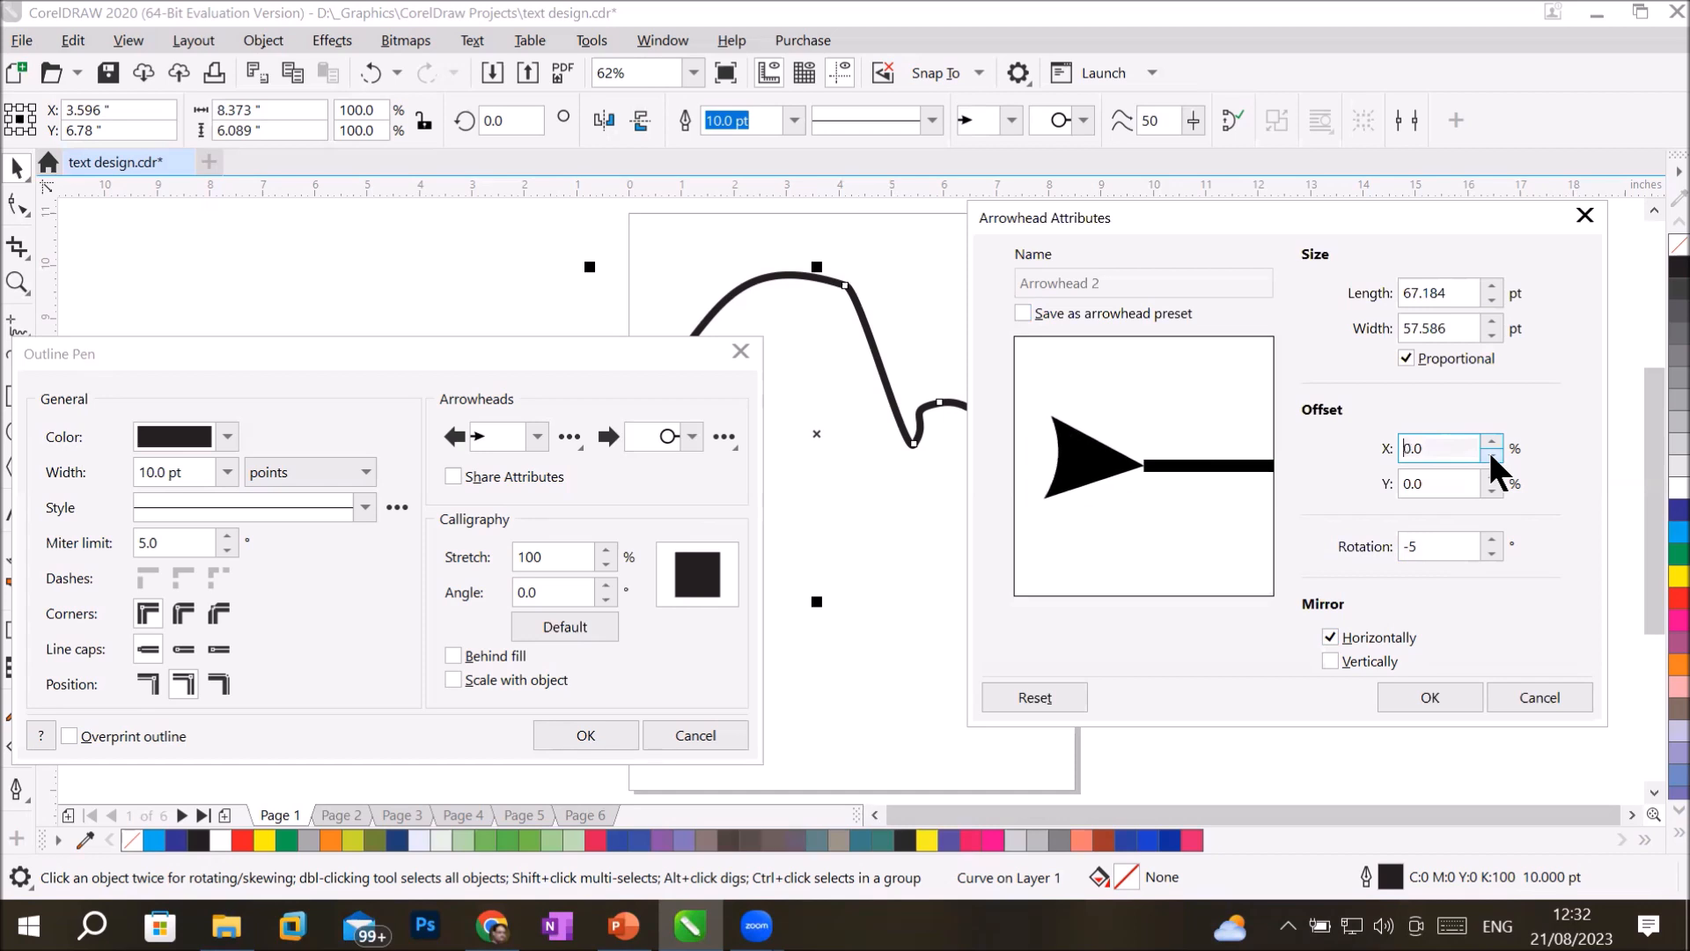
Toggle the start arrowhead's horizontal mirroring on and off, leaving it switched off.
left_click(1365, 631)
left_click(1364, 631)
left_click(1364, 631)
left_click(1364, 631)
left_click(1365, 630)
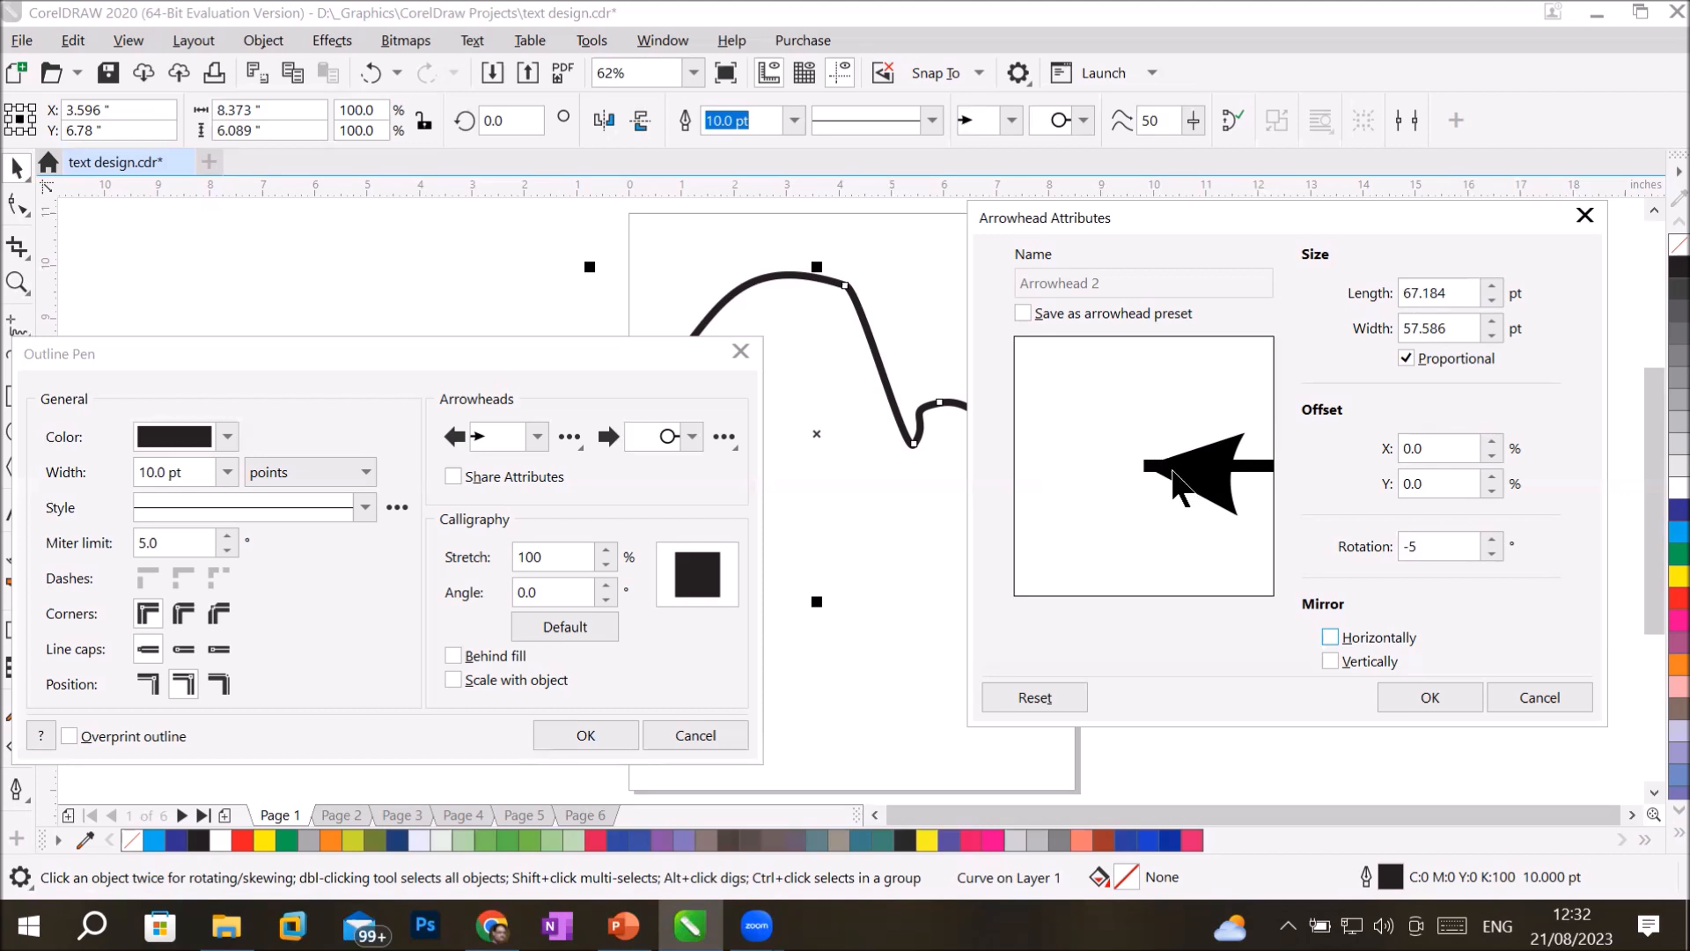
Set the unmirrored start arrowhead's X offset to 11%.
left_click(1490, 456)
left_click(1490, 456)
left_click(1486, 439)
left_click(1486, 439)
left_click(1486, 439)
left_click(1486, 439)
left_click(1486, 440)
left_click(1486, 440)
left_click(1484, 439)
left_click(1483, 439)
left_click(1487, 439)
left_click(1486, 439)
left_click(1486, 440)
left_click(1486, 440)
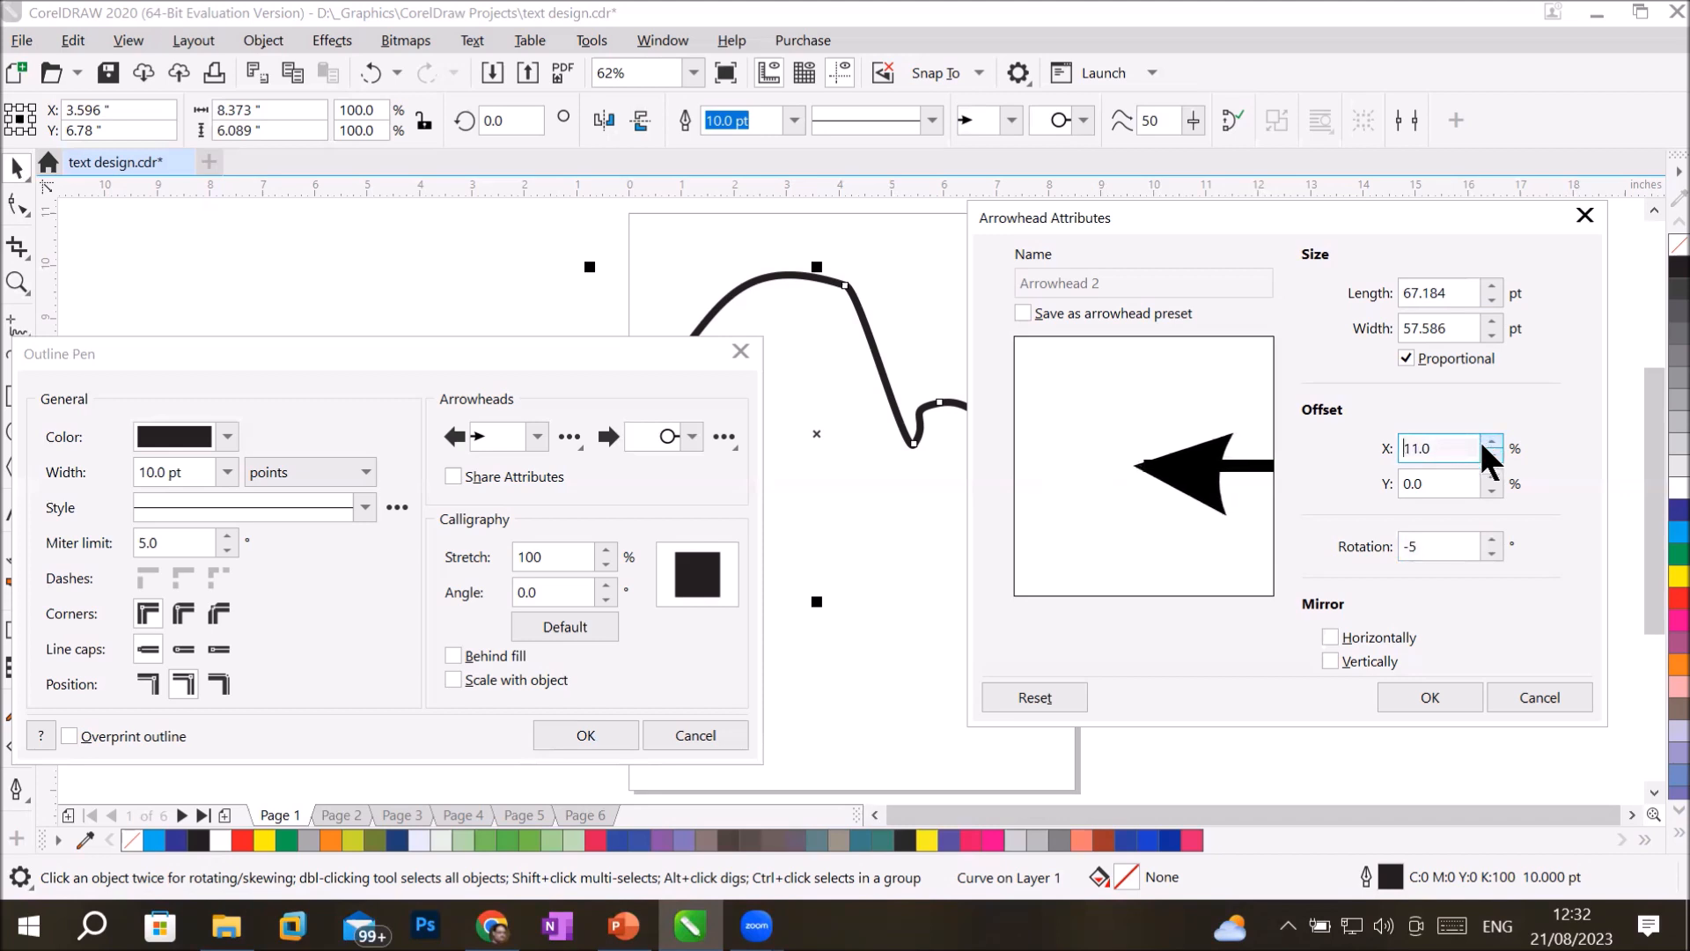
Set the start arrowhead's Y offset to 20%.
left_click(1490, 477)
left_click(1490, 476)
left_click(1490, 476)
left_click(1491, 476)
left_click(1491, 477)
left_click(1491, 476)
left_click(1490, 476)
left_click(1490, 477)
left_click(1490, 476)
left_click(1491, 476)
left_click(1490, 476)
left_click(1490, 476)
left_click(1491, 476)
left_click(1491, 476)
left_click(1490, 477)
left_click(1491, 476)
left_click(1491, 476)
Increase the start arrowhead's X offset to 50%.
left_click(1492, 441)
left_click(1491, 441)
left_click(1491, 441)
left_click(1492, 441)
left_click(1491, 442)
left_click(1491, 441)
left_click(1491, 441)
left_click(1492, 441)
left_click(1491, 441)
left_click(1491, 441)
left_click(1491, 441)
left_click(1491, 441)
left_click(1492, 441)
left_click(1491, 441)
left_click(1492, 441)
left_click(1492, 441)
left_click(1491, 441)
left_click(1491, 441)
left_click(1491, 441)
left_click(1491, 441)
left_click(1491, 441)
left_click(1492, 441)
left_click(1492, 441)
left_click(1492, 441)
left_click(1491, 441)
left_click(1492, 441)
left_click(1491, 441)
left_click(1492, 441)
left_click(1491, 441)
left_click(1492, 441)
left_click(1491, 441)
left_click(1492, 441)
left_click(1492, 441)
left_click(1492, 442)
left_click(1492, 441)
left_click(1491, 441)
left_click(1491, 441)
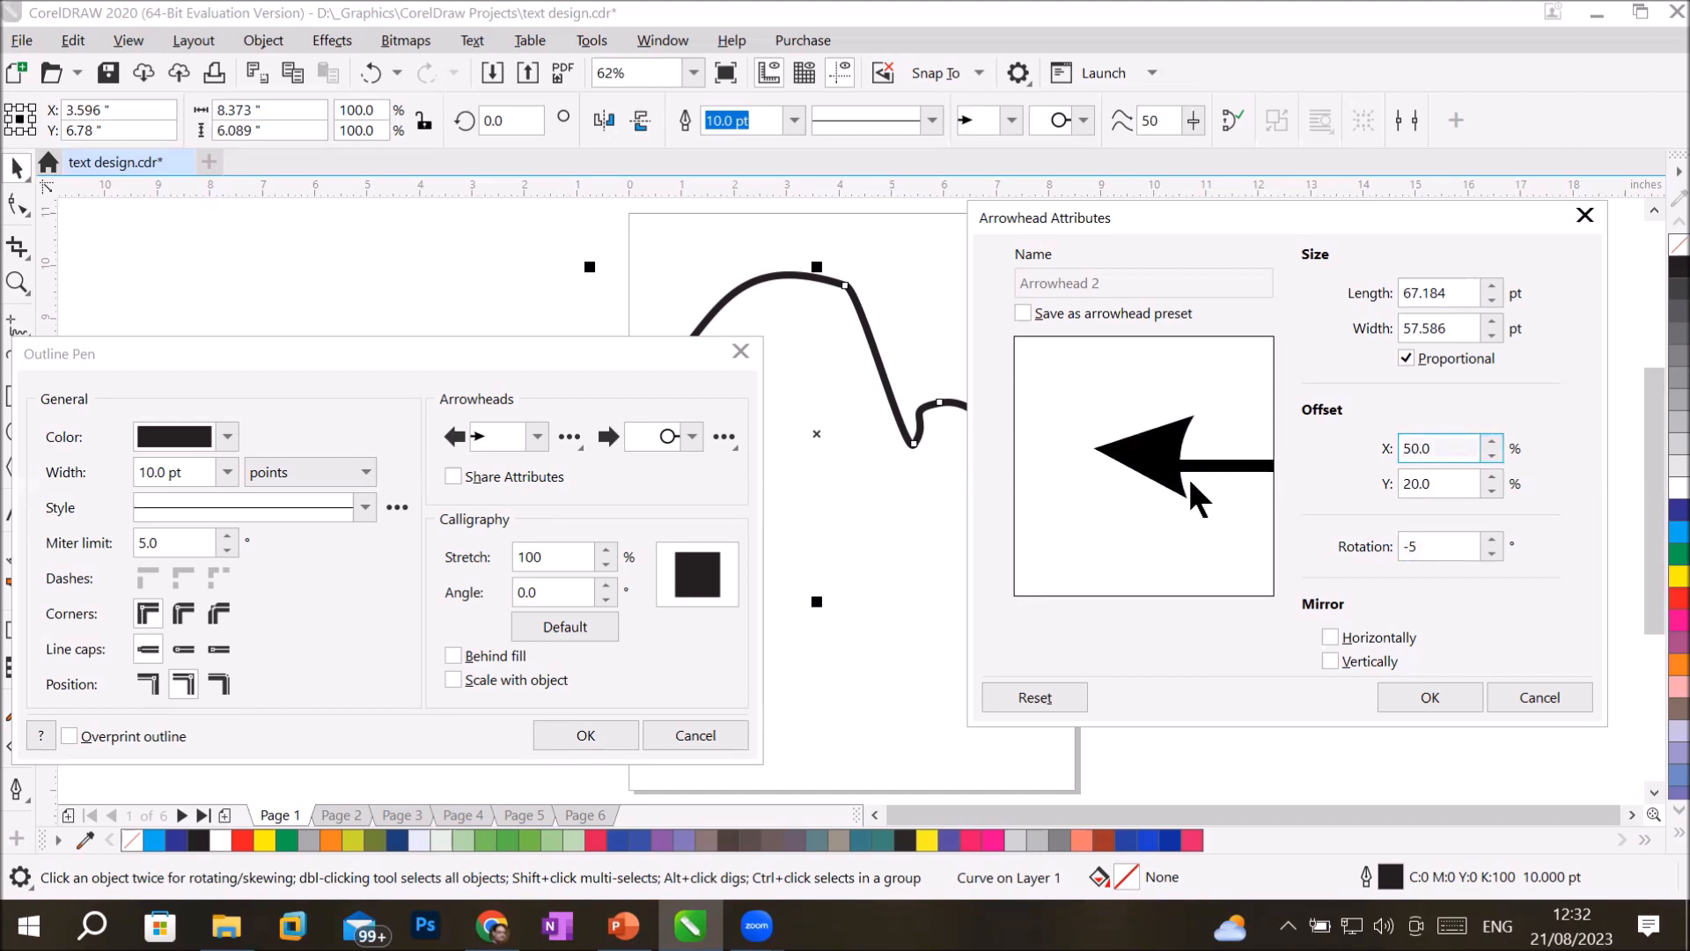
Set the start arrowhead's width to 30 pt with proportional sizing and apply the attributes.
left_click(1351, 662)
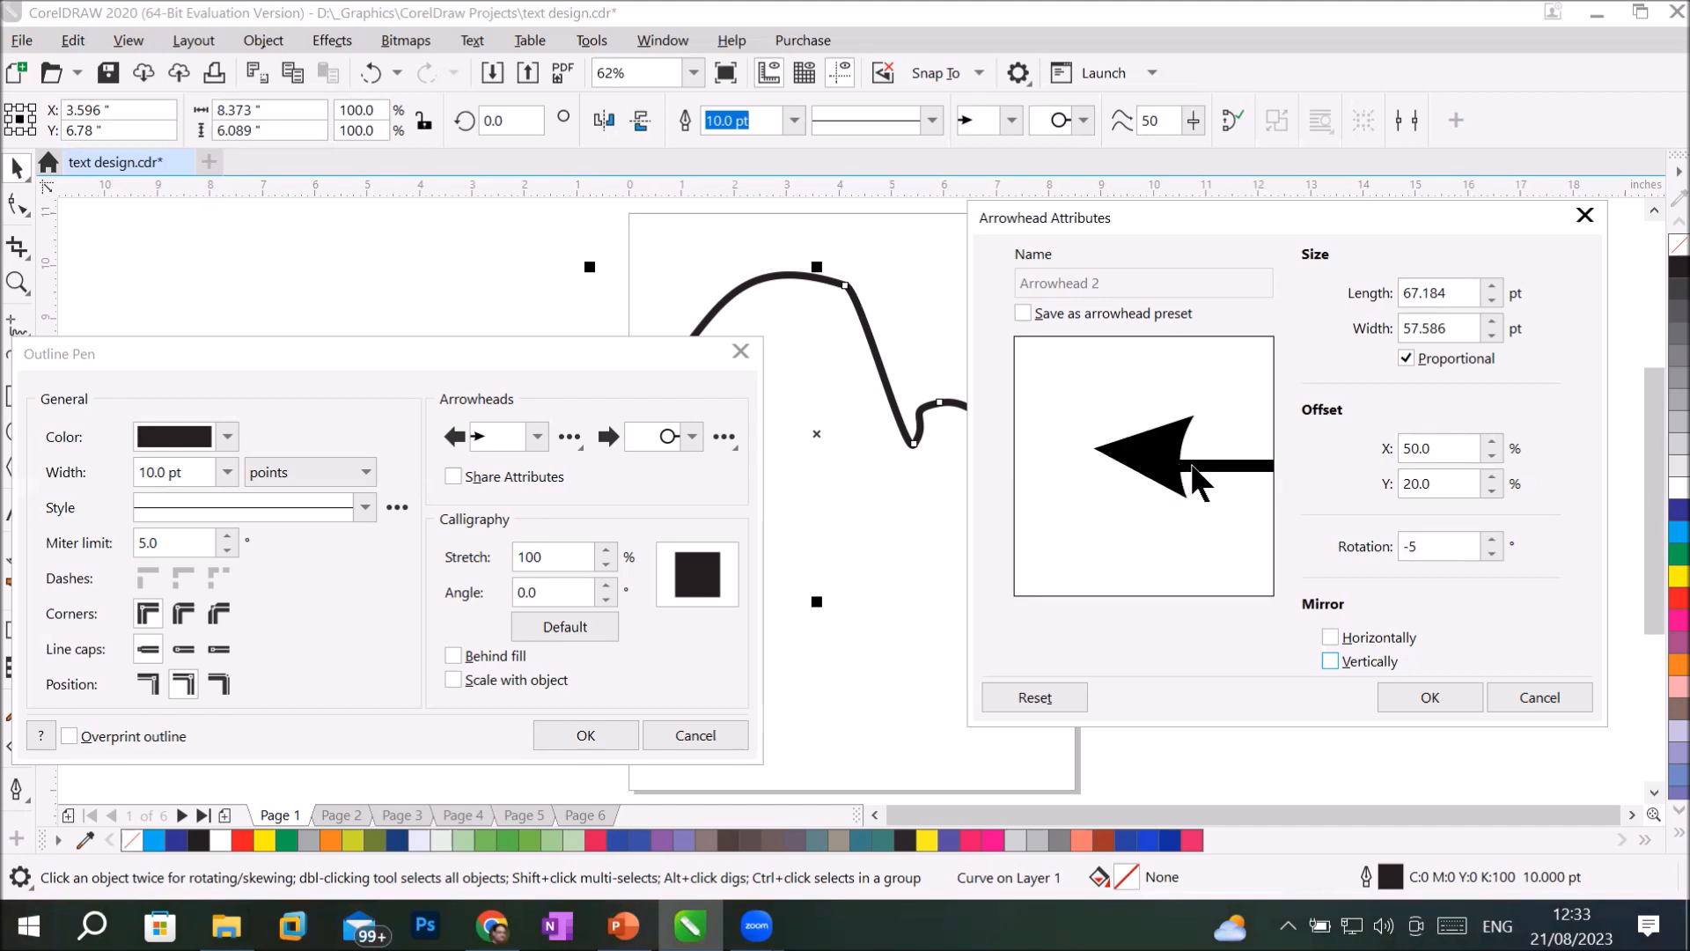
double_click(1463, 329)
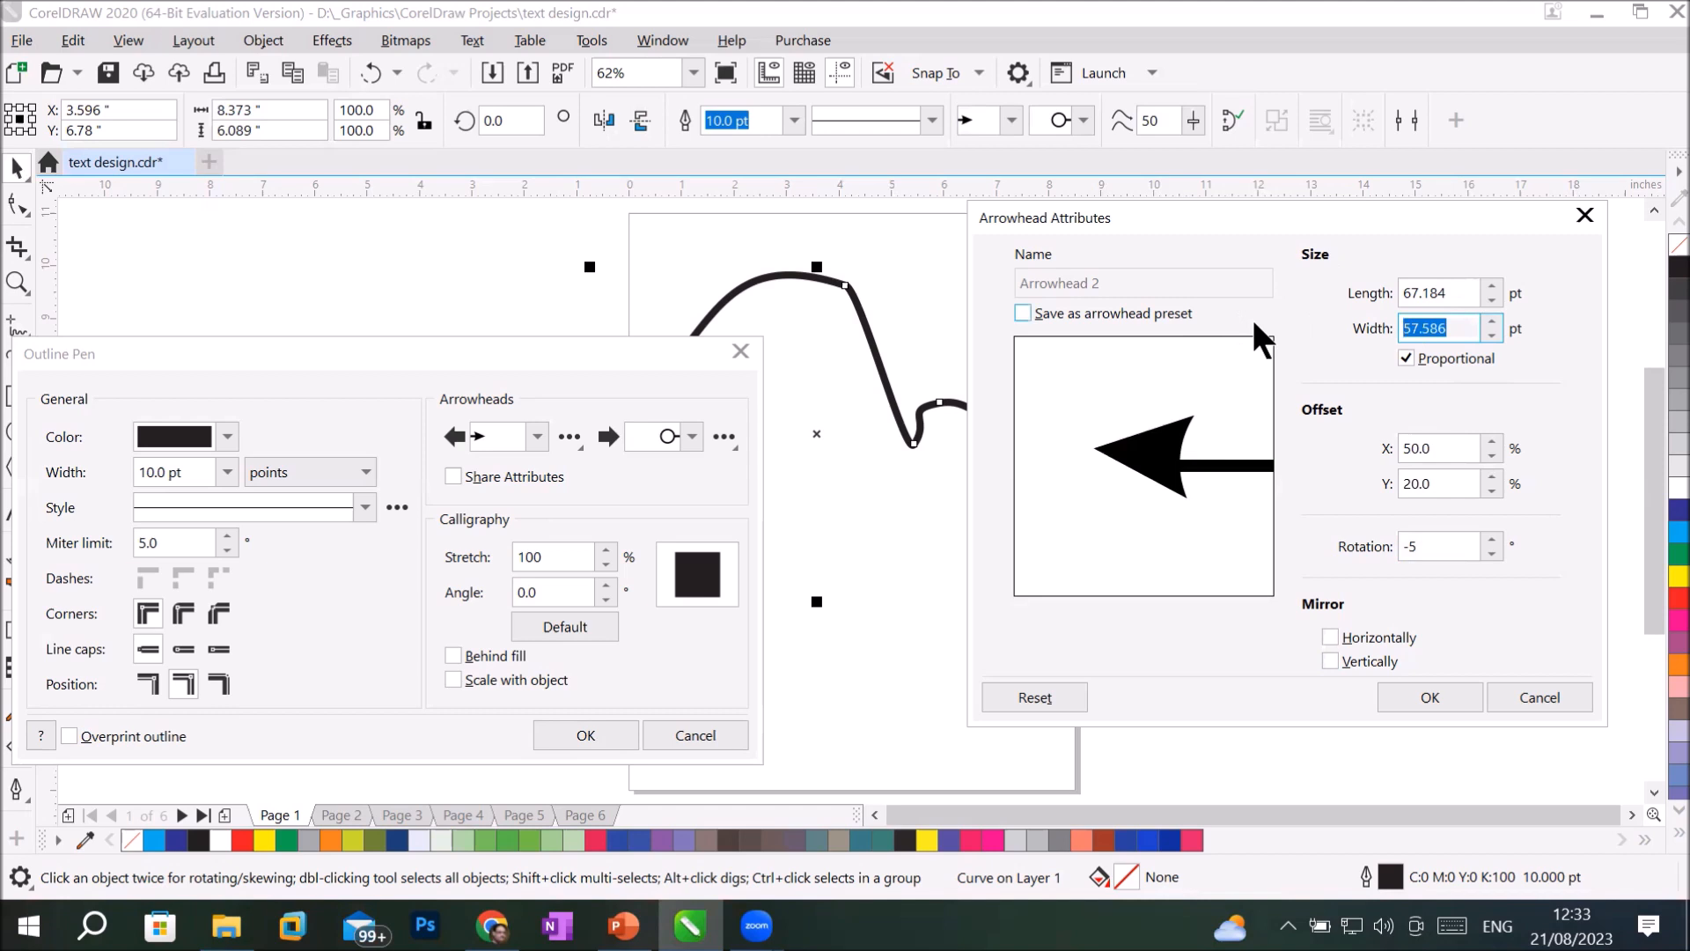
type("30")
key("Return")
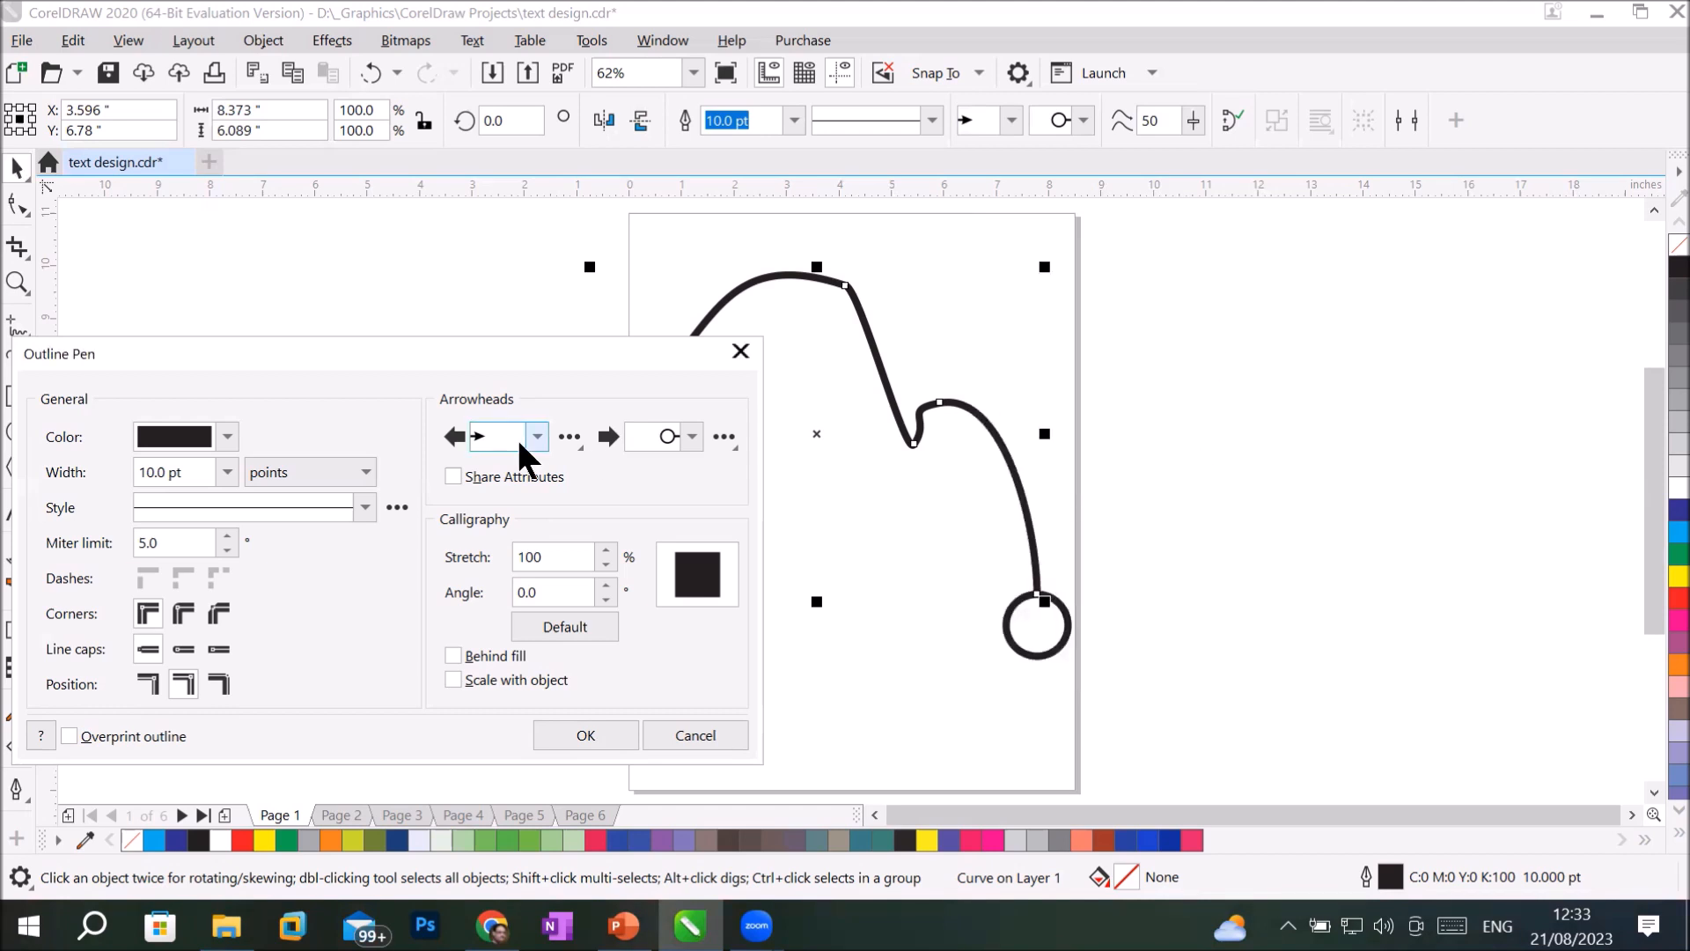
Reopen the start arrowhead's attributes, increase its width proportionally to 35.2 pt and apply the change.
left_click(570, 436)
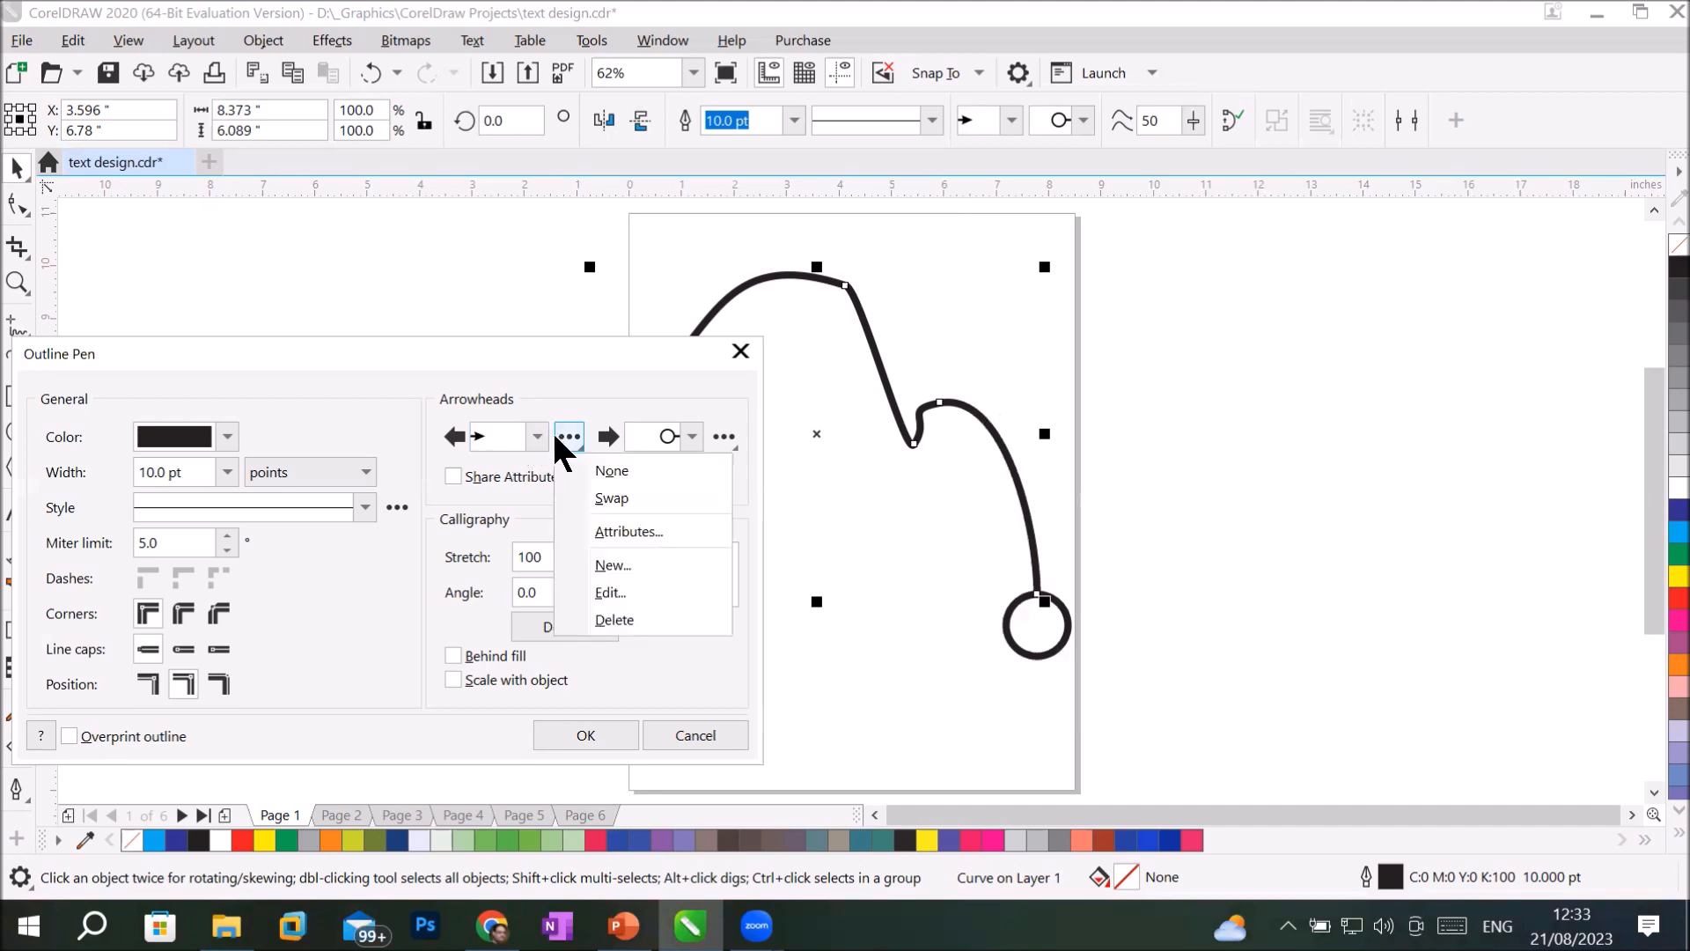
left_click(616, 524)
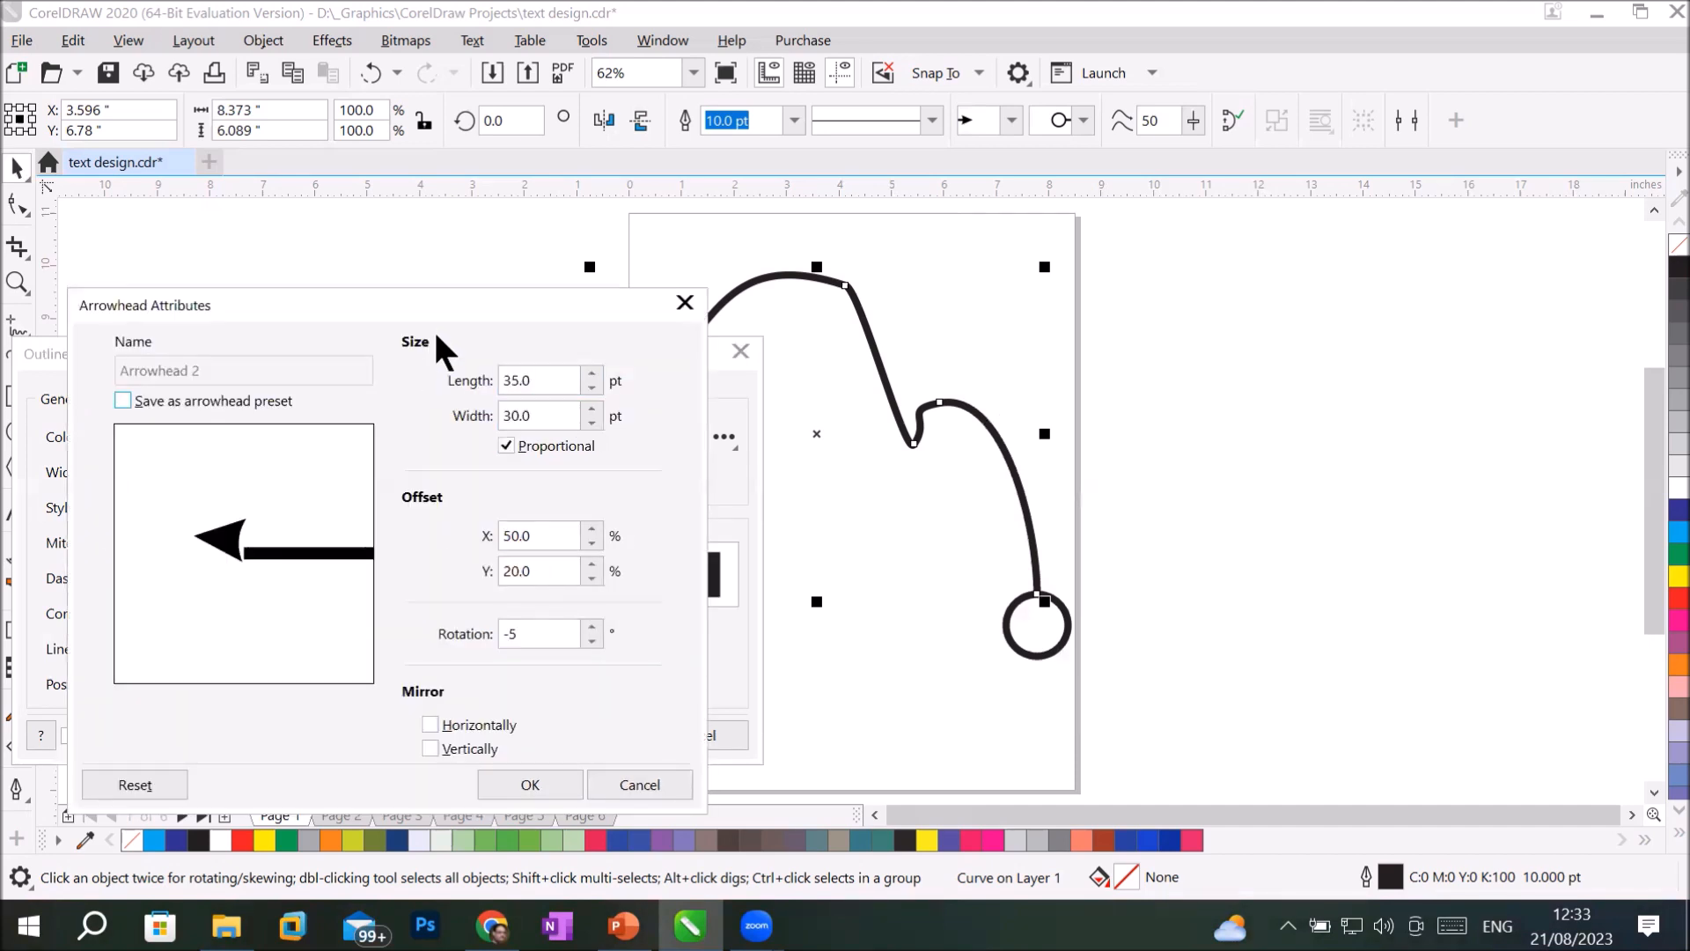
left_click_drag(442, 295, 1391, 218)
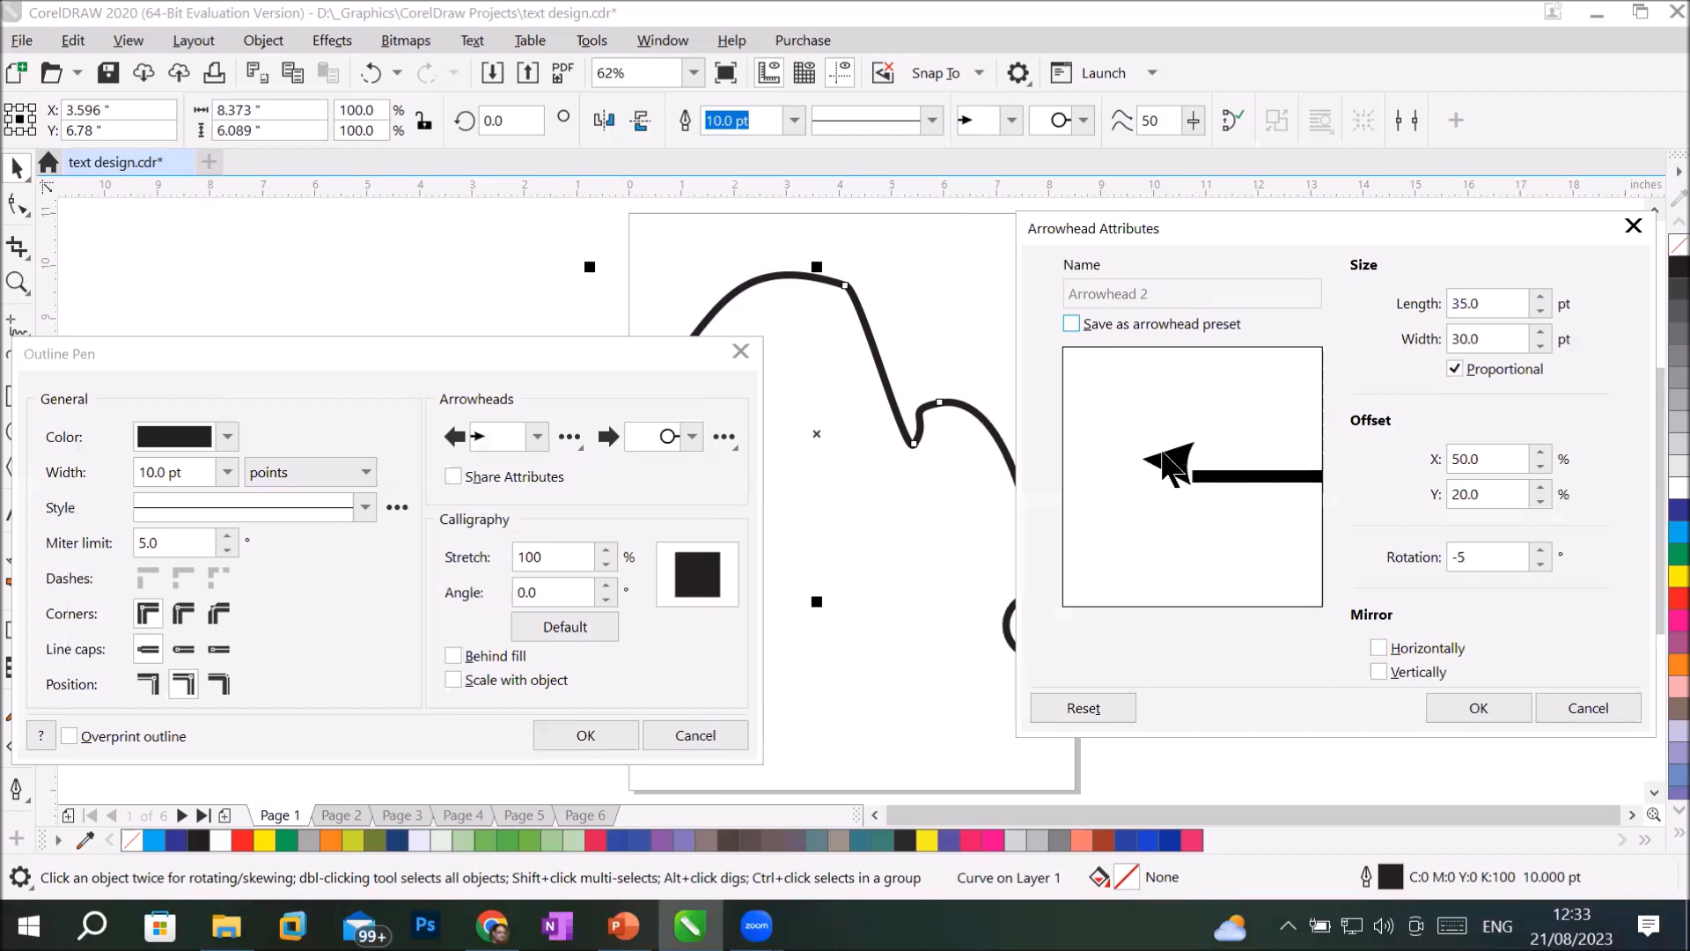
left_click(1540, 332)
left_click(1540, 331)
left_click(1541, 332)
left_click(1541, 332)
left_click(1541, 332)
left_click(1541, 332)
left_click(1541, 332)
left_click(1541, 332)
left_click(1541, 332)
left_click(1541, 332)
left_click(1540, 331)
left_click(1540, 332)
left_click(1541, 332)
left_click(1540, 332)
left_click(1541, 332)
left_click(1541, 332)
left_click(1541, 332)
left_click(1540, 332)
left_click(1541, 332)
left_click(1541, 332)
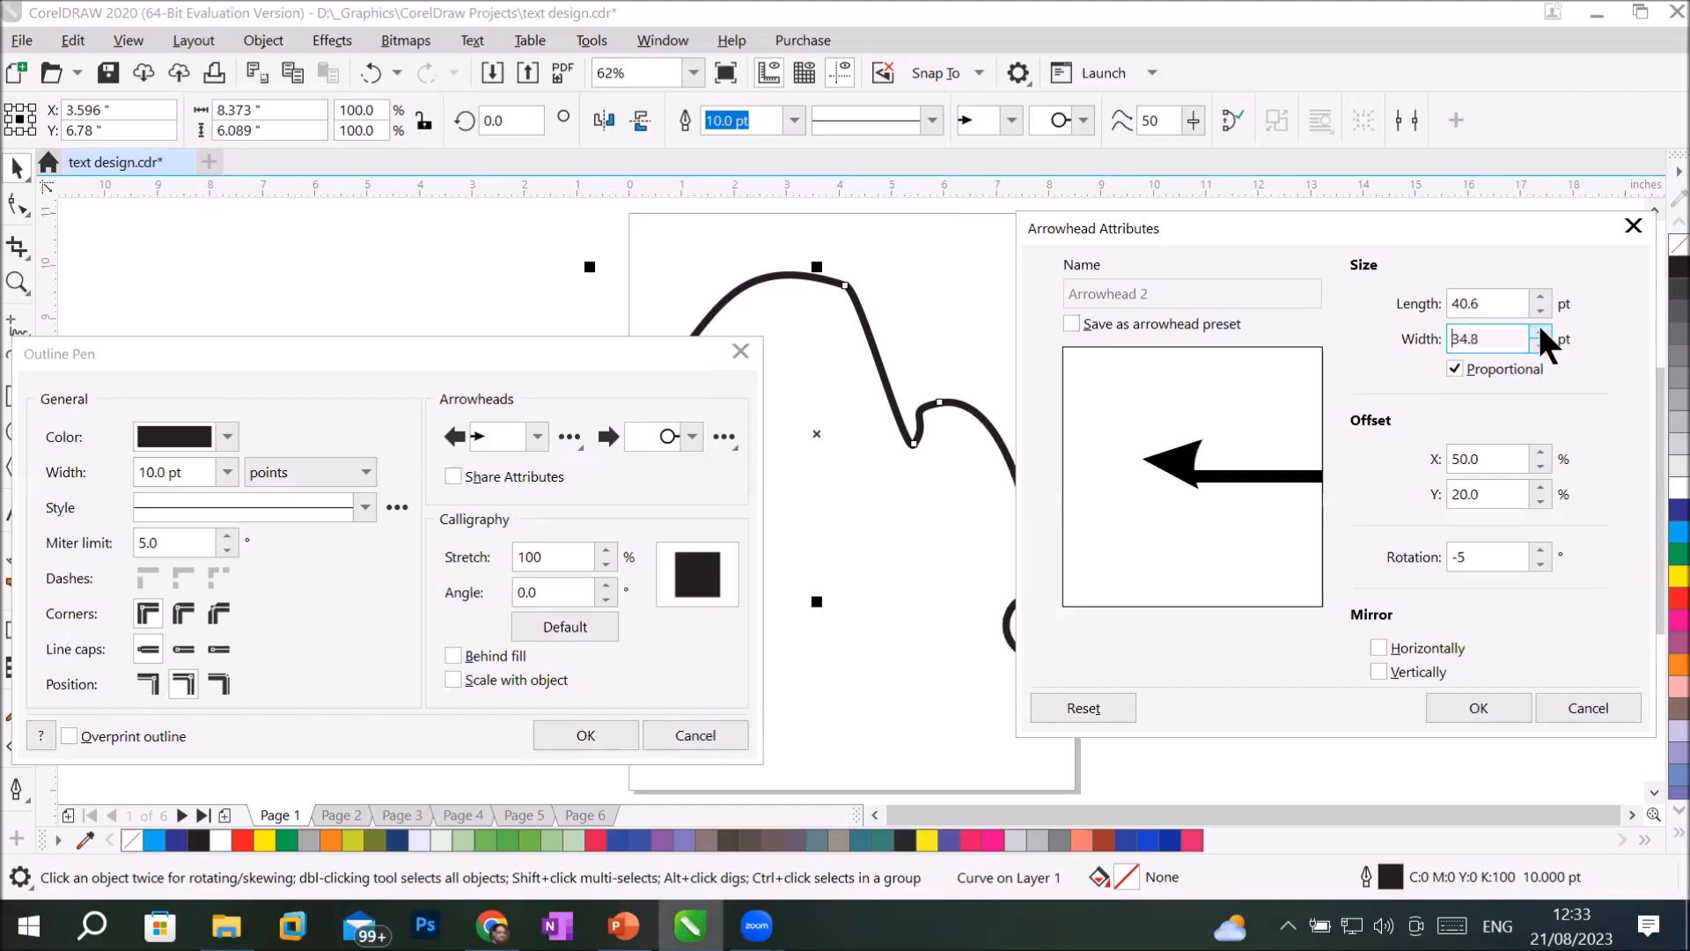
left_click(1540, 332)
left_click(1540, 332)
left_click(1541, 332)
left_click(1454, 369)
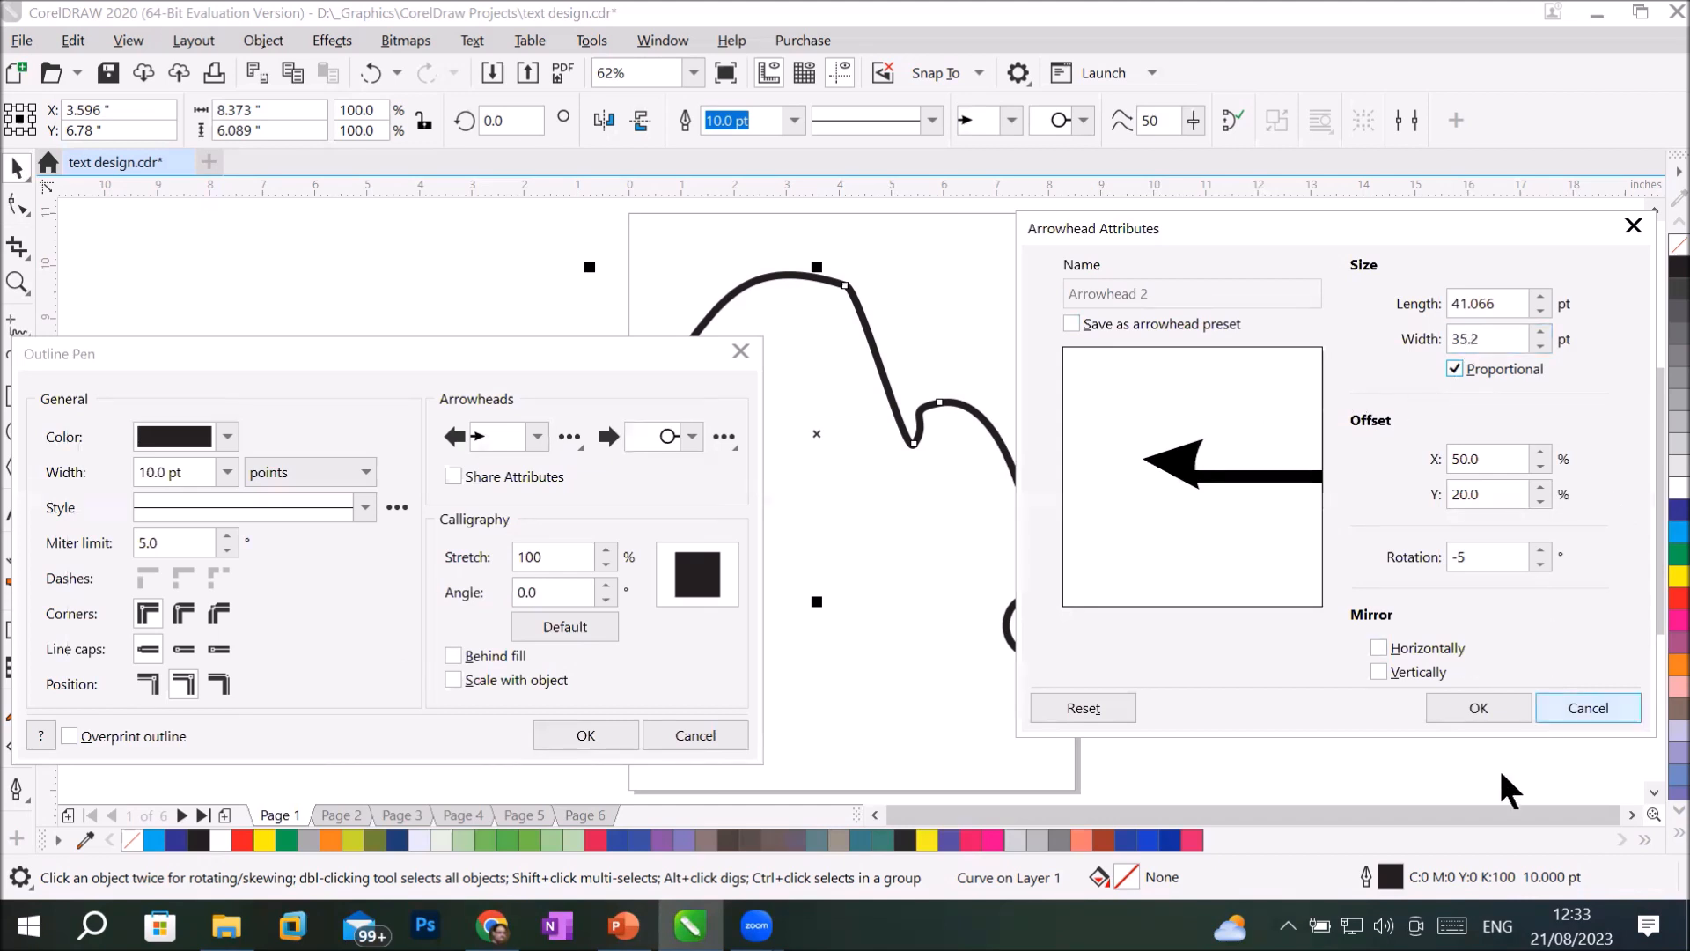
left_click(1474, 700)
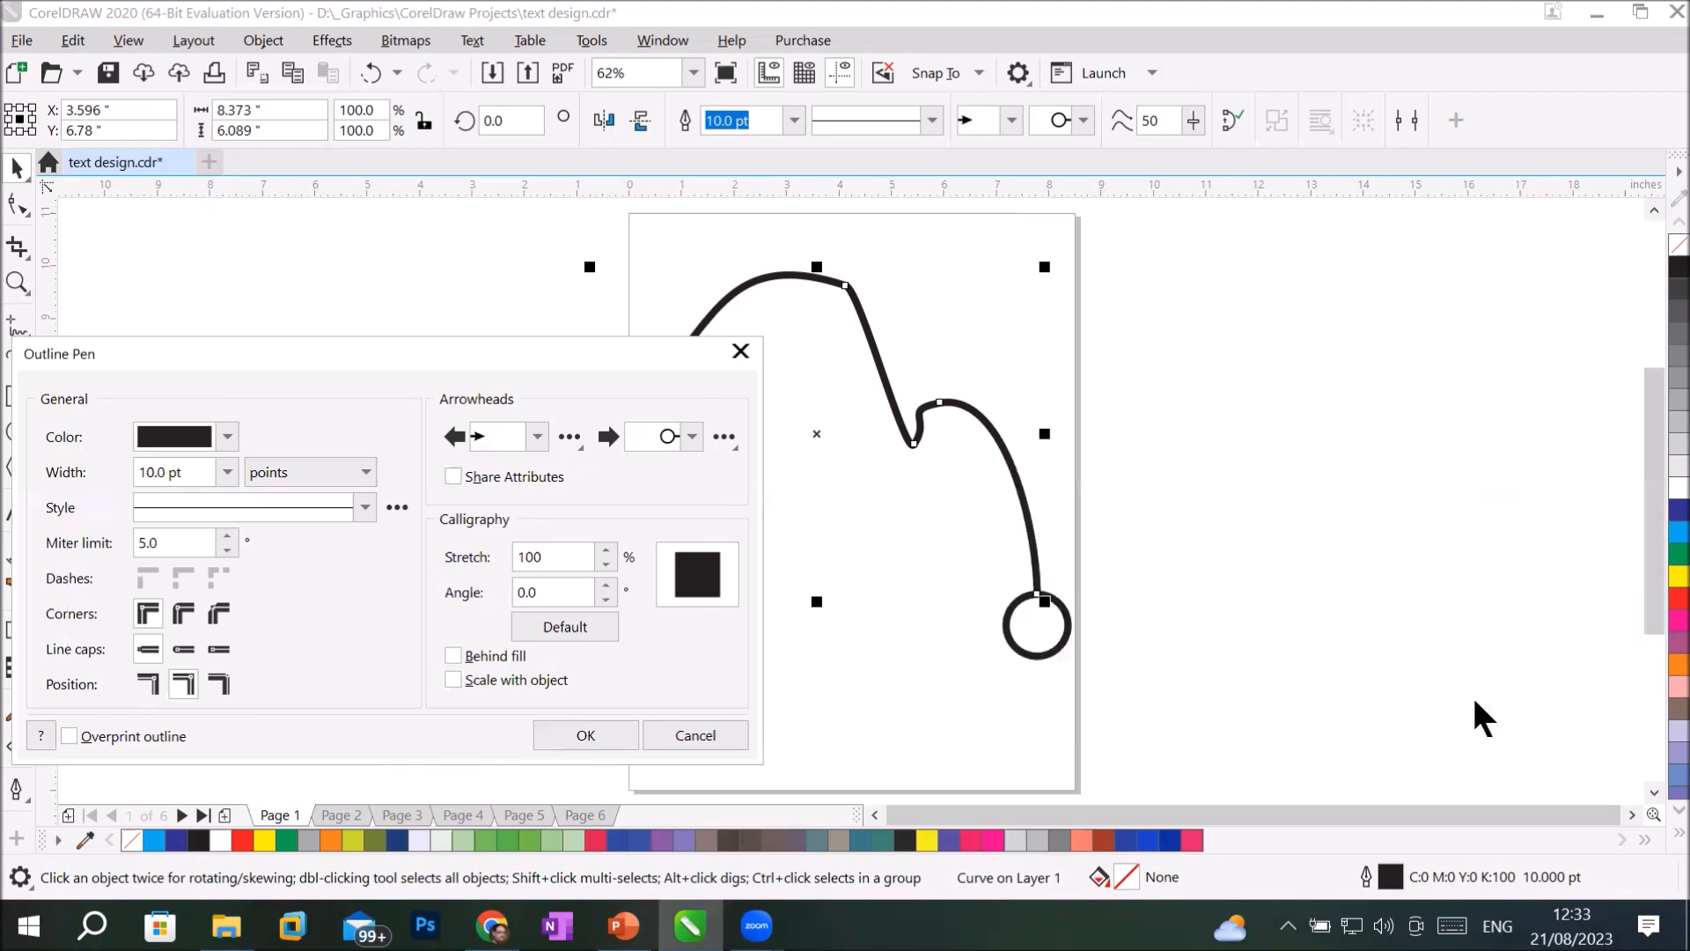
Open the curve's end arrowhead for editing, close it without changes and discard all Outline Pen changes.
left_click_drag(581, 345, 1411, 303)
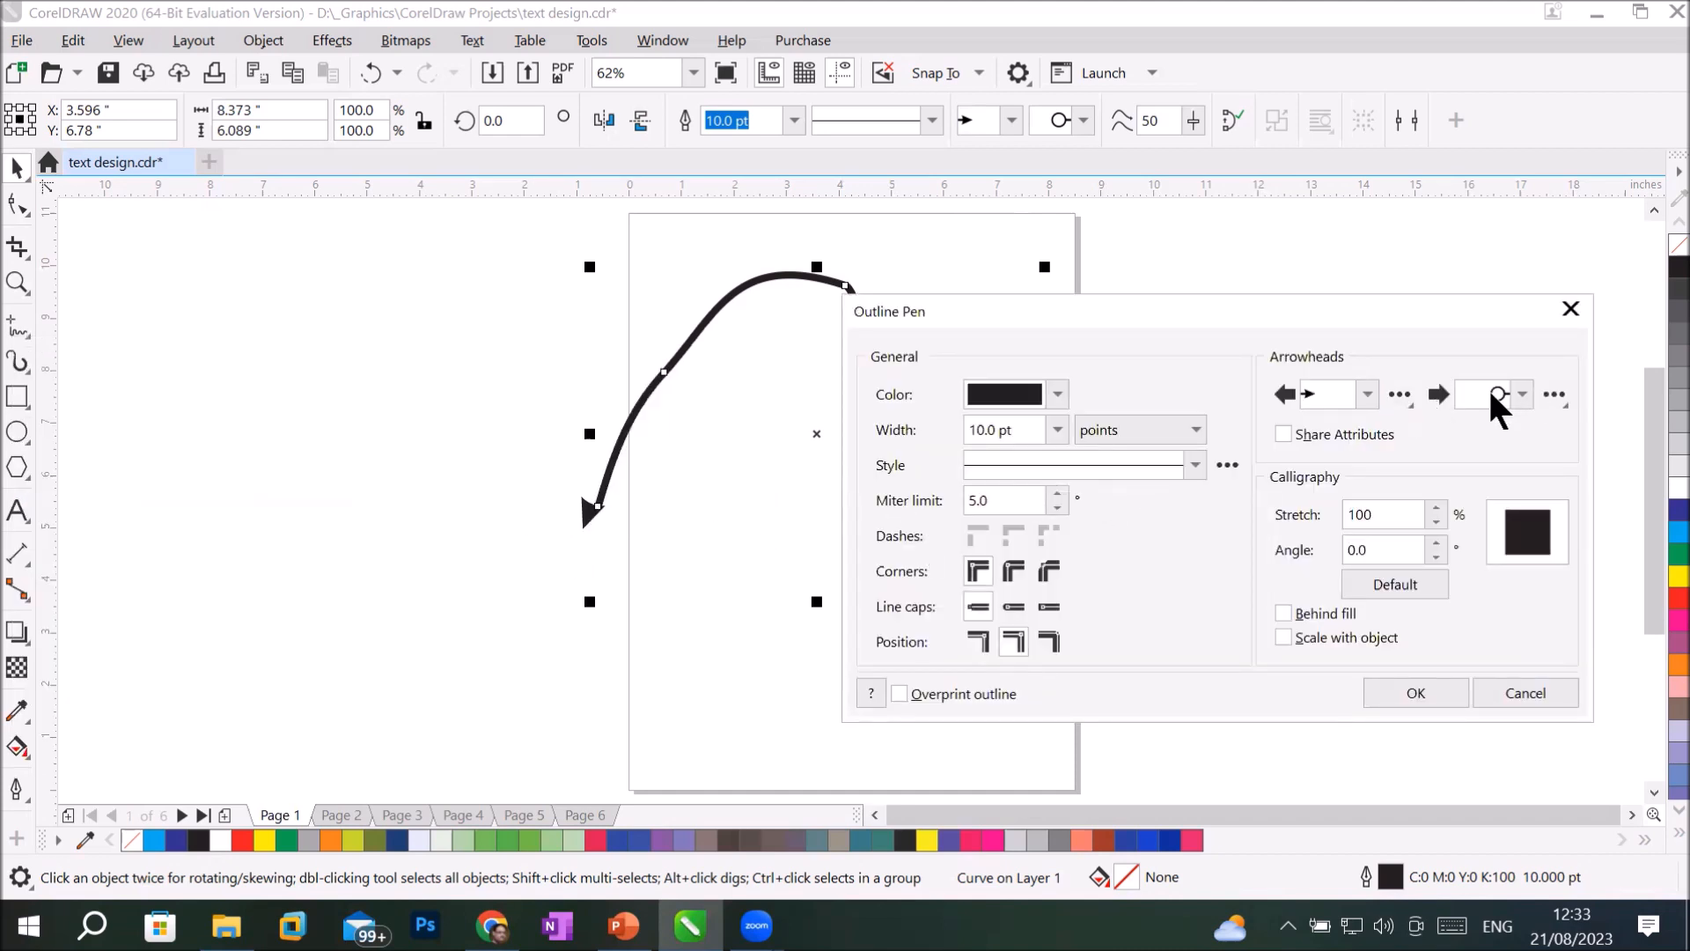
left_click(1553, 393)
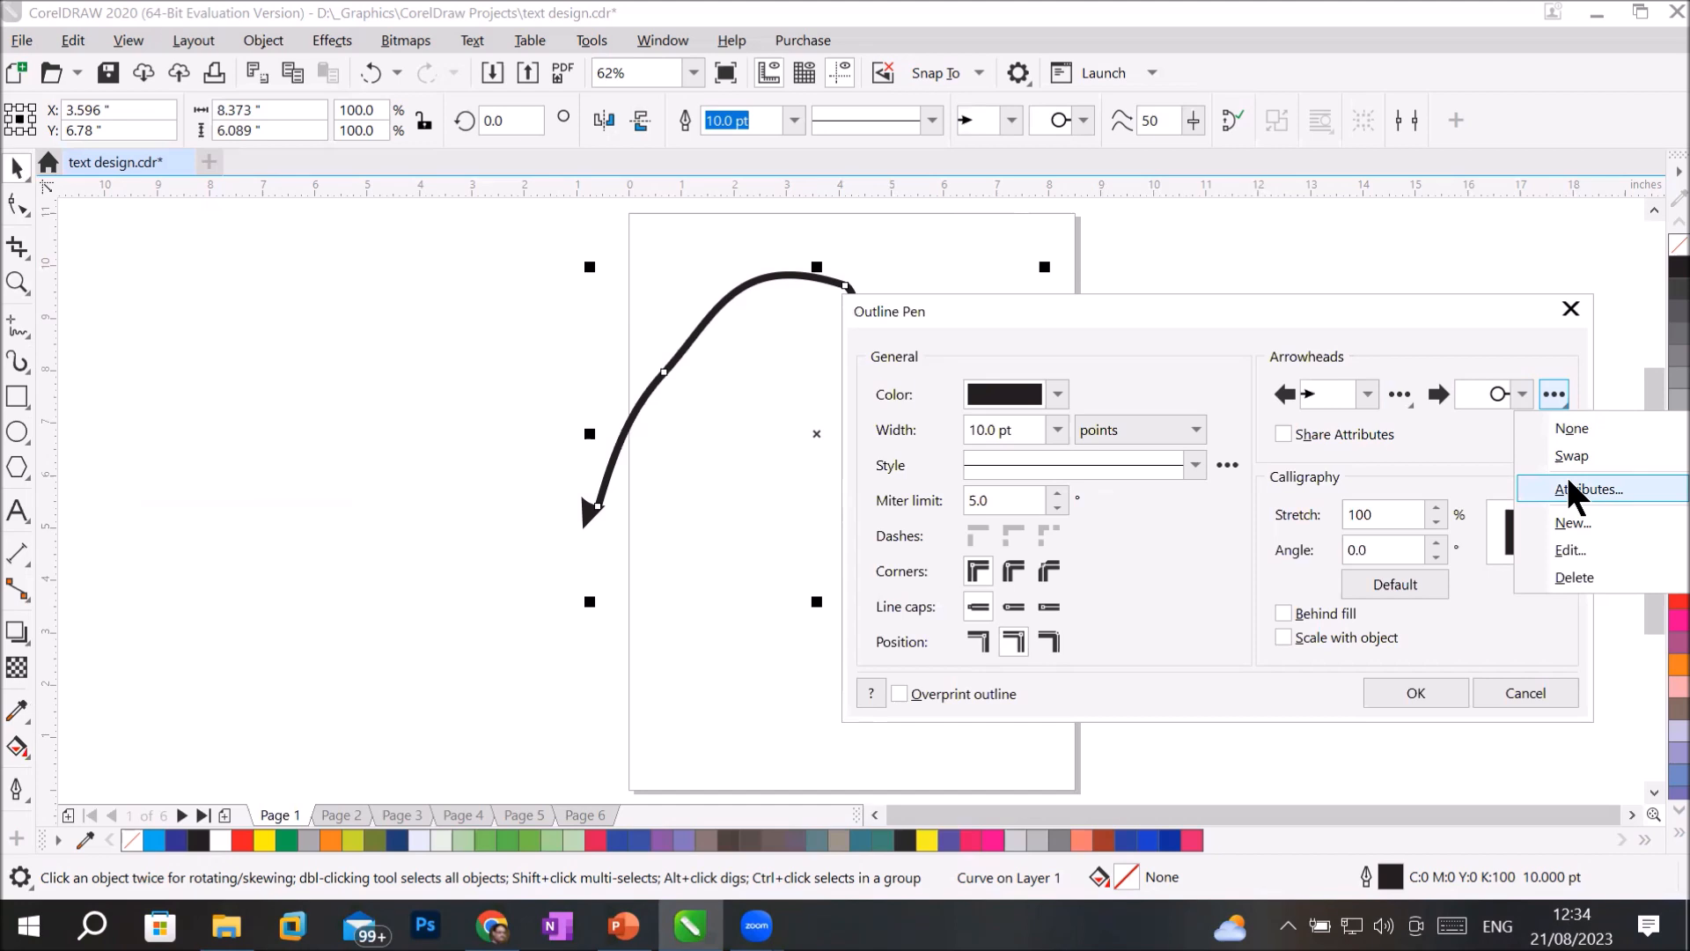
left_click(1571, 550)
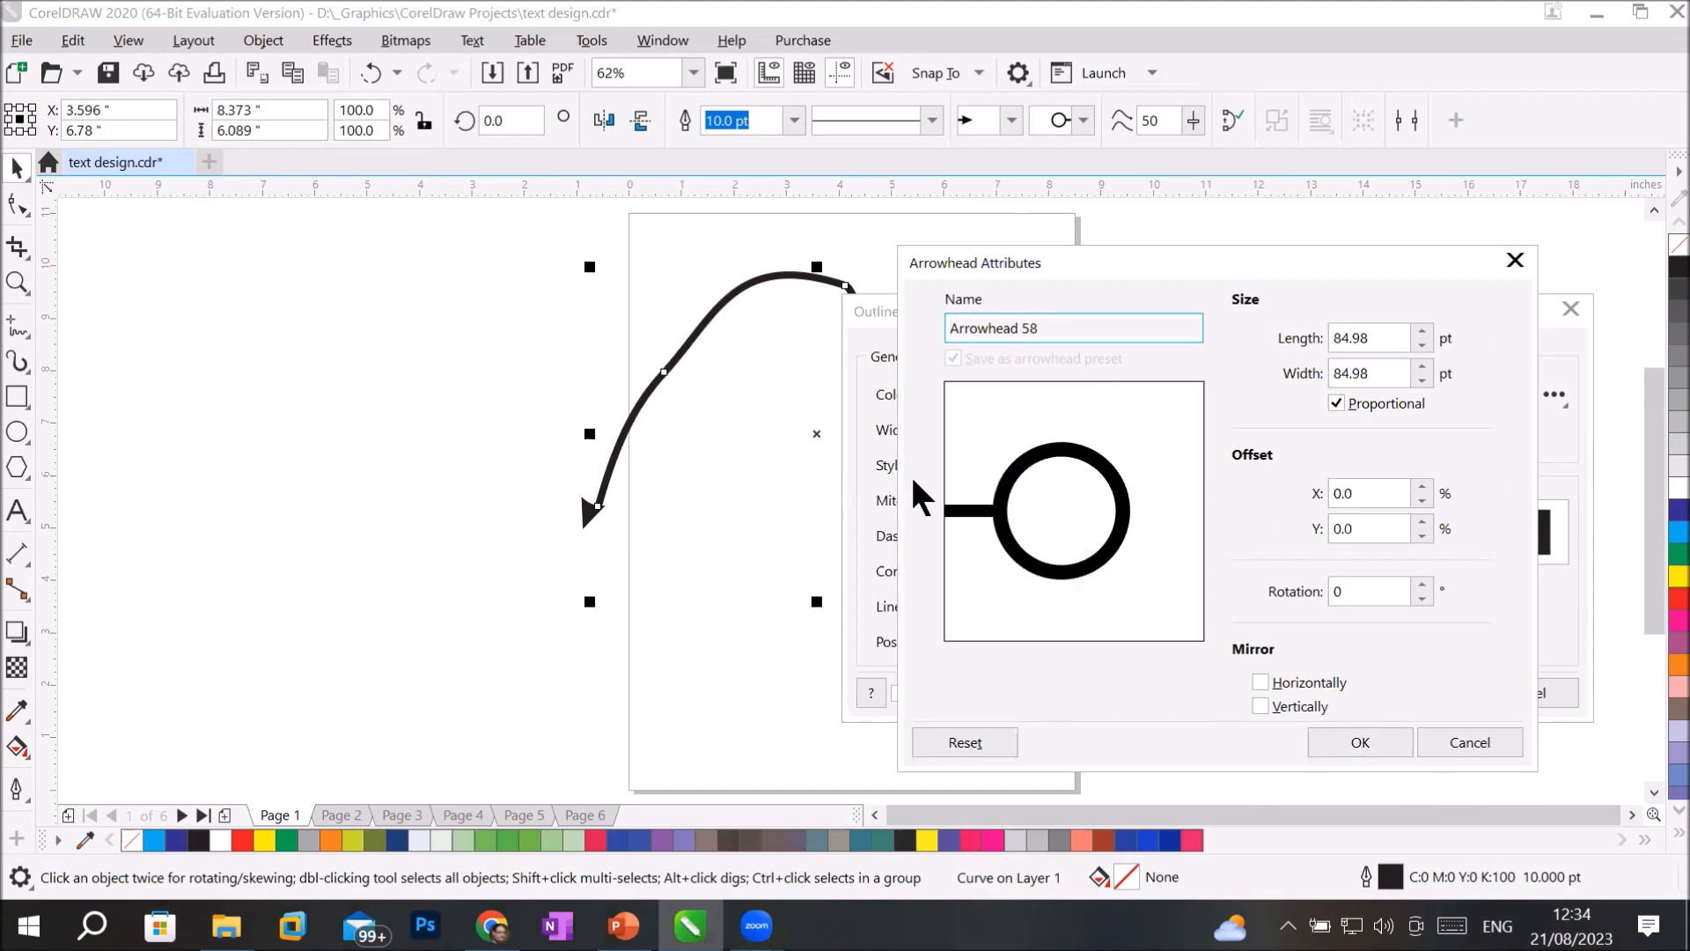
left_click(1490, 744)
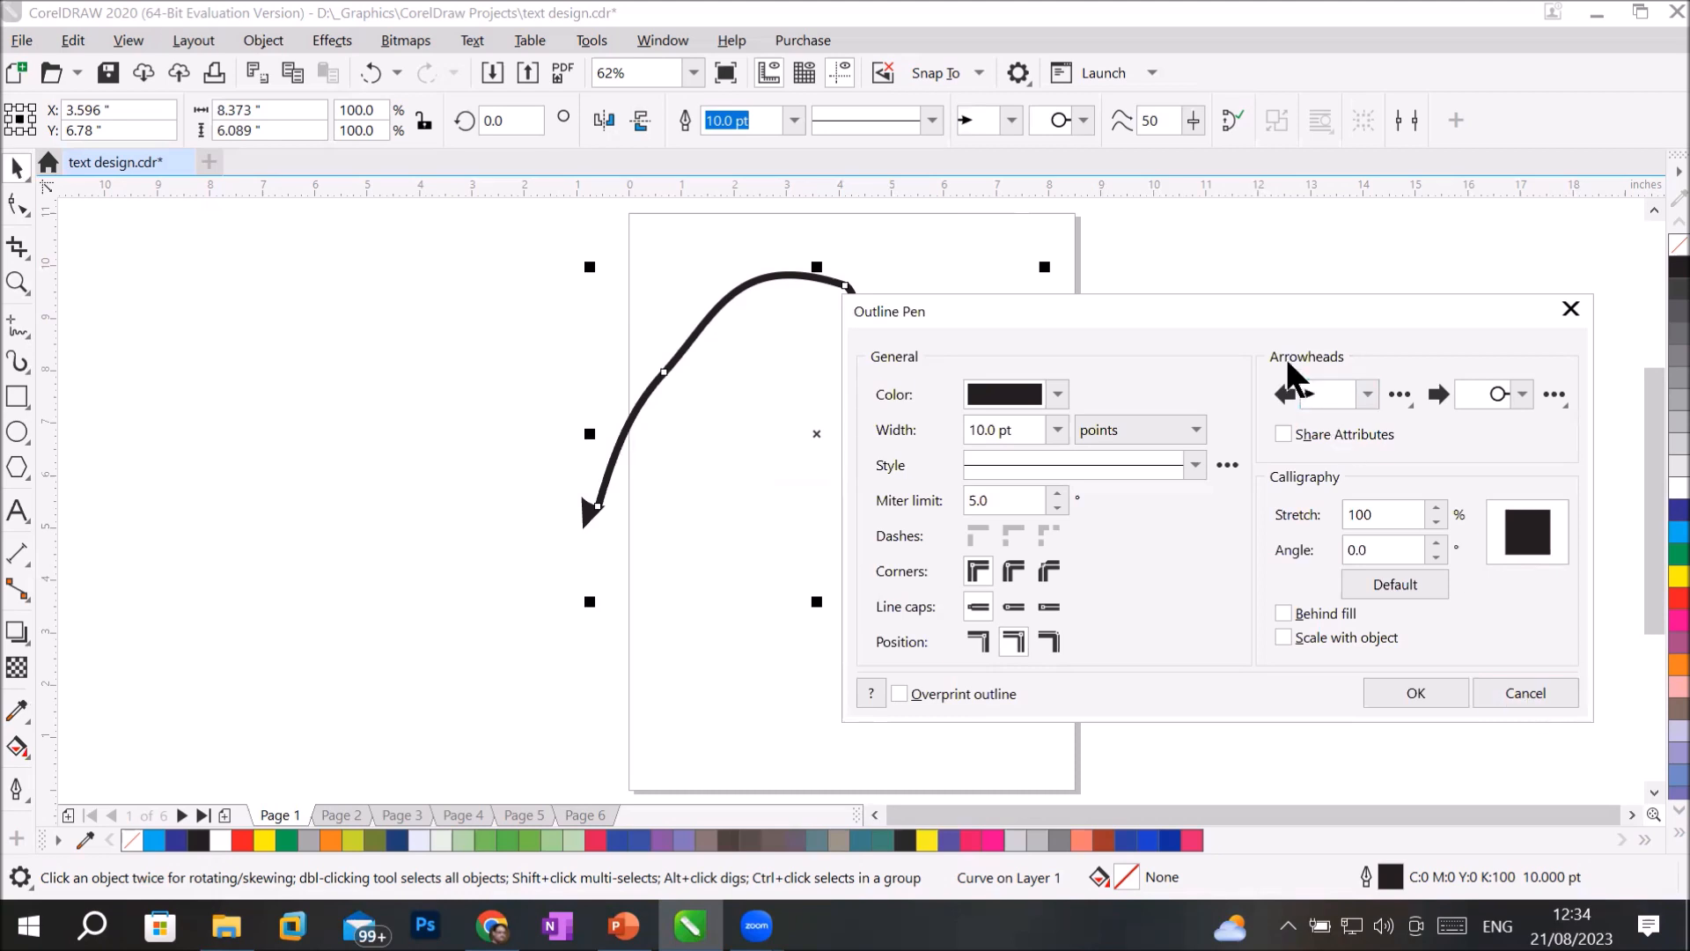
left_click(1529, 694)
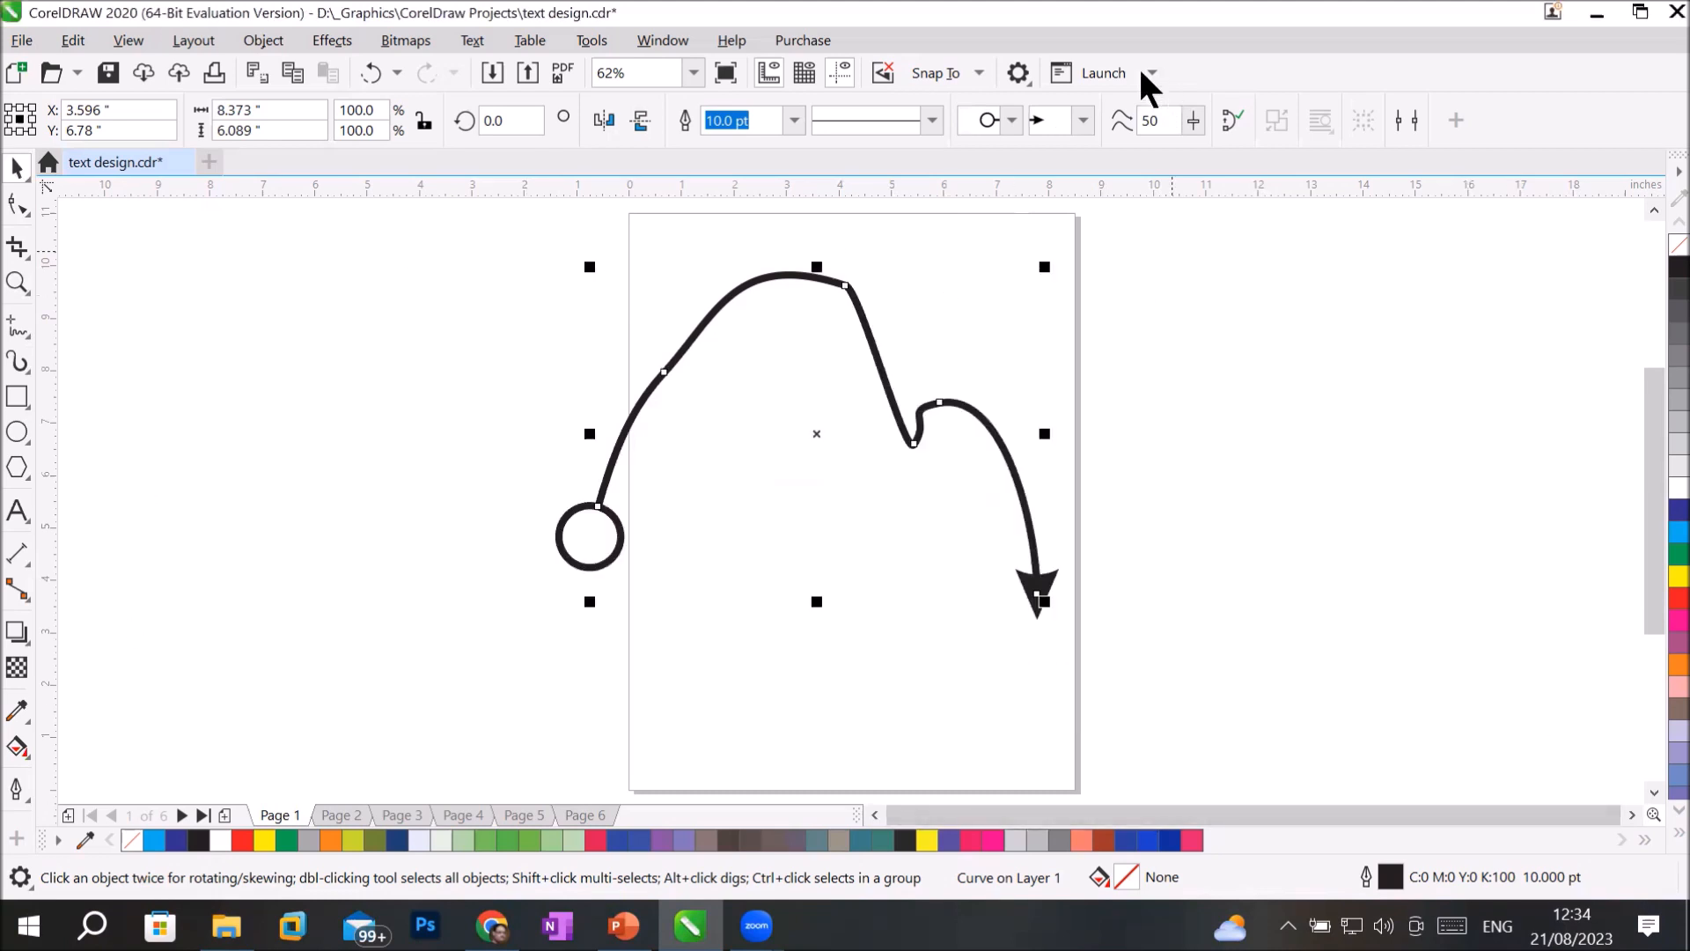
Draw a horizontal 2-point line about 4.08 inches long left of the page and set its outline width to 24 pt.
left_click(1084, 121)
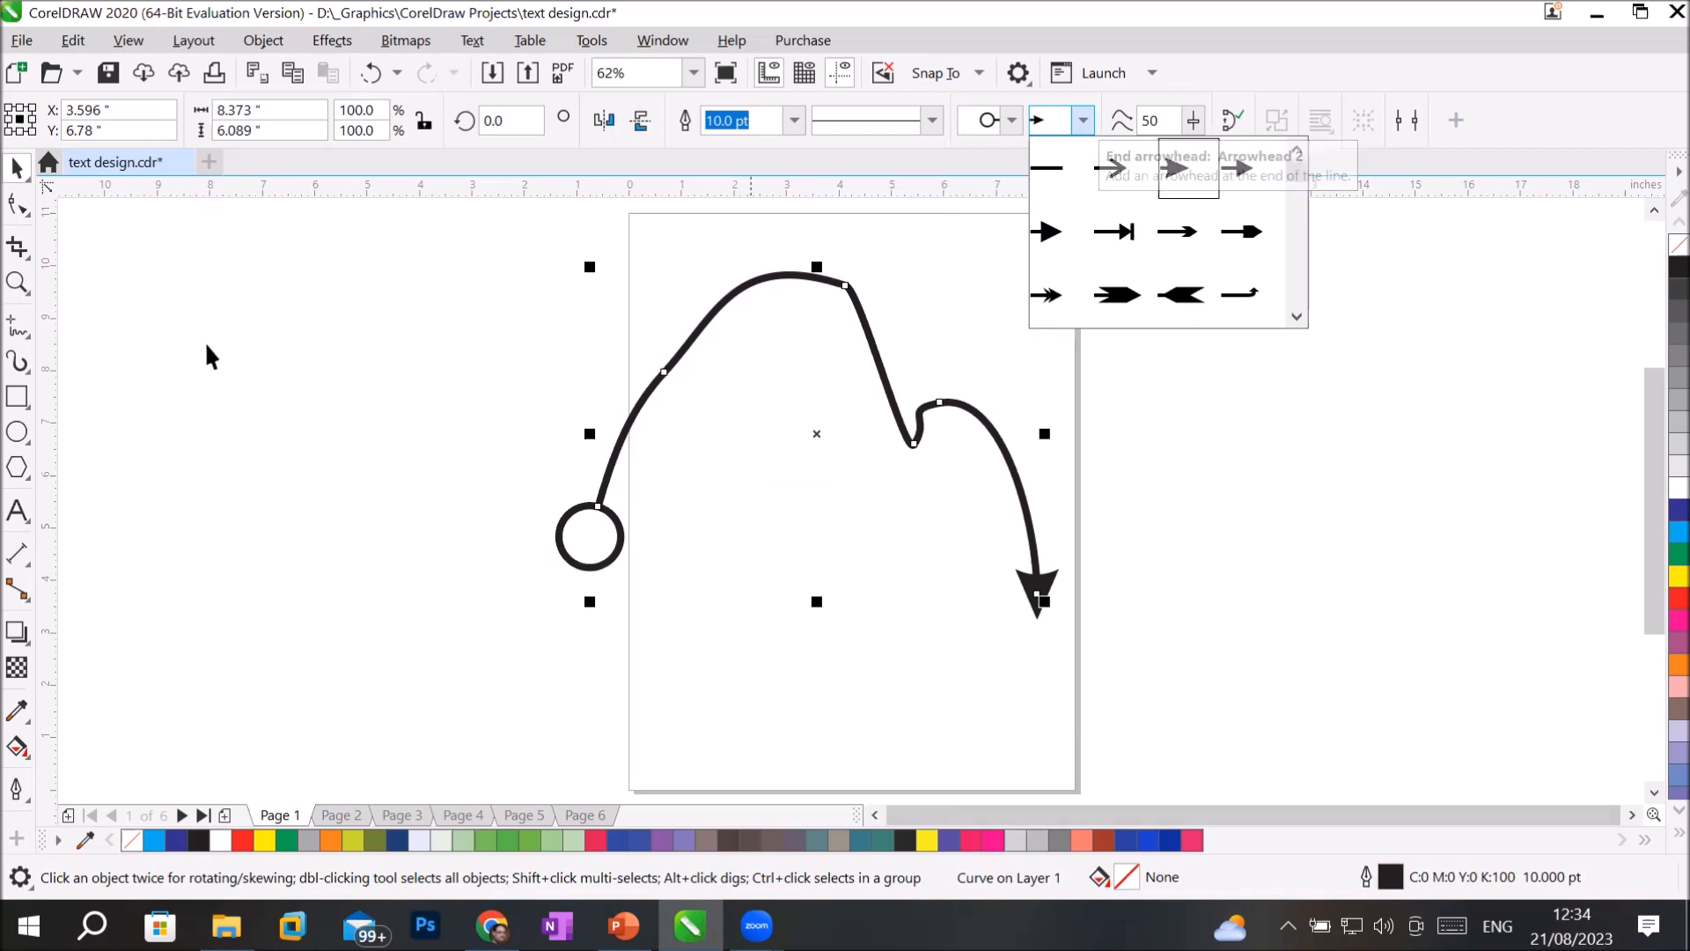
left_click(16, 322)
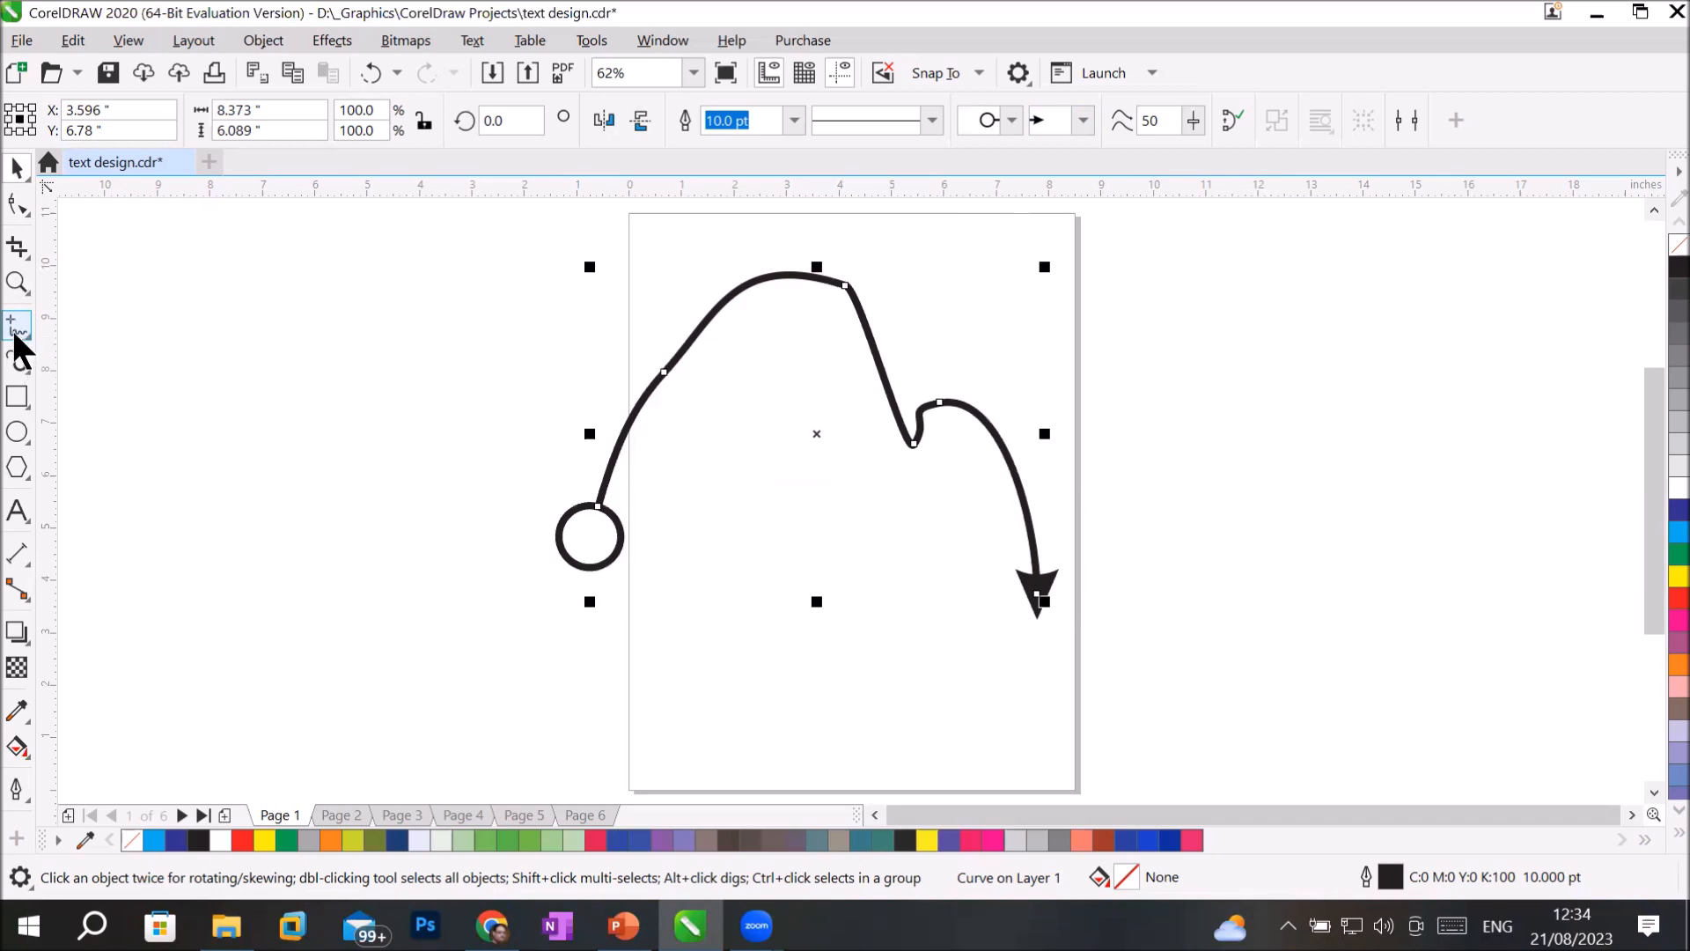
left_click(16, 333)
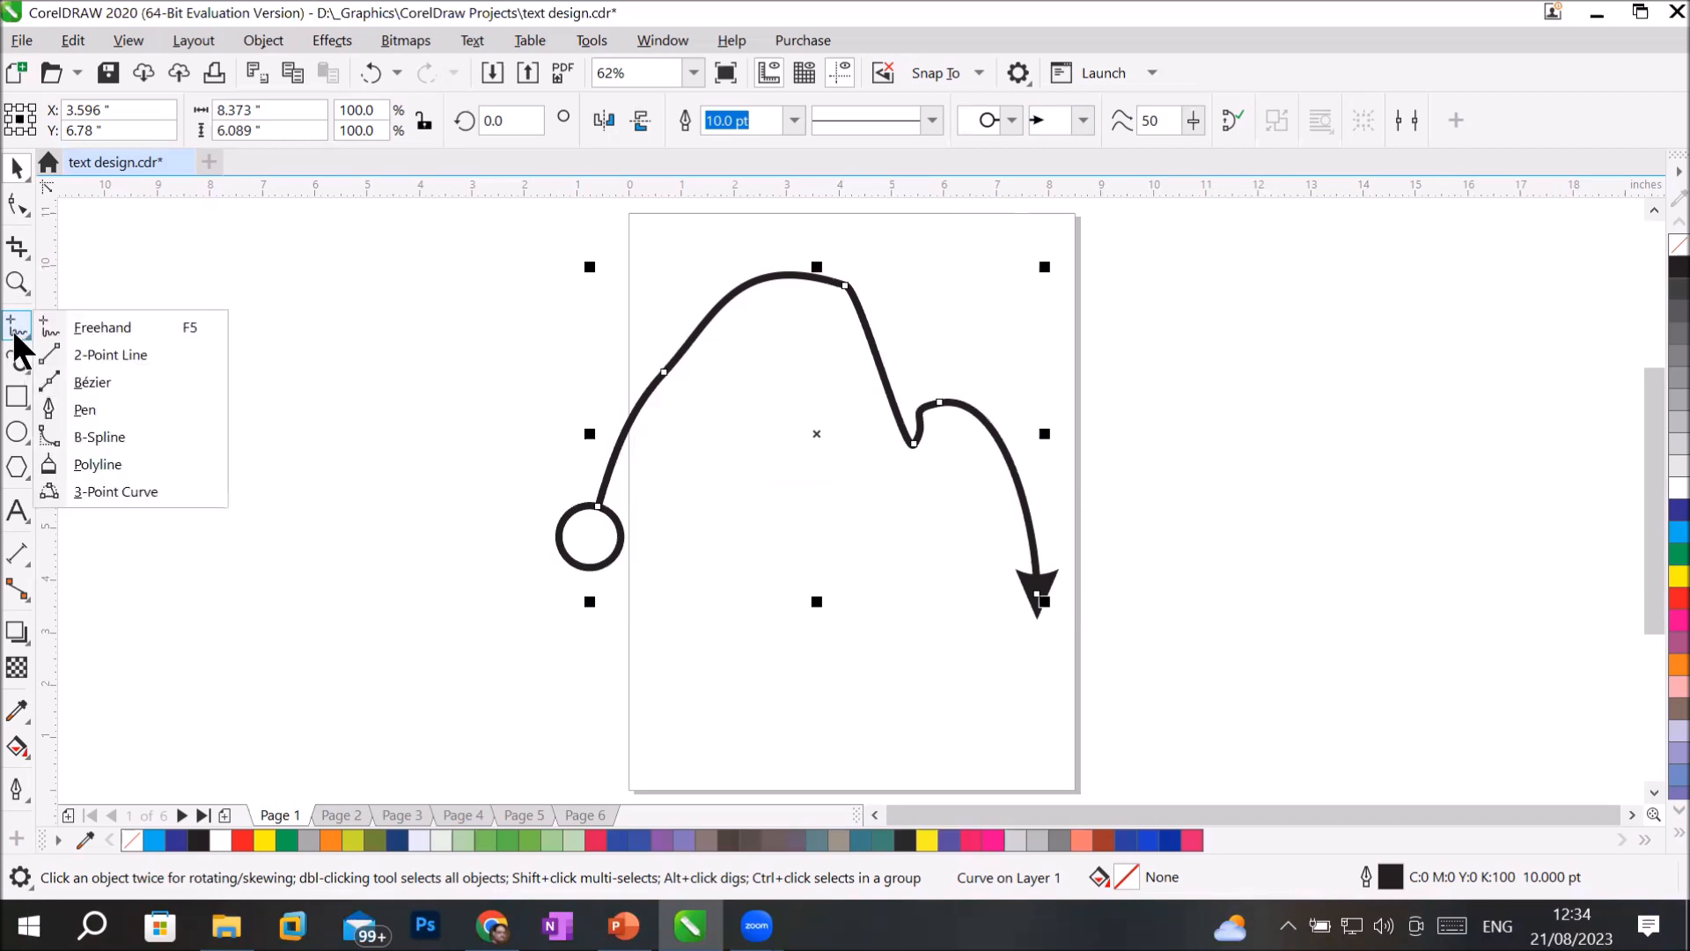
left_click(113, 354)
left_click_drag(181, 613, 403, 612)
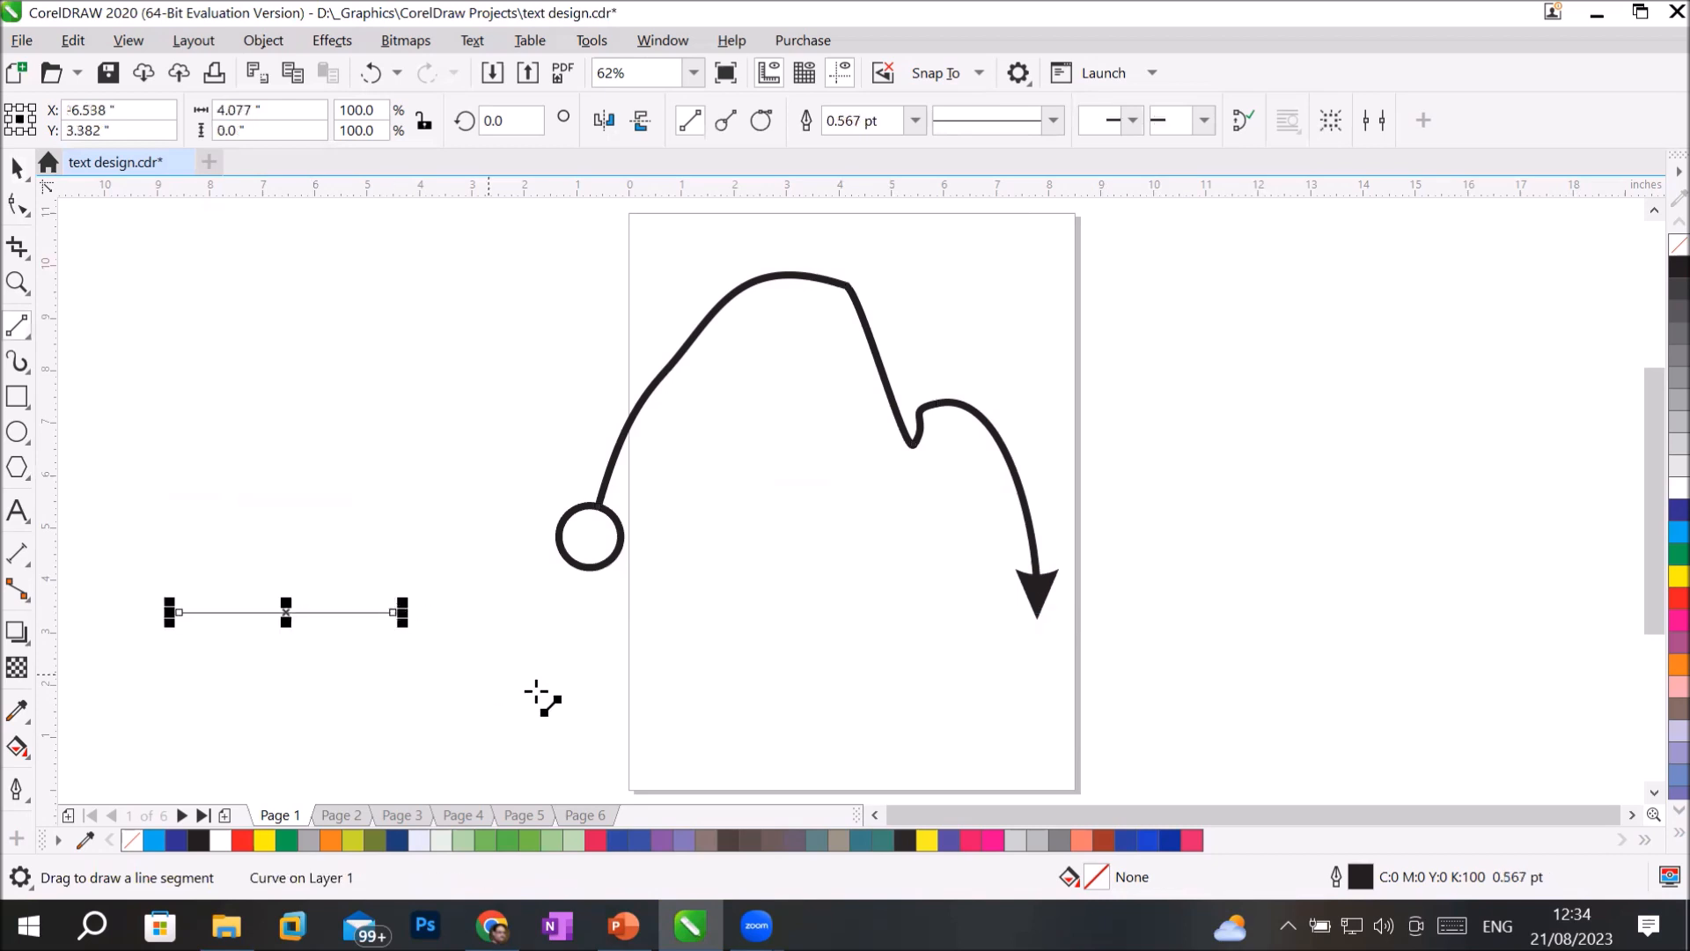
left_click(915, 121)
left_click(856, 387)
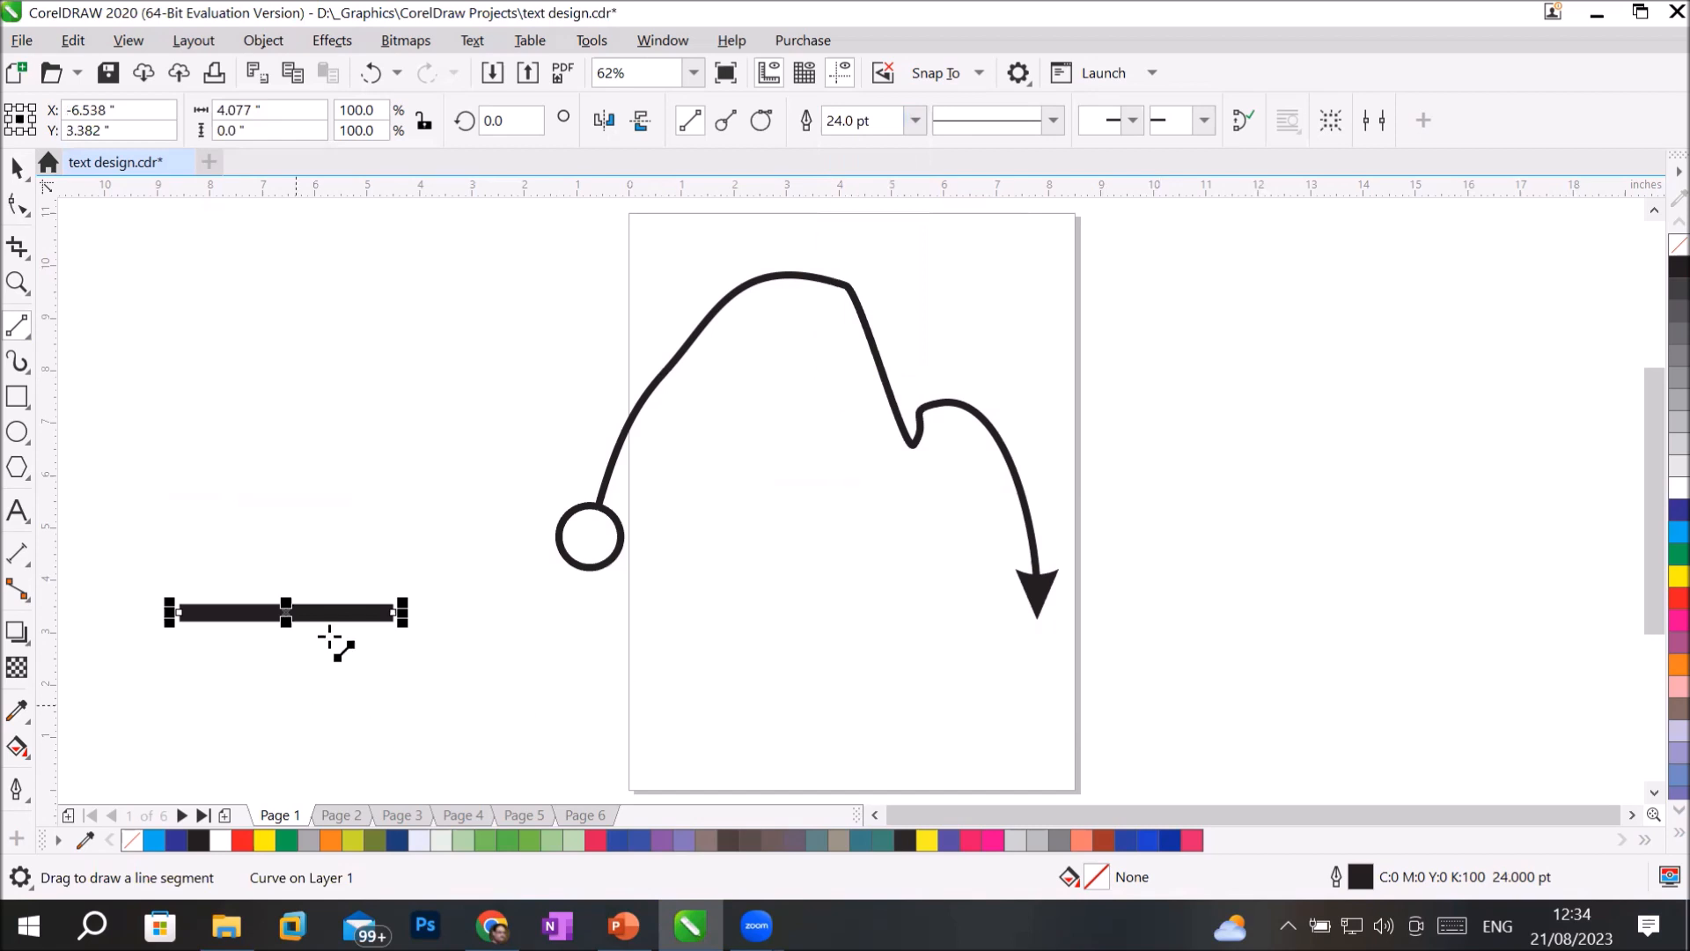
left_click(16, 167)
left_click(476, 707)
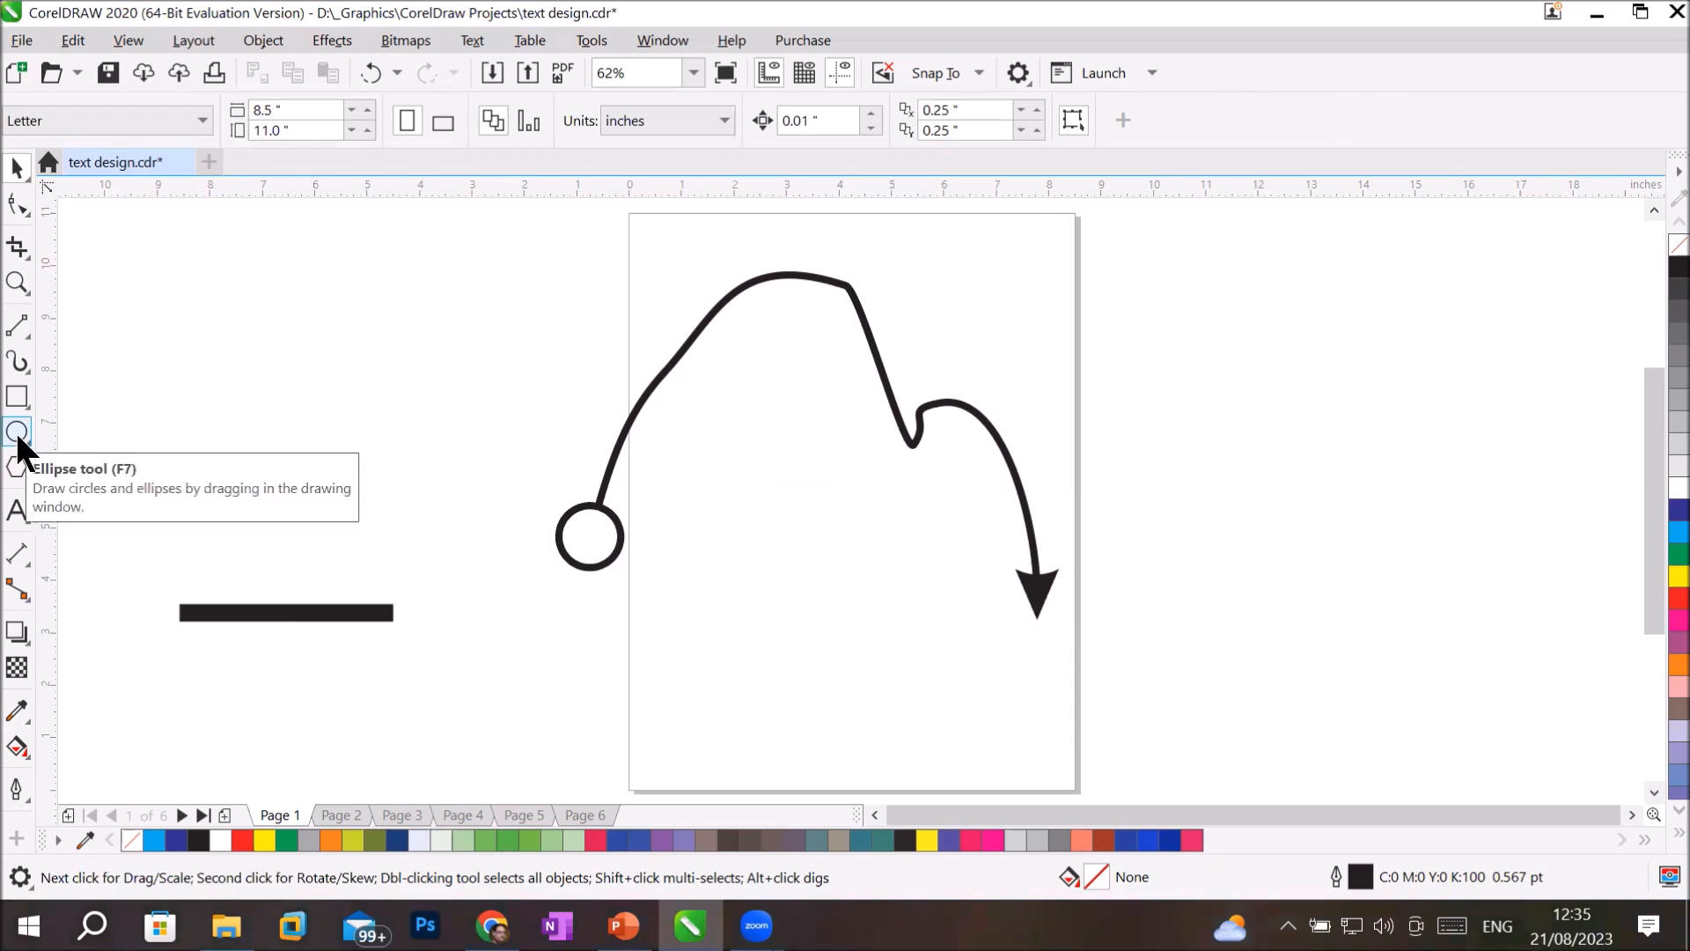
Draw a three-sided polygon about 1.16 by 1.12 inches over the right end of the thick line.
left_click(18, 473)
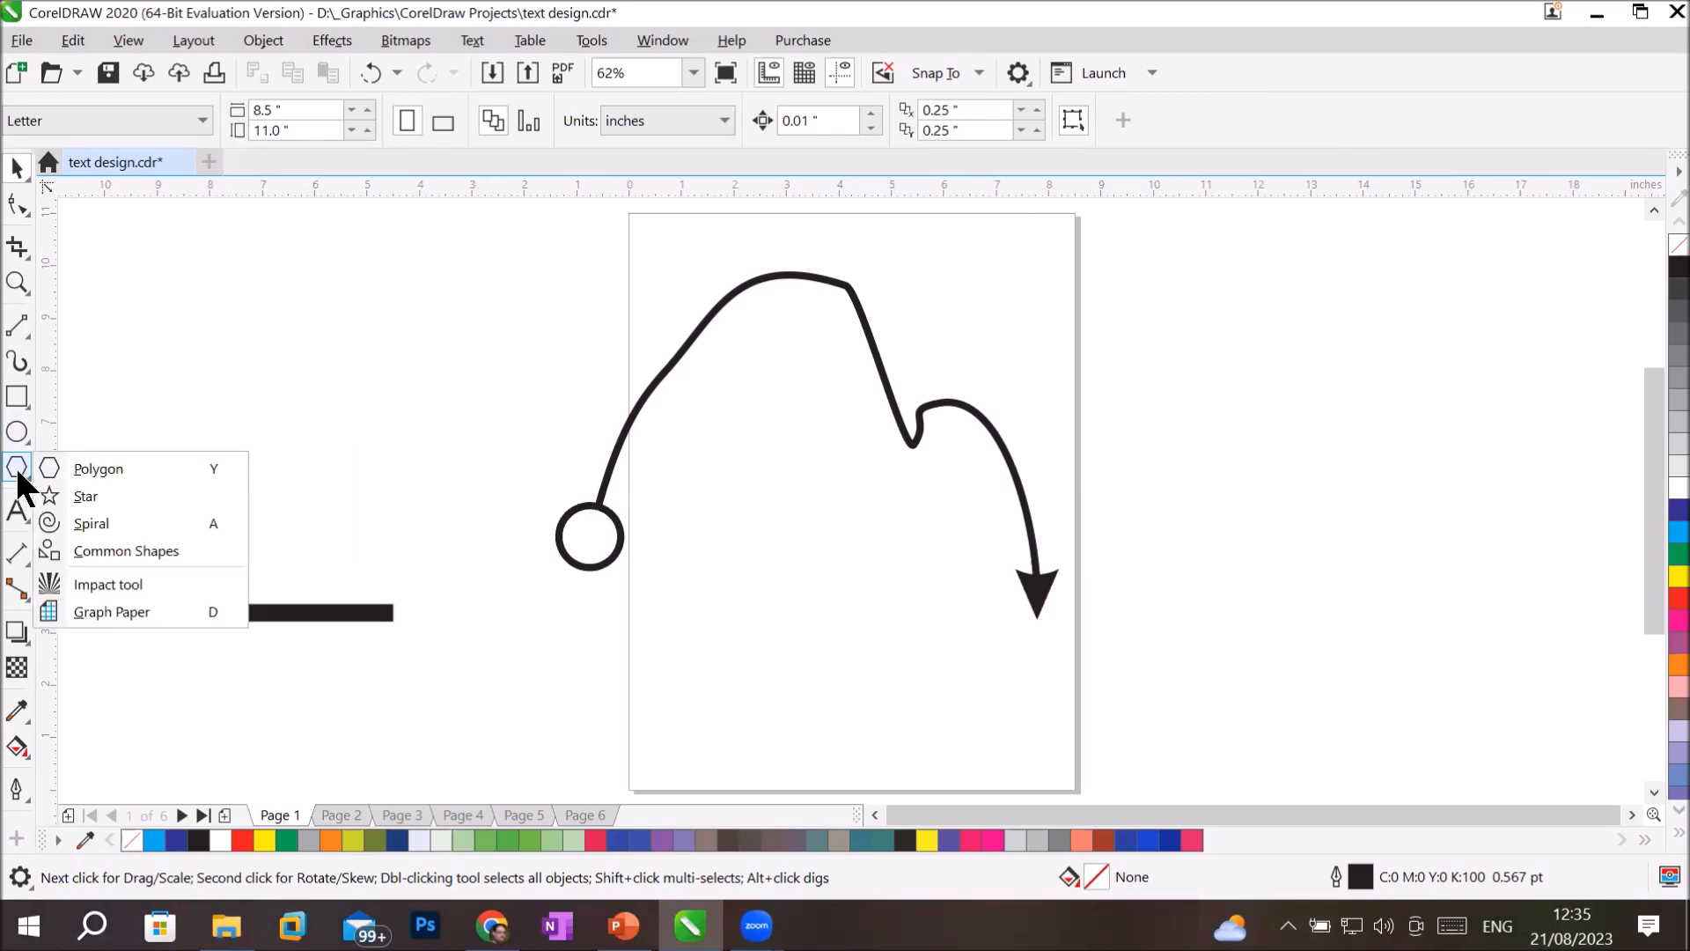
left_click(121, 478)
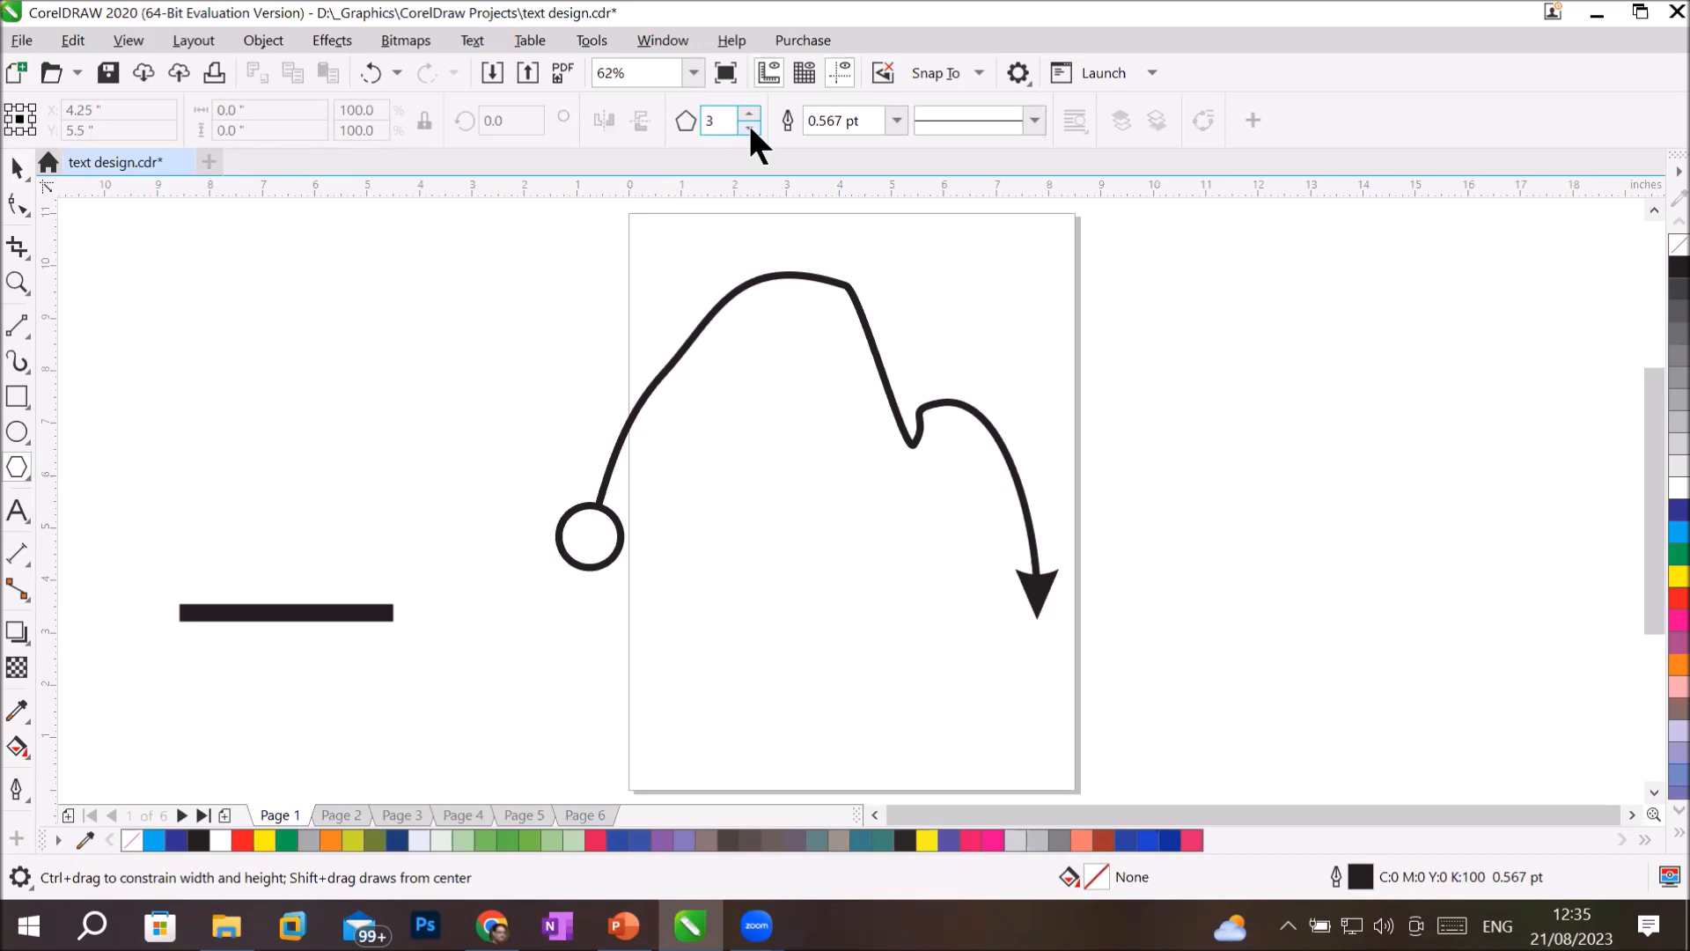
left_click_drag(364, 572, 433, 643)
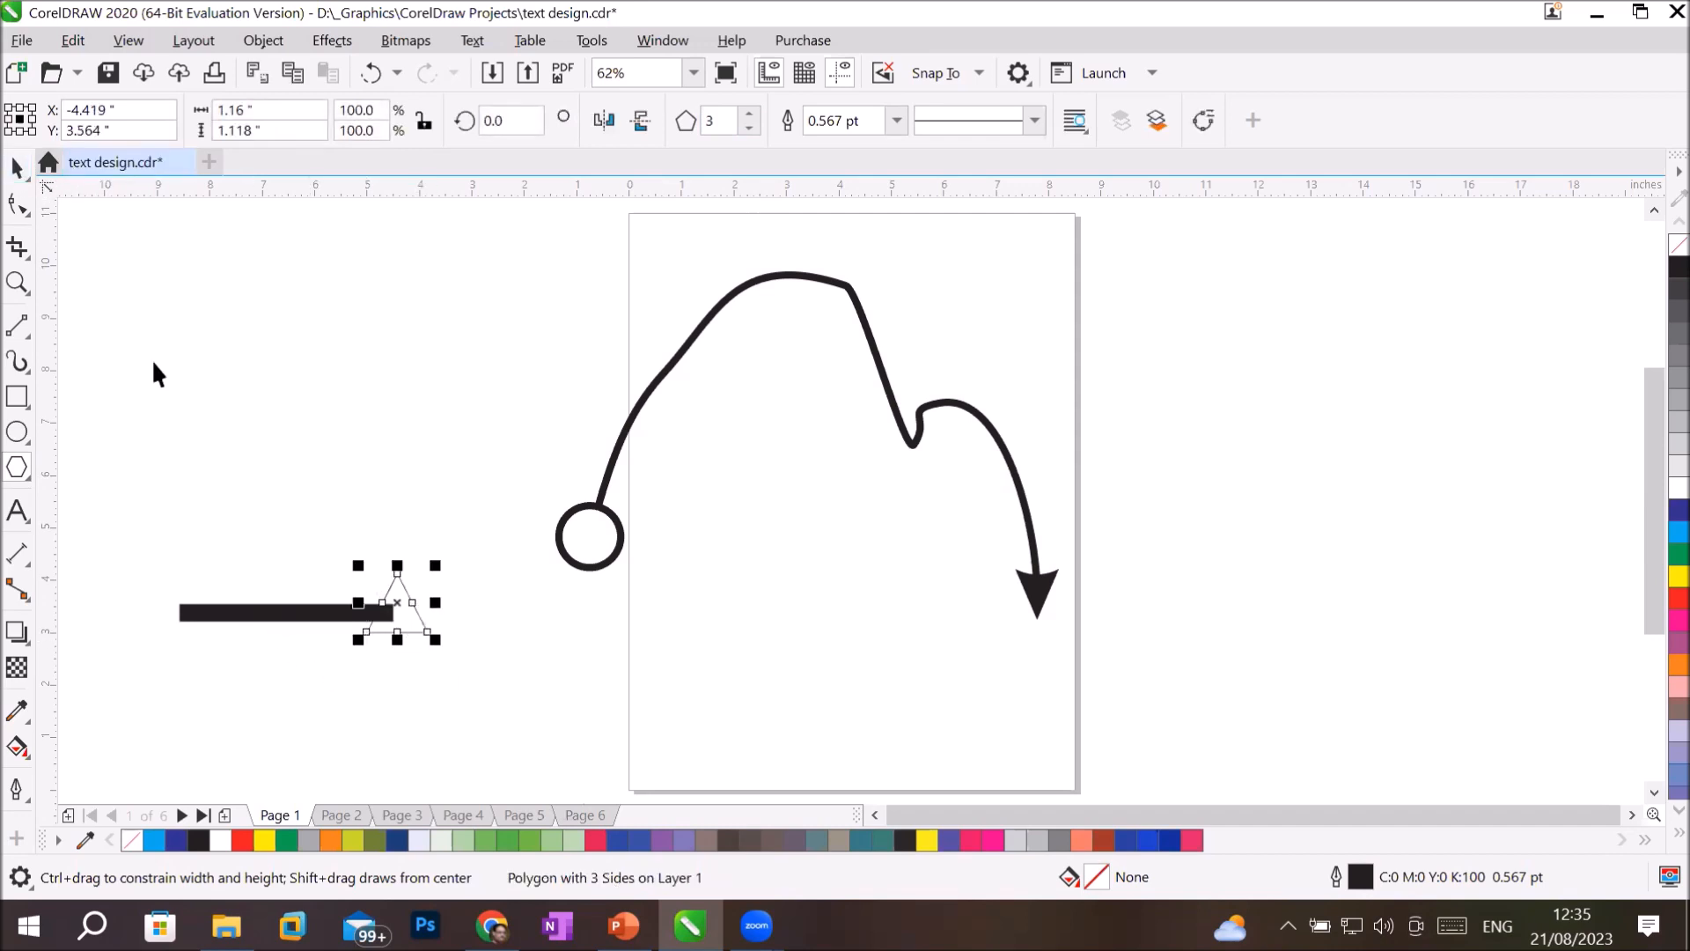
Rotate the triangle to exactly 270 degrees so that it points right, away from the line.
key("space")
left_click(411, 605)
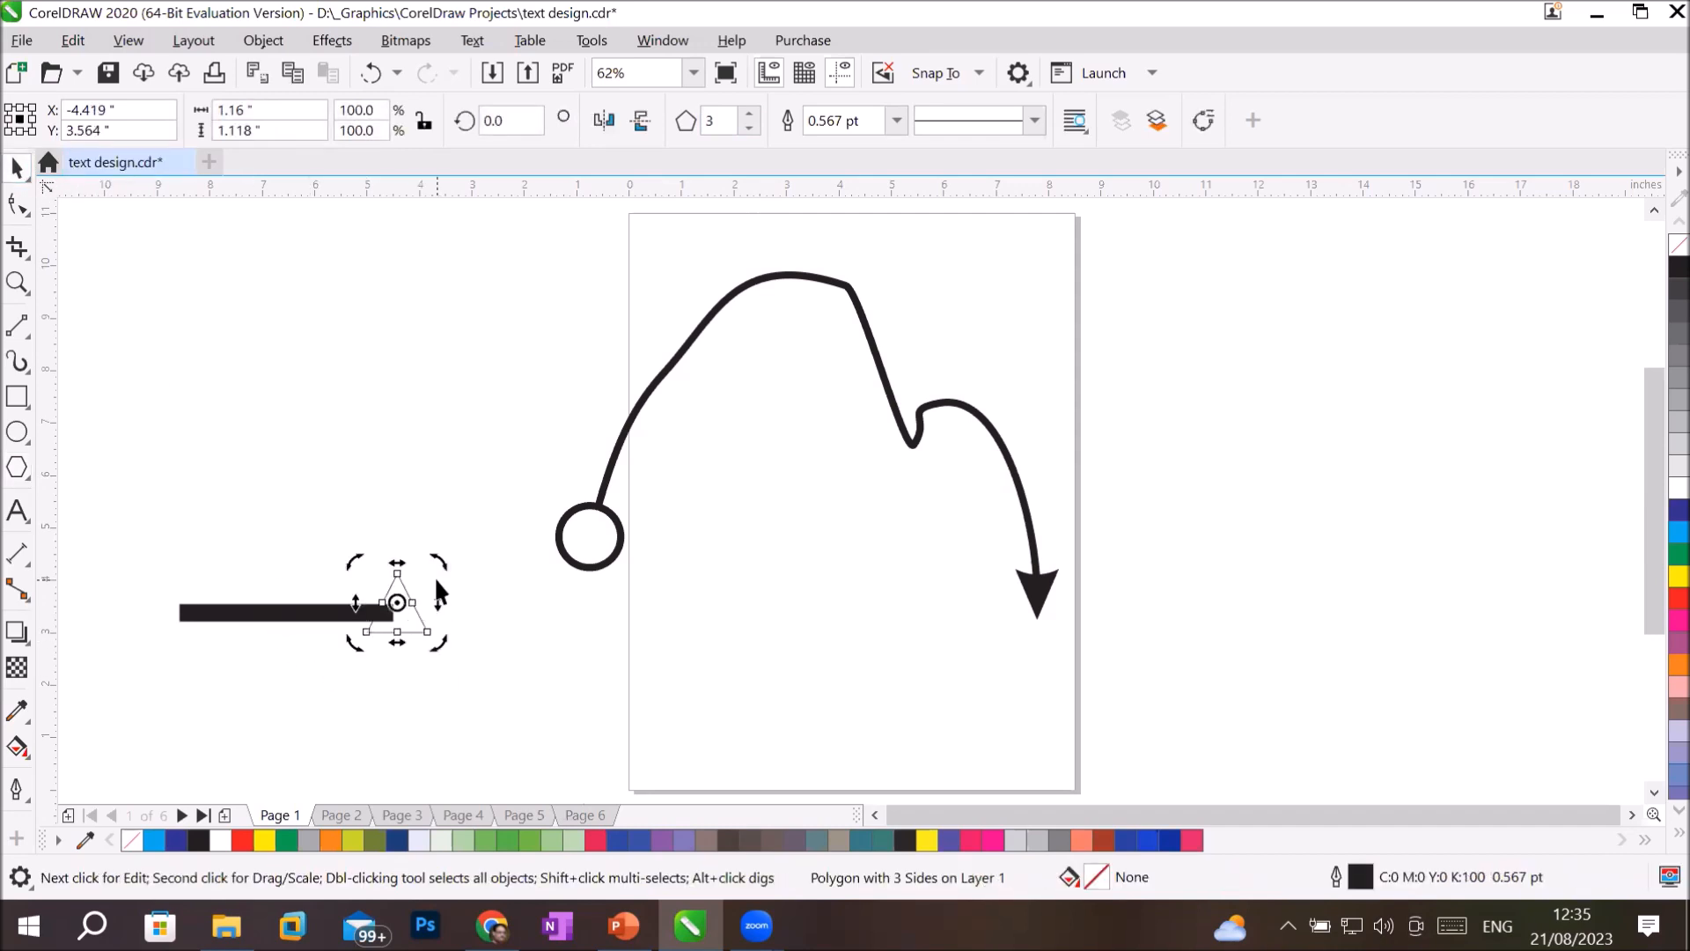
left_click_drag(438, 563, 464, 678)
scroll(442, 608, "up", 2)
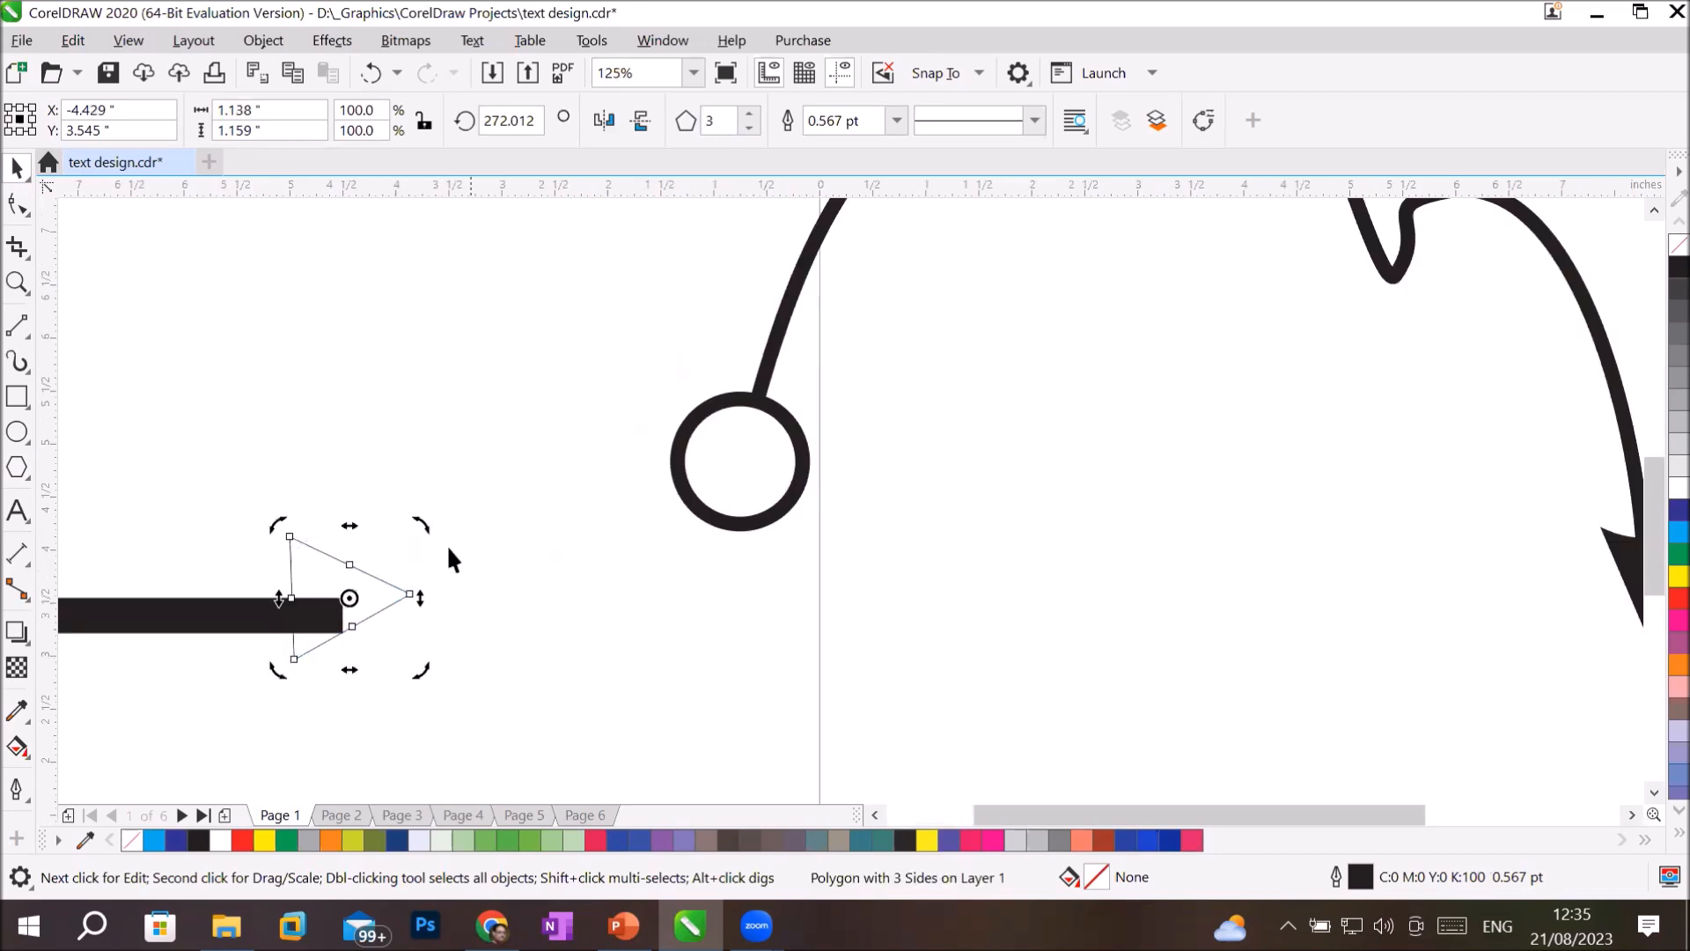
key("ctrl+z")
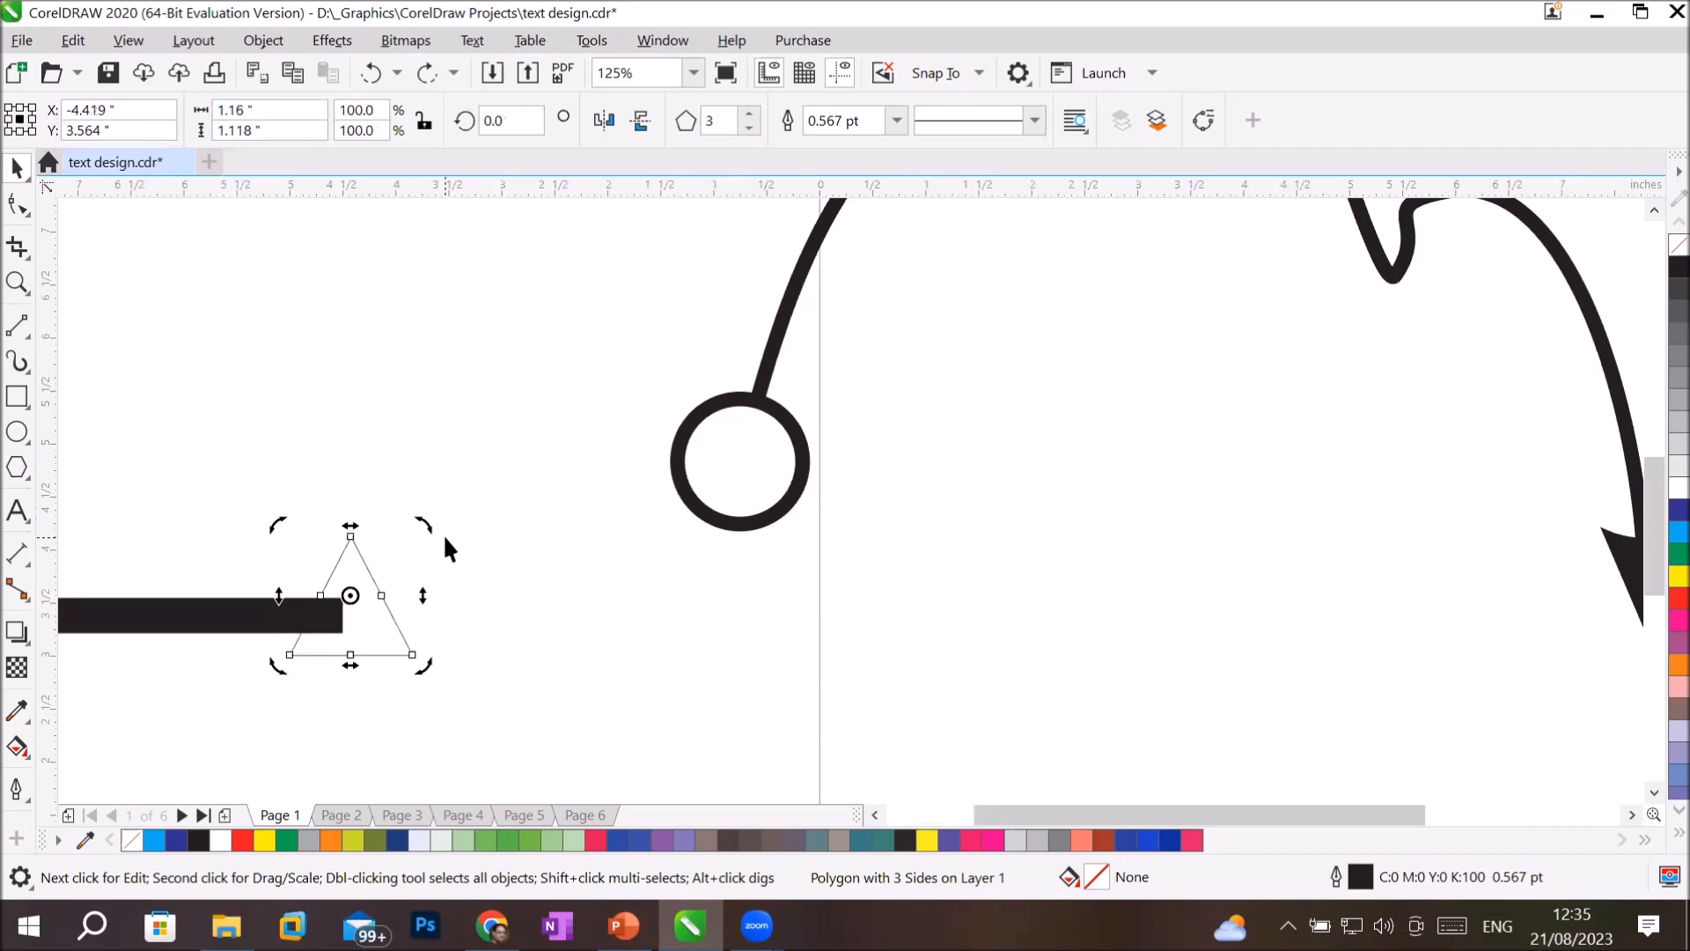
left_click_drag(419, 526, 447, 695)
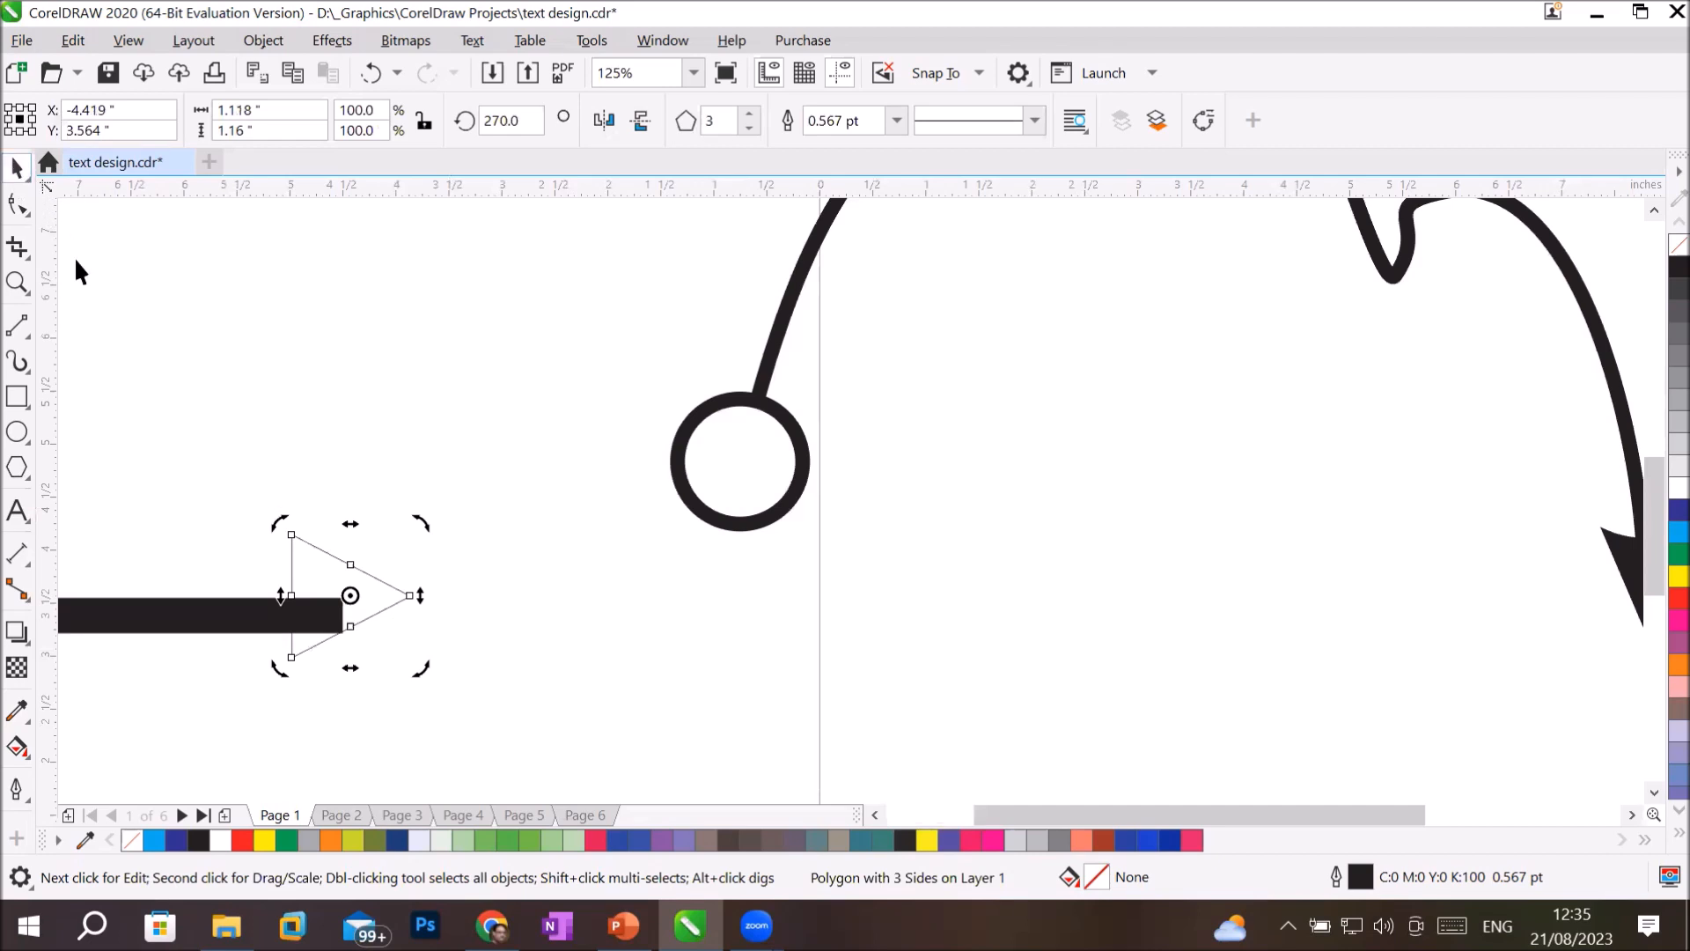
Nudge the triangle down about 0.14 inch to centre it on the thick line and fill it with black.
left_click(350, 574)
key("Down")
key("Down")
key("Down")
key("Down")
key("Down")
key("Down")
key("Down")
key("Down")
key("Down")
key("Down")
key("Down")
key("Down")
key("Down")
key("Down")
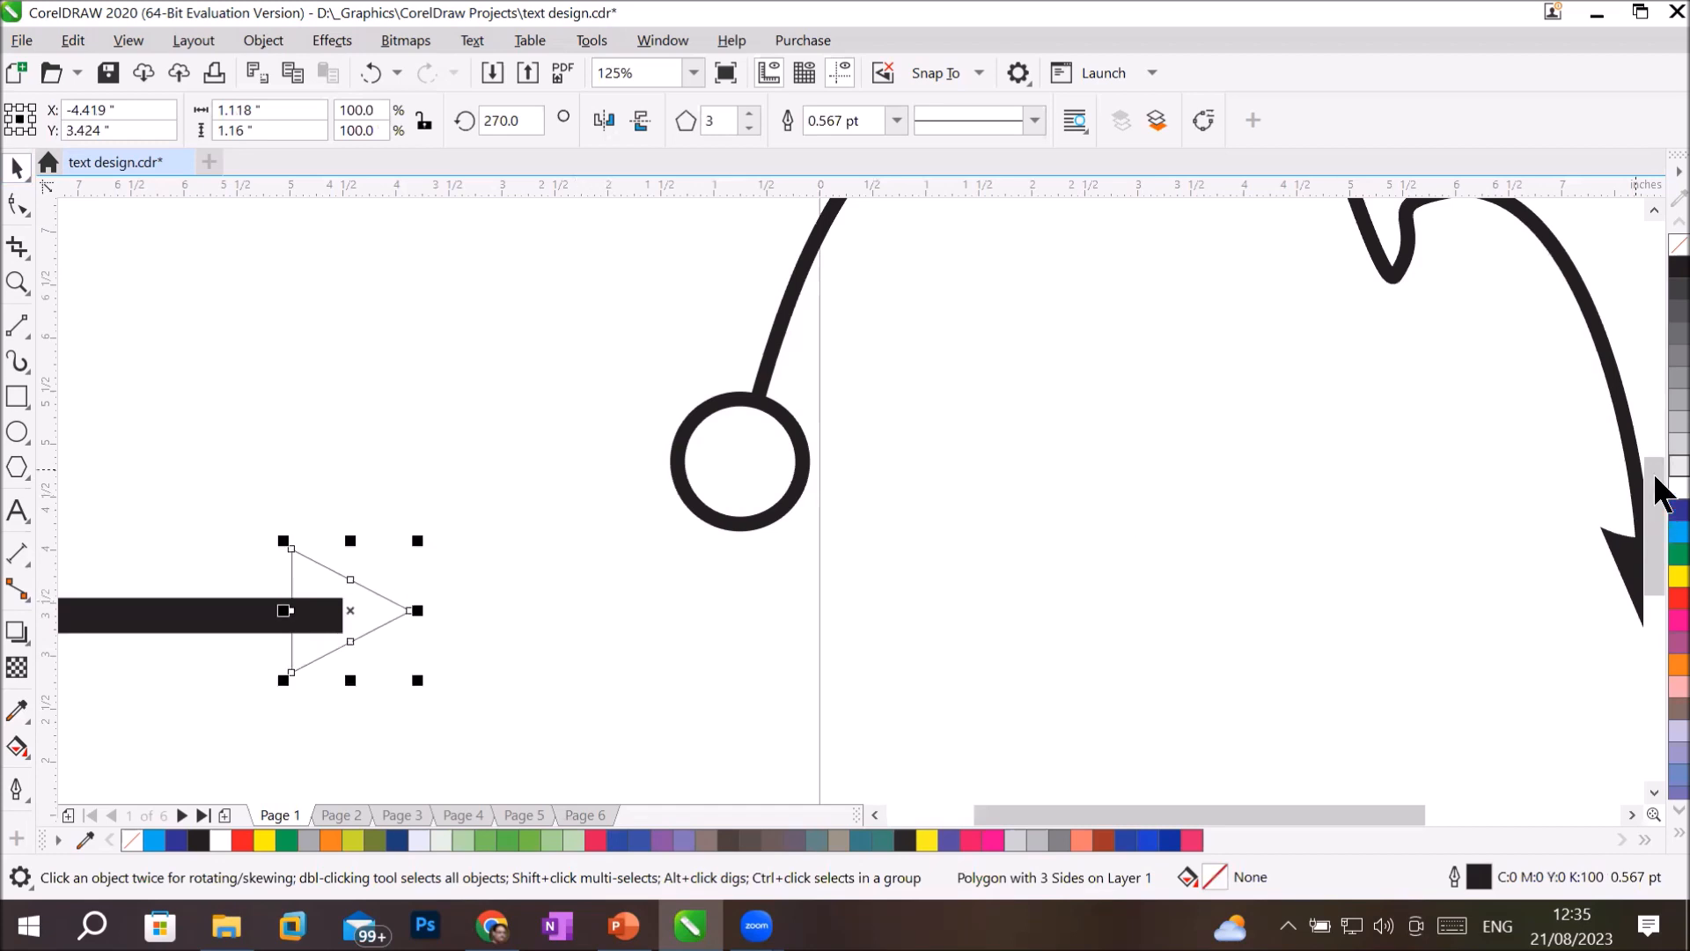
left_click(1678, 267)
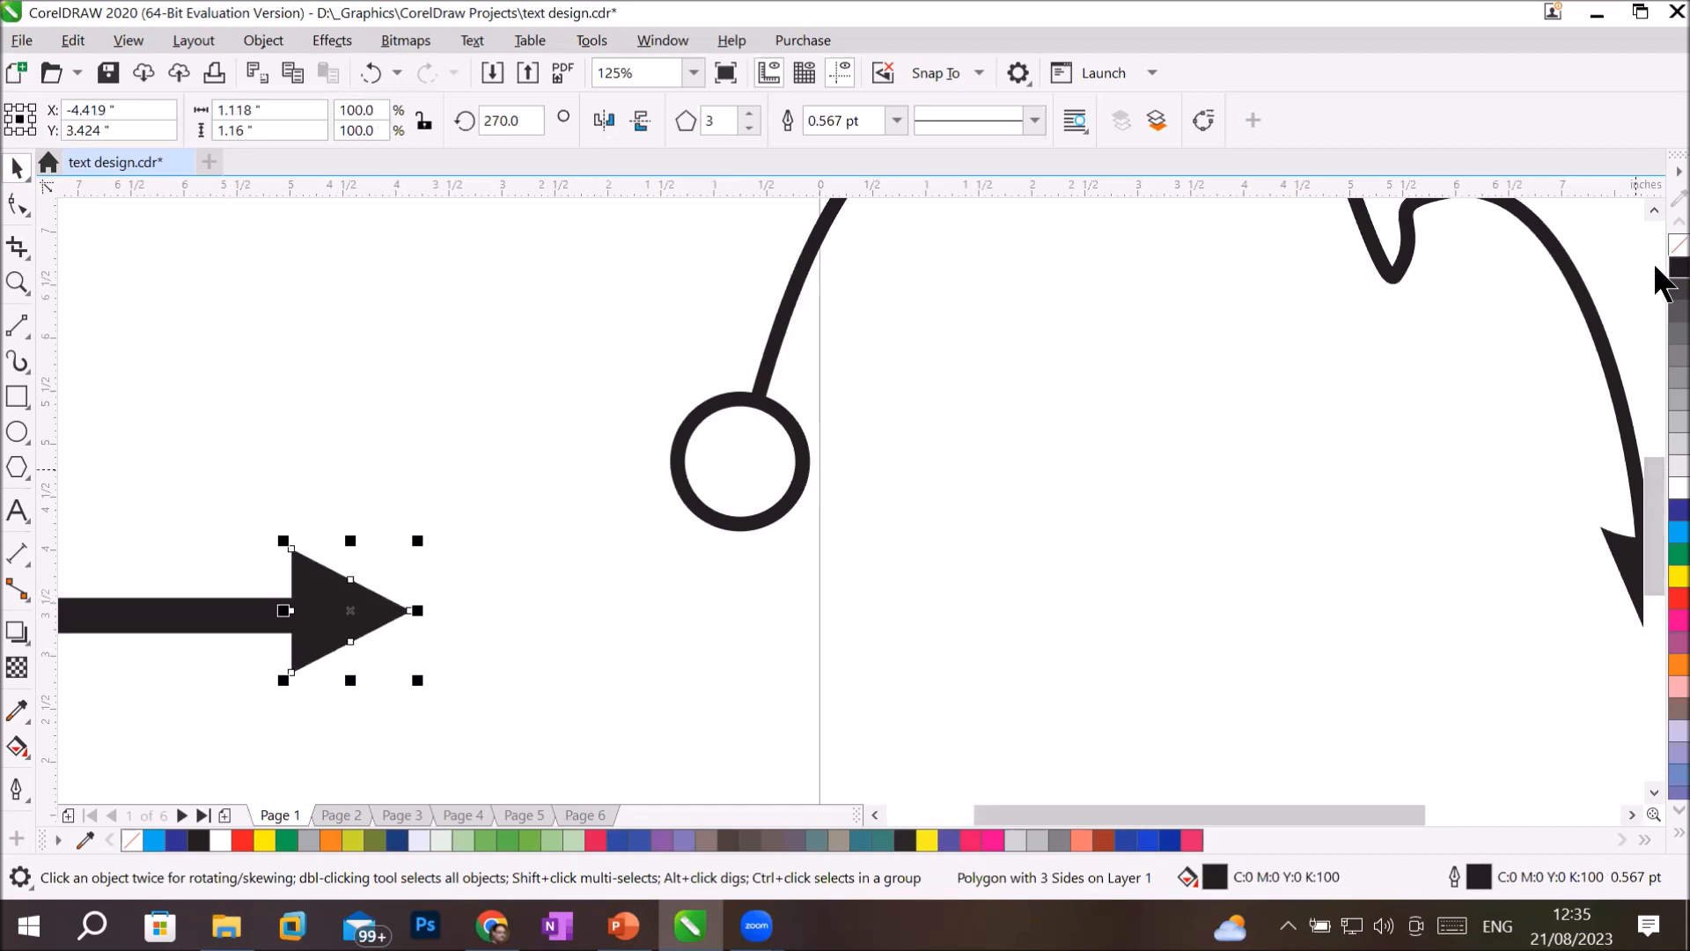
left_click_drag(1087, 814, 1031, 814)
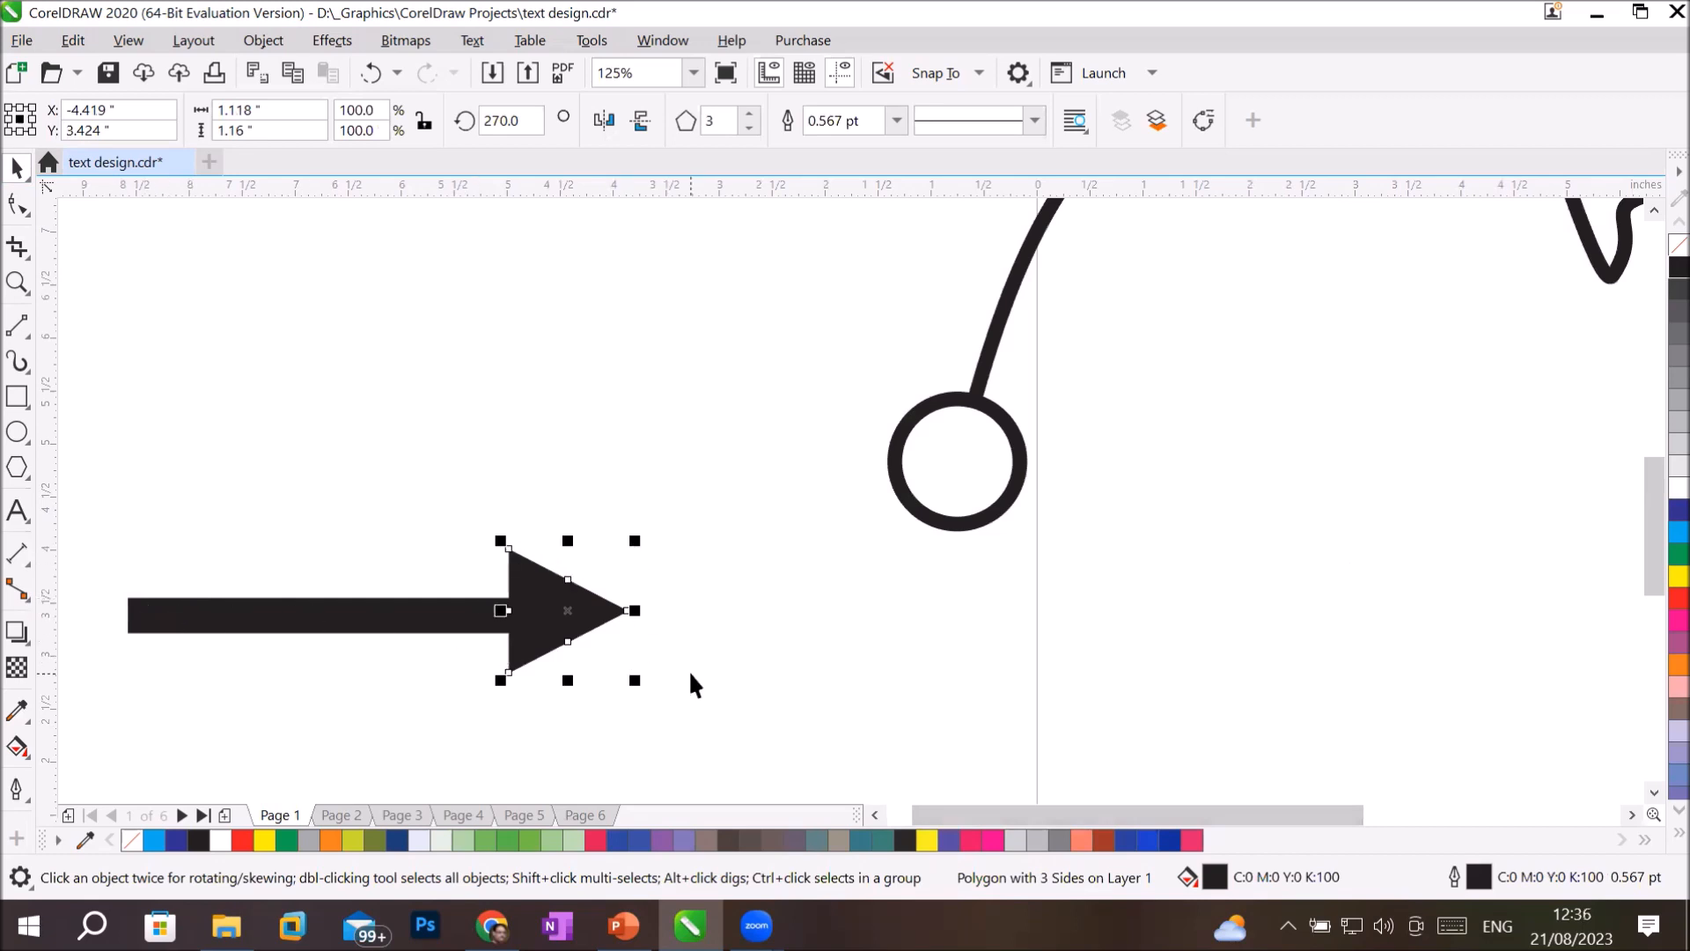
left_click(671, 730)
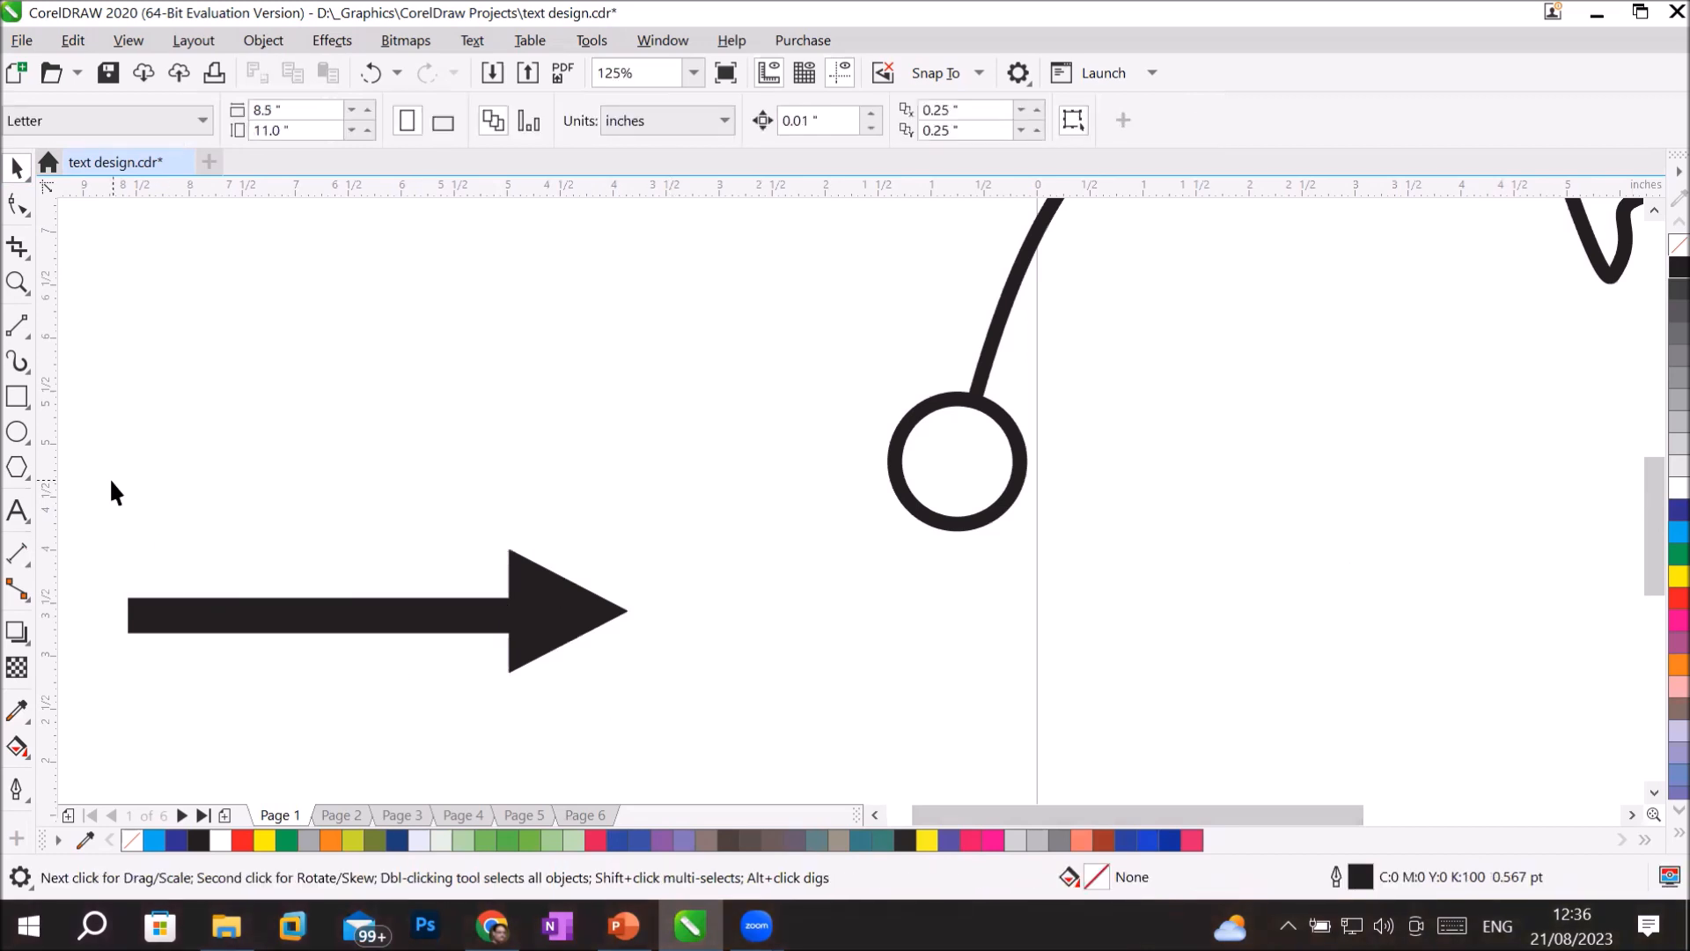
Move the black triangle off the end of the thick line and delete it.
left_click_drag(97, 475, 653, 743)
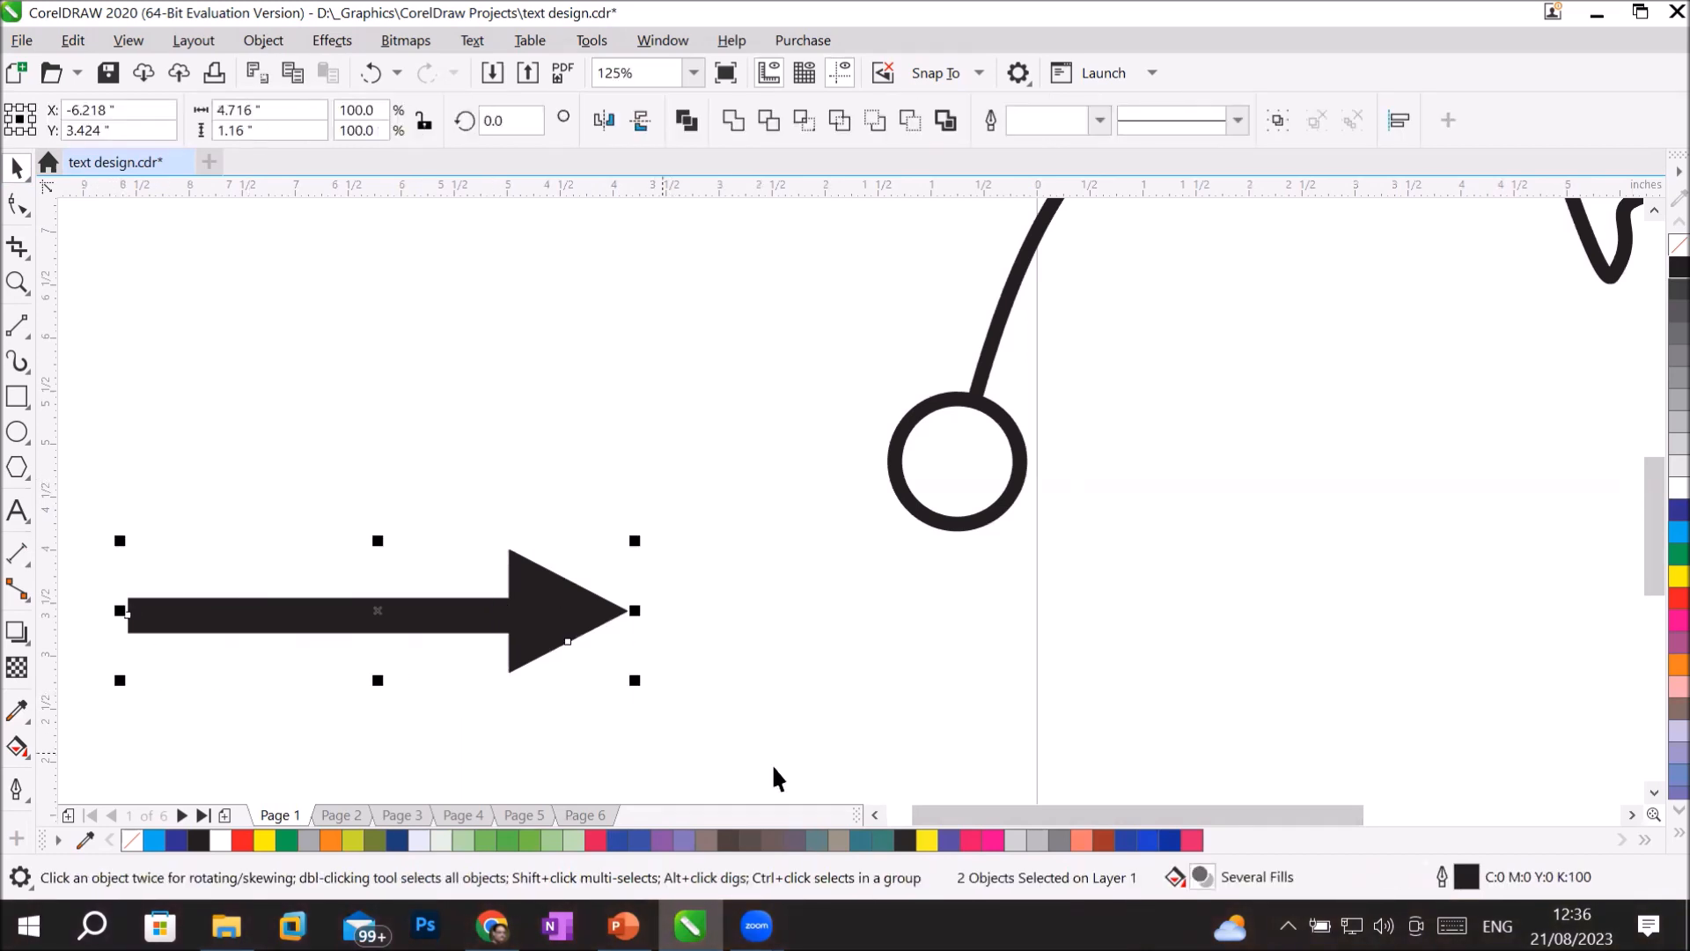
left_click(850, 722)
left_click(550, 613)
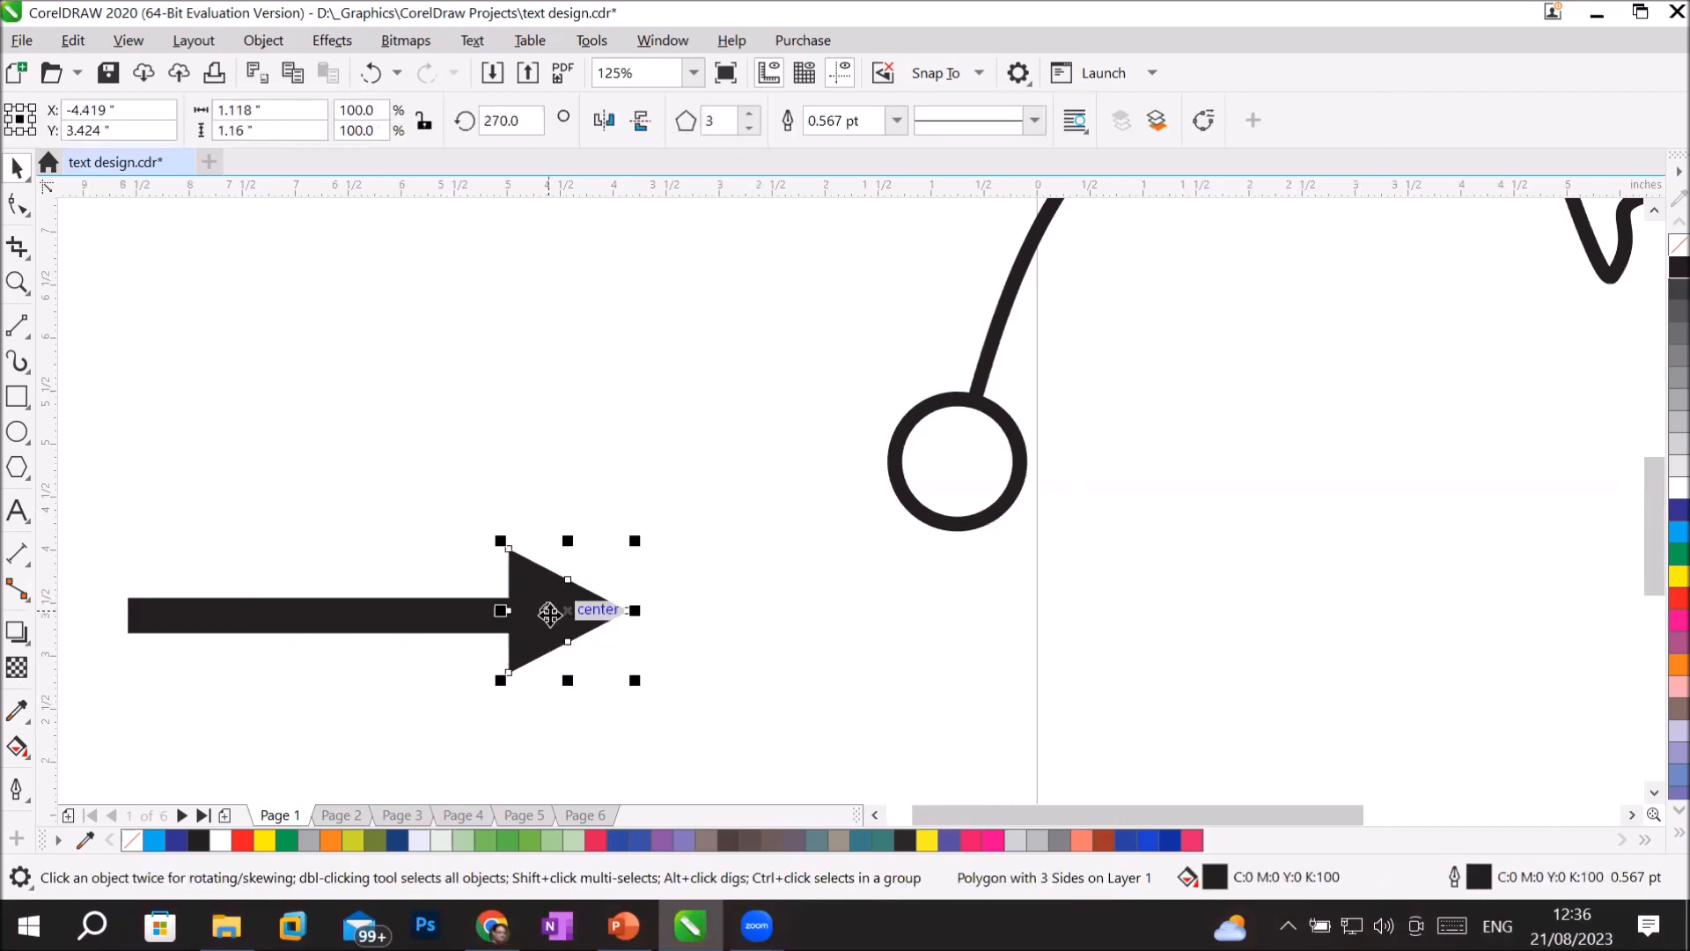
left_click_drag(550, 614, 601, 437)
key("Delete")
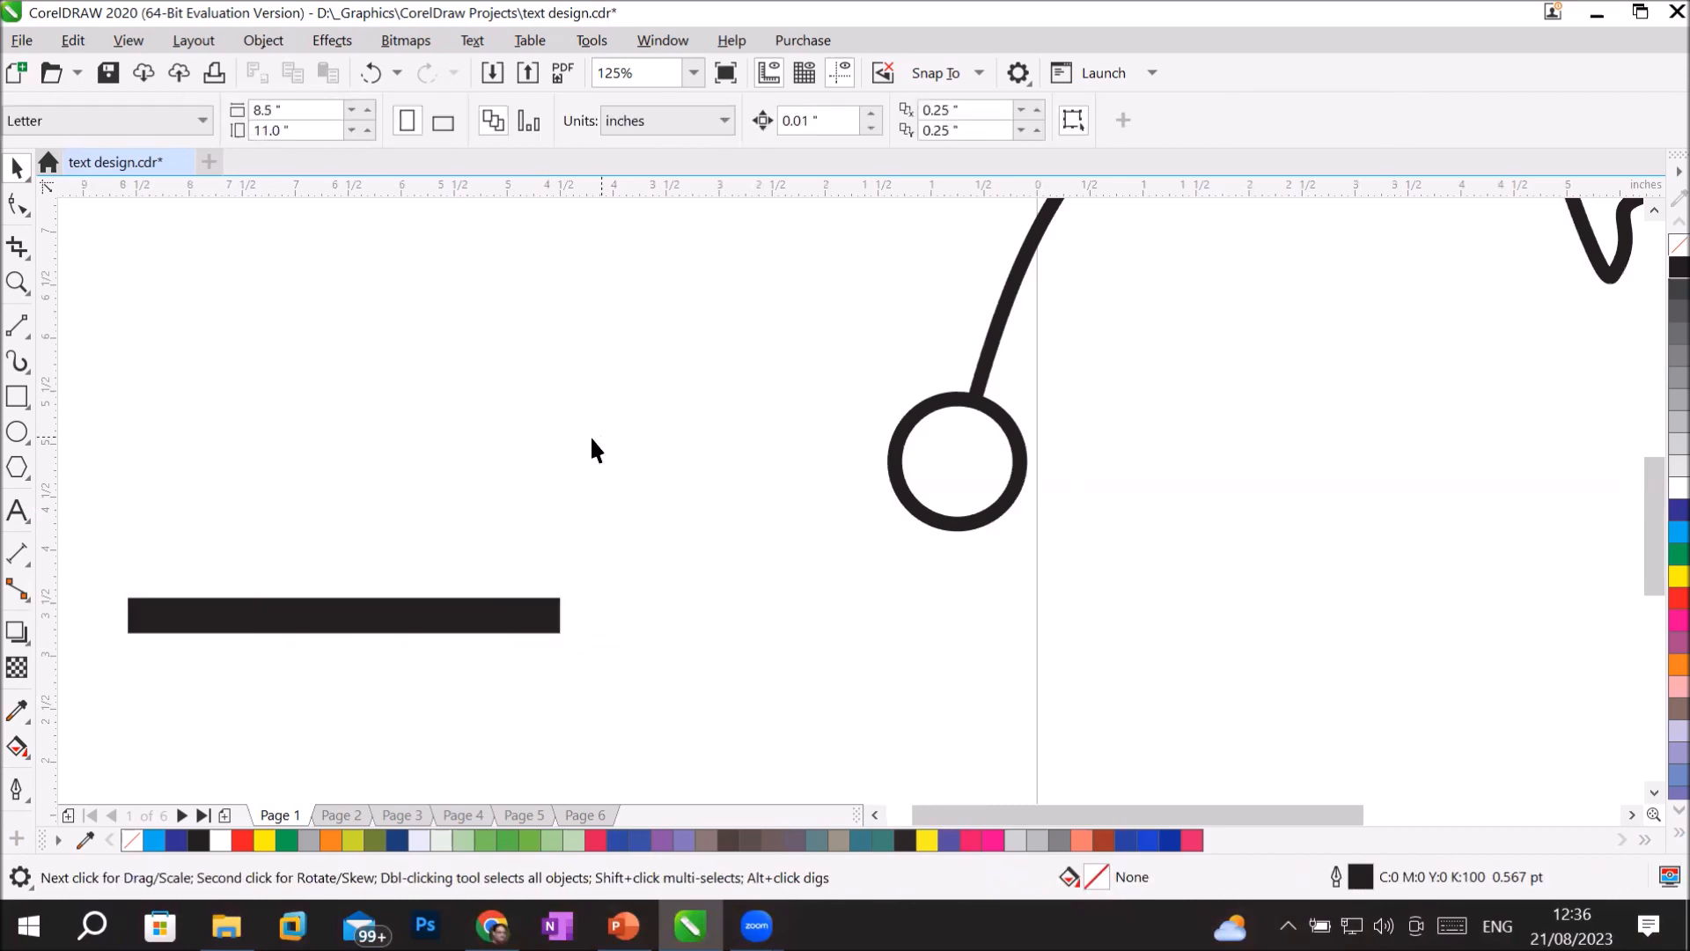
Draw a five-pointed star about 1.31 by 1.24 inches at the right end of the thick line.
left_click(16, 482)
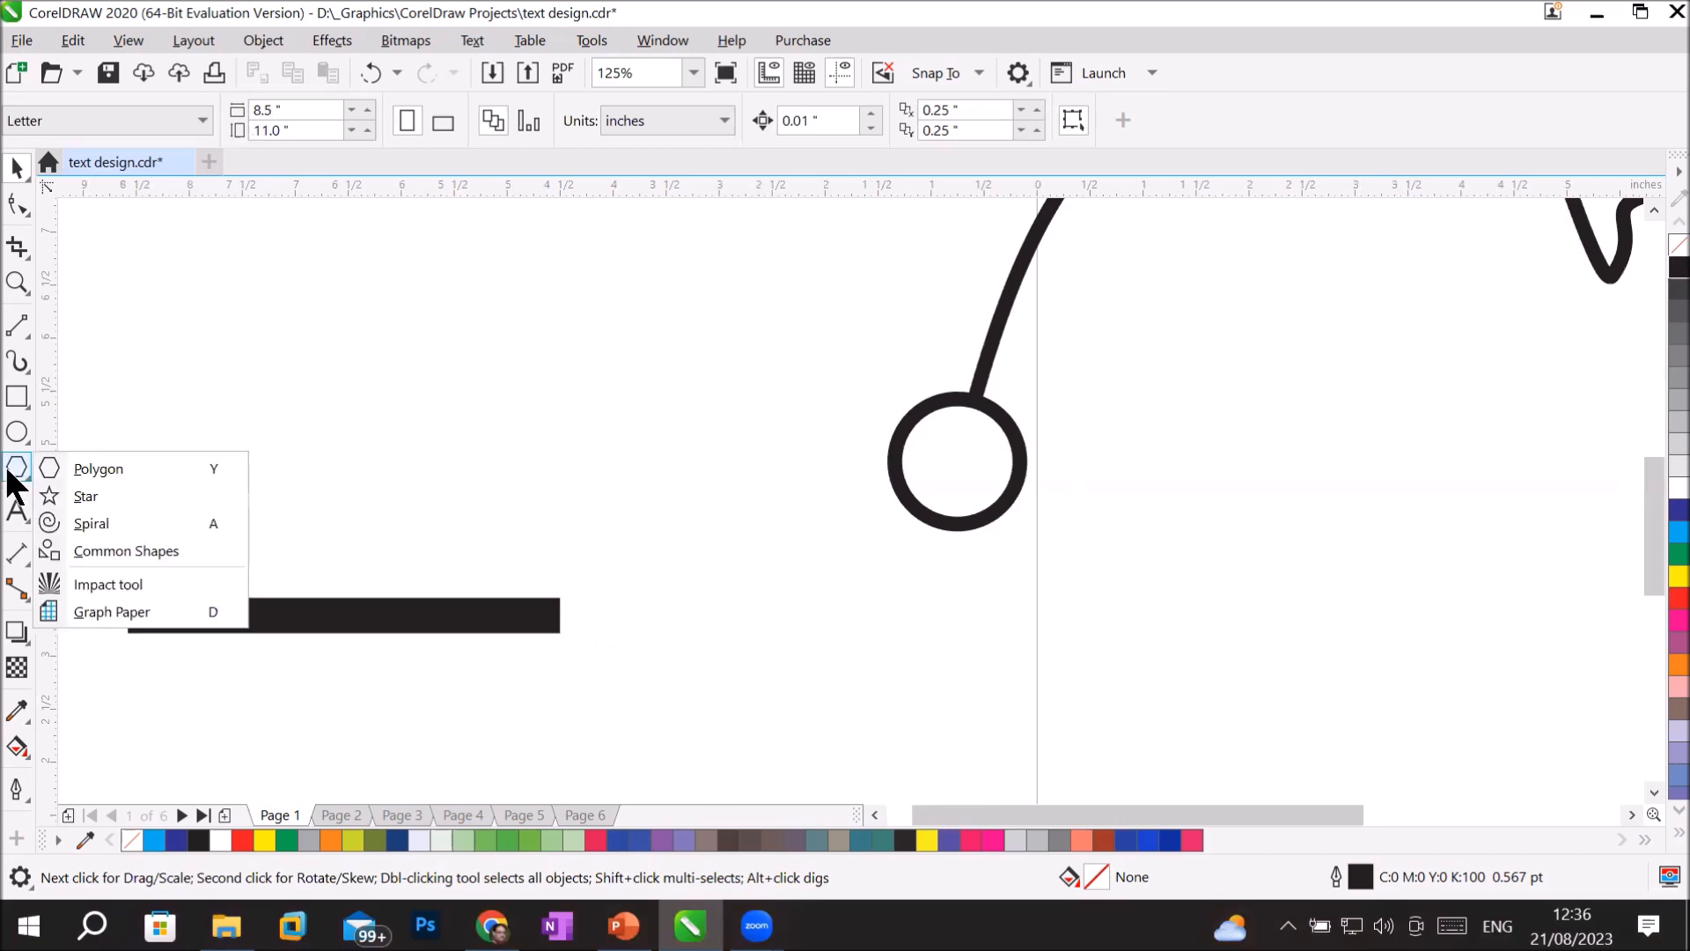
left_click(71, 494)
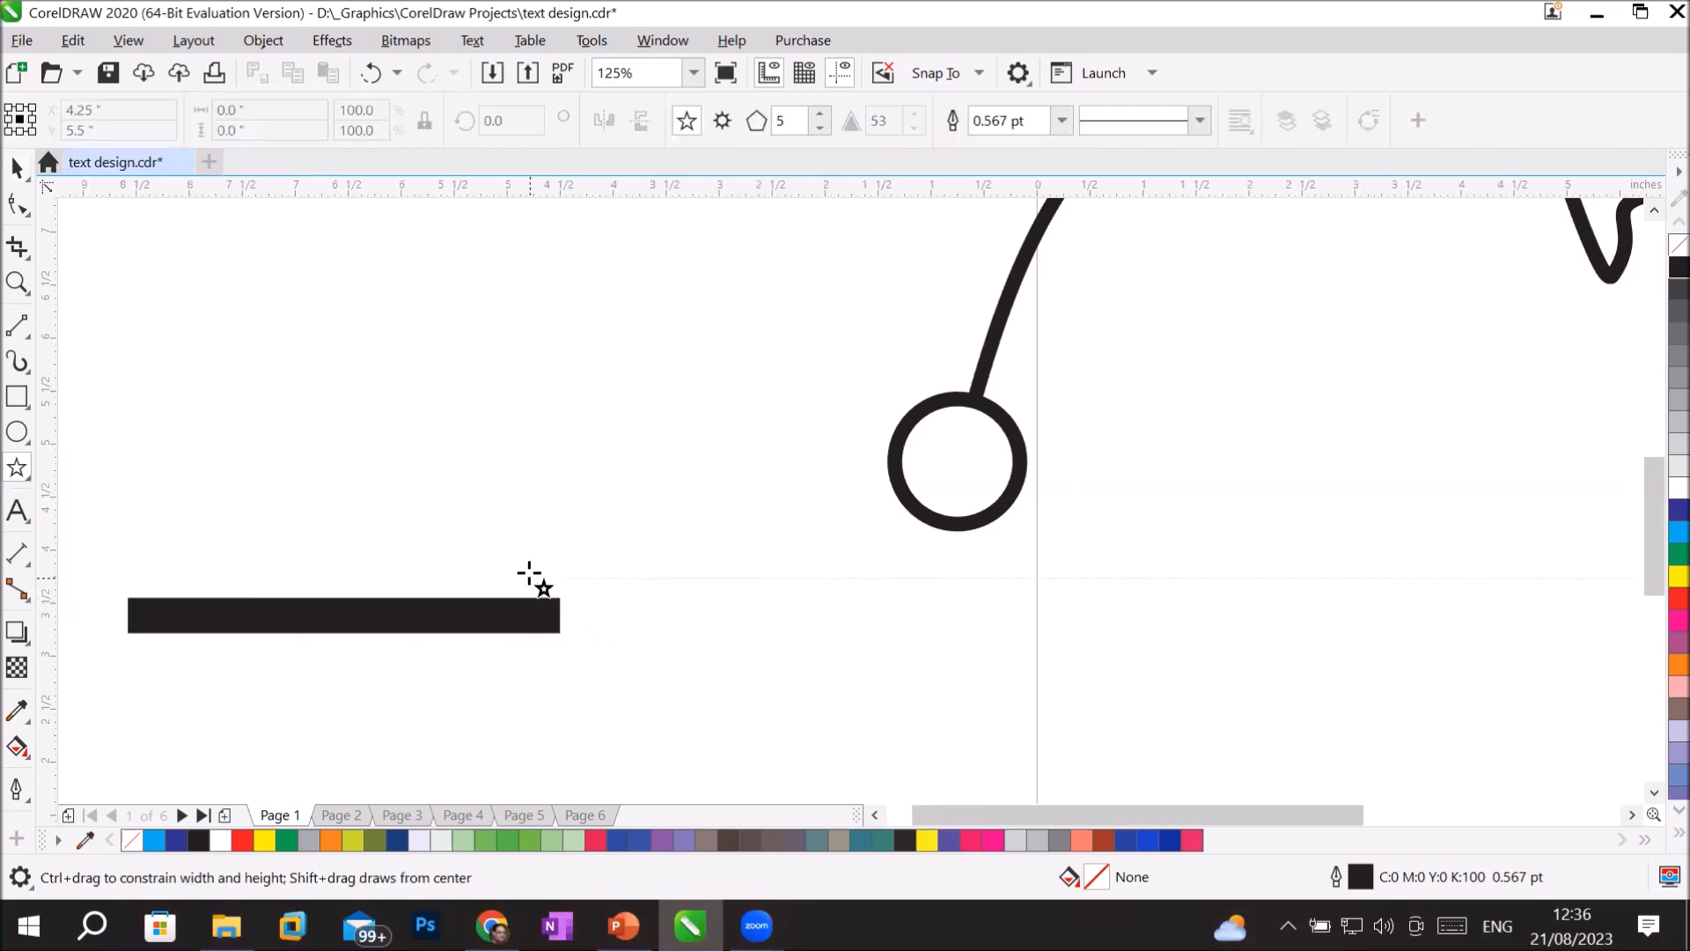
left_click_drag(529, 573, 676, 683)
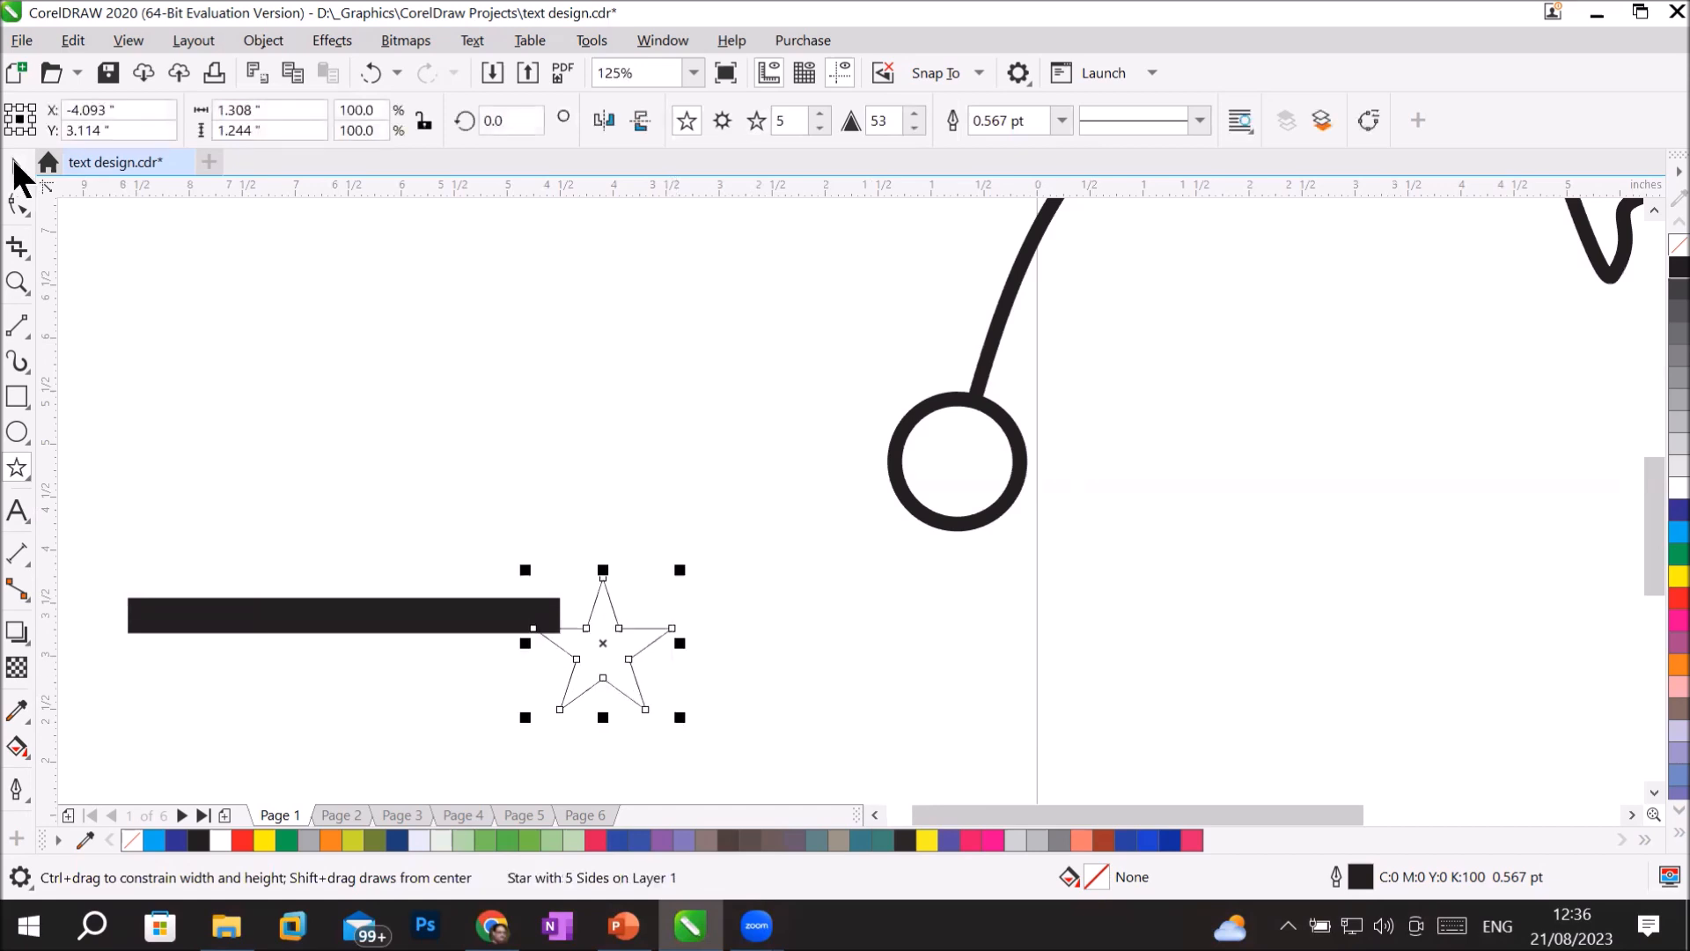
Move the star up over the right end of the thick line and fill it with black.
left_click(16, 167)
mouse_move(610, 666)
left_mouse_down()
mouse_move(567, 637)
mouse_move(643, 611)
mouse_move(598, 635)
left_mouse_up()
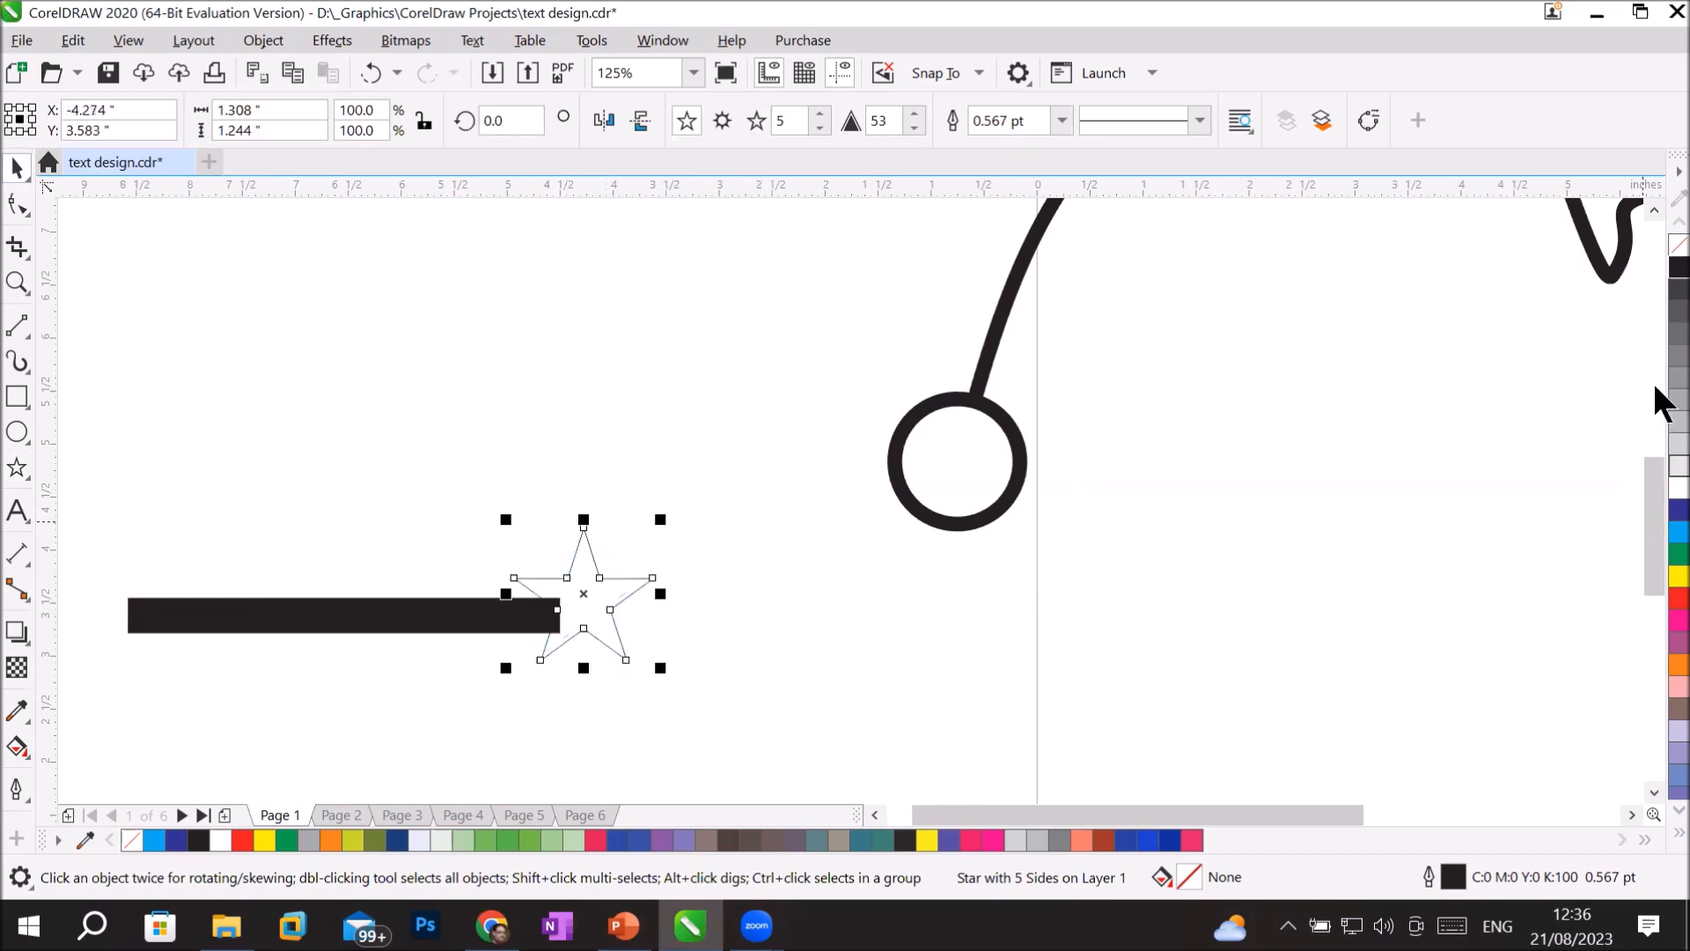
left_click(1678, 267)
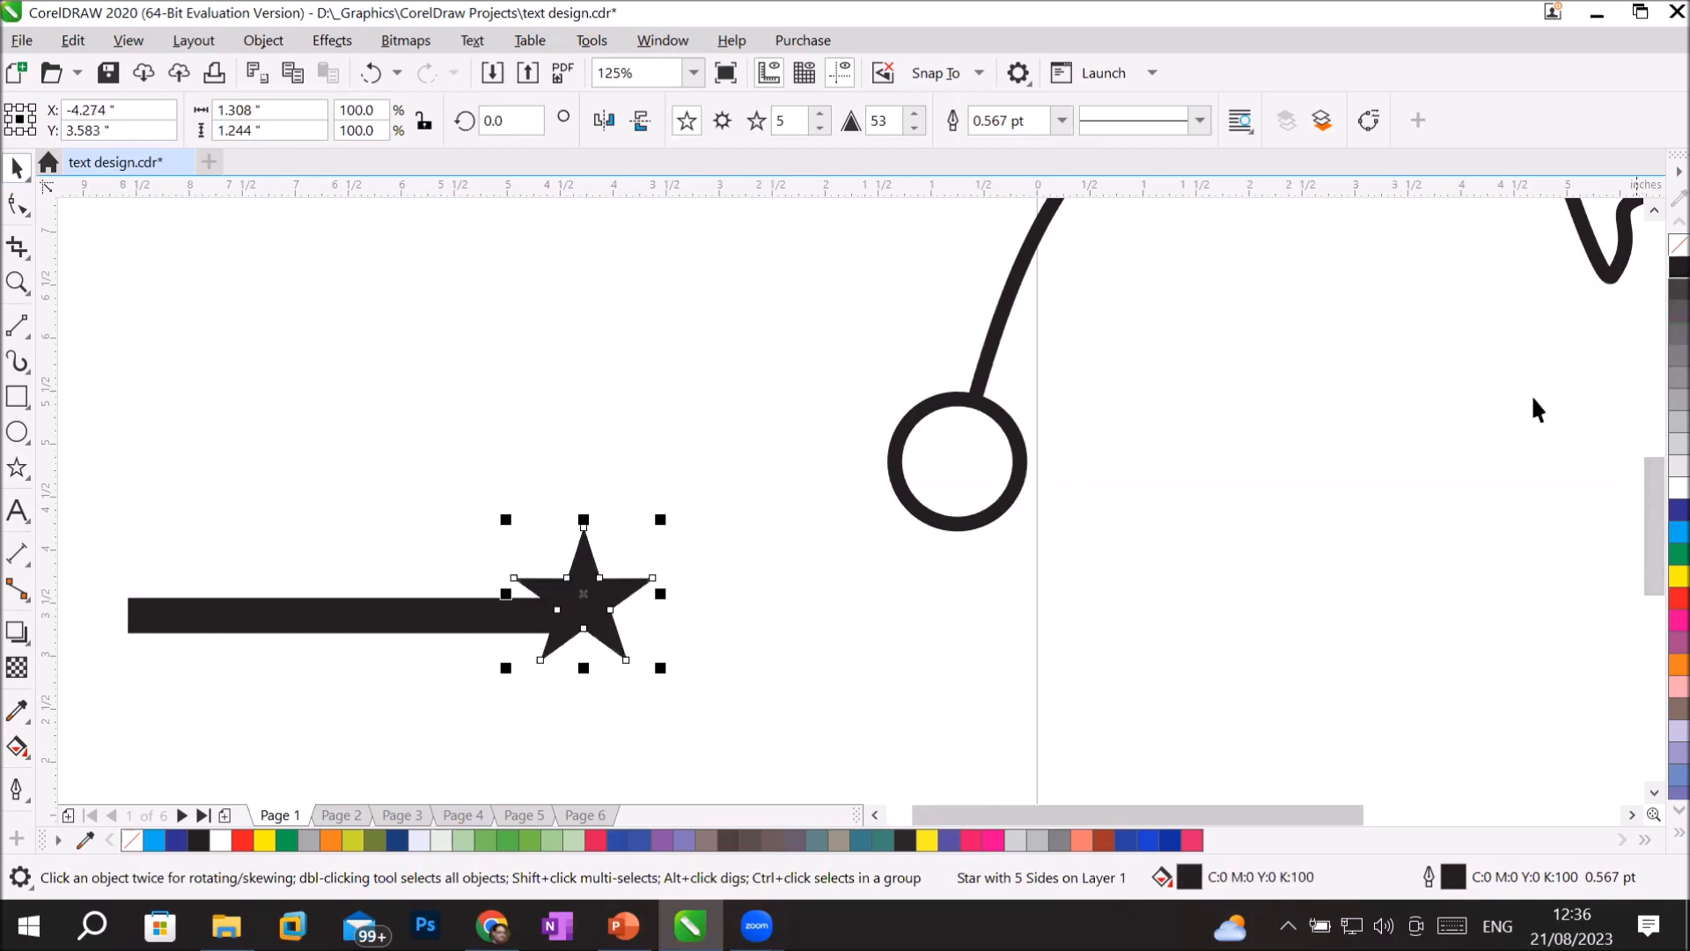
left_click(992, 702)
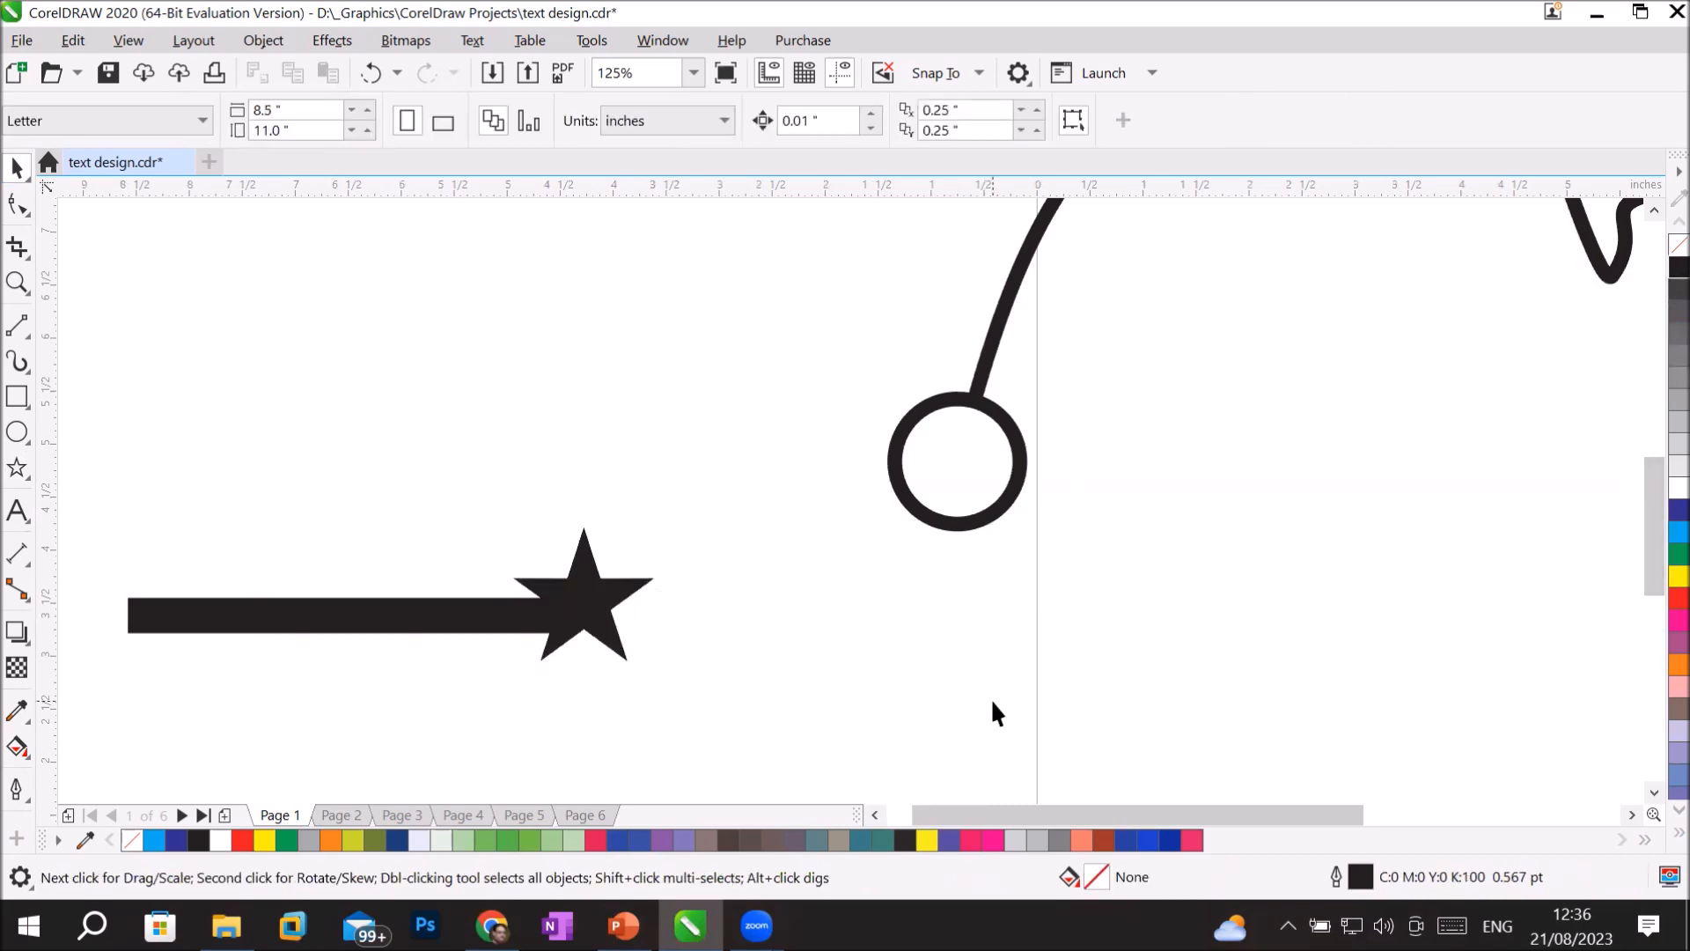
Nudge the star slightly down on the line and rotate it slightly clockwise, to about 355 degrees.
left_click(619, 596)
key("Down")
left_click(588, 606)
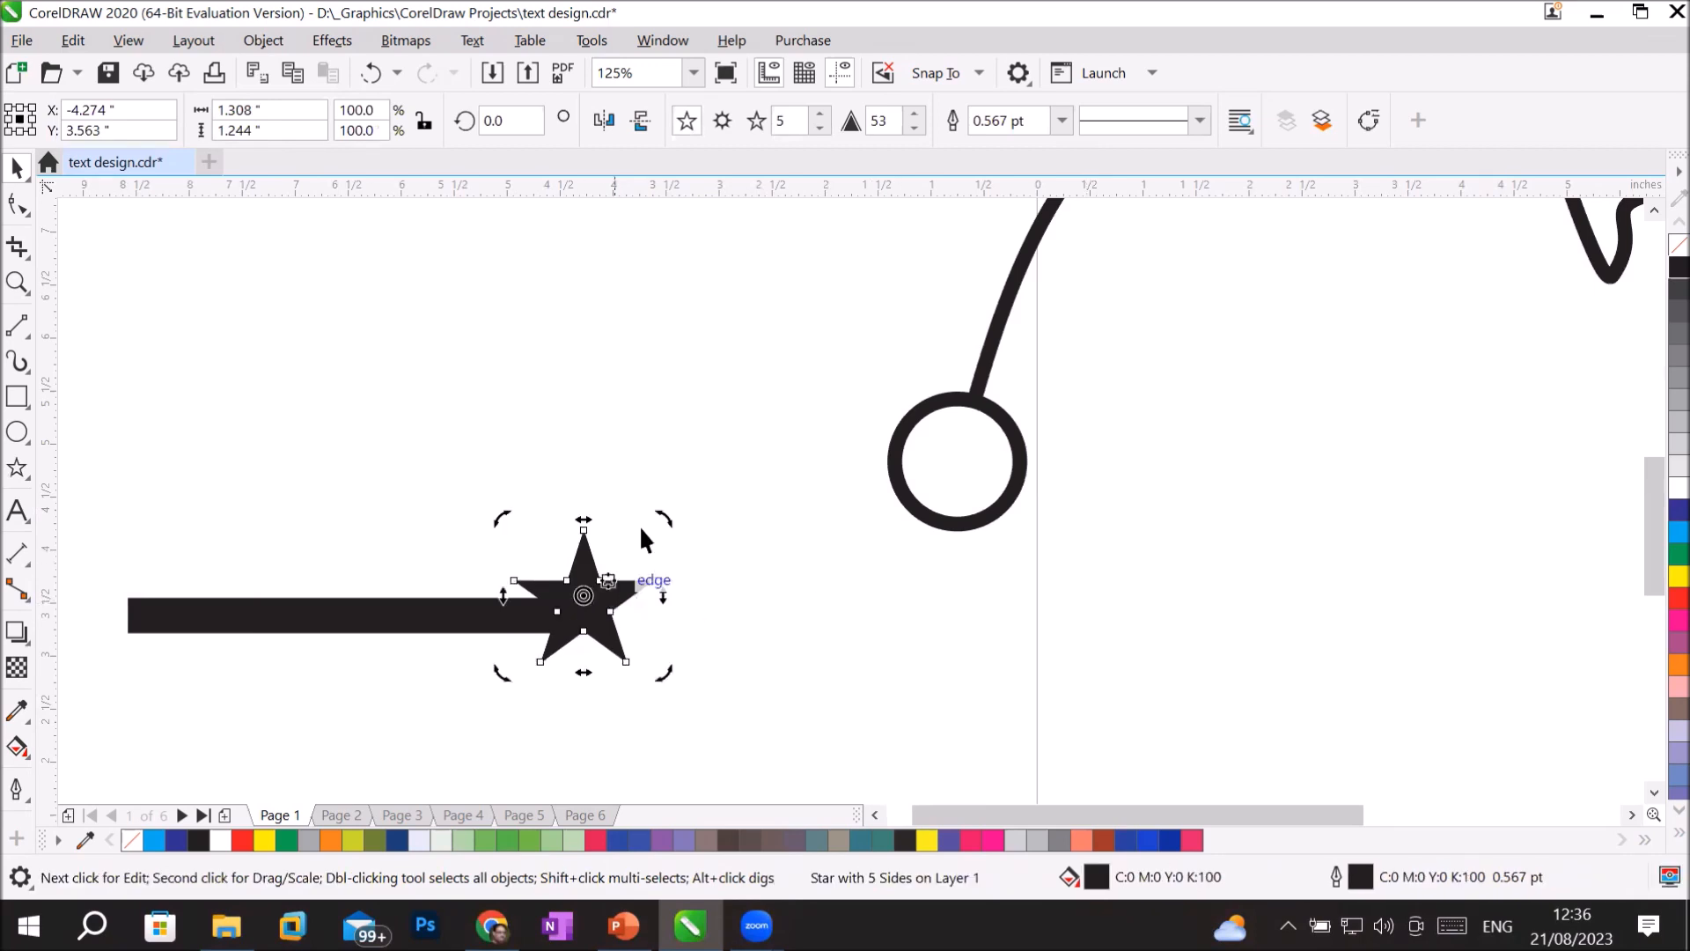
left_click_drag(661, 512, 671, 526)
left_click(884, 674)
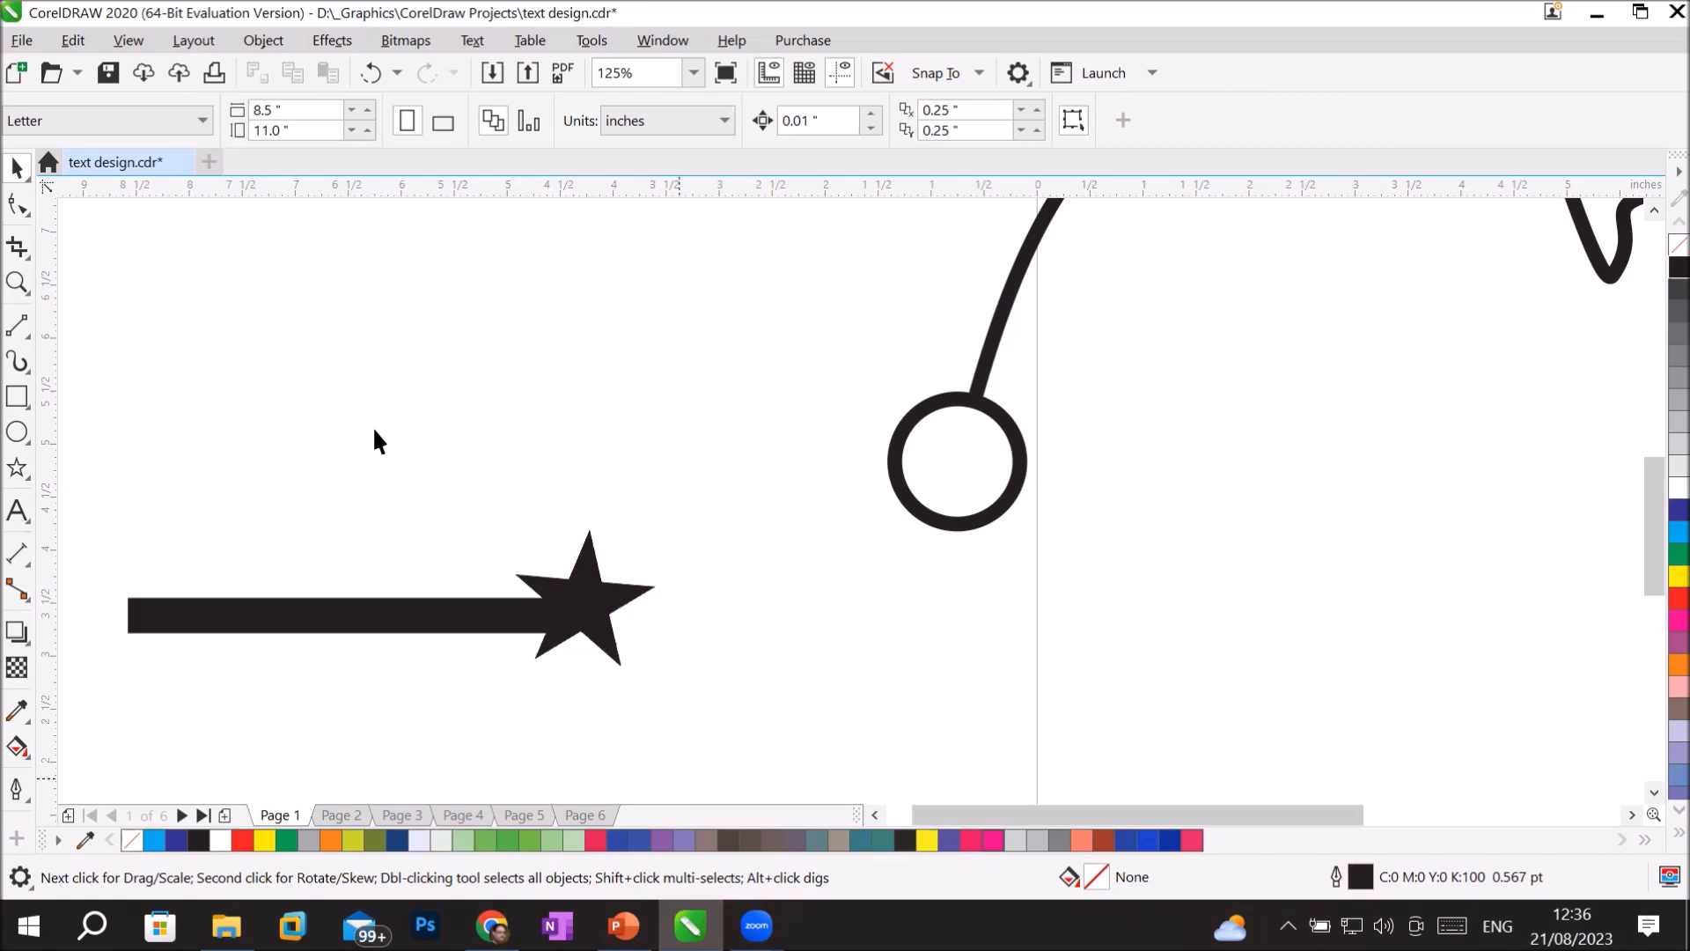
Select the thick line together with the star and weld them into a single curve.
scroll(365, 449, "left", 3)
left_click_drag(357, 451, 1035, 740)
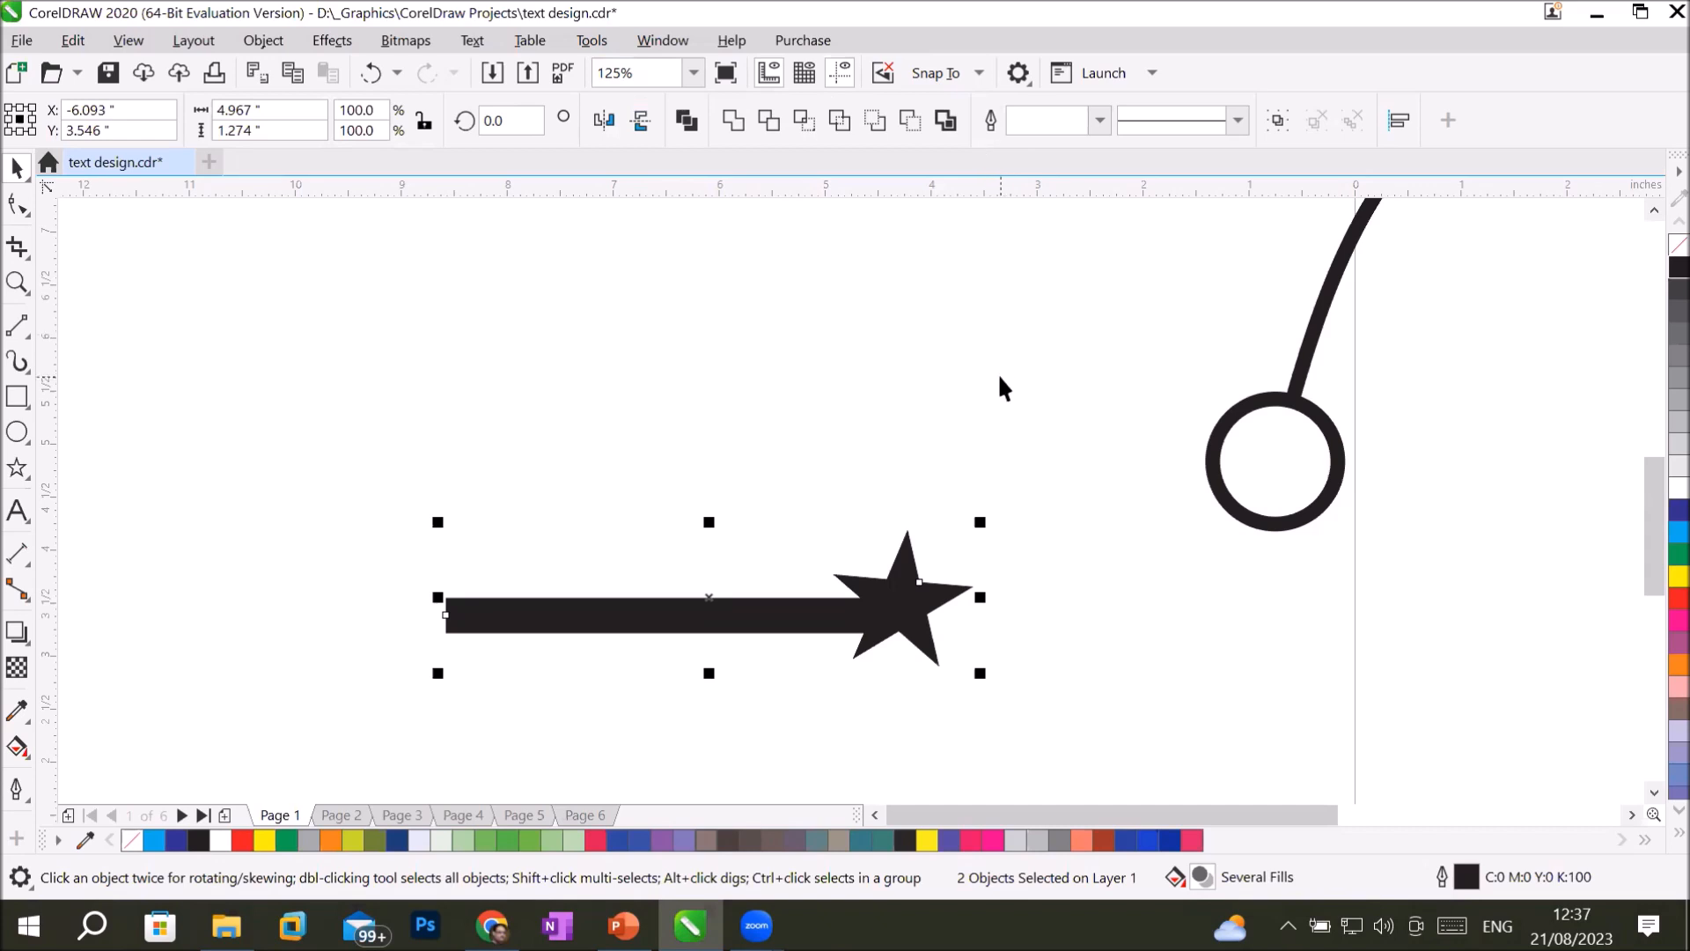
left_click(1073, 503)
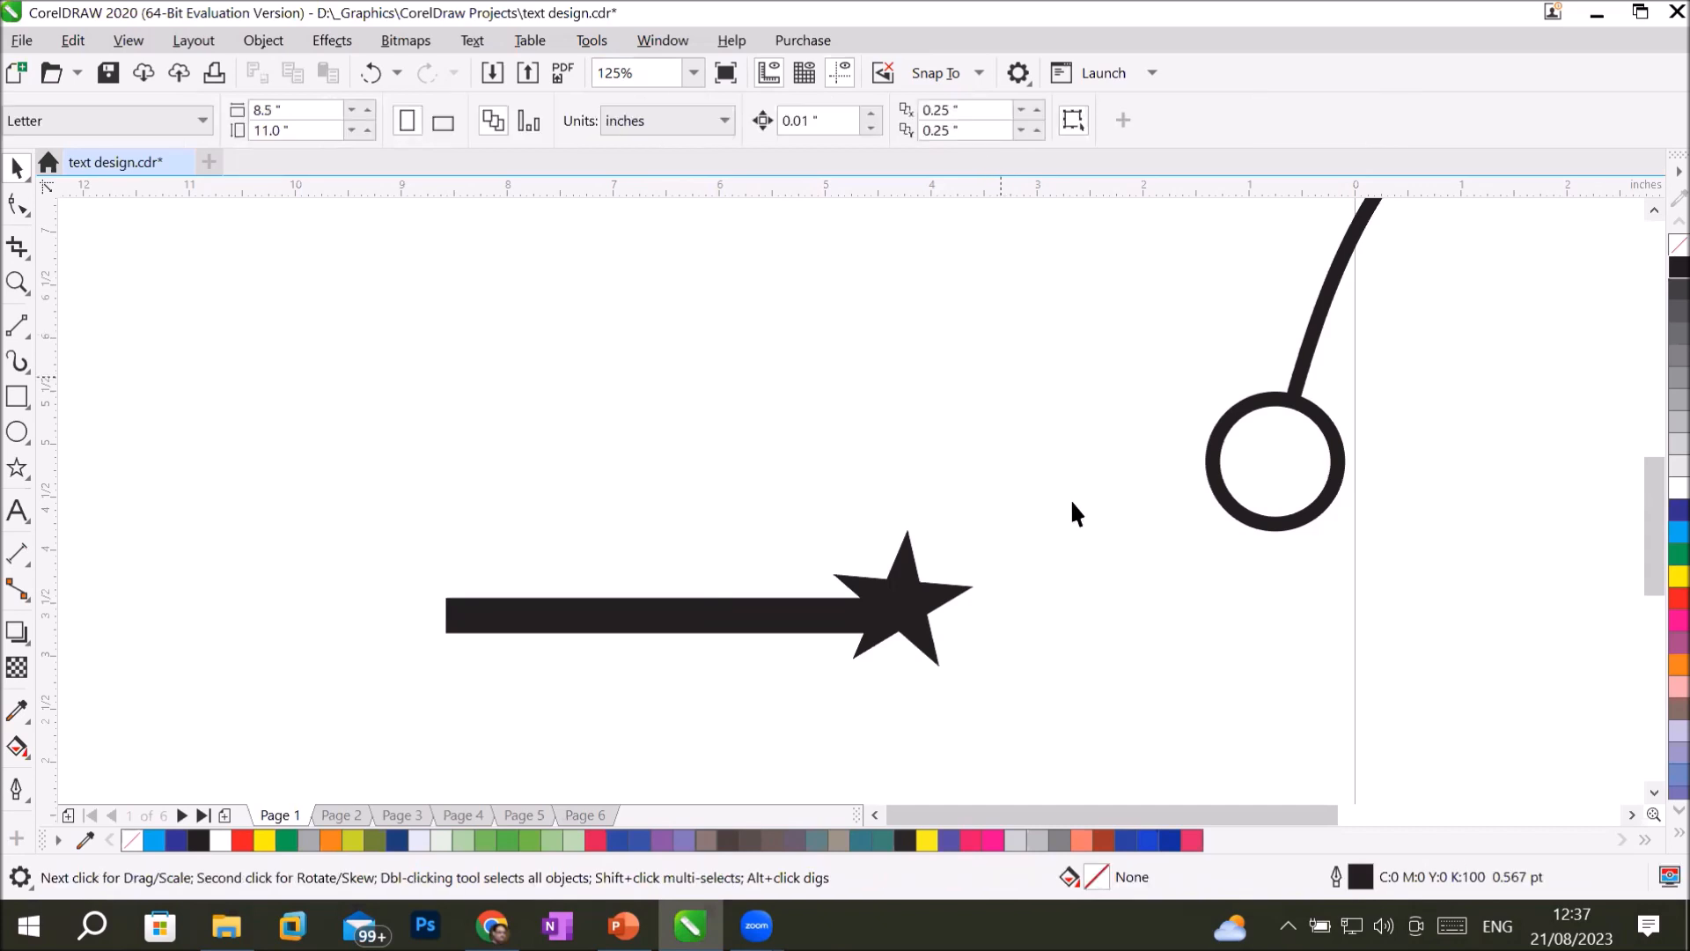
left_click(917, 596)
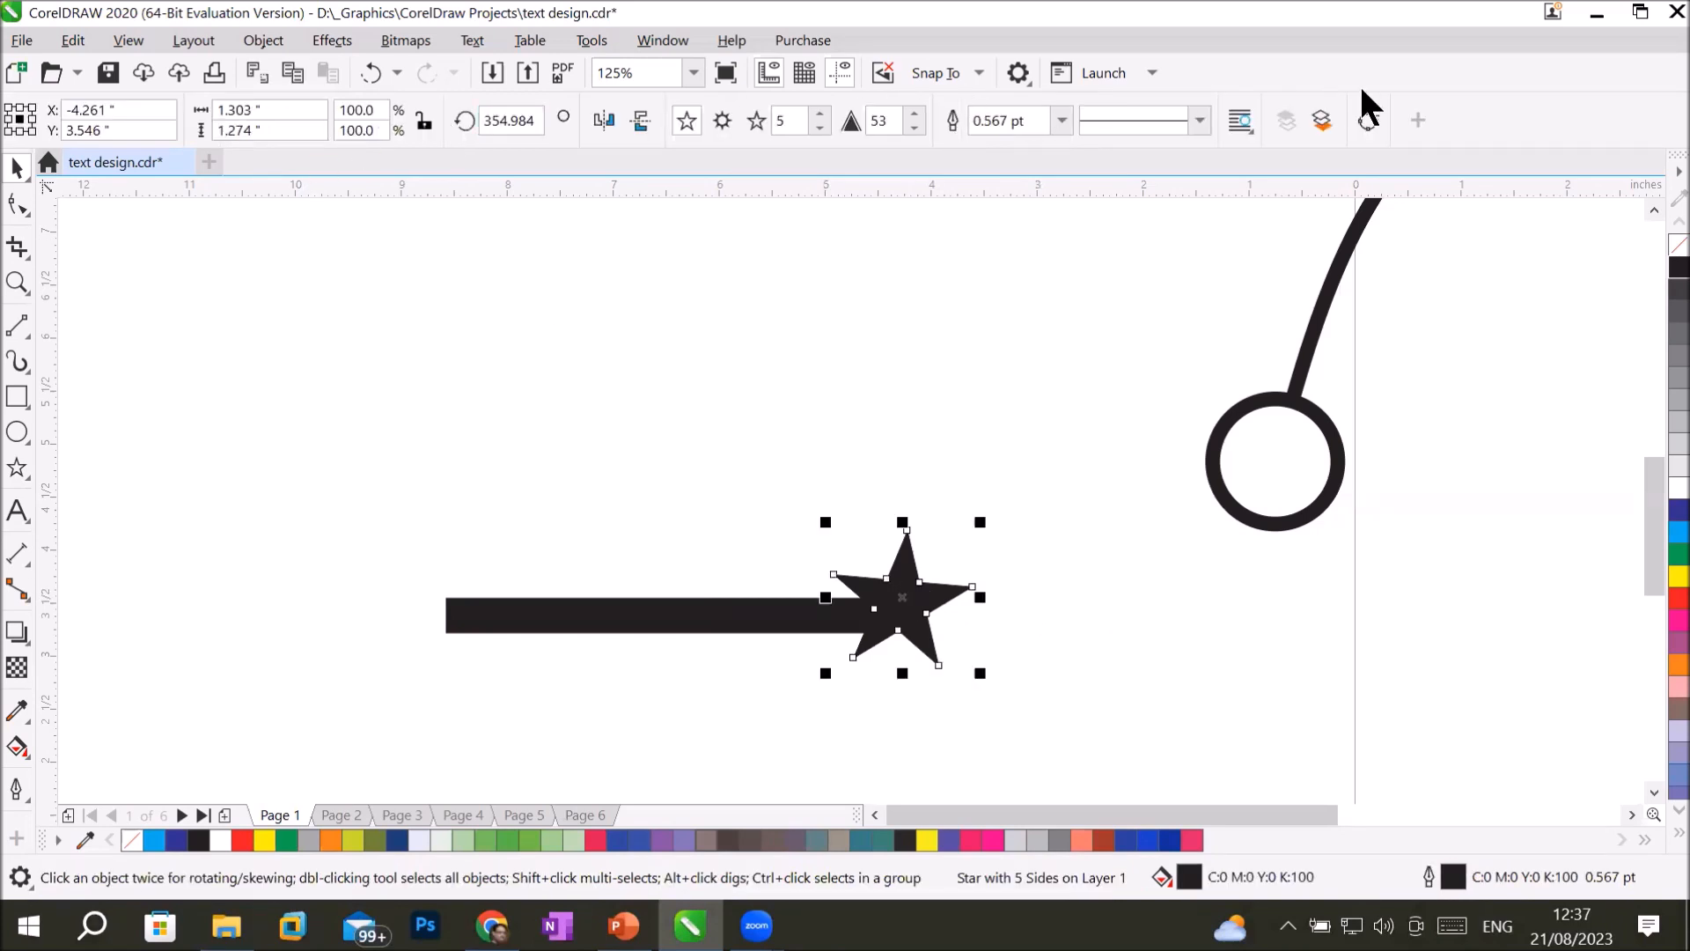
left_click(539, 627)
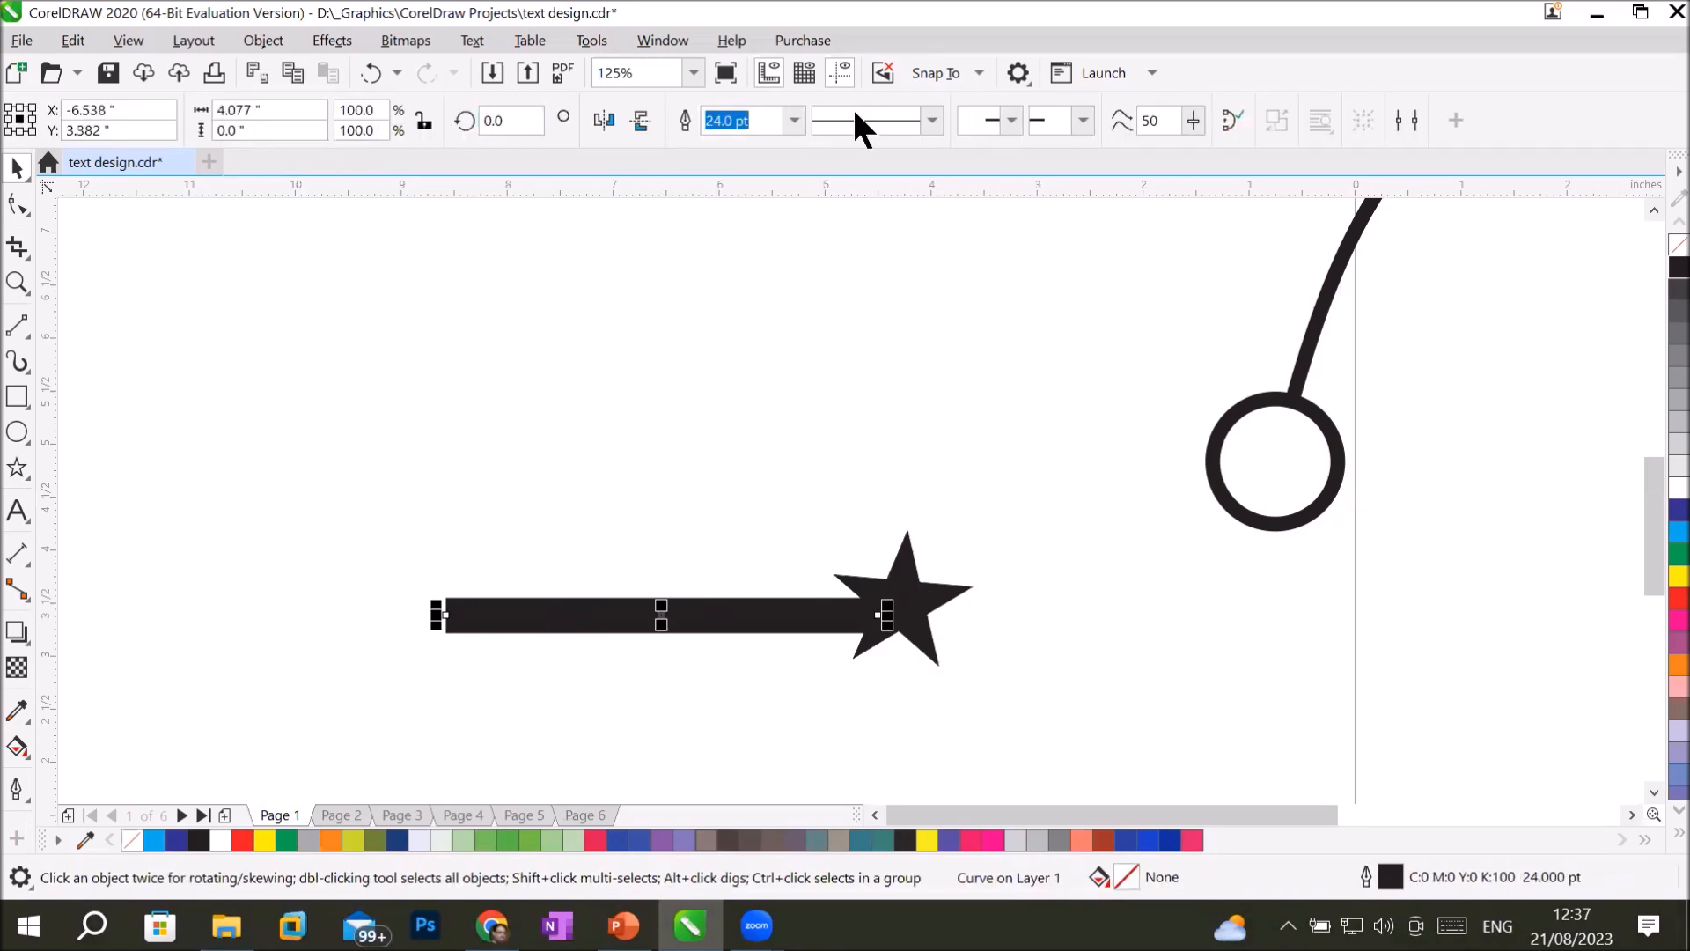
left_click_drag(366, 416, 1011, 736)
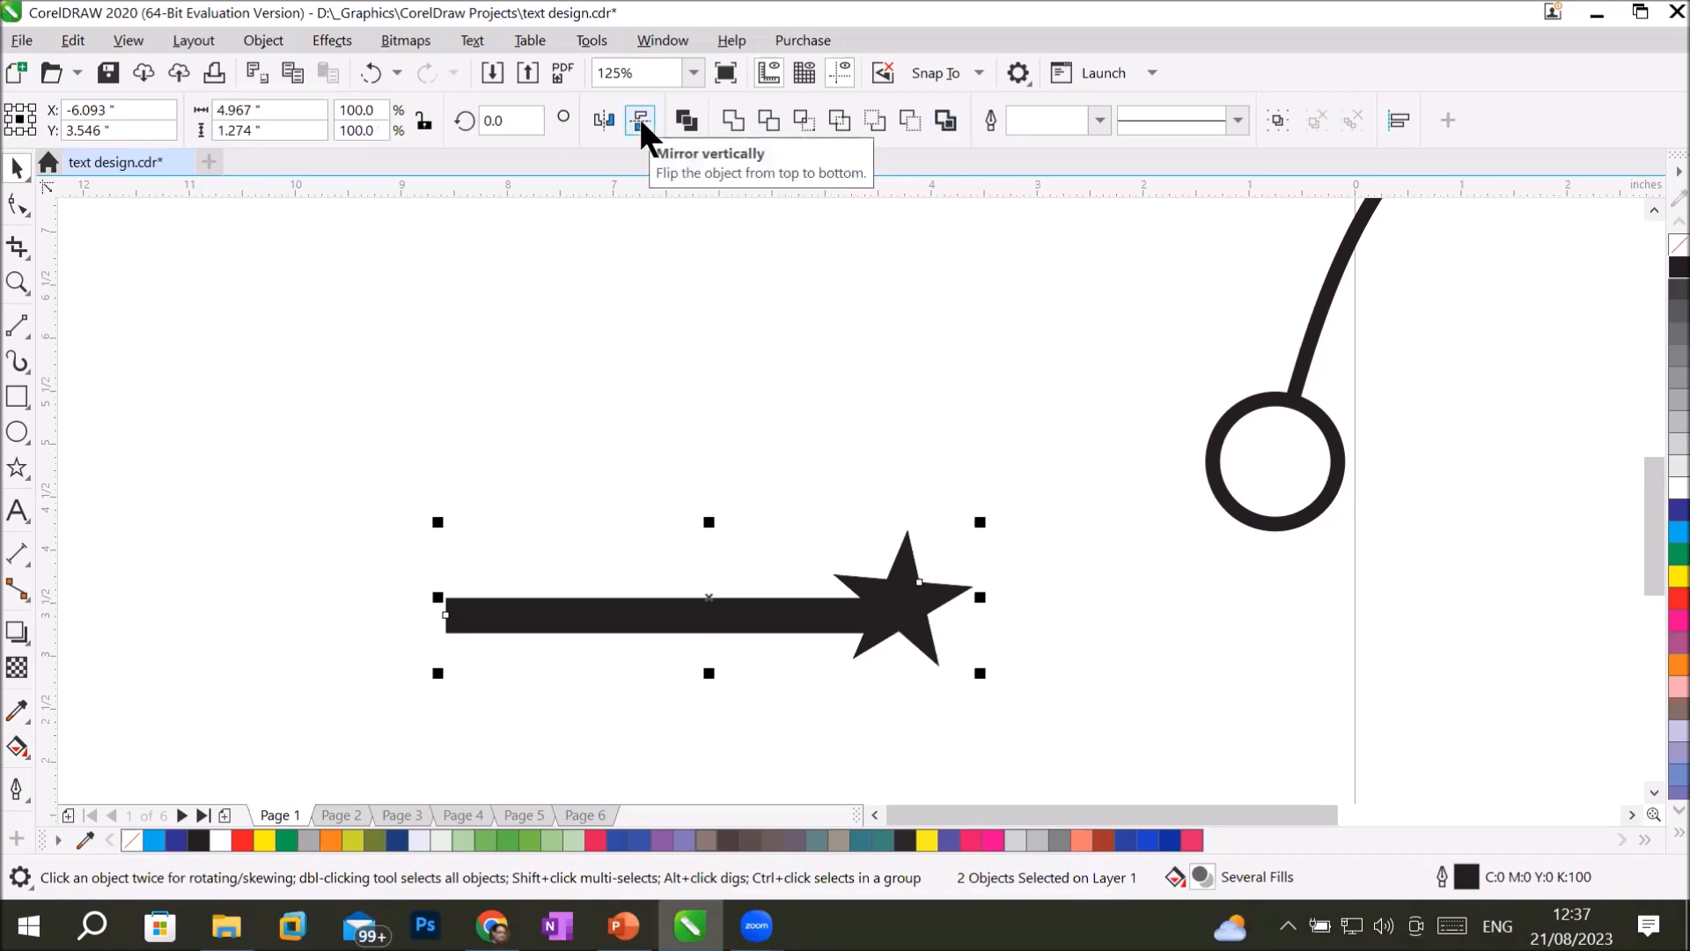
left_click(732, 123)
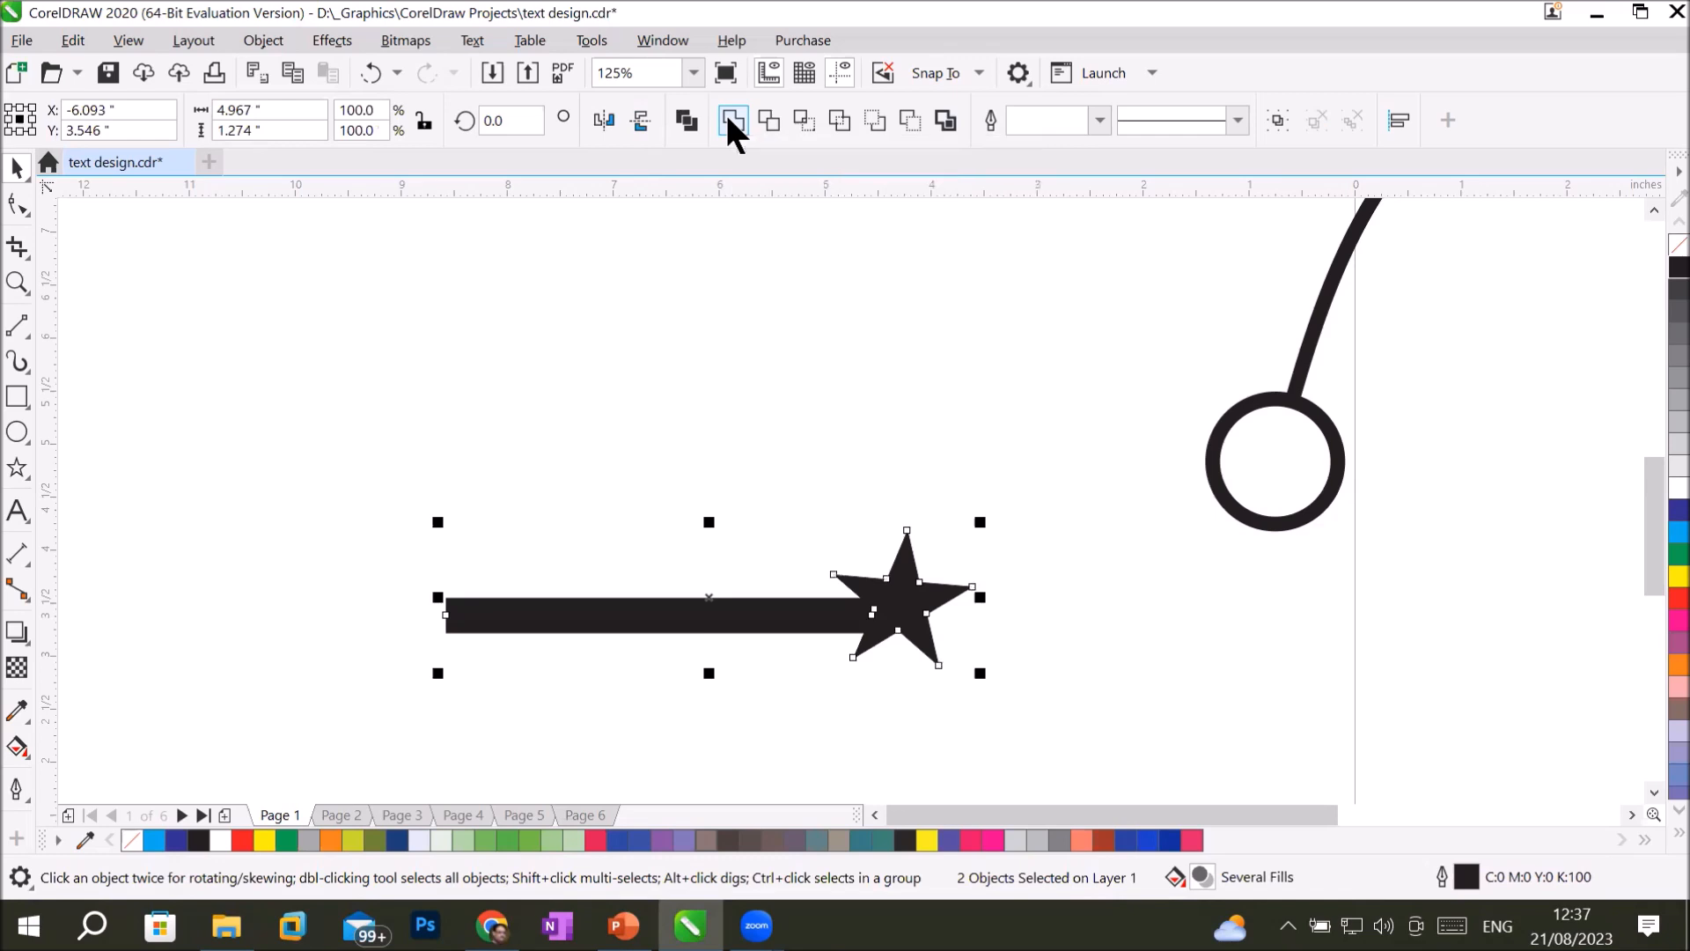
left_click(797, 427)
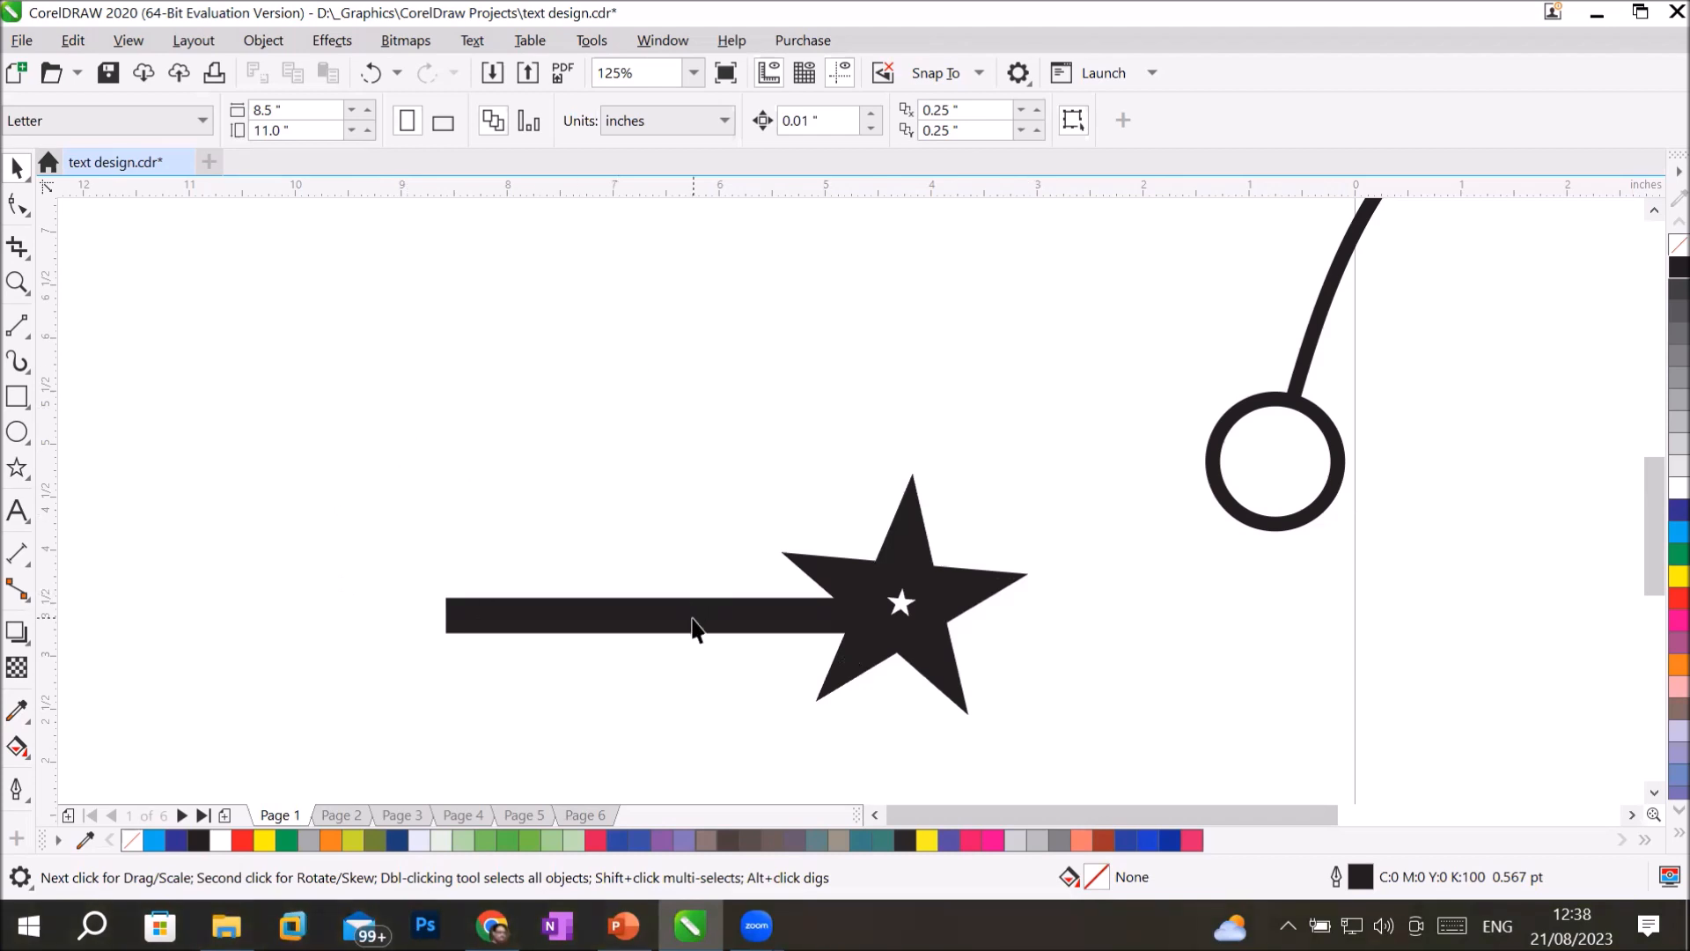
Create a new arrowhead from the welded line-and-star shape, keeping the default name and proportional size.
left_click(693, 615)
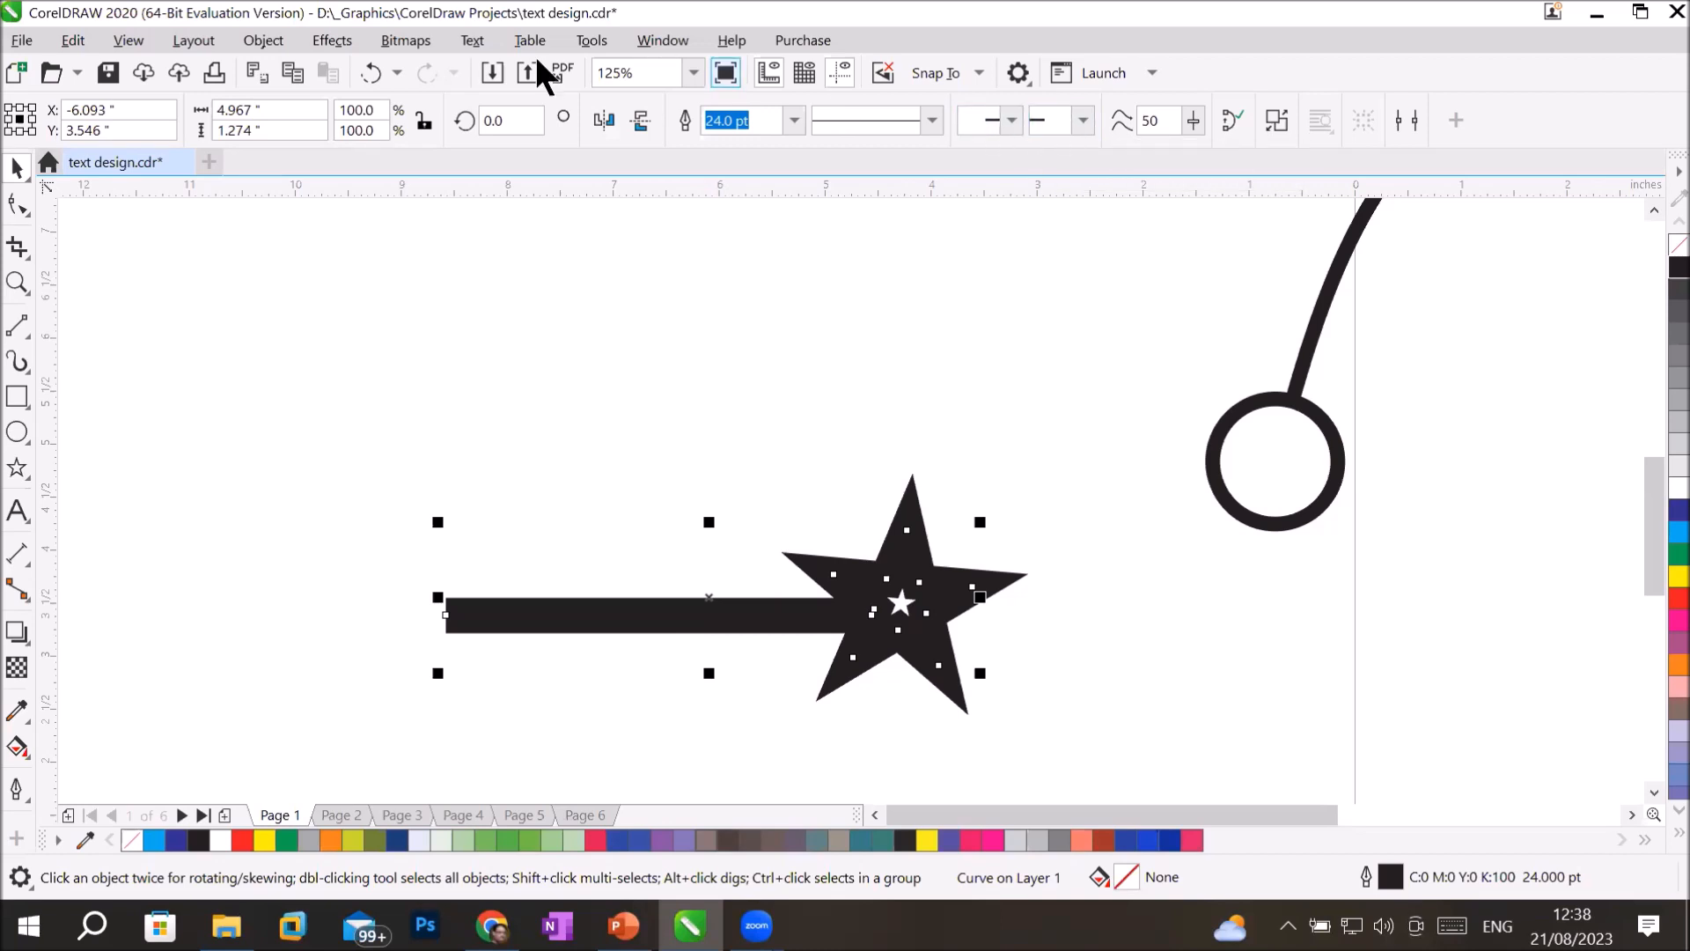
left_click(268, 41)
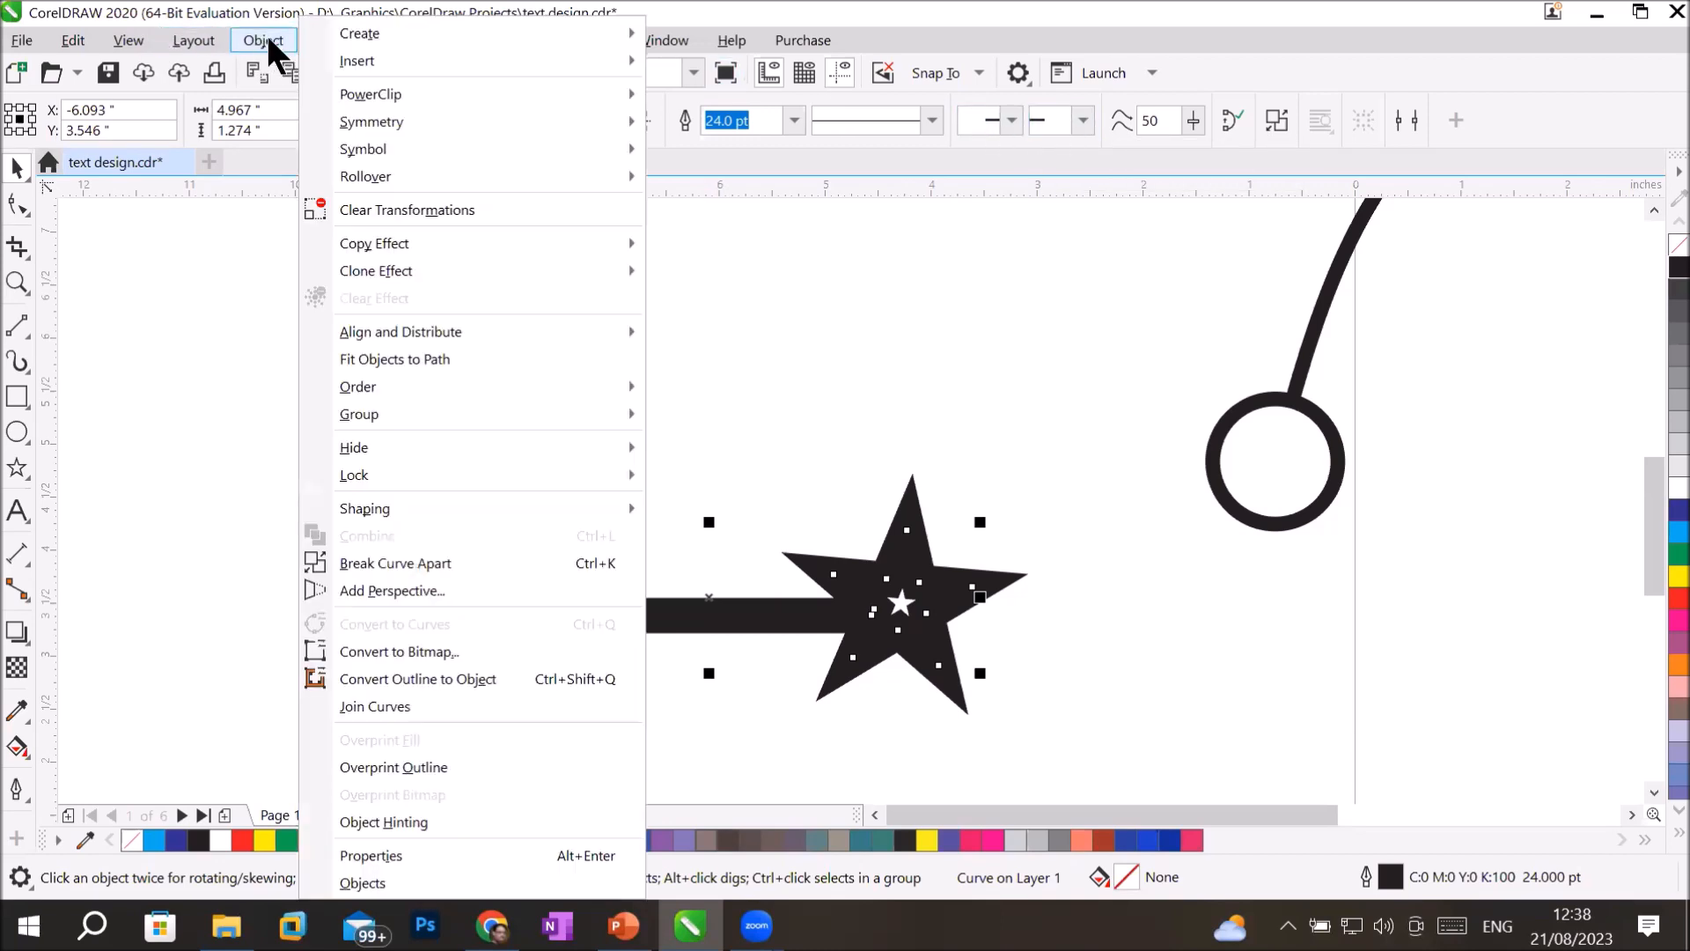
mouse_move(407, 37)
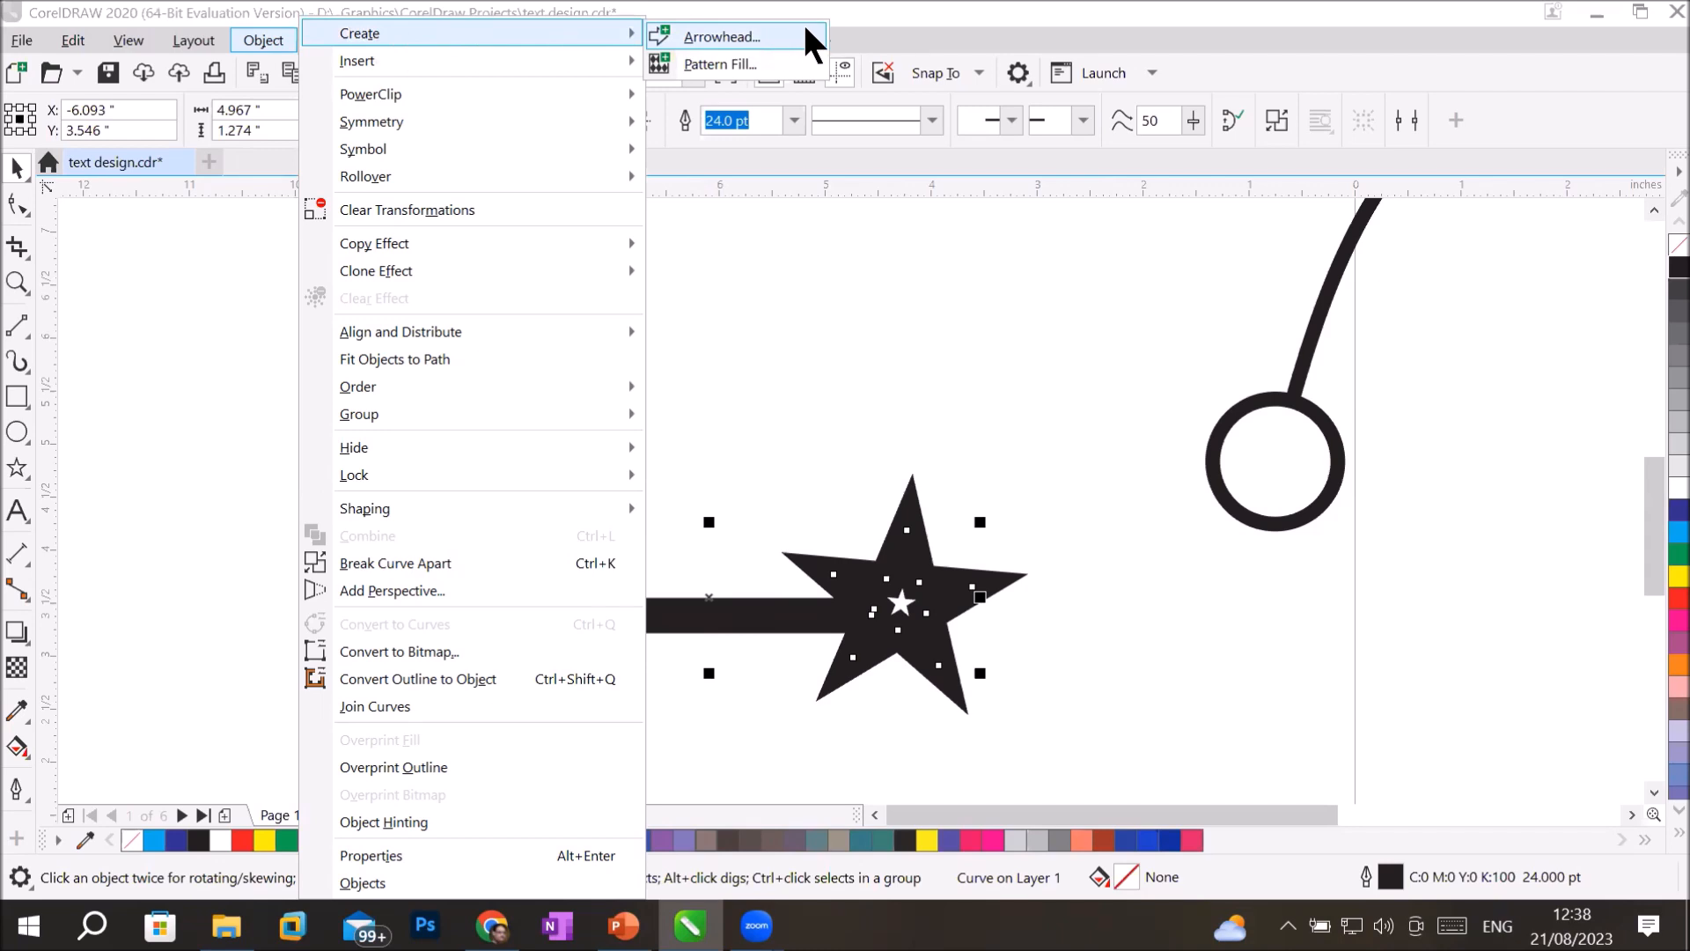
left_click(805, 34)
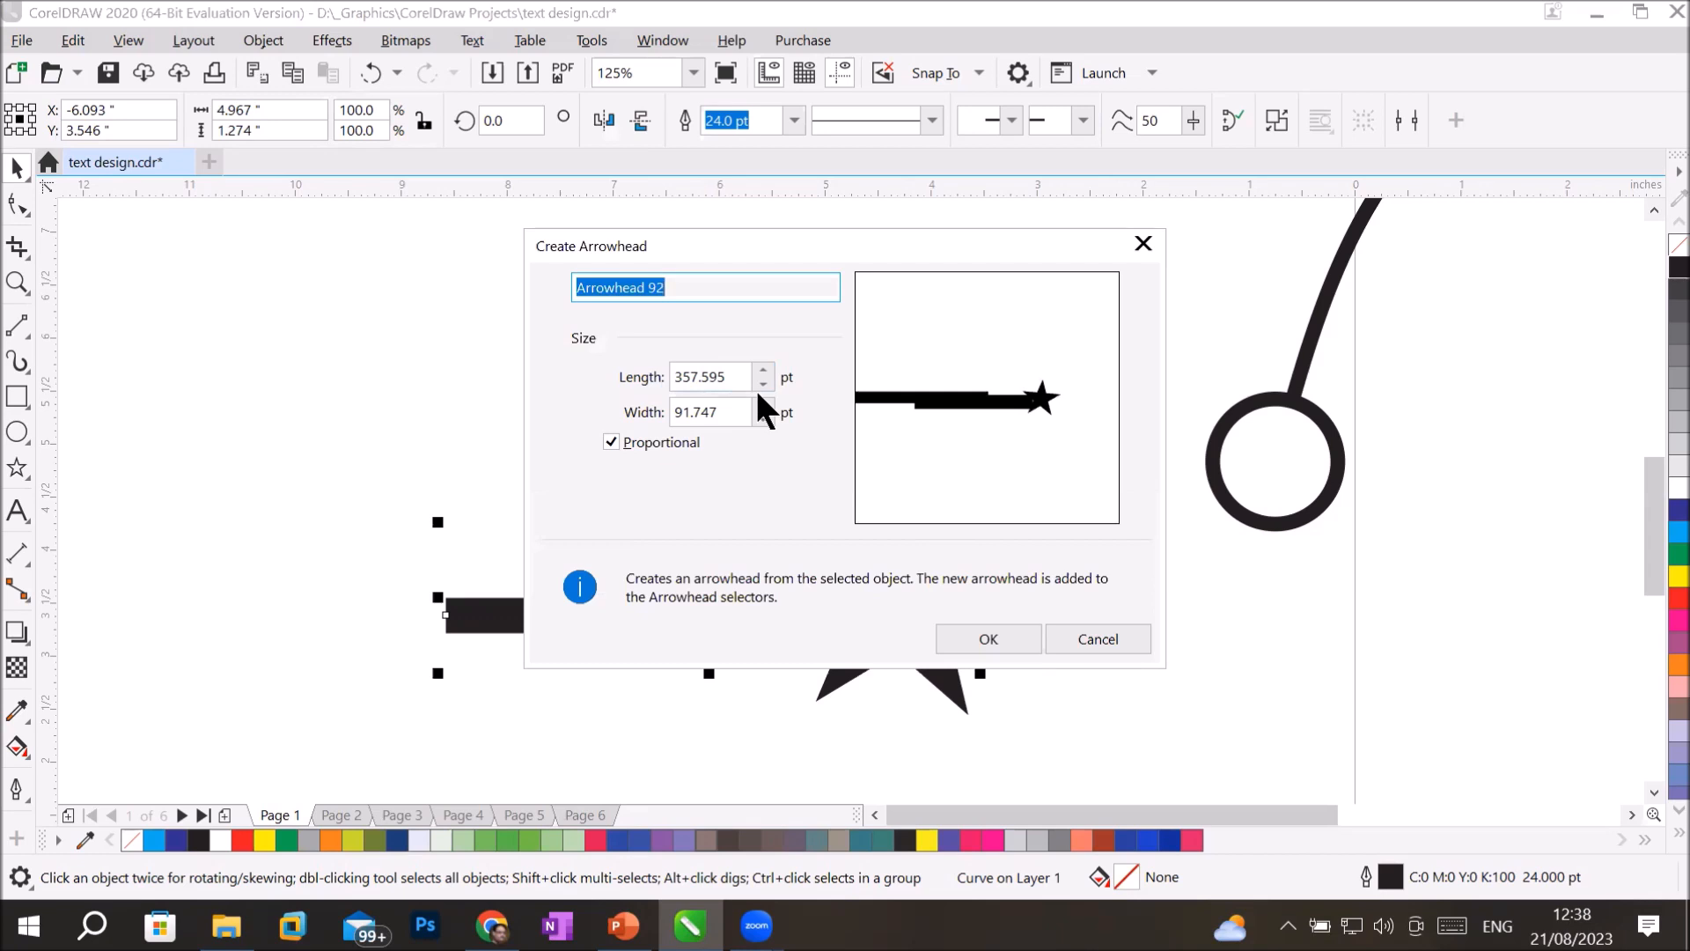
left_click(997, 639)
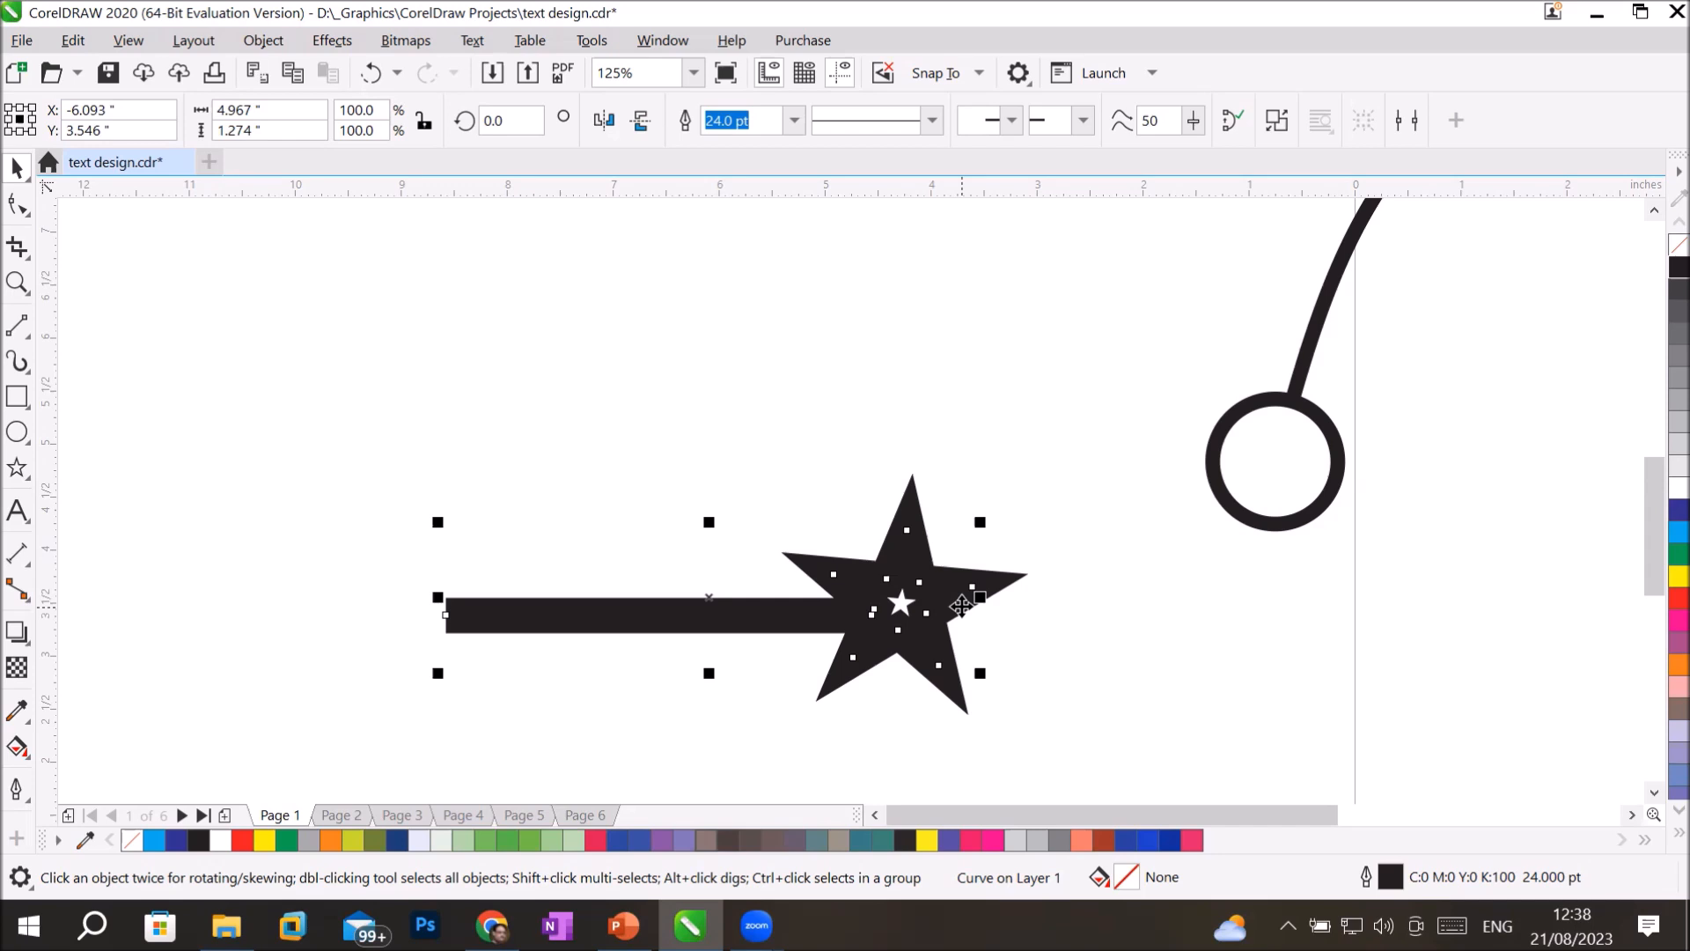
Draw an ellipse about 2.72 by 2.57 inches above the left end of the welded shape.
left_click(16, 432)
left_click_drag(282, 248, 574, 529)
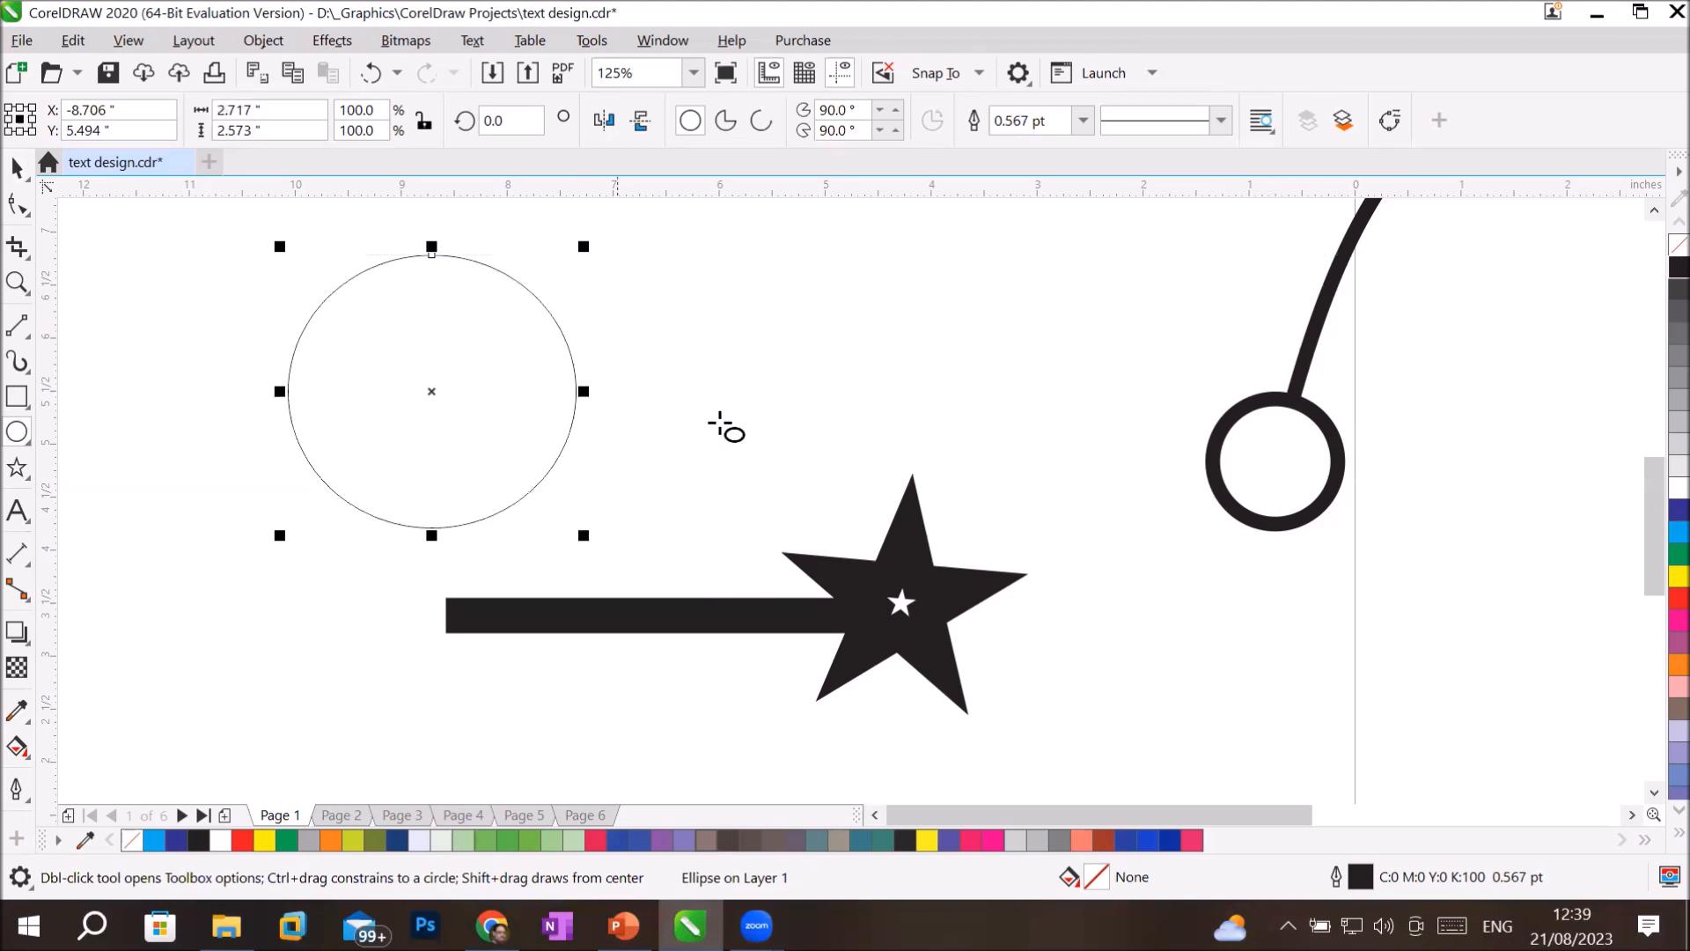
Turn the ellipse into an open arc and set a solid triangle as its end arrowhead in the outline pen settings.
left_click(760, 118)
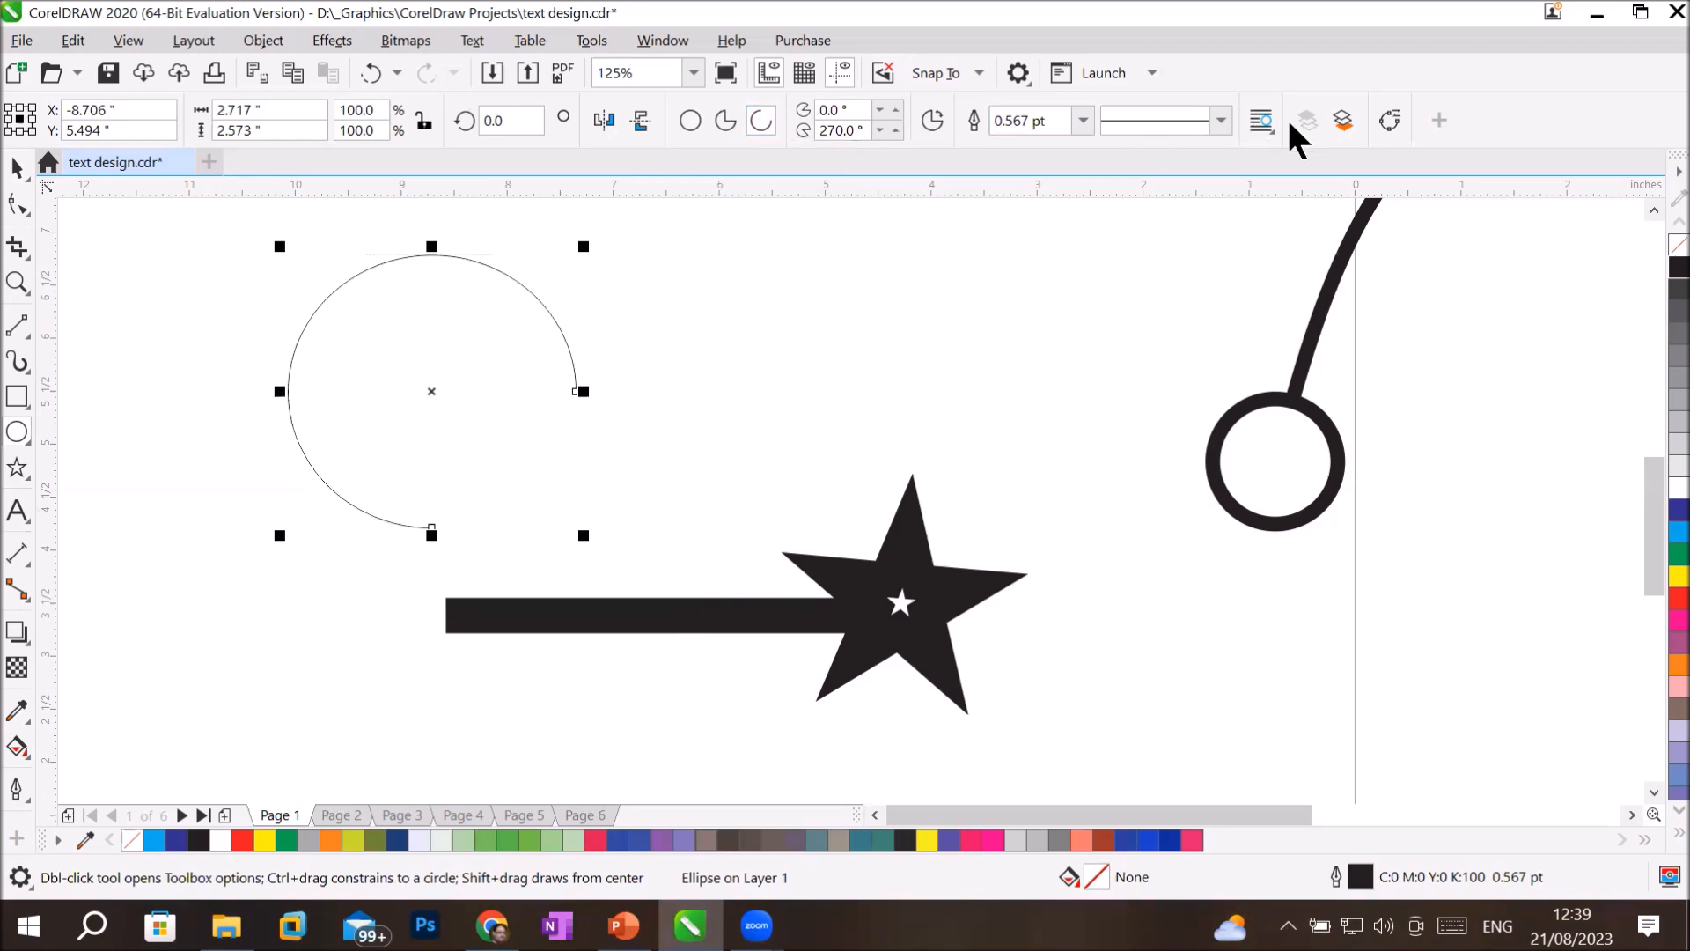
left_click(17, 167)
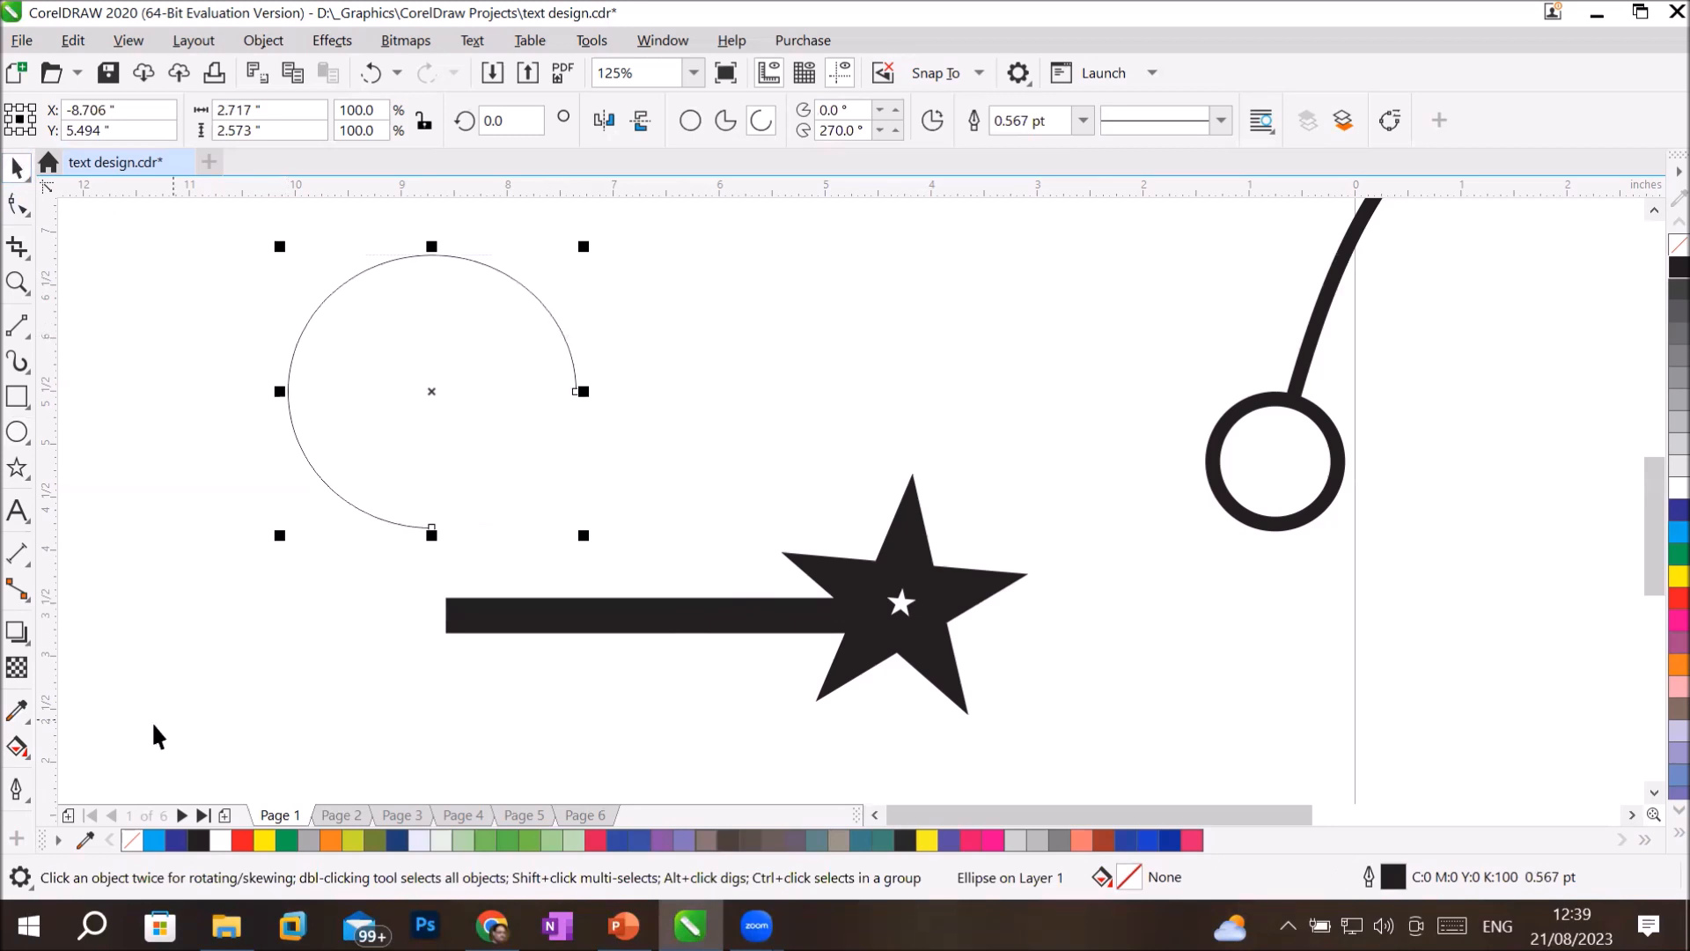
left_click(15, 786)
left_click(16, 746)
left_click(19, 759)
left_click(11, 786)
left_click(12, 785)
left_click(11, 784)
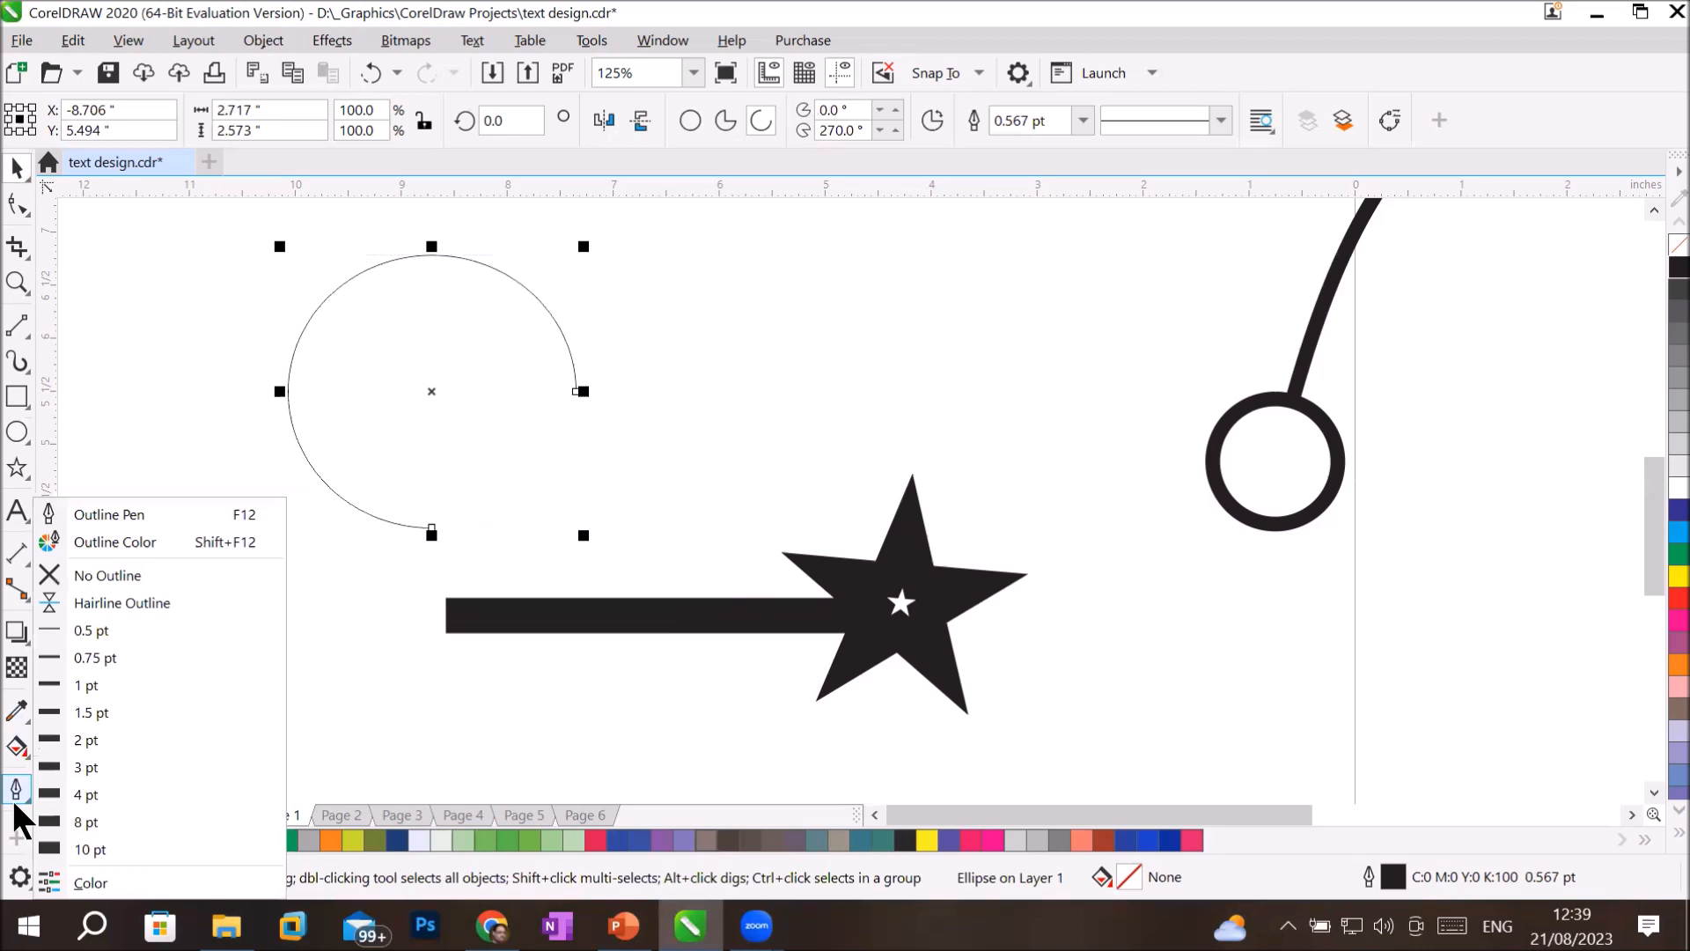
left_click(162, 507)
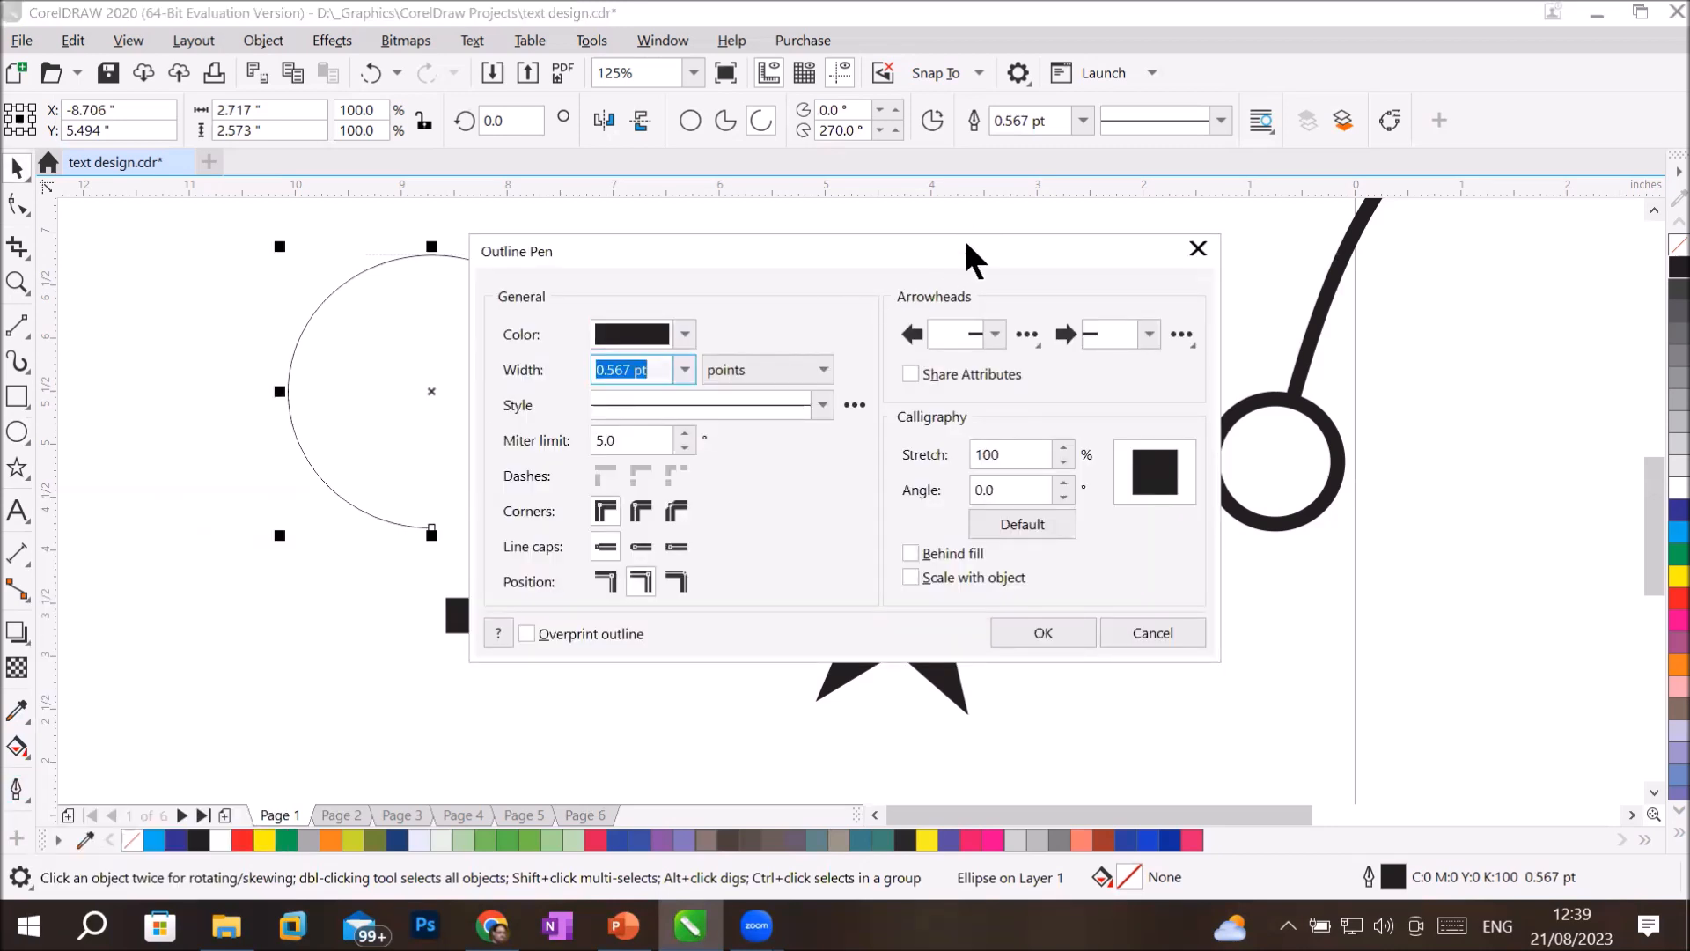
left_click_drag(967, 244, 1277, 164)
left_click(1459, 255)
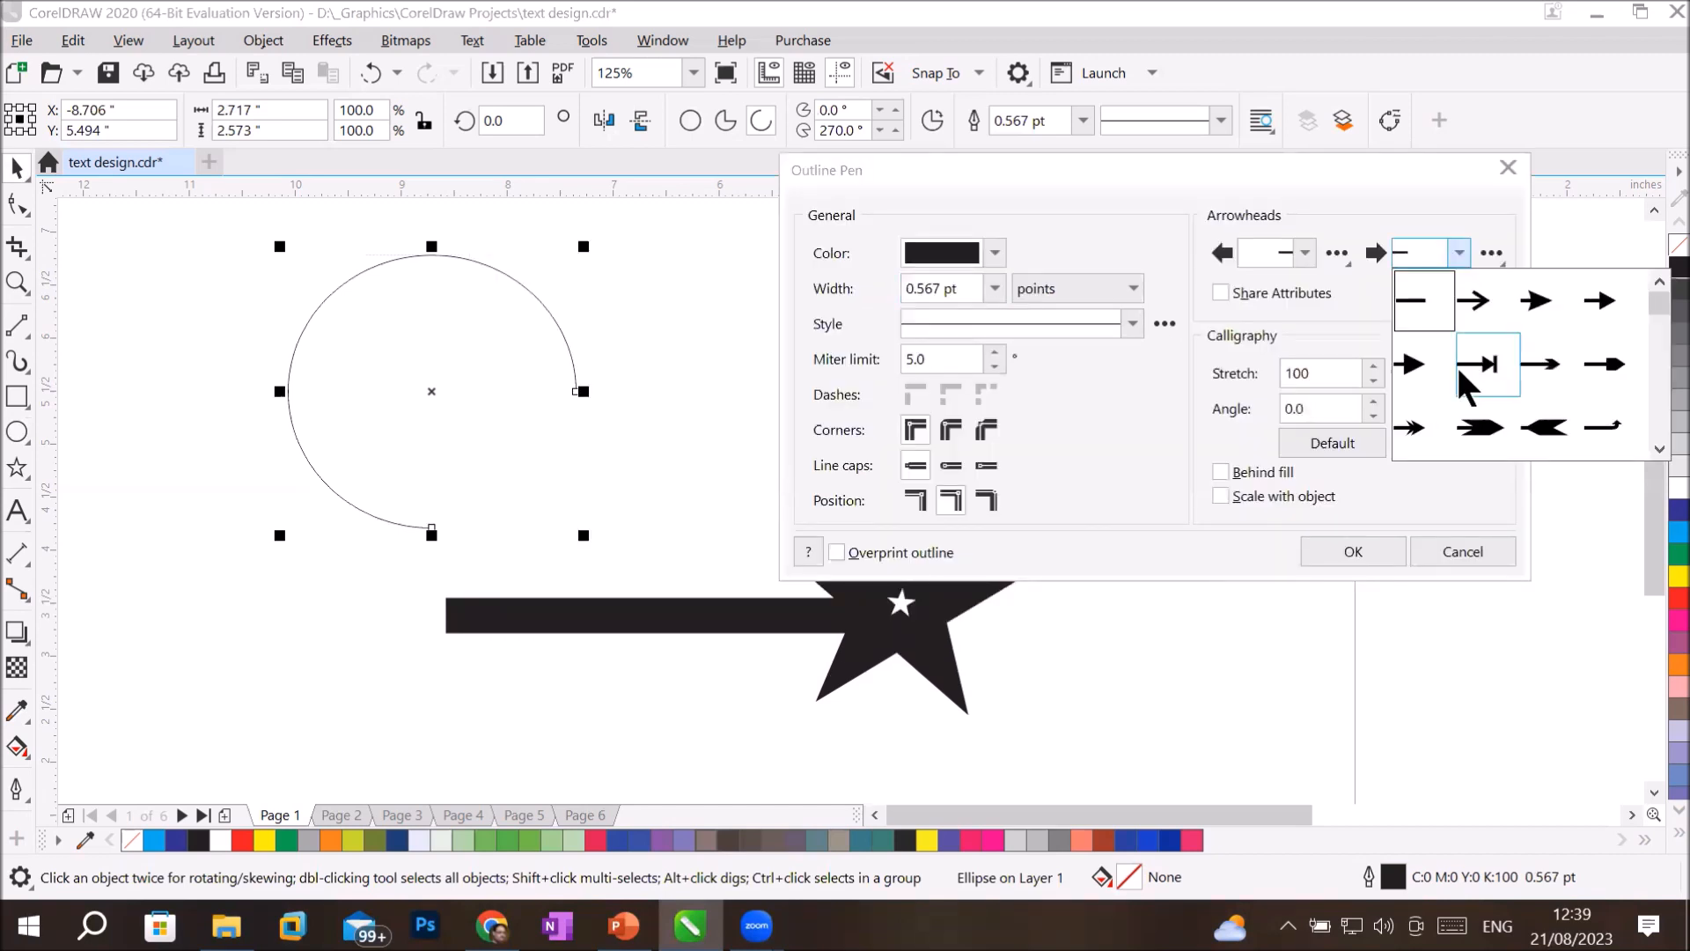
left_click(1412, 365)
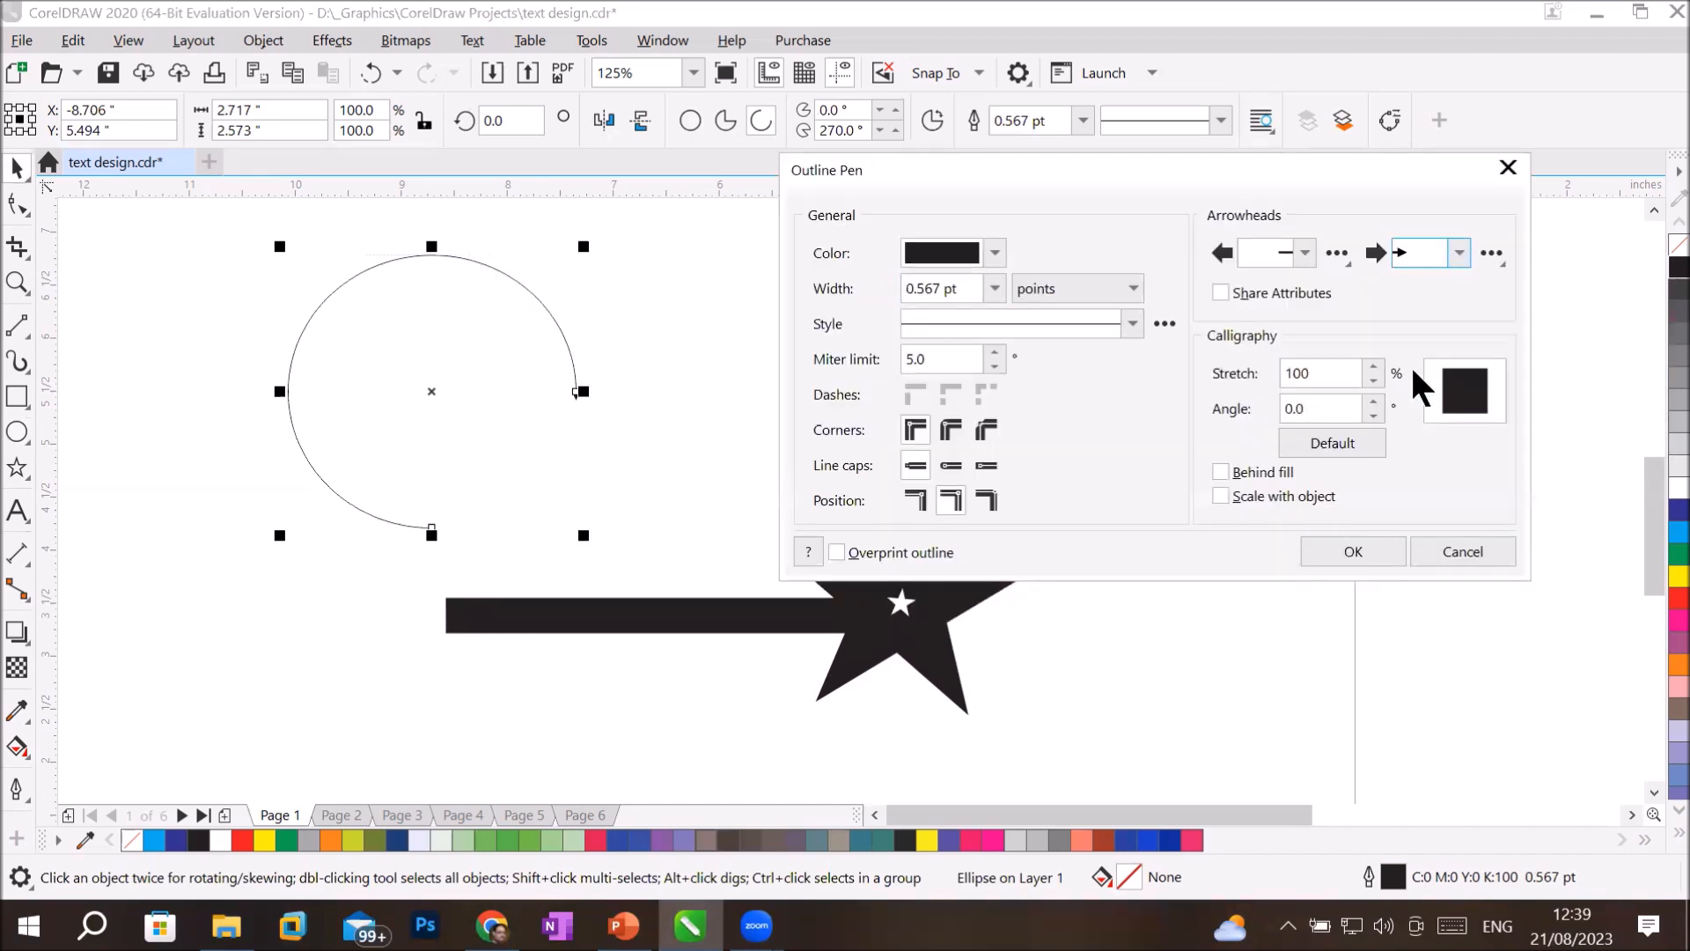
Set the arc's start arrowhead to the spiky burst, Arrowhead 87, and apply the outline settings.
left_click(1304, 252)
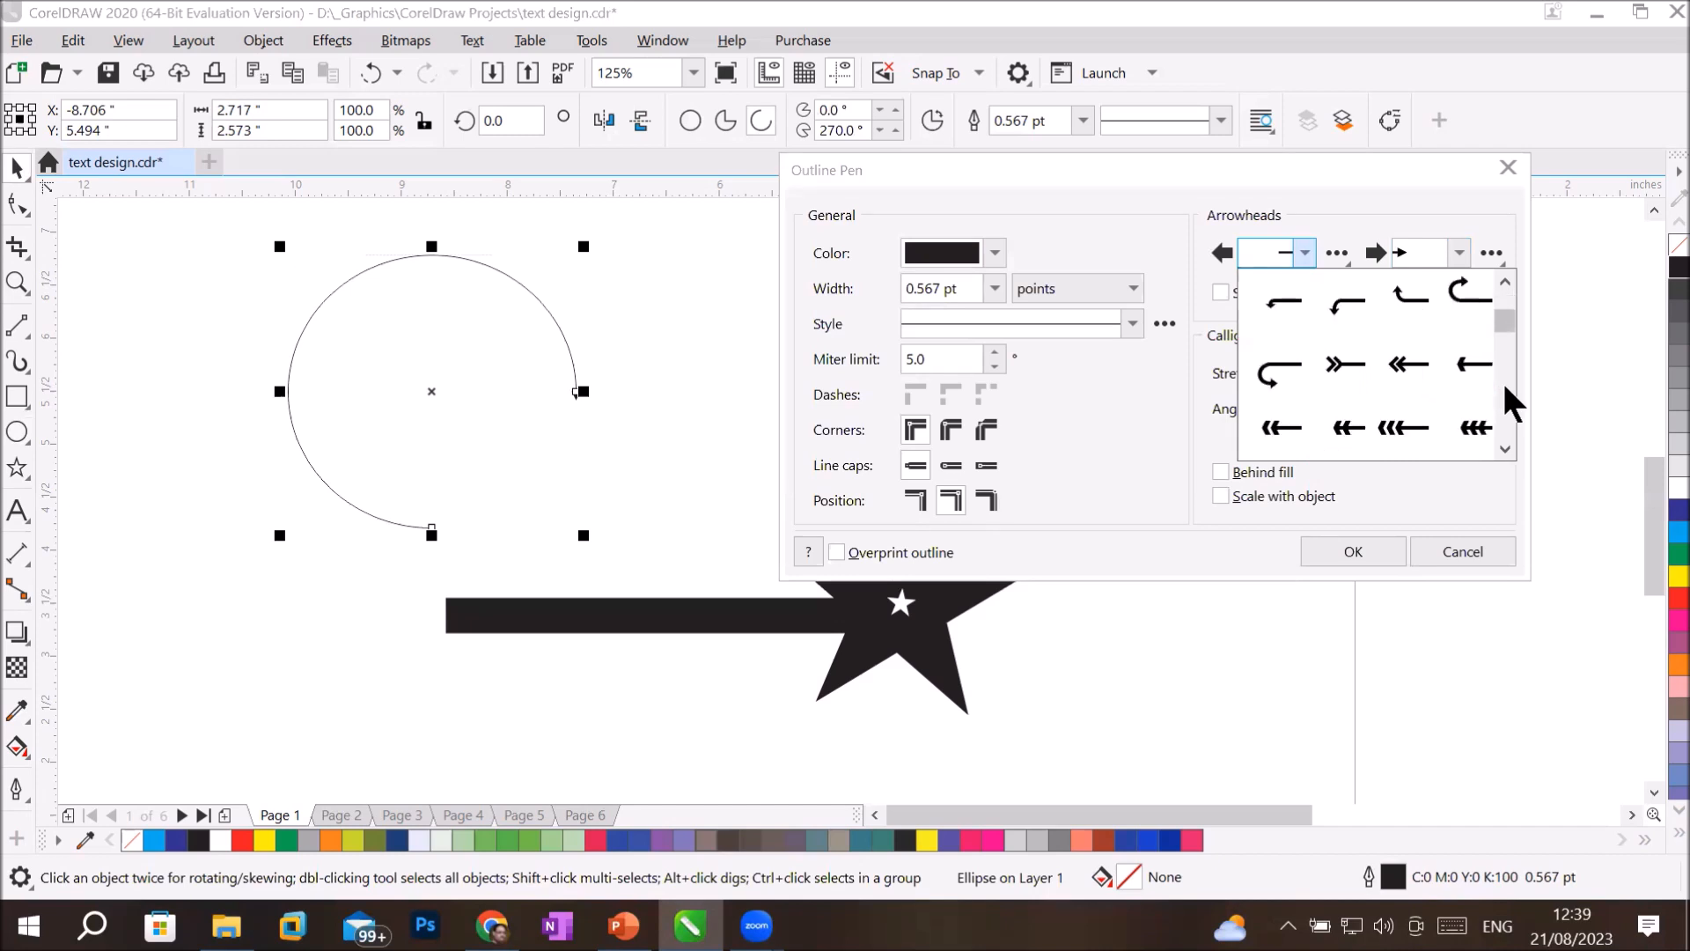
left_click(1146, 225)
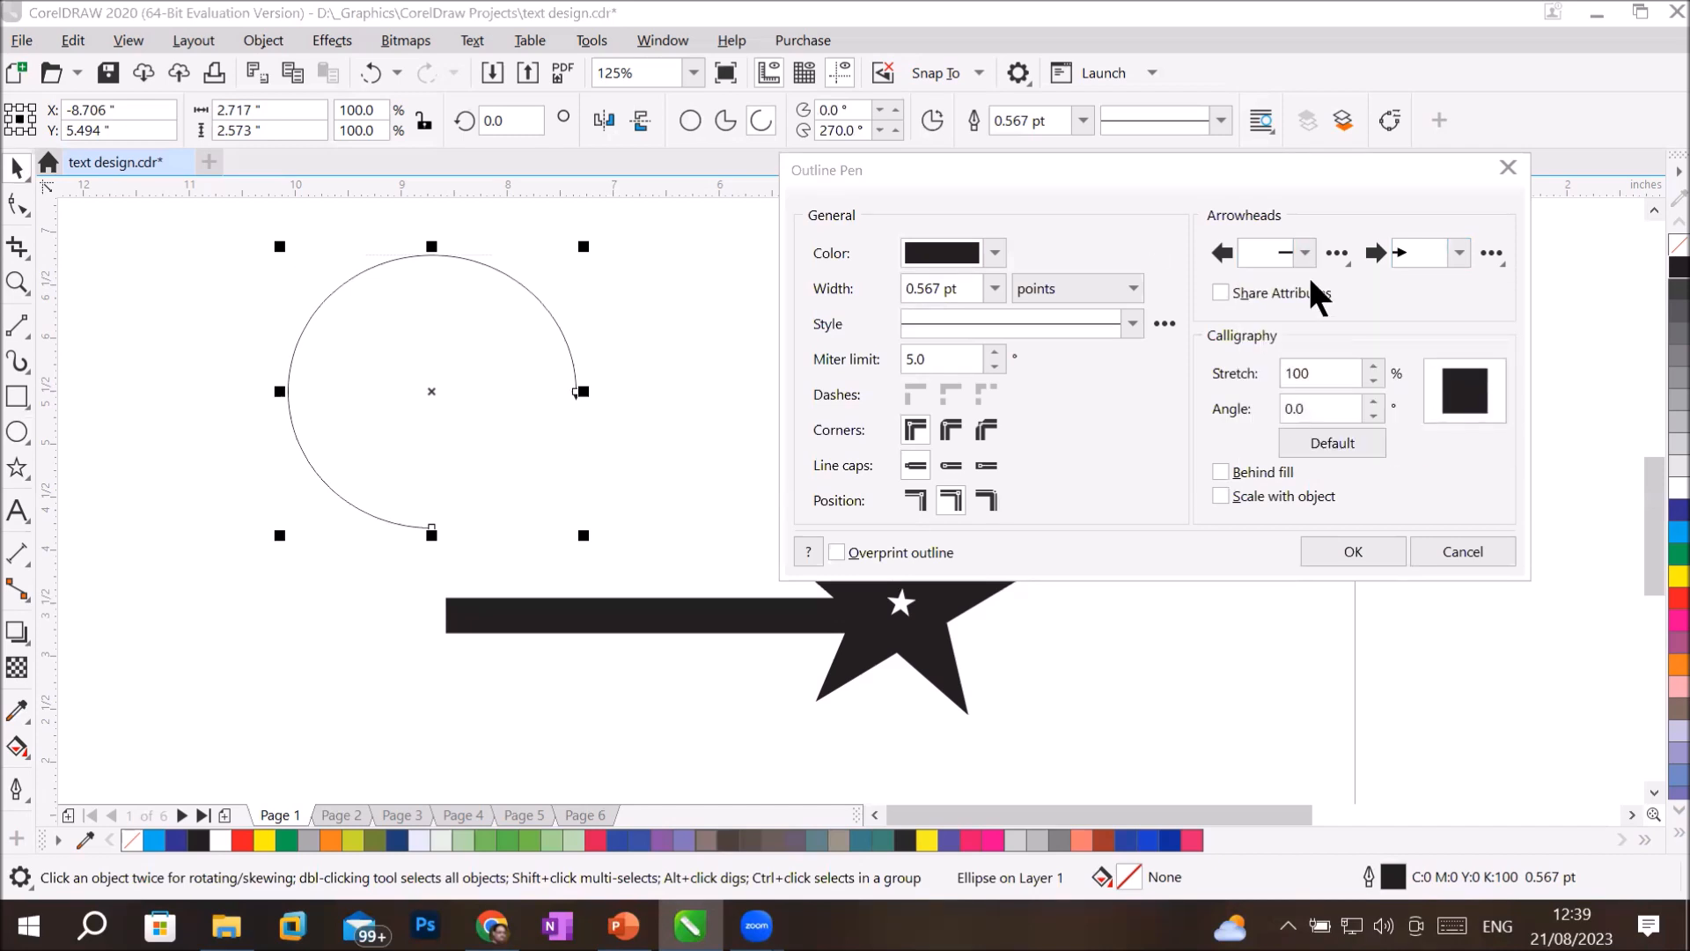
left_click(1303, 251)
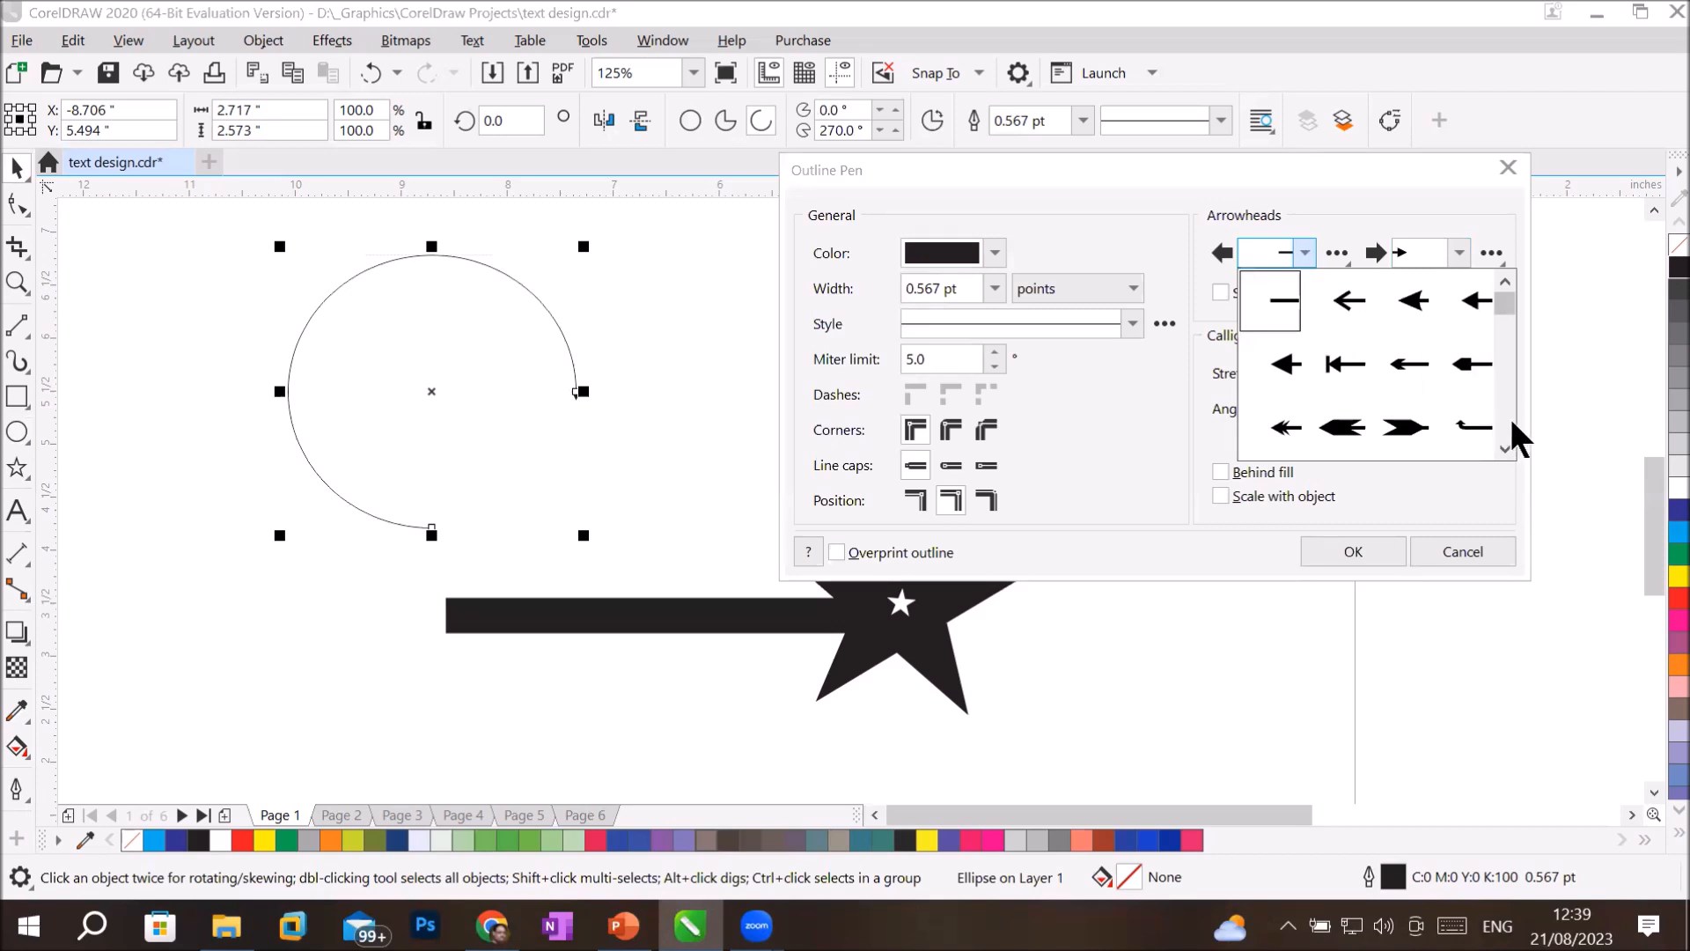
scroll(1512, 423, "down", 1)
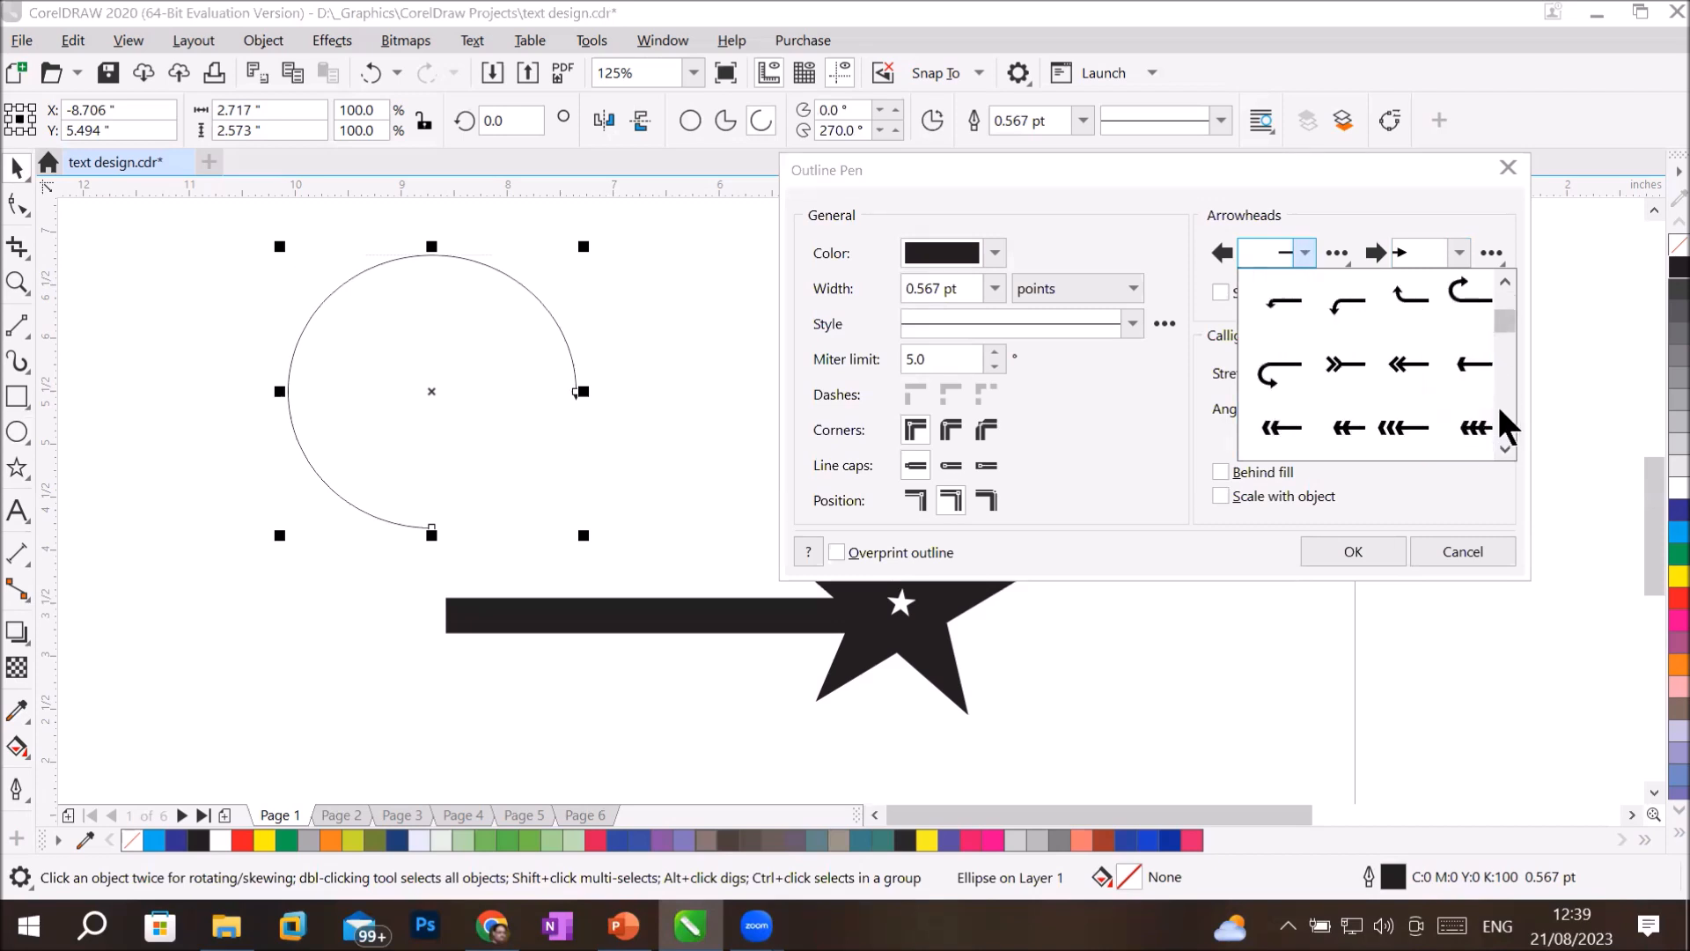
scroll(1502, 409, "down", 1)
scroll(1502, 410, "down", 1)
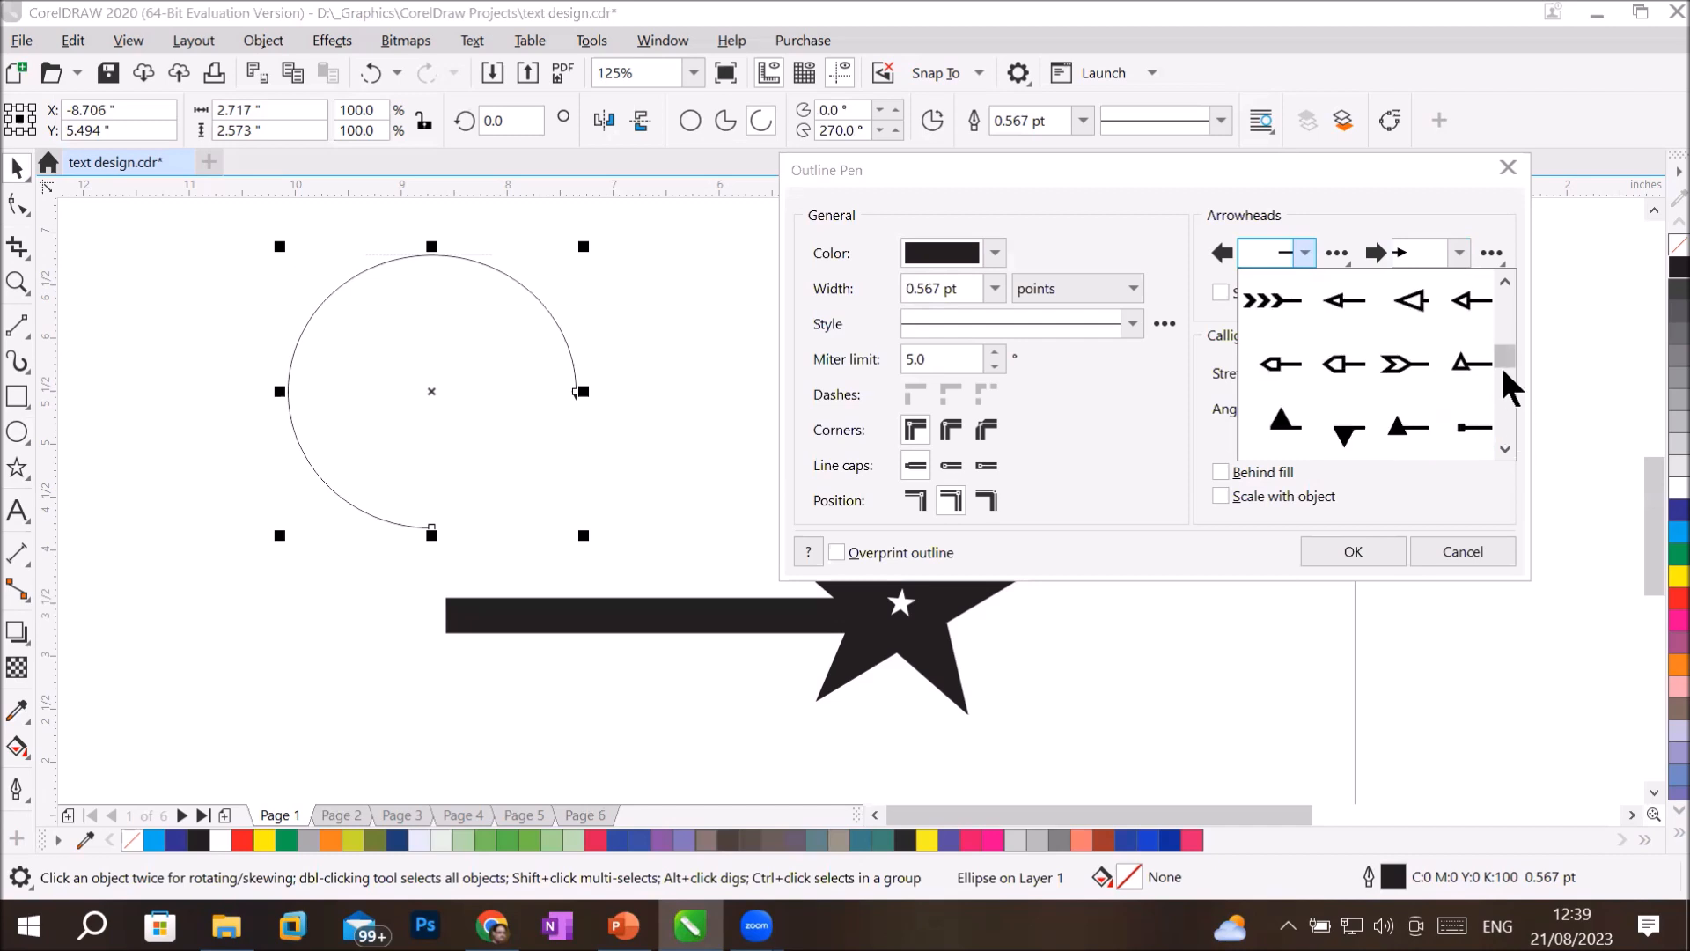
scroll(1504, 410, "down", 3)
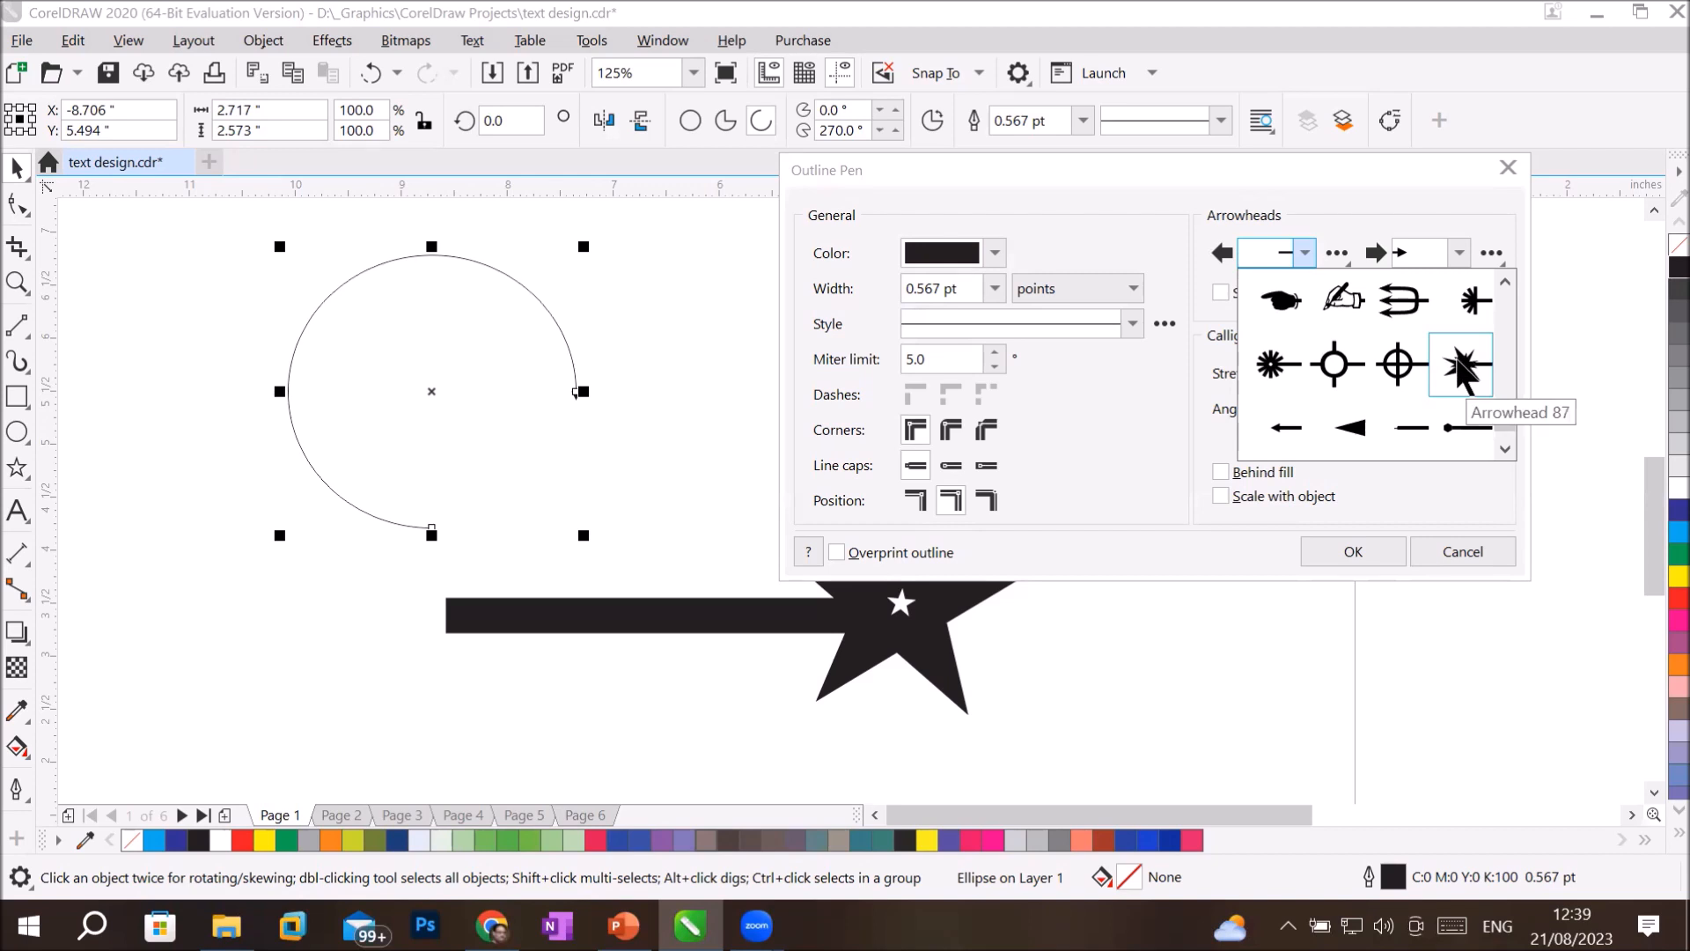
left_click(1462, 369)
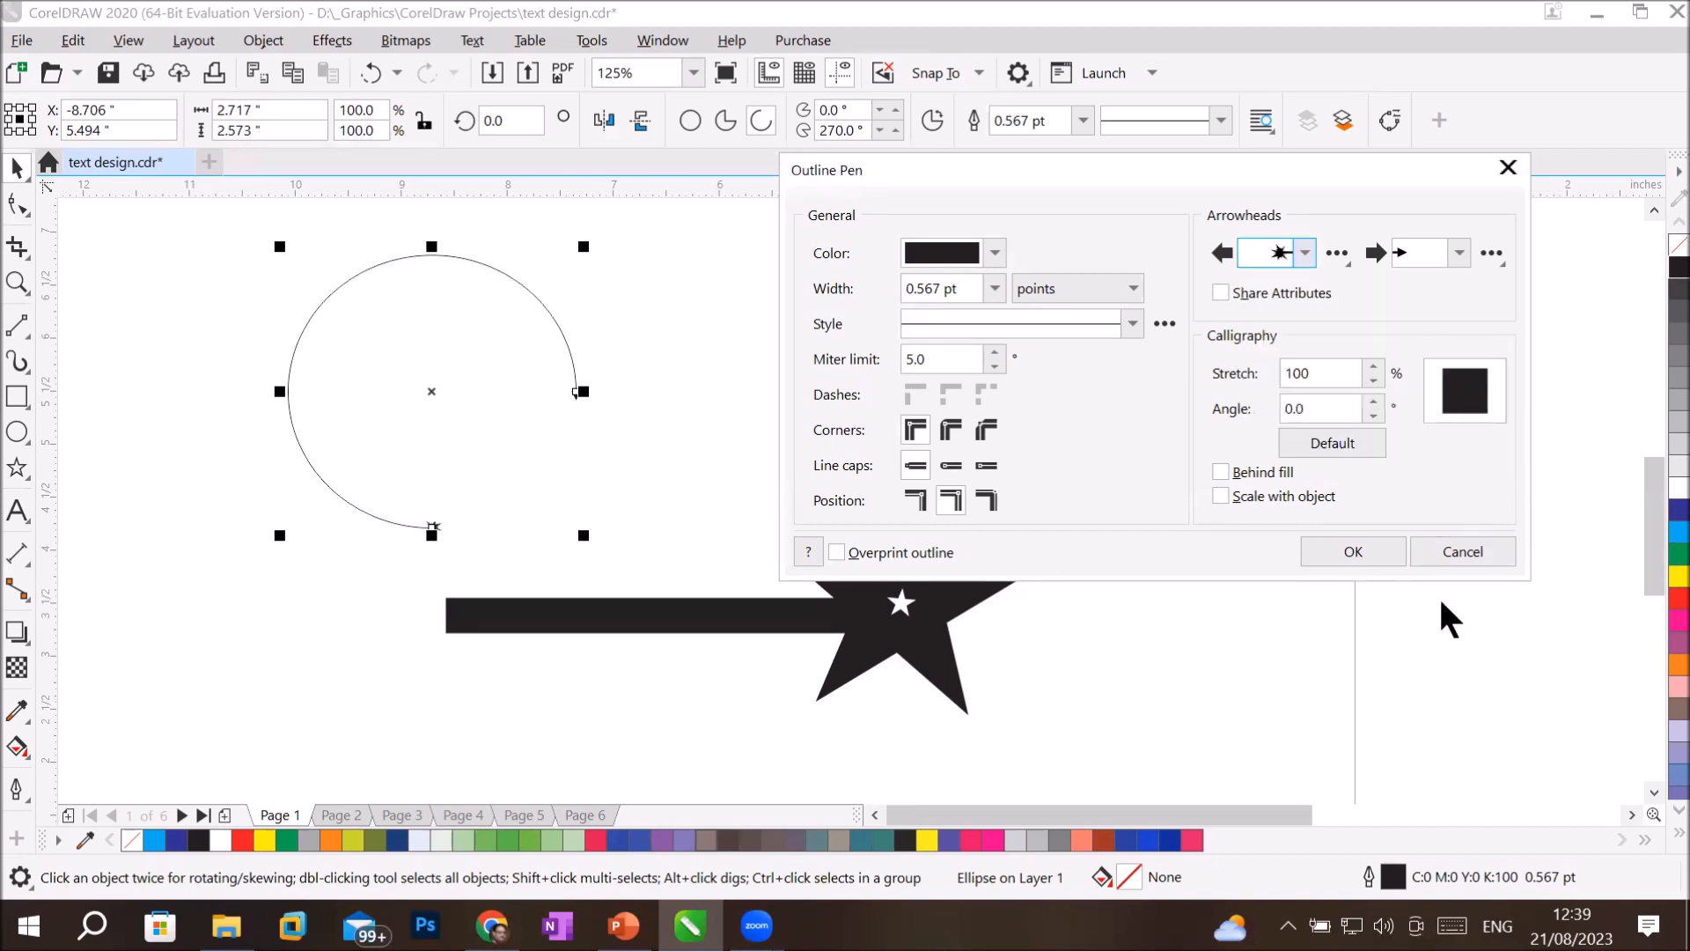
left_click(1323, 548)
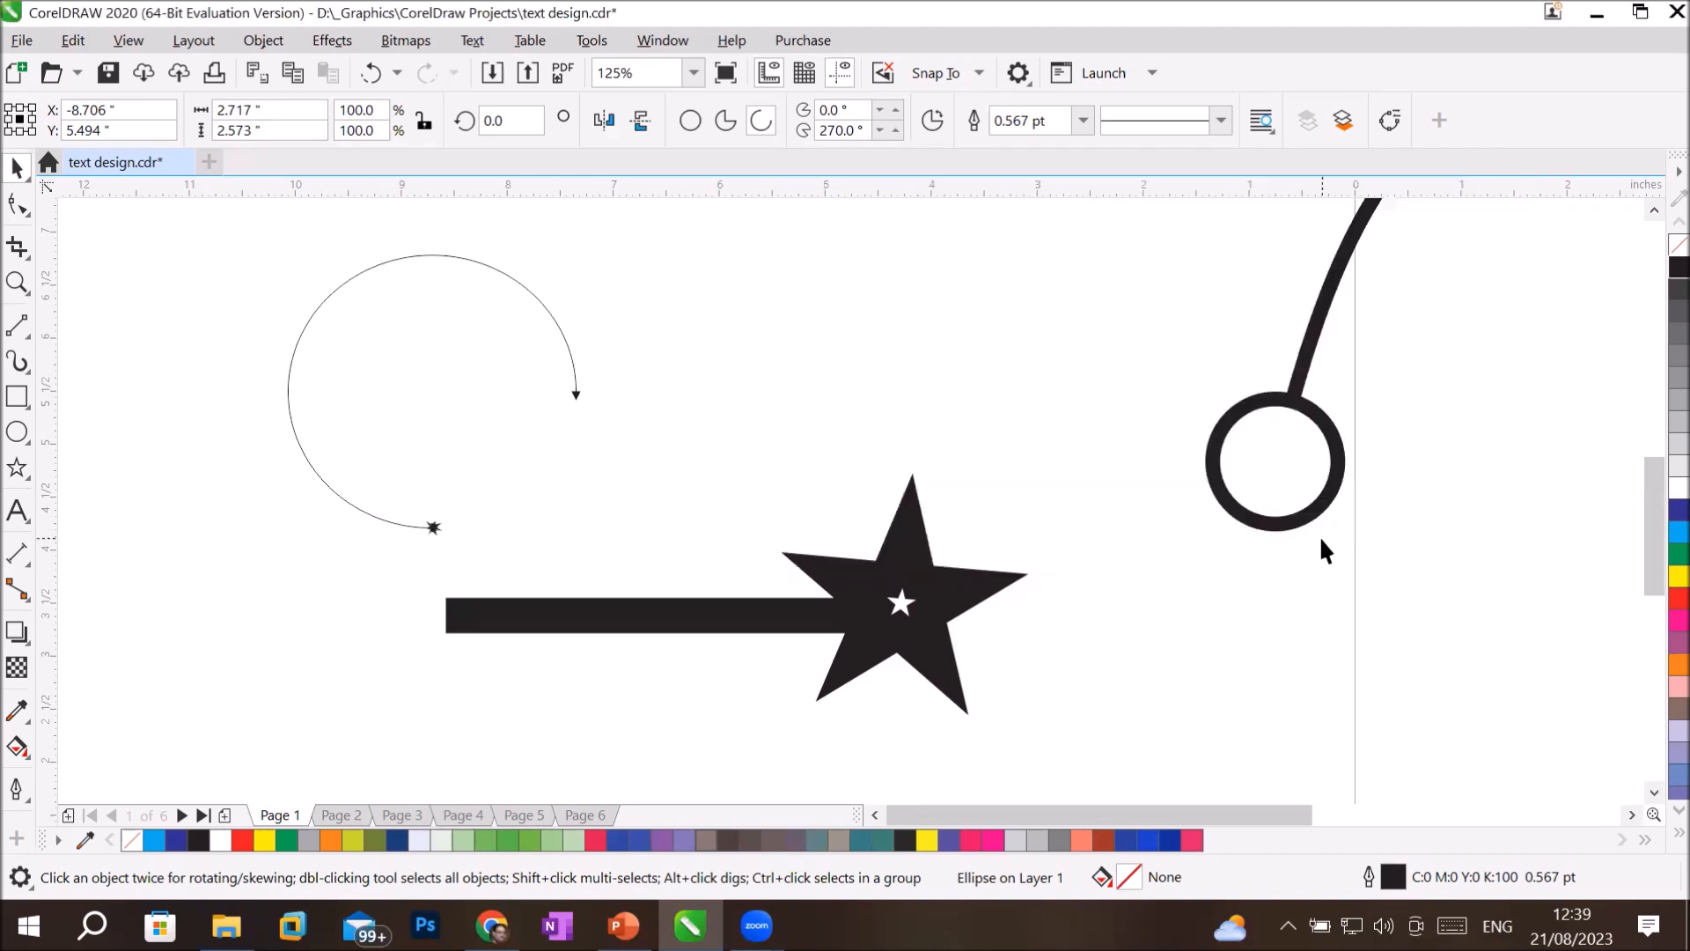
Set the arc's outline width to 10.0 pt and deselect it.
left_click(1082, 119)
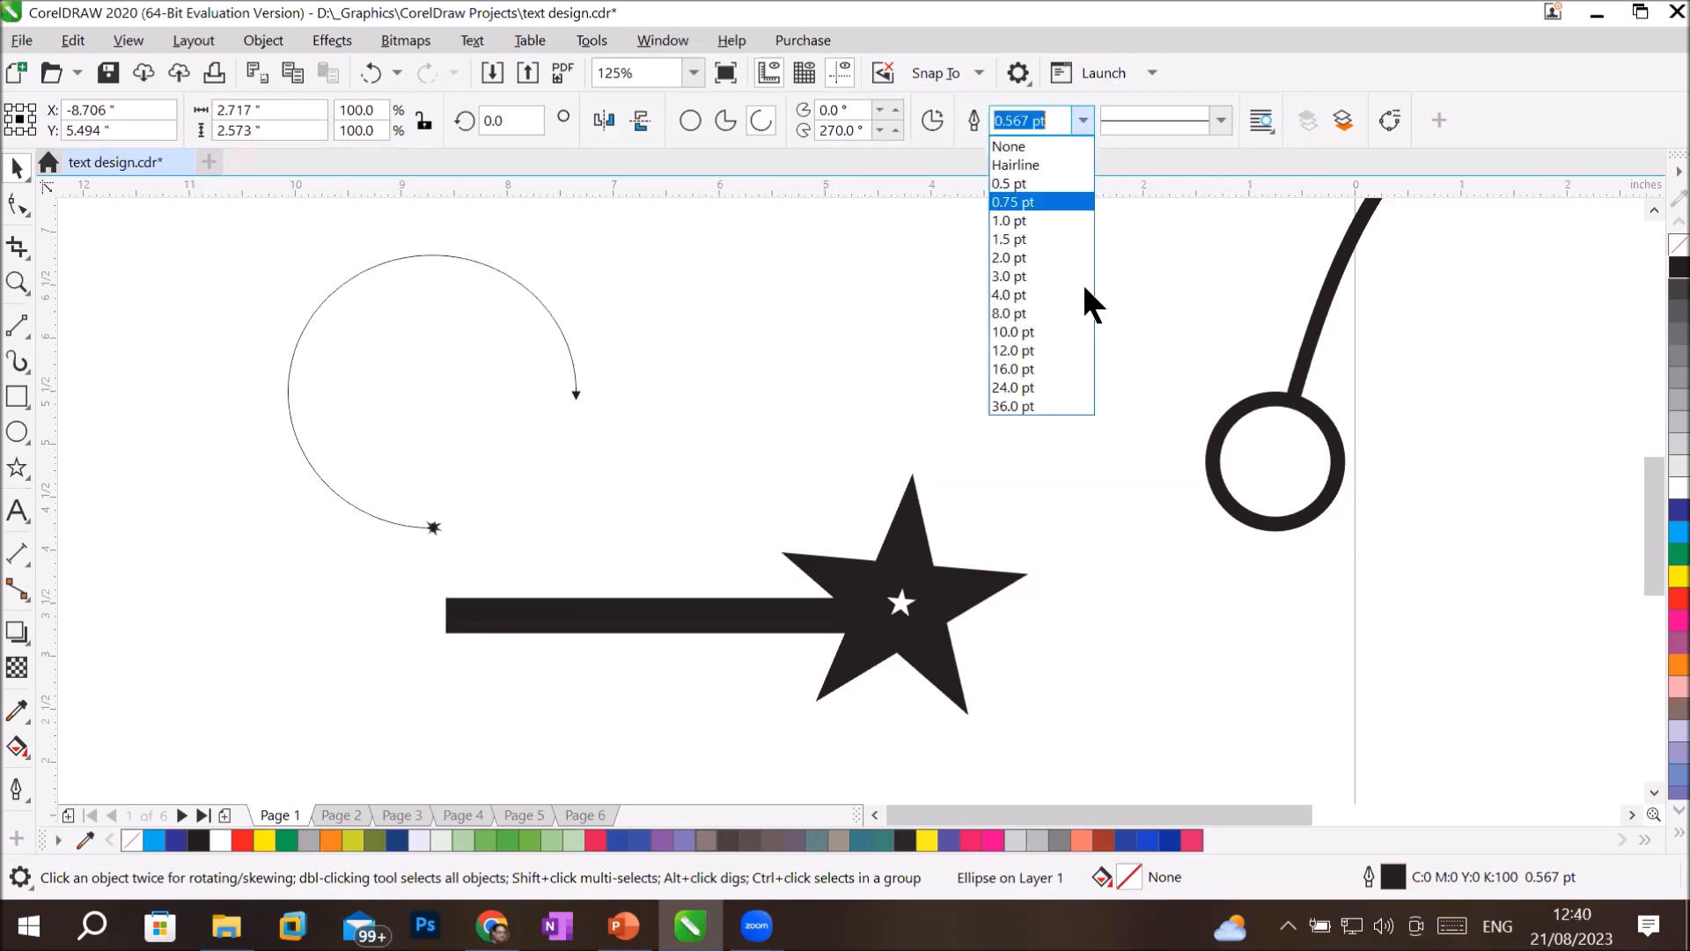
left_click(1053, 332)
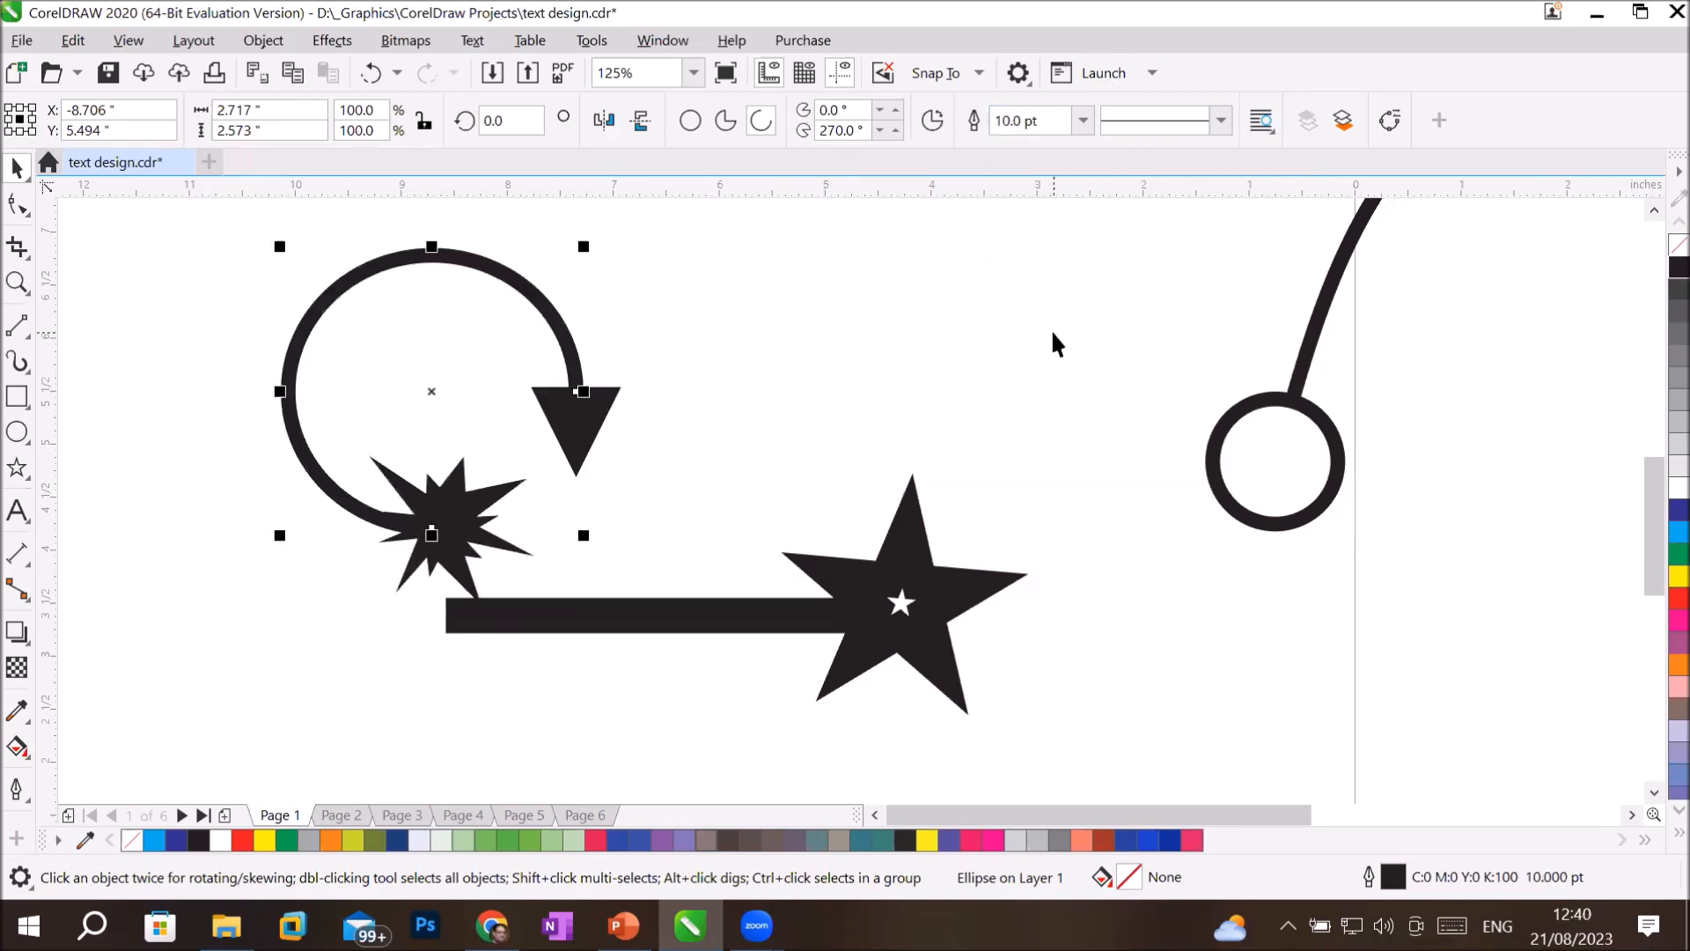
left_click(1141, 687)
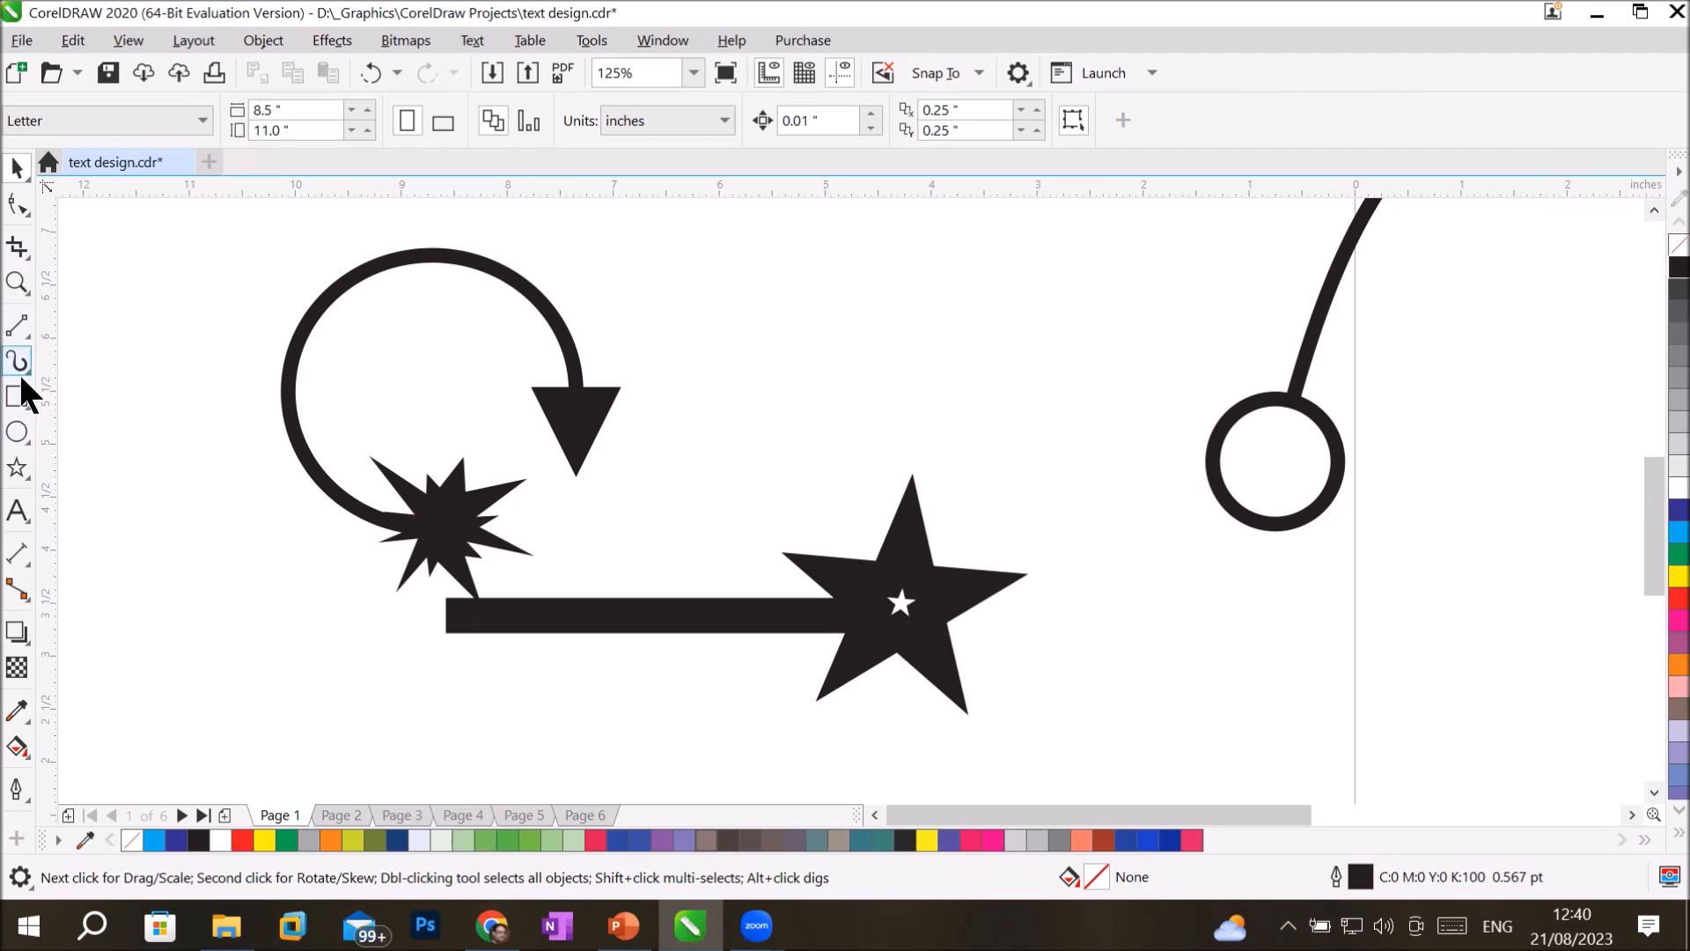
Draw a six-sided polygon about 0.93 by 1.27 inches above the large five-pointed star.
left_click(17, 480)
left_click(72, 472)
left_click_drag(912, 295, 1025, 426)
left_click(750, 113)
left_click(750, 113)
left_click(750, 113)
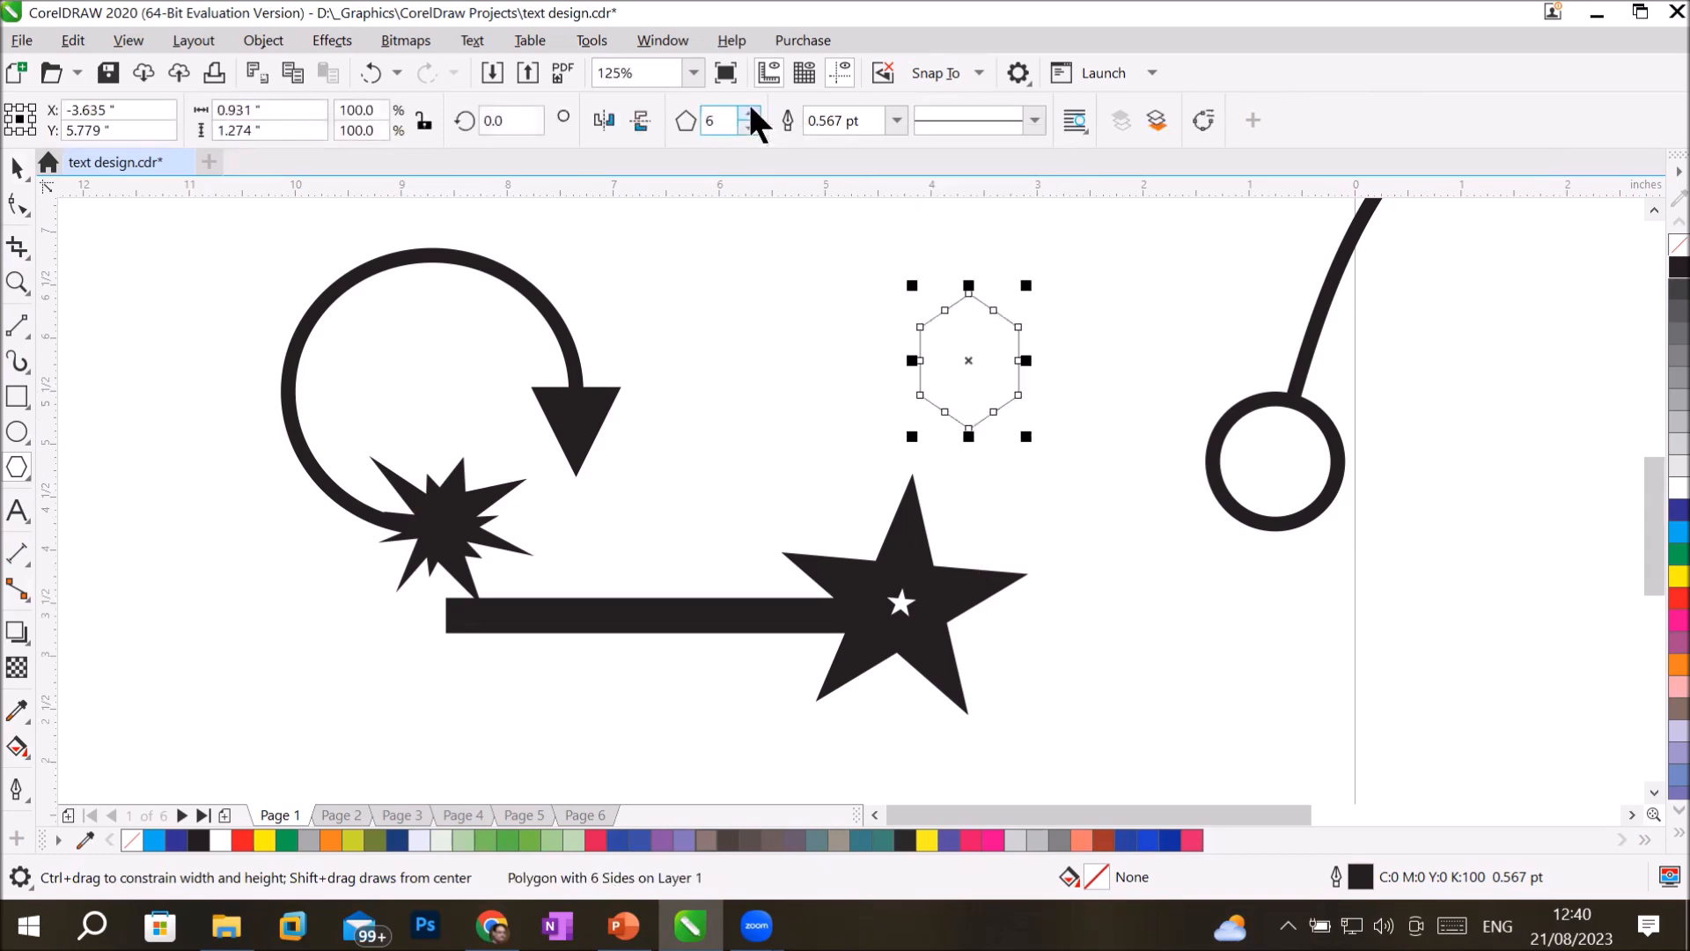
Reshape the polygon into a twisted six-pointed star by moving its nodes inward and past each other.
left_click(18, 205)
left_click_drag(965, 290, 981, 328)
left_click_drag(983, 333, 998, 371)
left_click(1095, 558)
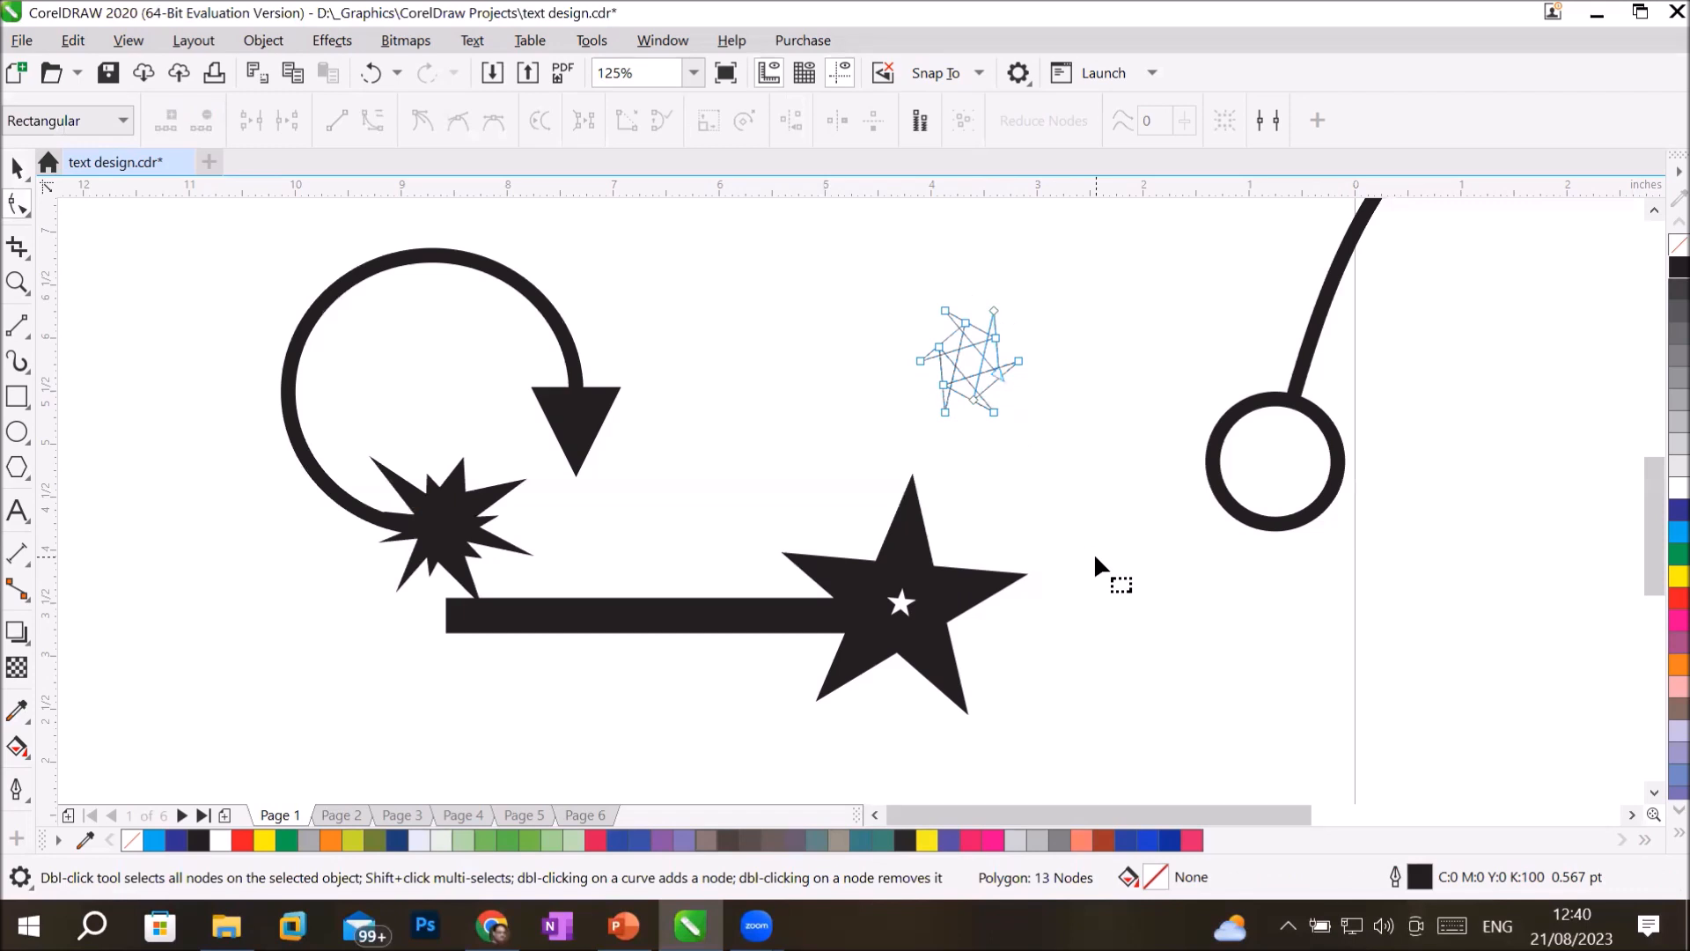
Fill the twisted polygon with black and deselect it.
left_click(17, 168)
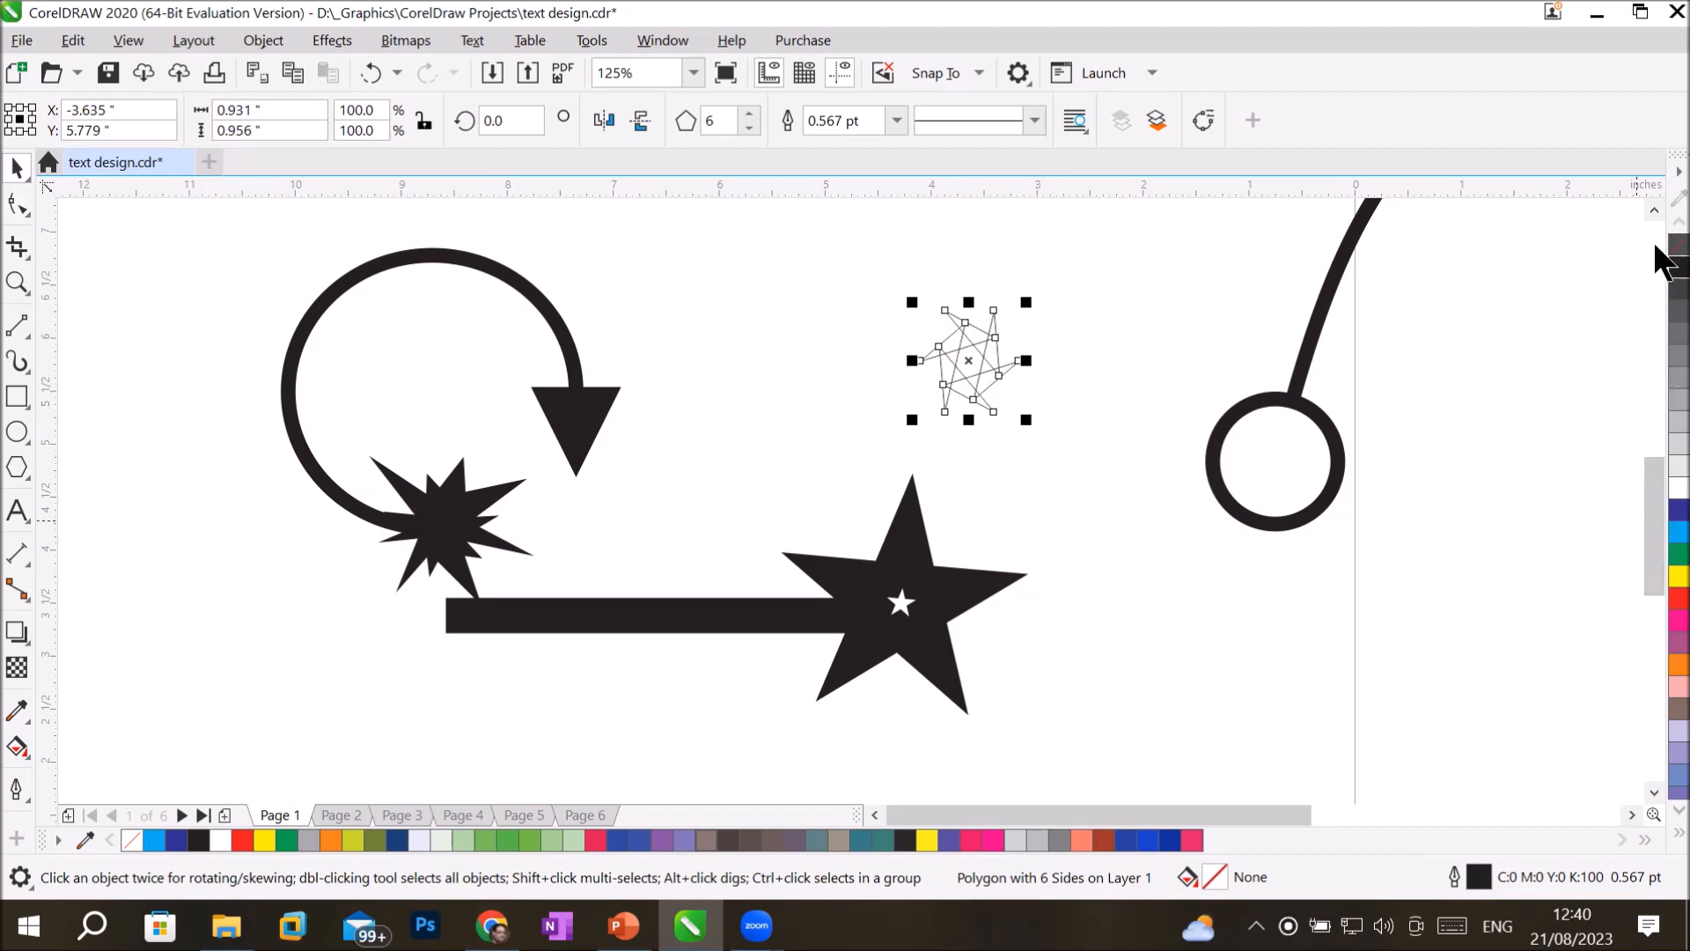
left_click(1678, 266)
left_click(973, 479)
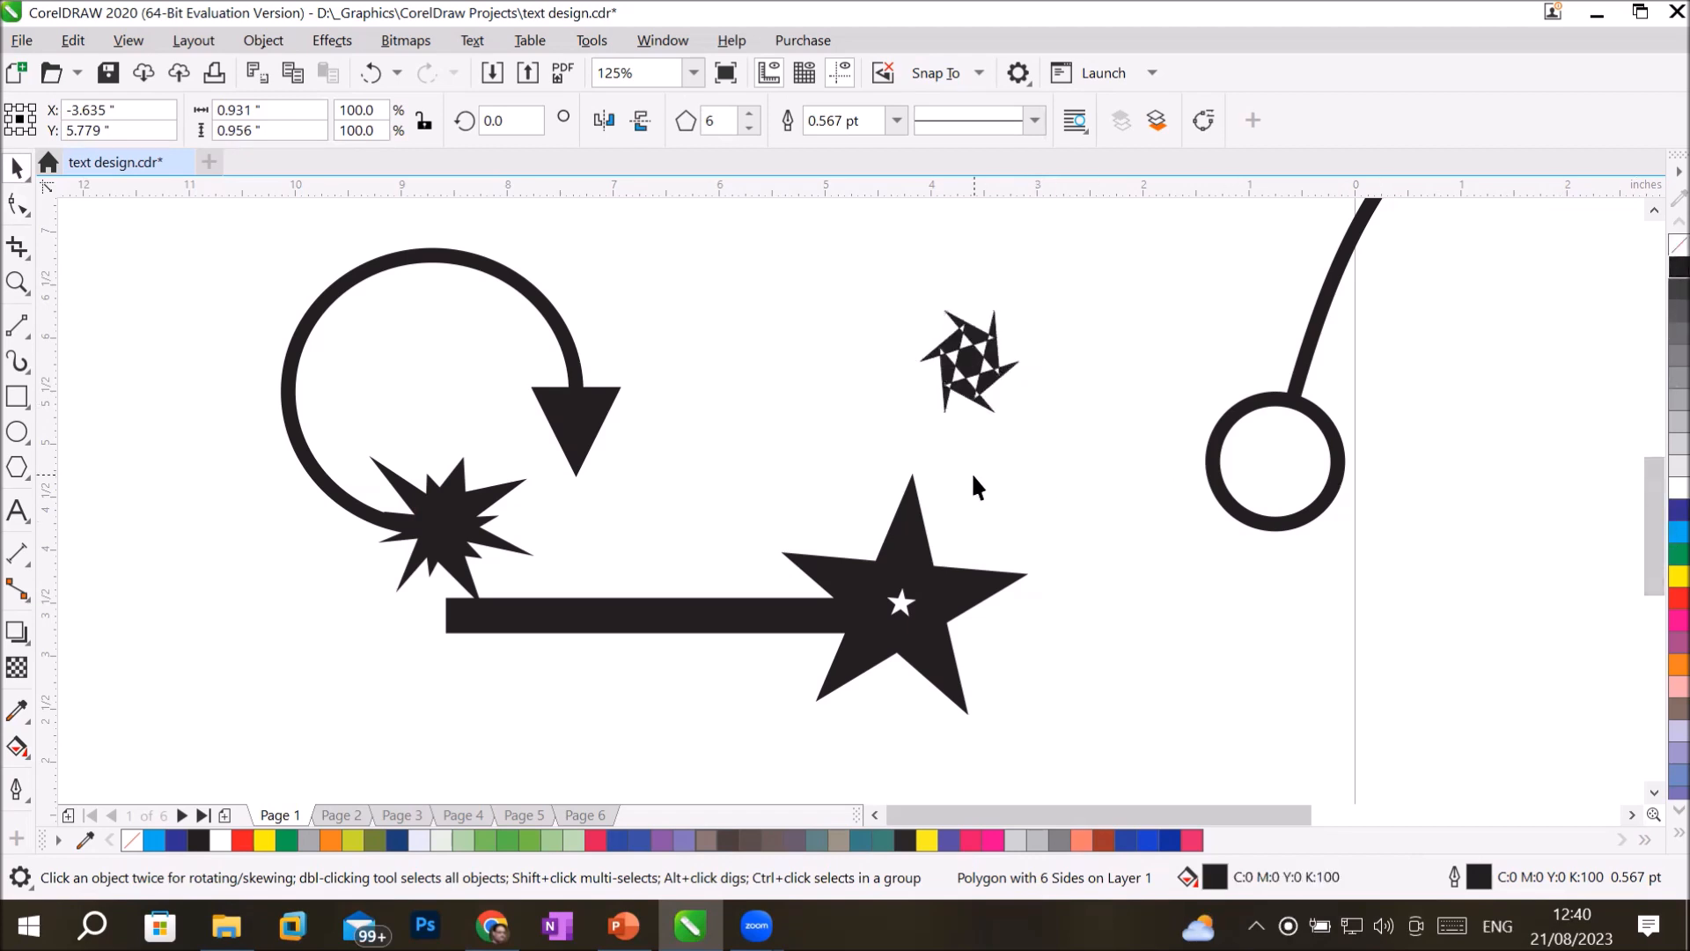
Create a new arrowhead named polyarrowhead from the black twisted polygon, keeping the proportional size, and deselect the polygon.
left_click(980, 364)
right_click(982, 370)
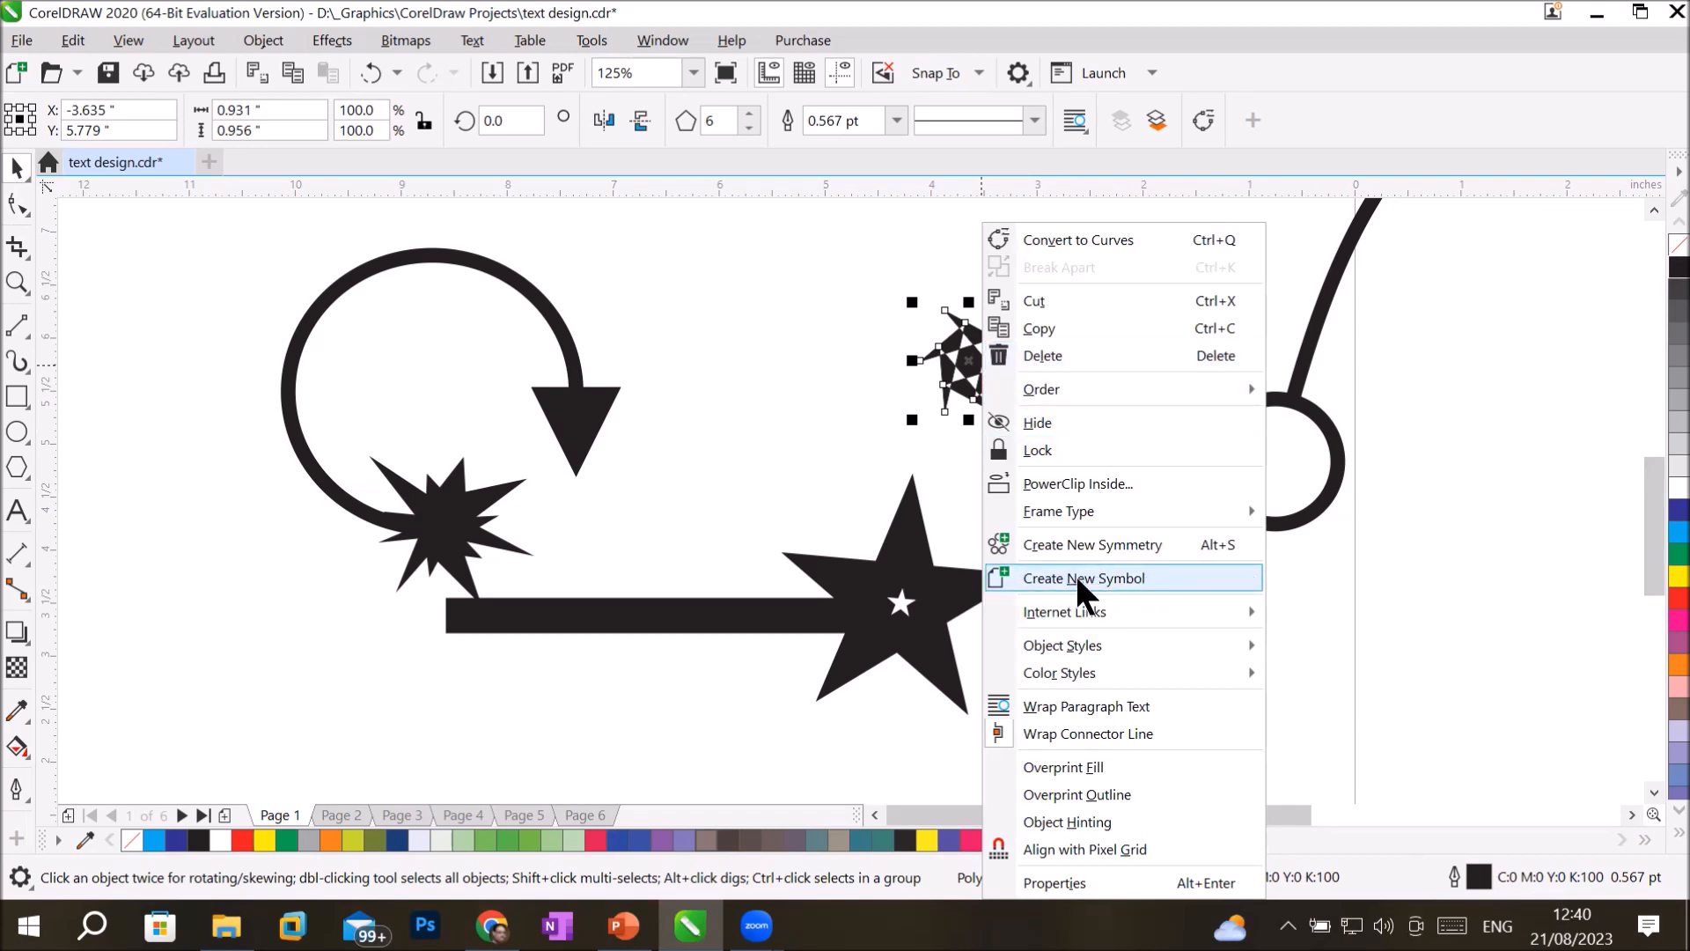
left_click(884, 396)
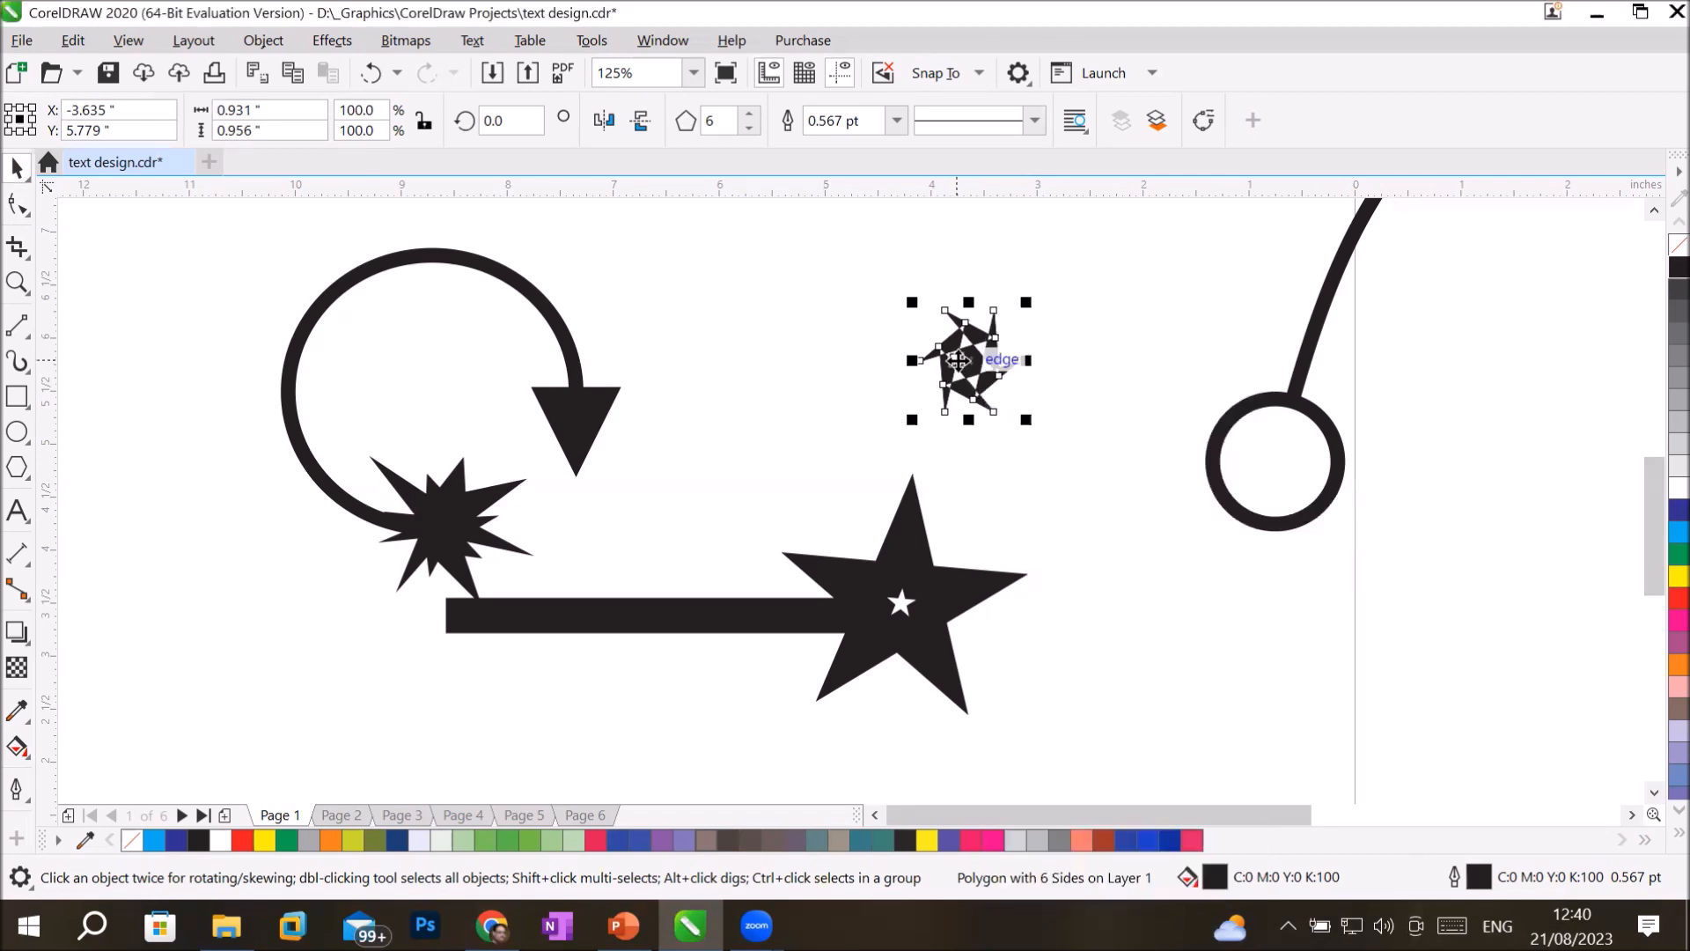
left_click(266, 31)
mouse_move(386, 35)
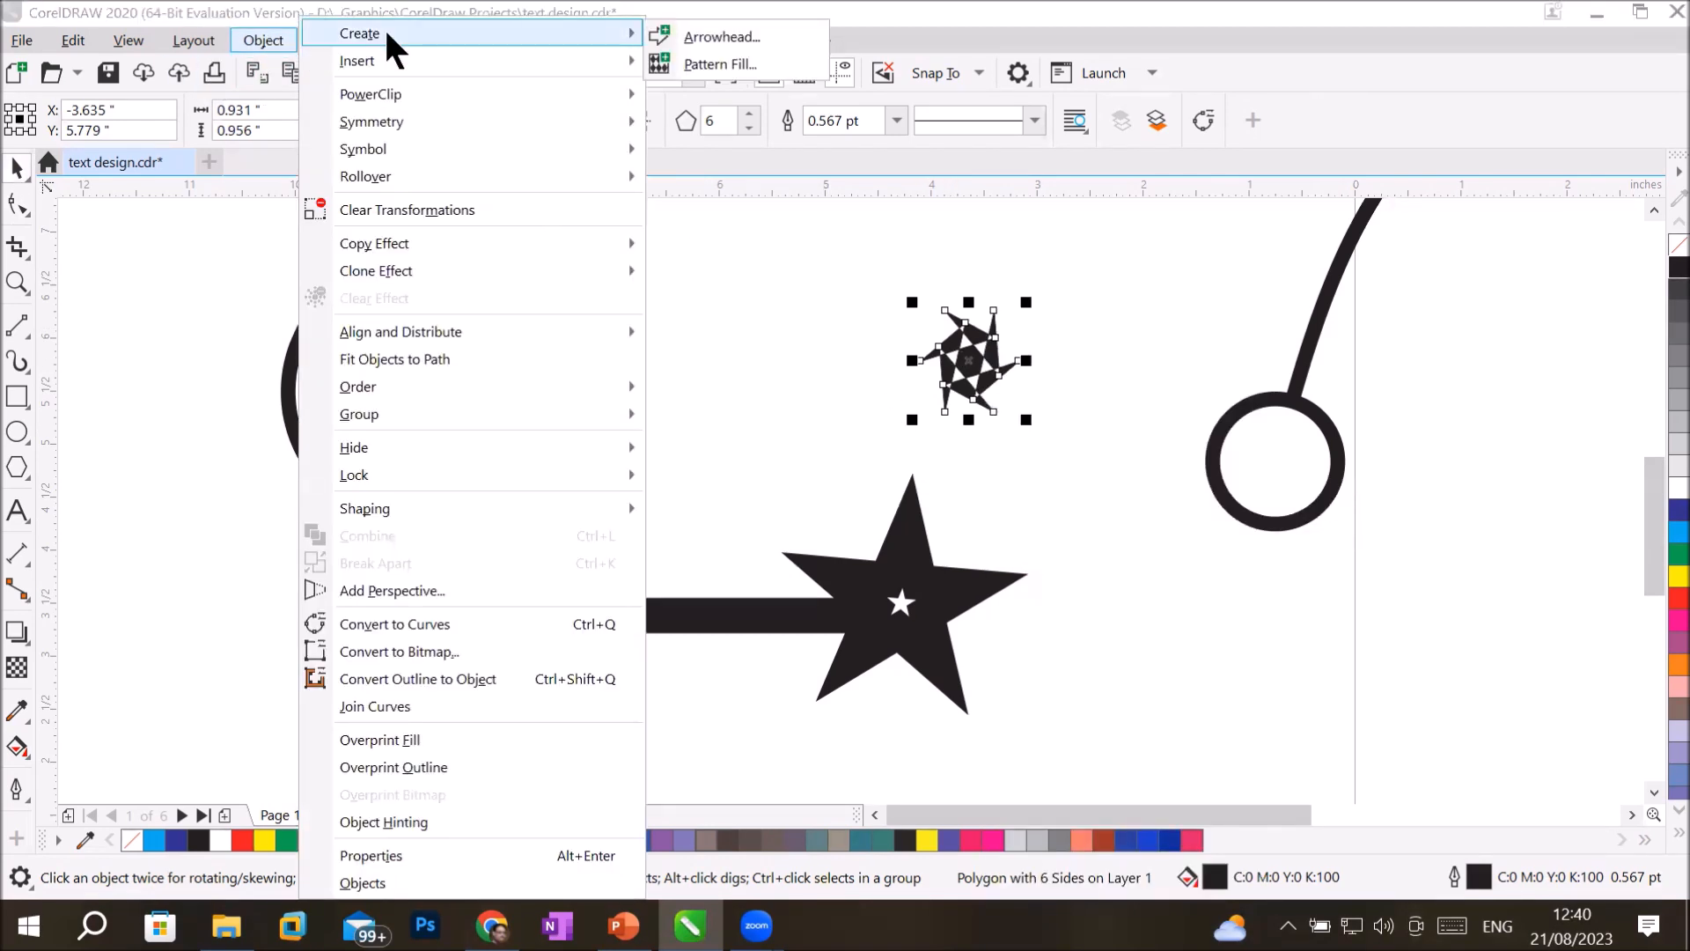
left_click(742, 36)
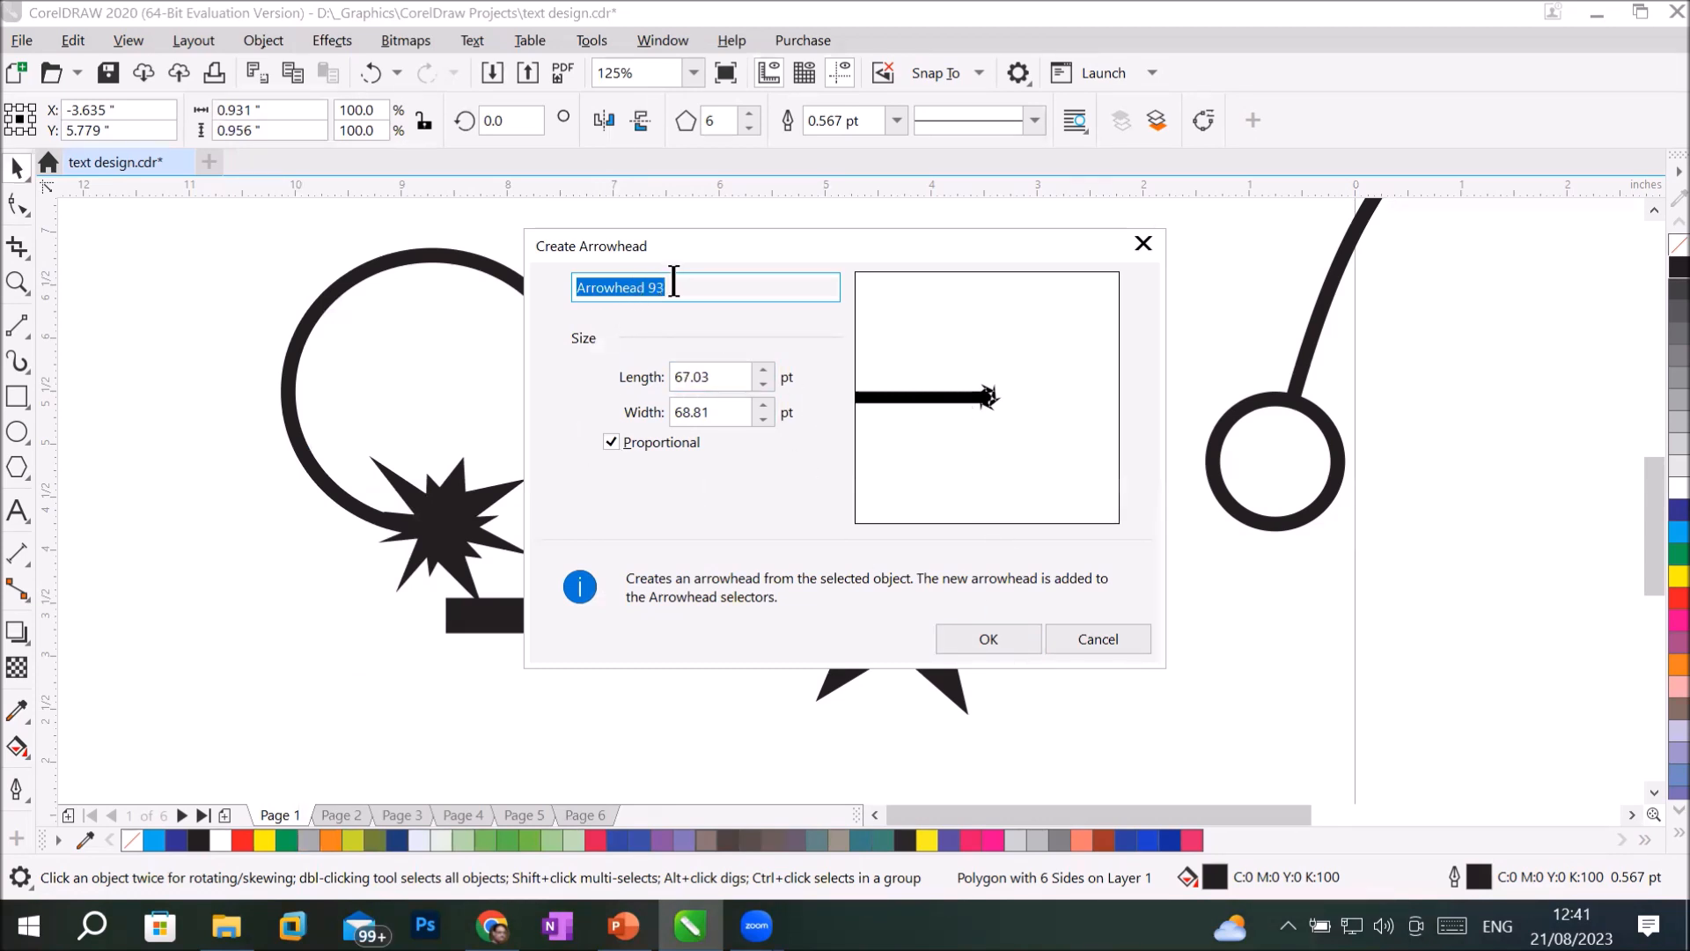
type("poo")
key("BackSpace")
key("BackSpace")
type("ol")
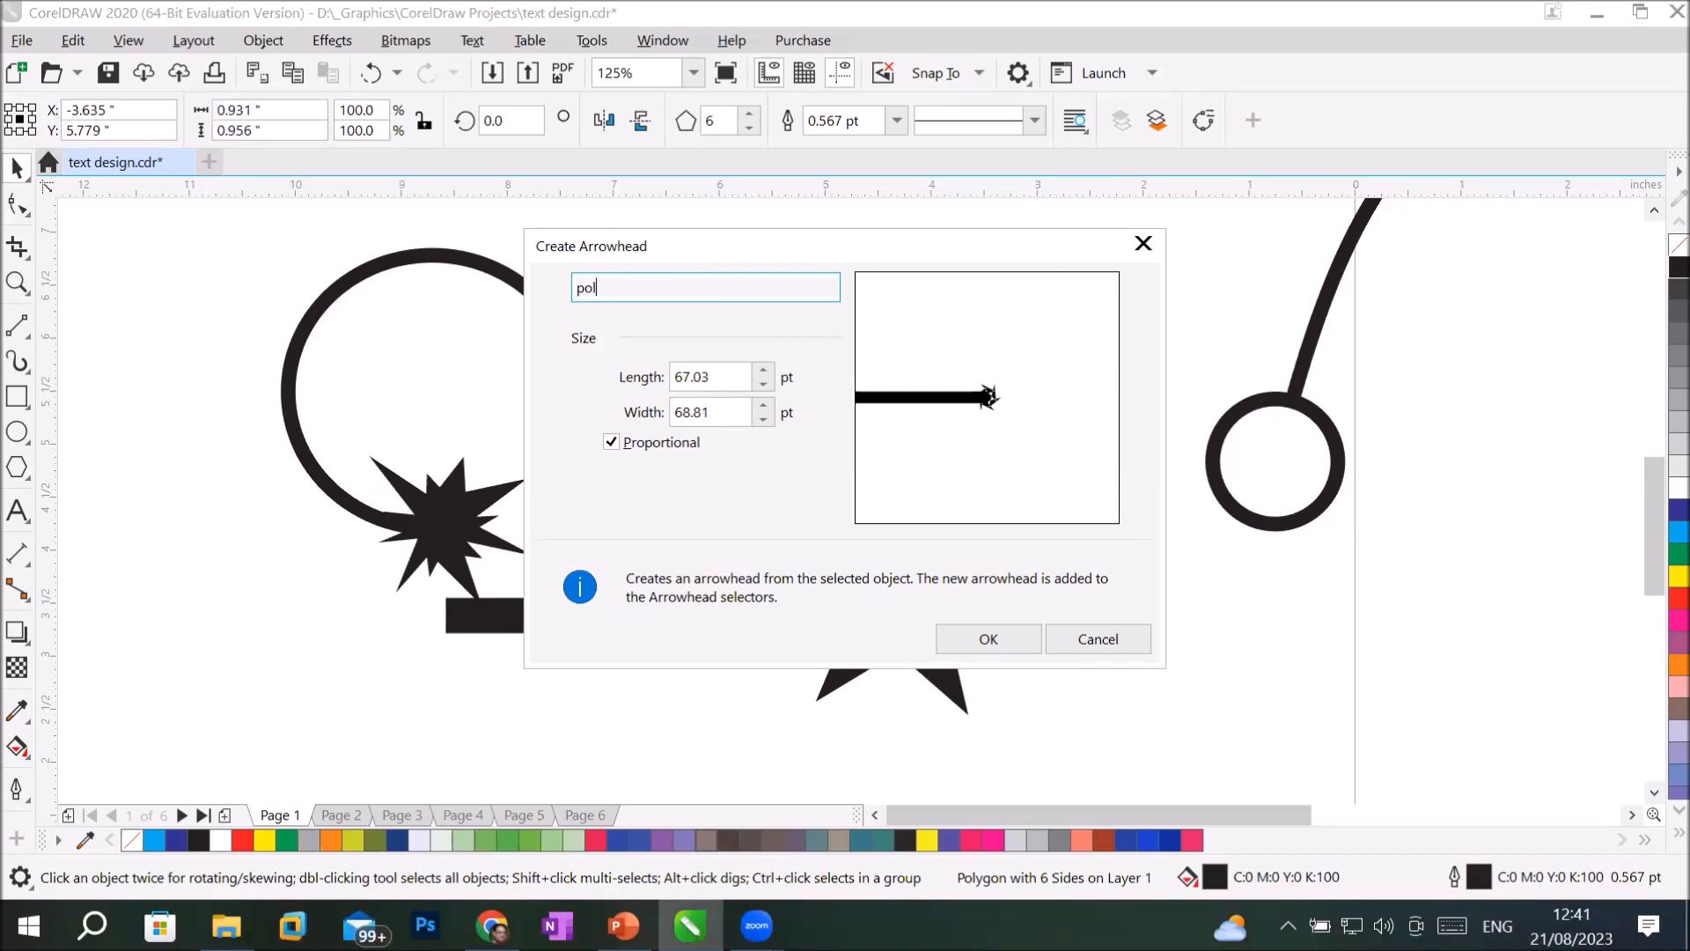
type("yaroo")
key("BackSpace")
key("BackSpace")
type("rowhead")
key("Return")
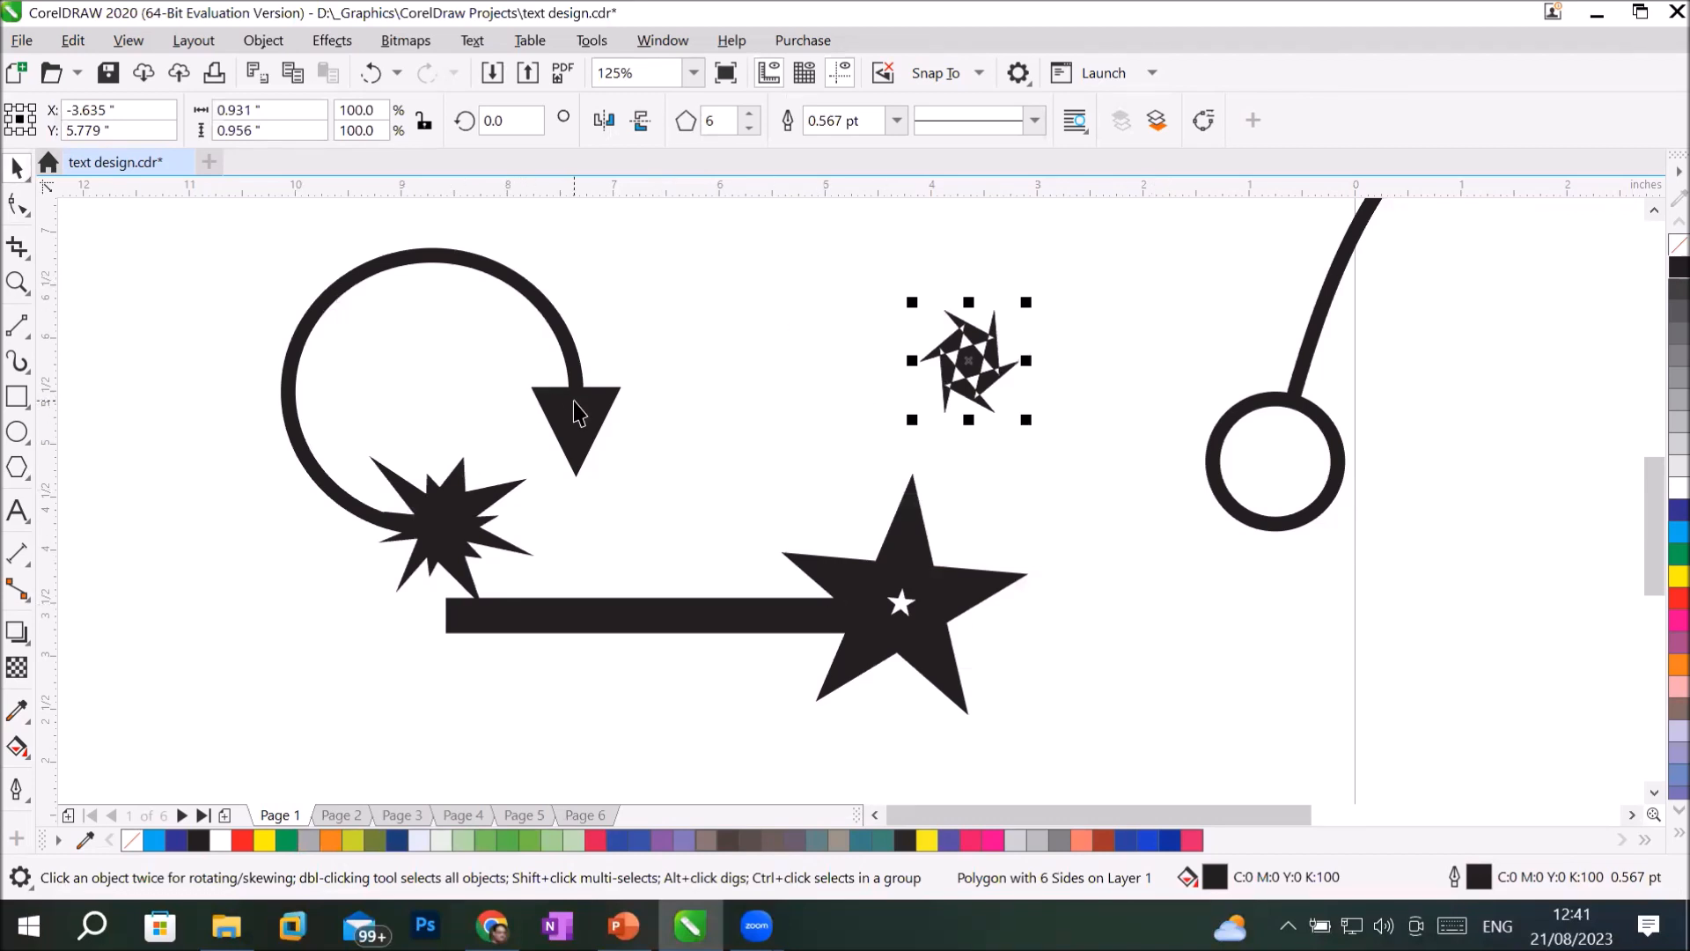
key("Escape")
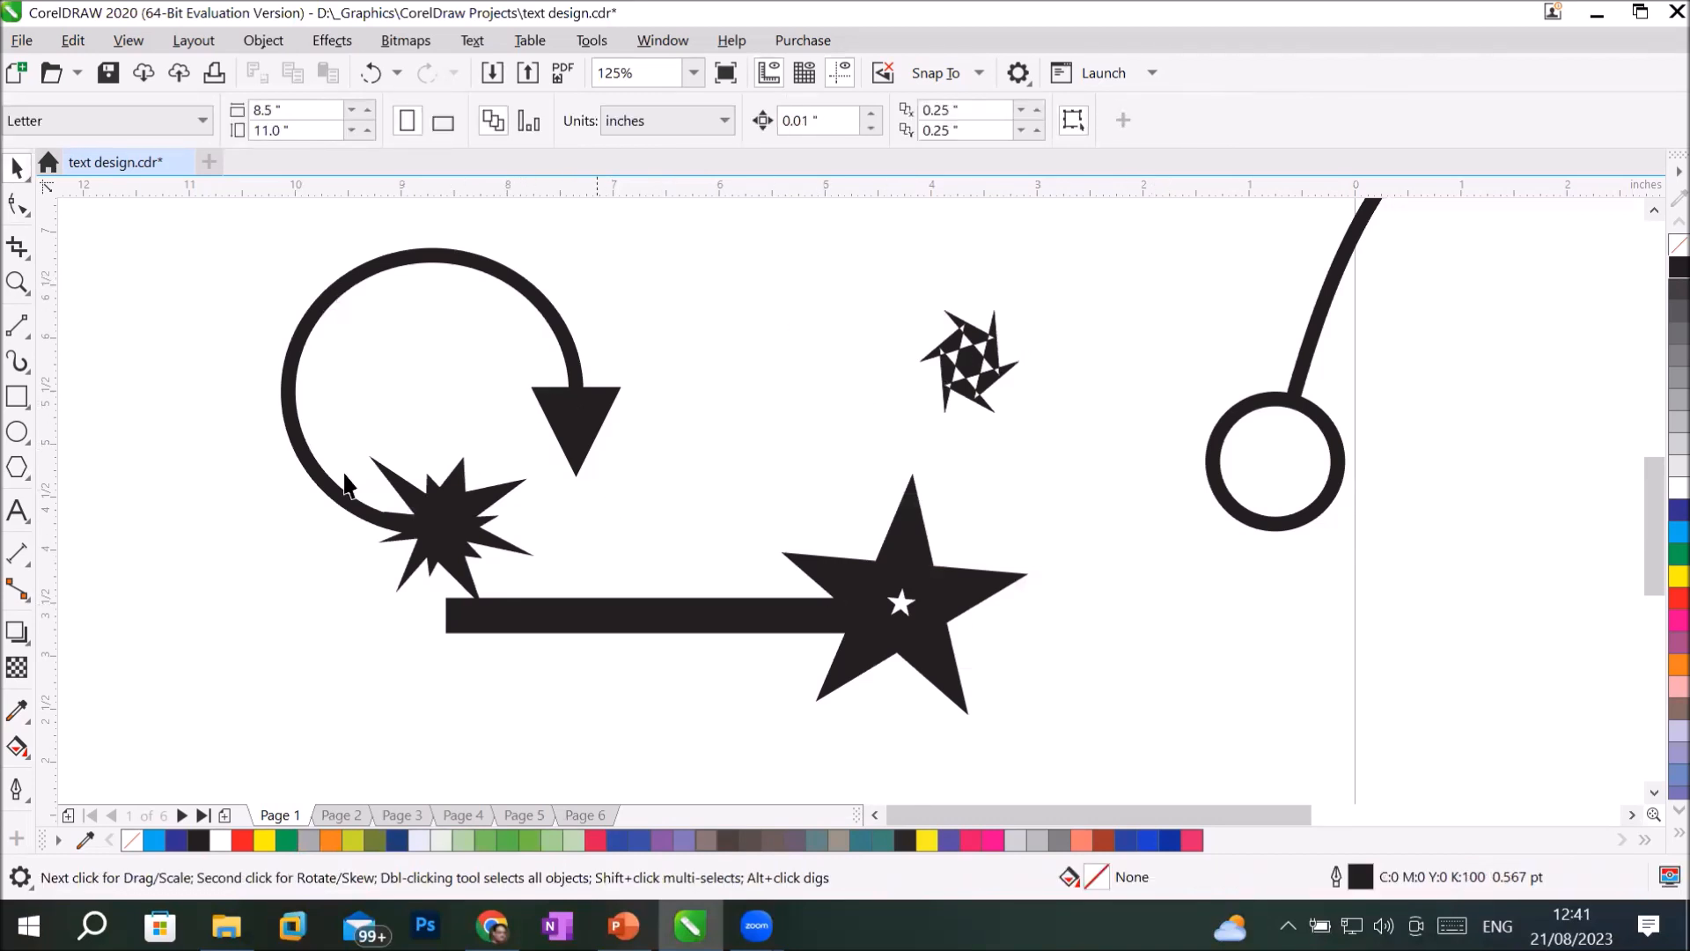
Set the end arrowhead of the open arc to the custom polyarrowhead through its Outline Pen settings.
left_click(283, 398)
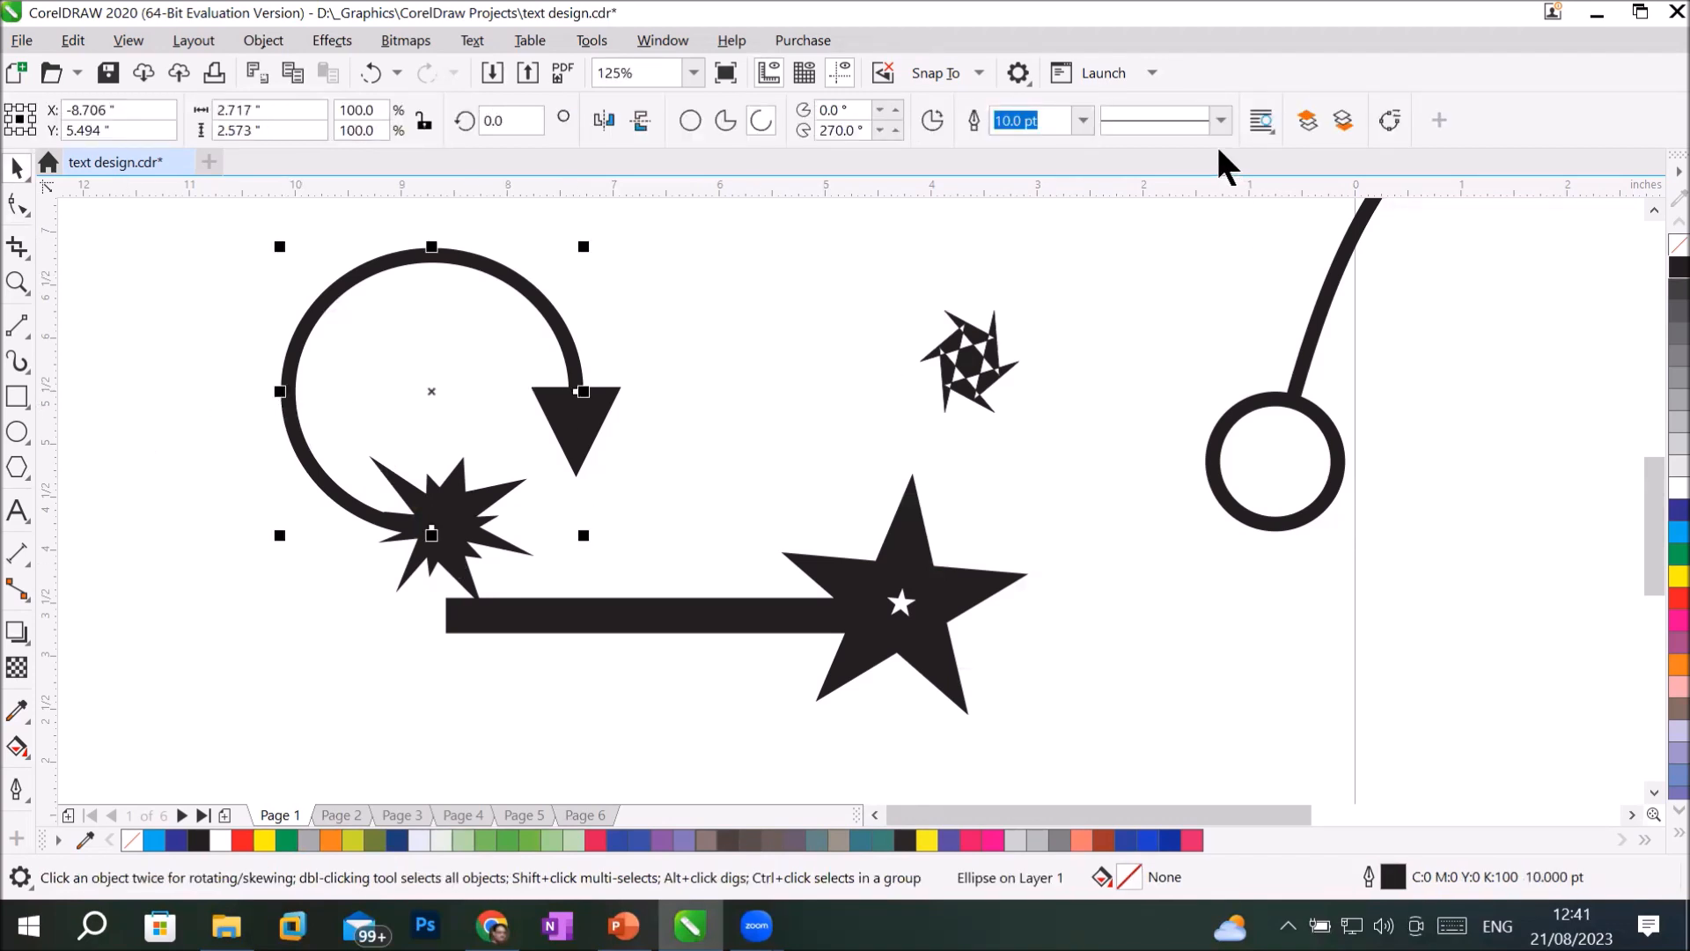
left_click(20, 793)
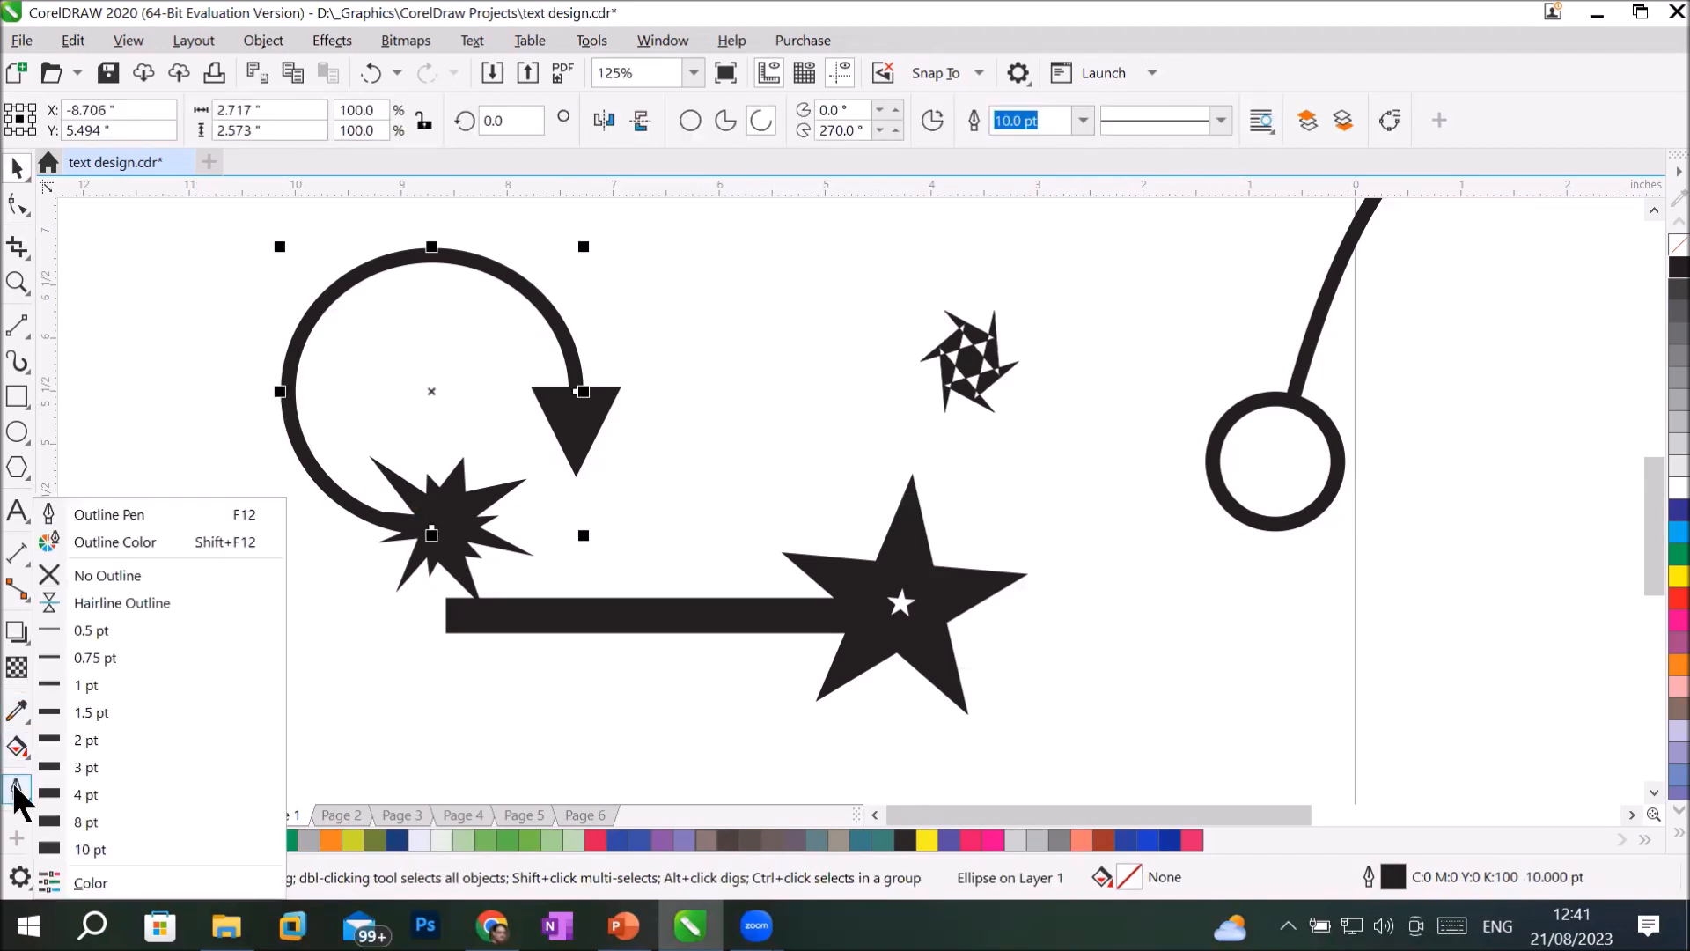
left_click(181, 516)
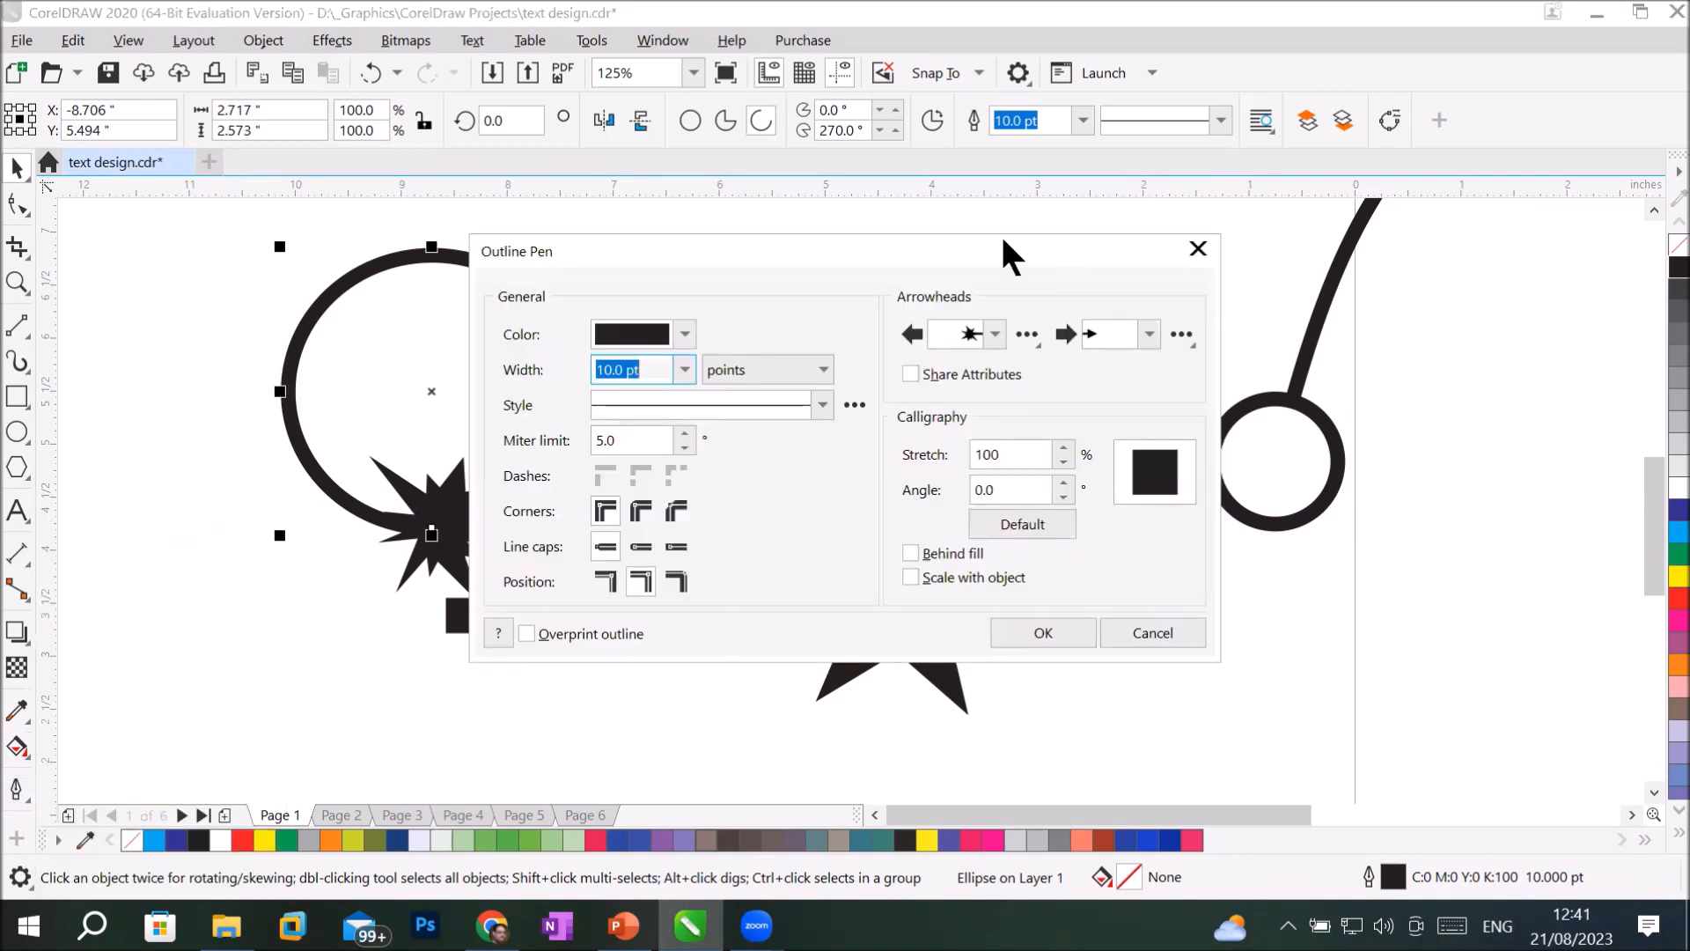
left_click_drag(1008, 251, 1339, 301)
left_click(1480, 384)
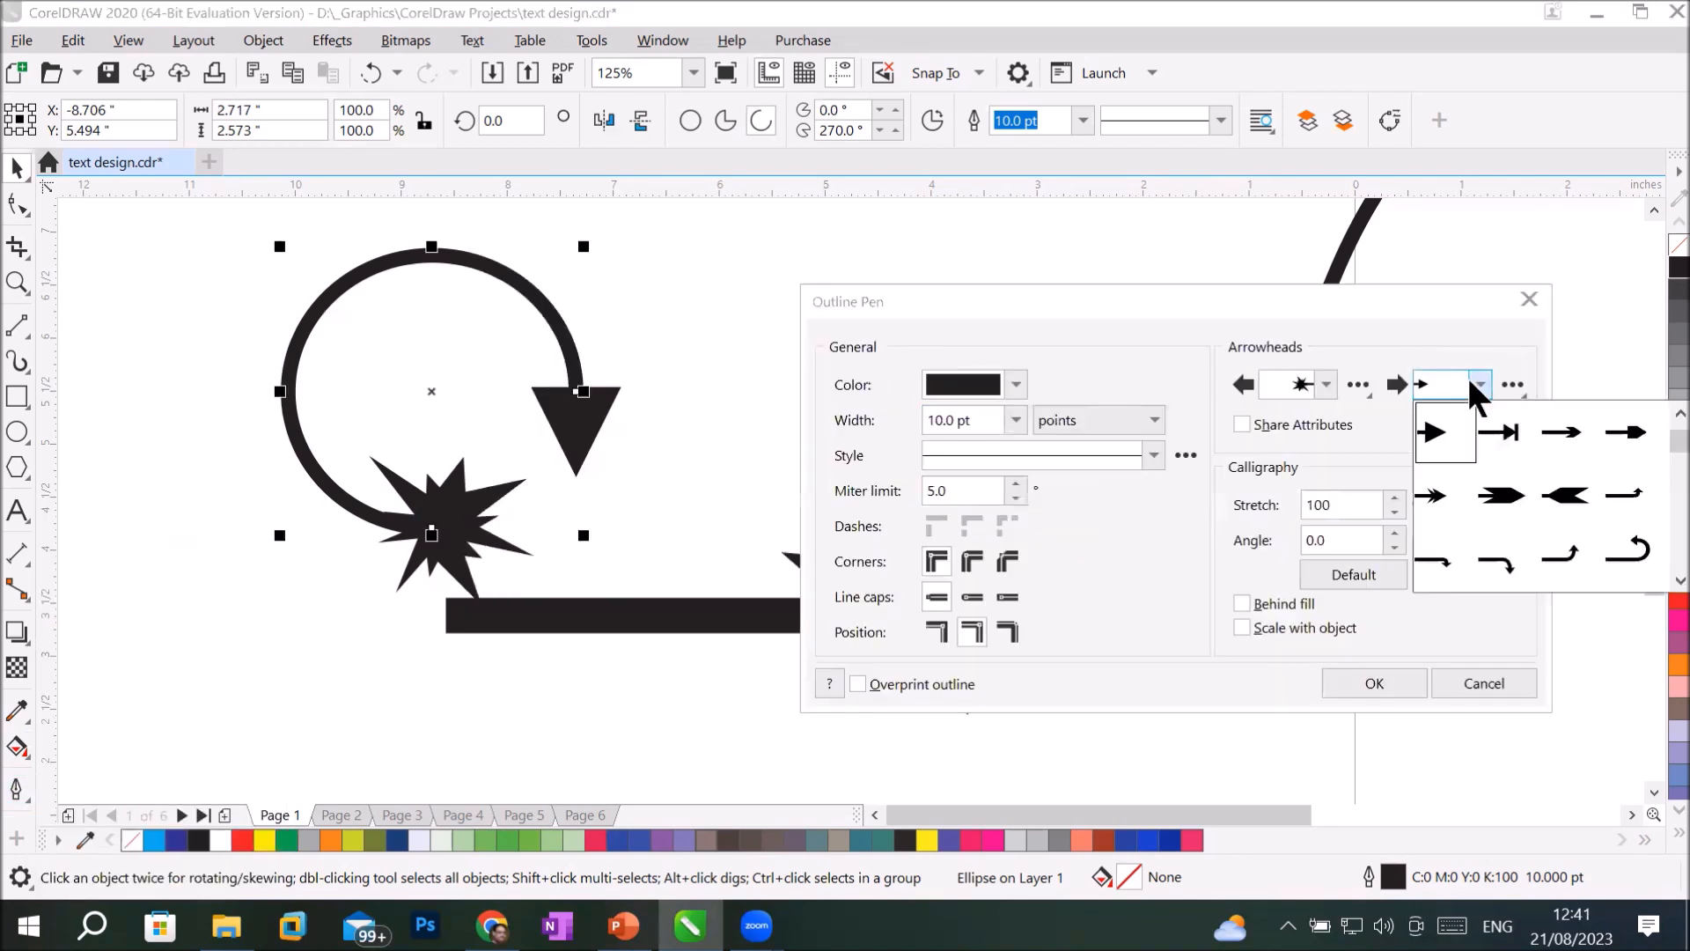
left_click_drag(1673, 440, 1655, 560)
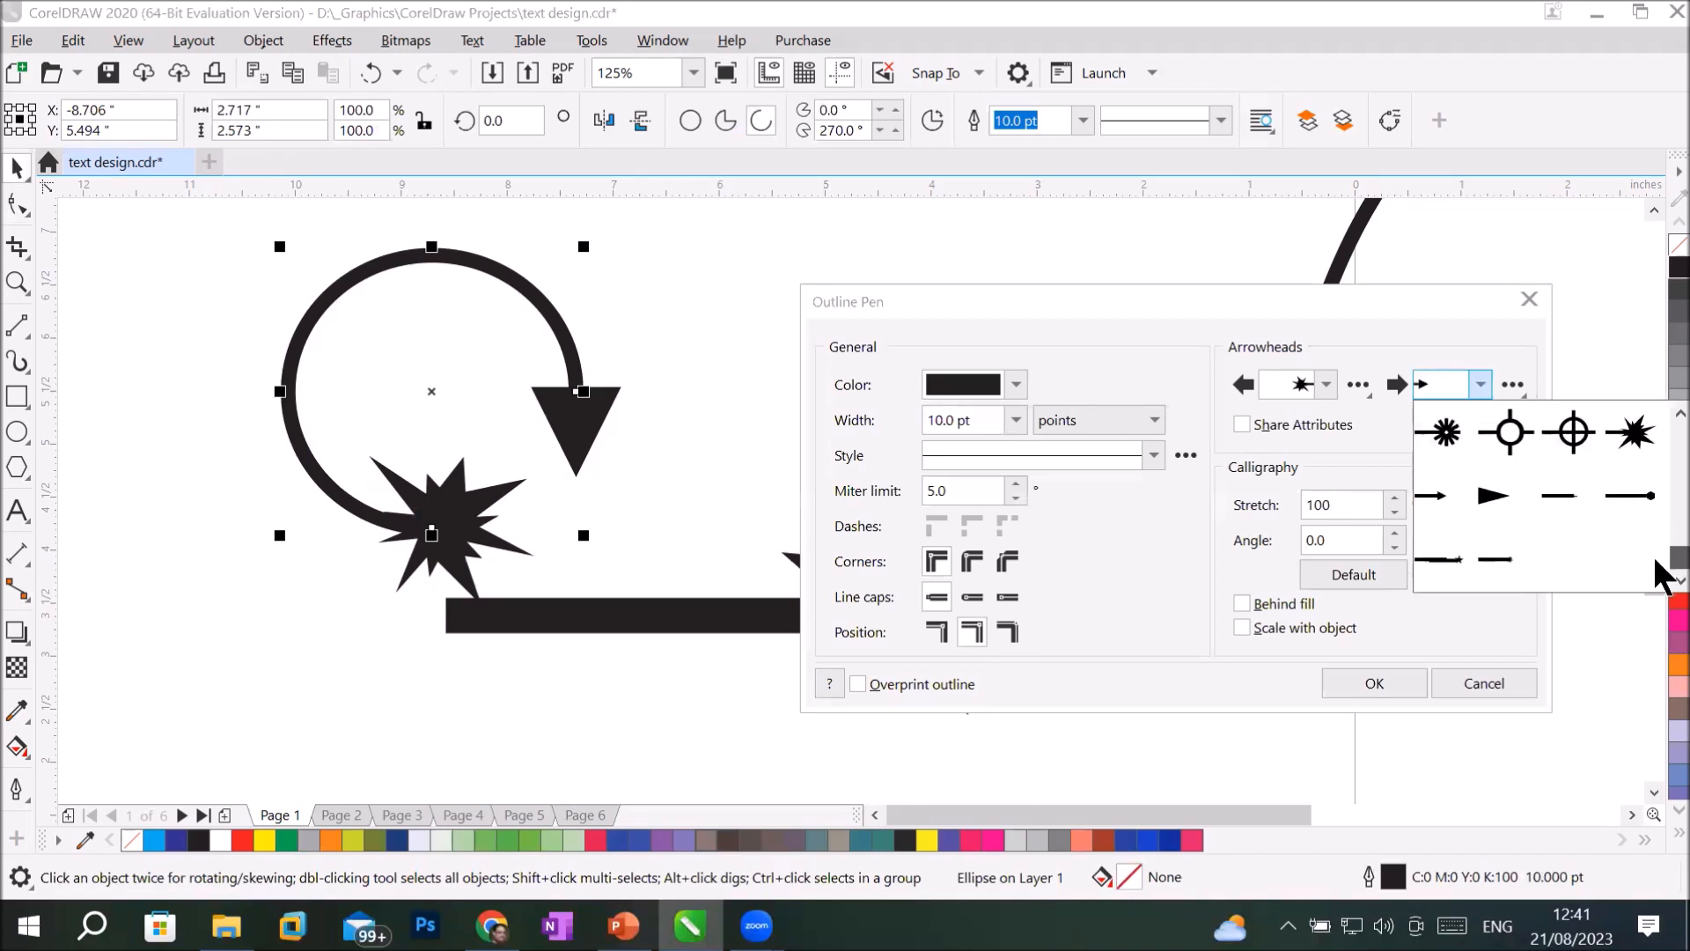
left_click_drag(1656, 560, 1655, 560)
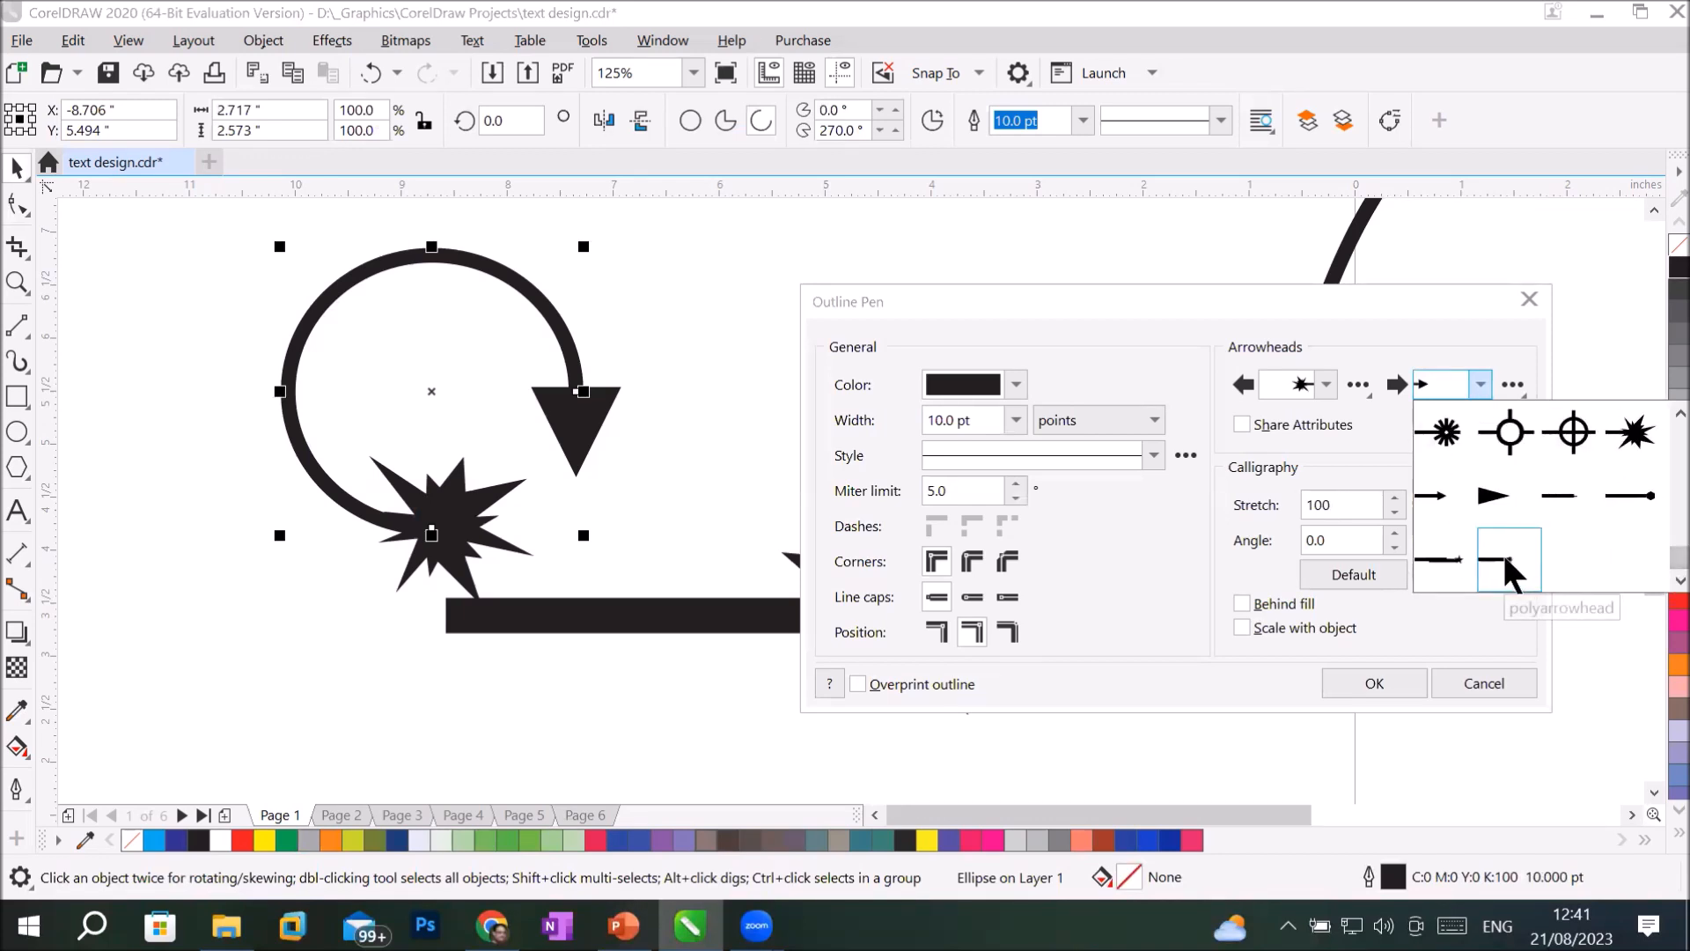
left_click(1502, 551)
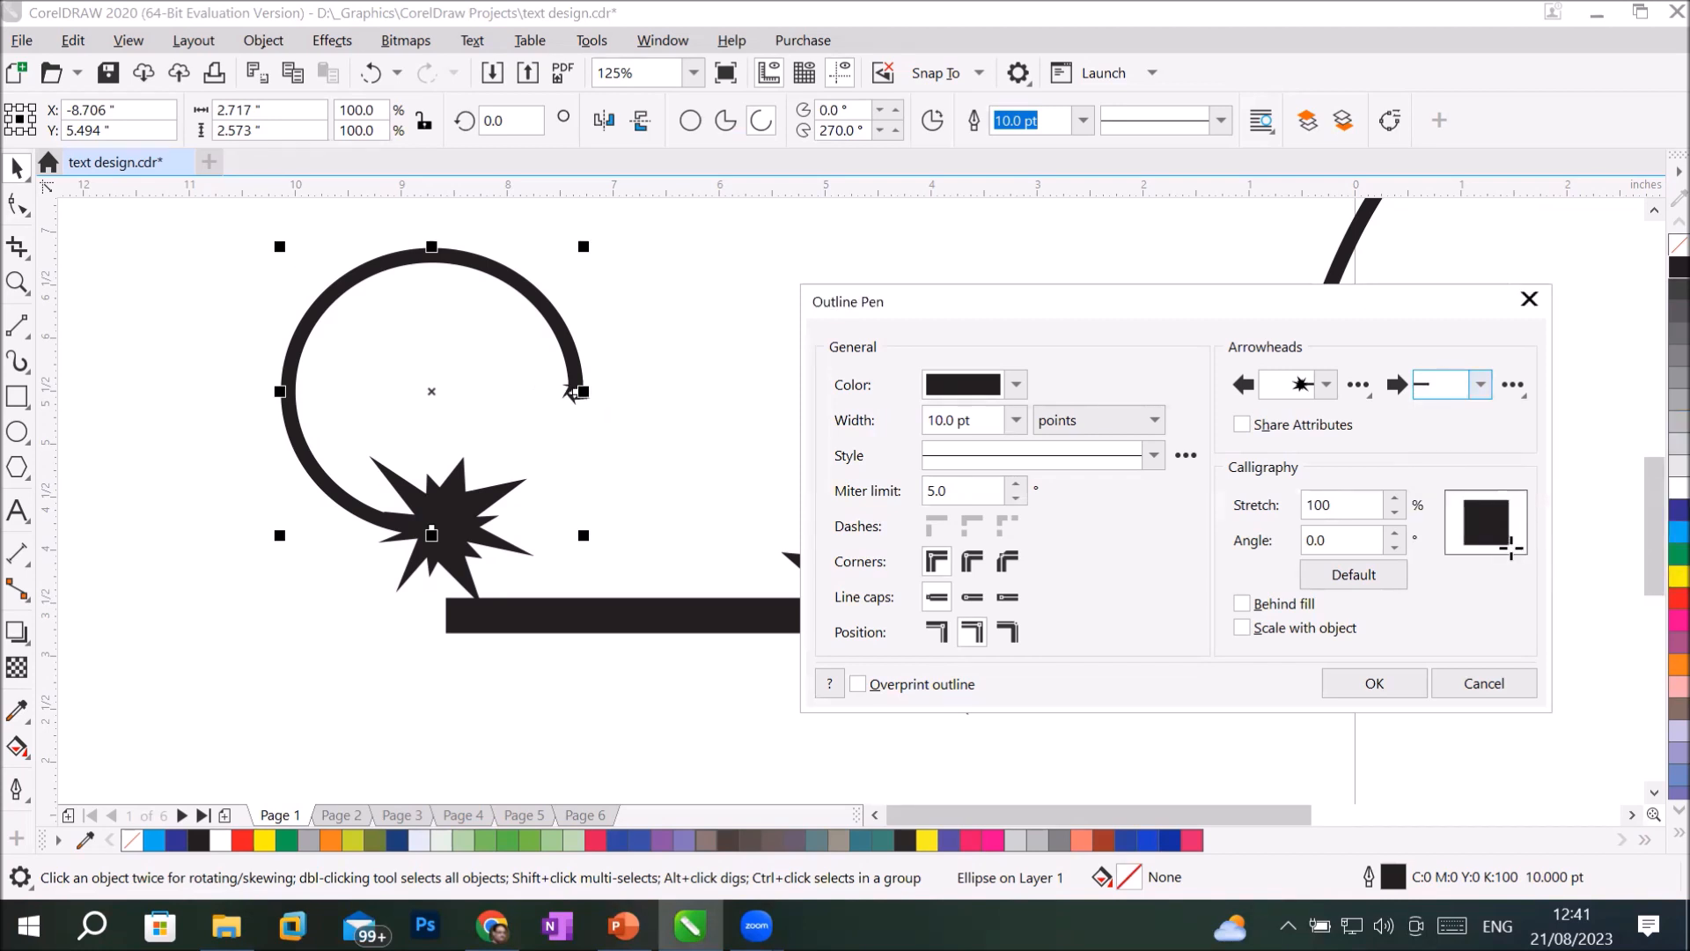
Set the arc's start arrowhead to the solid triangular Arrowhead 89 and apply the outline settings.
left_click(1325, 383)
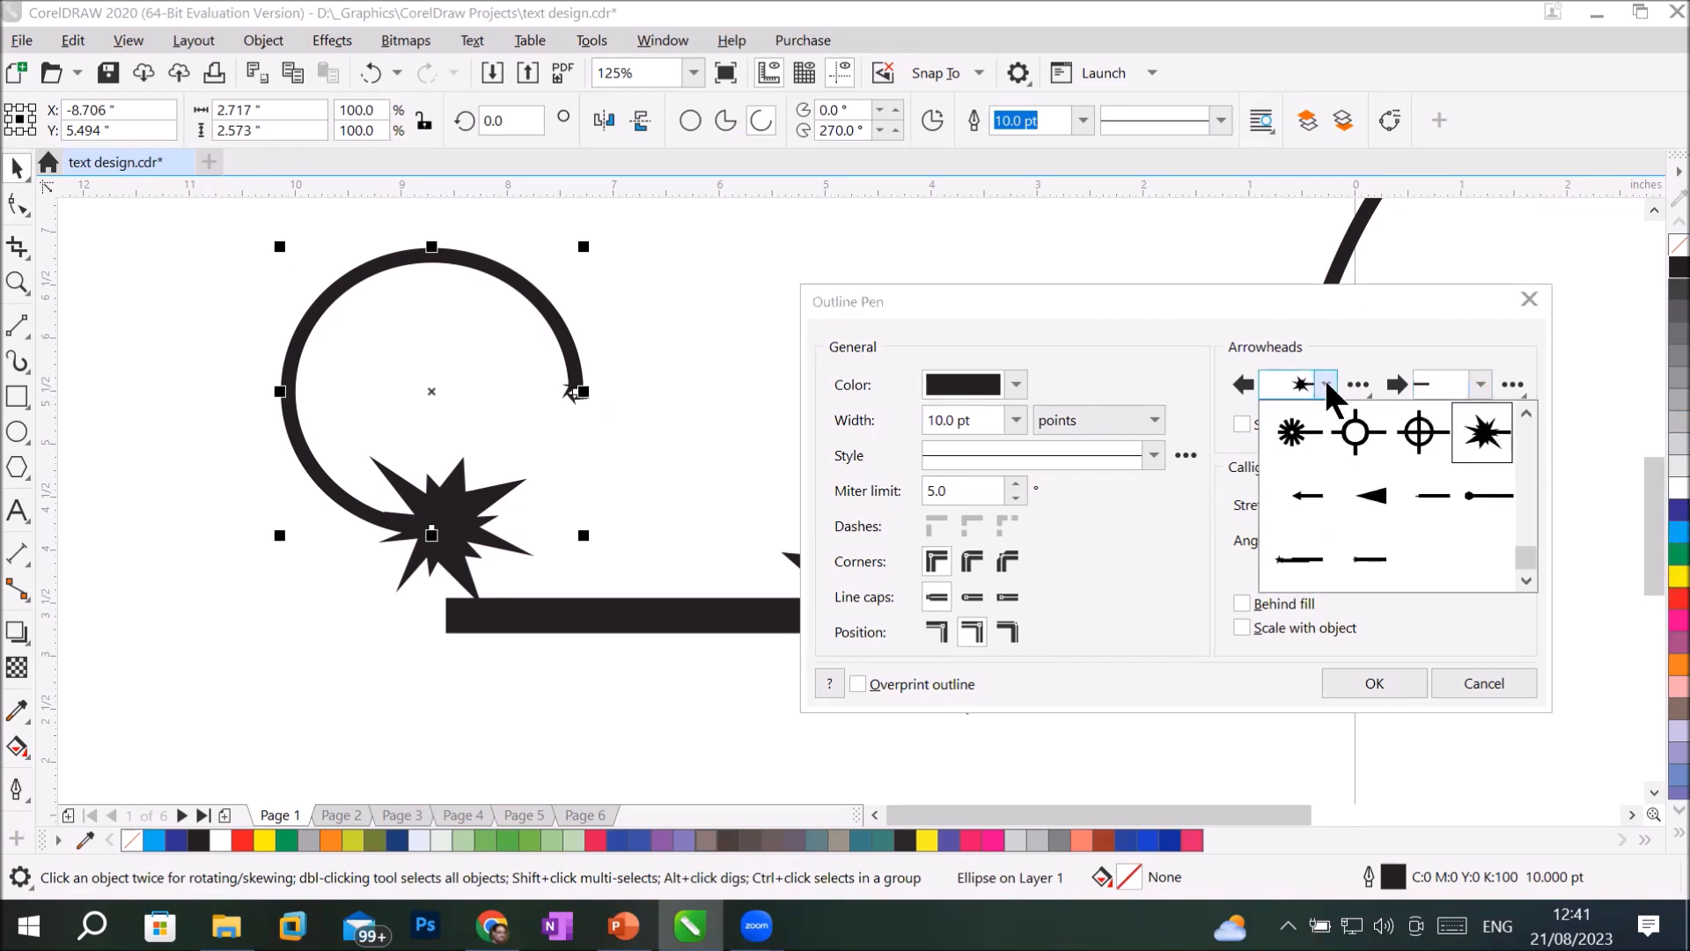
left_click(1370, 495)
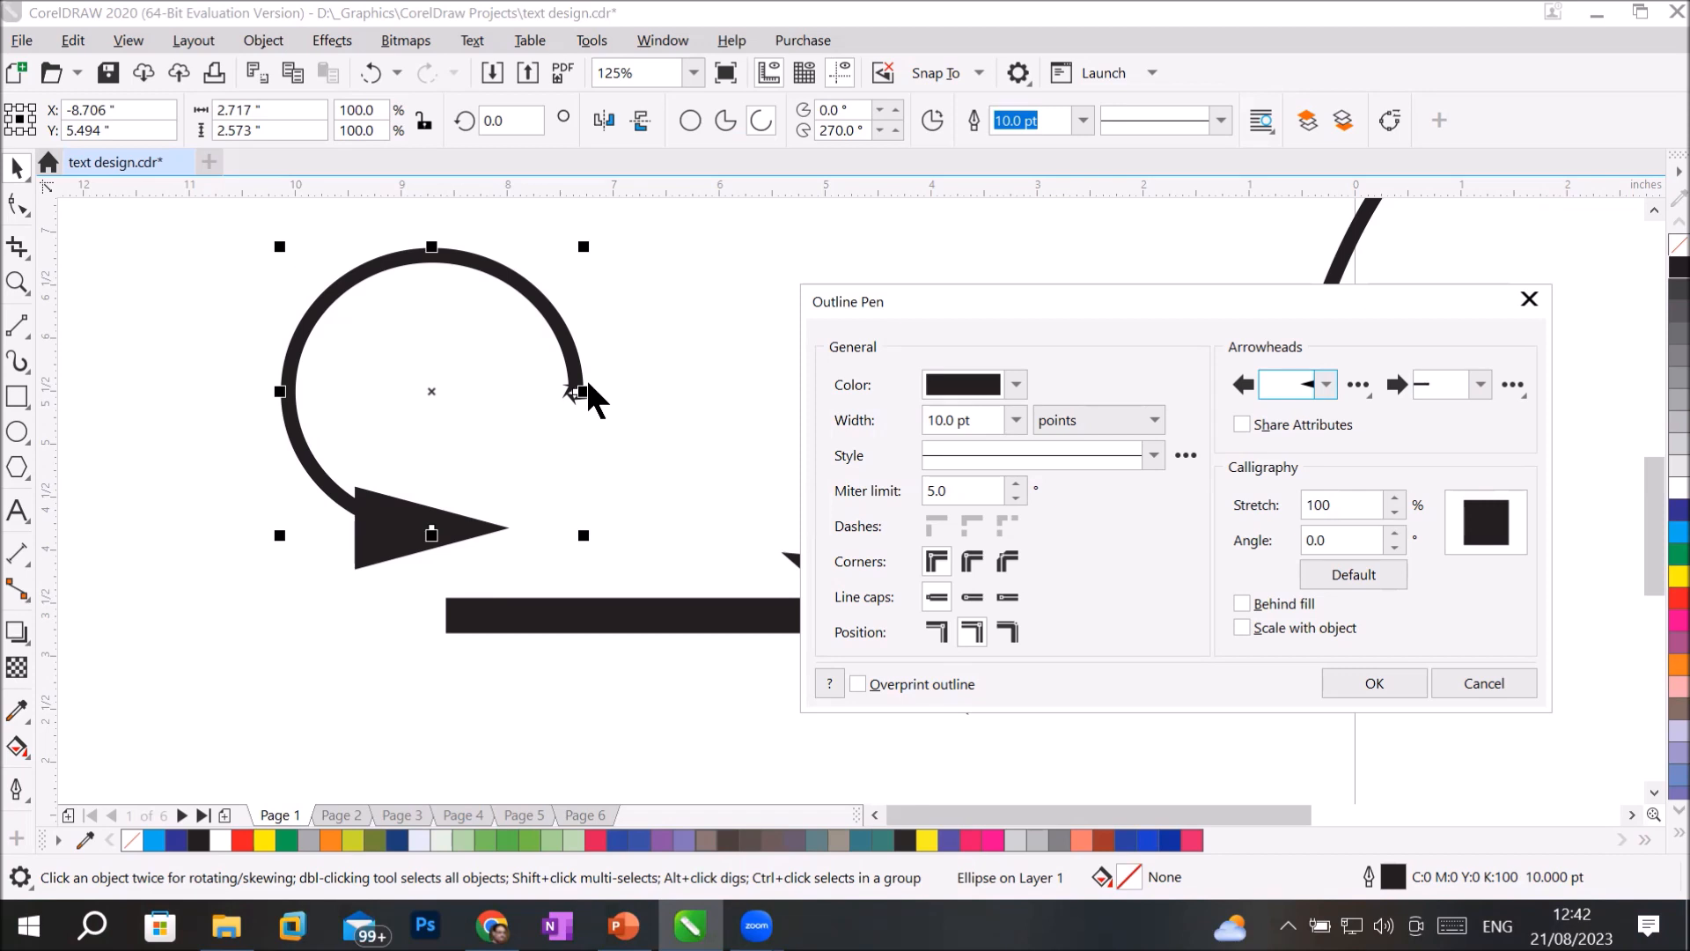
left_click(1375, 682)
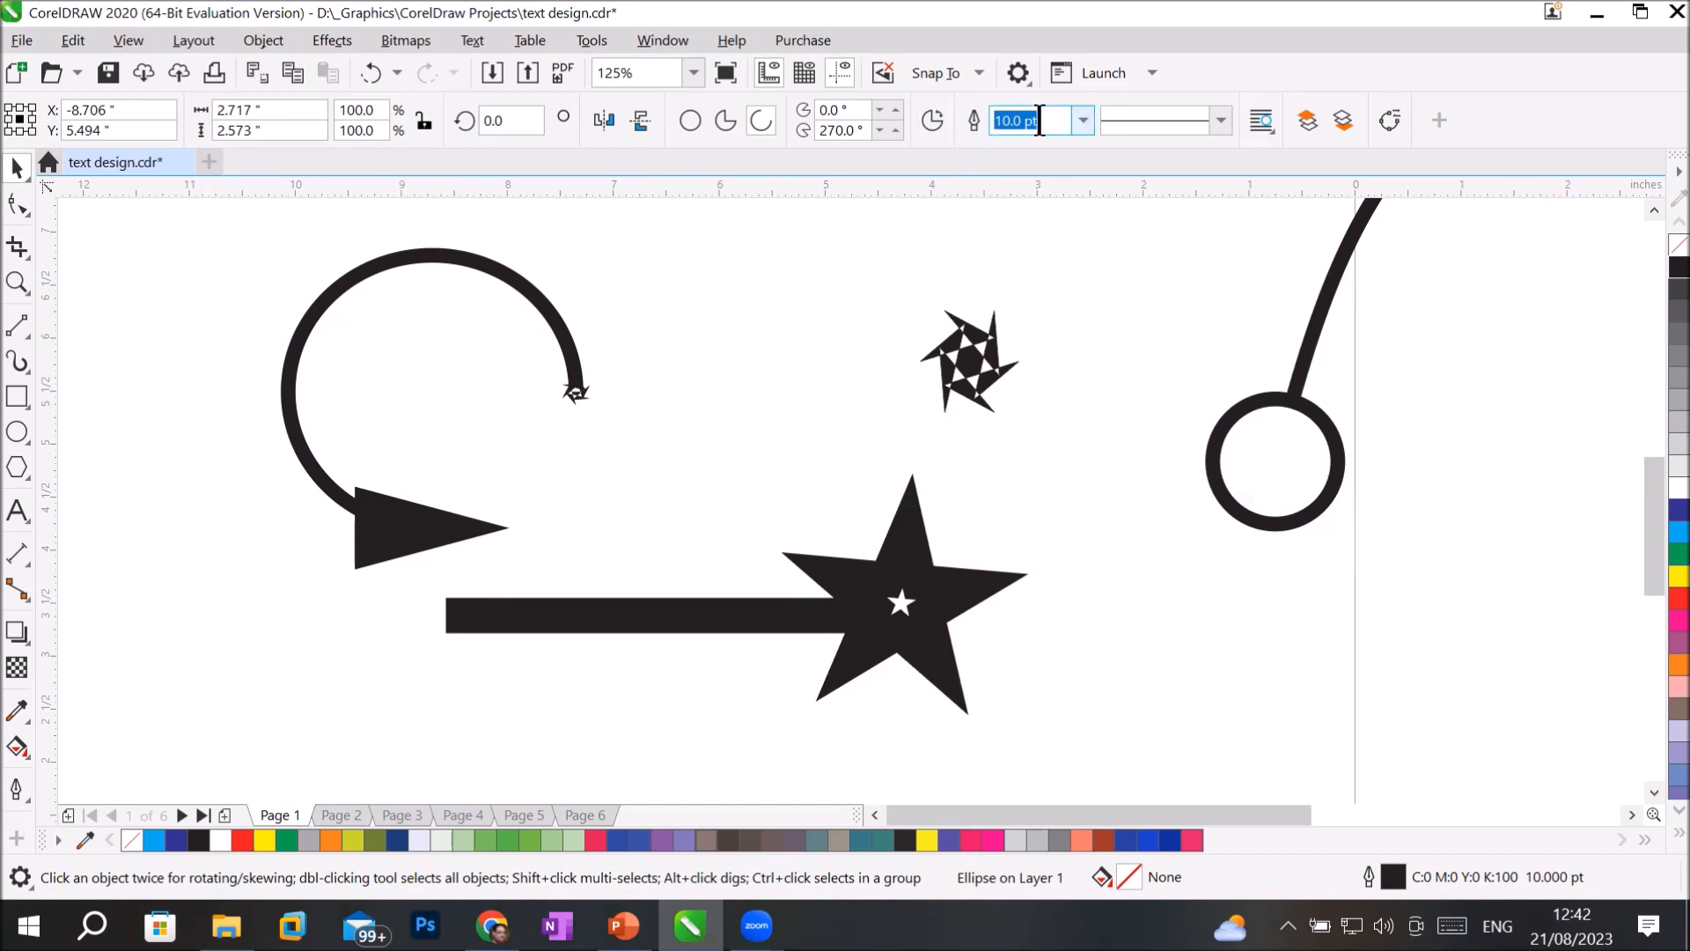
Set the arc's outline width to 16 pt and inspect the custom arrowhead at its end up close.
left_click(1083, 119)
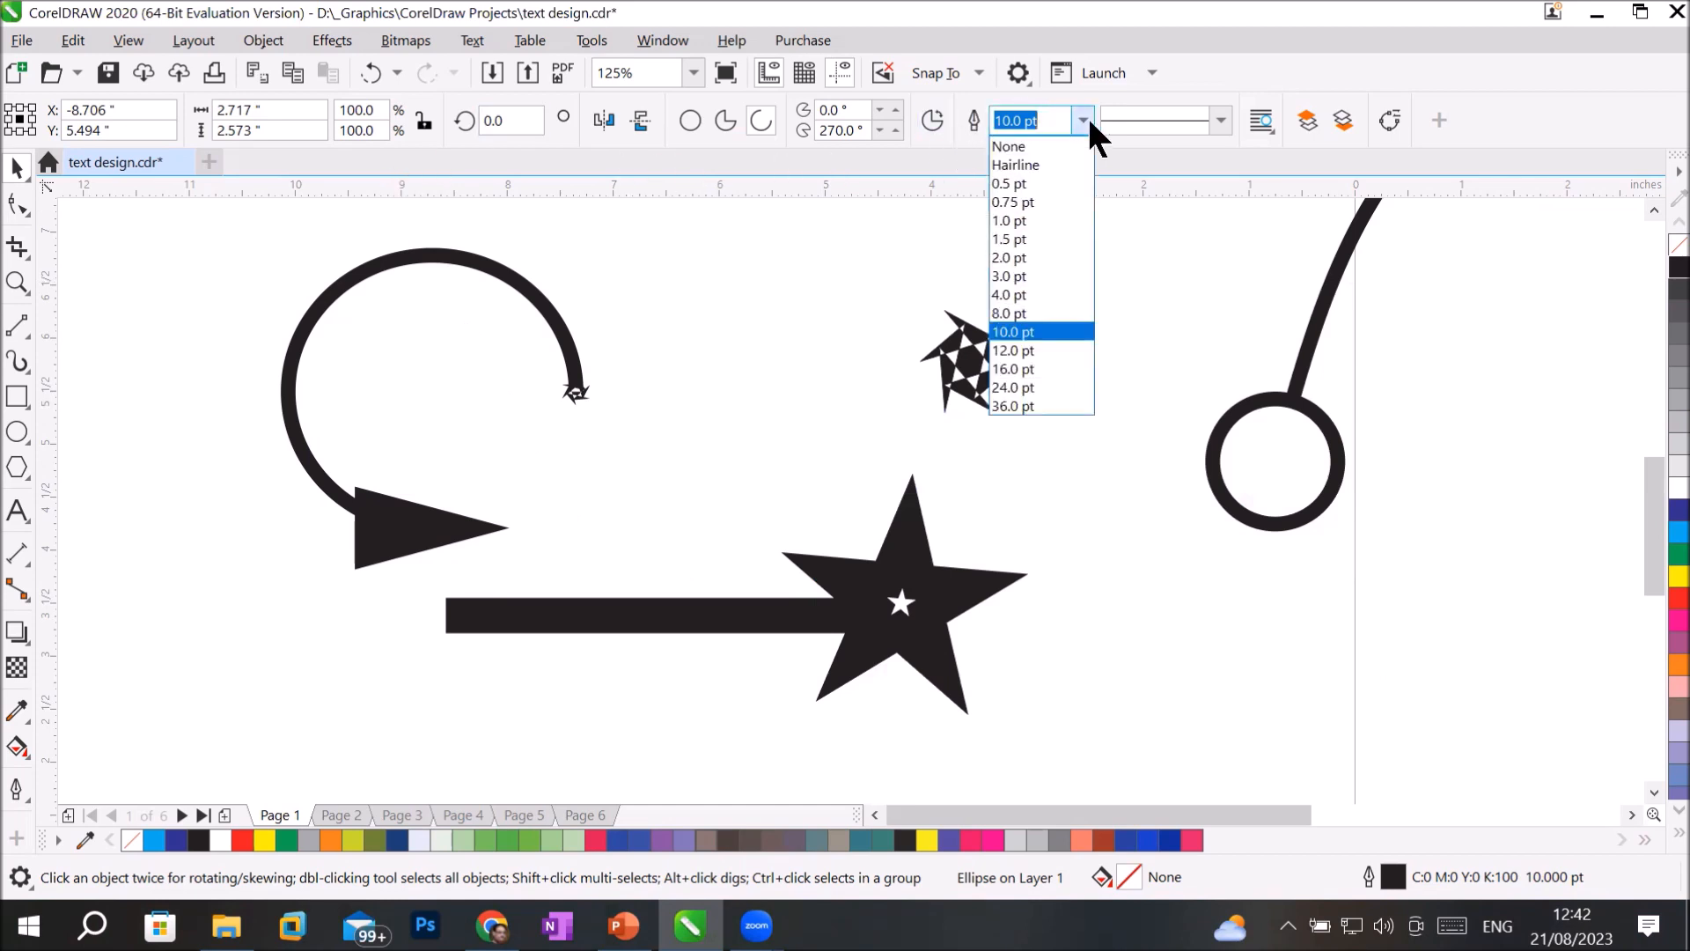
left_click(1022, 369)
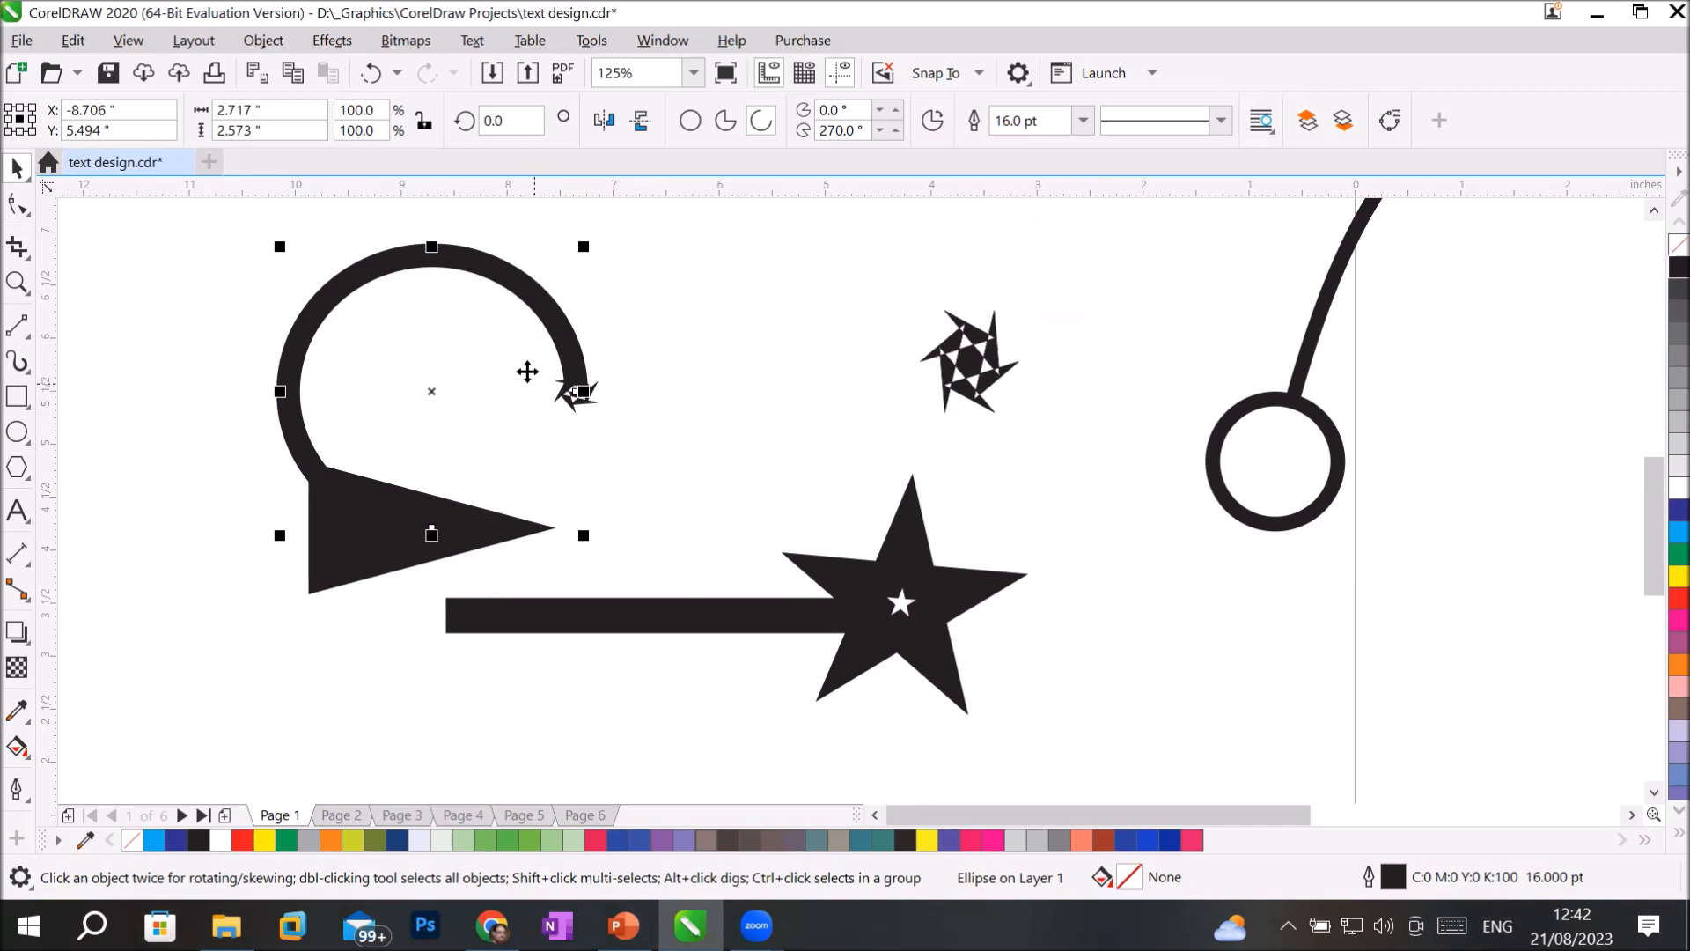
scroll(590, 396, "up", 3)
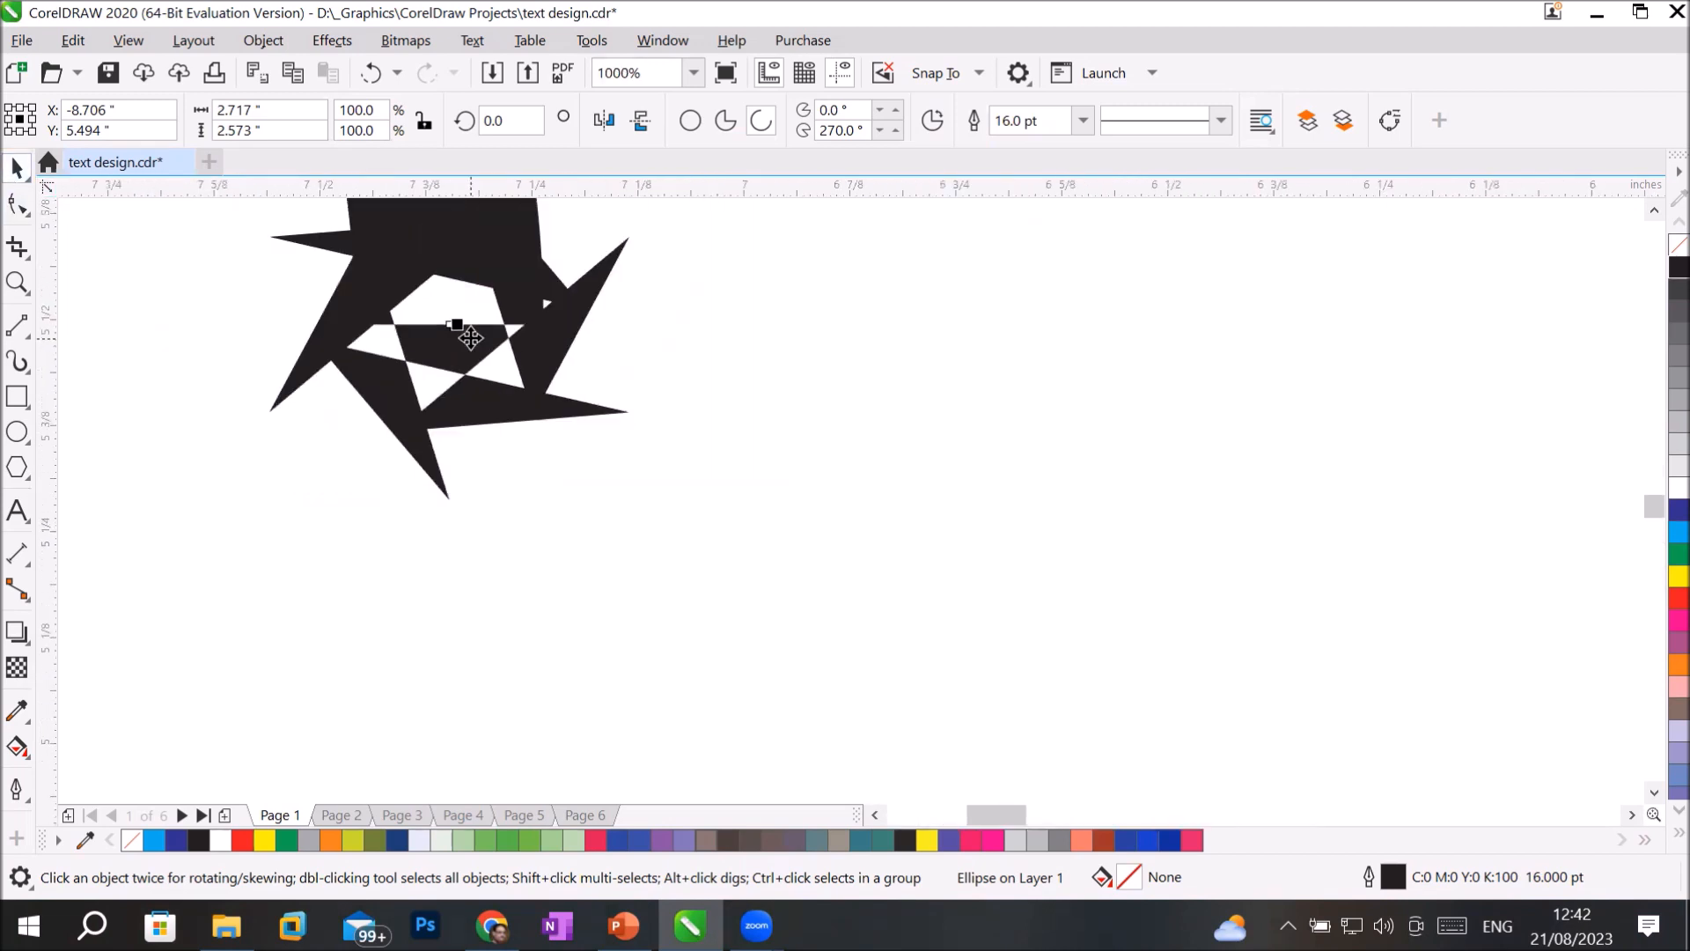
scroll(470, 338, "down", 1)
scroll(398, 291, "up", 1)
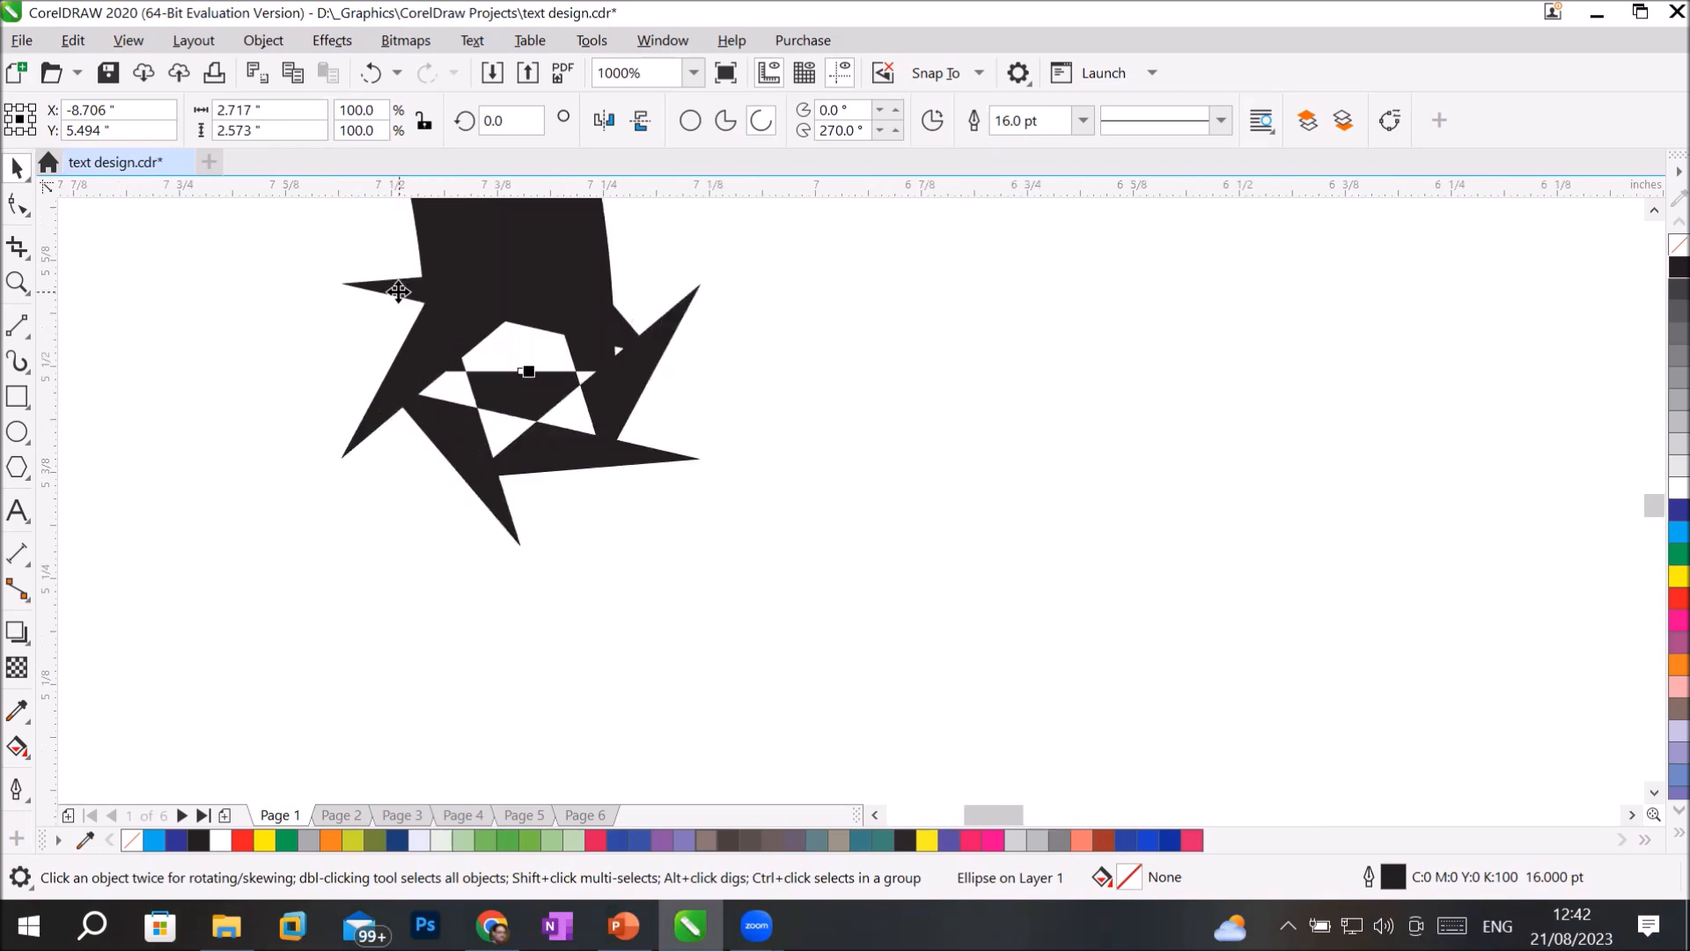
scroll(405, 291, "down", 3)
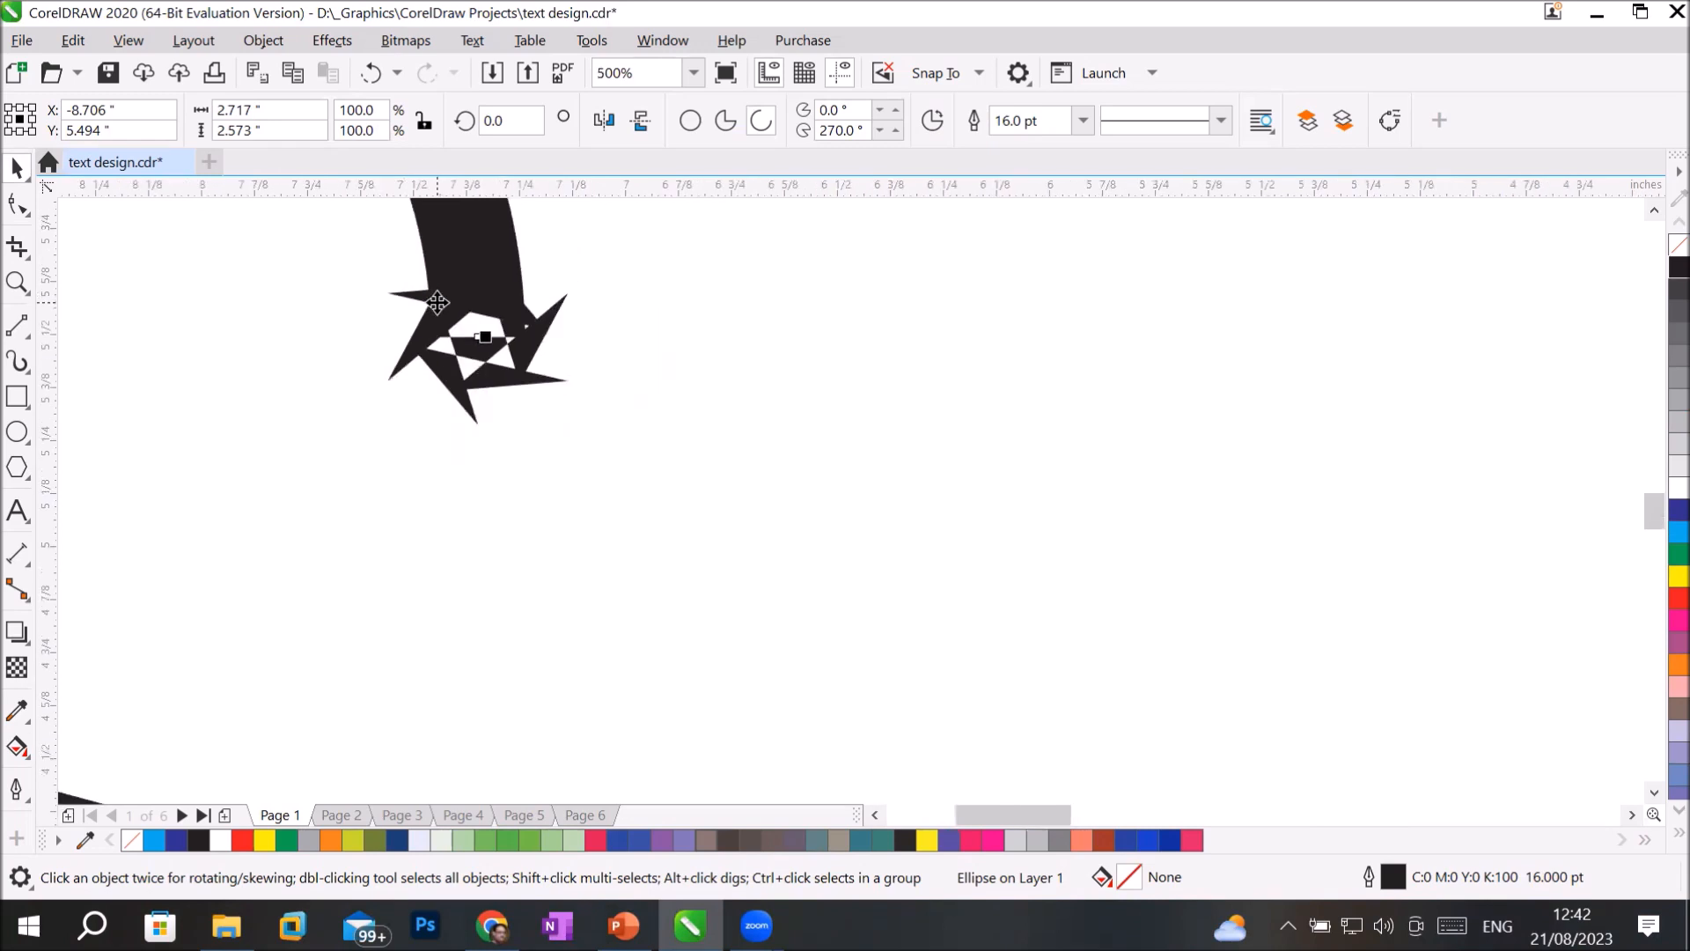
scroll(437, 304, "down", 1)
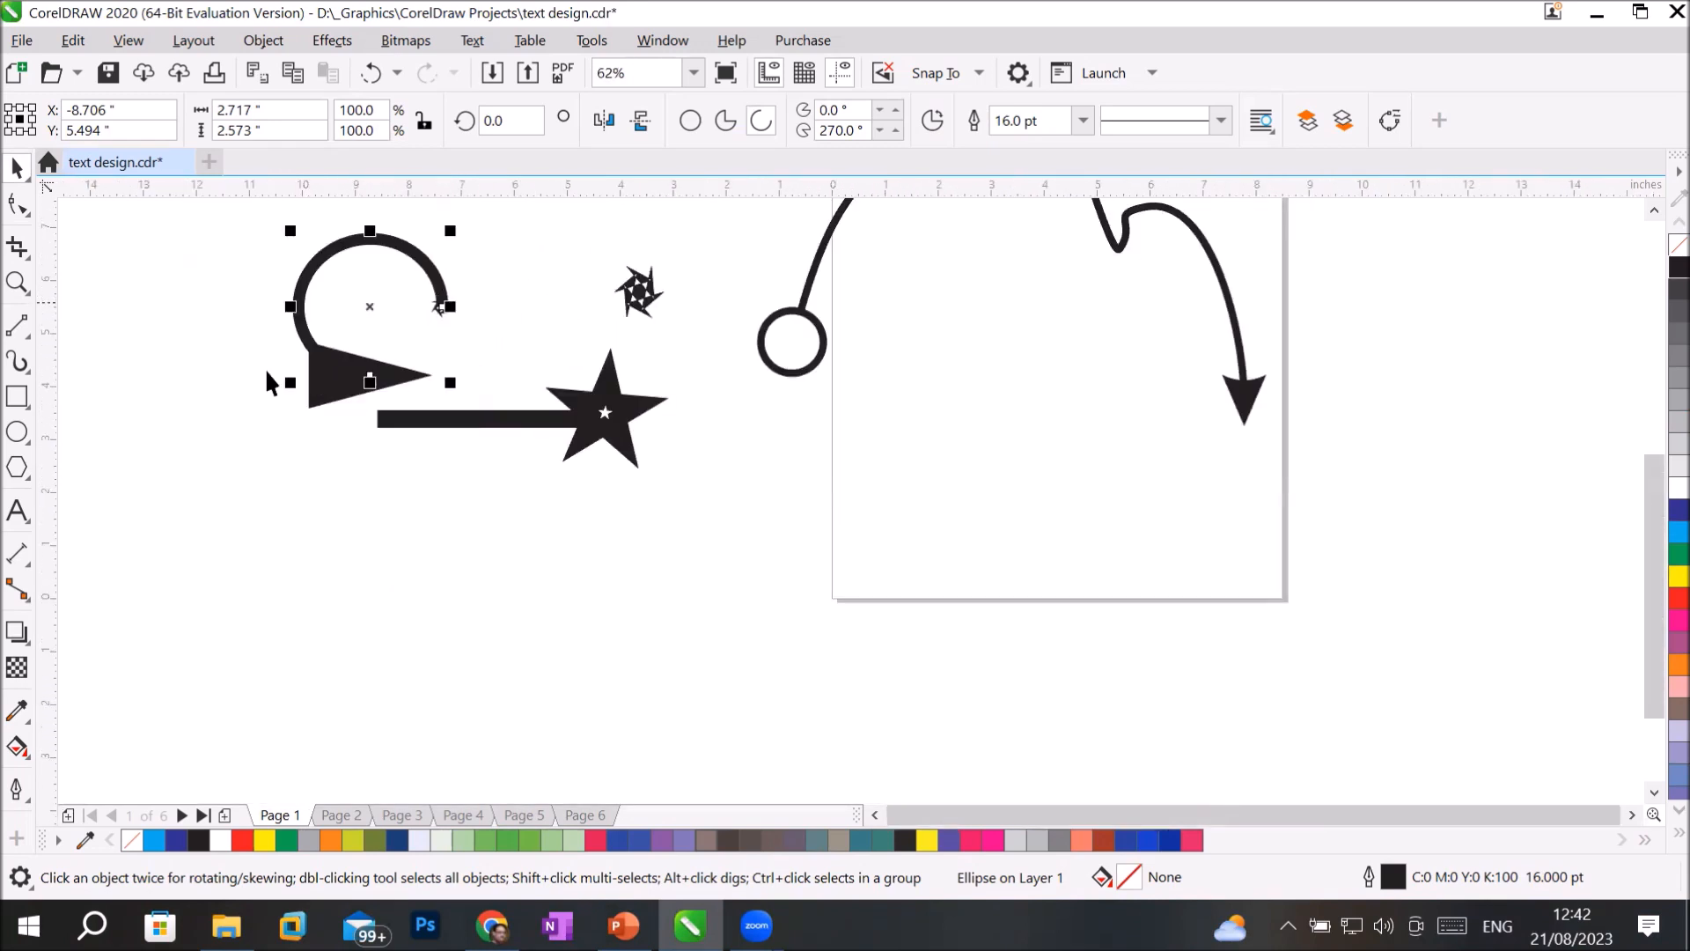
Draw an ellipse about 6.08 by 5.22 inches in the empty area below the star arrow.
left_click(16, 432)
left_click_drag(330, 501, 650, 779)
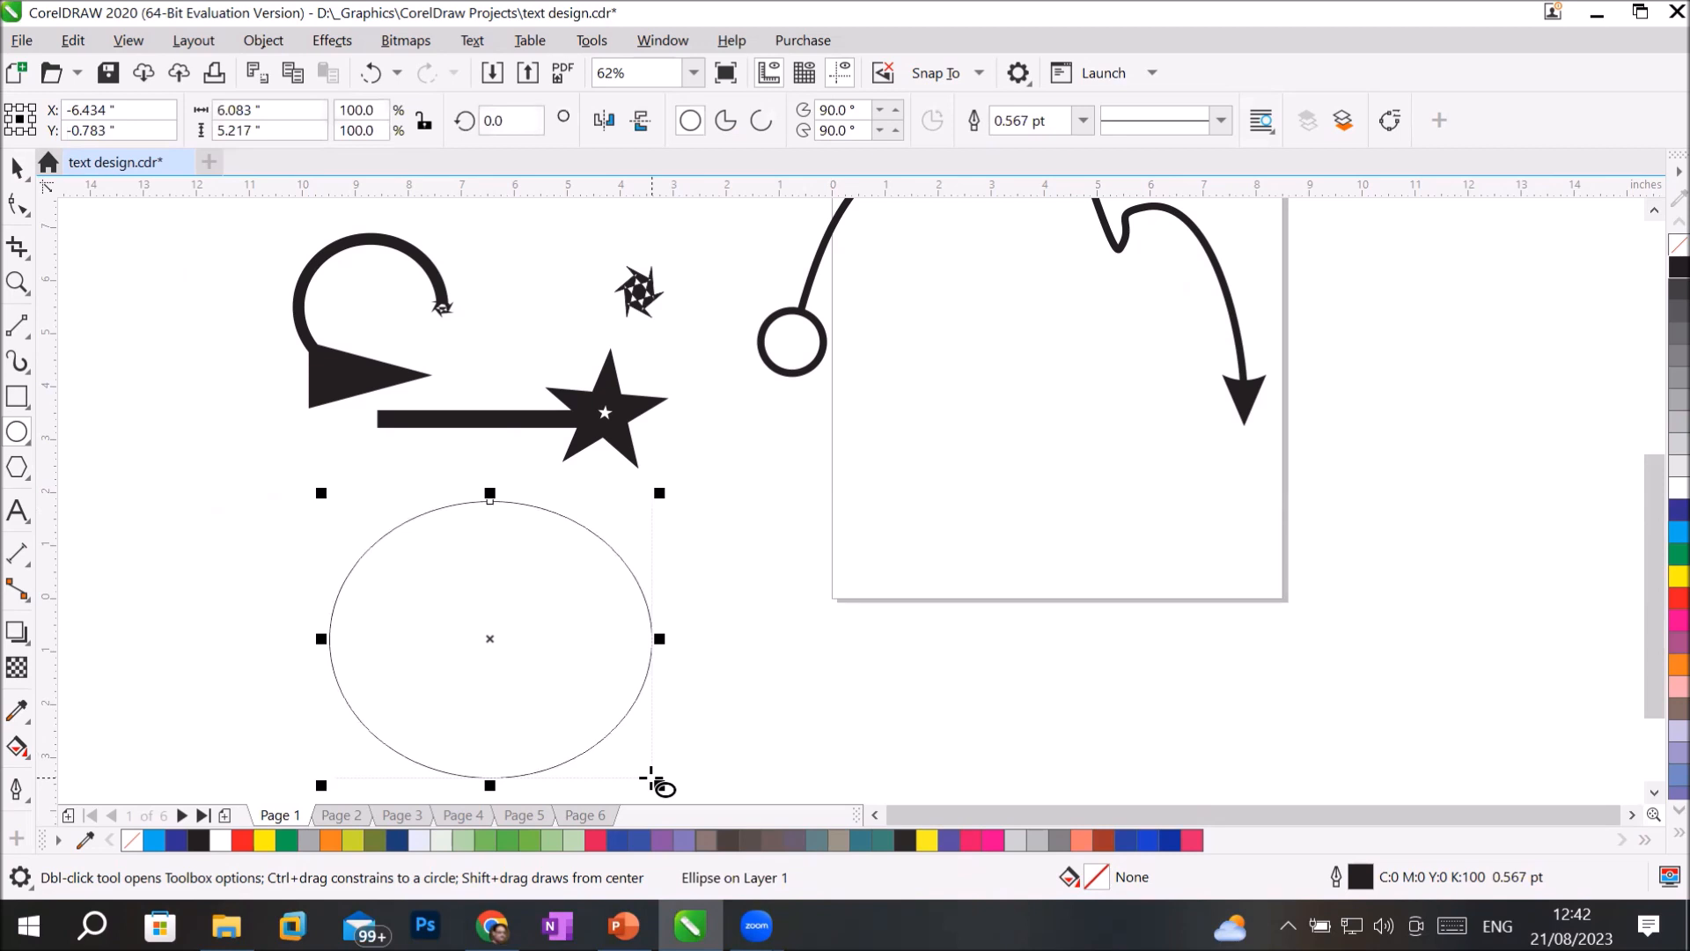
Try no fill, a uniform black fill and a black-to-white fountain fill on the large ellipse with Interactive Fill.
left_click(16, 748)
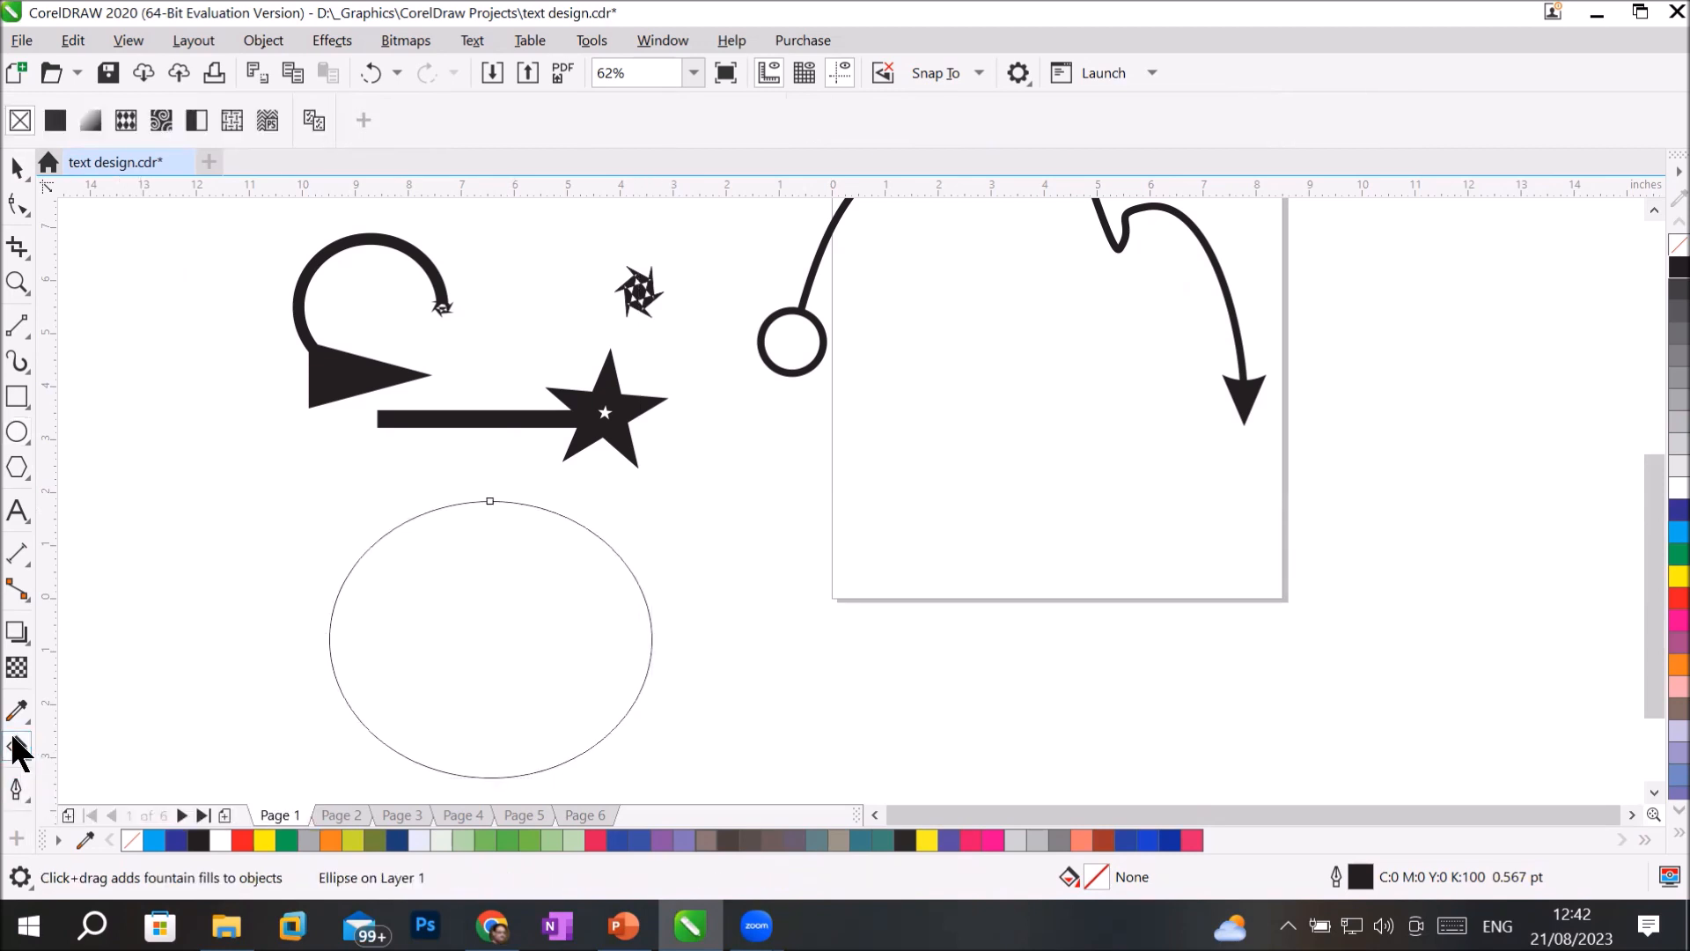
left_click(19, 121)
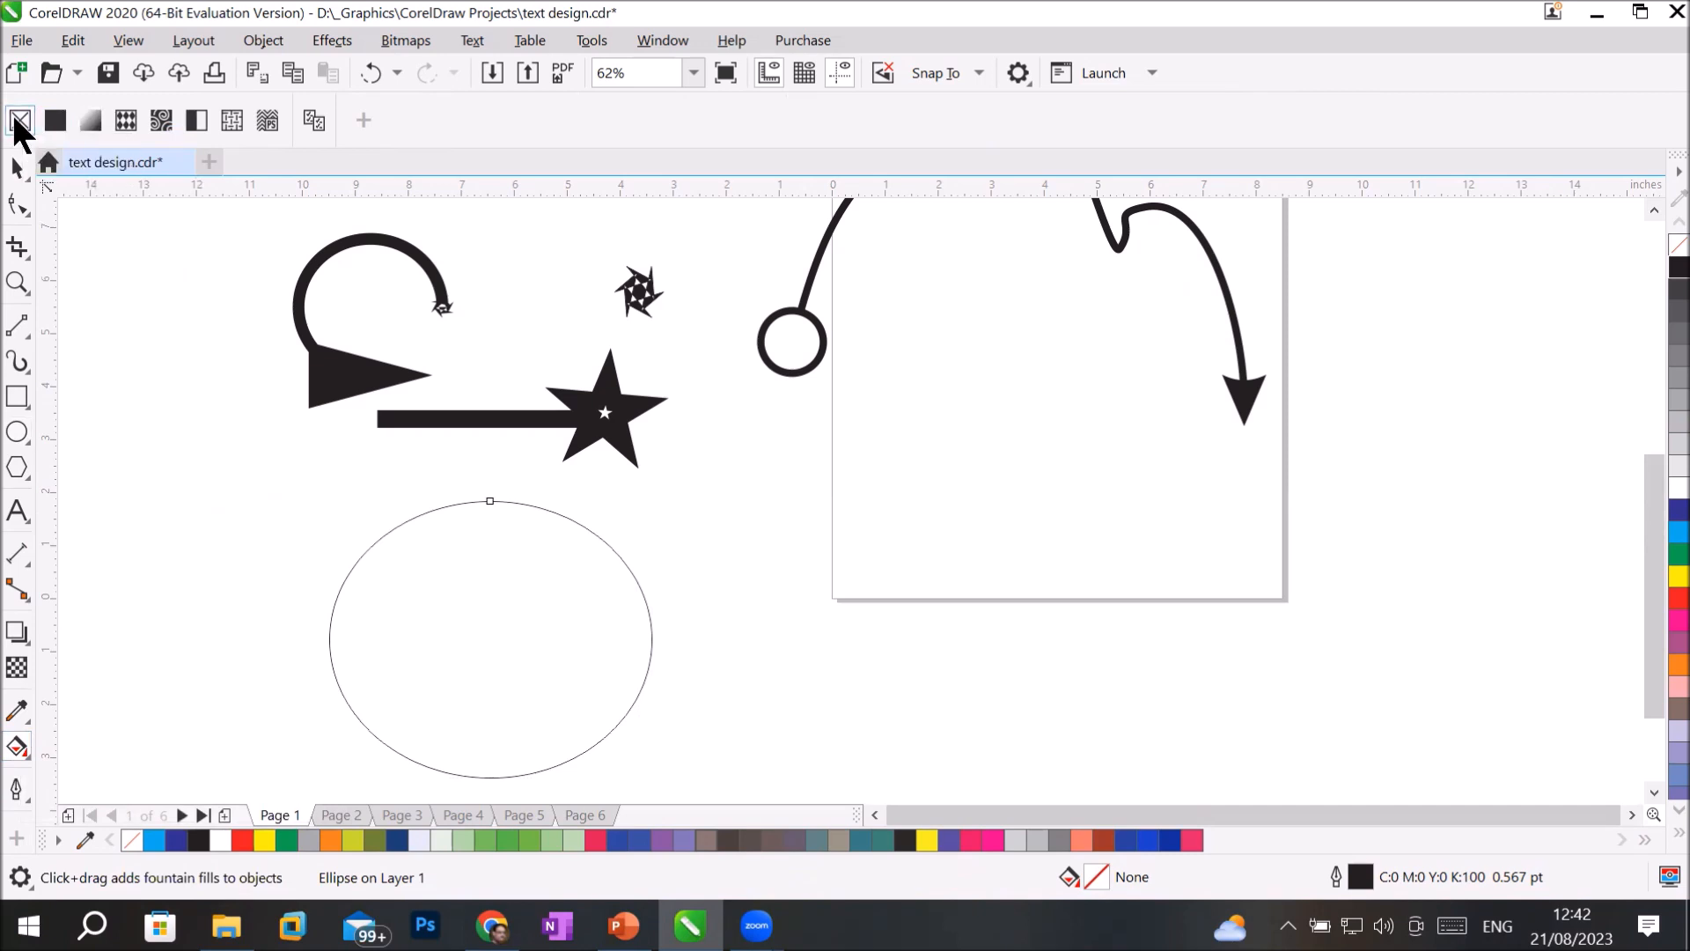
left_click(53, 120)
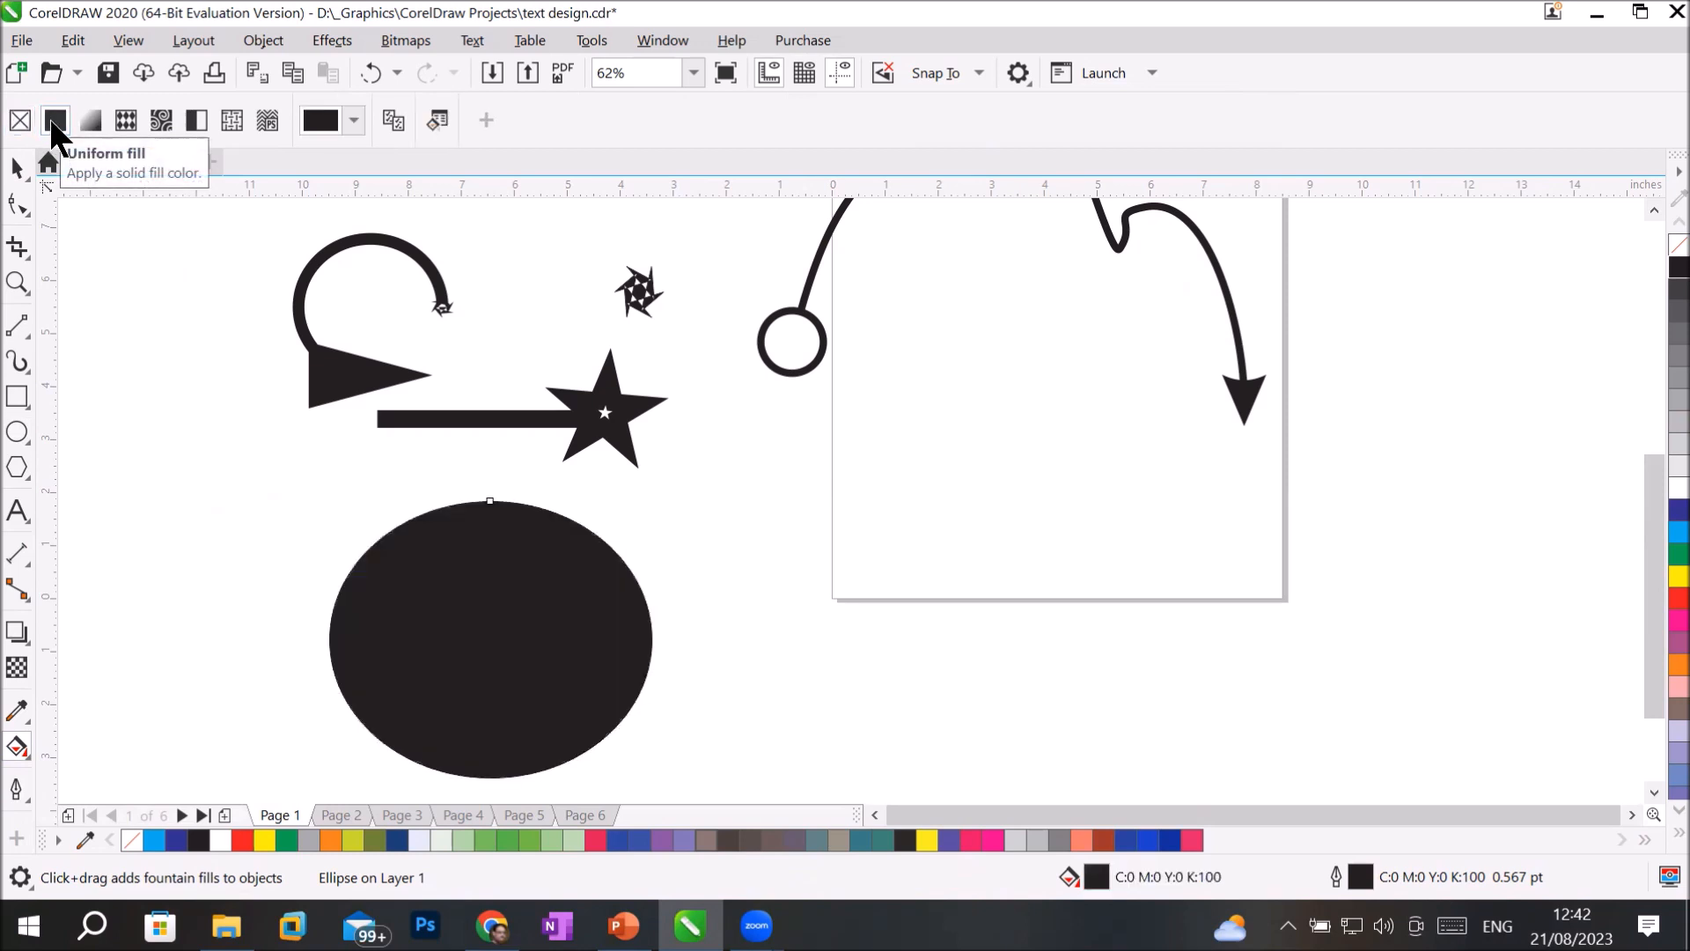
left_click(86, 122)
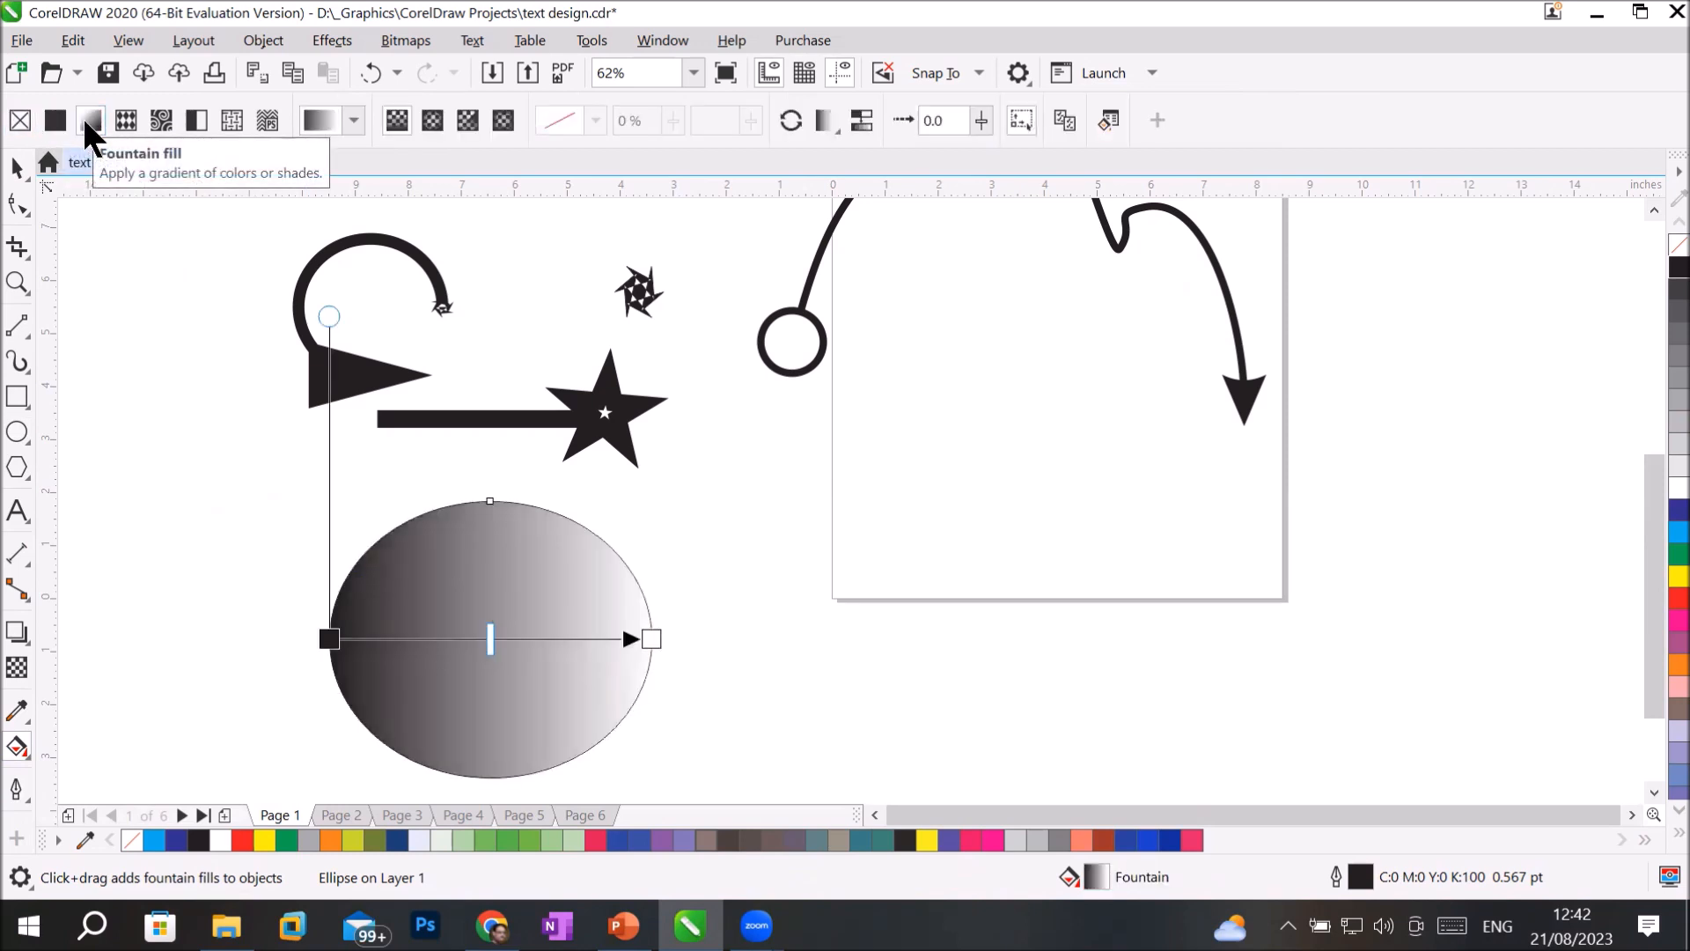
Apply a bitmap pattern fill to the large ellipse, trying the metal tread plate before choosing the red brick pattern.
left_click(161, 123)
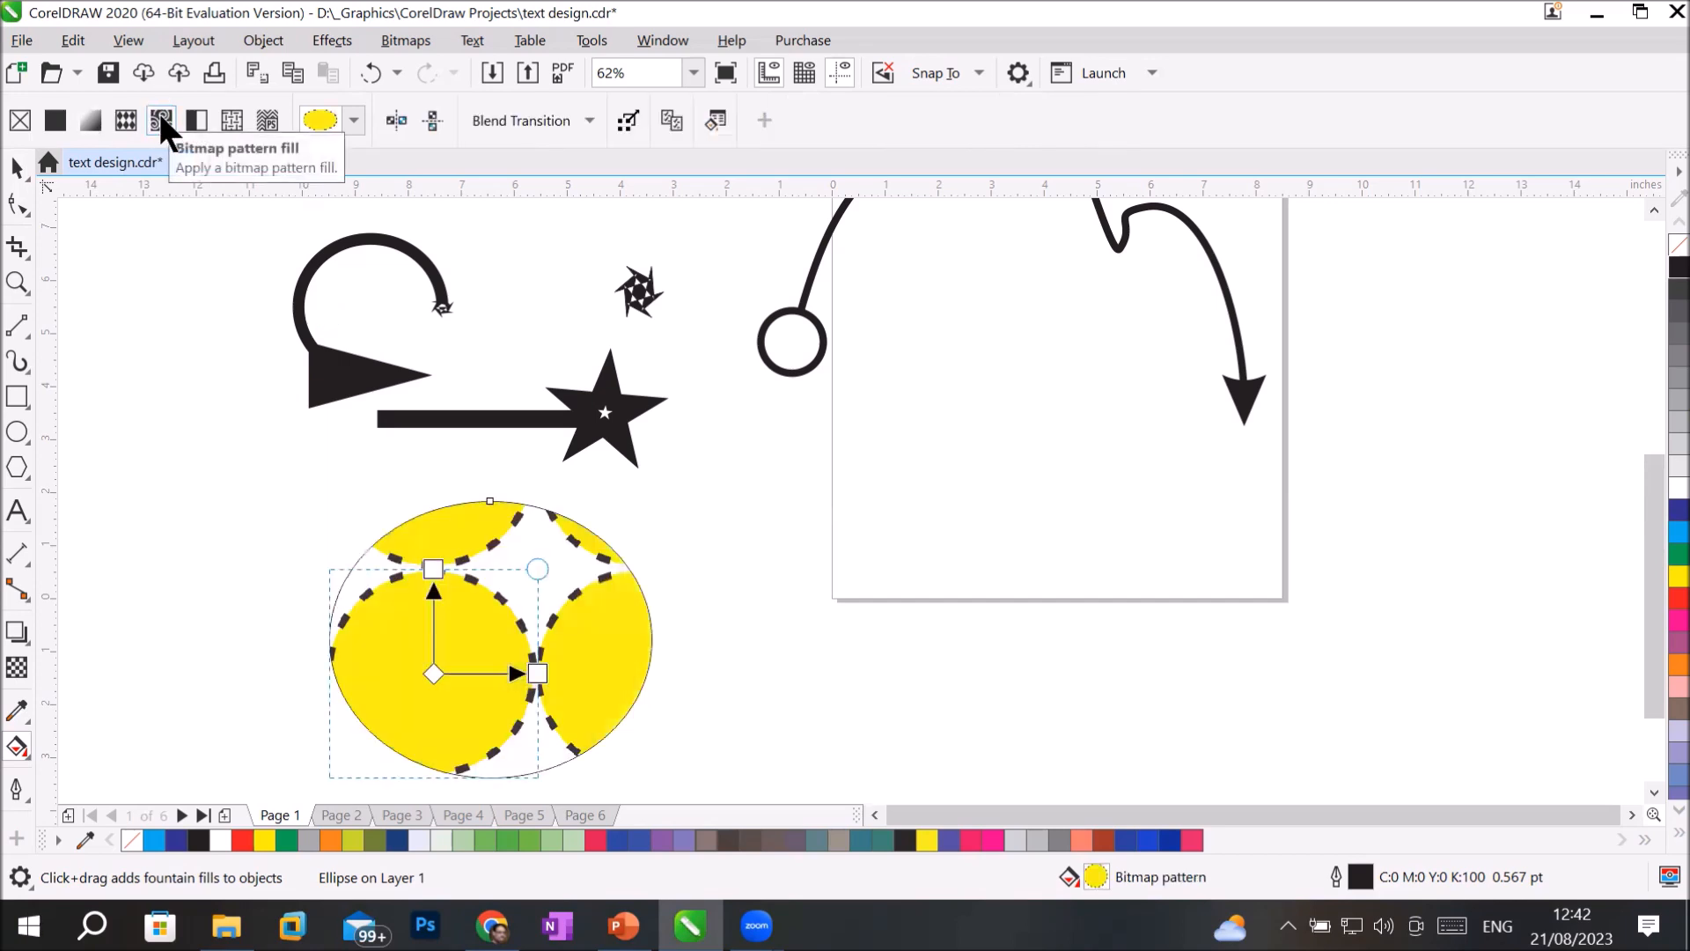
left_click(354, 122)
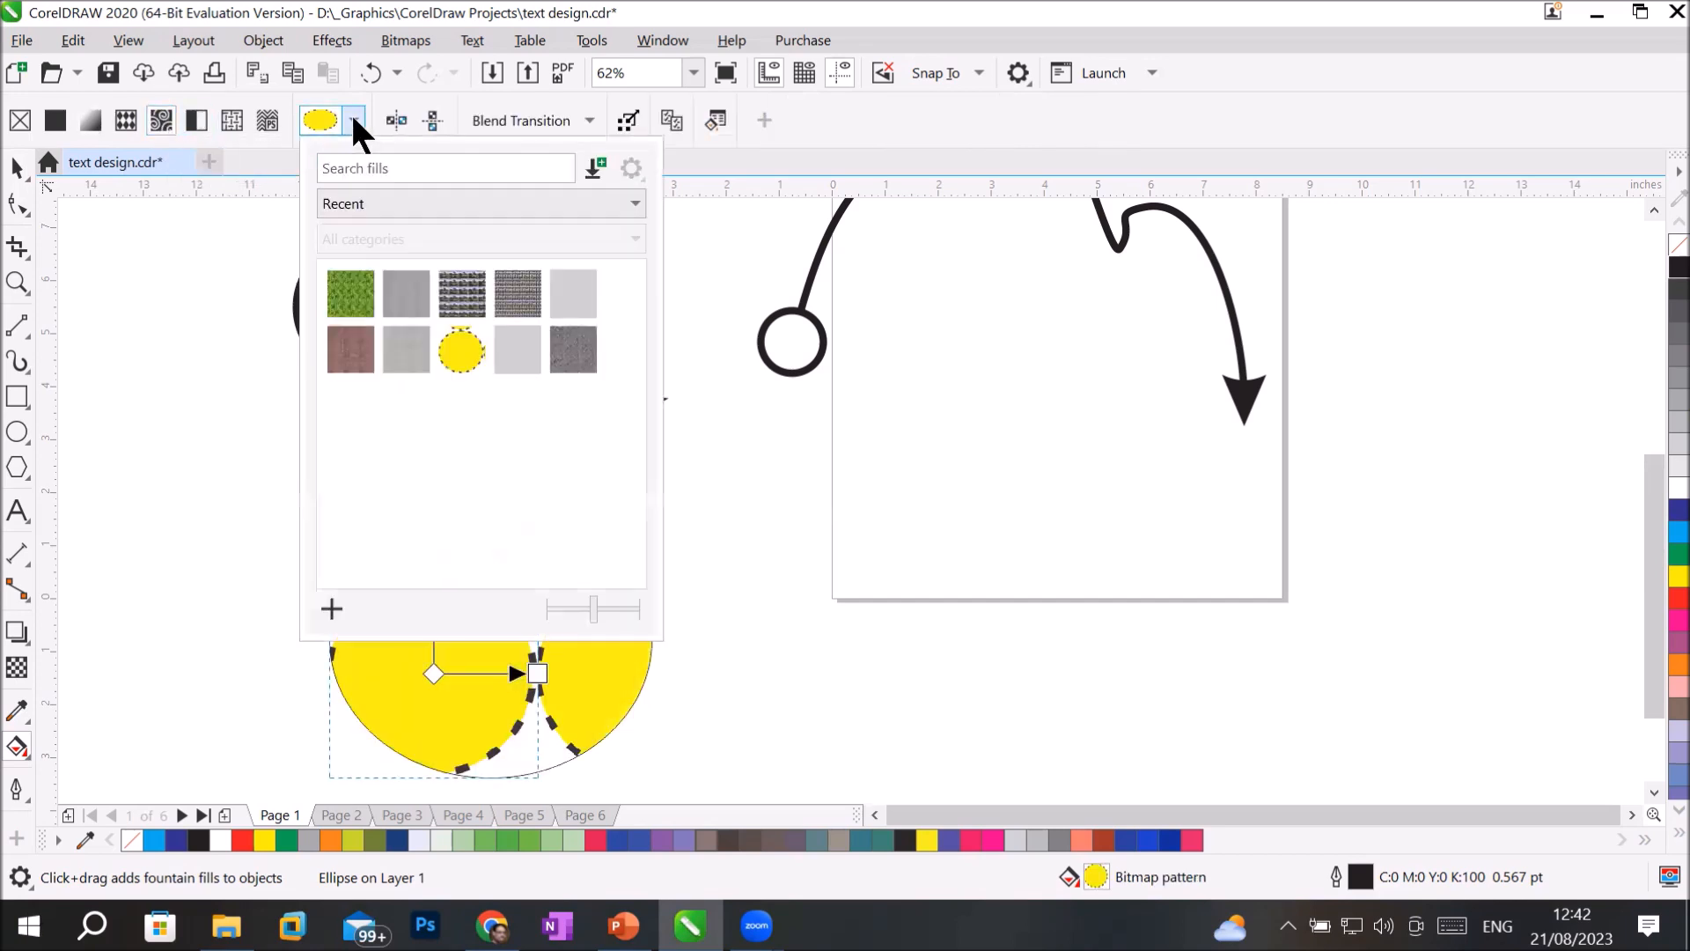
left_click(569, 364)
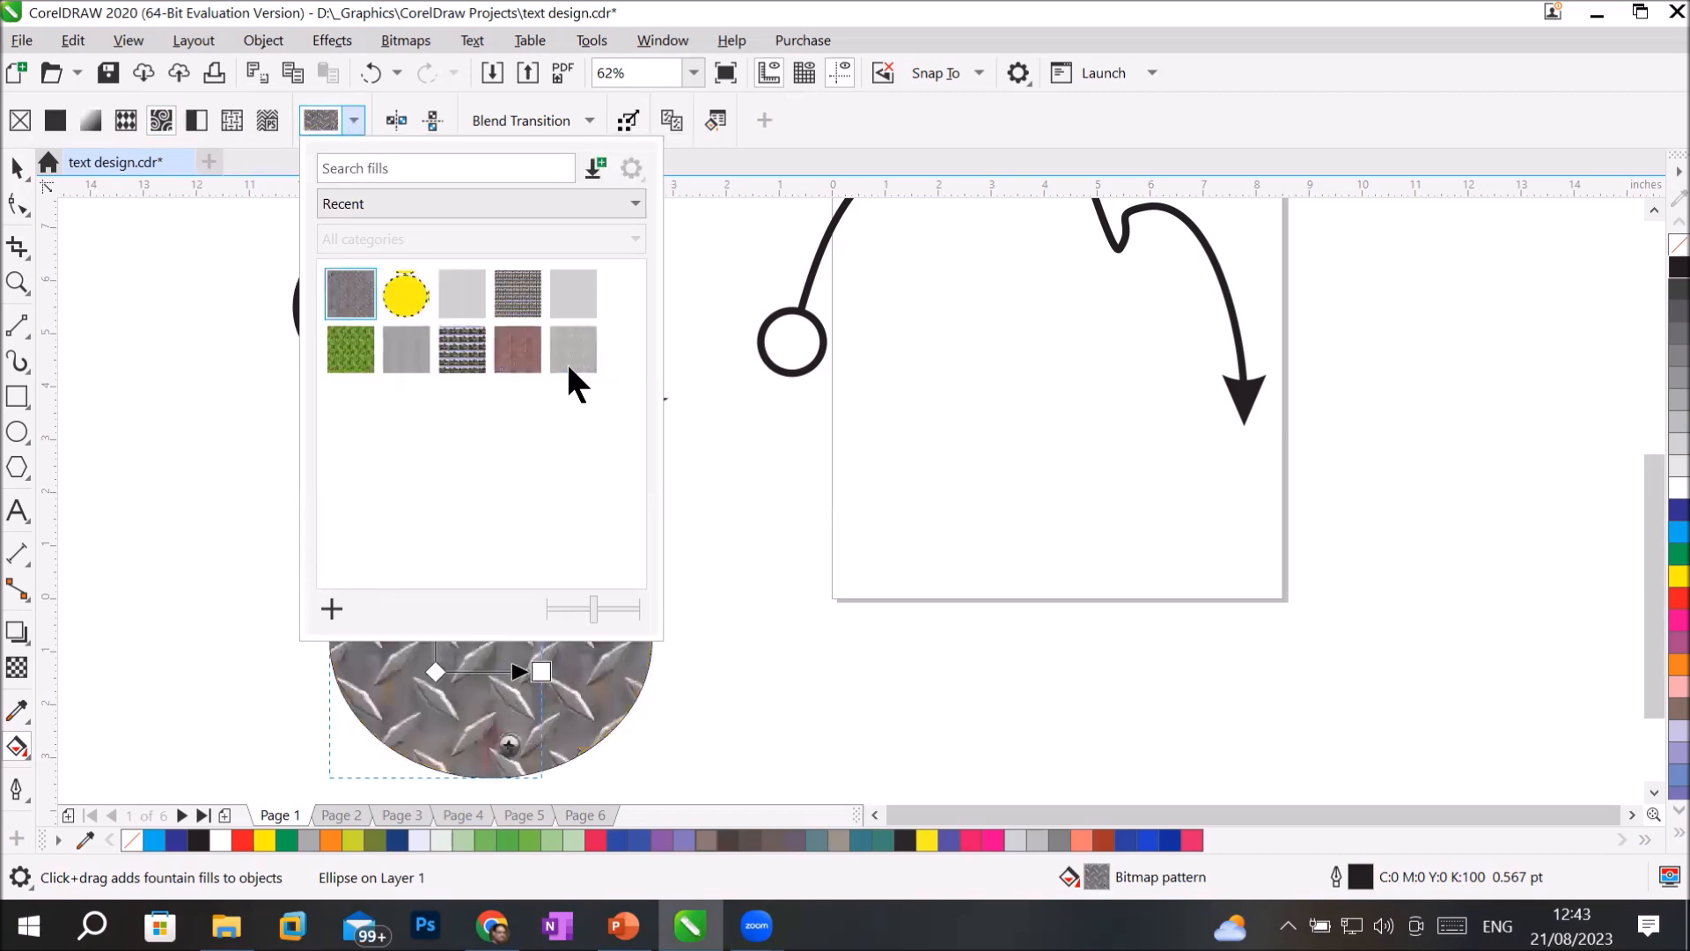
left_click(517, 352)
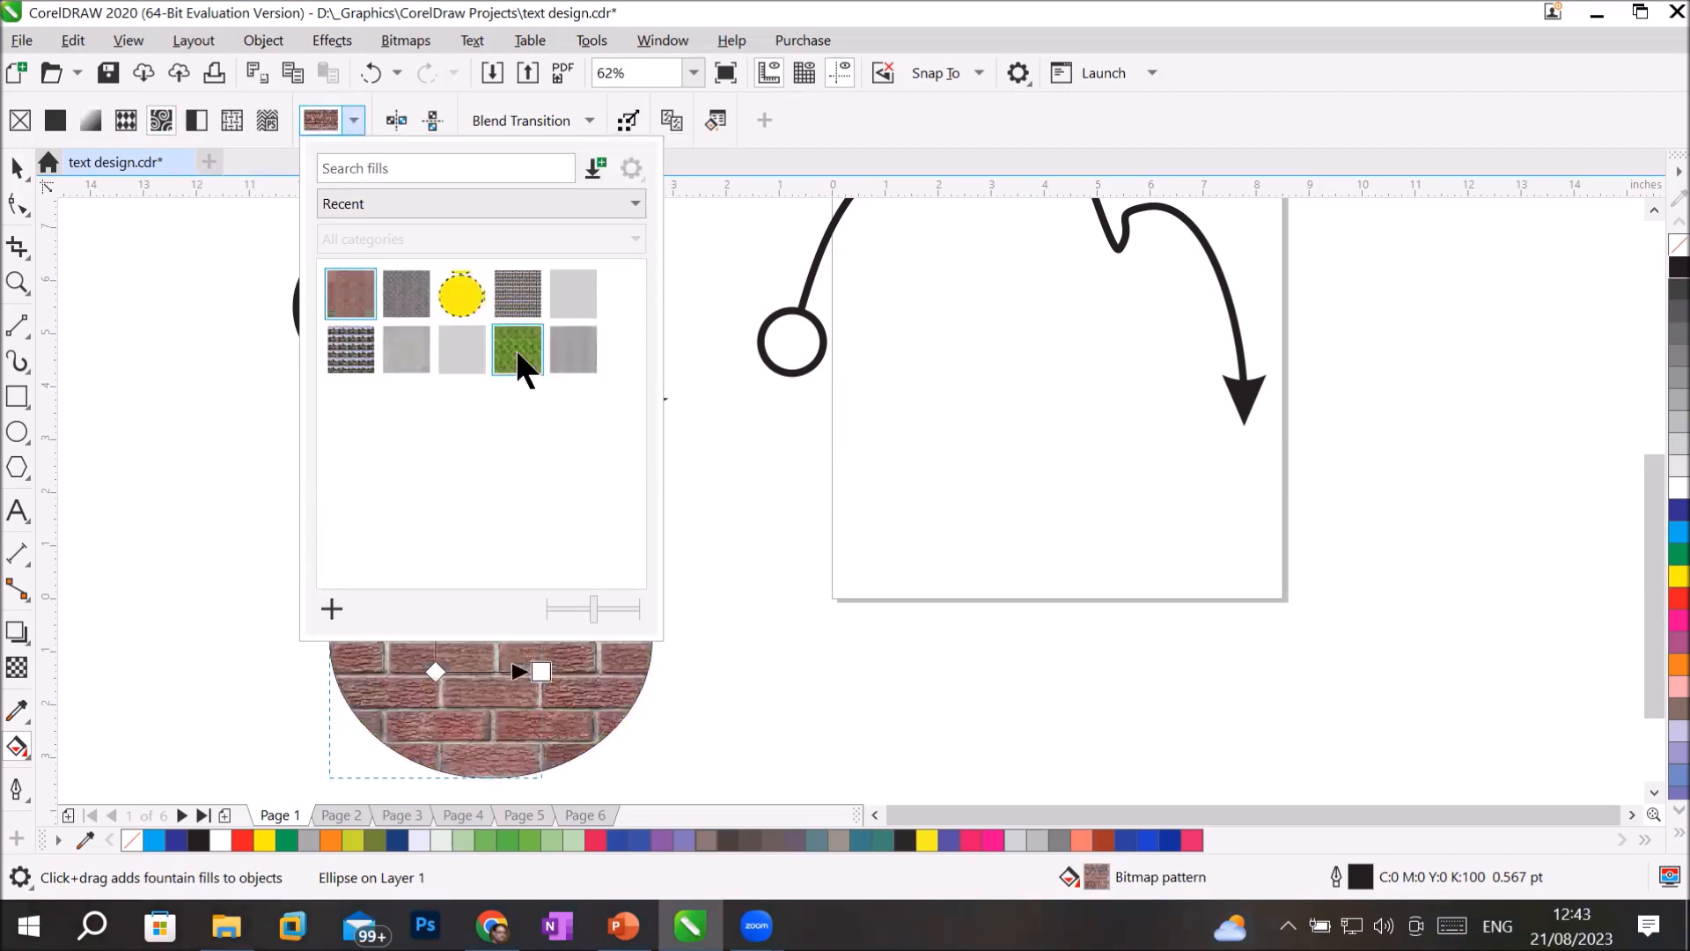
left_click(1049, 539)
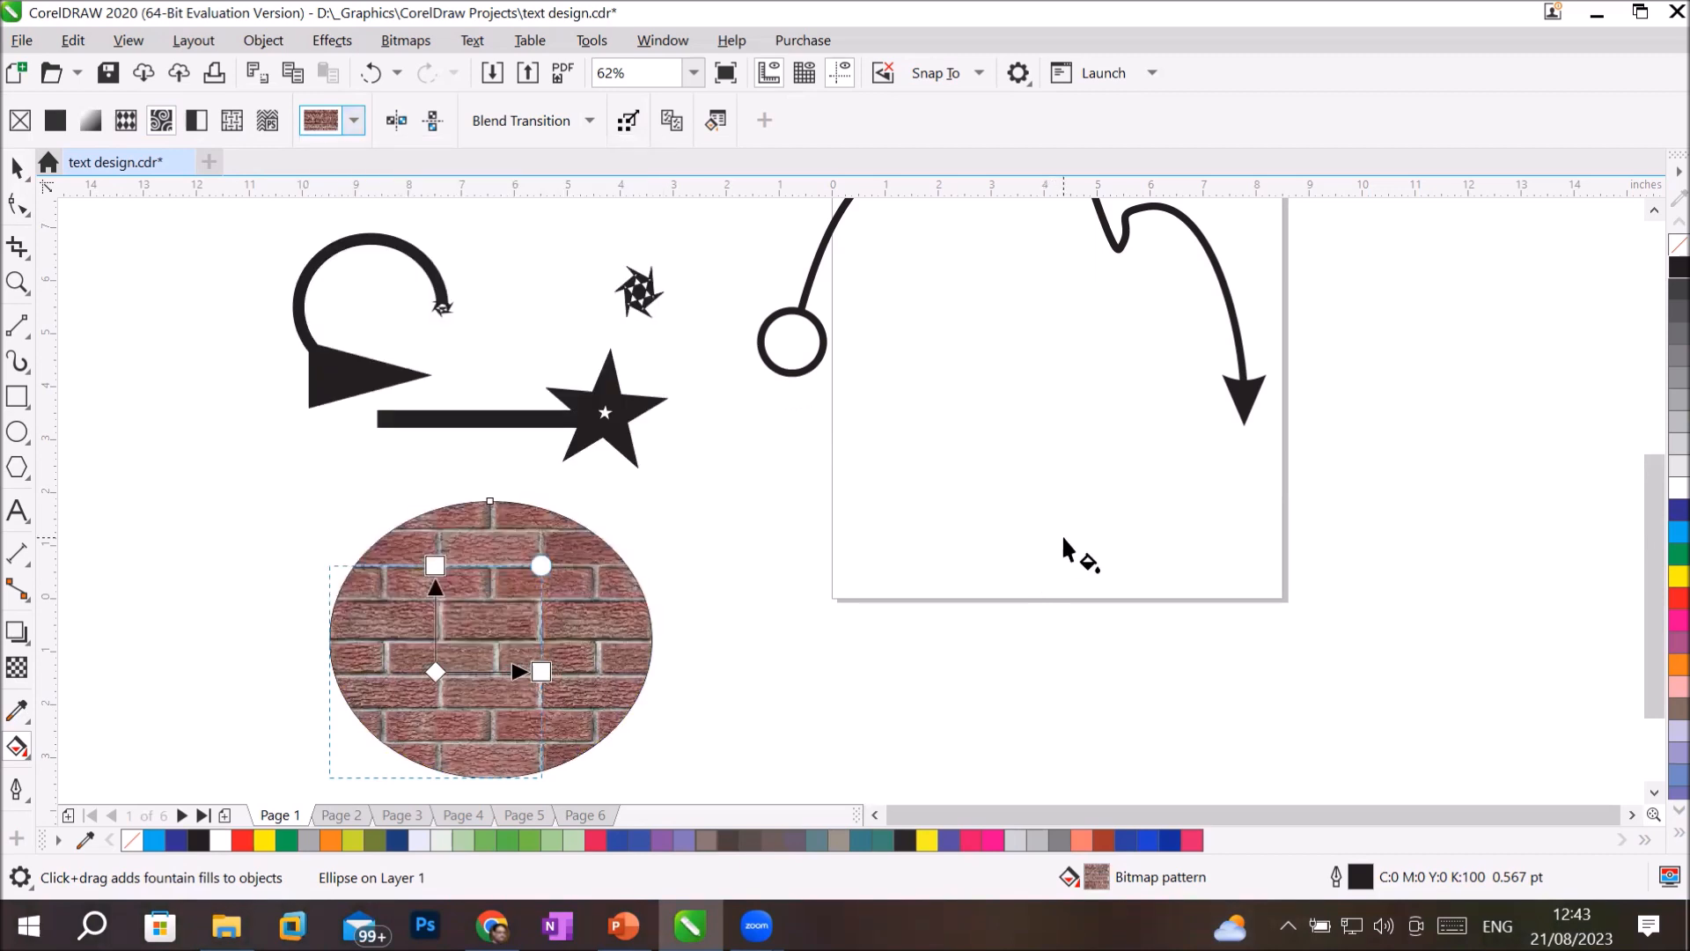
Draw a circle about 1.95 inches in diameter near the page's lower edge and fill it with cyan (C:100 M:0 Y:0 K:0).
left_click(18, 431)
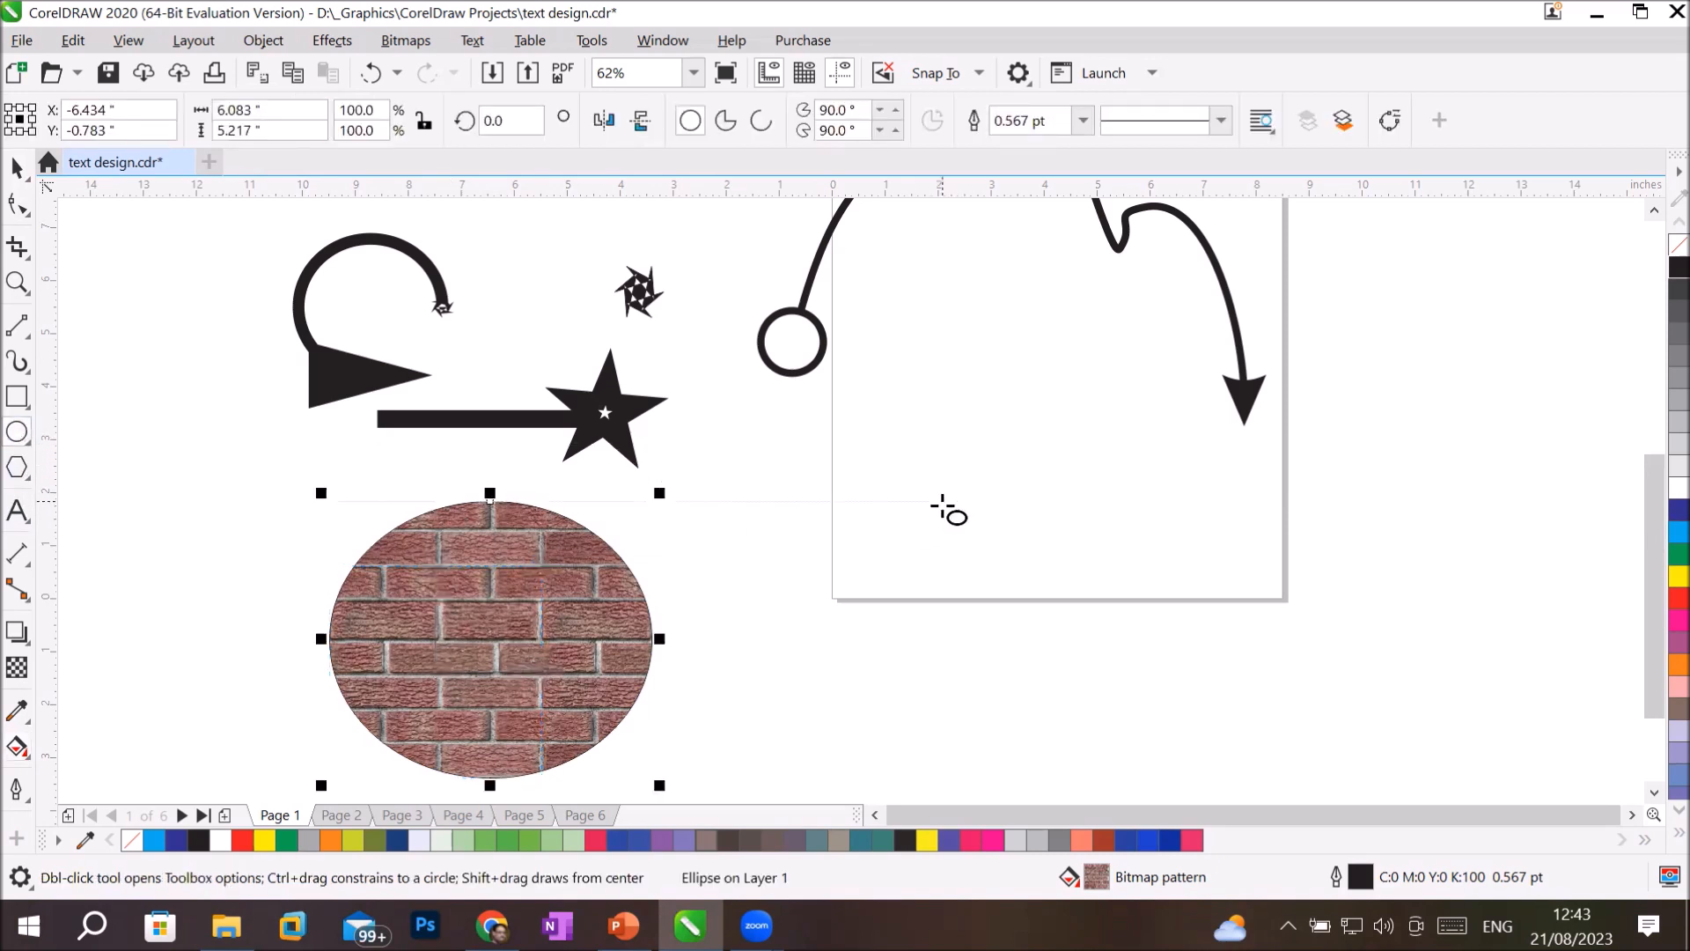
left_click_drag(949, 469, 1061, 580)
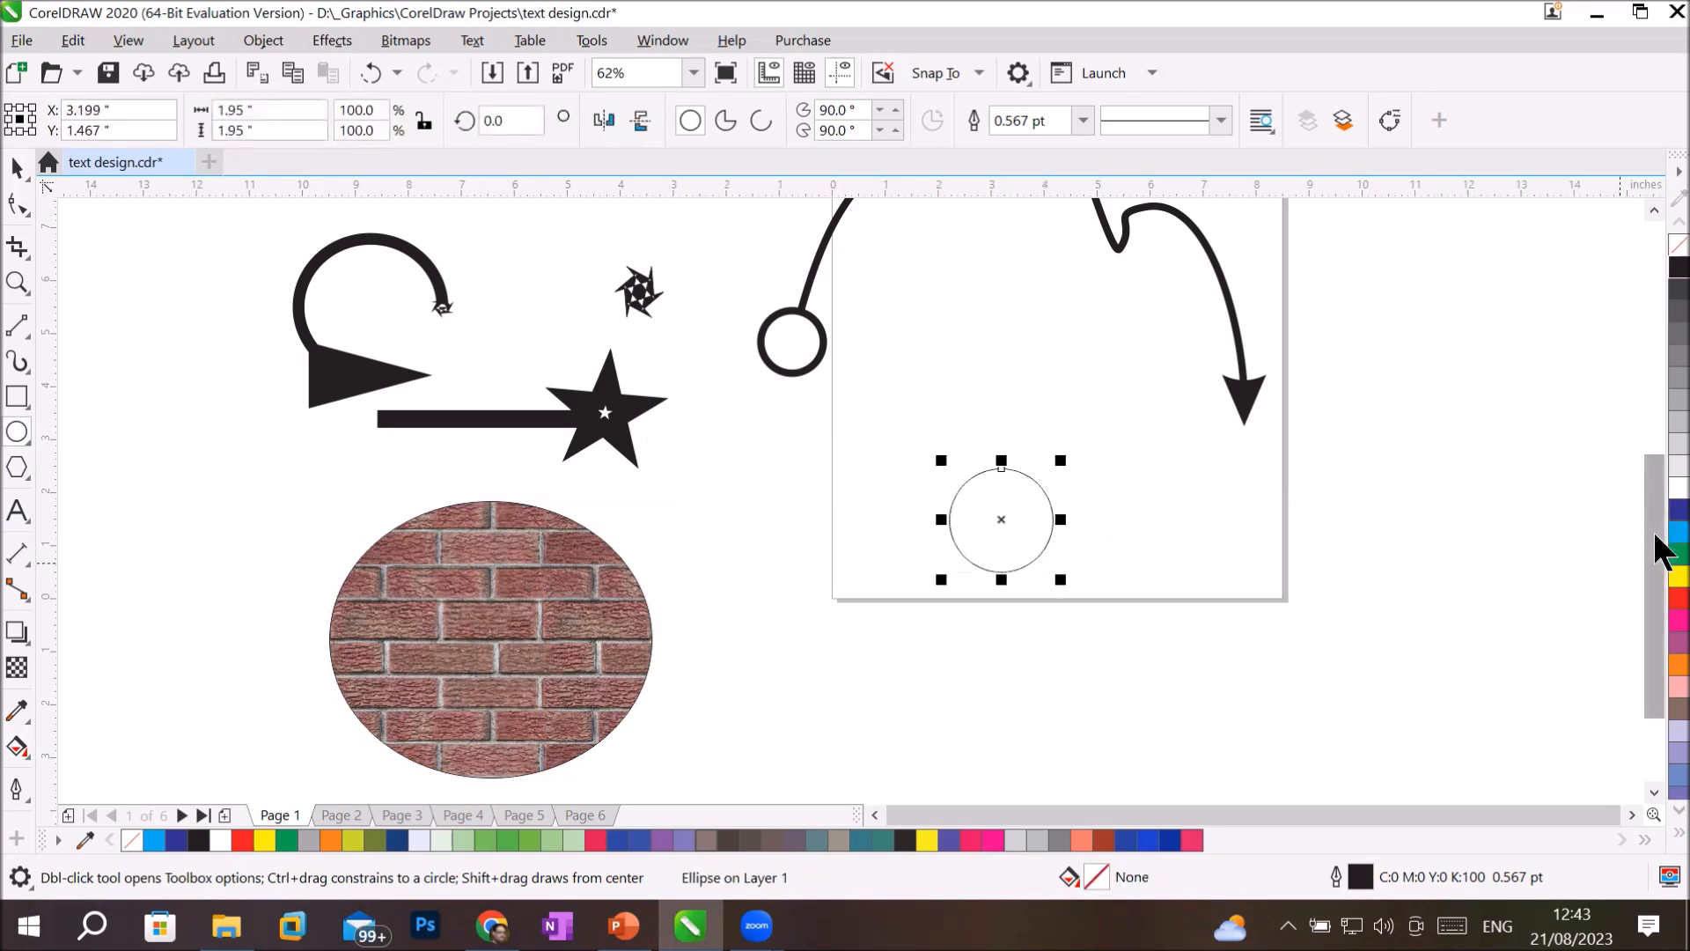
left_click(1677, 532)
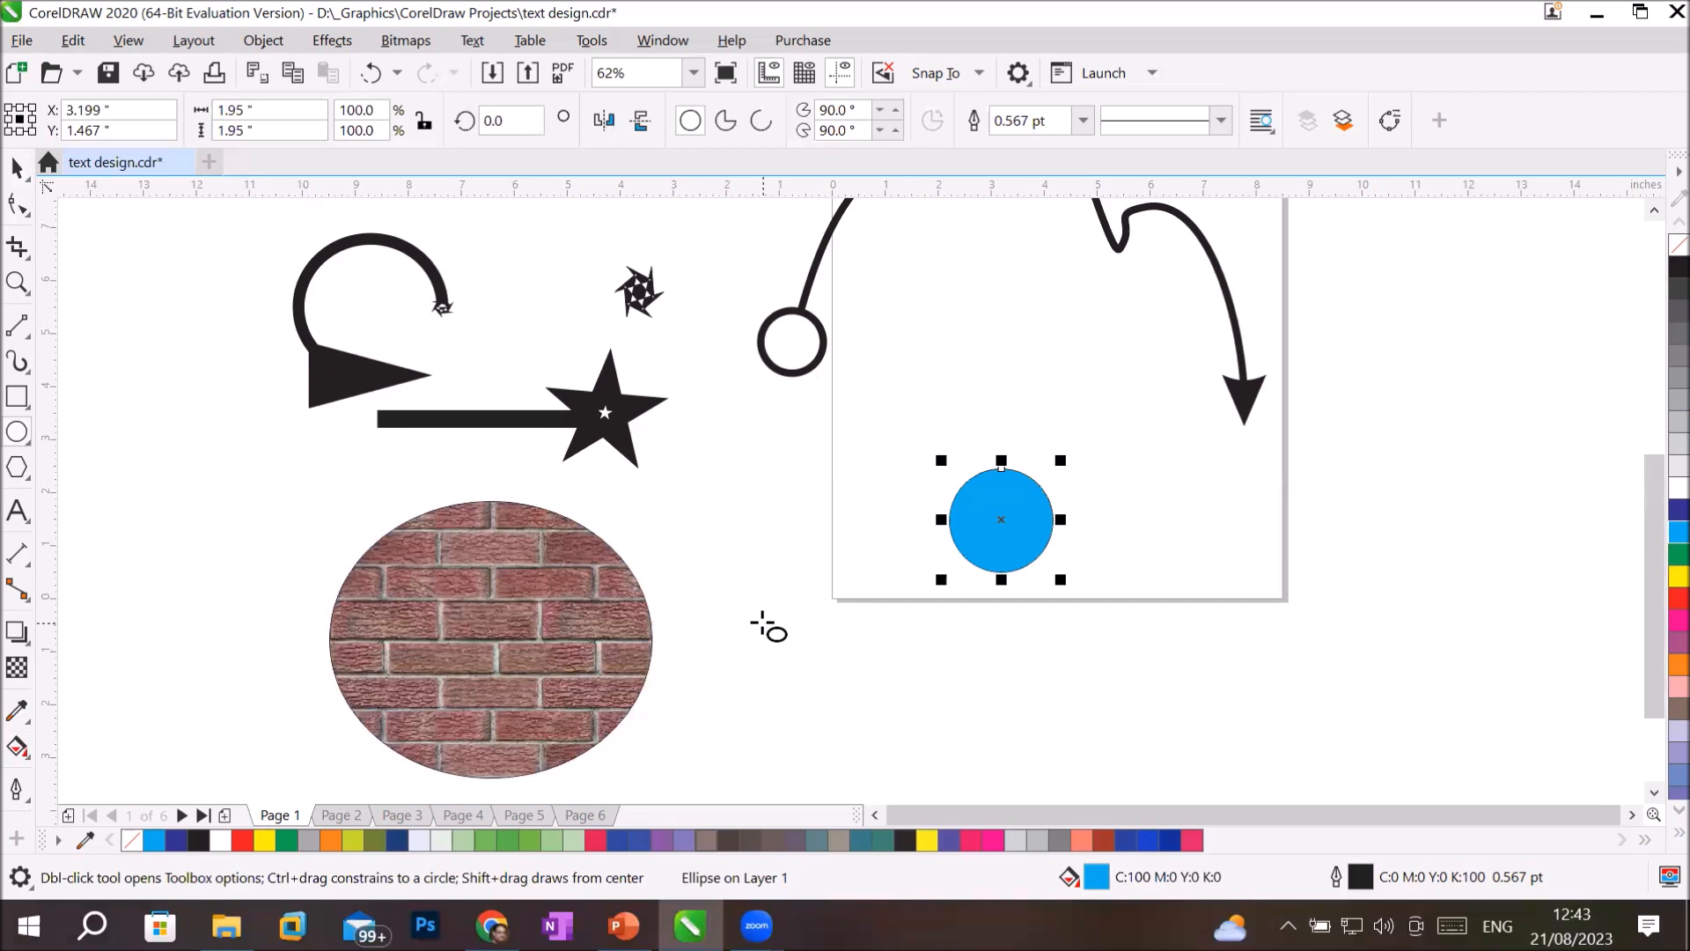
Give the cyan circle a dotted outline style with a width of 4 pt.
scroll(1010, 535, "up", 3)
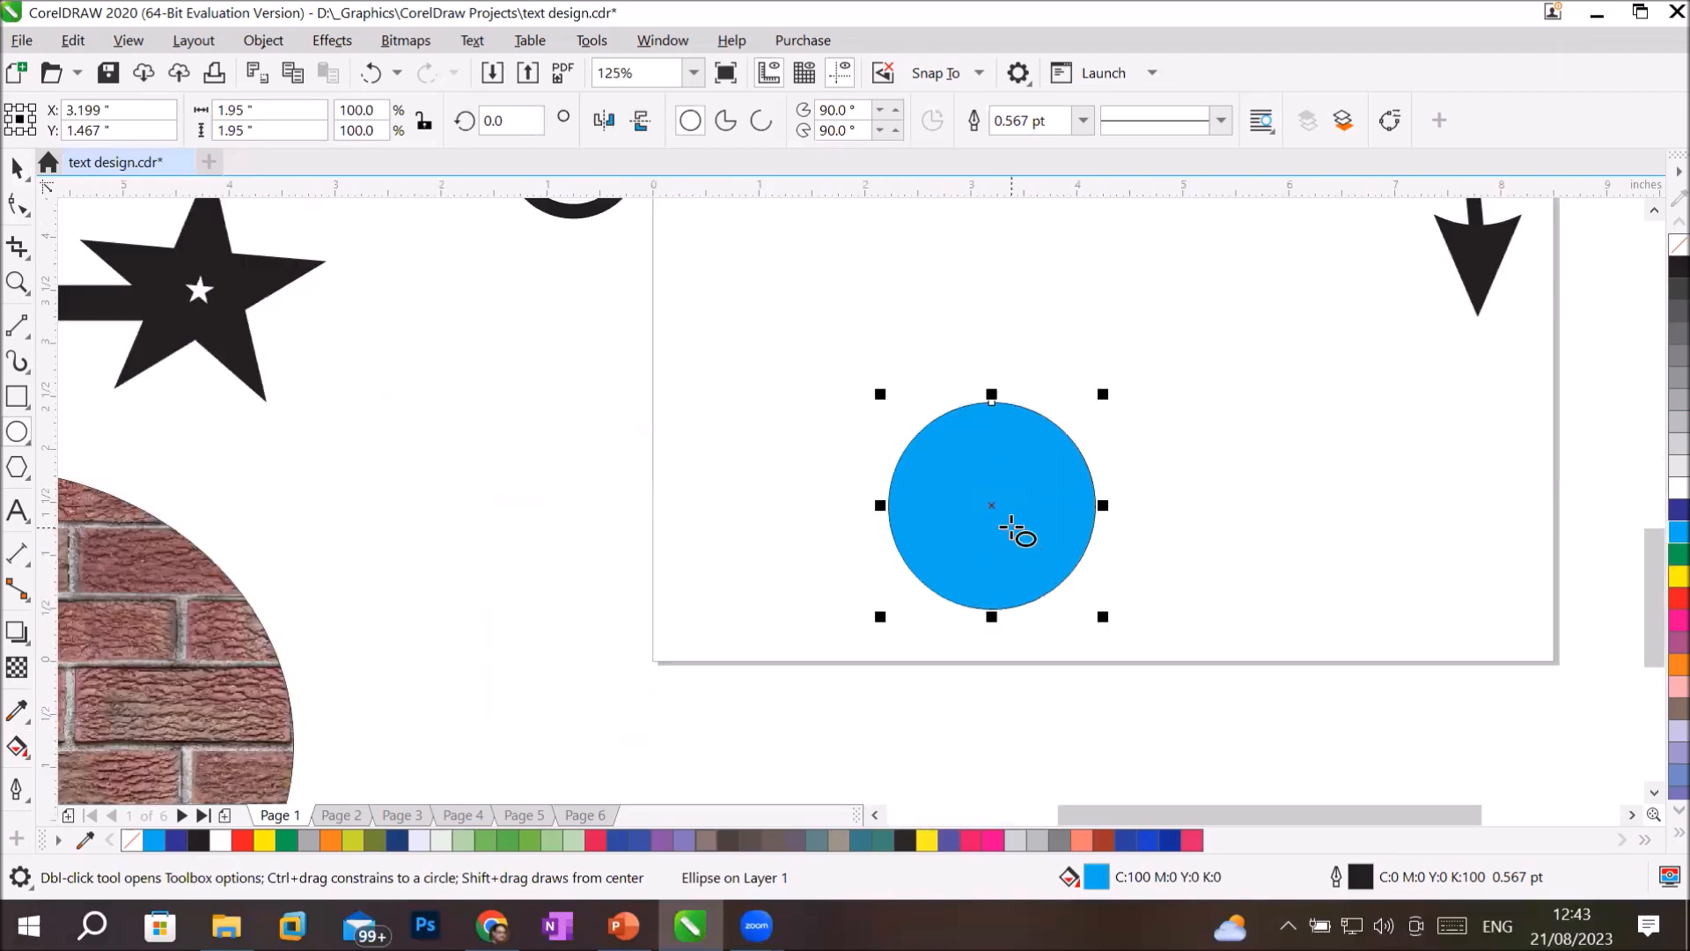
left_click(1221, 120)
left_click(1220, 206)
left_click(1079, 120)
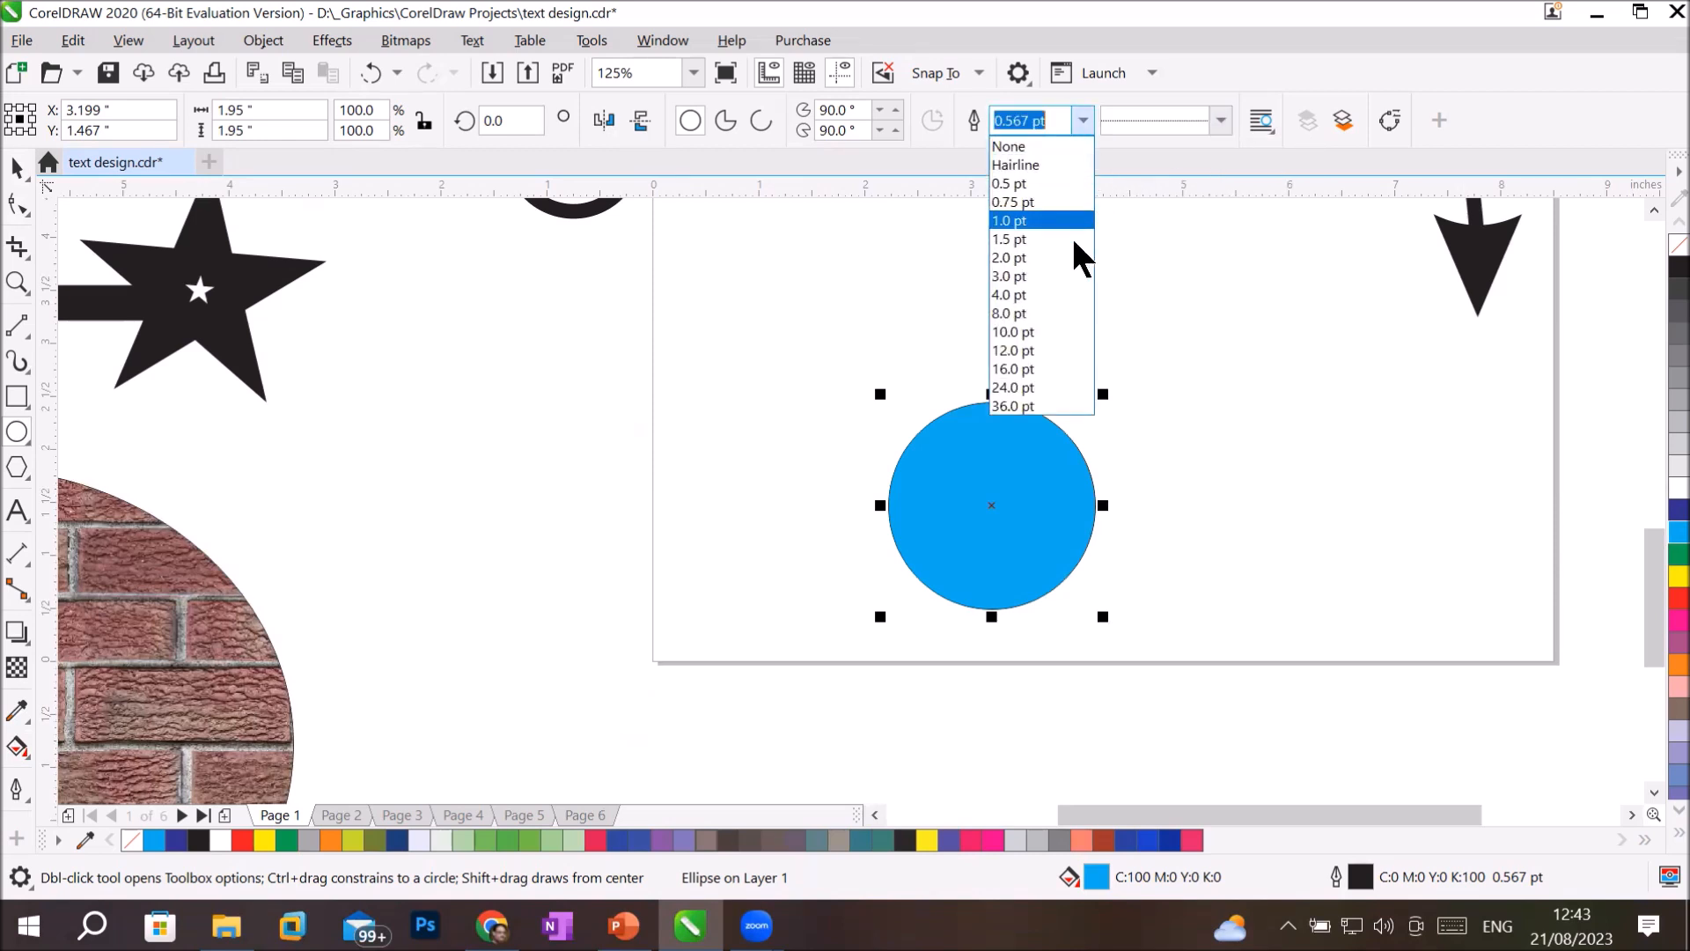
left_click(1044, 295)
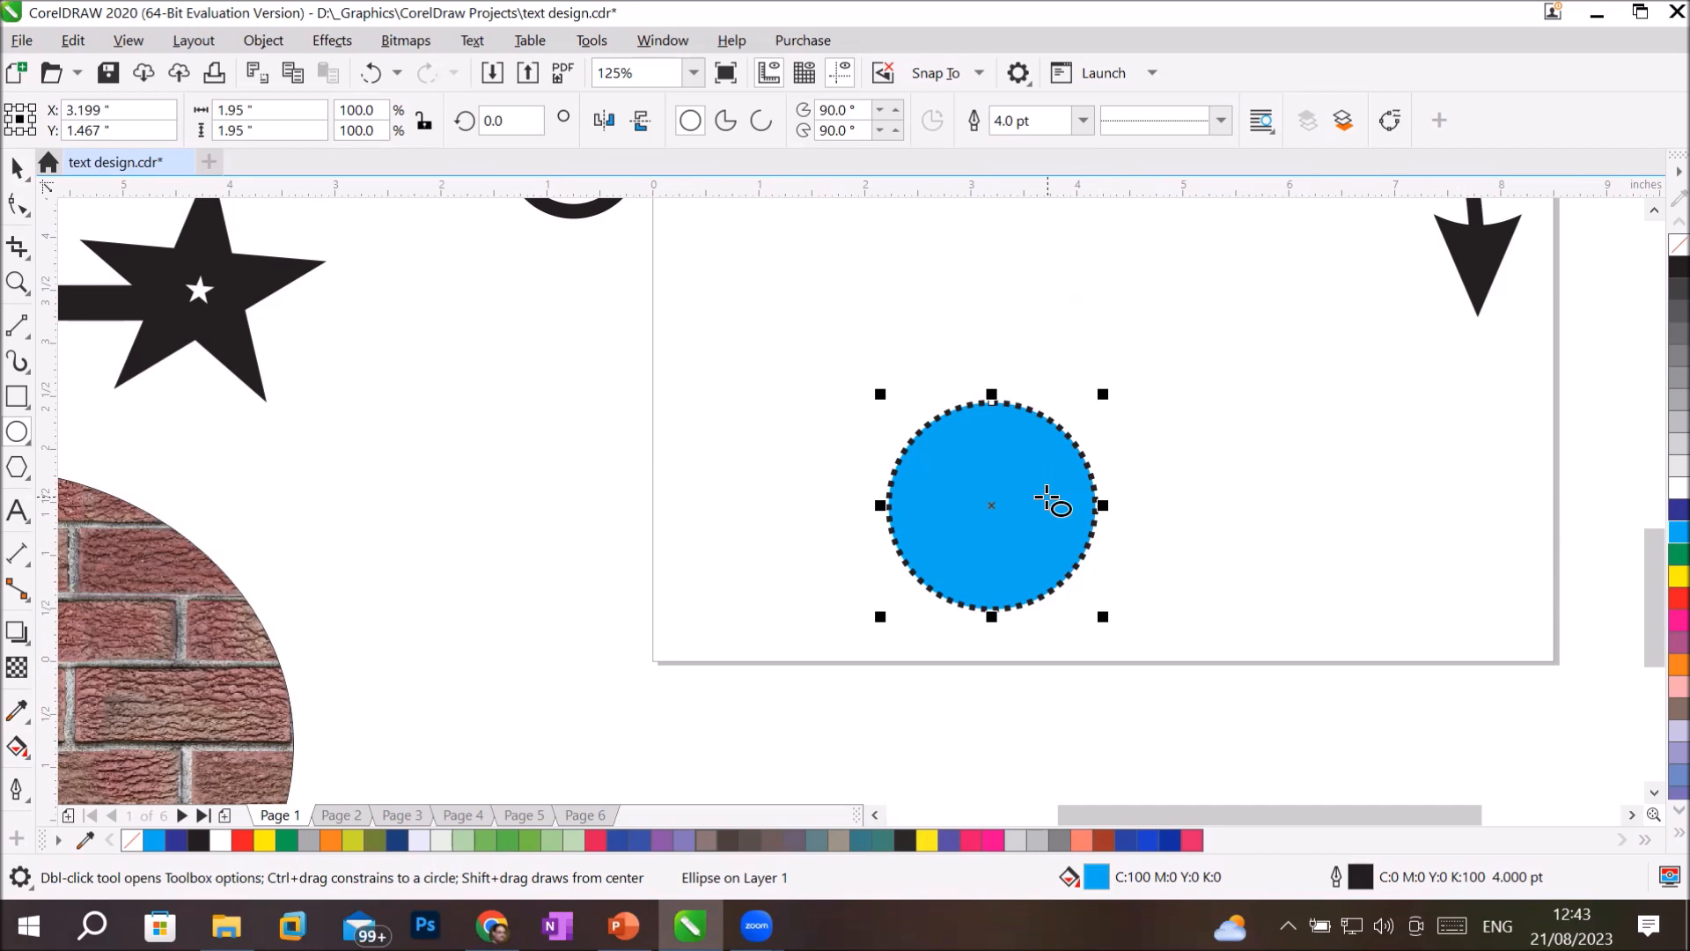
left_click(17, 168)
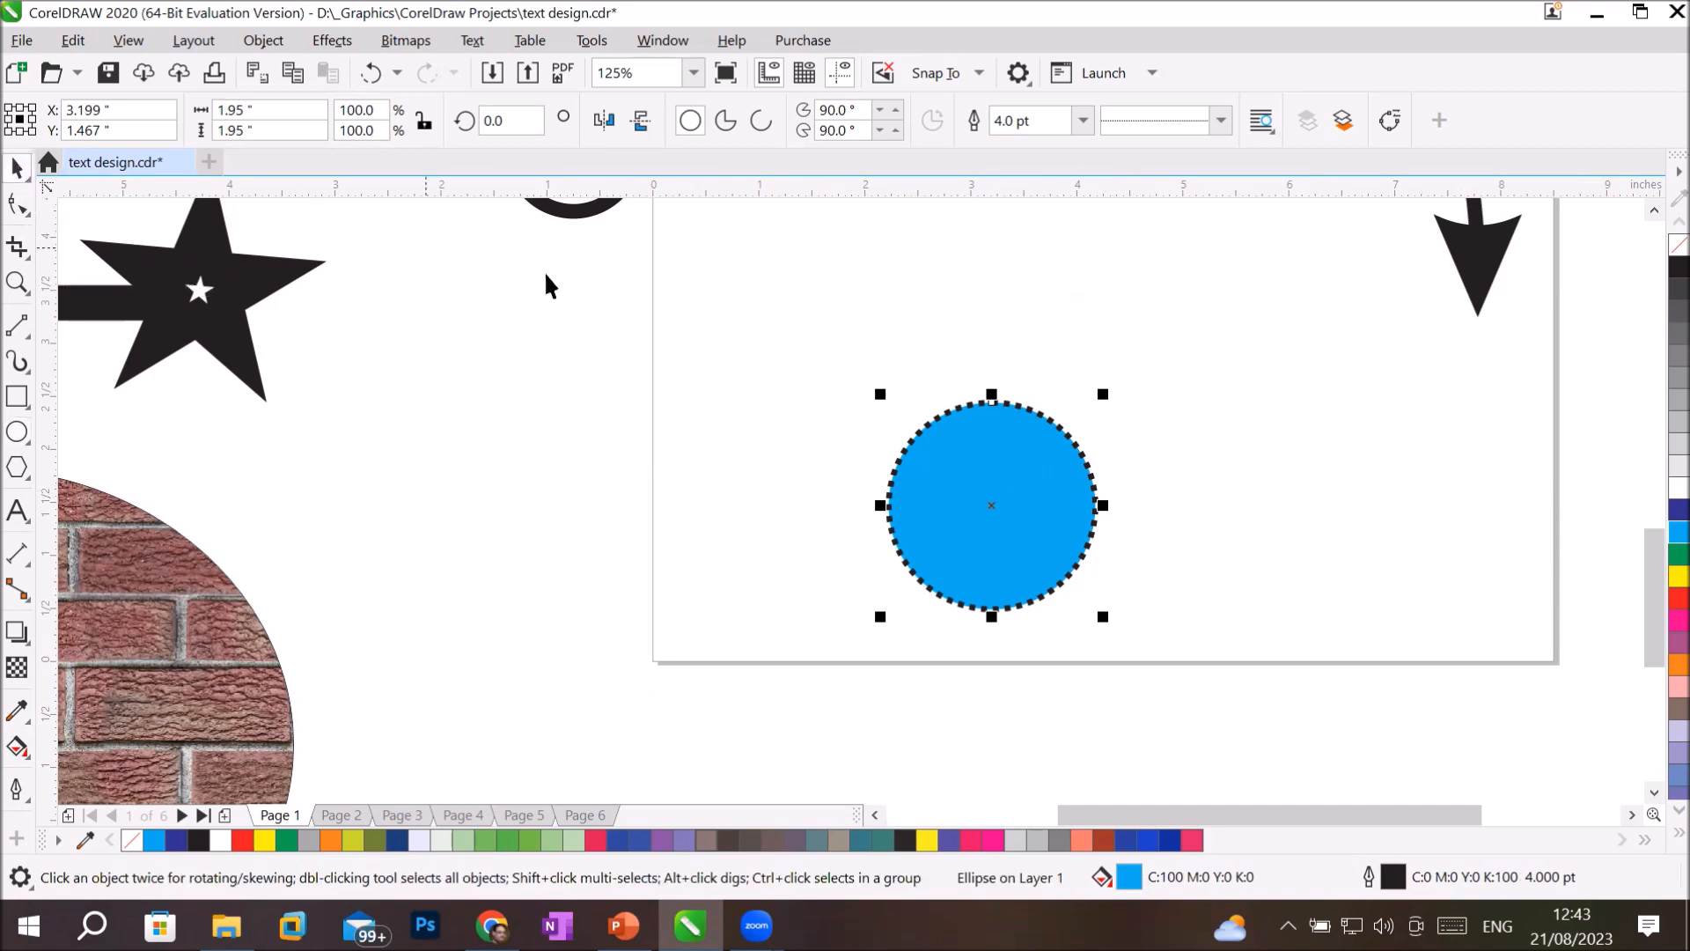
left_click(1030, 469)
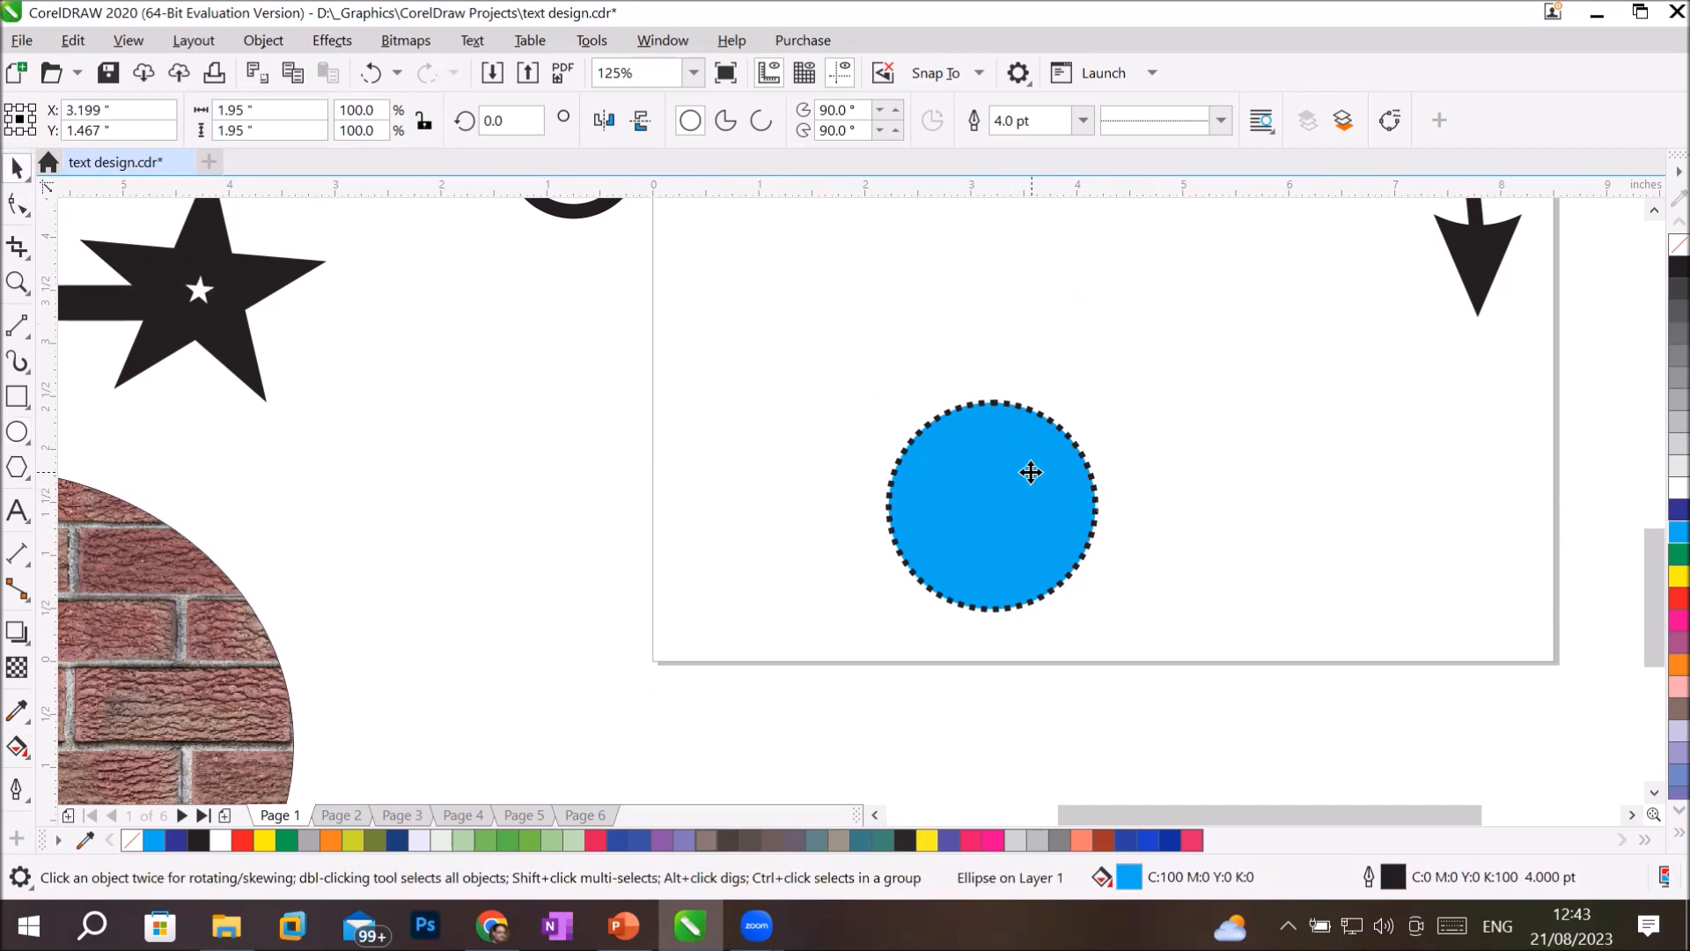
right_click(1031, 472)
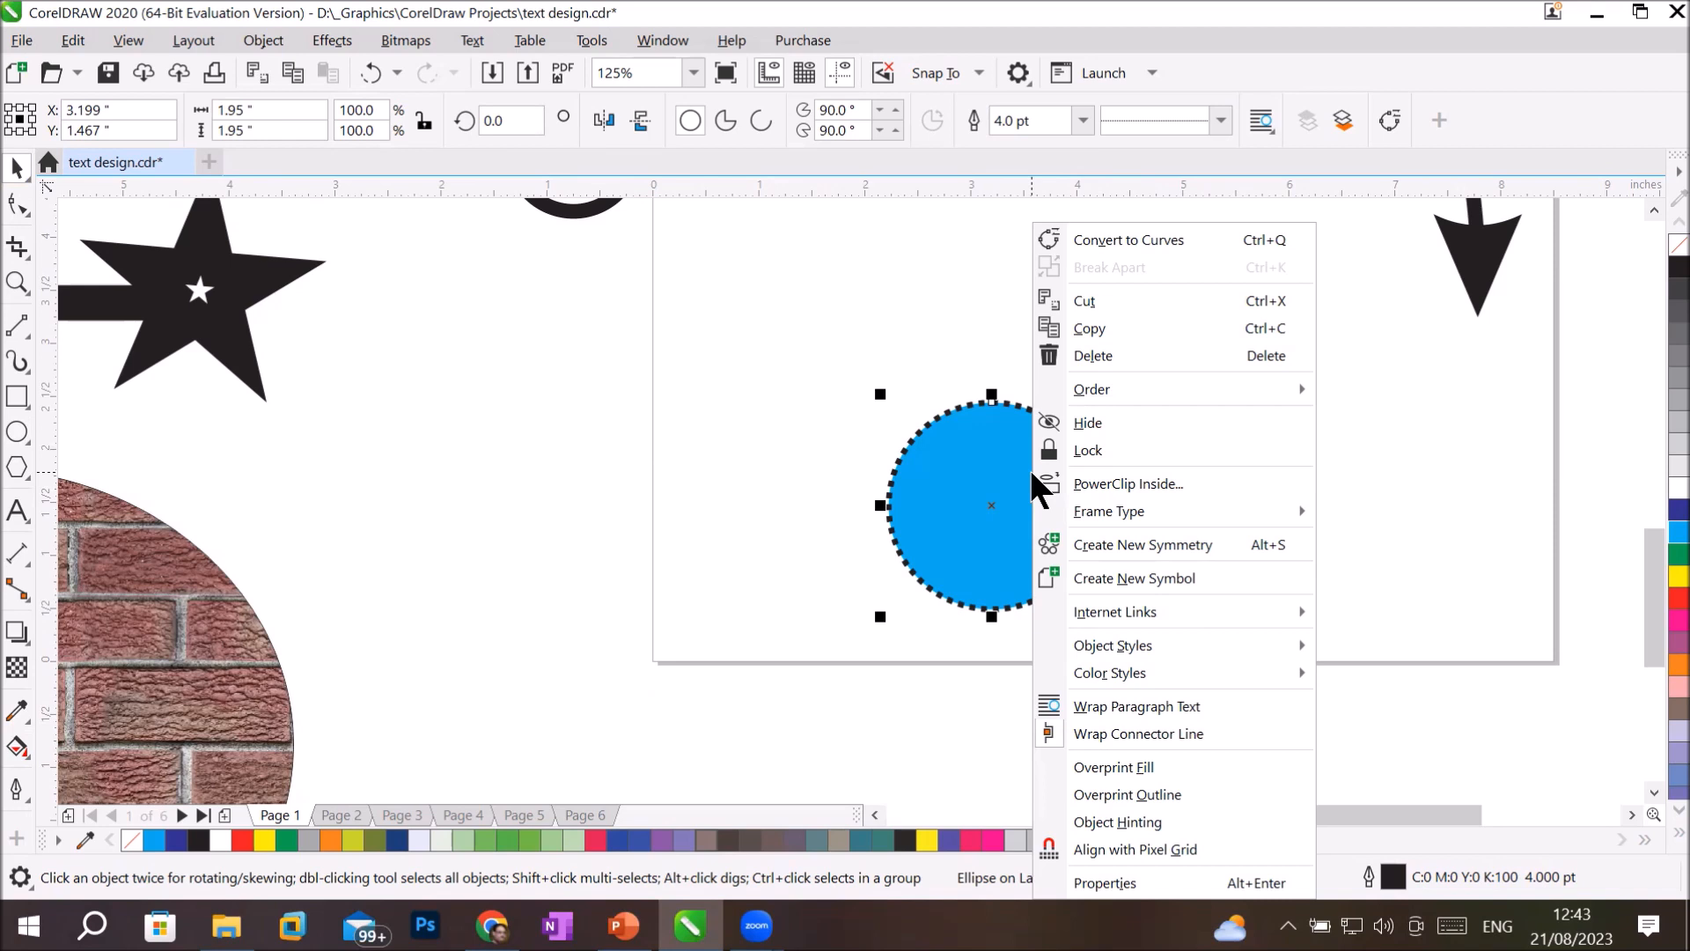
mouse_move(1250, 676)
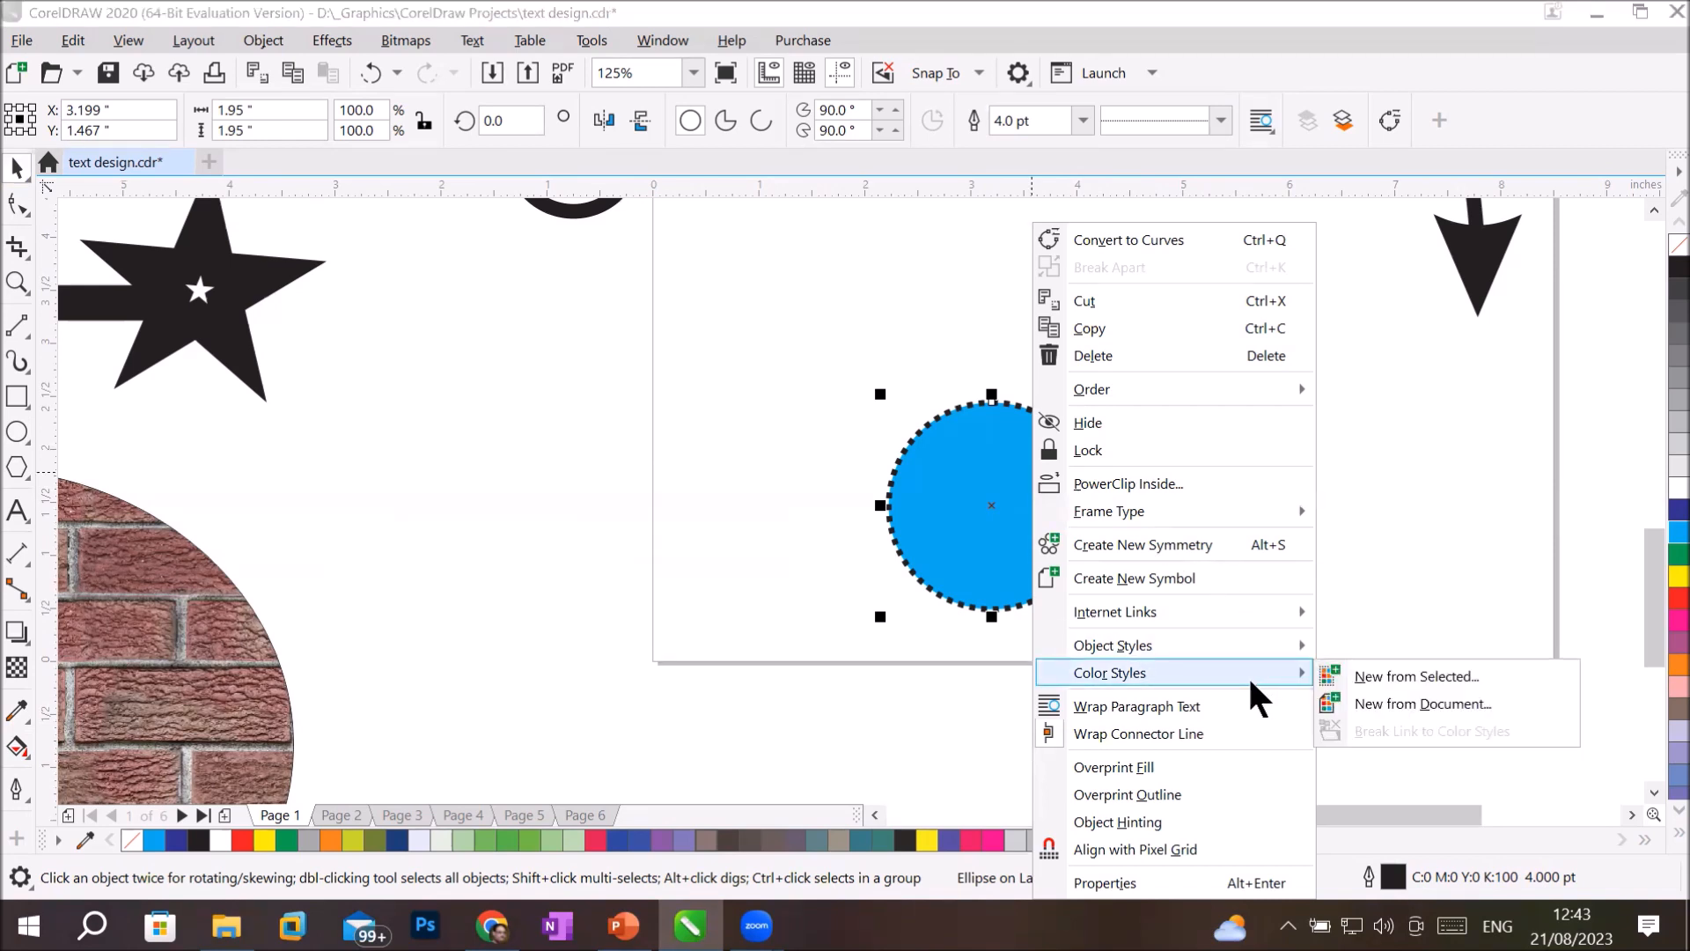
mouse_move(1260, 643)
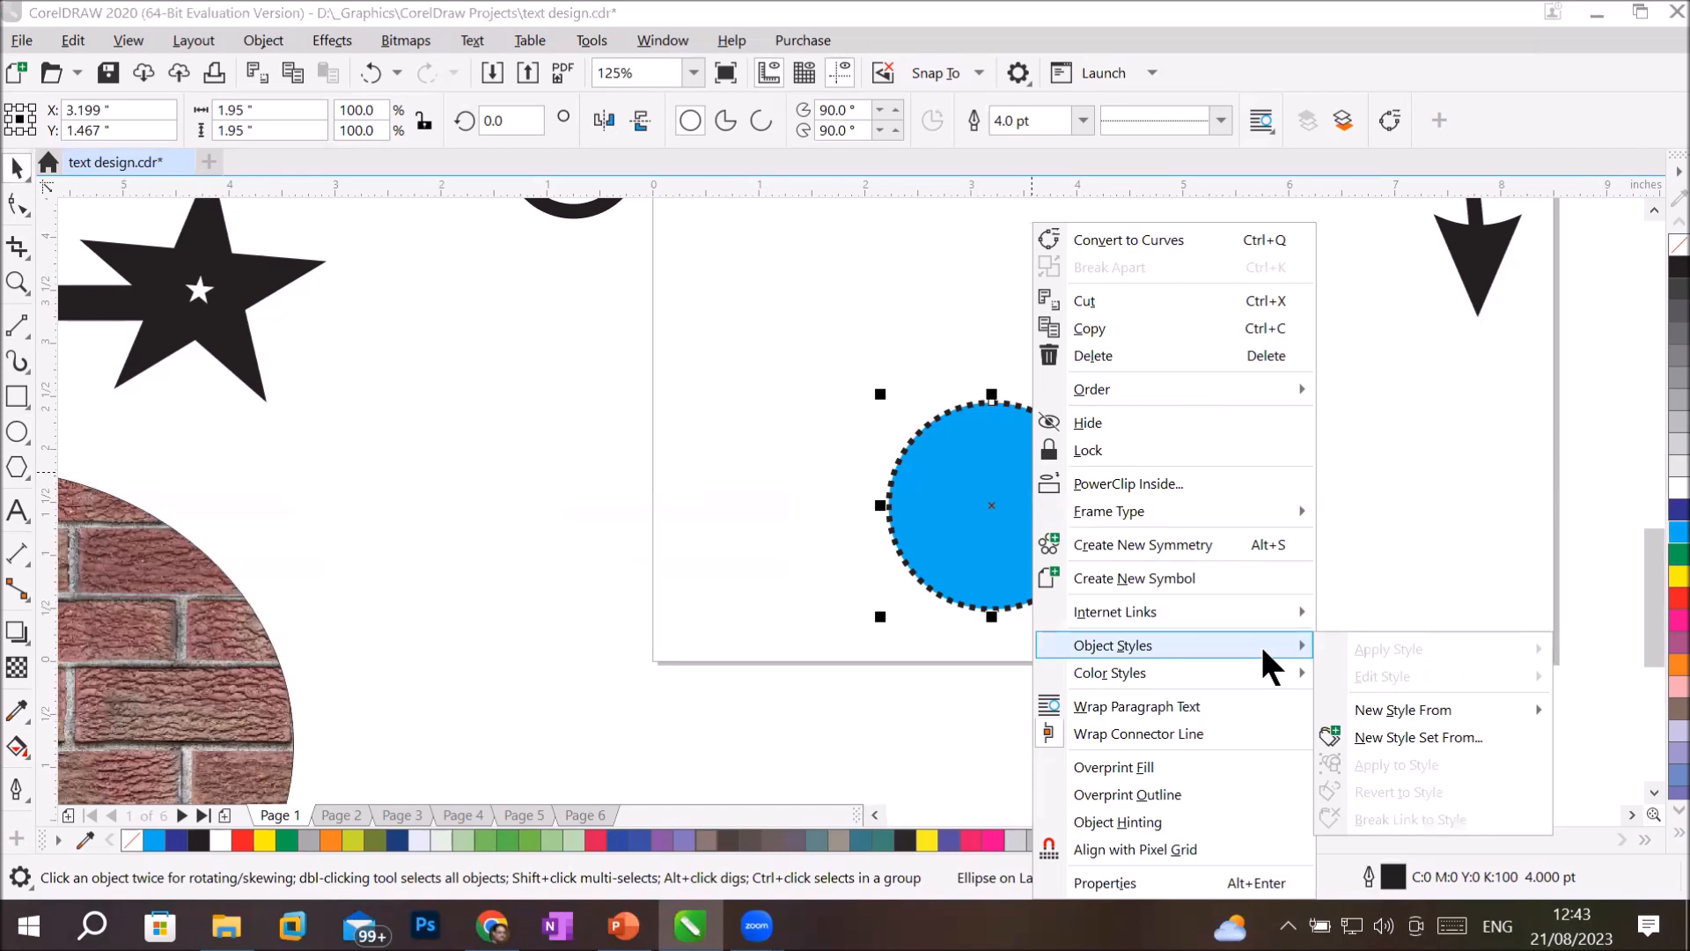
Start creating a custom pattern fill of the Bitmap type.
left_click(251, 42)
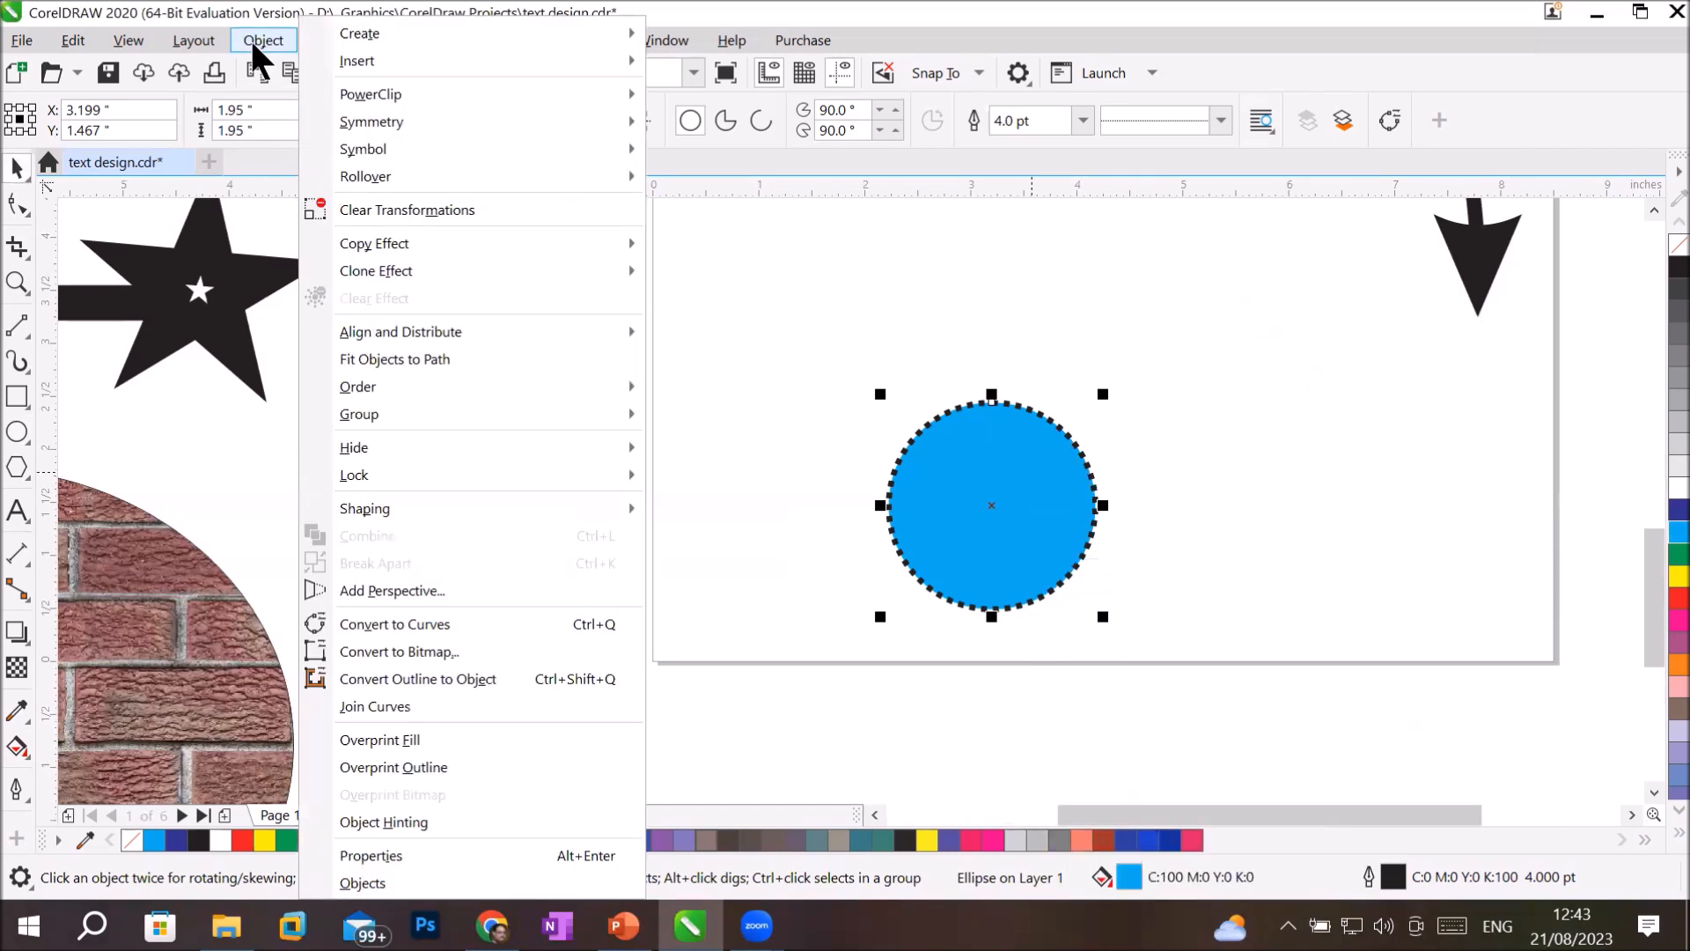
mouse_move(416, 37)
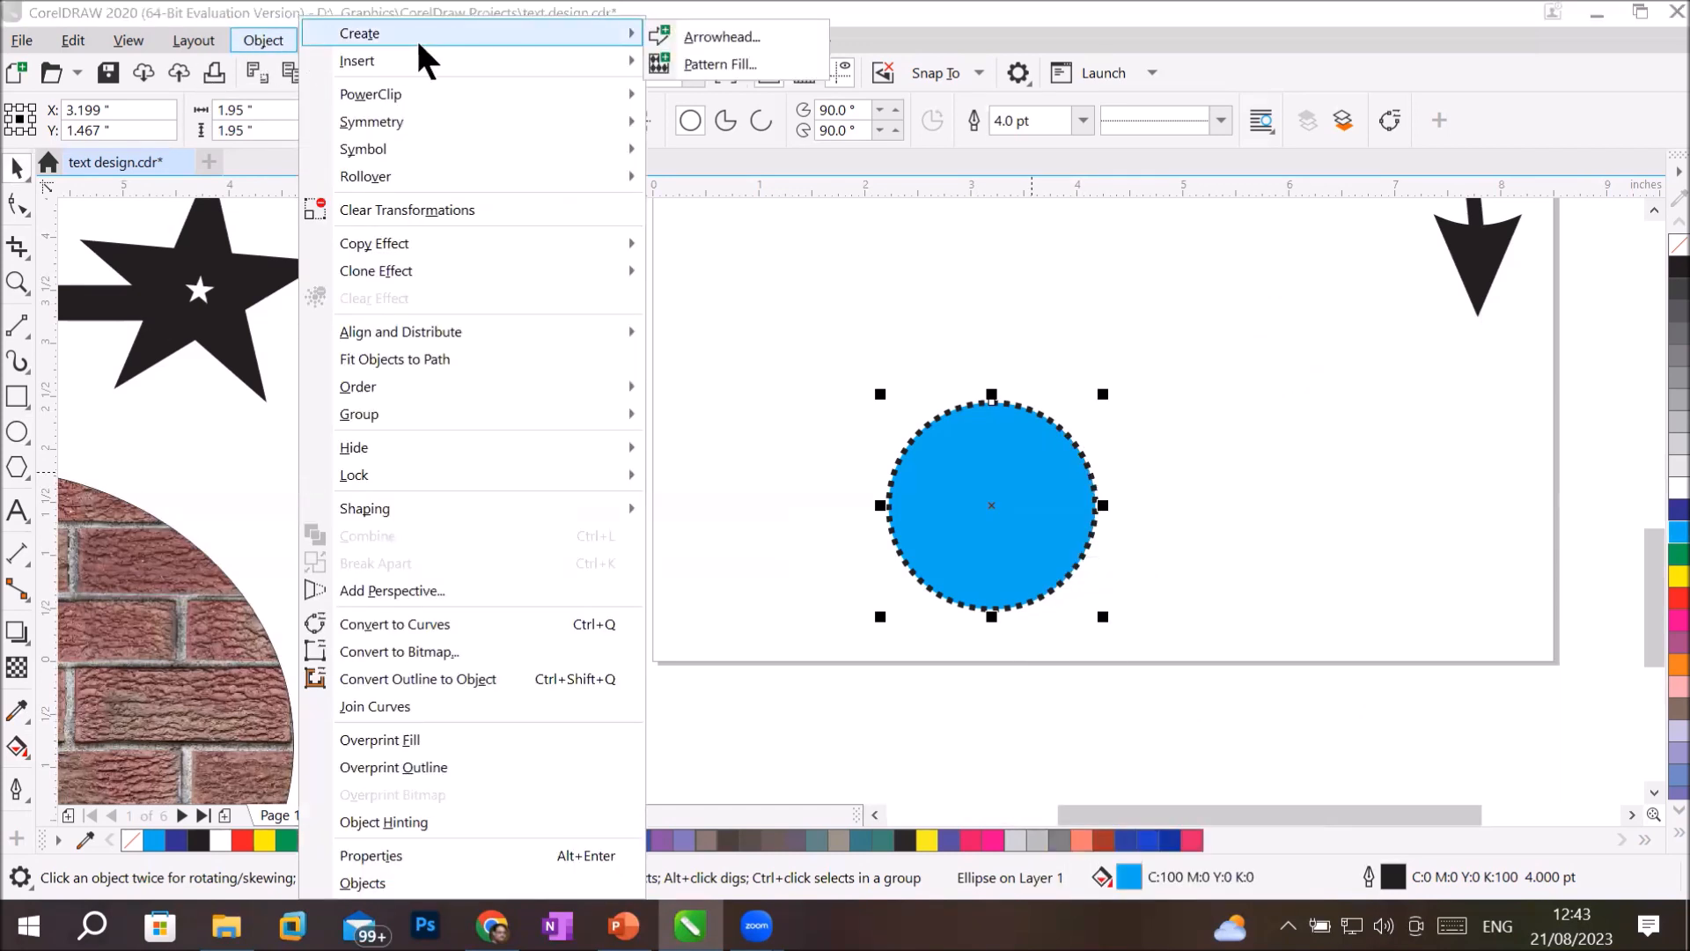
left_click(717, 63)
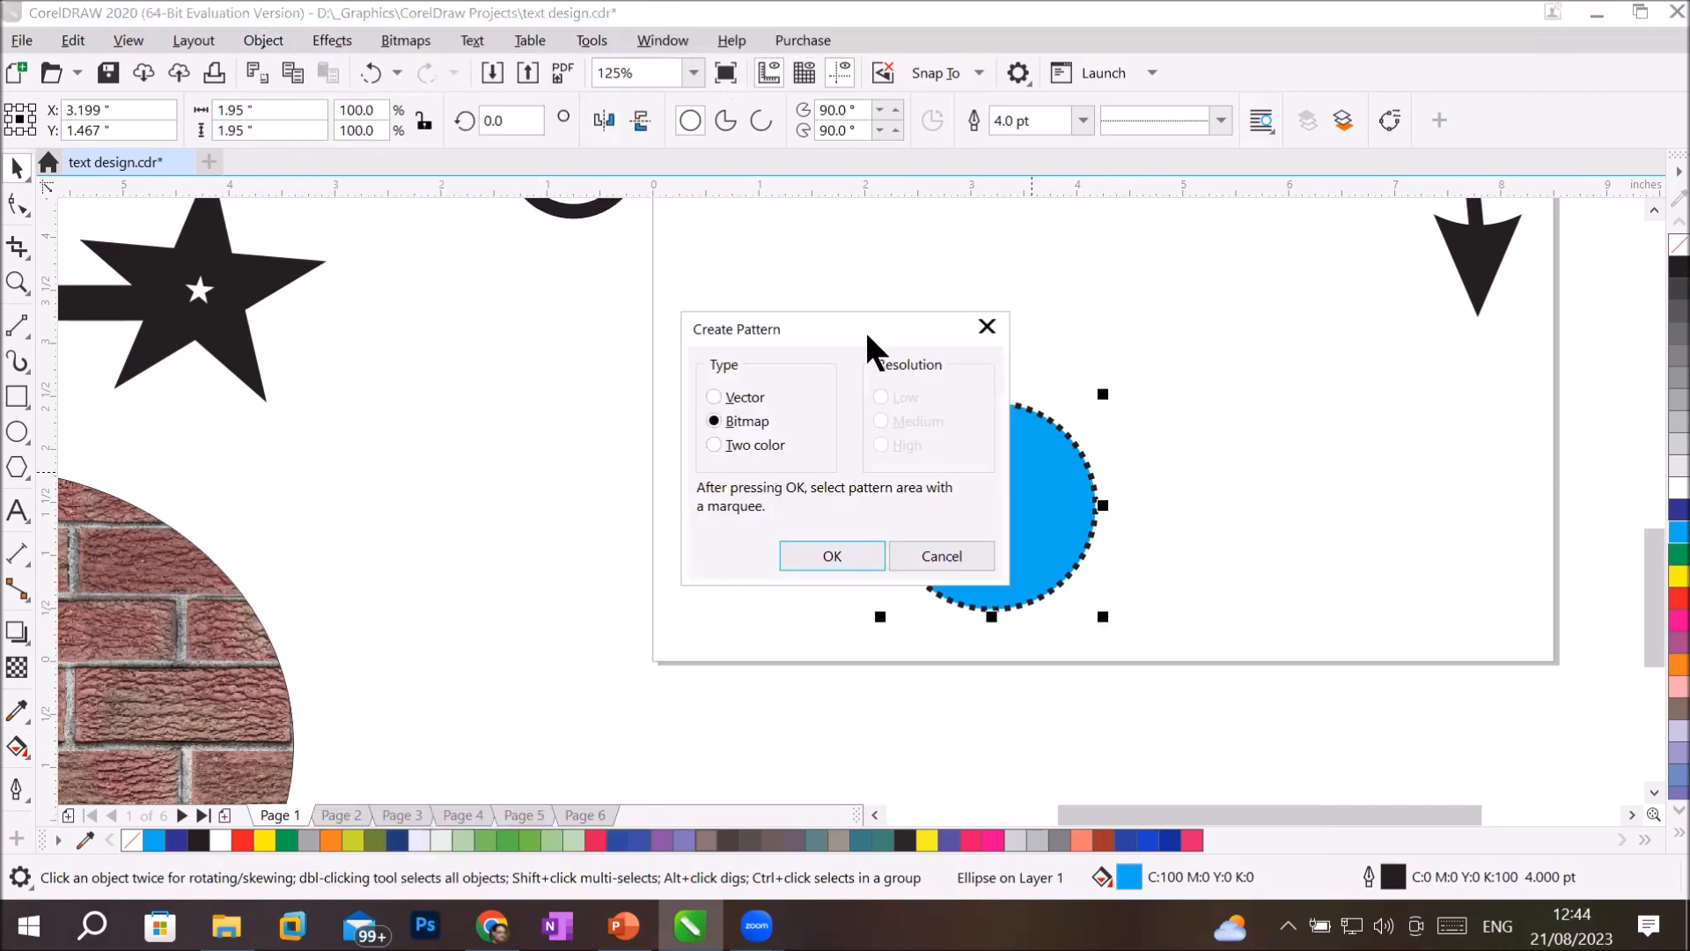
left_click_drag(844, 329, 567, 326)
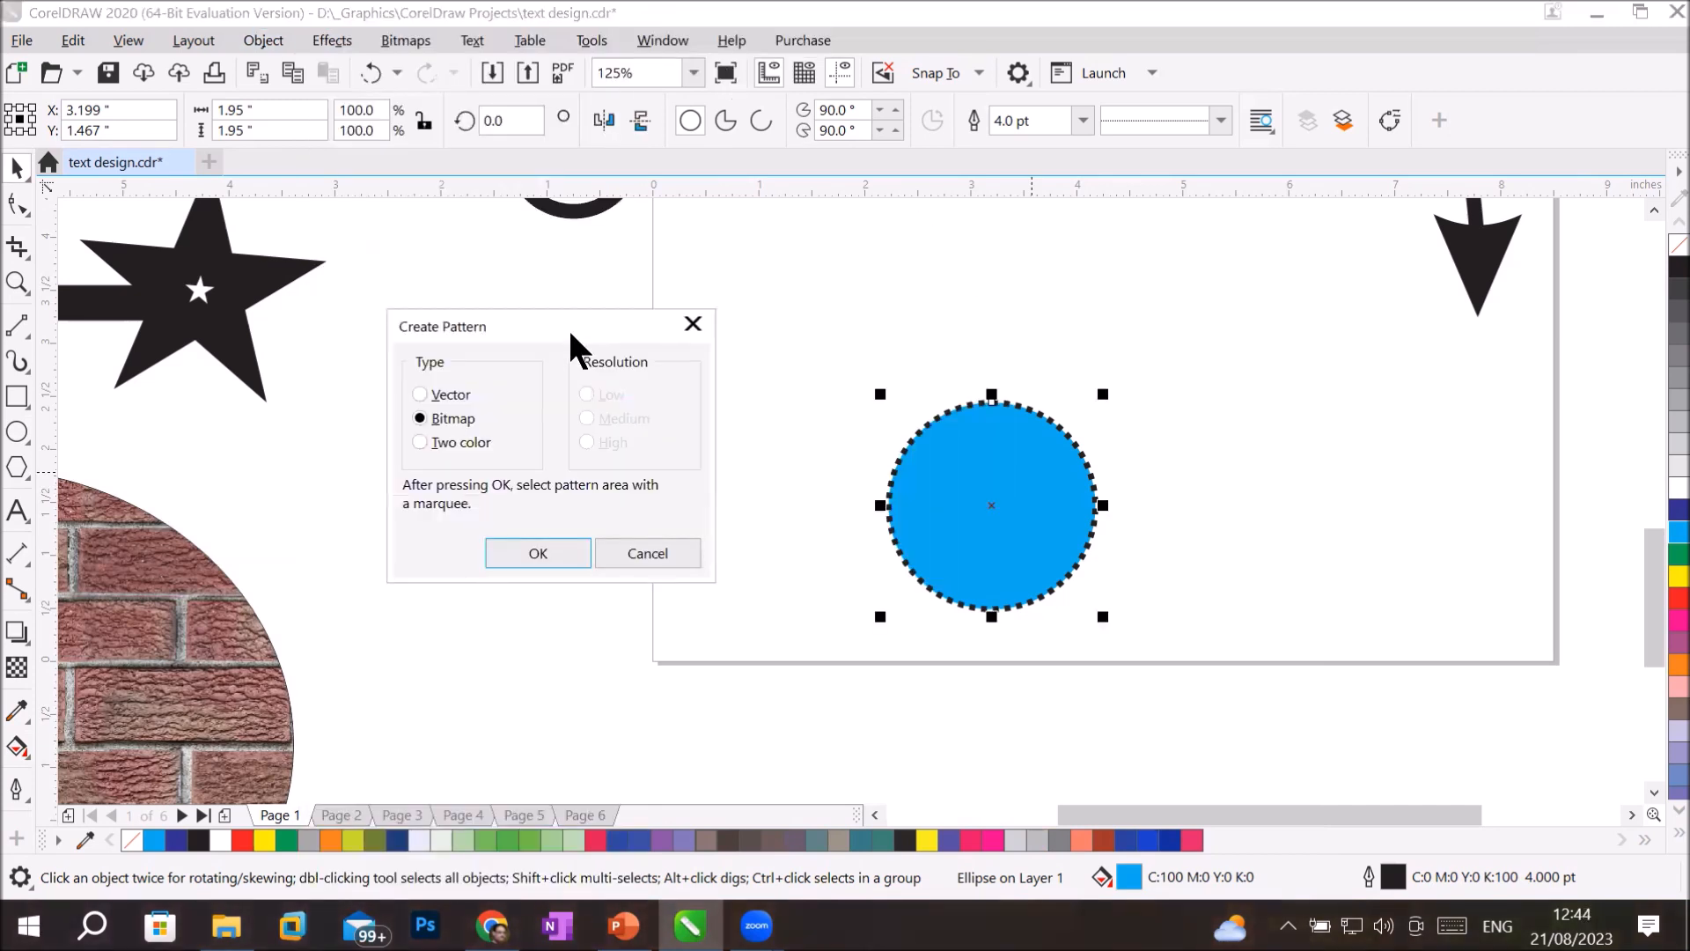
left_click(444, 440)
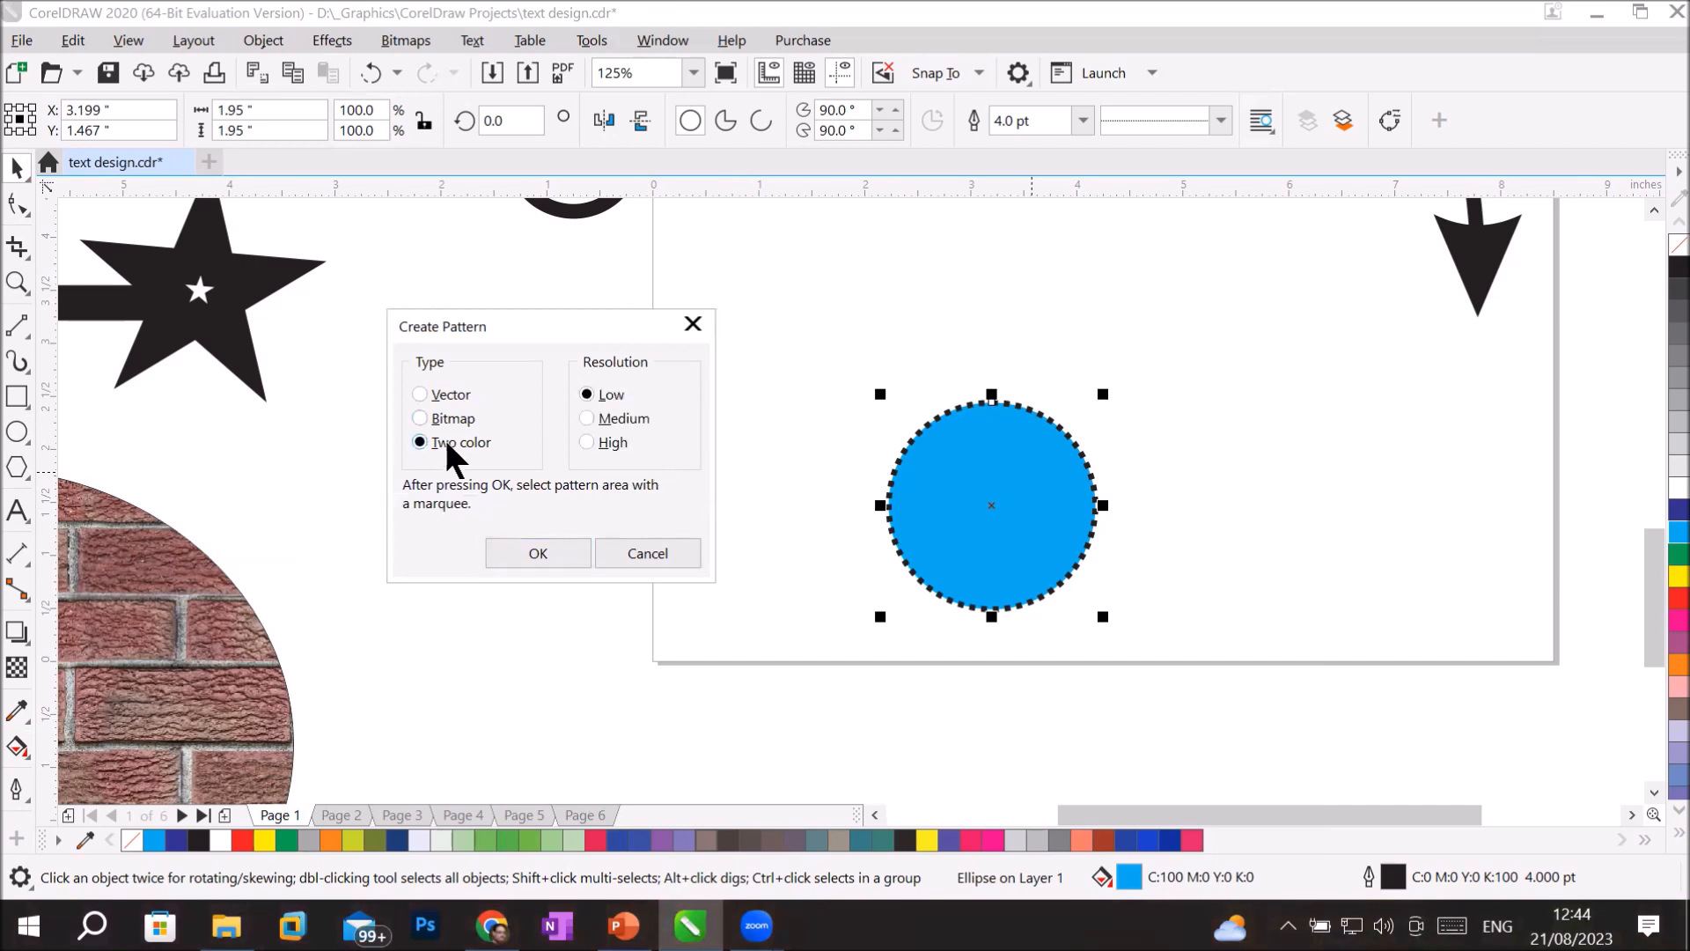
left_click(455, 418)
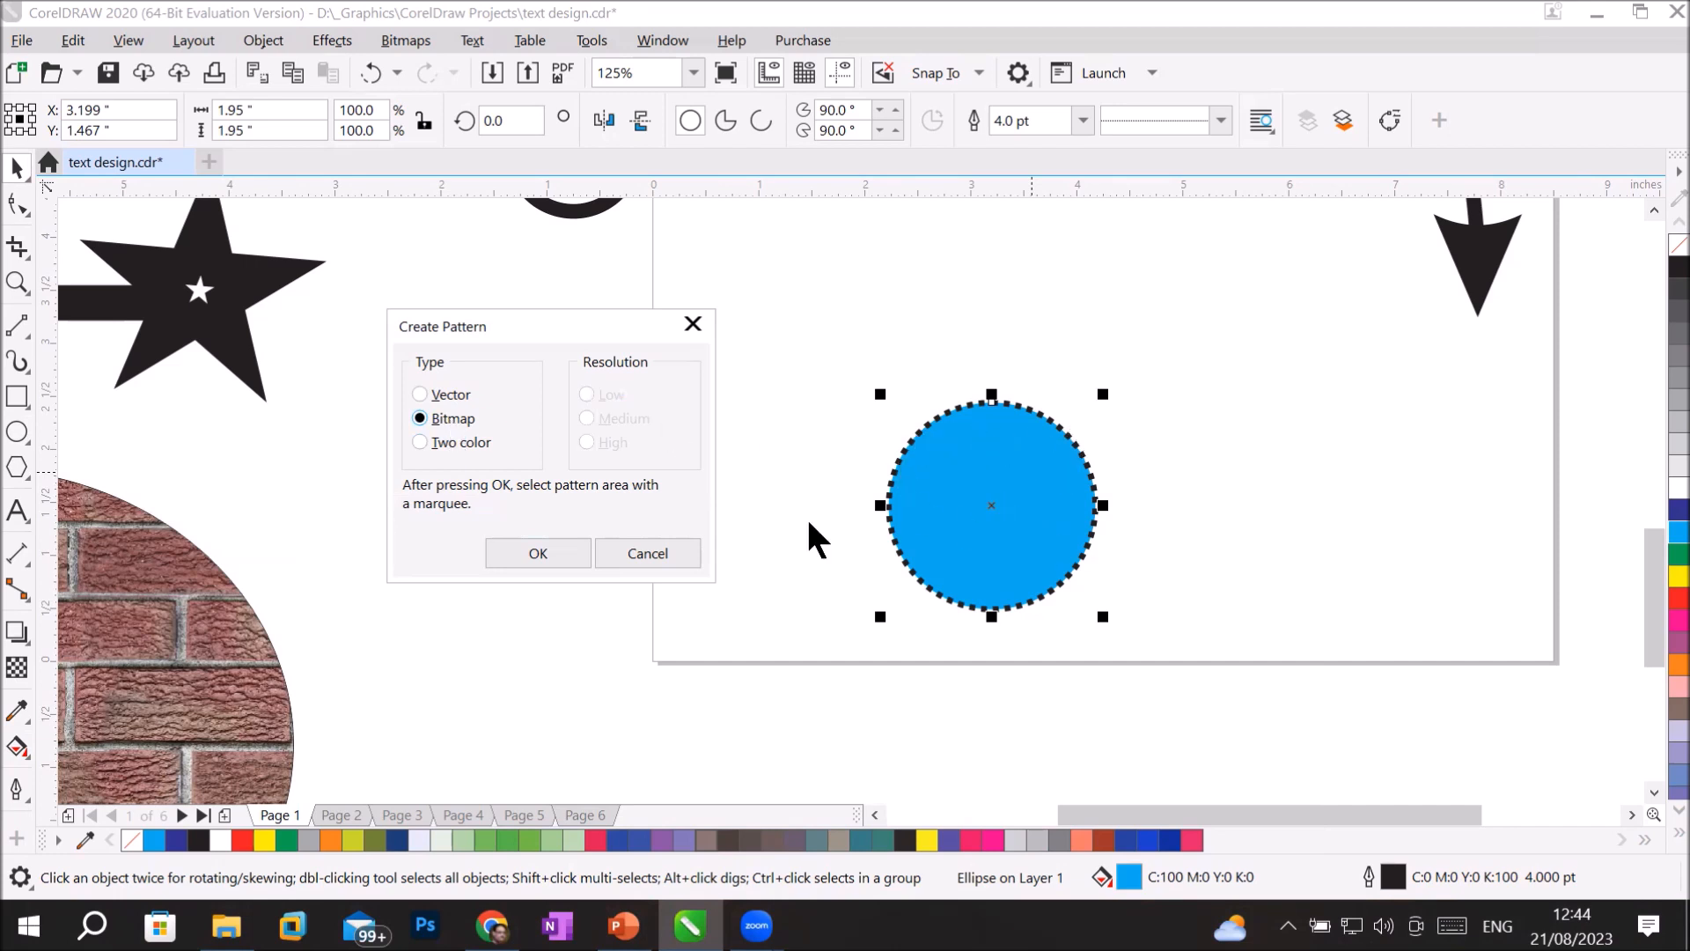
left_click(530, 557)
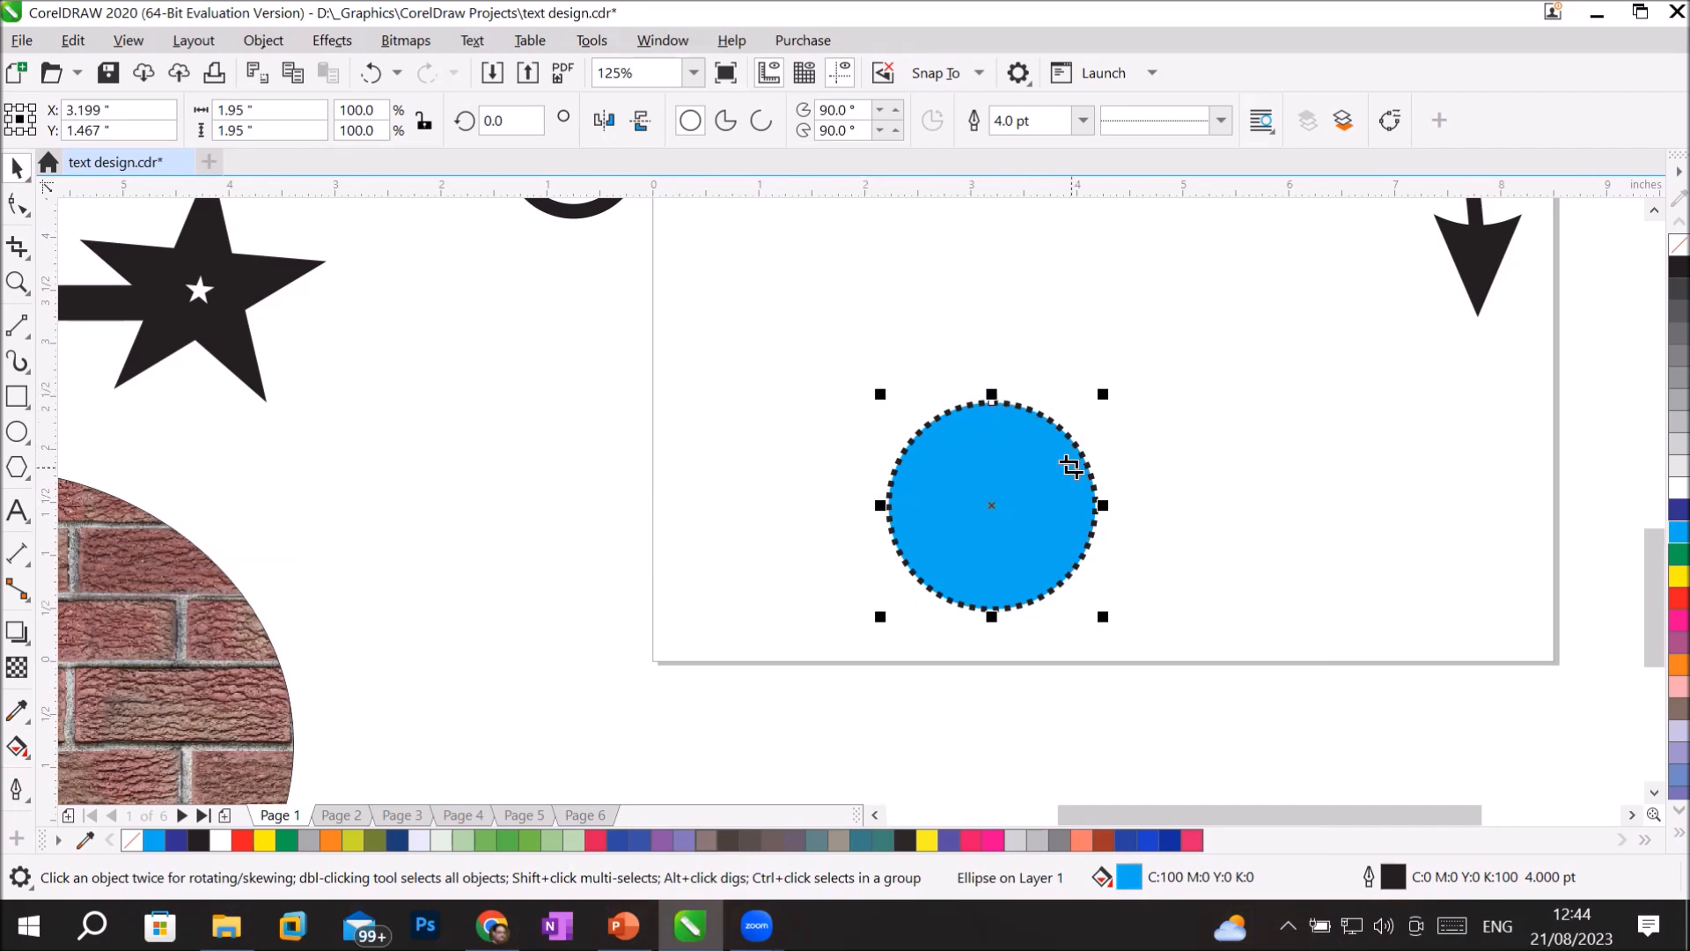
Mark the area around the dotted cyan circle as the pattern tile and convert it to a 300 dpi CMYK bitmap.
left_click_drag(875, 393, 1110, 625)
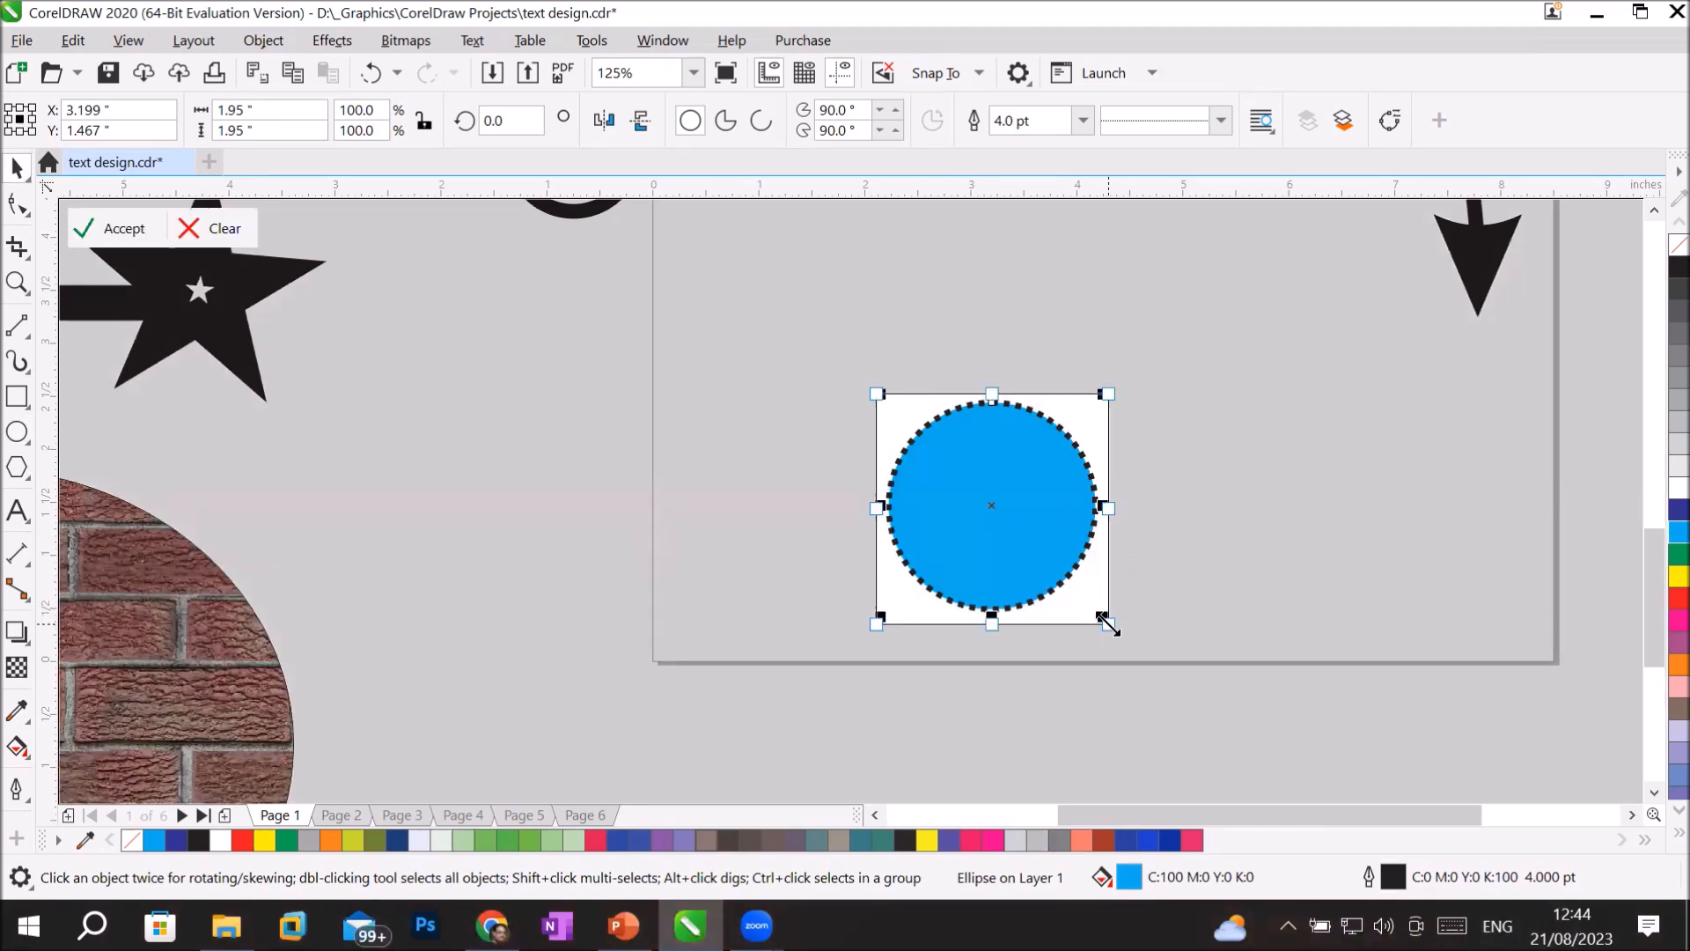
left_click(119, 240)
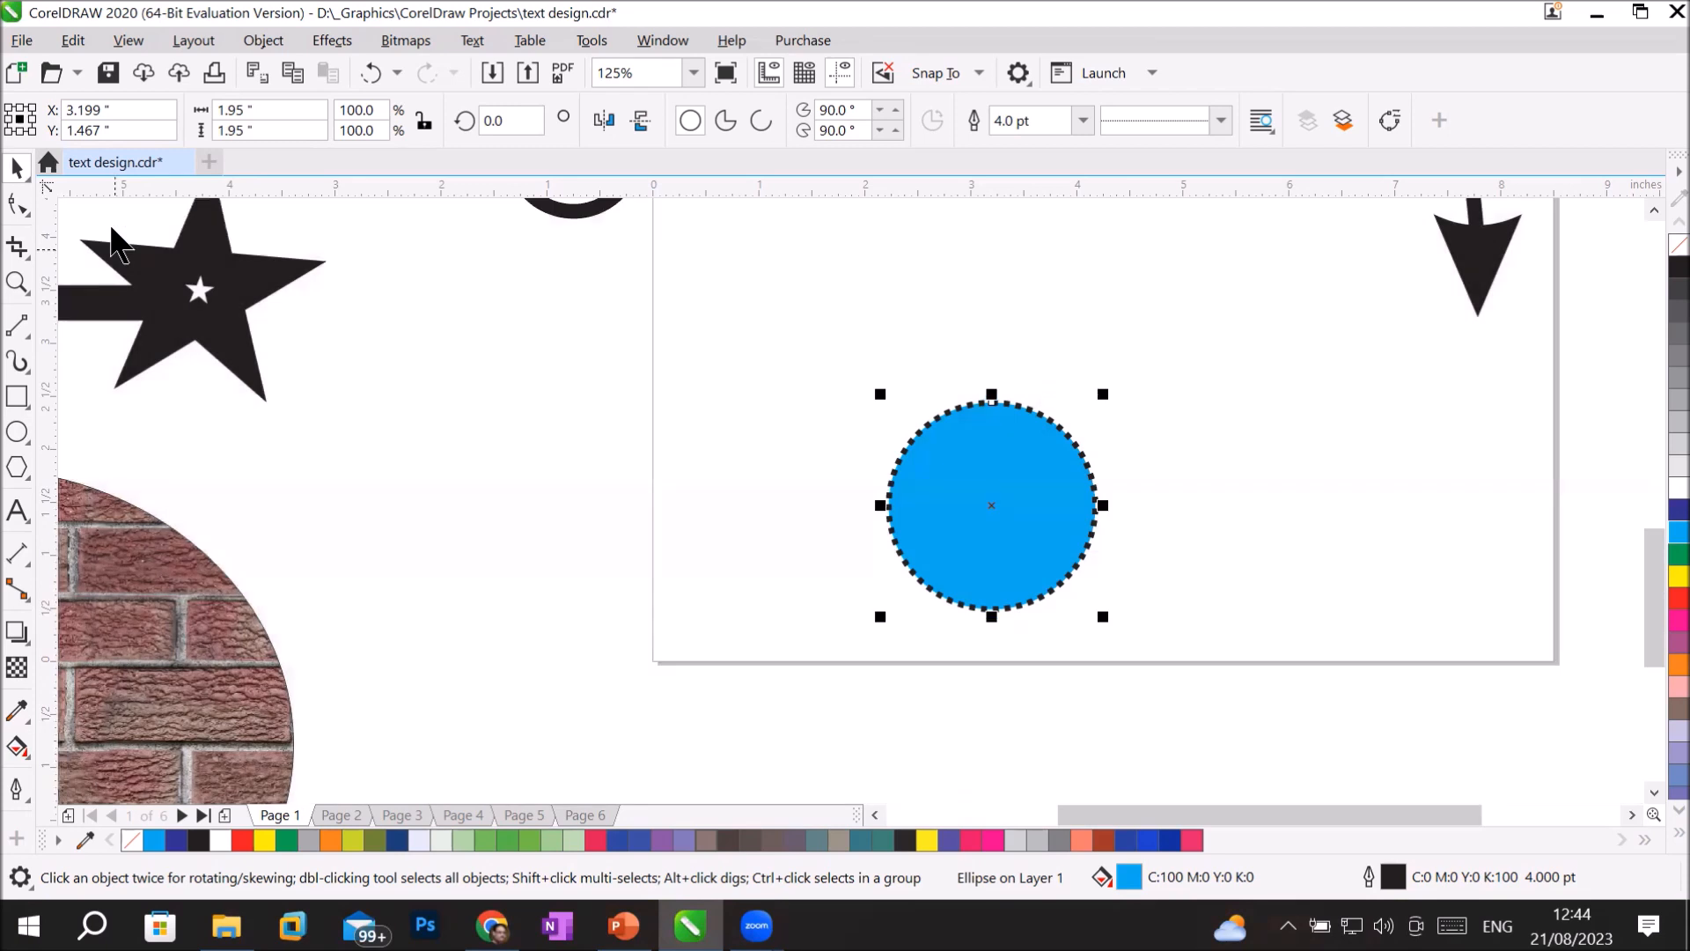
left_click(797, 335)
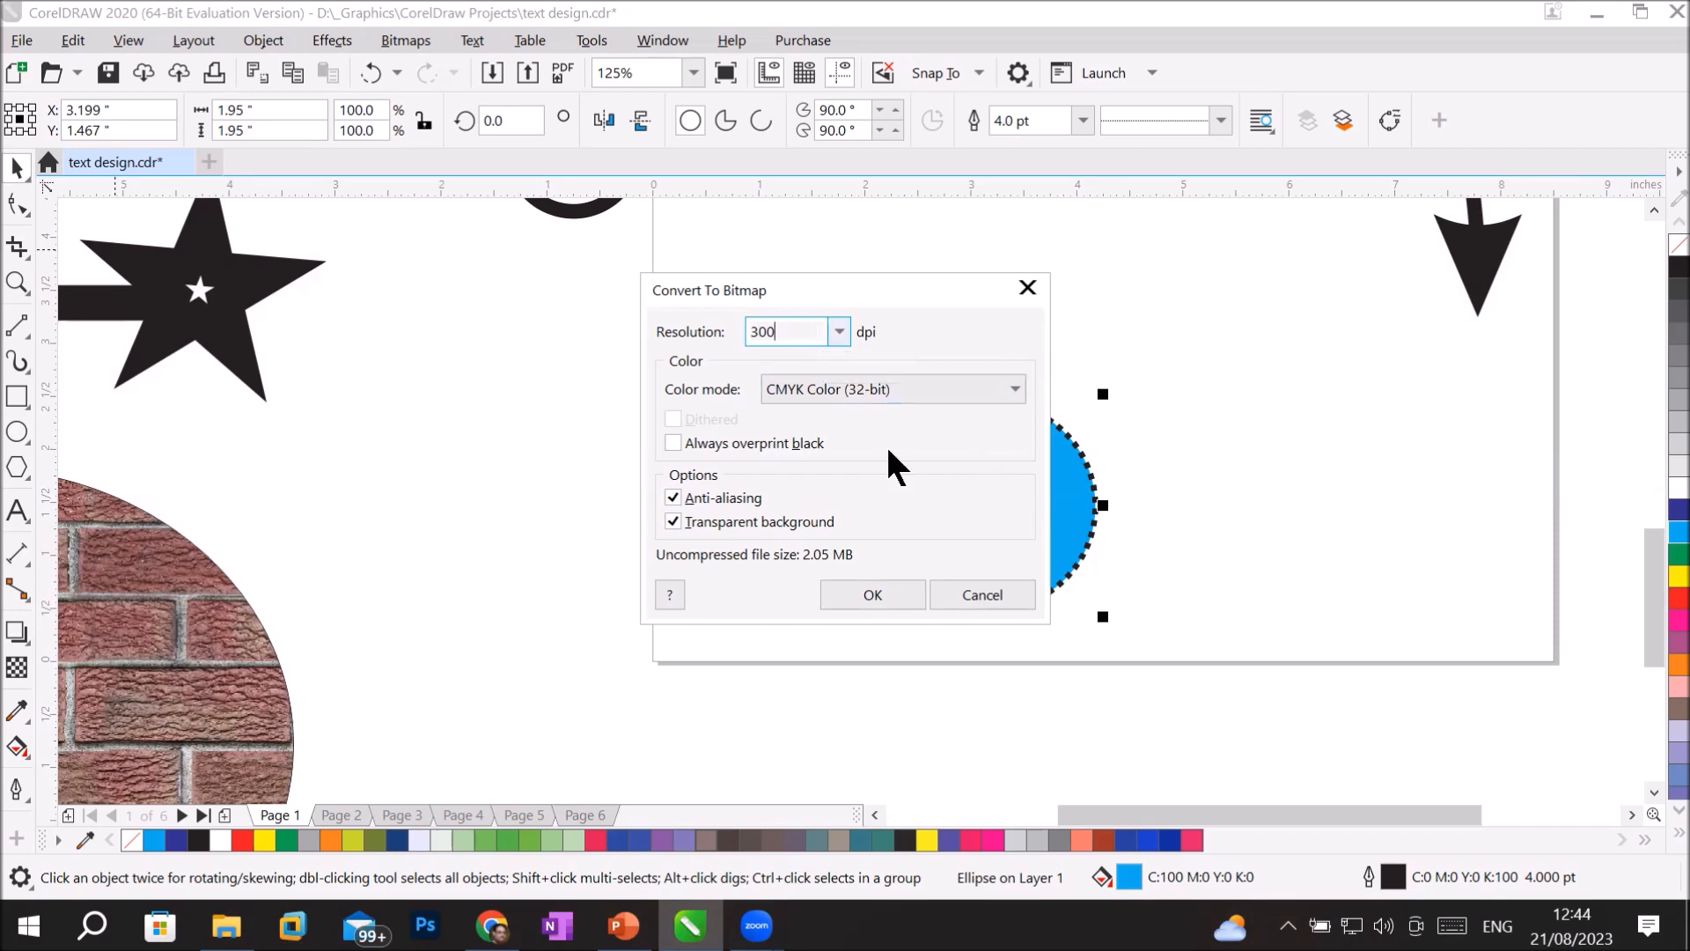
left_click(890, 594)
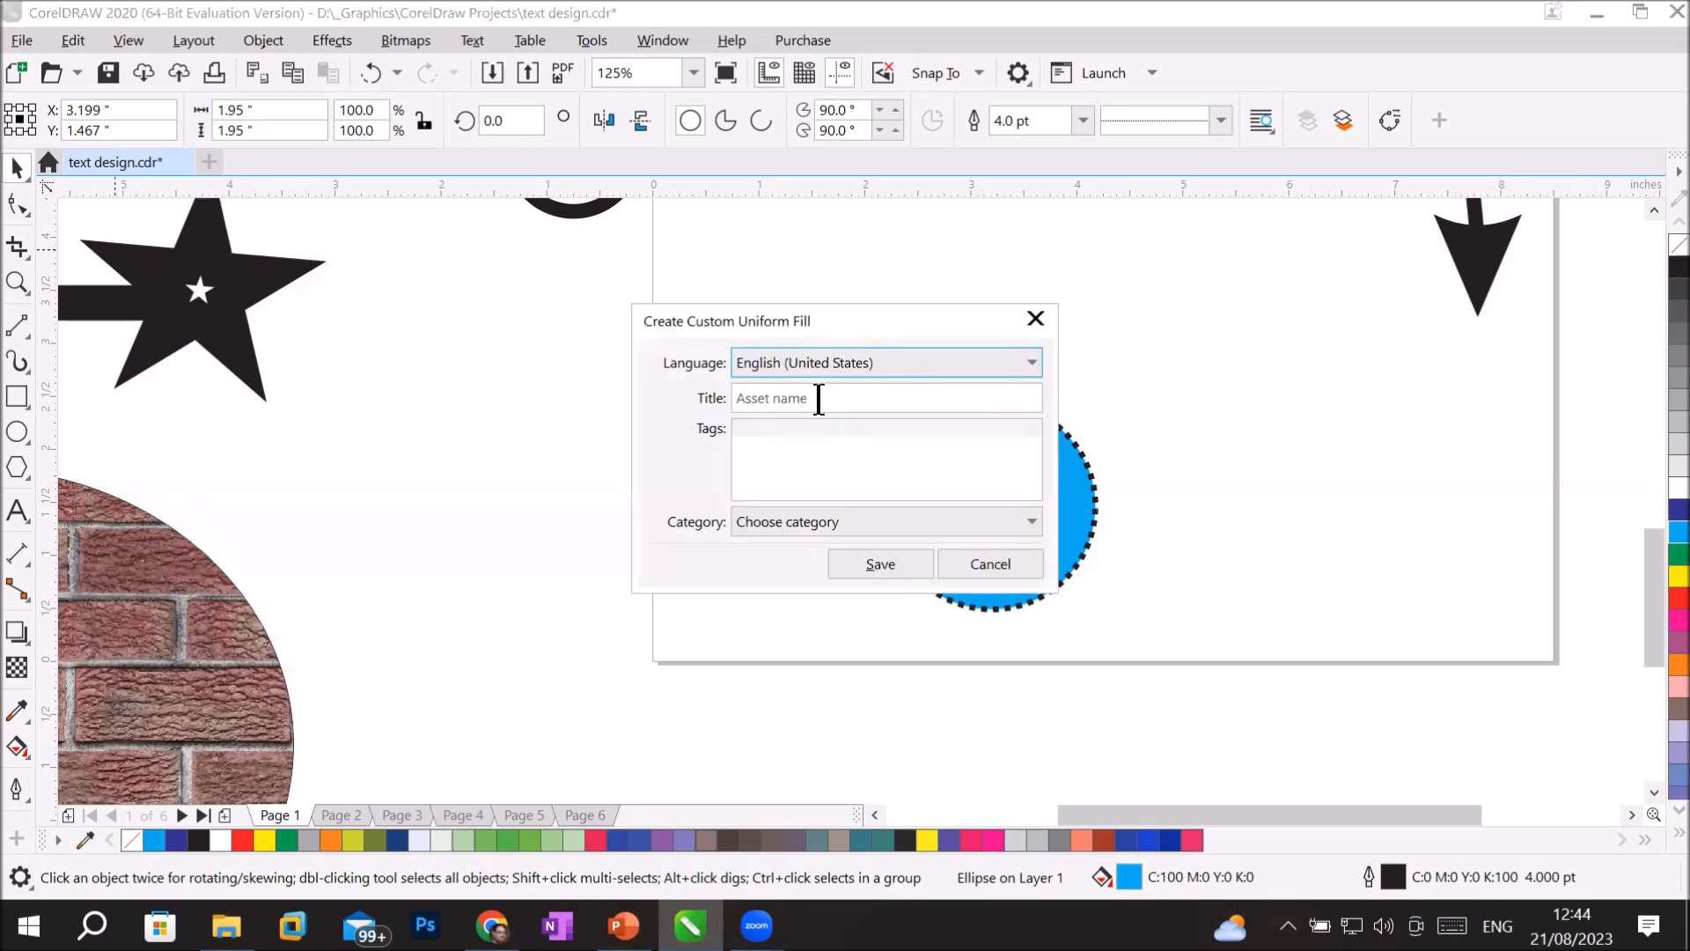
Title the custom fill "BlueCircle".
left_click(886, 398)
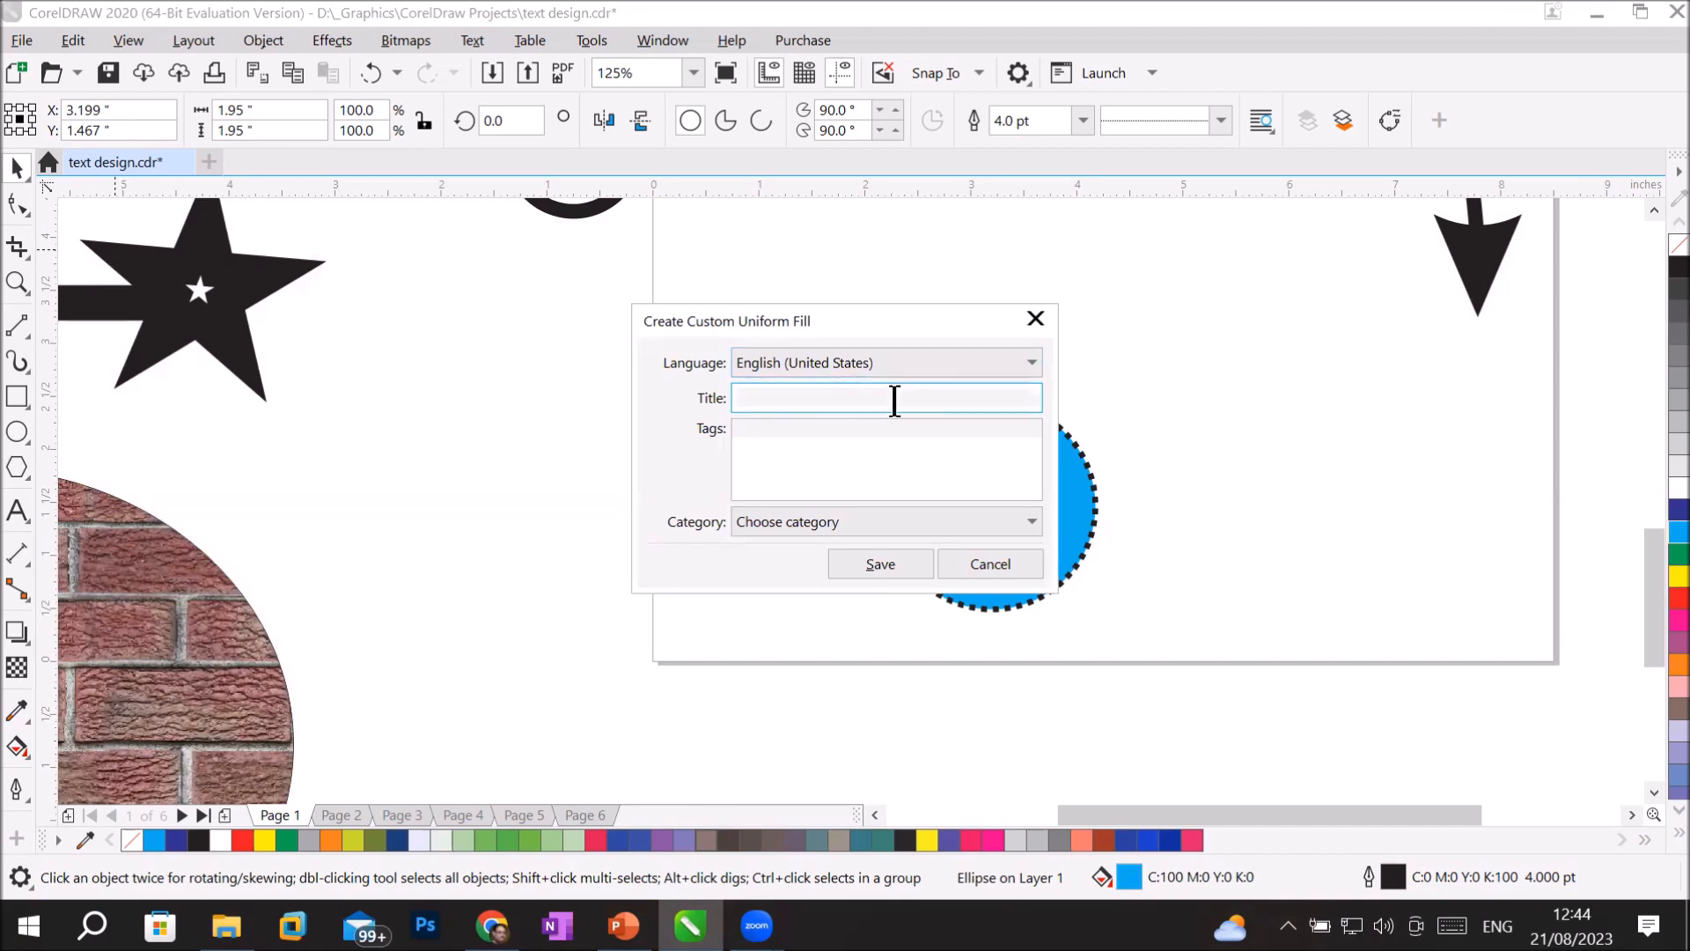
type("BlueCircle")
key("Tab")
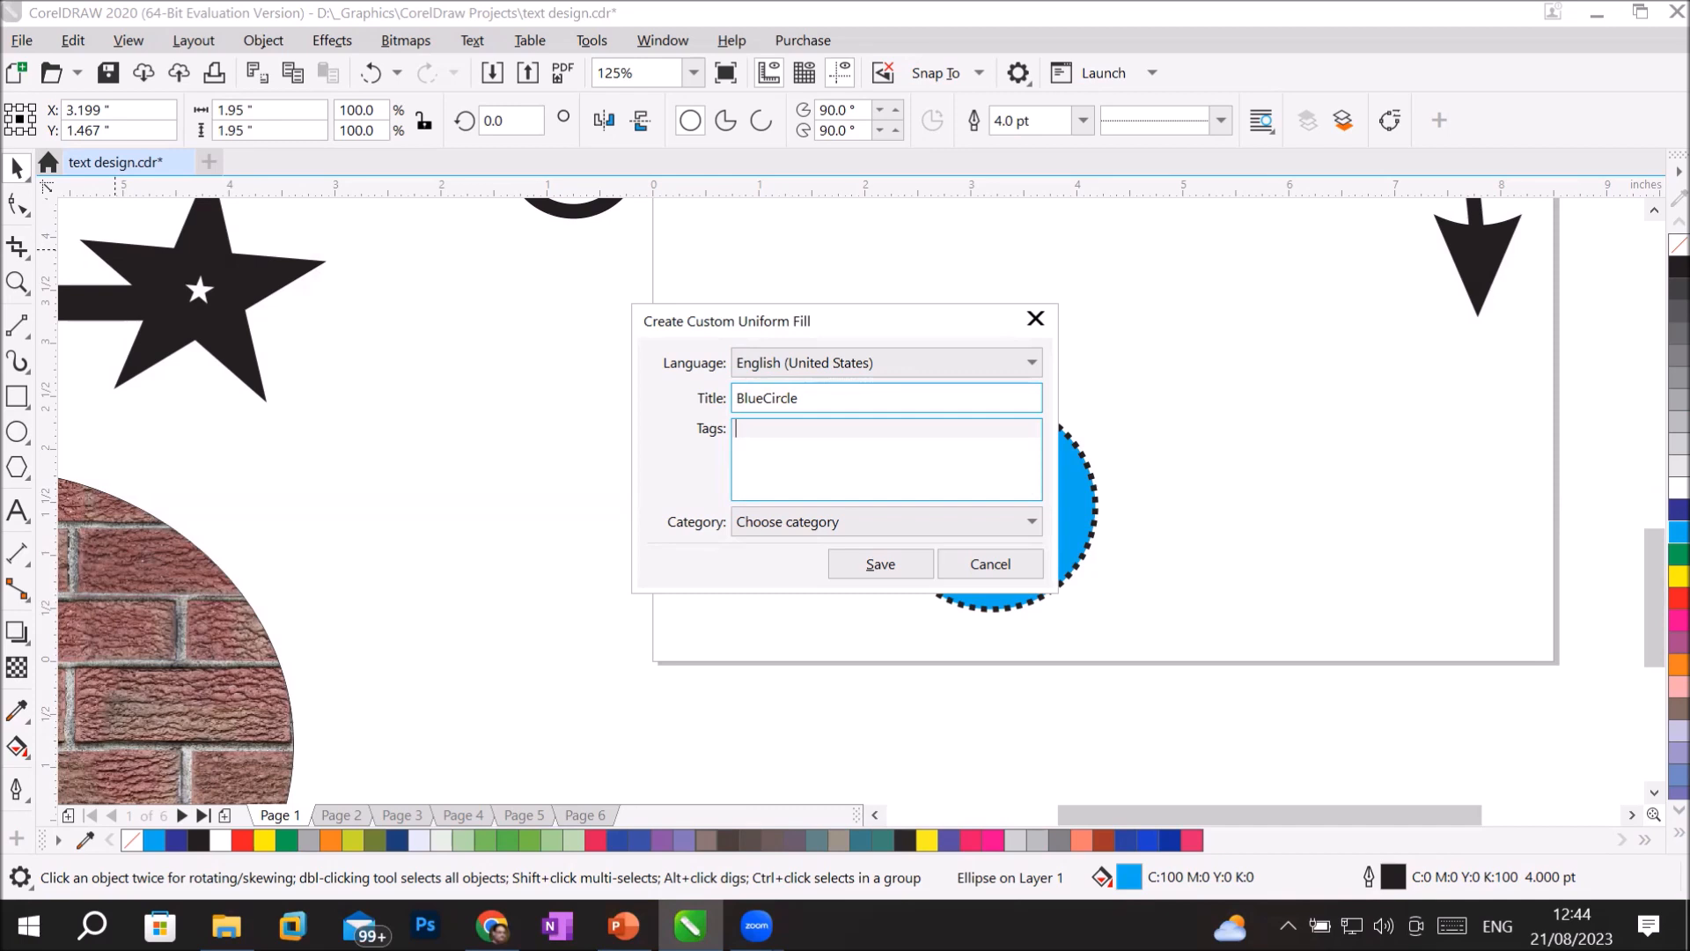
Enter "type your description" as the custom fill's tags.
type("type your description")
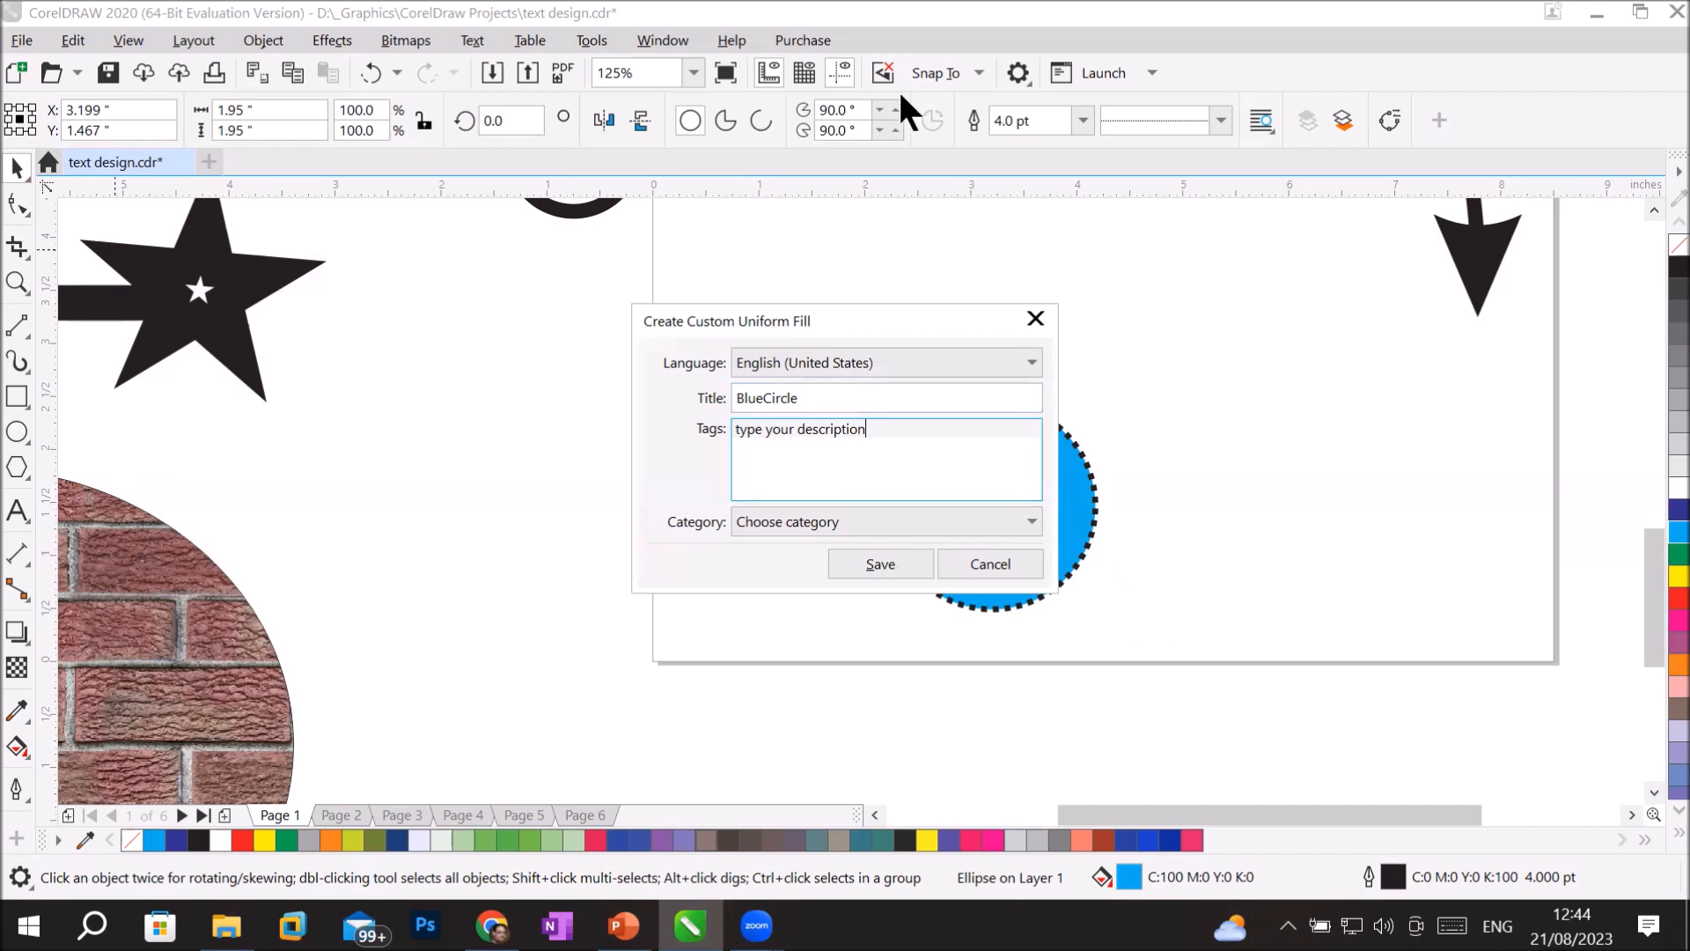
Assign the custom fill to a new category named "MR X" and save it.
left_click(1032, 520)
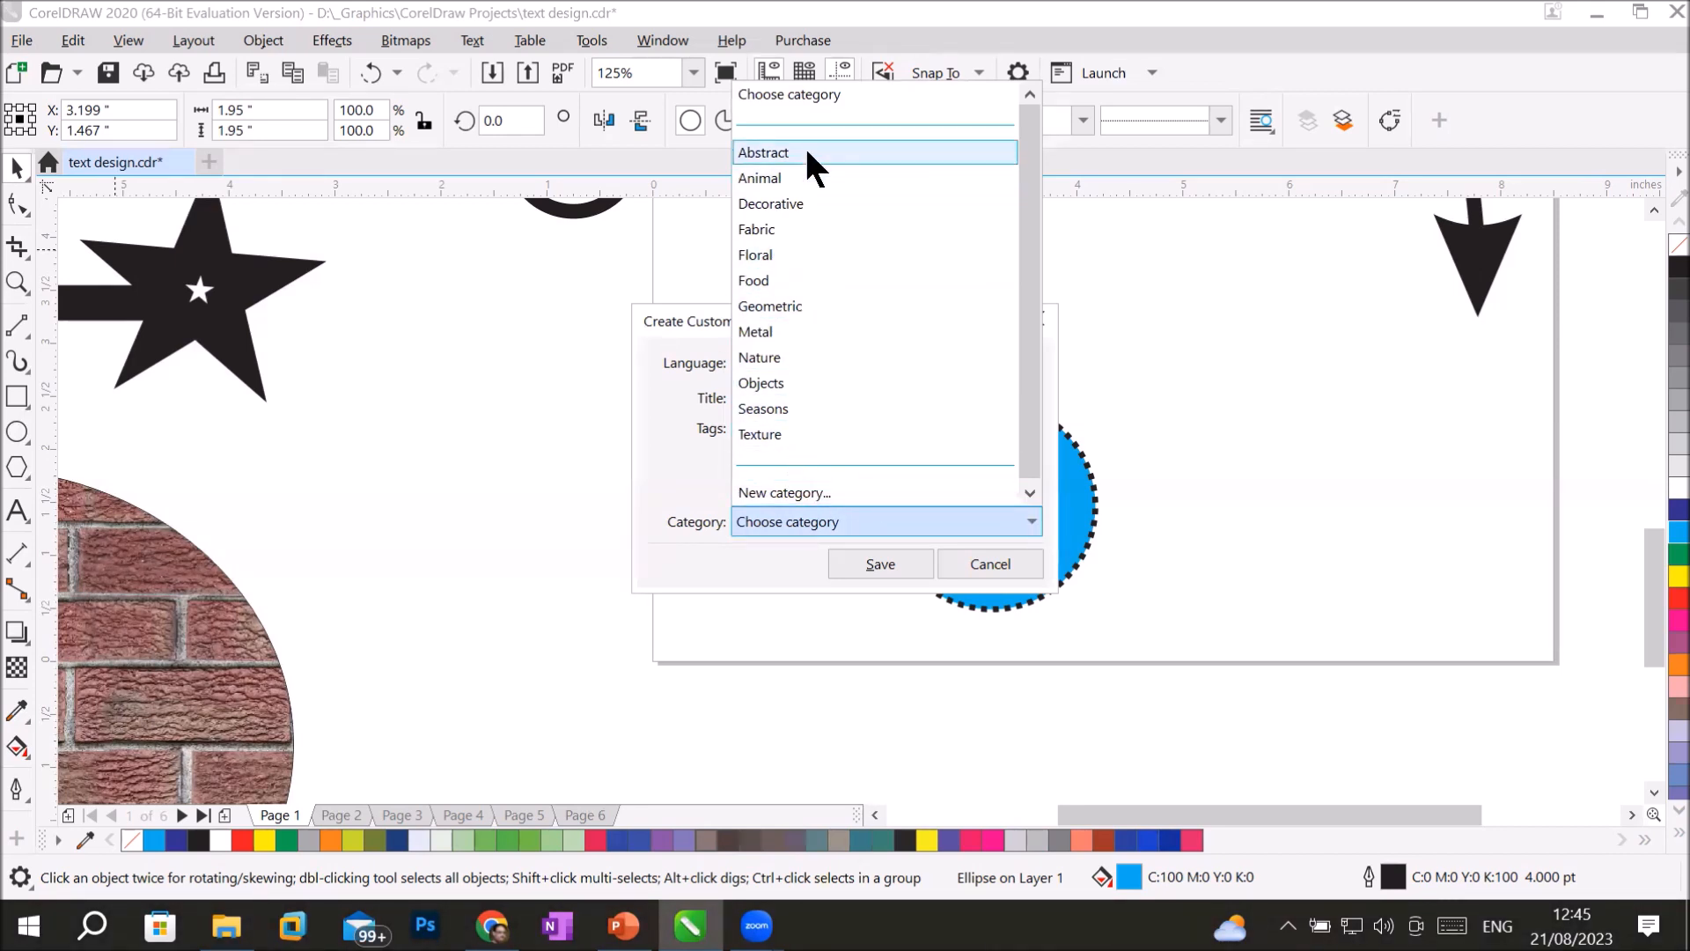
left_click(789, 492)
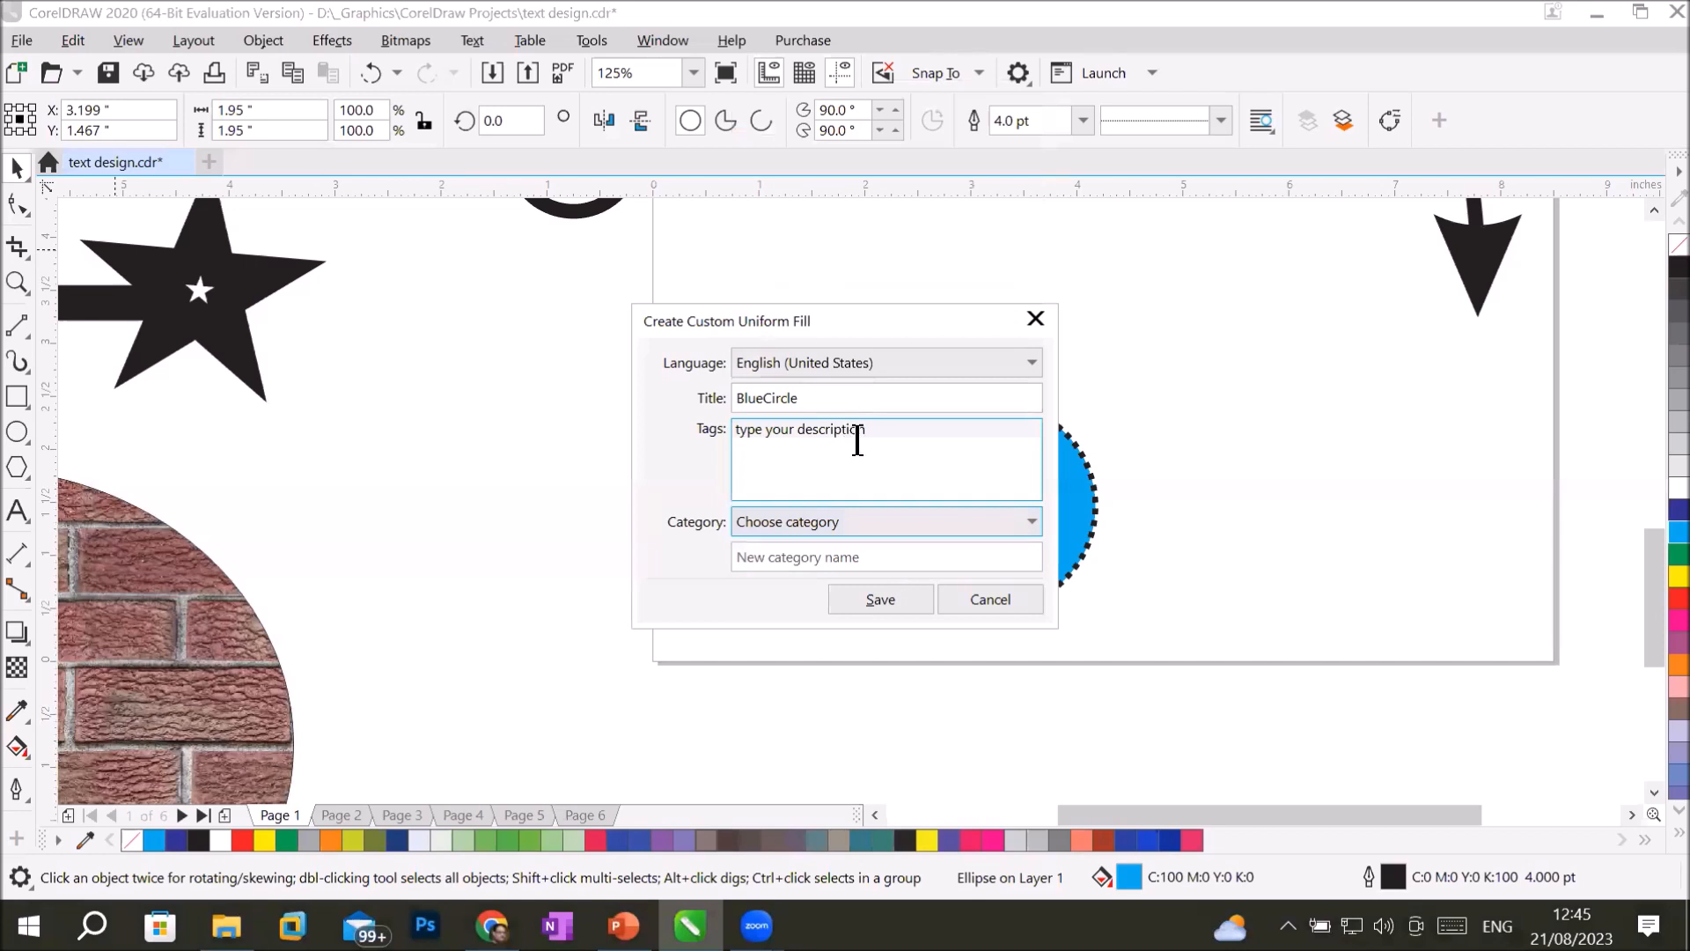
left_click(881, 558)
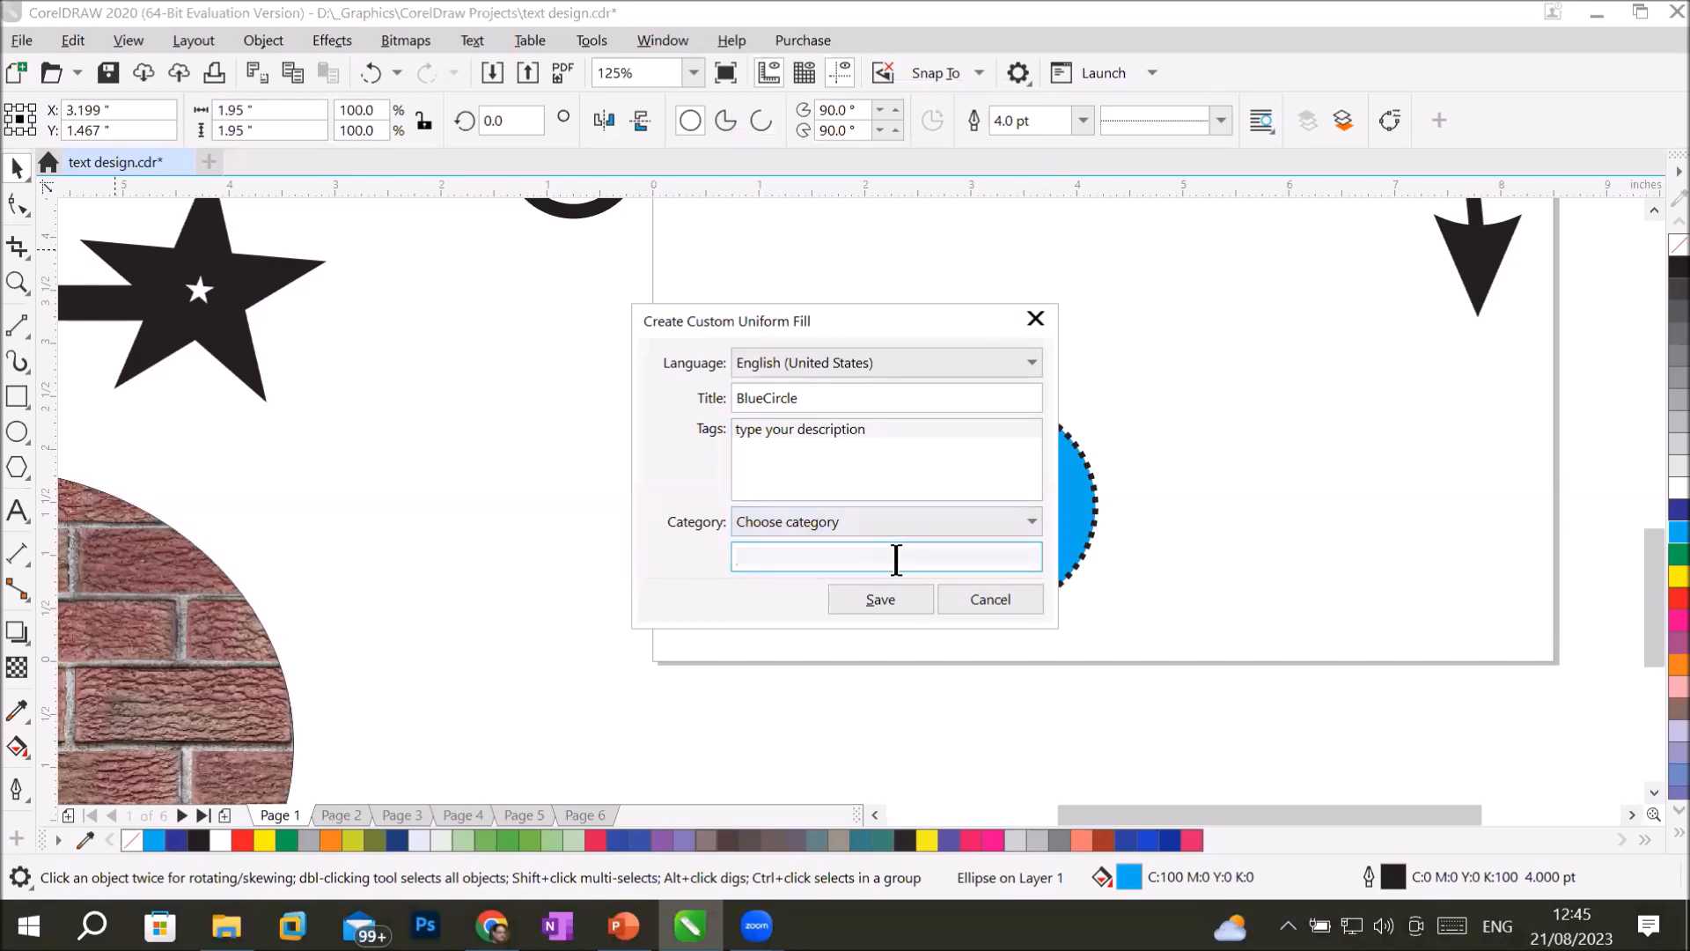
type("MR X")
left_click(877, 592)
left_click(877, 597)
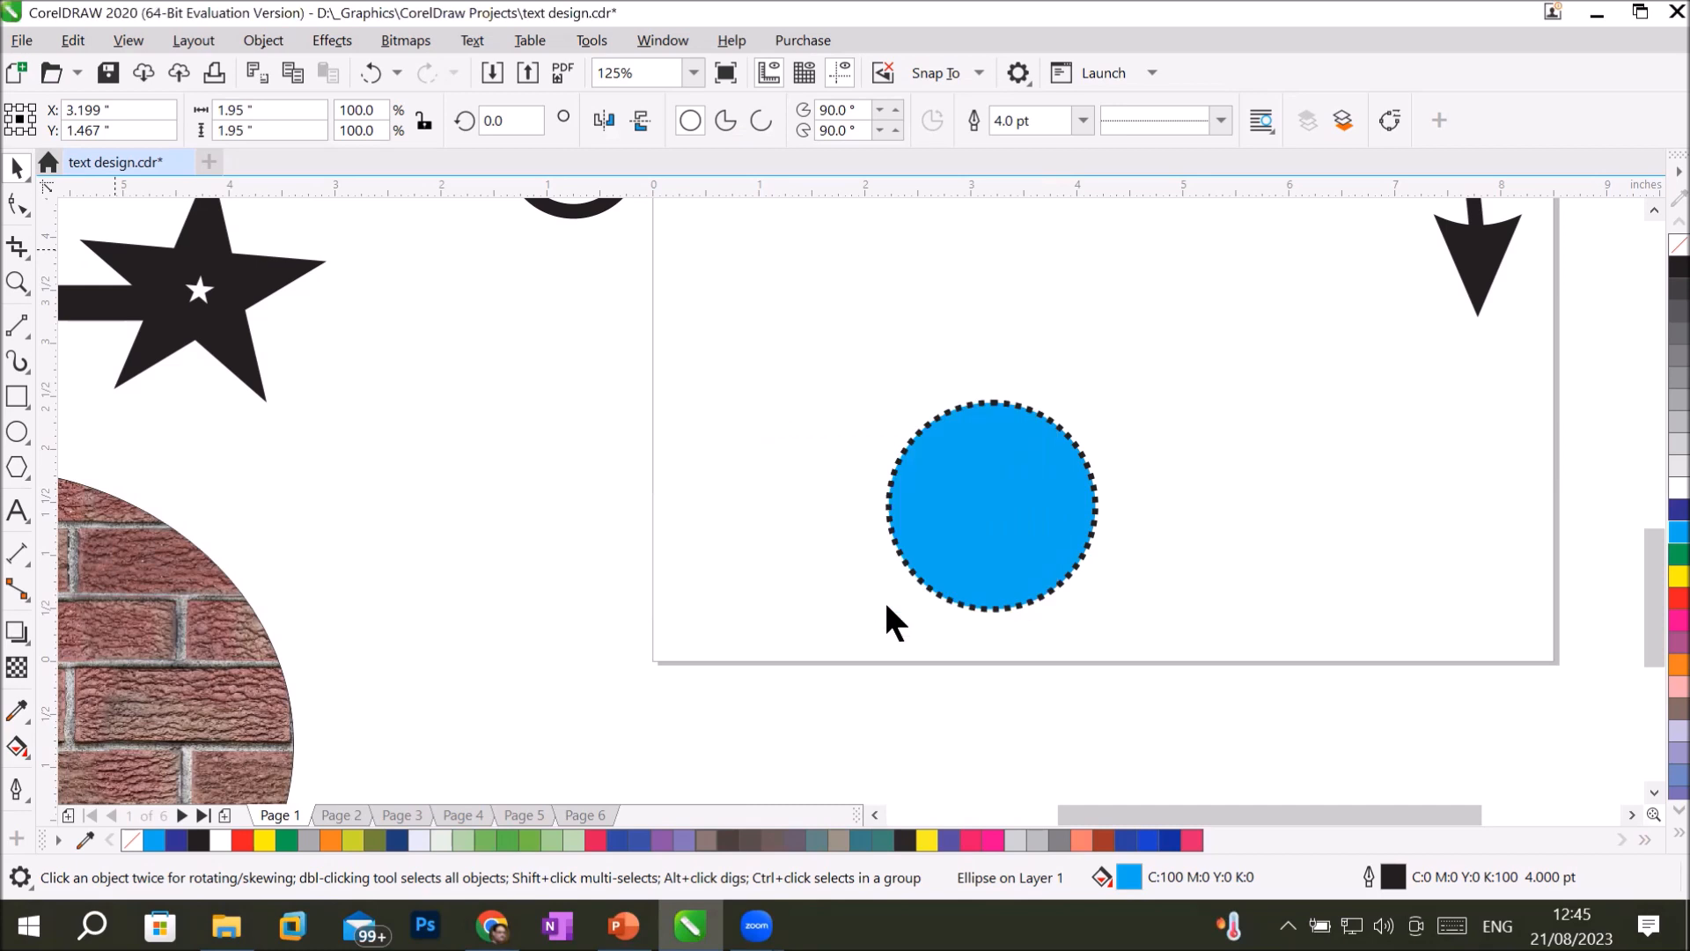
Delete the cyan circle and draw a rectangle about 5.28 by 3.48 inches in its place near the page's lower edge.
left_click(16, 167)
key("Delete")
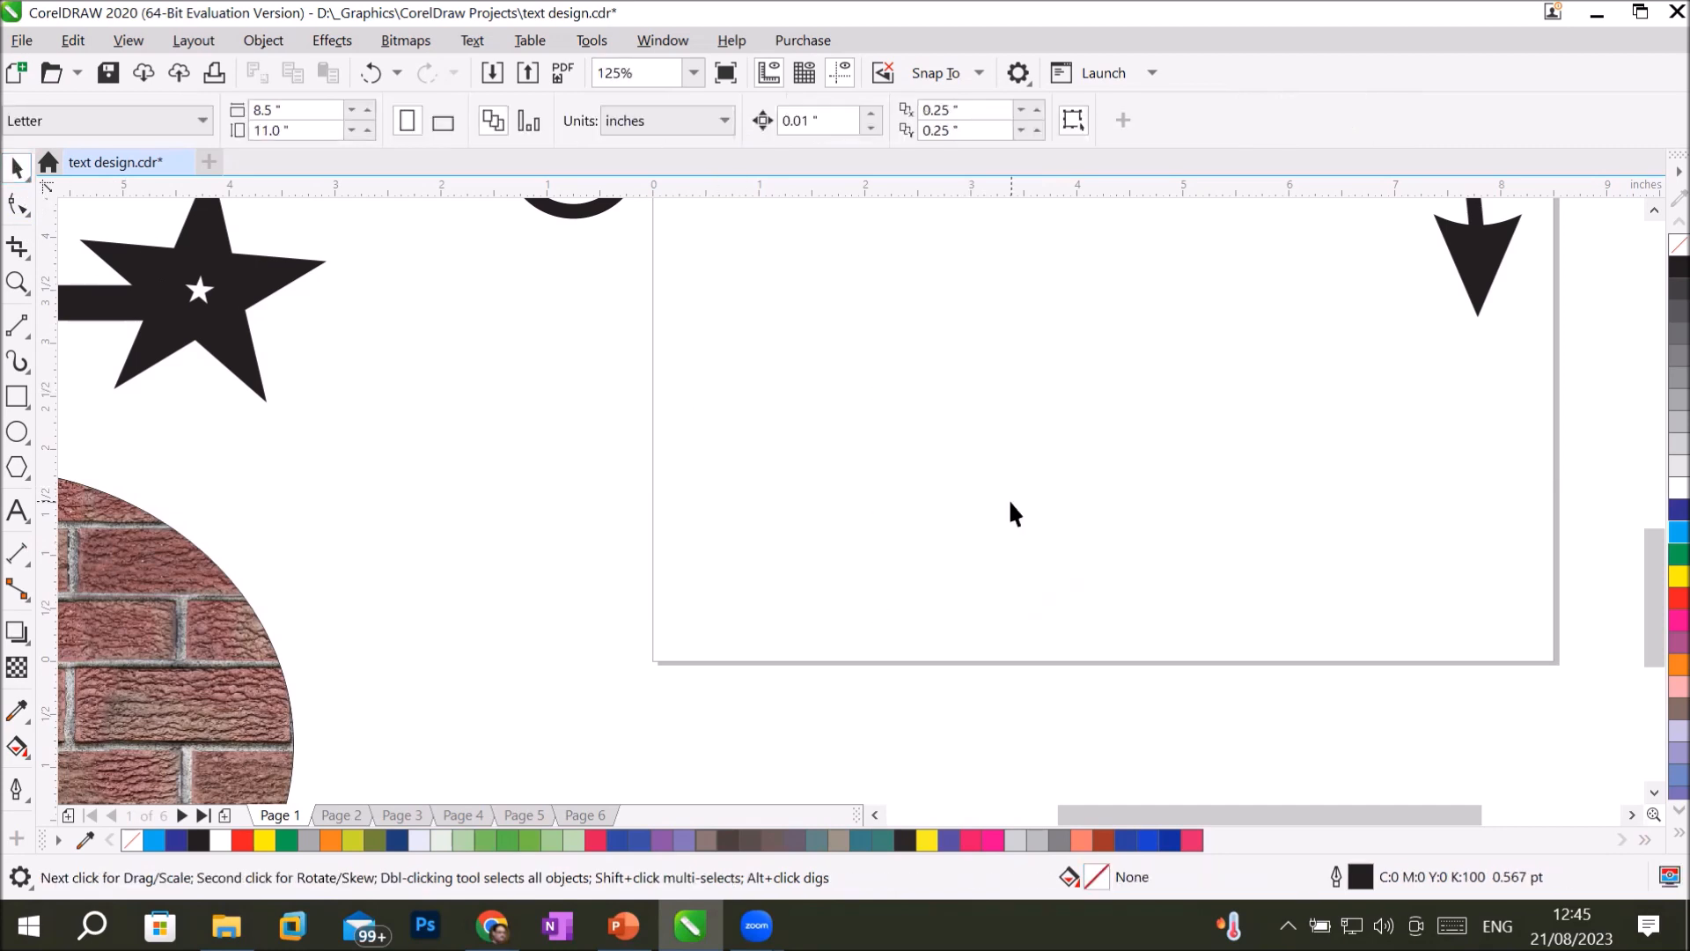
left_click(17, 396)
left_click_drag(713, 264, 1274, 633)
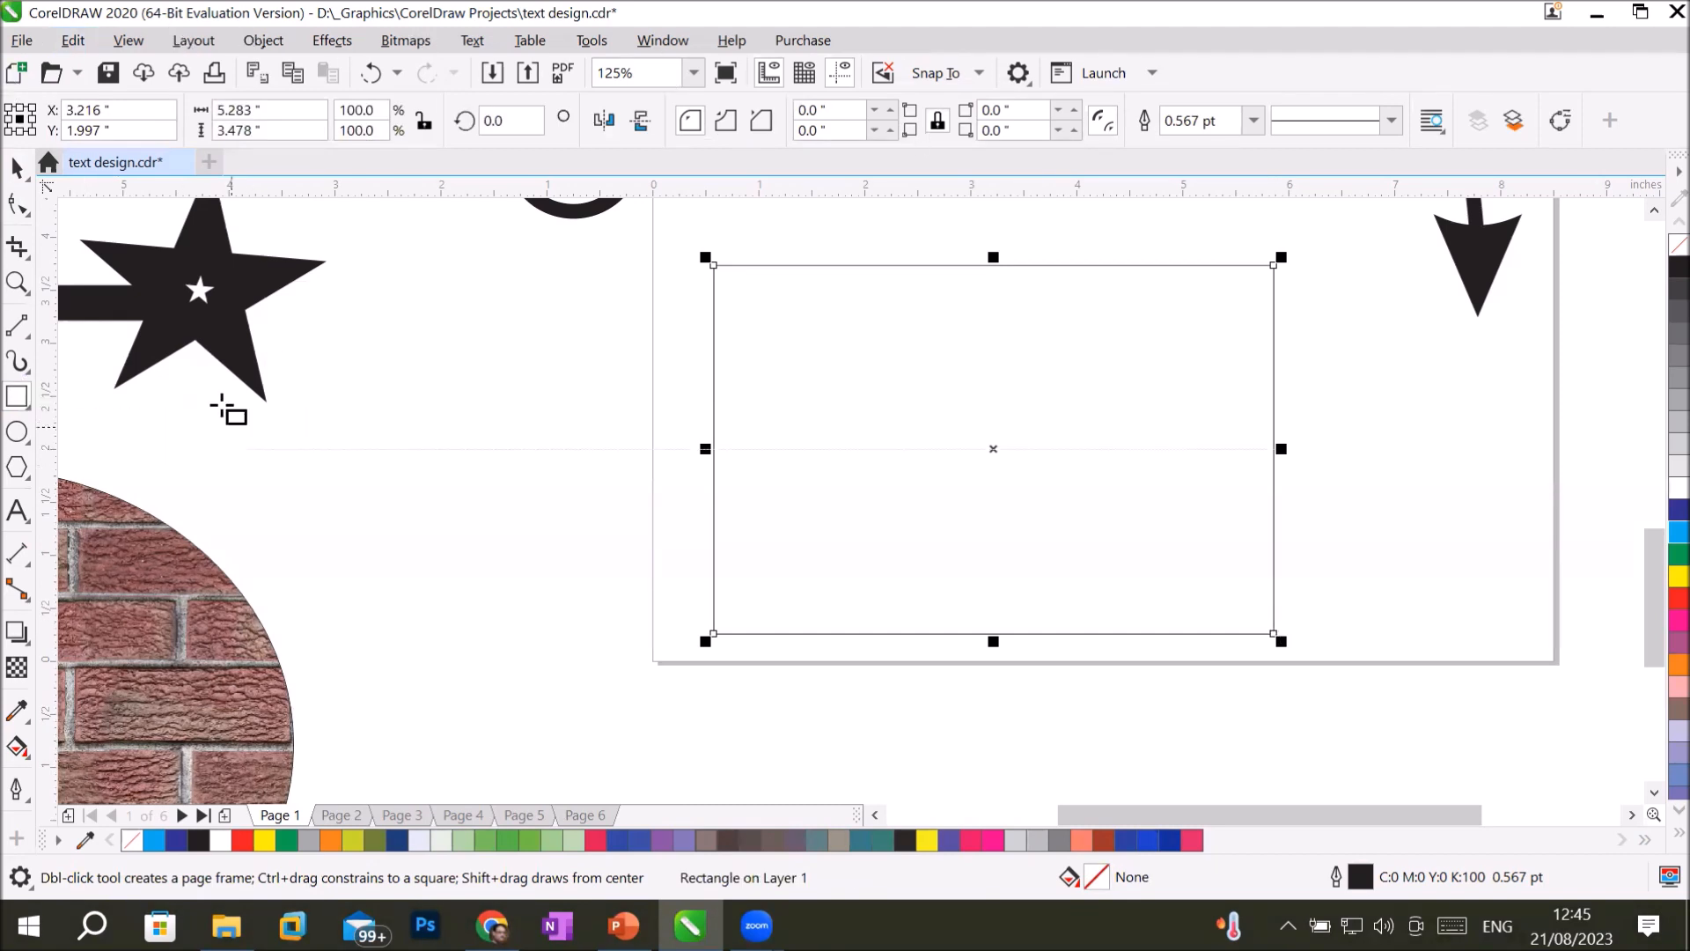
Fill the rectangle with the custom BlueCircle bitmap pattern and shrink its tiles to about 1.8 by 1.6 inches.
left_click(17, 747)
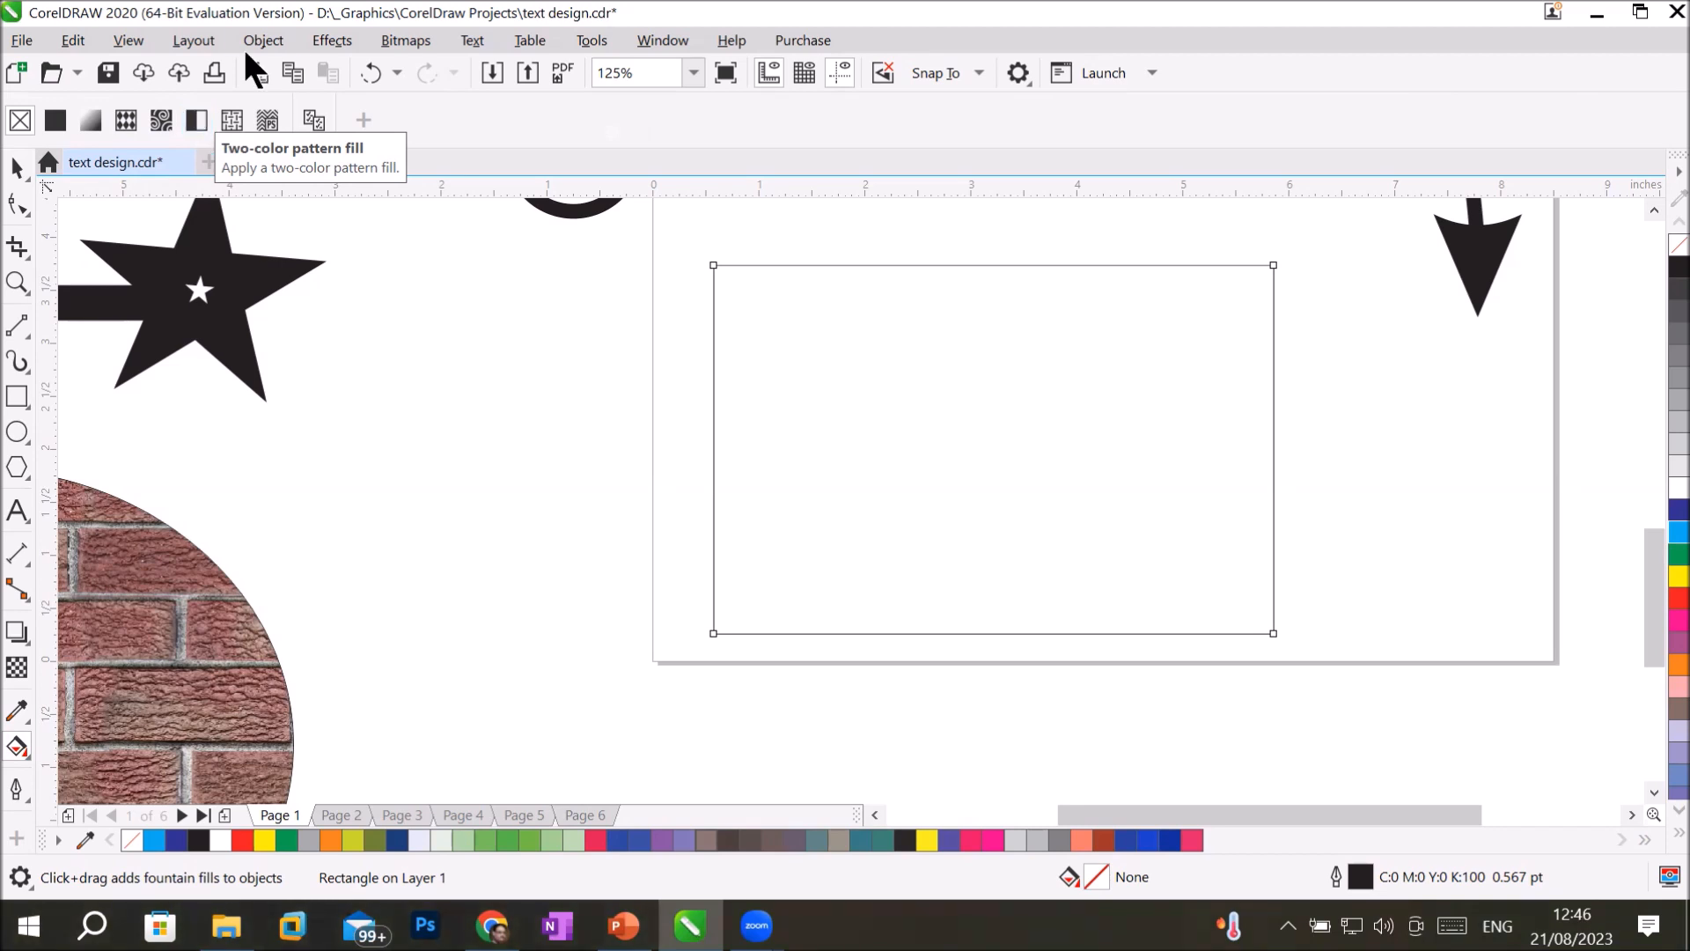
left_click(153, 123)
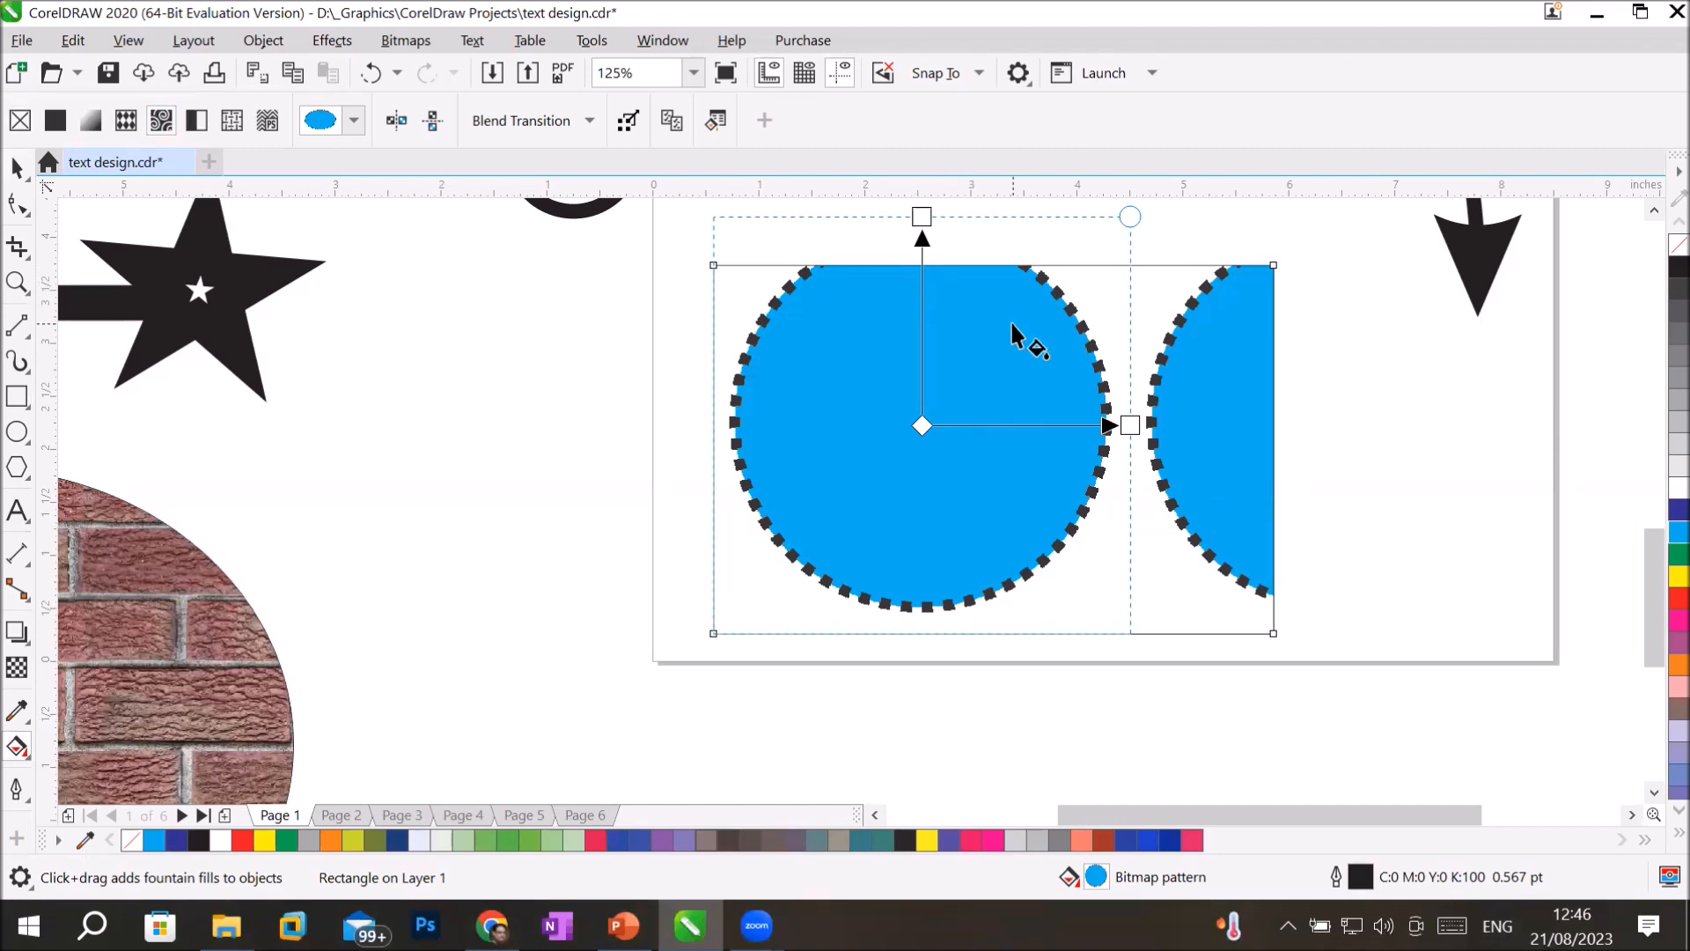
scroll(1010, 320, "down", 2)
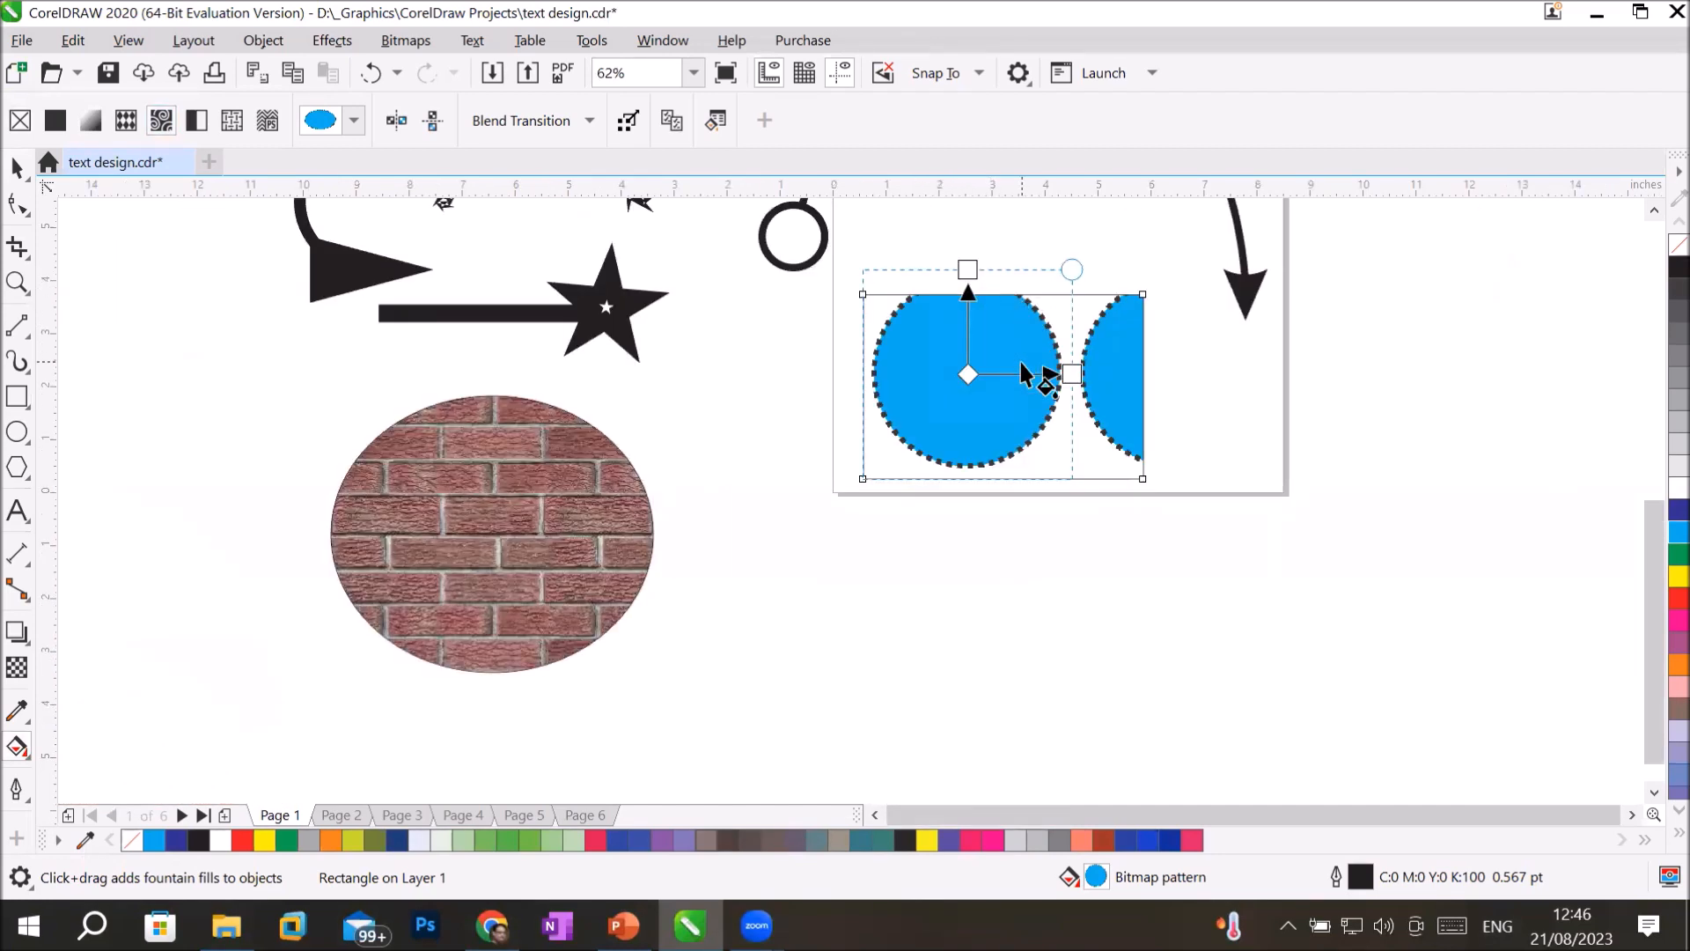
left_click_drag(1049, 371, 1005, 373)
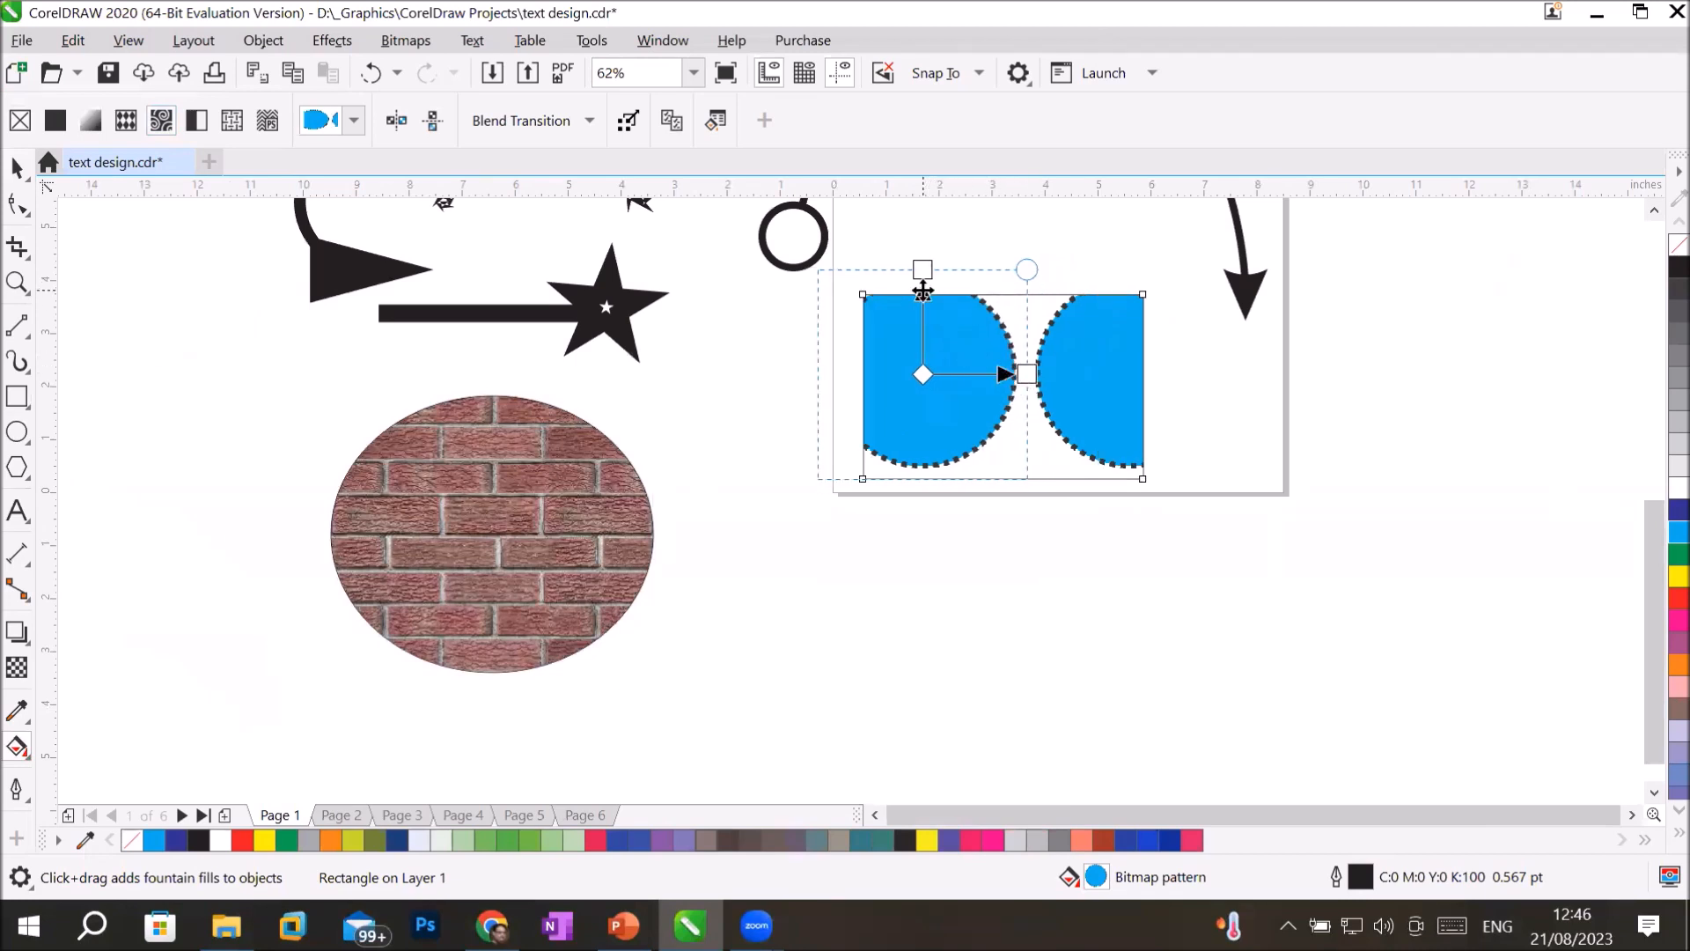
left_click_drag(923, 269, 925, 332)
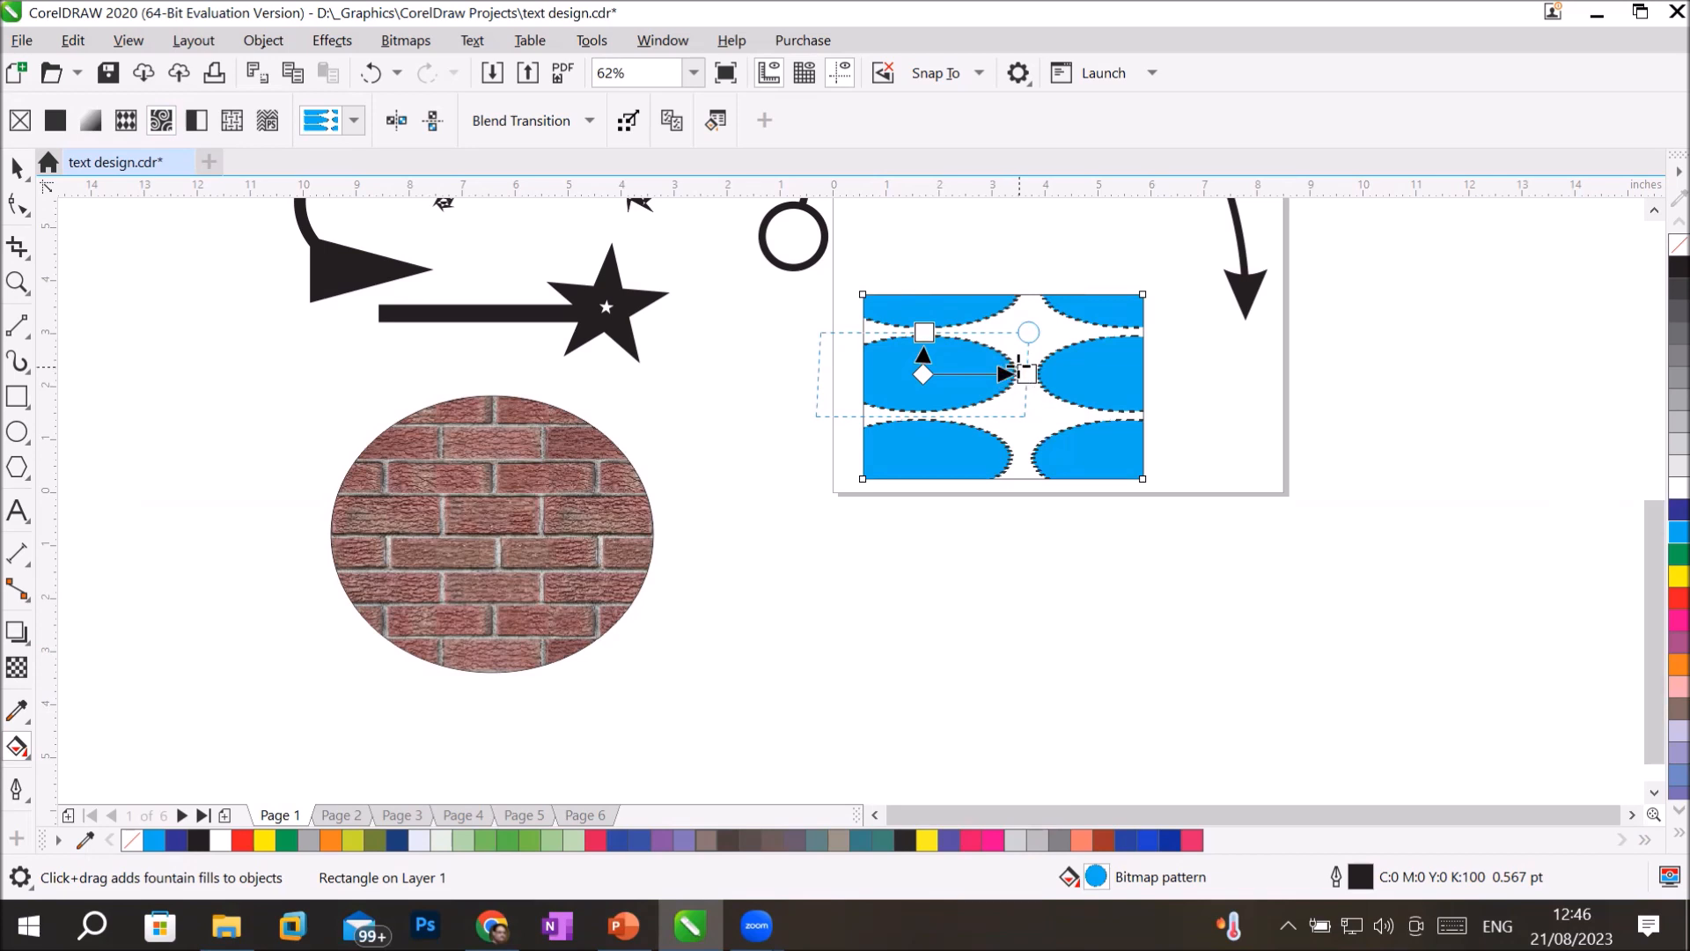
left_click_drag(1024, 374, 970, 373)
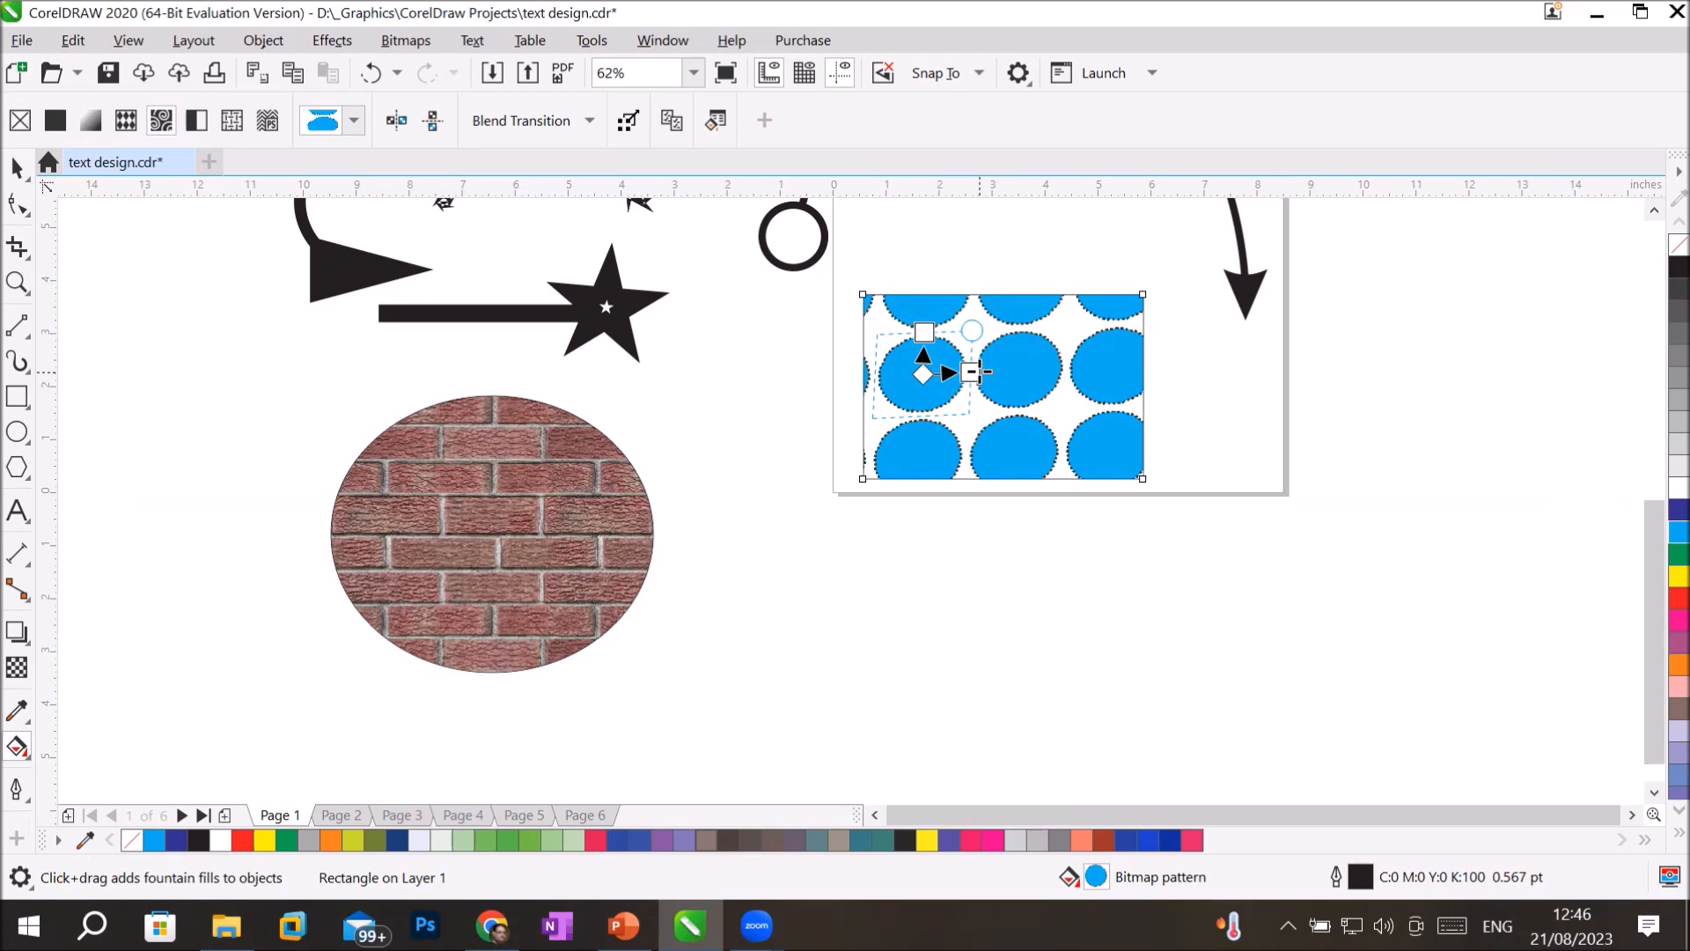
Open the rectangle's detailed bitmap pattern fill settings and look through the recent fills.
left_click(716, 122)
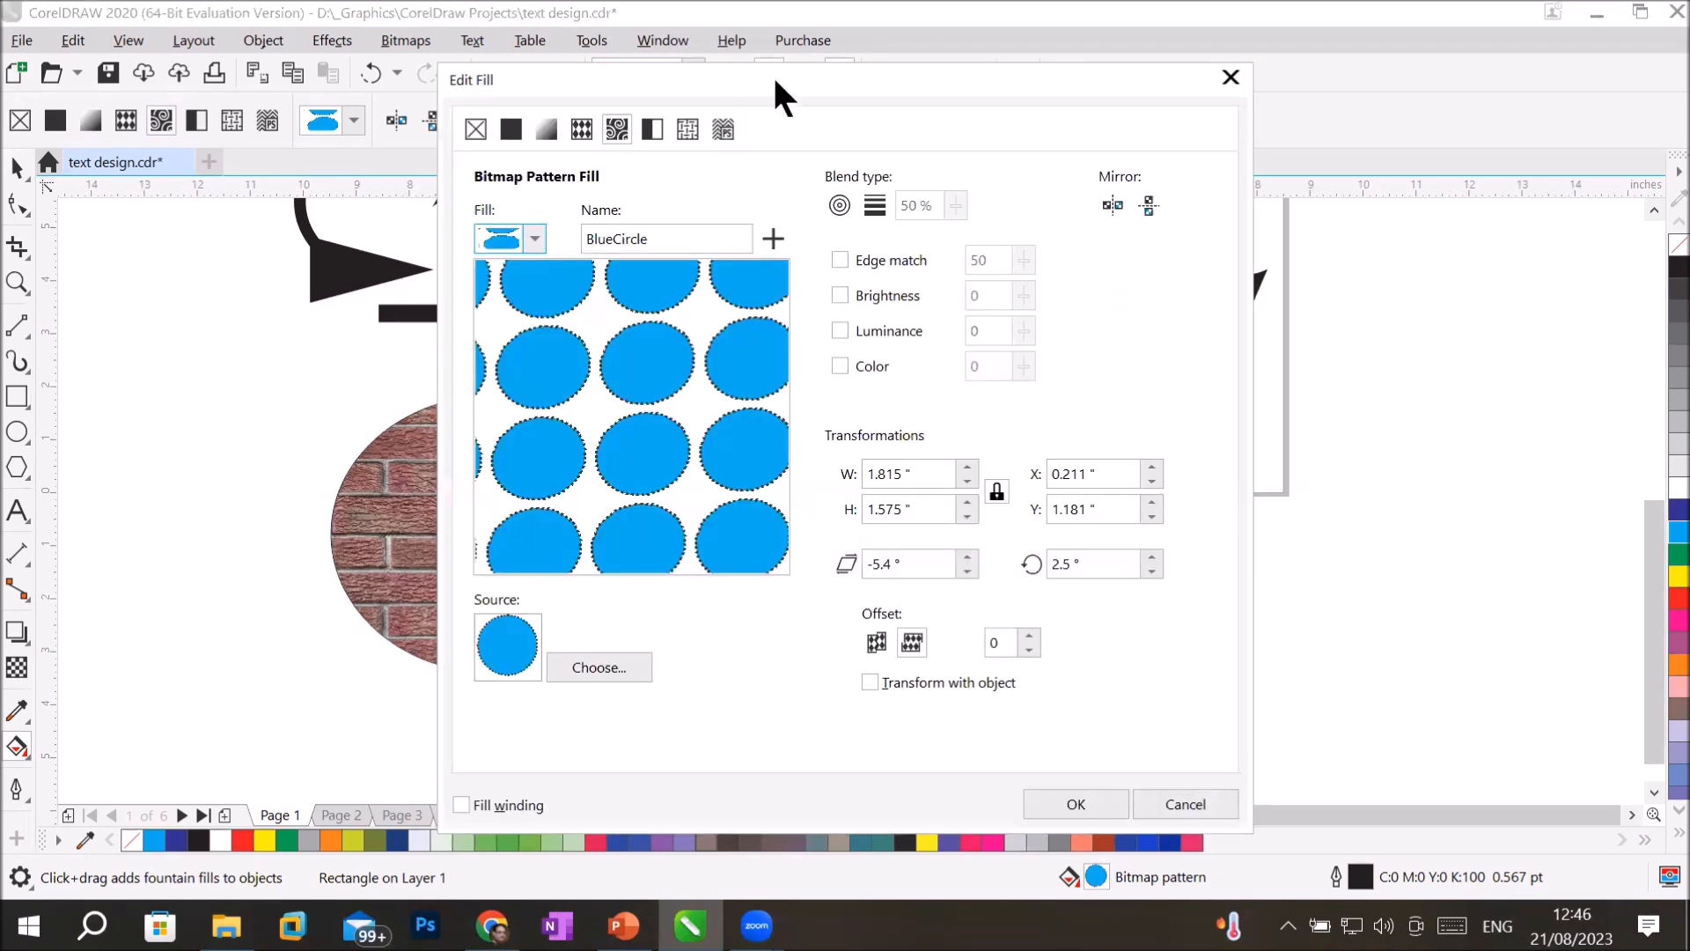
left_click_drag(775, 79, 343, 149)
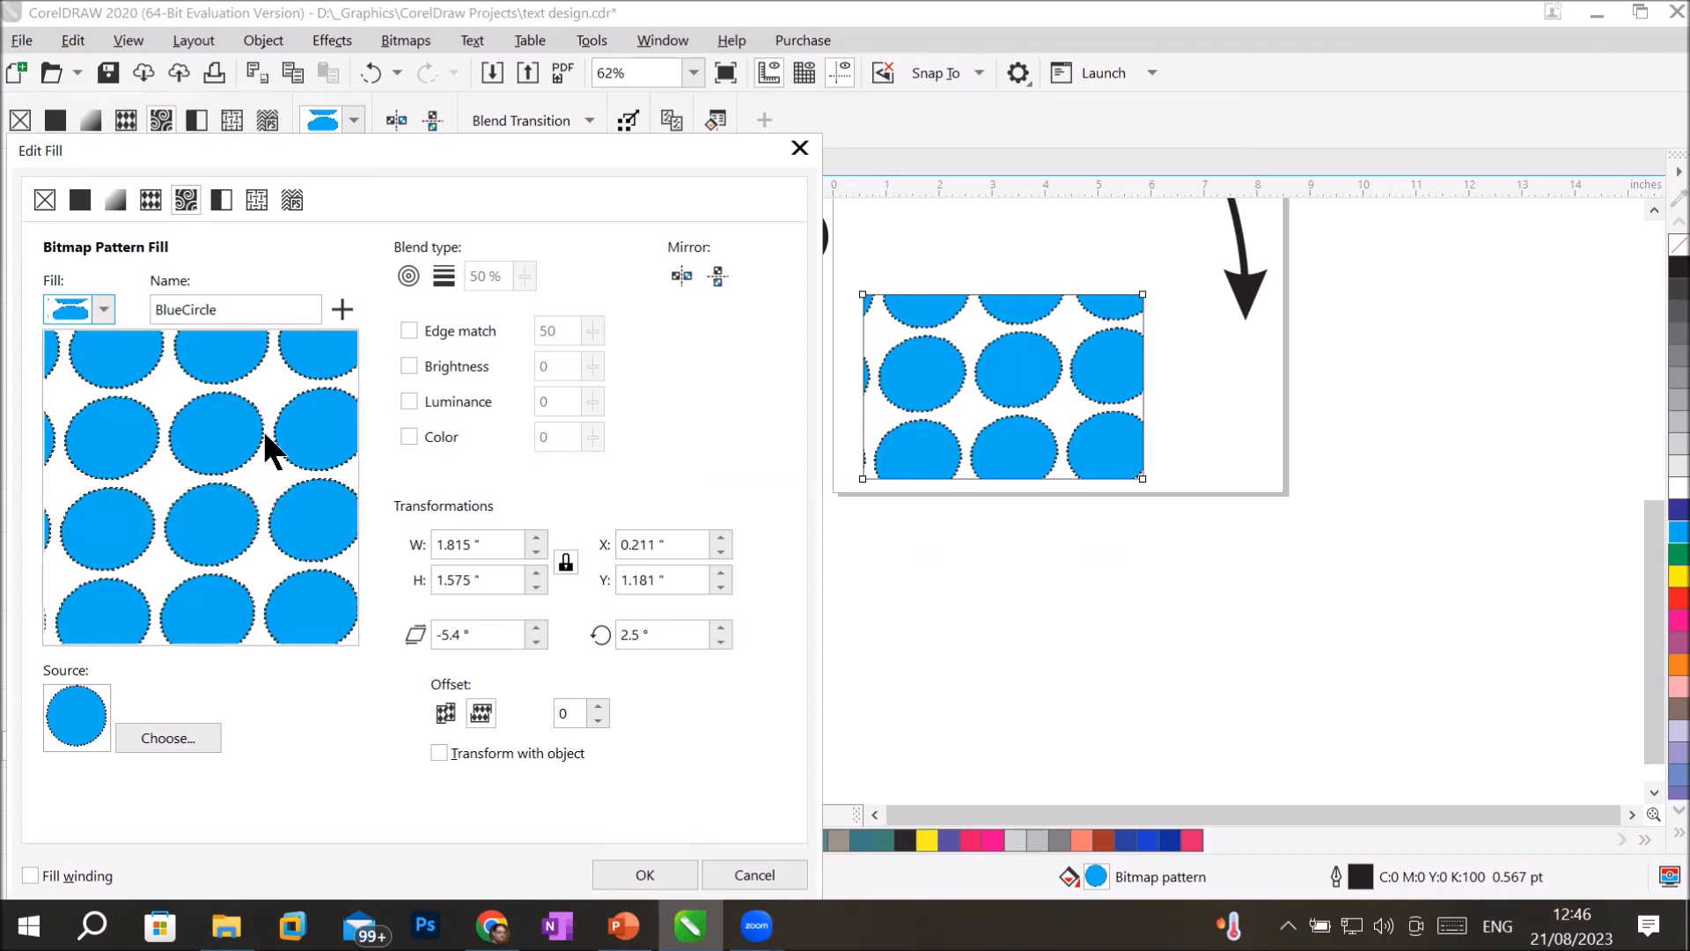
left_click(106, 310)
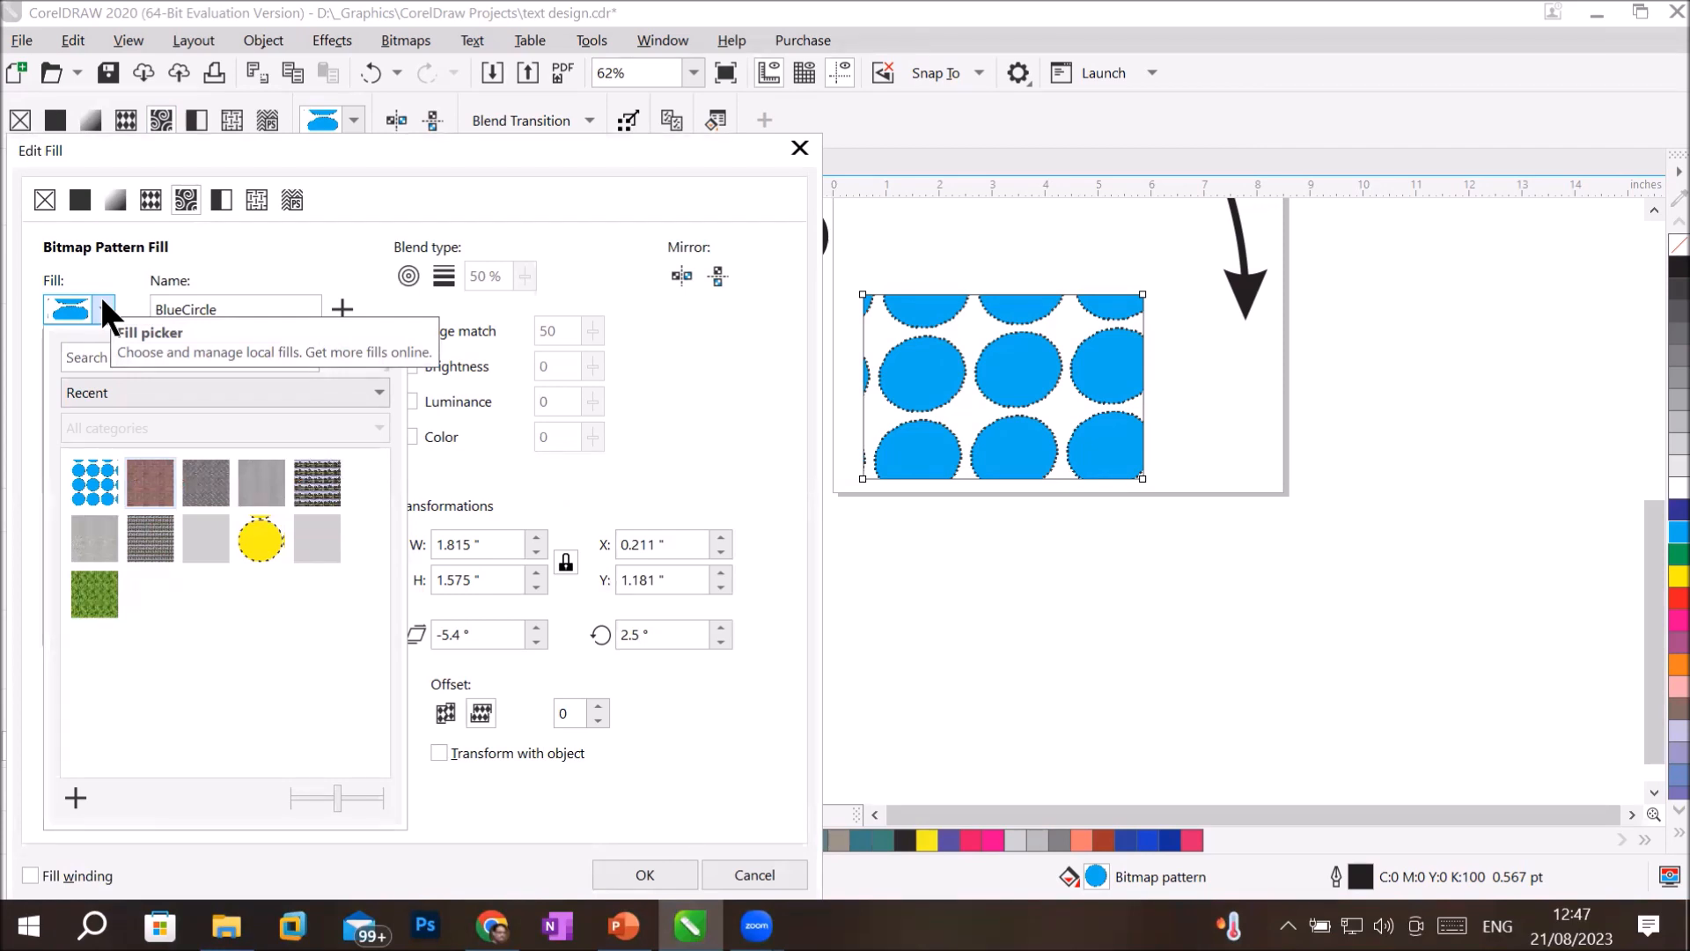
left_click(104, 306)
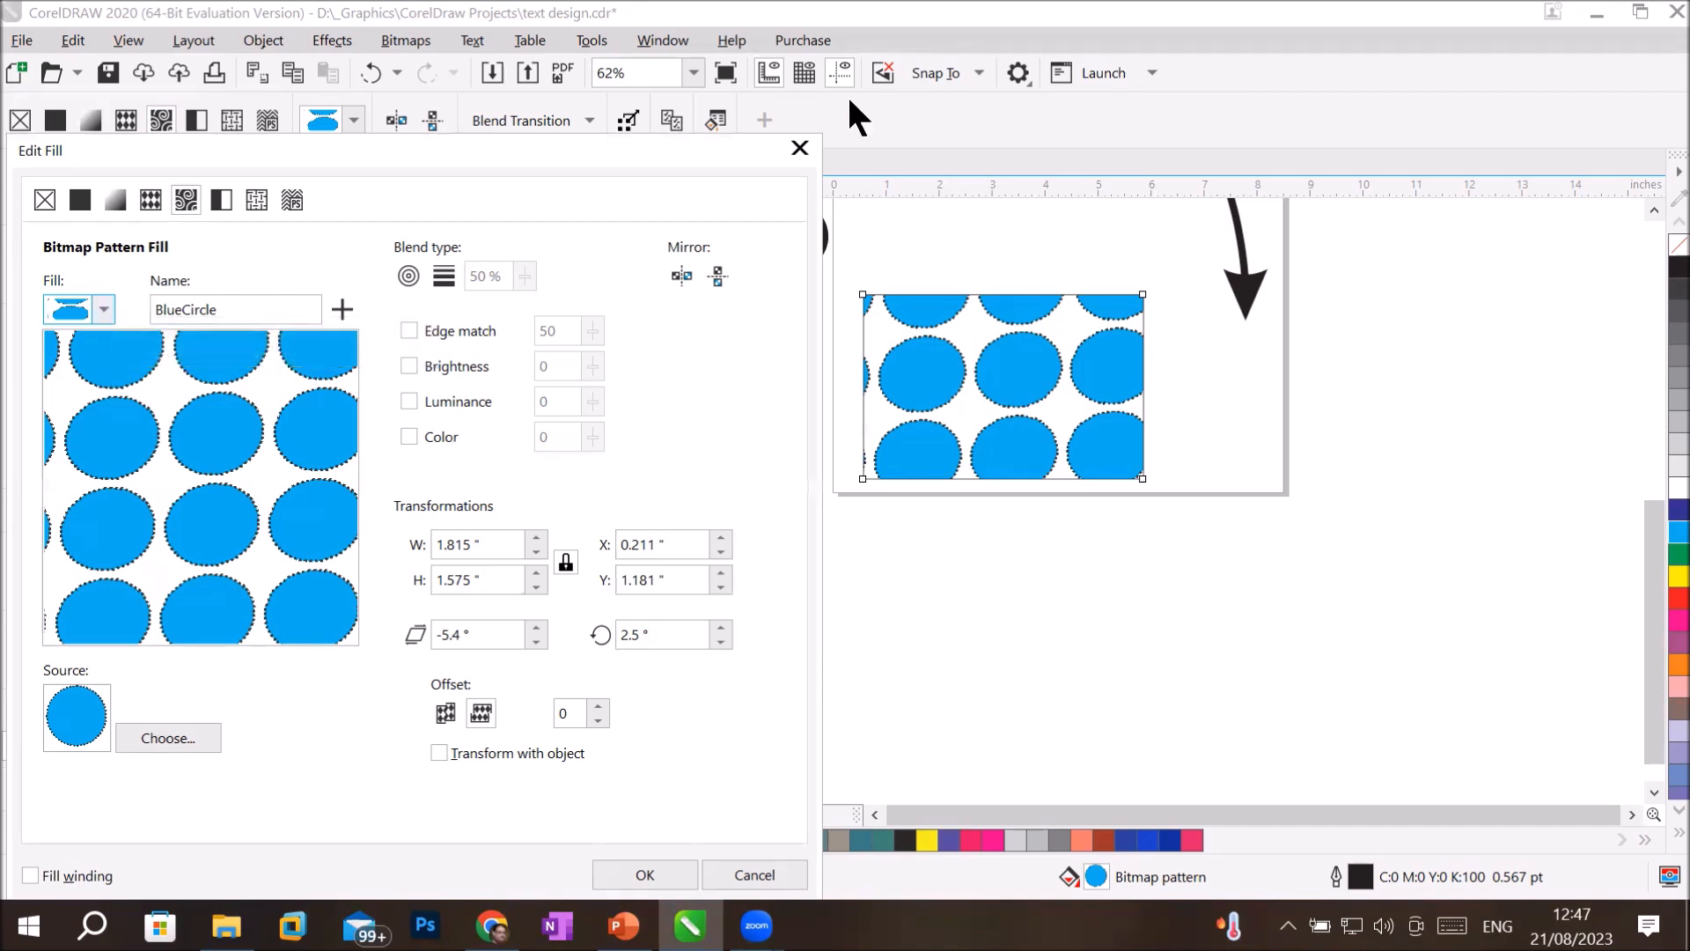
Close the rectangle's detailed fill settings without changes and open the Properties docker.
left_click(799, 147)
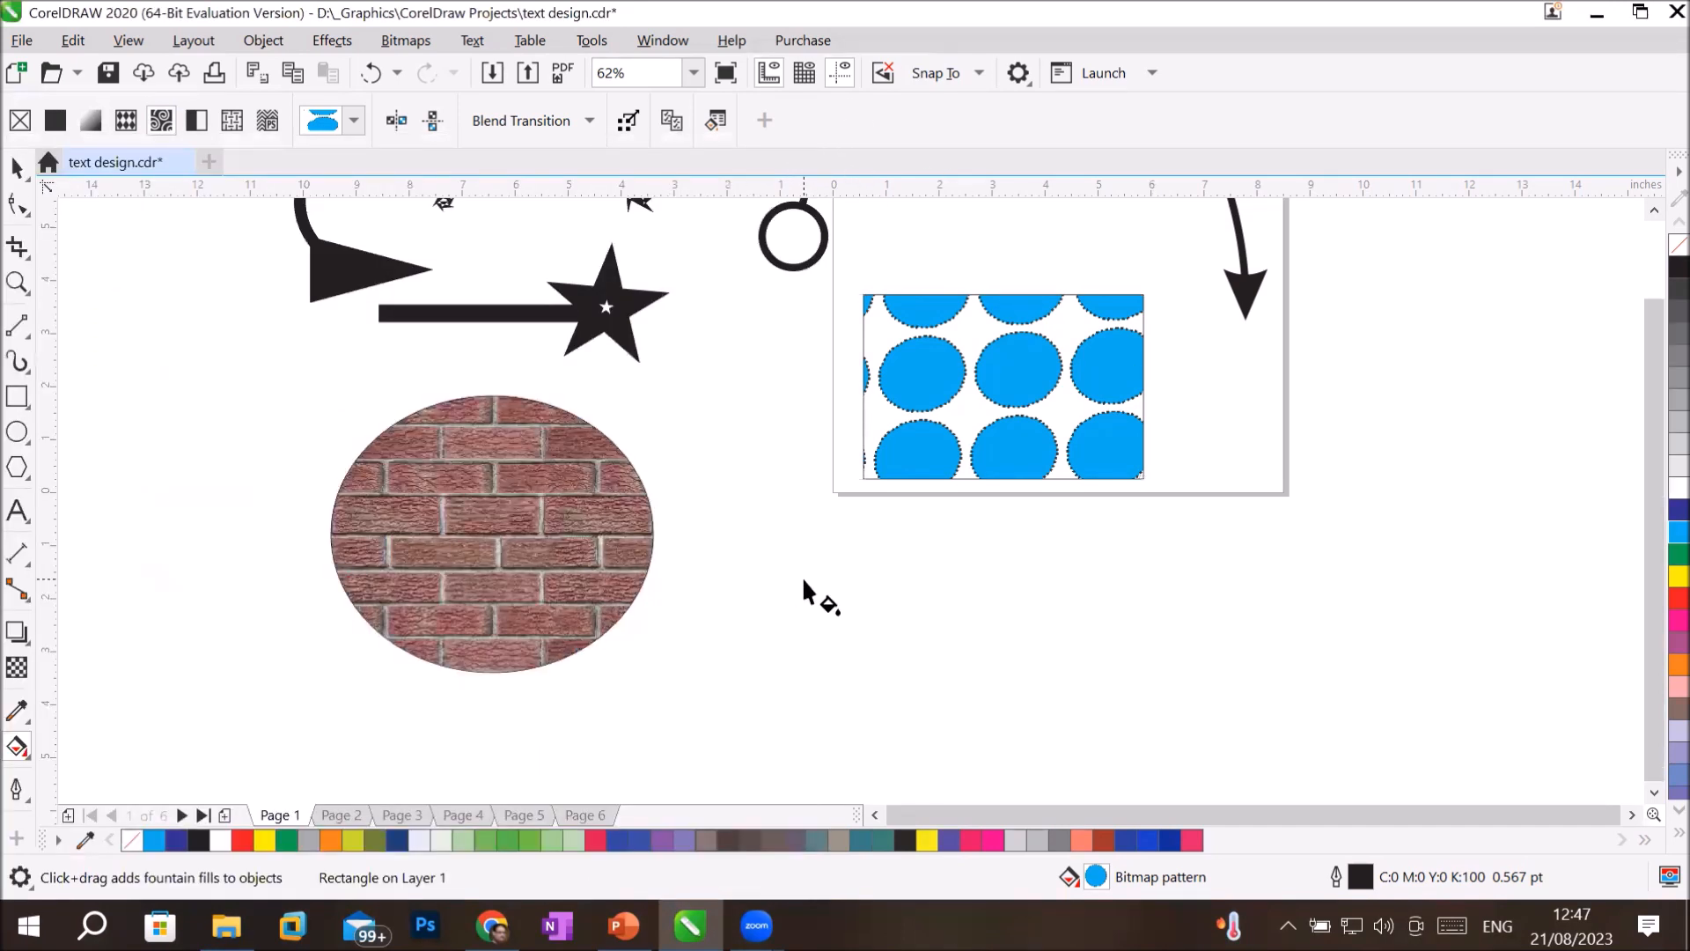
scroll(803, 580, "down", 1)
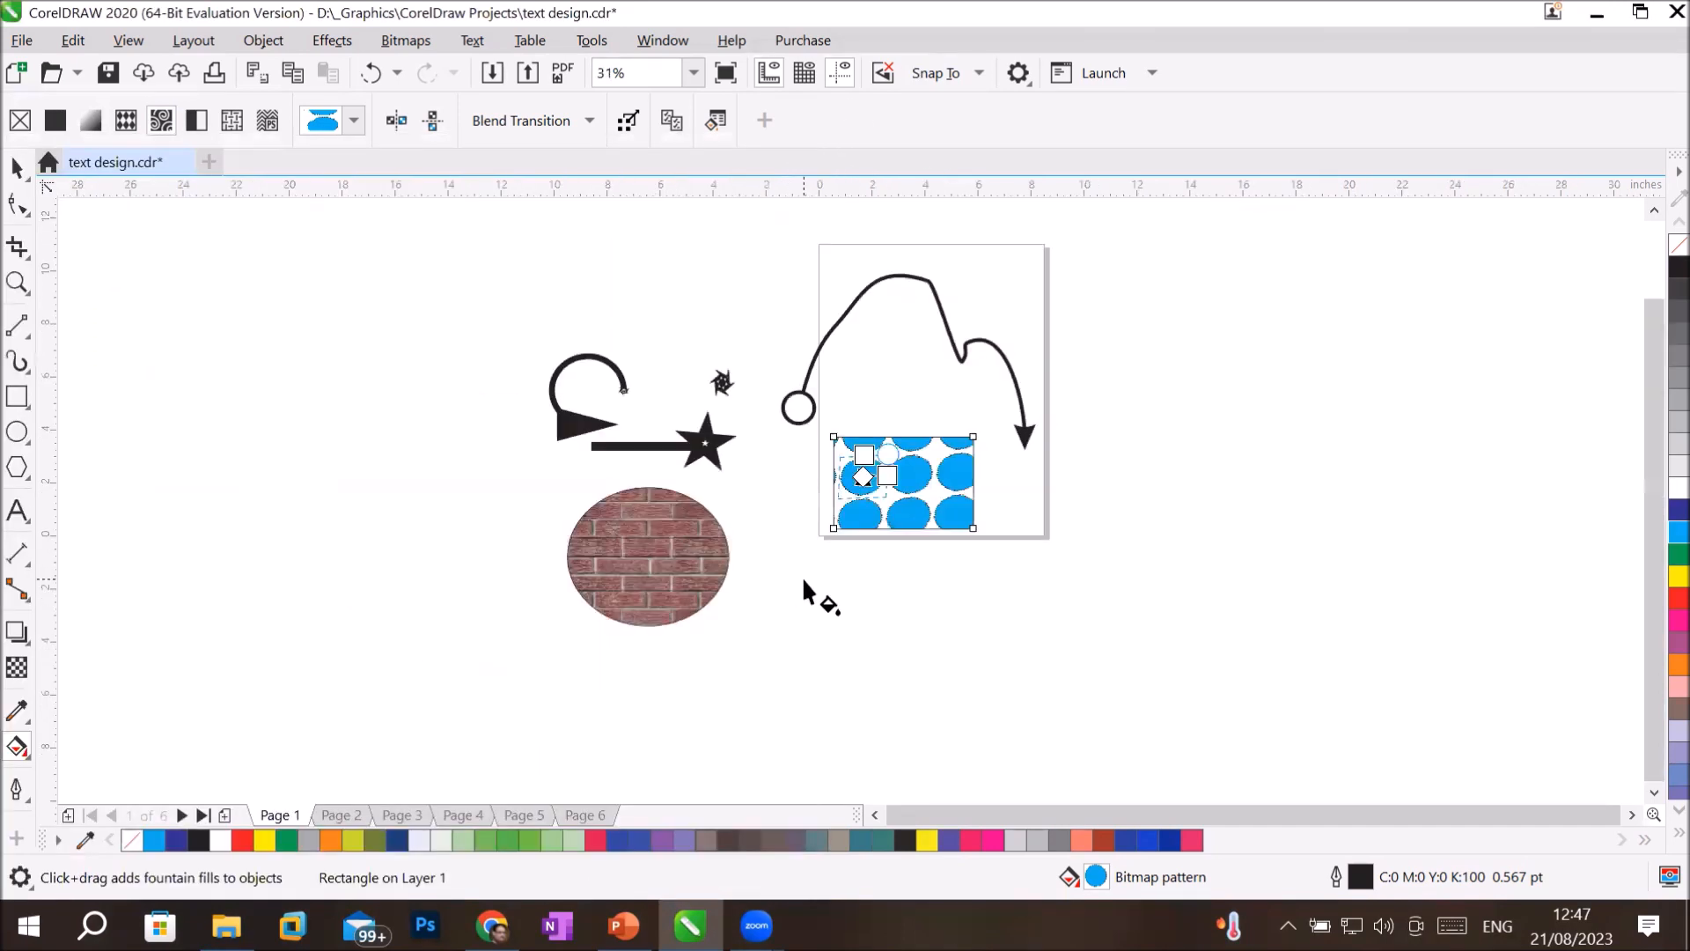
left_click(16, 790)
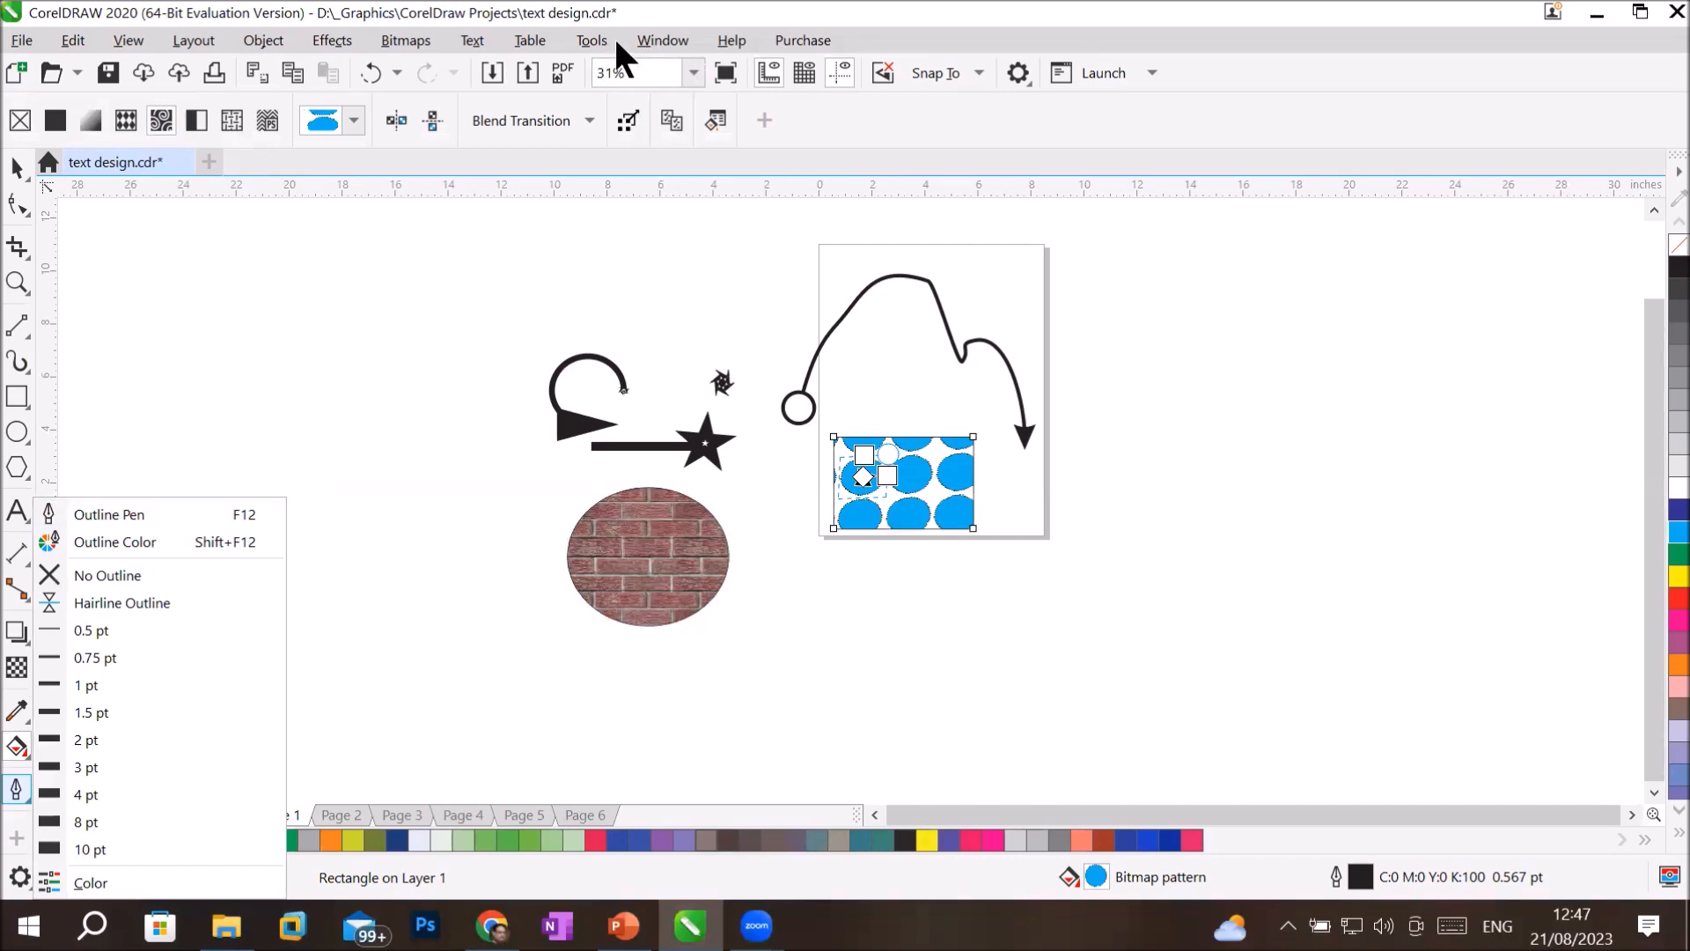
left_click(650, 39)
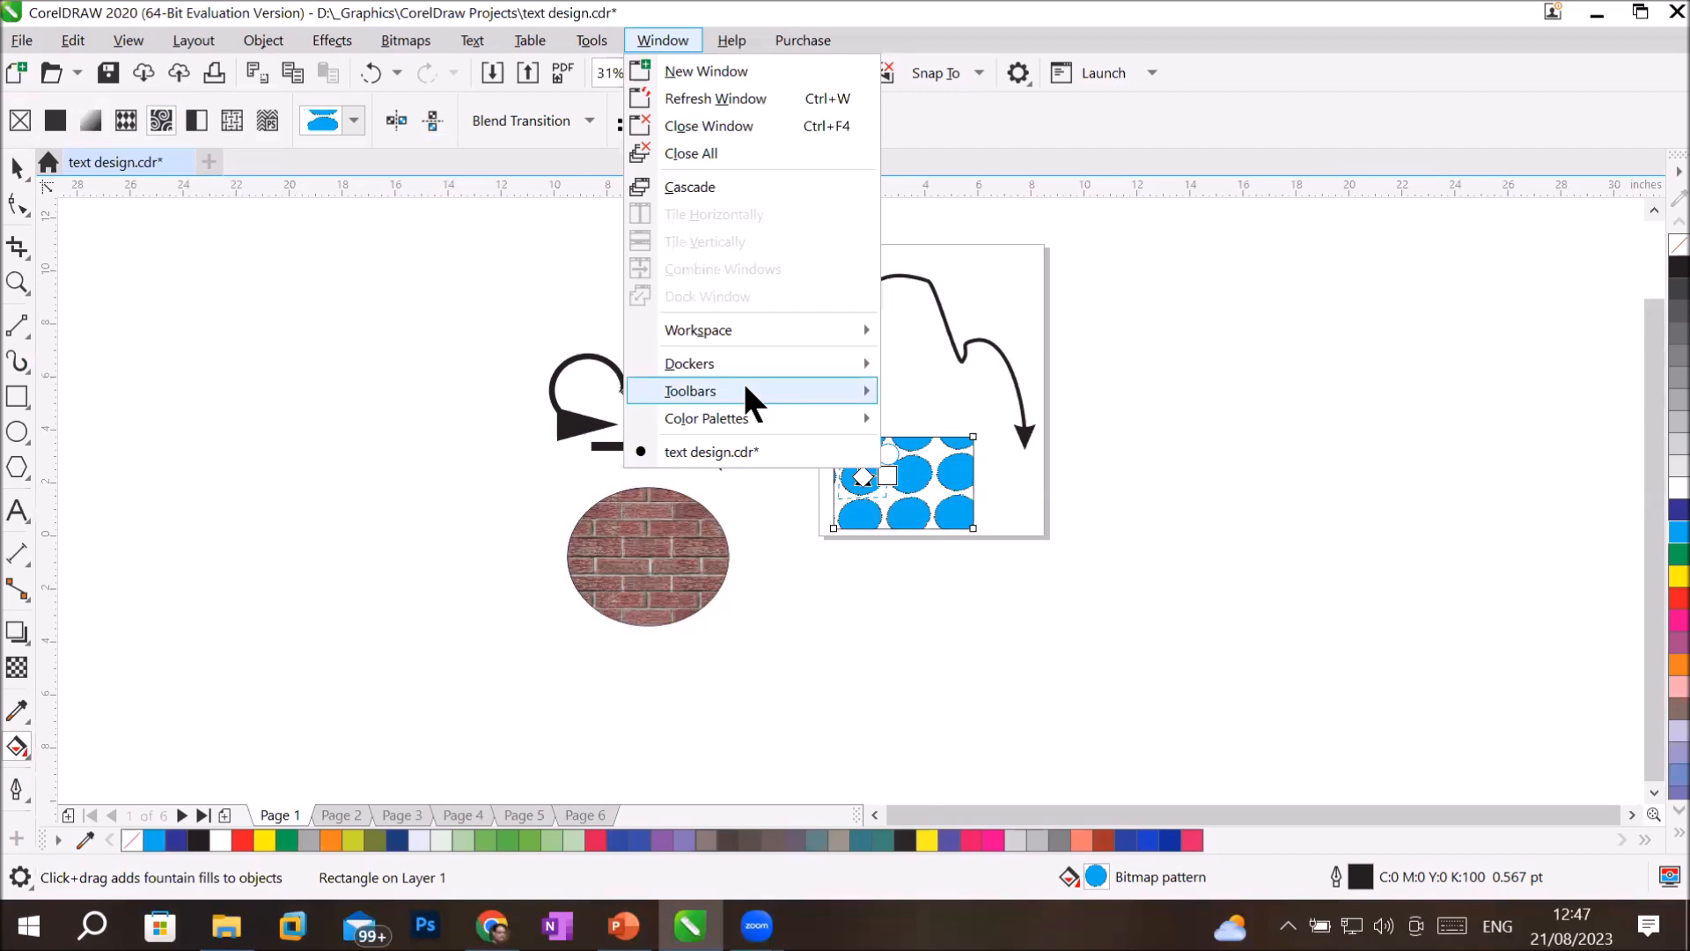
mouse_move(759, 361)
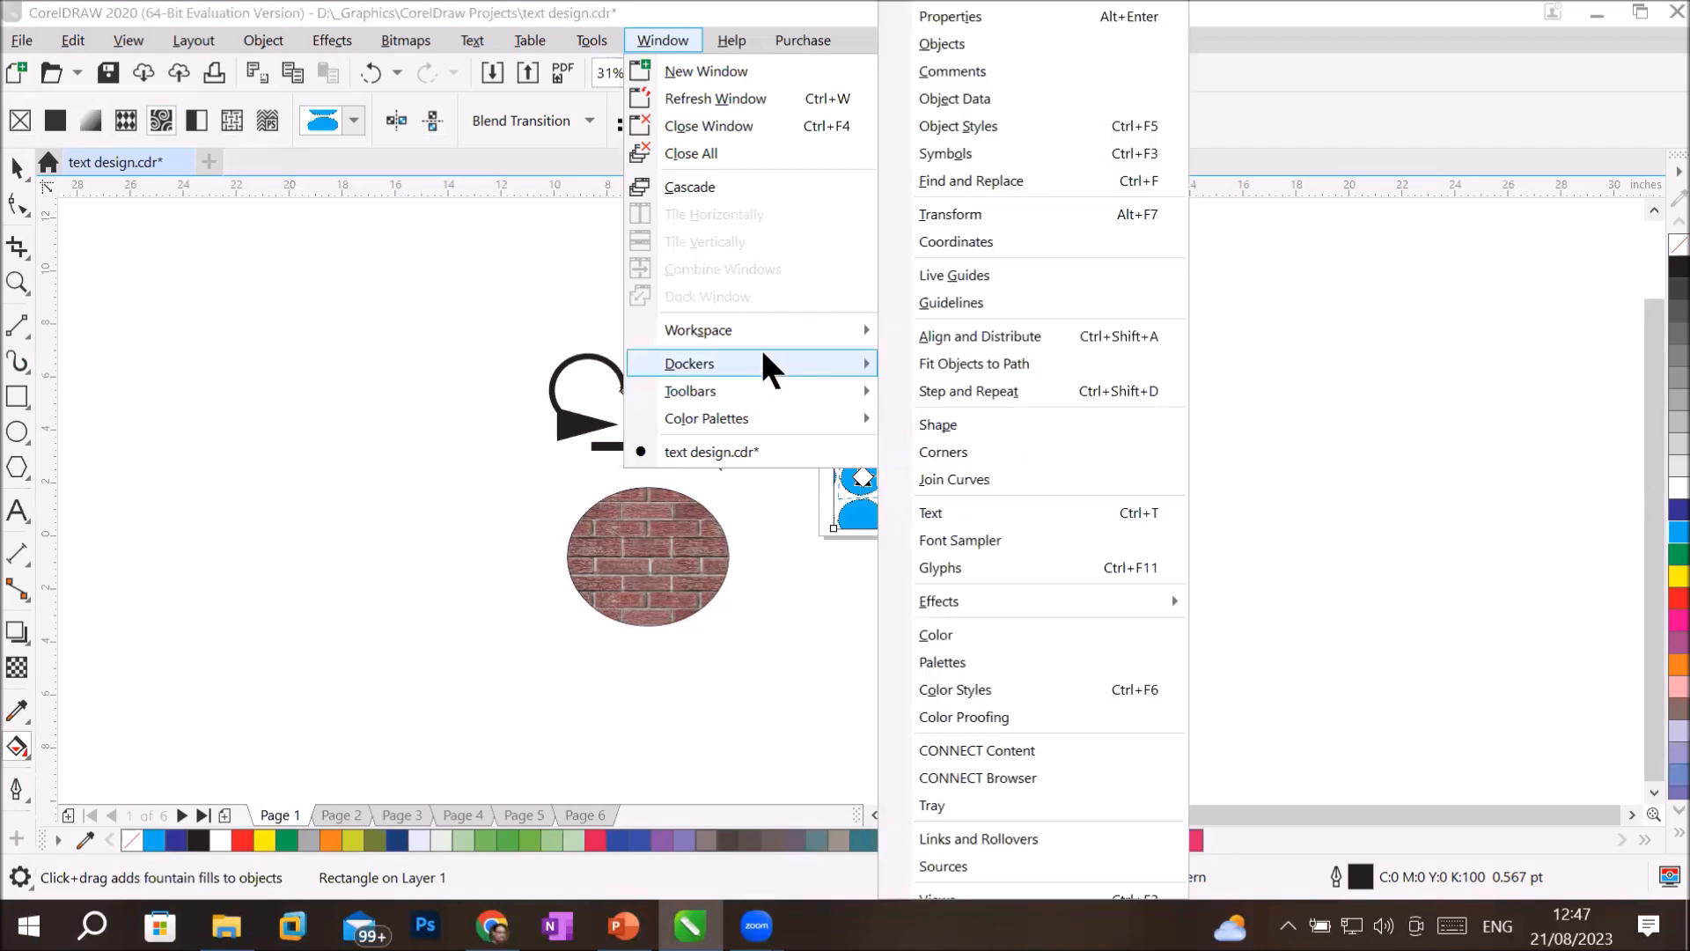
left_click(1037, 16)
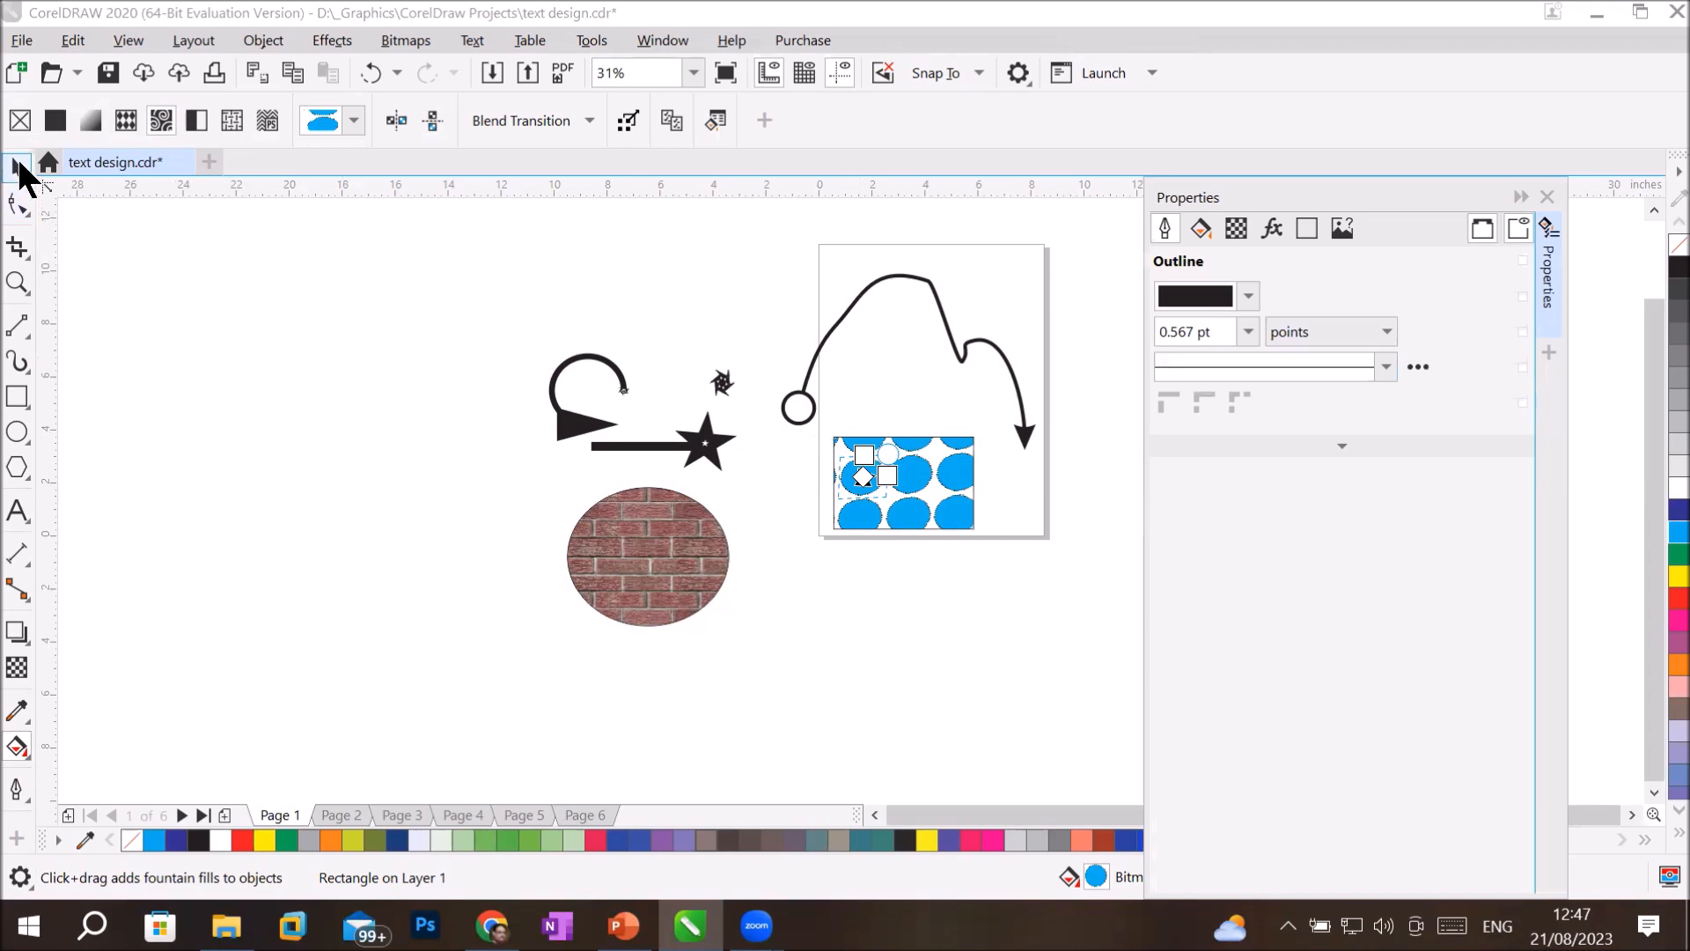
Draw a near-circular ellipse about 10.6 by 10.3 inches, well left of the other objects, and expand its advanced outline properties.
left_click(18, 432)
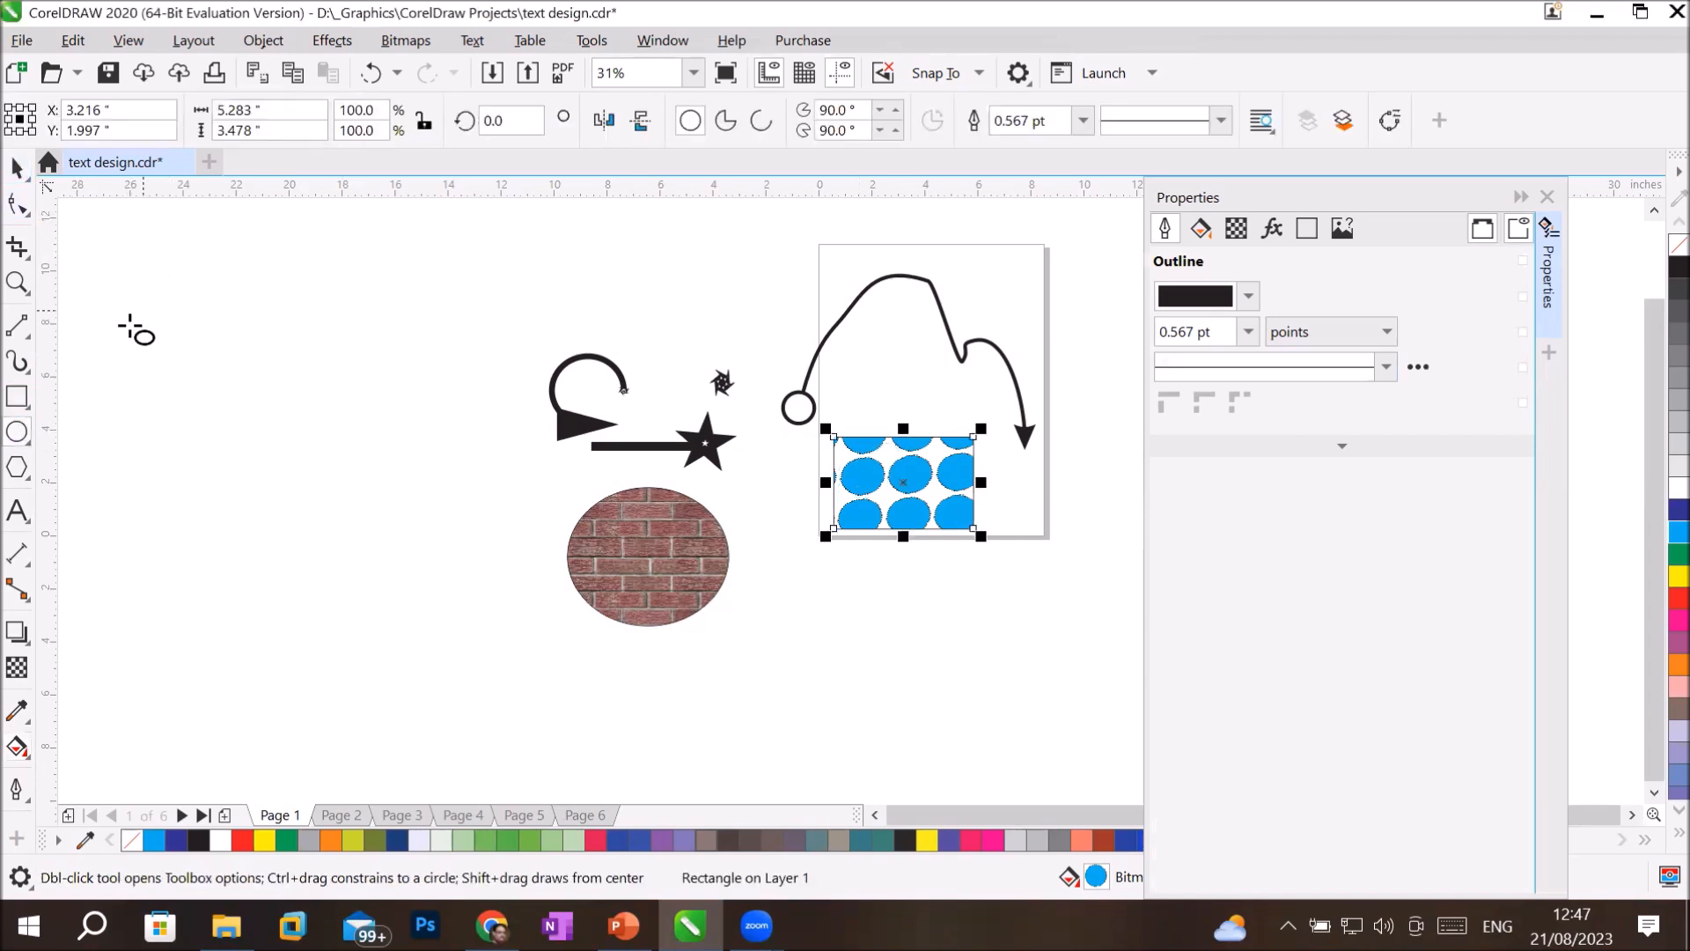
left_click_drag(185, 265, 471, 541)
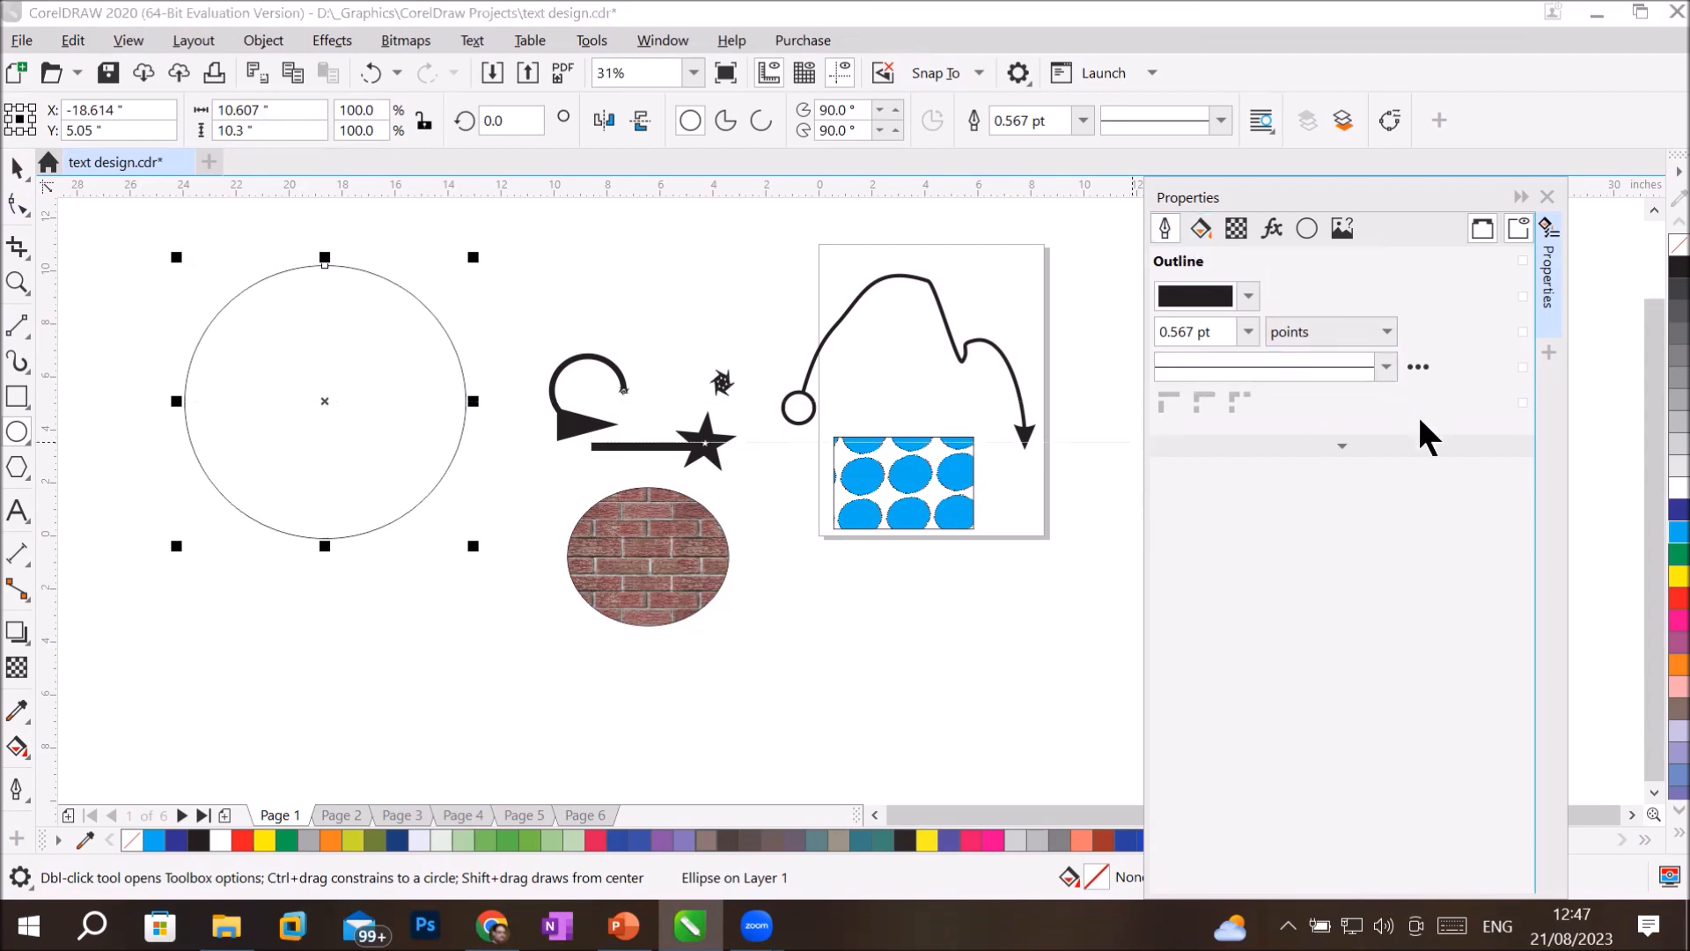
left_click(1360, 445)
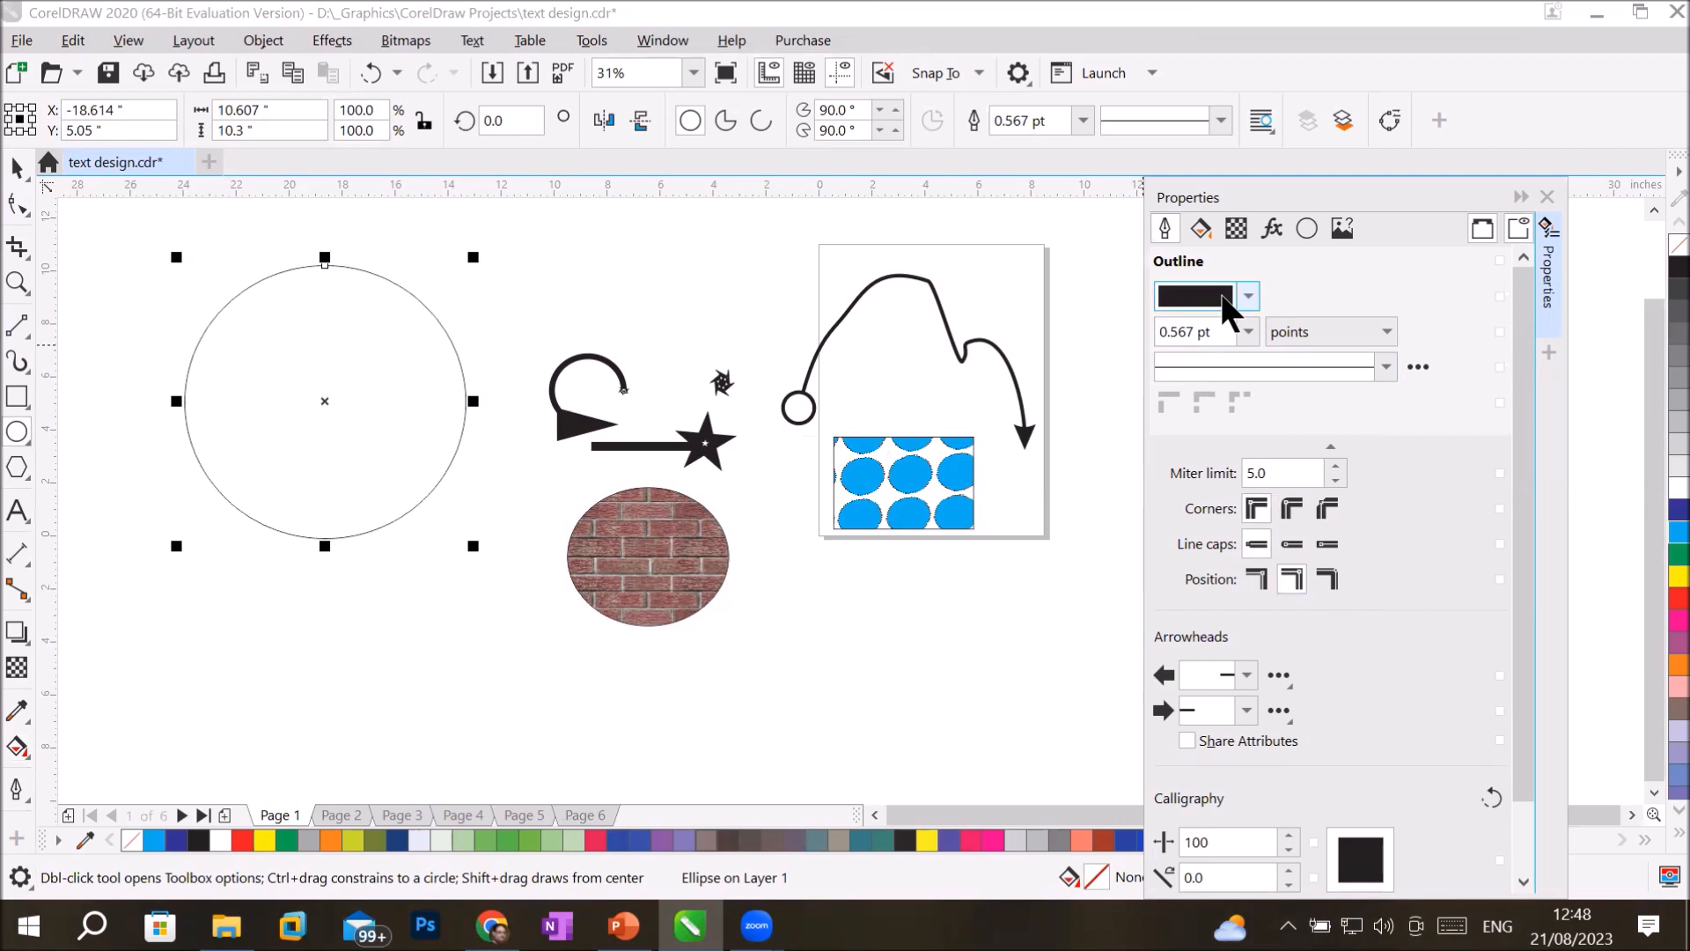
Compare the circle's fill and outline properties with the outline and fill options offered in the toolbox.
left_click(1197, 227)
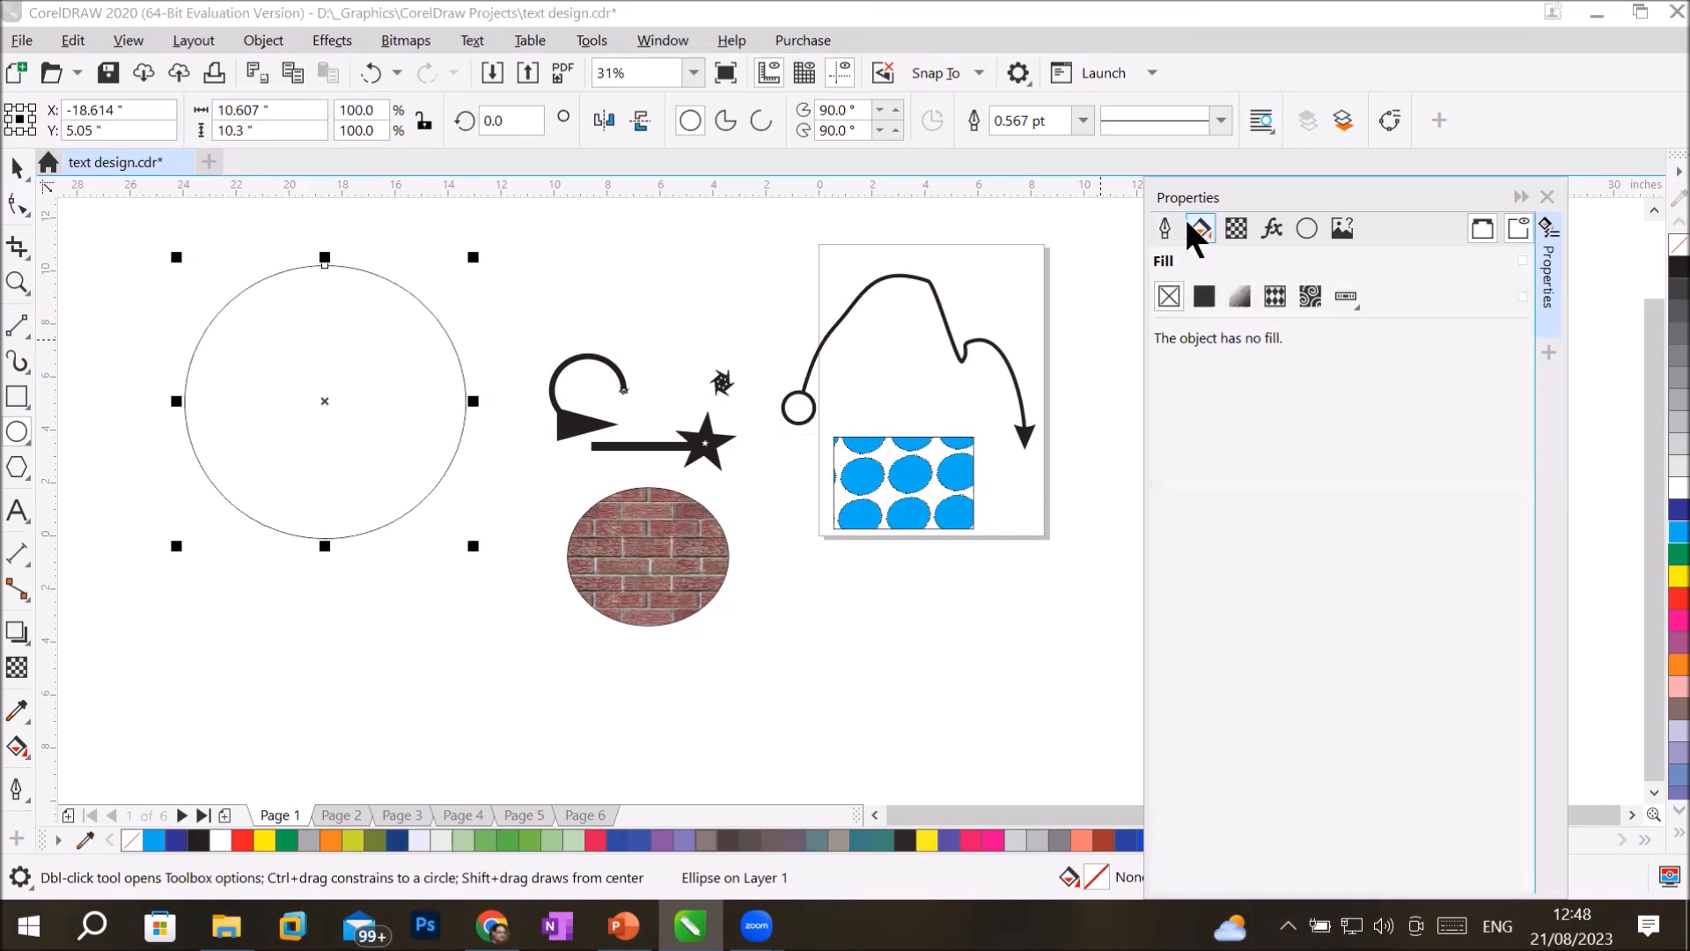
left_click(1164, 227)
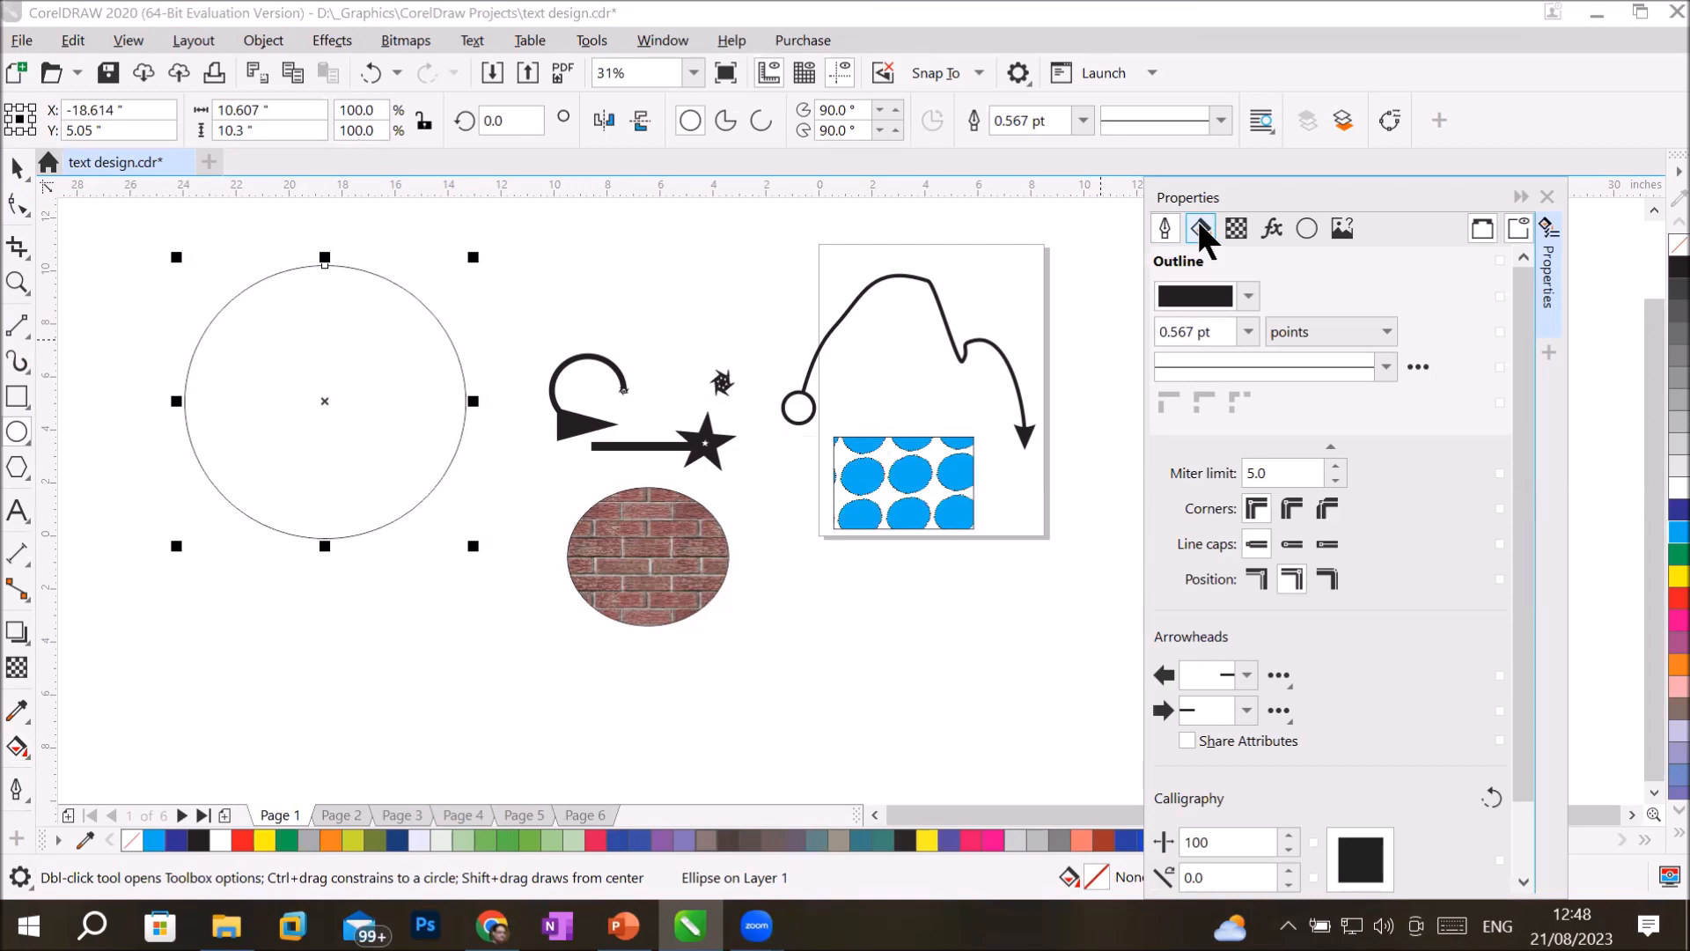
left_click(1199, 227)
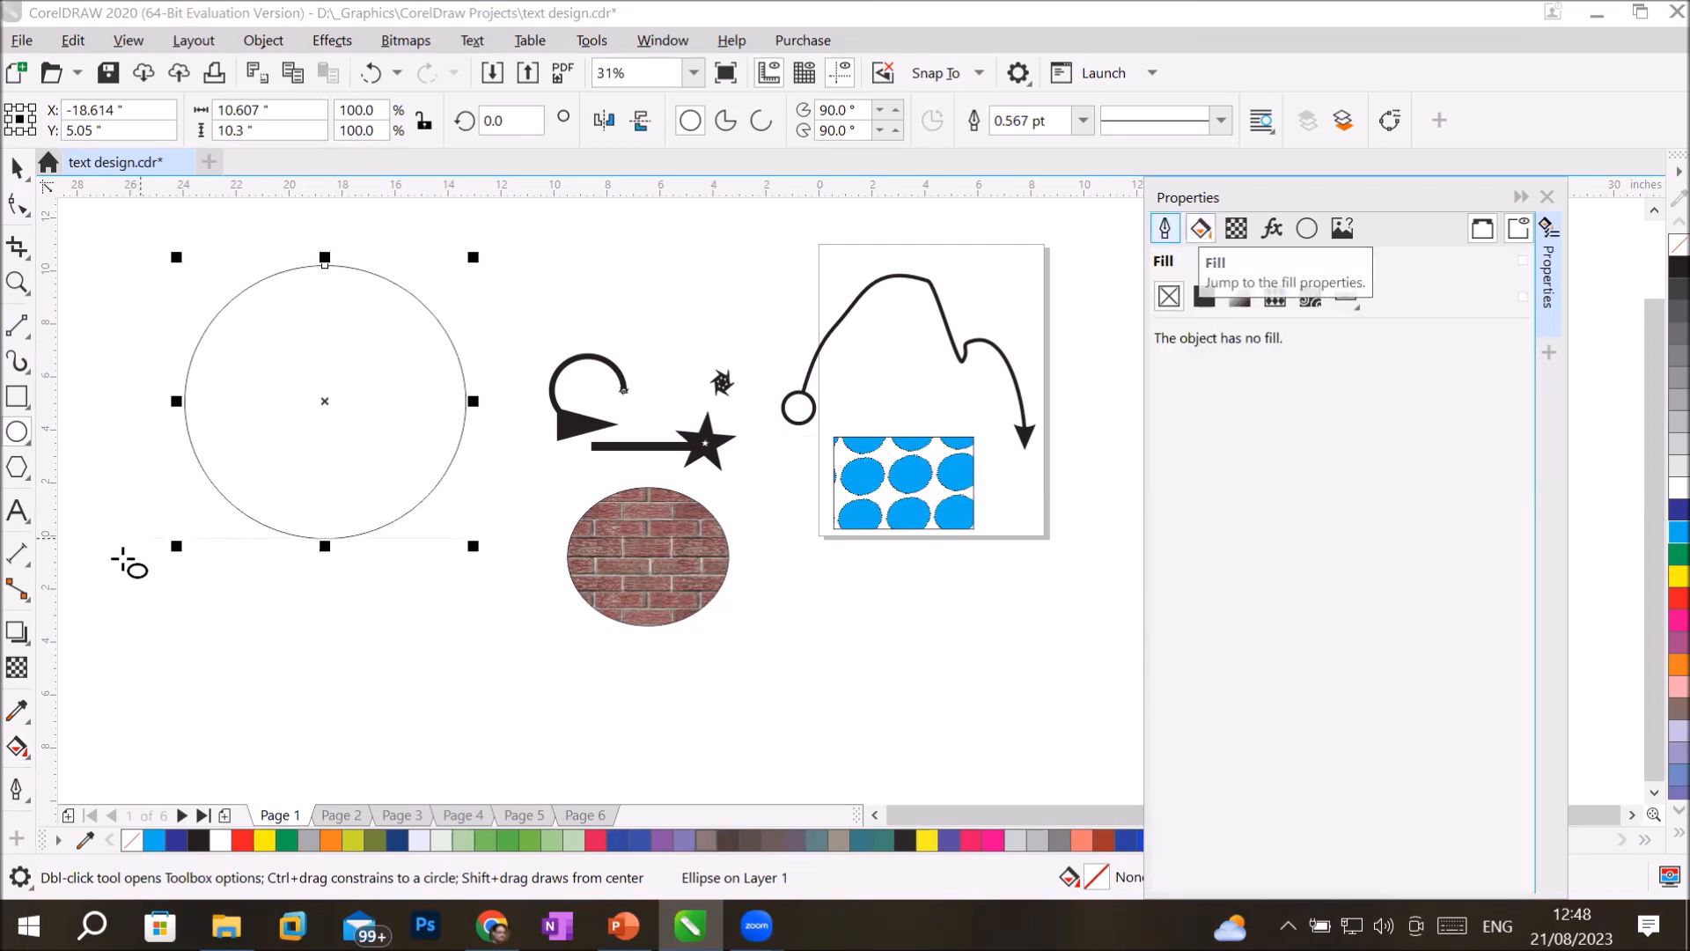
left_click(18, 789)
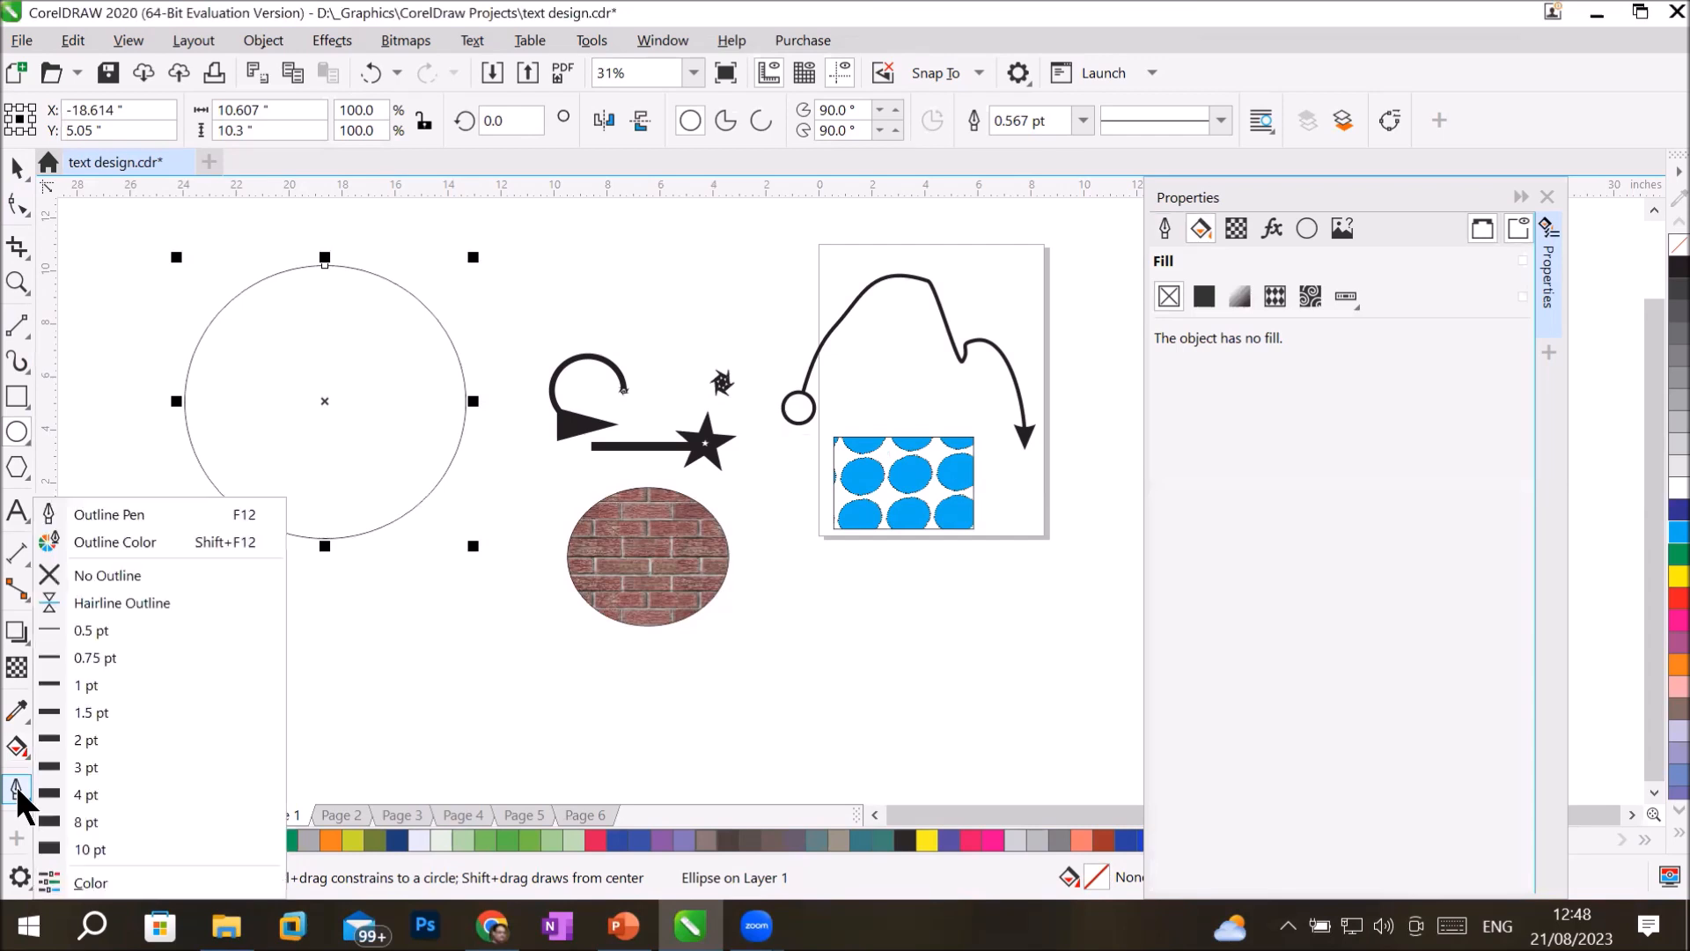
left_click(19, 746)
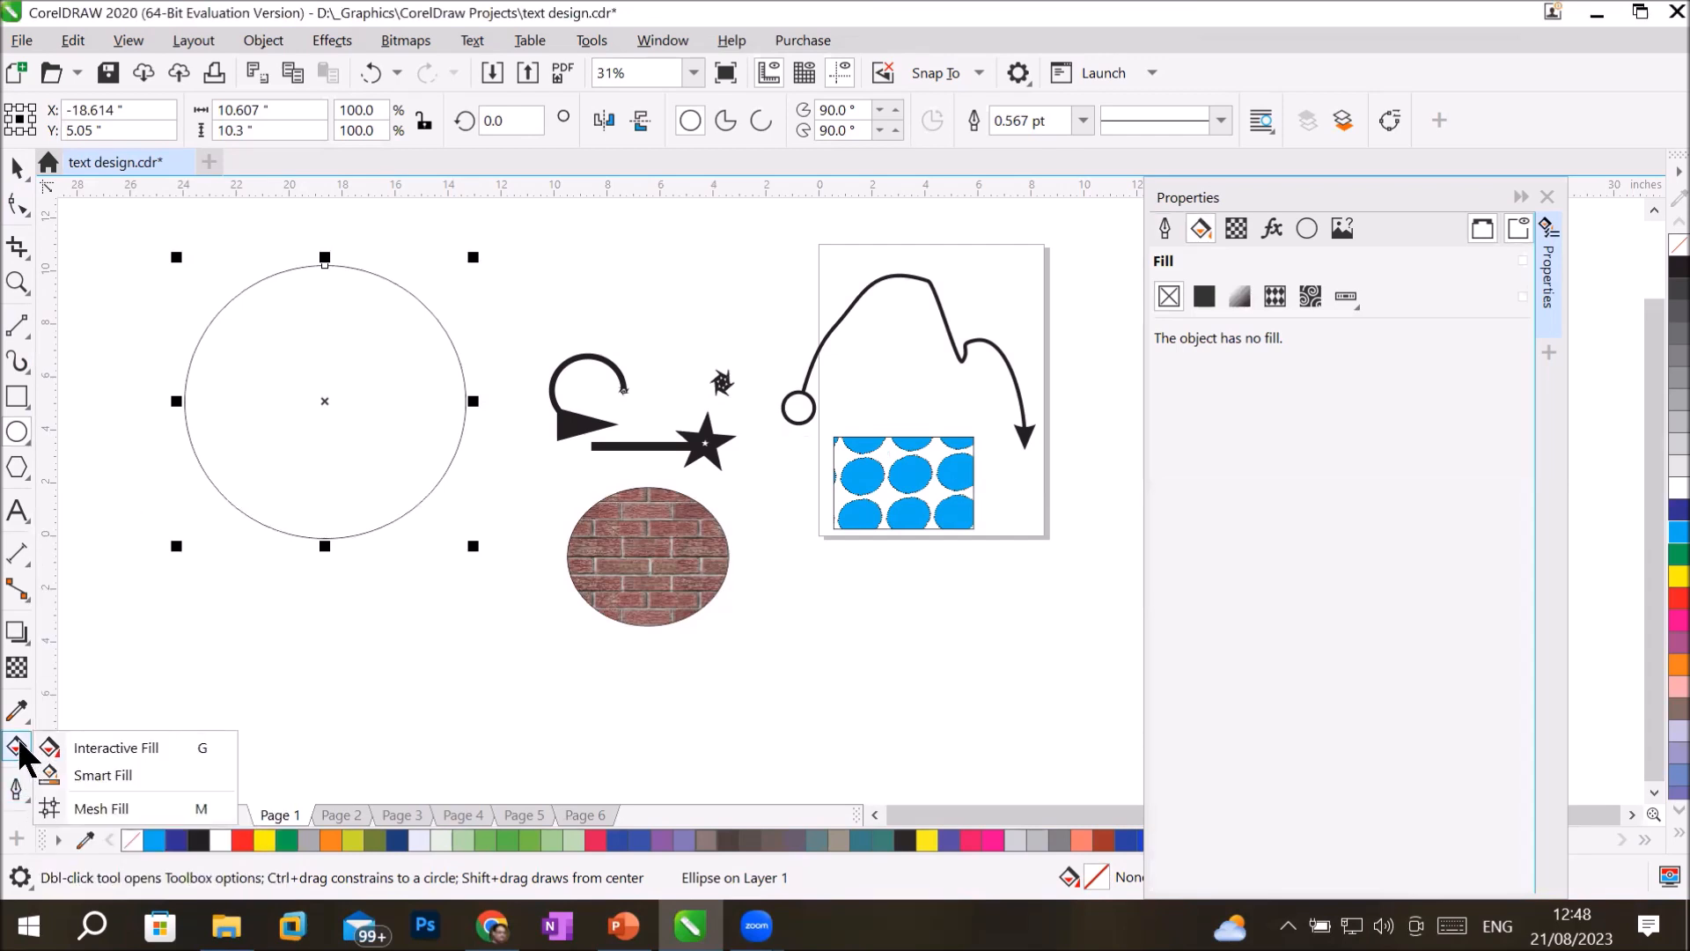
left_click(1254, 192)
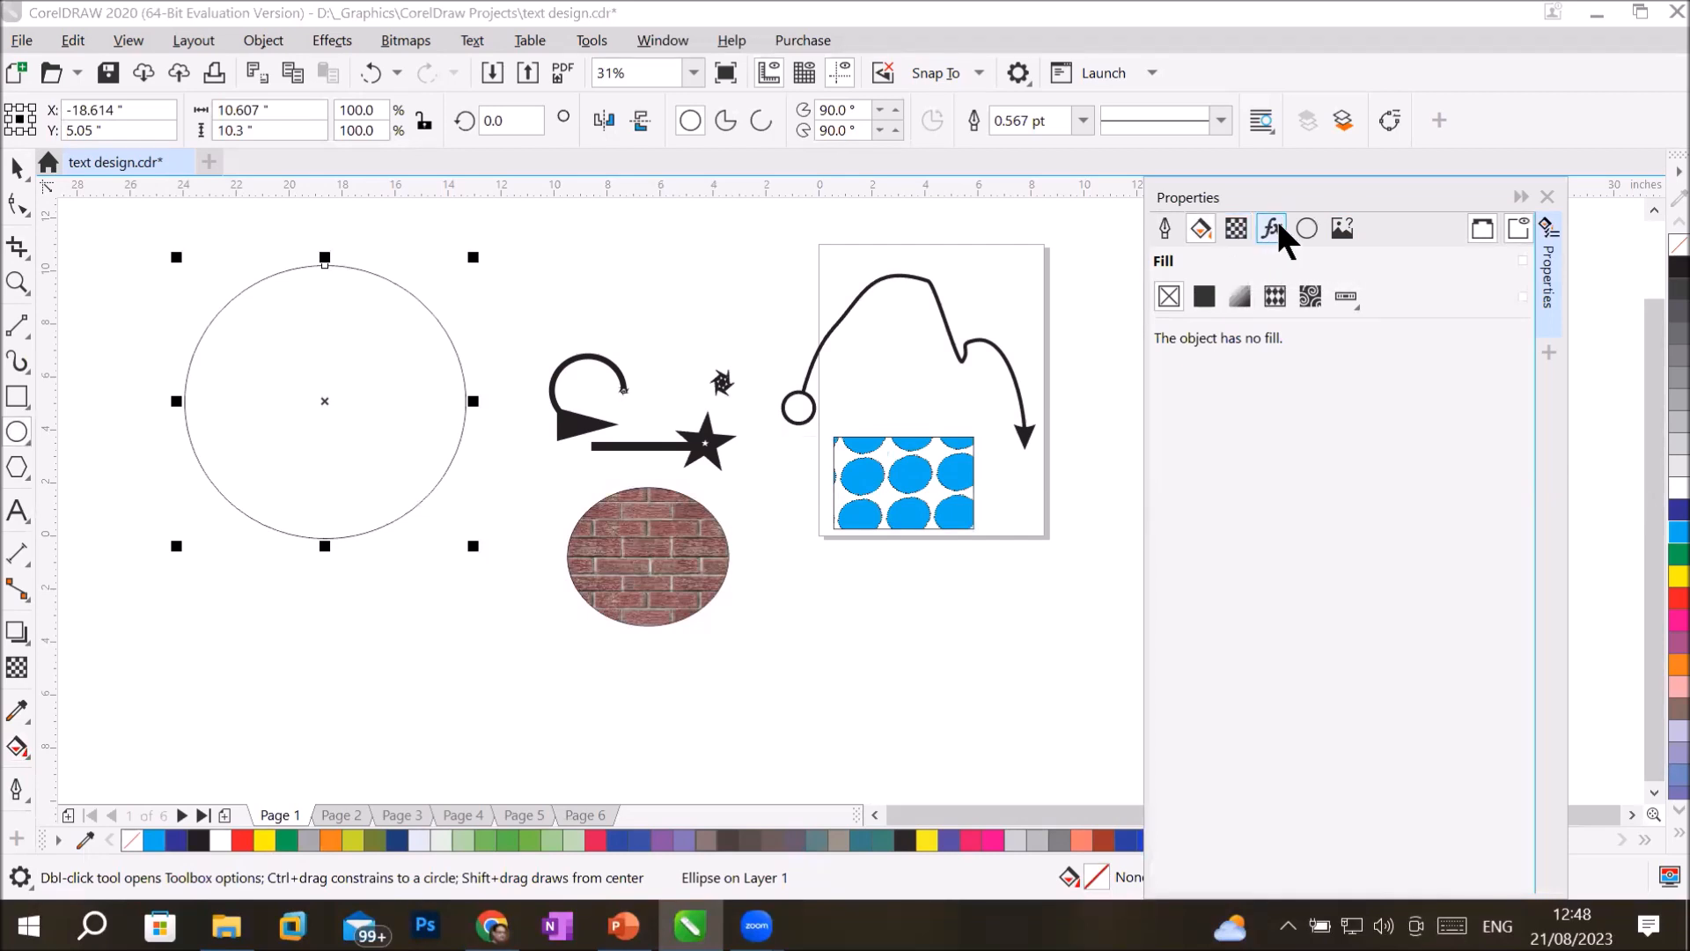
left_click(1164, 230)
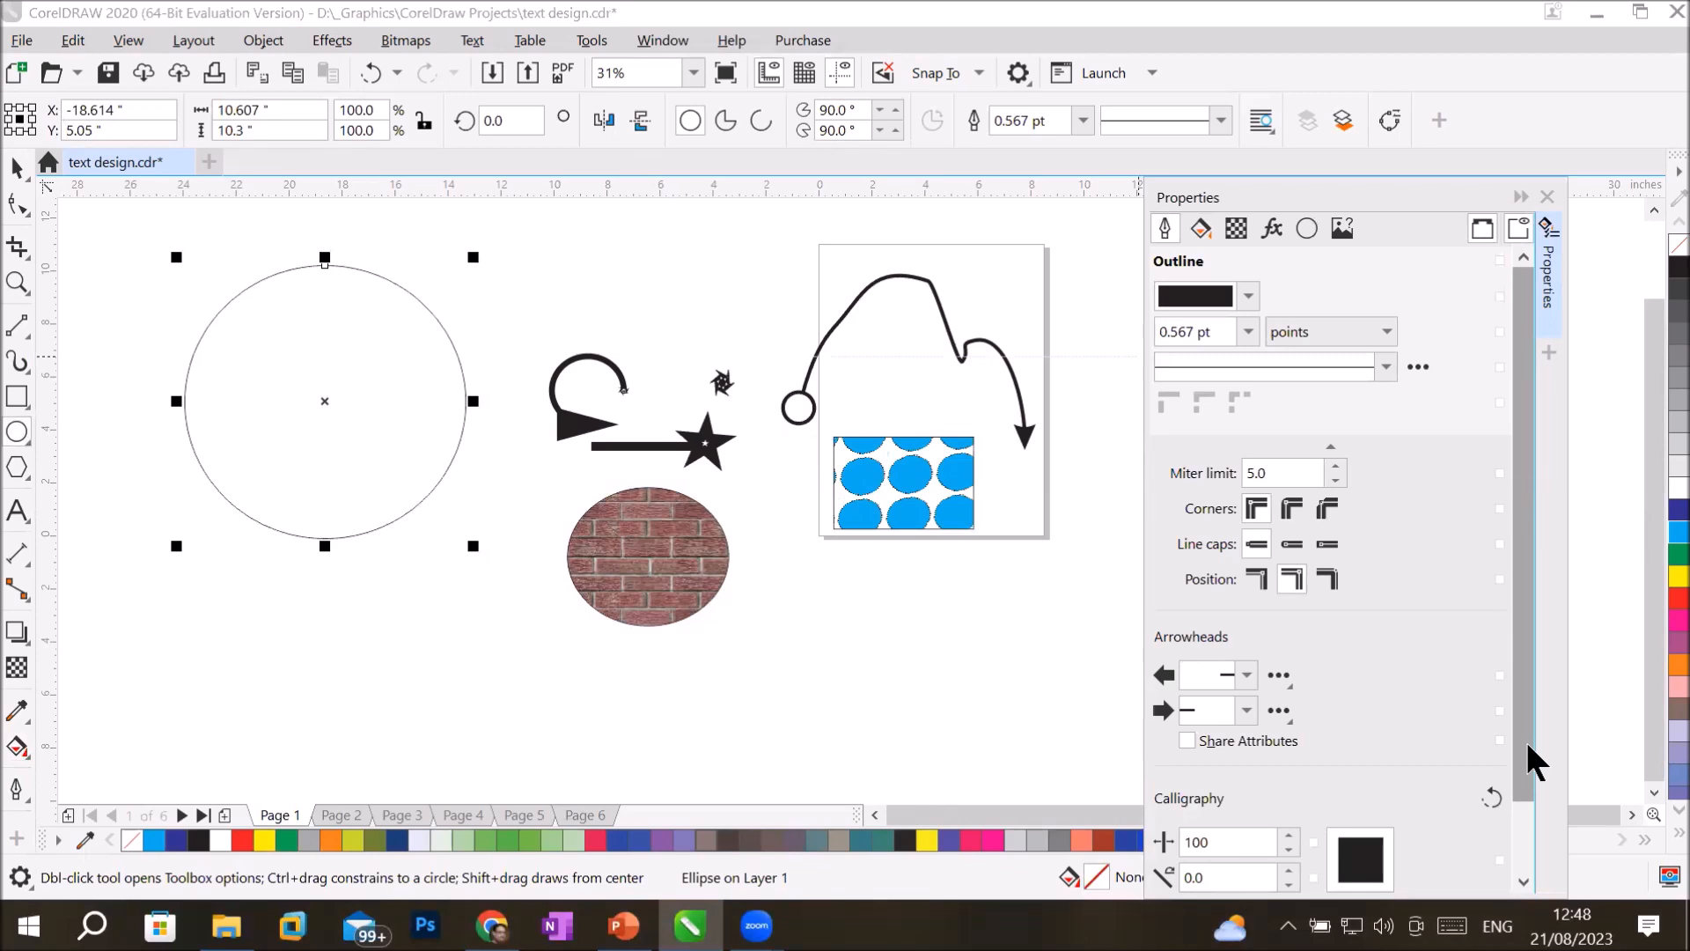
Reshape the circle outline's calligraphic nib to a tilt of -47.3 degrees and flatten its stretch to 1.
left_click_drag(1519, 764, 1523, 856)
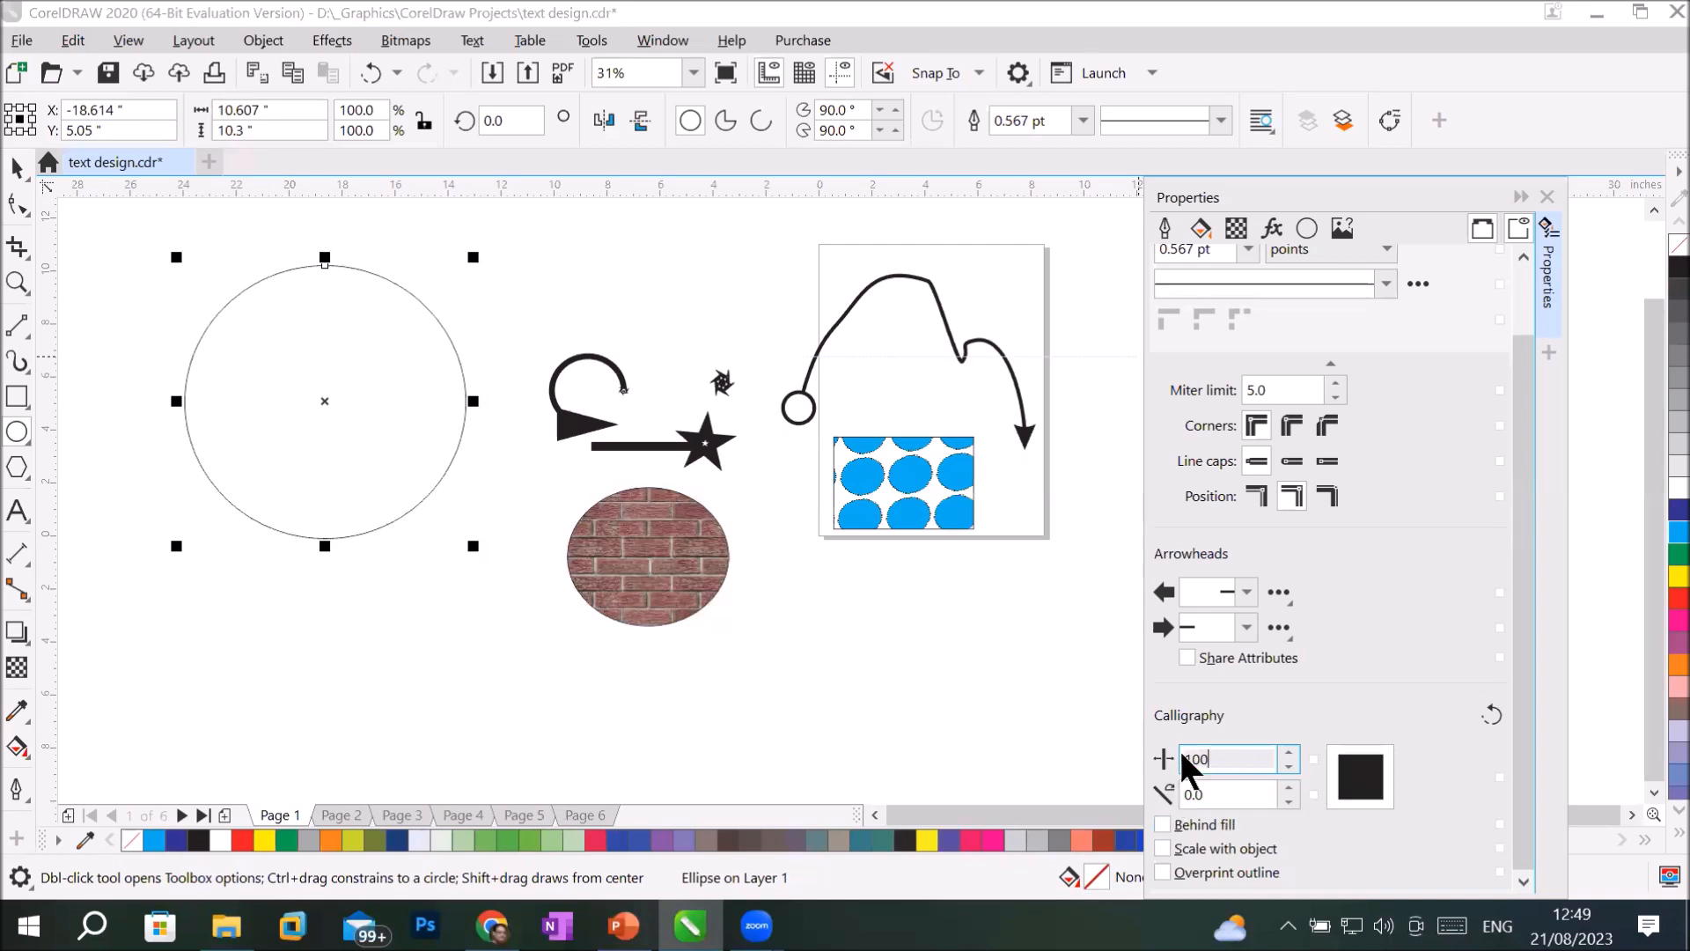
left_click_drag(1376, 777, 1365, 775)
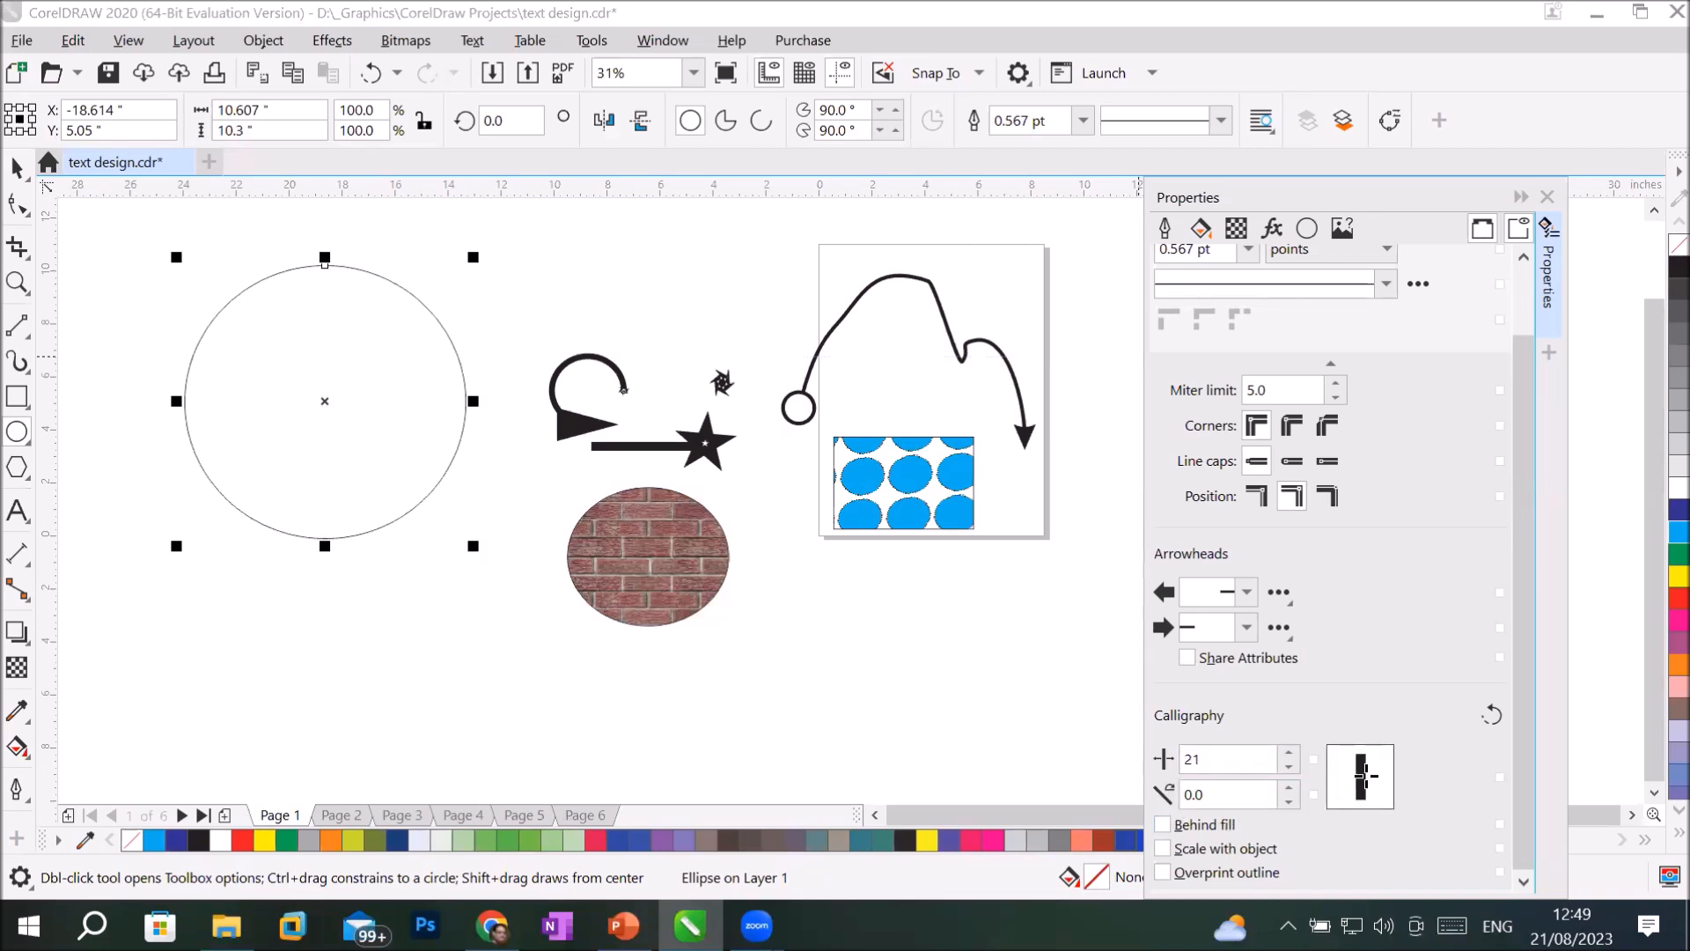
mouse_move(1364, 774)
left_mouse_down()
mouse_move(1400, 777)
mouse_move(1369, 787)
left_mouse_up()
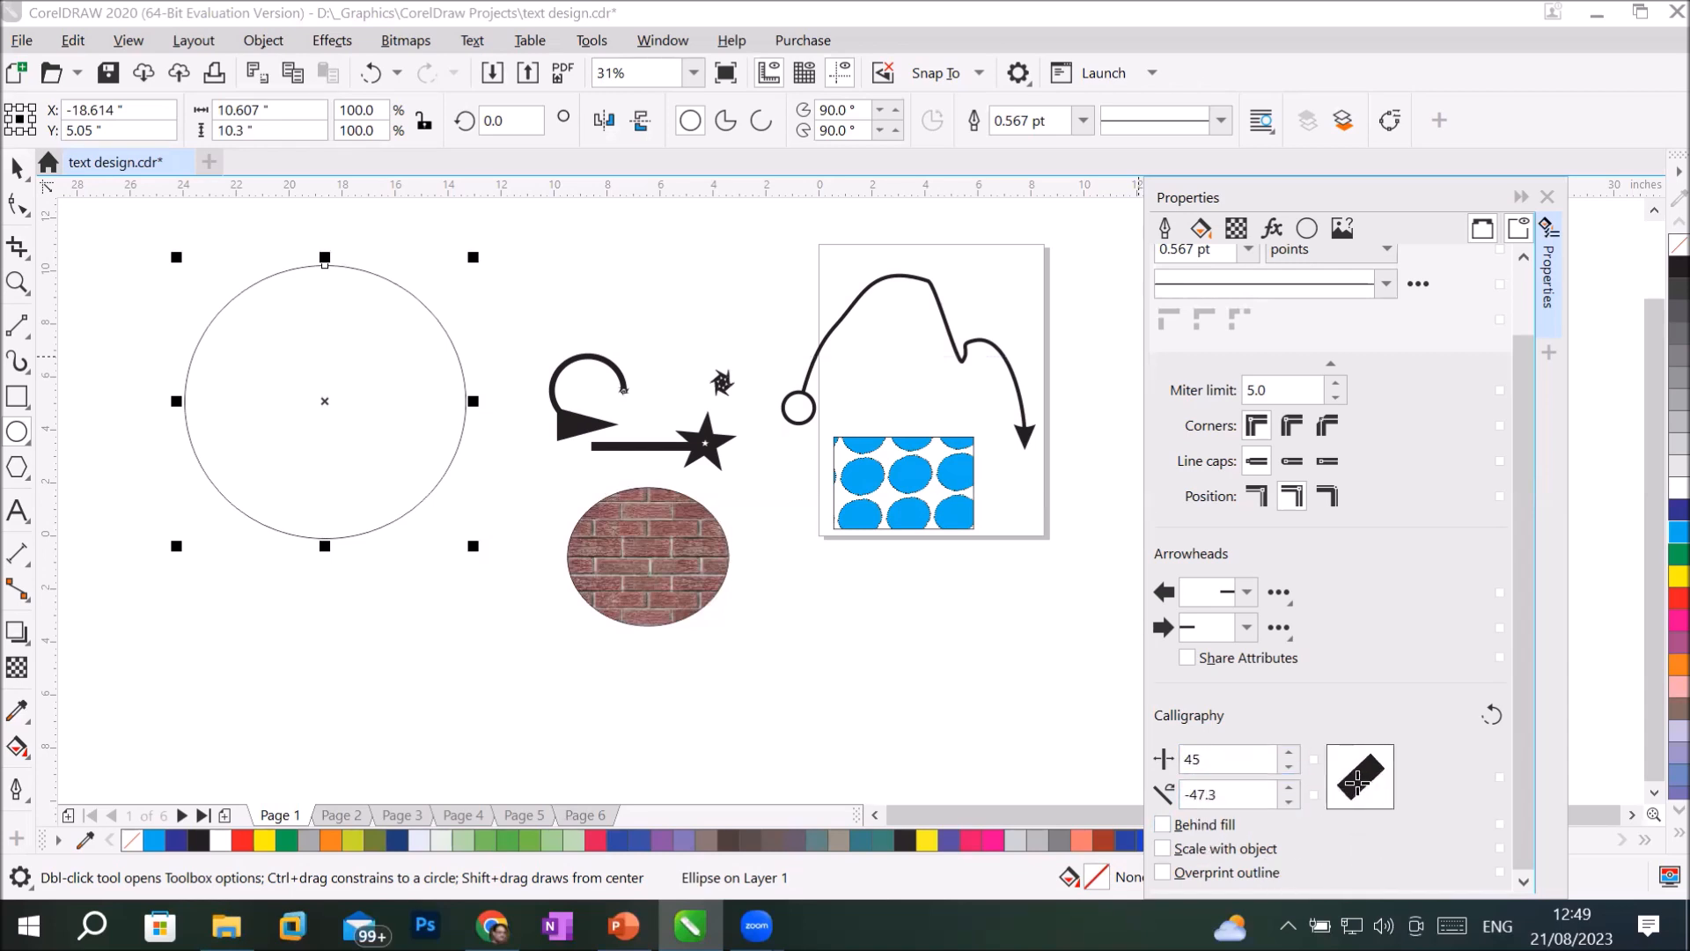
left_click(1223, 759)
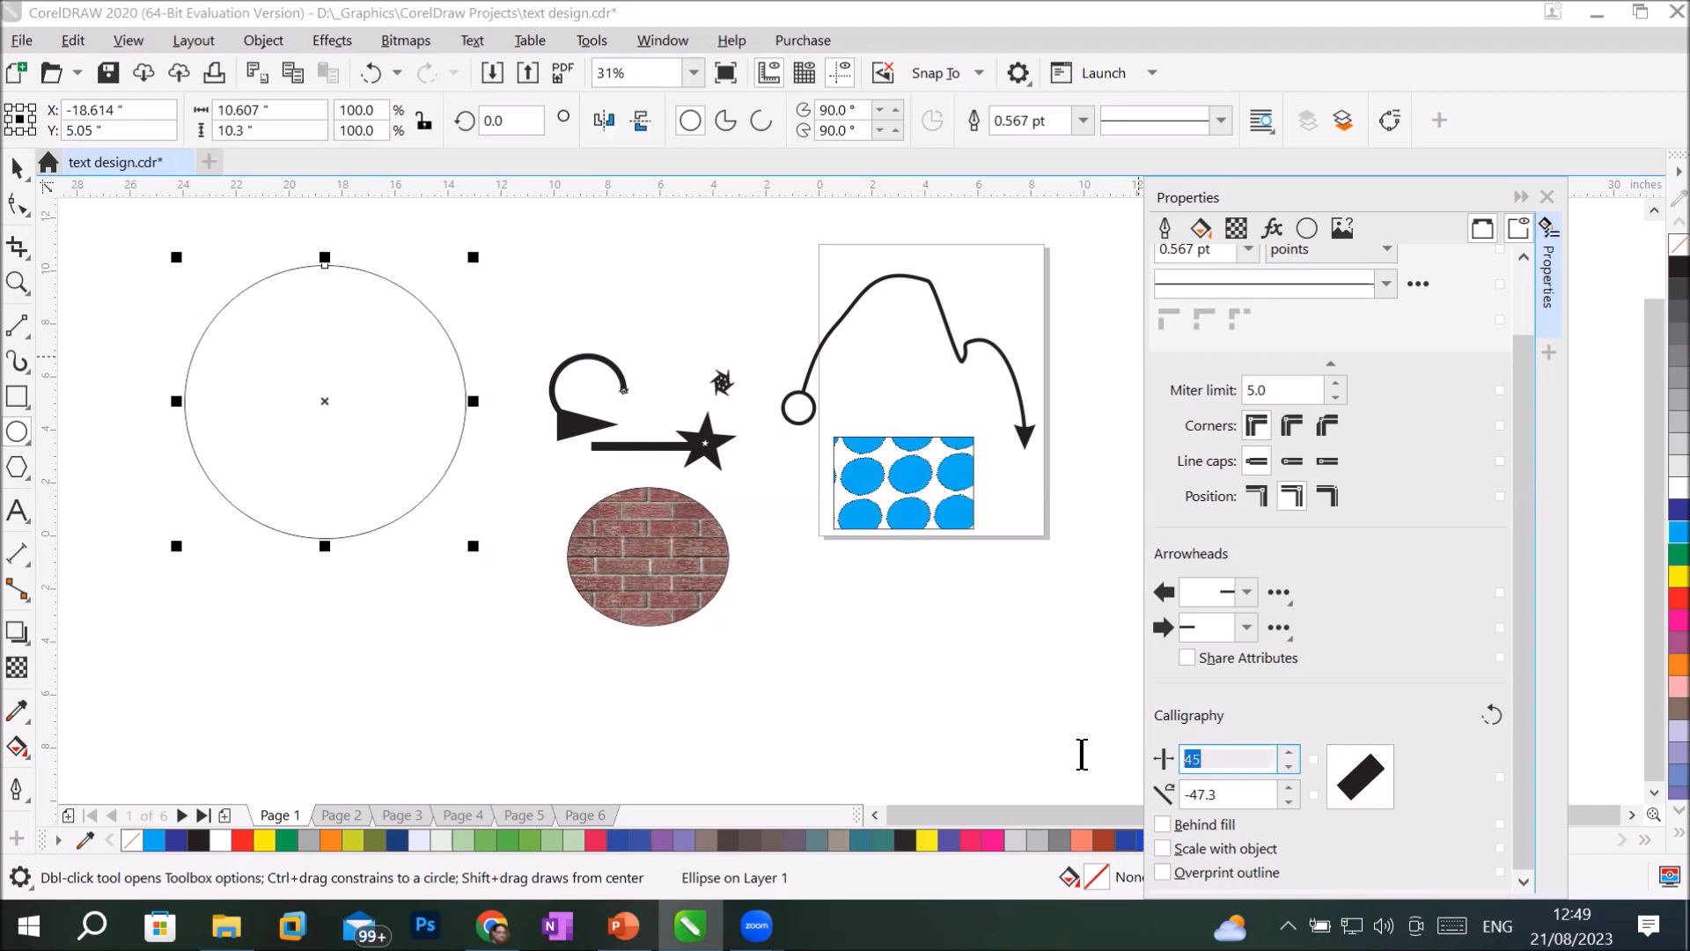
type("0")
left_click(1245, 795)
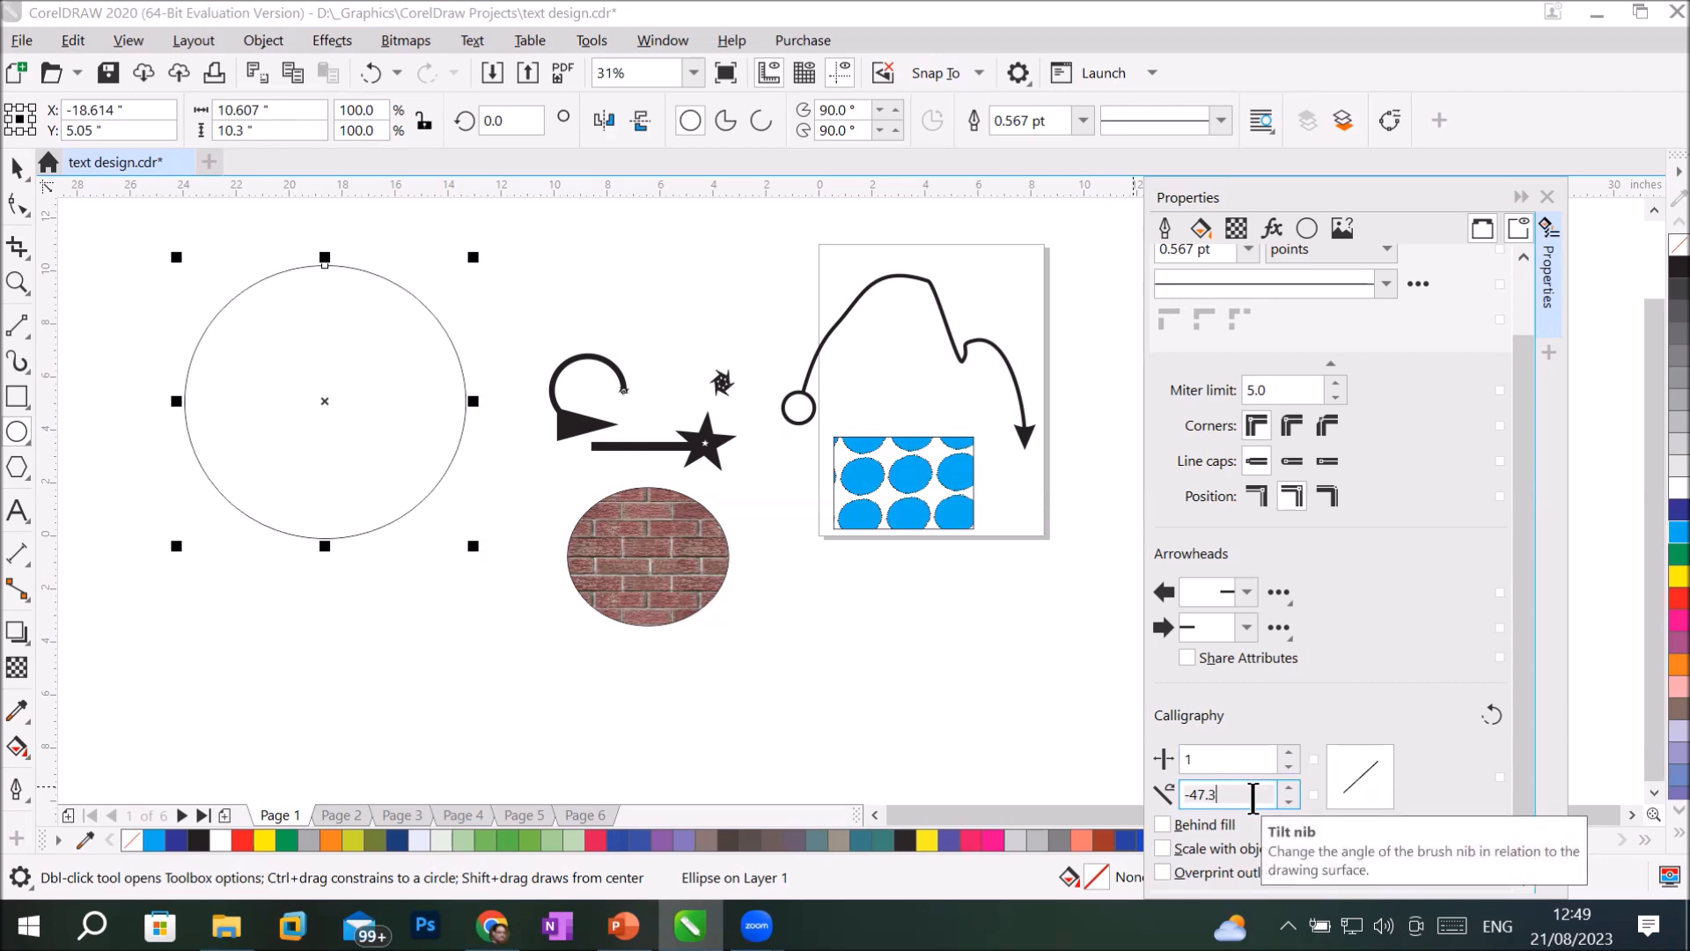
Set the circle outline's calligraphic nib back to a stretch of 100 and a tilt of 0 degrees.
left_click(1226, 757)
type("00")
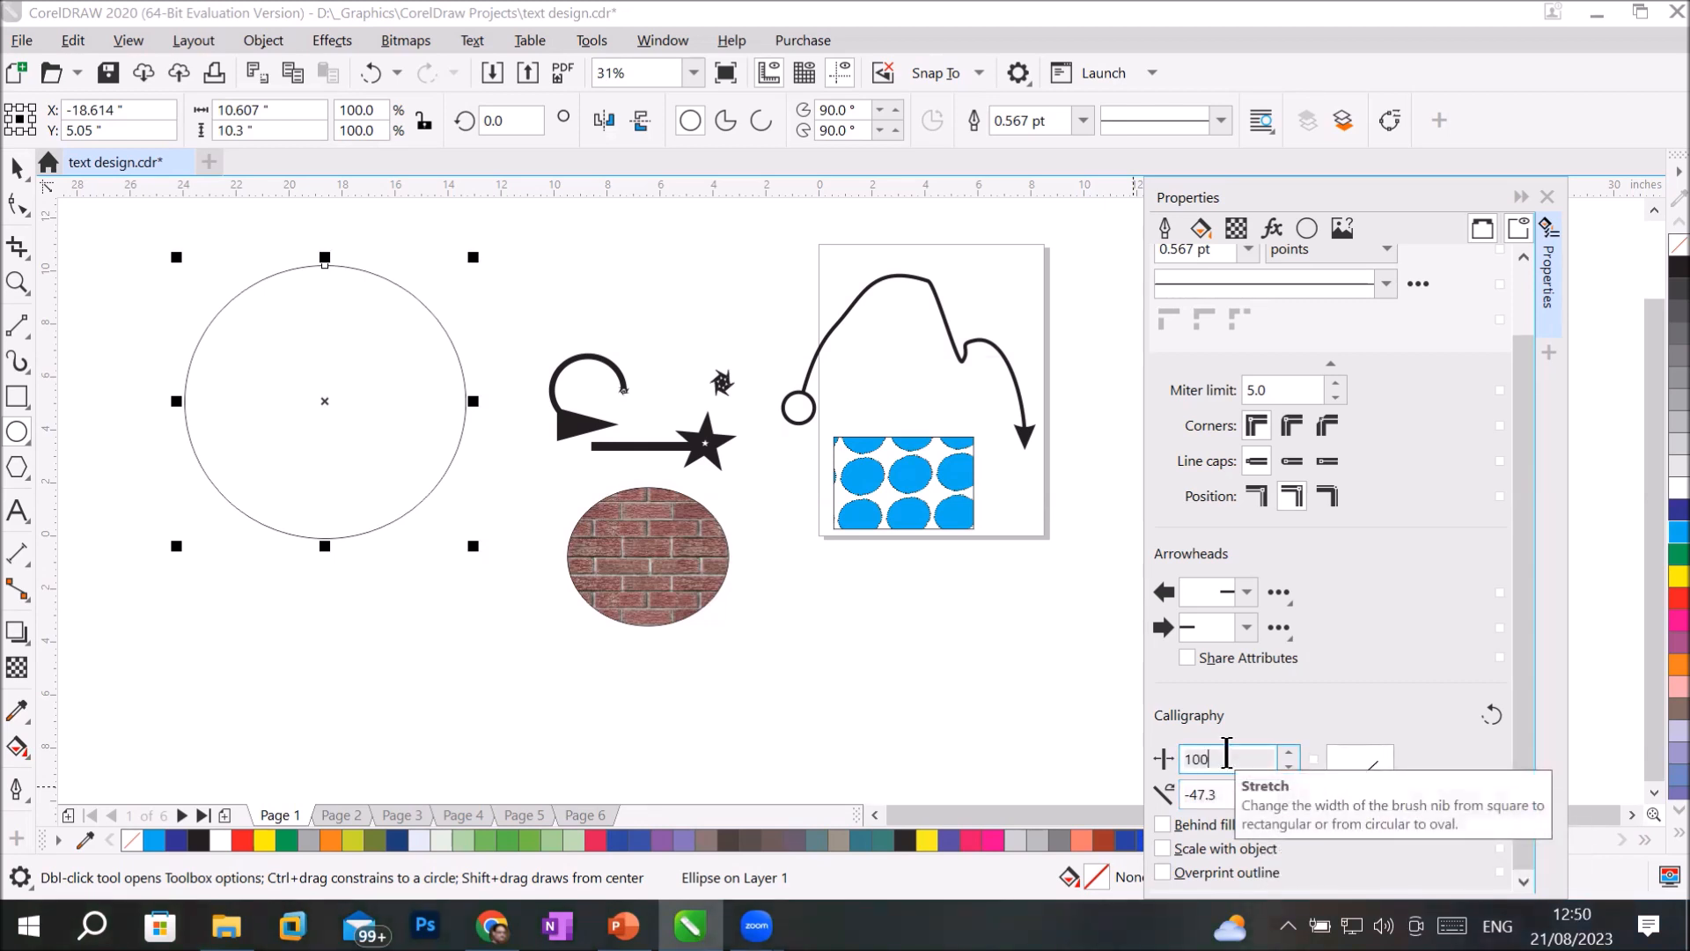
left_click(1226, 794)
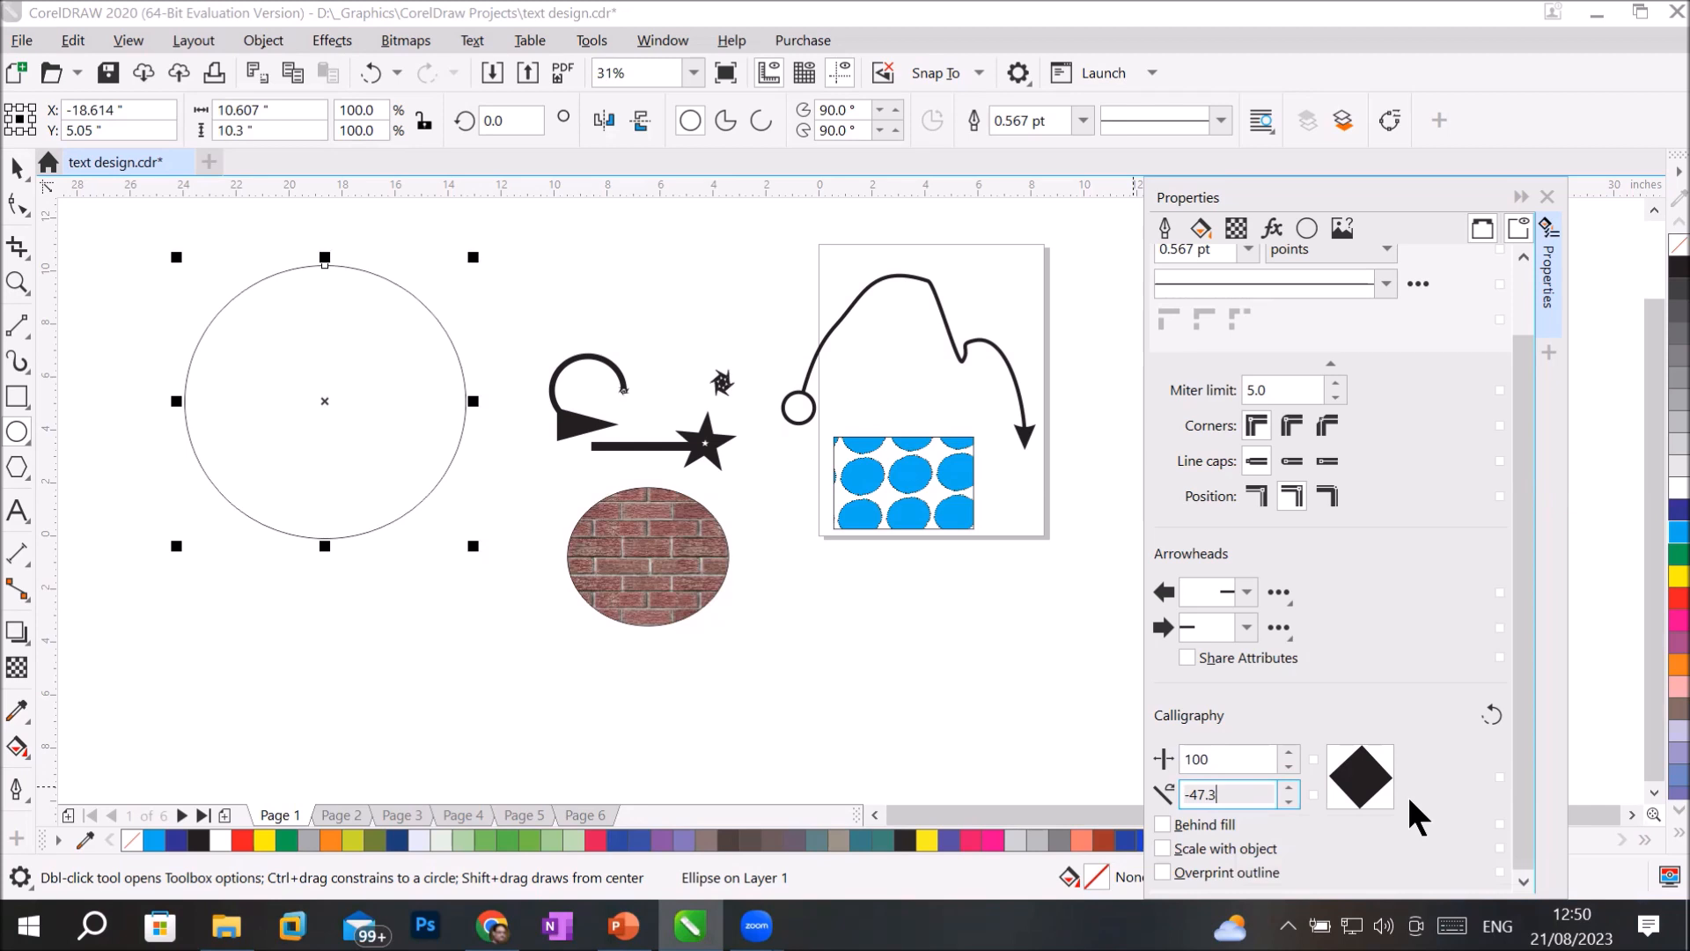
key("Return")
type("0")
left_click(1249, 759)
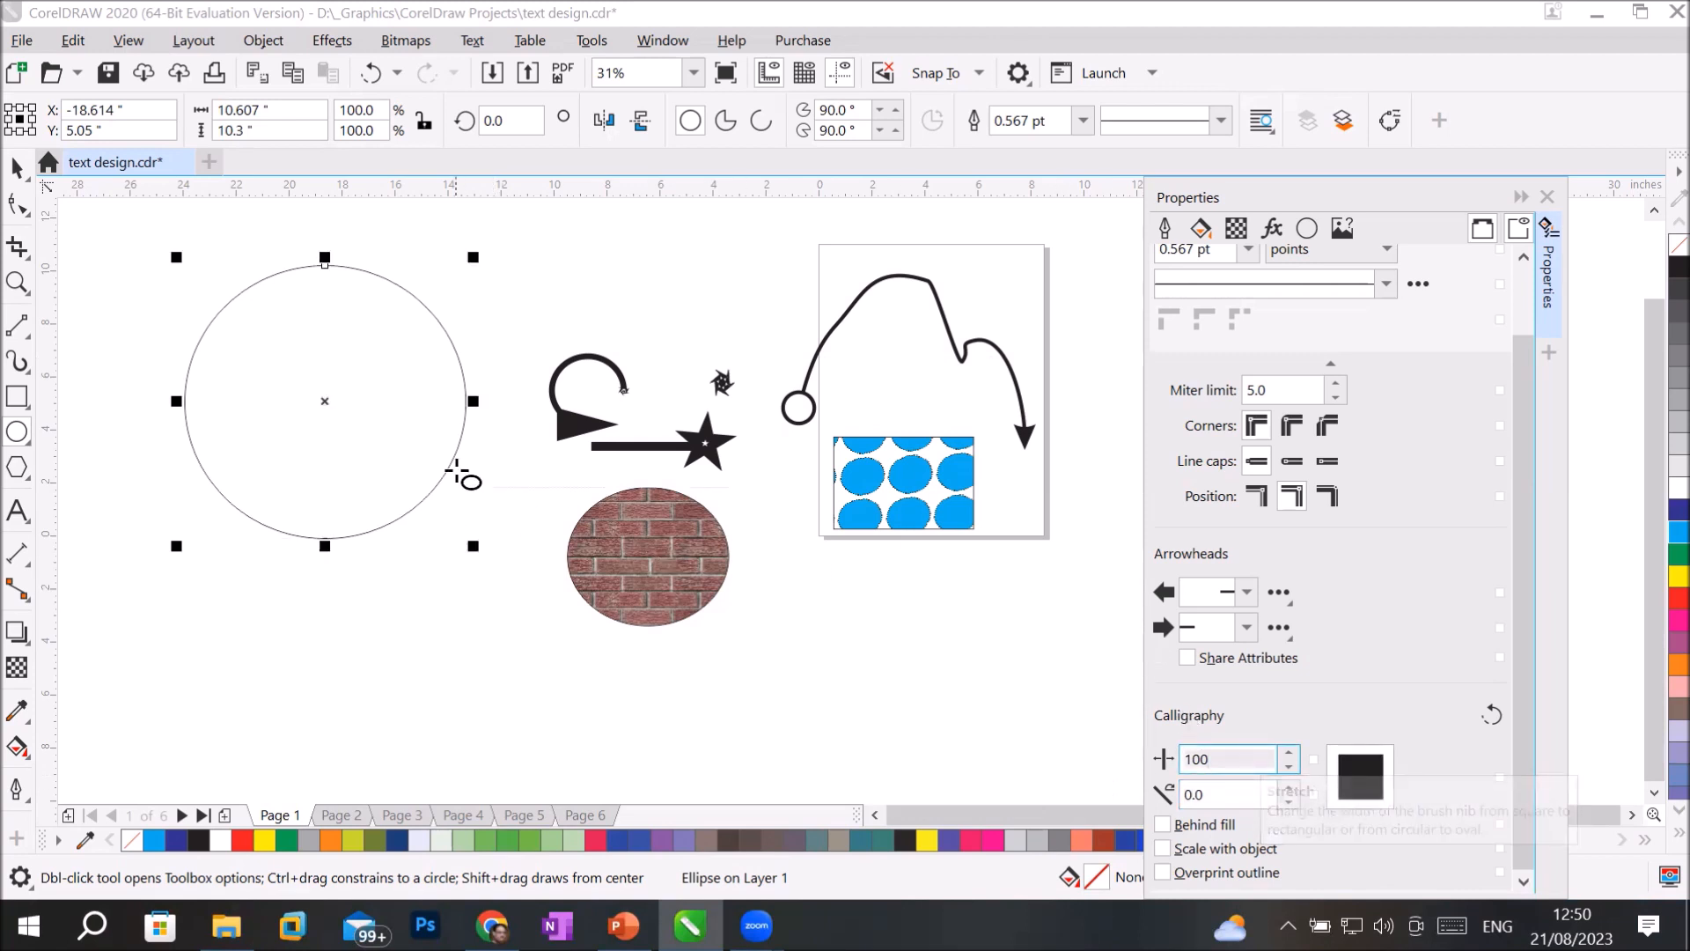
Delete all objects on and around the page and draw a rectangle about 16.8 by 13 inches left of the page.
left_click_drag(121, 218, 1084, 685)
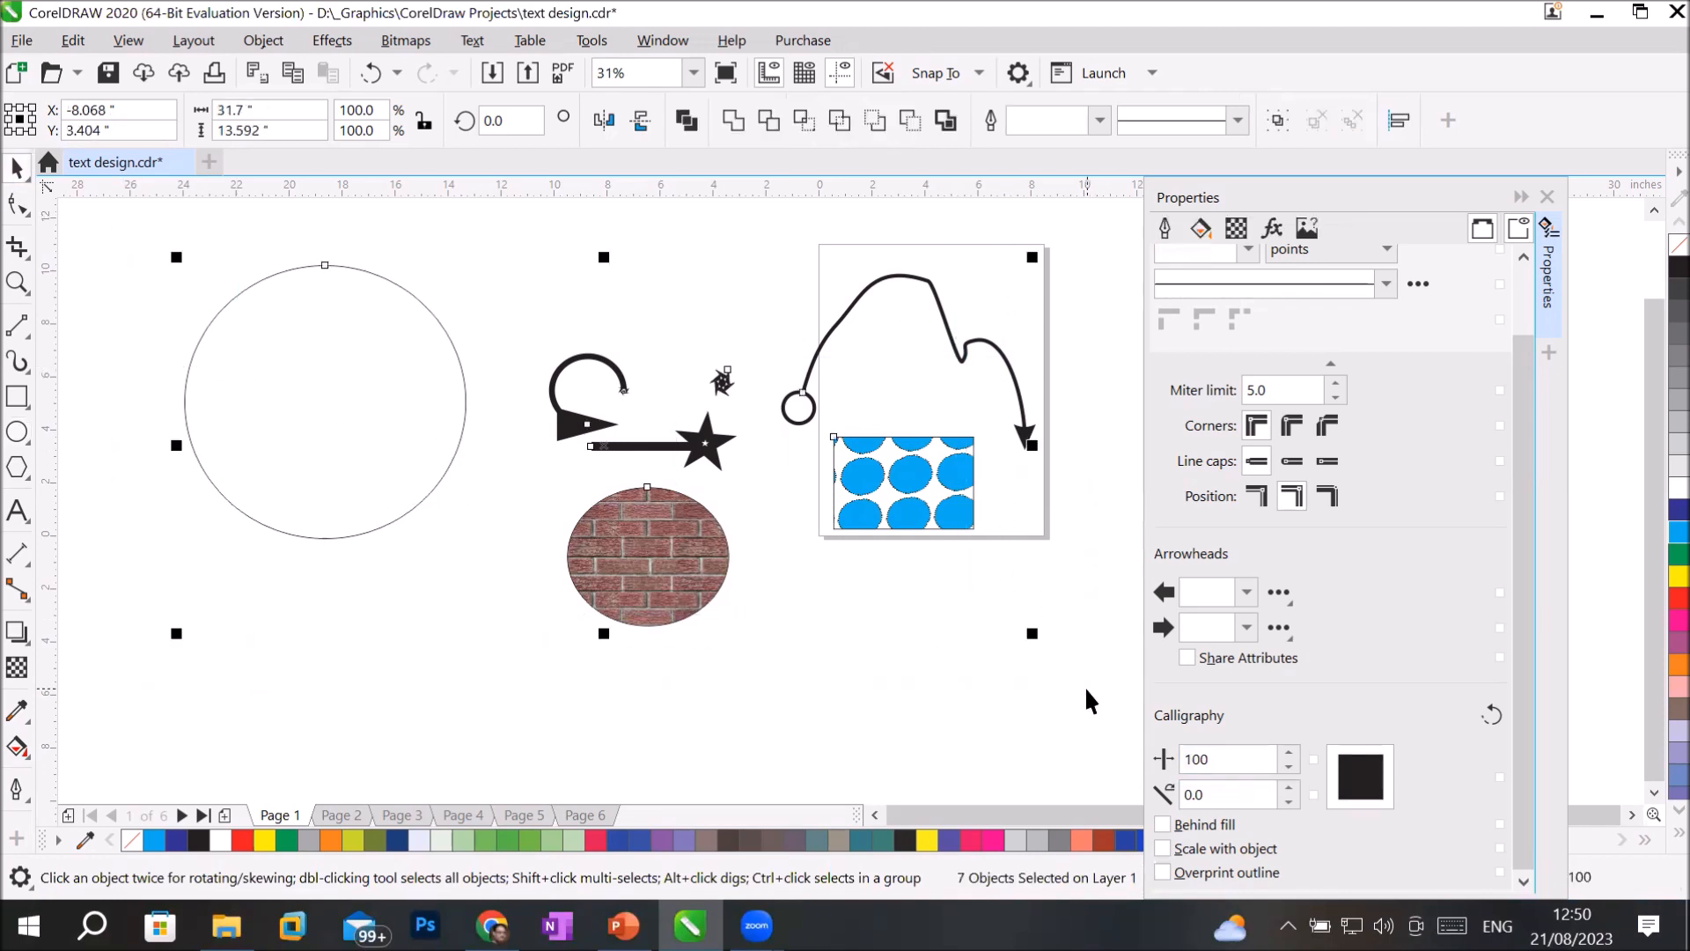
key("Delete")
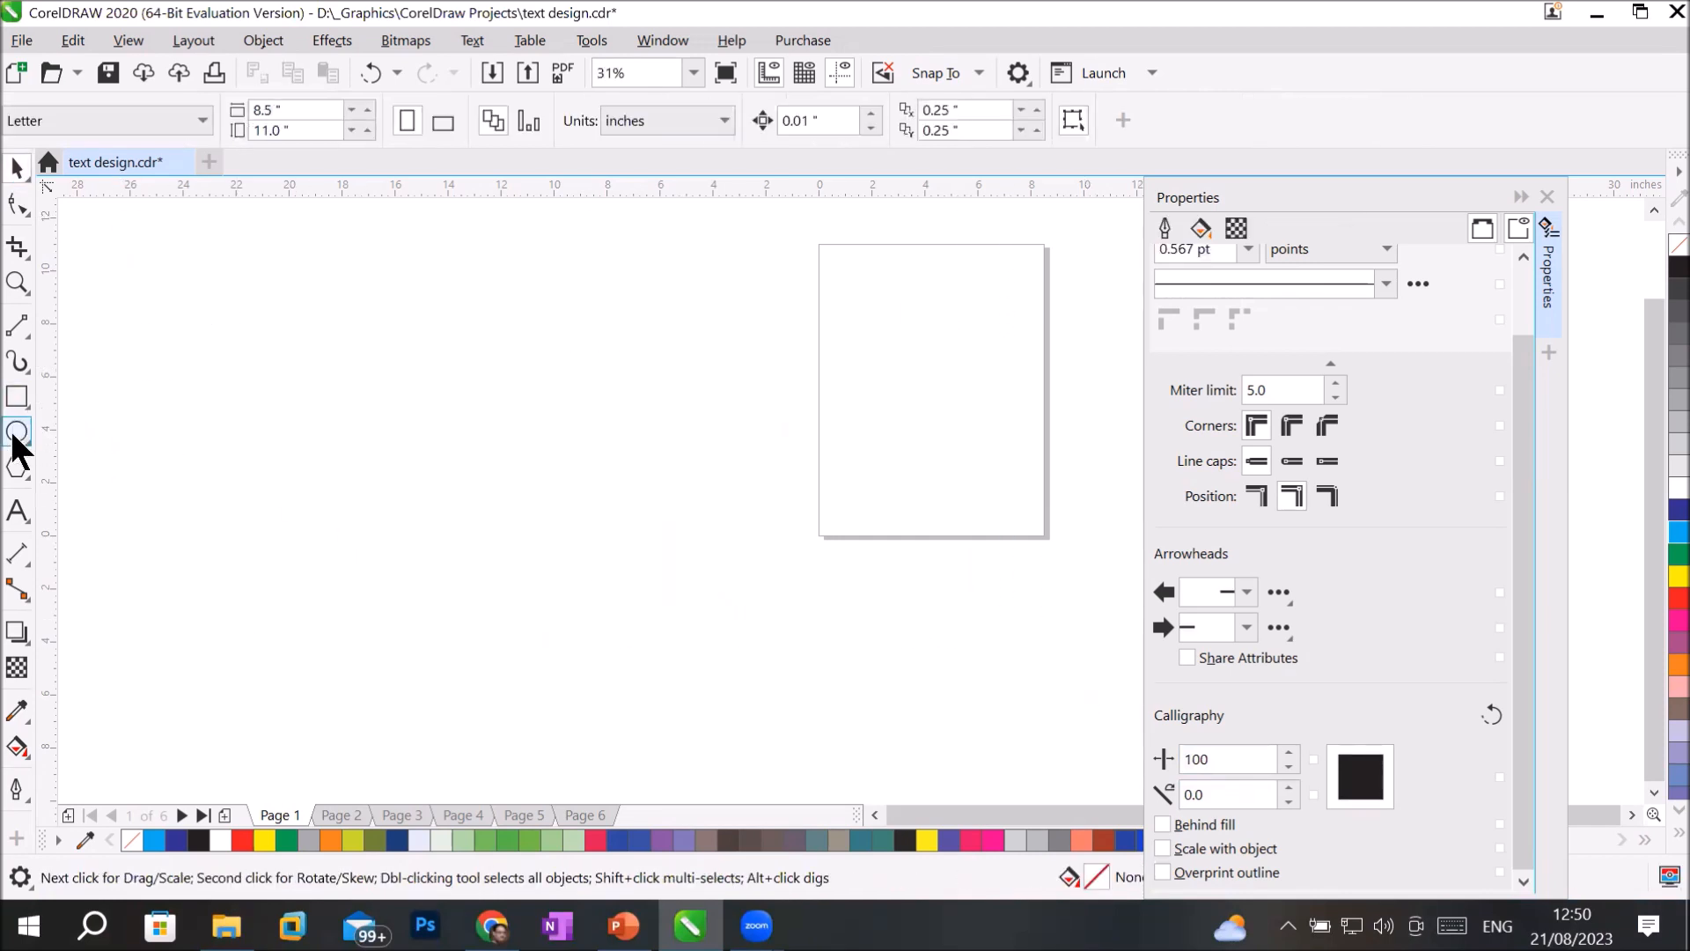
left_click(17, 398)
mouse_move(235, 317)
left_mouse_down()
mouse_move(547, 606)
mouse_move(683, 662)
left_mouse_up()
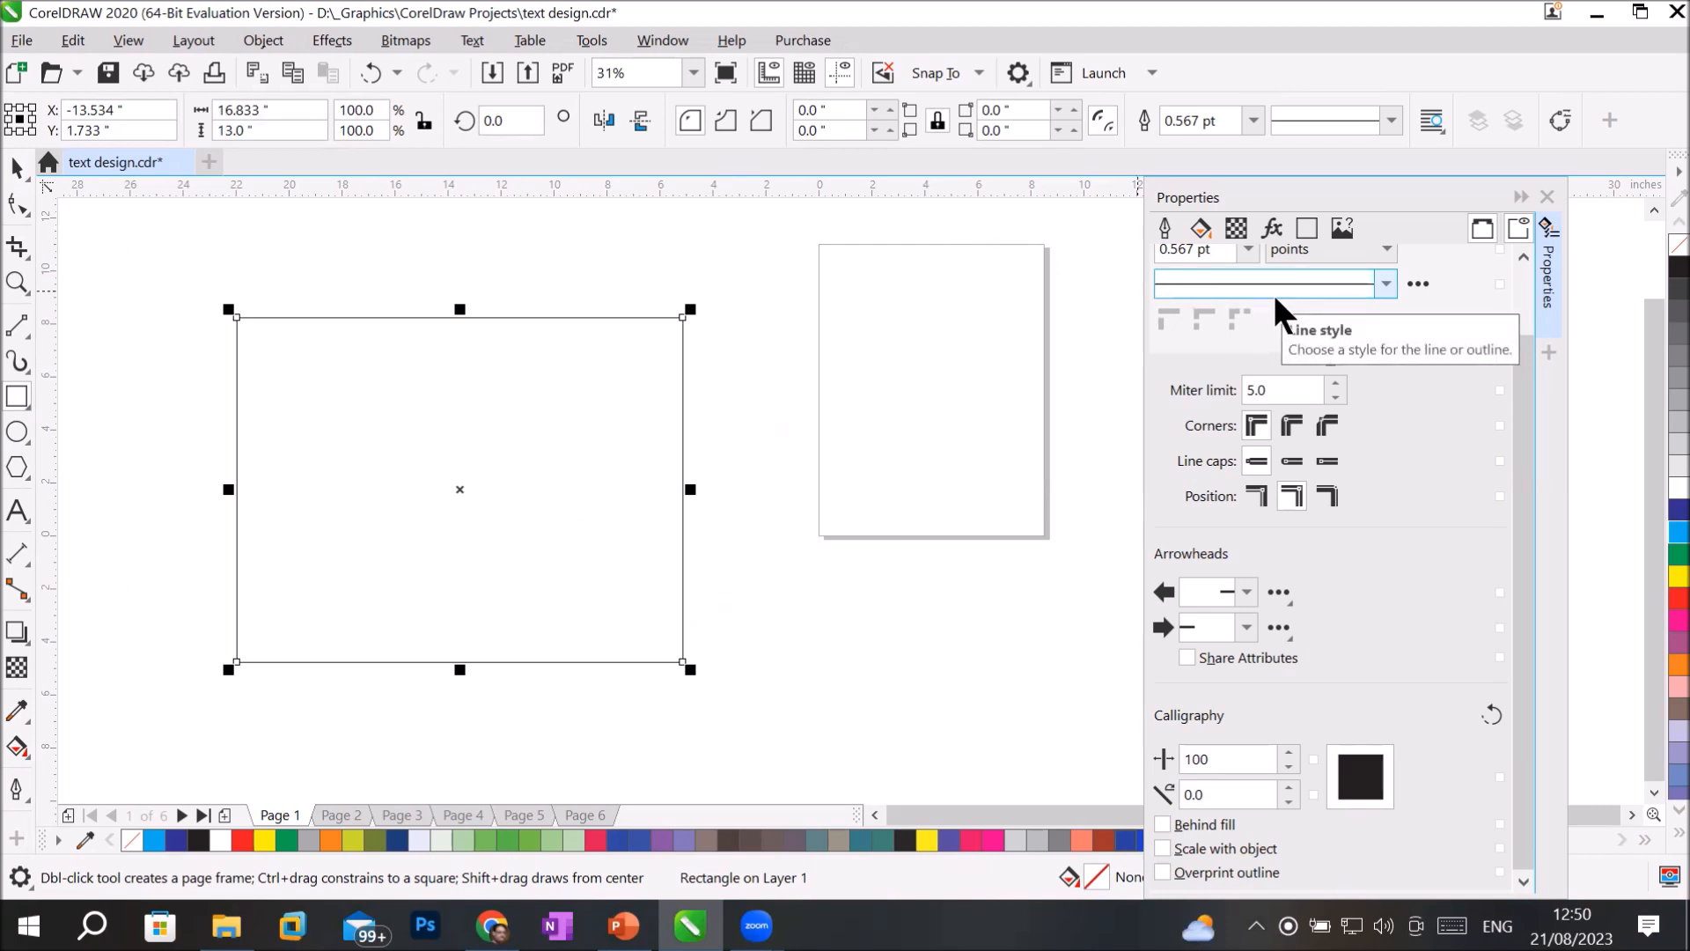
Set the rectangle's outline width to 36 pt and reshape its calligraphic nib to a stretch of about 27 and a tilt of about 138.8 degrees.
left_click(1254, 120)
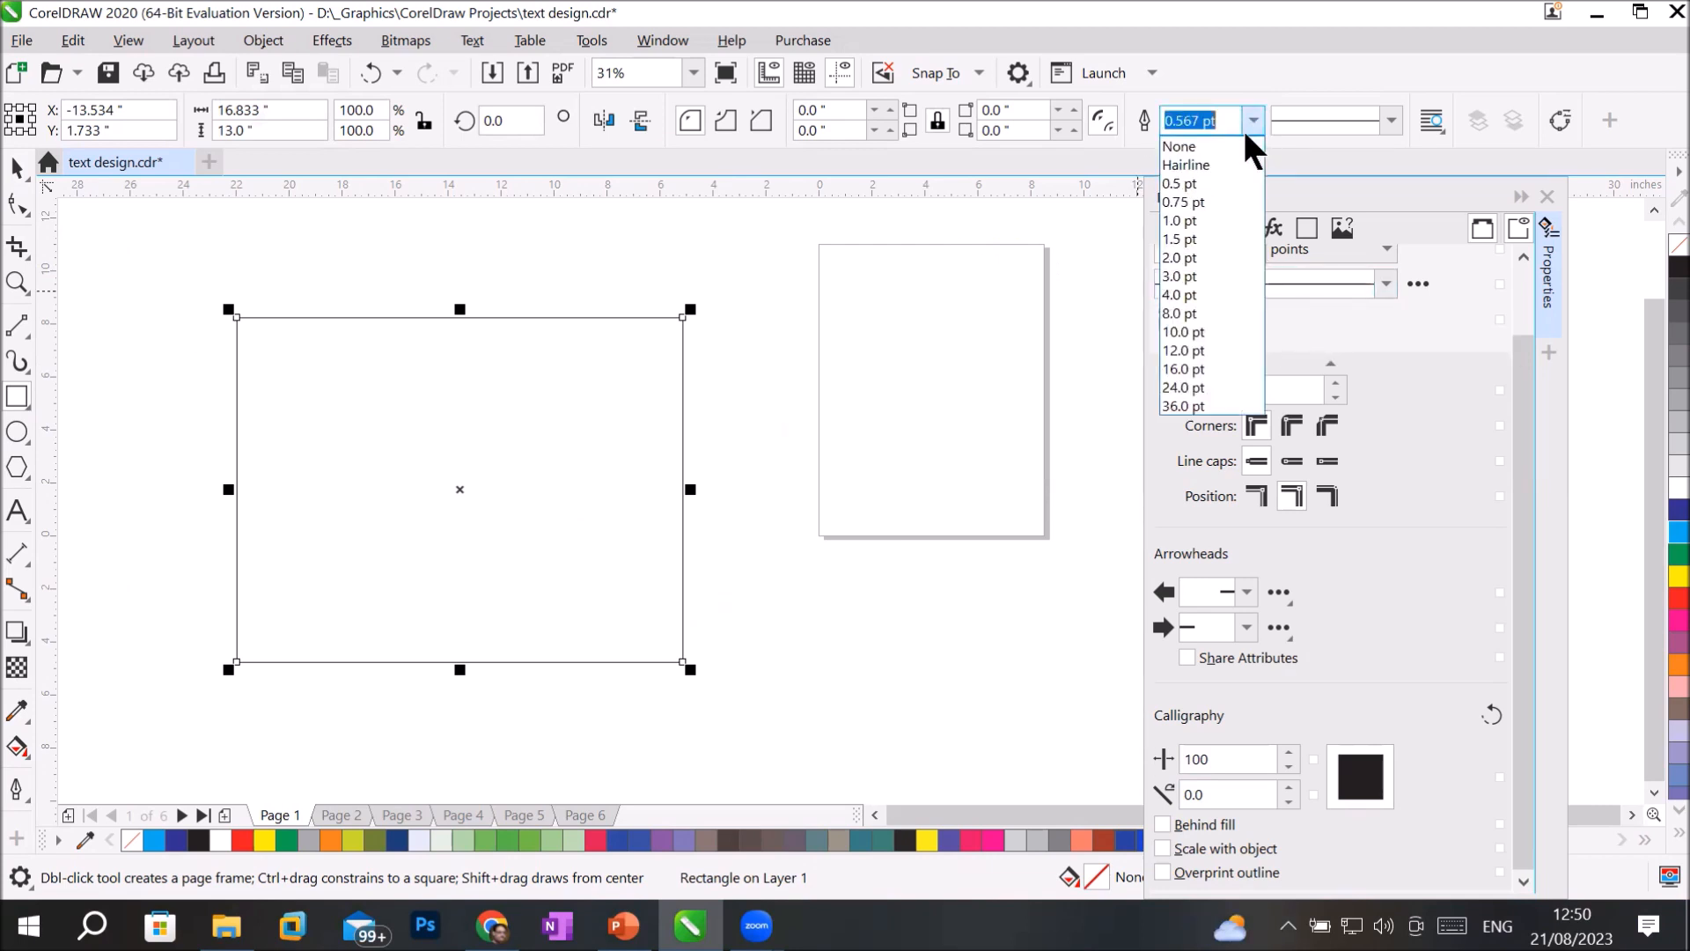
left_click(1199, 407)
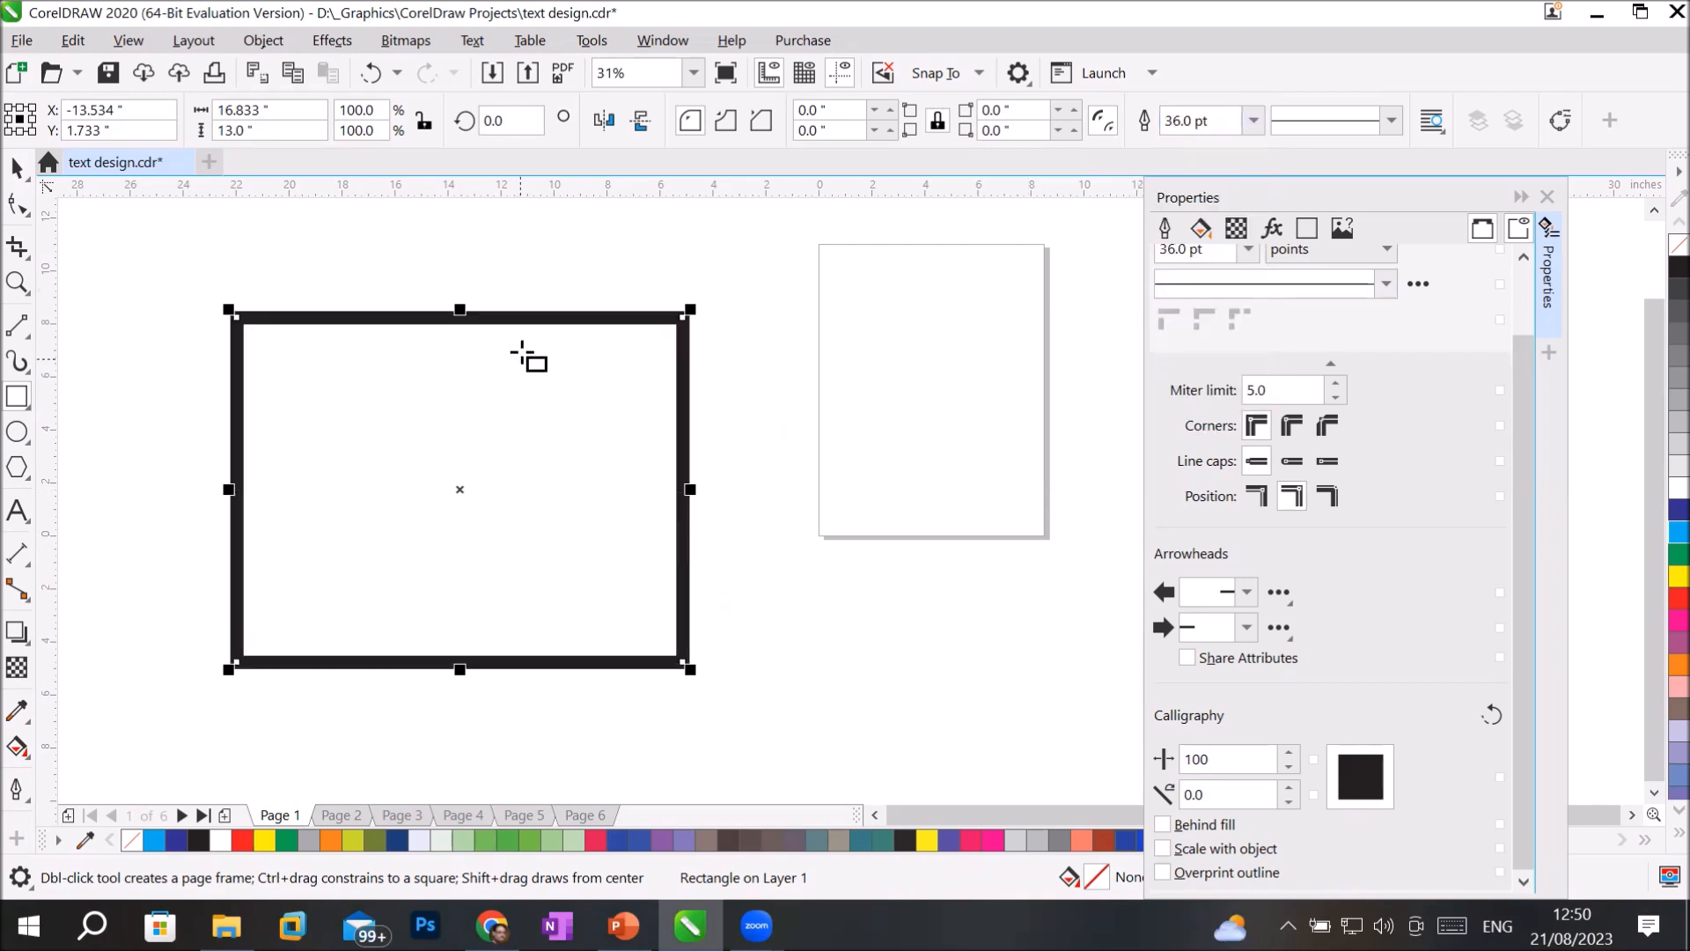
left_click_drag(1375, 787, 1366, 777)
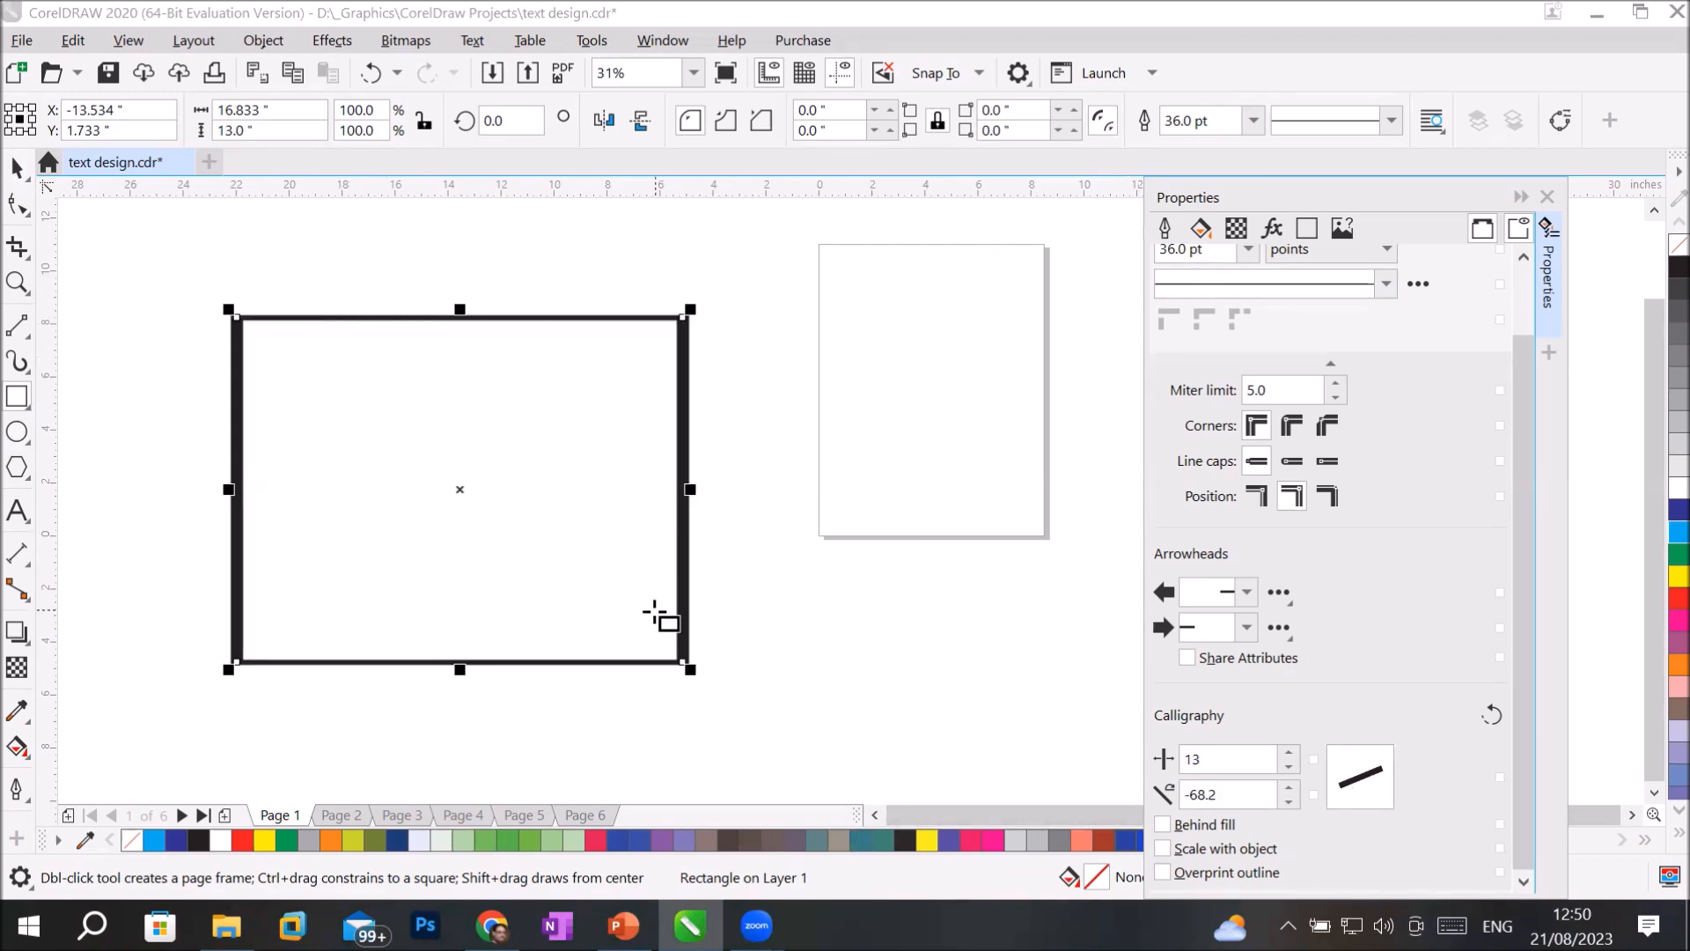
left_click_drag(1362, 788, 1350, 788)
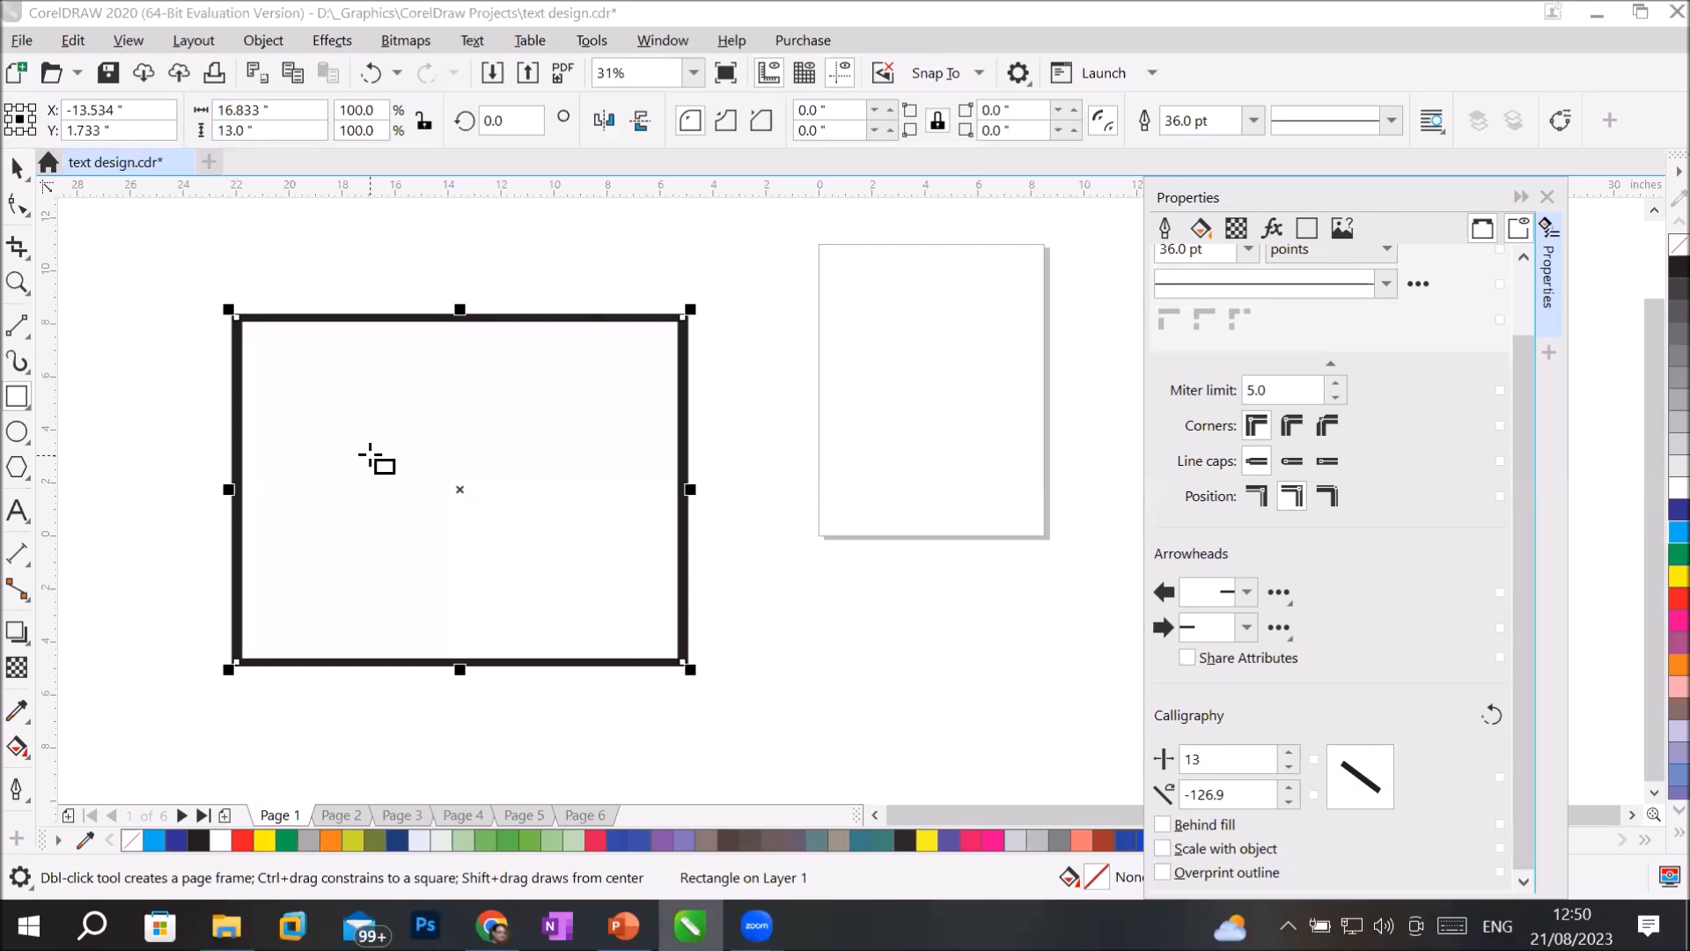
scroll(533, 335, "up", 1)
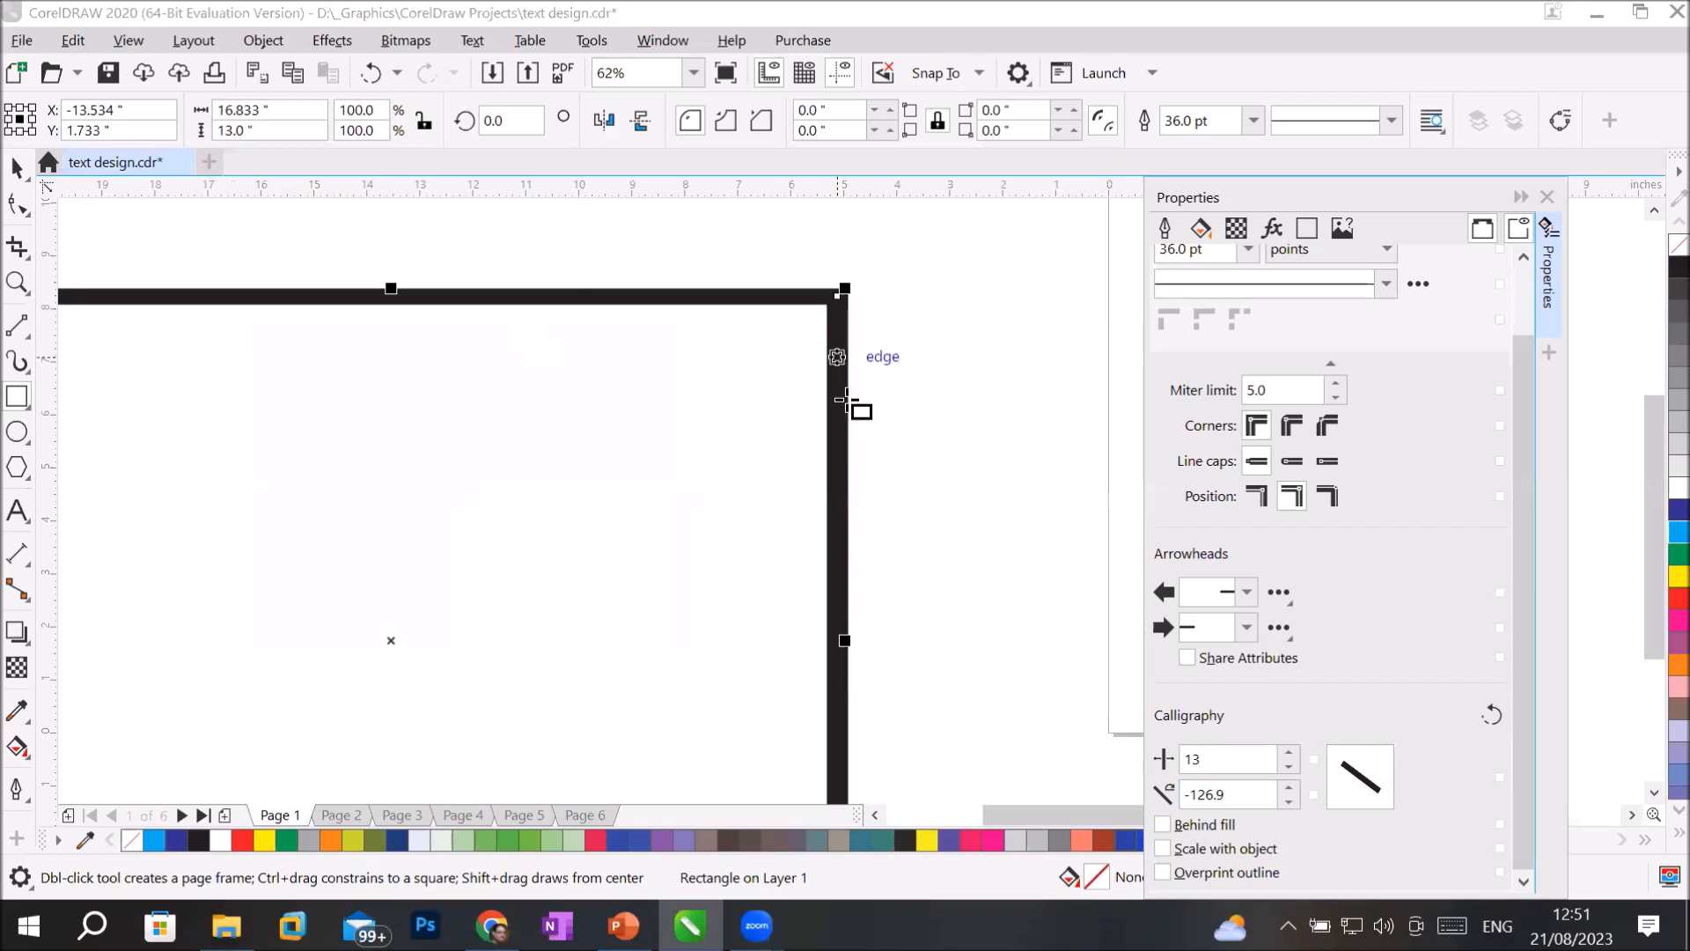
mouse_move(1360, 766)
left_mouse_down()
mouse_move(1342, 780)
mouse_move(1327, 758)
mouse_move(1353, 775)
left_mouse_up()
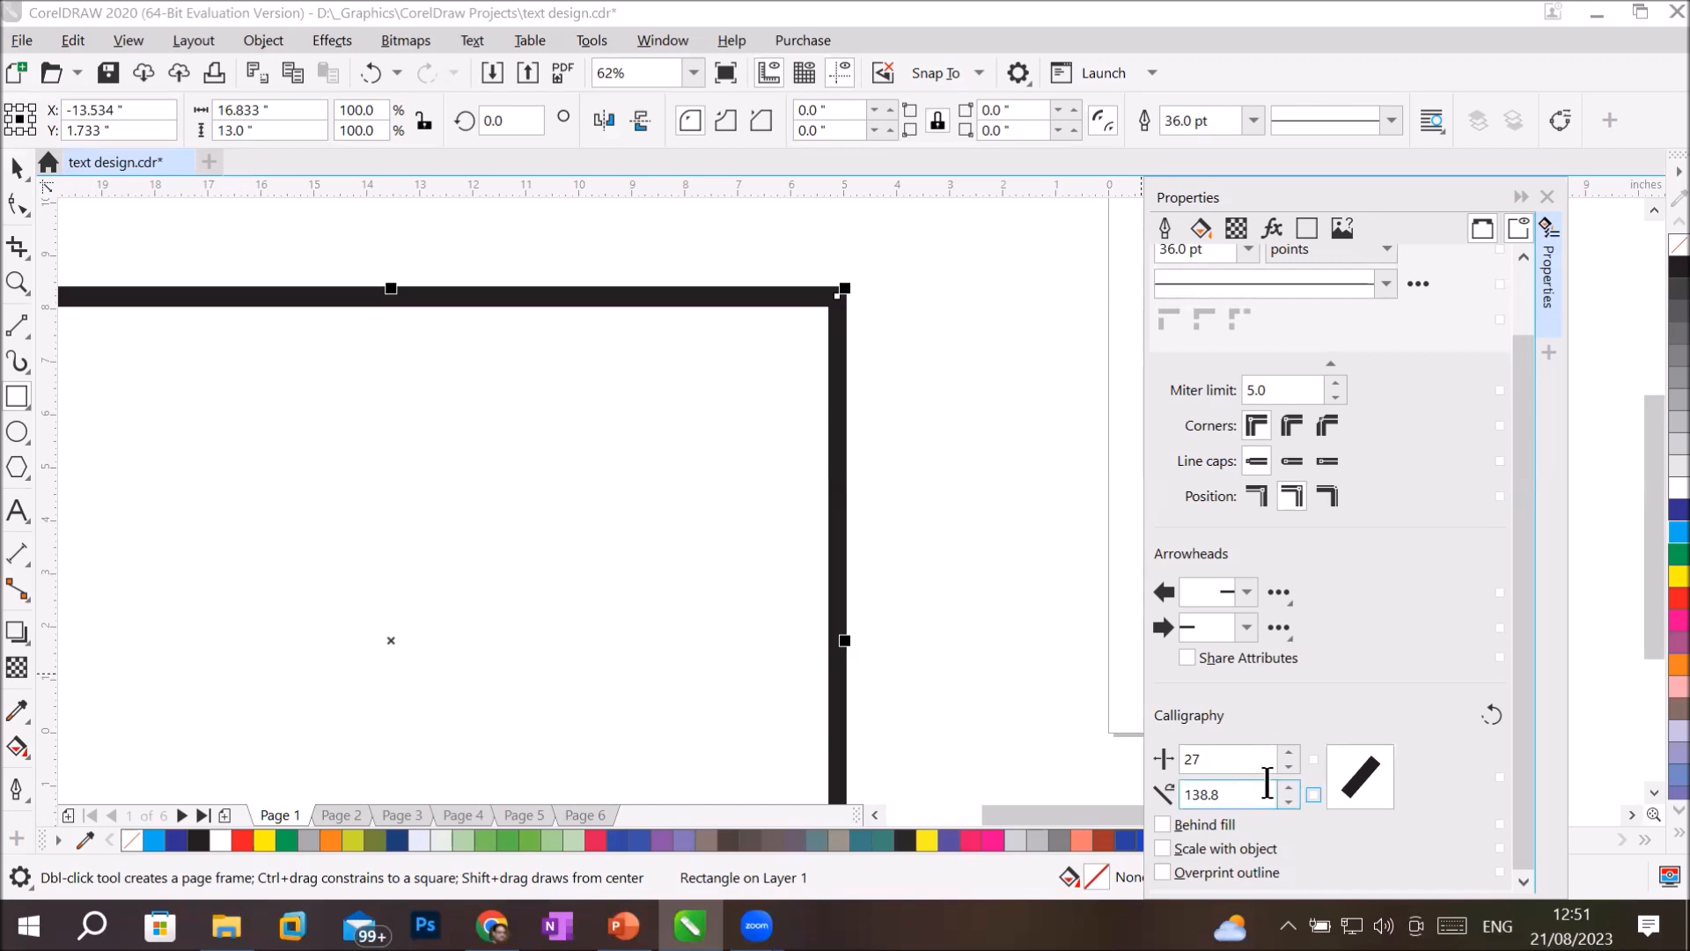
scroll(1083, 585, "down", 3)
left_click(17, 433)
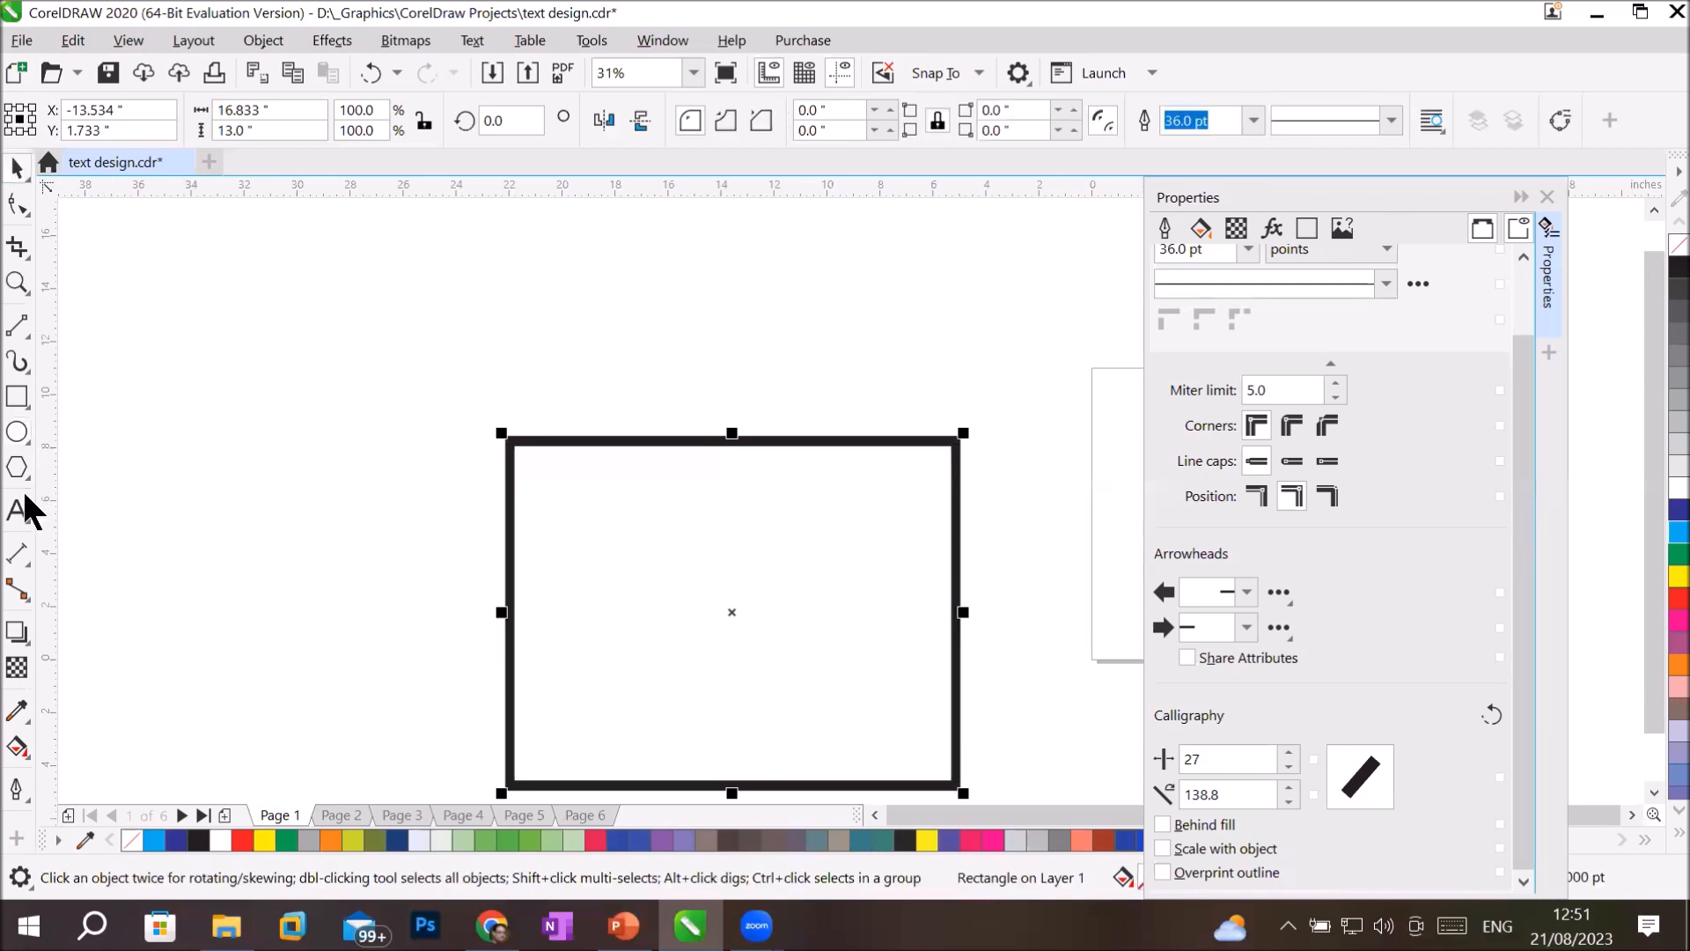
left_click(17, 435)
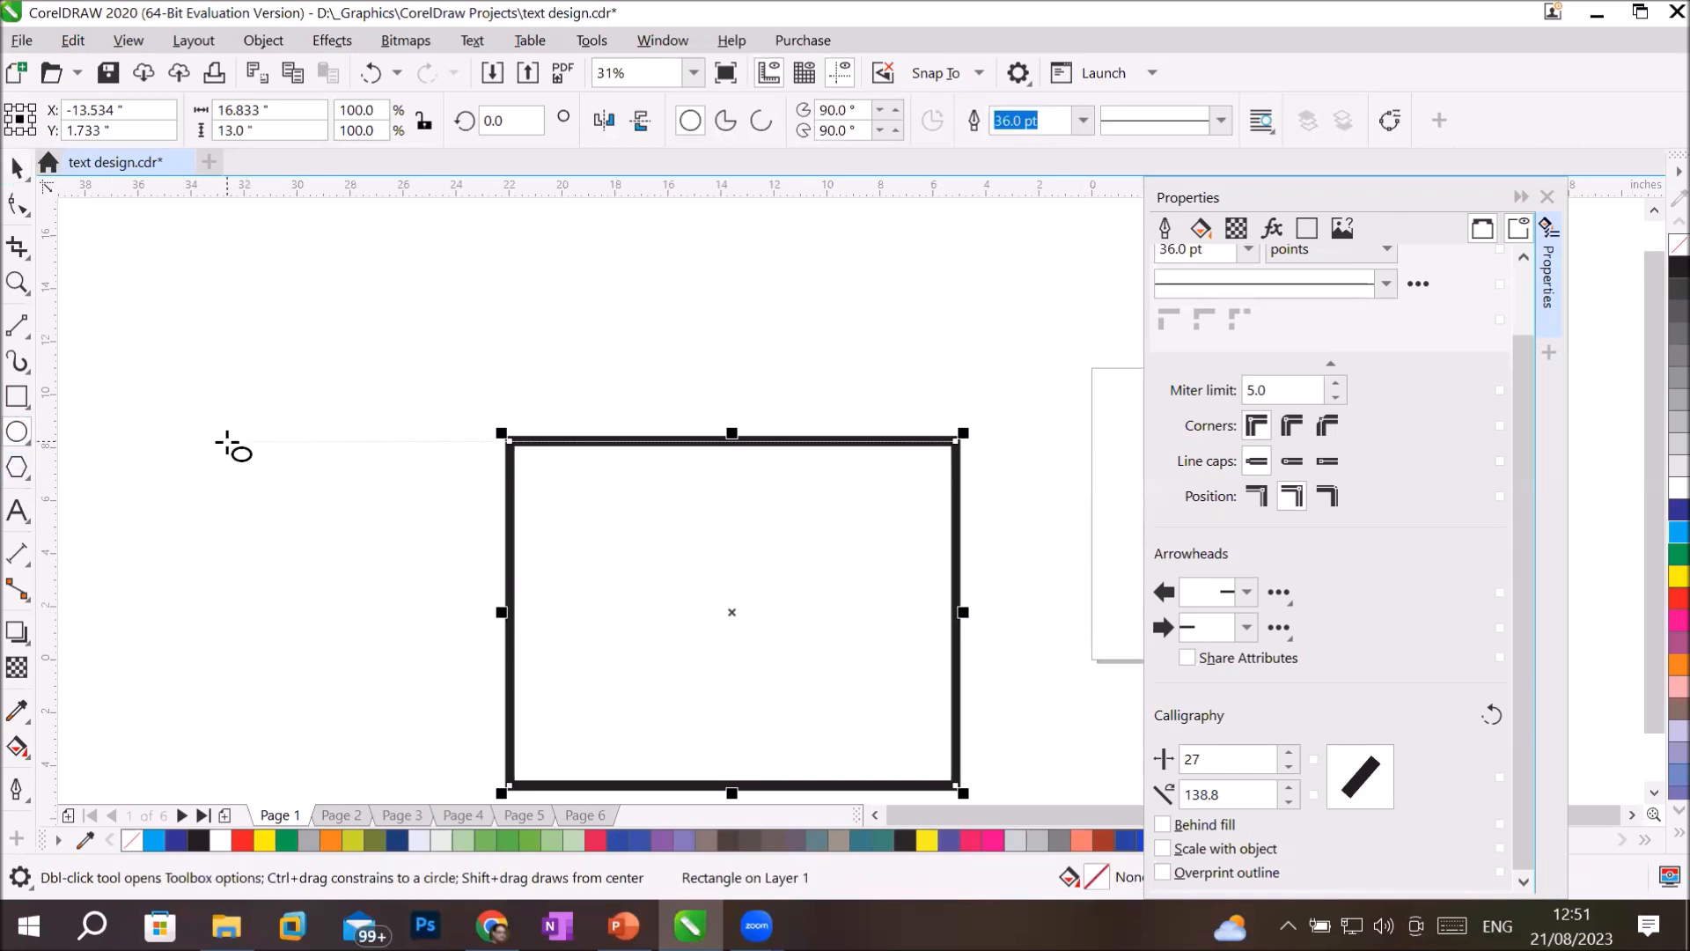
left_click(782, 638)
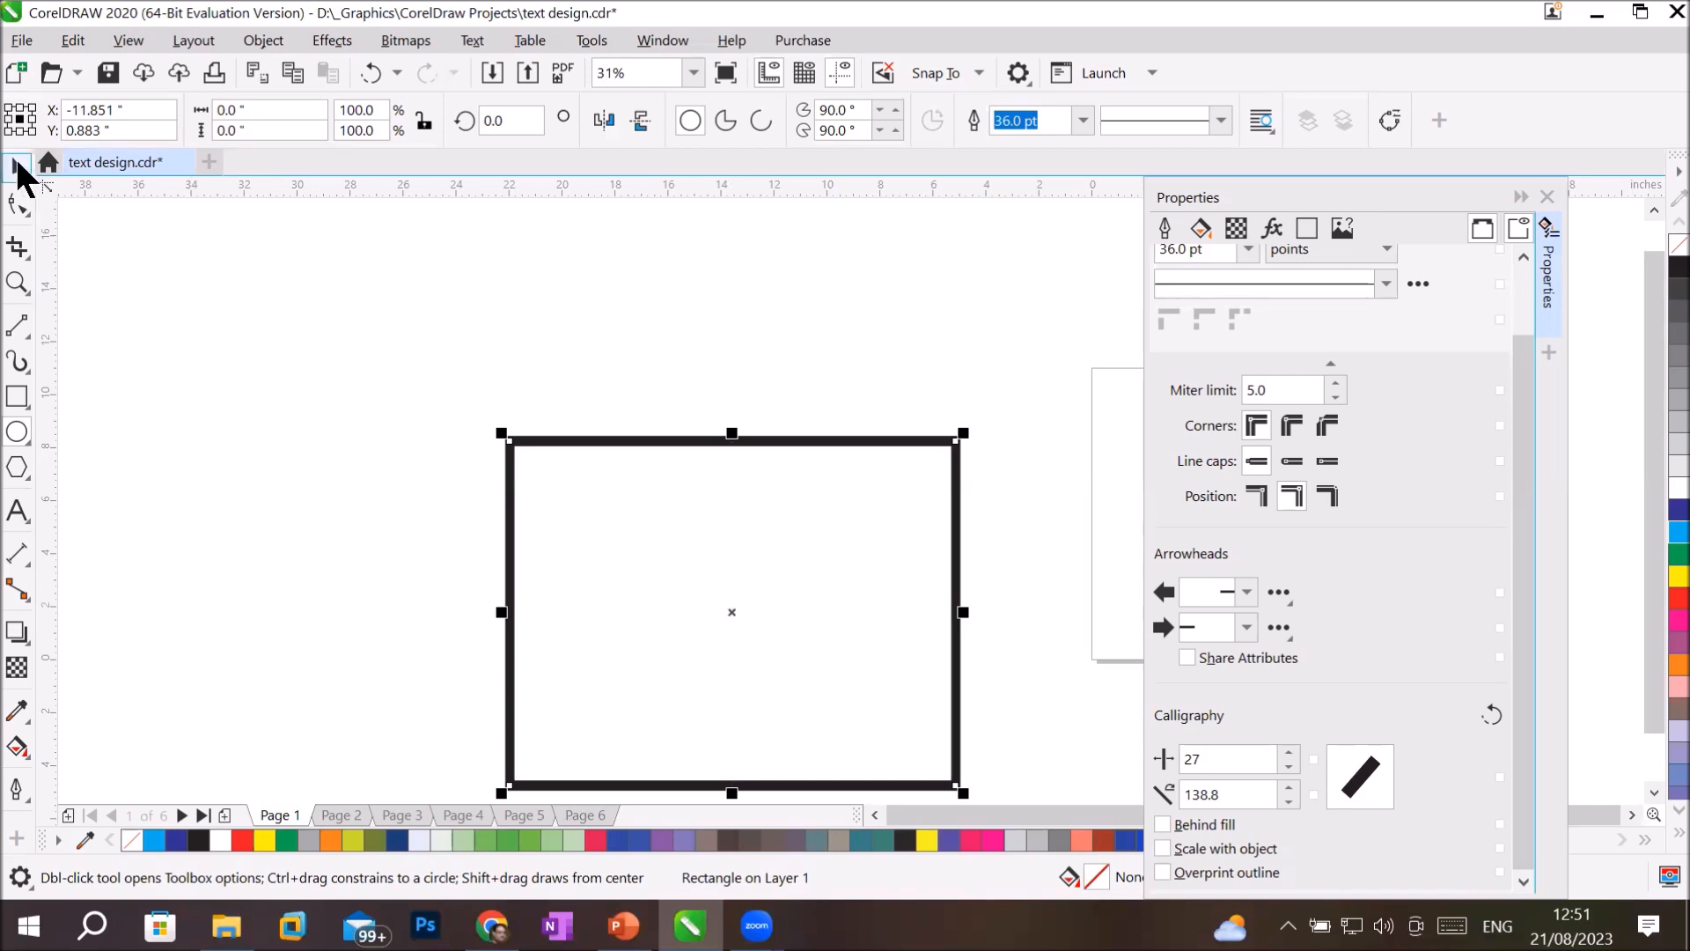
Deselect the rectangle, draw a circle about 7.1 inches in diameter from the rectangle's centre with a 36 pt outline.
left_click(18, 168)
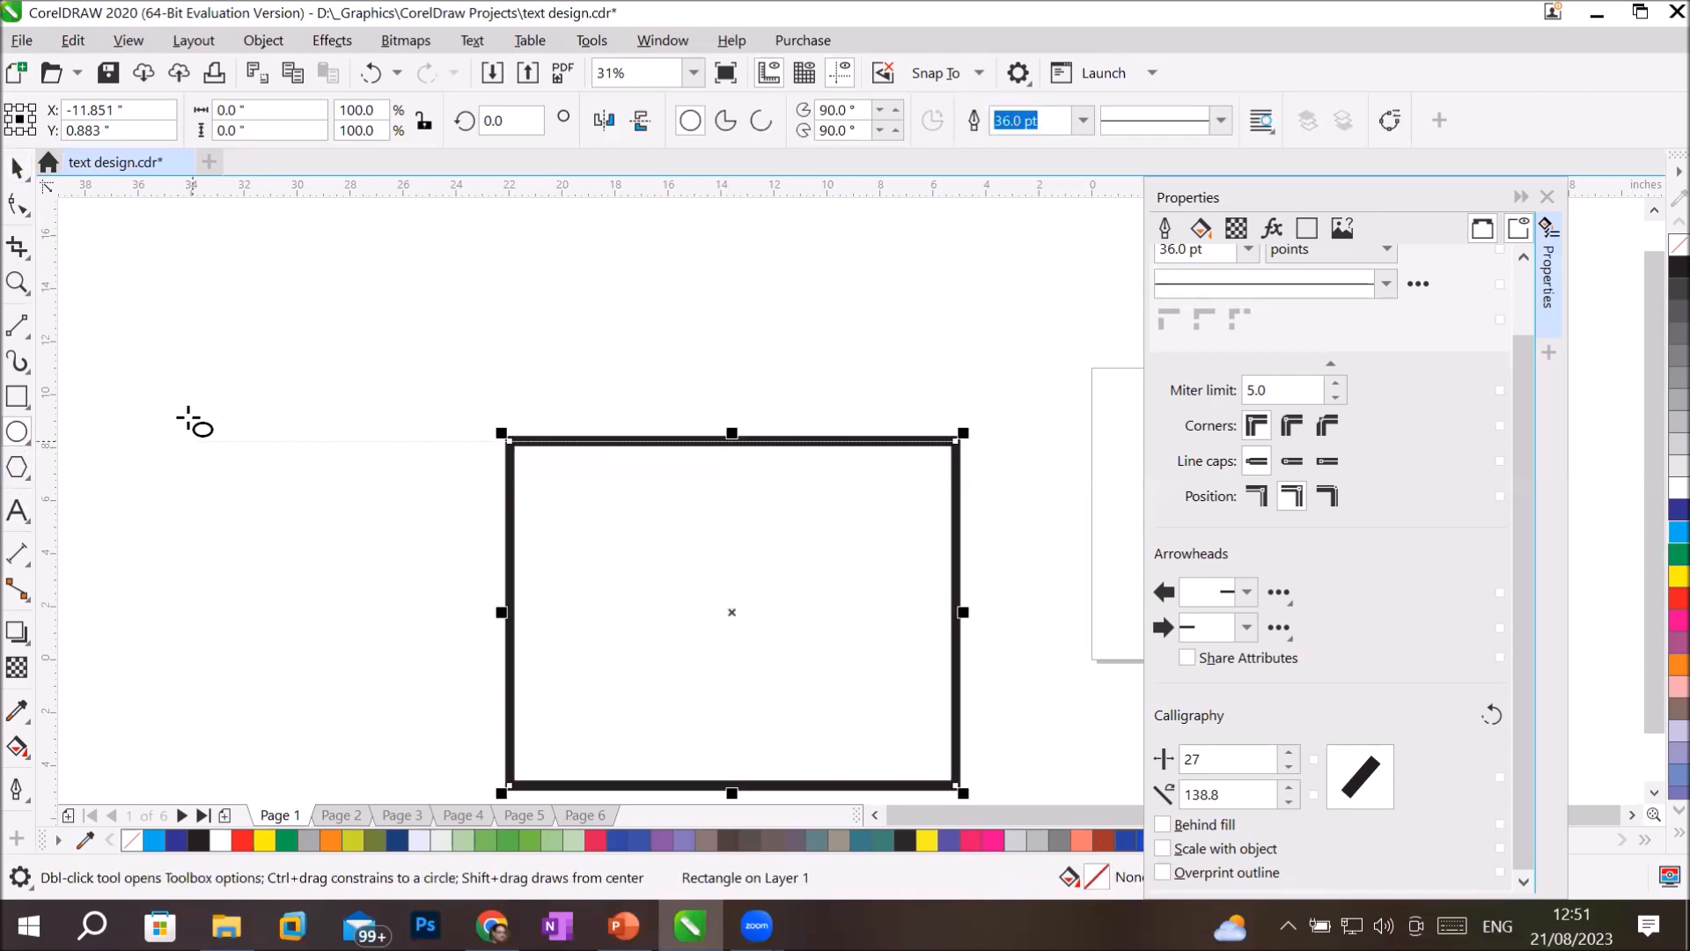
left_click(18, 167)
left_click(418, 510)
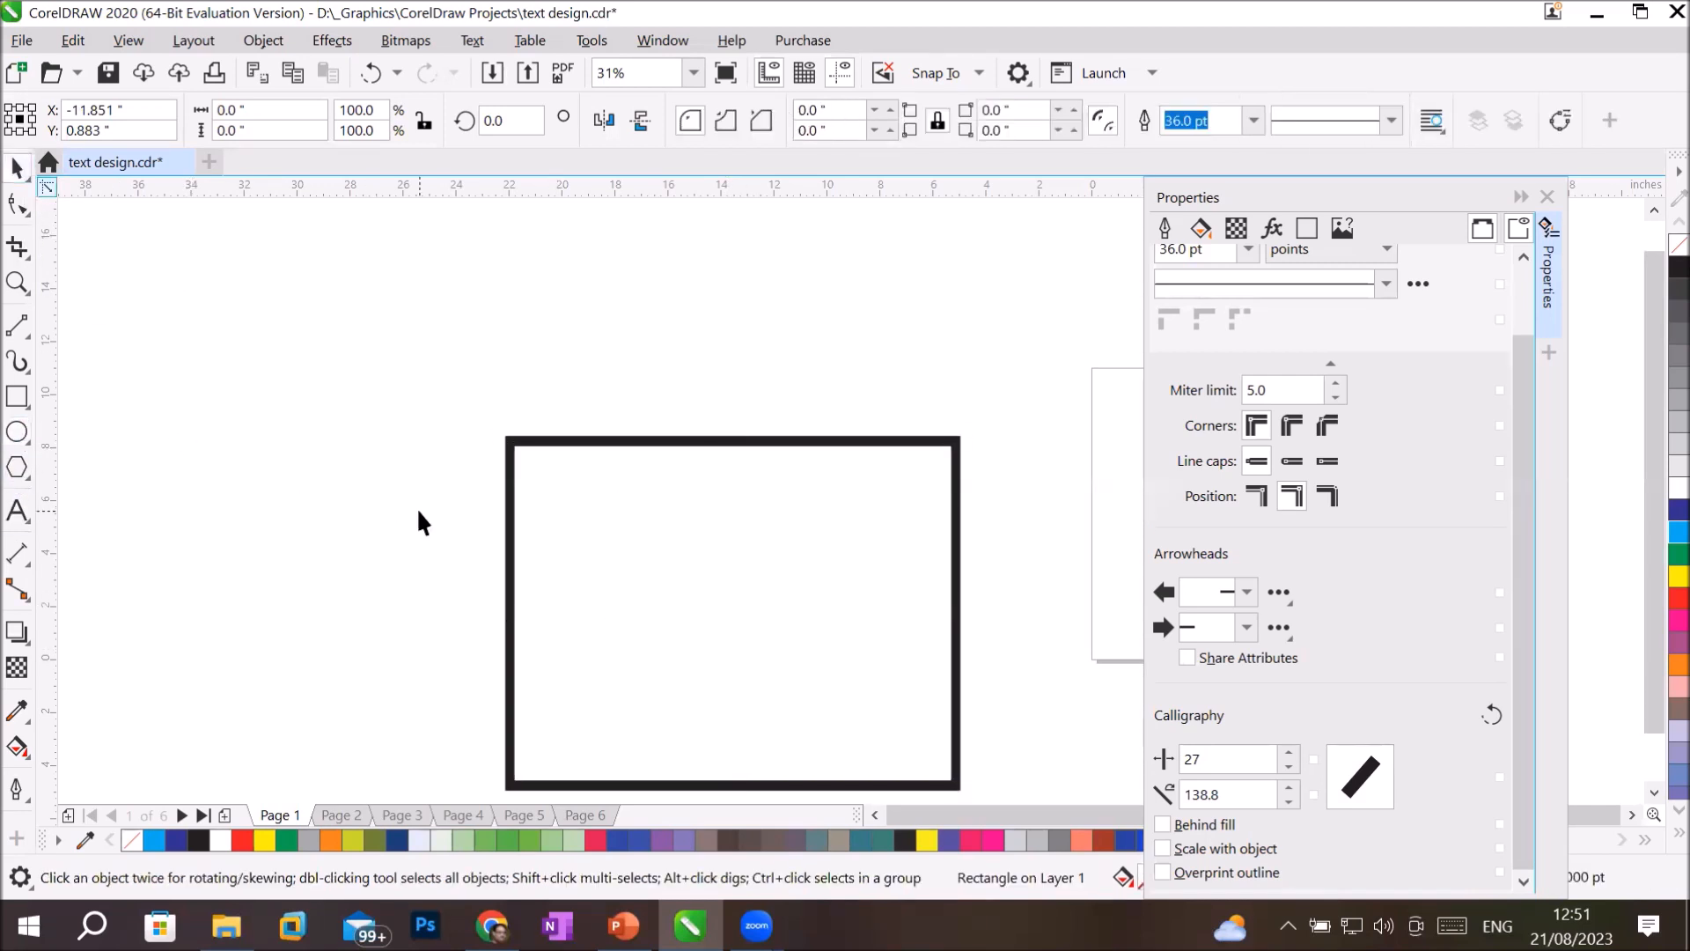
left_click(18, 431)
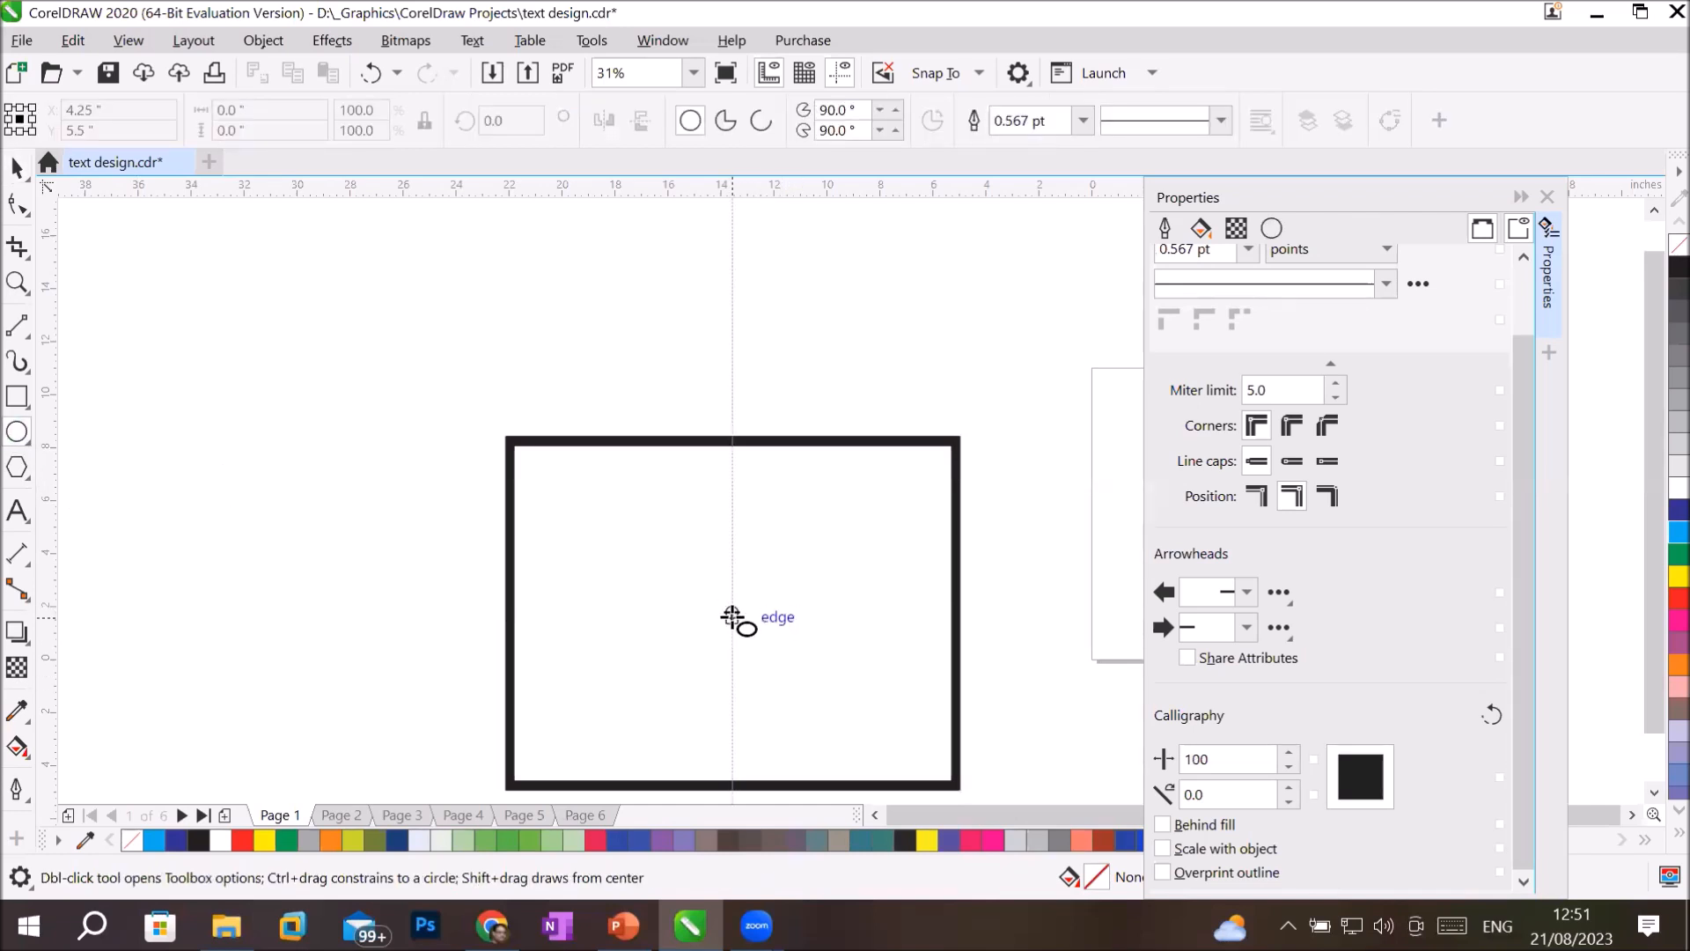
left_click_drag(731, 617, 830, 714)
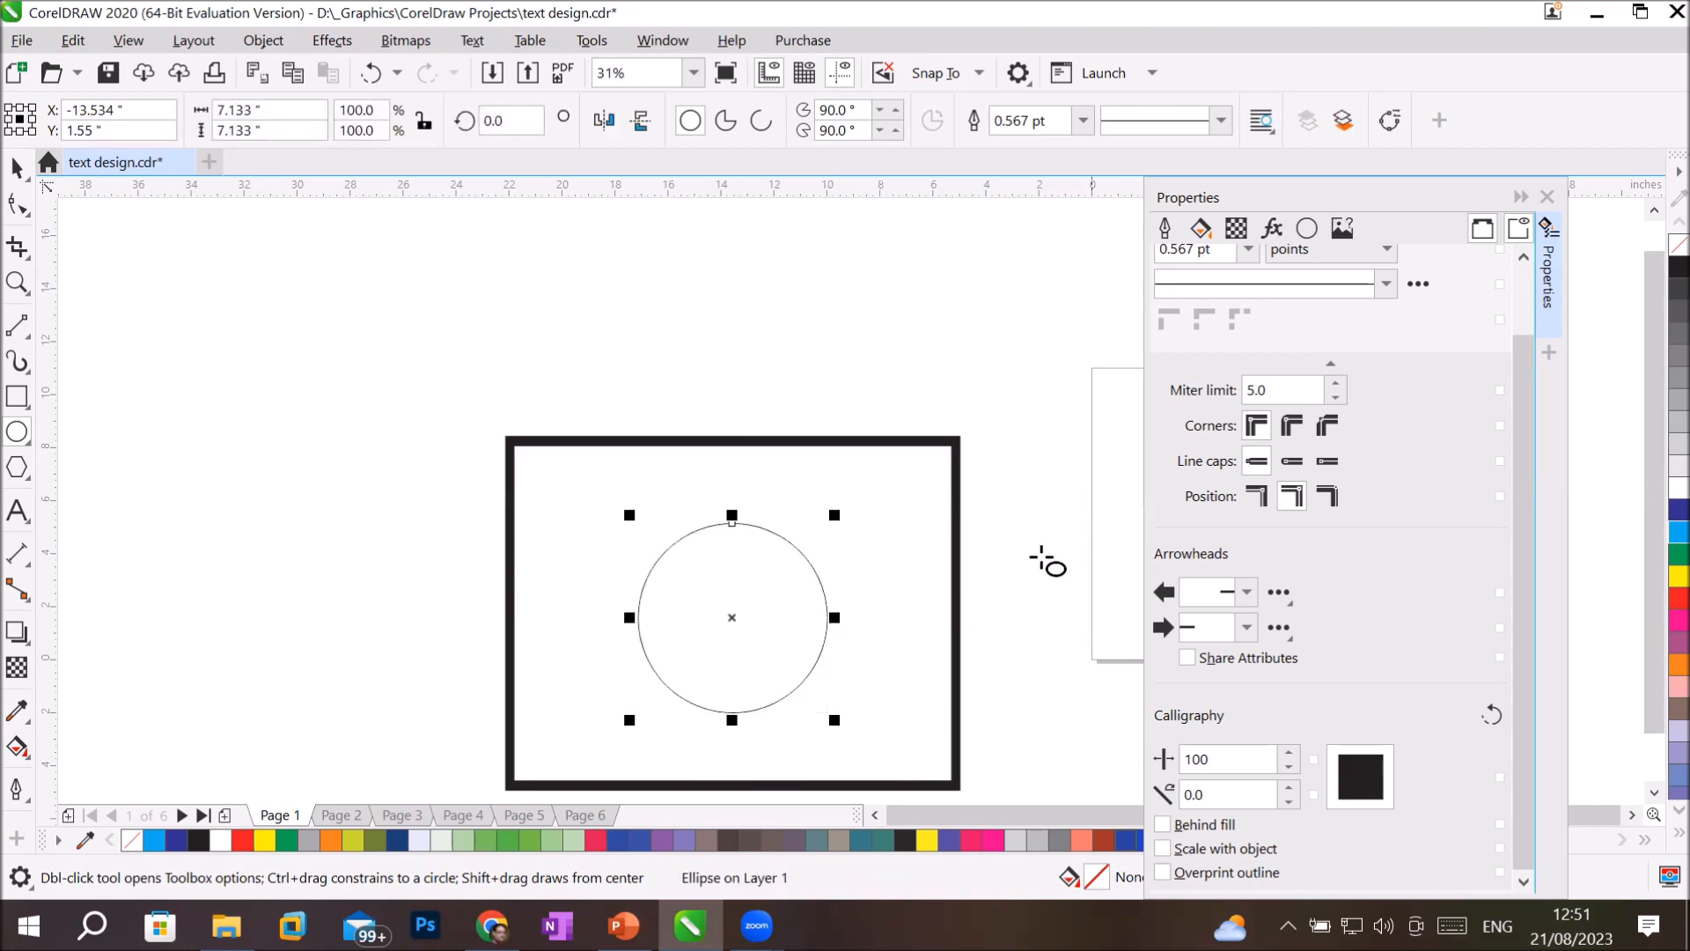
left_click(1083, 121)
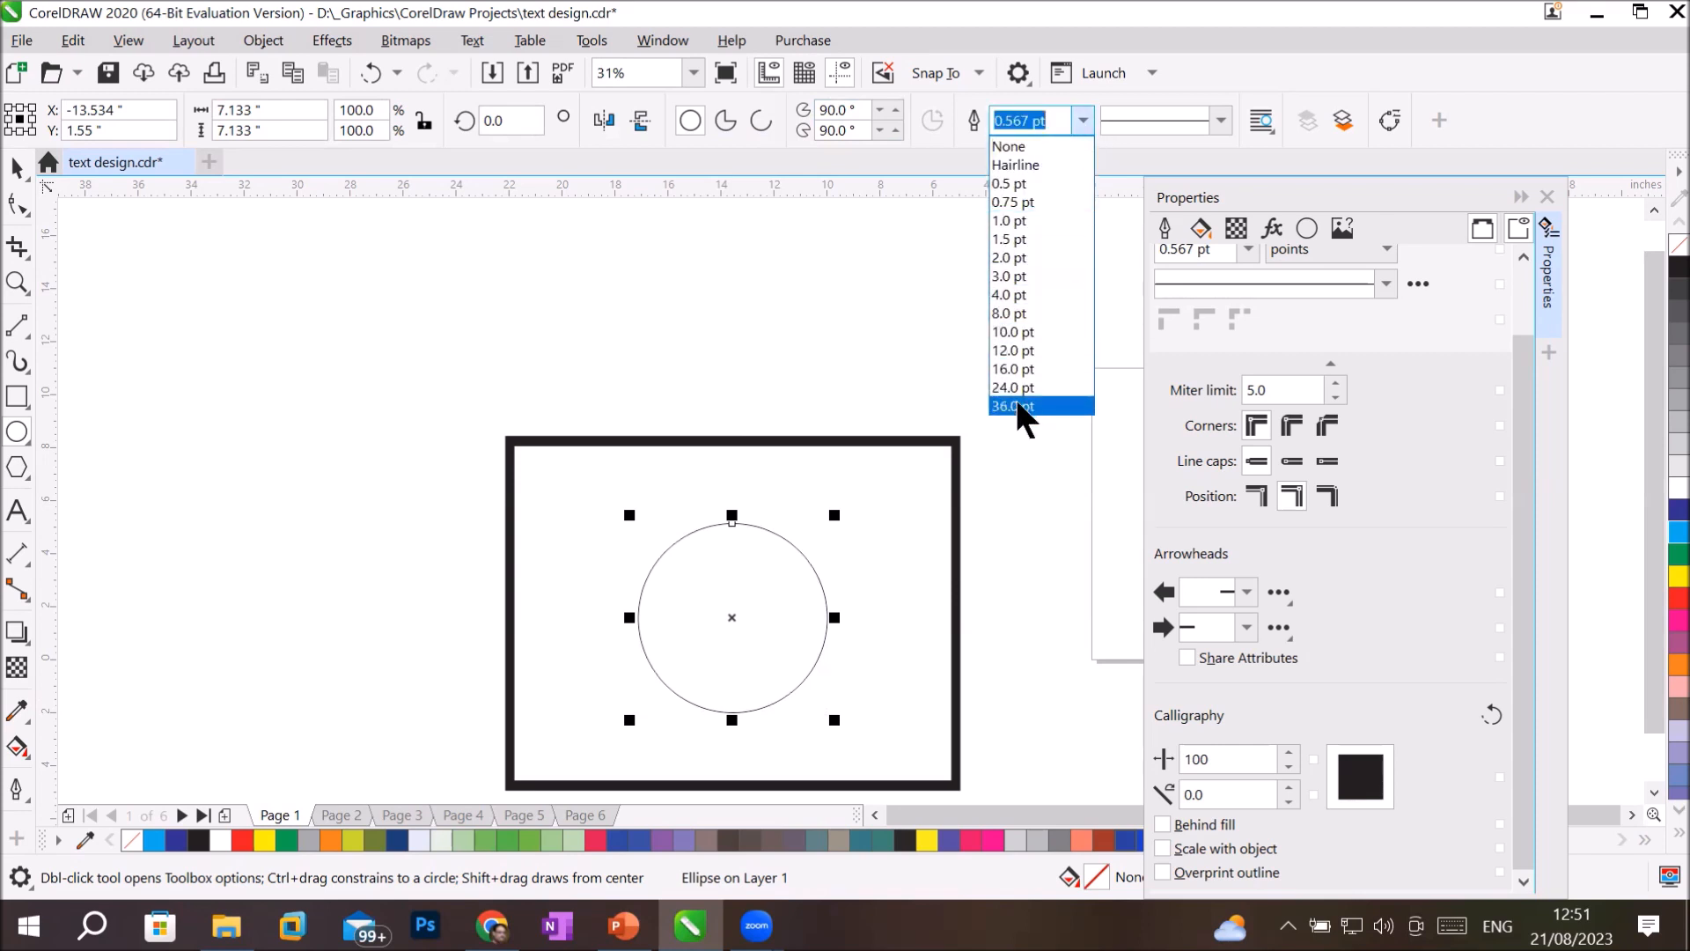
left_click(1017, 410)
scroll(898, 615, "up", 2)
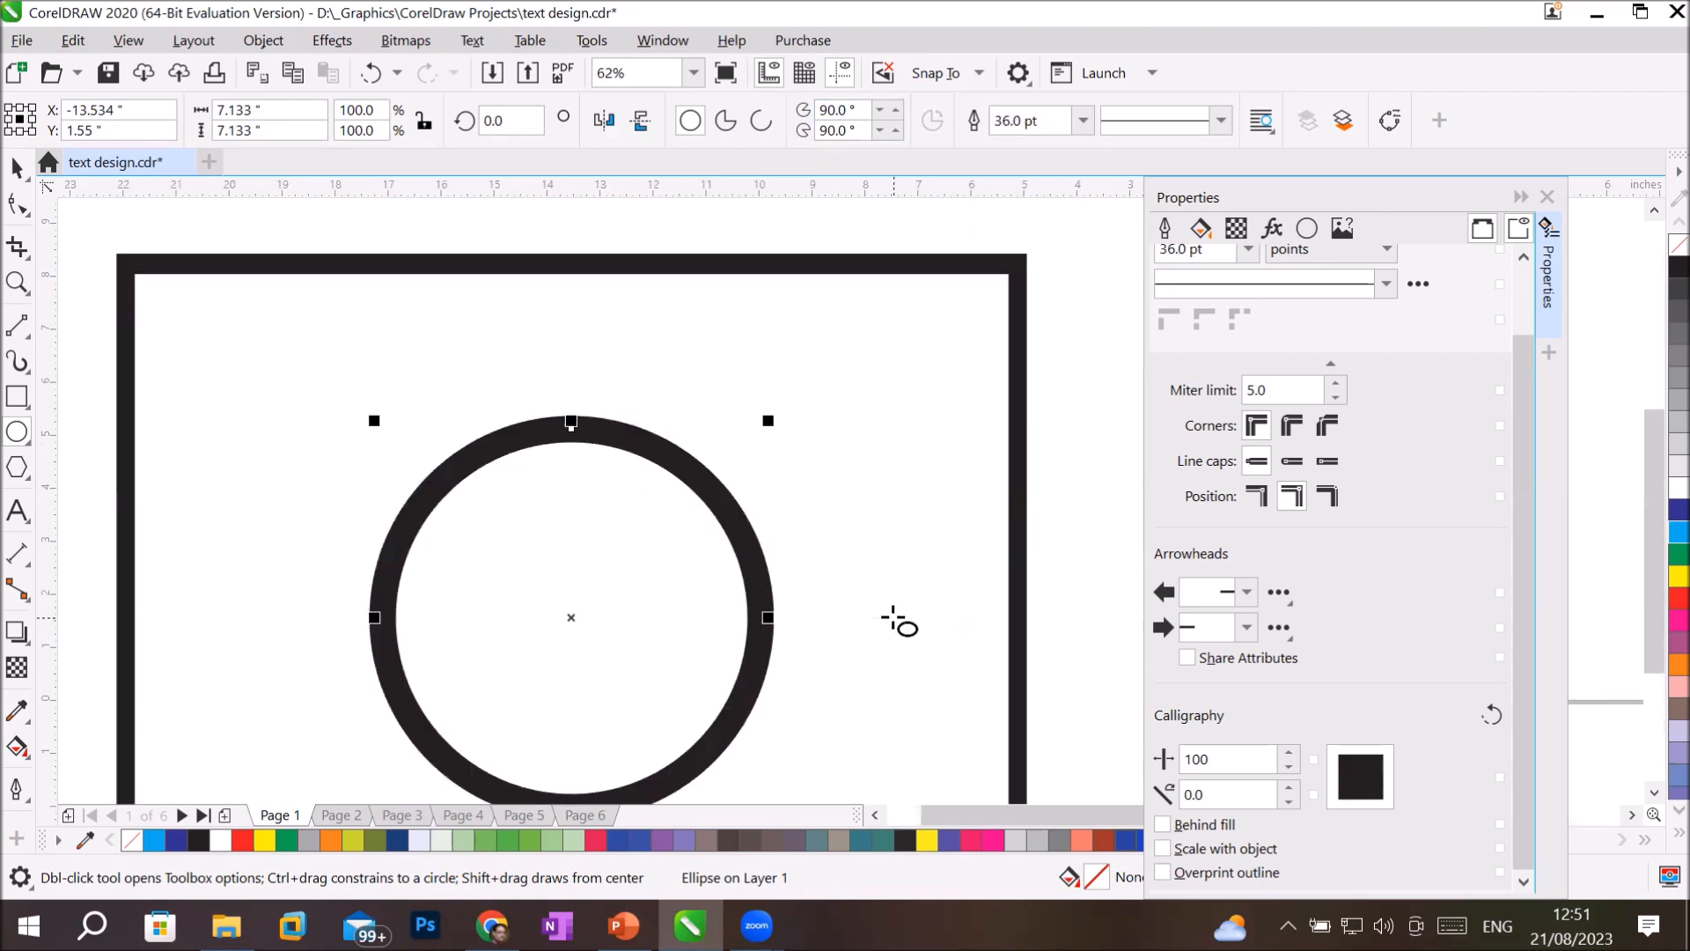
Reshape the circle outline's calligraphic nib to a stretch of 18 and a tilt of 6 degrees.
left_click_drag(1375, 792, 1359, 778)
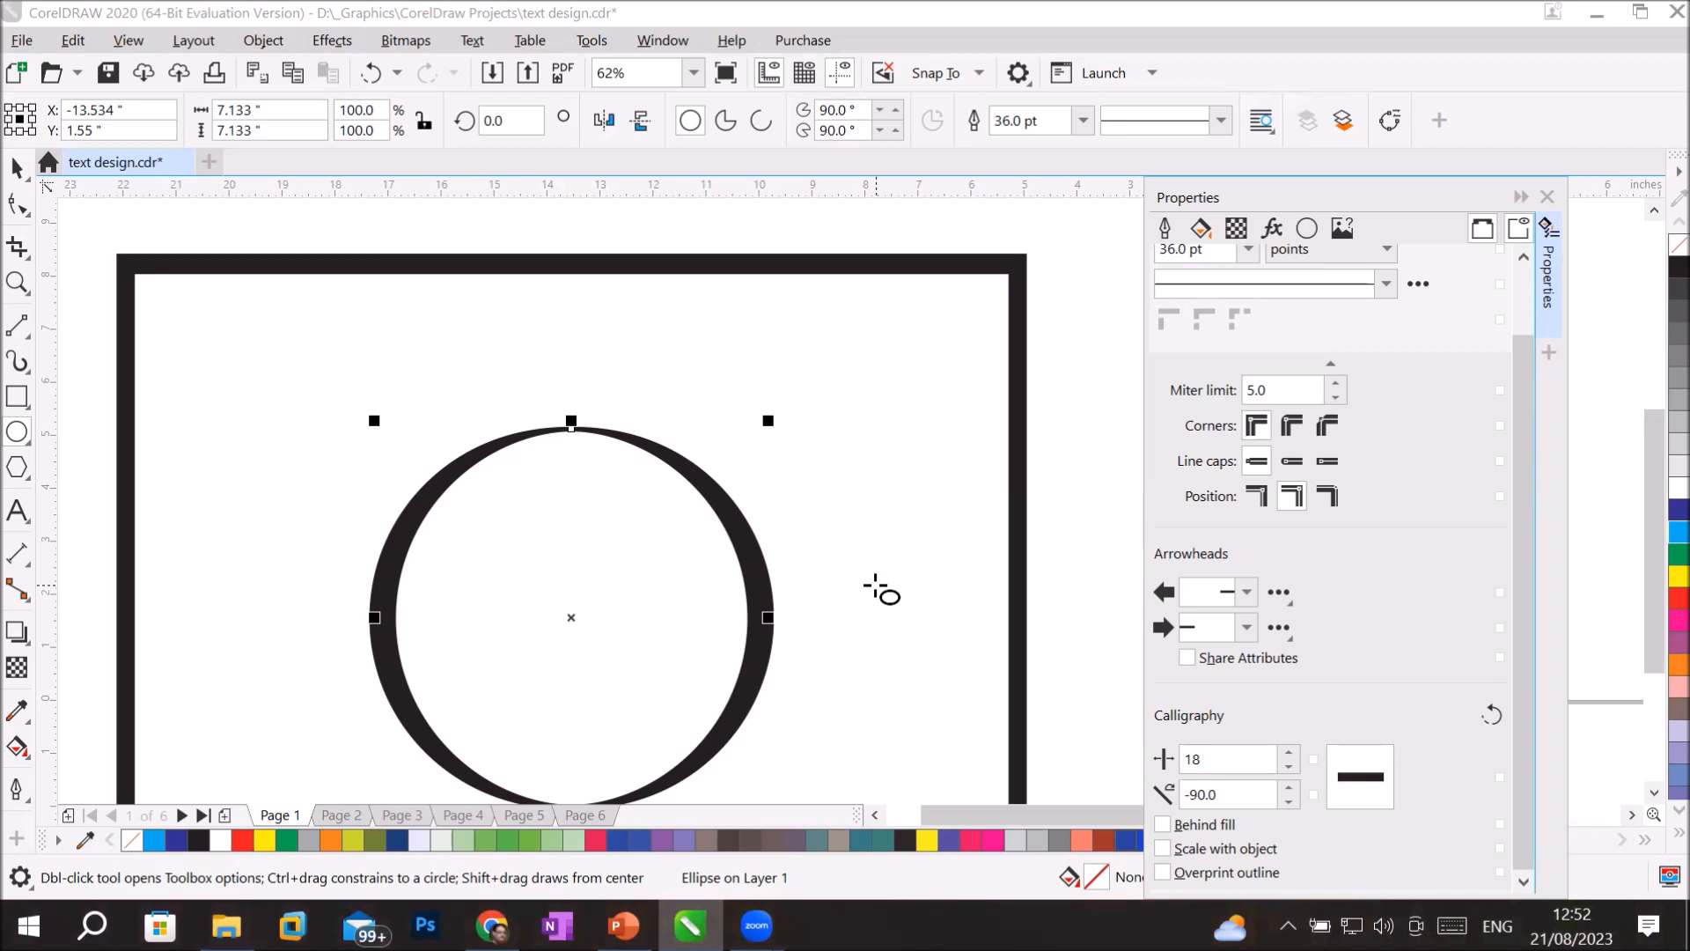
left_click(1229, 759)
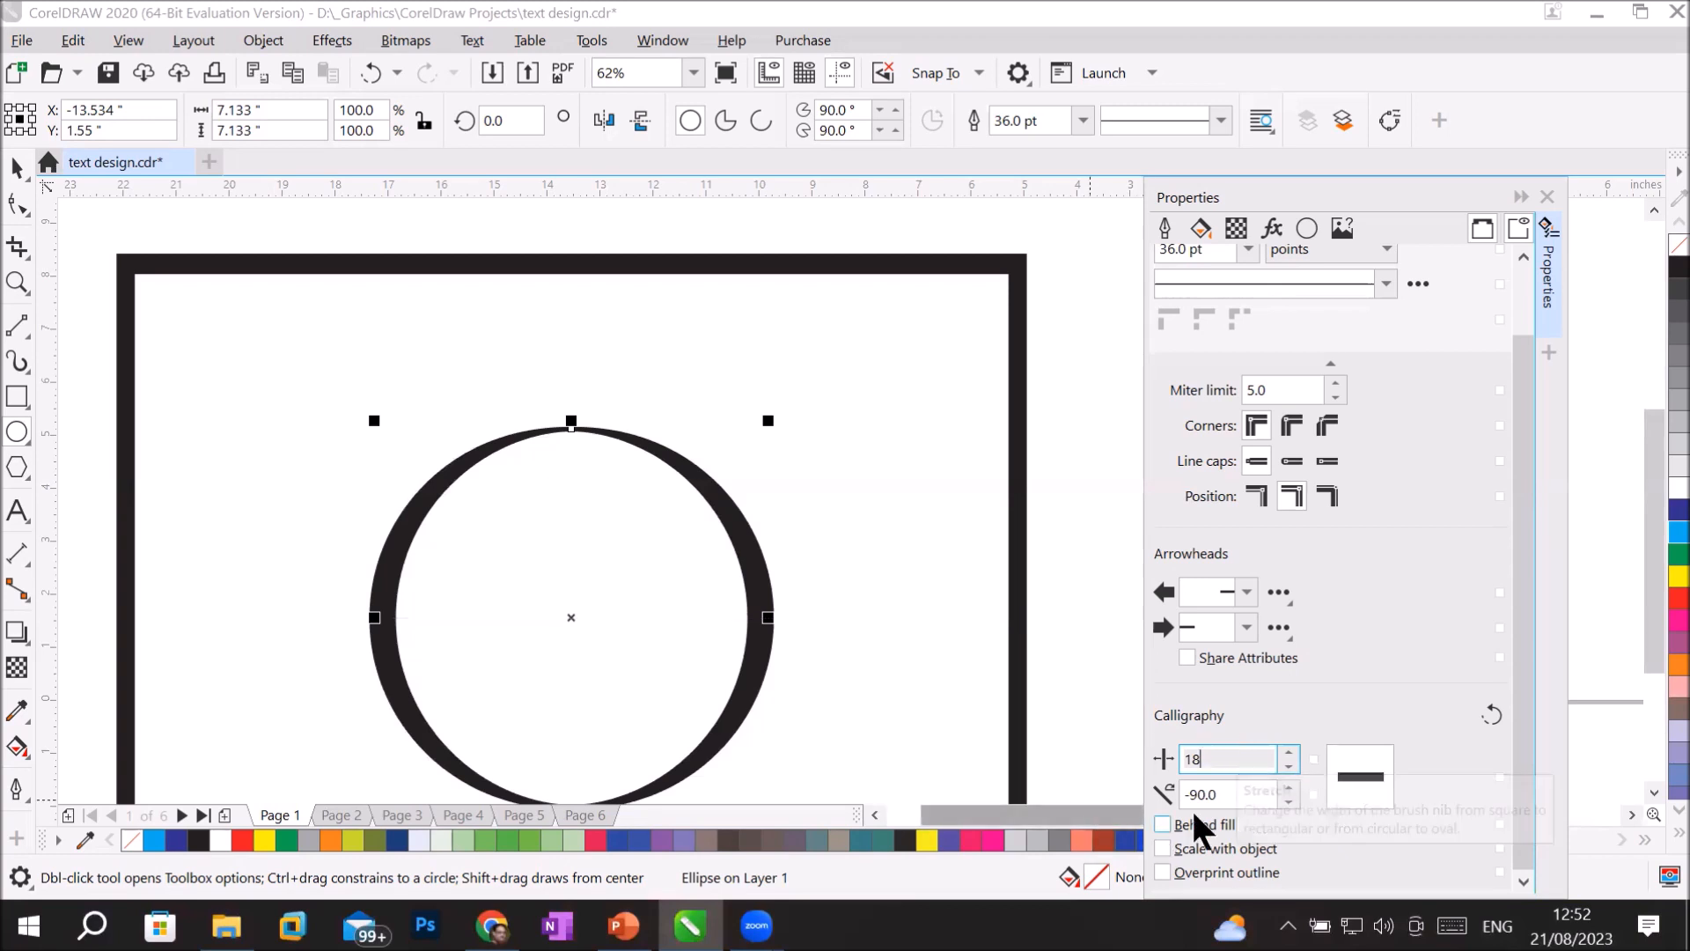
left_click(1226, 795)
left_click(1292, 786)
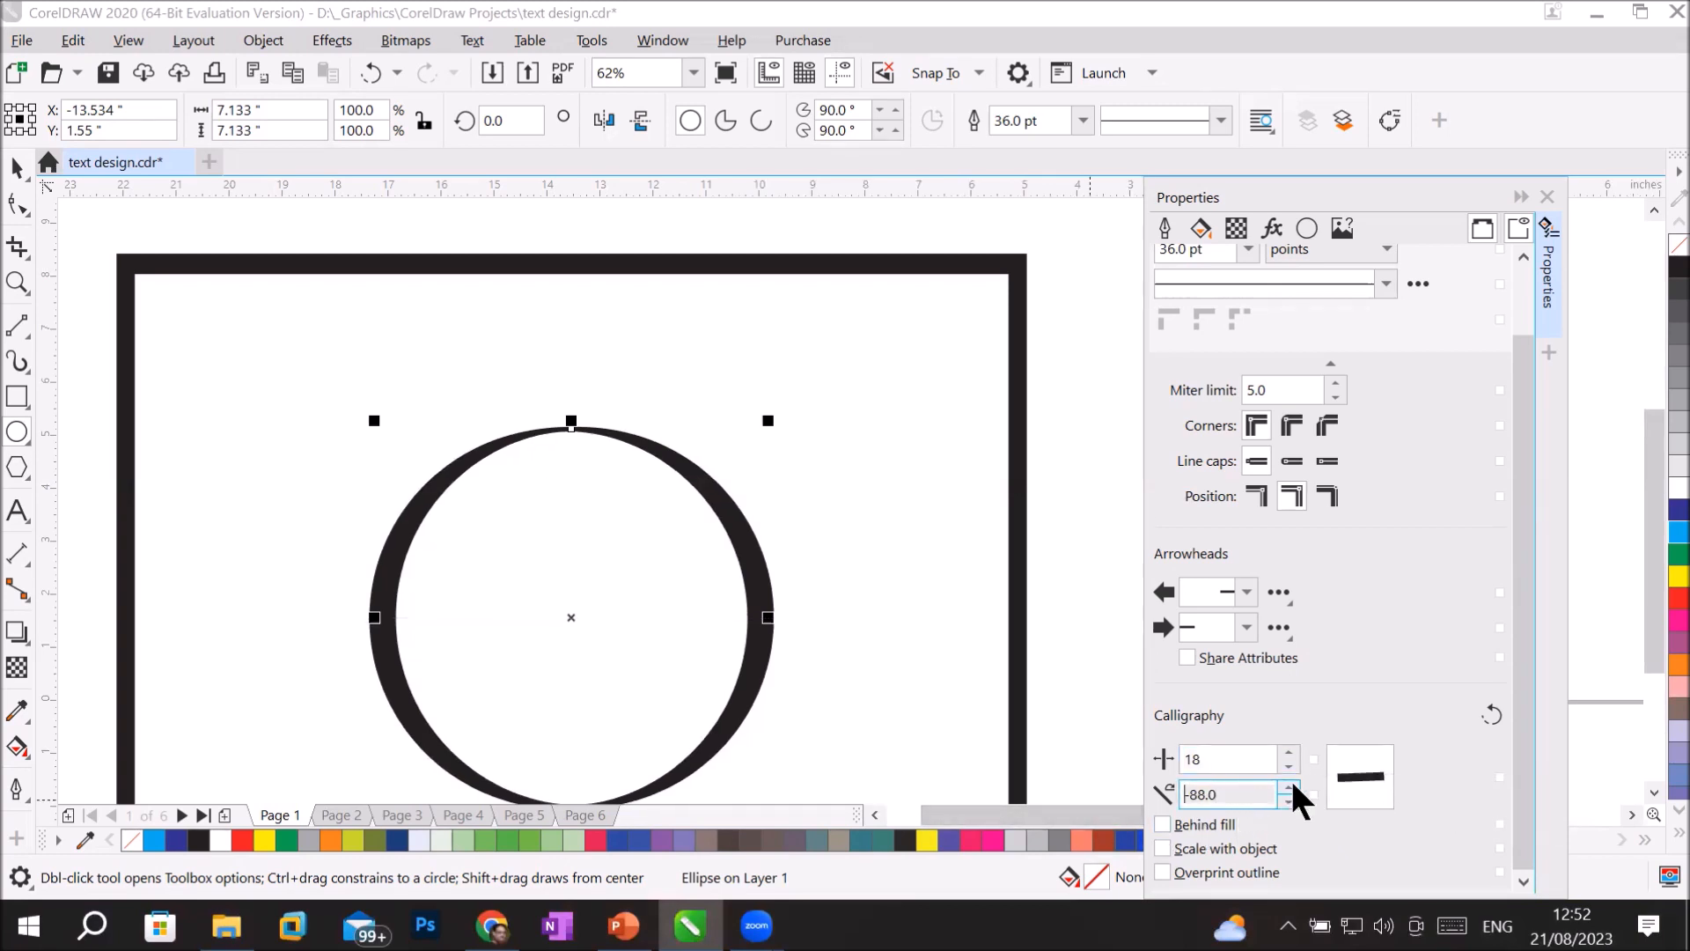
left_click_drag(1292, 786, 1290, 783)
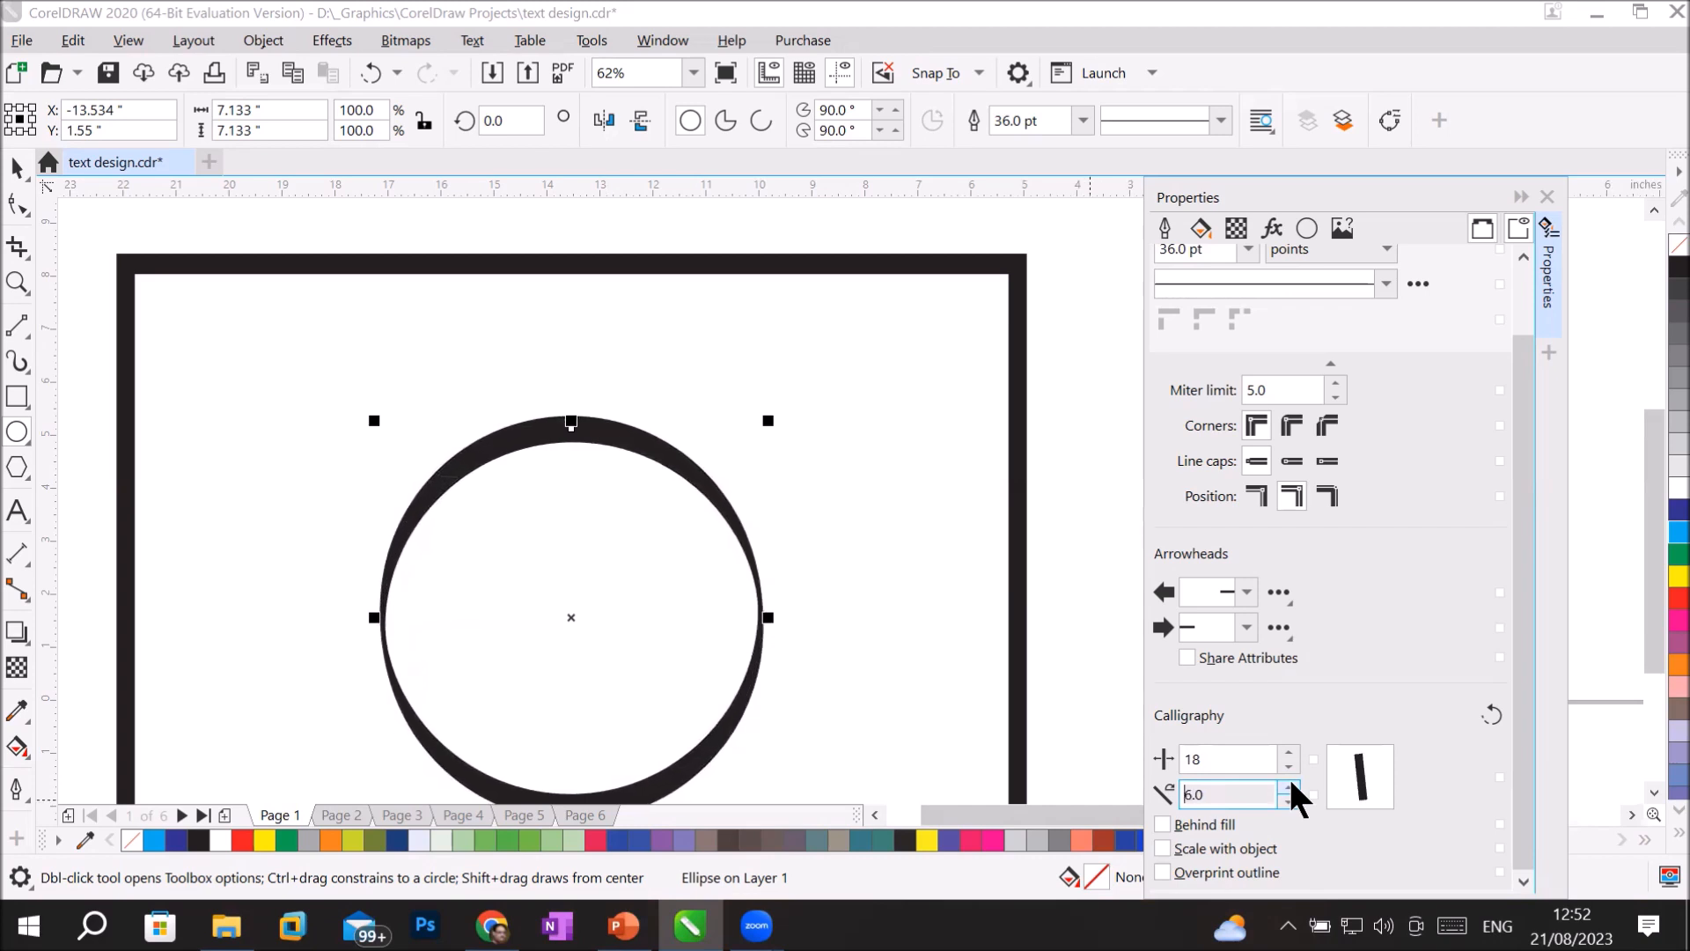
Fill the circle with light blue and set its outline's calligraphic nib stretch to 100.
left_click(1655, 535)
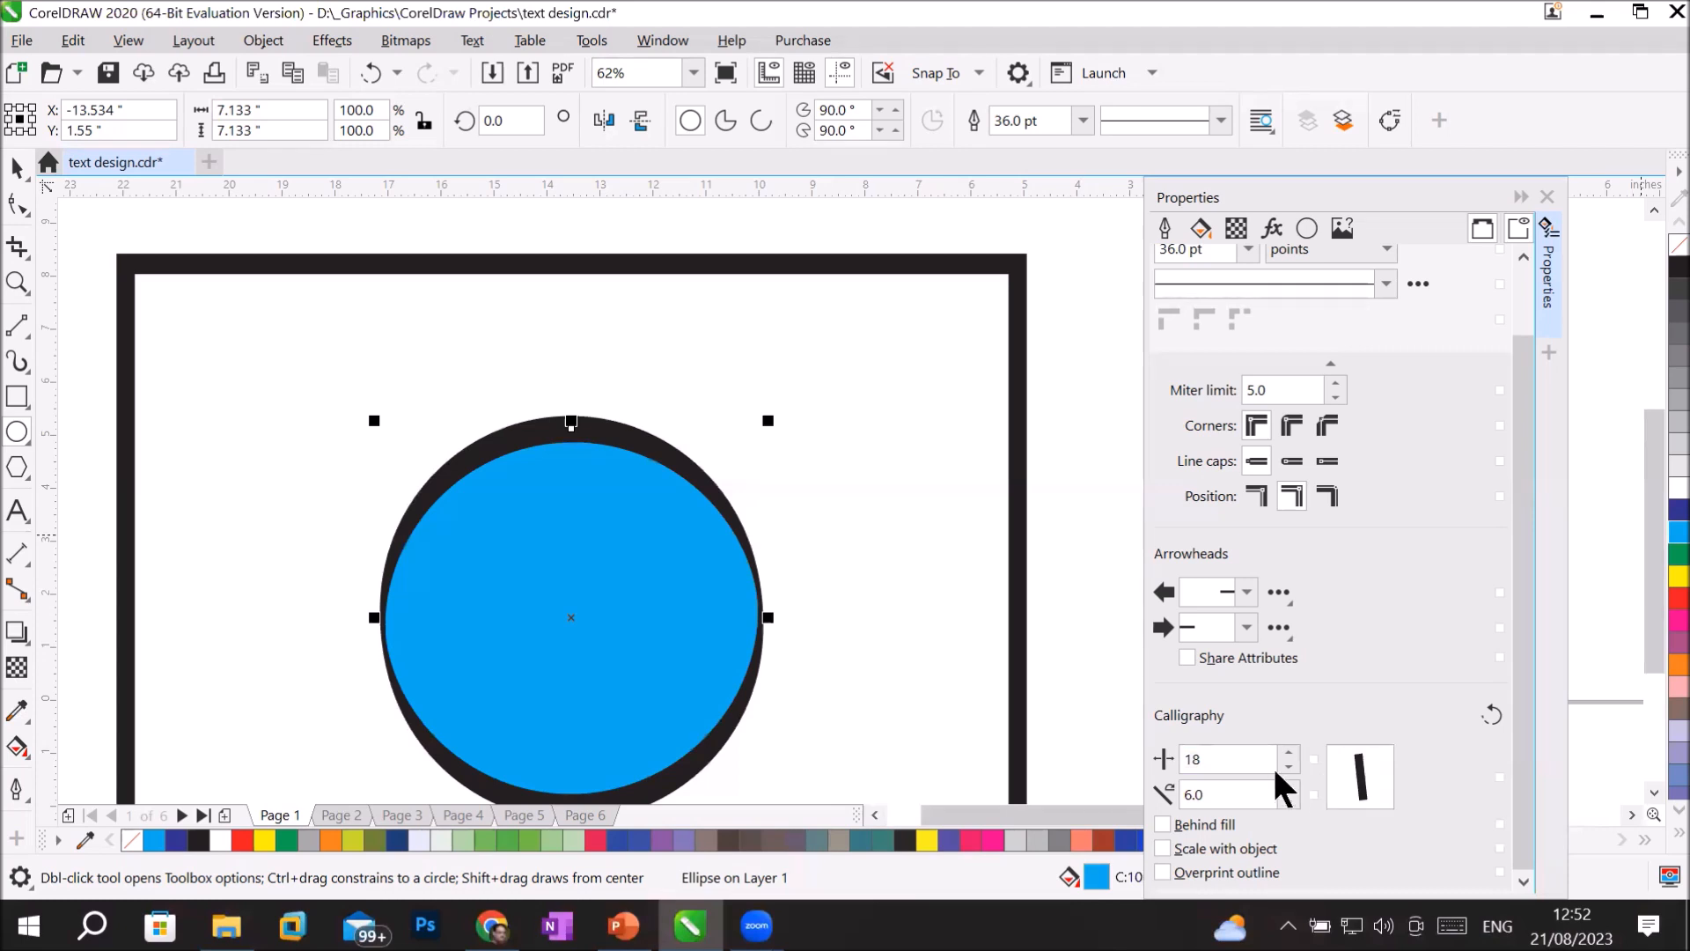
double_click(1228, 759)
type("100")
key("Return")
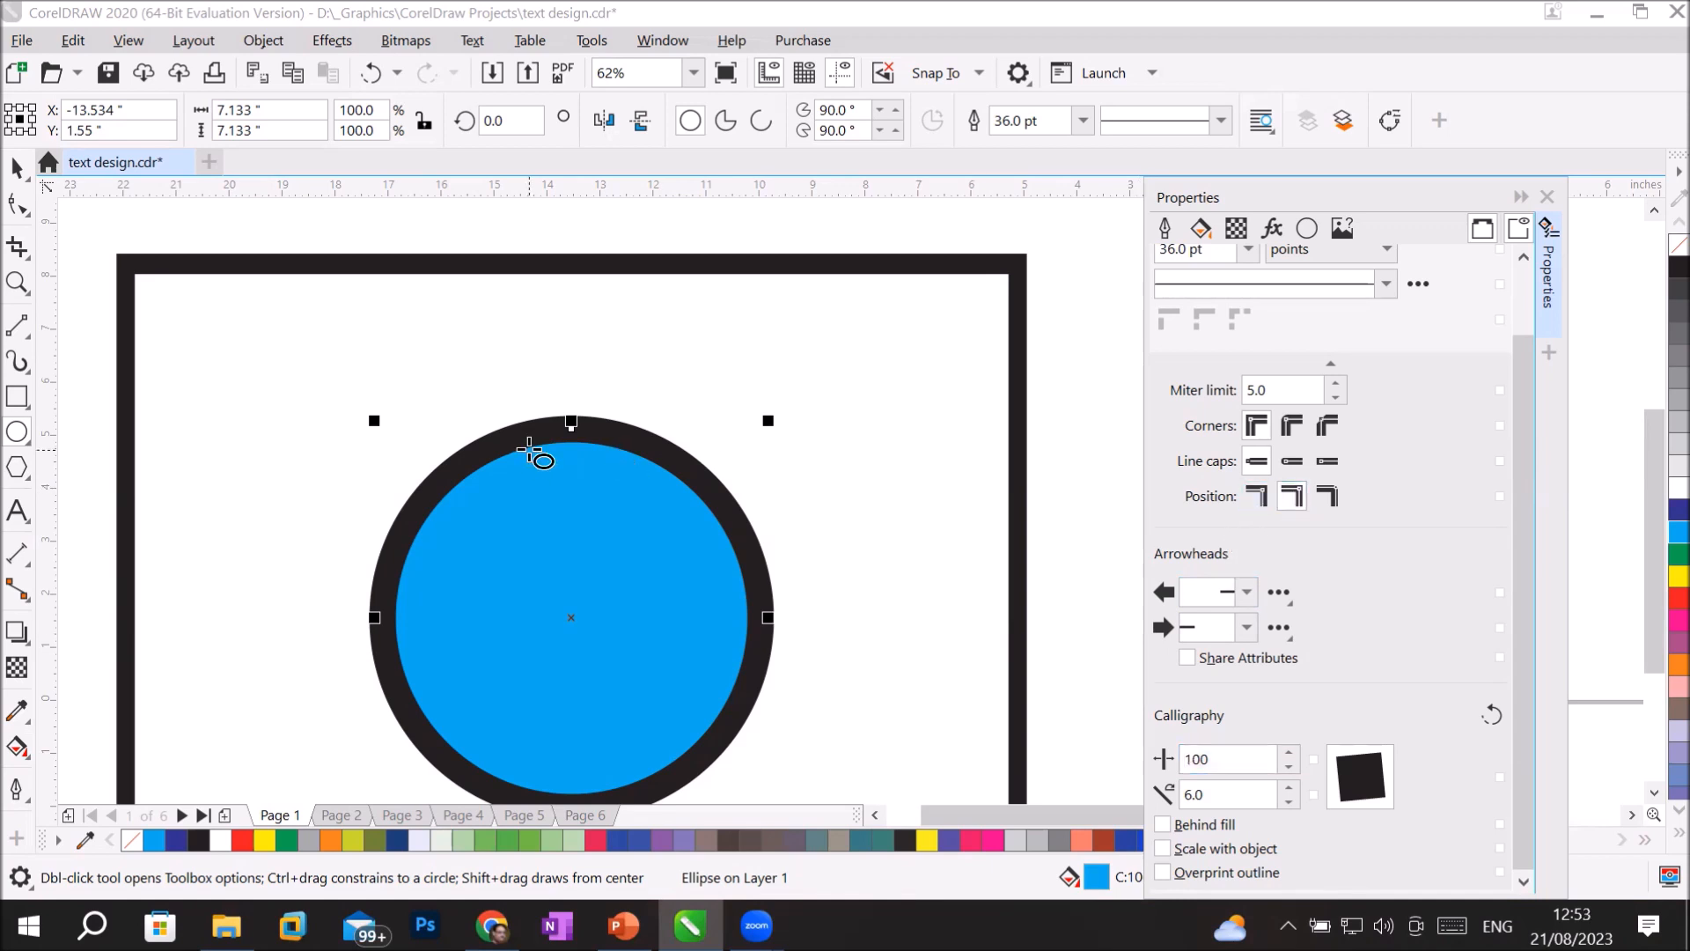
Switch the Behind fill option on and off for the circle's outline to compare its visible thickness.
scroll(536, 444, "up", 2)
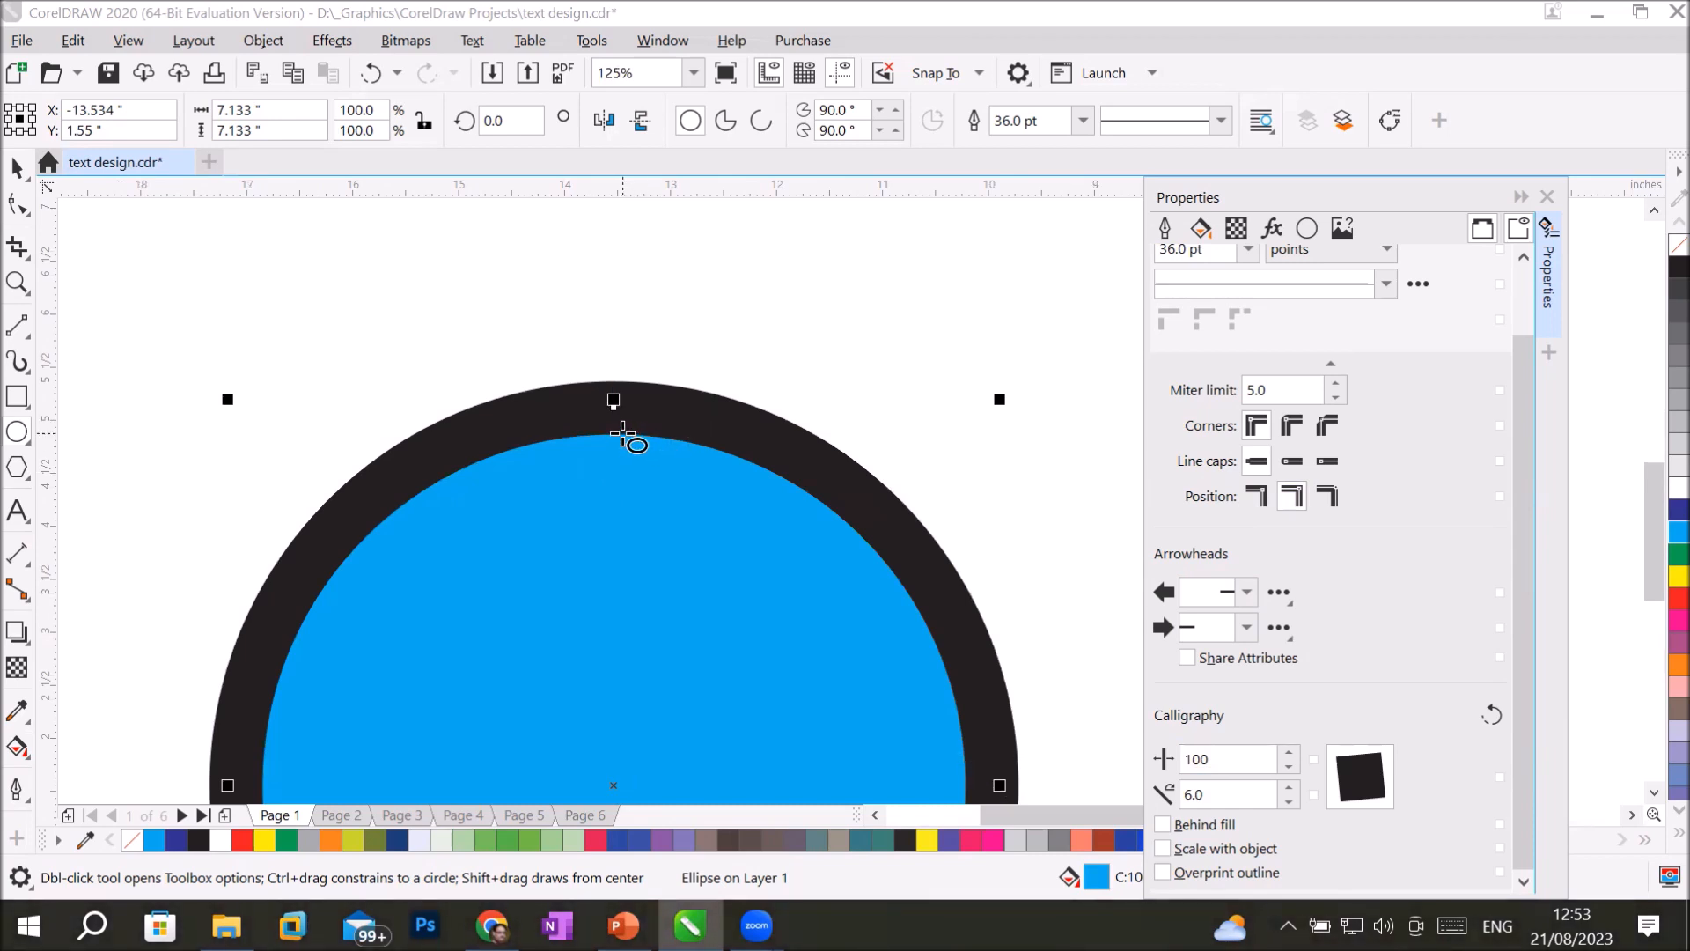
left_click(1161, 823)
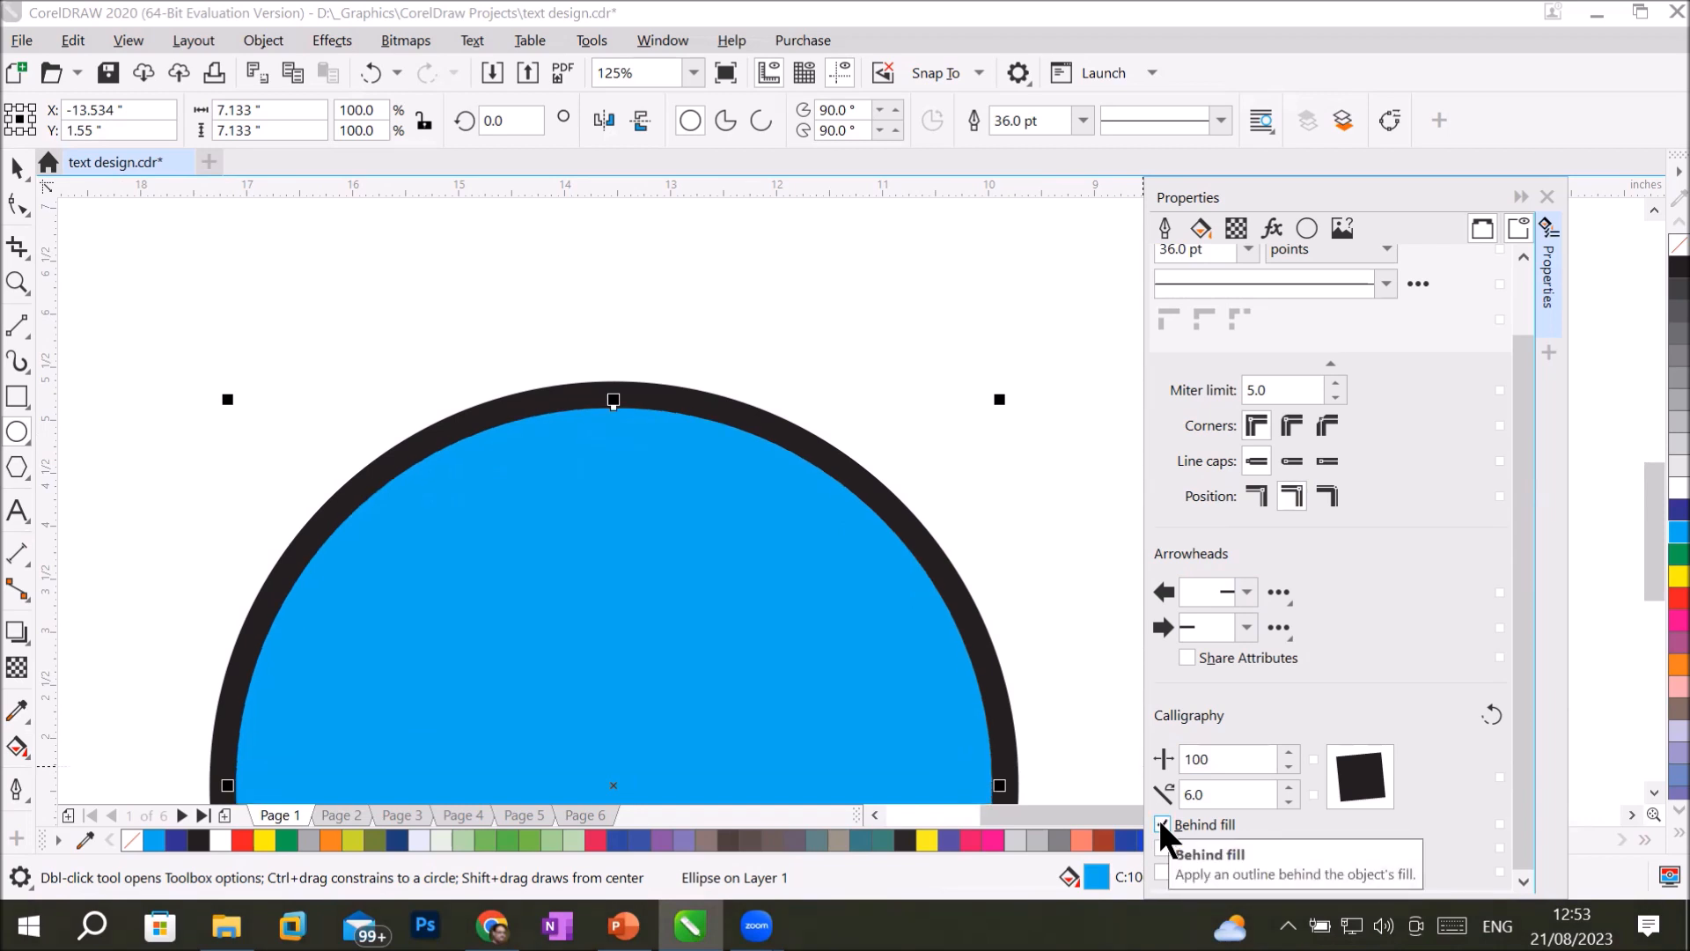
left_click(1161, 823)
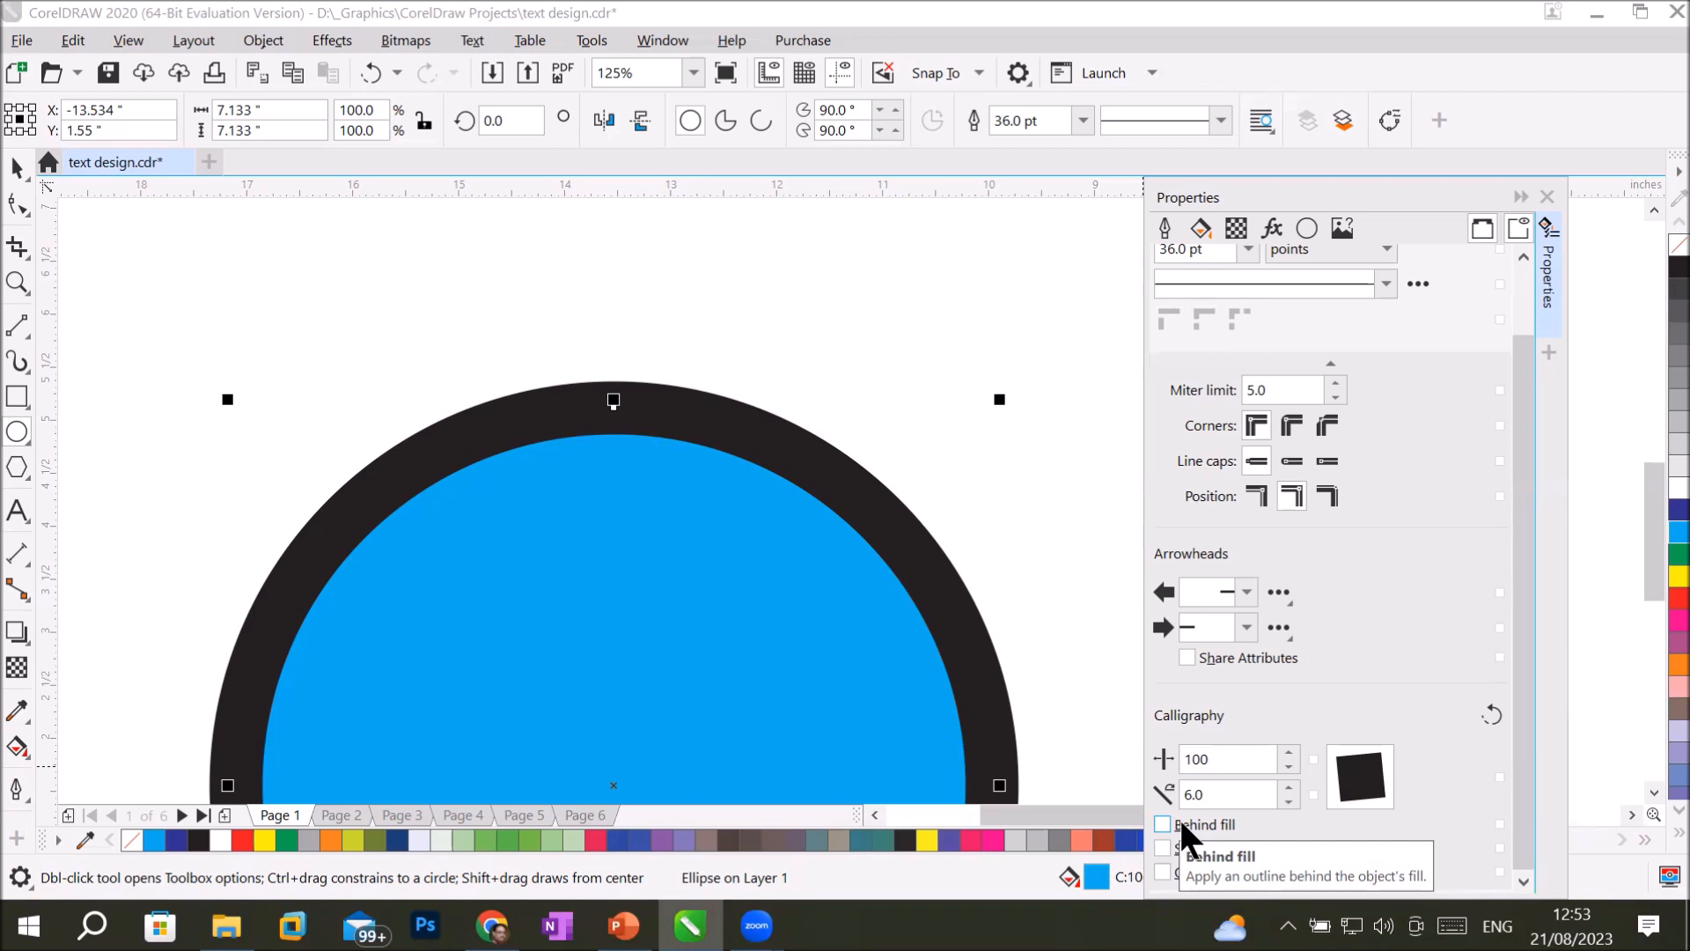
left_click(1182, 826)
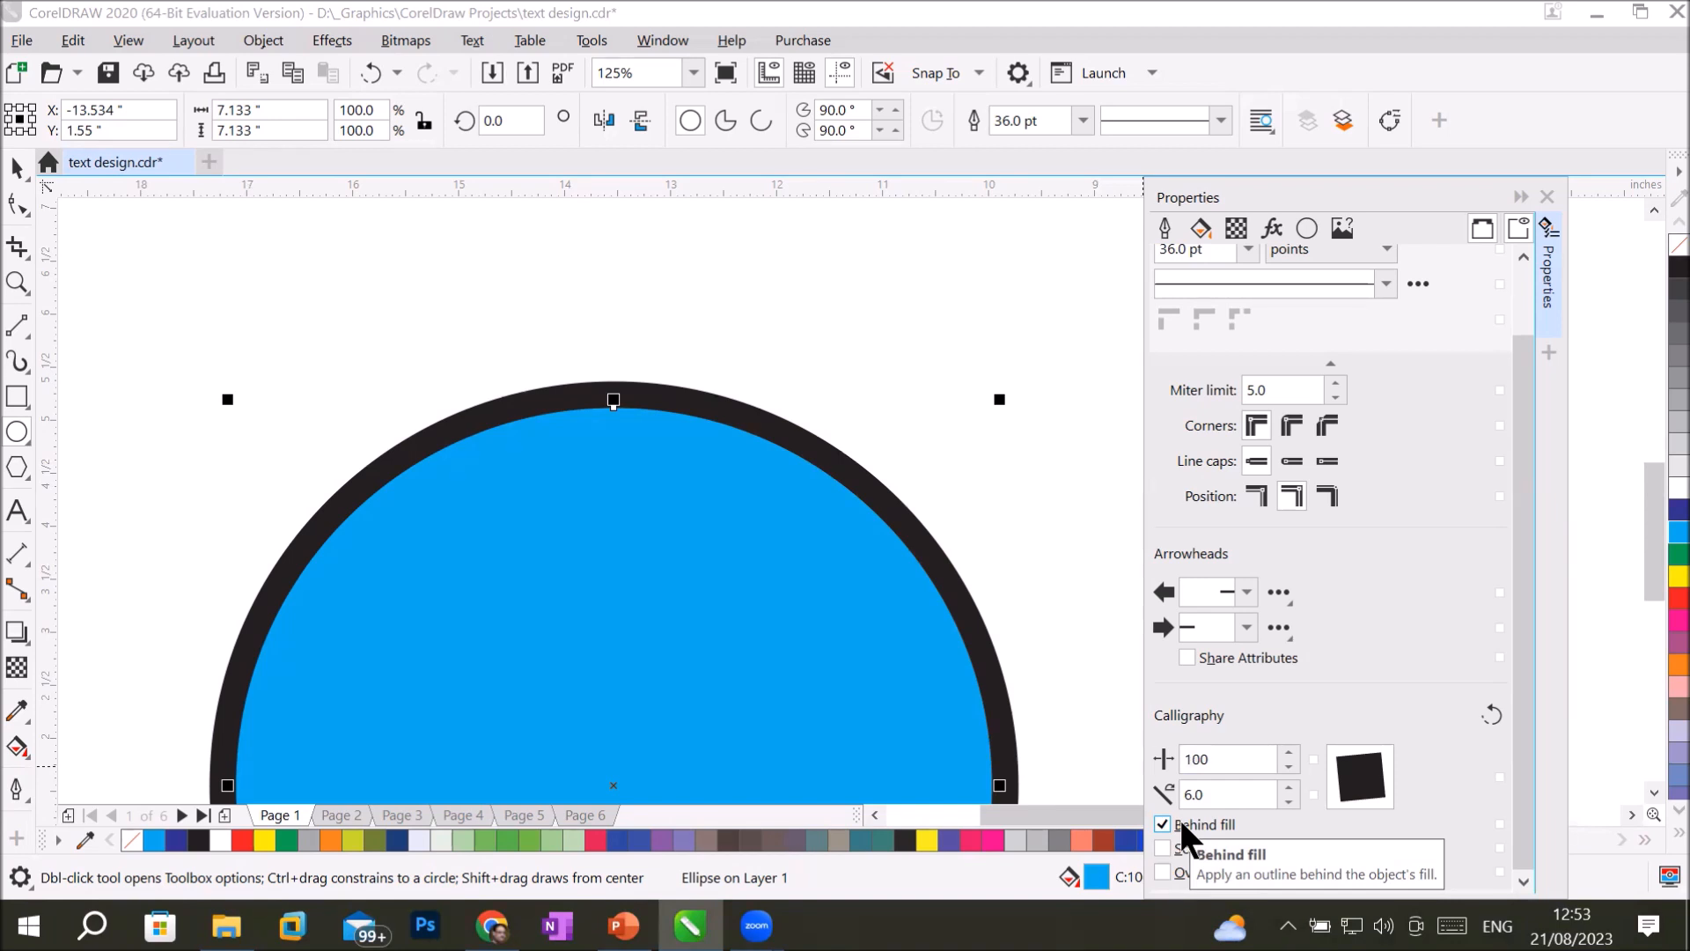
left_click(1180, 823)
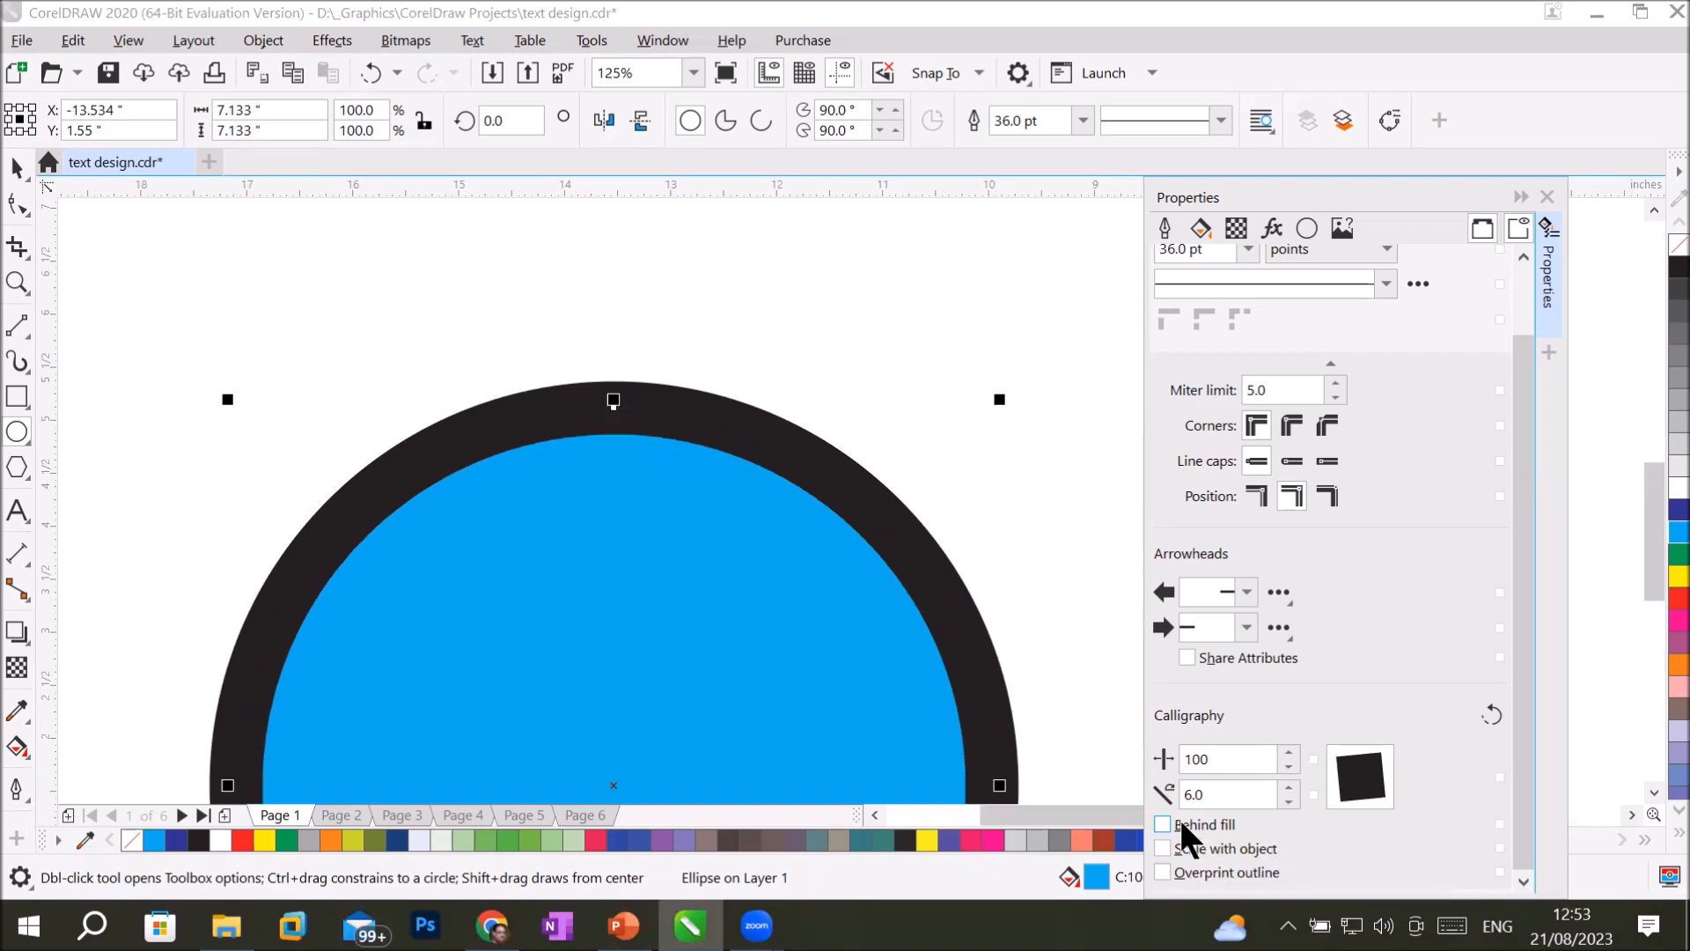
Place the outline inside the circle's edge and toggle Behind fill to compare the result, leaving it off.
left_click(1325, 495)
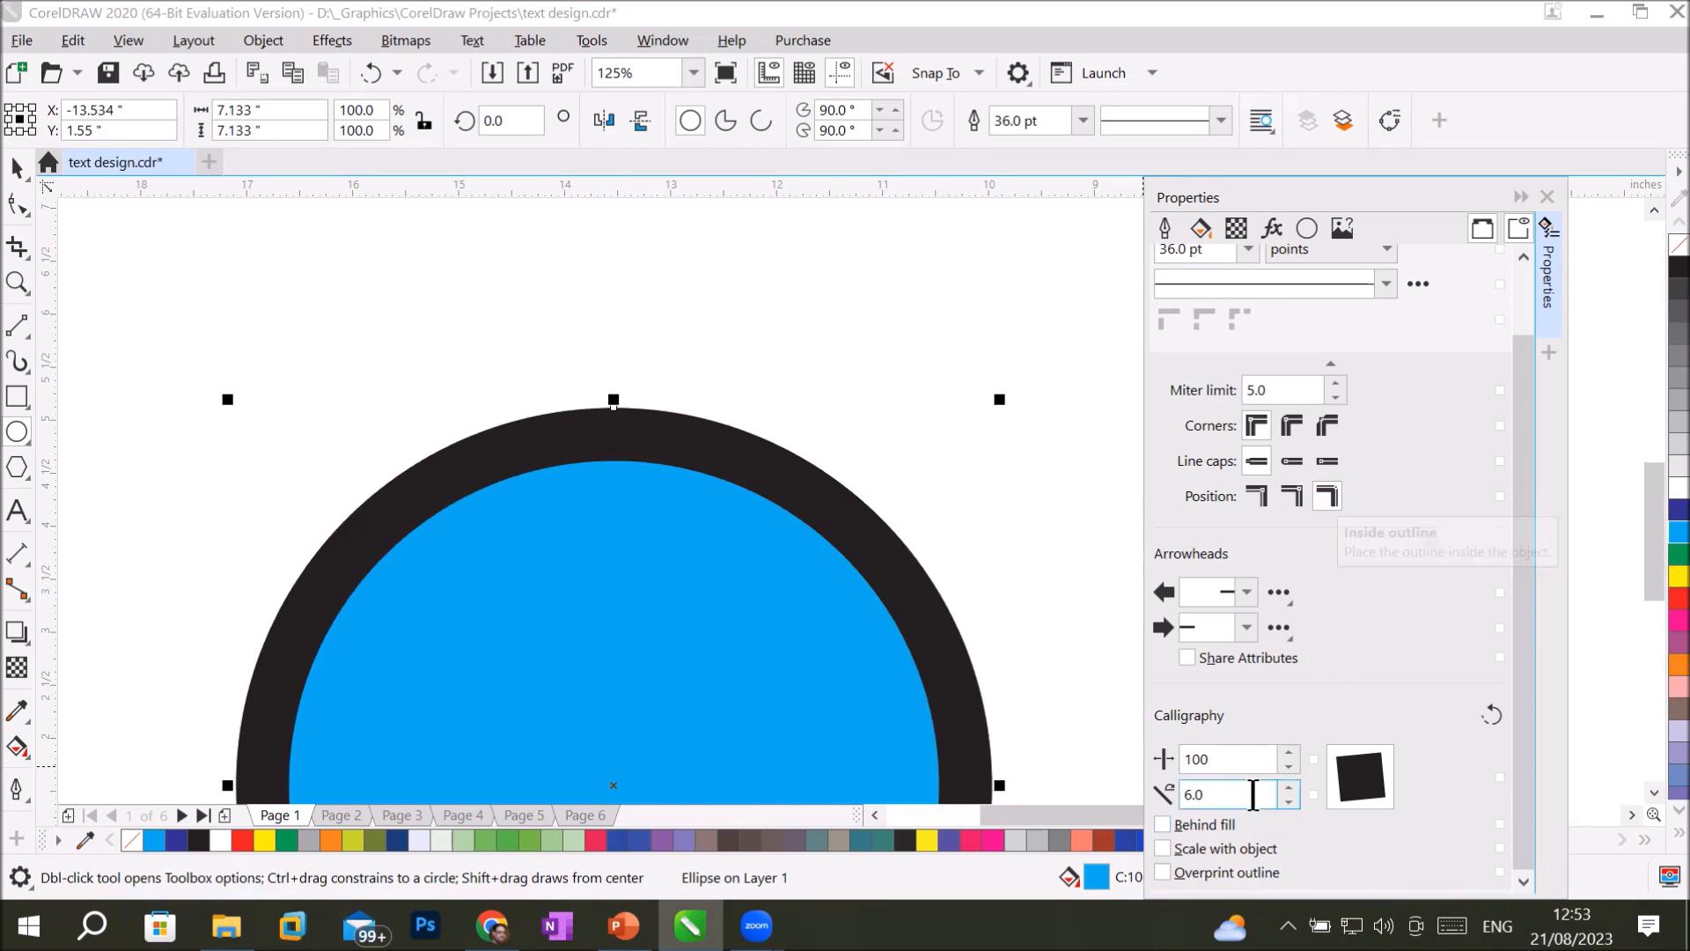
left_click(1163, 823)
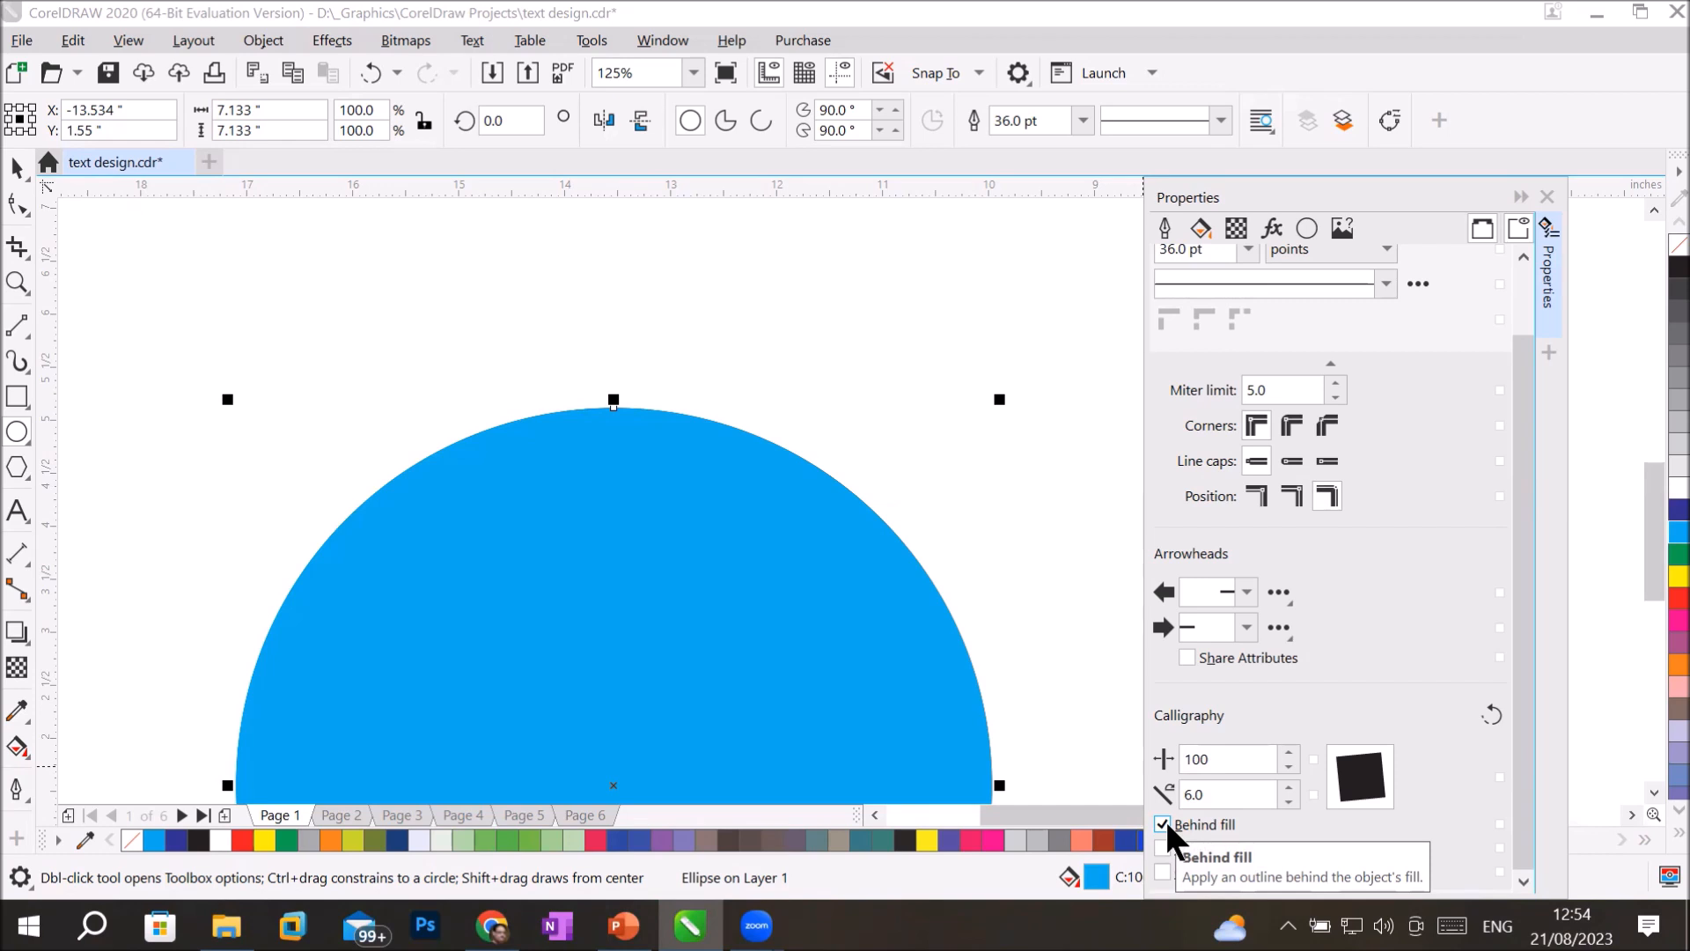
left_click(1165, 824)
left_click(1166, 824)
left_click(1164, 818)
left_click(1166, 821)
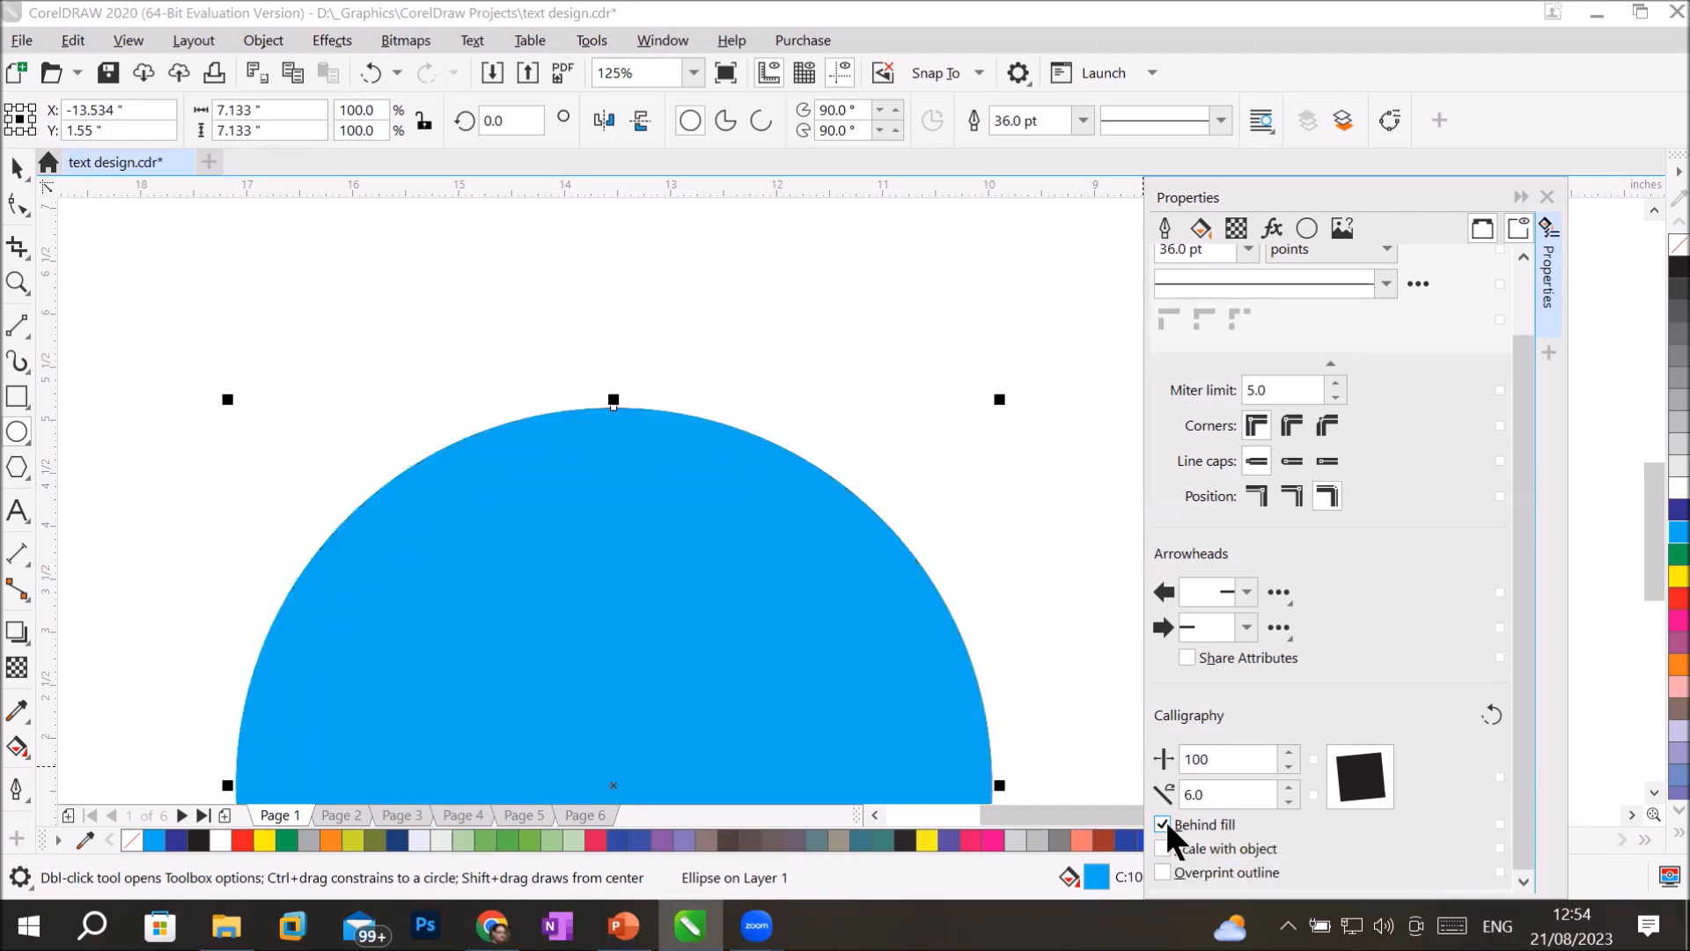
left_click(1164, 819)
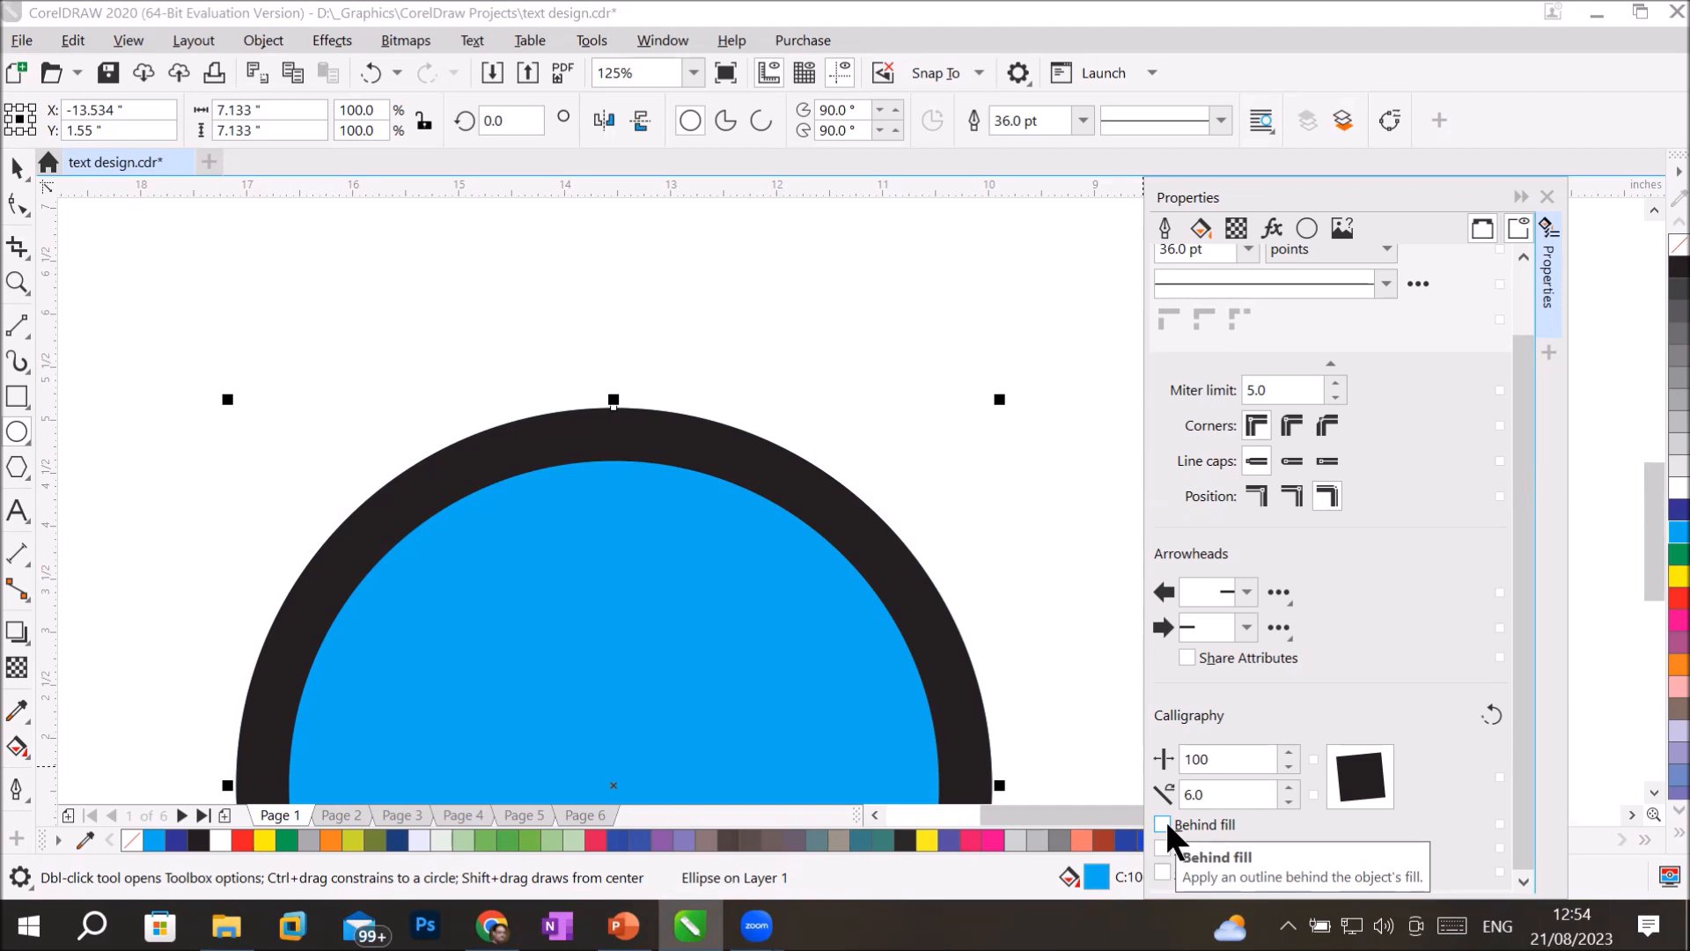
left_click(1164, 819)
left_click(1165, 819)
Centre the outline on the circle's edge and apply it behind the fill.
left_click(1291, 495)
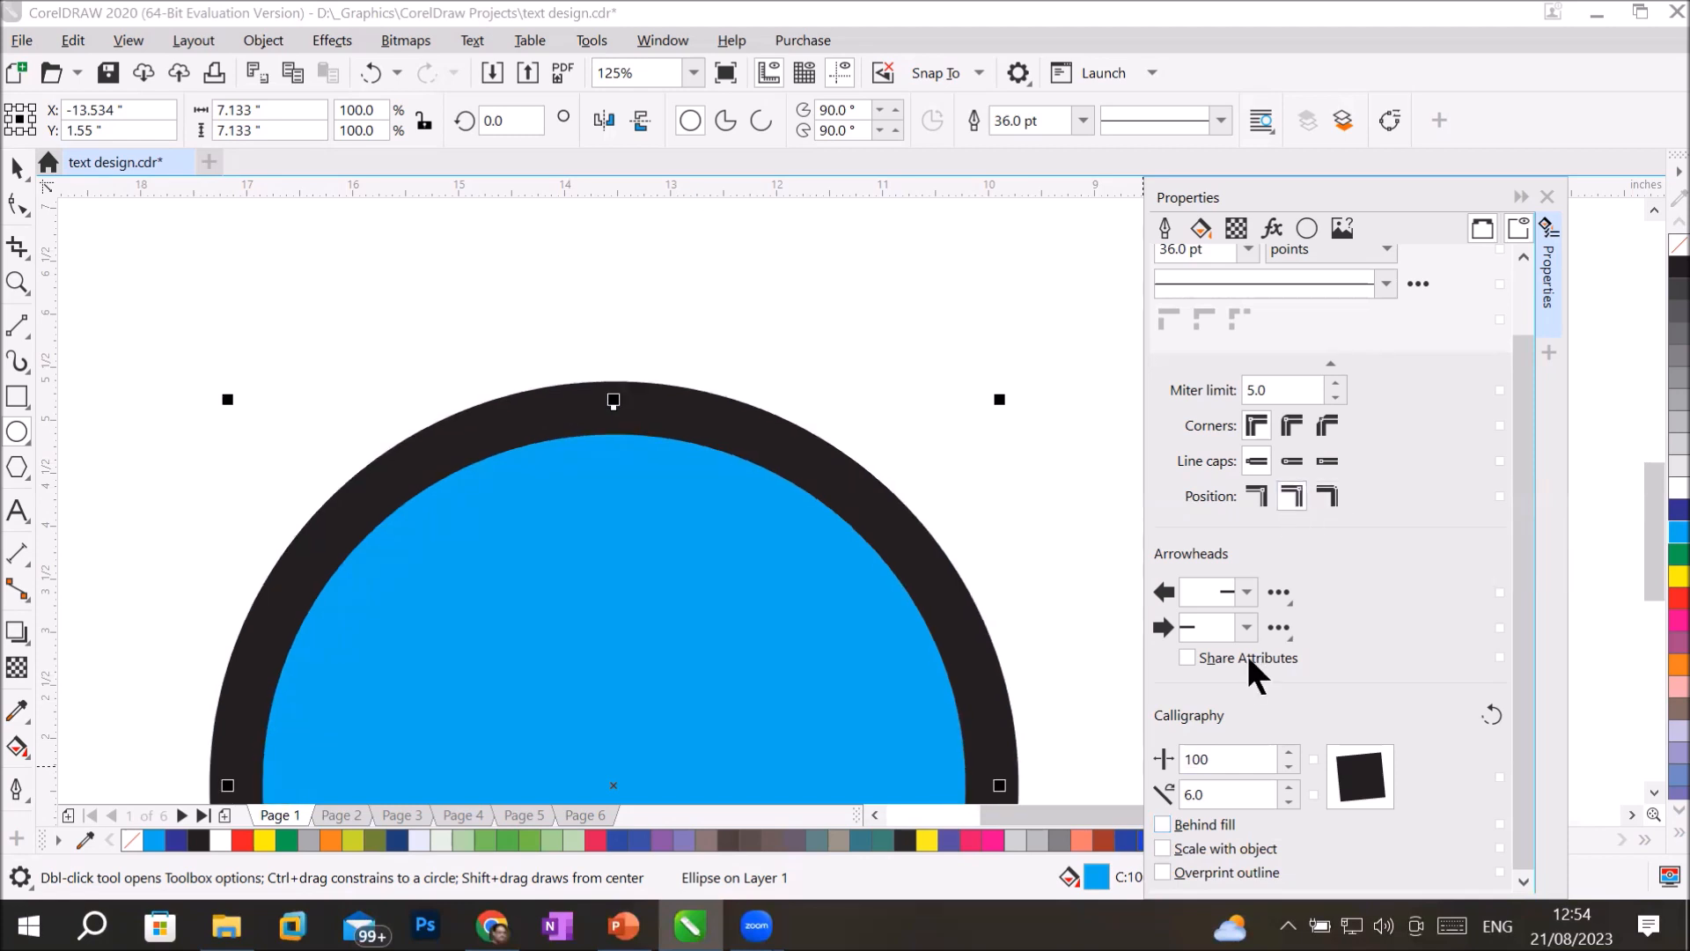
left_click(1159, 826)
left_click(1158, 826)
left_click(1159, 826)
left_click(1159, 824)
left_click(1159, 823)
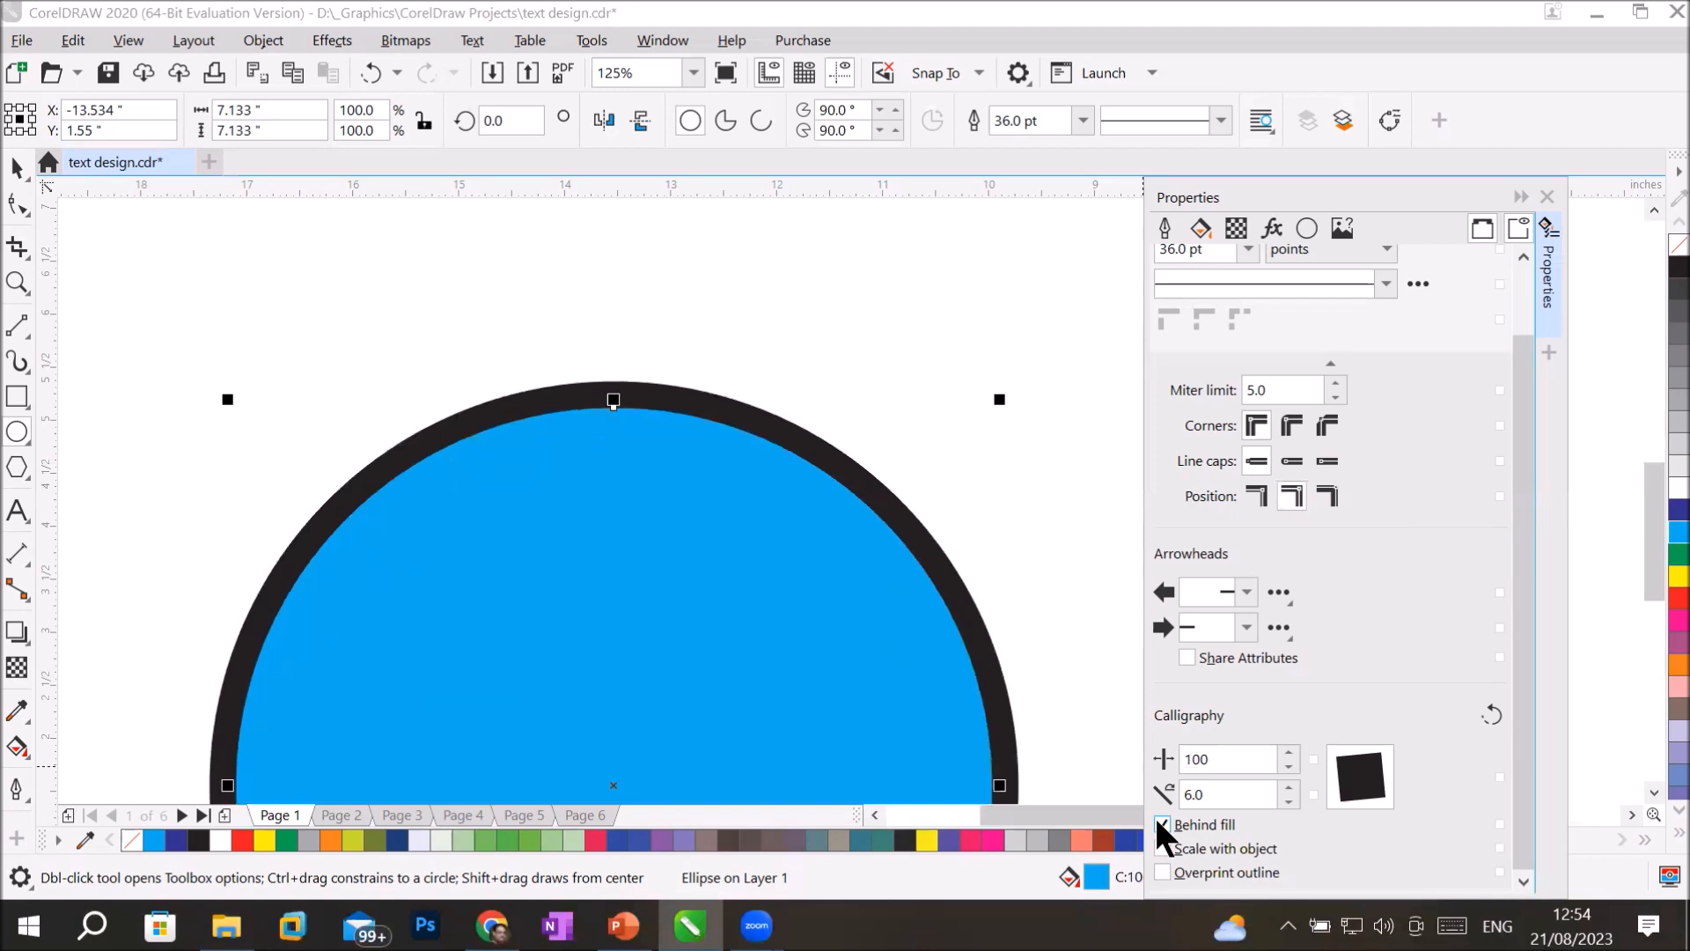
left_click(1159, 823)
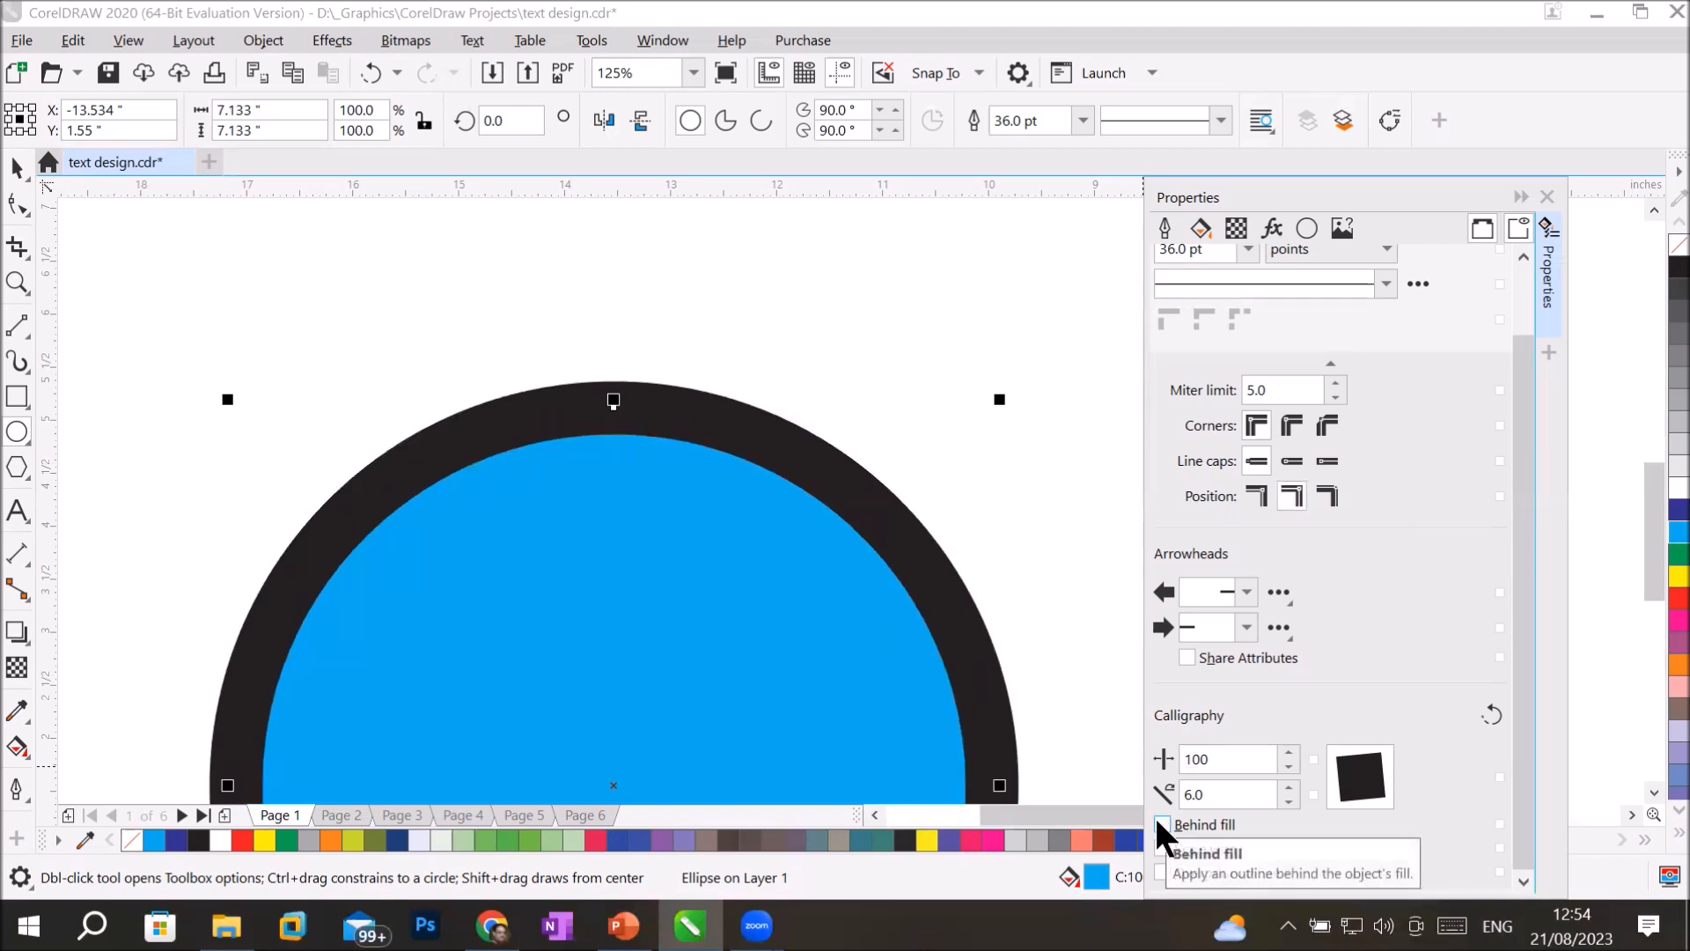
left_click(1159, 823)
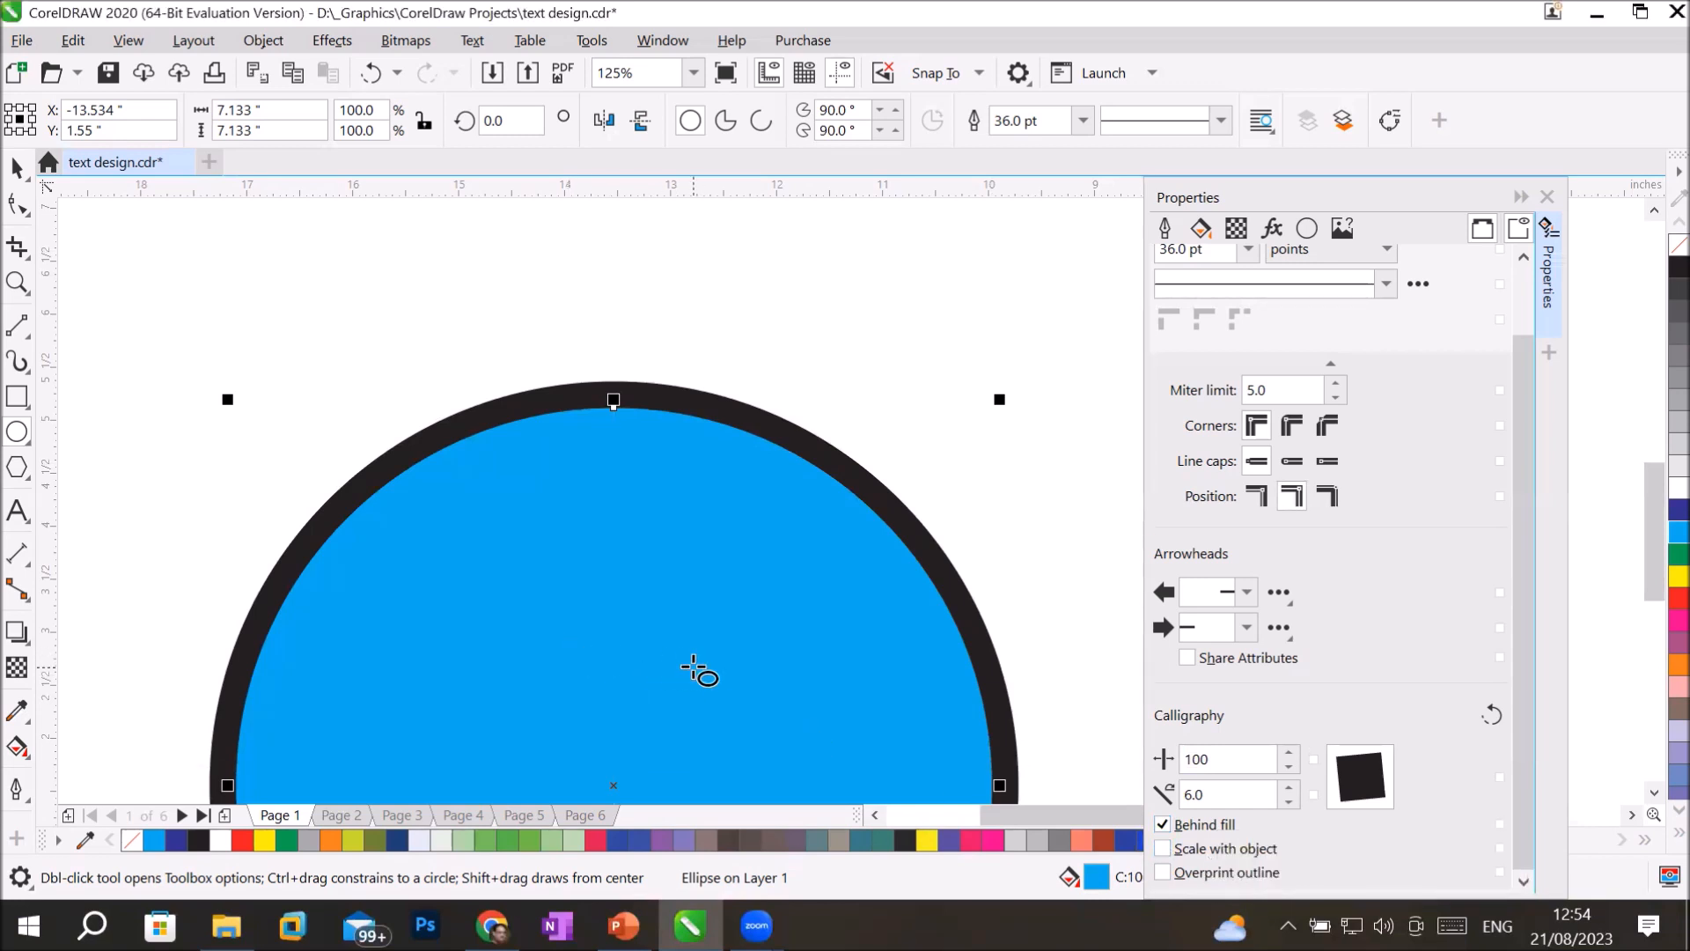
Copy the circle at a smaller scale anchored at its lower-left corner, repeating the scaled copy down to about 0.5 inch wide.
left_click(15, 172)
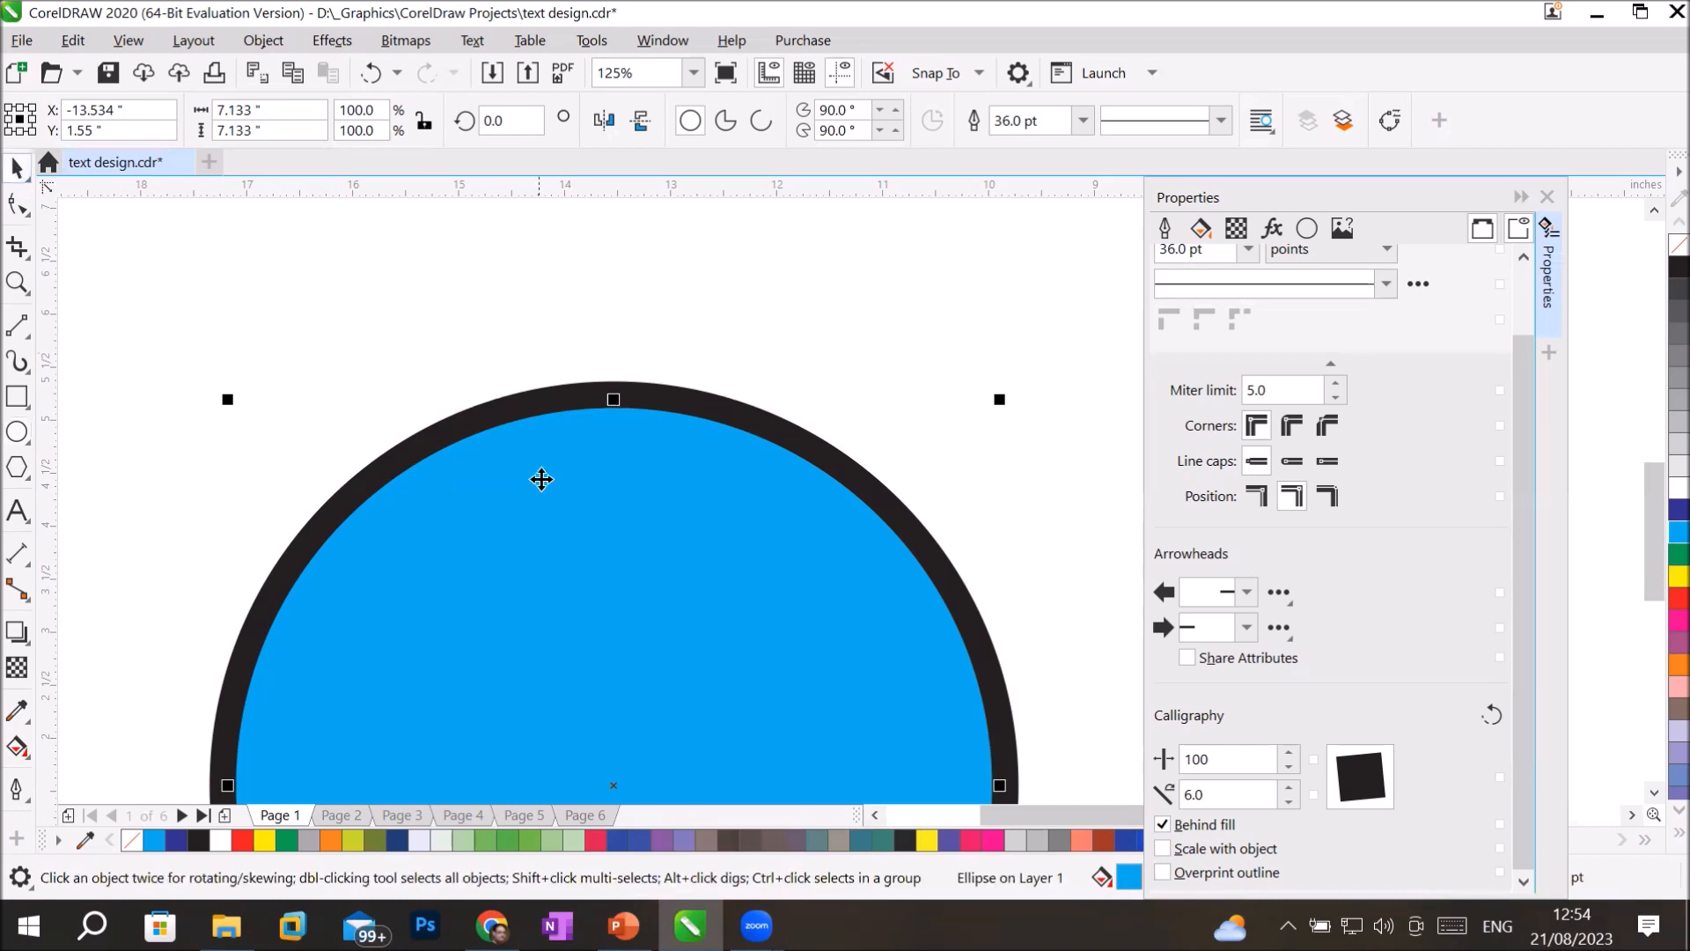
scroll(826, 343, "down", 2)
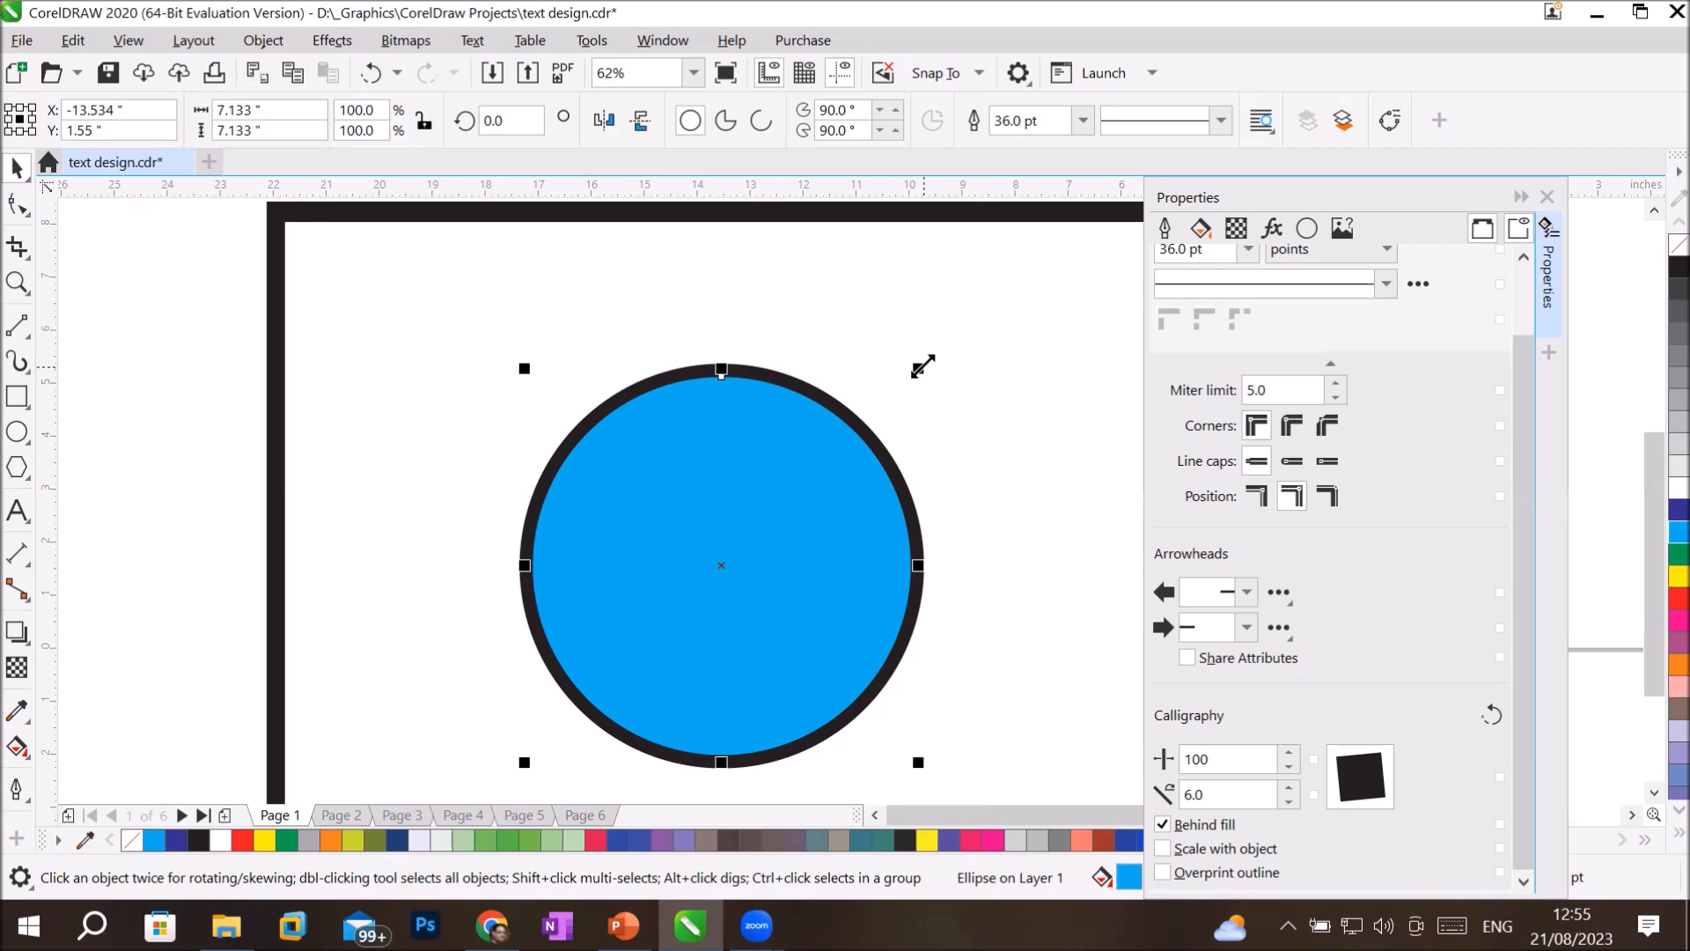
left_click_drag(922, 366, 862, 426)
key("ctrl+r")
key("ctrl+r")
key("ctrl+r")
key("ctrl+r")
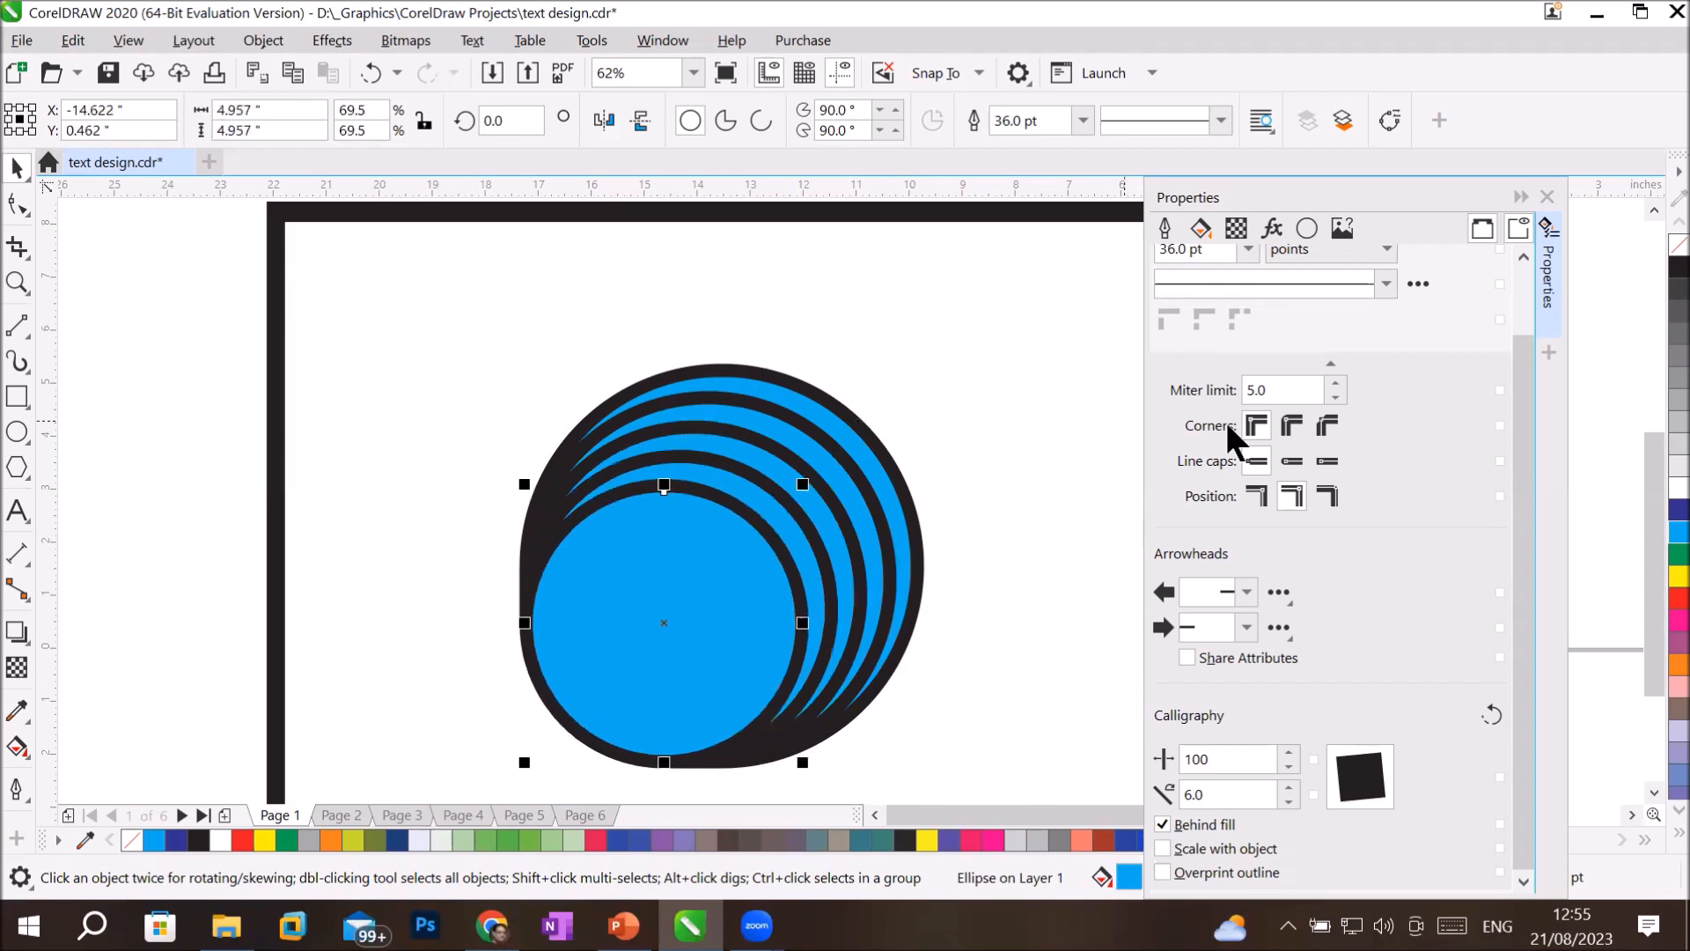
key("ctrl+r")
key("ctrl+r")
key("ctrl+r")
key("ctrl+r")
key("ctrl+r")
key("ctrl+r")
key("ctrl+r")
key("ctrl+r")
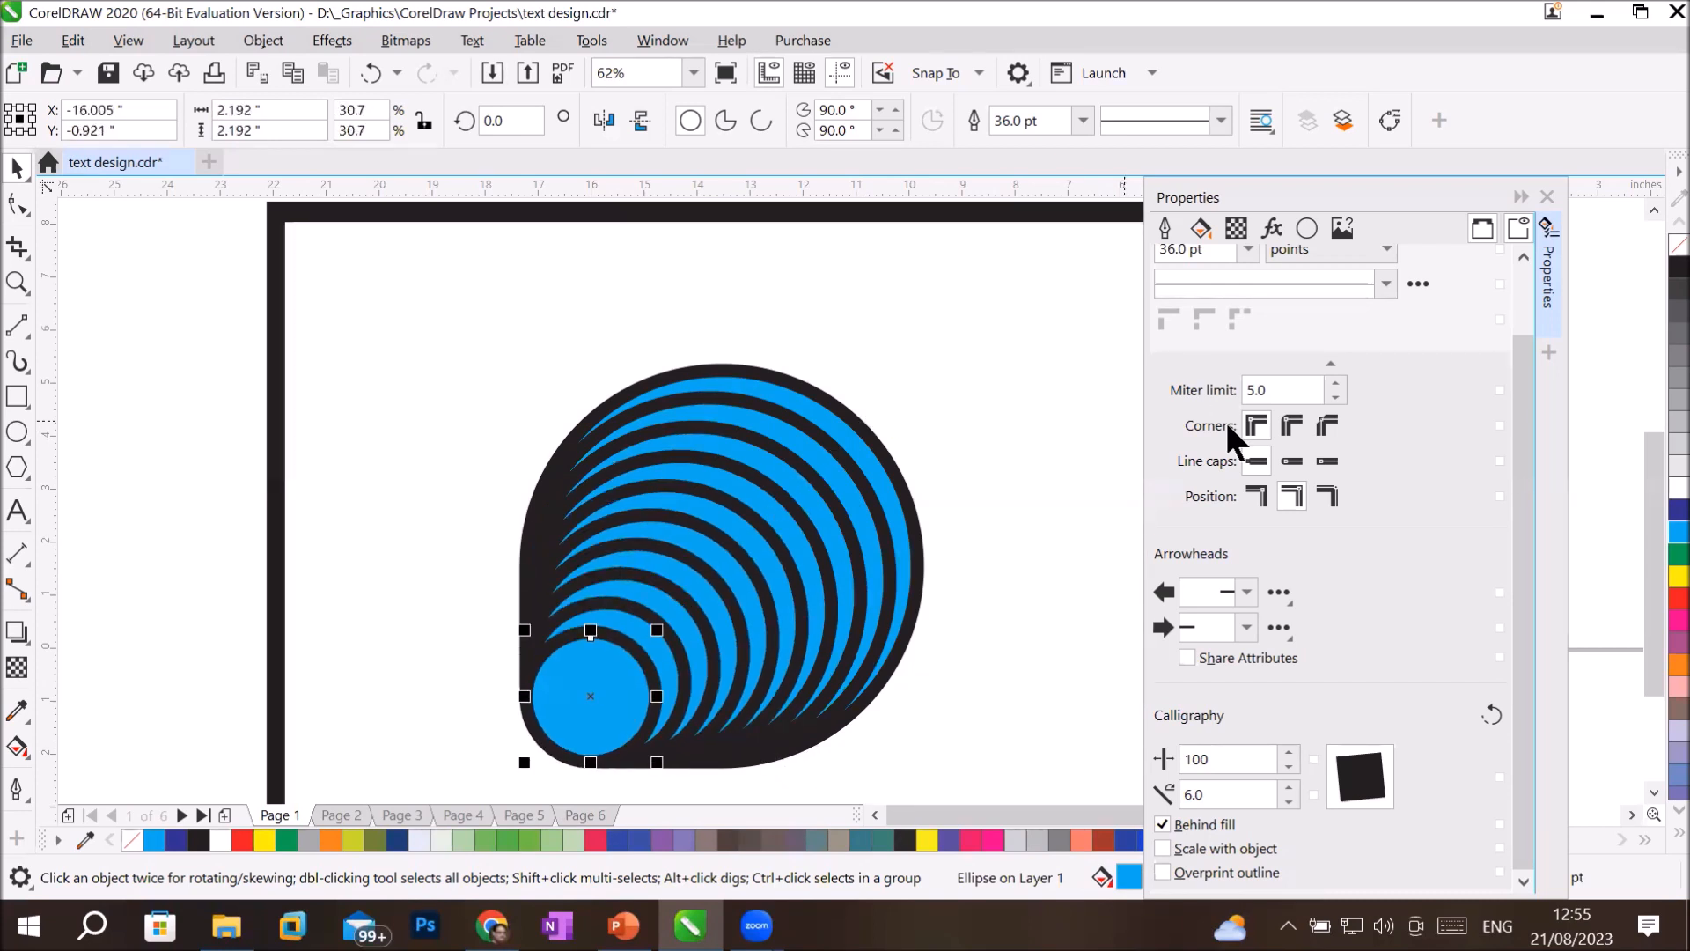
key("ctrl+r")
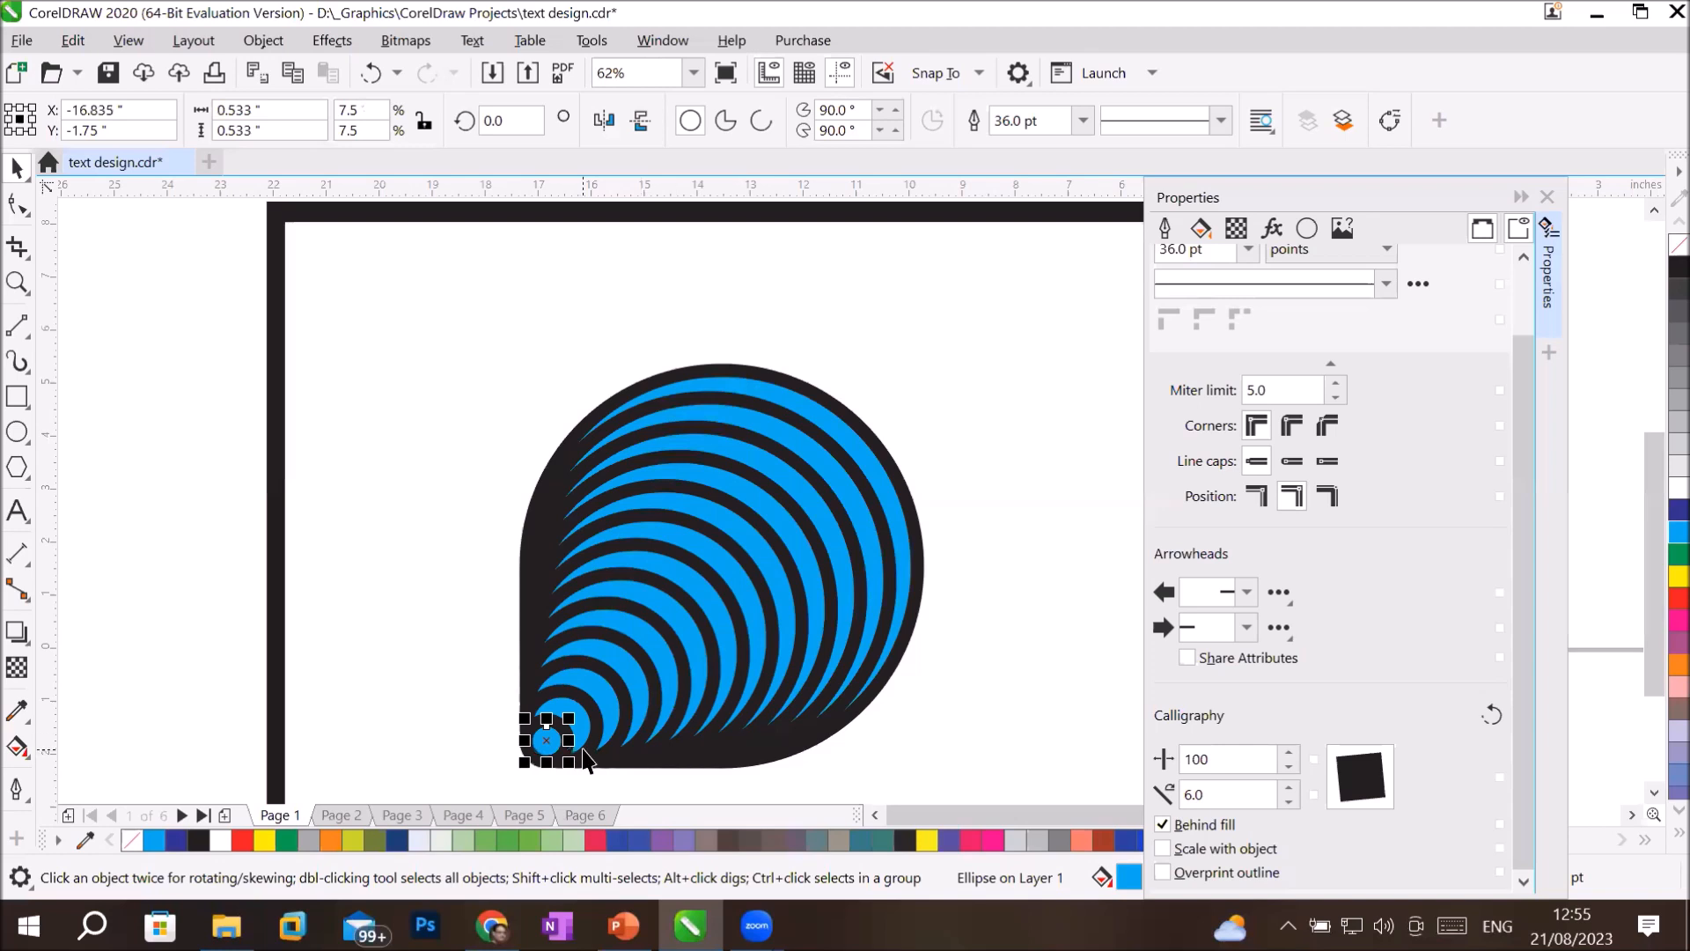
Undo the smallest scaled copies back to the circle about 2.2 inches wide.
scroll(585, 755, "up", 2)
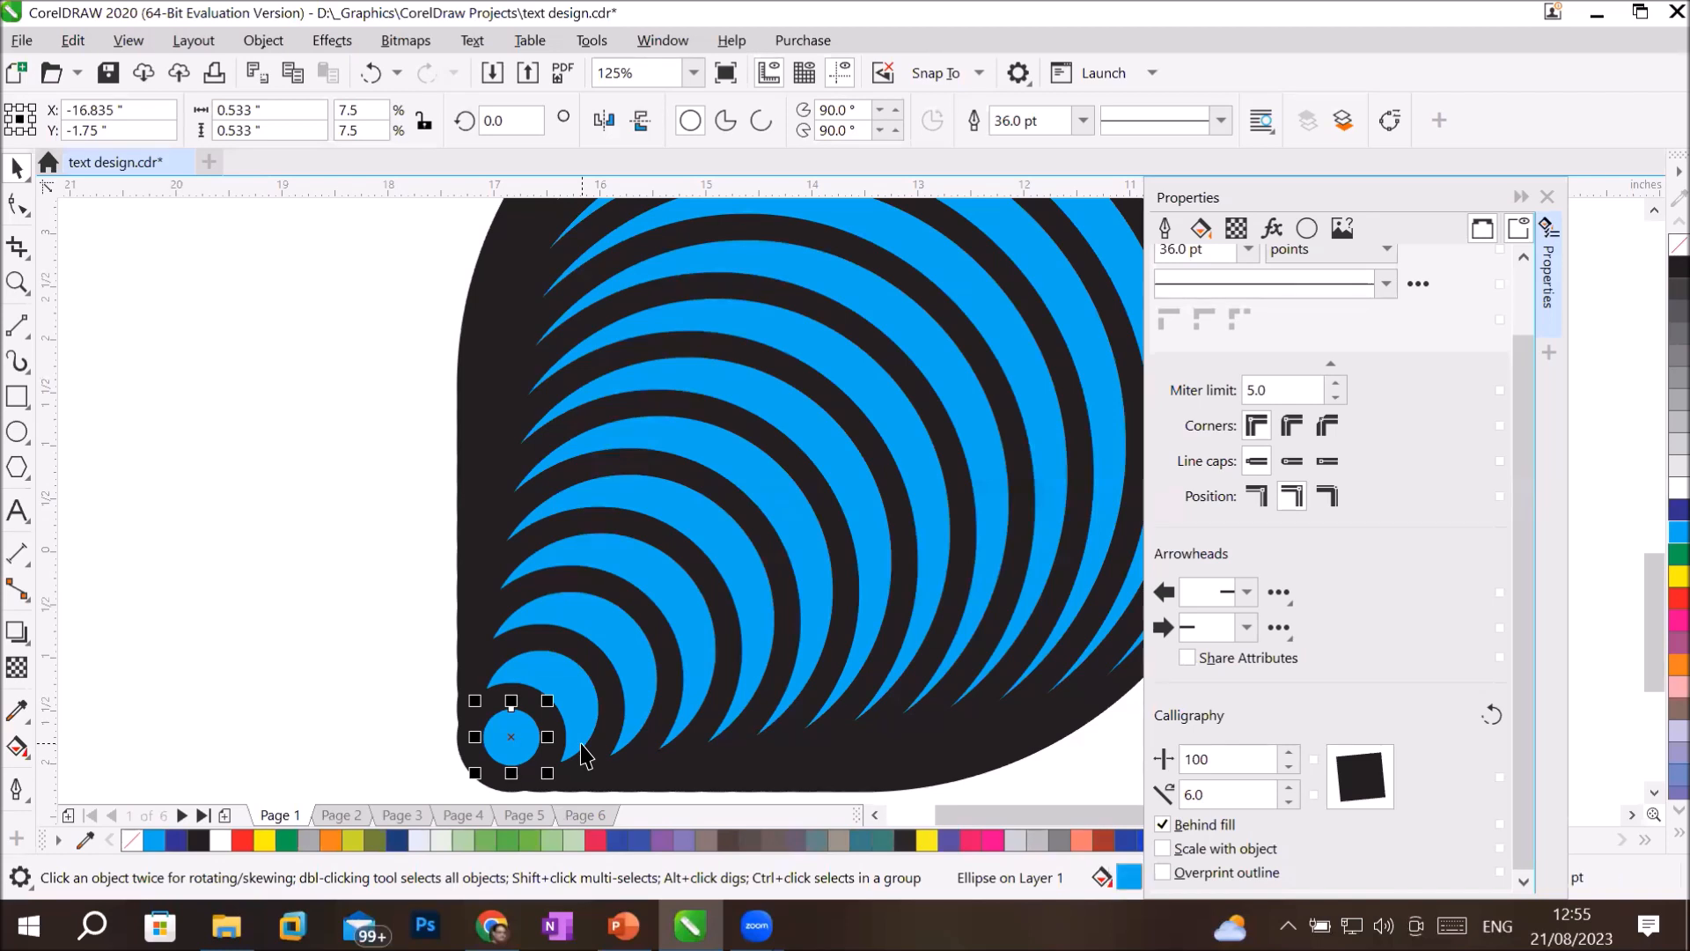
key("ctrl+z")
key("ctrl+z")
scroll(969, 656, "down", 4)
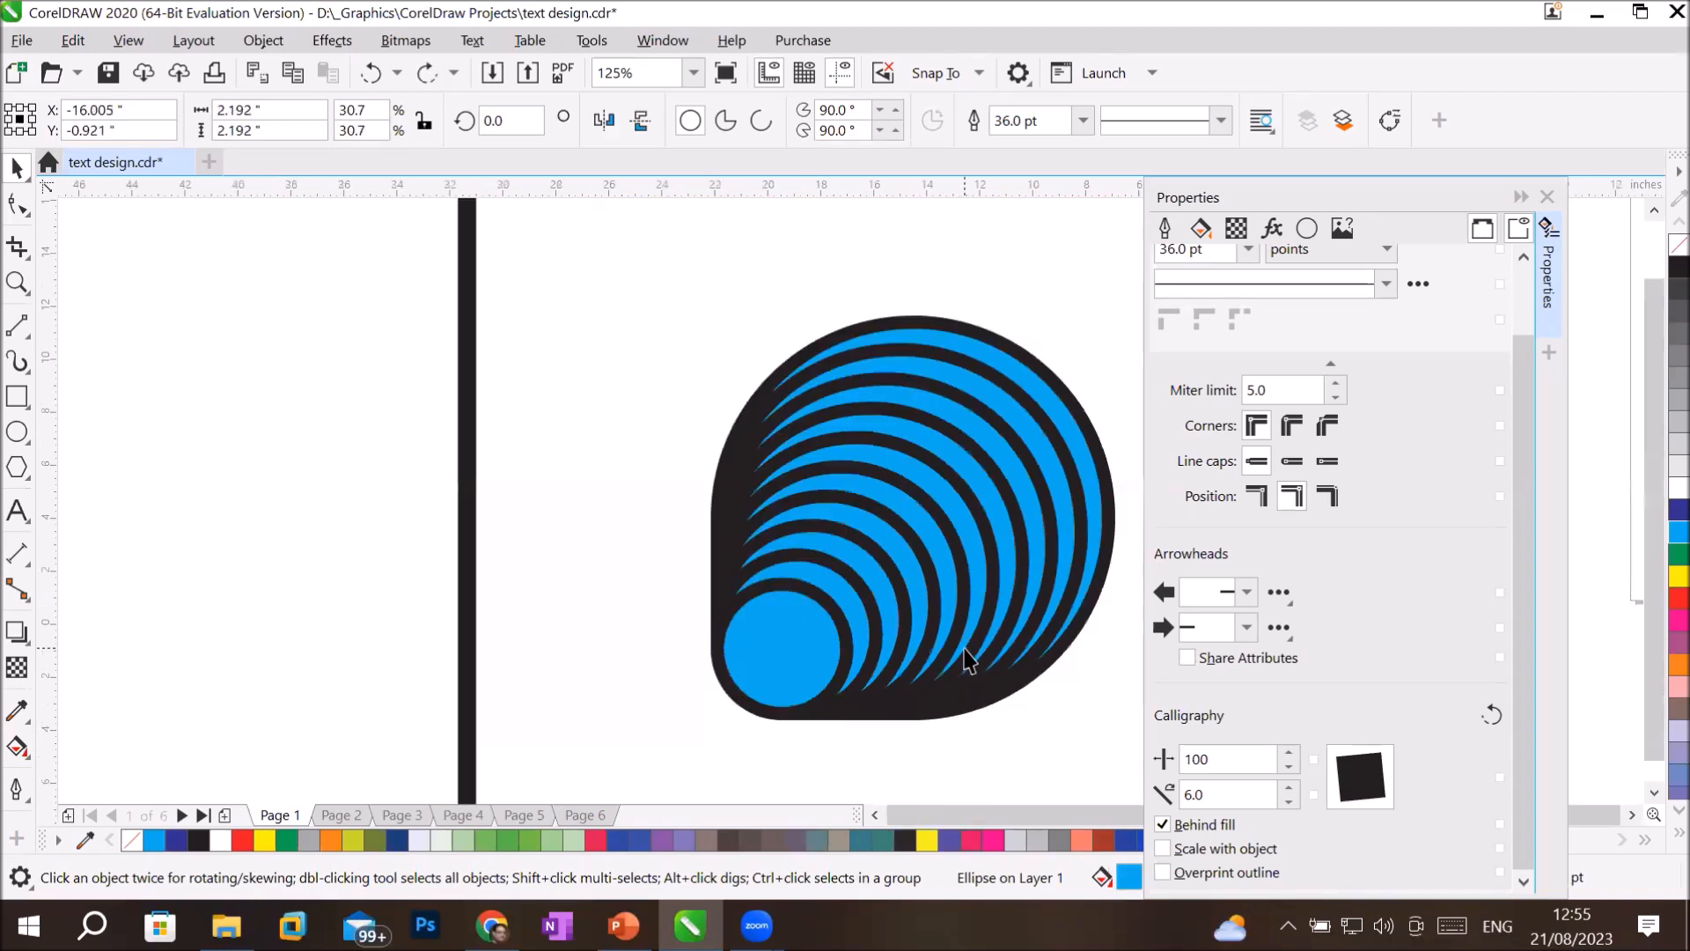
Draw a circle about 10.2 inches wide on the empty area left of the black frame and set its outline width to 36 pt.
scroll(1167, 616, "up", 1)
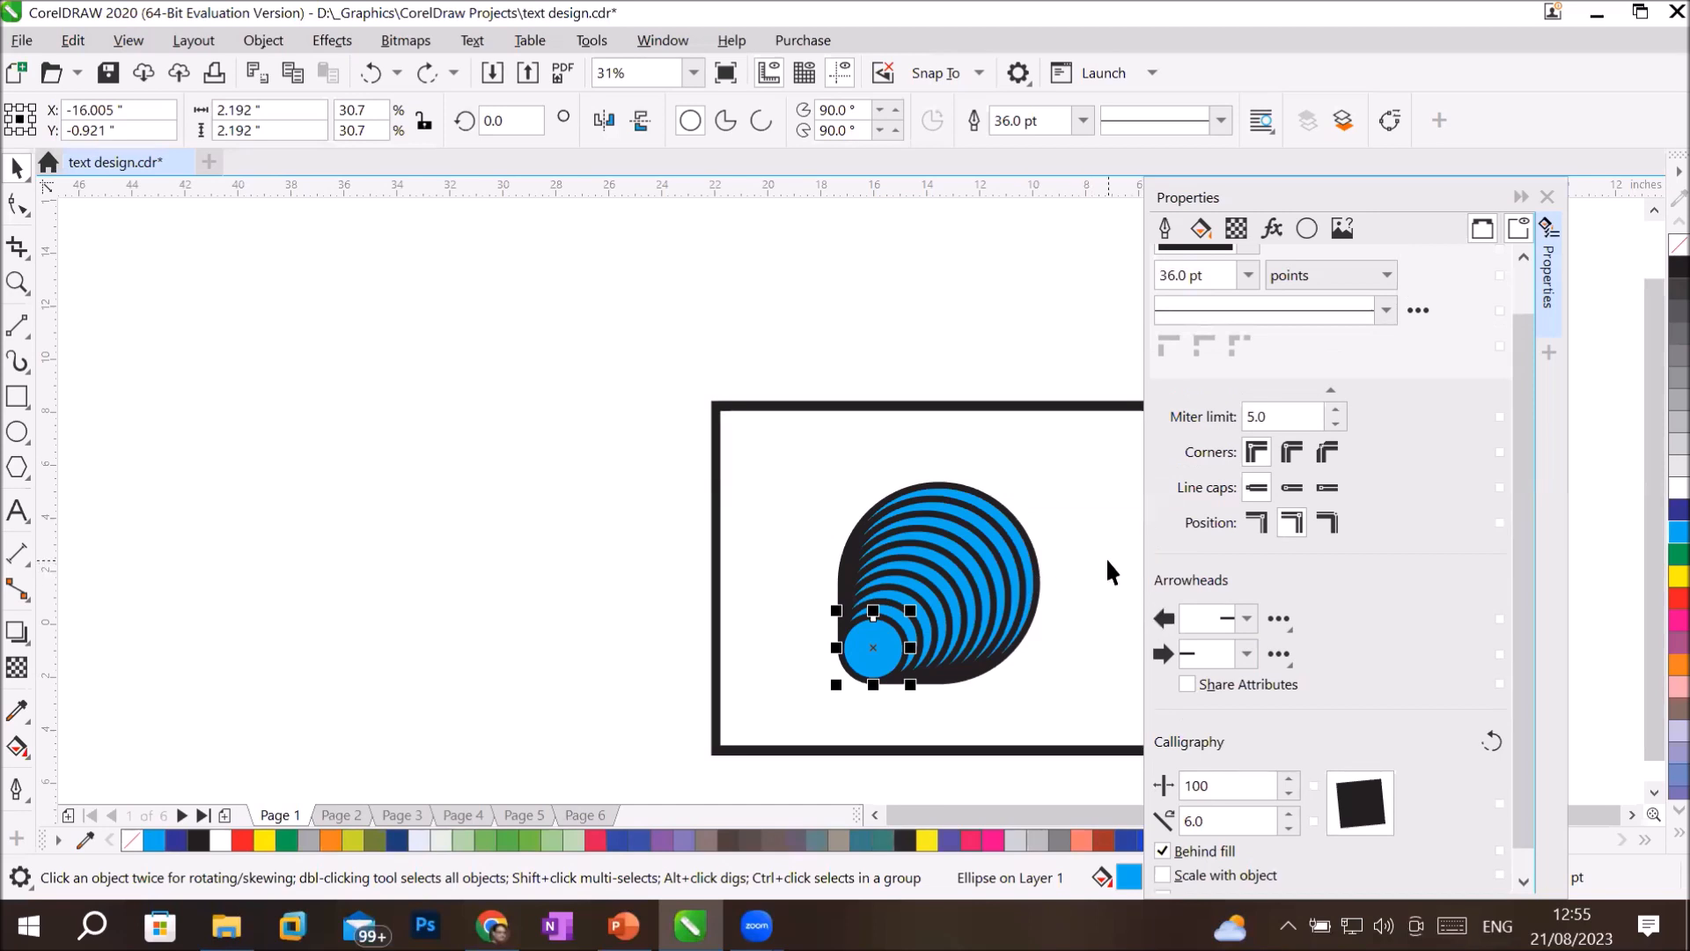
left_click(18, 431)
left_click_drag(339, 466, 607, 728)
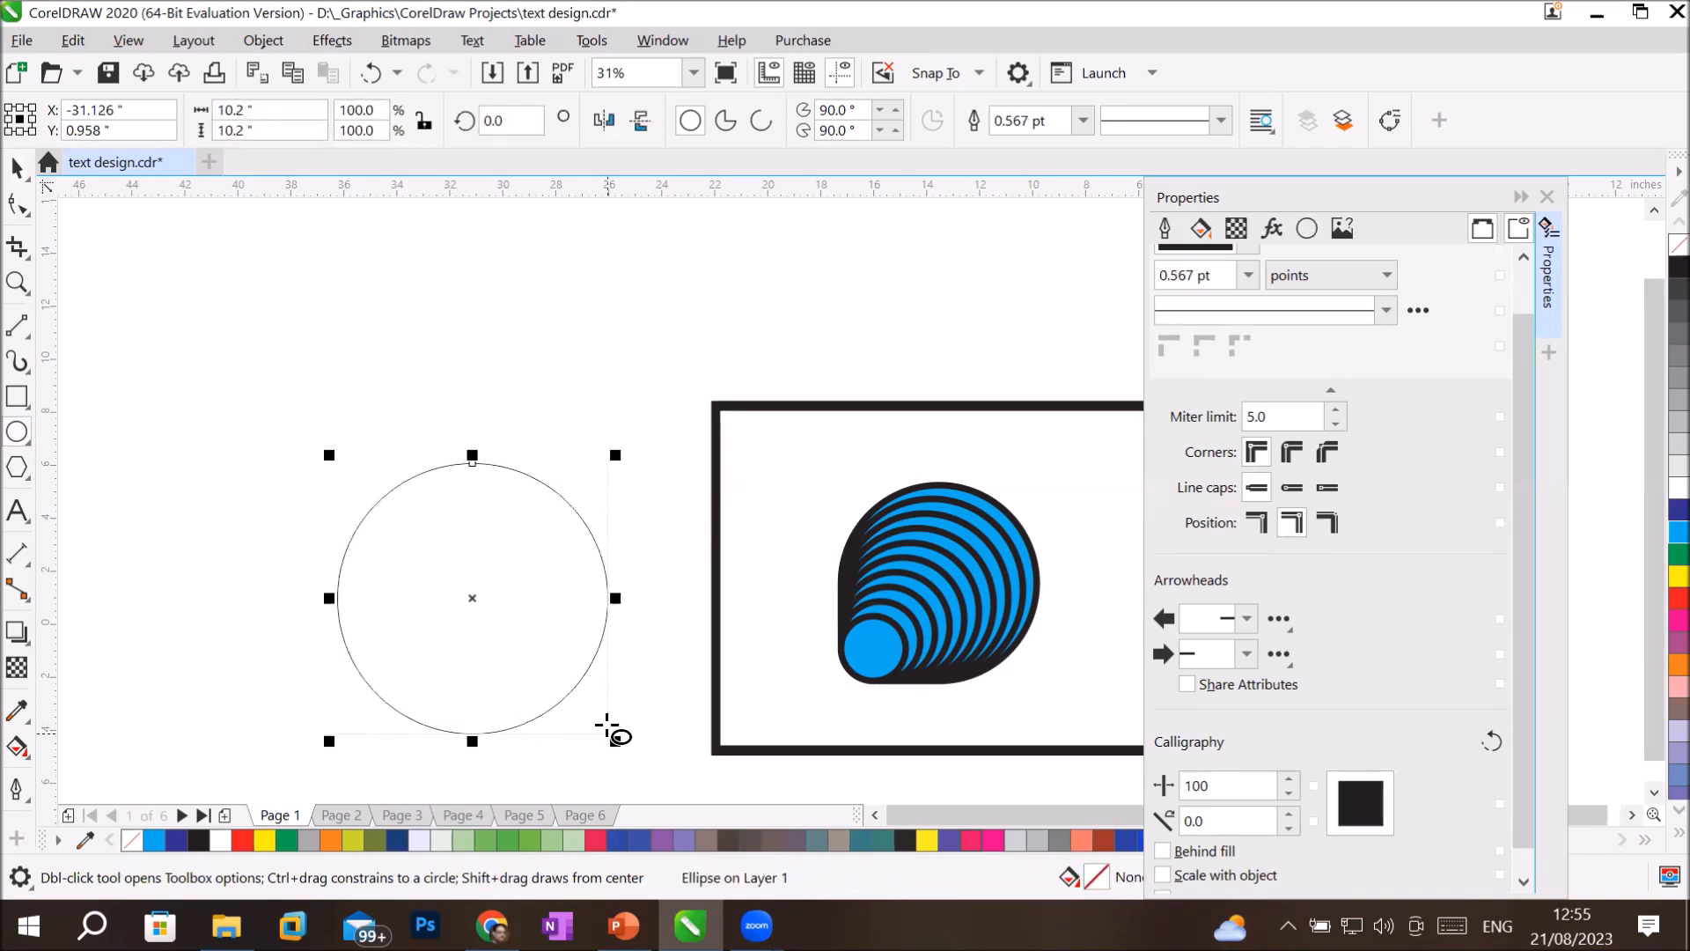
left_click(1081, 120)
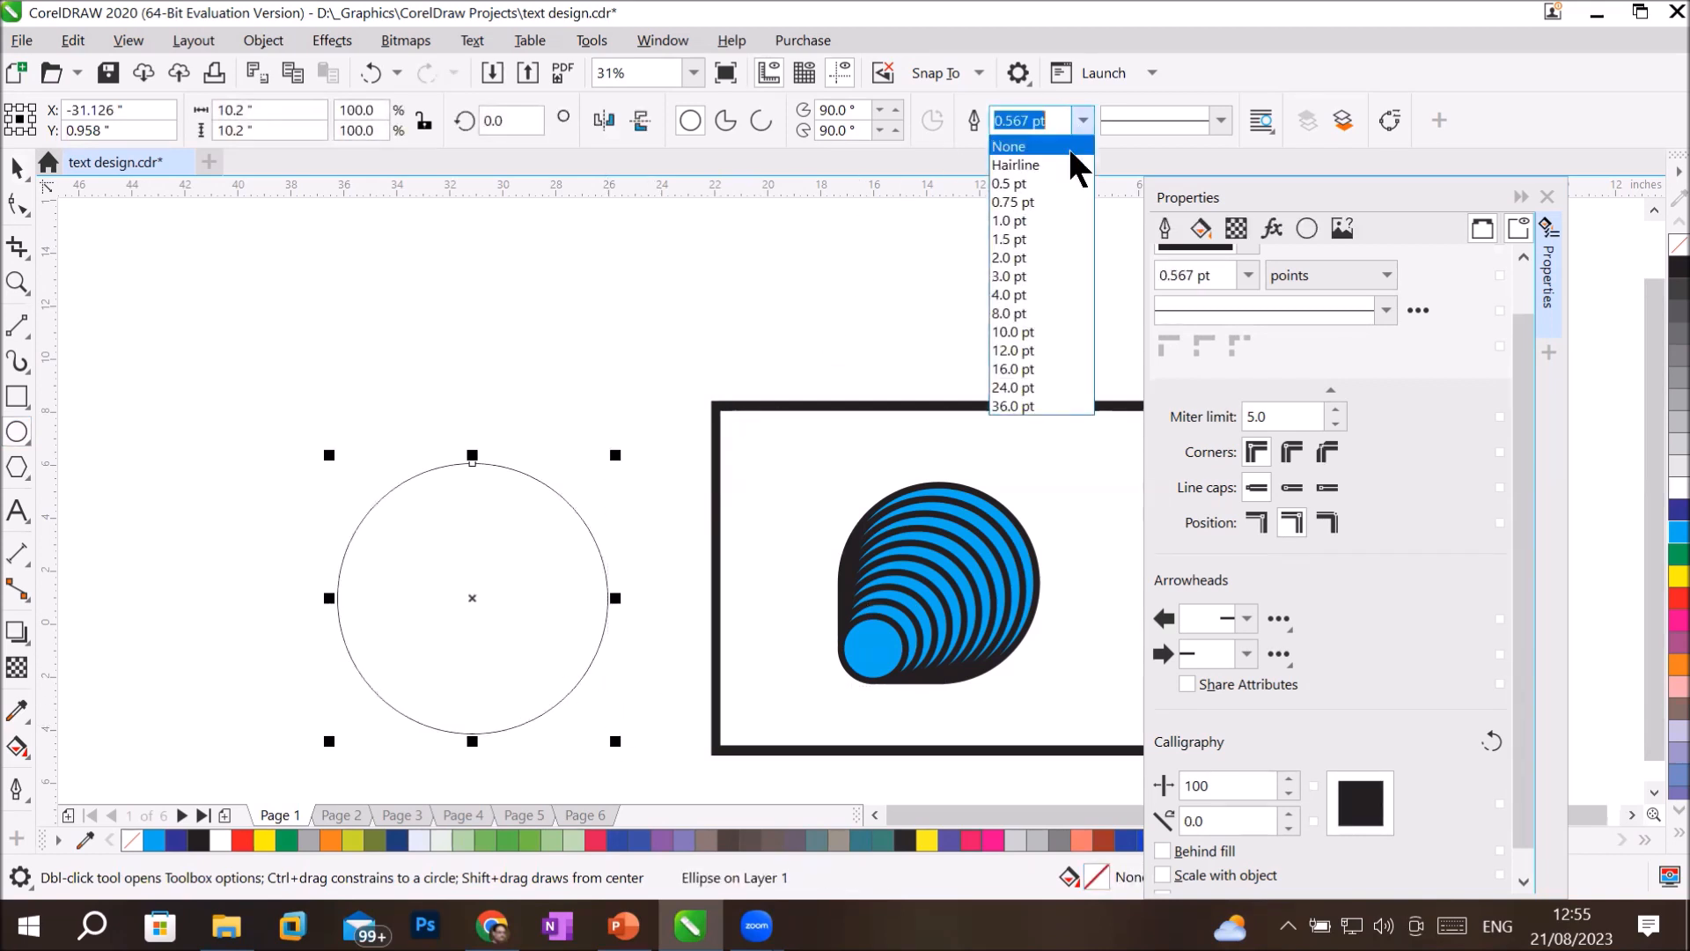
left_click(1038, 331)
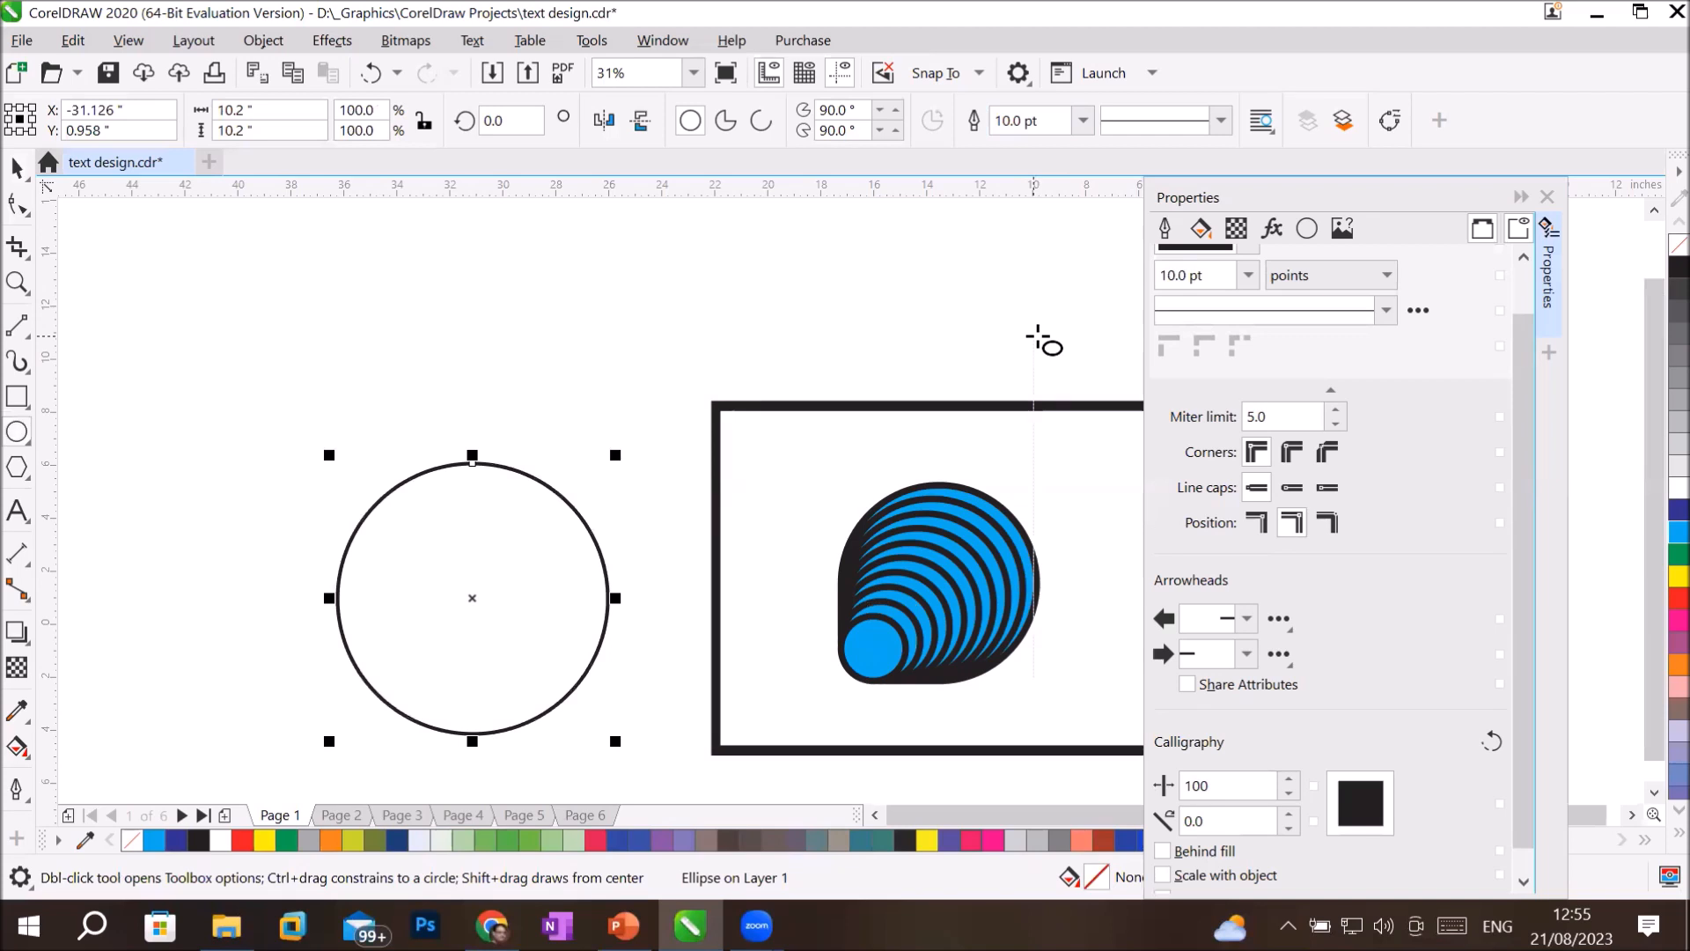
left_click(1085, 120)
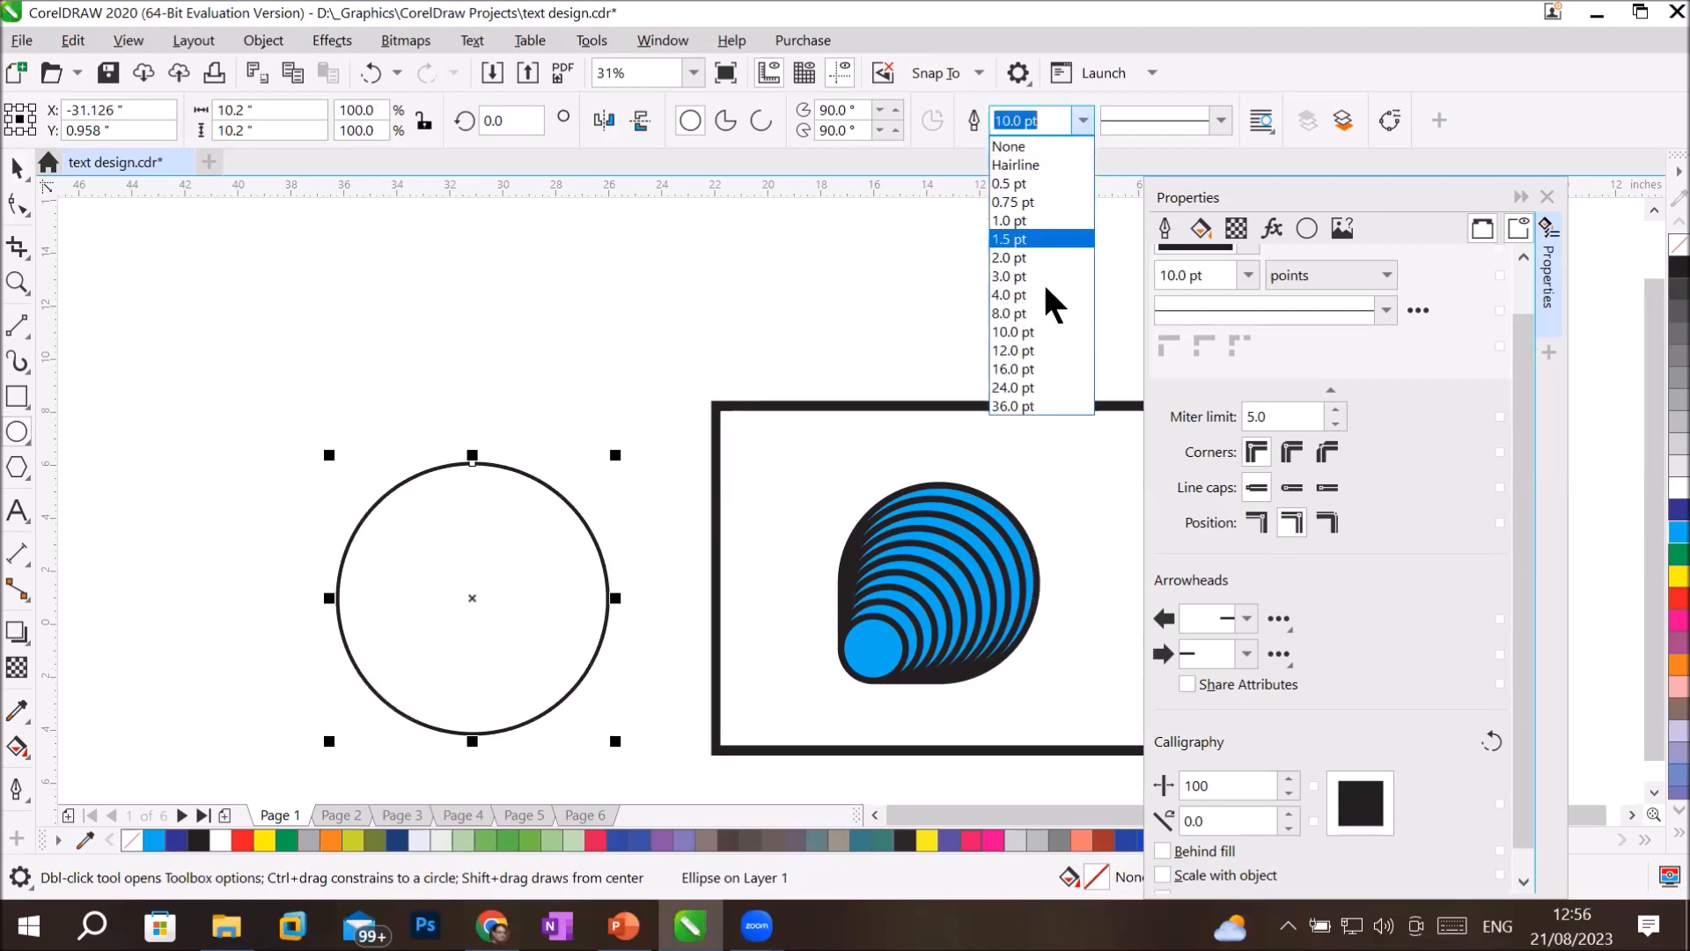
left_click(1018, 398)
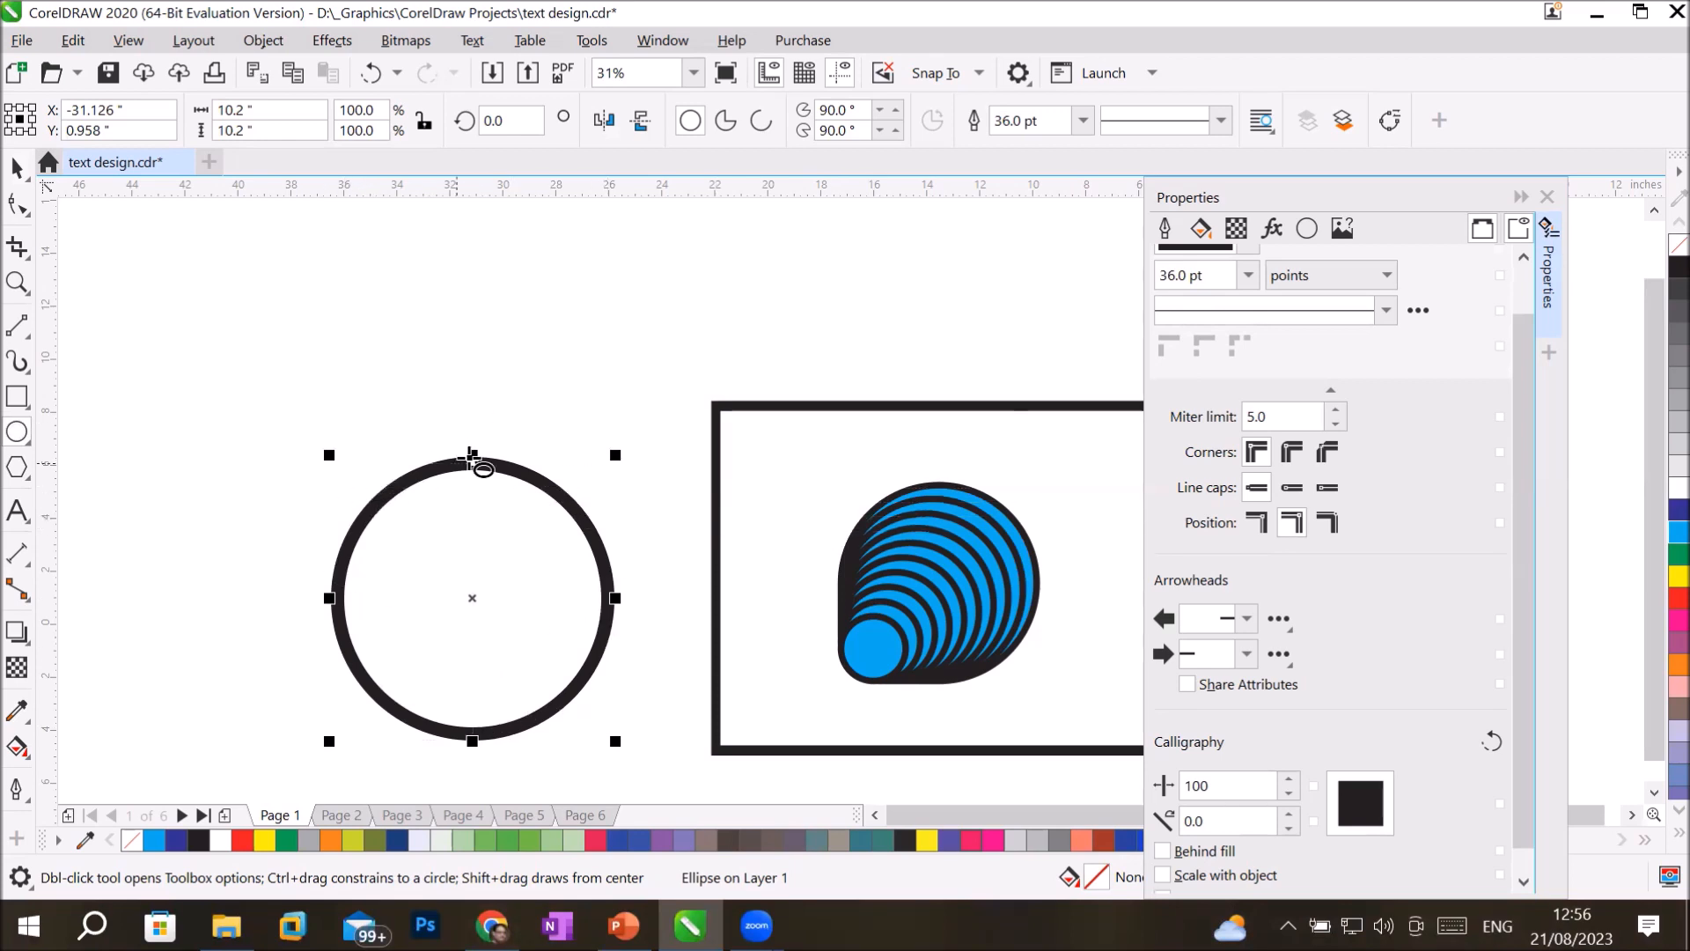
Make the outline scale with the object and copy the circle at about 88% from its lower-left corner, repeating down to 2.8 inches wide.
left_click(1163, 875)
left_click_drag(619, 457, 587, 480)
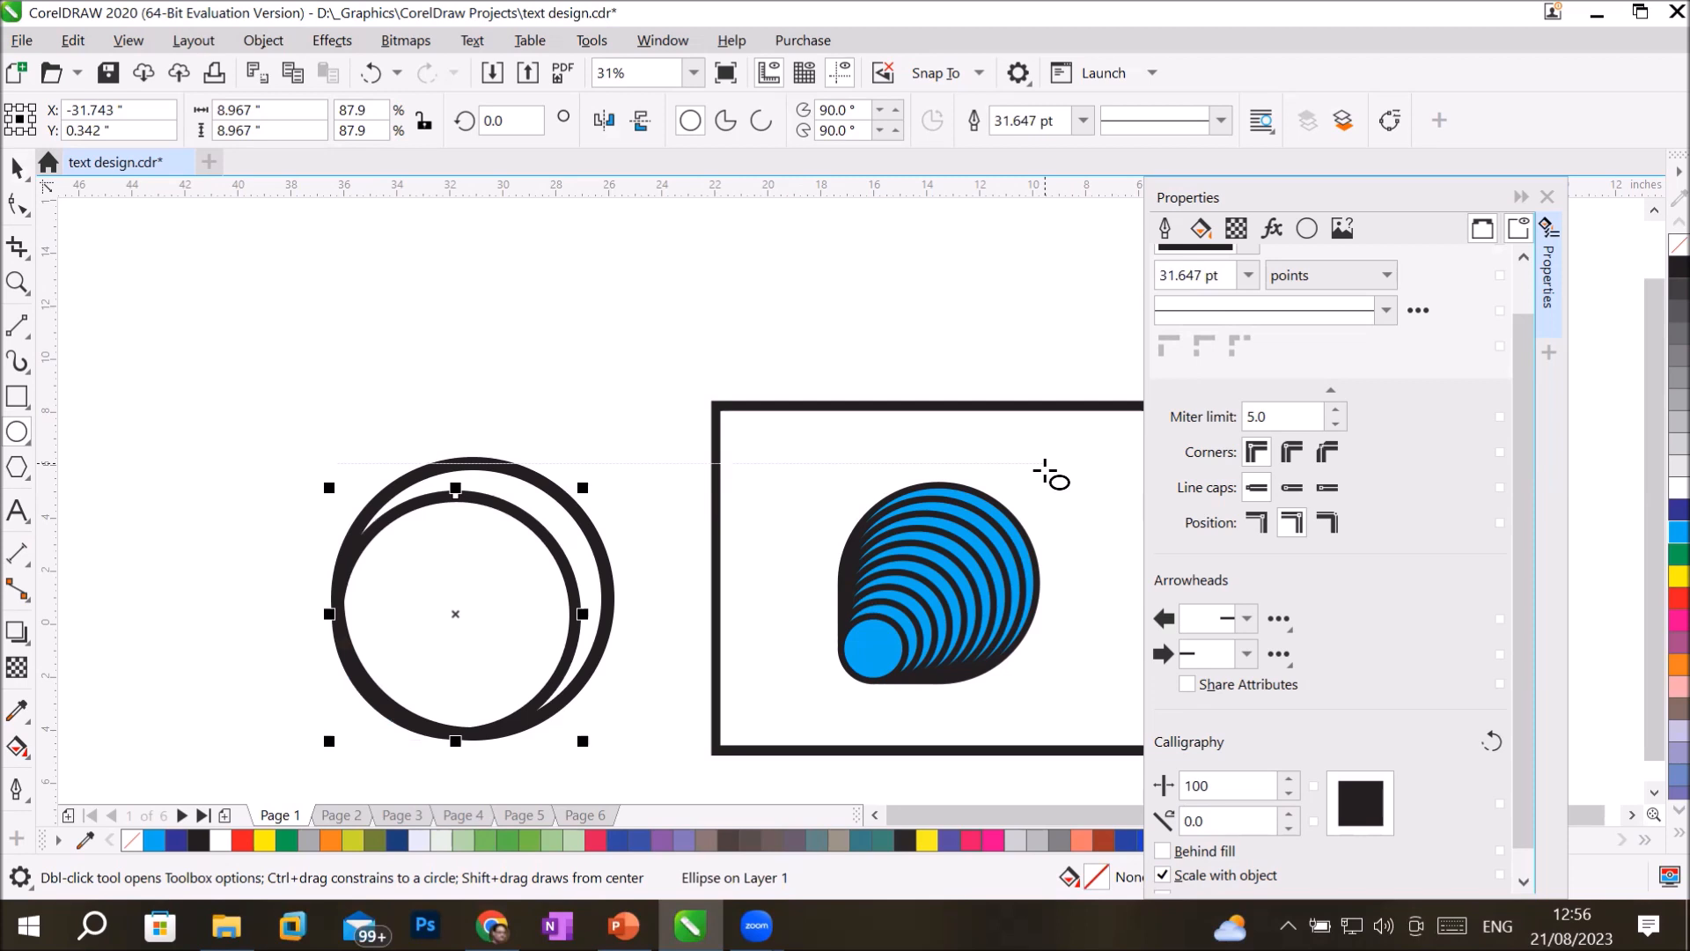
key("ctrl+r")
key("ctrl+r")
key("ctrl+r")
key("ctrl+r")
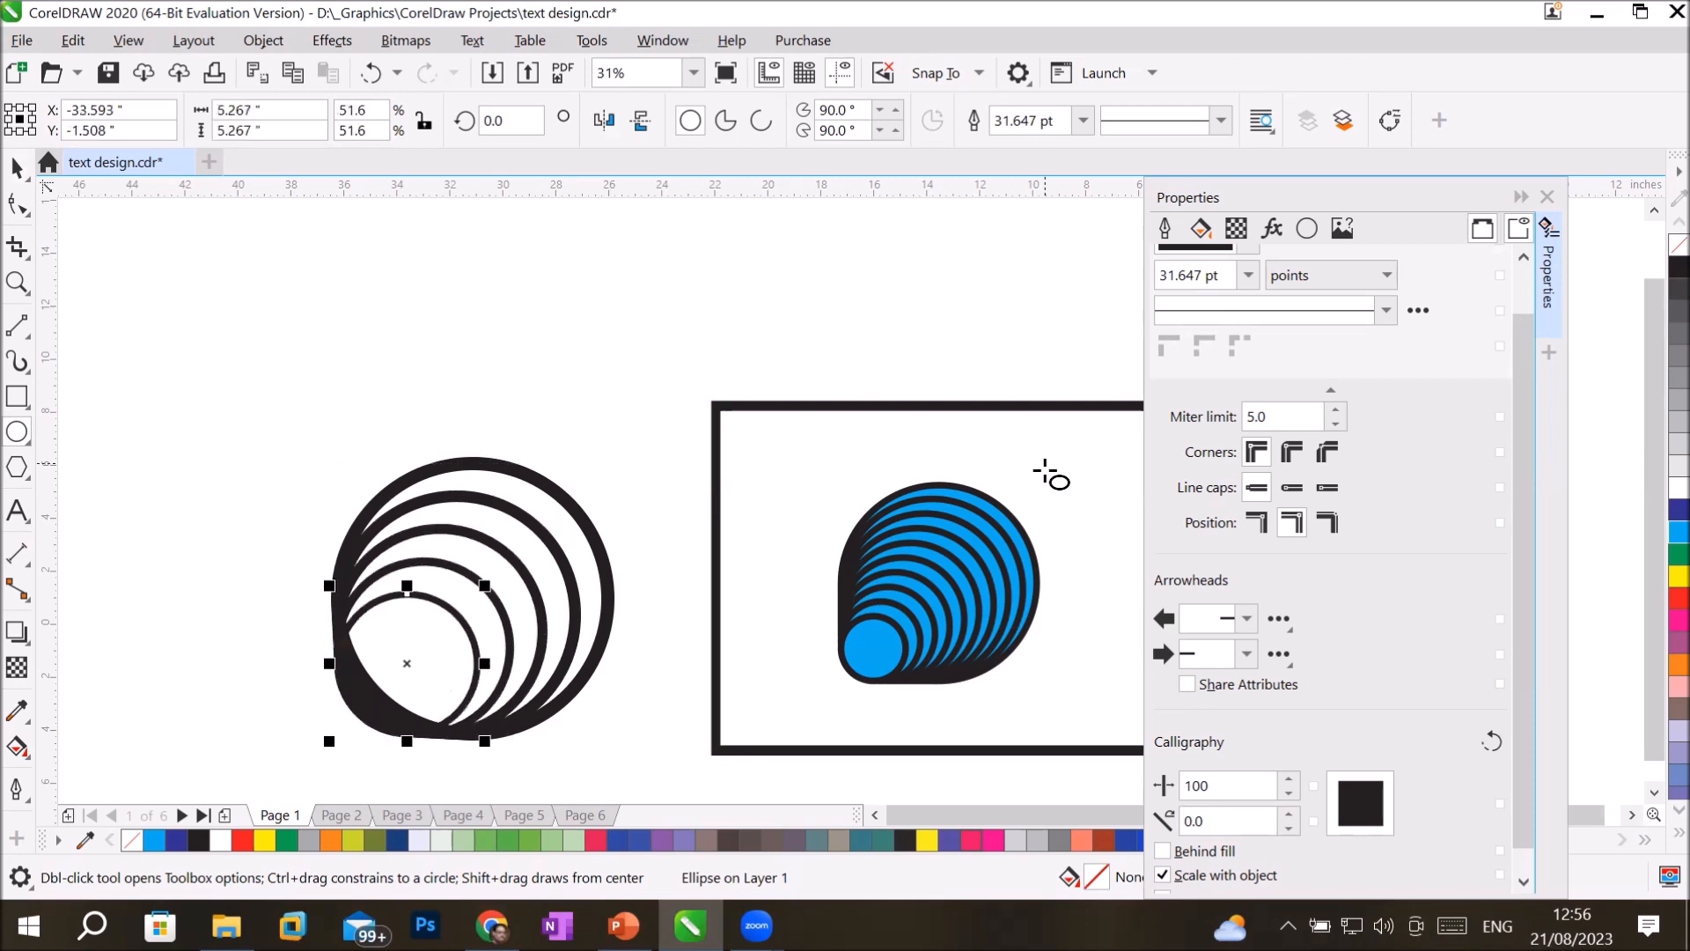
key("ctrl+r")
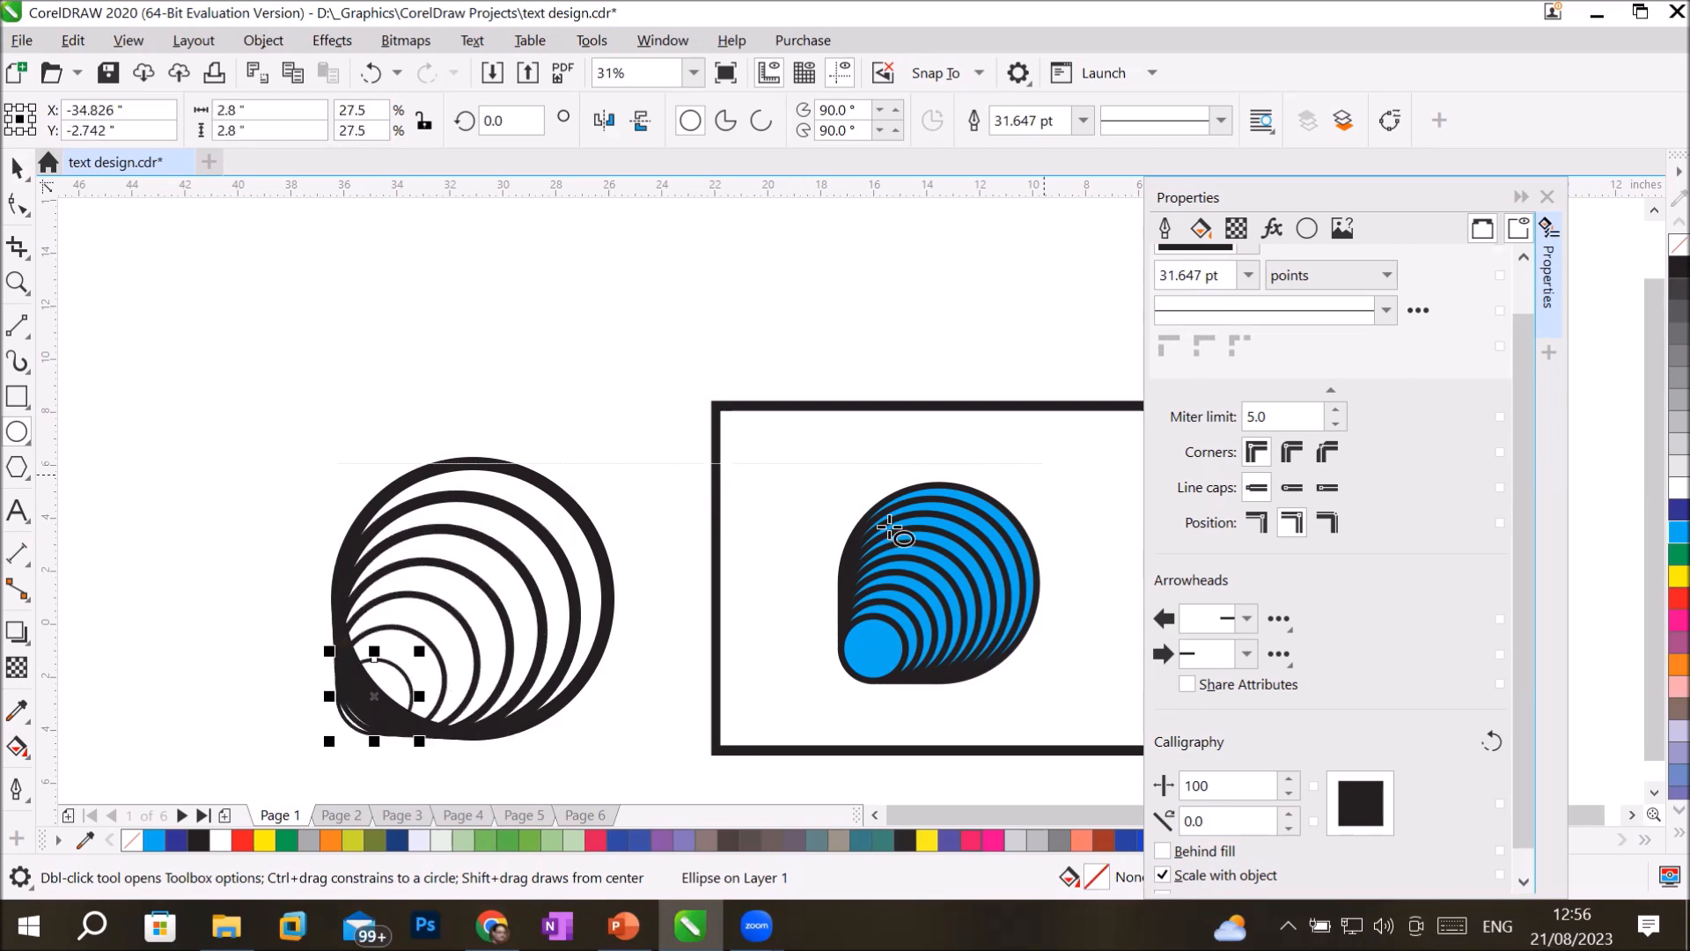
Examine the nested circles up close and compare the outline thickness of the smallest, intermediate and largest ones.
scroll(467, 643, "up", 4)
scroll(461, 640, "down", 4)
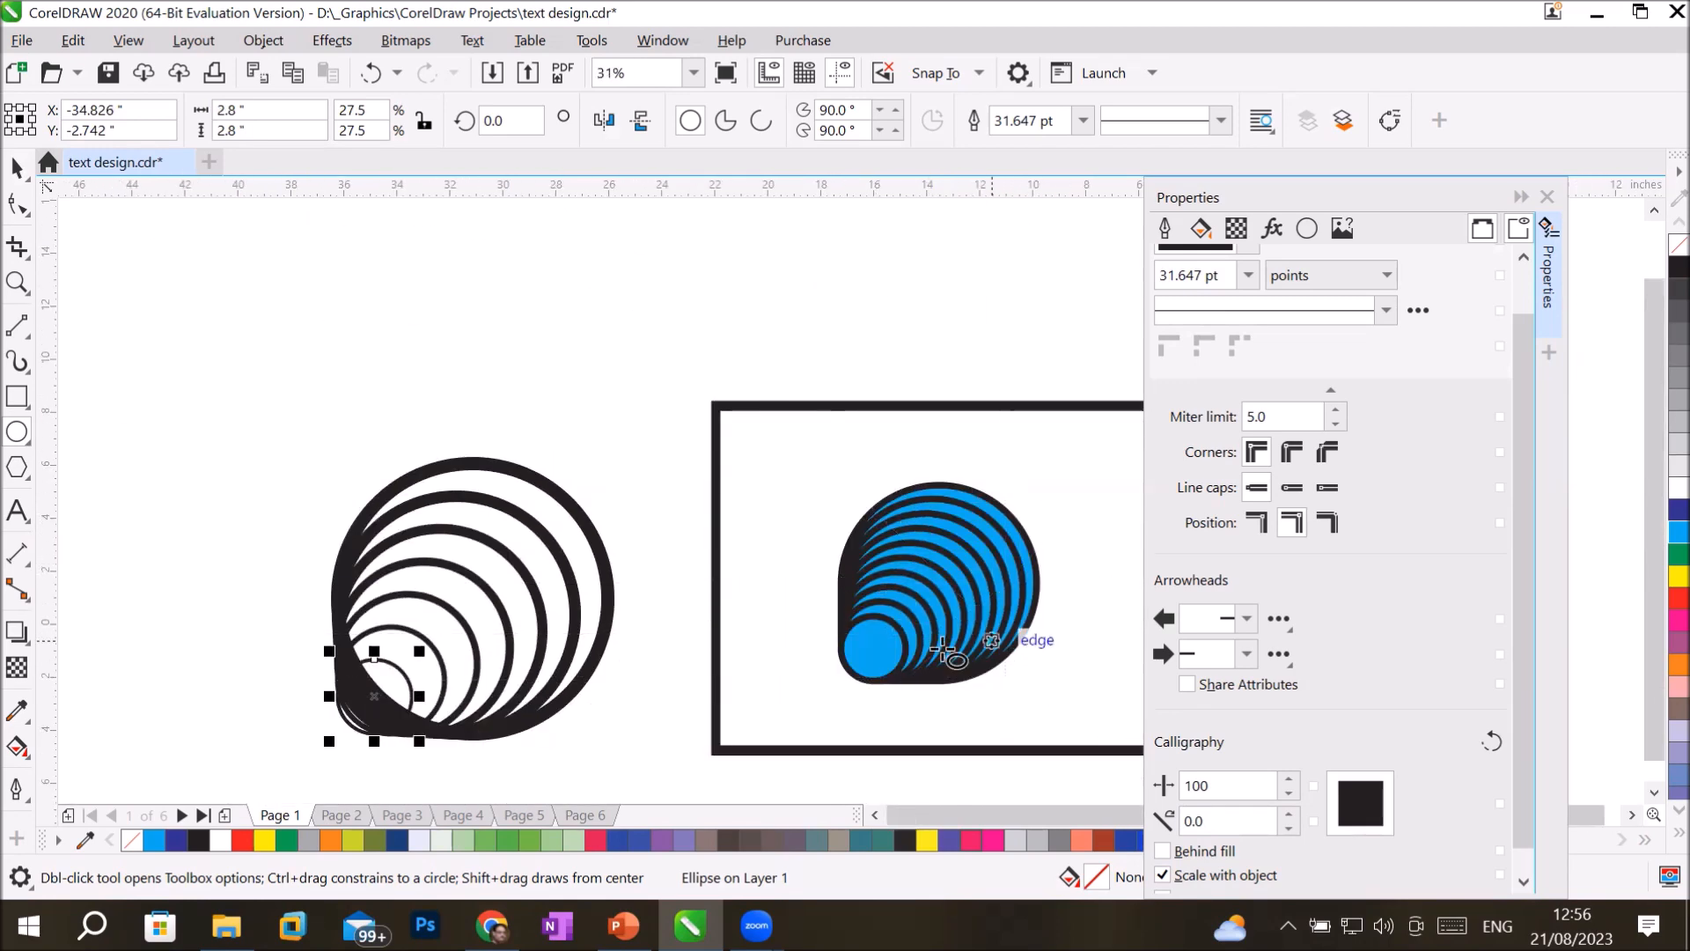
scroll(382, 685, "up", 4)
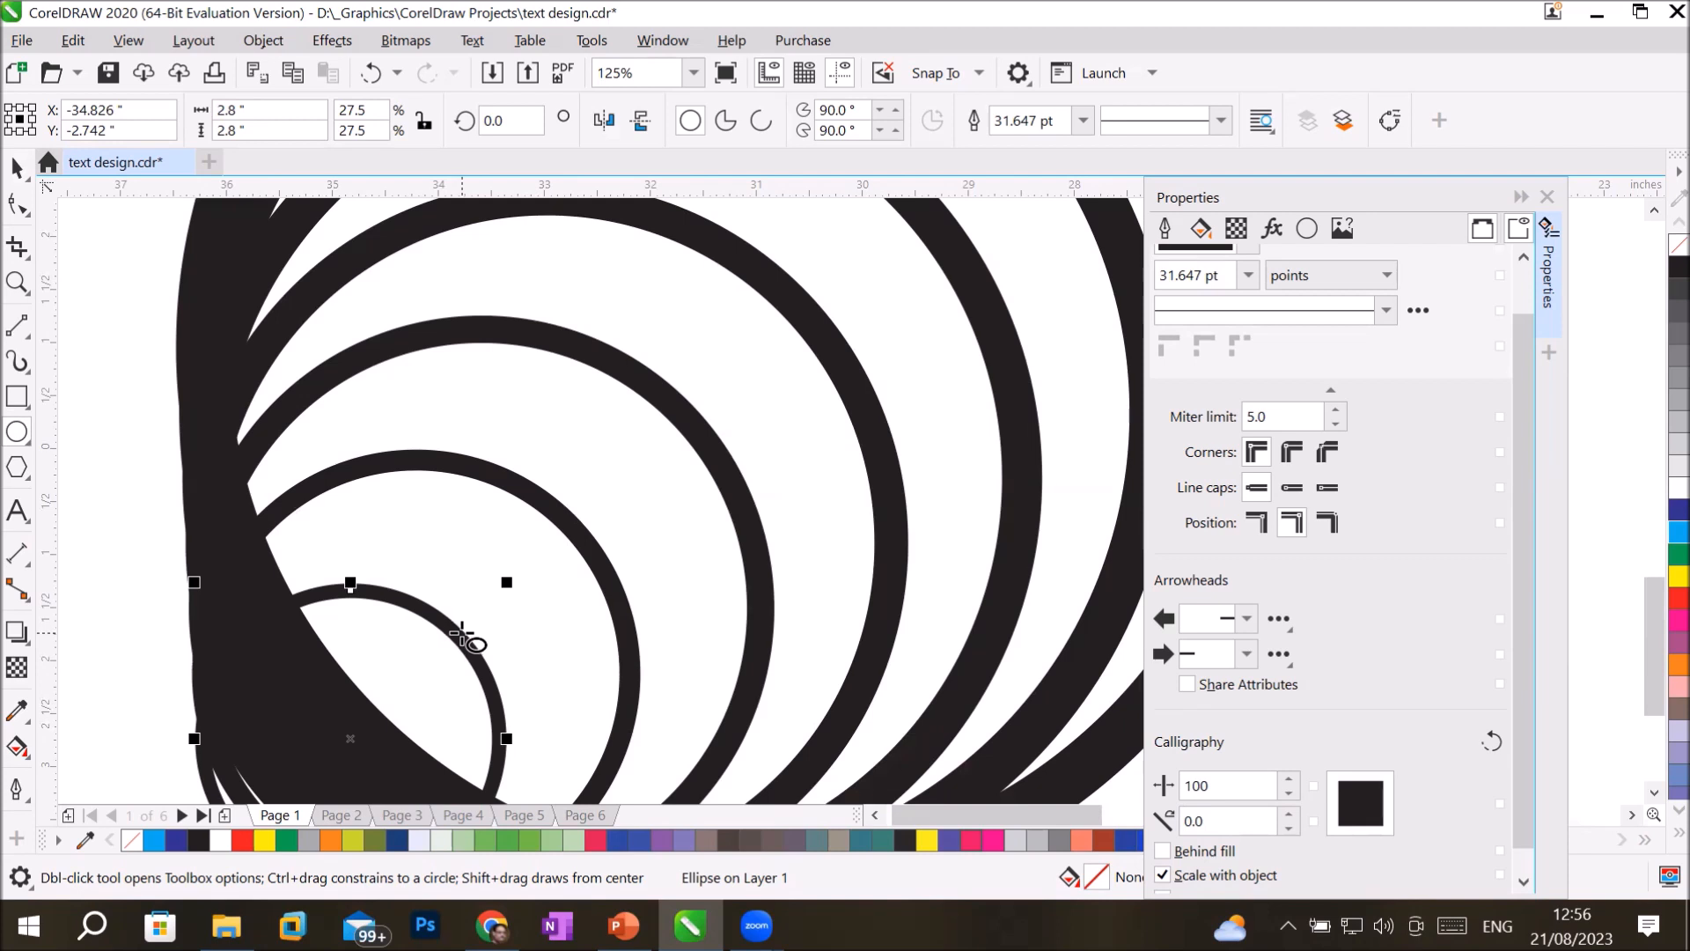
left_click(16, 167)
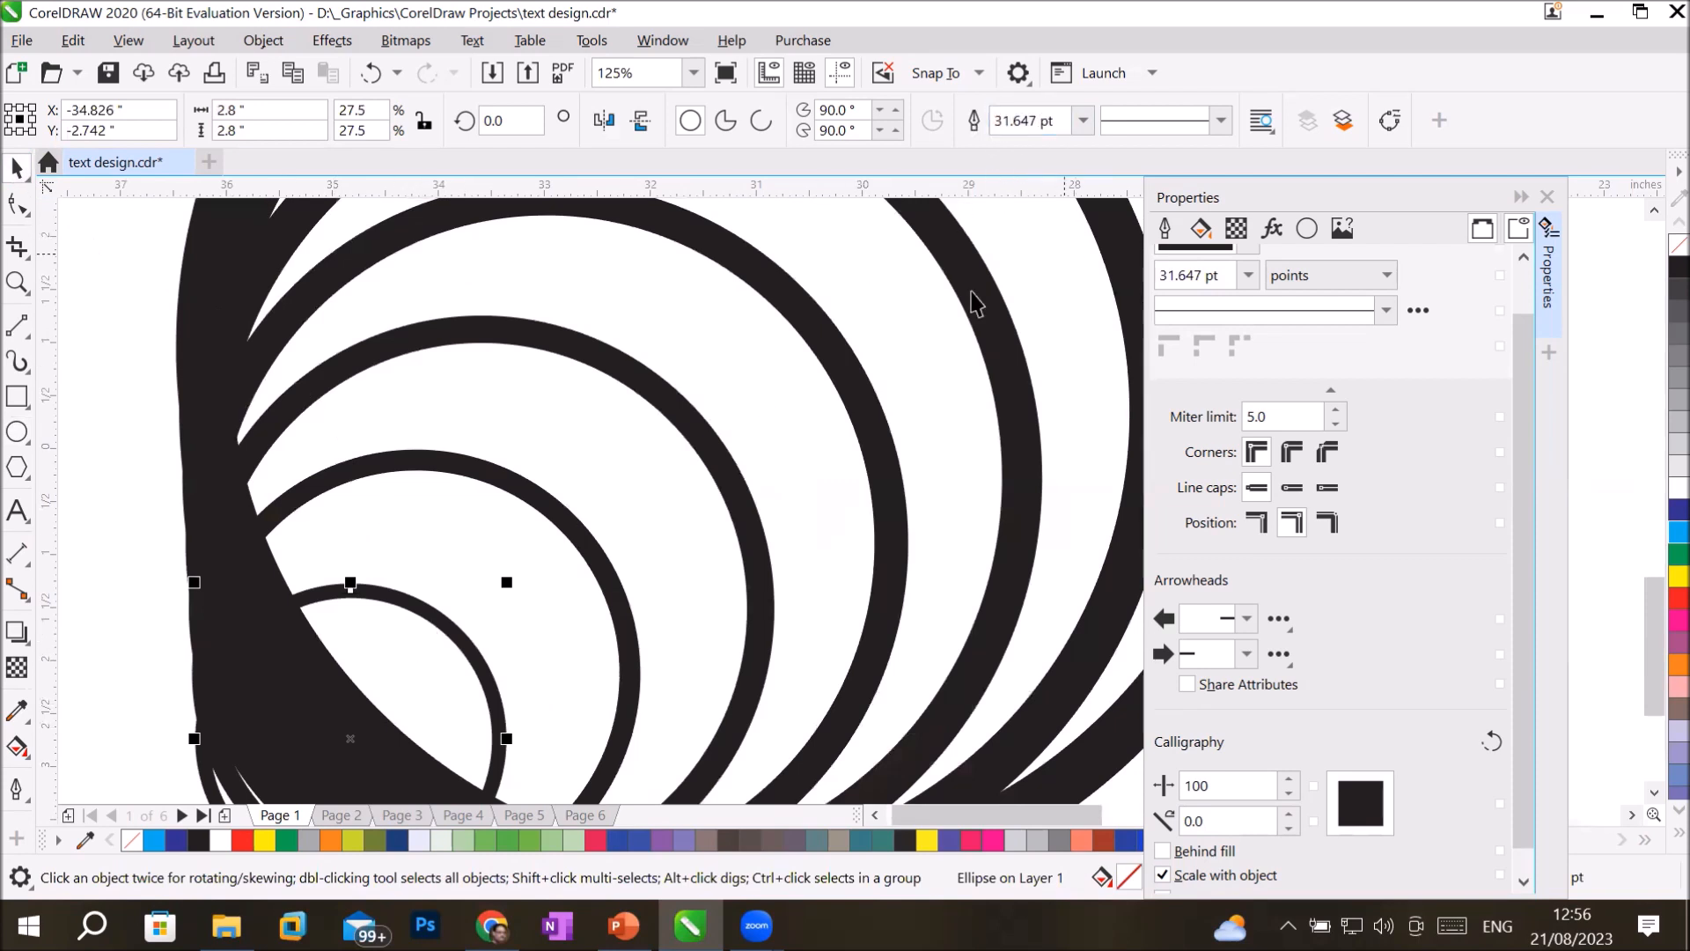
left_click(575, 542)
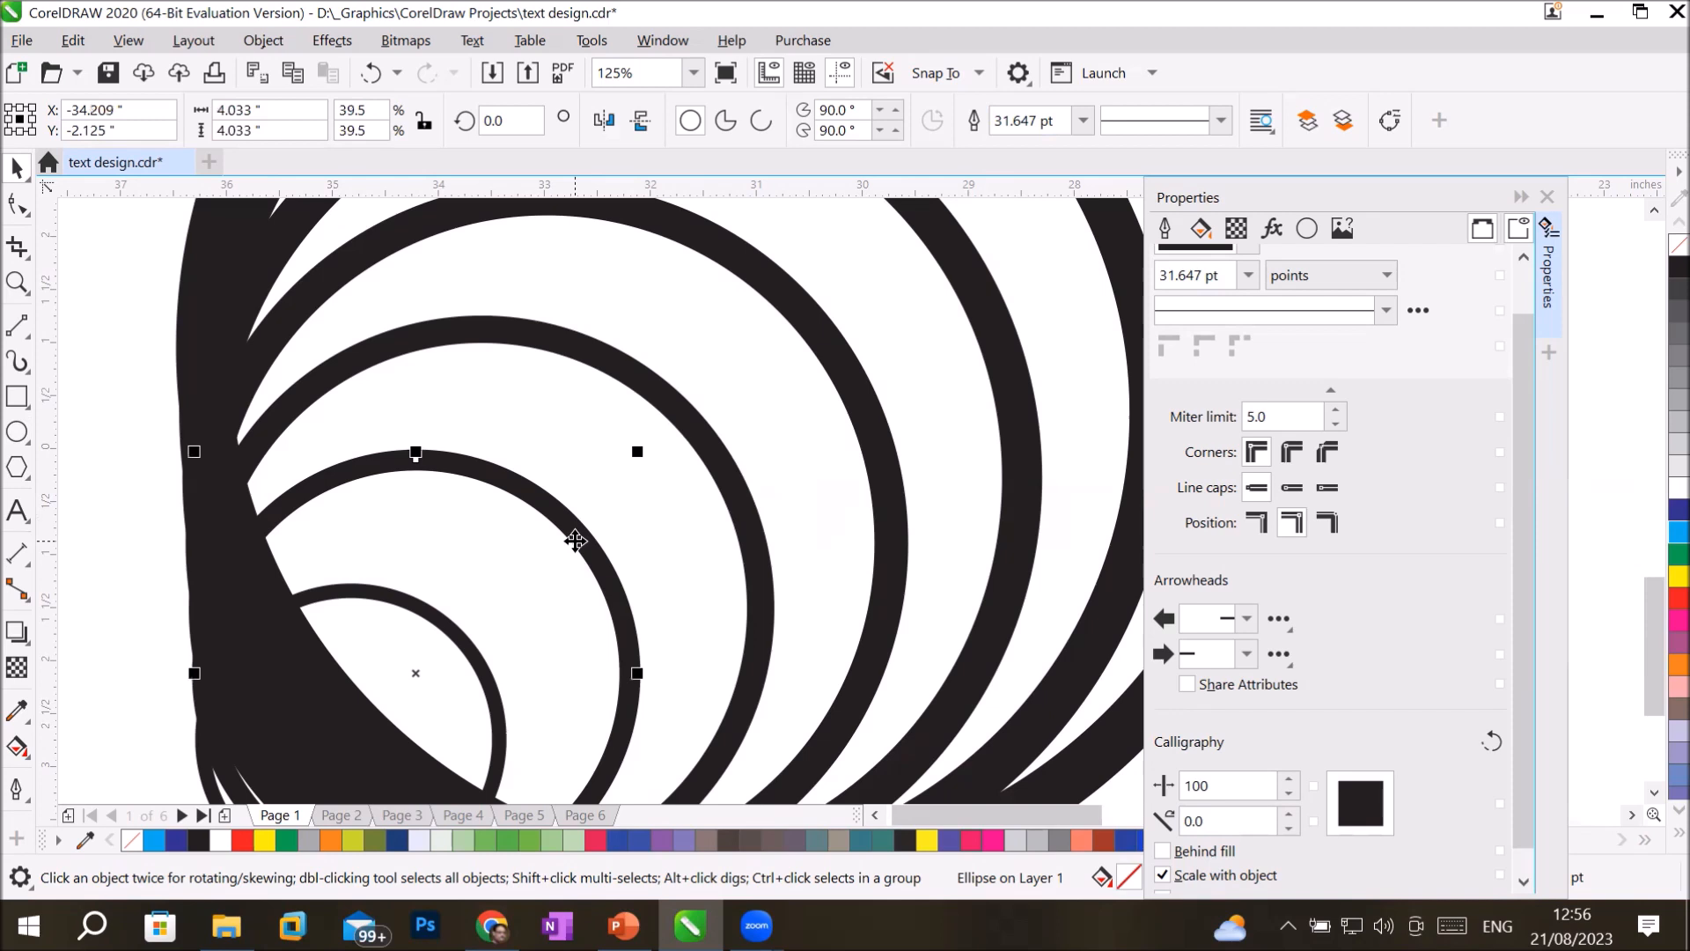
left_click(715, 453)
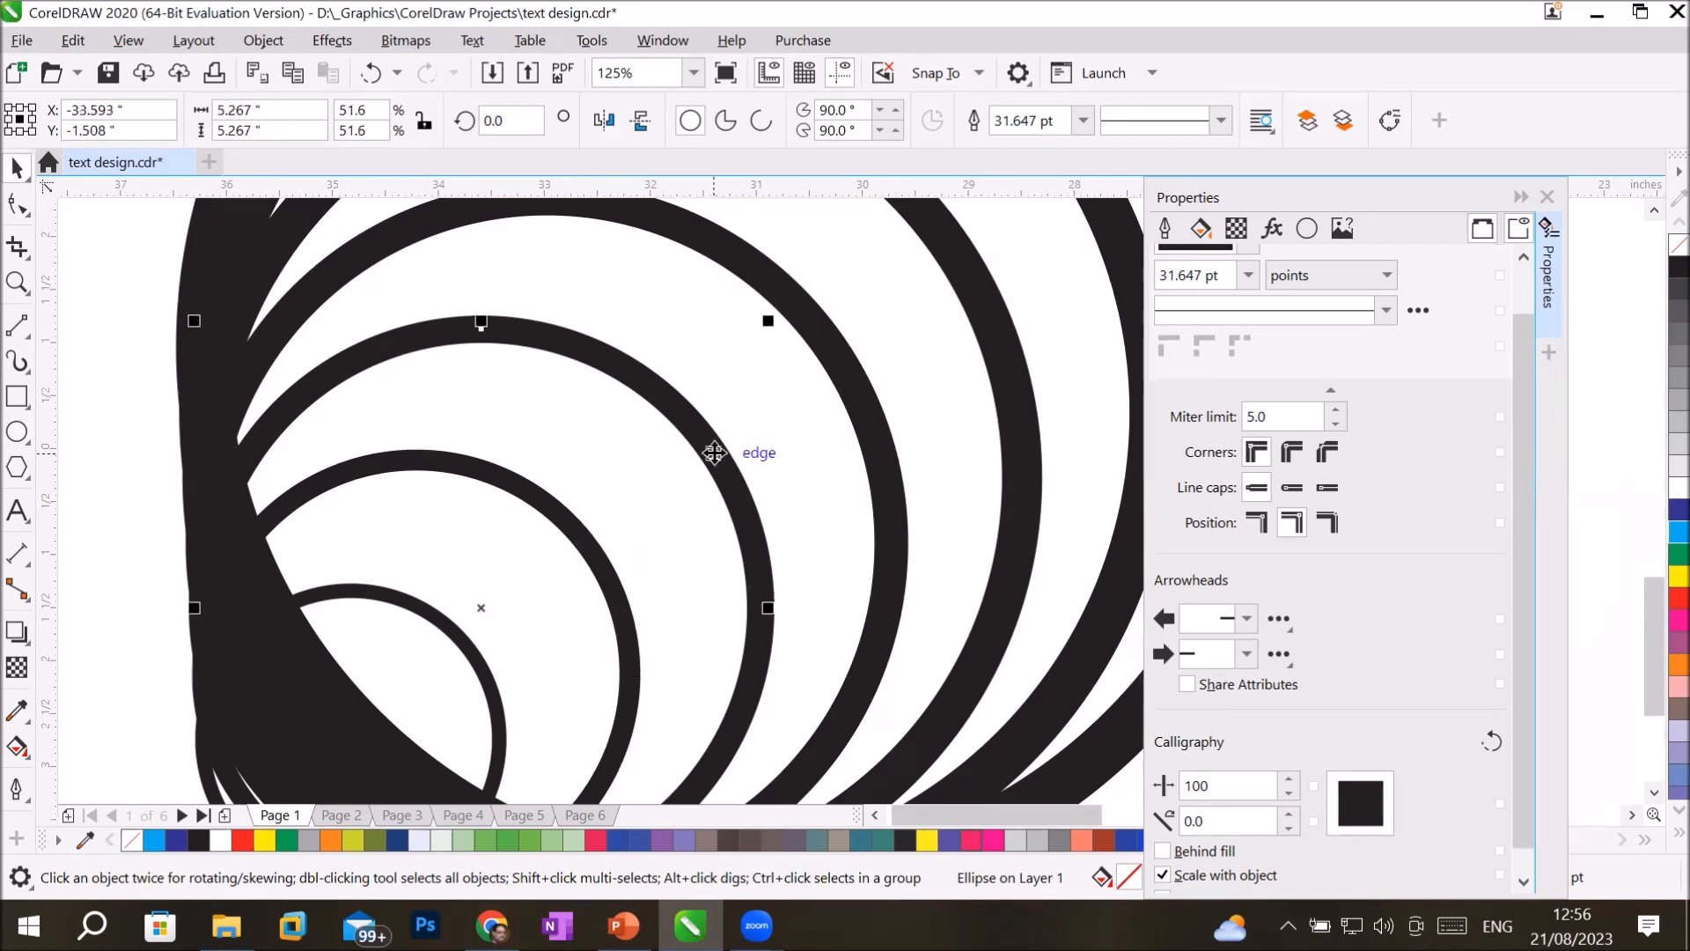
left_click(982, 352)
scroll(983, 351, "down", 2)
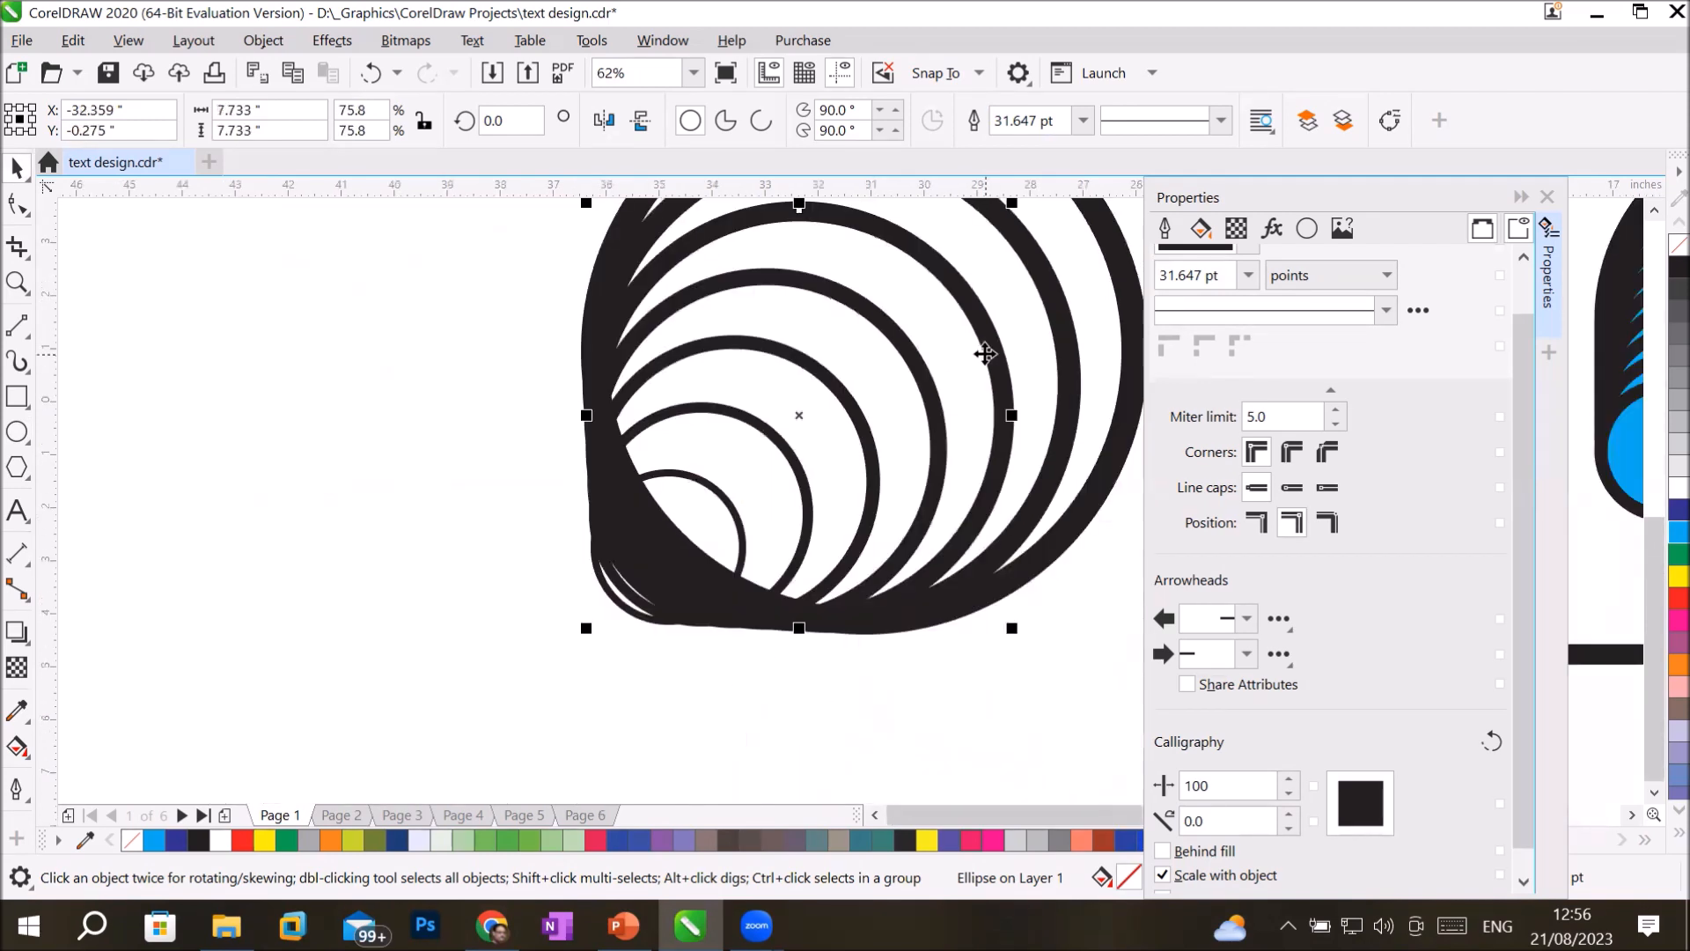
left_click(1119, 263)
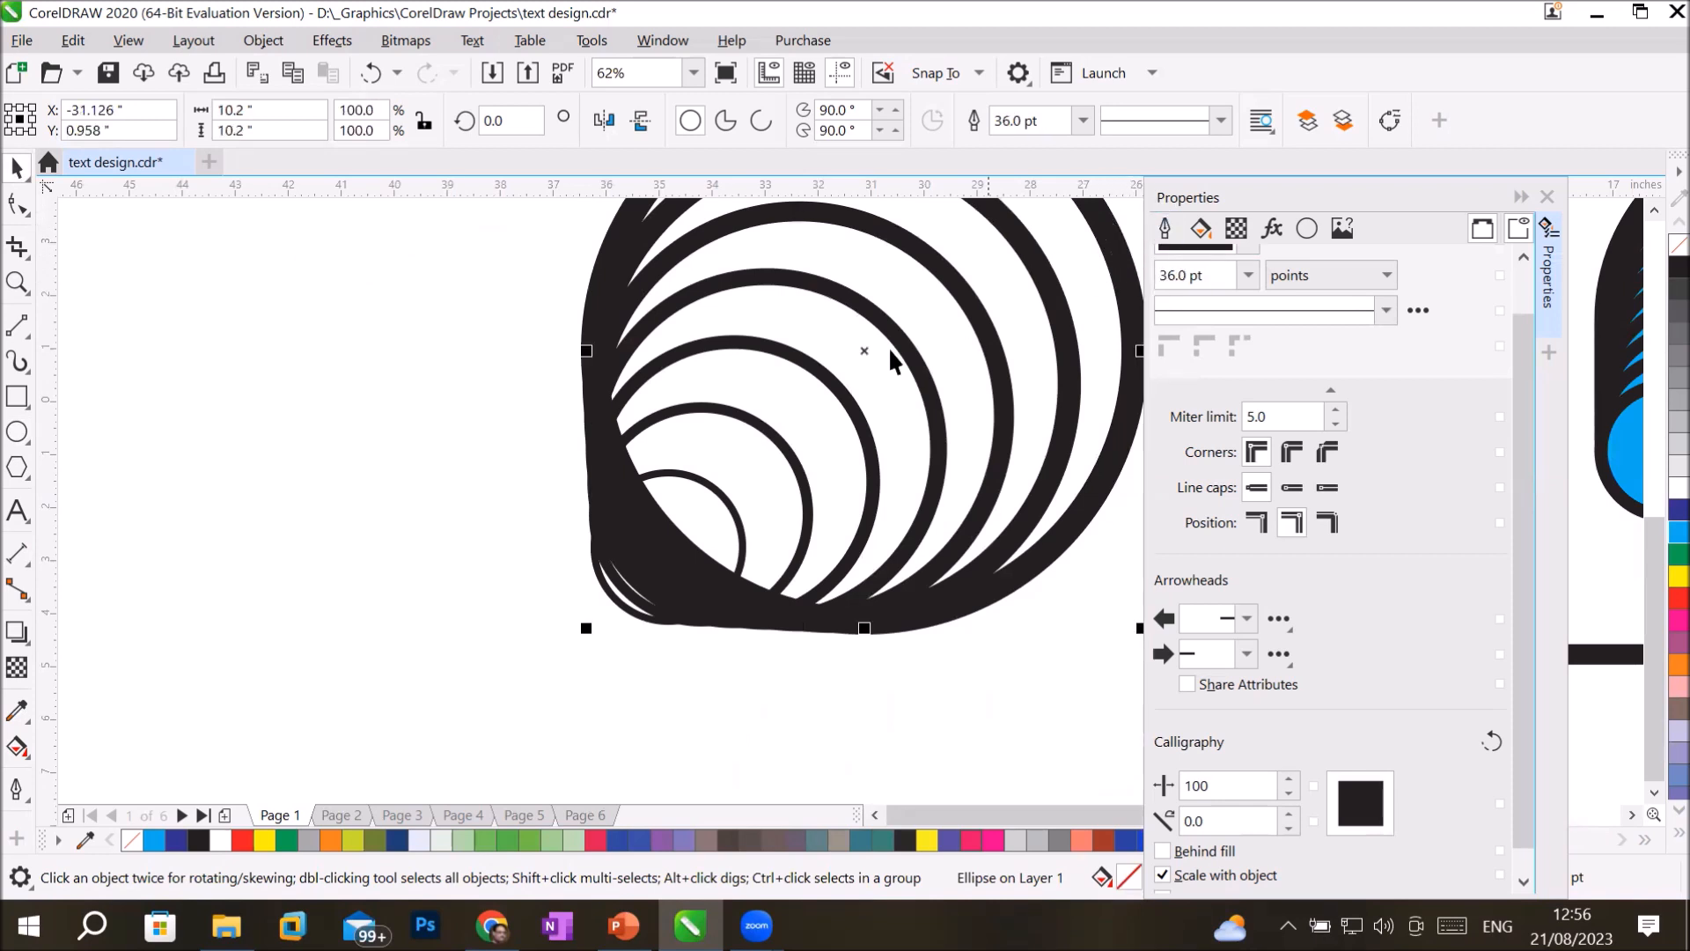
left_click(717, 489)
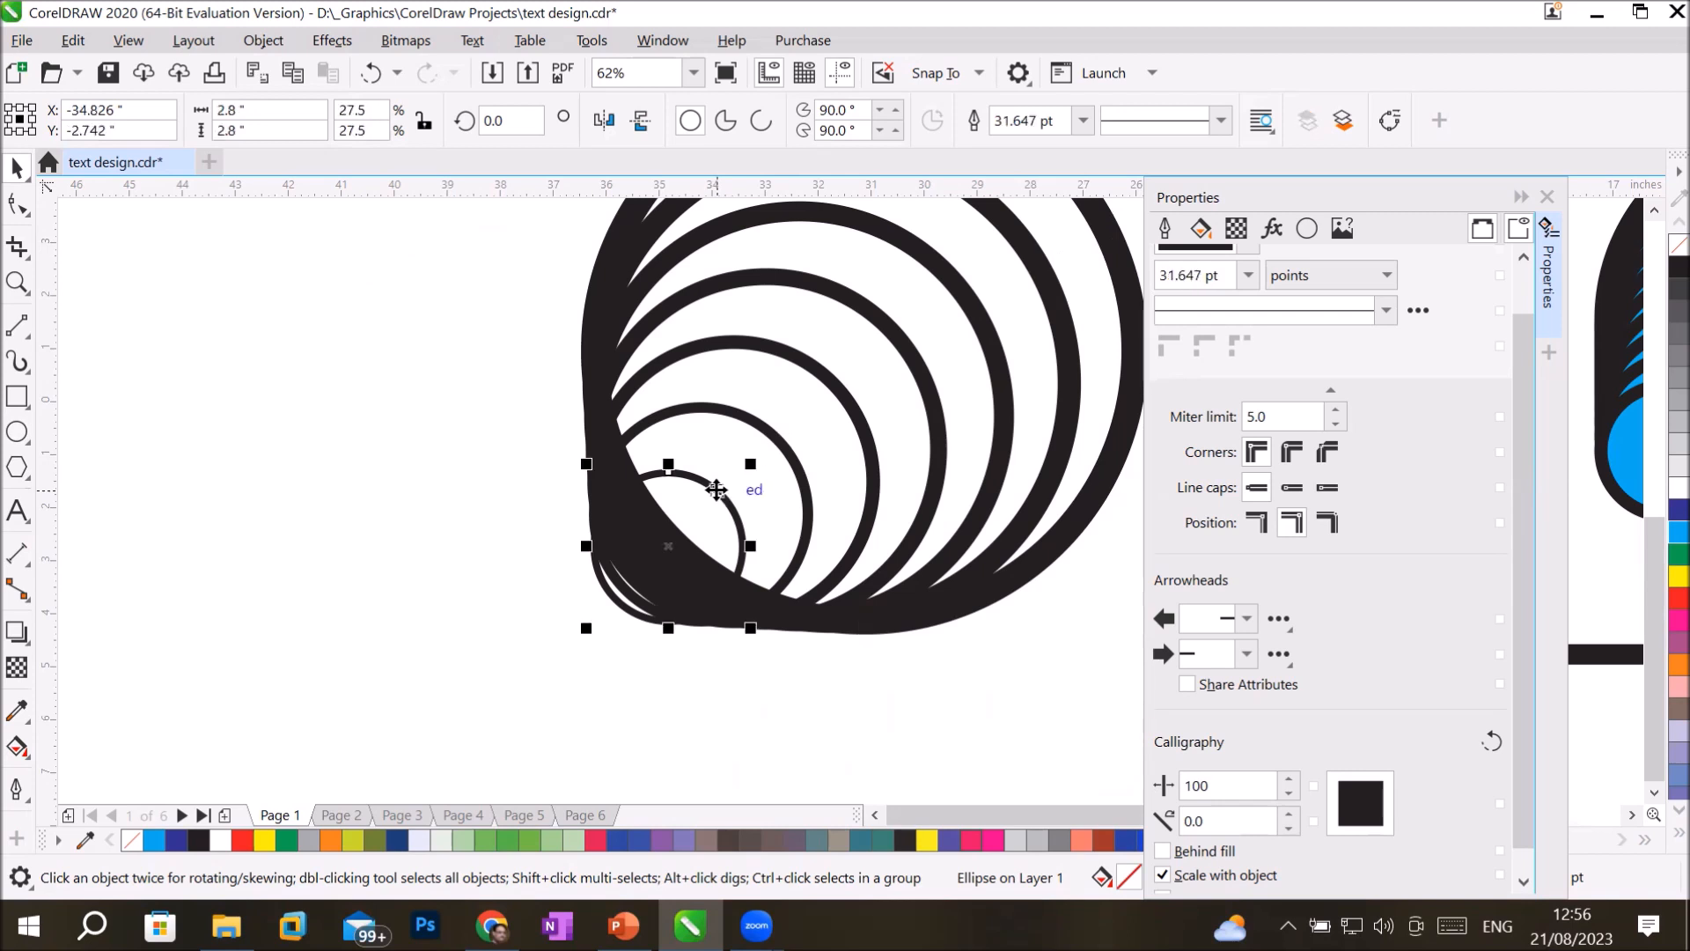
left_click(1127, 279)
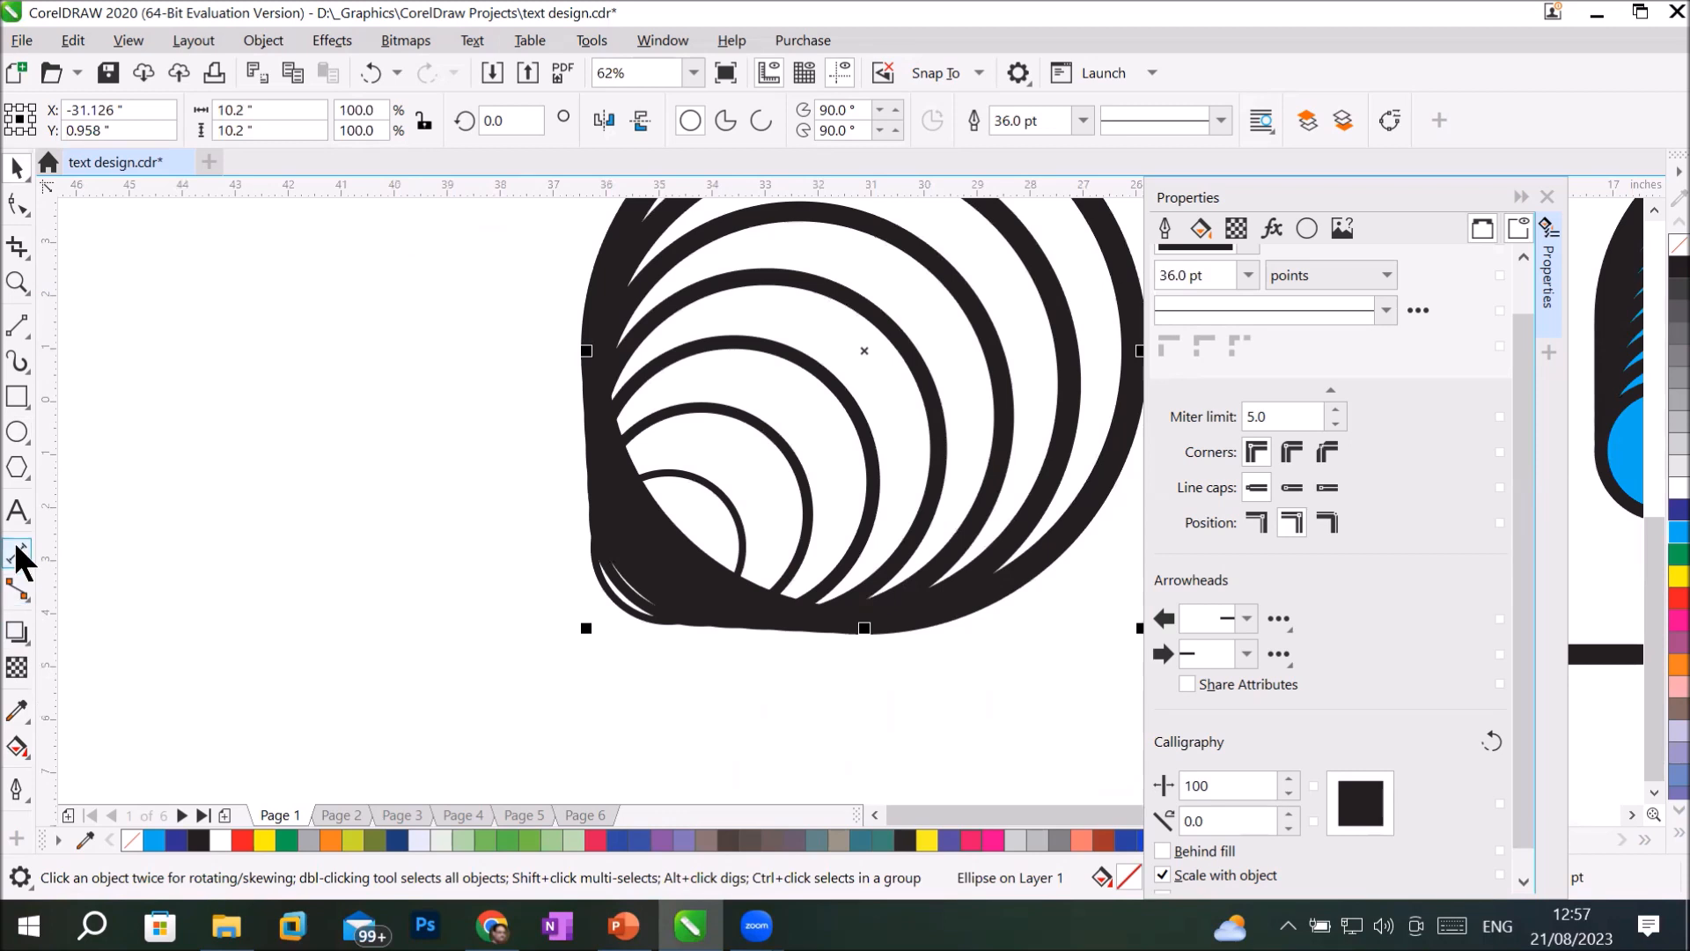
Draw a six-sided polygon about 3.6 by 4.2 inches left of the nested circles and set its outline width to 36 pt.
left_click(17, 468)
left_click_drag(152, 391, 358, 615)
left_click(749, 113)
left_click(749, 113)
left_click(750, 113)
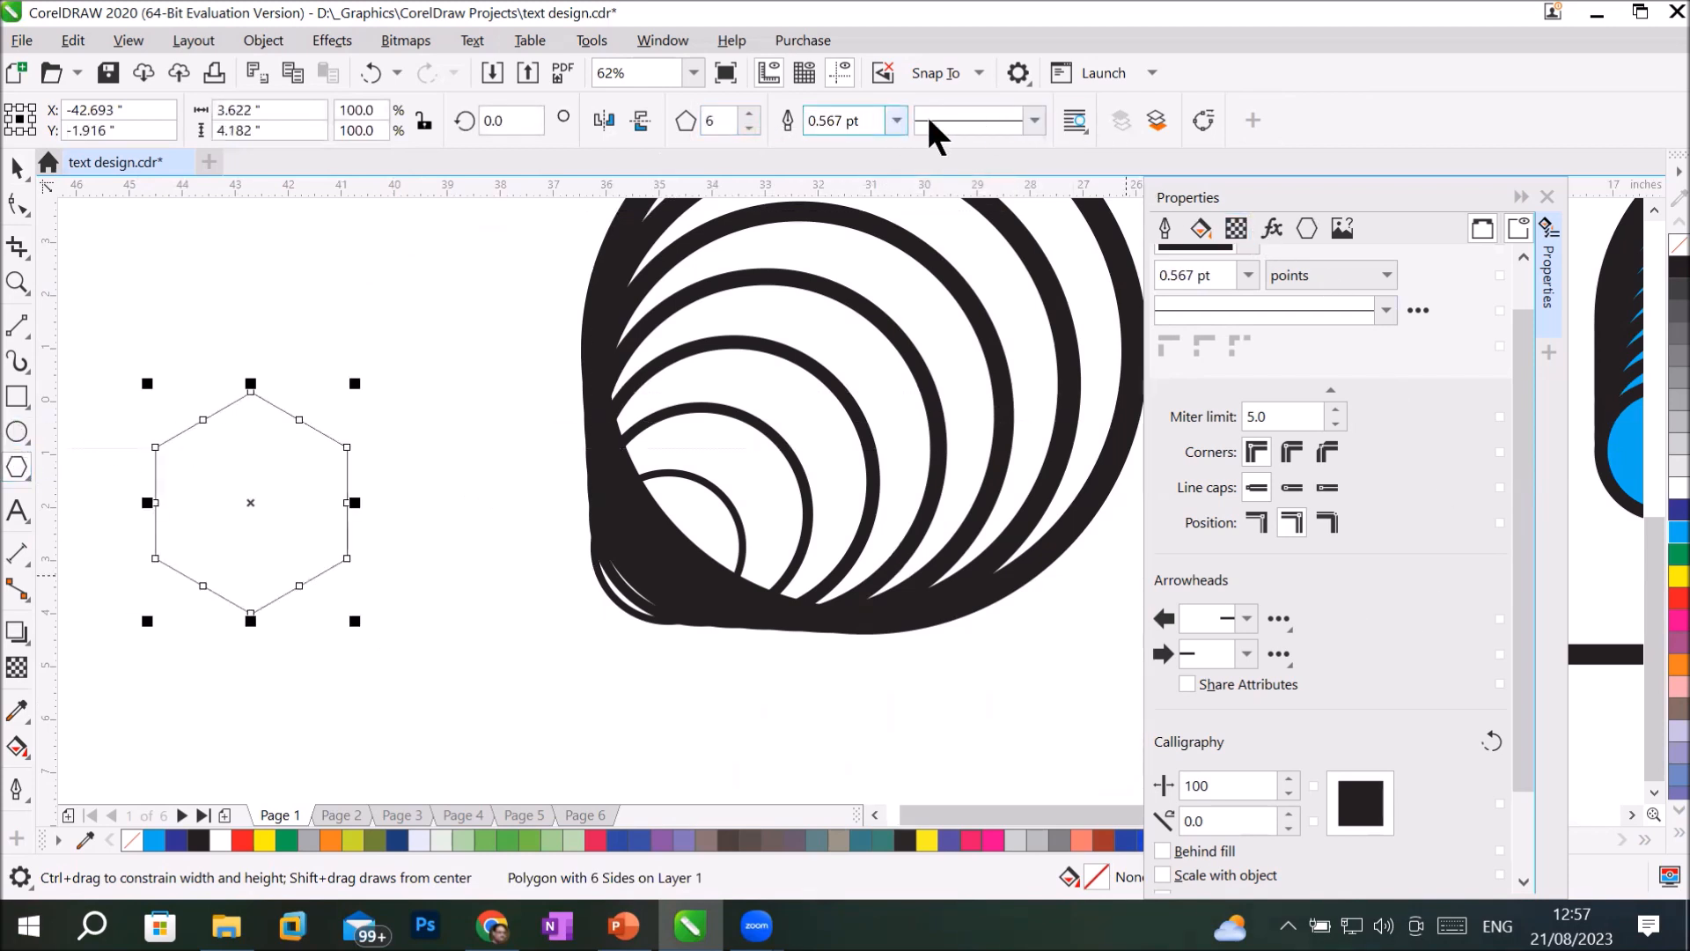
left_click(898, 119)
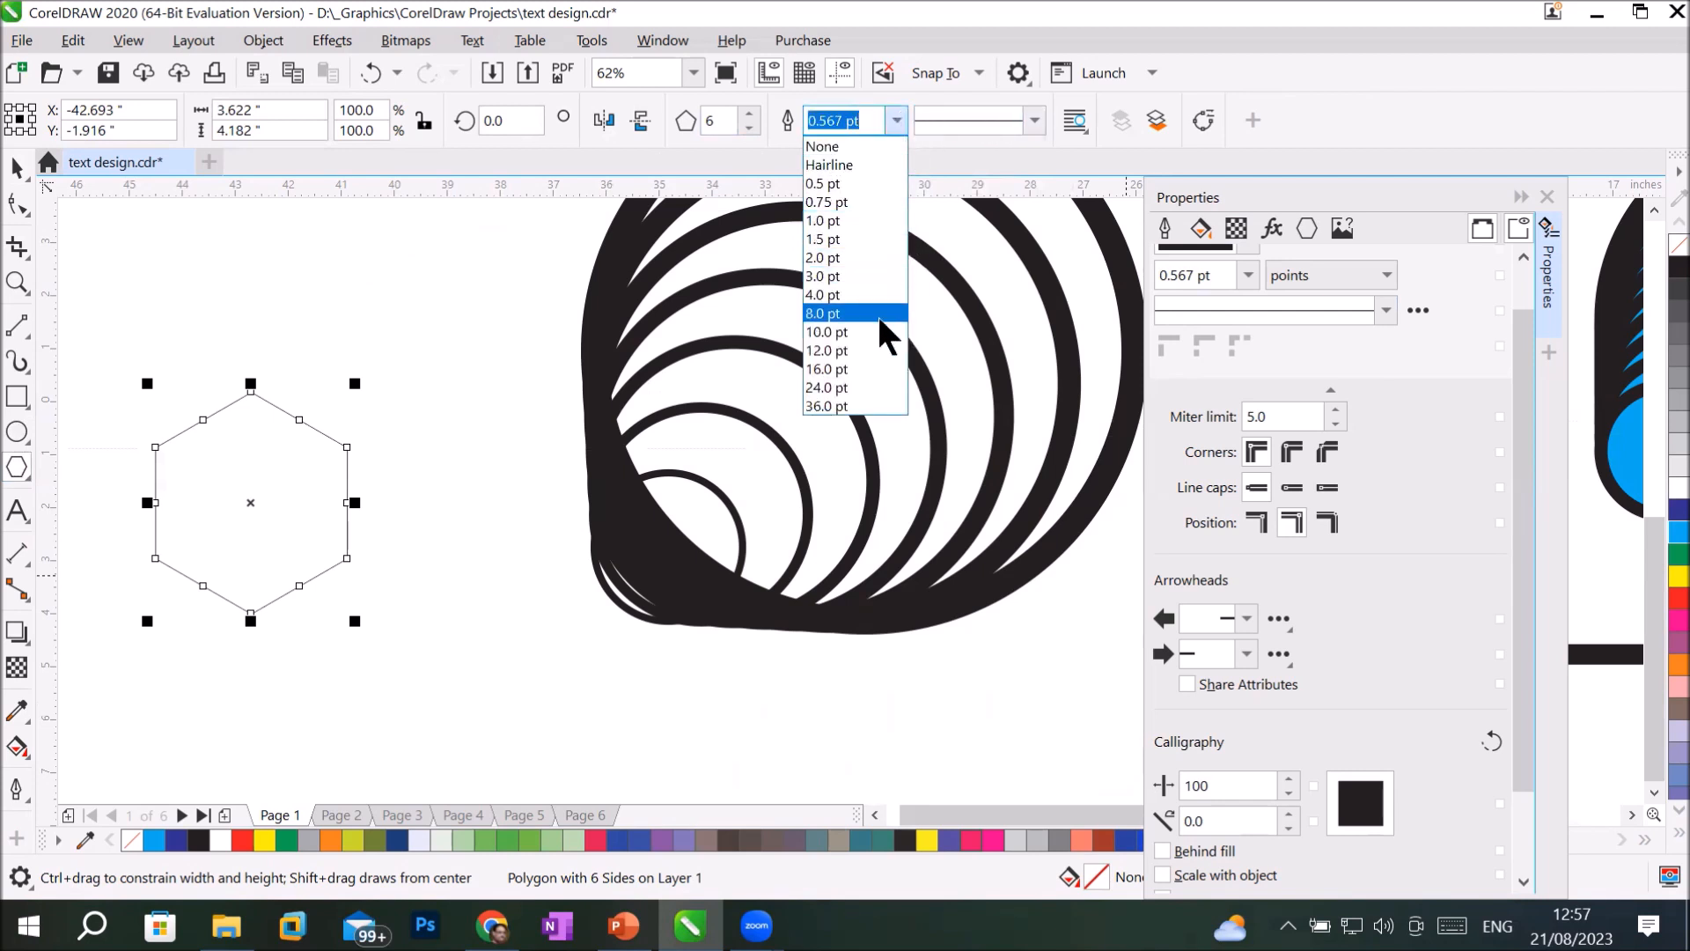
left_click(845, 406)
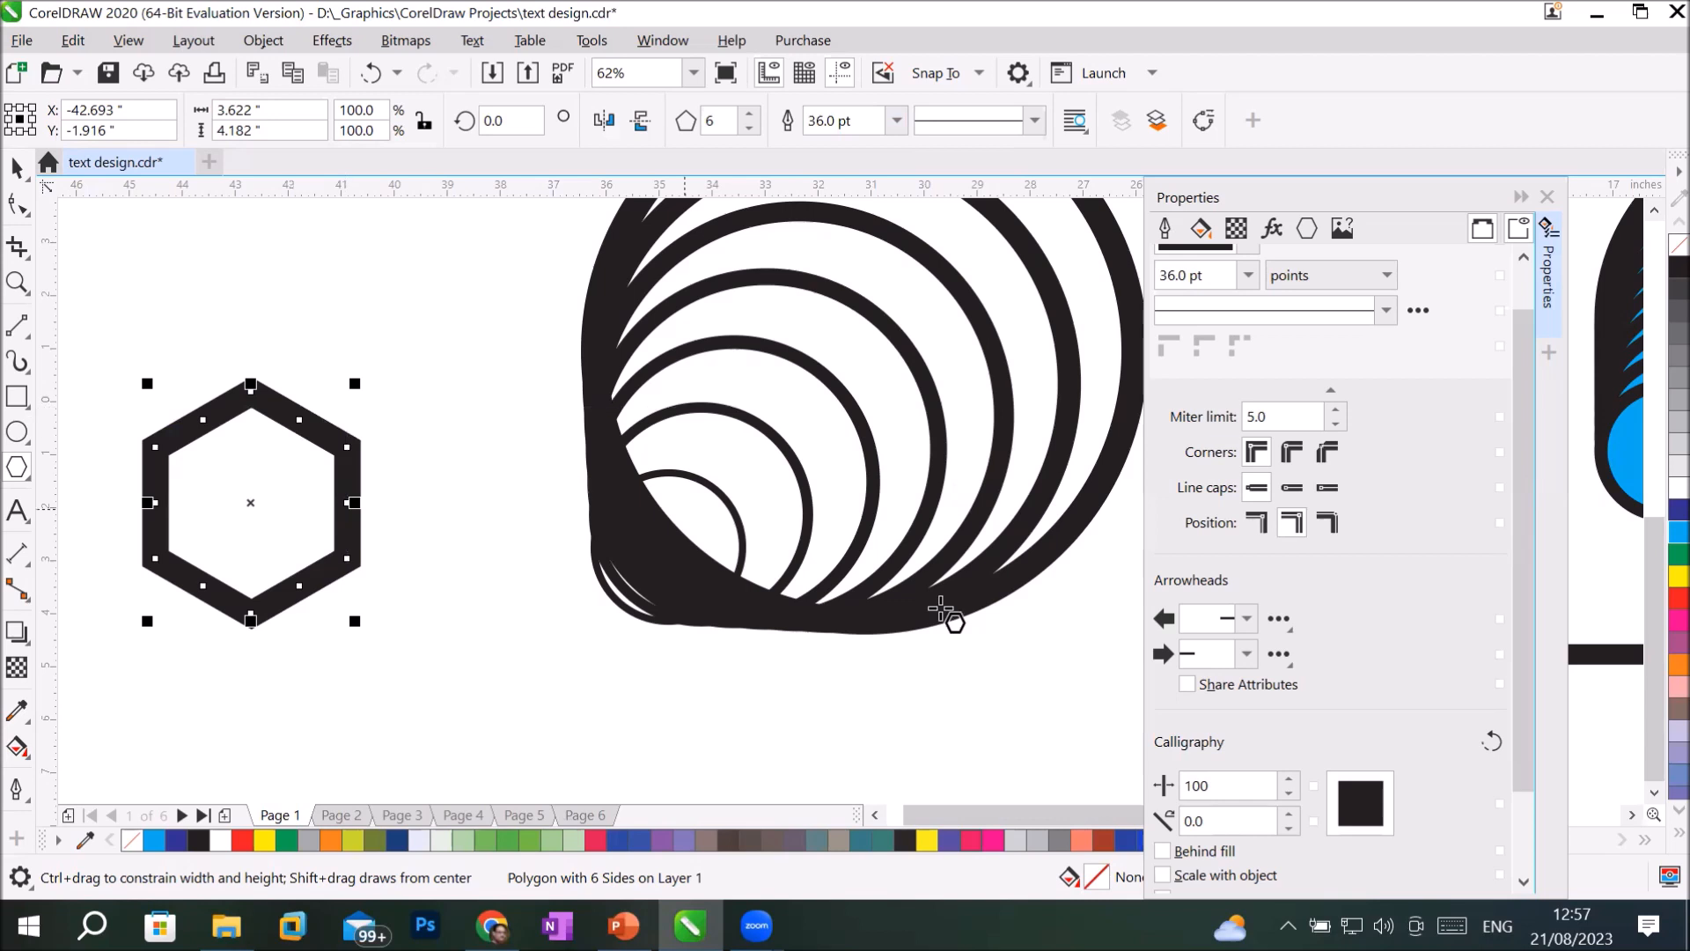
Make the hexagon's outline scale with the object and add centred copies scaled to about 60.5% and 21.1%.
left_click(1177, 878)
left_click_drag(350, 506, 348, 503)
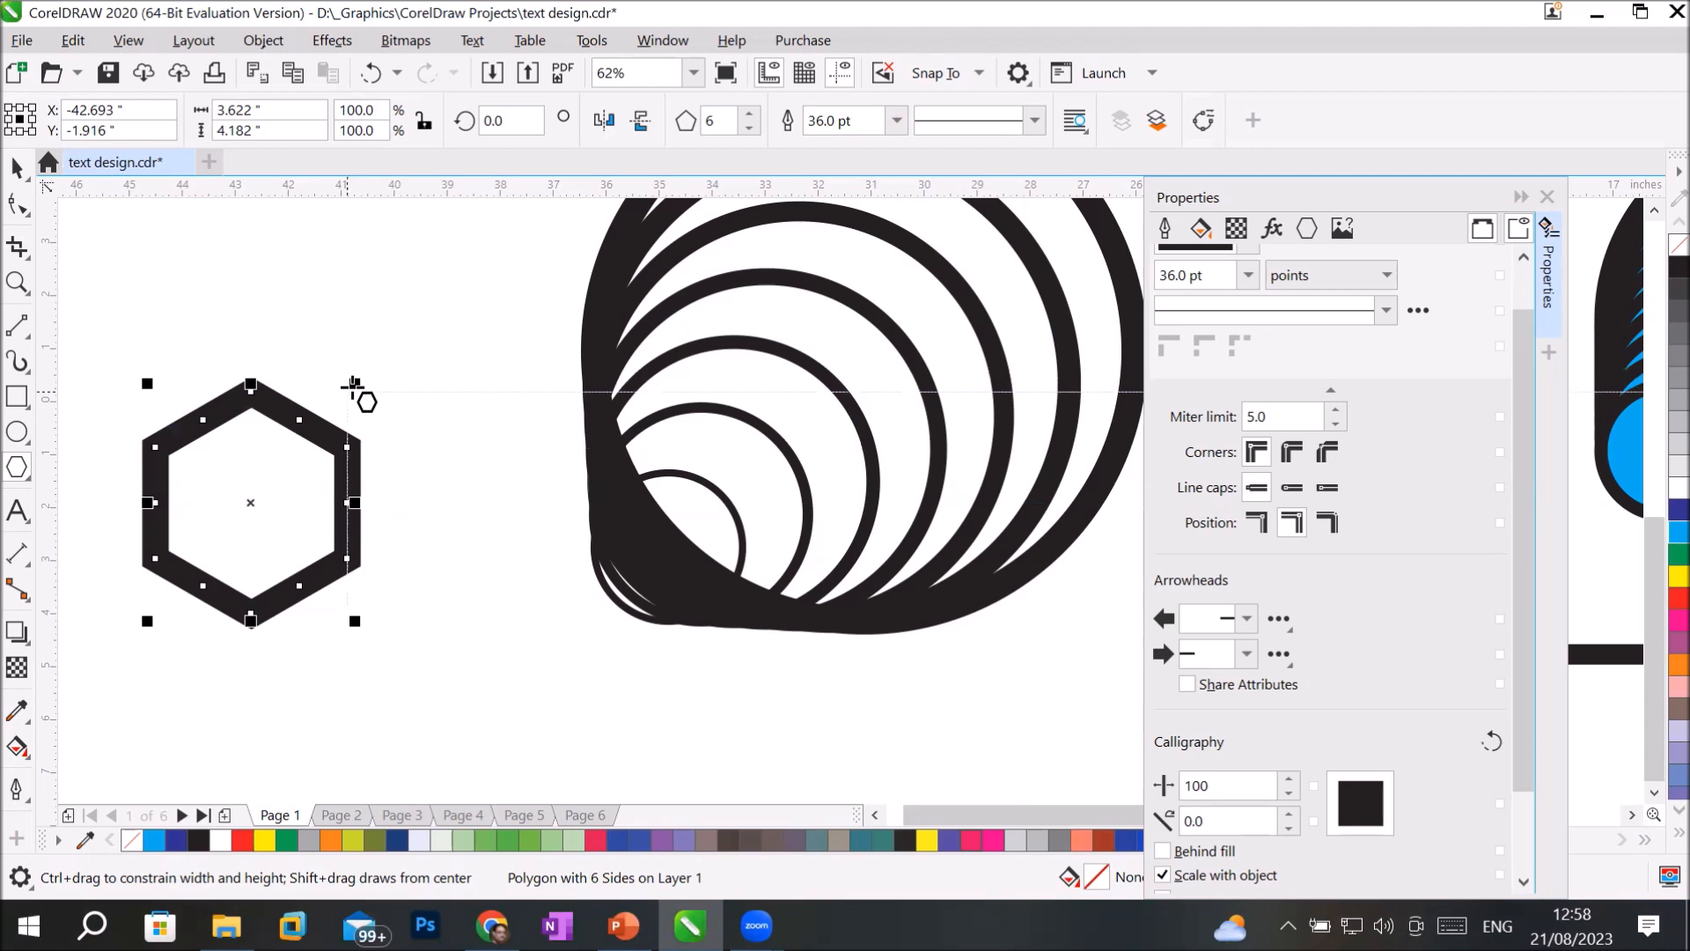
left_click_drag(356, 382, 328, 417)
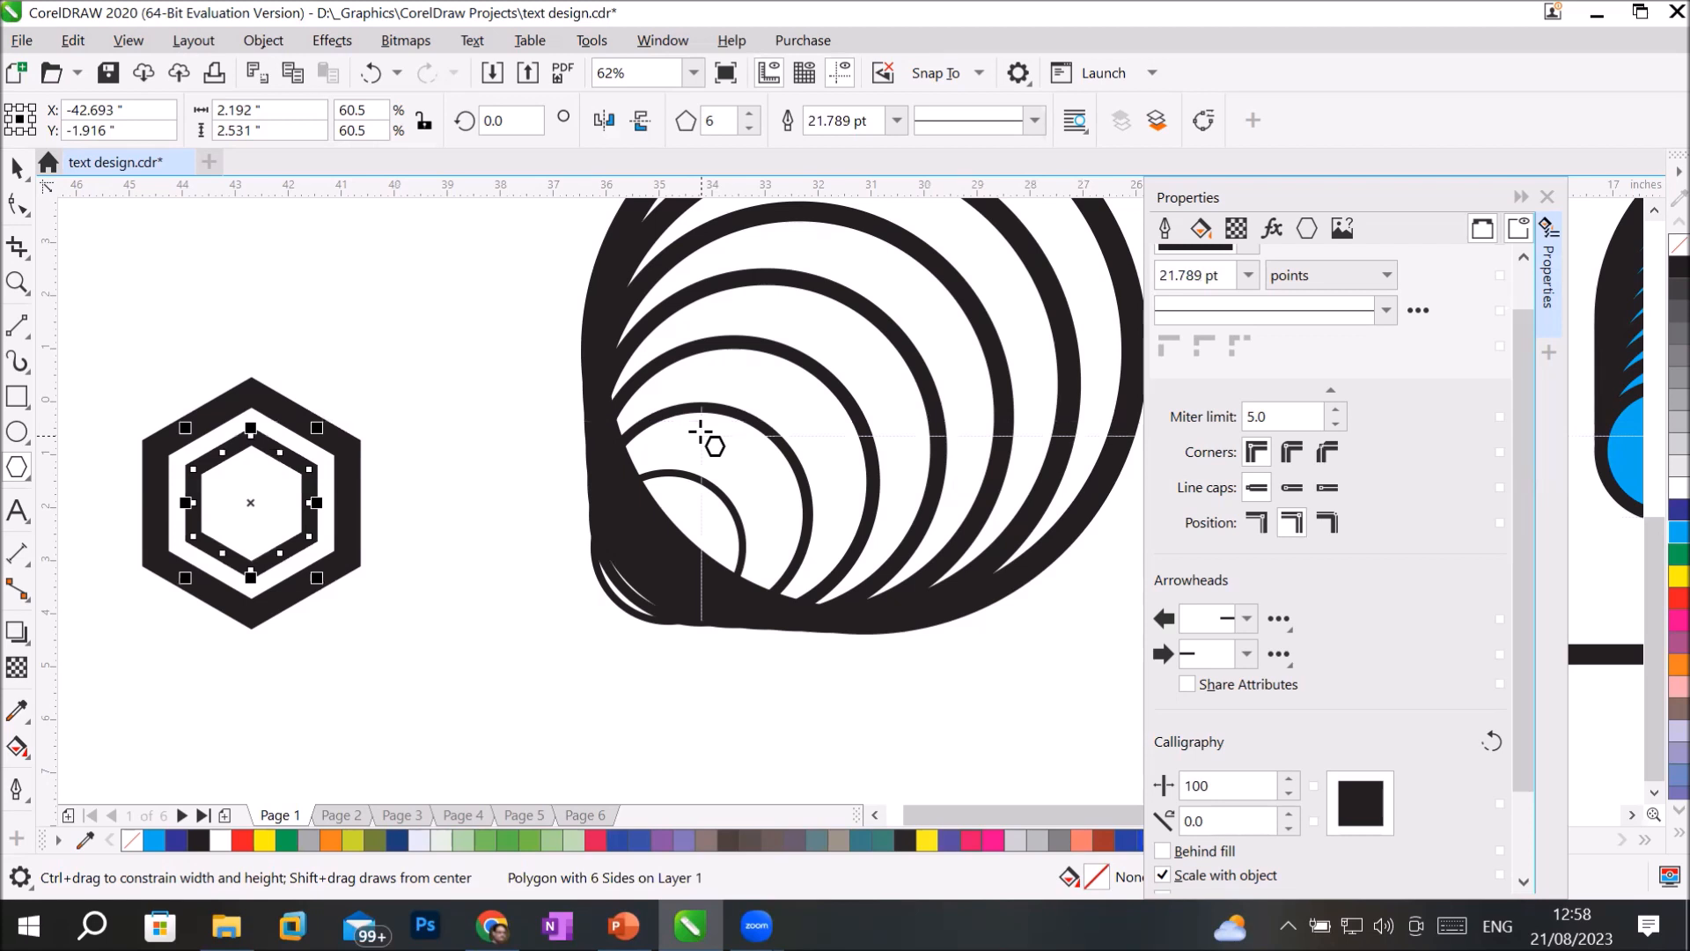
key("ctrl+d")
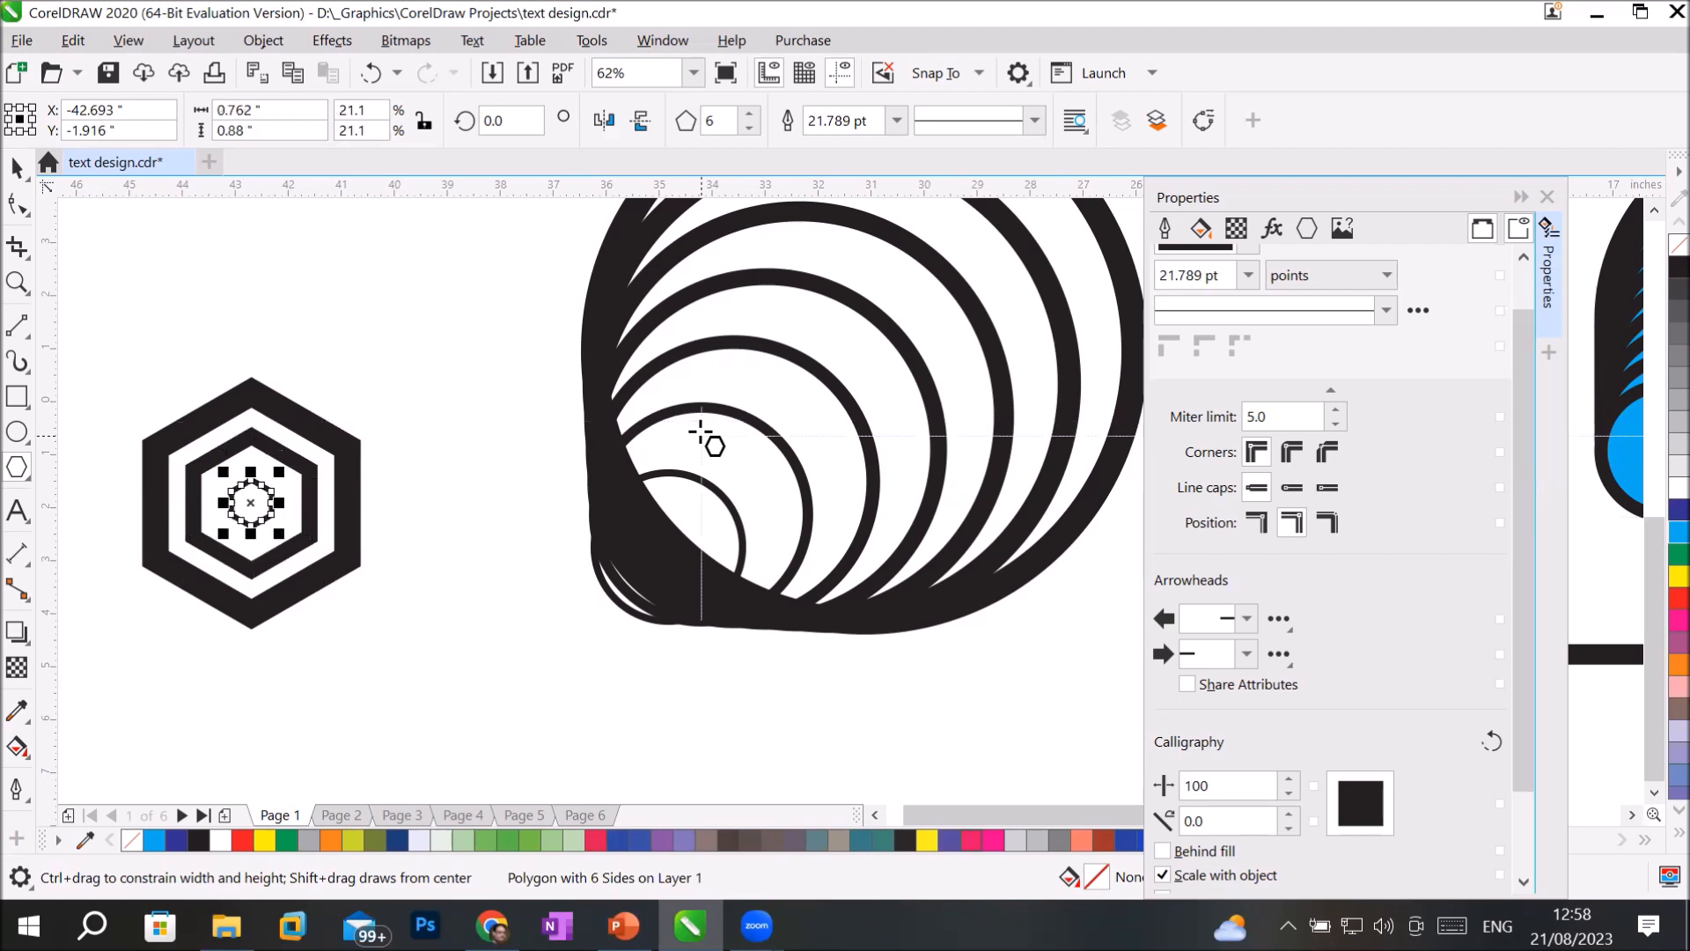
scroll(202, 525, "up", 1)
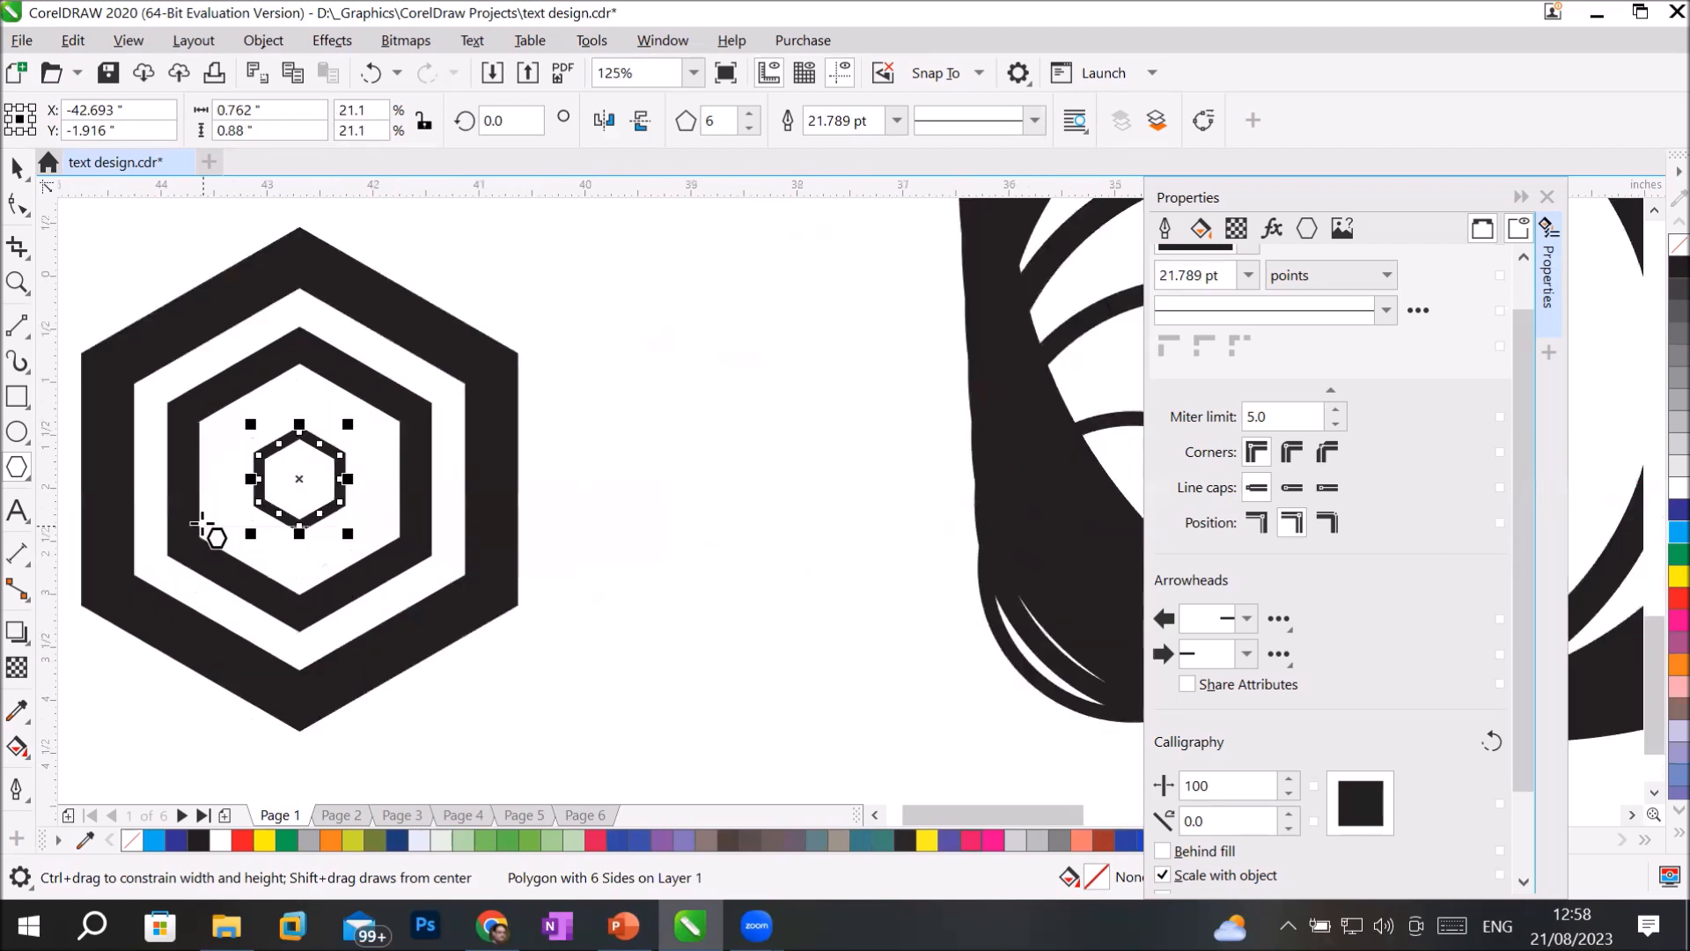
scroll(202, 526, "up", 1)
scroll(203, 526, "down", 1)
Try toggling Scale with object for the smallest hexagon and remove that innermost copy.
left_click(1161, 871)
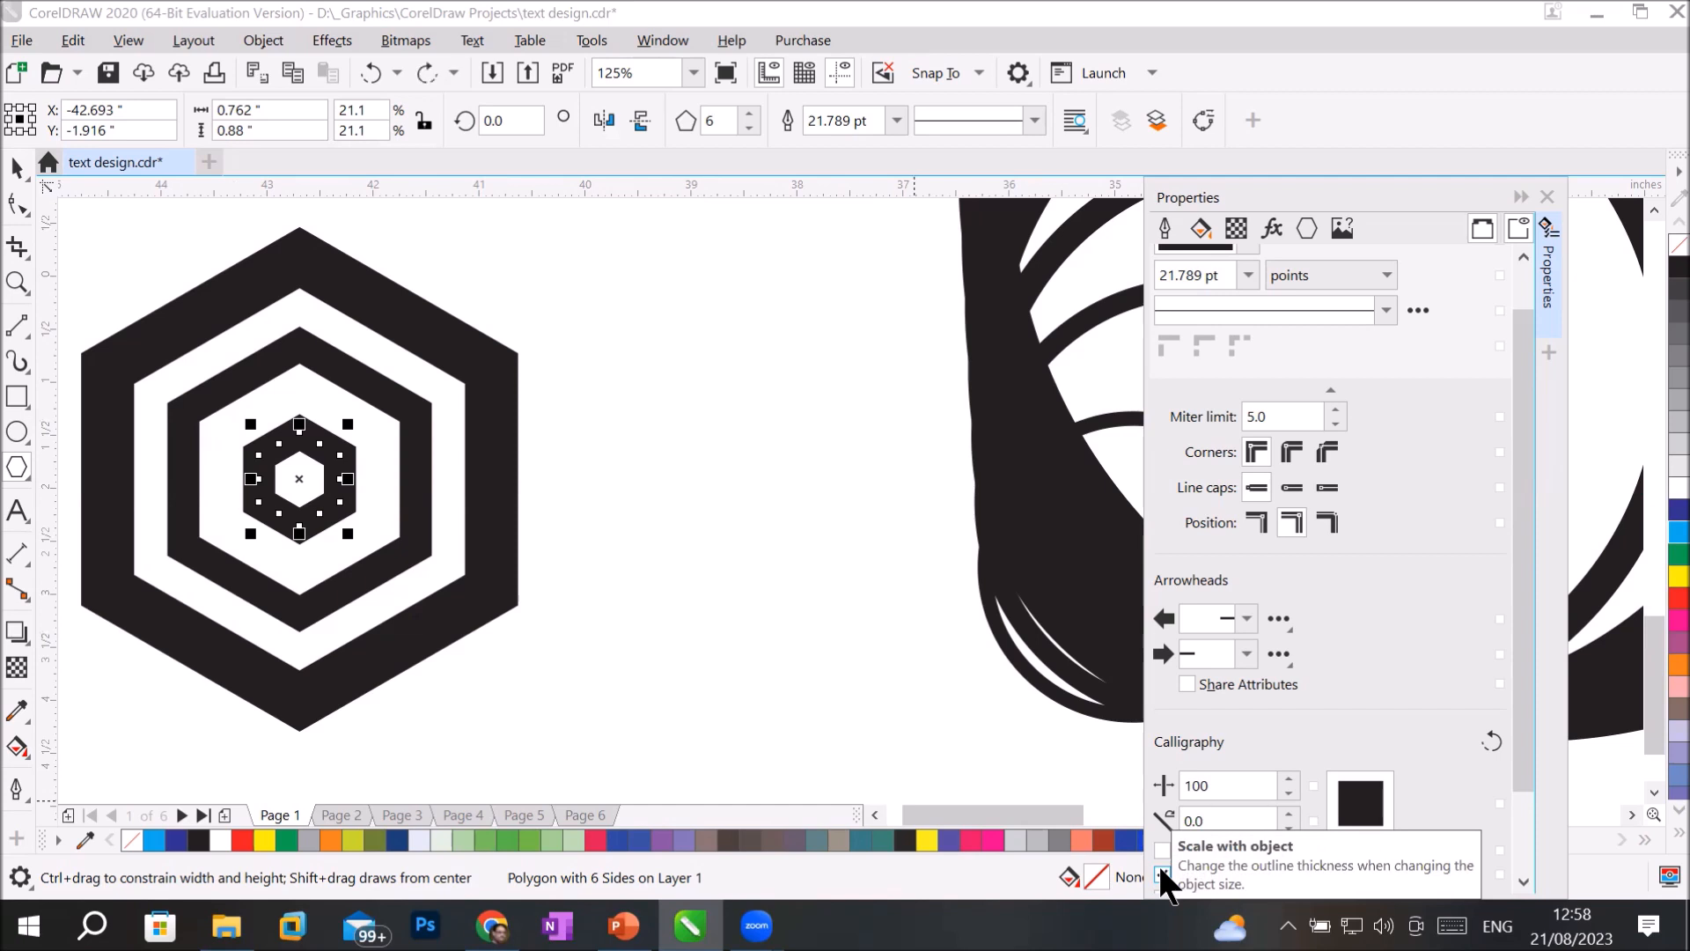
left_click_drag(725, 614, 370, 333)
left_click(10, 169)
key("ctrl+z")
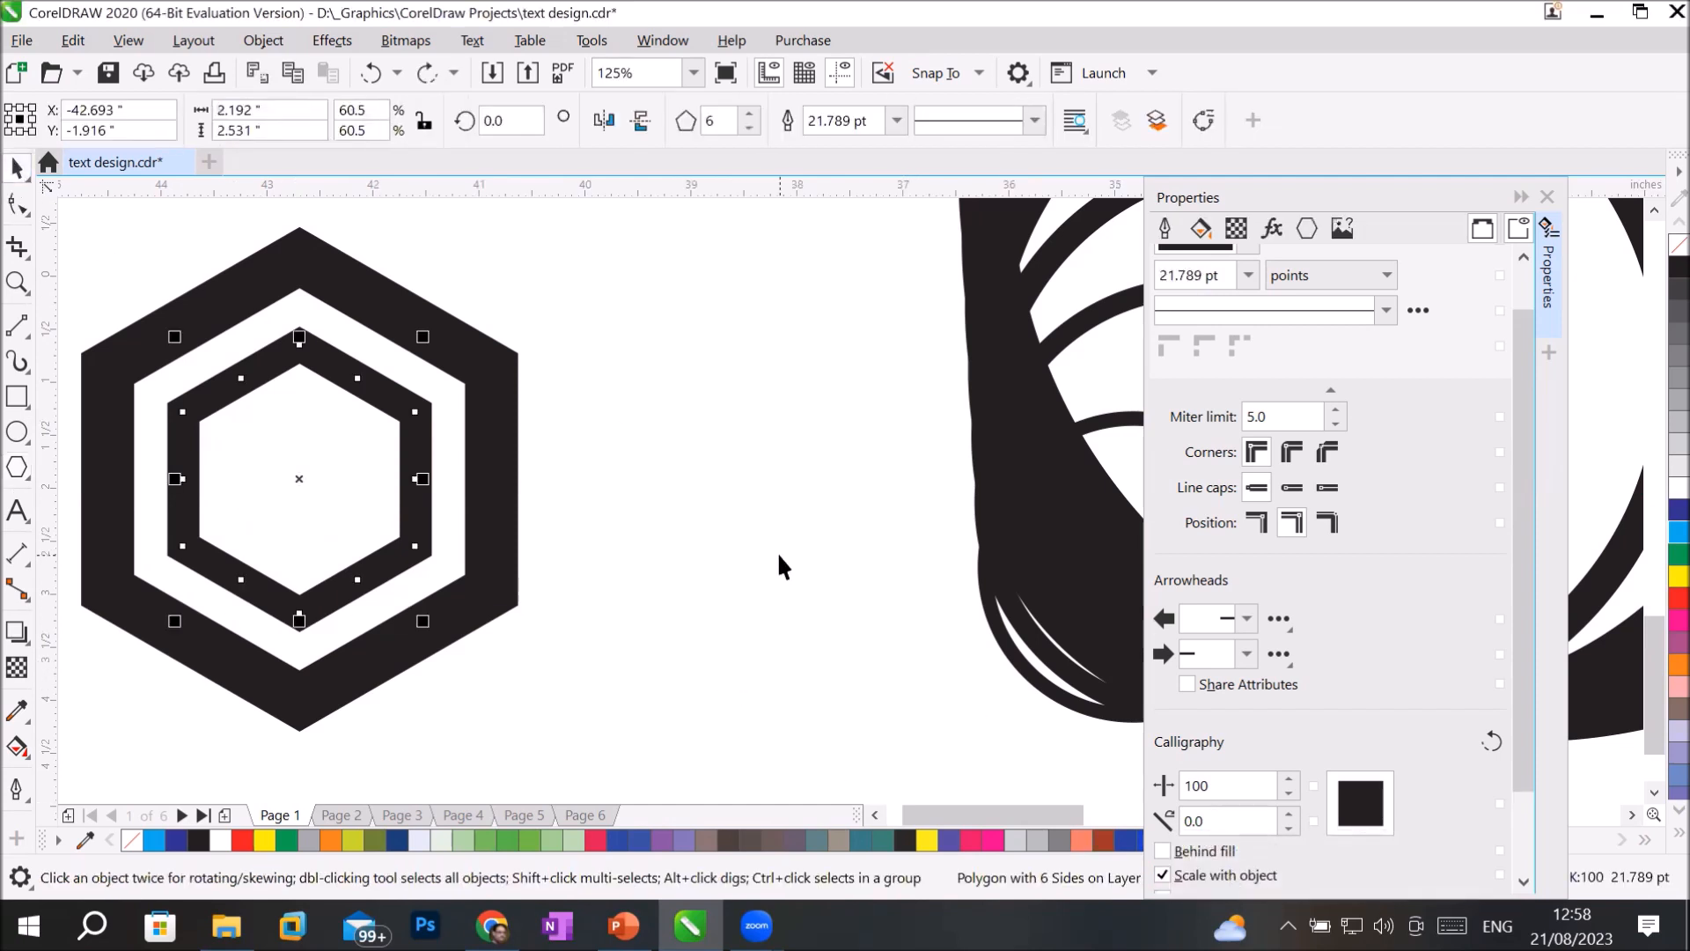
Draw a rectangle about 10.2 by 9 inches below and left of the hexagons and set its outline width to 24 pt.
scroll(601, 407, "down", 2)
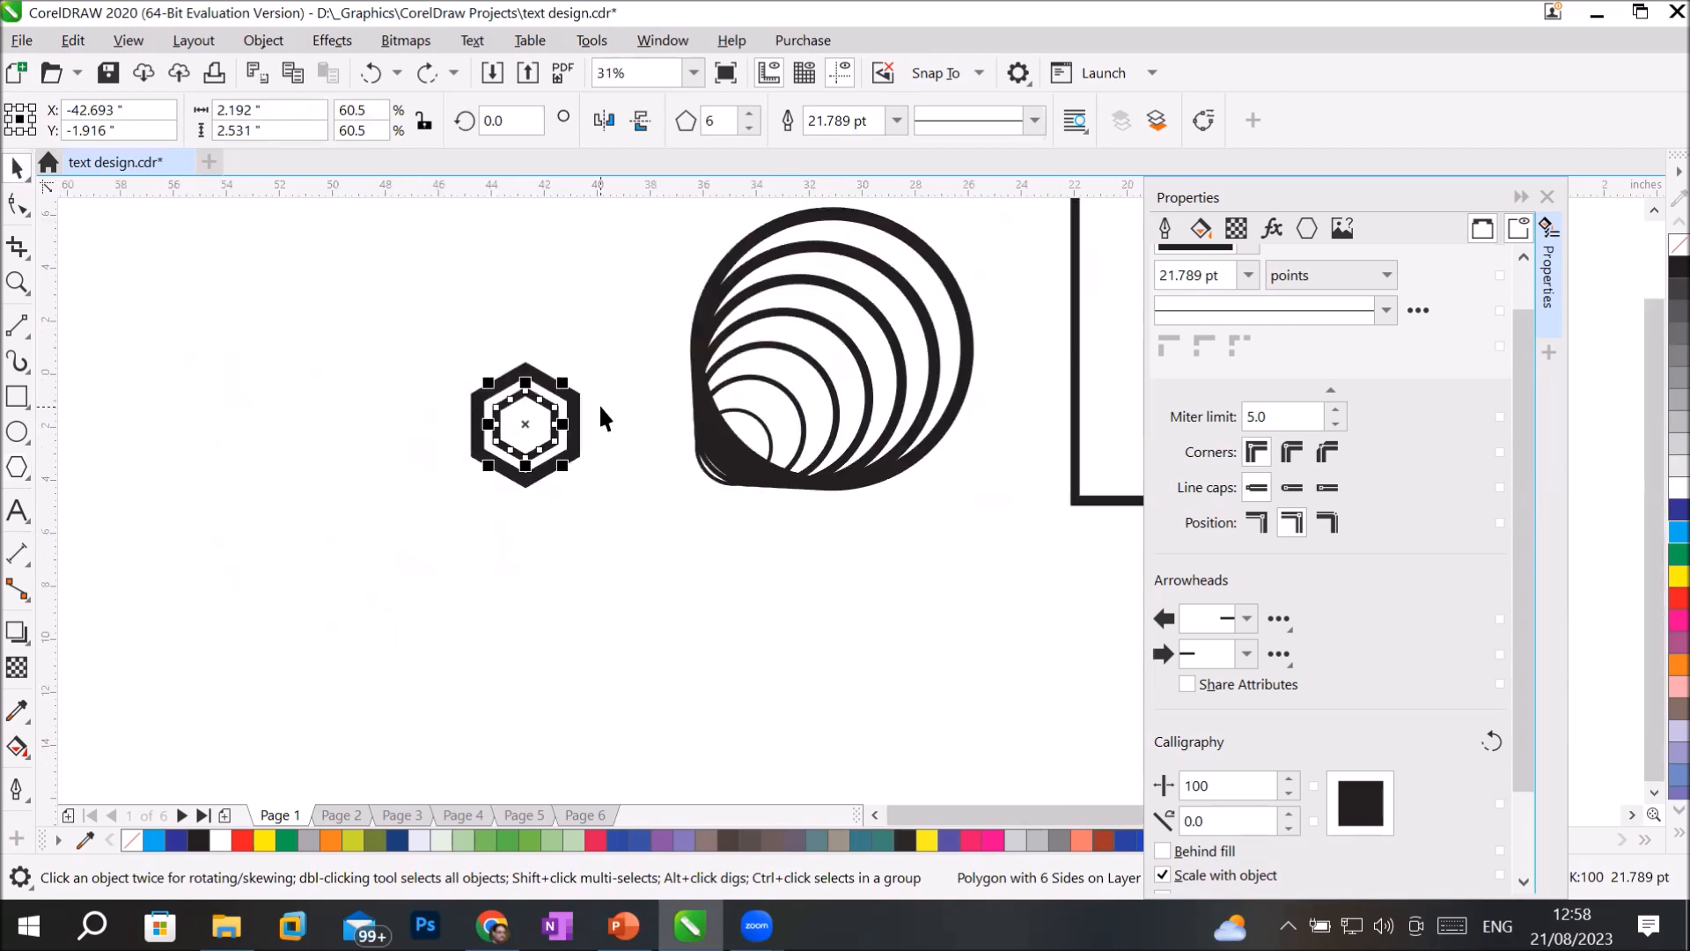
left_click(16, 398)
left_click_drag(165, 500, 435, 738)
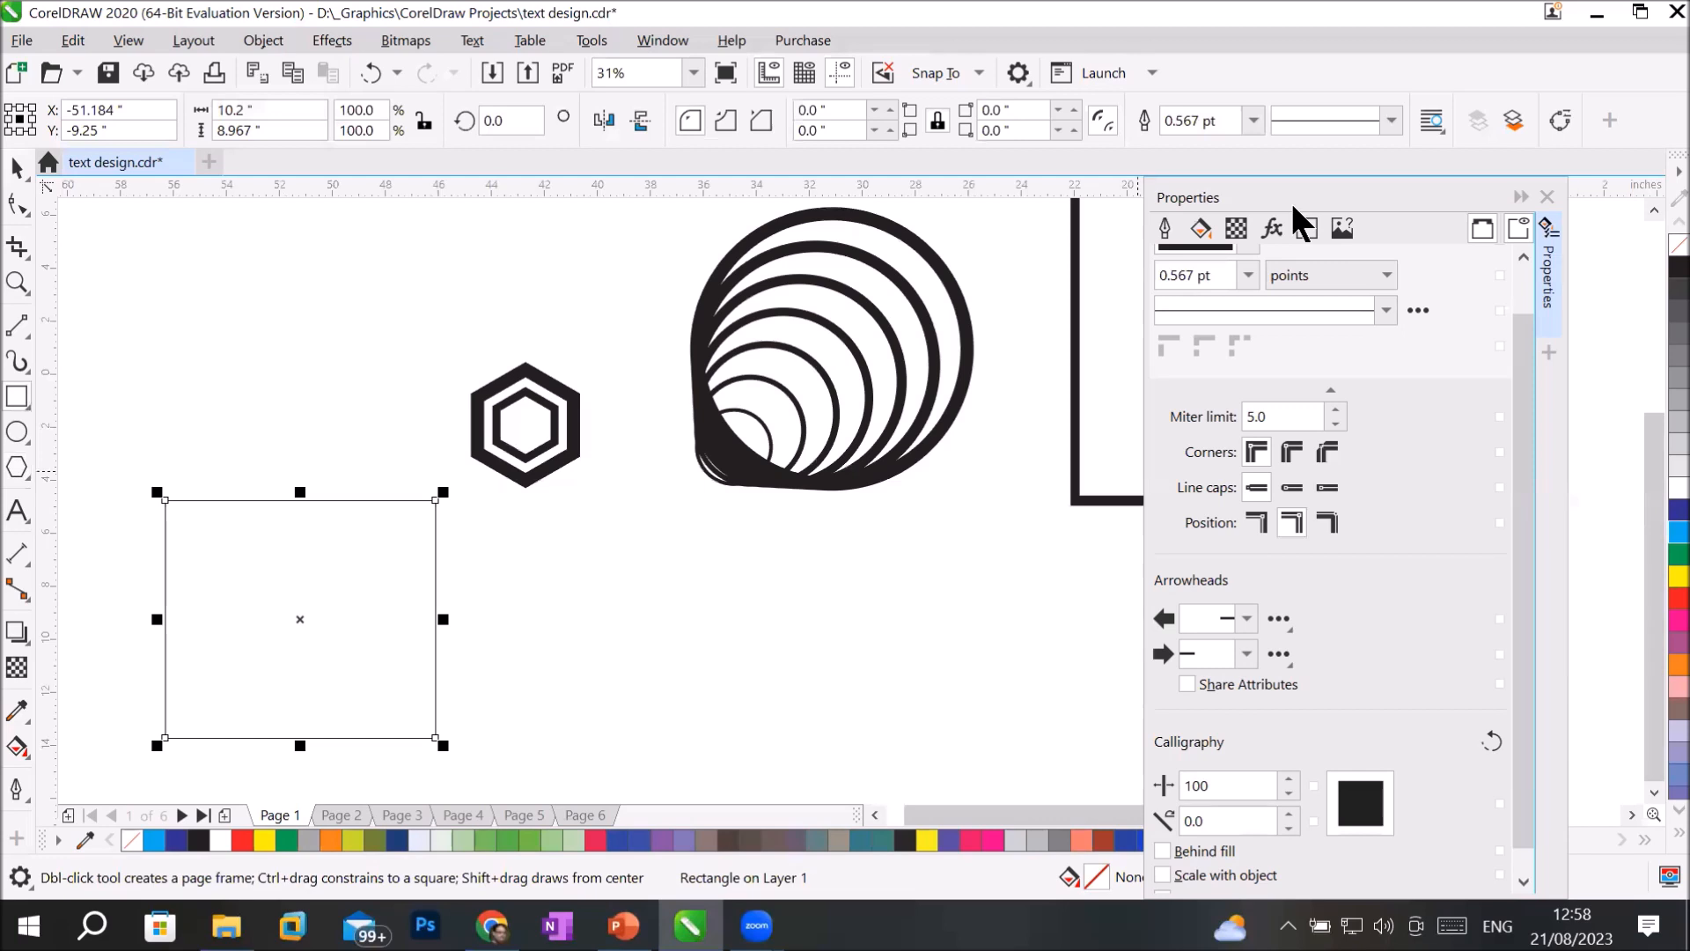
left_click(1254, 119)
left_click(1183, 387)
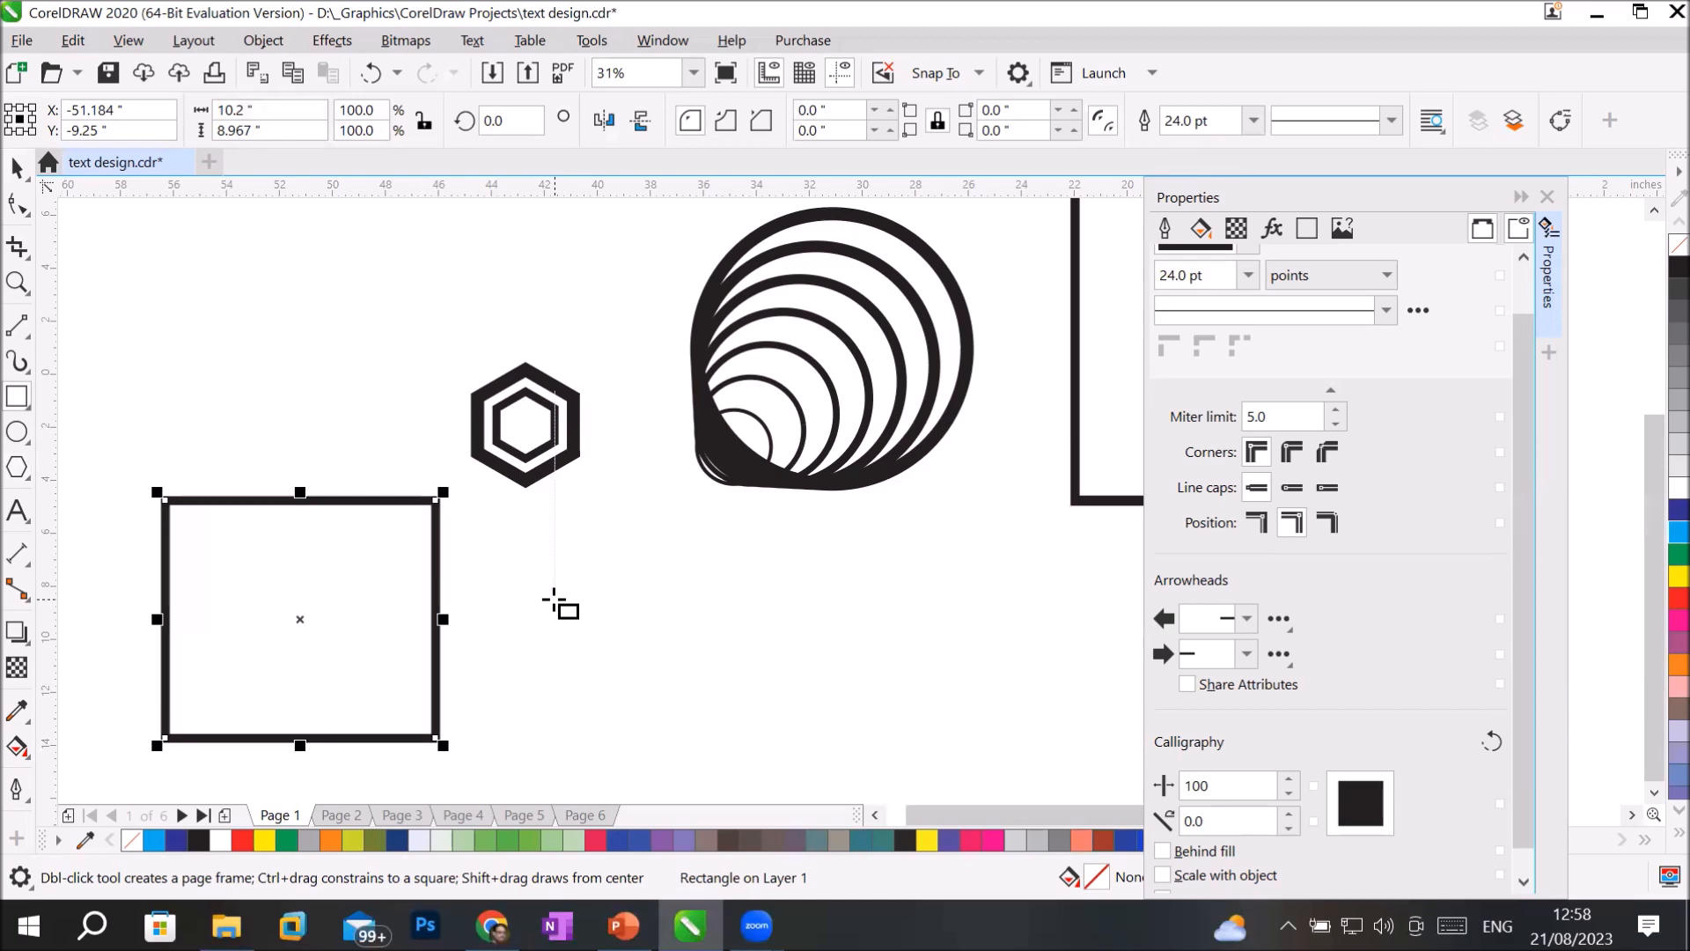
Delete the two nested hexagons.
left_click(17, 167)
left_click_drag(419, 324, 635, 490)
key("Delete")
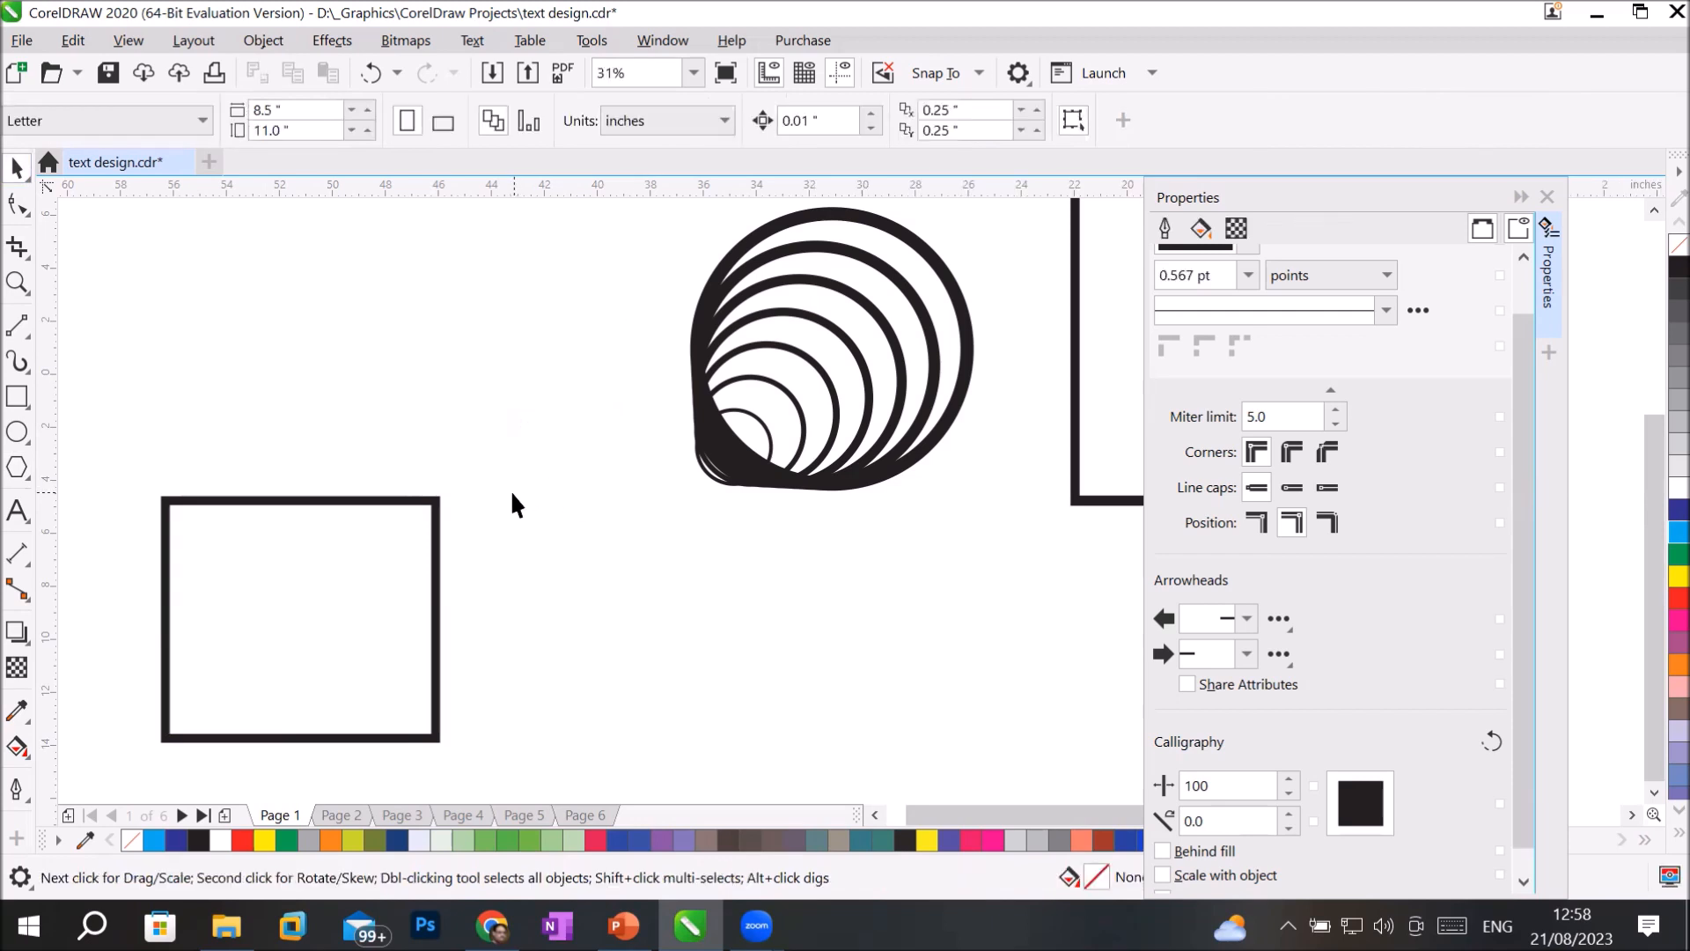
Enable Scale with object and Behind fill for the rectangle's outline and fill the rectangle with light blue.
left_click(437, 500)
left_click(1161, 875)
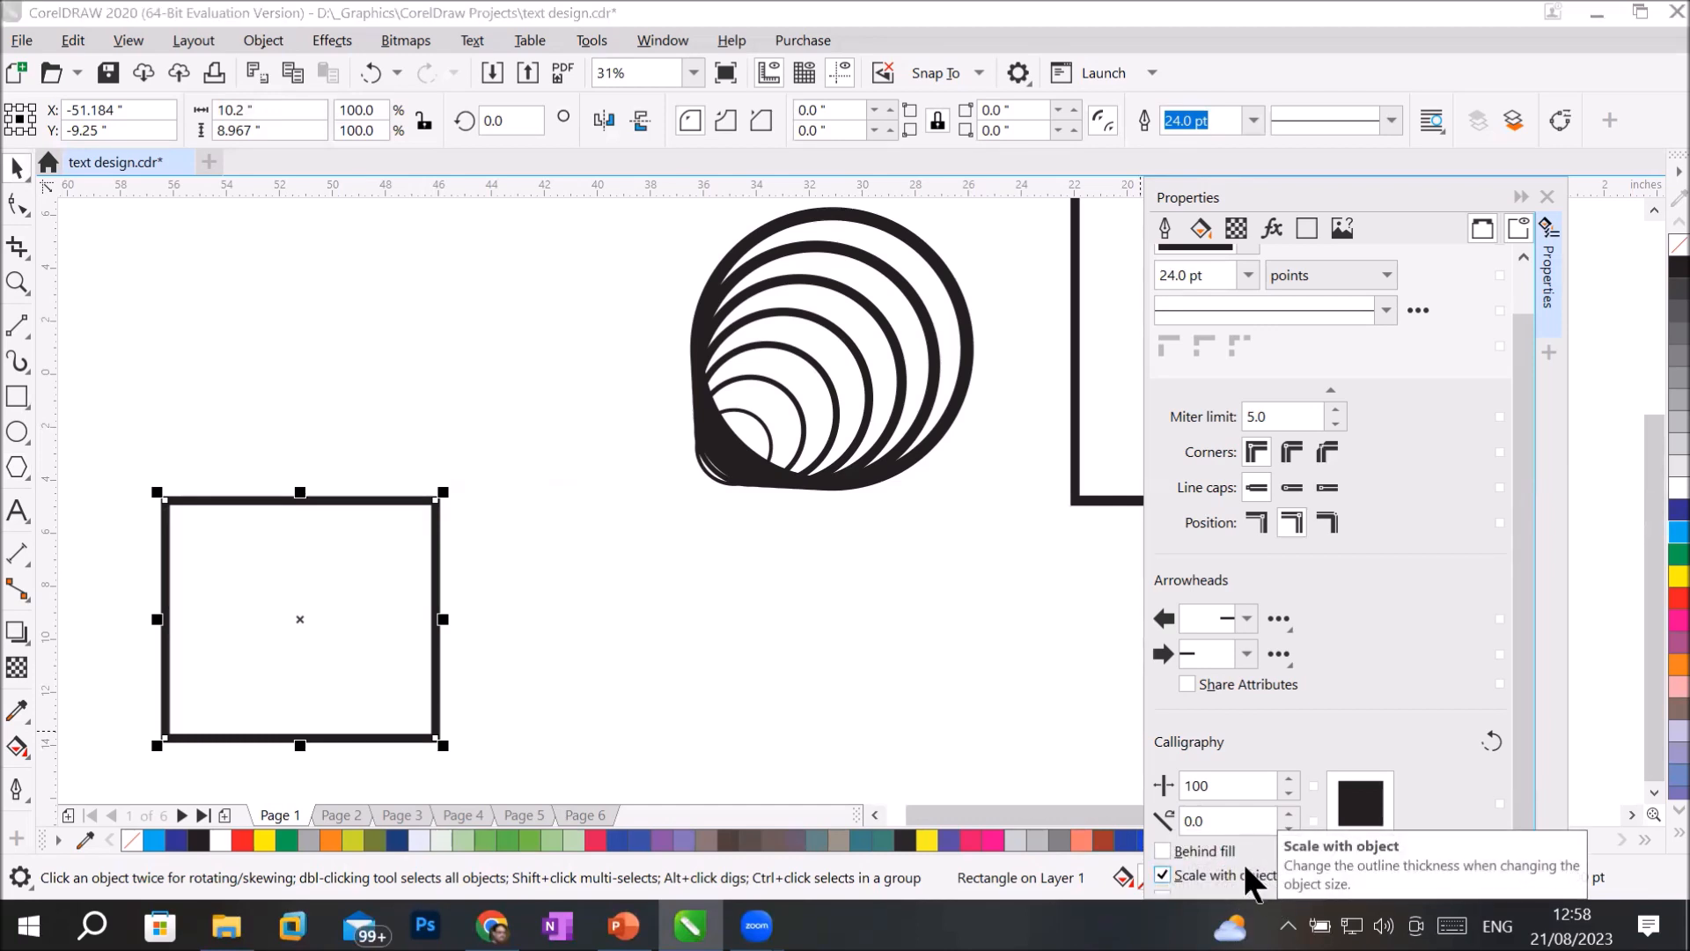
left_click(1208, 847)
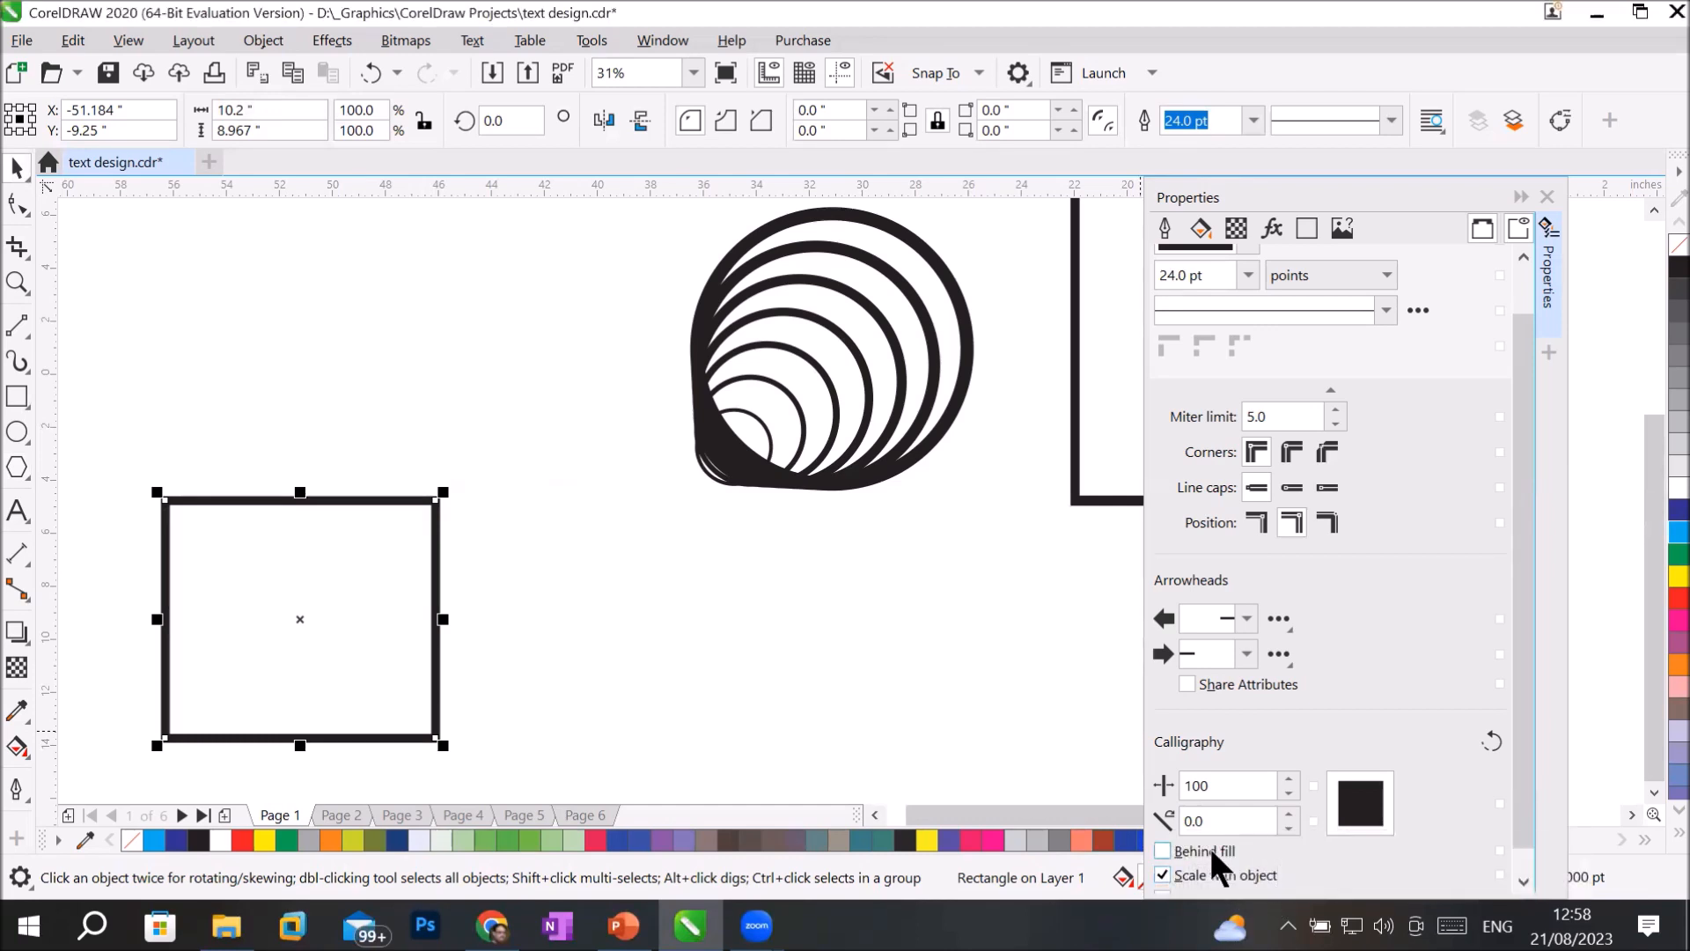
left_click(1657, 532)
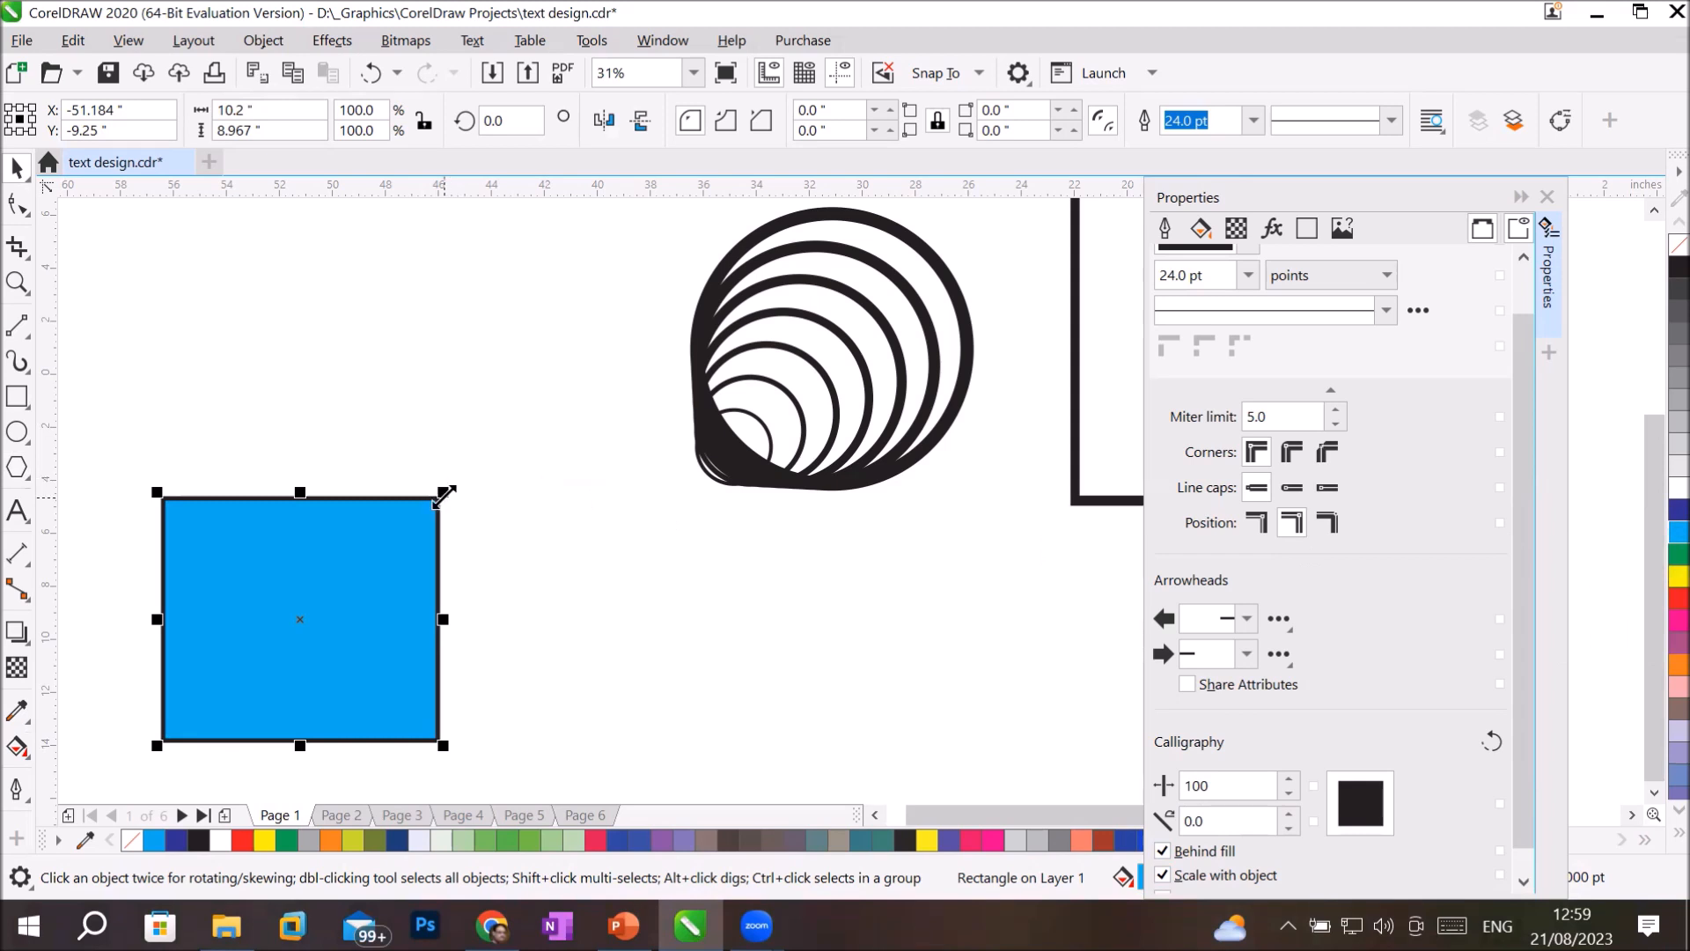
left_click_drag(444, 494, 435, 515)
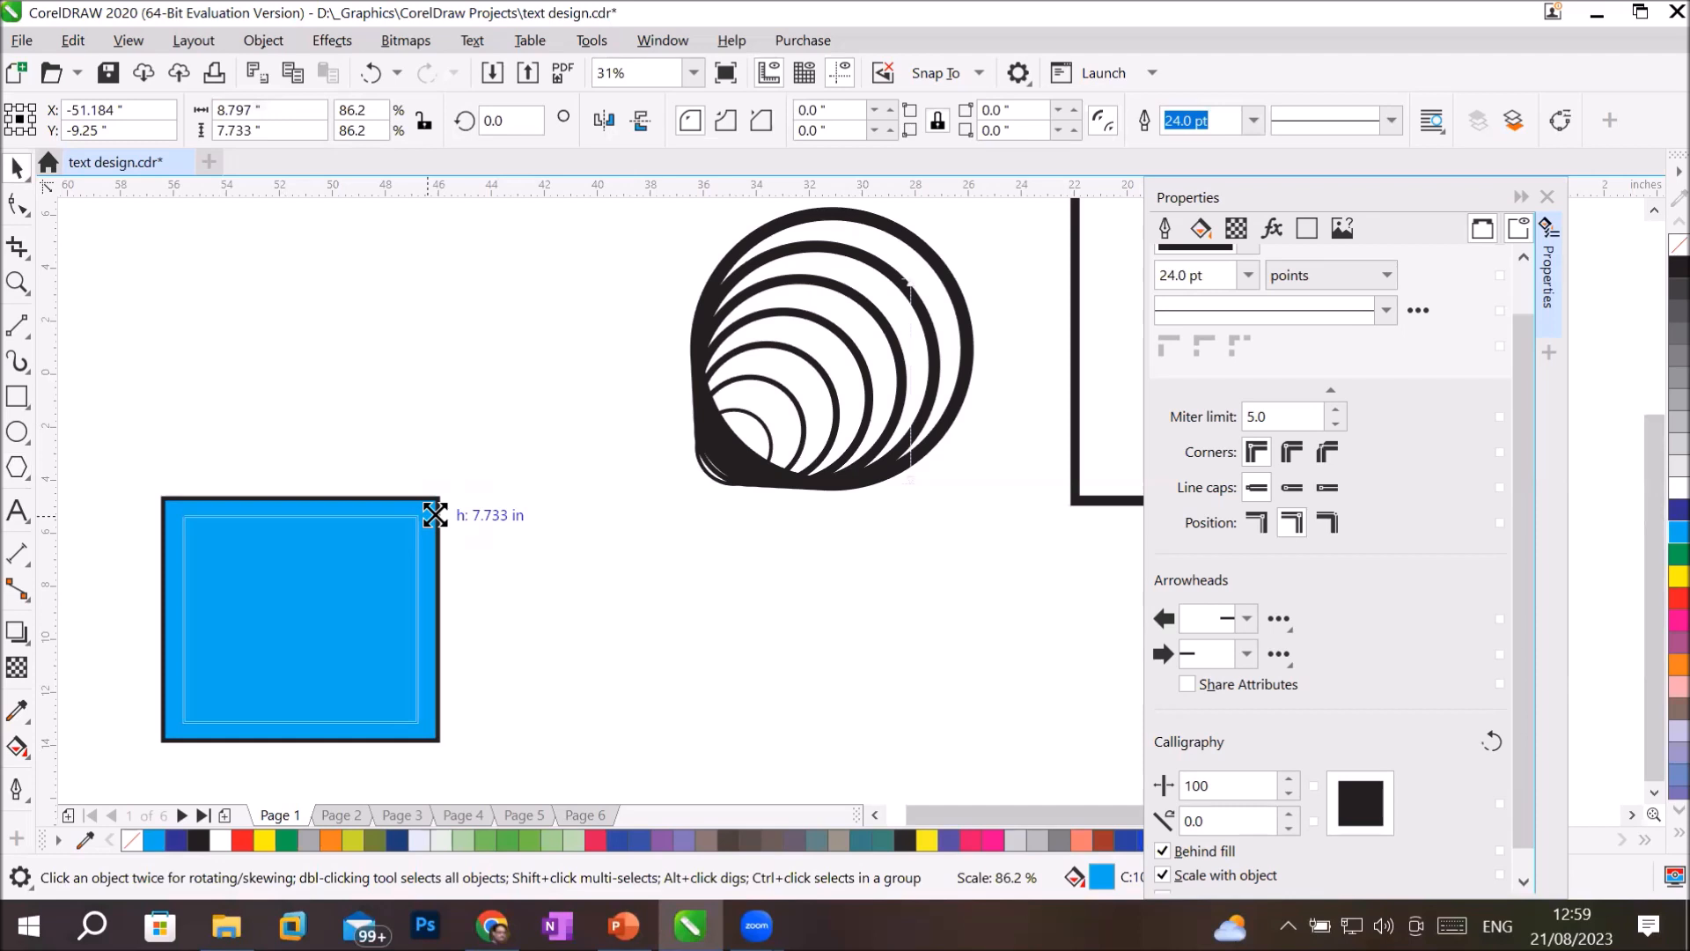
left_click_drag(434, 515, 435, 518)
key("ctrl+z")
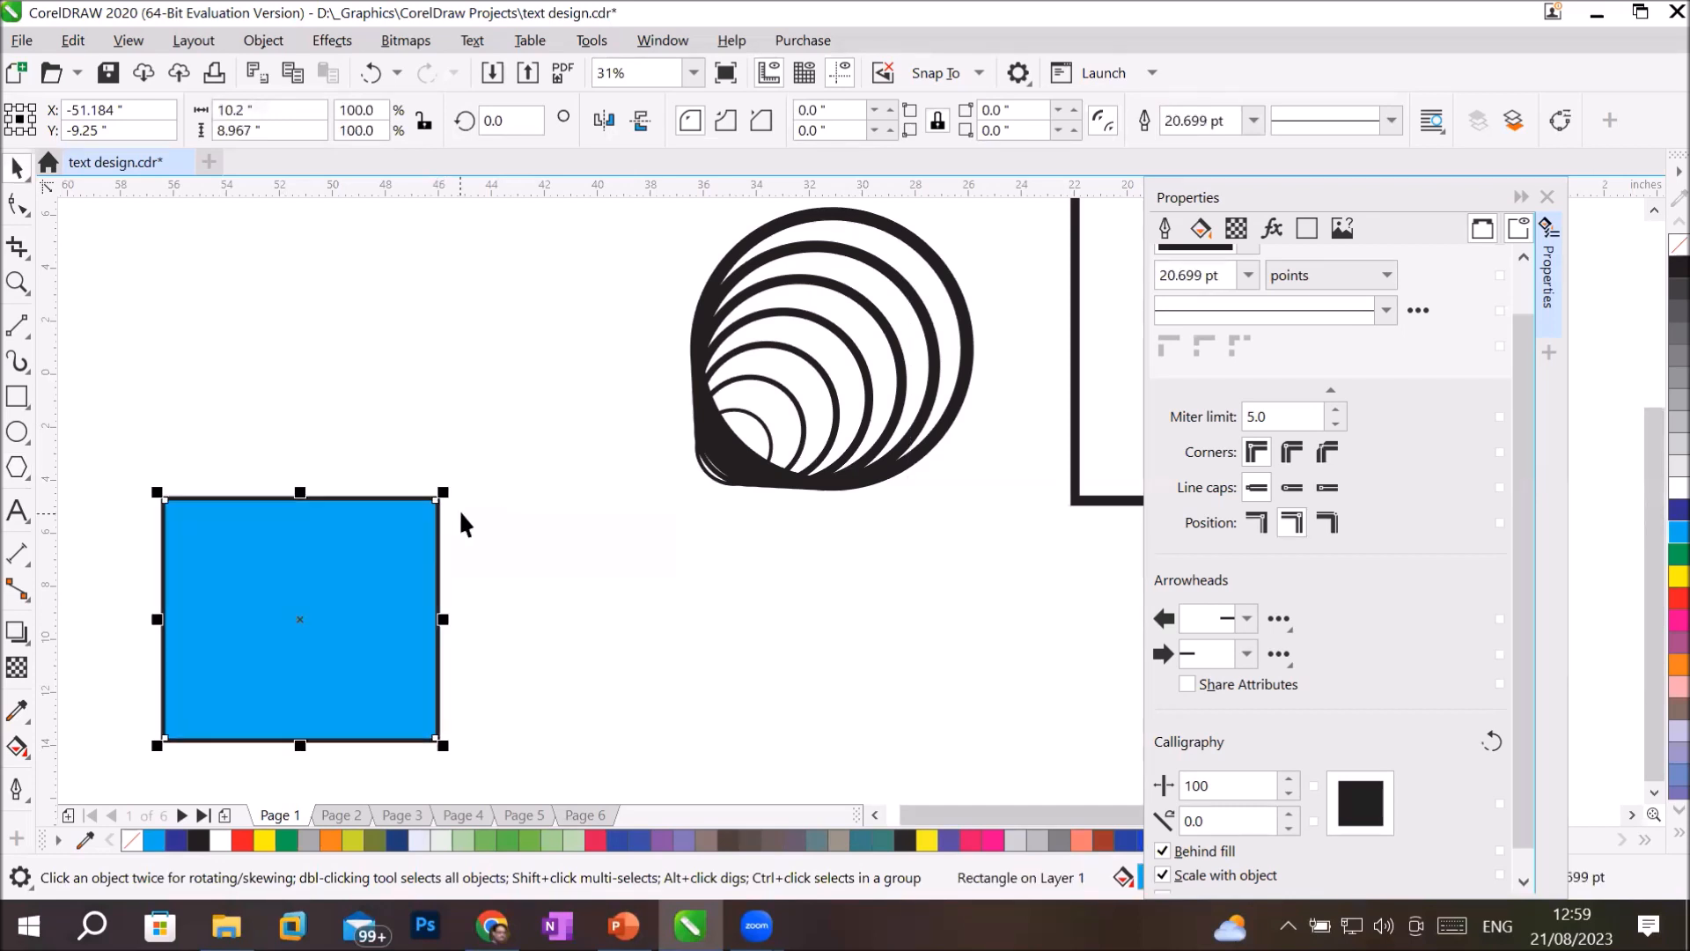
Copy the blue rectangle at about 91.4% from its lower-left corner and repeat the copy down to about 1.5 inches wide.
left_click_drag(444, 492, 421, 515)
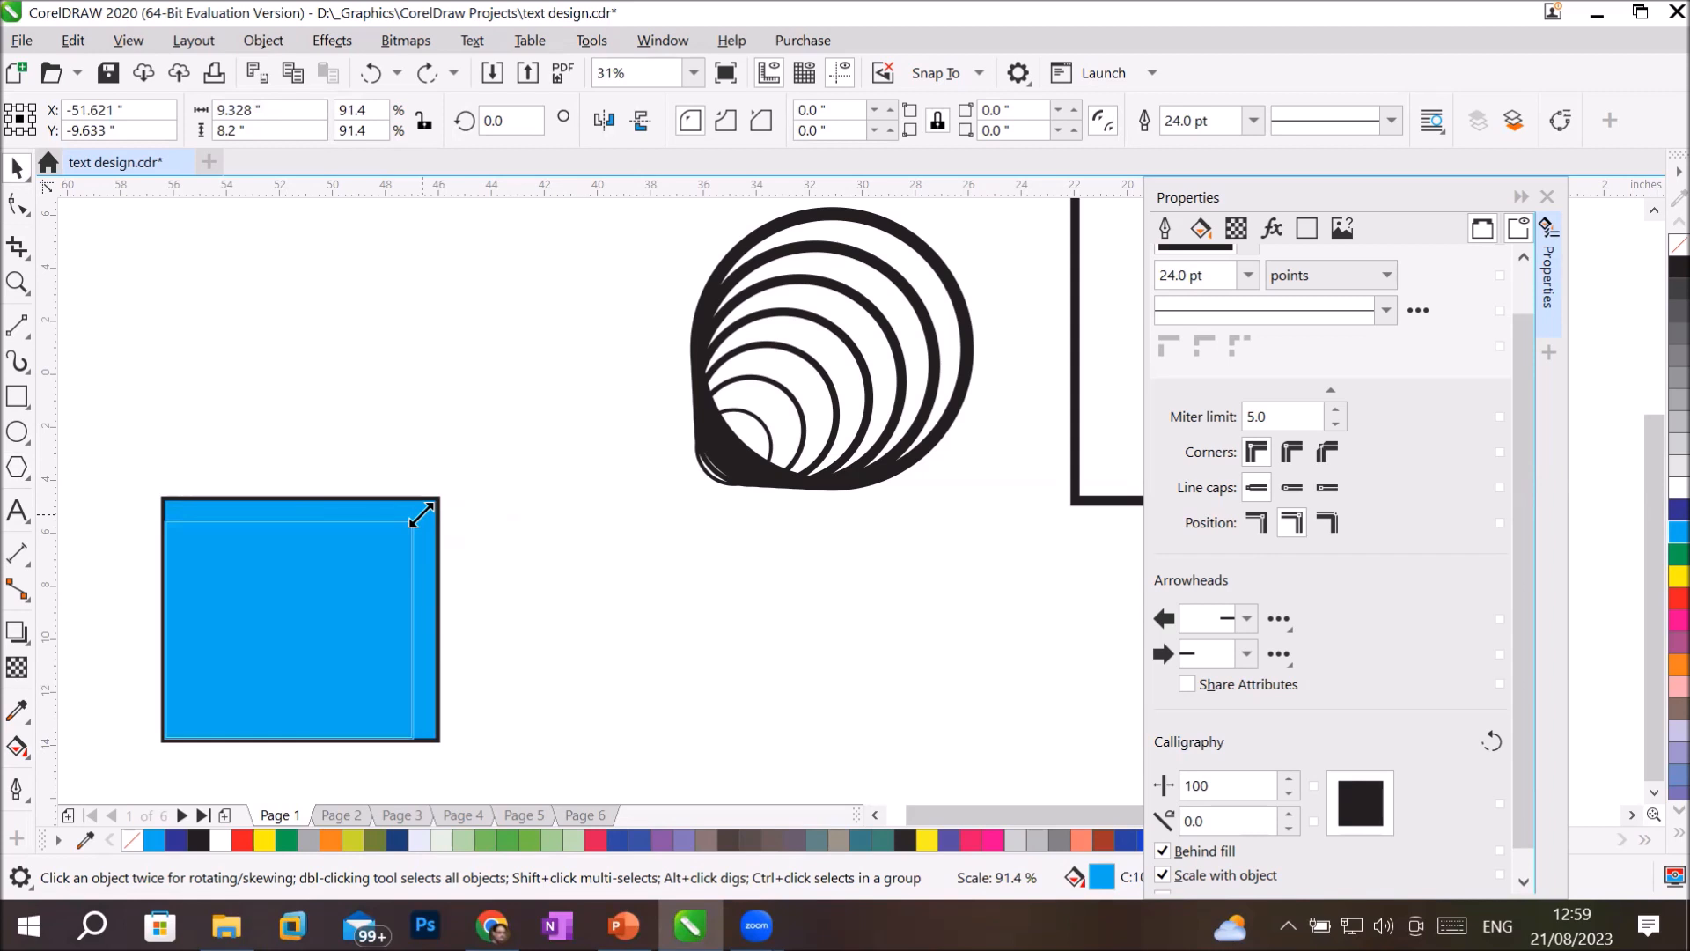
left_click_drag(421, 516, 422, 517)
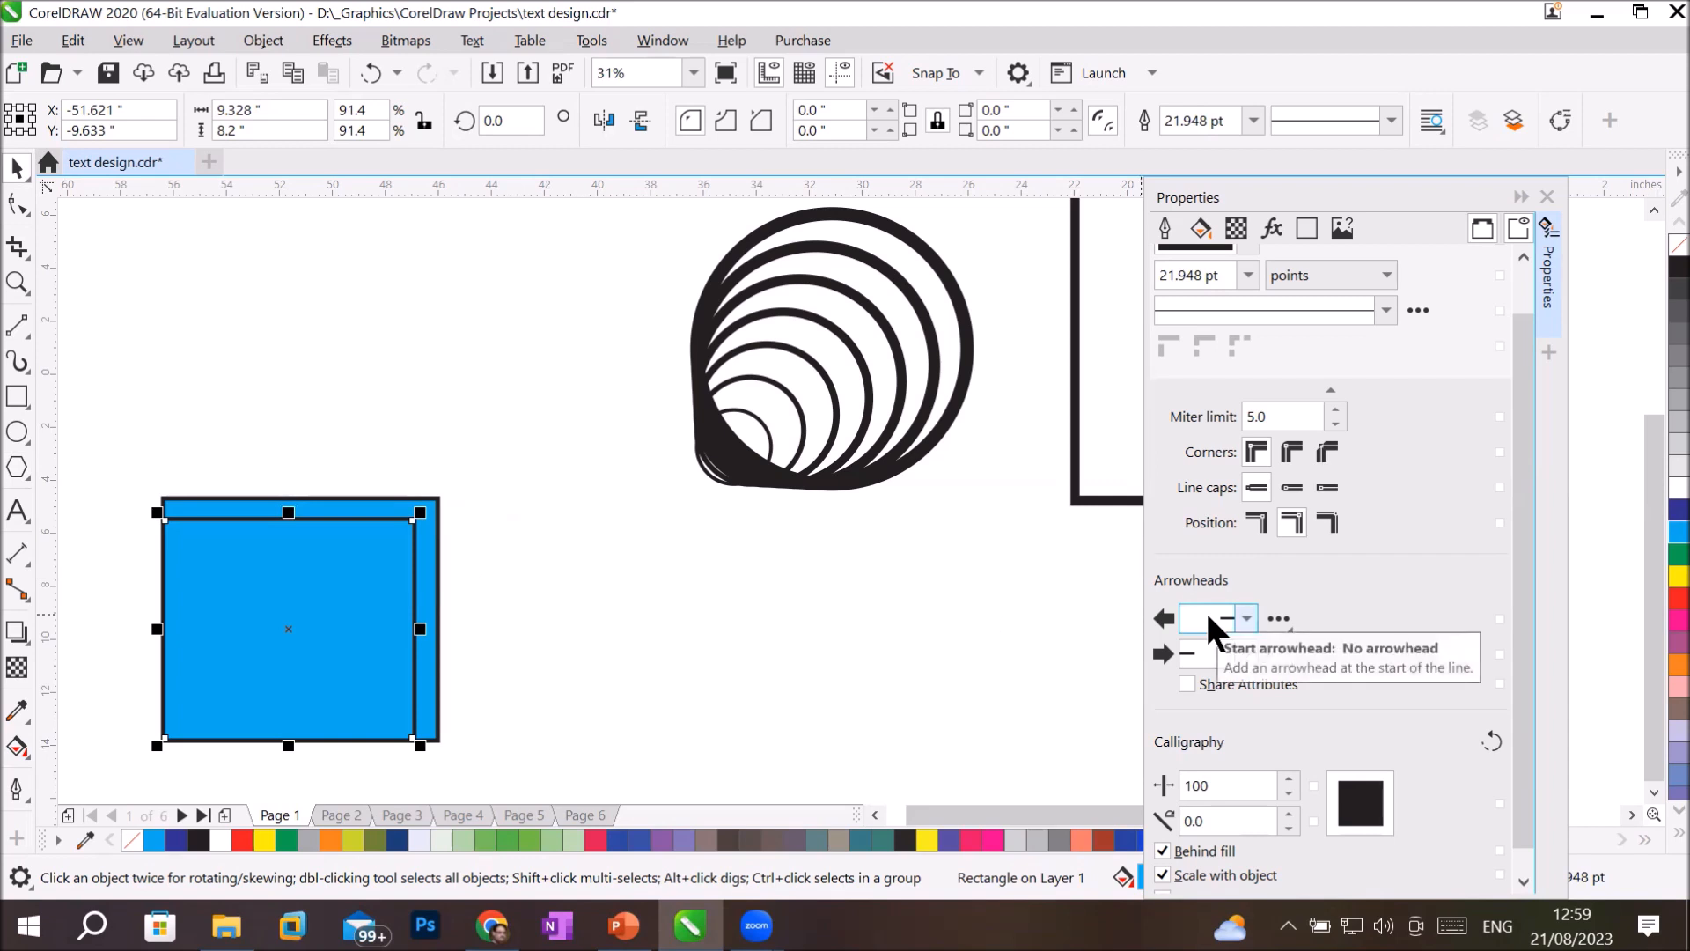
key("ctrl+r")
key("ctrl+r")
key("ctrl+r")
key("ctrl+r")
key("ctrl+r")
key("ctrl+r")
key("ctrl+r")
key("ctrl+r")
key("ctrl+r")
key("ctrl+r")
key("ctrl+r")
key("ctrl+r")
key("ctrl+r")
key("ctrl+r")
key("ctrl+r")
key("ctrl+r")
key("ctrl+r")
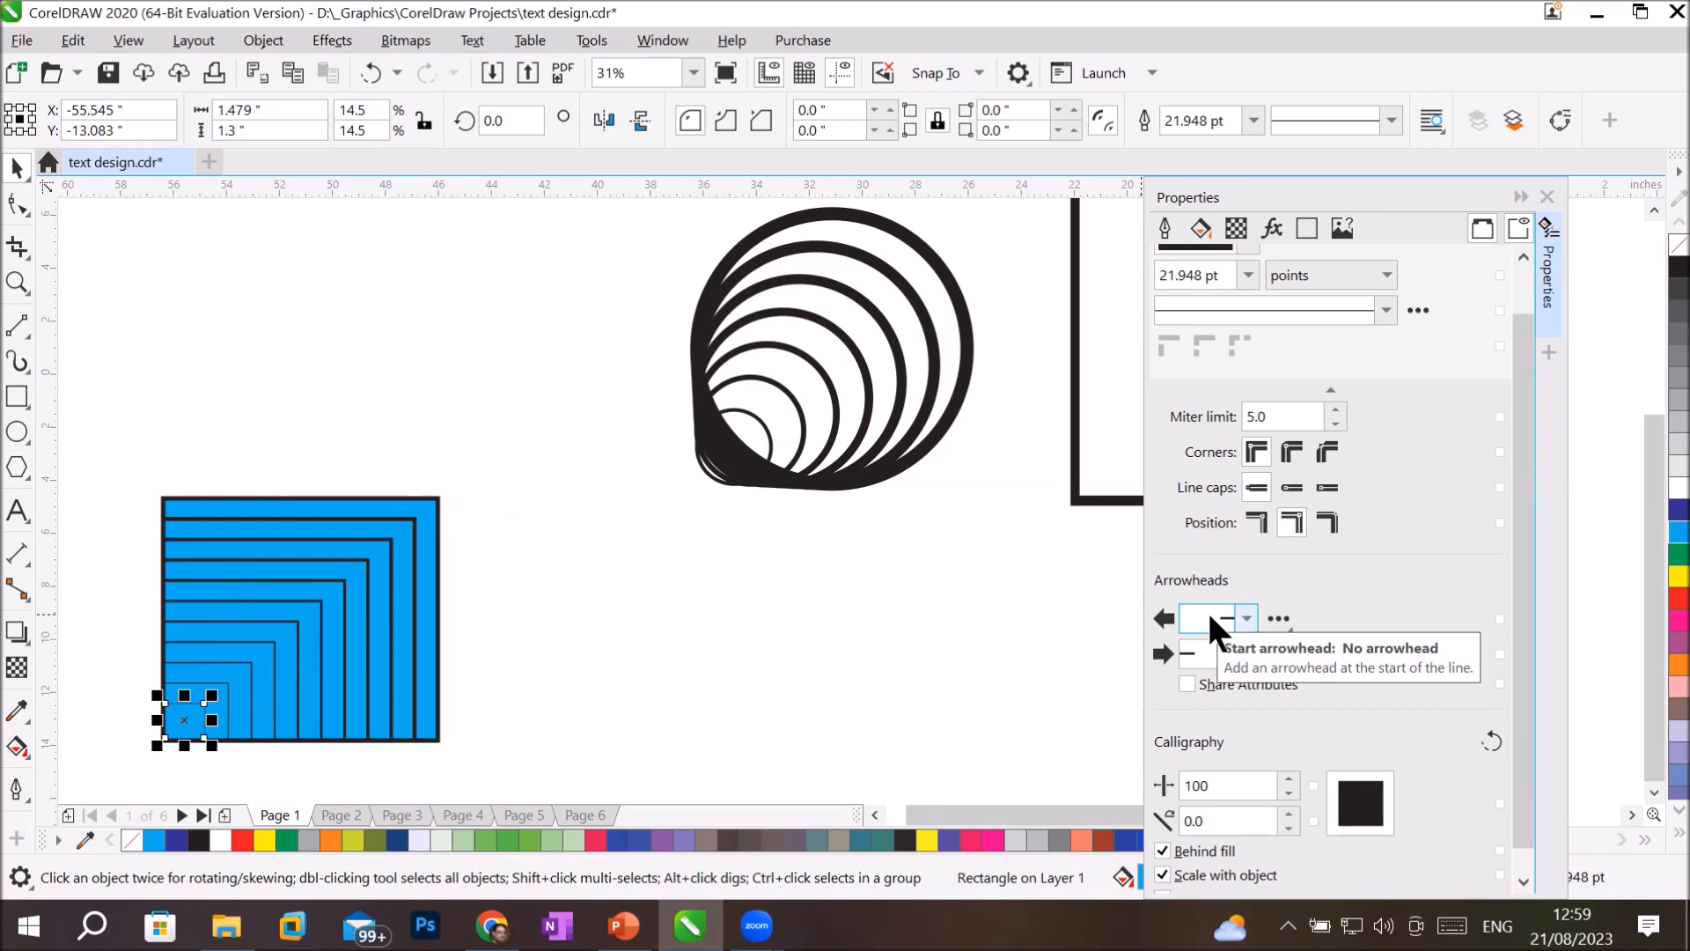
left_click(602, 680)
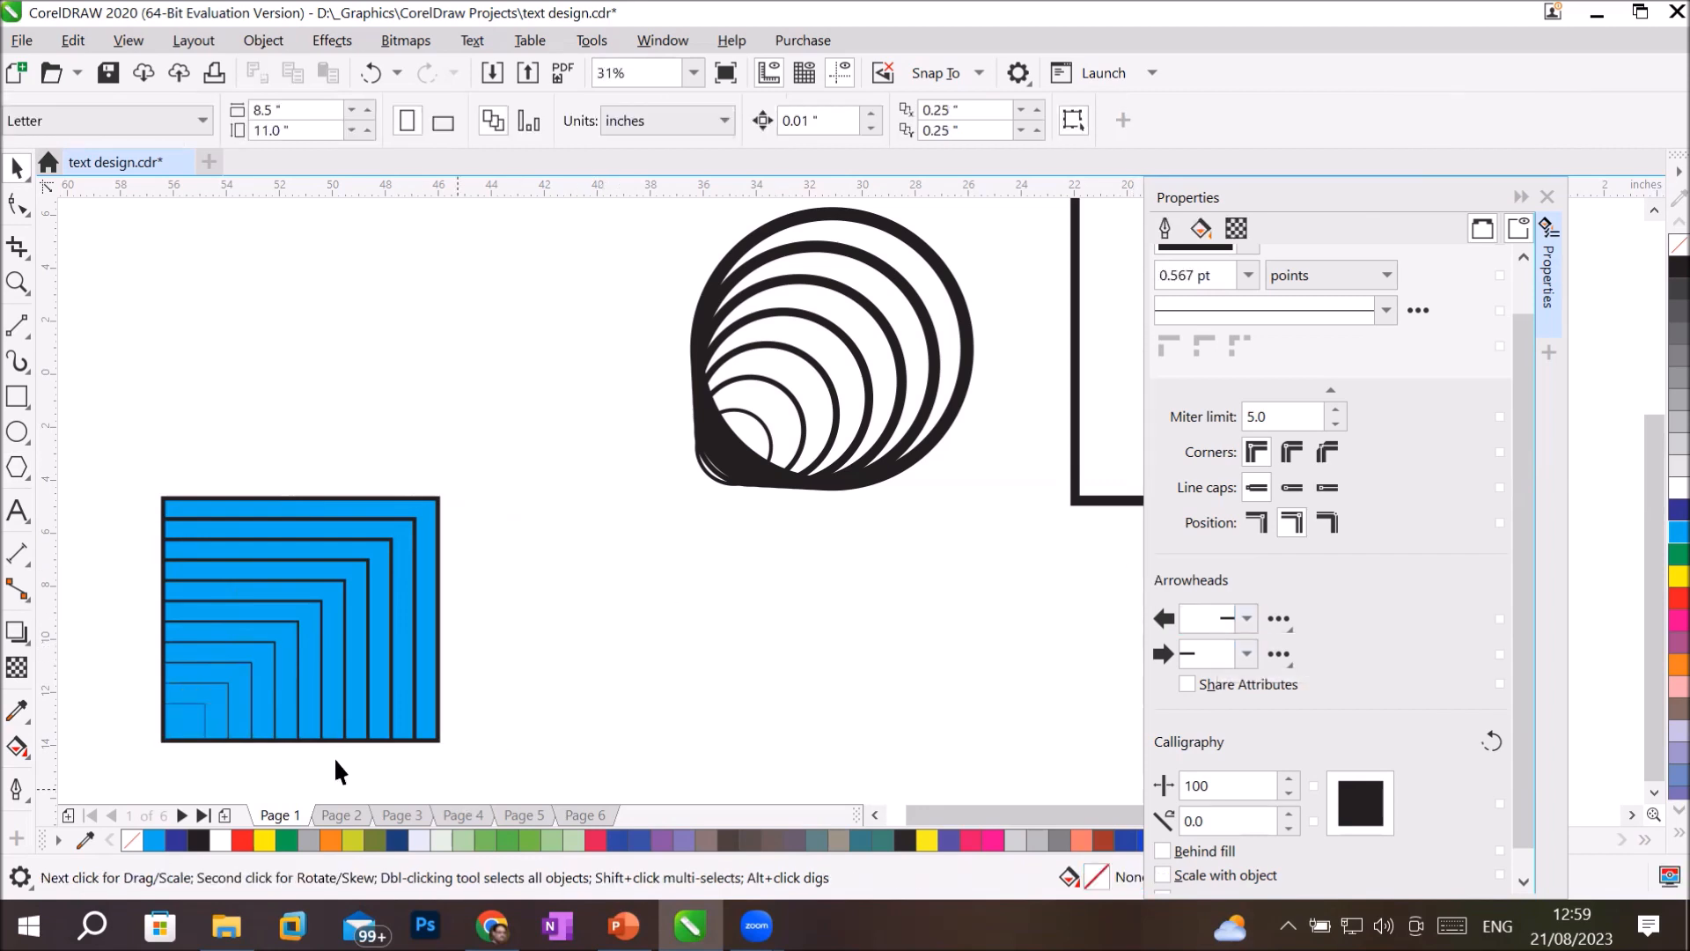
Examine the nested rectangles up close, check the Outline slide in PowerPoint and return to CorelDRAW.
scroll(233, 746, "up", 1)
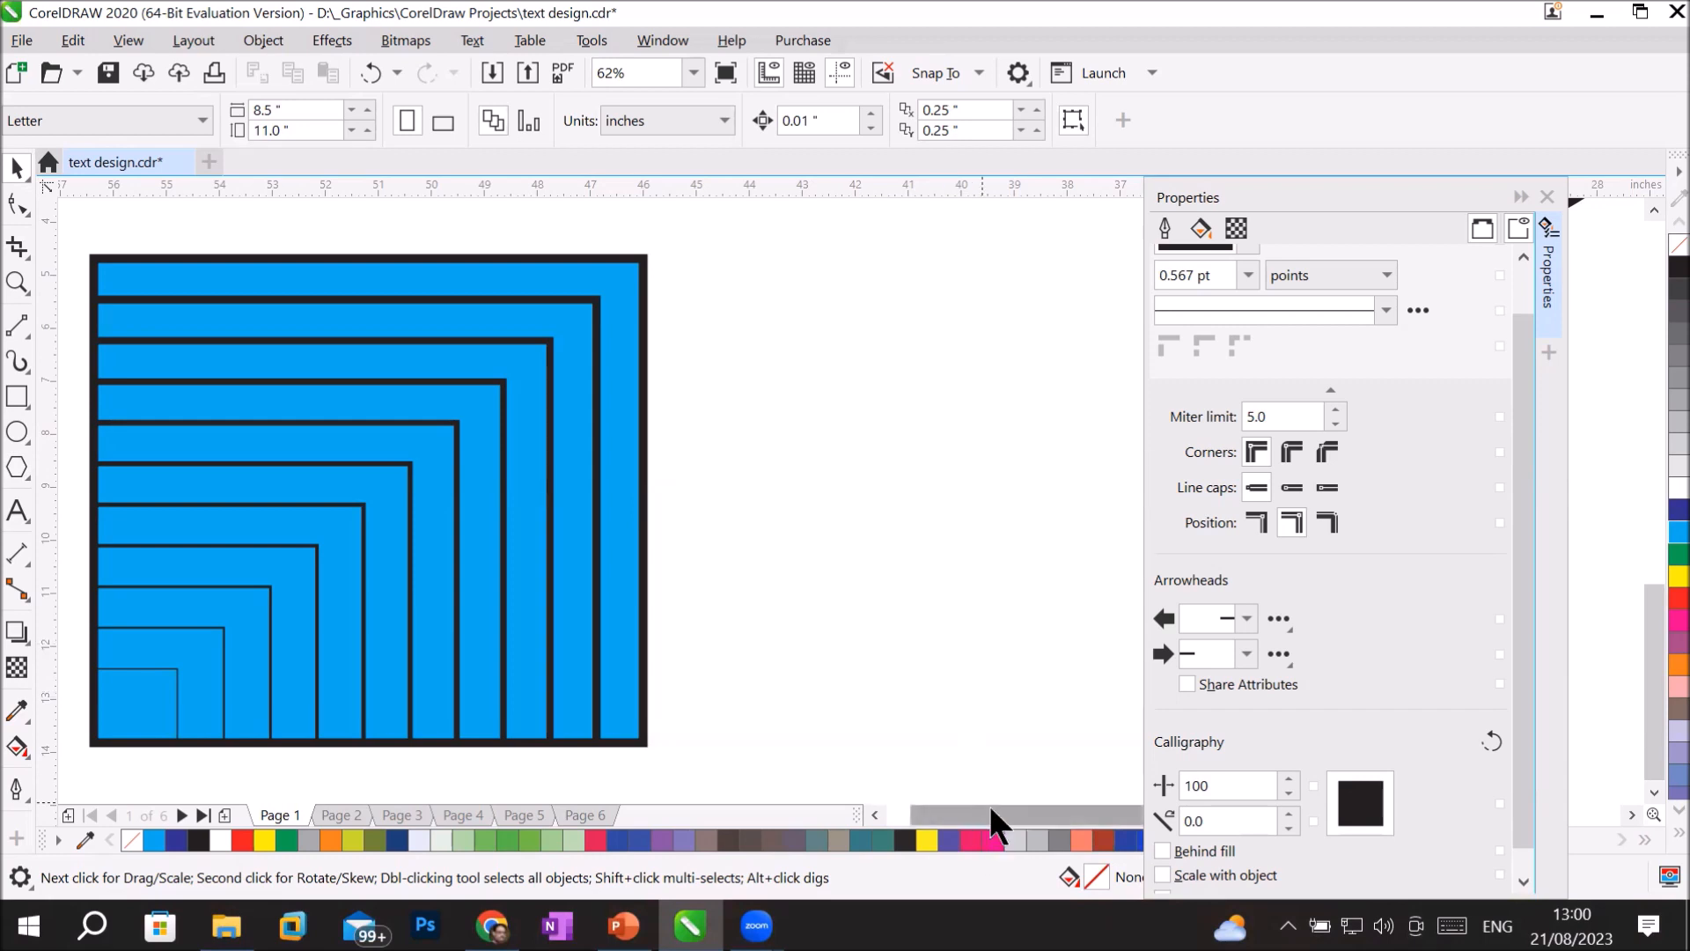
left_click_drag(995, 804, 1062, 816)
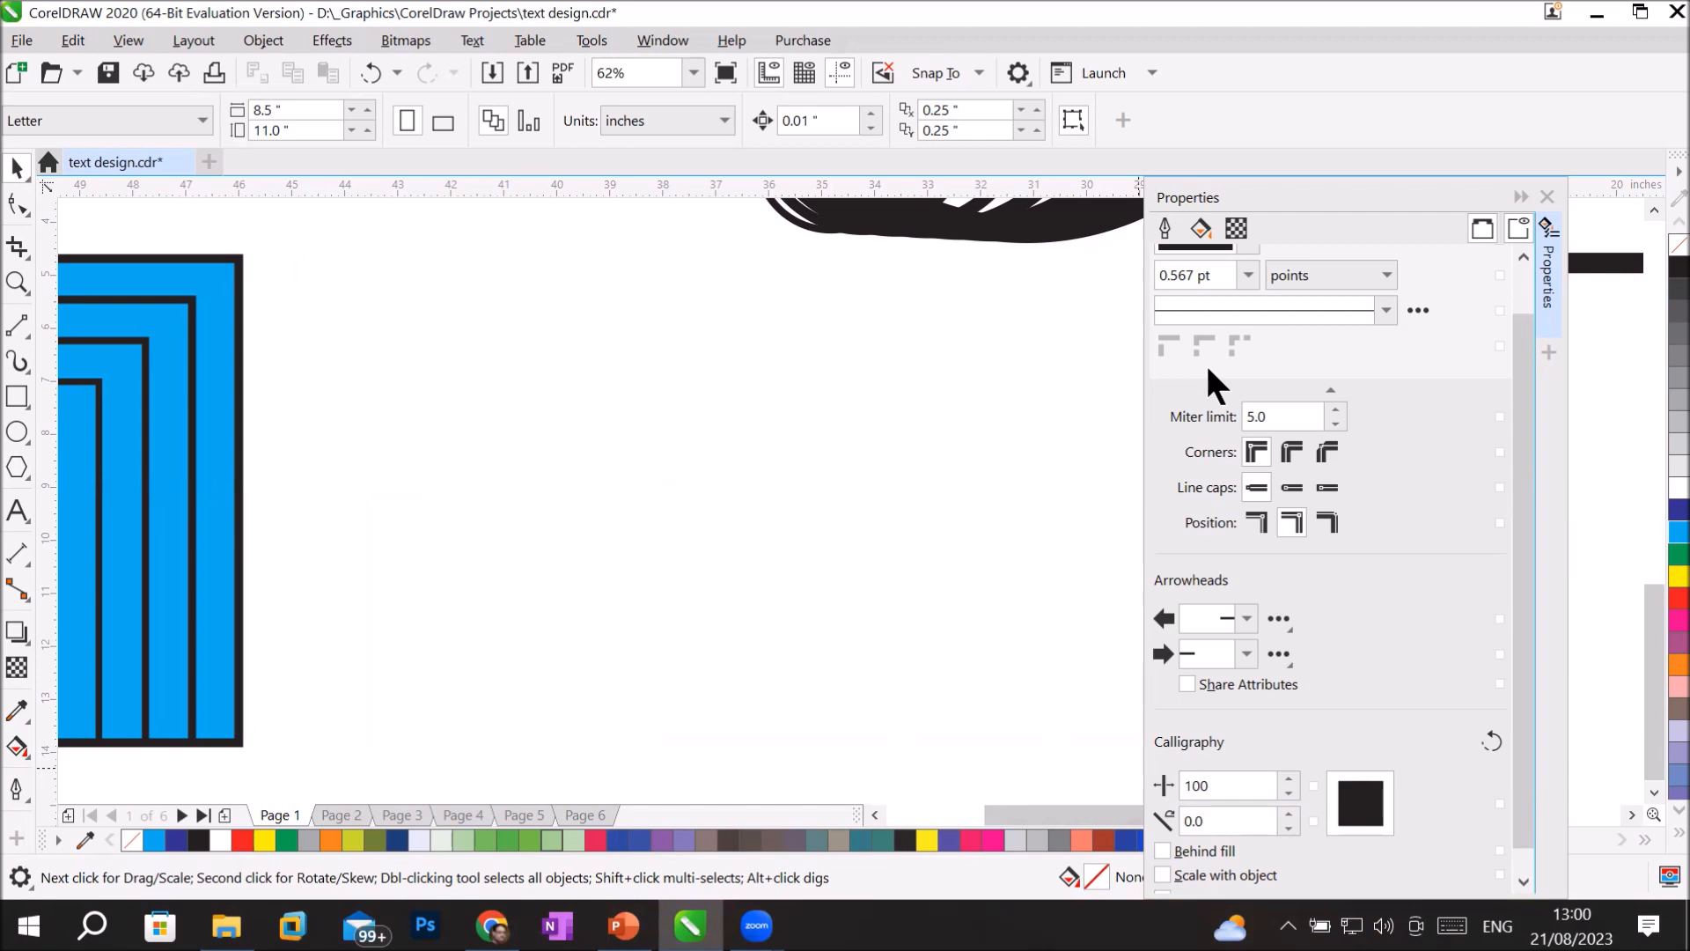
left_click(624, 926)
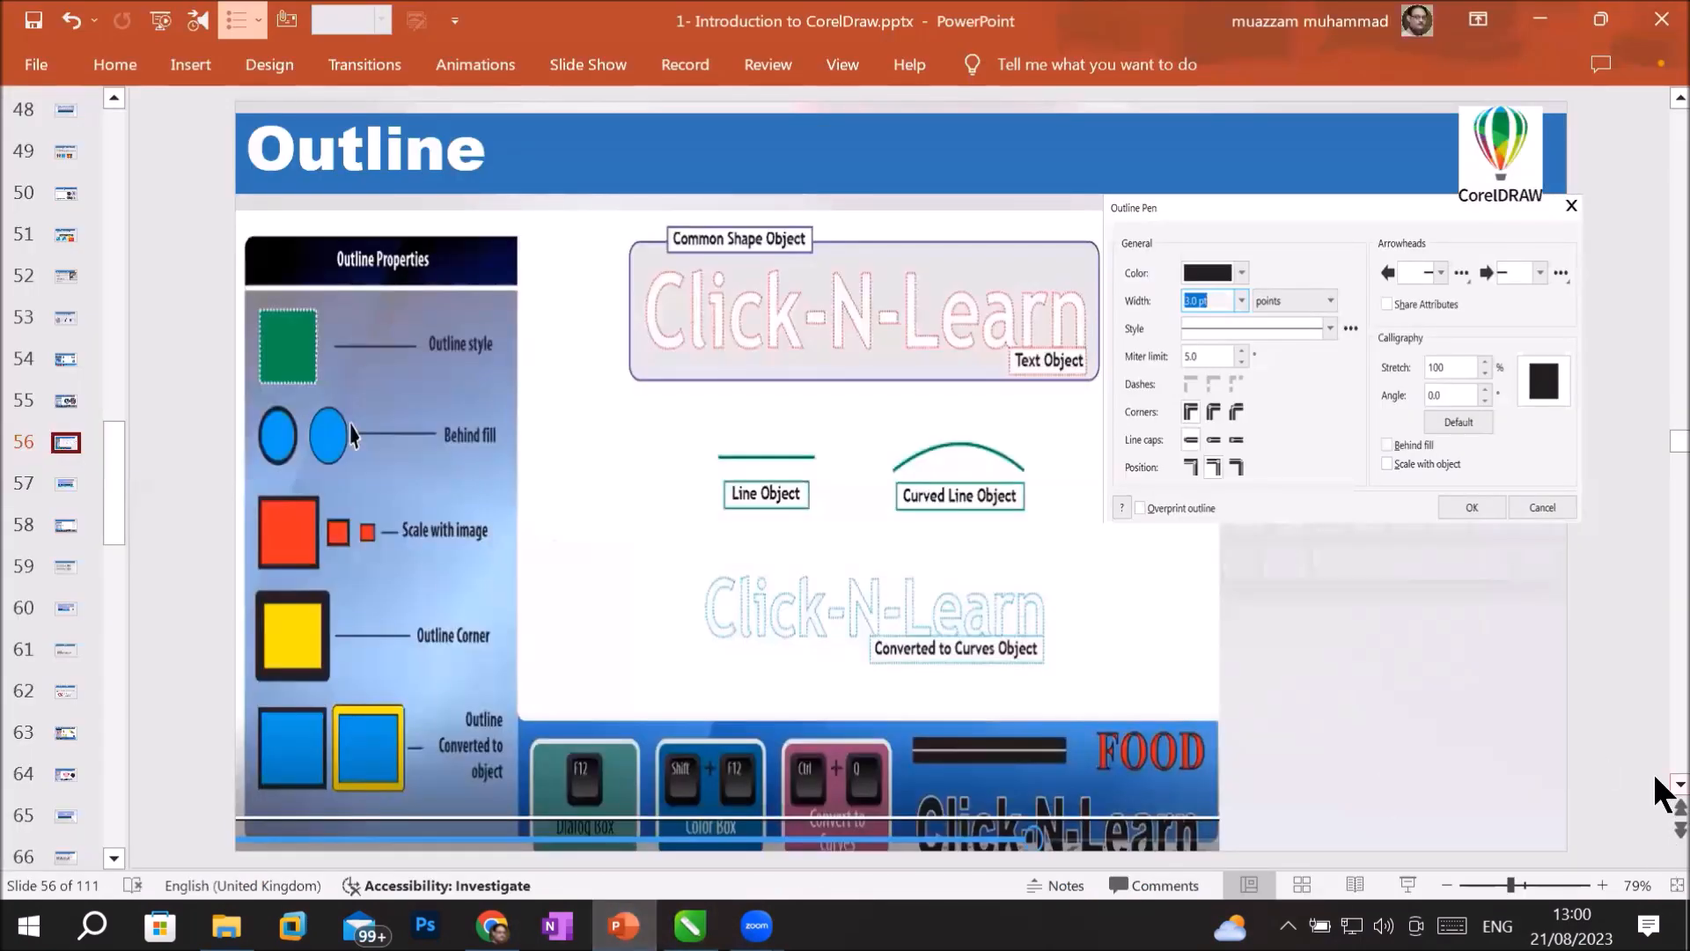
left_click(690, 925)
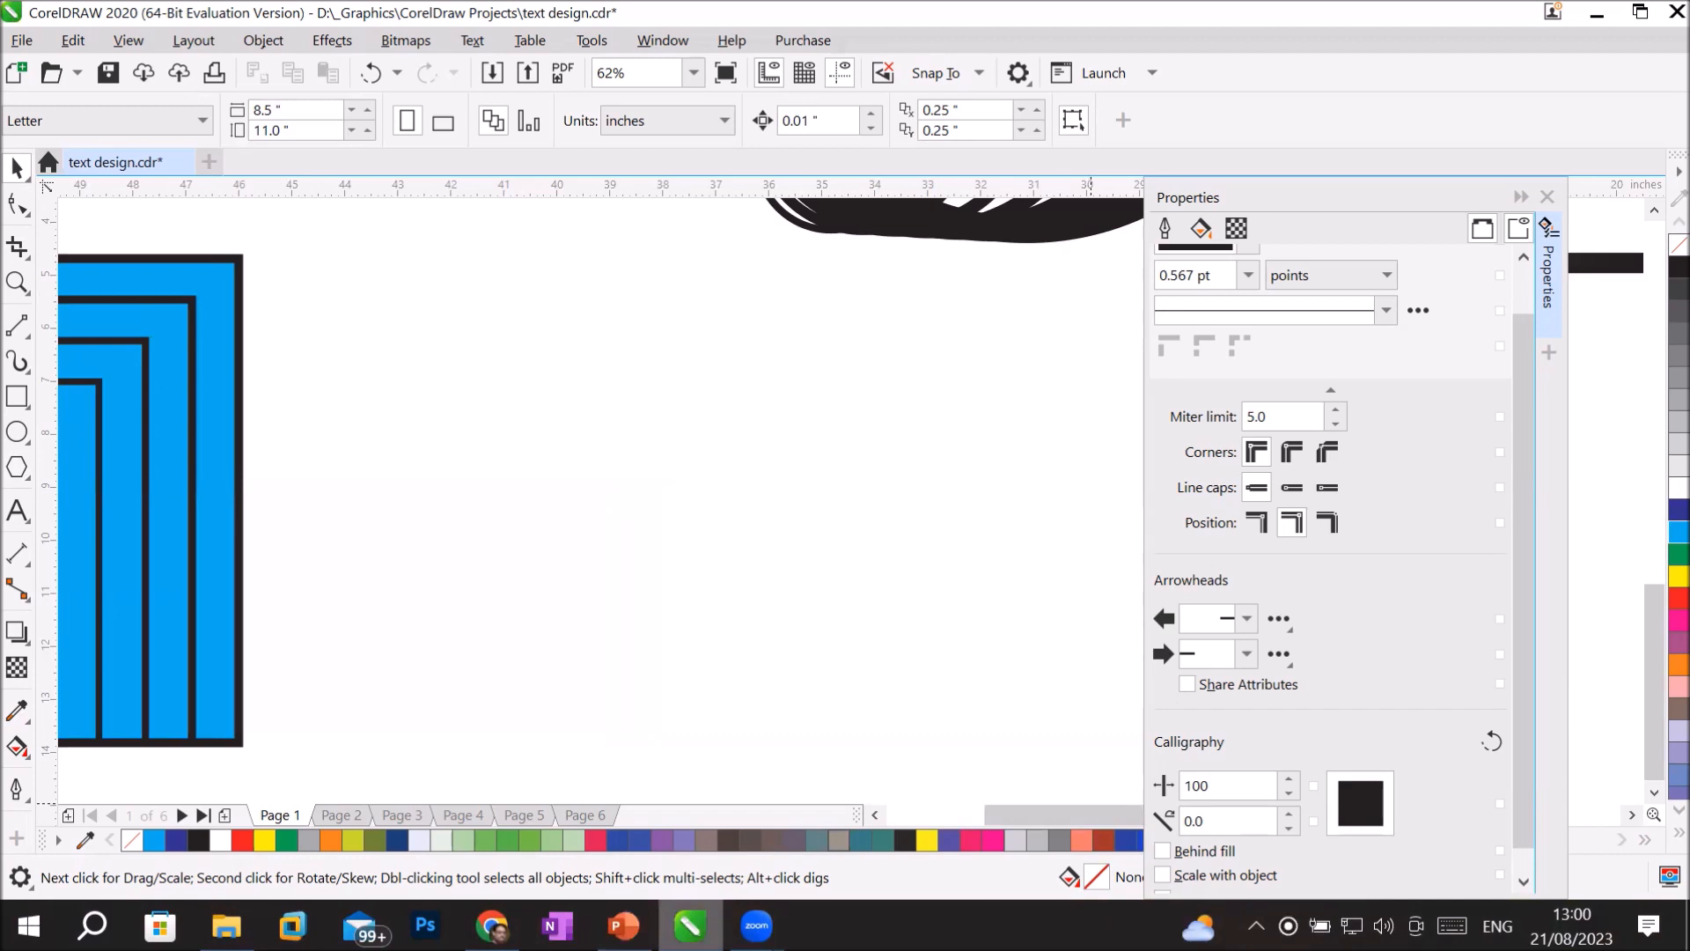
Add the artistic text "Headline" right of the nested rectangles and enlarge it to about 15.8 inches wide.
left_click(18, 509)
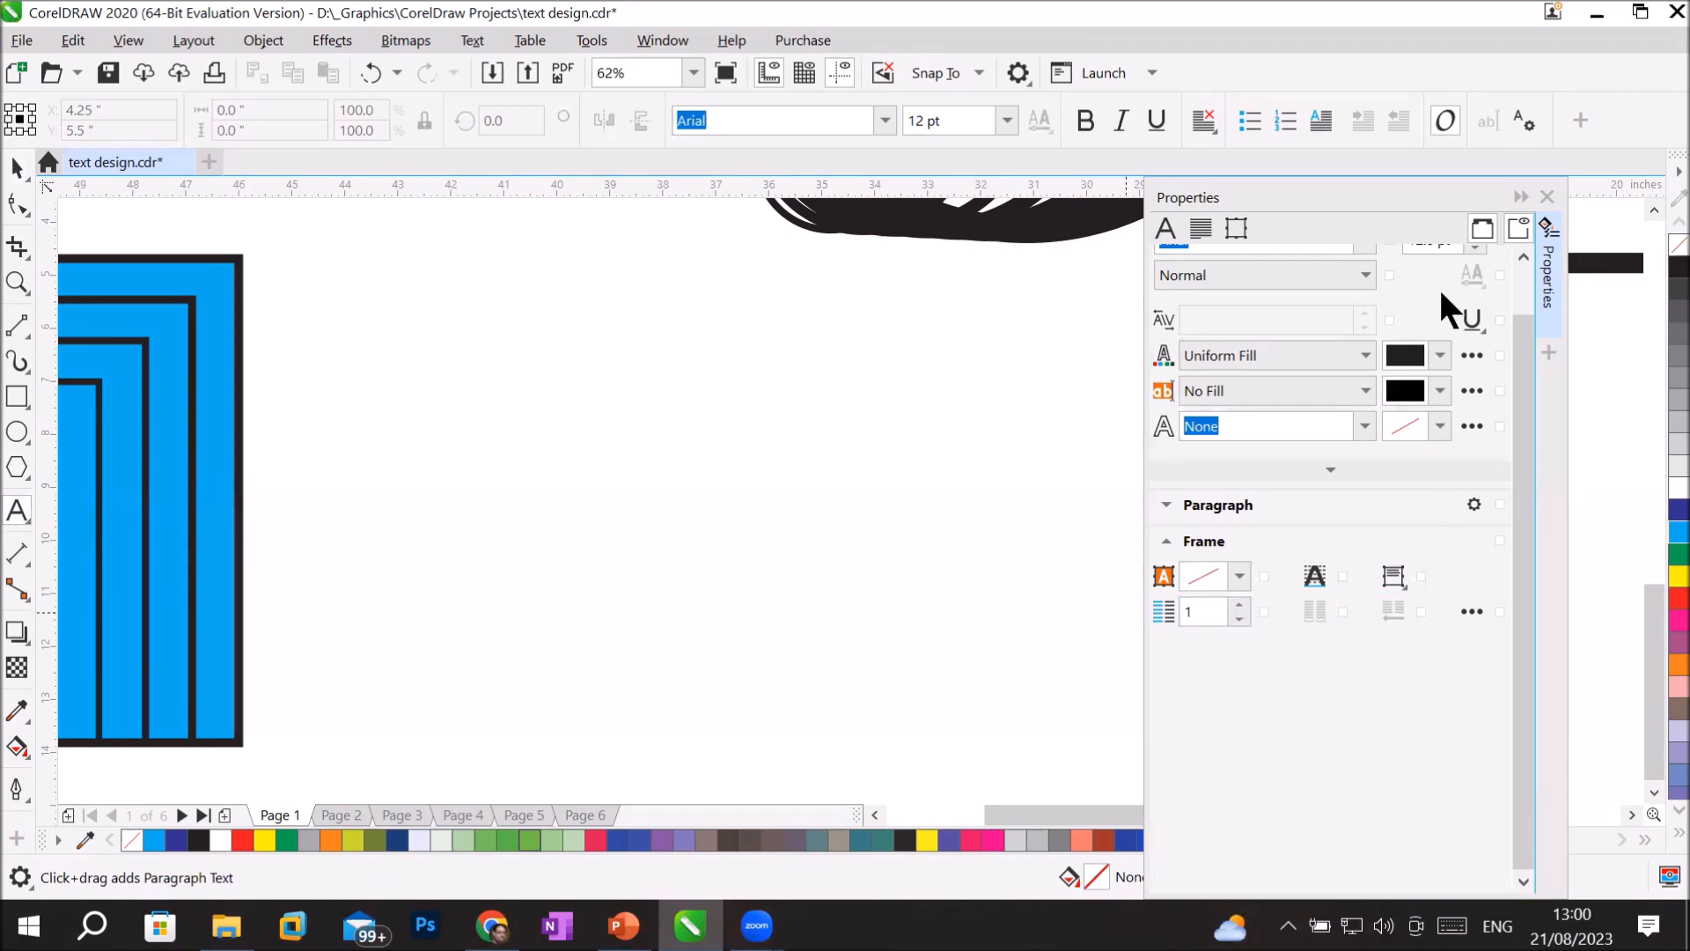
left_click_drag(1522, 335, 1521, 271)
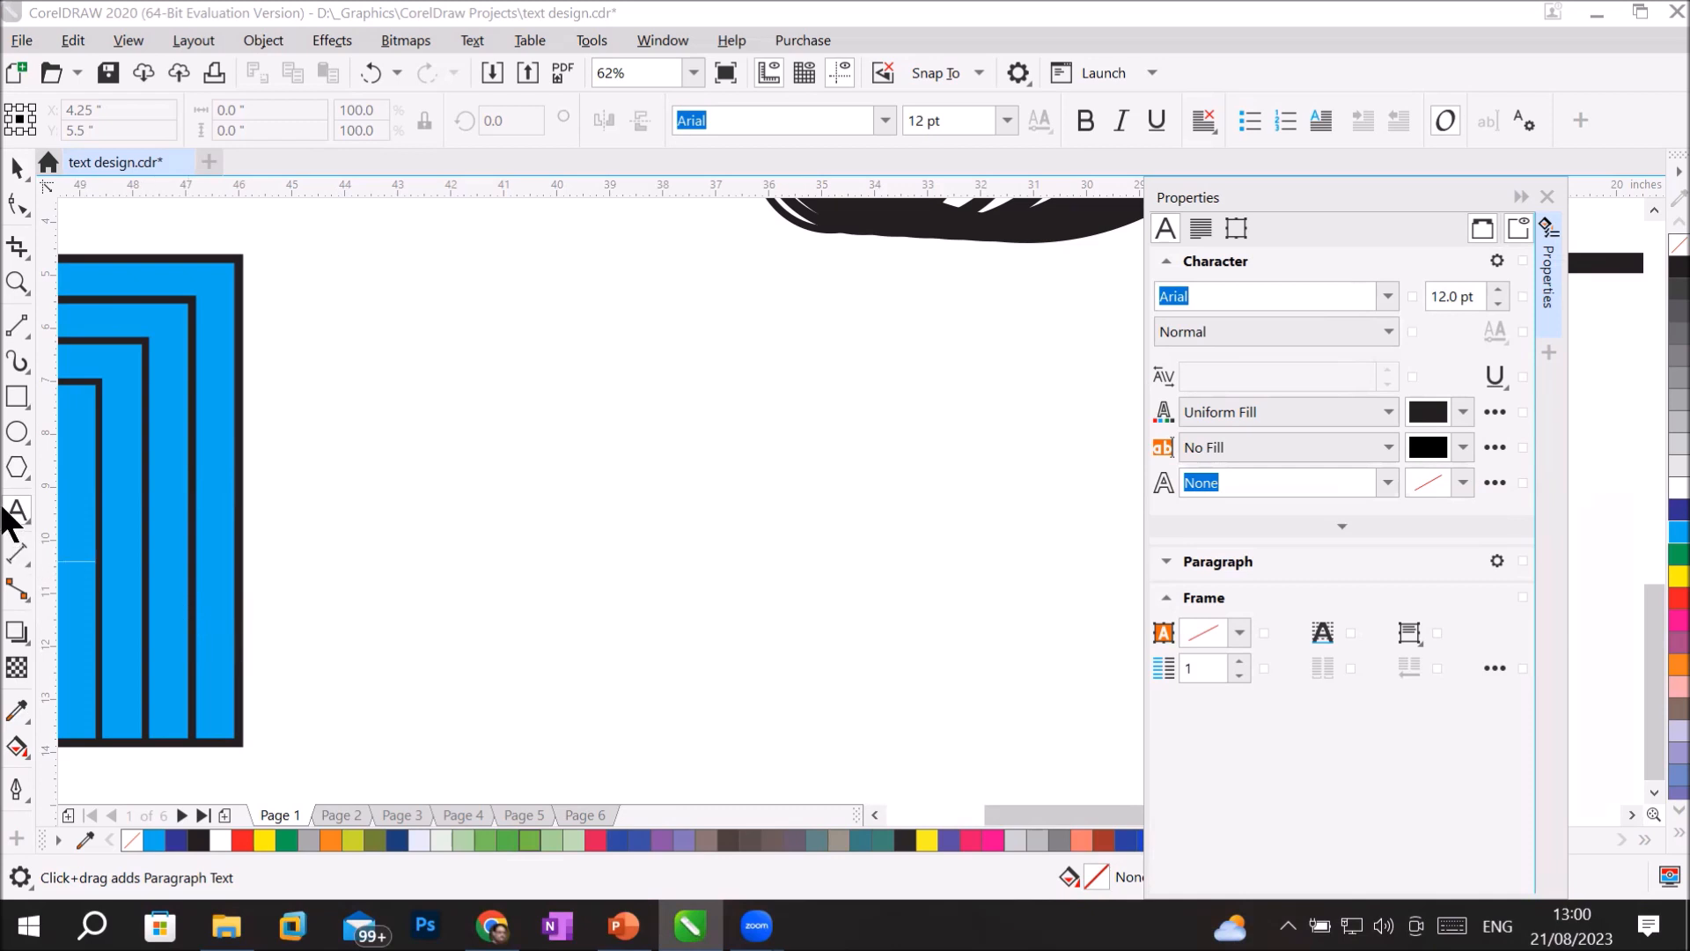
left_click(452, 494)
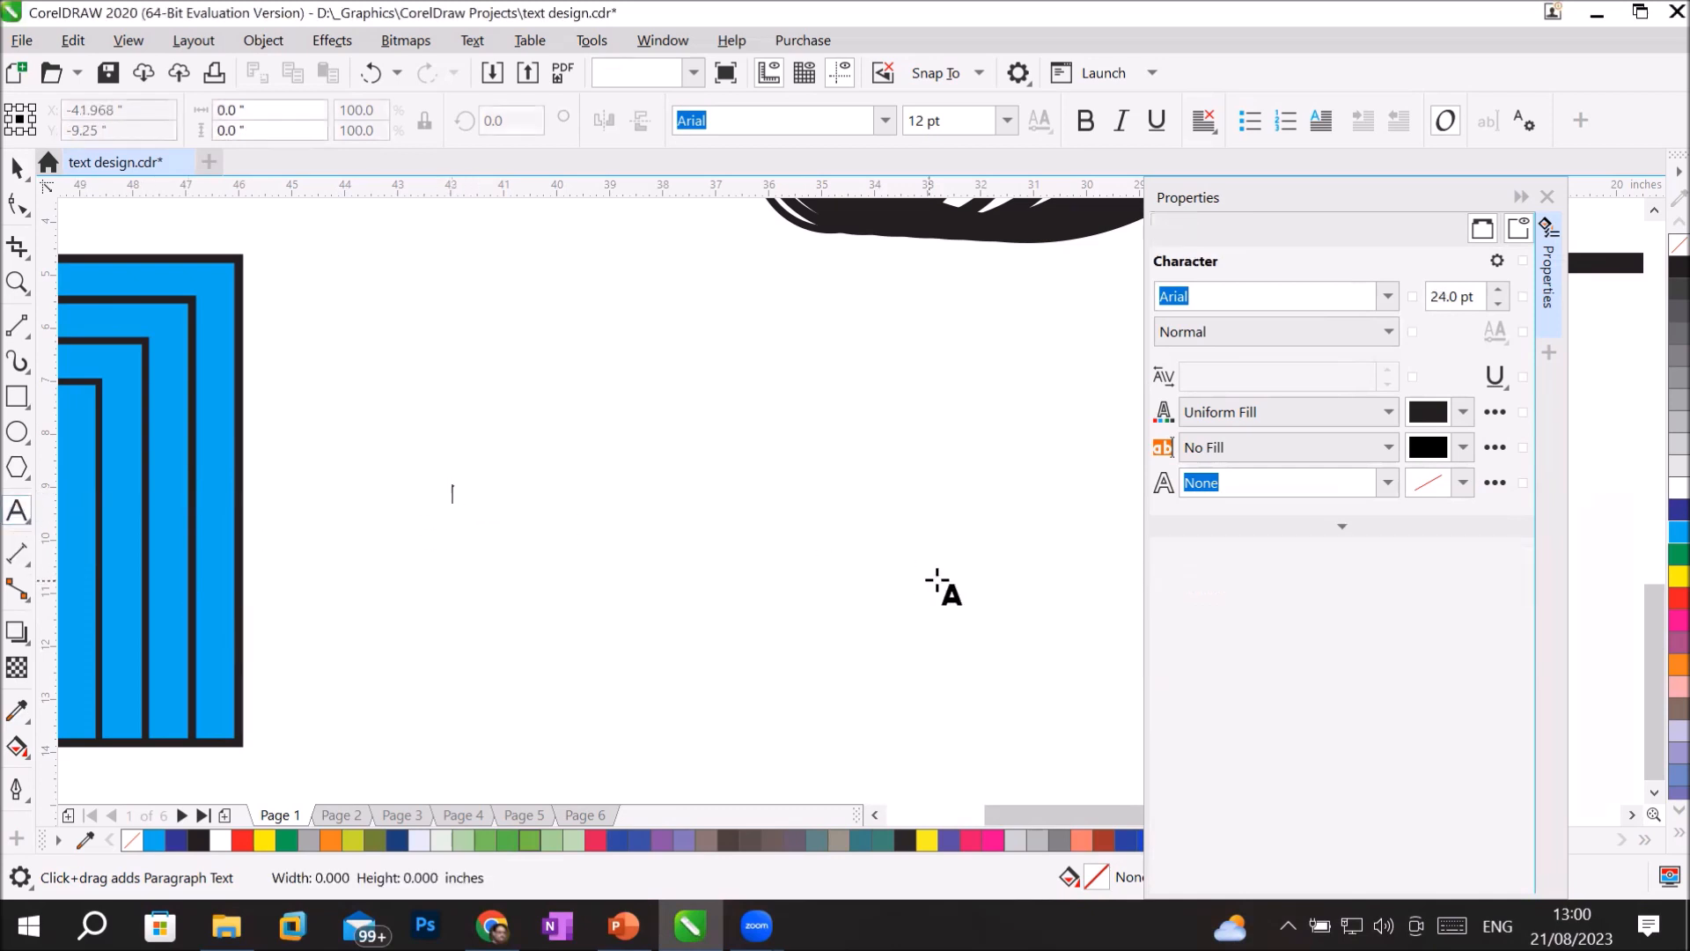
type("He")
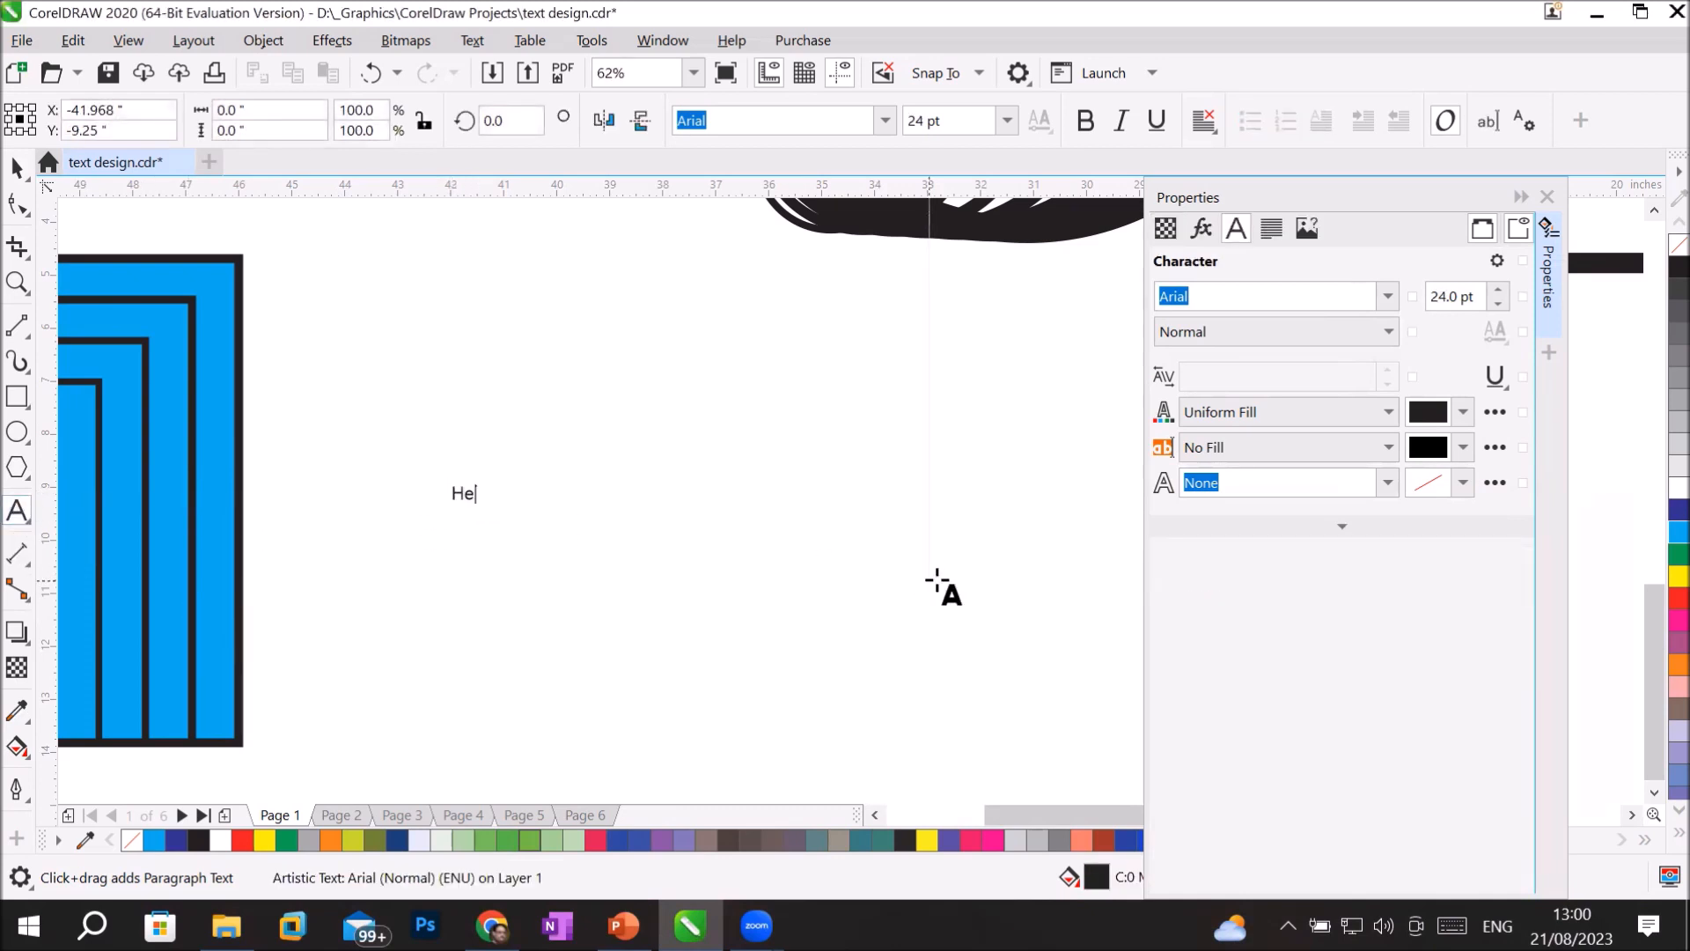
type("adling")
key("BackSpace")
type("e")
left_click(16, 167)
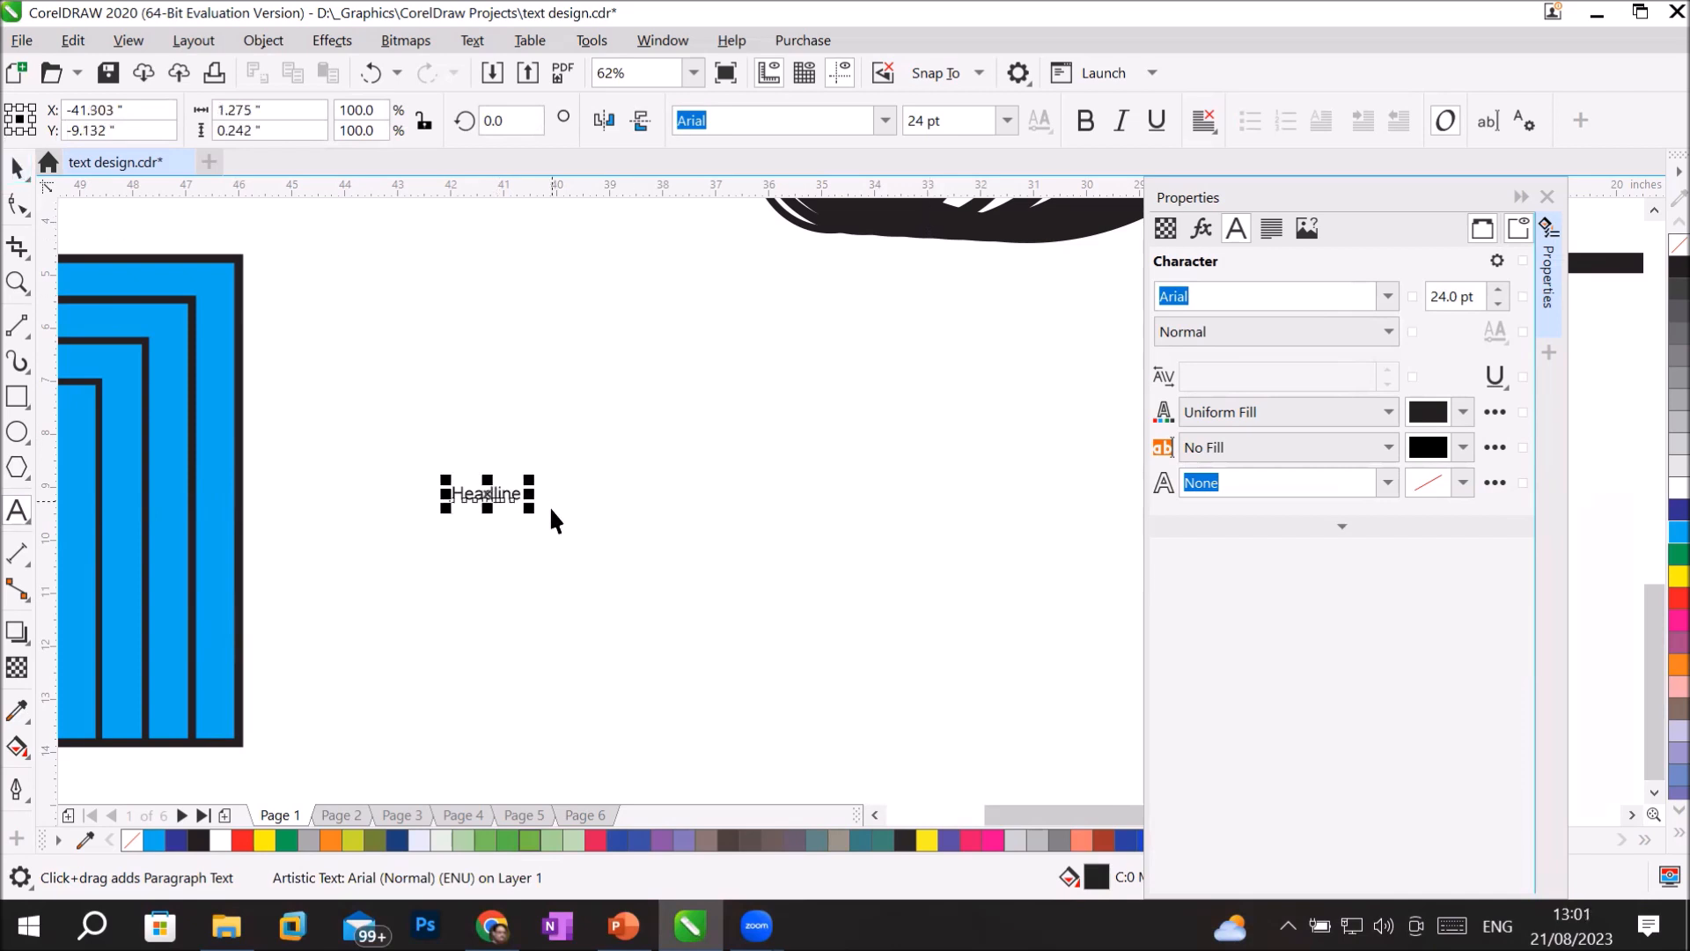
left_click_drag(529, 508, 921, 688)
left_click_drag(608, 508, 808, 468)
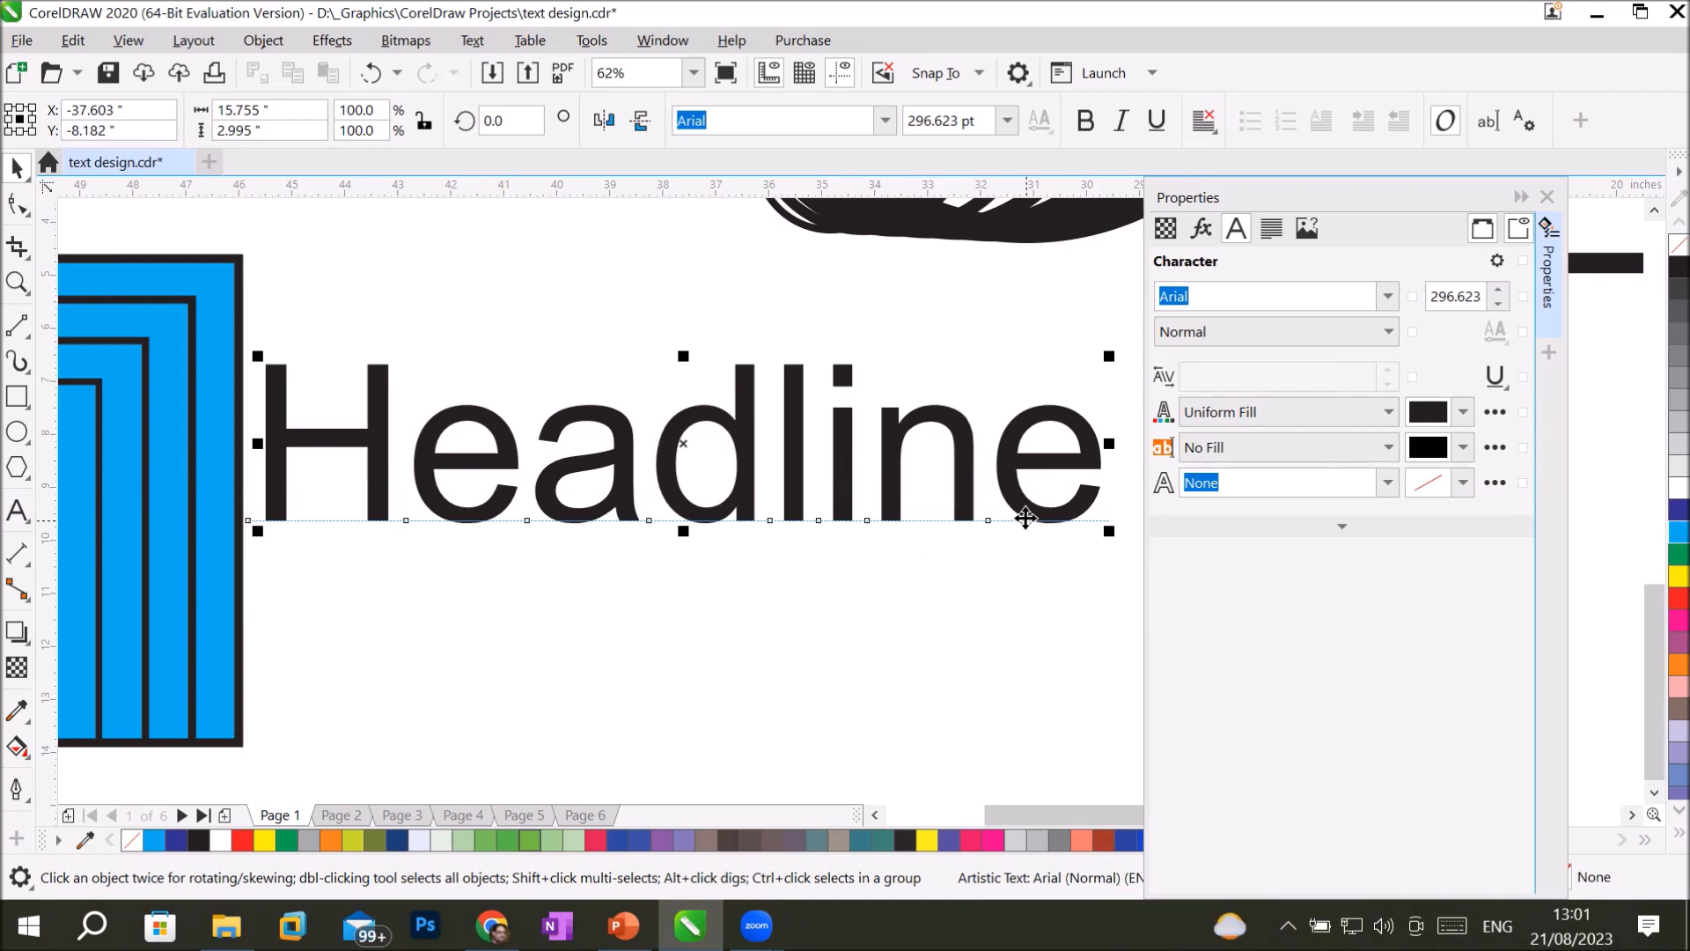
Give the Headline text a light blue hairline outline and a yellow fill.
right_click(1664, 511)
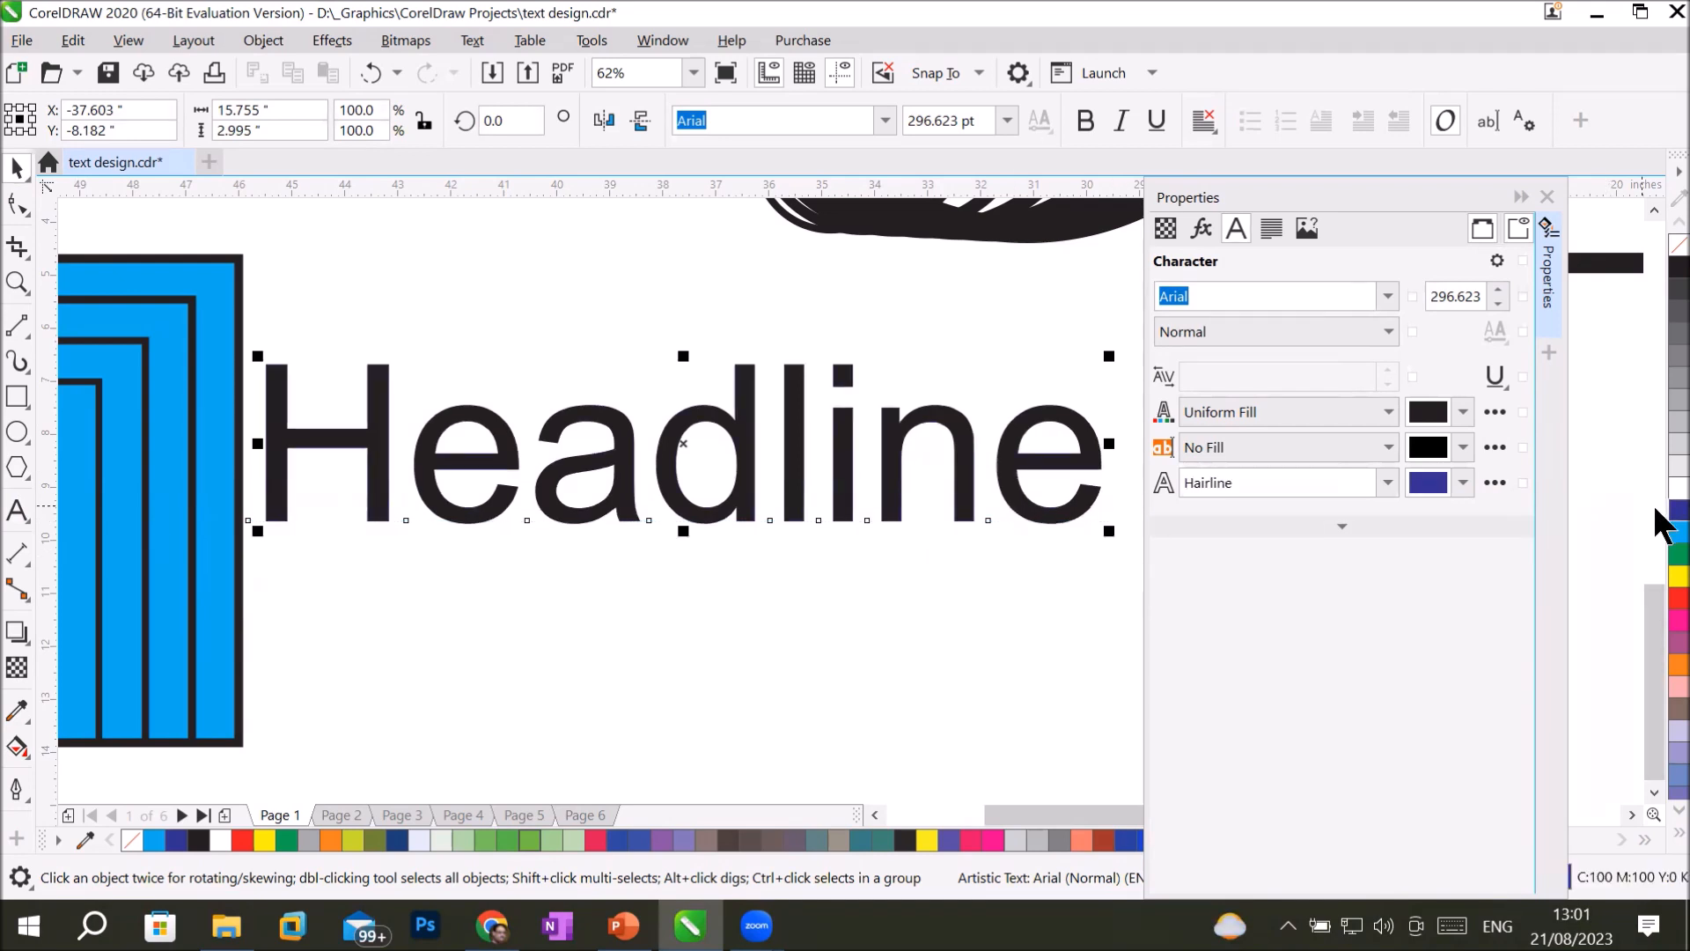
right_click(1656, 529)
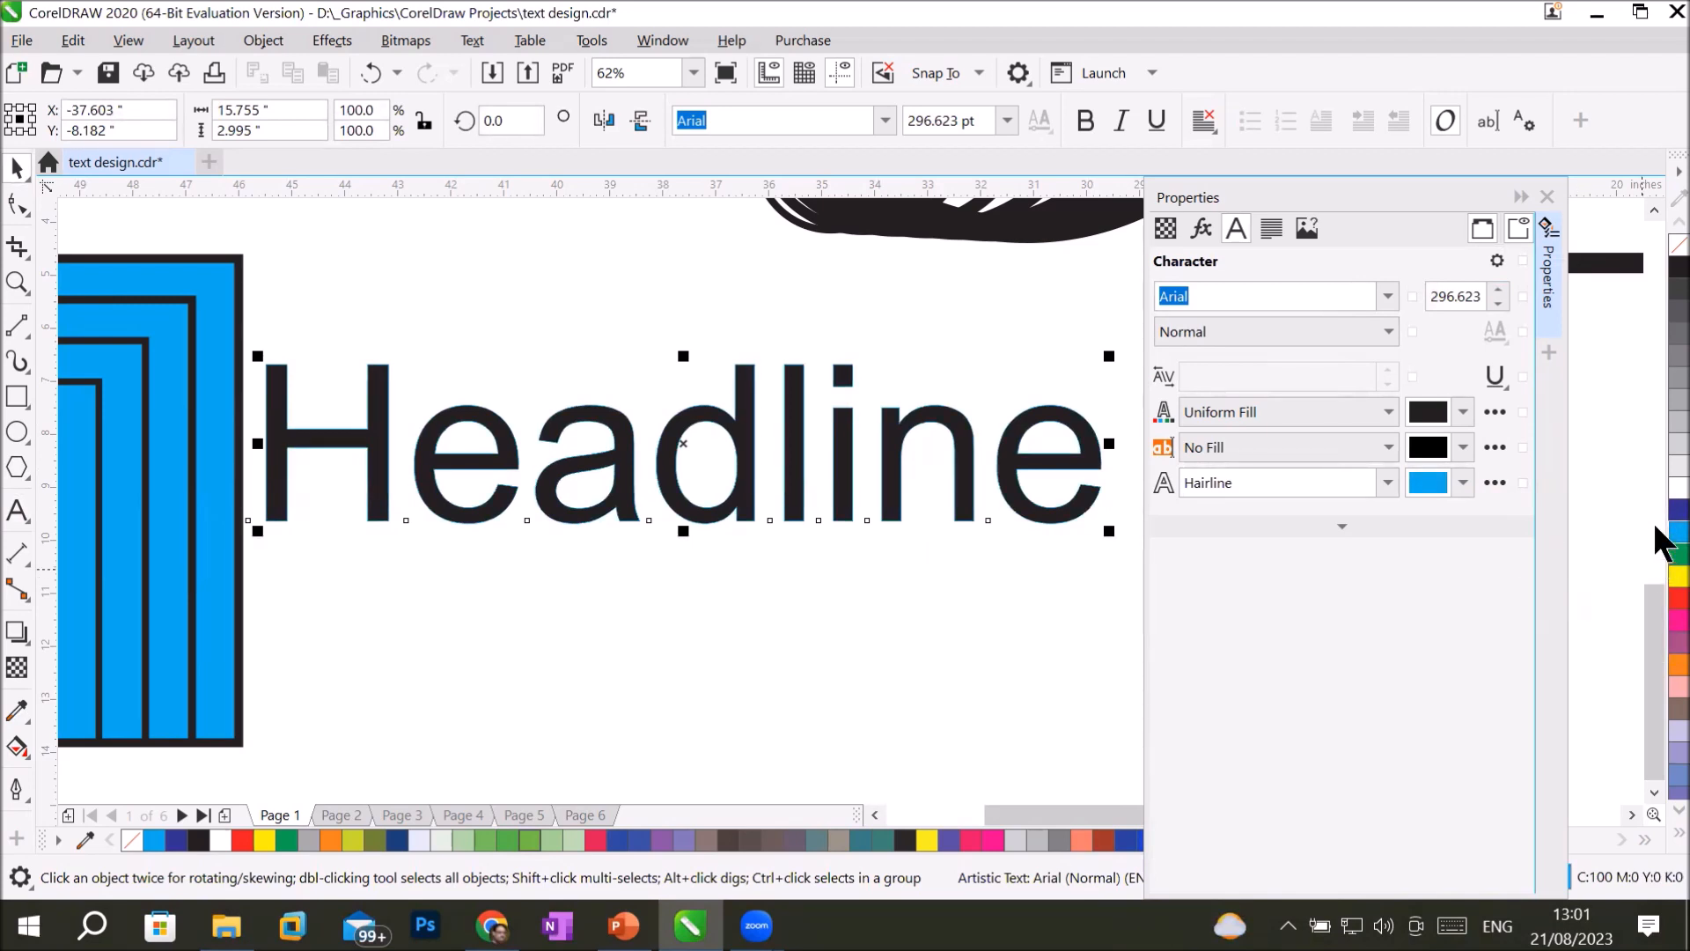
left_click(1678, 577)
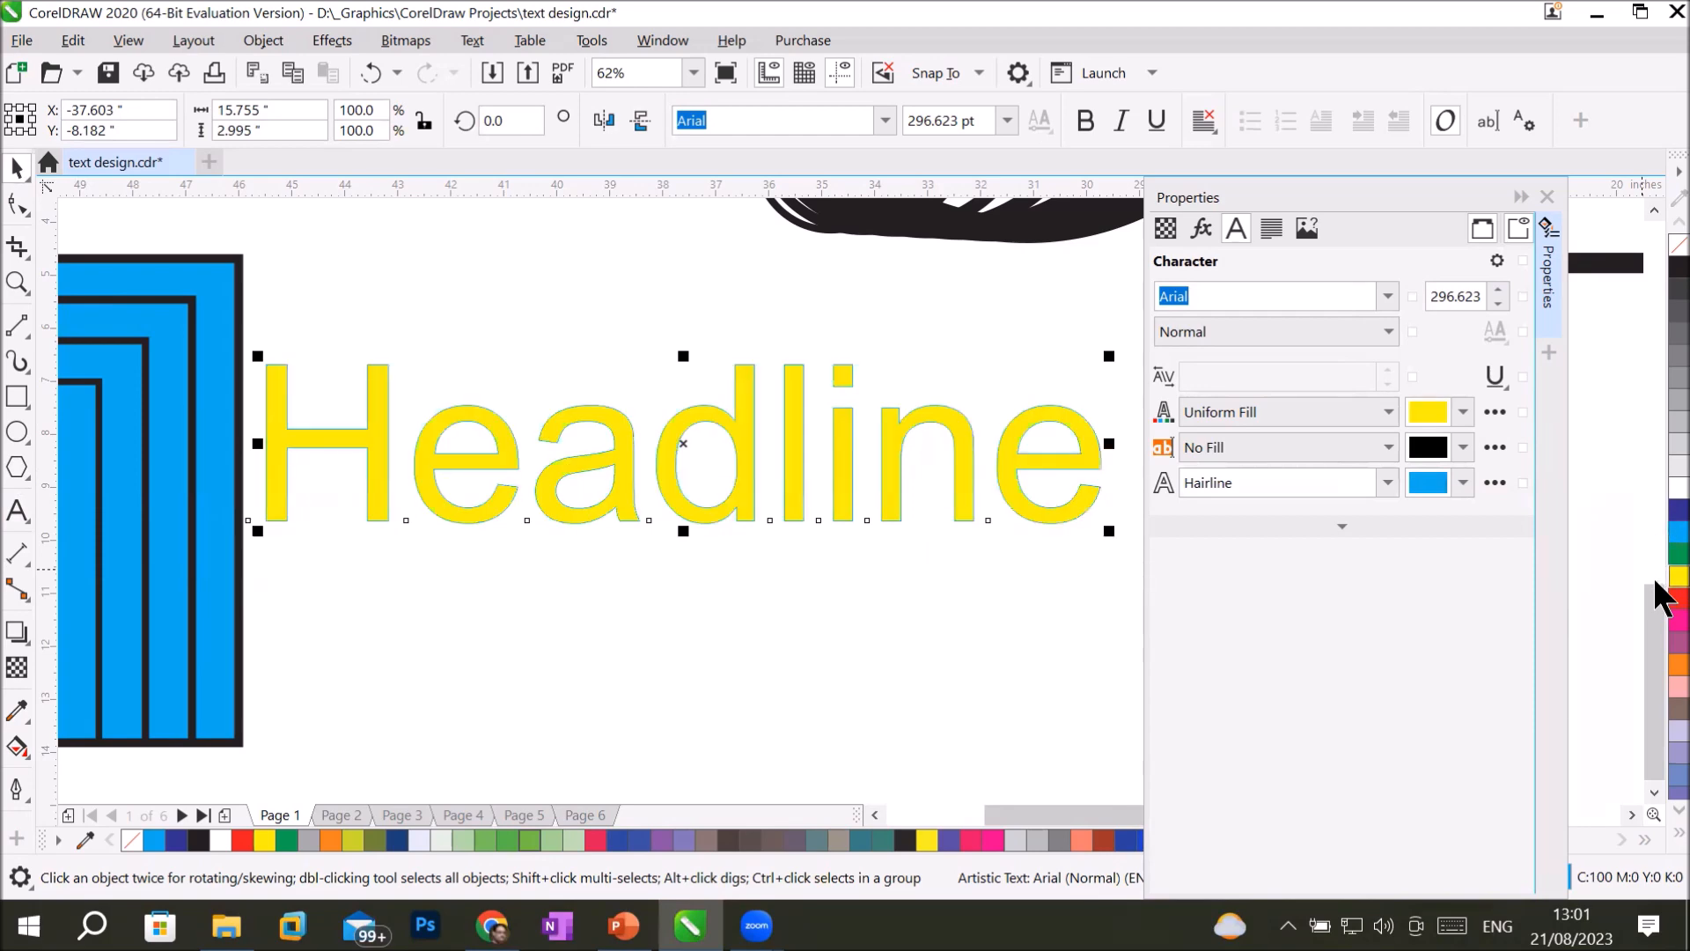
Change the outline colour of the Headline text to red.
scroll(859, 453, "up", 8)
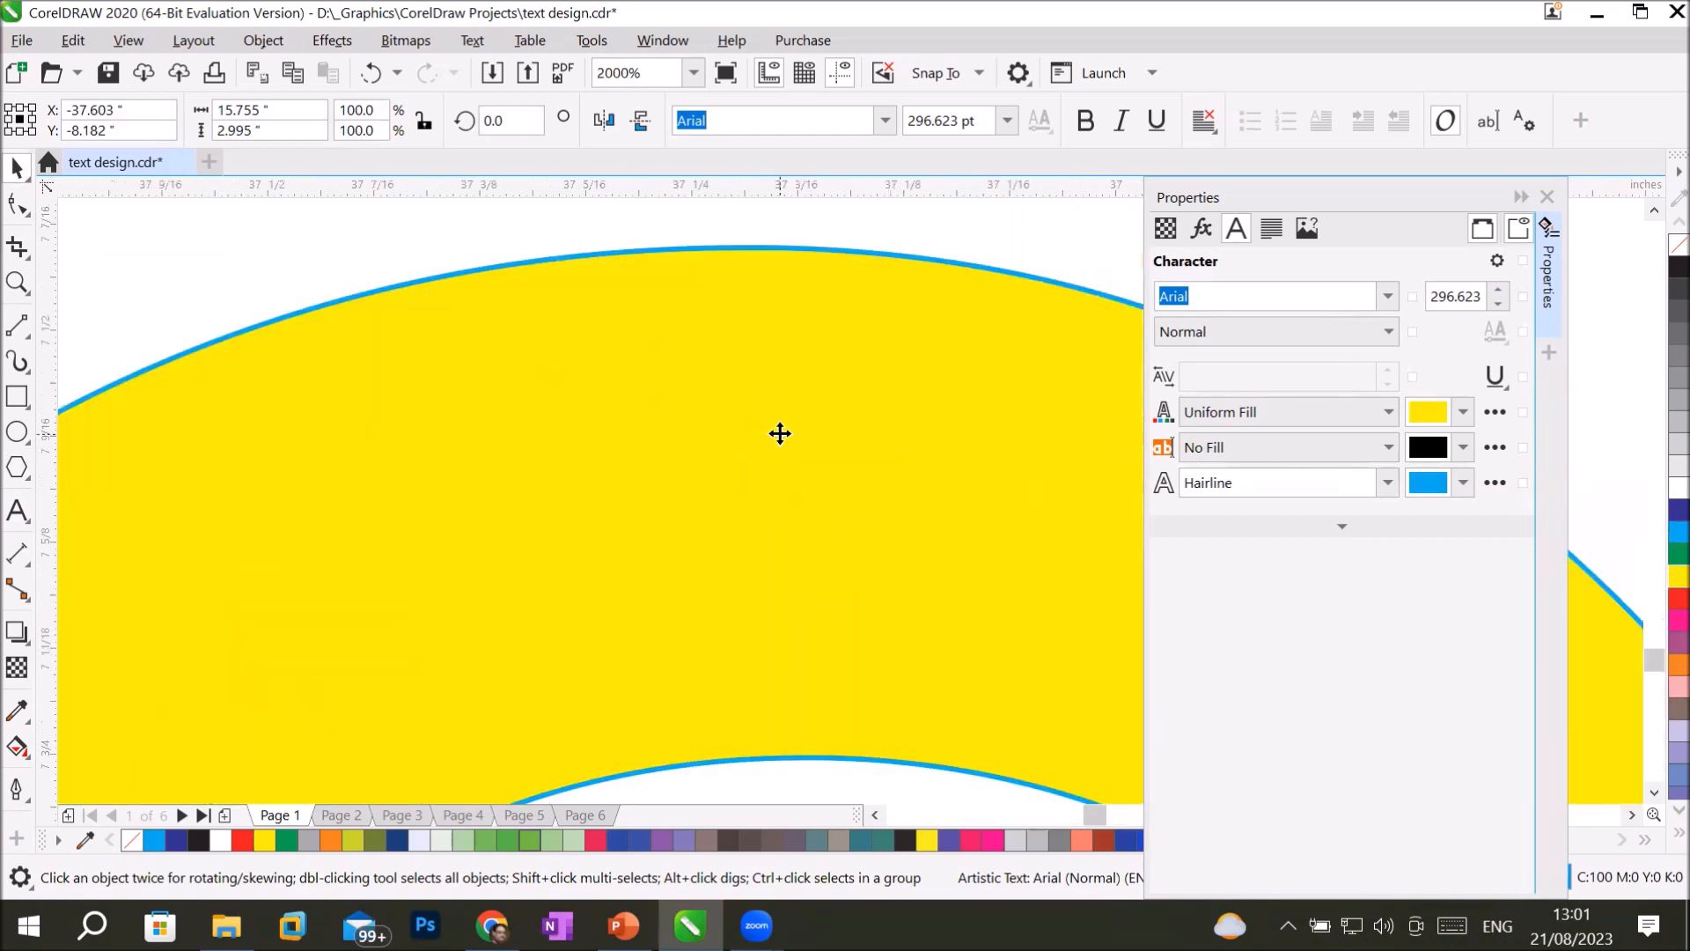
scroll(705, 247, "down", 4)
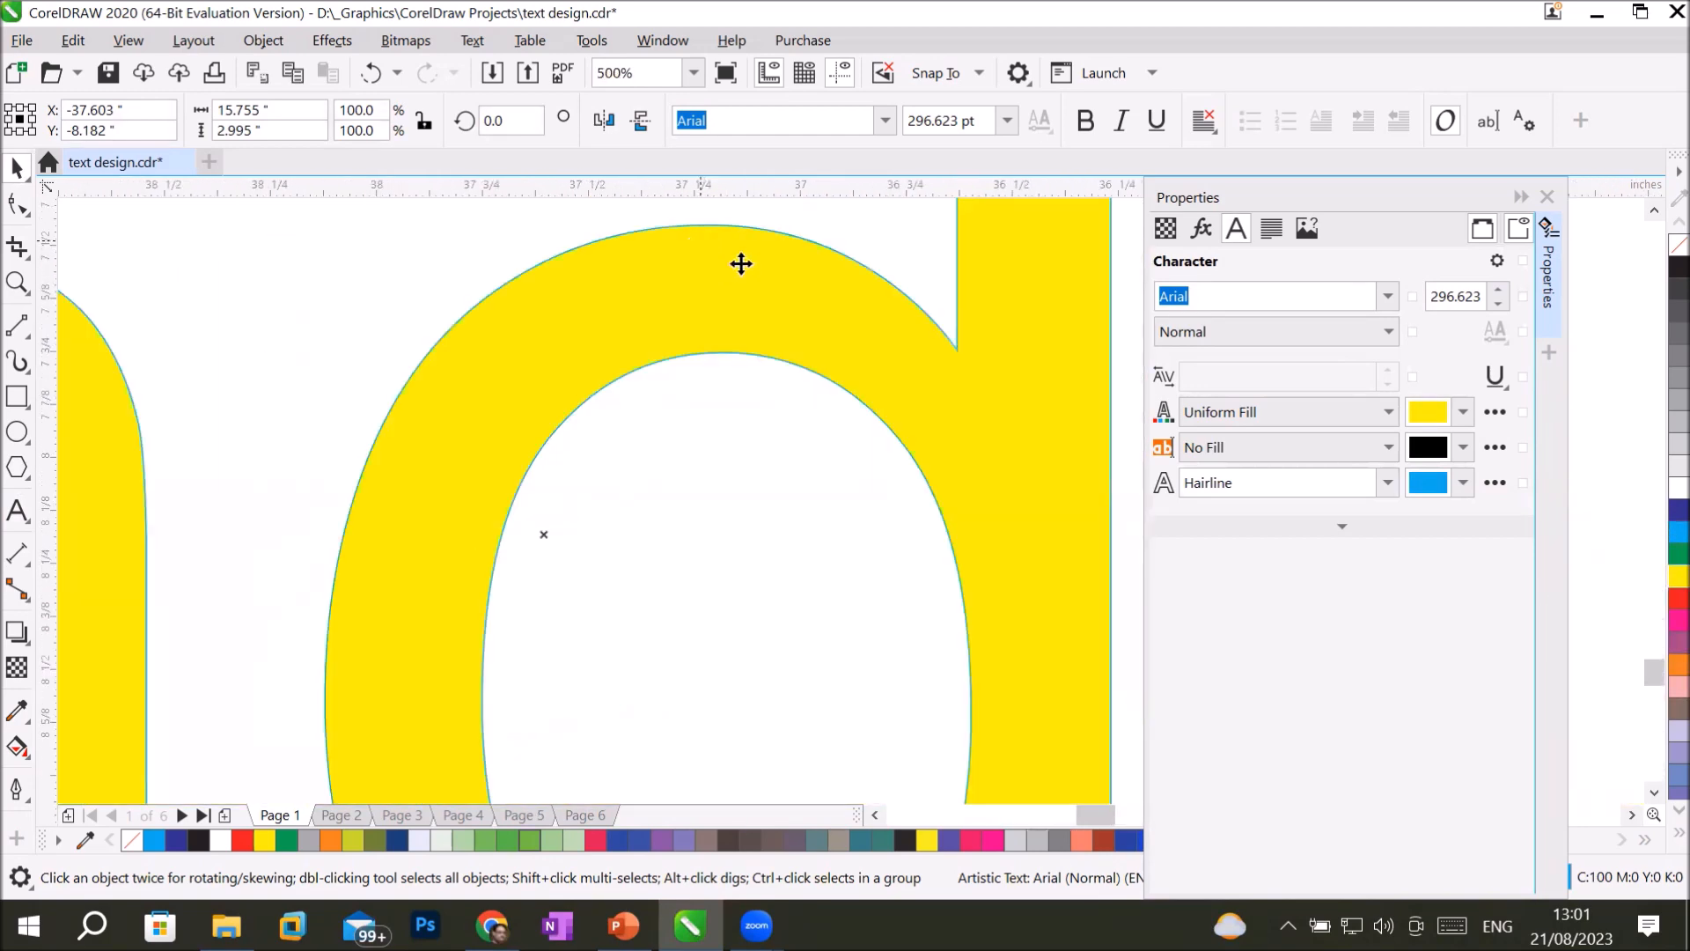
right_click(1657, 599)
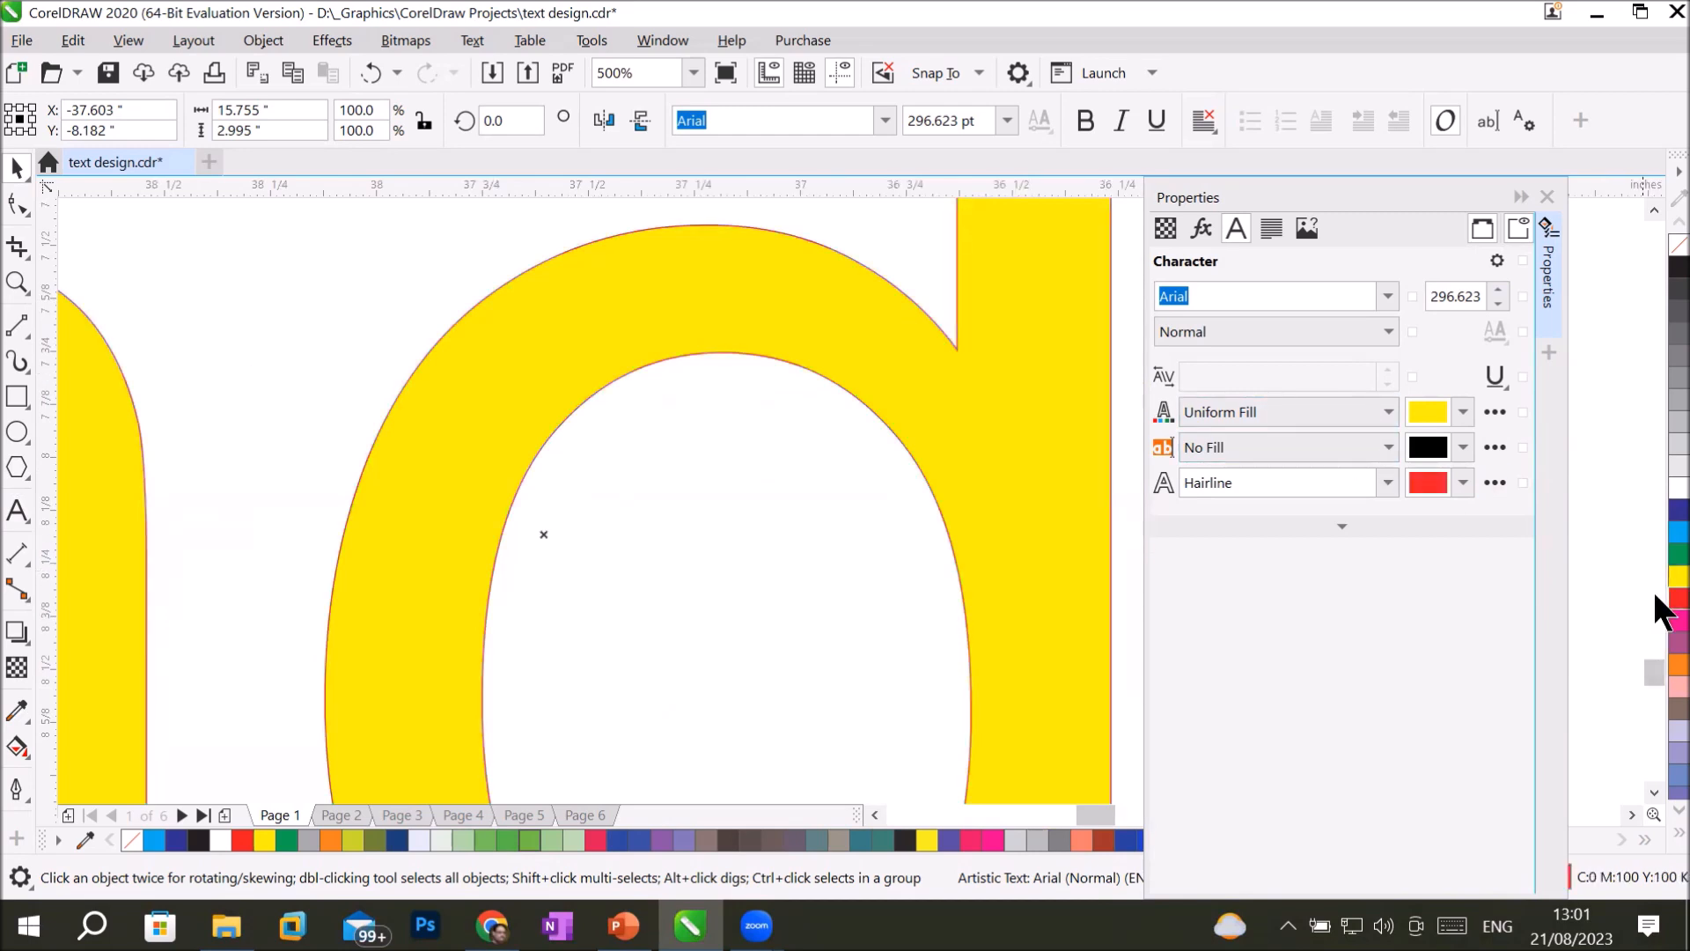
scroll(680, 486, "down", 3)
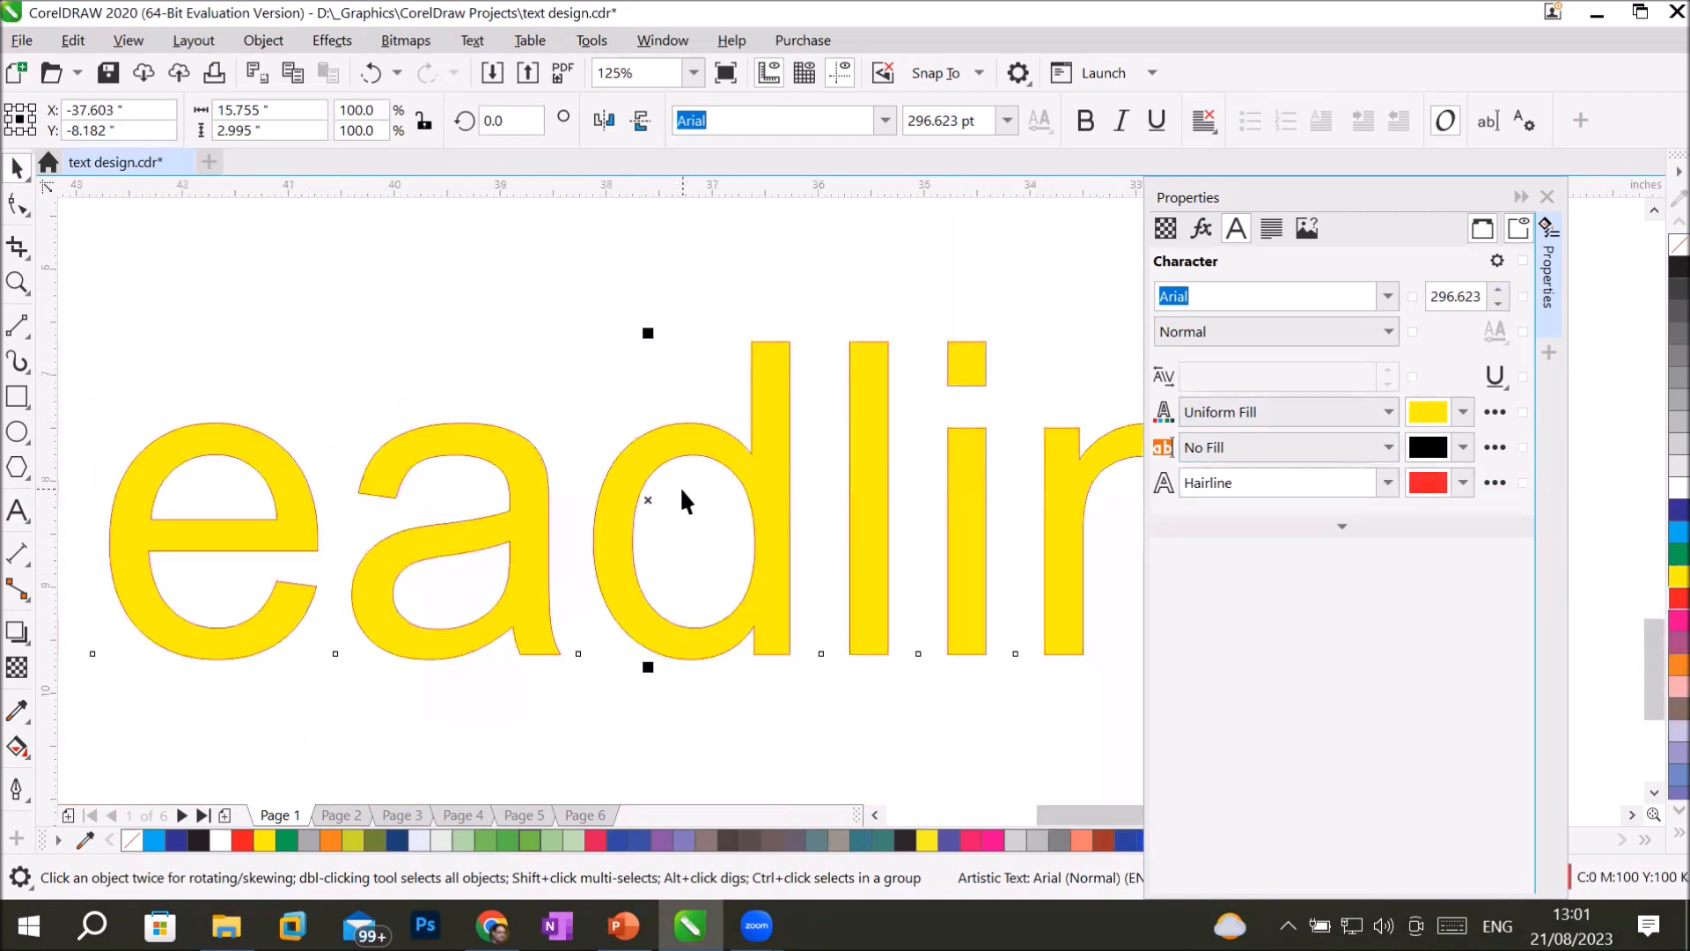
scroll(751, 531, "down", 2)
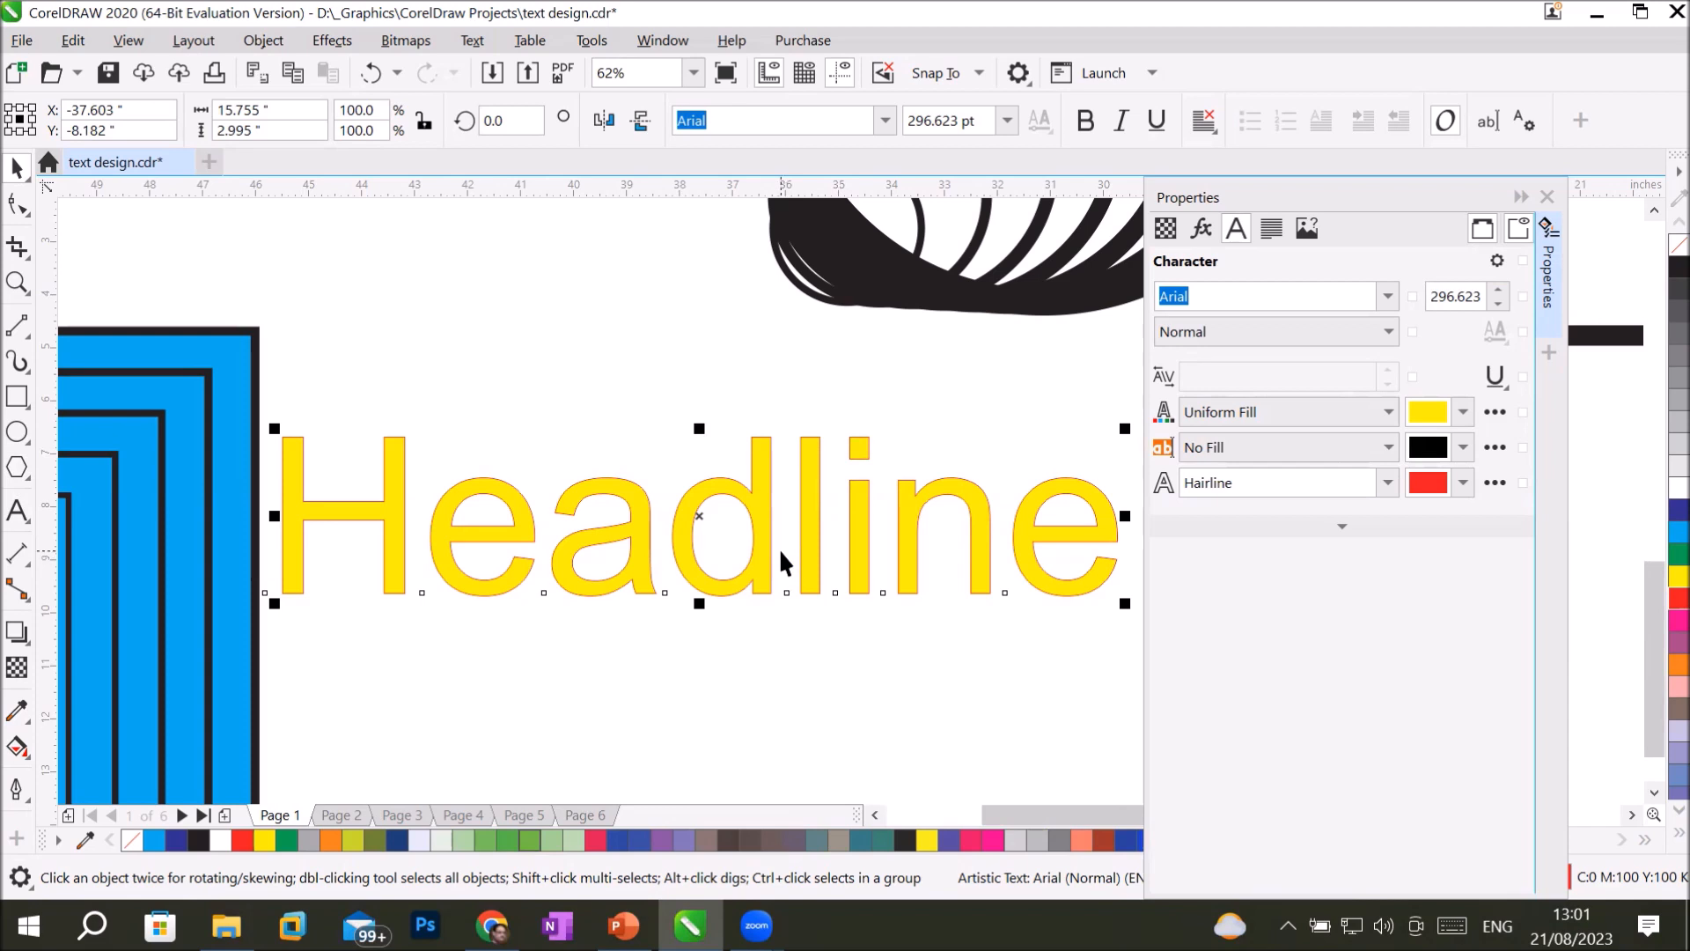
Apply the first dotted line style to the Headline text's hairline outline in the Outline Pen settings.
scroll(781, 571, "up", 3)
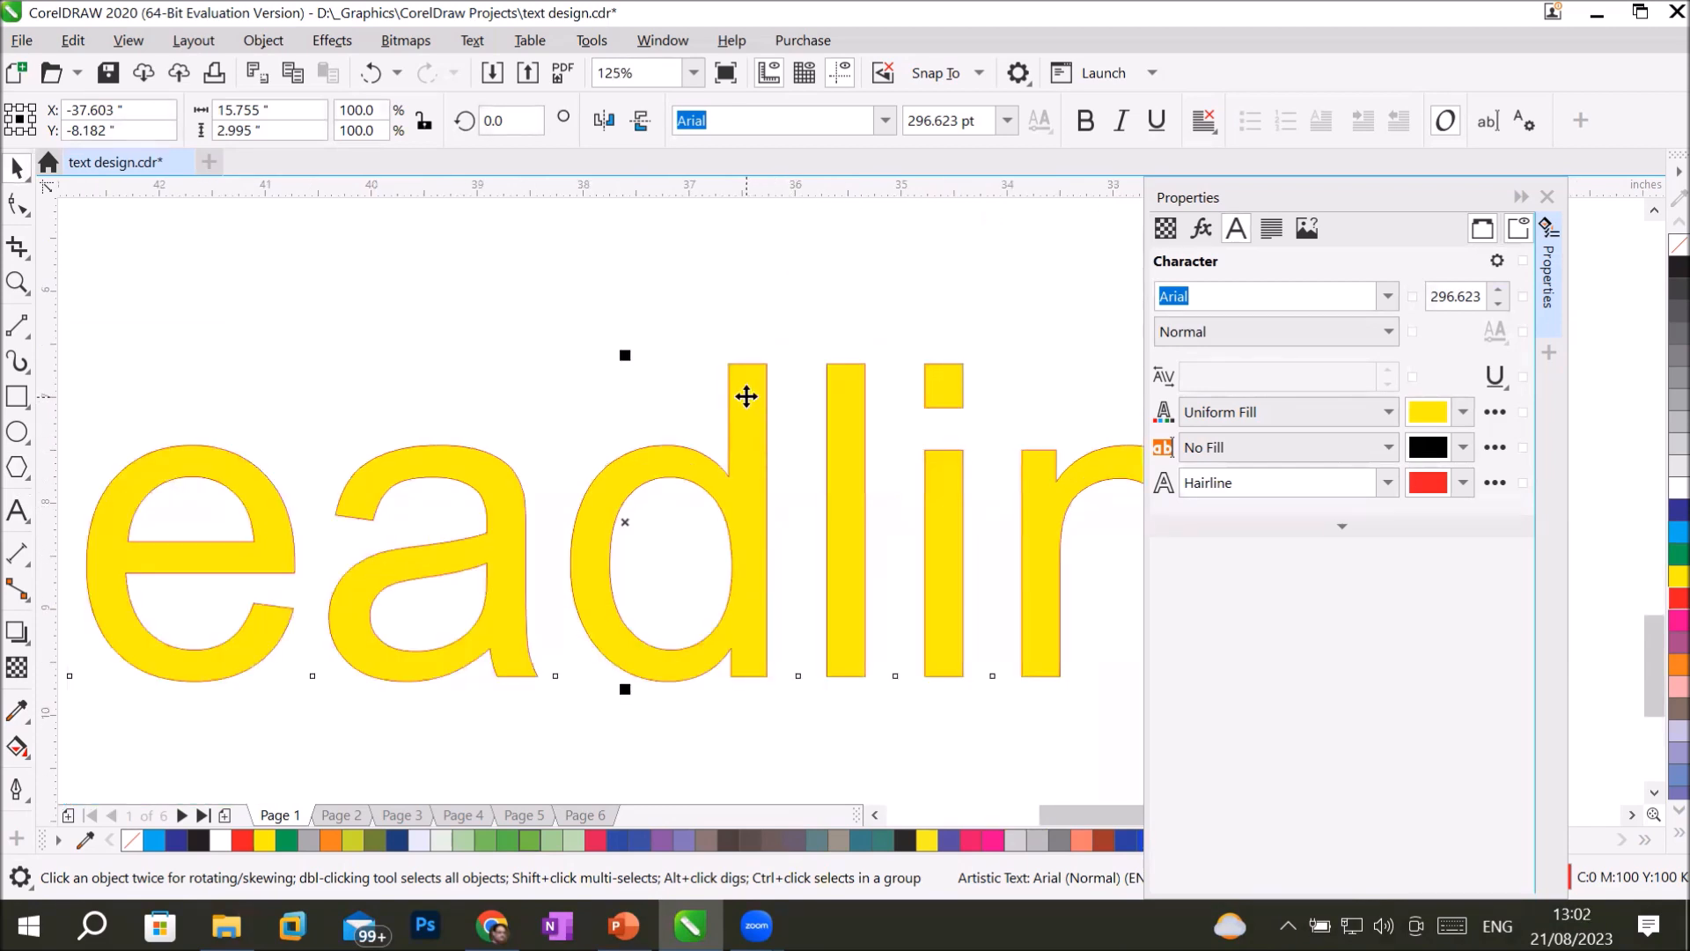
scroll(747, 400, "up", 3)
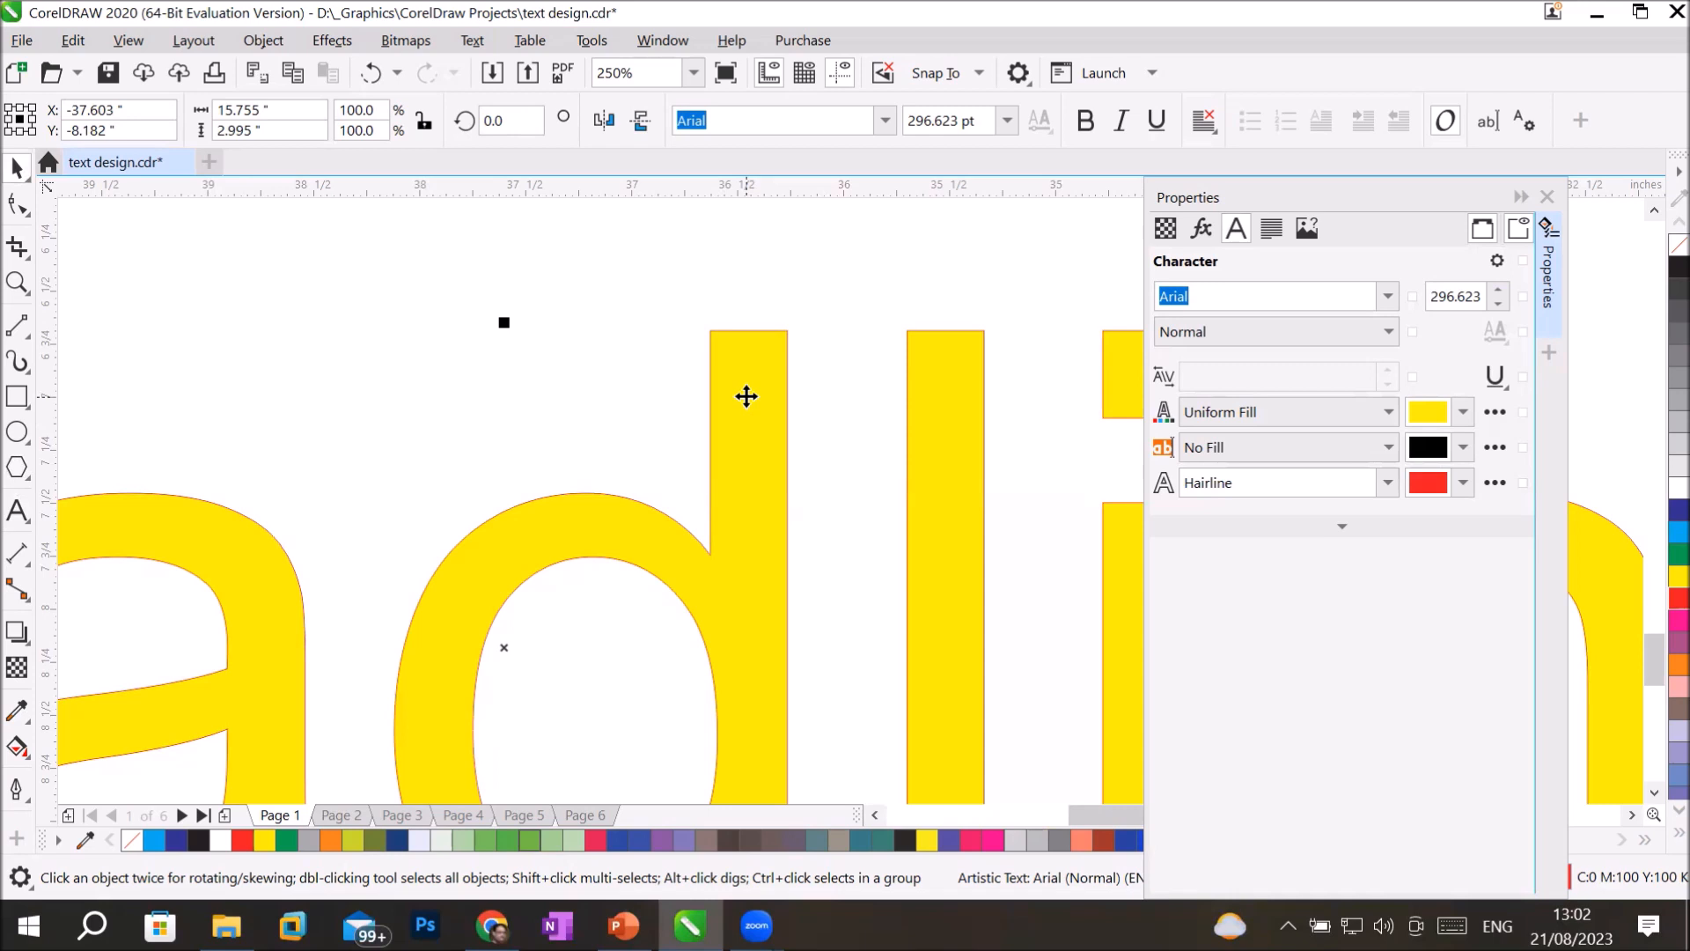
left_click(16, 788)
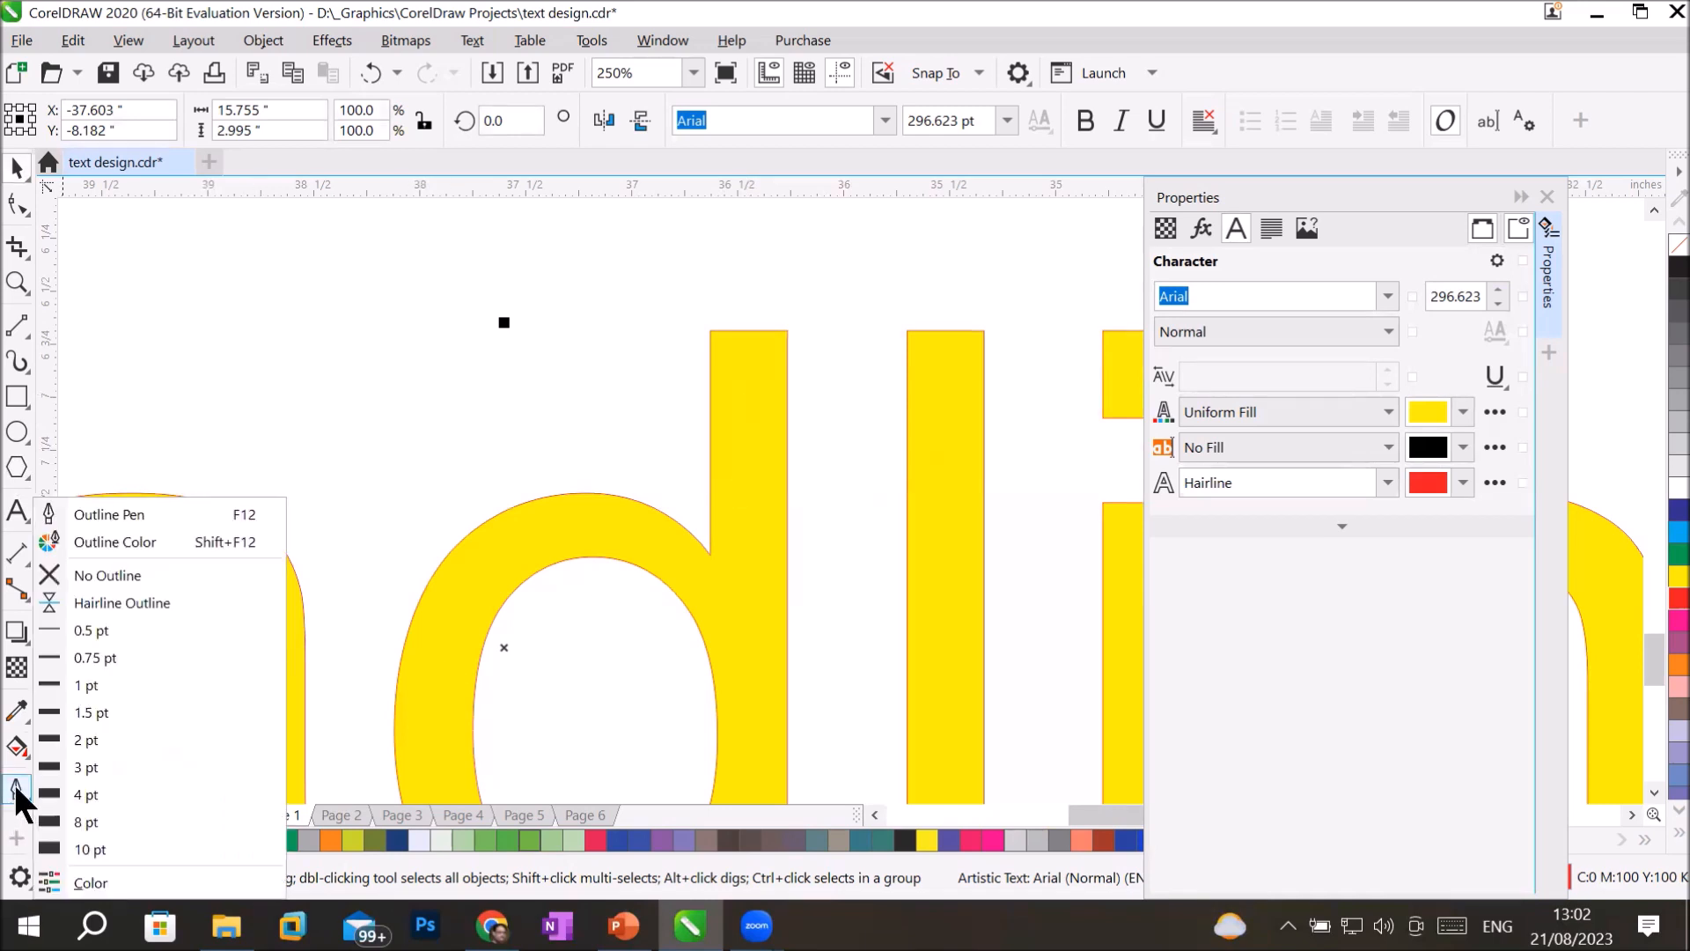
left_click(123, 513)
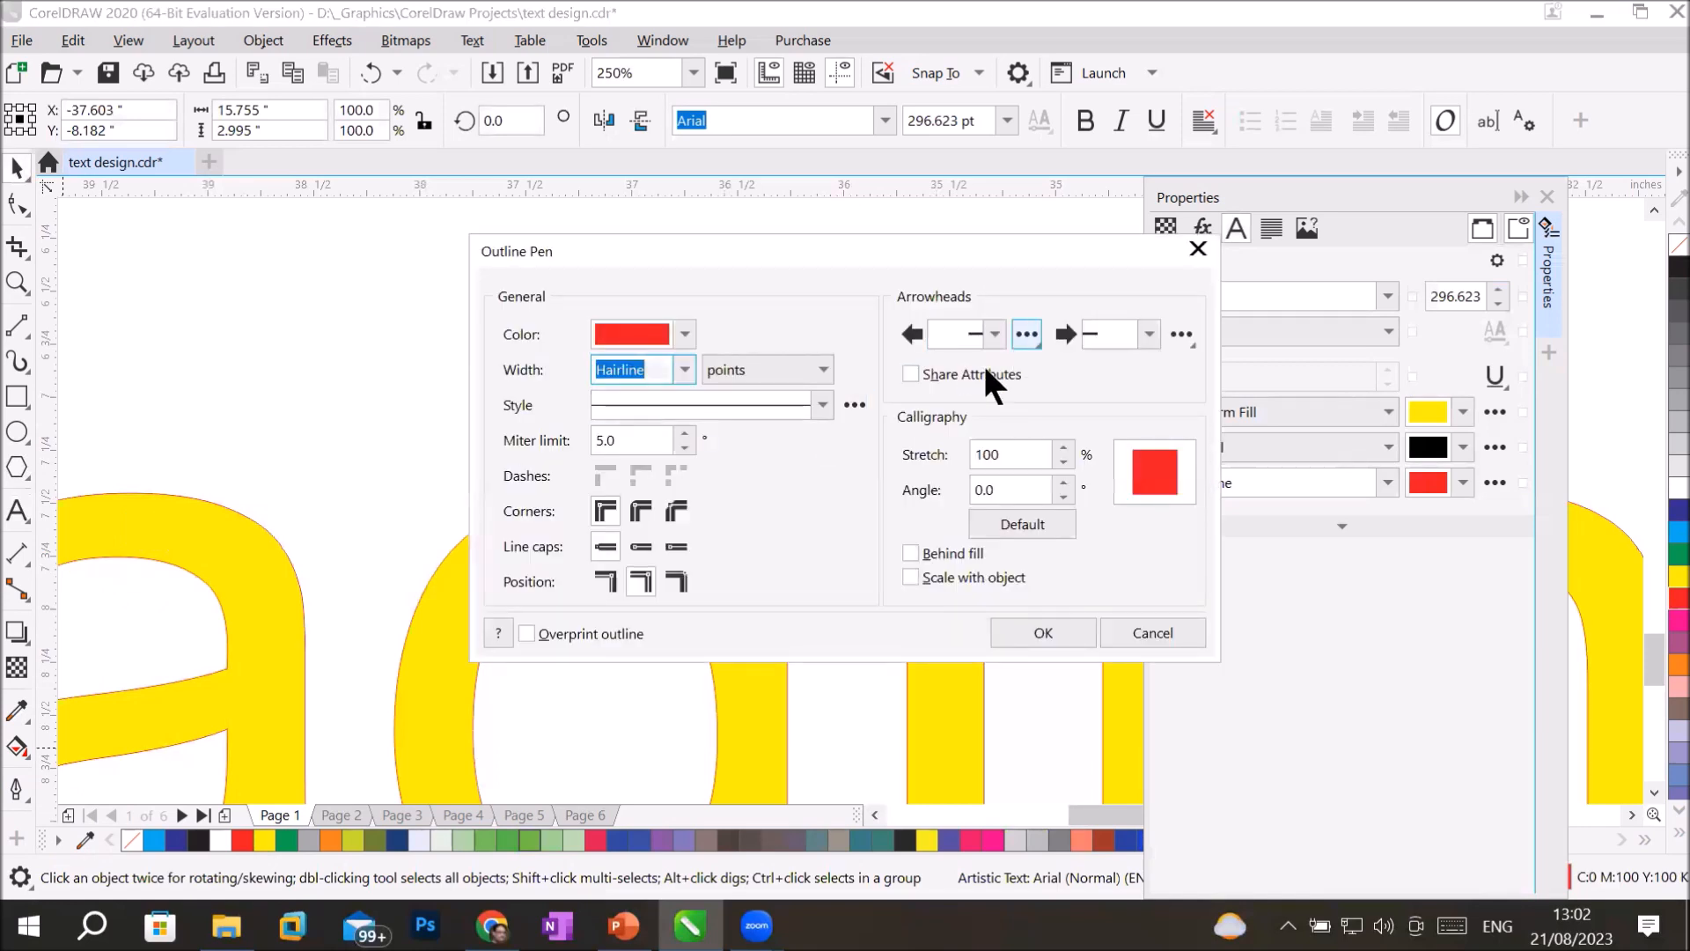
left_click(811, 400)
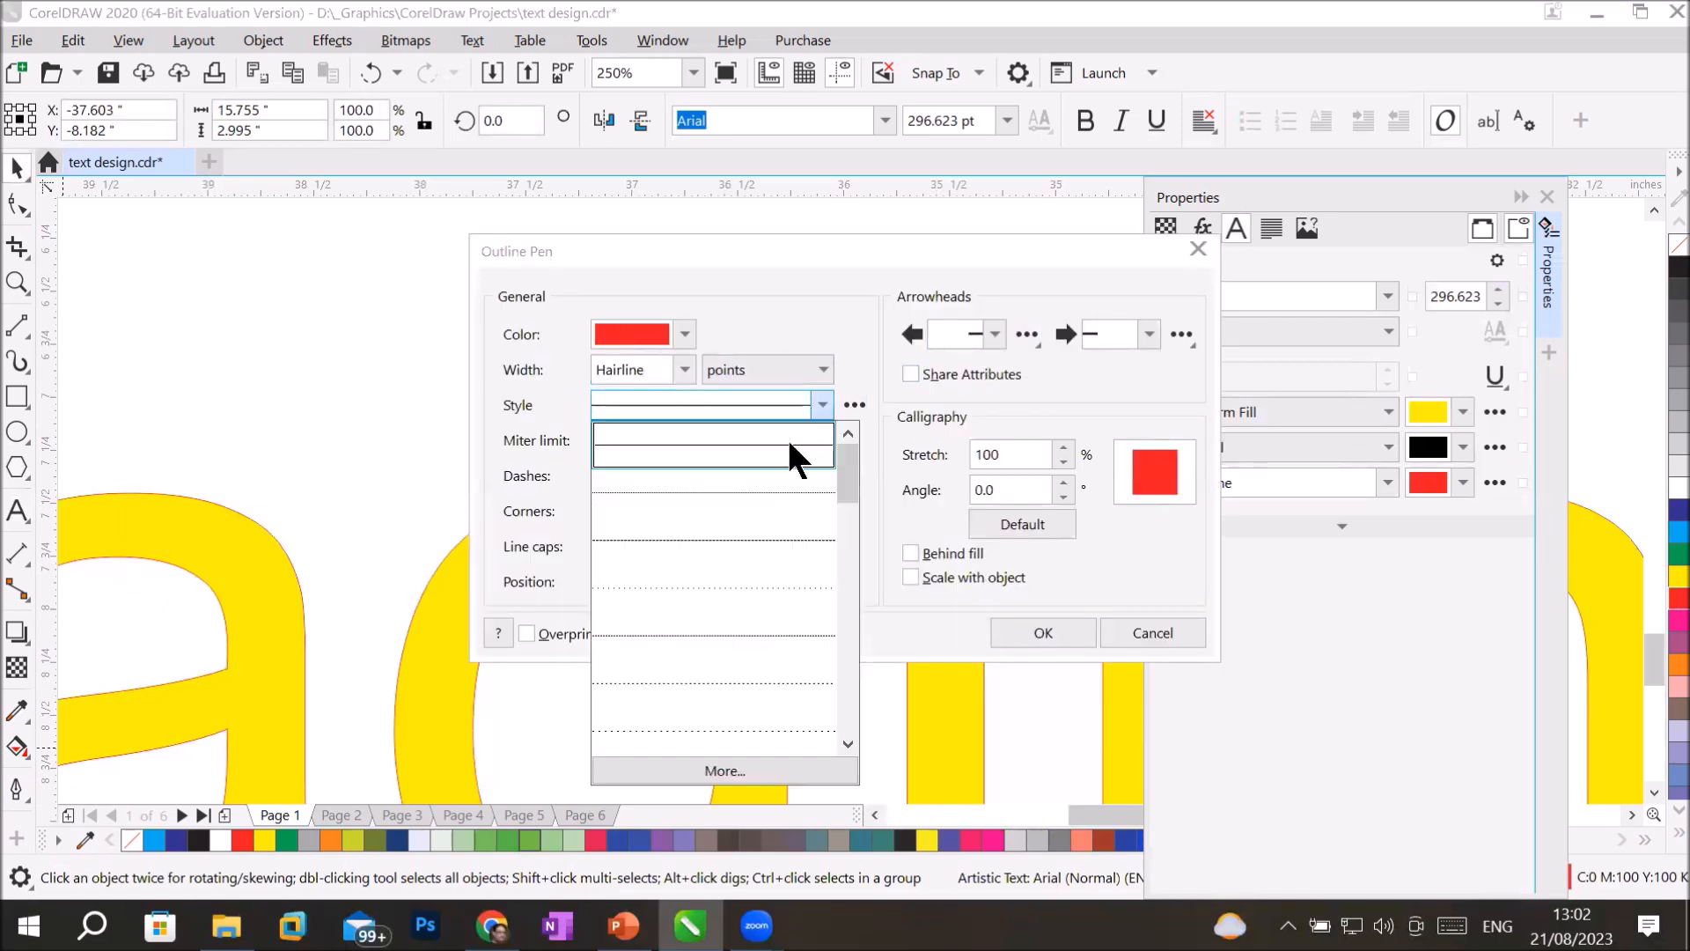
left_click(751, 495)
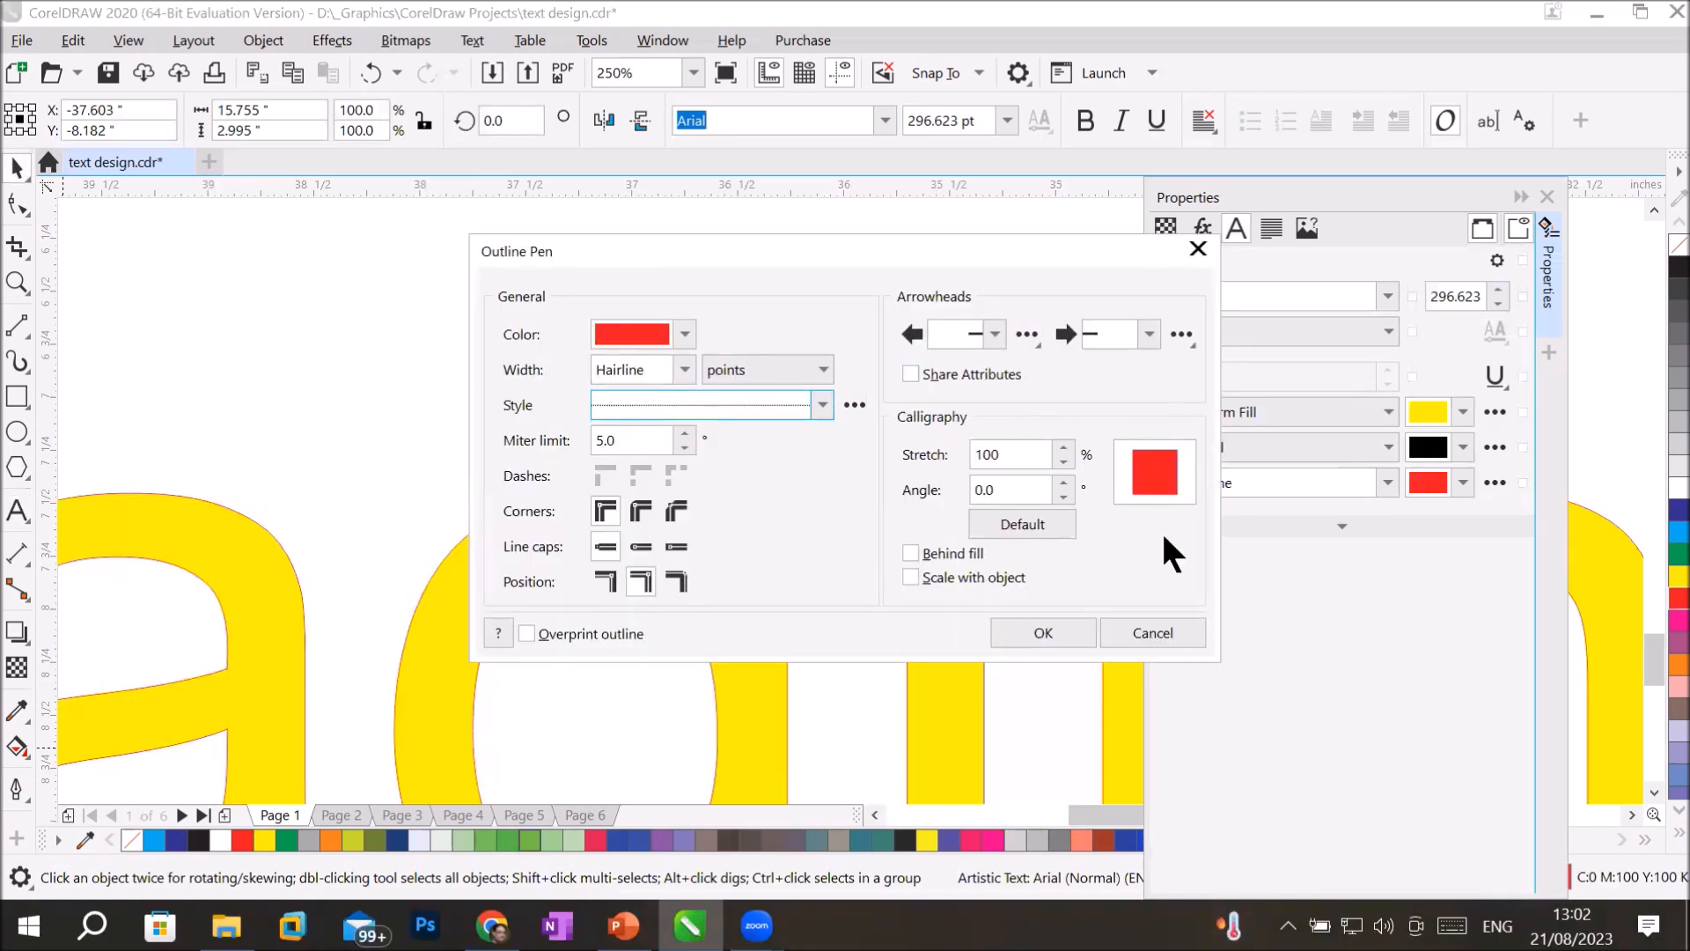
left_click(1035, 635)
Examine the dotted red outline along the letter d of the Headline text up close.
scroll(608, 497, "up", 6)
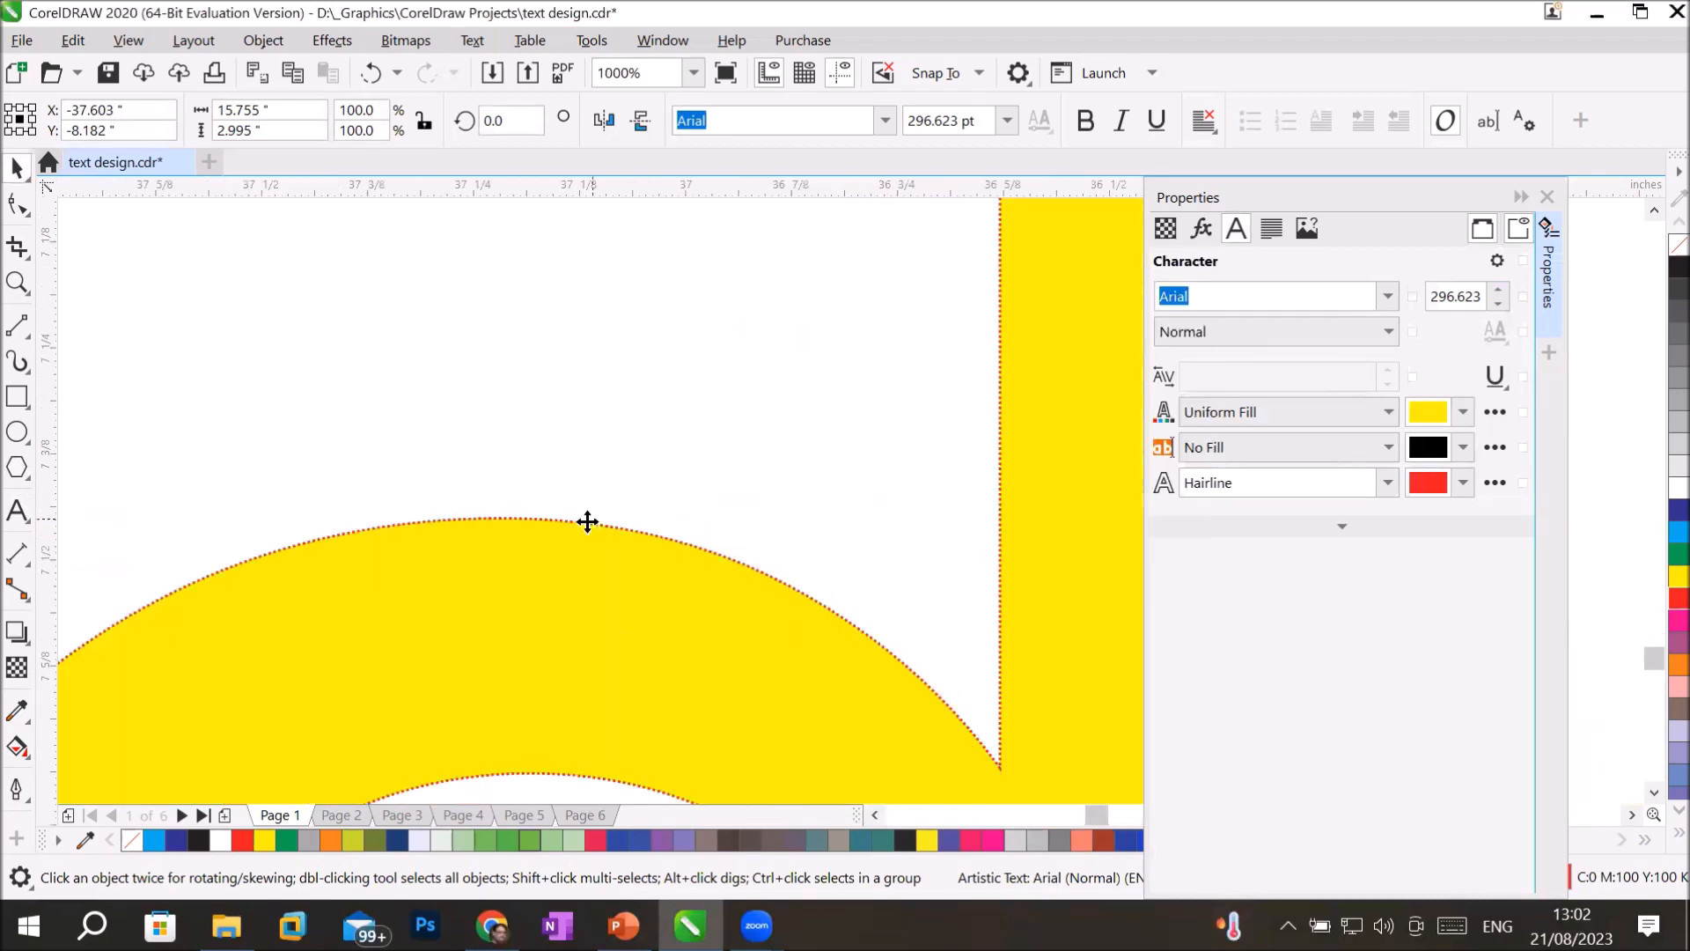
scroll(570, 566, "up", 2)
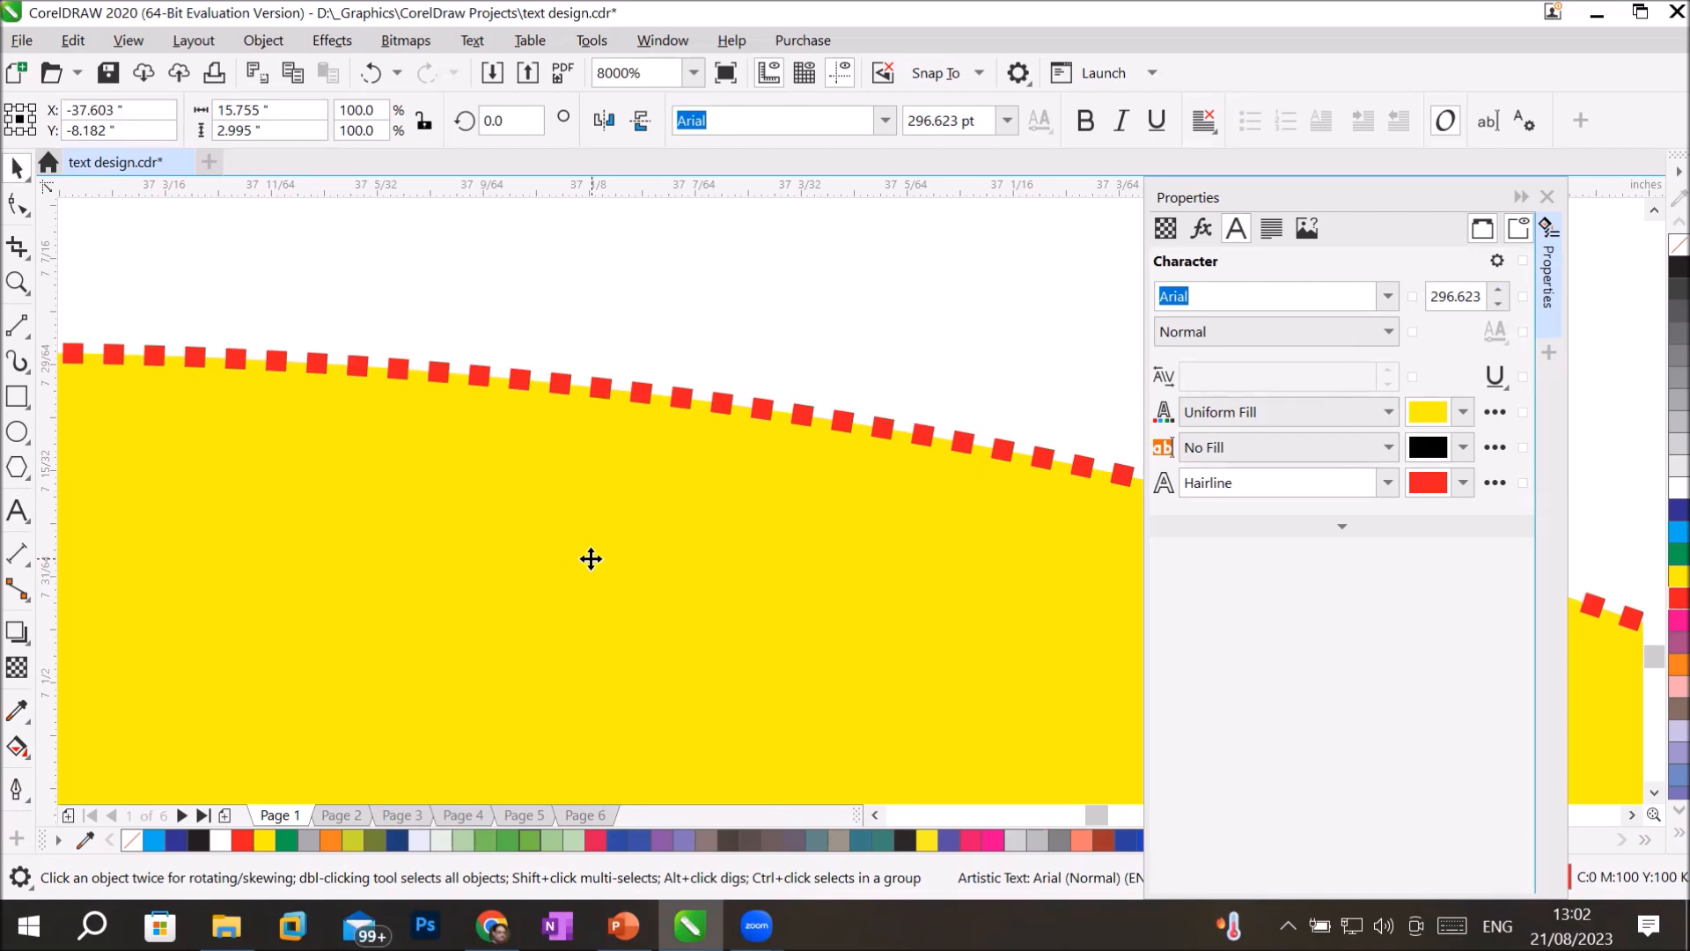
scroll(739, 607, "down", 2)
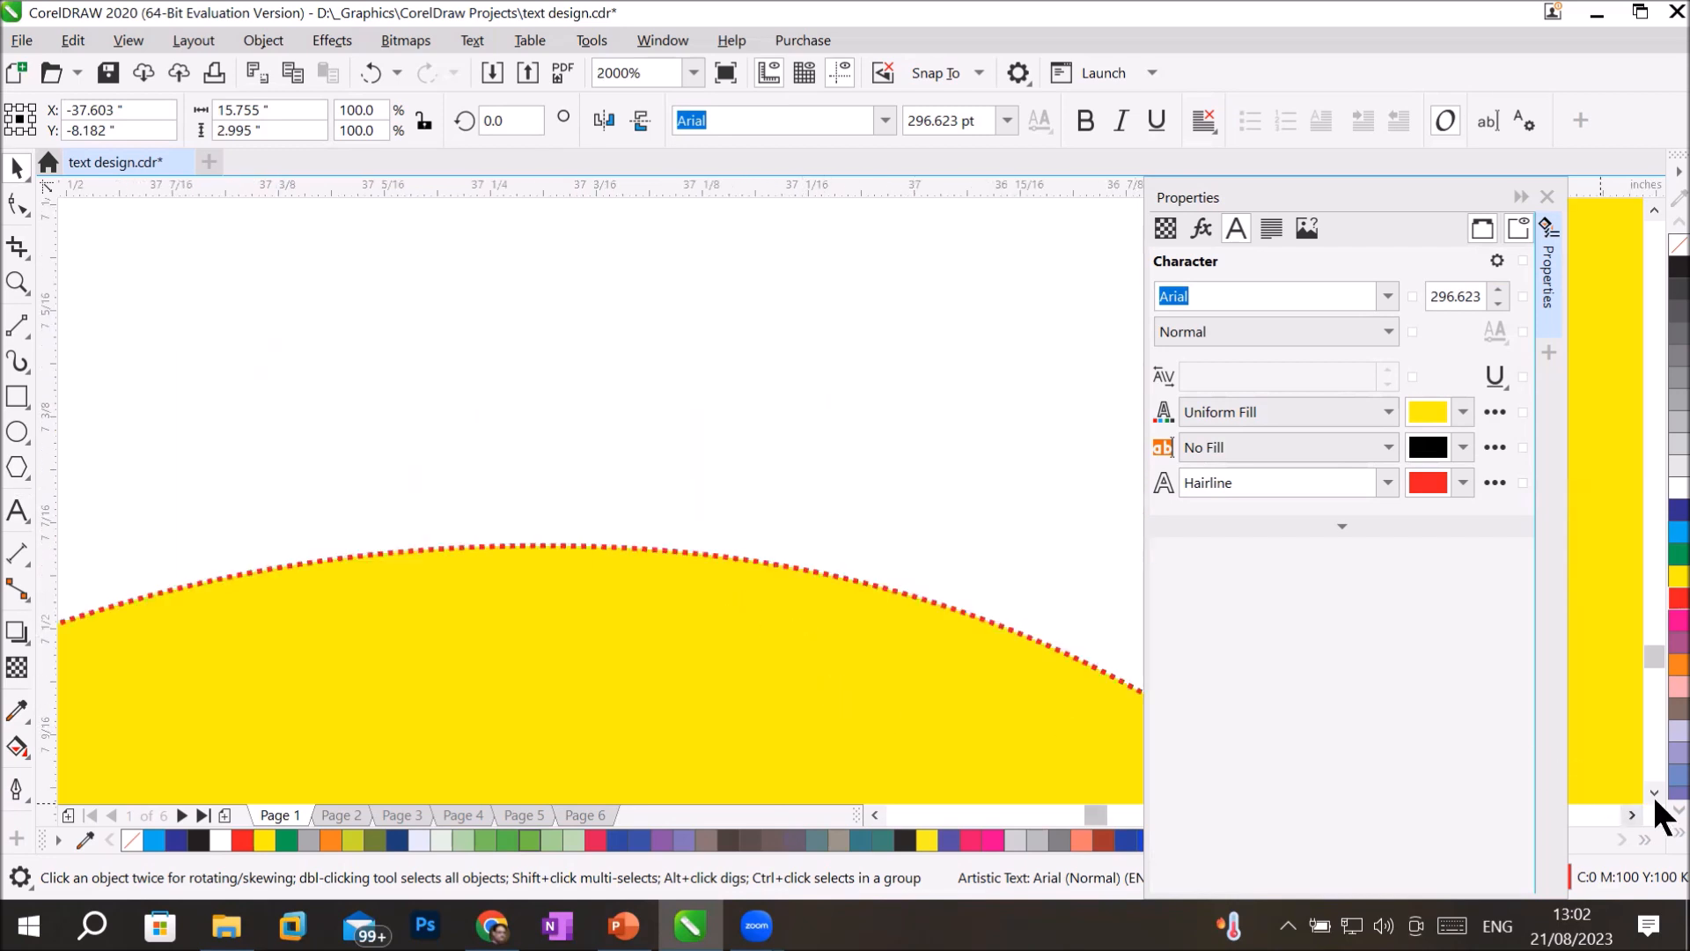
left_click(1652, 793)
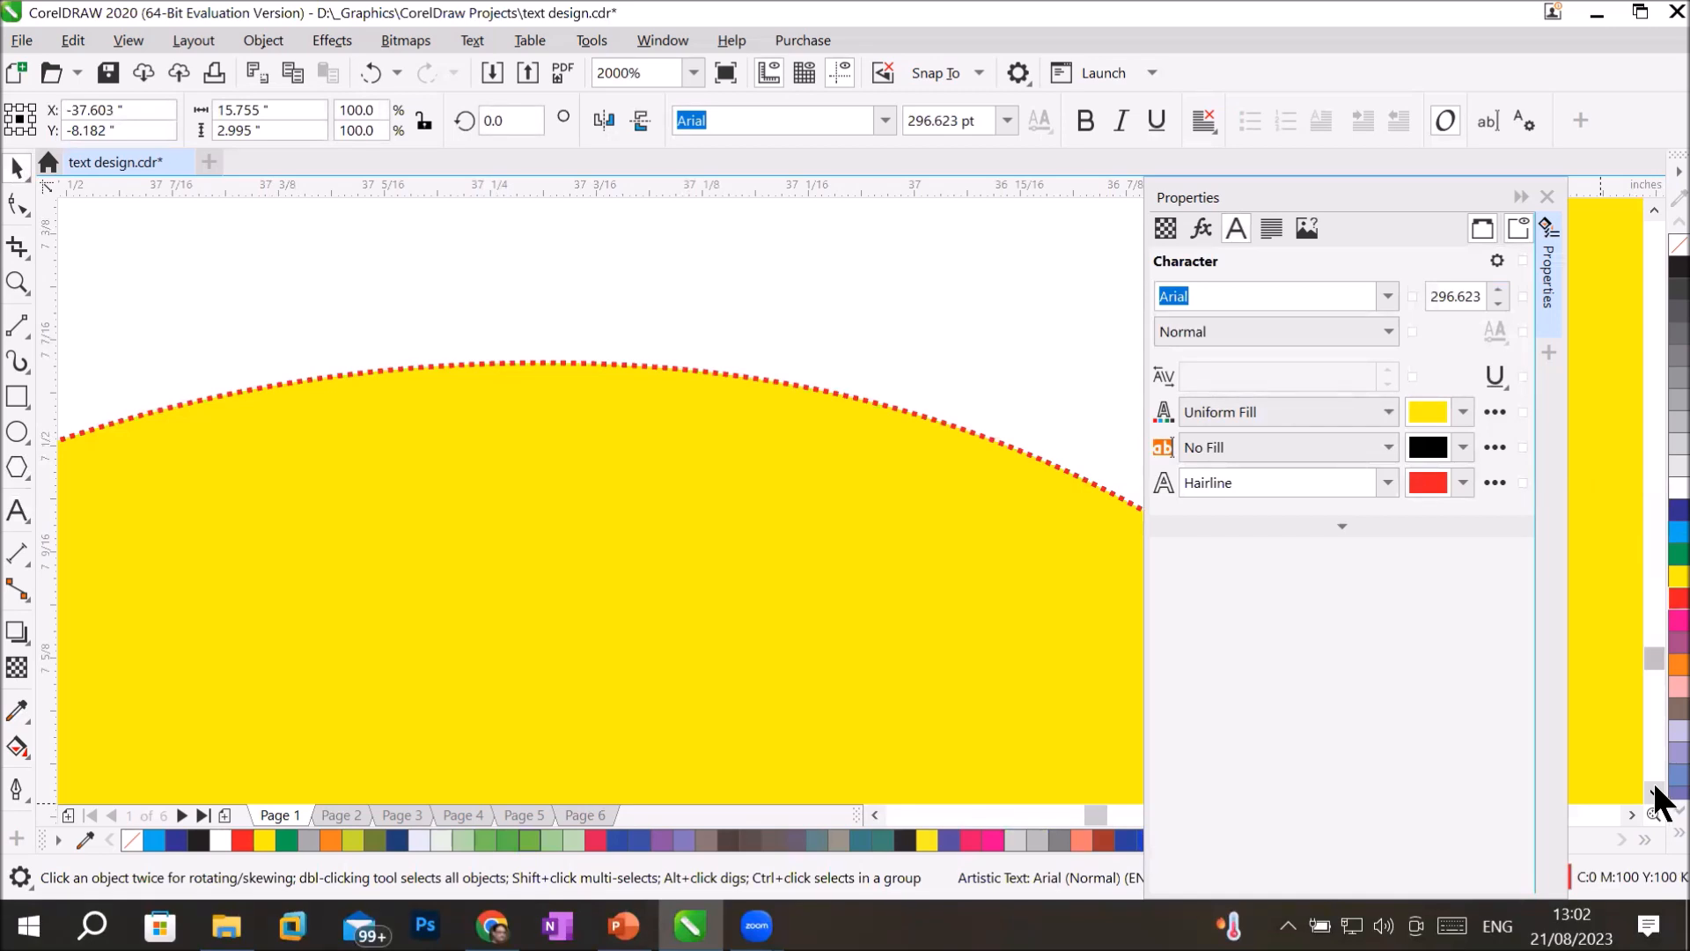
left_click(1655, 790)
left_click(1655, 790)
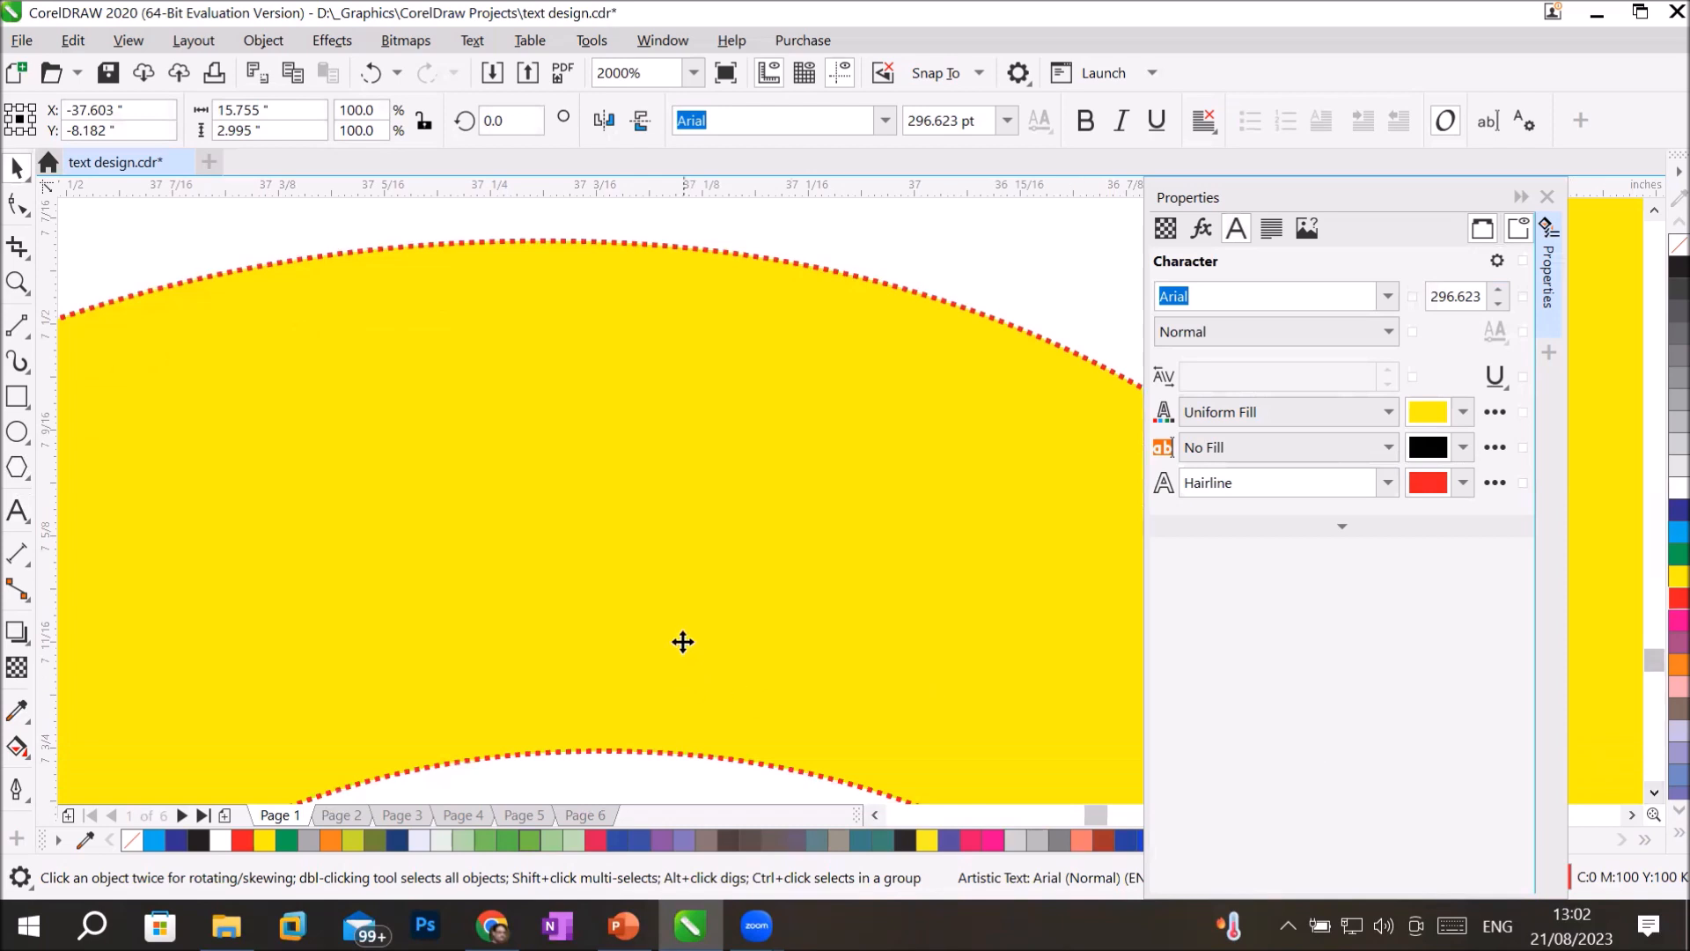
scroll(683, 626, "down", 1)
scroll(744, 661, "down", 1)
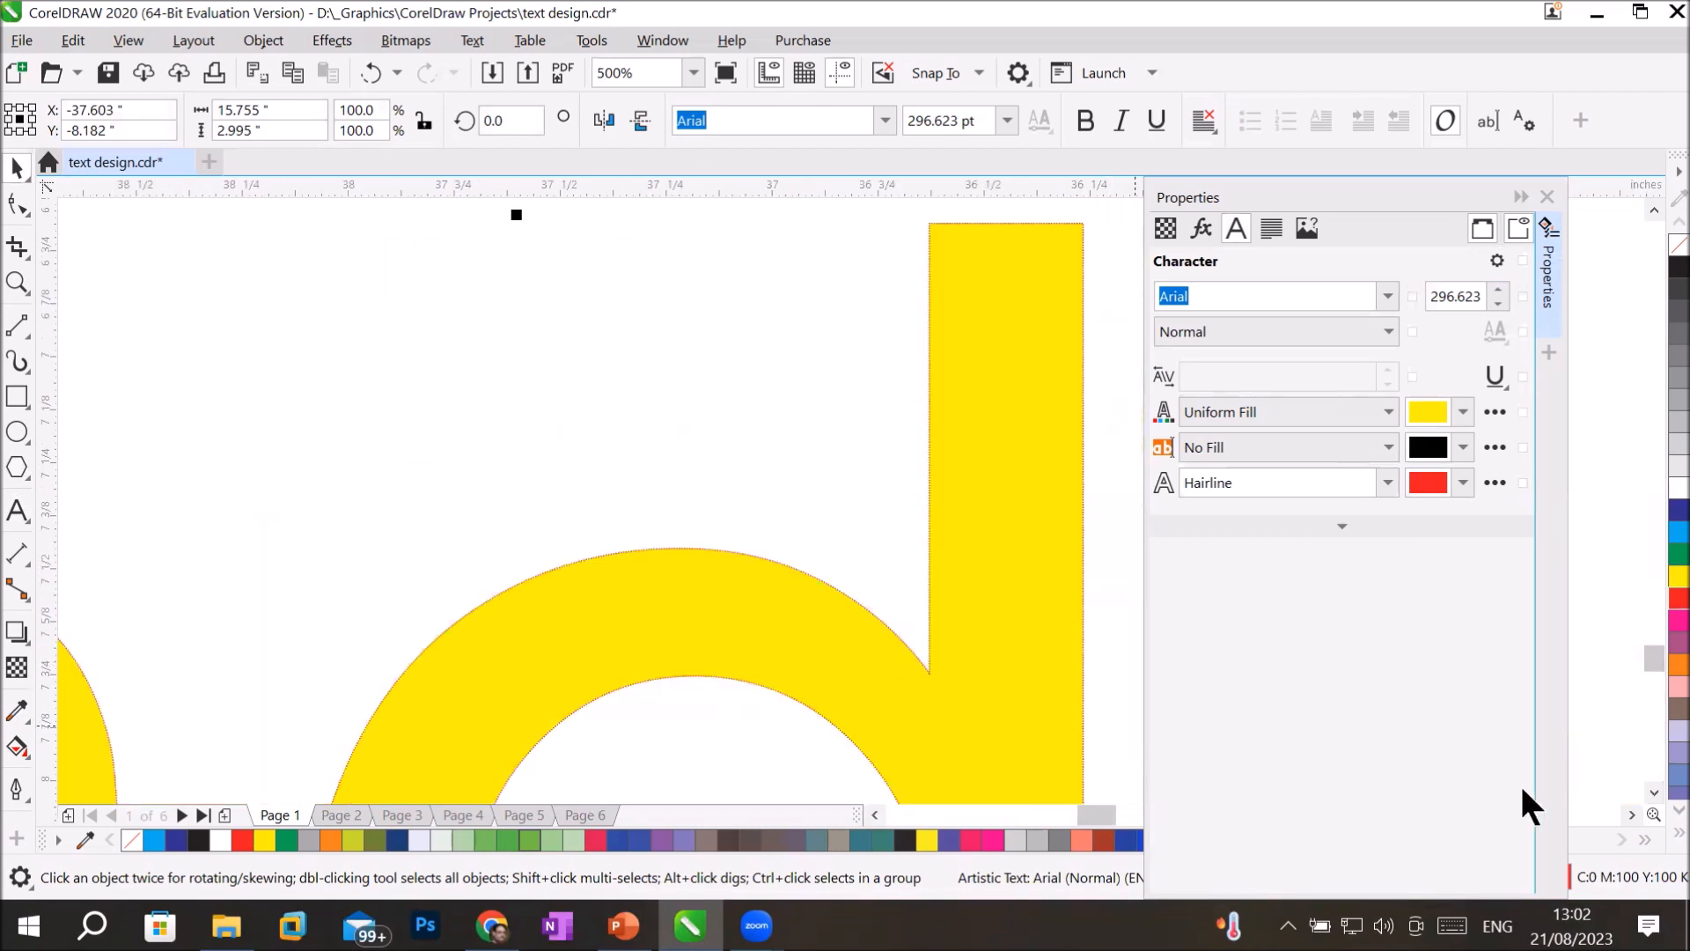
left_click(1654, 790)
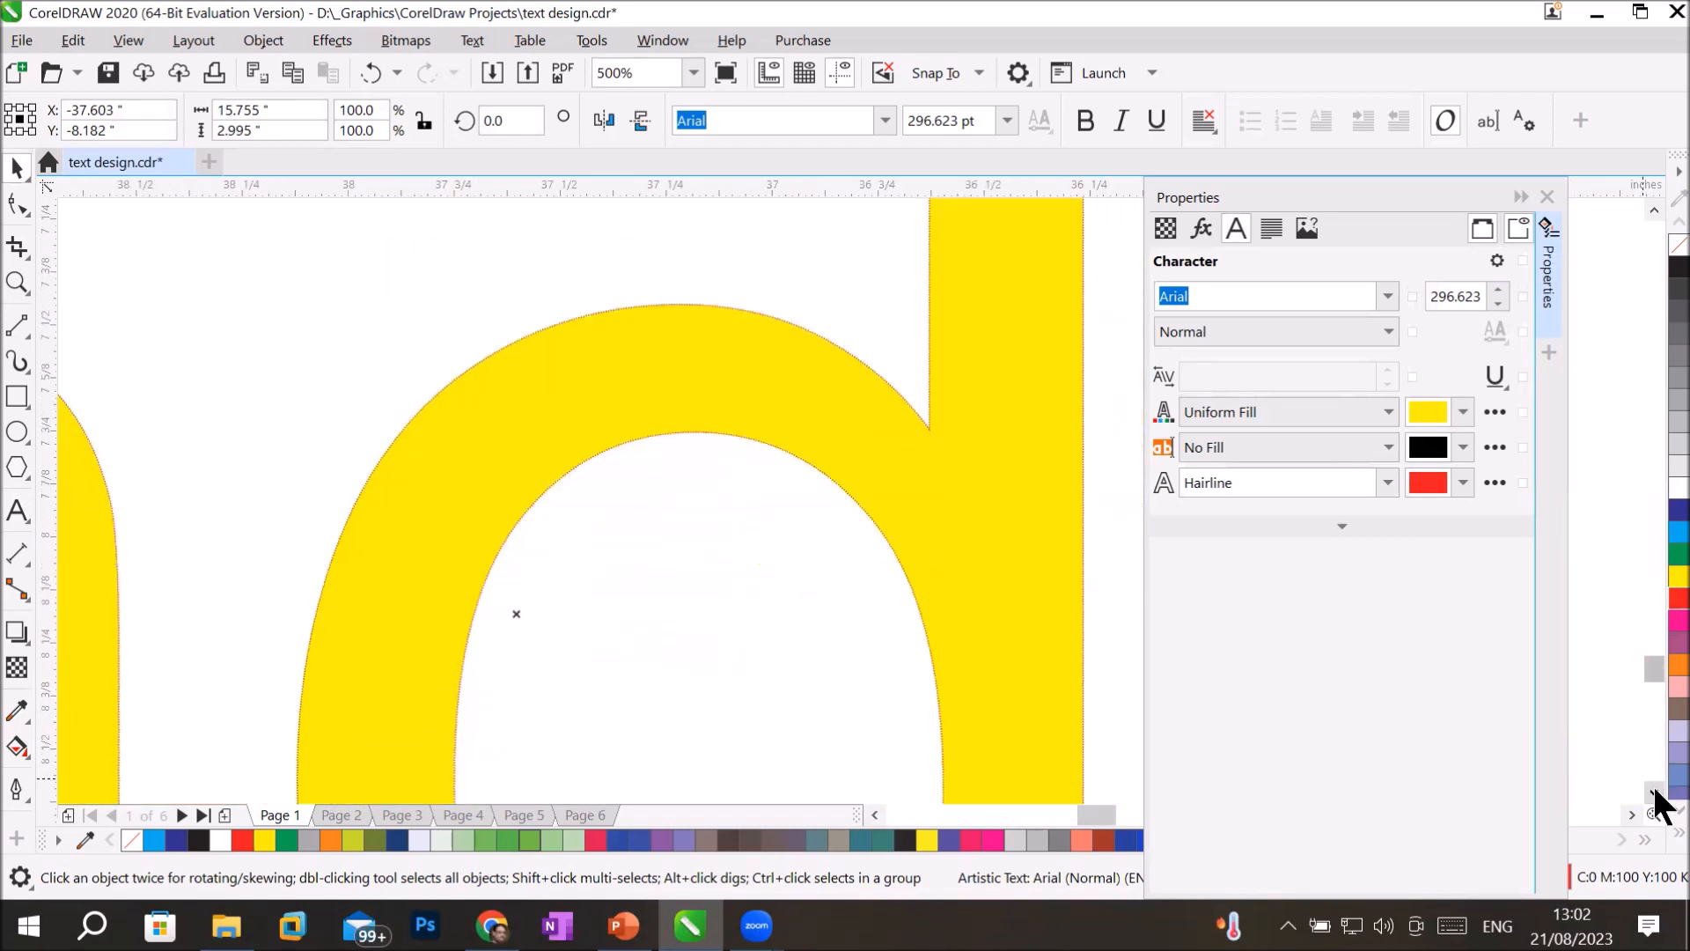
scroll(900, 663, "down", 3)
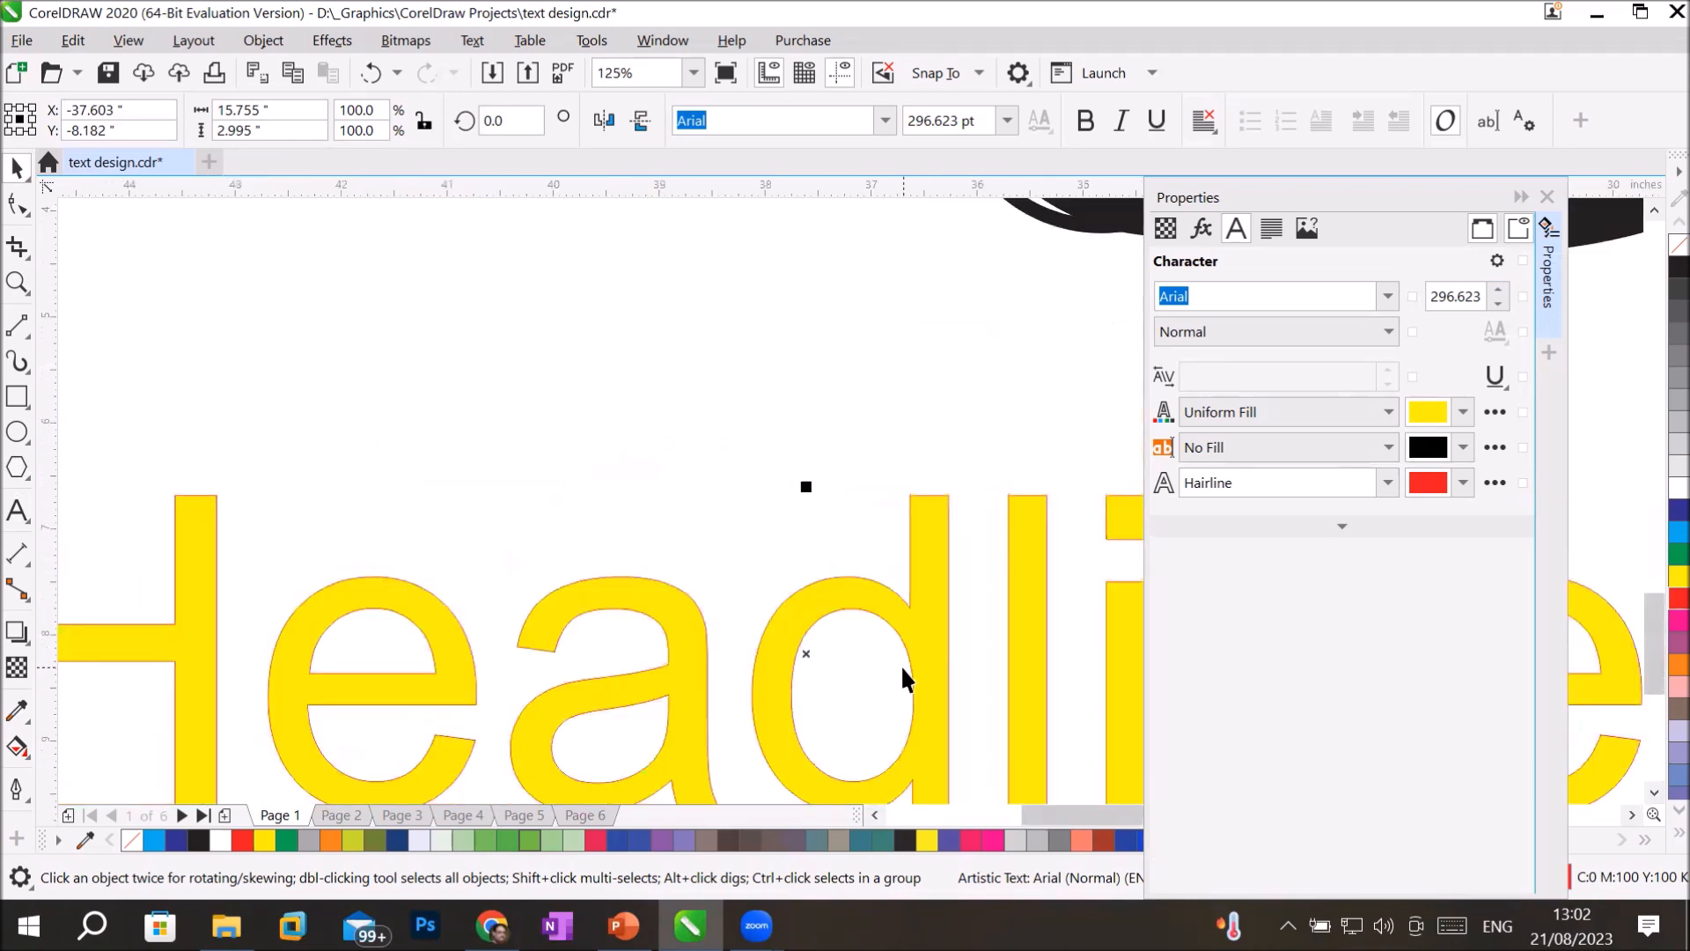
Move the outermost blue rectangle out of the nested stack and give its 24 pt outline a square-dashed line style.
left_click_drag(299, 486, 627, 240)
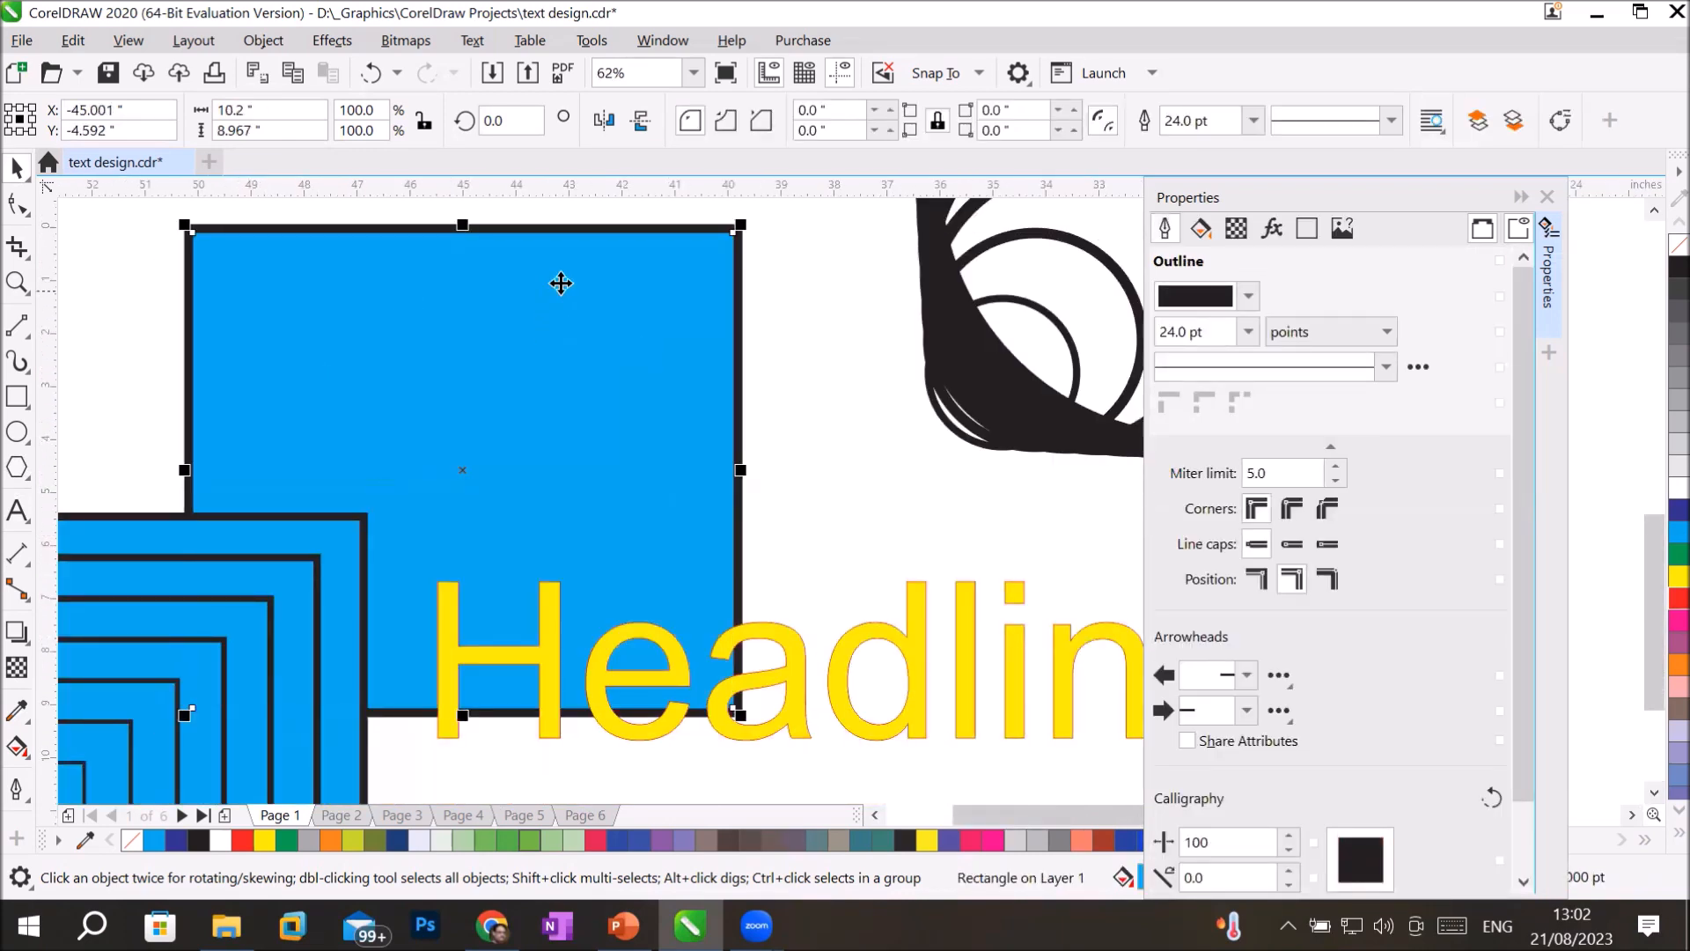
scroll(577, 245, "up", 1)
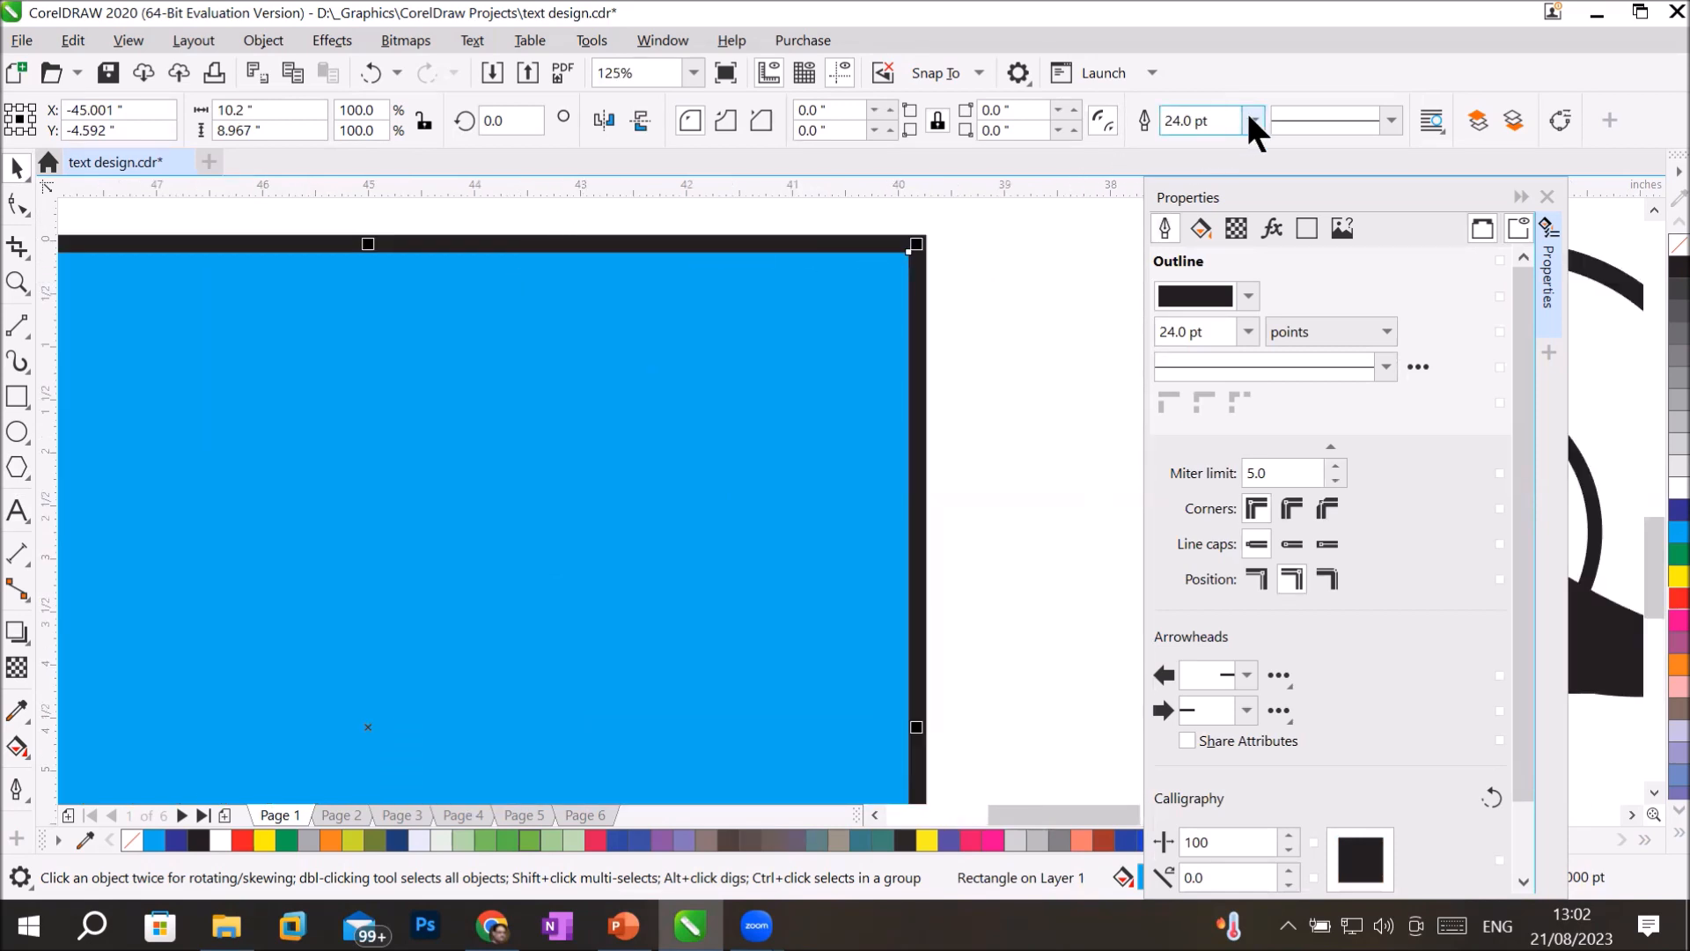
left_click(1387, 120)
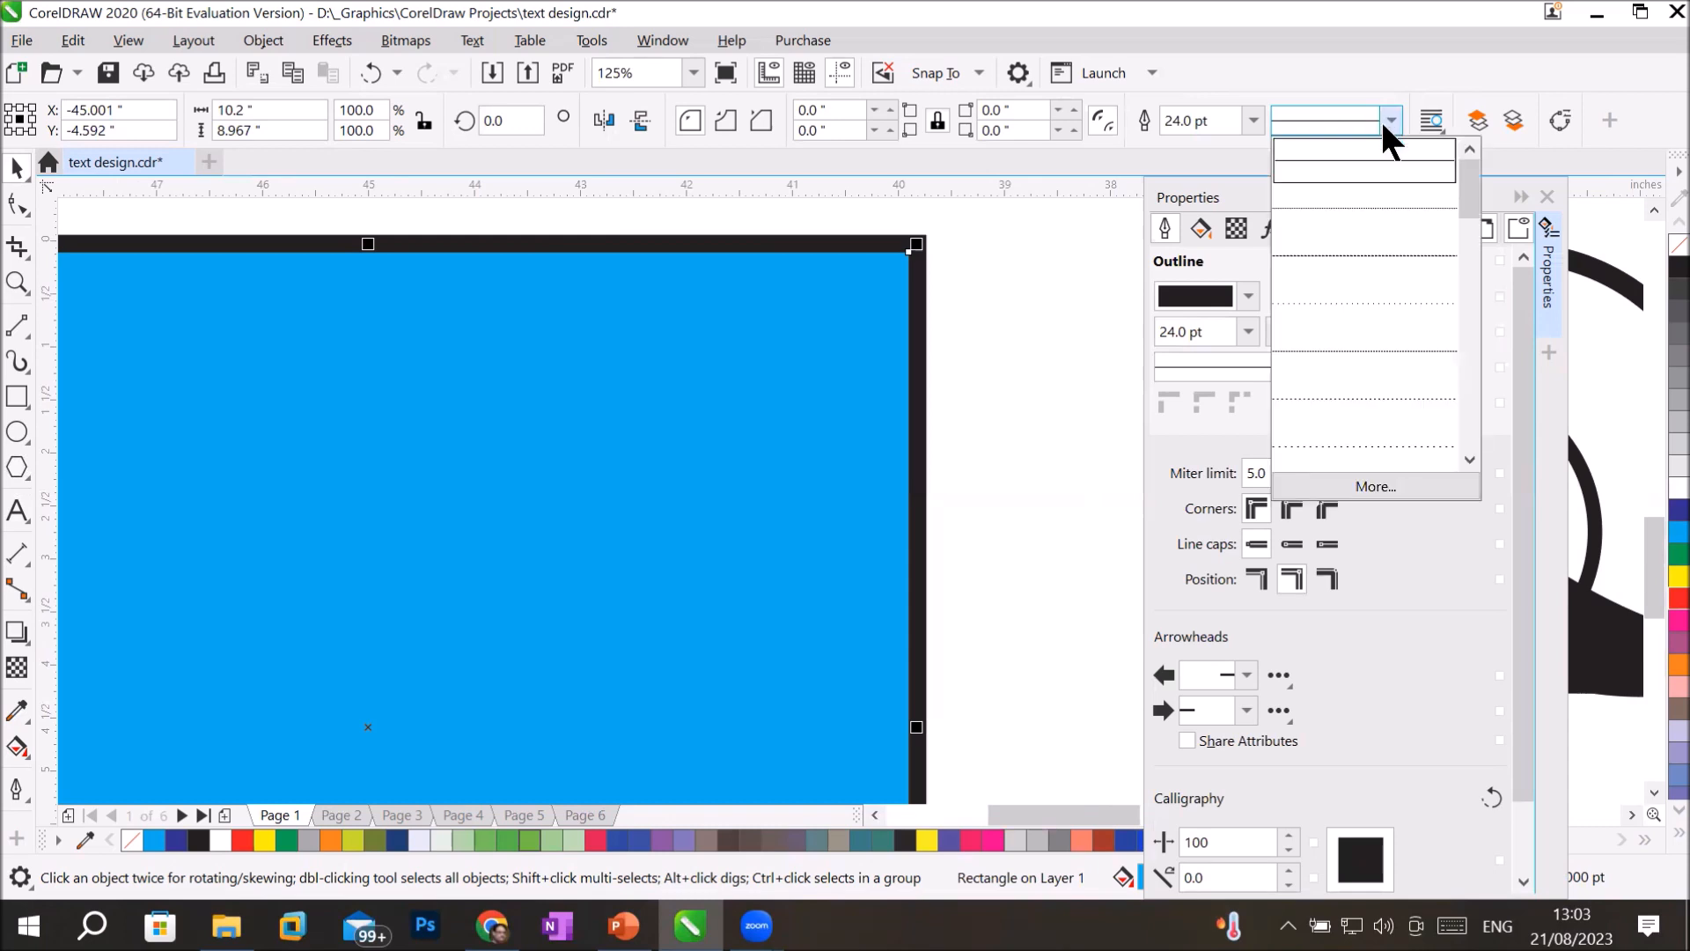
left_click(1362, 194)
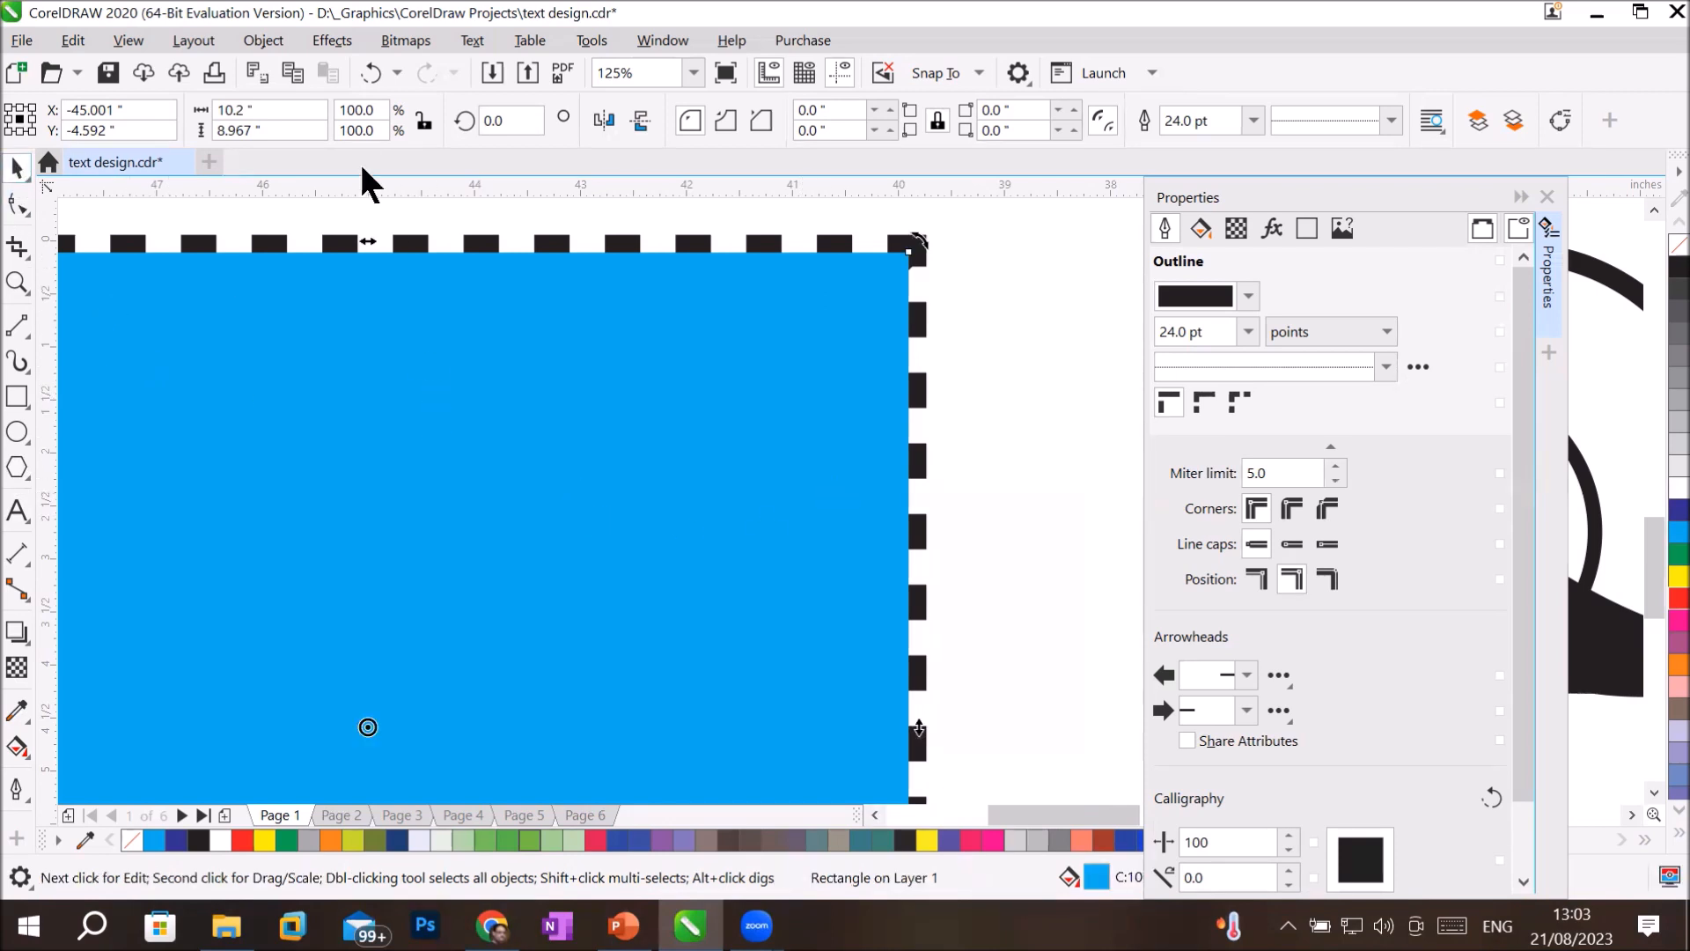
Convert the blue rectangle's dashed outline to a separate object and deselect it.
left_click(266, 40)
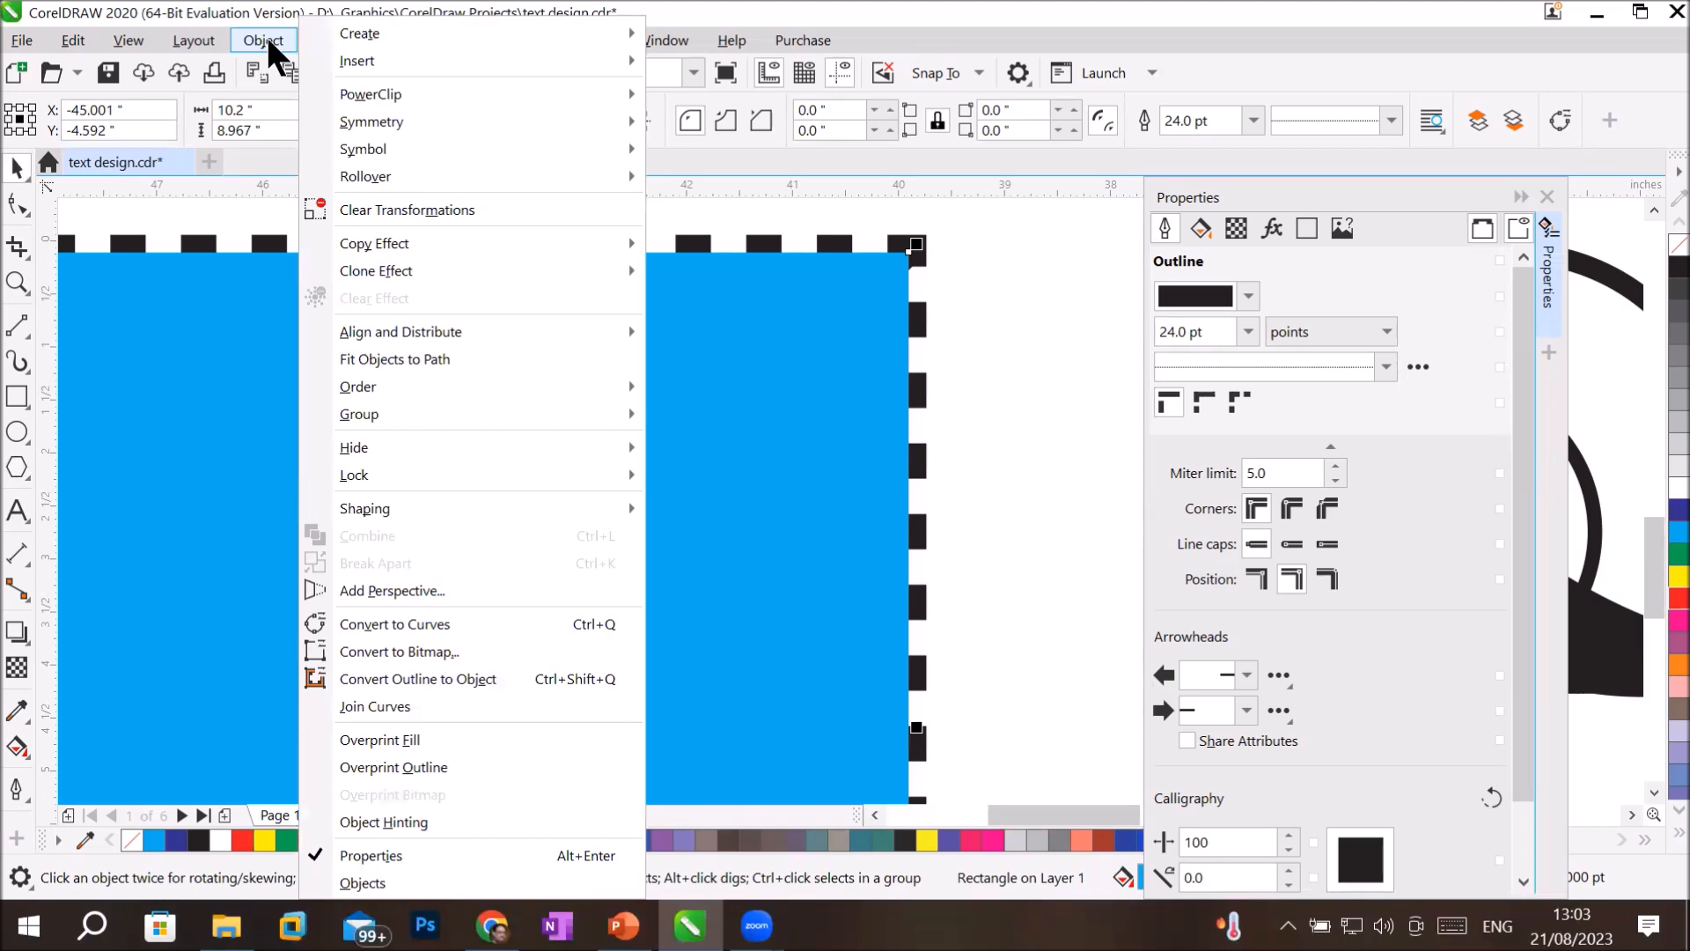
left_click(516, 674)
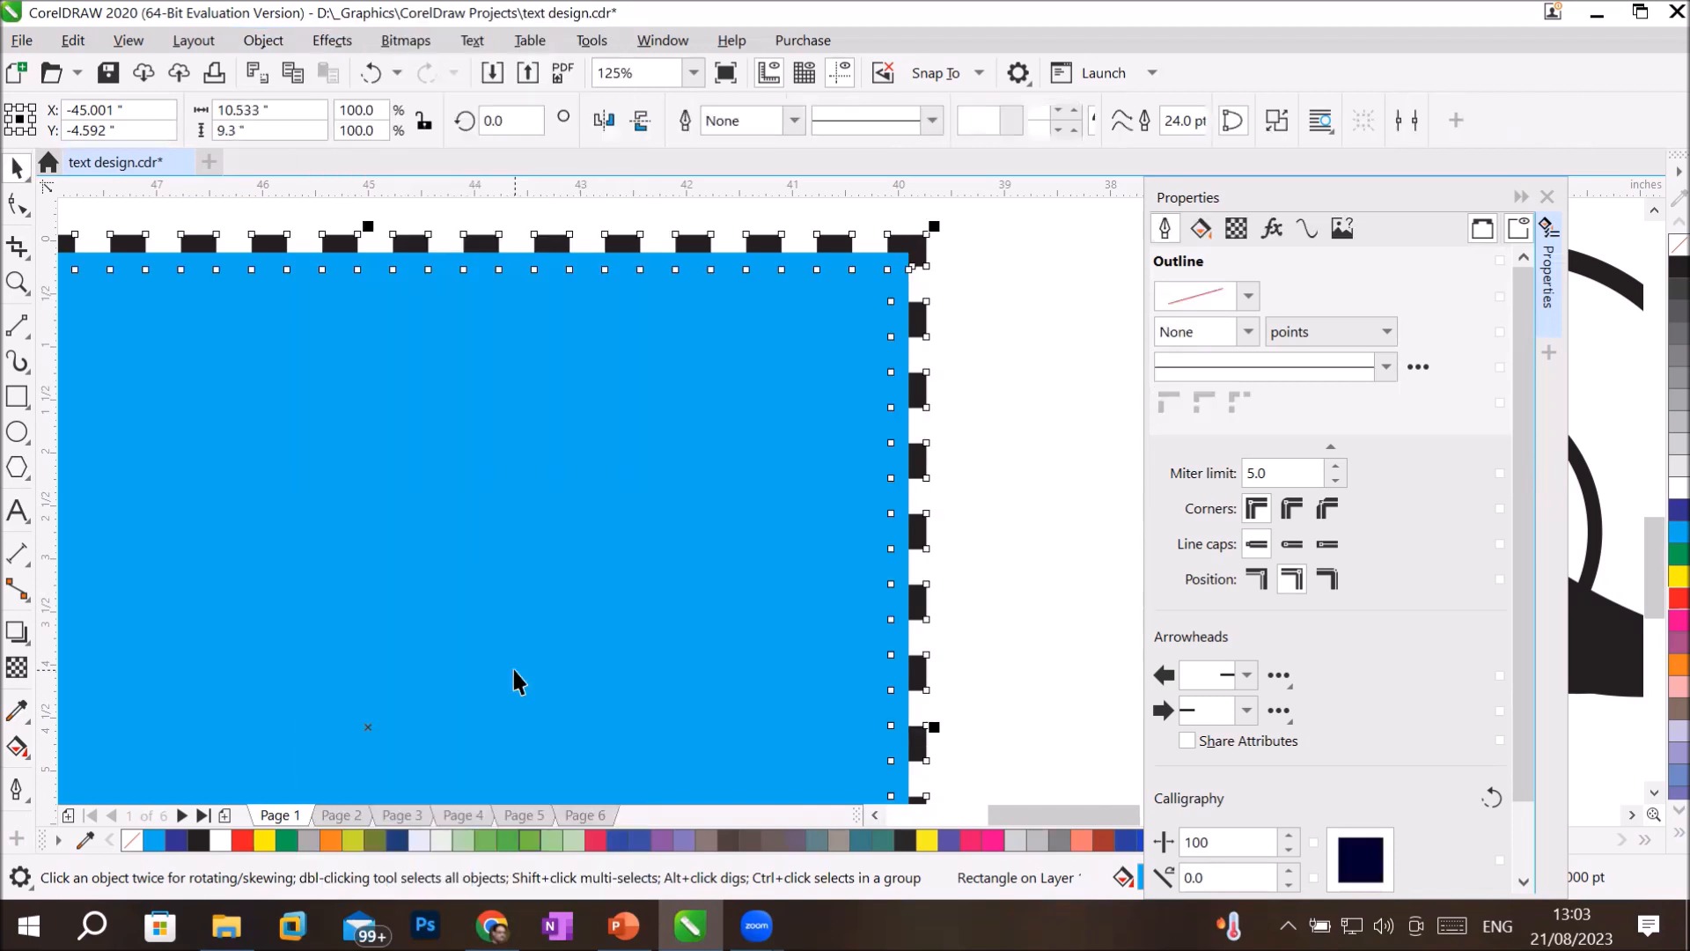
left_click(995, 479)
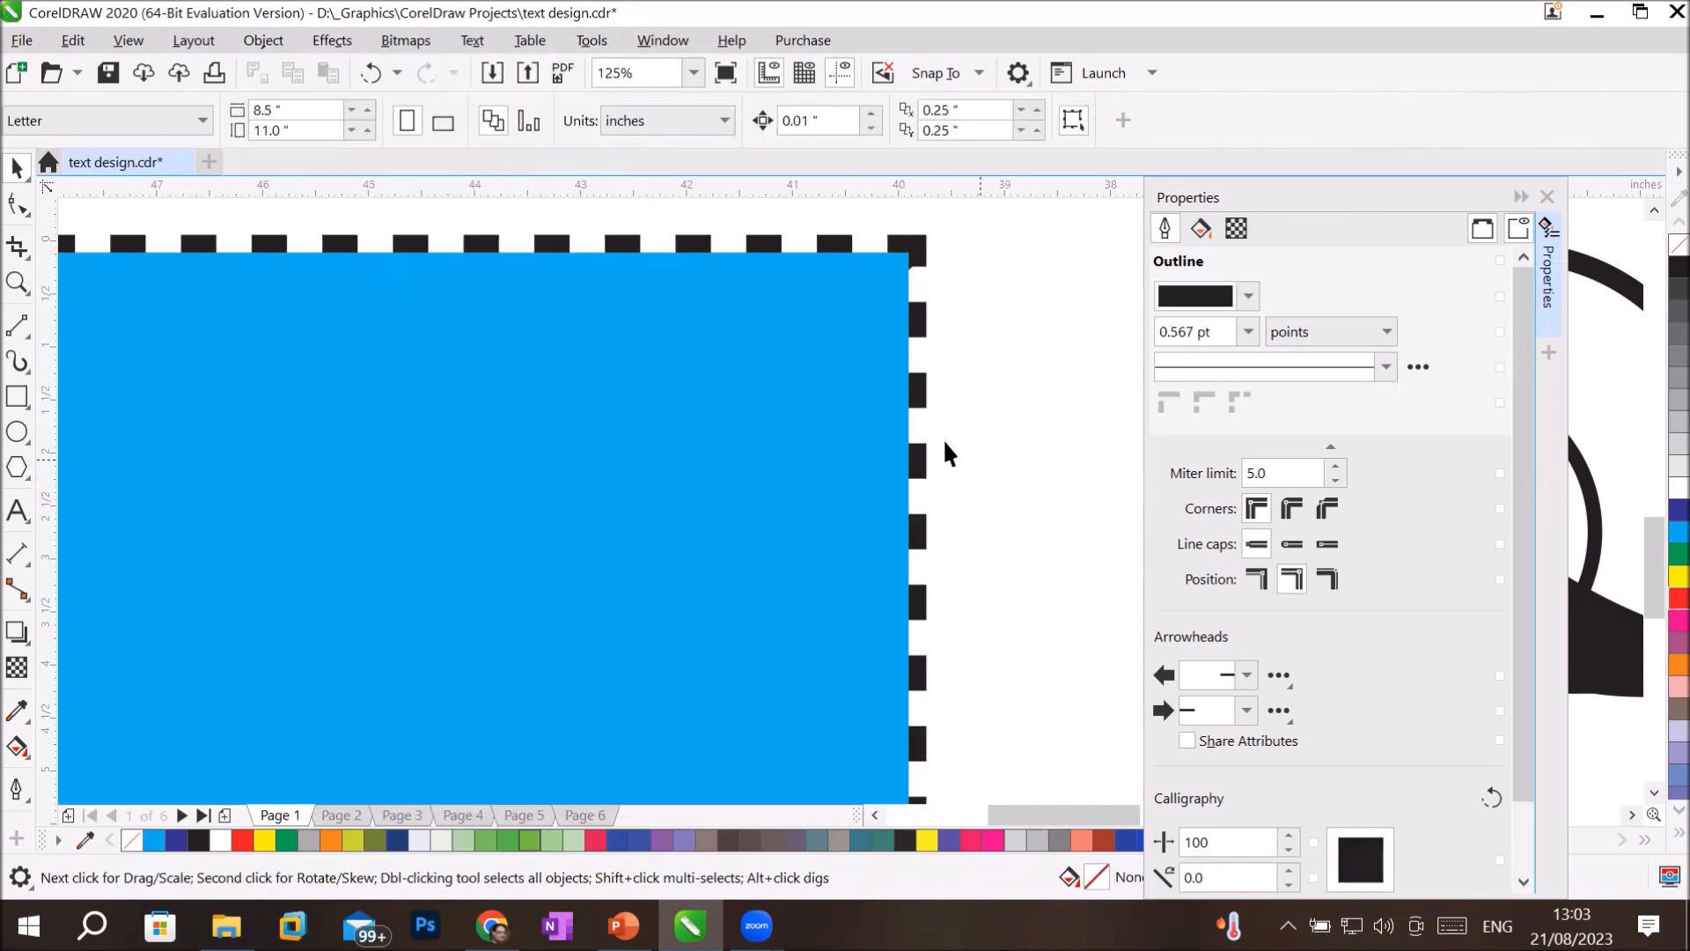
Pull the dashed outline object and the blue rectangle apart so they stand side by side above the nested rectangles.
left_click(922, 265)
scroll(977, 506, "down", 3)
left_click_drag(863, 365, 305, 211)
left_click_drag(885, 533, 1005, 305)
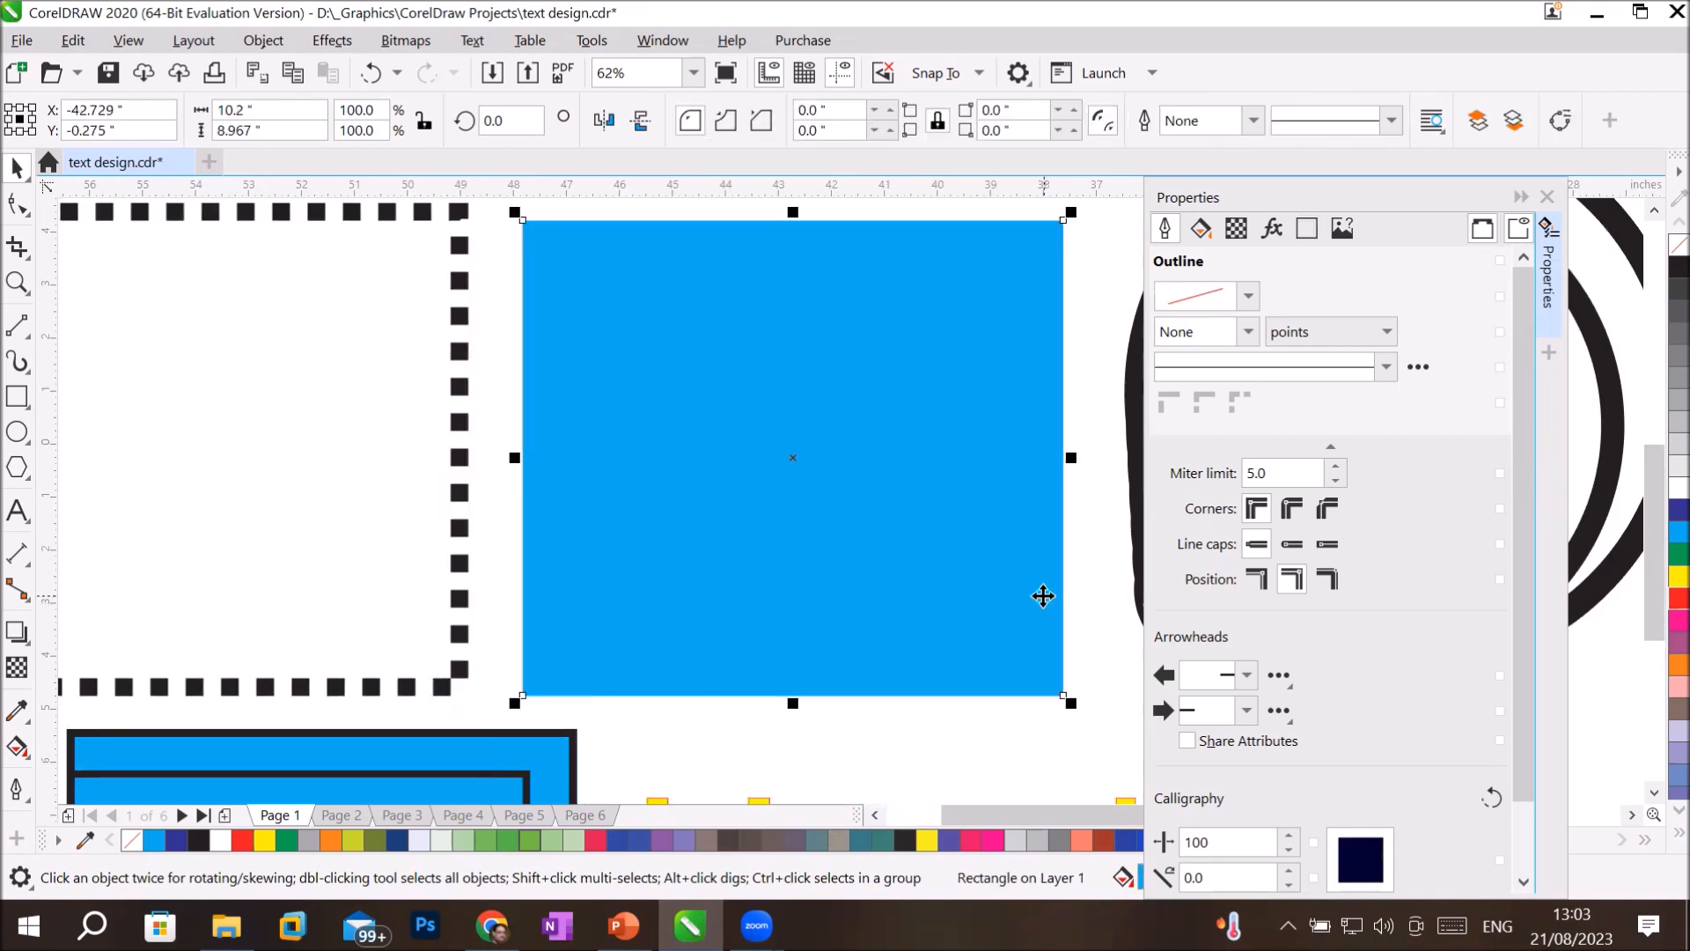
Collapse the Properties docker and convert the Headline text's outline to an object.
left_click(1524, 195)
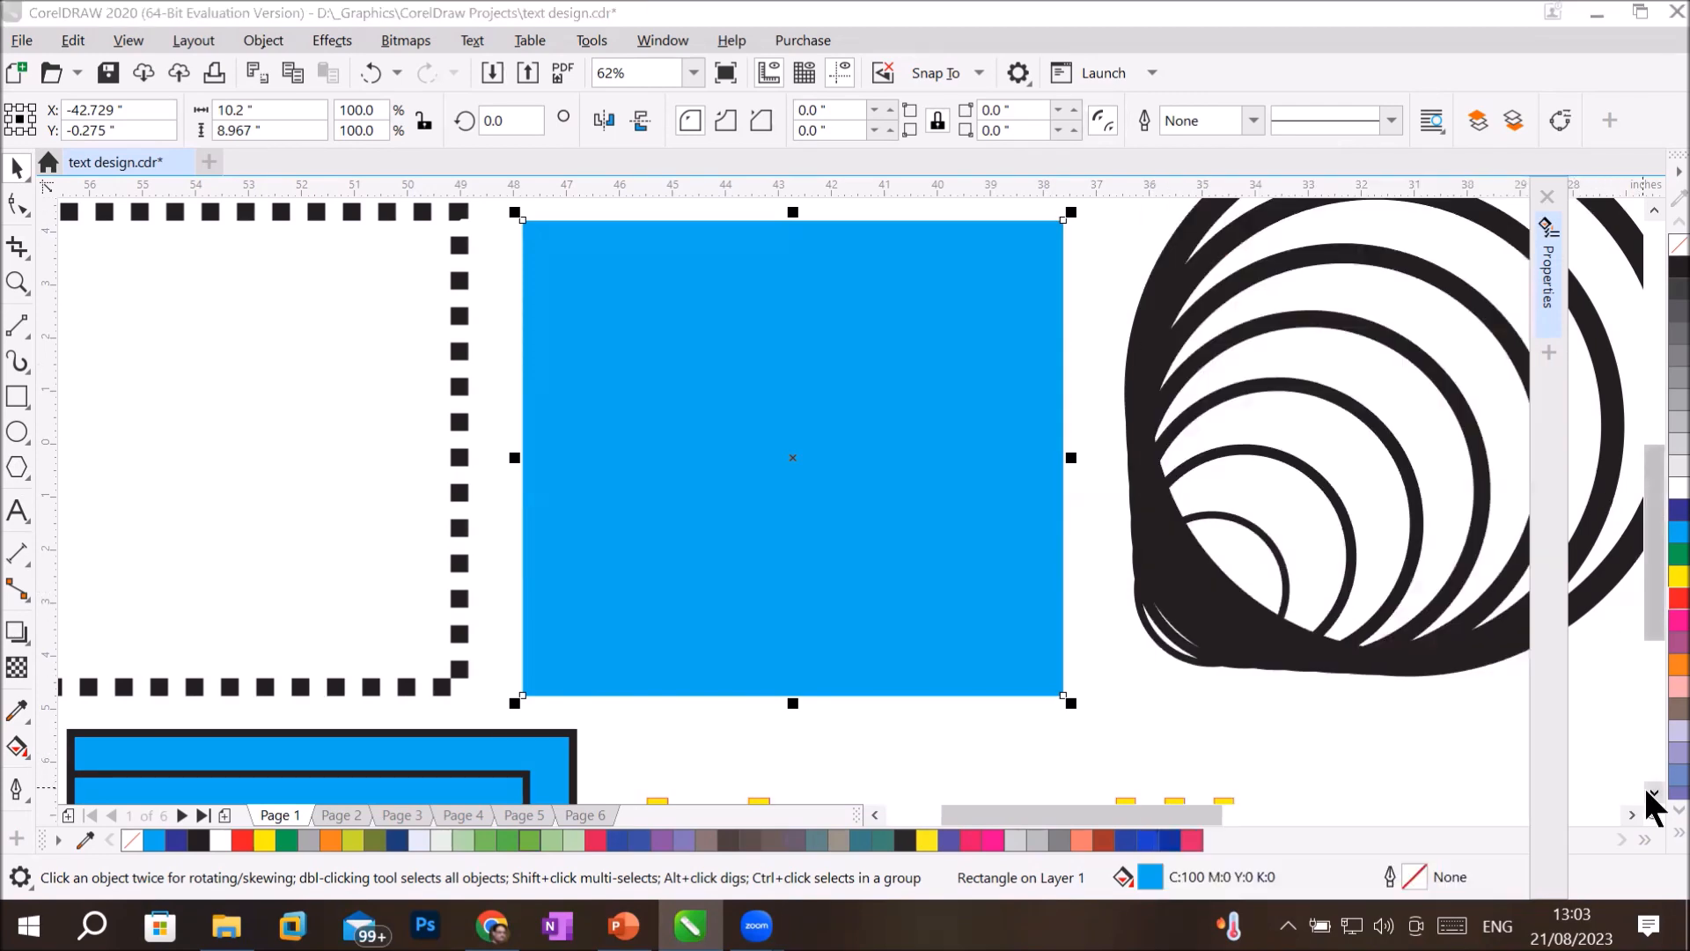
left_click(1653, 792)
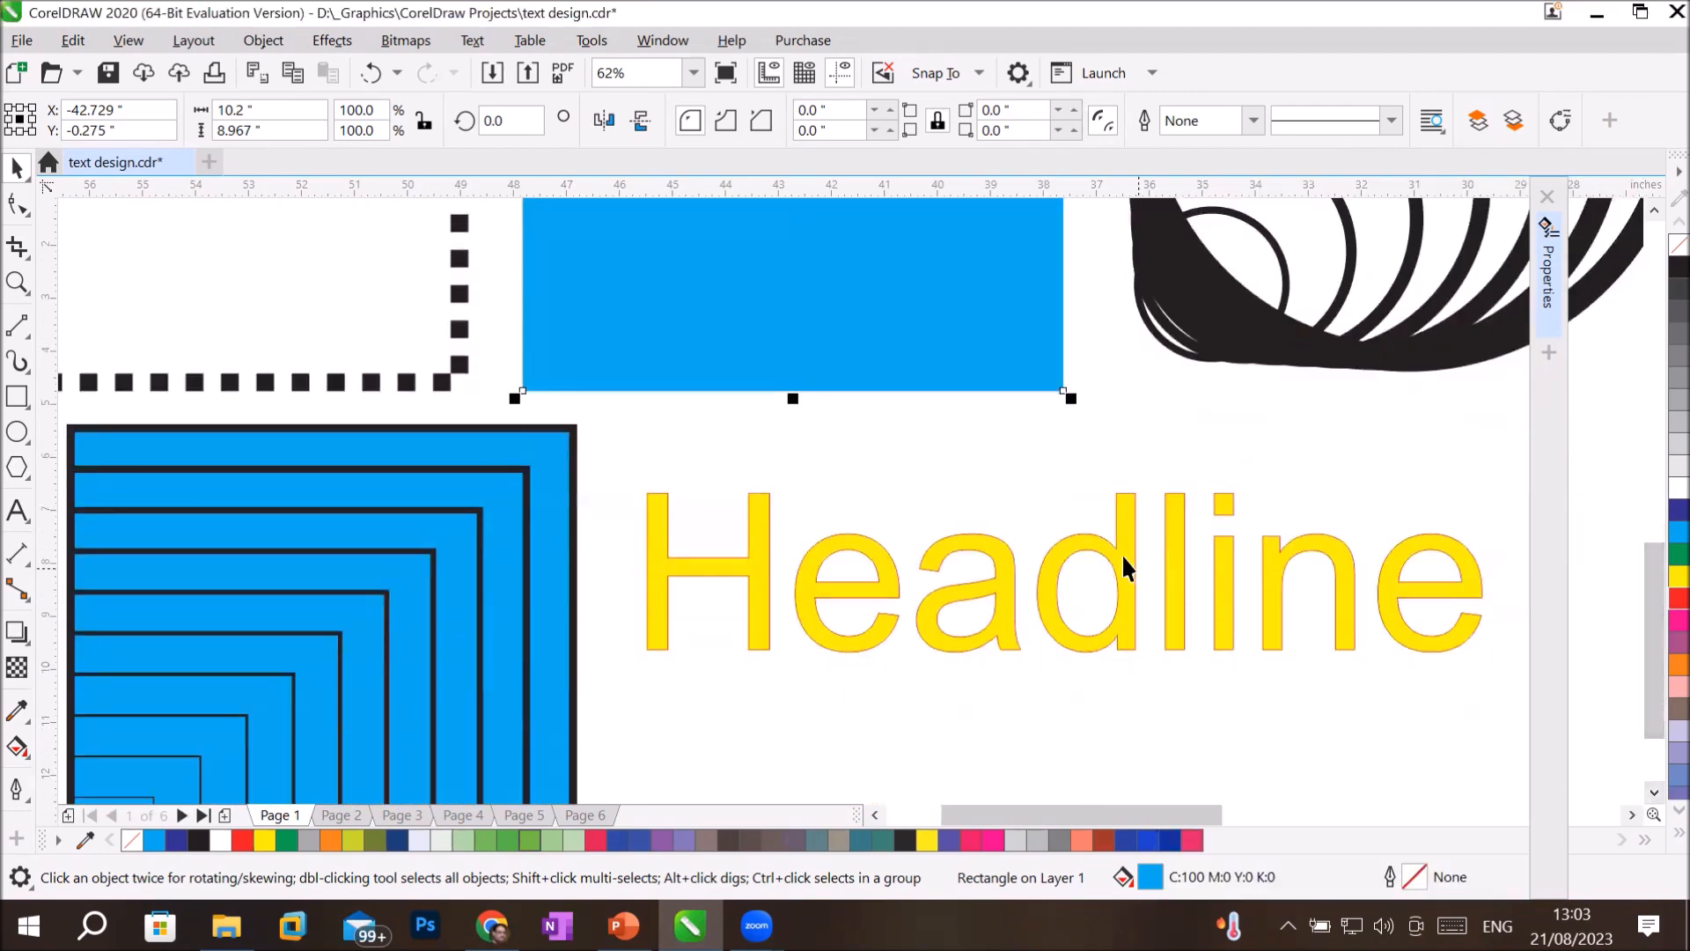
left_click(1121, 553)
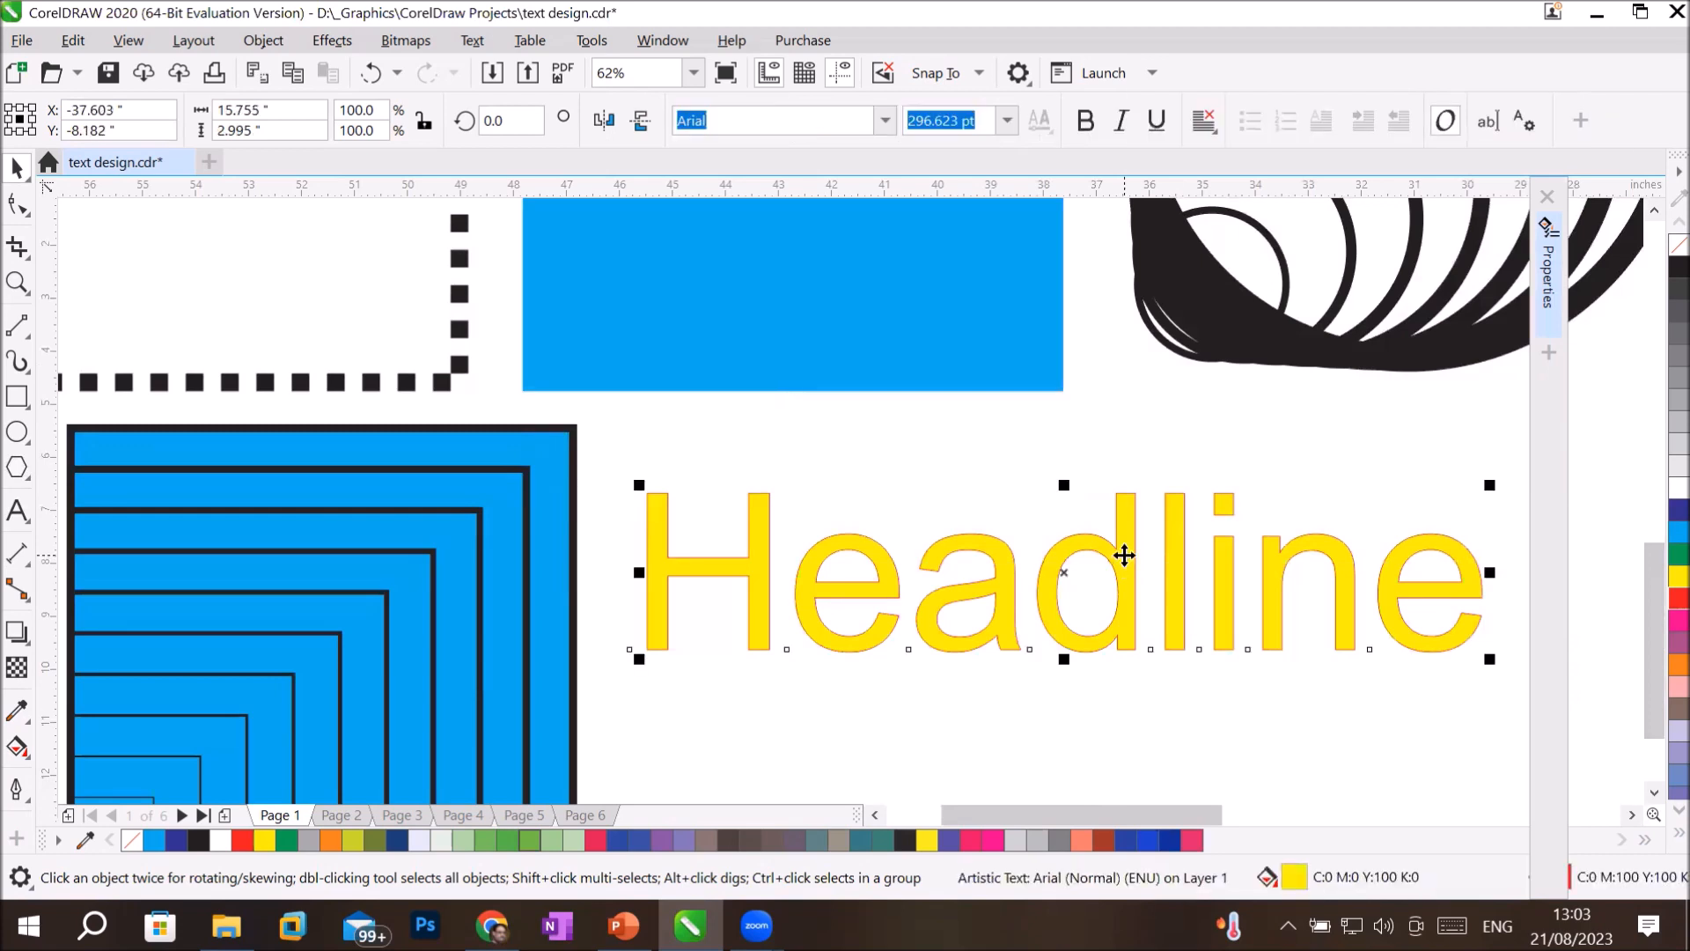
left_click(262, 40)
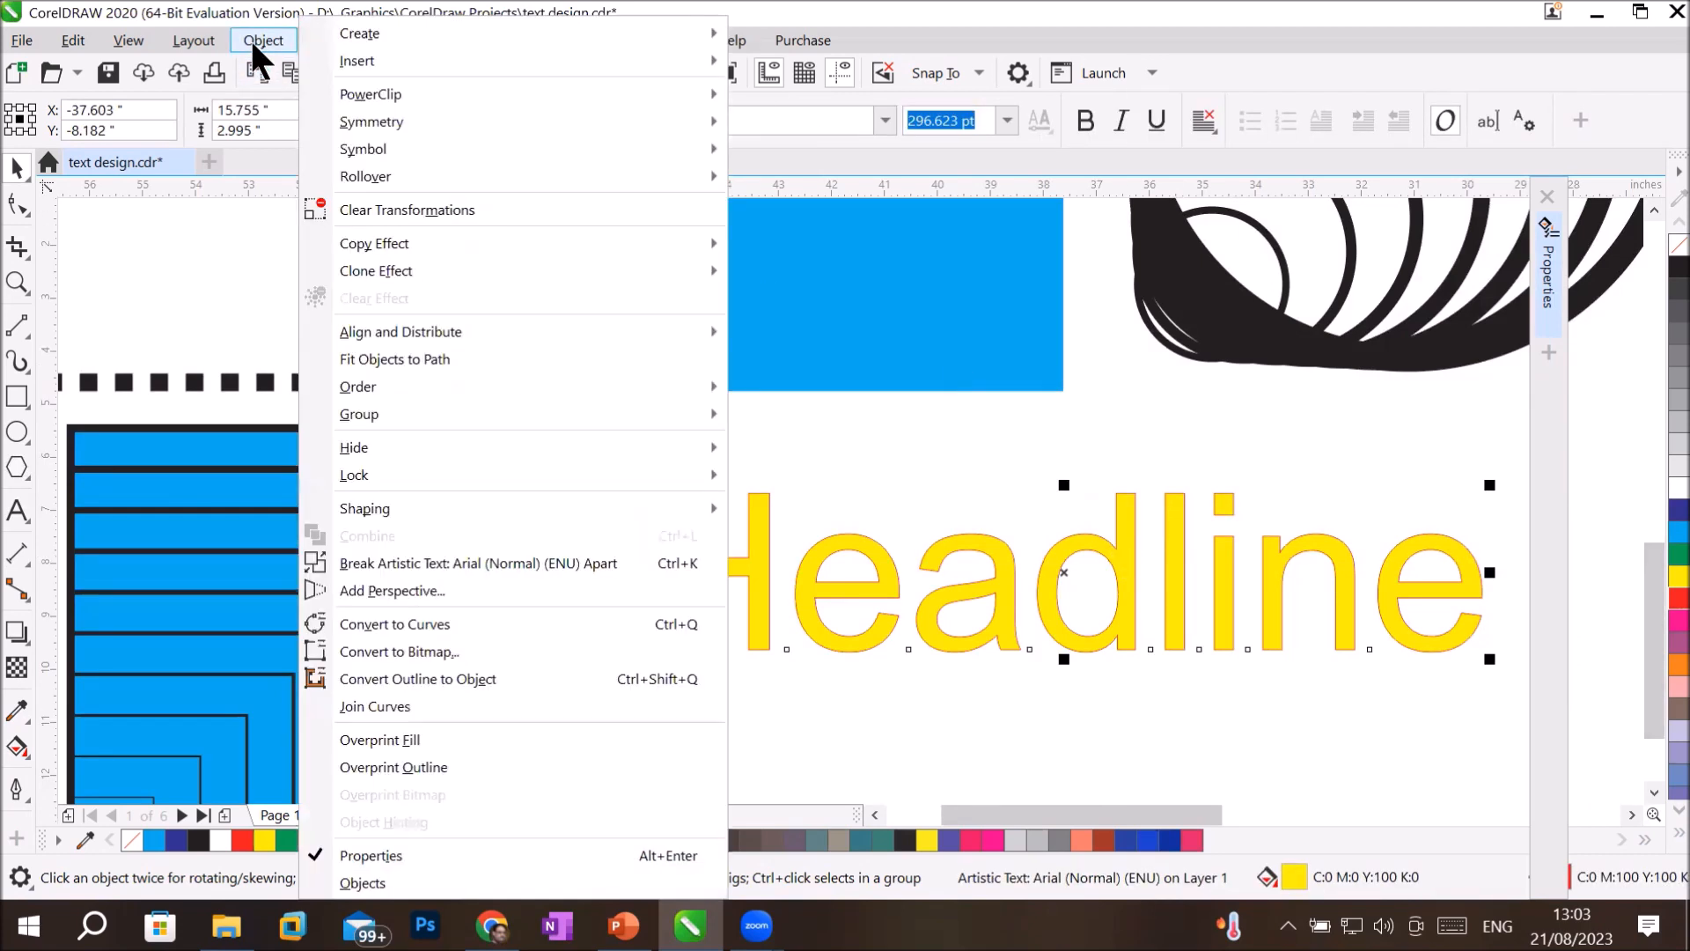
left_click(445, 680)
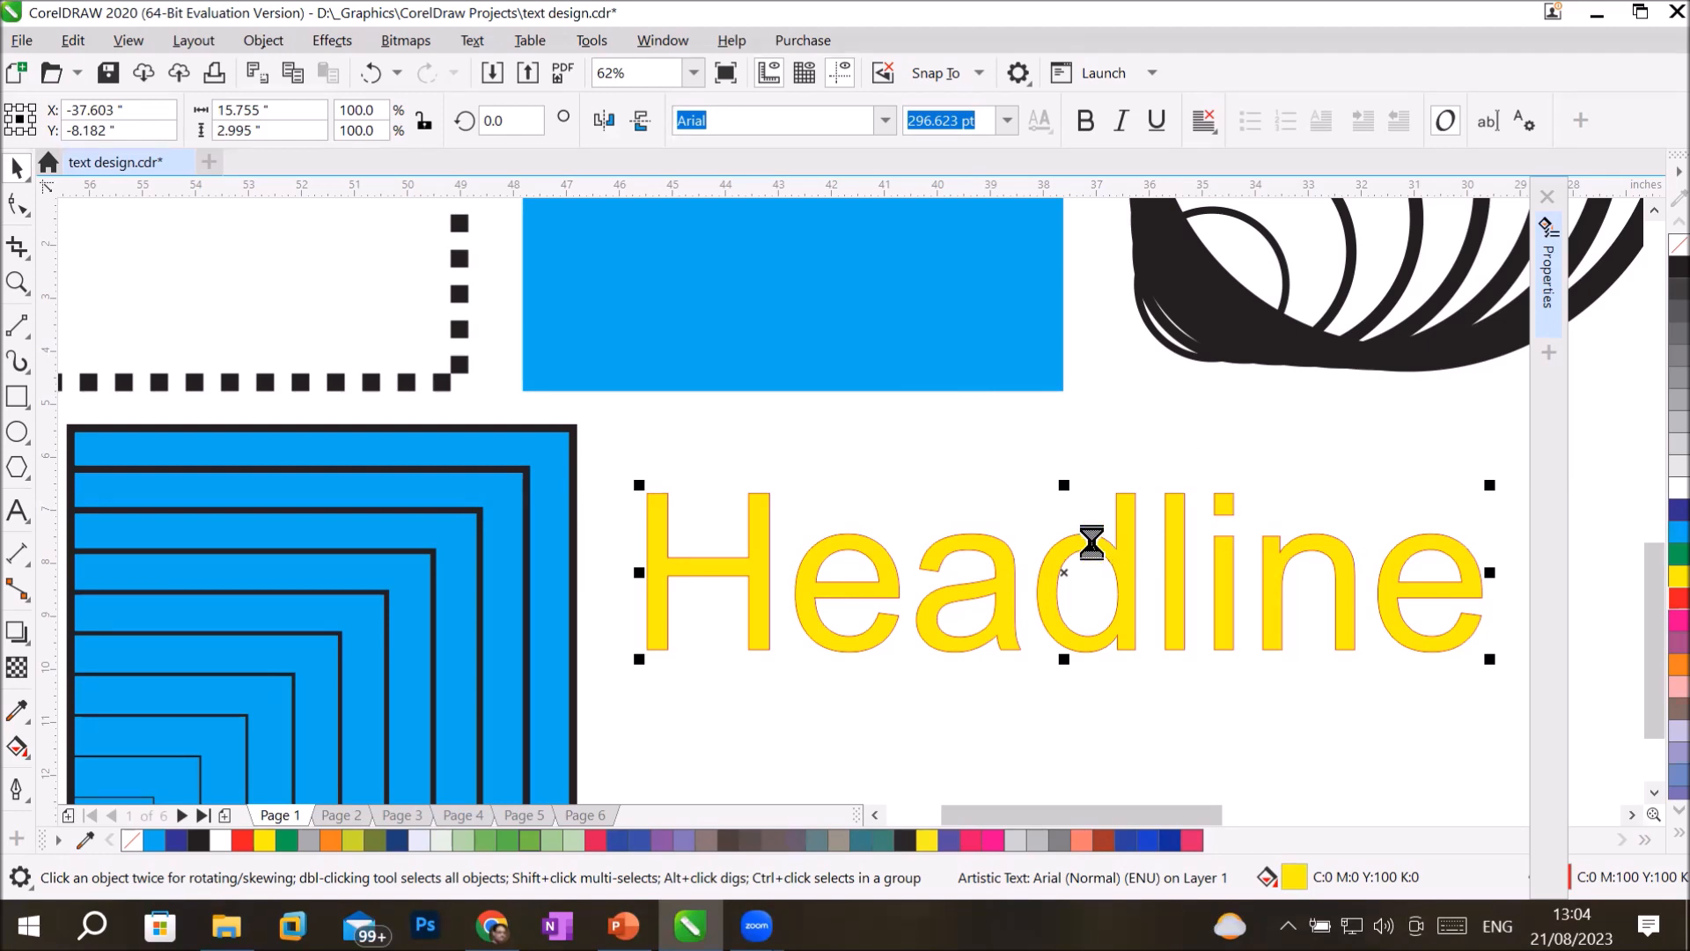
Switch to PowerPoint and look through the slides from Outline past Align and Distribute to Shaping Tools.
left_click(623, 925)
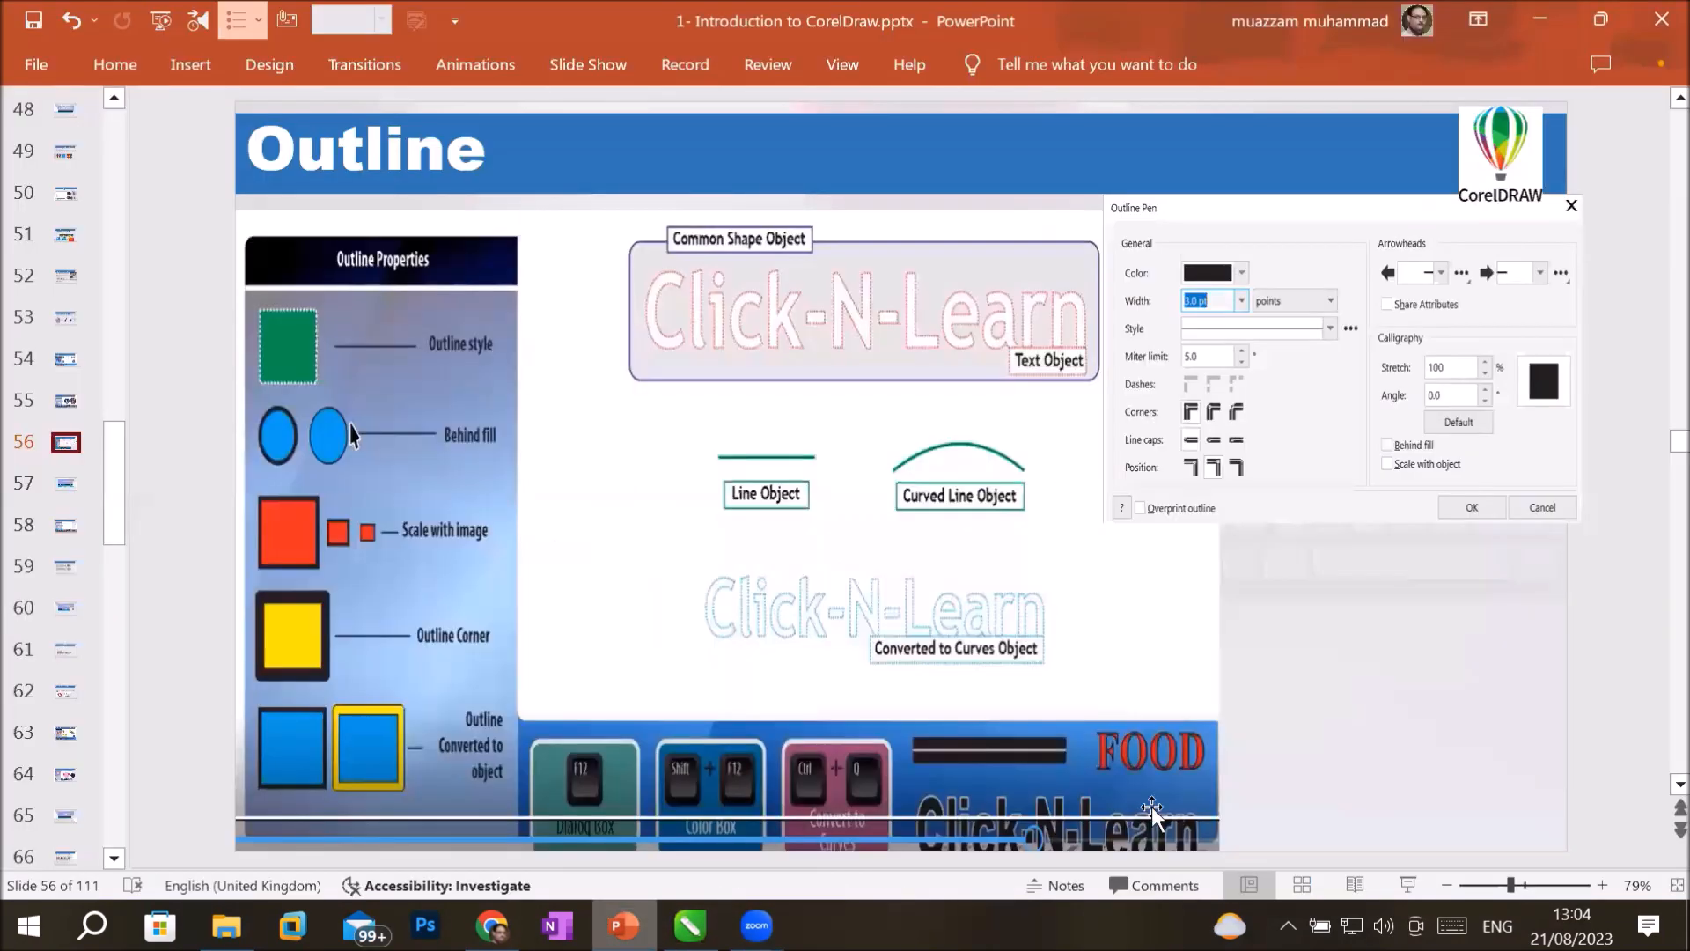
left_click(1680, 784)
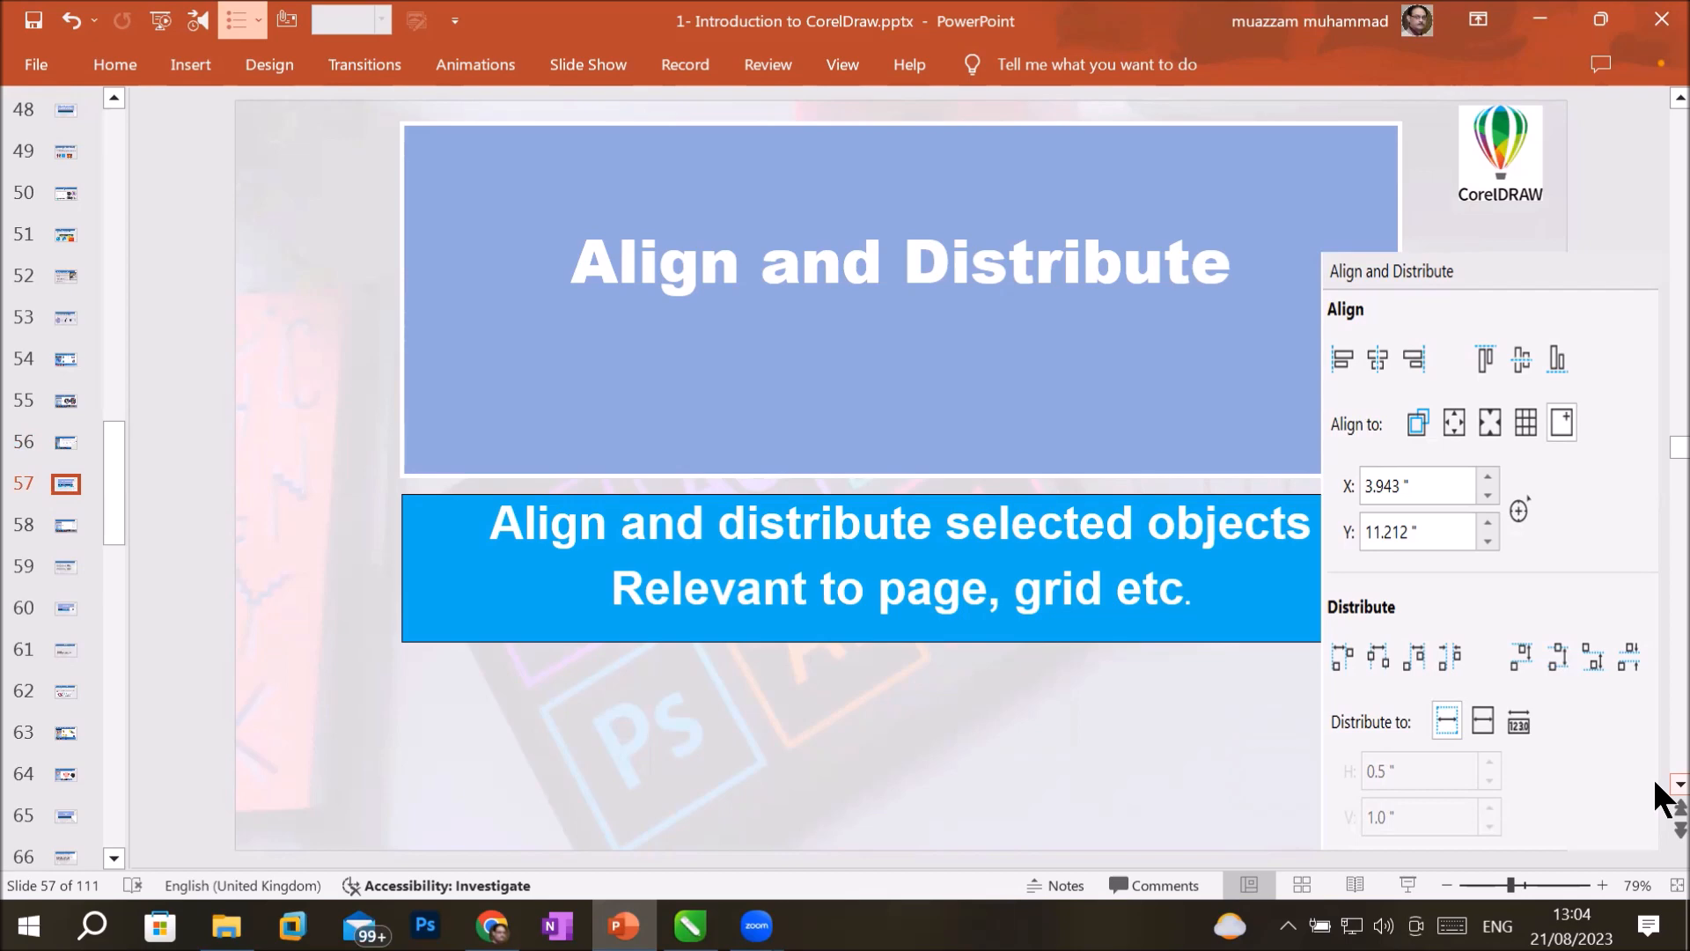
left_click(1678, 784)
left_click(1677, 785)
left_click(1678, 784)
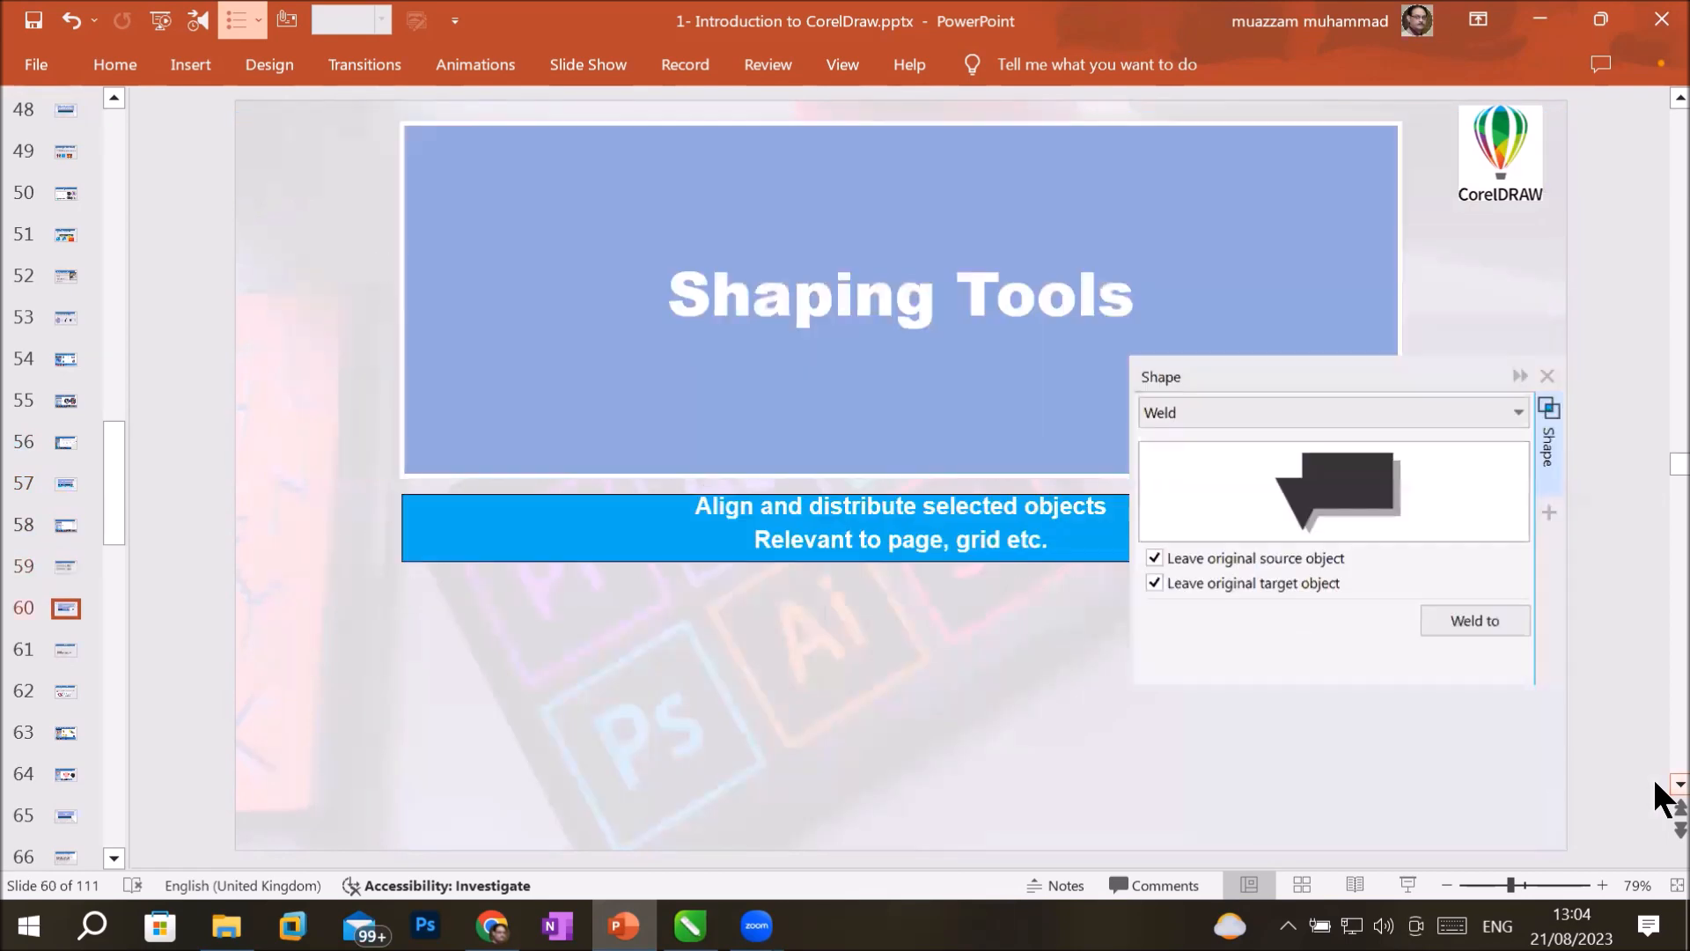
left_click(1673, 785)
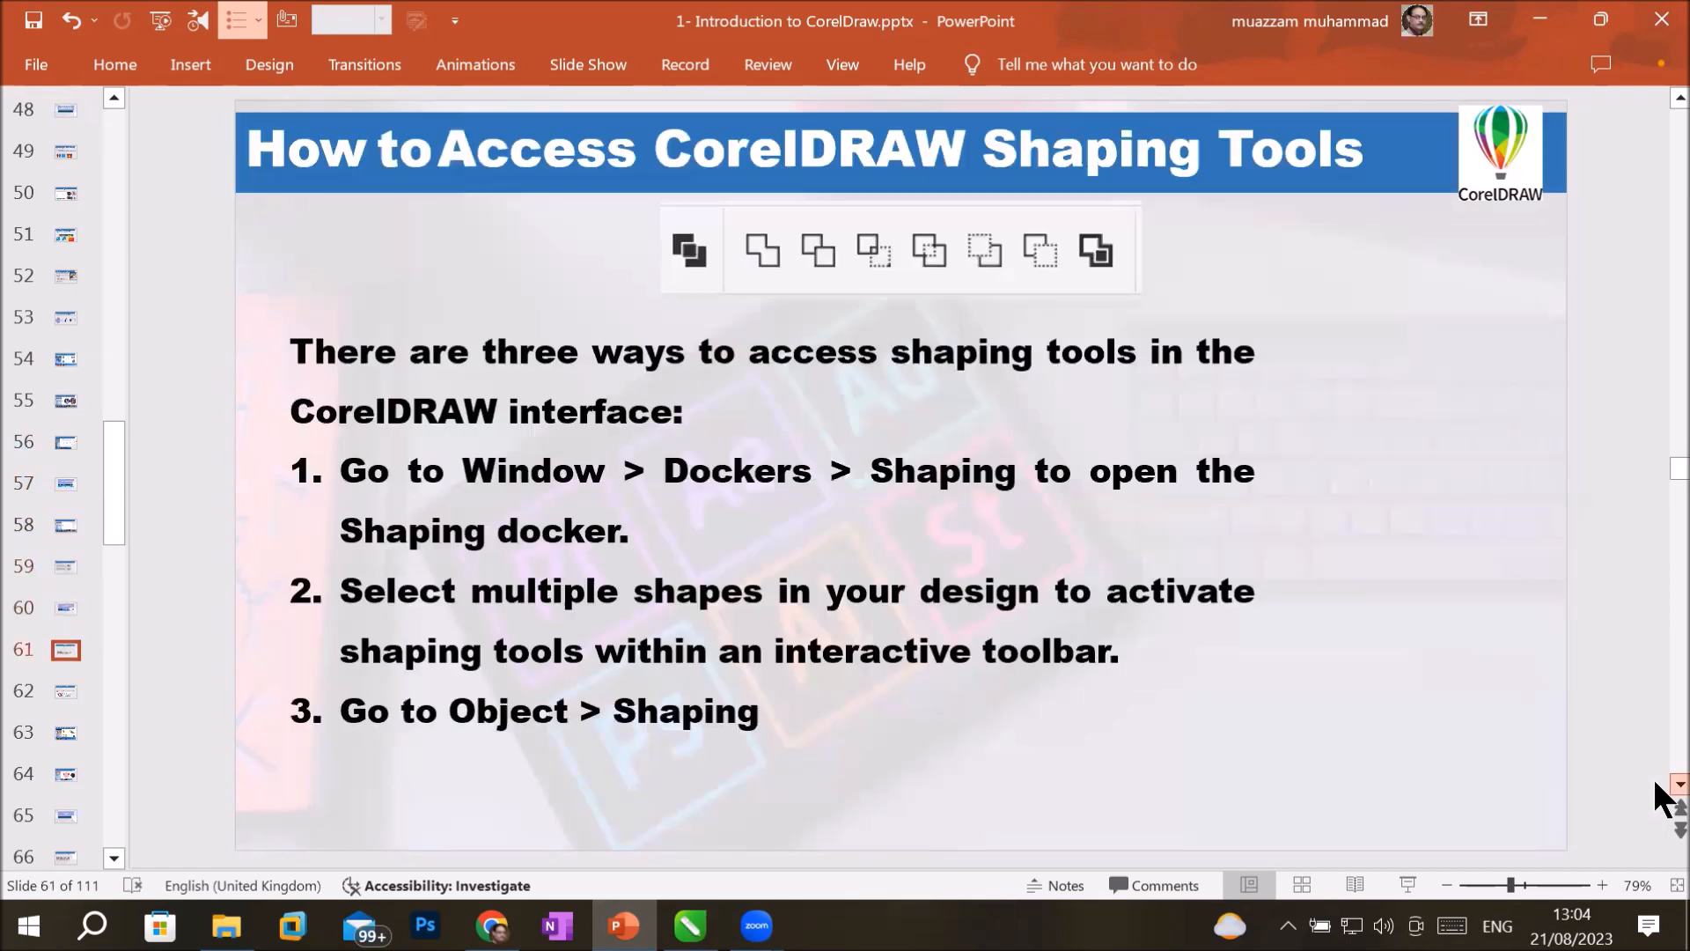
left_click(1678, 98)
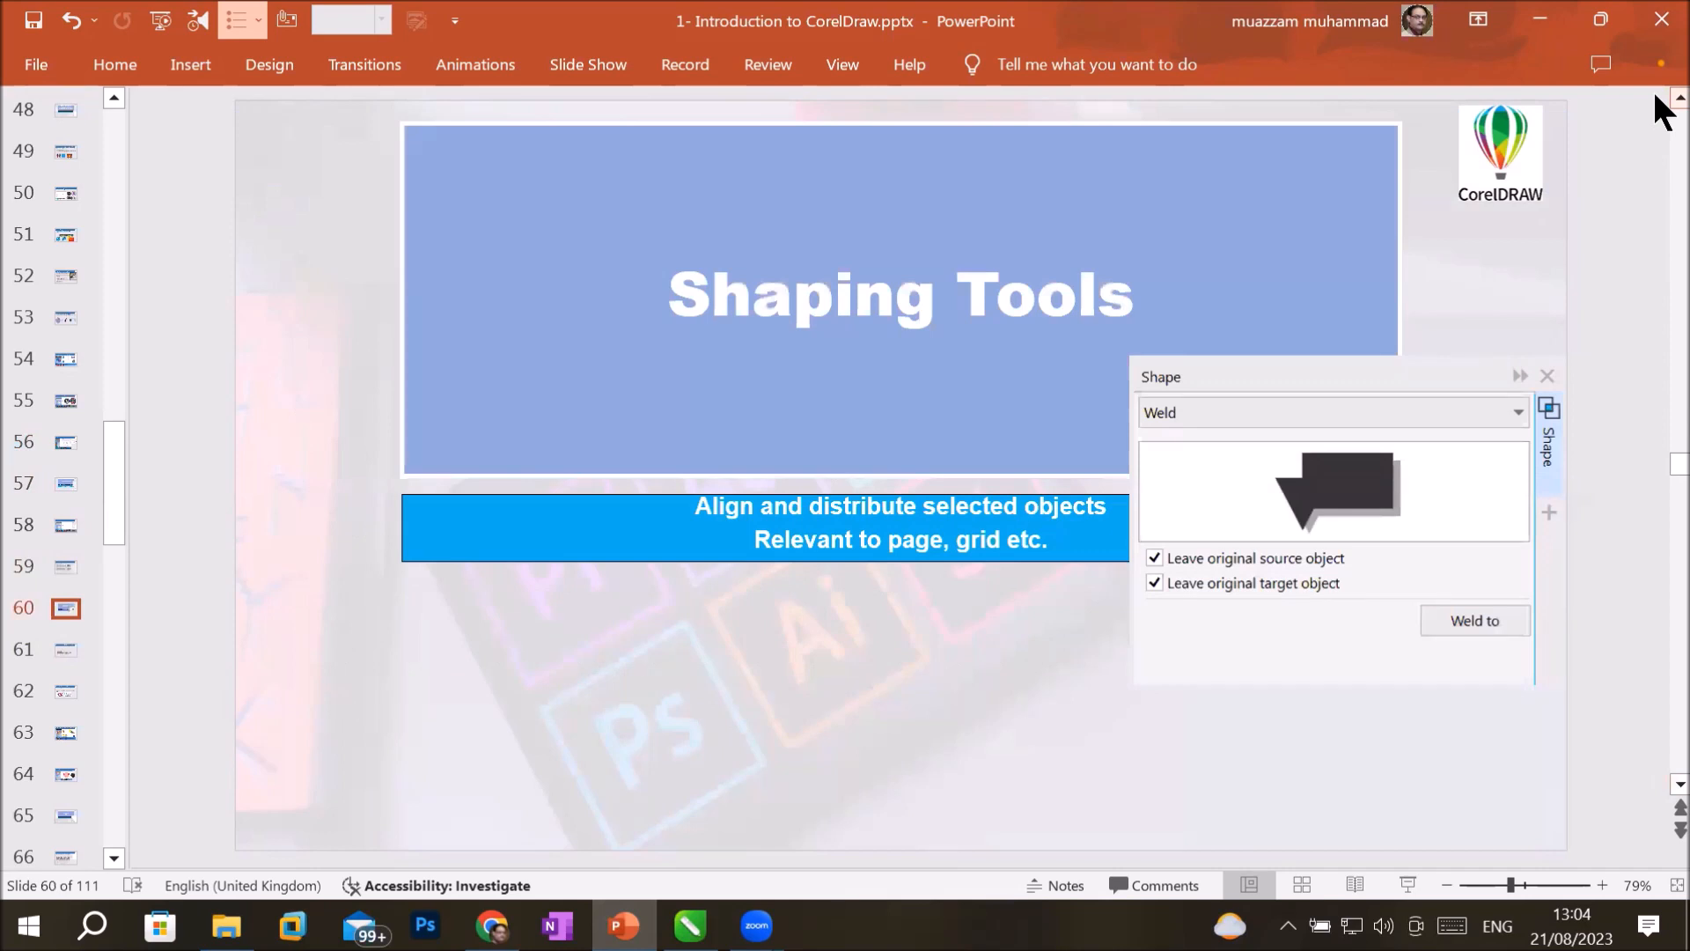
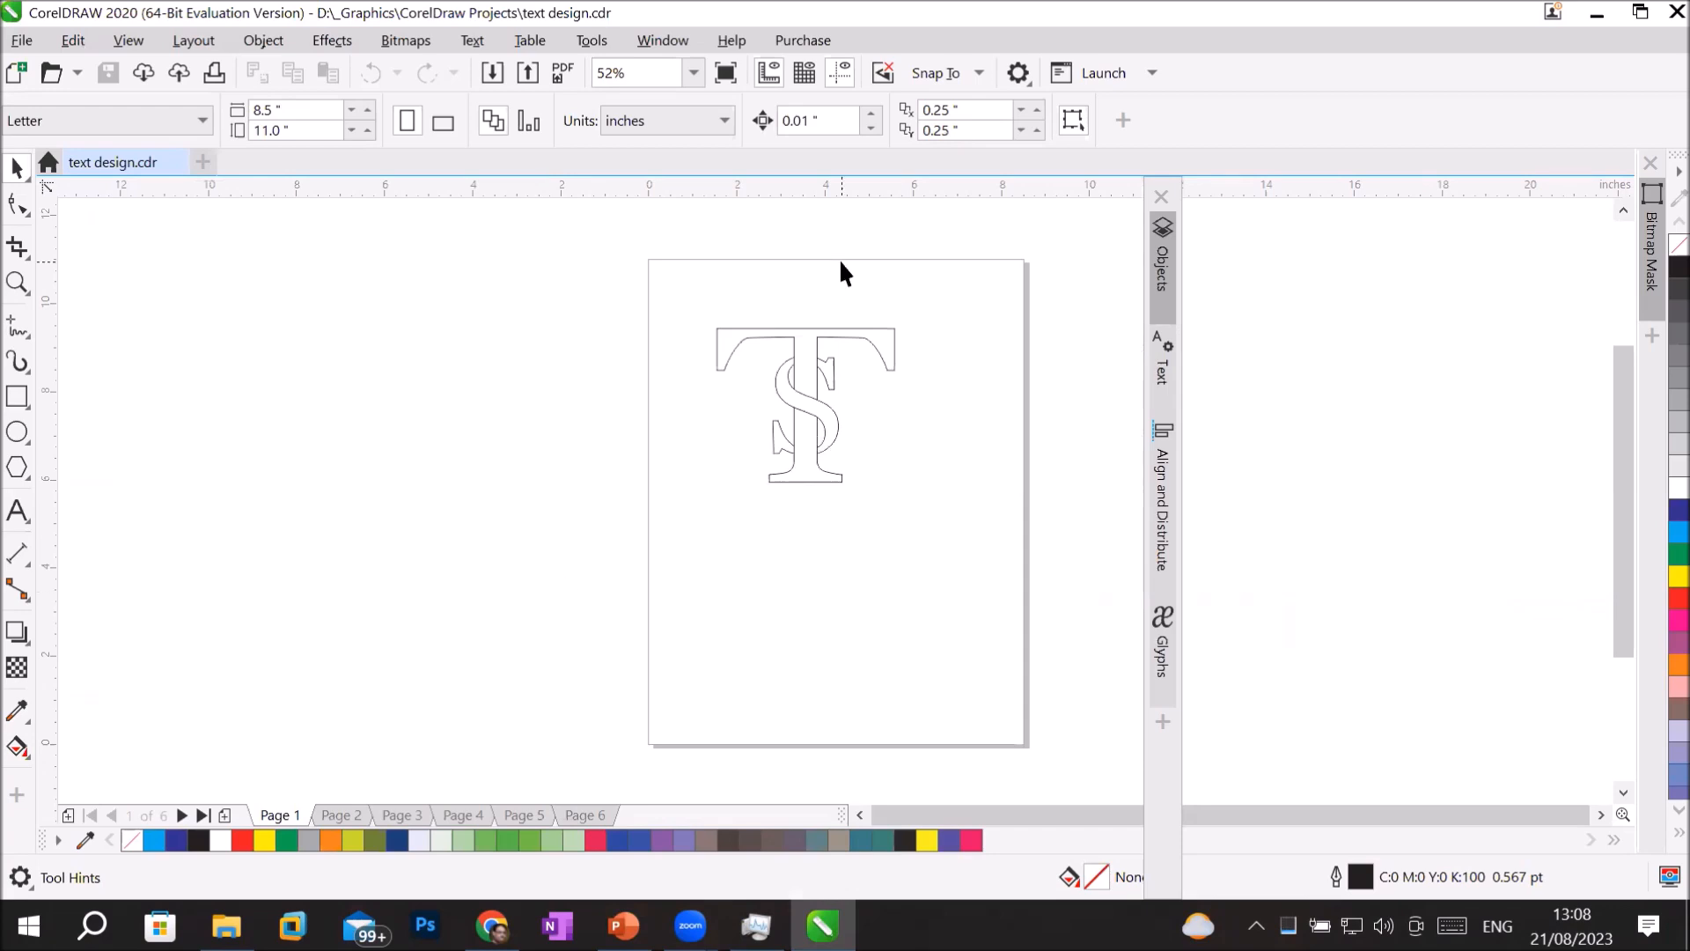
scroll(894, 309, "up", 2)
scroll(863, 546, "up", 2)
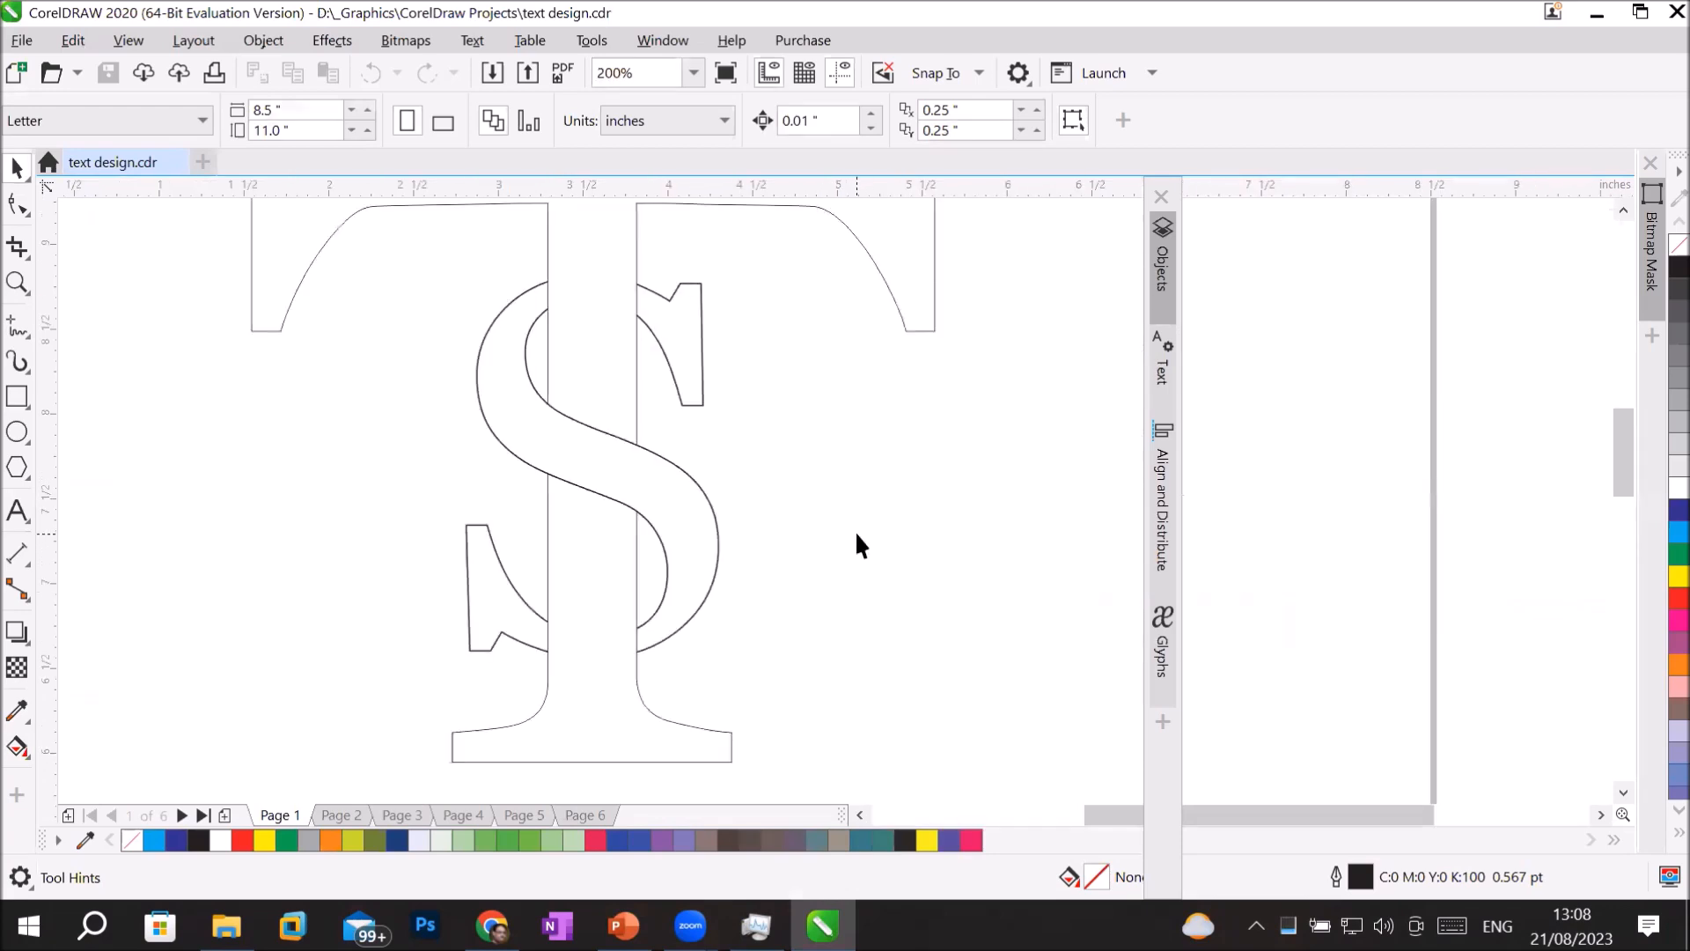
scroll(856, 544, "down", 2)
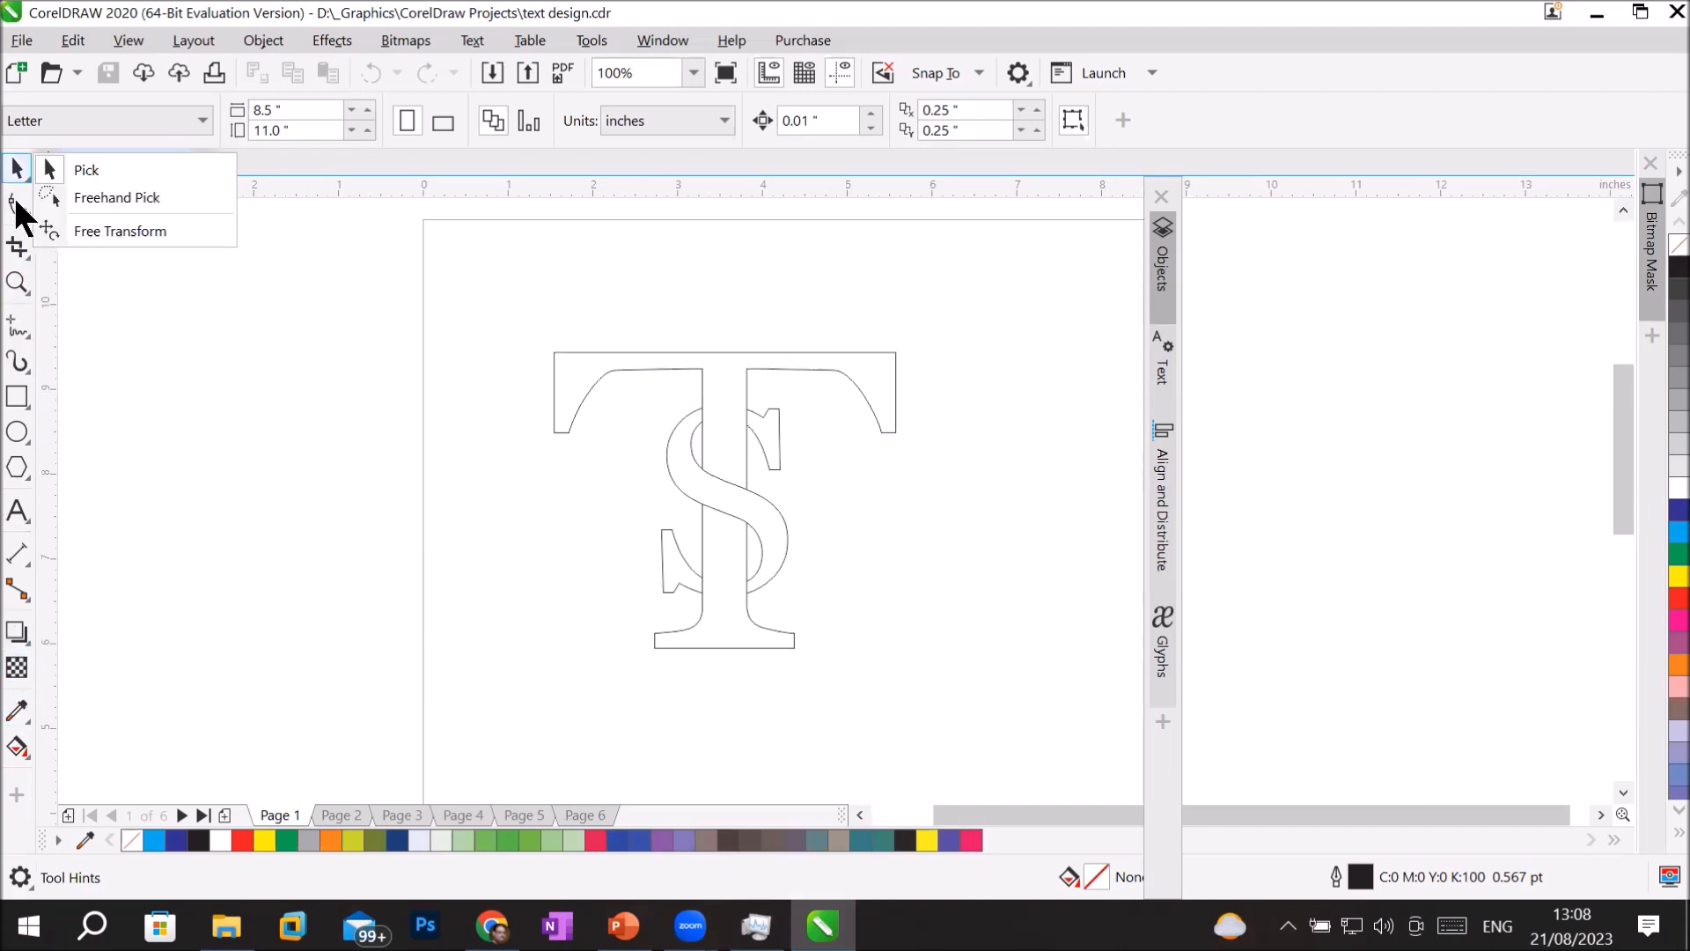
mouse_move(11, 250)
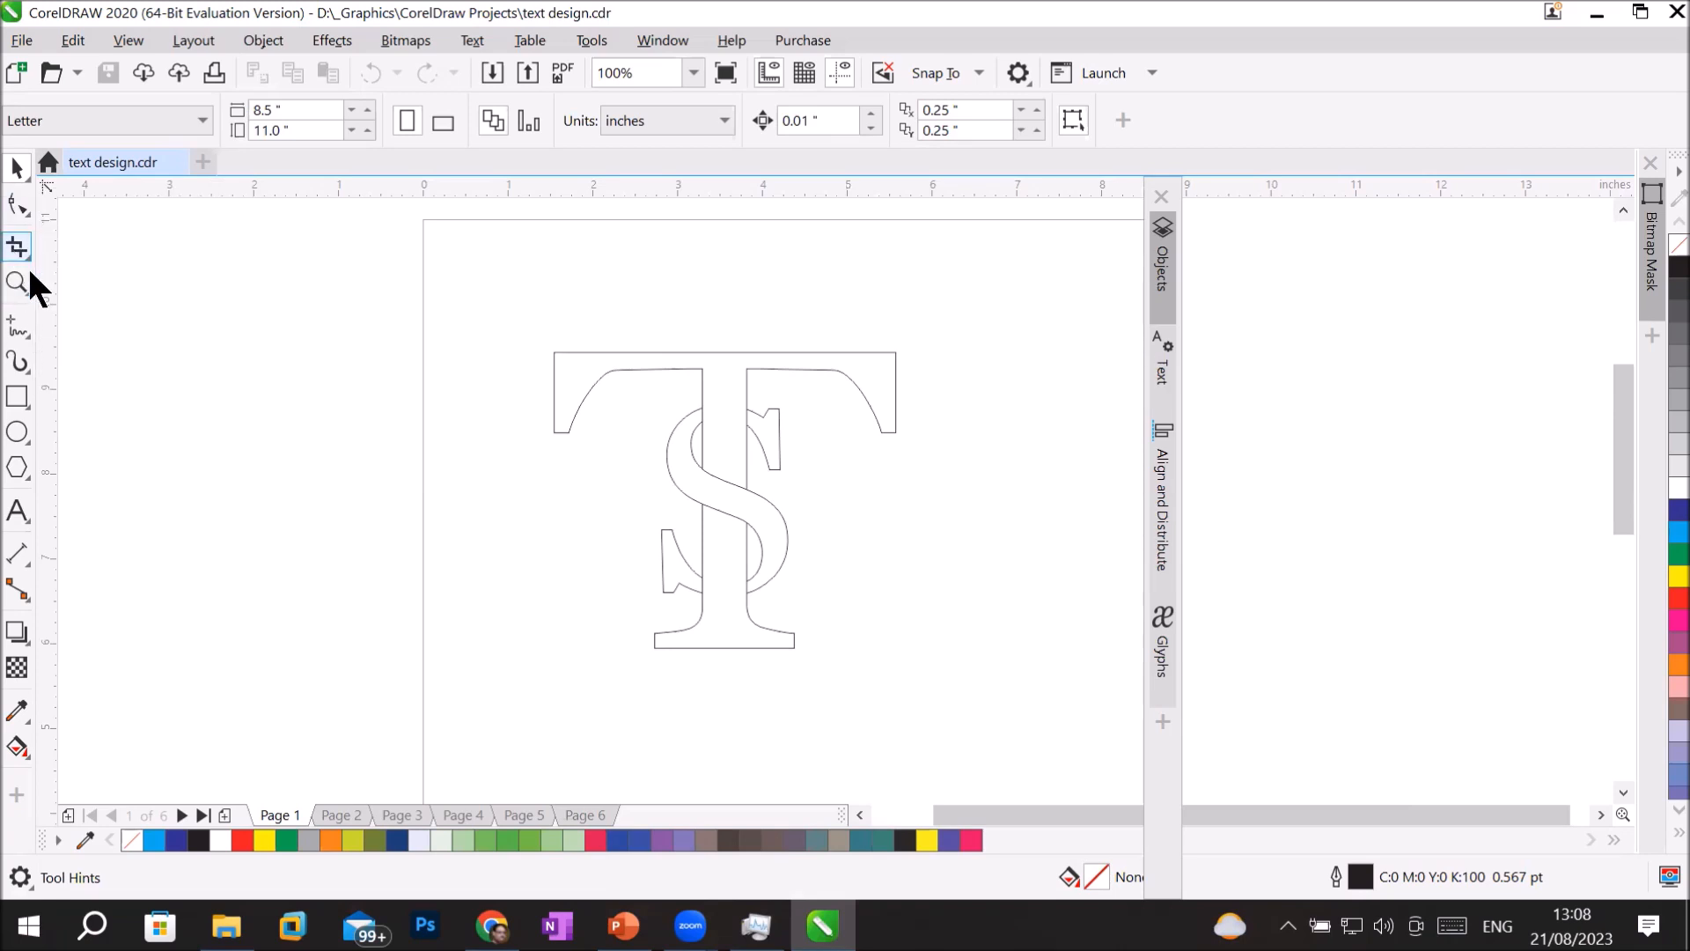
mouse_move(12, 336)
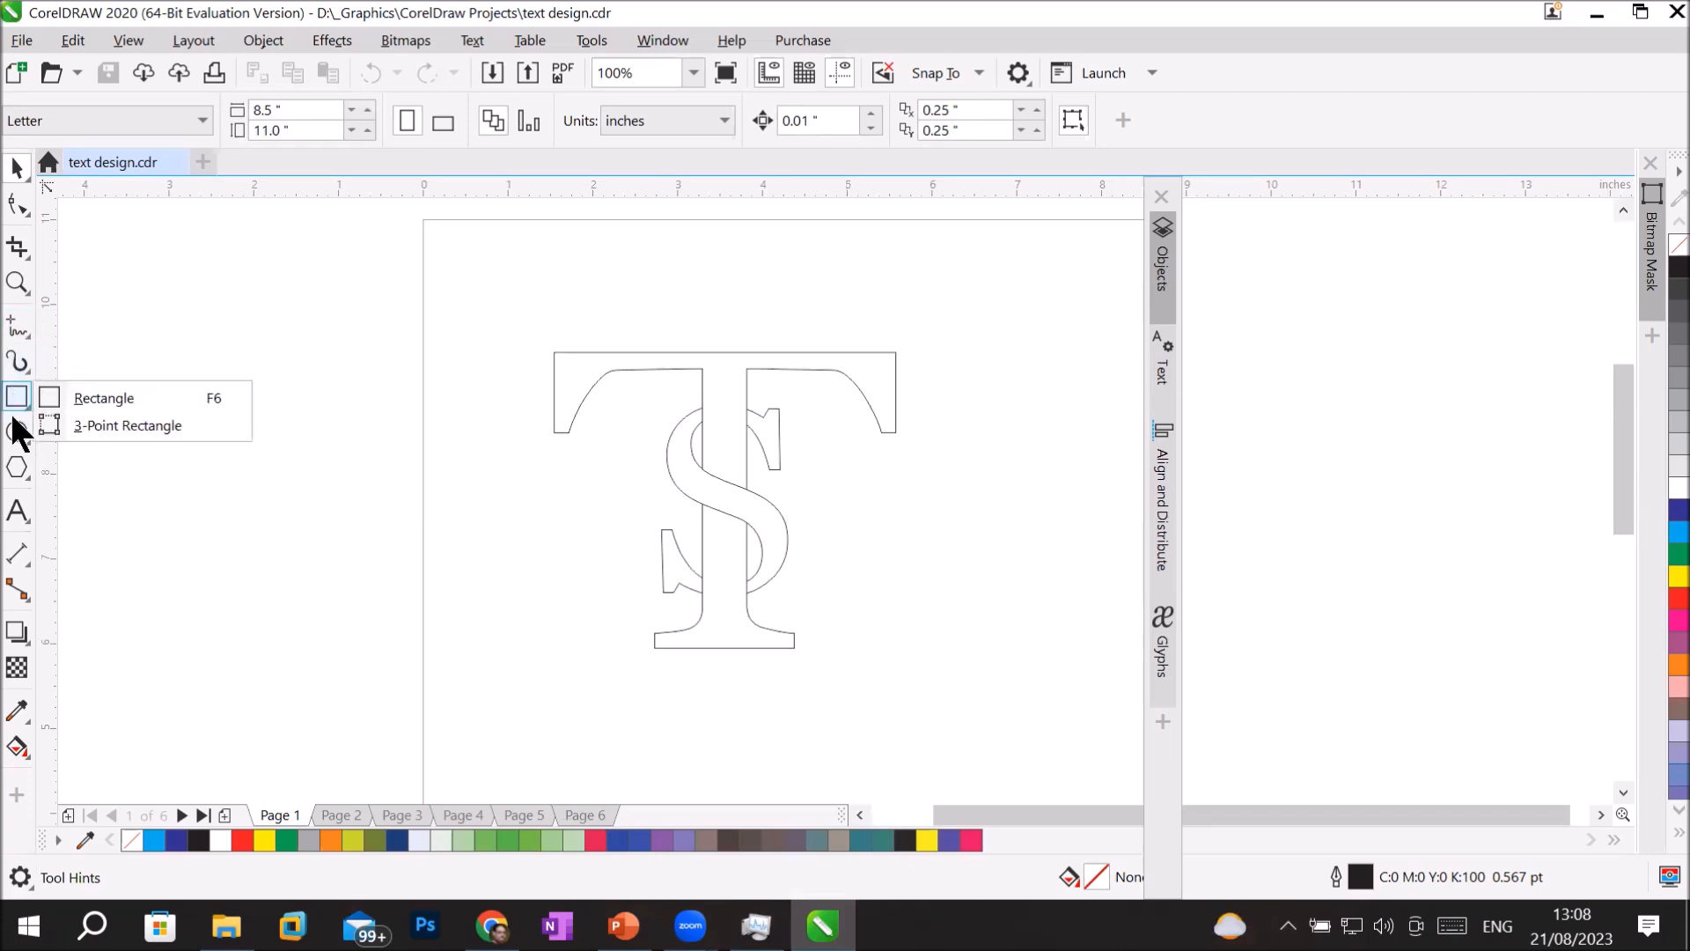
mouse_move(27, 554)
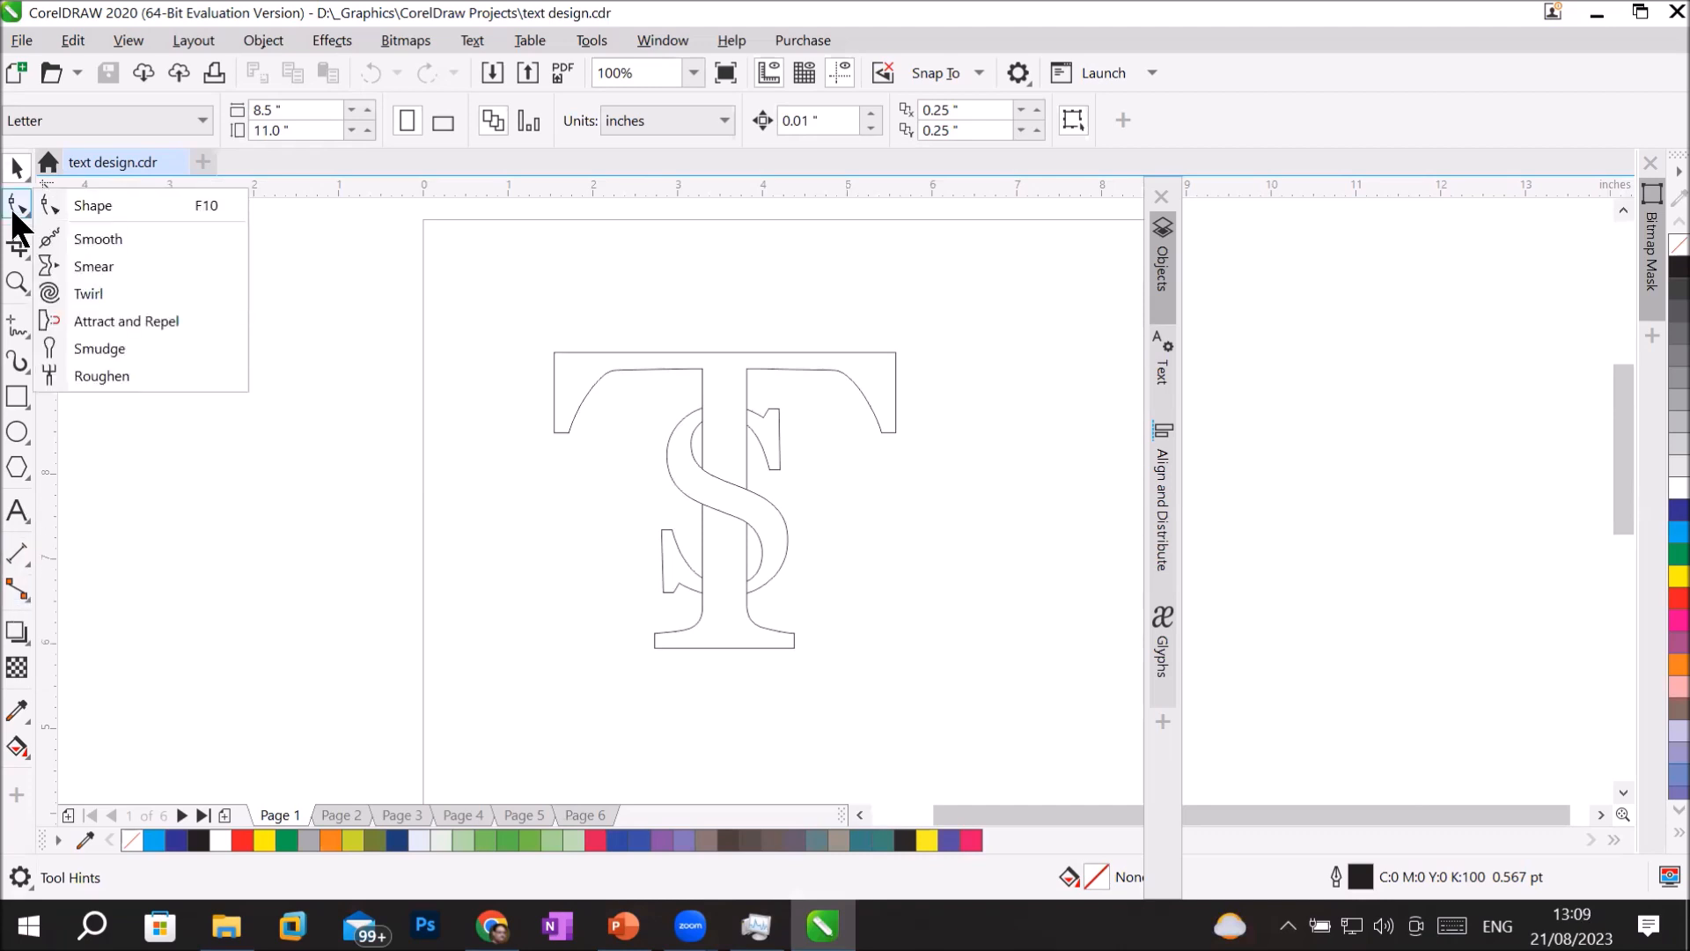
mouse_move(19, 748)
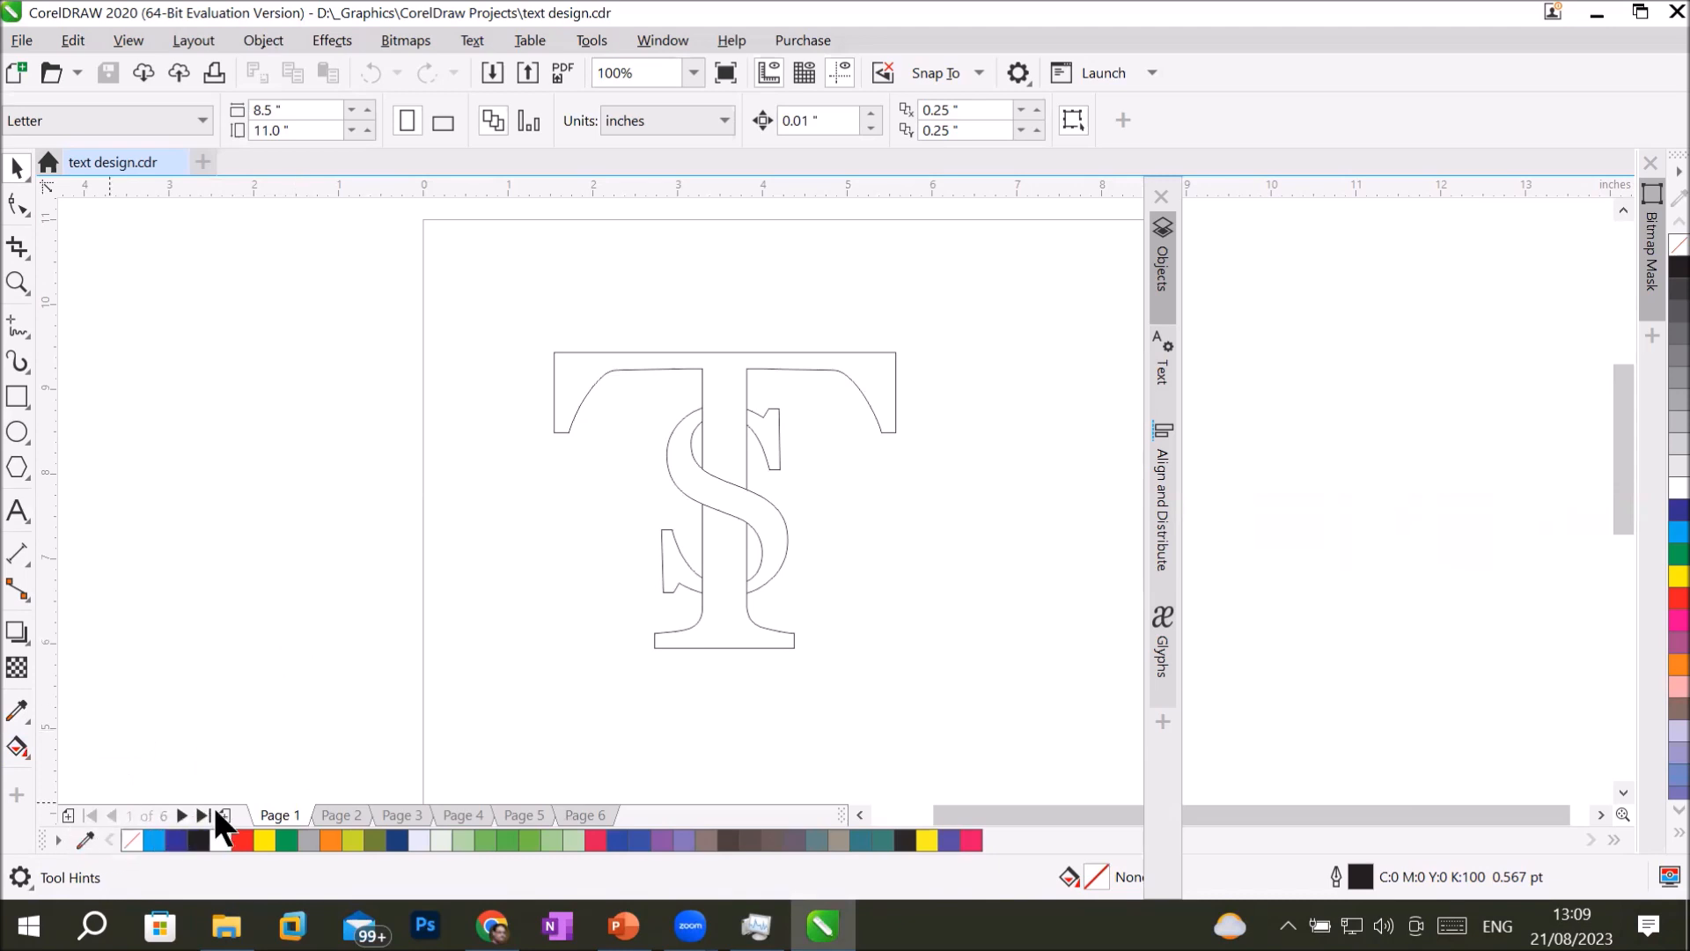
Insert a page after Page 1 and draw a light blue circle about 2.9 inches across on it.
left_click(225, 814)
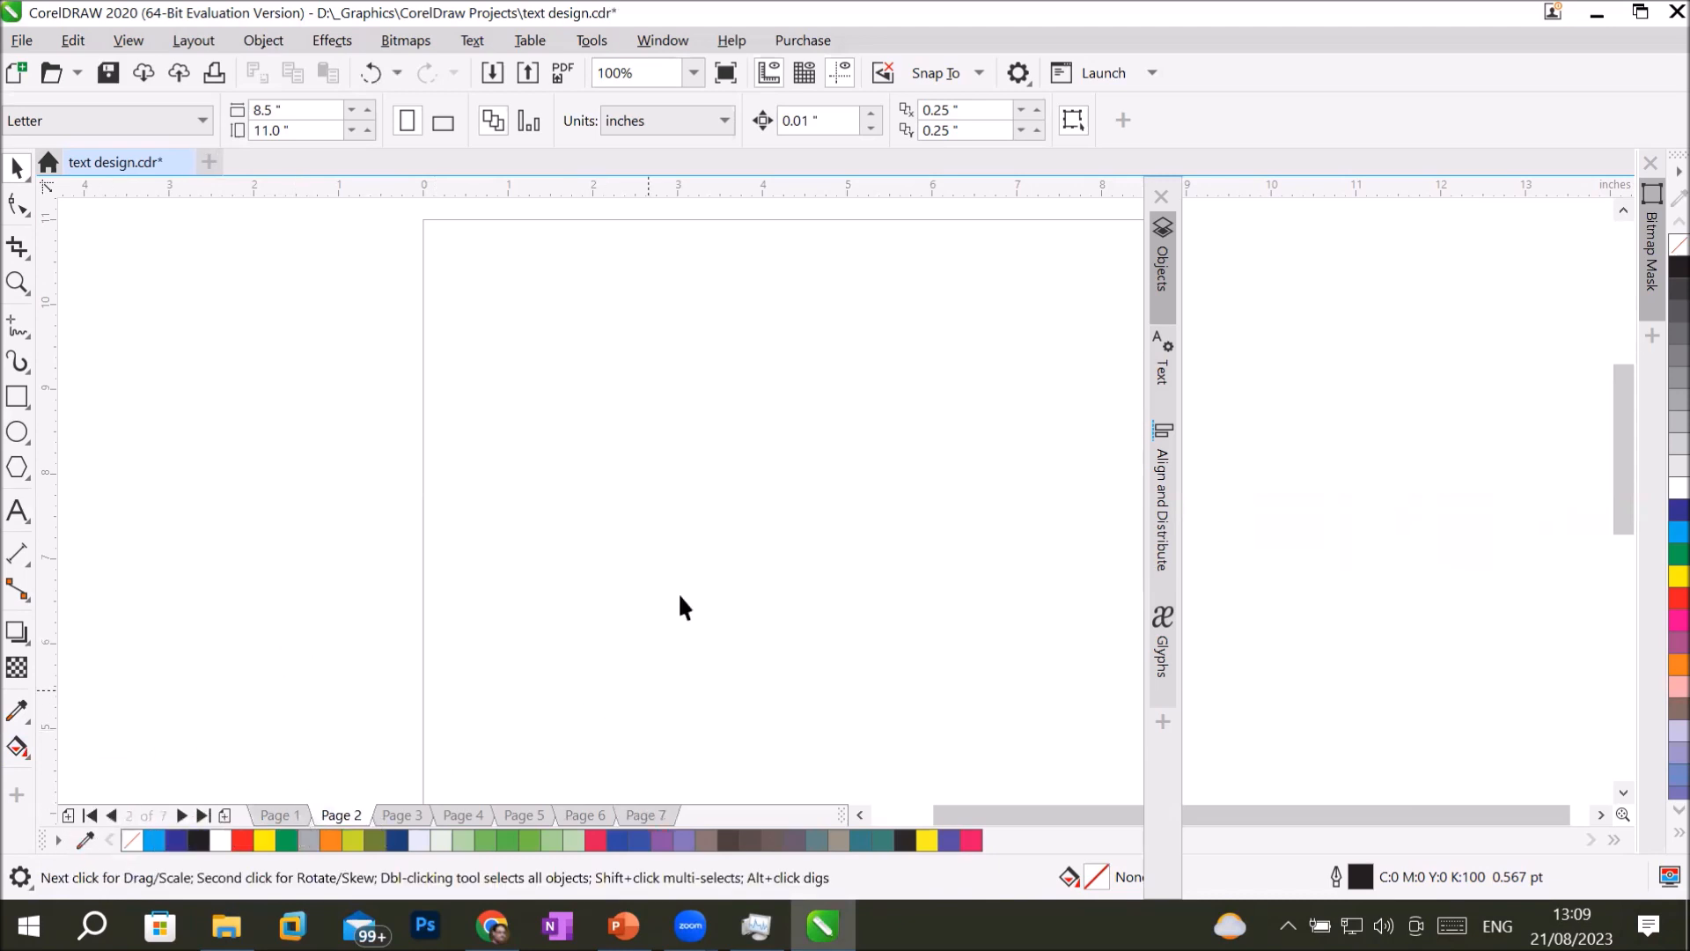
left_click(18, 431)
mouse_move(477, 362)
left_mouse_down()
mouse_move(515, 408)
mouse_move(722, 514)
mouse_move(722, 548)
left_mouse_up()
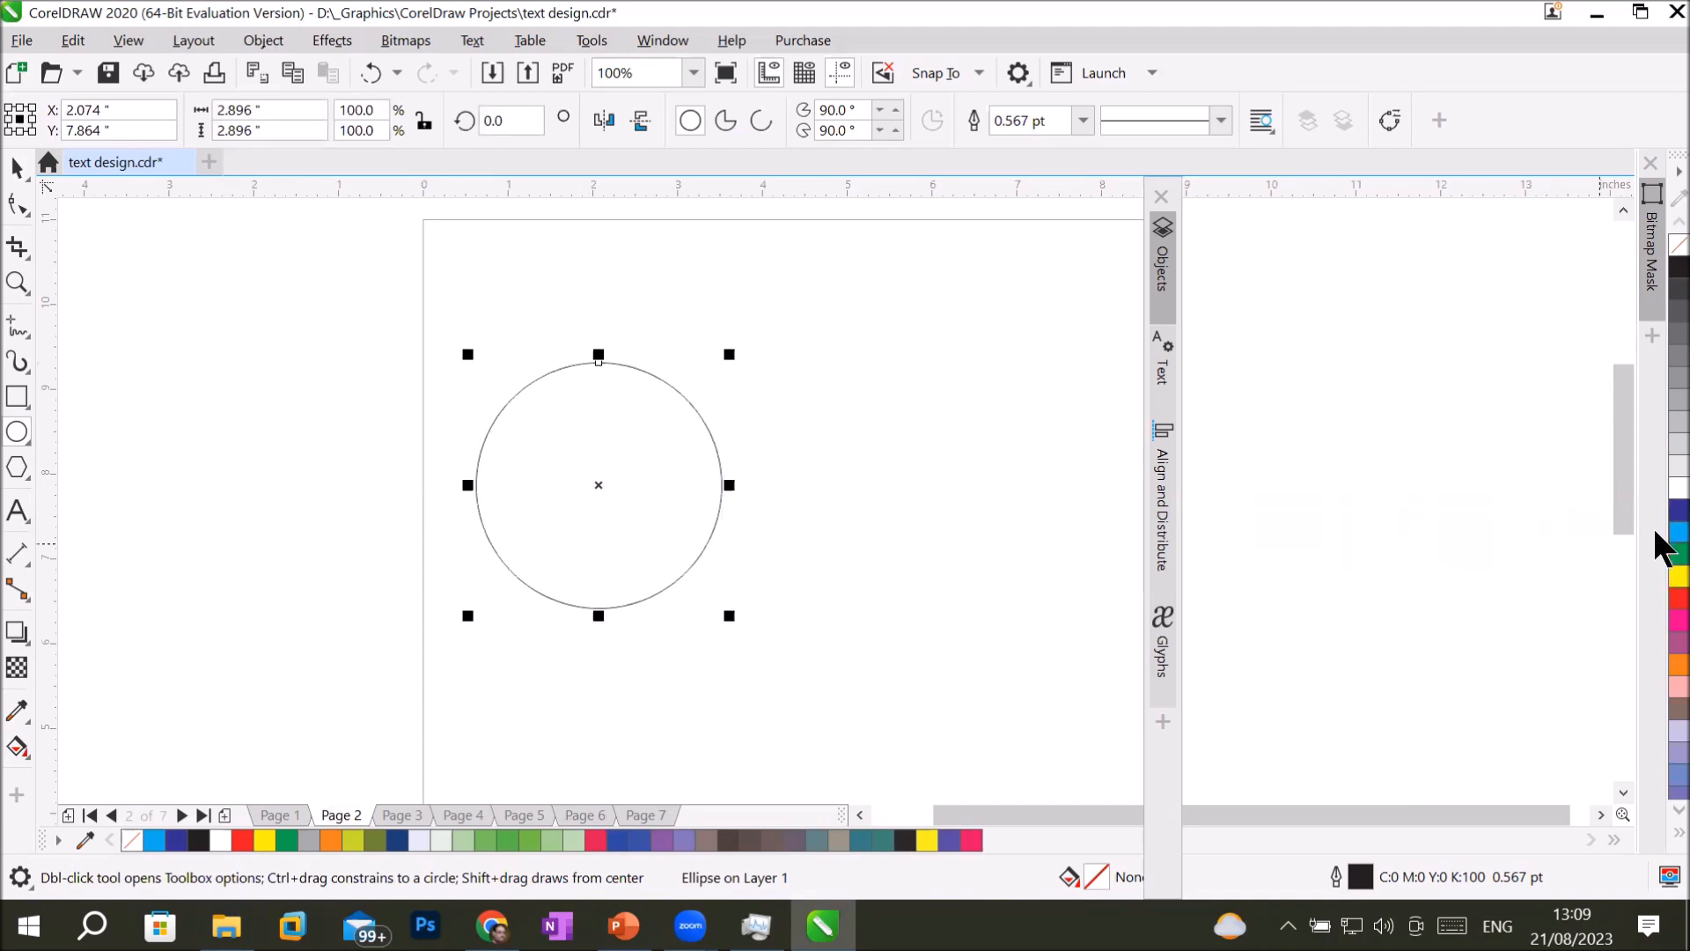
left_click(1677, 532)
Duplicate the light blue circle to its right so the two overlap, and fill the copy with dark blue.
left_click(17, 167)
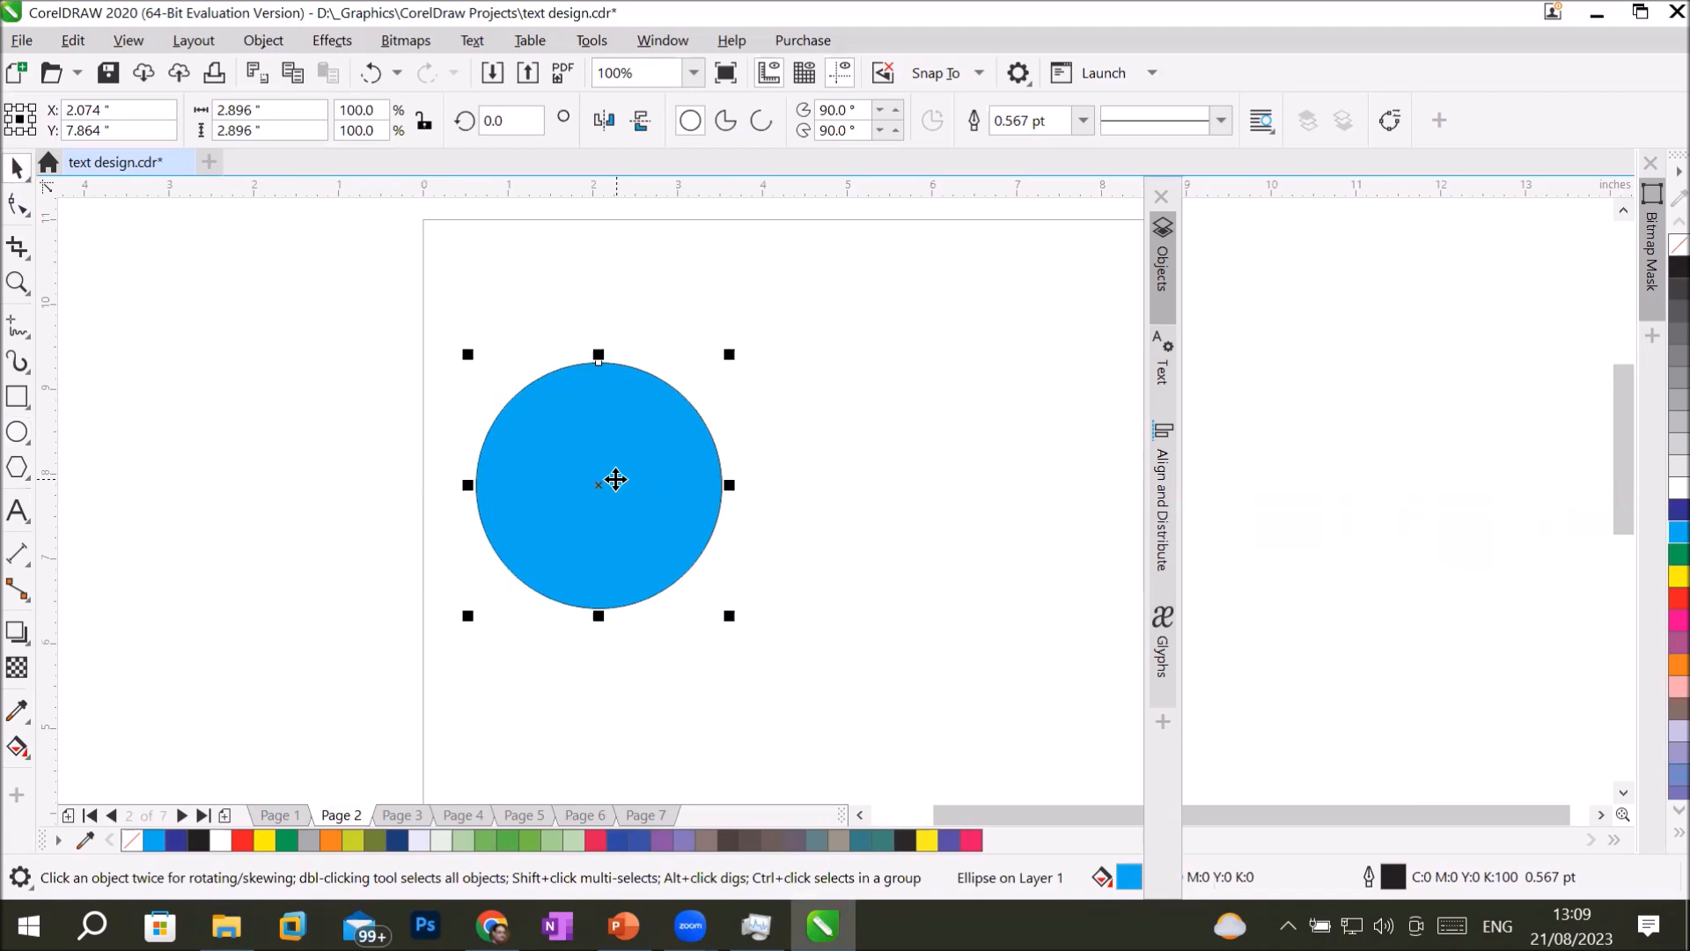
left_click_drag(615, 479, 754, 476)
right_click(754, 476)
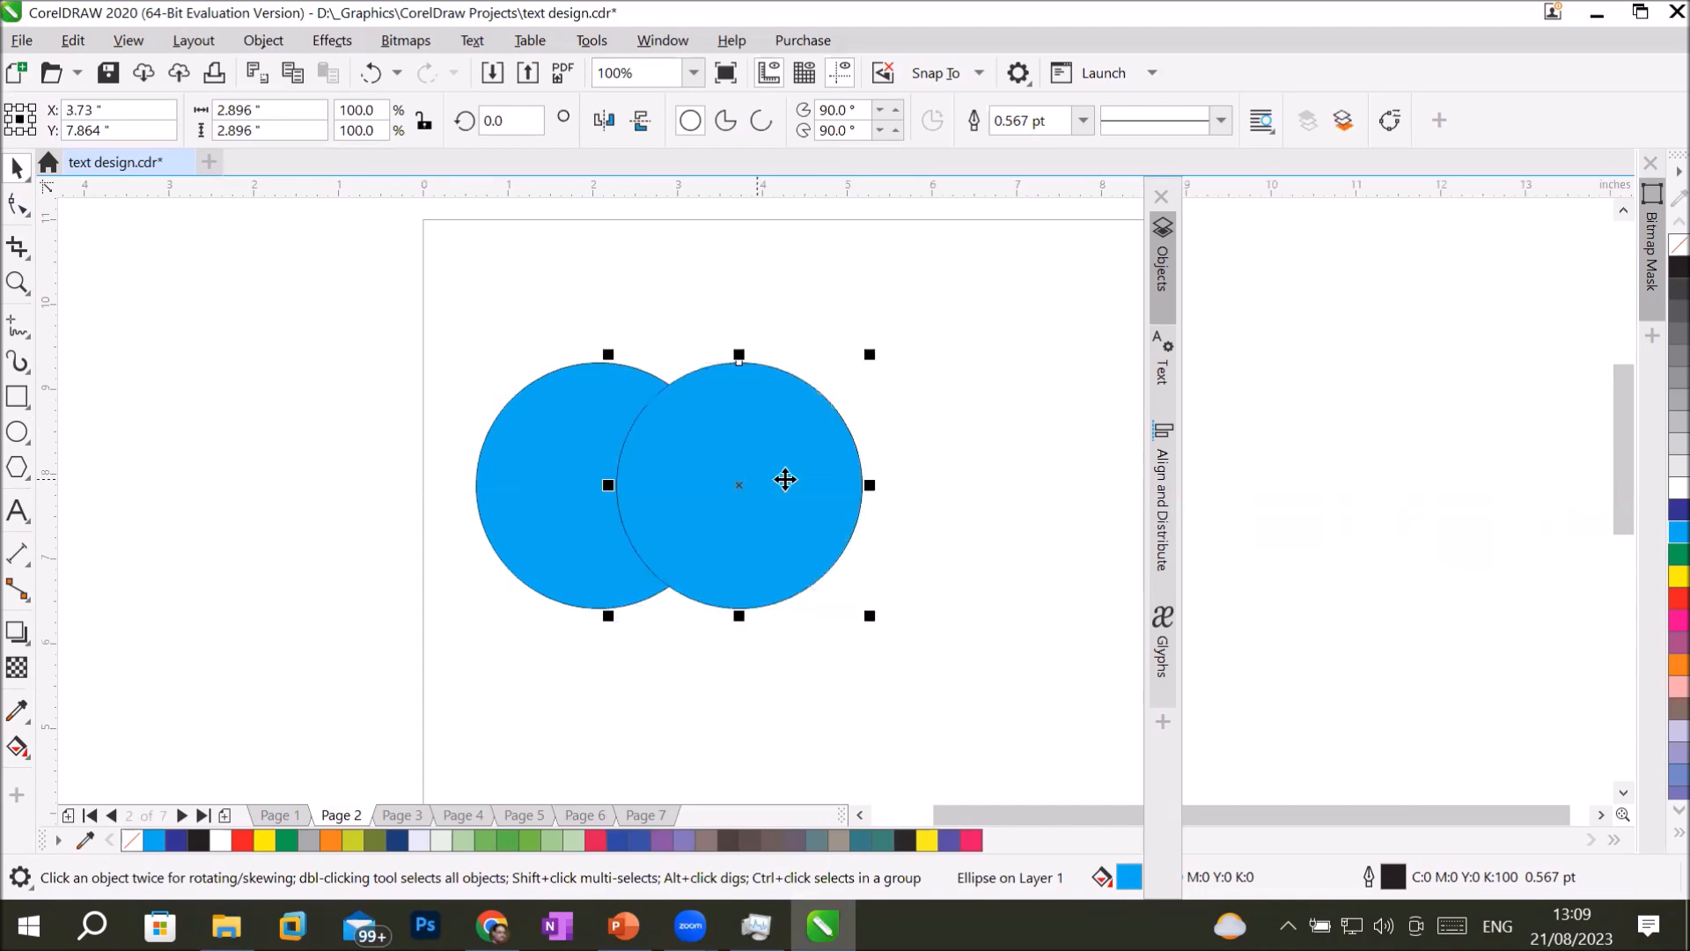
left_click(1671, 509)
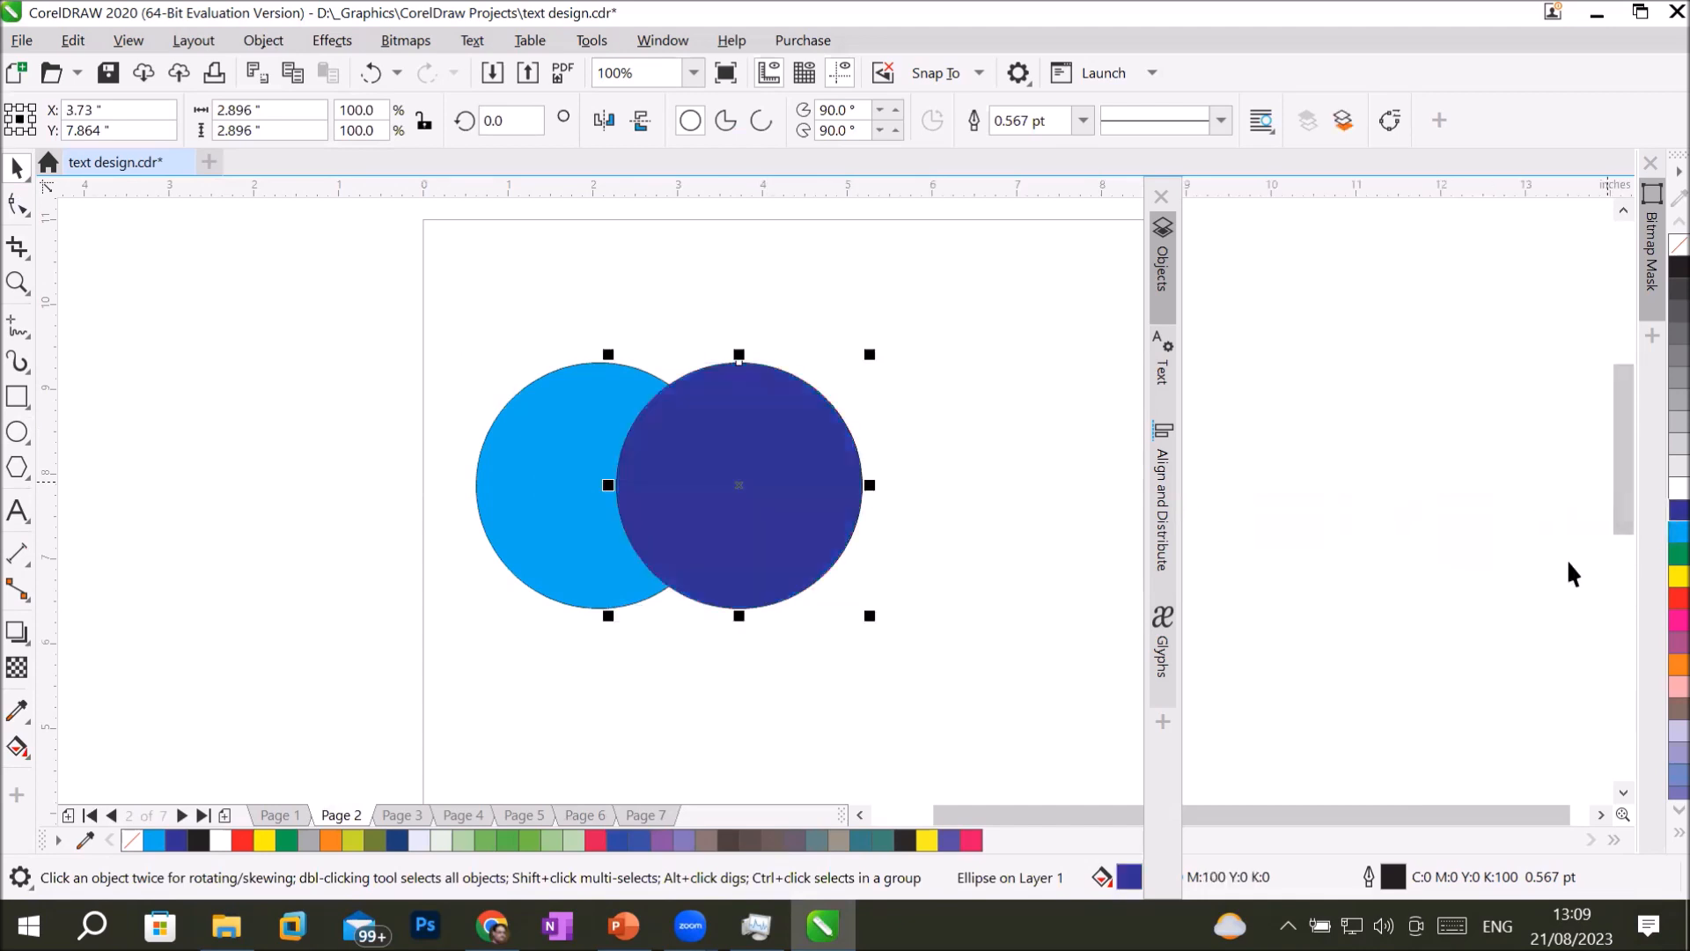
Inspect each circle's selection, and with both selected review the shaping commands from Weld to Shape.
left_click(506, 445)
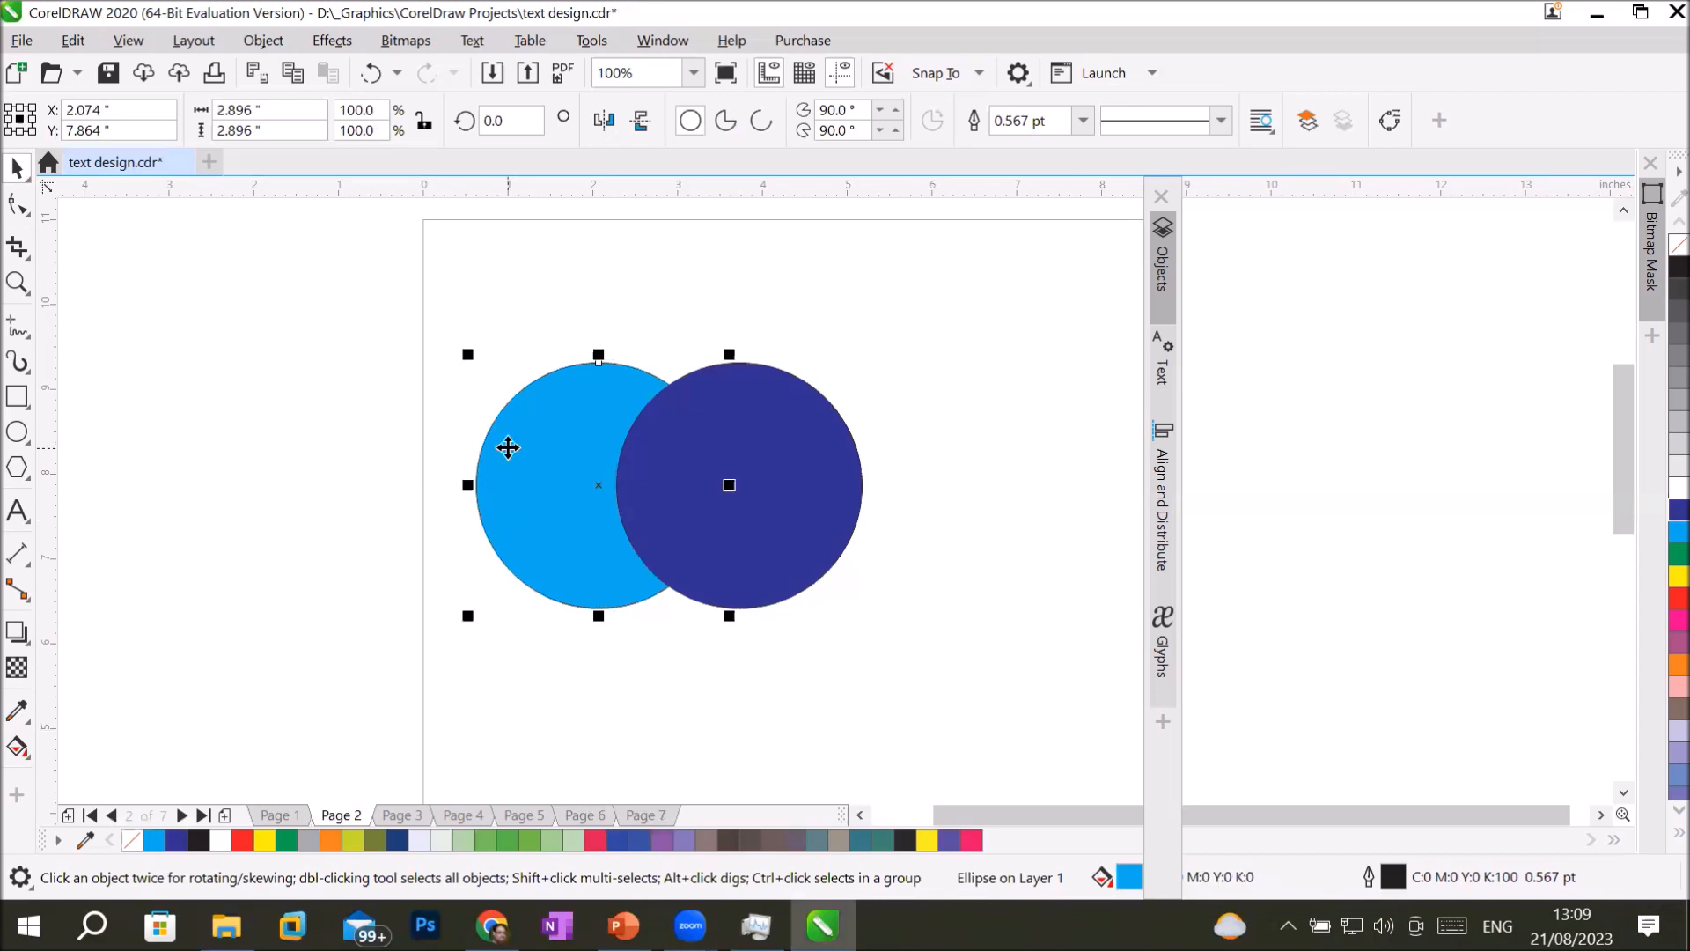
left_click(814, 416)
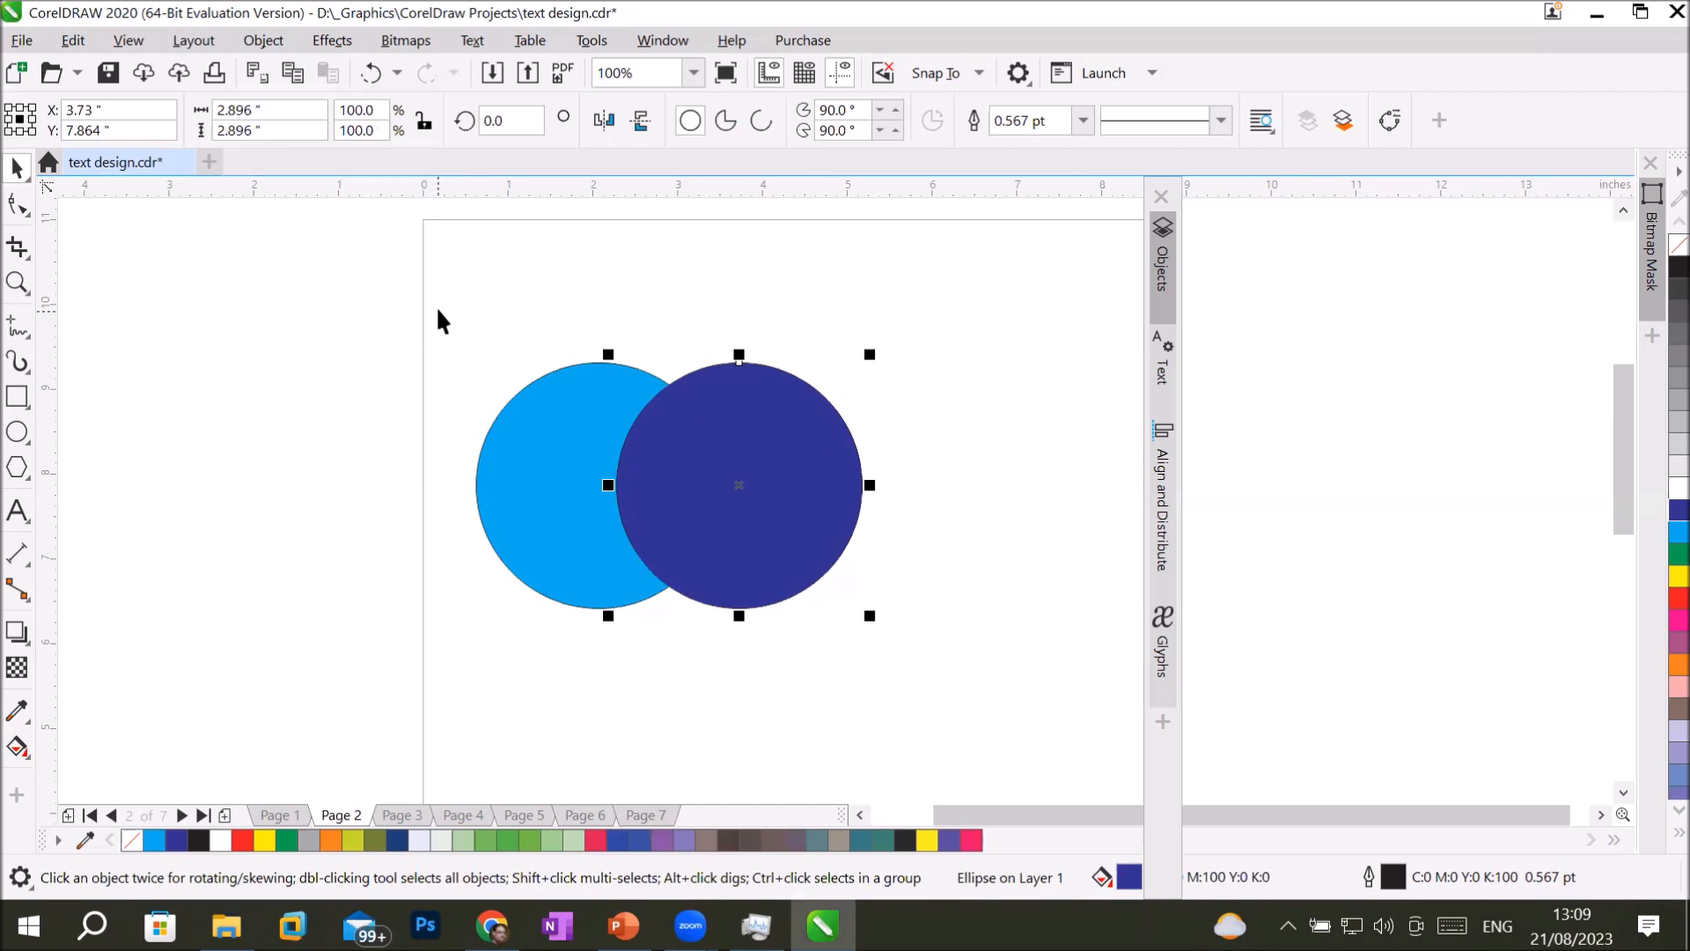
left_click_drag(448, 310, 958, 654)
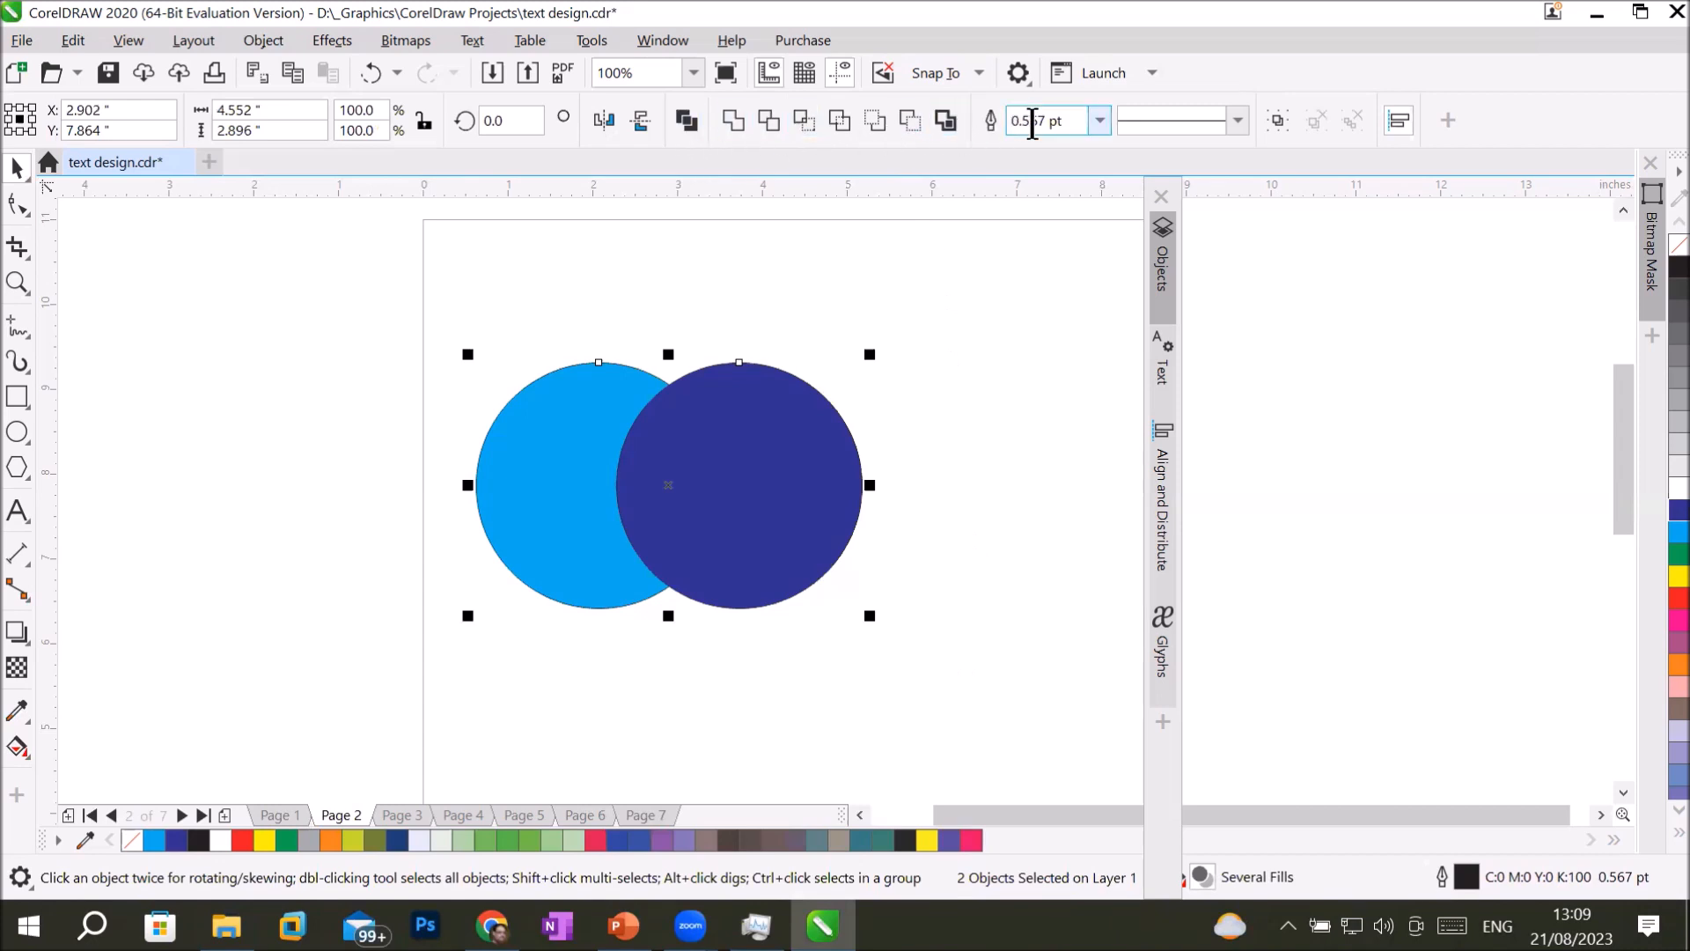
left_click(1047, 322)
left_click_drag(441, 310, 948, 648)
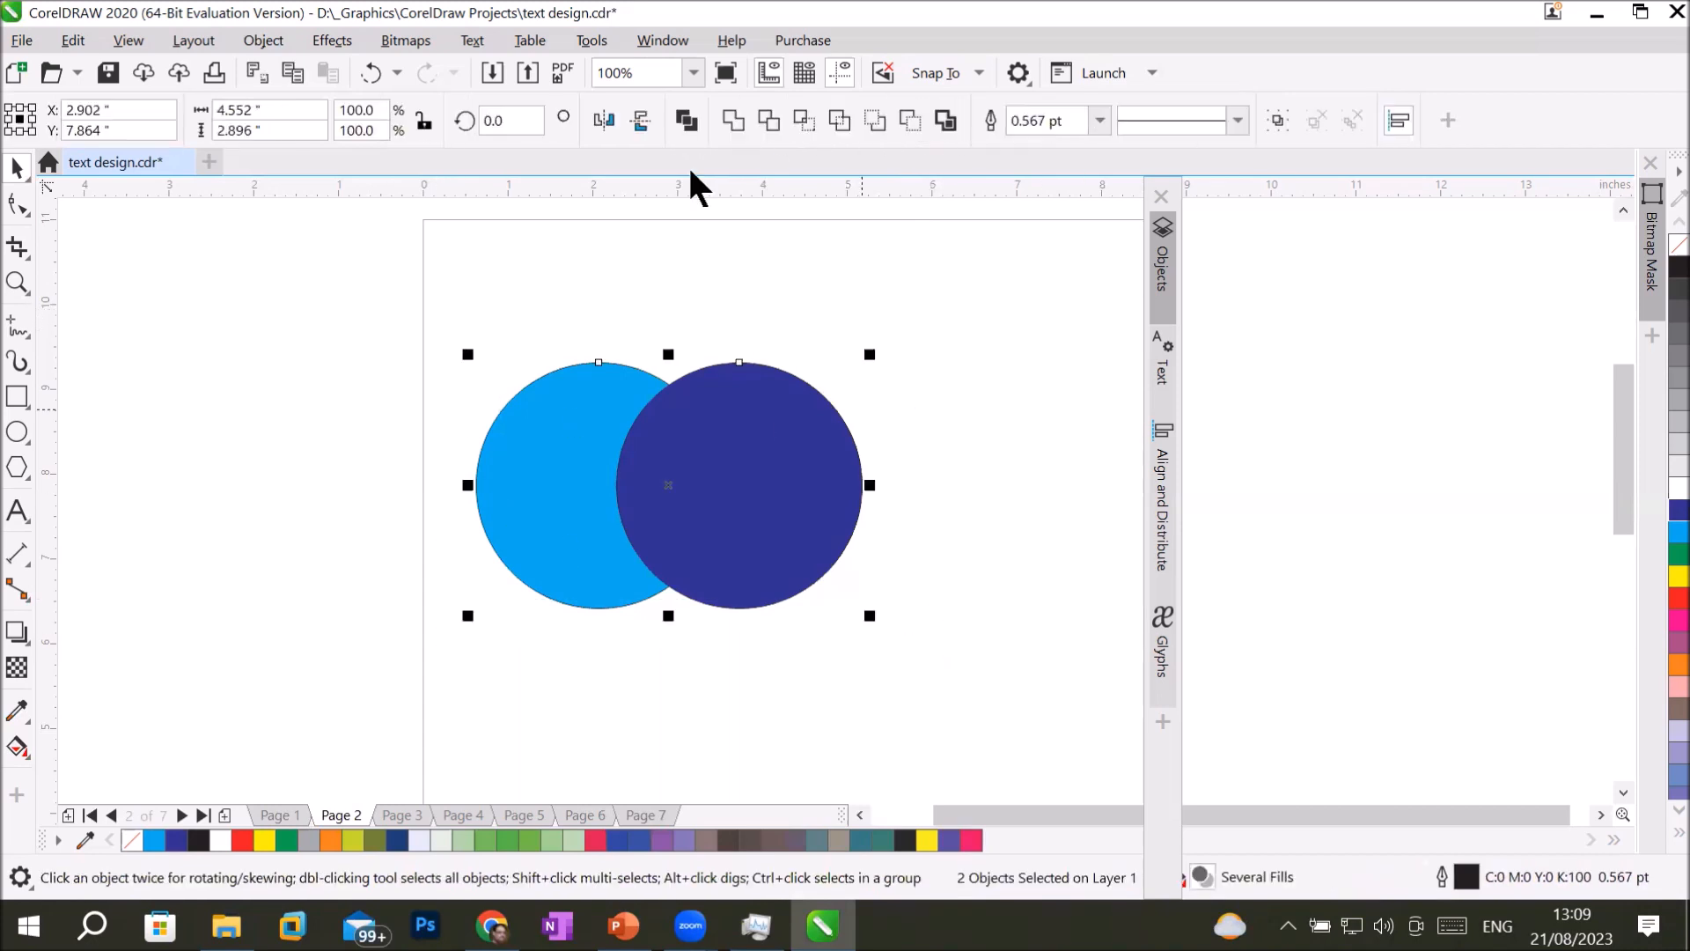
left_click(253, 40)
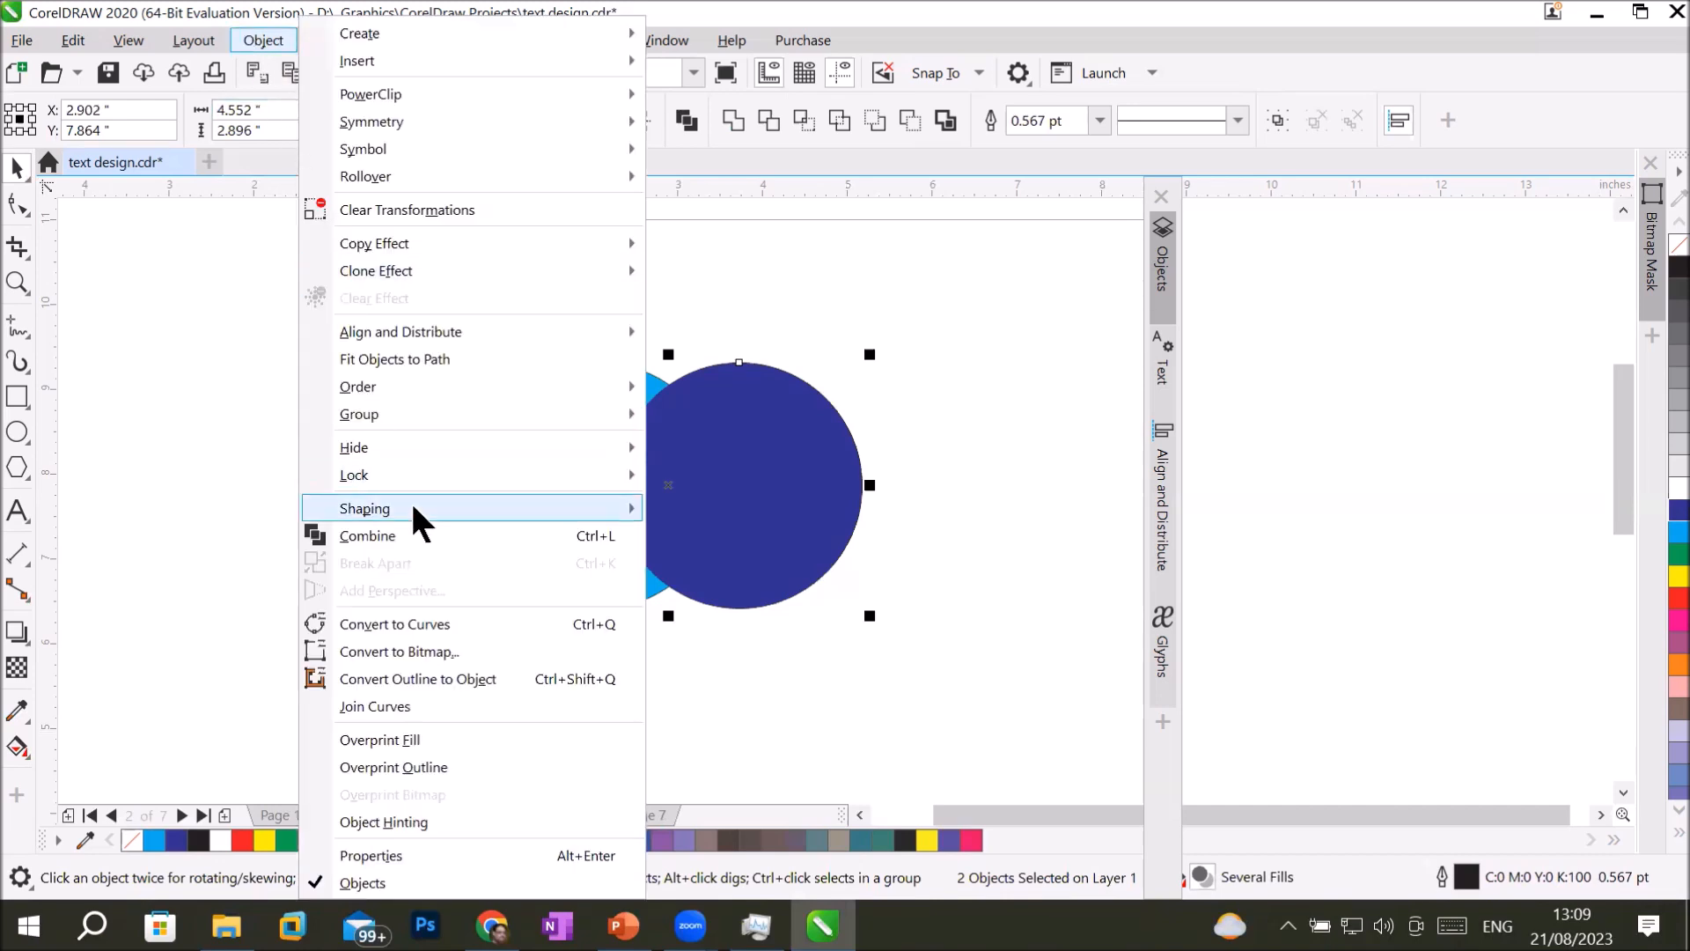
mouse_move(413, 506)
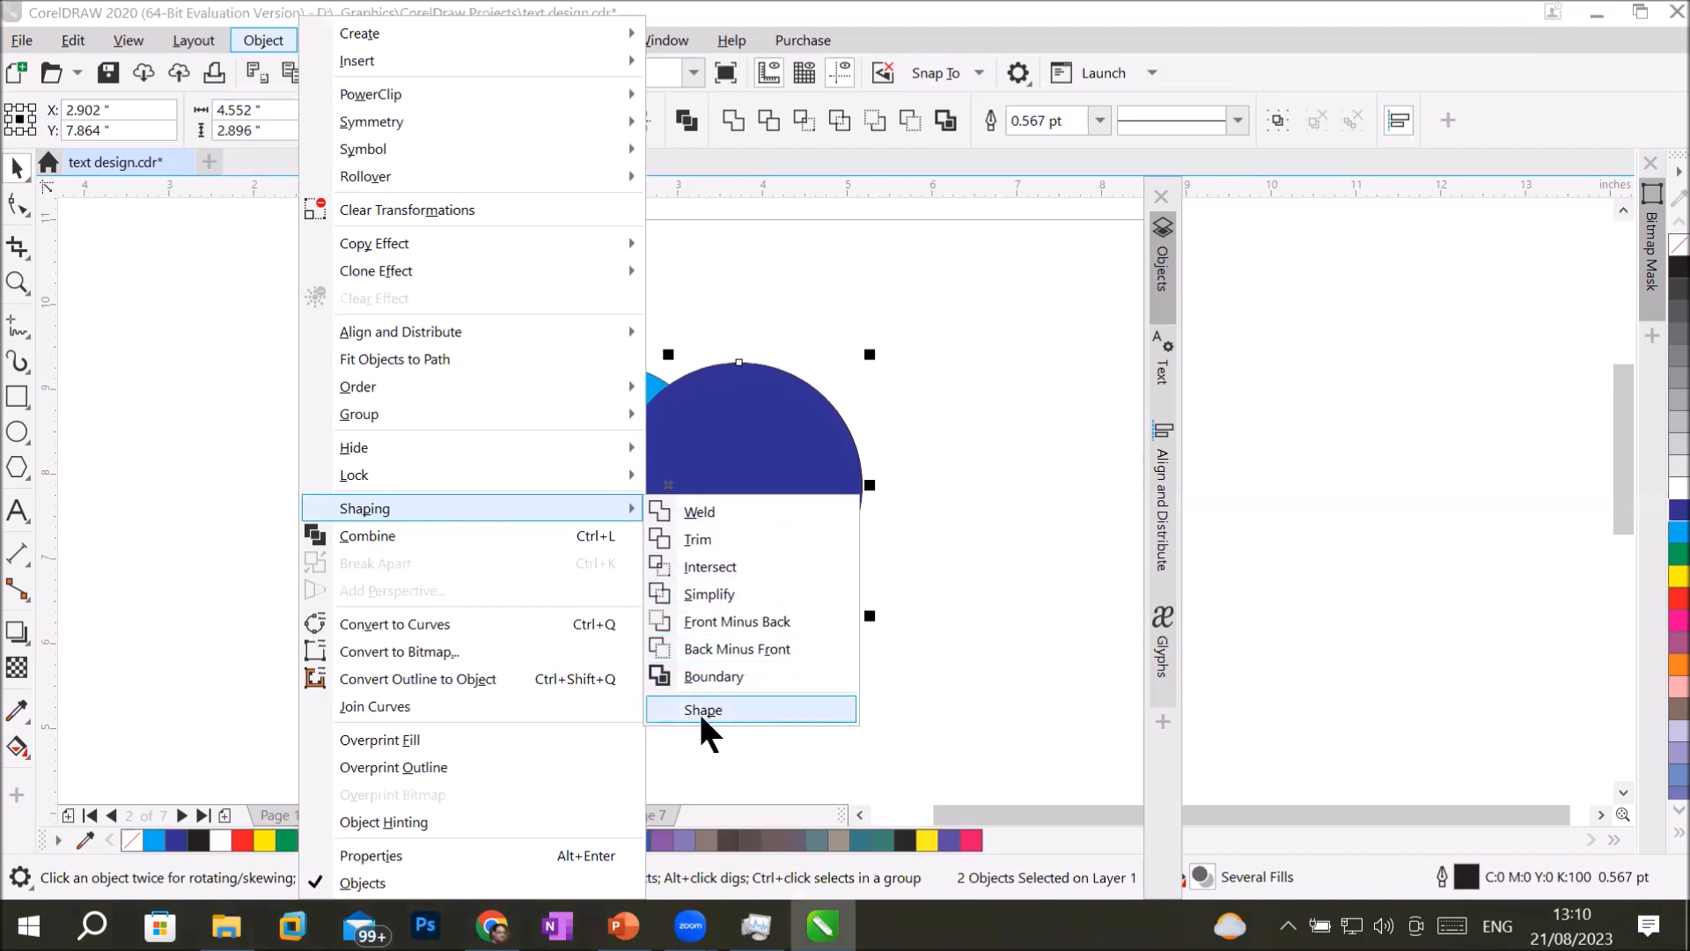
left_click(1011, 482)
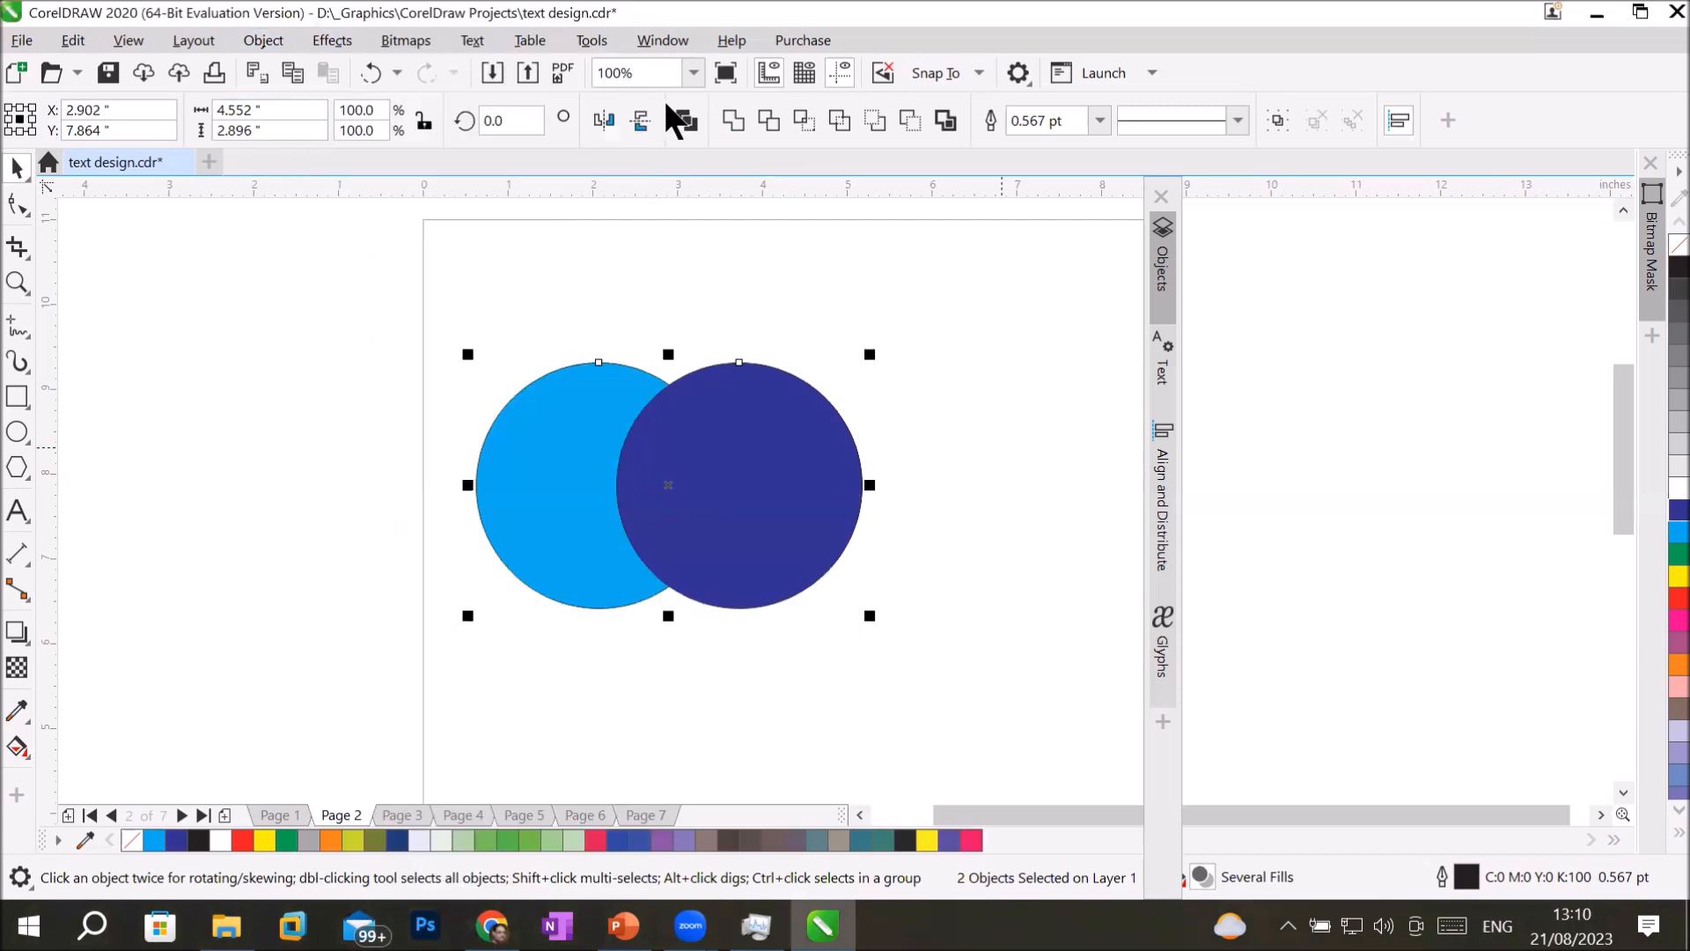
Open the Shape docker with both circles selected and look through its list of shaping operations, keeping Weld.
left_click(638, 48)
mouse_move(737, 372)
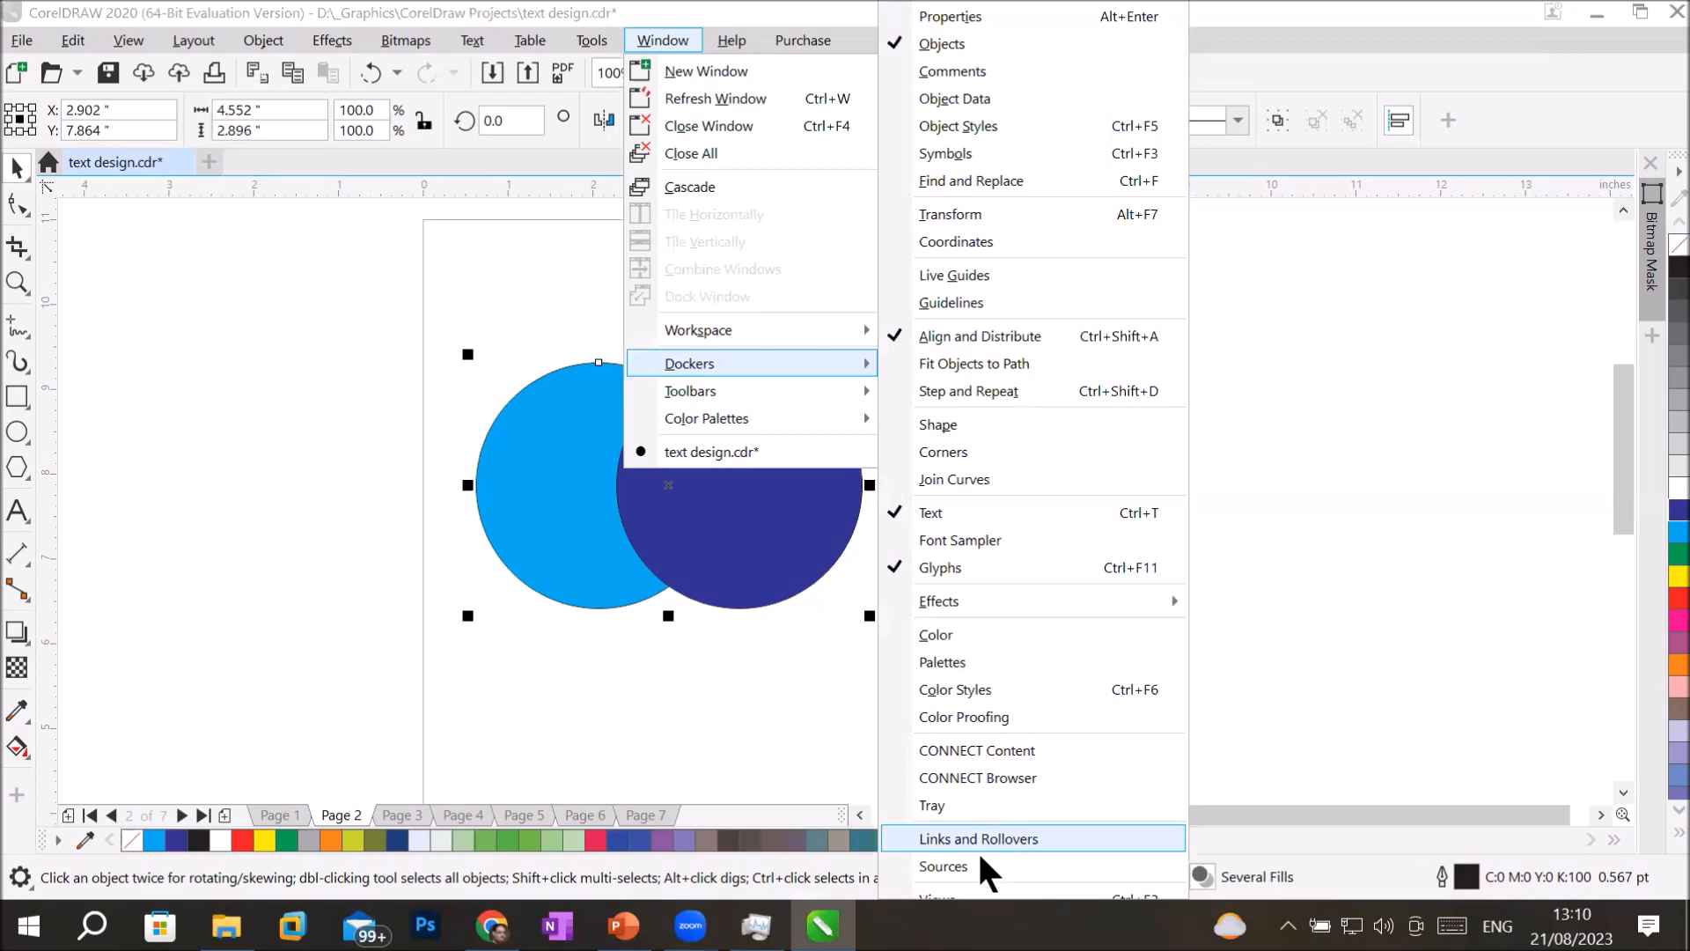
left_click(1038, 431)
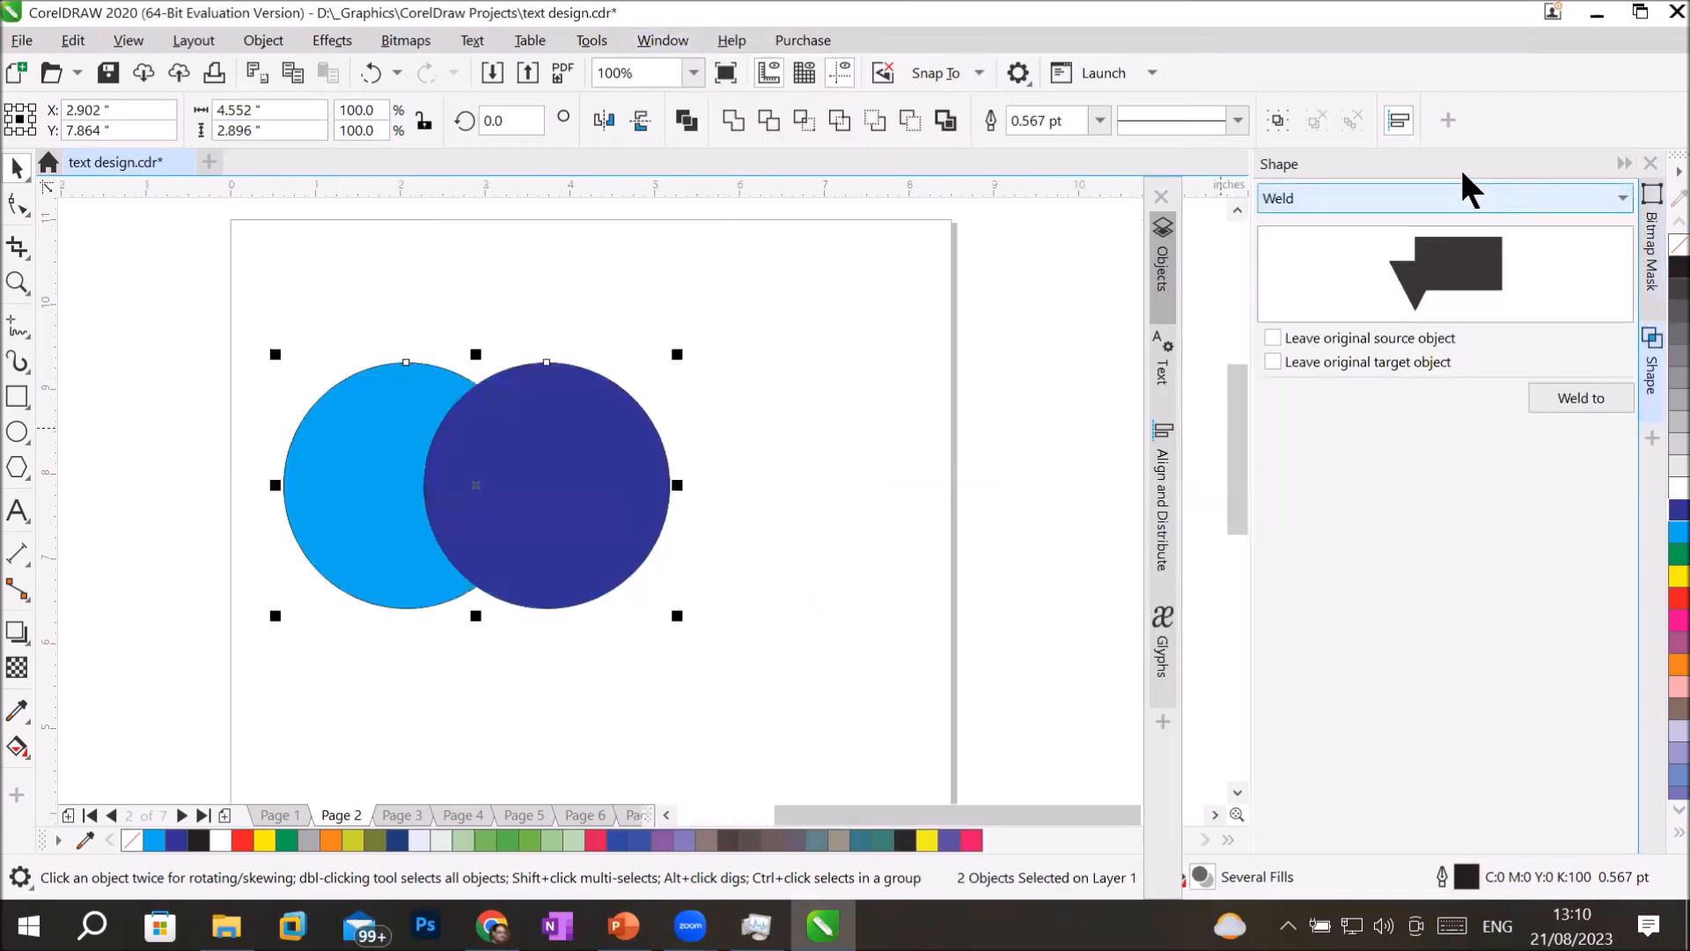
left_click(1551, 198)
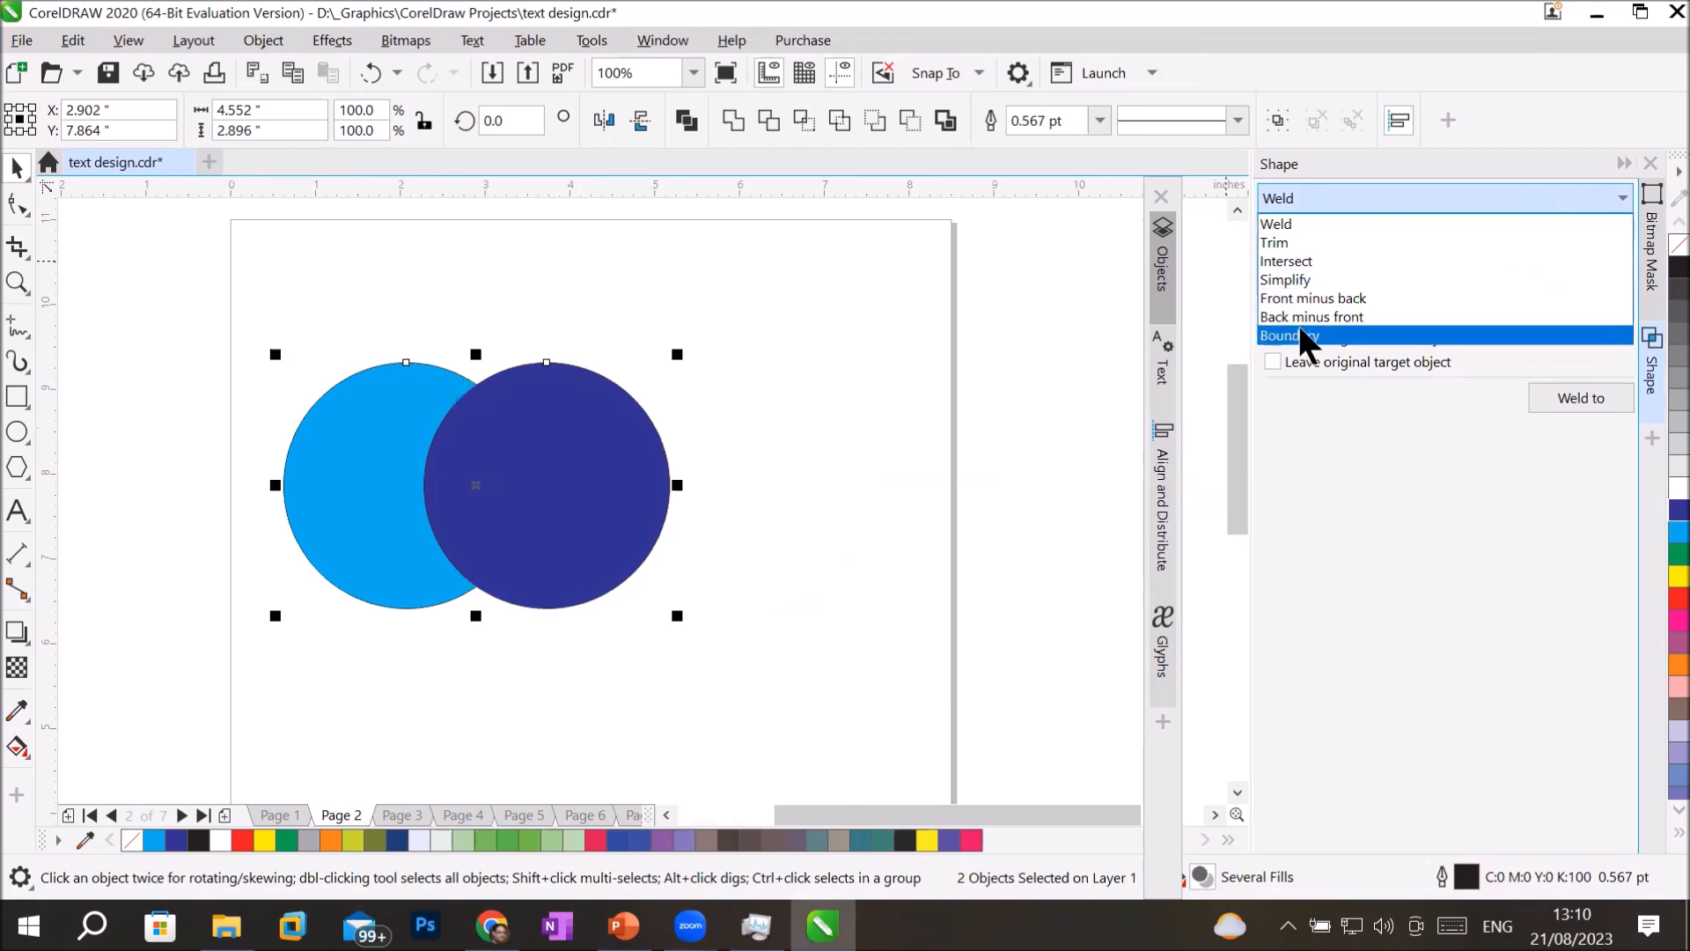
left_click(899, 471)
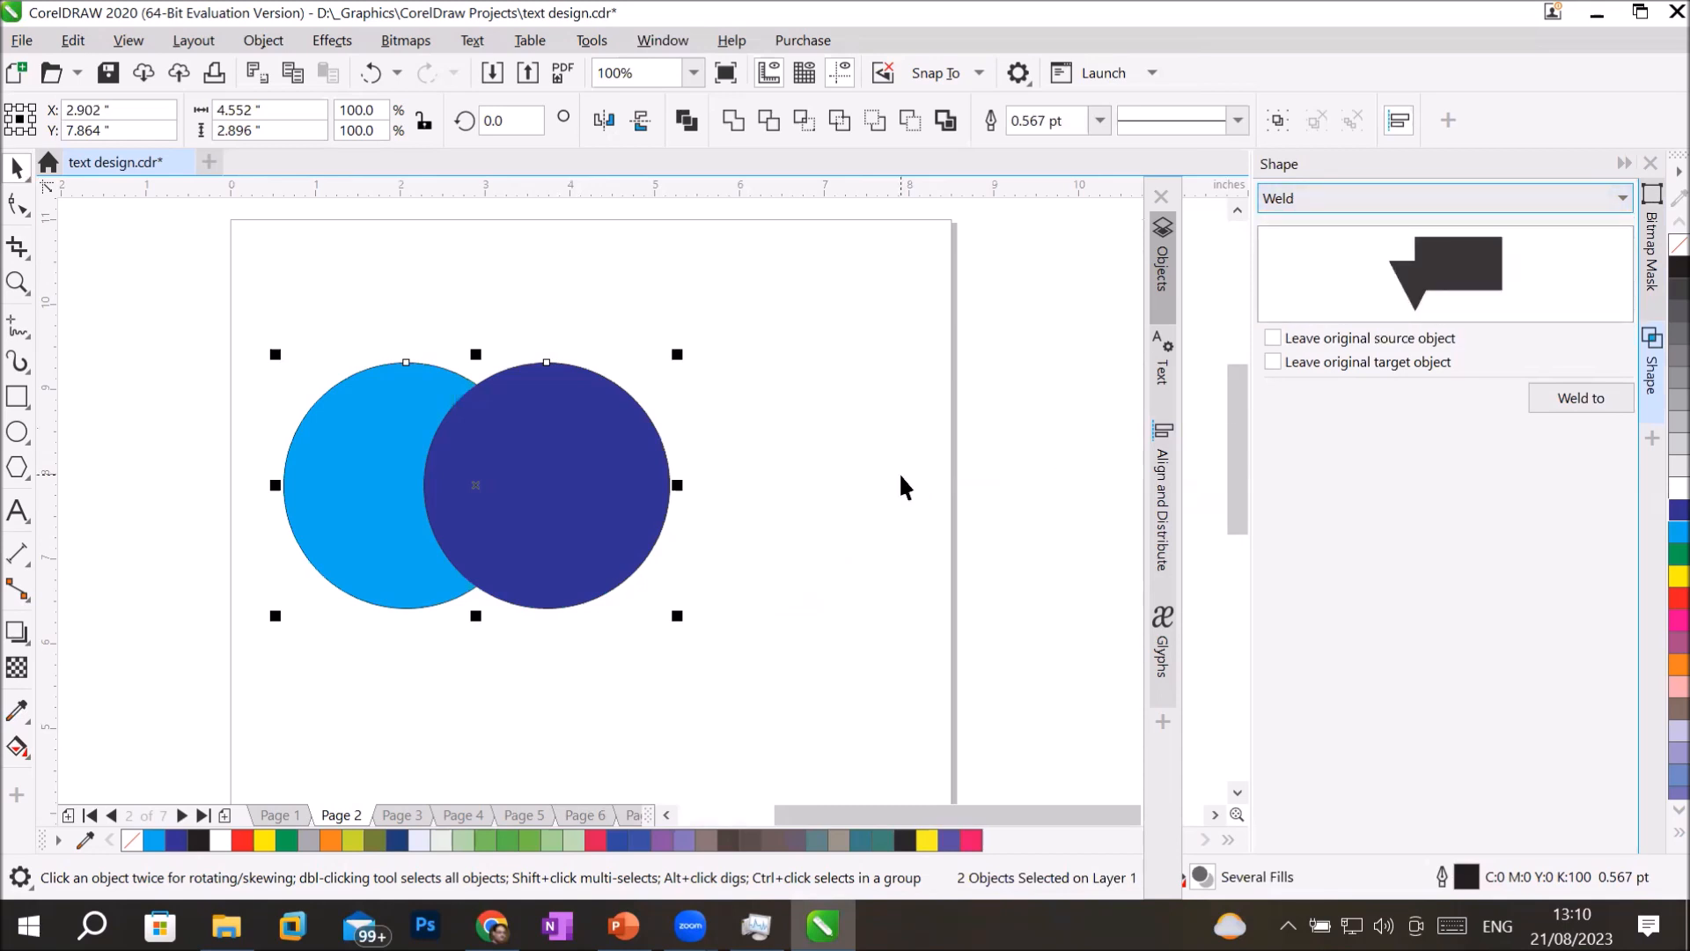
Try Weld's Leave original source object and Leave original target object options, and turn both off again.
left_click(1325, 337)
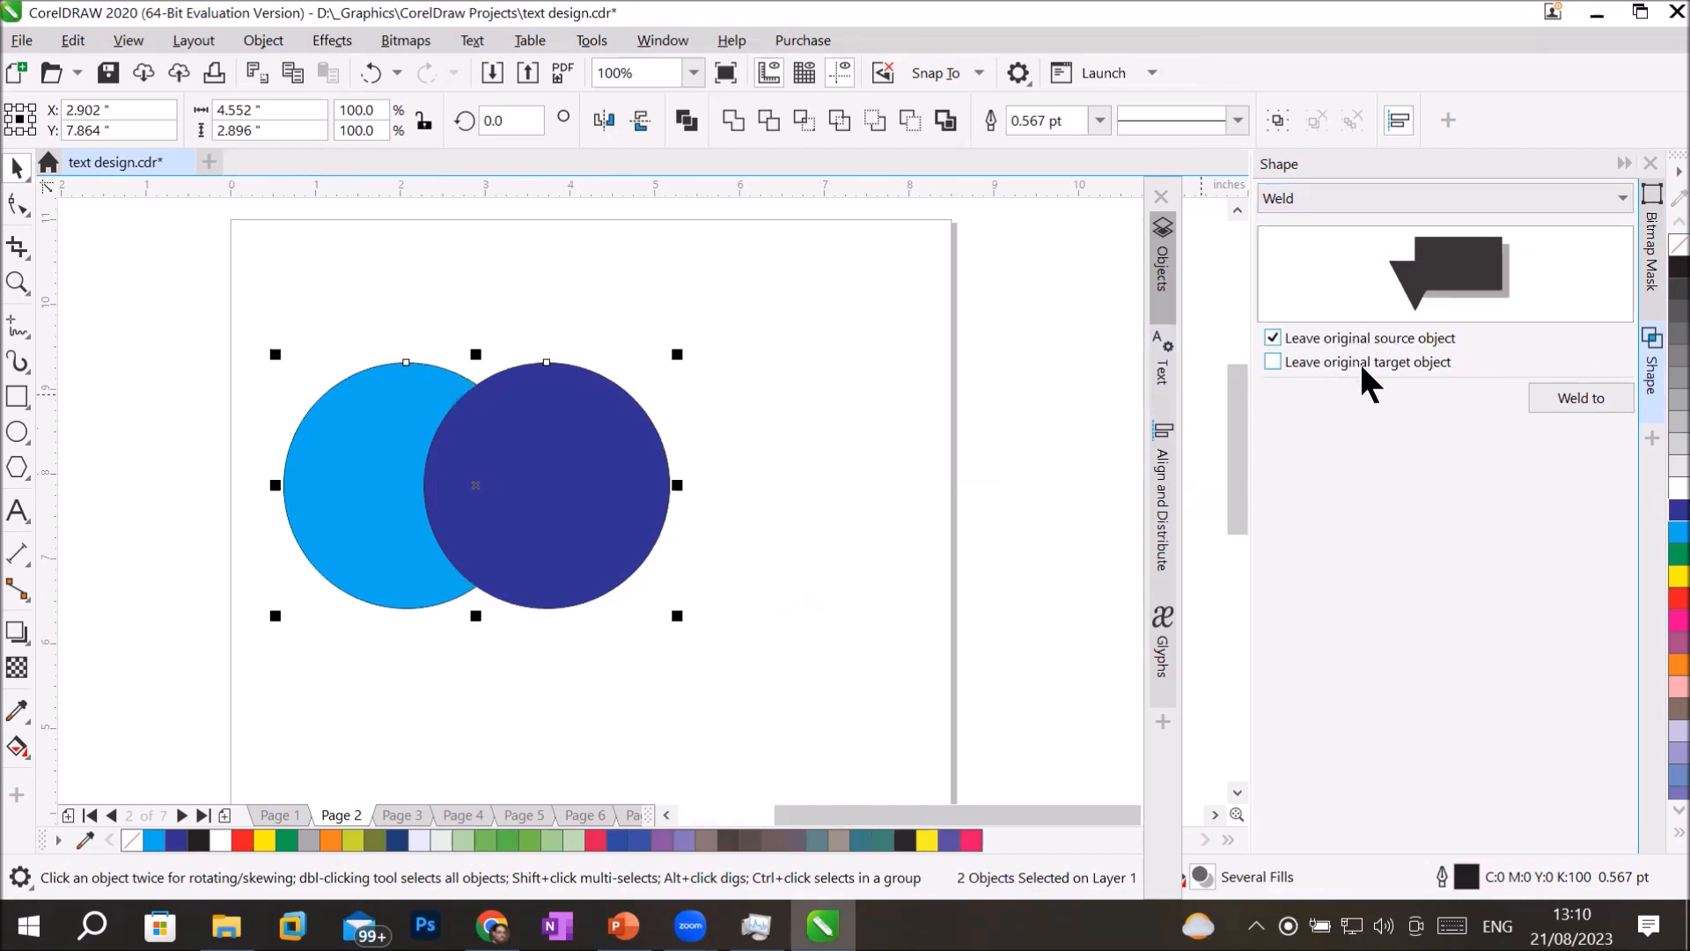
left_click(1362, 361)
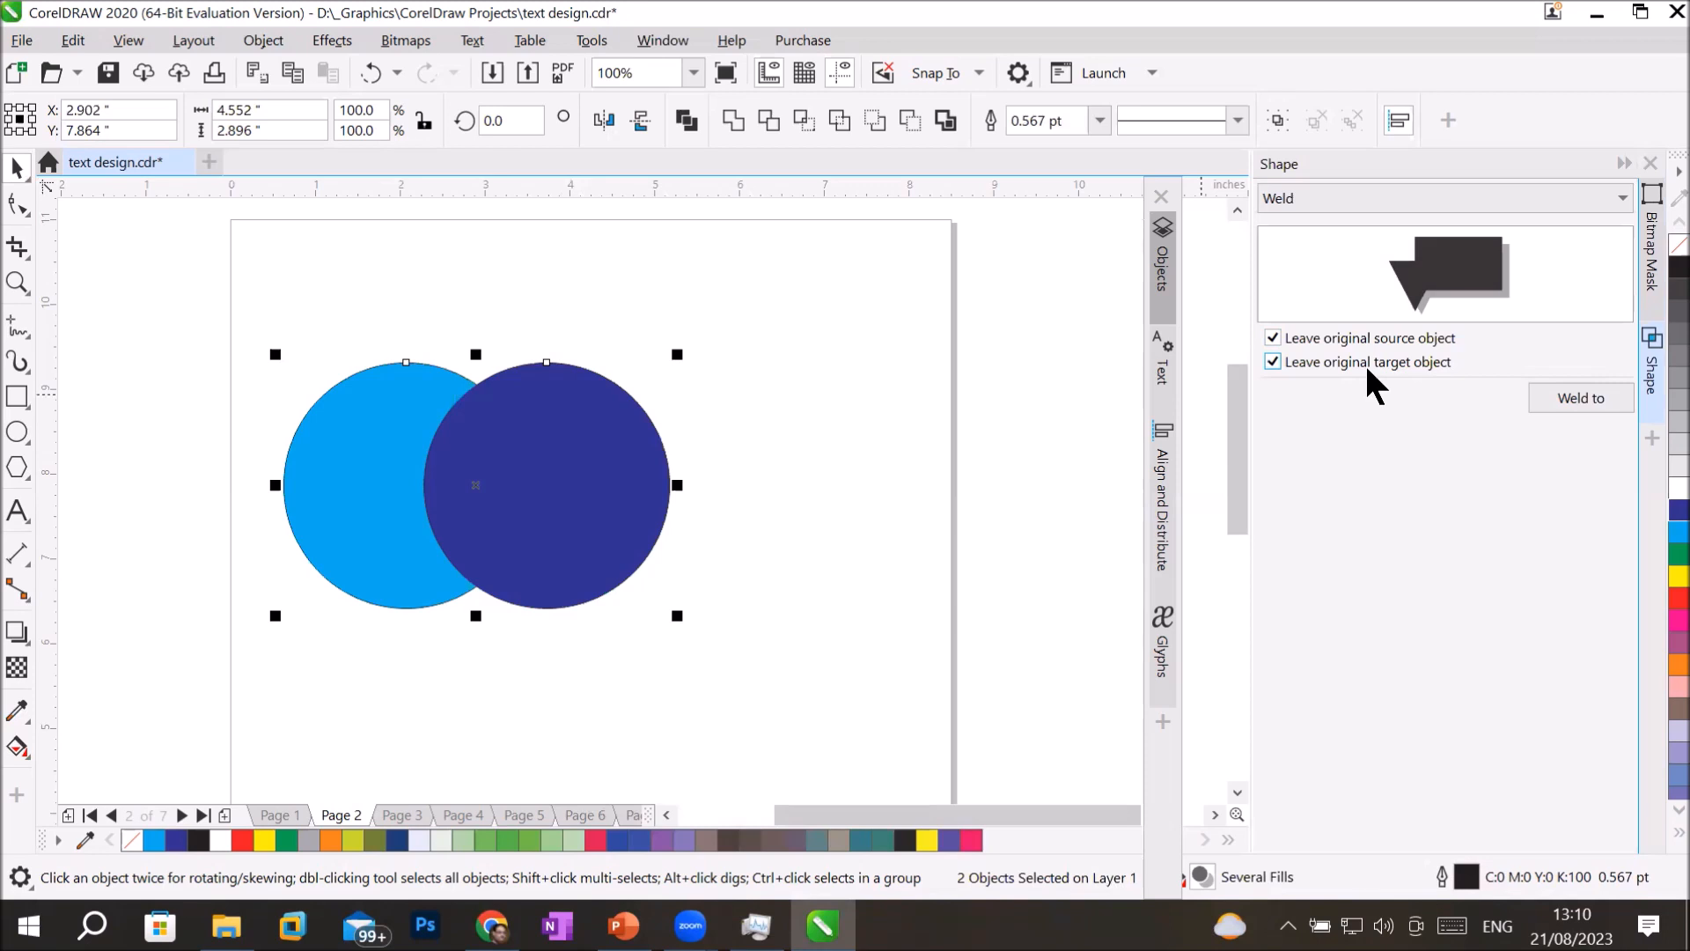
left_click(1364, 360)
left_click(1380, 340)
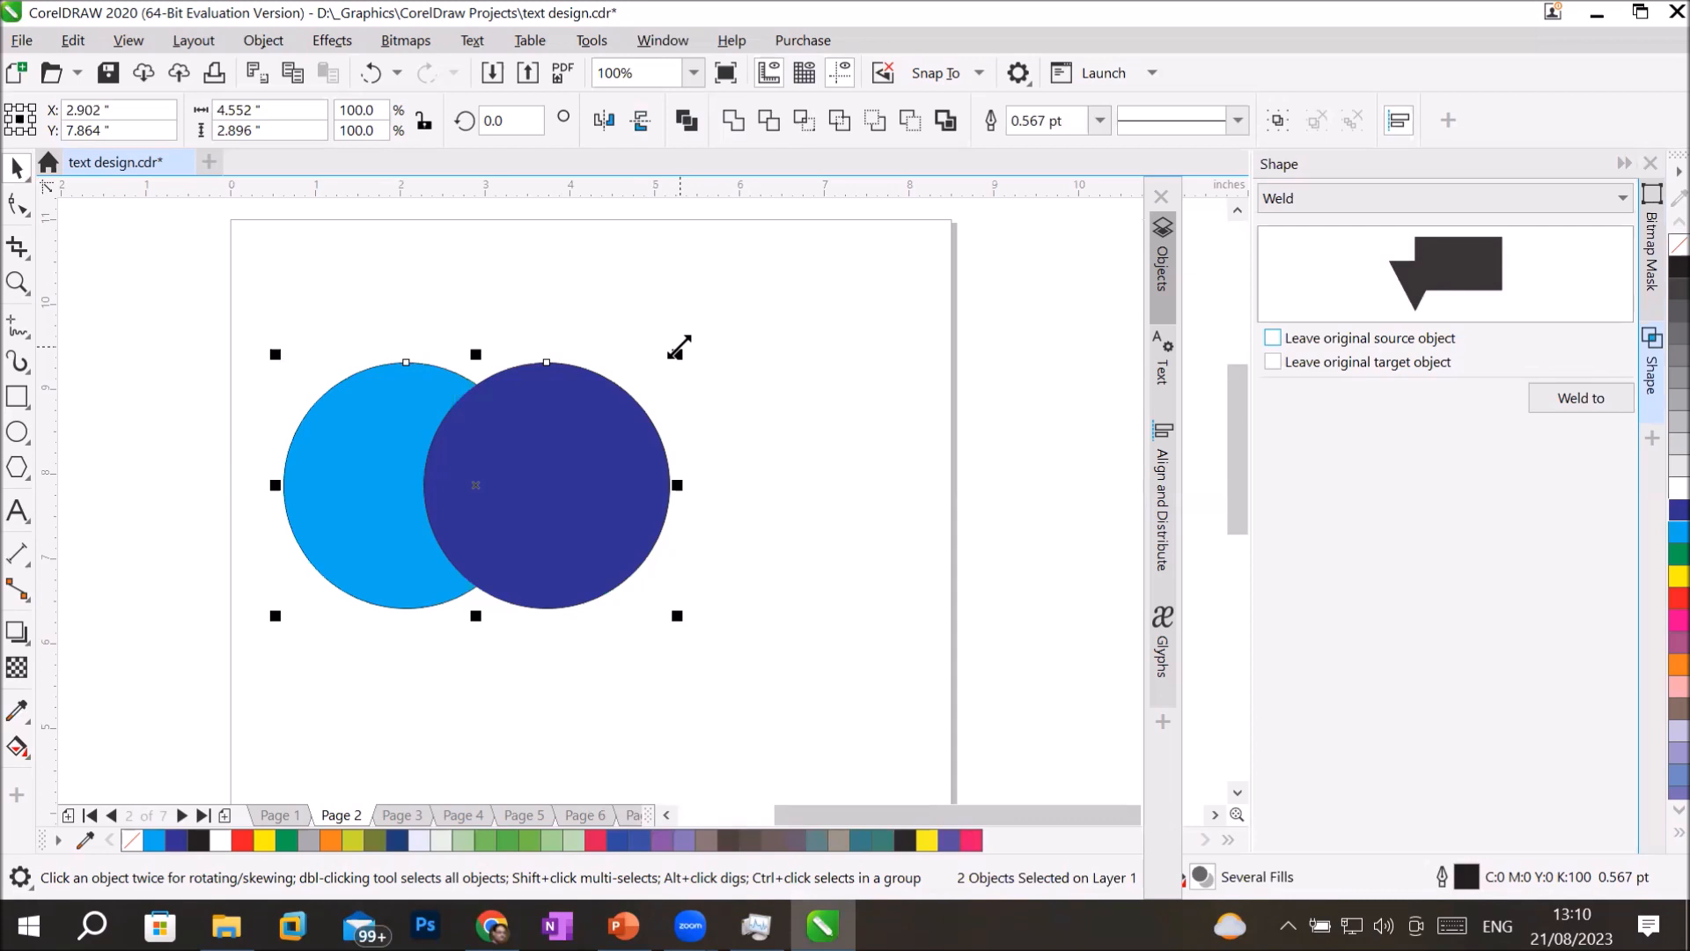
Resize the light blue circle to about 3.15 inches and the dark blue one to about 1.65 inches, centering the small one inside the large.
left_click_drag(679, 346, 830, 343)
left_click(628, 470)
left_click_drag(694, 343, 438, 474)
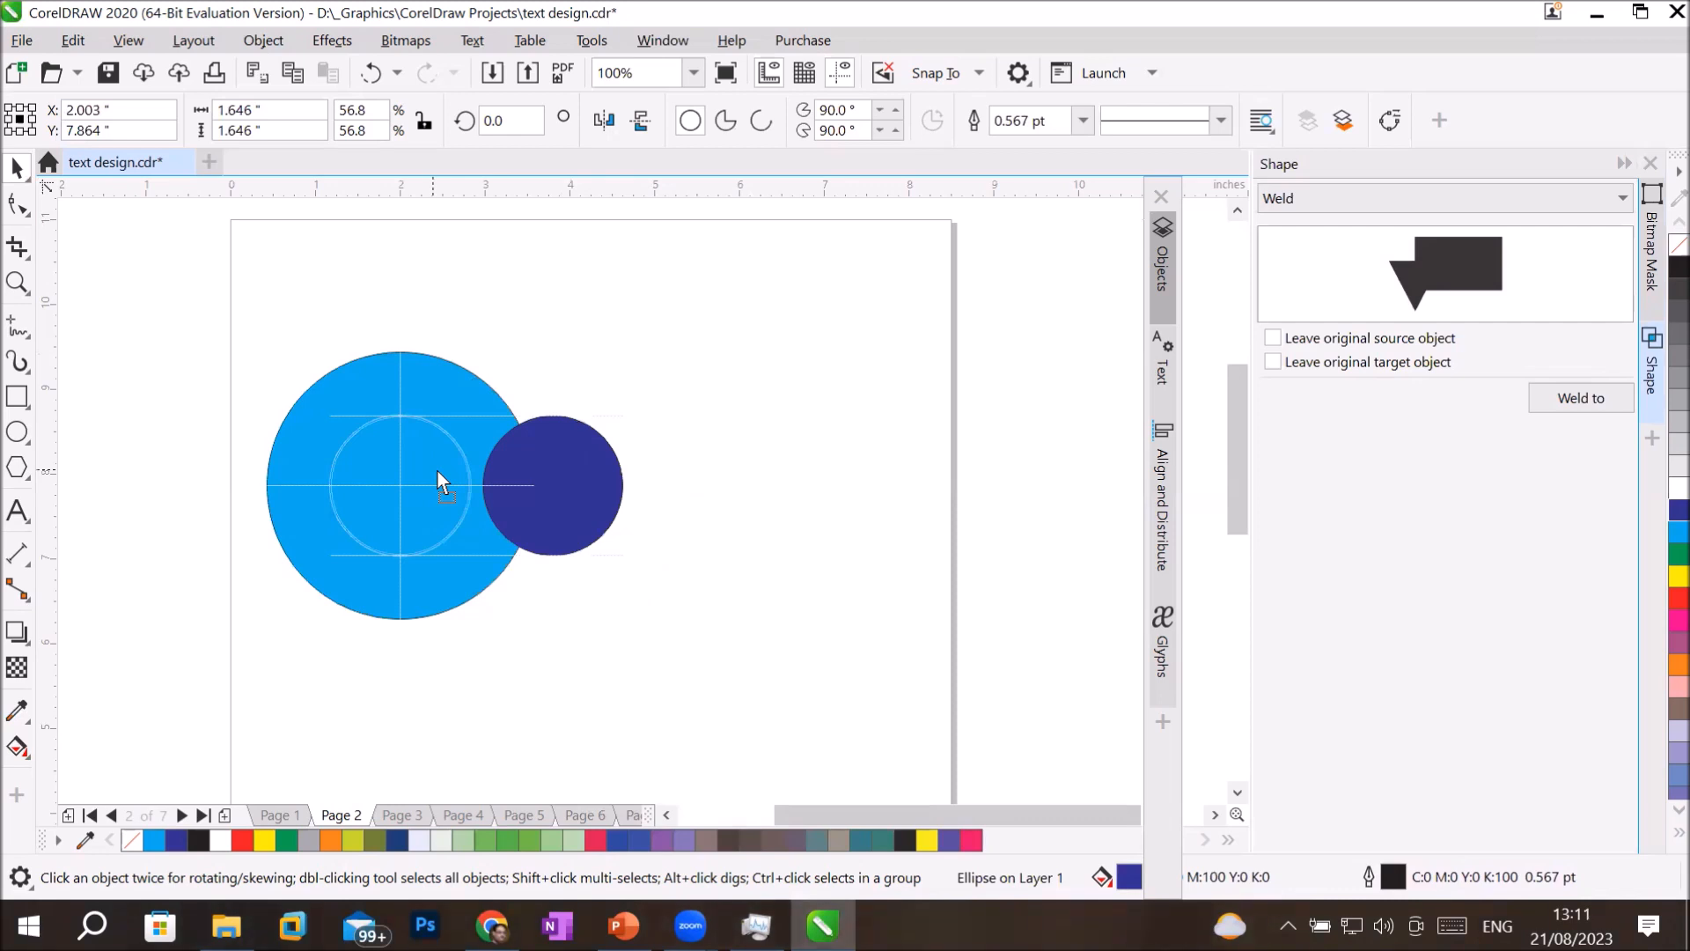
left_click_drag(437, 472, 436, 472)
left_click_drag(212, 297, 622, 671)
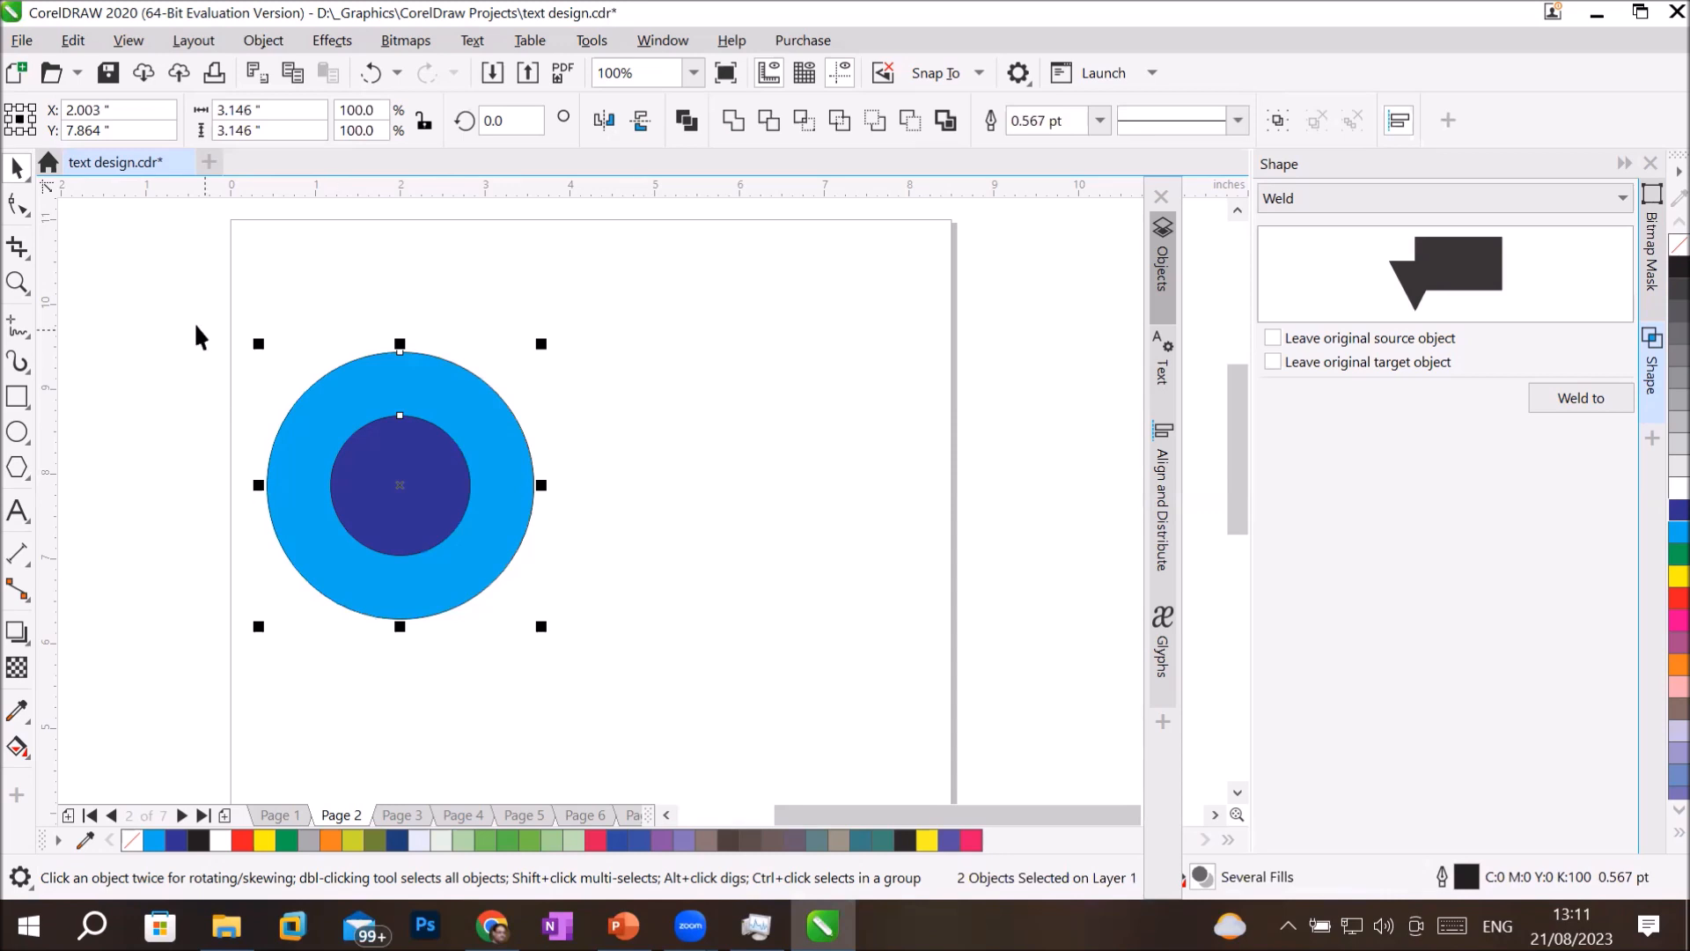
Add a page-sized rectangle filled with yellow behind the circles and open the Objects docker.
left_click(159, 568)
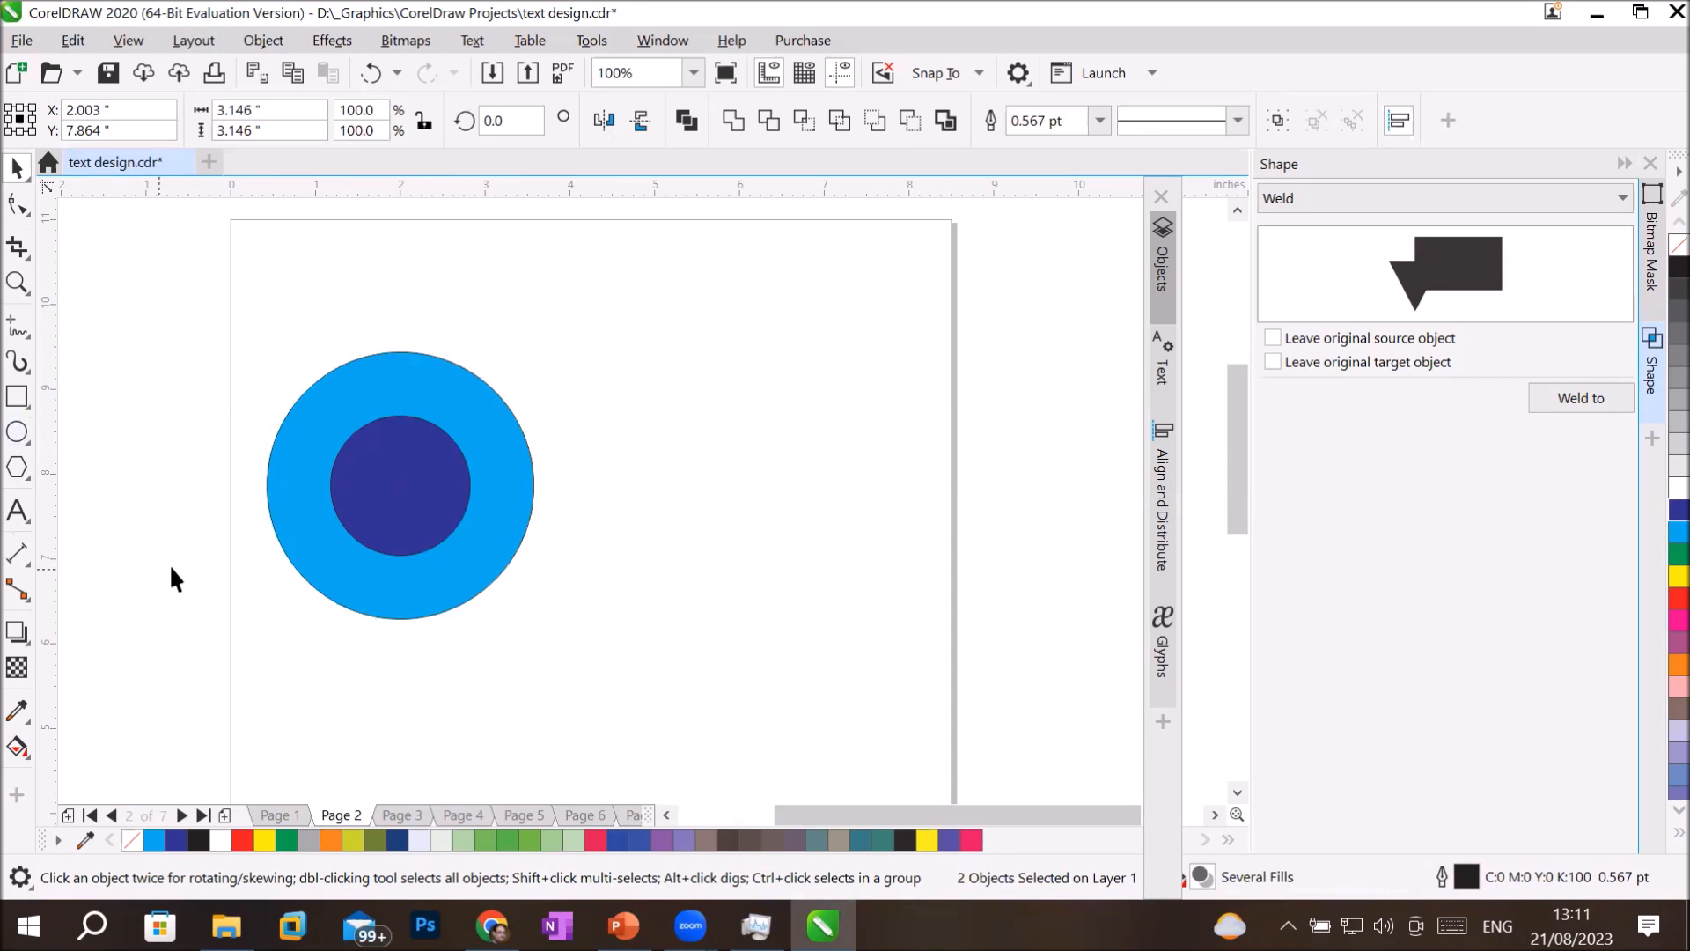
double_click(17, 398)
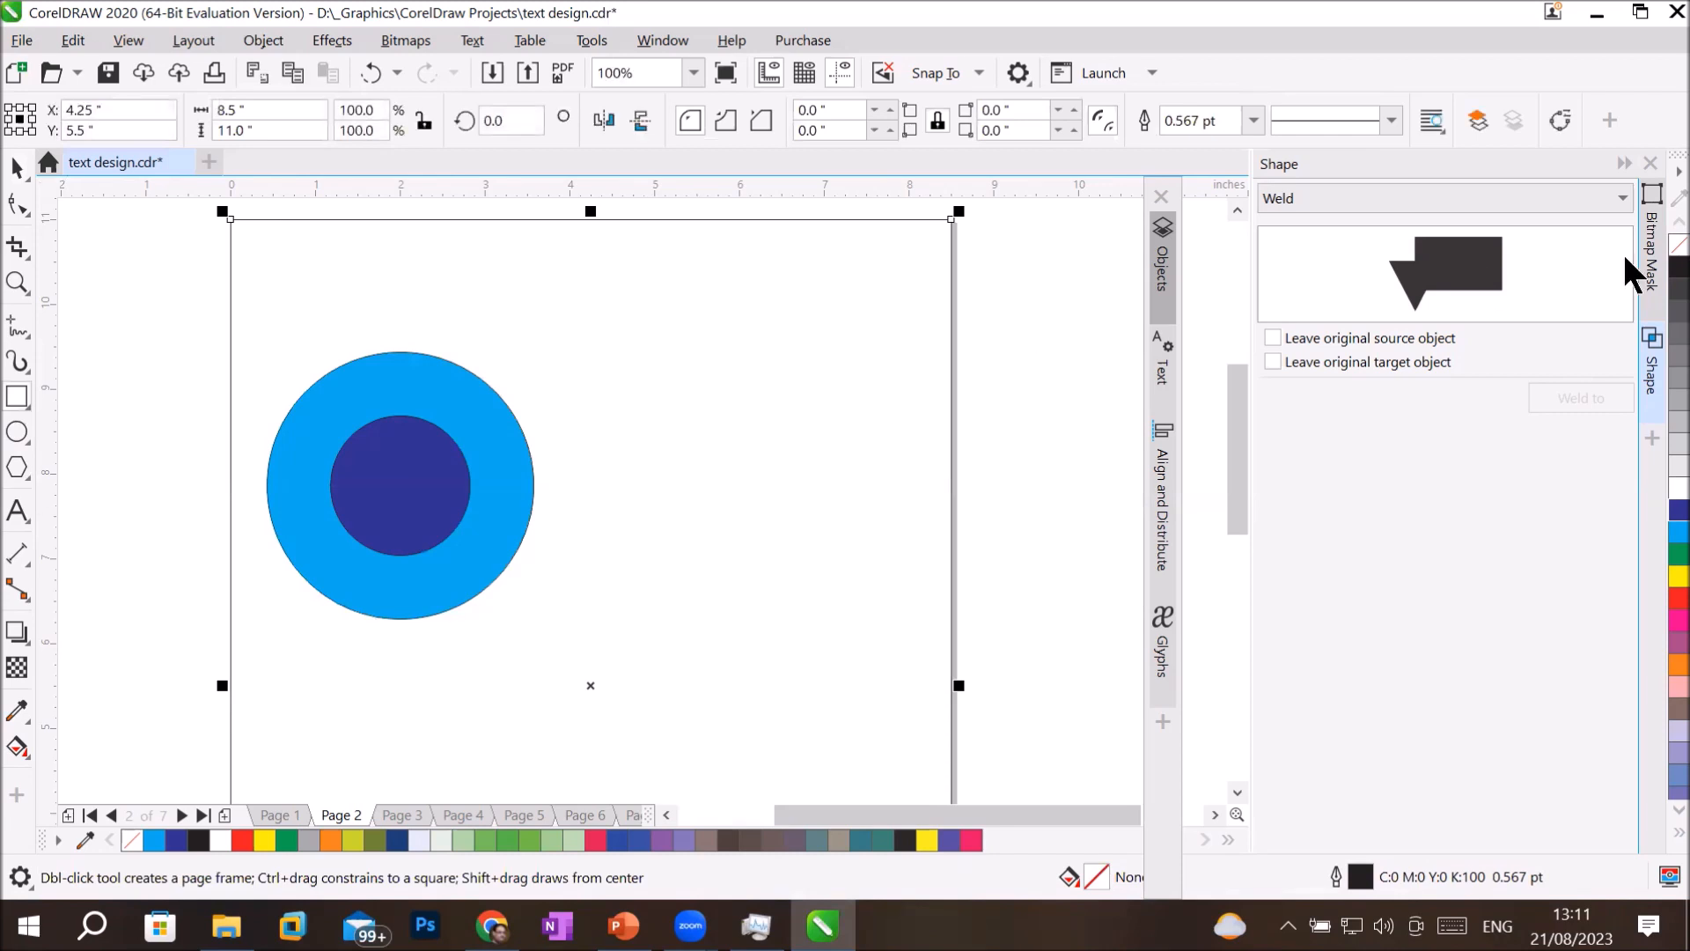
left_click(1662, 580)
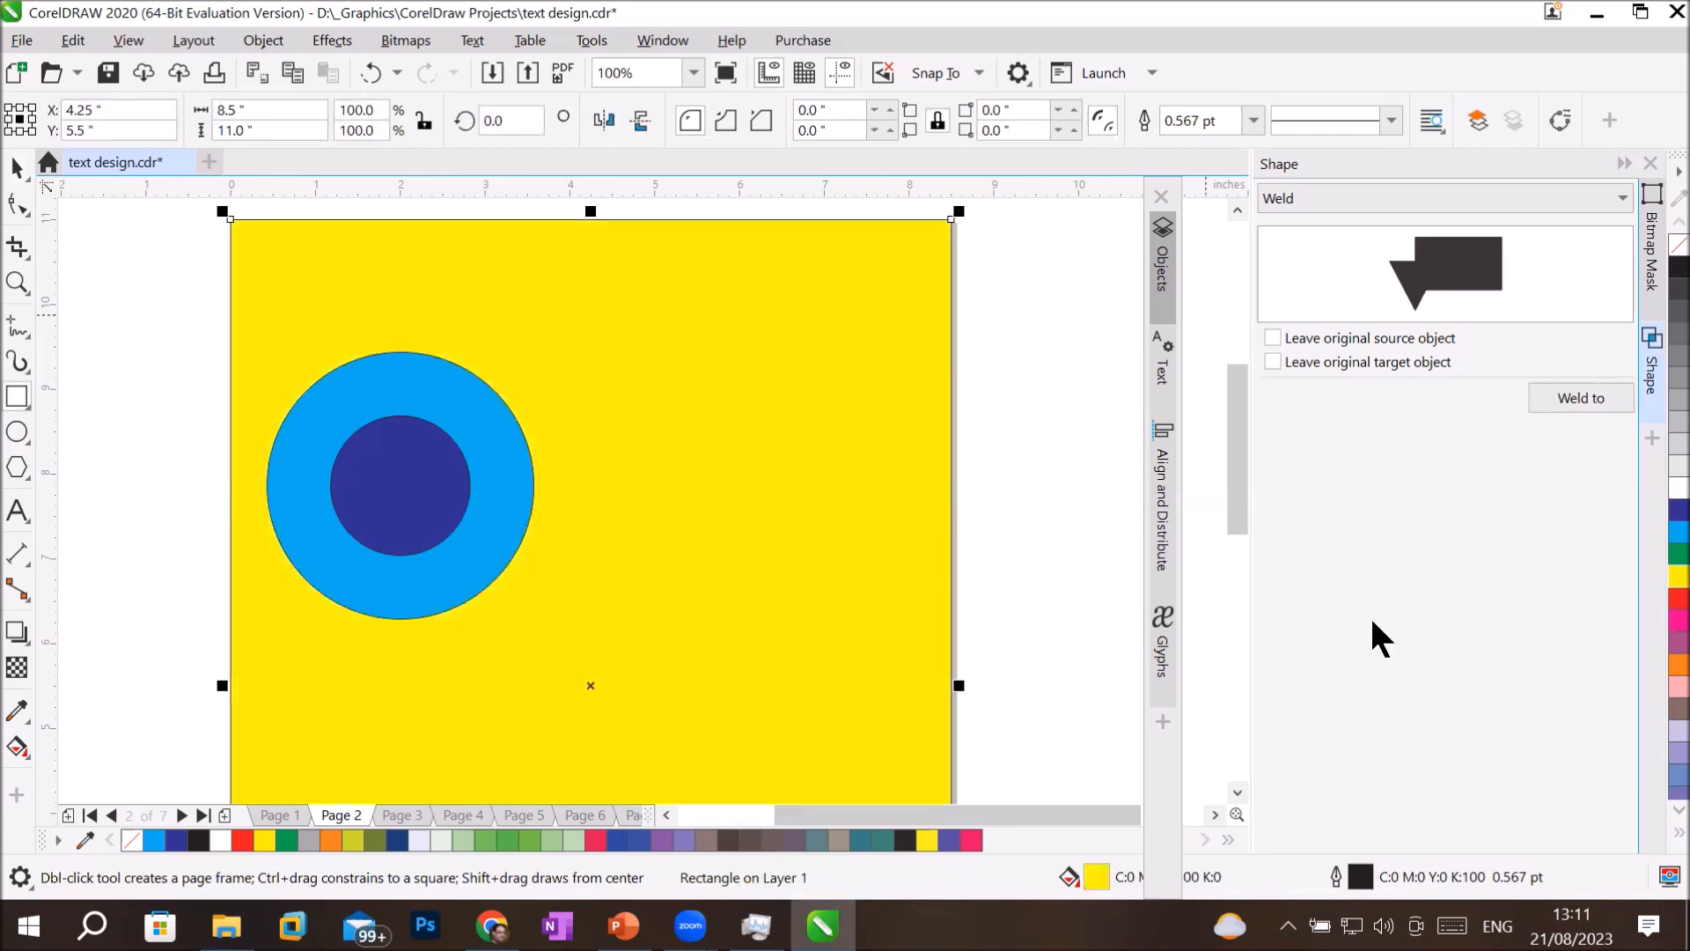
left_click(17, 167)
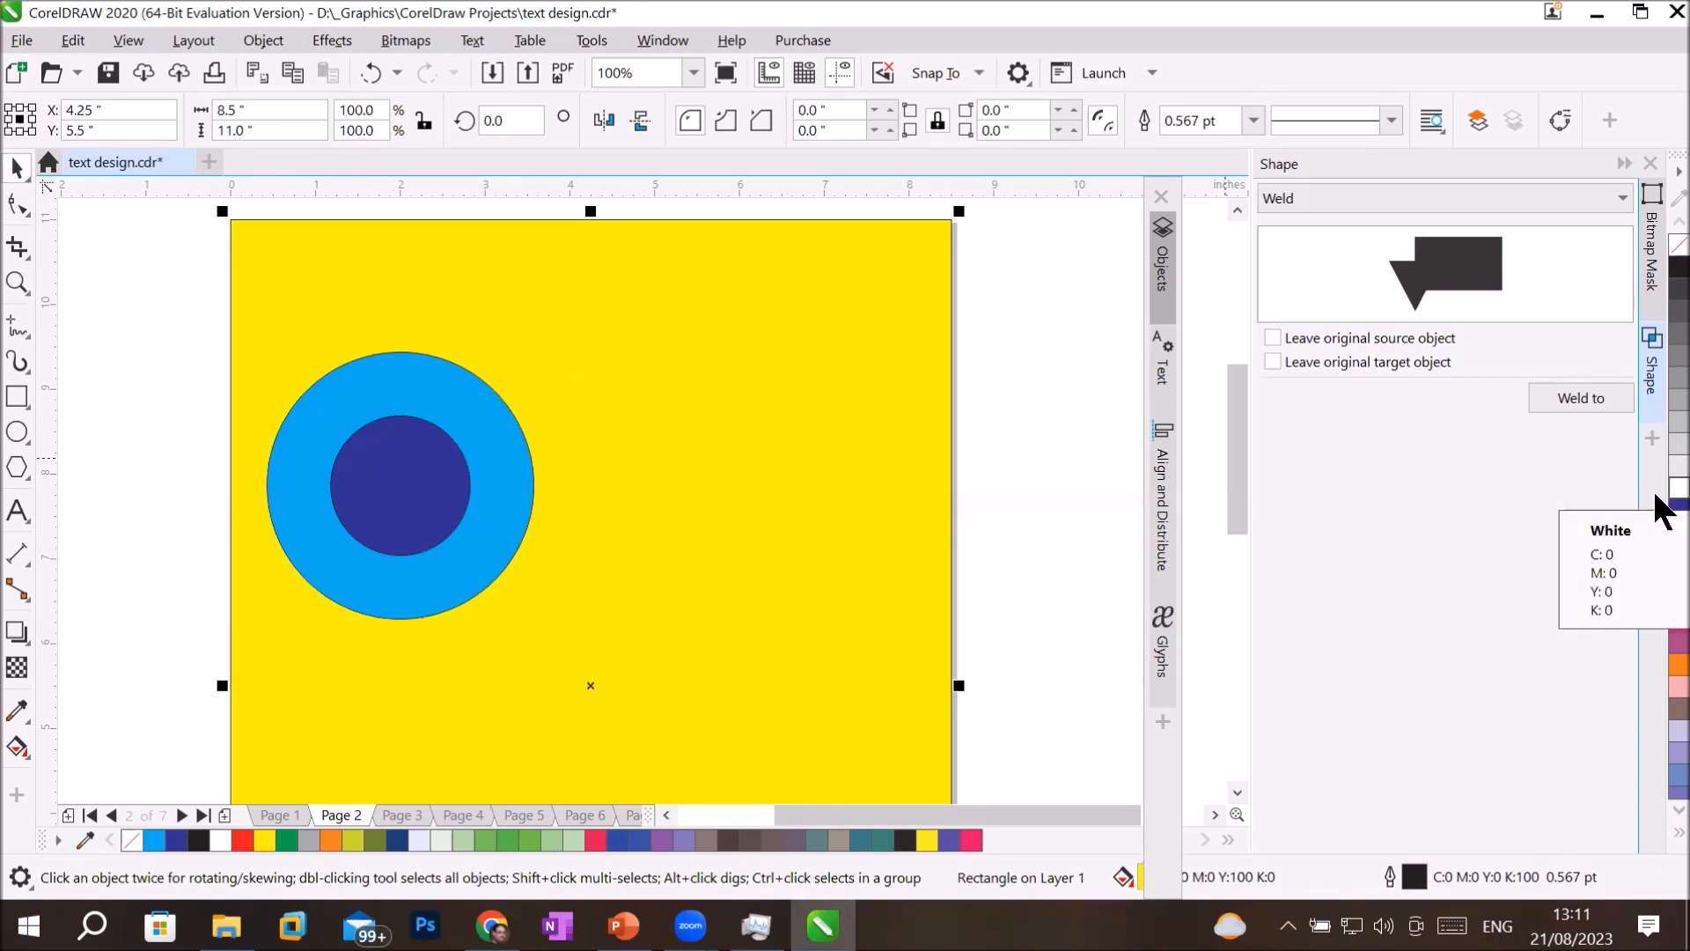
left_click(1164, 280)
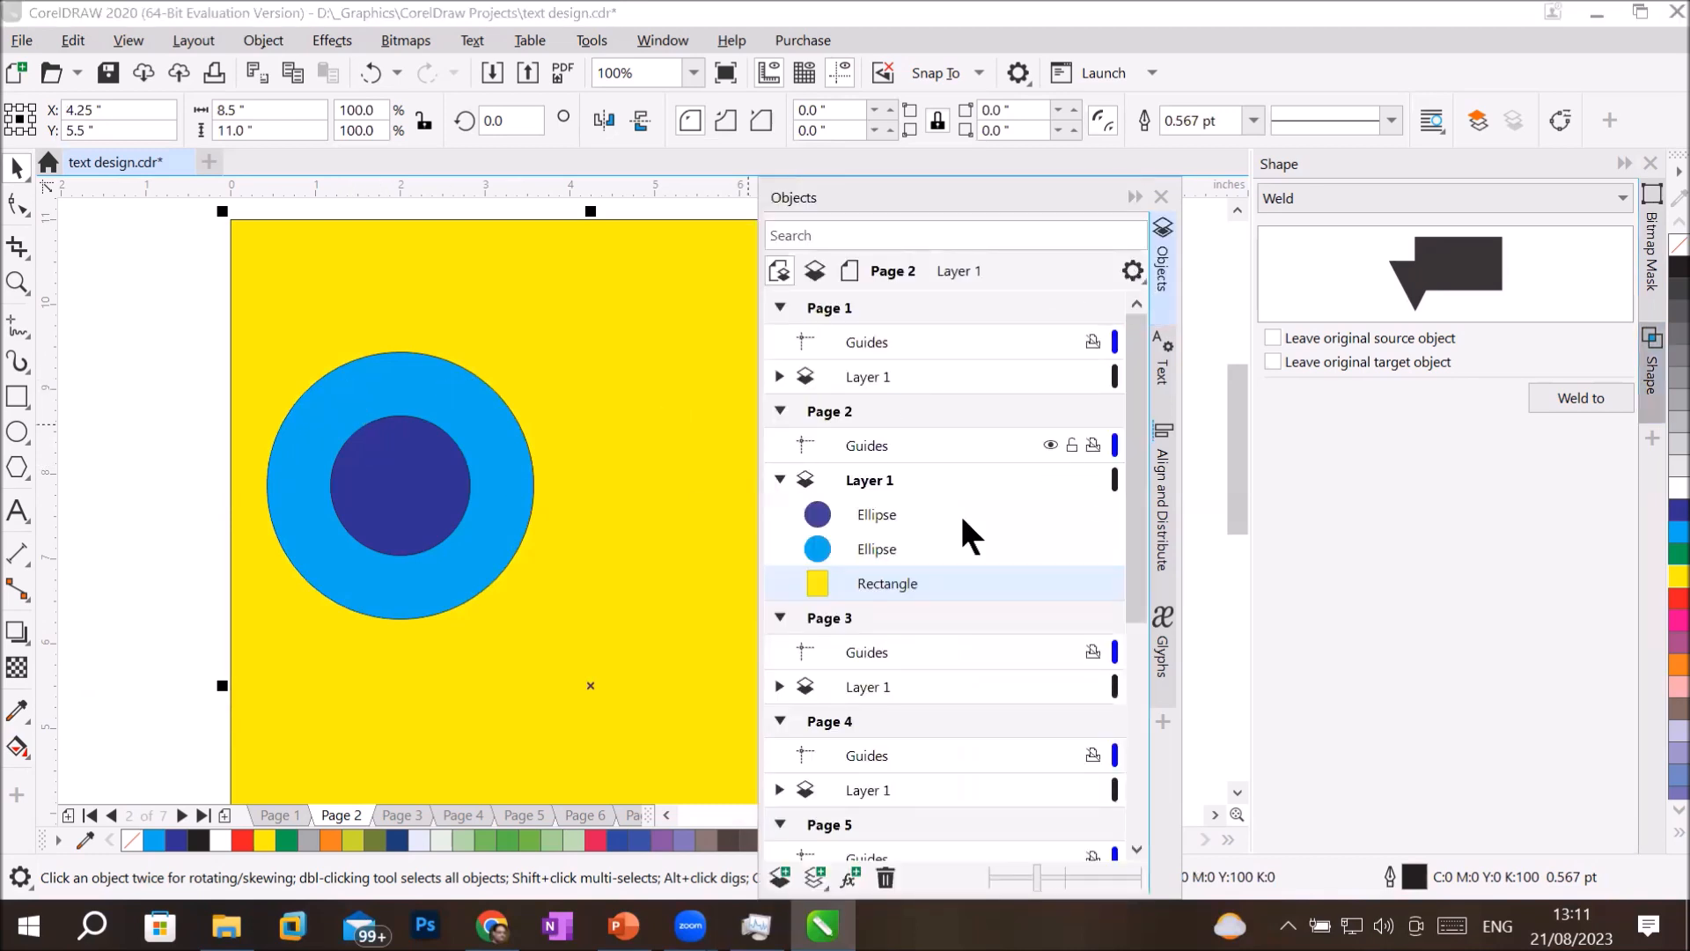
Combine the light blue and dark blue circles into a single object, and undo the combination.
left_click(358, 379)
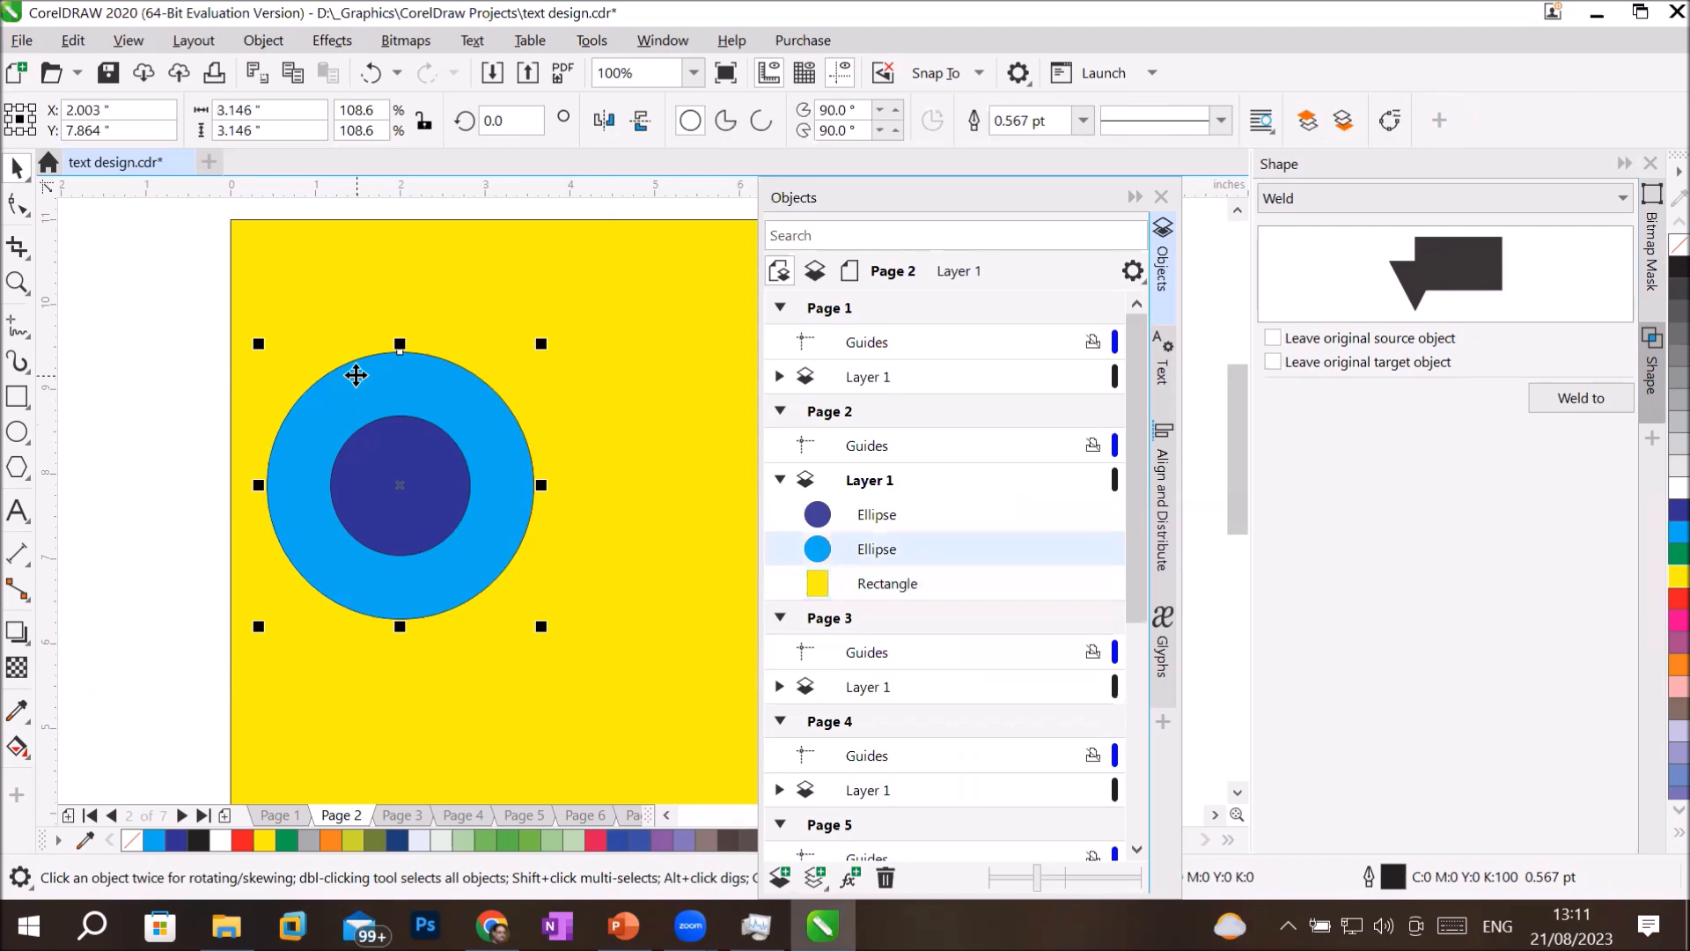
left_click(445, 463, "shift")
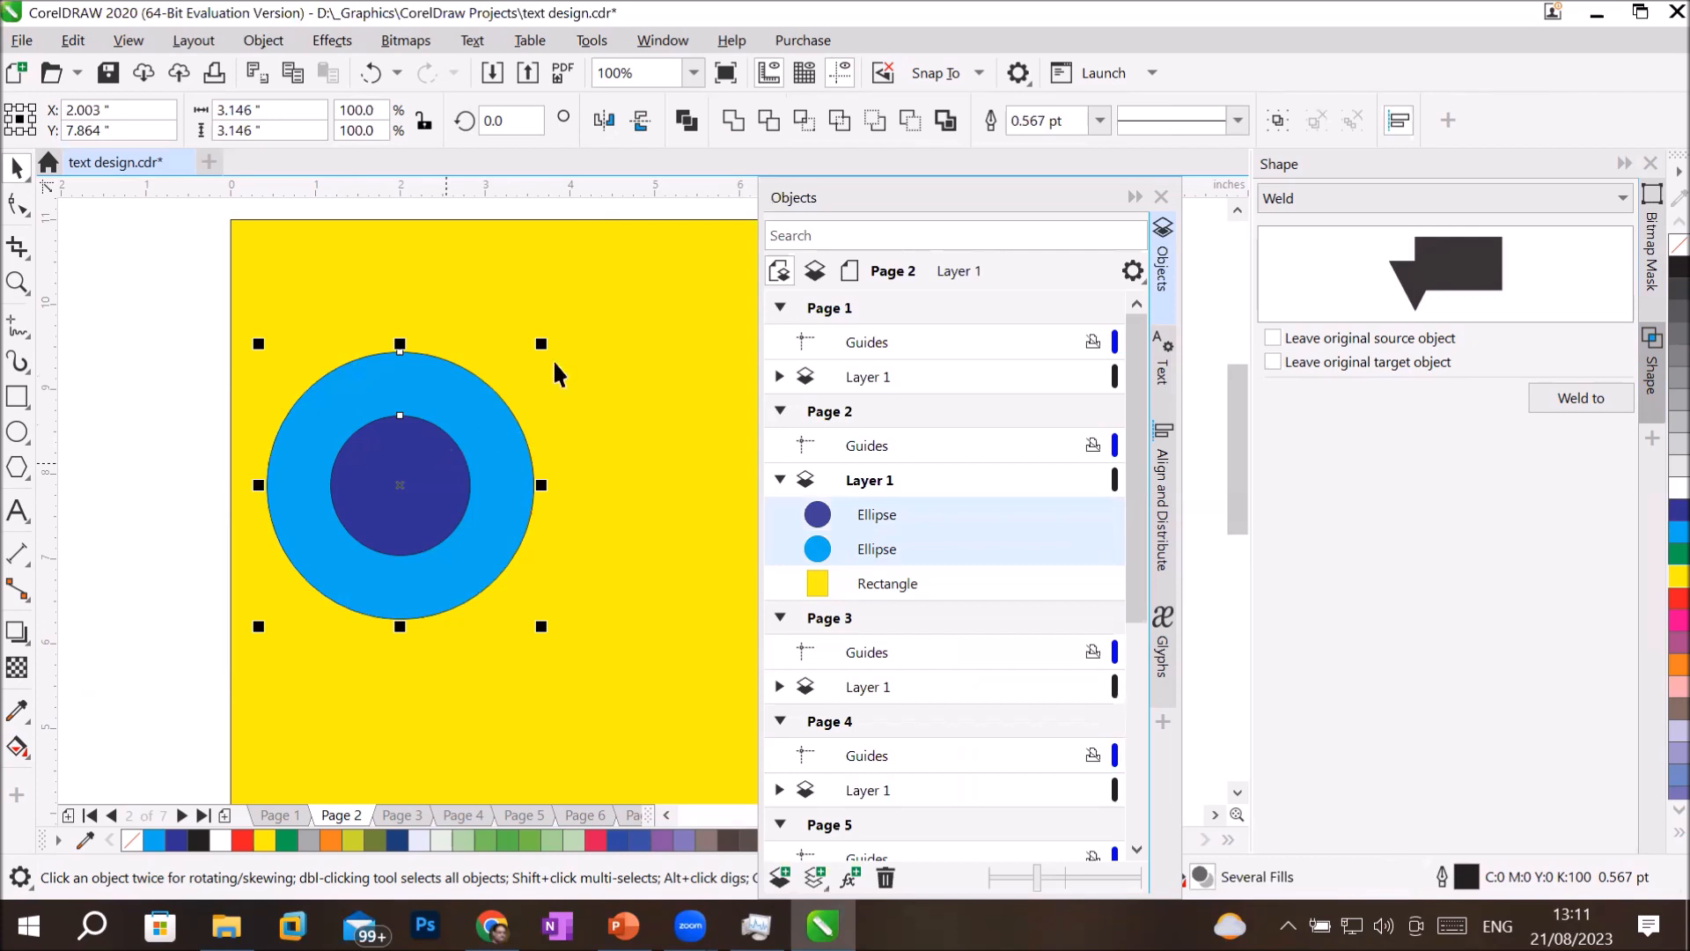
left_click(687, 118)
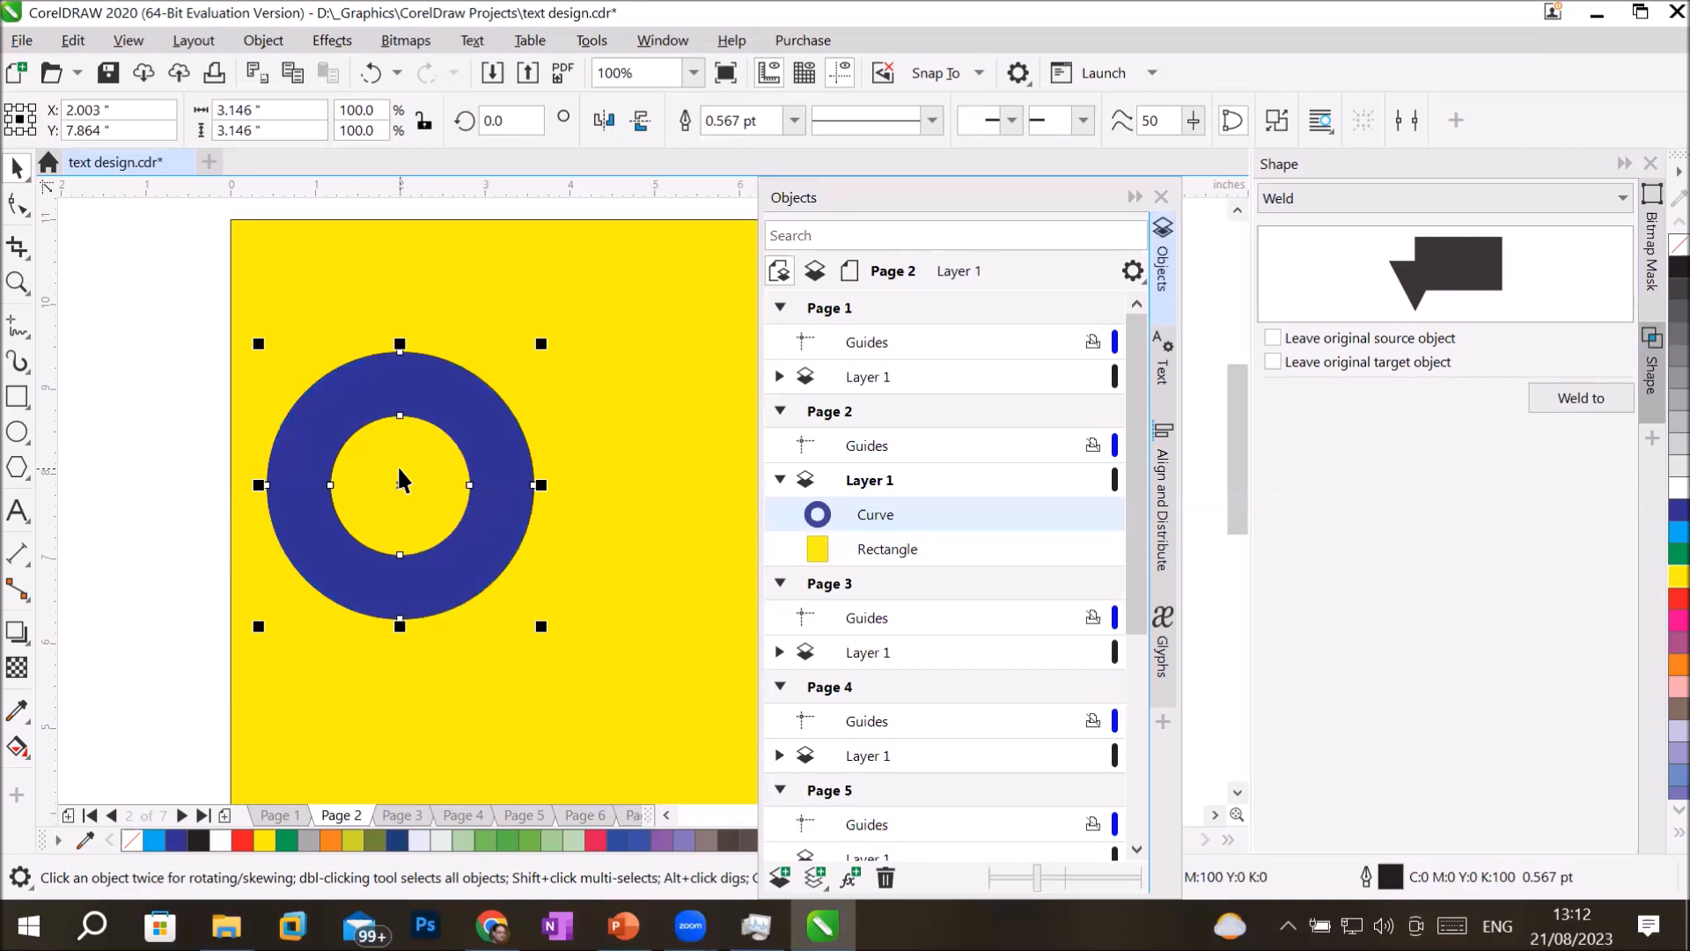
key("ctrl+z")
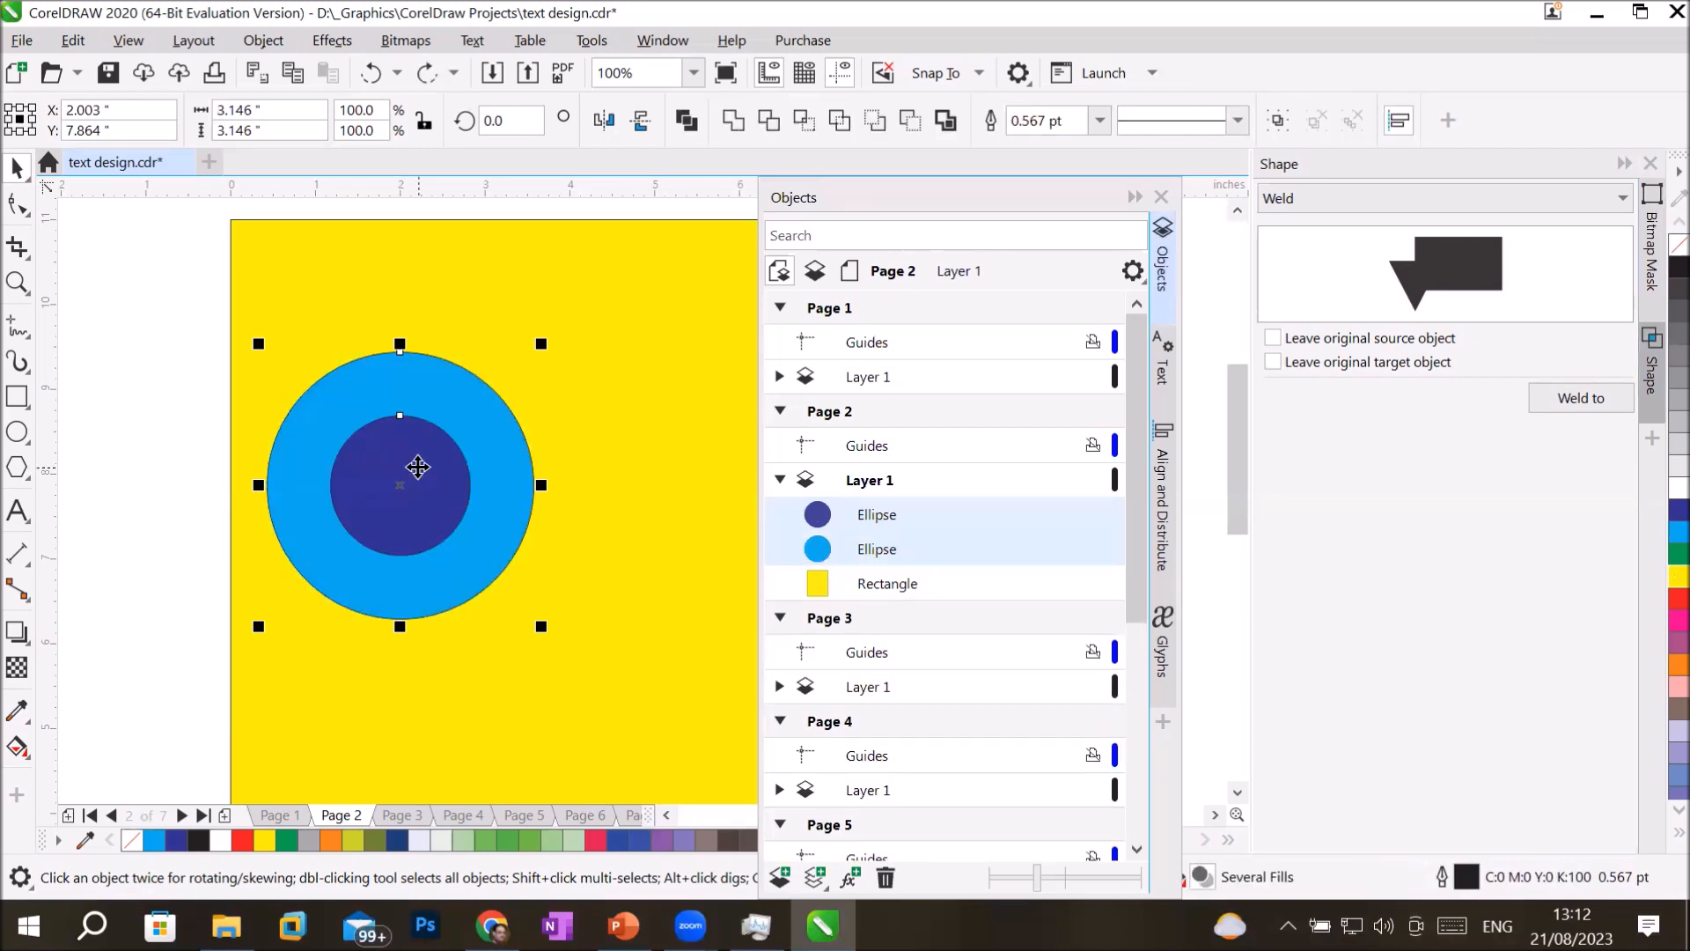
Give the dark blue circle a 24 pt outline with a dashed line style.
left_click(642, 322)
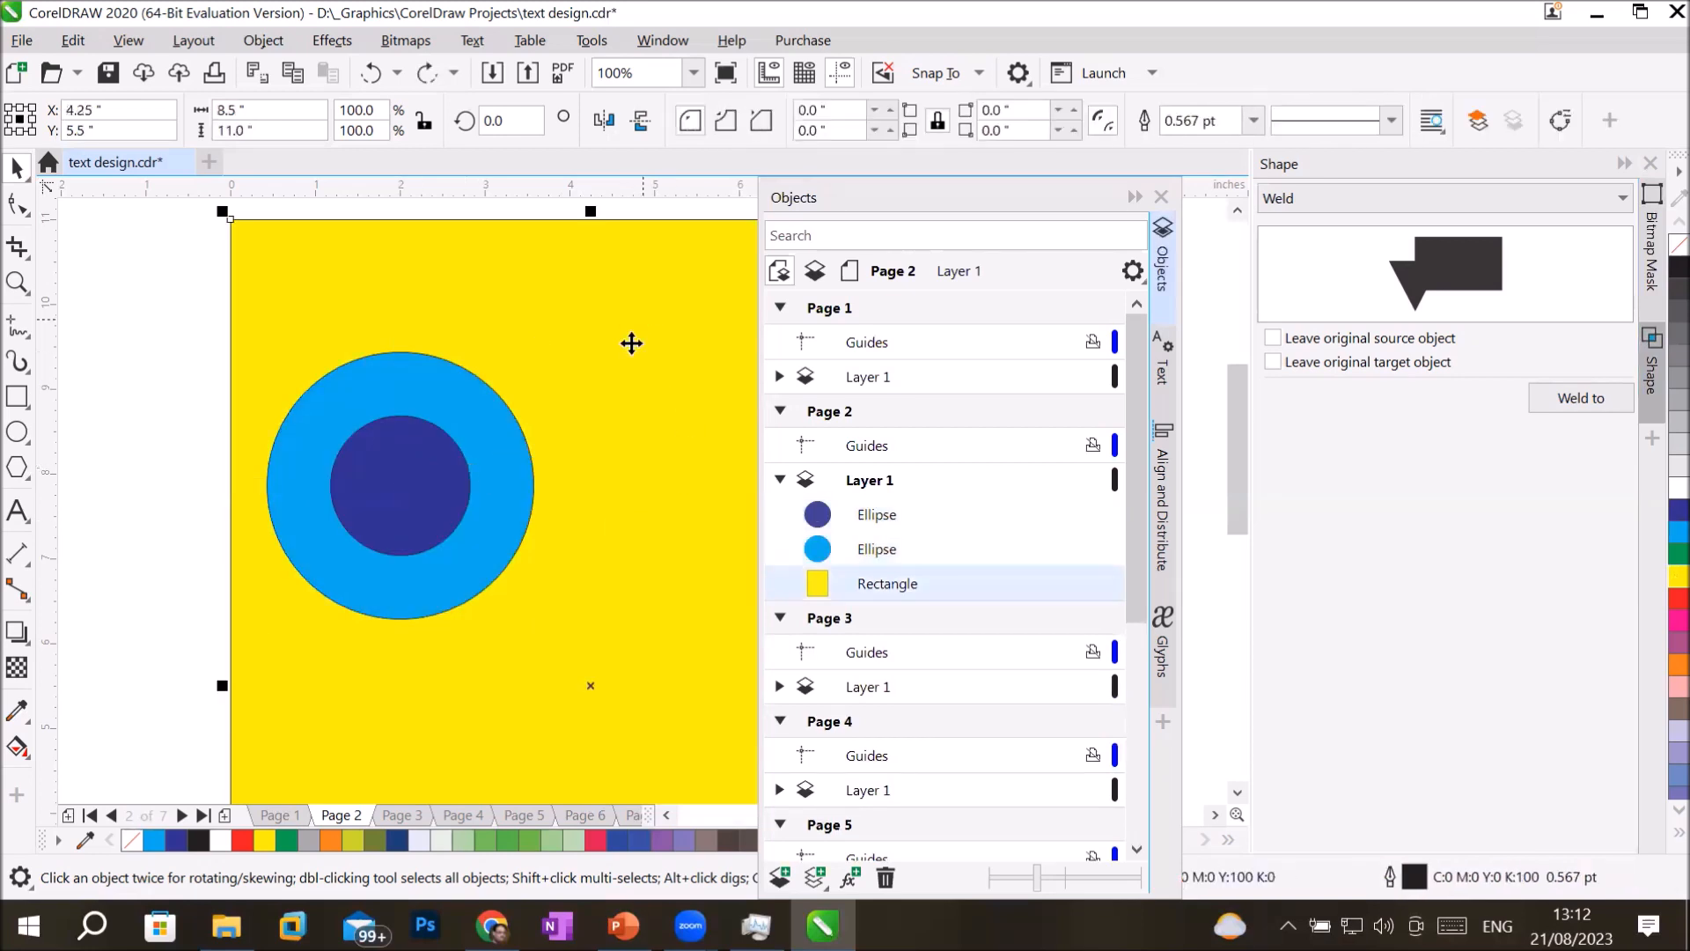
left_click(503, 514)
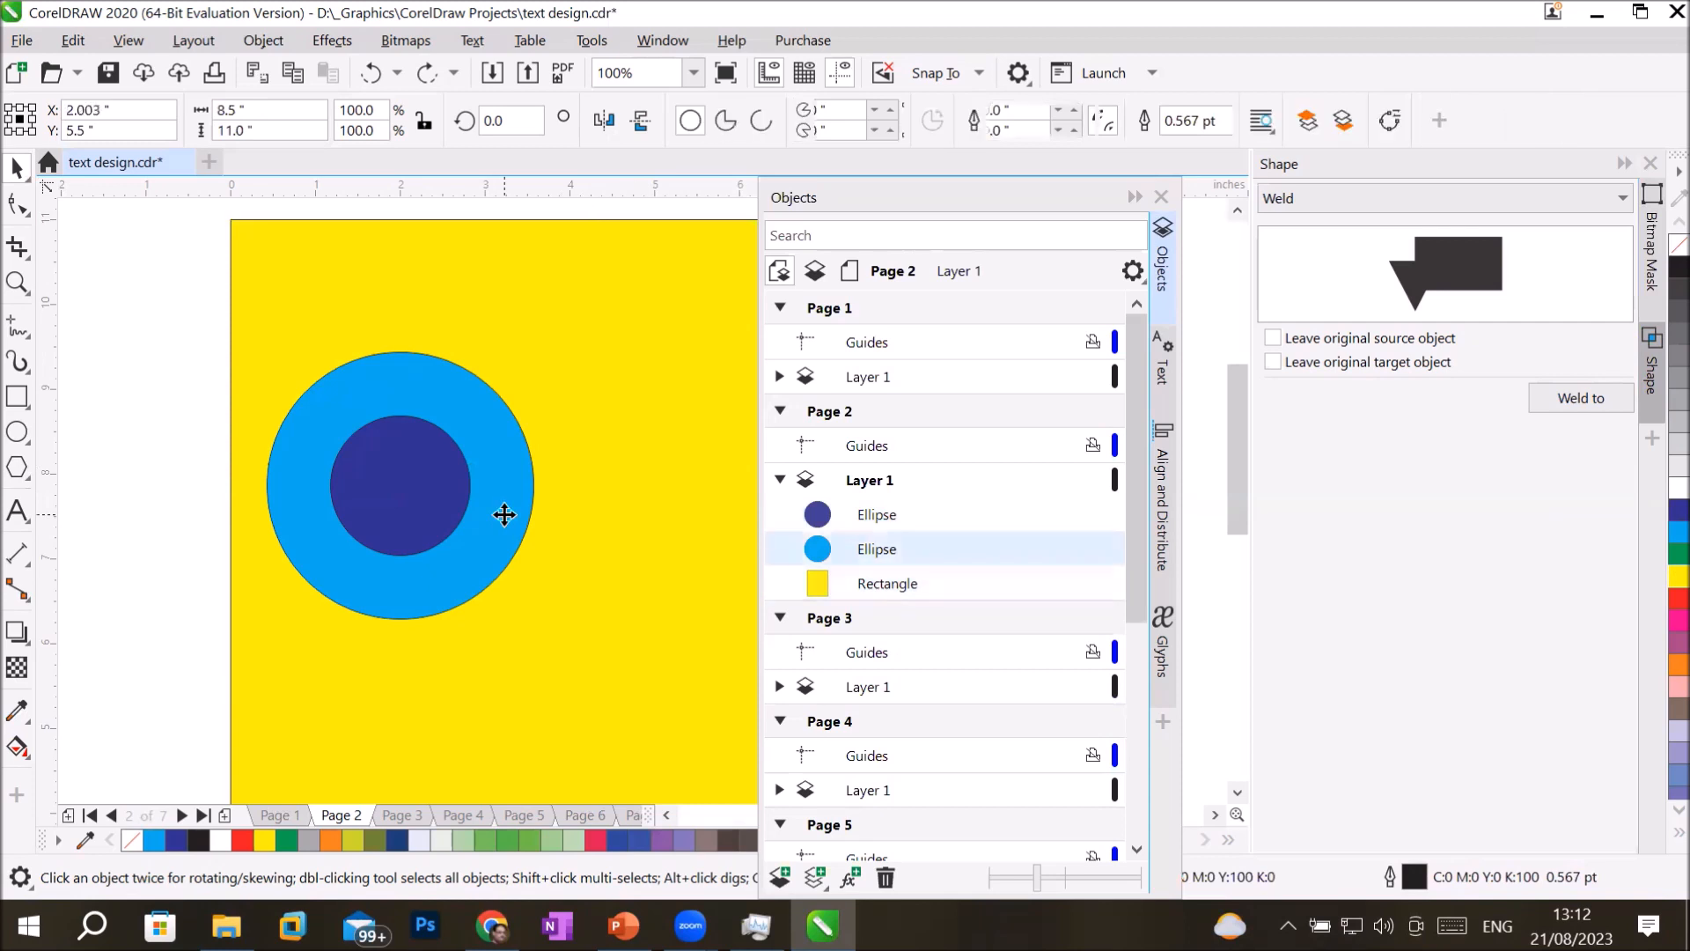
left_click(875, 511, "shift")
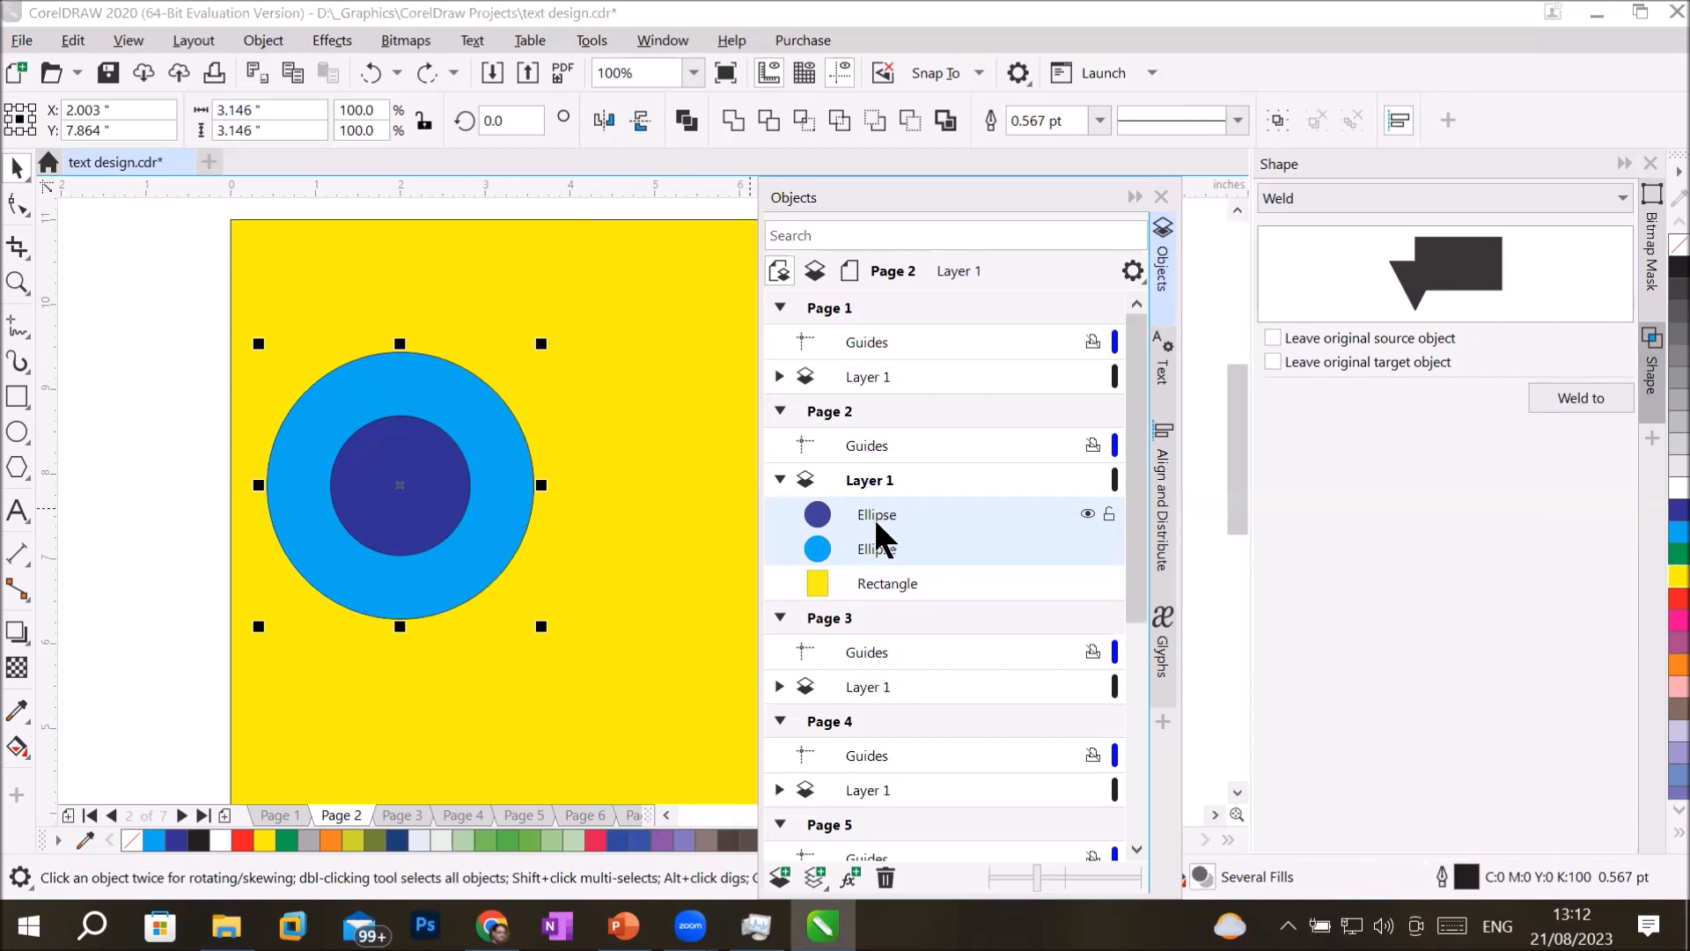
left_click(875, 513)
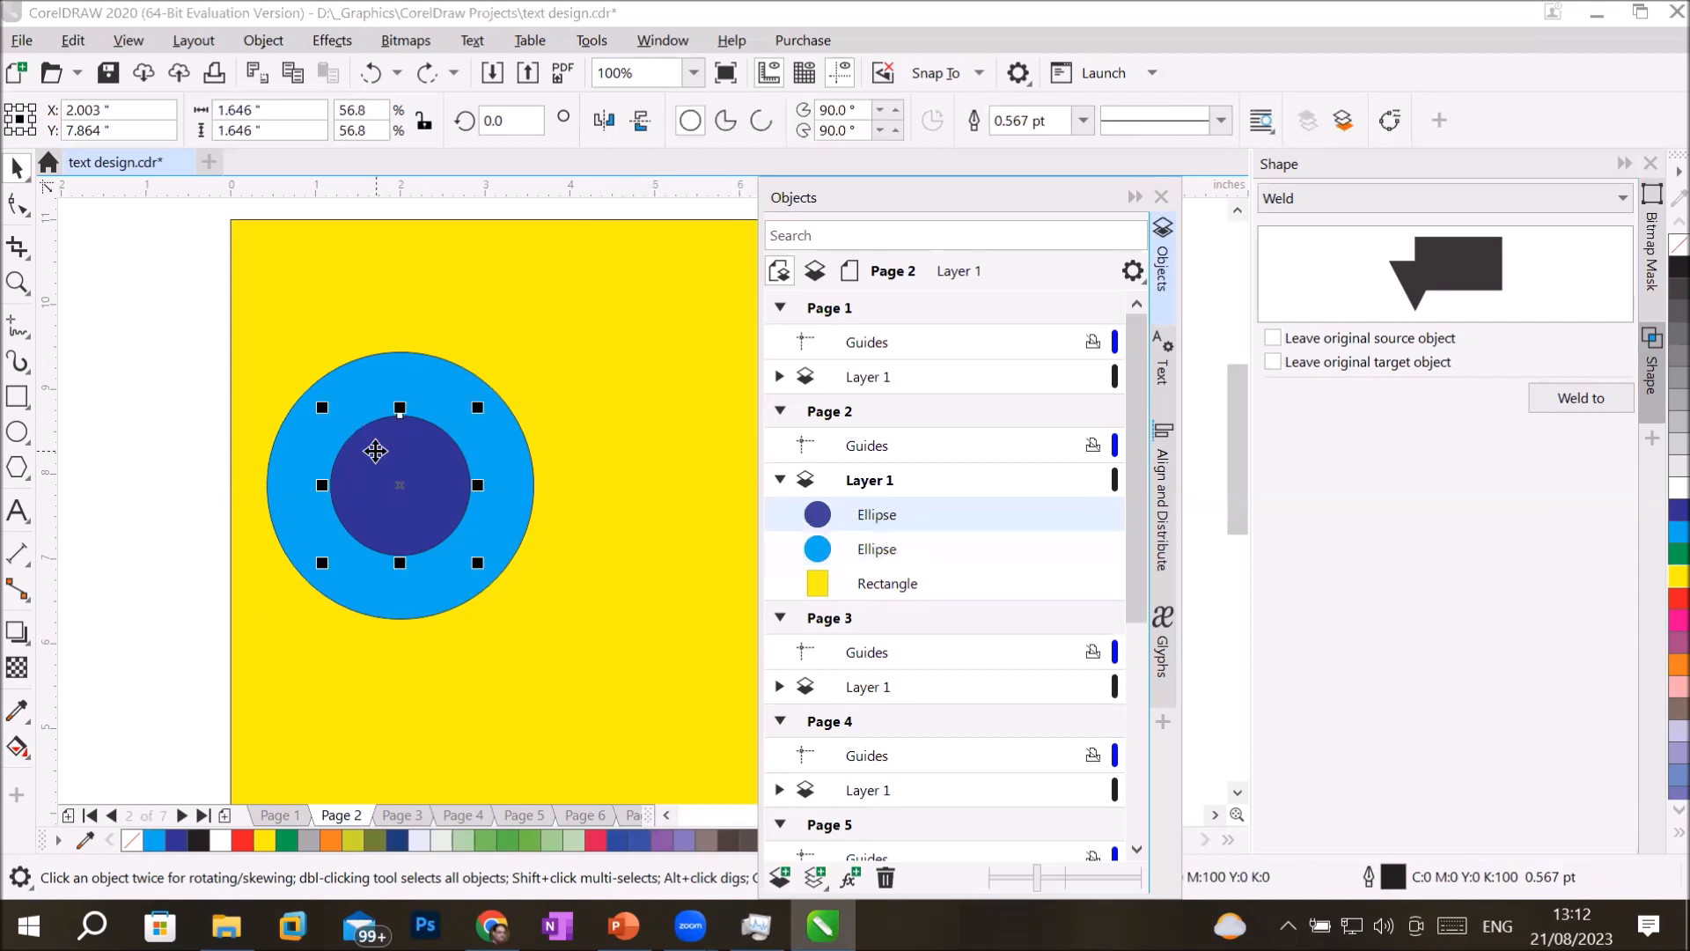
left_click(1084, 120)
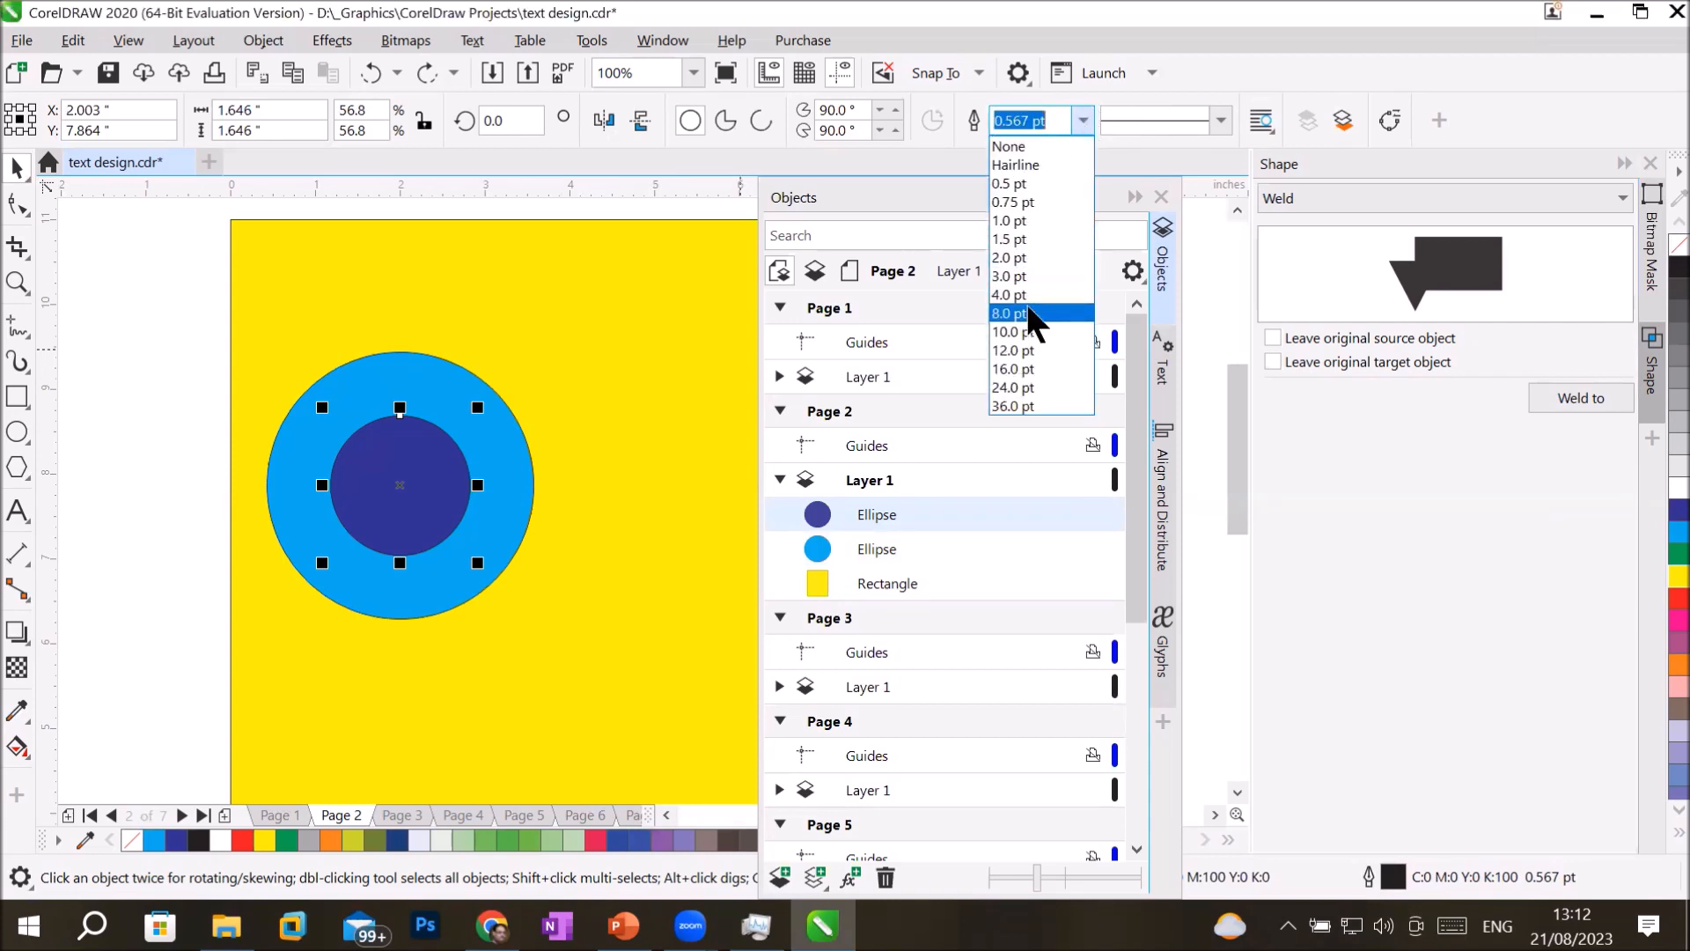
left_click(1016, 389)
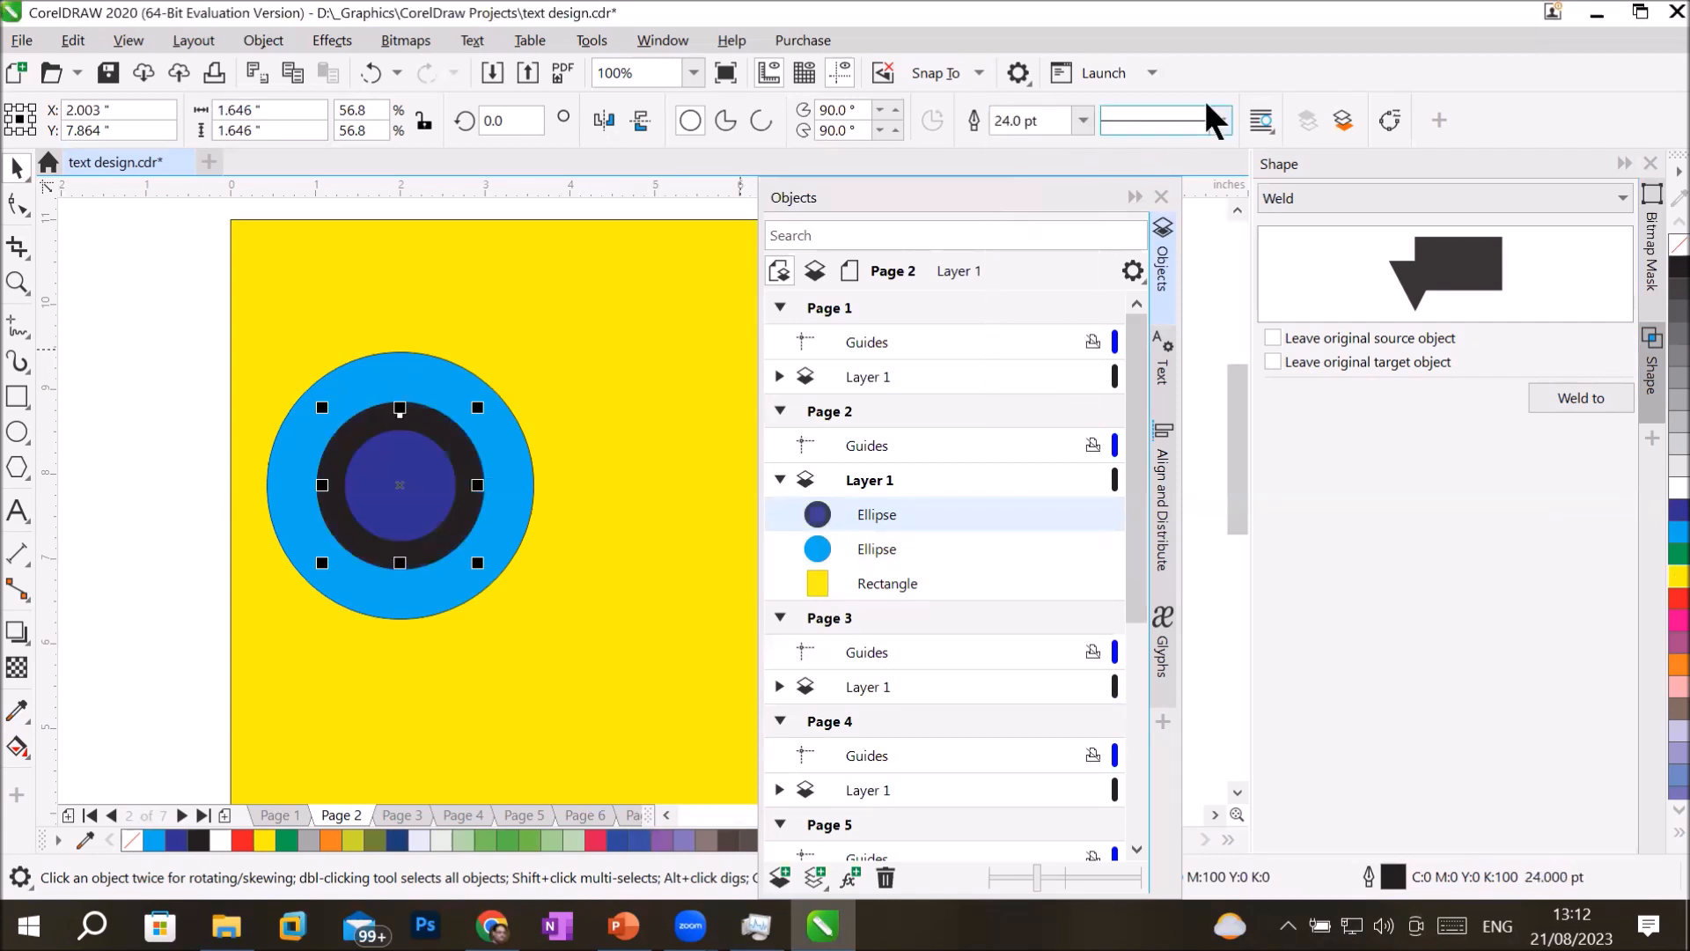
left_click(1222, 120)
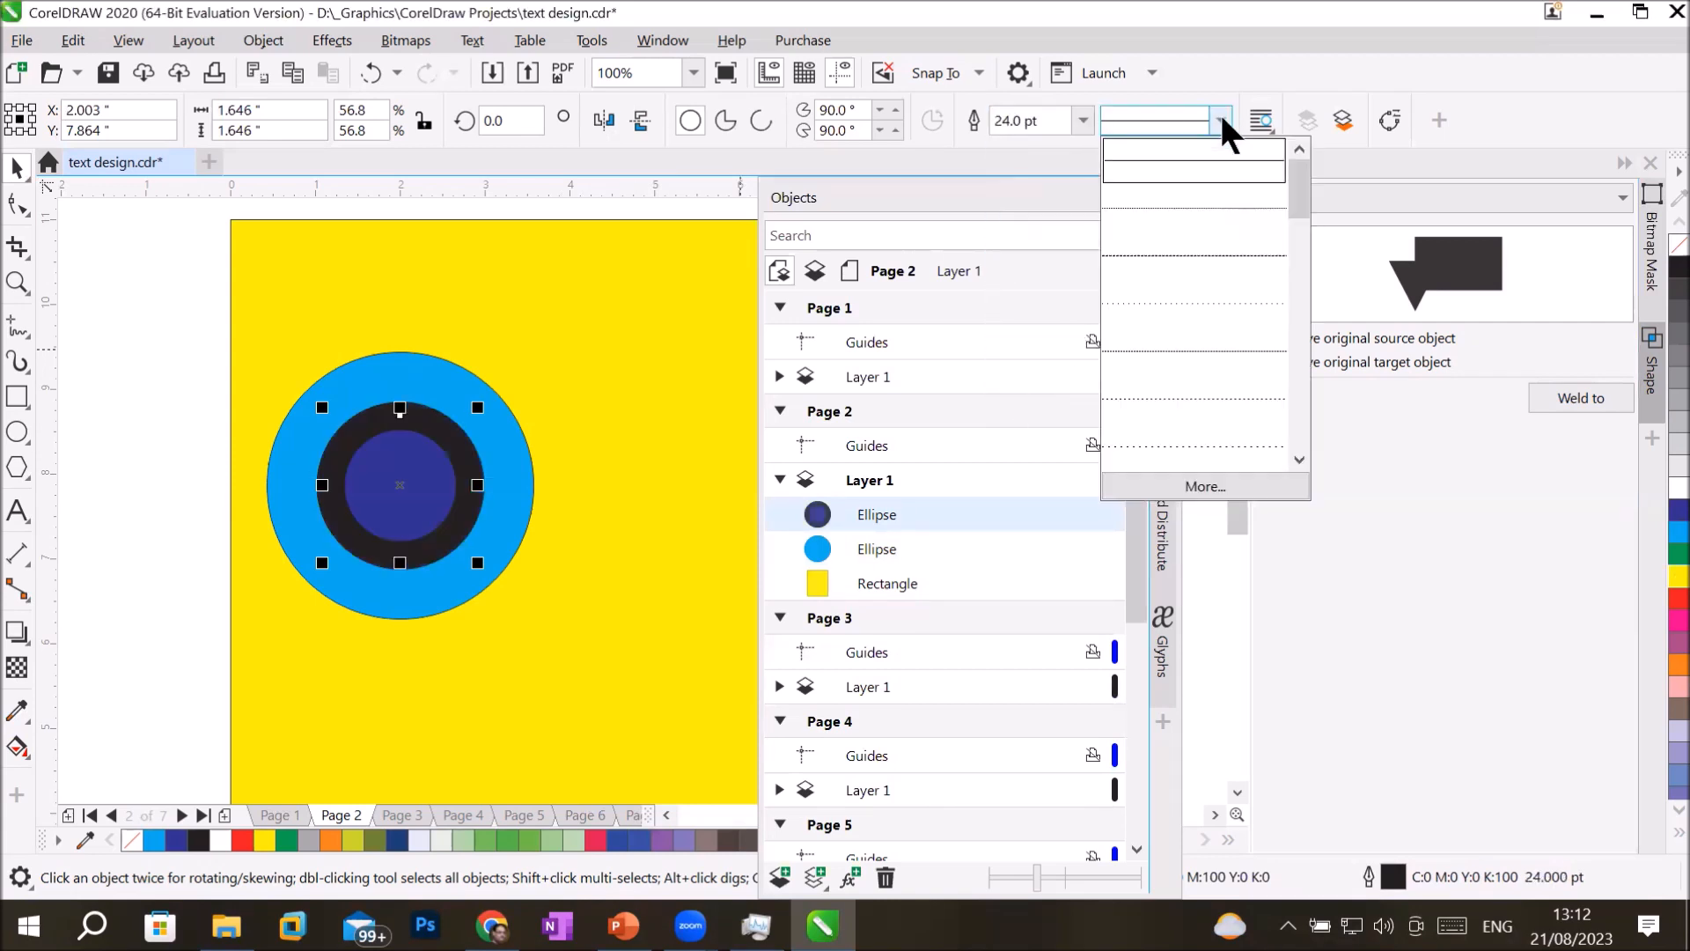
left_click(1192, 197)
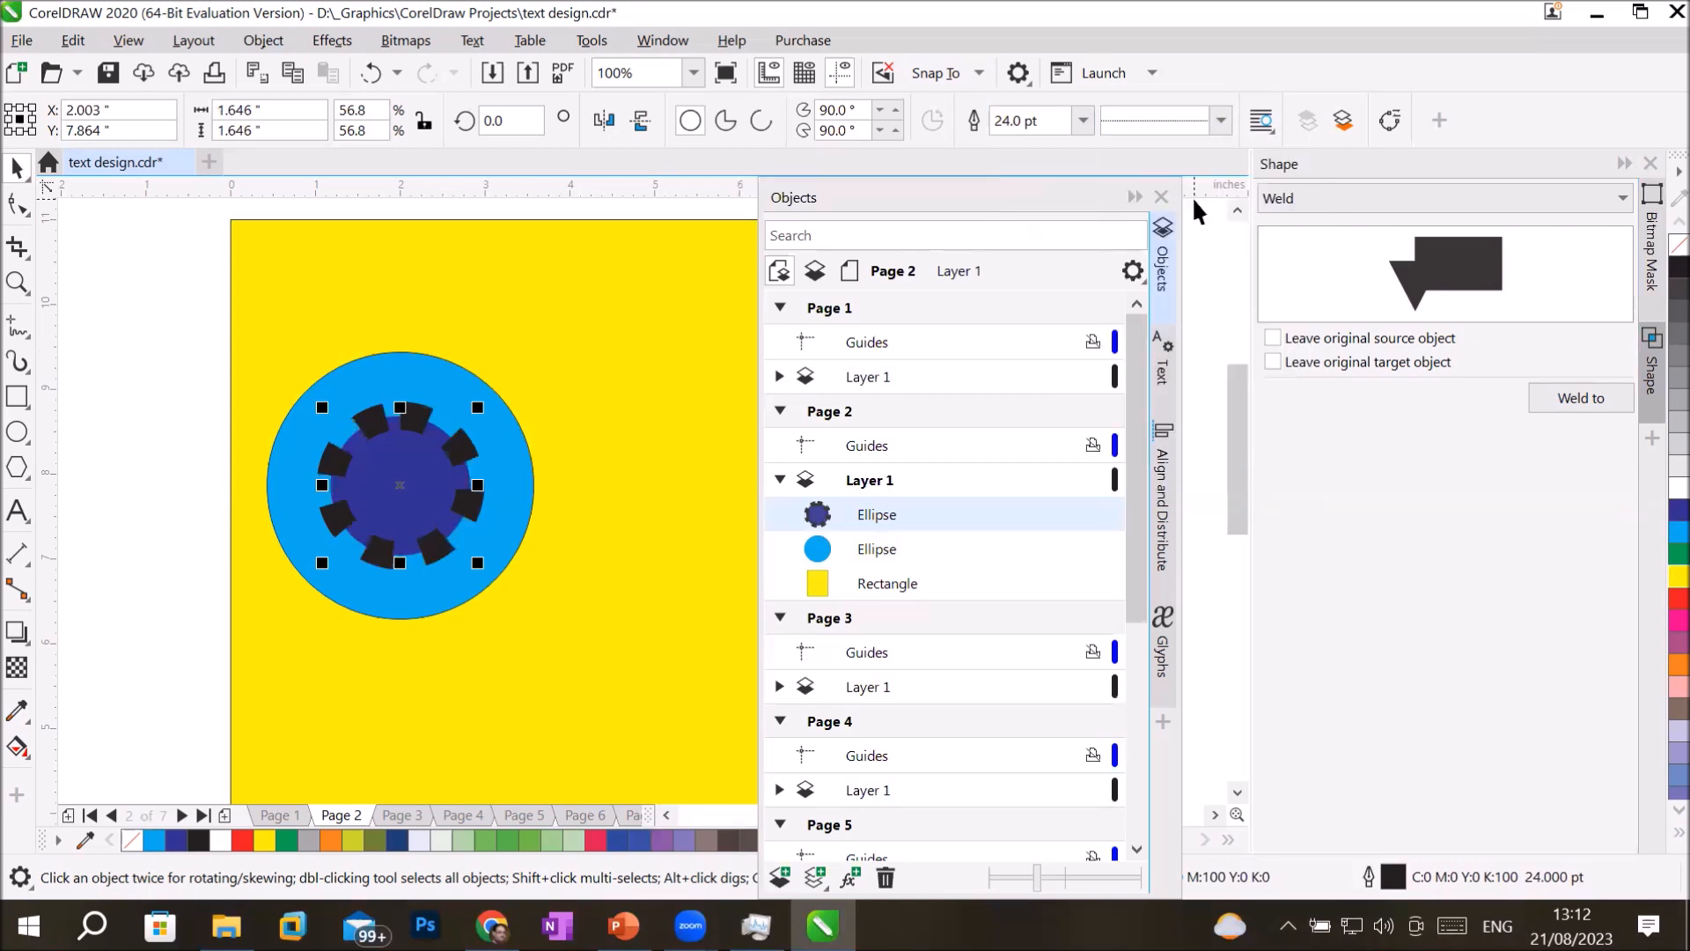
left_click(590, 644)
Combine the circles with the light blue one selected first and the dark blue one last, and undo the combination.
left_click(880, 541)
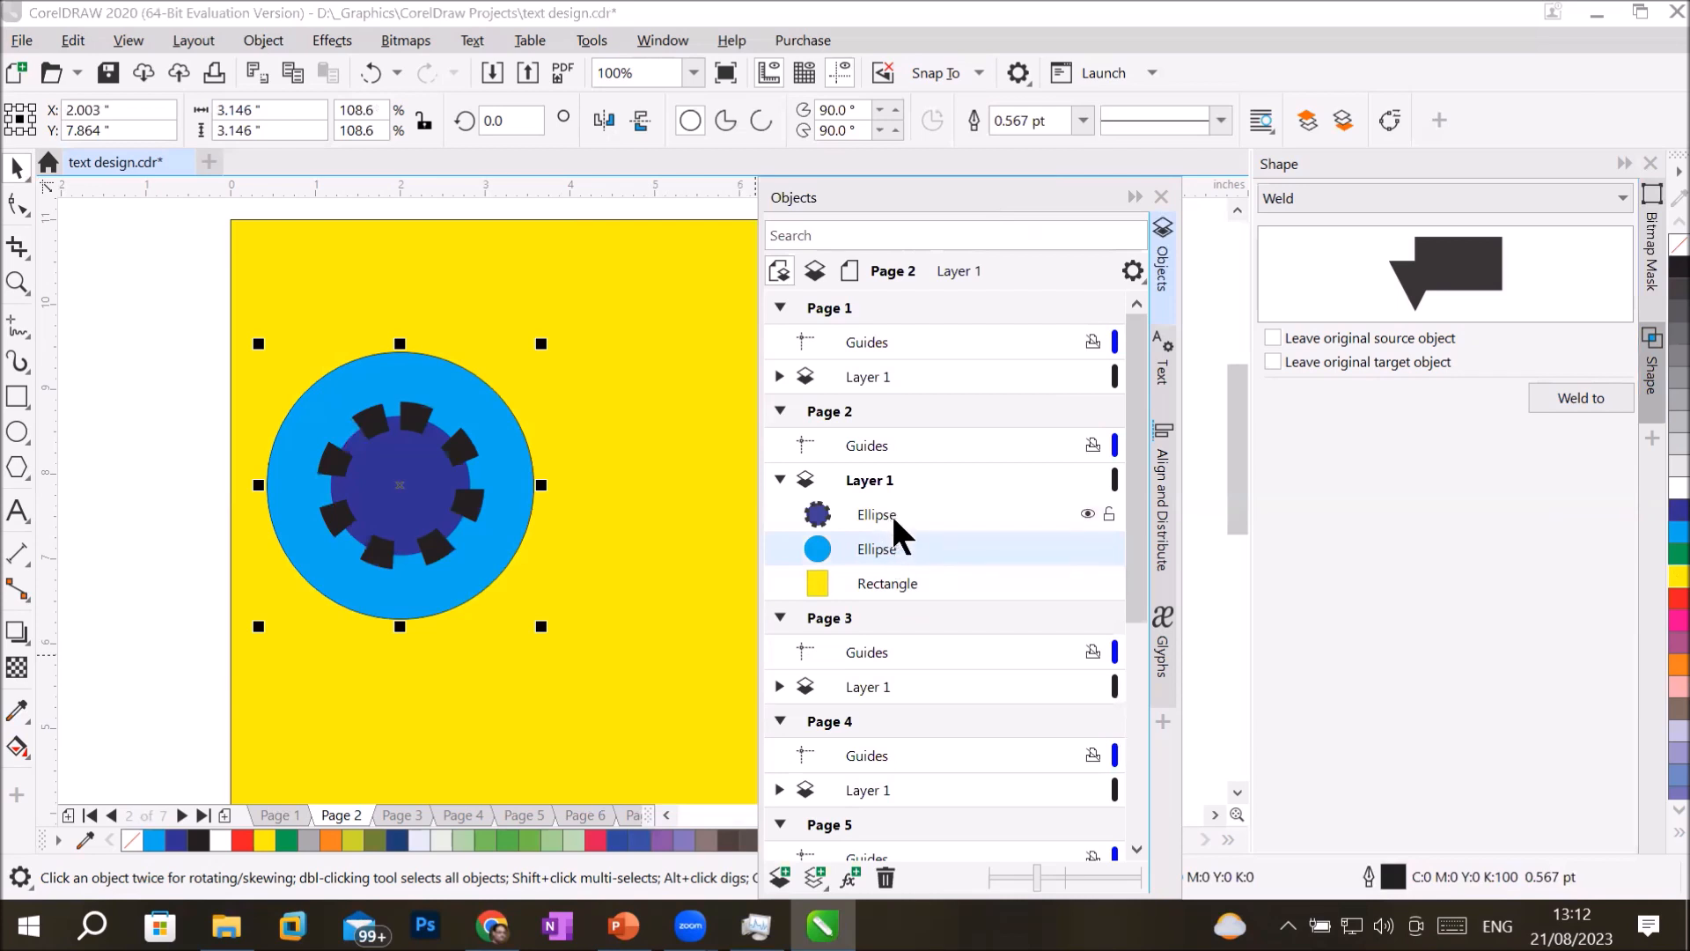
left_click(891, 512, "shift")
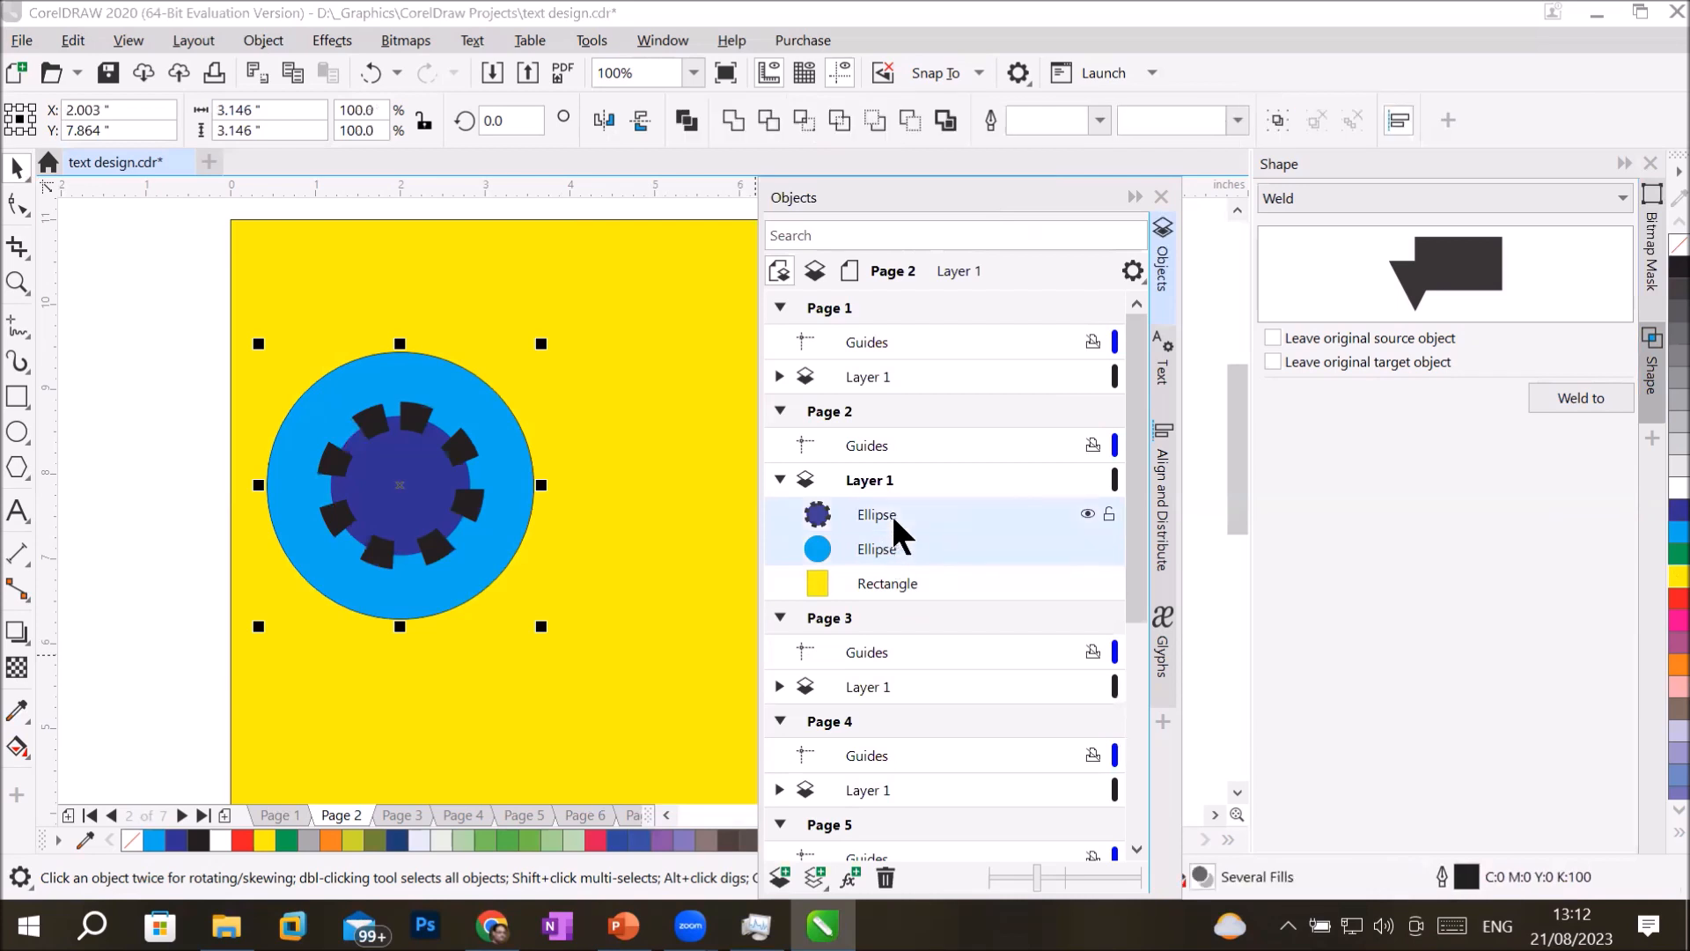
left_click(682, 120)
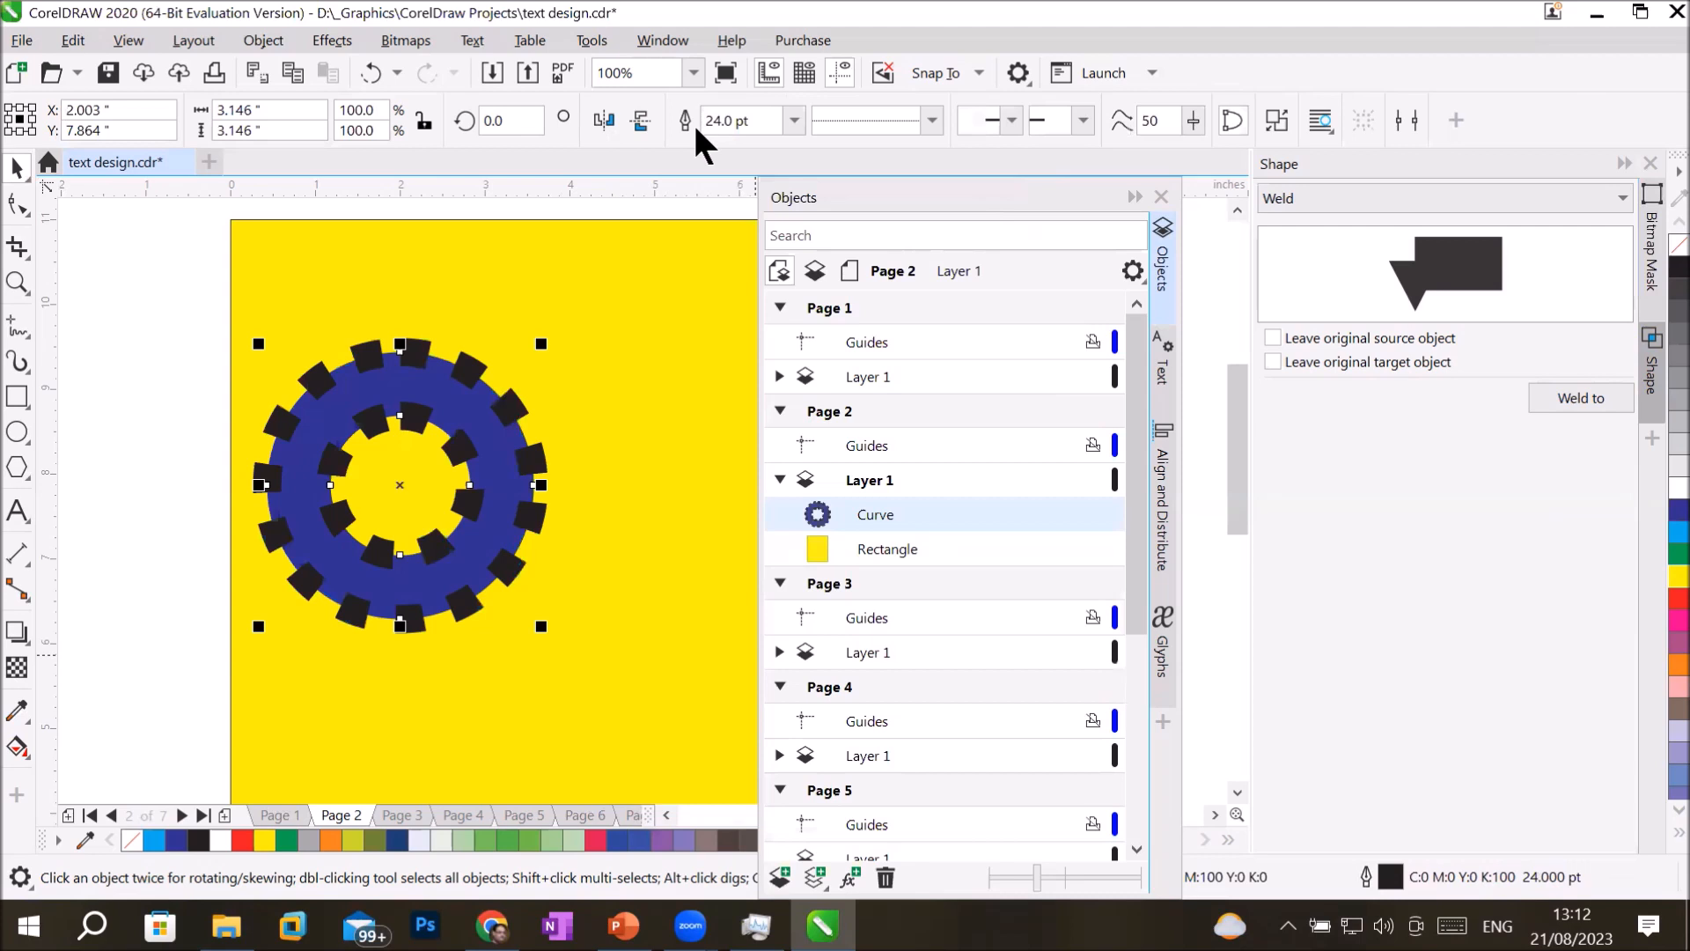
left_click(645, 324)
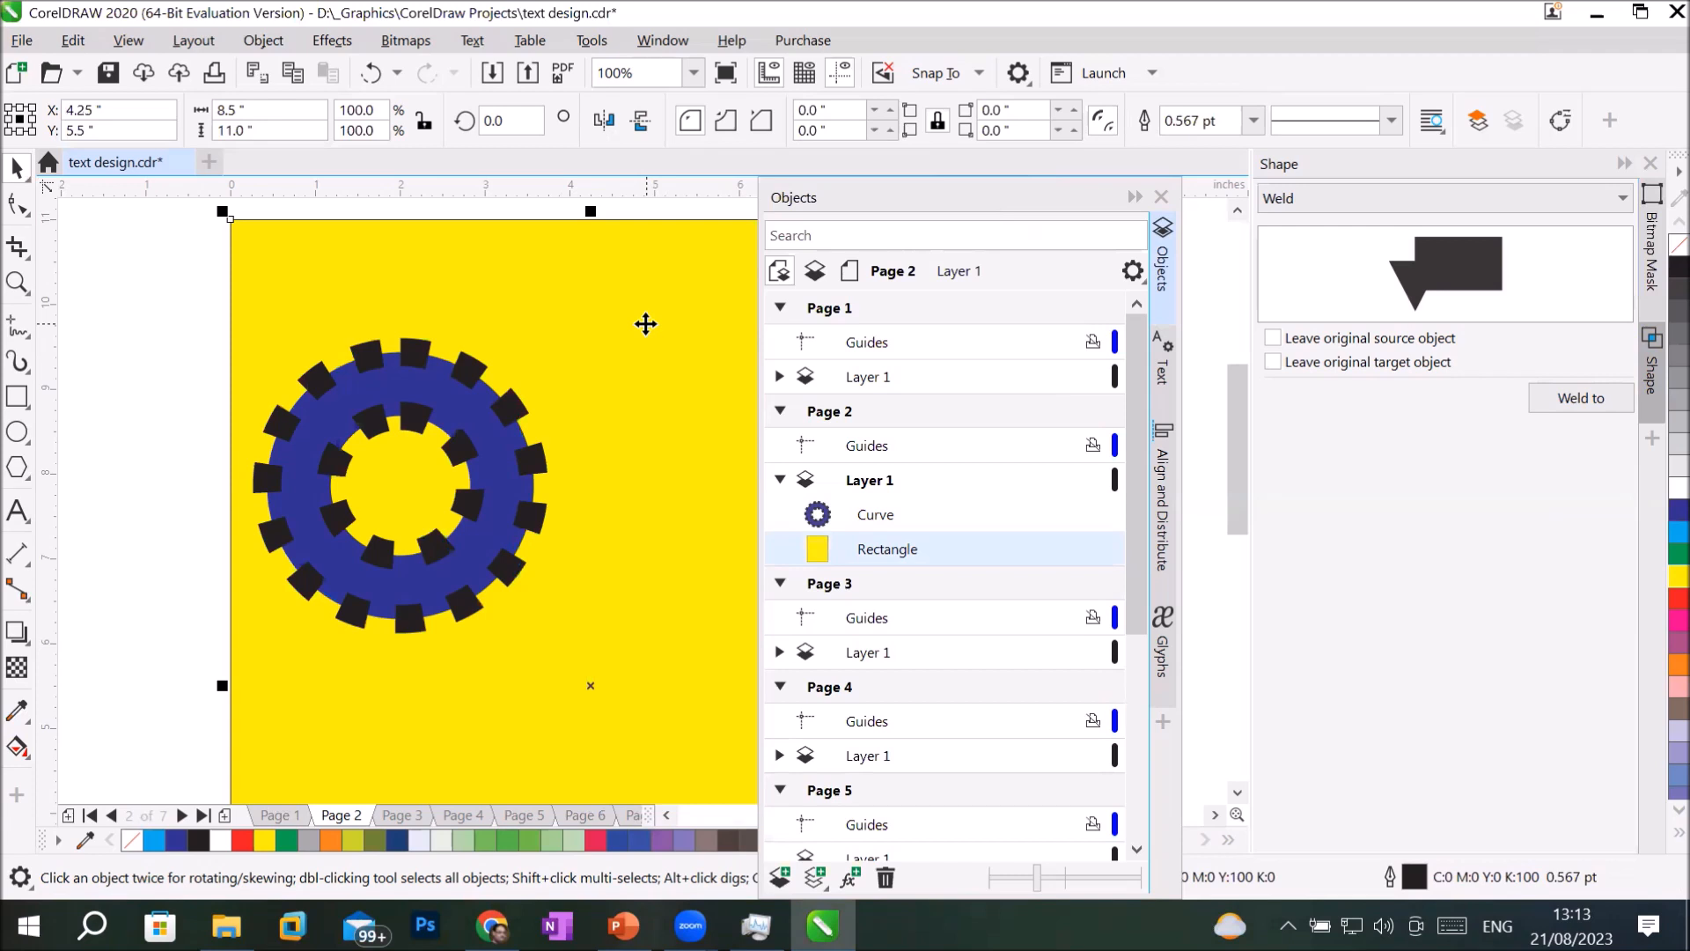
key("ctrl+z")
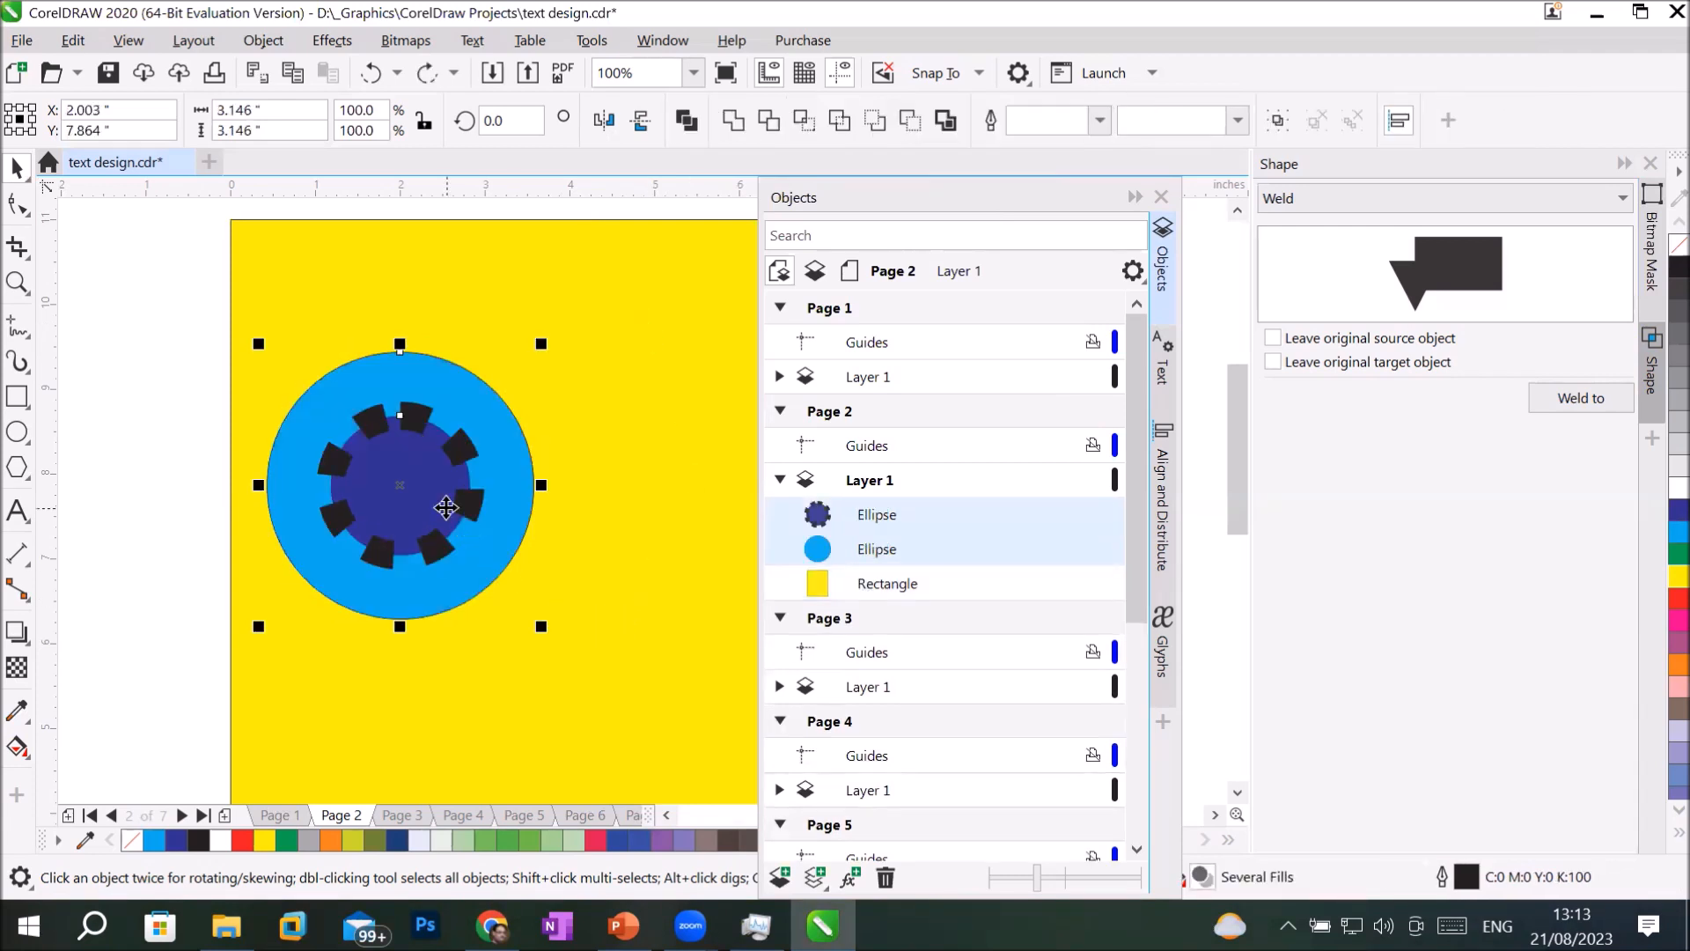
Combine the circles with the light blue one selected last, and undo both the combination and the dashed line style.
left_click(652, 339)
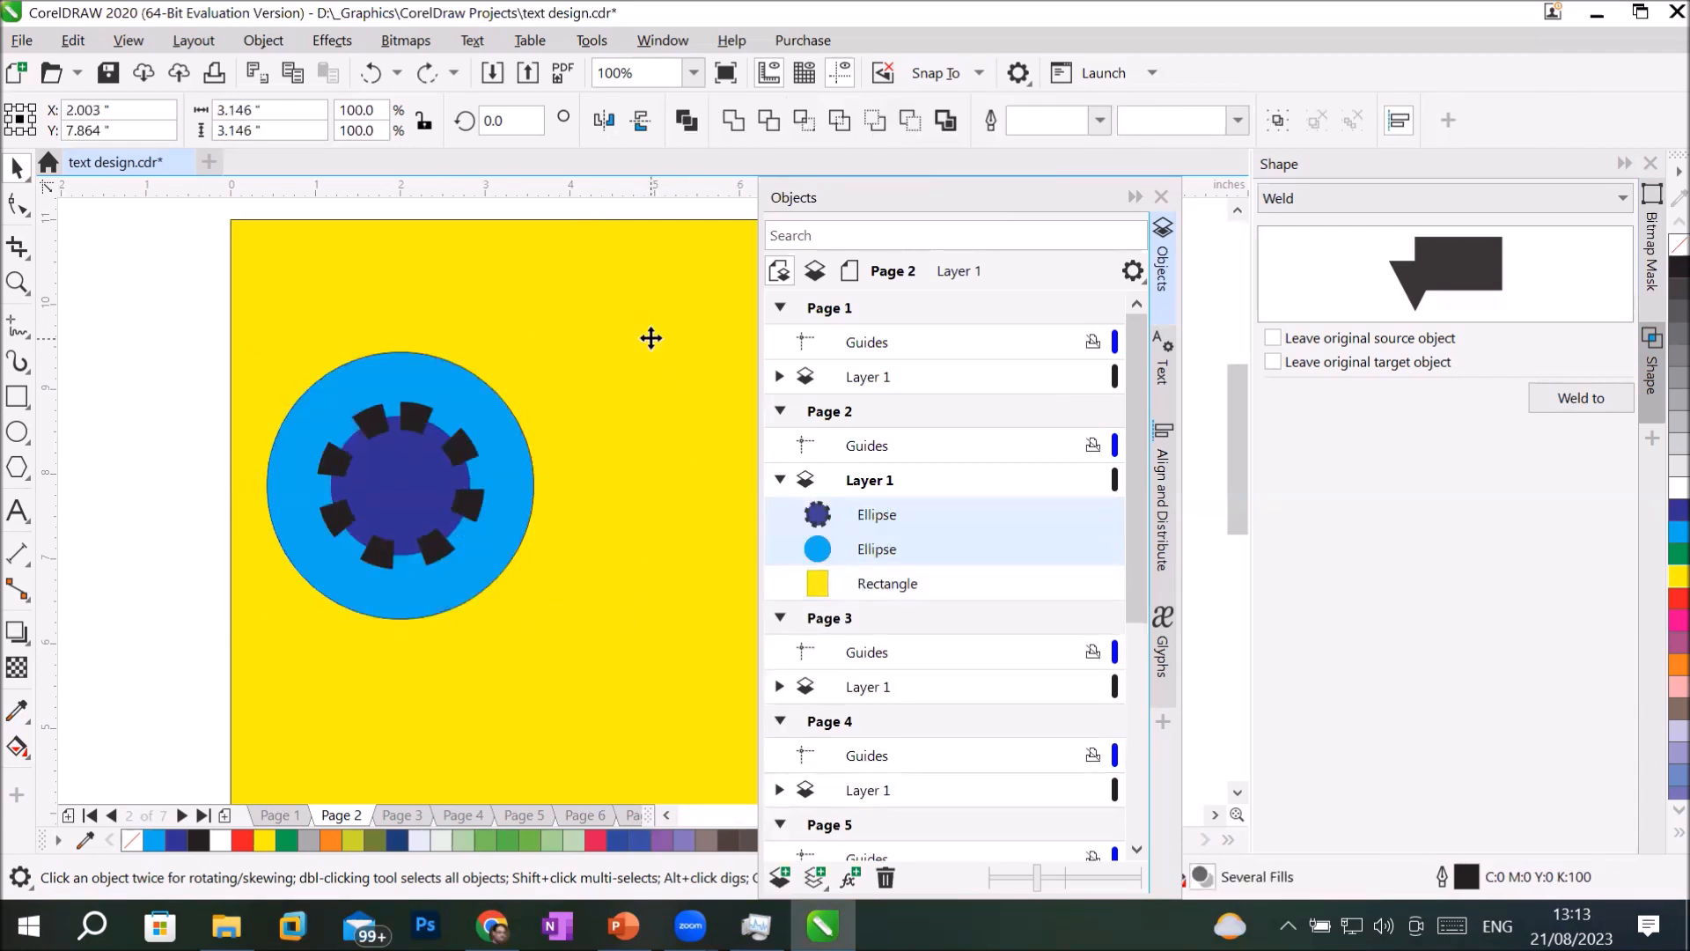
left_click(412, 481)
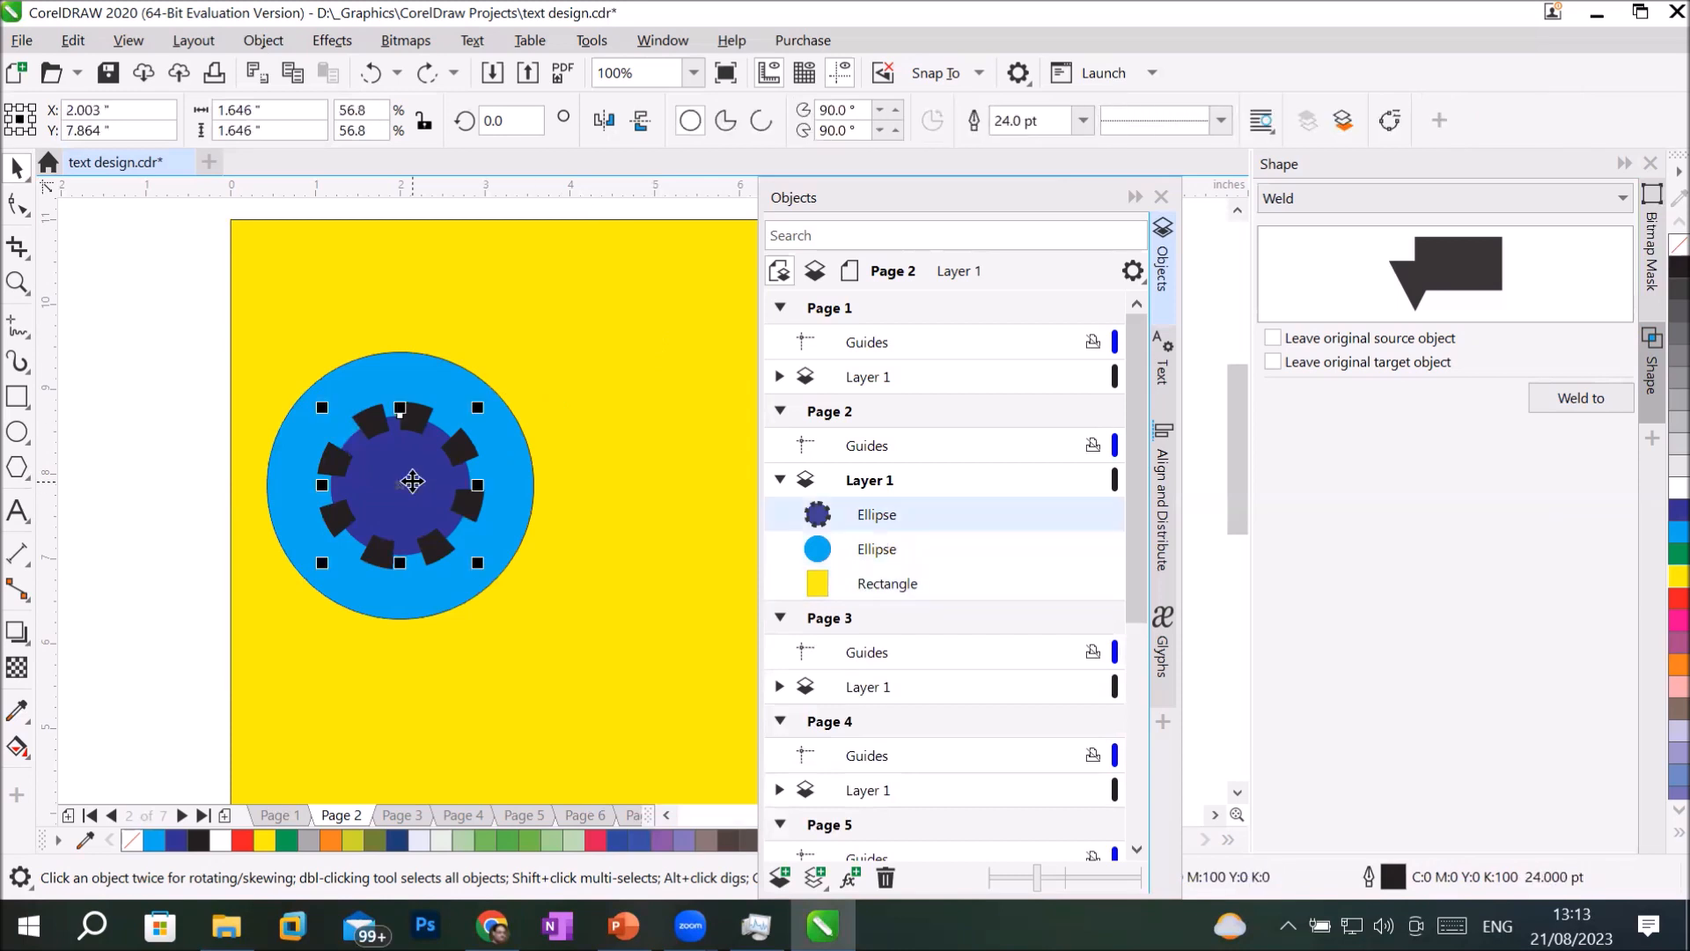
left_click(387, 380, "shift")
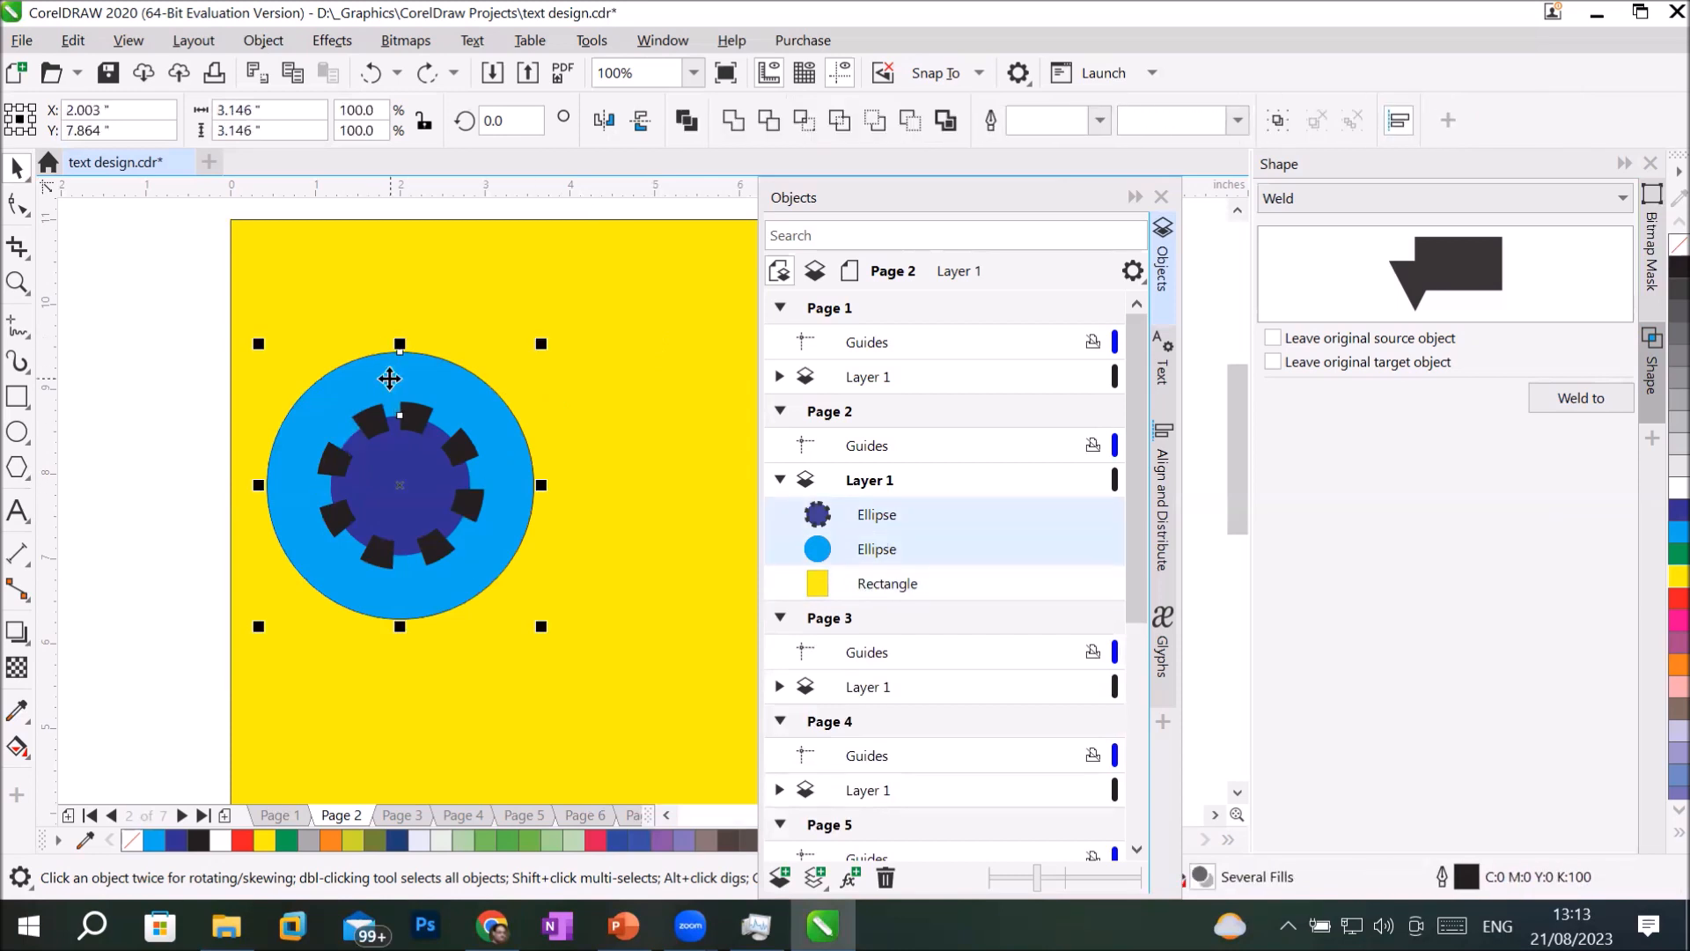
left_click(685, 119)
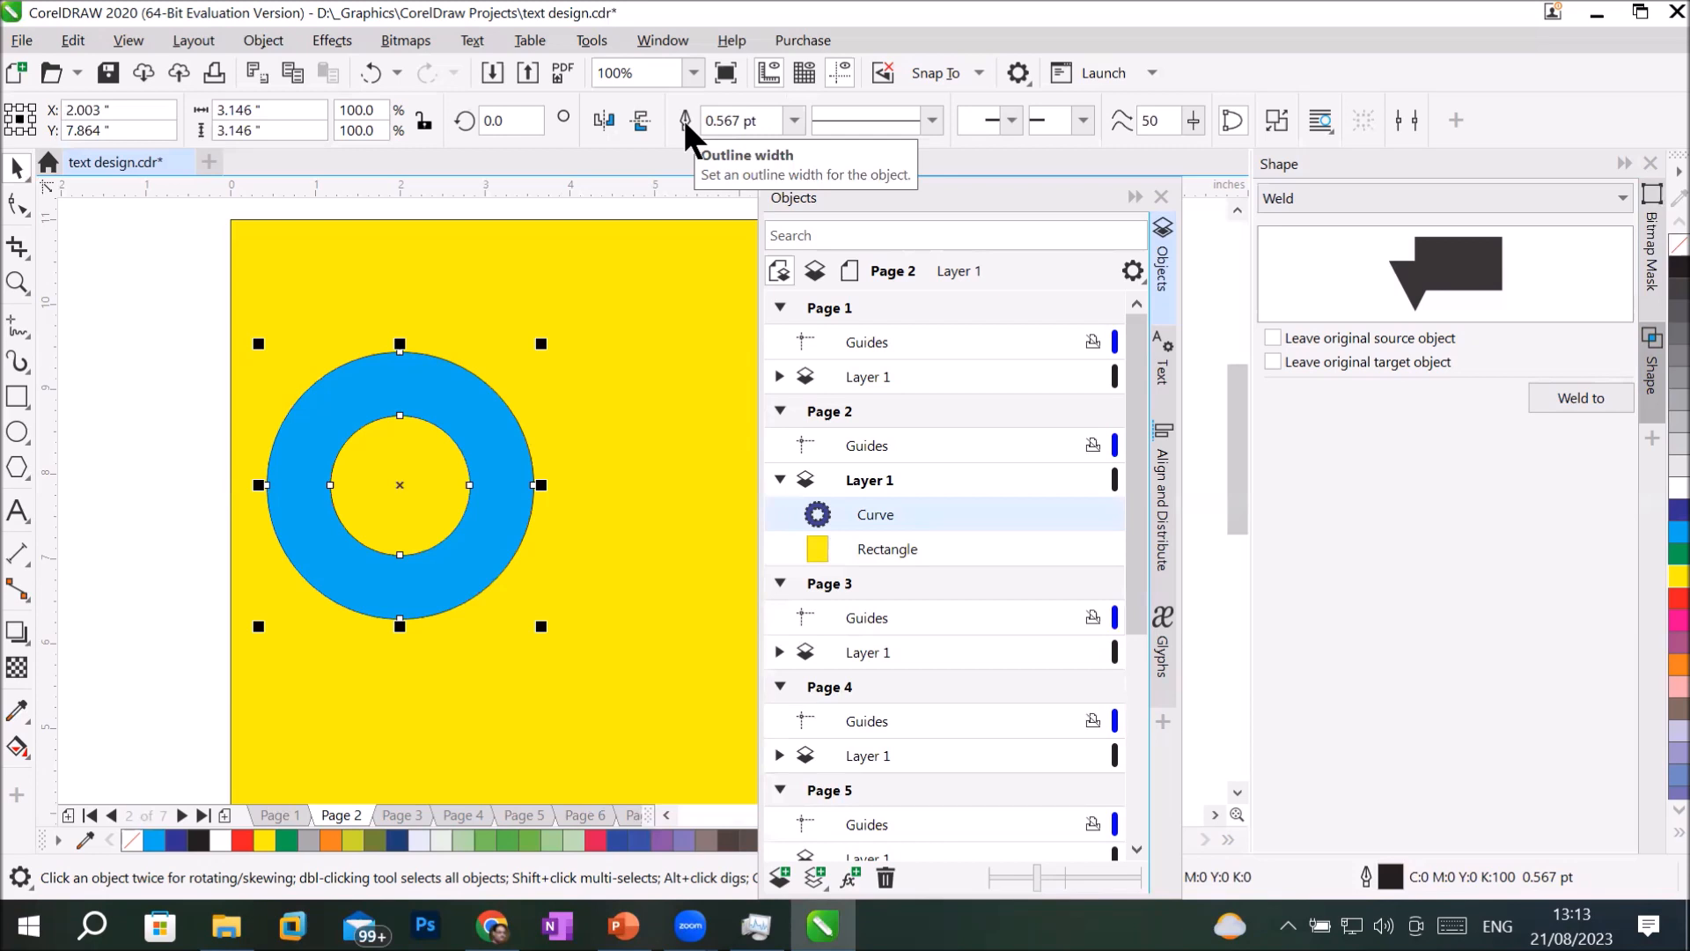
key("ctrl+z")
key("ctrl+z")
key("ctrl+z")
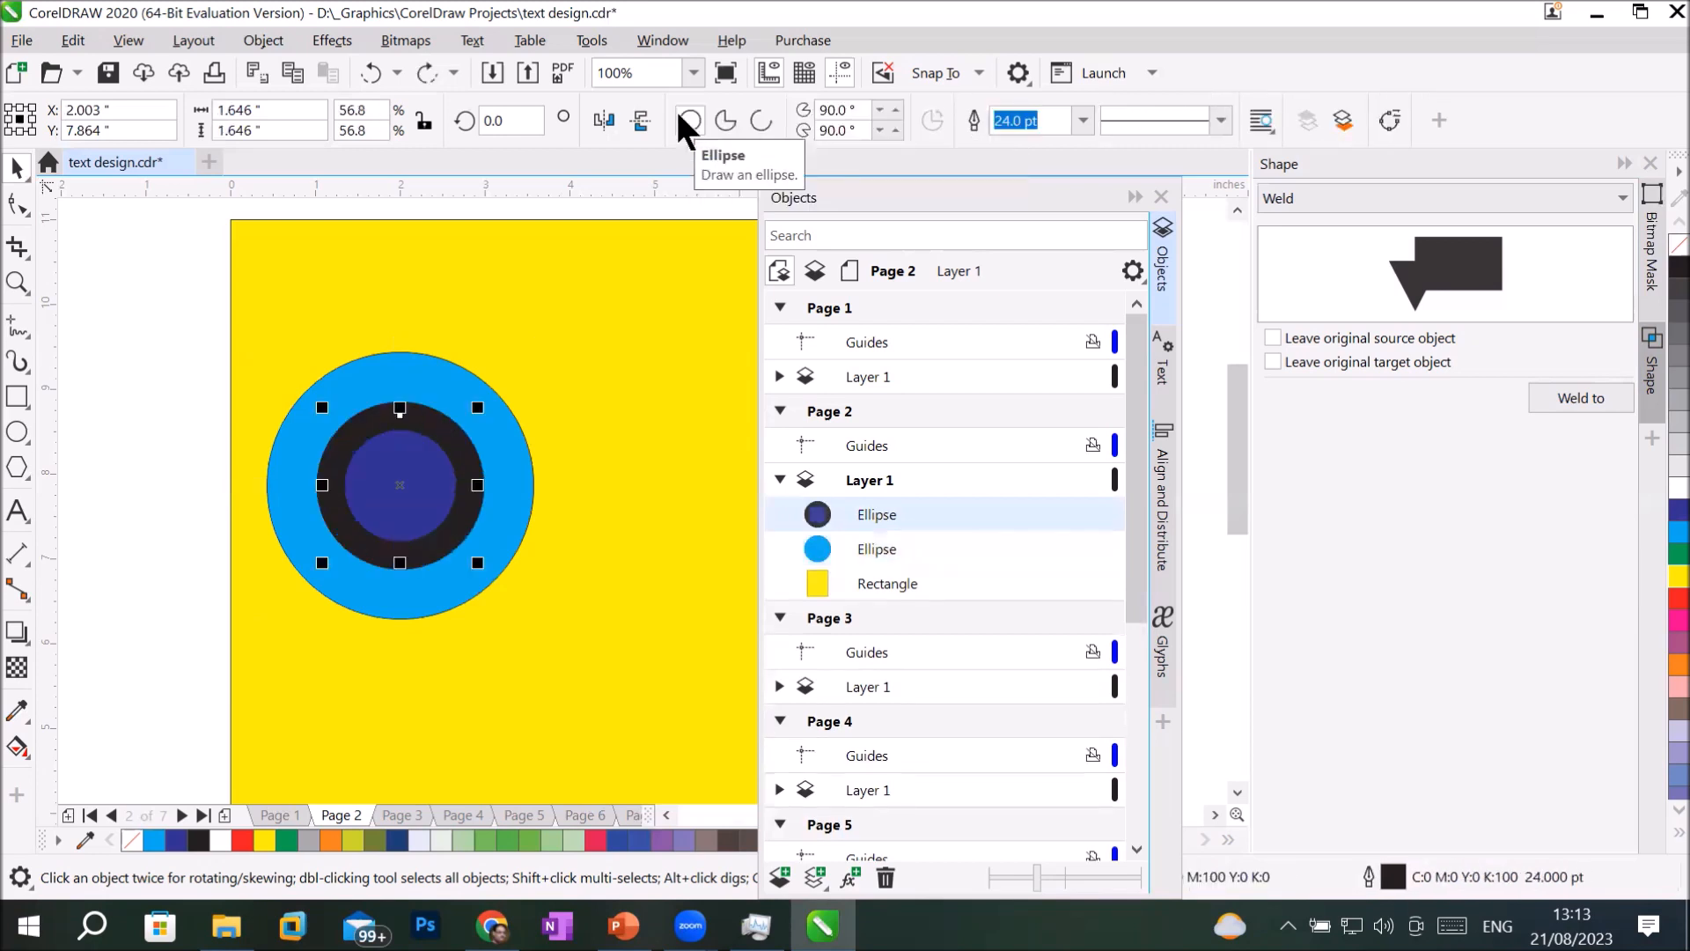
Move the dark blue circle so that it partly overlaps the right edge of the light blue circle.
left_click(605, 370)
left_click_drag(417, 478, 542, 482)
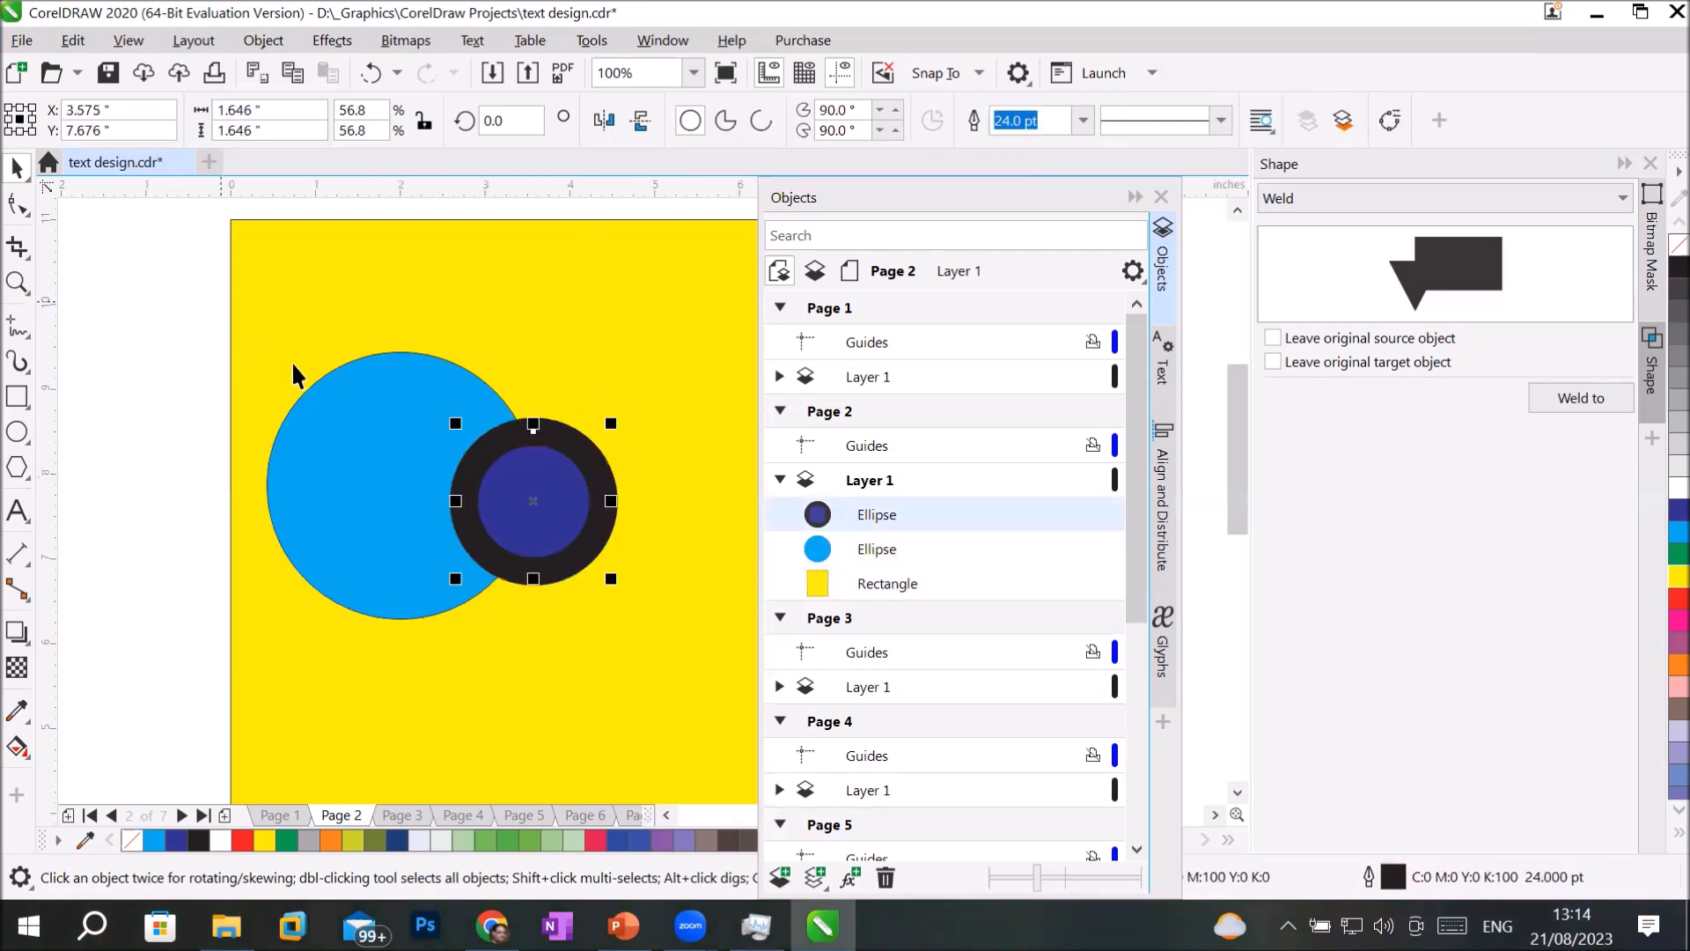
left_click(645, 371)
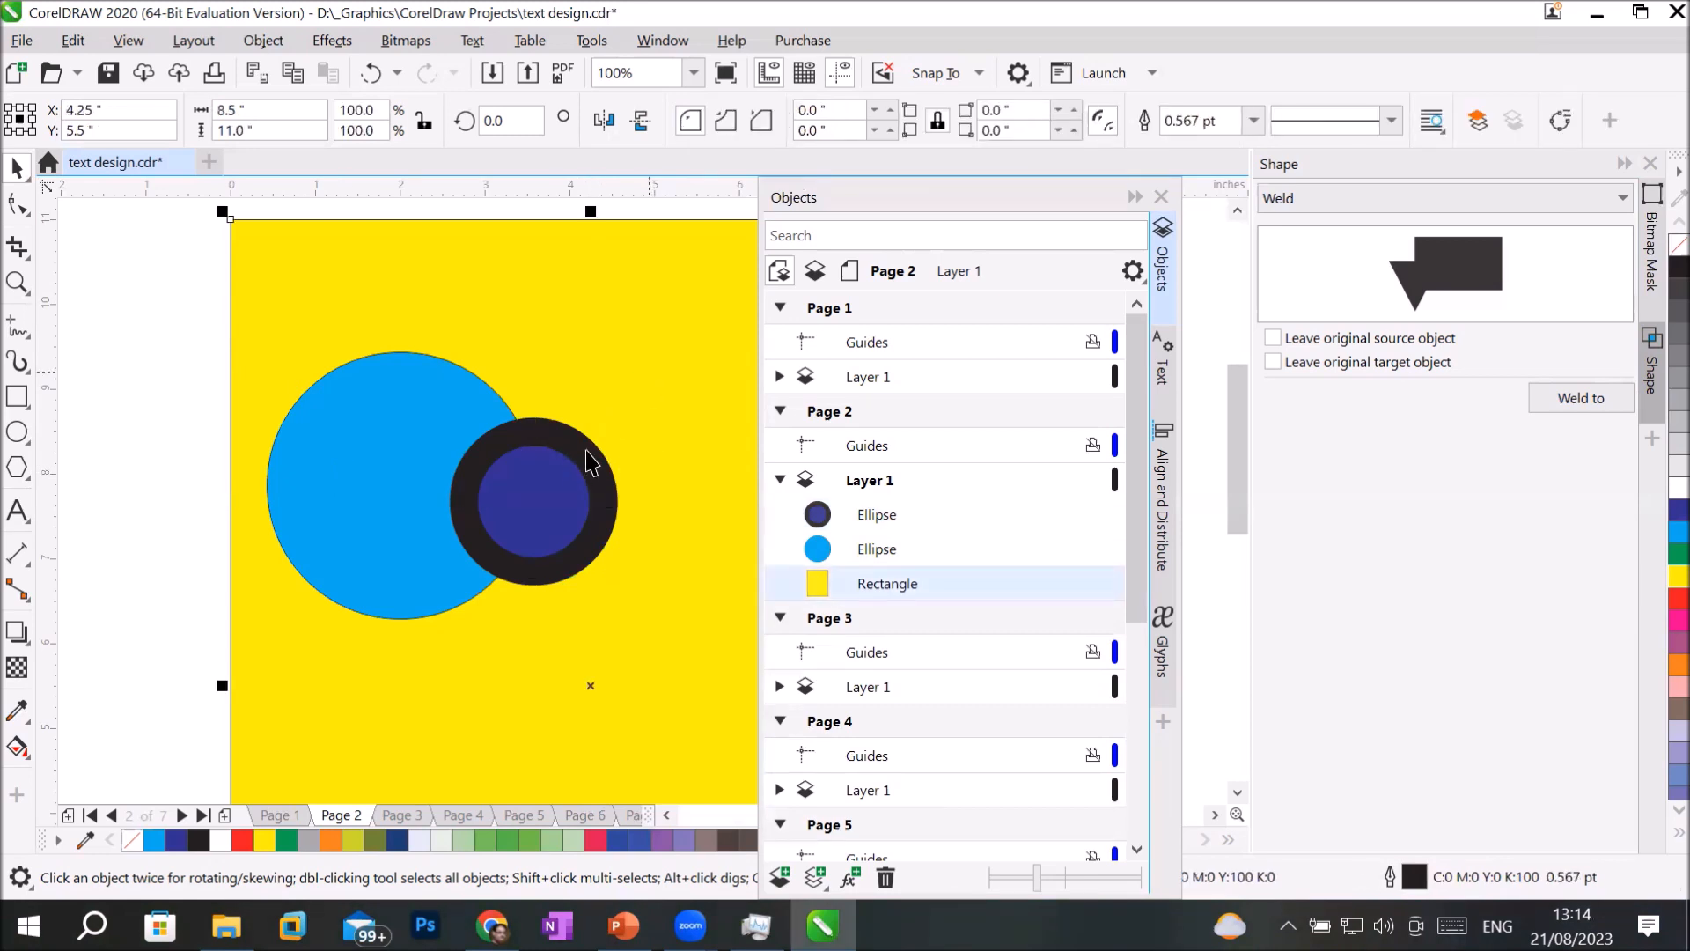
Combine the two partly overlapping circles, selecting the light blue one last, and undo the combination and the circle's move.
left_click(561, 474)
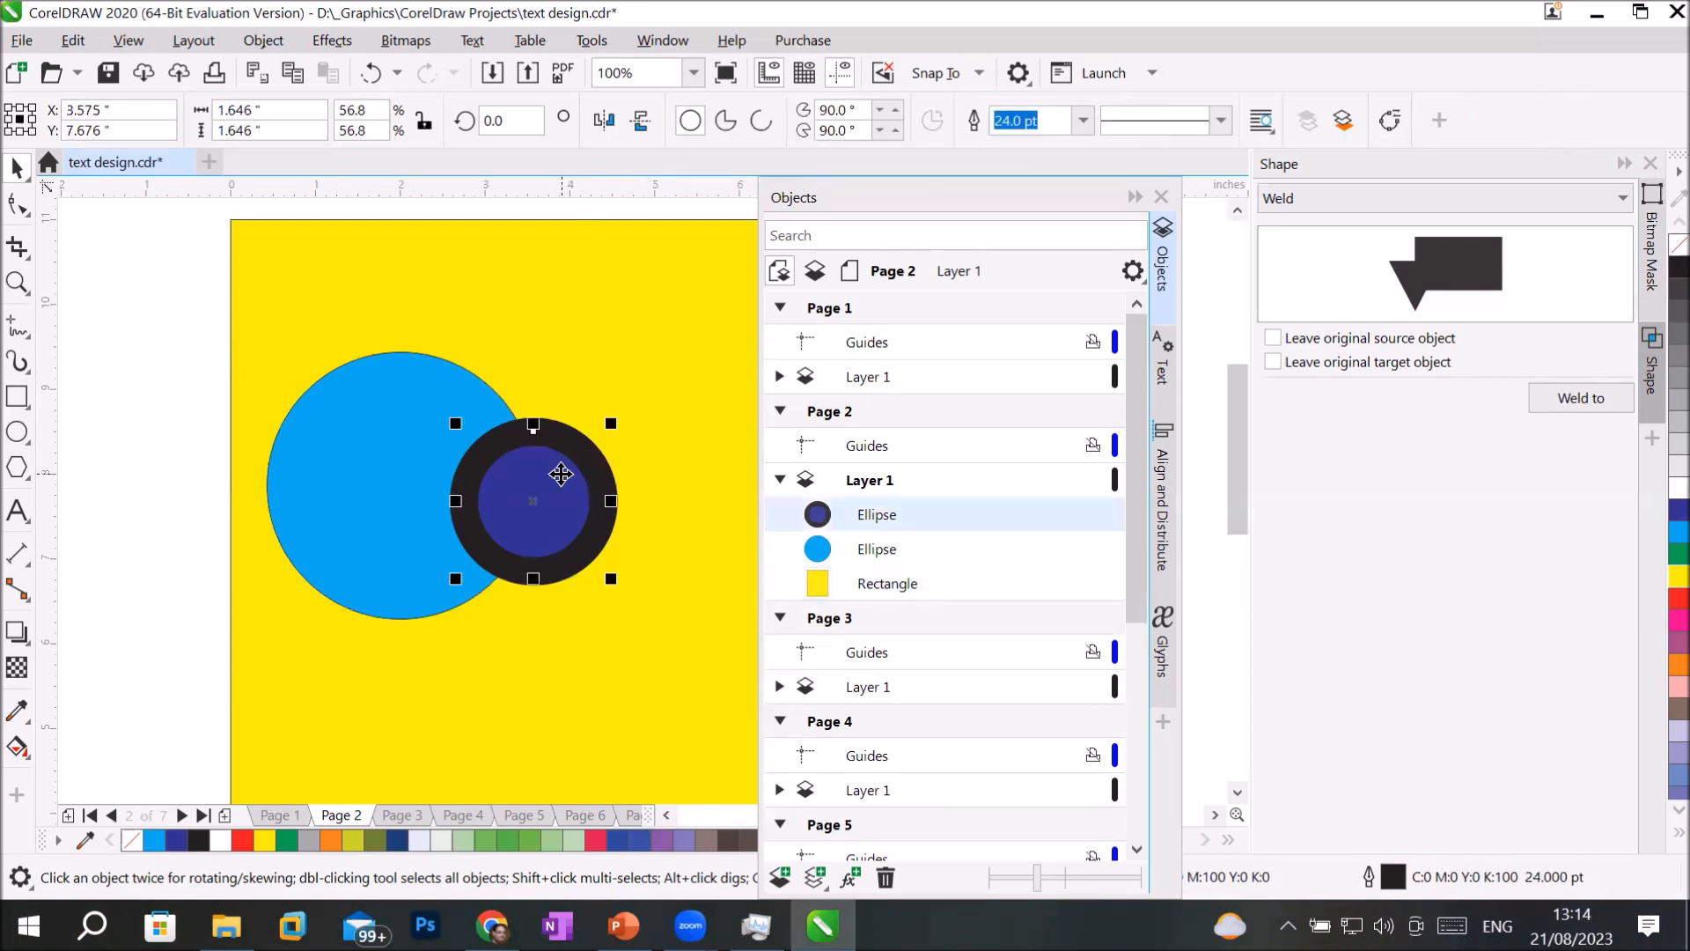
left_click(361, 391, "shift")
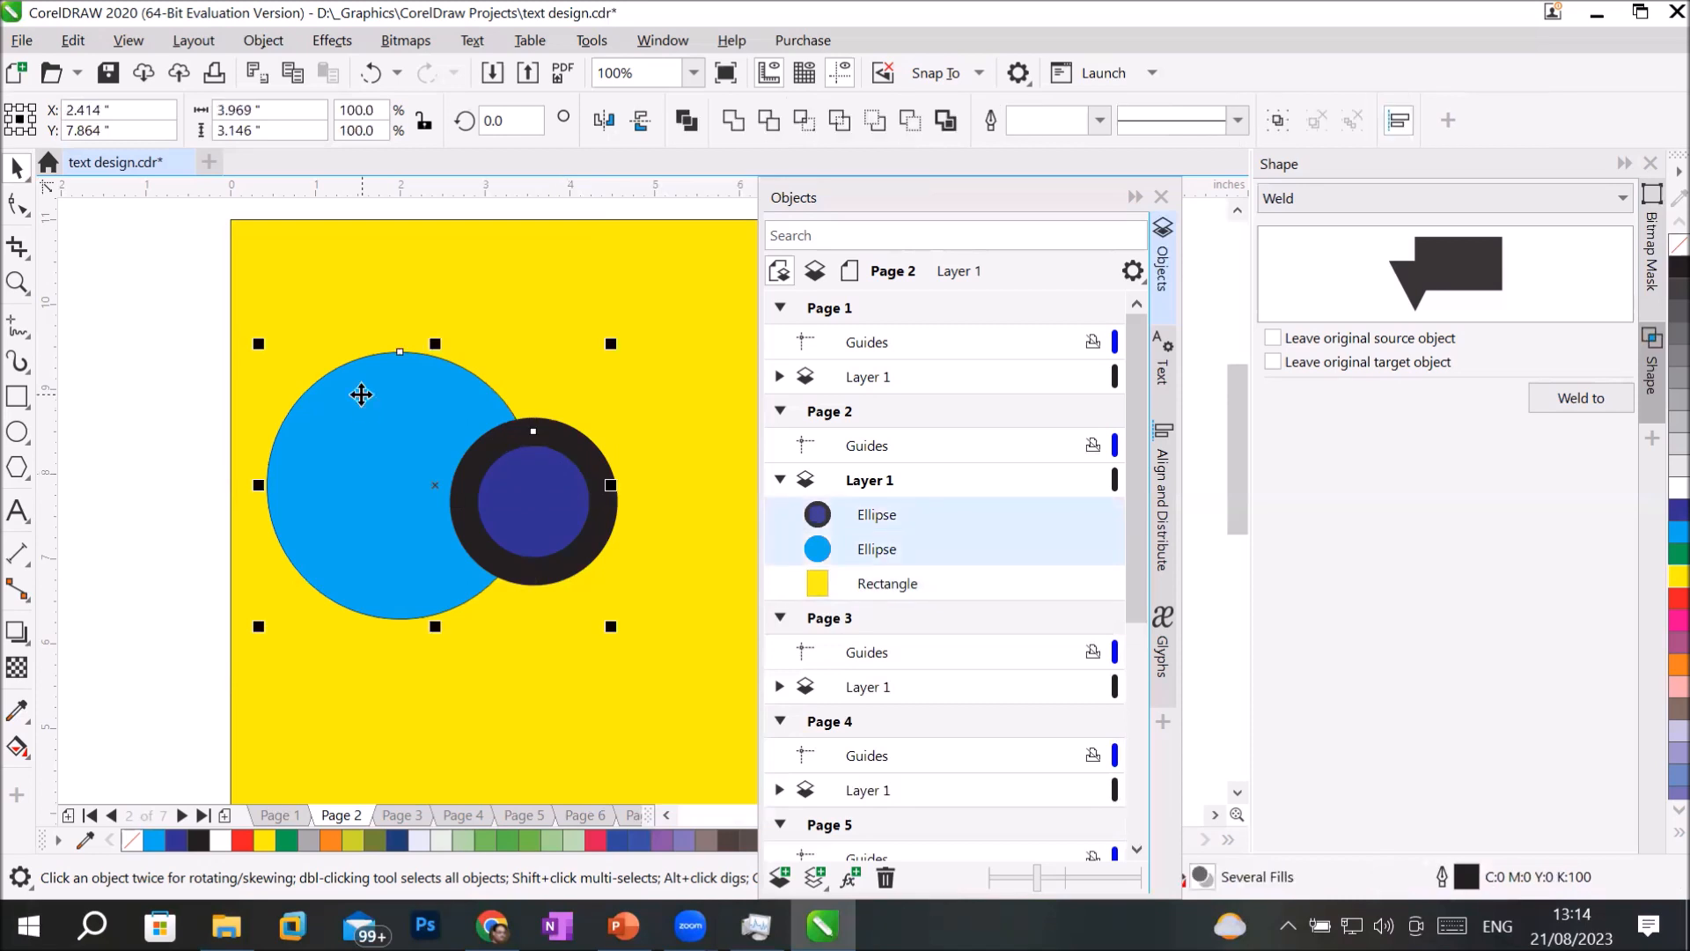
left_click(694, 114)
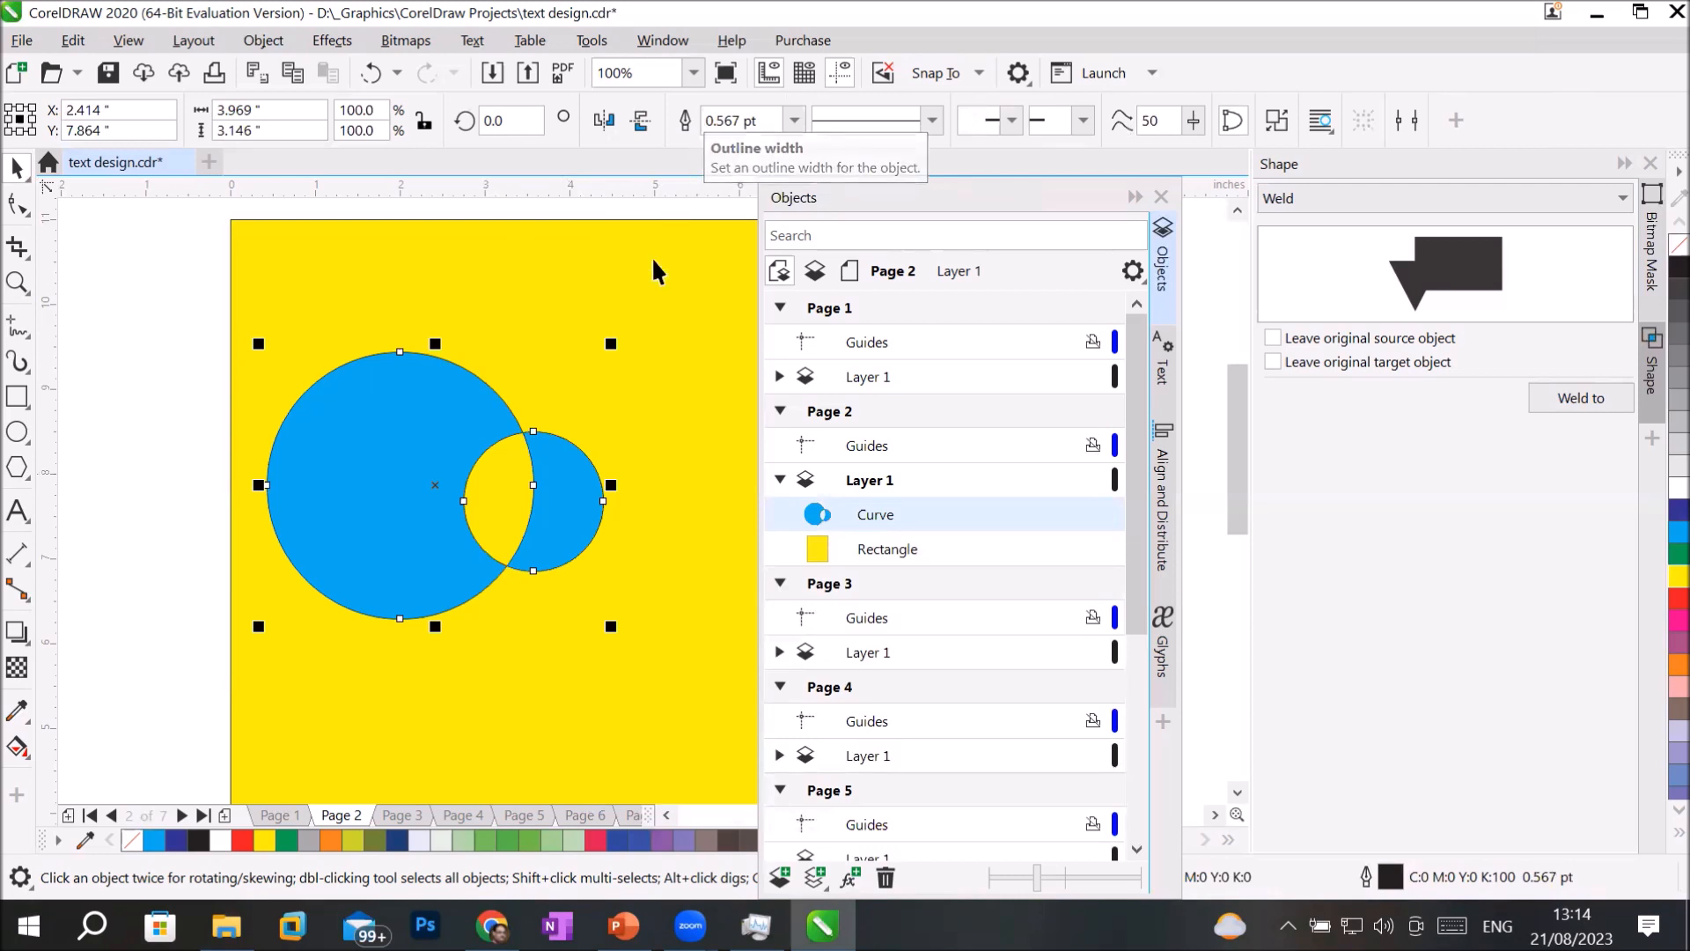
left_click(660, 281)
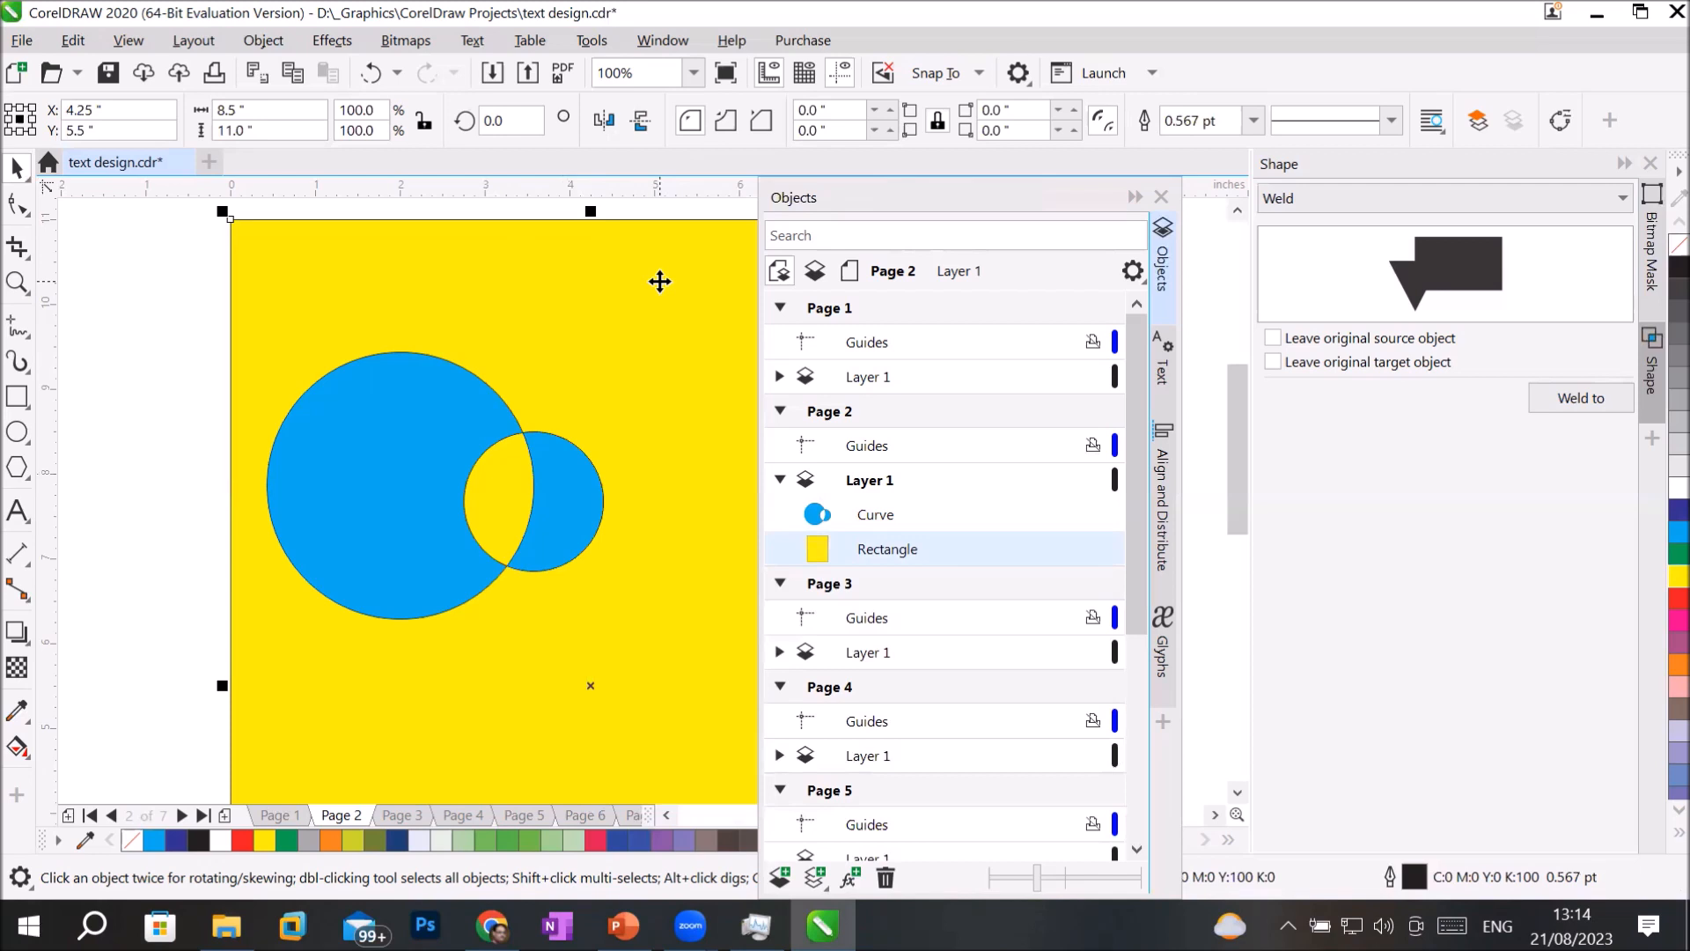
key("ctrl+z")
key("ctrl+z")
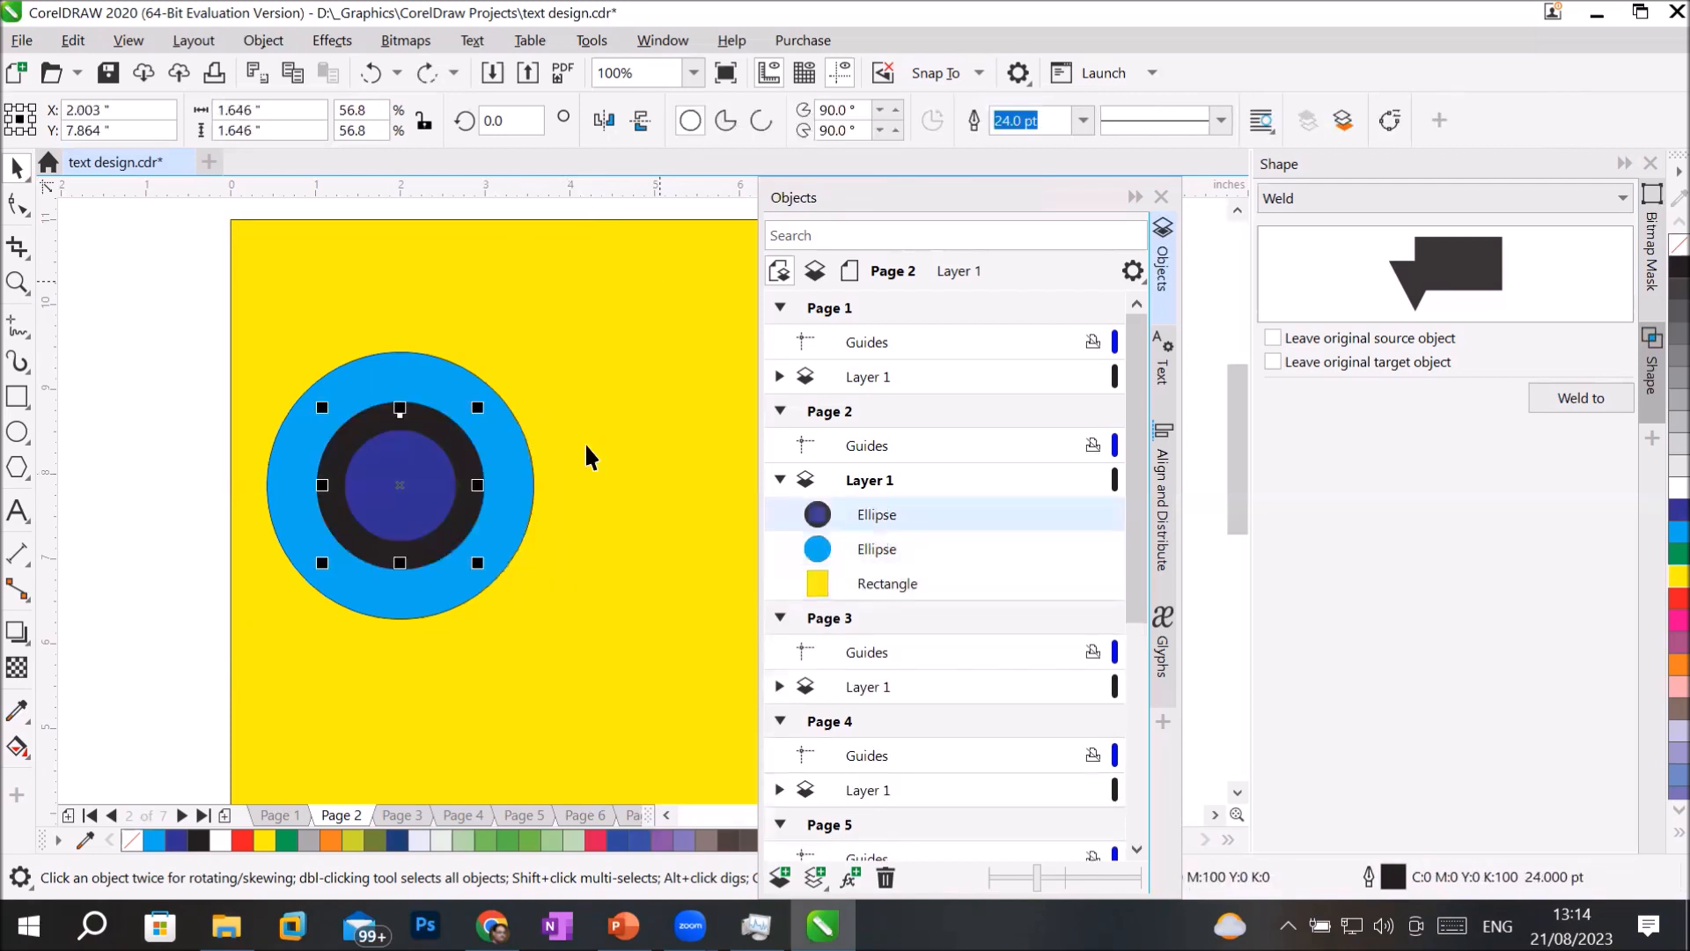
Replace the dark blue circle with a five-pointed star about 3.9 by 3.7 inches, drawn from the light blue circle's center.
left_click_drag(473, 460, 469, 722)
key("Delete")
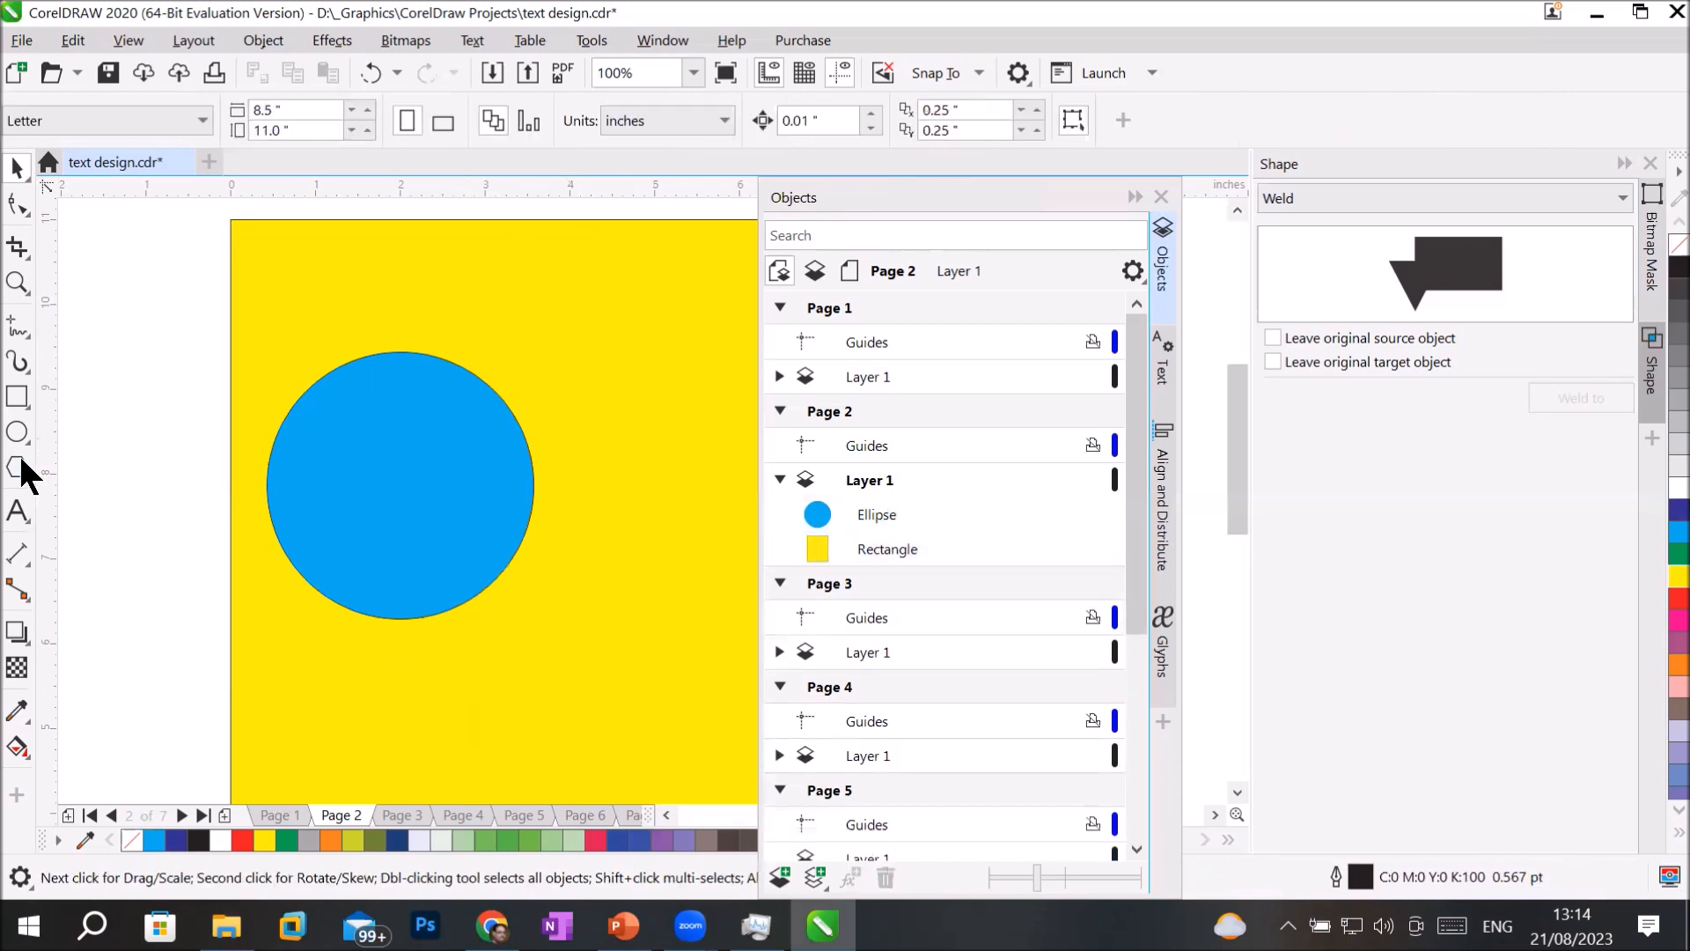
left_click(22, 474)
left_click(85, 495)
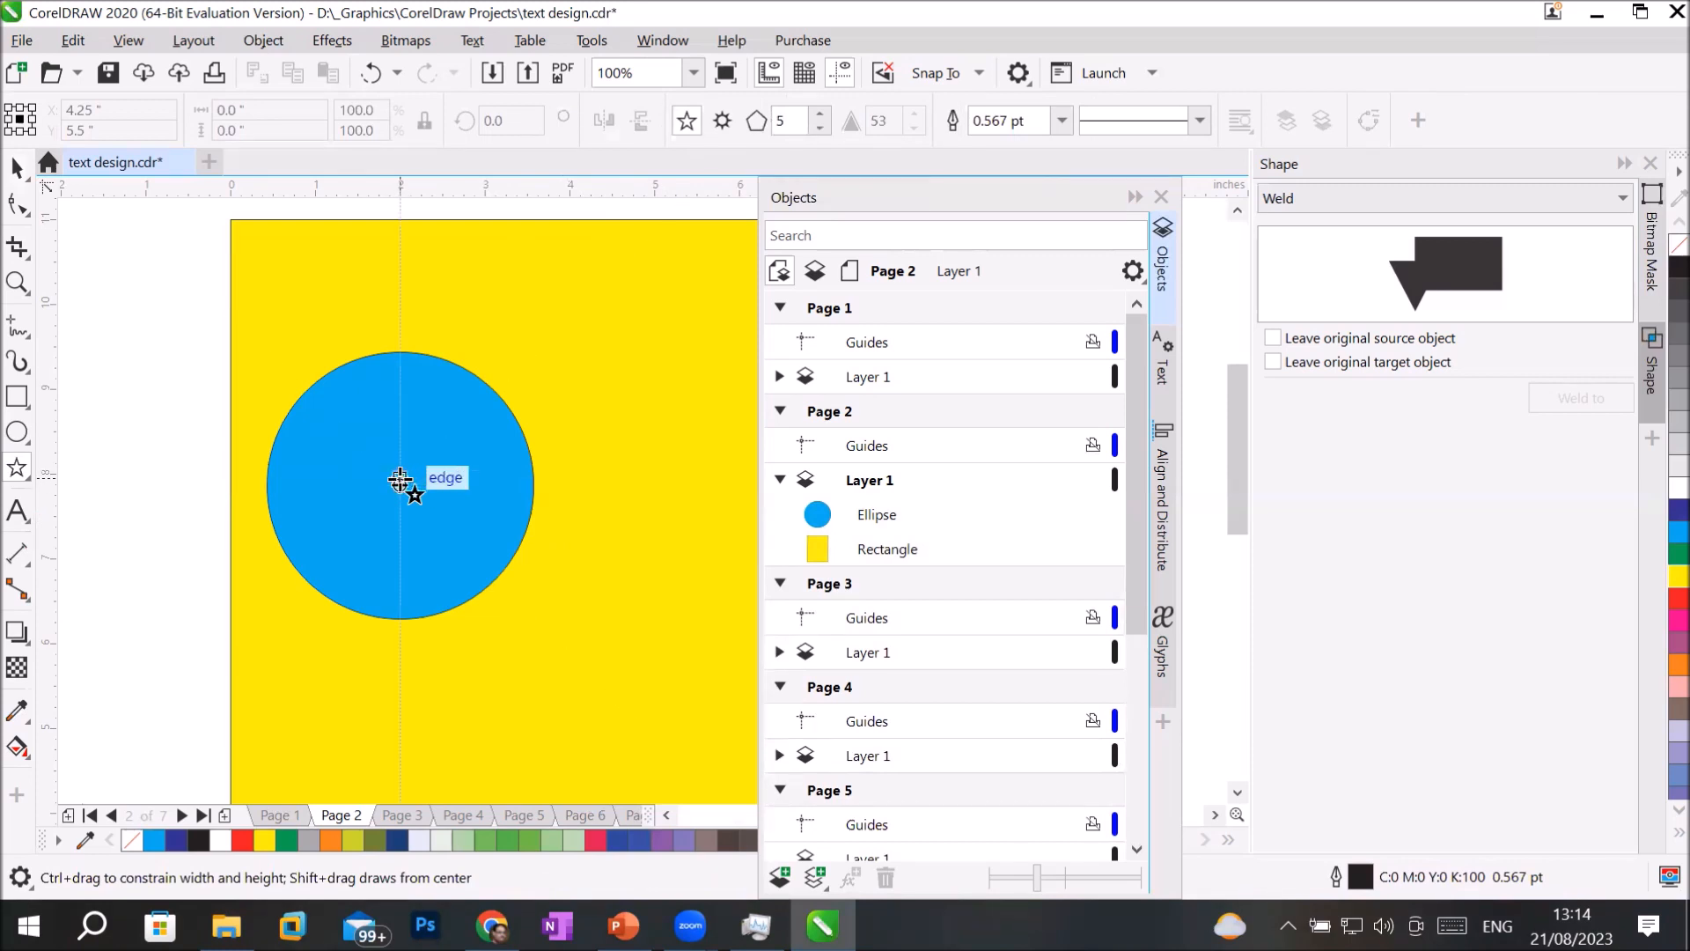
left_click_drag(403, 484, 575, 588)
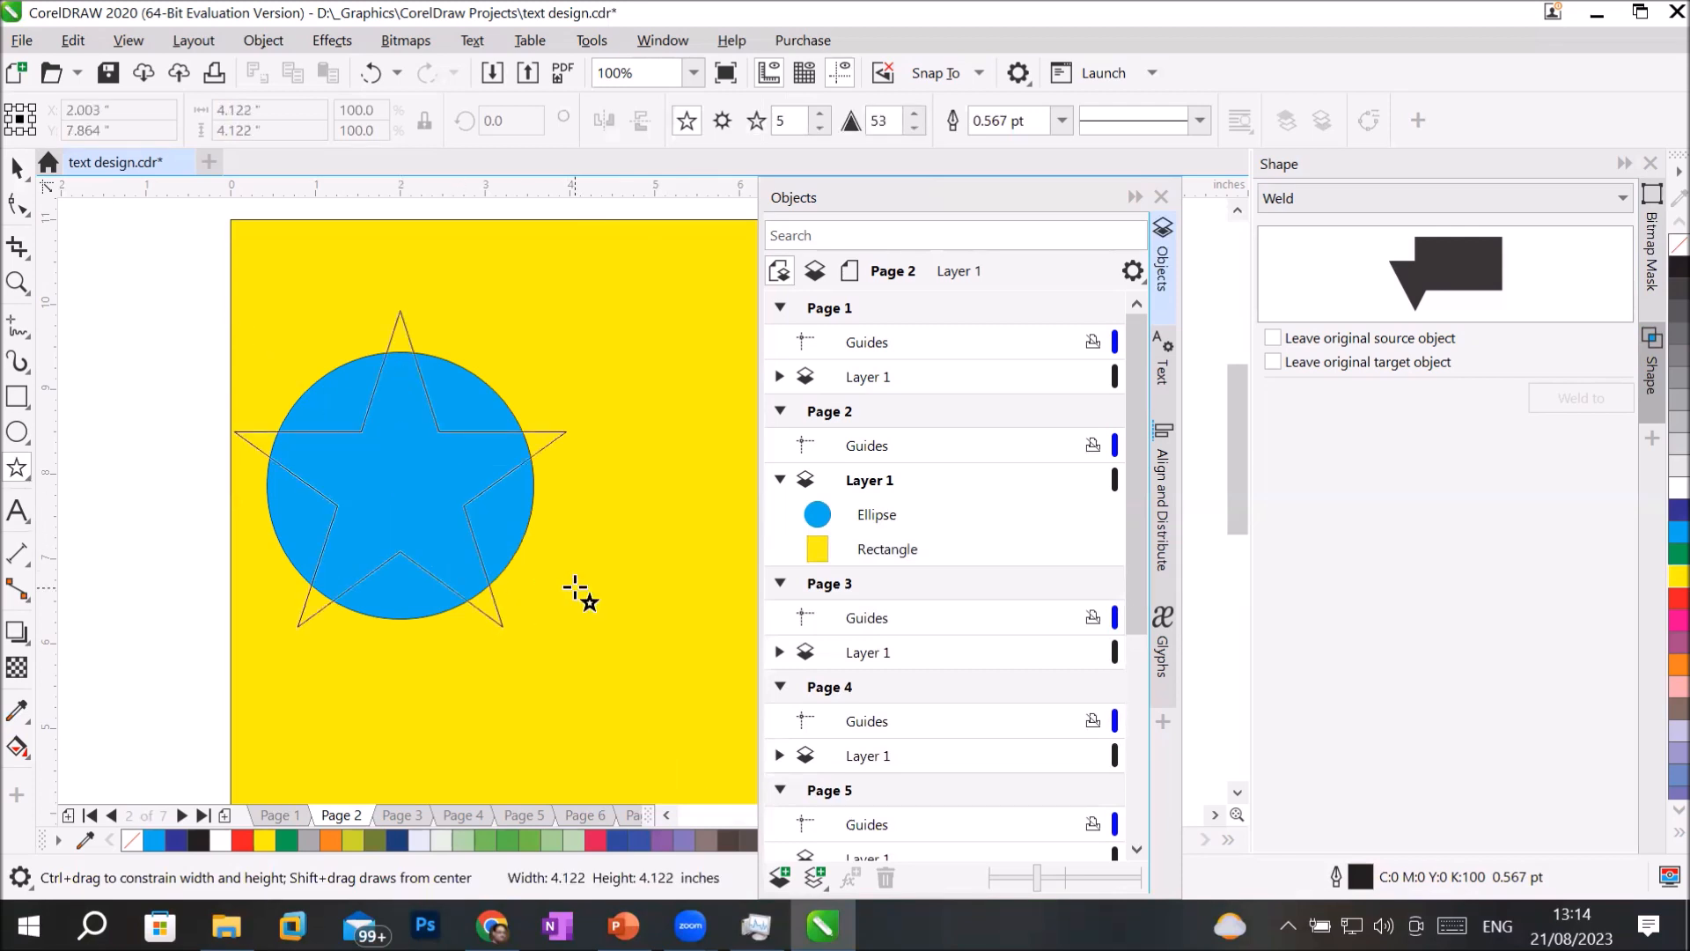
left_click_drag(575, 588, 577, 590)
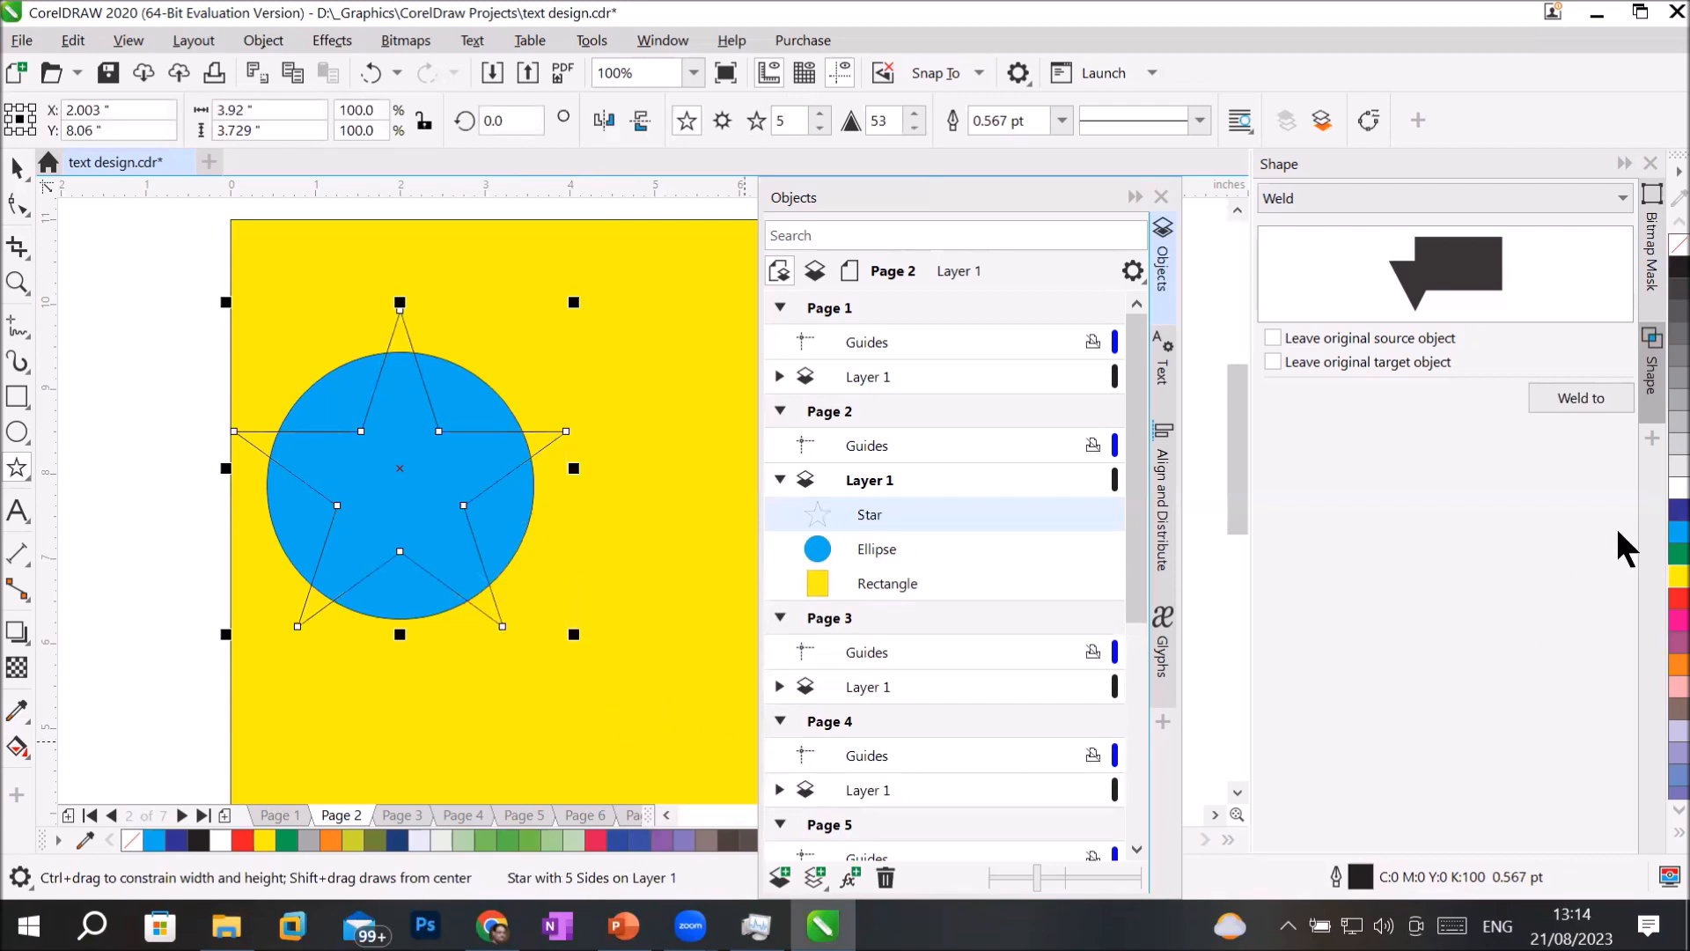
Fill the star with green and deselect it.
left_click(1678, 552)
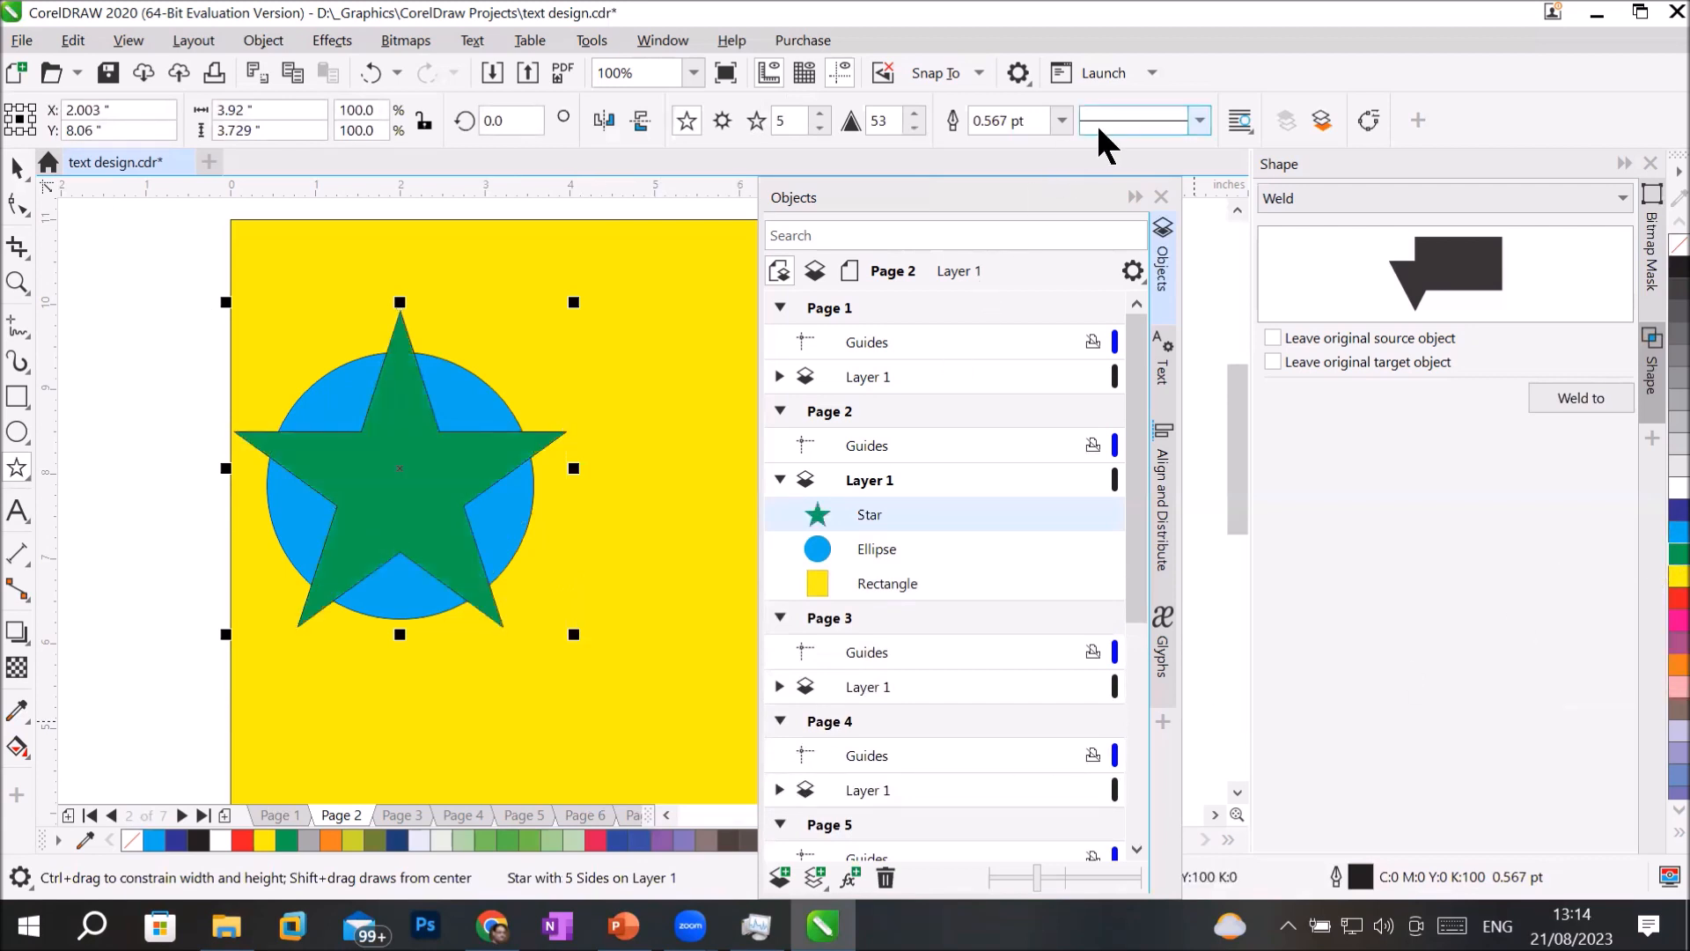
left_click(17, 167)
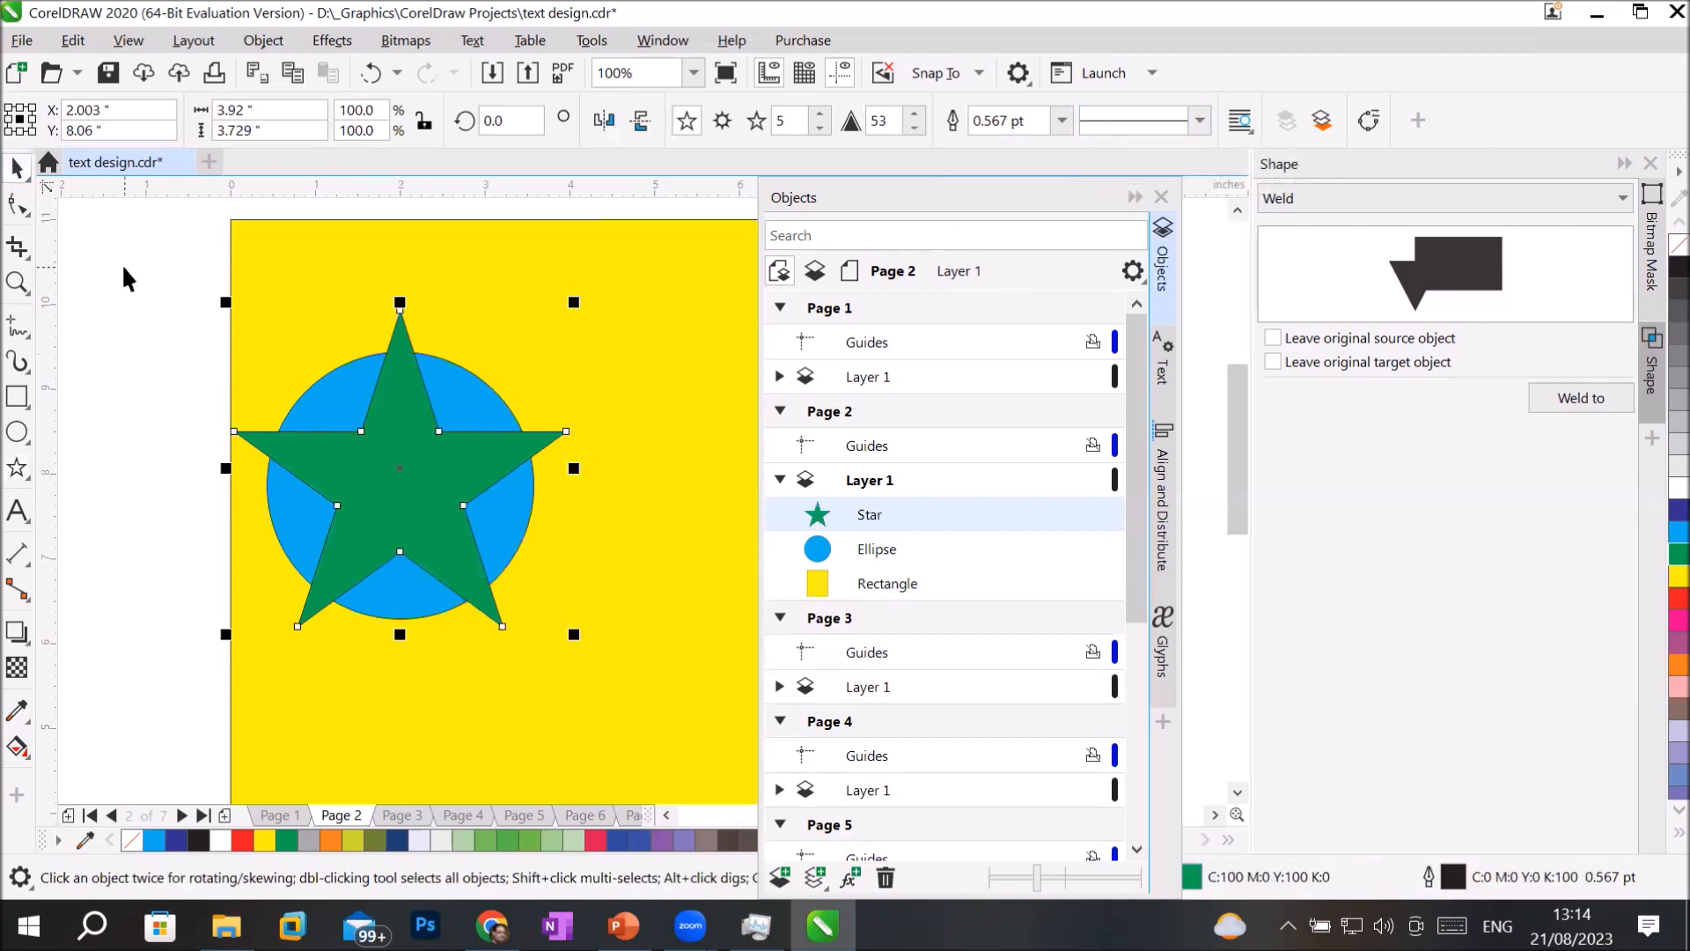
left_click(123, 269)
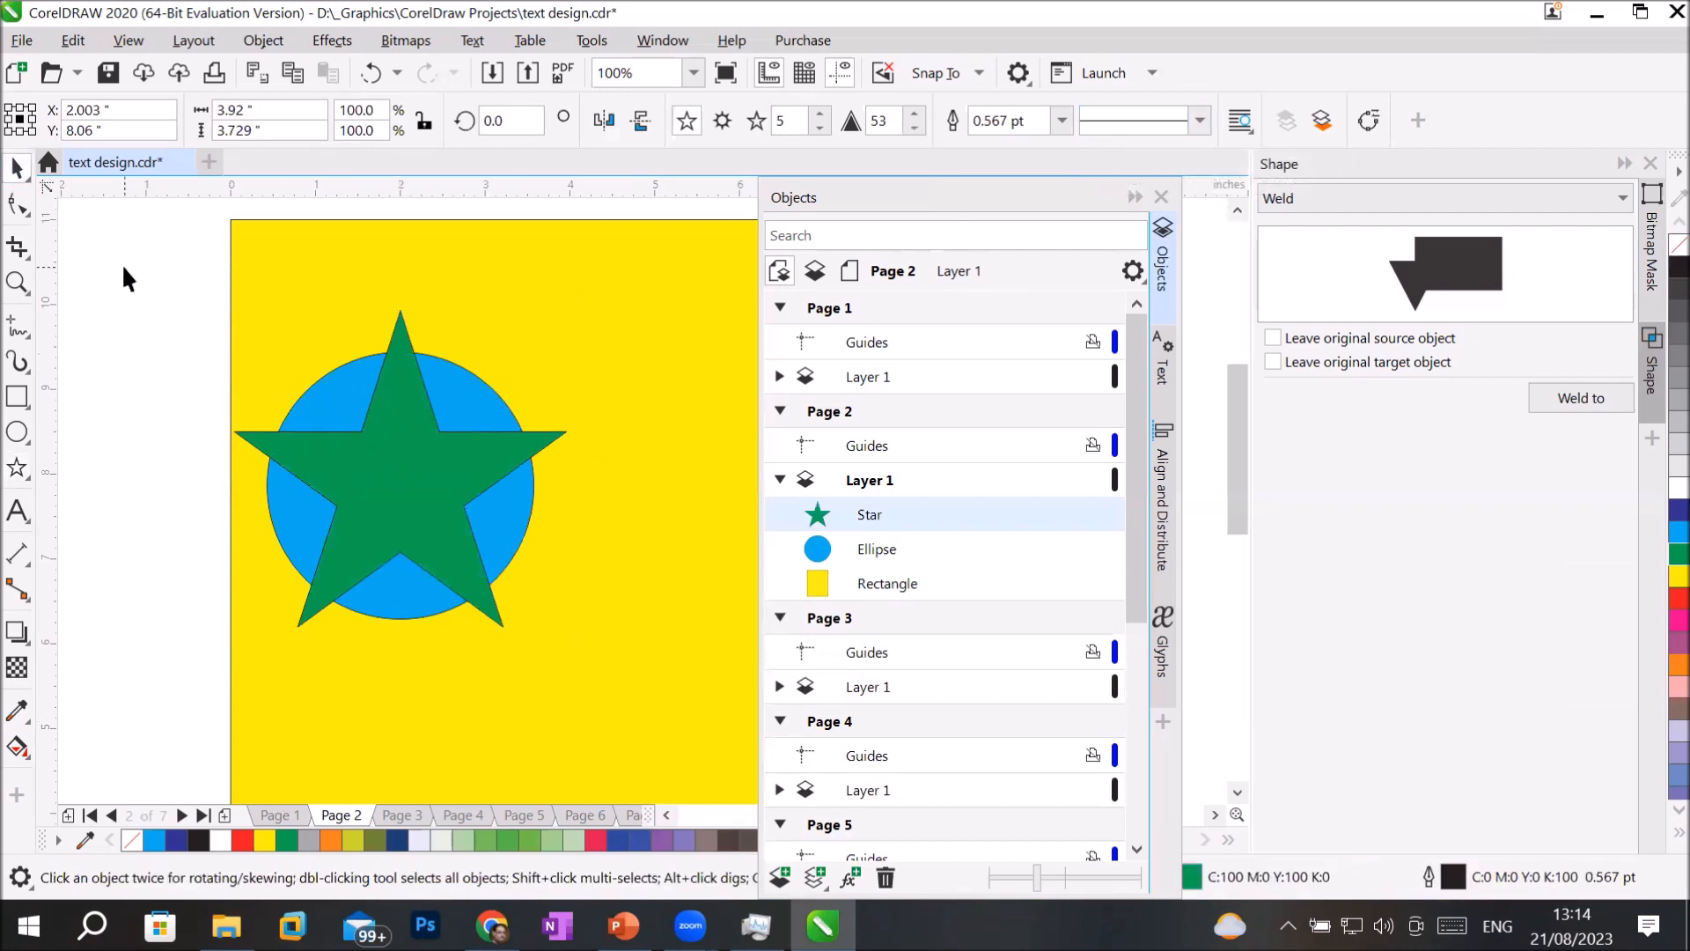
Combine the green star and the light blue circle into a single object, selecting the circle last.
left_click(388, 454)
left_click(899, 543, "shift")
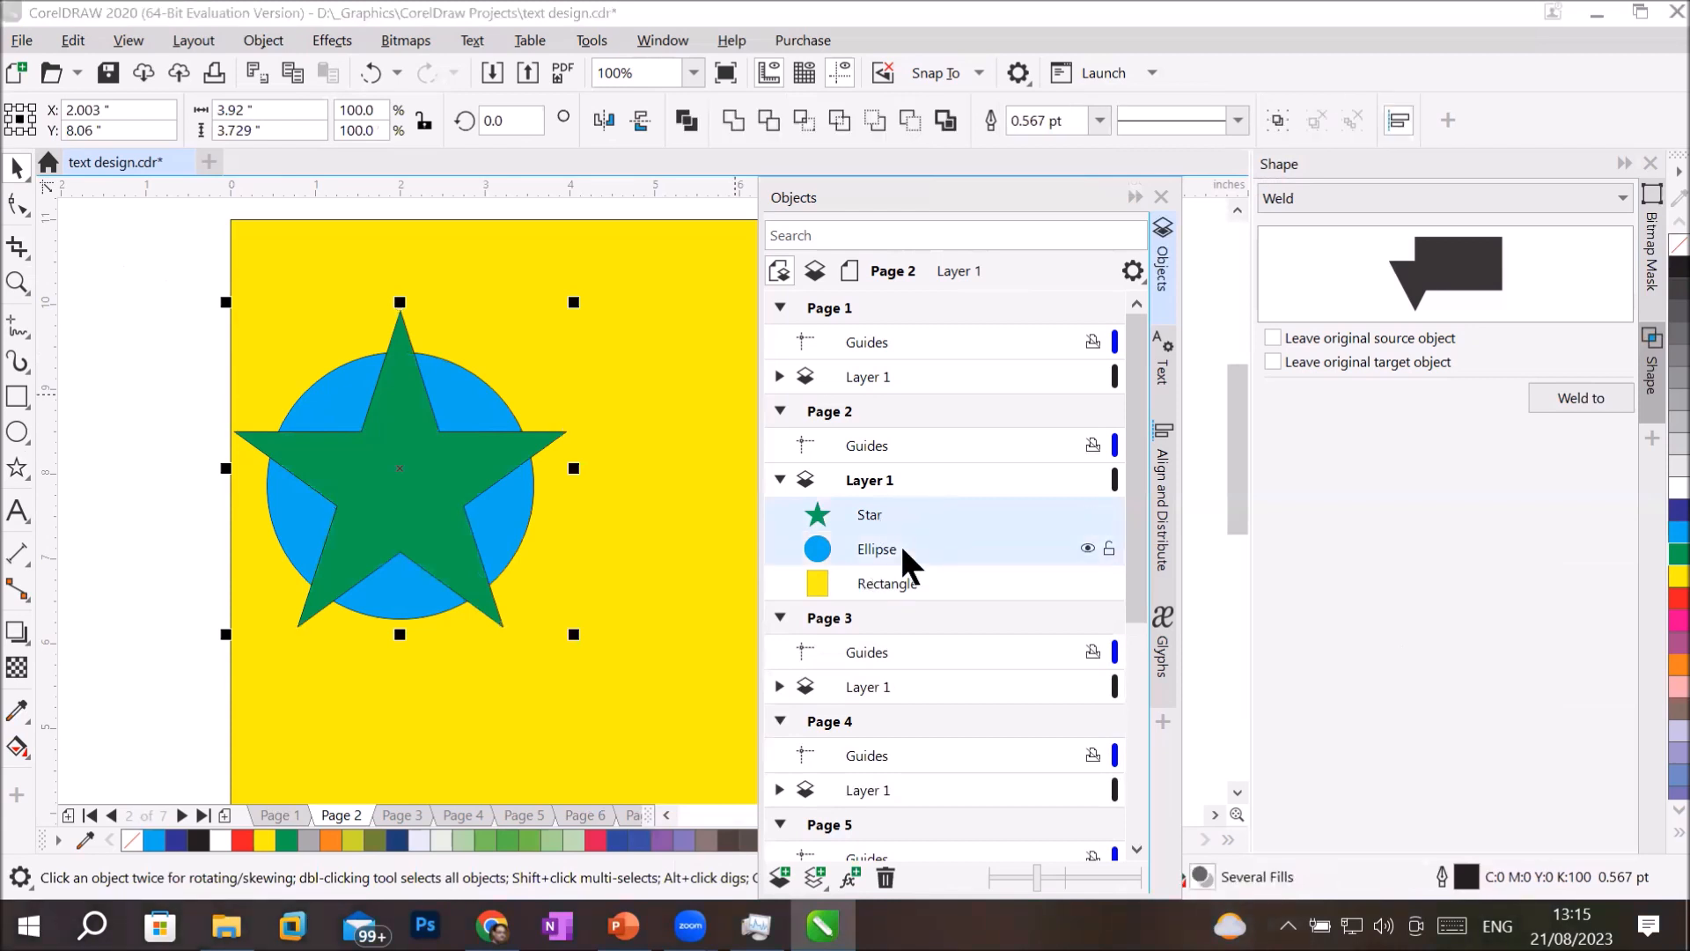
left_click(687, 119)
left_click(709, 382)
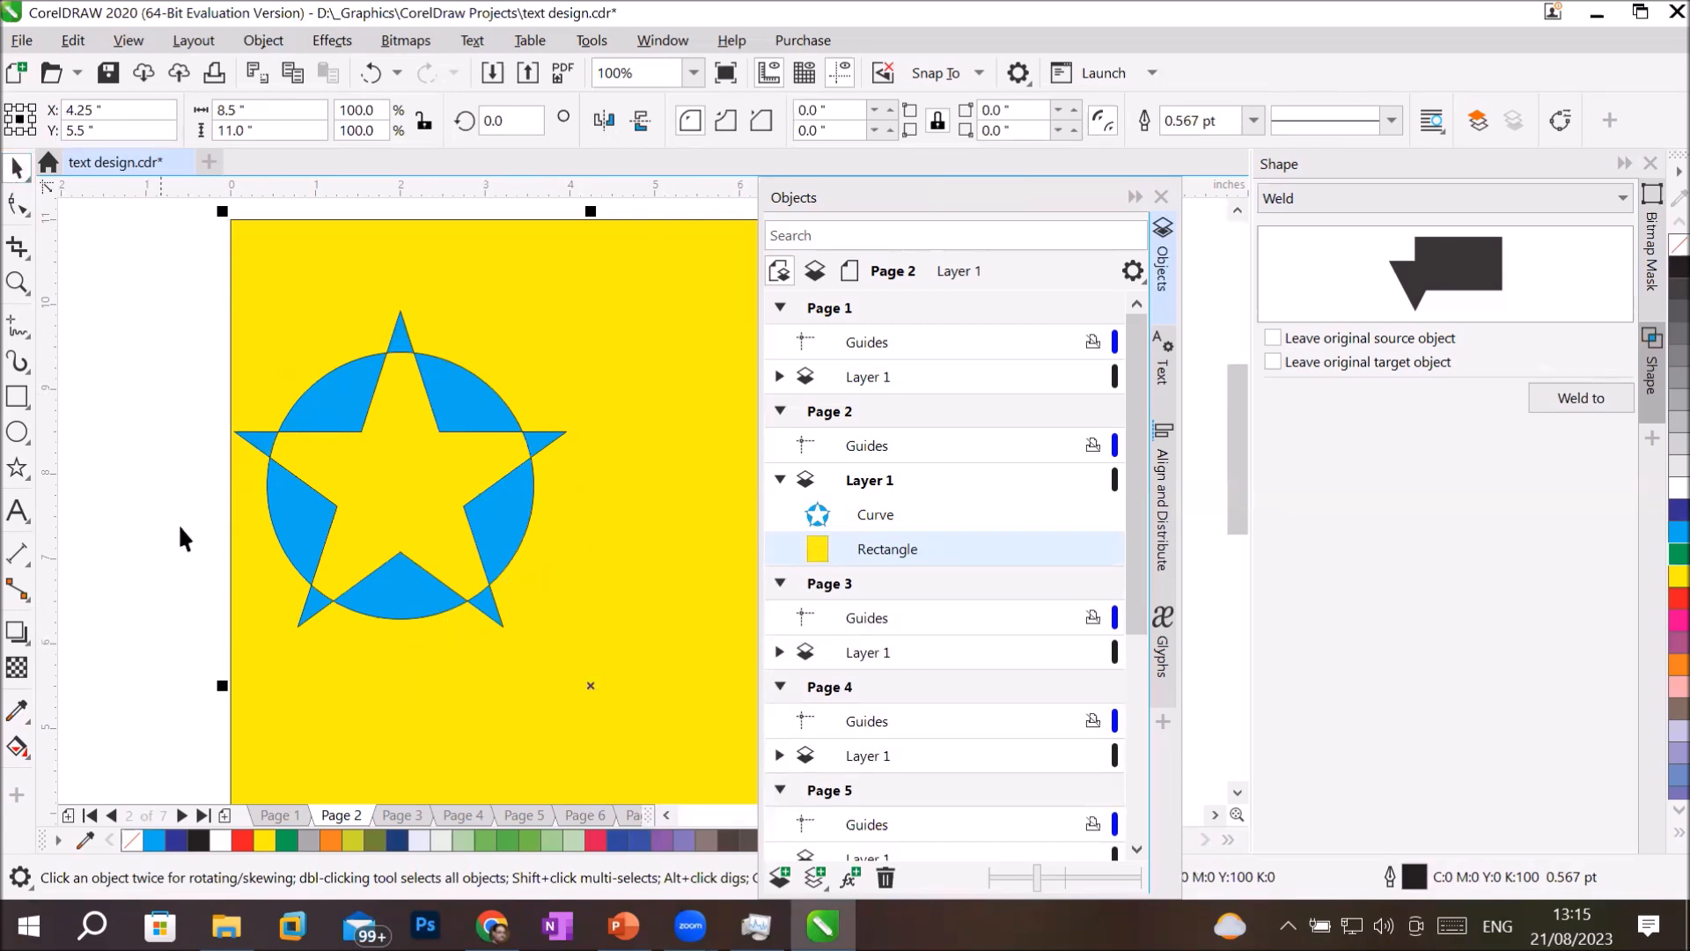
Move the combined star-and-circle object right and slightly up, centering it at about X 3.38, Y 8.23 inches.
left_click(156, 616)
left_click(425, 426)
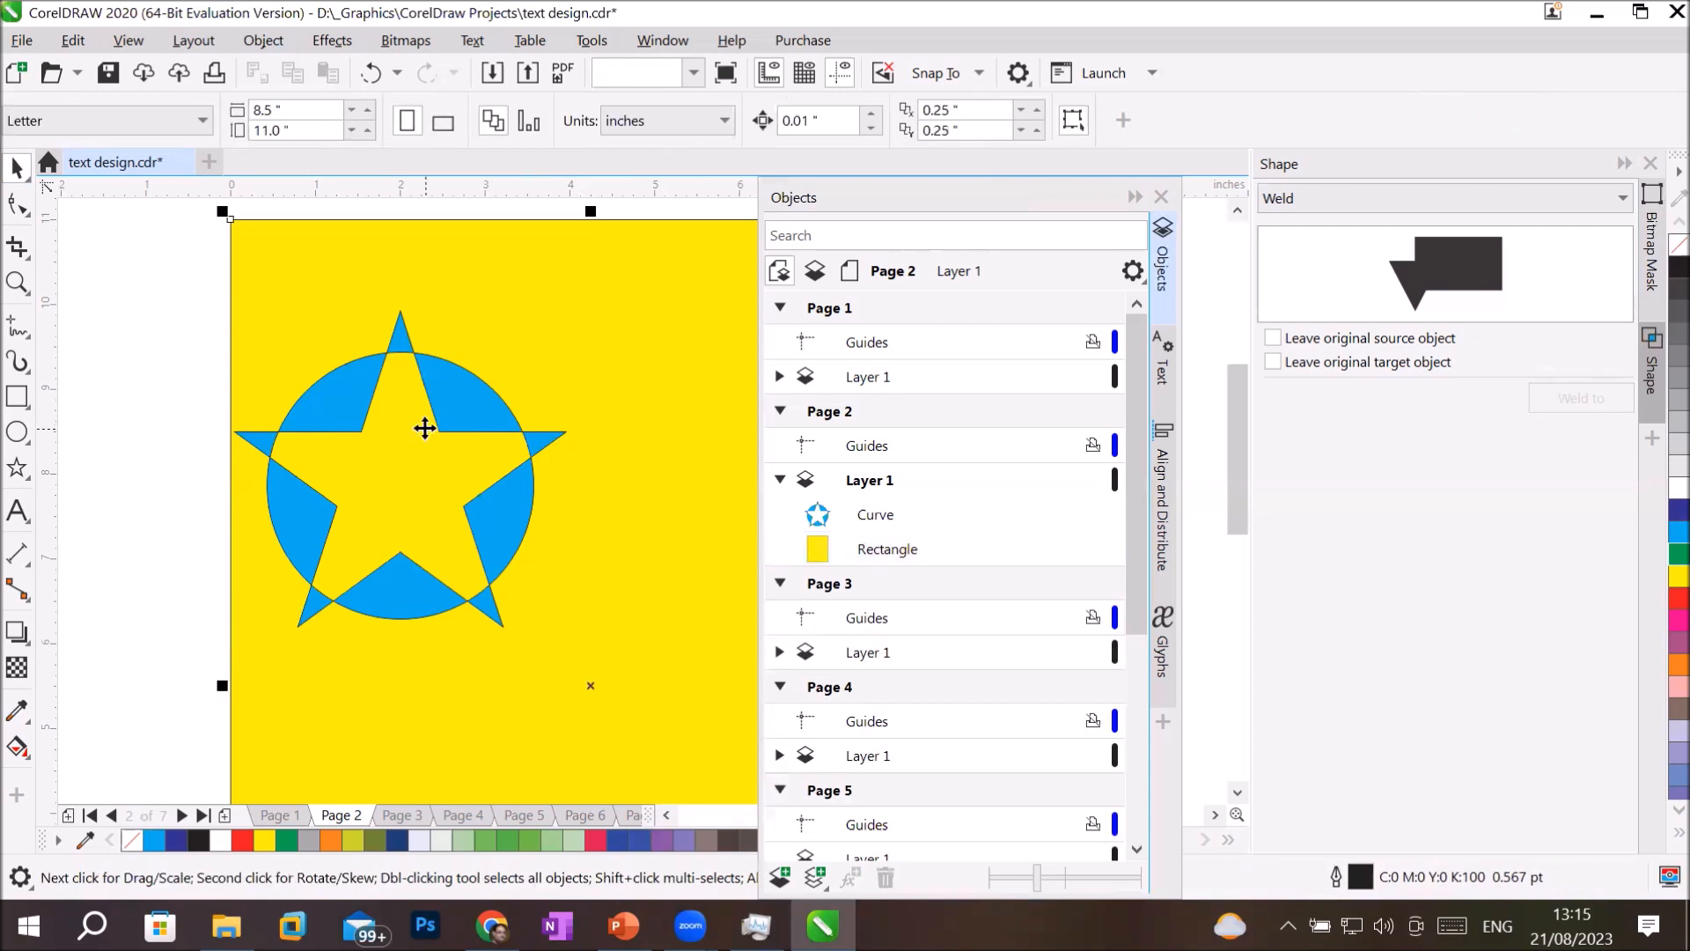
left_click(164, 467)
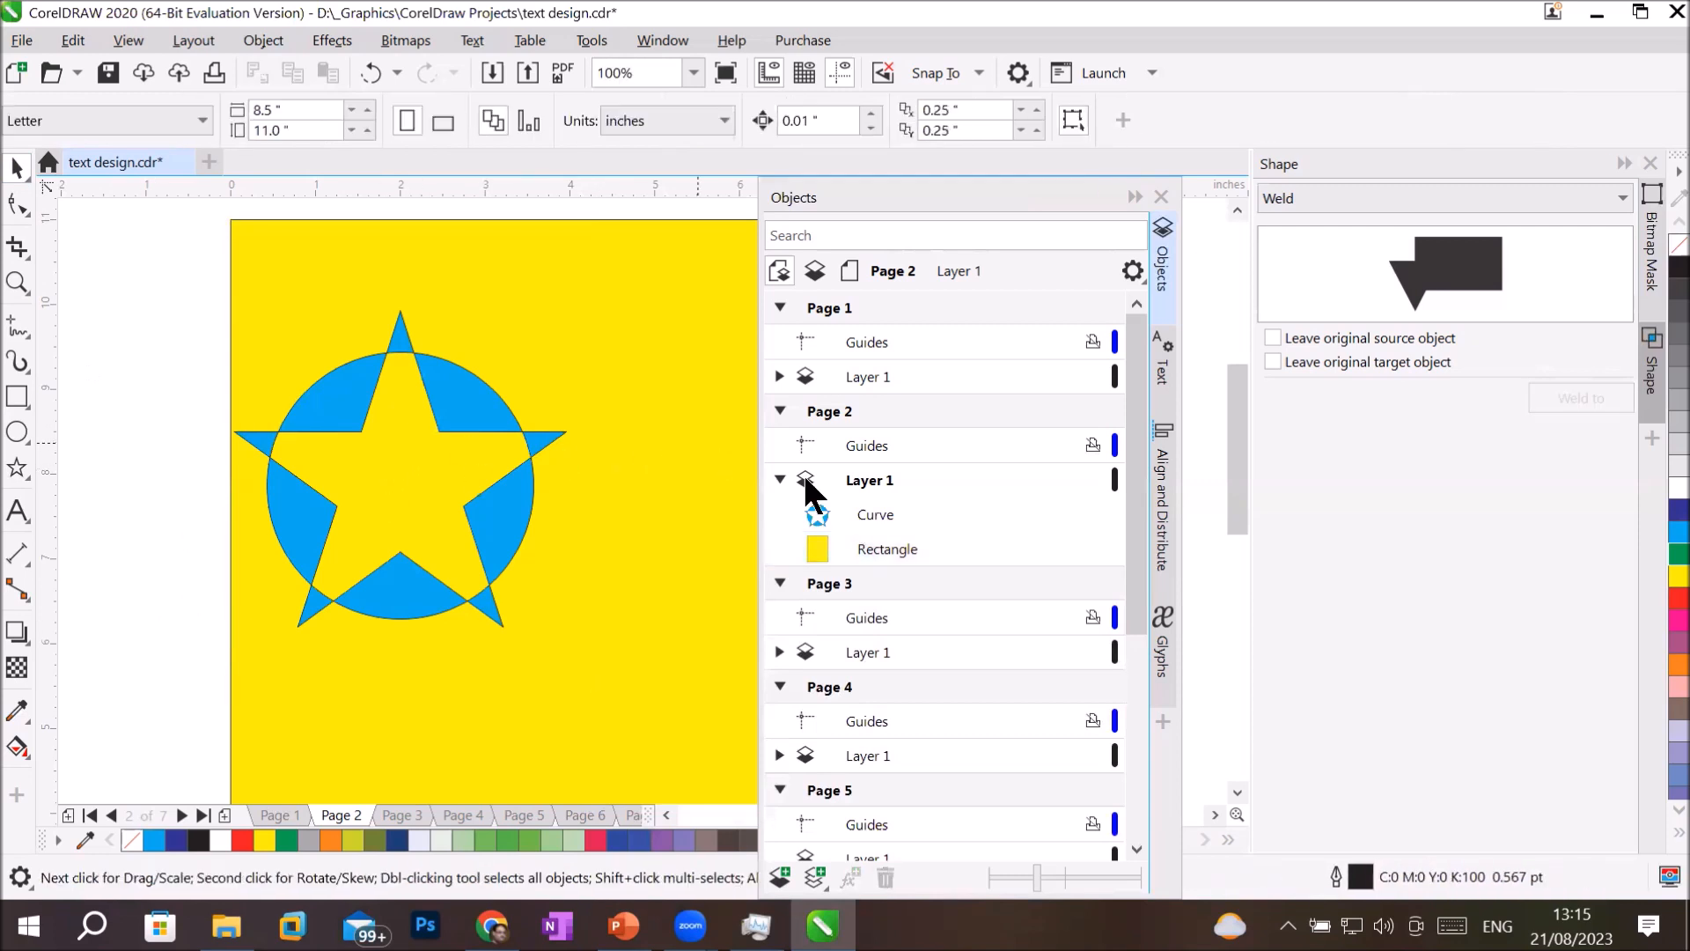
left_click(868, 500)
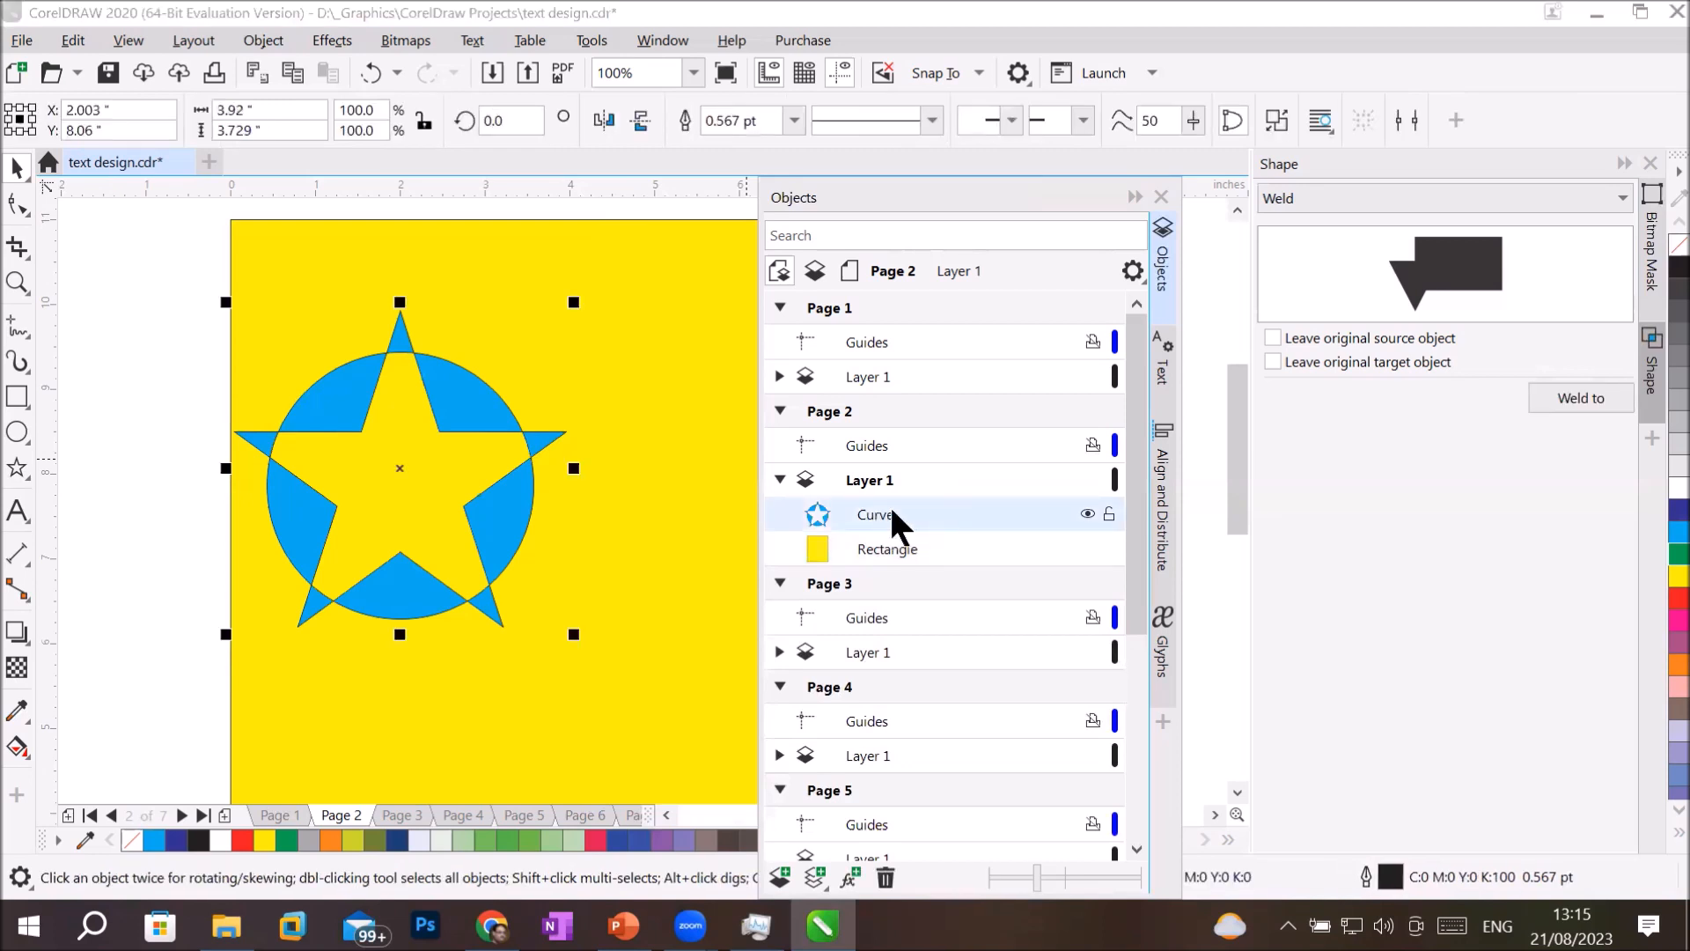
left_click_drag(449, 408, 568, 395)
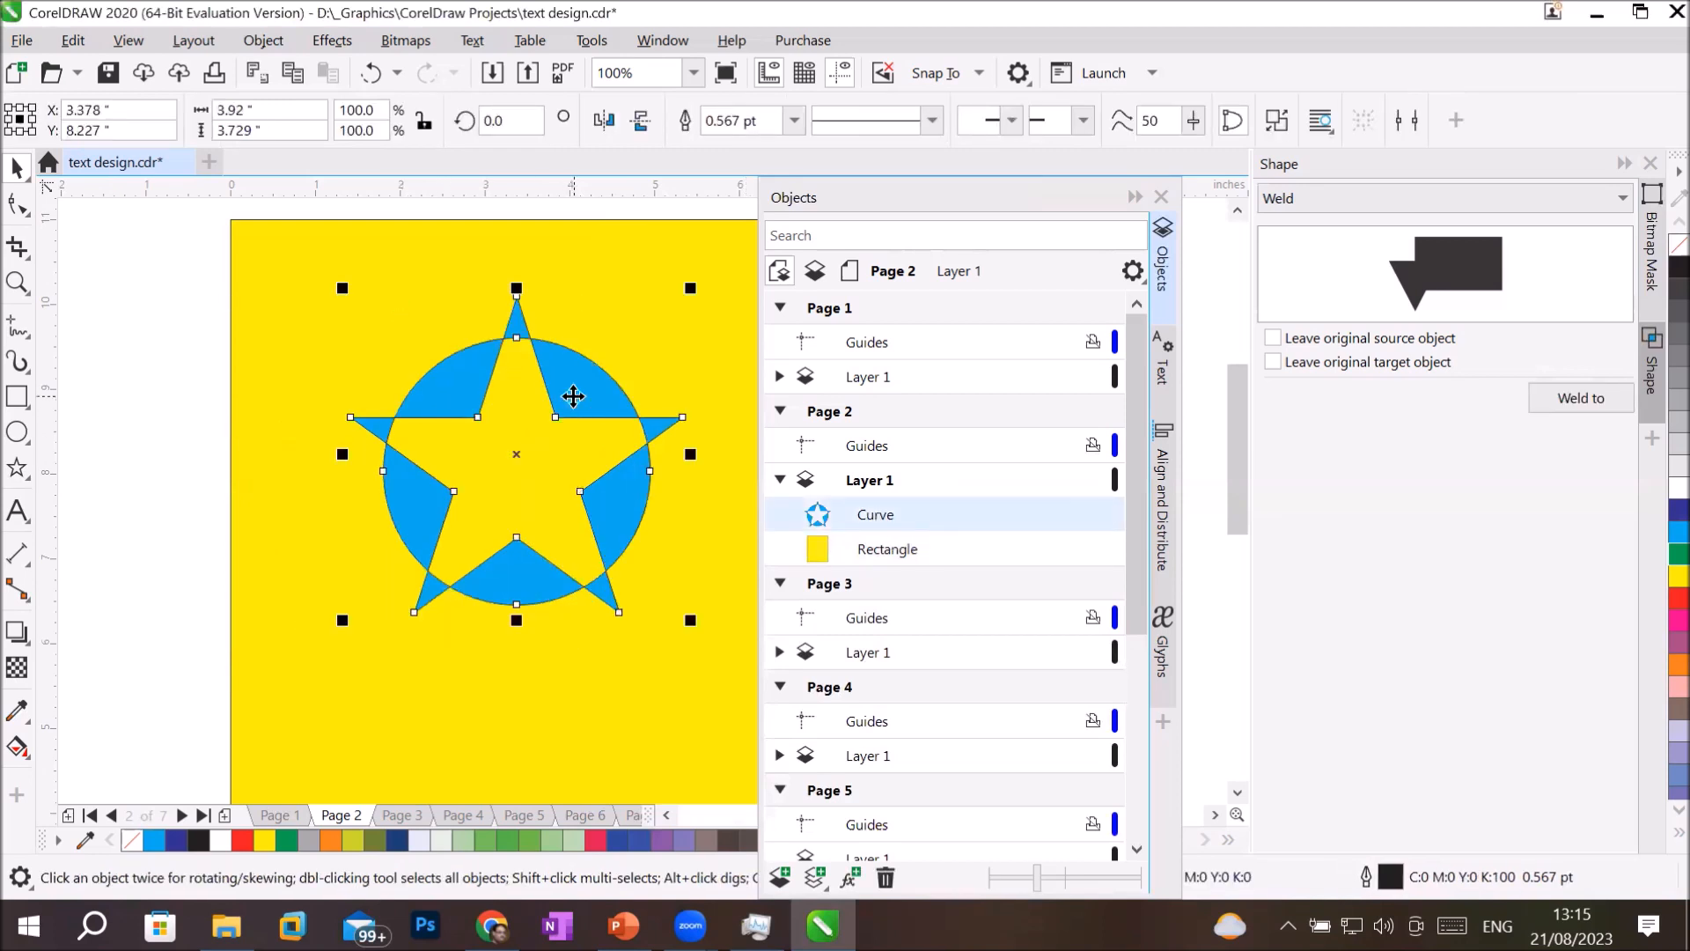
Fill the combined star-and-circle object with red and give it a blue 8 pt outline.
left_click(1677, 598)
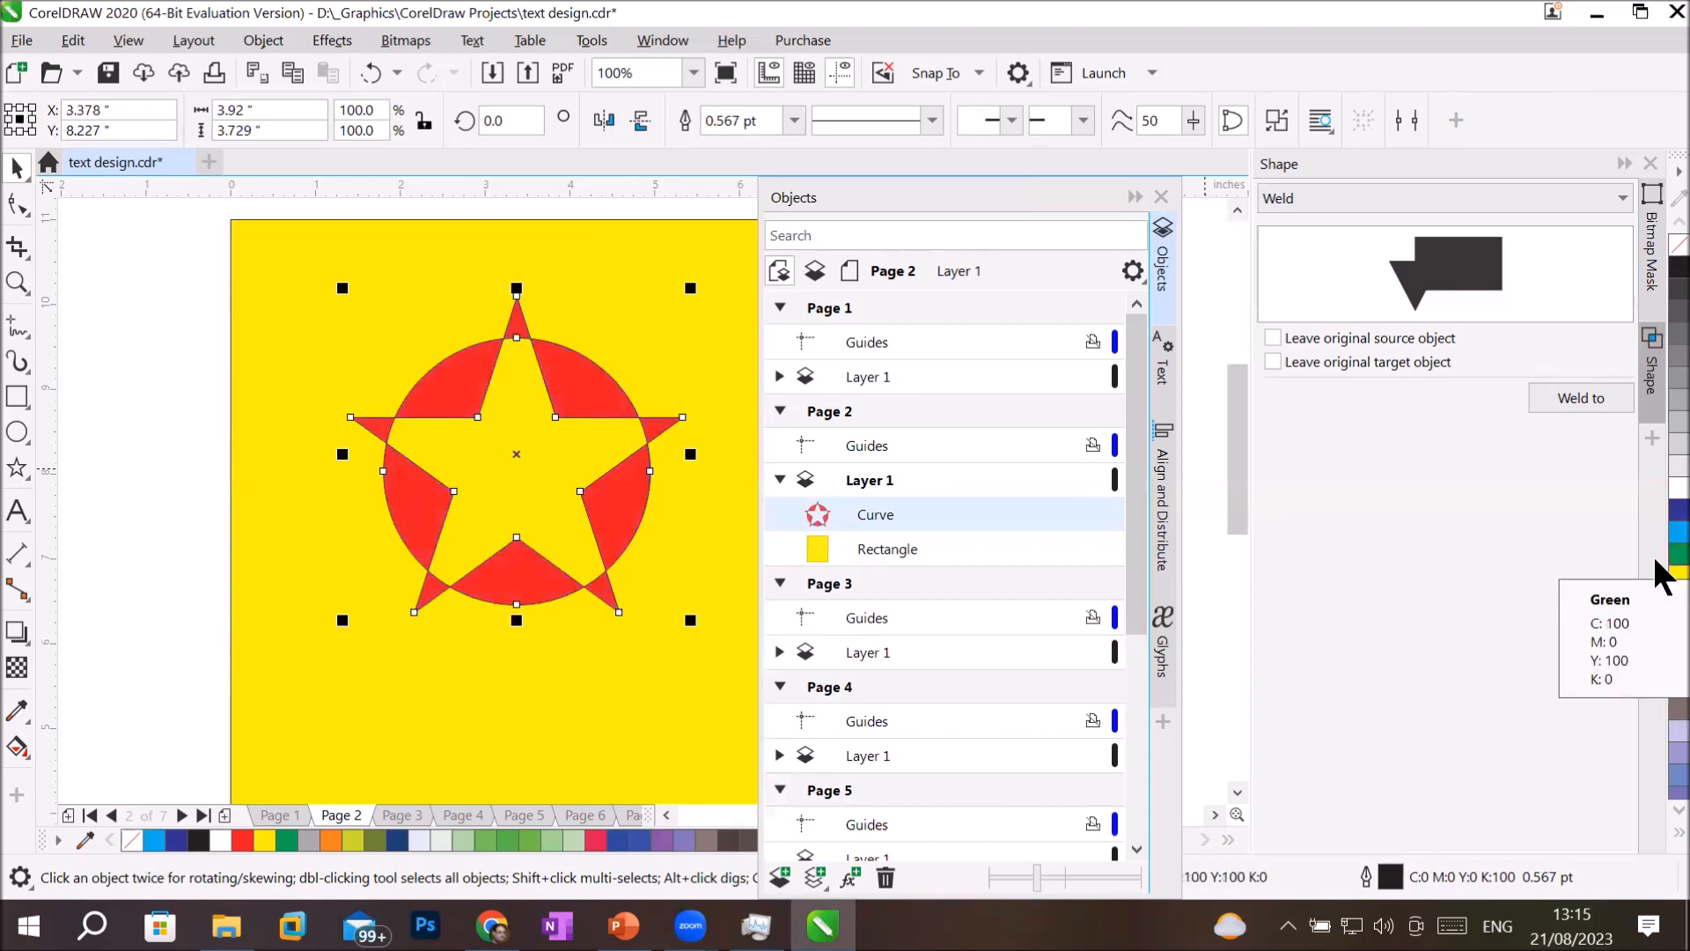
right_click(1677, 509)
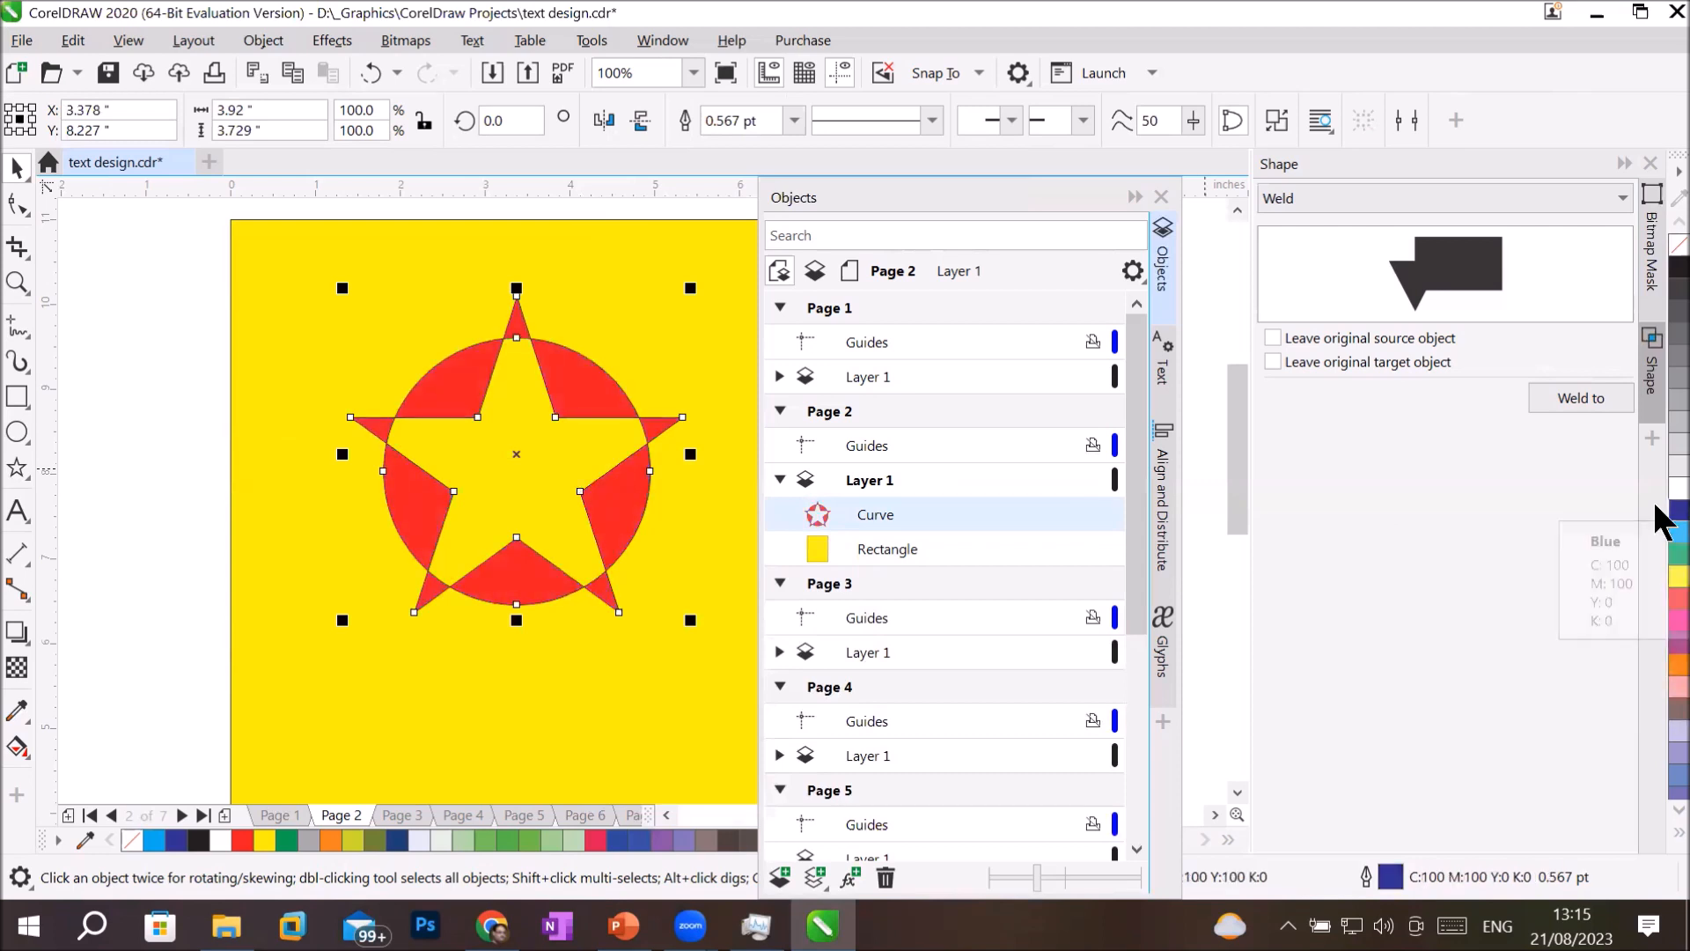
left_click(931, 118)
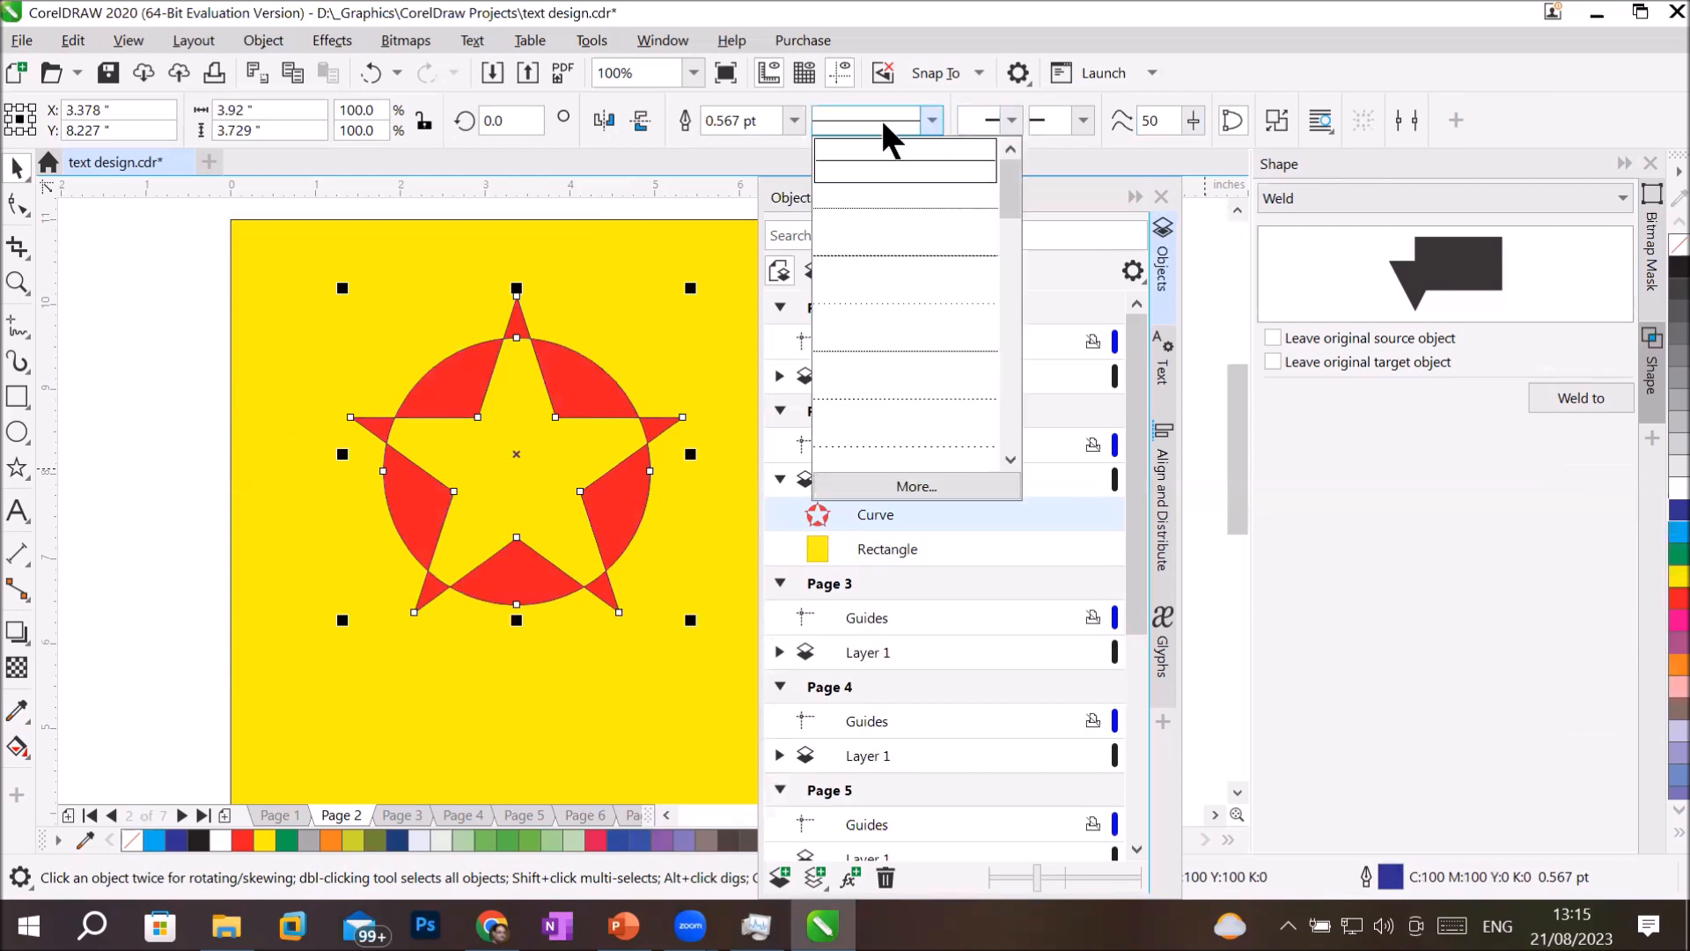
left_click(791, 118)
left_click(791, 115)
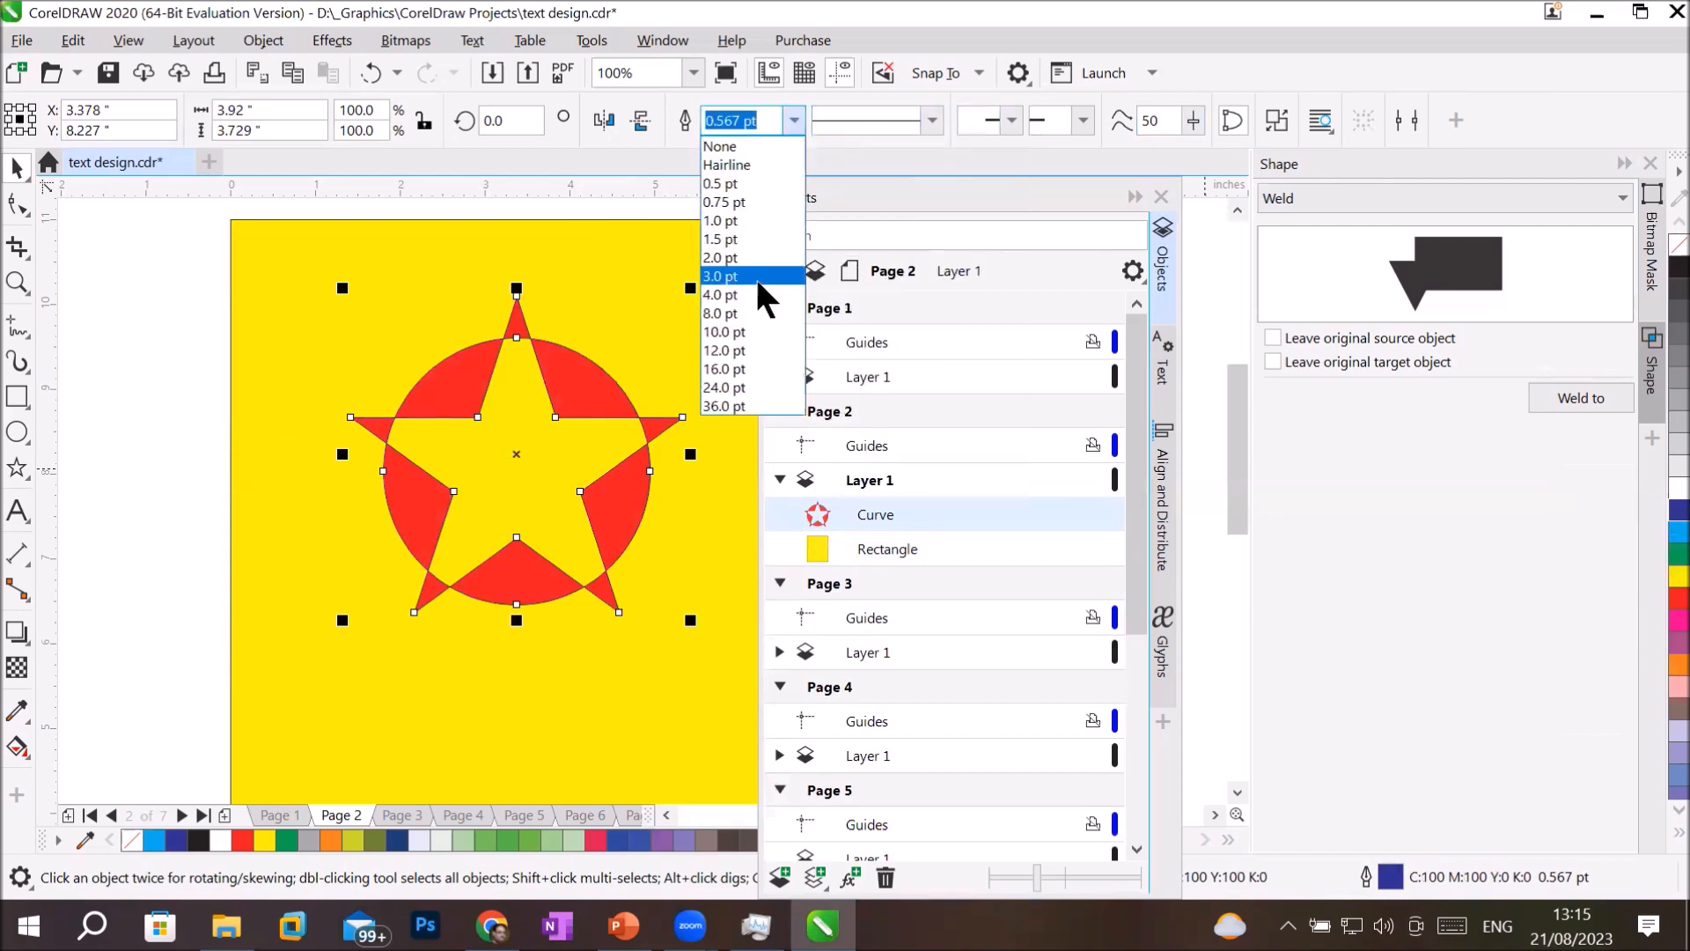
left_click(754, 310)
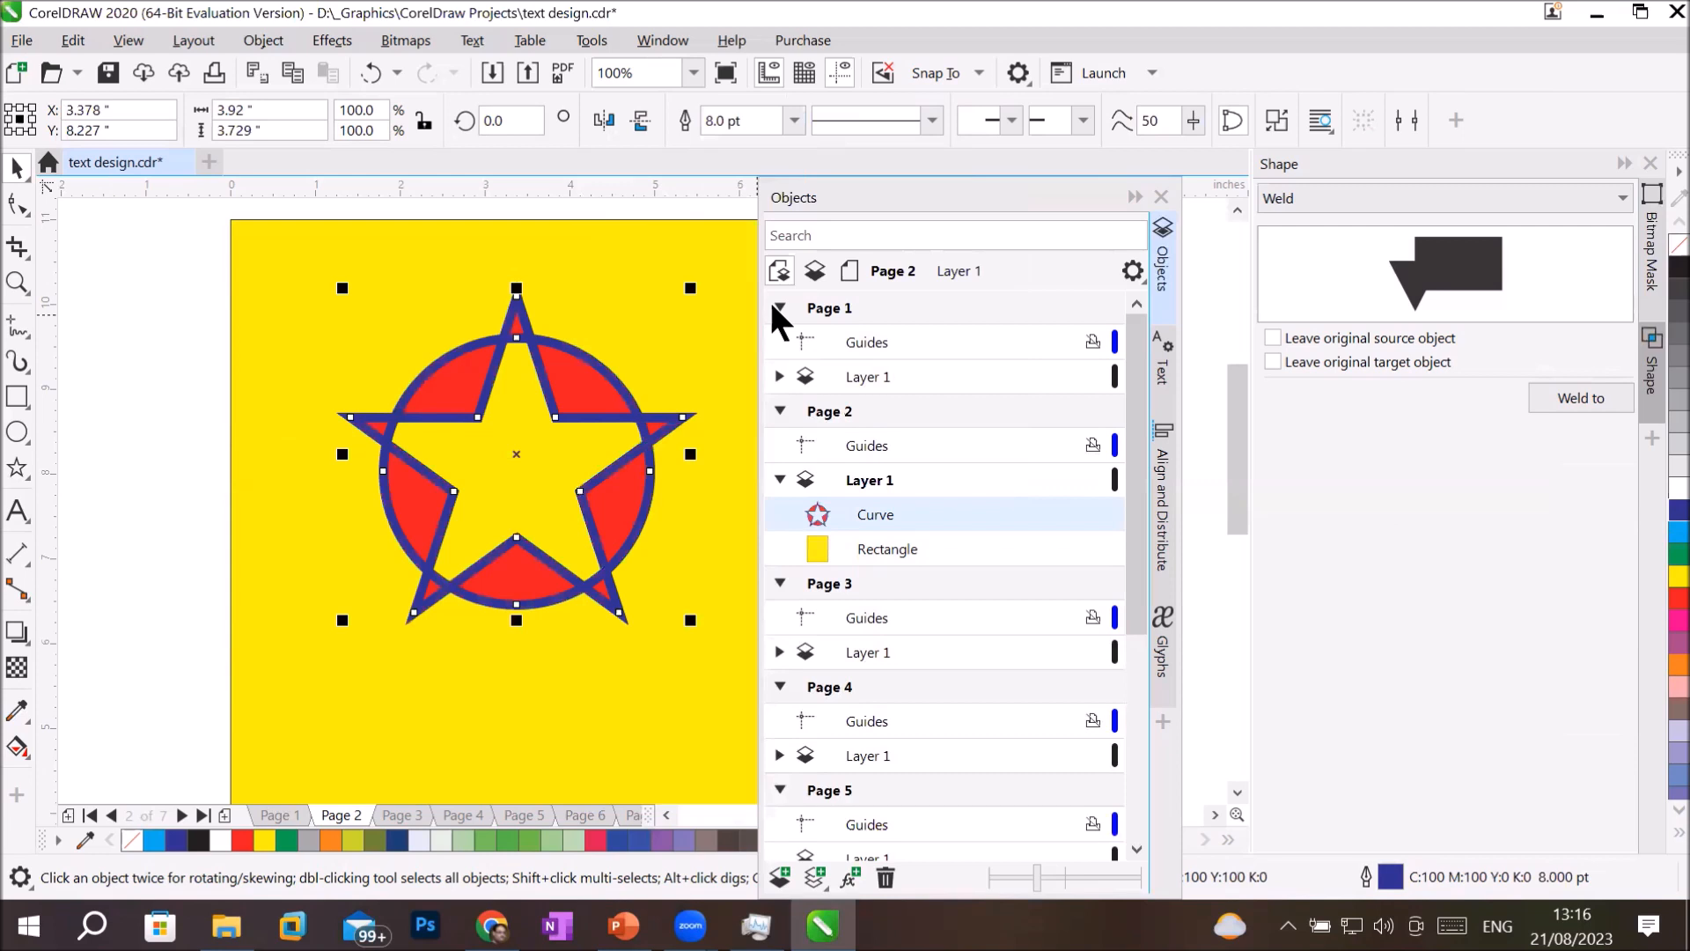
left_click(435, 728)
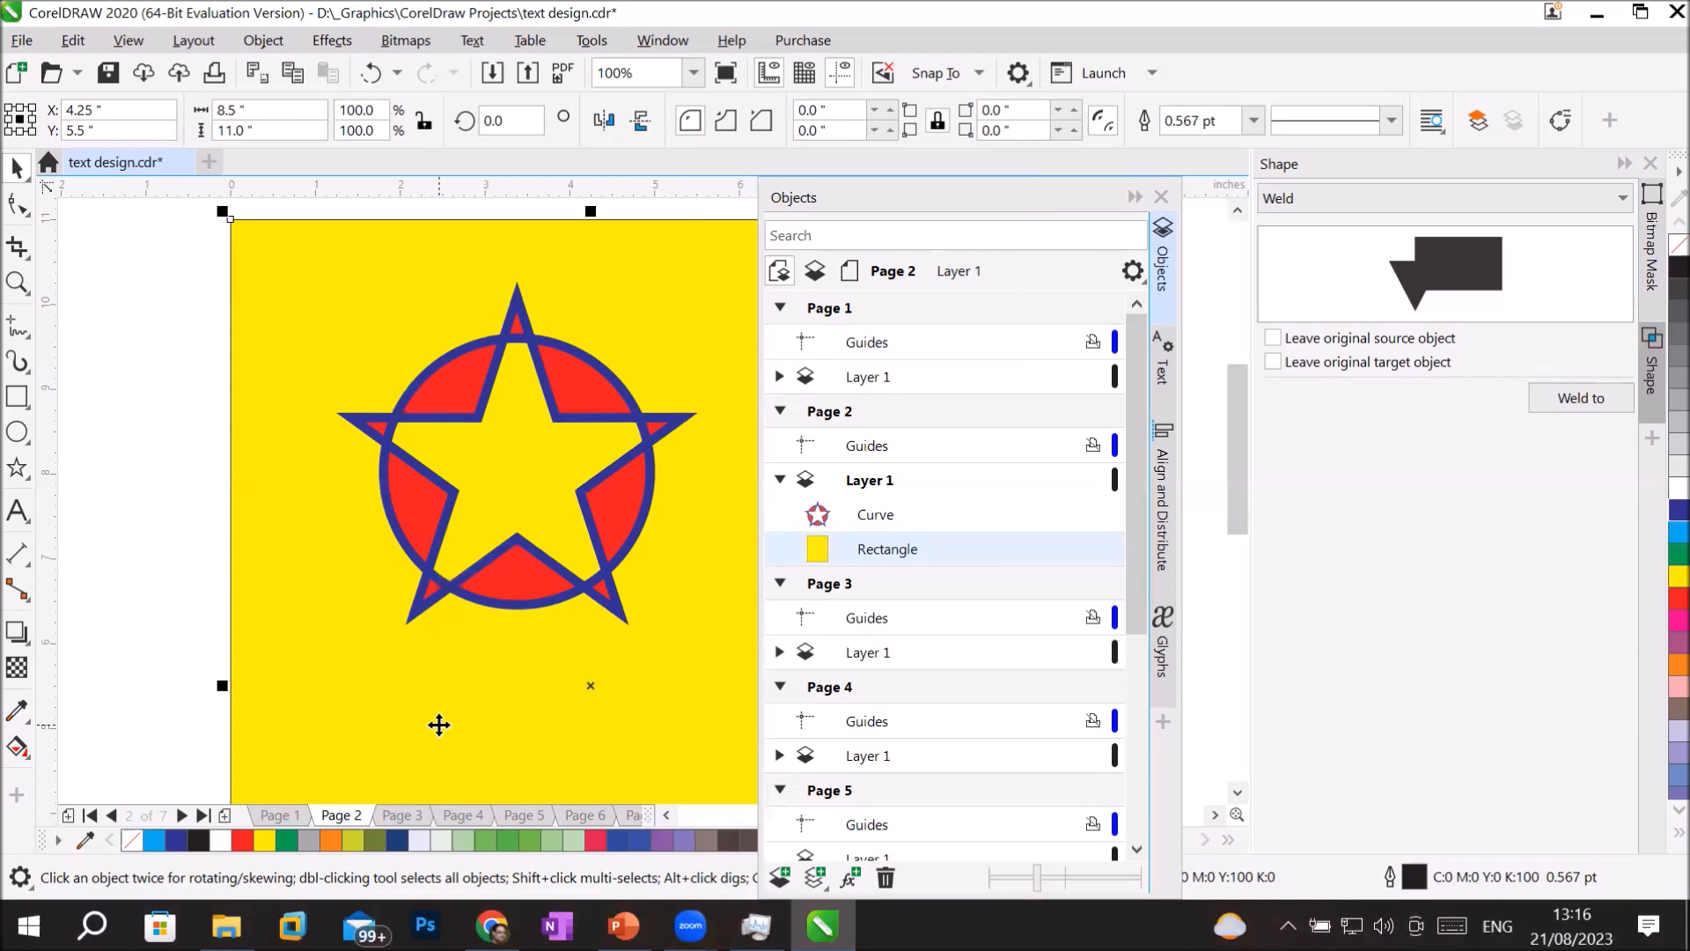
Reshape the combined object by shifting the star's three upper tips outward, its two upper inner corners inward and the circle's top node down.
left_click(557, 416)
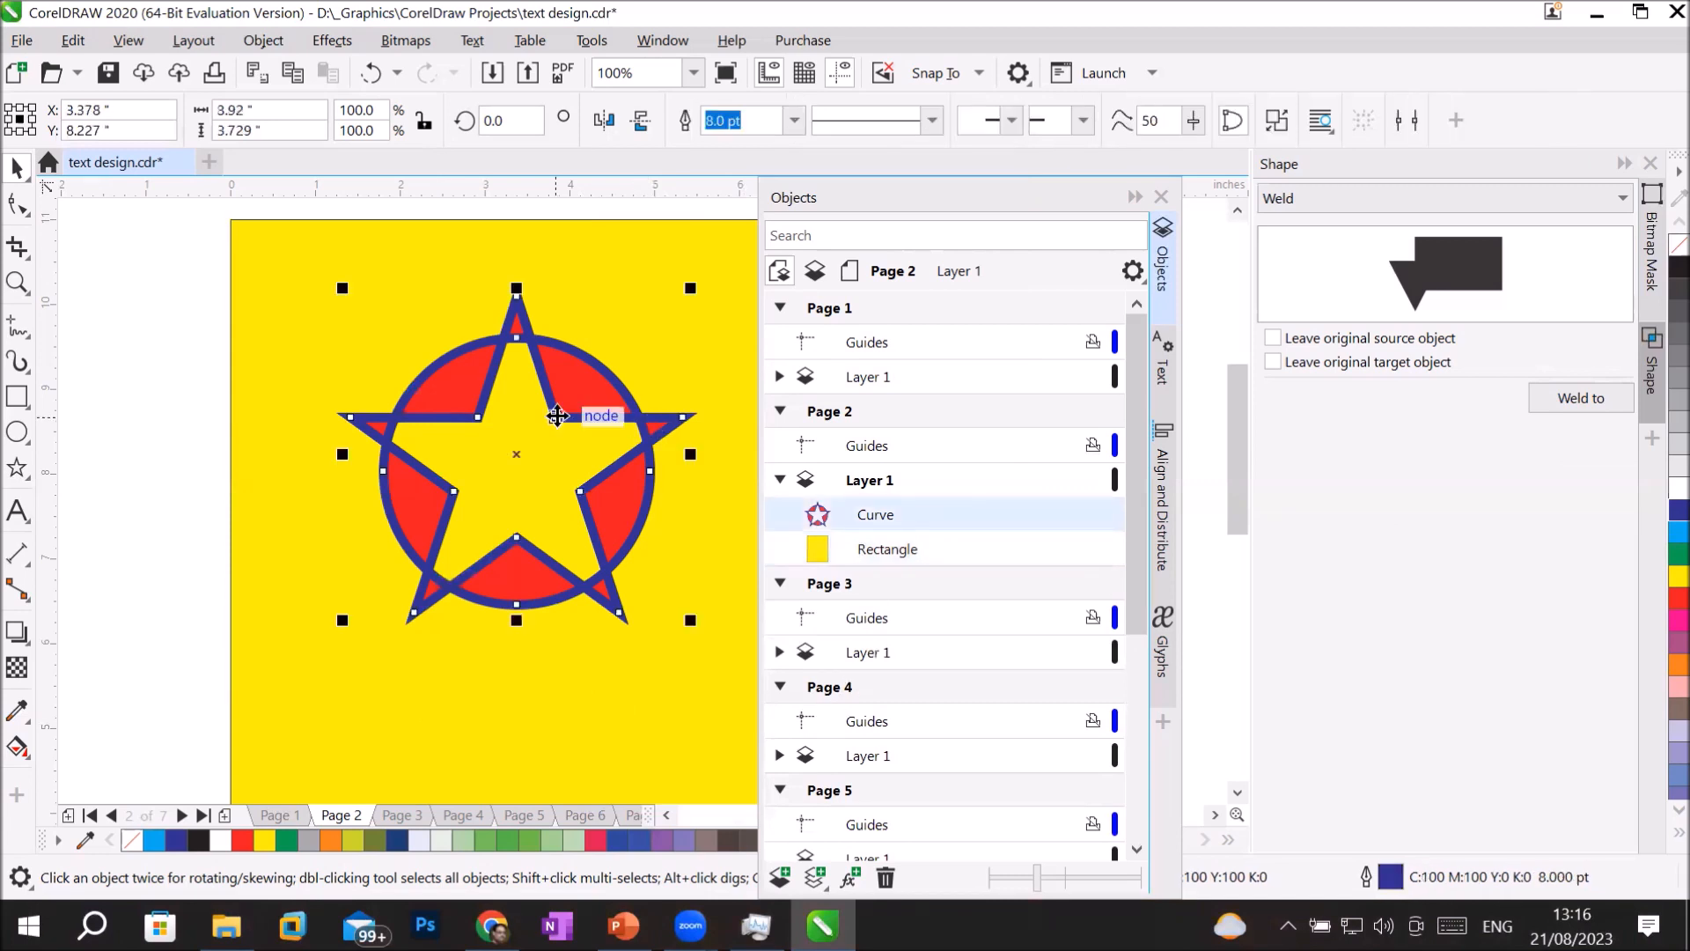
left_click(17, 205)
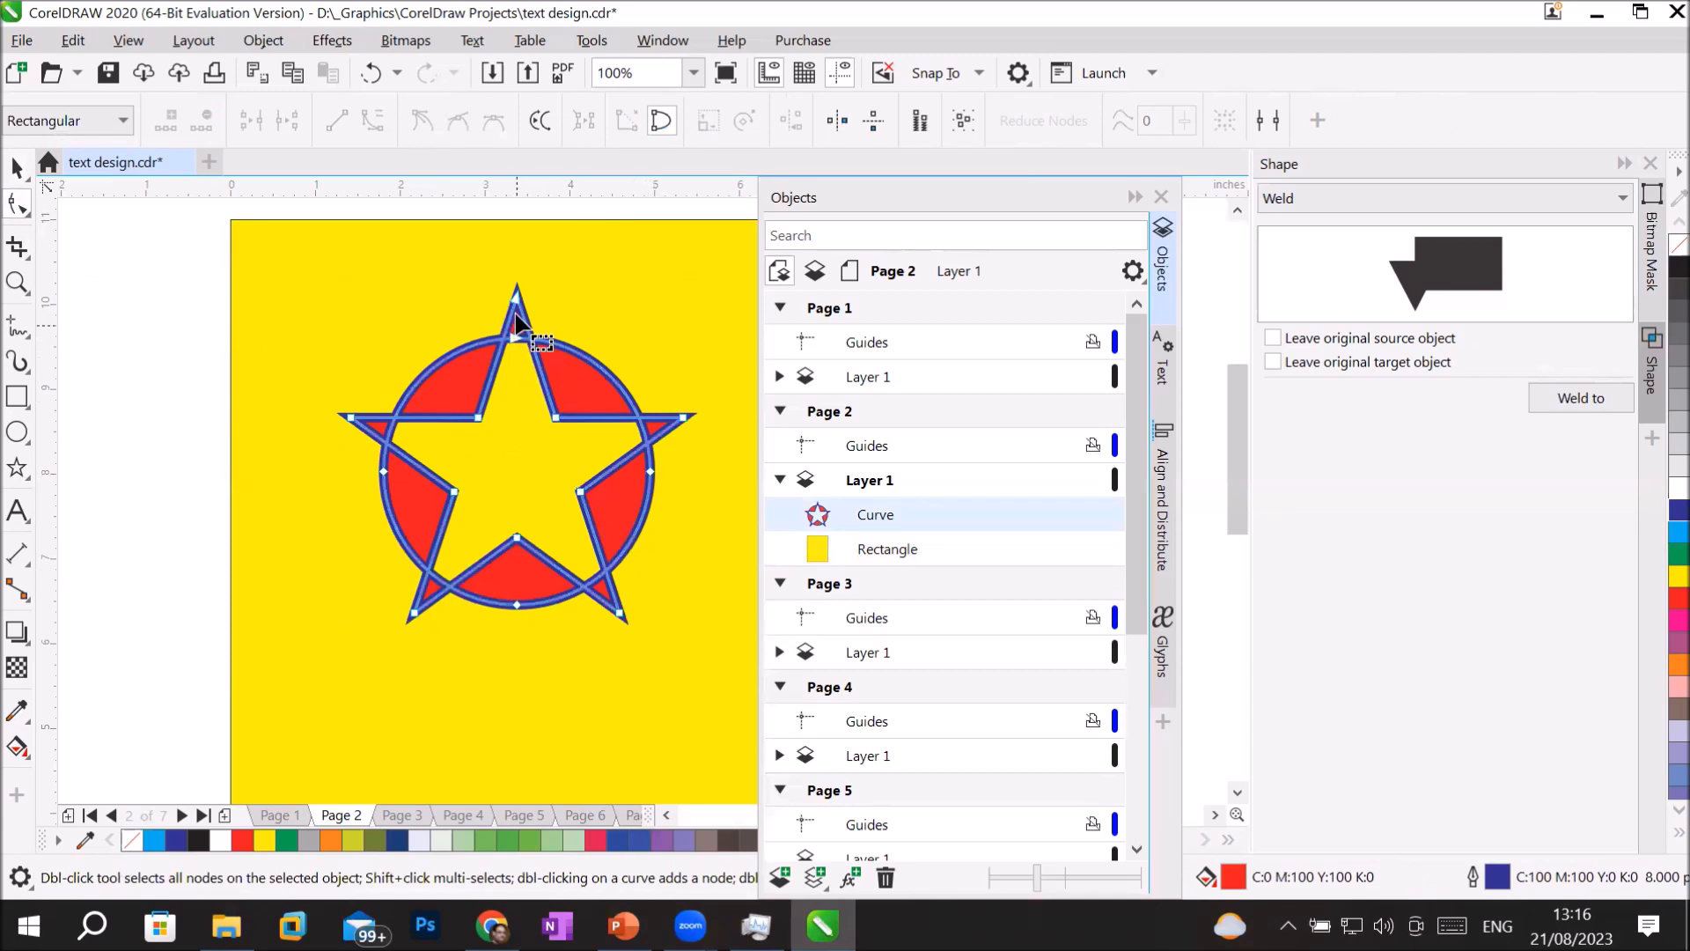
left_click_drag(516, 294, 616, 292)
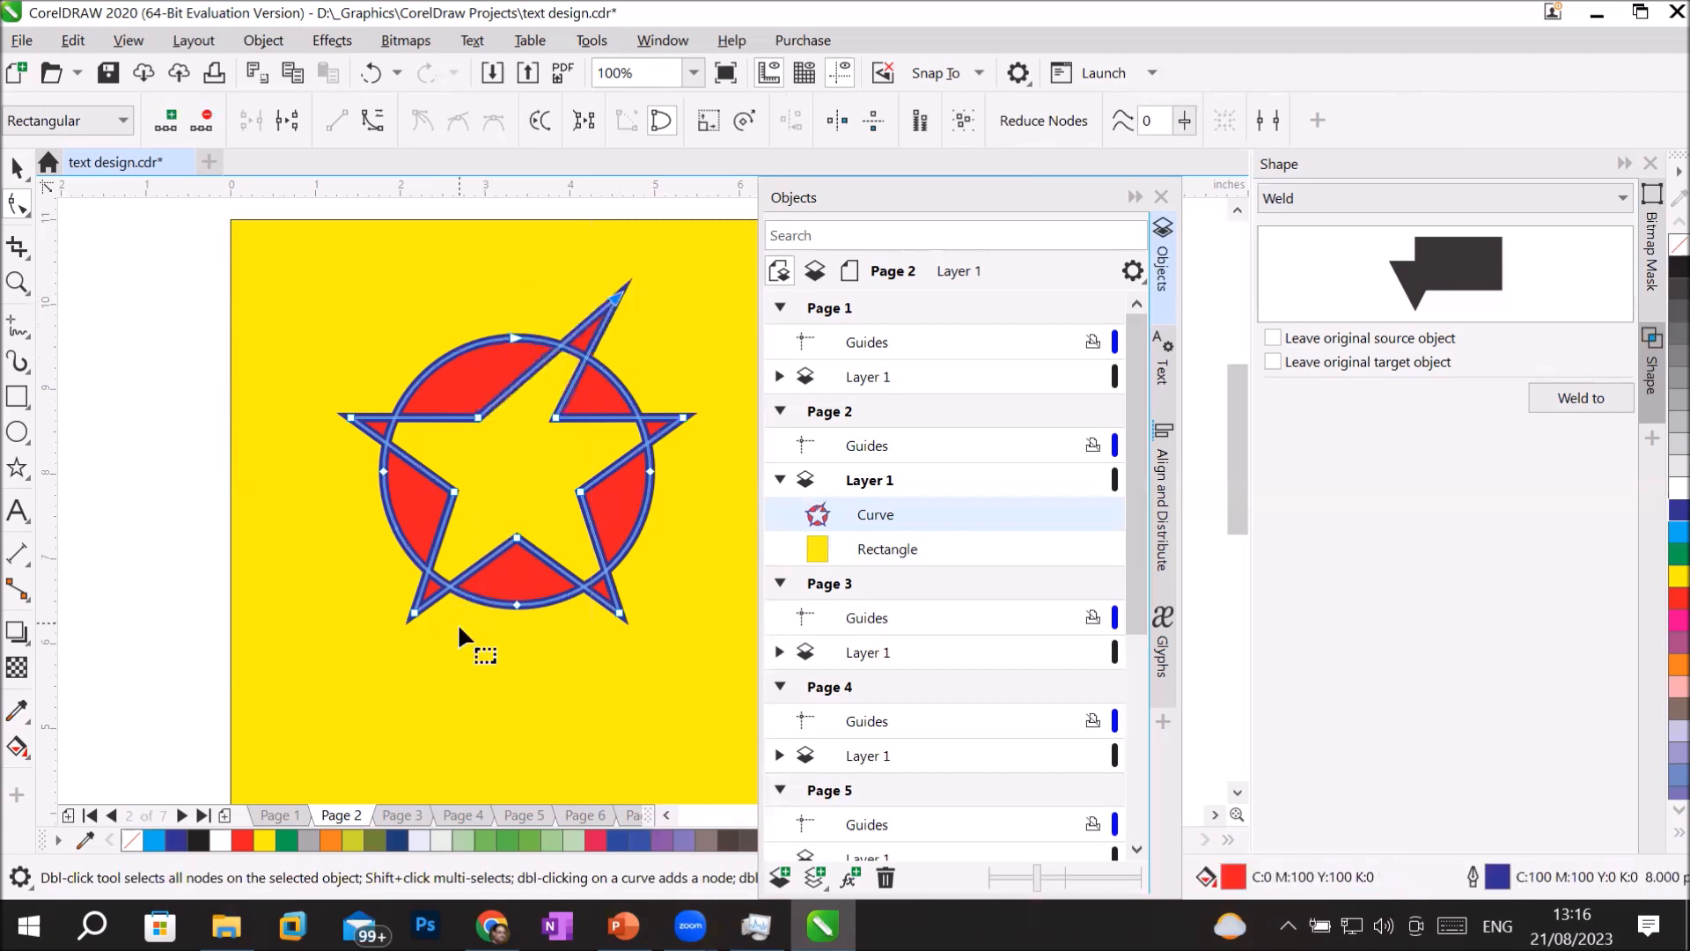
left_click_drag(352, 419, 336, 337)
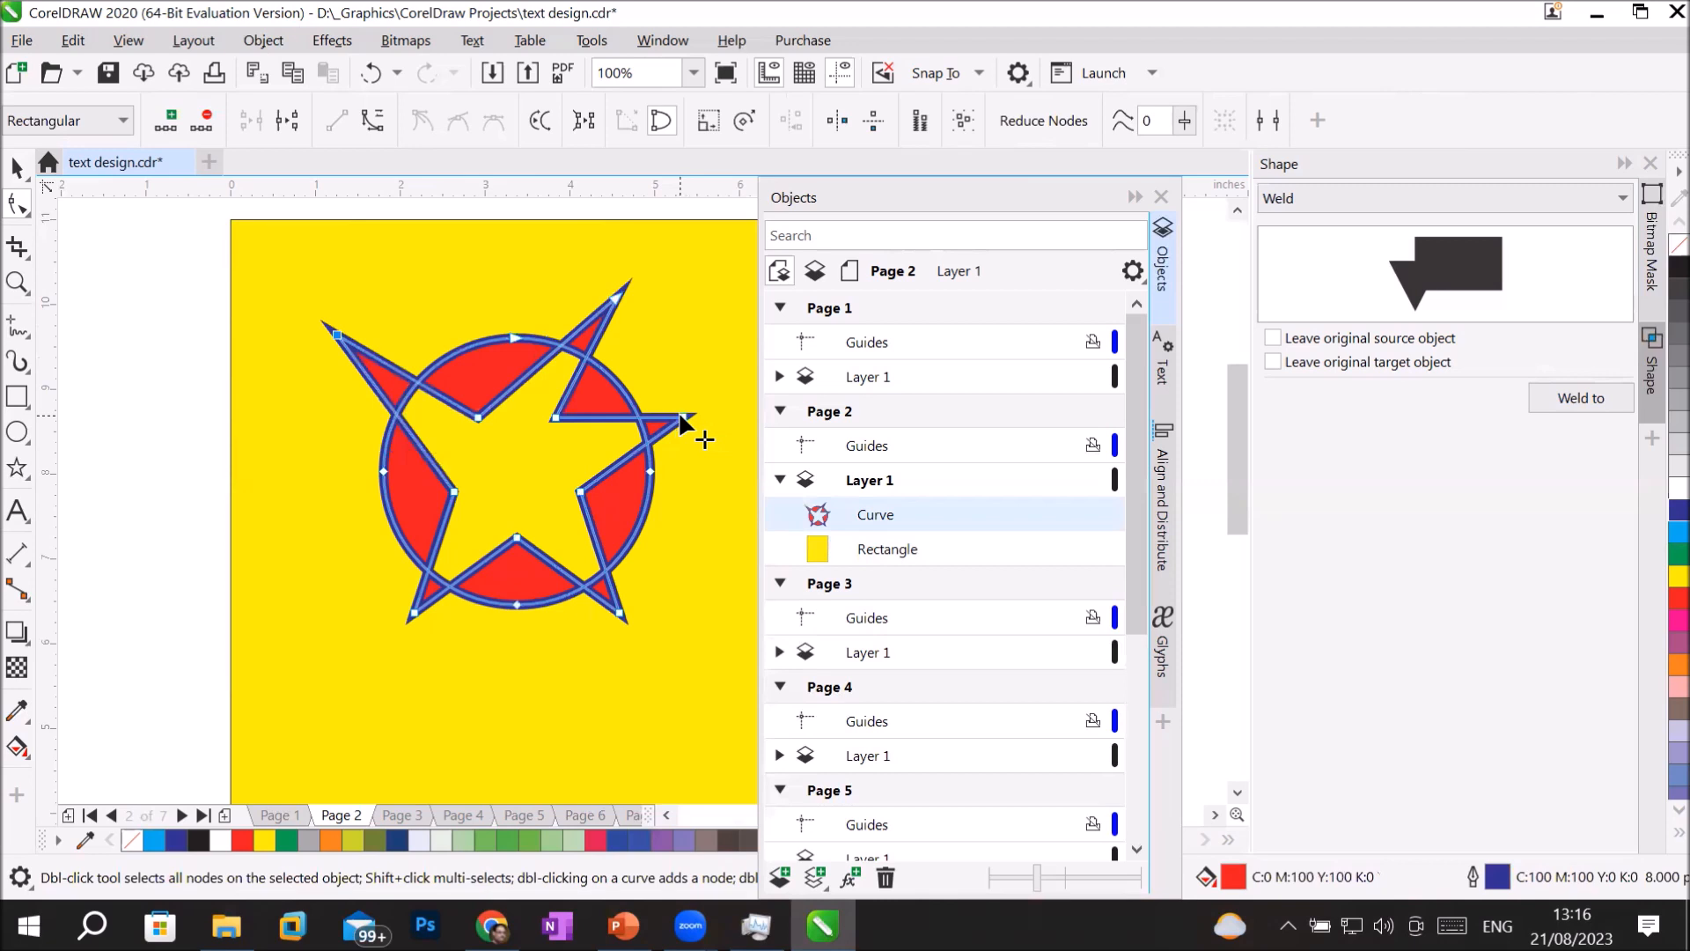
left_click_drag(680, 416, 726, 373)
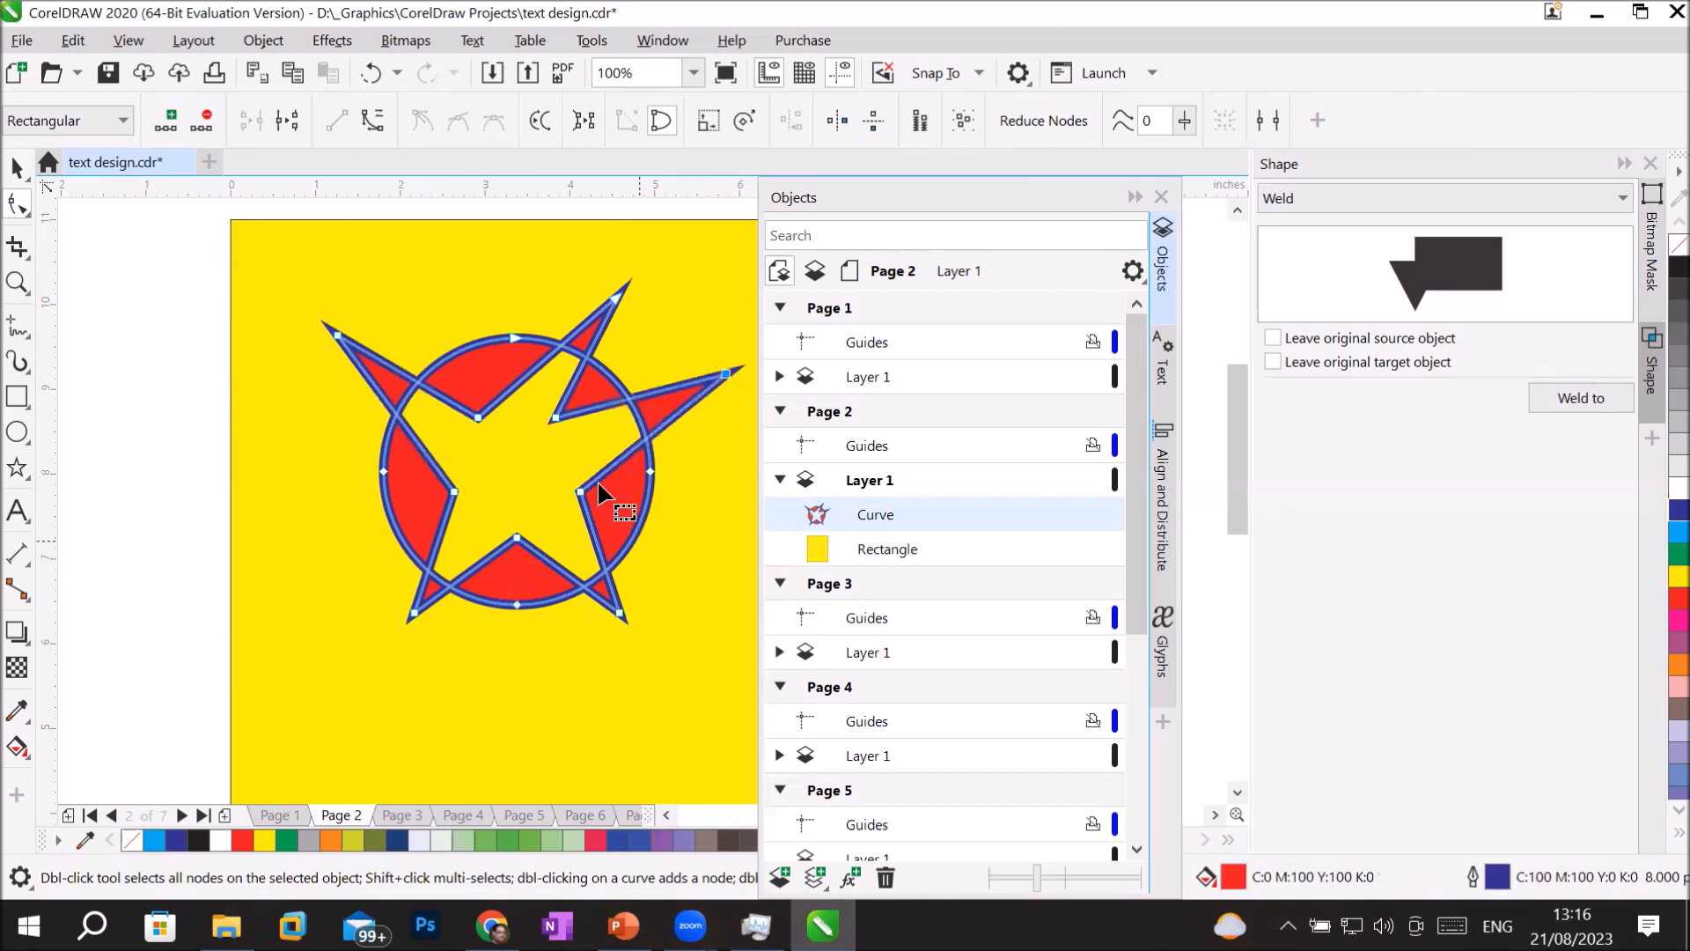
left_click_drag(553, 418, 531, 474)
left_click_drag(480, 414, 505, 461)
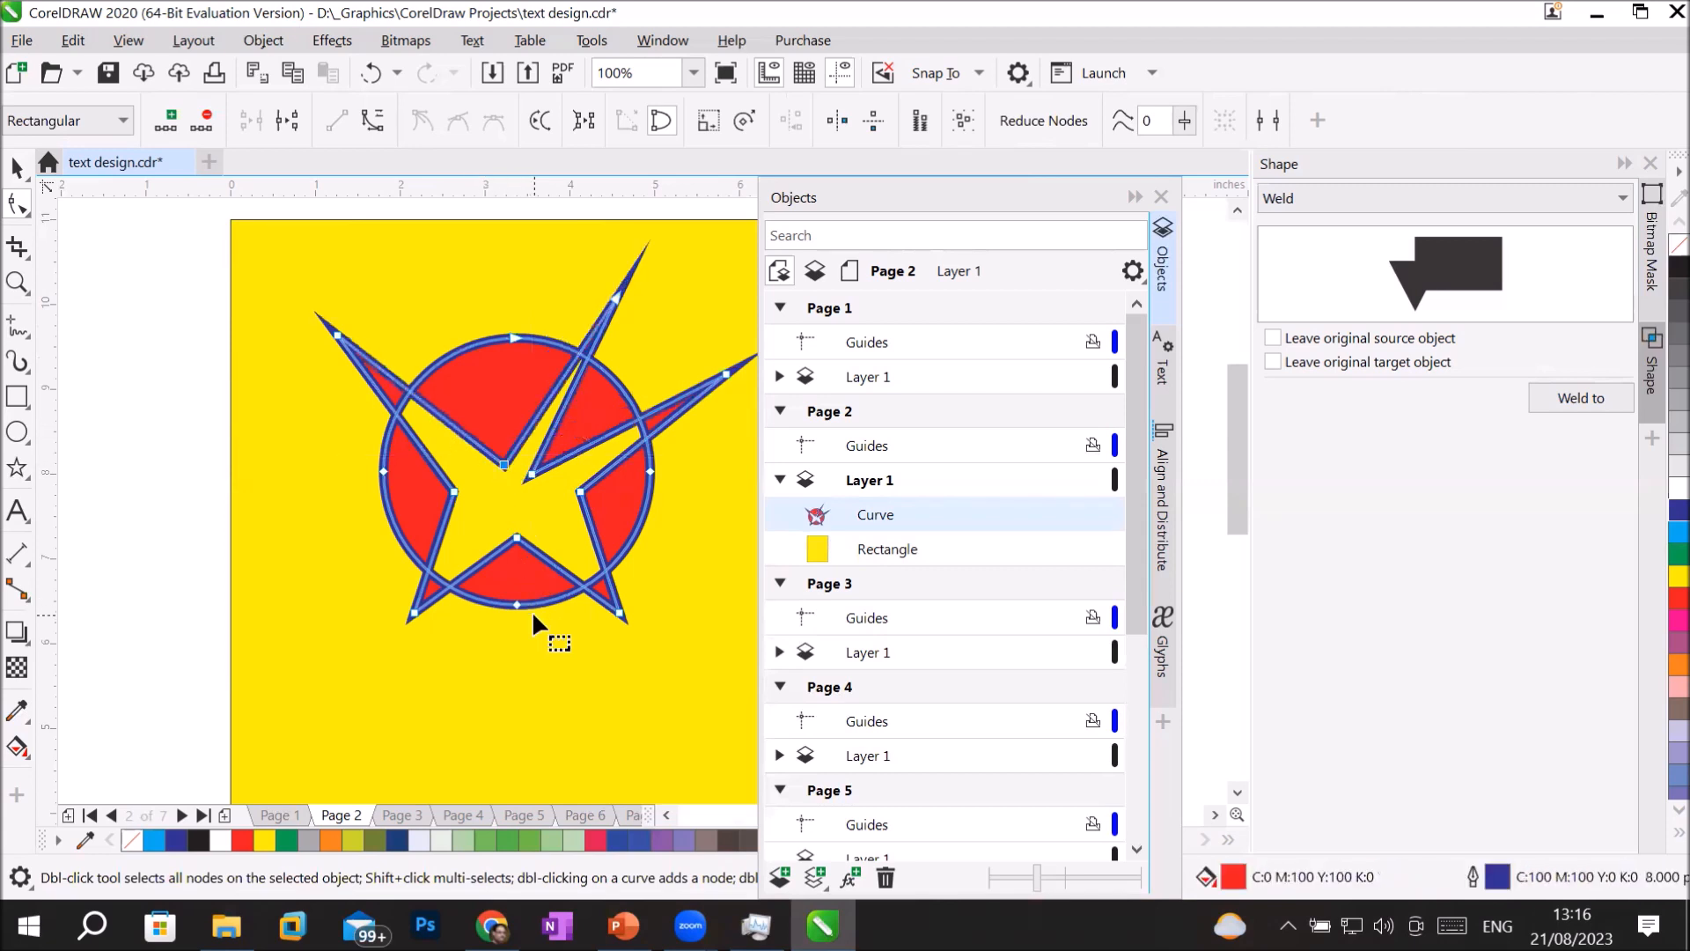
left_click_drag(513, 338, 514, 390)
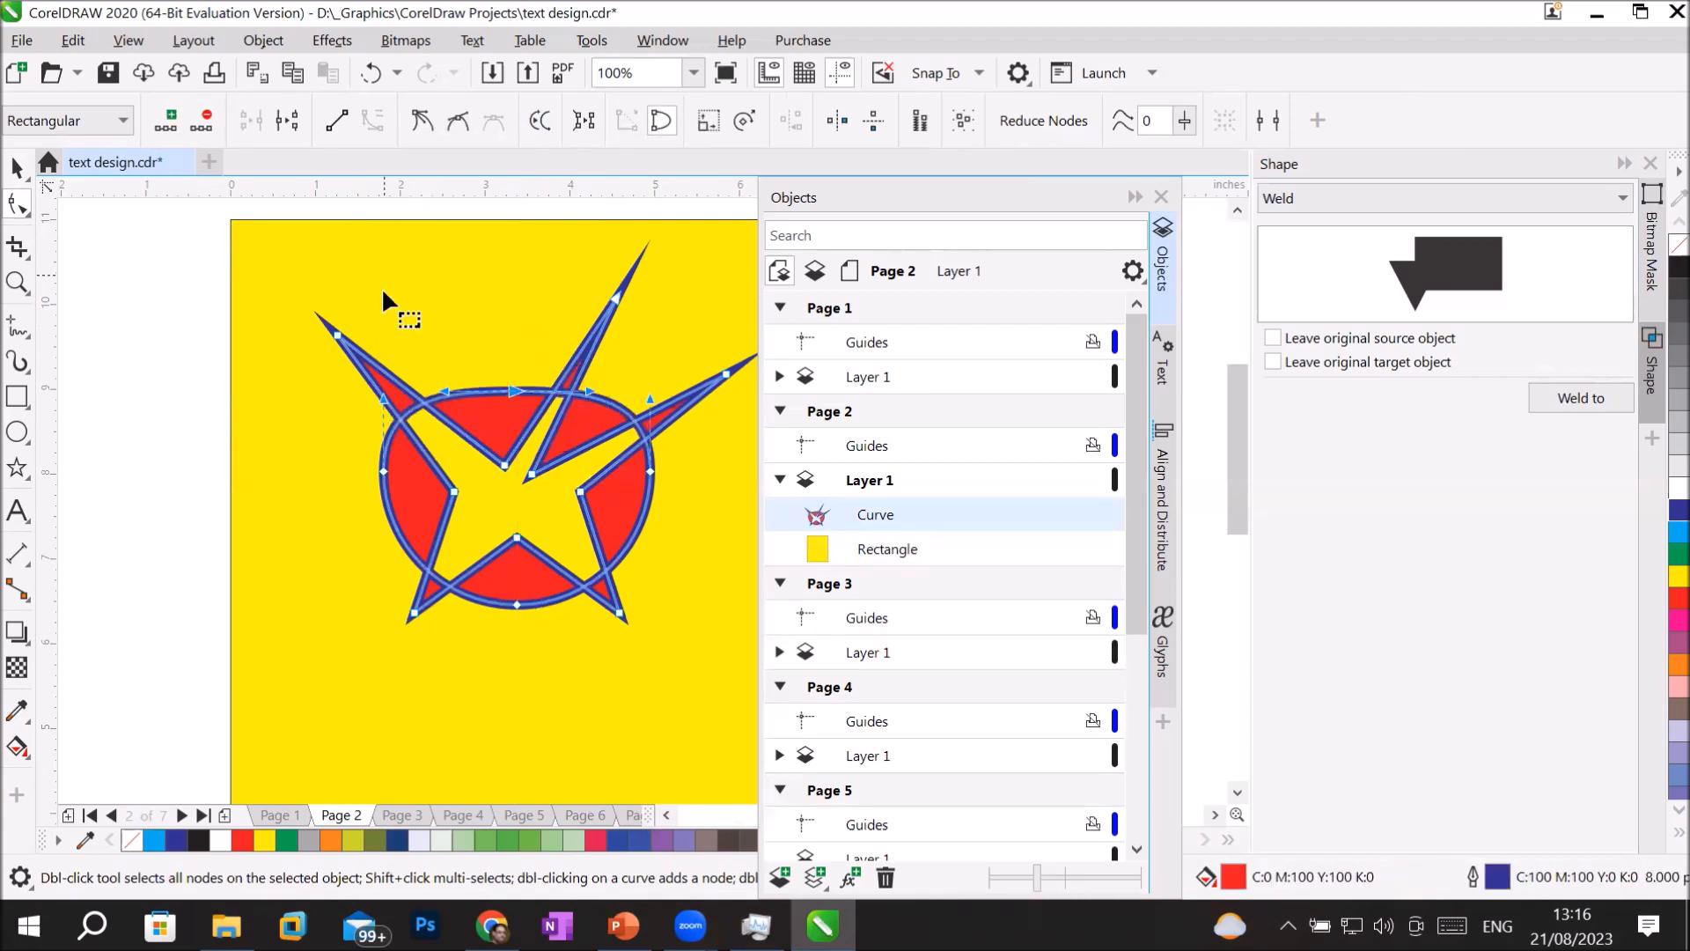
Undo the node edits to restore the regular star and the round circle.
key("ctrl+z")
key("ctrl+z")
key("ctrl+z")
key("ctrl+z")
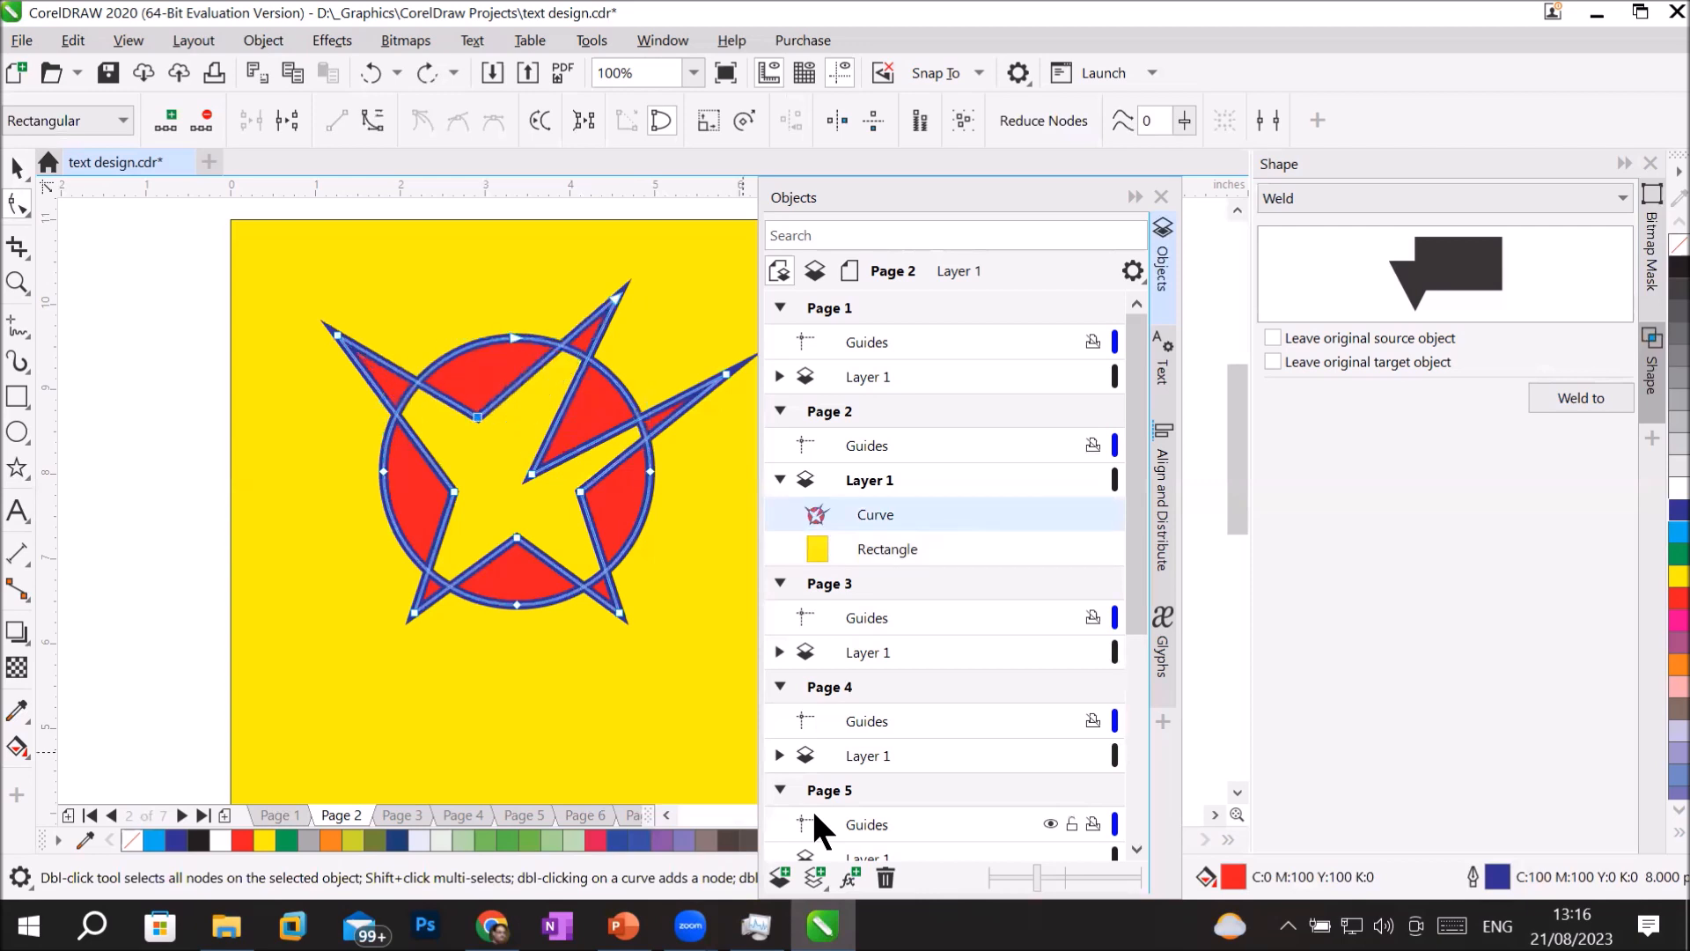
key("ctrl+z")
key("ctrl+z")
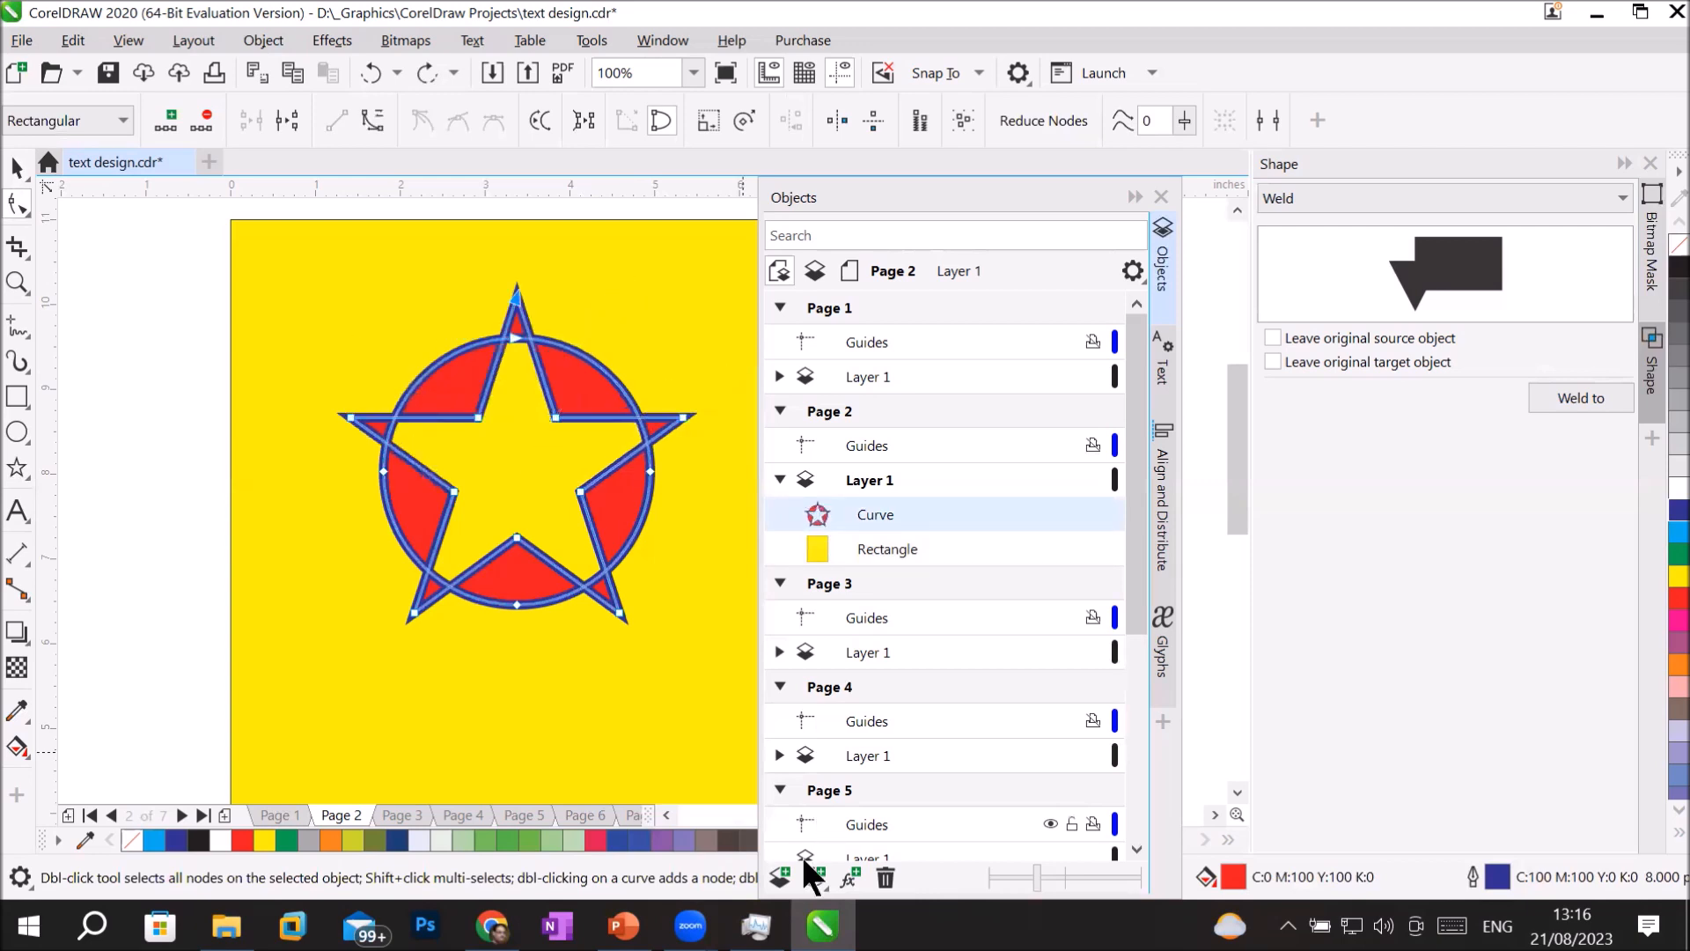
Try moving the star's five lower nodes up together with the Shape tool, and undo the move.
left_click(17, 167)
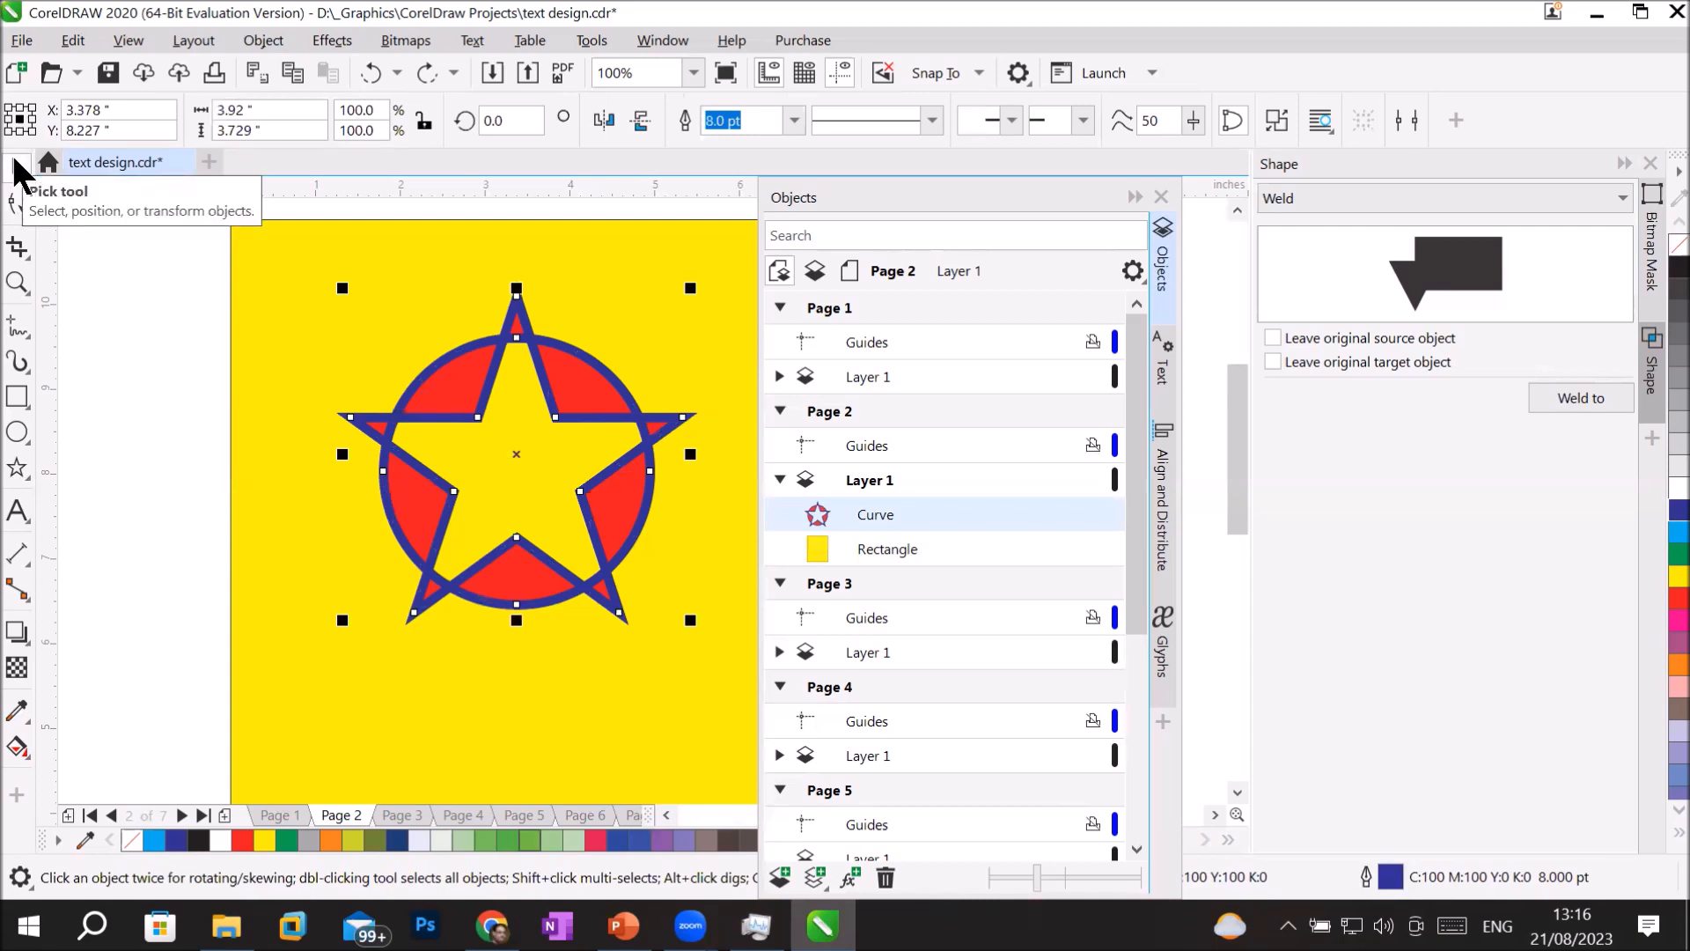
left_click(18, 207)
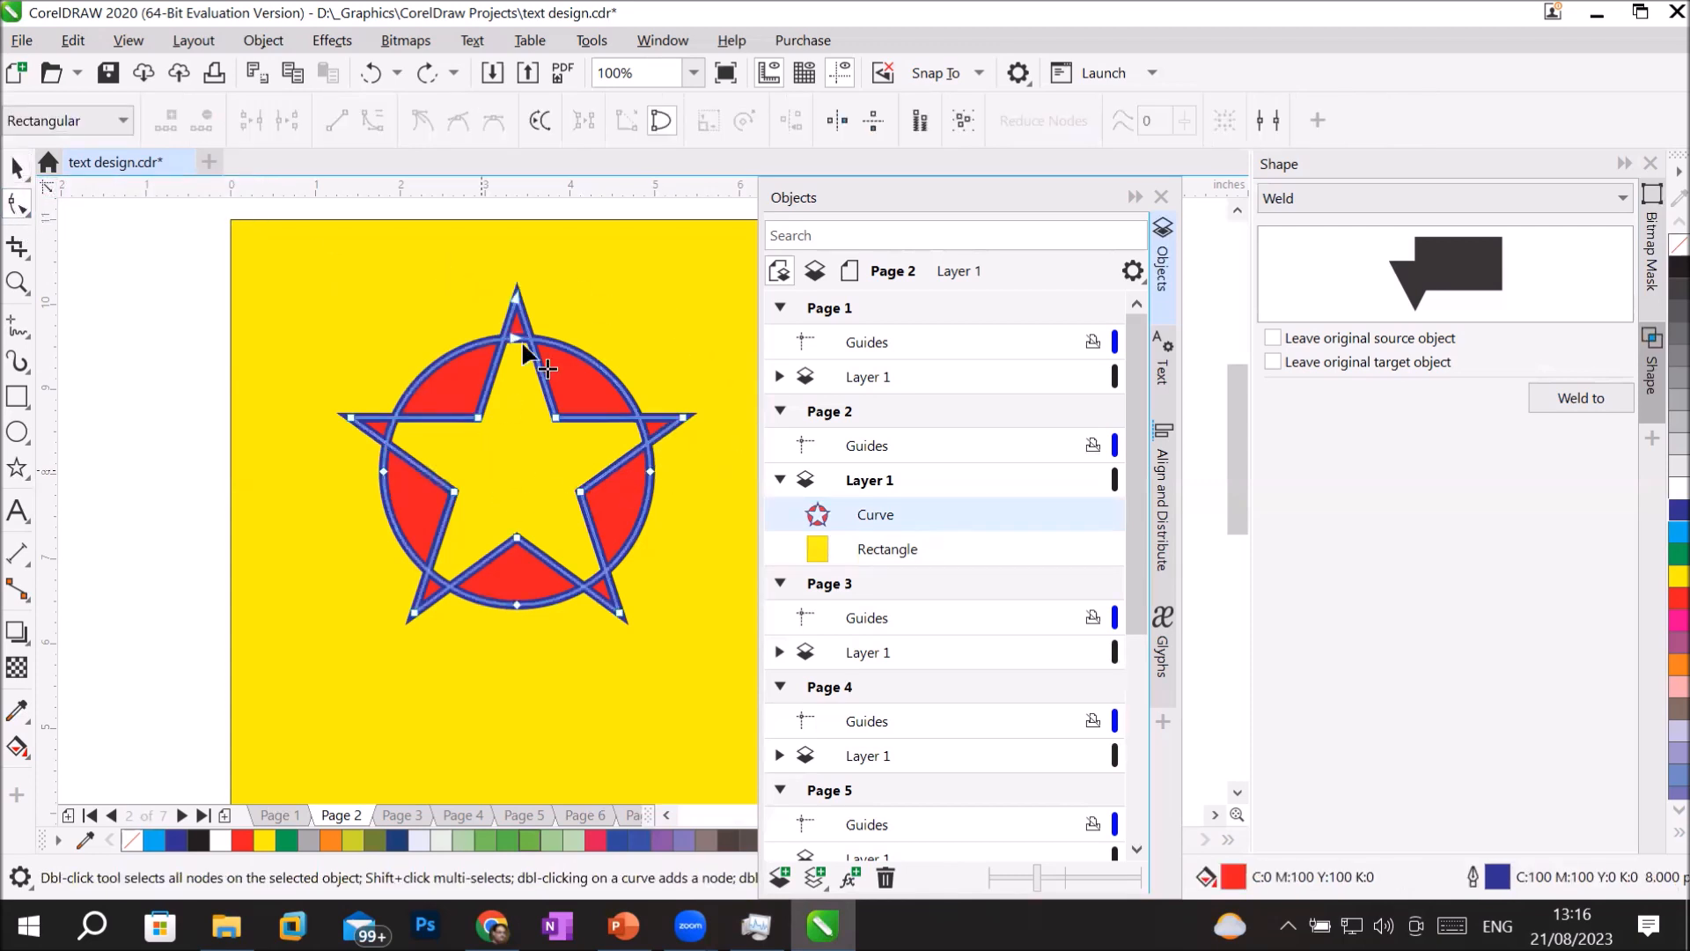
left_click(553, 419)
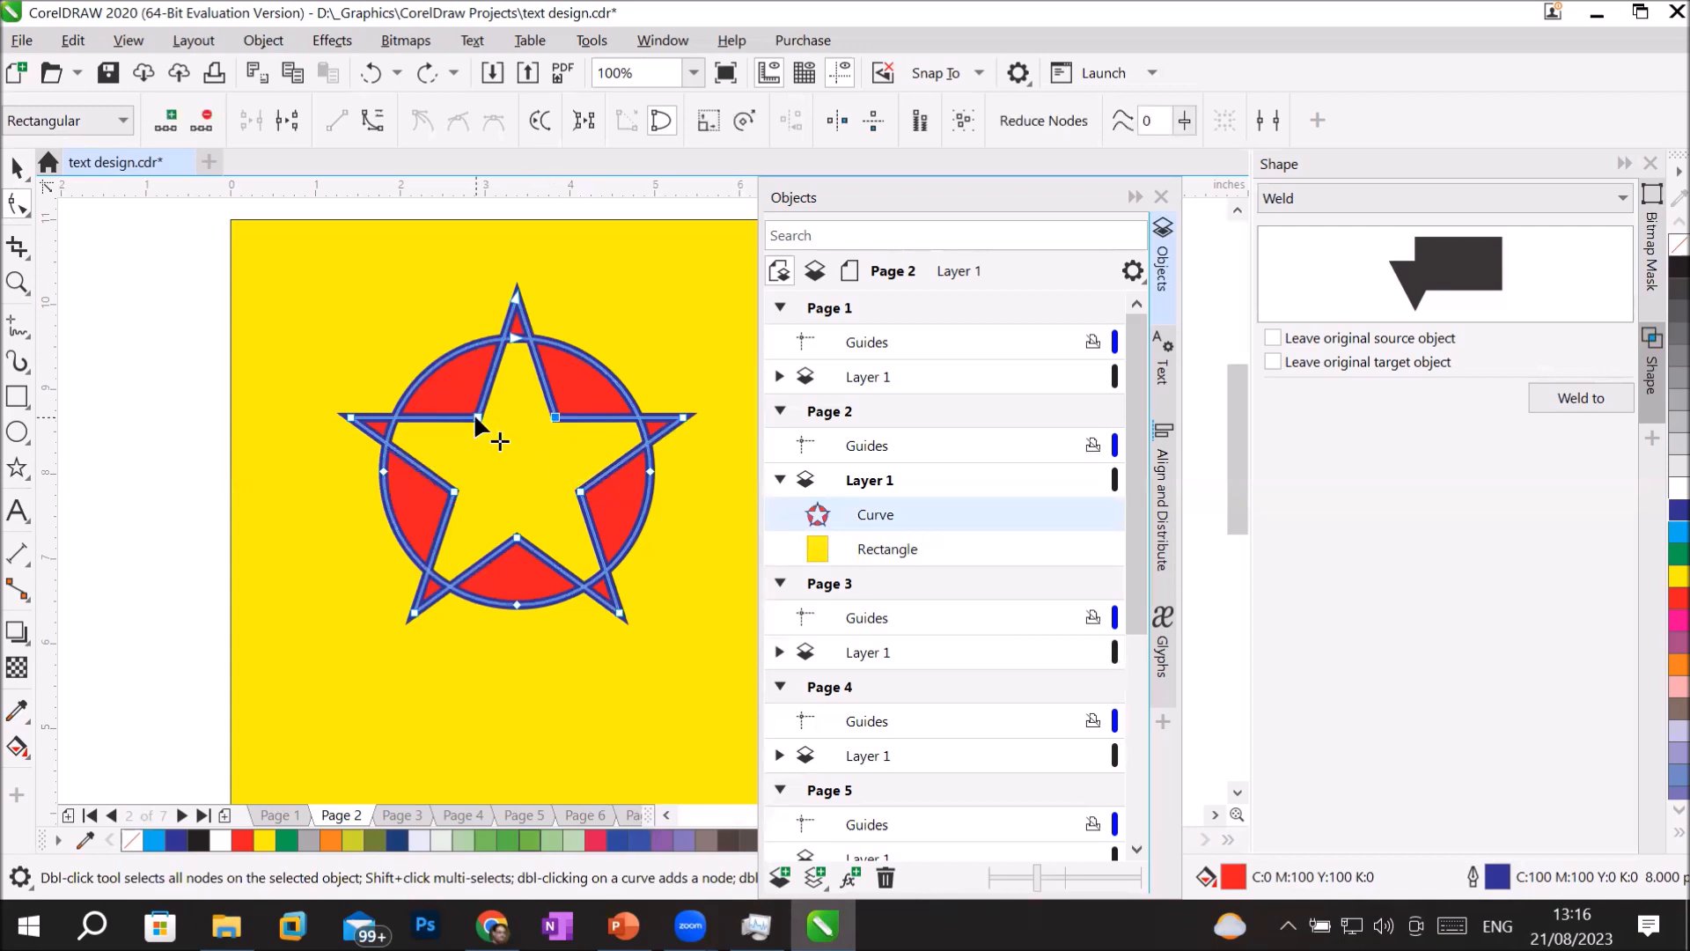
left_click(456, 489)
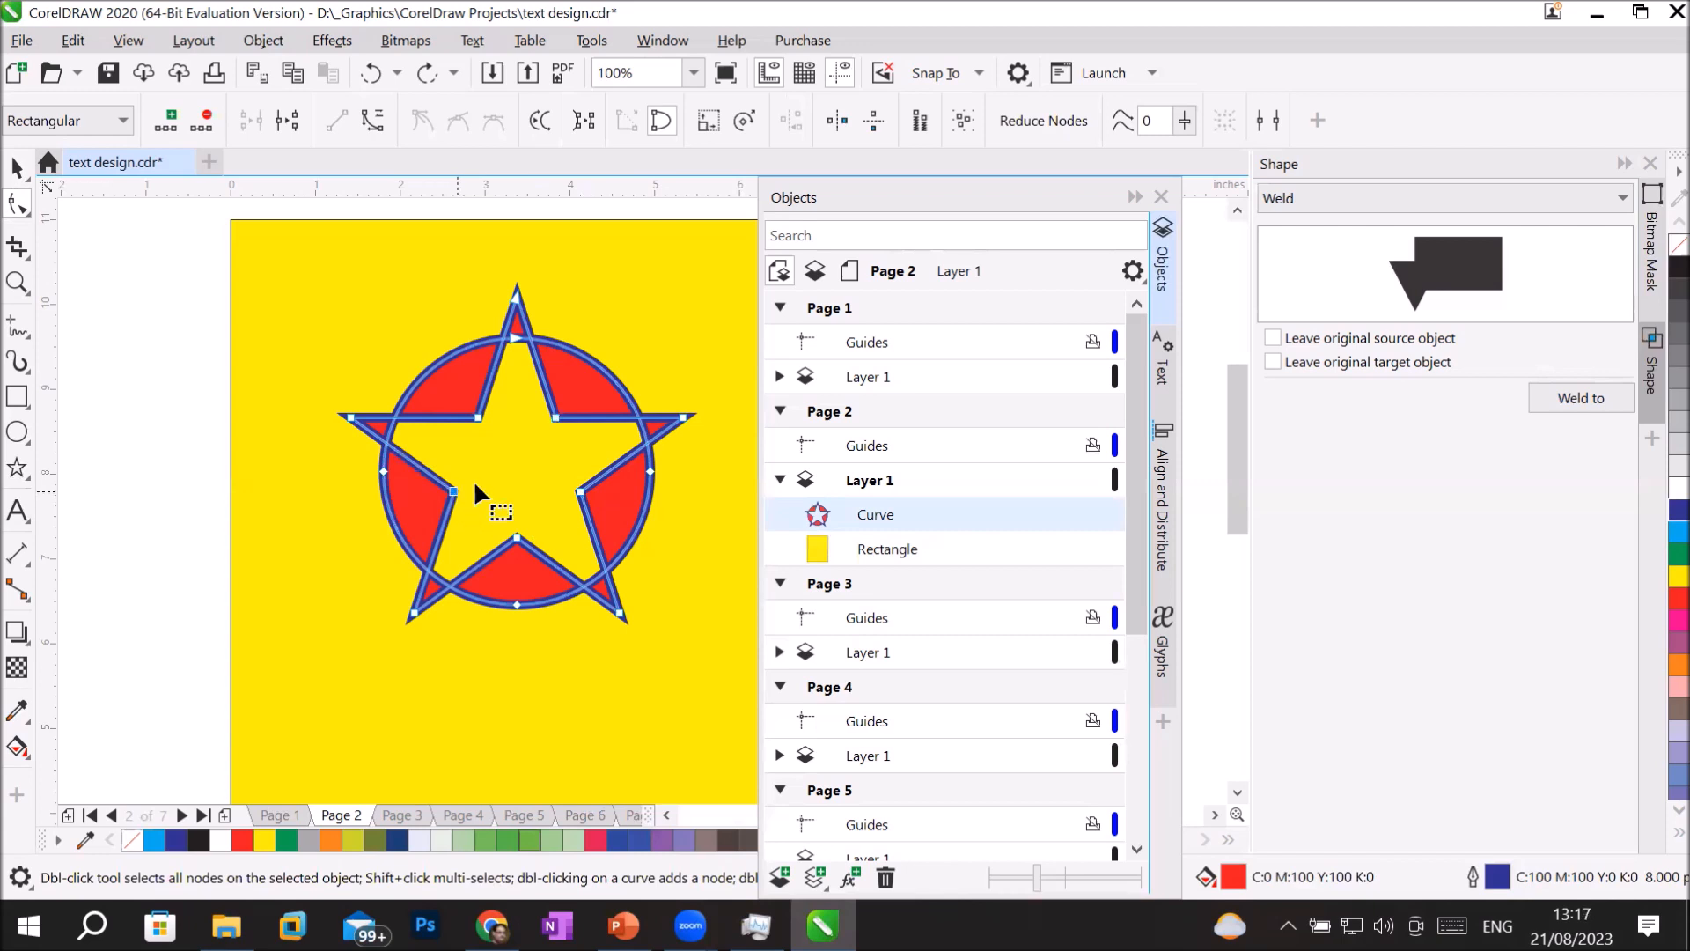
left_click(579, 491, "shift")
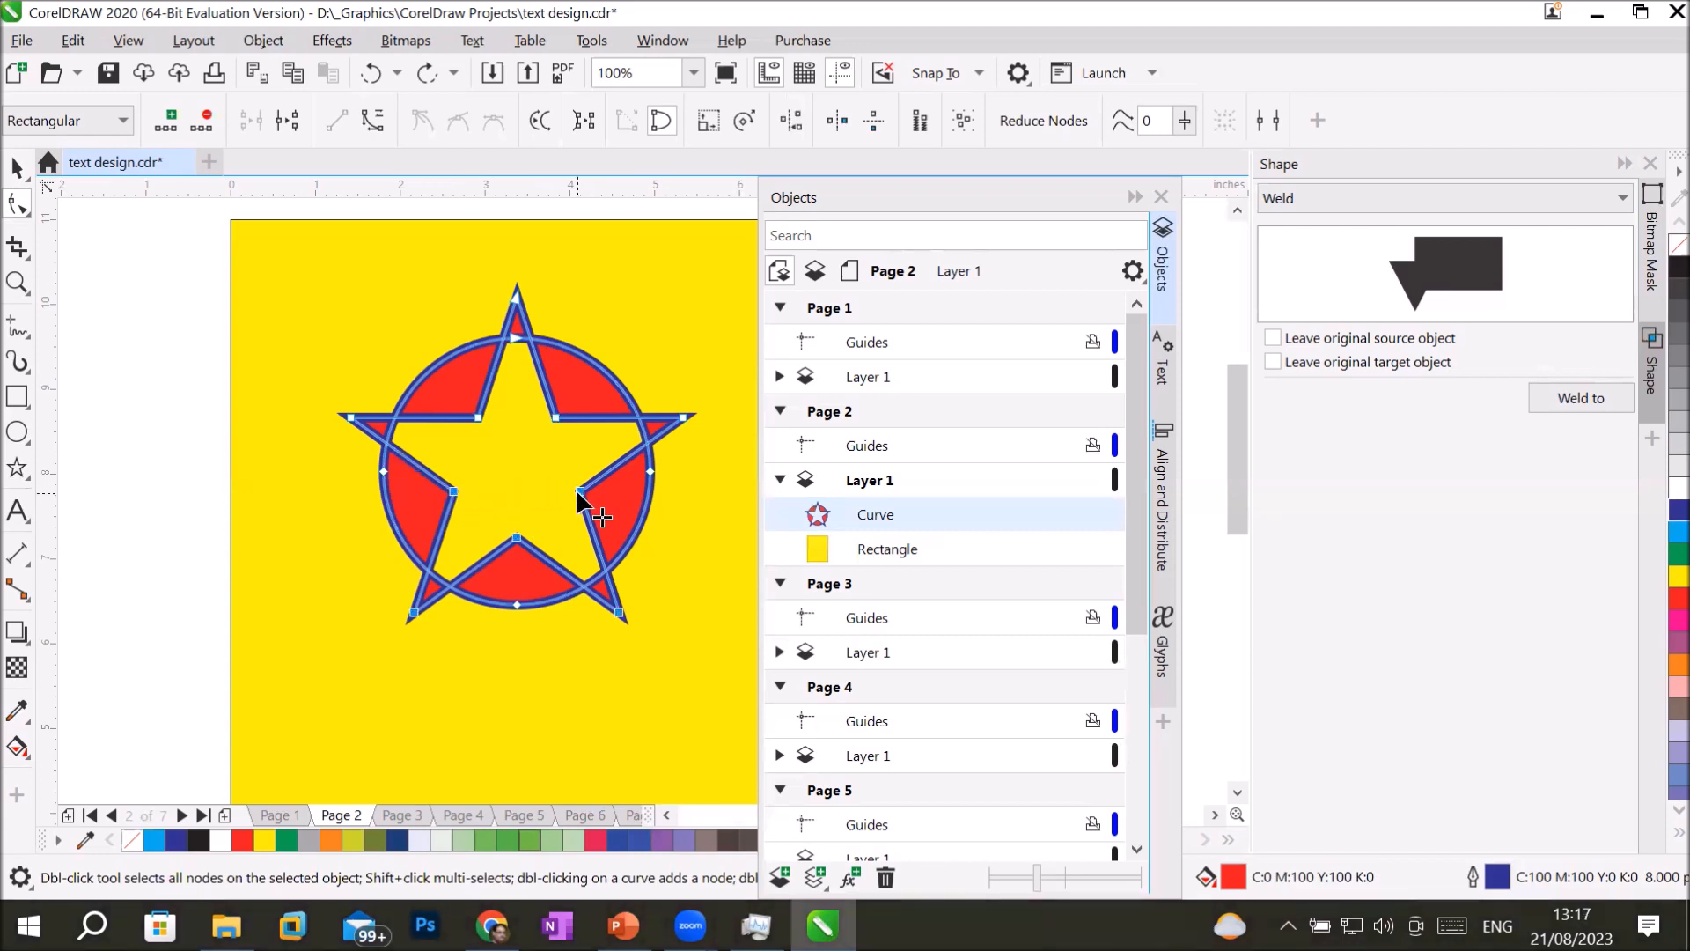
left_click_drag(577, 491, 587, 452)
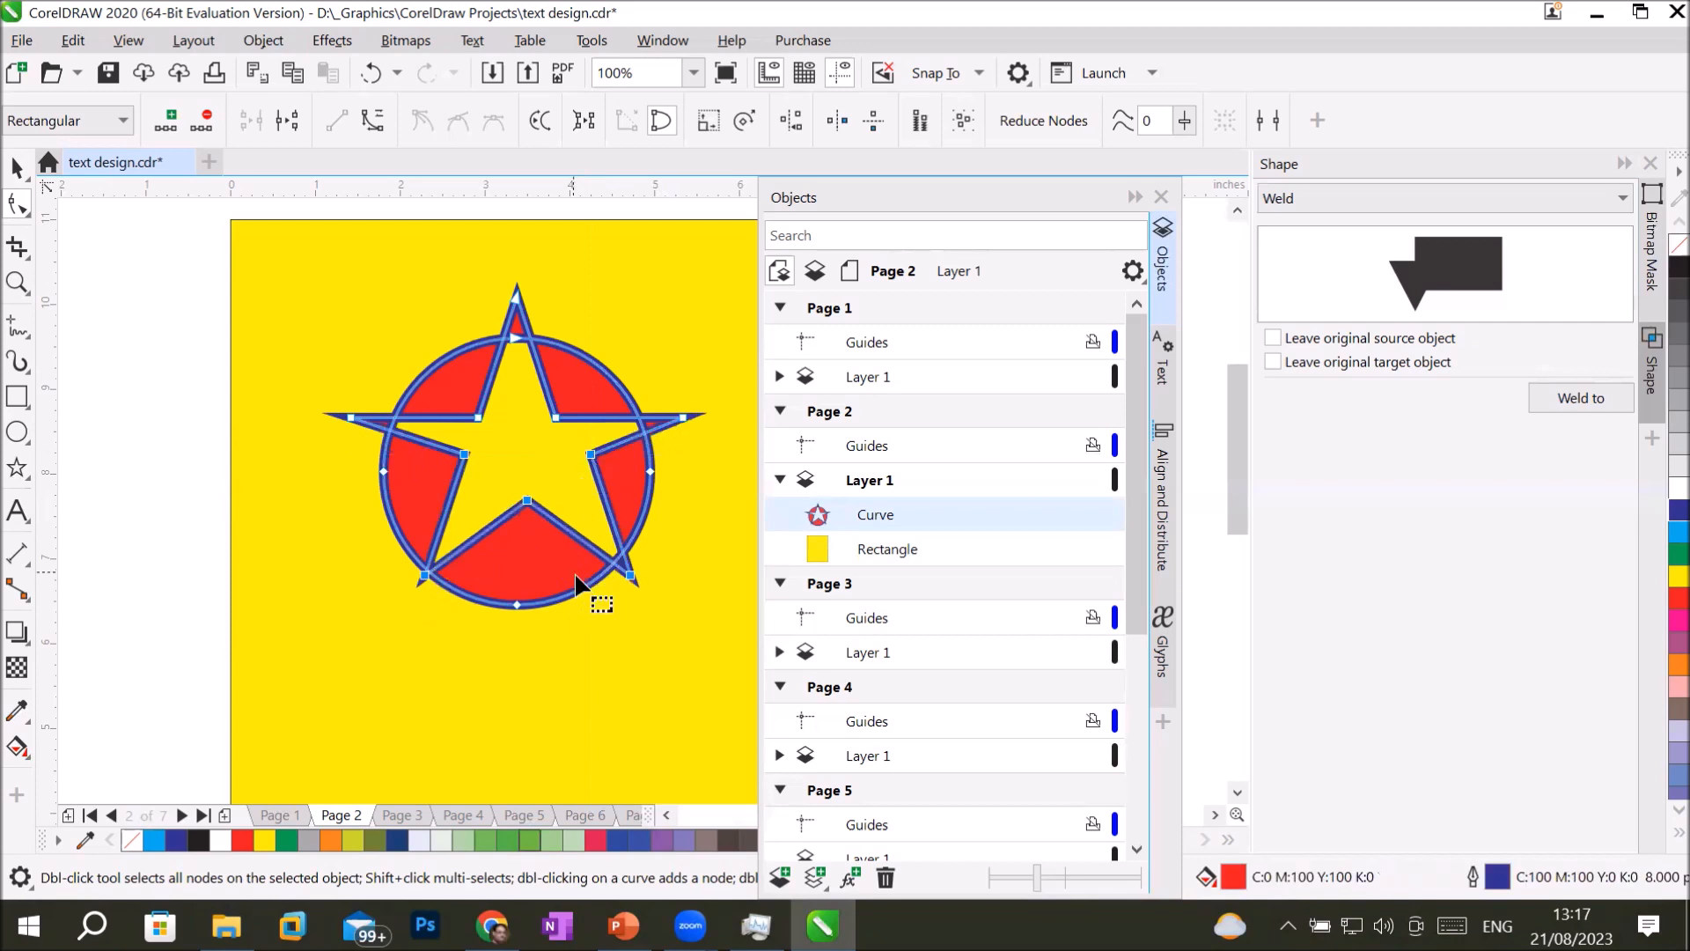
key("ctrl+z")
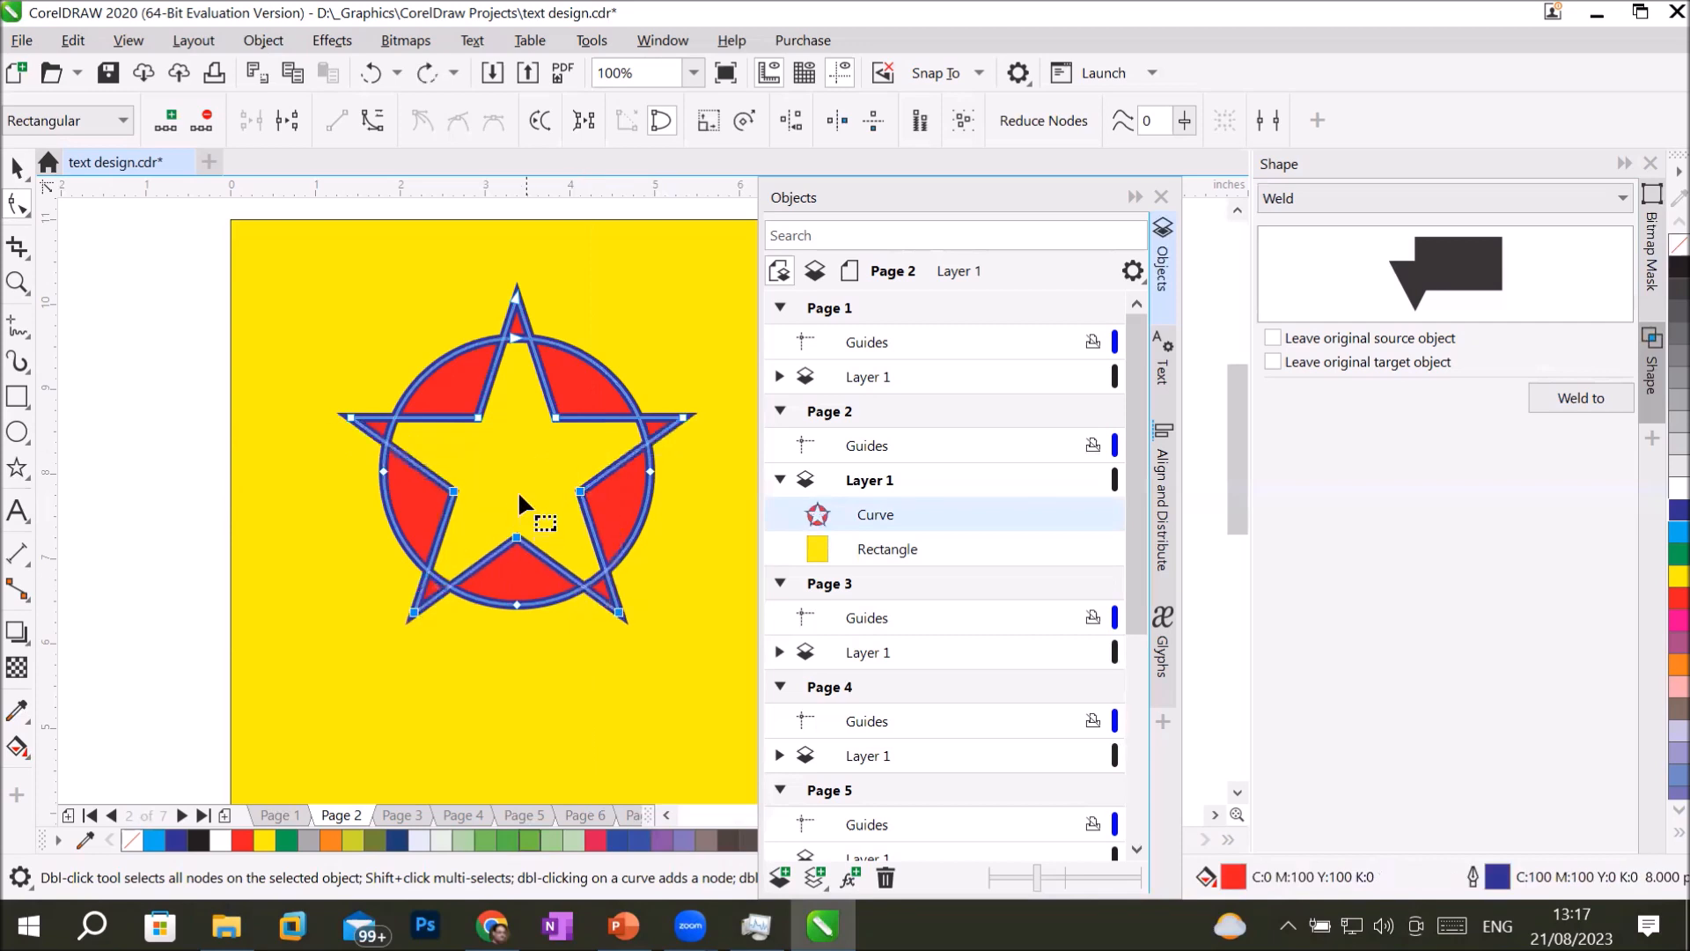
Try lowering the star's top tip together with its two upper inner corners, deselect the object, and undo the move.
left_click(476, 416)
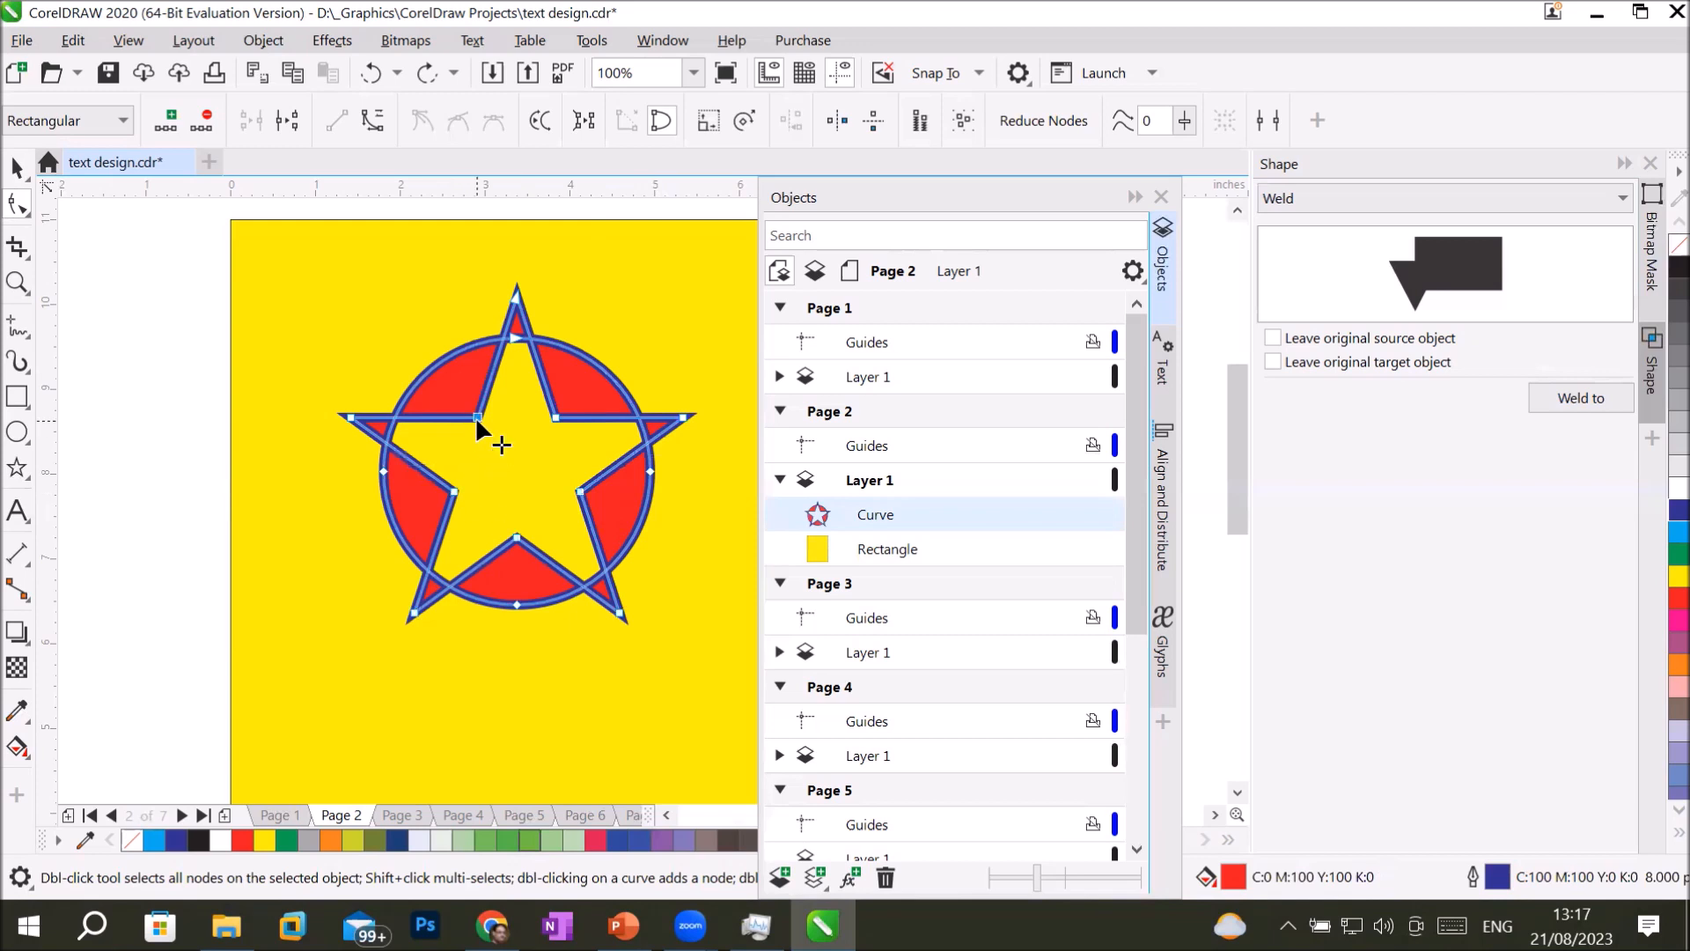
left_click(555, 416, "shift")
left_click_drag(555, 419, 553, 470)
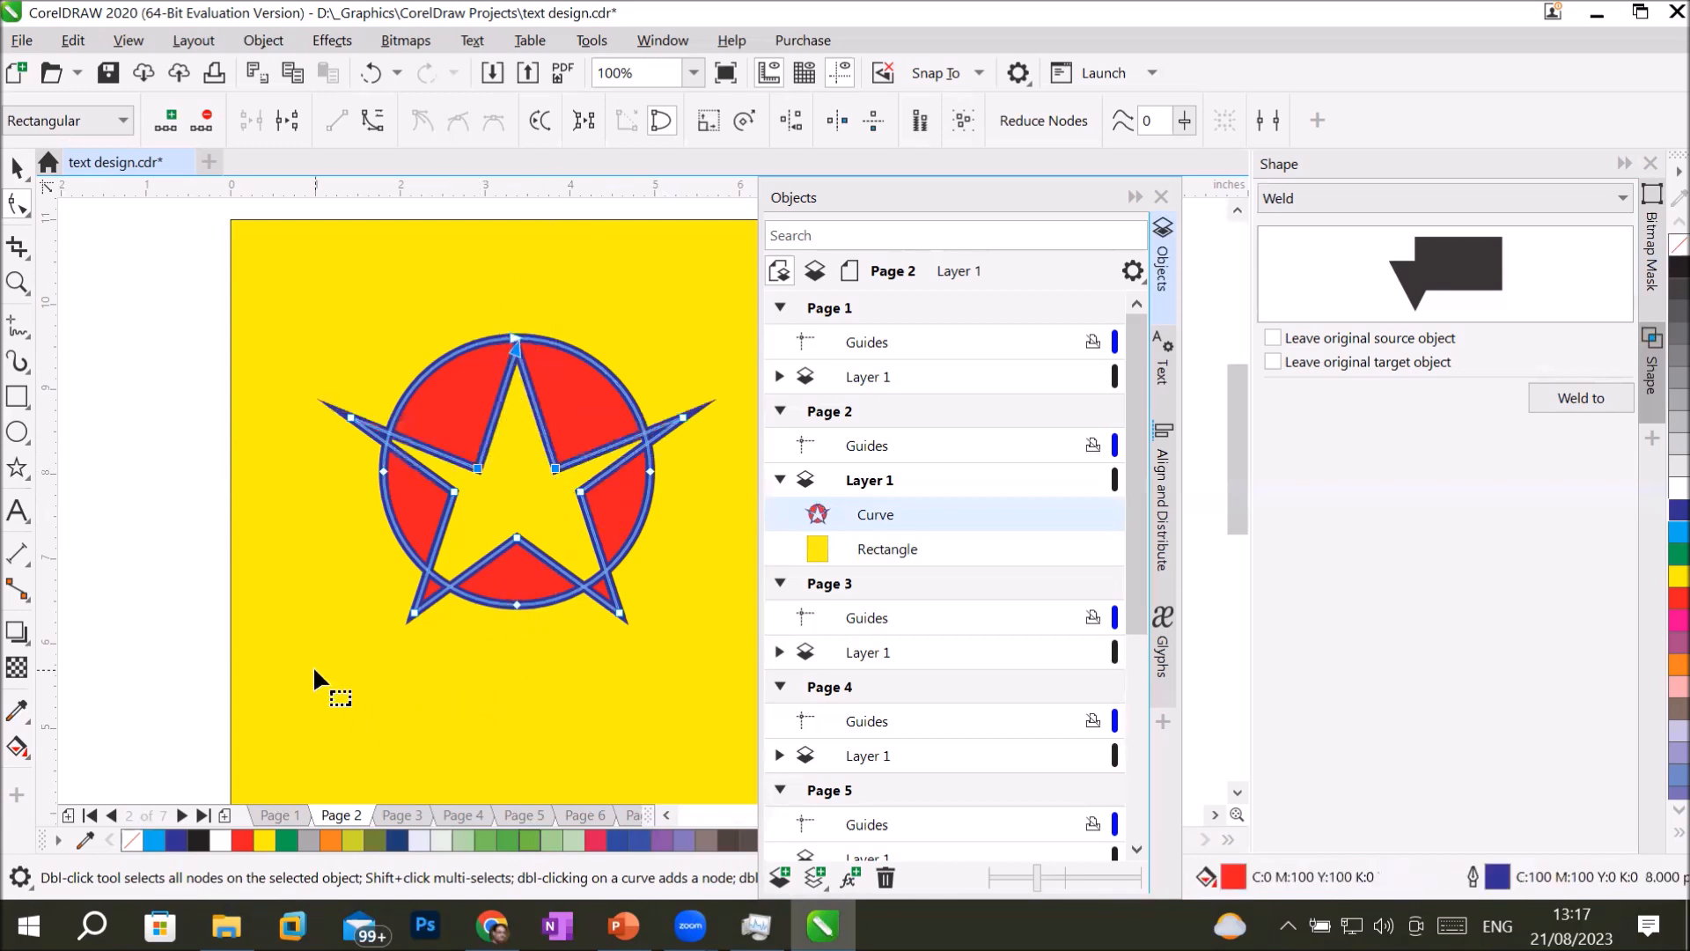
left_click(17, 166)
left_click(203, 414)
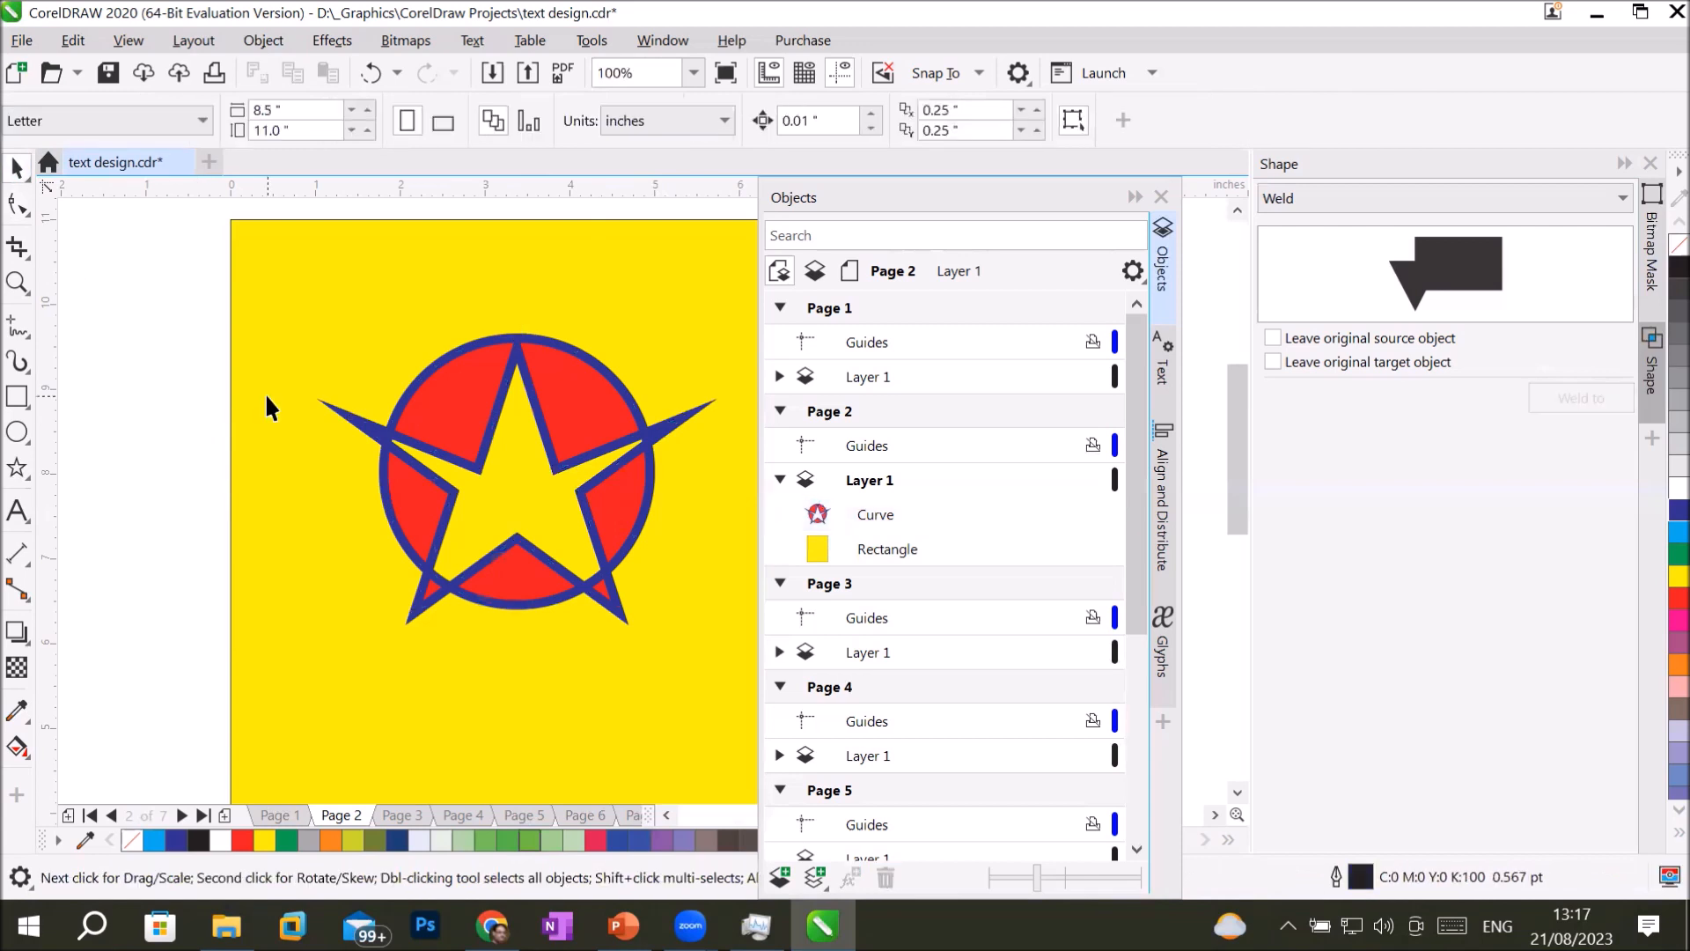
key("ctrl+z")
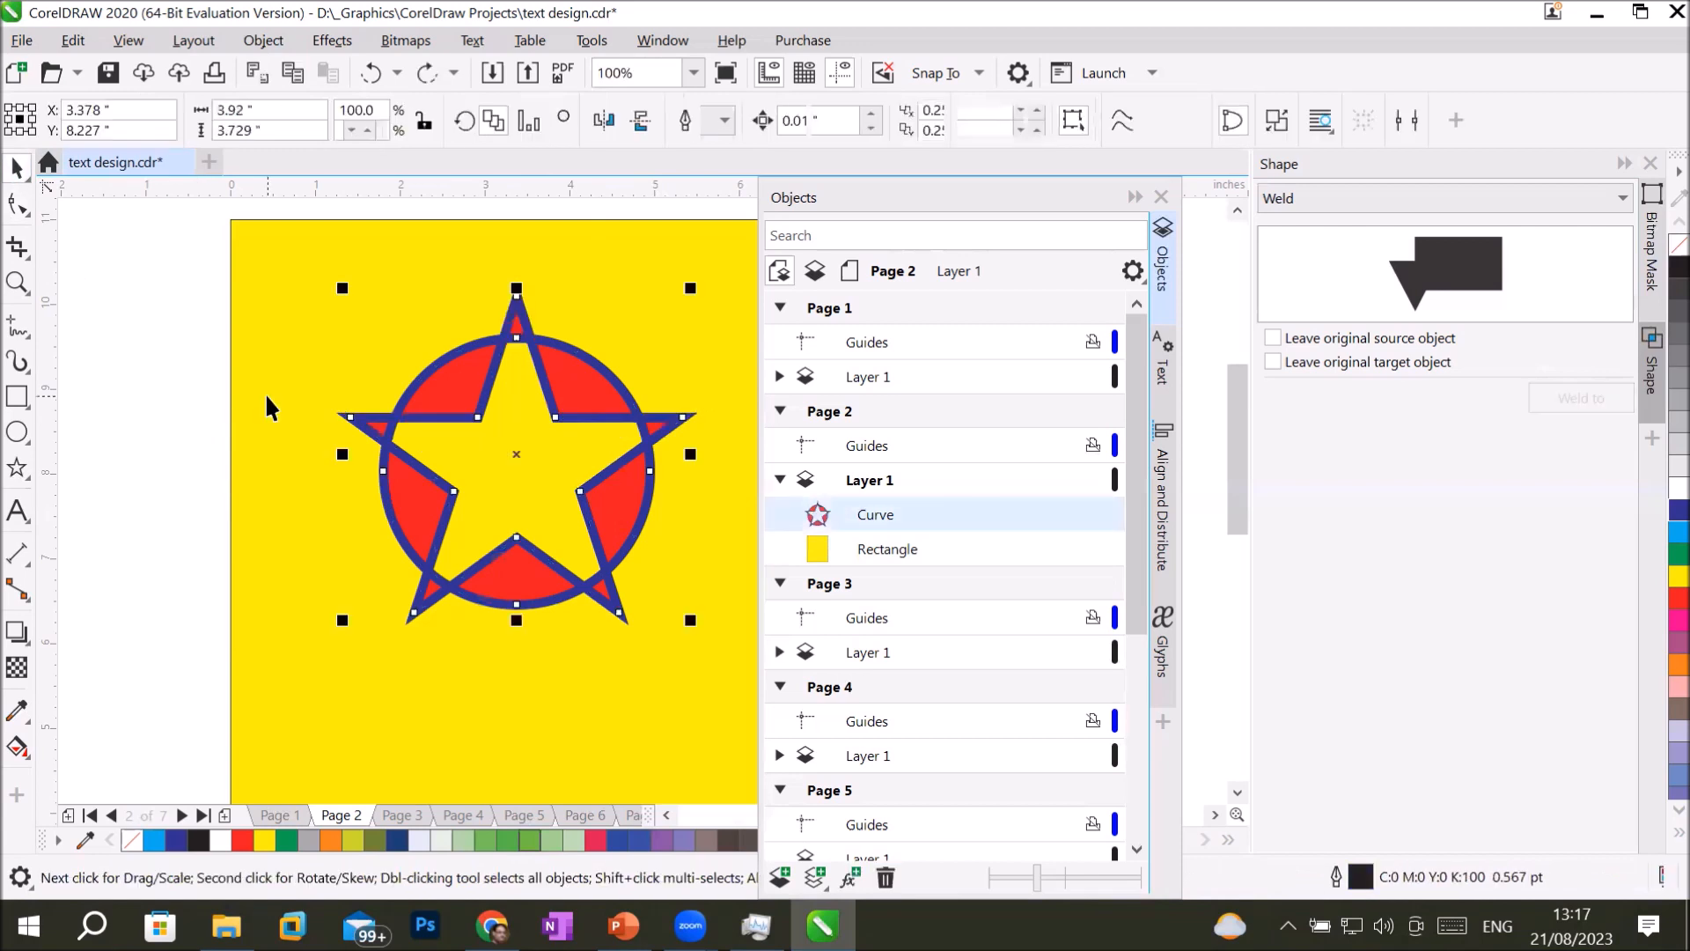
Scale the combined object down to about 44.5% and place it off the page, beyond its upper-left corner.
scroll(446, 529, "down", 2)
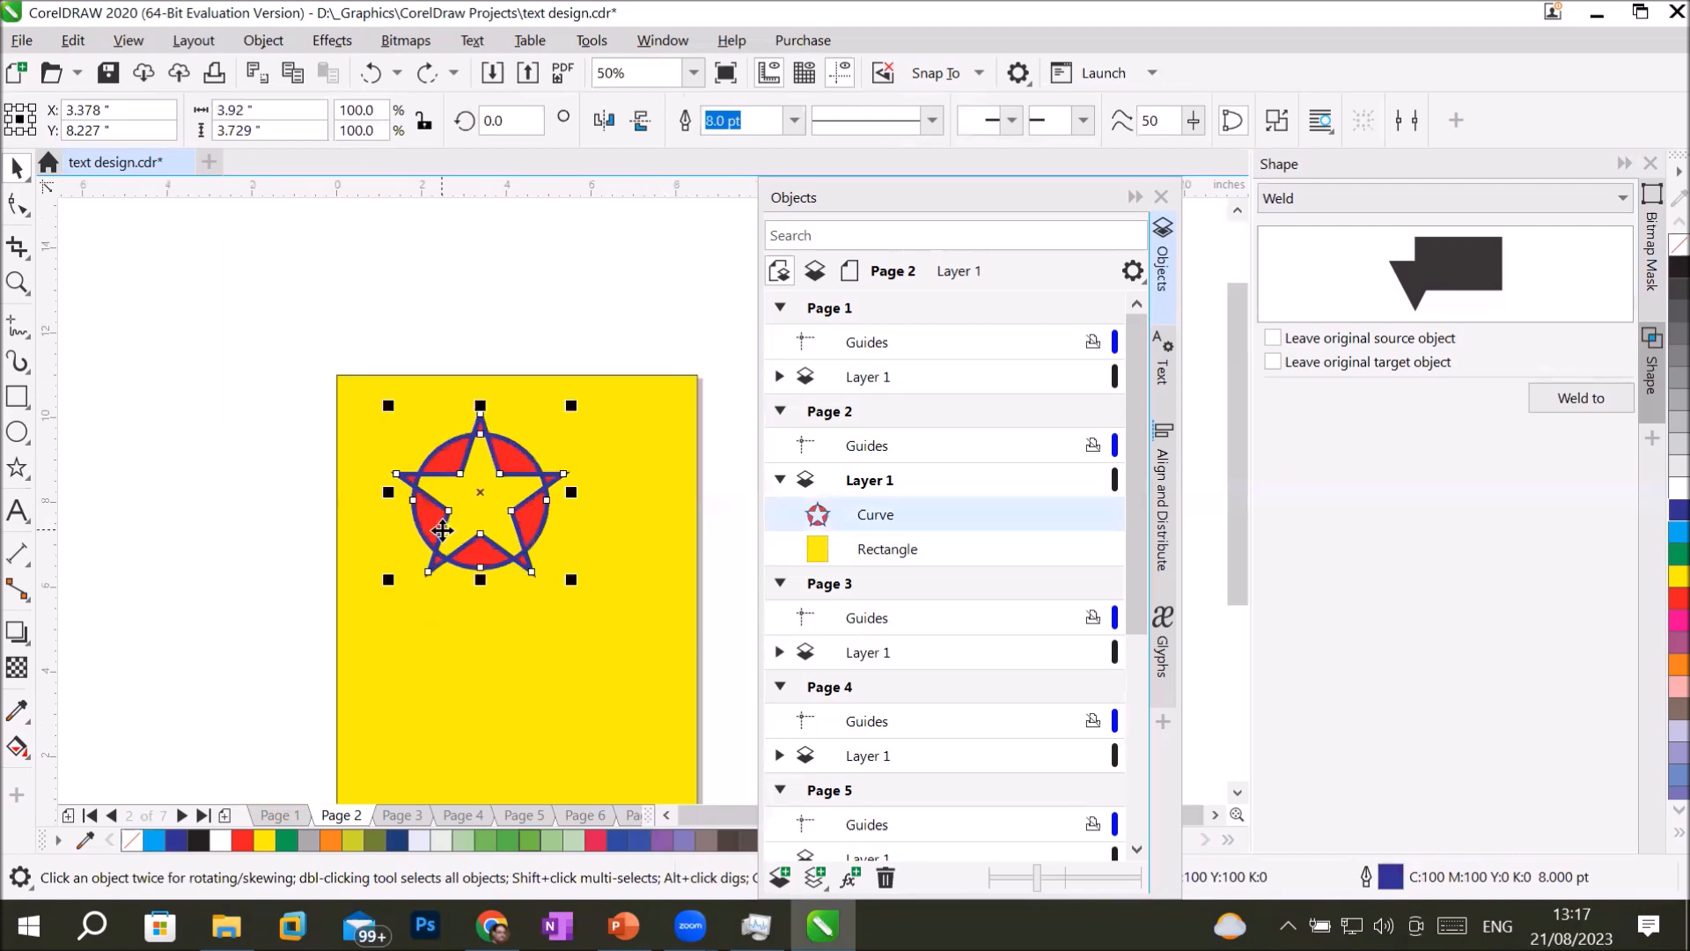
scroll(618, 659, "up", 2)
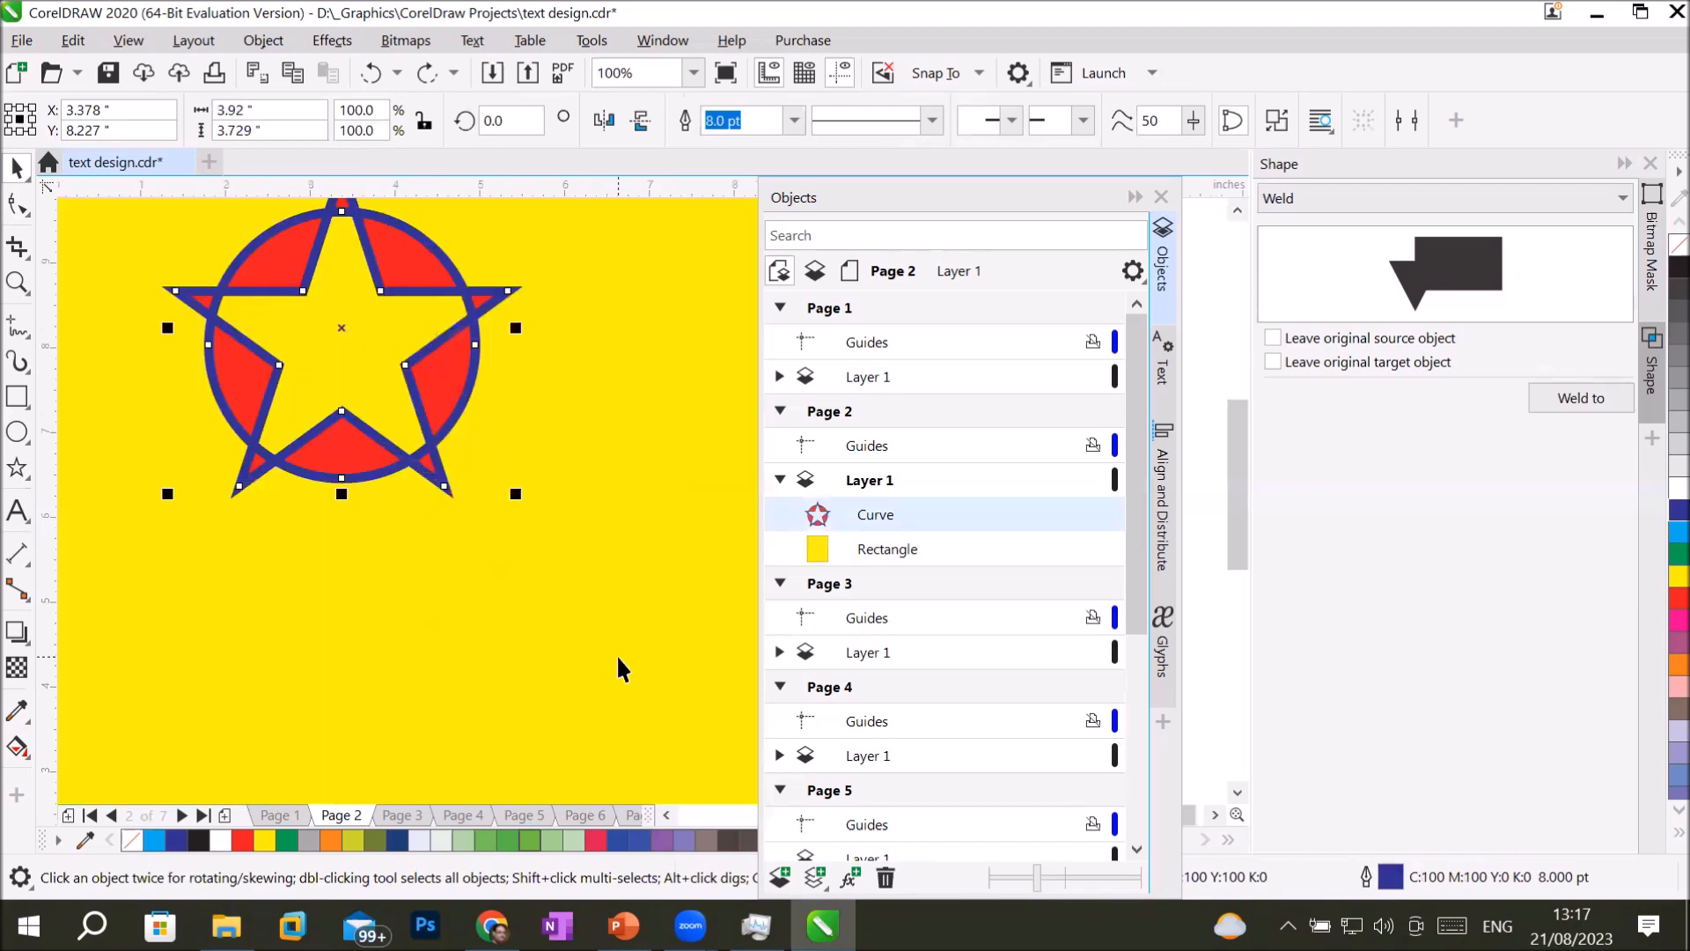
scroll(618, 660, "down", 2)
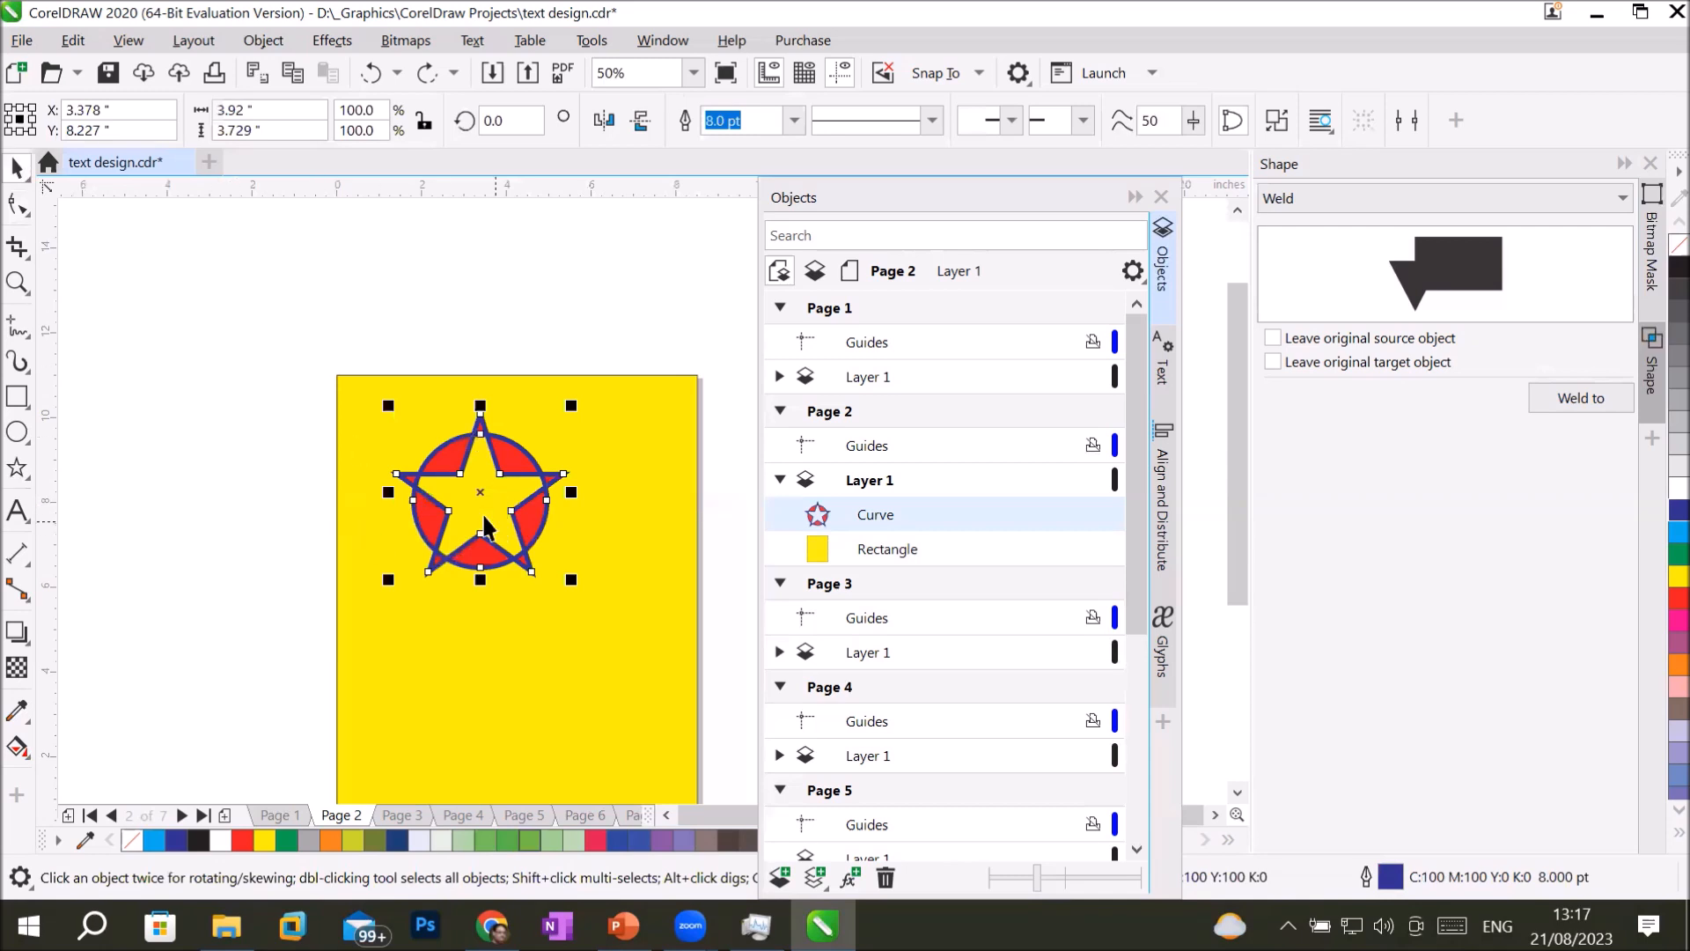
left_click_drag(571, 579, 233, 316)
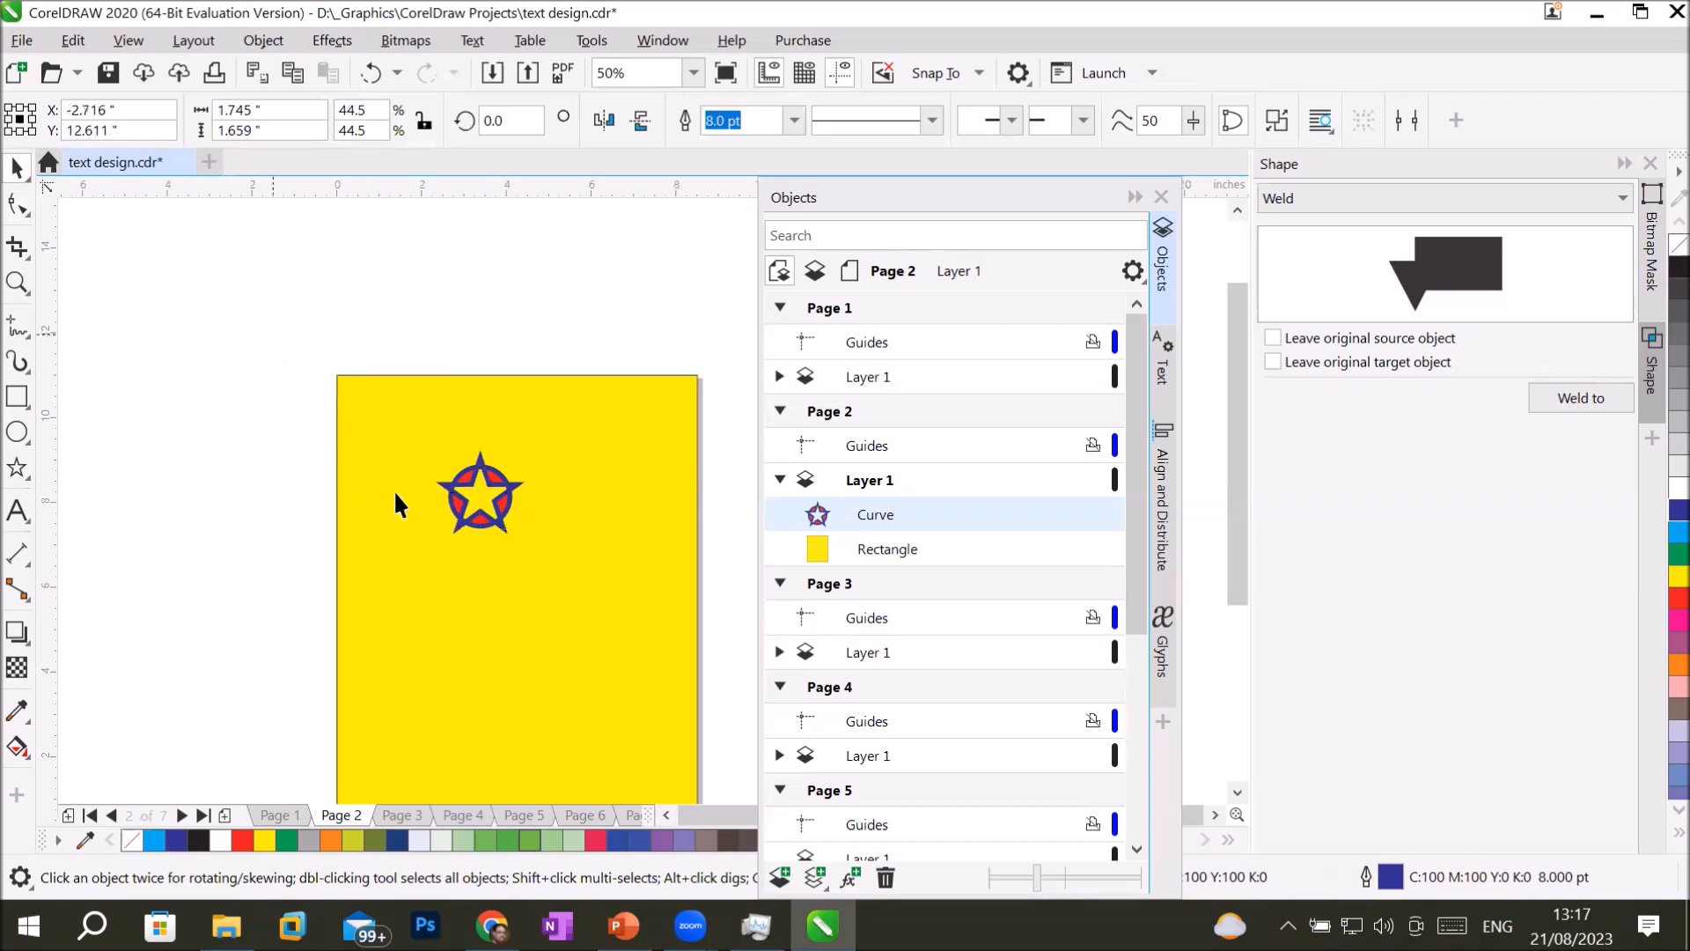
Draw a circle about 4.5 inches across on the page and a rectangle about 0.87 by 2.58 inches overlapping its top edge.
left_click(17, 431)
left_click_drag(442, 530, 628, 707)
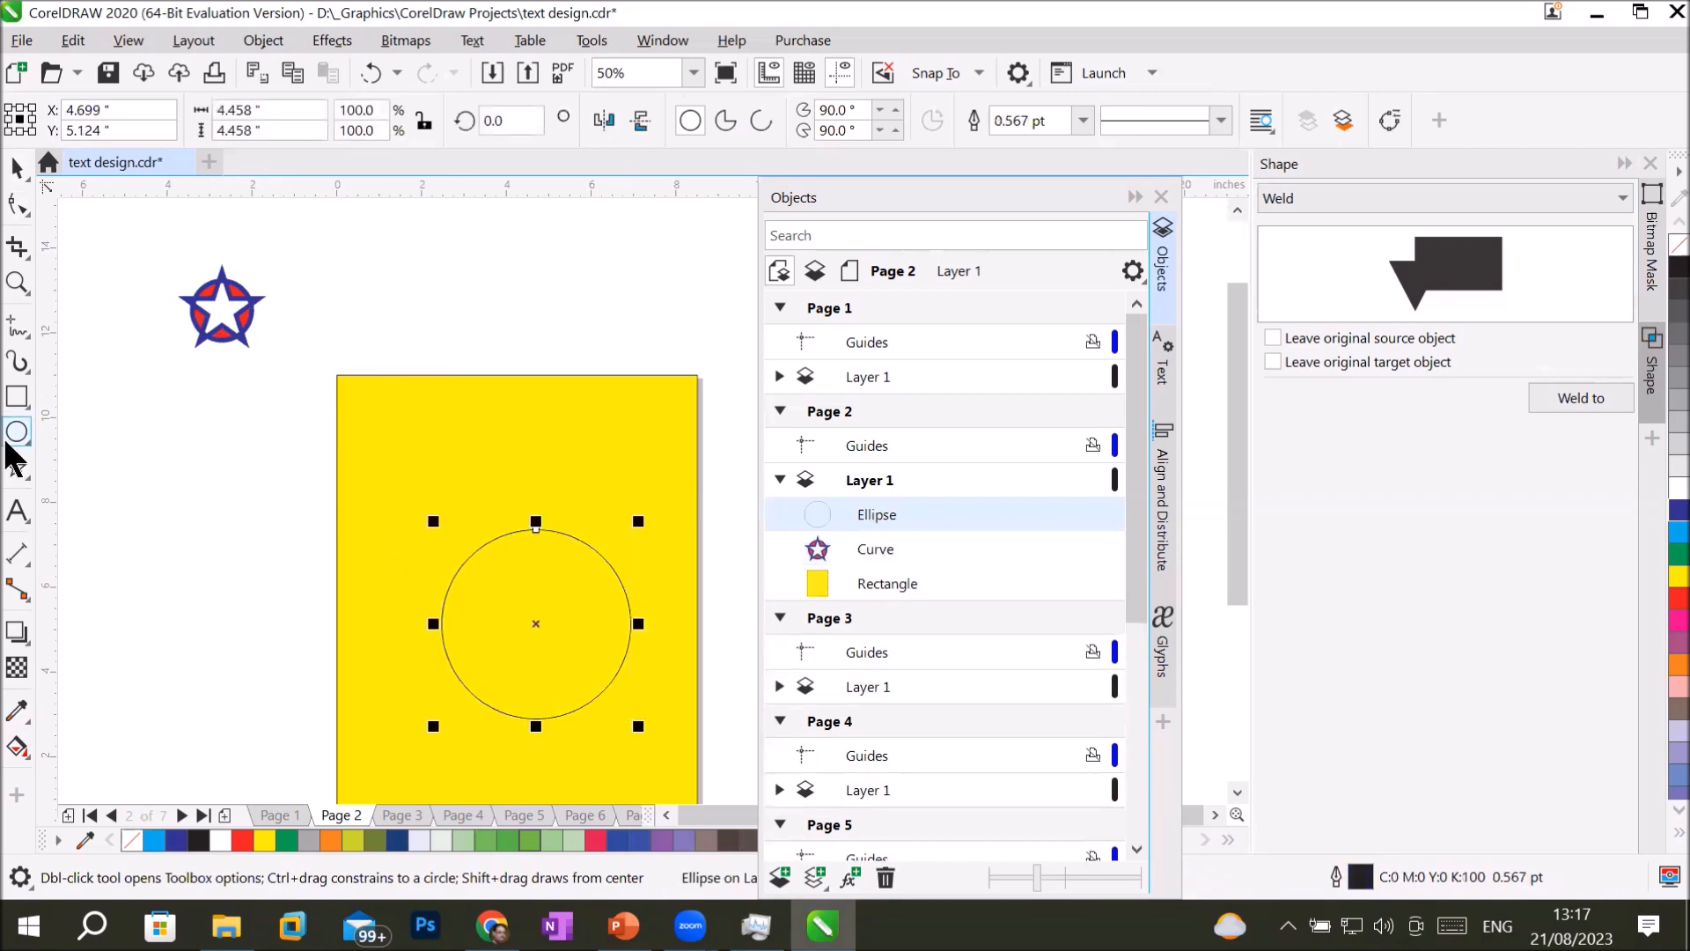
left_click(21, 395)
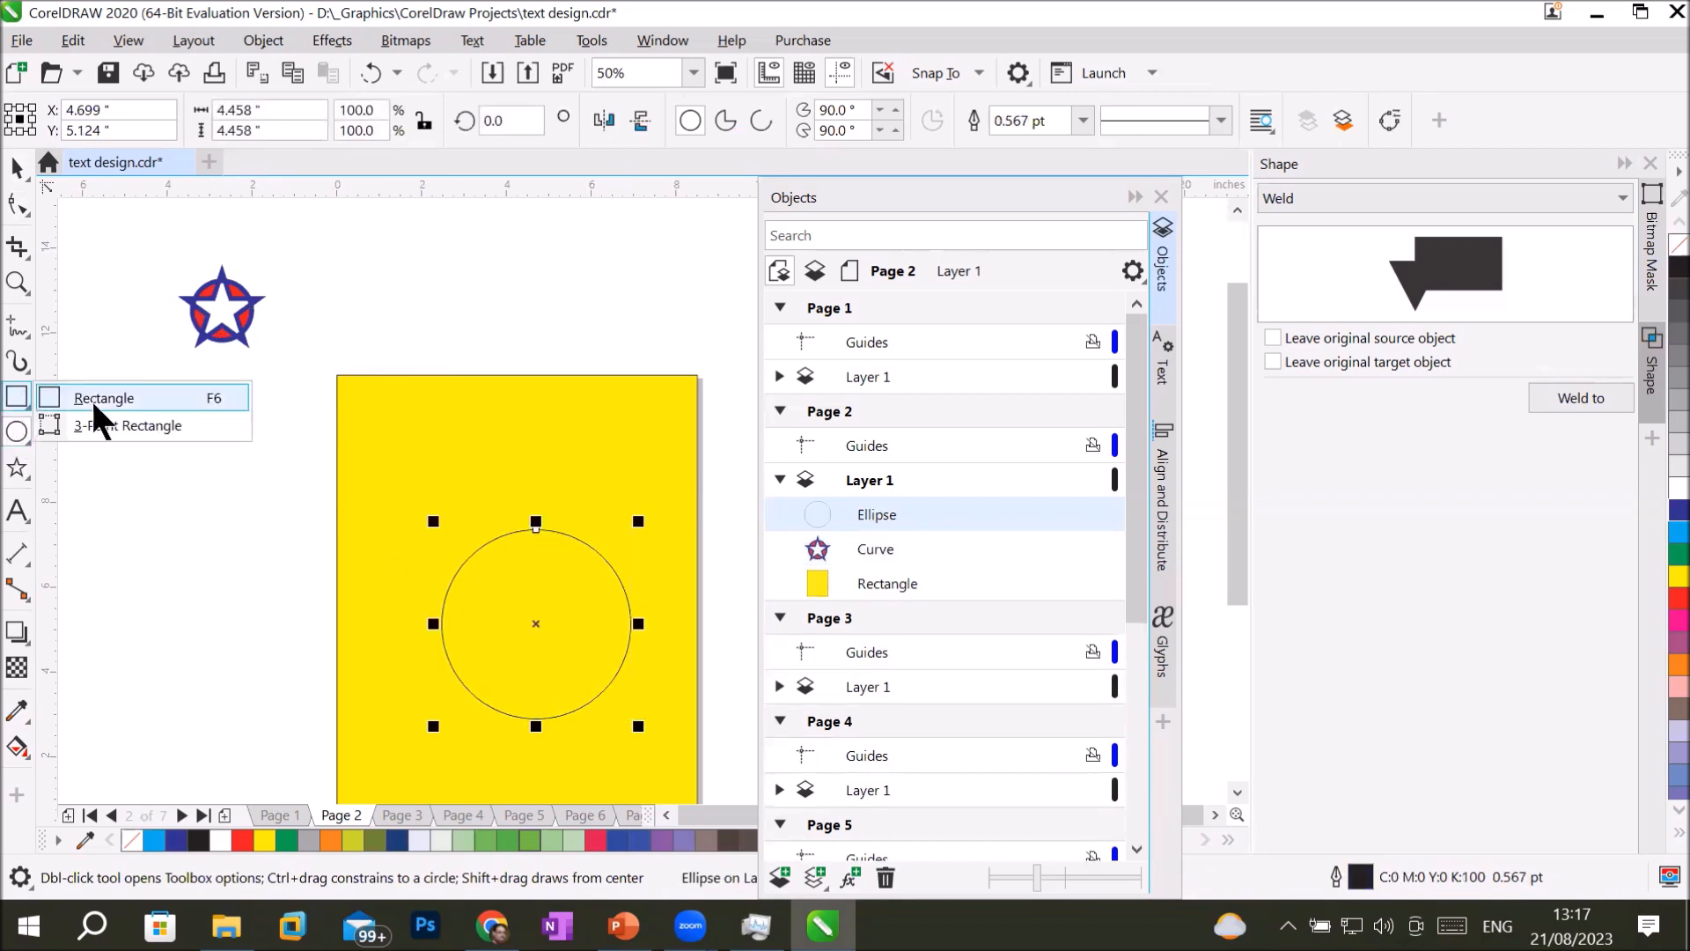
left_click_drag(517, 470, 555, 579)
left_click(16, 167)
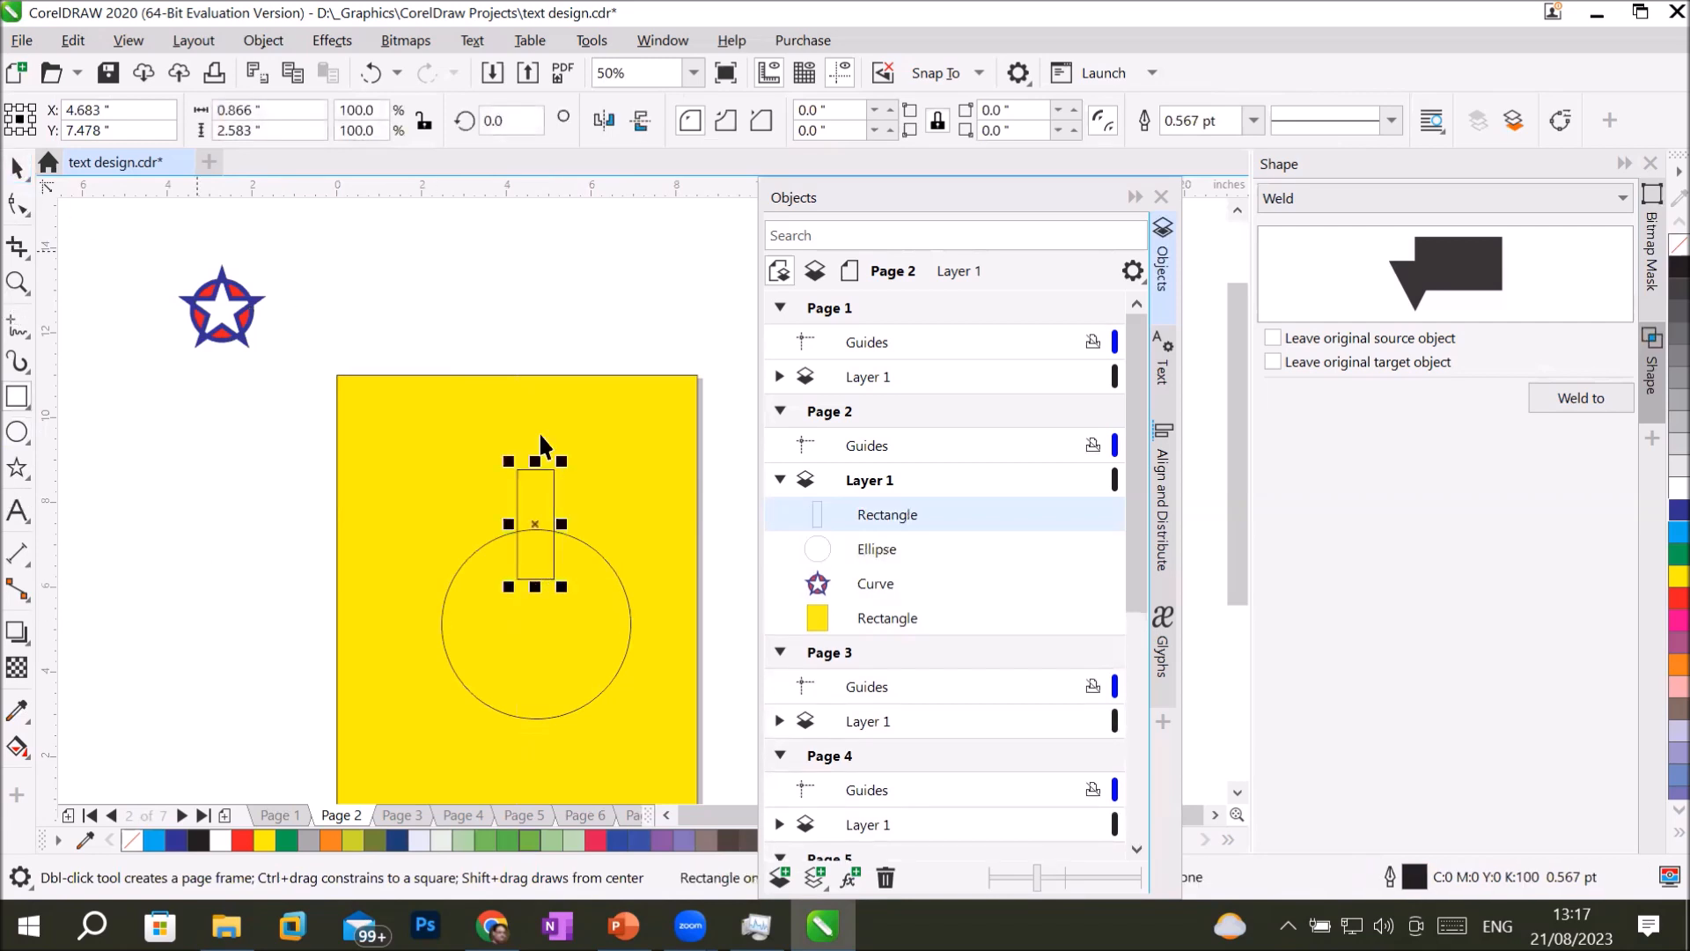
Narrow the rectangle to about 0.64 inches wide and center it horizontally over the circle's top edge.
left_click_drag(551, 473, 558, 458)
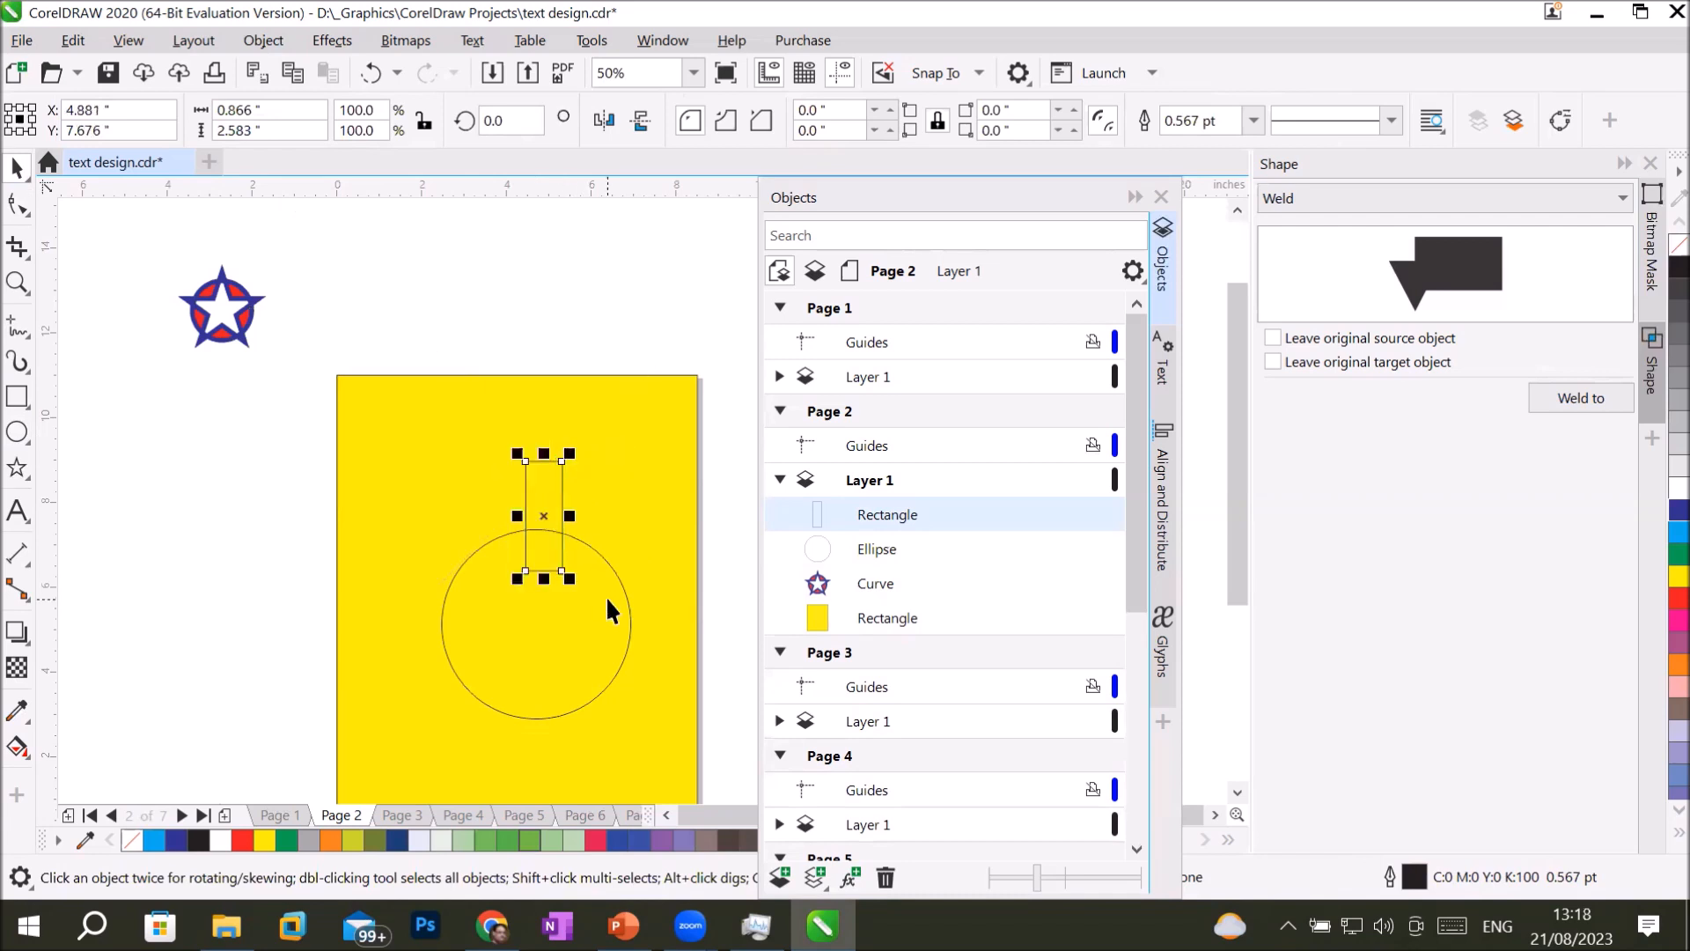
mouse_move(557, 498)
left_mouse_down()
mouse_move(546, 543)
mouse_move(567, 578)
mouse_move(566, 498)
mouse_move(539, 491)
left_mouse_up()
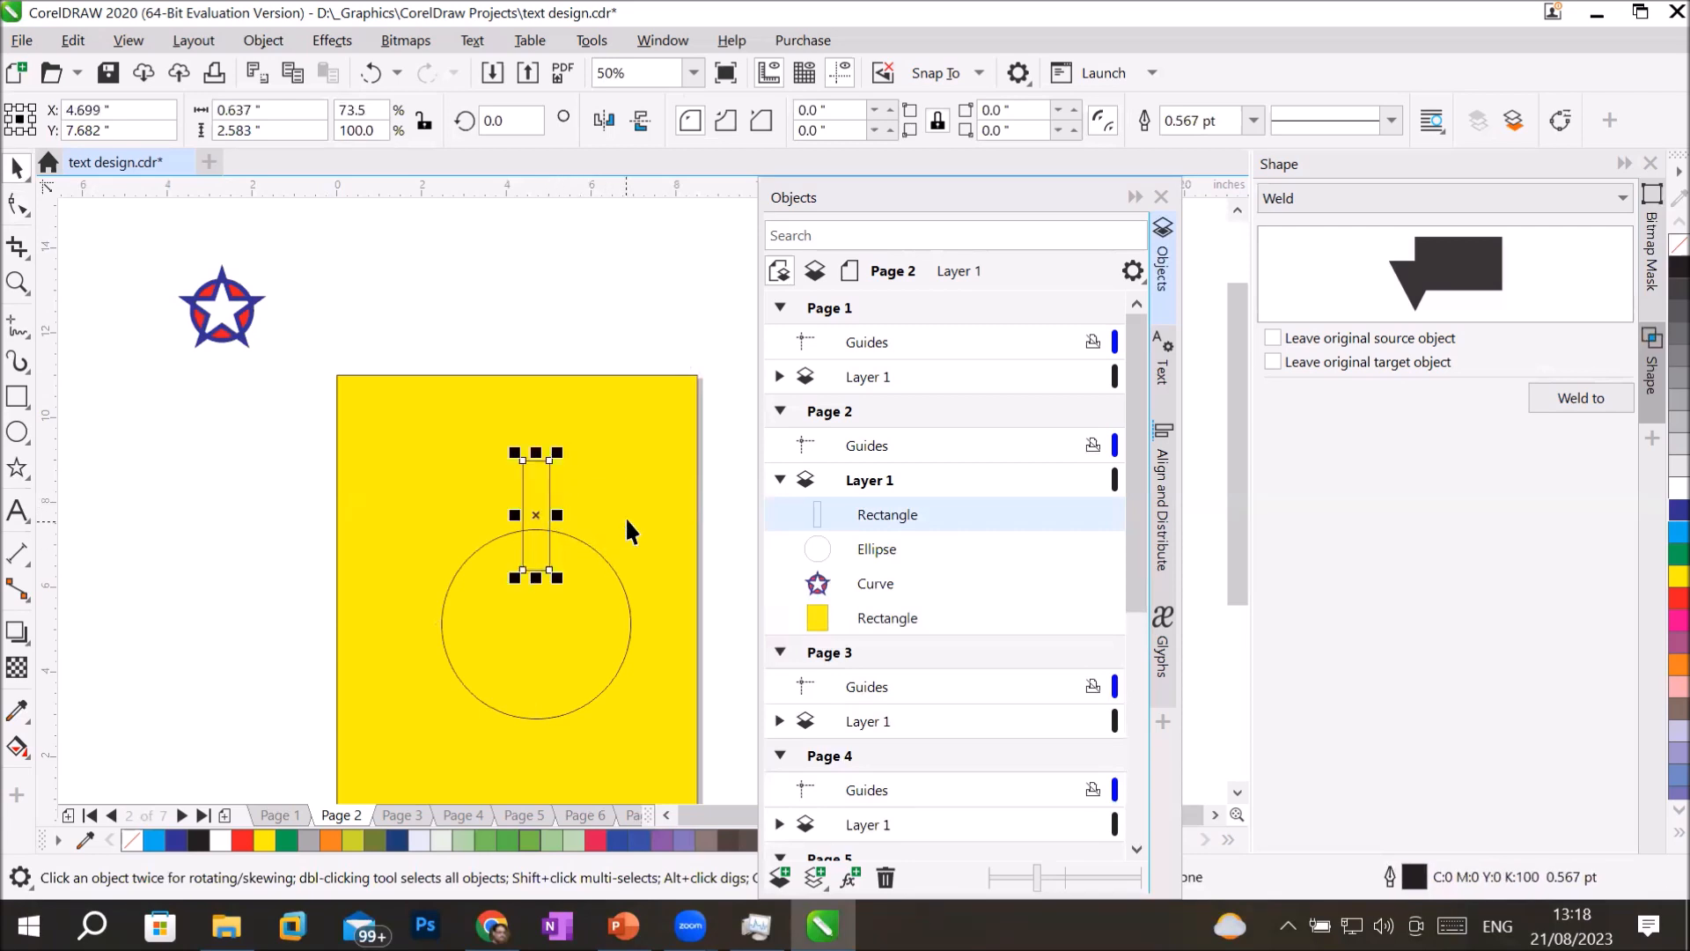
left_click(581, 503)
Move the rectangle's center of rotation to the circle's center and create a copy rotated 30 degrees clockwise around it.
left_click(546, 490)
left_click(546, 490)
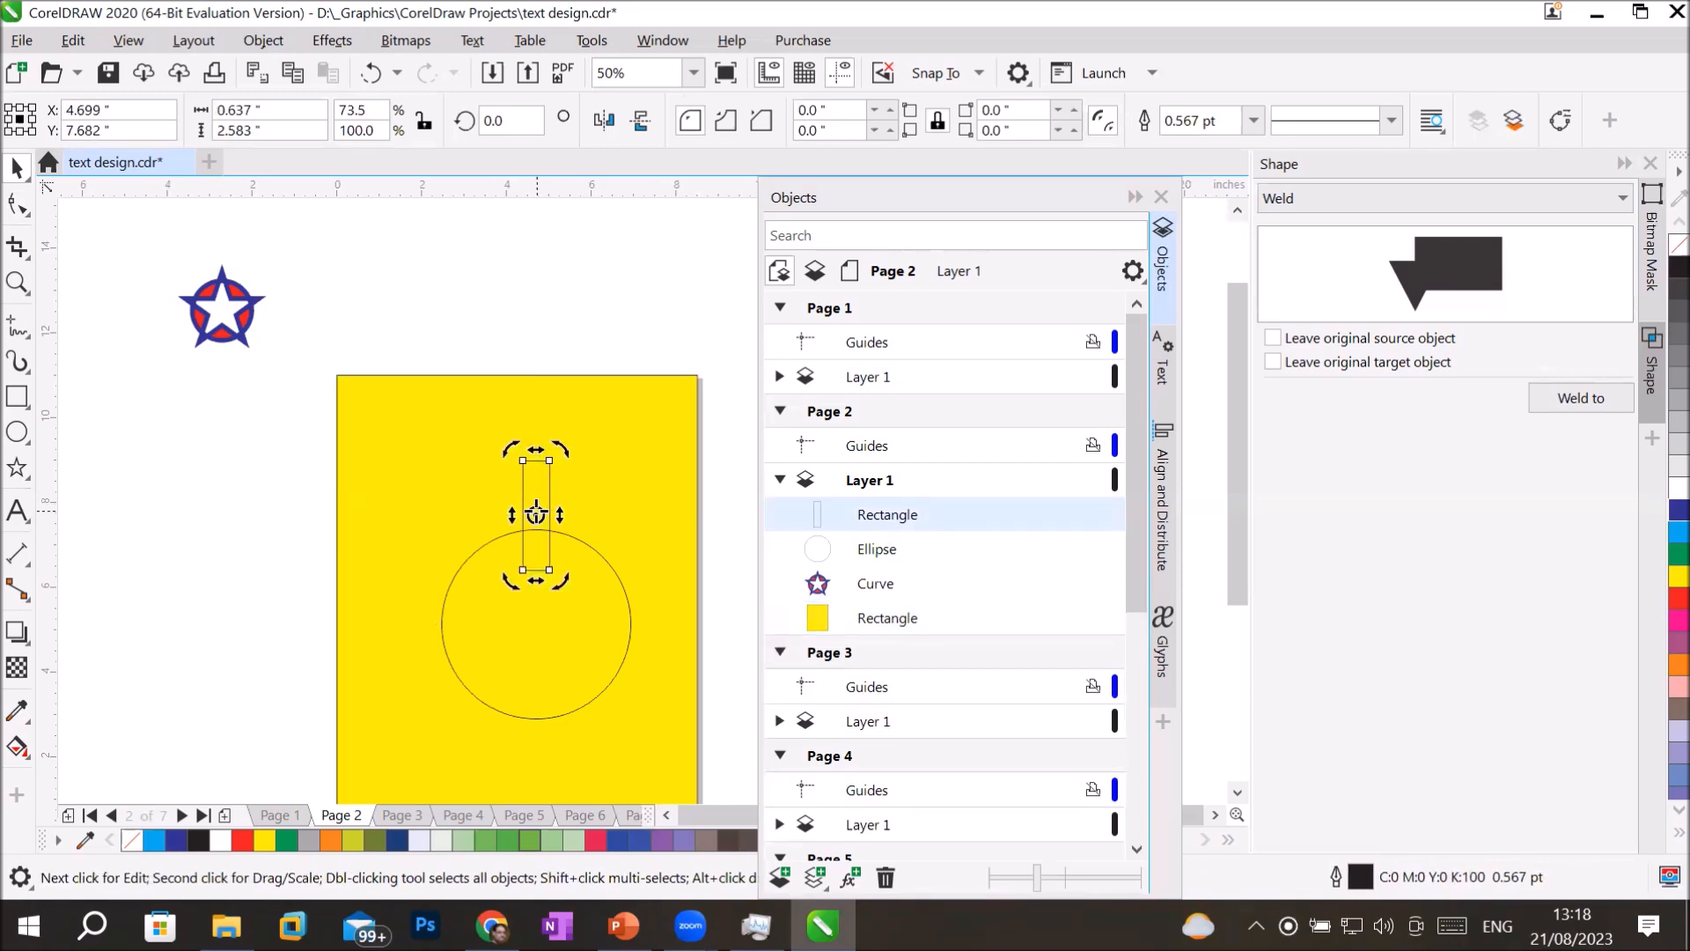
left_click_drag(537, 514, 536, 623)
left_click_drag(563, 446, 657, 491)
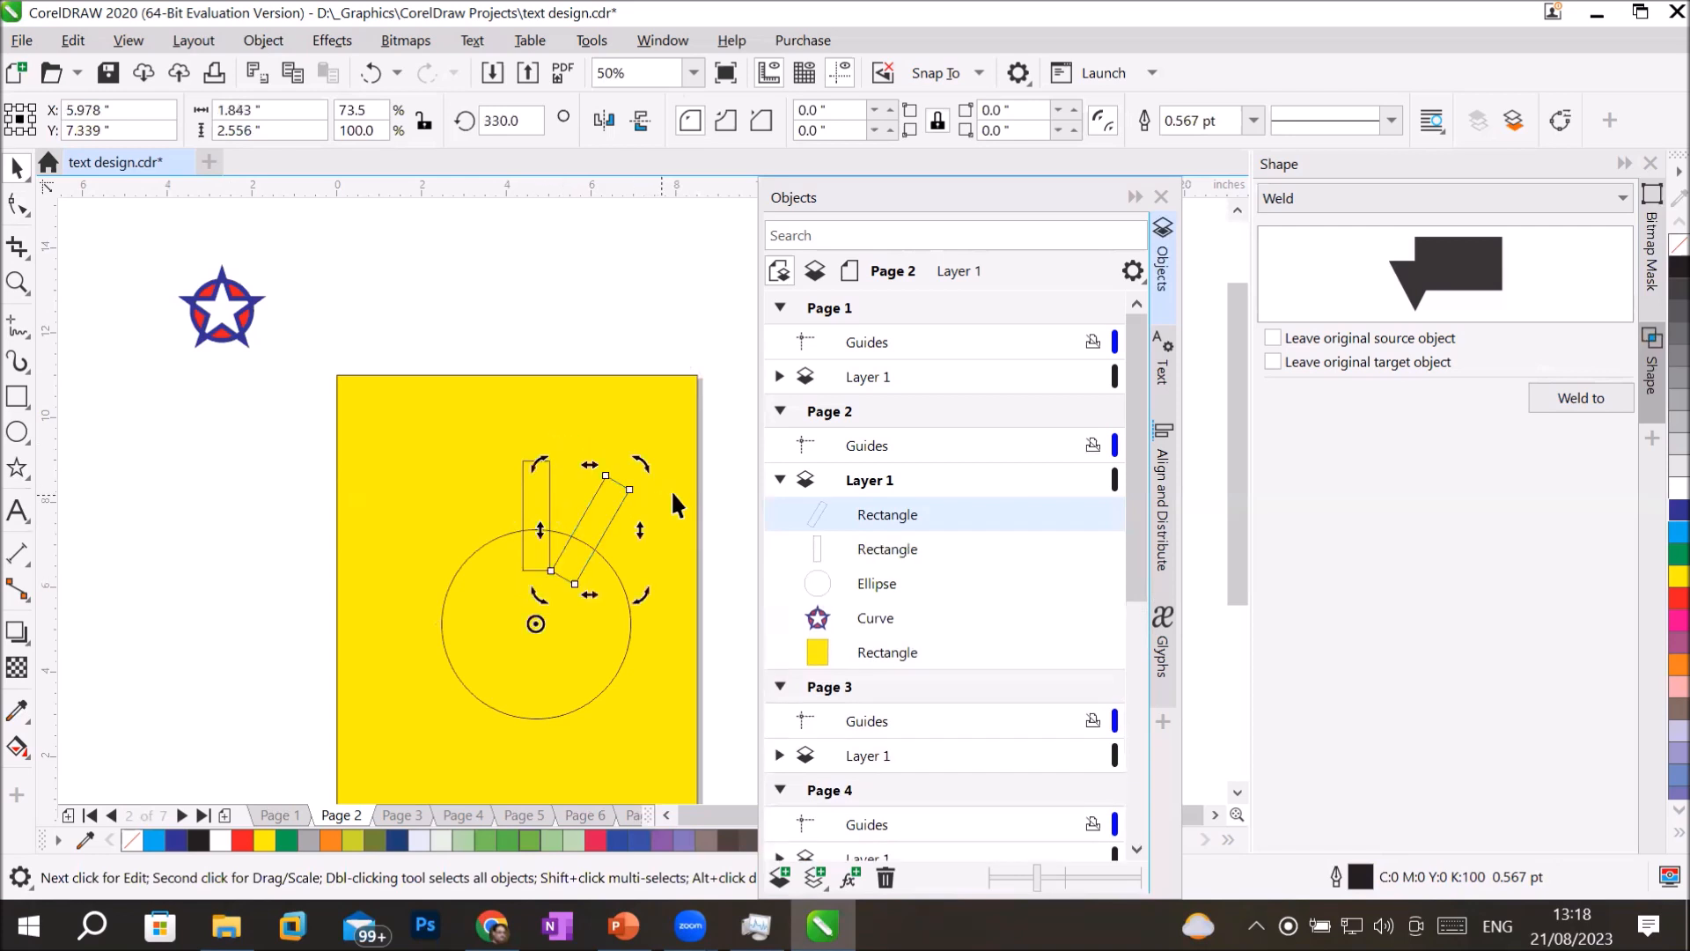
Repeat the rotated duplication until twelve evenly spaced rectangles surround the circle.
key("ctrl+r")
key("ctrl+r")
key("ctrl+r")
key("ctrl+r")
key("ctrl+r")
key("ctrl+r")
key("ctrl+r")
key("ctrl+r")
key("ctrl+r")
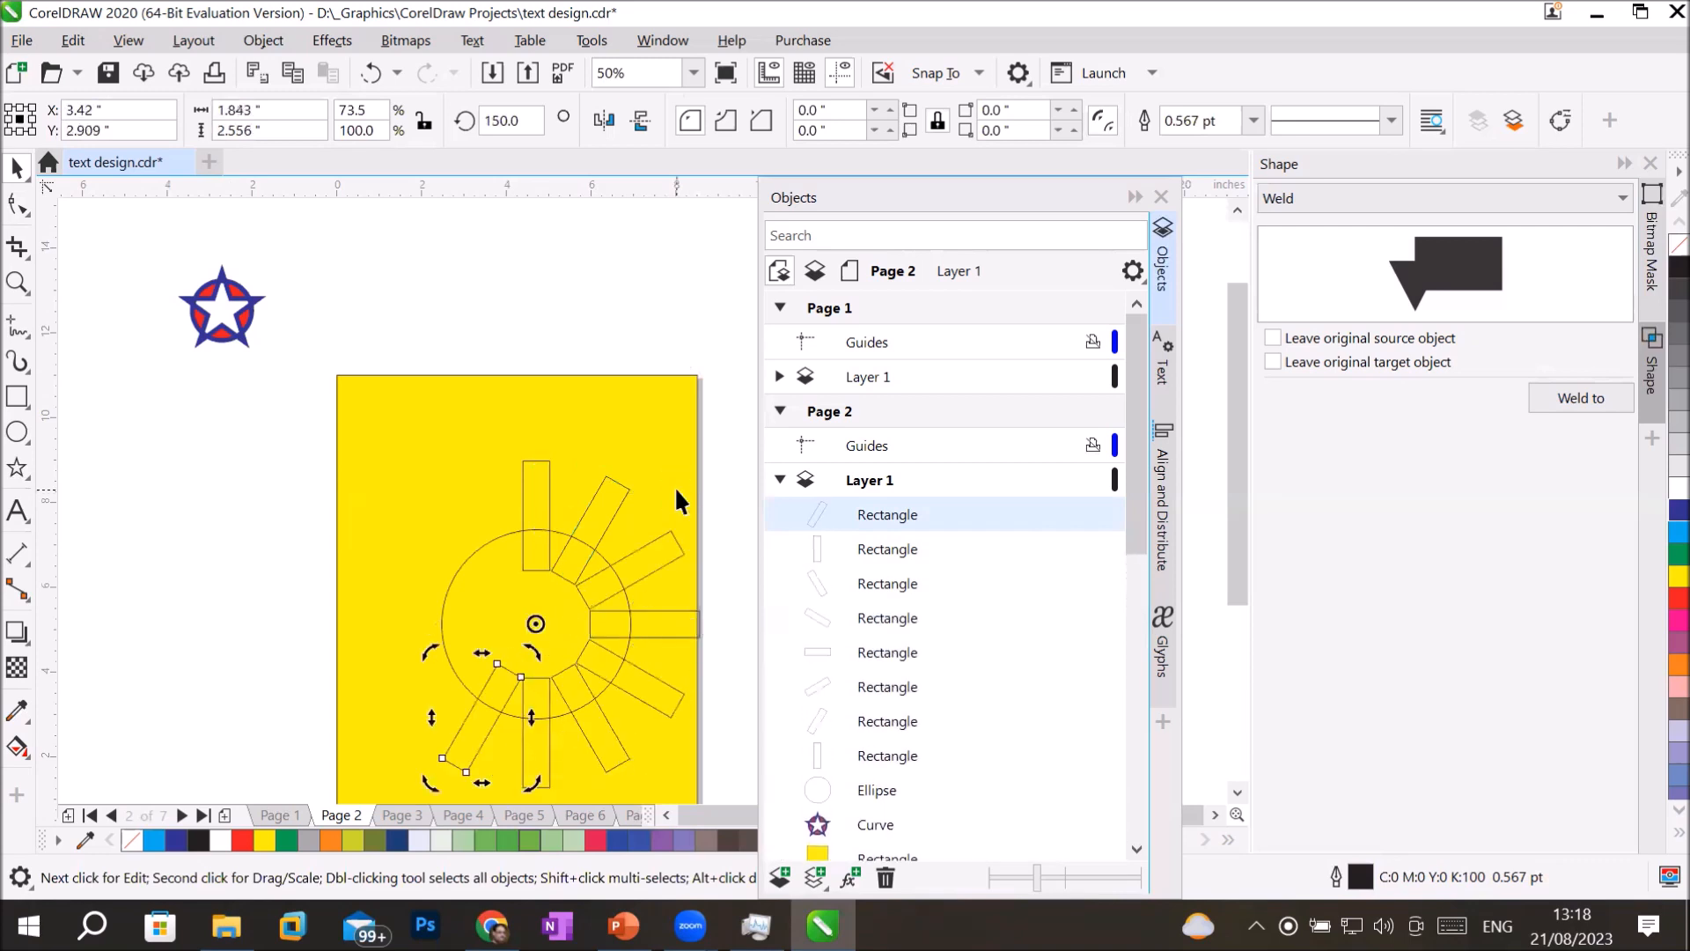
key("ctrl+r")
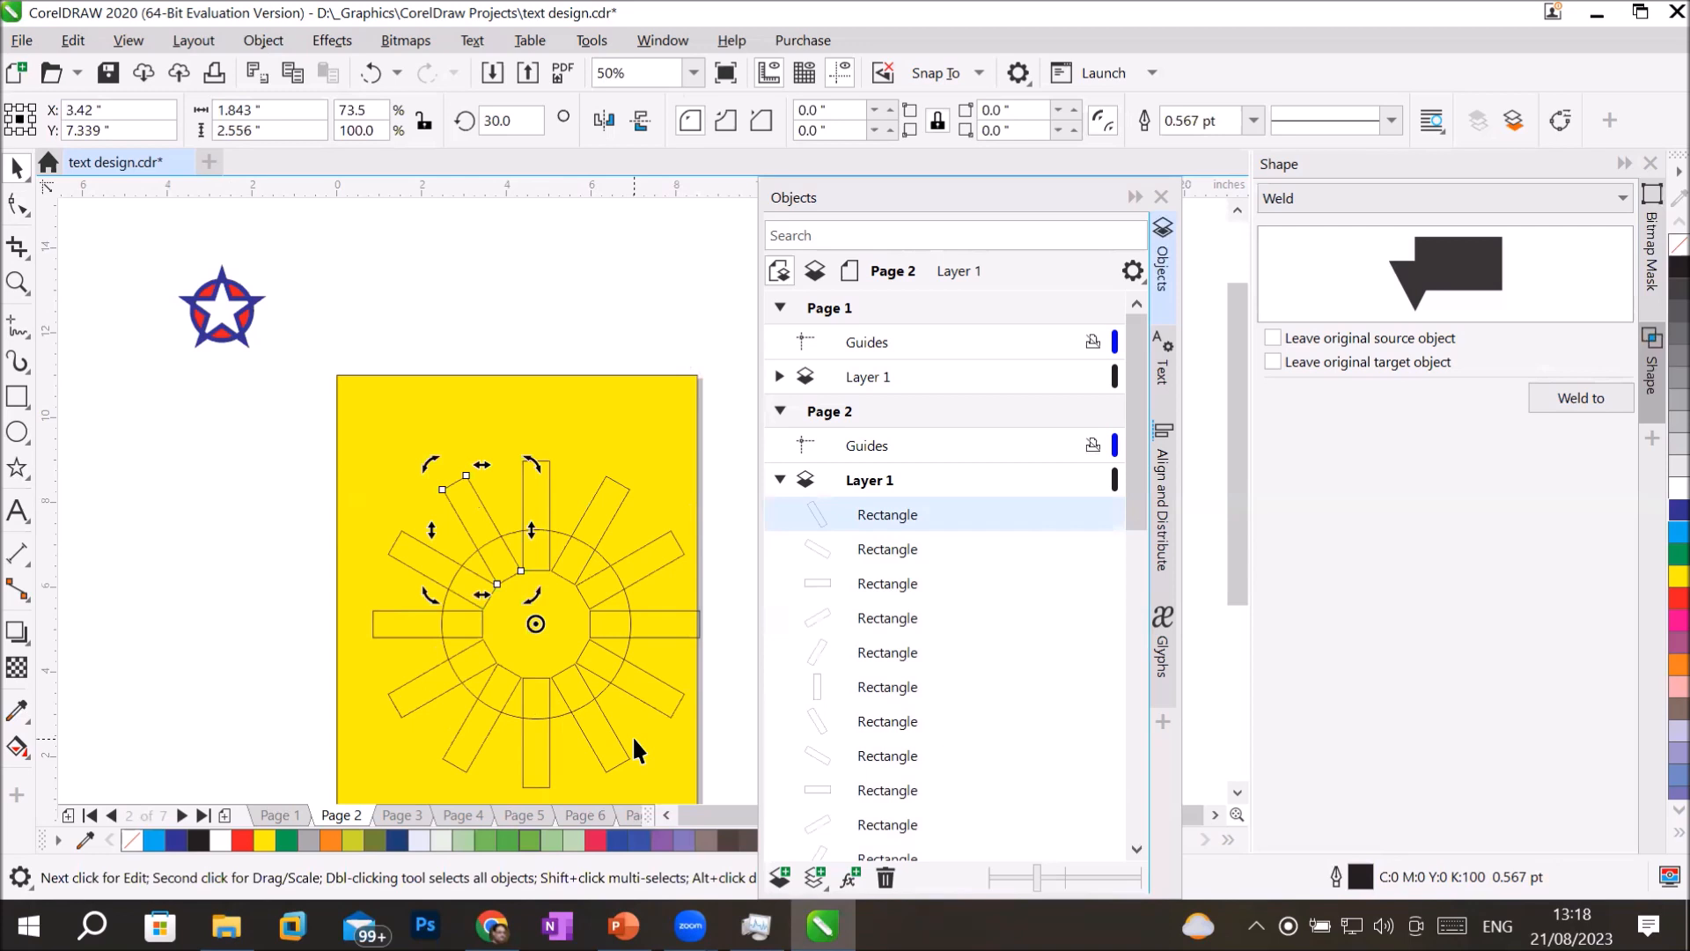
scroll(632, 736, "down", 1)
scroll(692, 763, "up", 1)
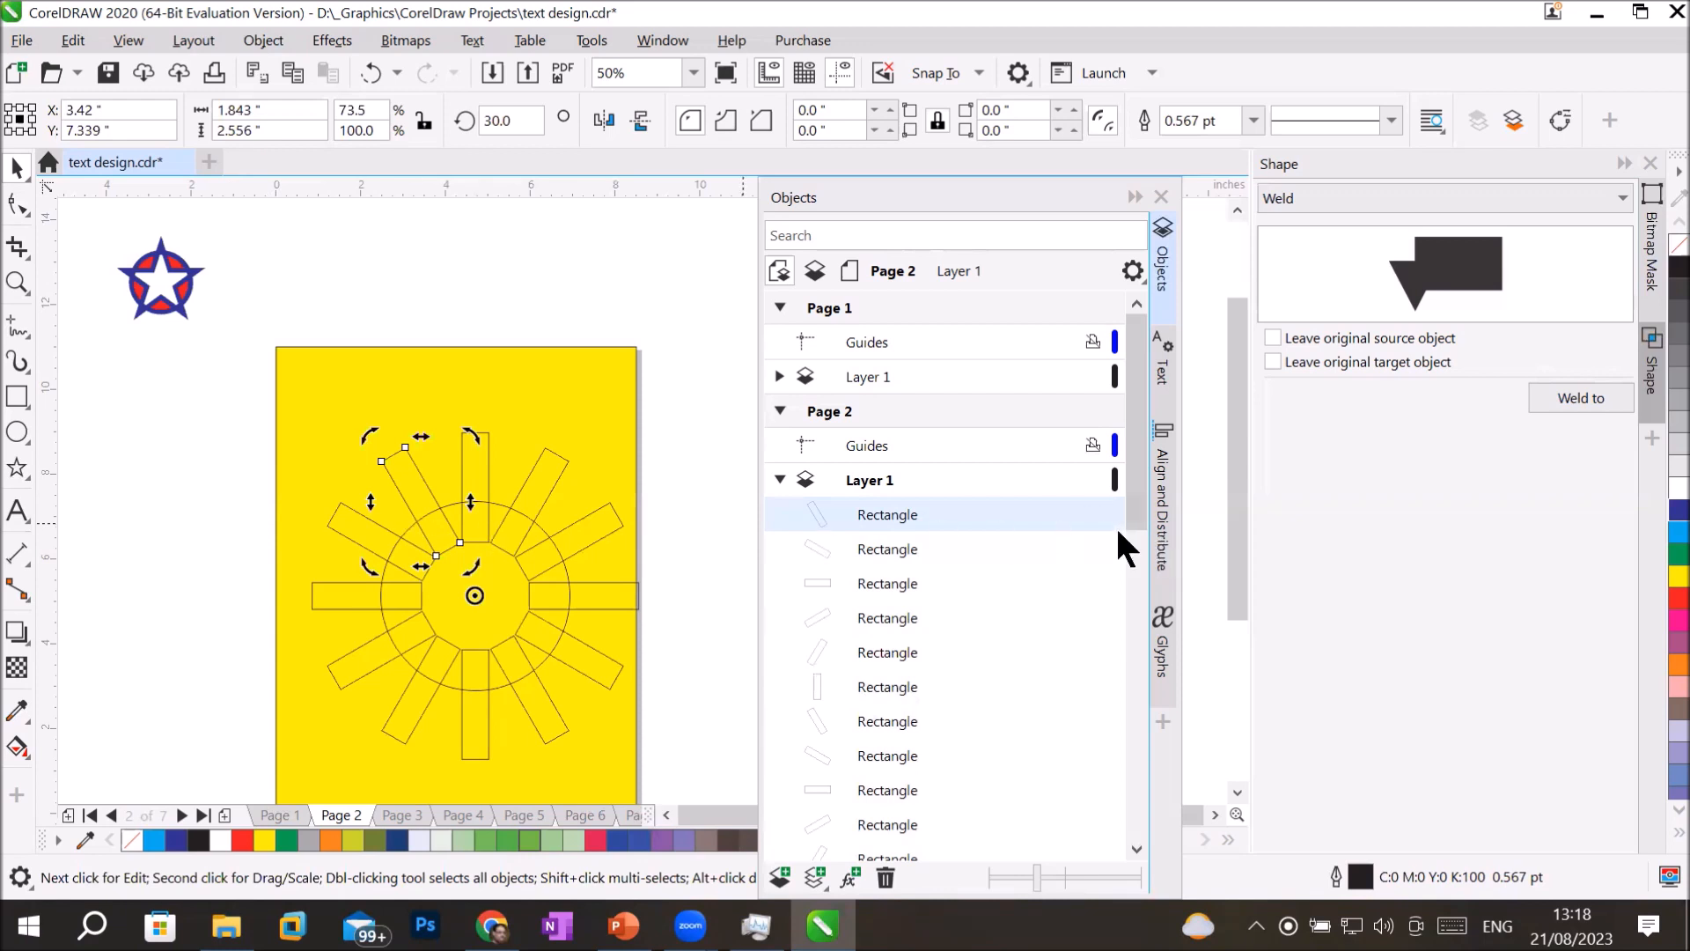
Select only the ellipse beneath the ring of rectangles and fill it with Cyan.
left_click_drag(1137, 493, 1146, 590)
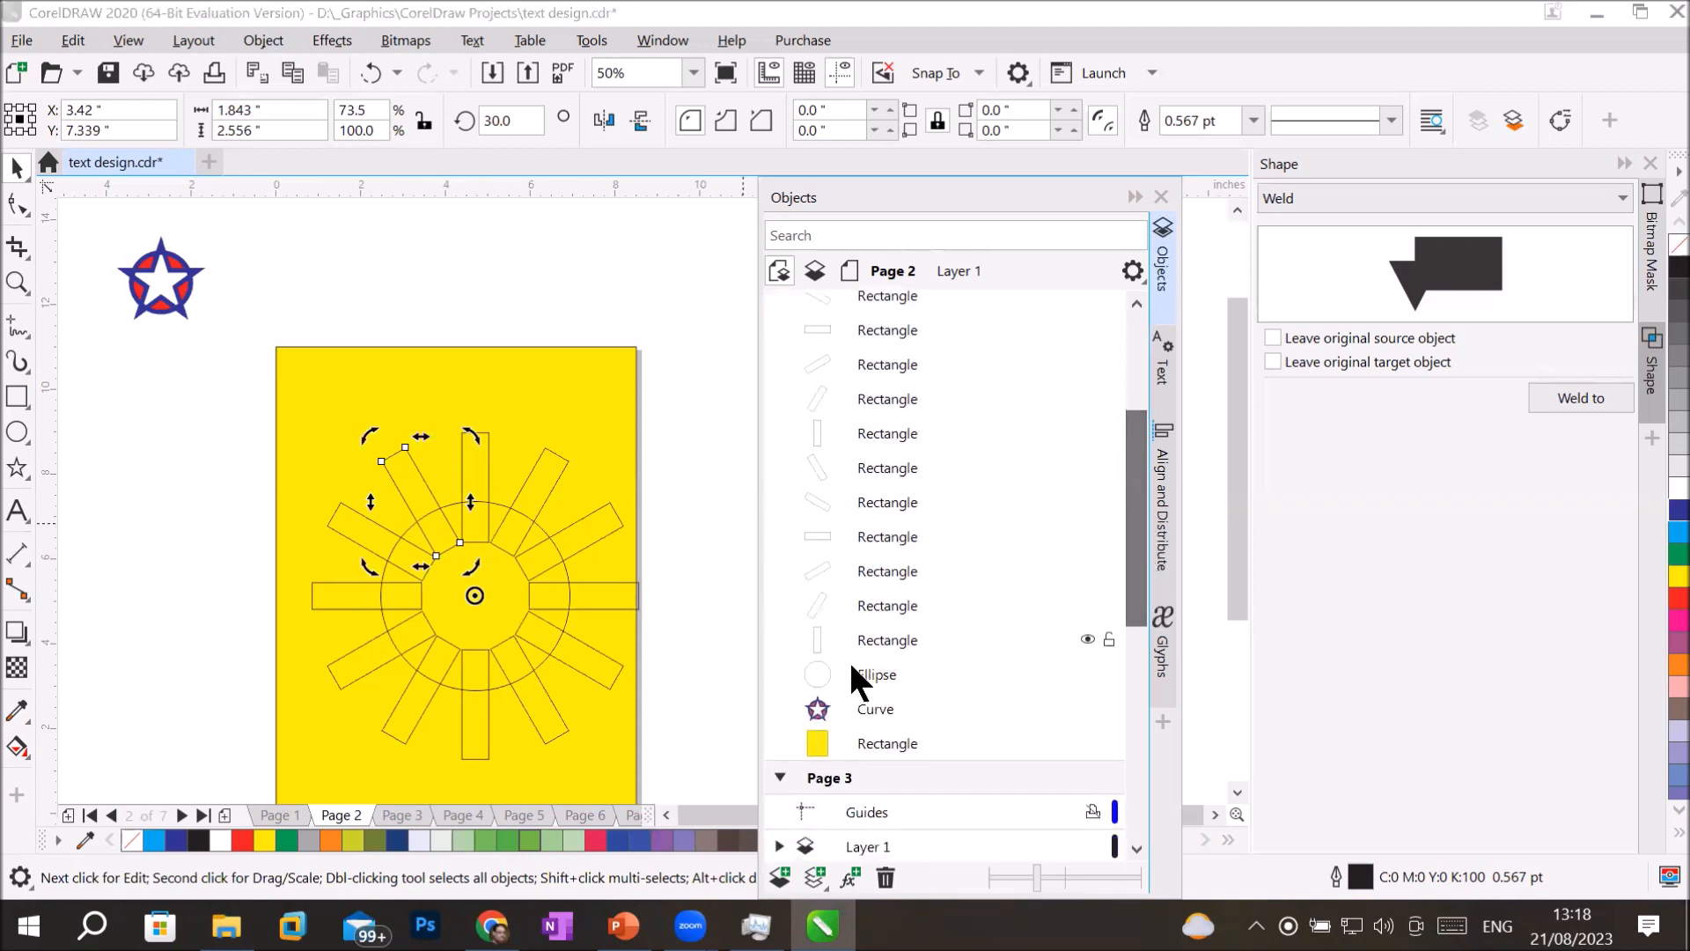
left_click(879, 674)
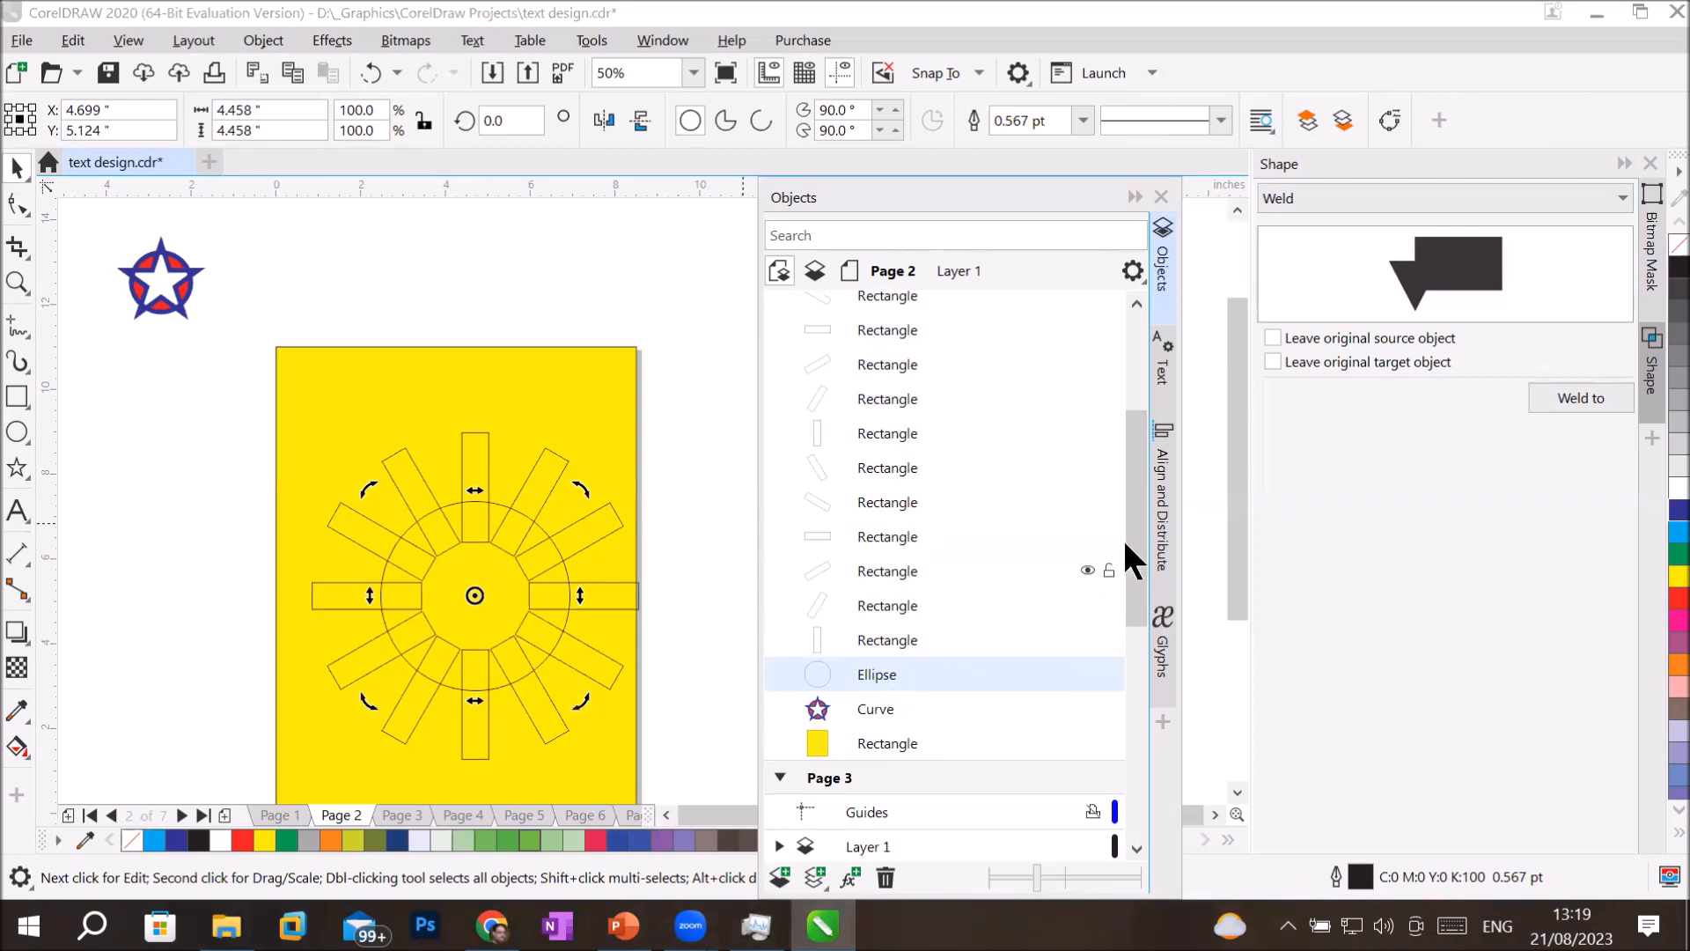
left_click_drag(1134, 525, 1139, 504)
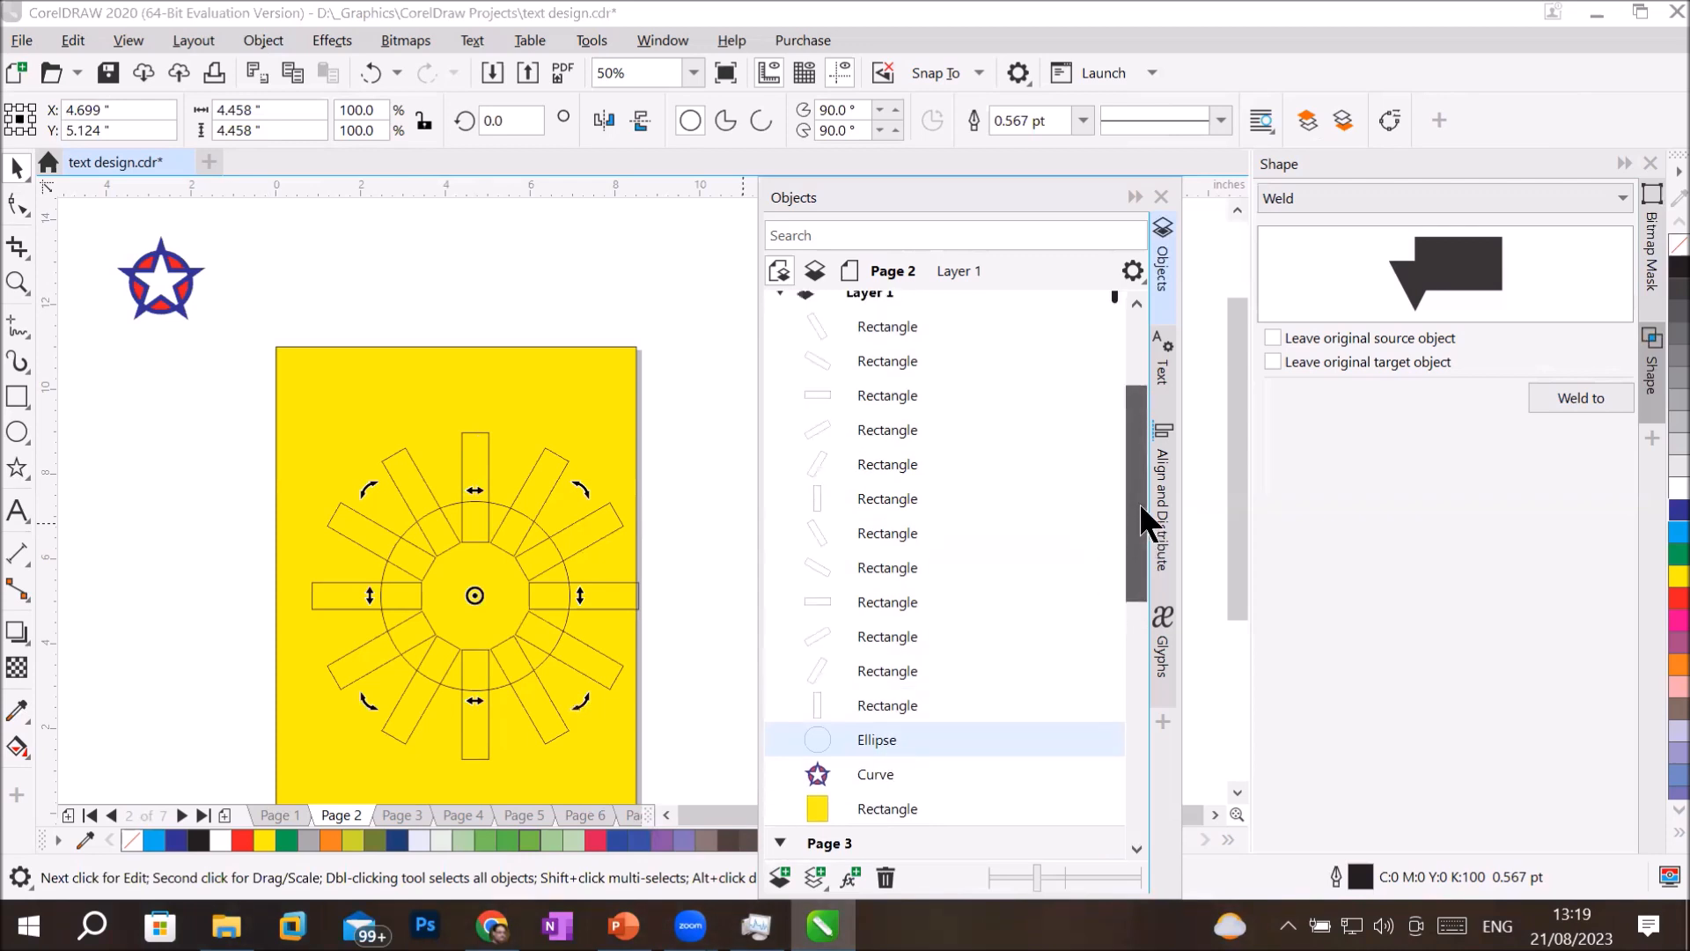
left_click(927, 328)
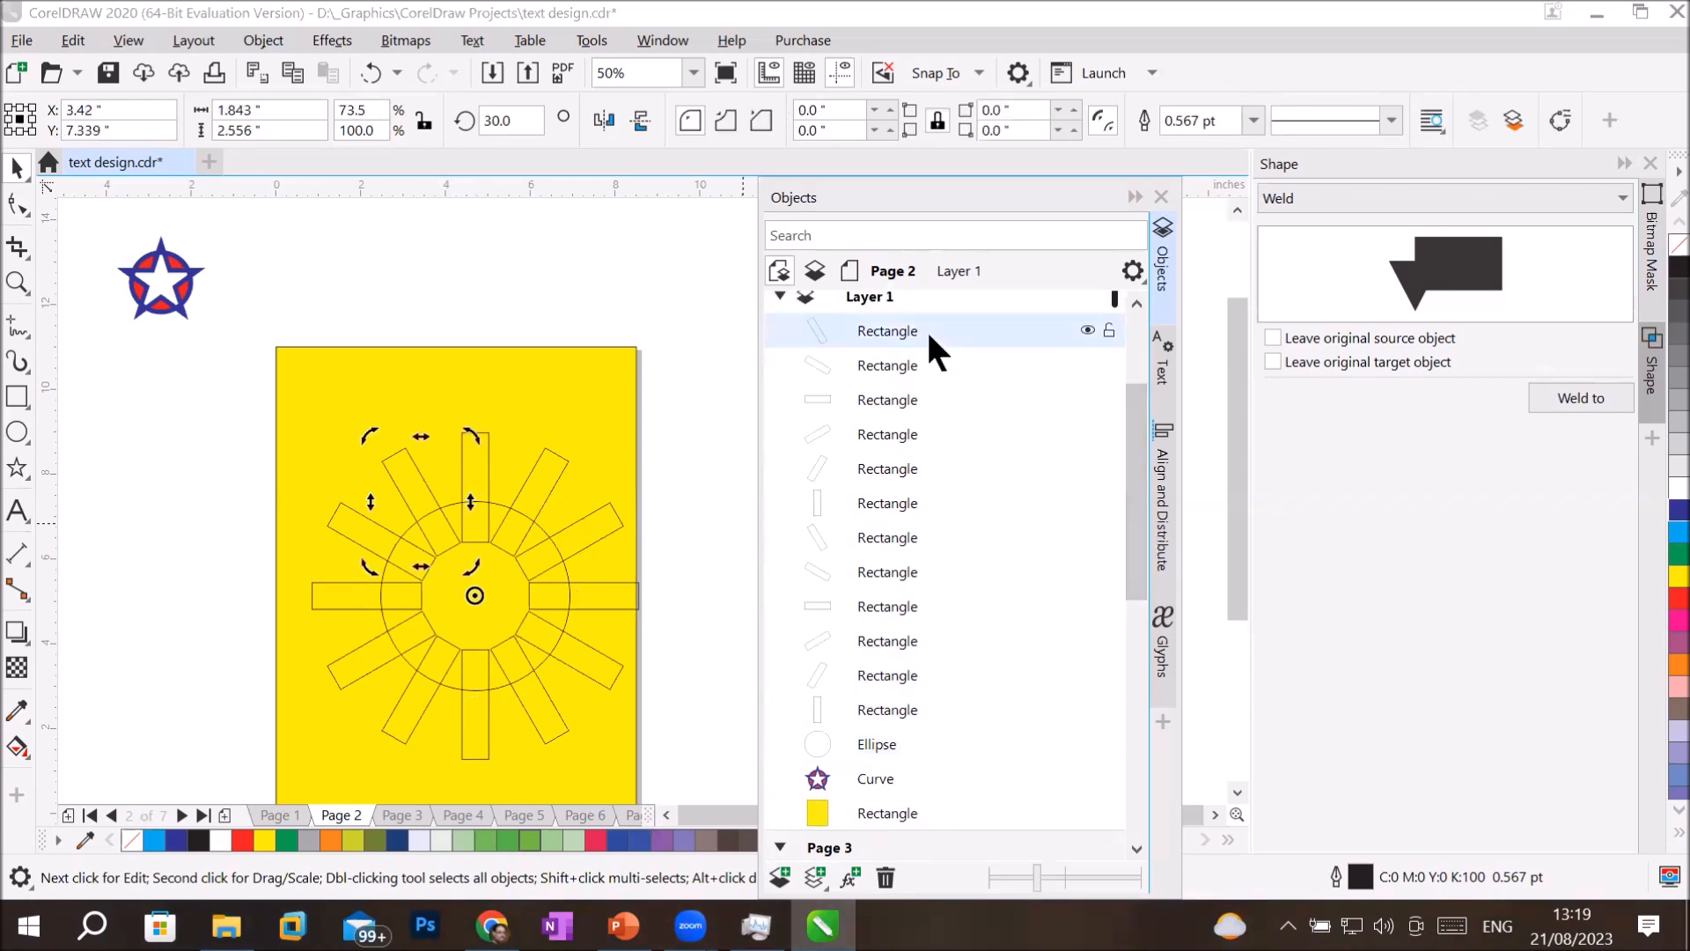
left_click(877, 709, "shift")
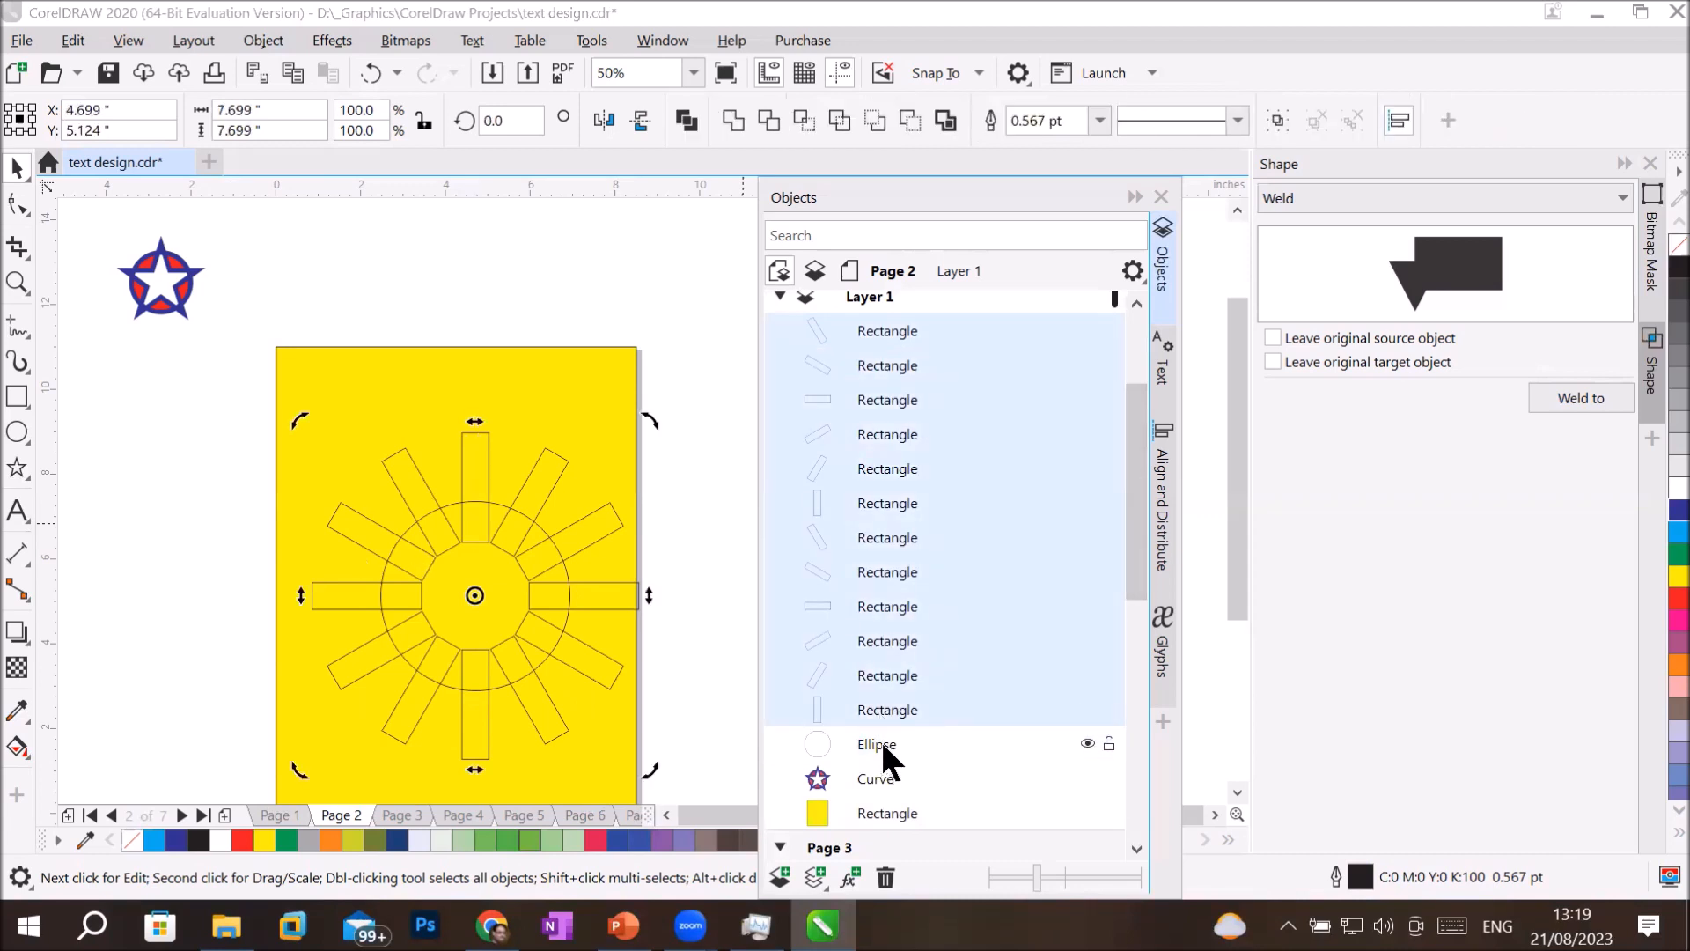
key("ctrl")
left_click(885, 742)
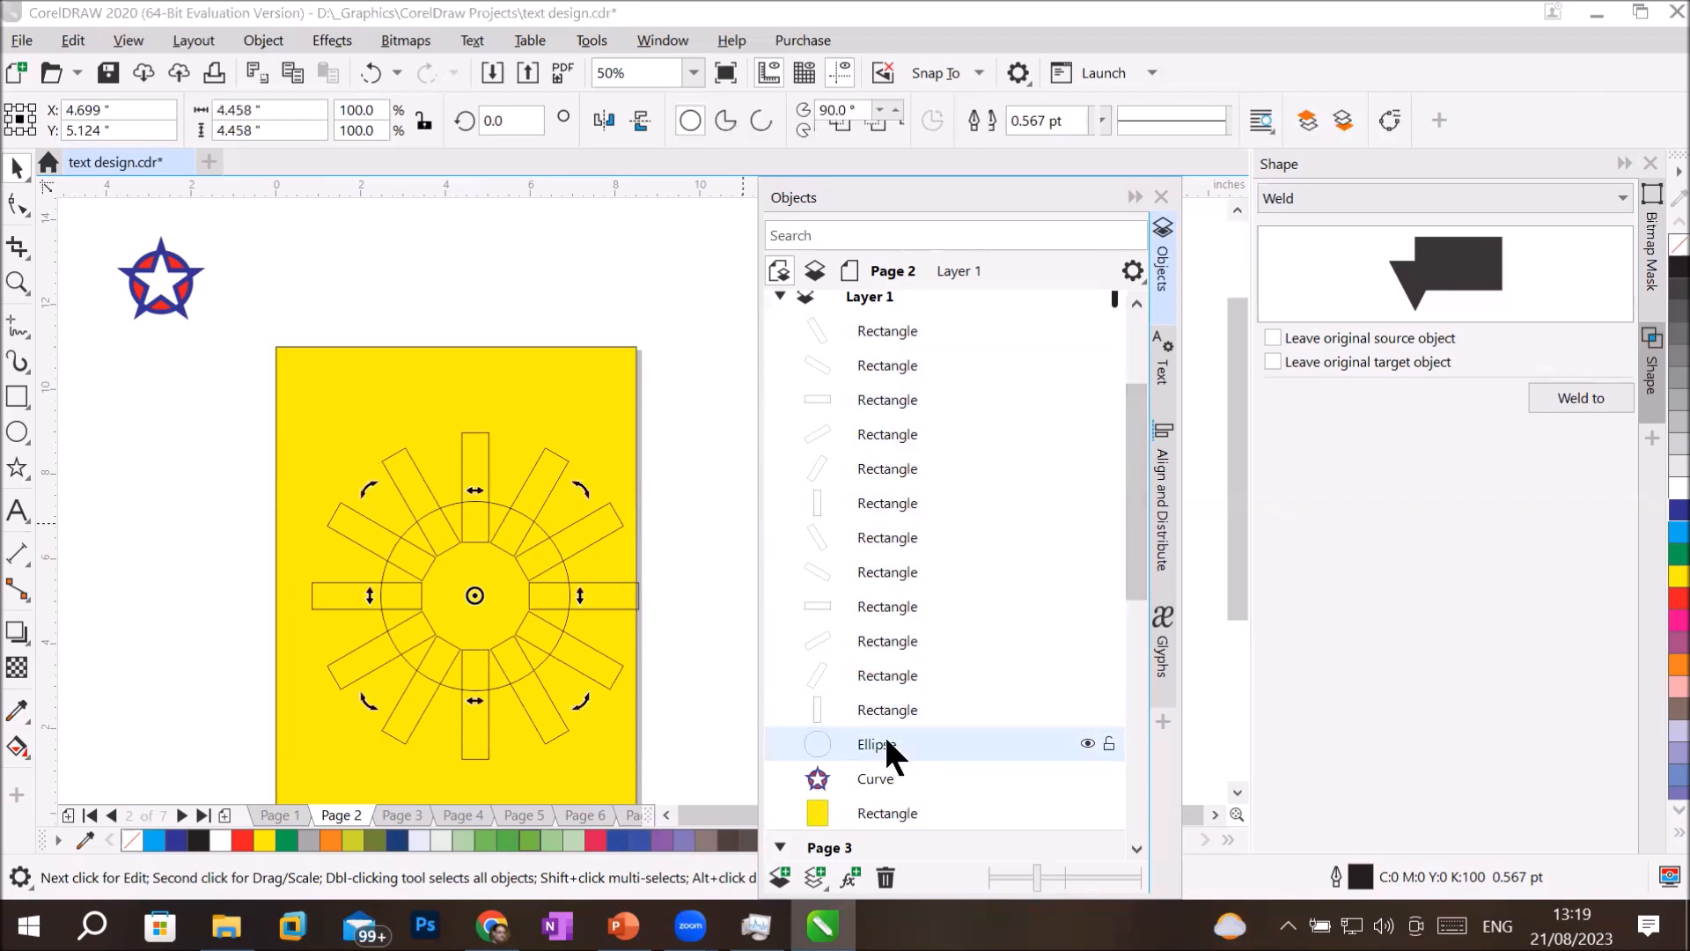
left_click(1659, 530)
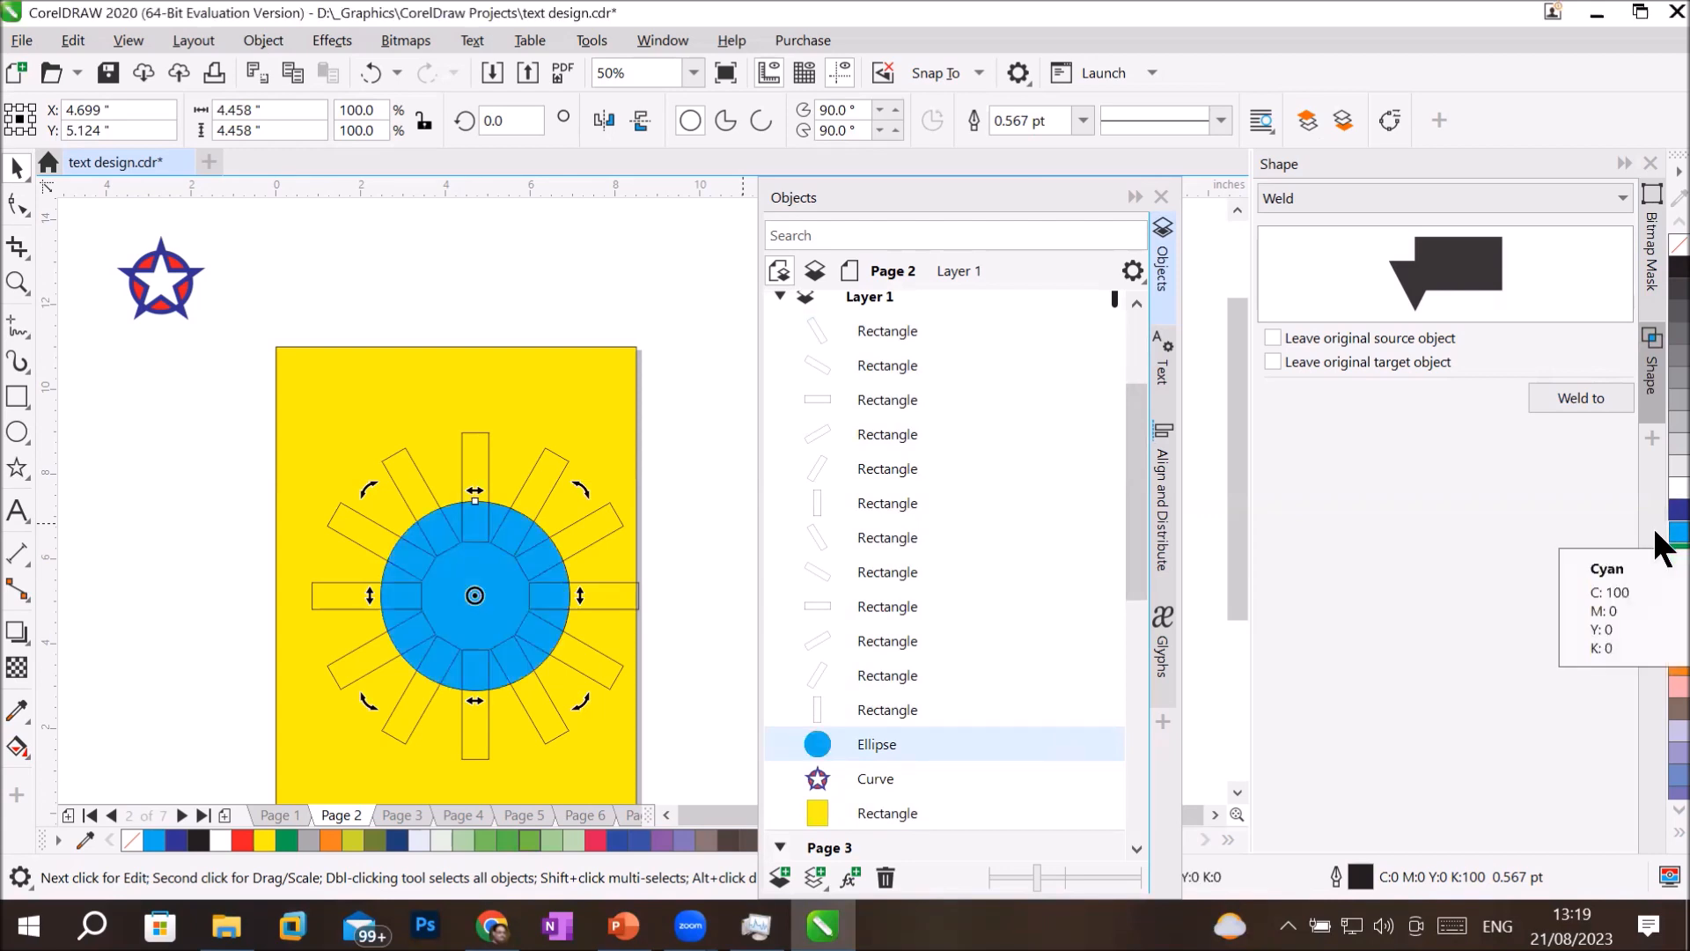
Select all twelve rectangles around the circle and fill them with Red.
left_click(900, 327)
left_click(909, 705, "shift")
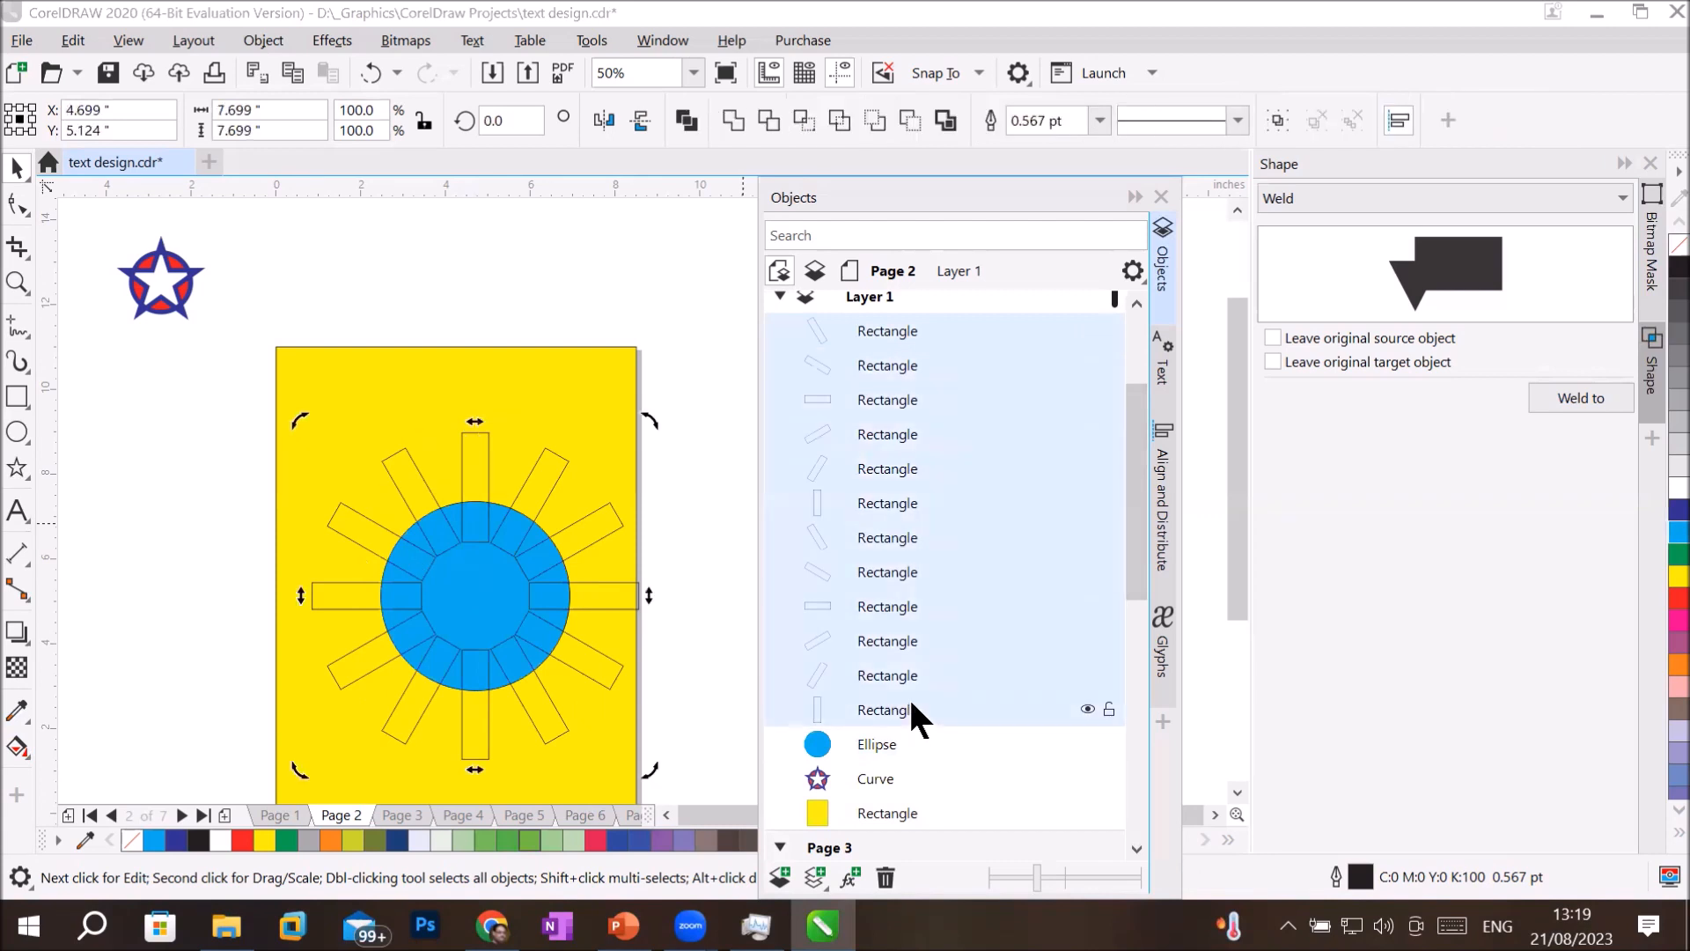
left_click(1658, 602)
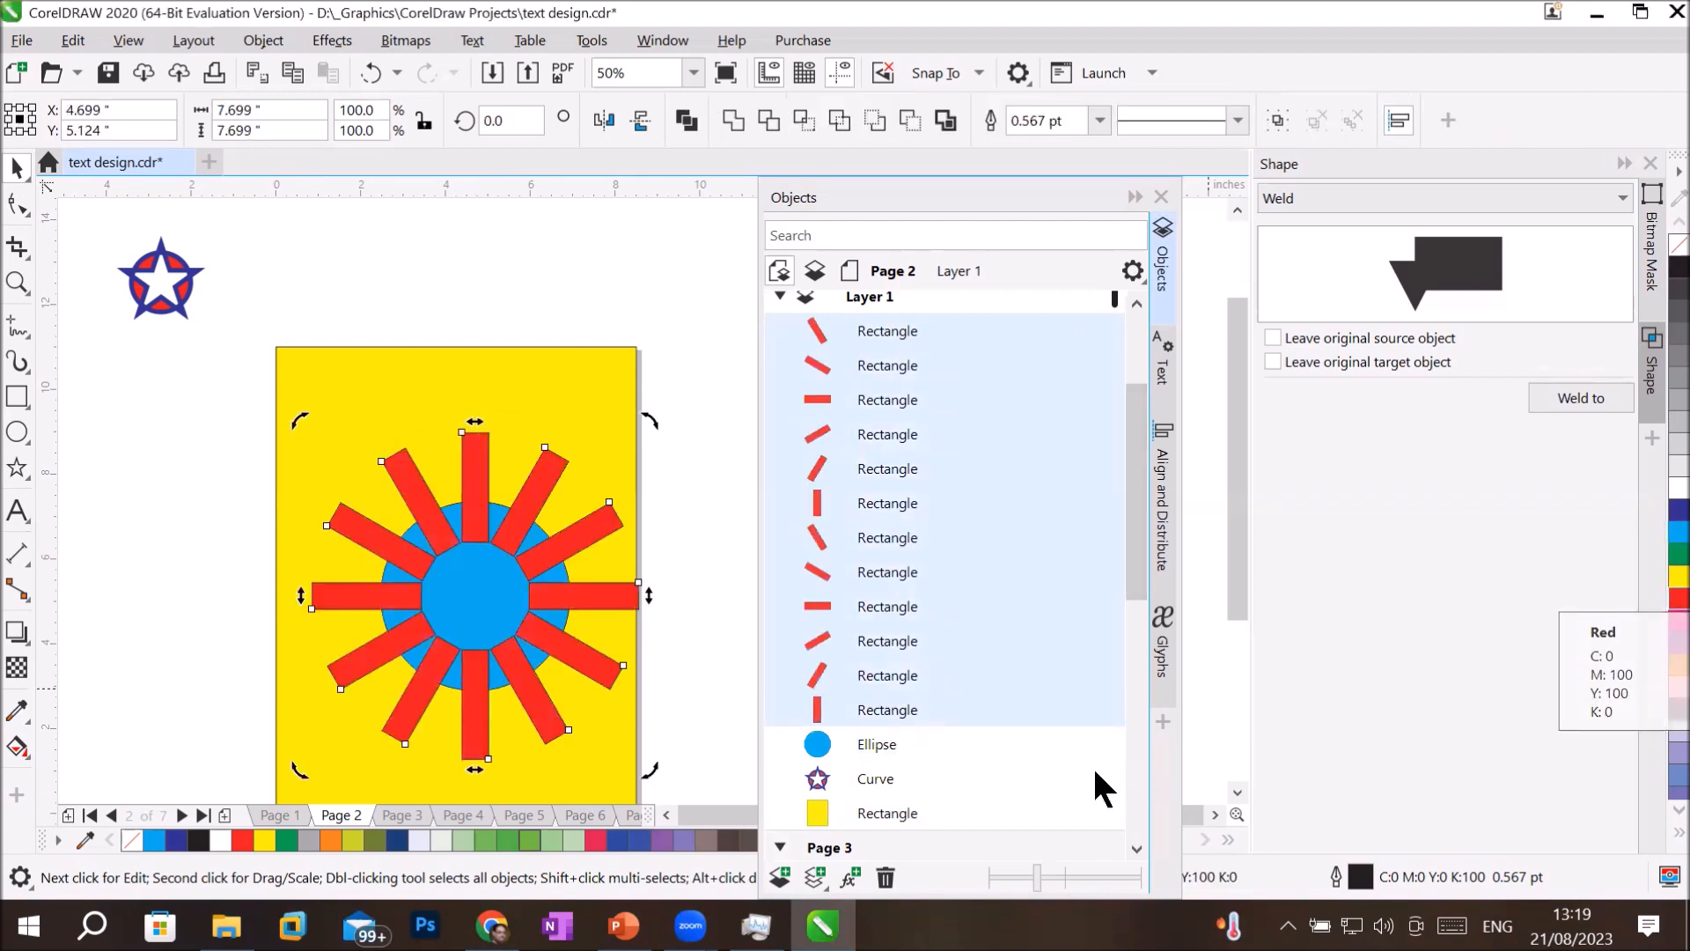
Combine the twelve red rectangles with the cyan circle into a single curve, and check the cut-out areas against the yellow background.
left_click(871, 744, "shift")
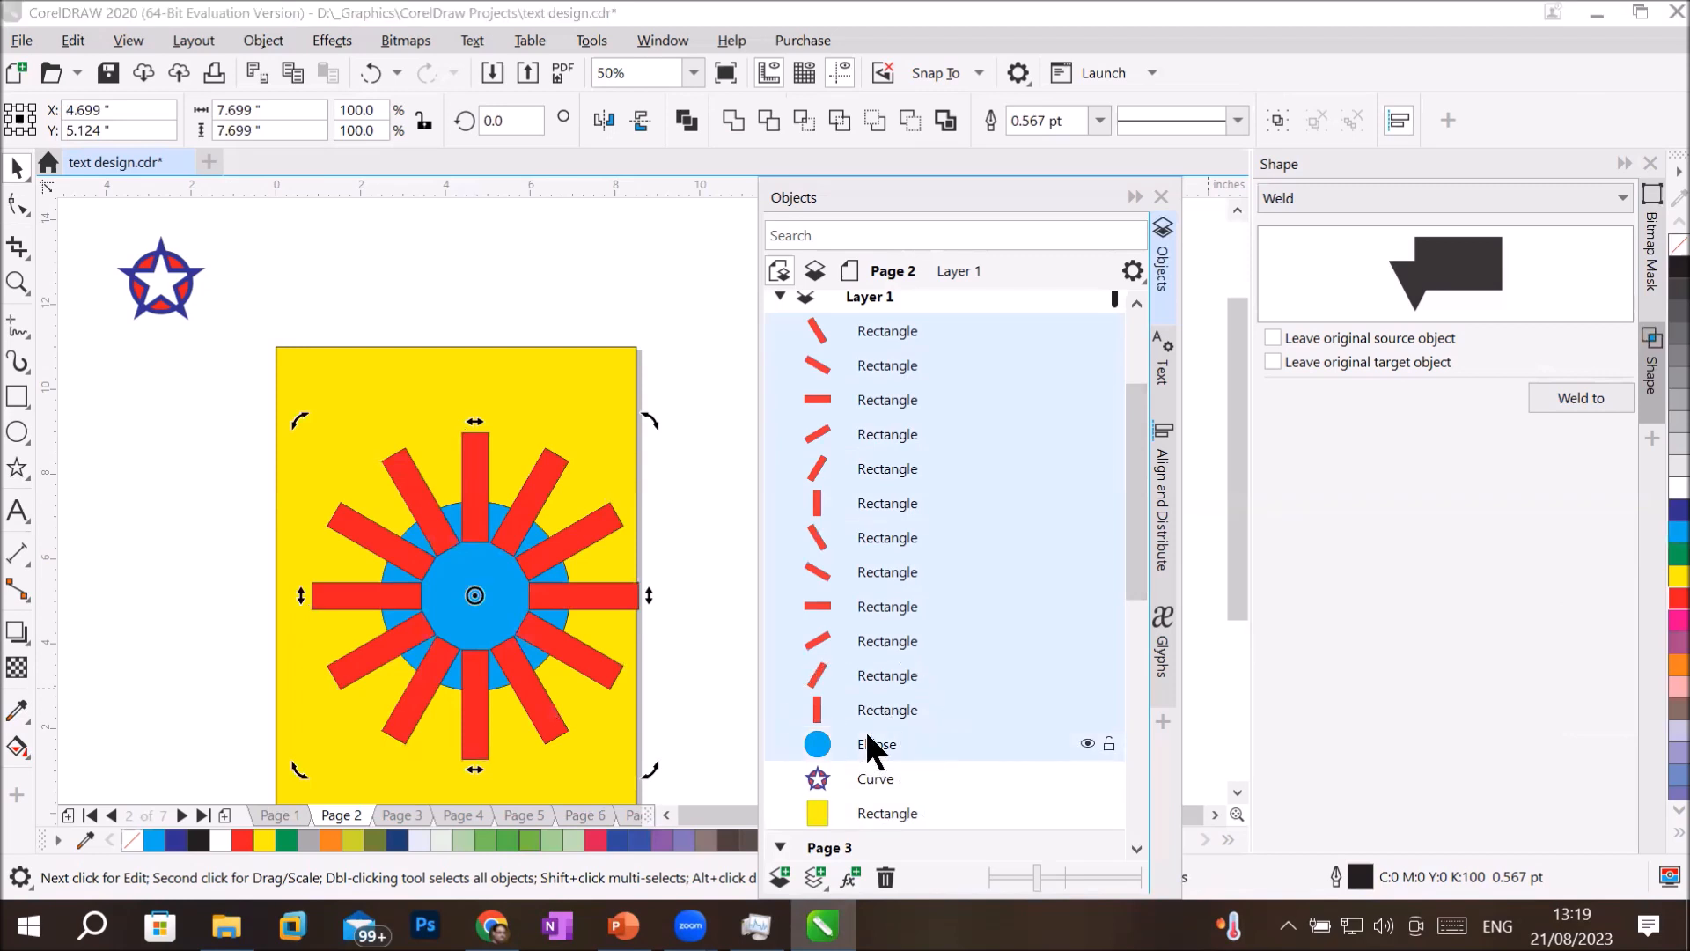
left_click(687, 120)
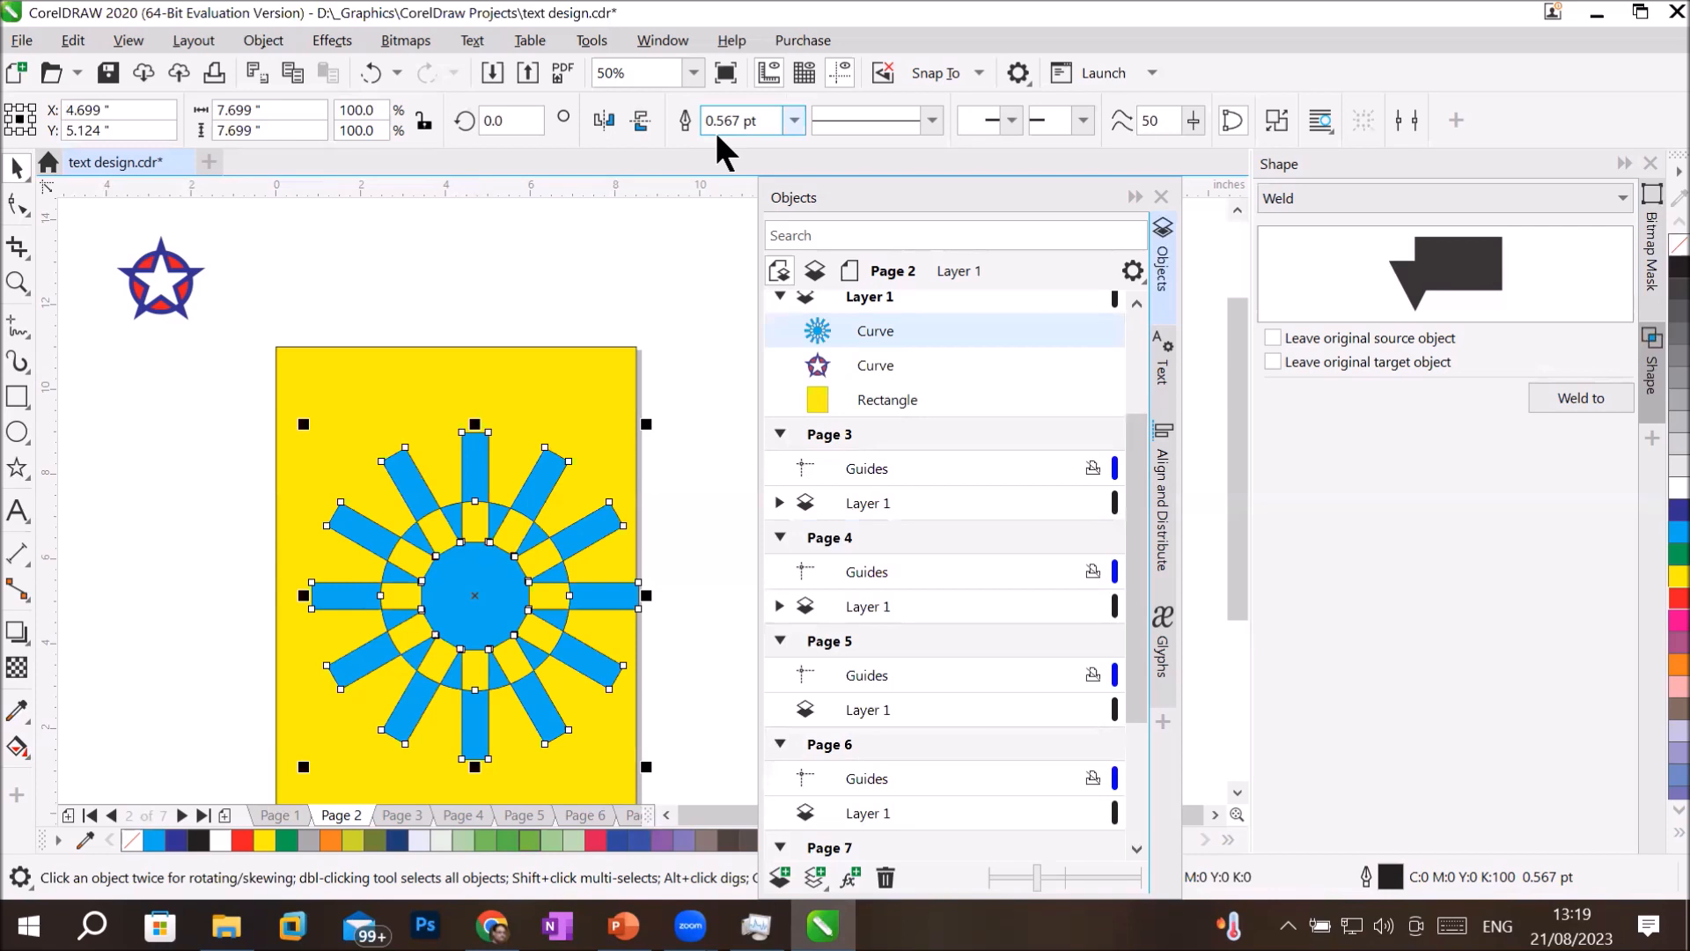
left_click(243, 481)
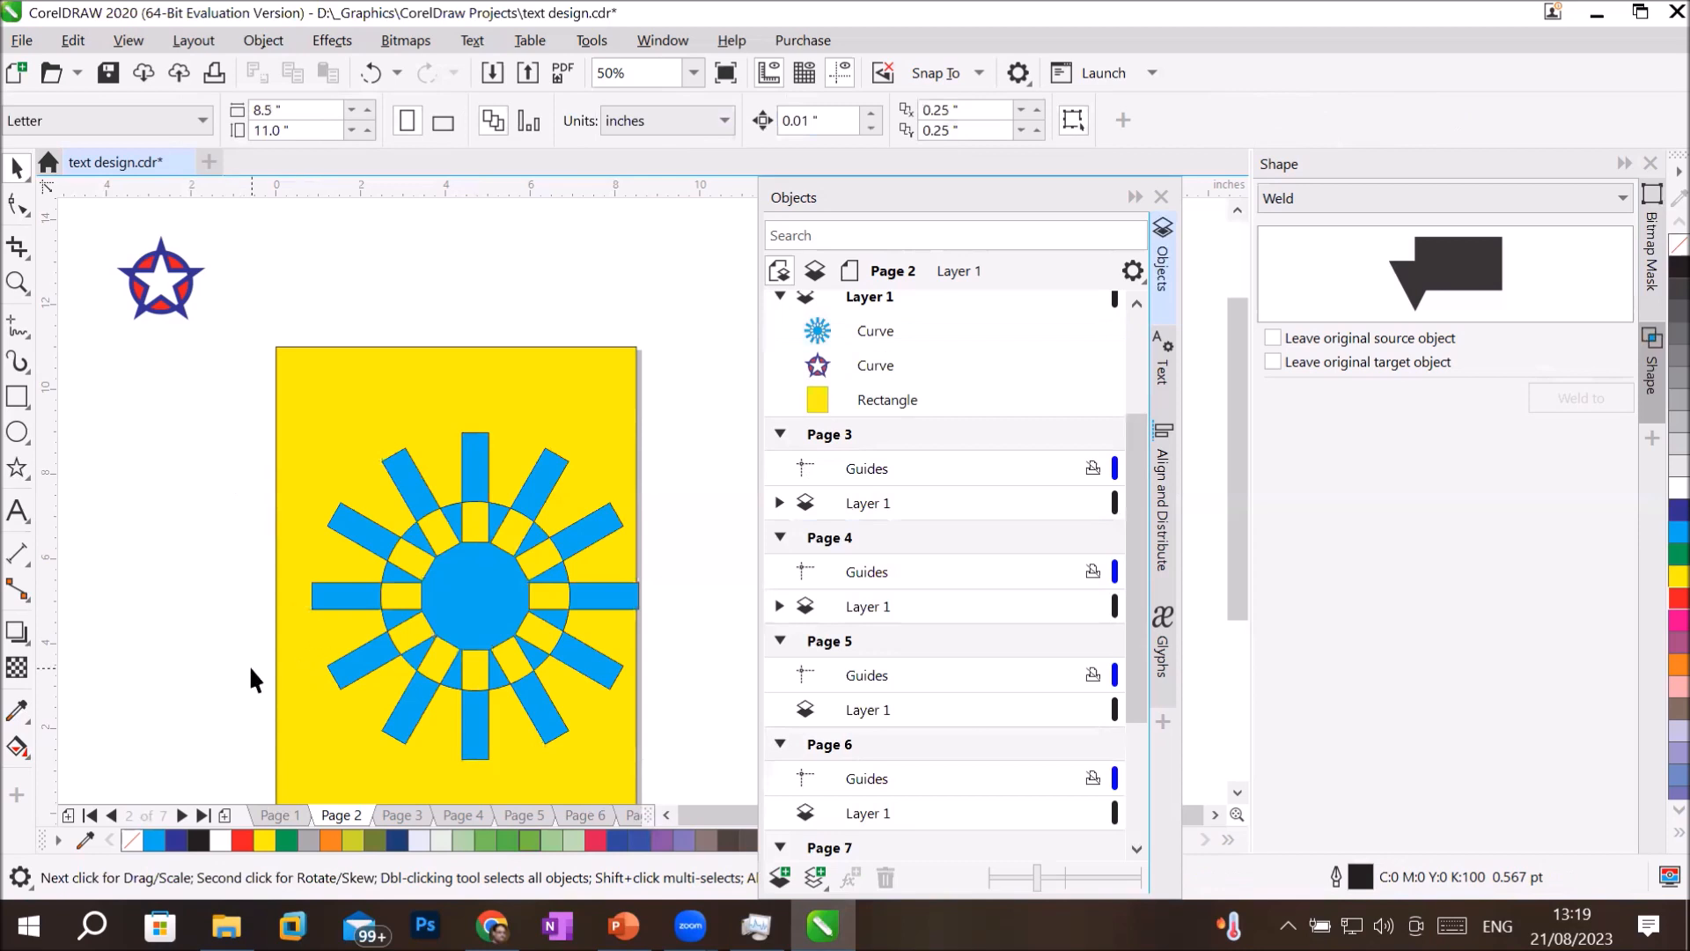
left_click(398, 590)
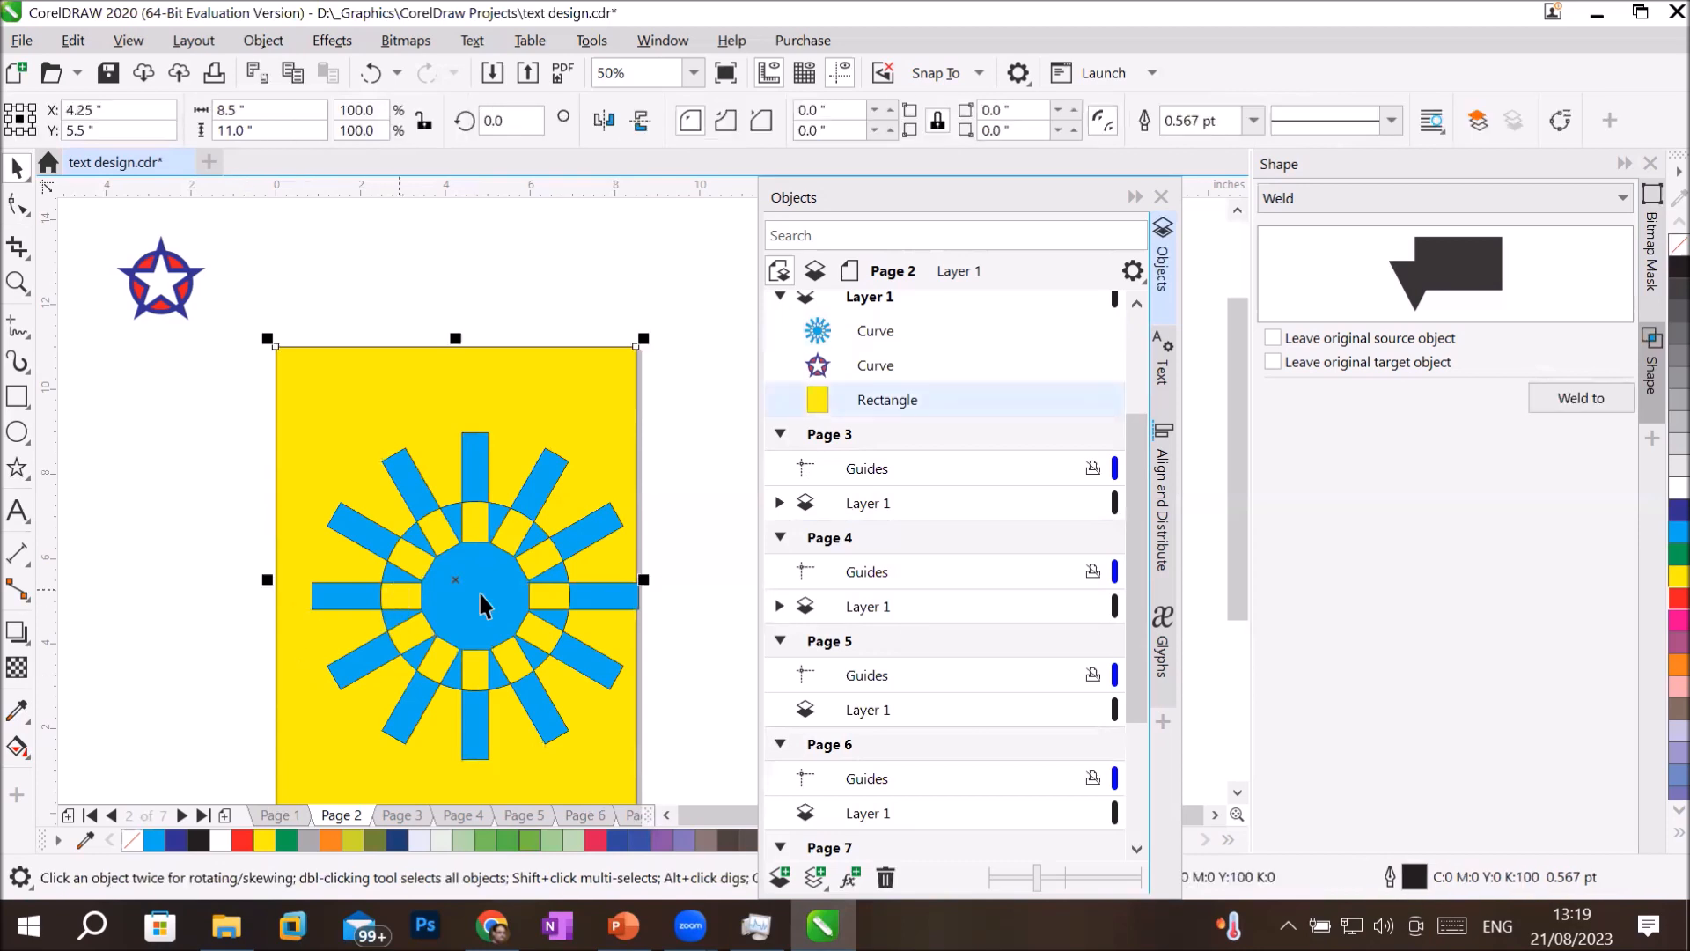
left_click(715, 541)
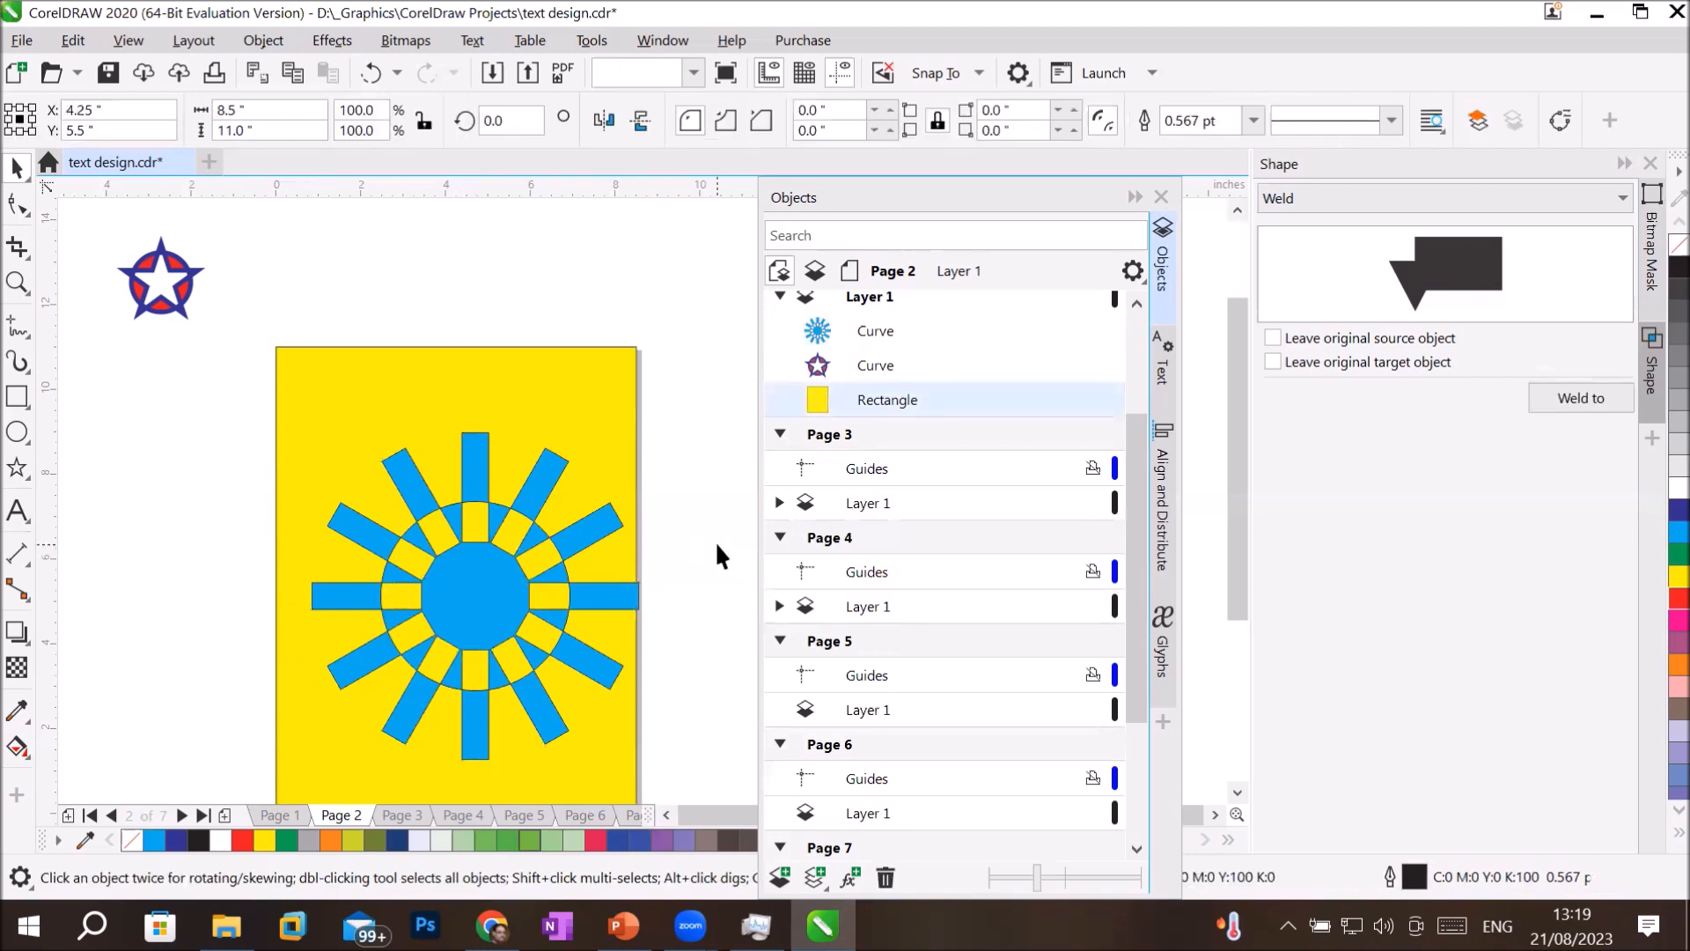
Try reshaping the outer end of the combined object's upper-left spoke by moving its corner nodes with the Shape tool, and undo it.
left_click(874, 330)
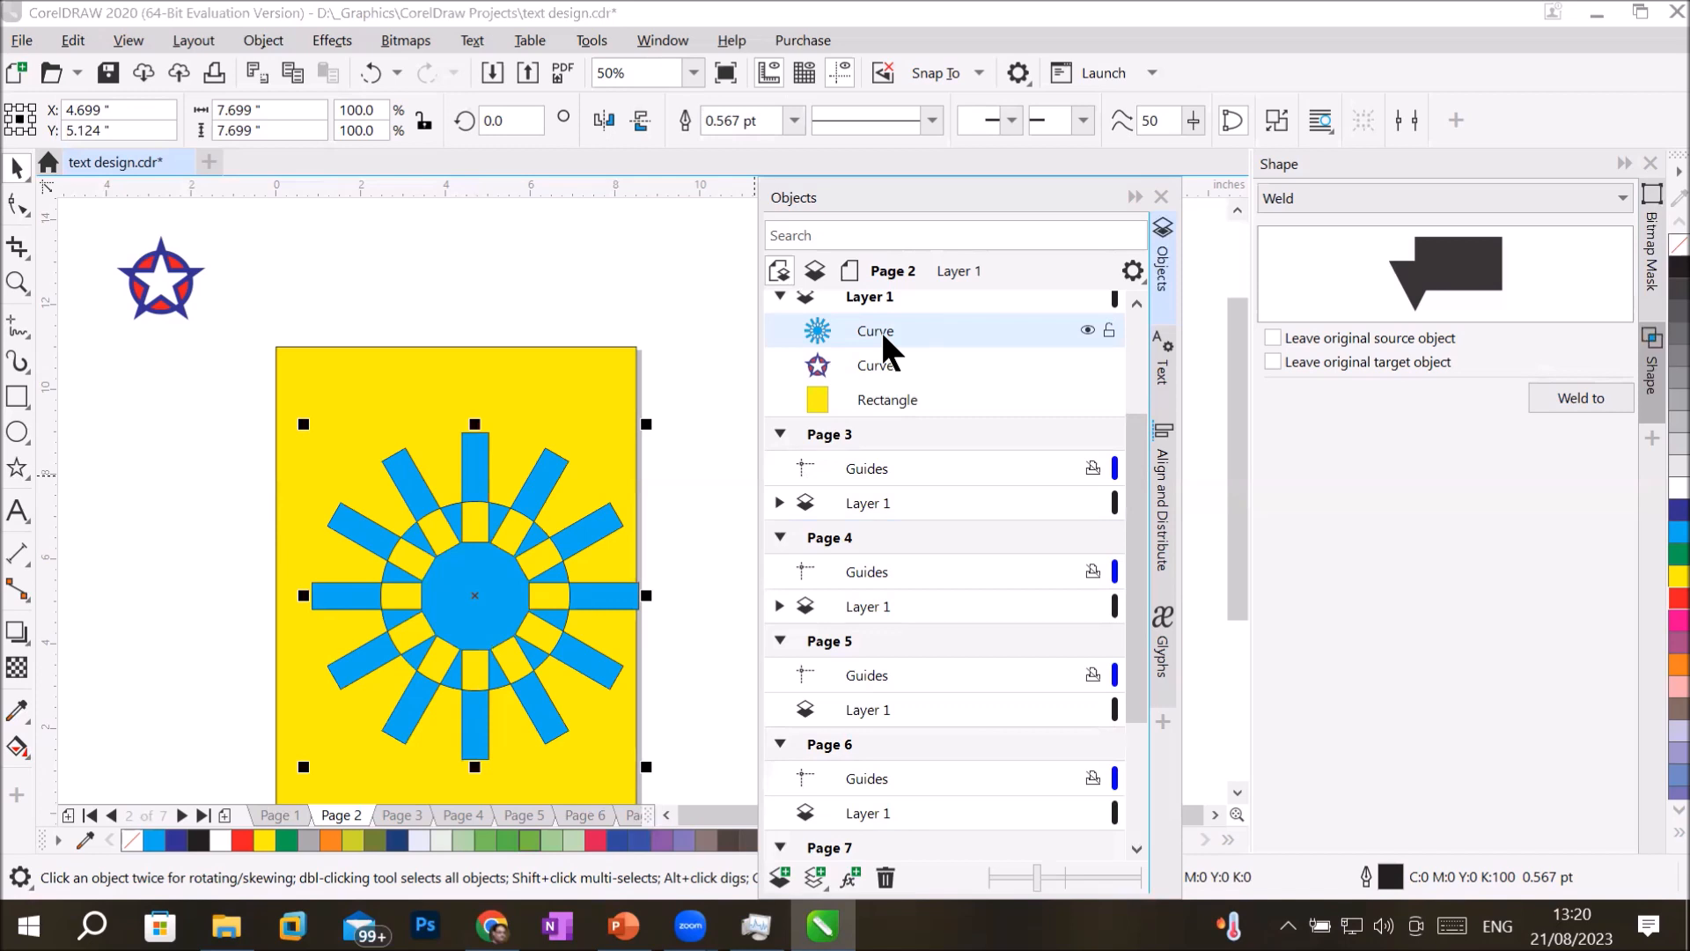
left_click(18, 204)
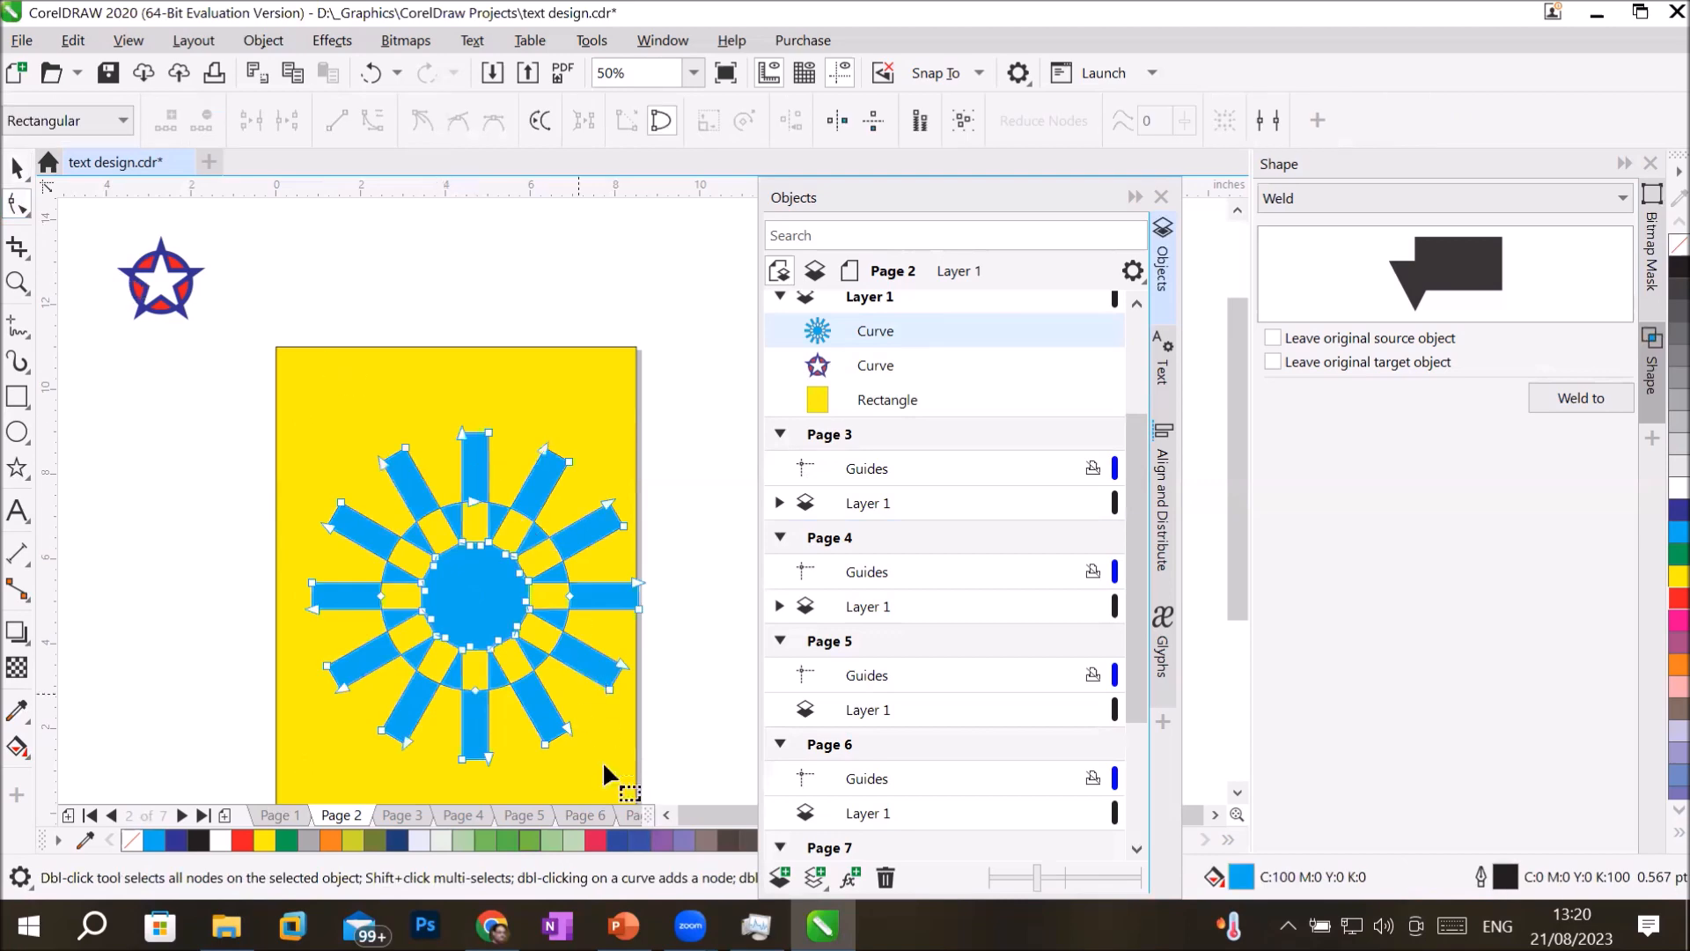
scroll(486, 660, "up", 4)
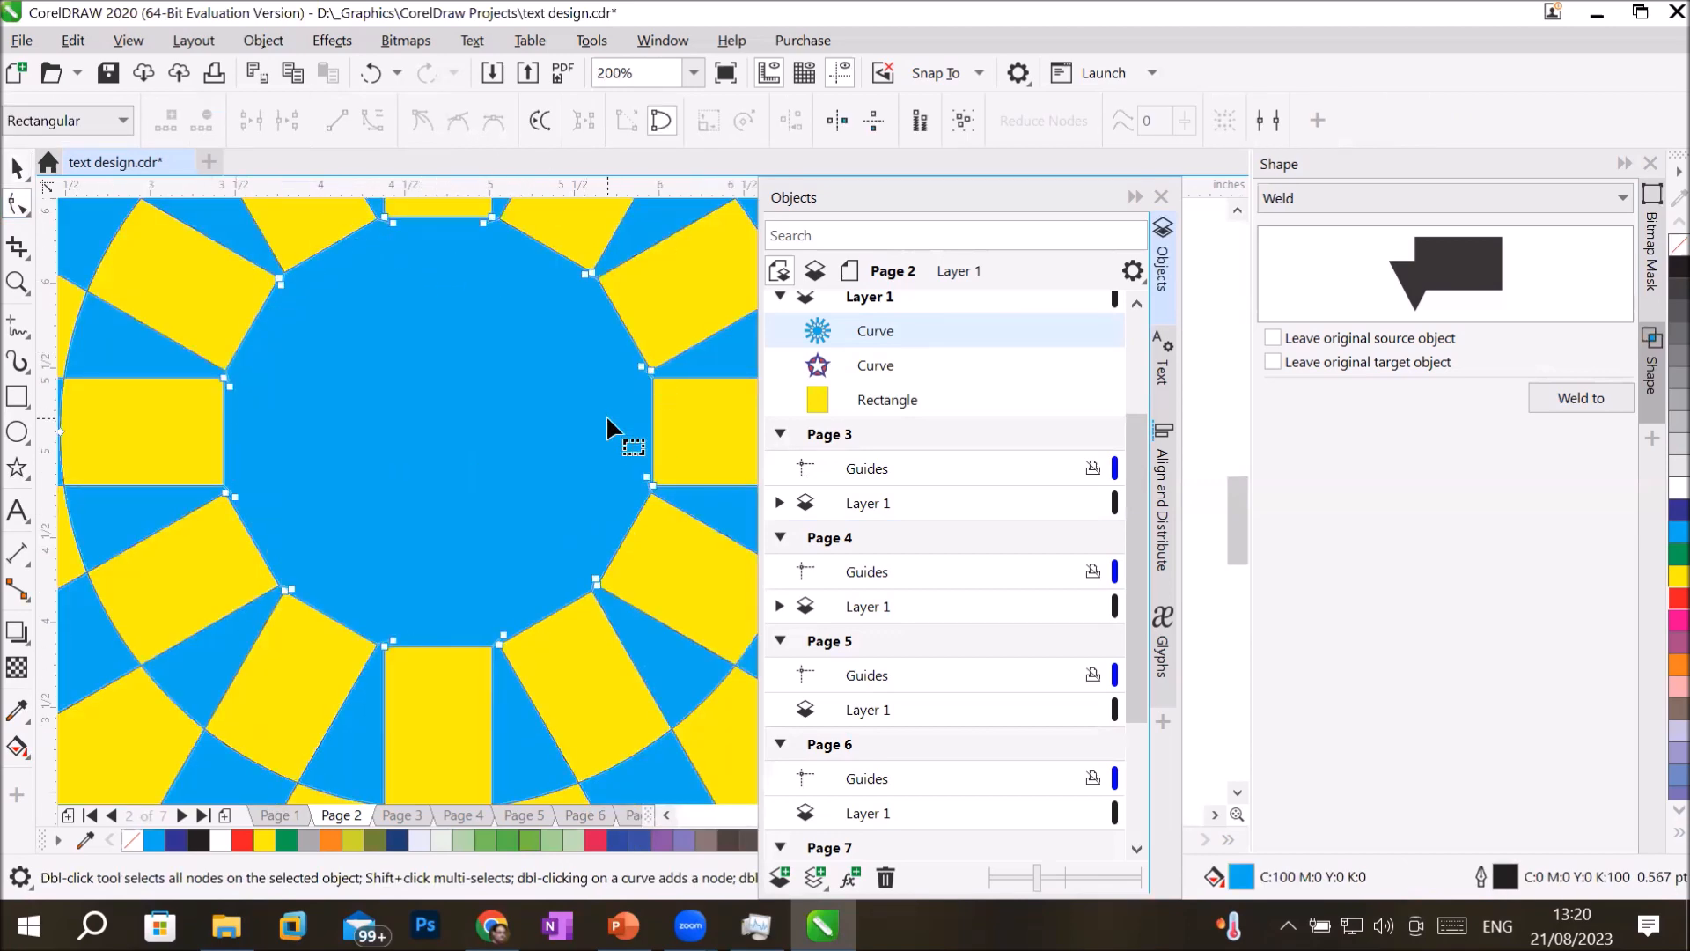
scroll(606, 415, "down", 2)
scroll(601, 405, "down", 4)
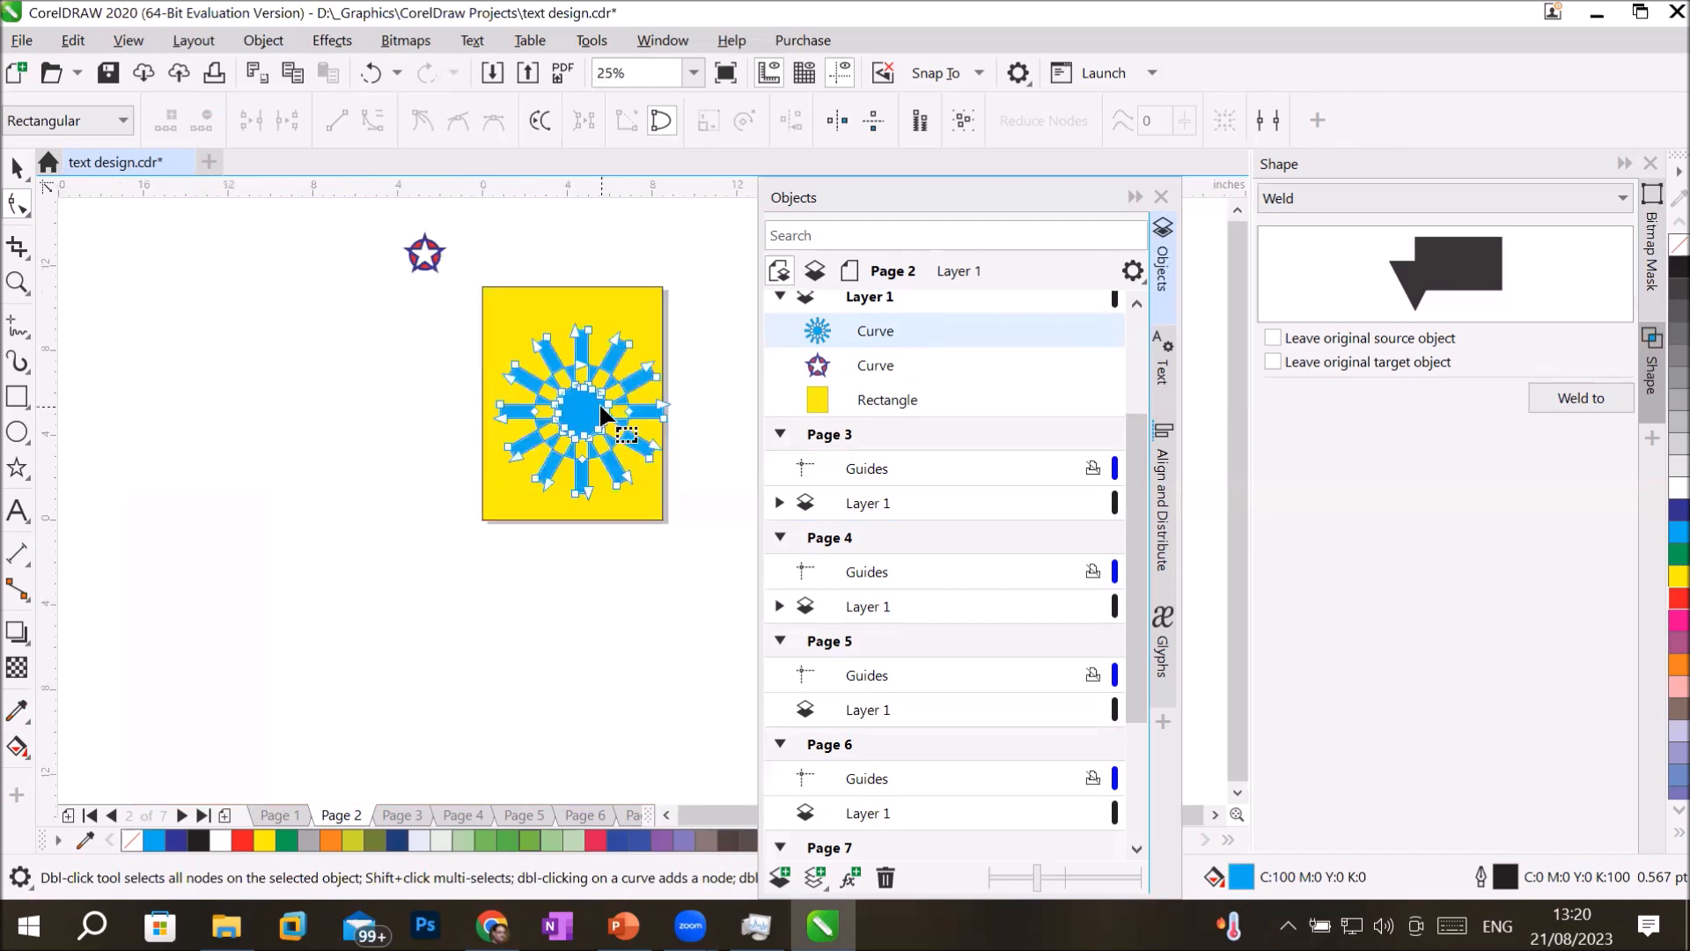
scroll(599, 403, "up", 2)
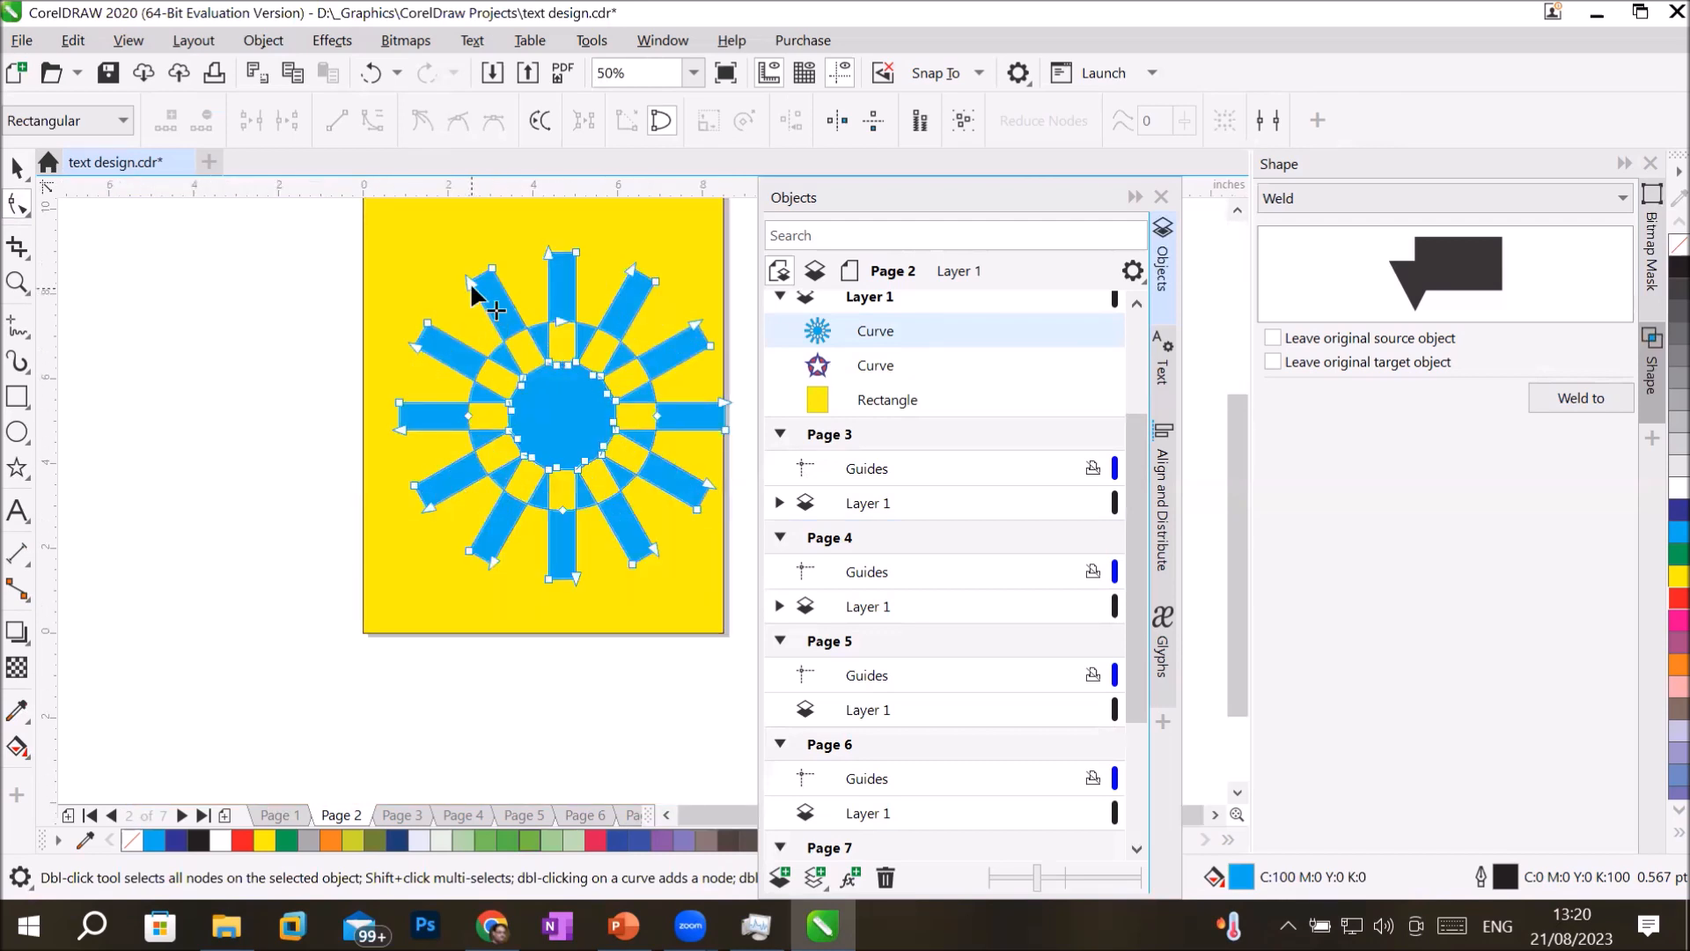
left_click_drag(472, 276, 469, 242)
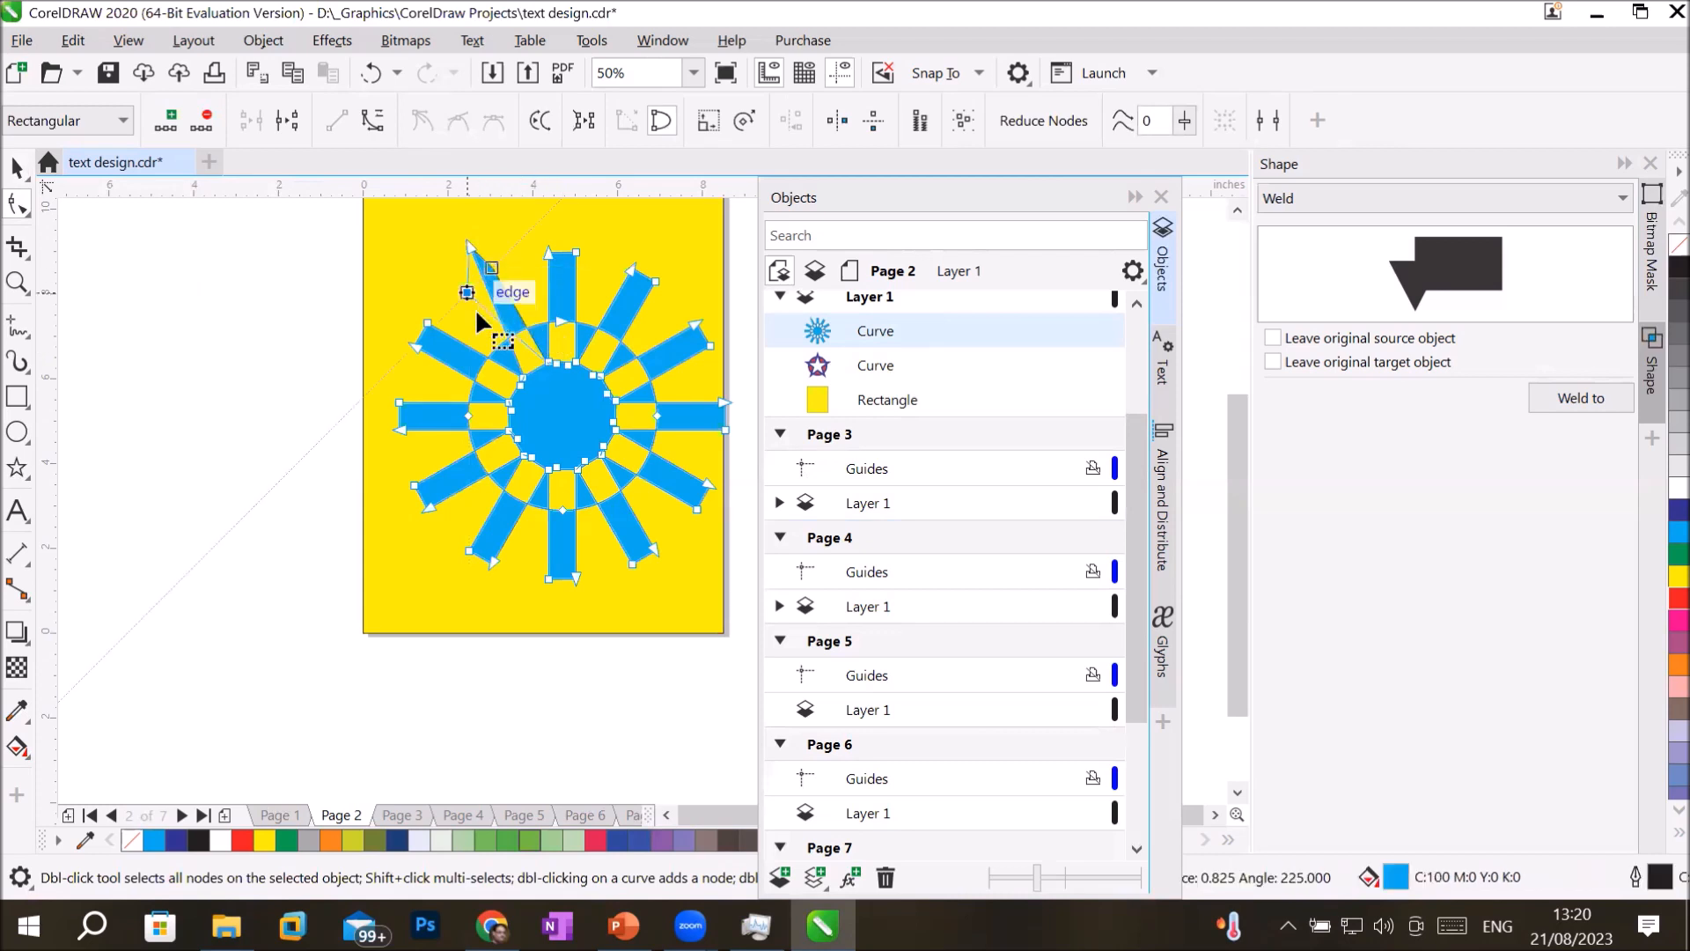
key("ctrl+z")
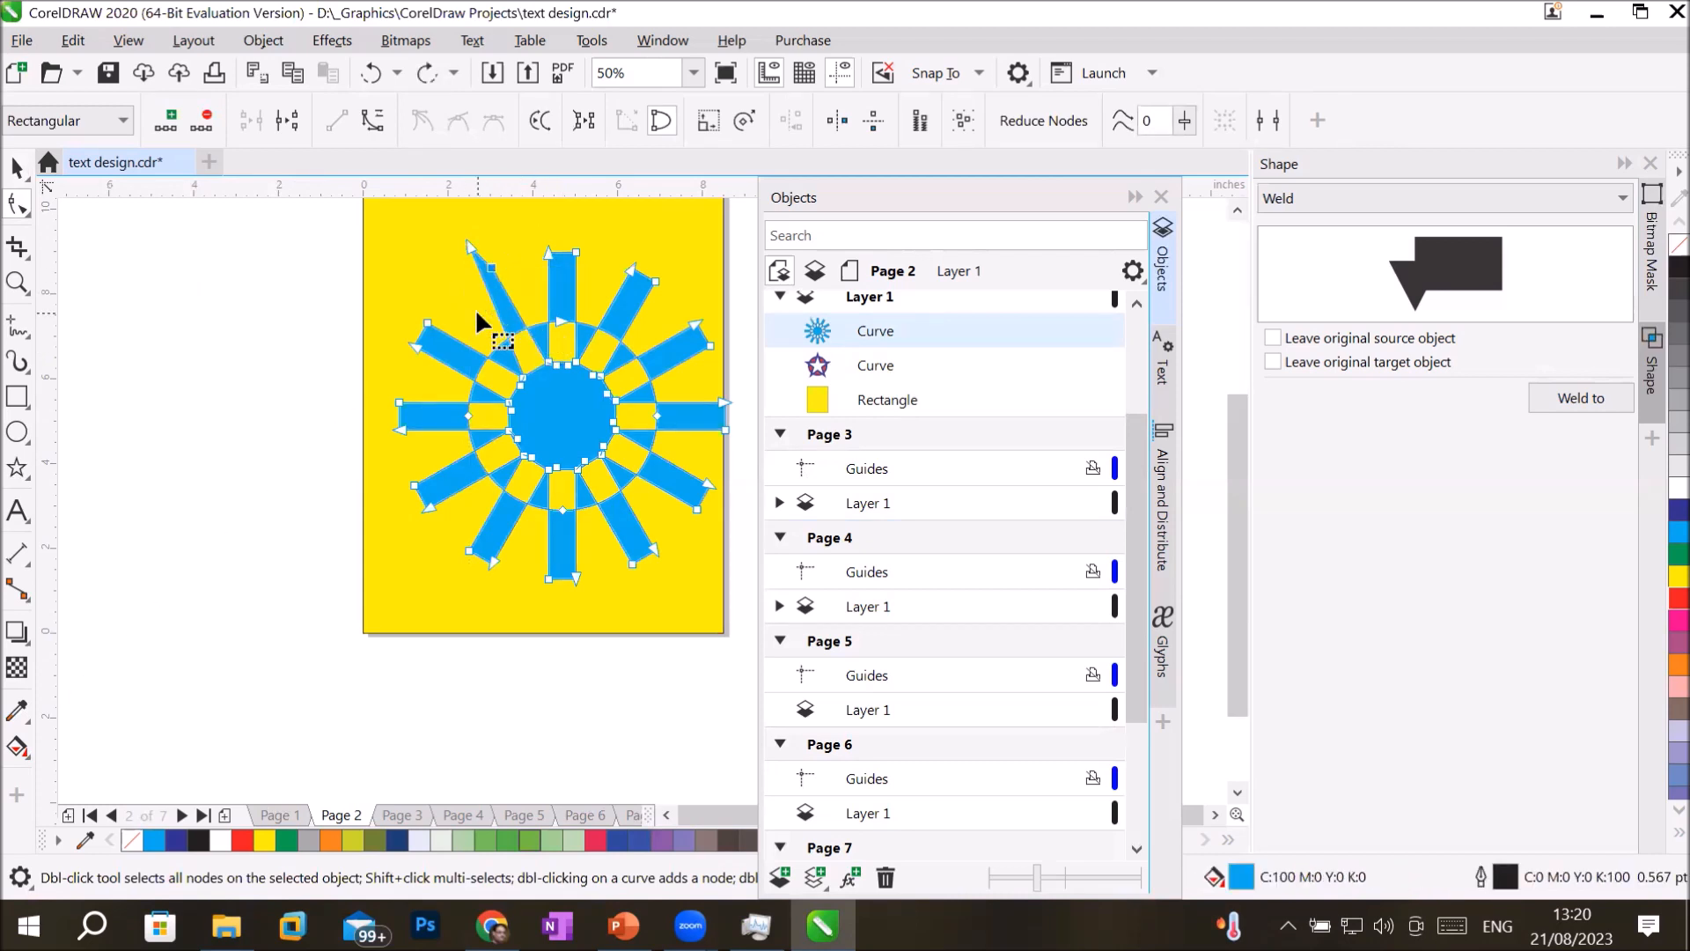
scroll(572, 387, "down", 3)
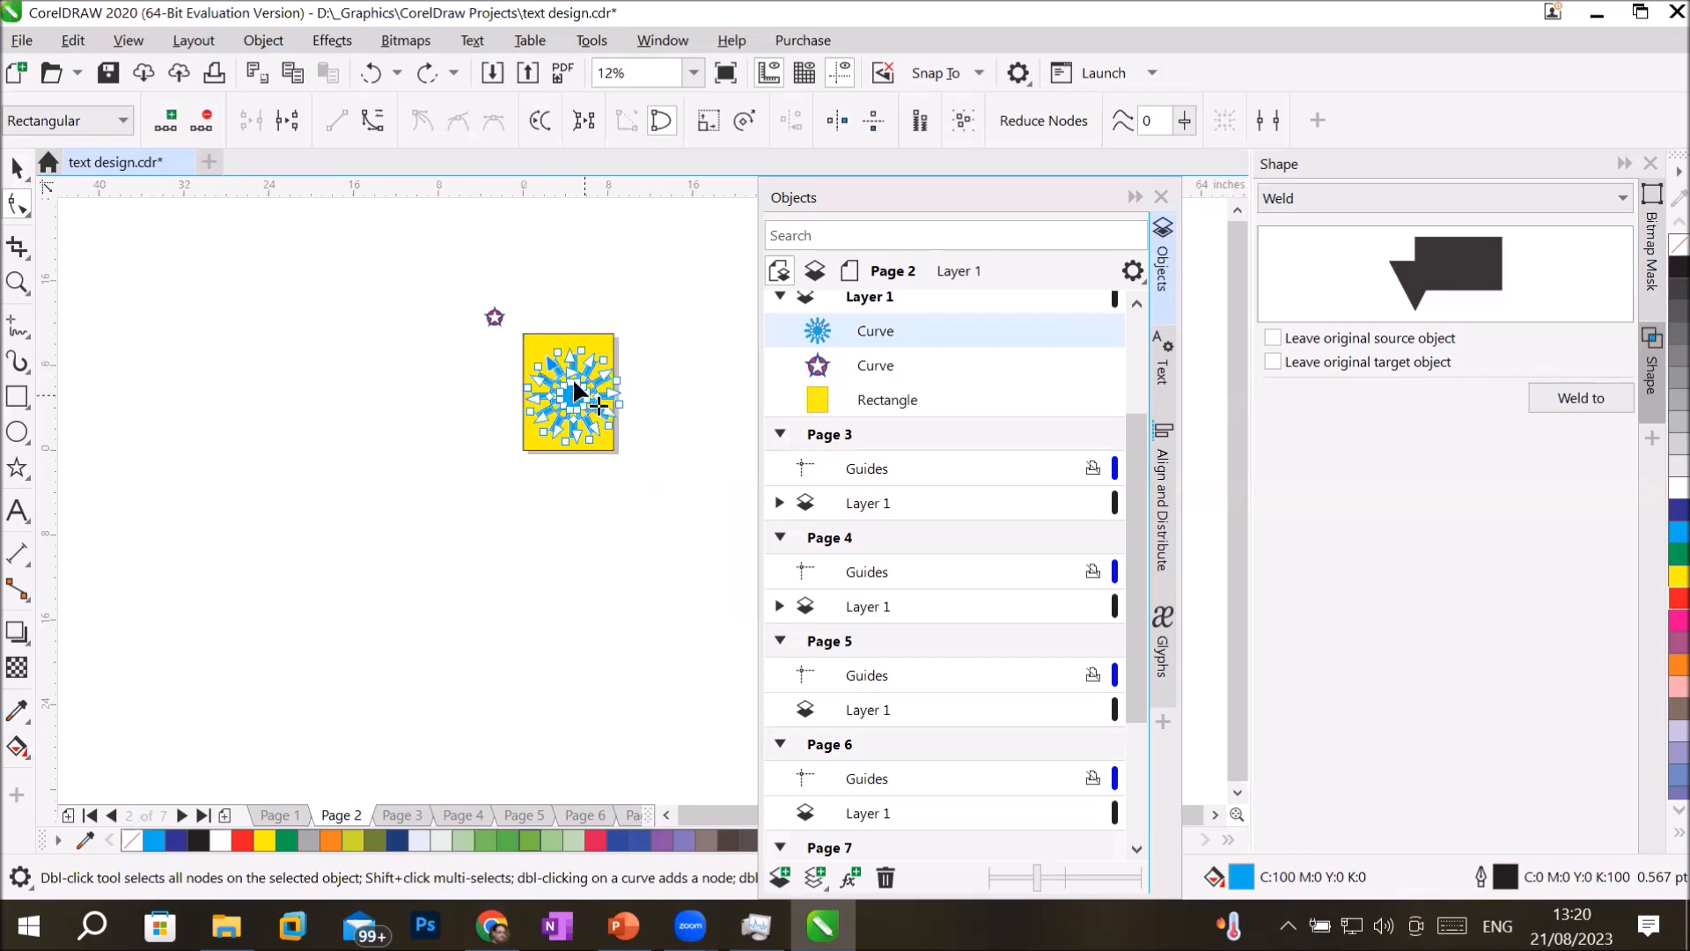
scroll(574, 385, "up", 2)
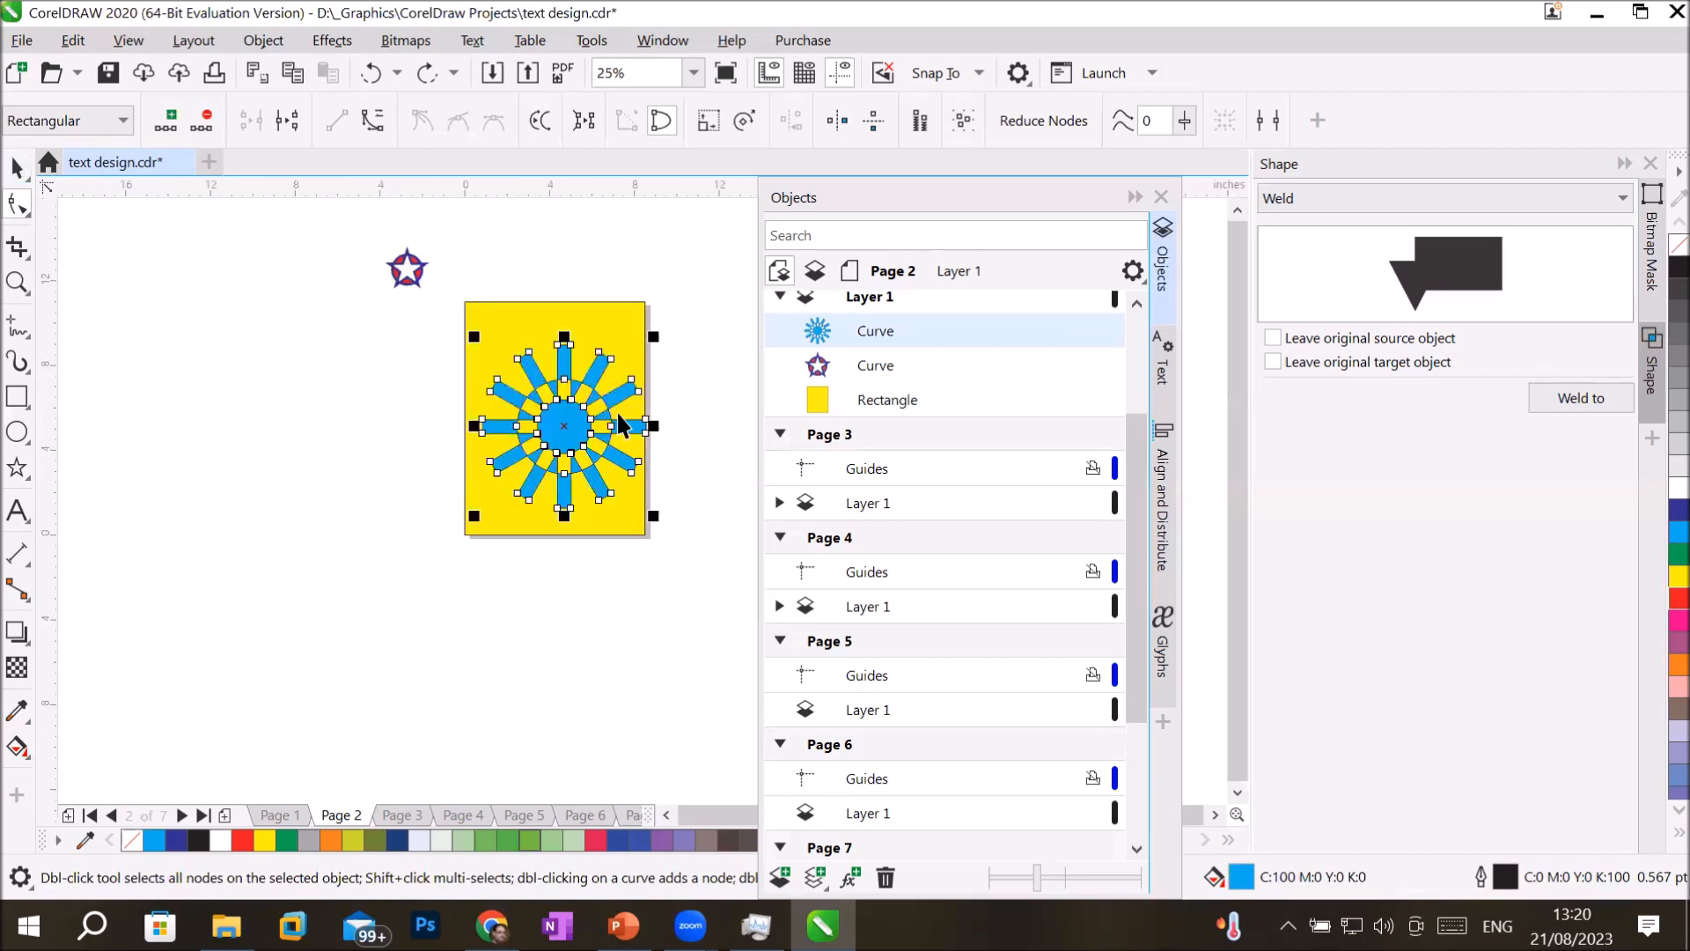
Move the blue sunburst off the page's upper-left side, scale it to about 40.4%, and place the star object beside it.
key("space")
left_click_drag(585, 415, 289, 292)
left_click_drag(357, 390, 316, 342)
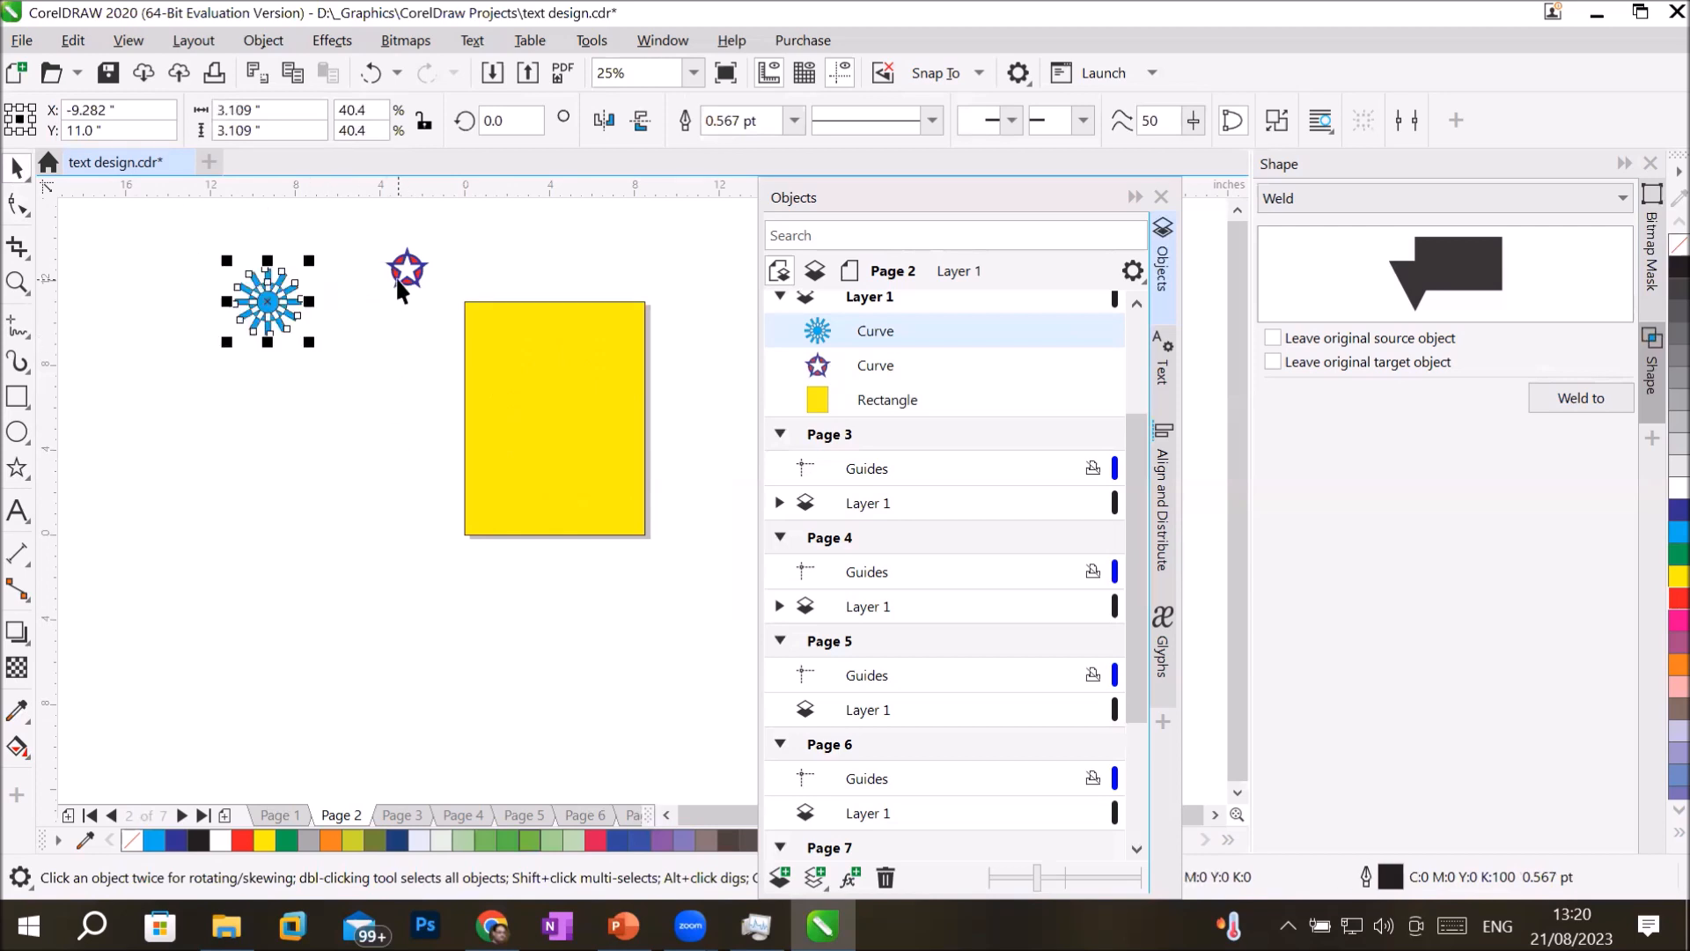
left_click_drag(395, 277, 335, 311)
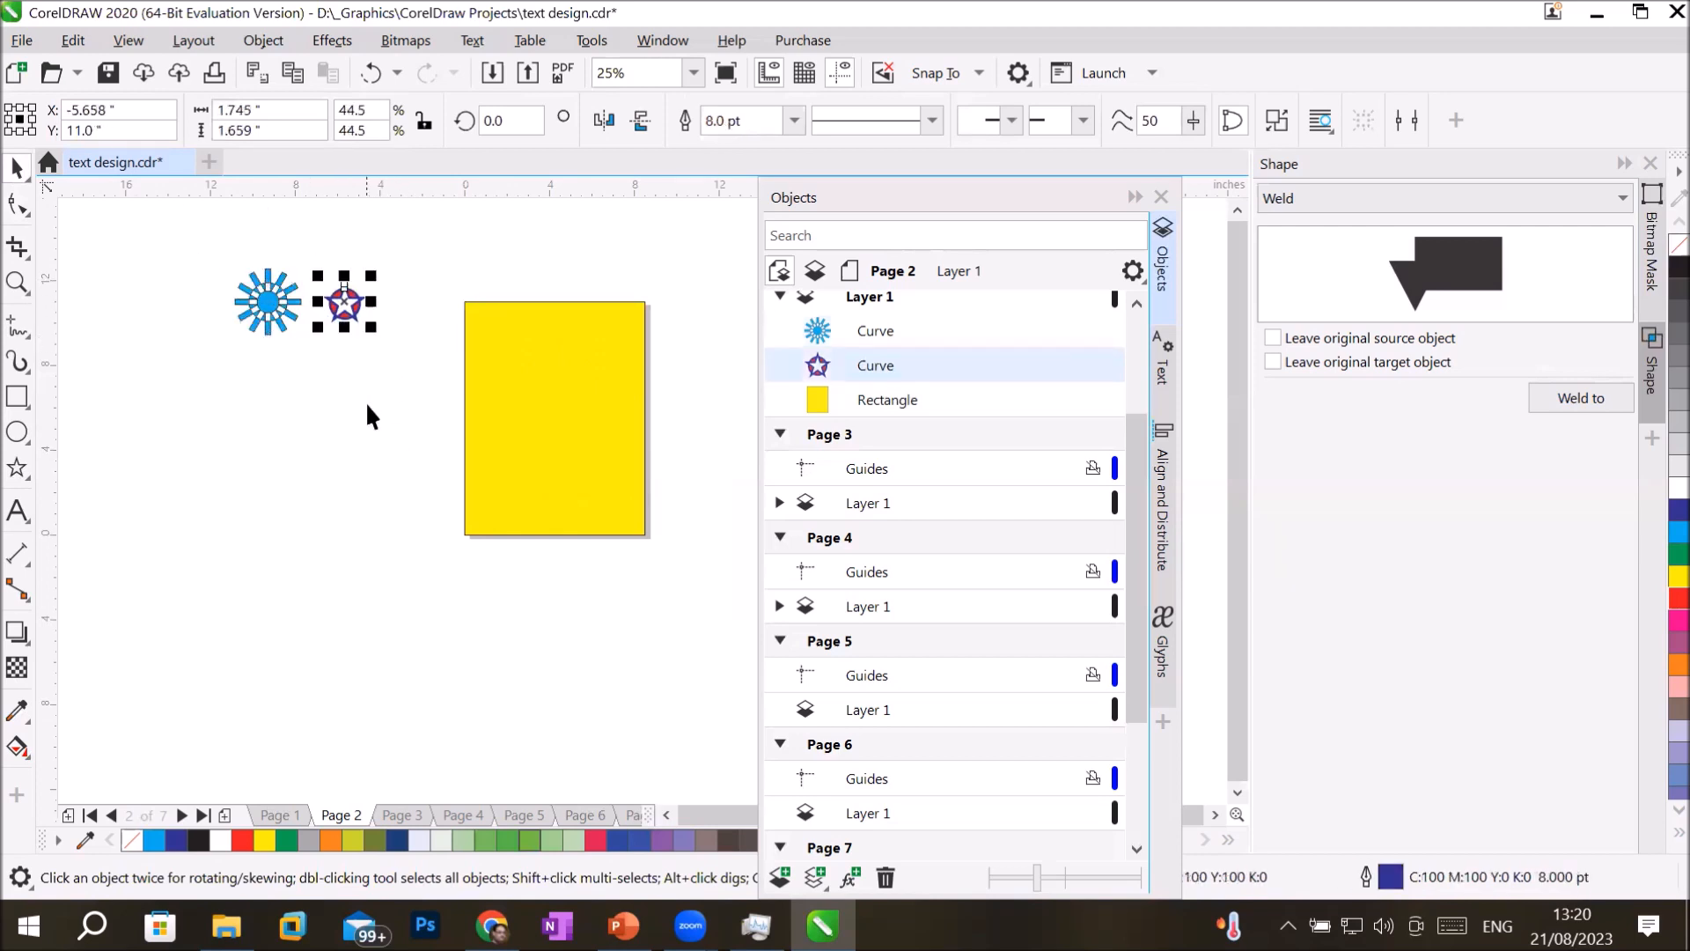
left_click(367, 405)
Zoom the view to fit the page height.
scroll(459, 325, "up", 1)
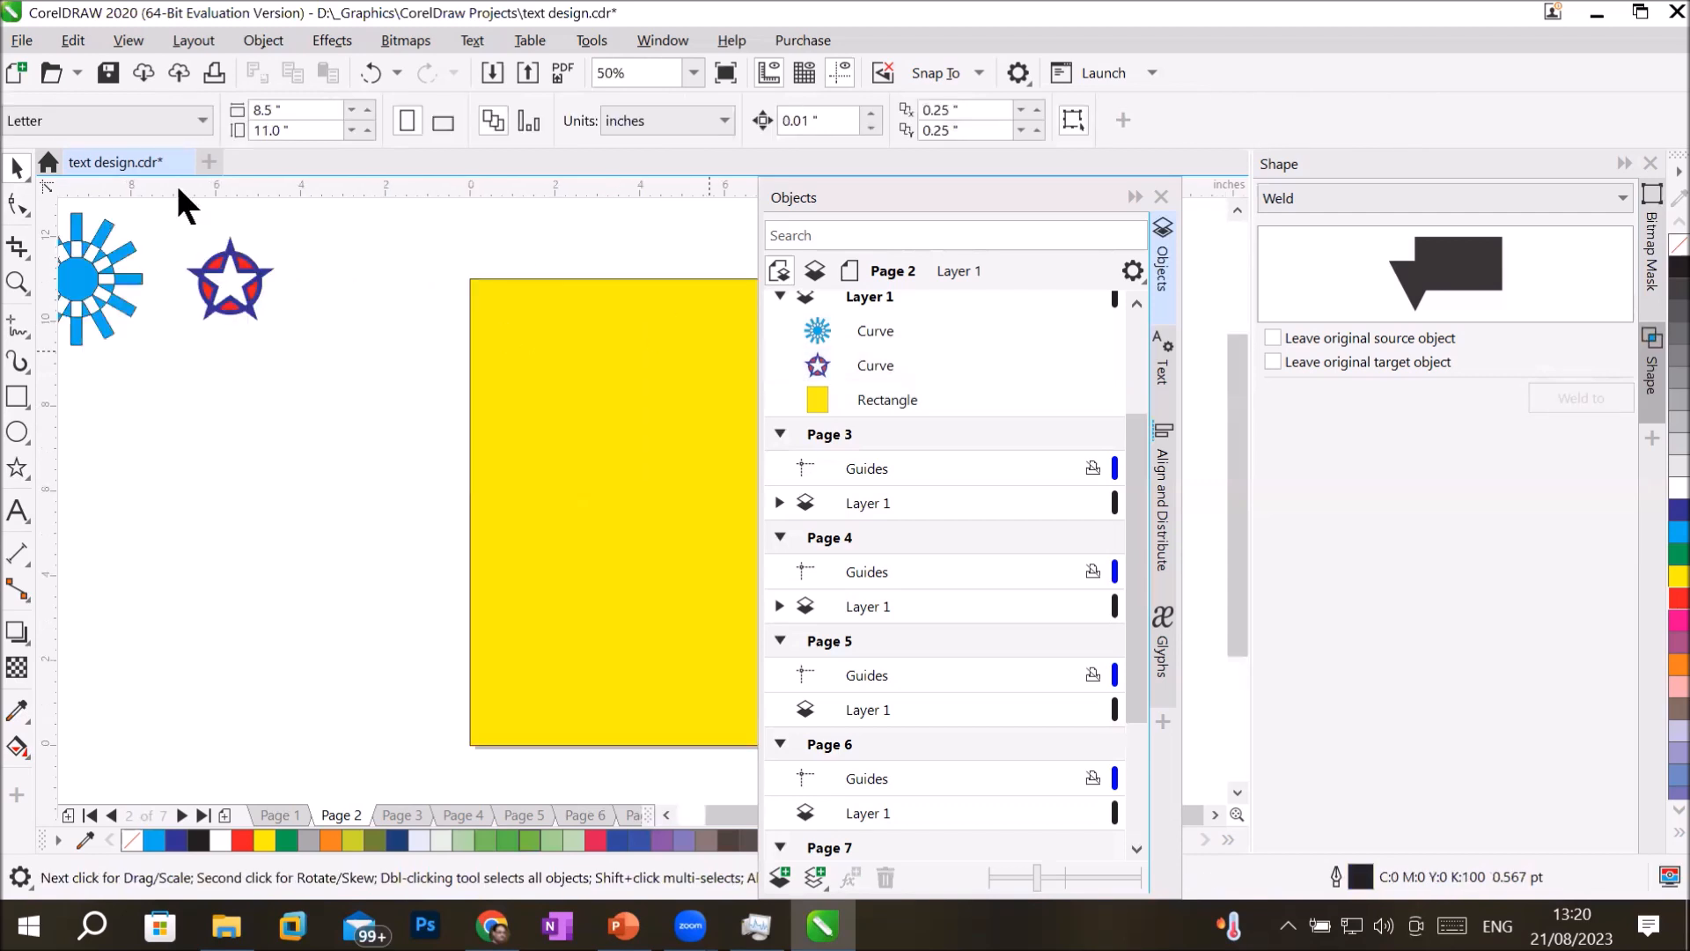
left_click(17, 283)
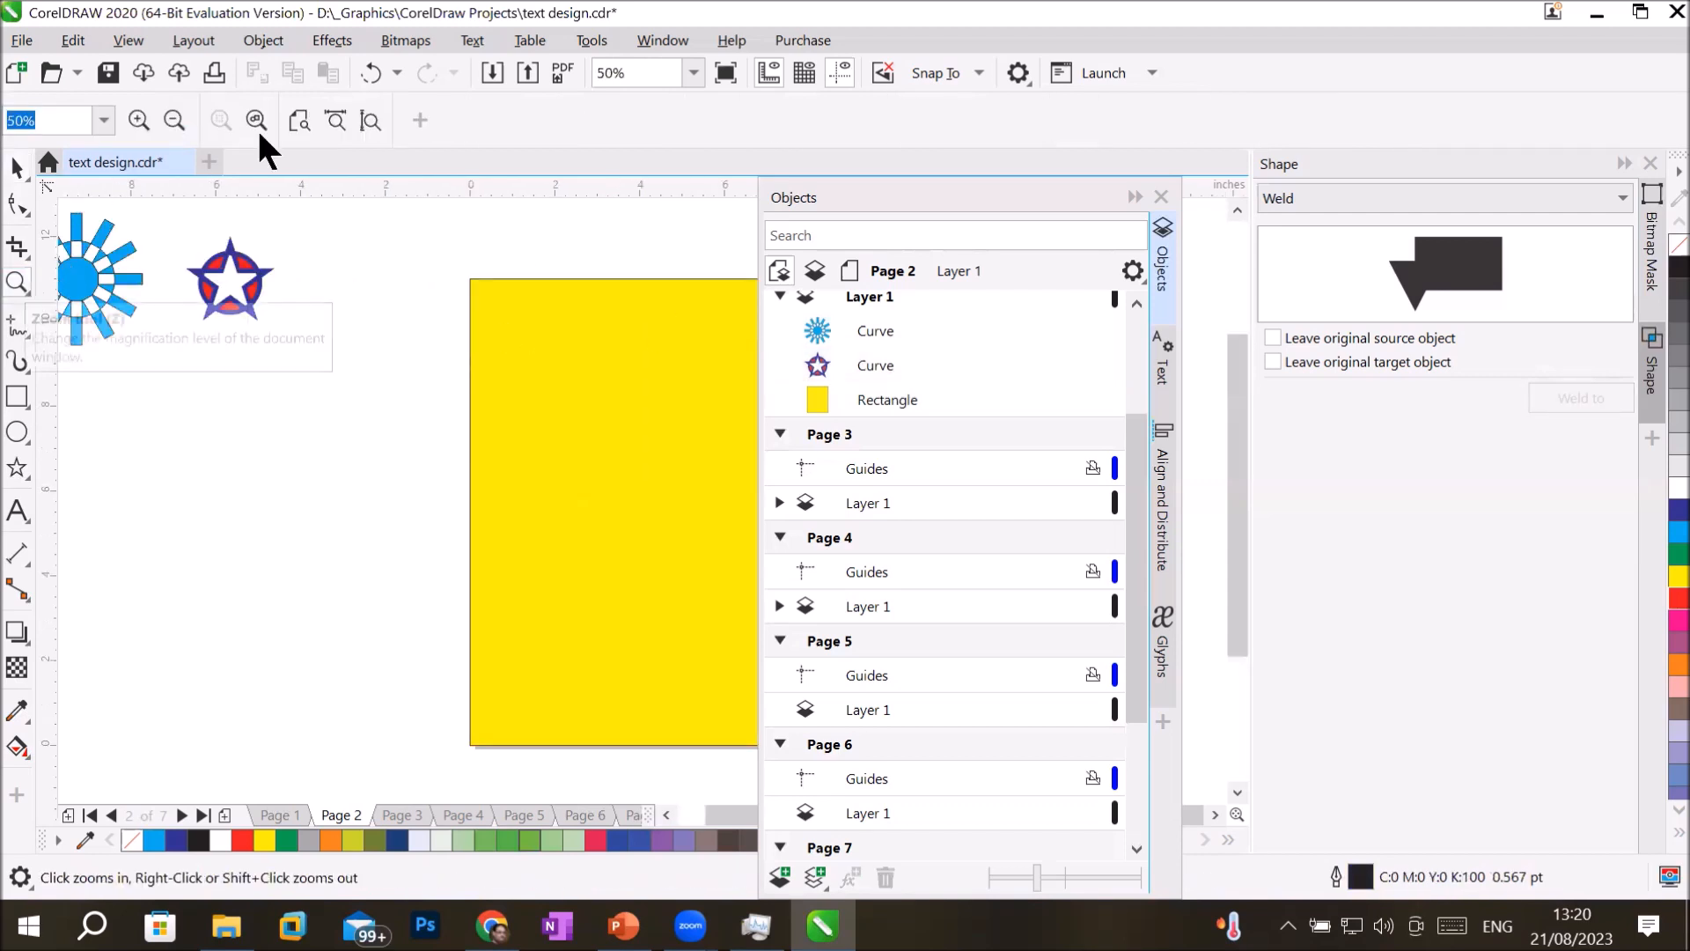
left_click(369, 120)
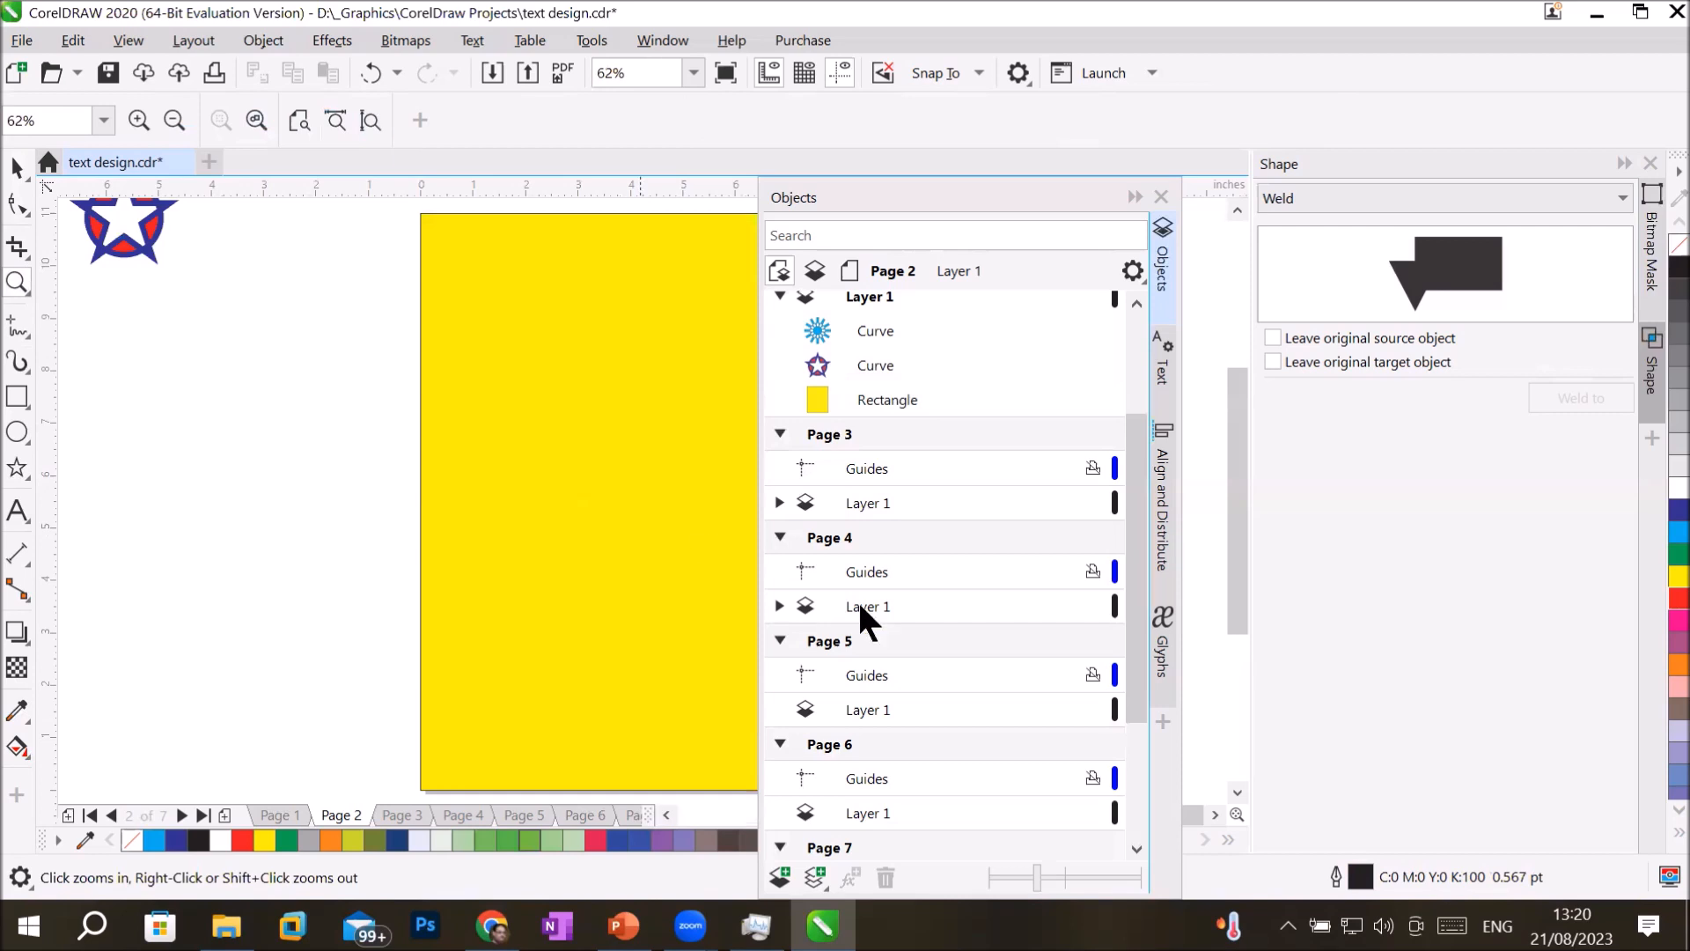
Draw a green circle about 4.8 inches wide on the yellow page and add a concentric light blue copy scaled to about 62.7%.
left_click(1136, 197)
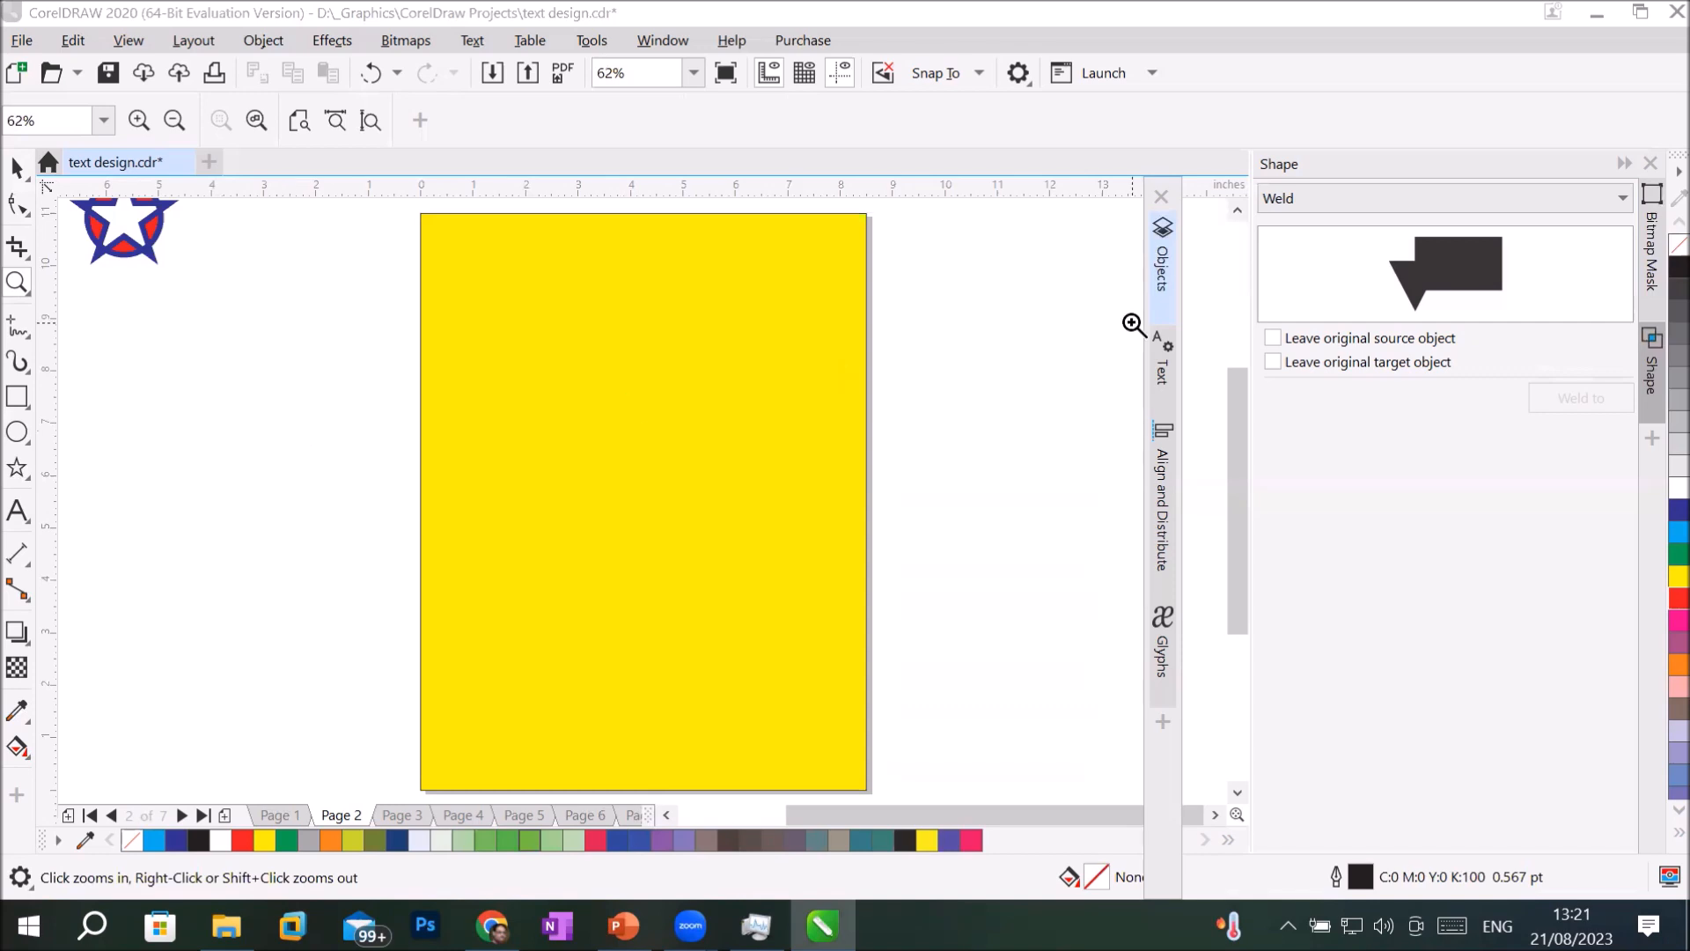
left_click(17, 432)
left_click_drag(519, 346, 772, 592)
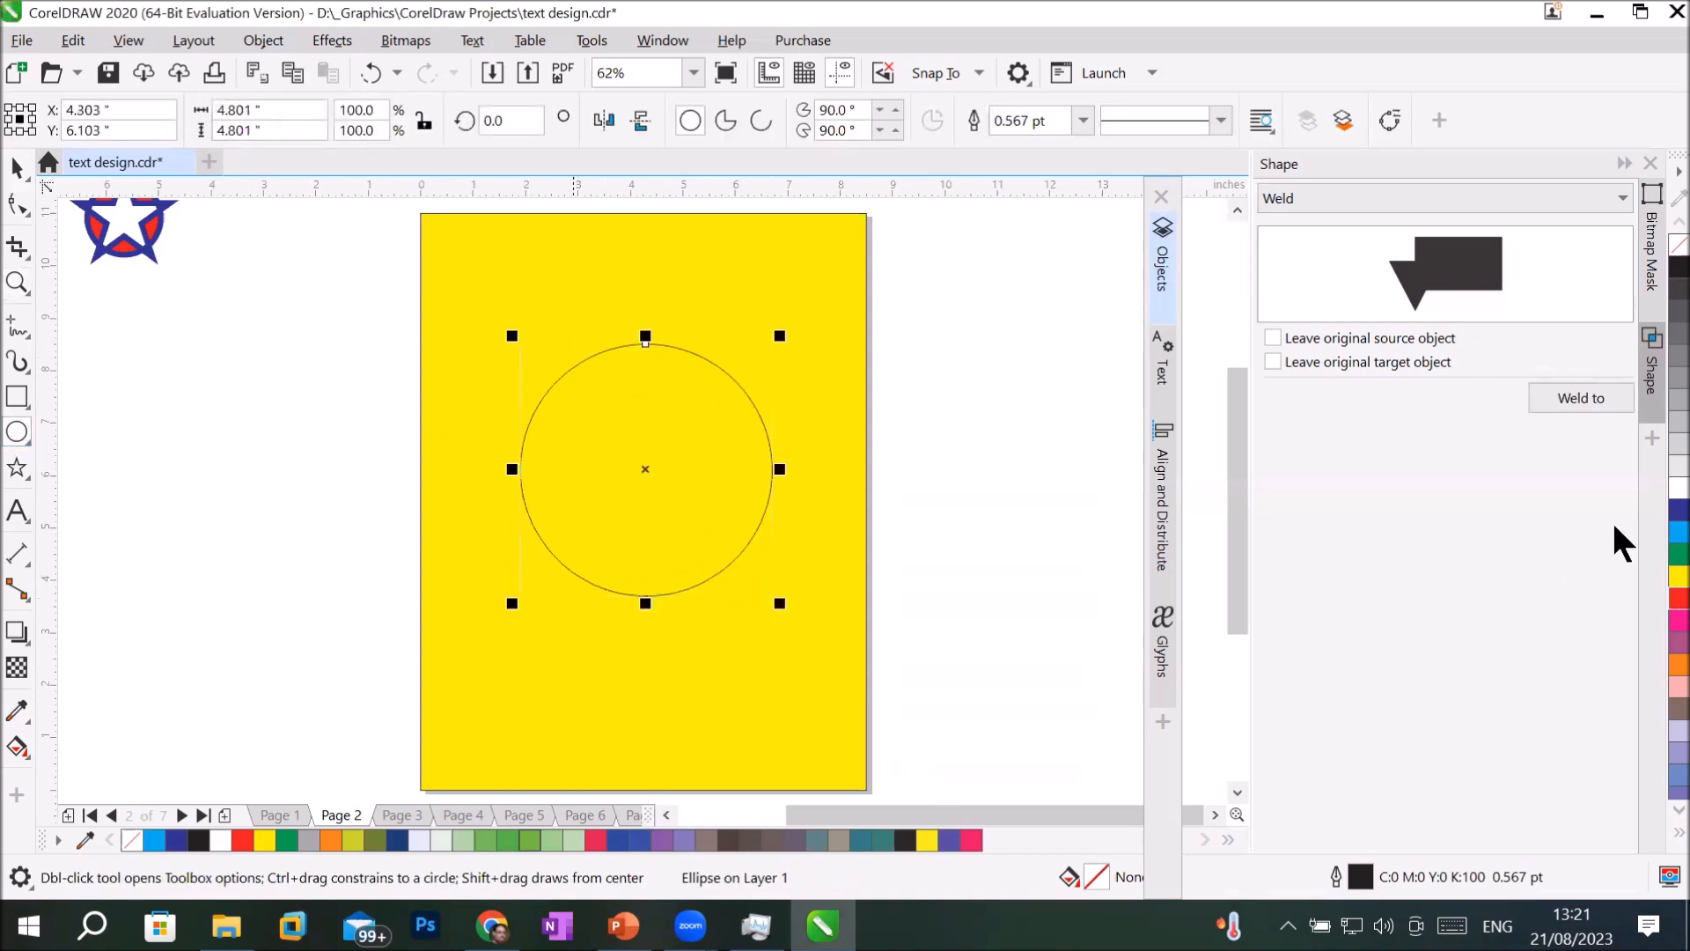
left_click(1677, 553)
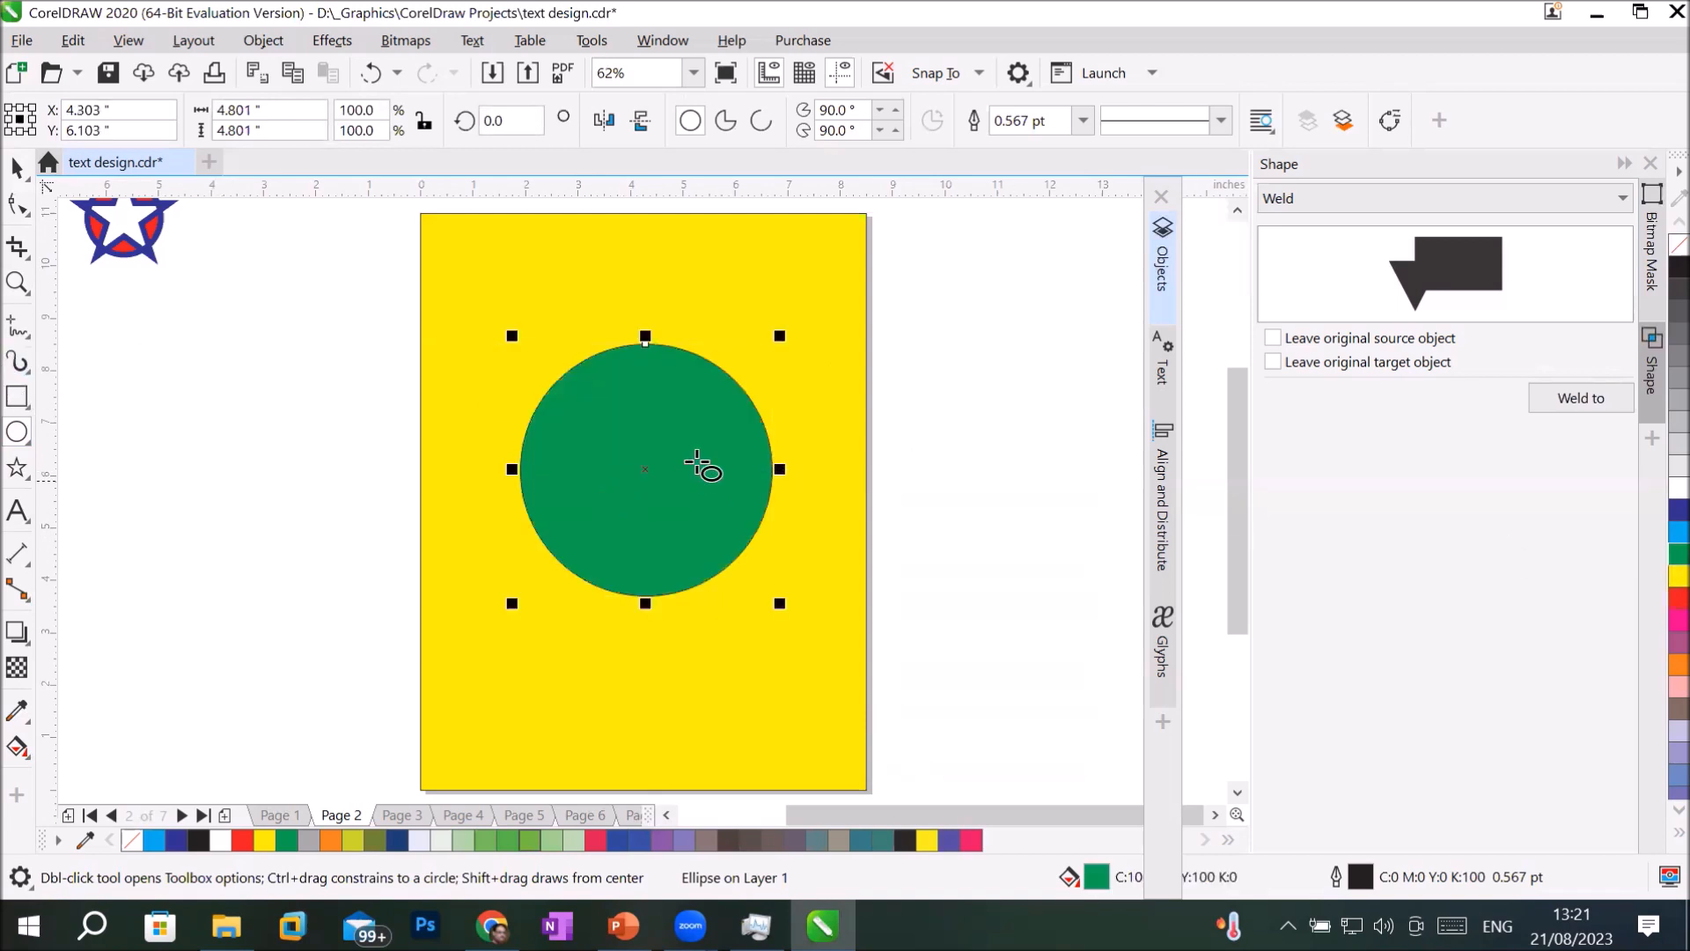
left_click_drag(782, 339, 755, 385)
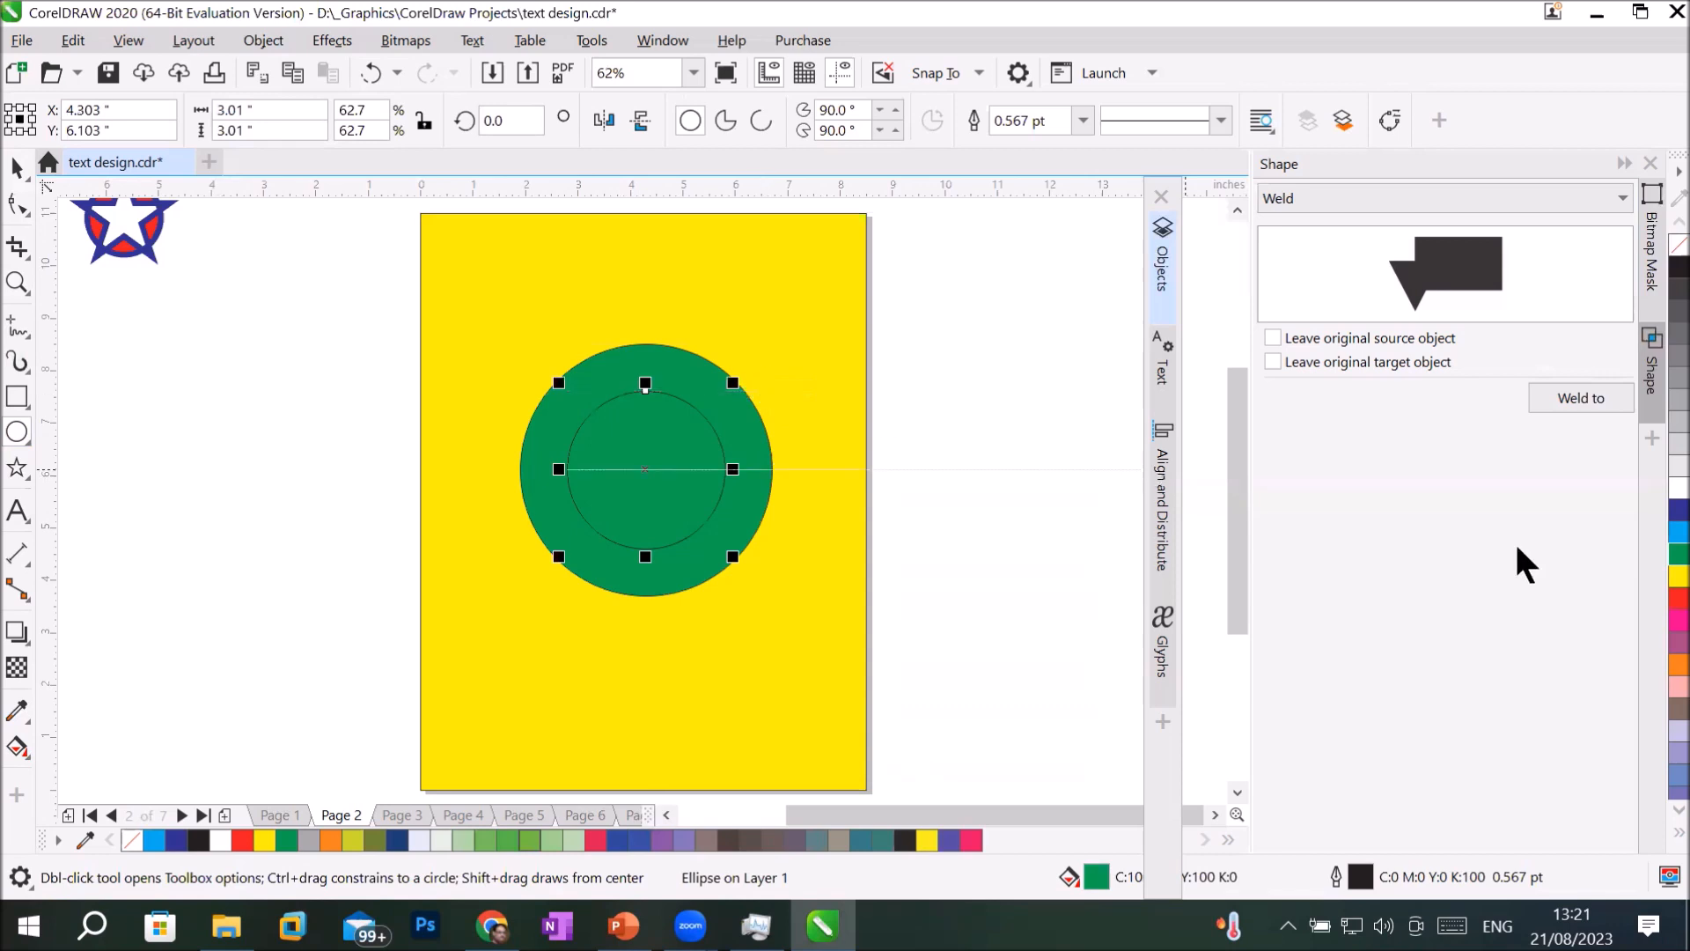
left_click(1677, 532)
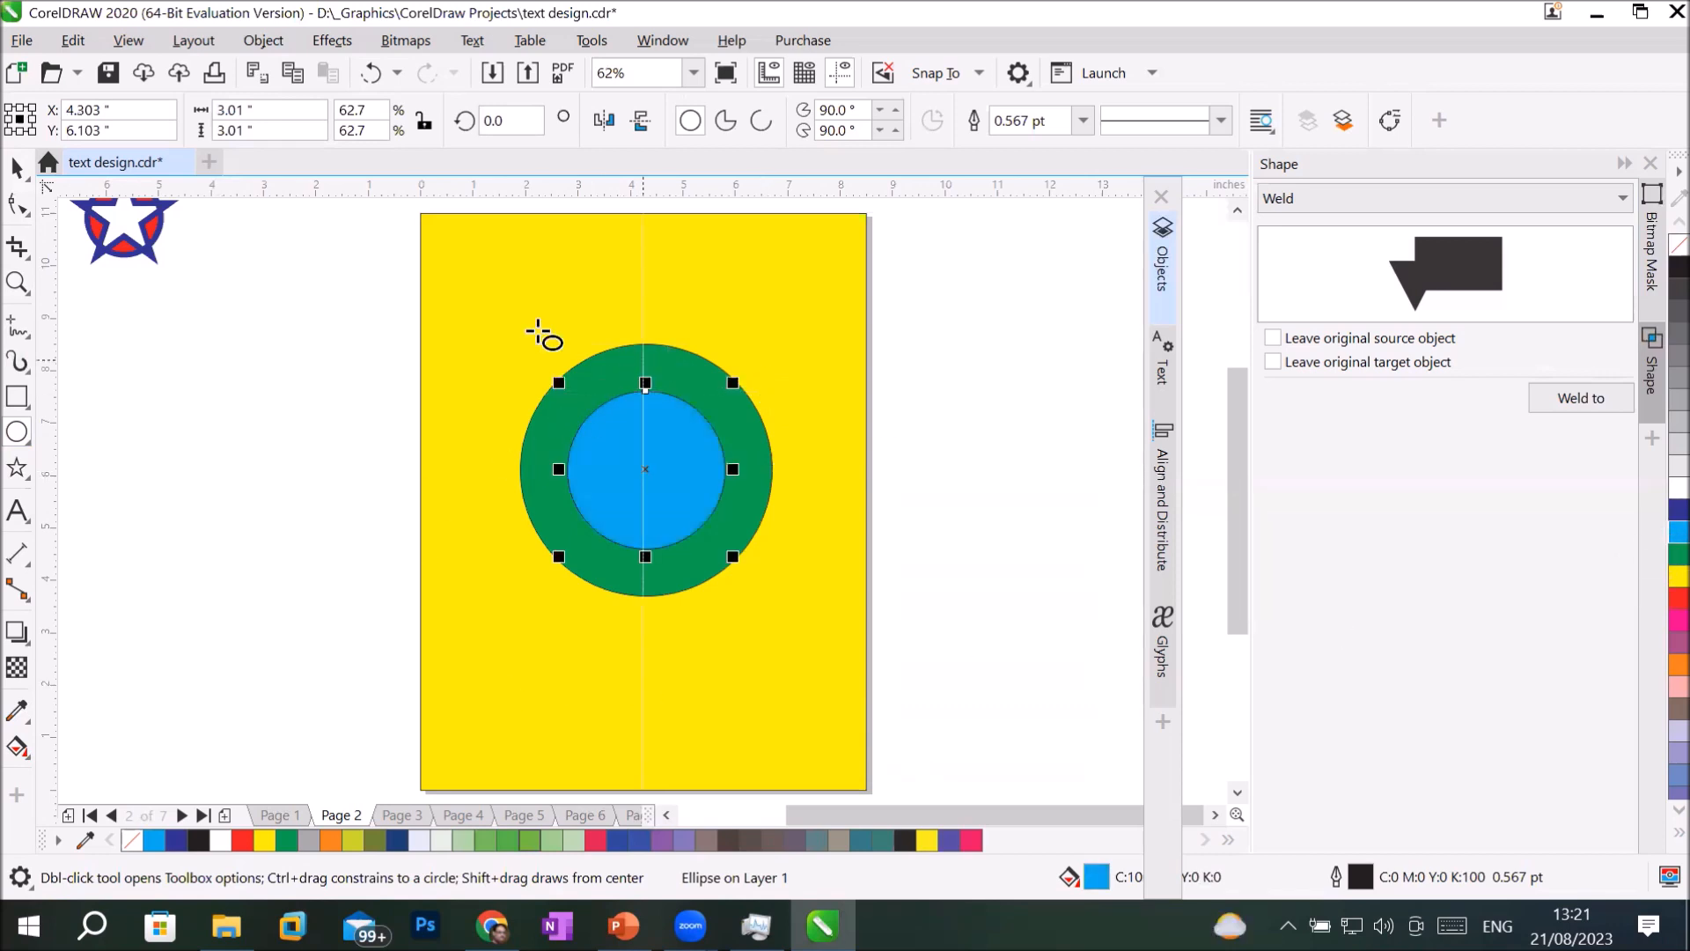
Select both concentric circles and examine the list of shaping operations that can be applied to them.
left_click(18, 167)
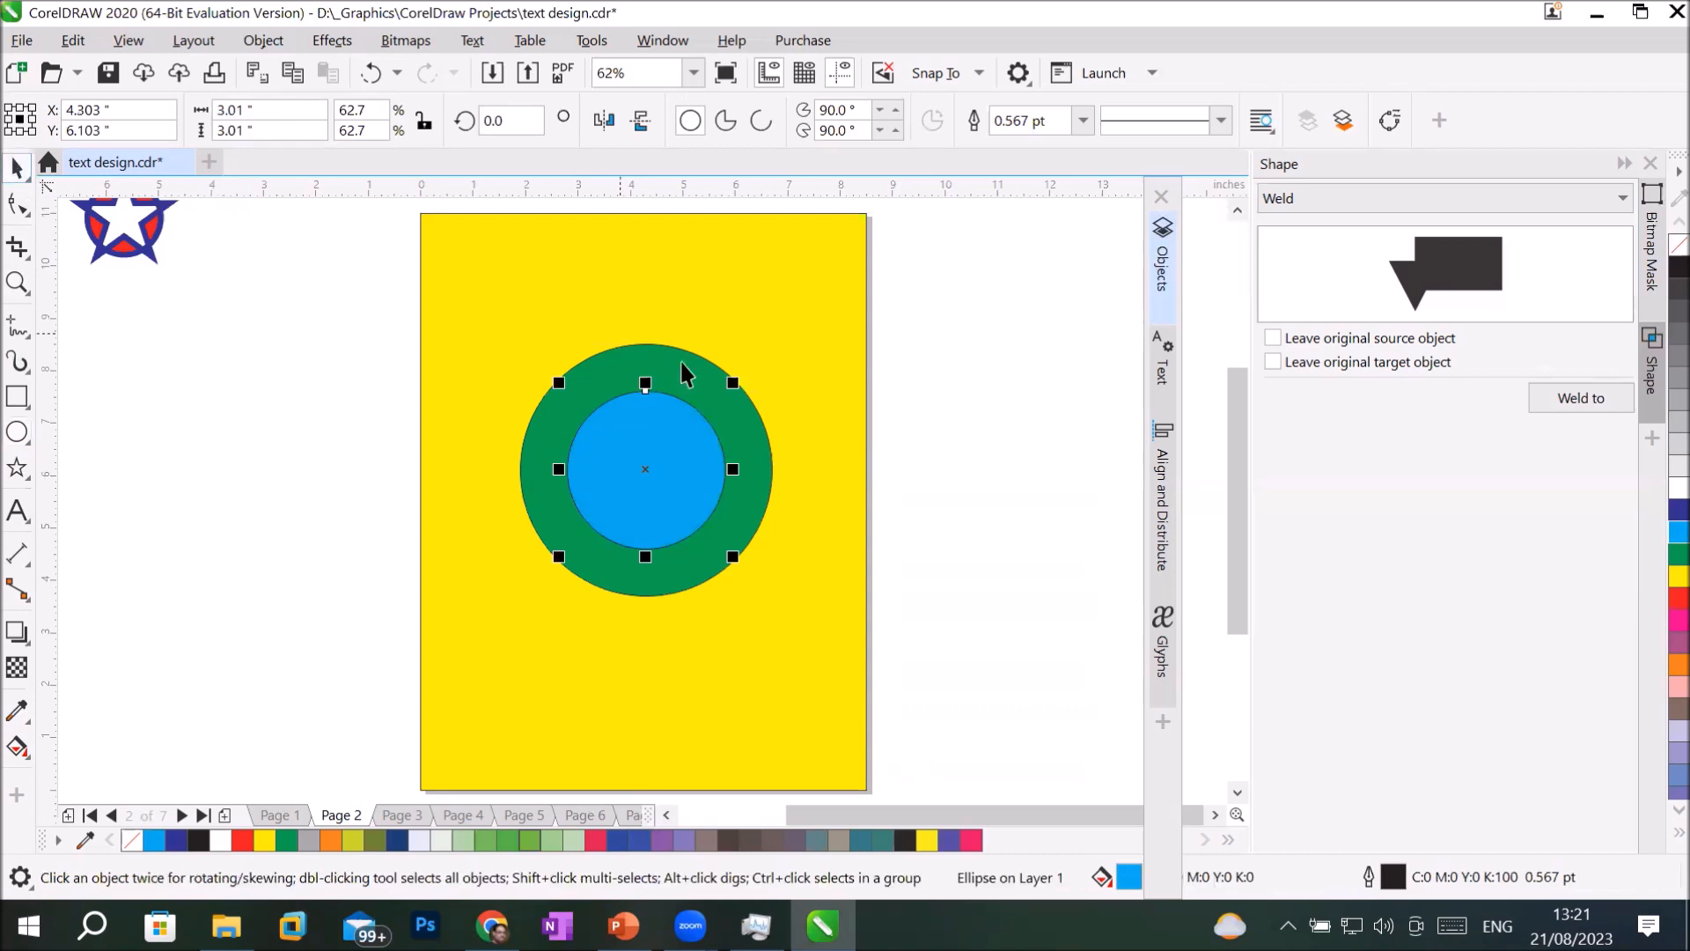
left_click(627, 348)
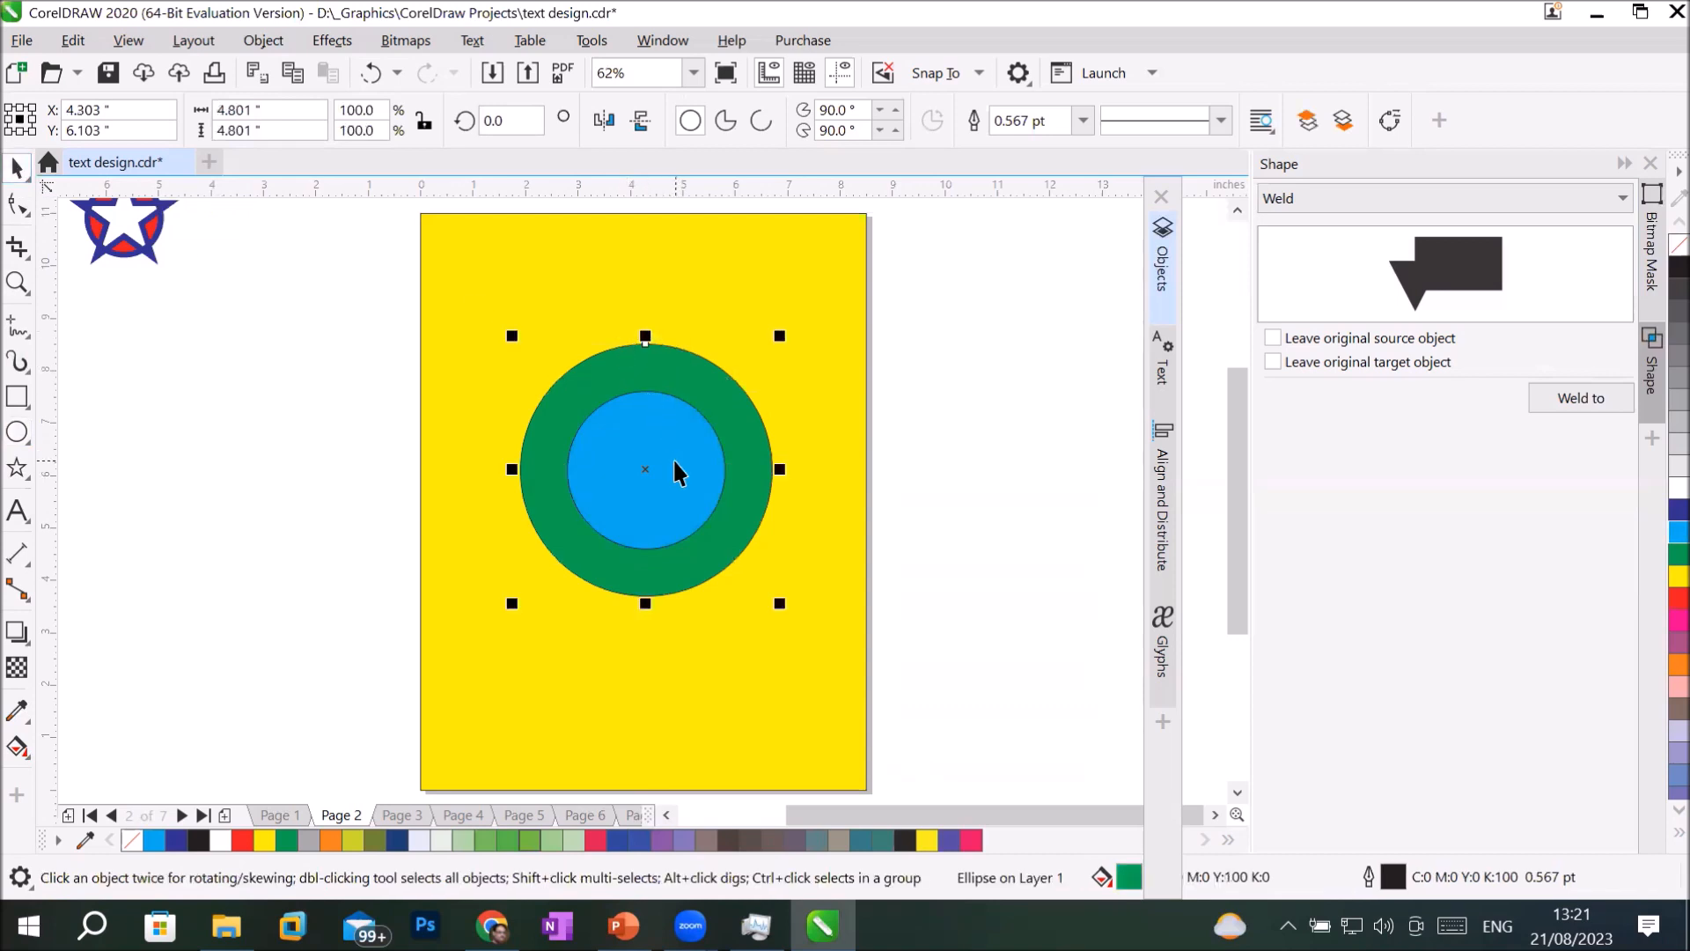
left_click(674, 463, "shift")
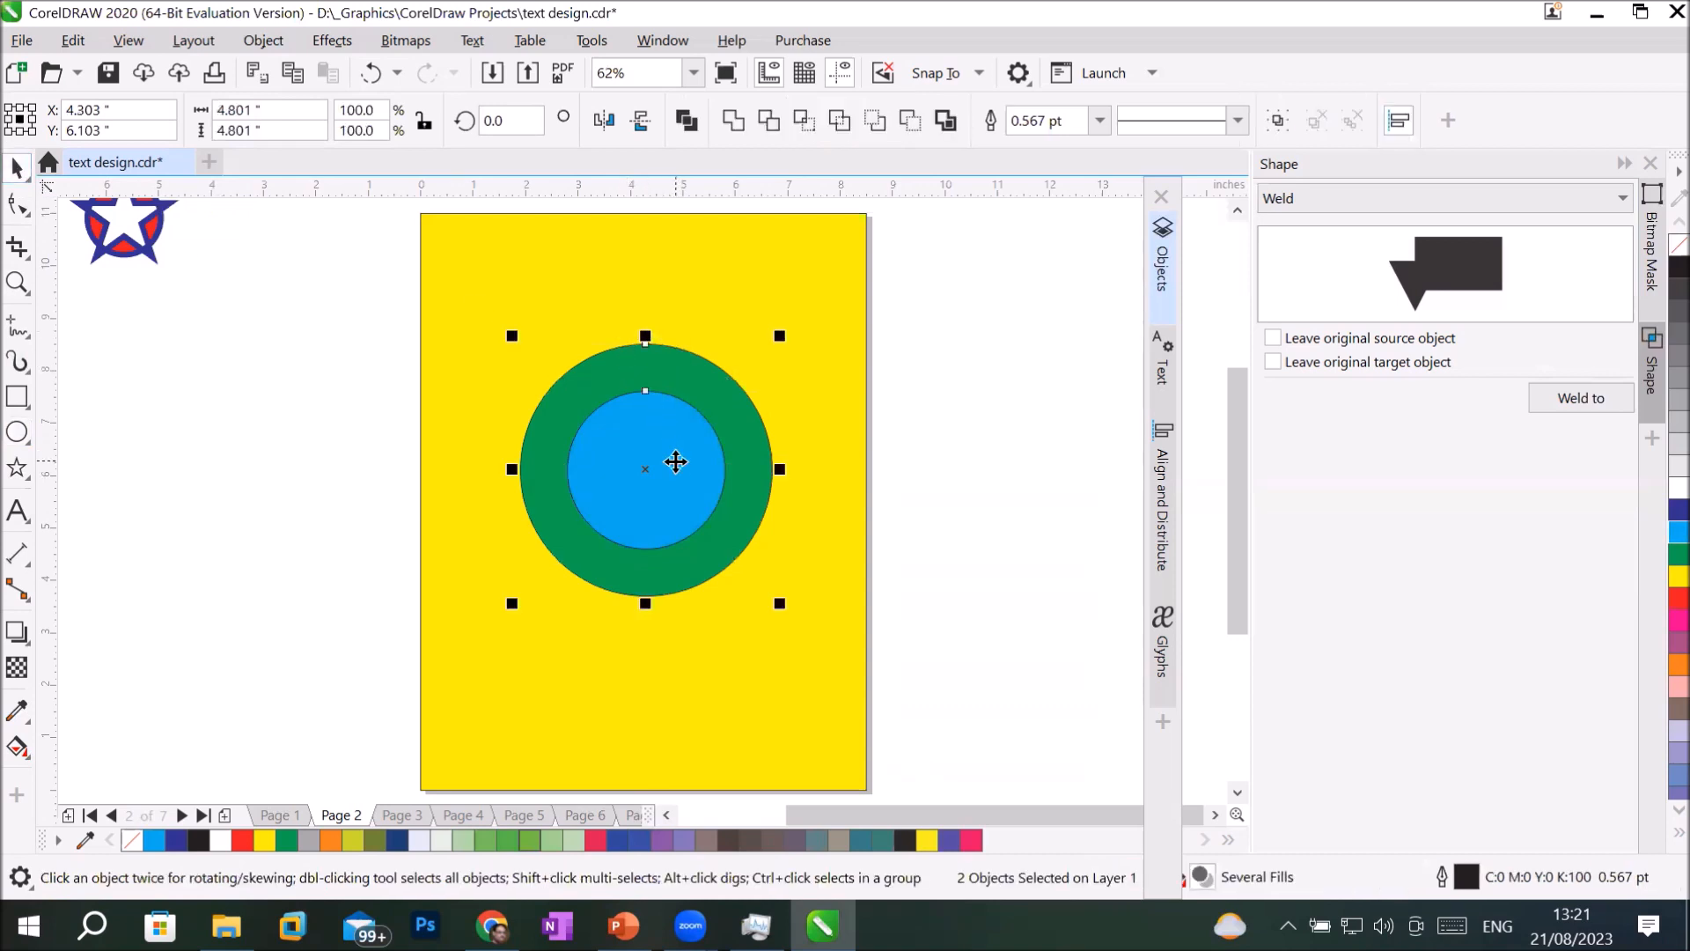
left_click(1169, 282)
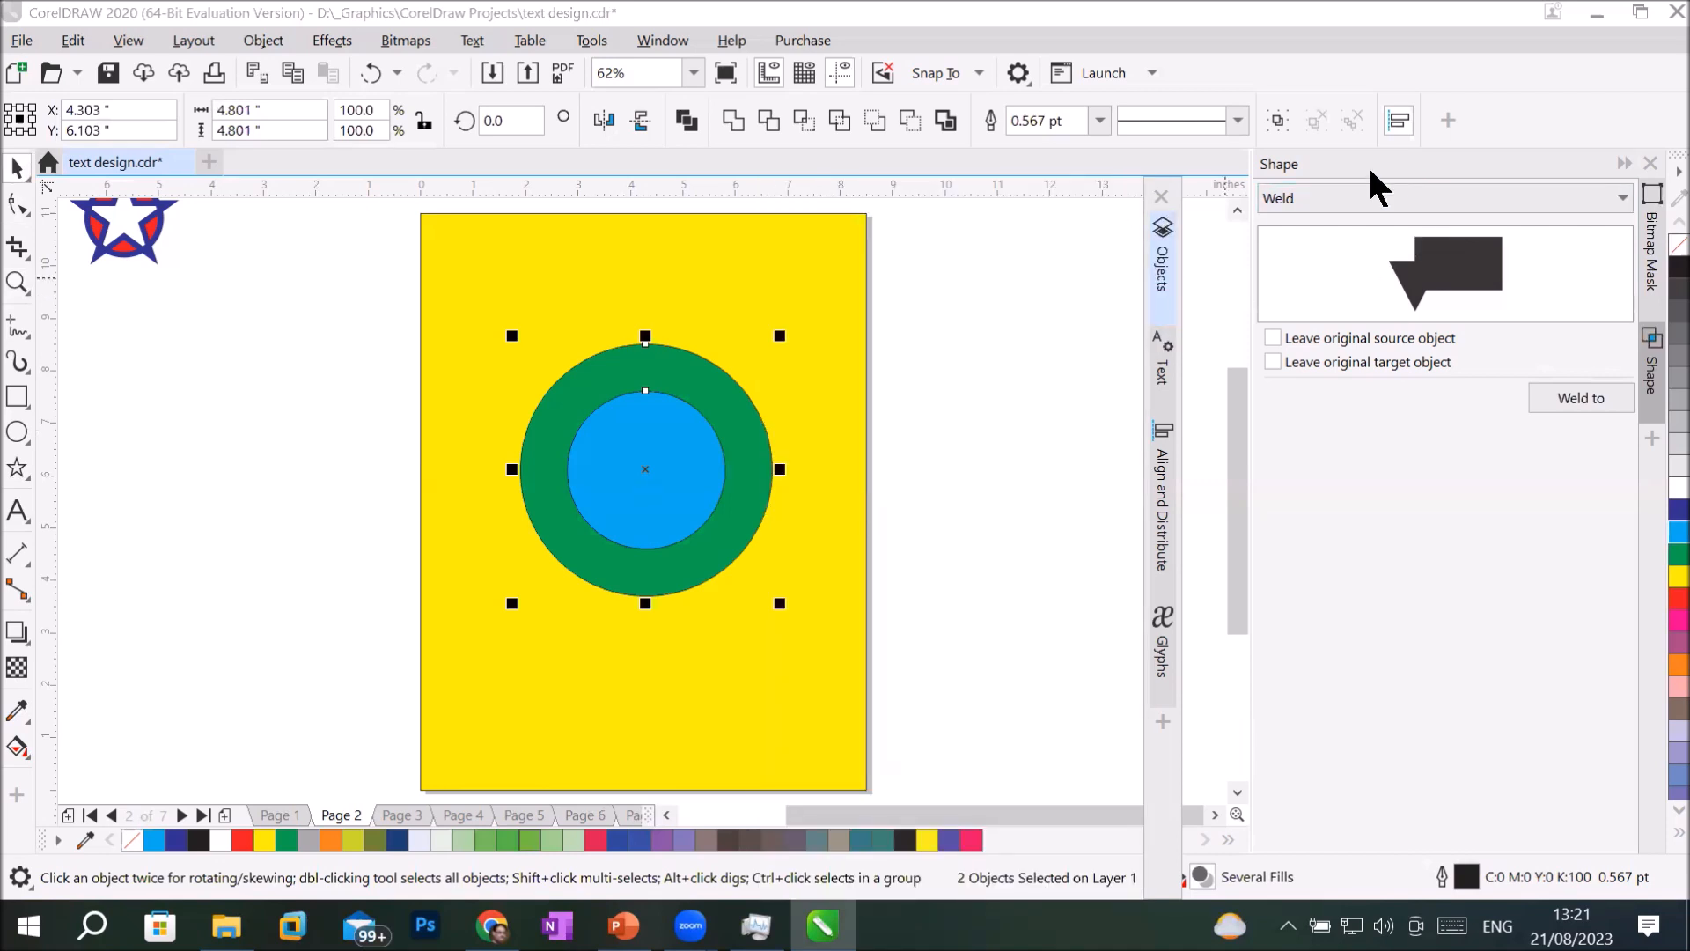
left_click(1611, 190)
left_click(1612, 188)
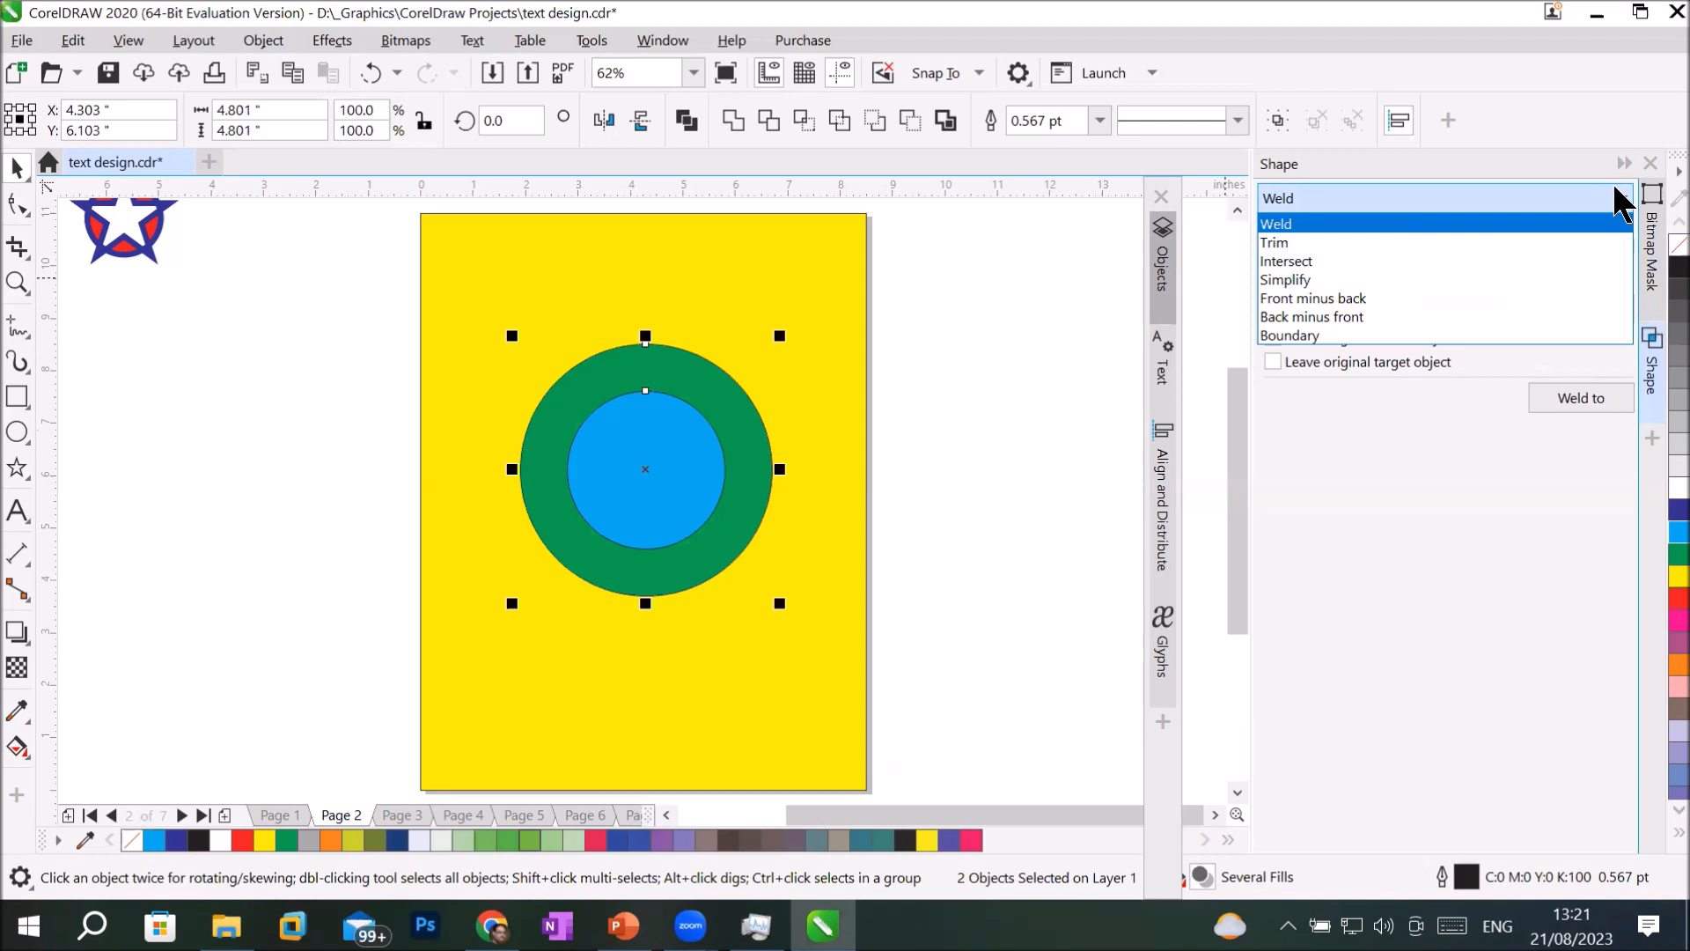
left_click(1617, 196)
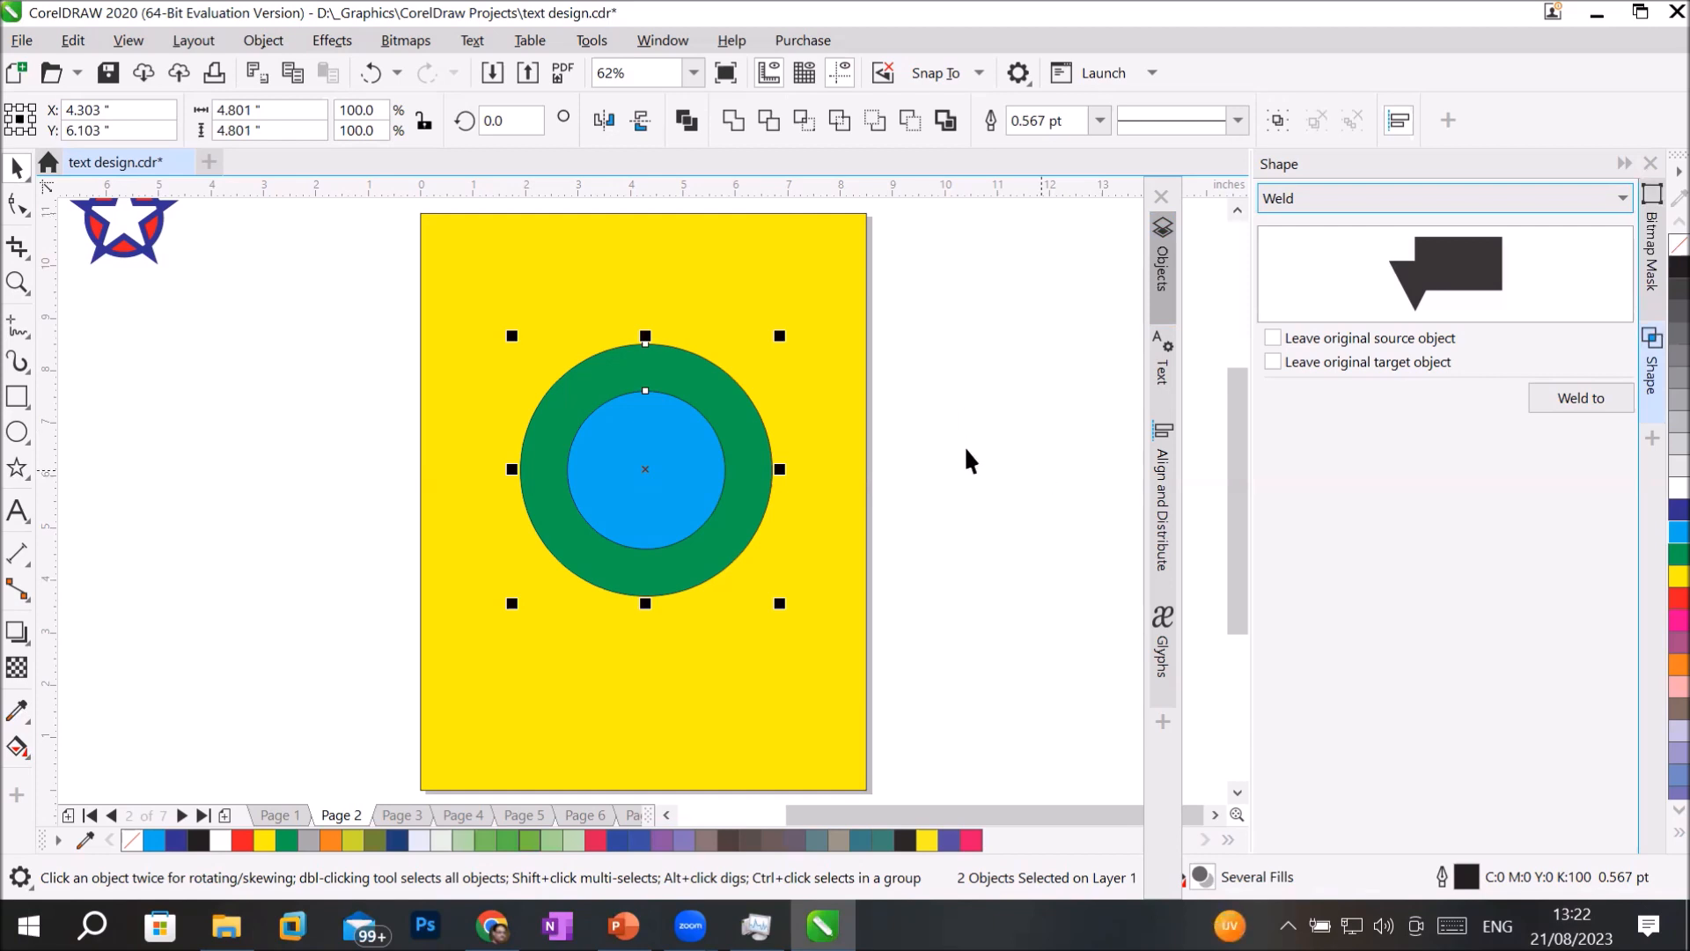
Move the blue circle off the page's left side and insert the standing-person Webdings glyph as text on it.
left_click(951, 544)
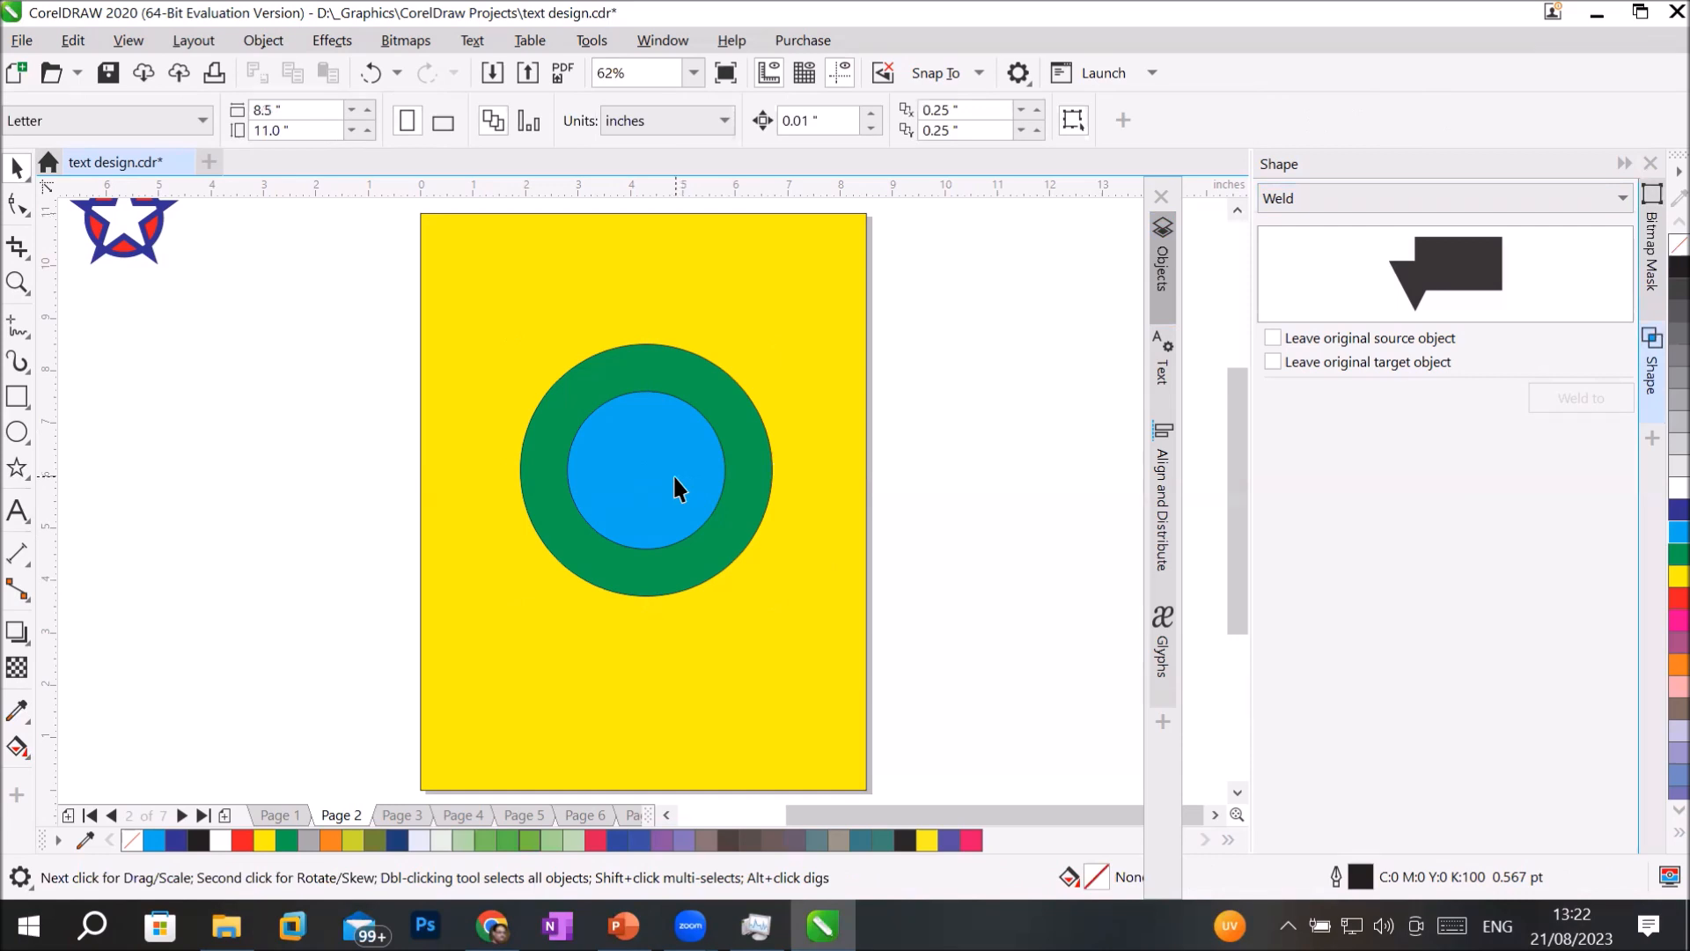
left_click_drag(666, 476, 294, 501)
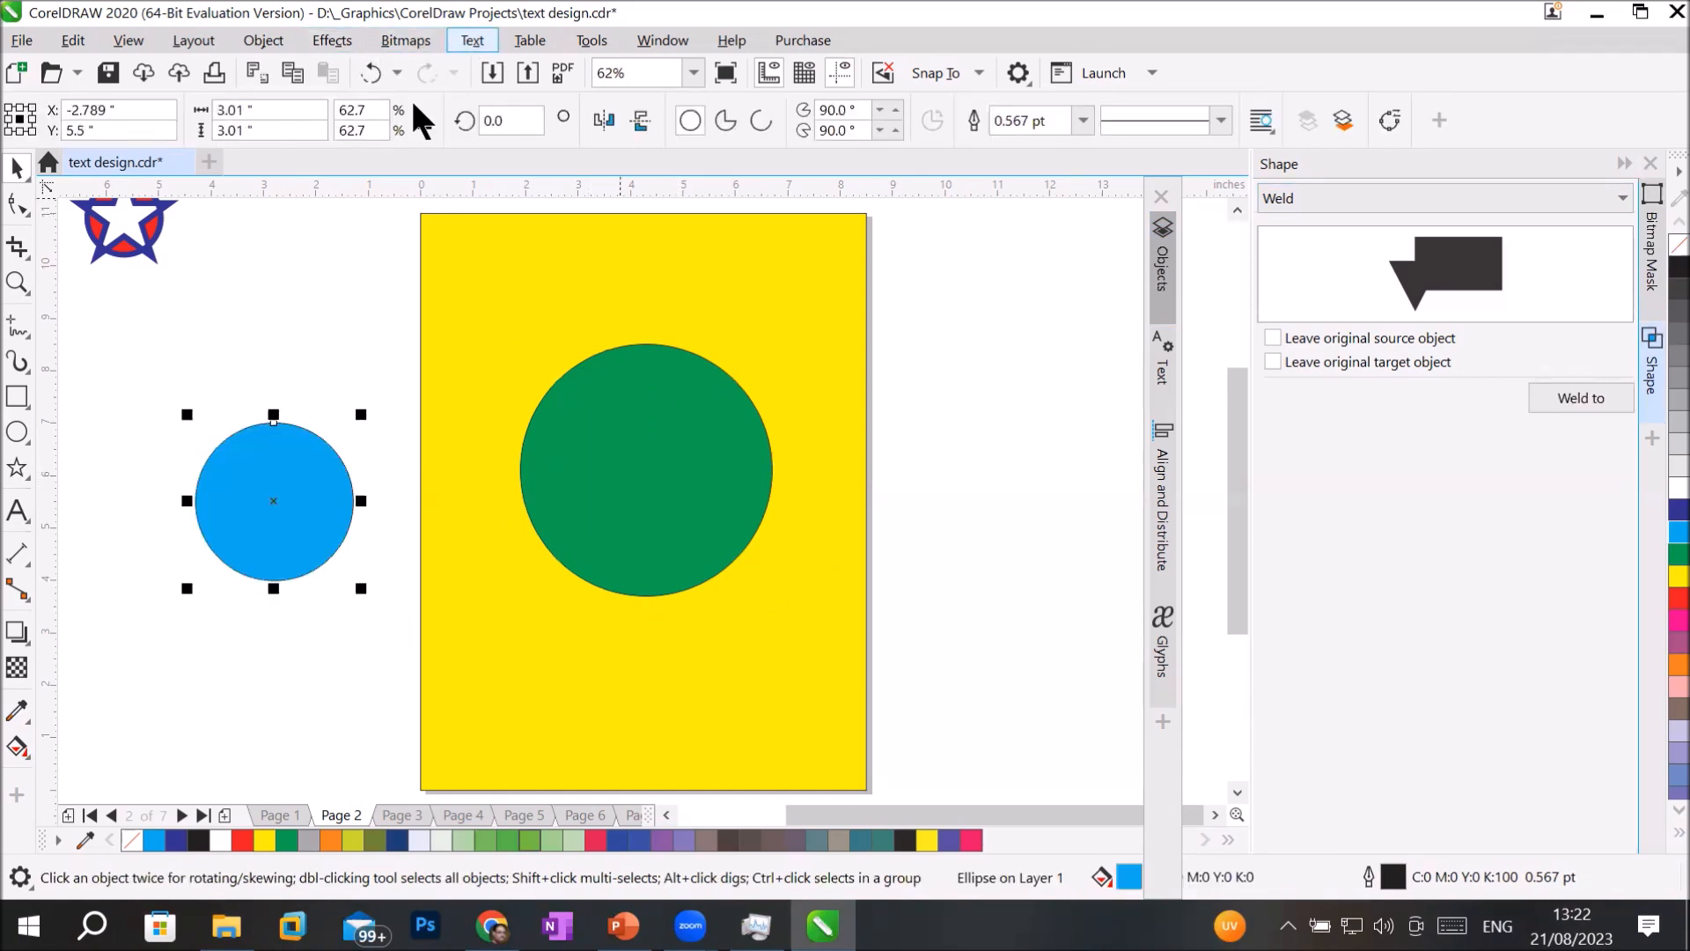
left_click(21, 508)
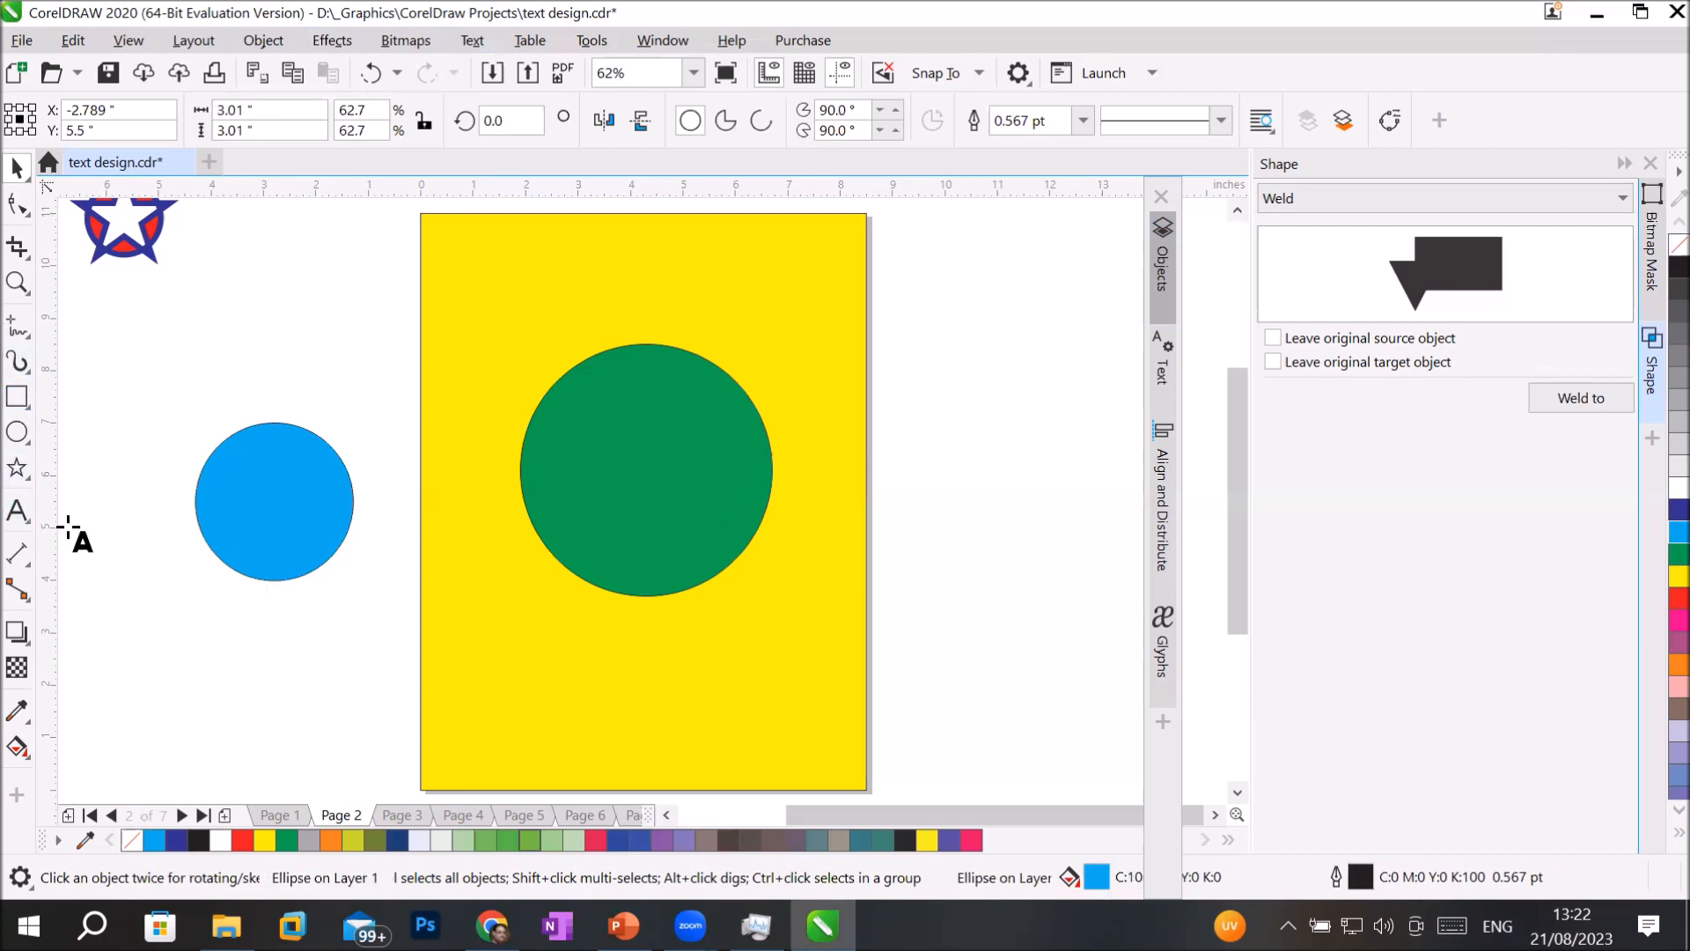
left_click(259, 494)
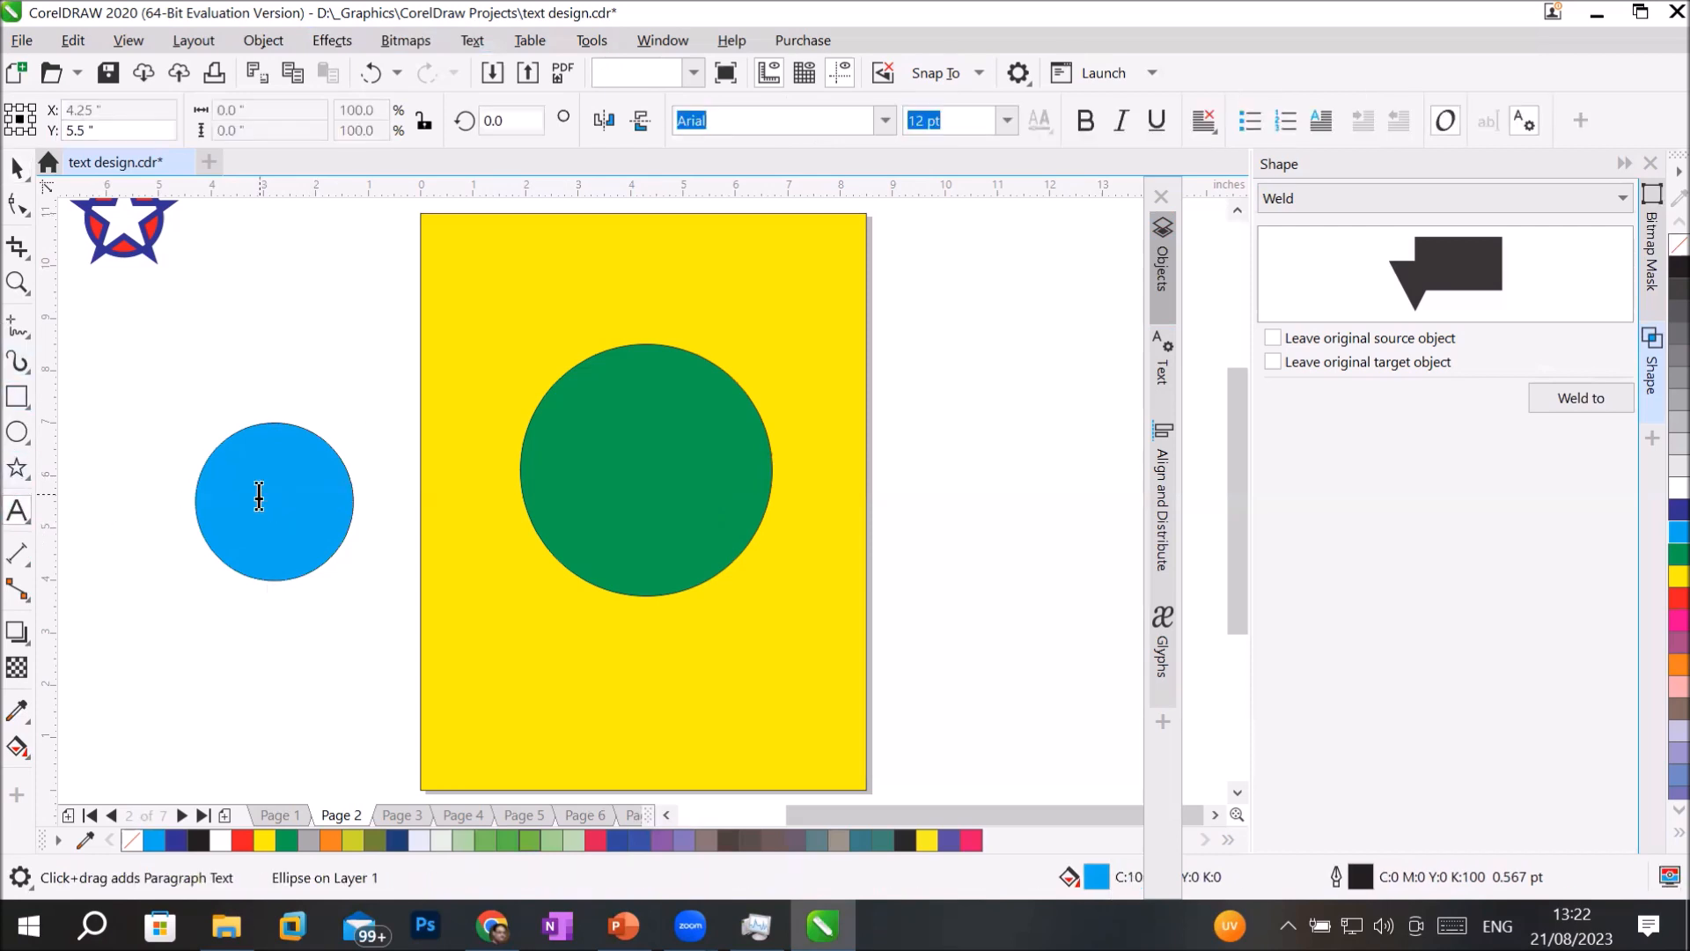
scroll(259, 495, "up", 4)
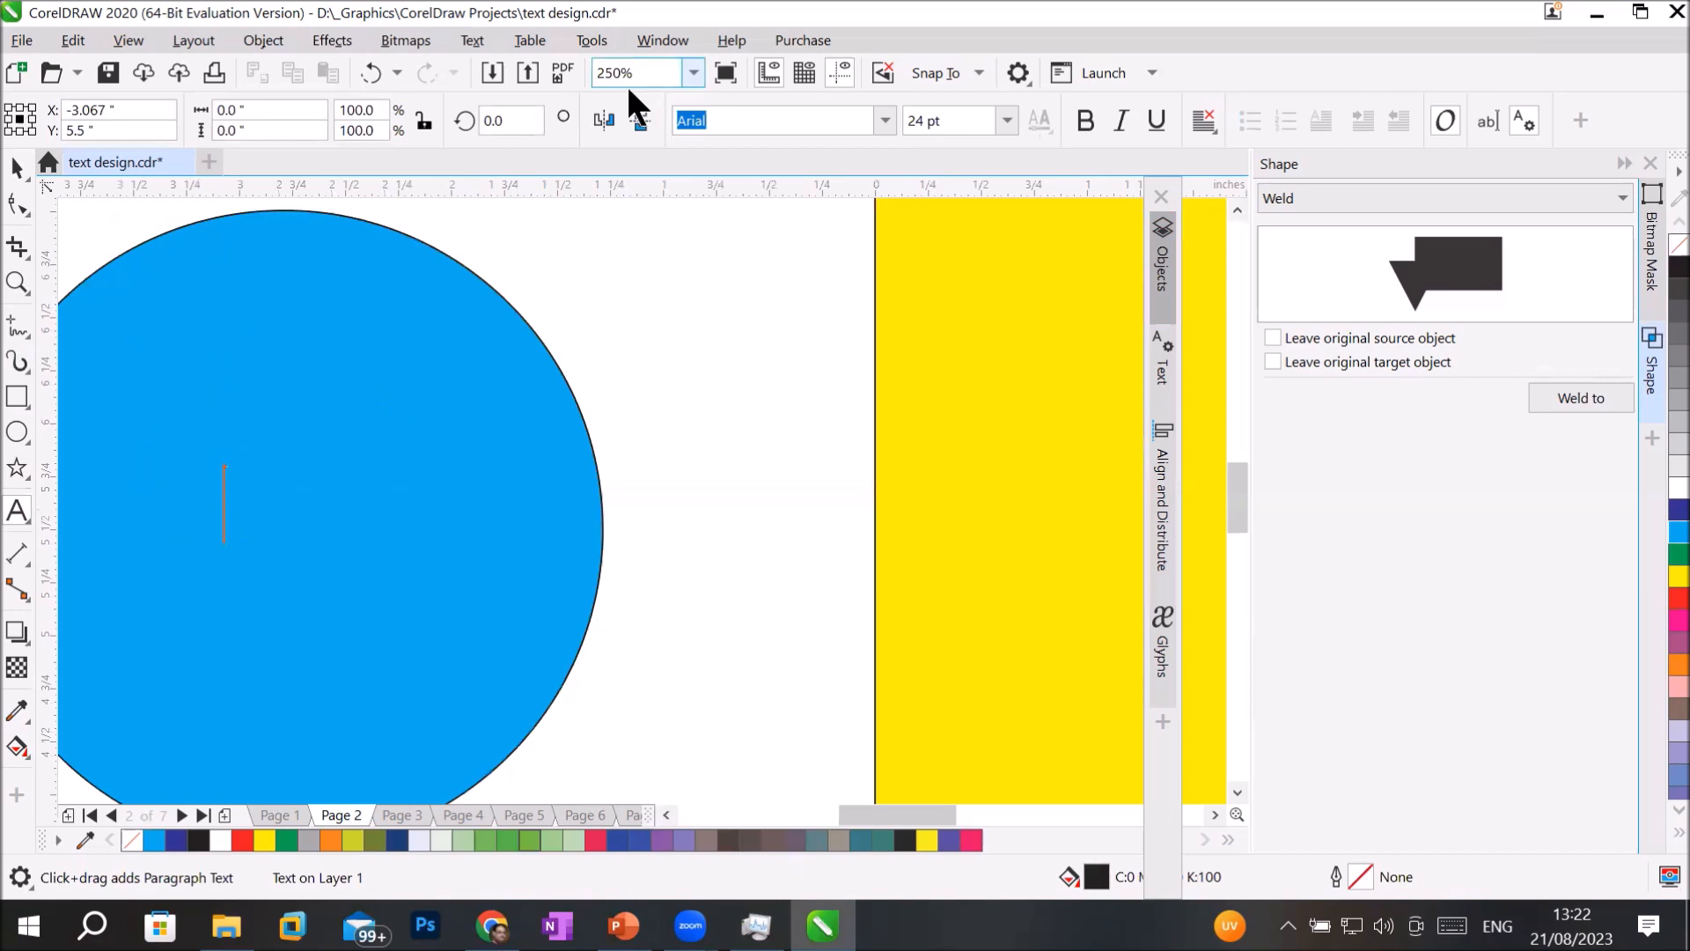
left_click(479, 37)
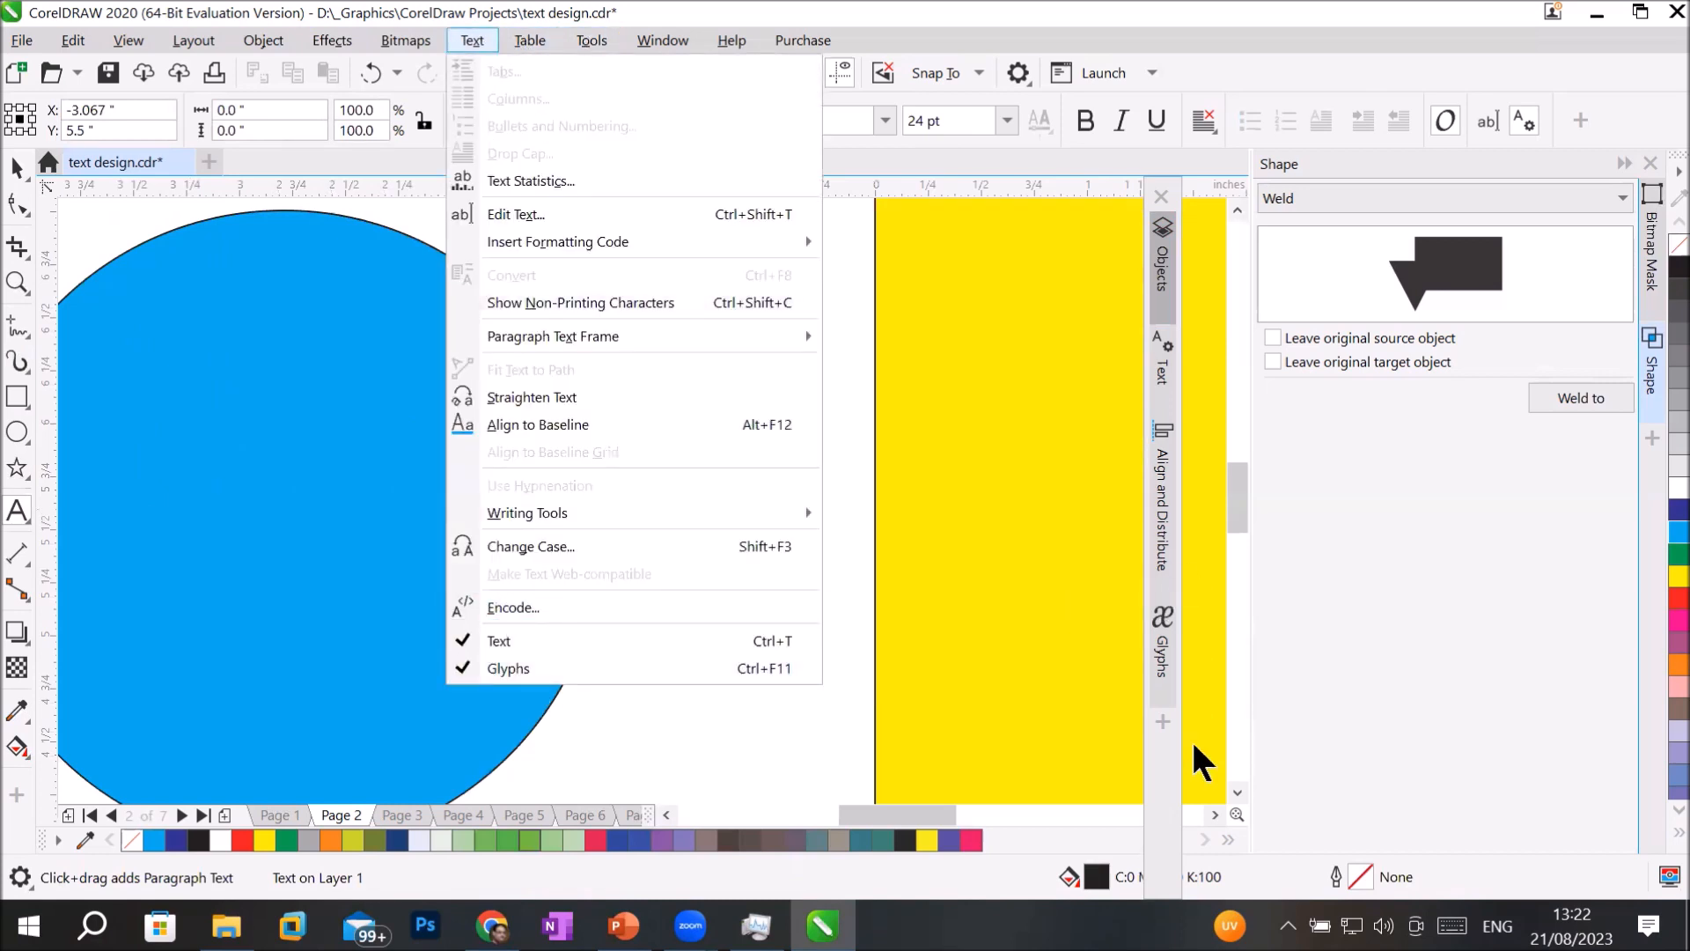
left_click(1155, 667)
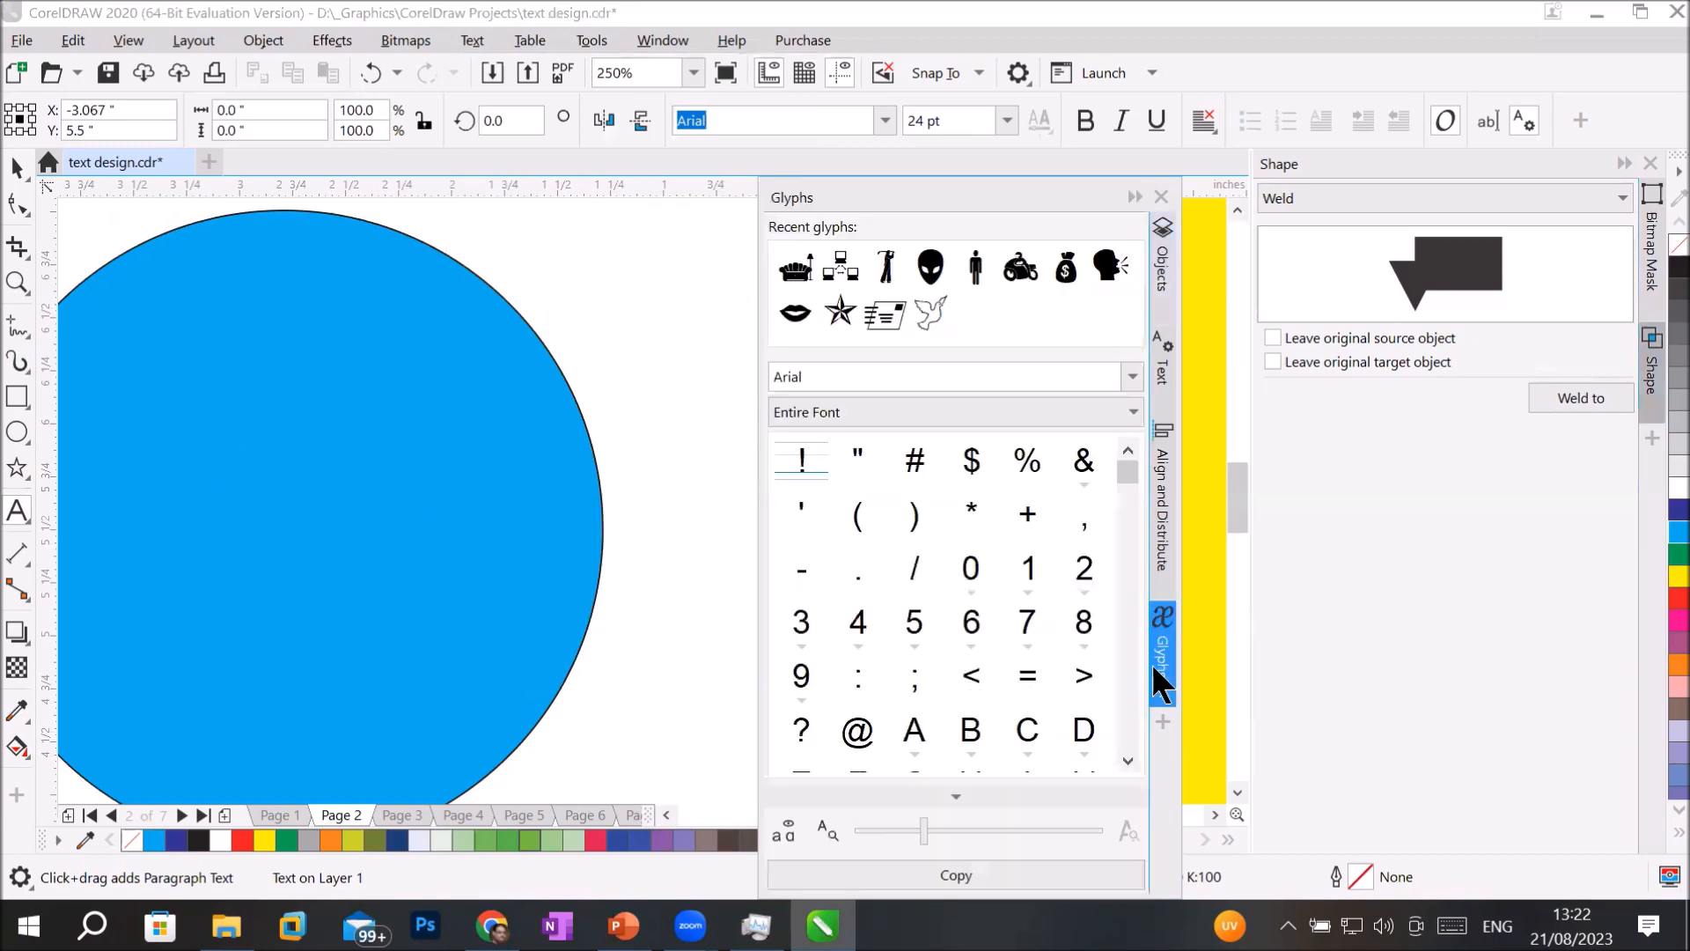
left_click(1155, 666)
left_click(1158, 663)
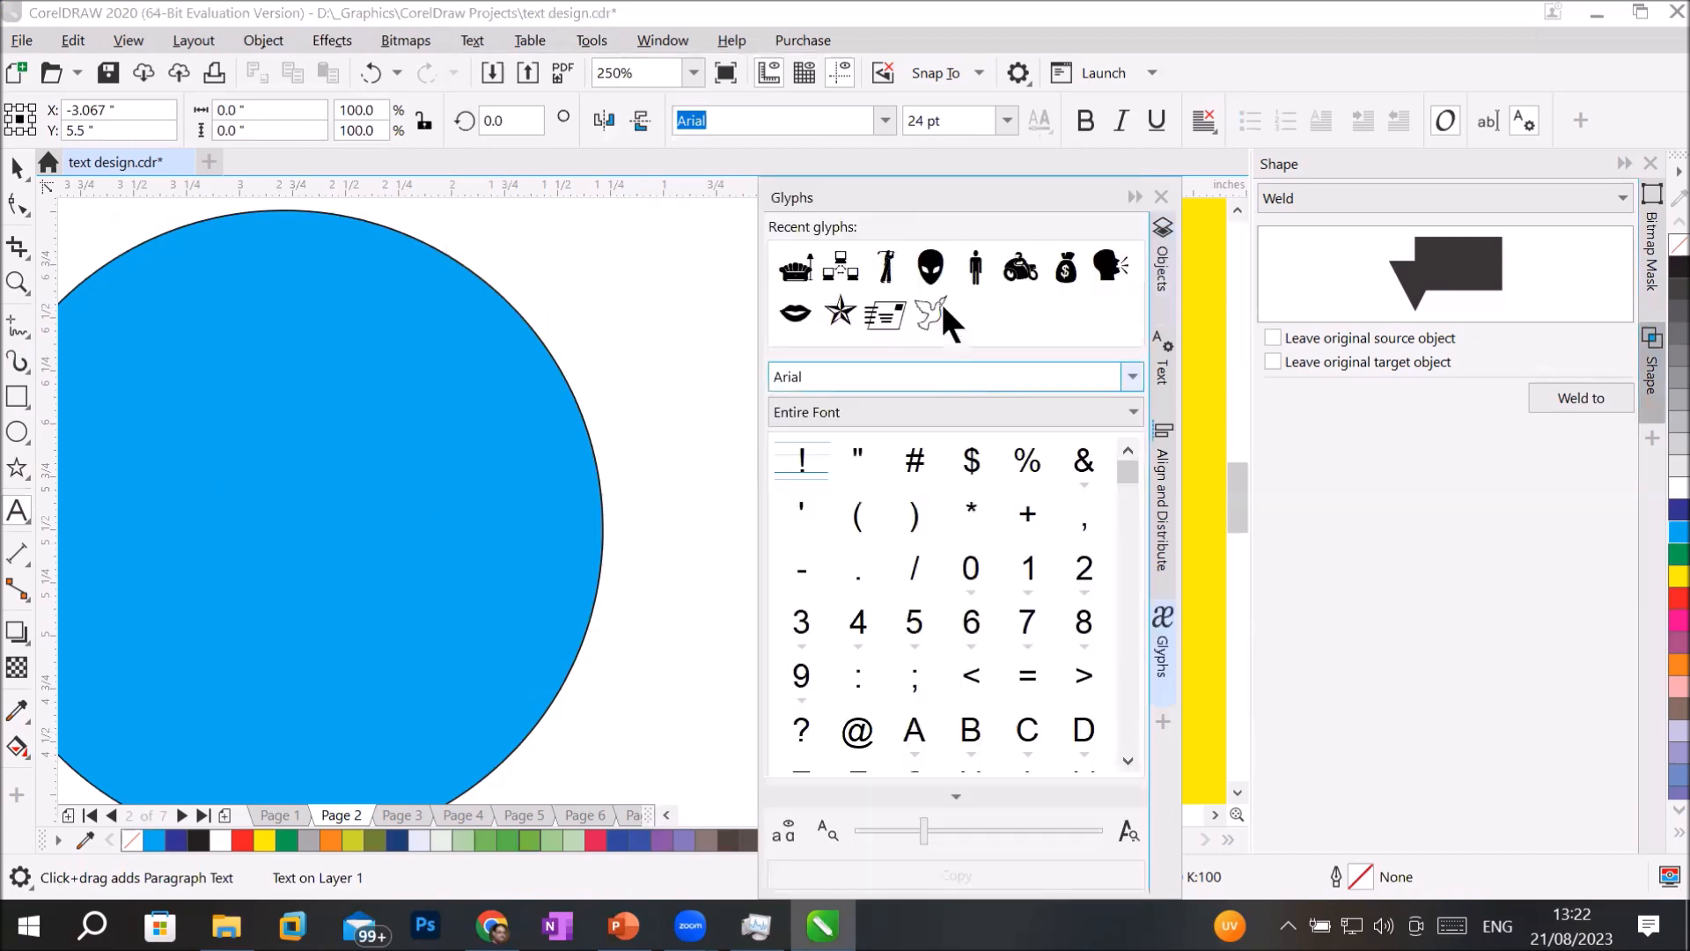
left_click(979, 262)
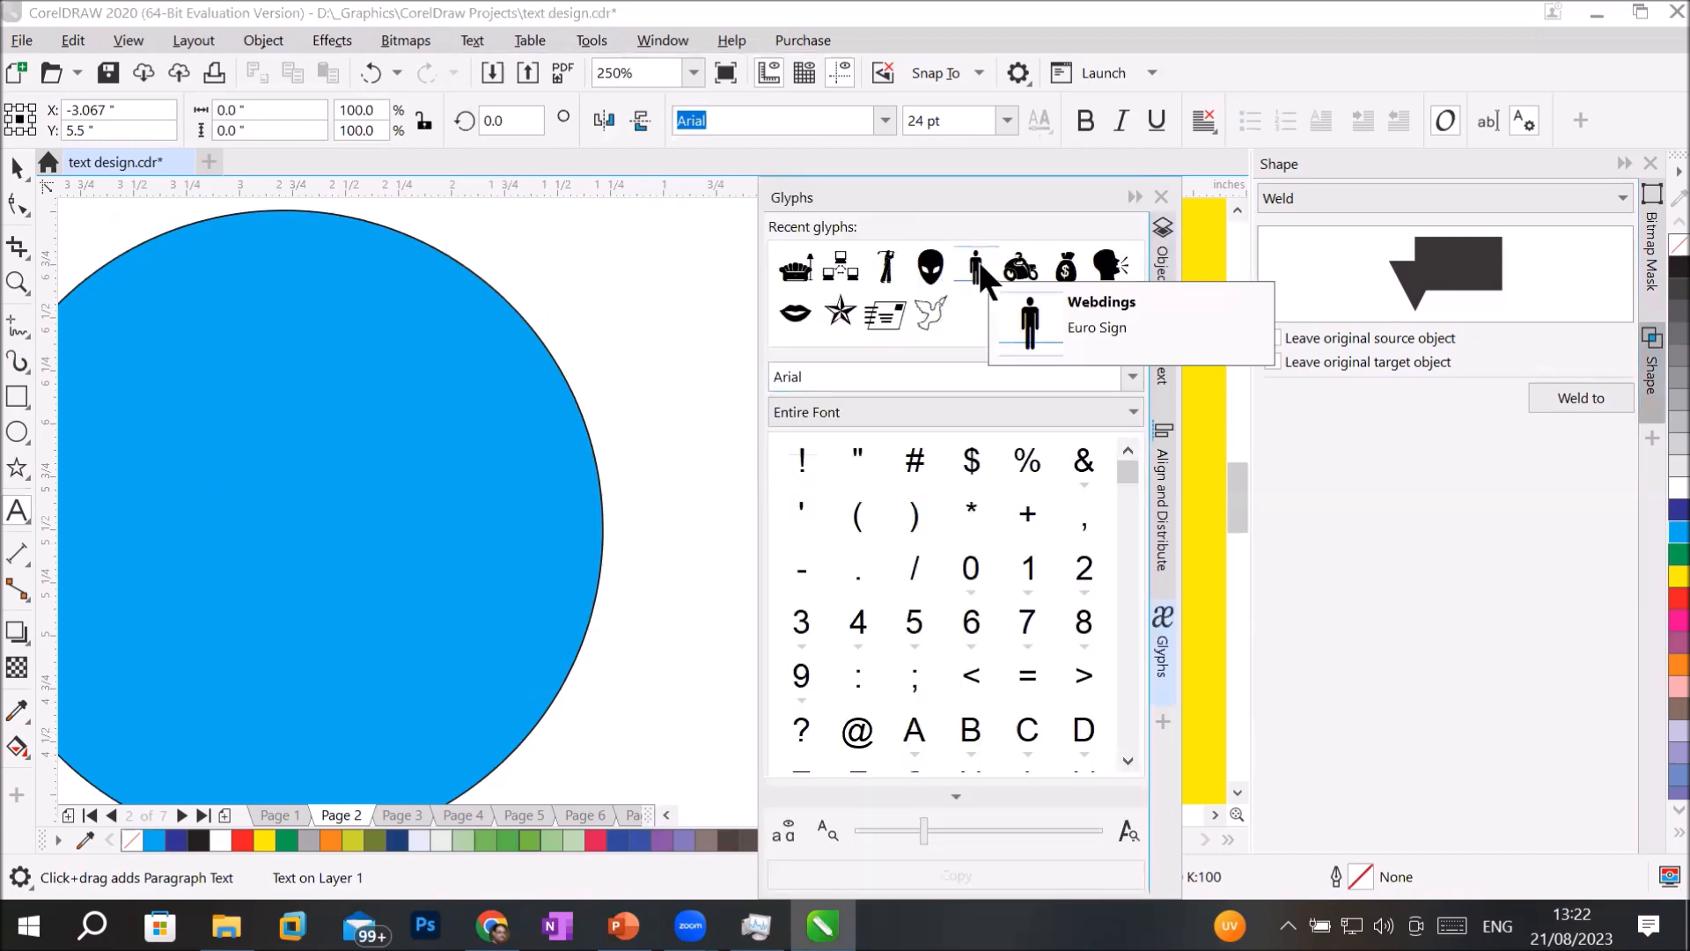
double_click(979, 262)
Enlarge the person glyph on the blue circle to about 0.54 by 1.64 inches.
left_click(18, 167)
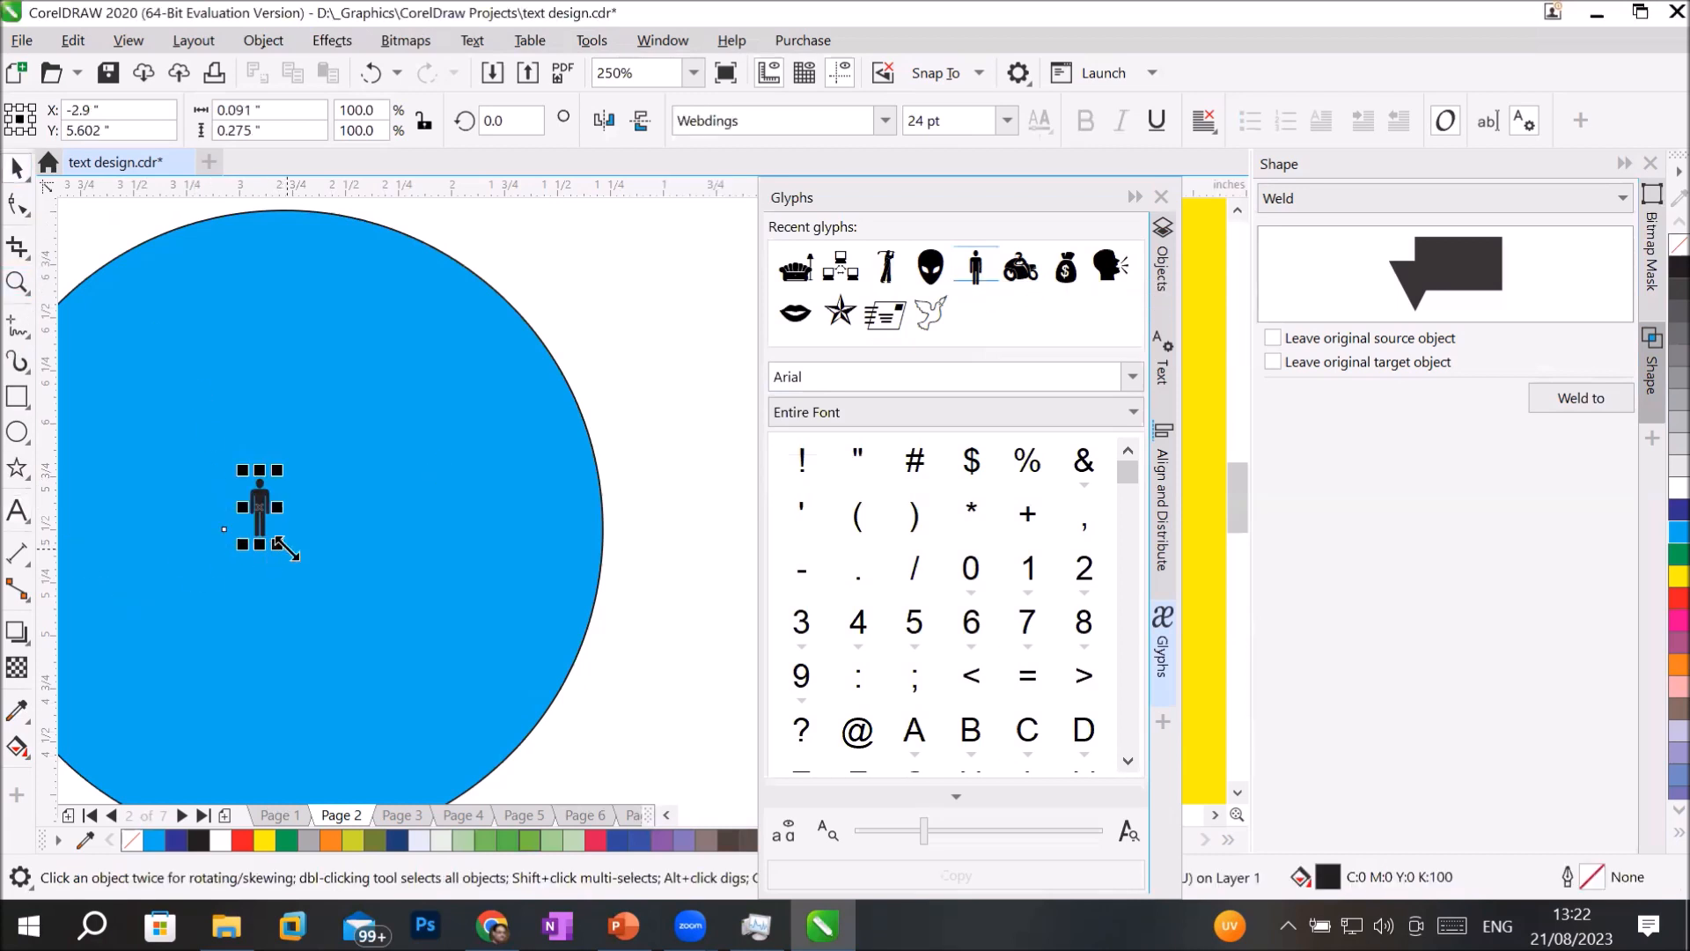
left_click_drag(278, 546, 449, 690)
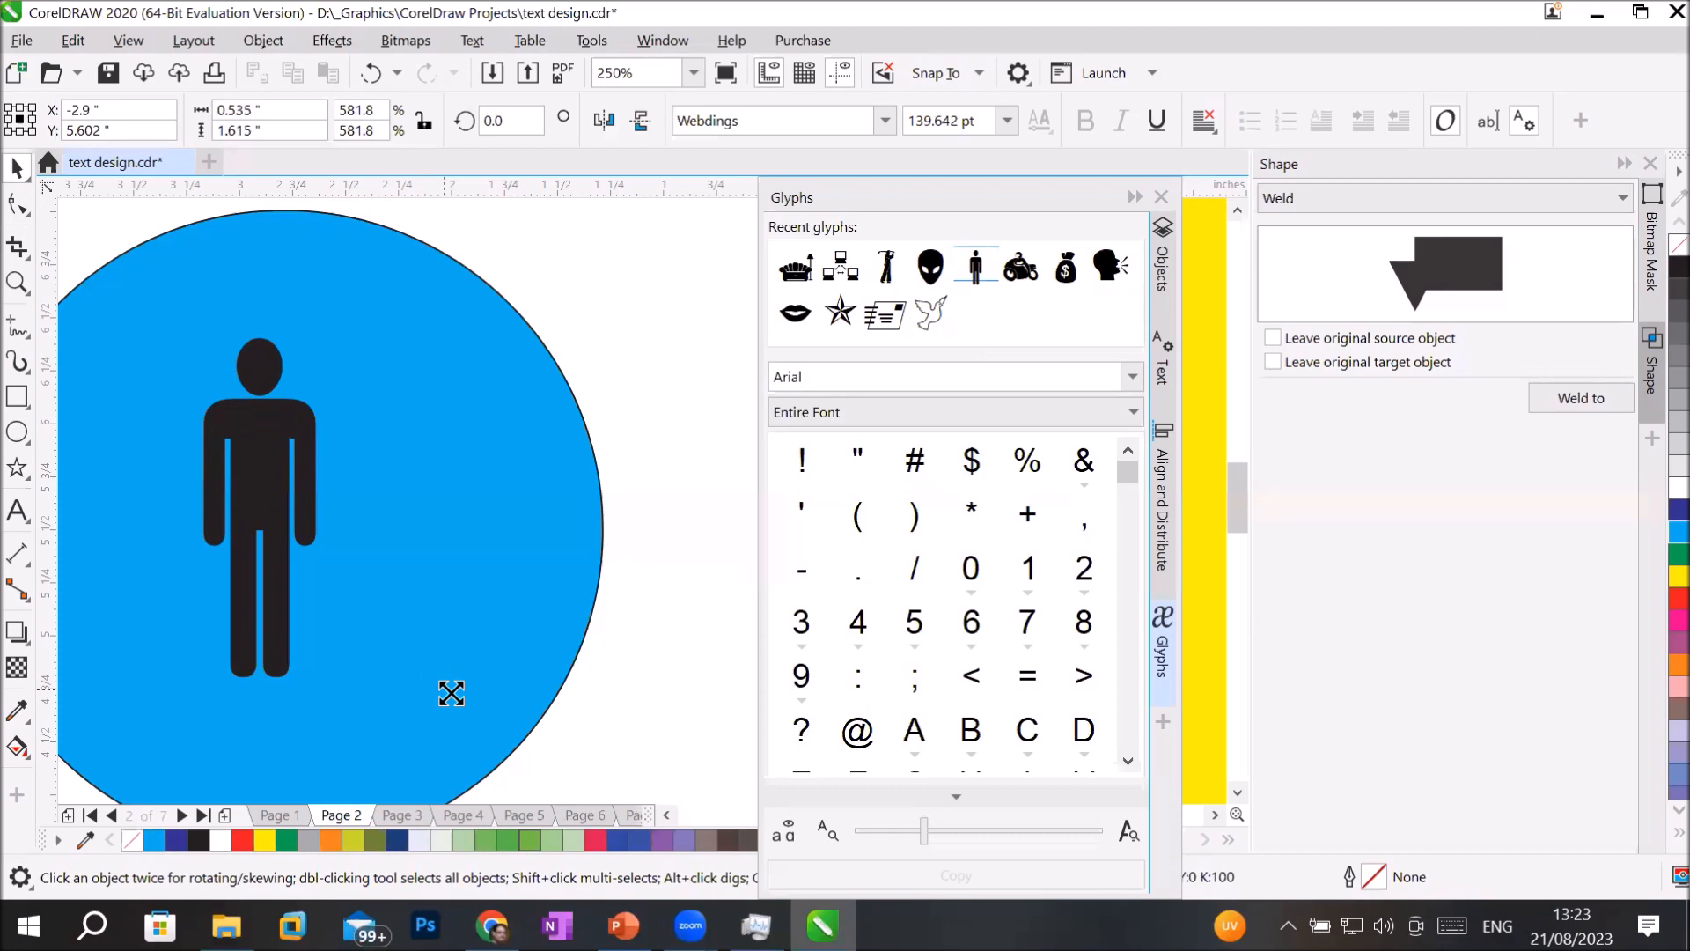
left_click(666, 816)
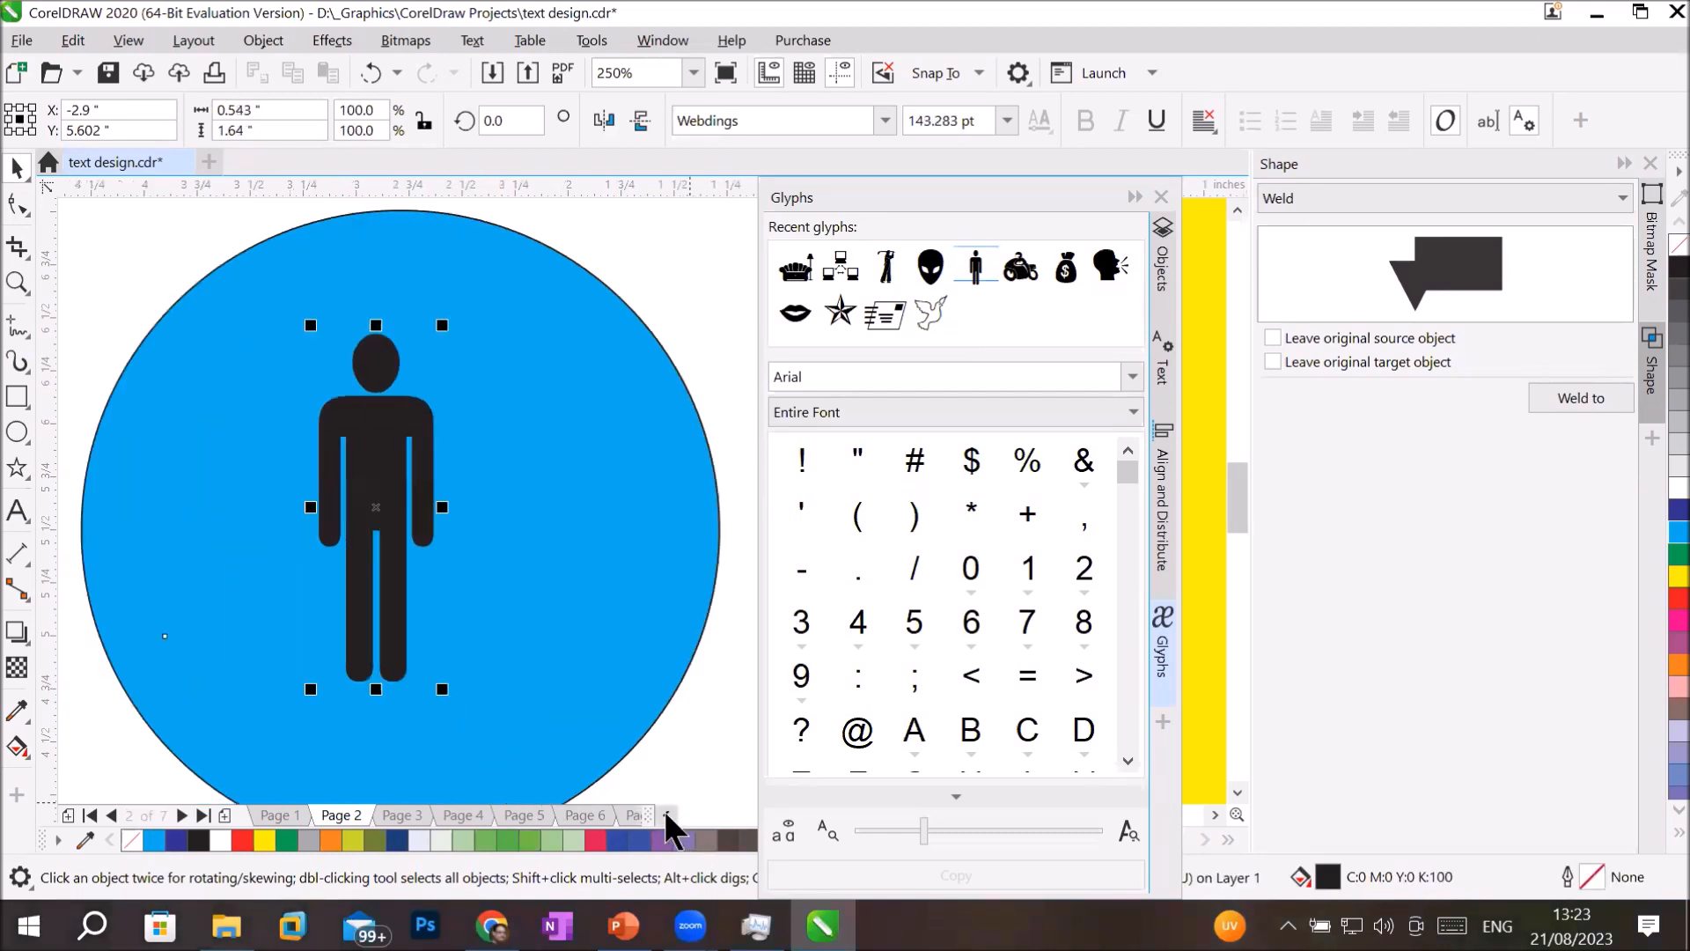
Combine the blue circle and the person glyph into a single curve and deselect it.
left_click(216, 331)
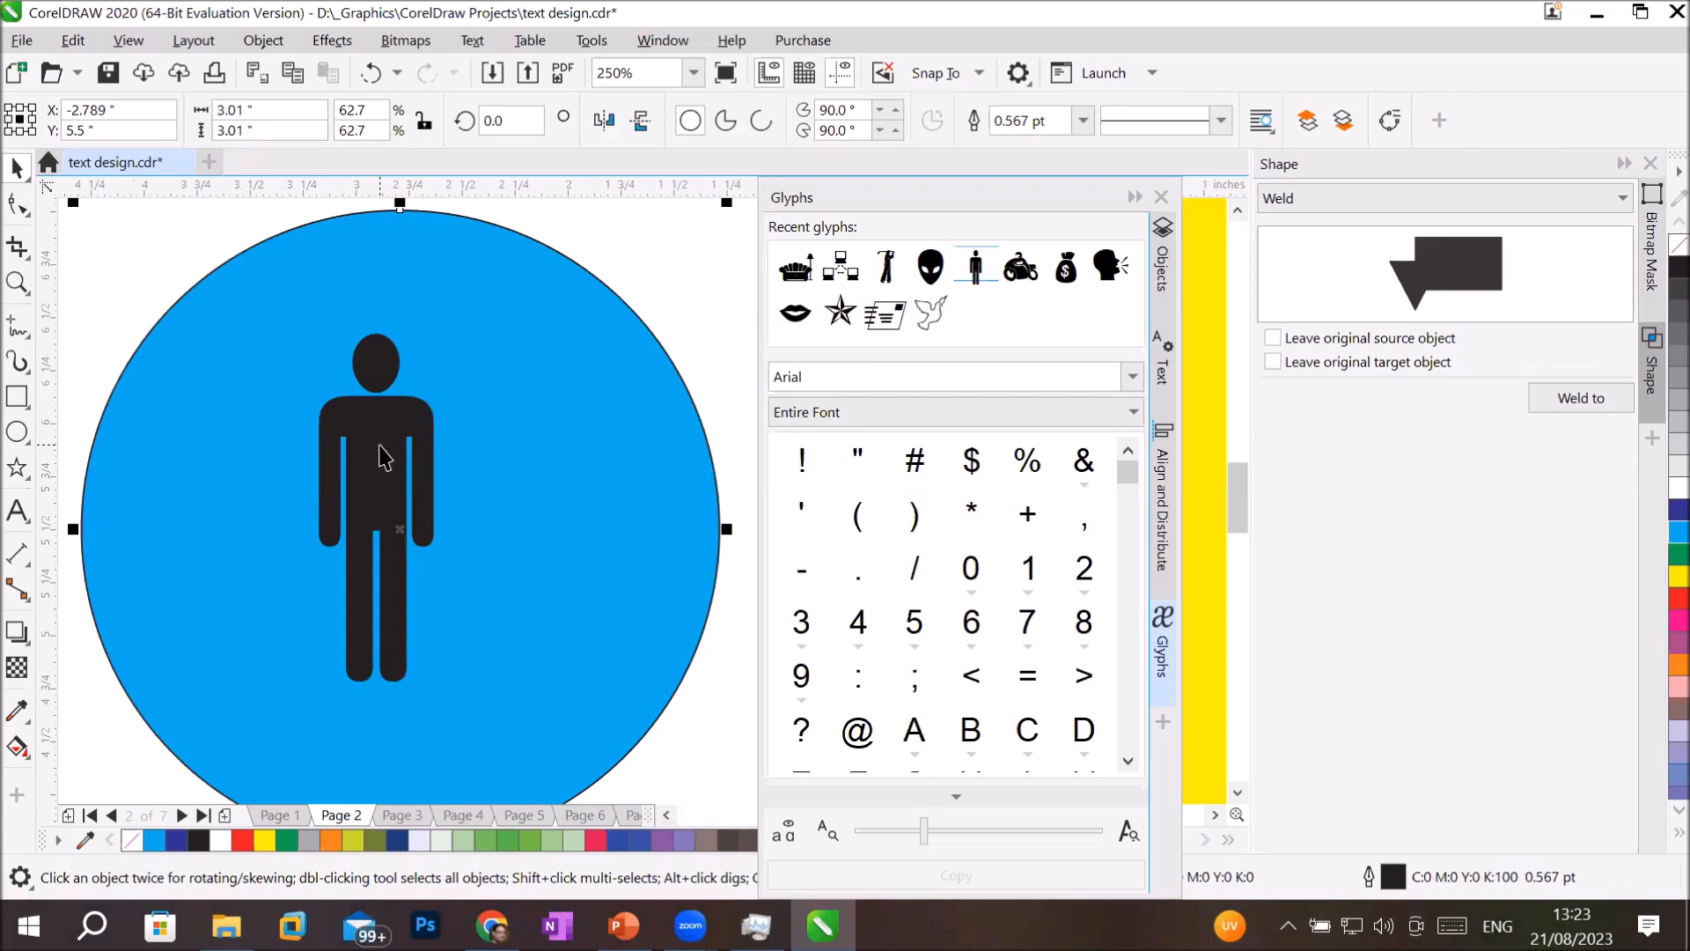
left_click(381, 453, "shift")
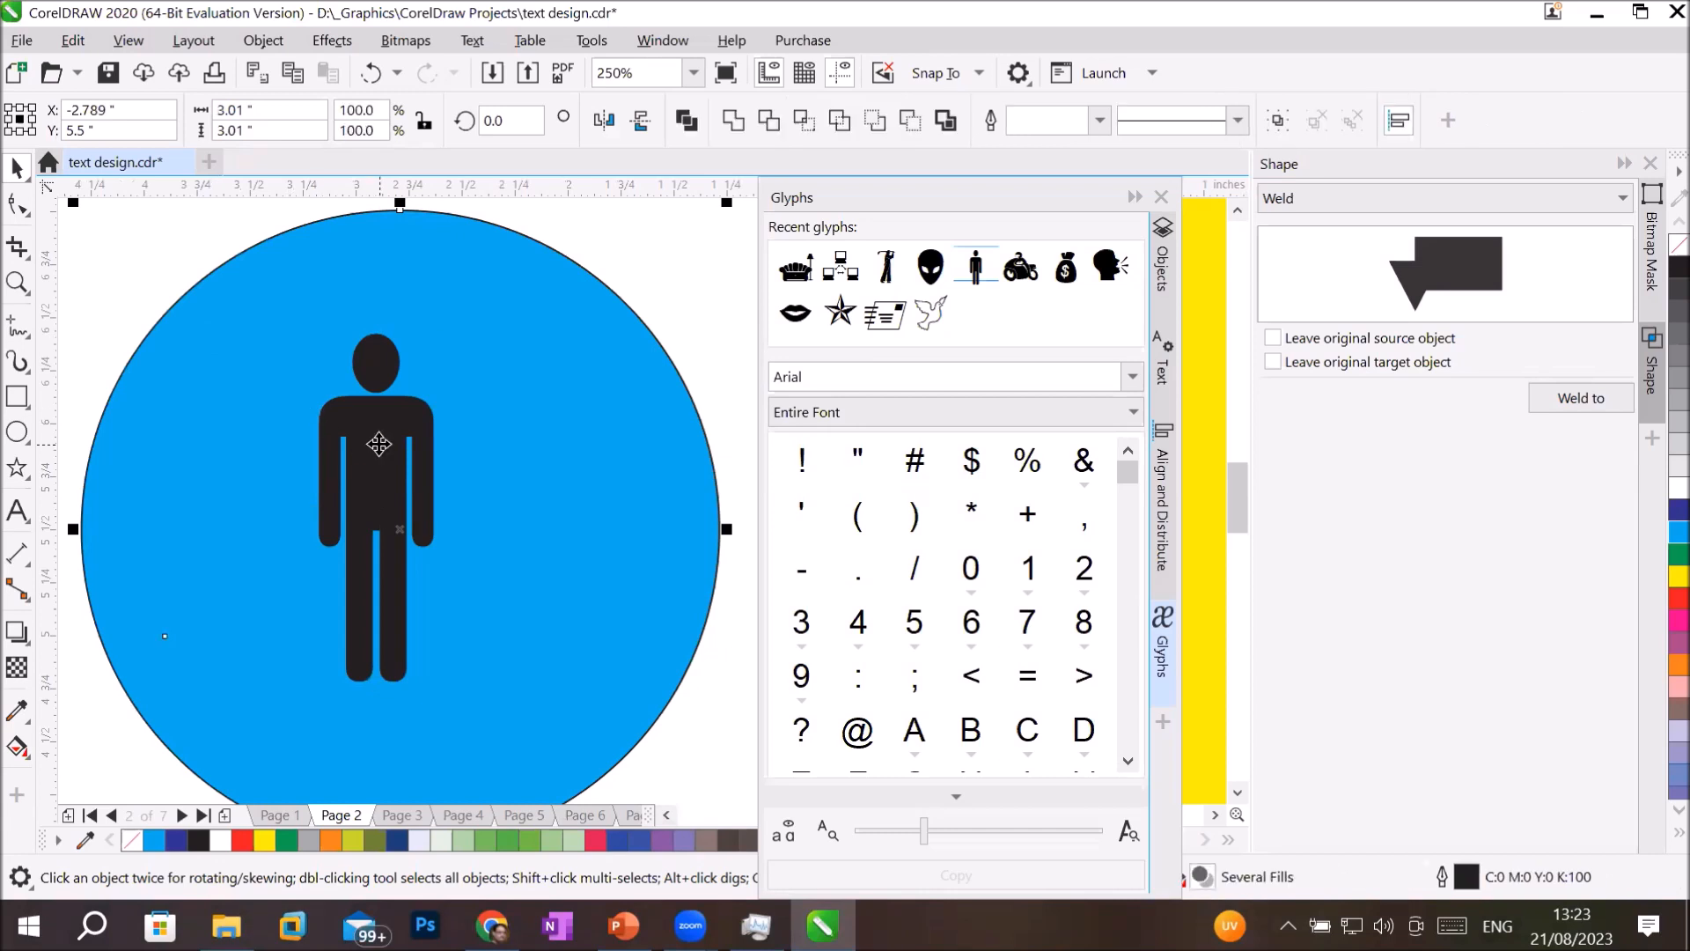
left_click(1160, 272)
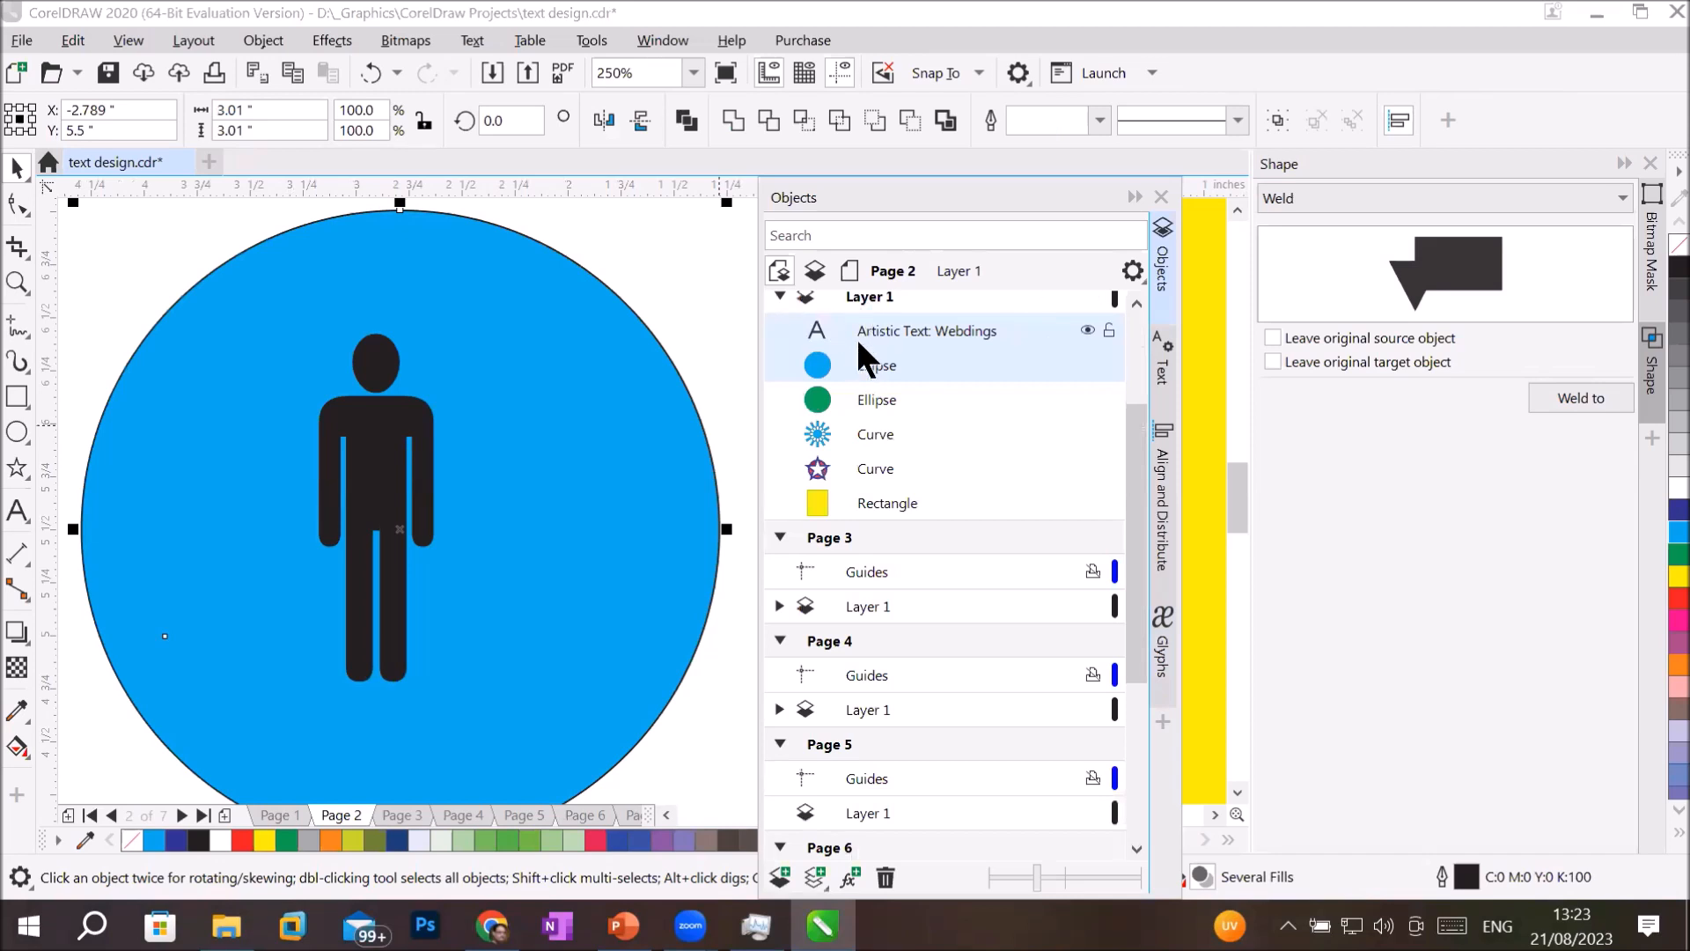
left_click(679, 116)
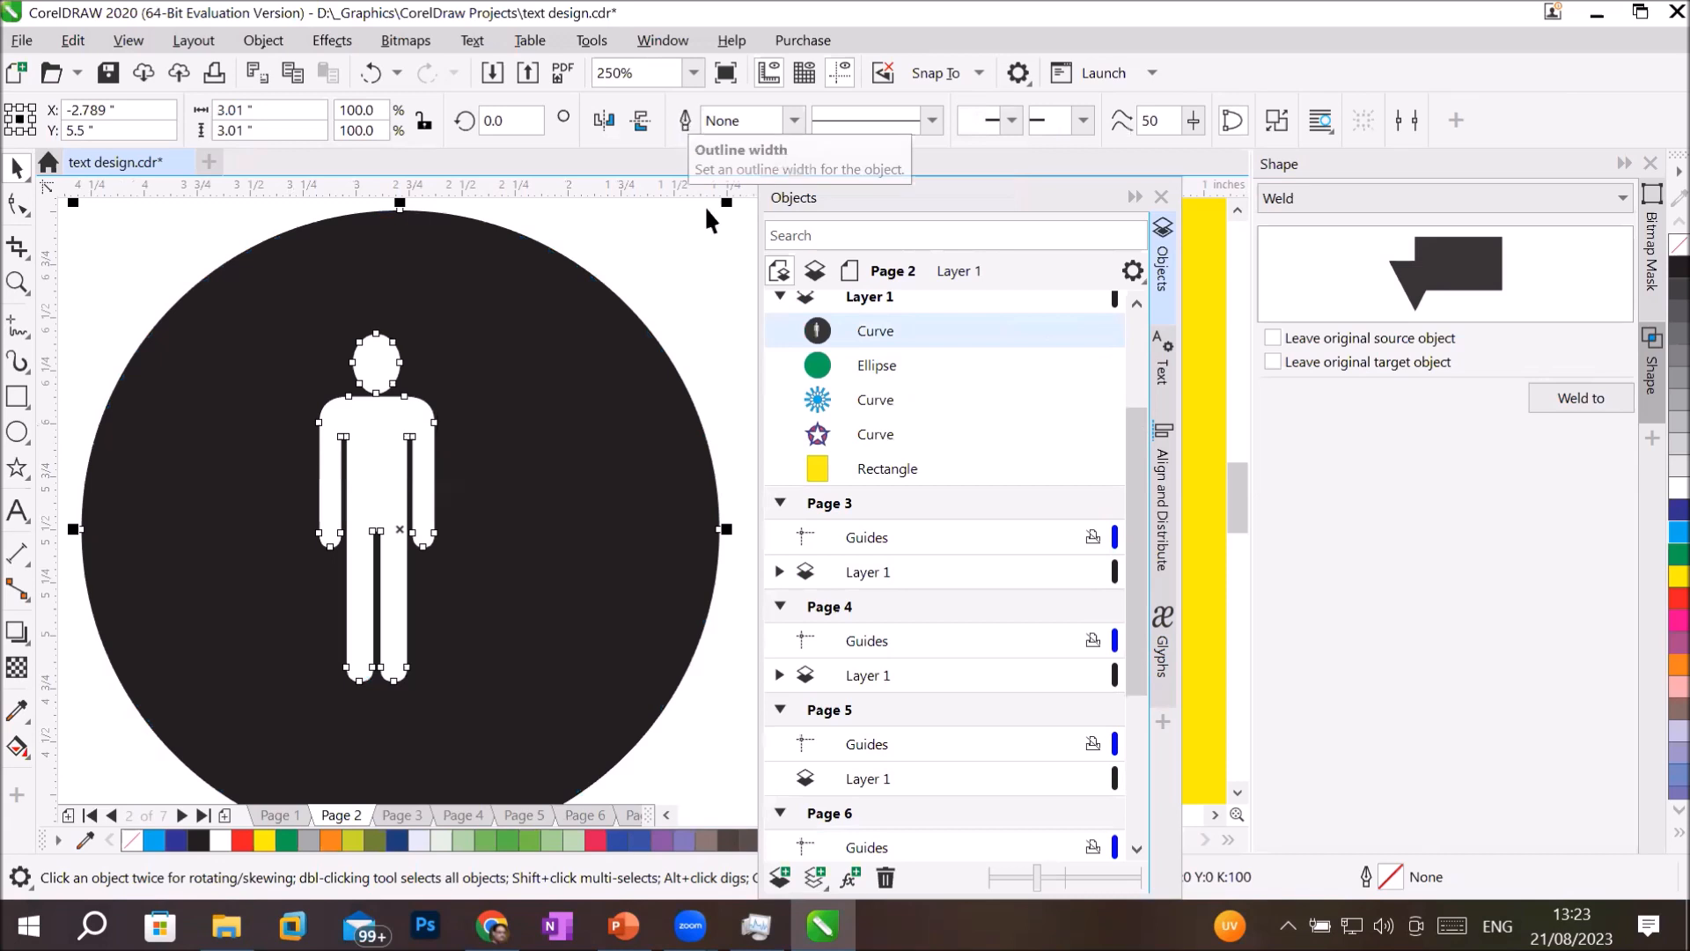
left_click(734, 363)
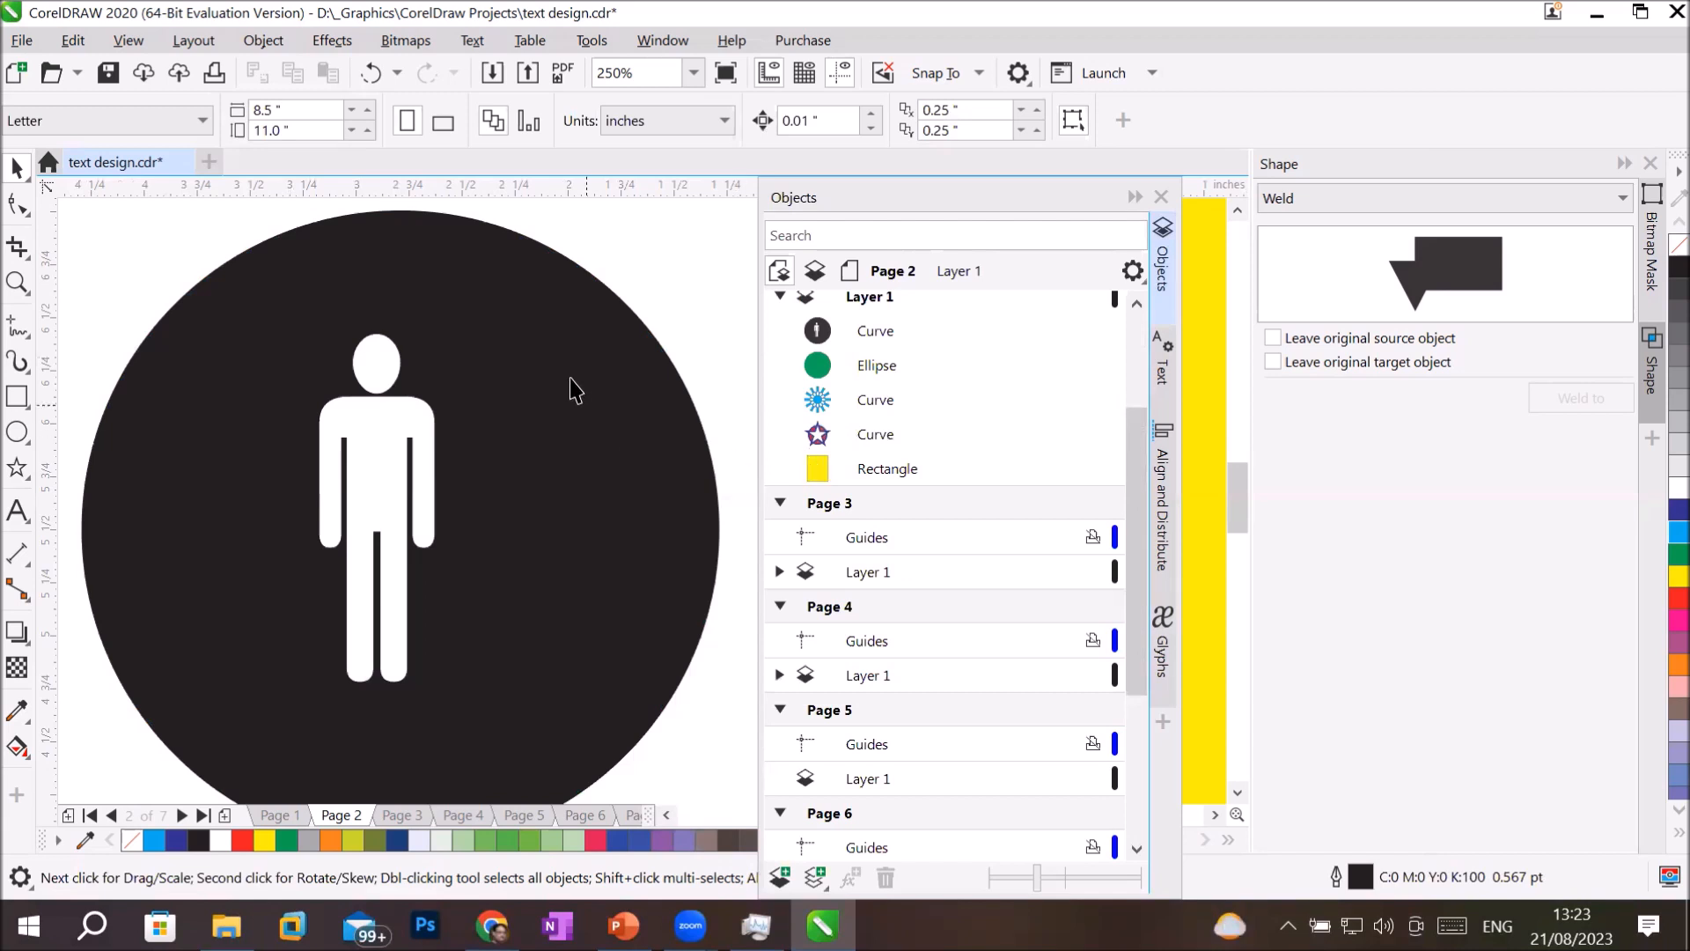
Display the combined curve's nodes with the Shape tool and examine the outline of the cut-out person.
left_click(490, 343)
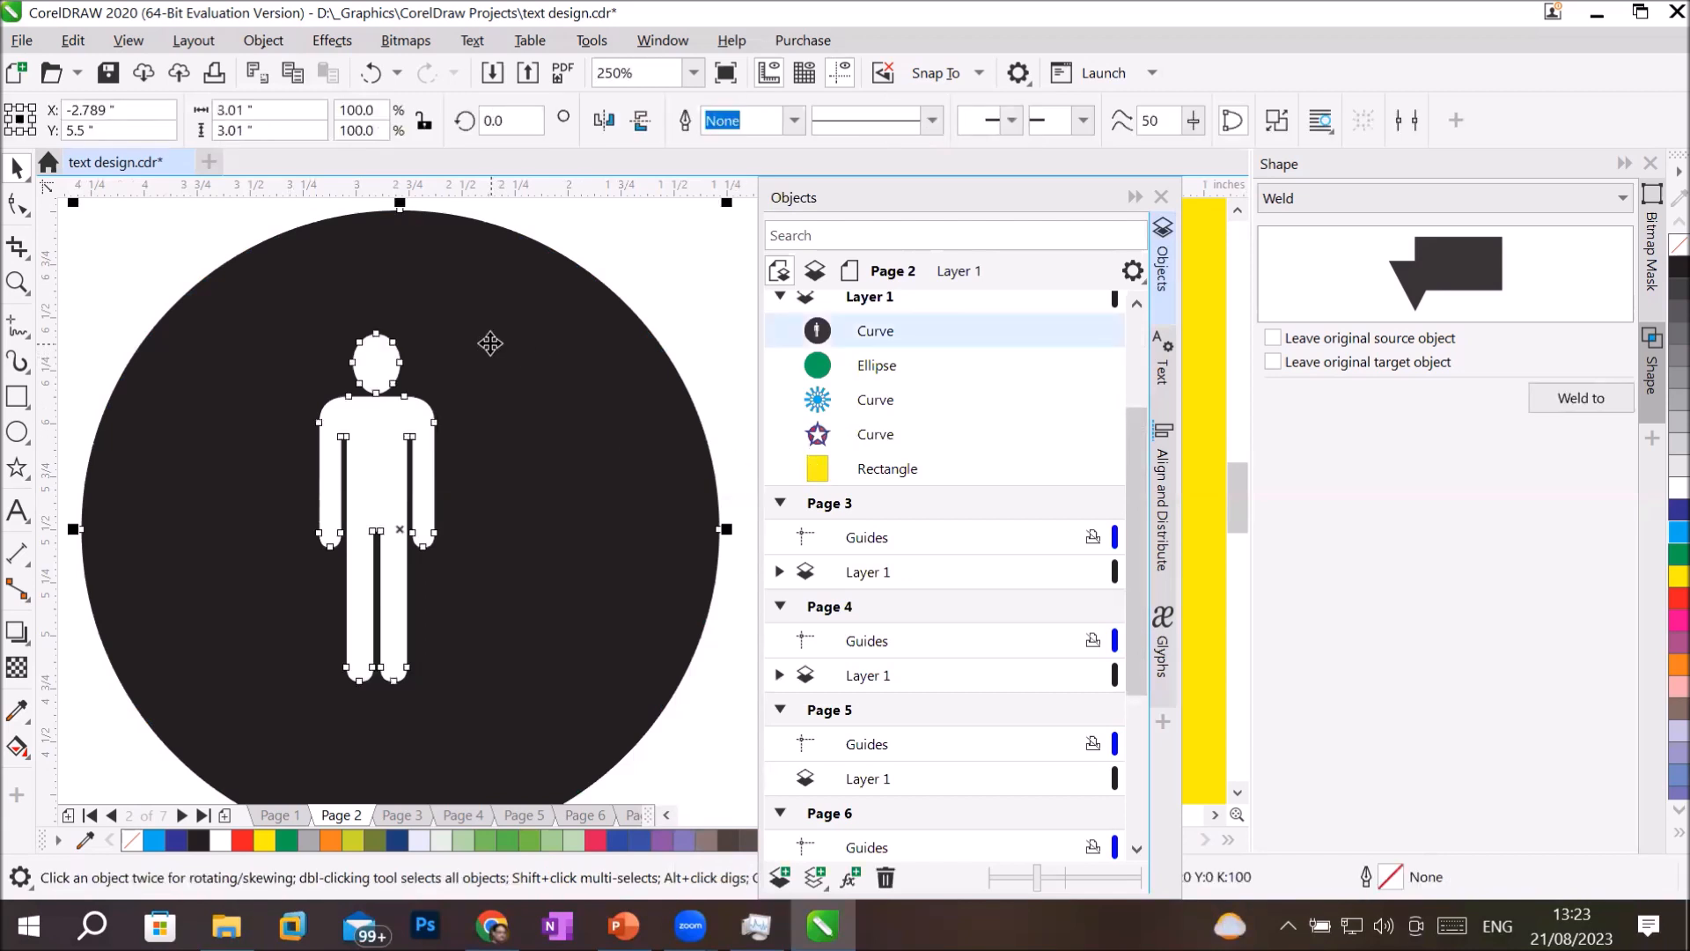
left_click(15, 209)
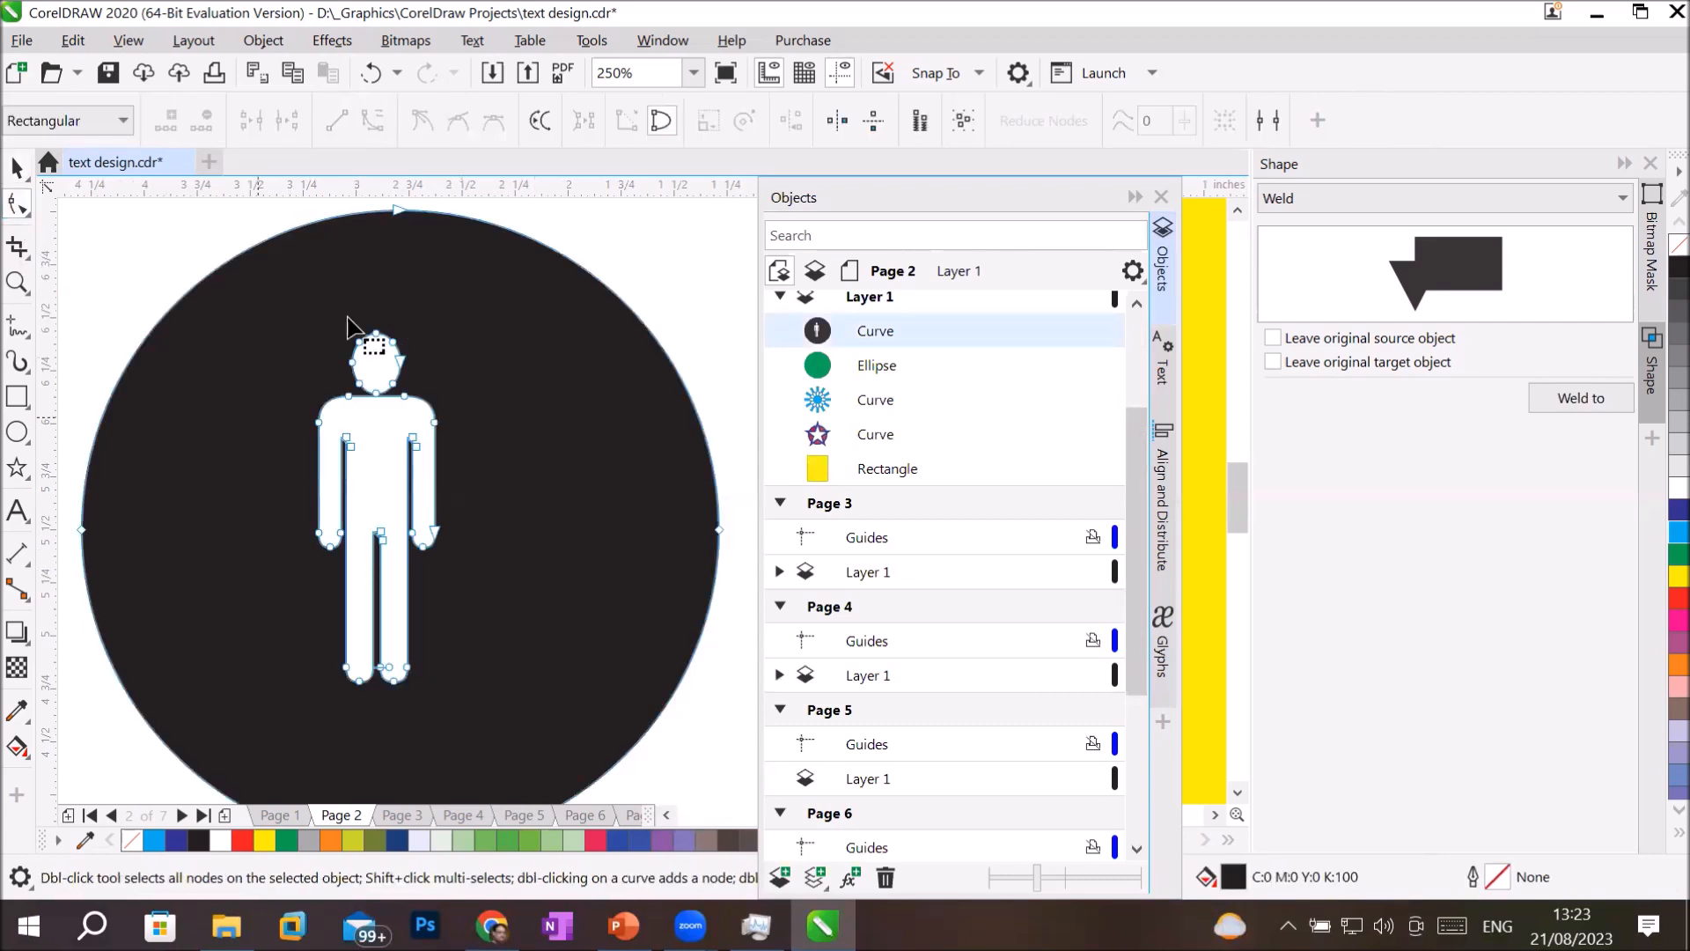
scroll(450, 387, "down", 2)
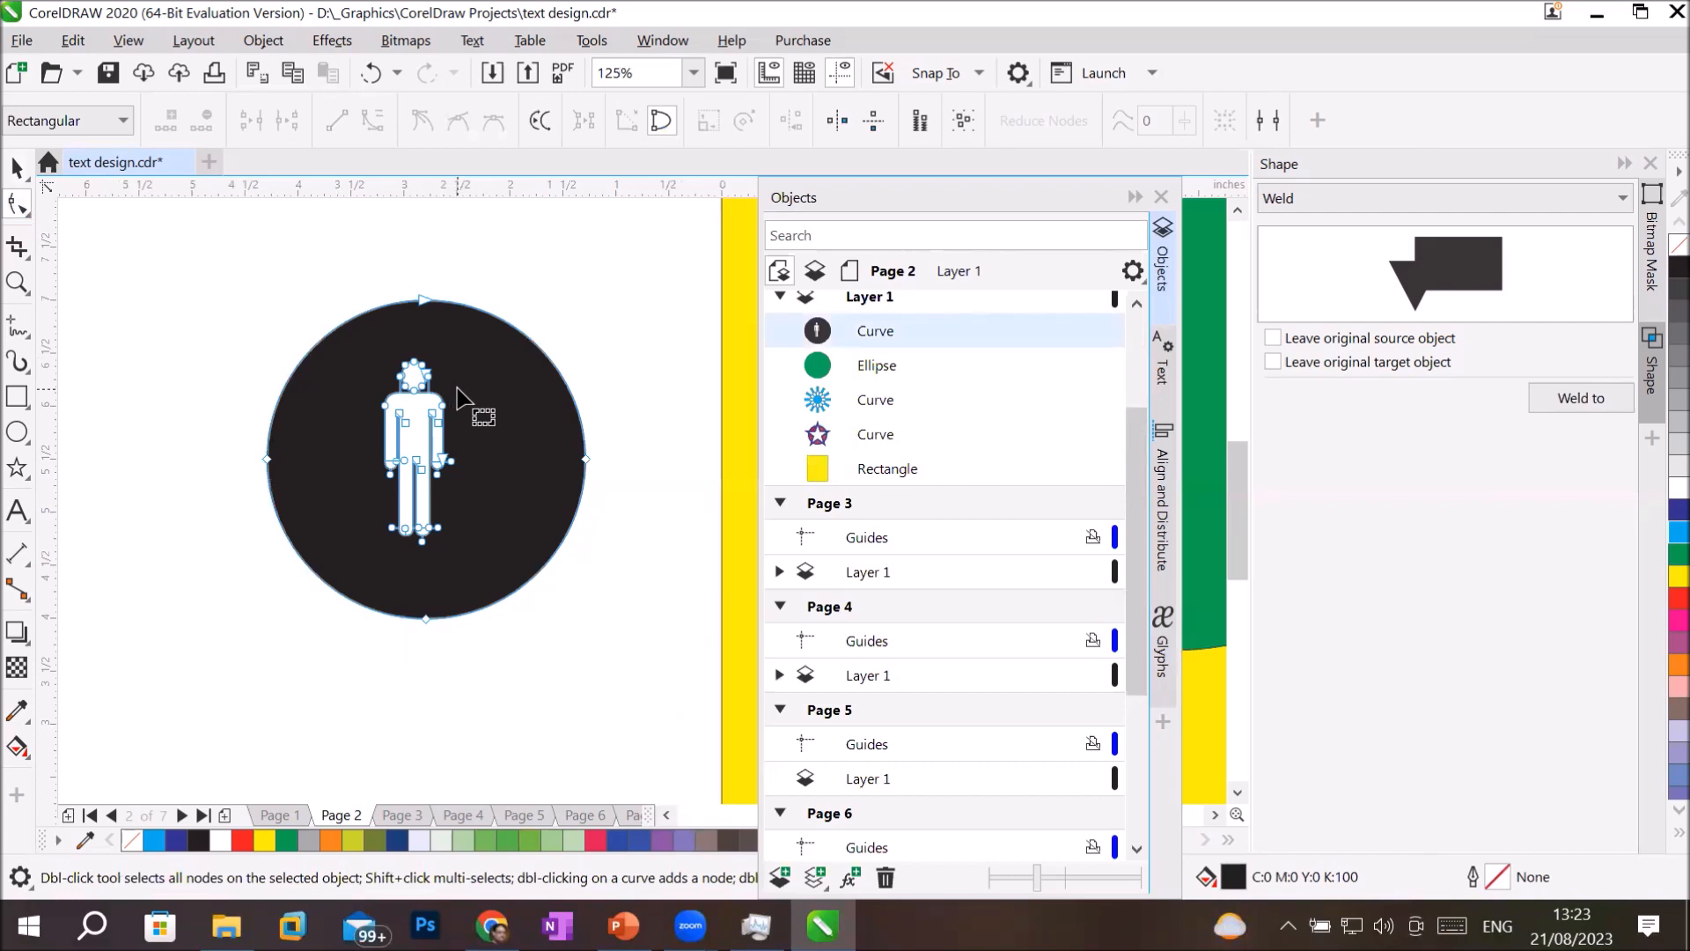
Delete the combined circle-and-person curve, collapse the Objects docker, and bring the green circle back into view.
left_click(16, 167)
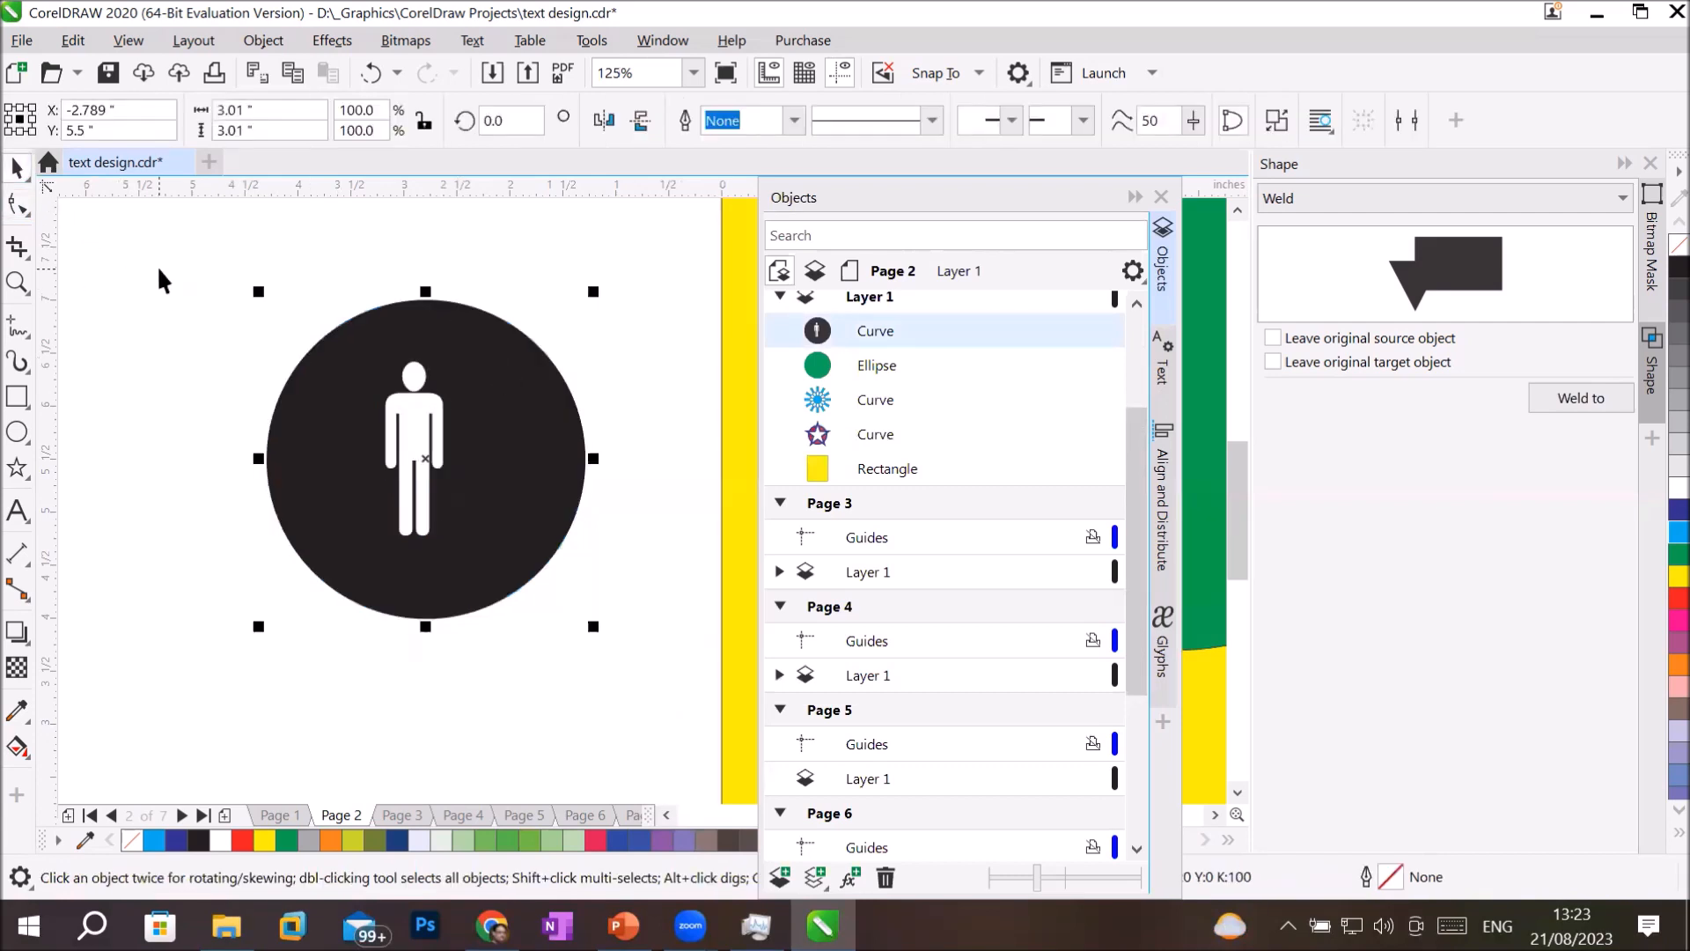
key("Delete")
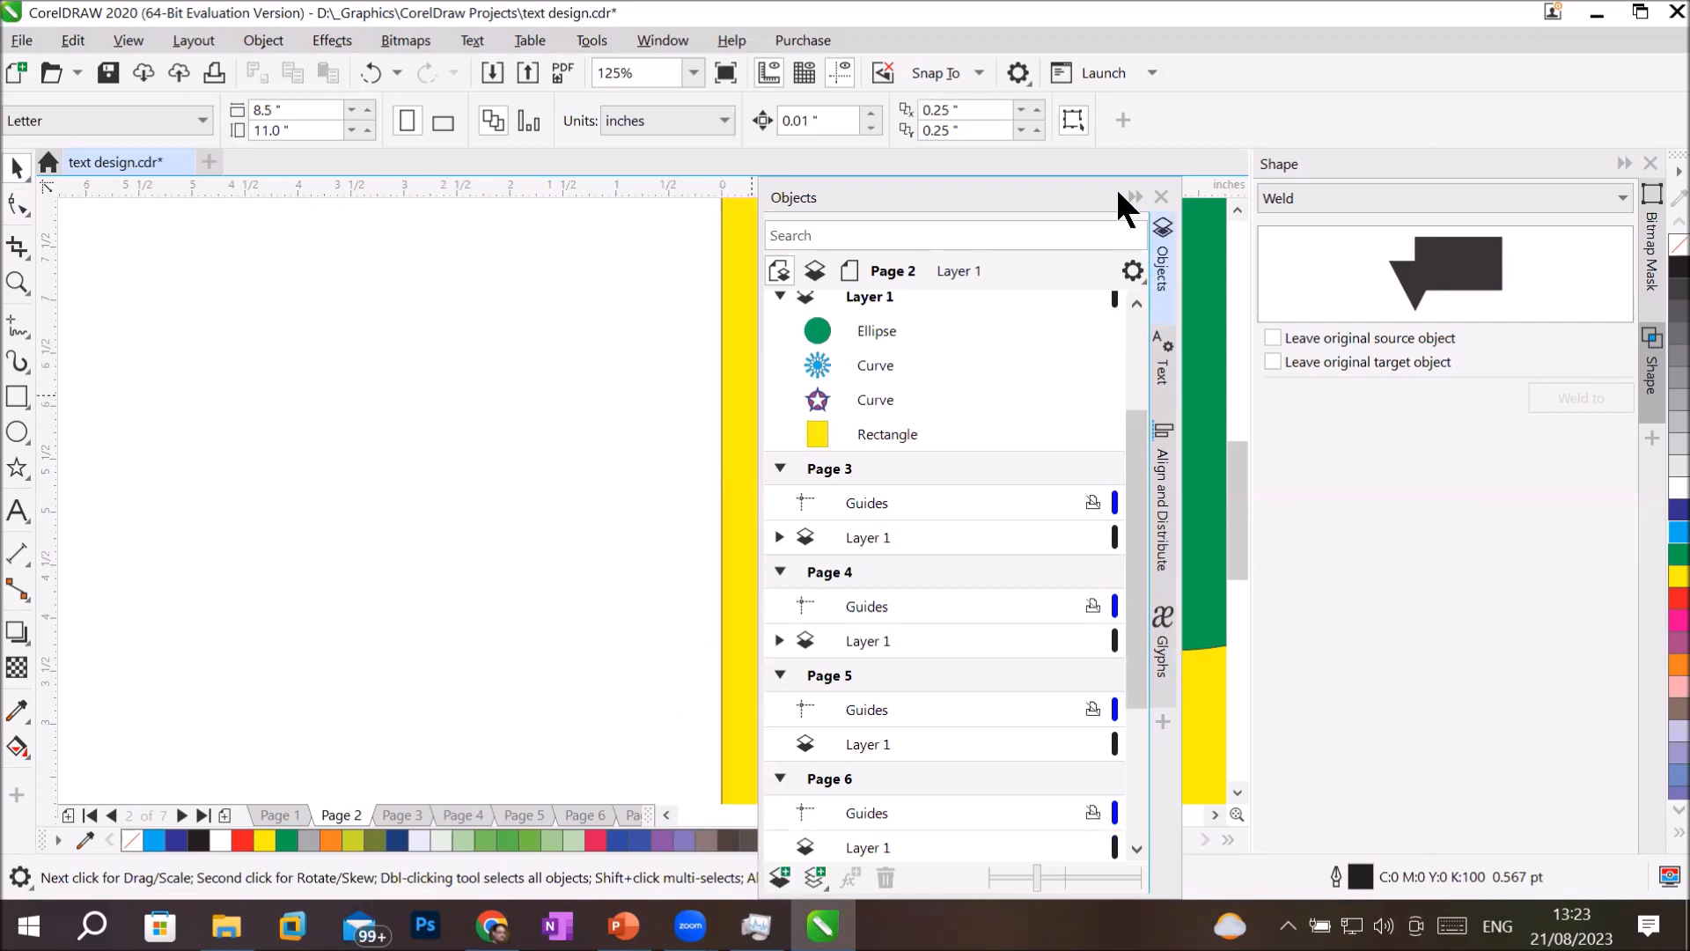
left_click(1134, 197)
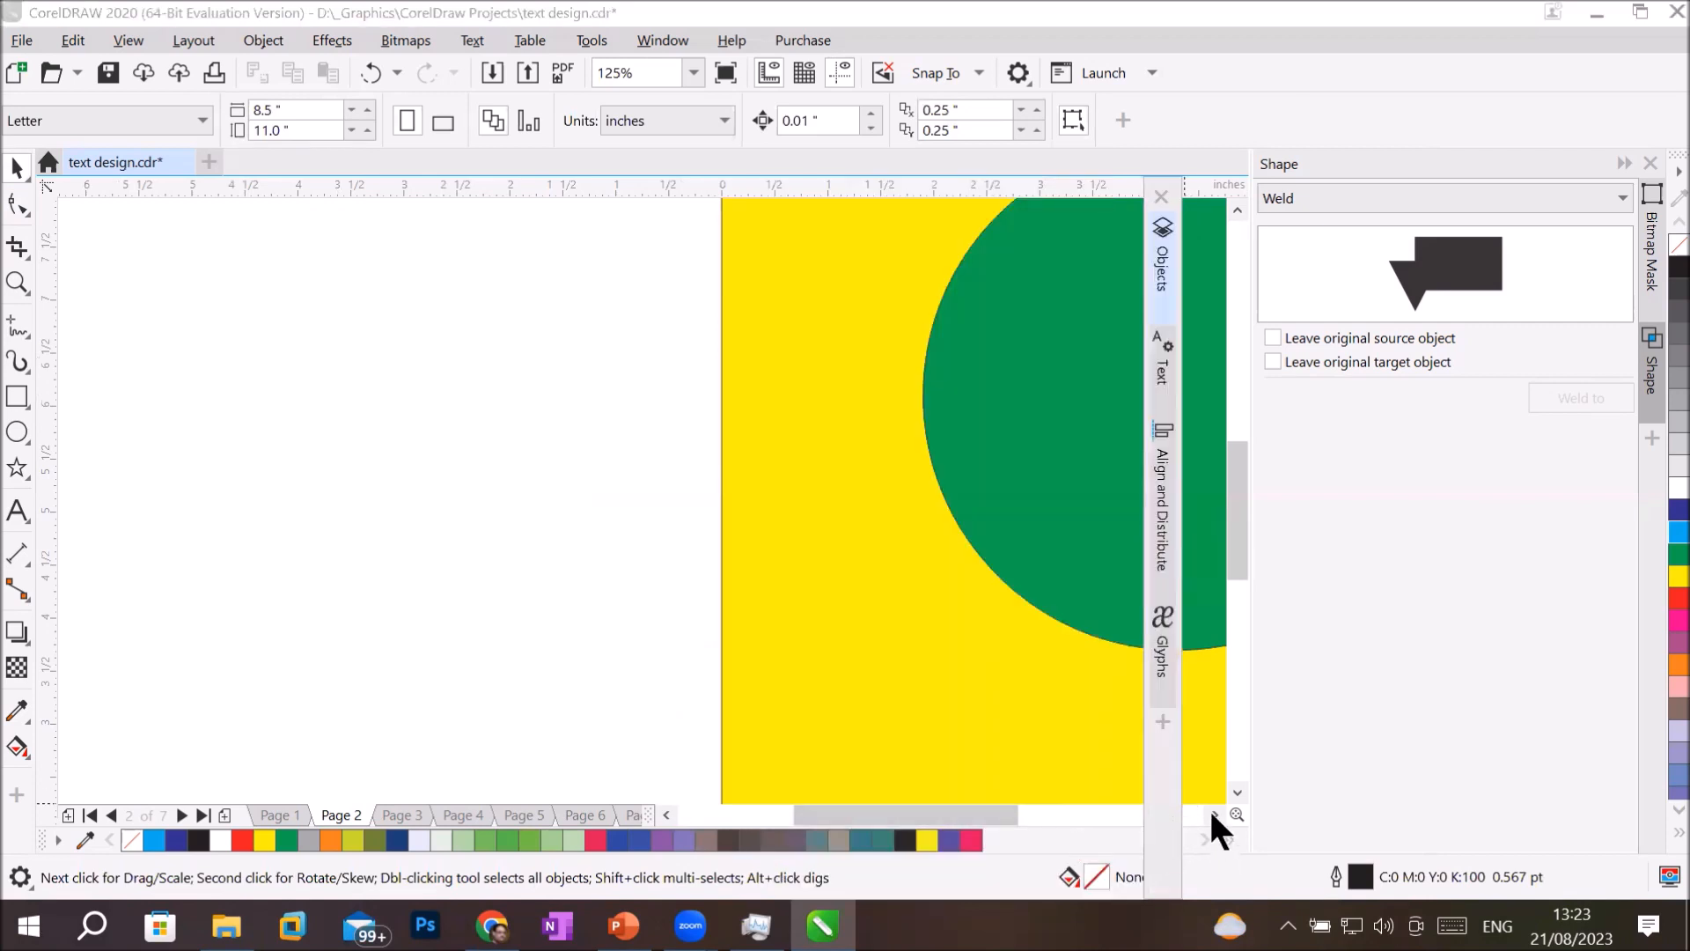
left_click(1214, 812)
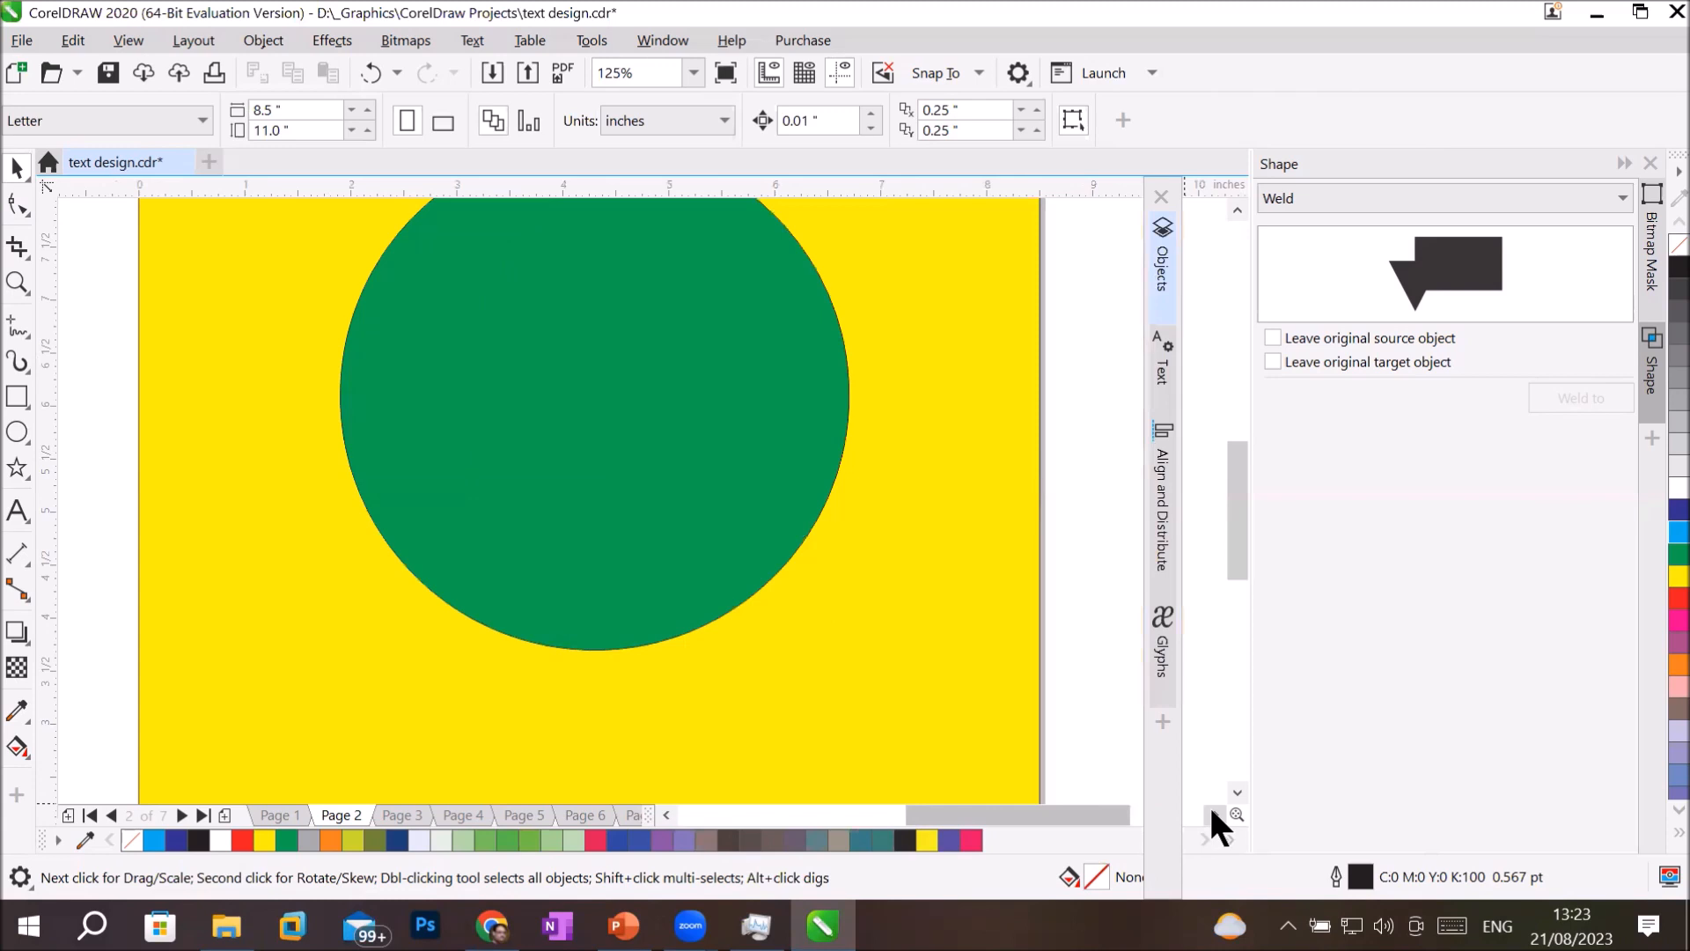
Draw a circle about 1.99 by 2.08 inches over the green circle's upper-left edge and fill it dark blue.
scroll(421, 524, "down", 2)
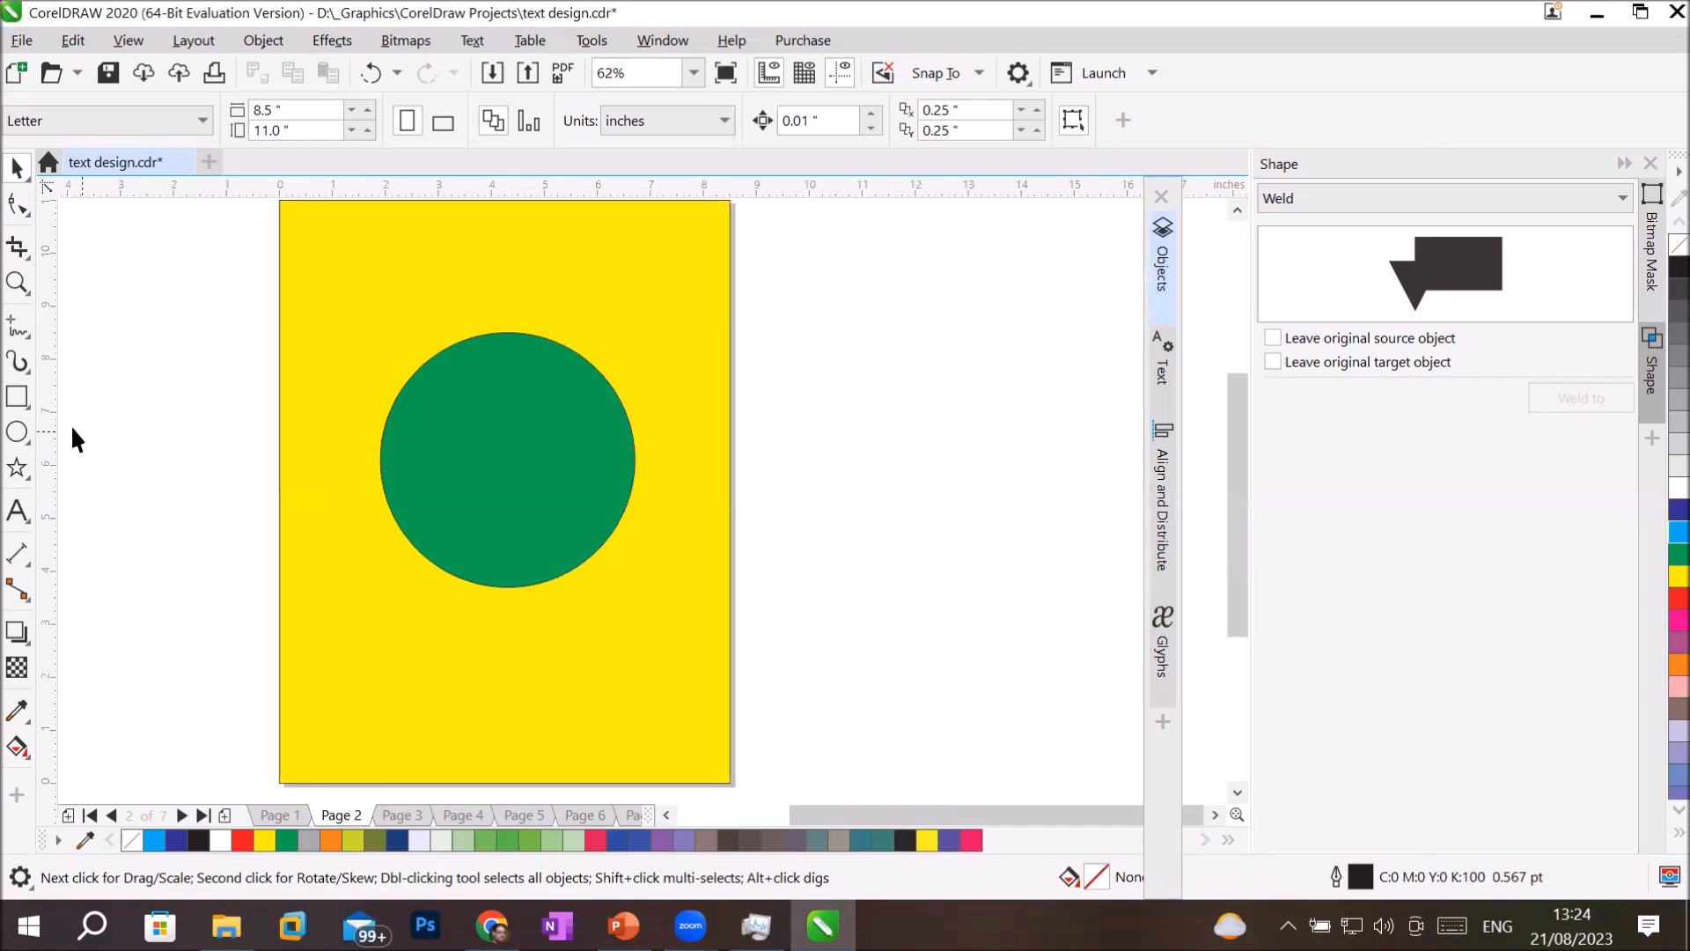
left_click(17, 431)
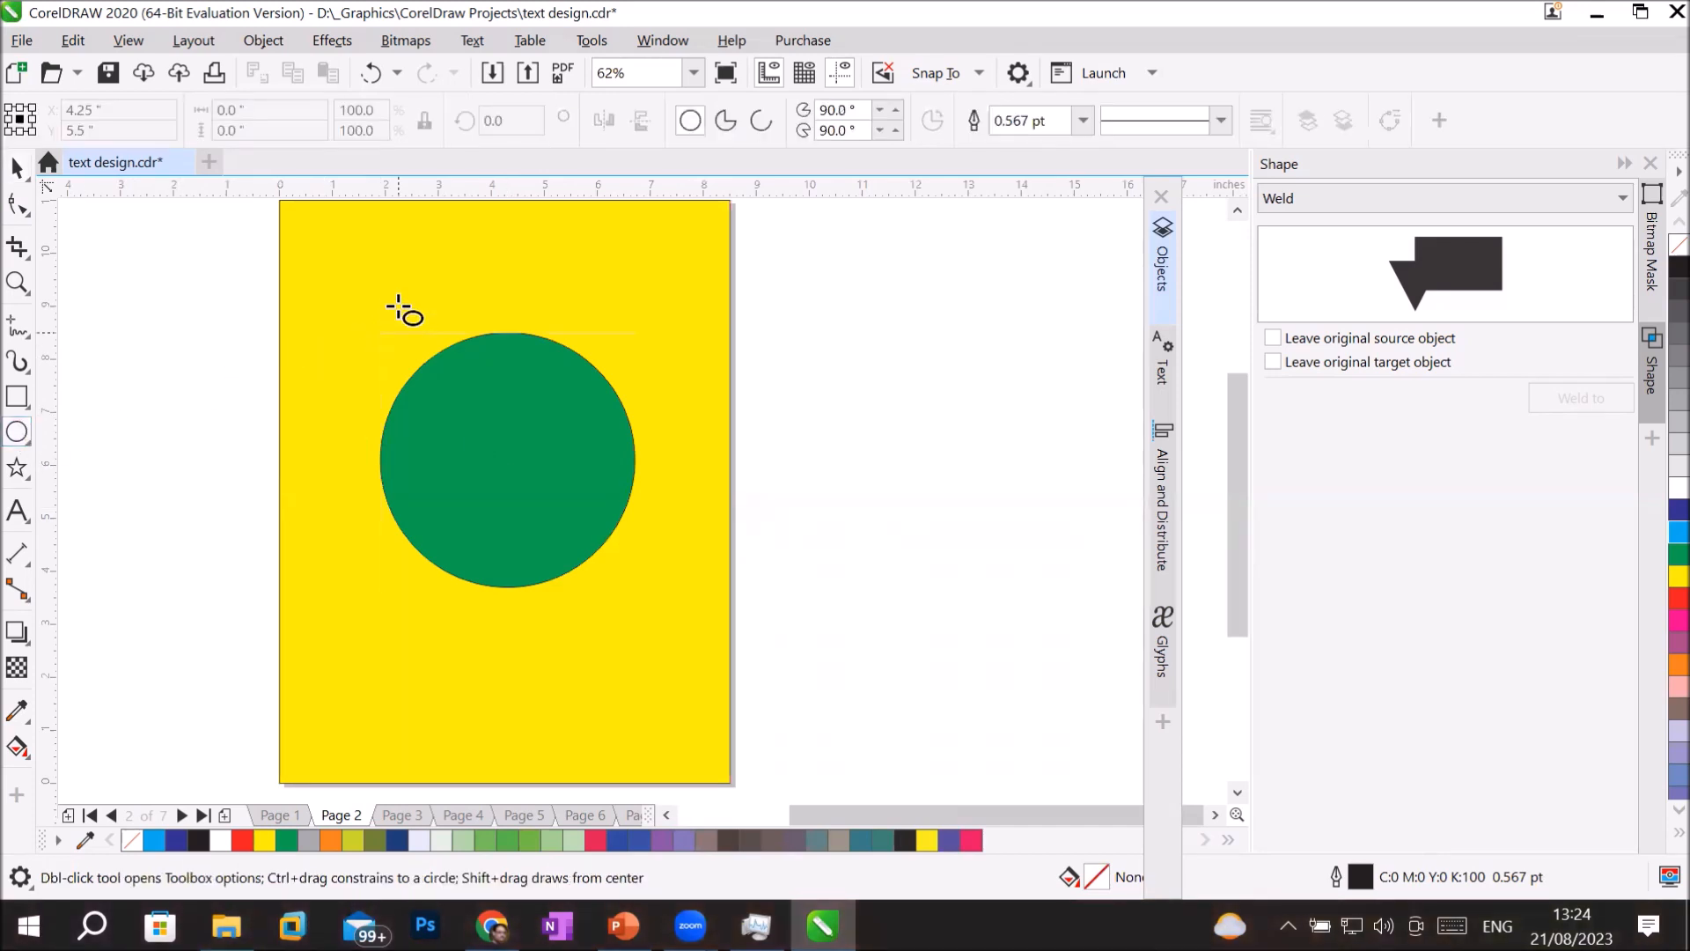
left_click_drag(398, 306, 505, 416)
left_click(1677, 510)
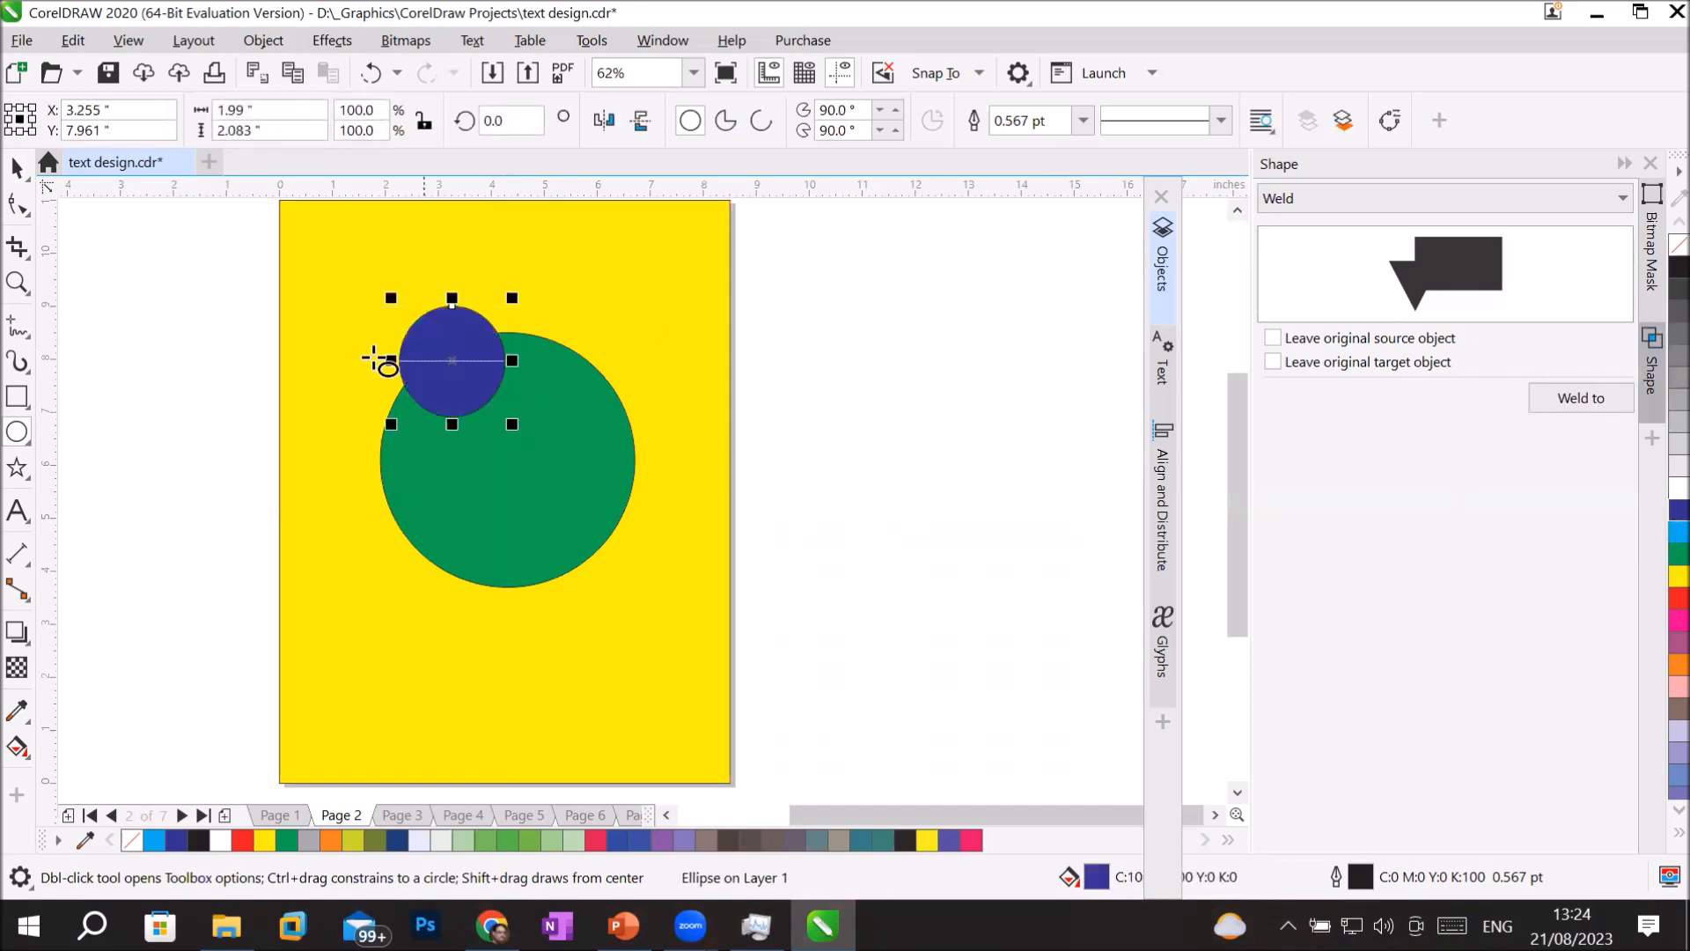
Duplicate the dark blue circle repeatedly around the green circle's edge to form a ring of twelve overlapping circles.
left_click(17, 168)
left_click_drag(451, 360, 343, 438)
key("space")
key("space")
key("space")
key("space")
key("space")
right_click(344, 438)
left_click_drag(350, 440, 552, 238)
right_click(373, 376)
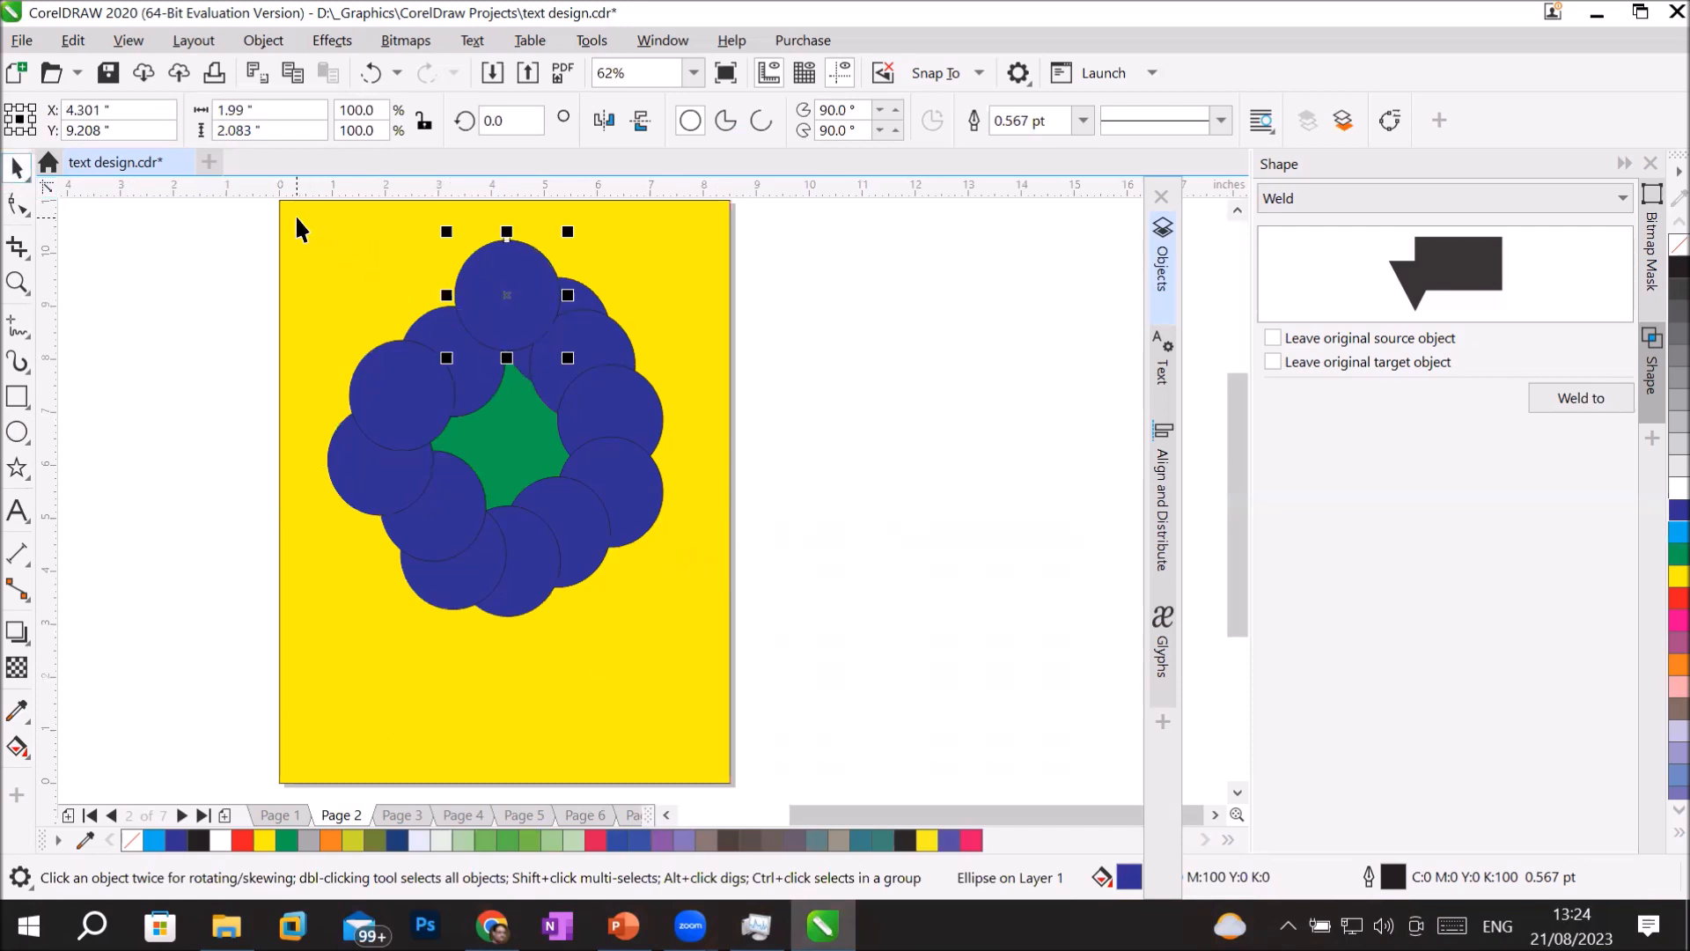
Lock the yellow background rectangle so it cannot be moved along with the circles.
mouse_move(298, 220)
left_mouse_down()
mouse_move(435, 498)
mouse_move(560, 542)
mouse_move(520, 527)
mouse_move(257, 226)
mouse_move(288, 197)
mouse_move(303, 208)
left_mouse_up()
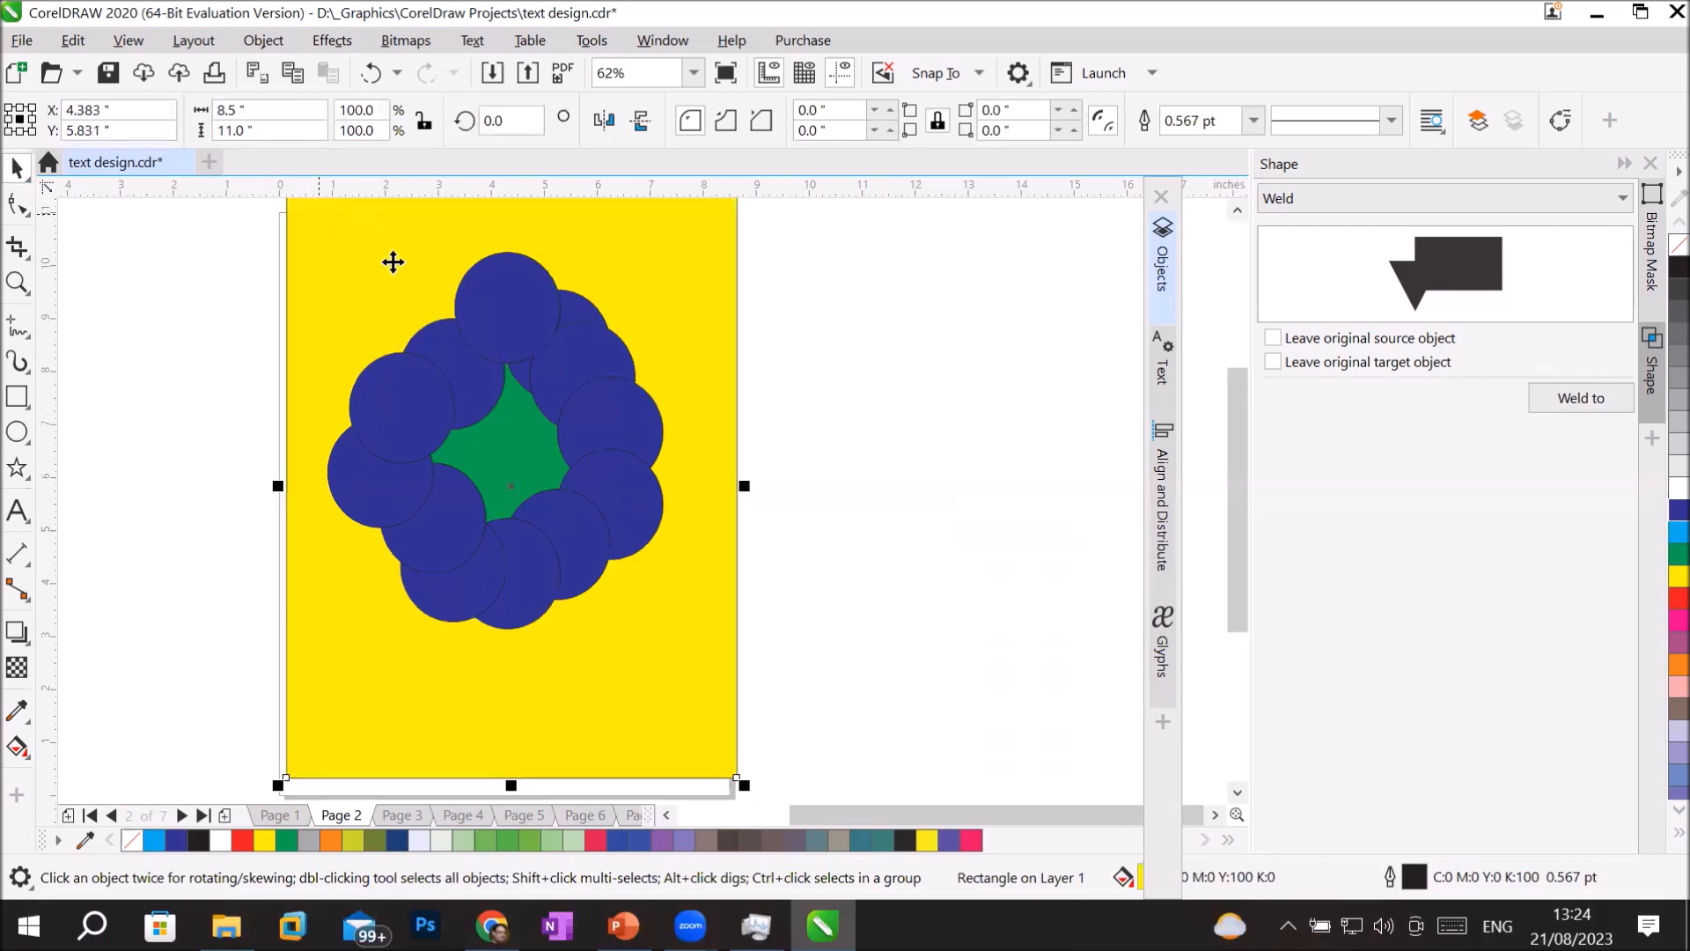
left_click(1161, 260)
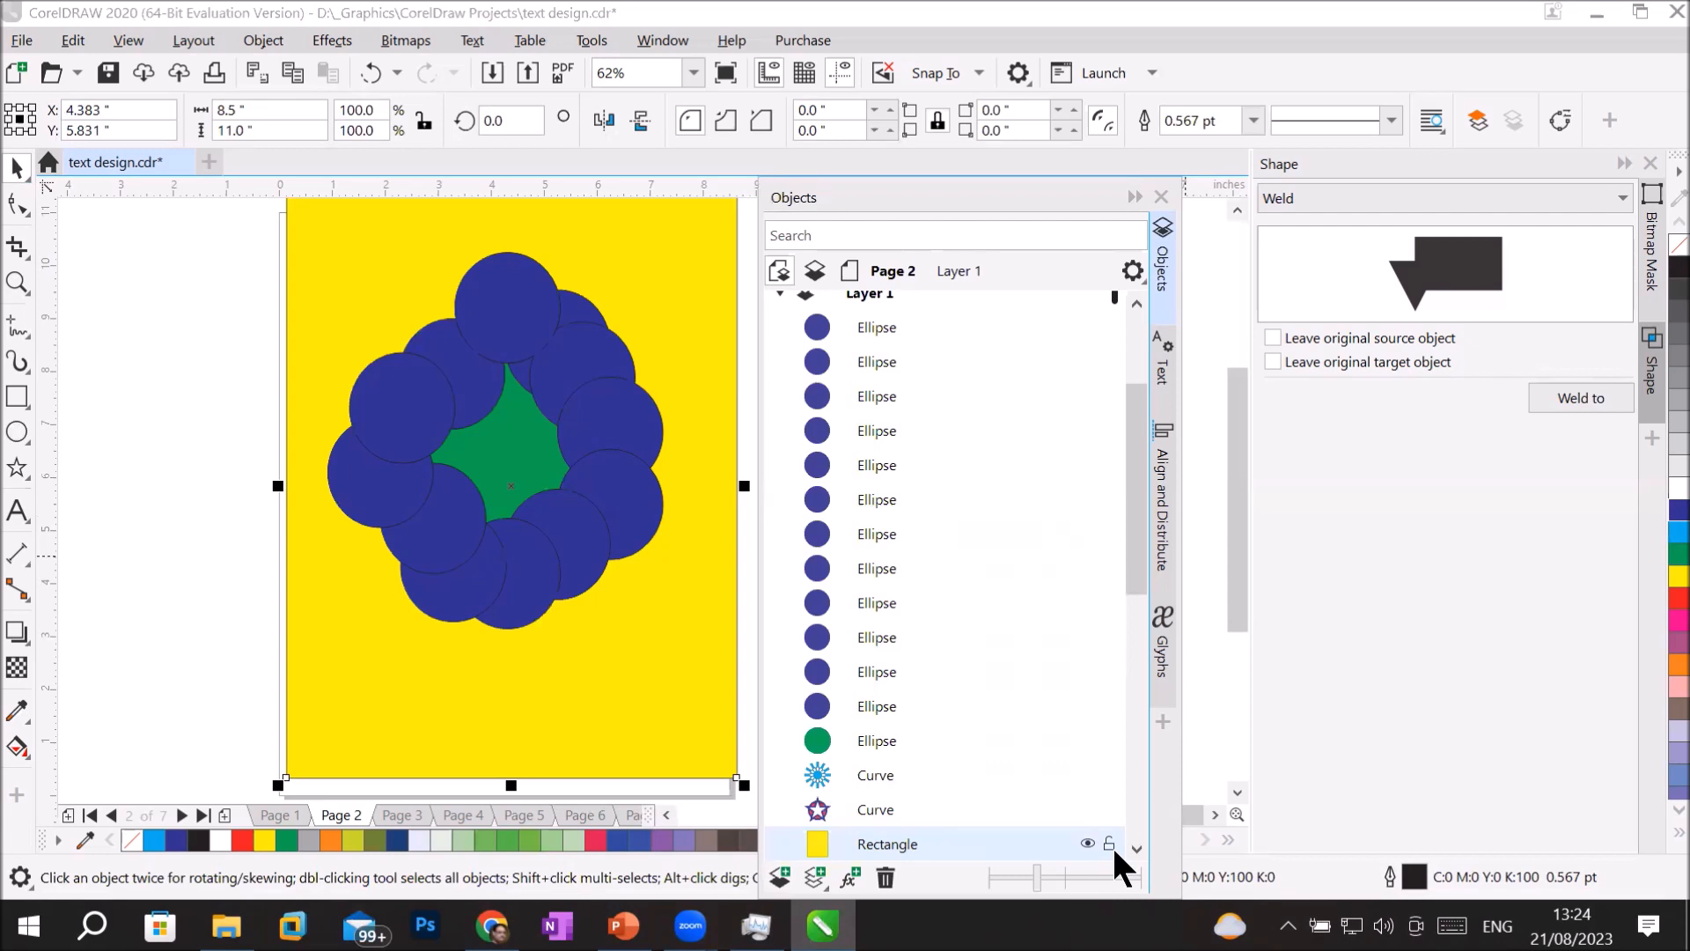
left_click(1109, 843)
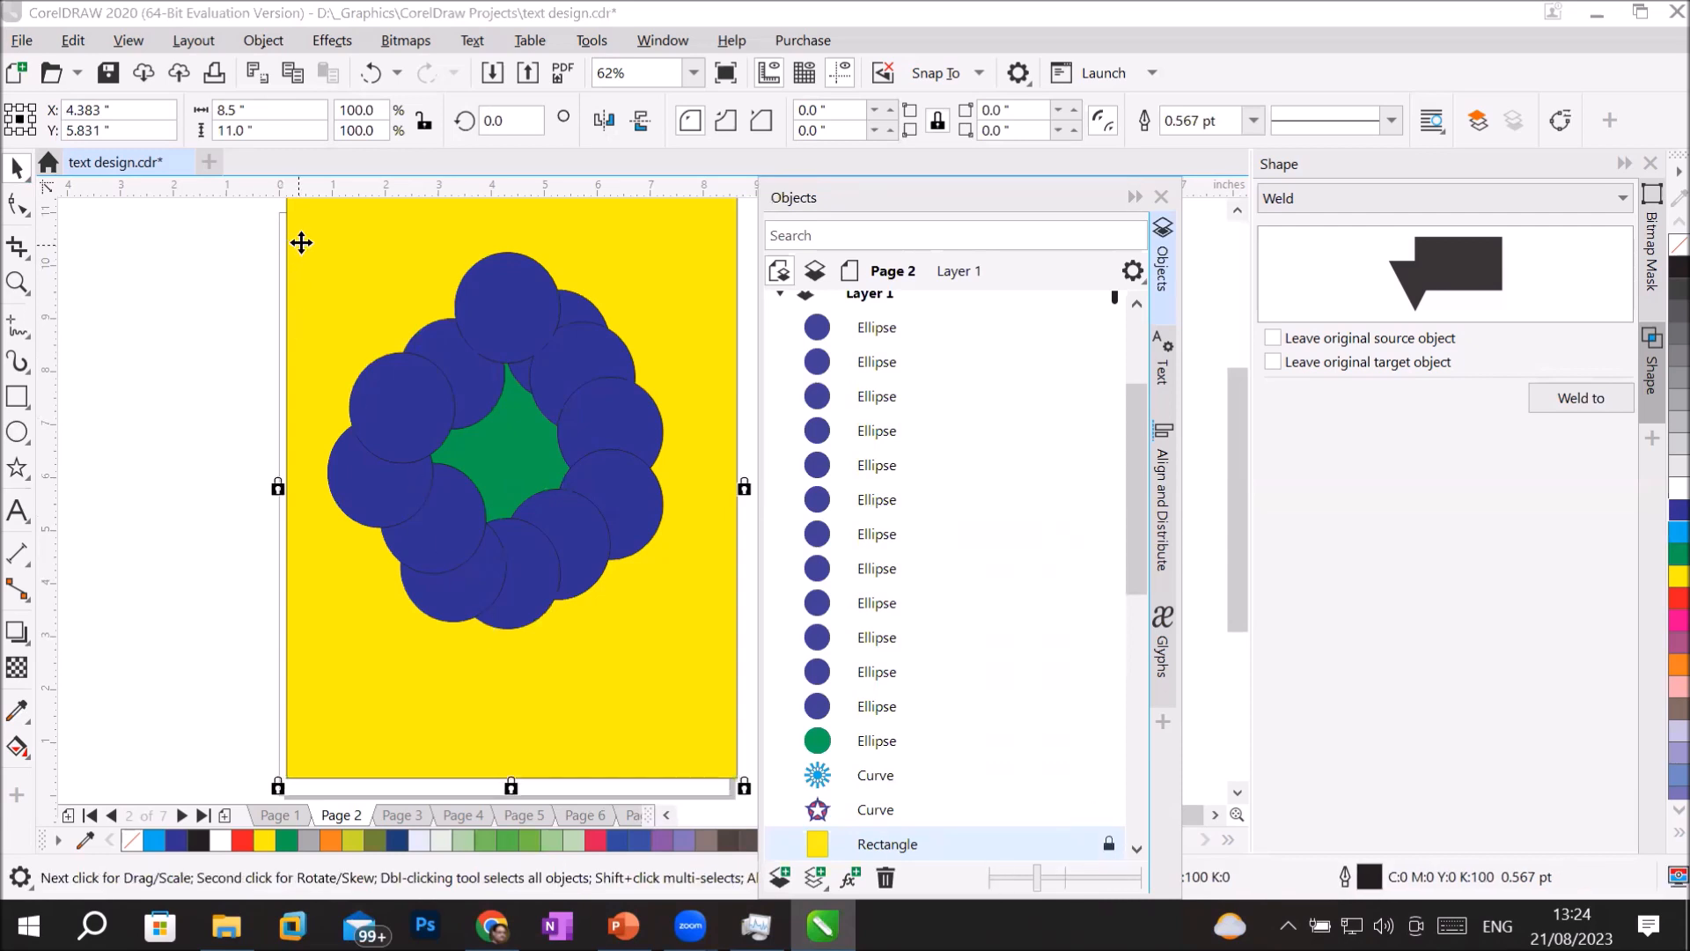
Weld the green circle and all the dark blue circles into one curve, and undo the weld.
left_click_drag(236, 234, 701, 667)
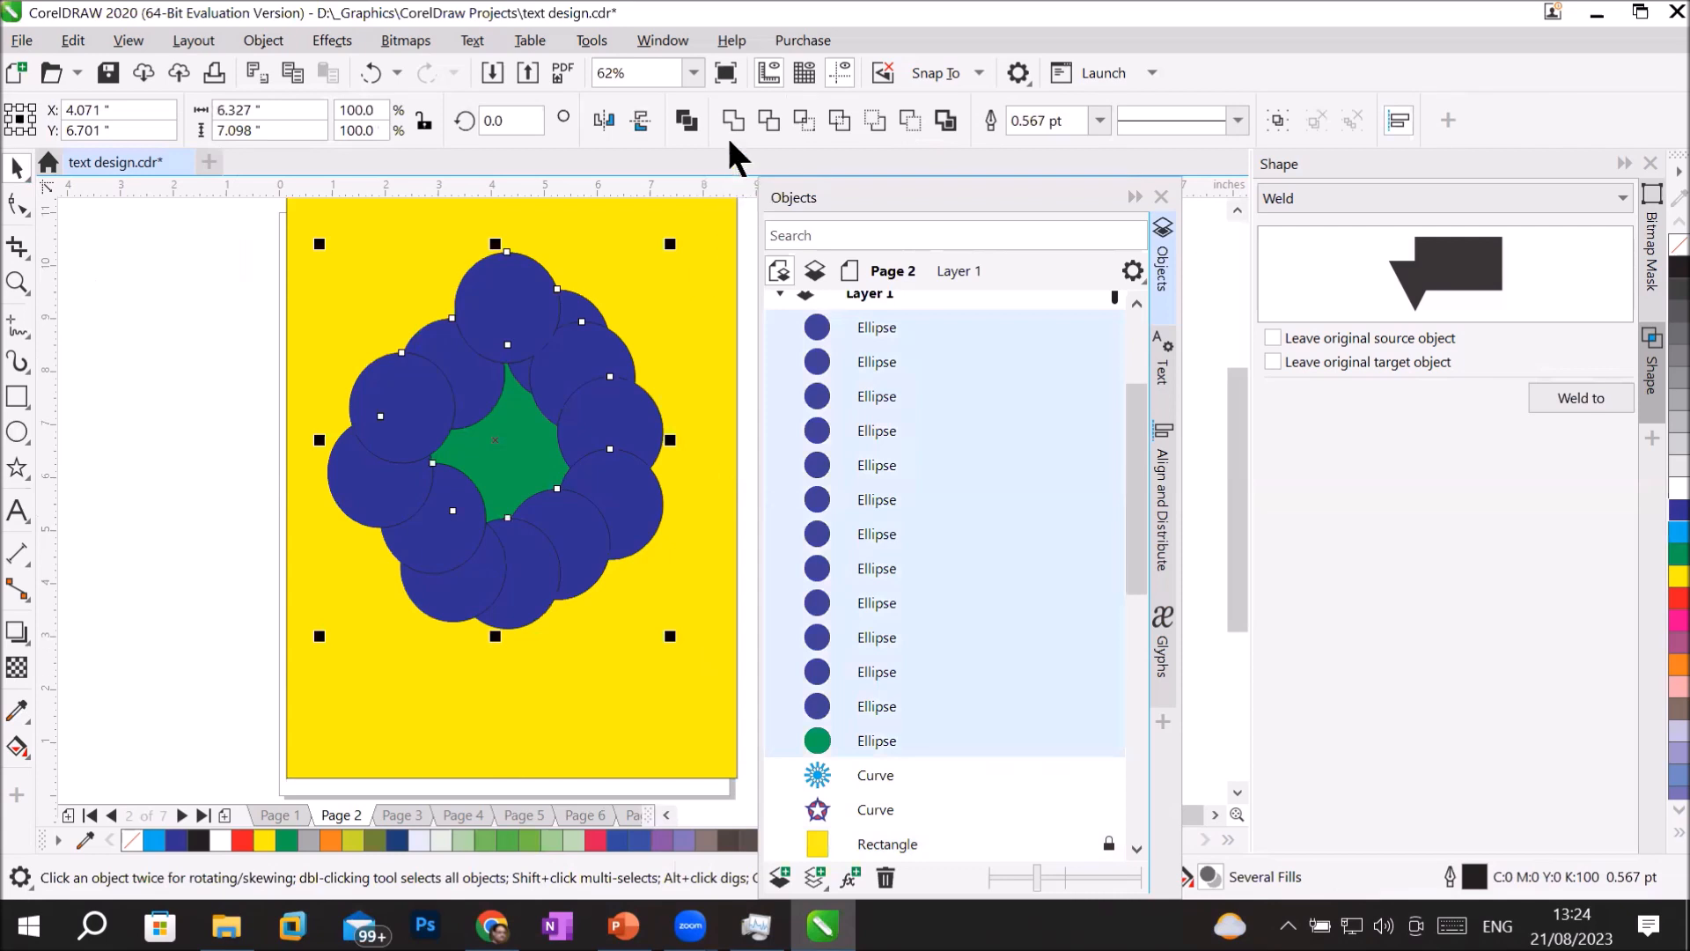
left_click(735, 121)
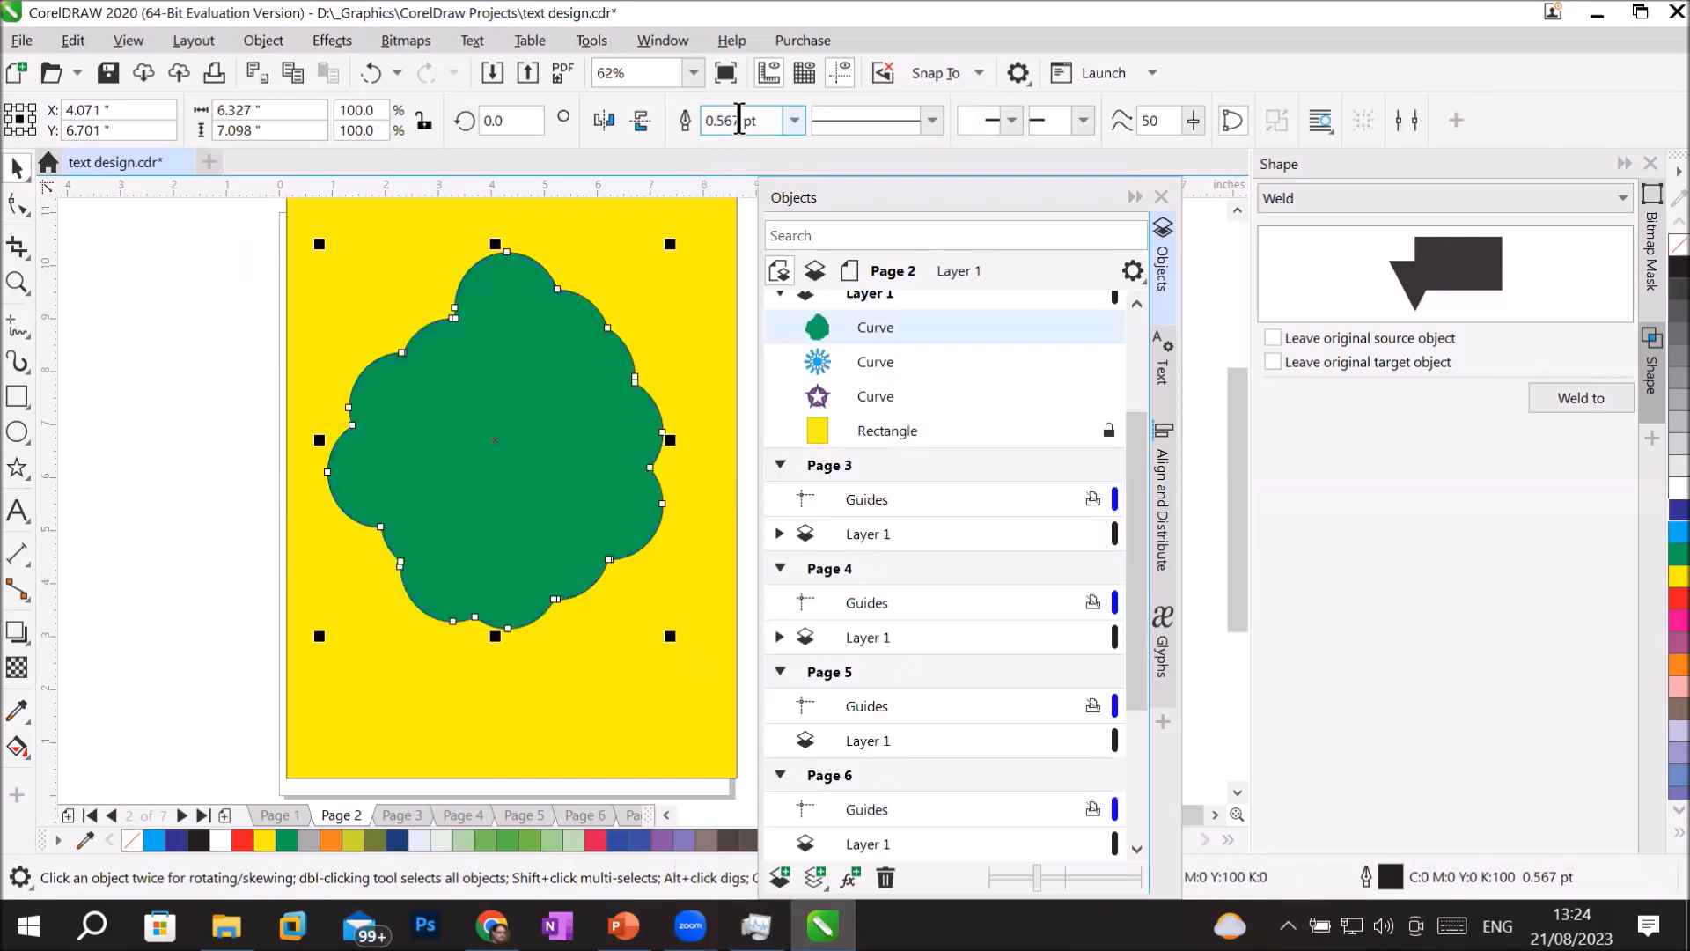
left_click(136, 485)
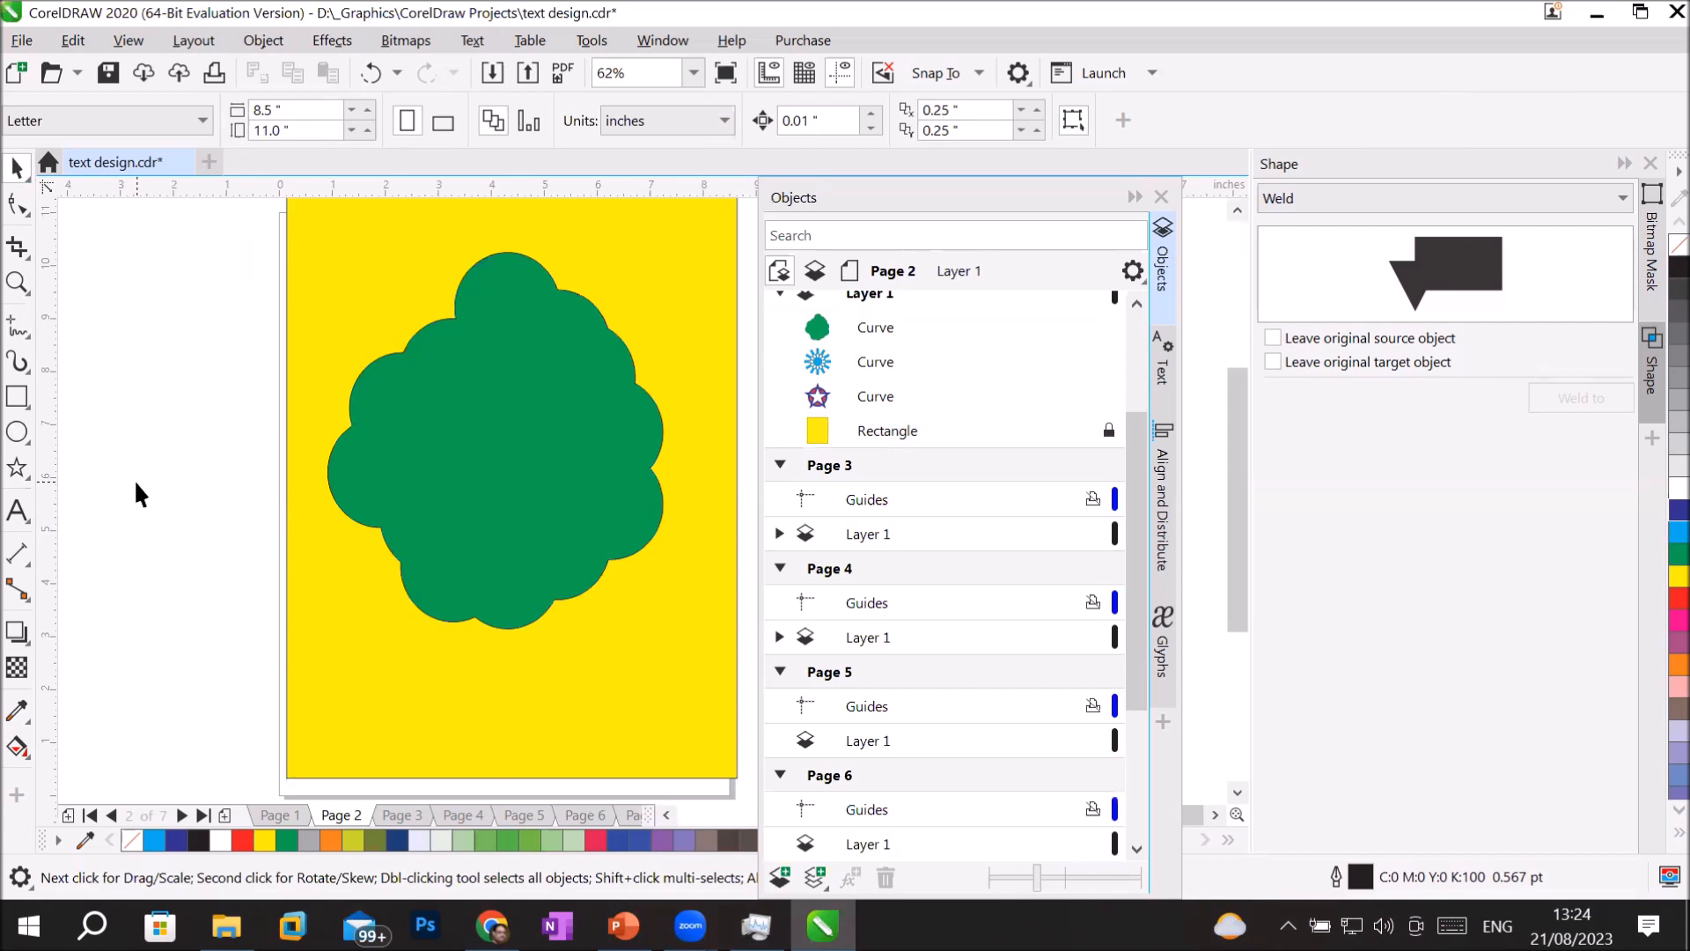
key("ctrl+z")
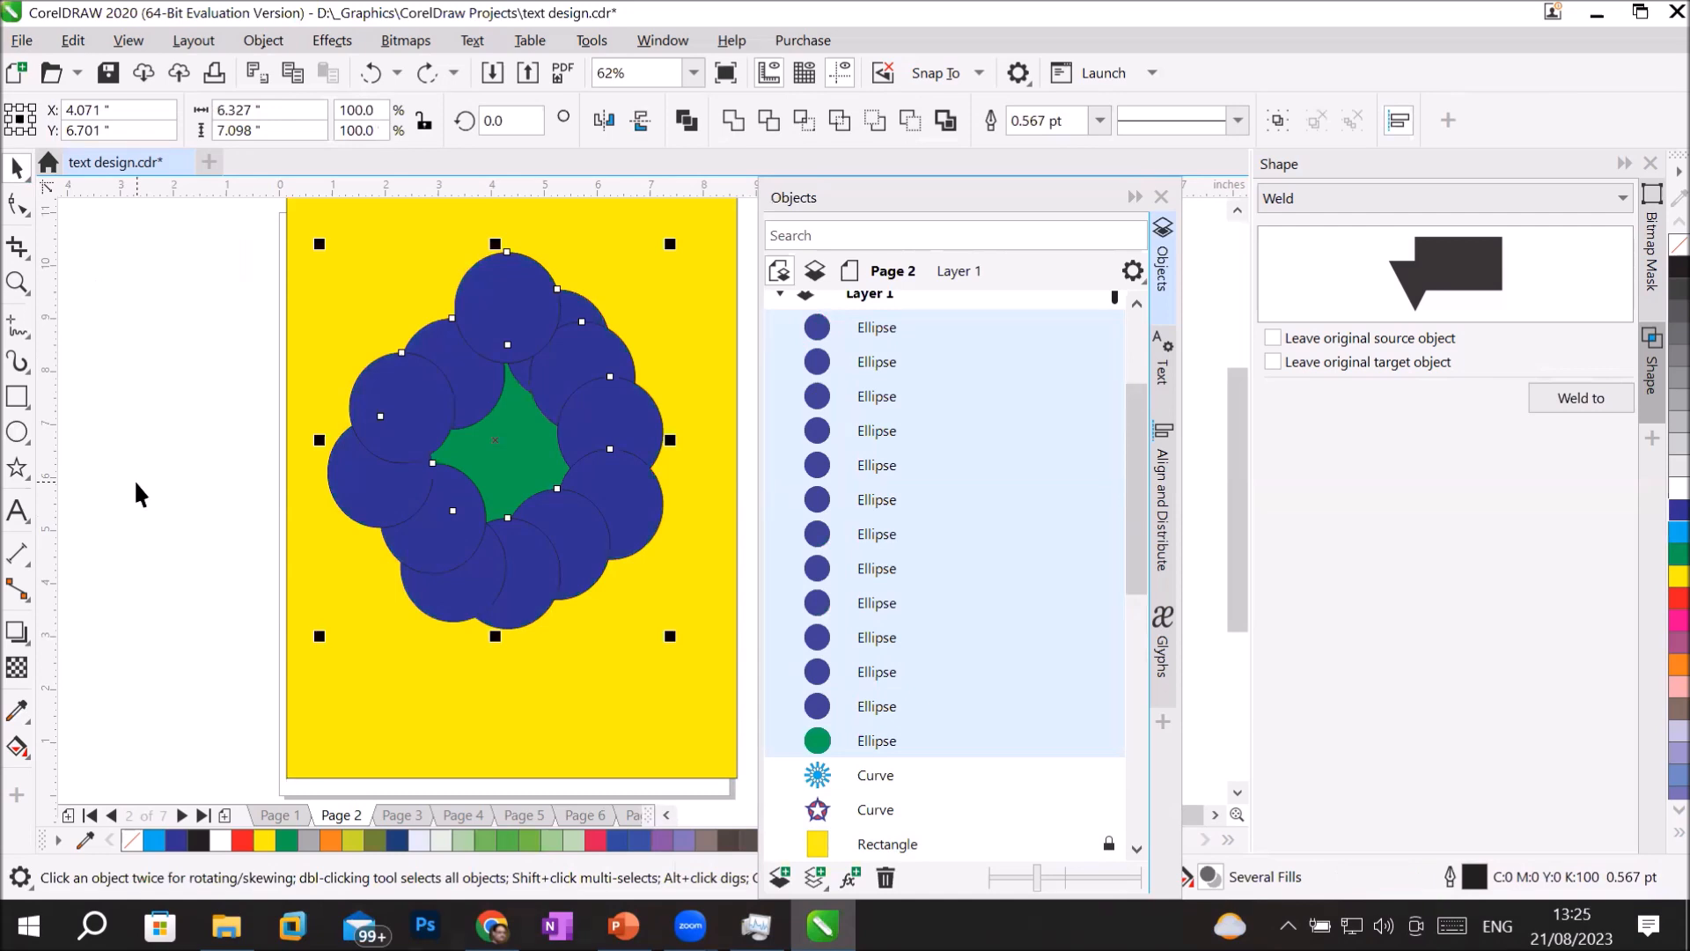
Move the green circle above all the dark blue circles in the stacking order of Layer 1 on Page 2.
left_click(864, 327)
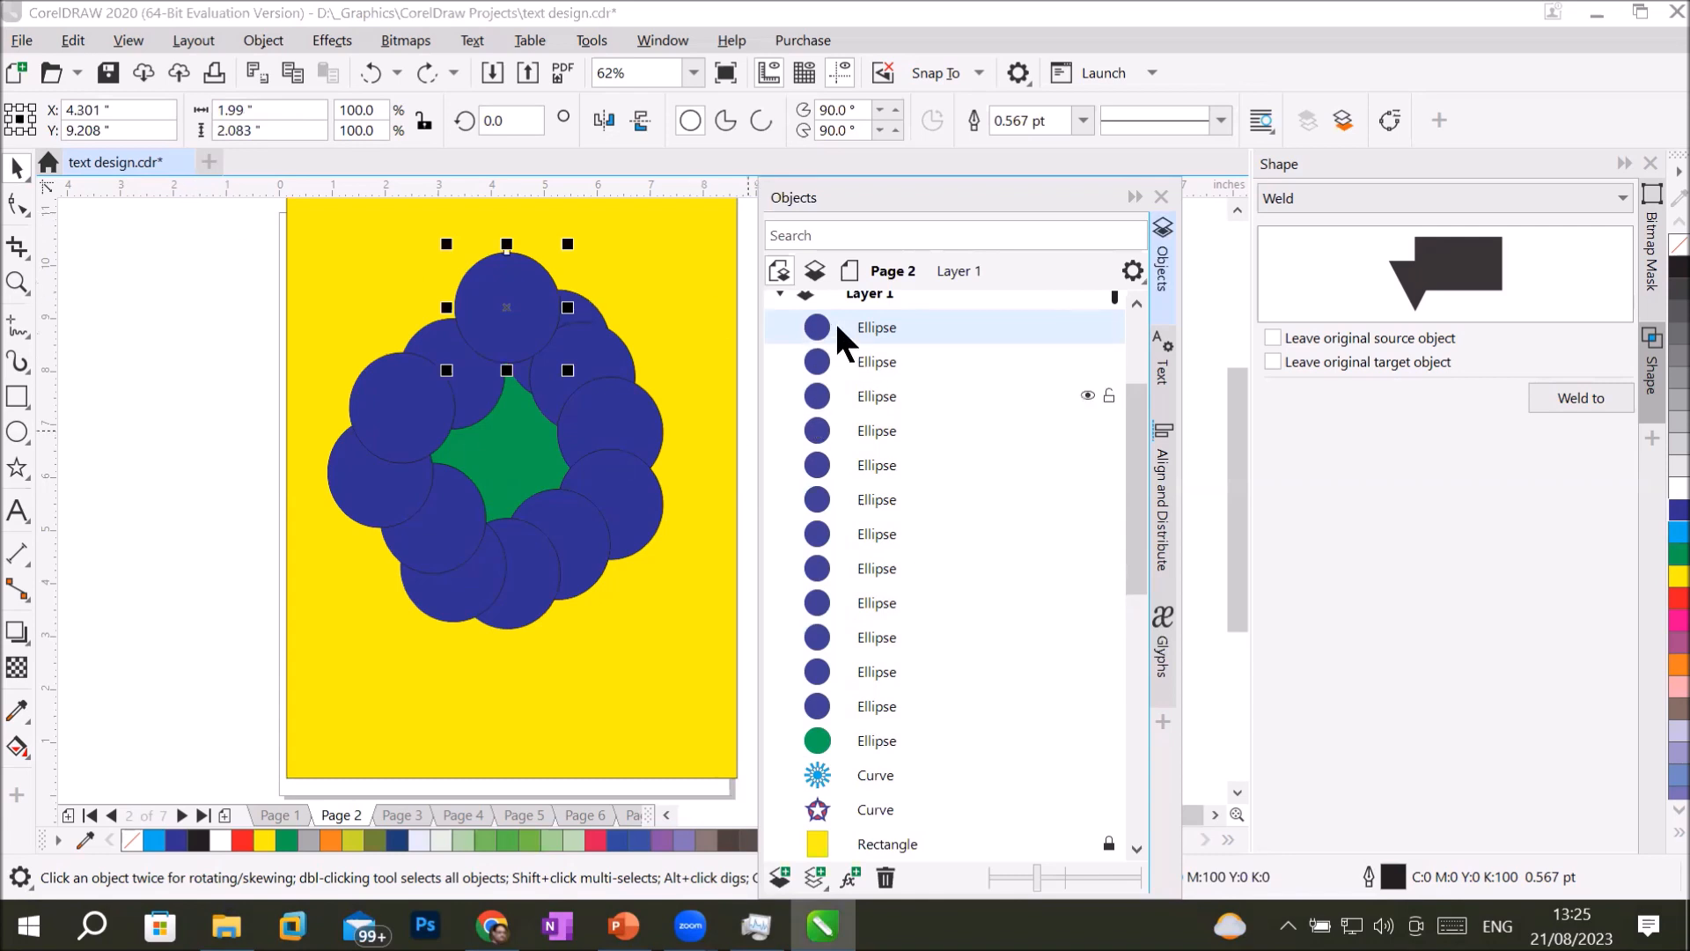
left_click(884, 741, "shift")
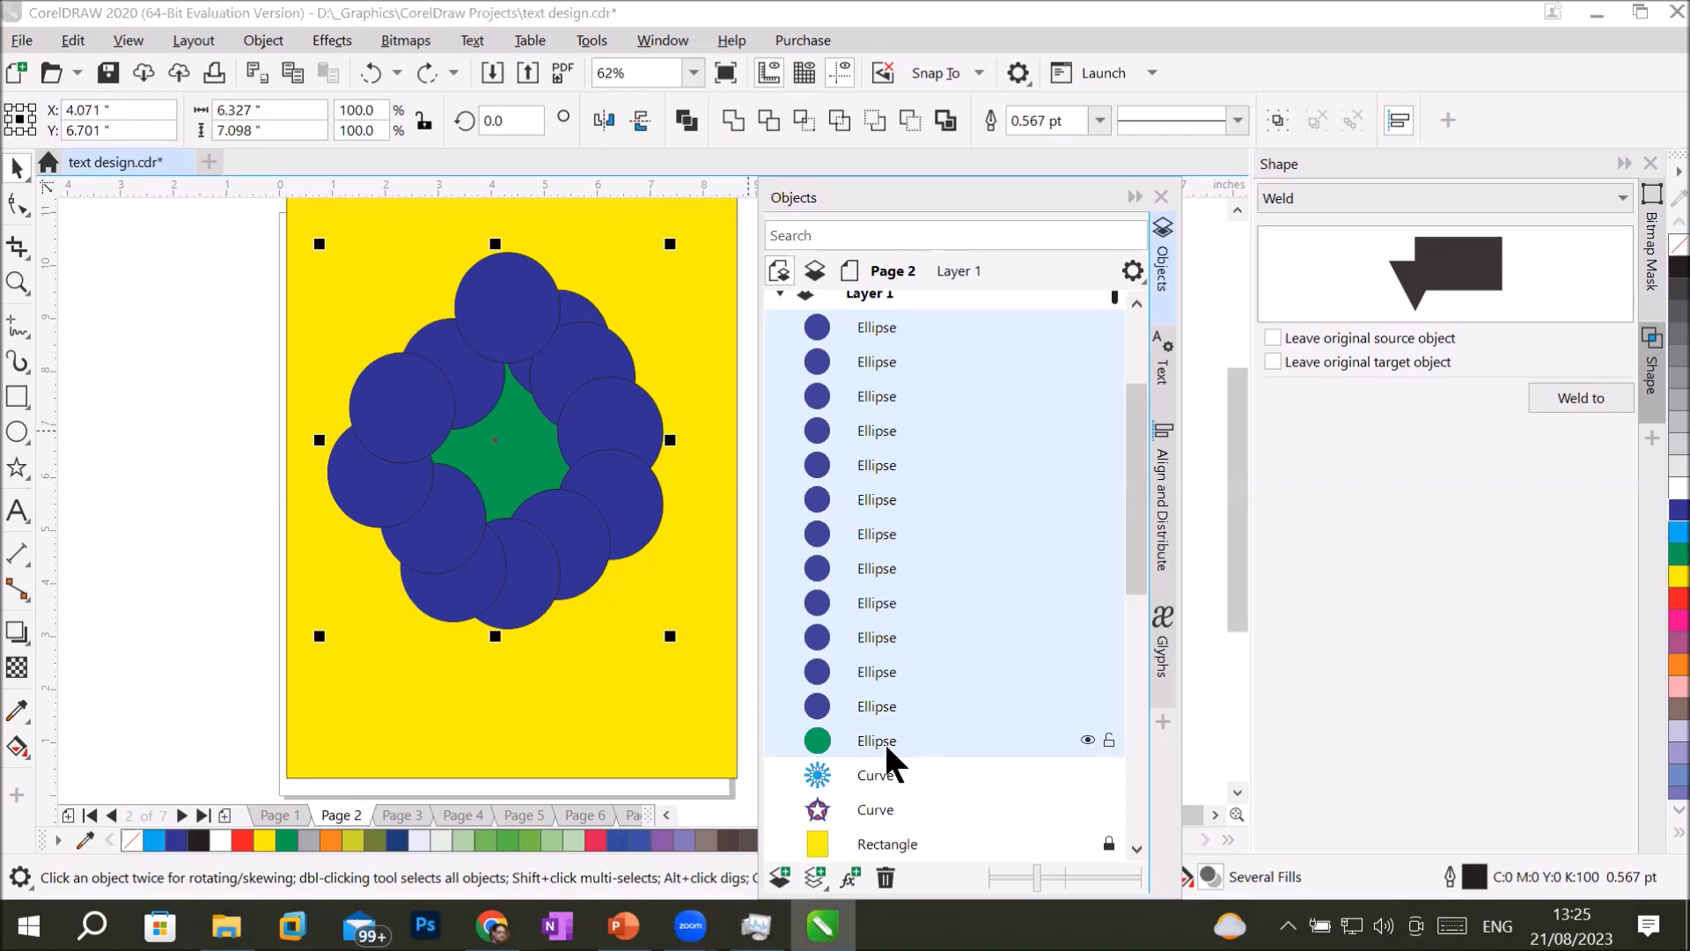
left_click(884, 741)
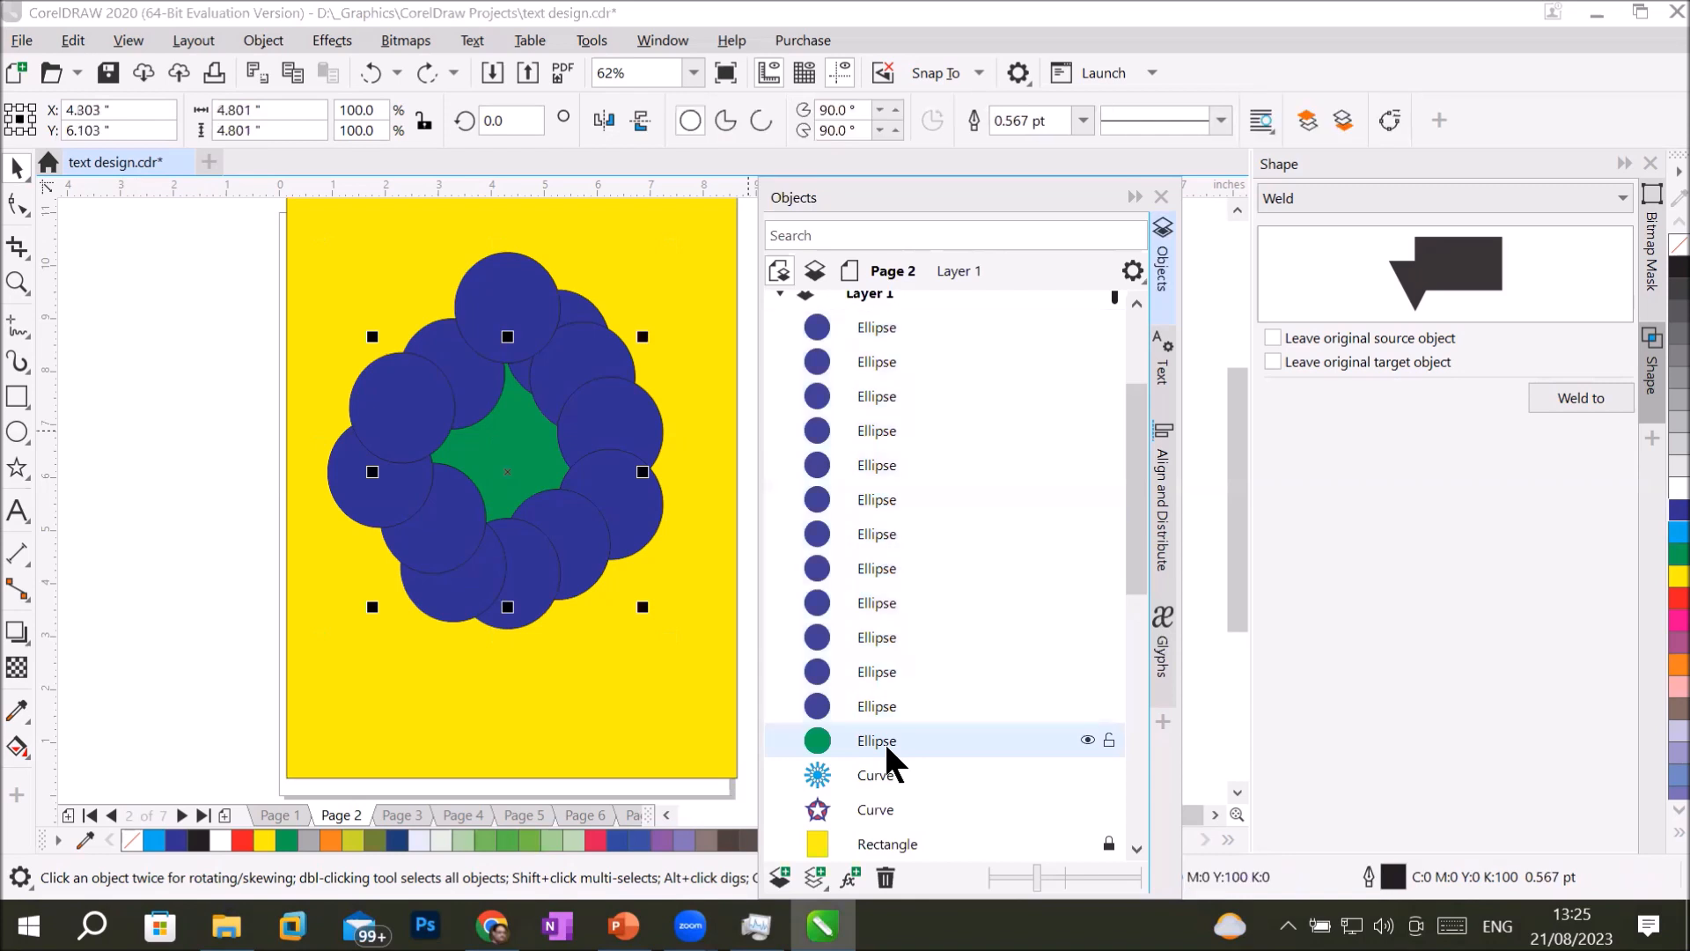
left_click_drag(875, 738, 870, 520)
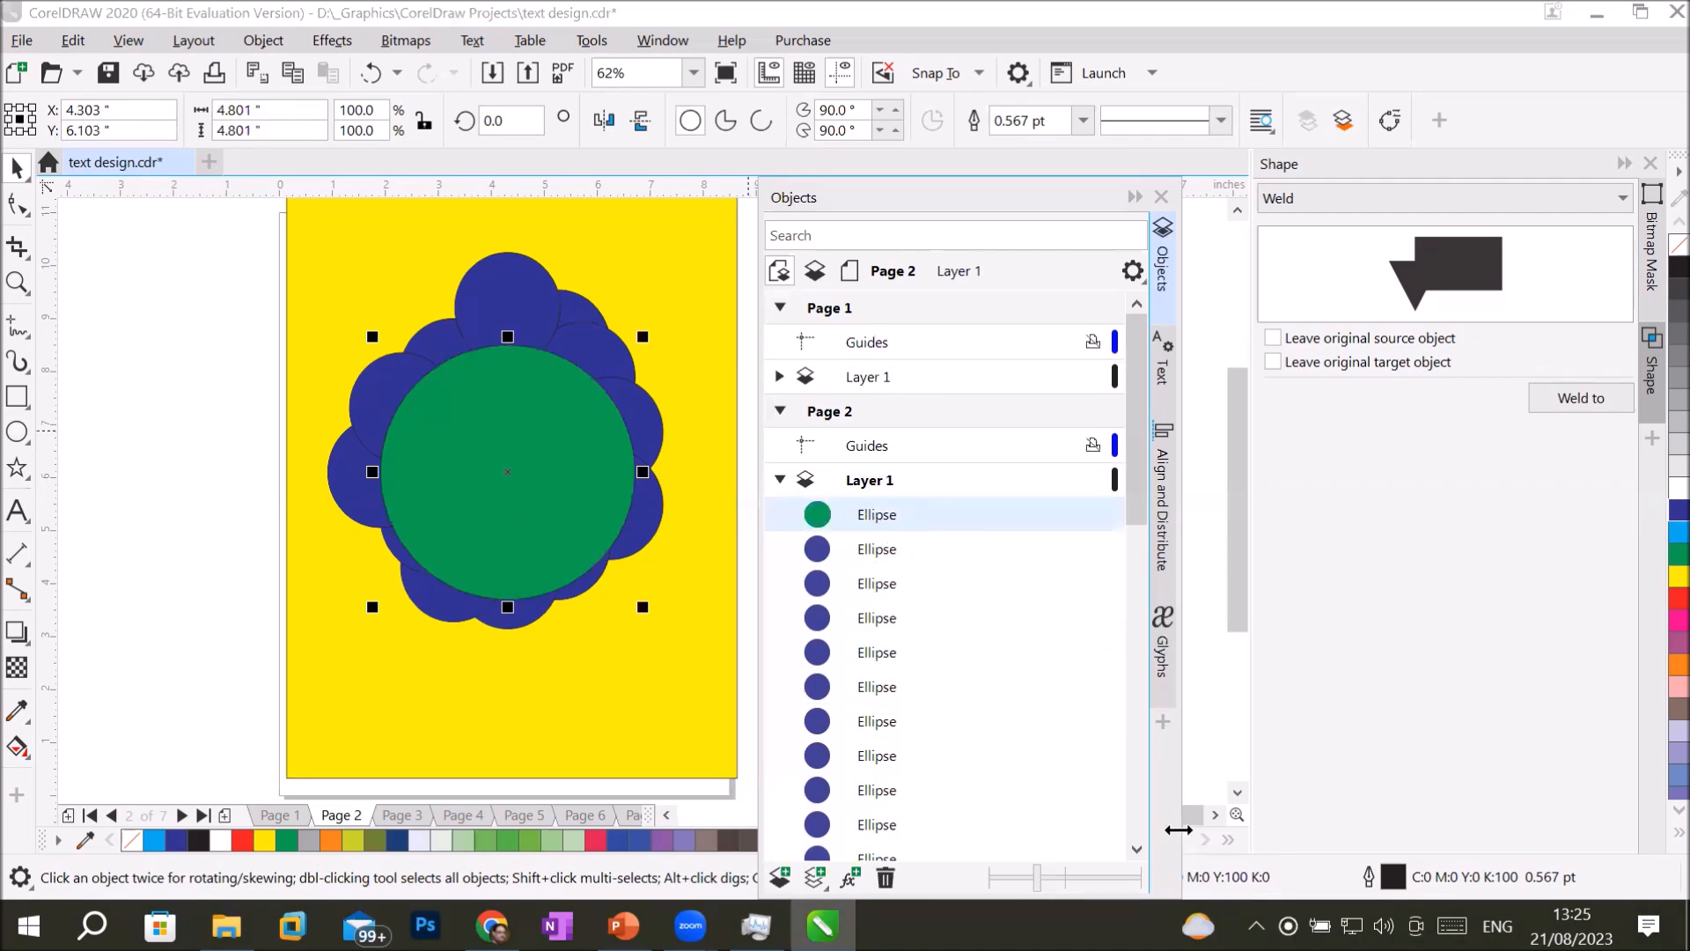
Select everything from the green circle down to the lowest dark blue circle, weld the selection, and undo the weld.
left_click(1137, 845)
left_click(1138, 846)
left_click(1138, 845)
left_click(1138, 847)
left_click(1138, 847)
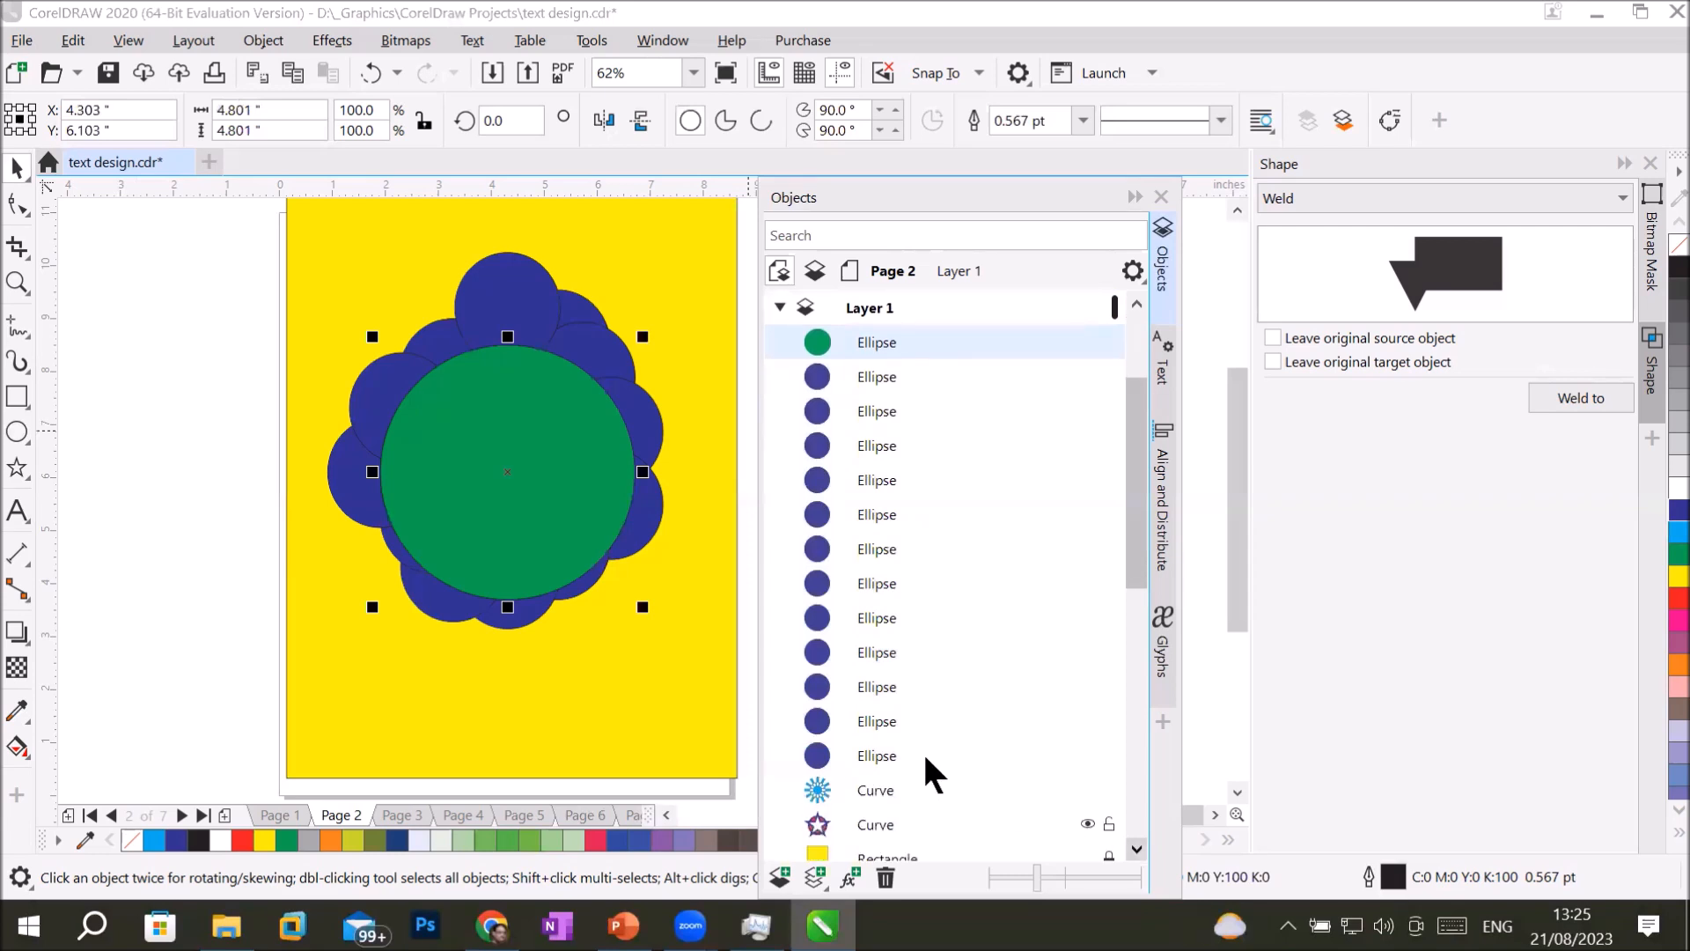
left_click(880, 755, "shift")
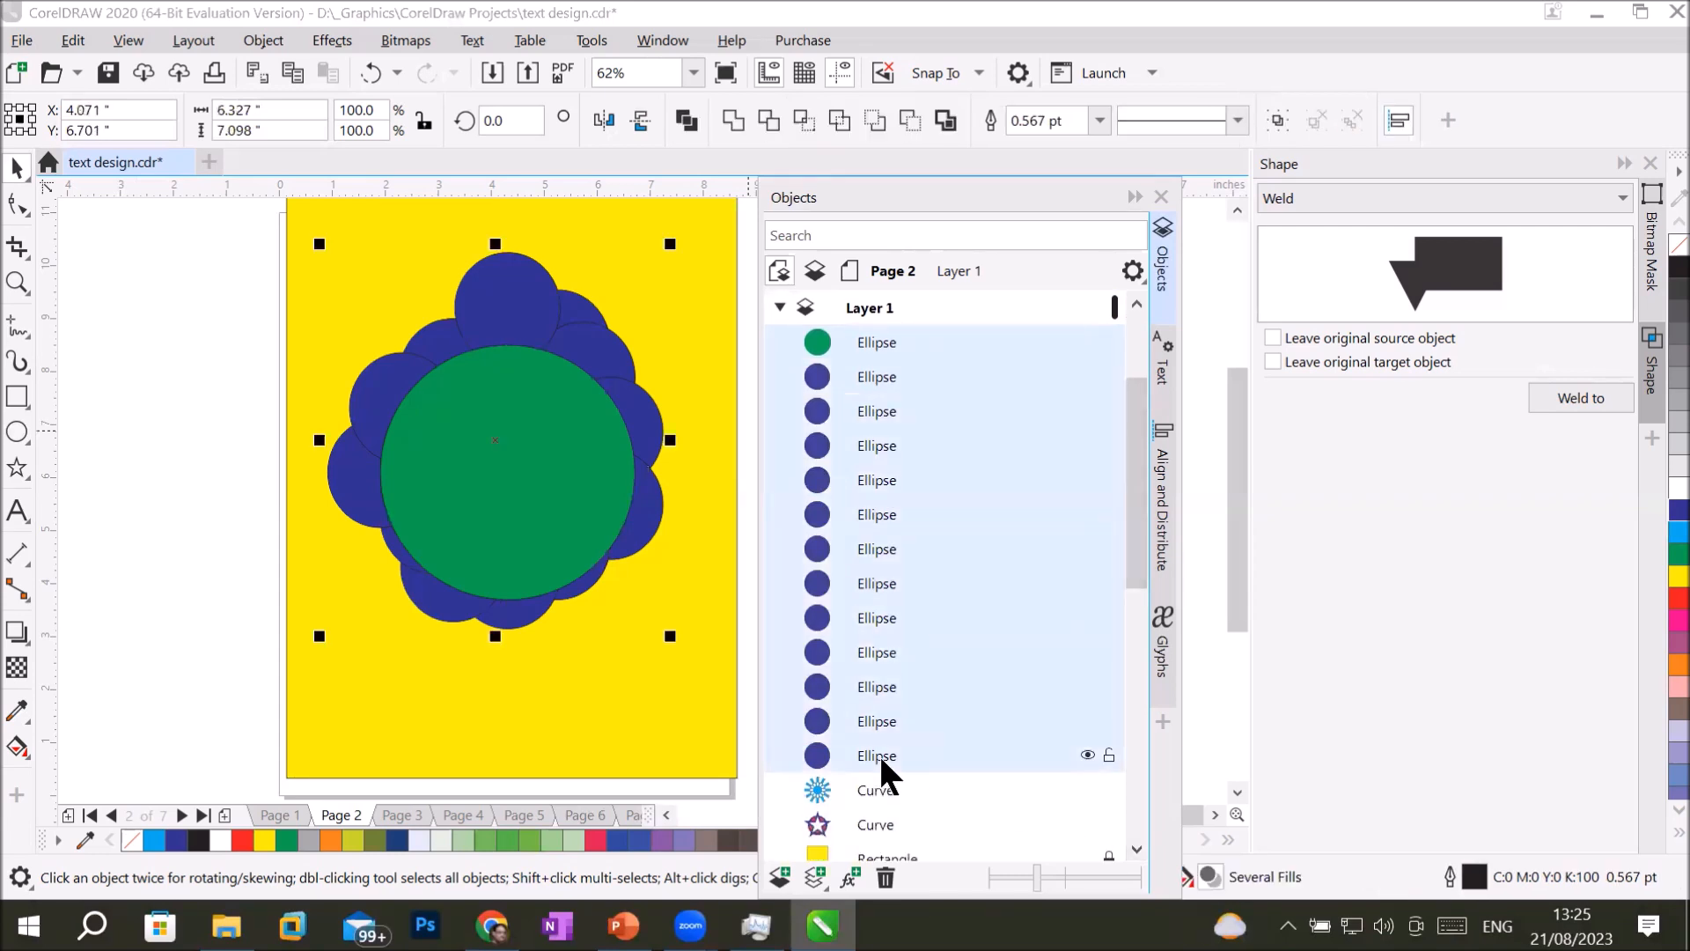
left_click(734, 121)
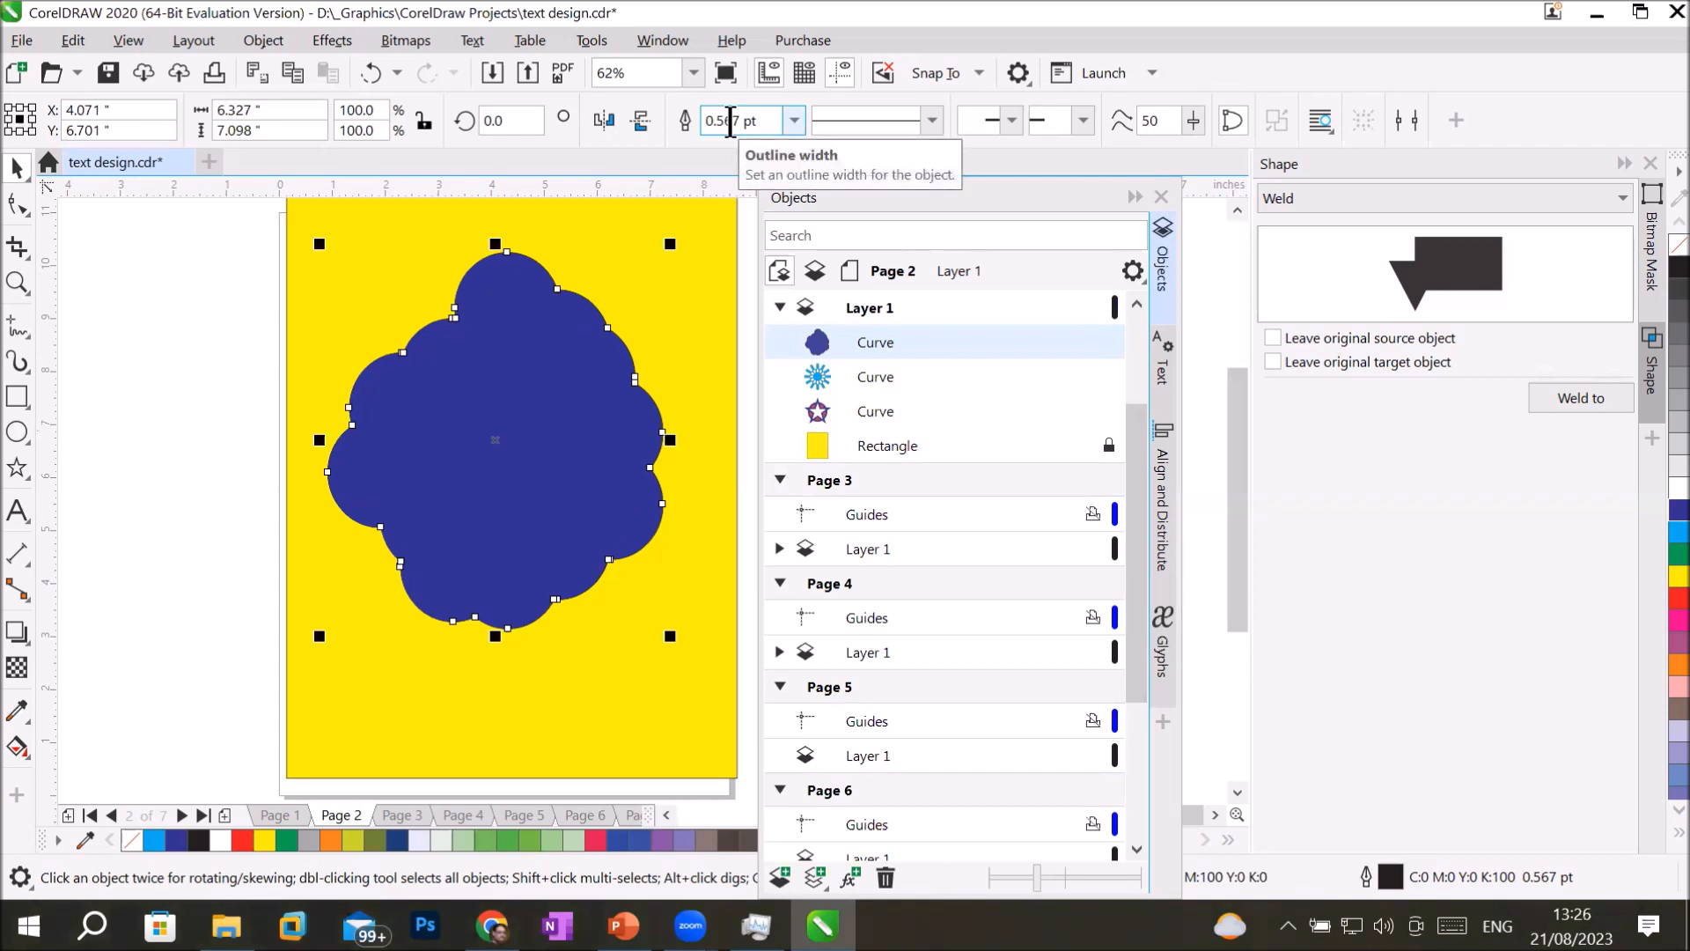
key("ctrl+z")
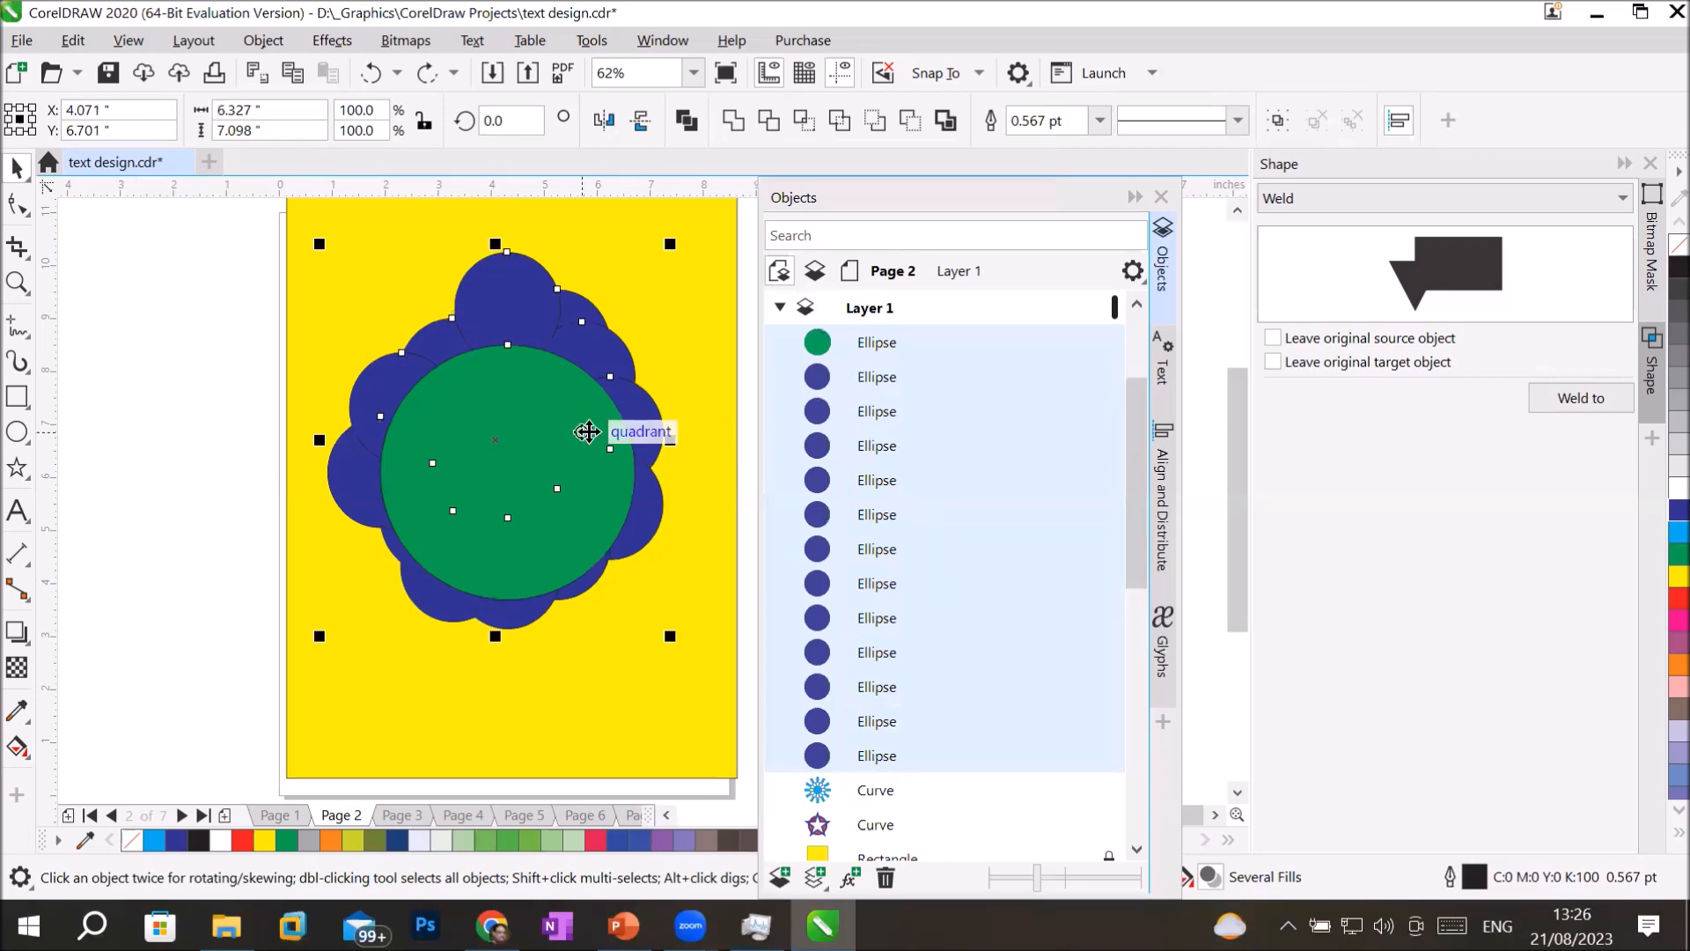
Fill the upper dark blue circle on the green circle's right edge with light blue.
left_click(658, 415)
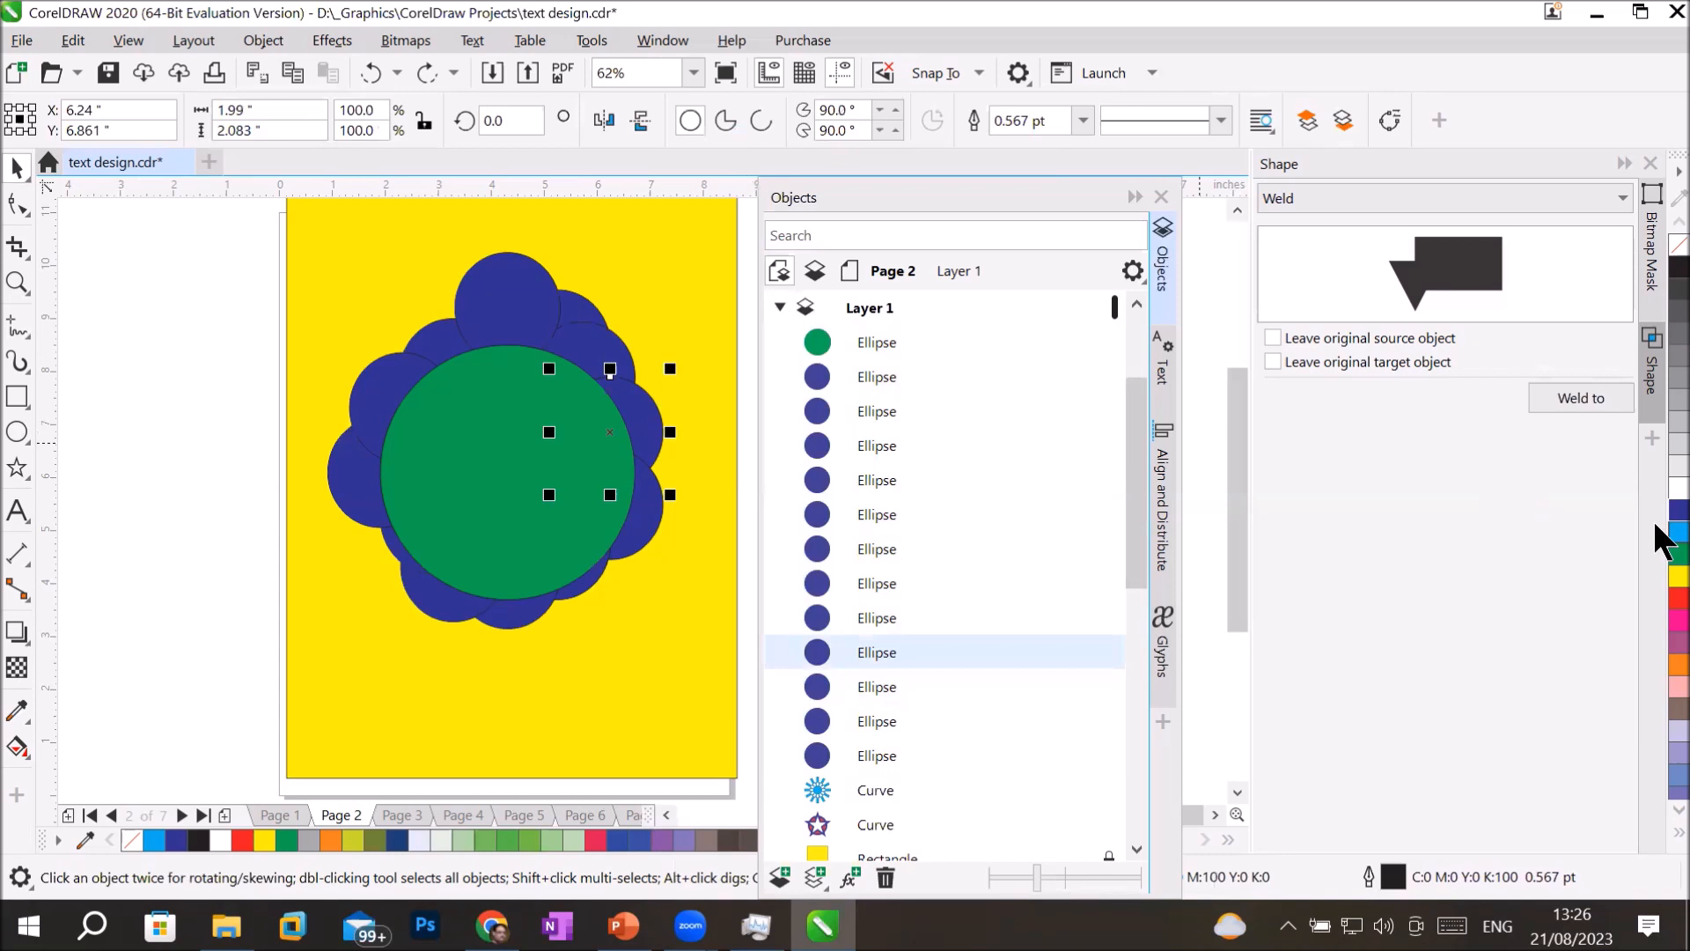
left_click(1672, 533)
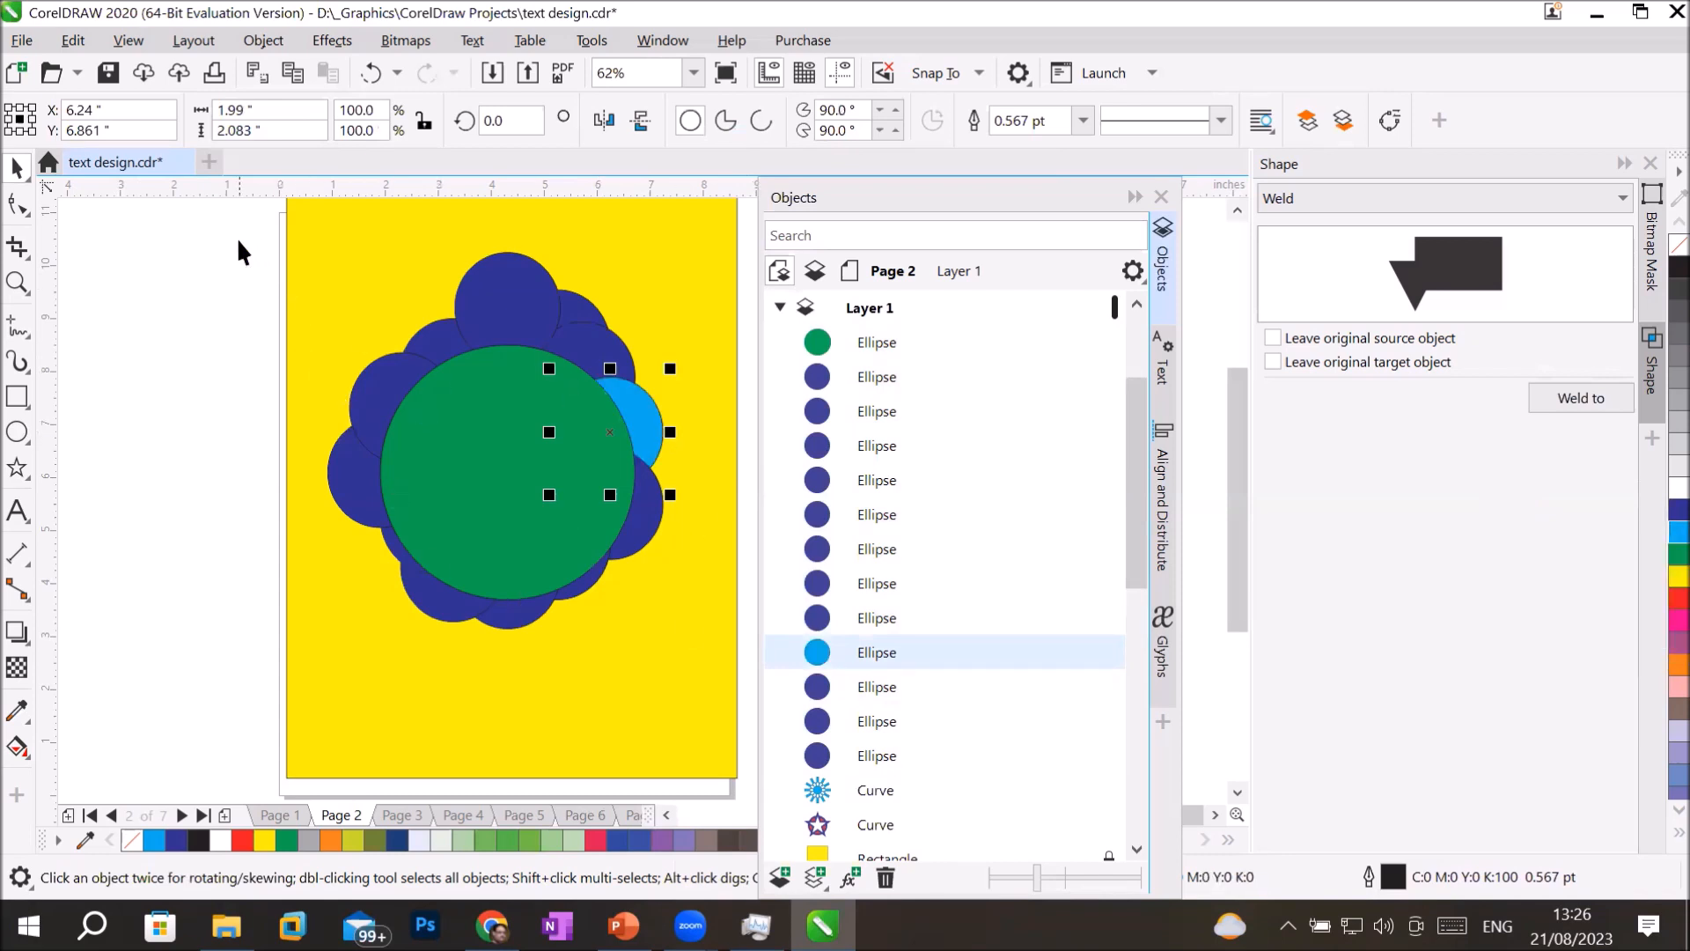
Weld all the circles with the light blue circle selected last, undo the weld, repeat it, and deselect the curve.
left_click_drag(236, 234, 711, 678)
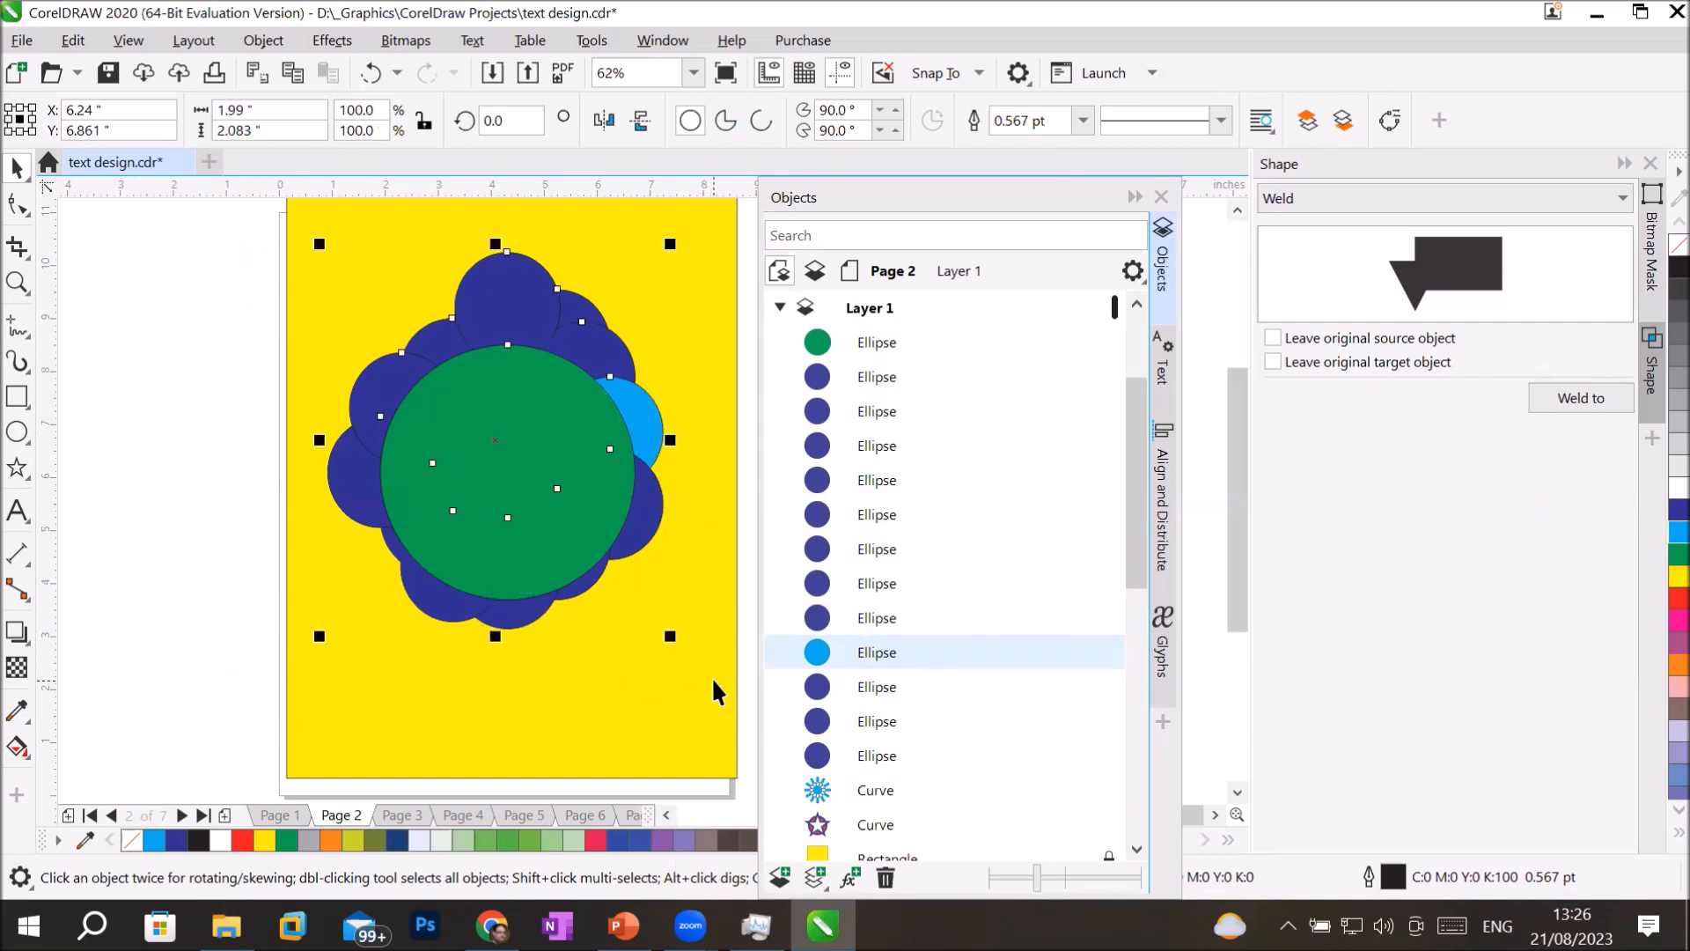
left_click(889, 651, "ctrl")
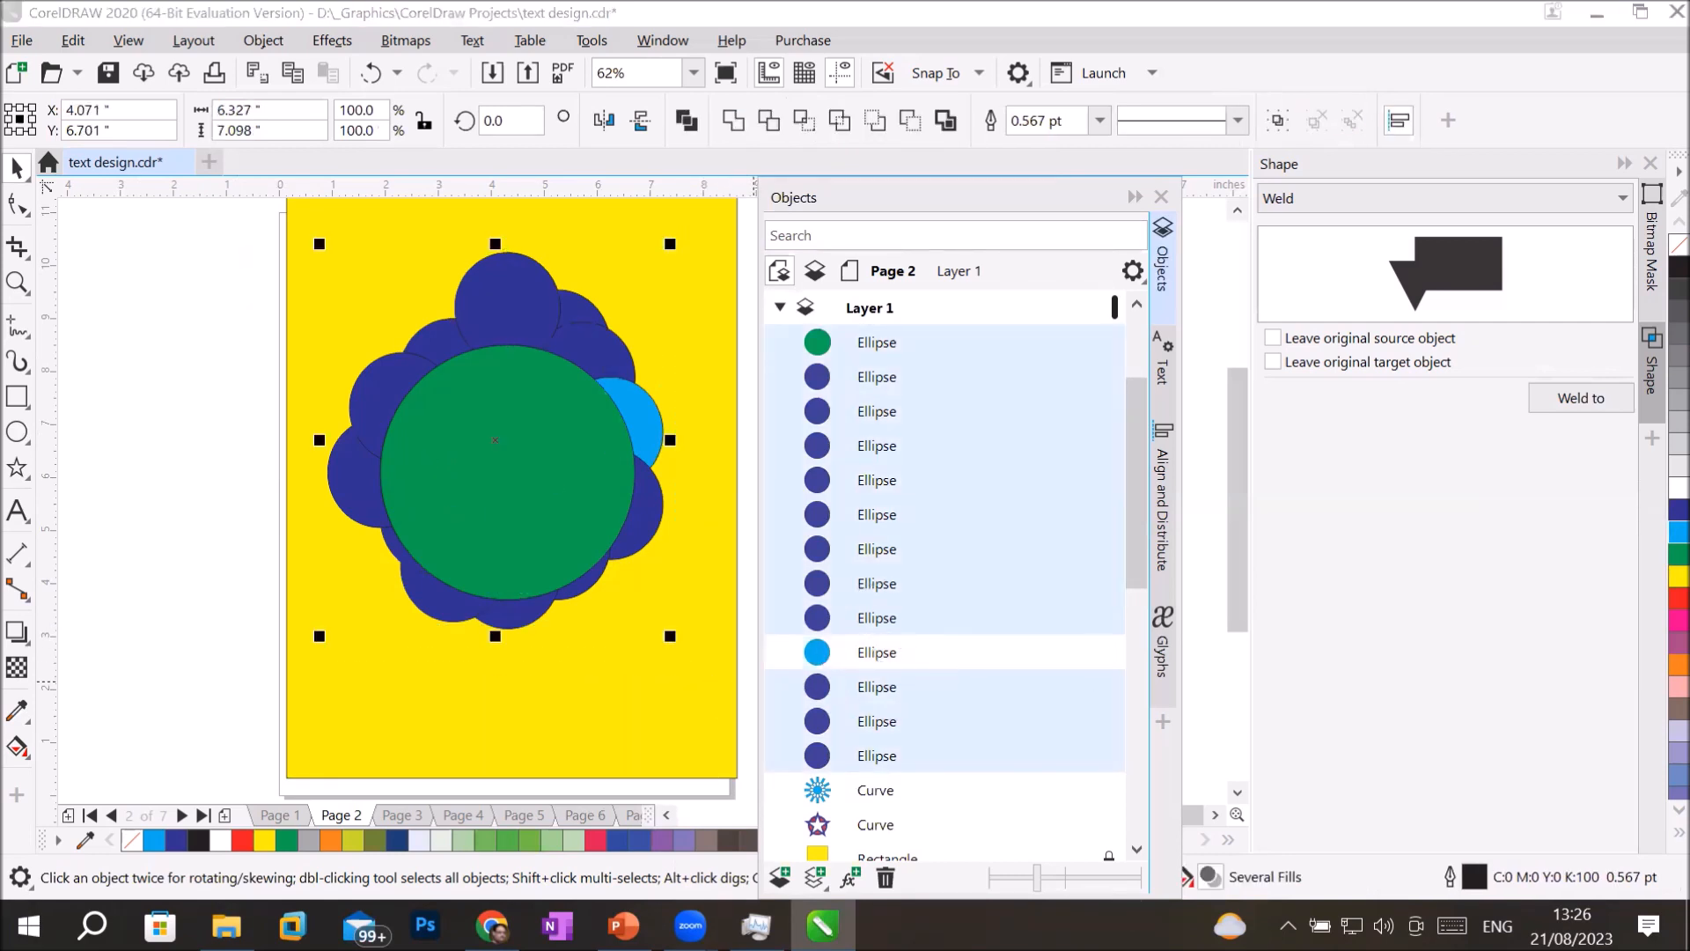
left_click(929, 652, "ctrl")
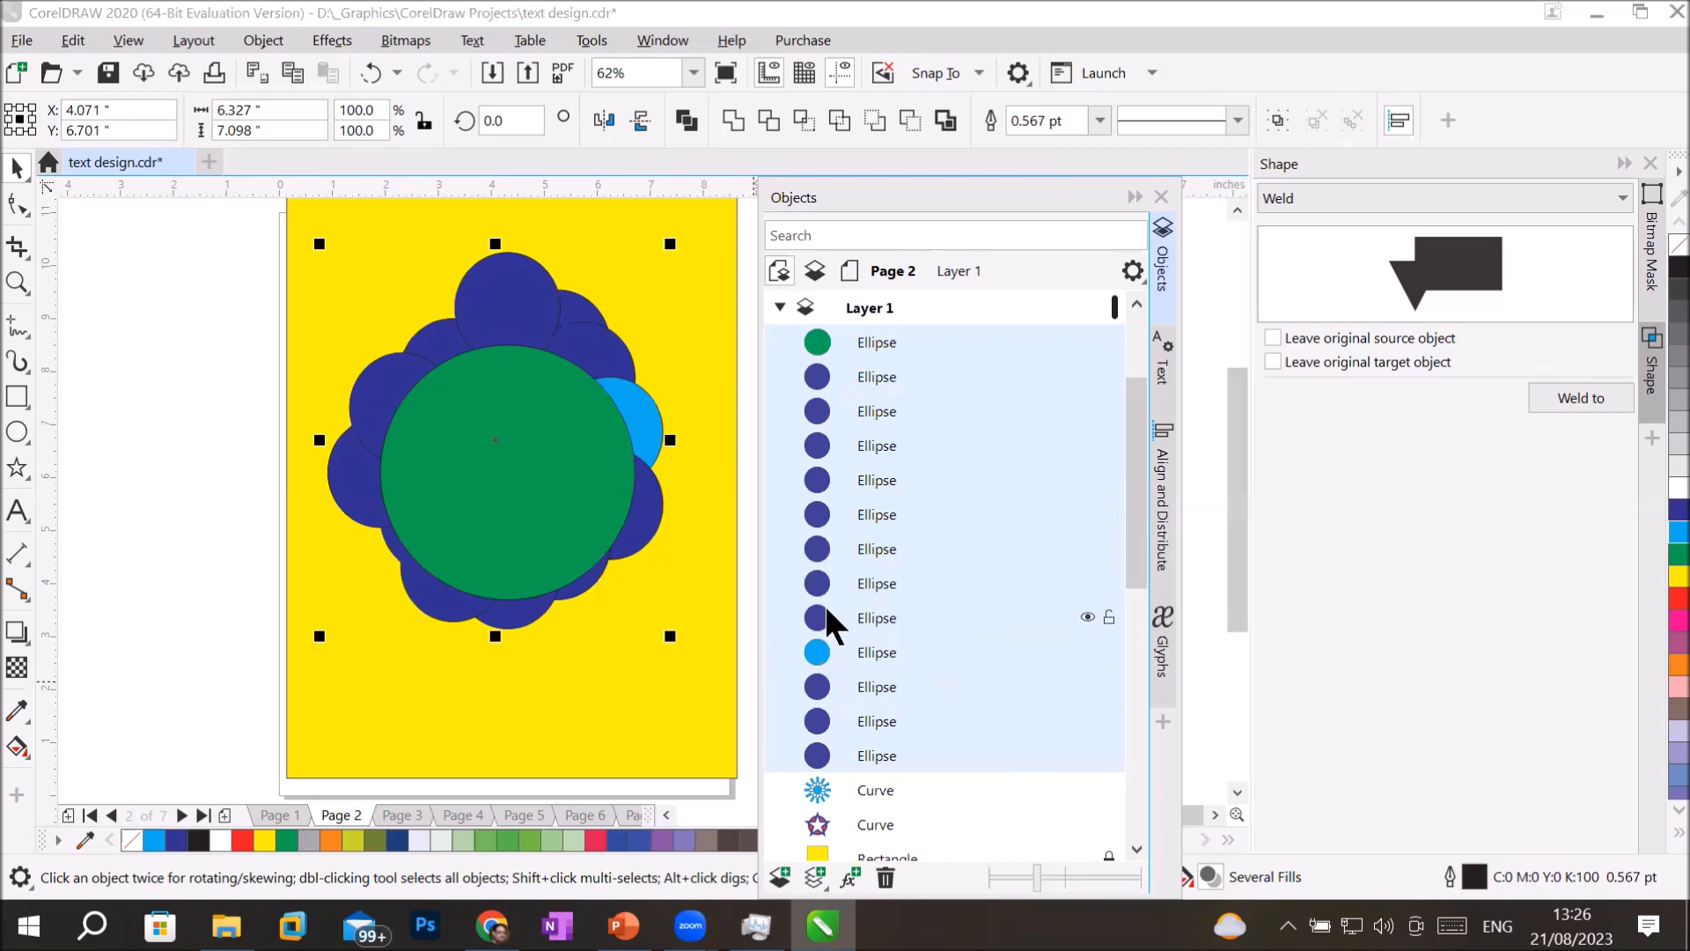
left_click(734, 120)
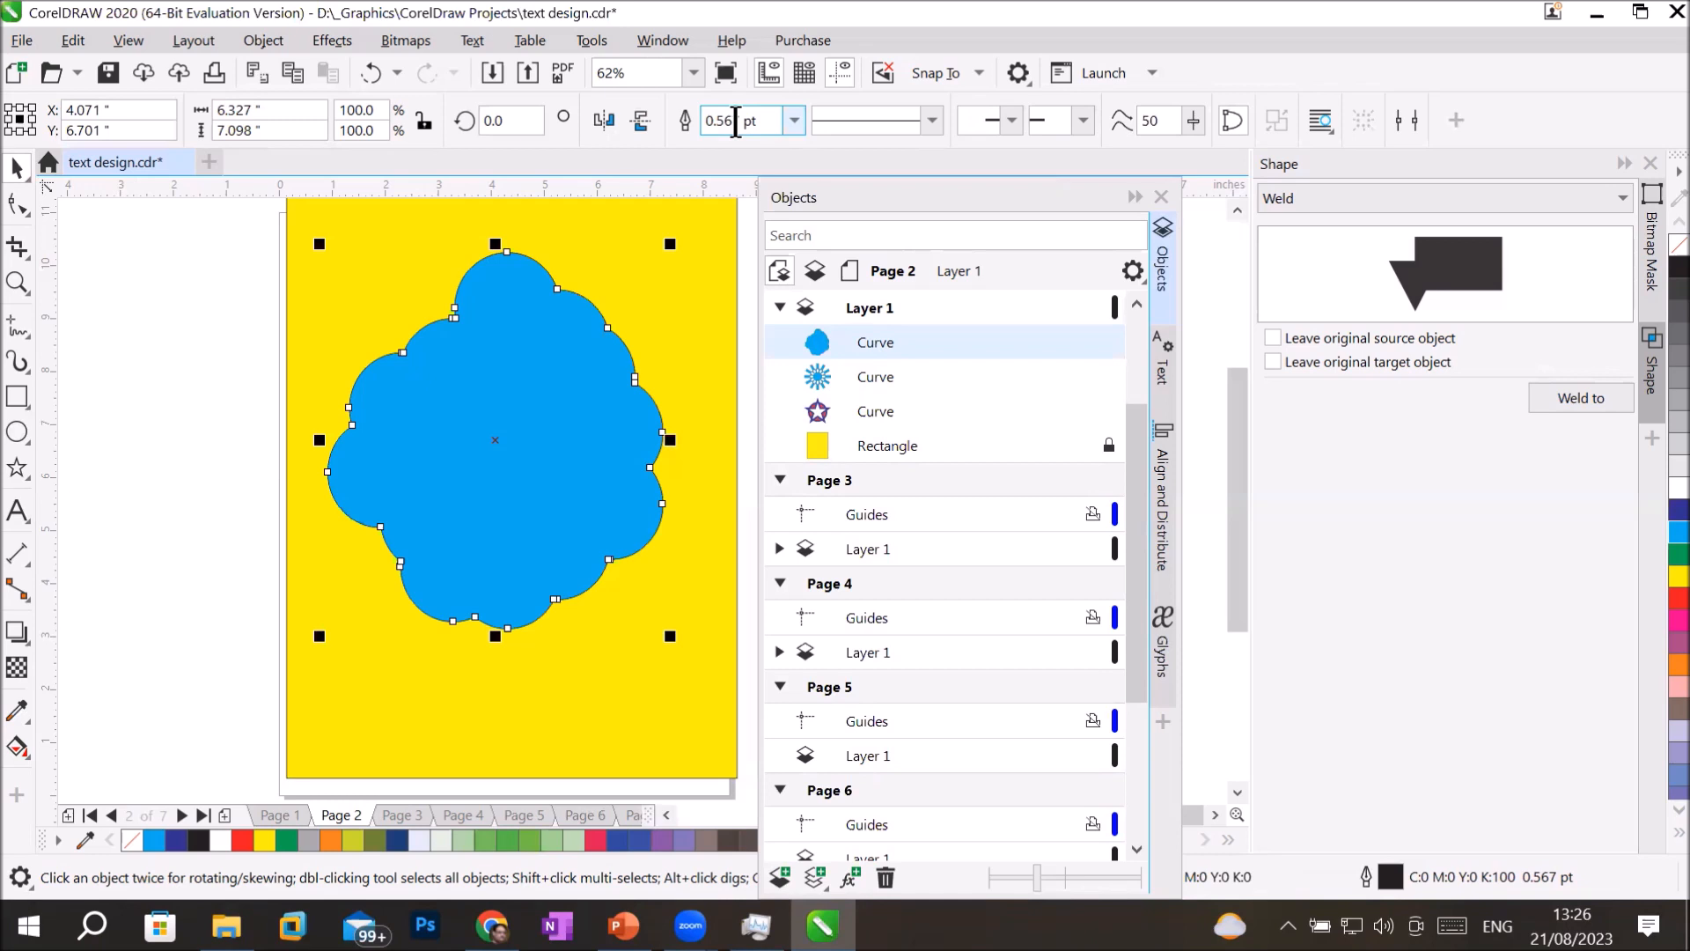
left_click(189, 373)
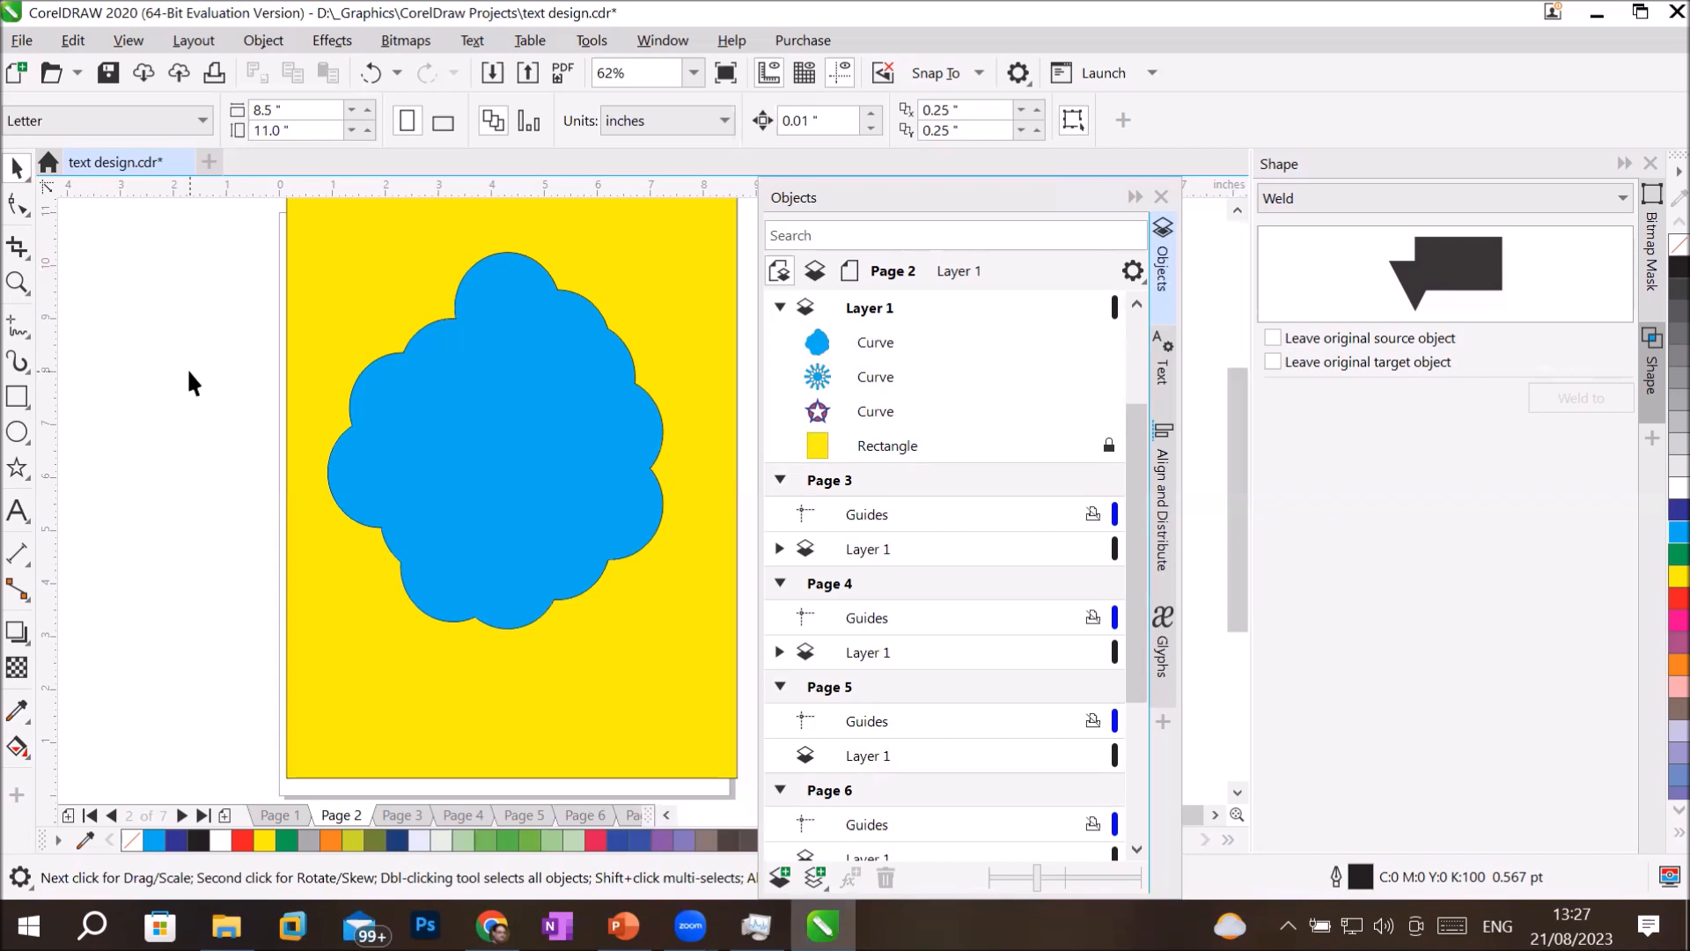
key("ctrl+z")
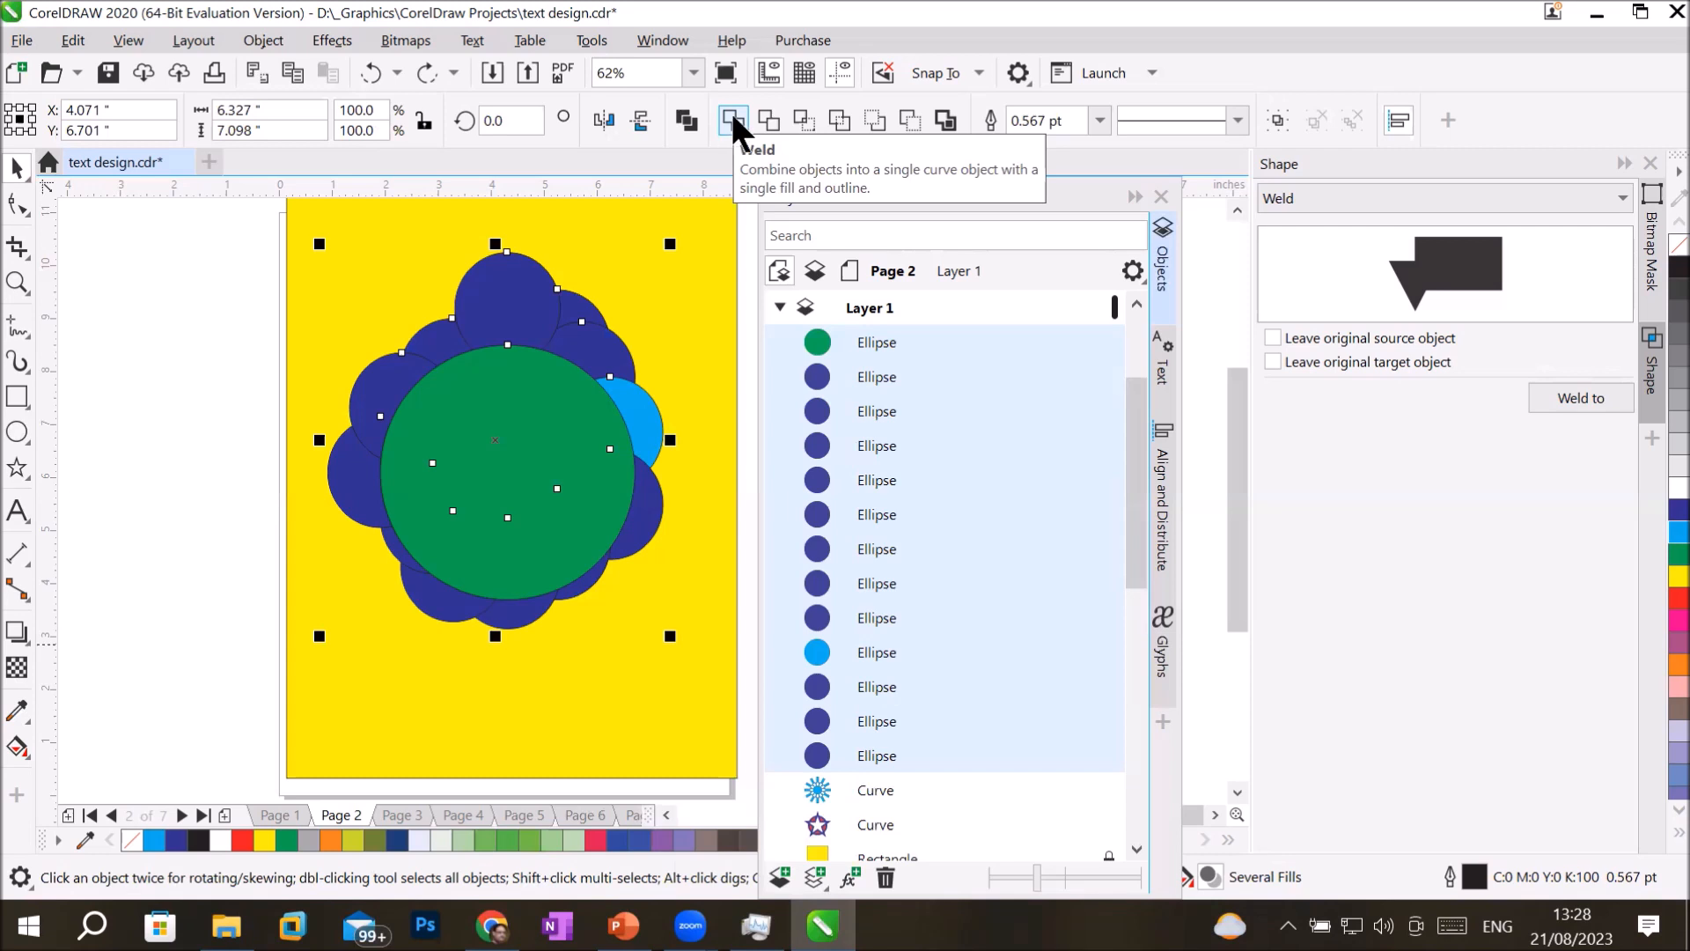
left_click(733, 117)
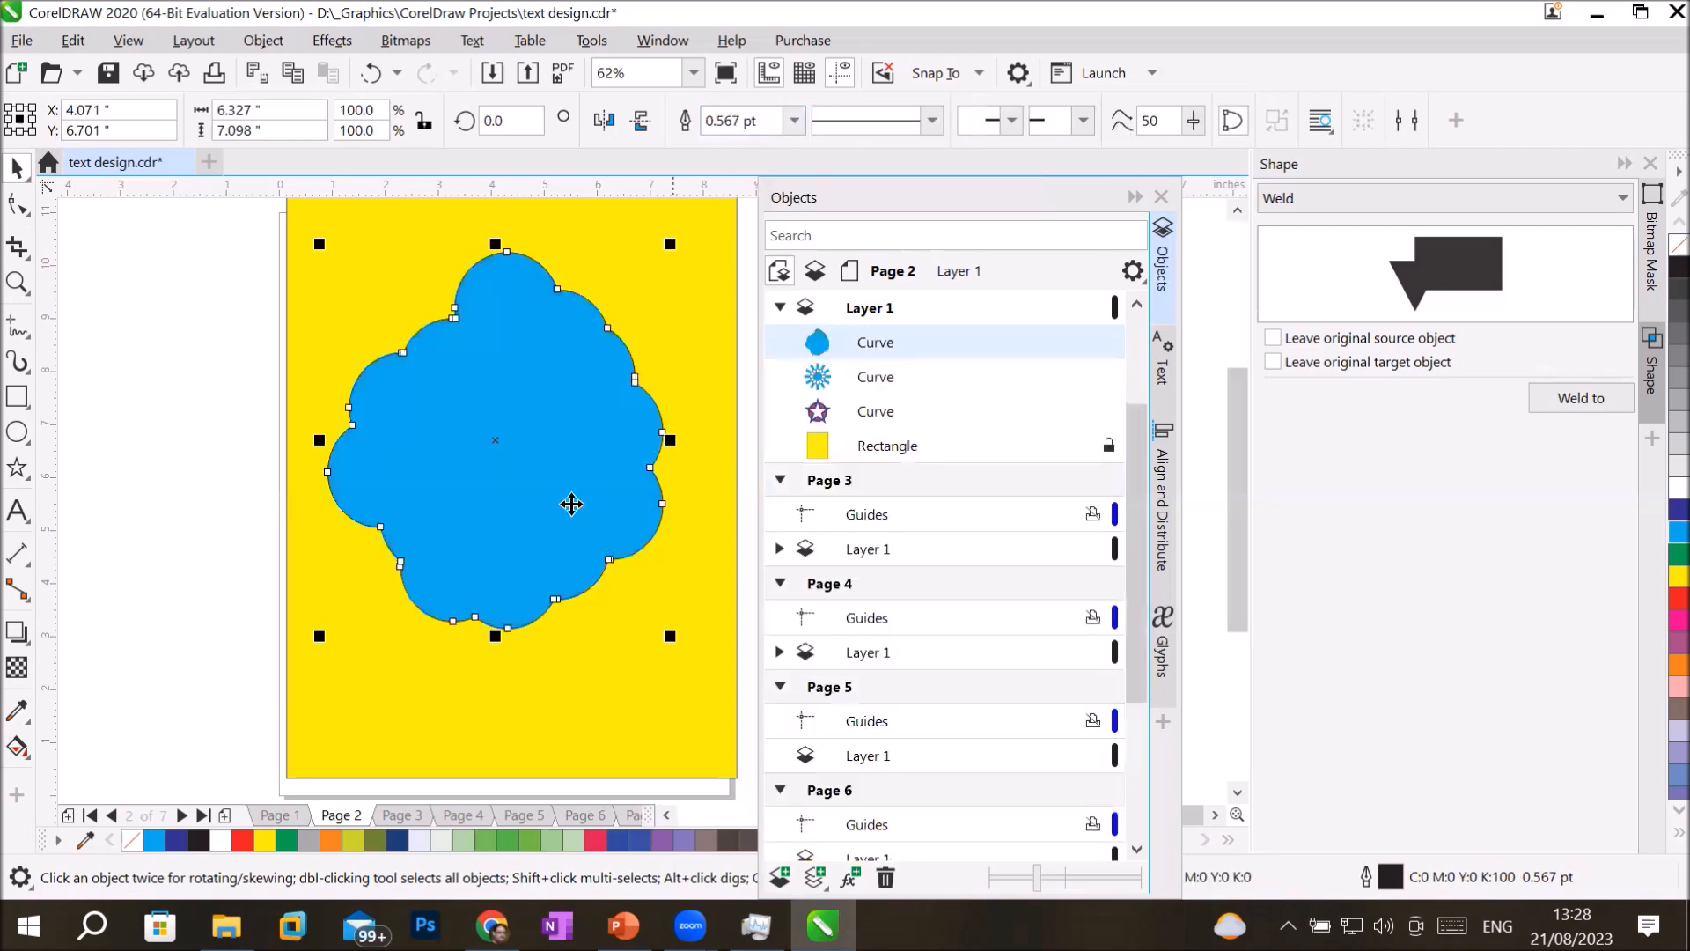
left_click(179, 499)
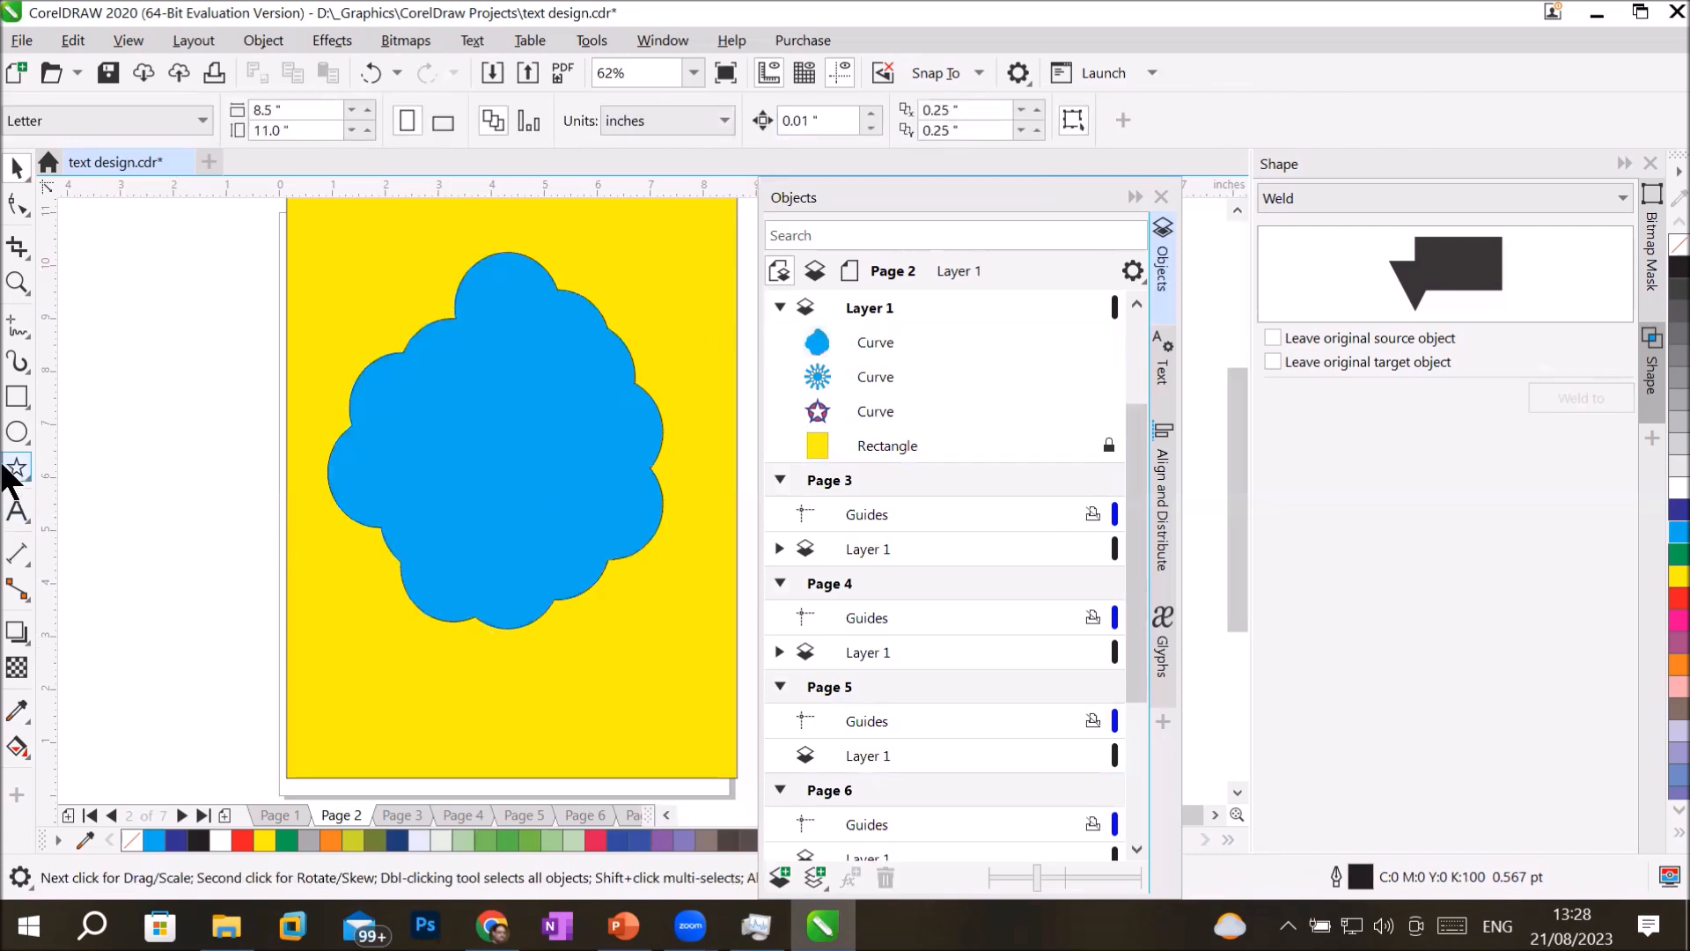
Draw three overlapping rectangles beside the page, about 2.43 by 3.86, 1.4 by 3.86 and 0.6 by 3.12 inches, stepping downward.
left_click(18, 396)
left_click_drag(136, 283, 264, 487)
left_click_drag(164, 398, 218, 722)
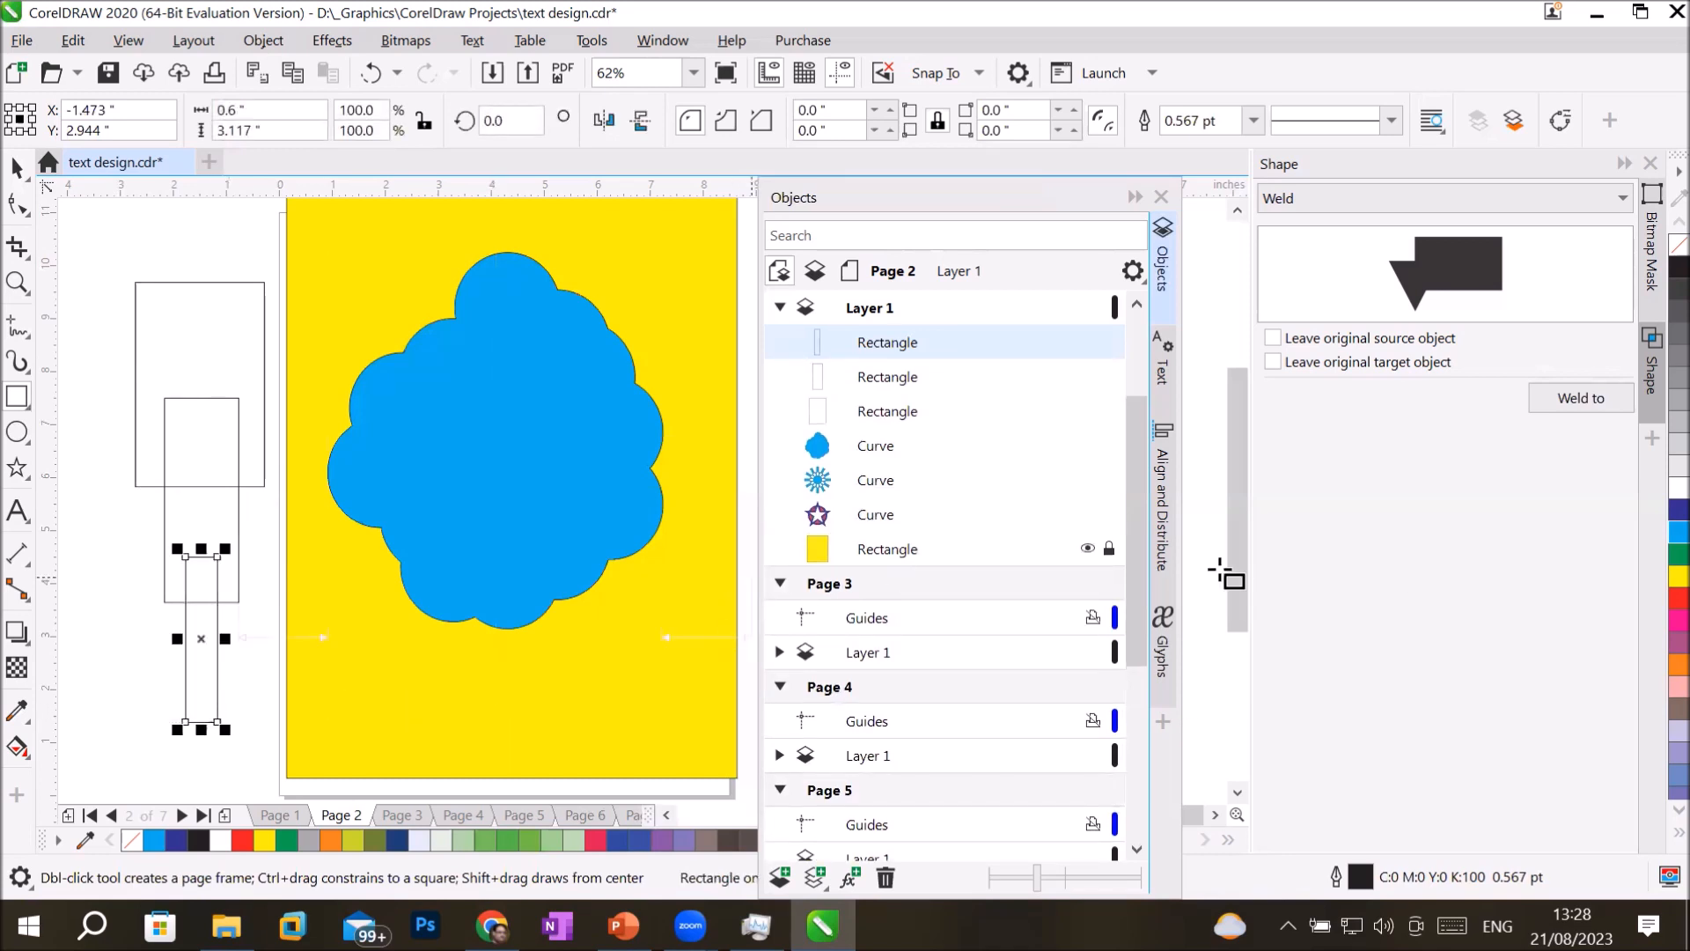
Fill the lowest, narrow rectangle red, the middle one dark blue and the uppermost, widest one yellow.
left_click(1678, 598)
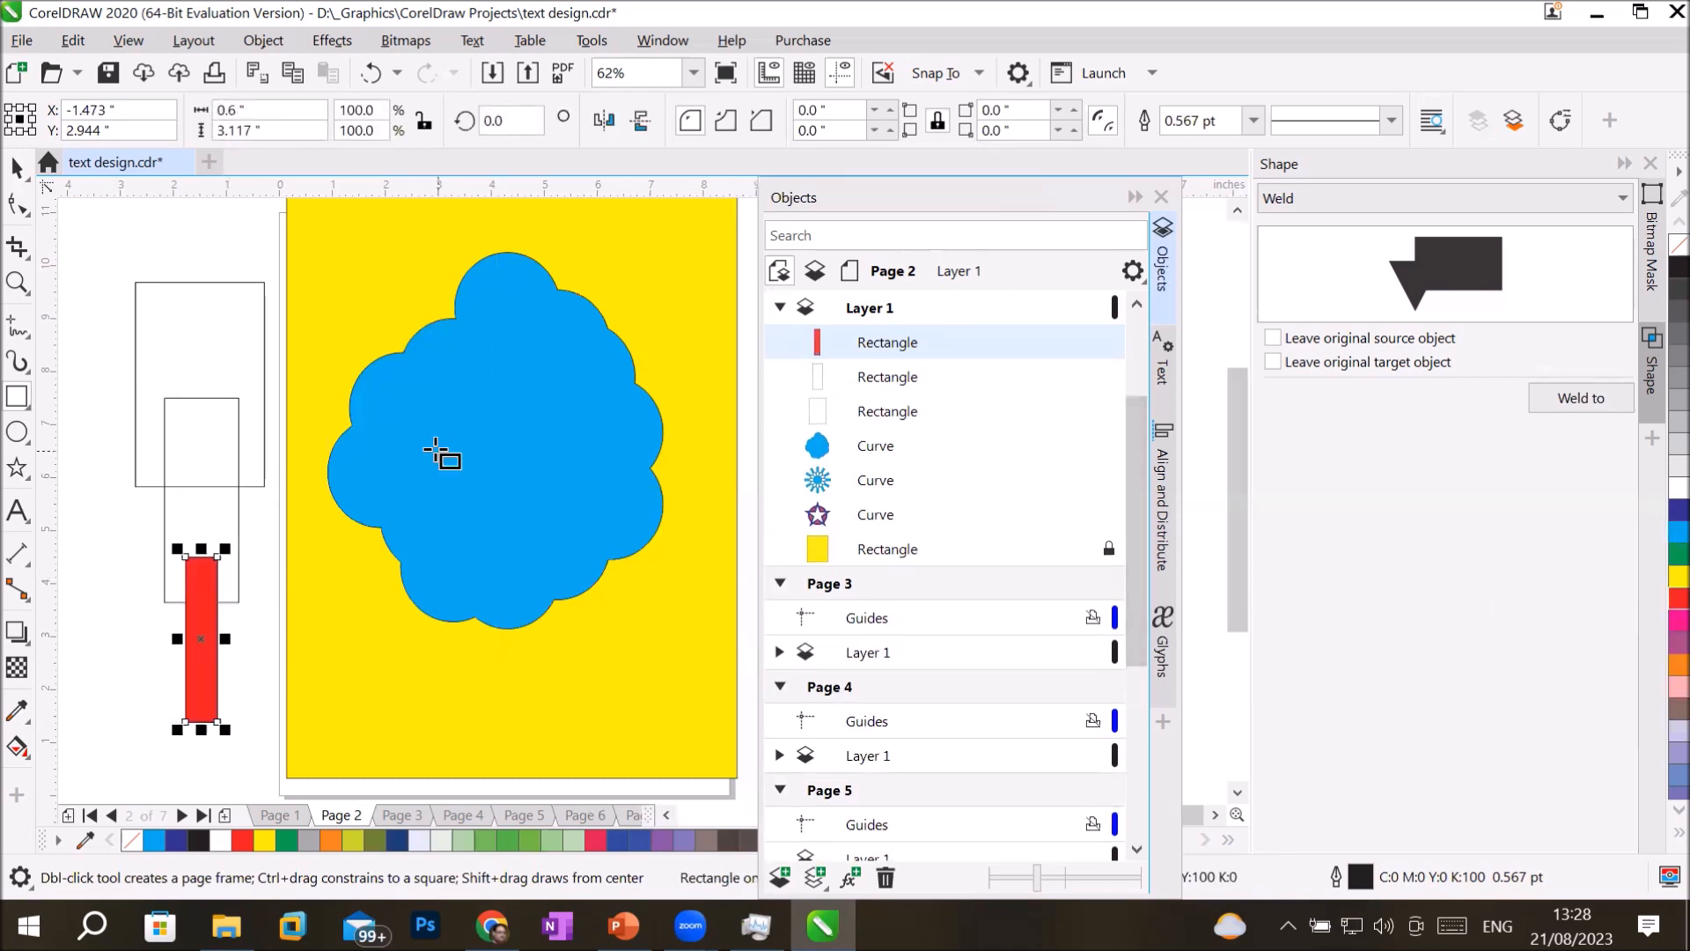
left_click(17, 166)
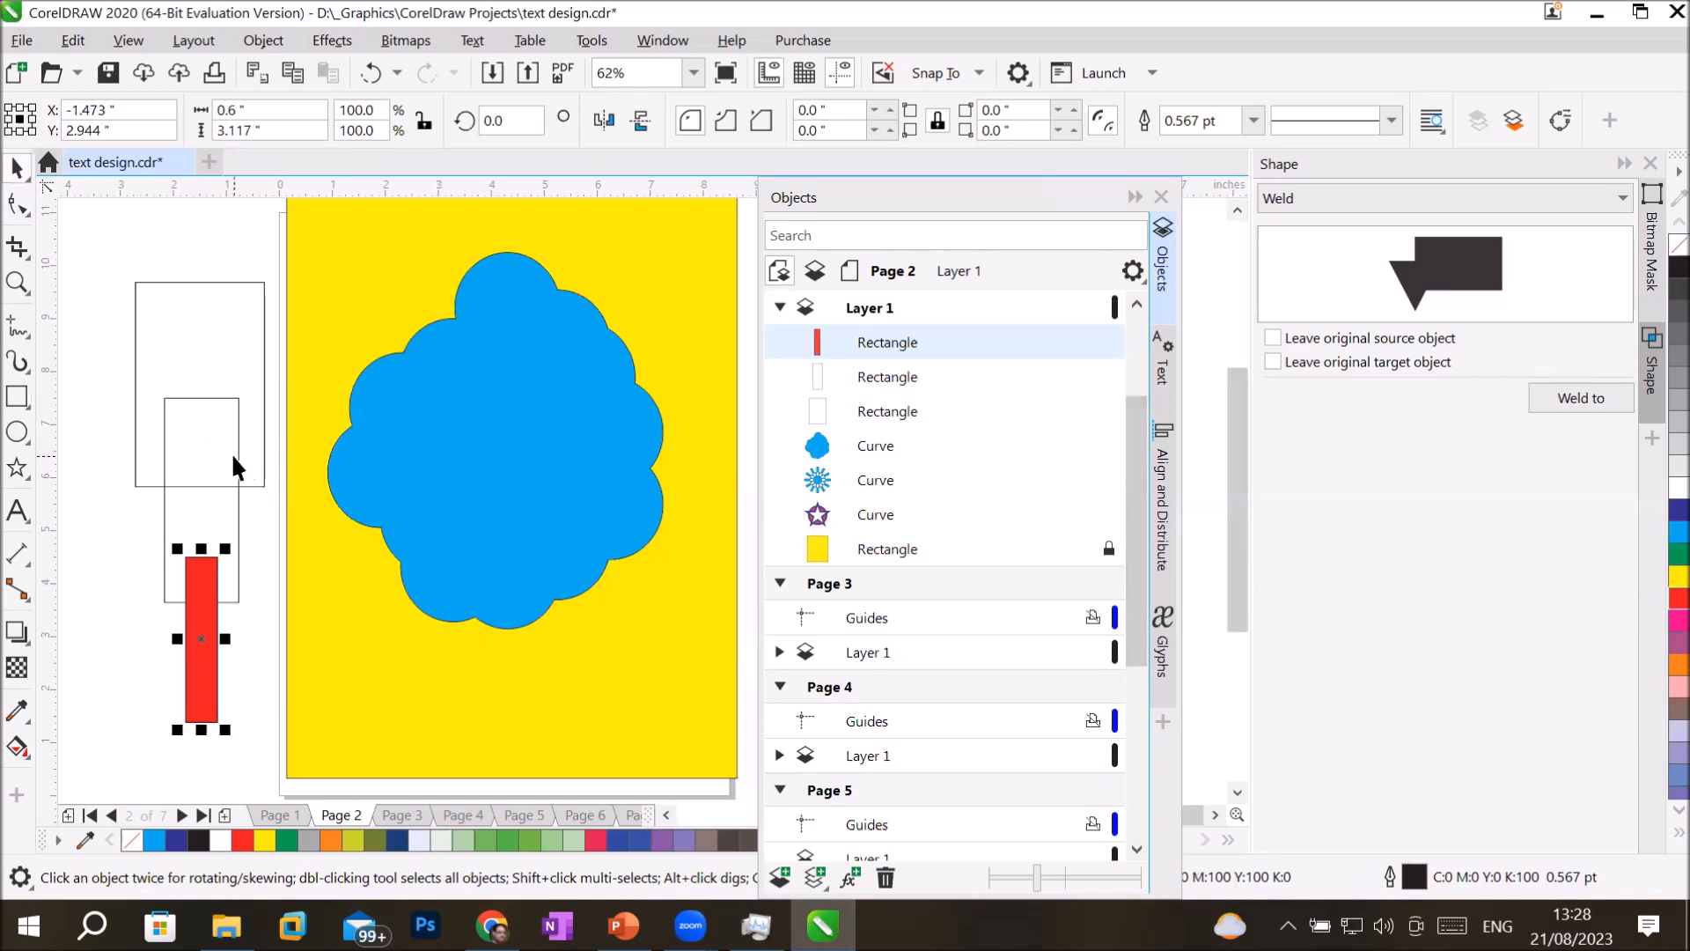
left_click(232, 455)
left_click(1678, 511)
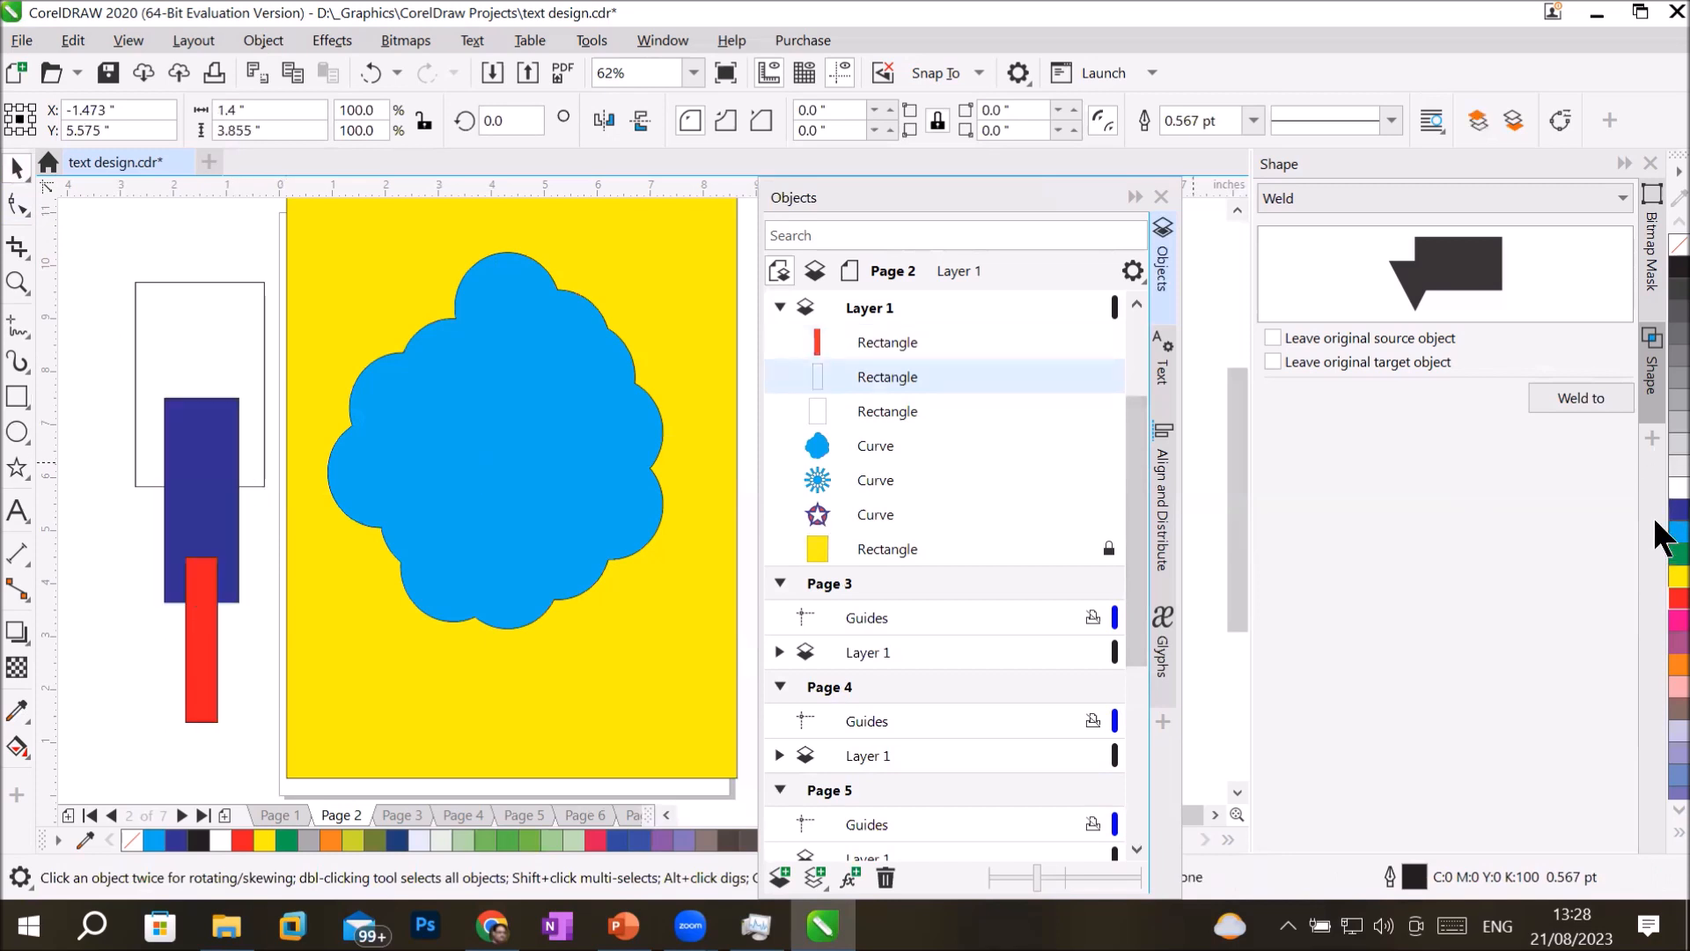
left_click(191, 285)
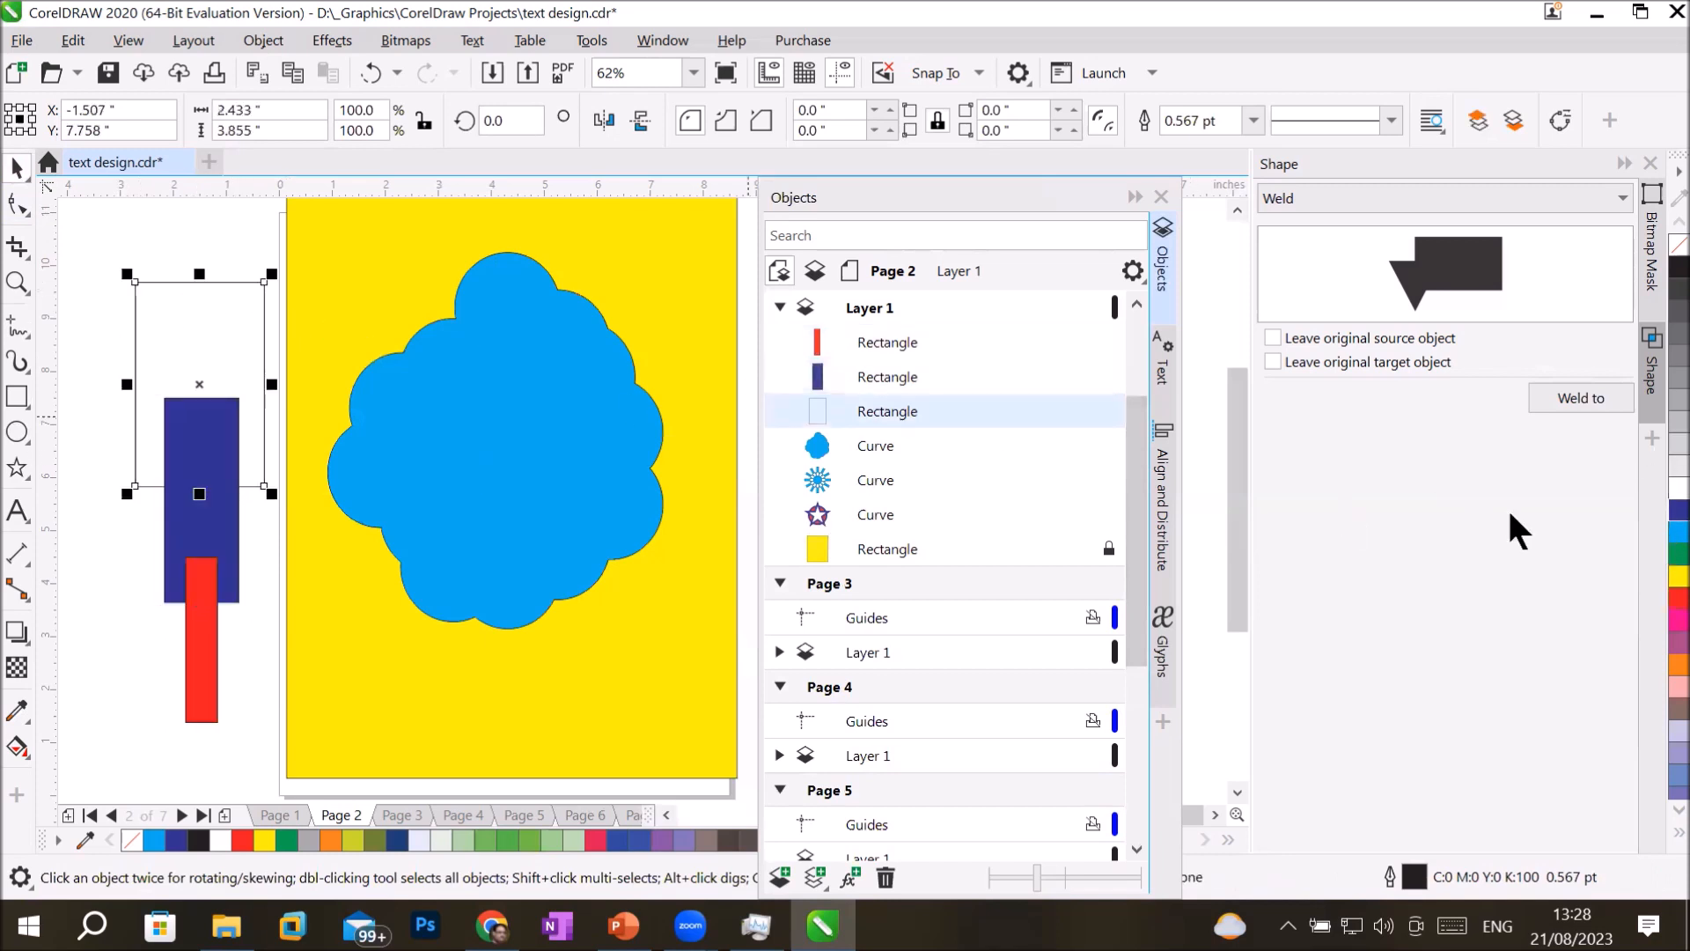
left_click(1675, 576)
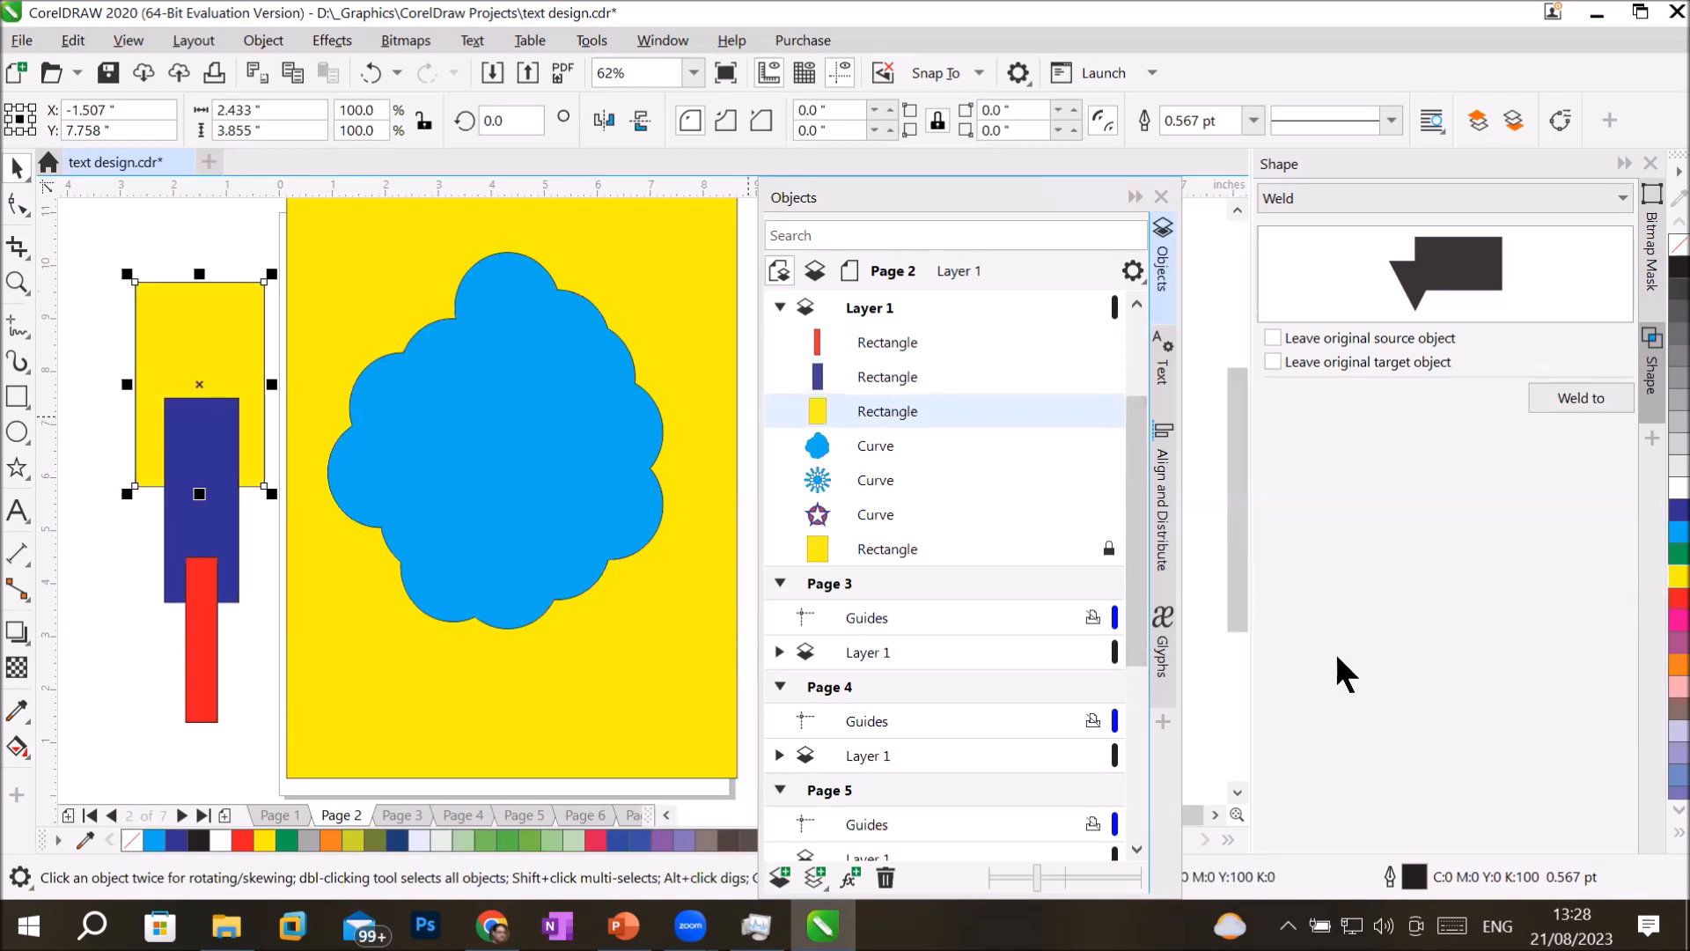
Weld the three overlapping rectangles beside the page into one shape and deselect it.
left_click_drag(88, 236, 96, 283)
left_click_drag(202, 547, 288, 737)
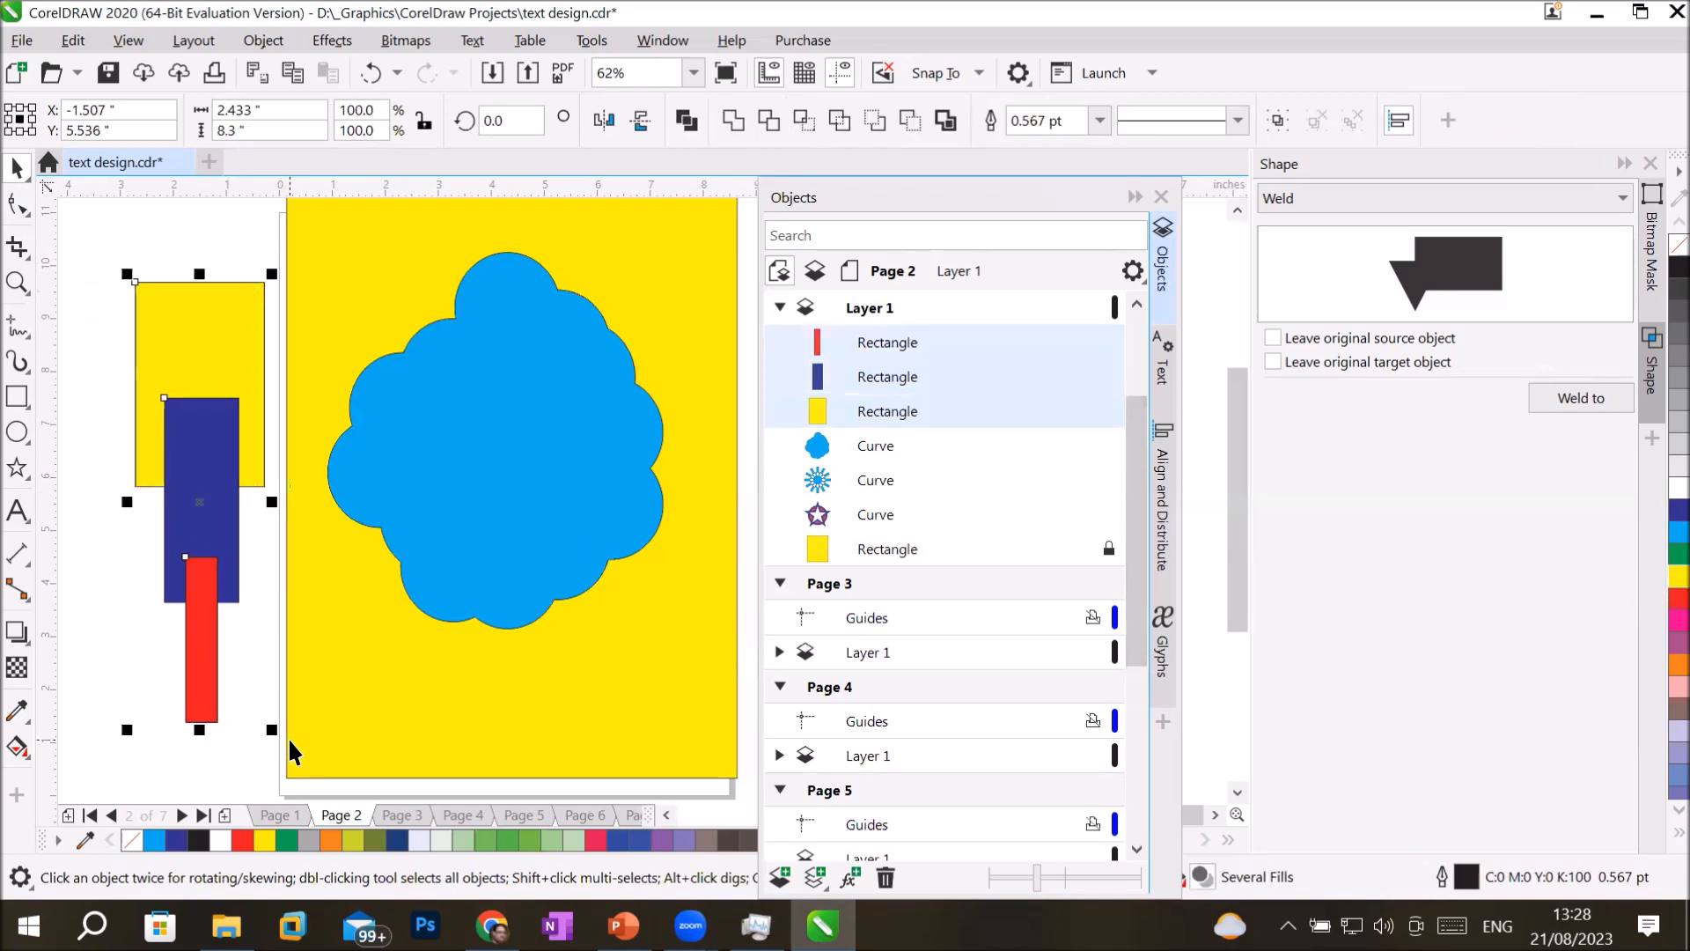
left_click(732, 117)
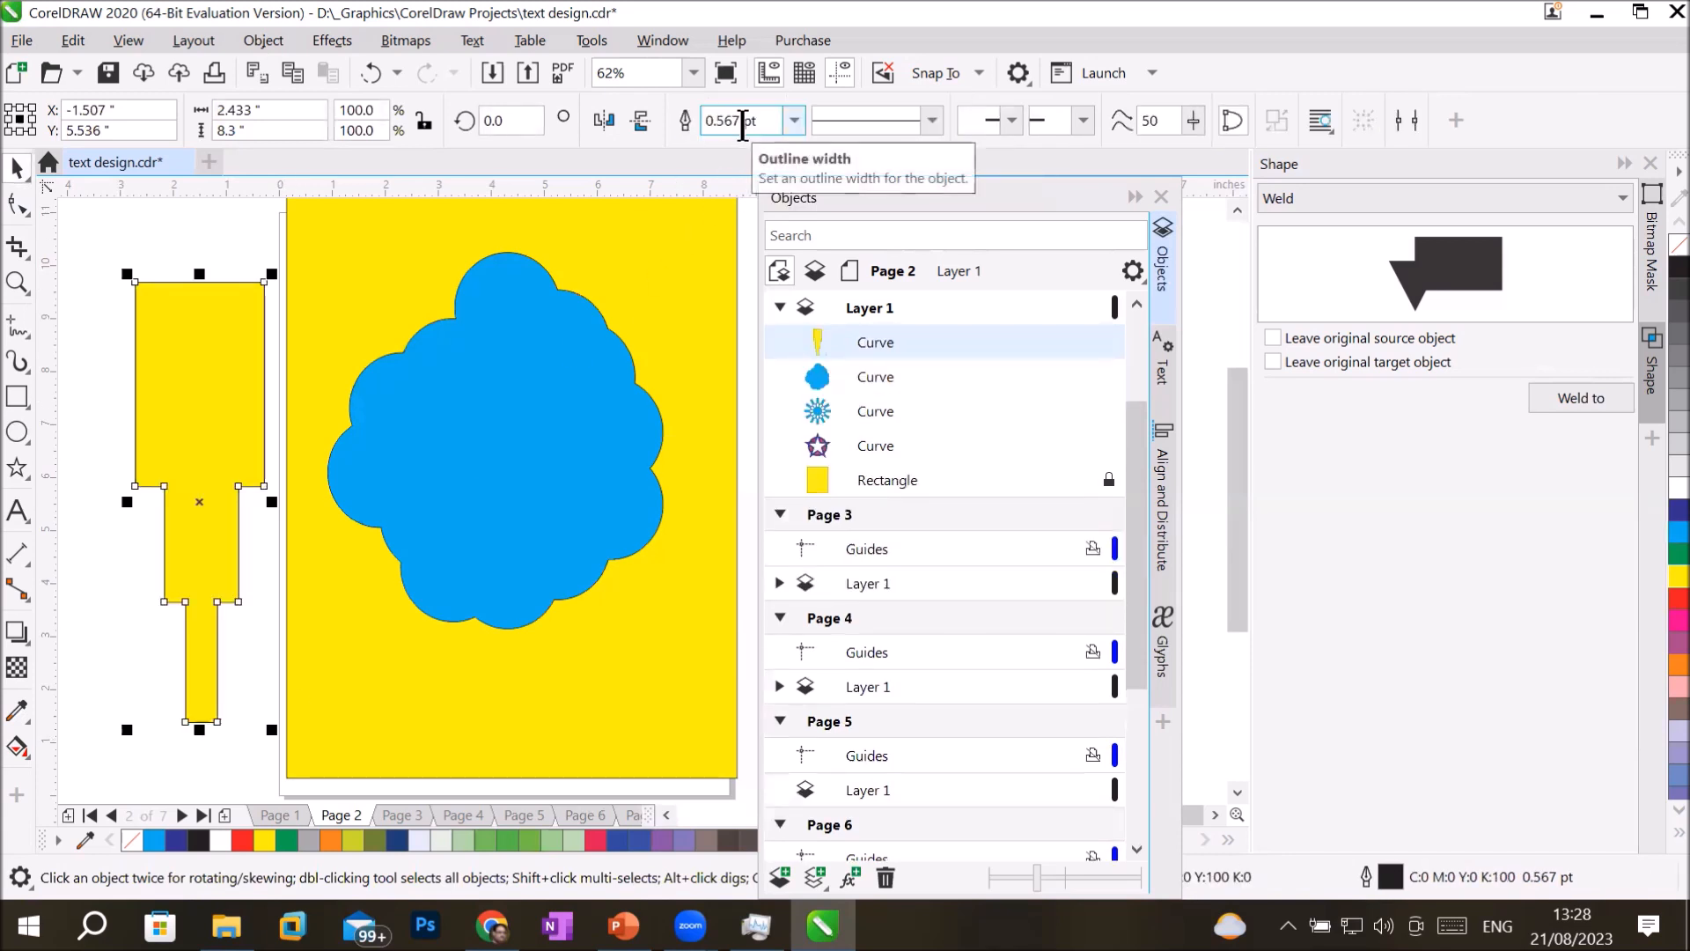
left_click(100, 566)
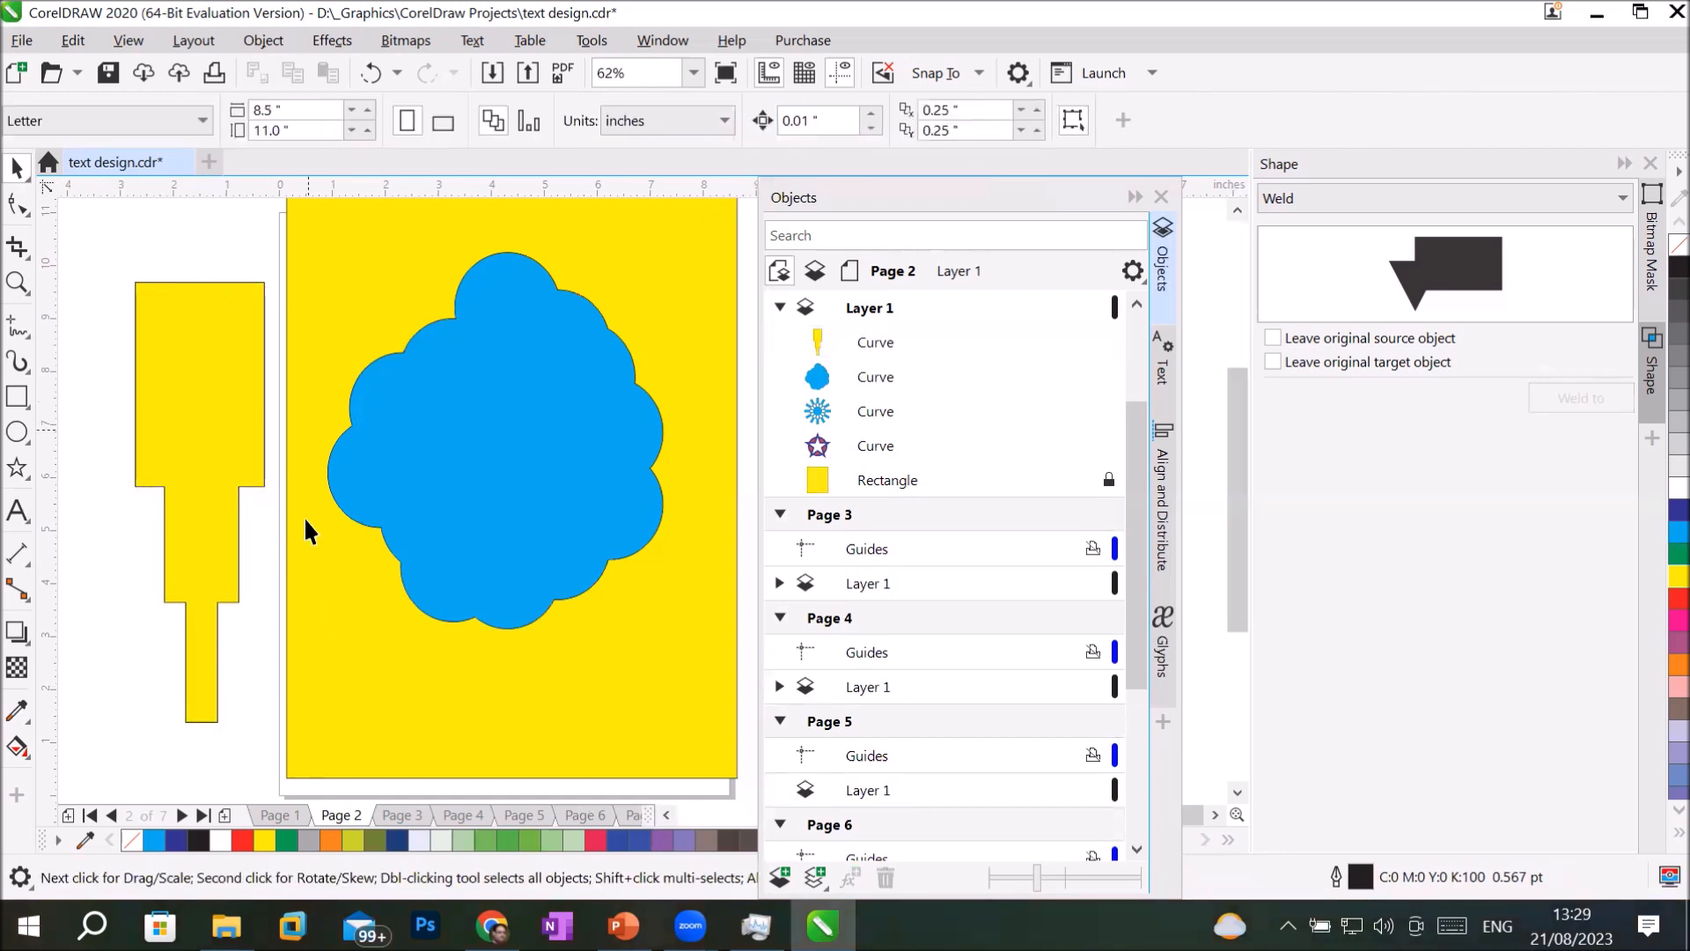
Fill the welded rectangle shape with dark blue, followed by a light gray of 30% black.
left_click(208, 561)
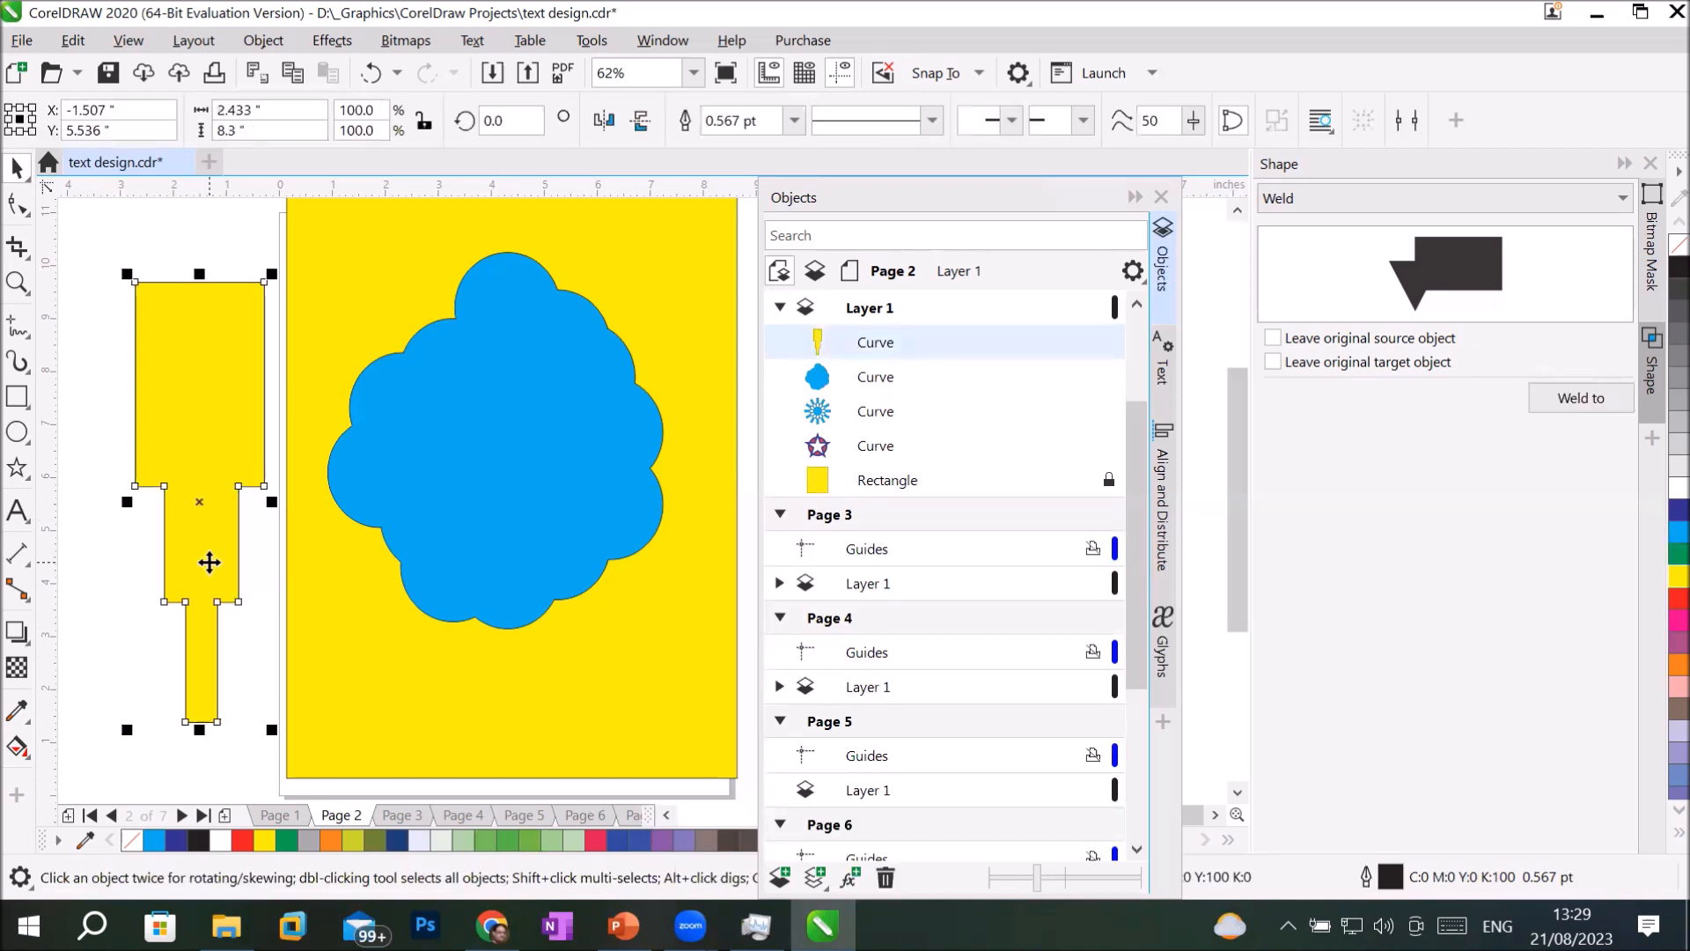
left_click(1658, 510)
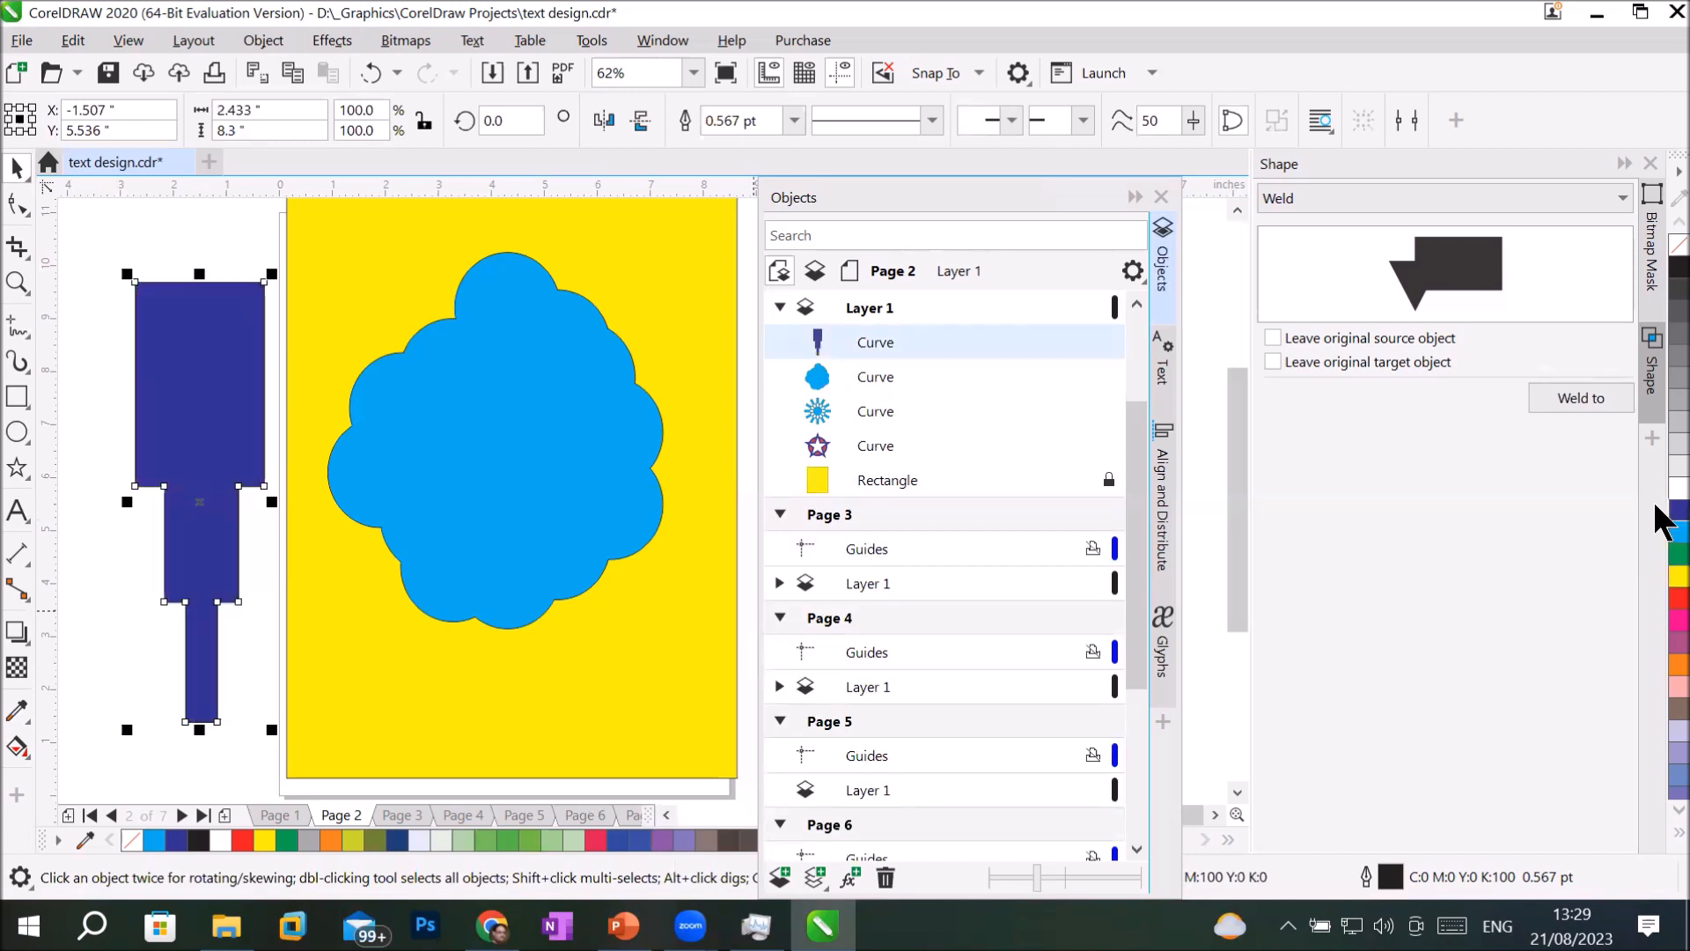
left_click(1660, 440)
left_click(1657, 432)
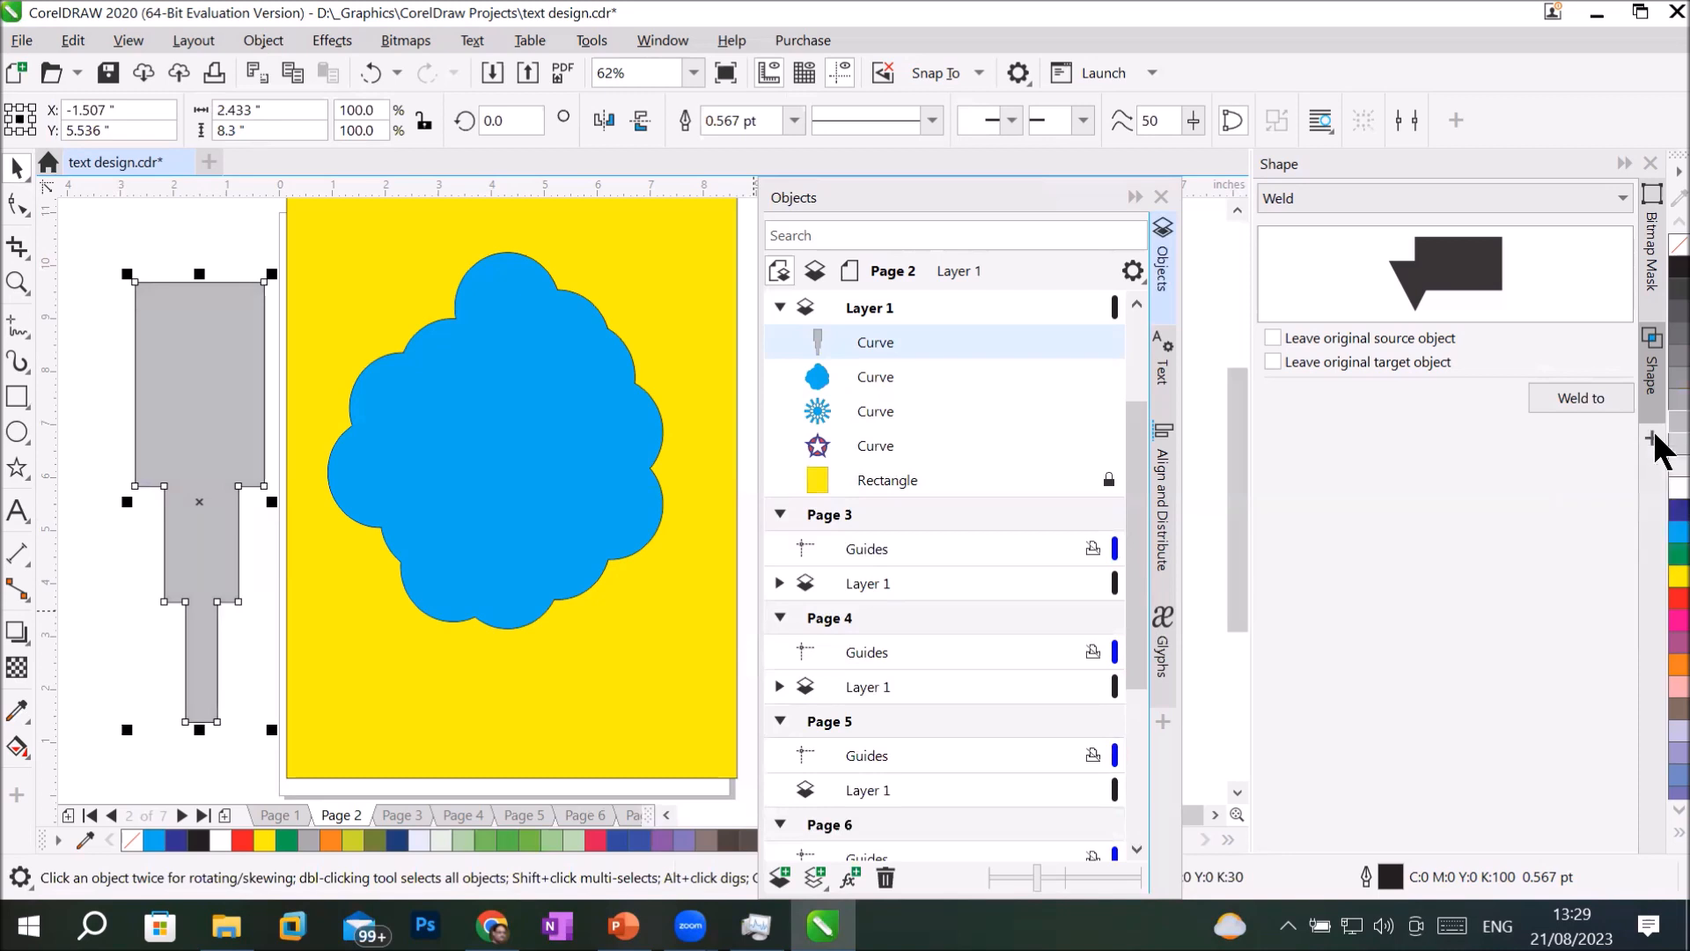
Delete the welded rectangle shape beside the page and the light blue cloud-like curve on the page.
key("Delete")
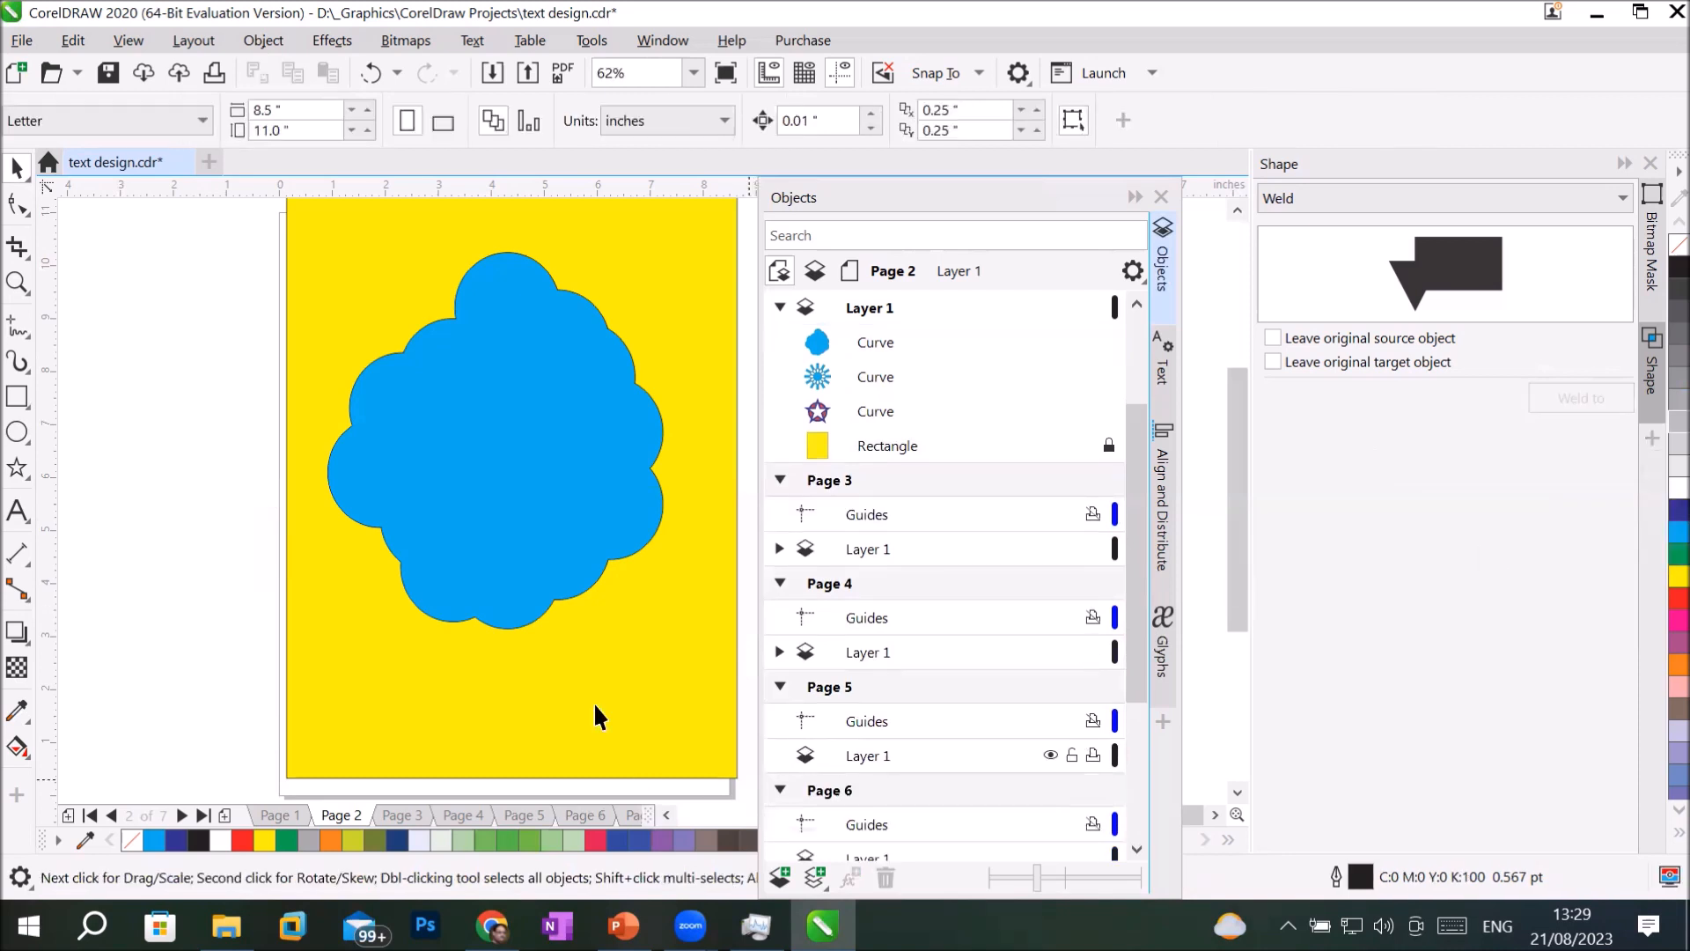
left_click(489, 504)
key("Delete")
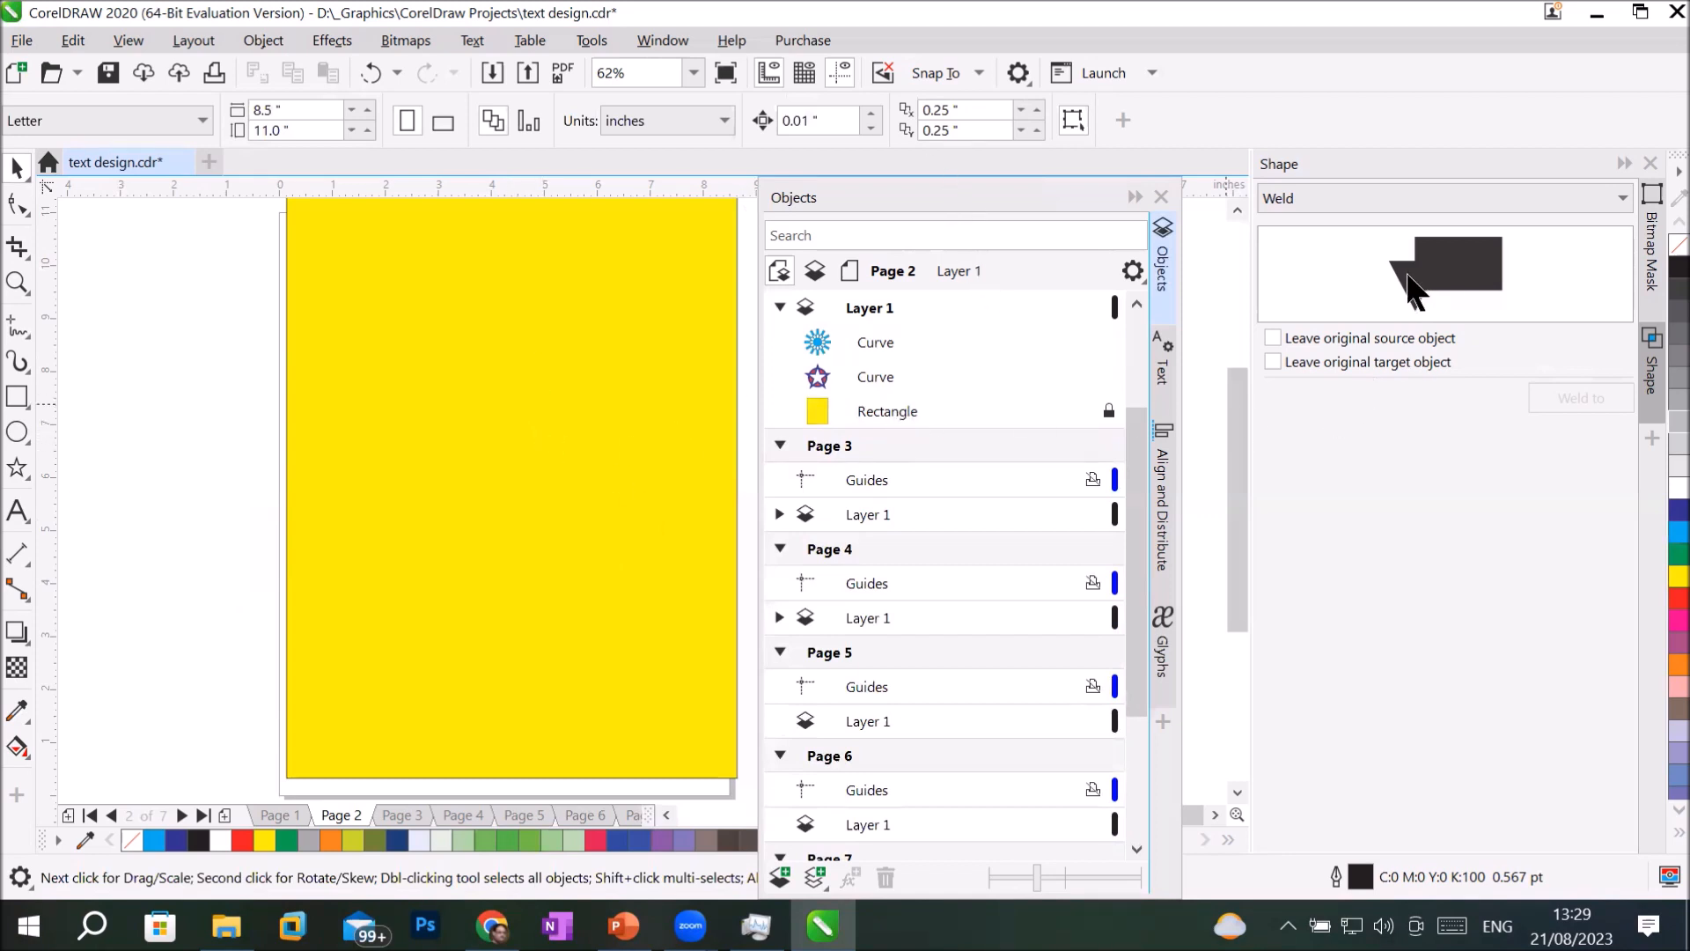
Draw a circle about 3.98 inches across and a rectangle about 2.83 by 1.1 inches overlapping its right edge.
left_click(19, 431)
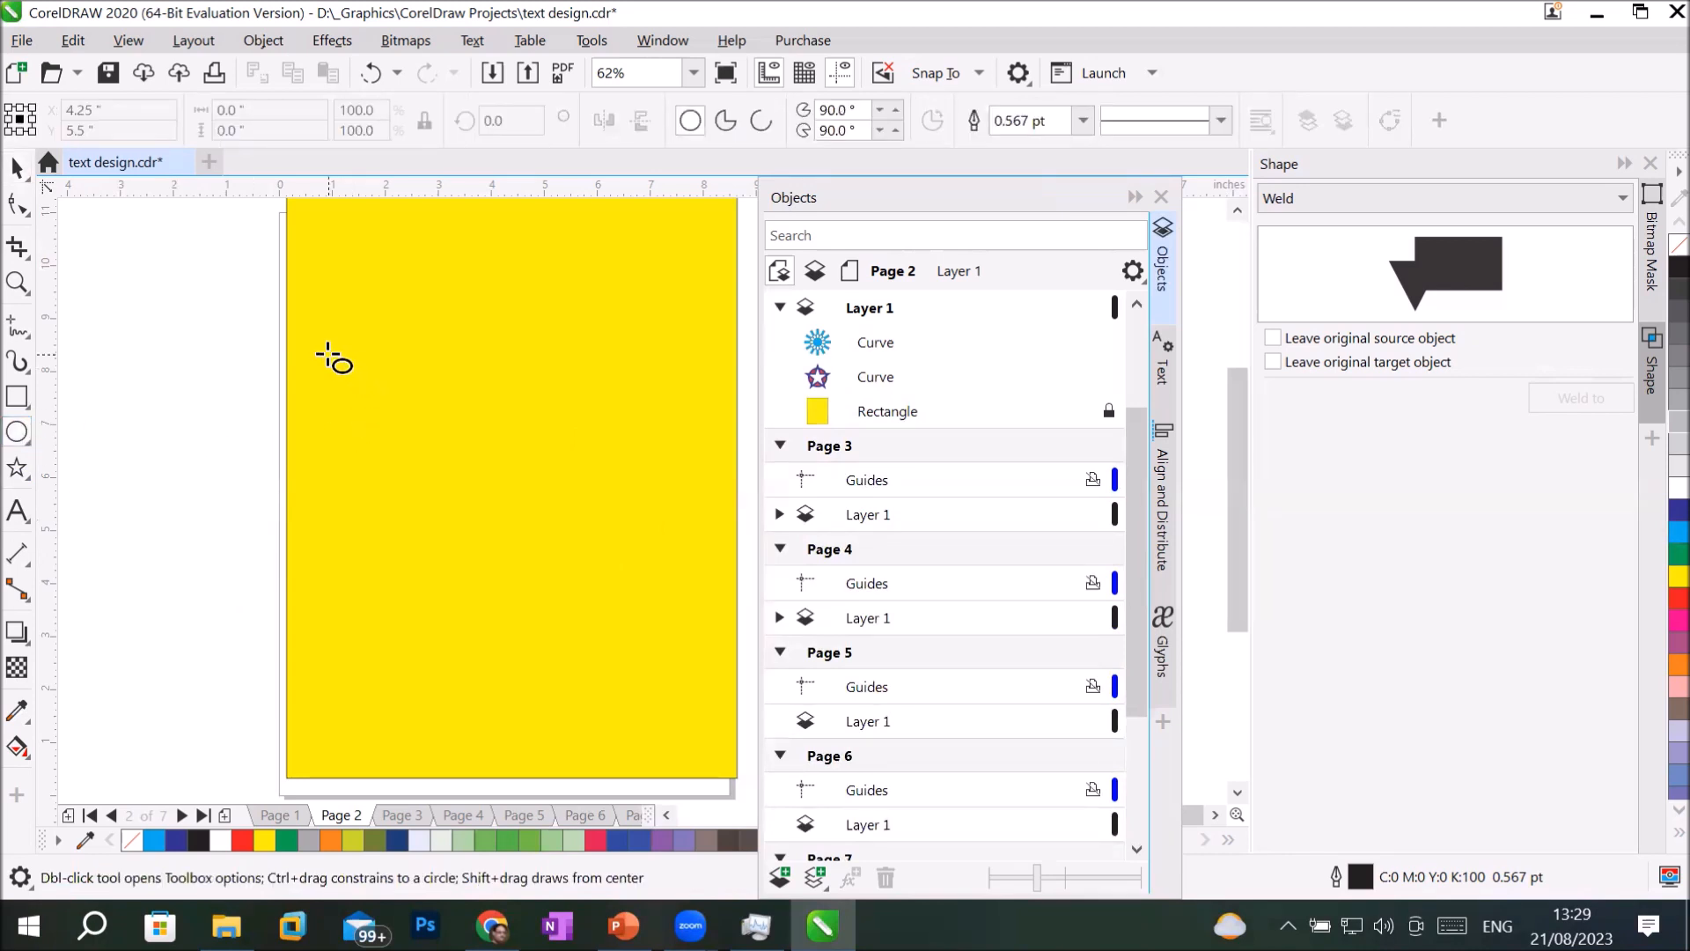
left_click_drag(328, 370, 539, 581)
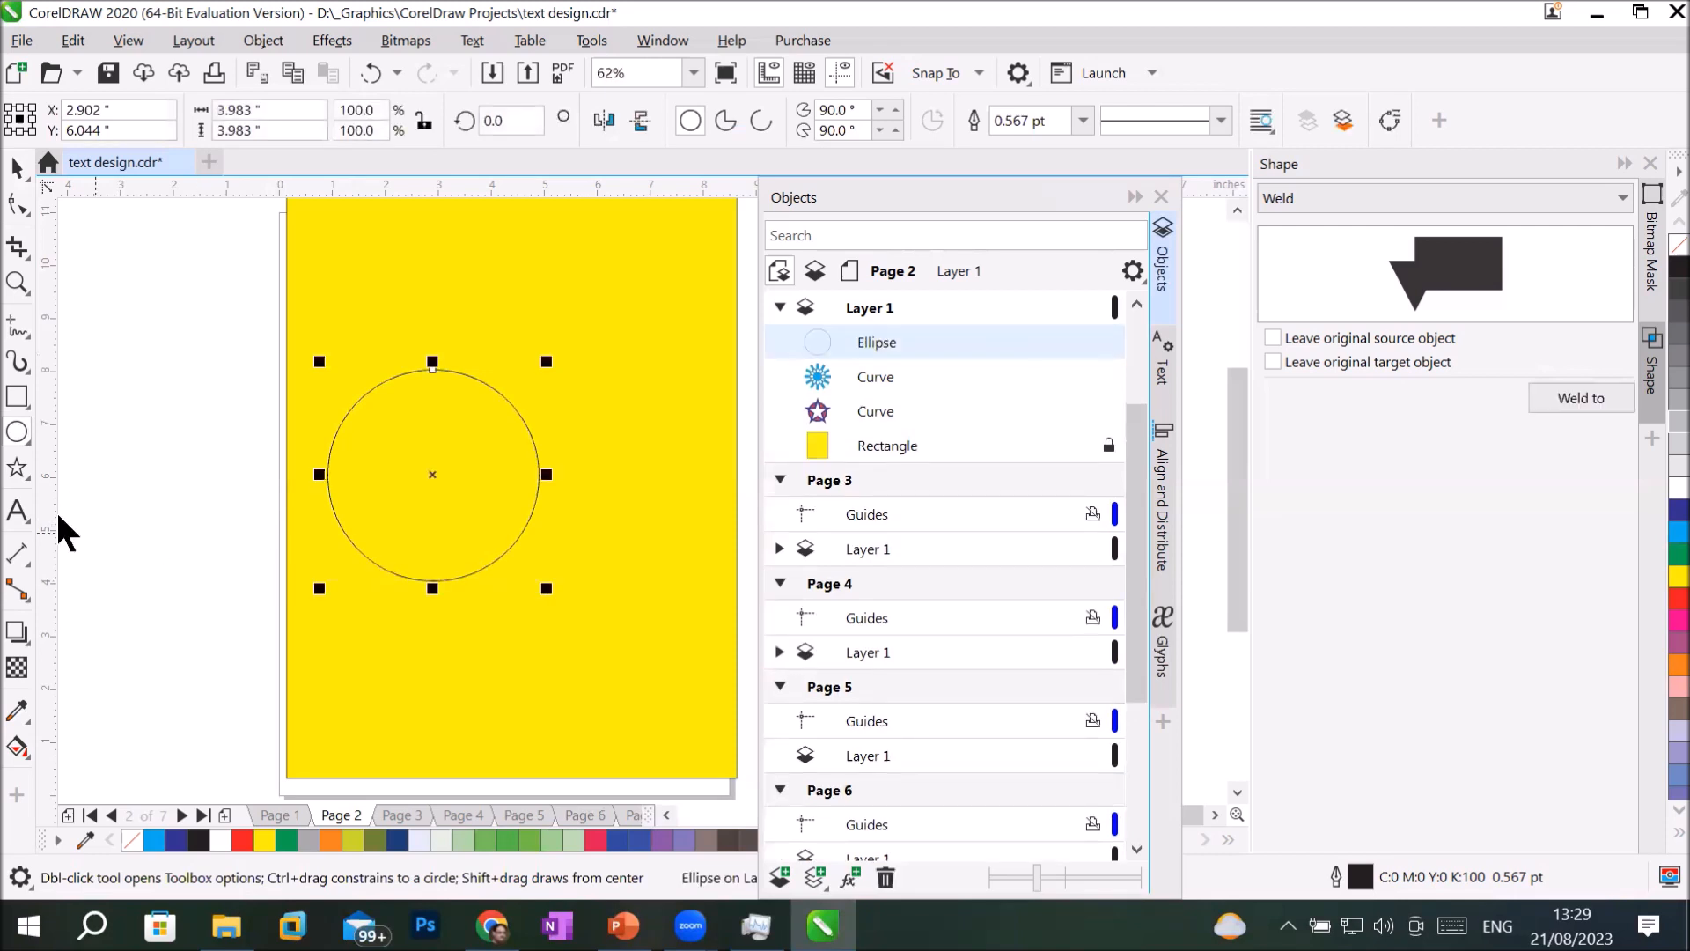
left_click(21, 402)
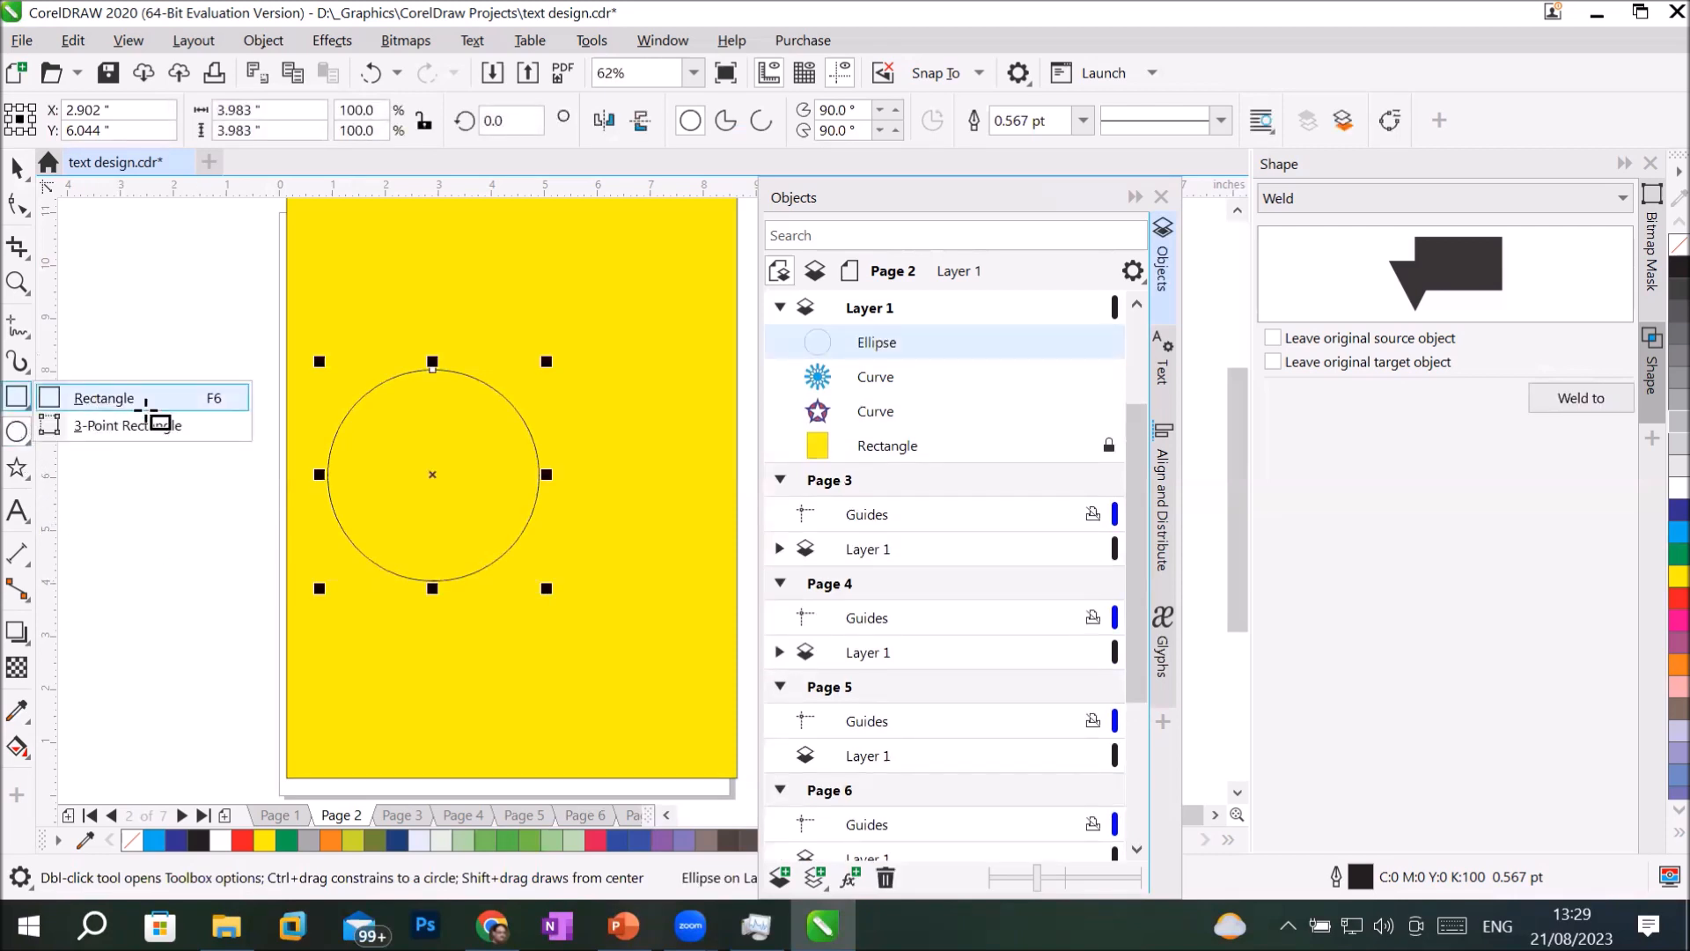
left_click(98, 404)
left_click_drag(492, 464, 641, 522)
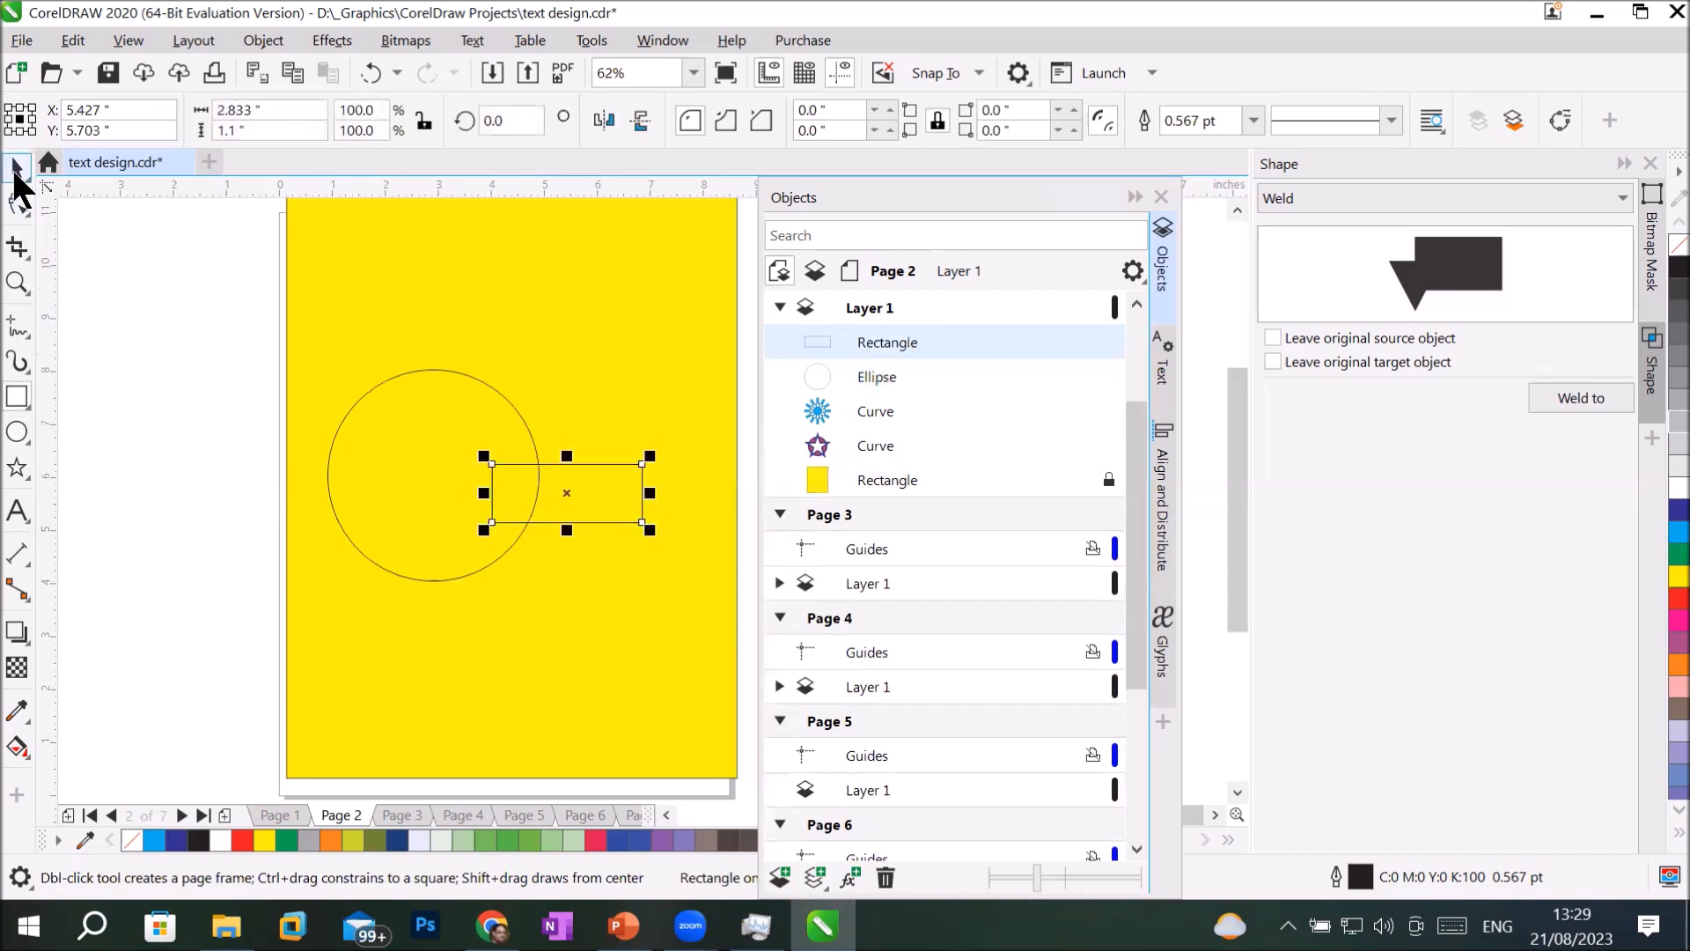
Move the rectangle straight up to line up with the circle's horizontal centre line and deselect it.
left_click(16, 168)
left_click_drag(620, 516, 625, 500)
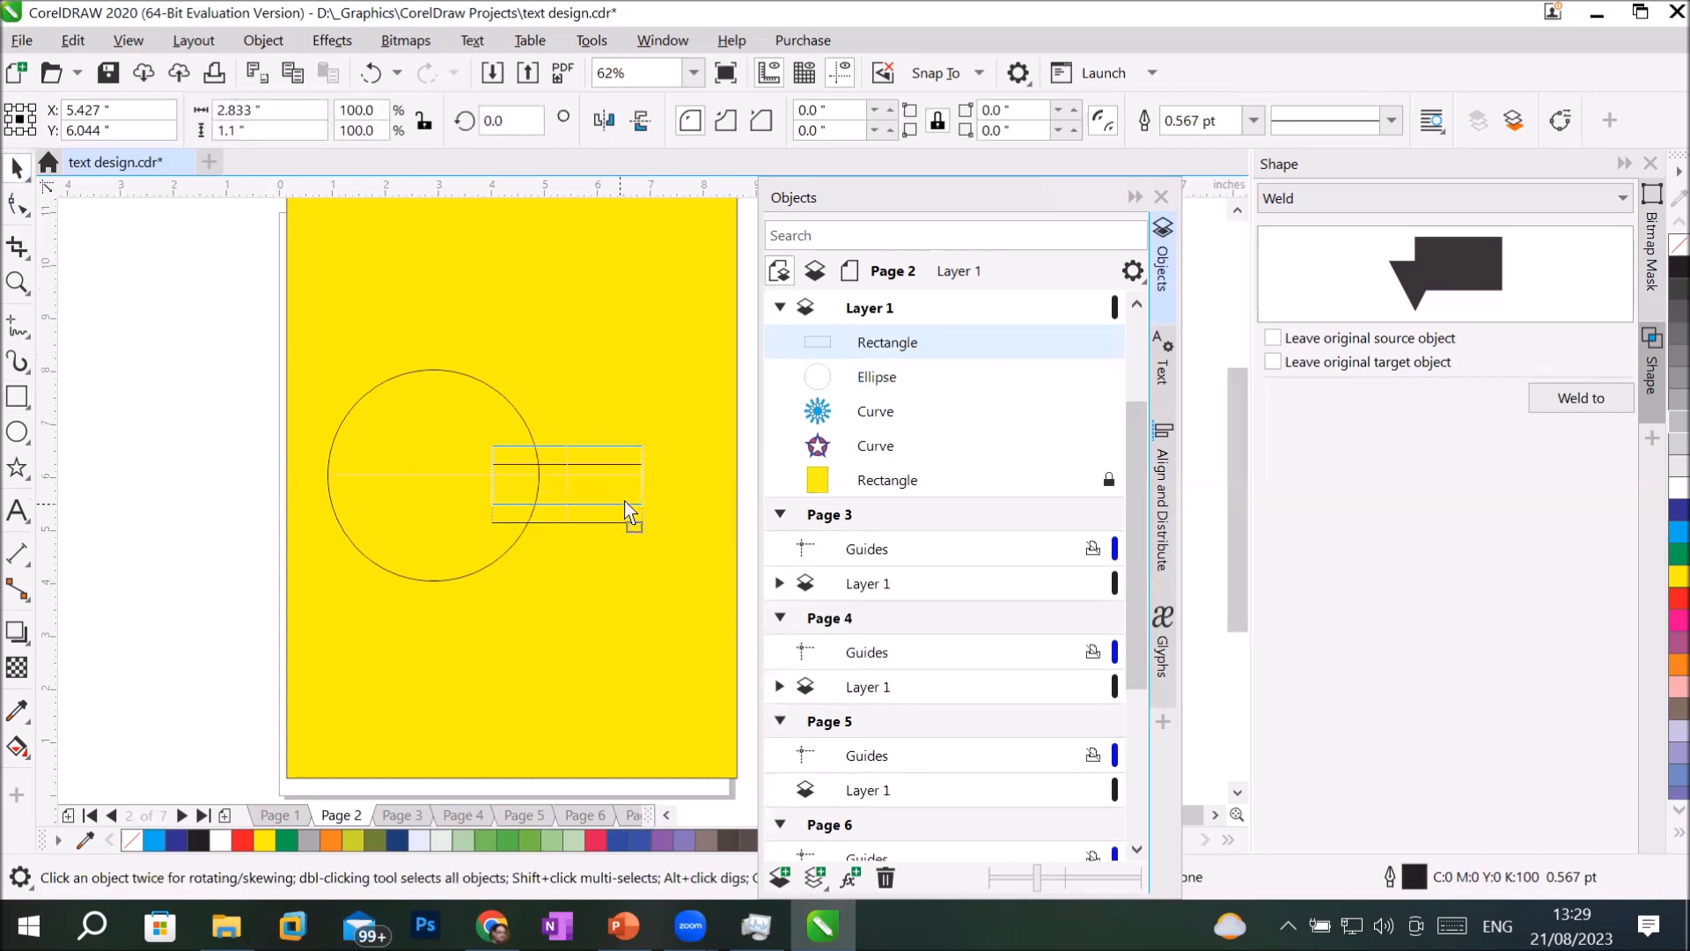
key("Escape")
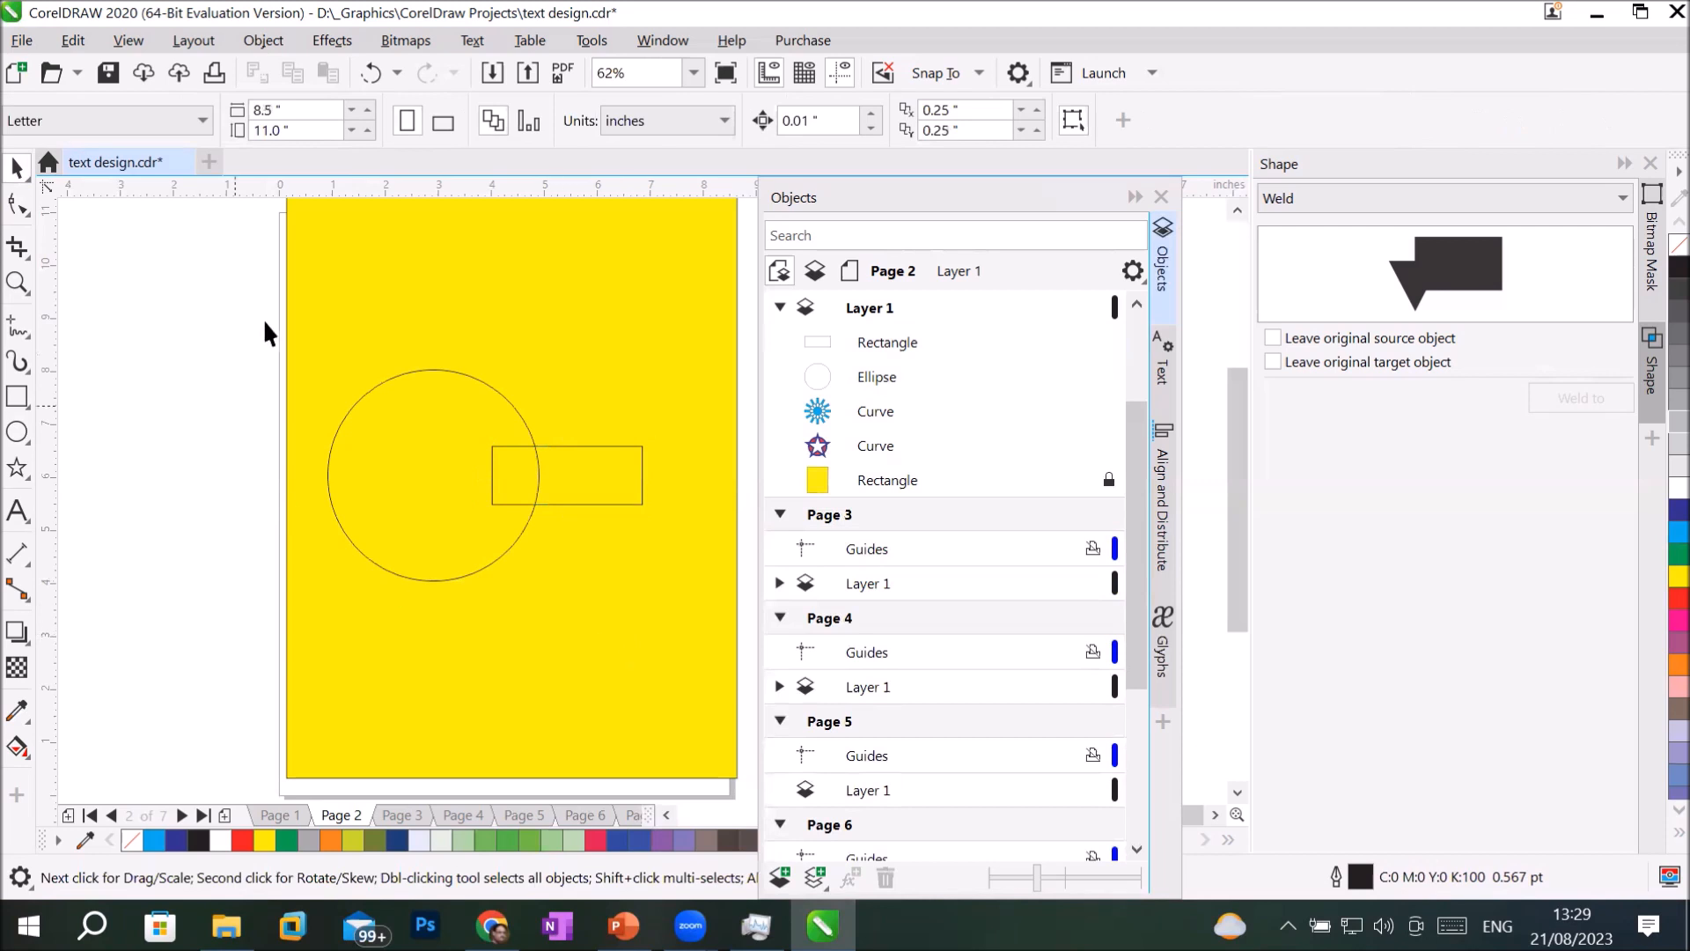
Fill the circle with light blue and the overlapping rectangle with red.
left_click(491, 551)
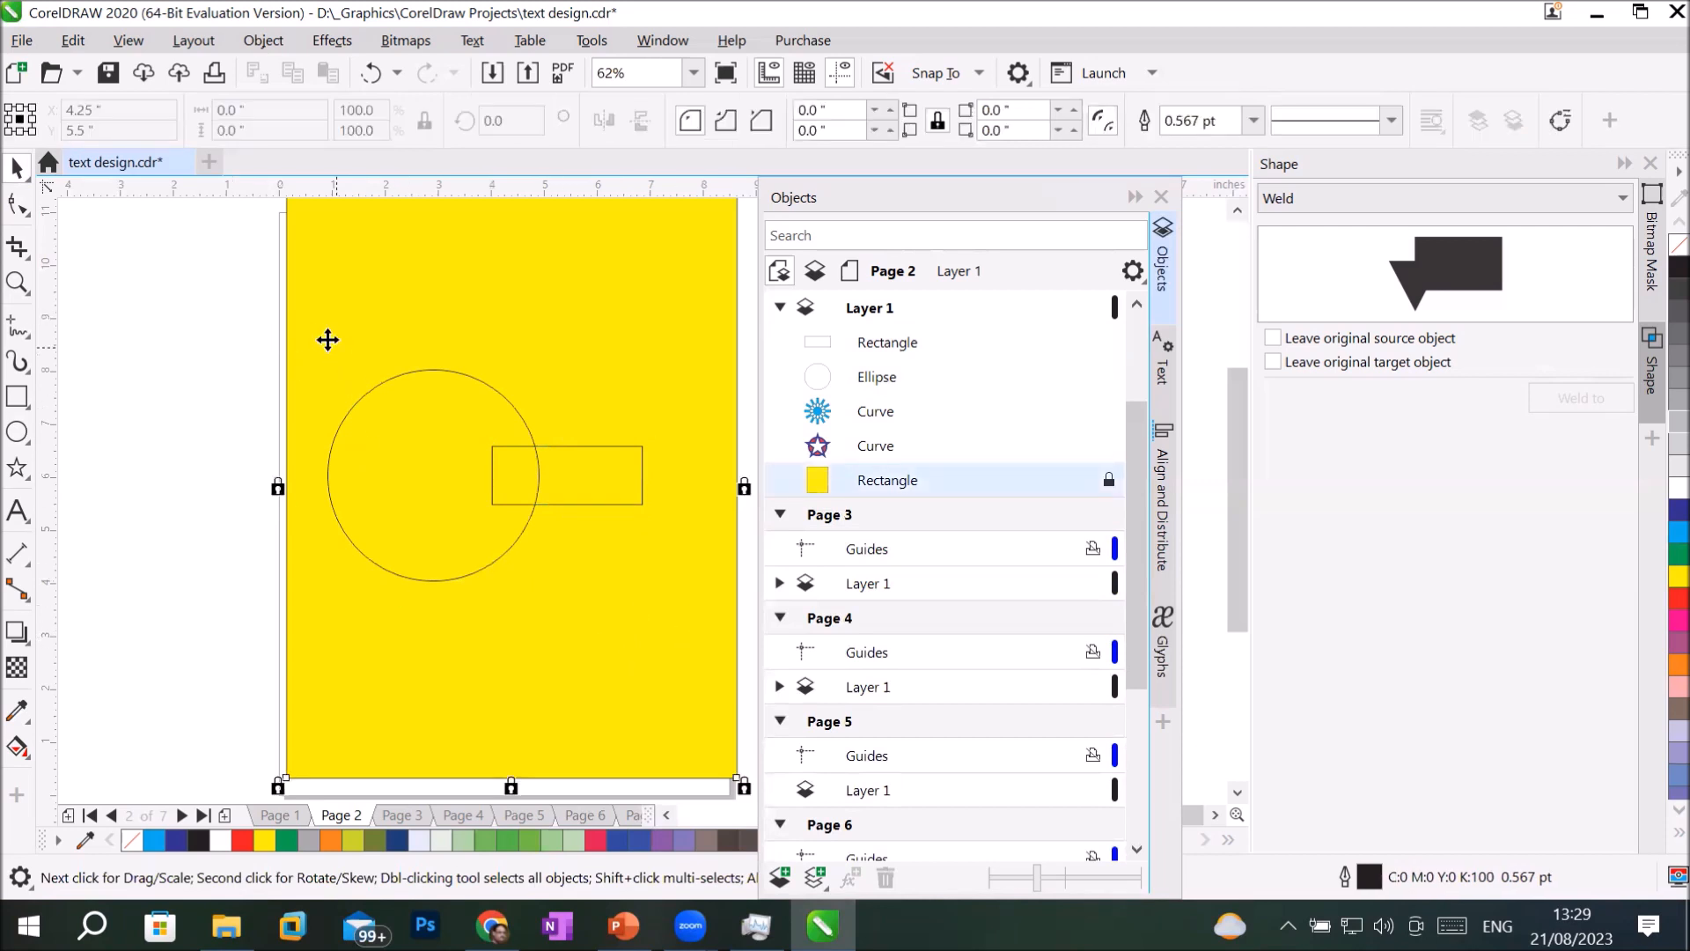
left_click(428, 393)
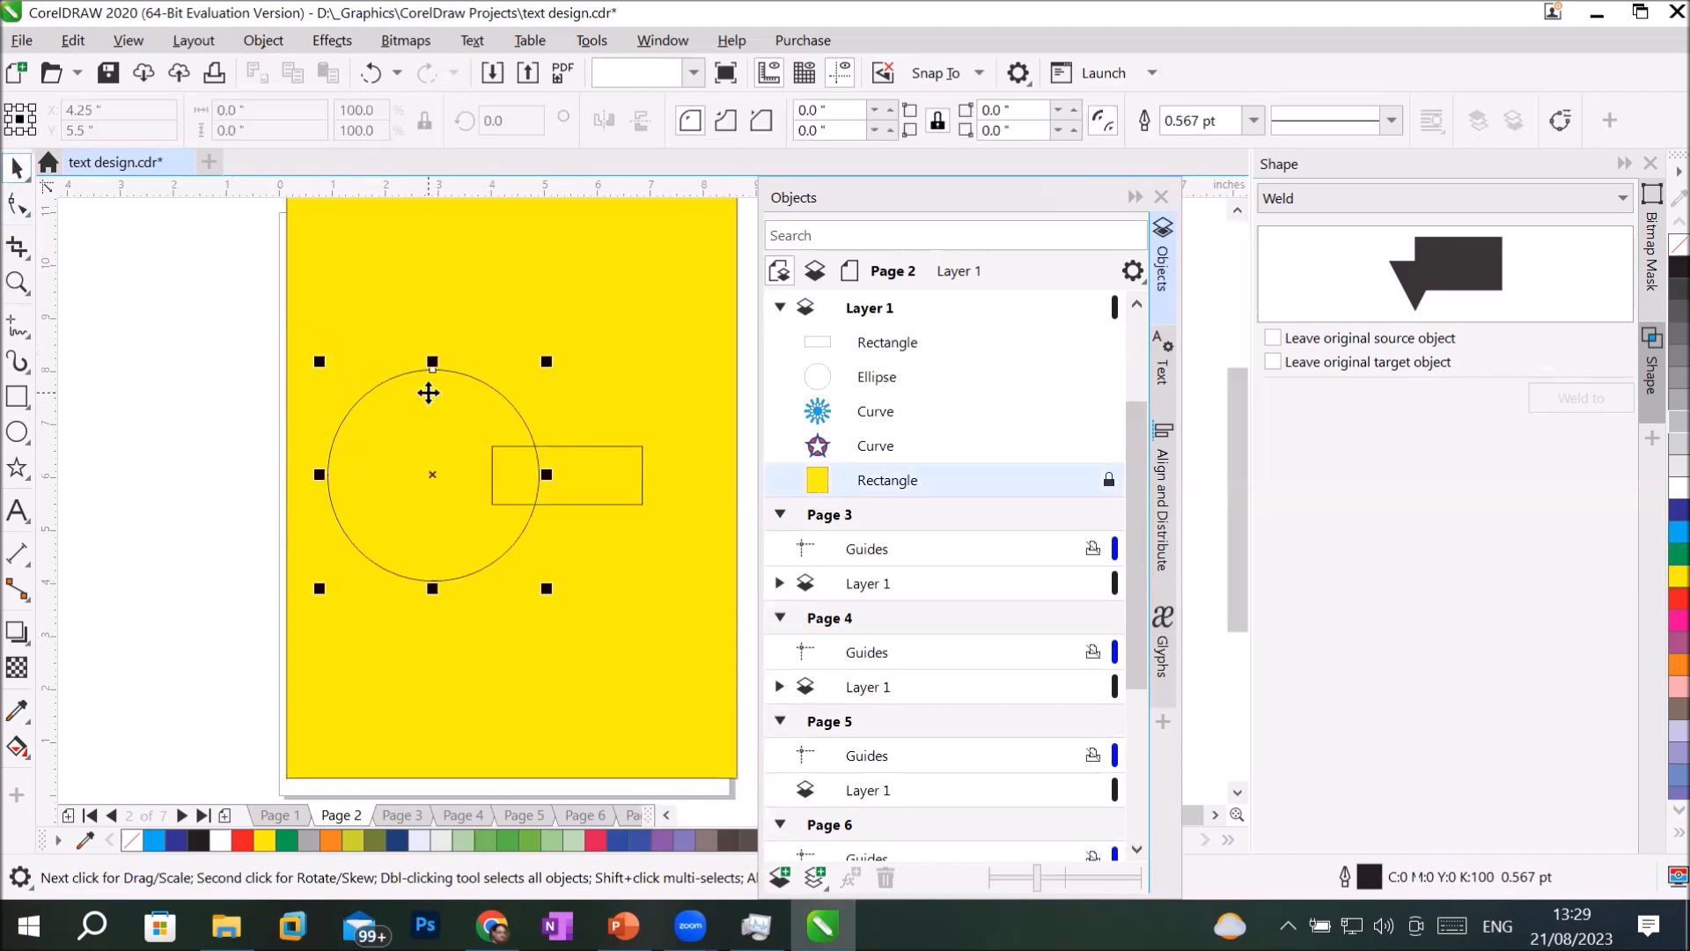
left_click(428, 393)
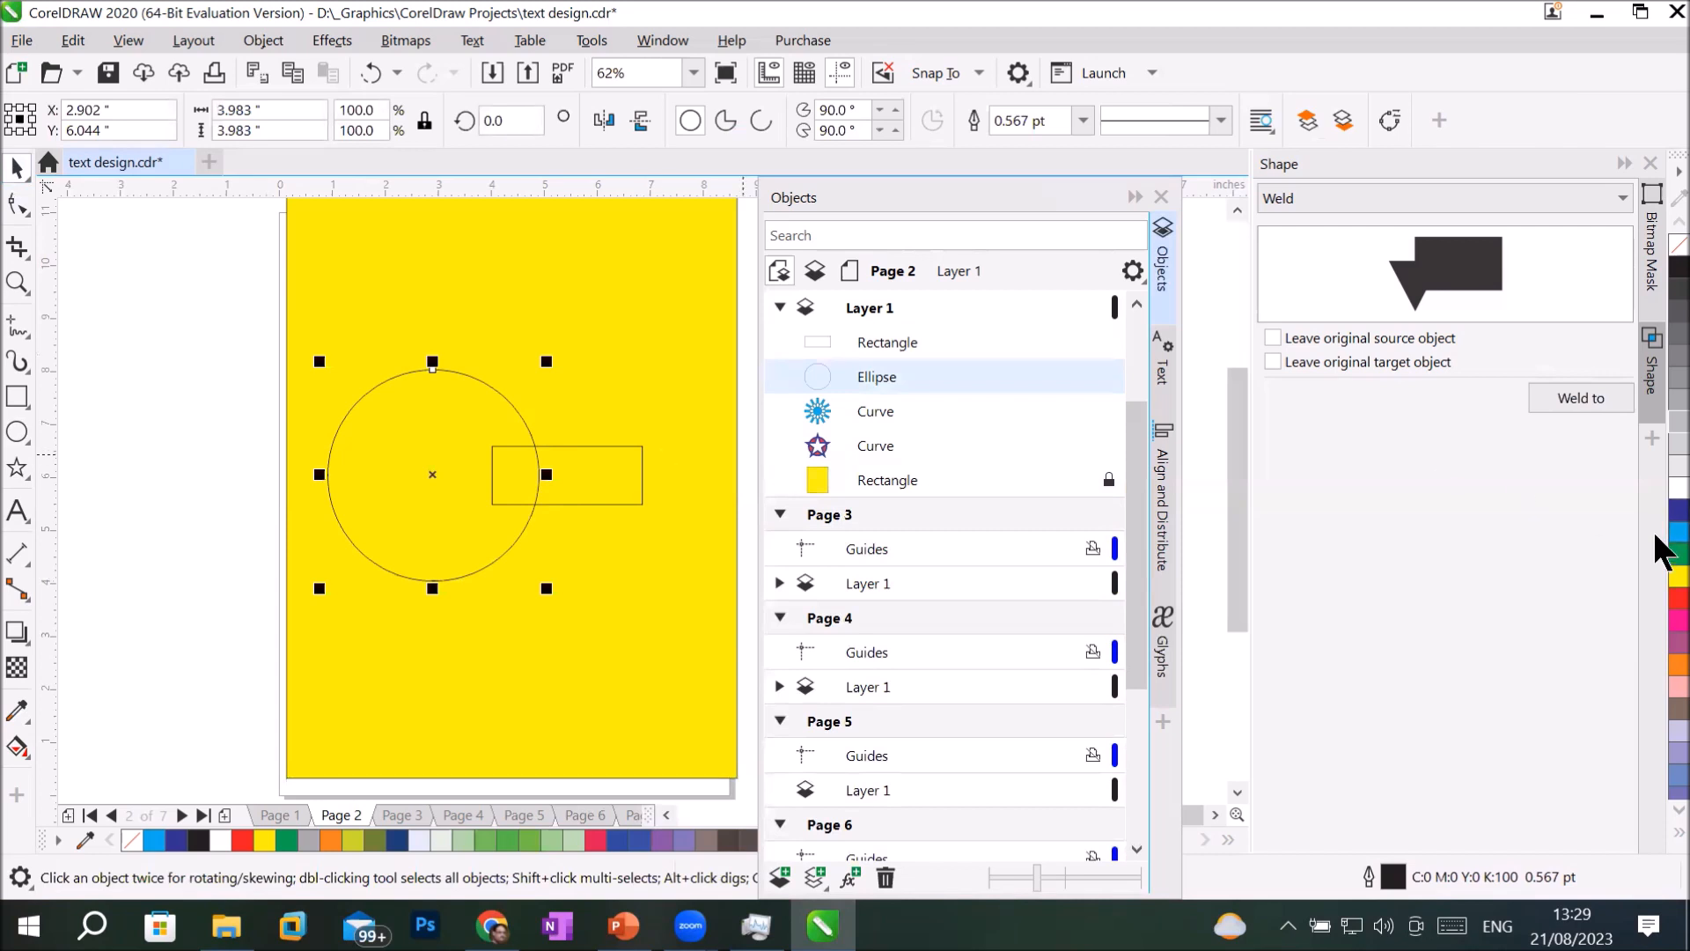
left_click(1678, 533)
left_click(588, 447)
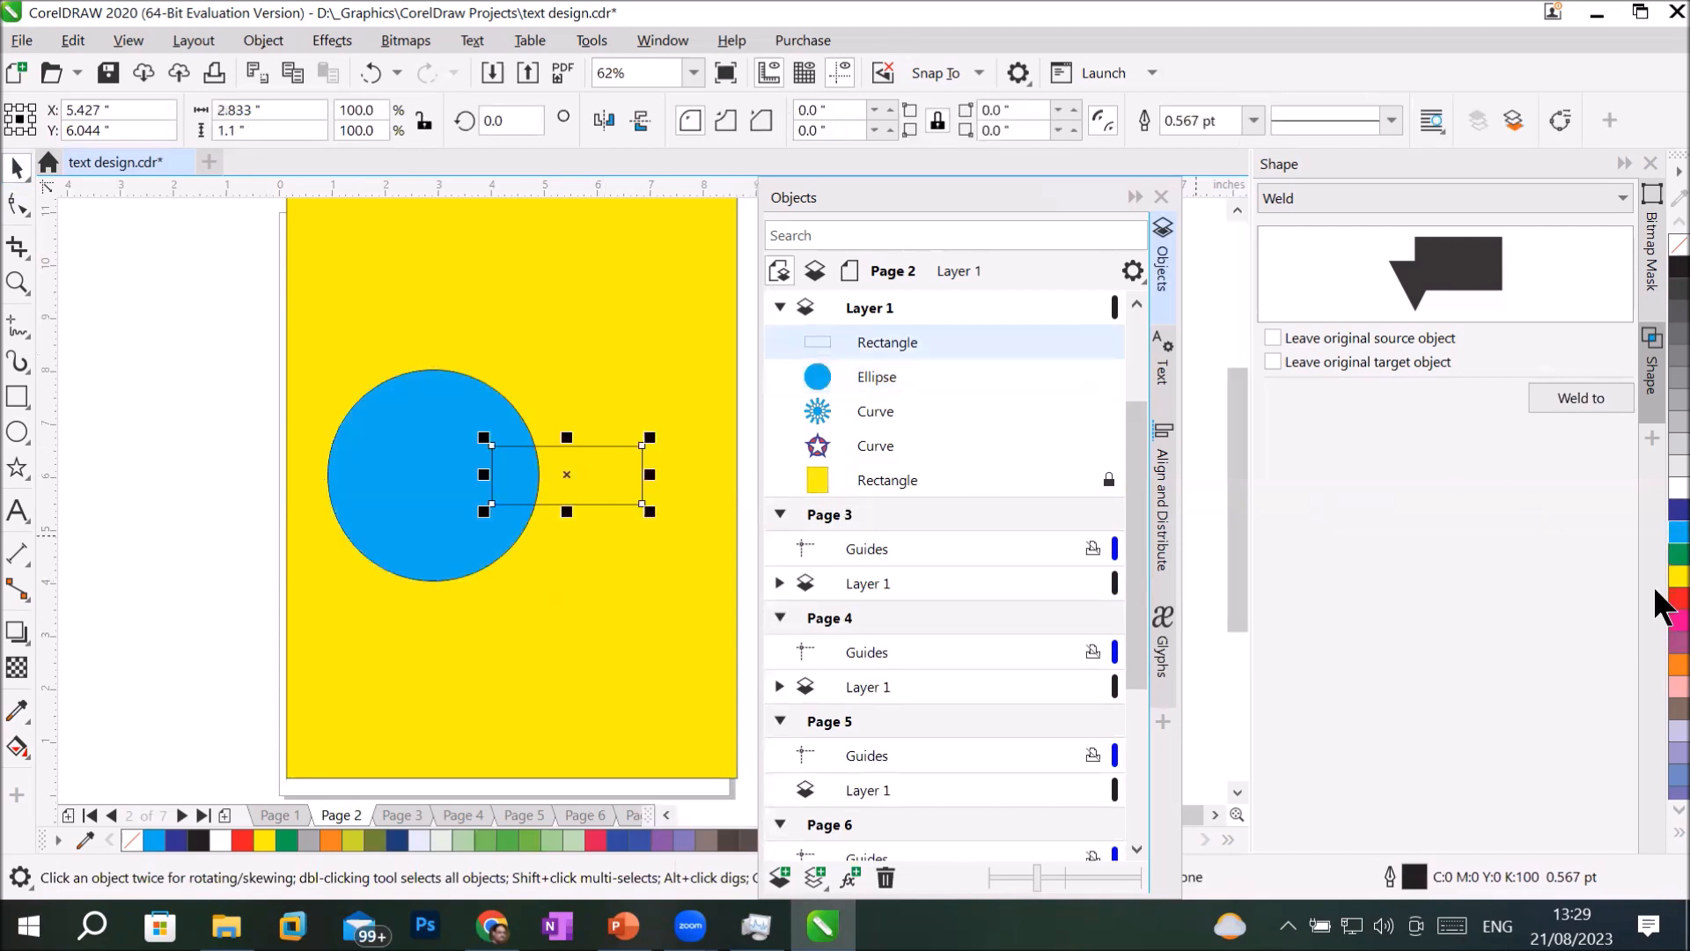
left_click(1678, 599)
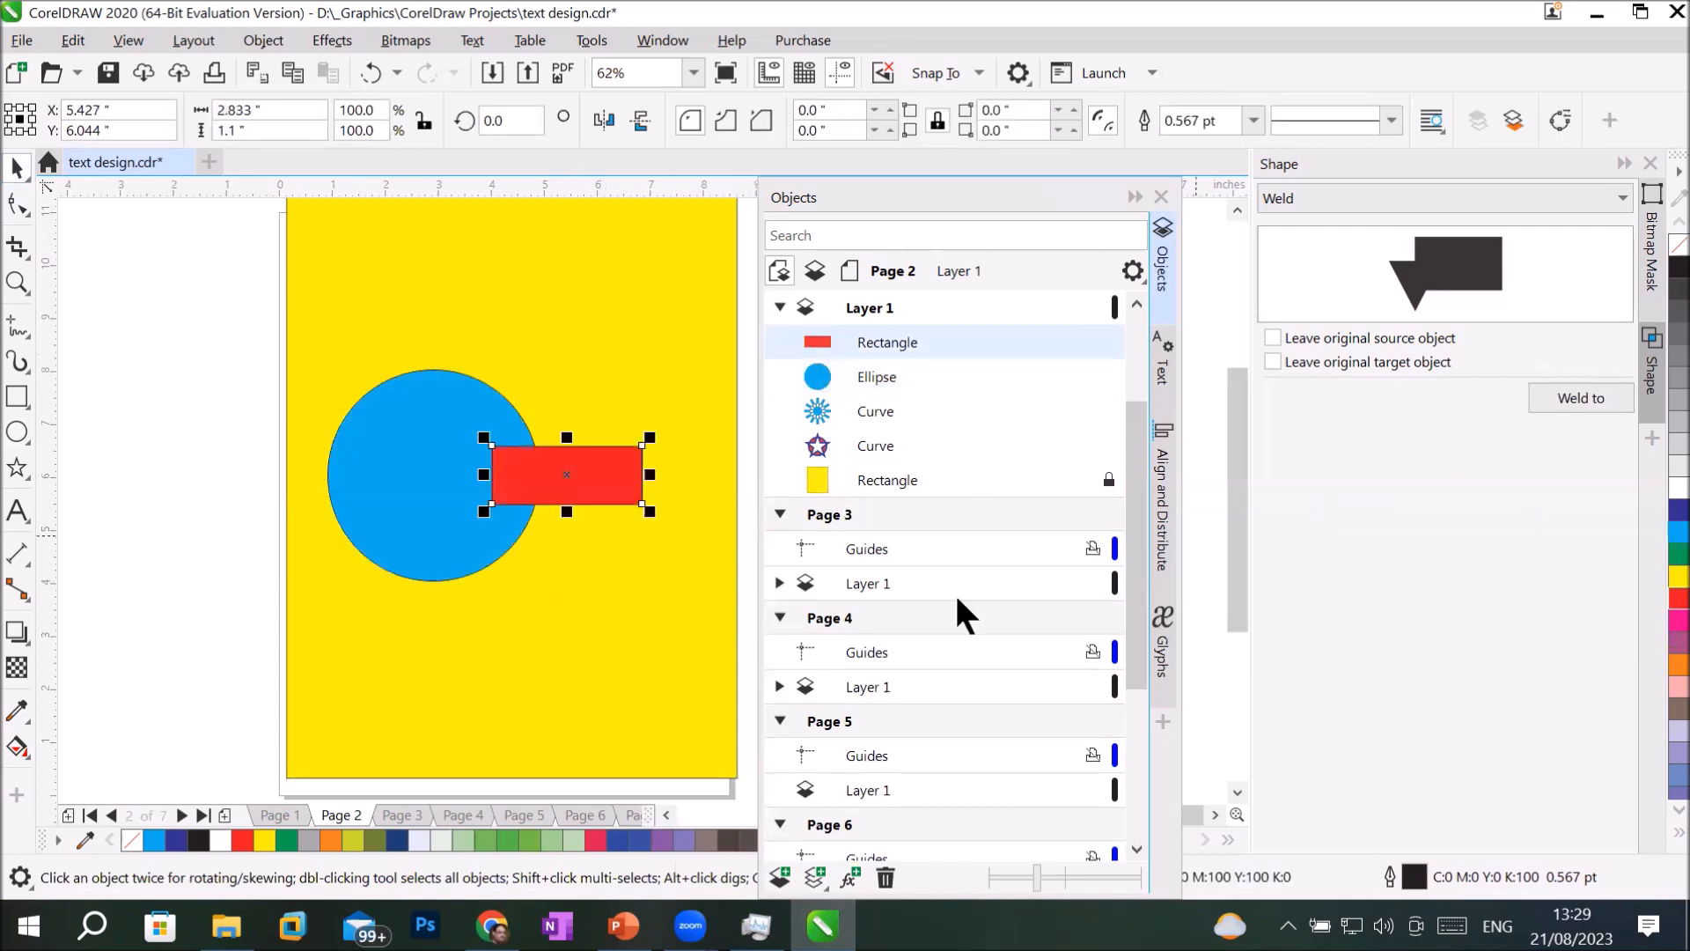
With both shapes selected and Weld chosen, enable and disable the options to leave the original source and target objects.
left_click(382, 436, "shift")
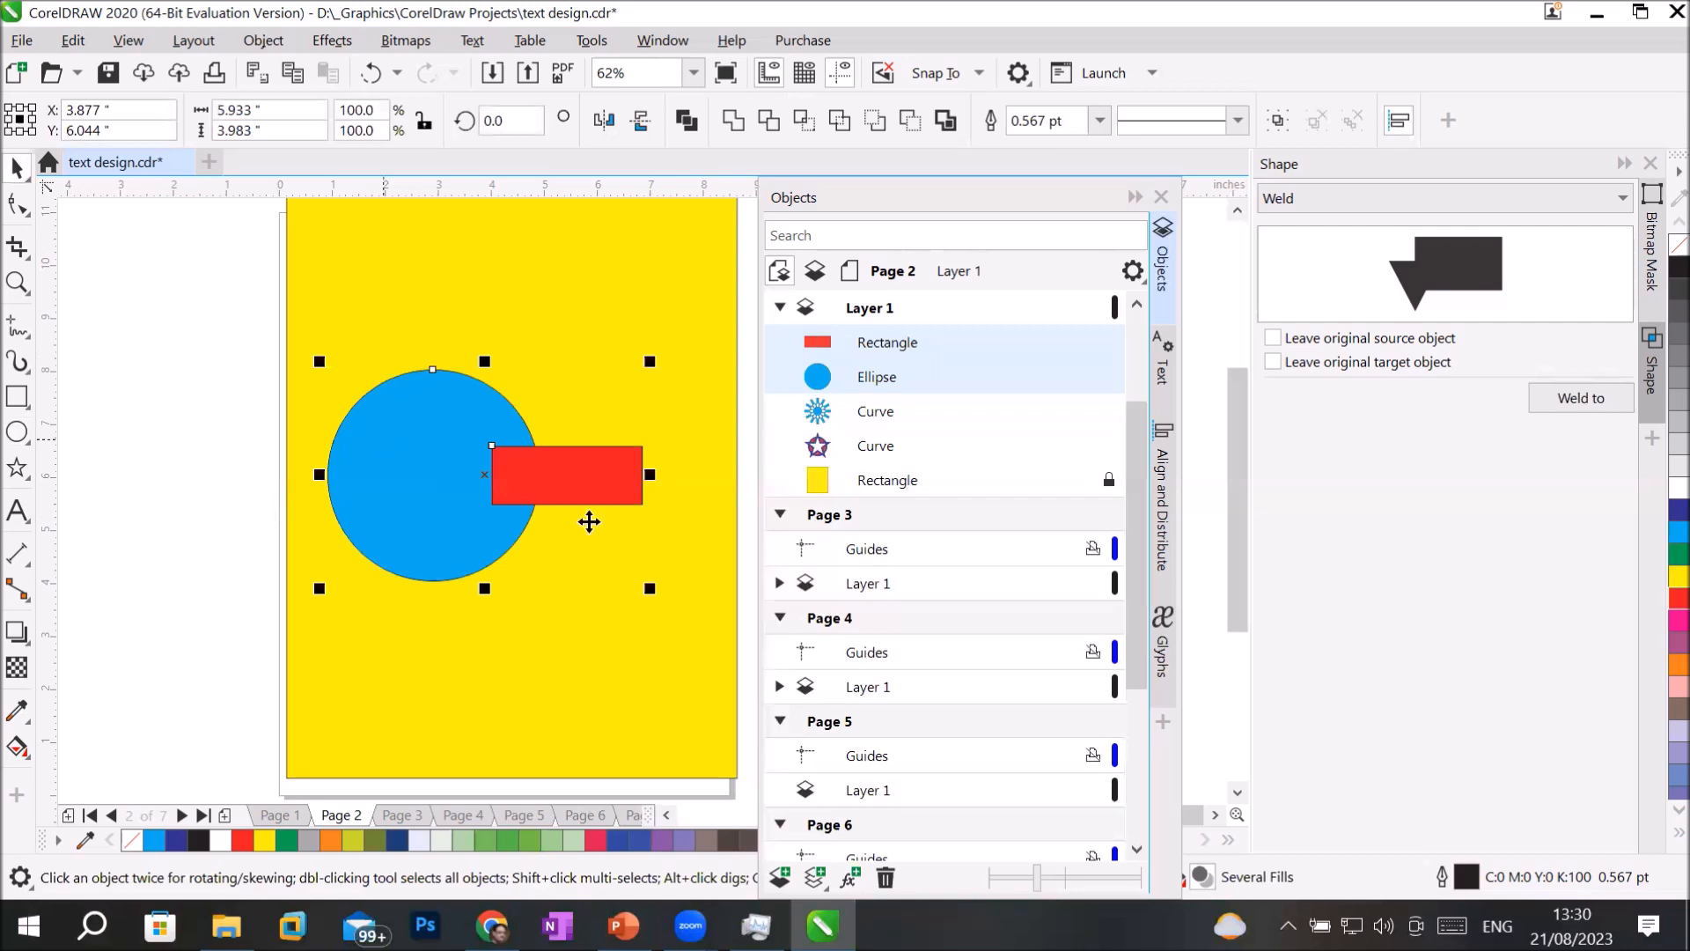
left_click(1300, 198)
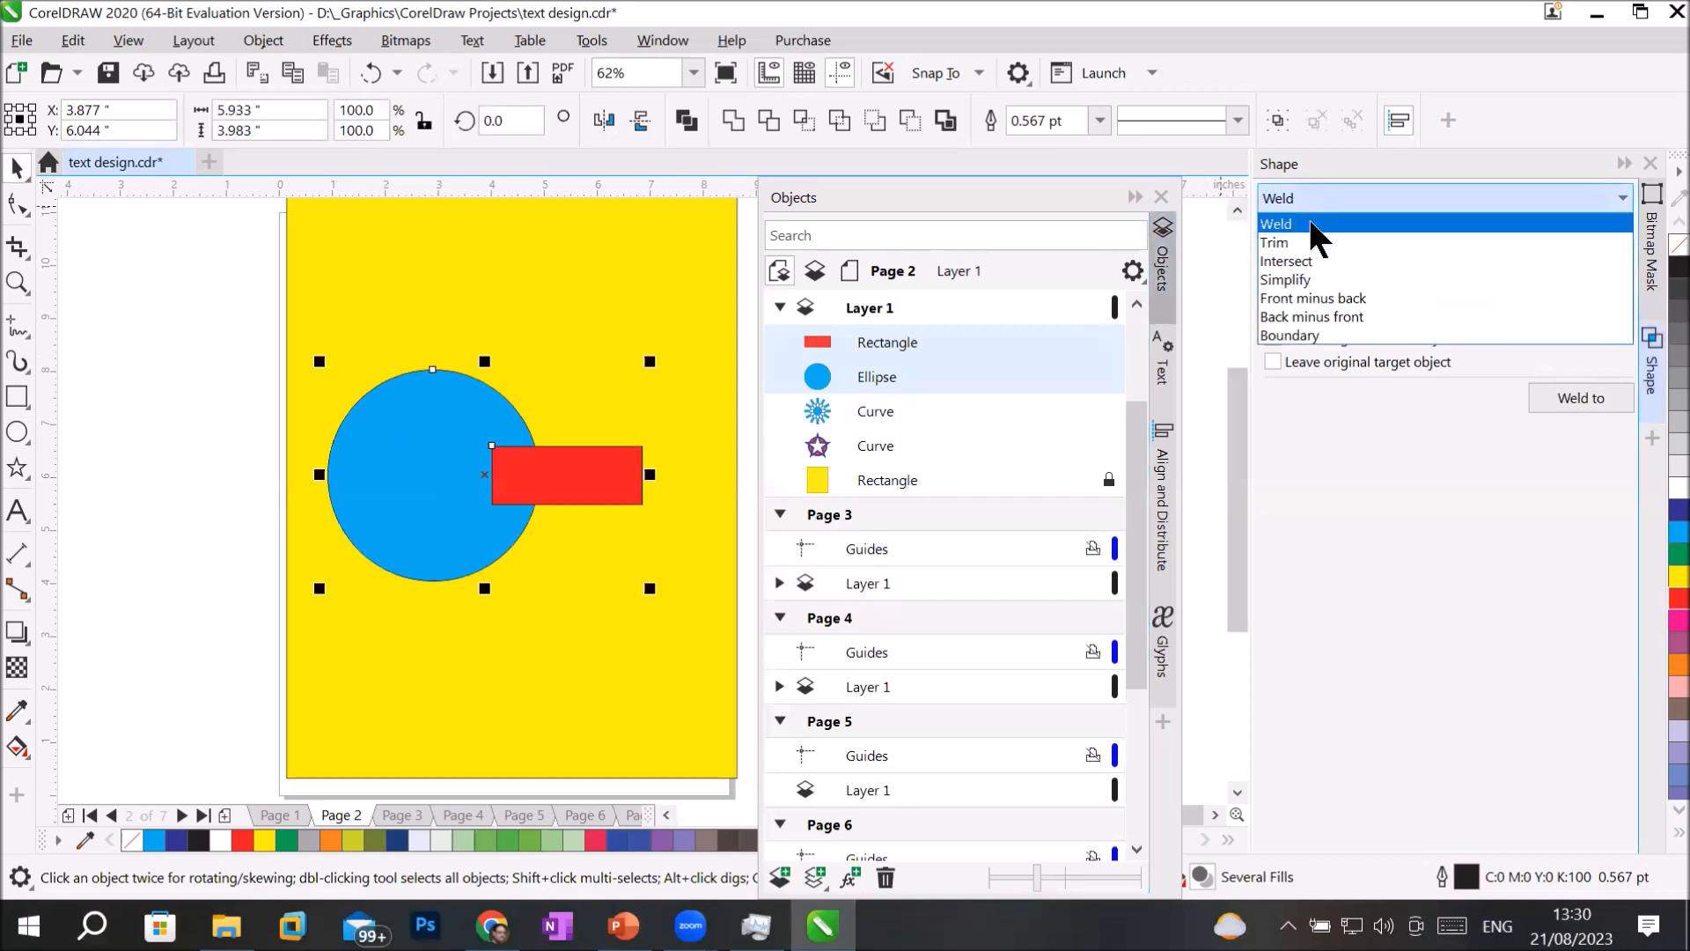
left_click(1312, 226)
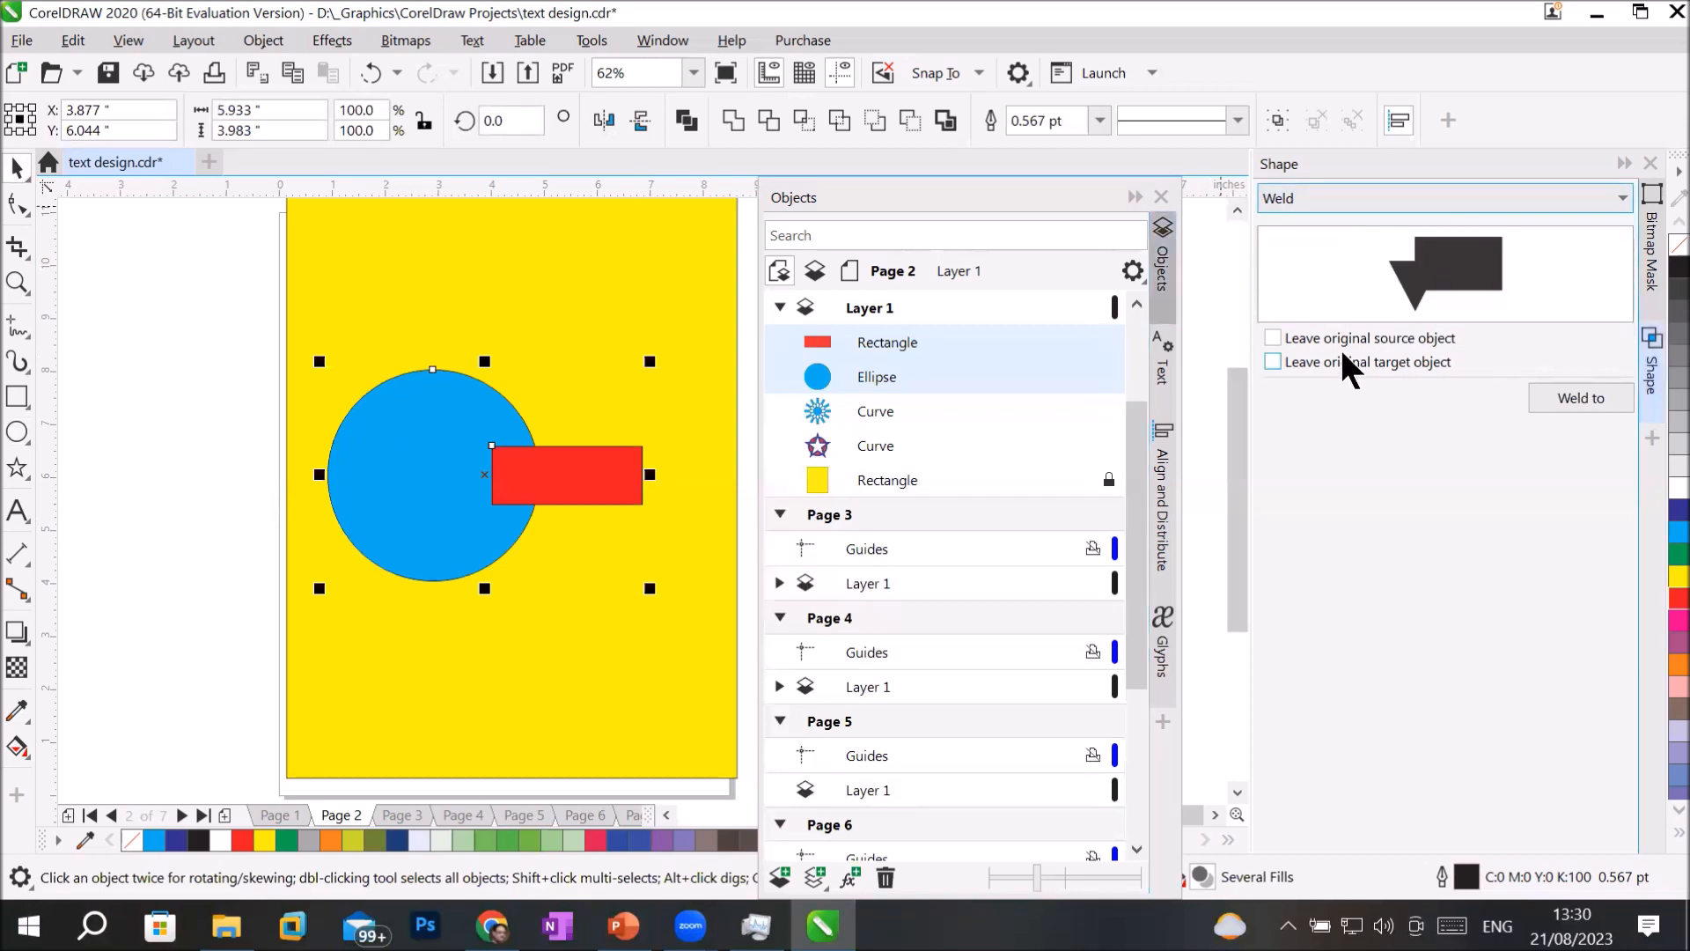
left_click(1304, 338)
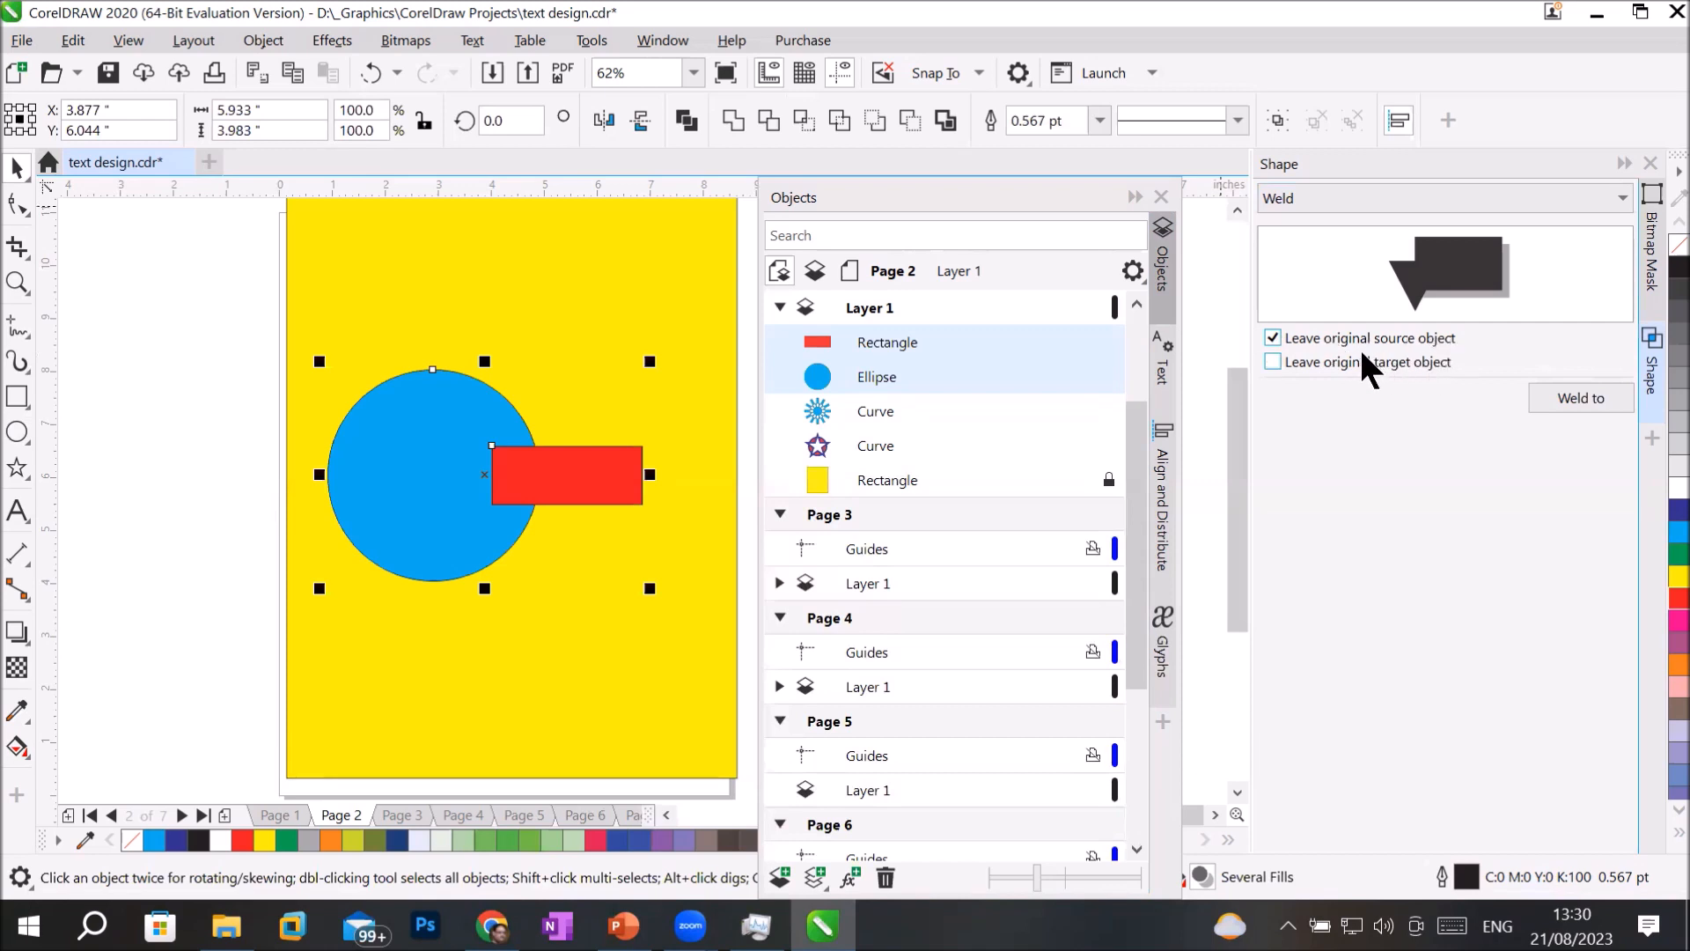
left_click(1296, 361)
left_click(1272, 362)
left_click(1273, 335)
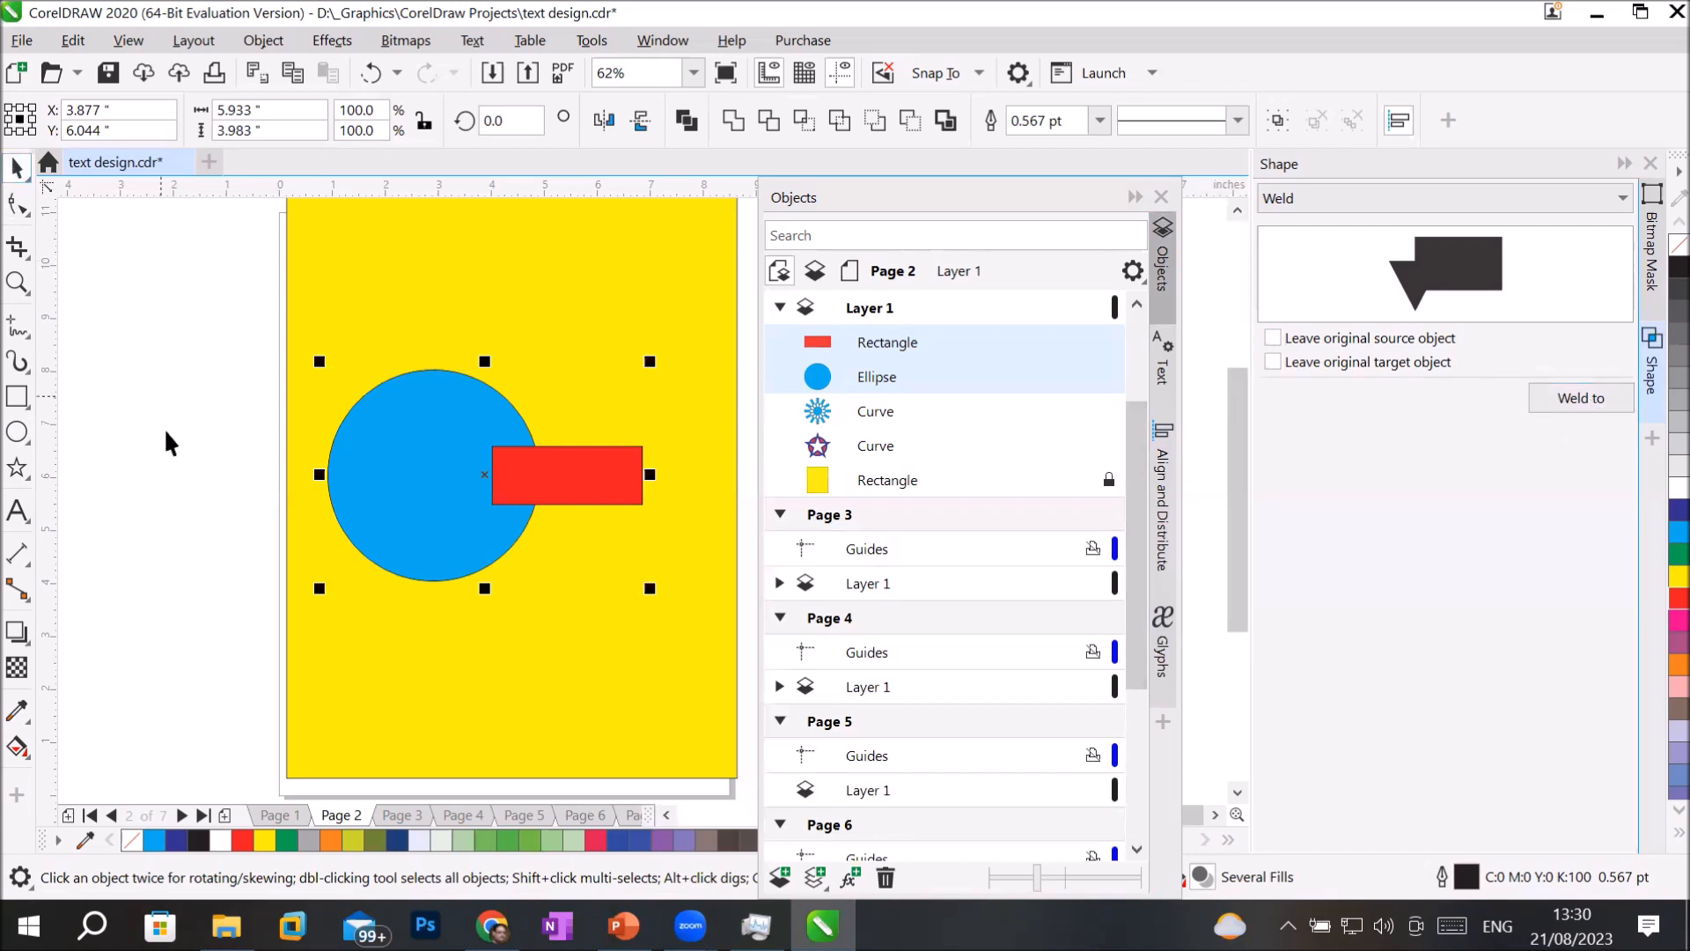
Weld the blue circle to the red rectangle as the target object, undo the weld and deselect both shapes.
left_click(423, 454)
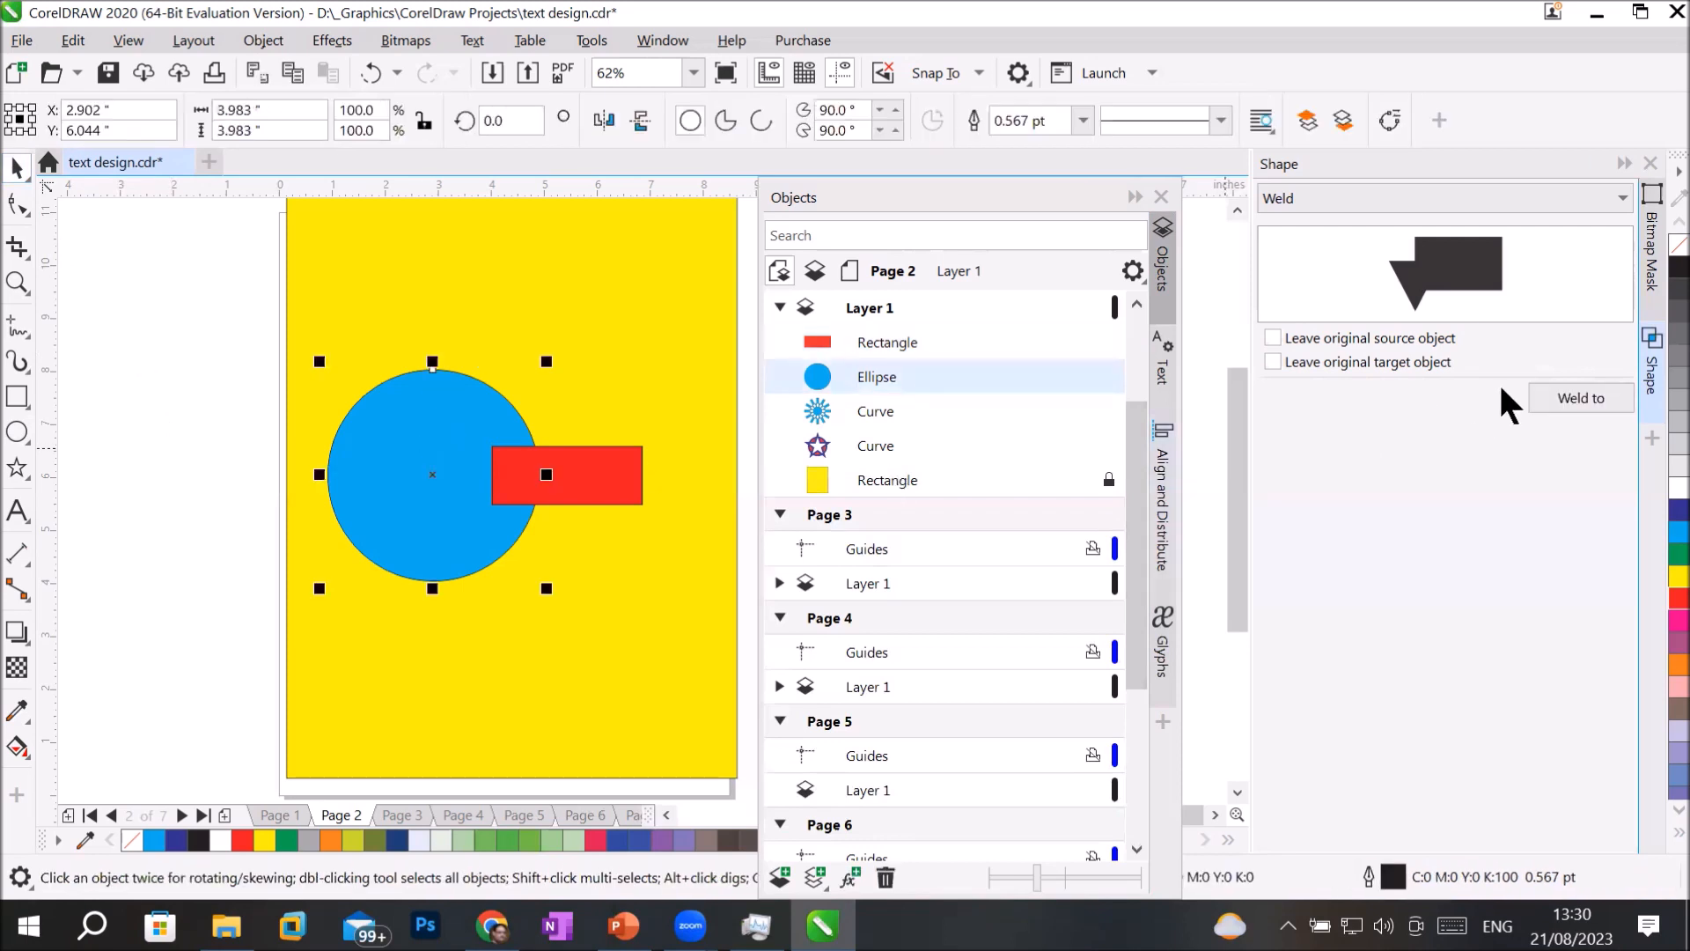
left_click(1567, 395)
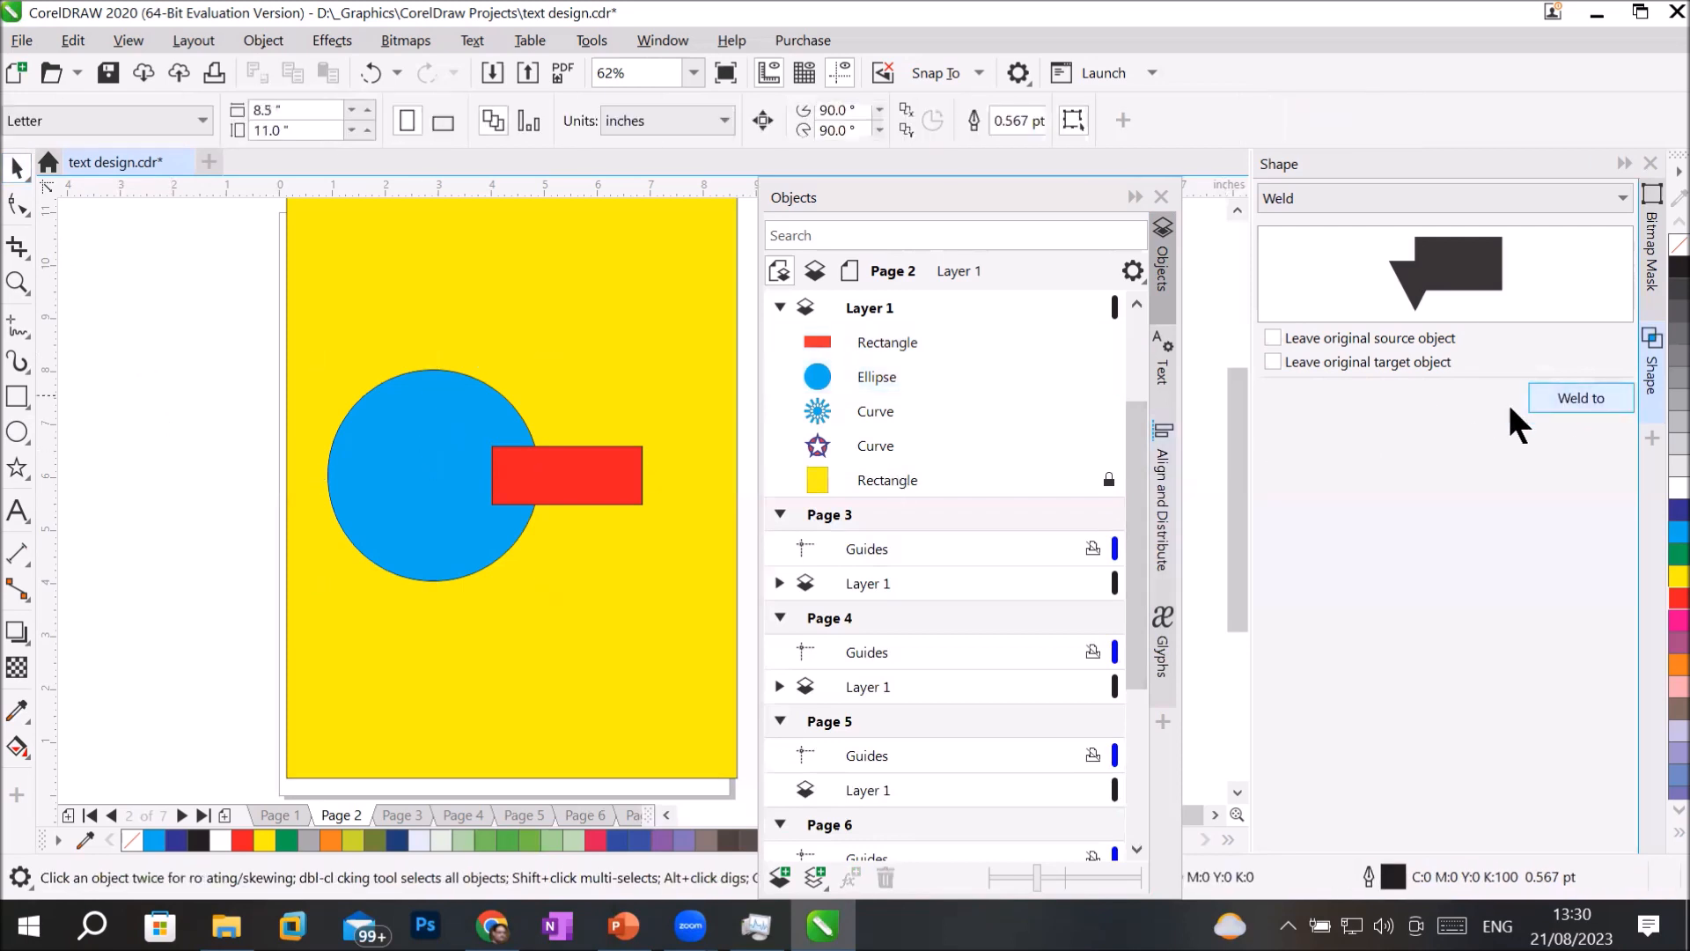
left_click(581, 471)
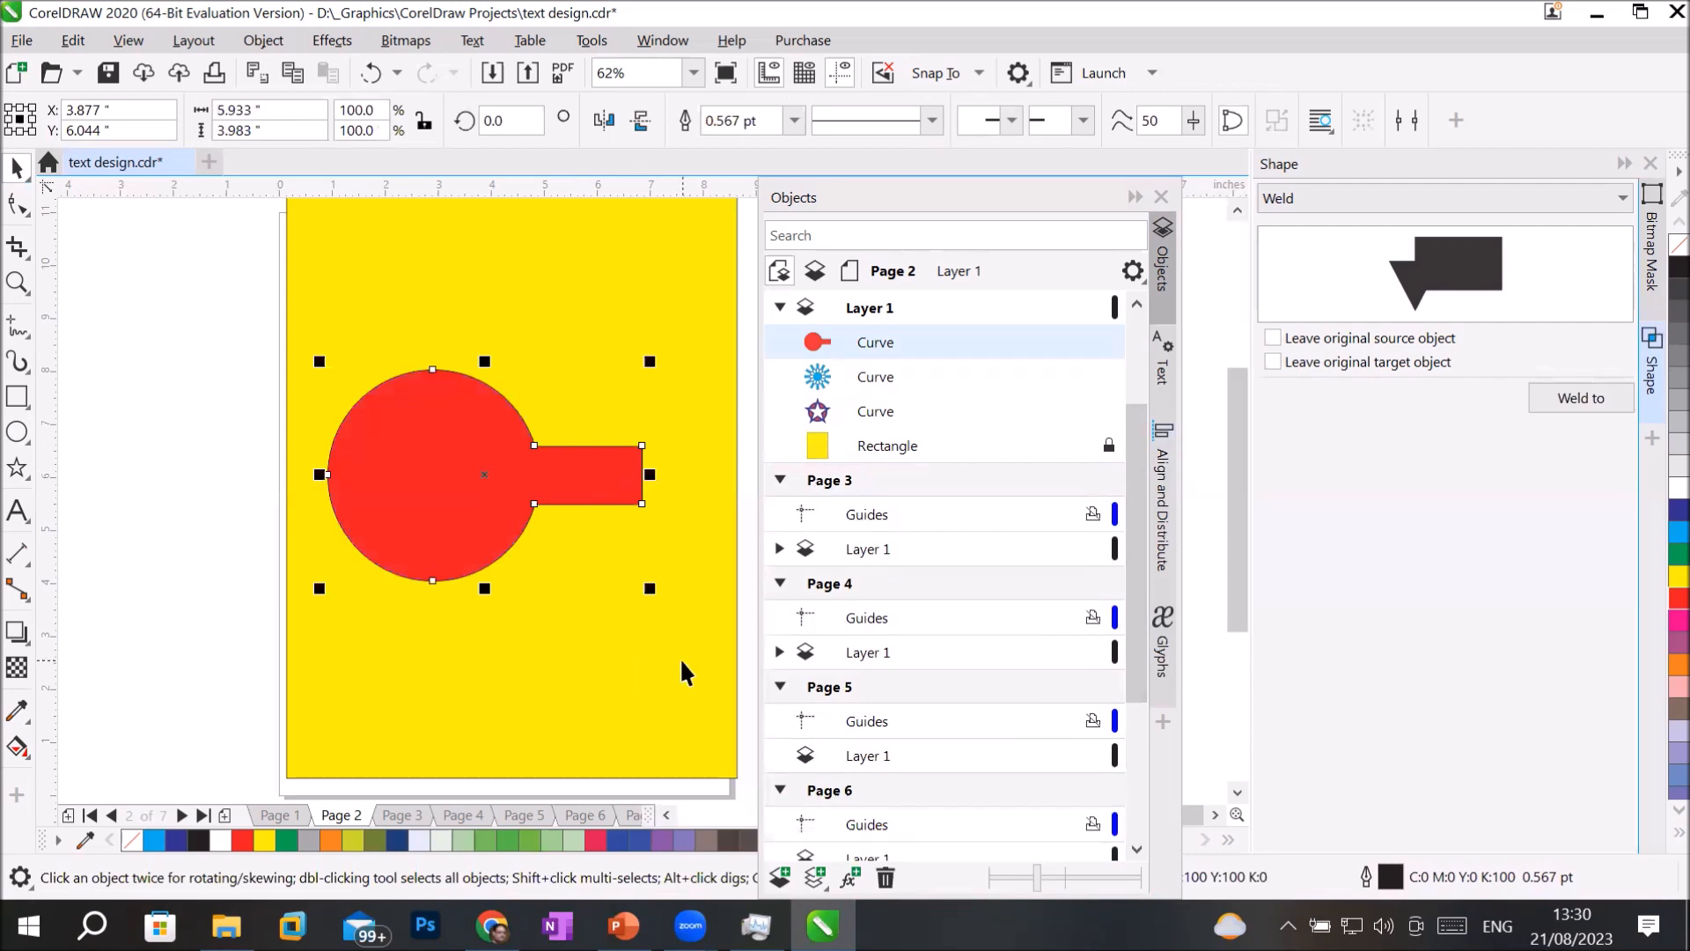
key("ctrl+z")
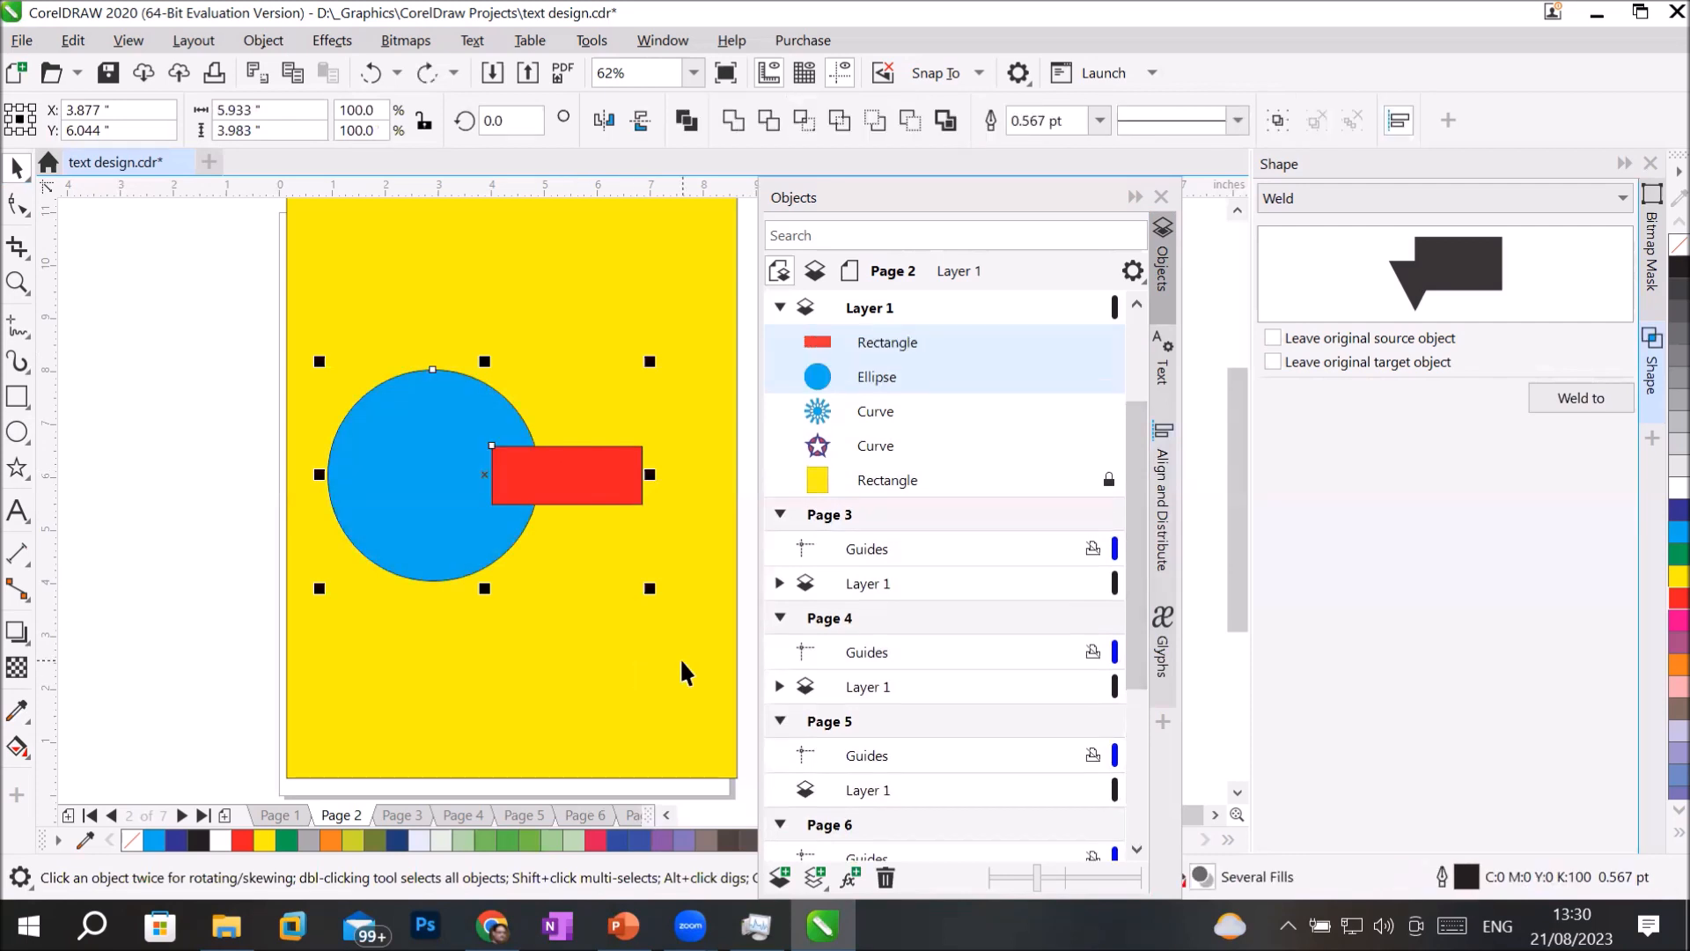
left_click(174, 511)
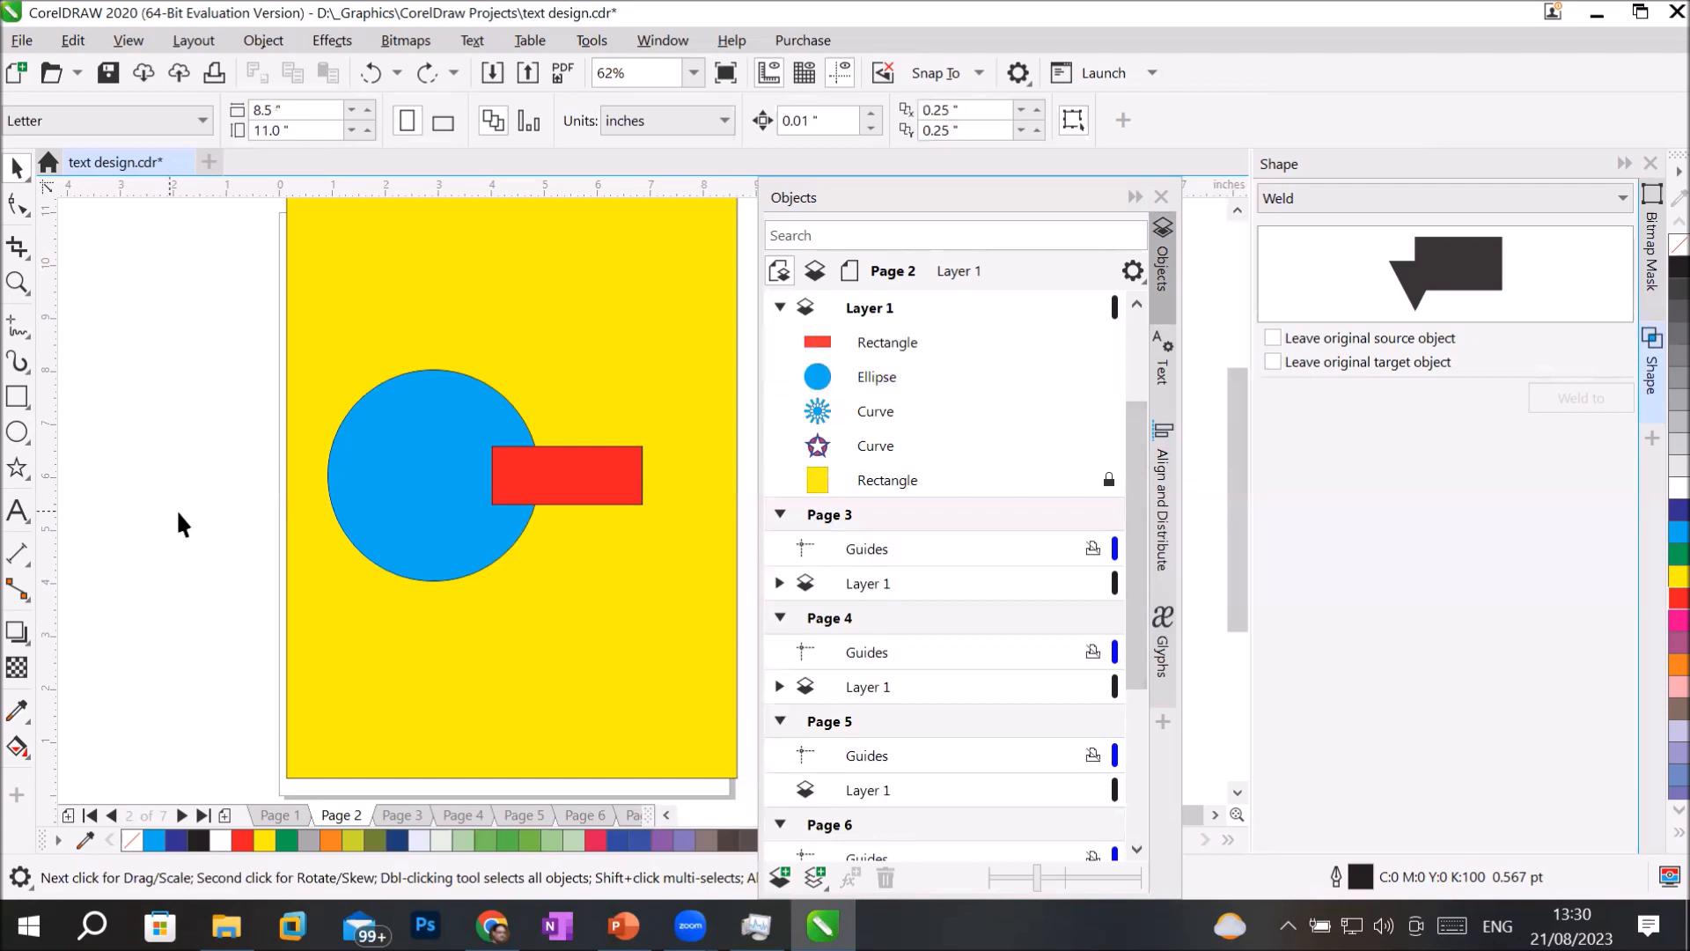
Weld the red rectangle to the blue circle as the target object.
left_click(619, 460)
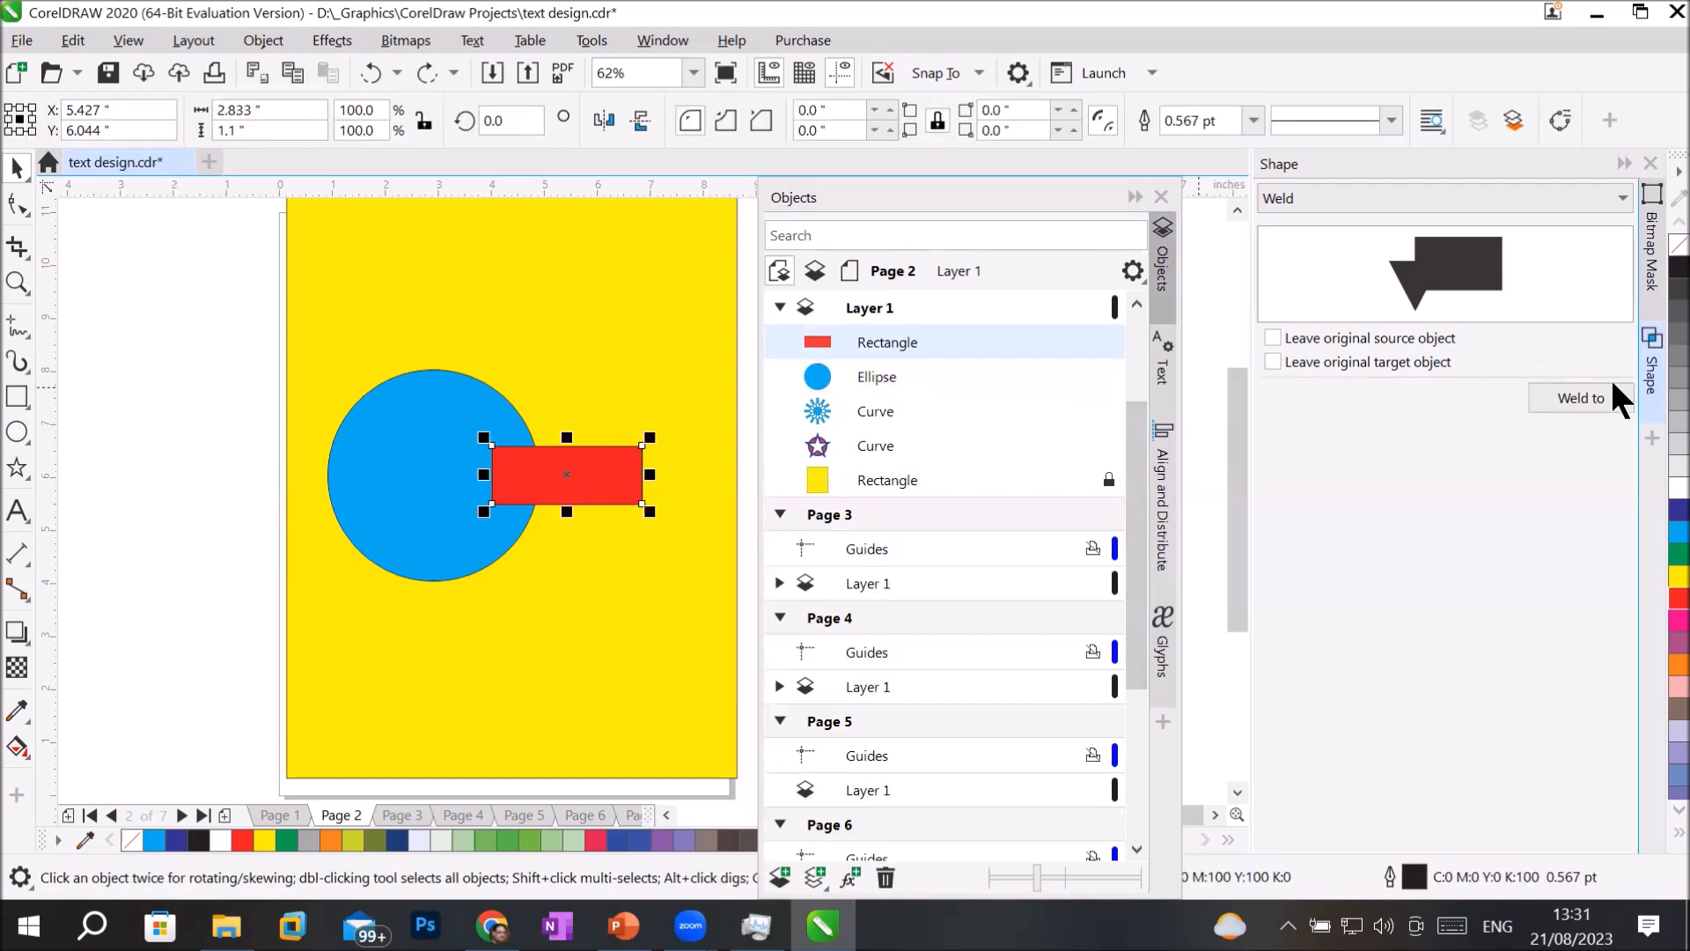
left_click(1582, 400)
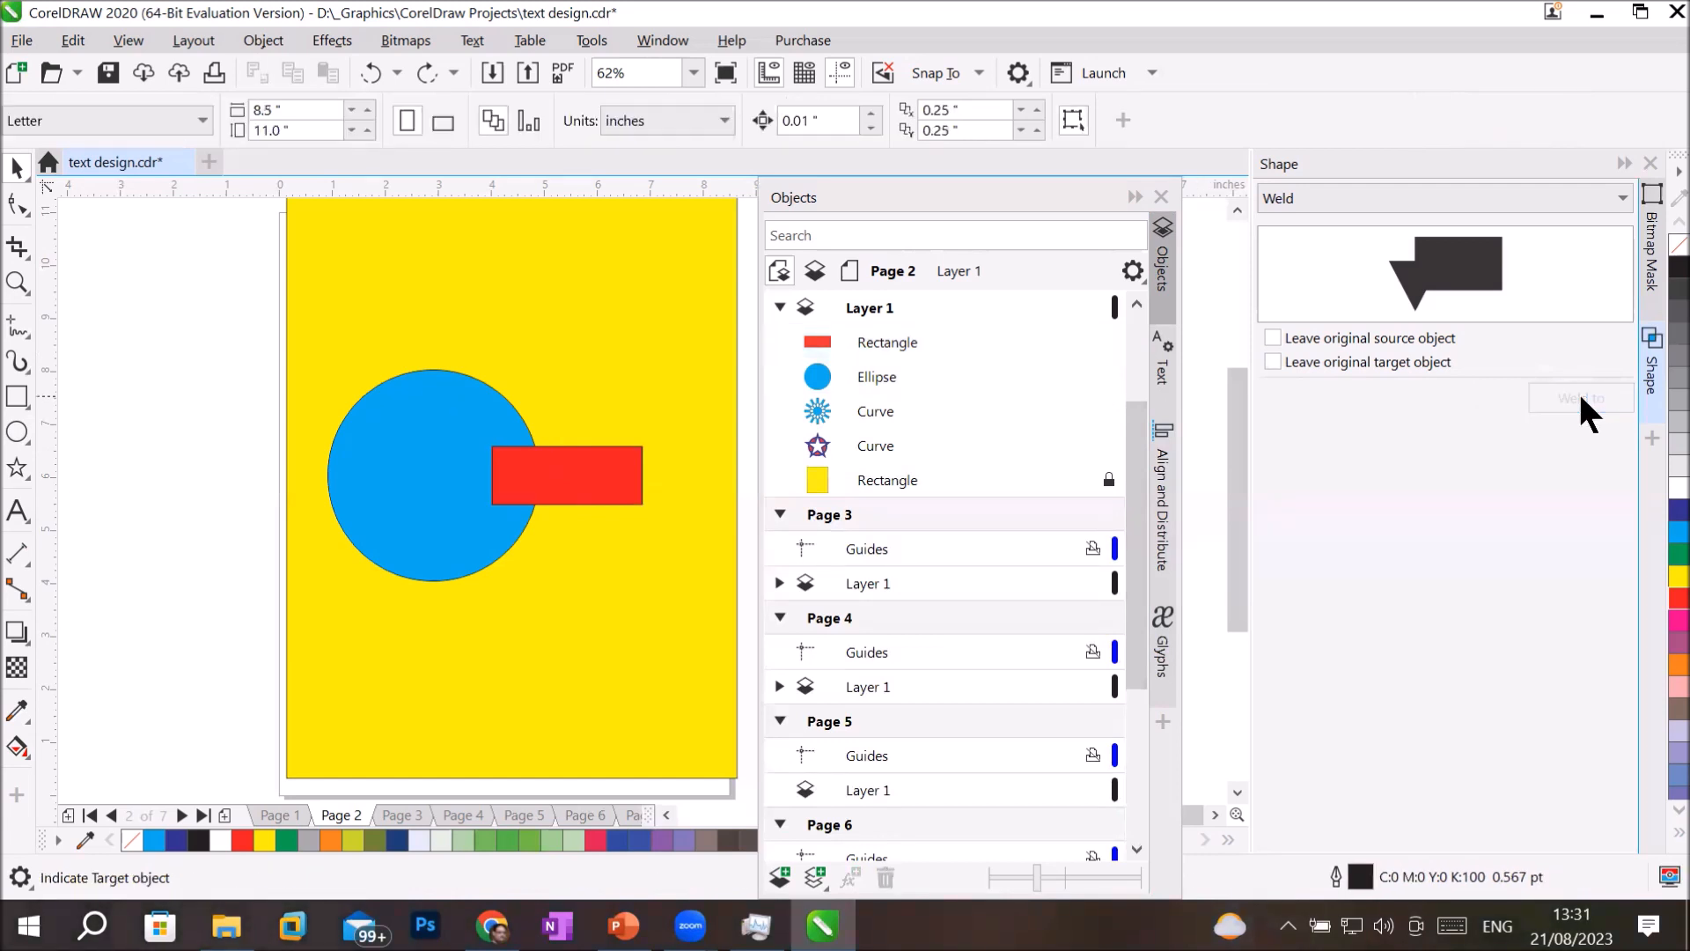
left_click(439, 414)
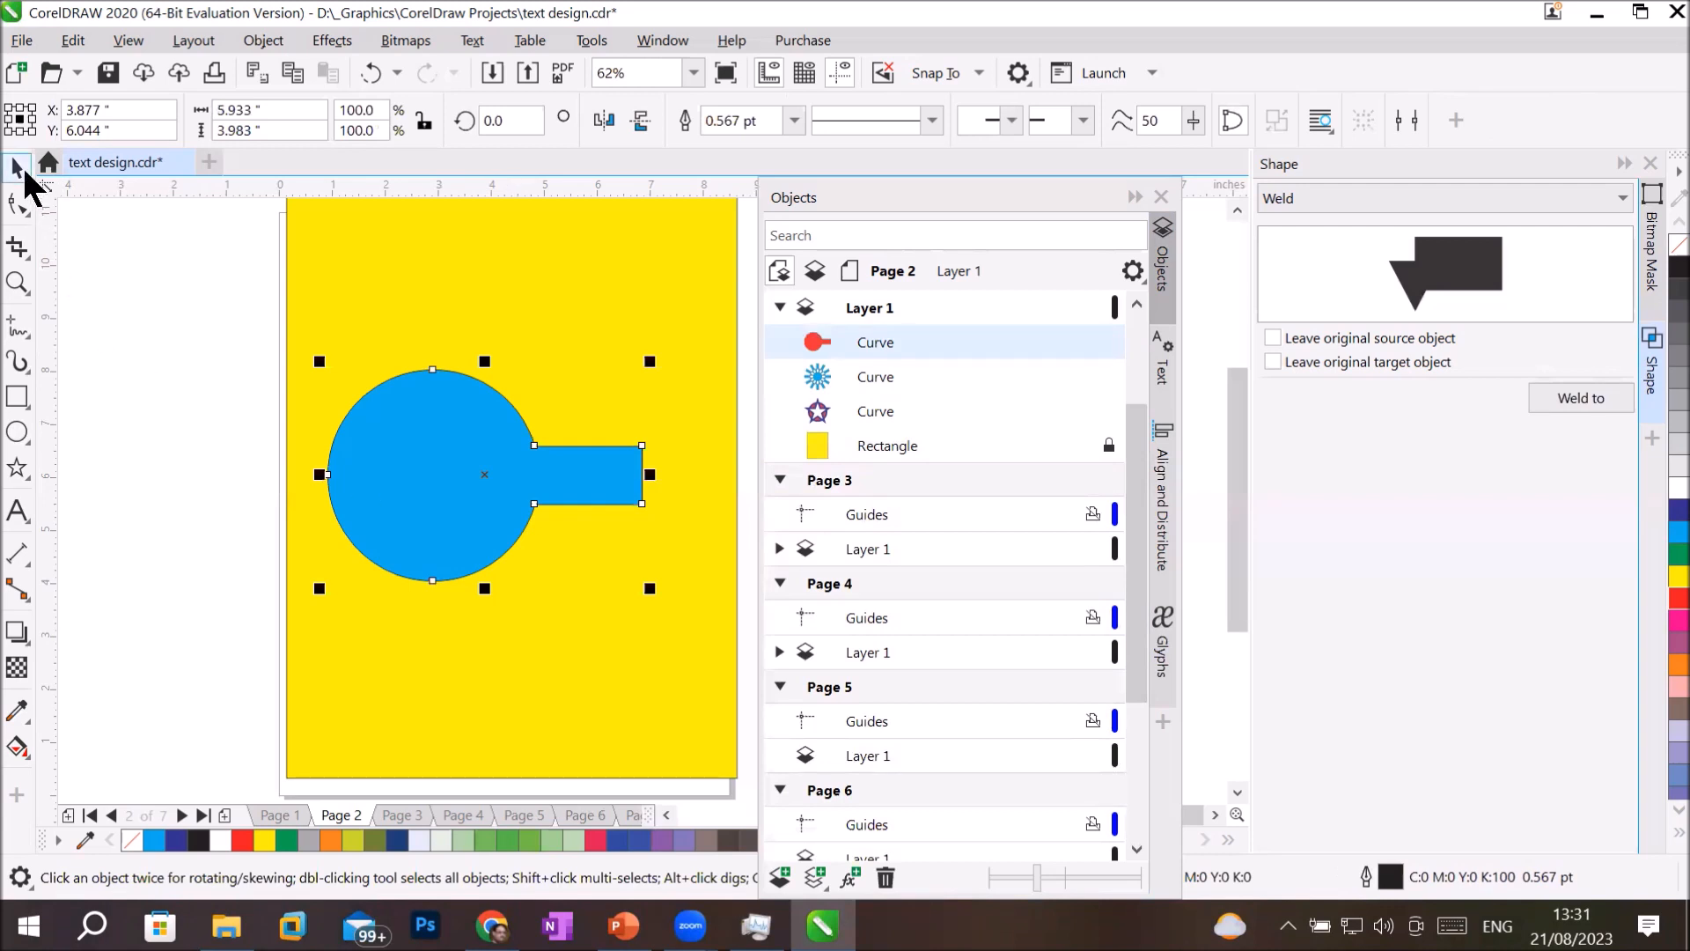
Move the welded blue shape up the page and back down, undo the moves and the weld, and deselect.
left_click_drag(437, 492, 442, 334)
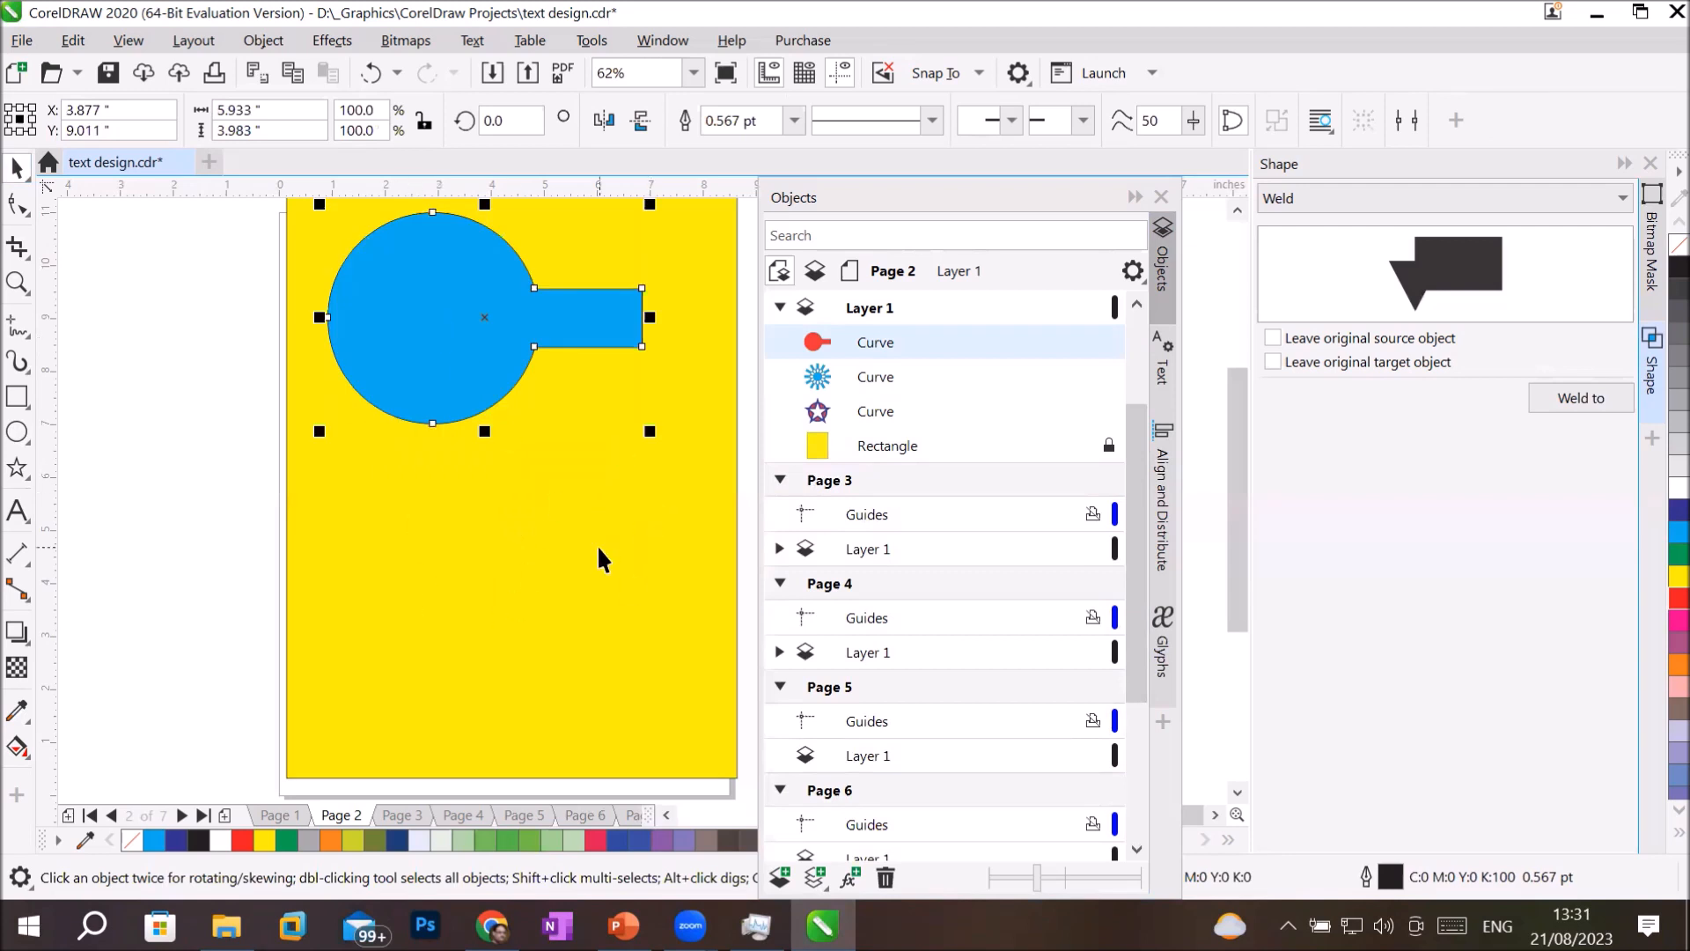
left_click_drag(431, 356, 483, 577)
key("ctrl+z")
key("ctrl+z")
key("ctrl+z")
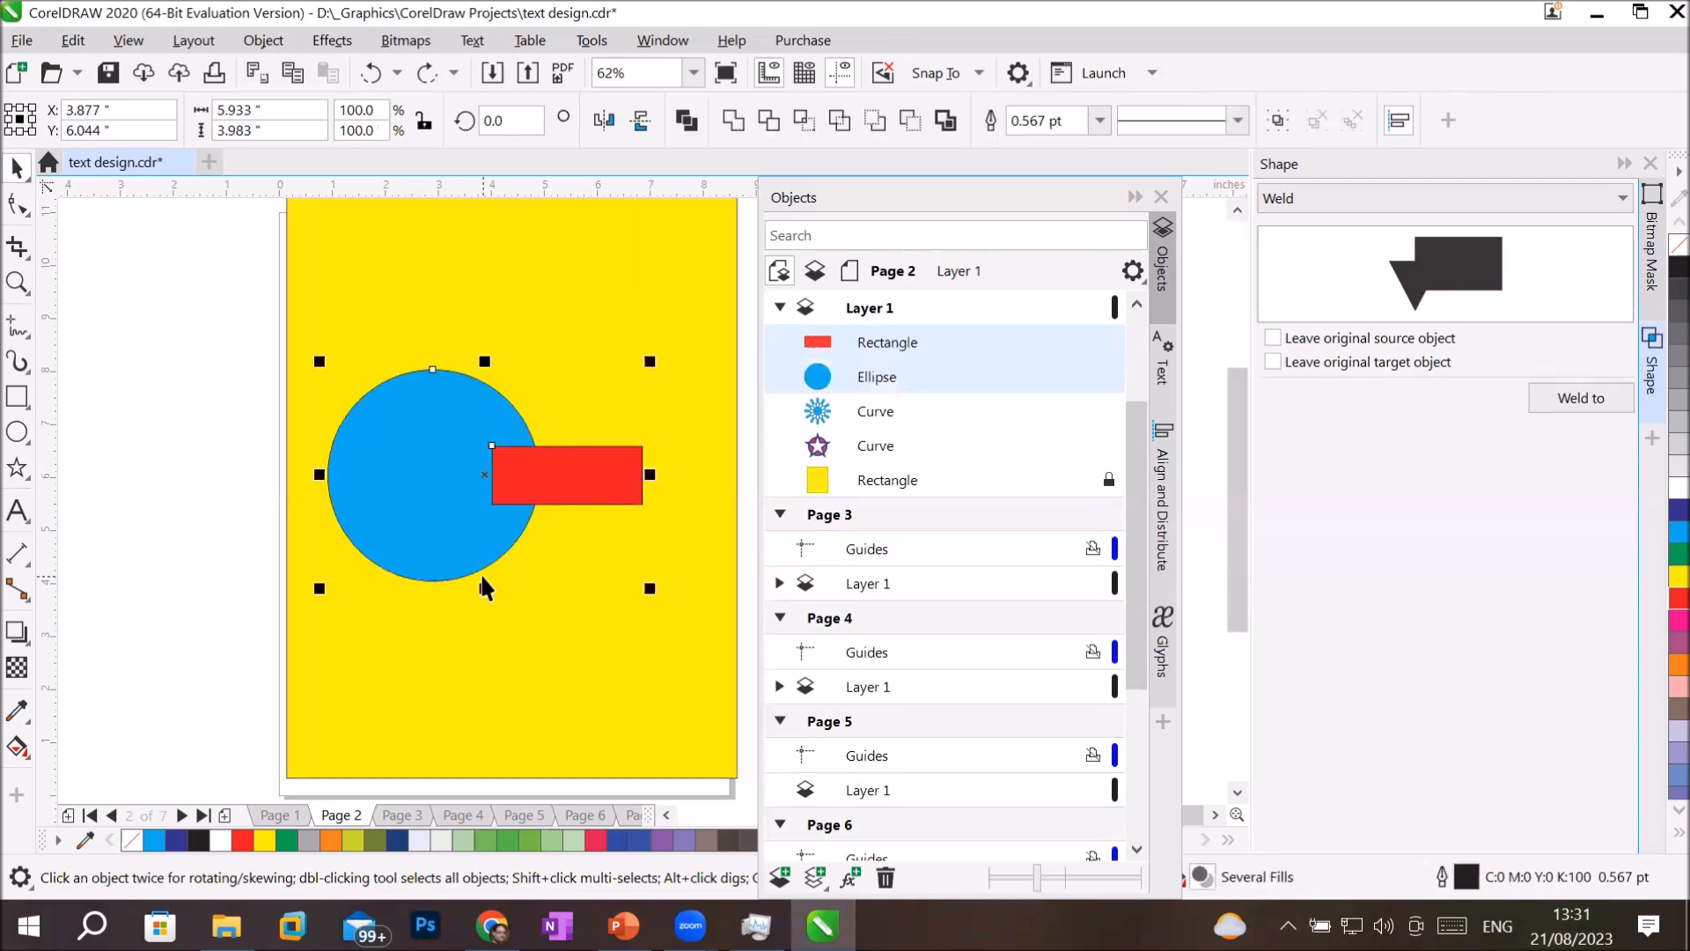
left_click(588, 293)
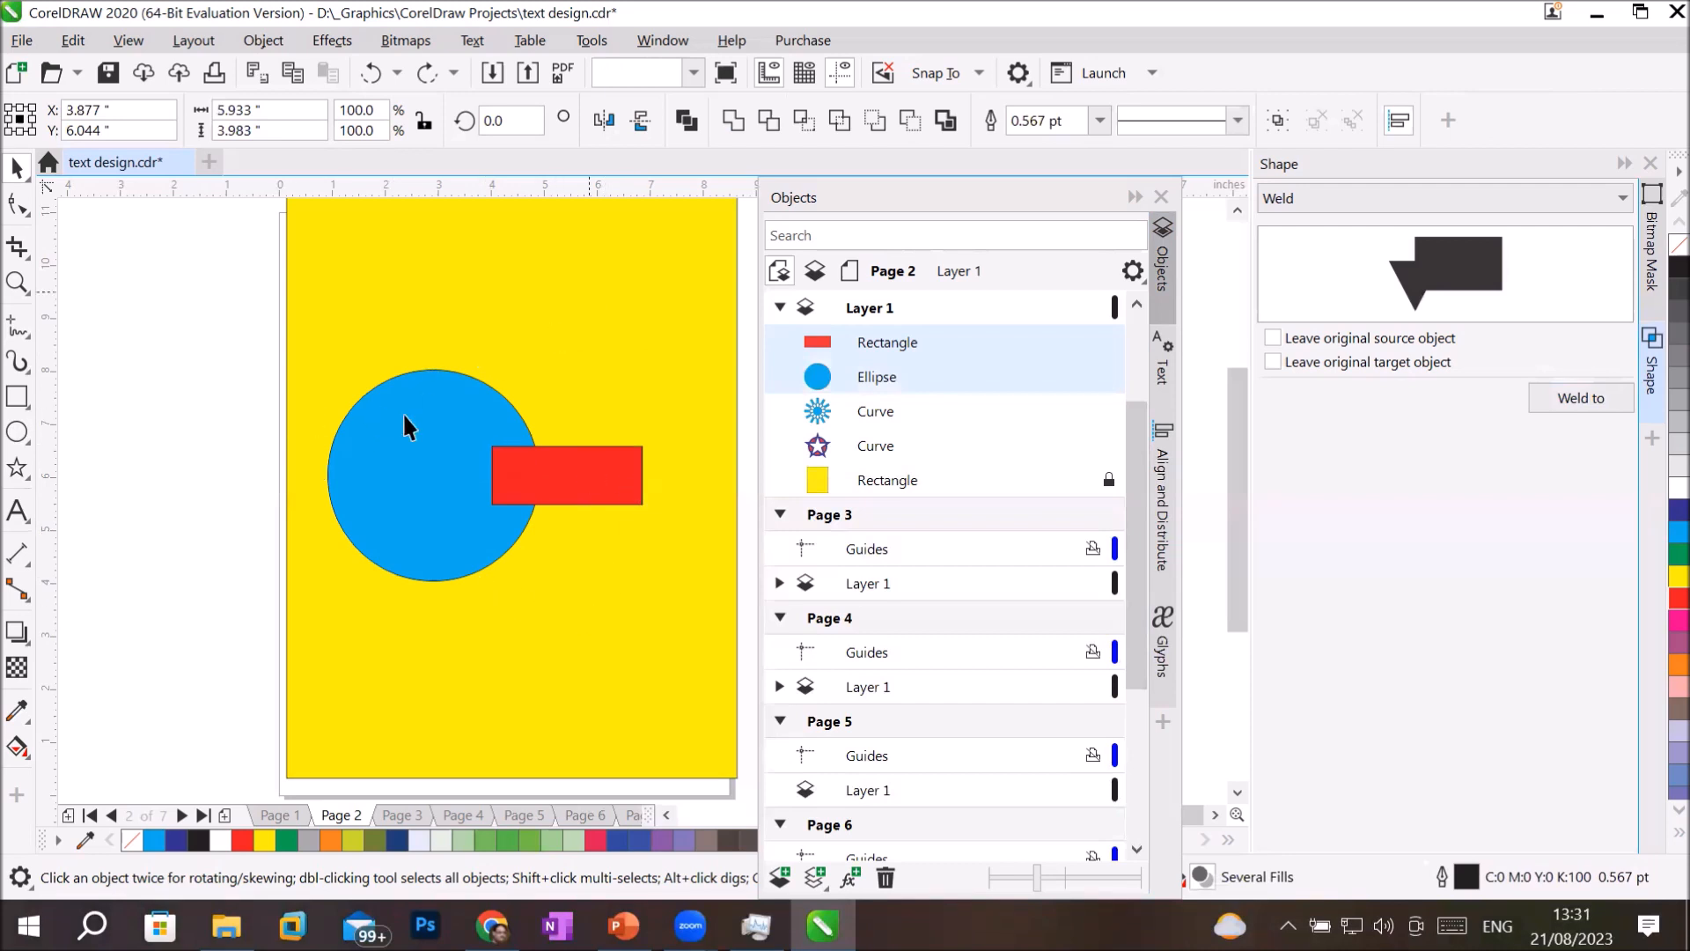
Weld the blue circle to the red rectangle as the target, leaving both the original source and target objects.
left_click(389, 423)
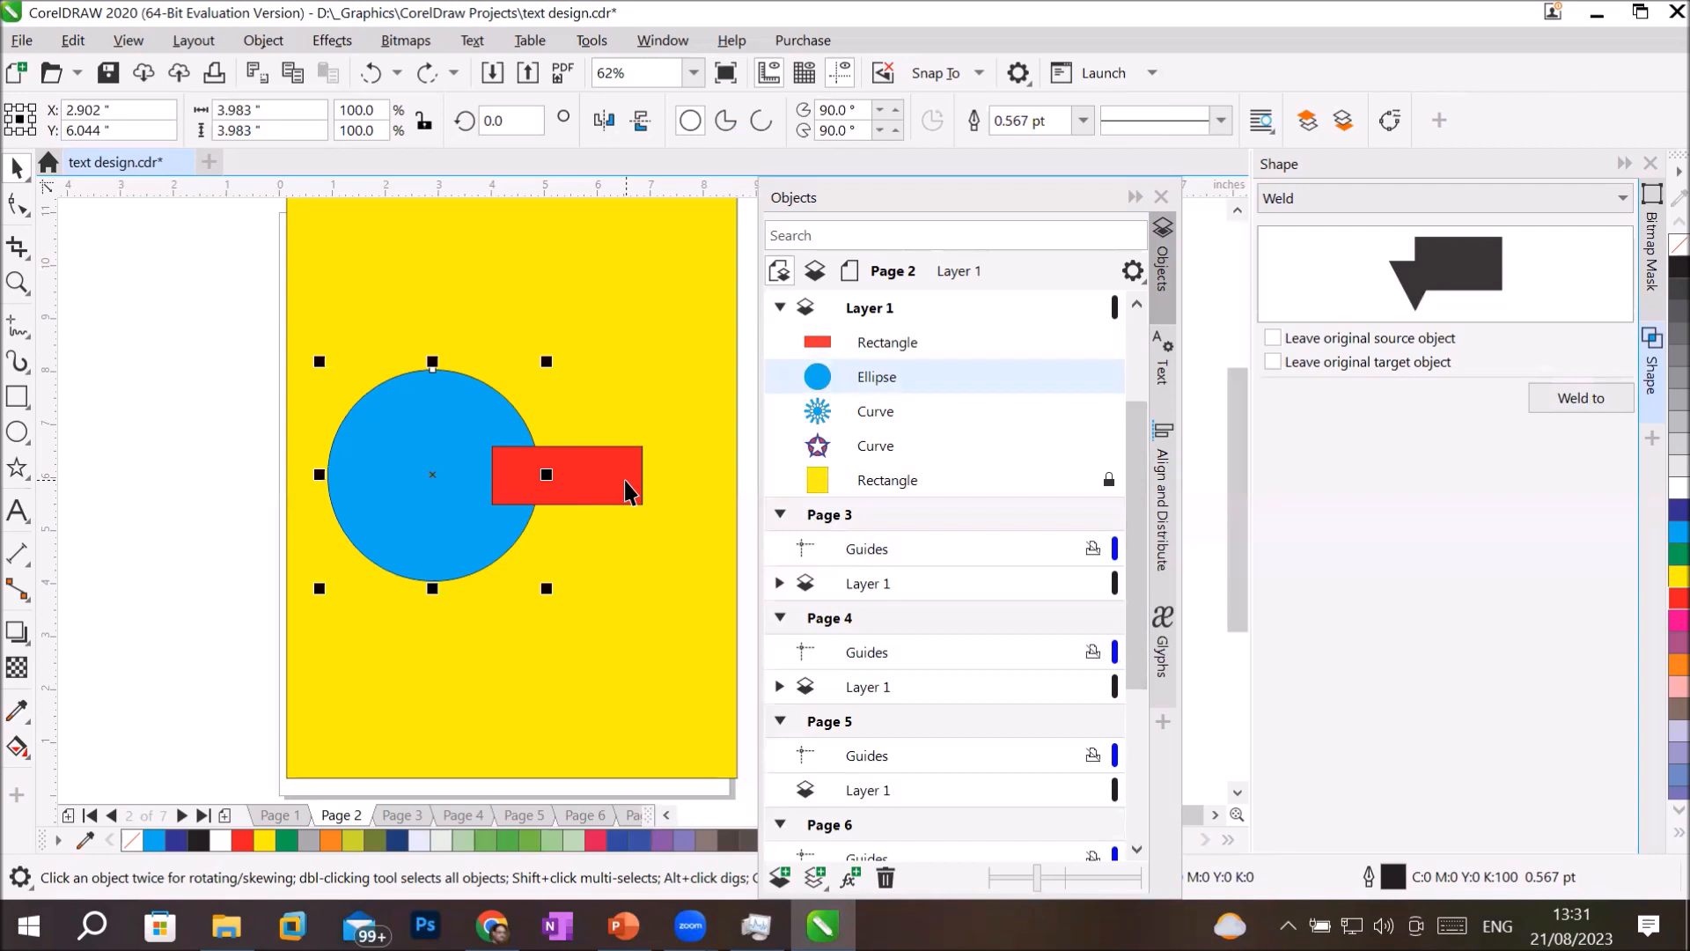
left_click(1312, 345)
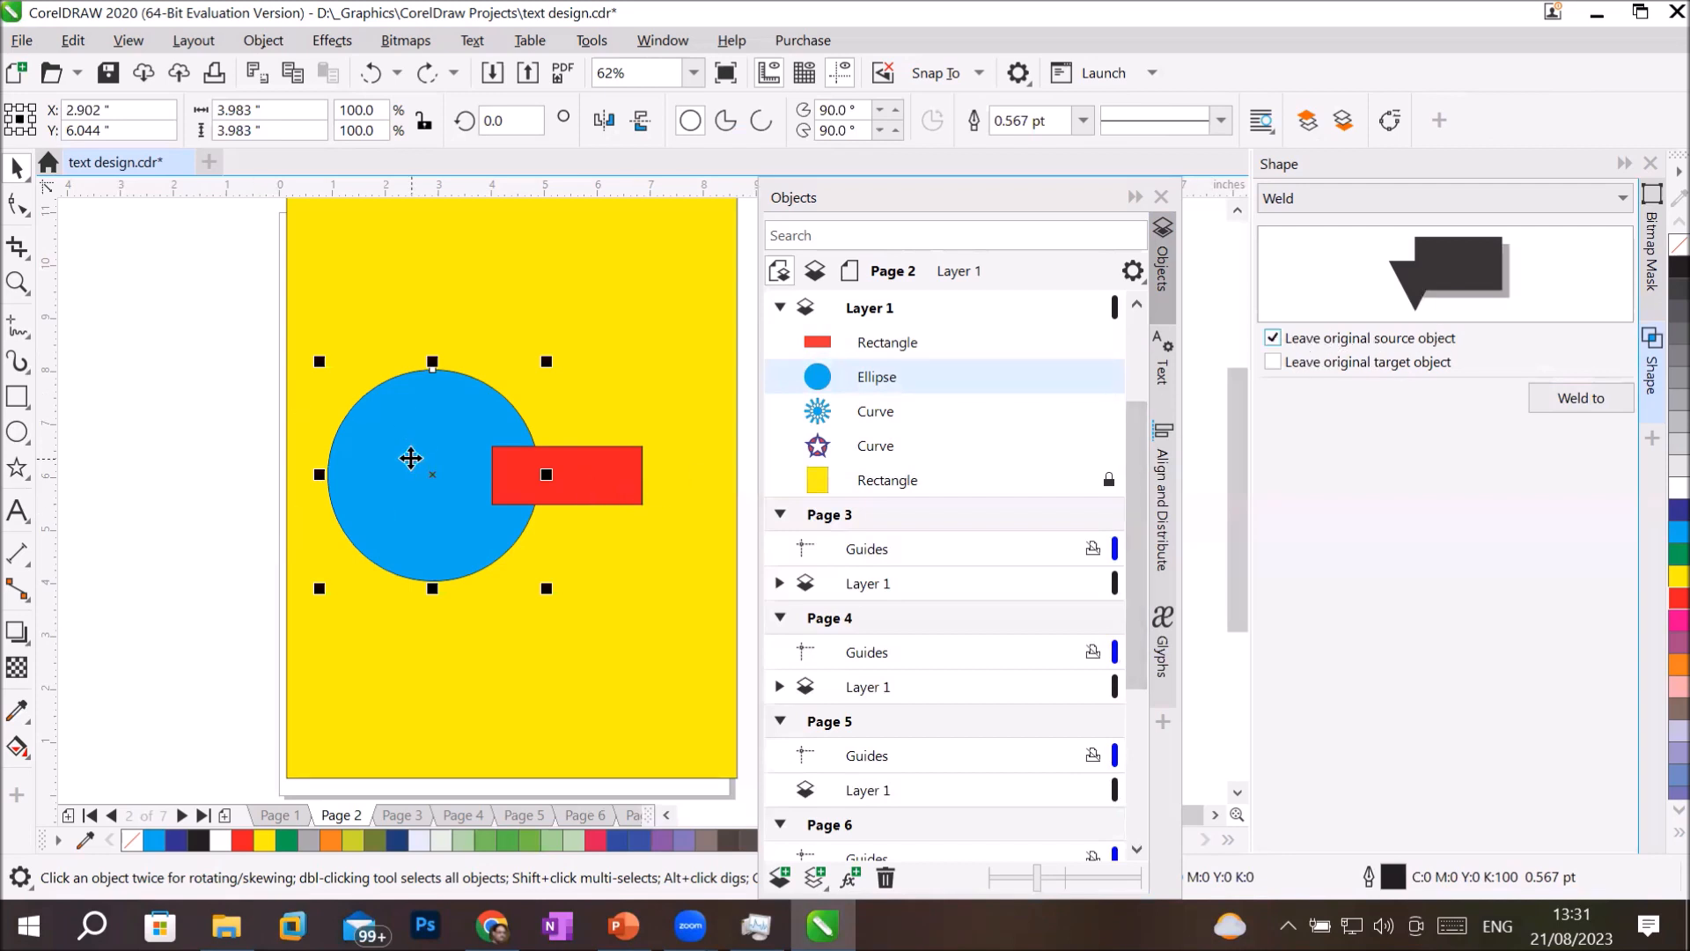
left_click(1312, 366)
left_click(1580, 396)
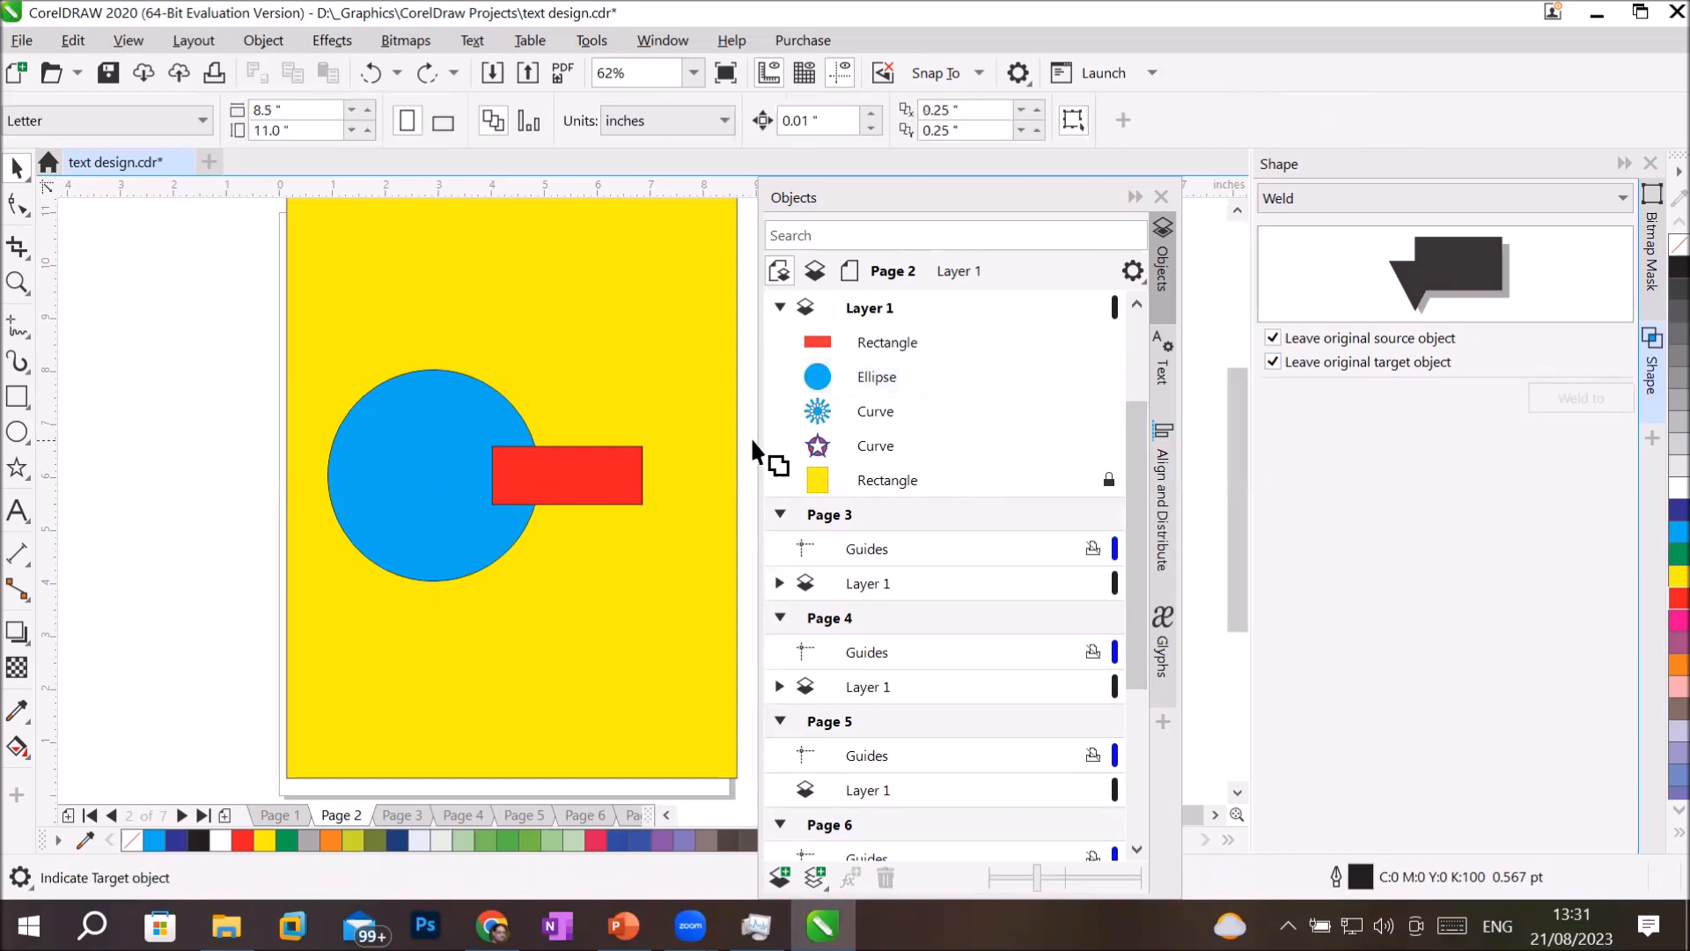
left_click(596, 461)
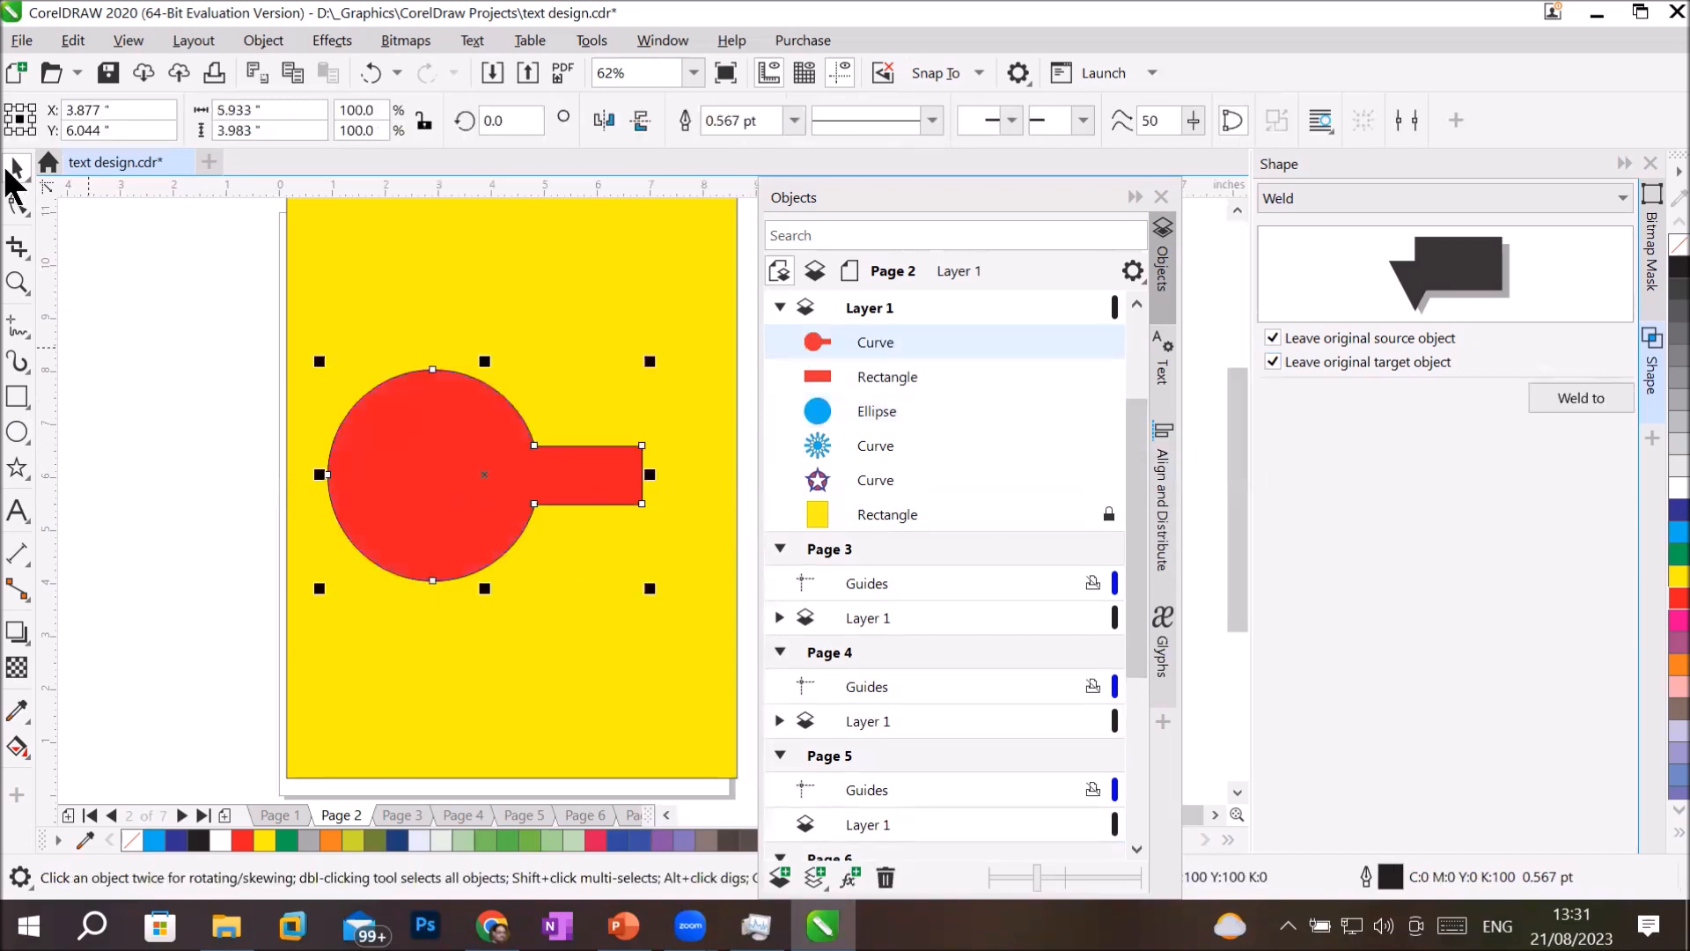
Move the welded red shape up the page and the original blue circle and red rectangle down, separating them.
left_click_drag(446, 479, 429, 322)
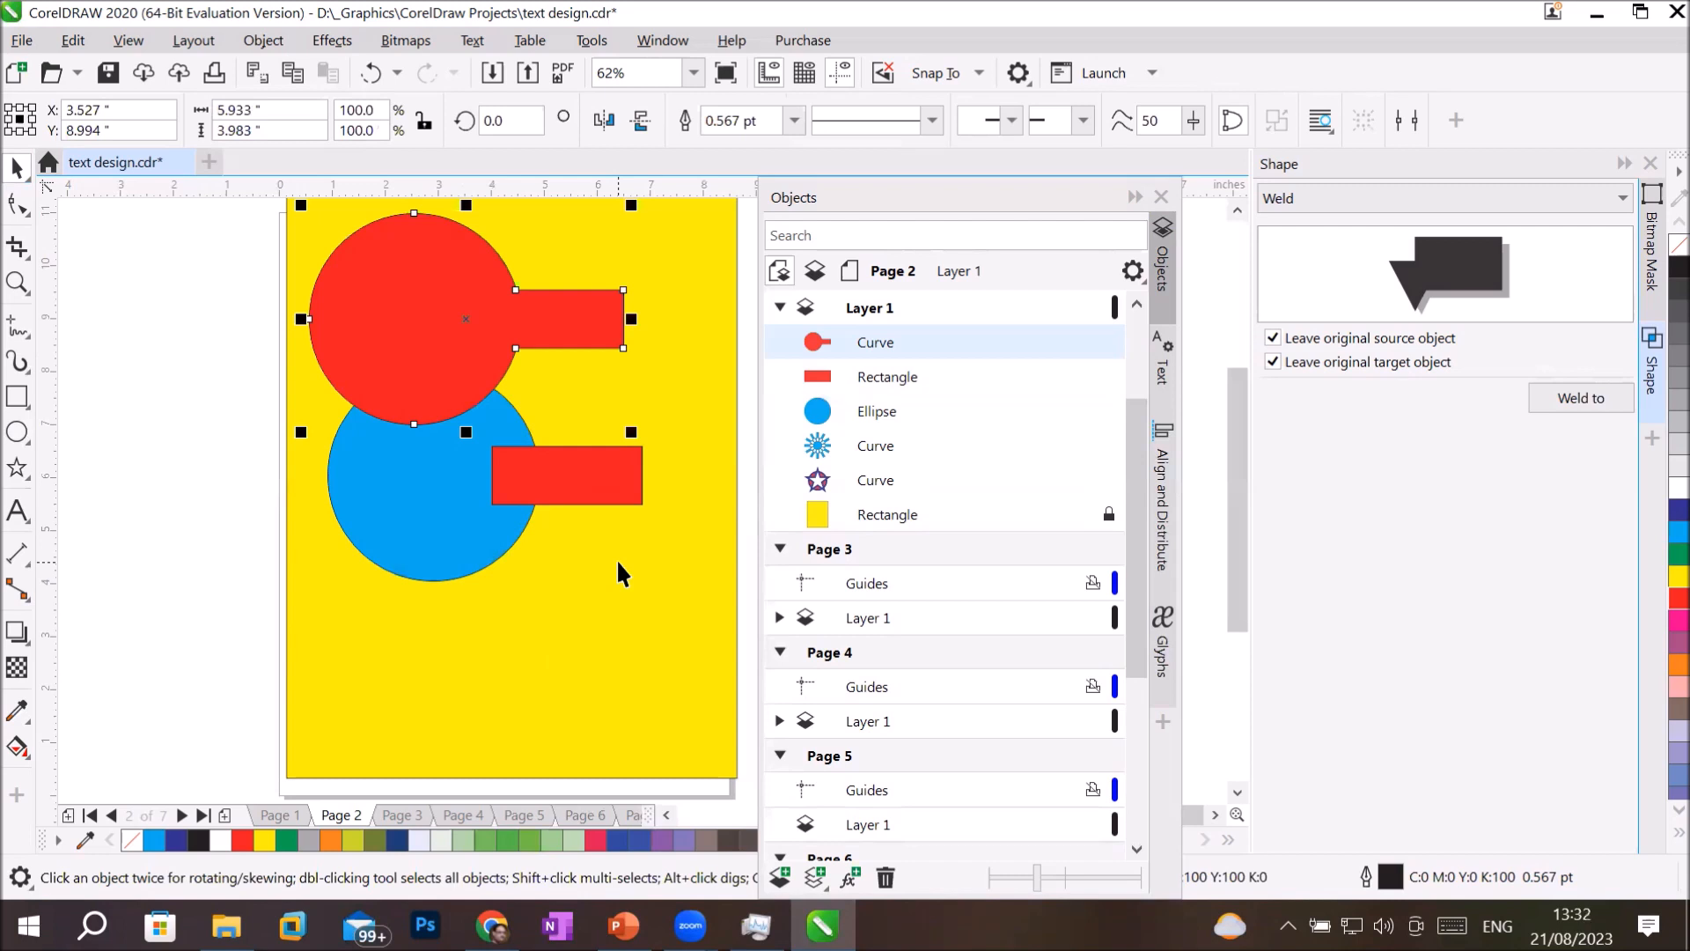
left_click_drag(441, 509, 458, 627)
left_click_drag(559, 507, 576, 623)
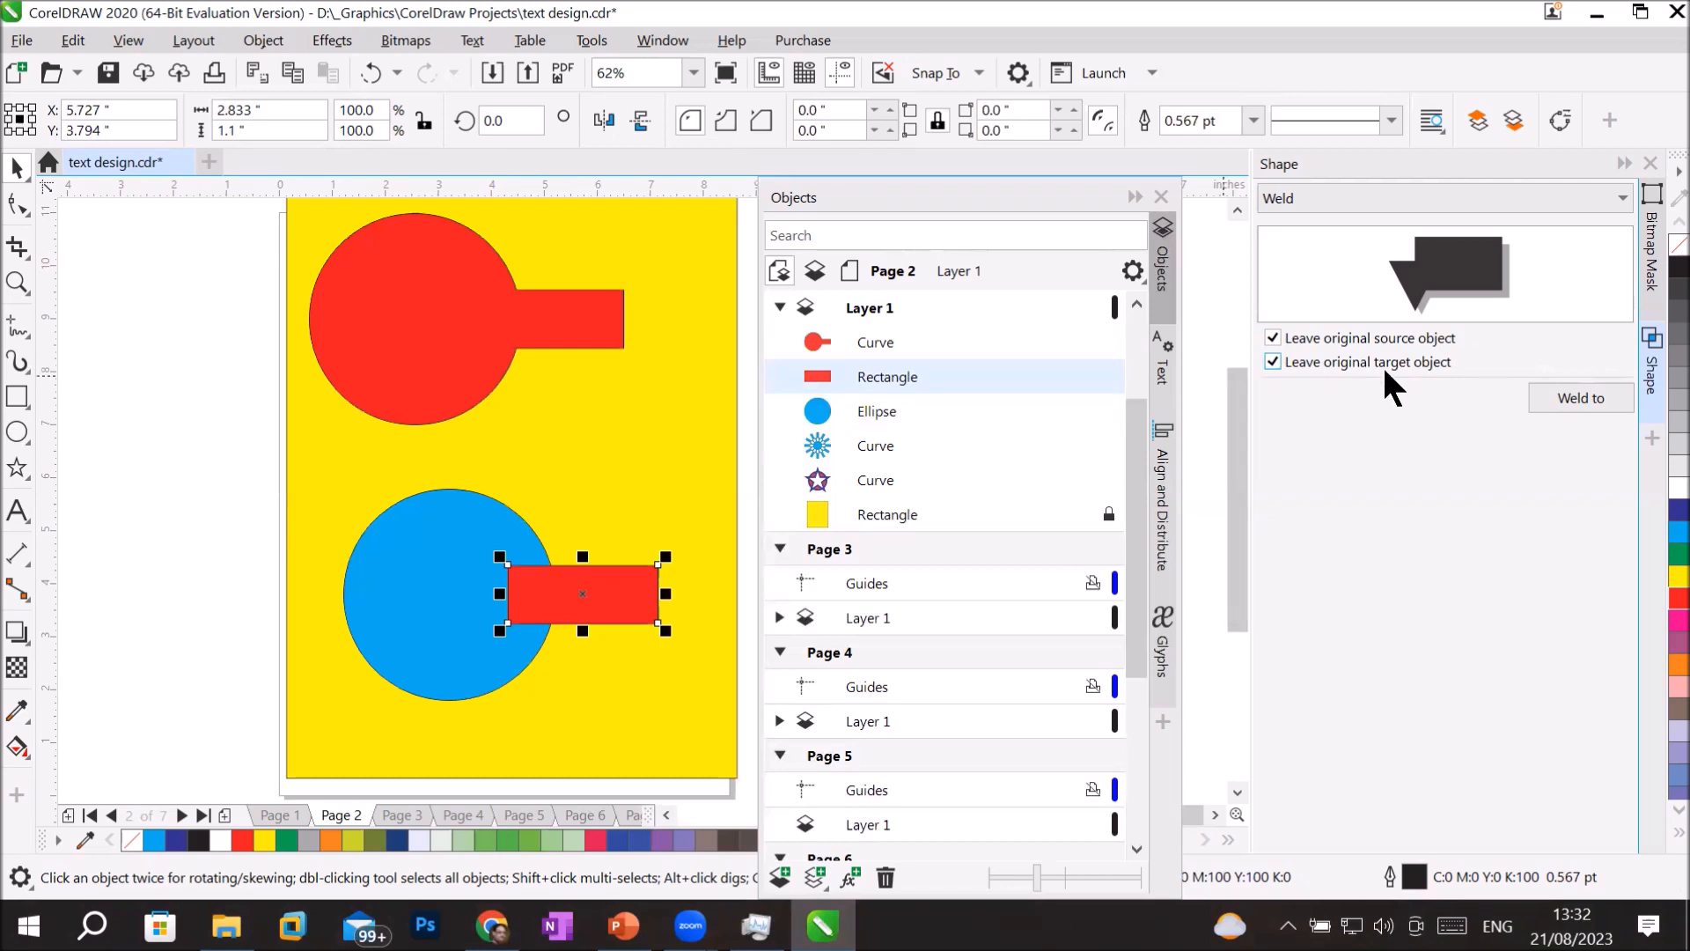
Weld the red rectangle to the blue circle with both originals kept, and move the welded blue shape partly off the page.
left_click(1538, 392)
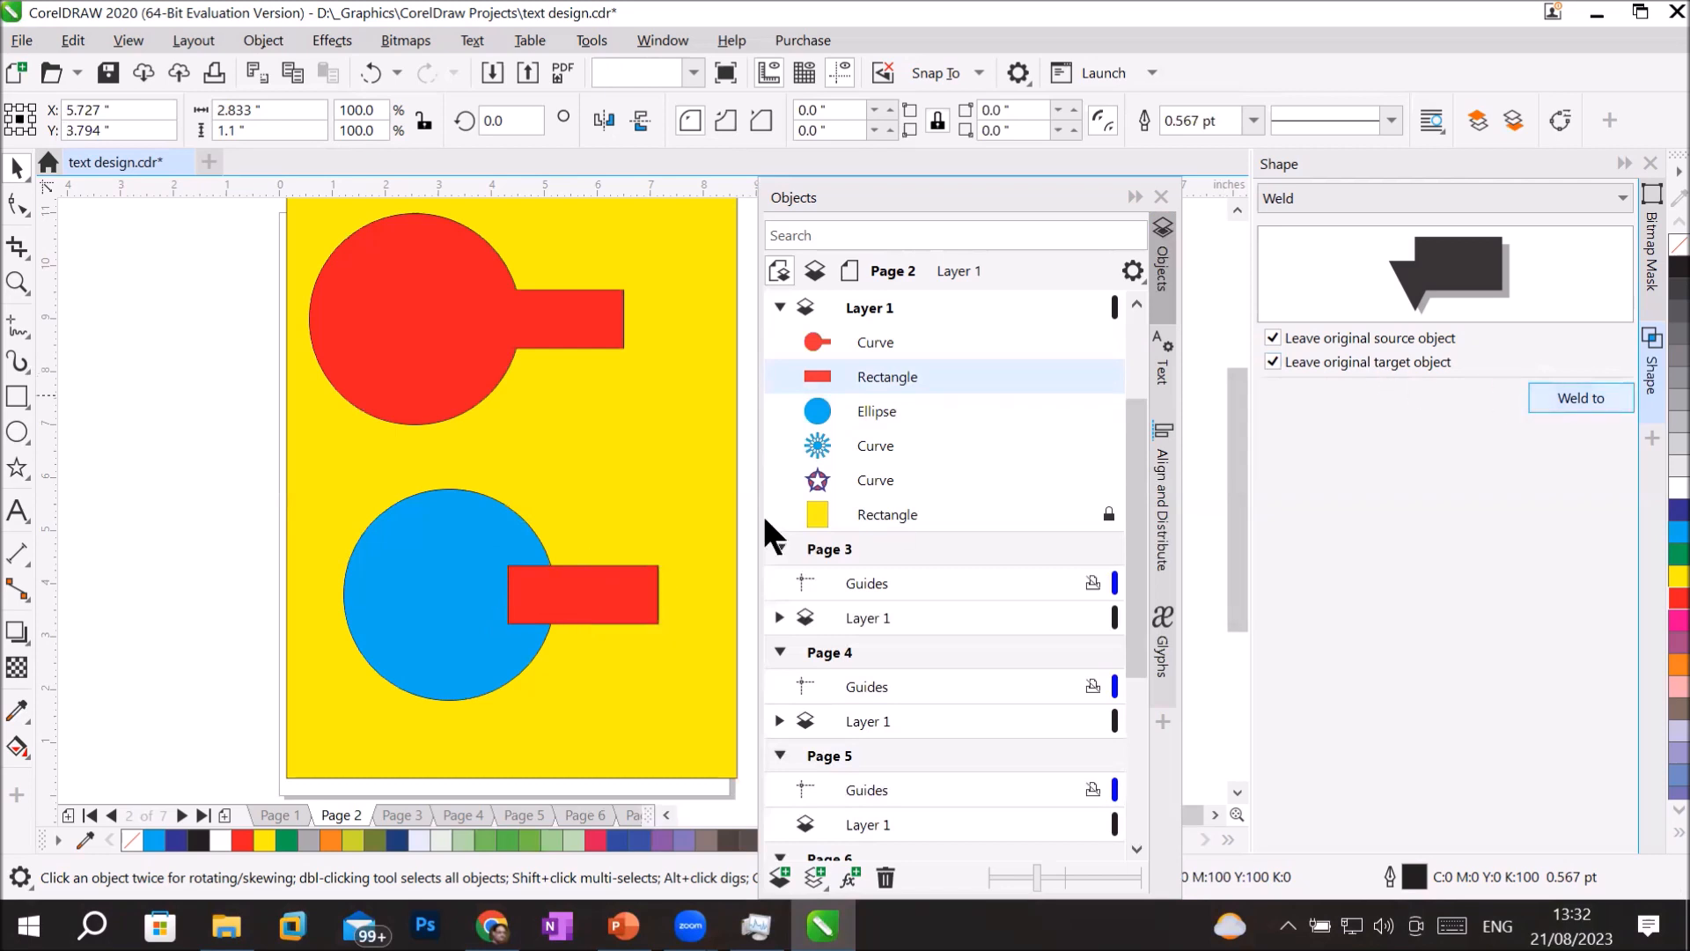
left_click(405, 551)
left_click_drag(405, 537, 141, 346)
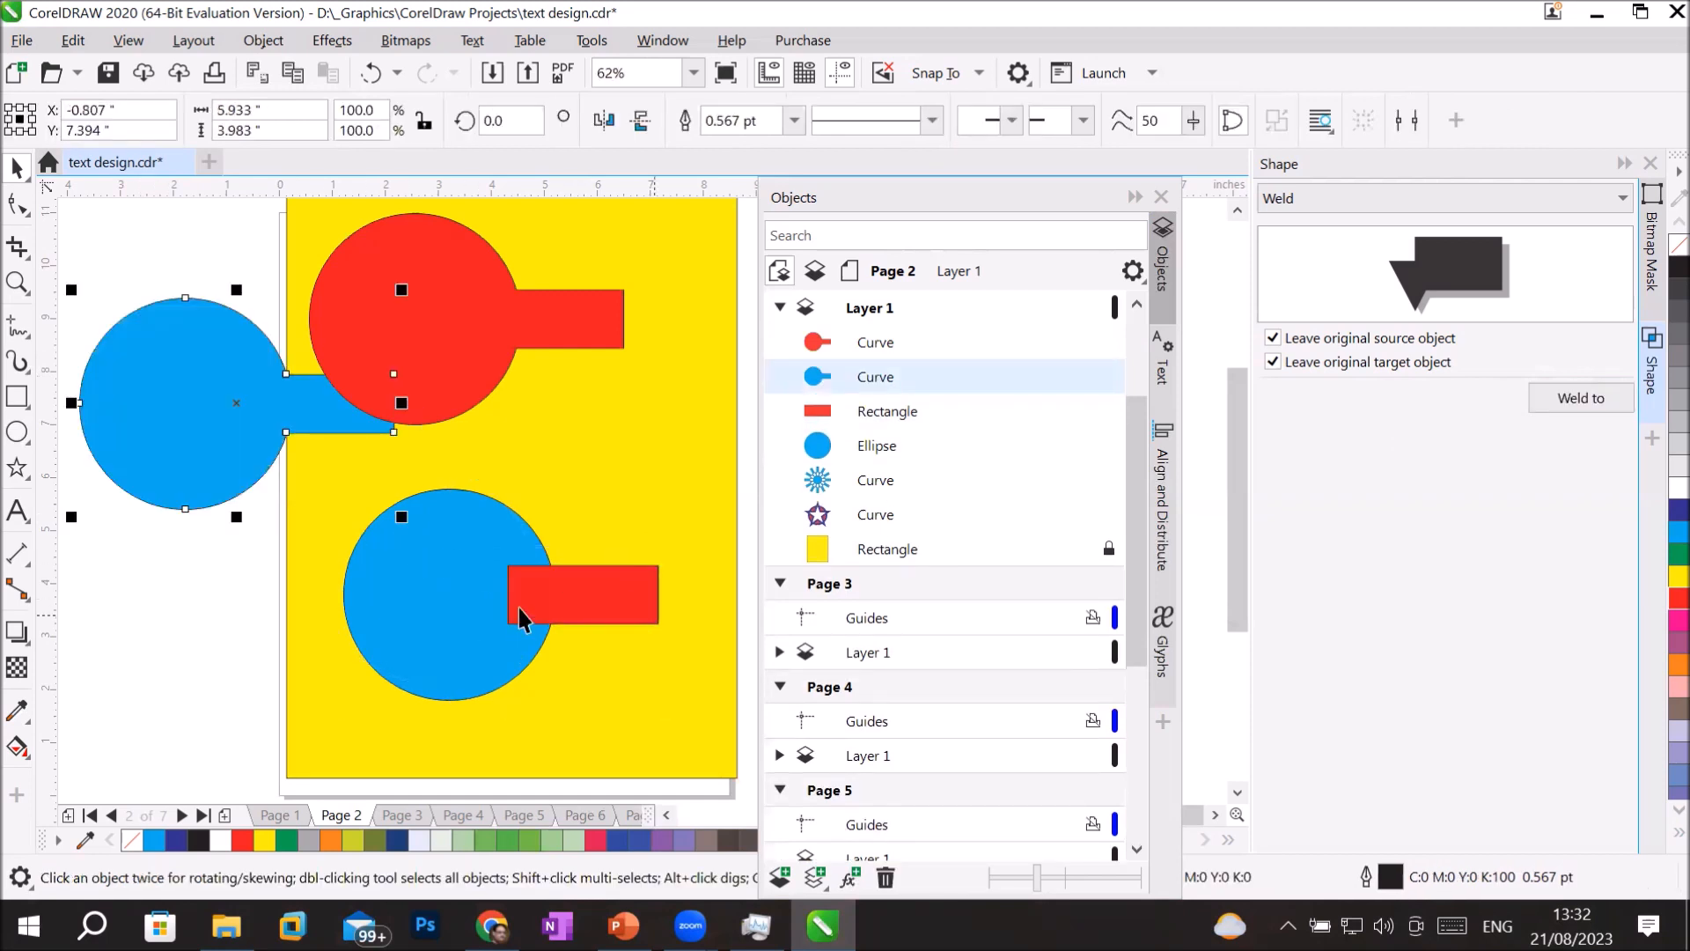
Undo both welds and all the moves back to the original circle and rectangle, and deselect them.
key("ctrl+z")
key("ctrl+z")
key("ctrl+z")
key("ctrl+z")
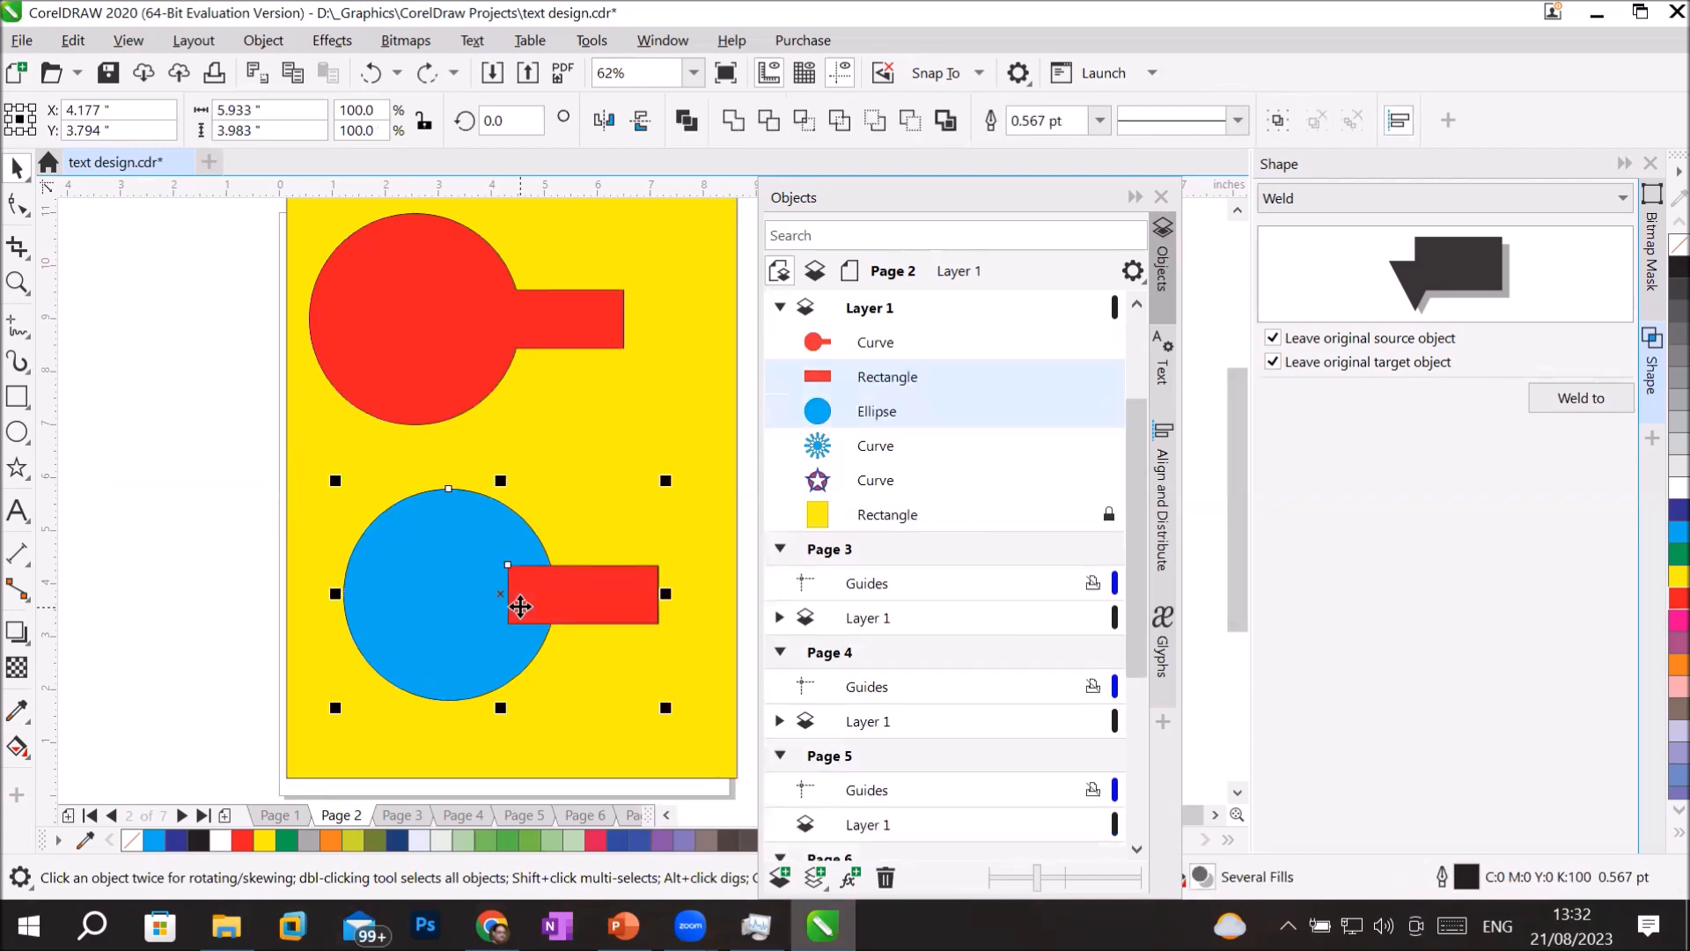
key("ctrl+z")
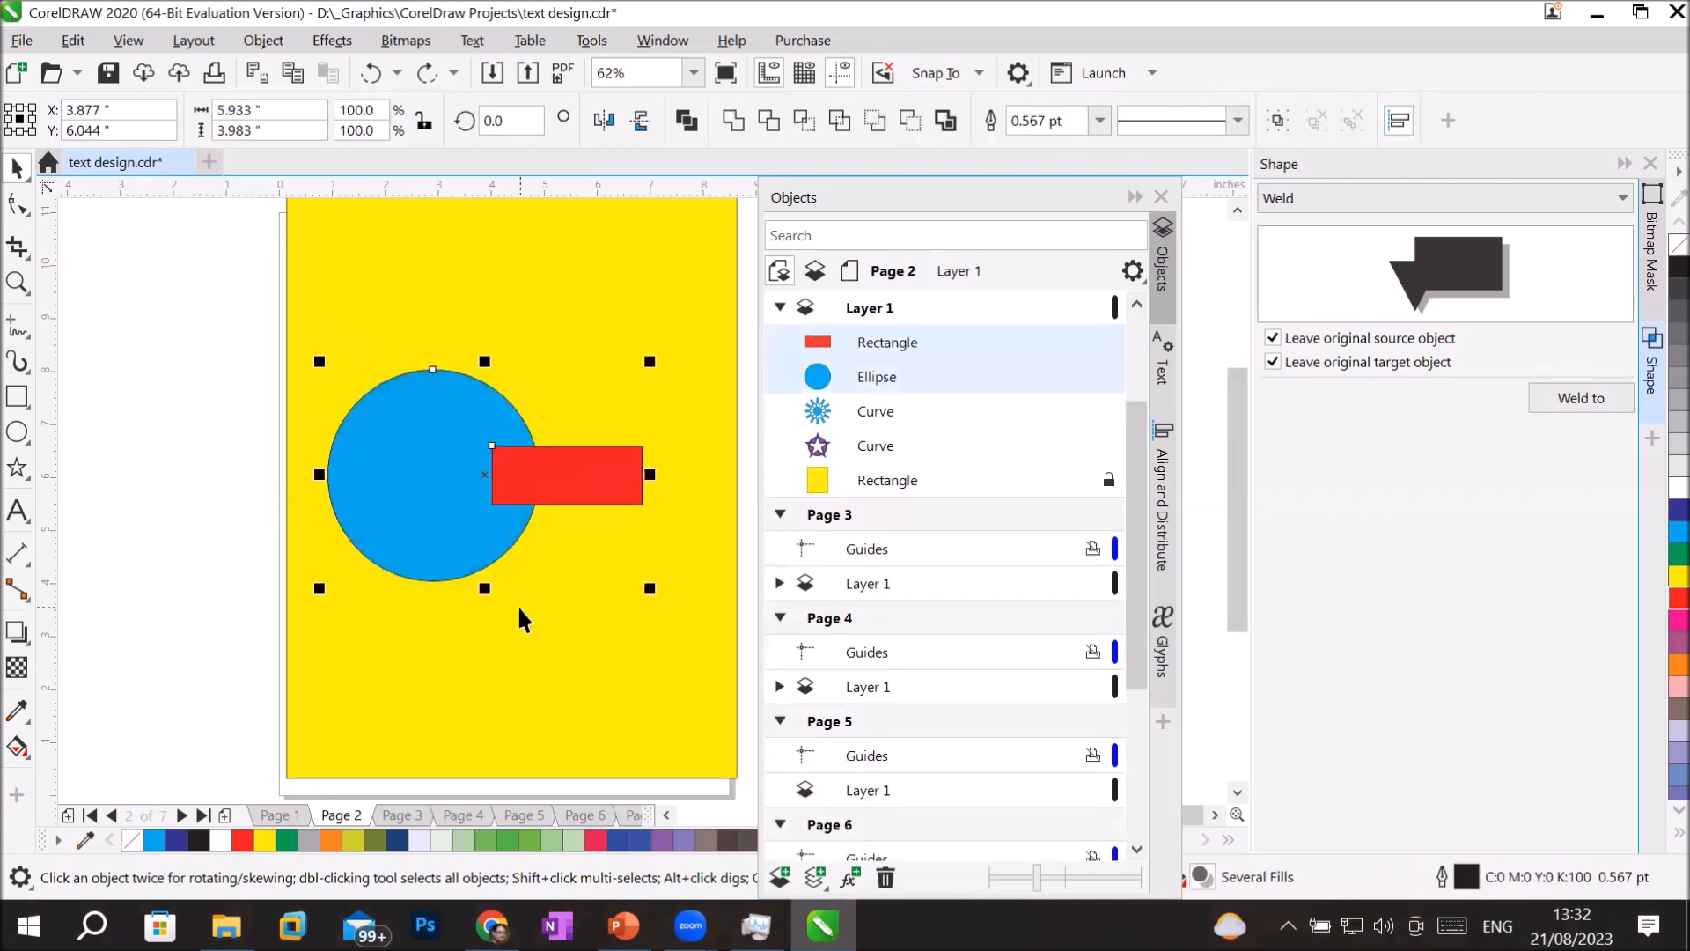
left_click(511, 331)
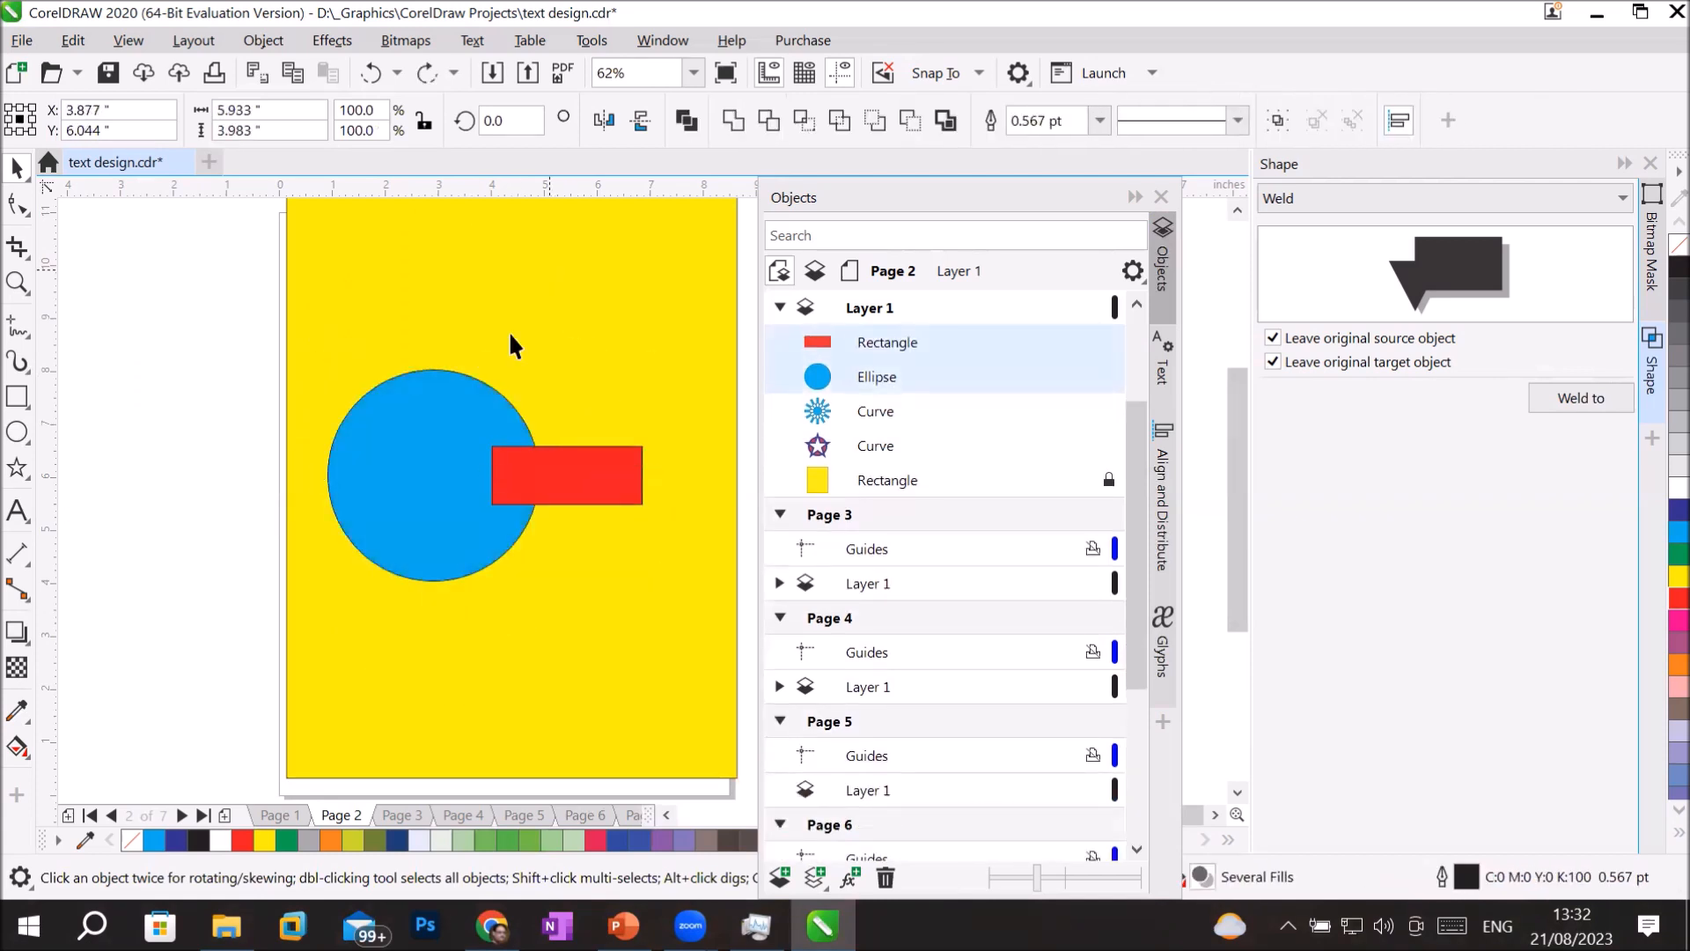
Weld the blue circle to the red rectangle, leaving only the original source object, and move the welded shape up the page.
left_click(385, 422)
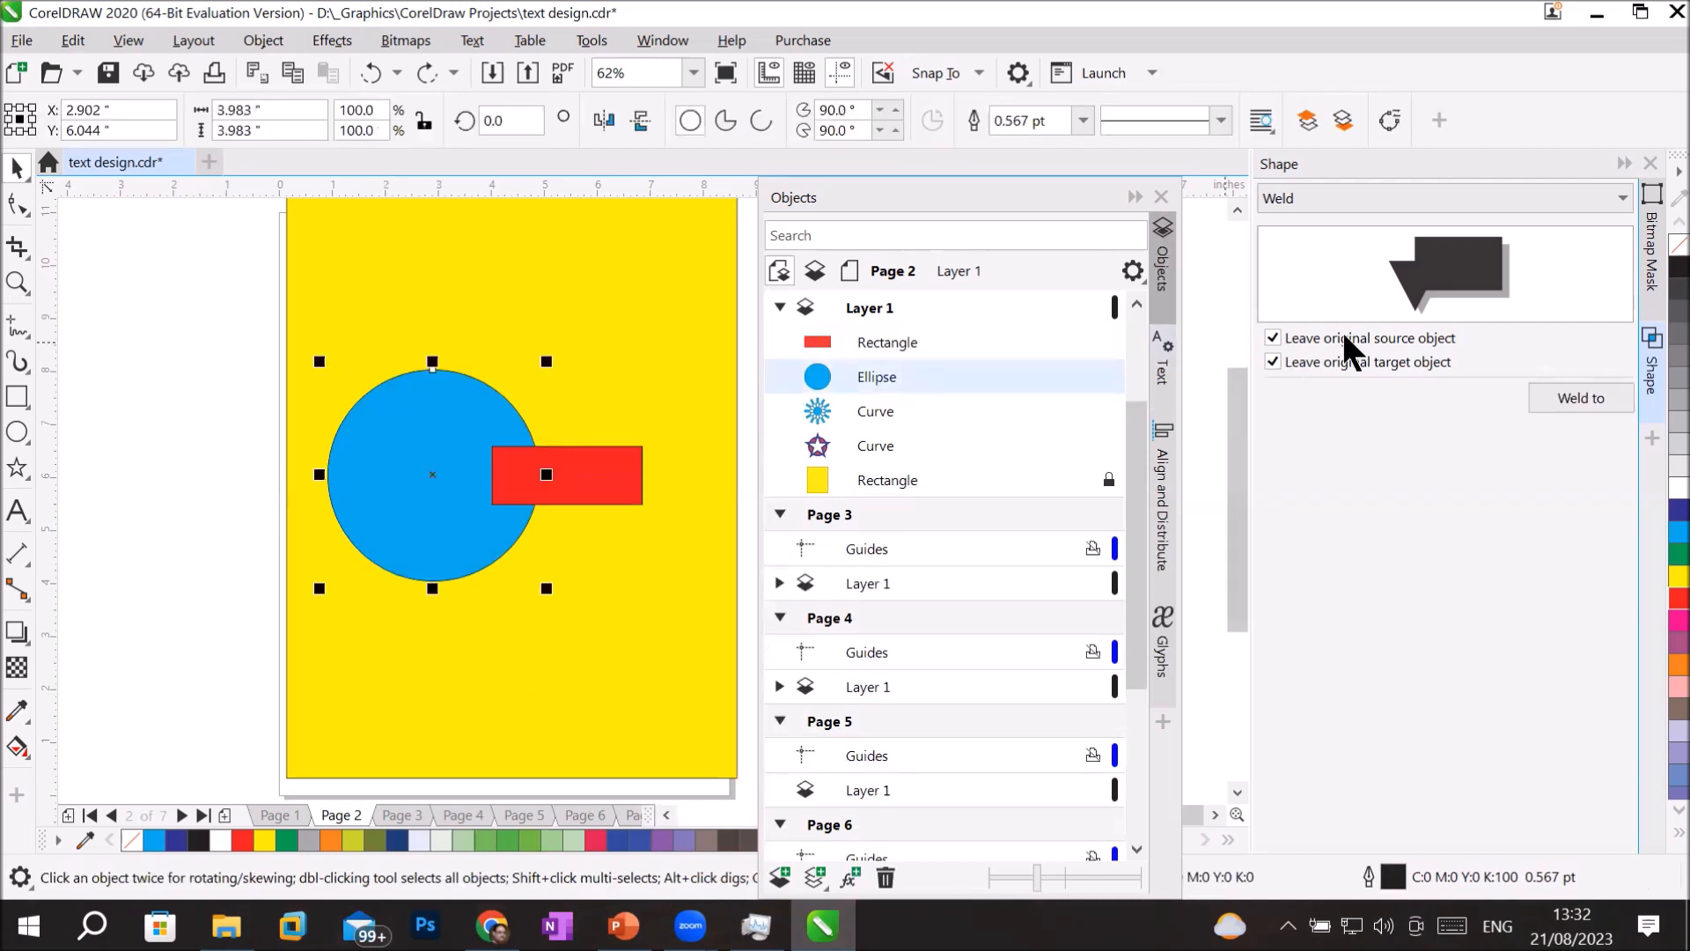
left_click(1273, 362)
left_click(1581, 398)
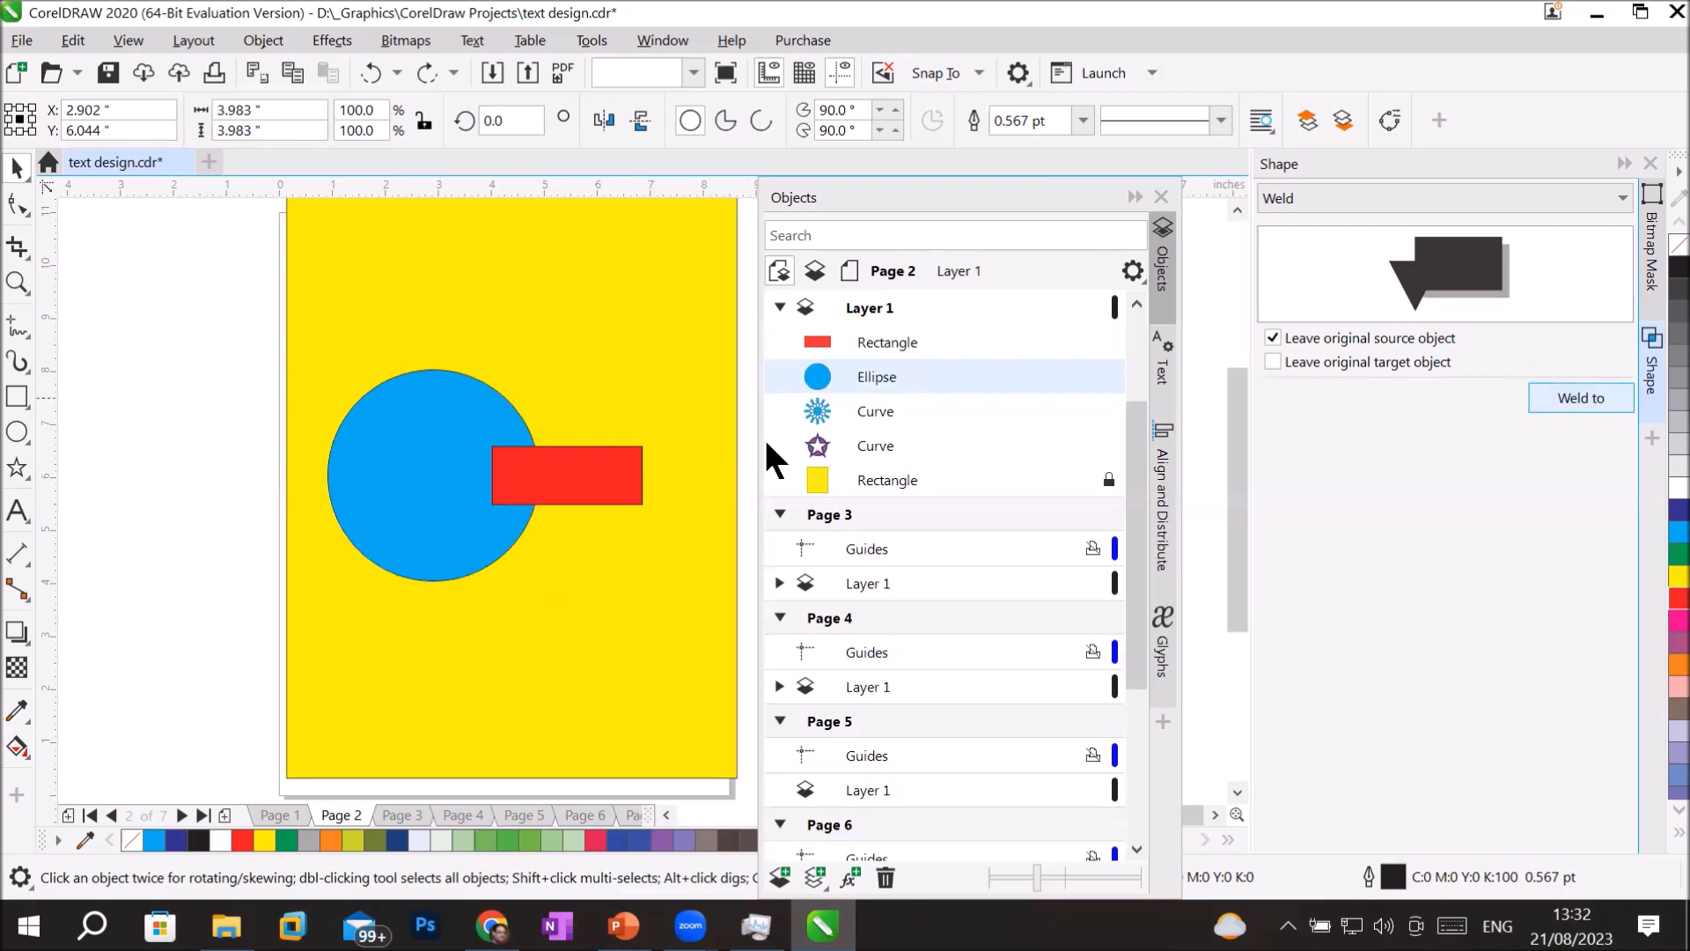
left_click(614, 475)
left_click_drag(408, 460, 405, 272)
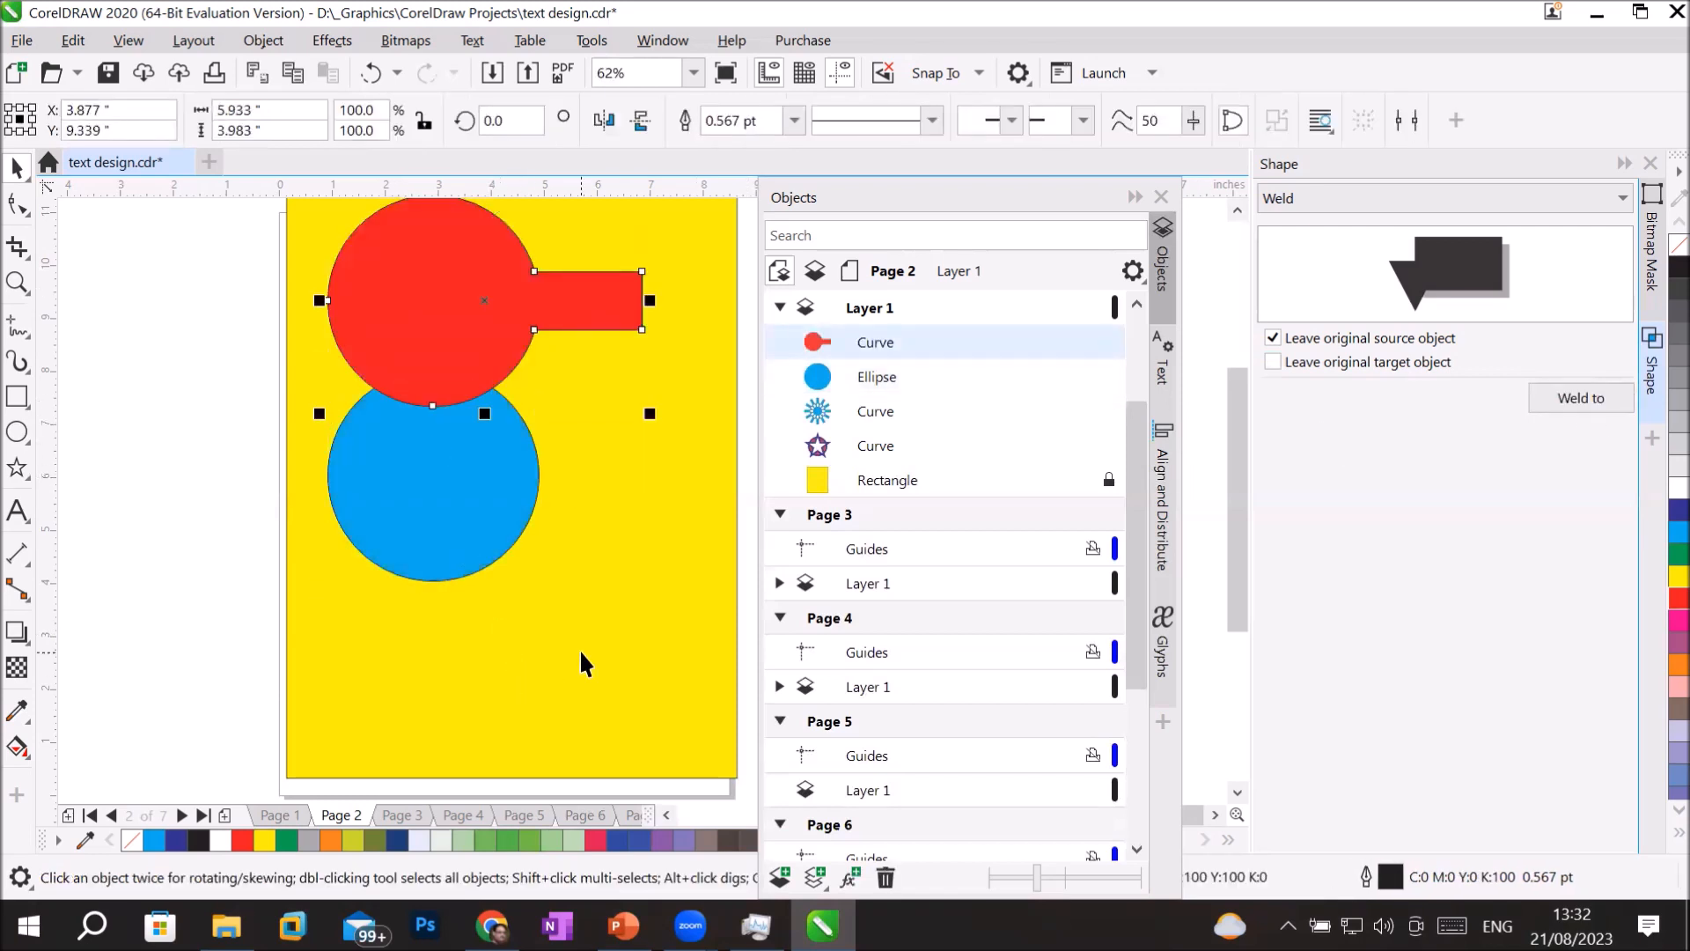
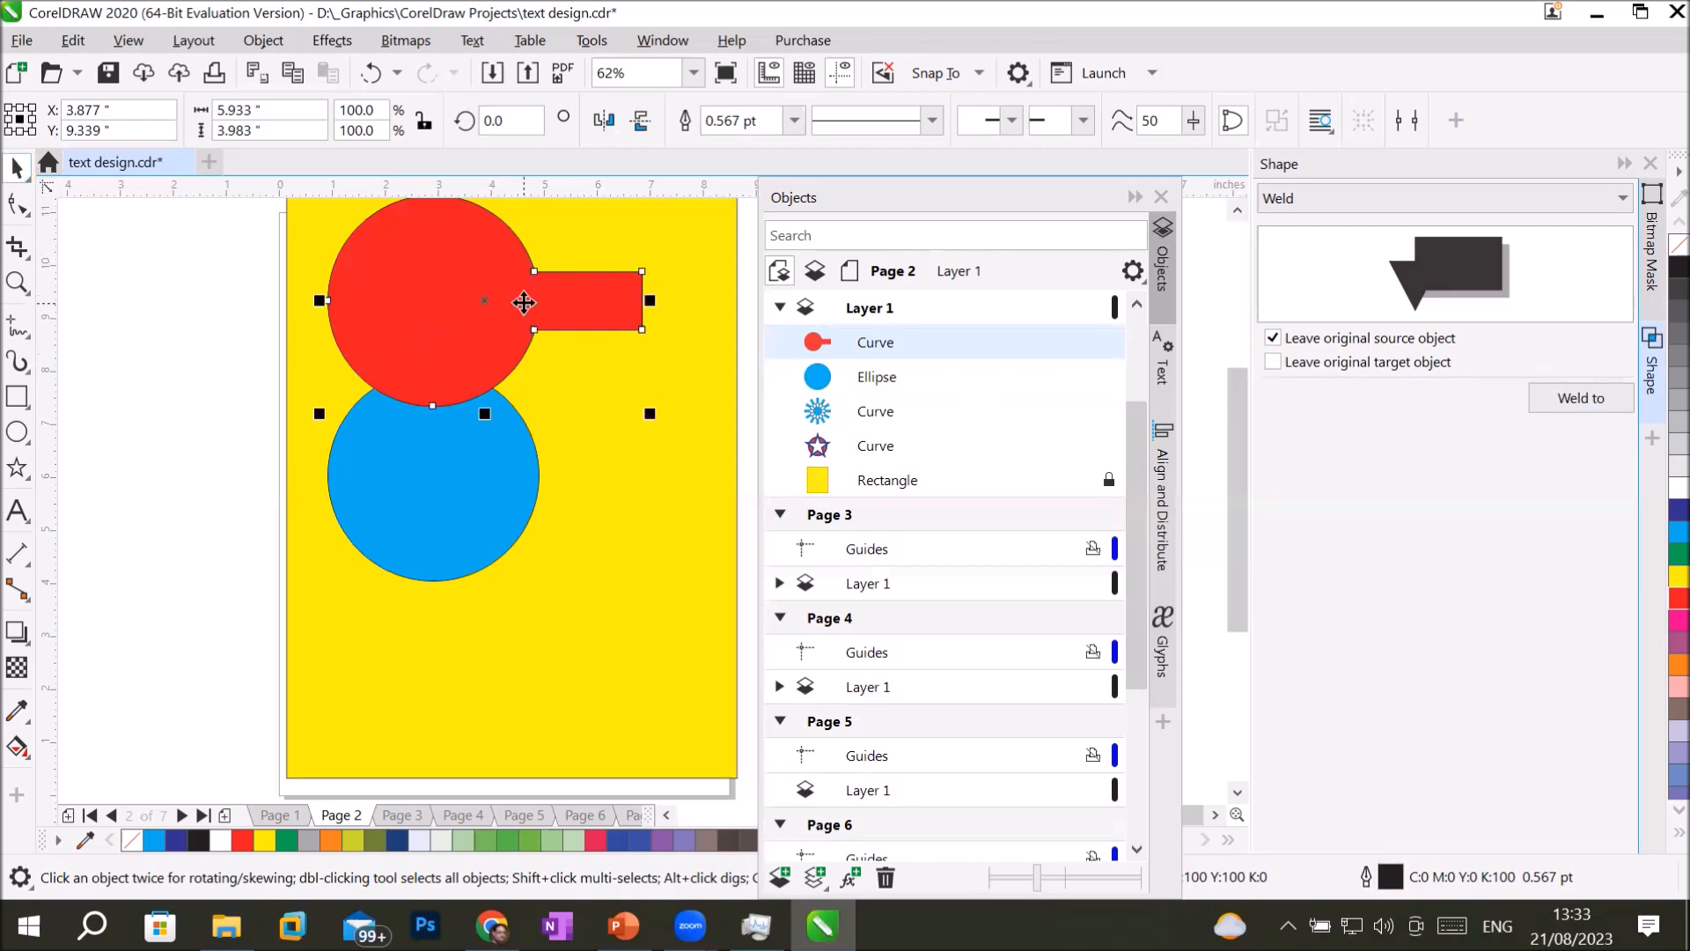
Delete the red welded shape and move the blue circle up to about X 2.54 in, Y 7.23 in.
key("Delete")
left_click(434, 493)
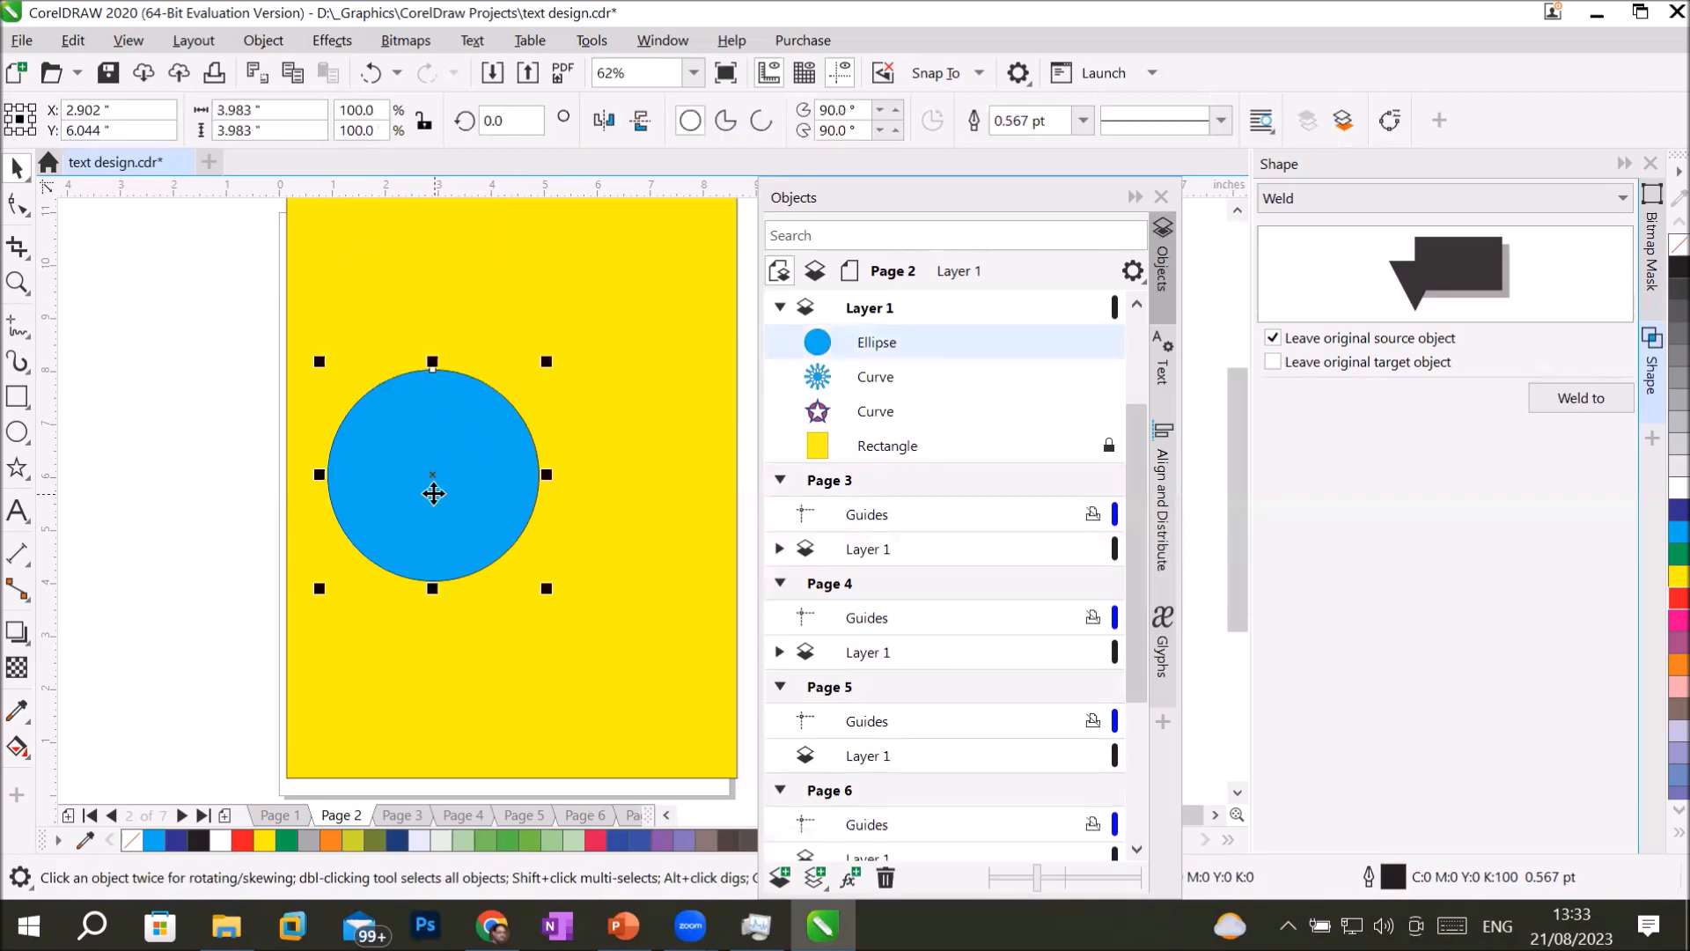
left_click(1394, 199)
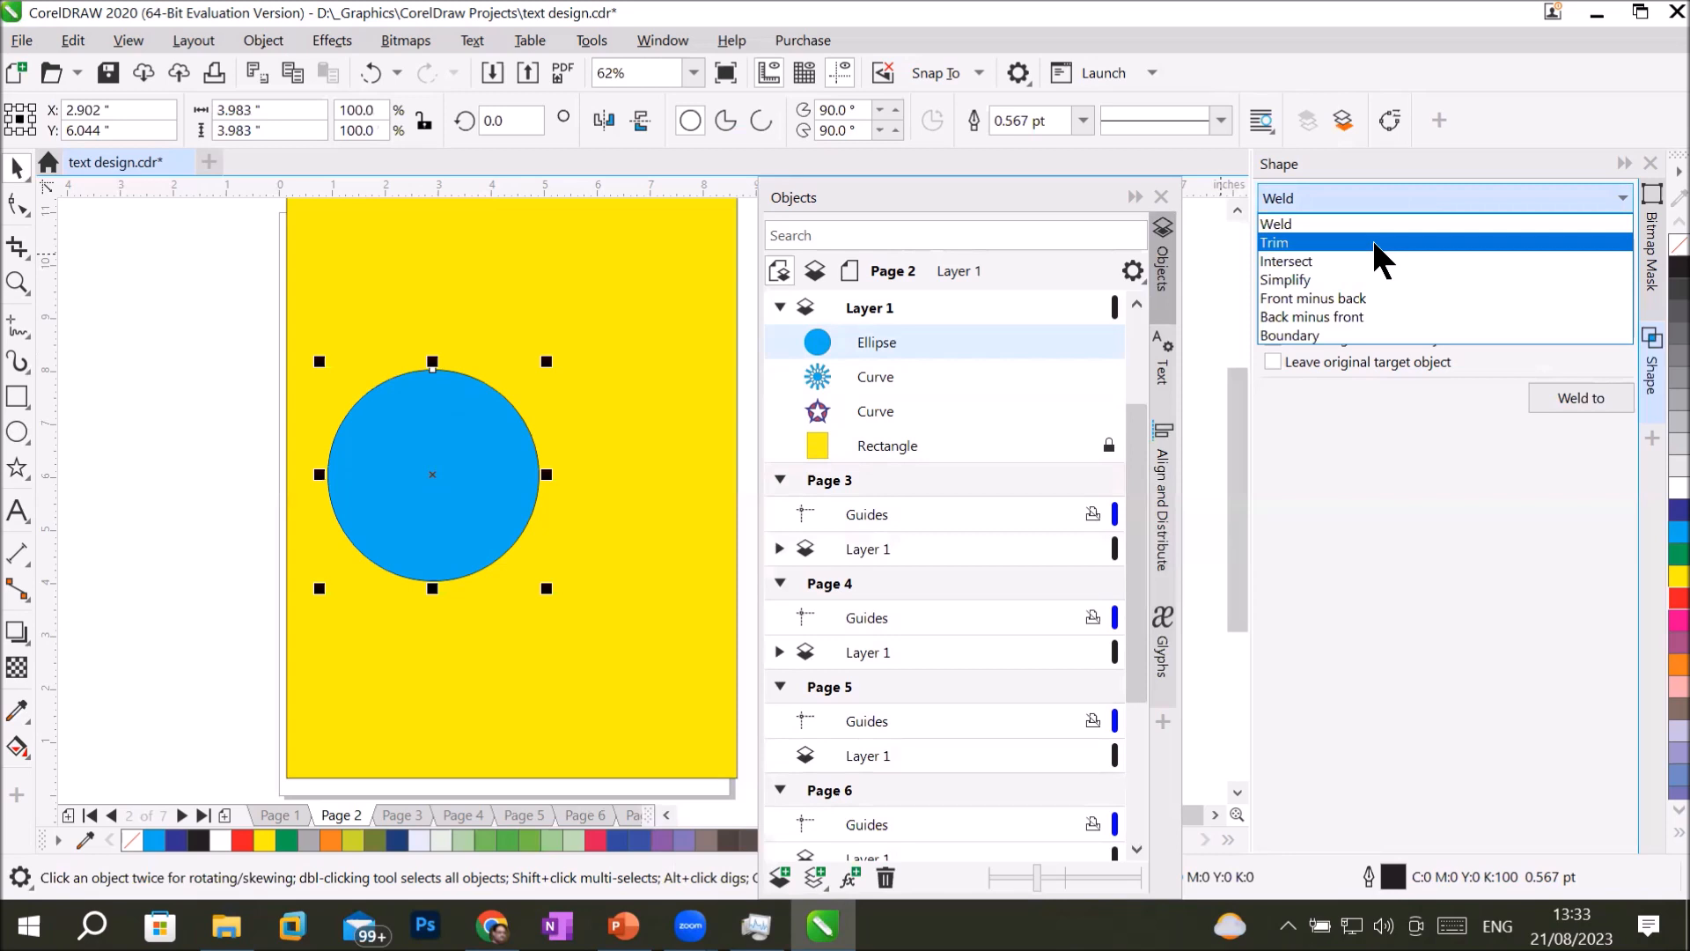
left_click(389, 446)
left_click(14, 165)
left_click_drag(361, 446, 343, 384)
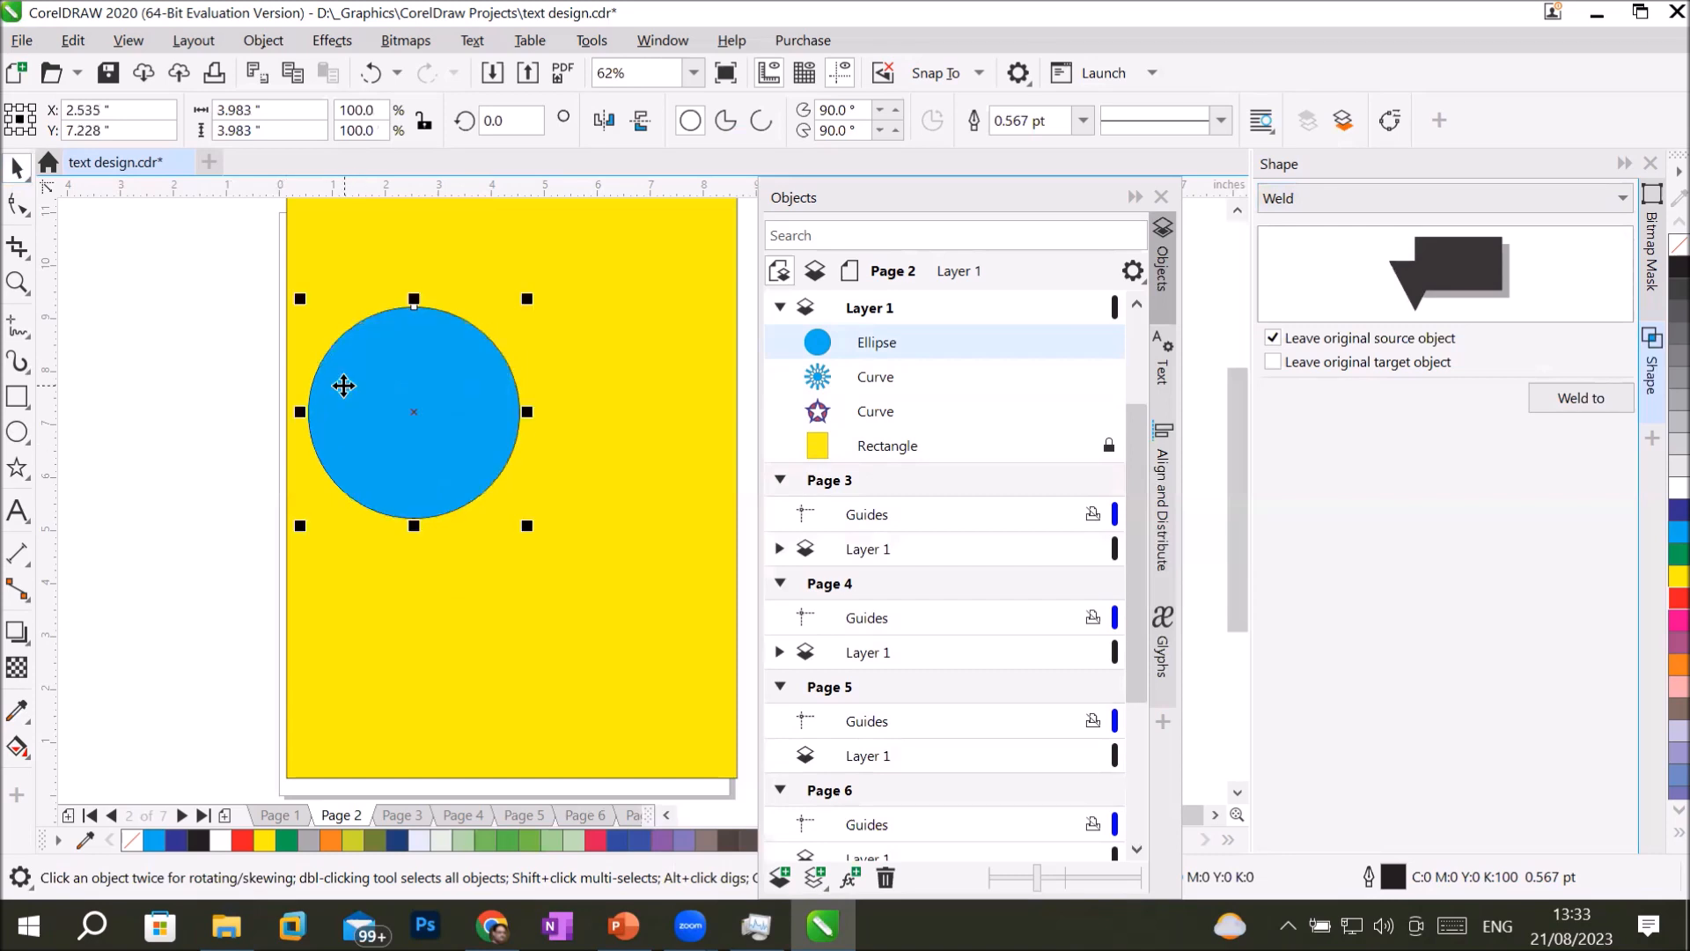
Draw a red-filled ellipse about 4.93 by 4.29 in, covering all but a crescent-shaped left edge of the blue circle.
left_click(18, 432)
left_click_drag(290, 260, 554, 494)
left_click(18, 168)
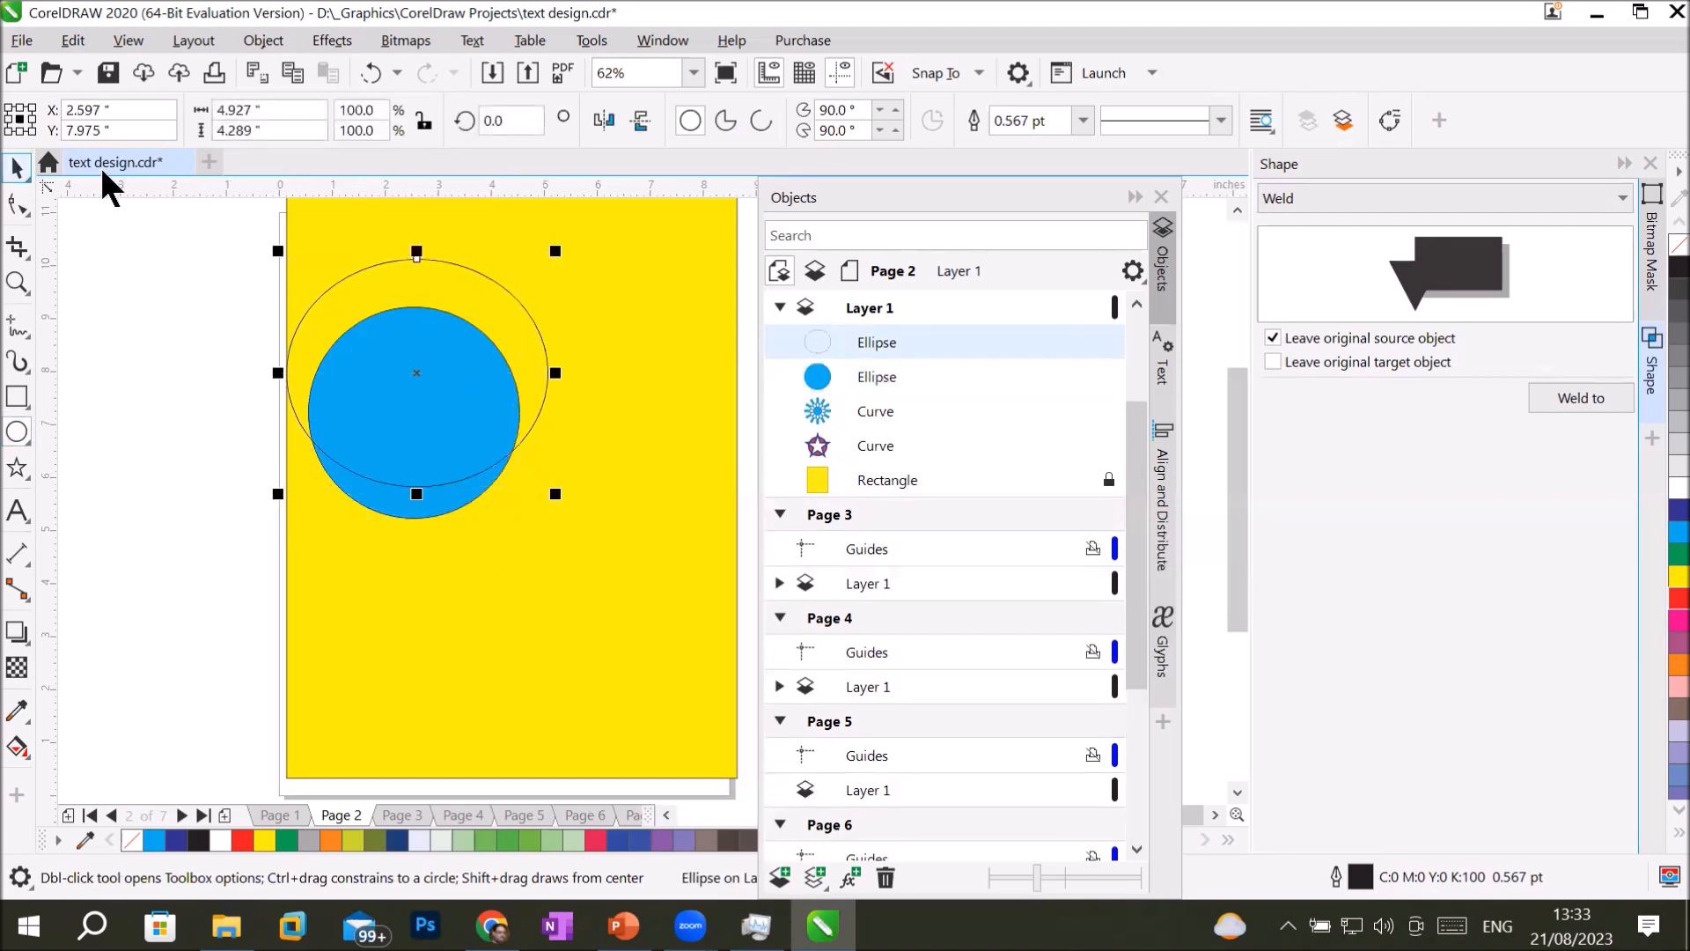
left_click(1677, 599)
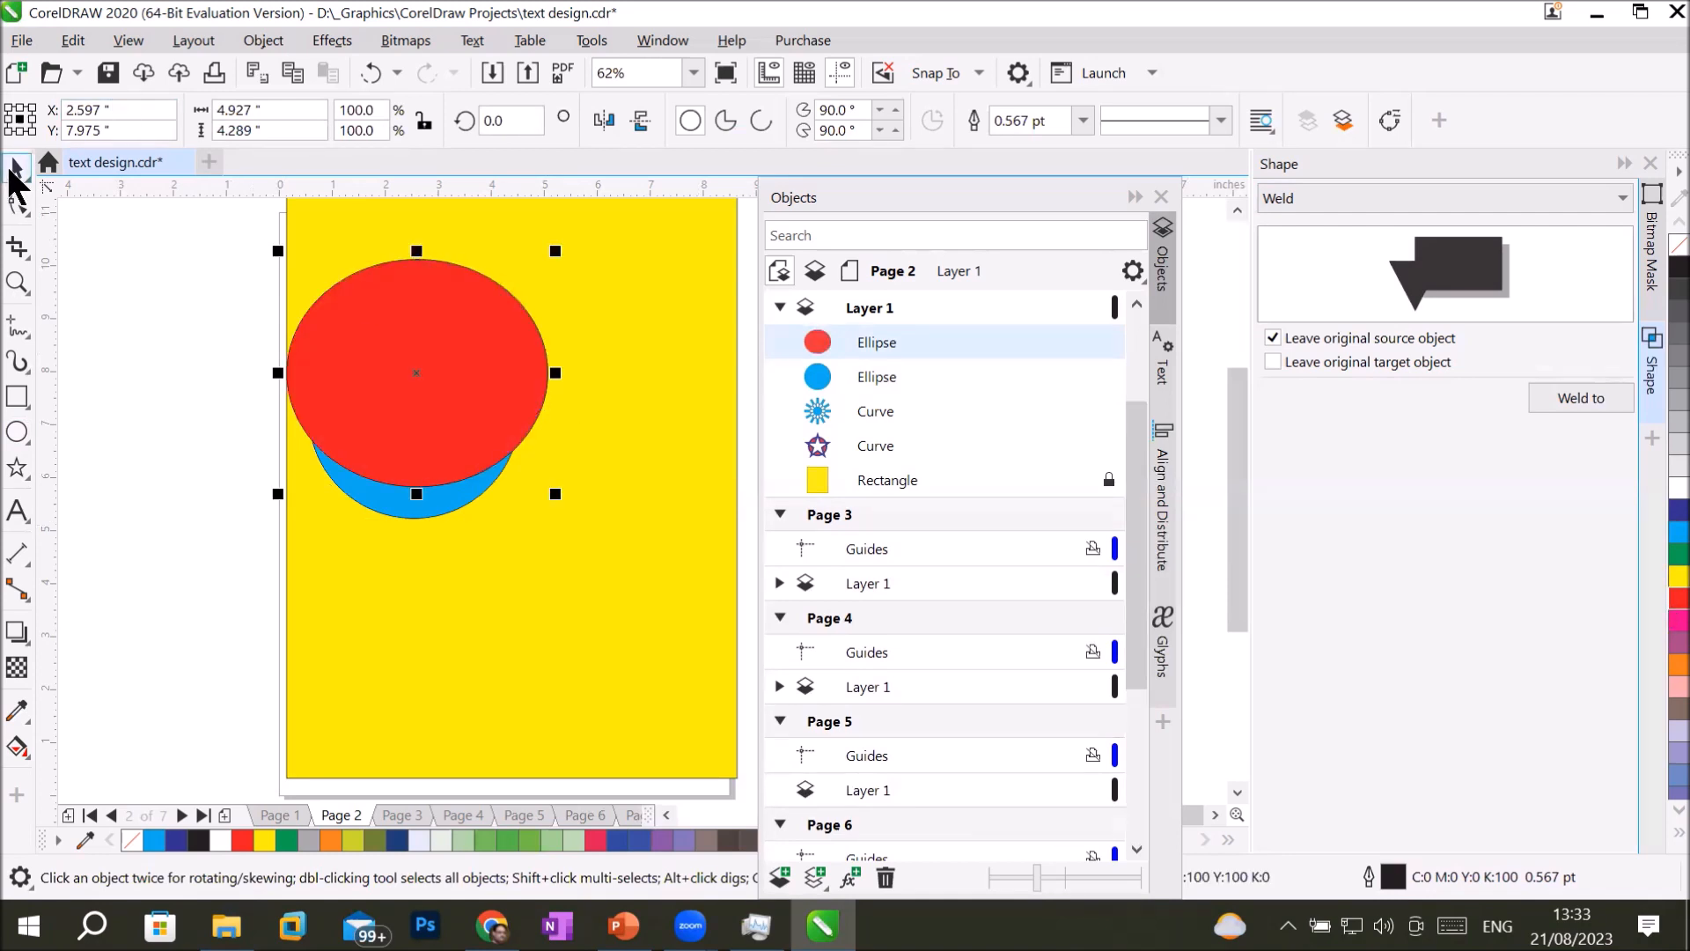
left_click_drag(512, 339, 547, 366)
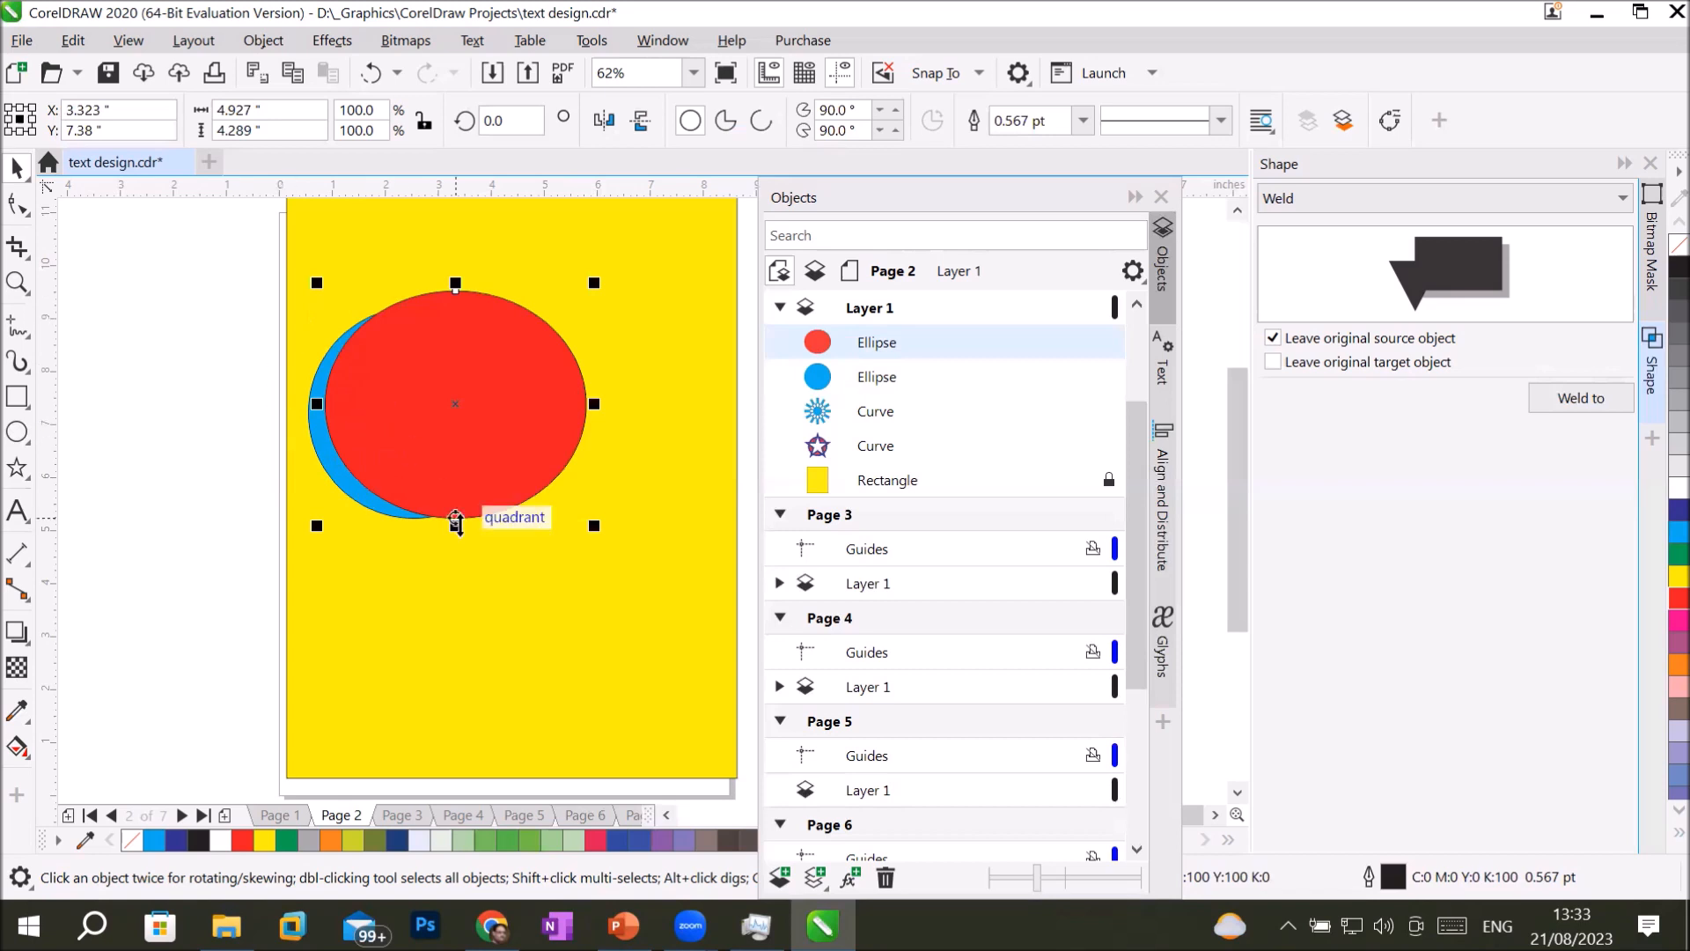
Trim the blue circle with the red ellipse and move the ellipse and the remaining crescent apart.
left_click_drag(208, 236, 623, 516)
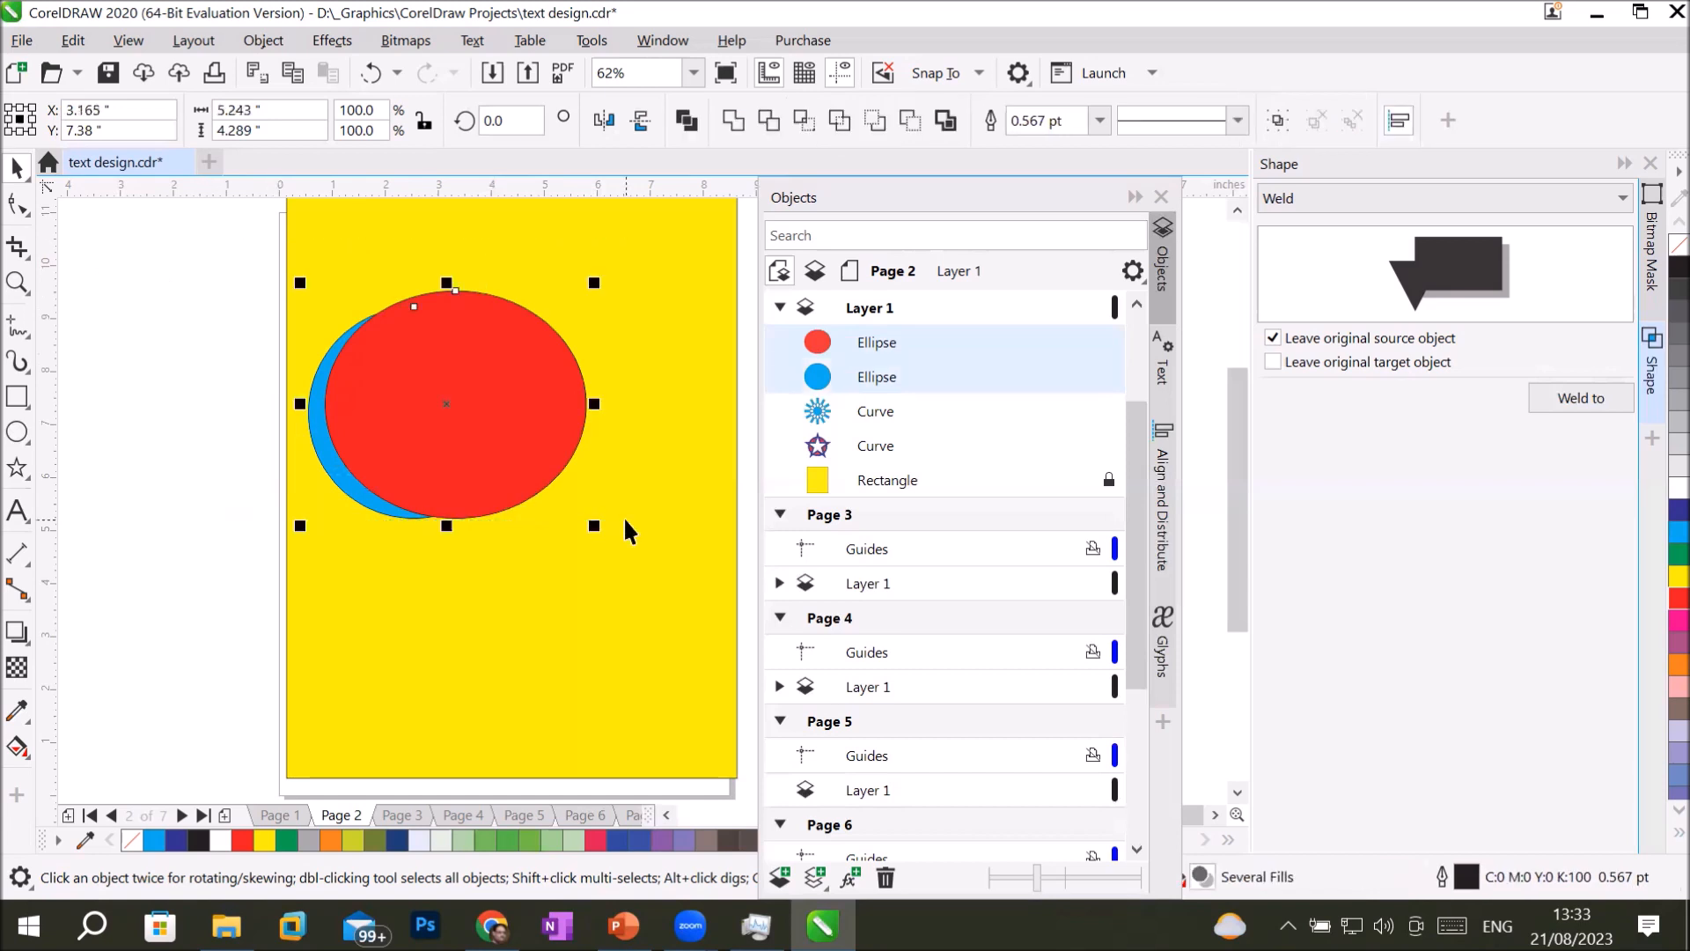
left_click(766, 113)
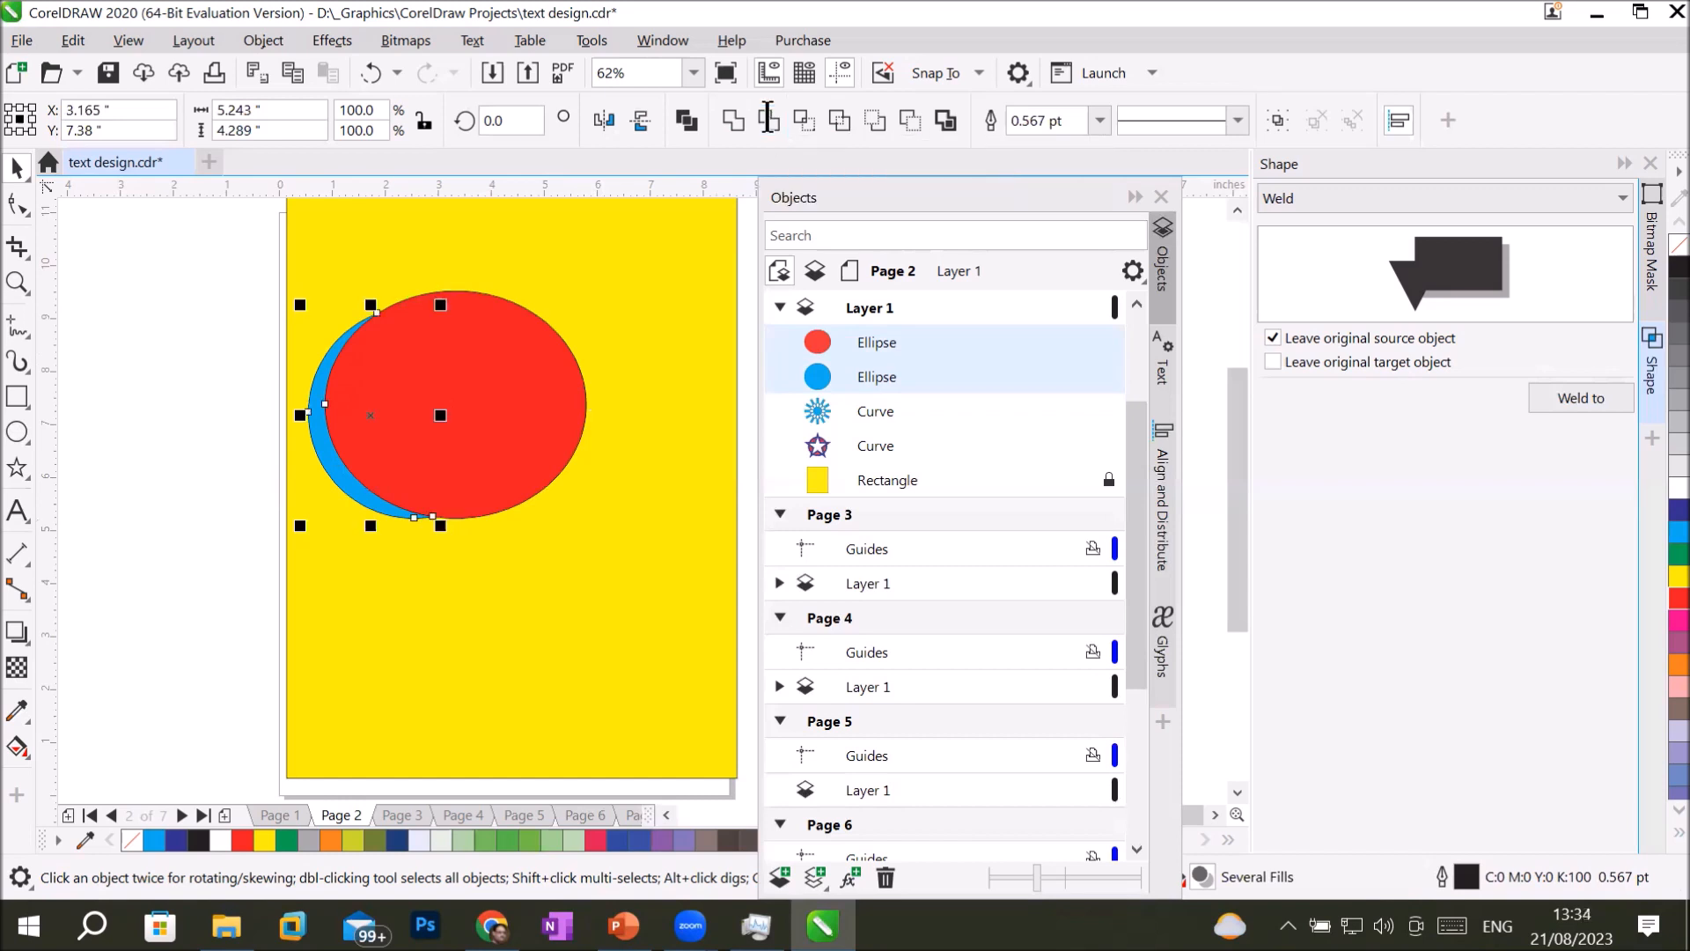
left_click_drag(514, 400, 681, 336)
left_click_drag(328, 473, 343, 398)
left_click(473, 675)
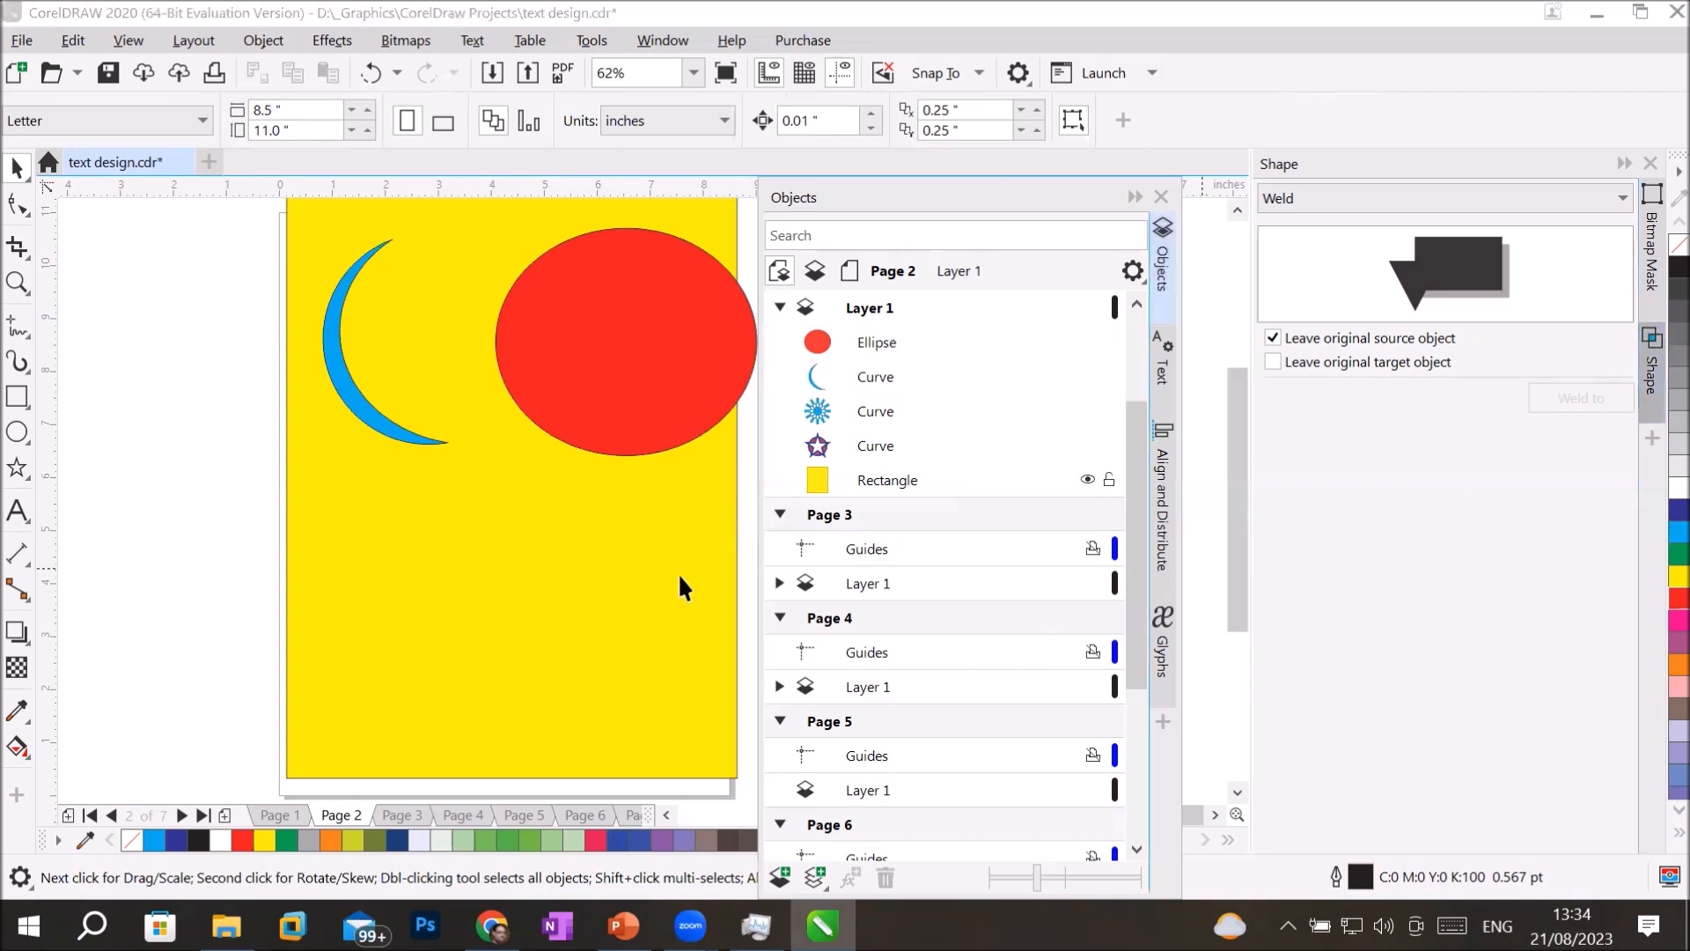
Fill the page's background rectangle with black and the crescent with white.
left_click(604, 617)
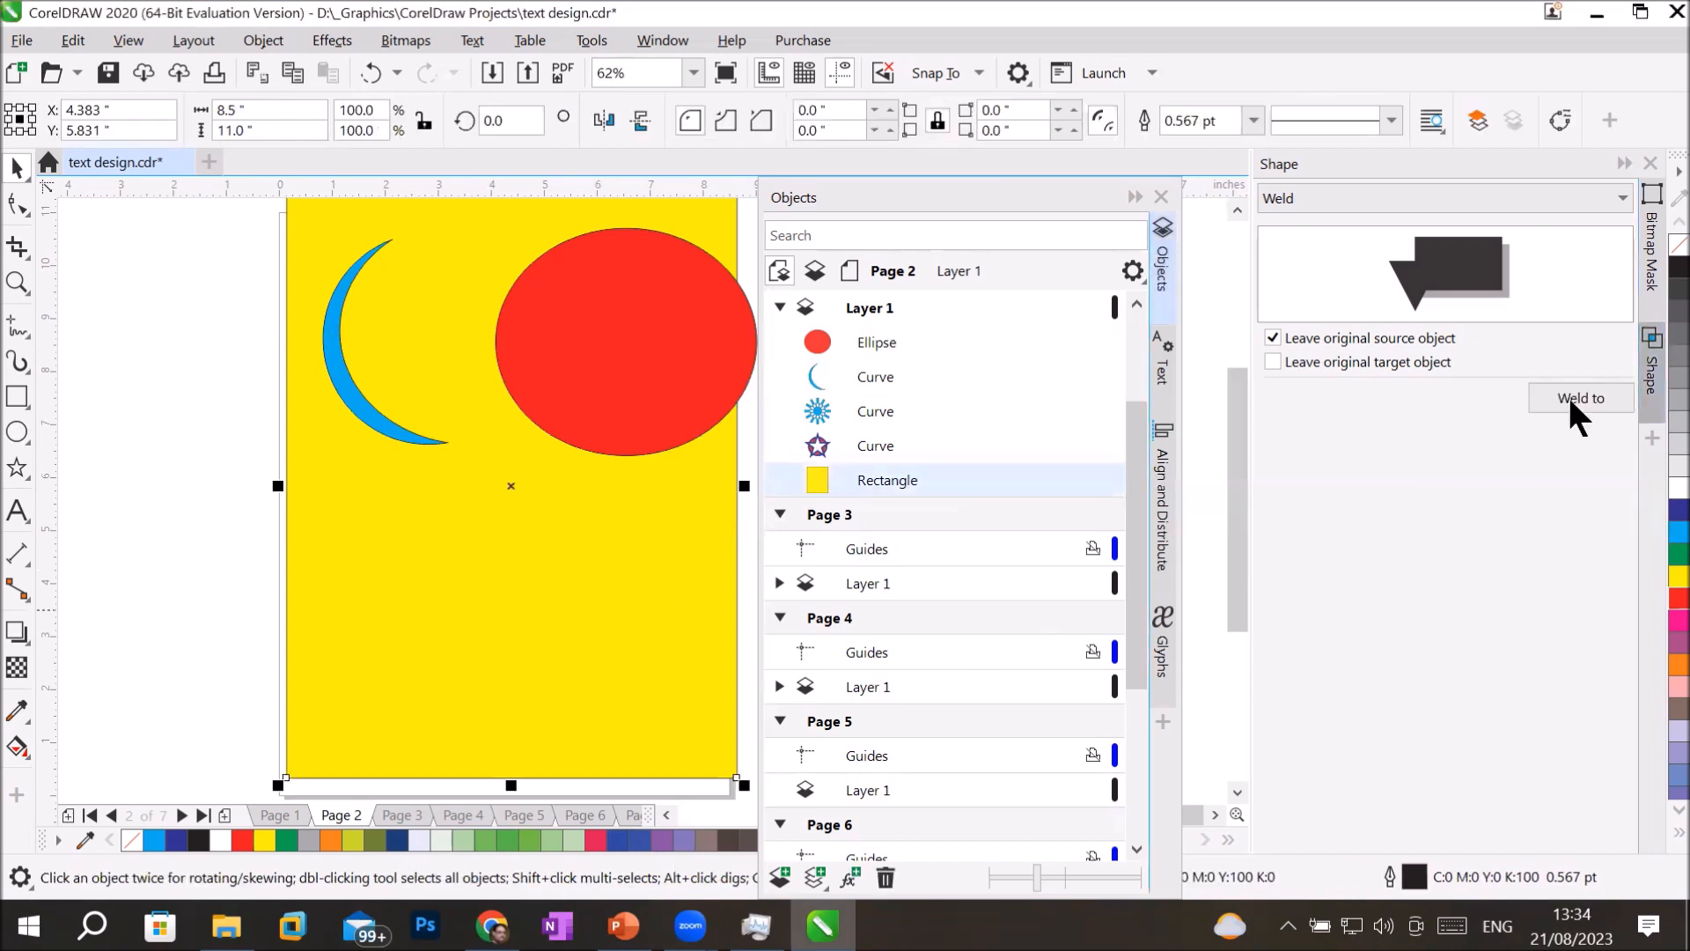
left_click(1678, 267)
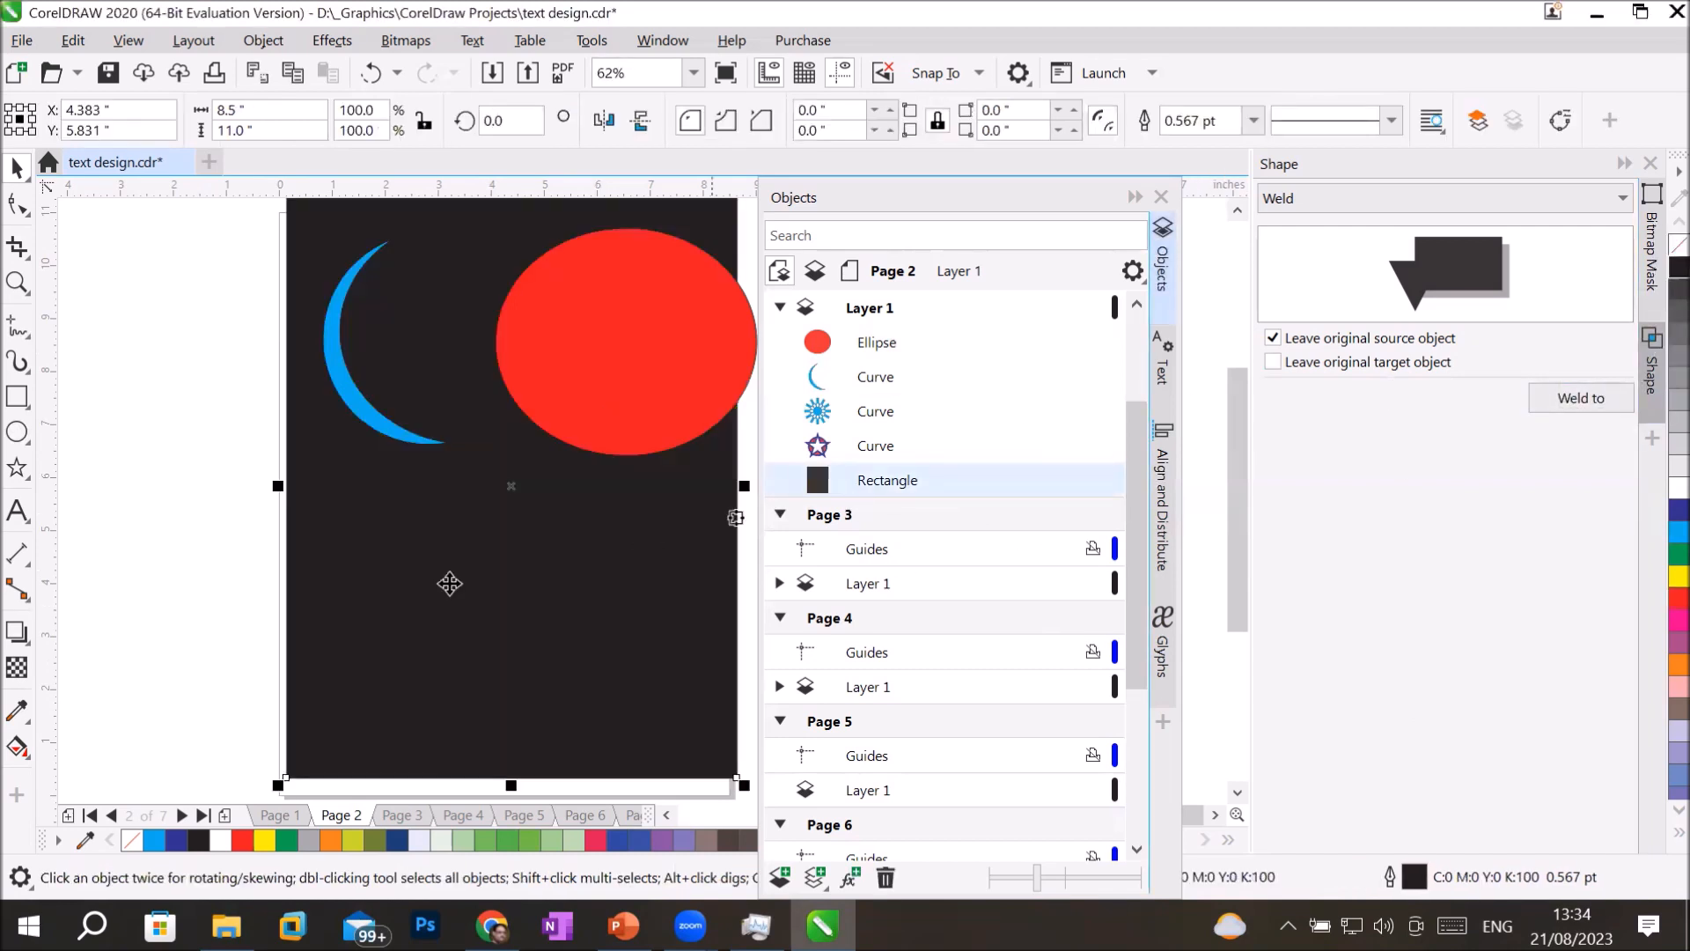
left_click(373, 436)
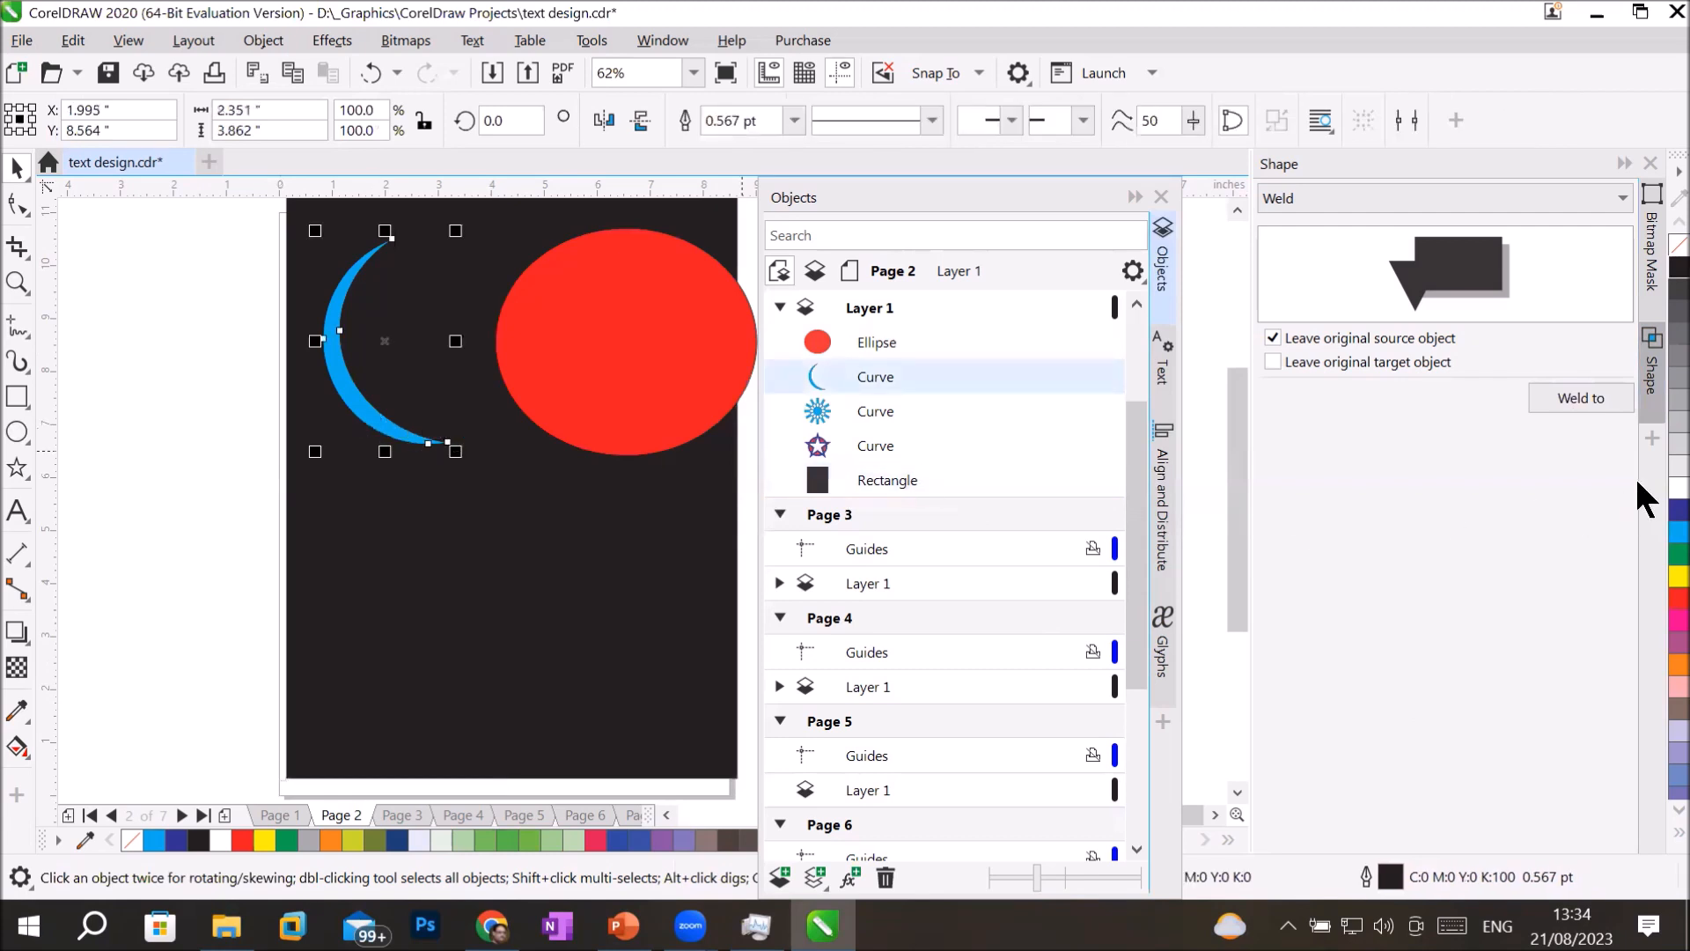
left_click(1671, 487)
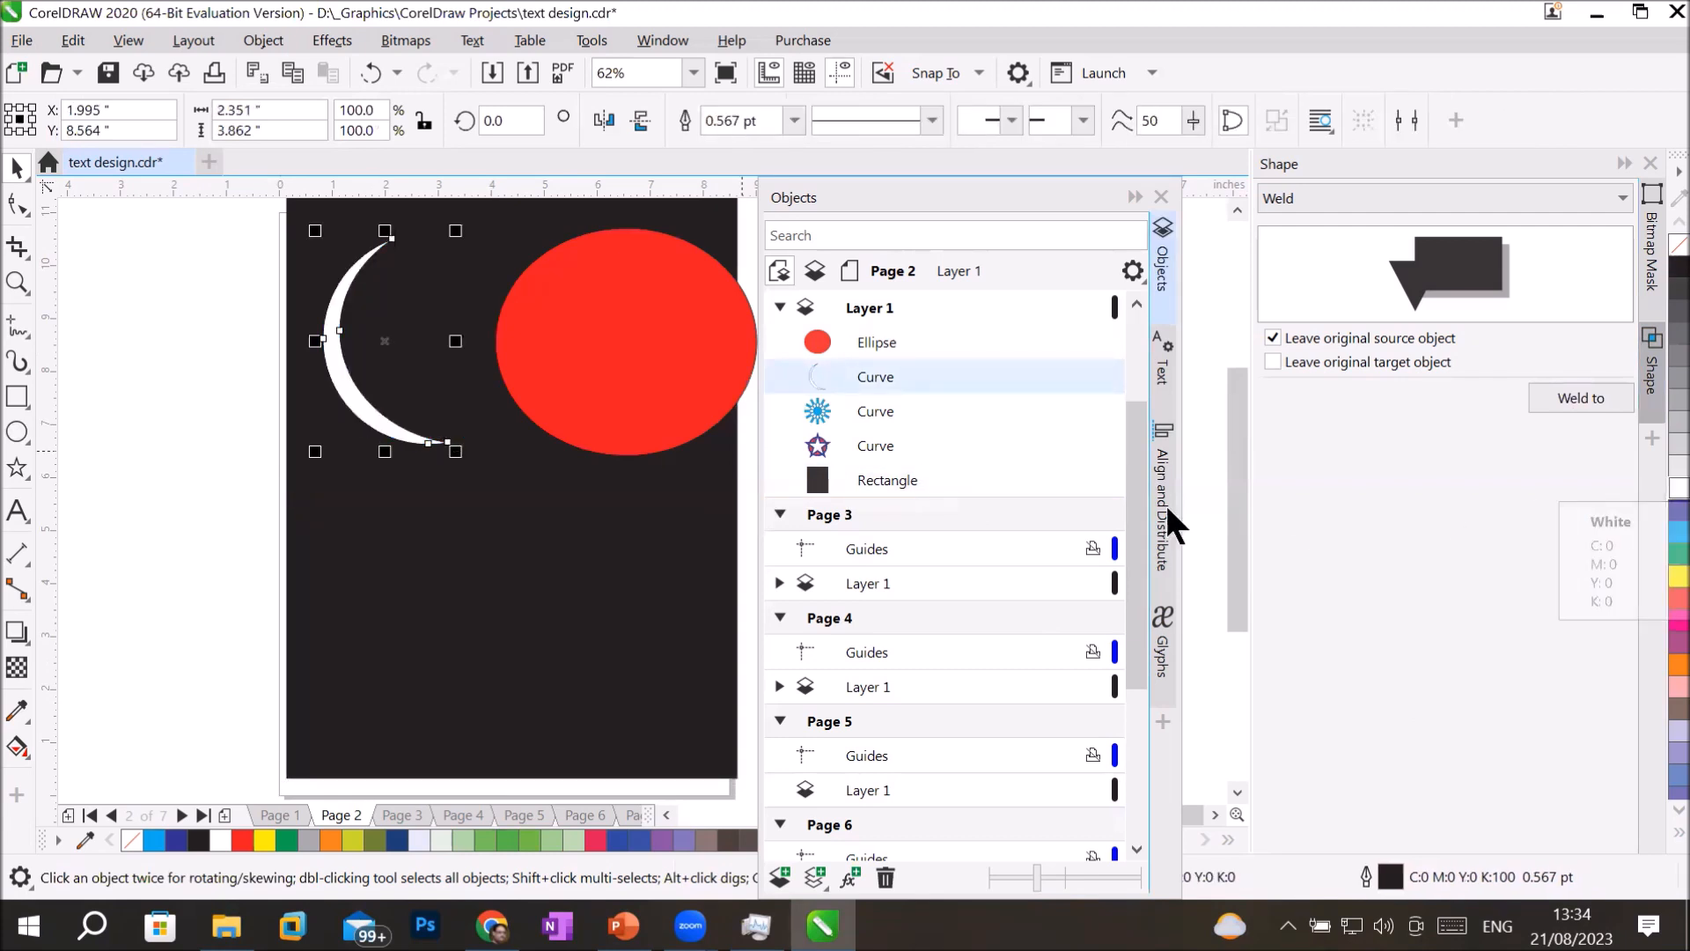
Rotate the white crescent by about 20 degrees and scale it down to about 41.5%.
left_click(373, 412)
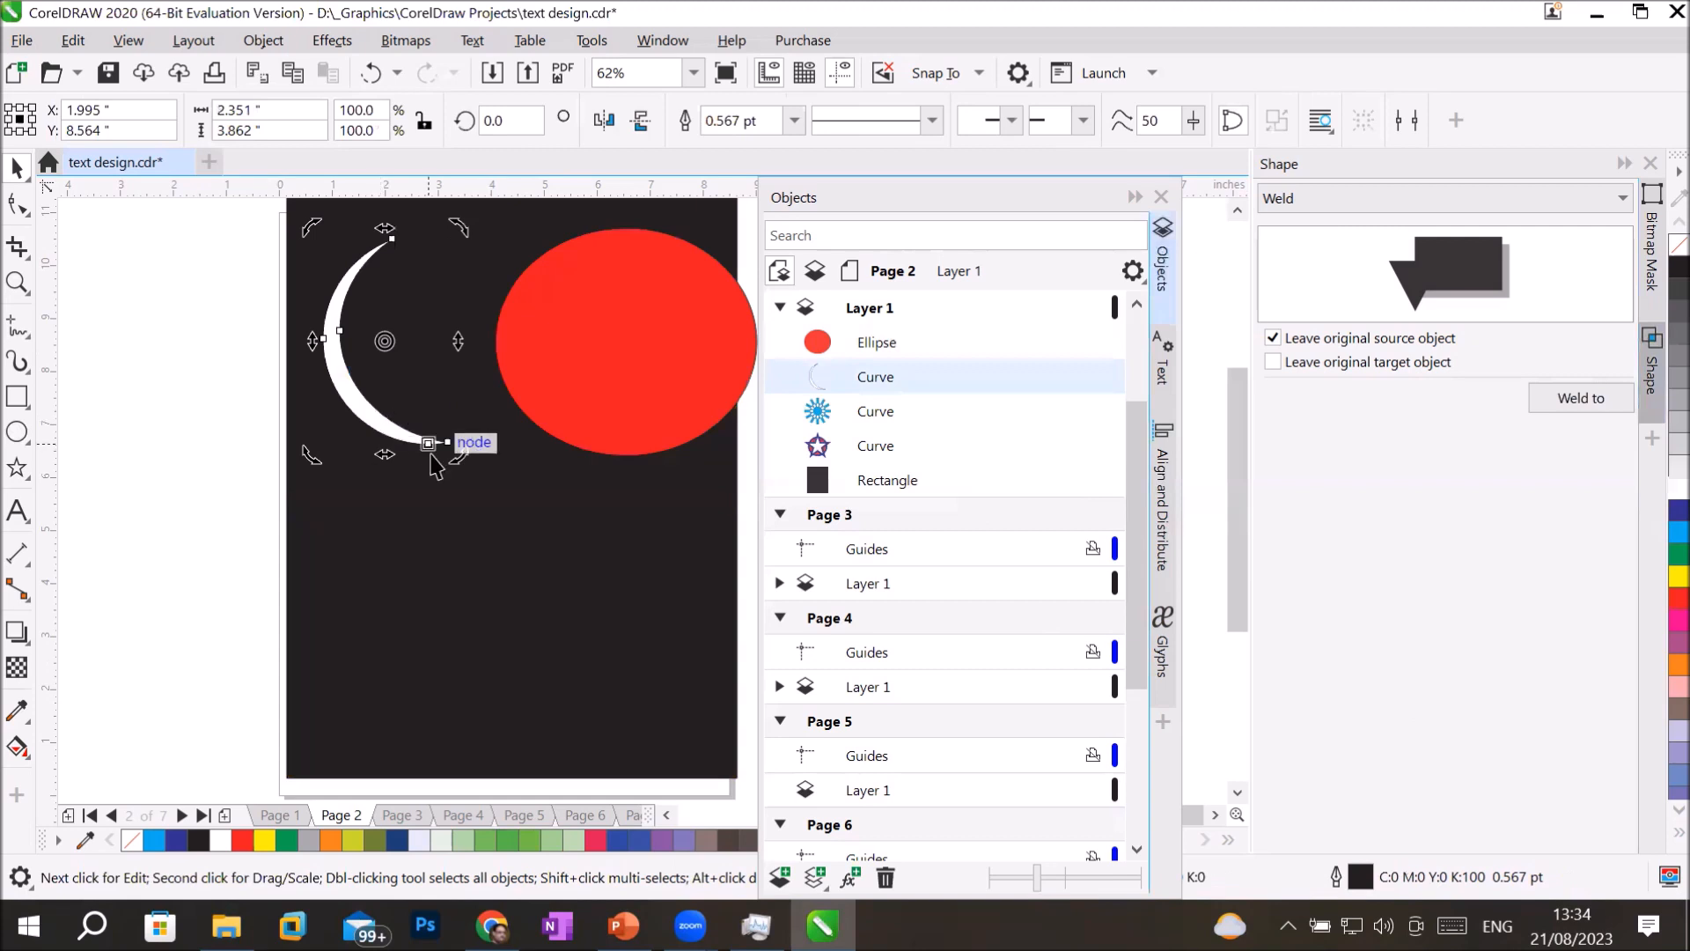
mouse_move(457, 451)
left_mouse_down()
mouse_move(491, 423)
mouse_move(487, 441)
left_mouse_up()
left_click(437, 415)
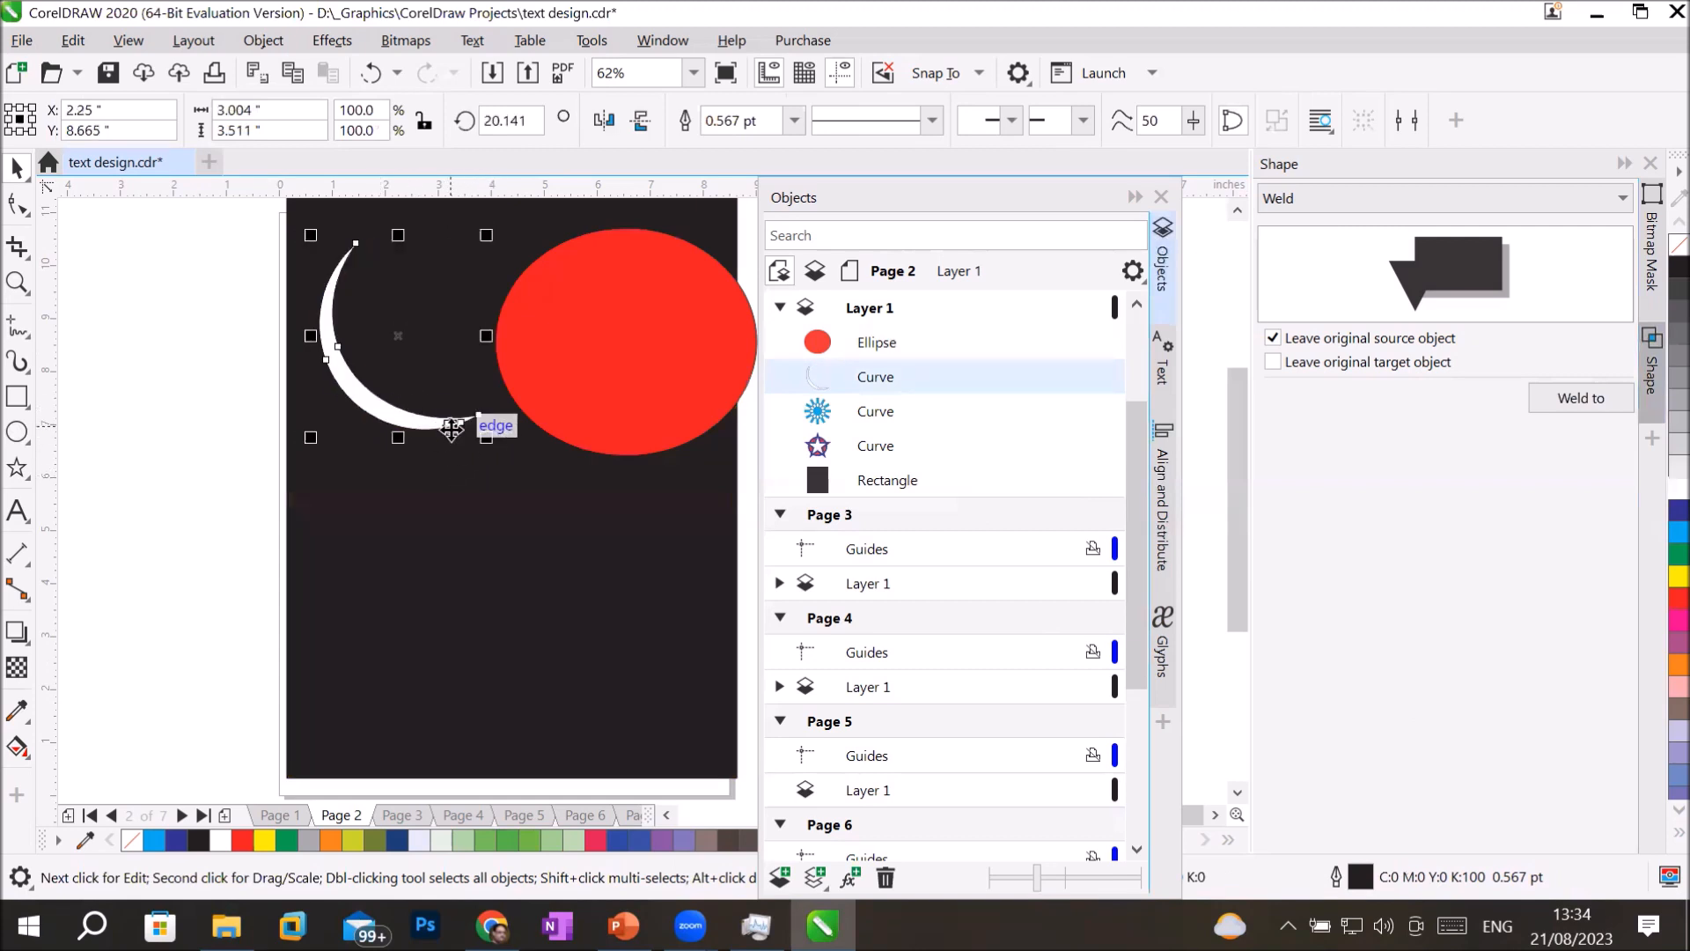
left_click_drag(490, 442, 387, 315)
Move the red ellipse to the lower middle of the page, at about X 3.71 in, Y 4.62 in.
left_click(277, 429)
left_click_drag(649, 355, 190, 677)
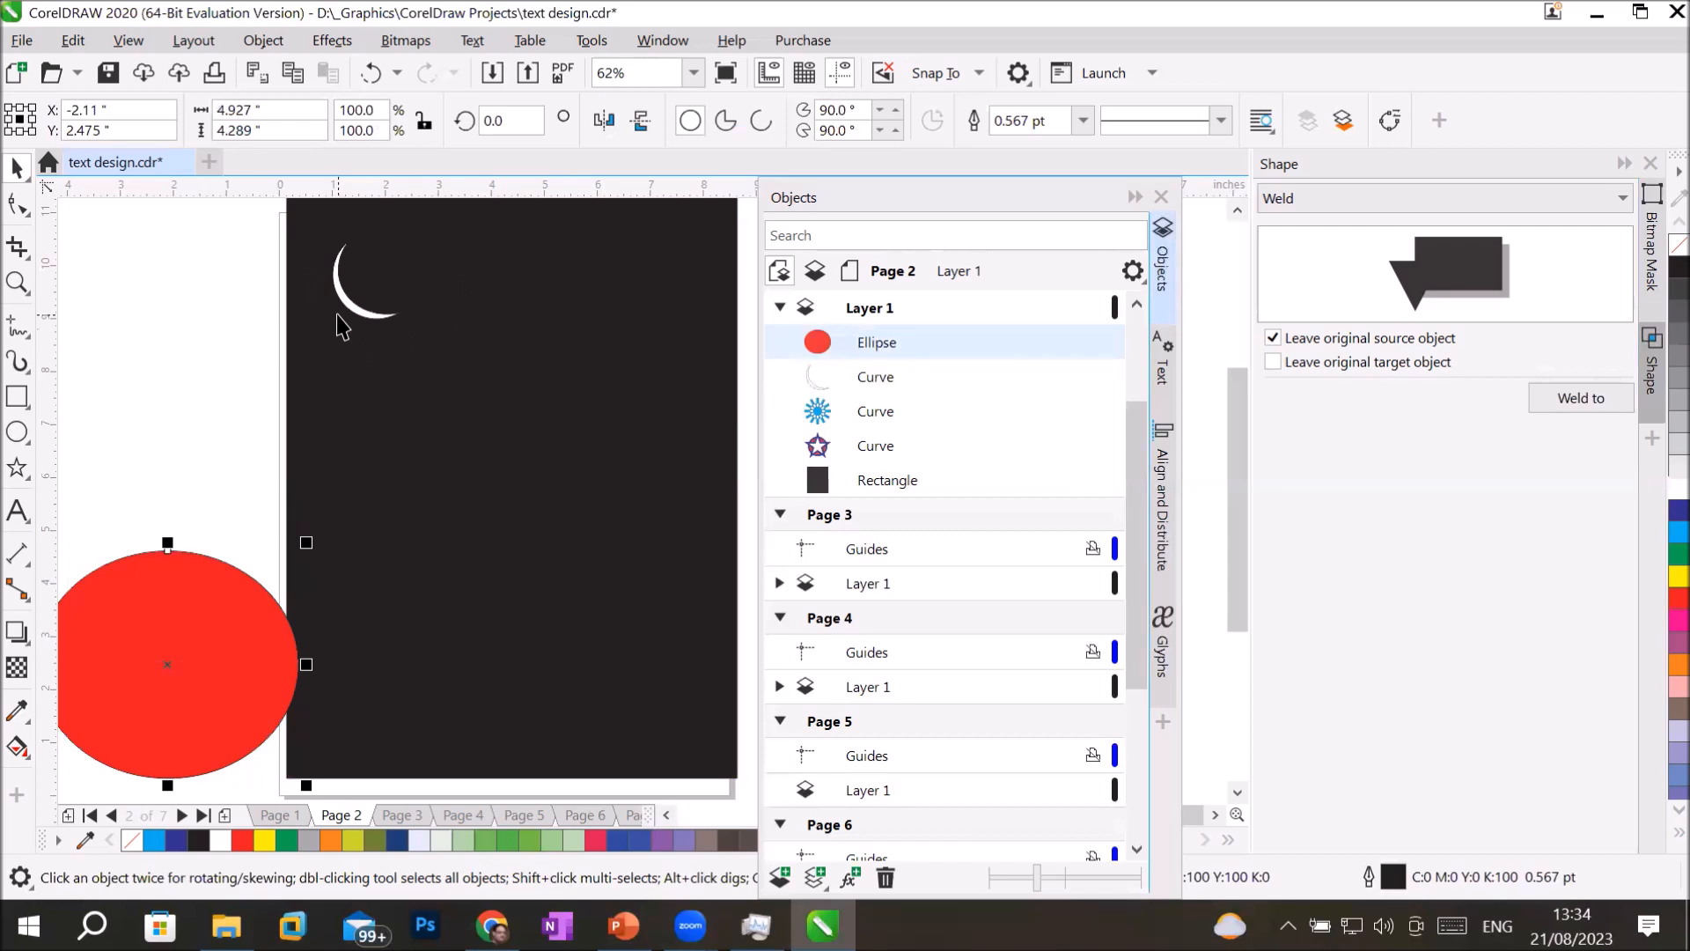
left_click_drag(187, 642, 500, 523)
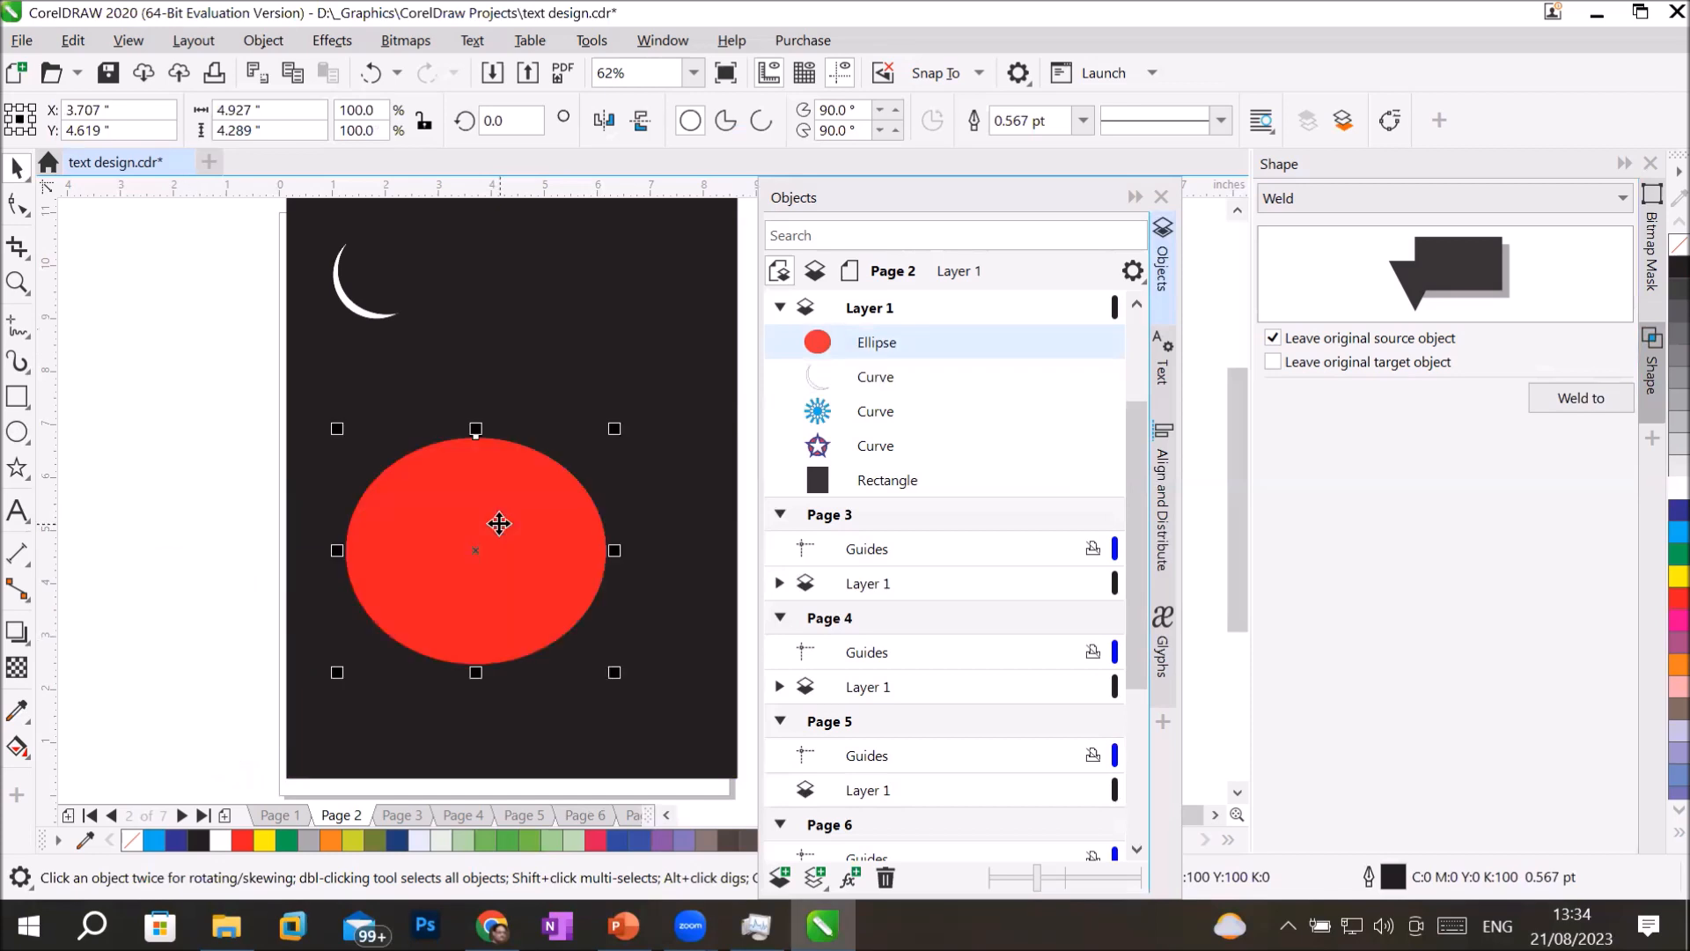
Delete the white crescent and the red ellipse from the black background.
left_click(366, 315)
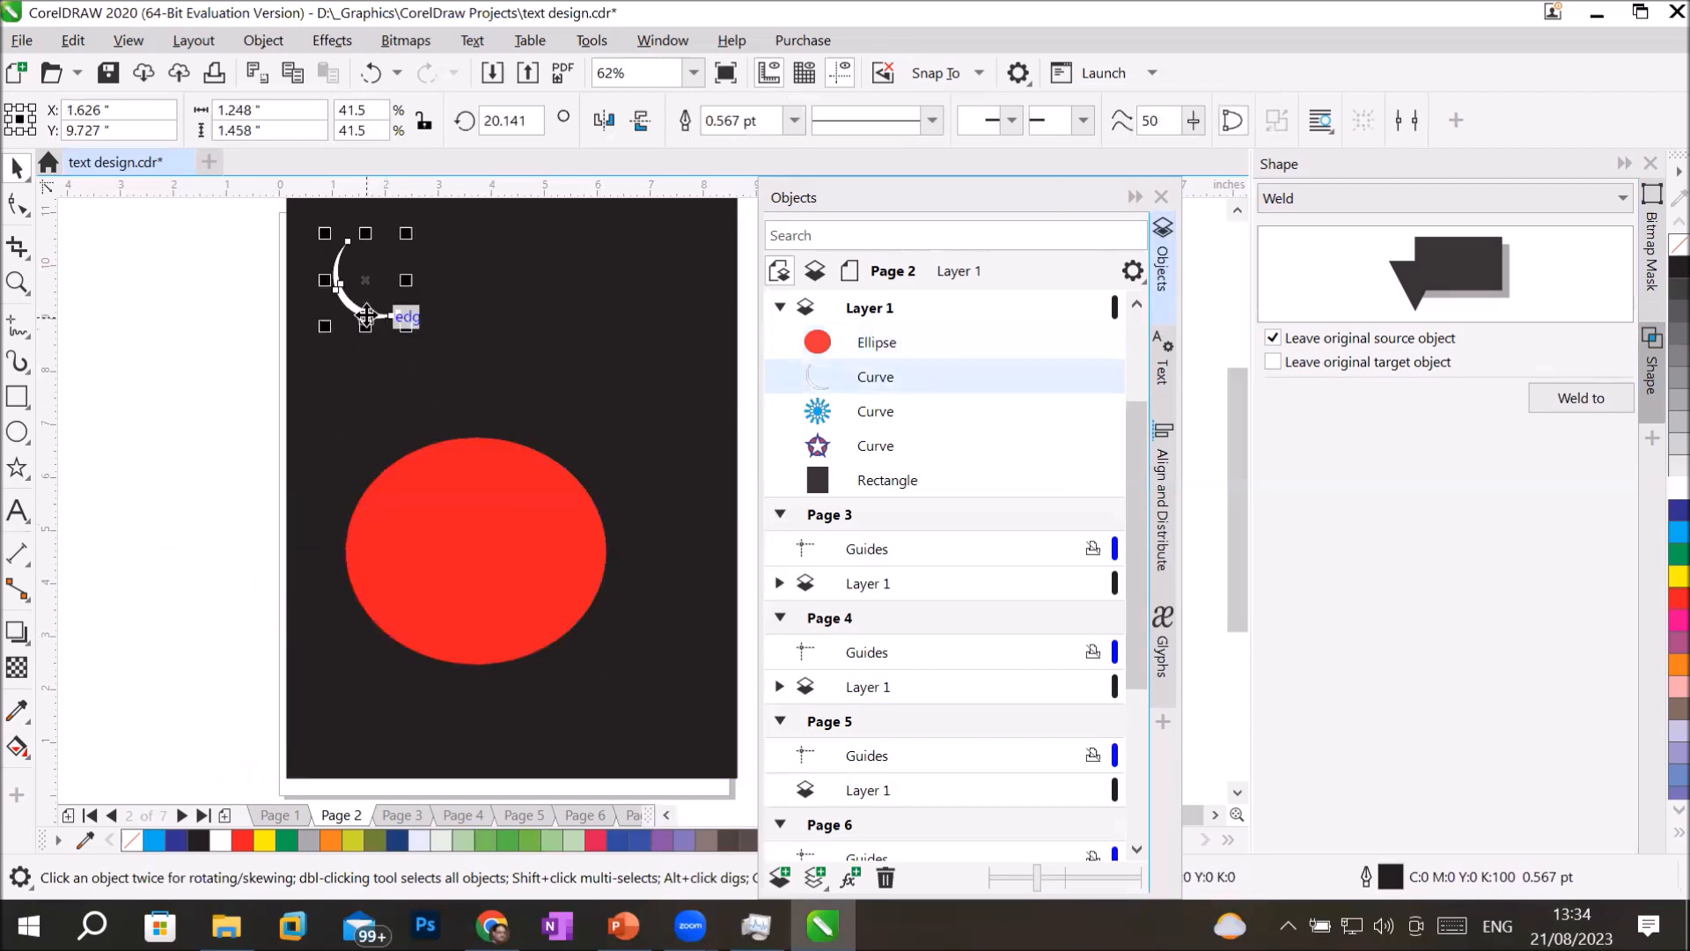
key("Delete")
left_click(441, 517)
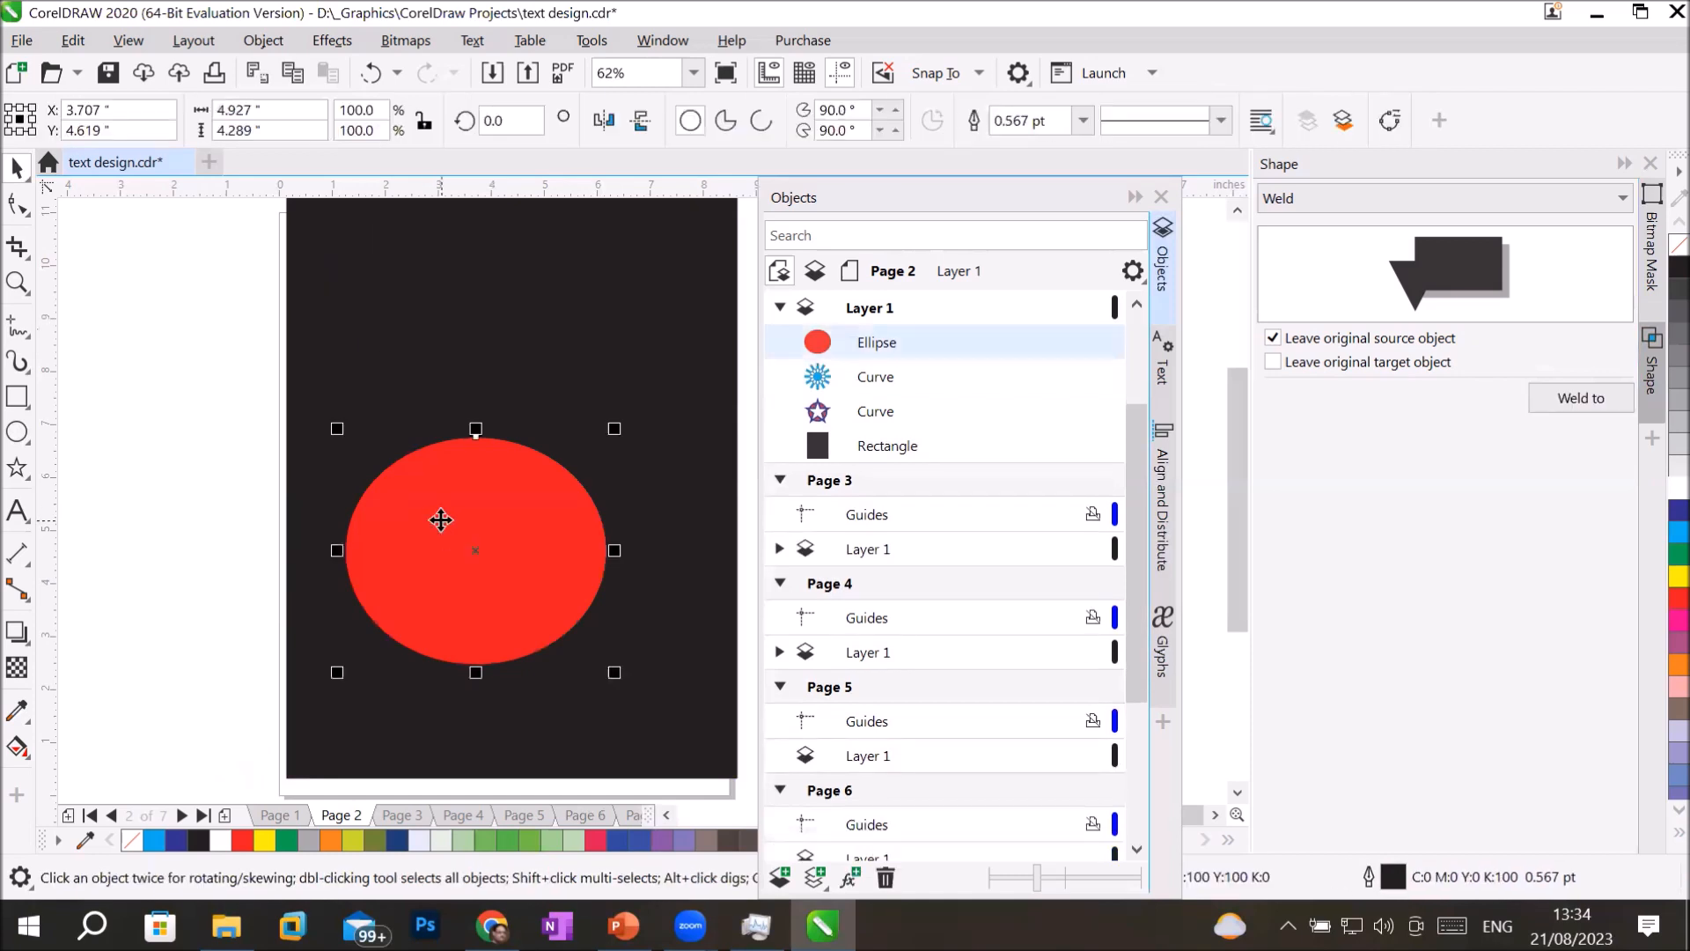
key("Delete")
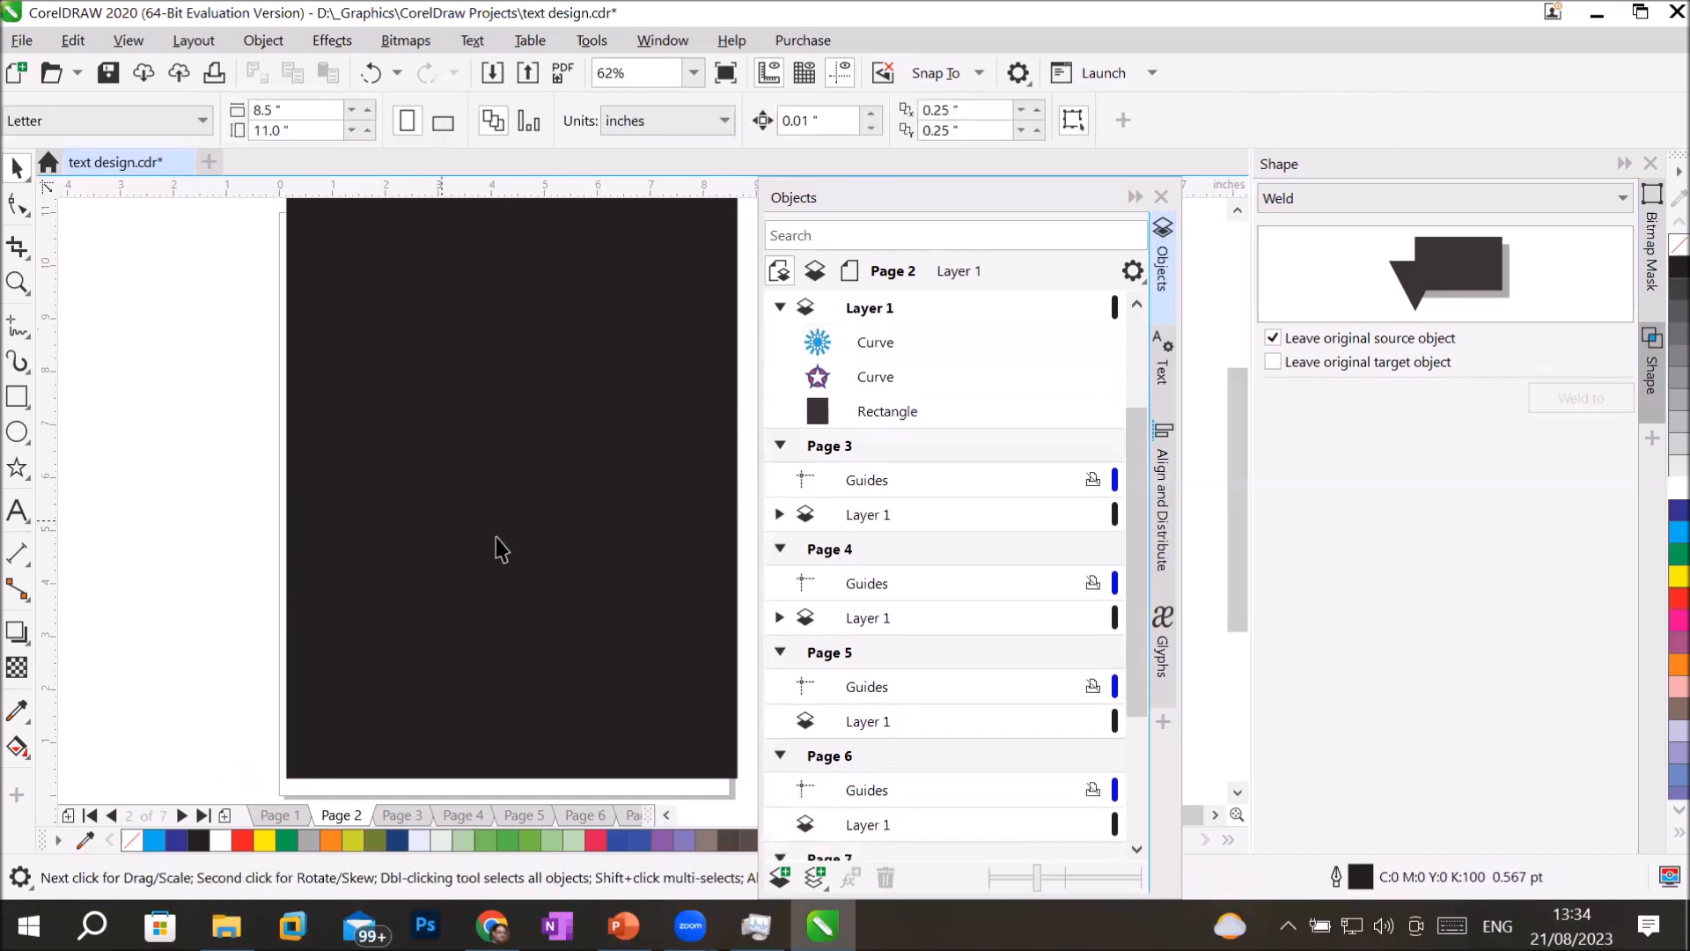
Draw a circle about 4.4 in across in the middle of the page and fill it with yellow.
left_click(16, 432)
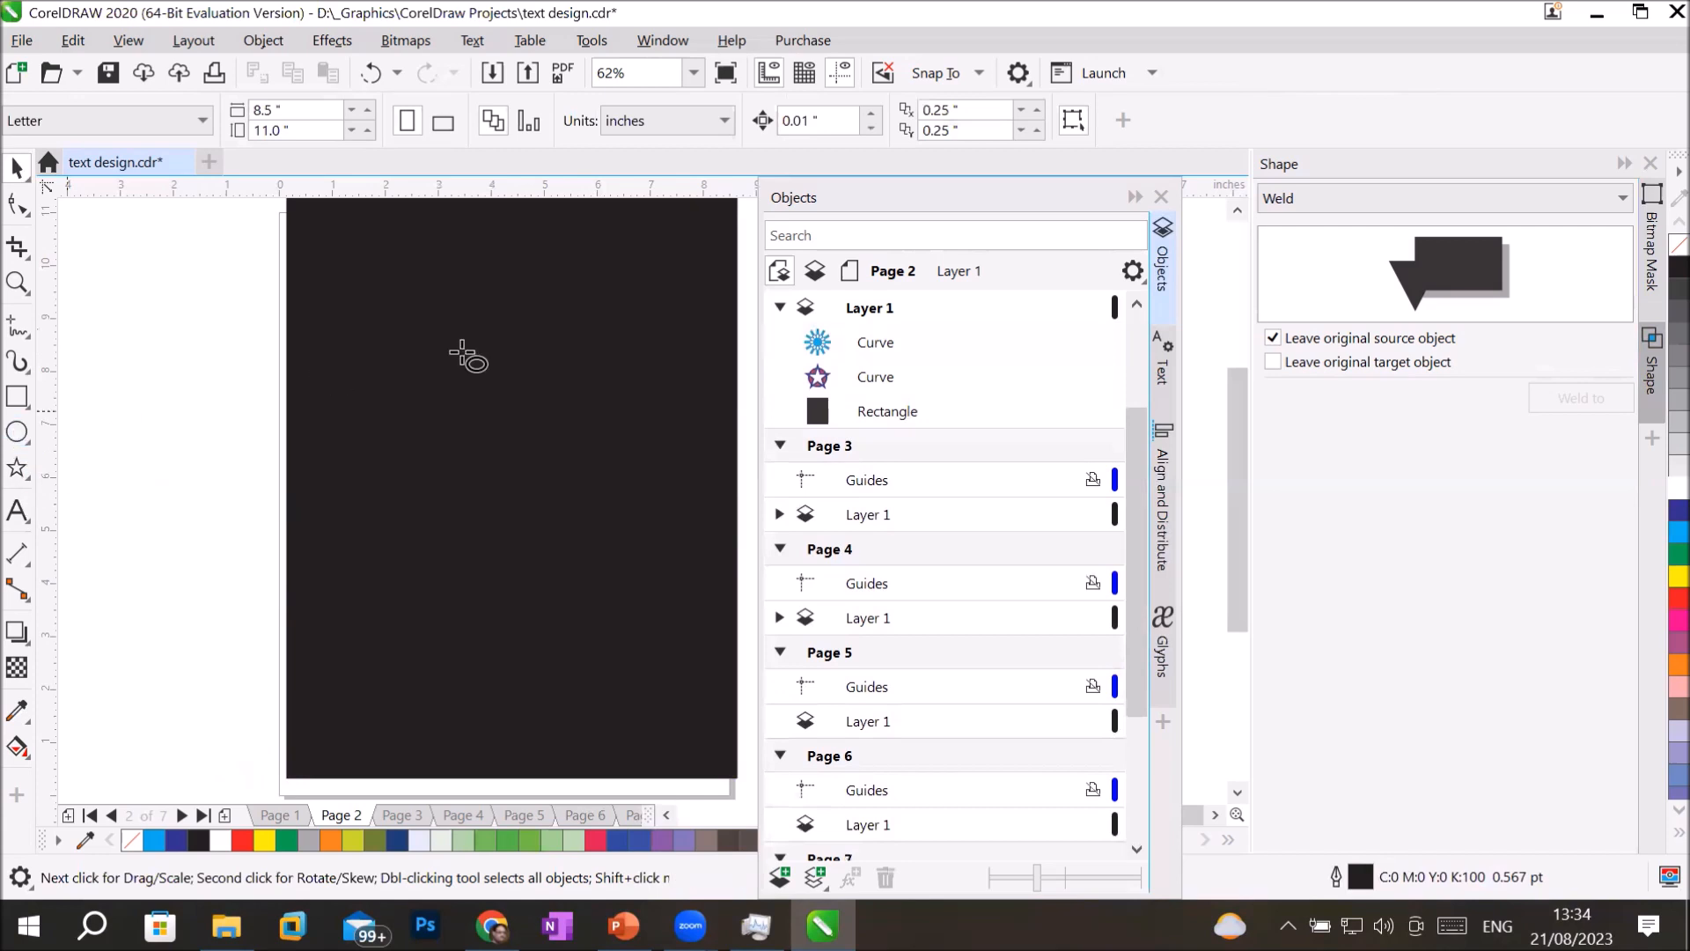
left_click_drag(403, 361, 644, 599)
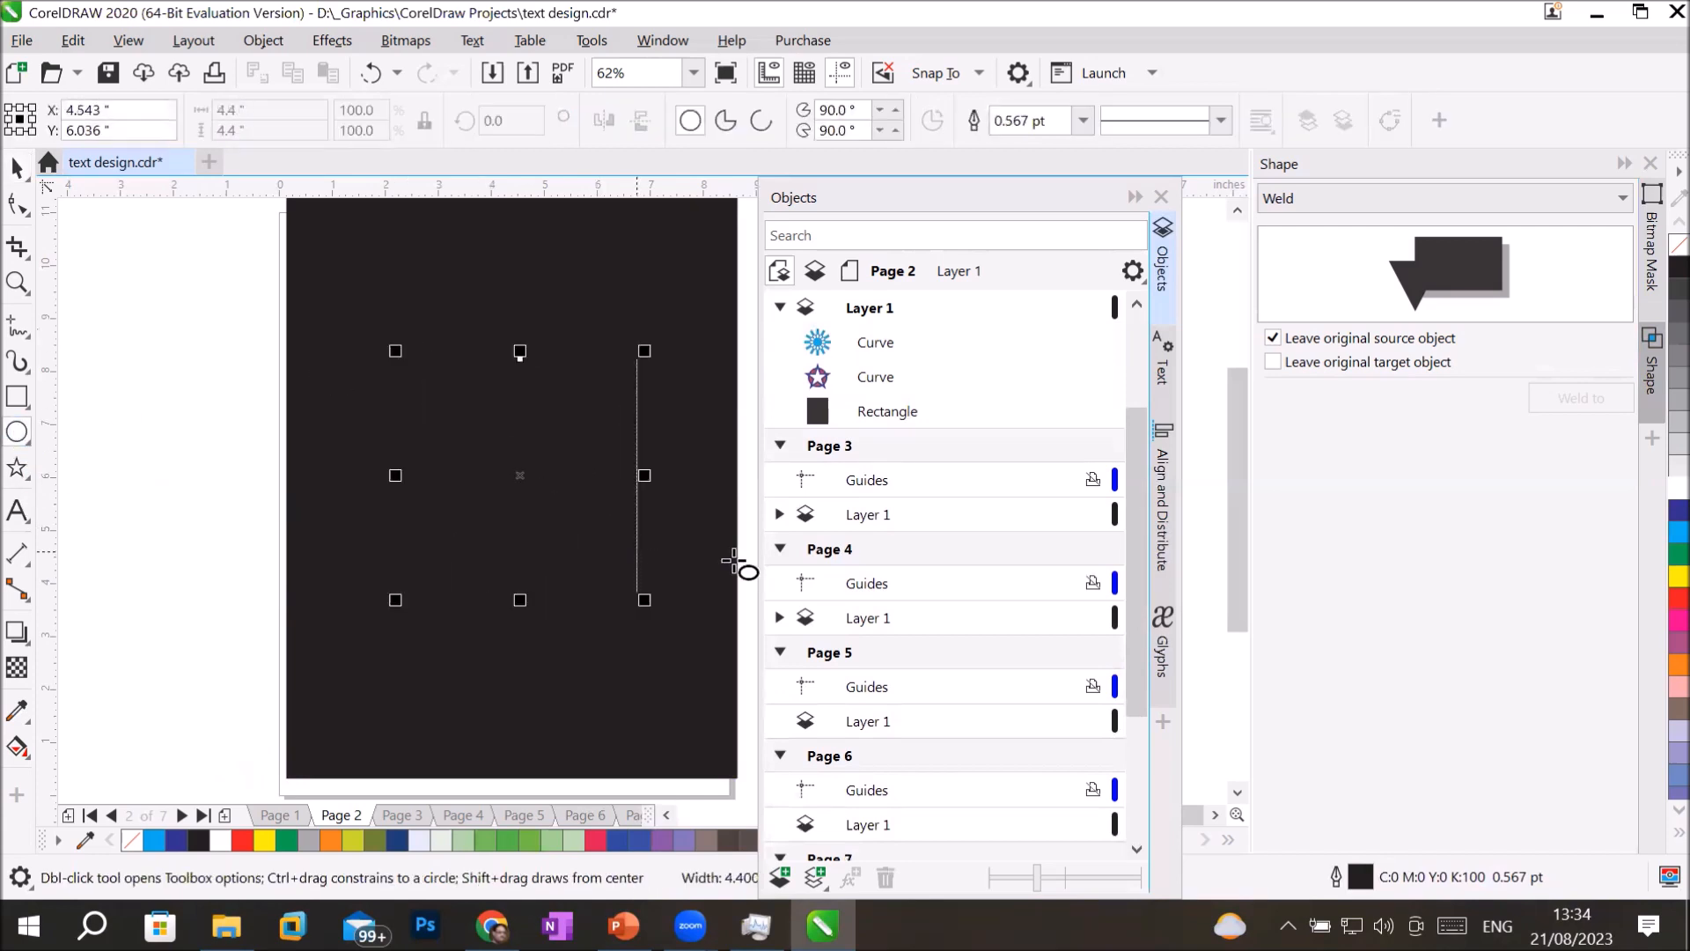
left_click(1678, 576)
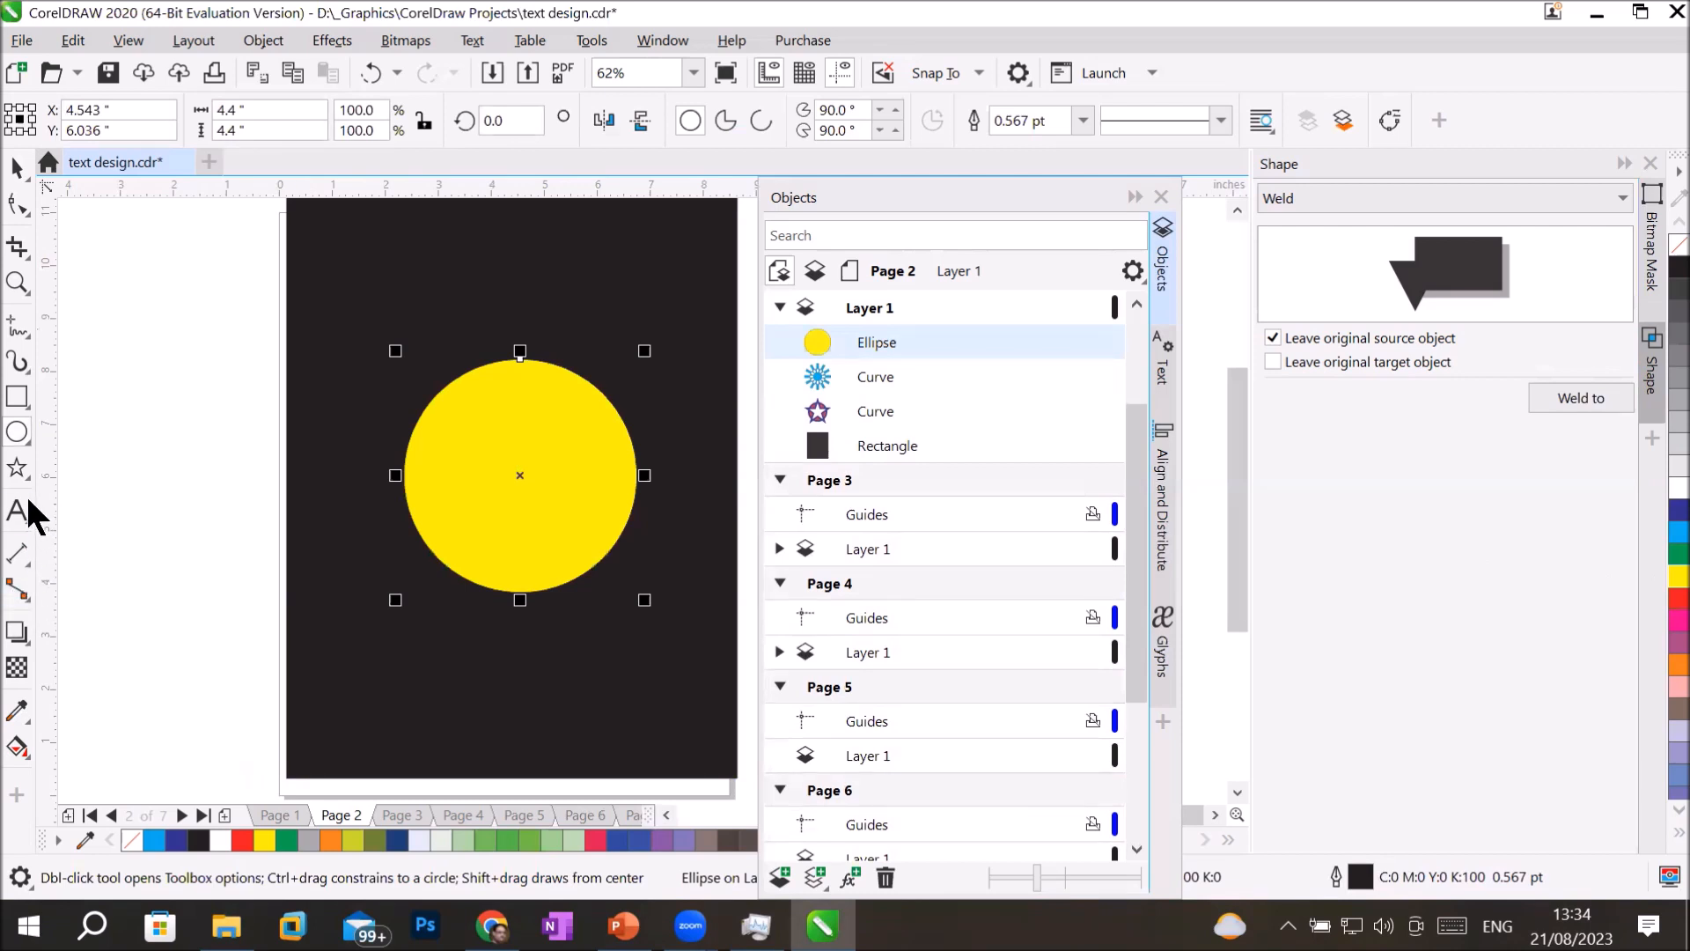
Draw a five-pointed star about 2.76 by 2.63 in, position it near the yellow circle's centre and fill it with red.
left_click(16, 468)
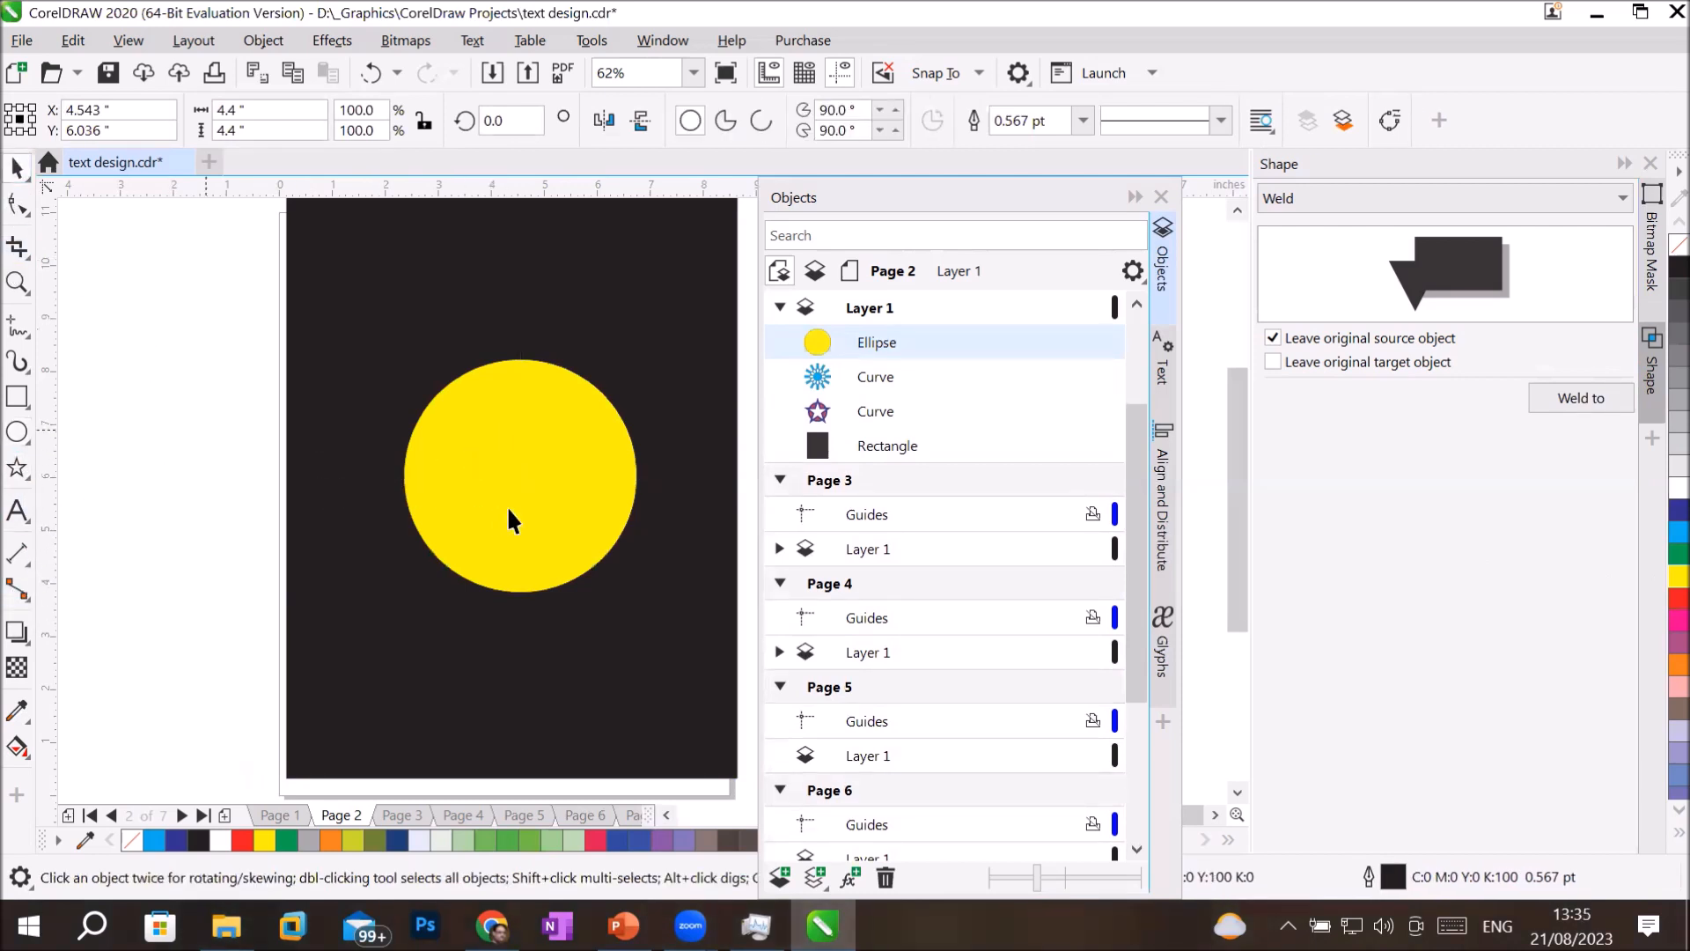
left_click(150, 339)
left_click(17, 467)
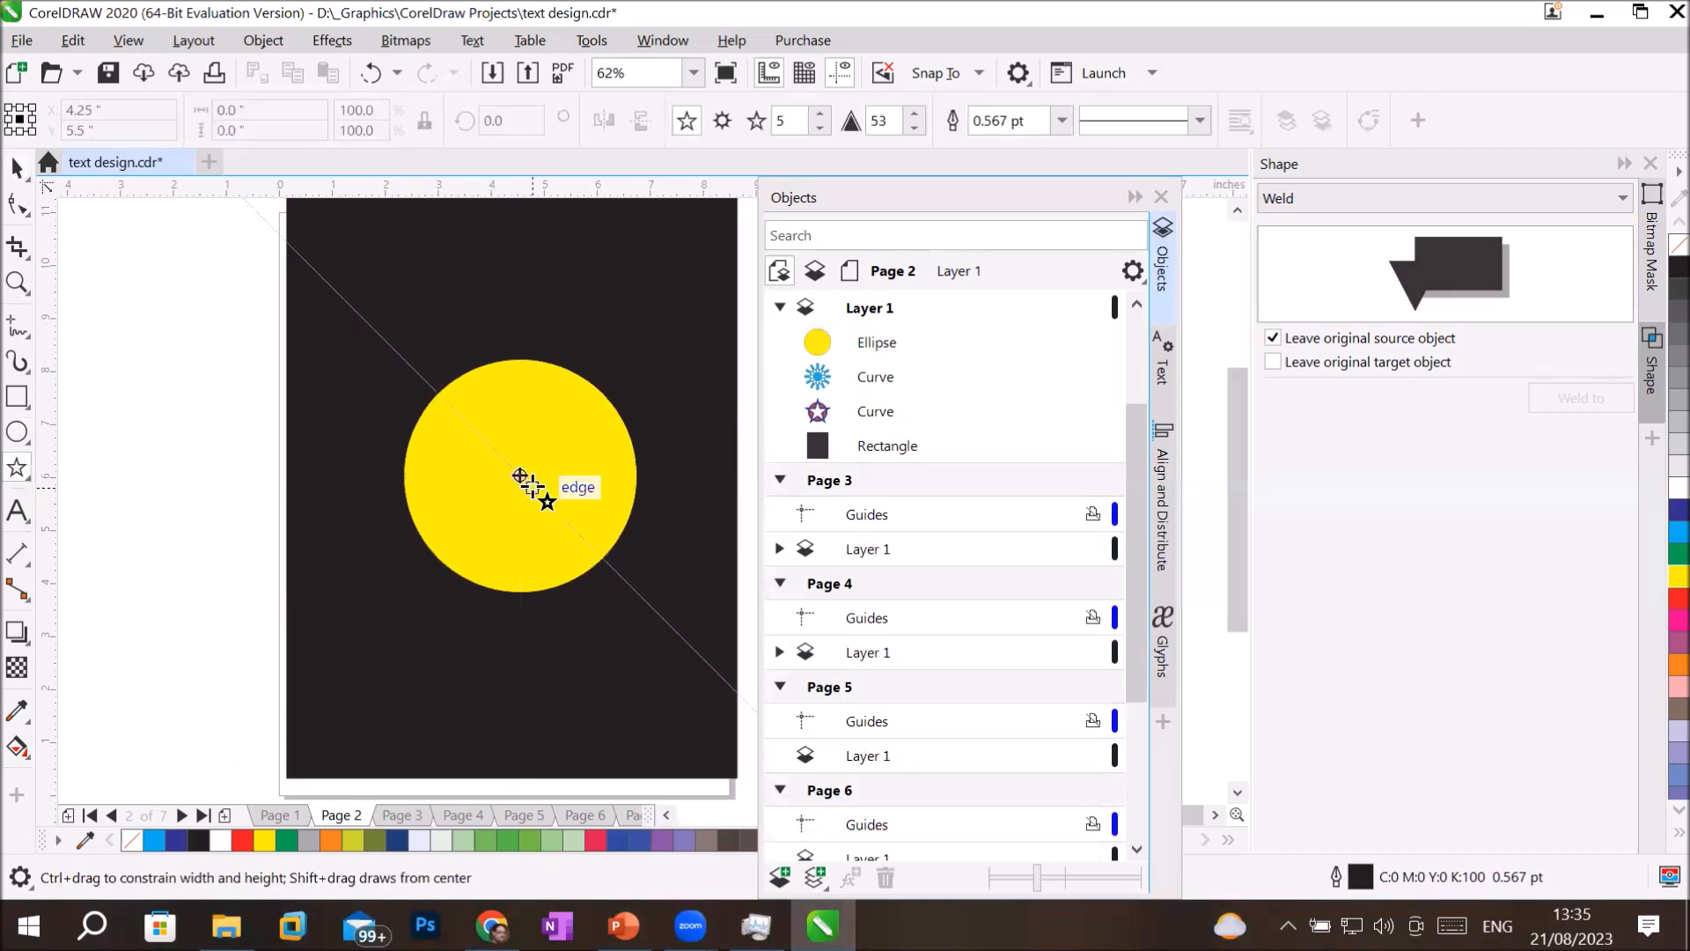
left_click_drag(532, 486, 612, 559)
left_click(16, 169)
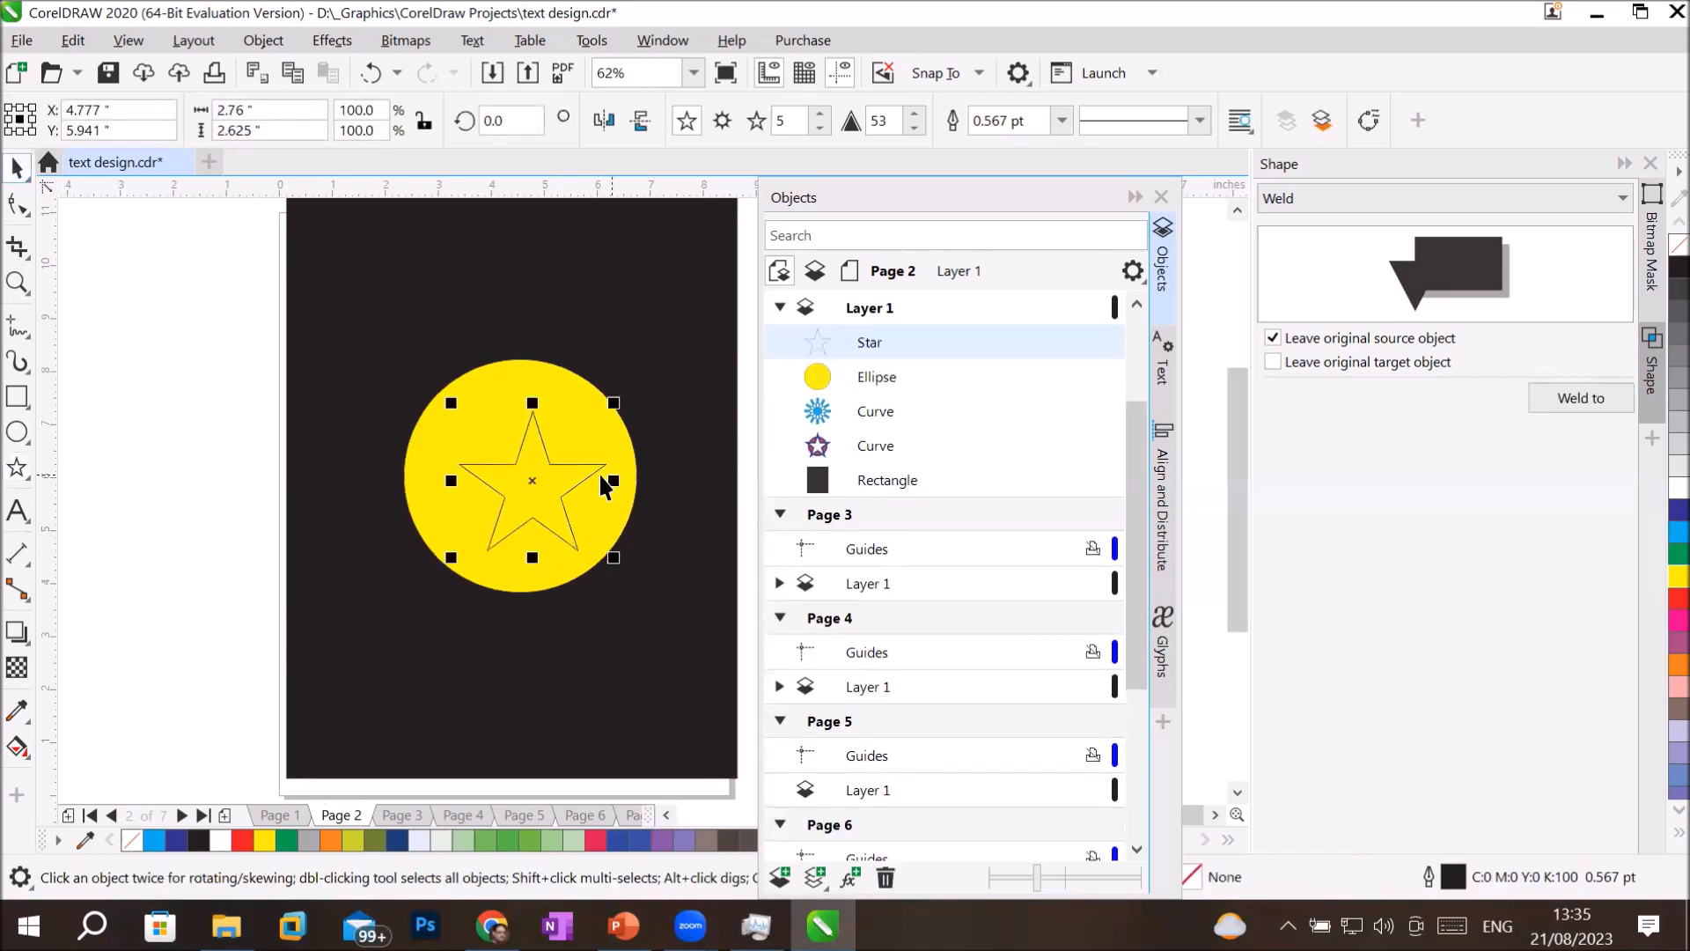
left_click_drag(590, 478, 577, 463)
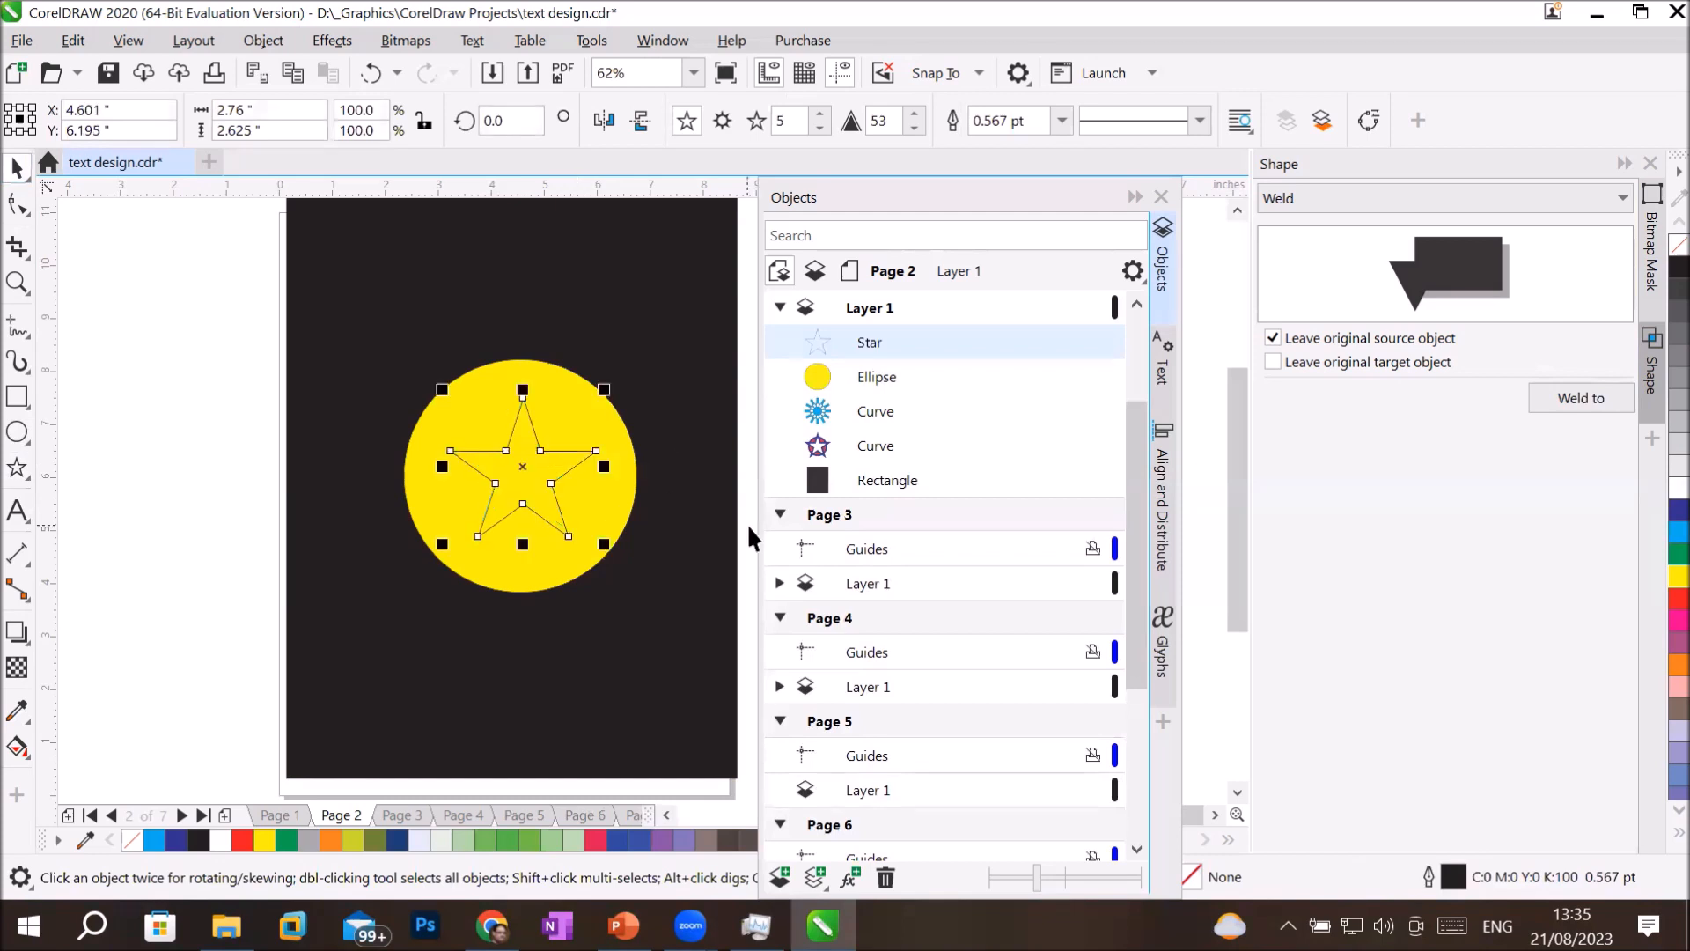
left_click(1679, 598)
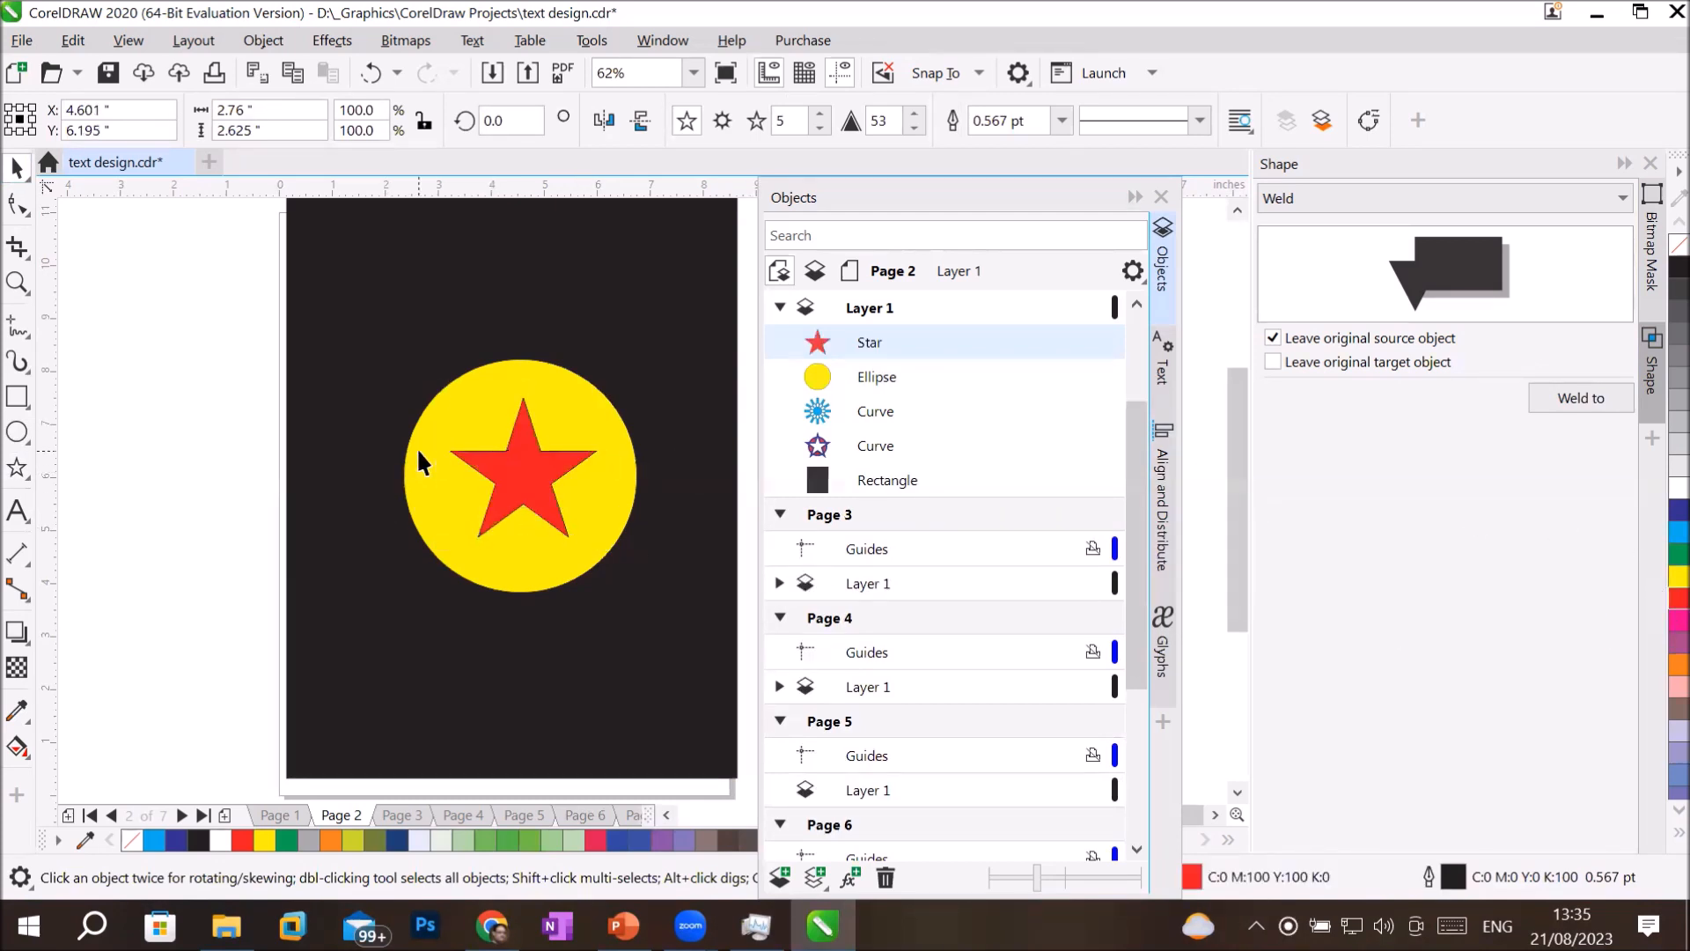
Select the yellow circle and red star, and set the shaping operation to Trim with the original target object kept.
left_click(415, 447)
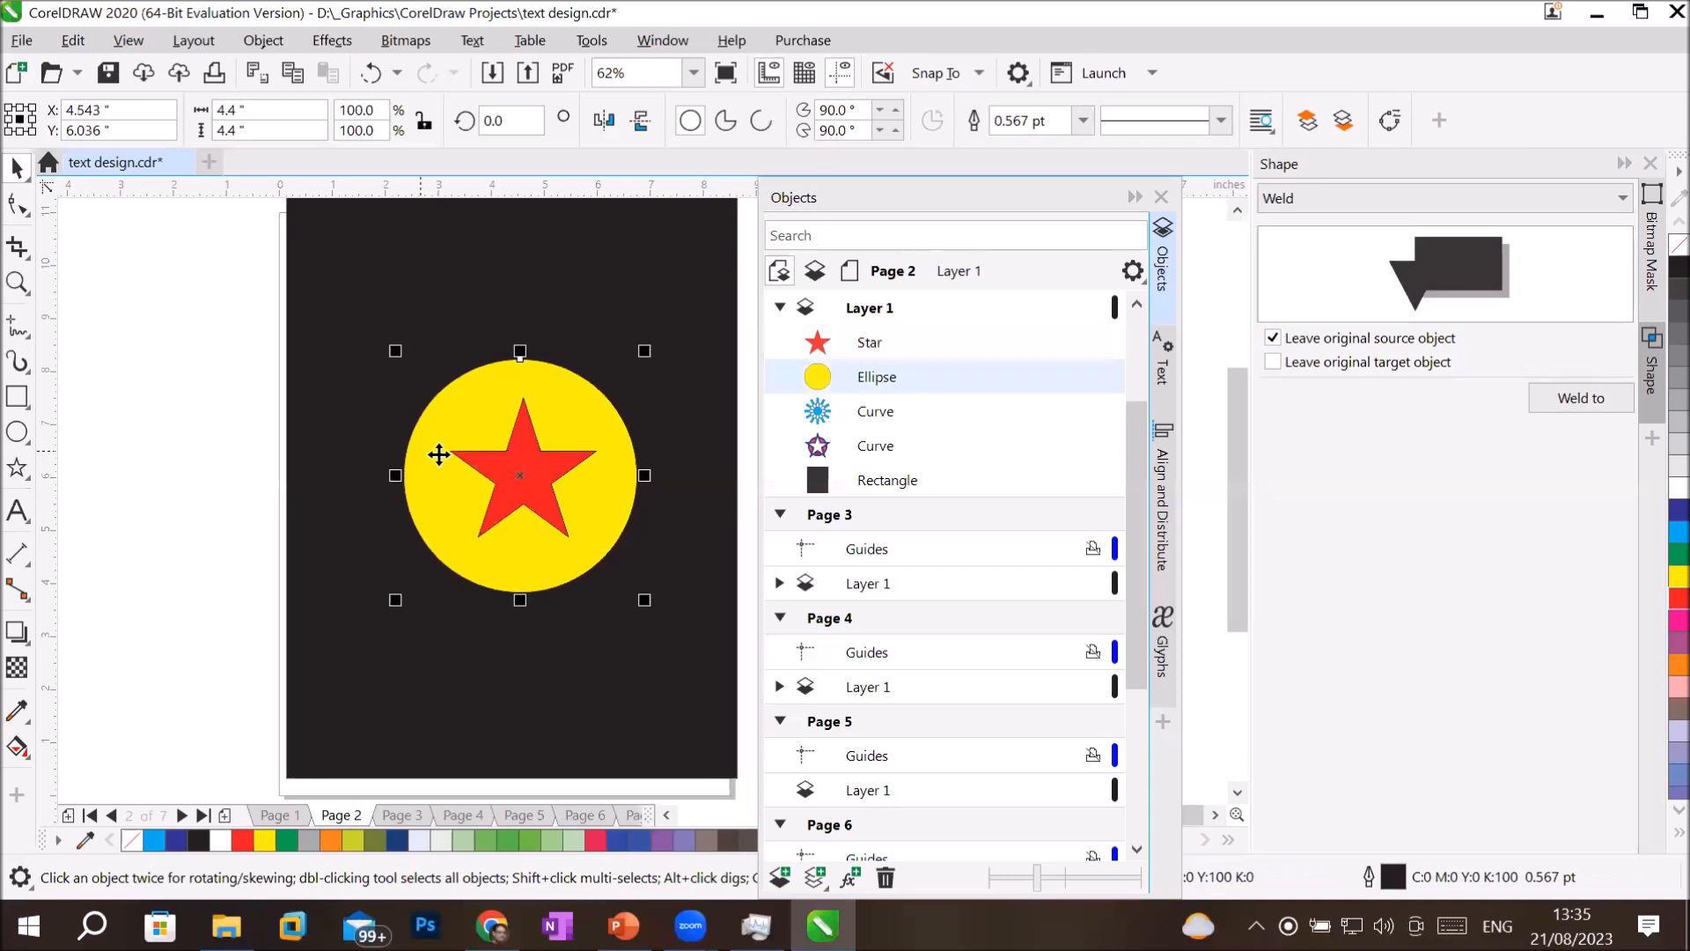
left_click(547, 472, "shift")
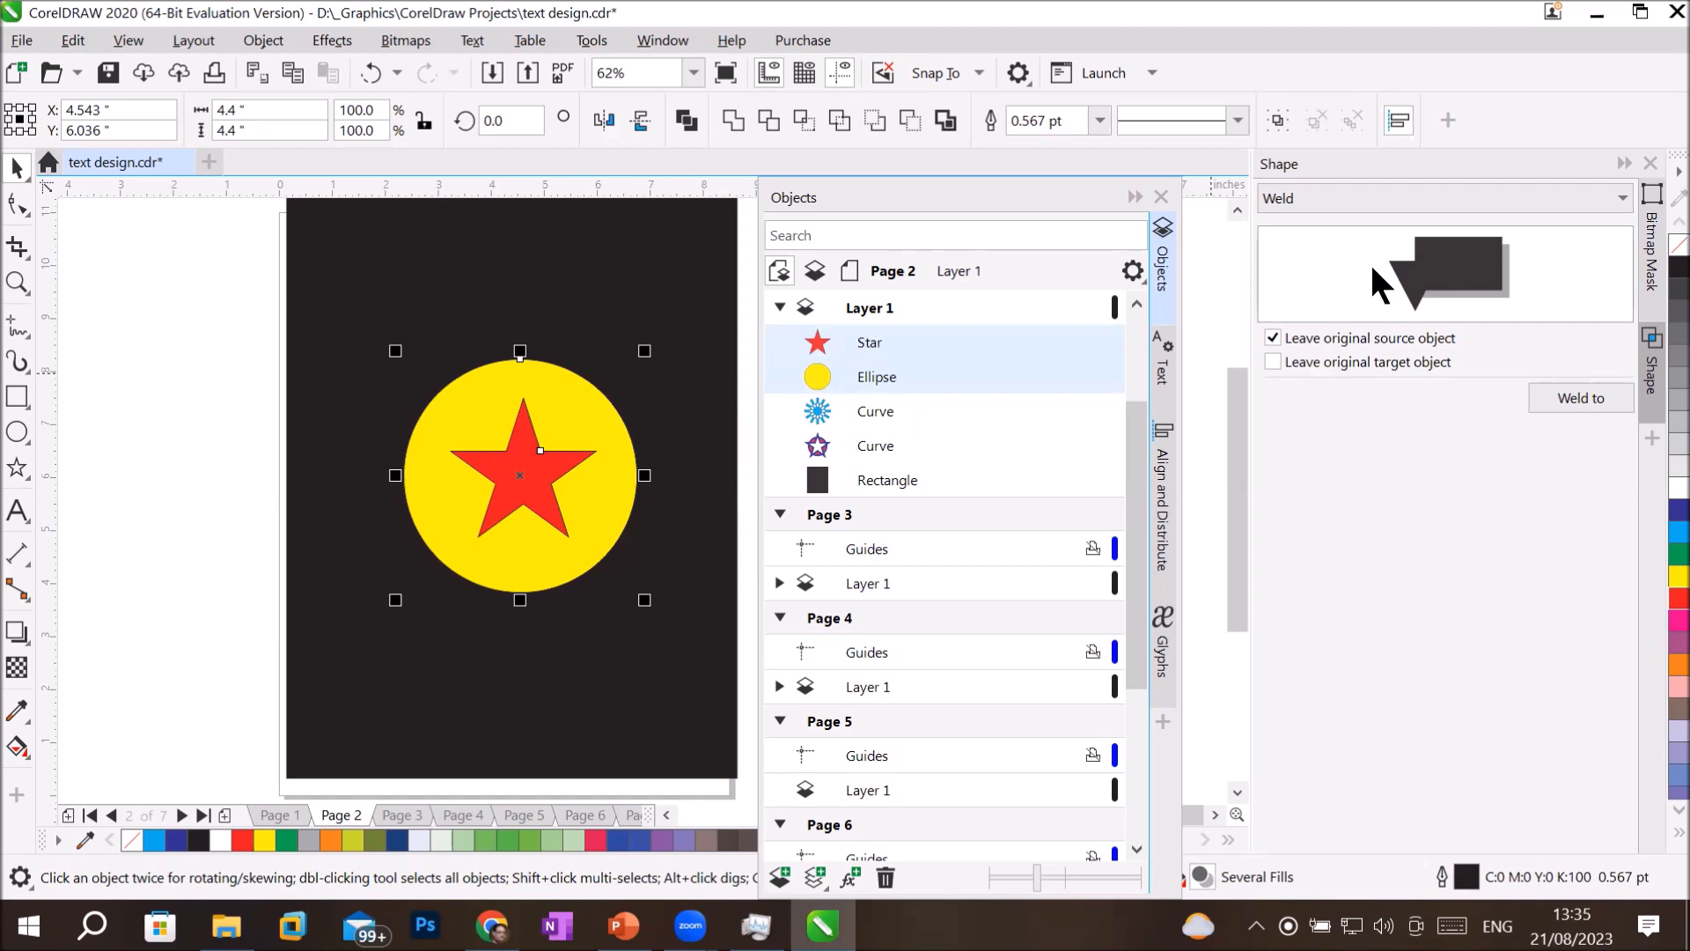
left_click(1409, 195)
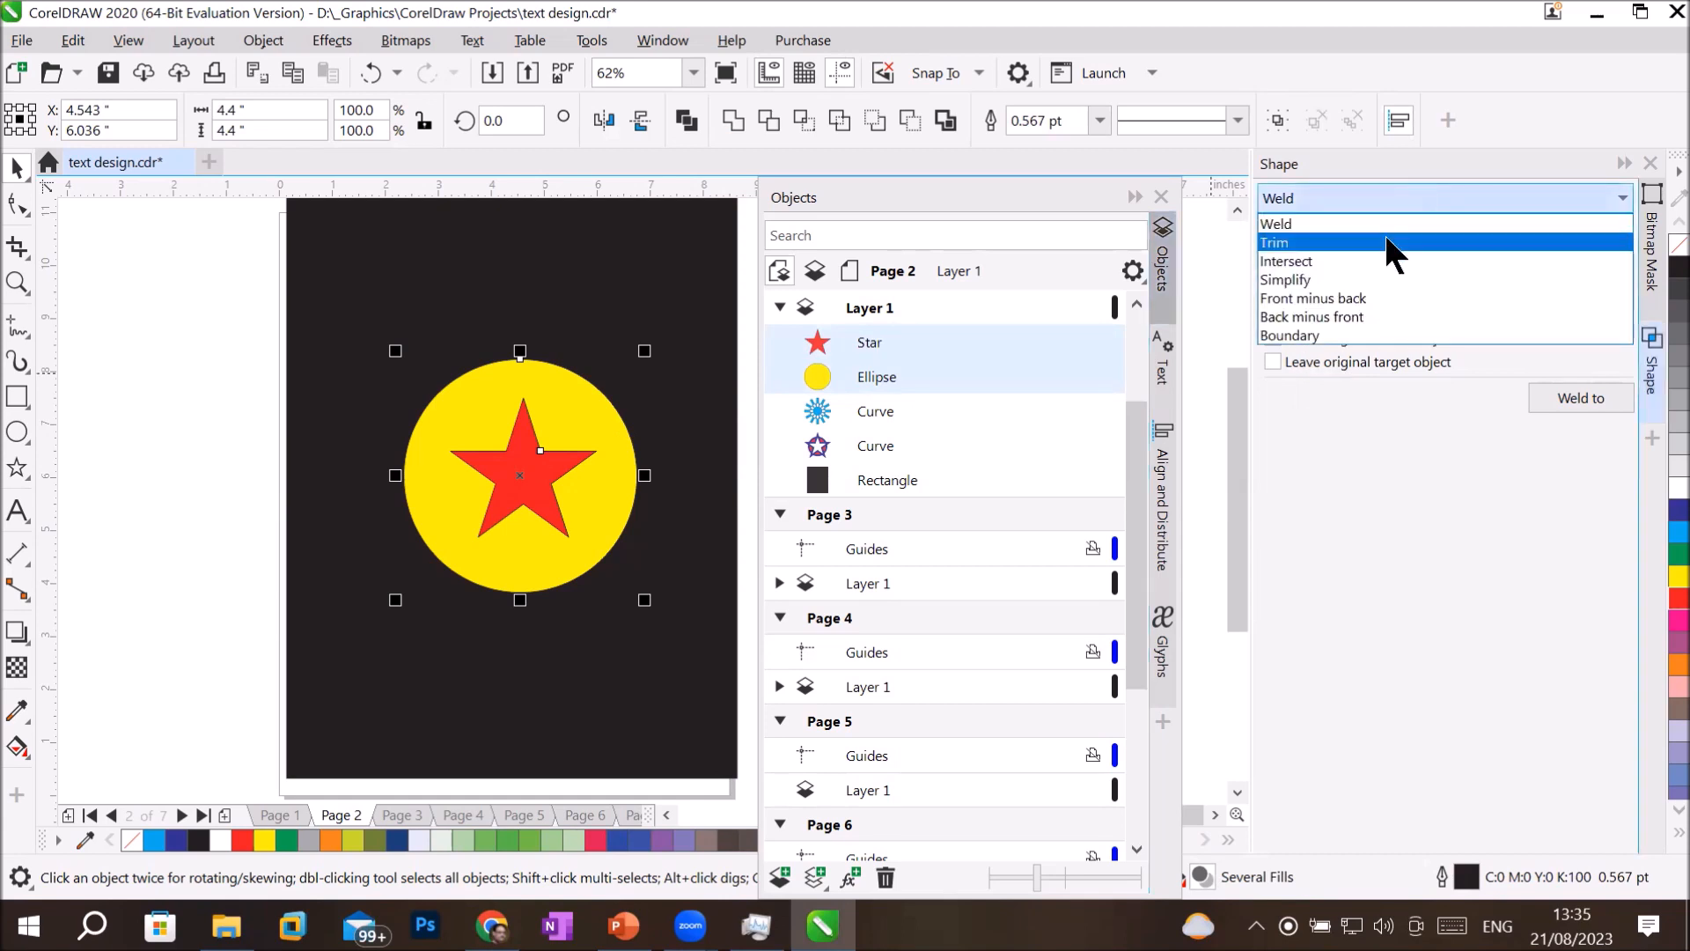
left_click(1385, 233)
left_click(1321, 356)
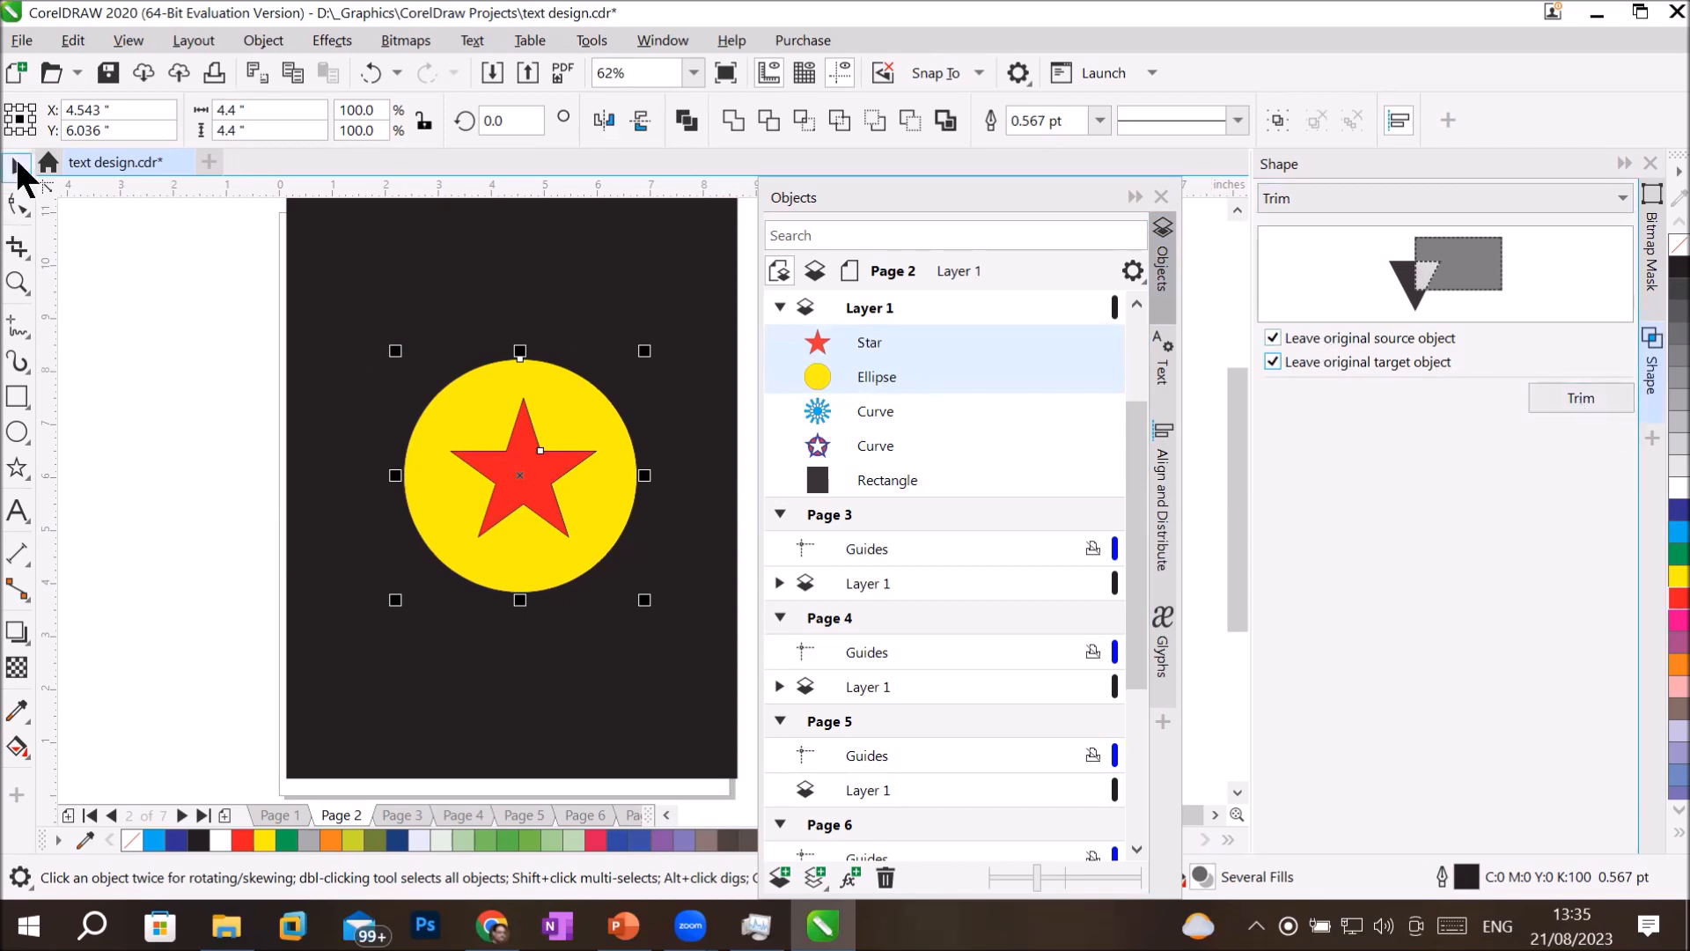
Try to trim the red star with the yellow circle as the source object.
left_click(213, 398)
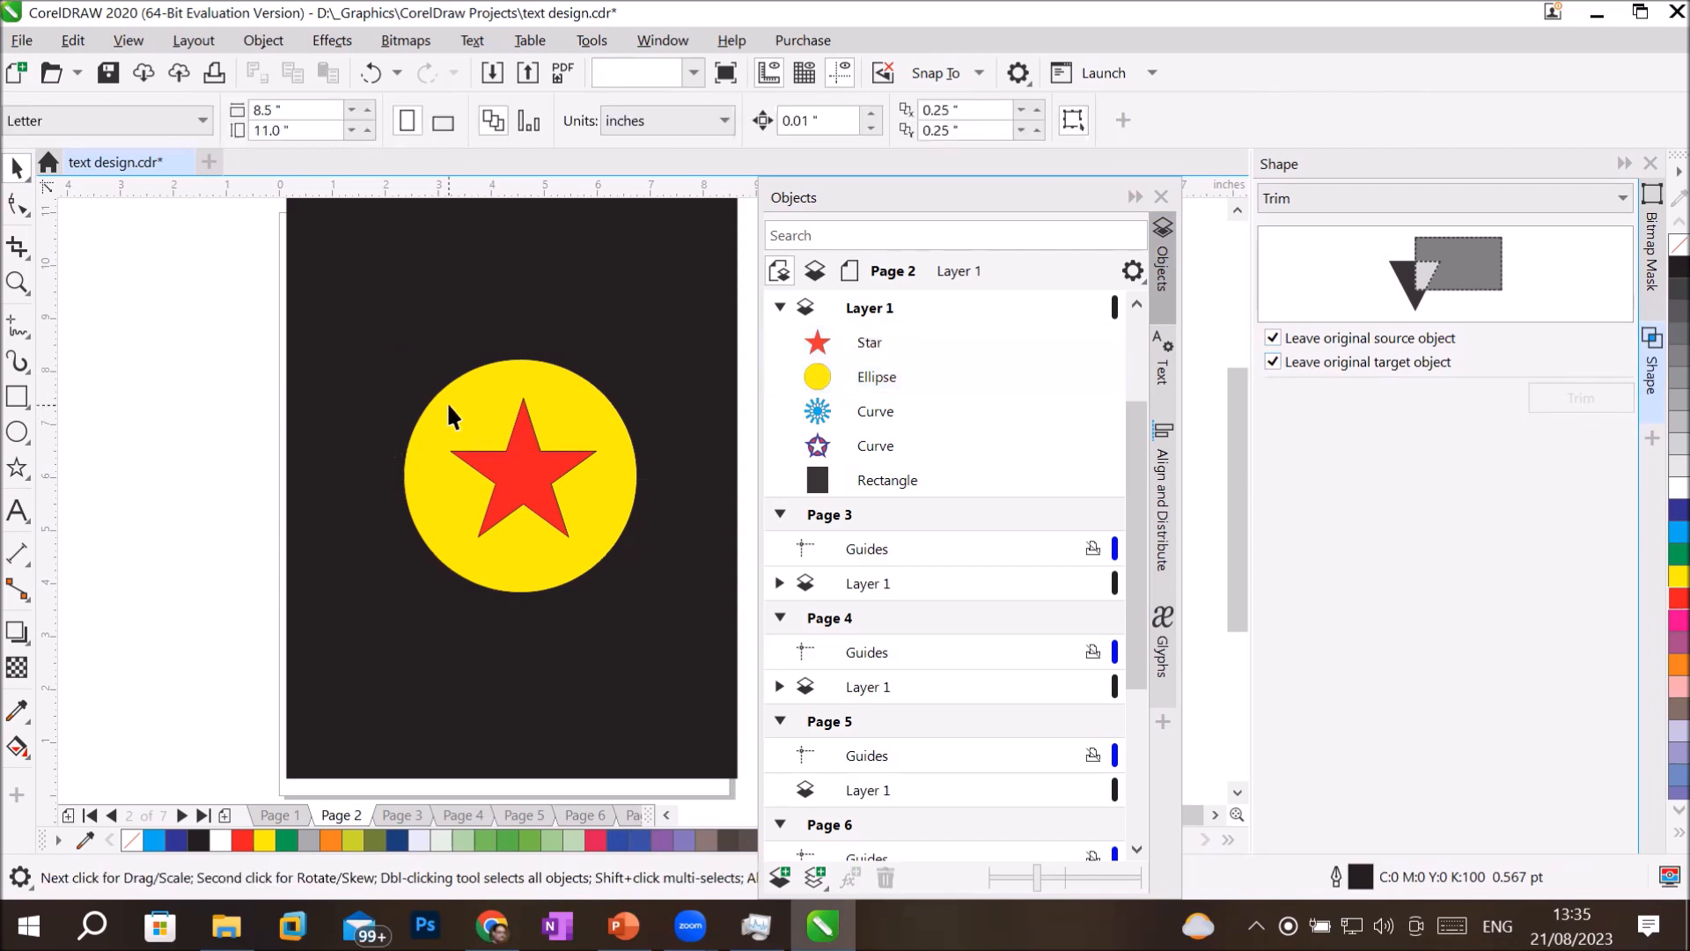
left_click(448, 406)
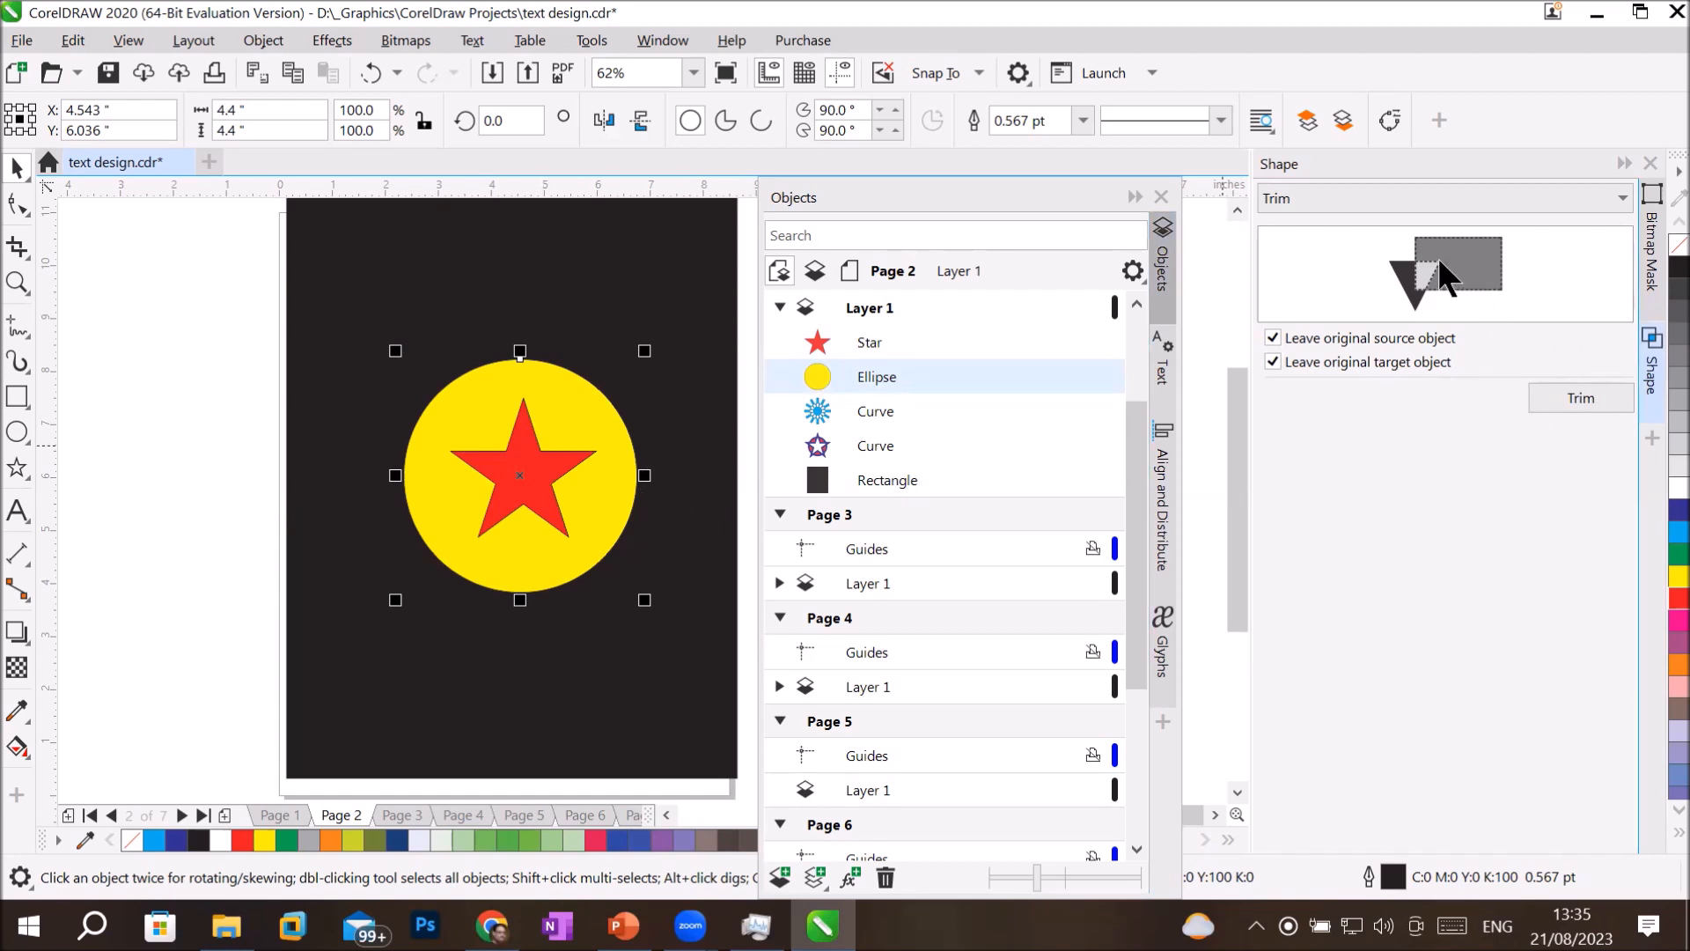
left_click(1573, 398)
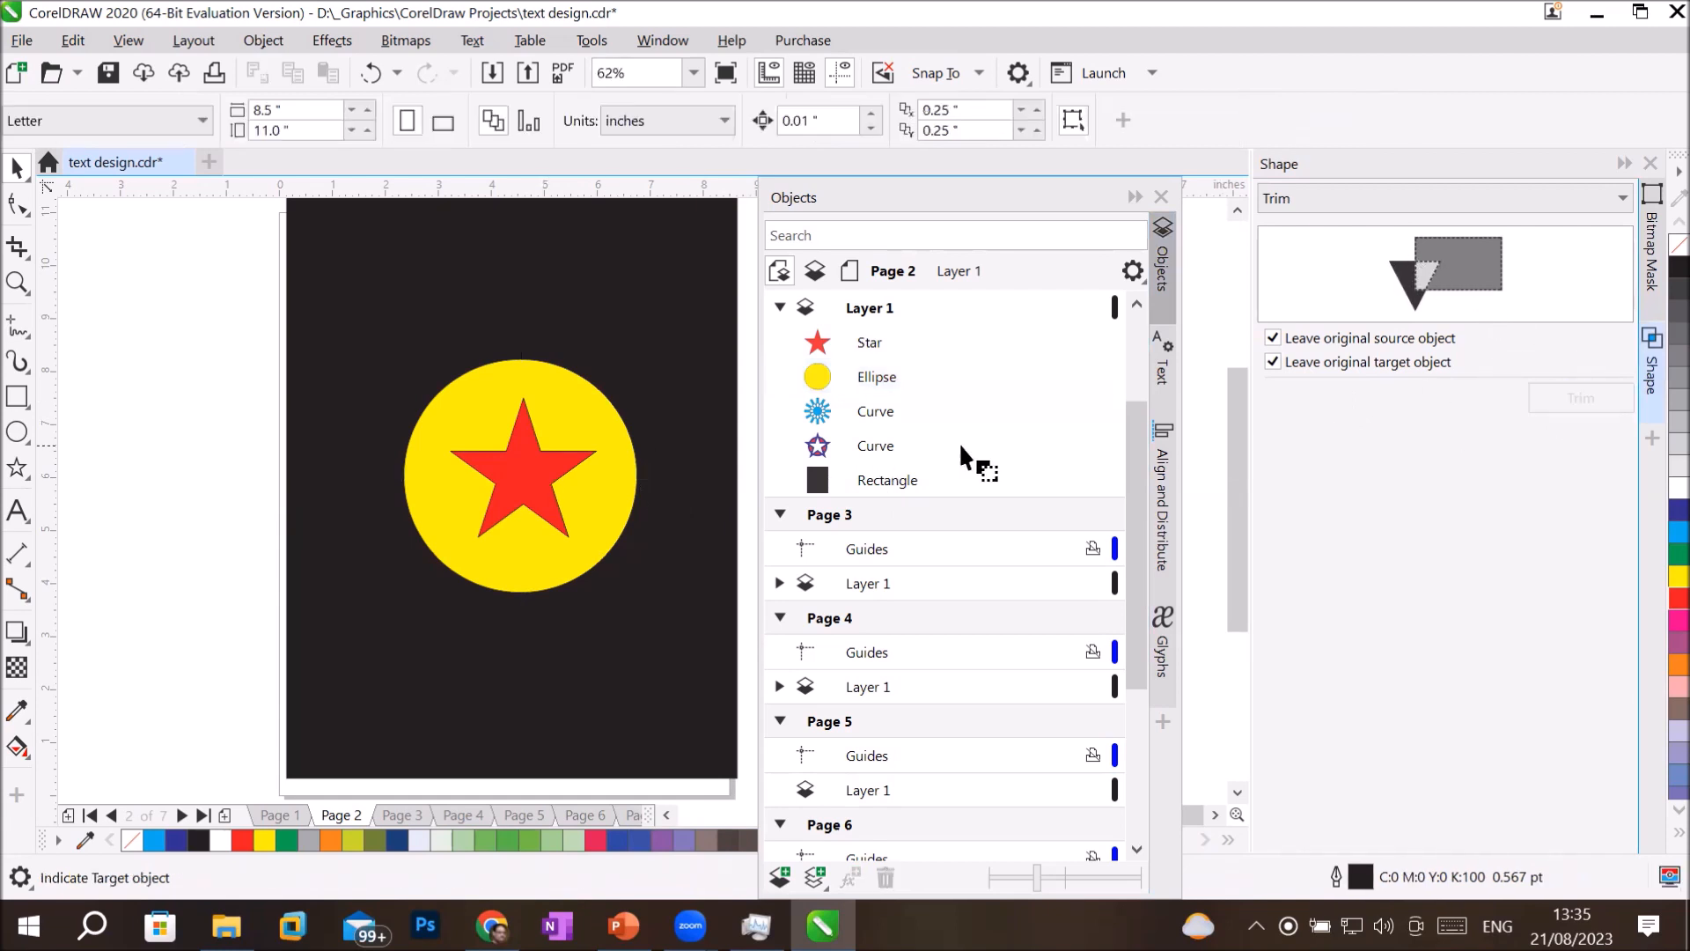
left_click(526, 478)
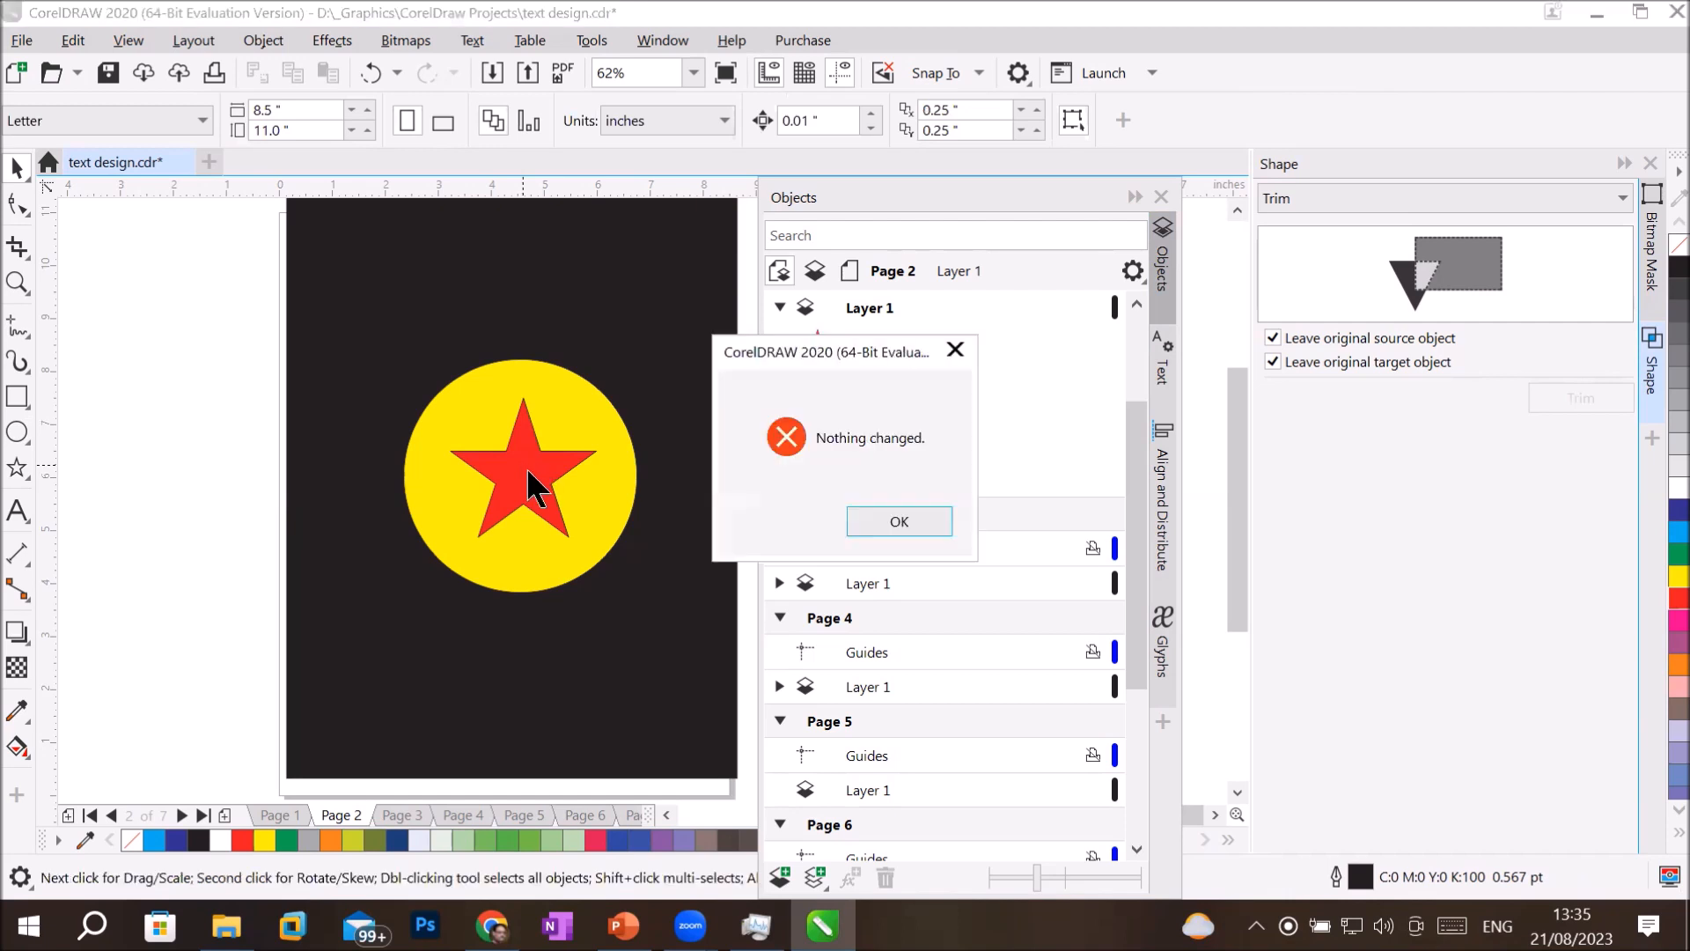
left_click(896, 518)
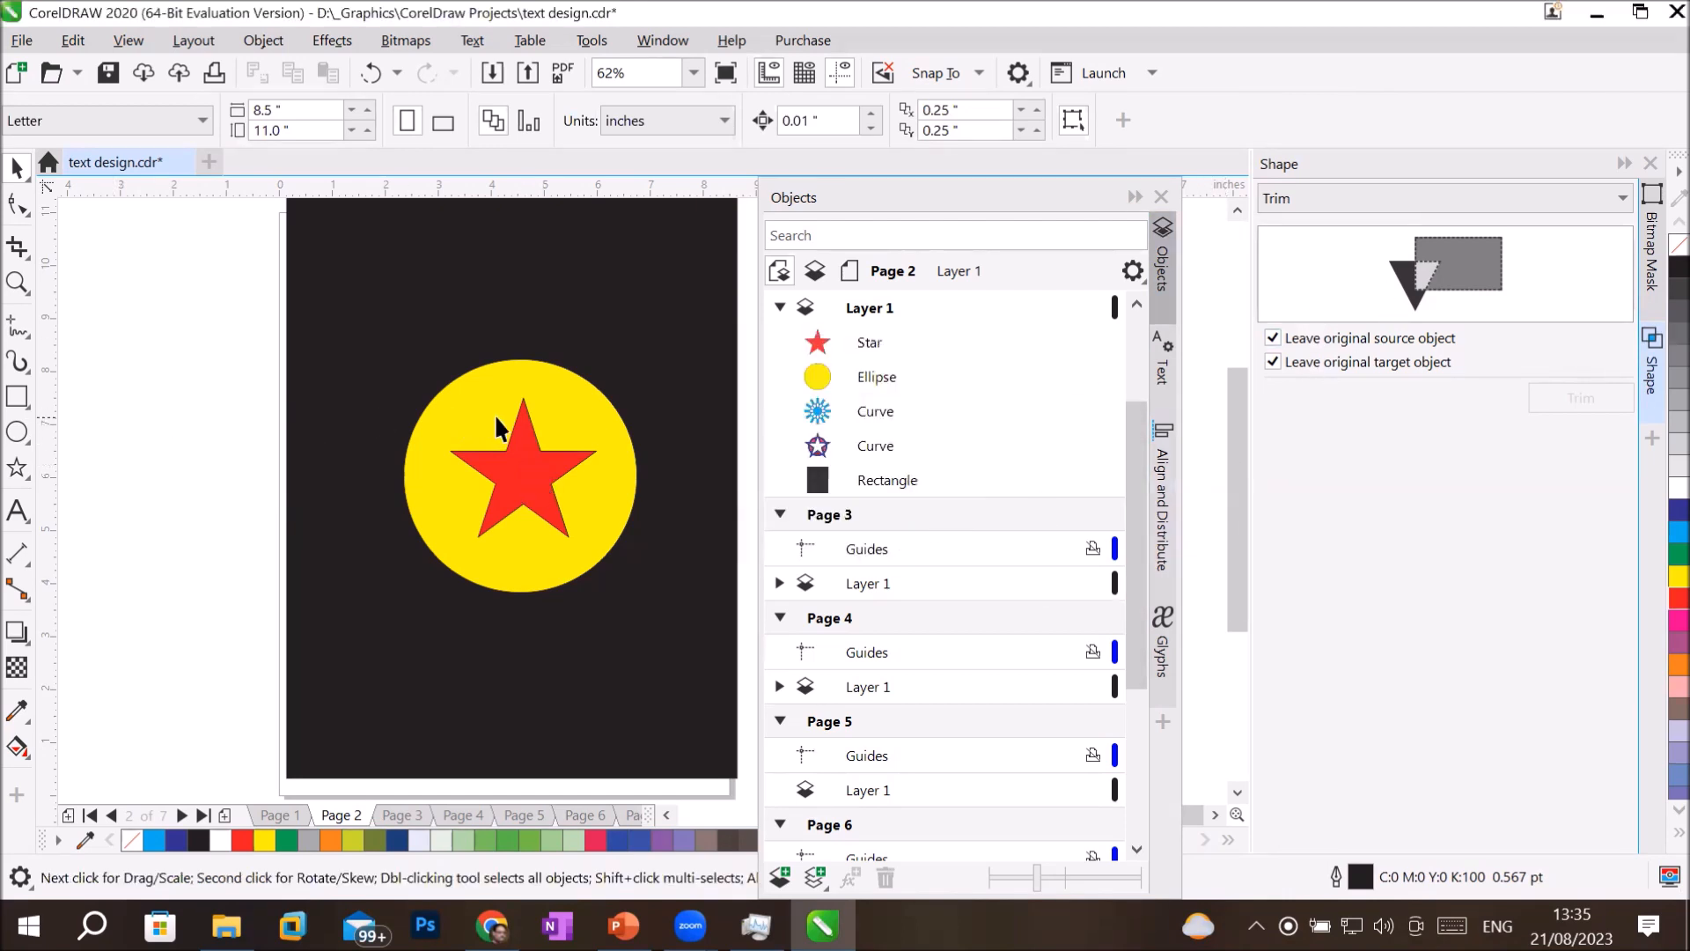
Move the yellow circle and the red star to the black rectangle's left edge, keeping the star inside the circle.
left_click_drag(483, 410, 157, 419)
left_click_drag(544, 475, 220, 477)
left_click(206, 581)
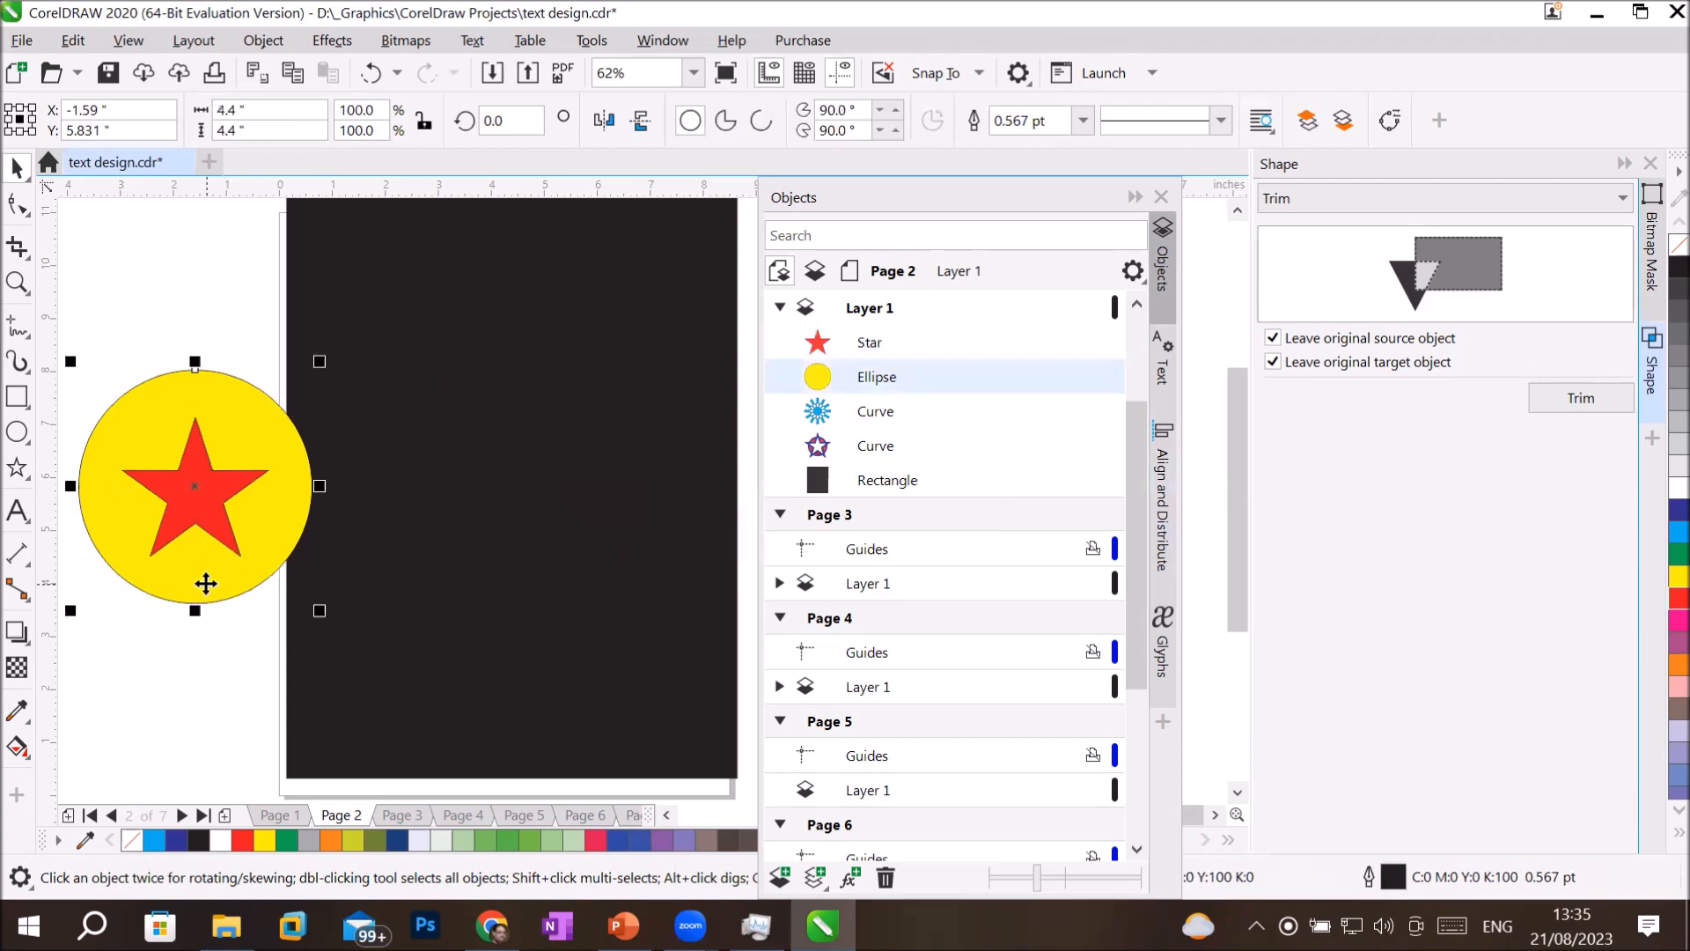
Try the trim on the star again, using the relocated yellow circle as the source object.
left_click(1578, 400)
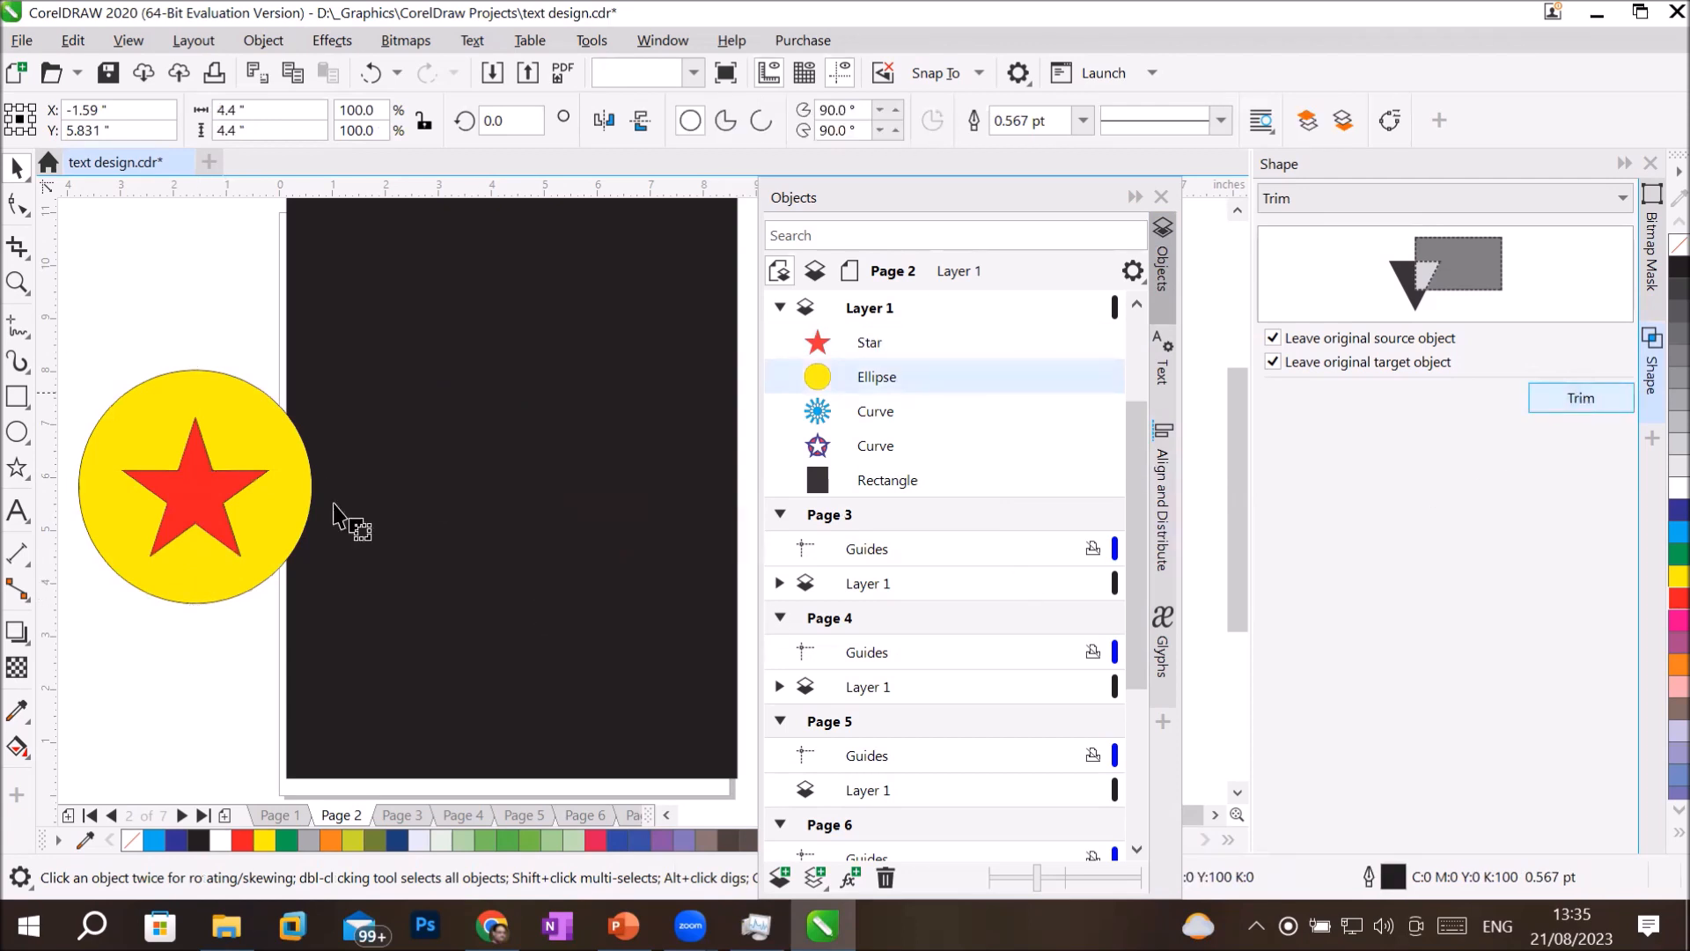
left_click(189, 483)
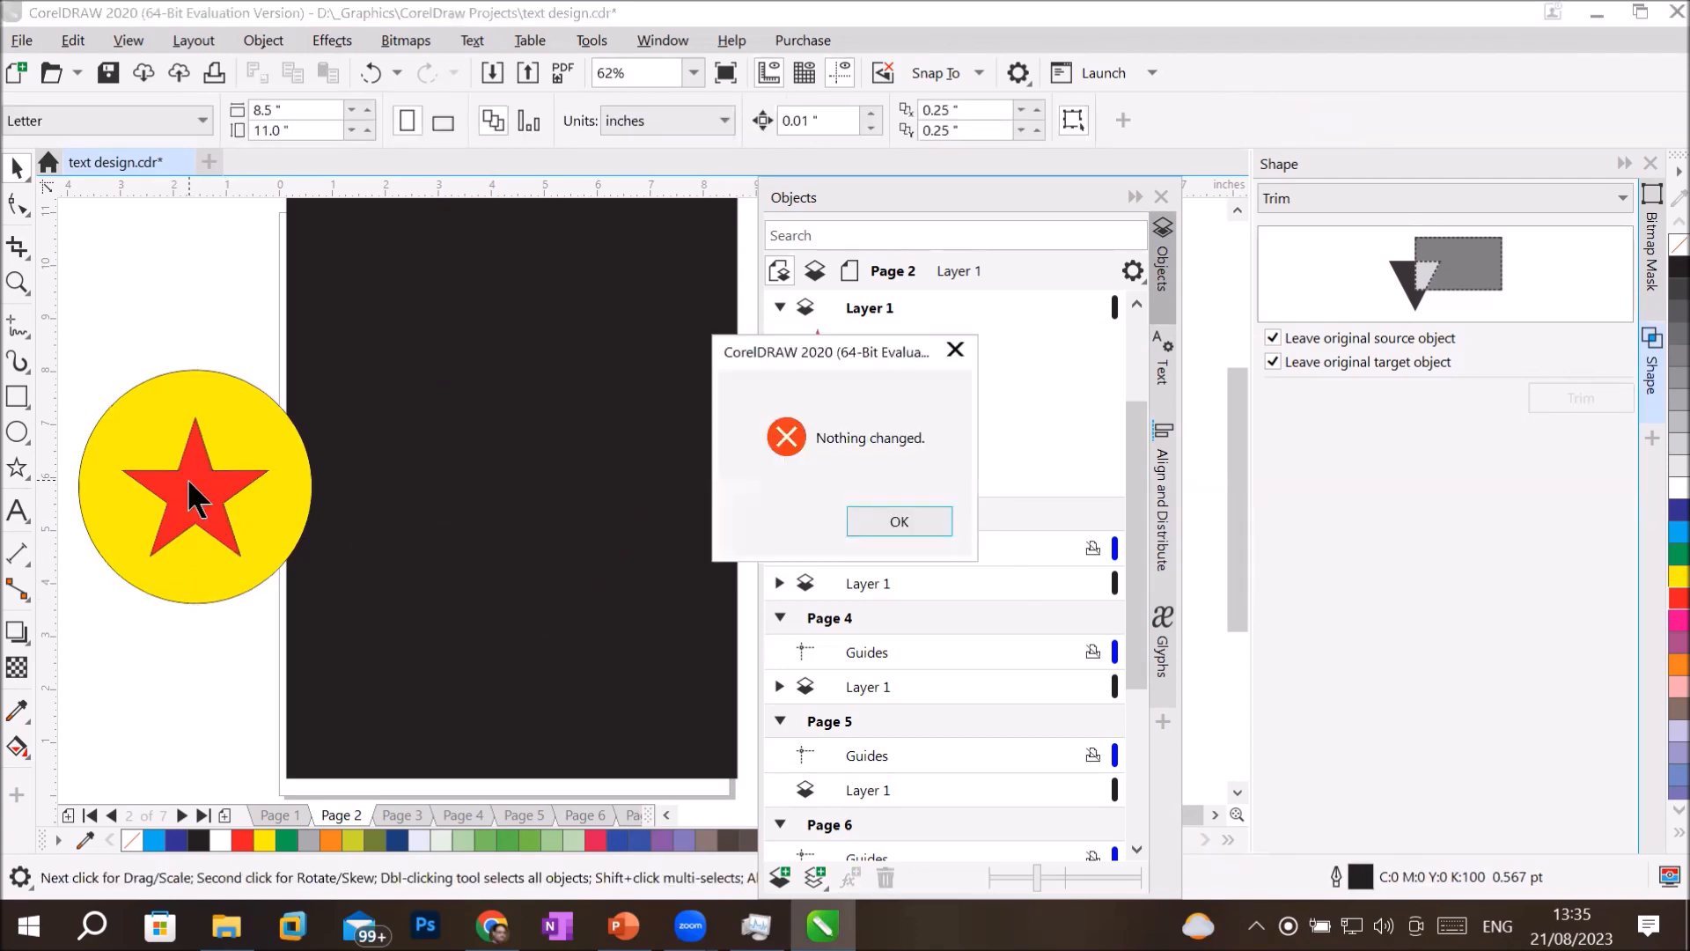
left_click(896, 522)
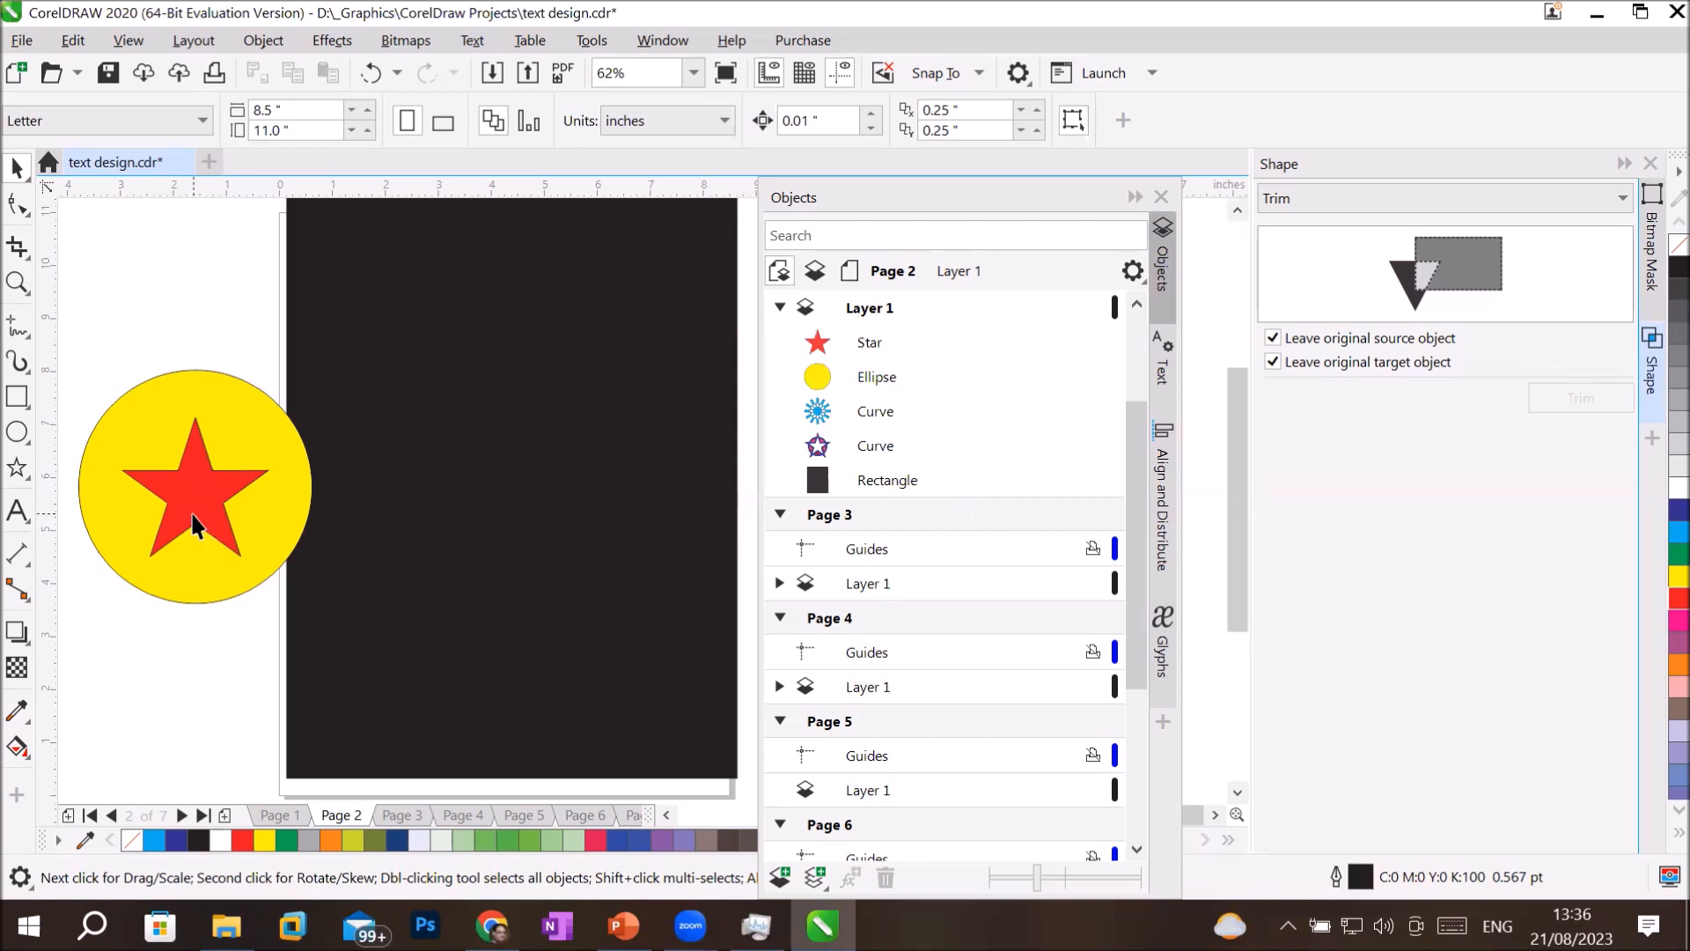
Move the red star down to overlap the circle's lower edge and trim it with the yellow circle, keeping both originals.
left_click(199, 526)
left_click_drag(206, 589, 198, 611)
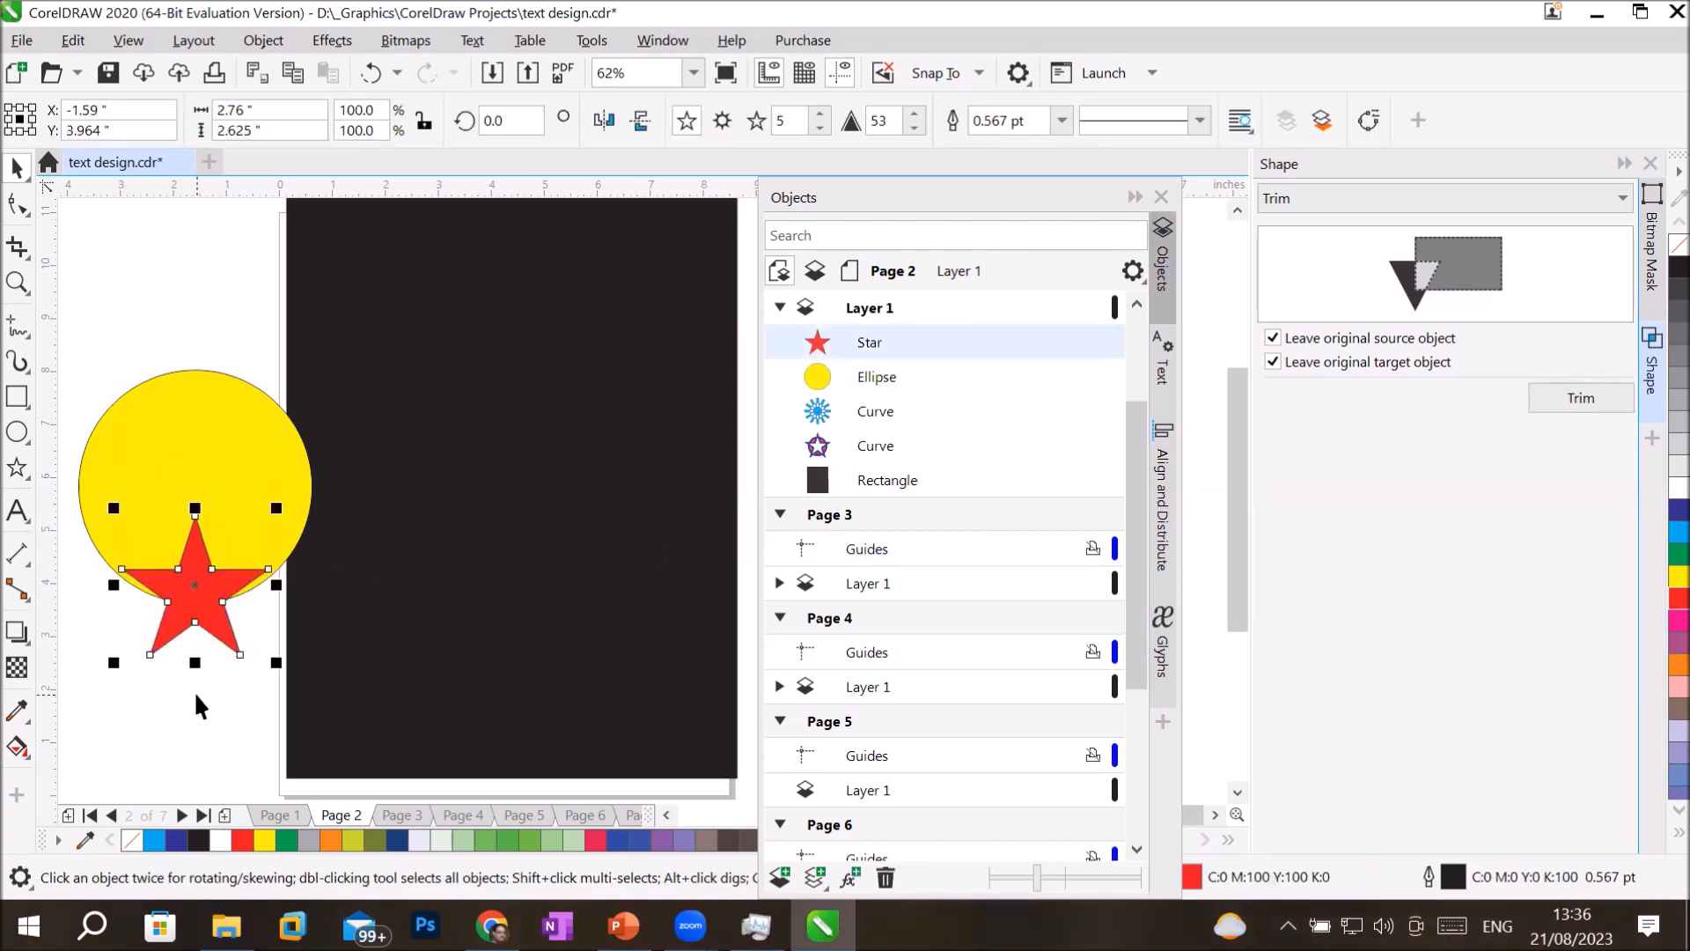
left_click(194, 690)
left_click(180, 415)
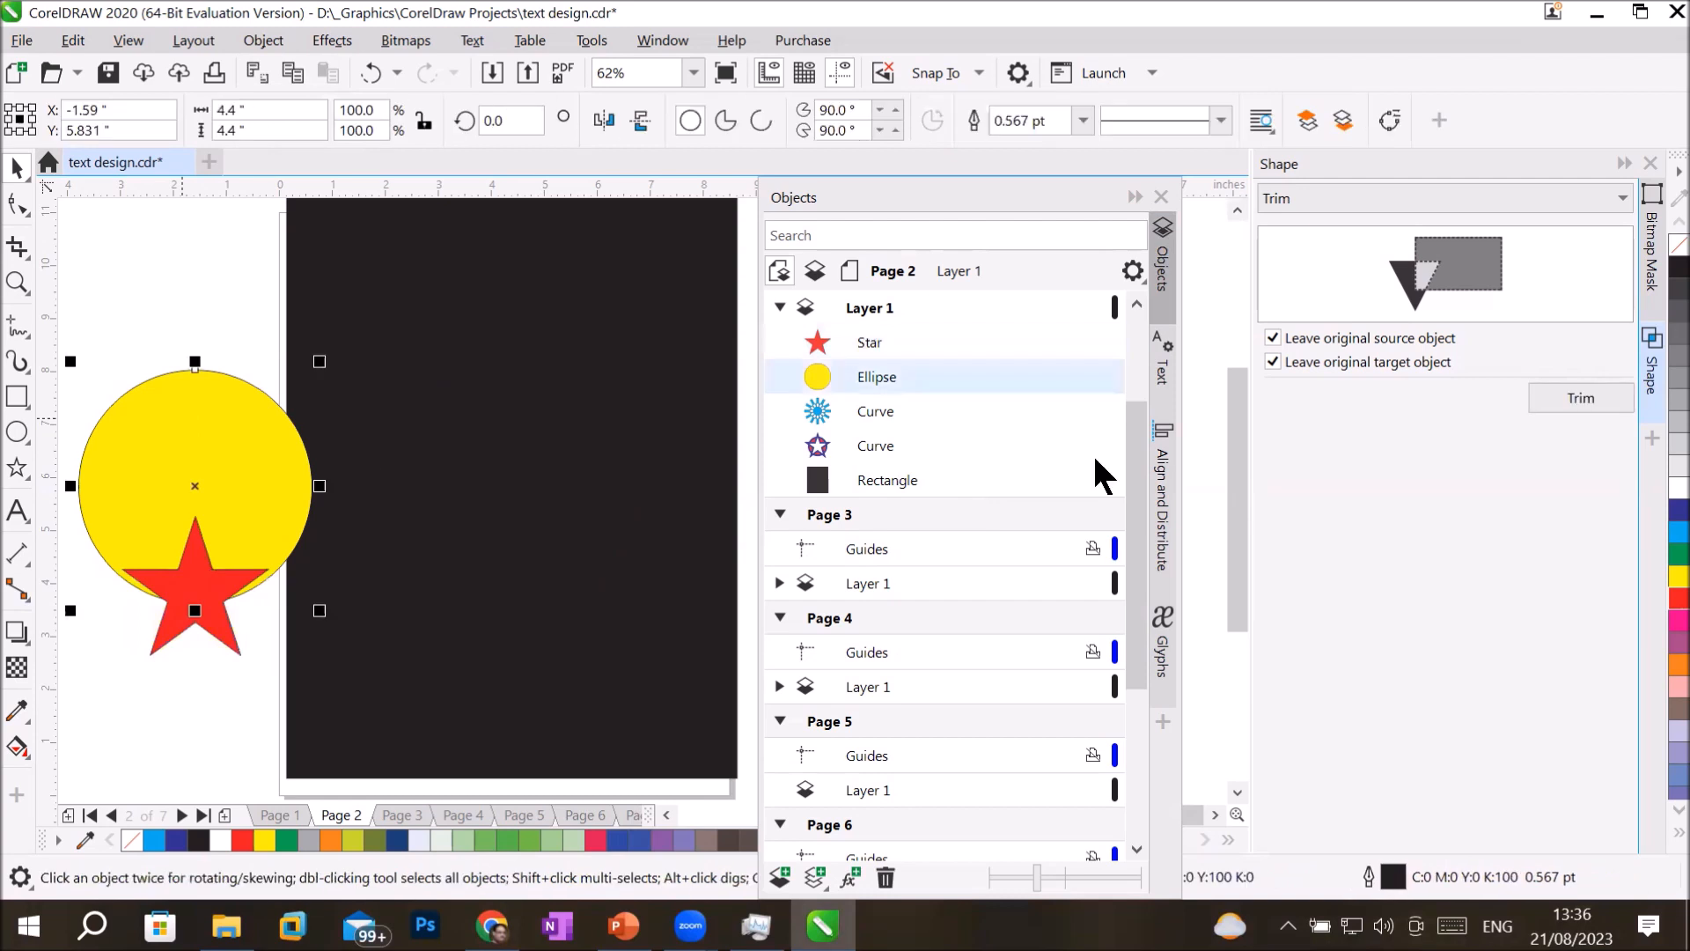
left_click(1561, 401)
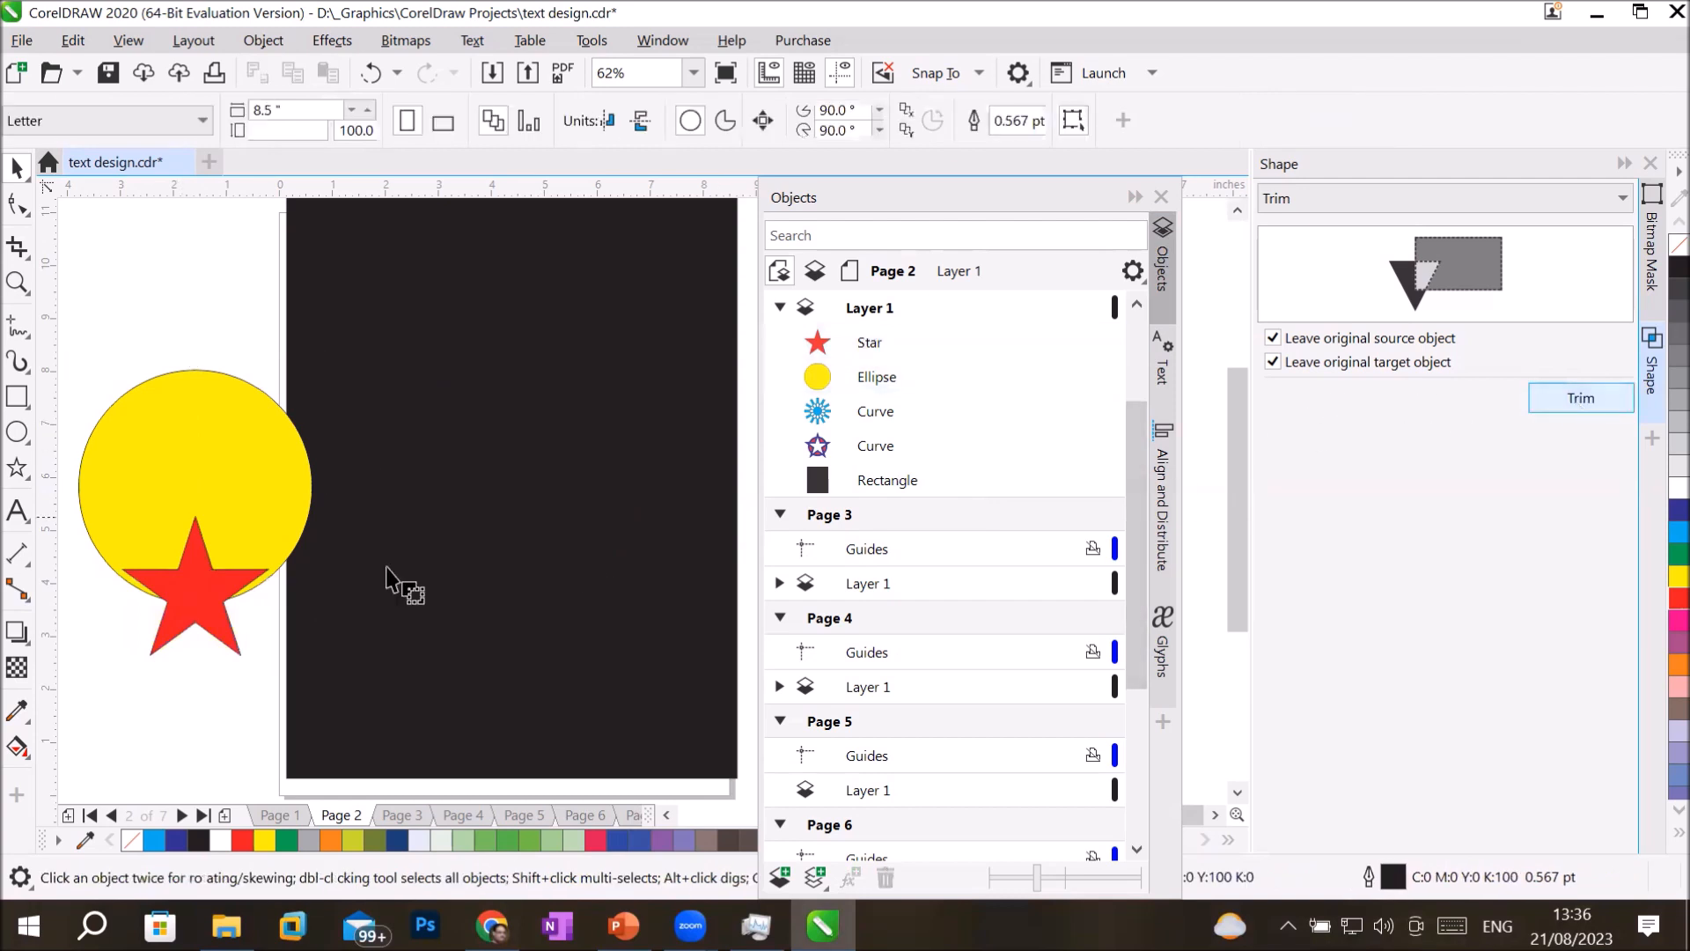
left_click(198, 609)
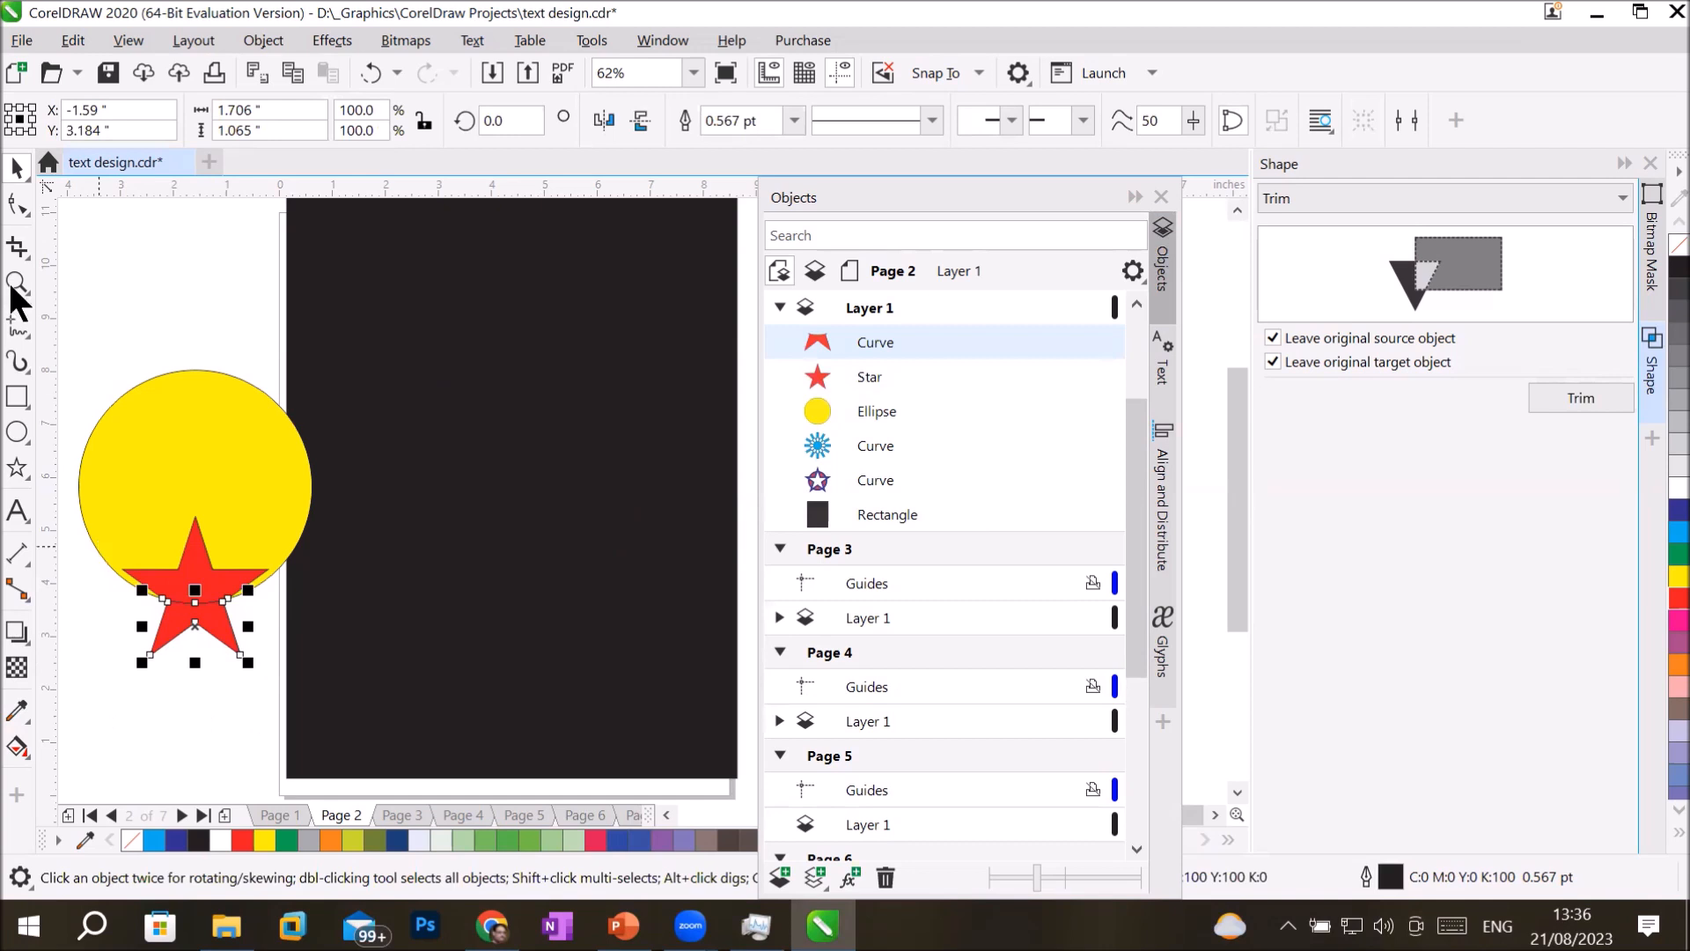
Separate the trimmed star piece, the yellow circle and the original star vertically to reveal the trim result.
left_click(208, 654)
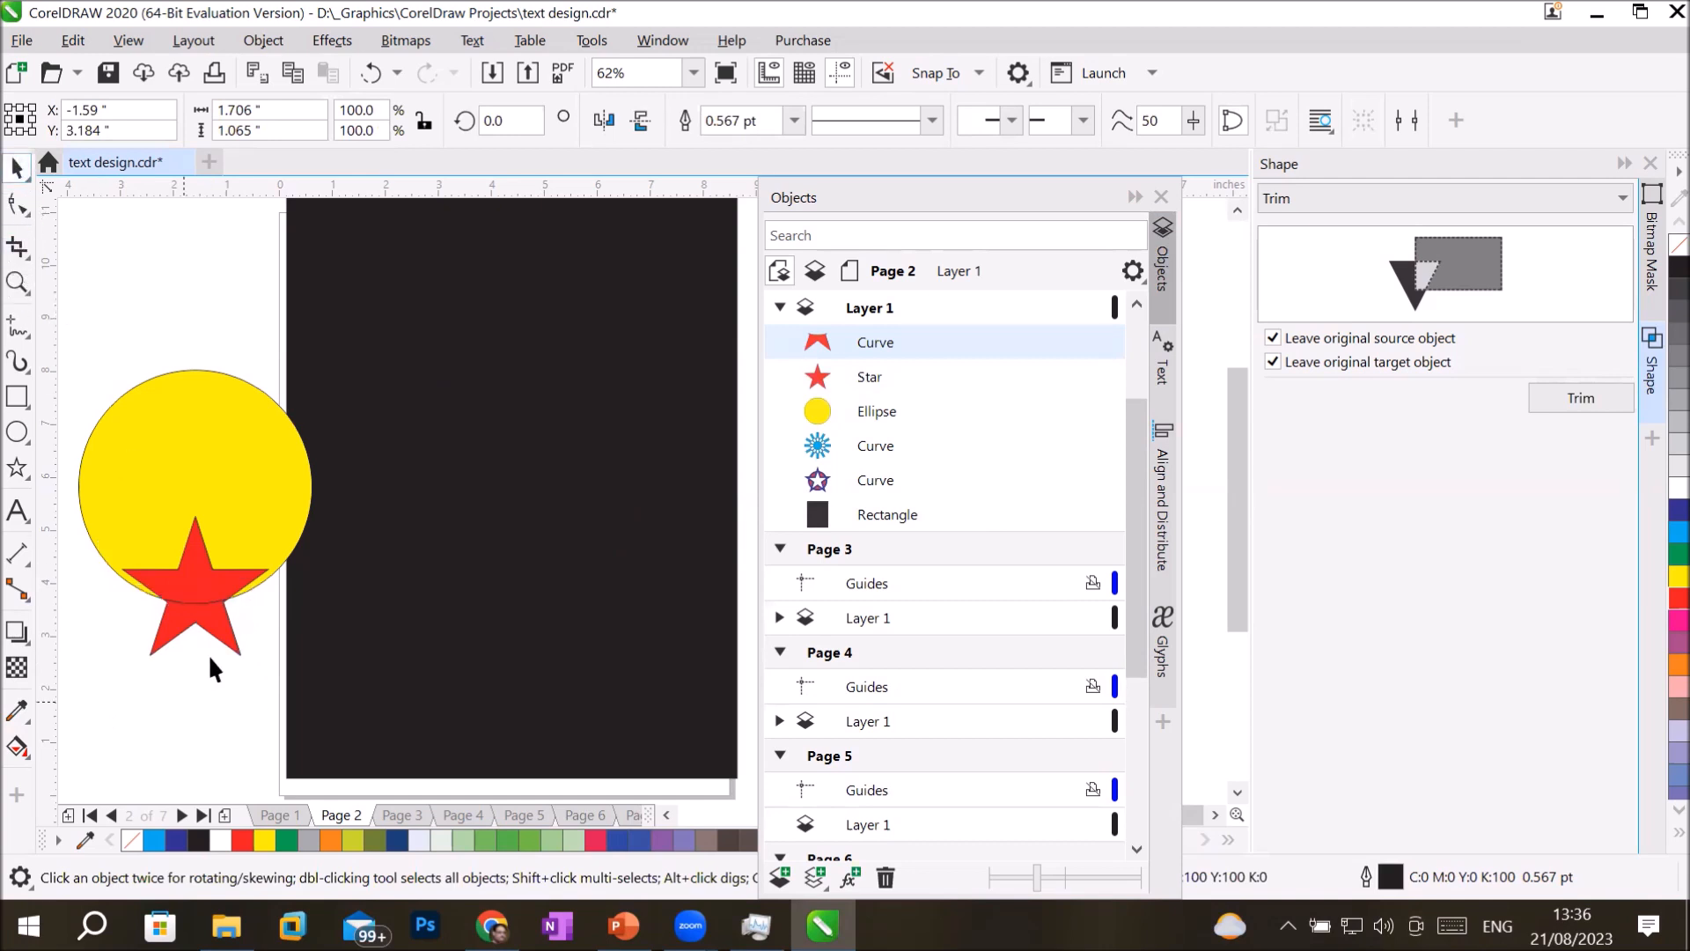
left_click_drag(220, 713, 221, 715)
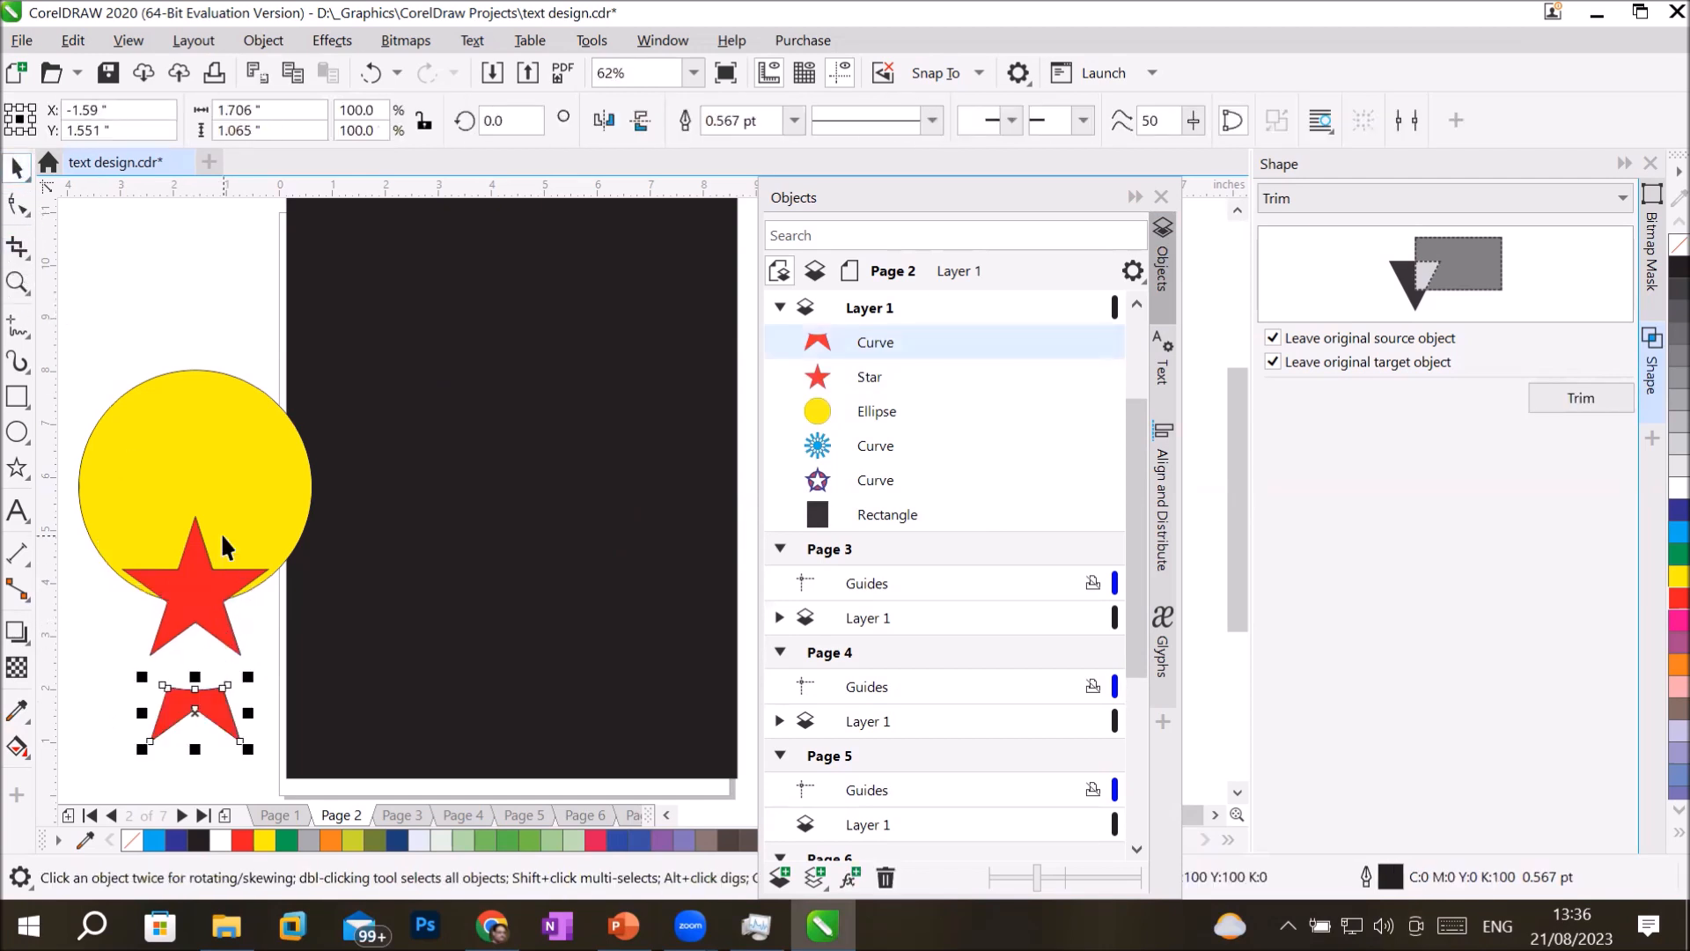
left_click_drag(218, 533, 216, 359)
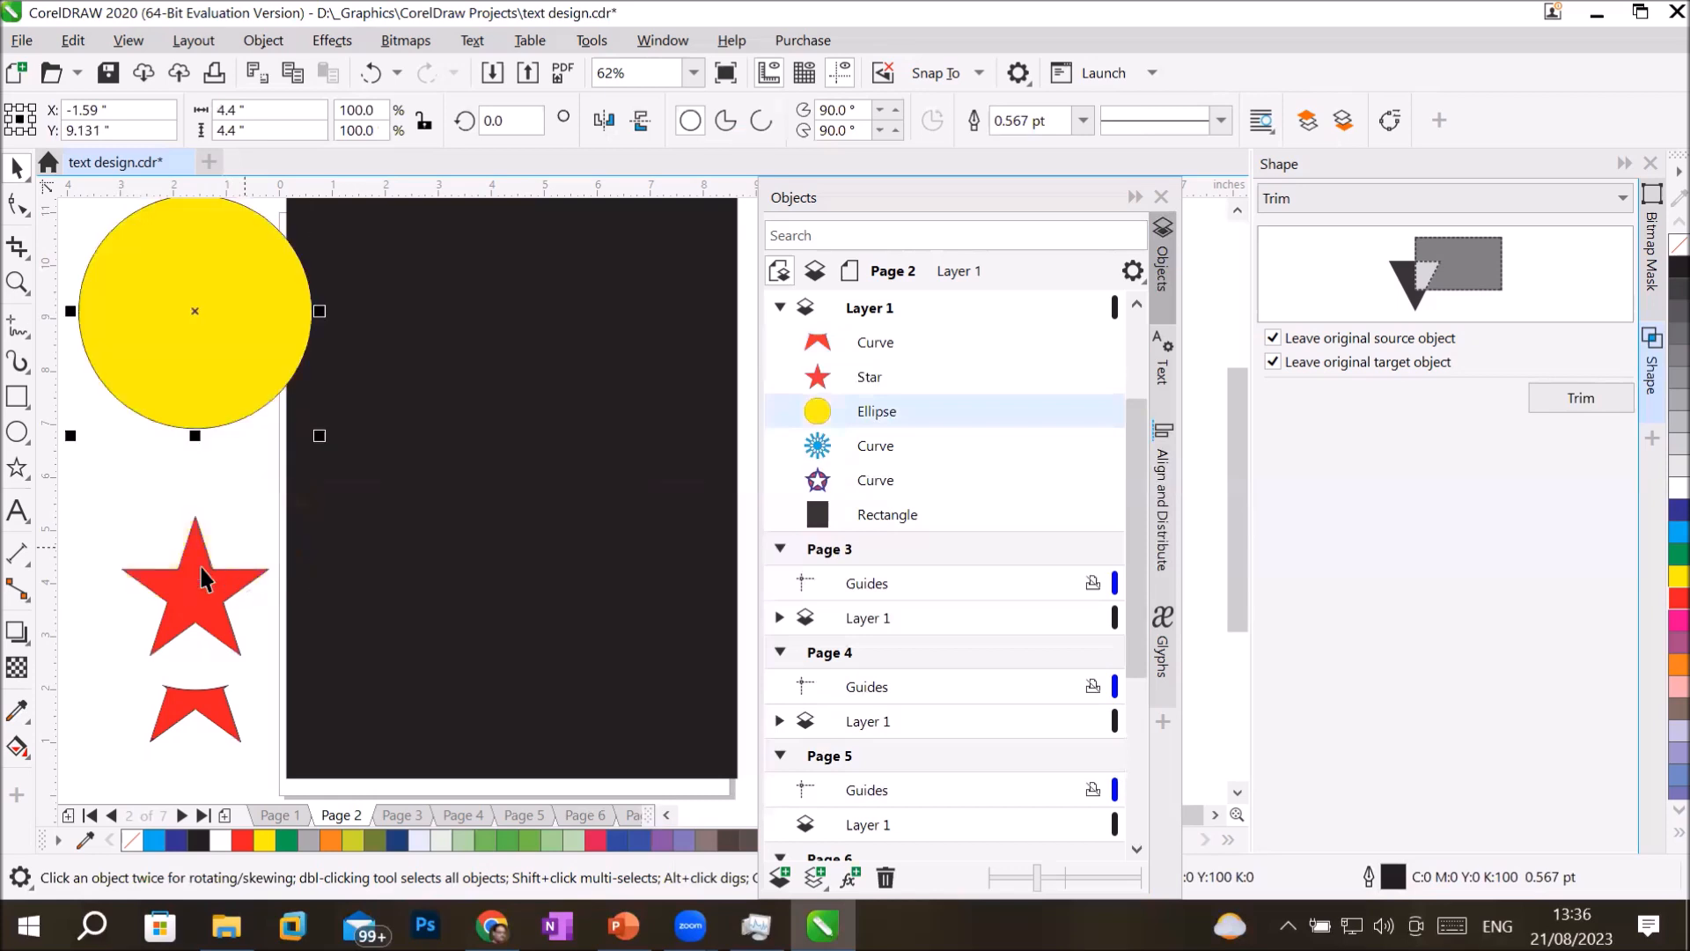
left_click_drag(198, 565, 194, 494)
left_click_drag(200, 606, 200, 536)
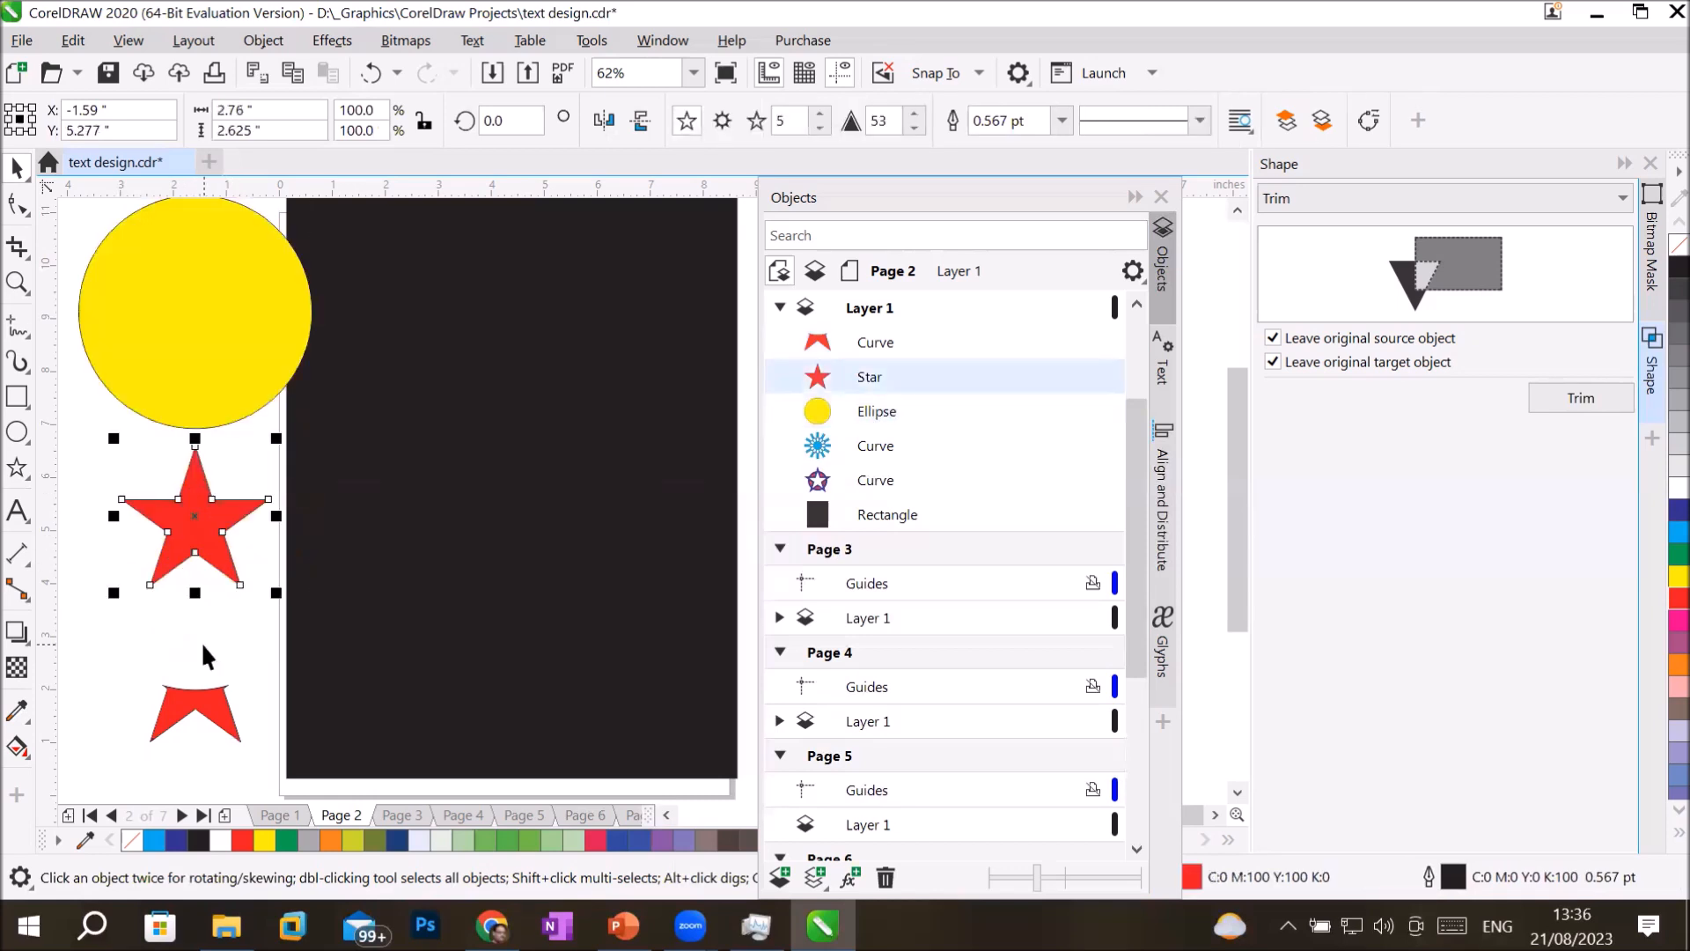
Undo the moves of the three shapes and the trim of the red star.
key("ctrl+z")
key("ctrl+z")
key("ctrl+z")
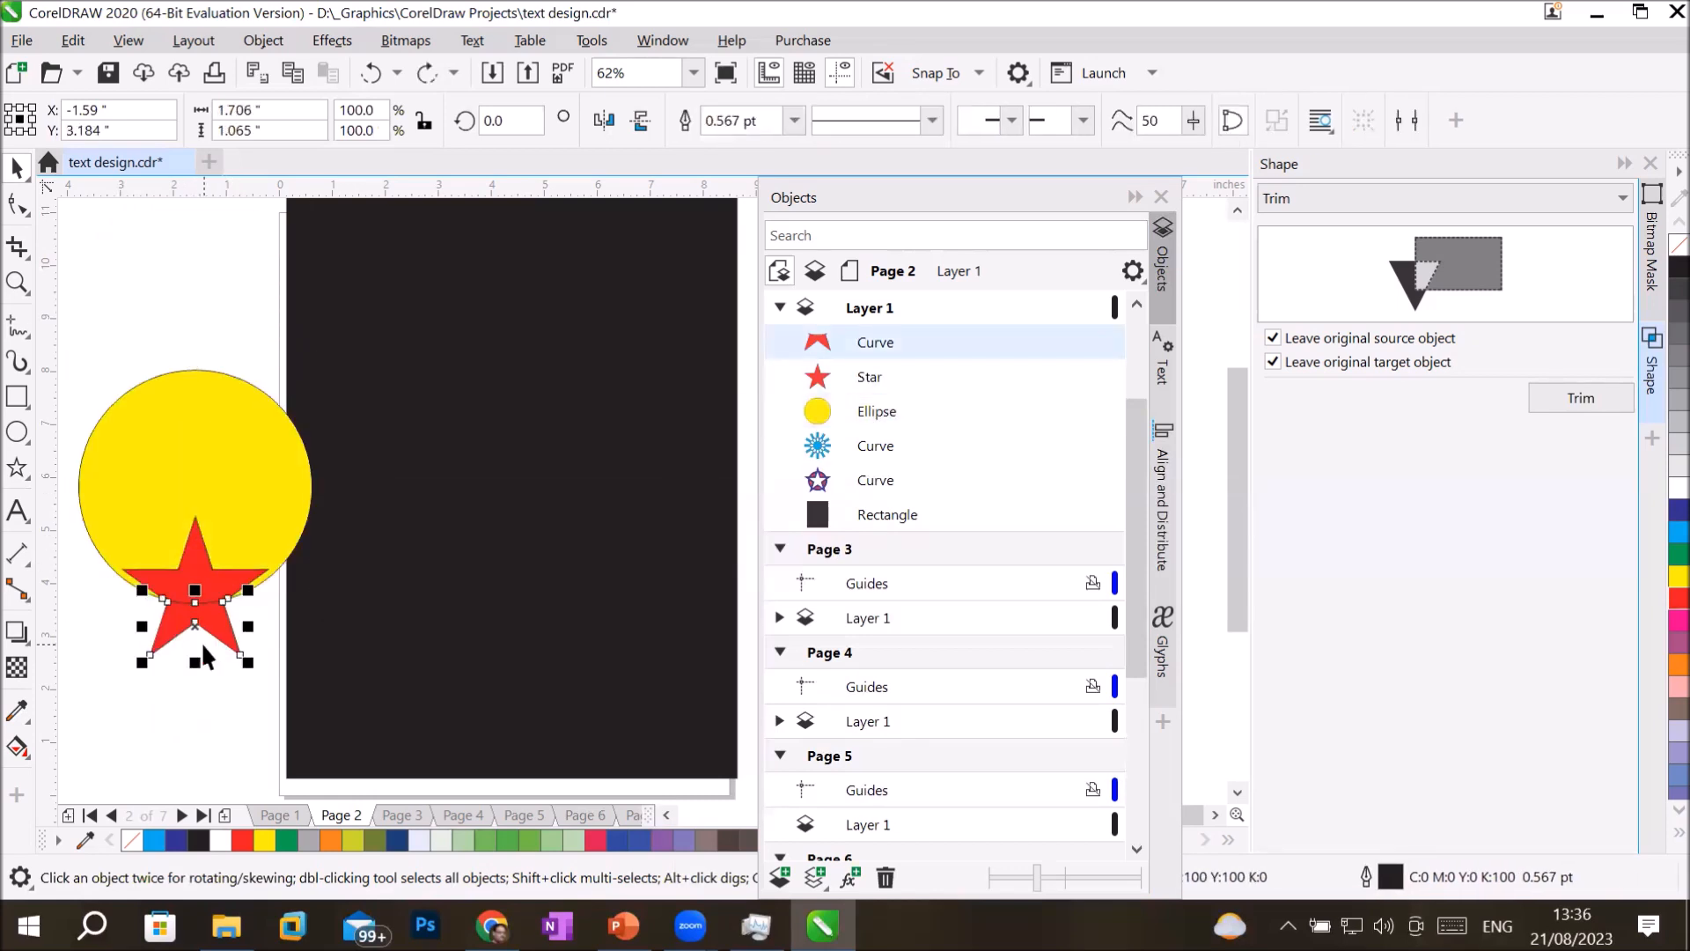
key("ctrl+z")
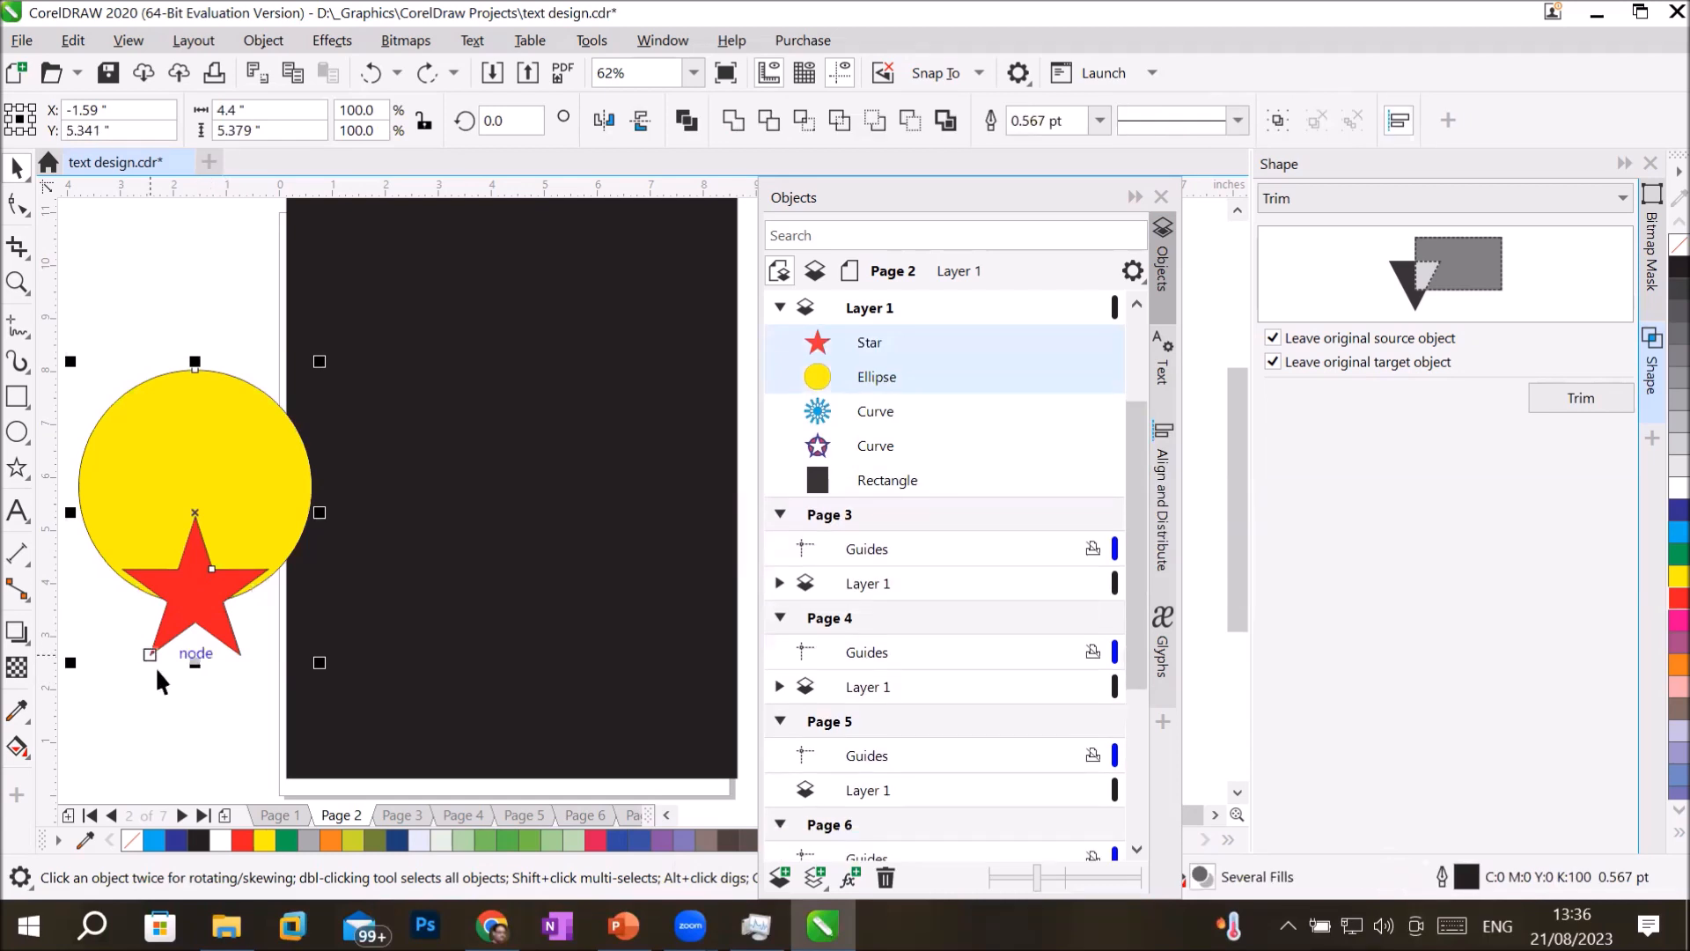
Move the red star below the yellow circle and delete it.
left_click(130, 421)
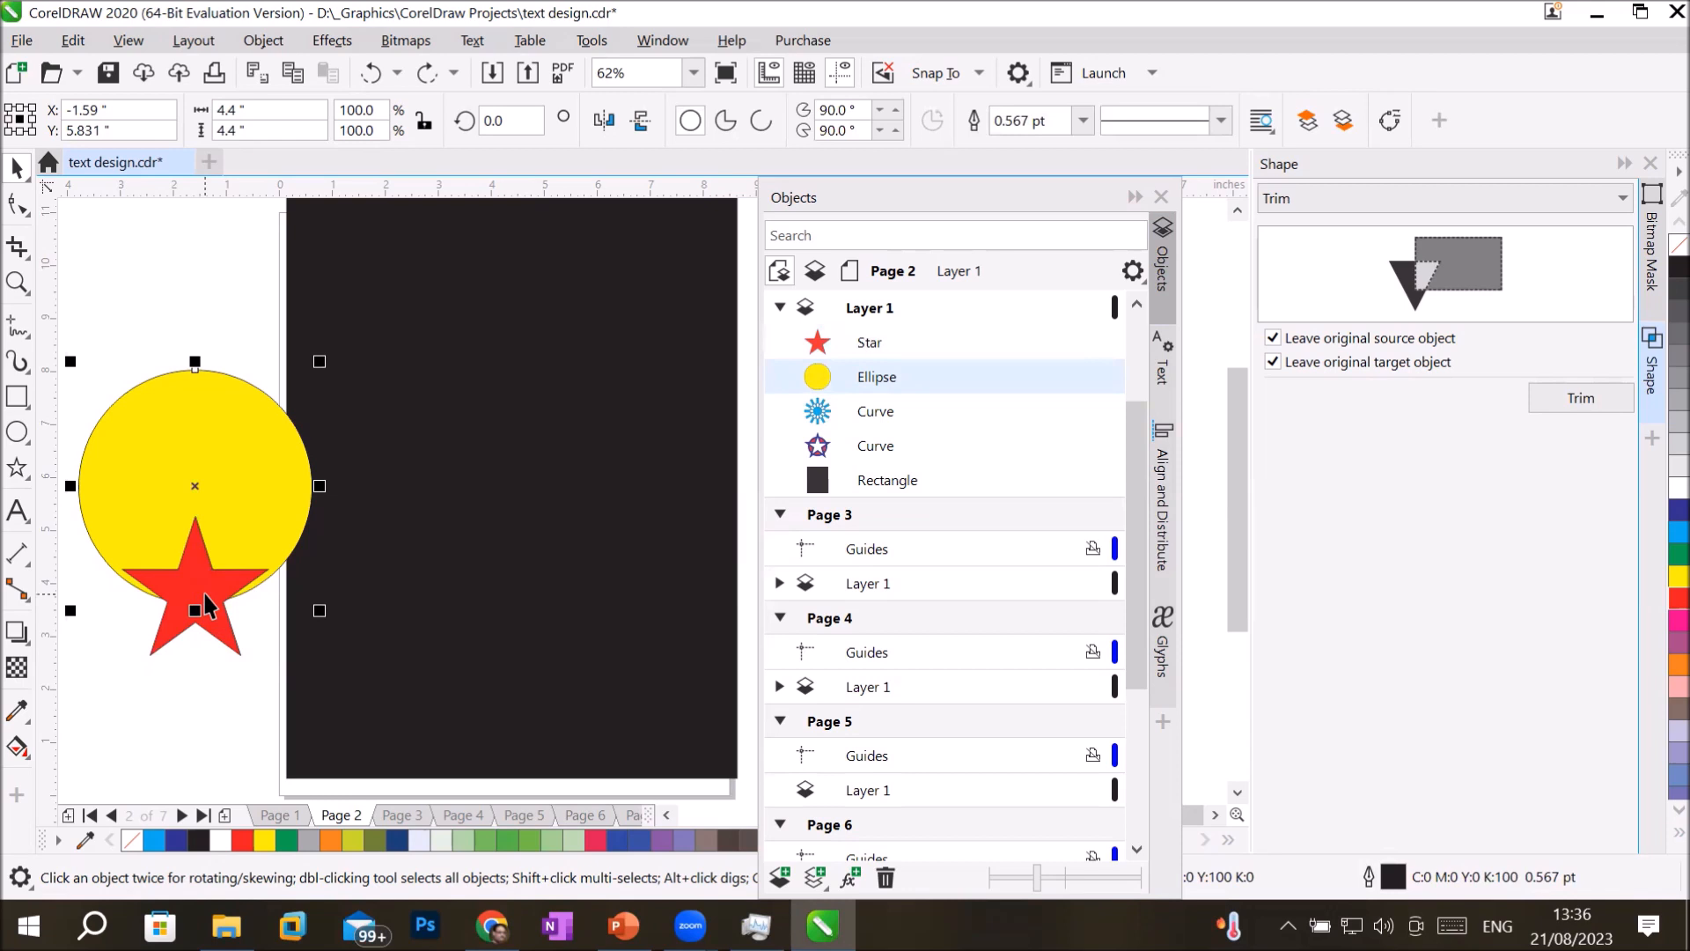
left_click_drag(204, 597, 208, 699)
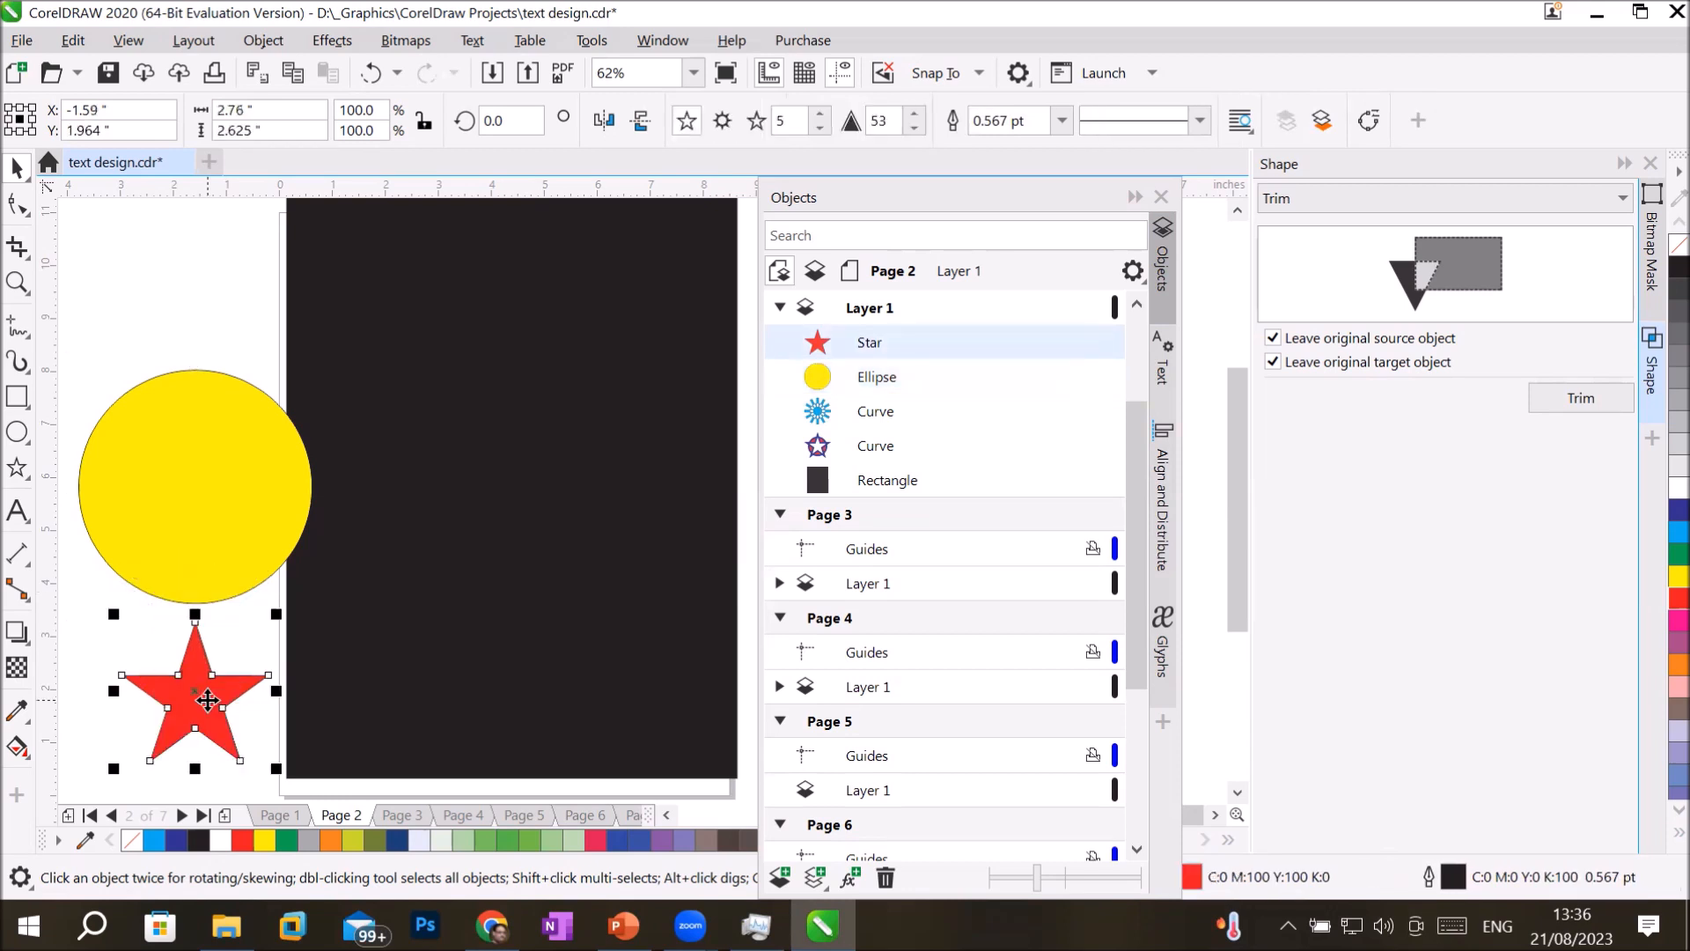
key("Delete")
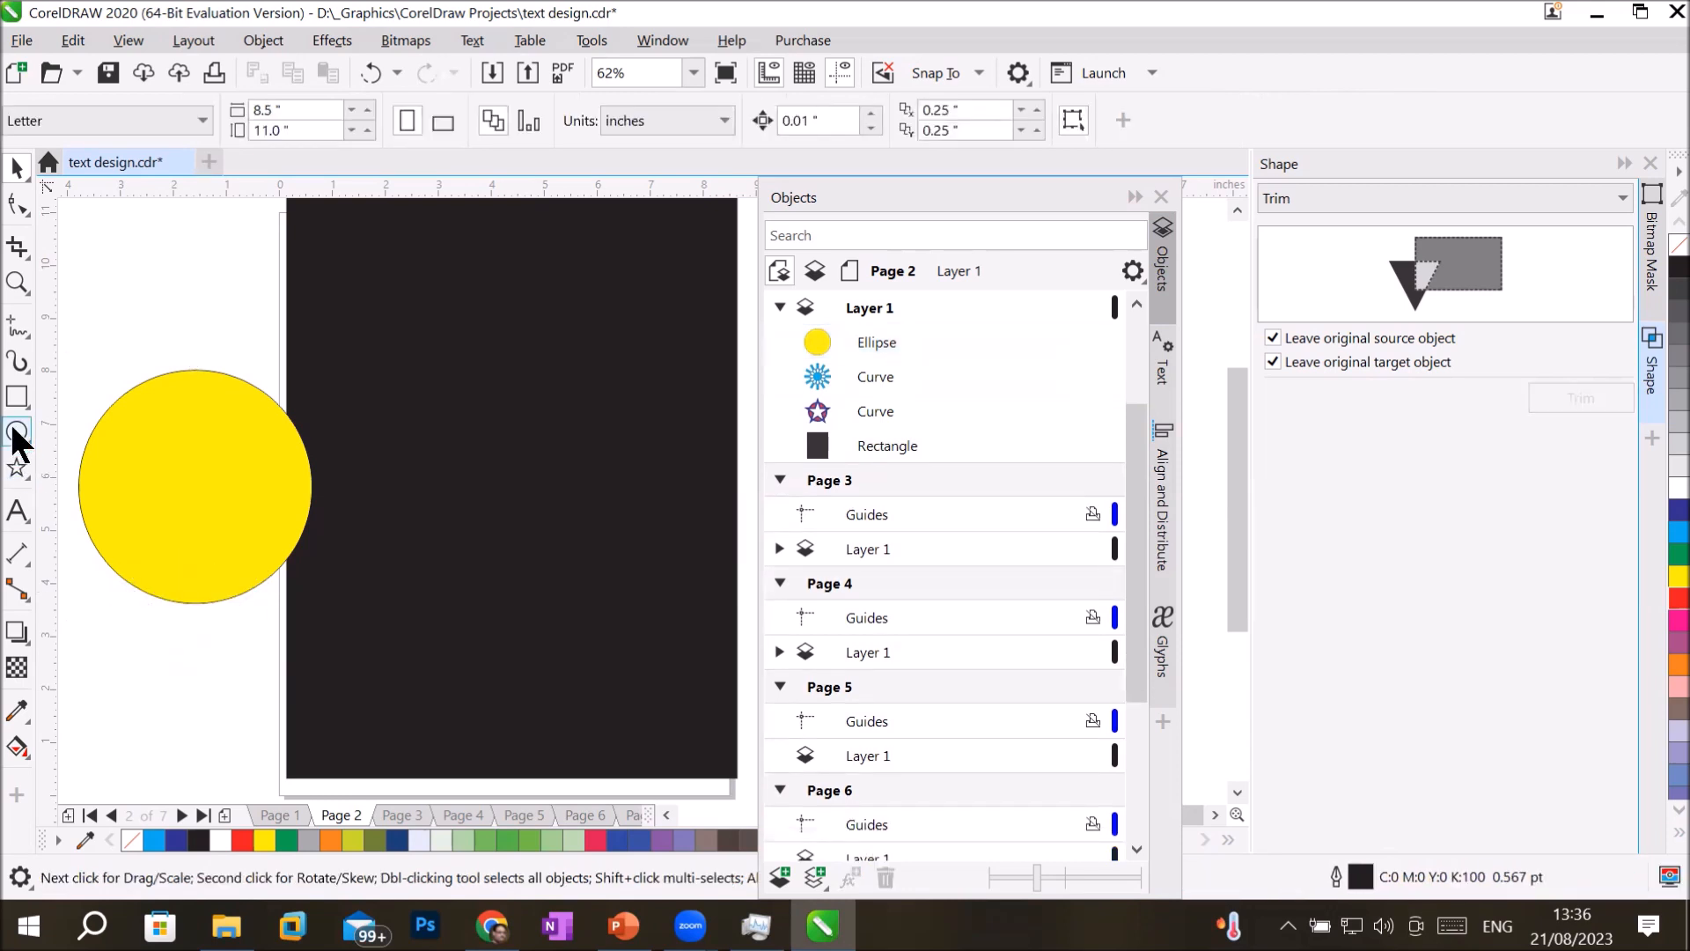
left_click(16, 432)
left_click_drag(185, 332, 414, 615)
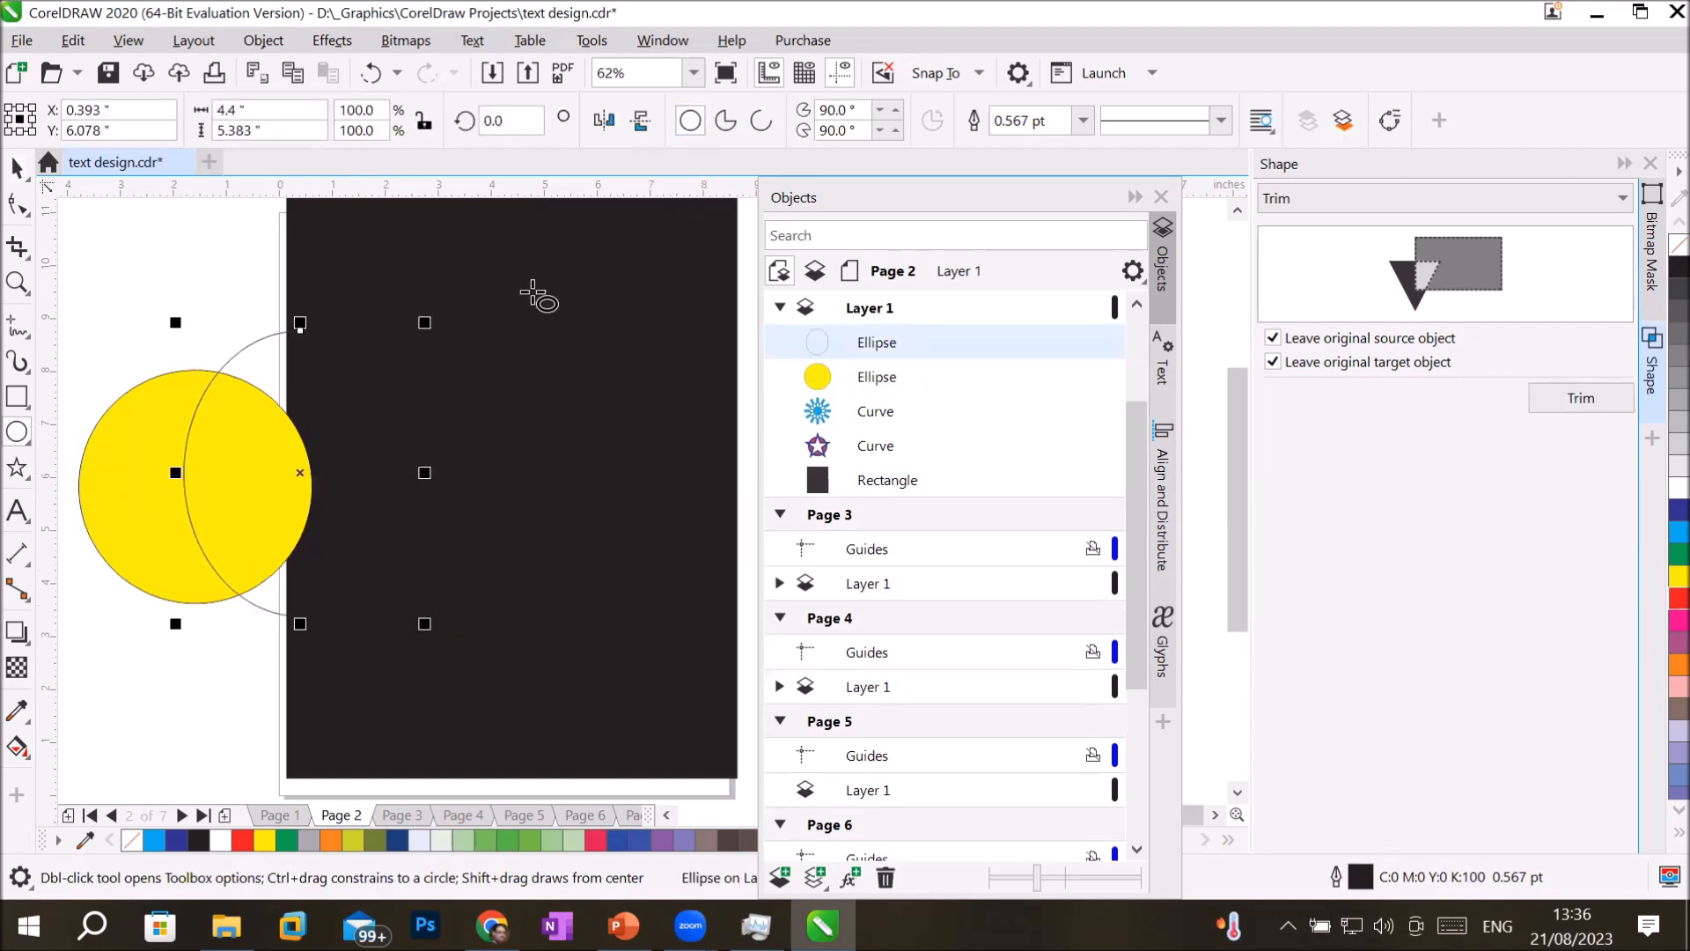
left_click(1678, 598)
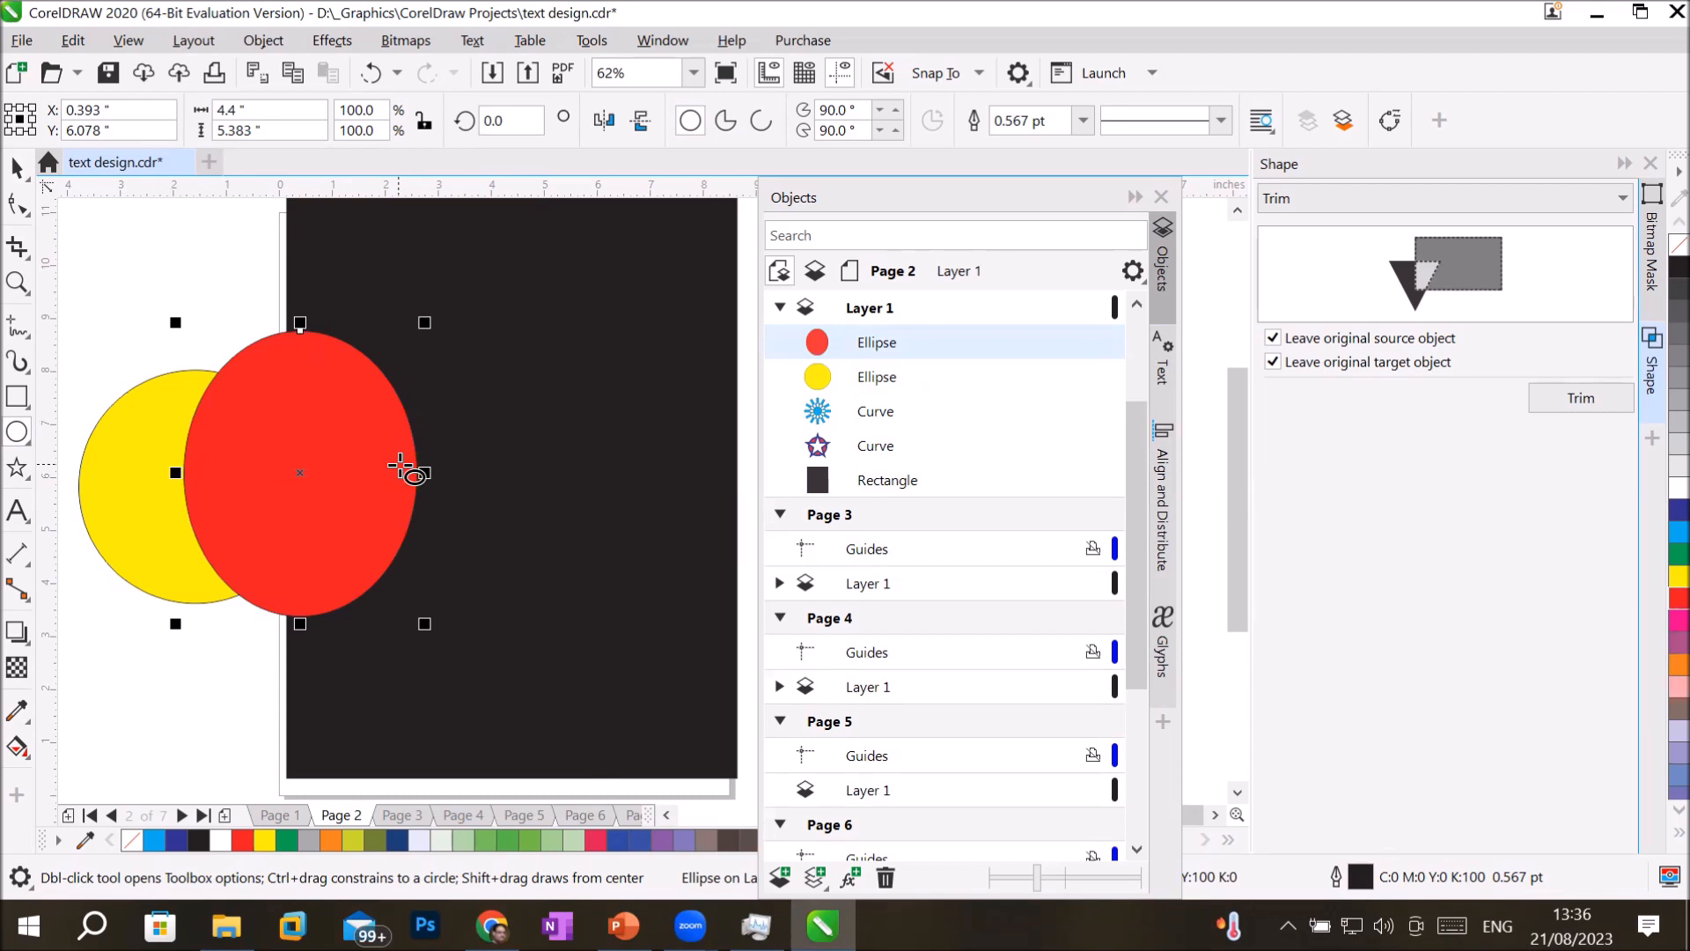
key("Delete")
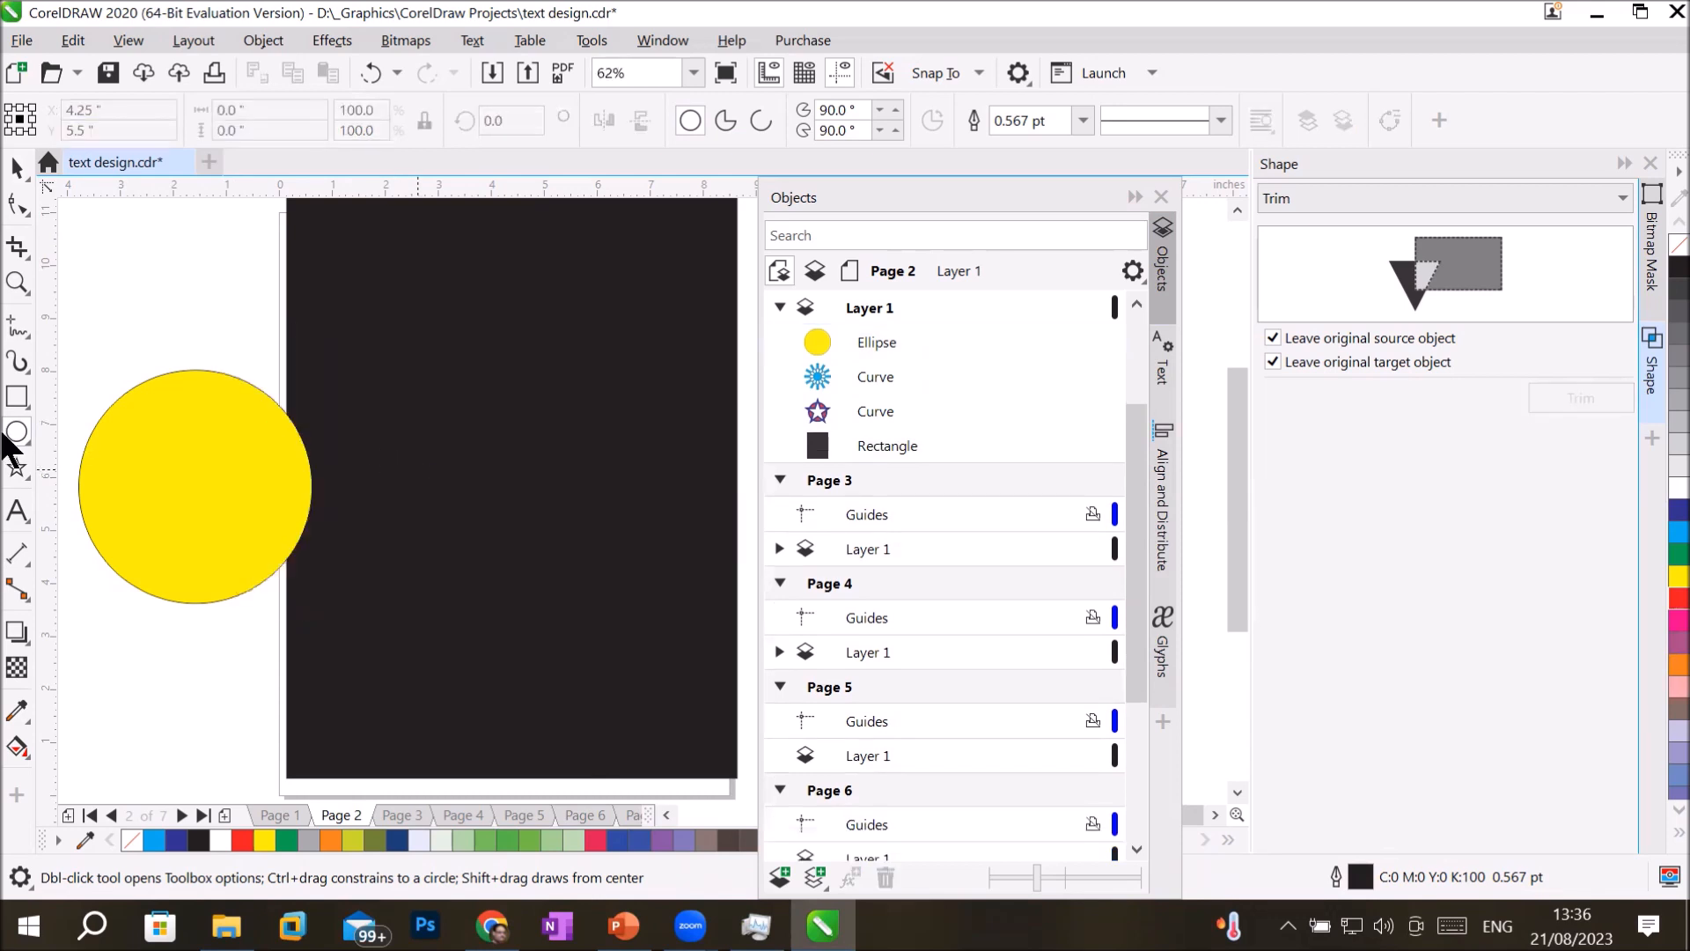
Draw a thin rectangle about 4.4 by 0.2 in across the upper part of the yellow circle and fill it with blue.
left_click(17, 397)
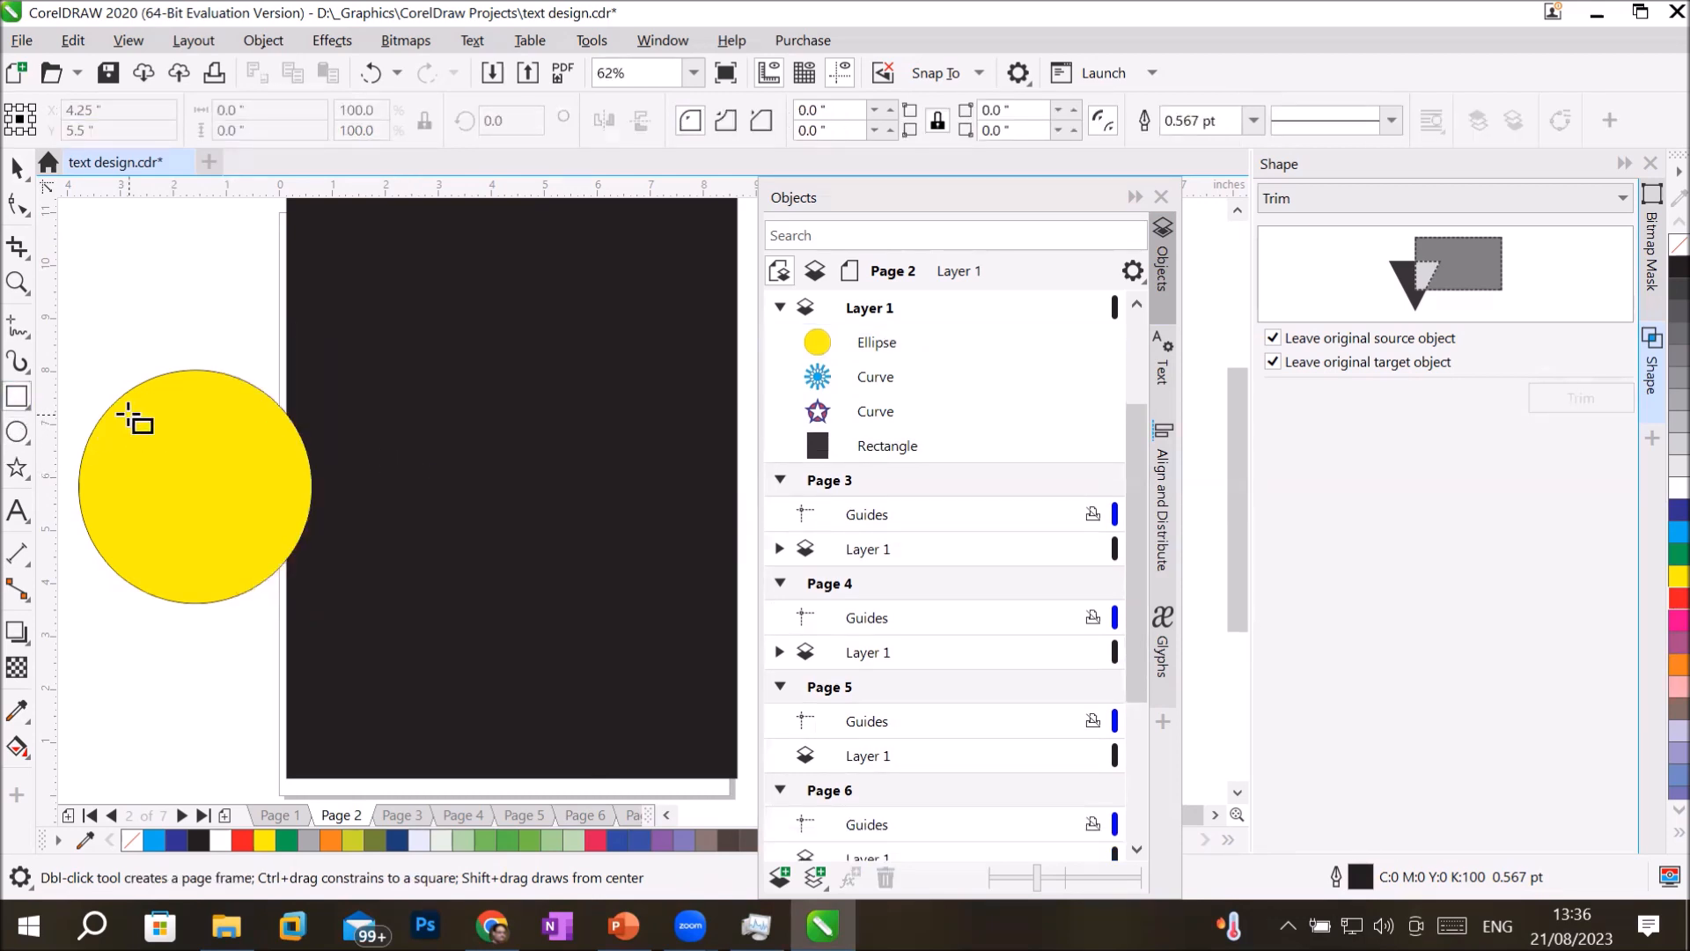
left_click_drag(78, 399, 306, 405)
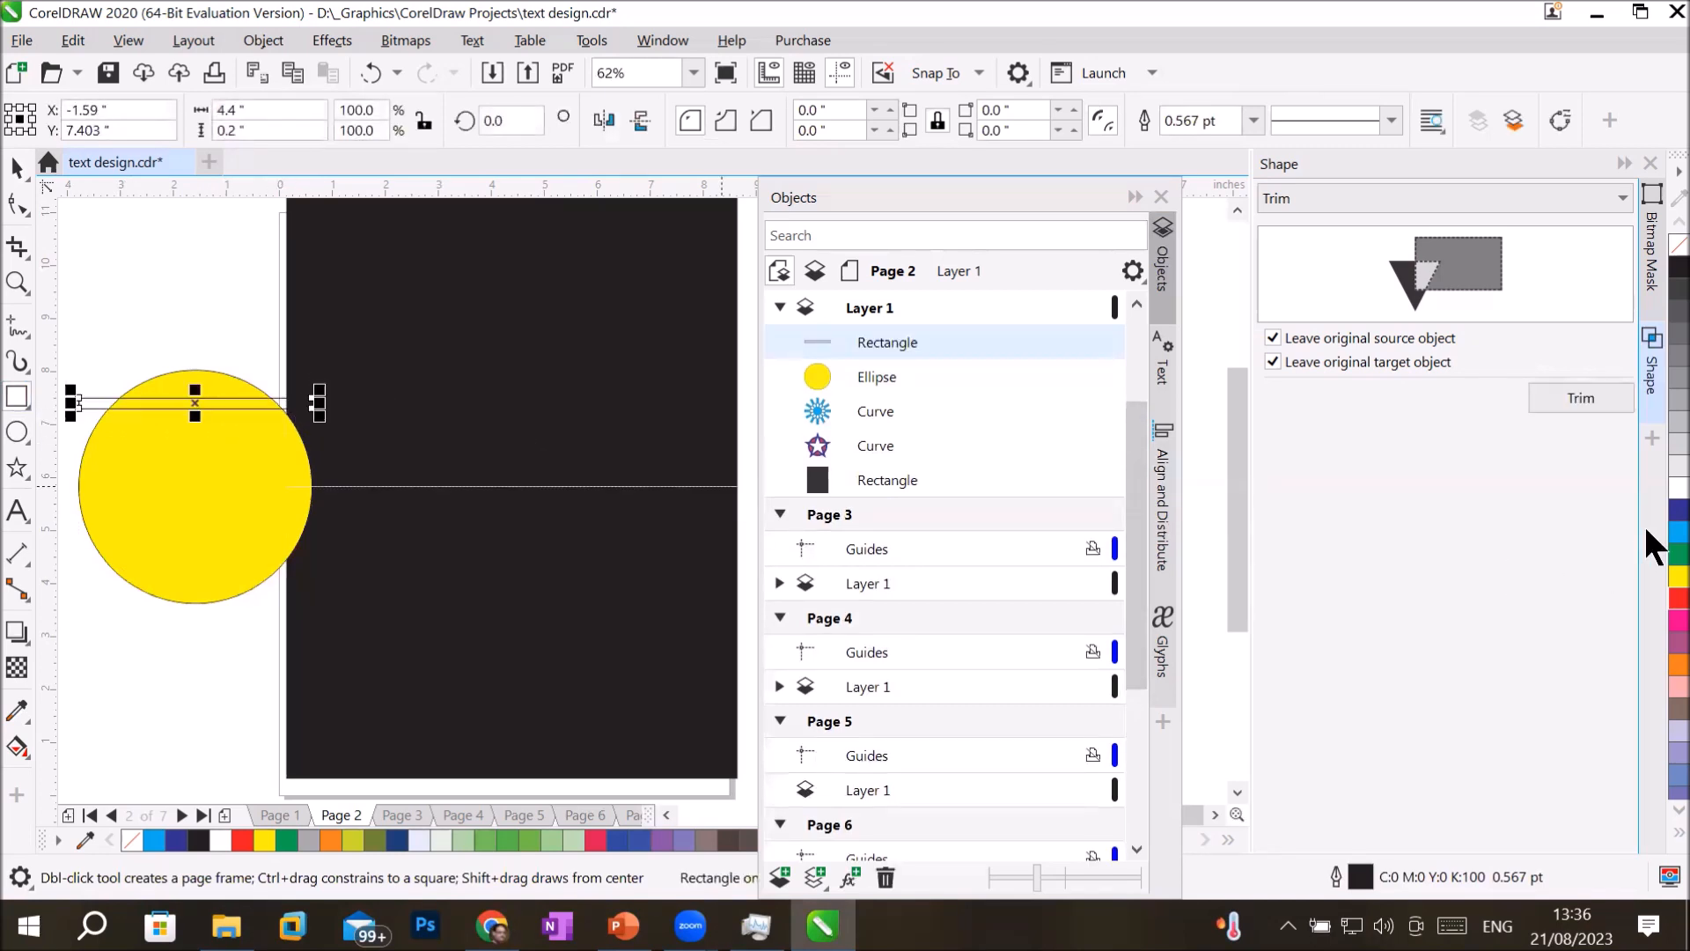
left_click(1664, 510)
Duplicate the blue bar downward at equal spacing until six bars cross the yellow circle.
left_click(19, 166)
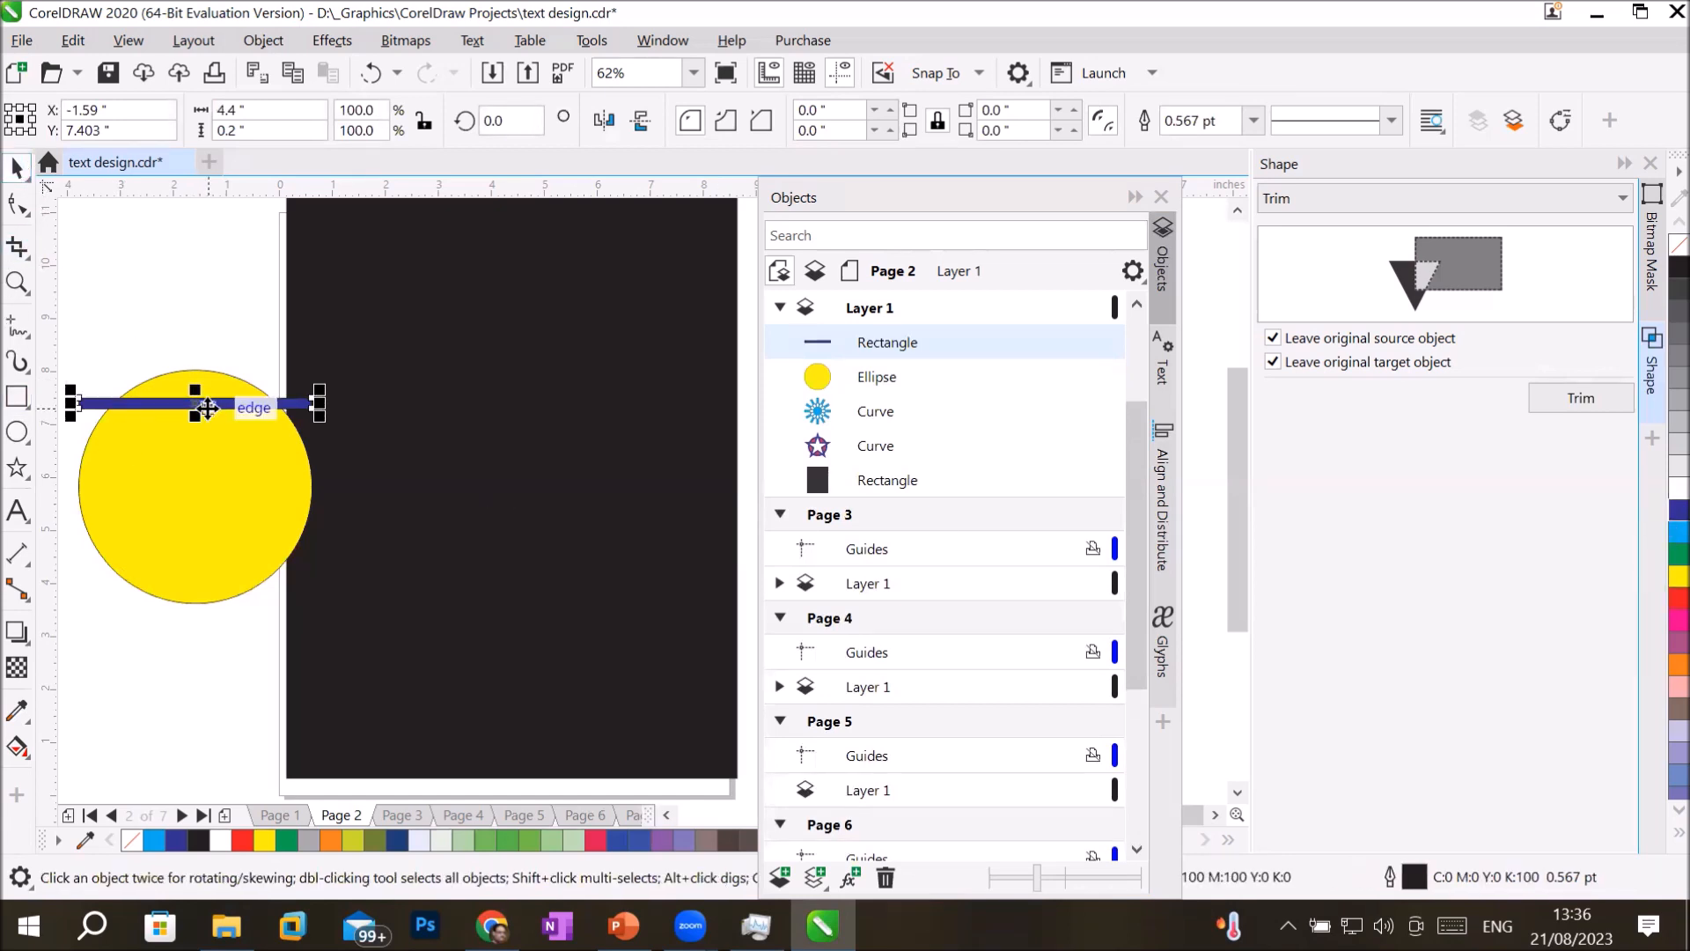
left_click_drag(207, 407, 211, 445)
key("ctrl+r")
key("ctrl+r")
key("ctrl+r")
key("ctrl+r")
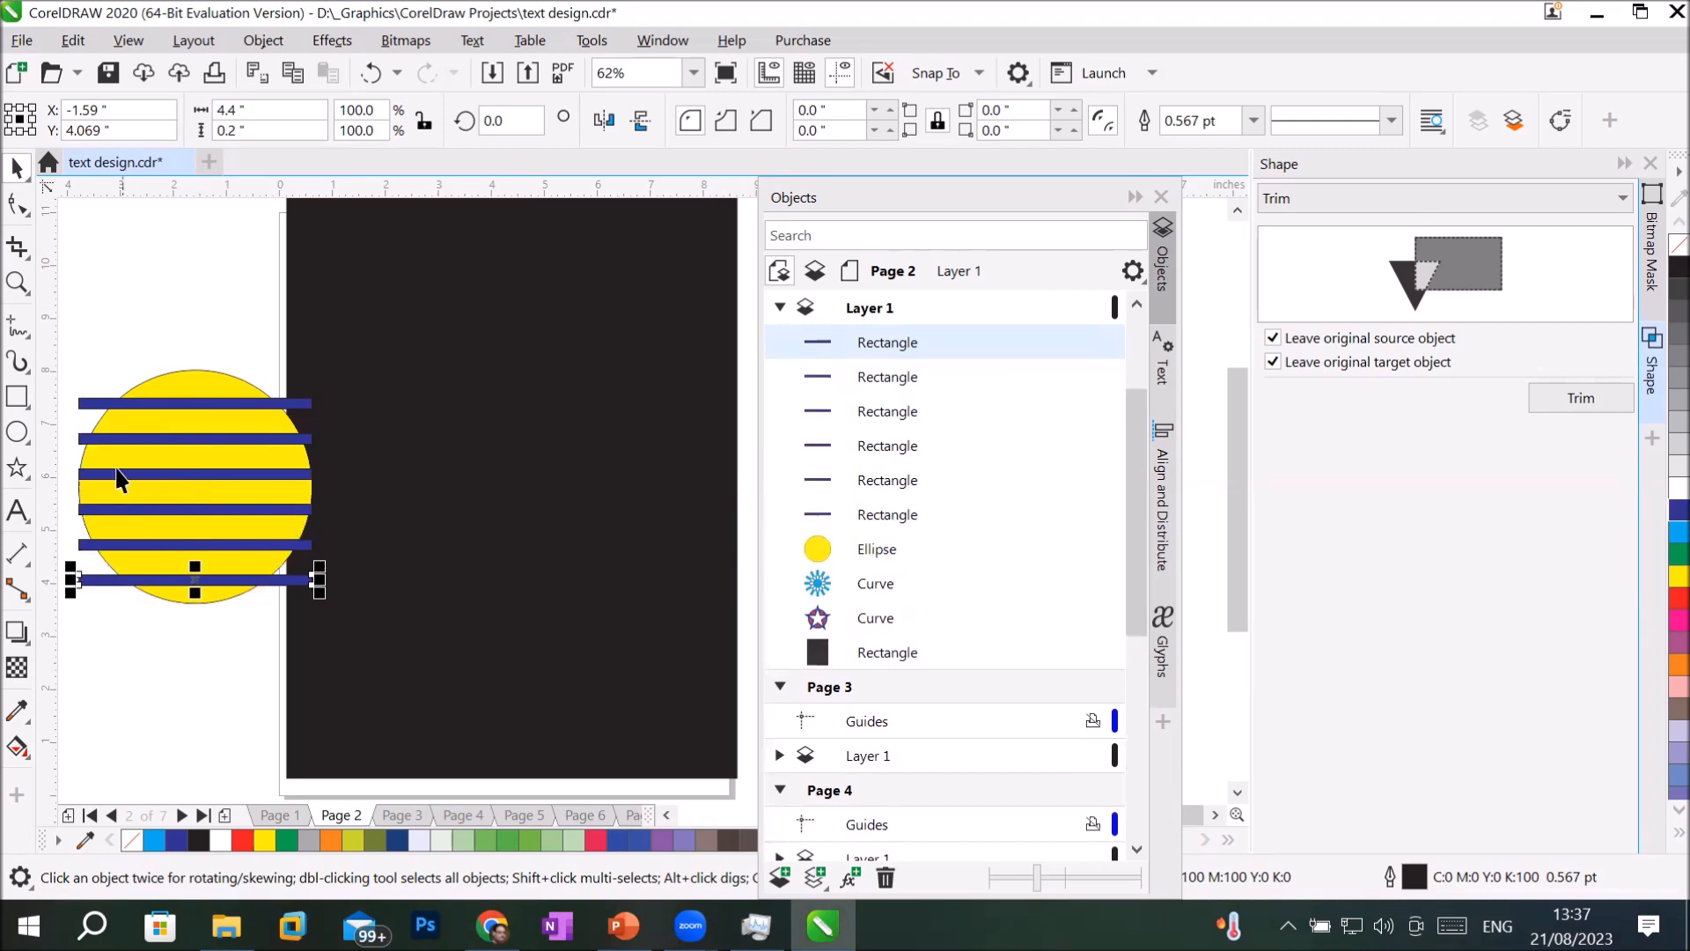
Select all six blue bars together with the yellow circle and trim the circle with the bars.
left_click(172, 488)
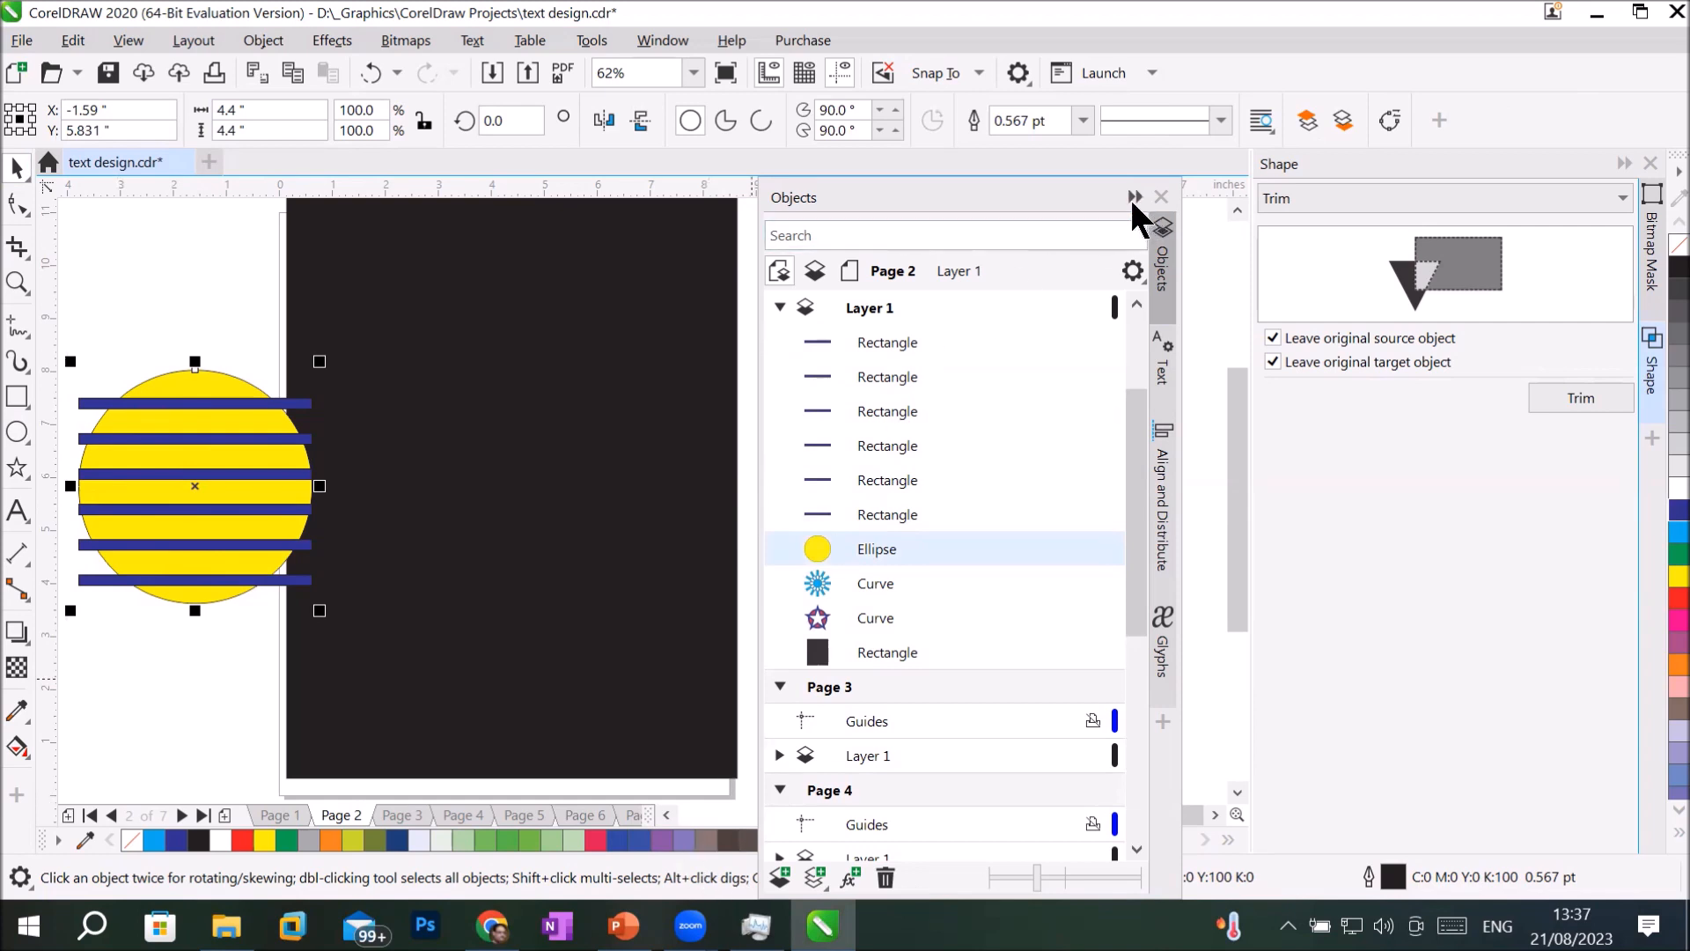
left_click(887, 548)
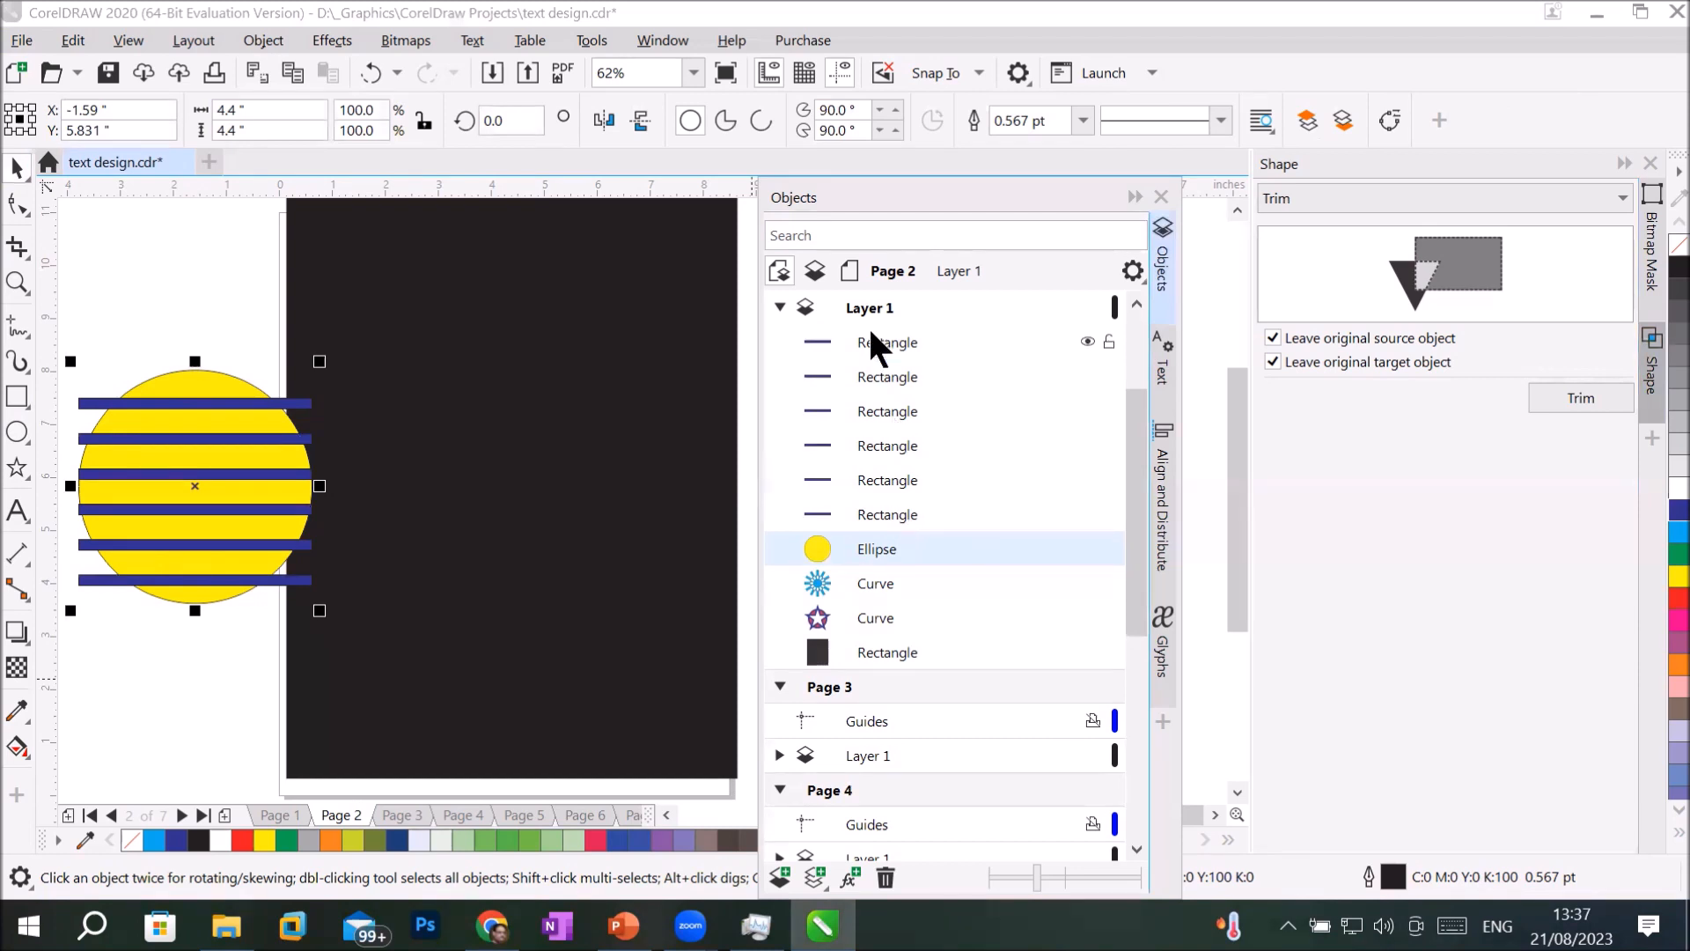
left_click(870, 339)
left_click(911, 515, "shift")
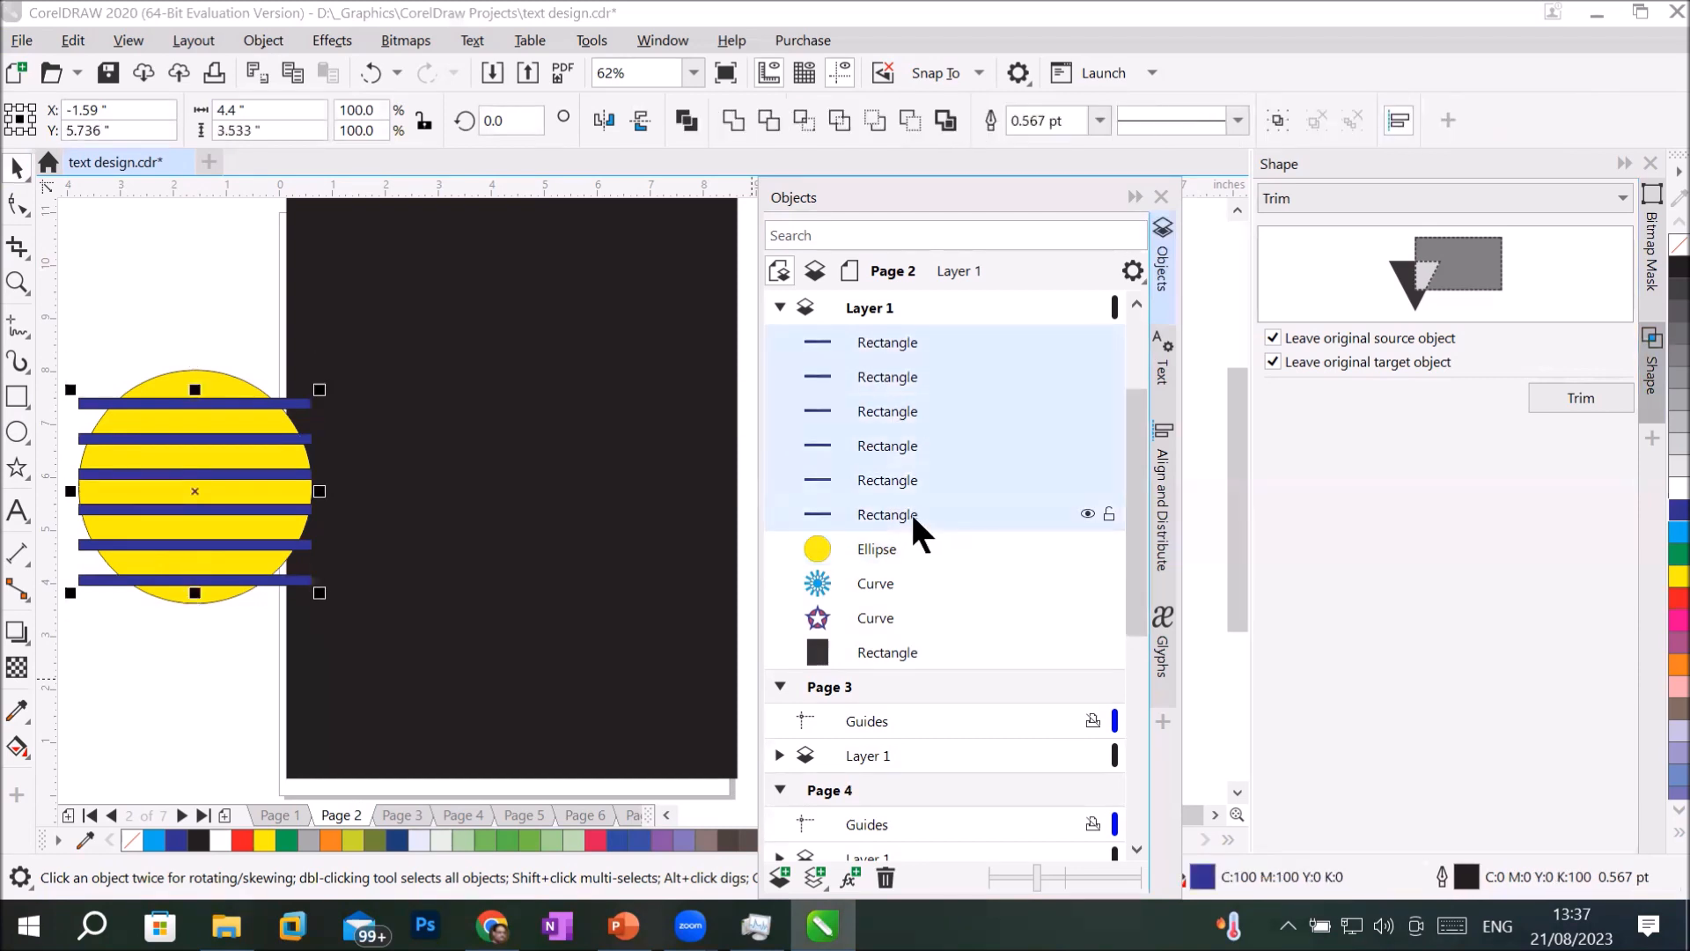
left_click(878, 544, "shift")
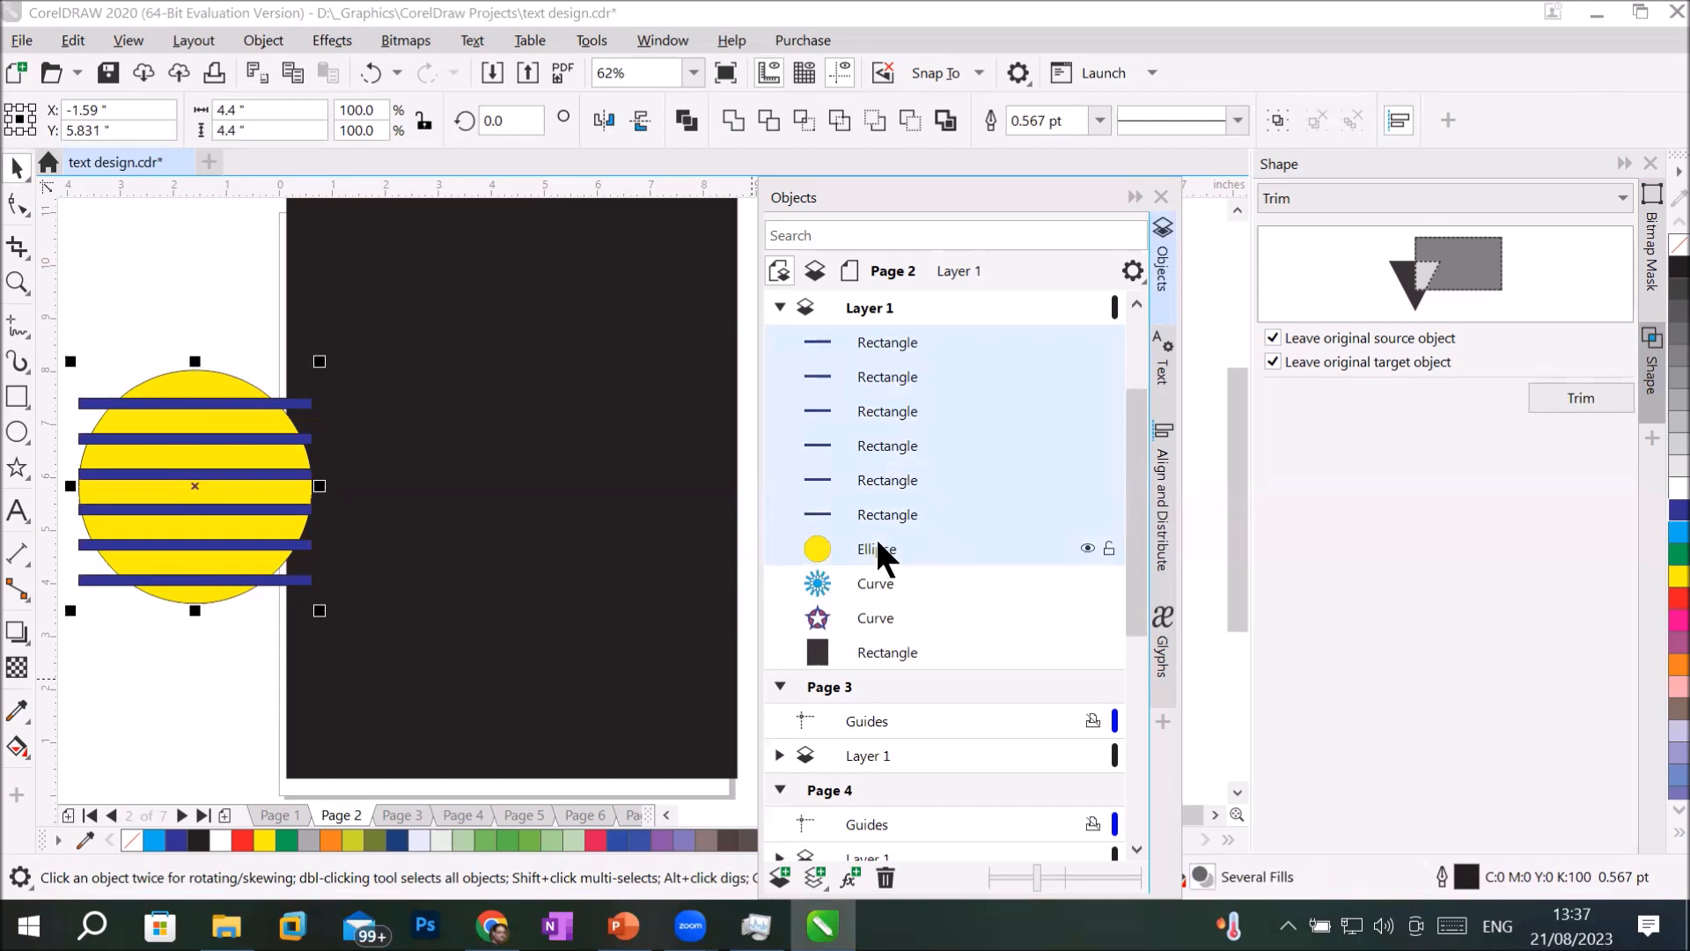
left_click(765, 114)
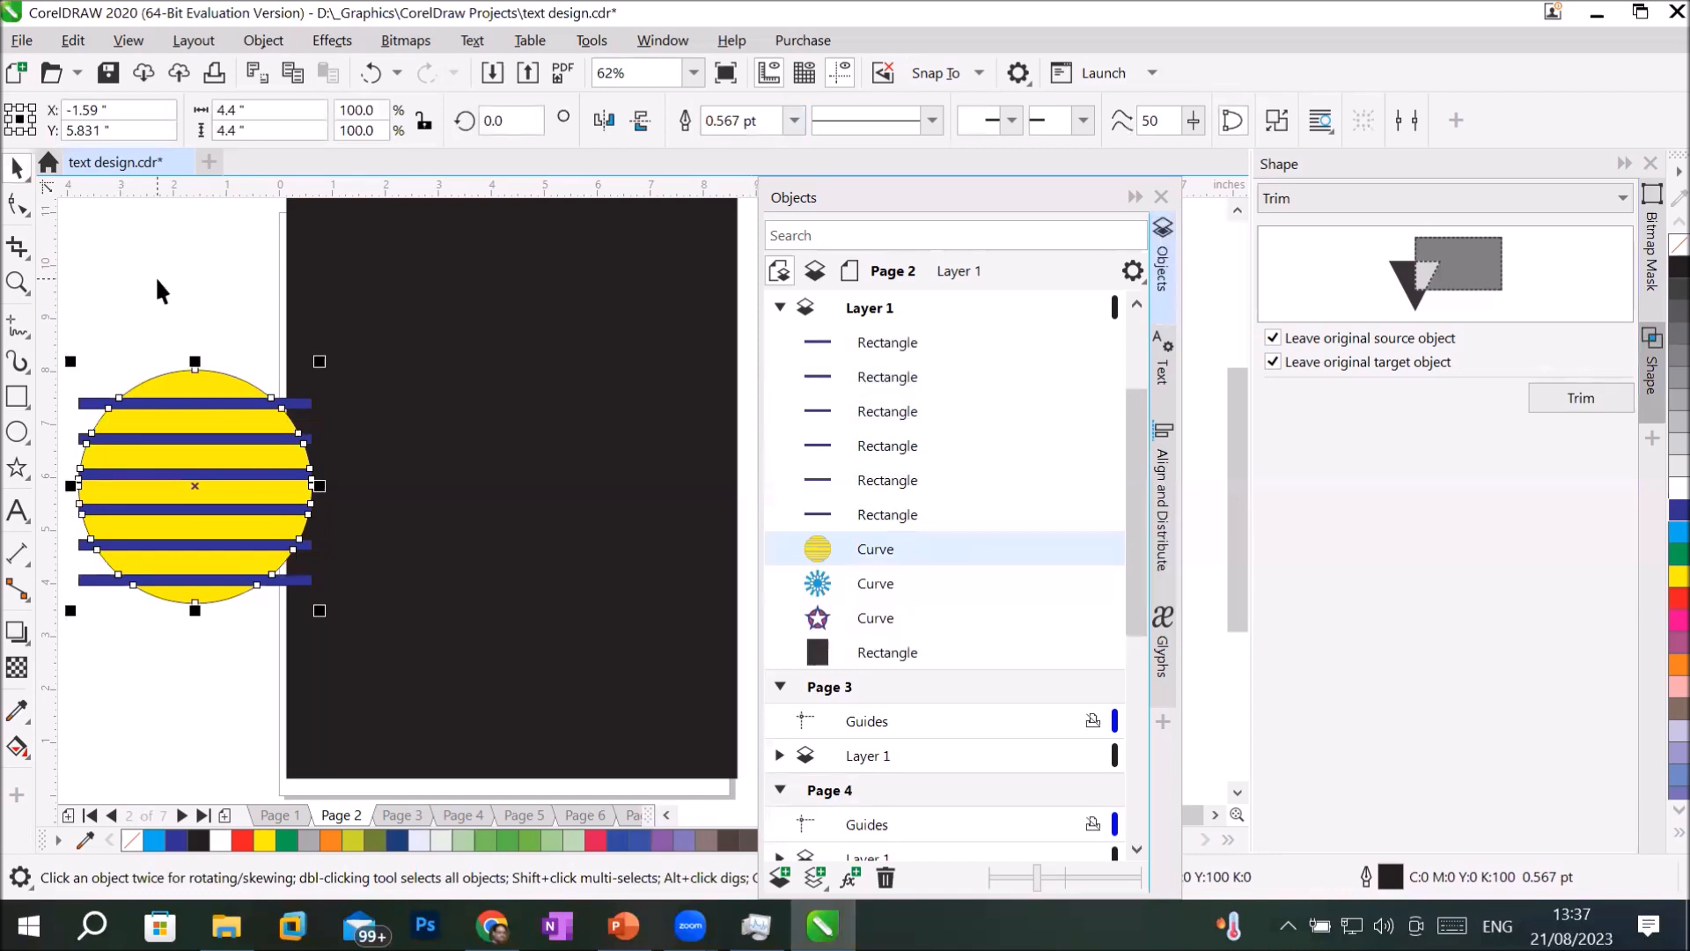
Move the six blue bars off the yellow circle, placing one above it and the others below it.
left_click(172, 356)
left_click_drag(201, 403, 203, 281)
left_click_drag(222, 444, 201, 726)
left_click_drag(151, 484, 126, 726)
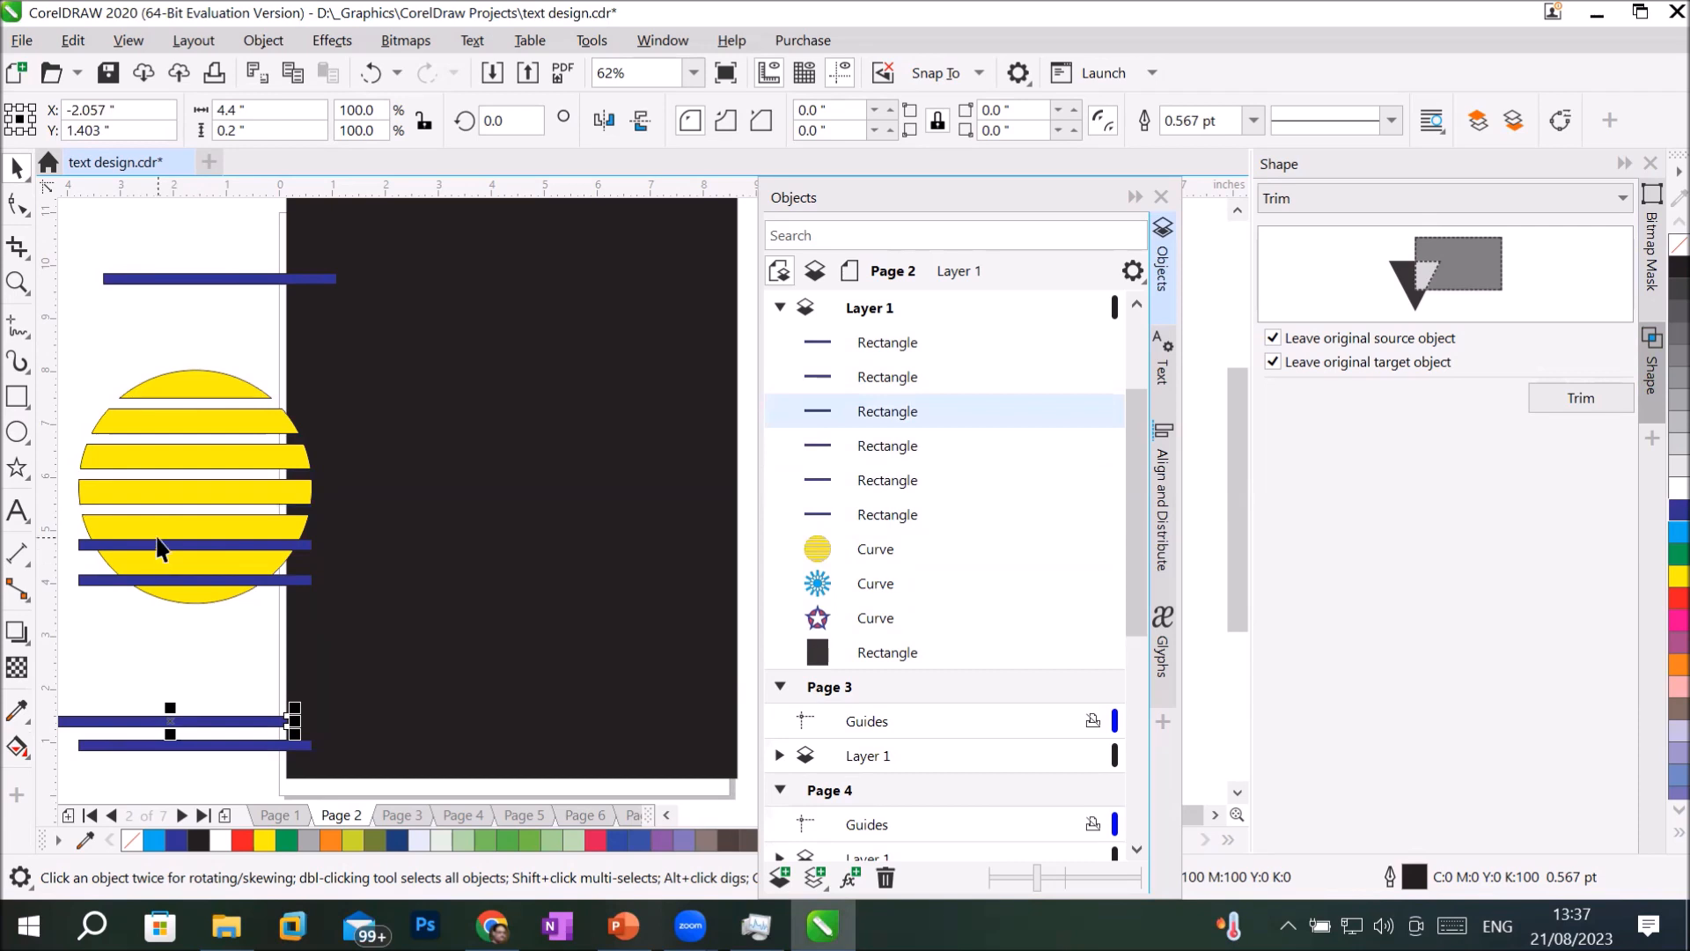
left_click_drag(157, 543, 124, 707)
left_click_drag(174, 577, 164, 686)
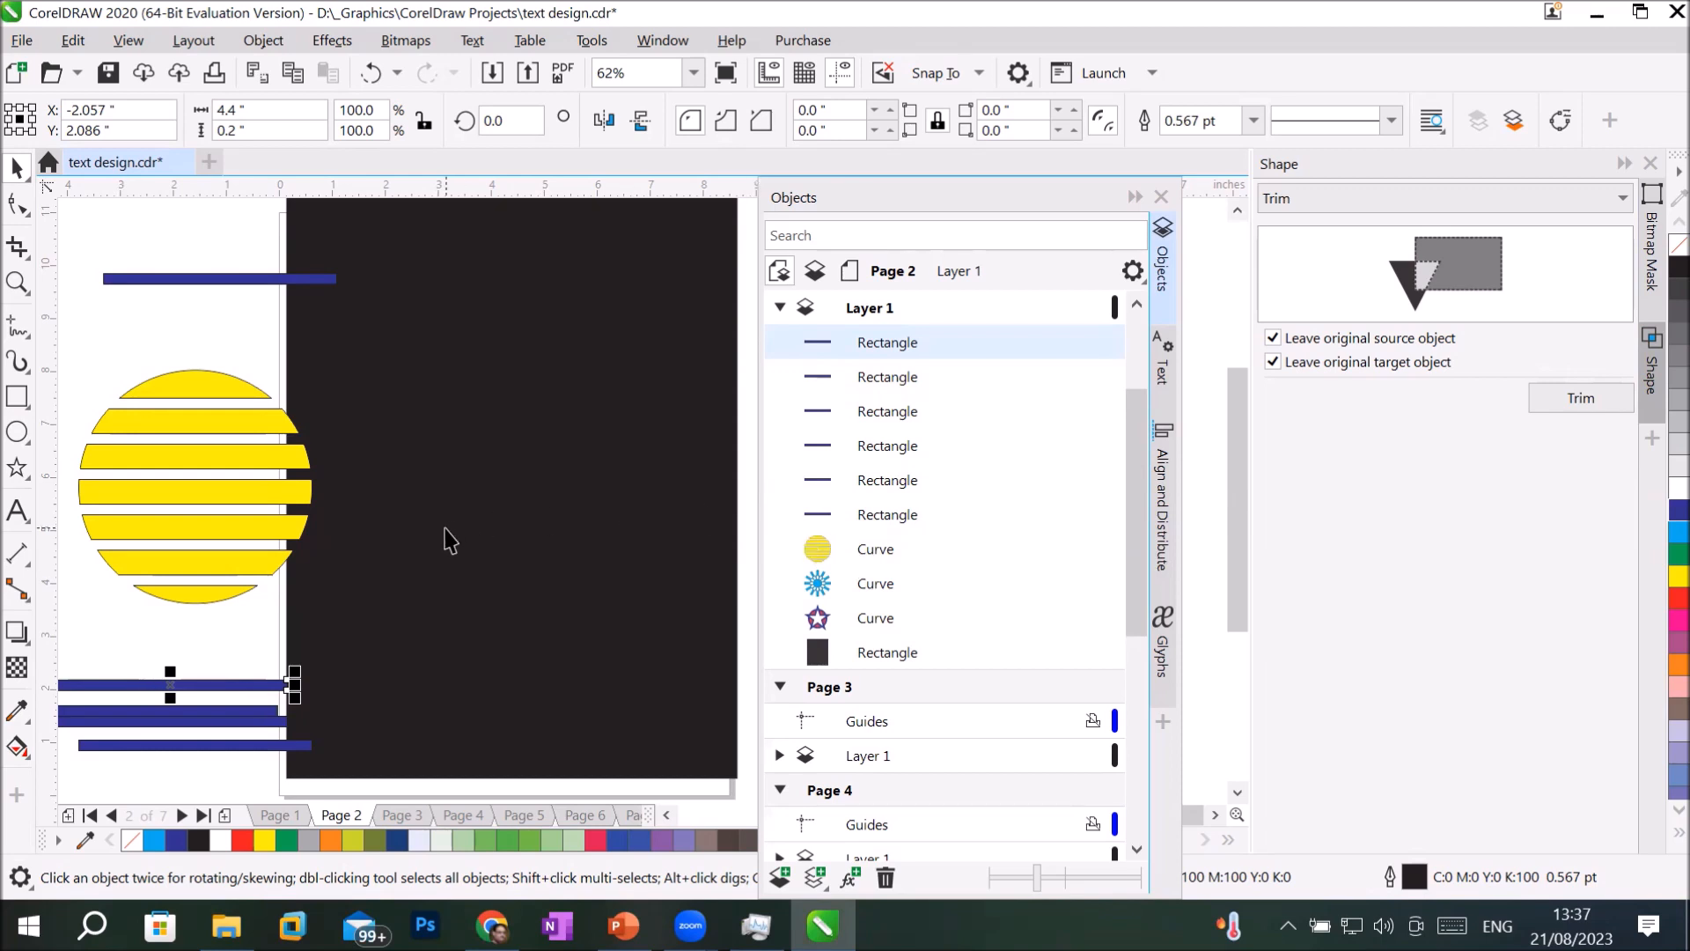
Add the artistic text "Headlinge" above the black rectangle and enlarge it to about 14.7 in wide.
scroll(449, 539, "down", 1)
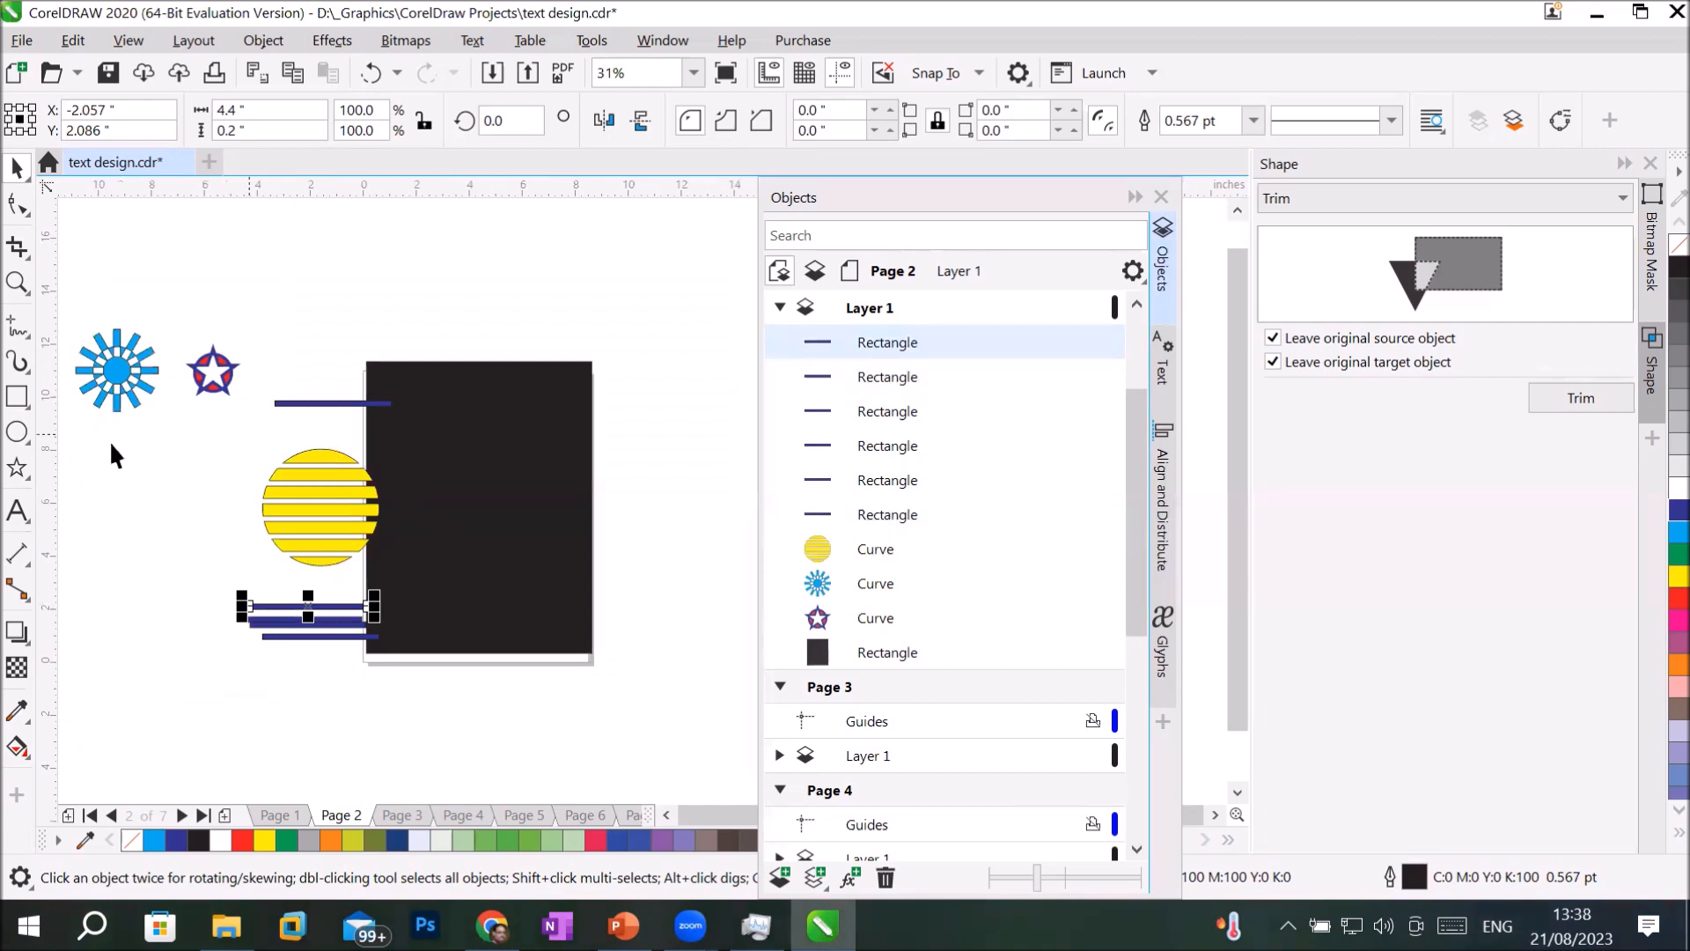
left_click(17, 510)
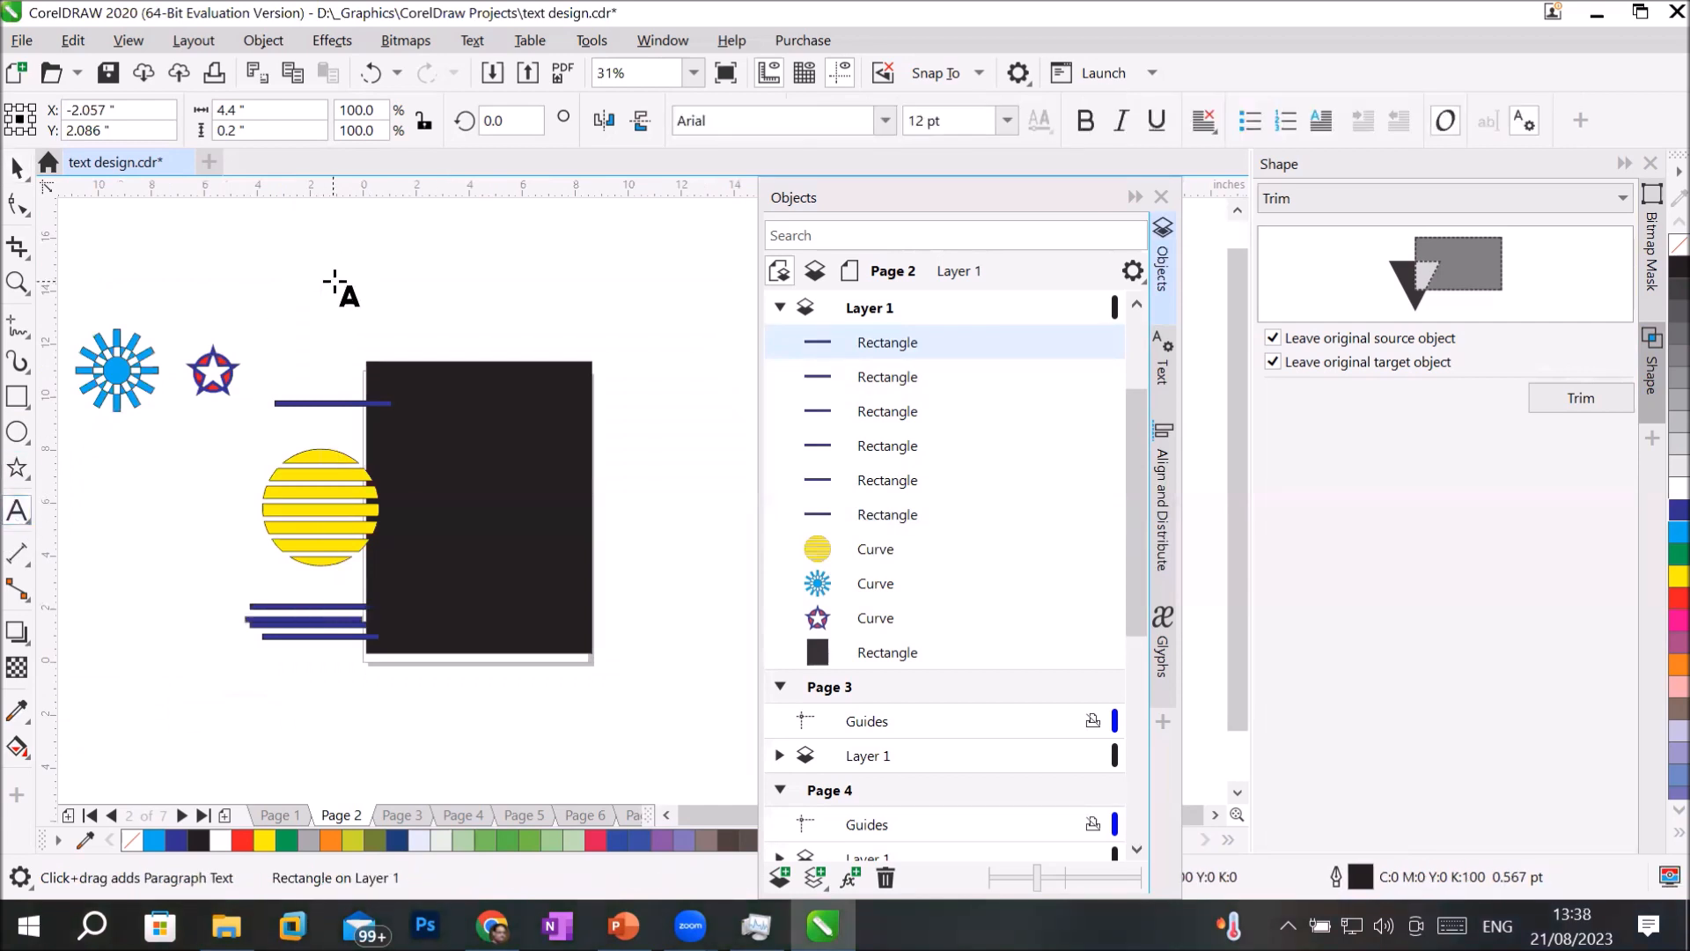
left_click(332, 276)
type("He")
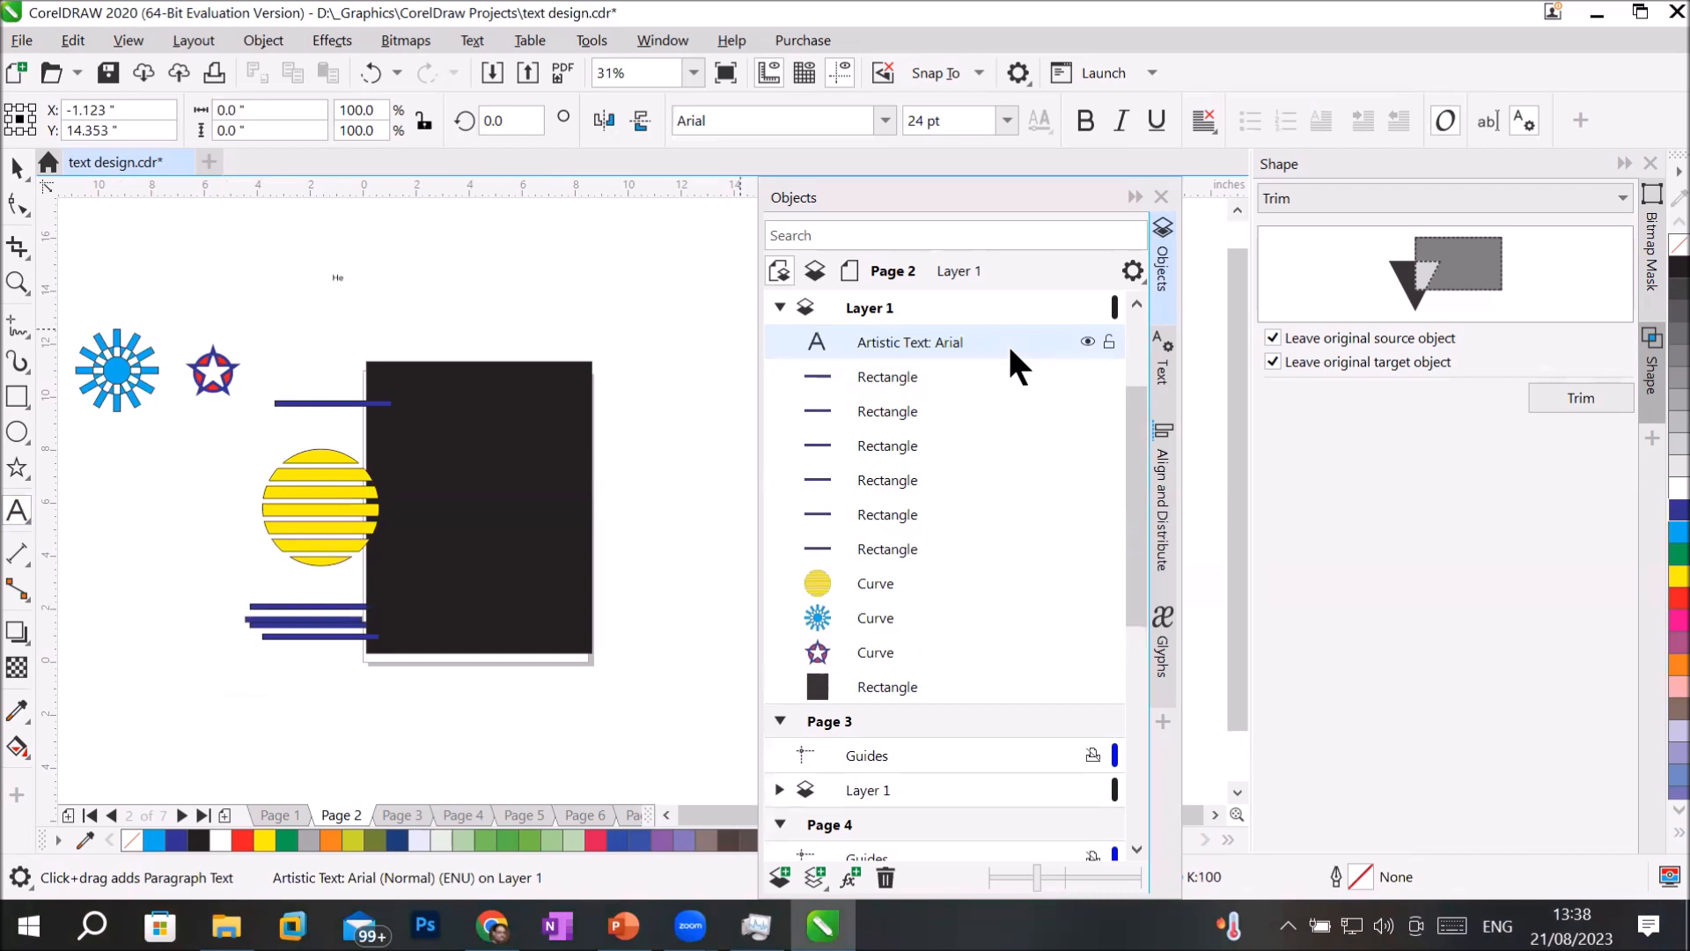
type("adinge")
key("ctrl+space")
left_click_drag(385, 261, 684, 216)
left_click_drag(440, 295, 517, 283)
key("Escape")
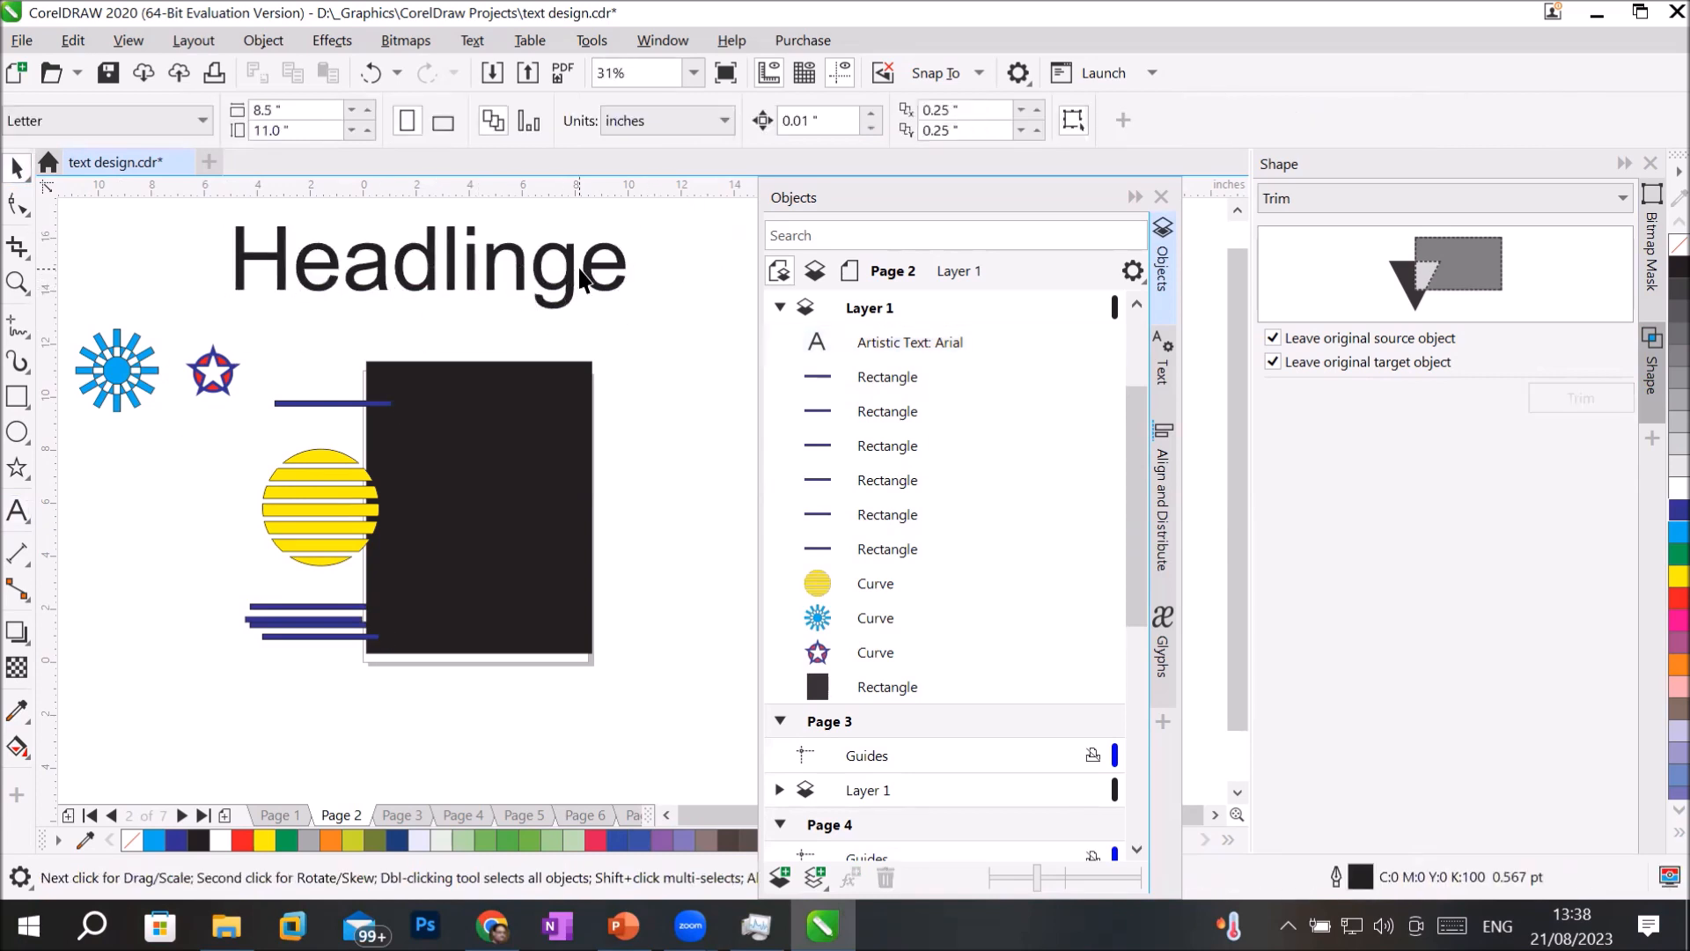
Correct the large text to read "Headline" and shift it slightly right and up above the black rectangle.
left_click(572, 268)
left_click(17, 510)
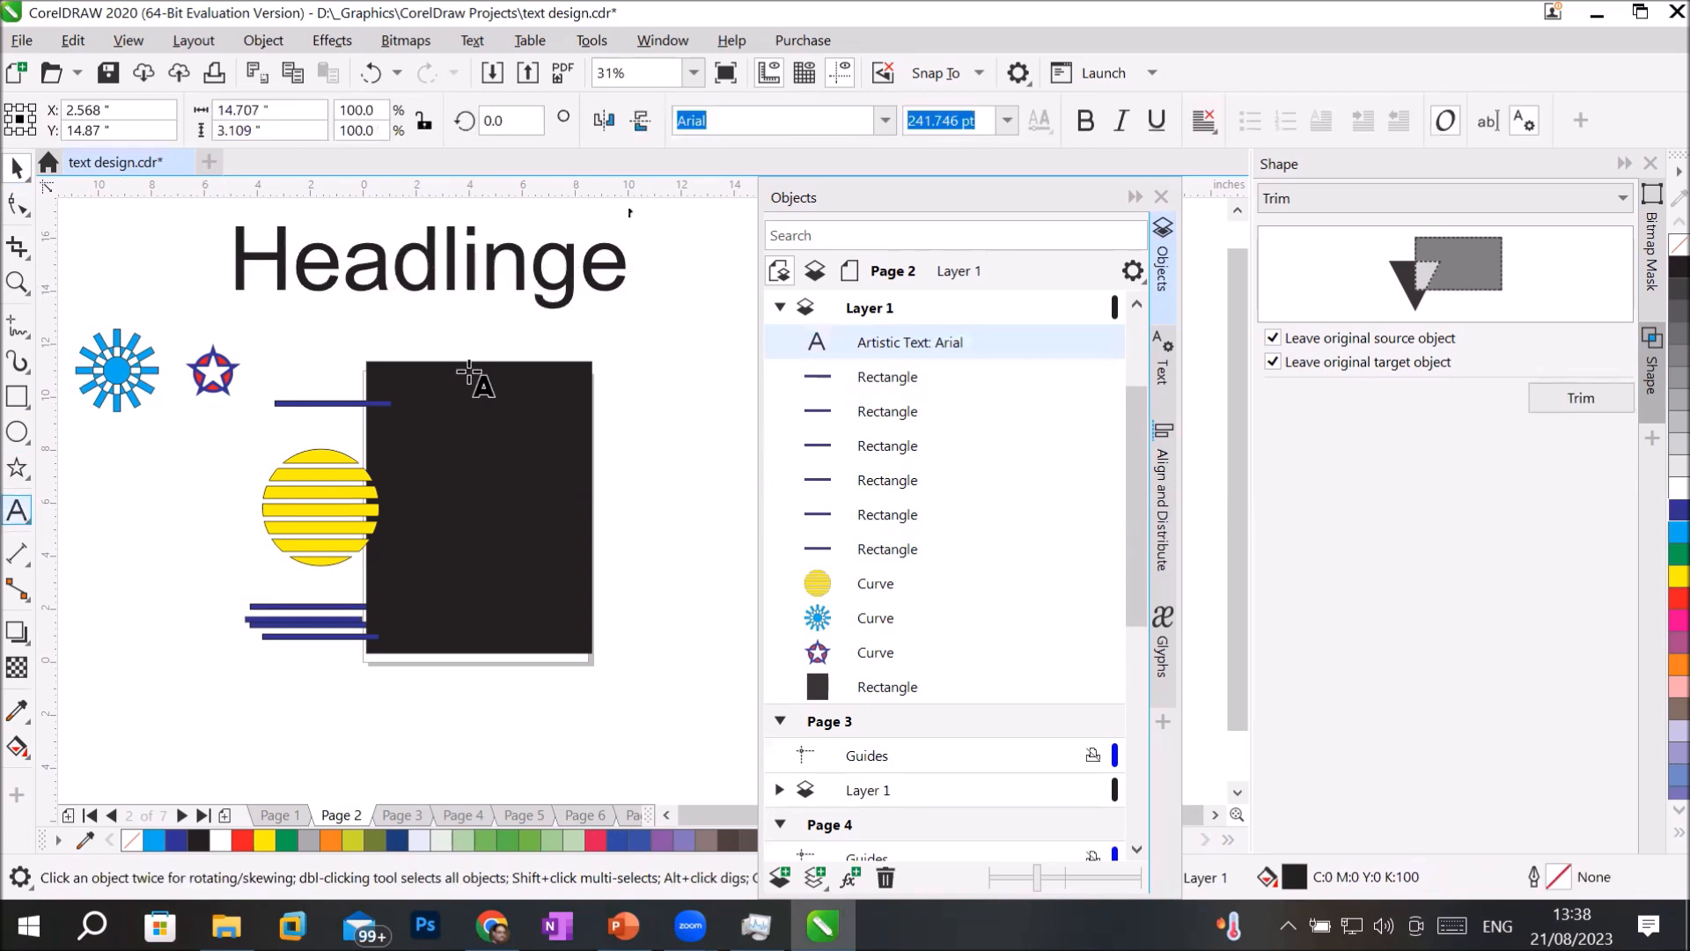
key("Left")
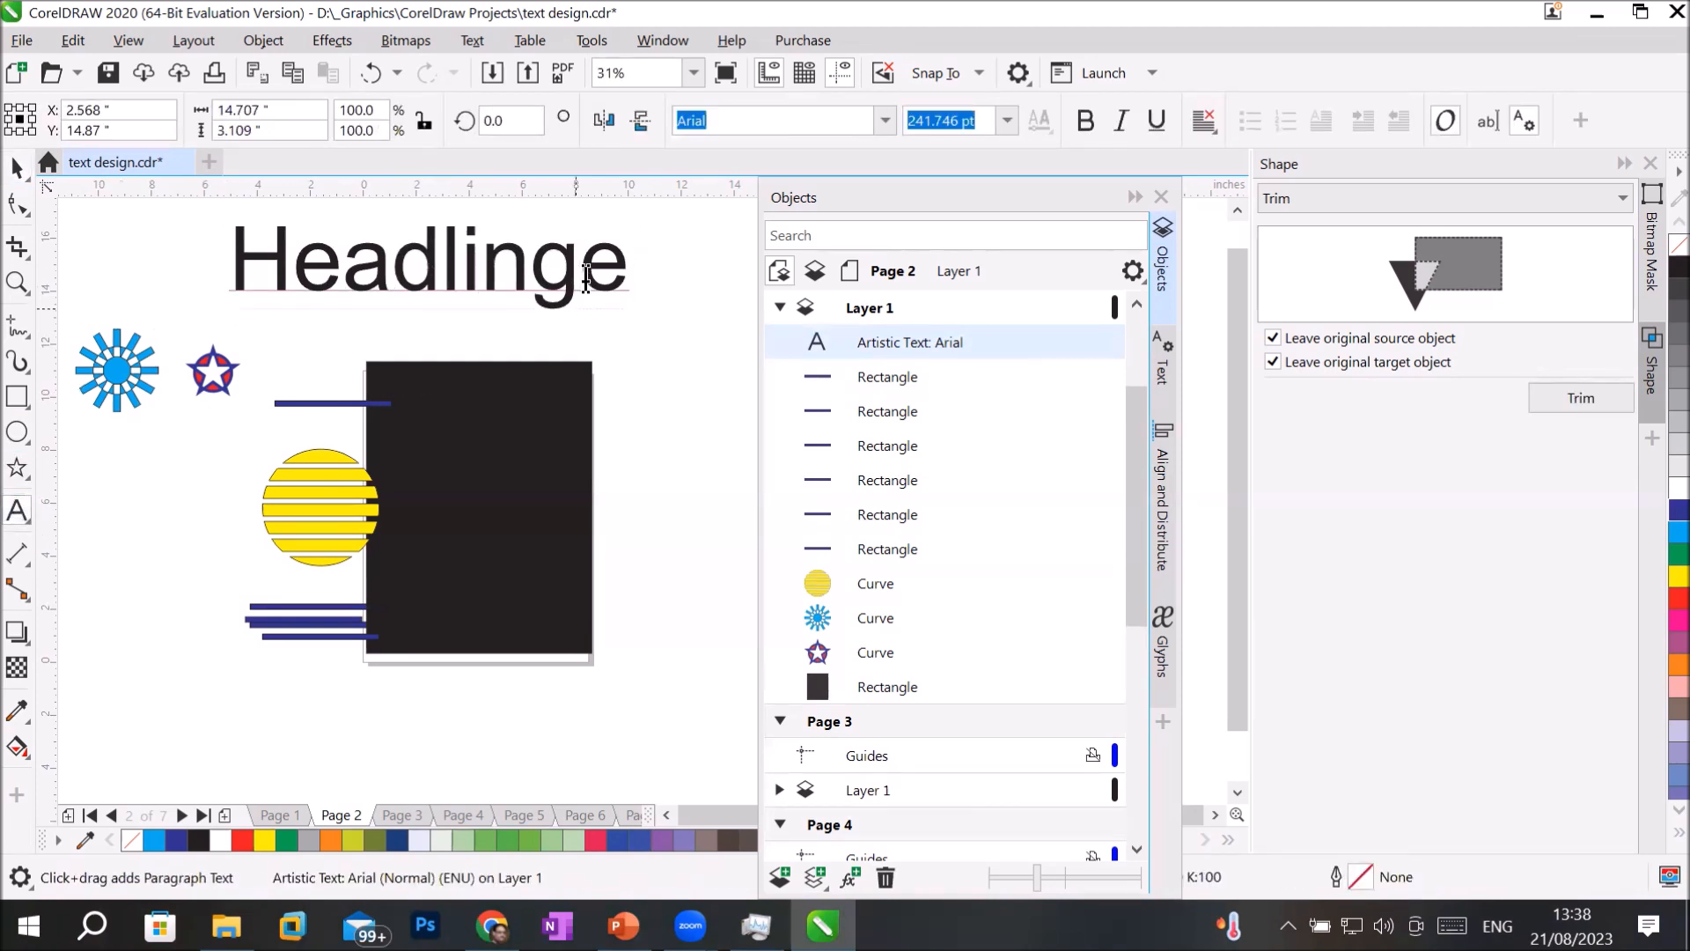
key("BackSpace")
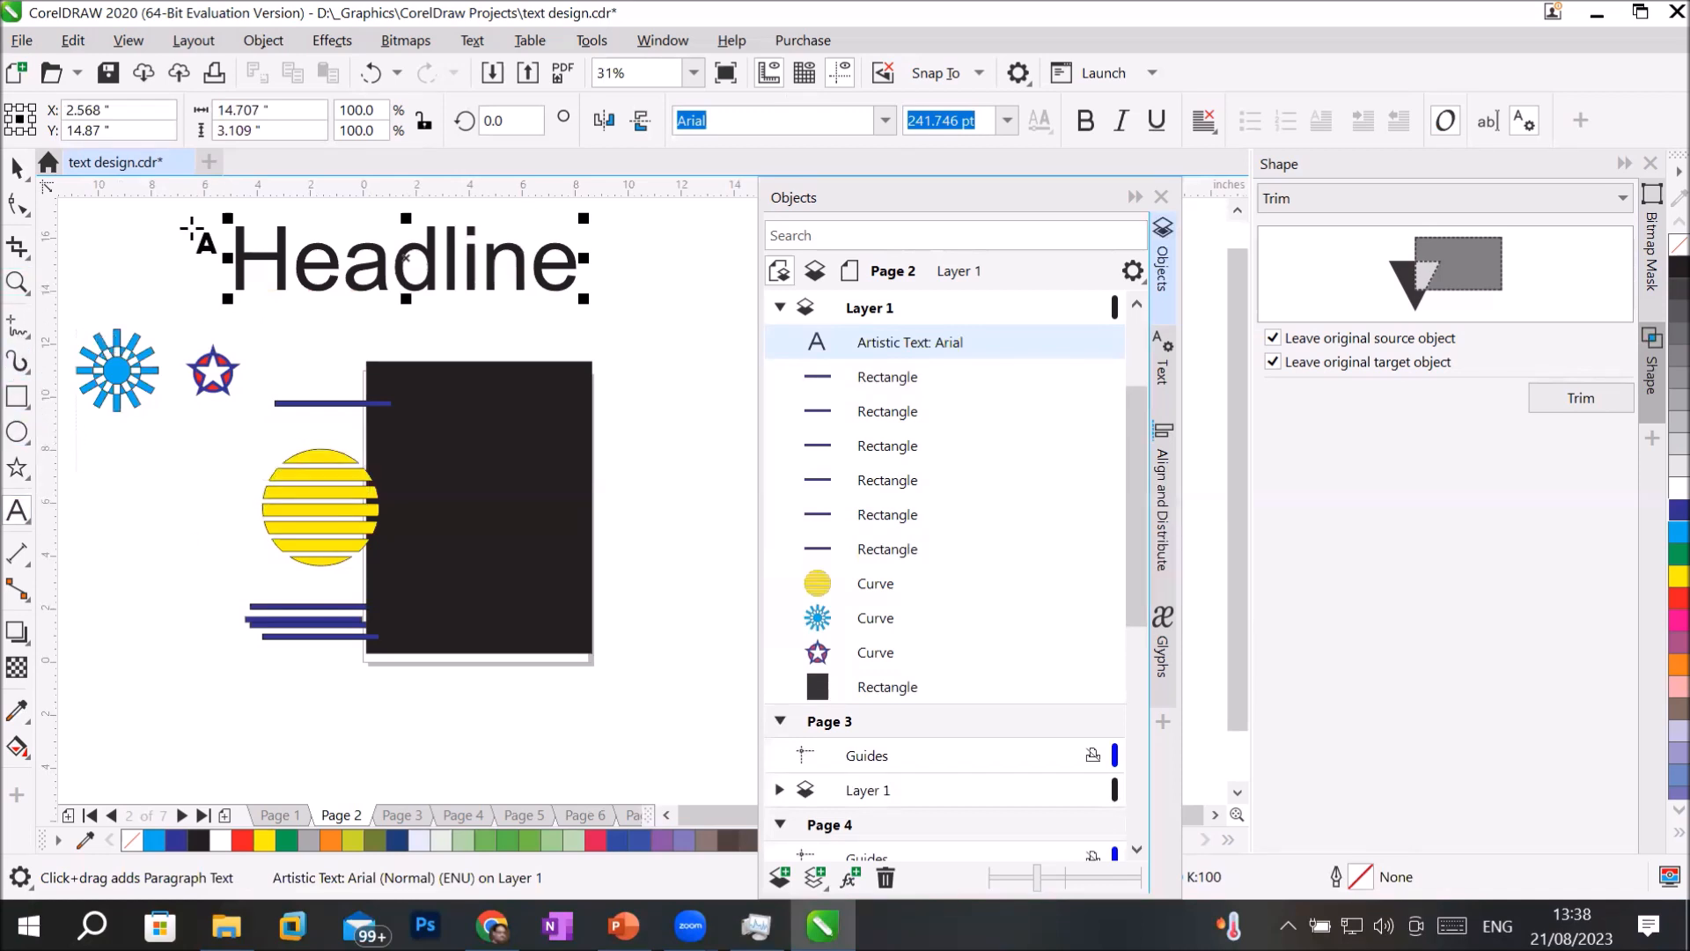
key("Escape")
left_click(16, 168)
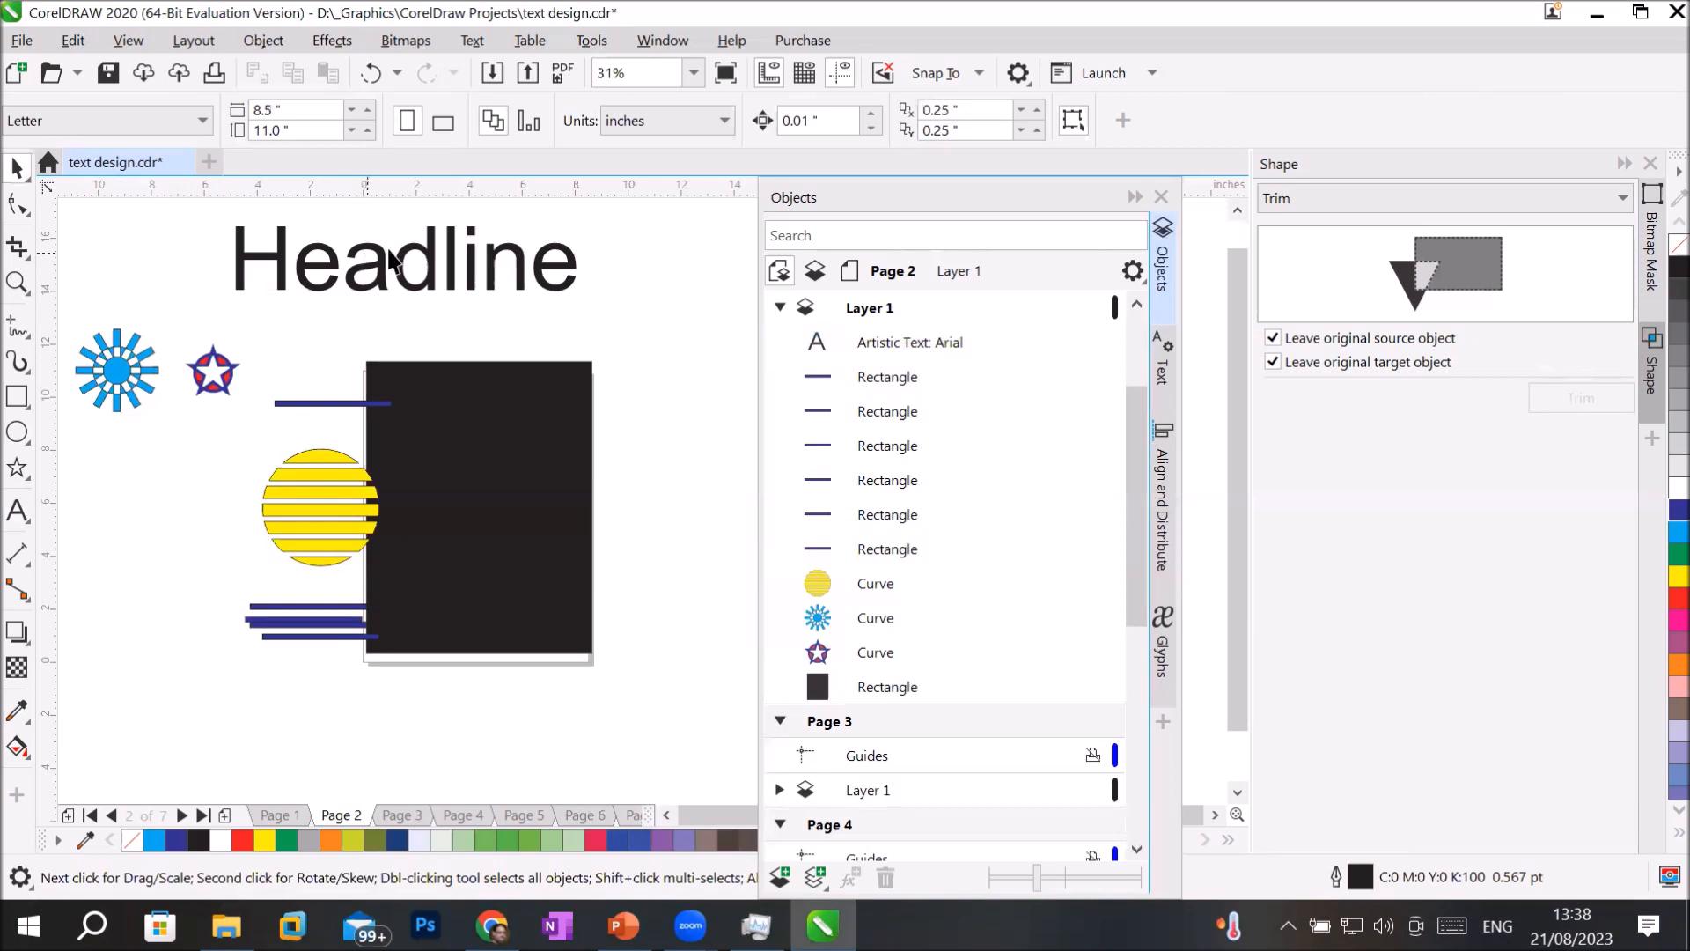
left_click(429, 263)
left_click_drag(385, 254, 426, 250)
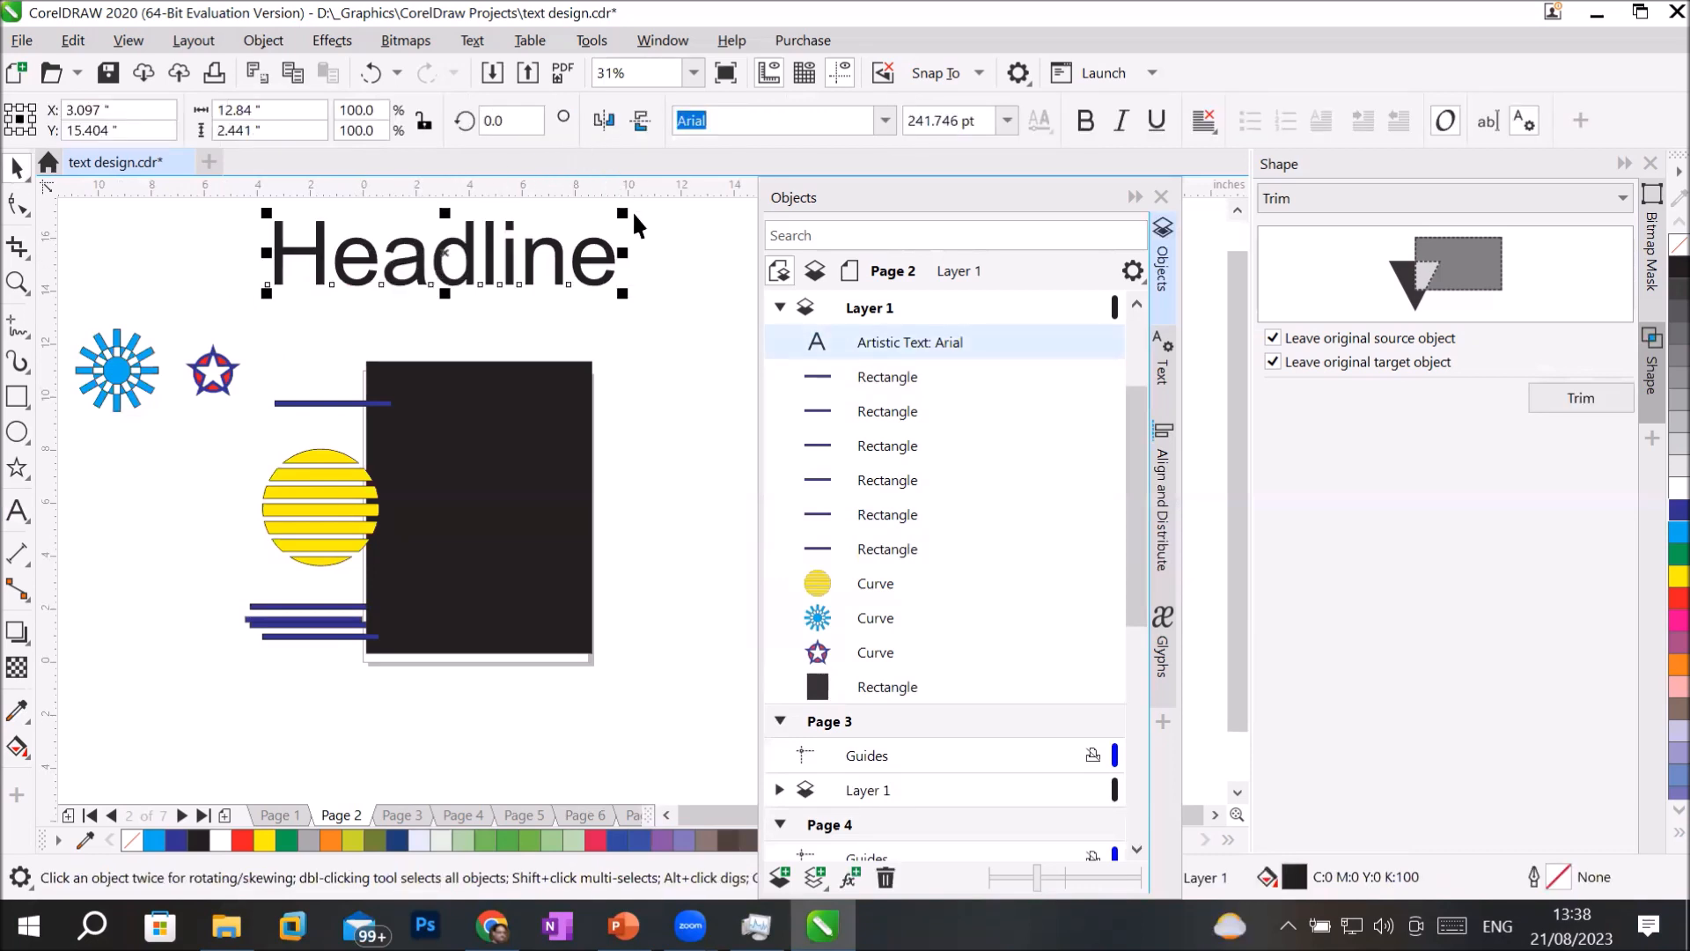
Draw a straight horizontal line about 13.8 in long across the upper part of the "Headline" text.
scroll(632, 210, "up", 1)
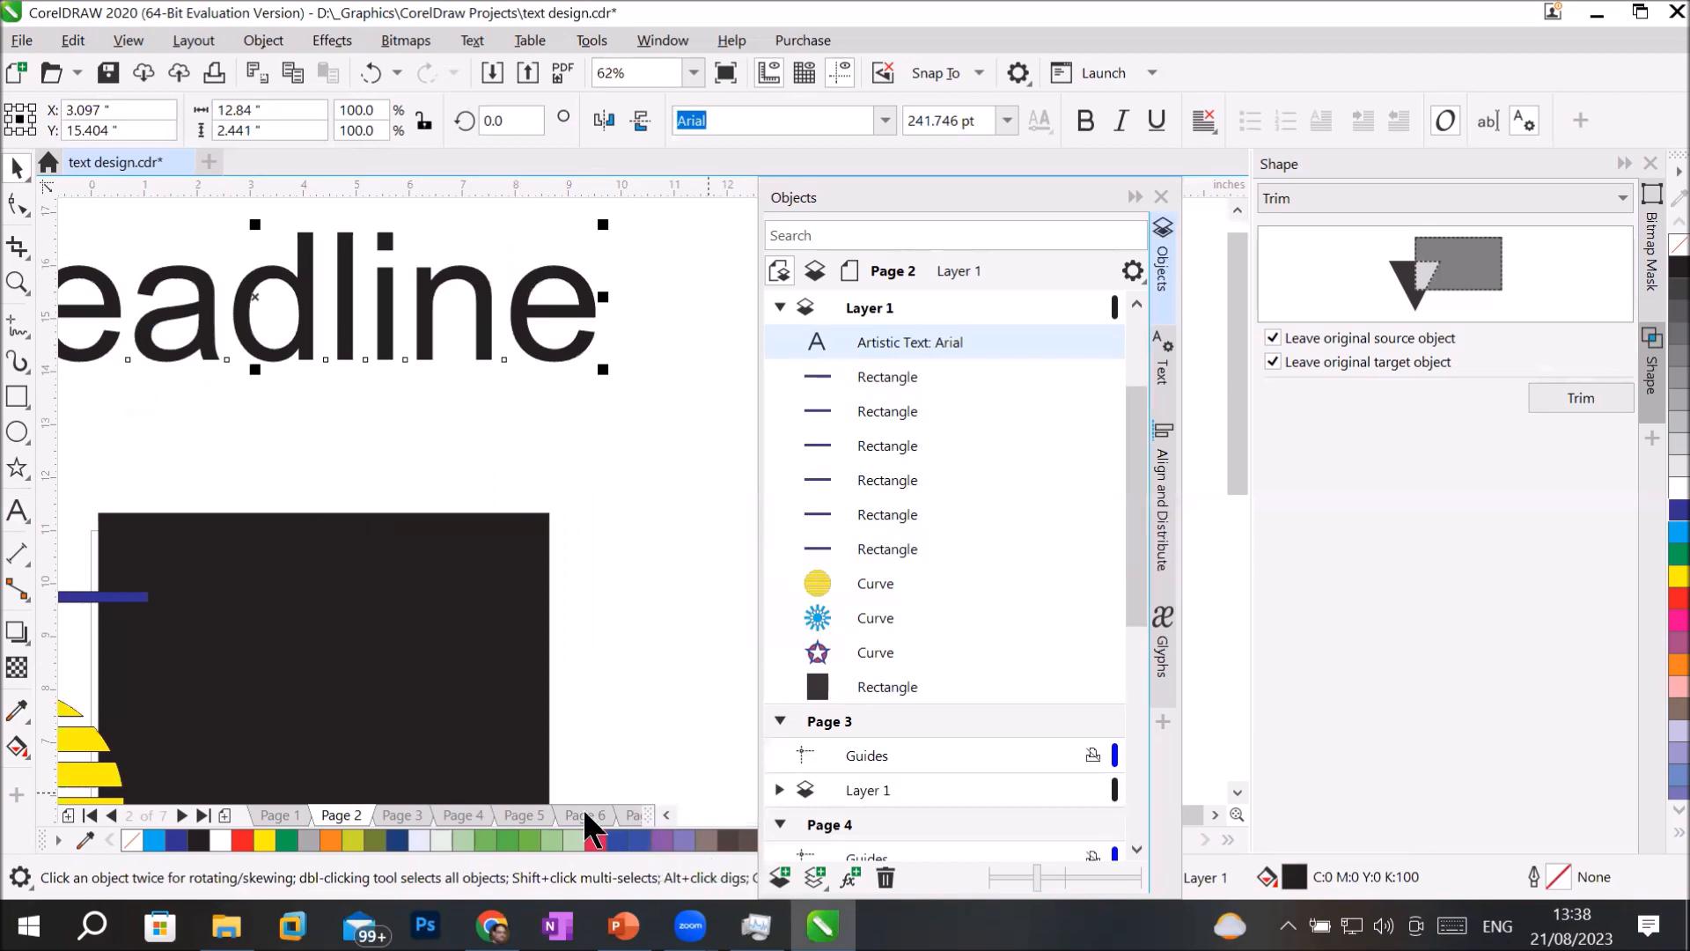
left_click(664, 816)
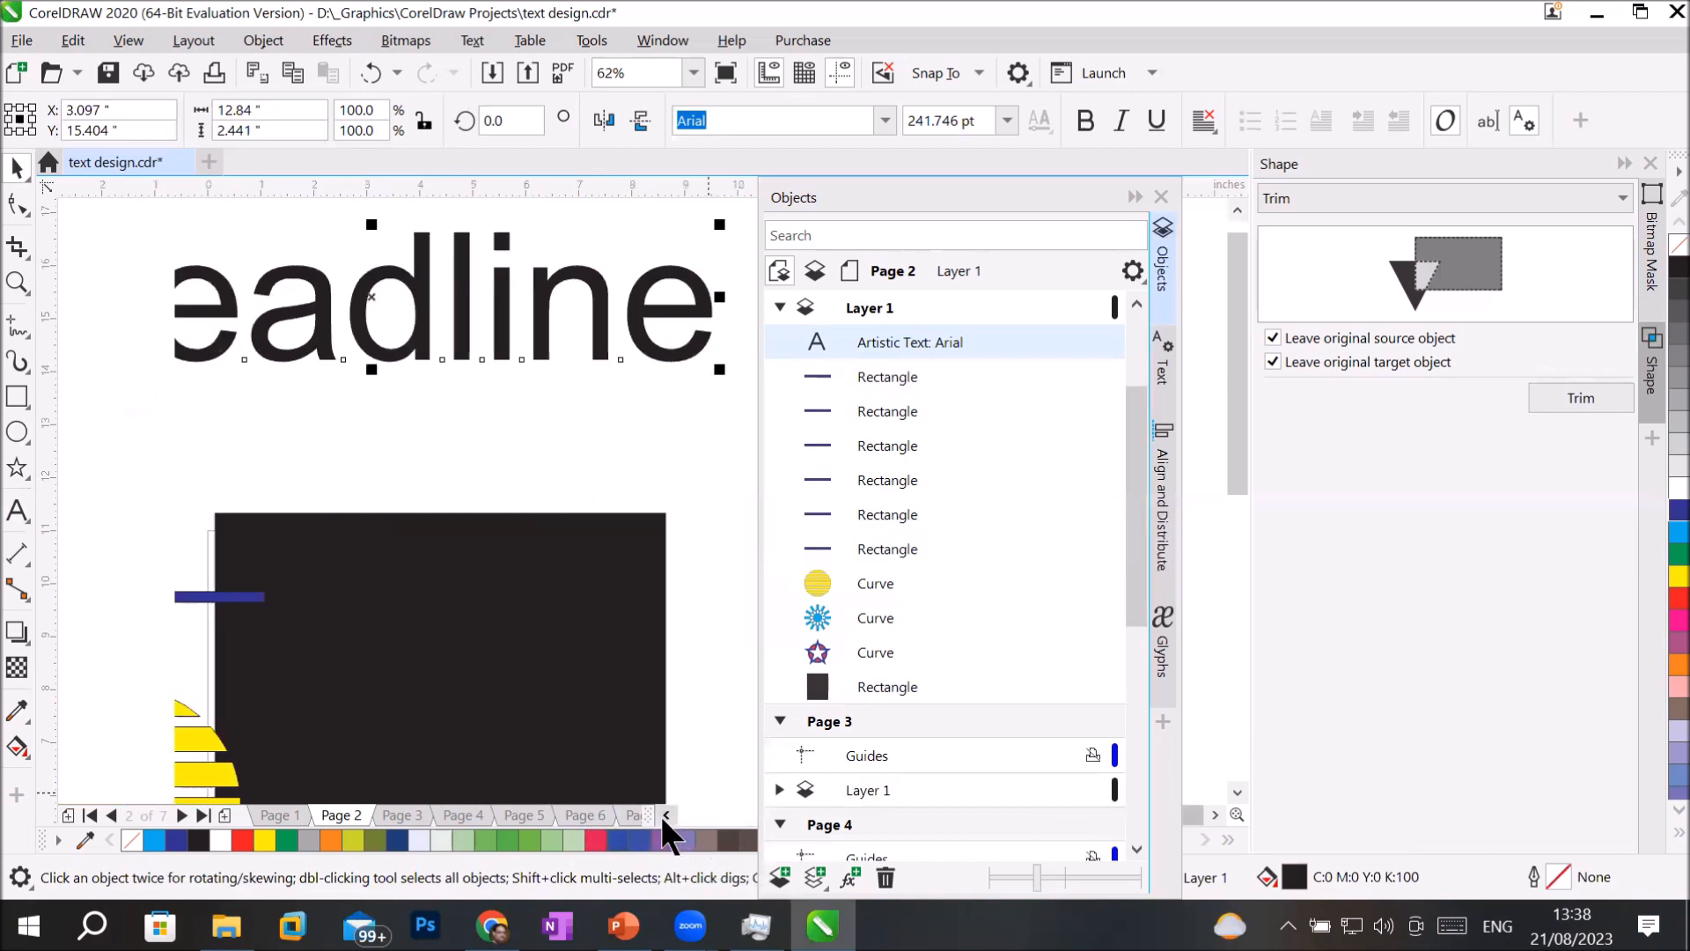
left_click(664, 816)
left_click(1134, 195)
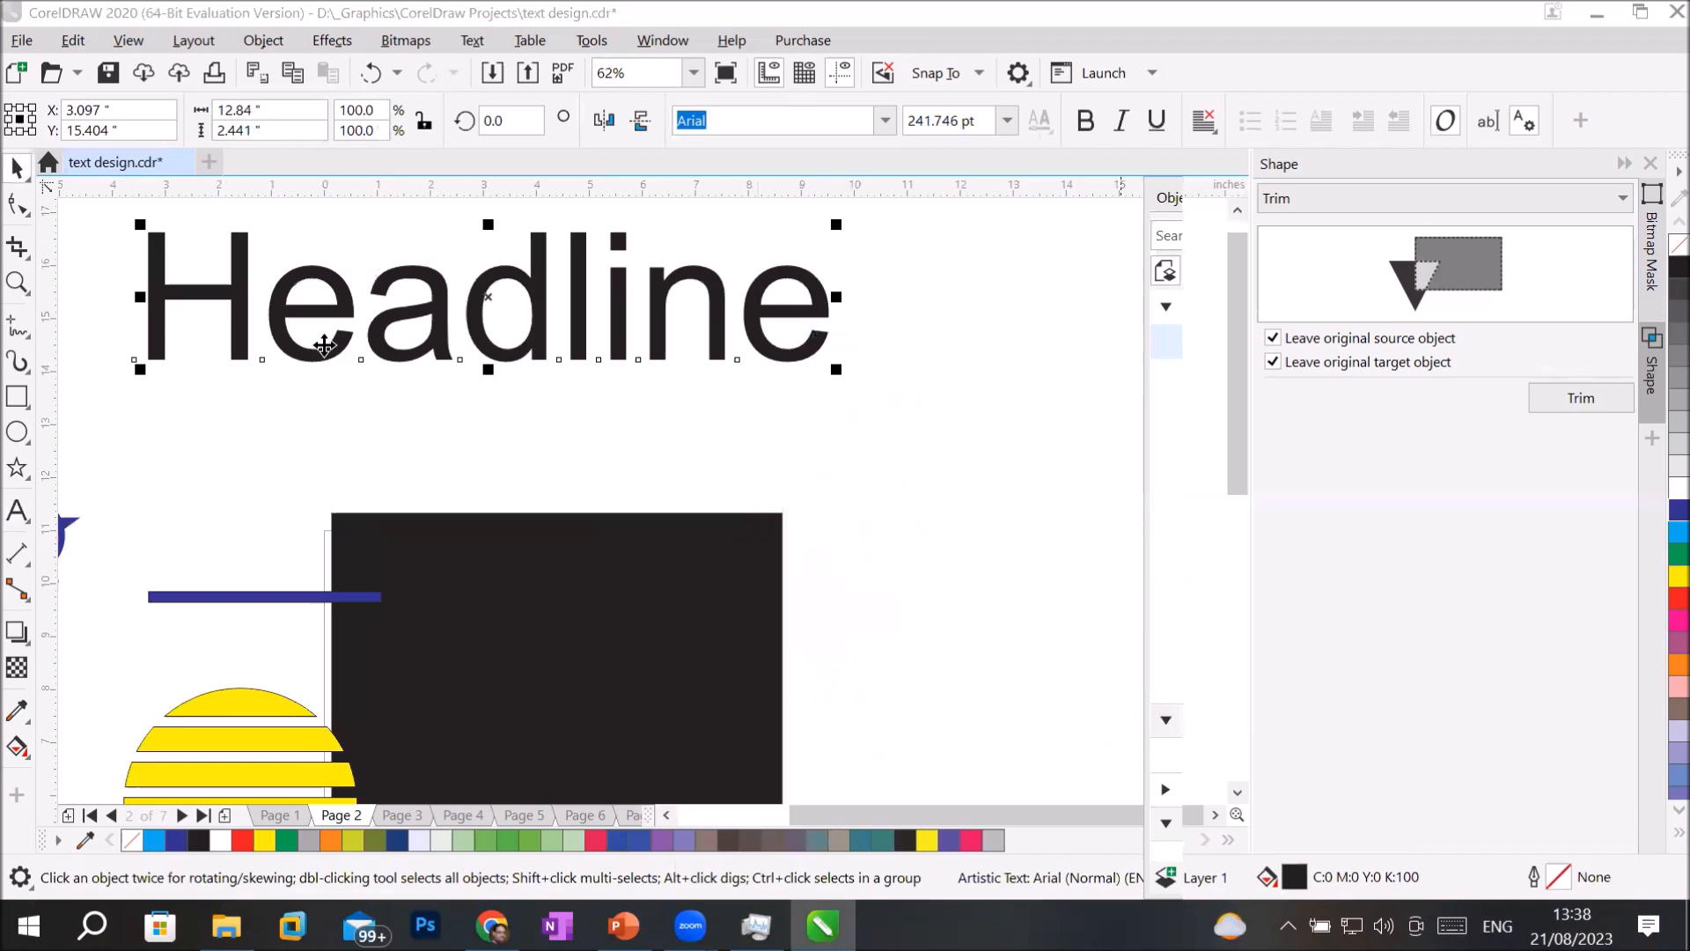
left_click(14, 330)
left_click(79, 353)
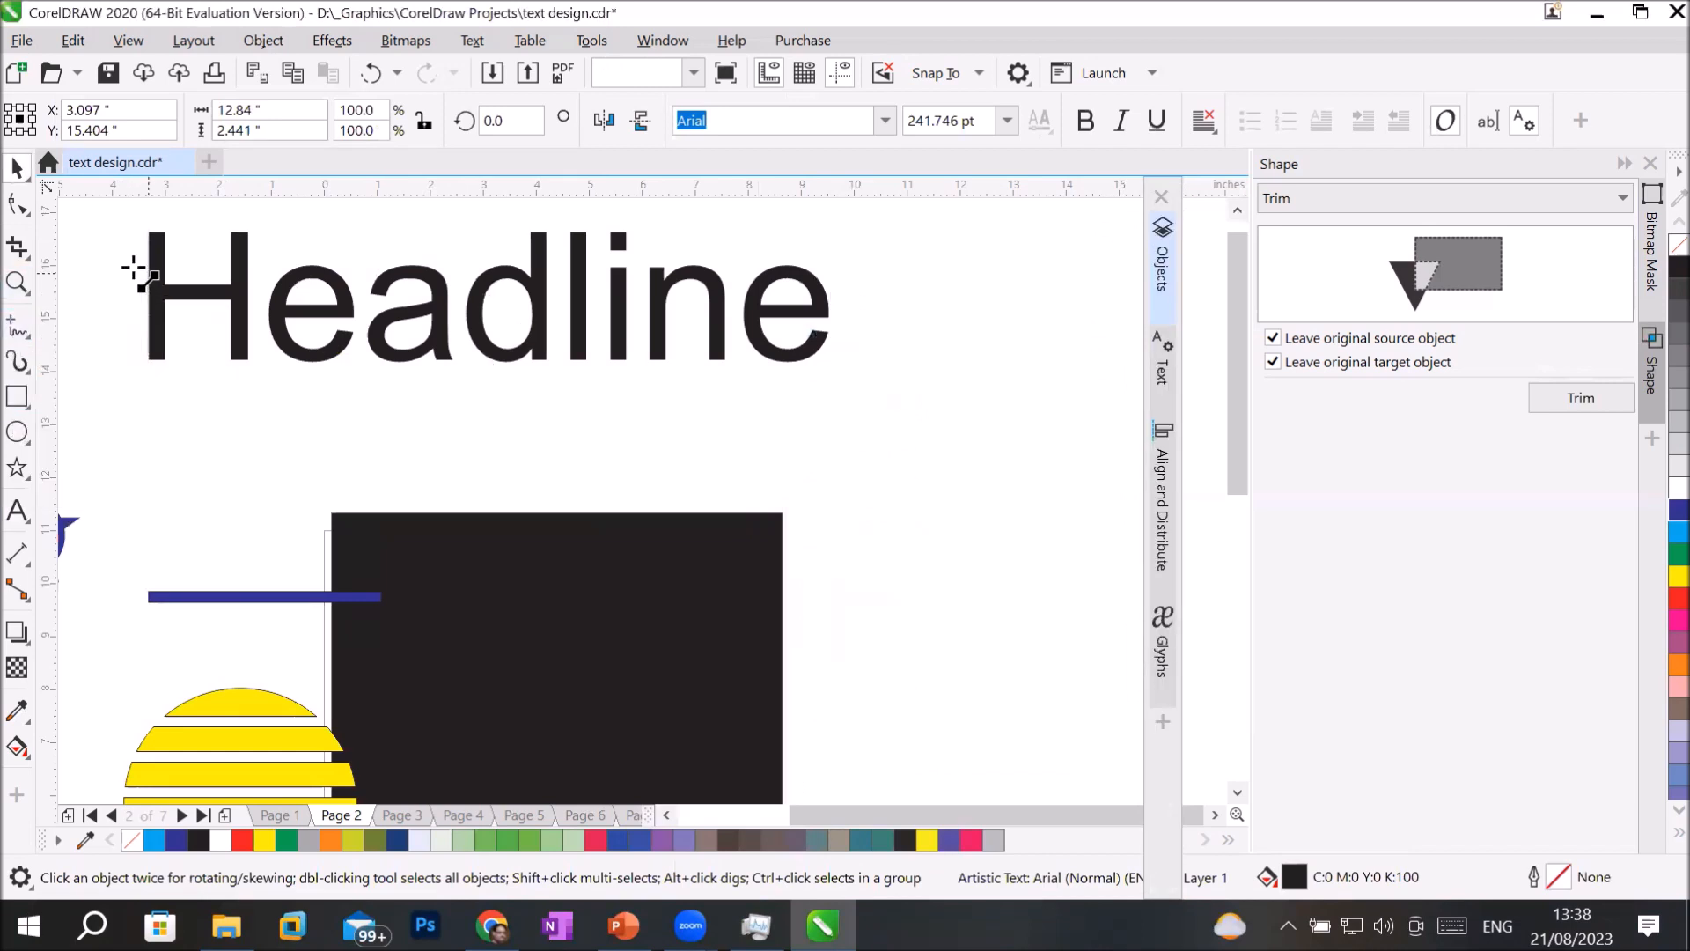
left_click_drag(126, 257, 858, 257)
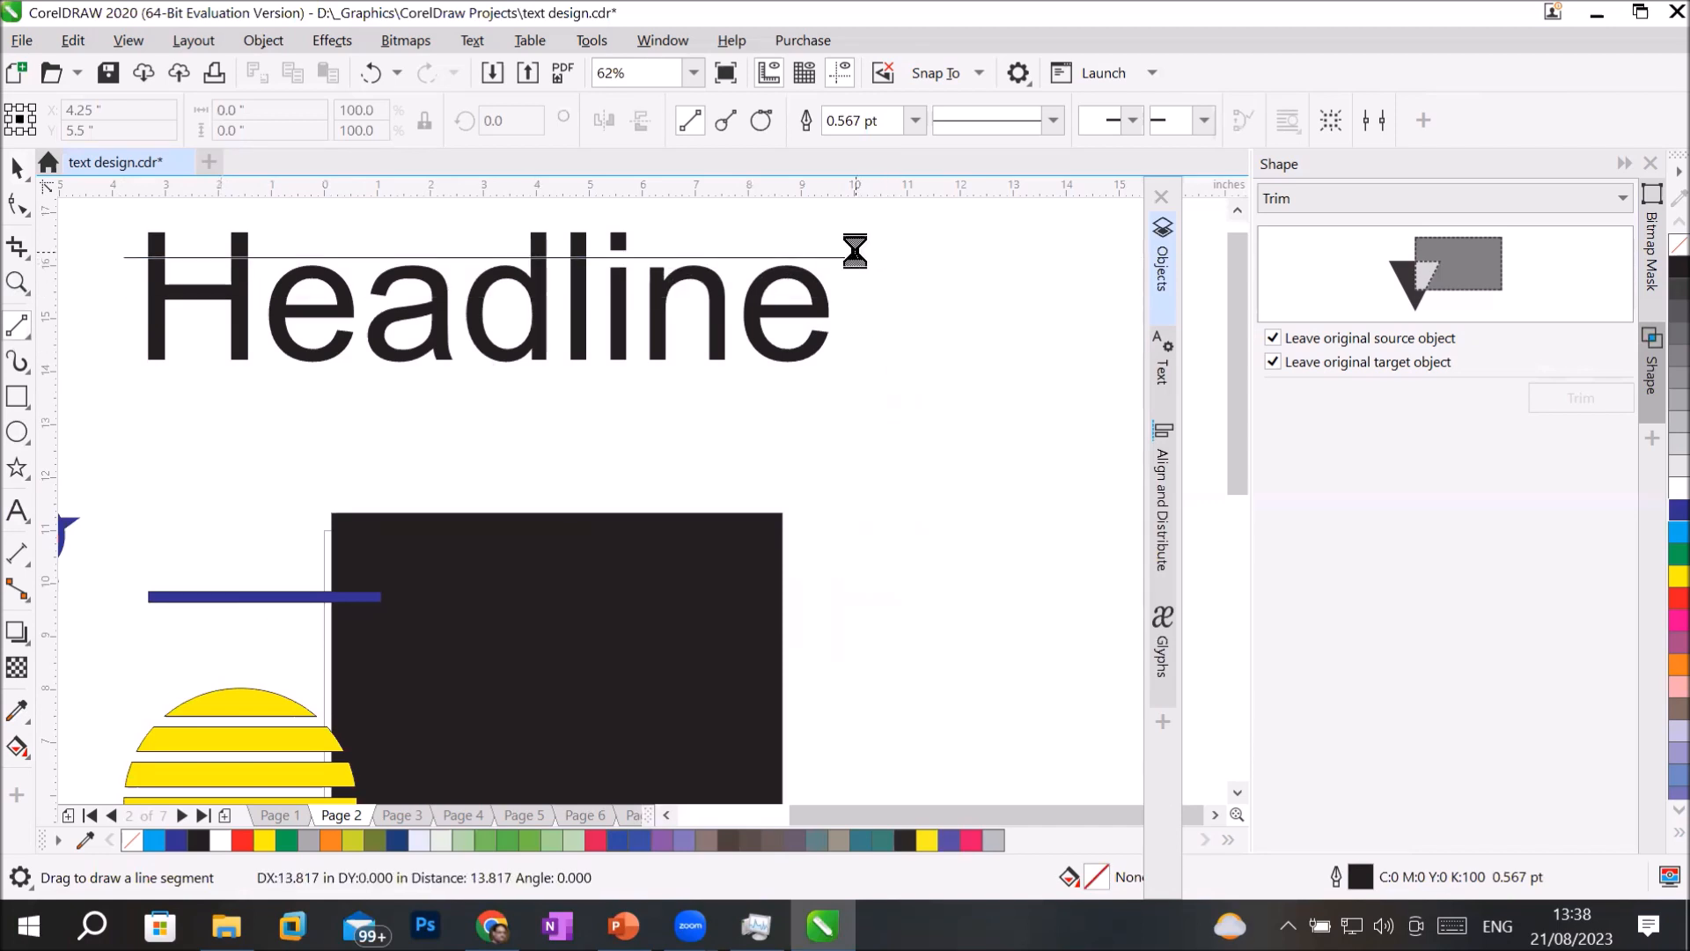
Set the line's outline width to 10 pt and its fill and outline colours to red.
left_click(912, 116)
left_click(885, 332)
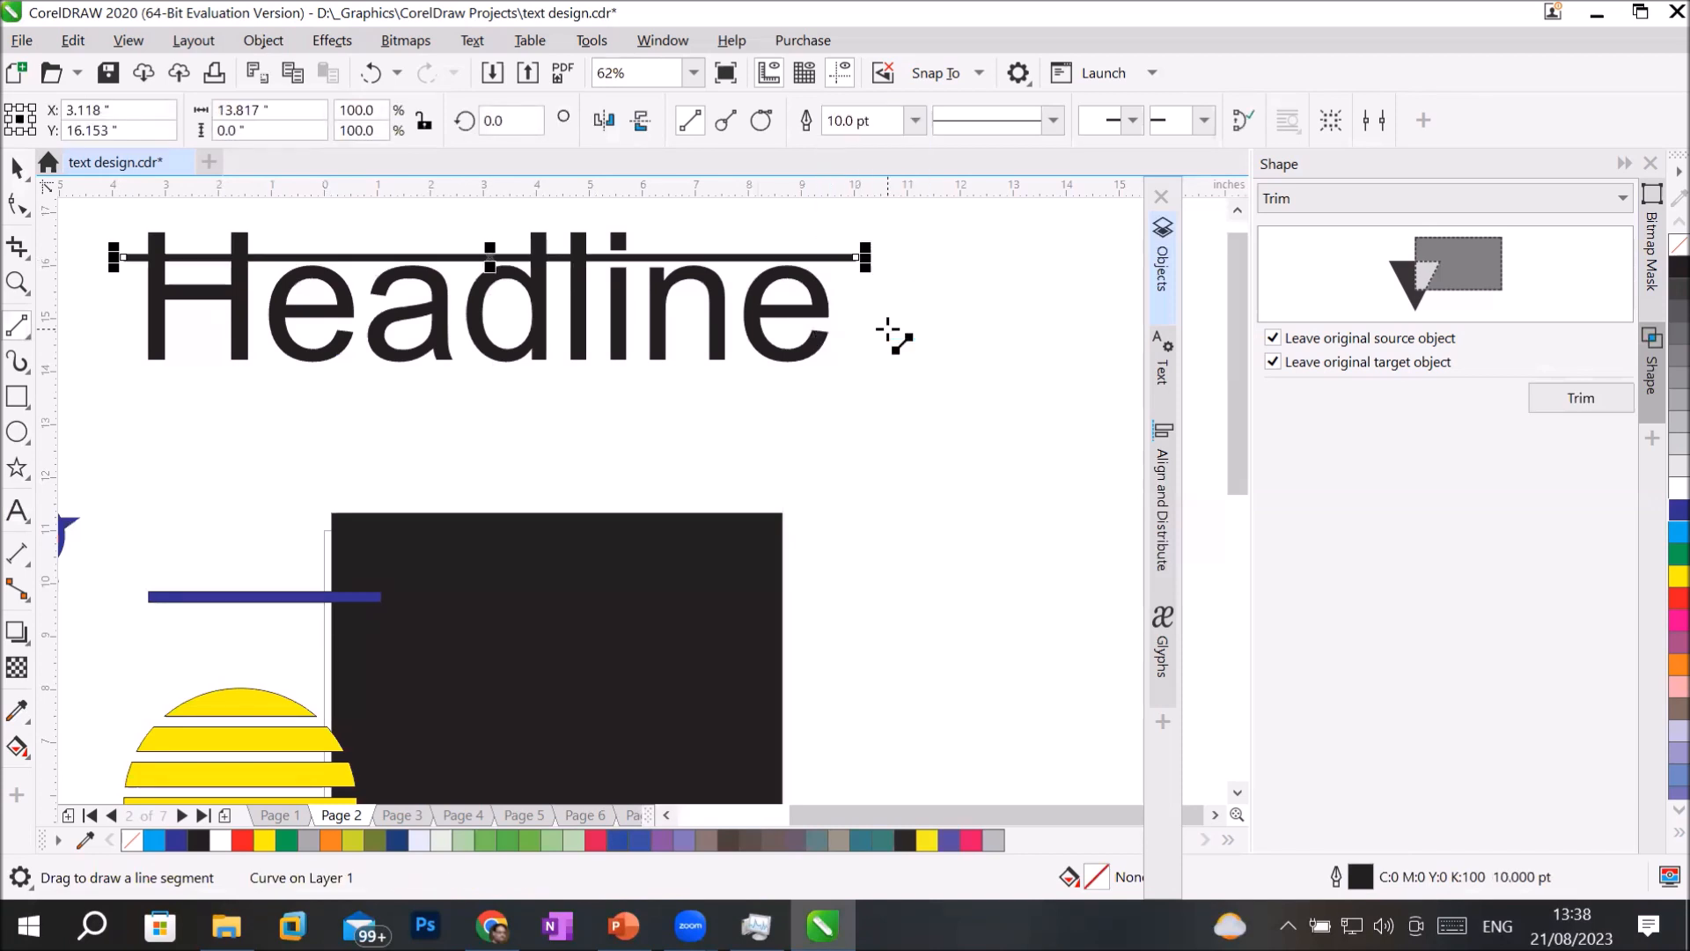
left_click(1659, 599)
right_click(1657, 591)
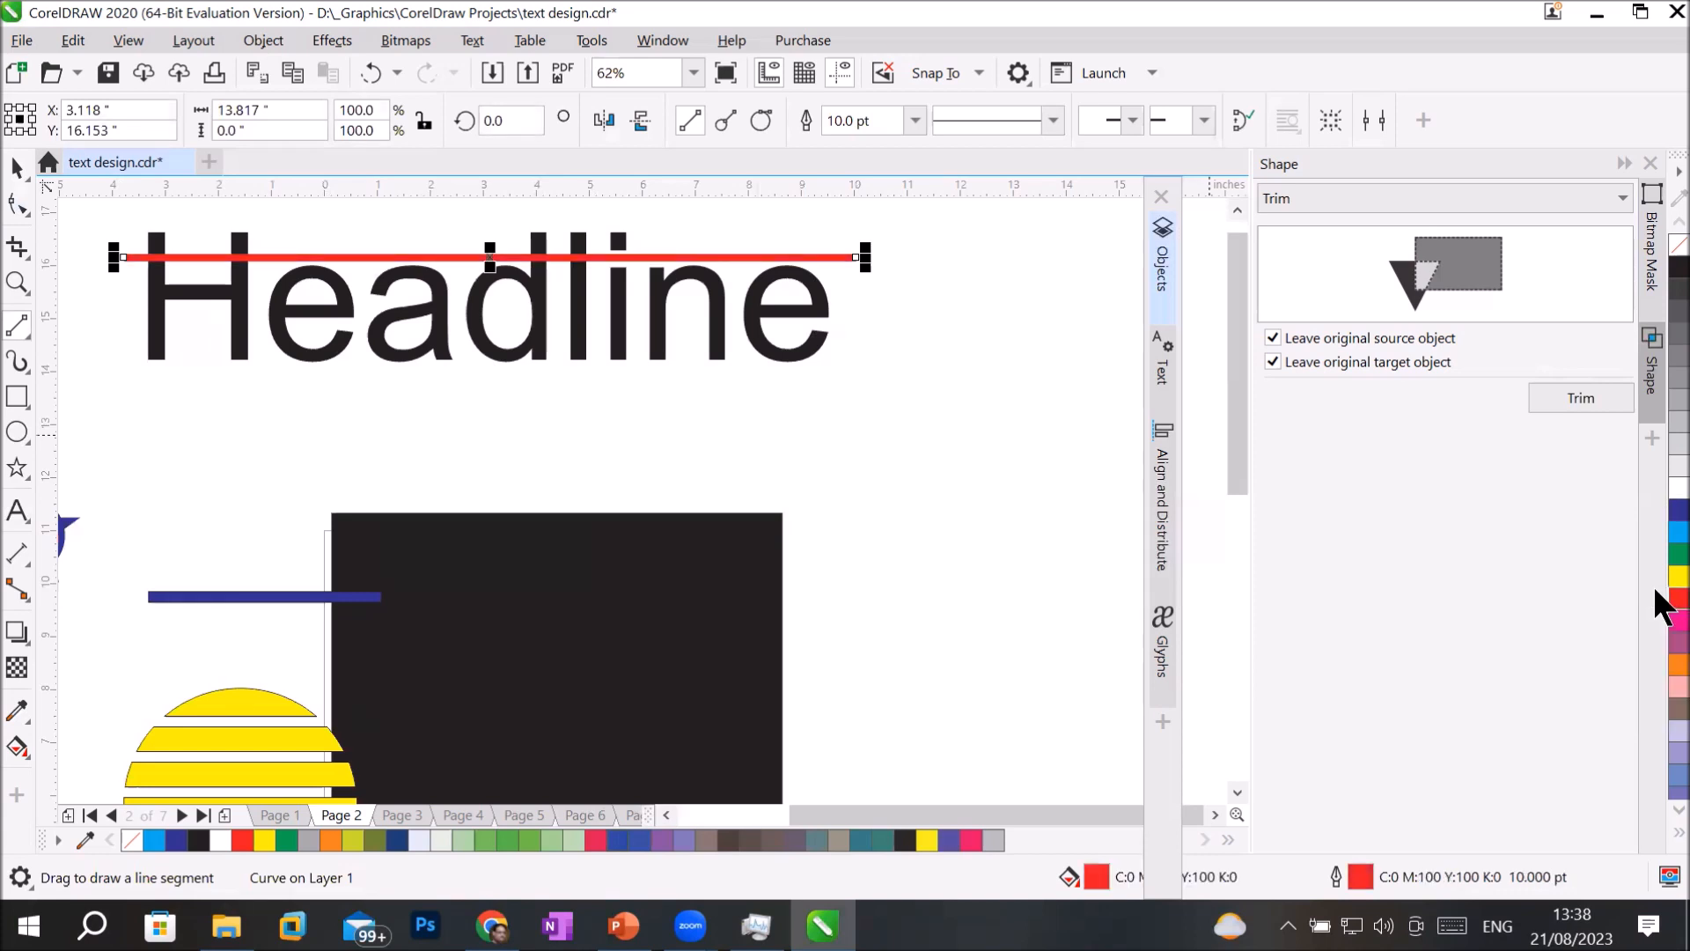
Duplicate the red line downward at equal spacing until four lines cross the "Headline" text.
left_click(18, 168)
left_click_drag(405, 256, 403, 285)
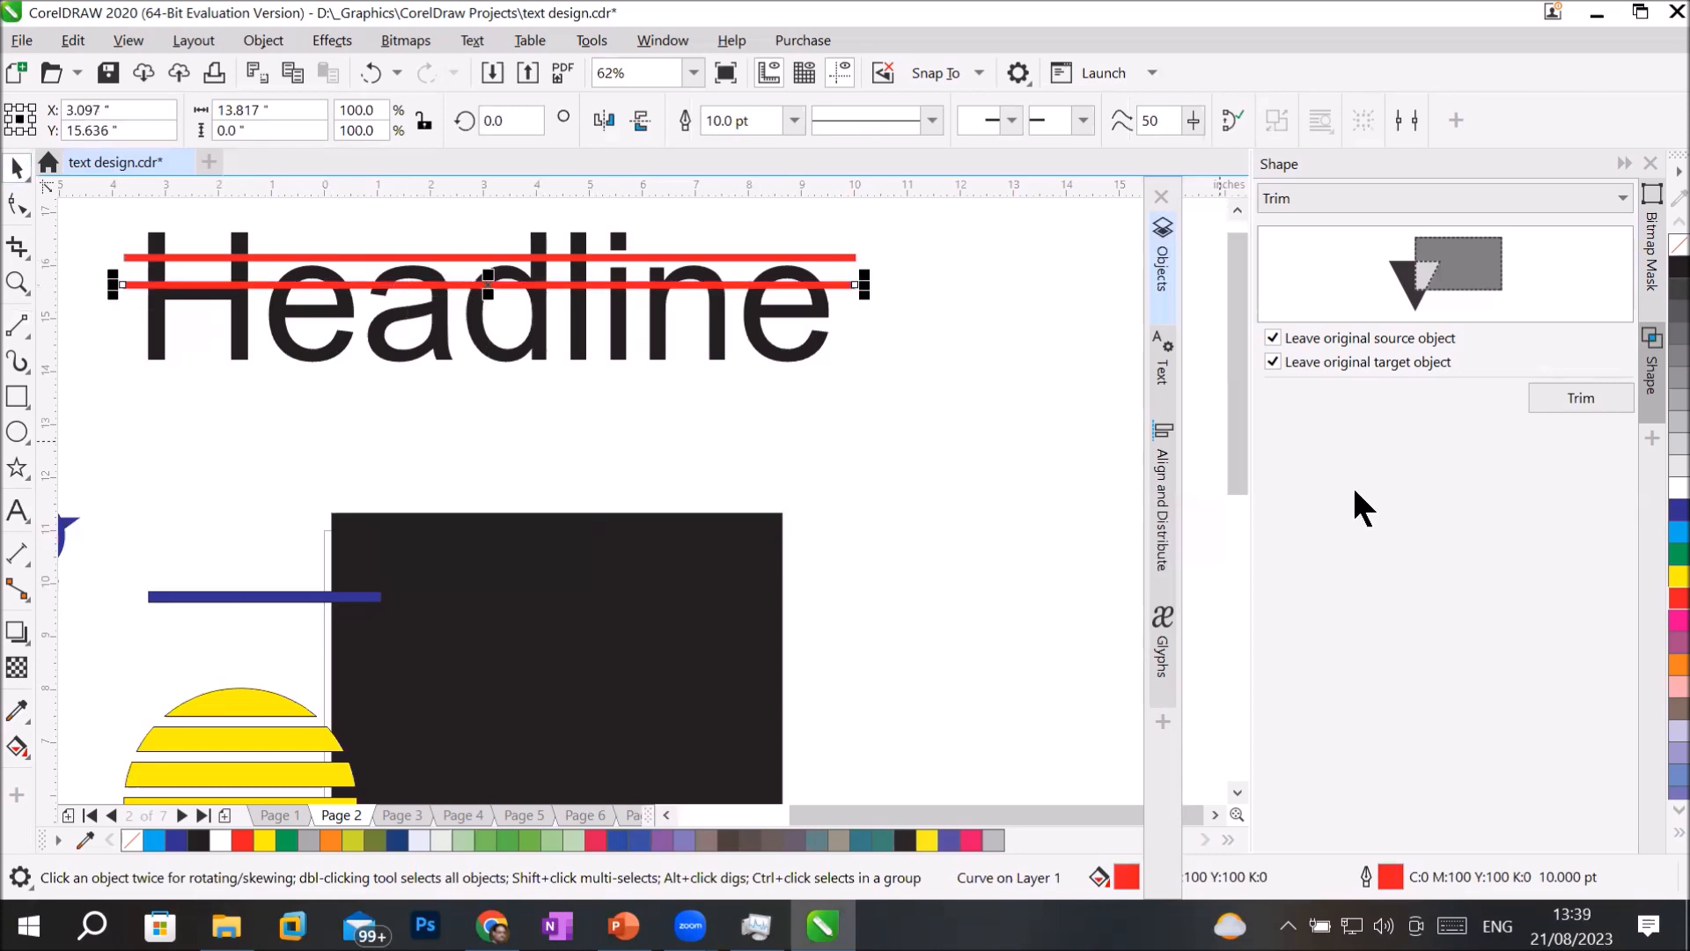
key("ctrl+r")
key("ctrl+r")
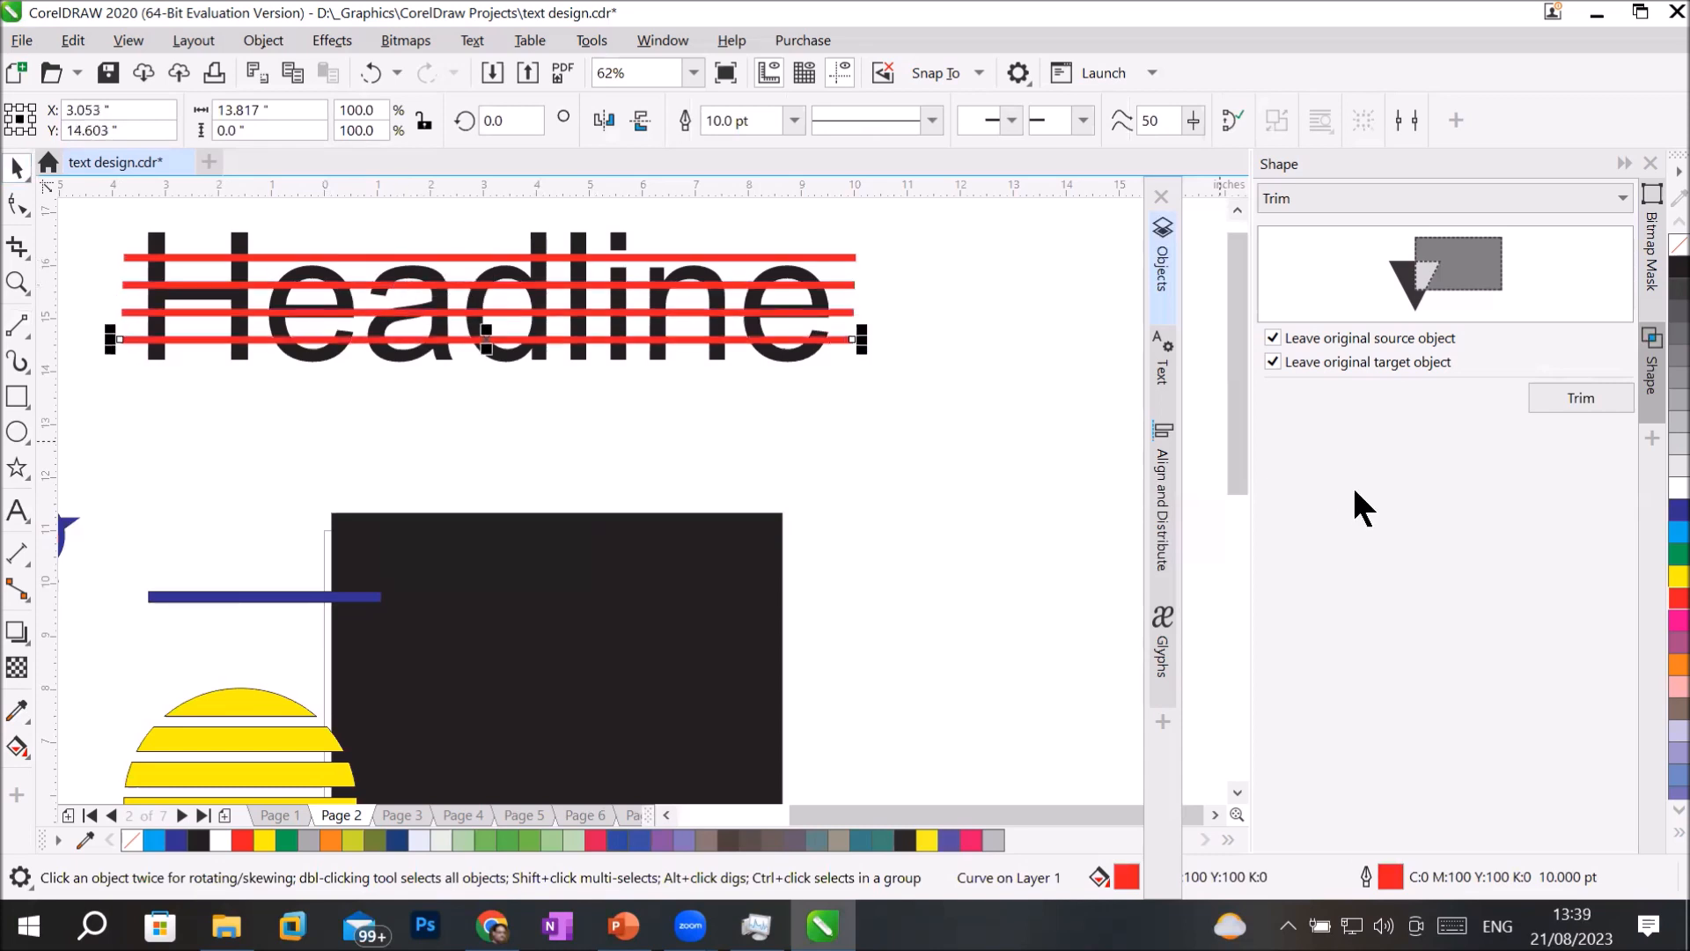
Select the four red lines together with the "Headline" text and trim the text with the lines.
left_click(1042, 531)
left_click_drag(83, 217, 897, 424)
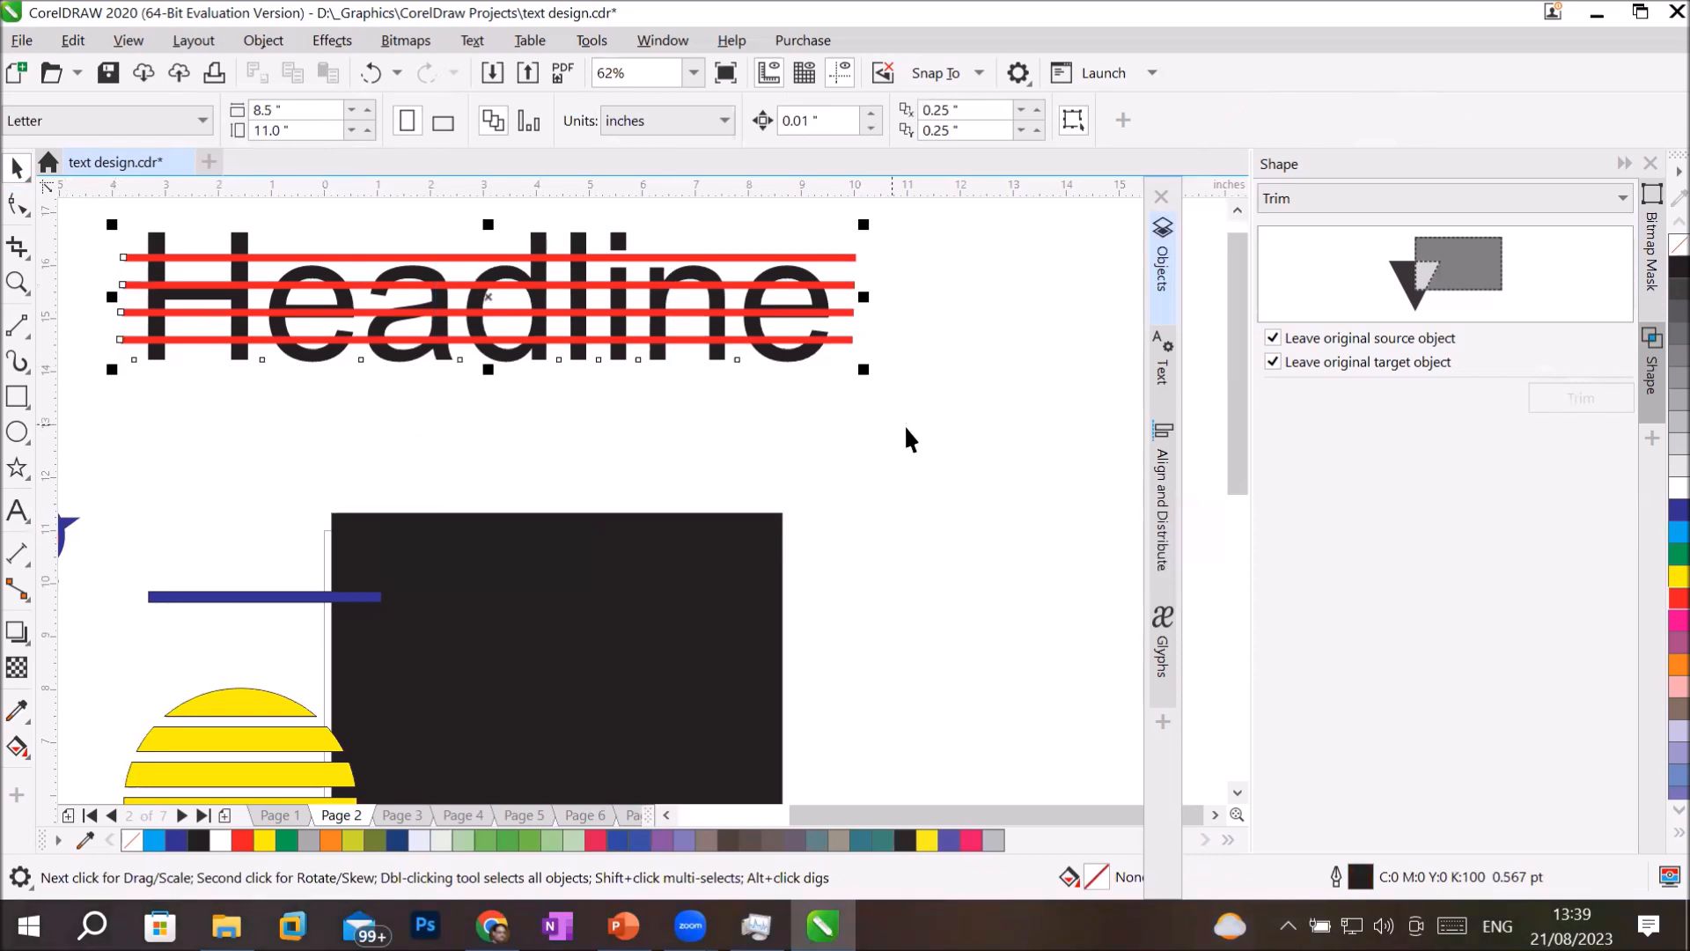
left_click(1162, 280)
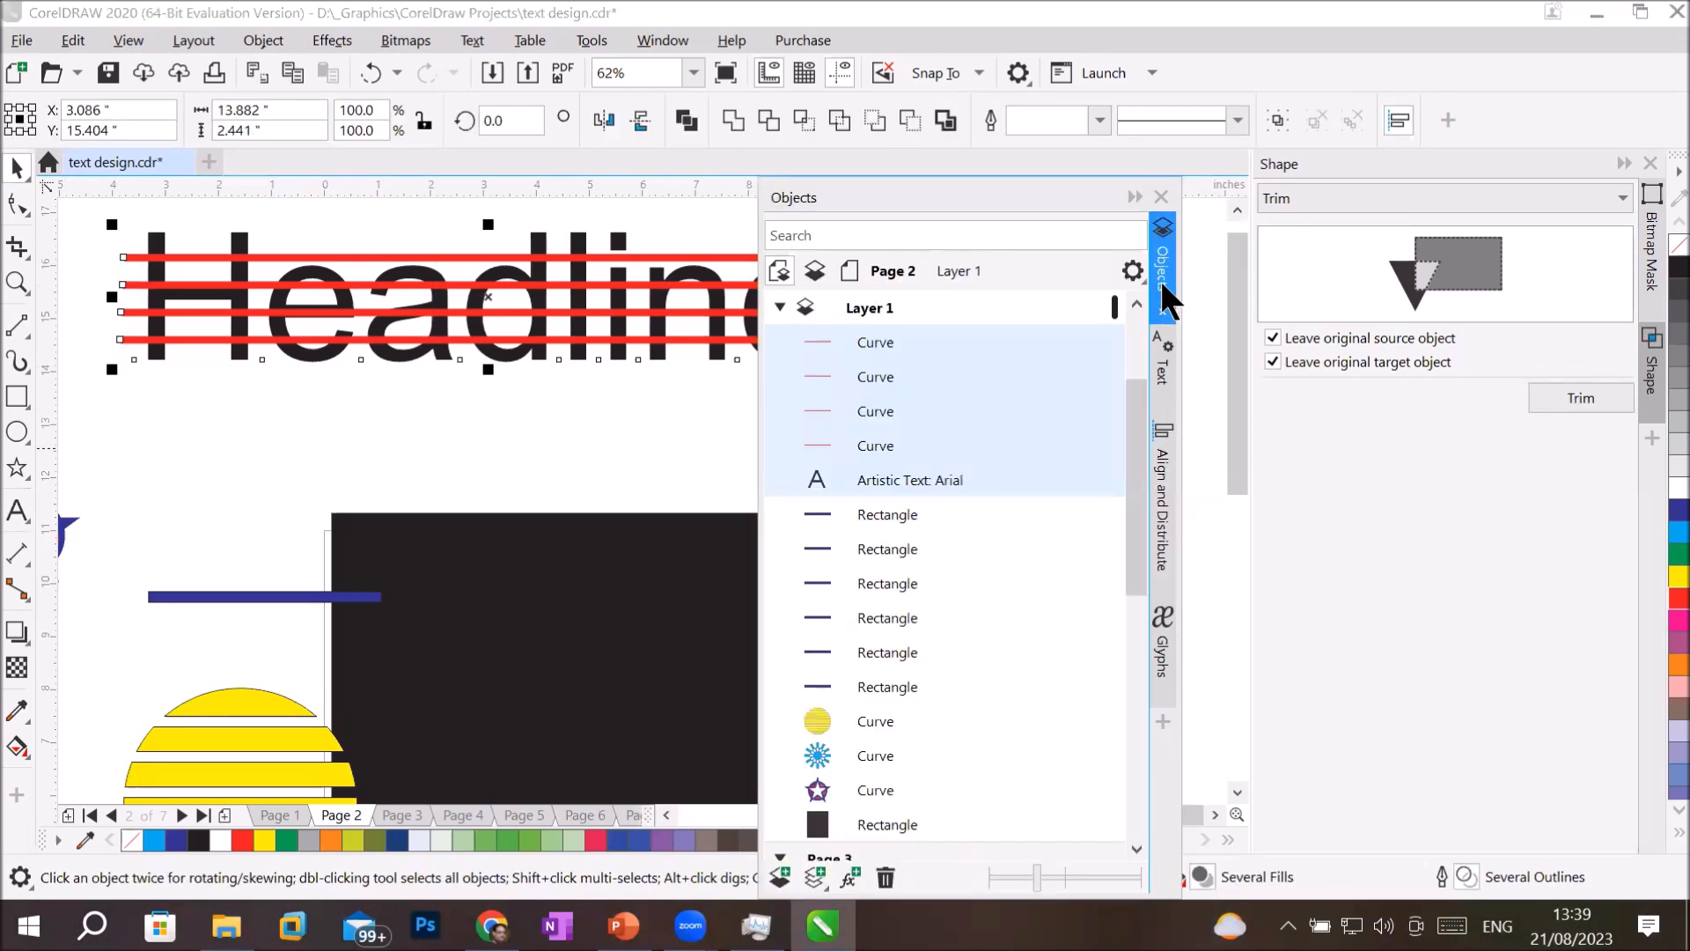
left_click(946, 481, "ctrl")
left_click(951, 481, "ctrl")
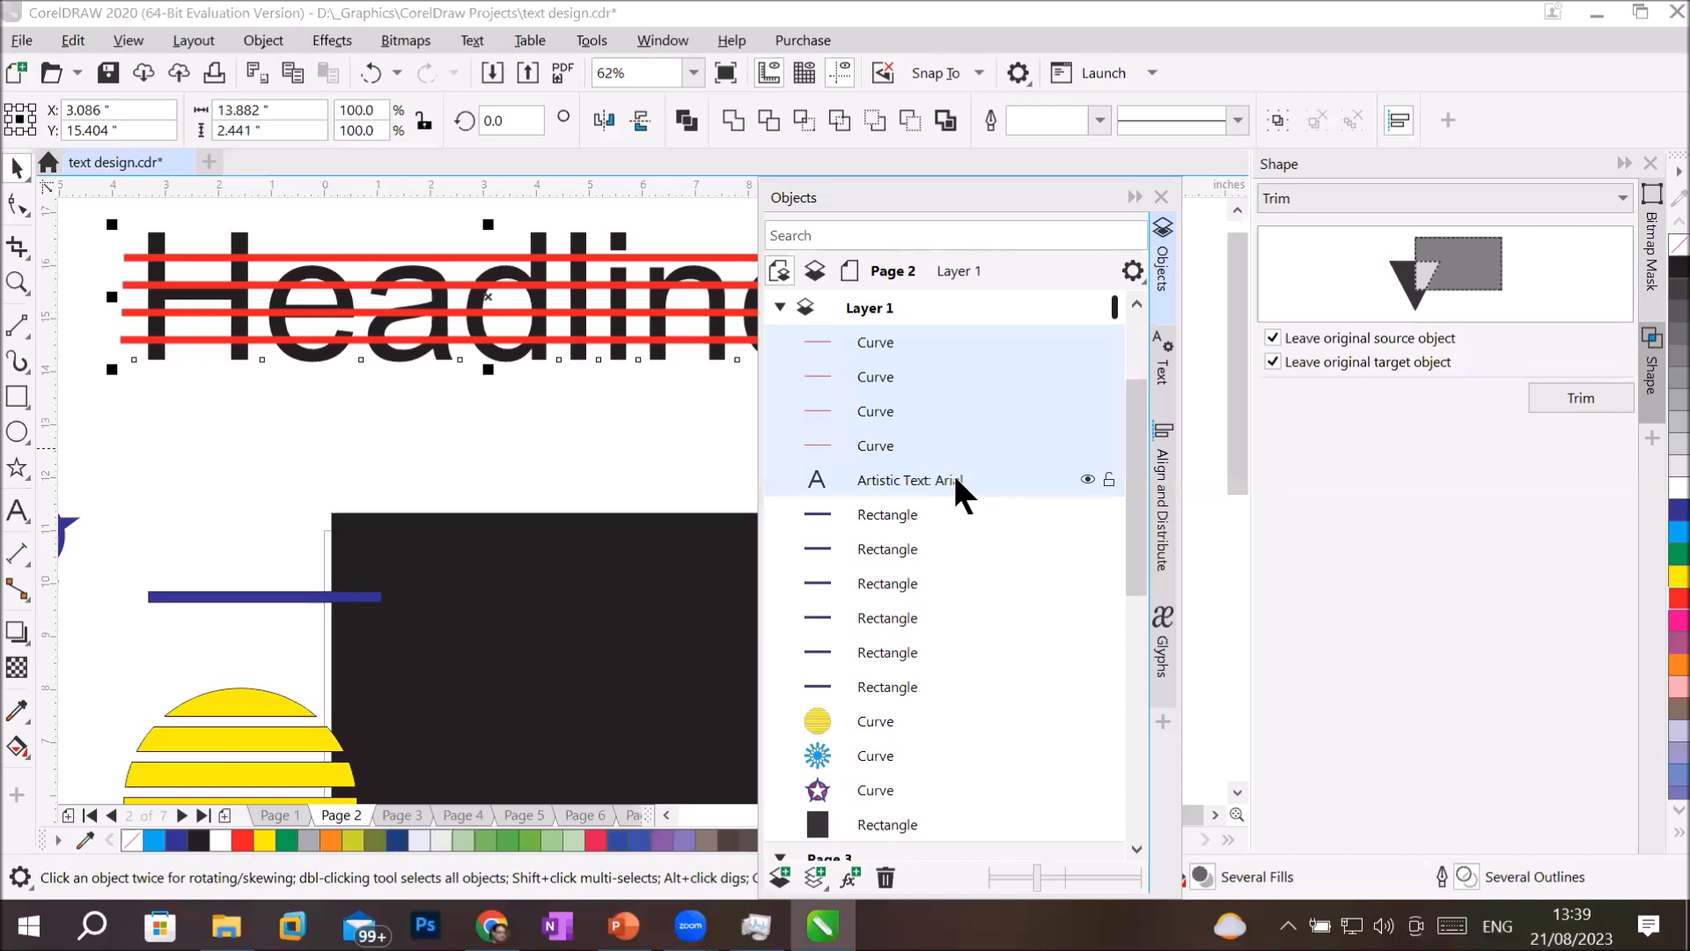
left_click(766, 125)
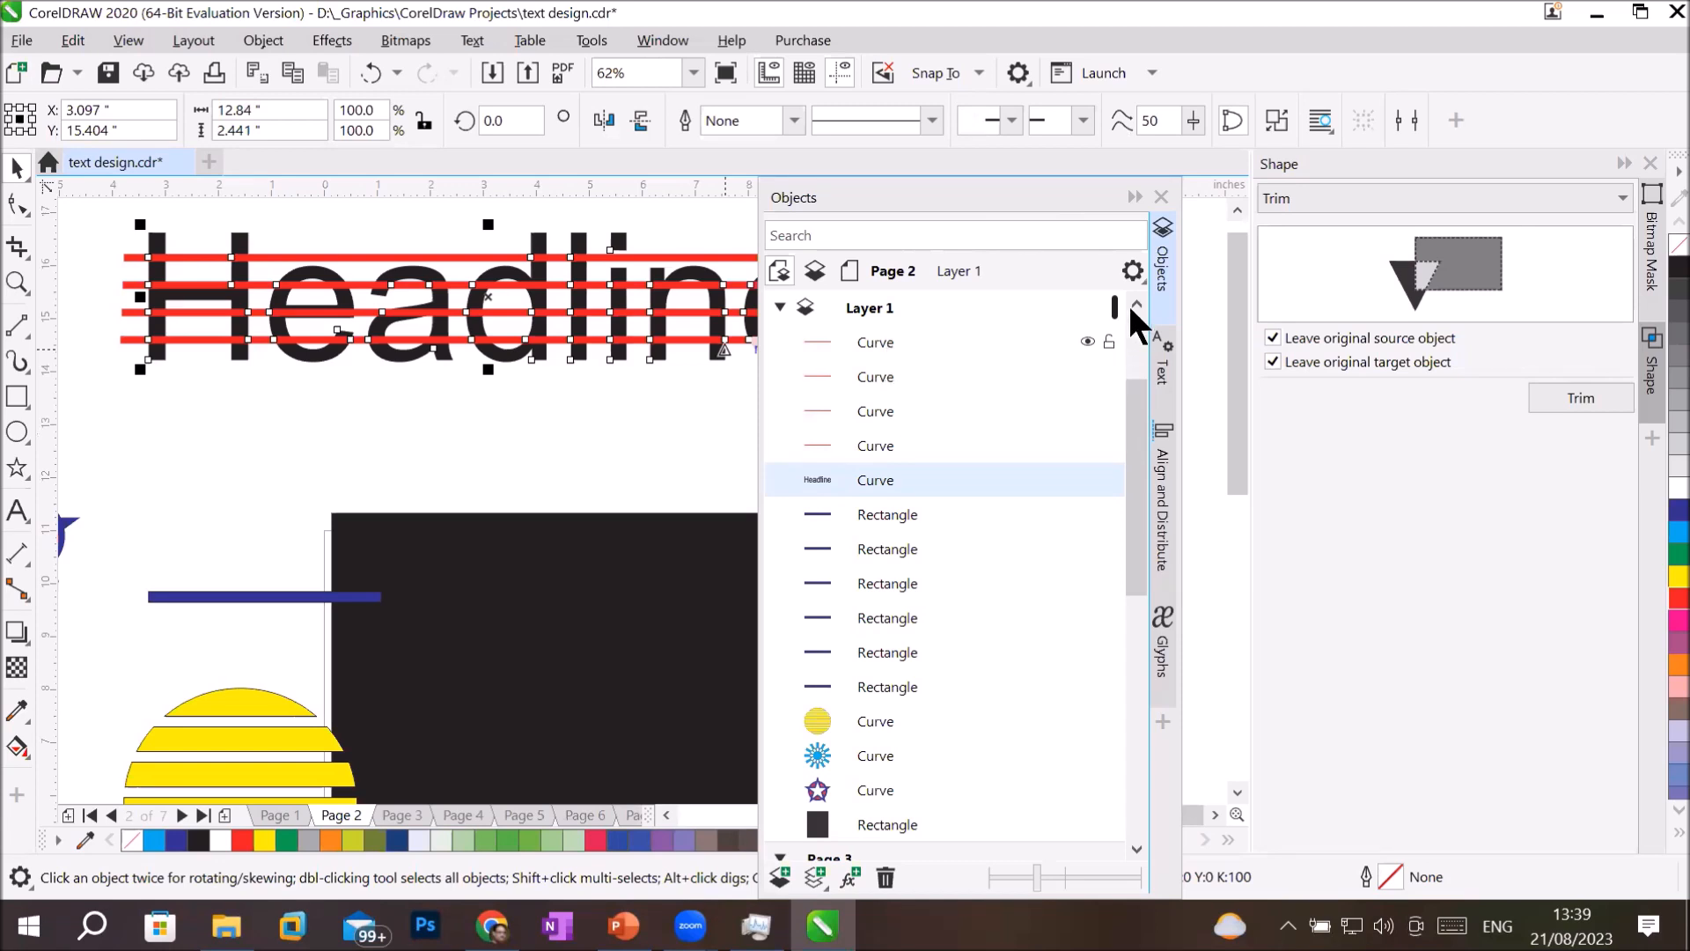
left_click(1135, 195)
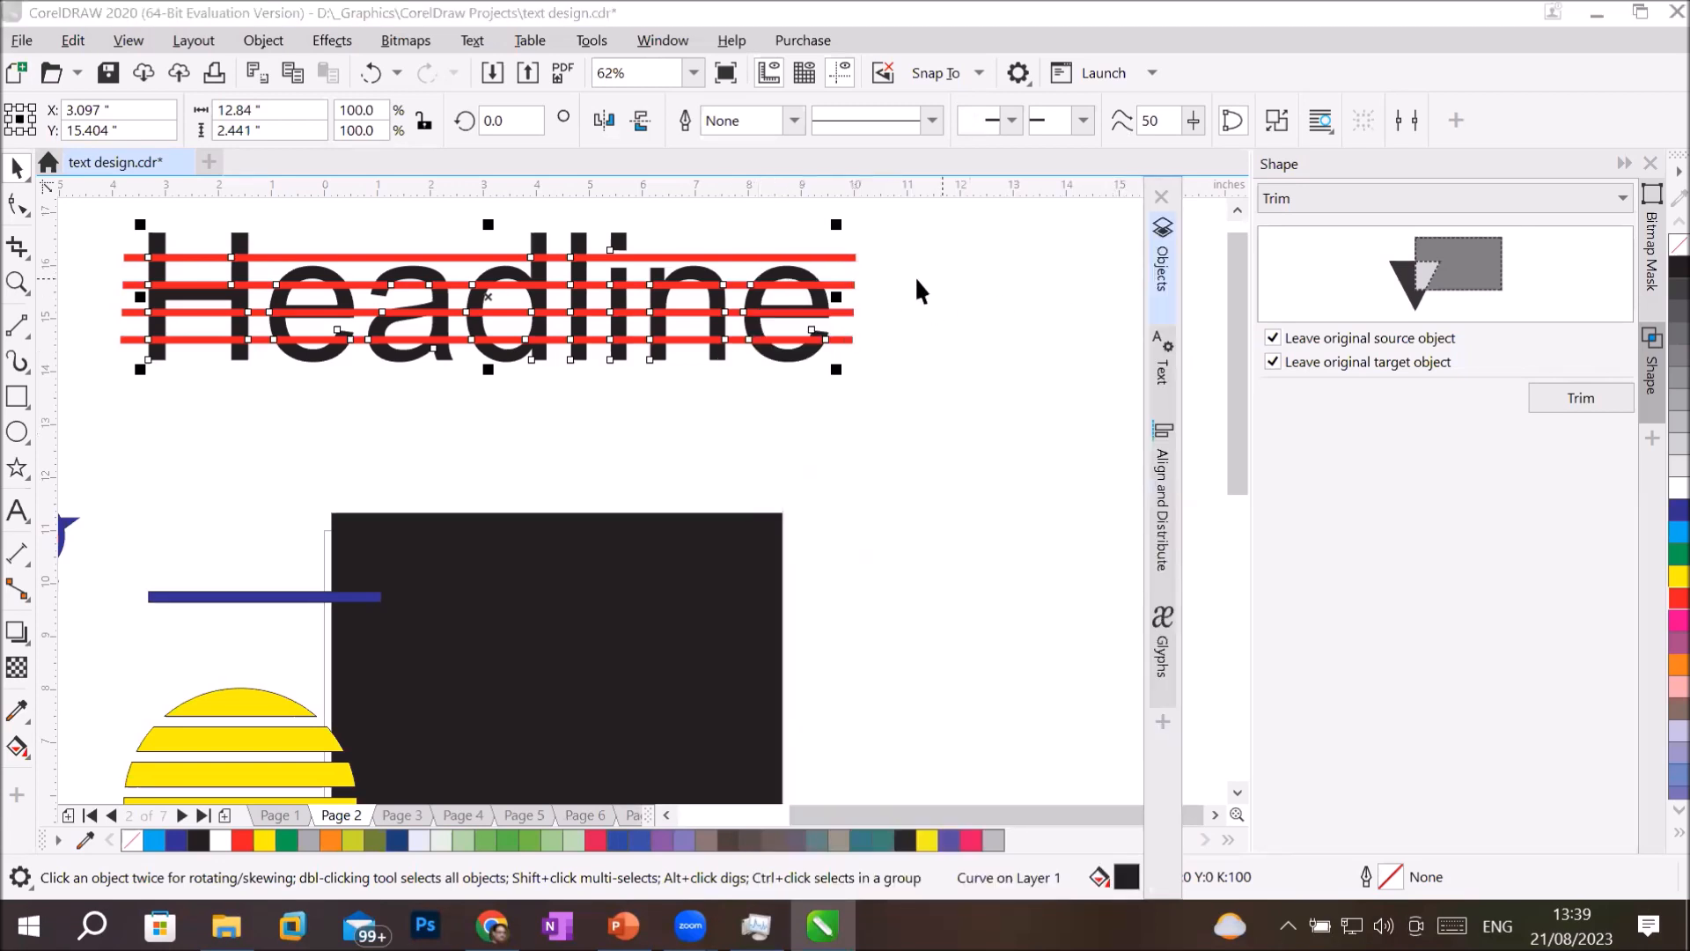
left_click(916, 280)
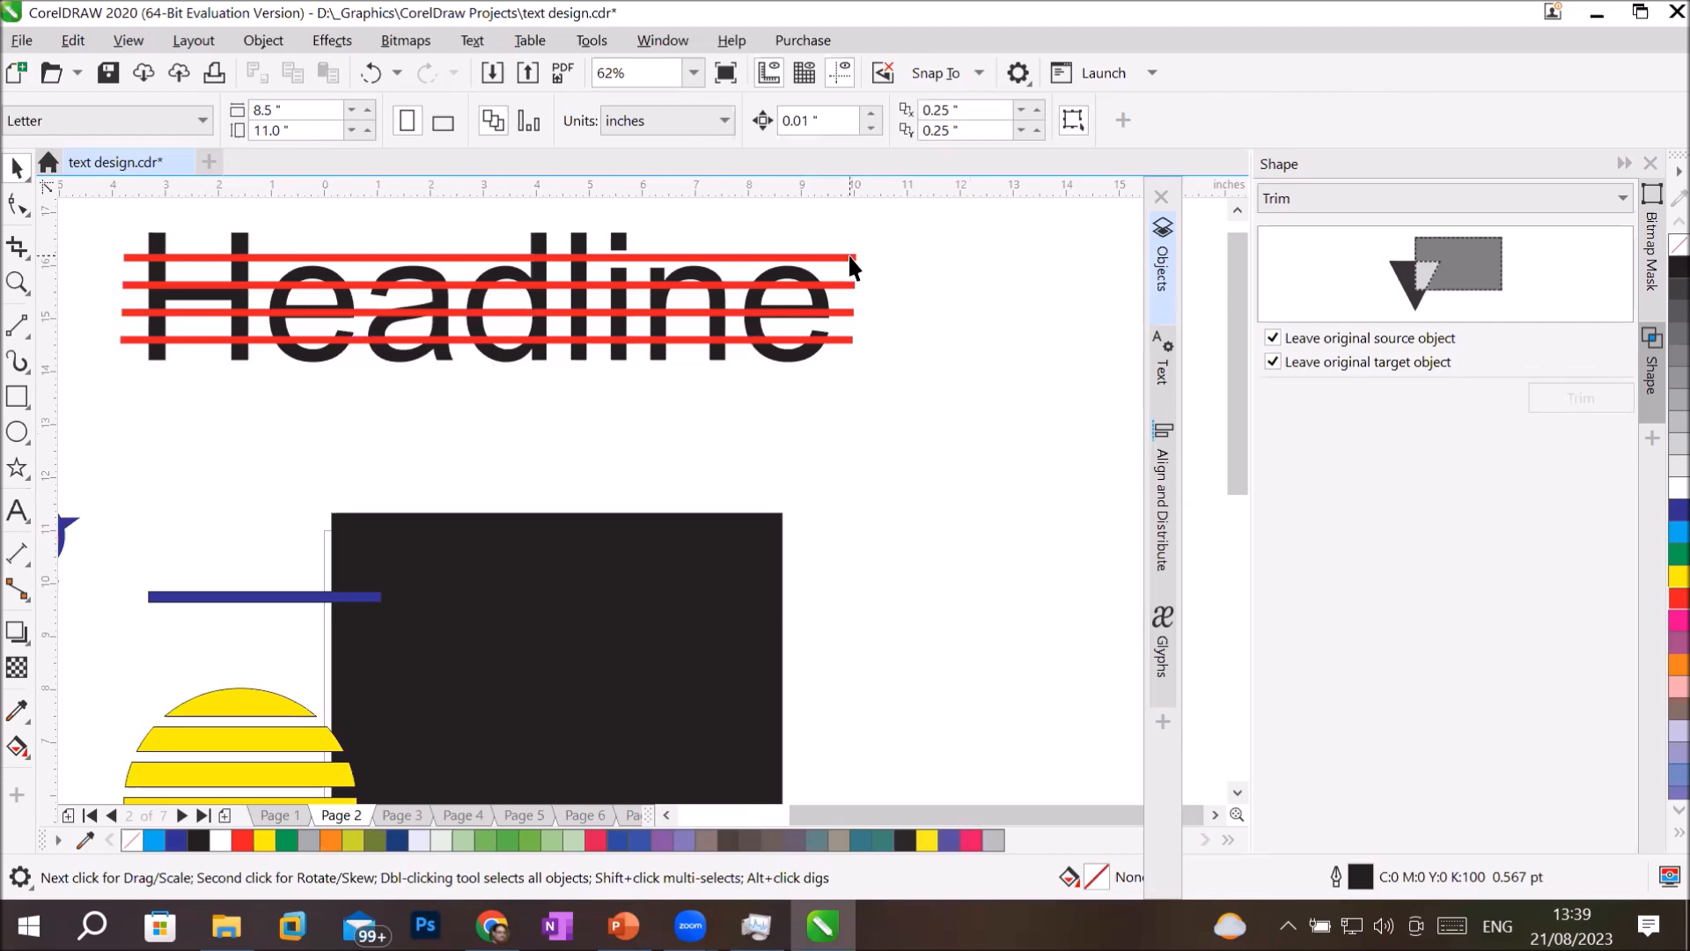
Select and delete the four red lines crossing the headline, and undo the deletion.
left_click(848, 255)
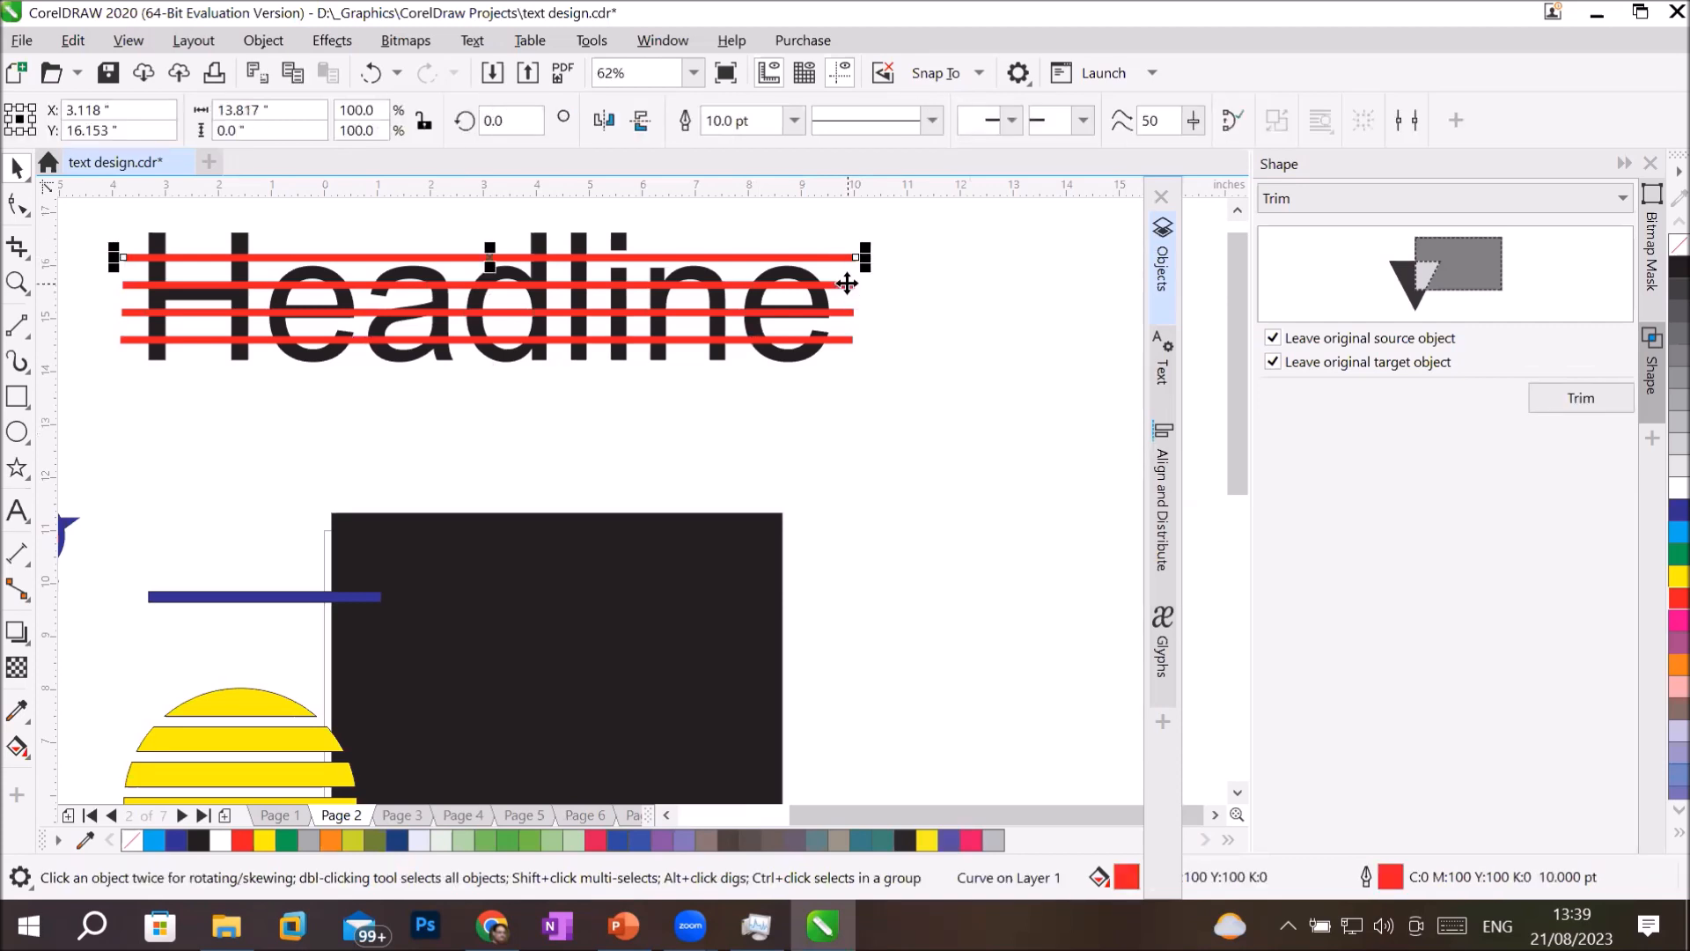
left_click(847, 283, "shift")
left_click(848, 312, "shift")
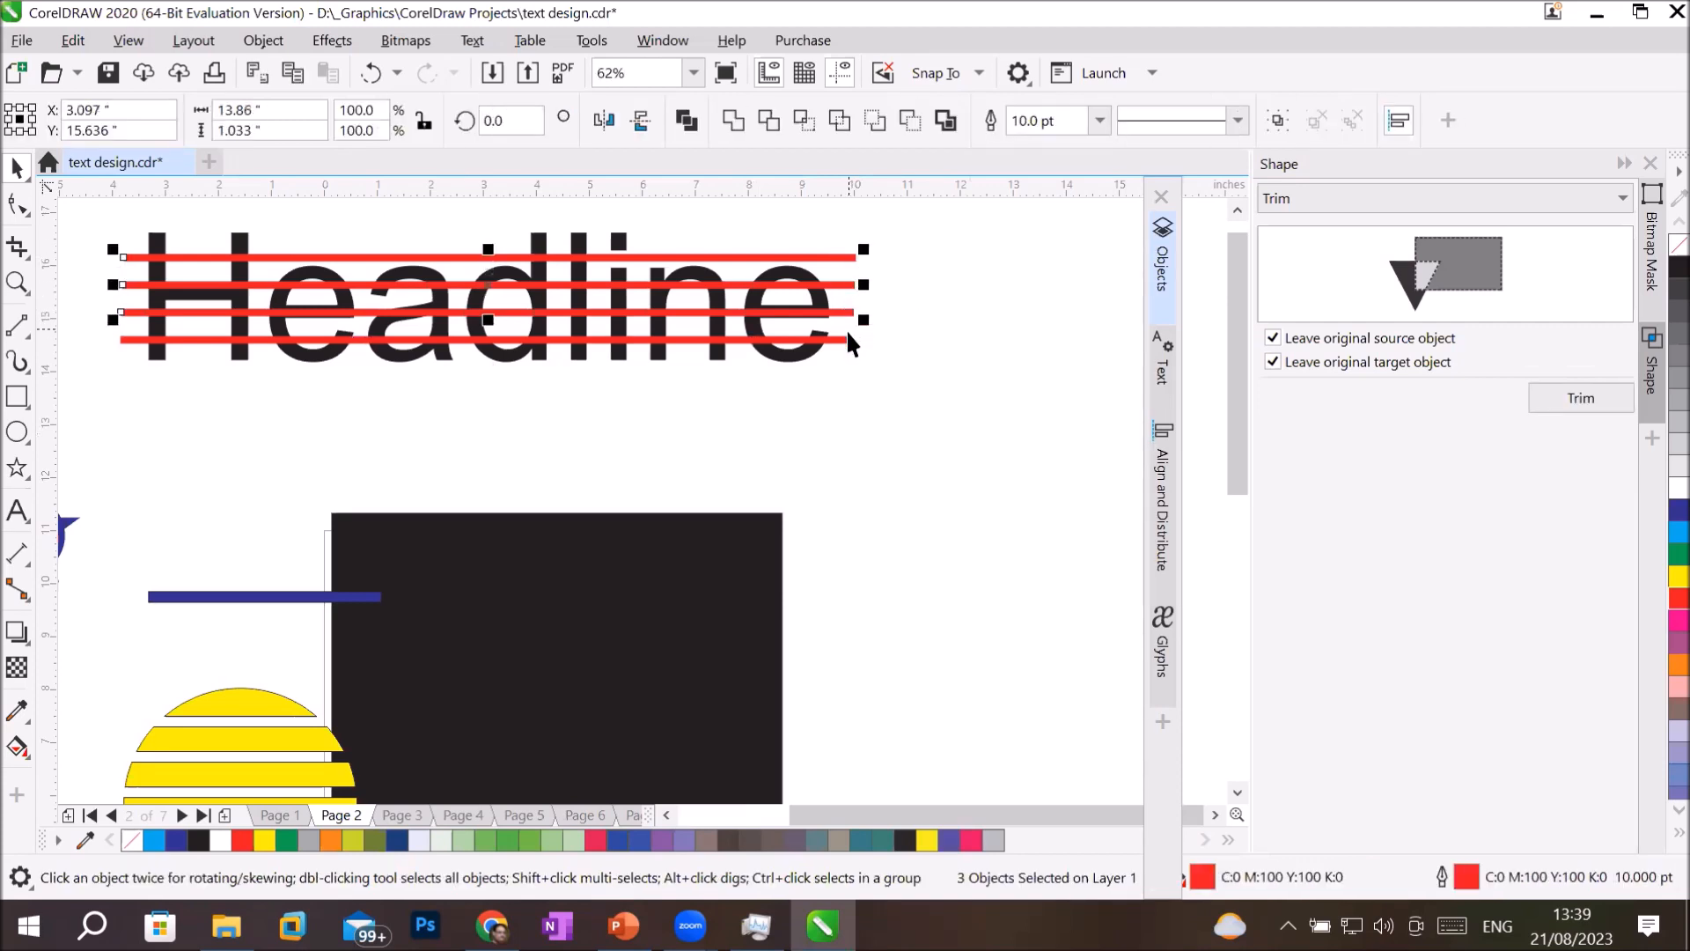
left_click(848, 338, "shift")
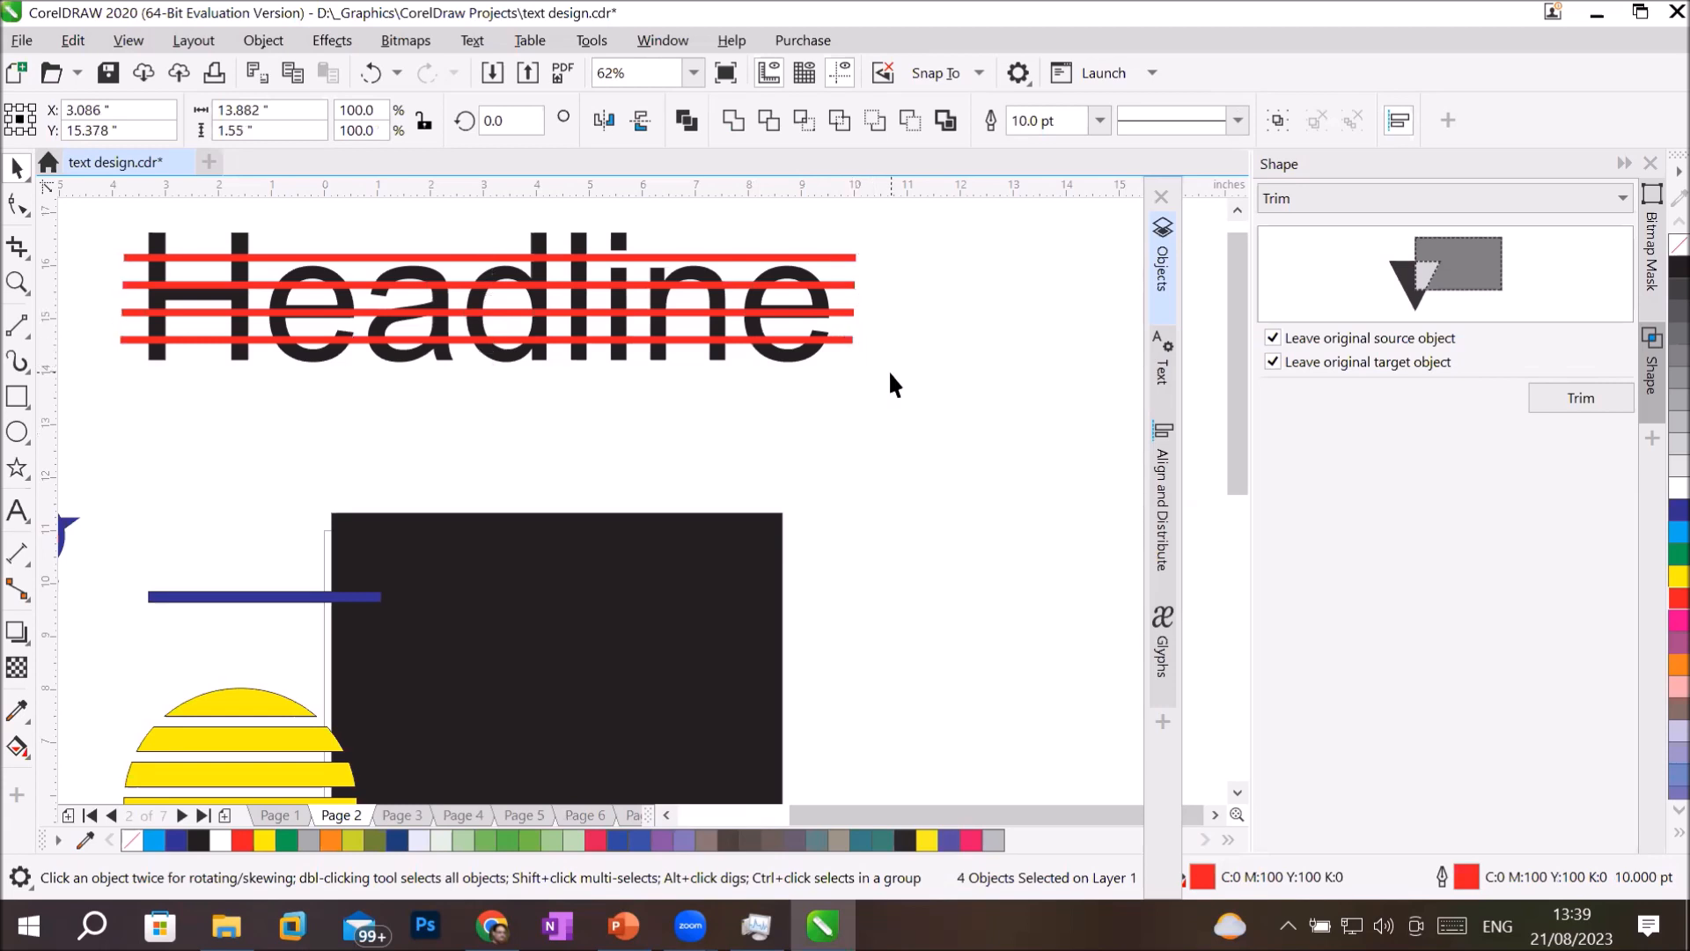
key("Delete")
key("ctrl+z")
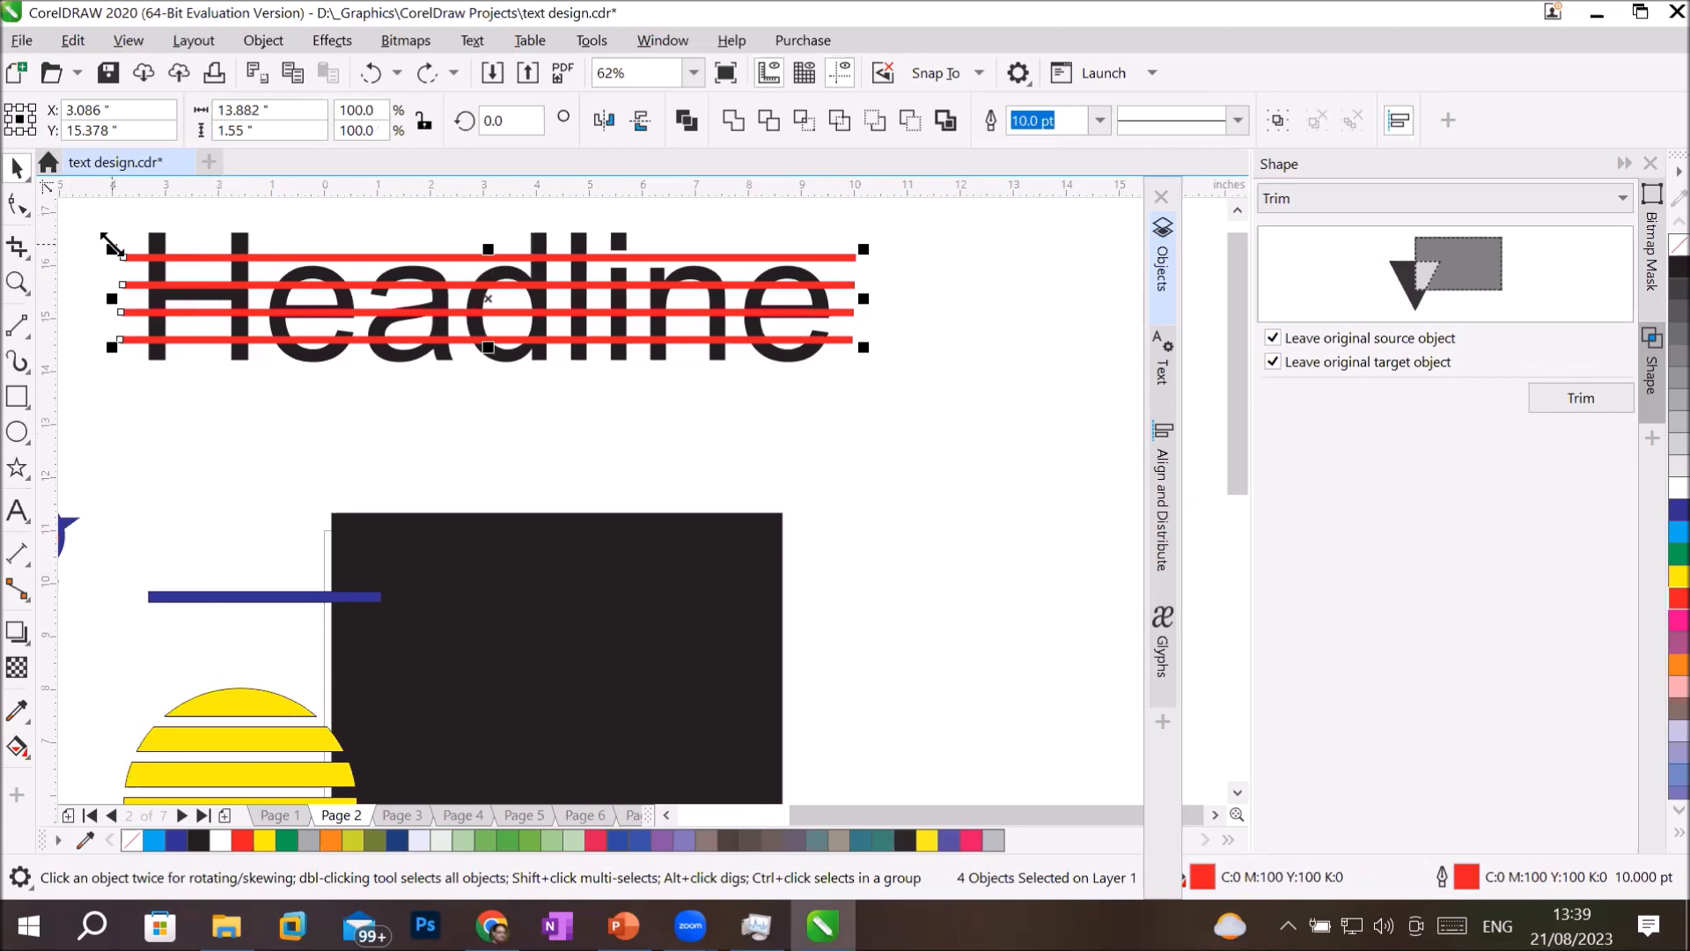
Add the headline curve to the four selected red lines and trim it with them again.
left_click(159, 249, "shift")
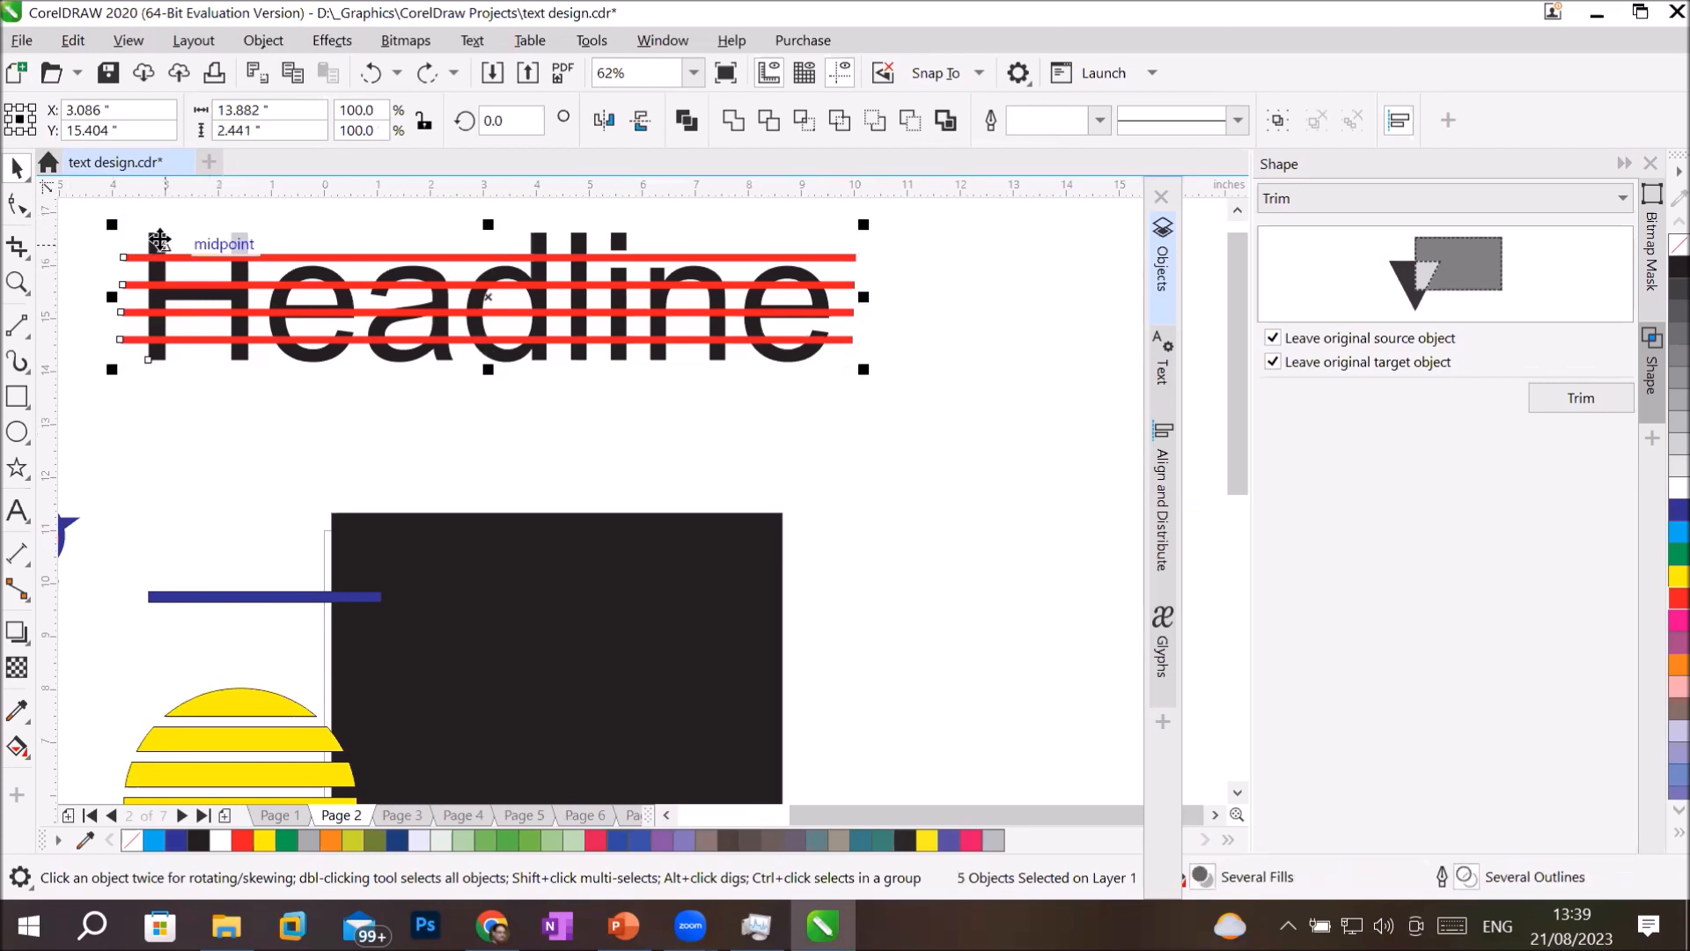
left_click(767, 112)
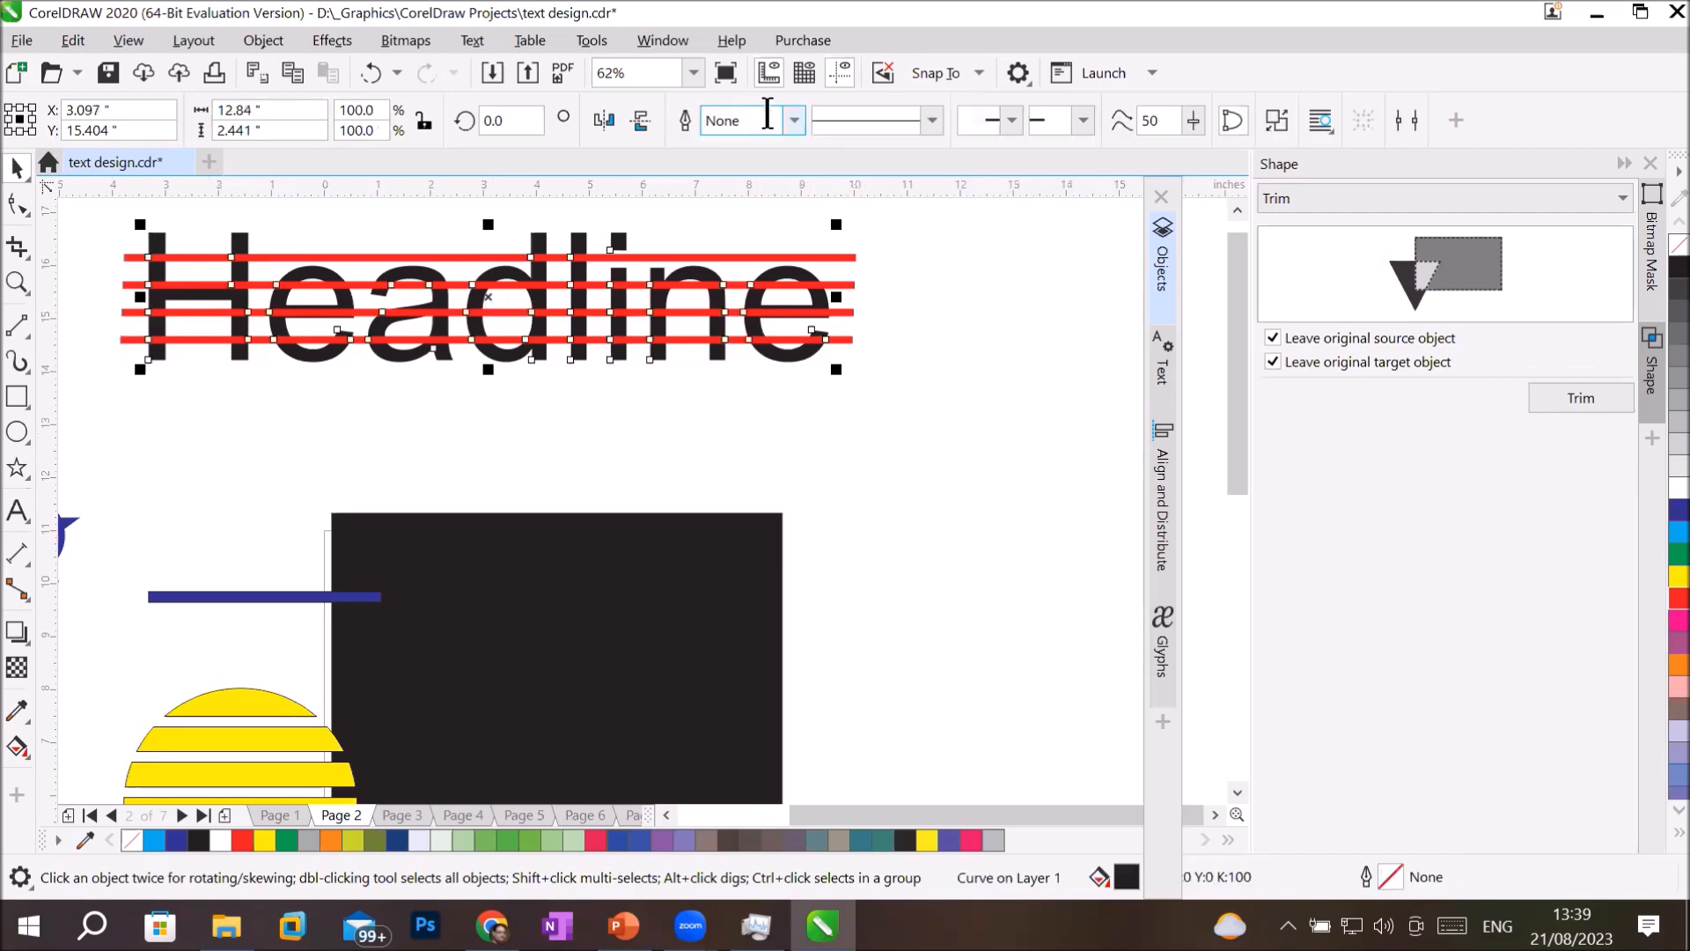
left_click(817, 435)
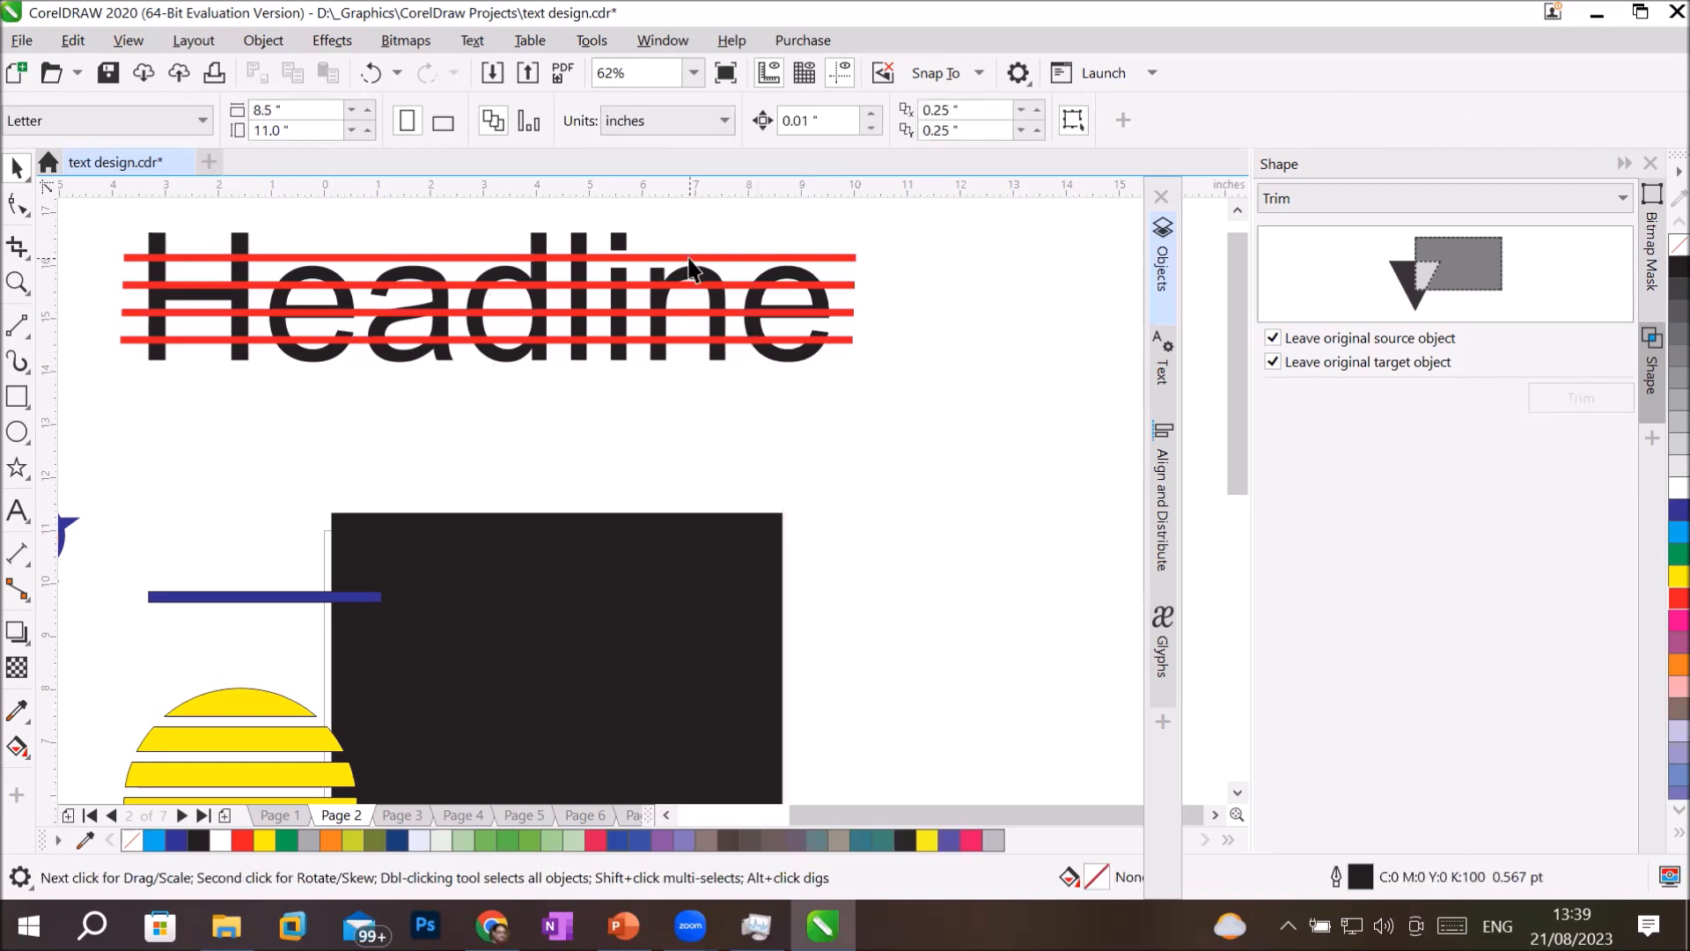
Try moving the uppermost red line above the headline and undo the move.
left_click(708, 218)
left_click_drag(708, 218, 708, 218)
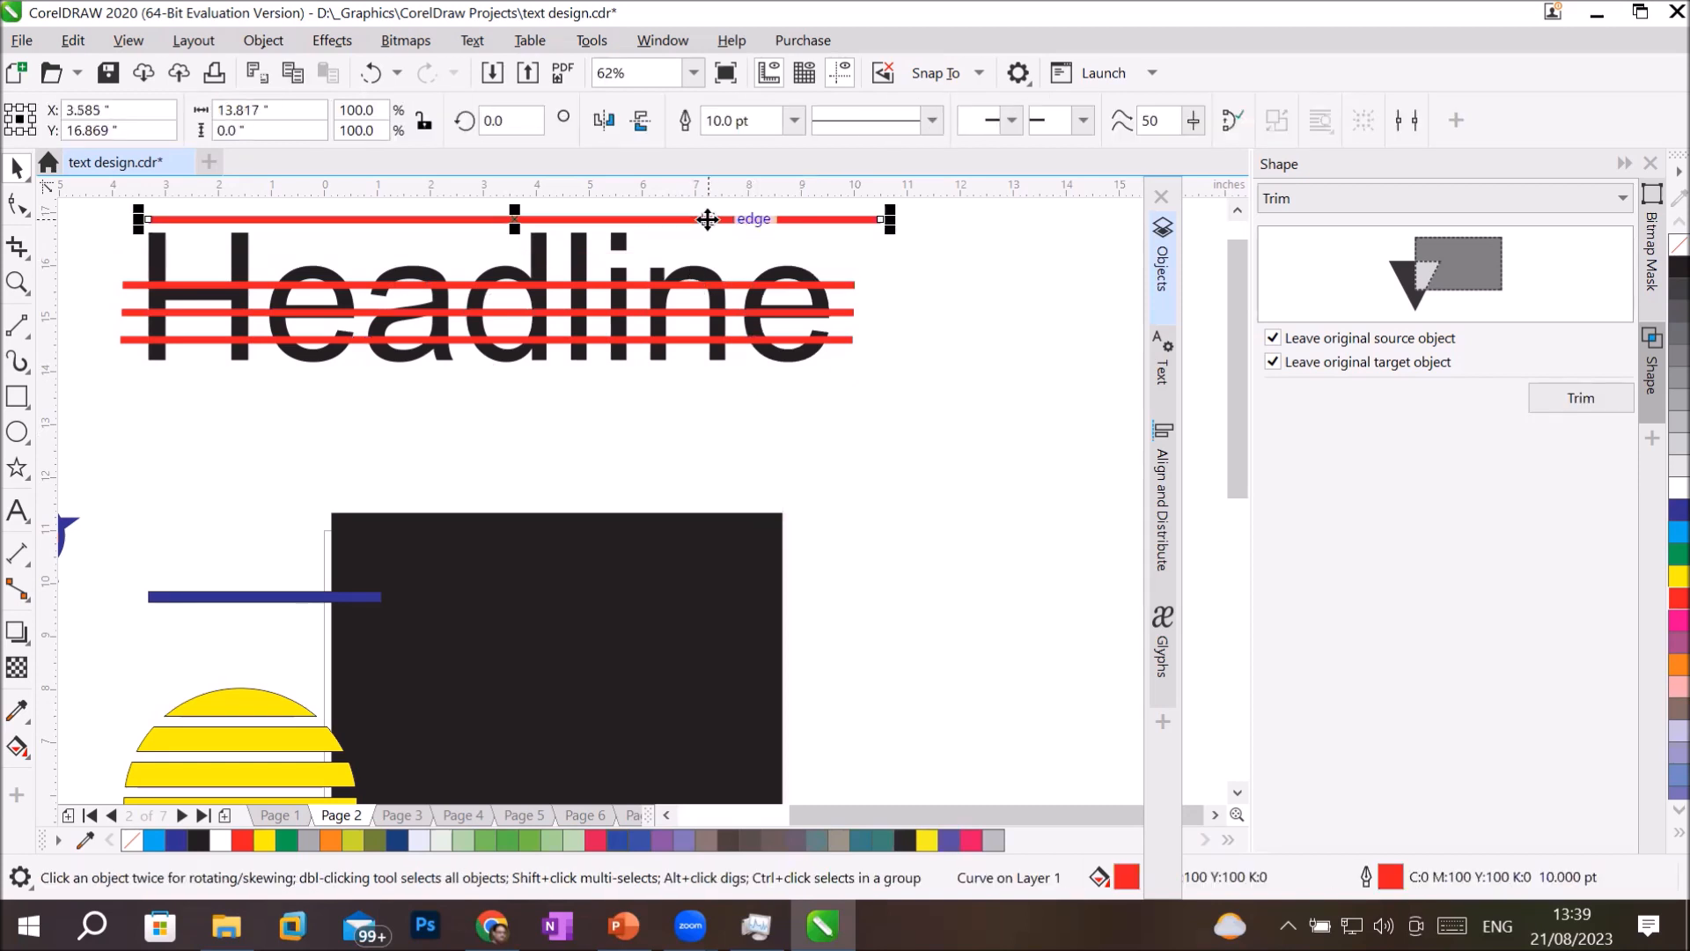
key("ctrl+z")
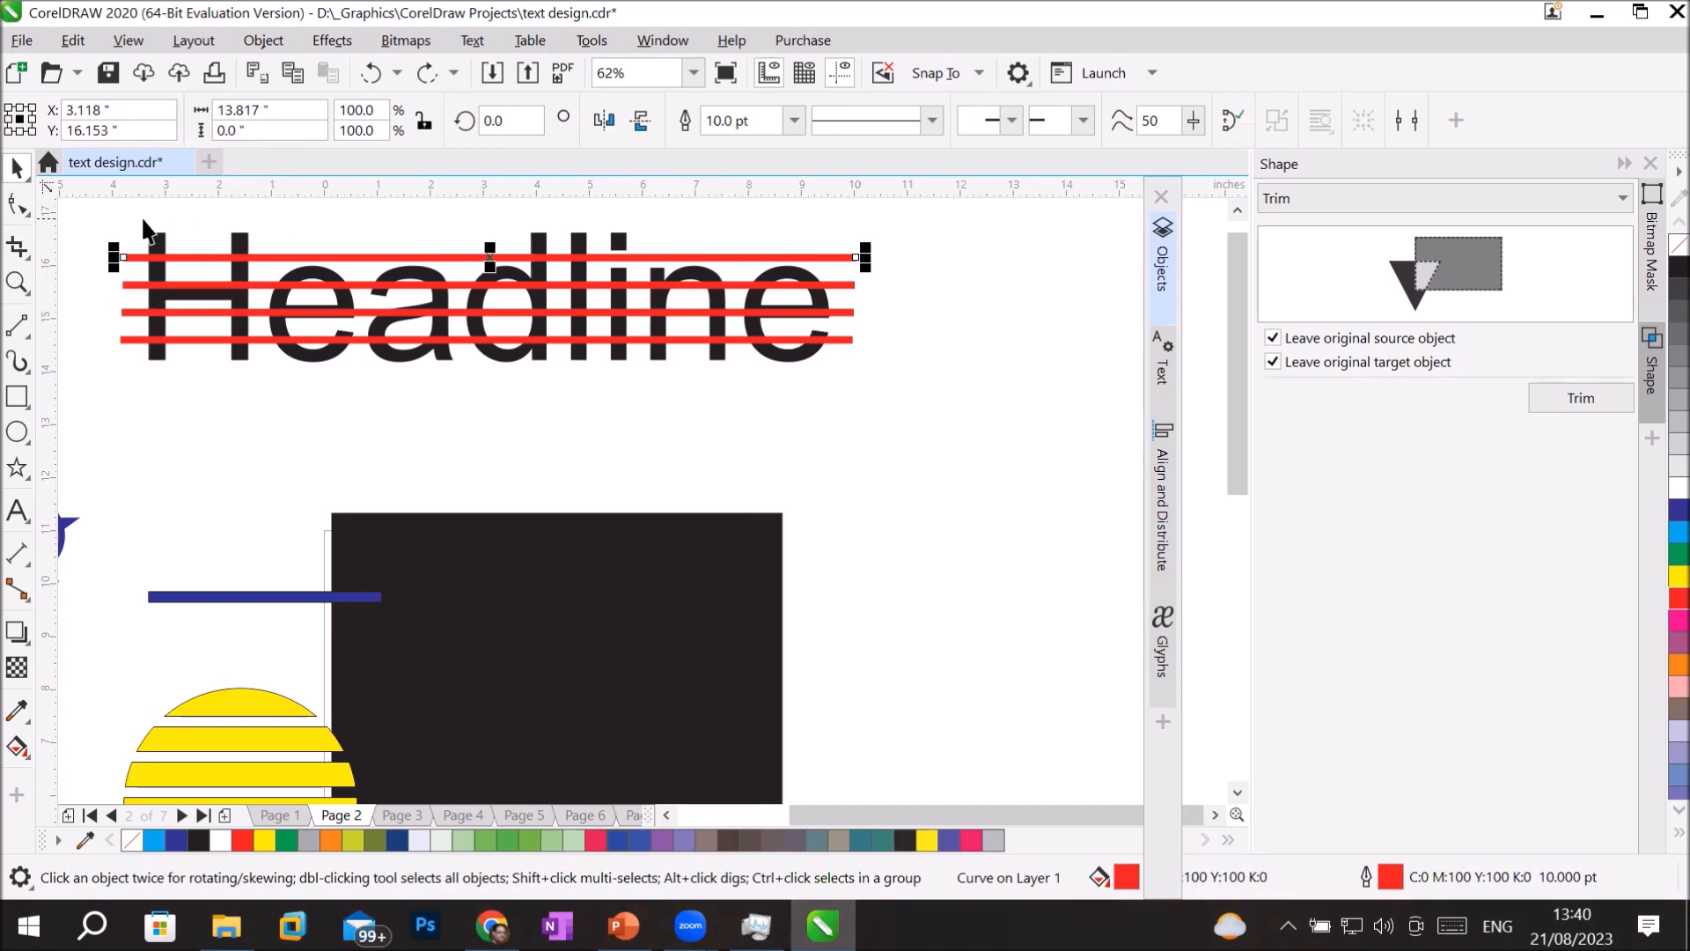
Select the headline curve behind the four red lines and delete it.
left_click(157, 246)
right_click(161, 252)
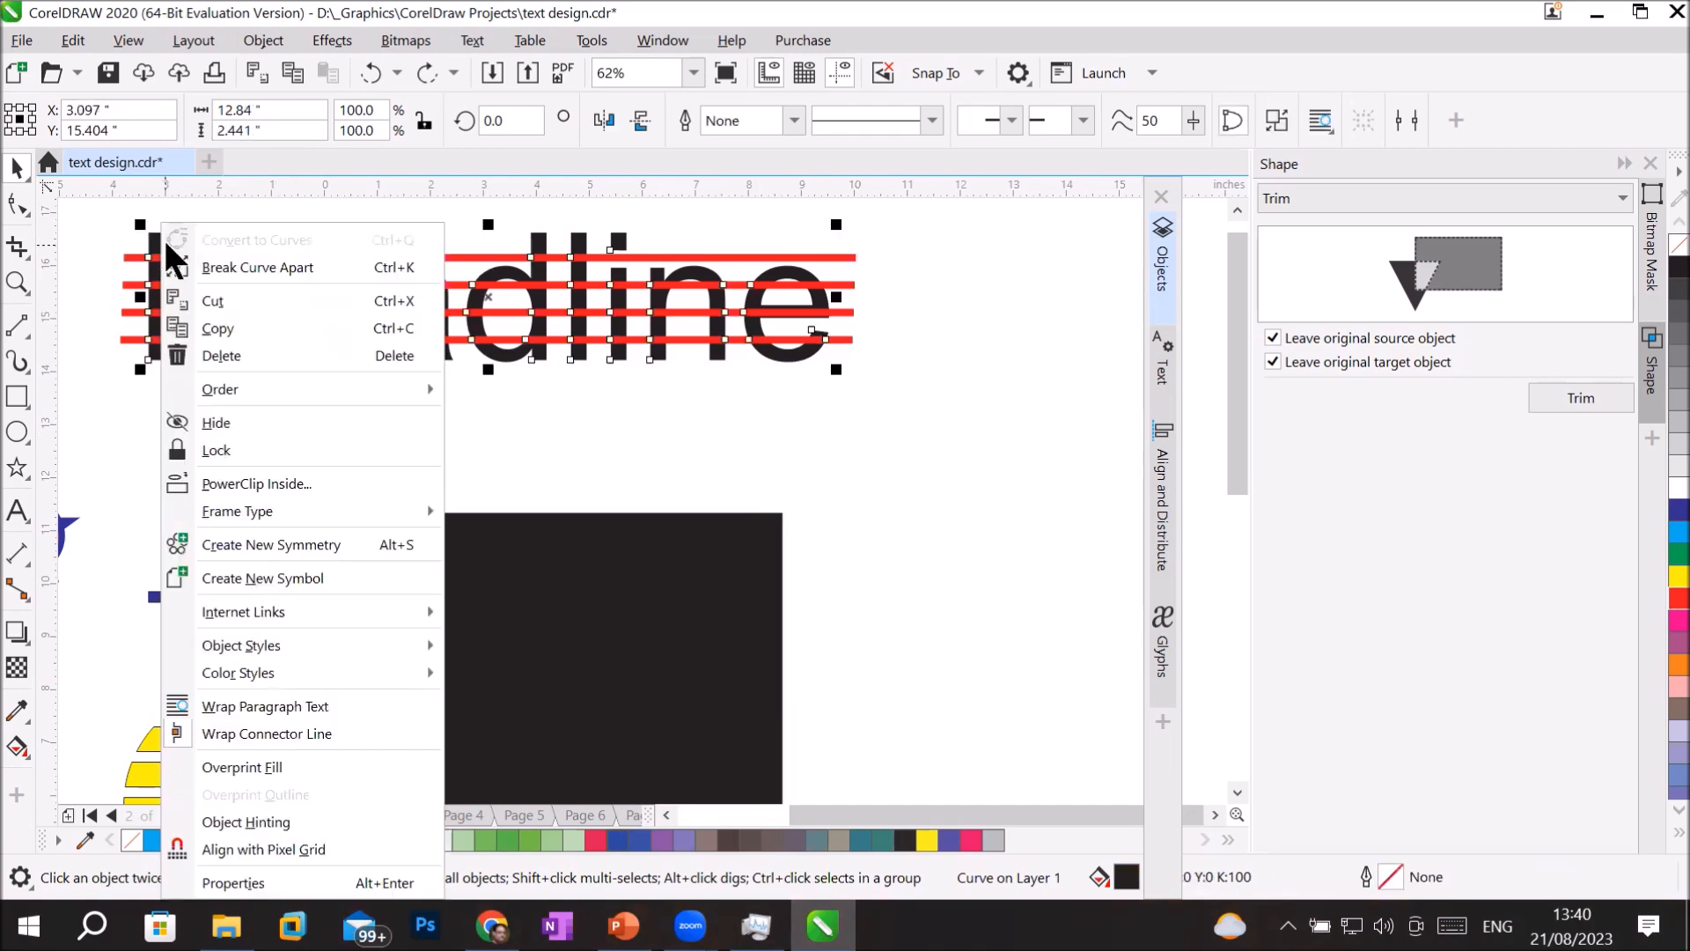
left_click(554, 450)
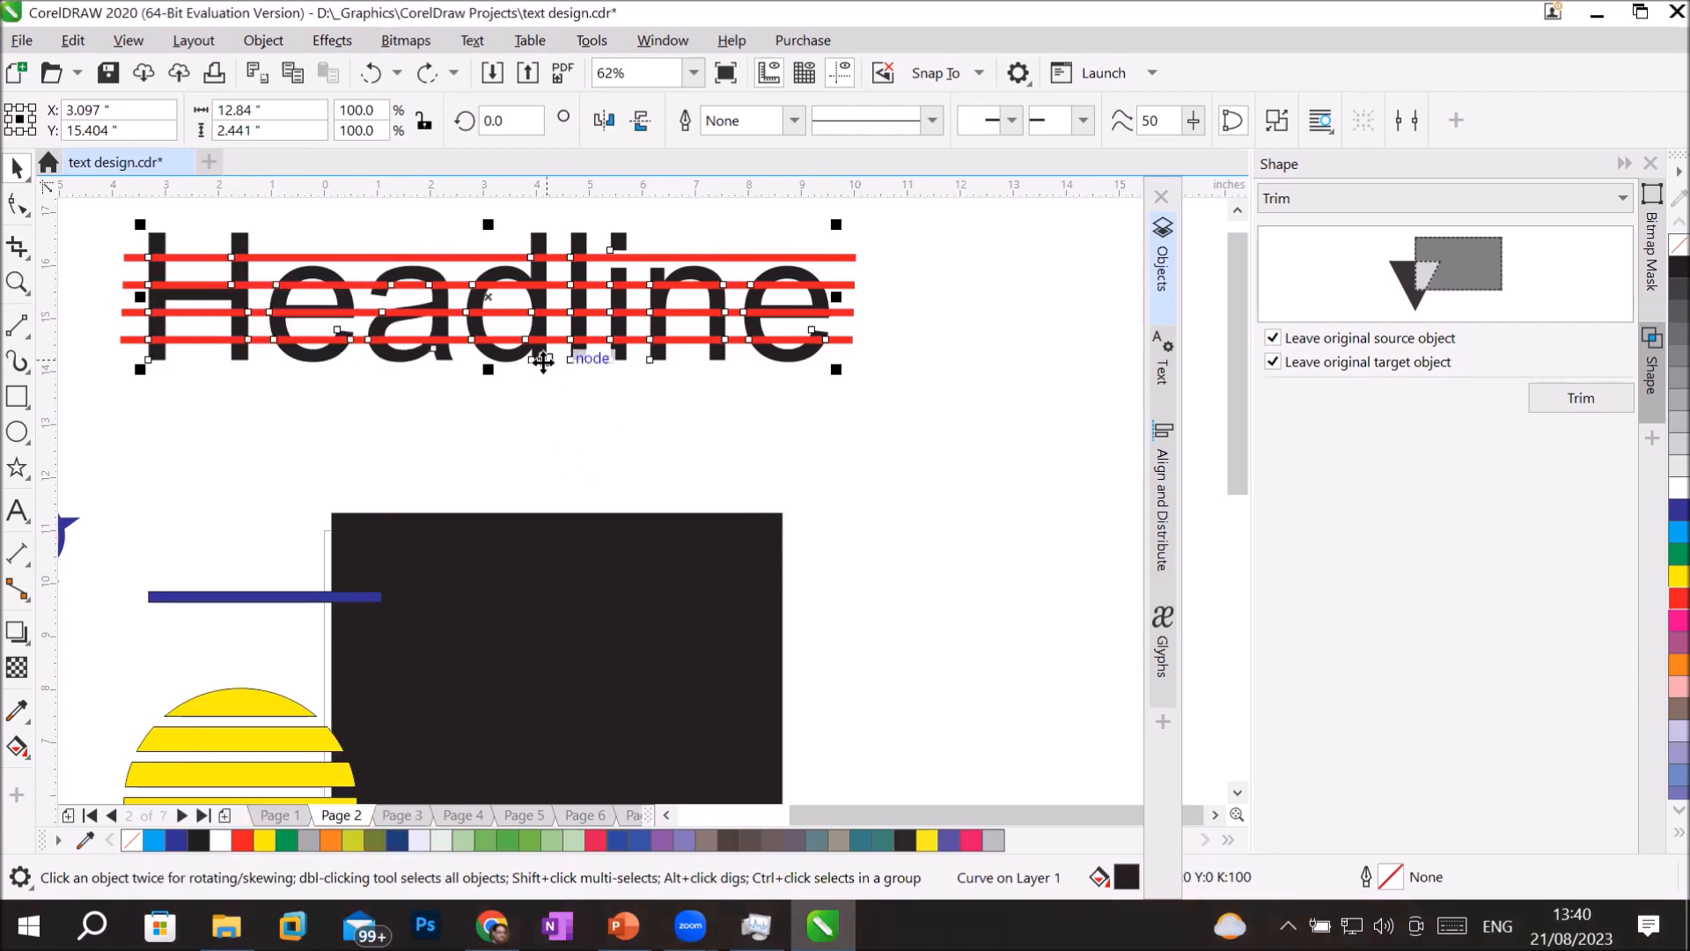
left_click_drag(534, 357, 734, 500)
key("Delete")
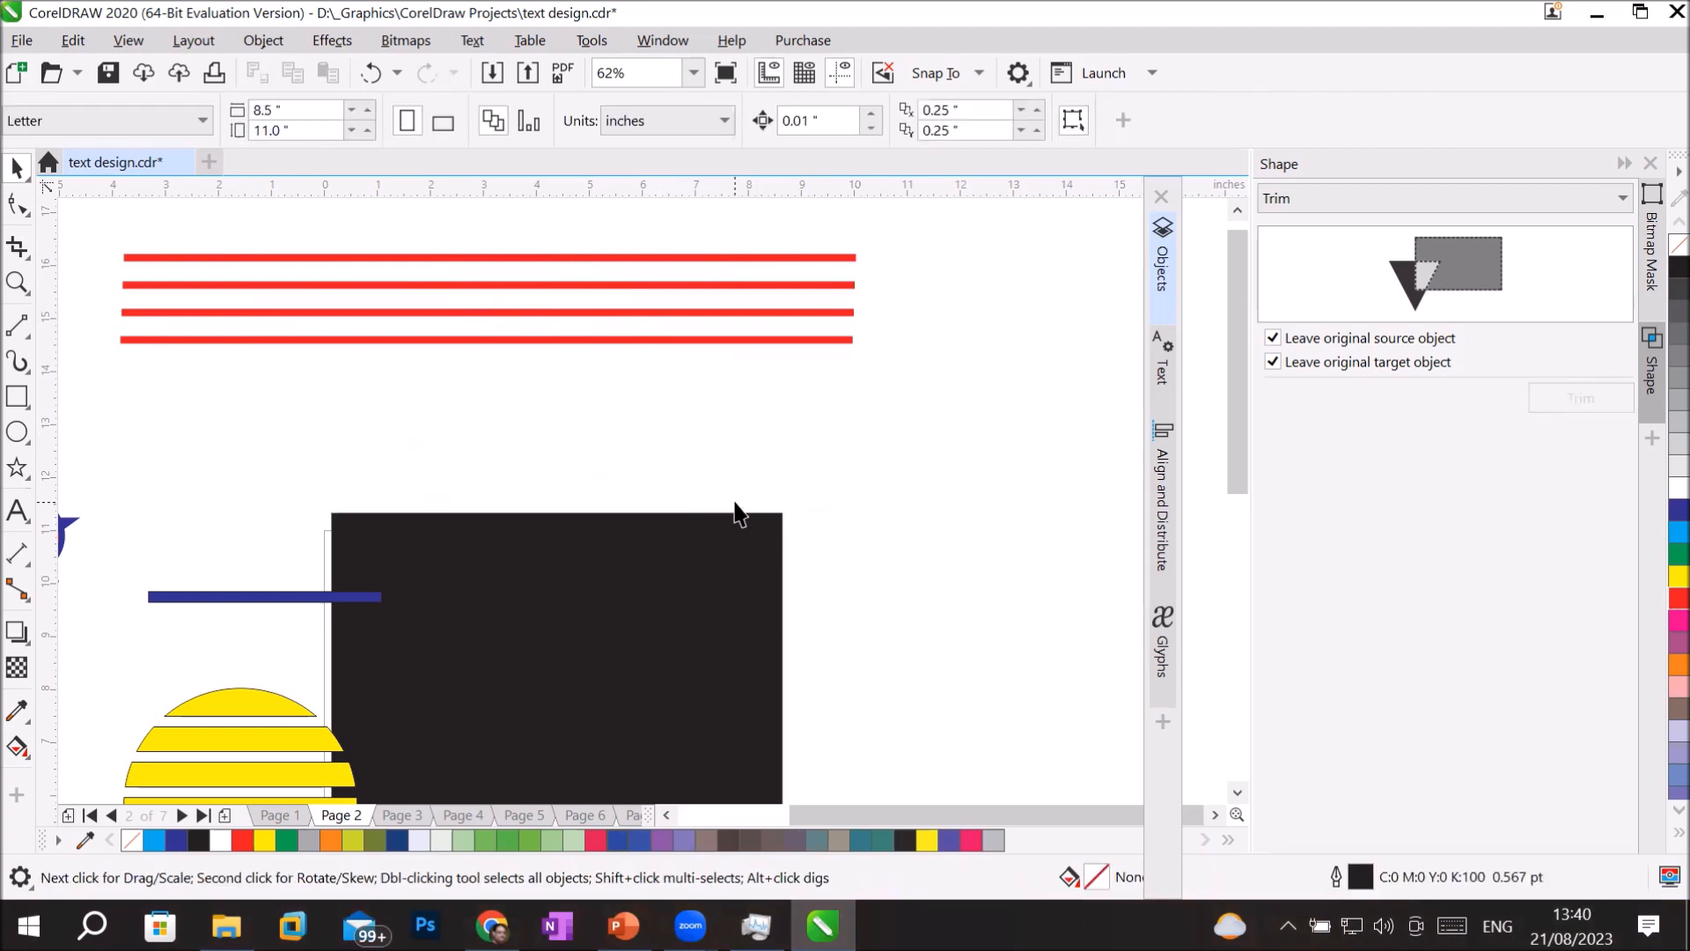
Add new artistic text "Headline" in Arial, enlarge it to about 239 pt and place it over the four red lines.
left_click(17, 511)
left_click(244, 423)
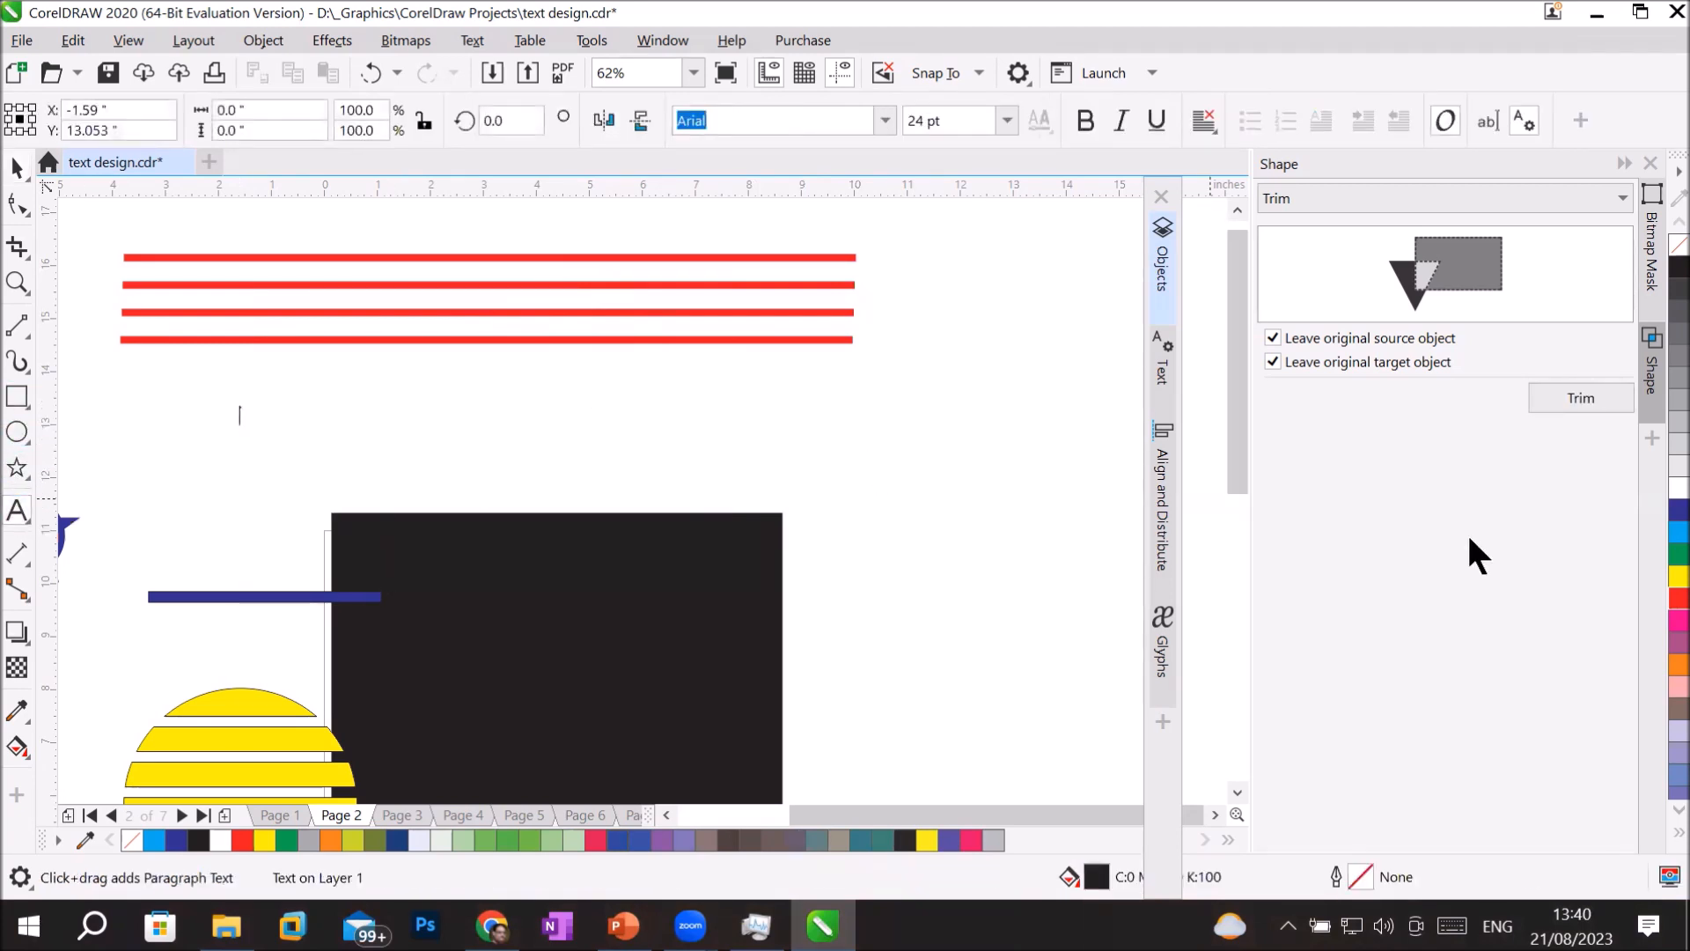
type("H")
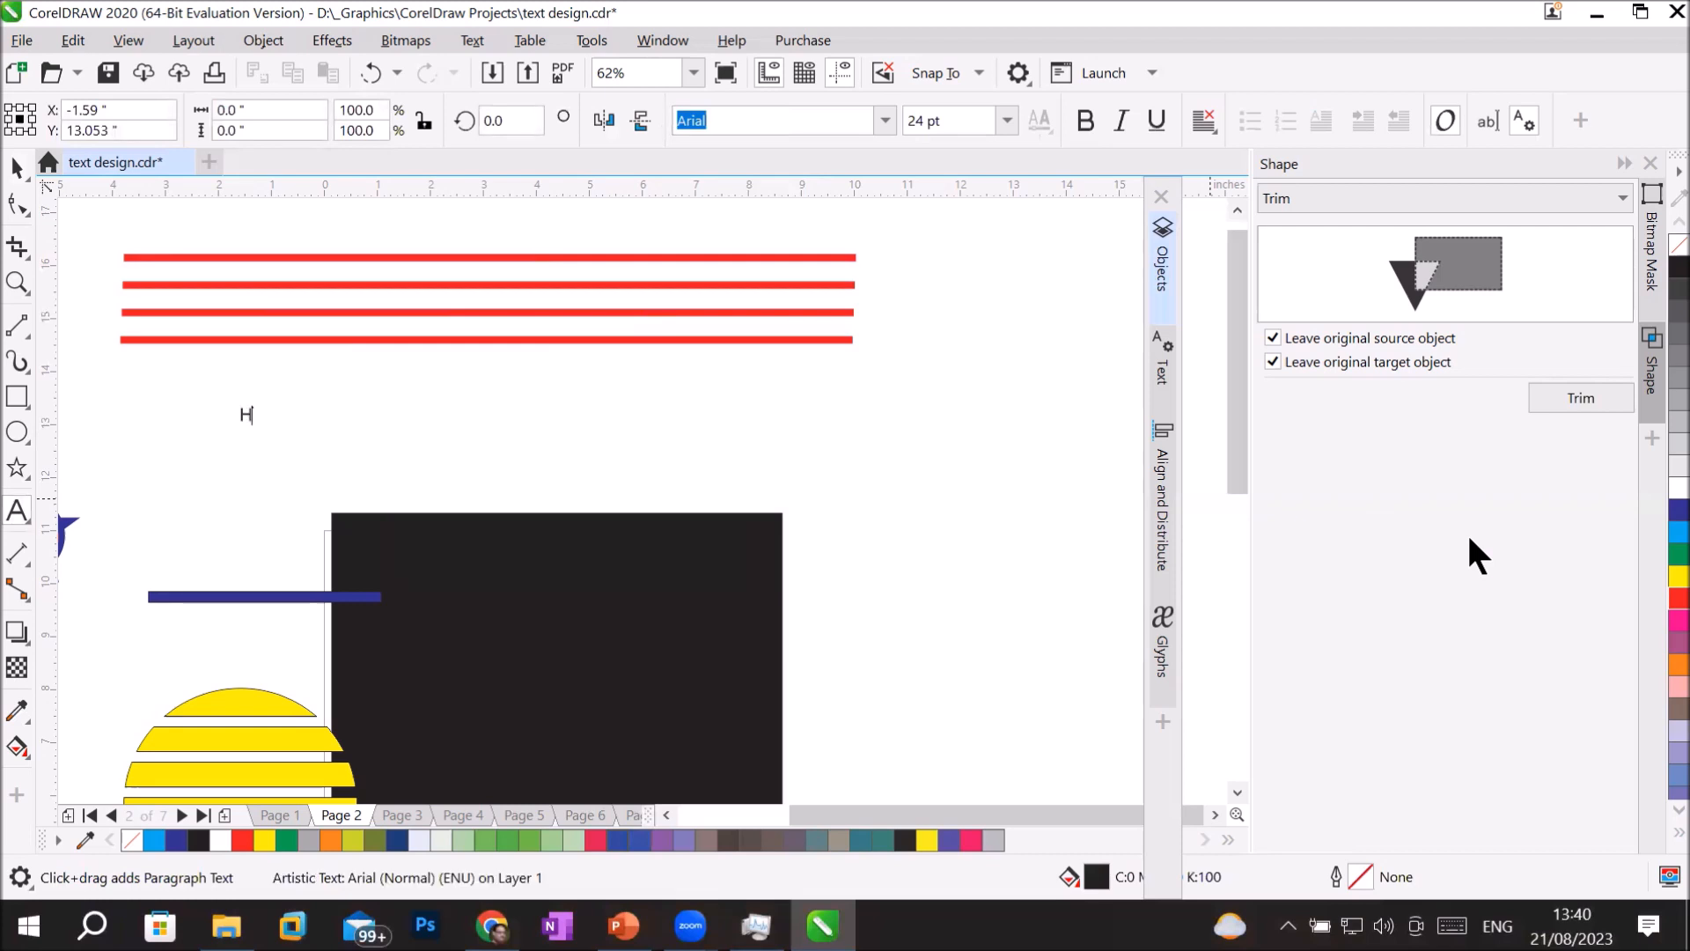
type("eadling")
left_click(18, 168)
left_click_drag(319, 390, 861, 339)
left_click_drag(483, 407, 721, 286)
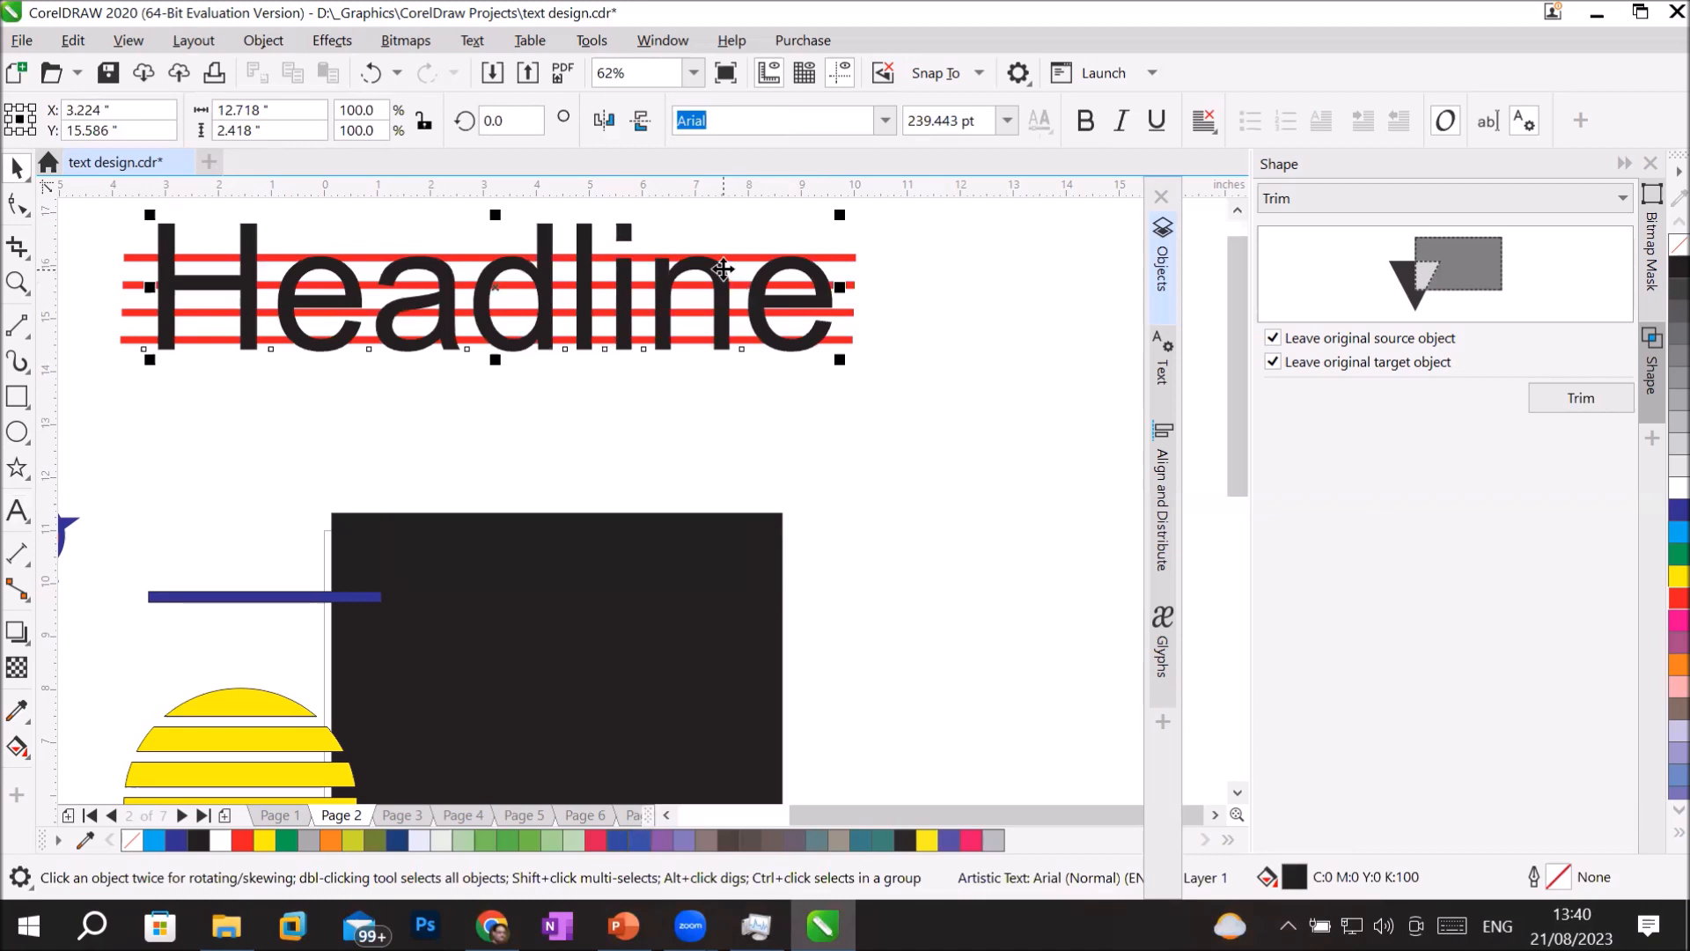
Reorder the "Headline" text beneath the four red line curves and convert it to curves.
left_click(1163, 266)
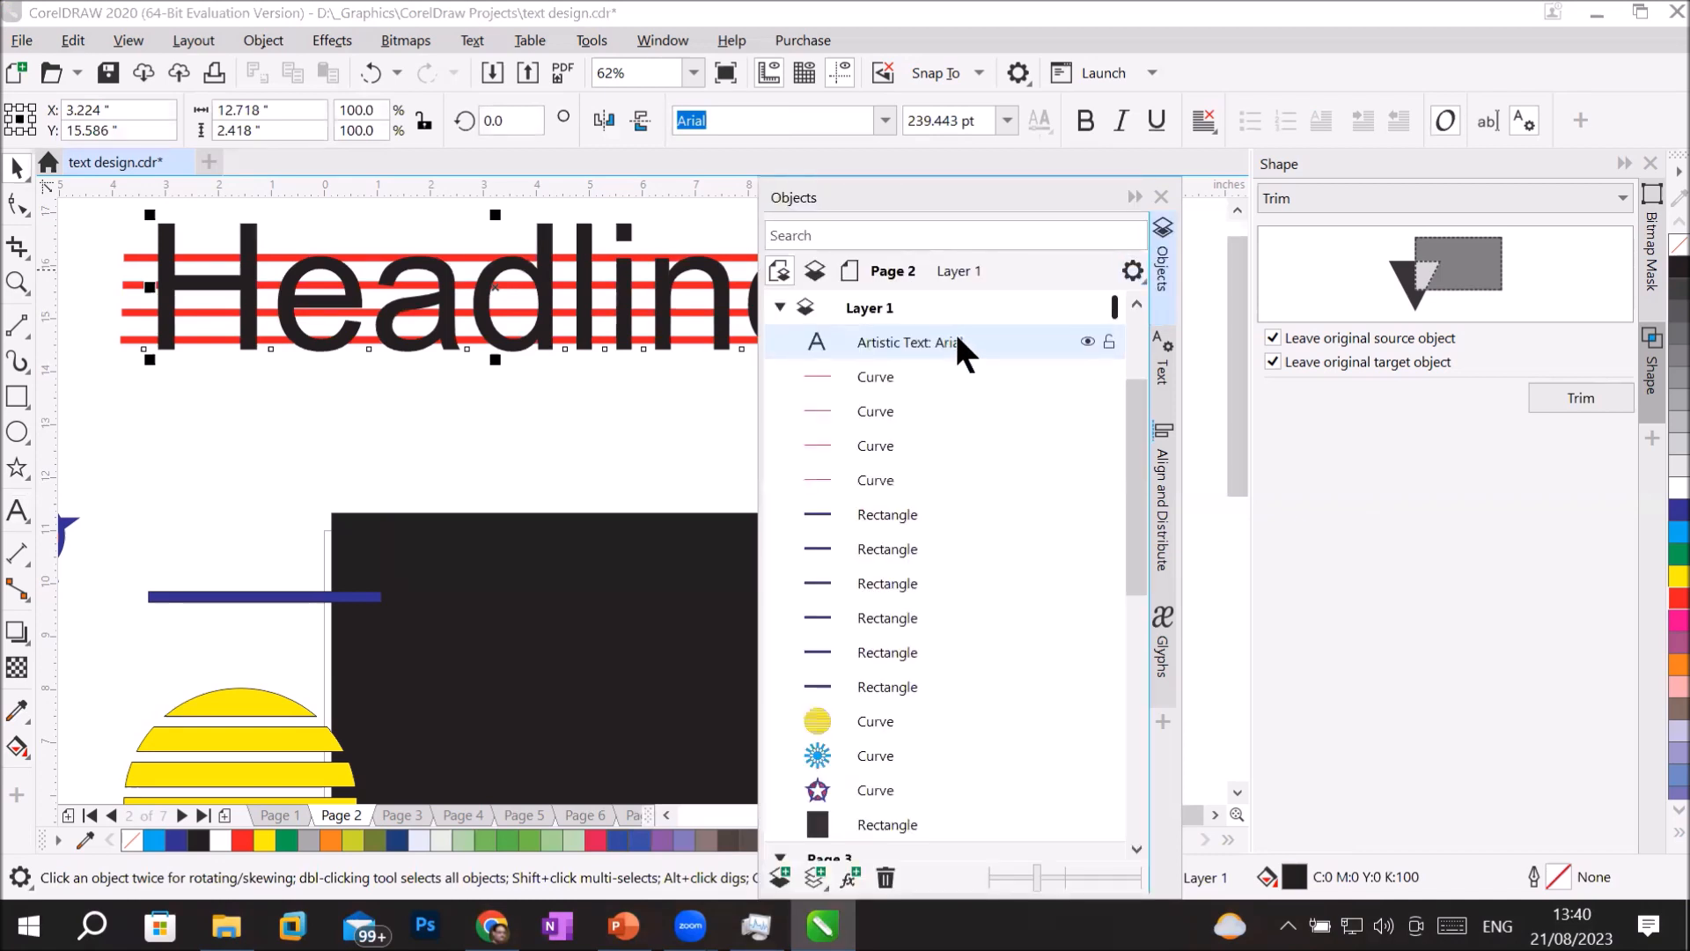
left_click_drag(964, 377, 958, 509)
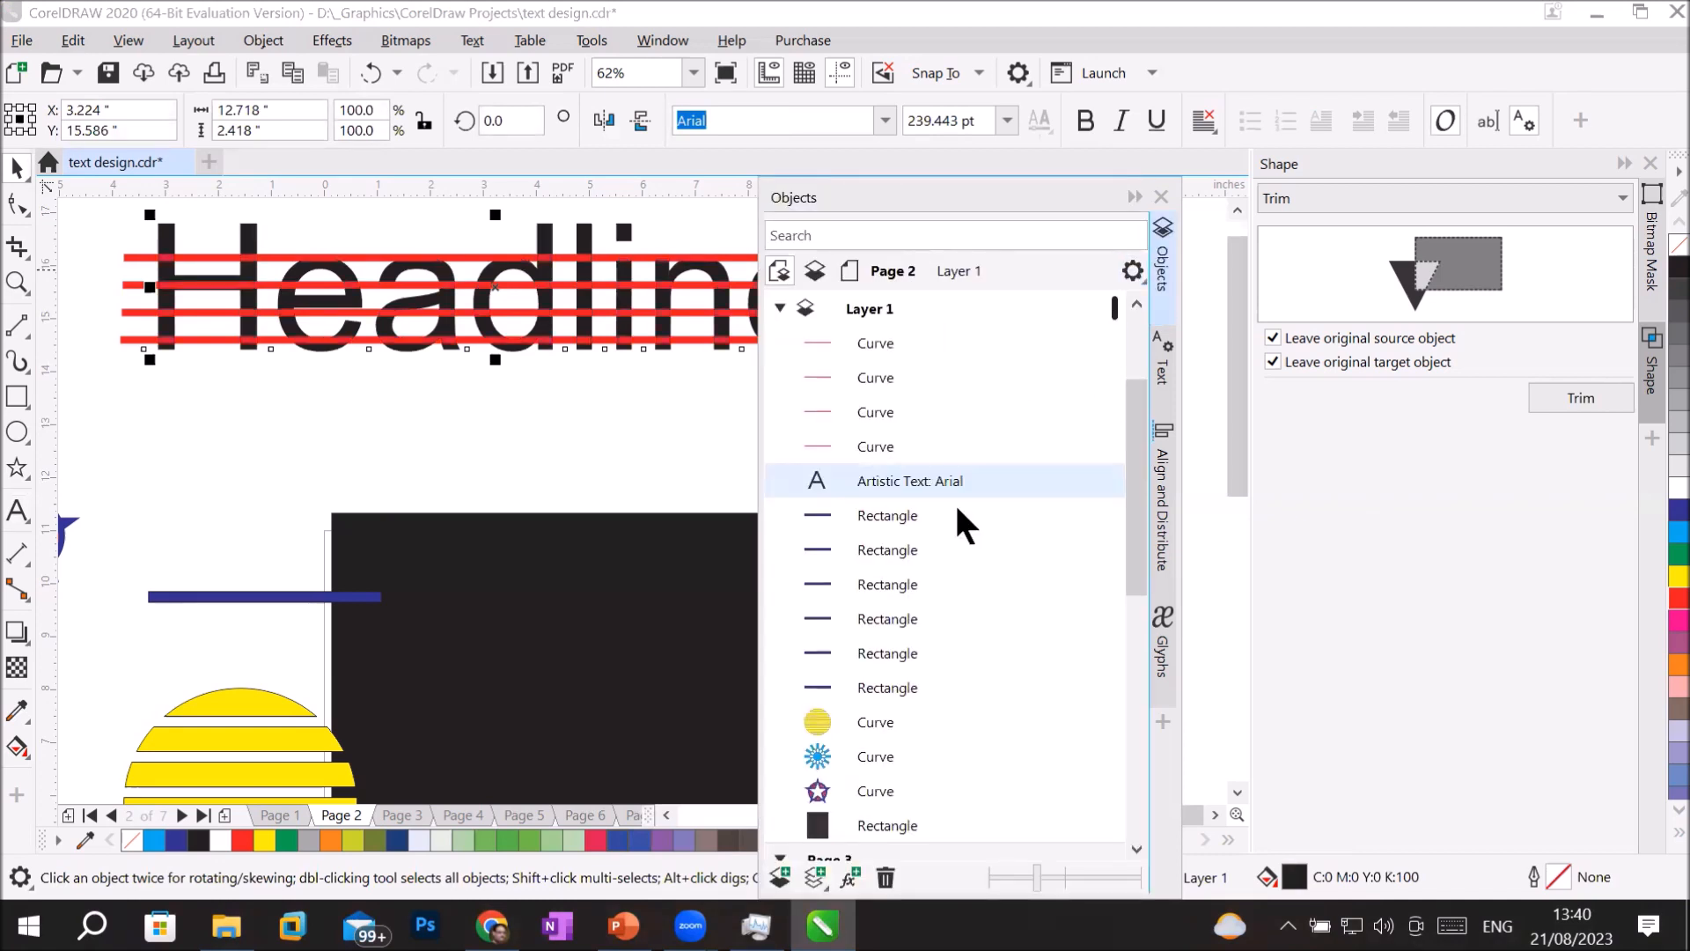
left_click(1130, 194)
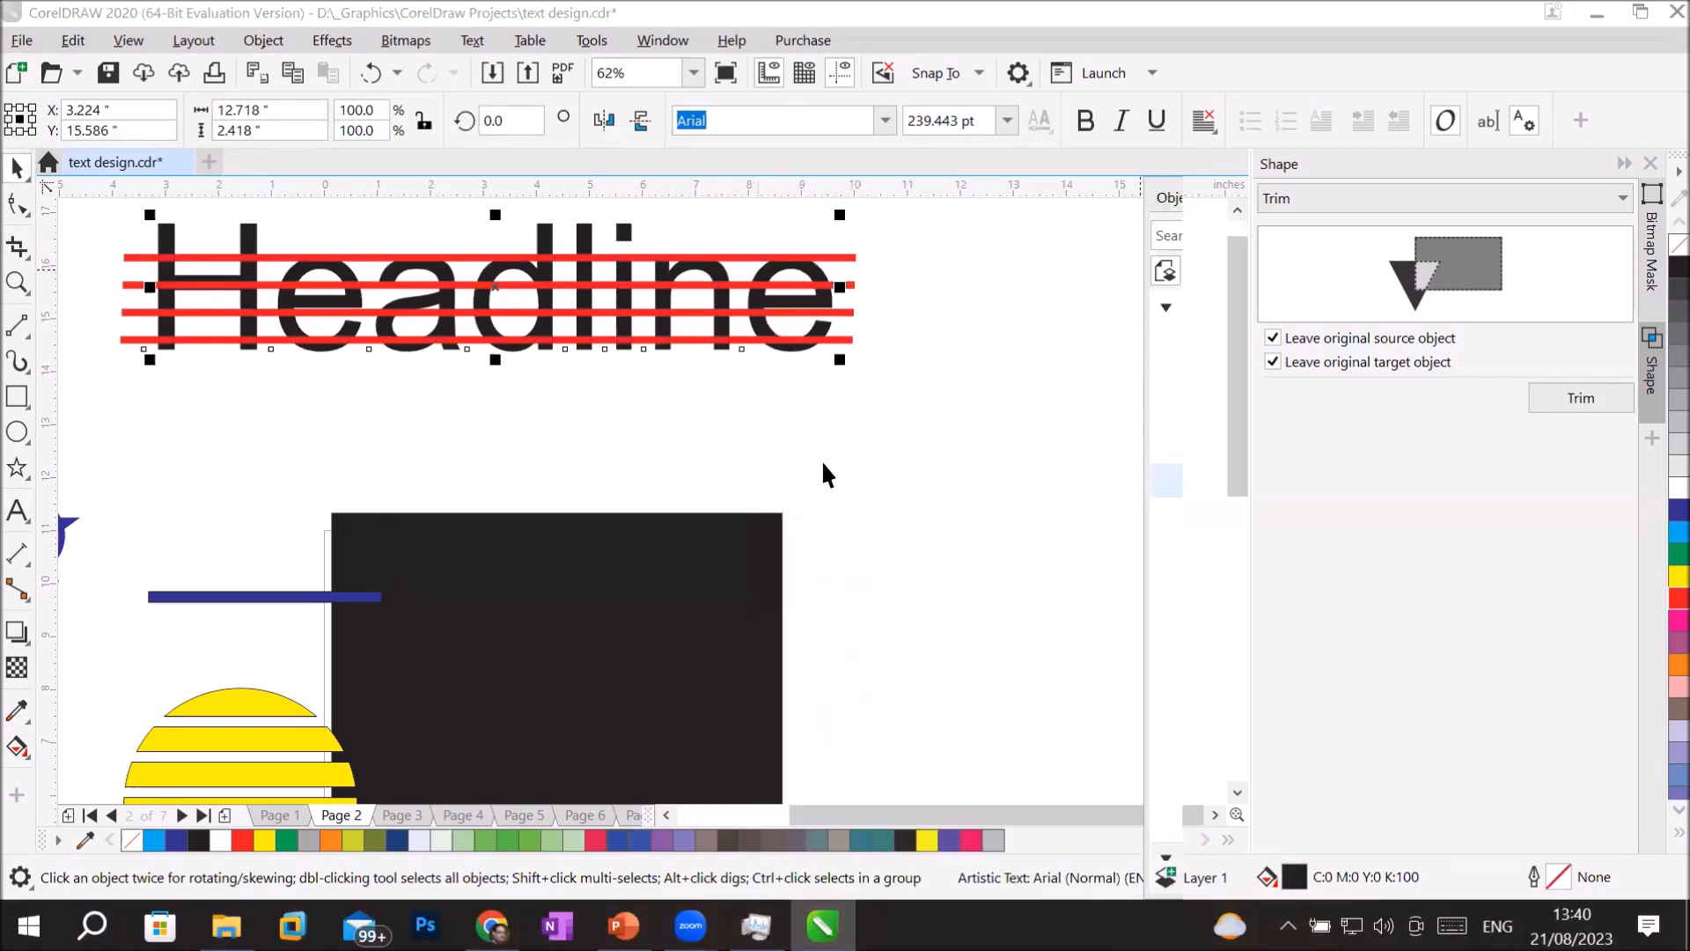
right_click(590, 240)
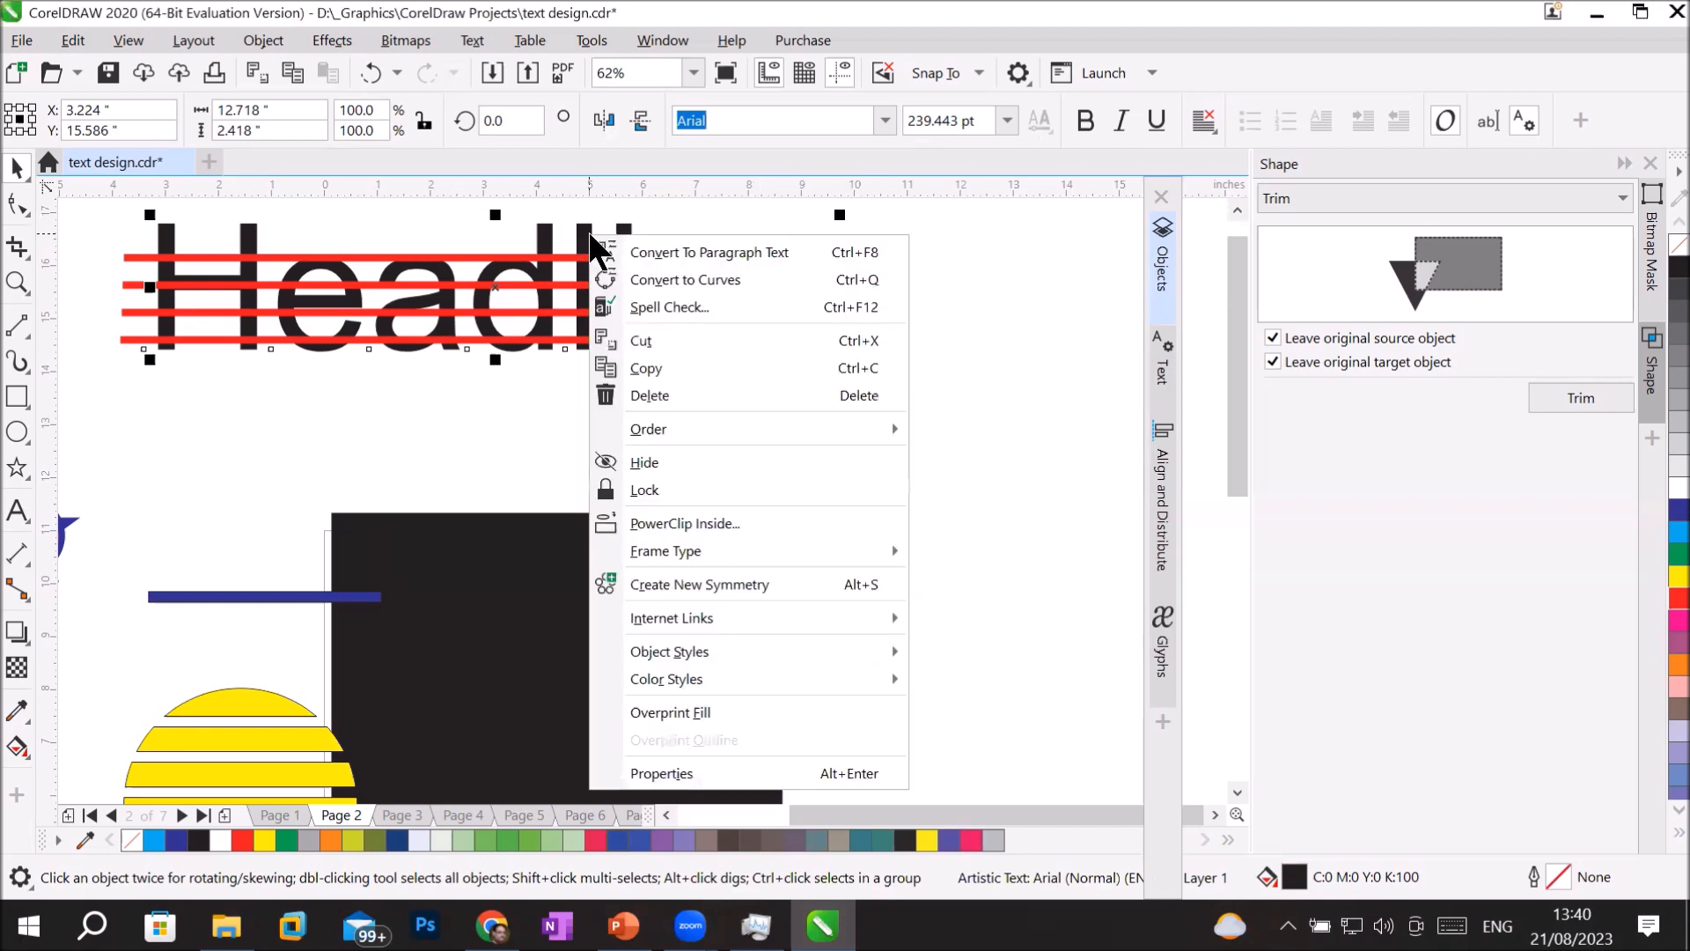
left_click(727, 273)
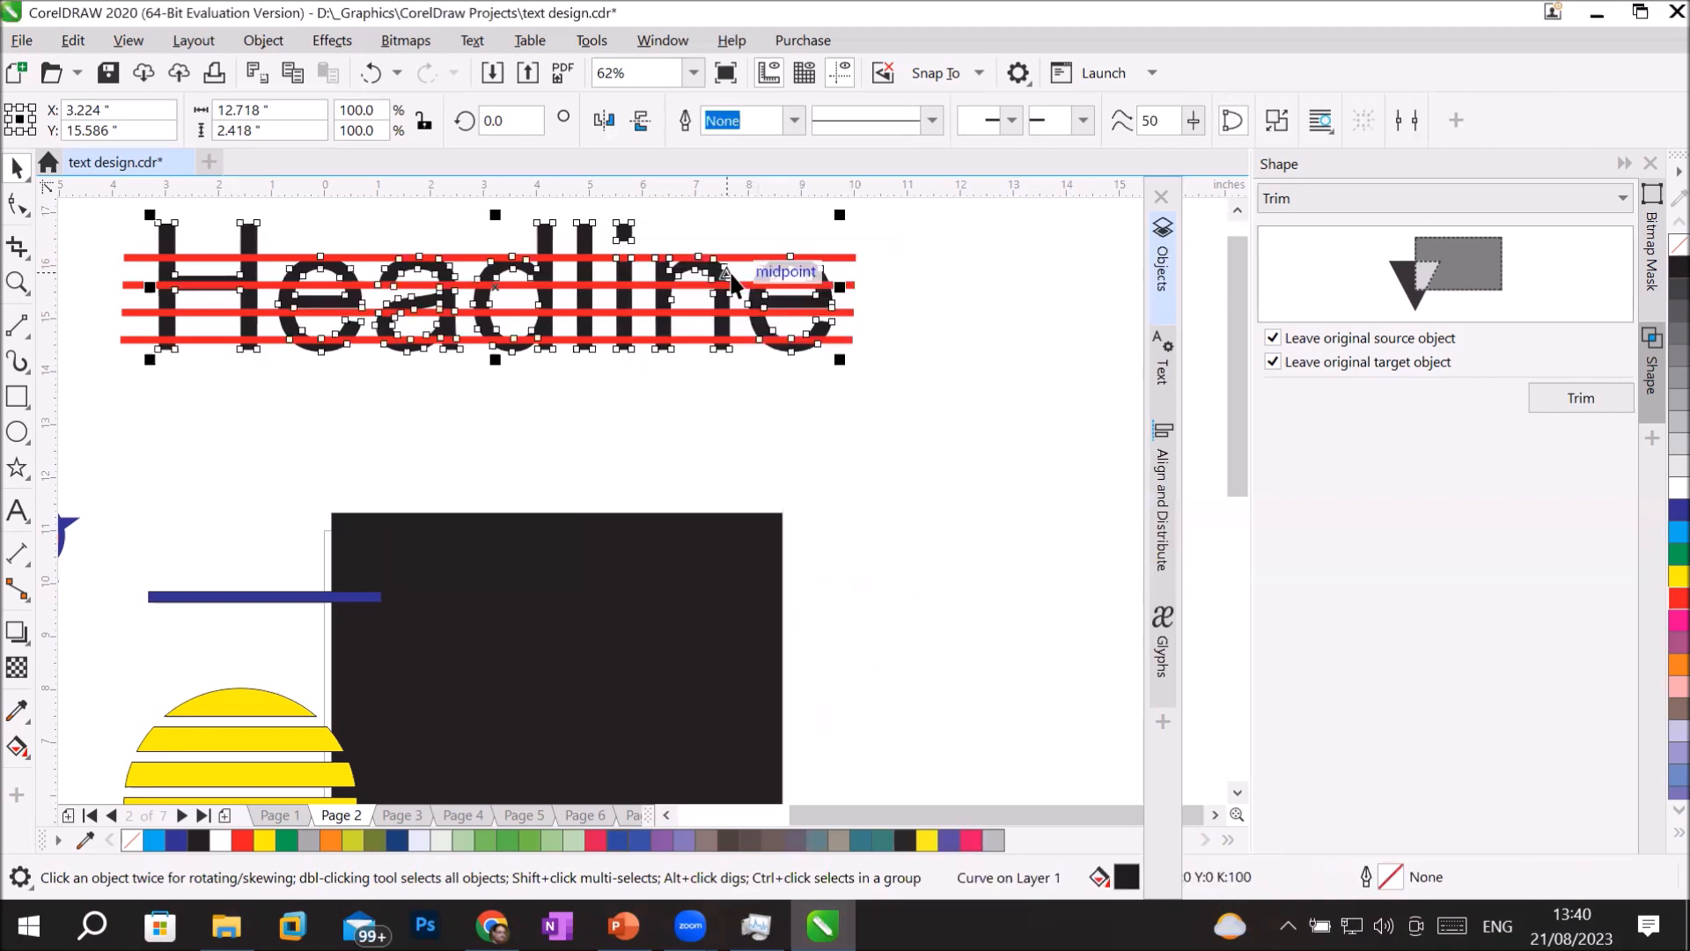
left_click(733, 455)
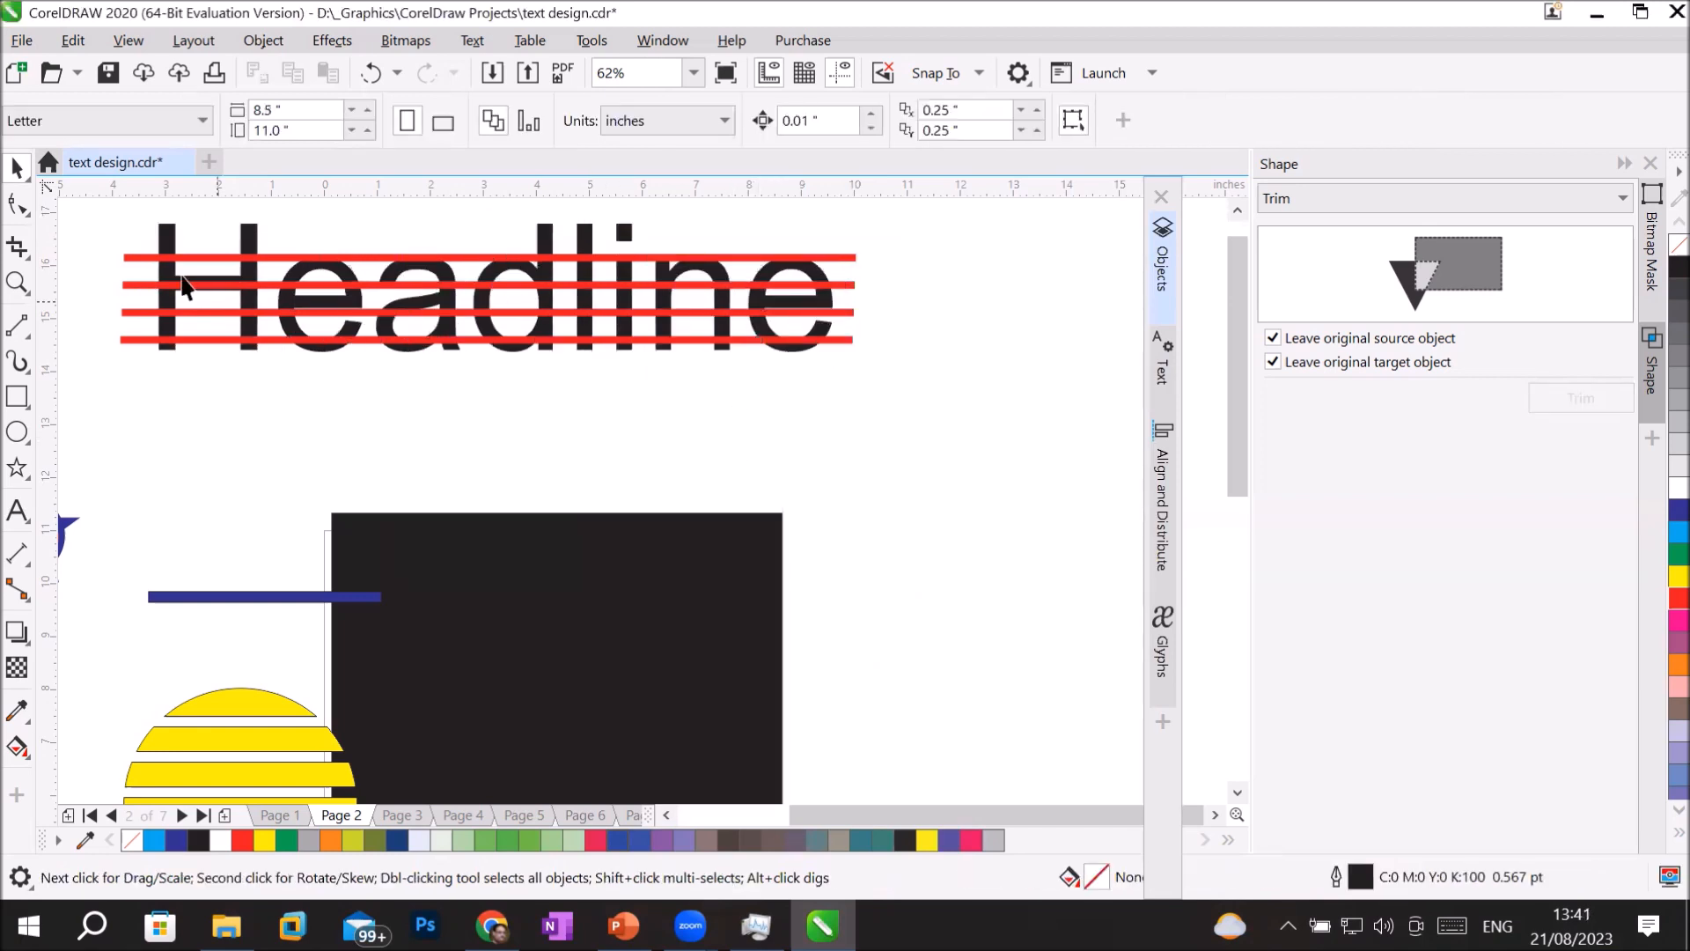
Select the headline curve together with the four red lines and trim it with them.
left_click_drag(86, 202, 896, 410)
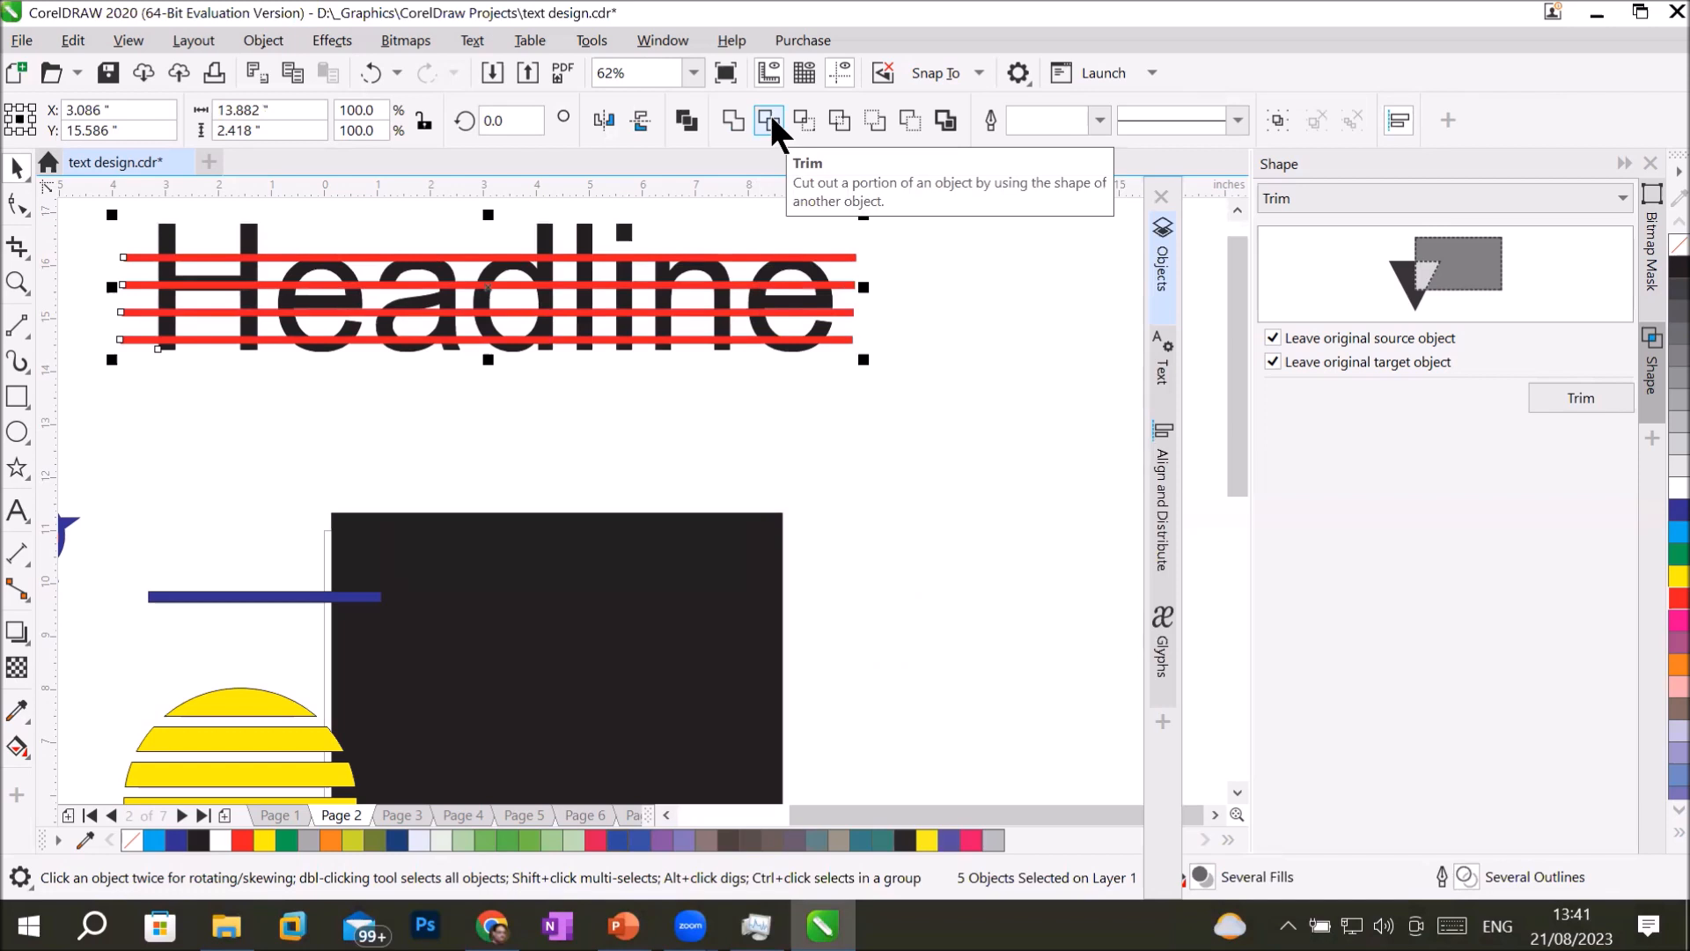
left_click(769, 121)
left_click(875, 385)
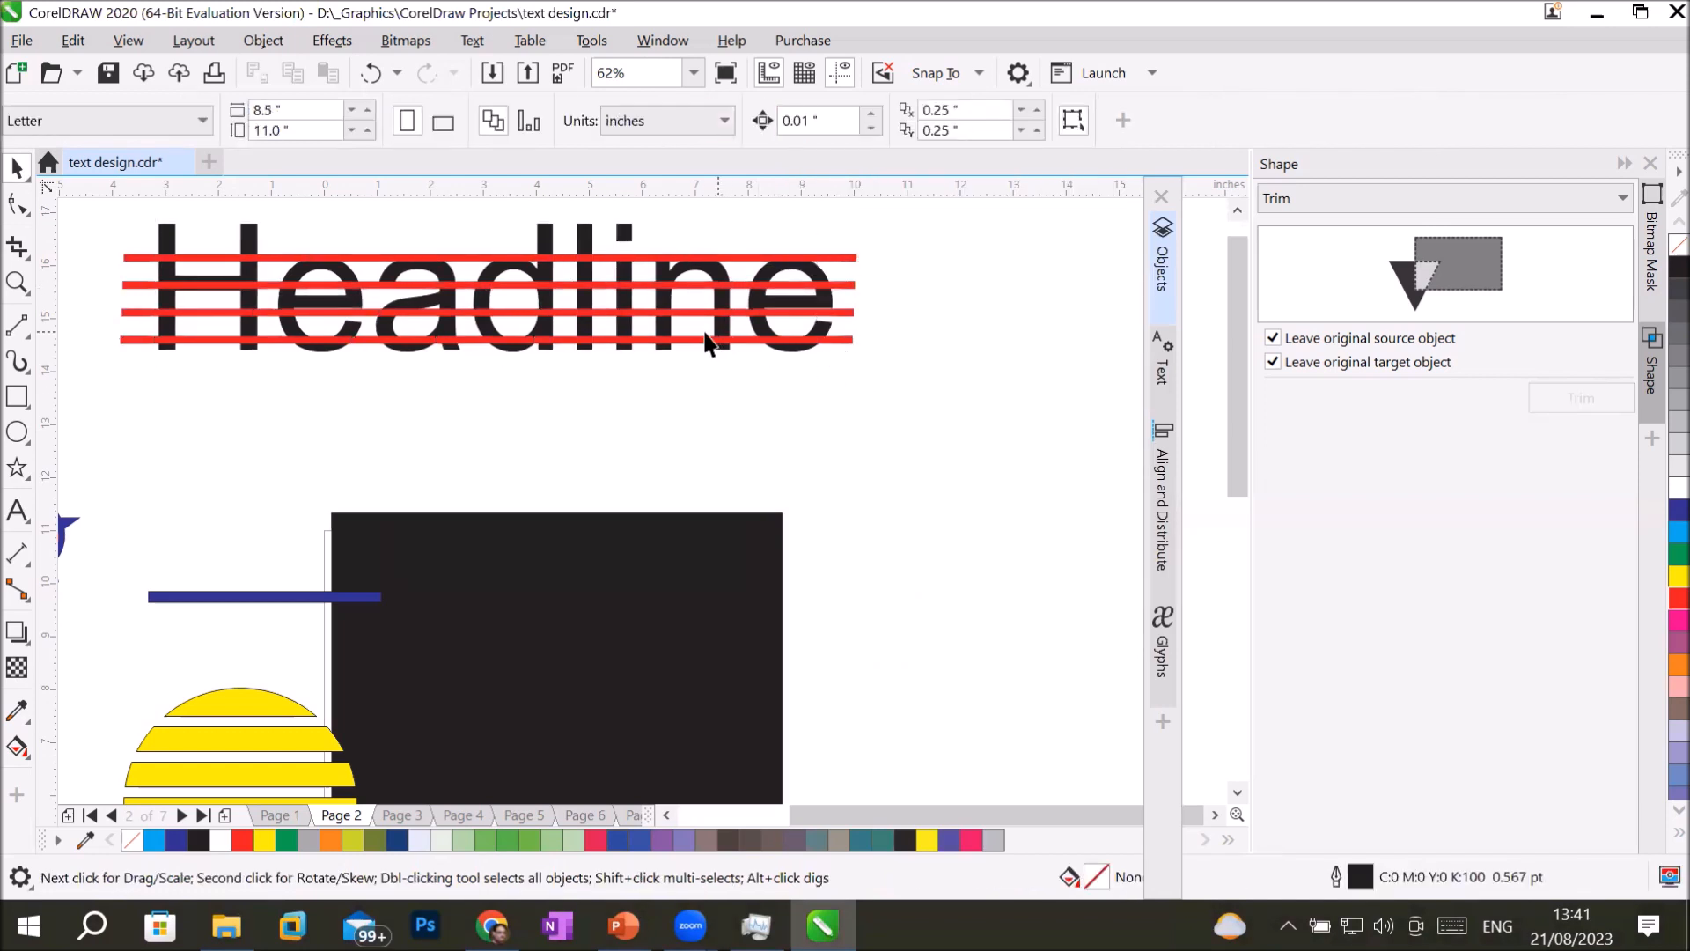
Move the four red lines off the headline into the space below it.
left_click(696, 342)
left_click_drag(700, 416, 701, 414)
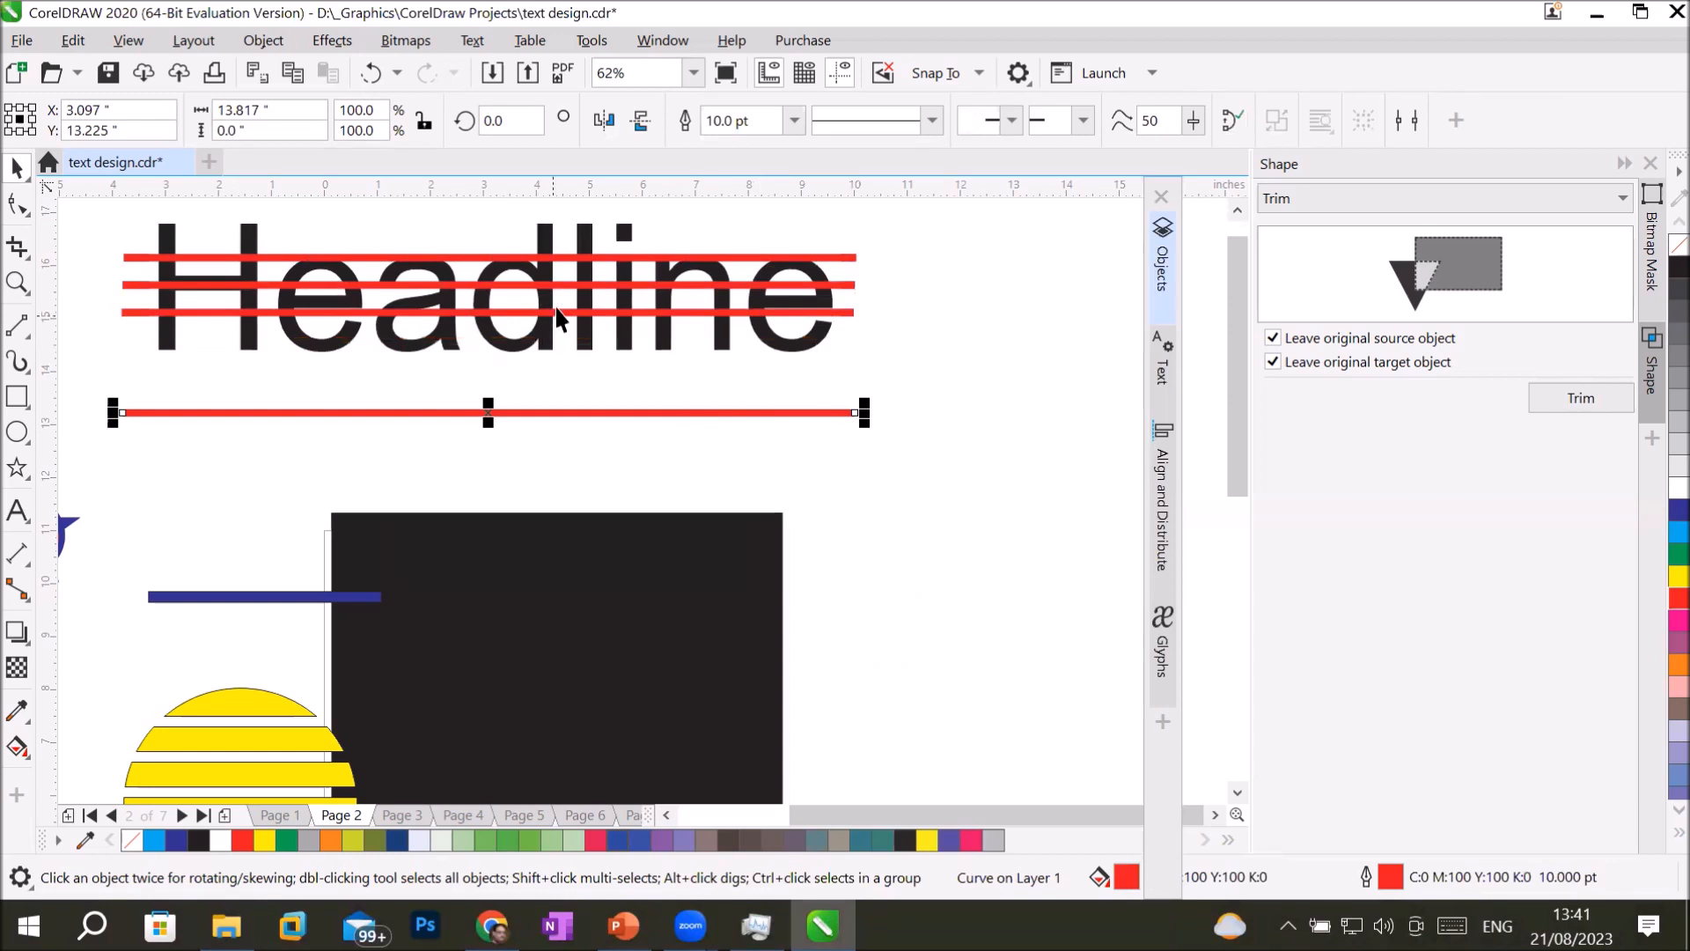
left_click_drag(556, 313, 604, 461)
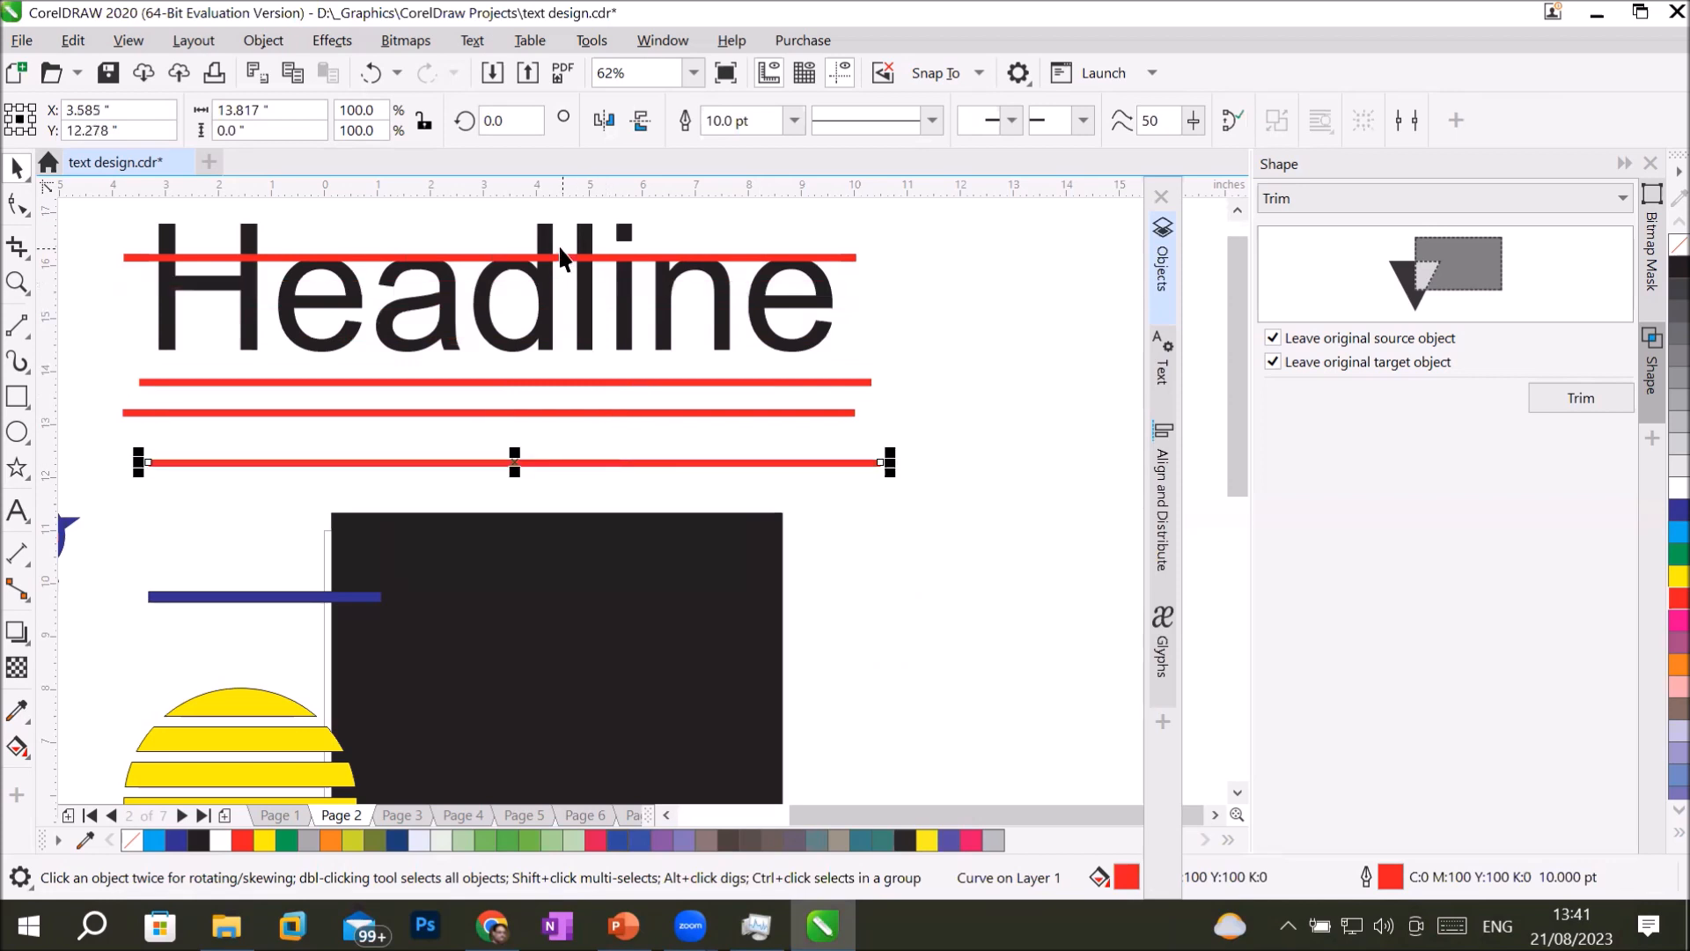
left_click_drag(595, 416, 590, 435)
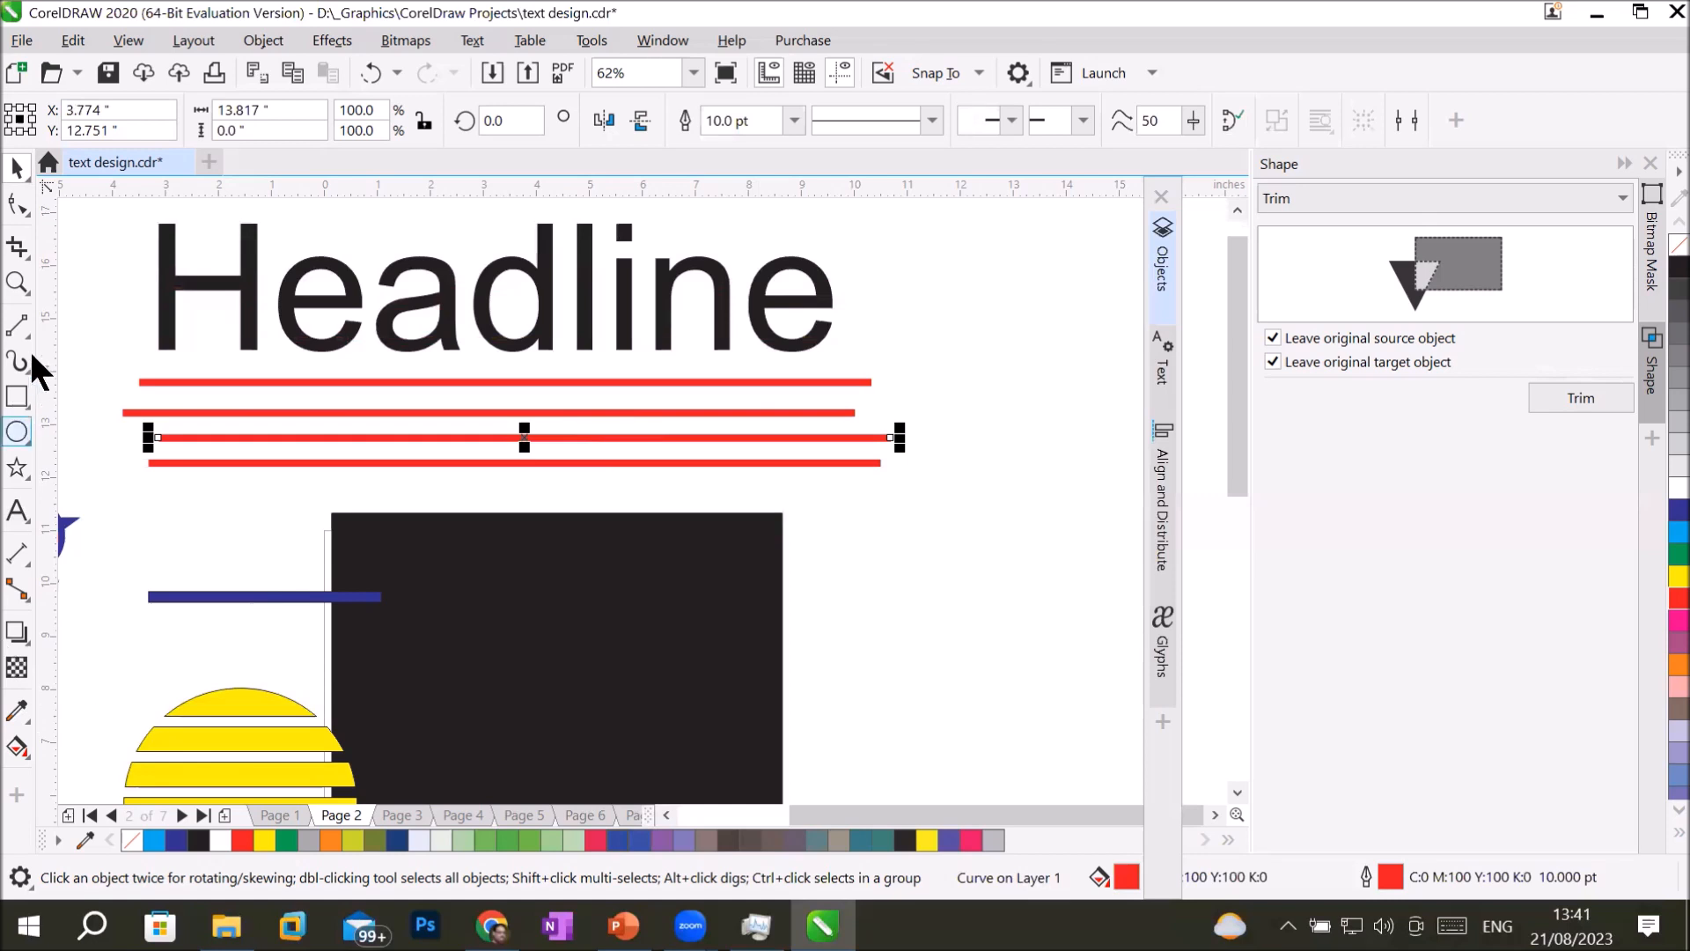
Draw a thin rectangle about 14.5 by 0.13 inches across the upper part of the headline and fill it with cyan.
left_click(17, 398)
left_click_drag(127, 244, 886, 247)
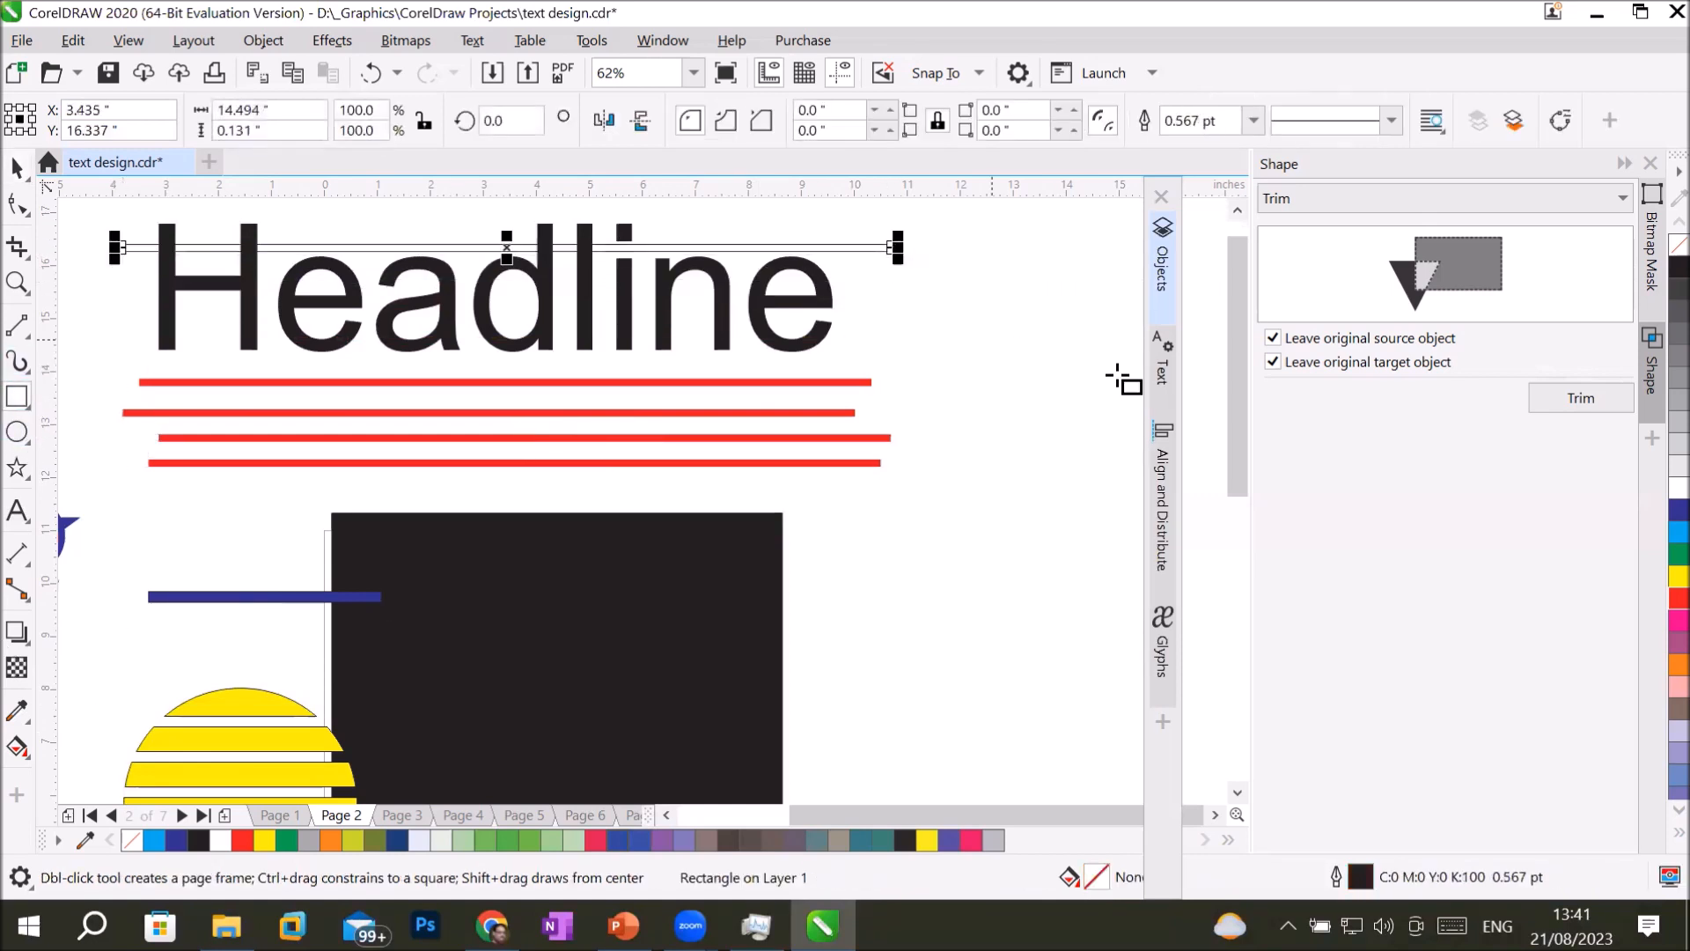
left_click(1657, 533)
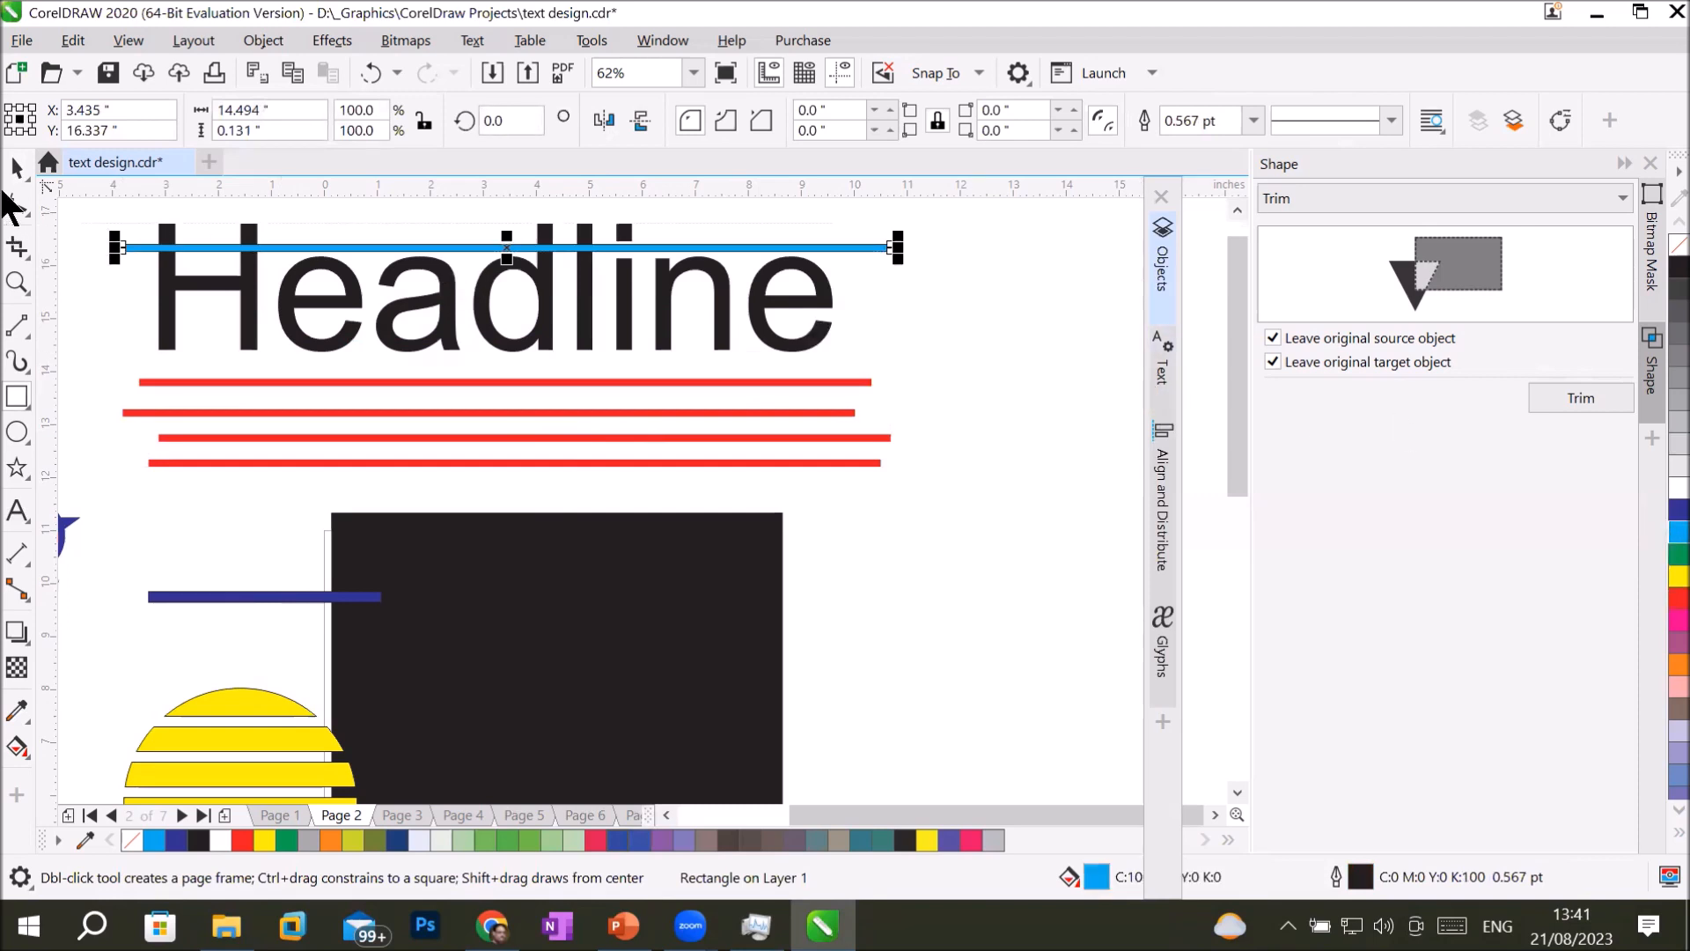
Duplicate the cyan bar downward and repeat the duplication to get four evenly spaced bars across the headline.
left_click(19, 167)
left_click_drag(843, 250, 846, 274)
right_click(845, 274)
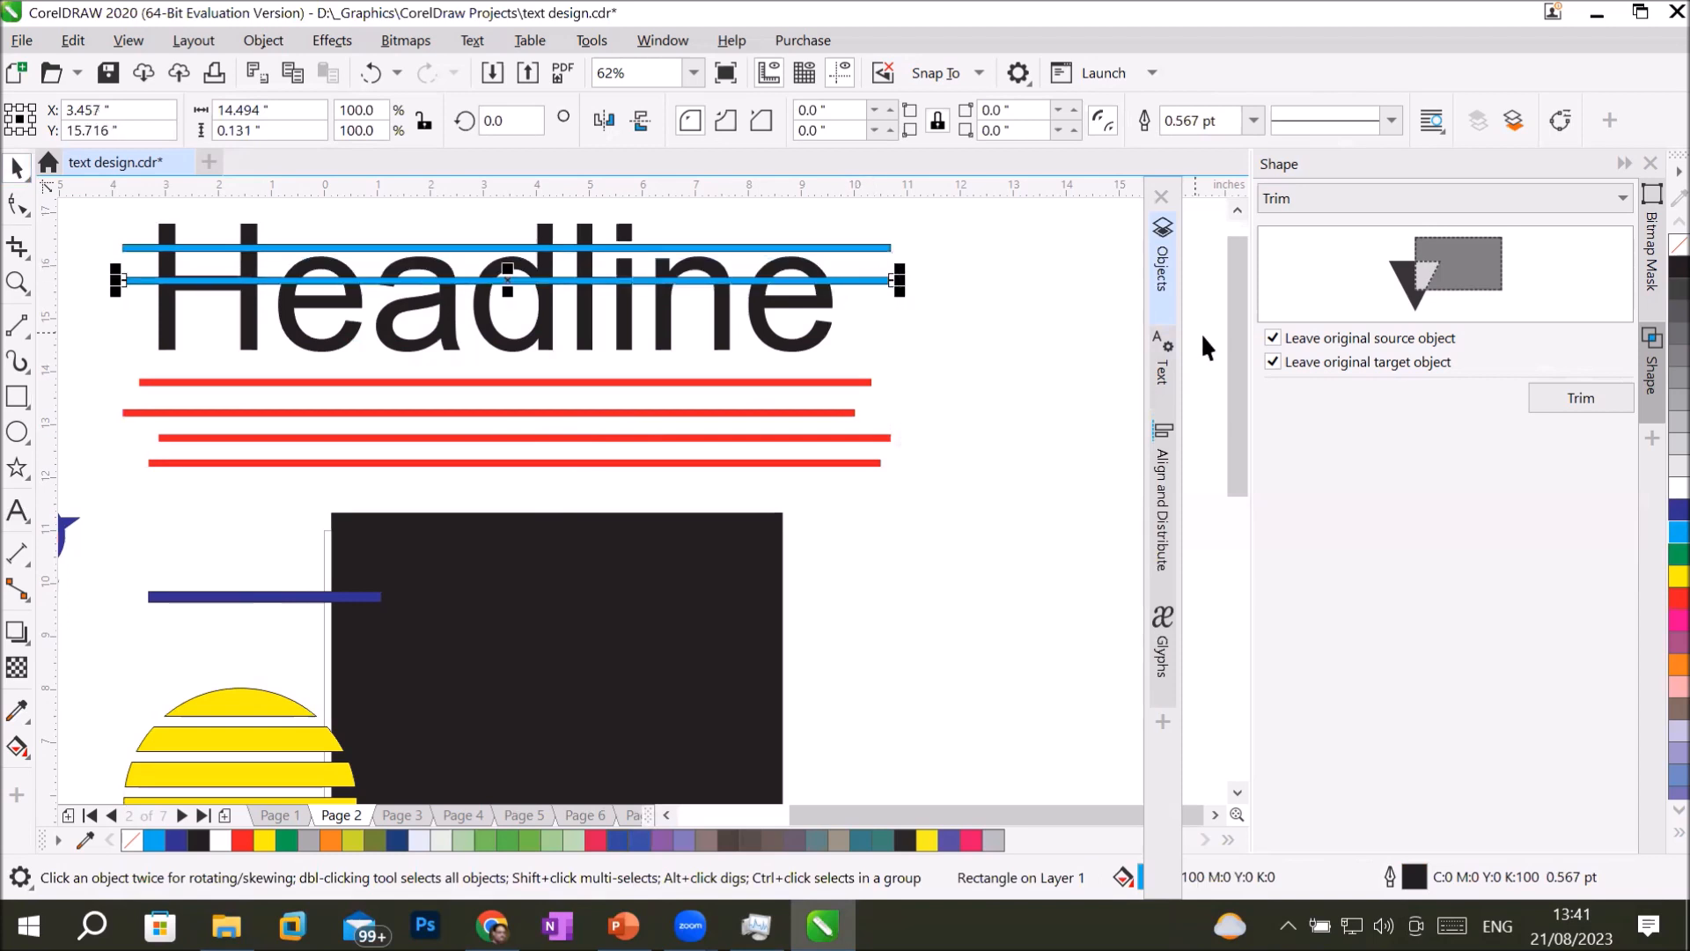
key("ctrl+r")
key("ctrl+r")
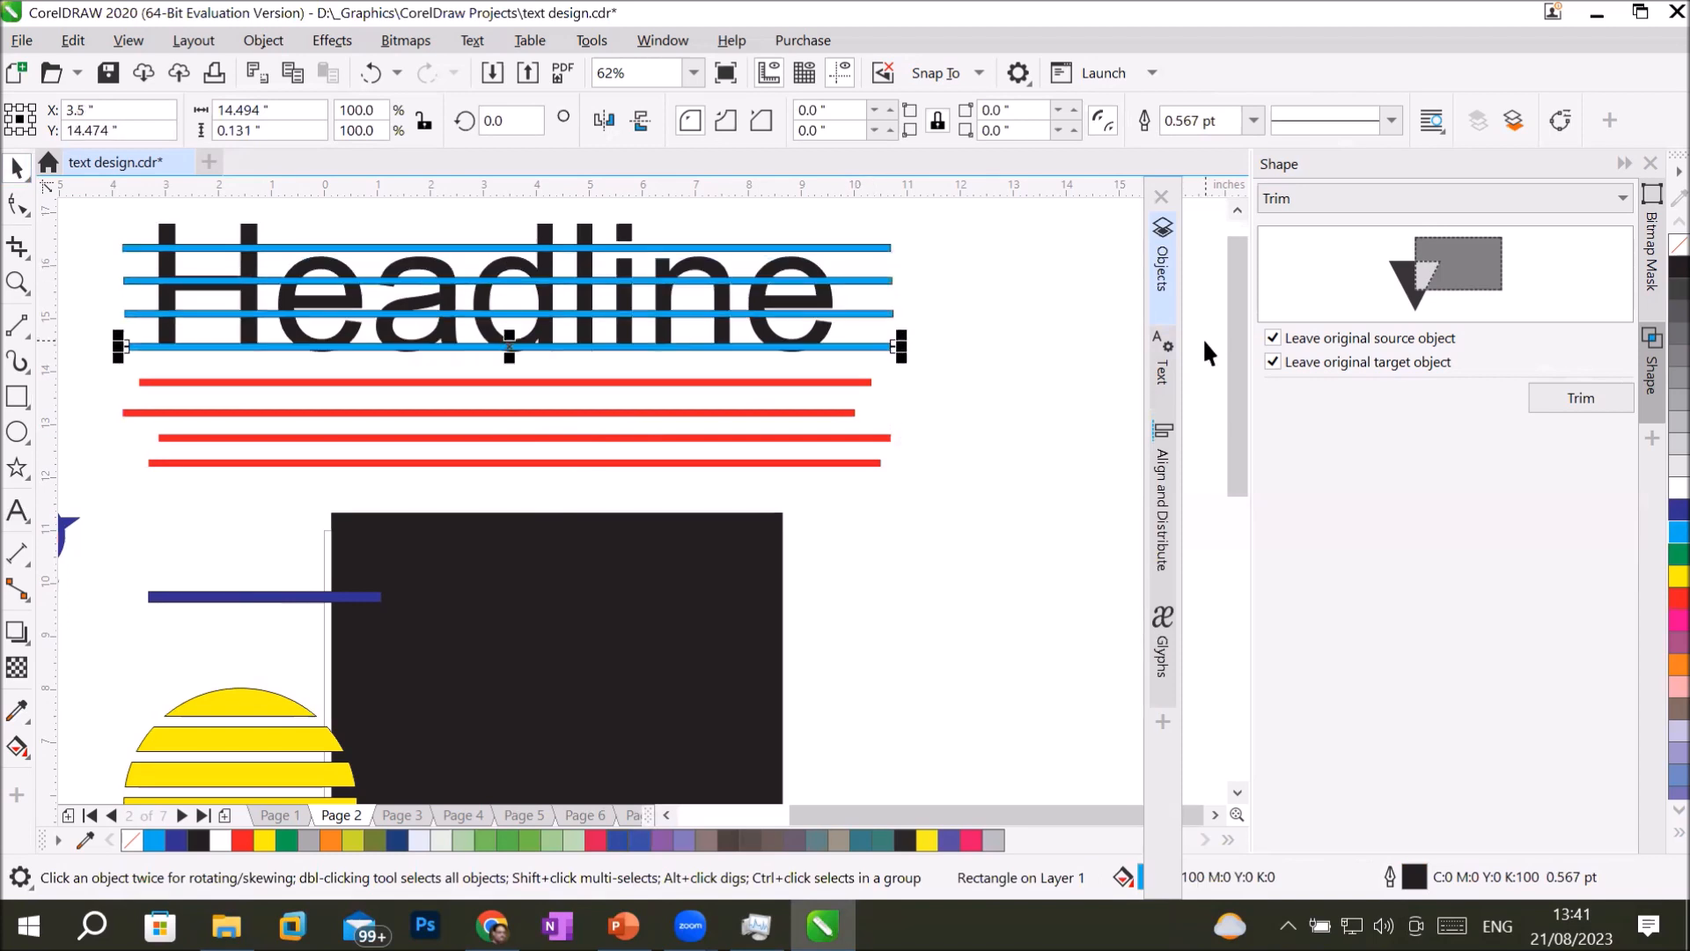
left_click(1051, 424)
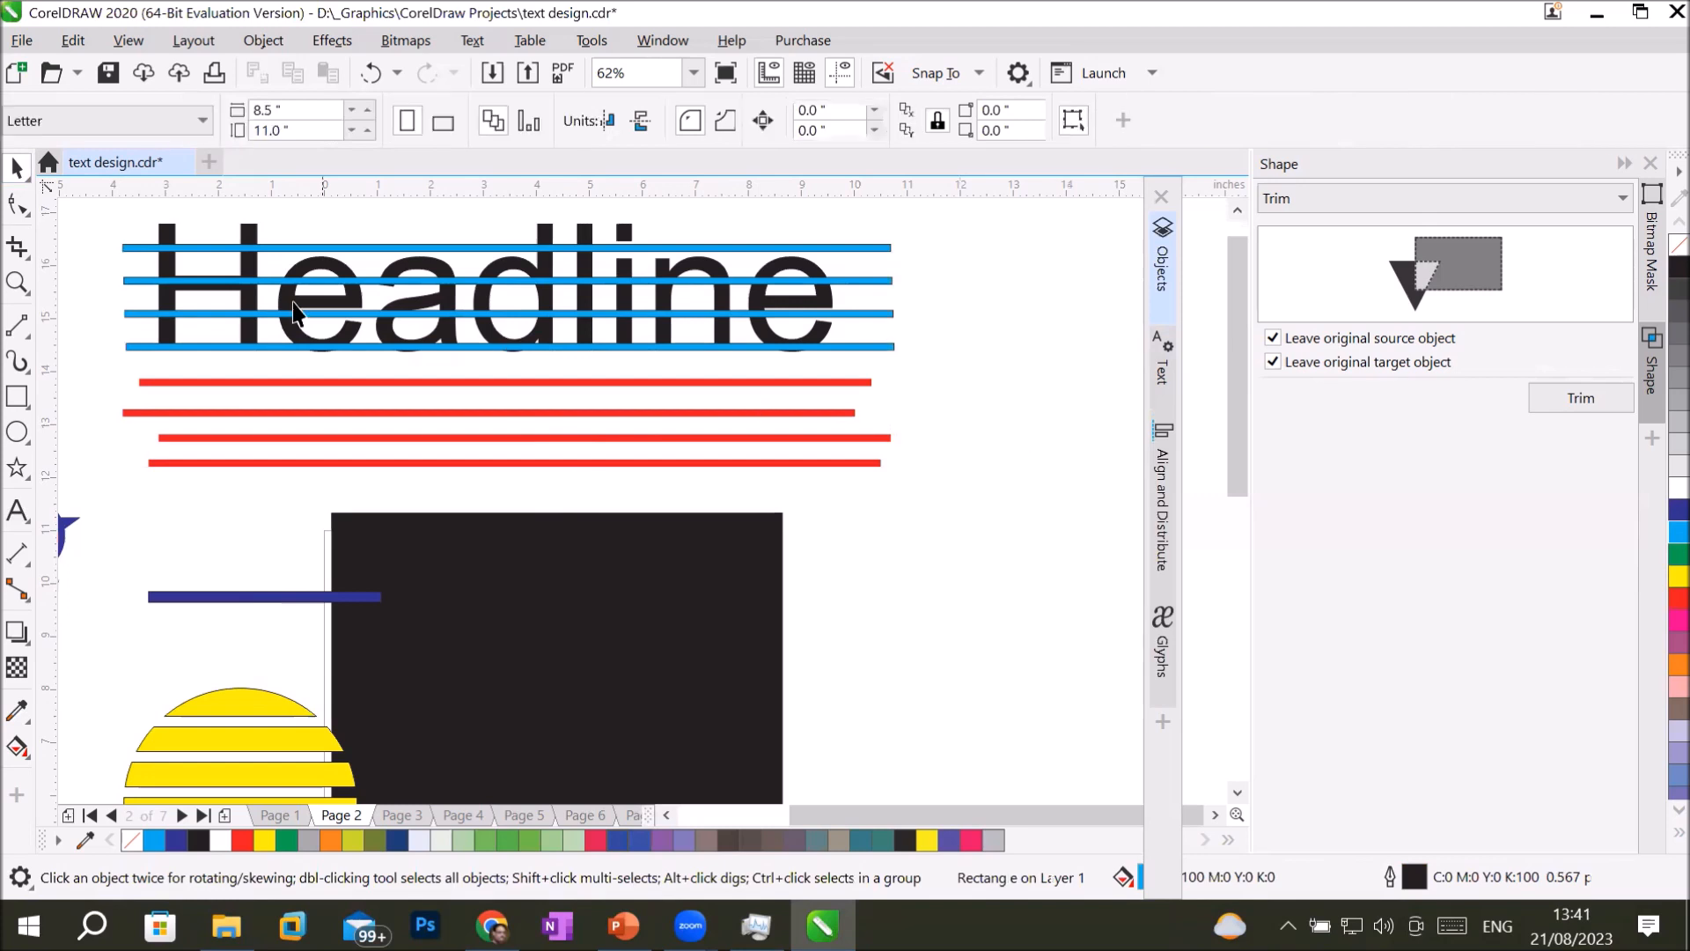
Trim the headline with the four cyan bars and move the bars off the text to expose the cuts.
left_click_drag(98, 199, 947, 361)
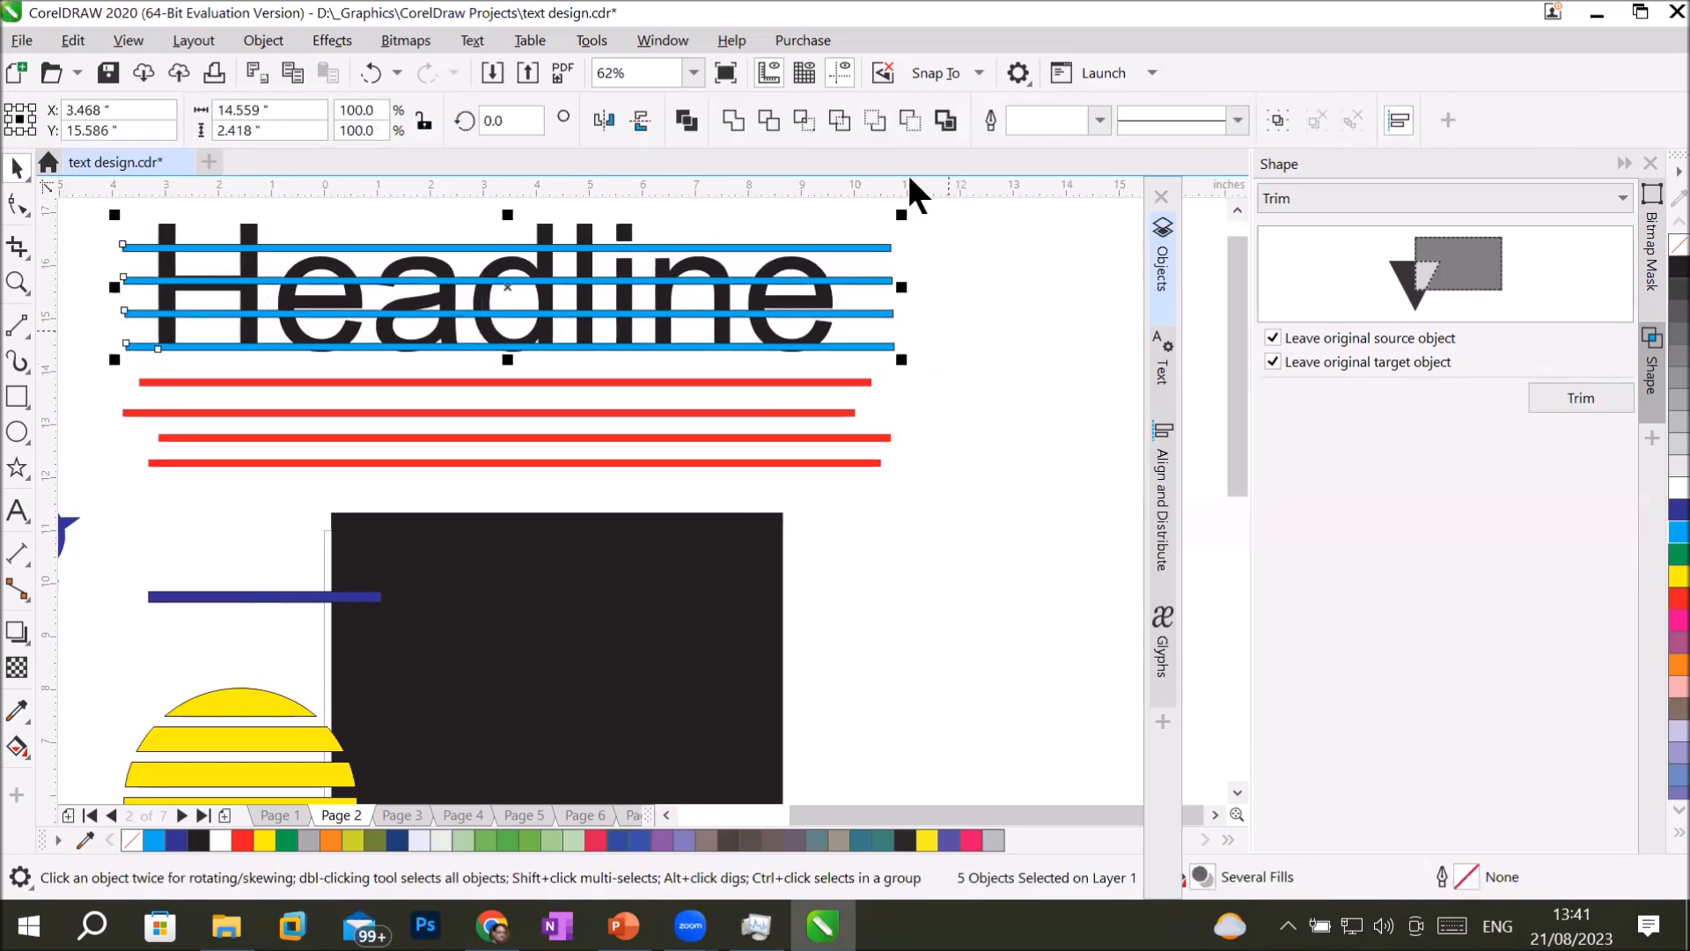
left_click(801, 121)
left_click_drag(727, 249, 696, 464)
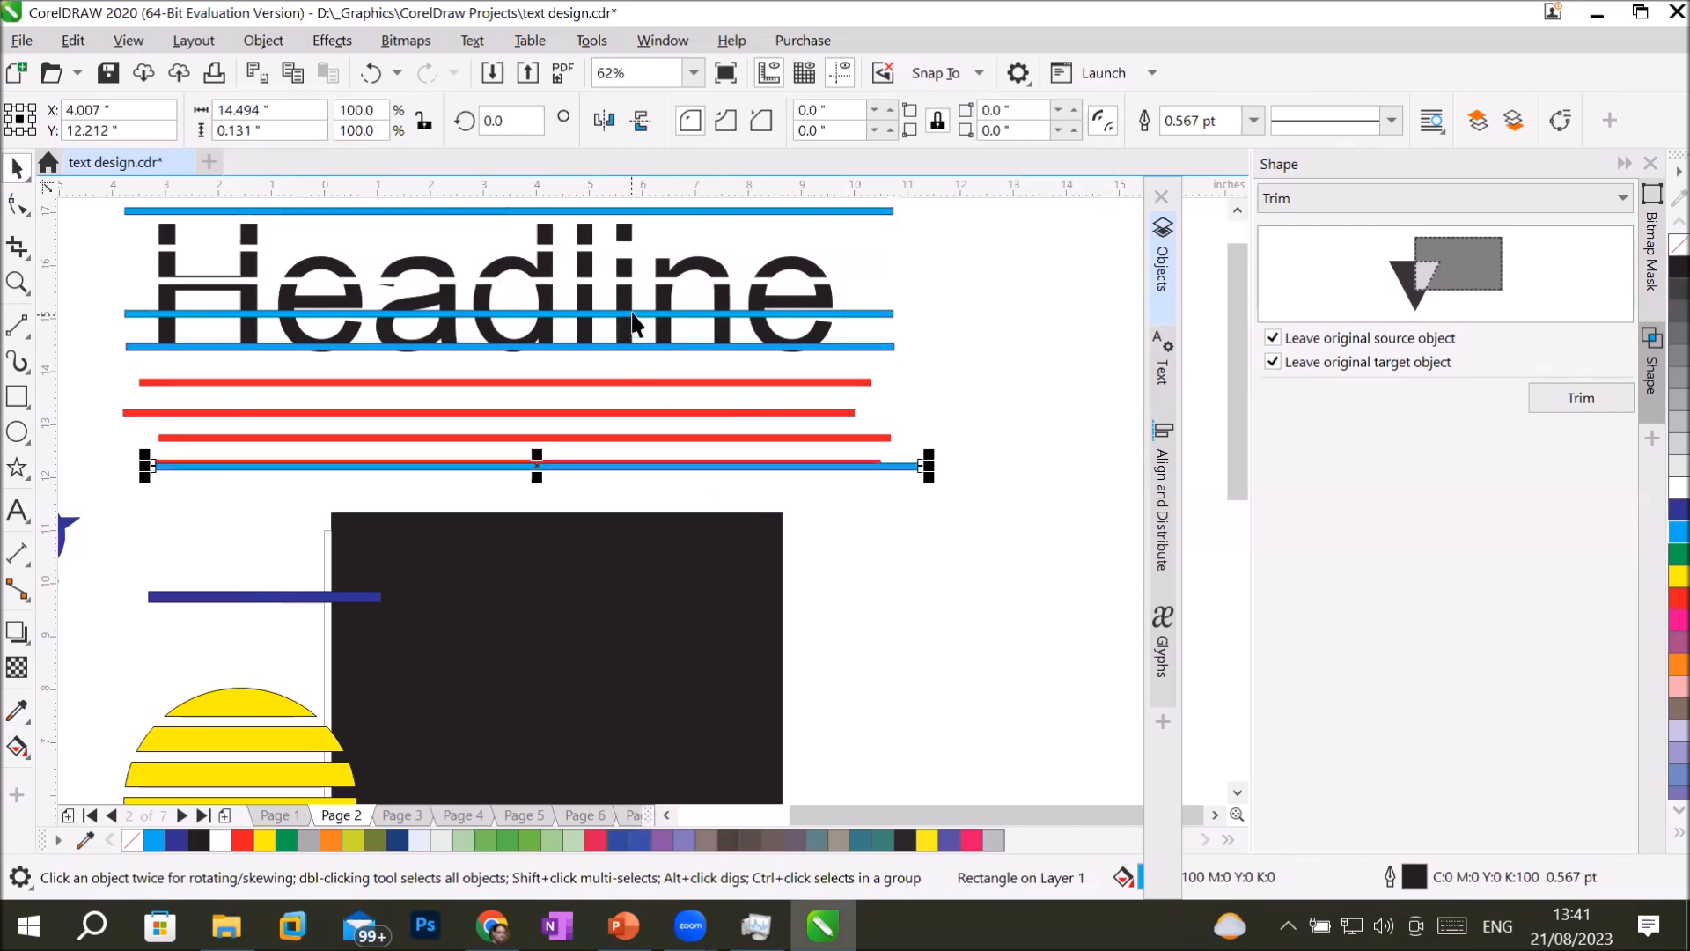
left_click_drag(638, 343, 630, 550)
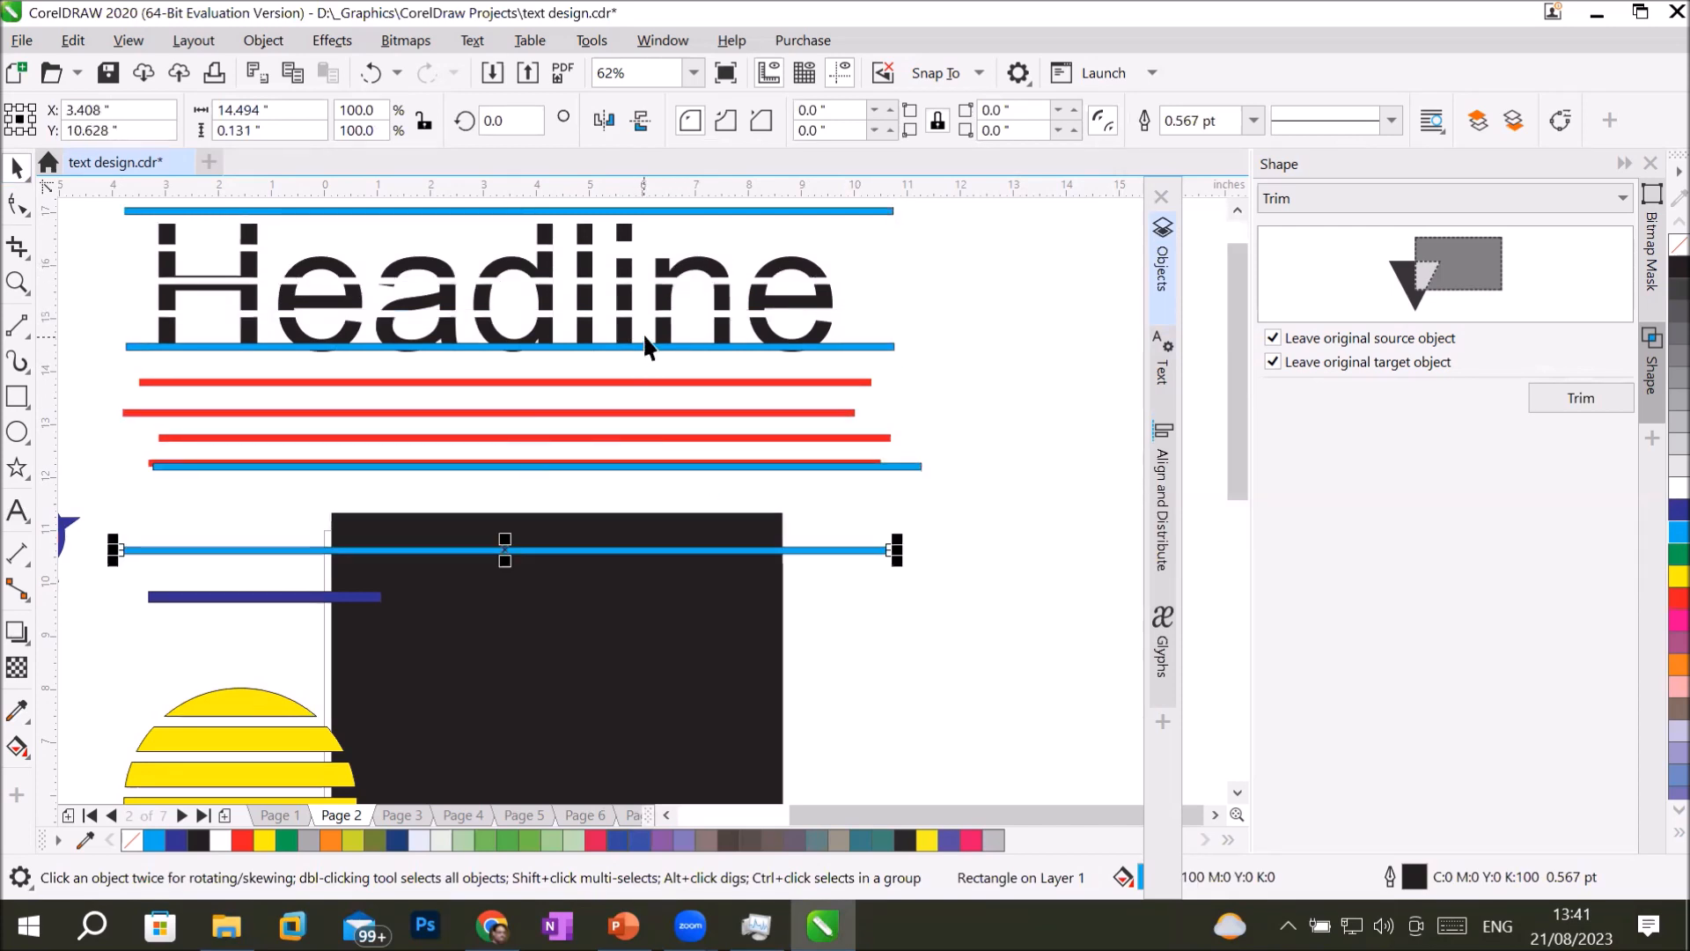
left_click_drag(642, 346, 669, 530)
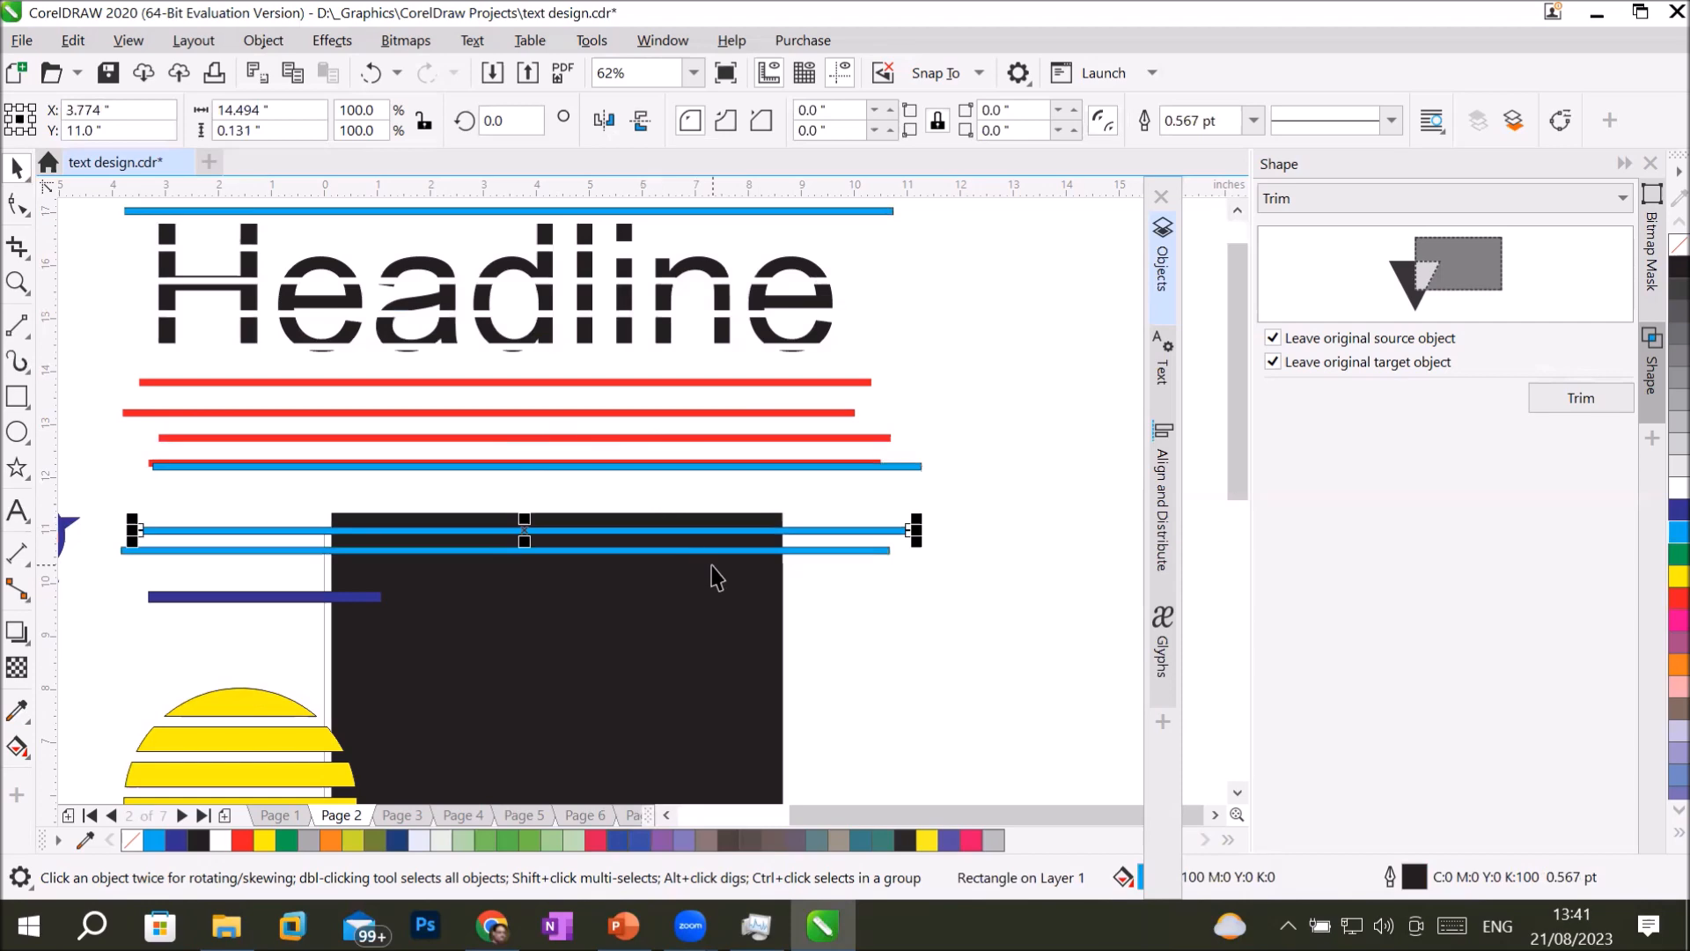
scroll(372, 298, "up", 2)
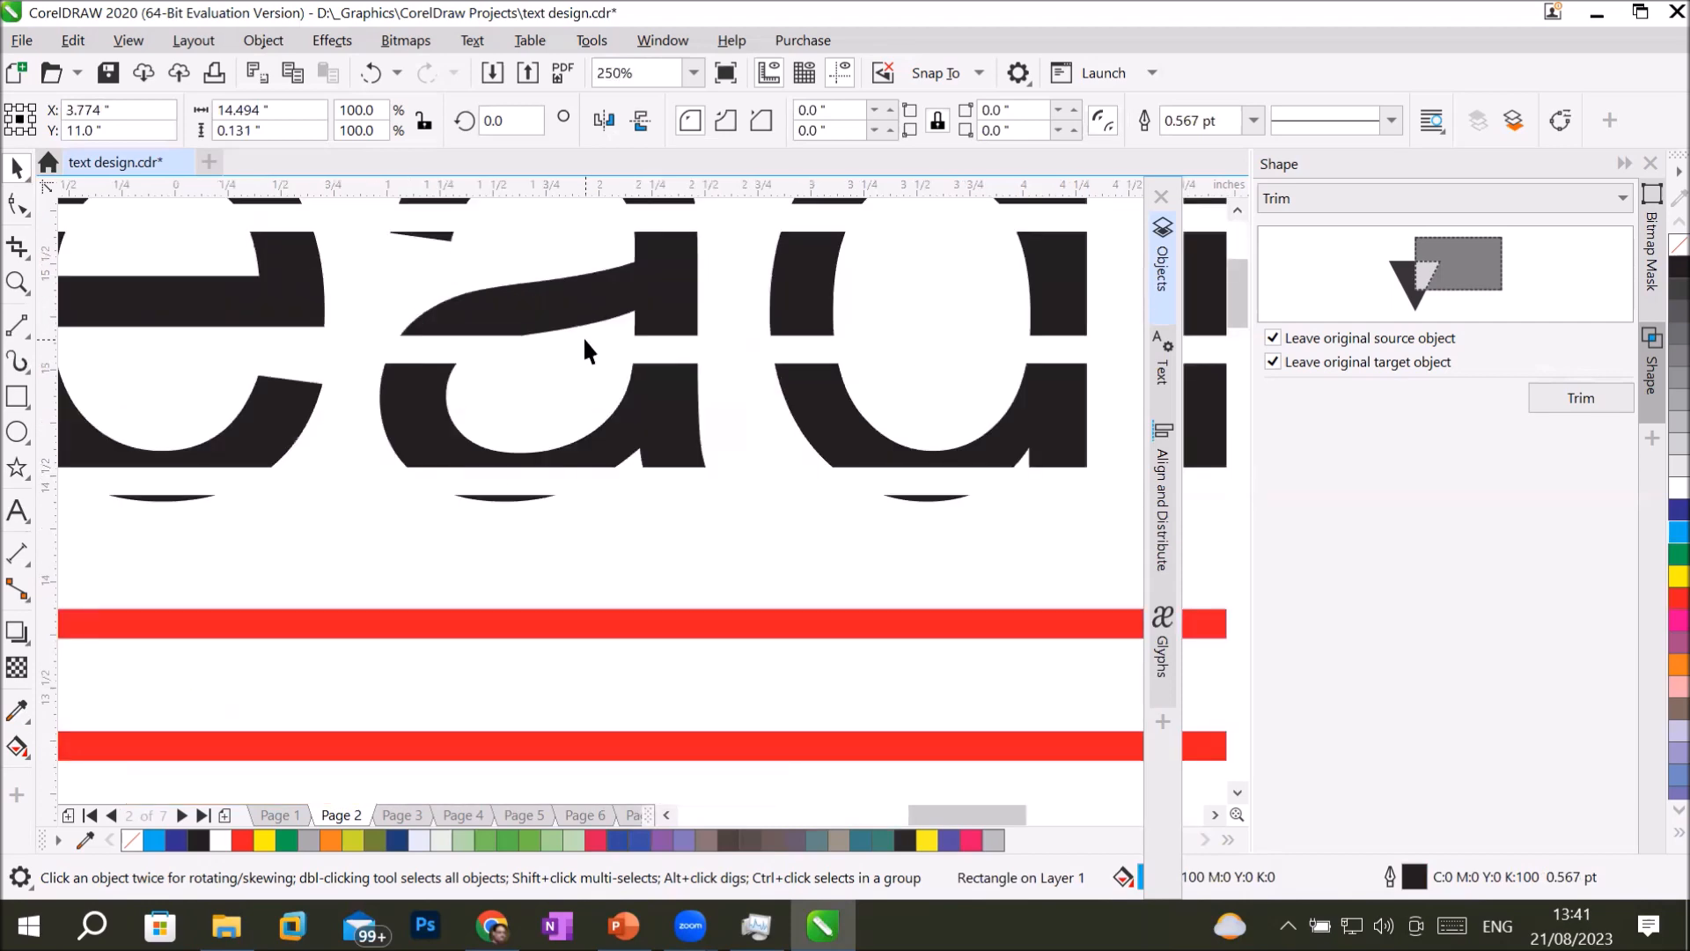
scroll(583, 336, "down", 1)
scroll(588, 330, "up", 1)
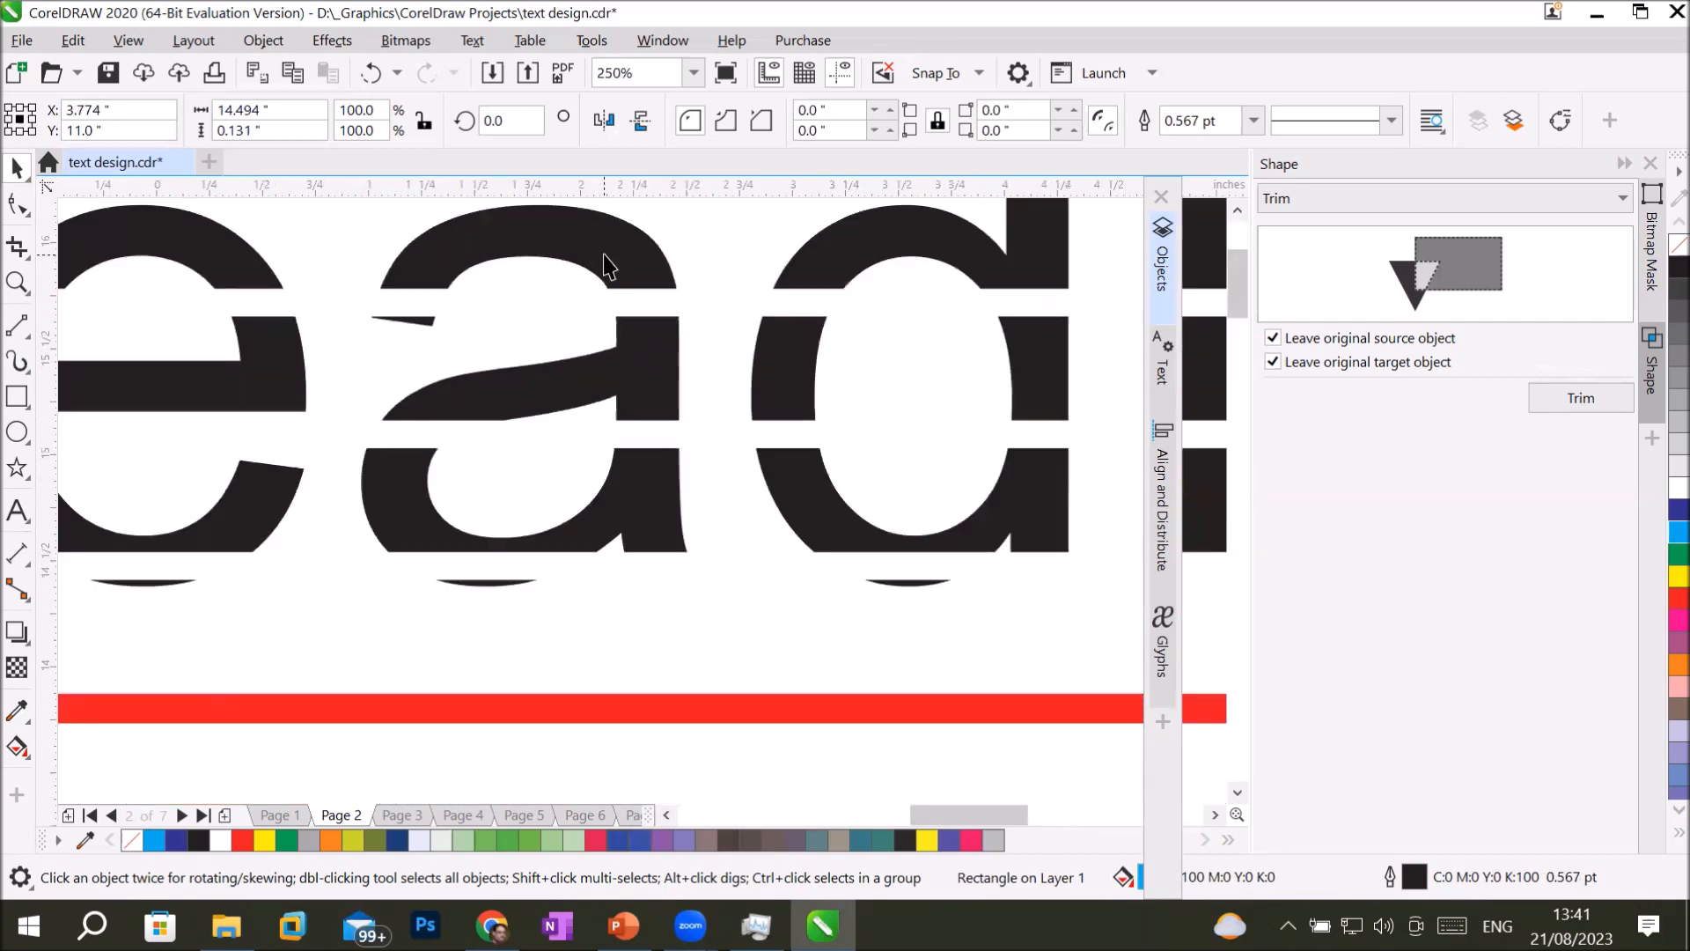
scroll(608, 265, "down", 2)
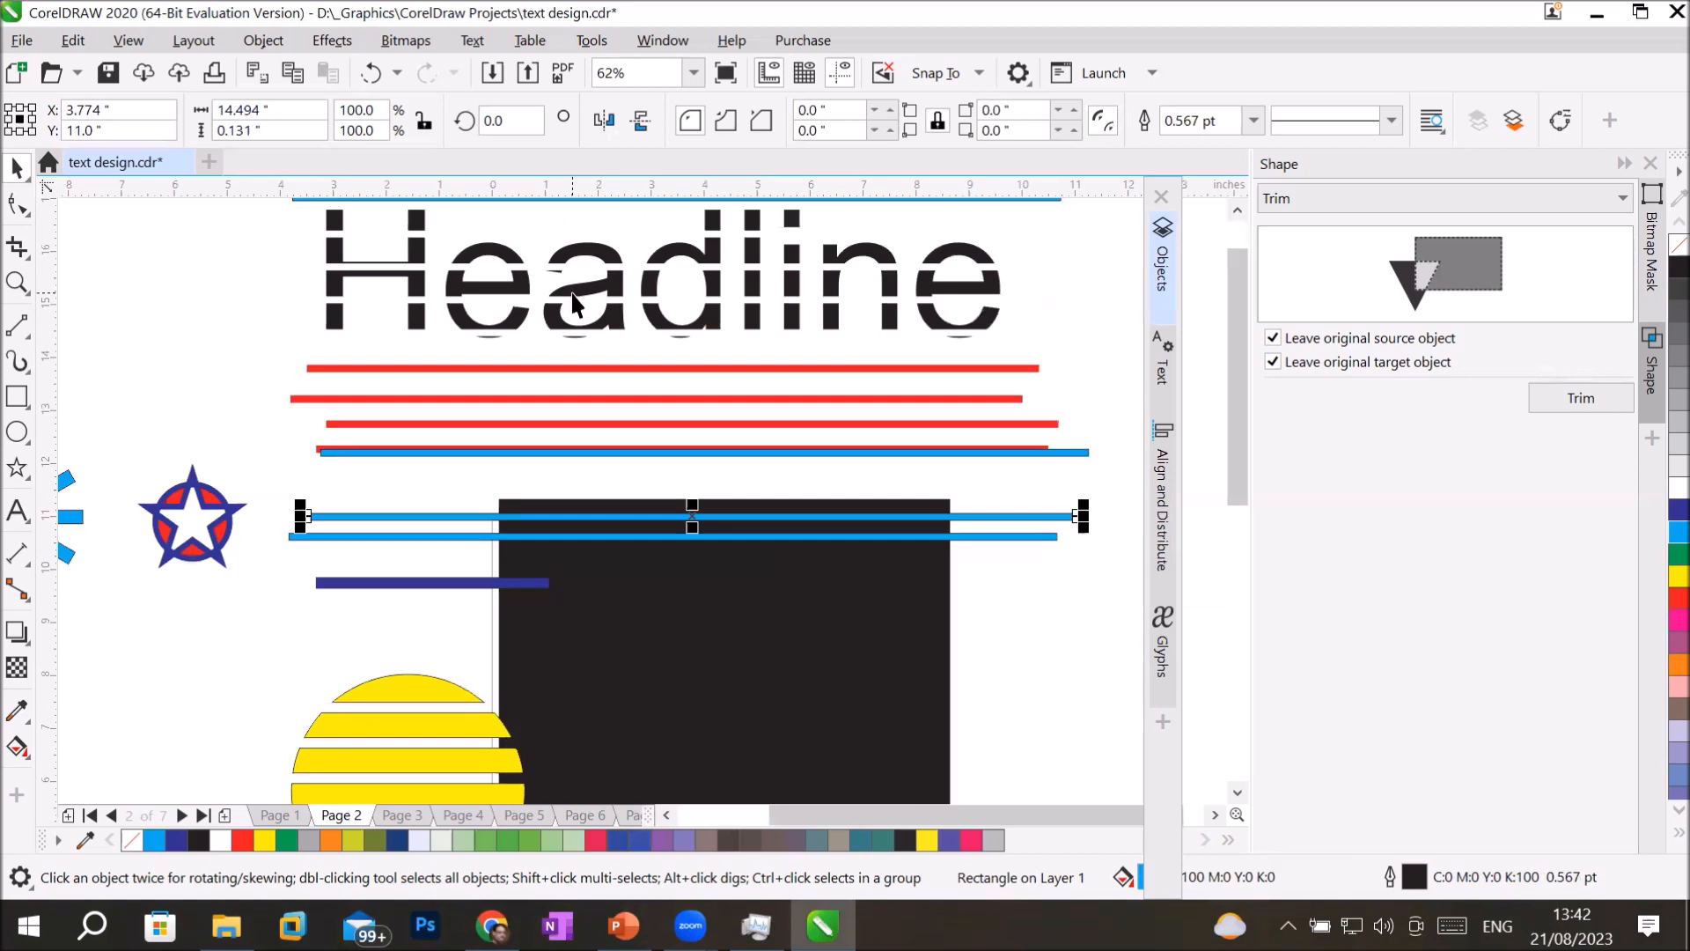
Move the striped yellow circle beside the headline, and delete the headline, lines and practice shapes around the black rectangle.
left_click_drag(350, 704, 123, 311)
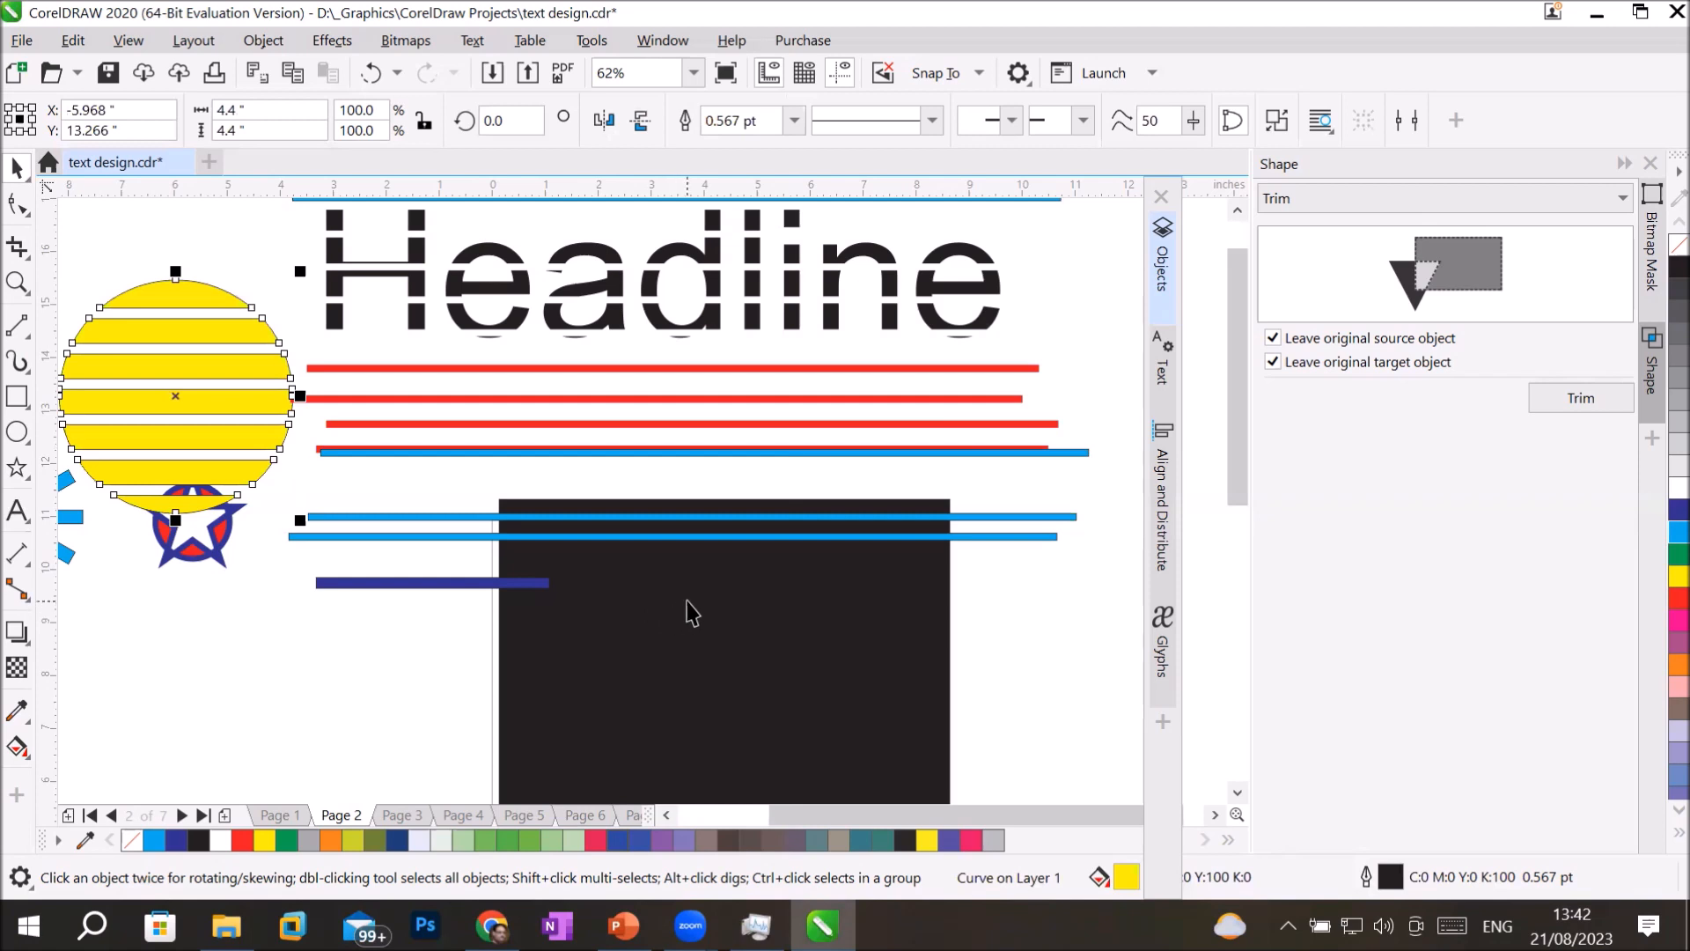
scroll(693, 614, "down", 2)
left_click_drag(229, 358, 997, 643)
key("Delete")
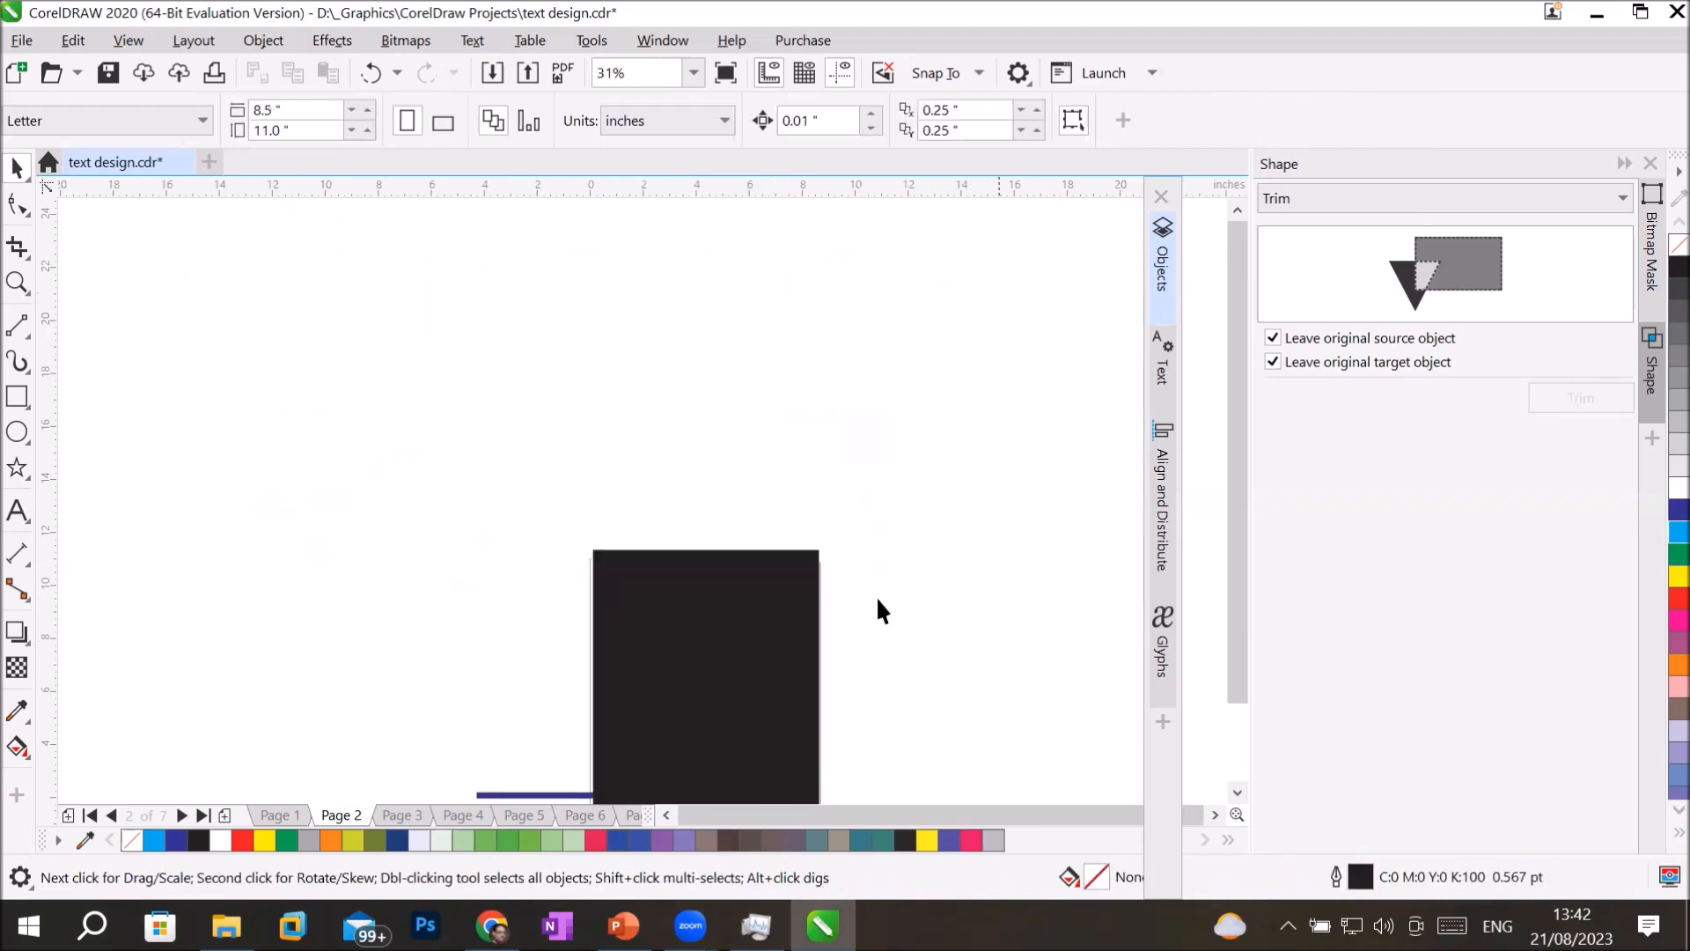
Draw a circle about 6.6 inches in diameter above the black rectangle and fill it with dark blue.
left_click(16, 431)
mouse_move(476, 302)
left_mouse_down()
mouse_move(653, 484)
mouse_move(577, 396)
mouse_move(638, 454)
mouse_move(683, 464)
left_mouse_up()
key("shift")
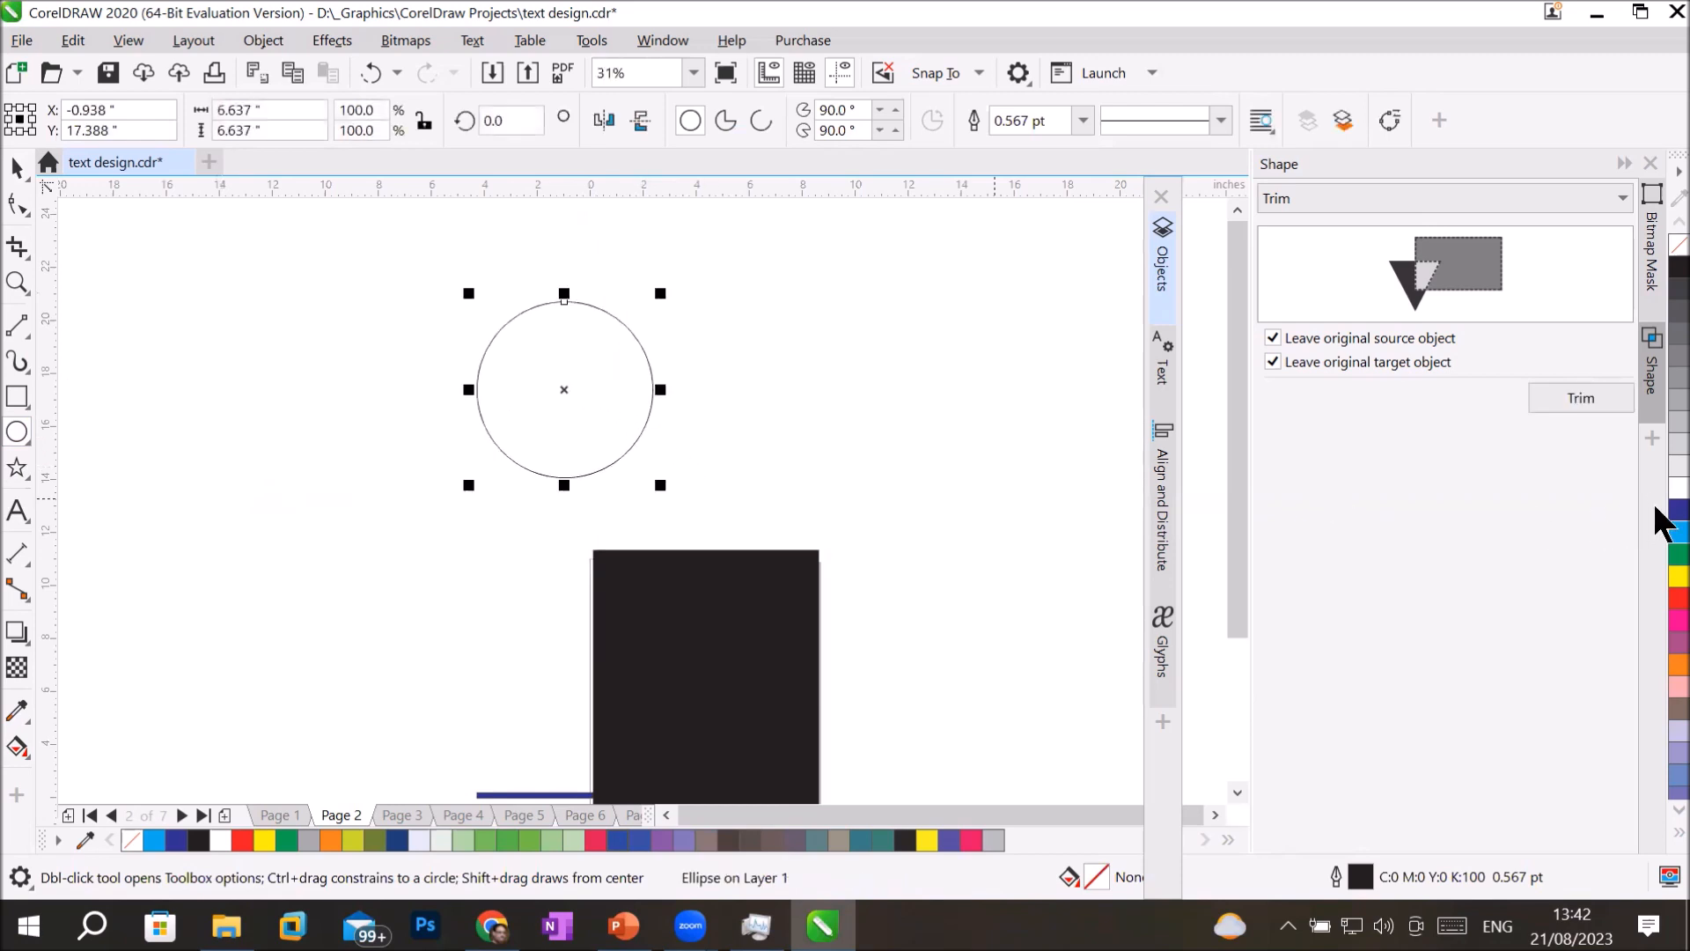
left_click(1679, 509)
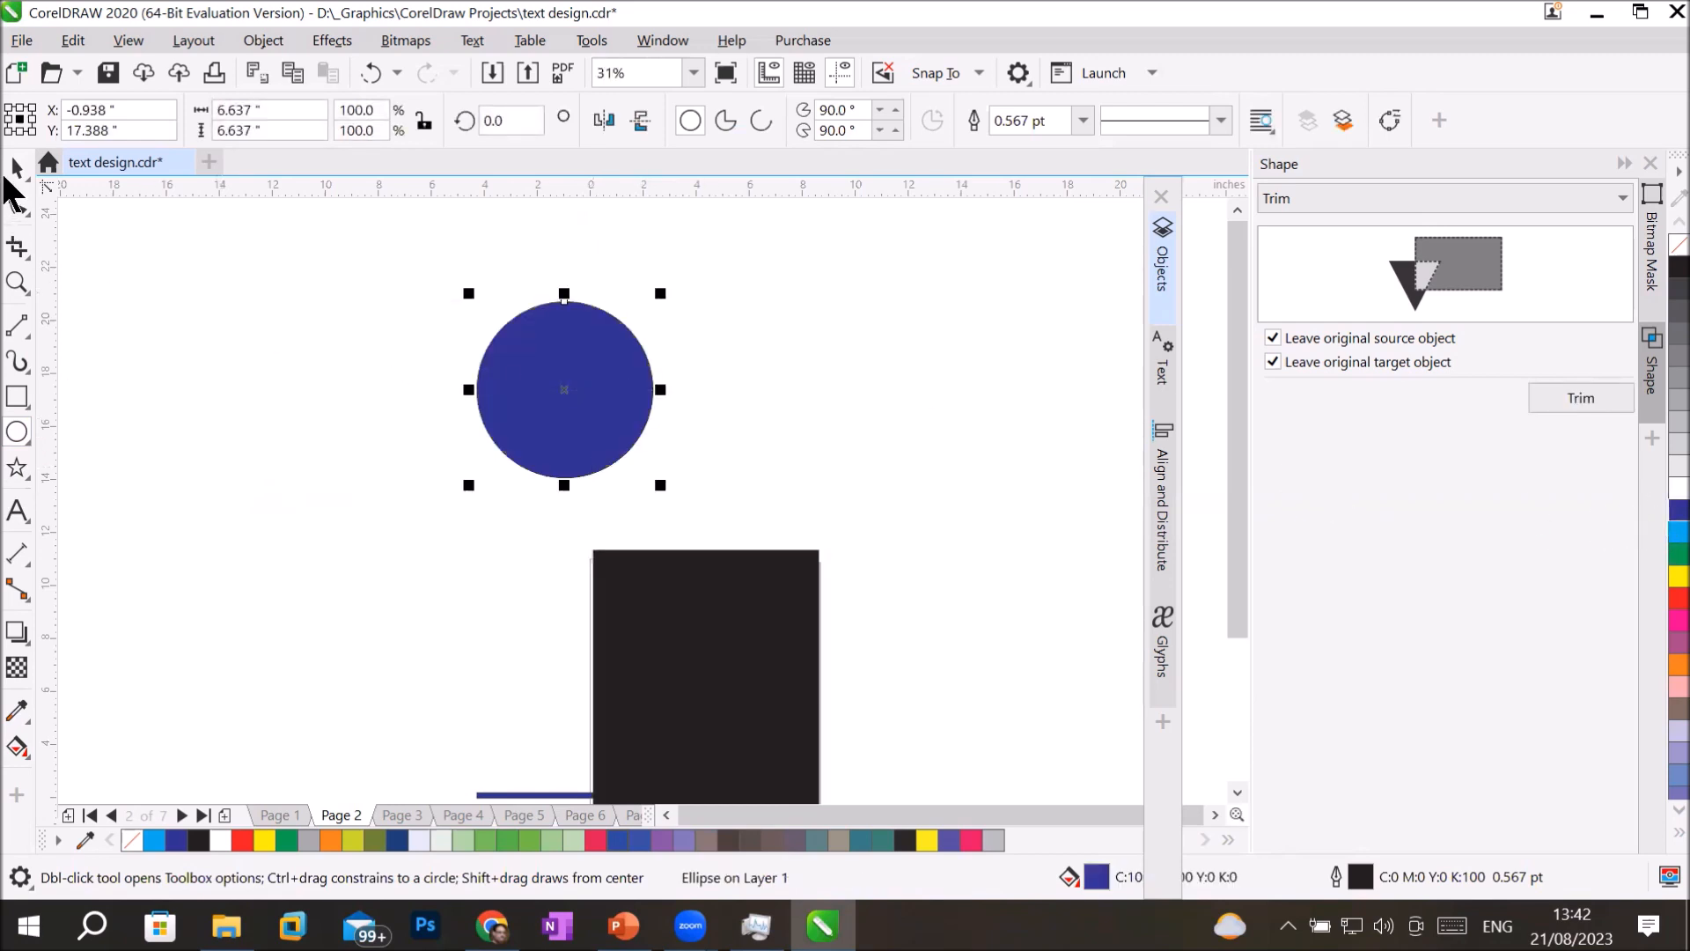
Place a copy of the blue circle about 3.7 inches to its right, overlapping the original.
left_click(16, 167)
left_click_drag(563, 355, 662, 357)
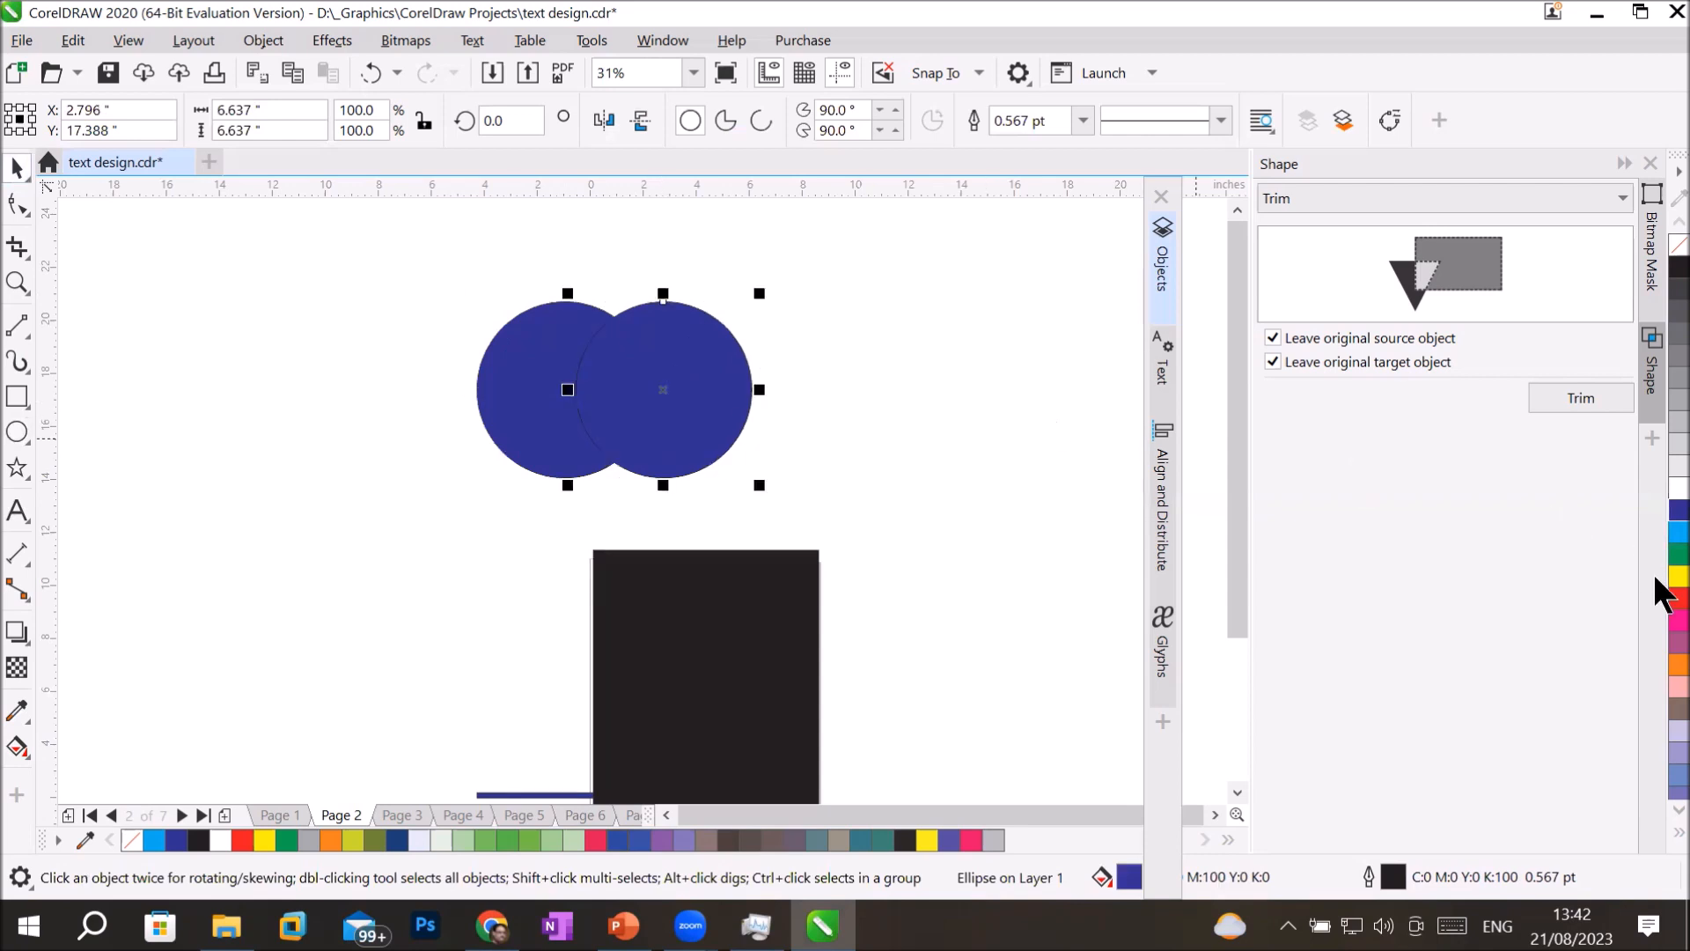
Fill the copied circle that overlaps the dark blue one with red.
left_click(1679, 598)
left_click_drag(413, 243, 819, 490)
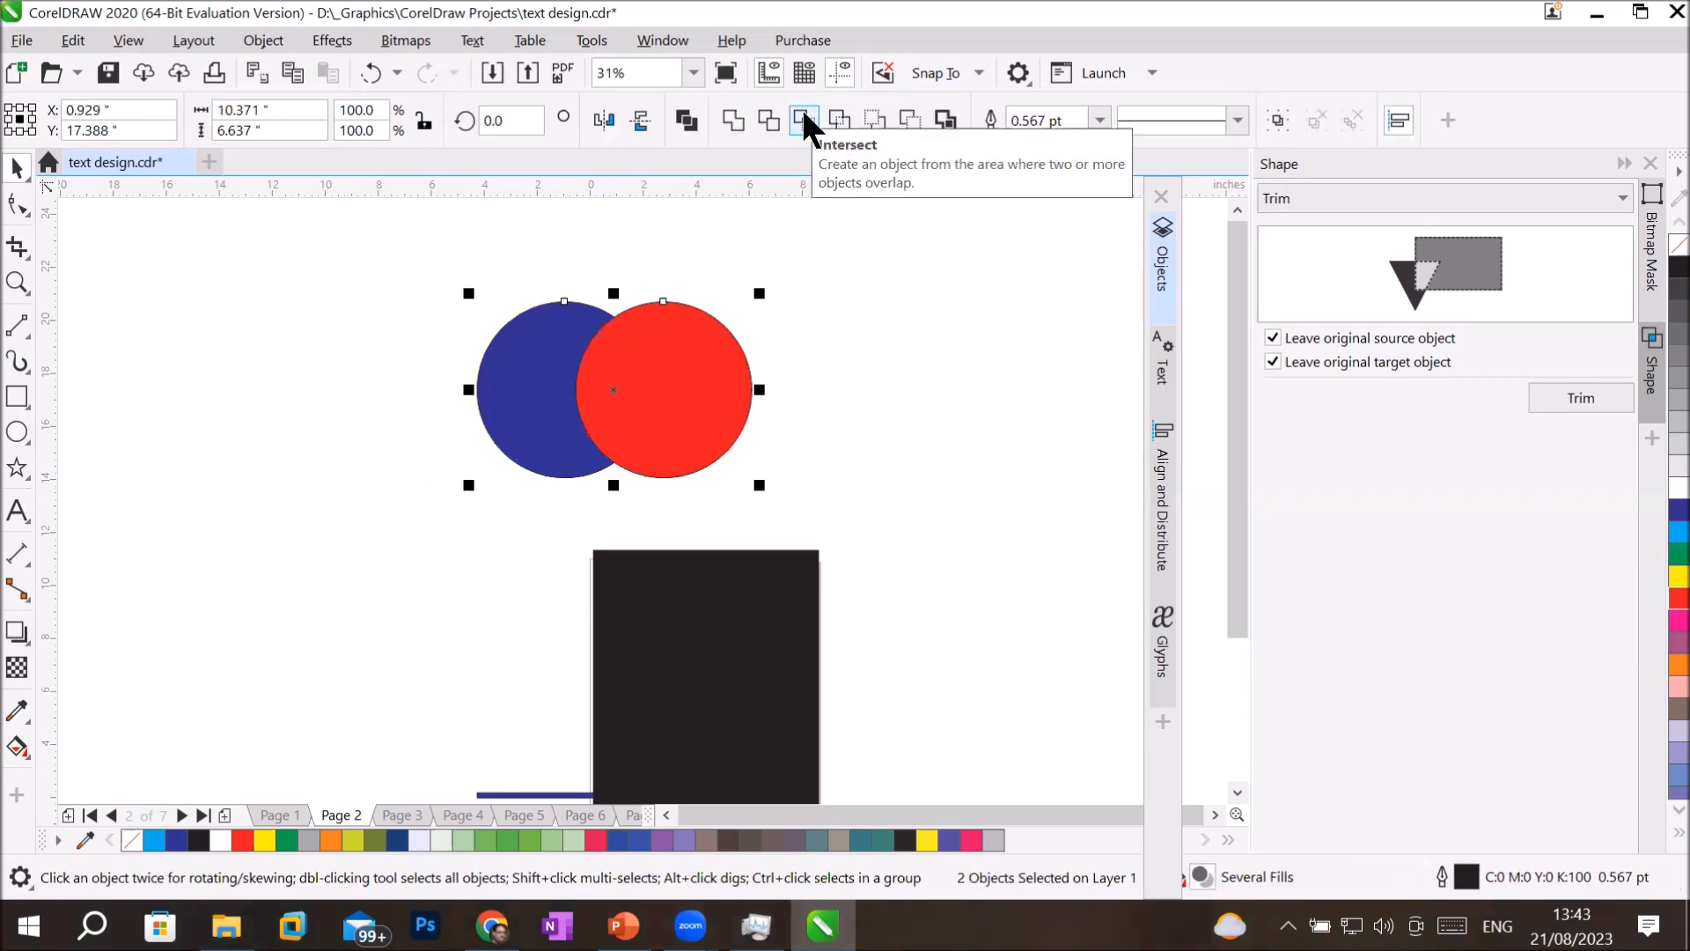
left_click(1299, 198)
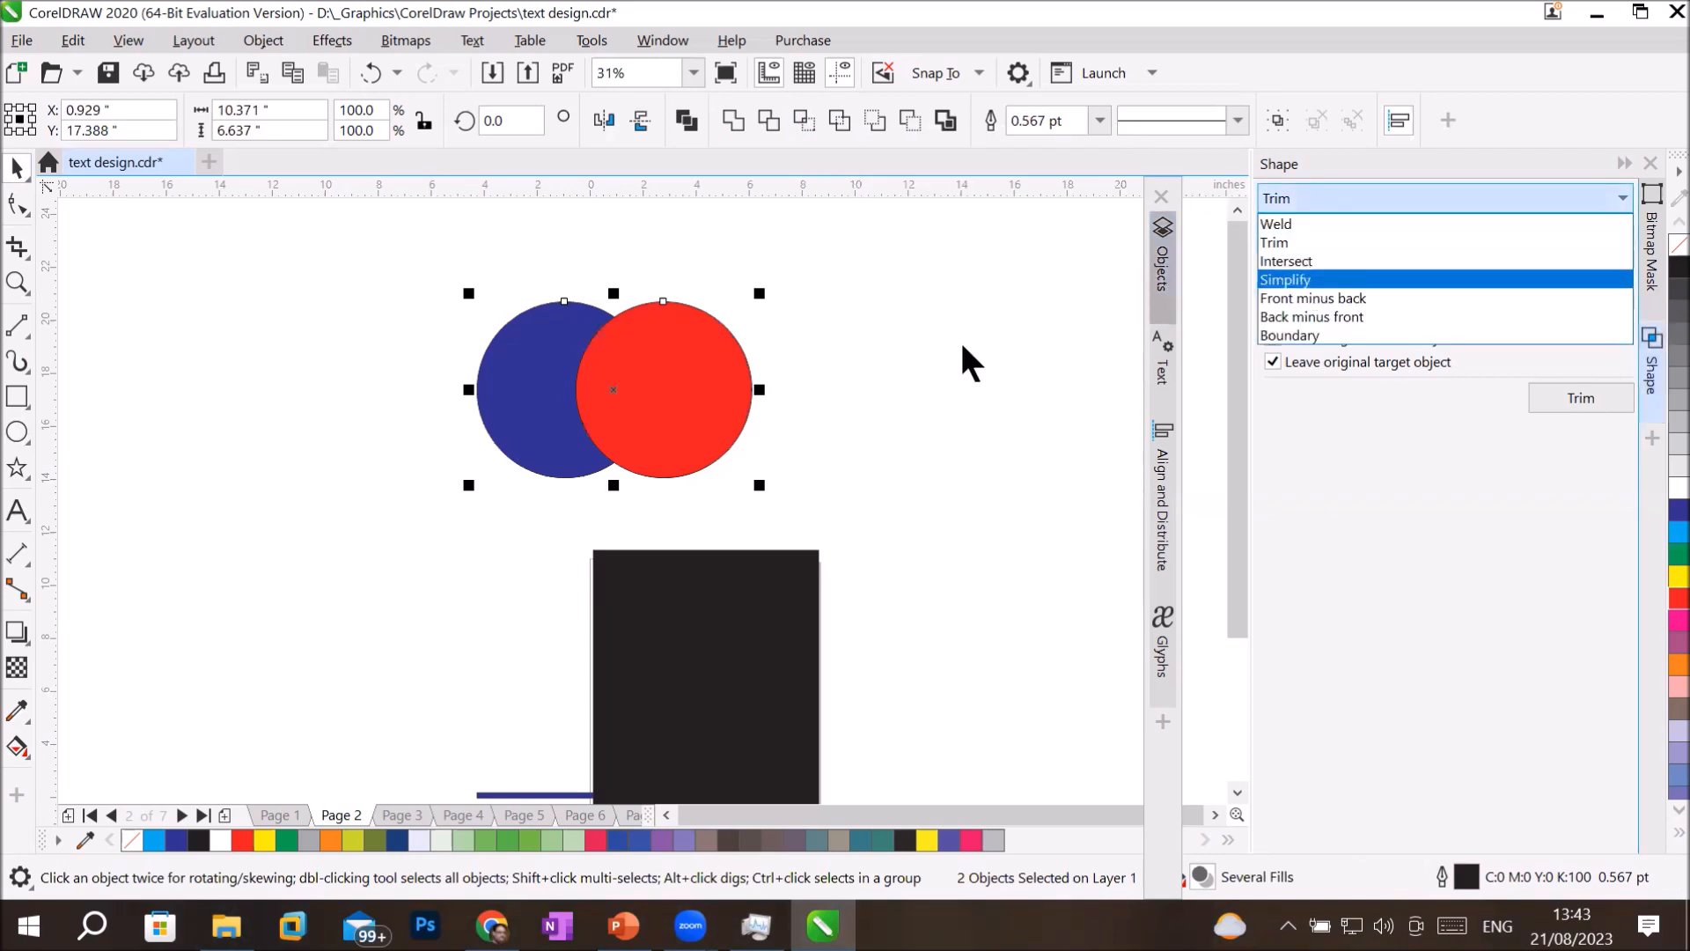
left_click(660, 357)
left_click(936, 283)
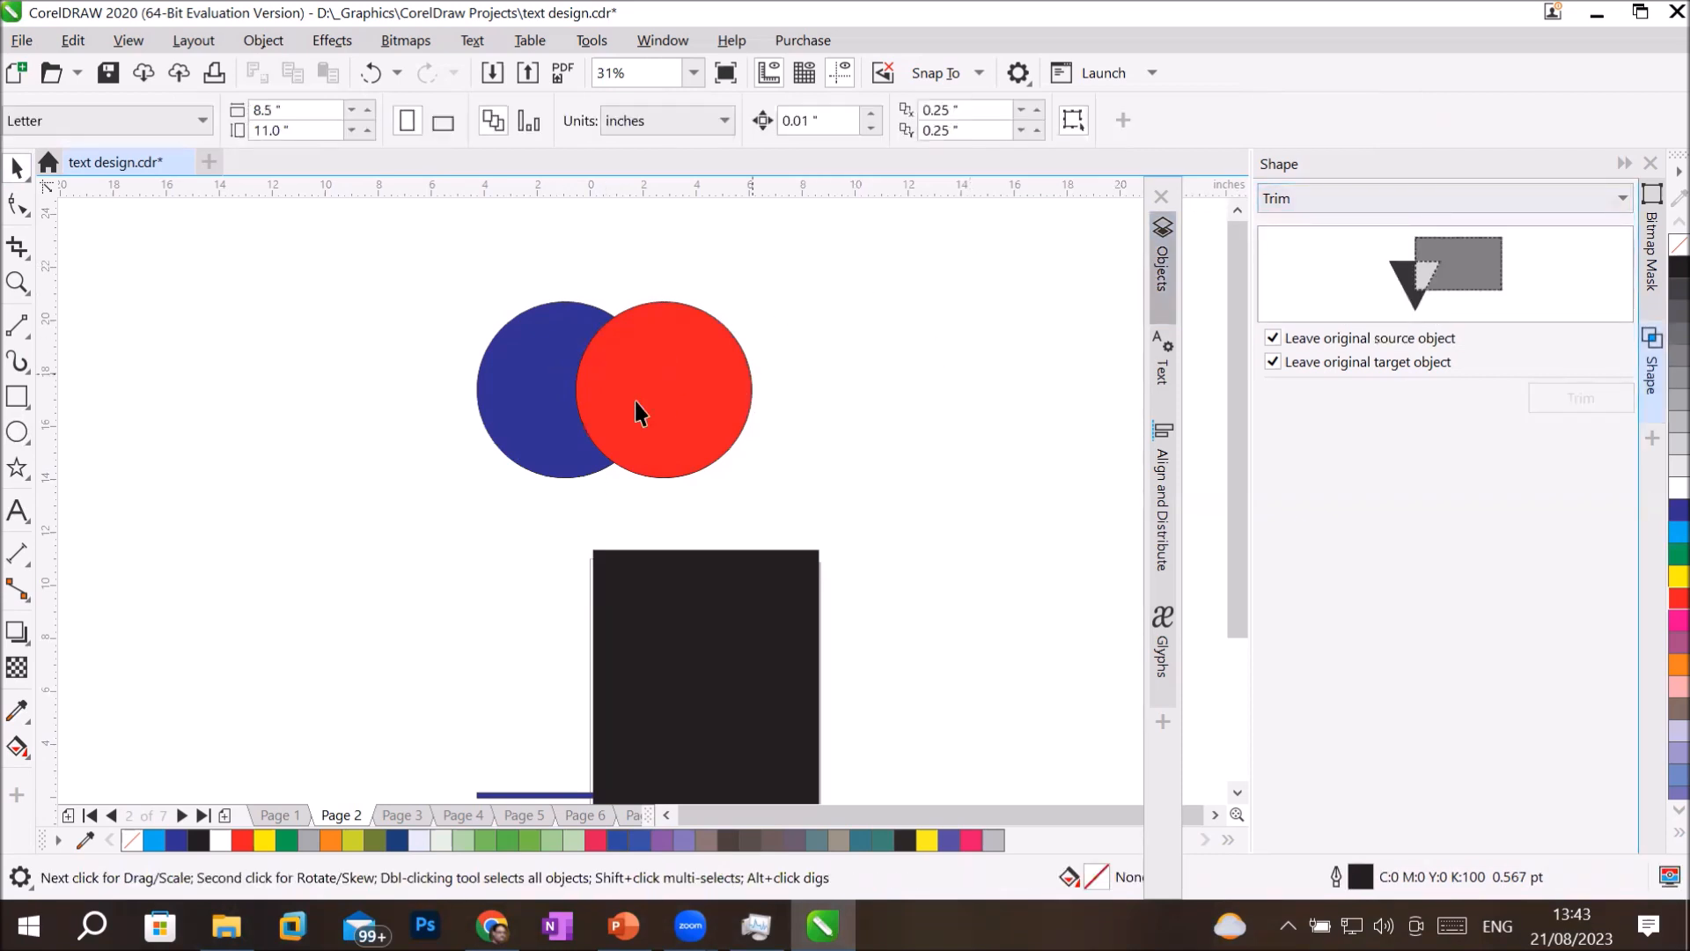
Intersect the blue circle with the red circle, leaving both the original source and target objects.
left_click(507, 358)
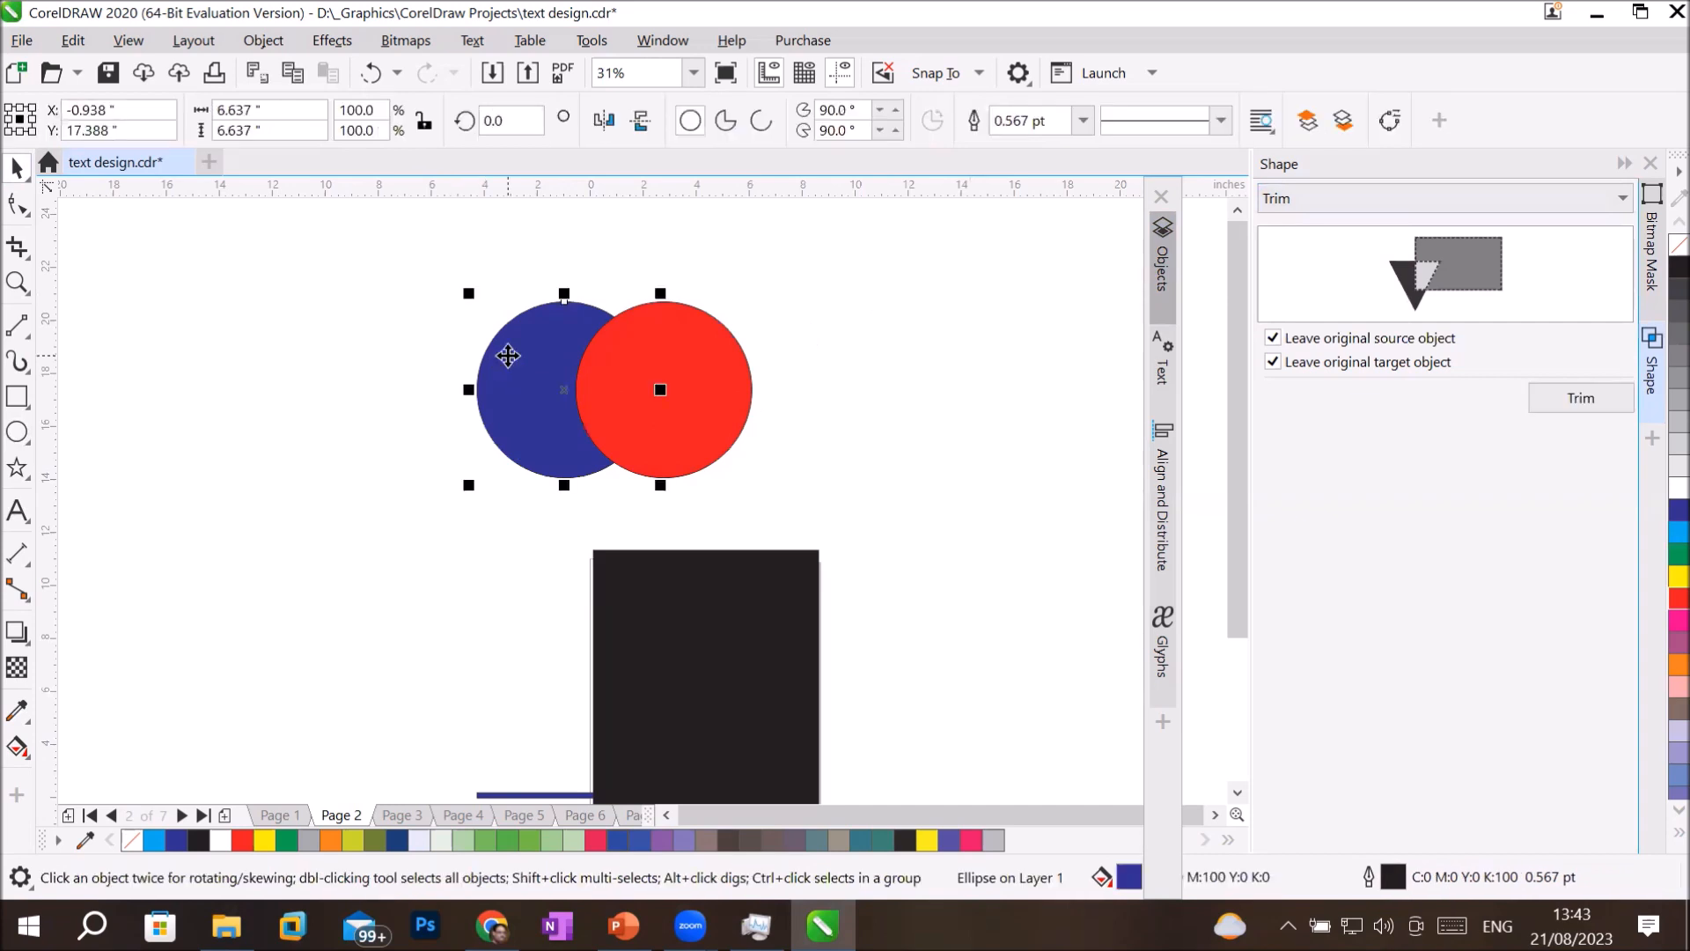
left_click(1458, 204)
left_click(1417, 262)
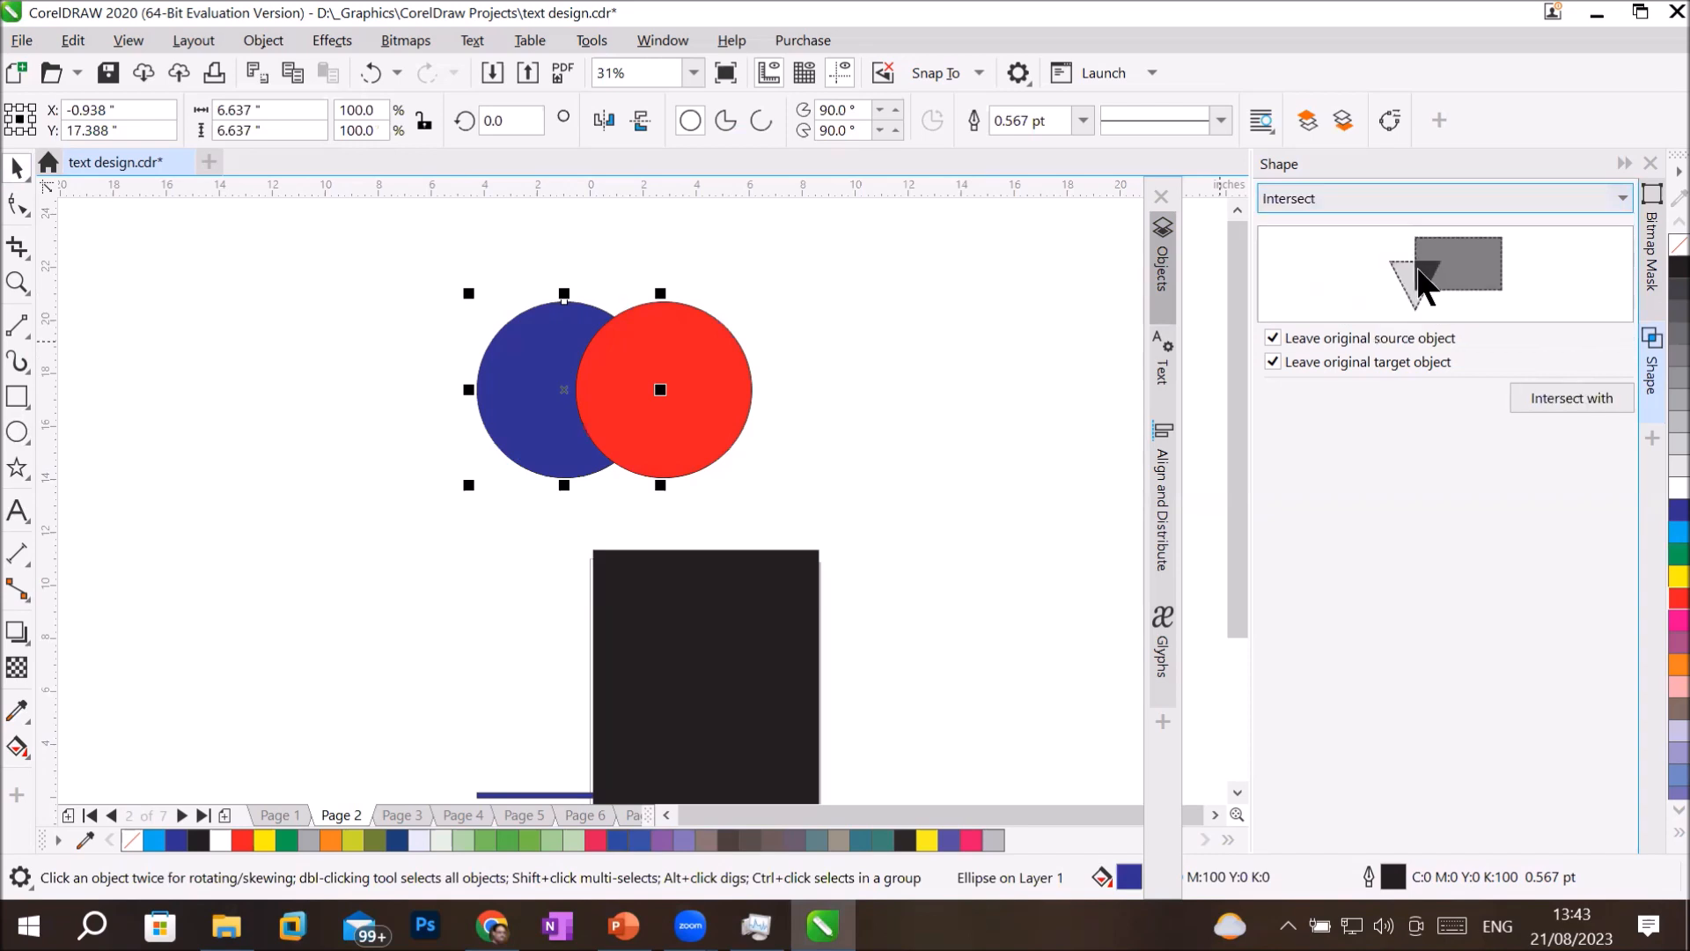
left_click(1565, 398)
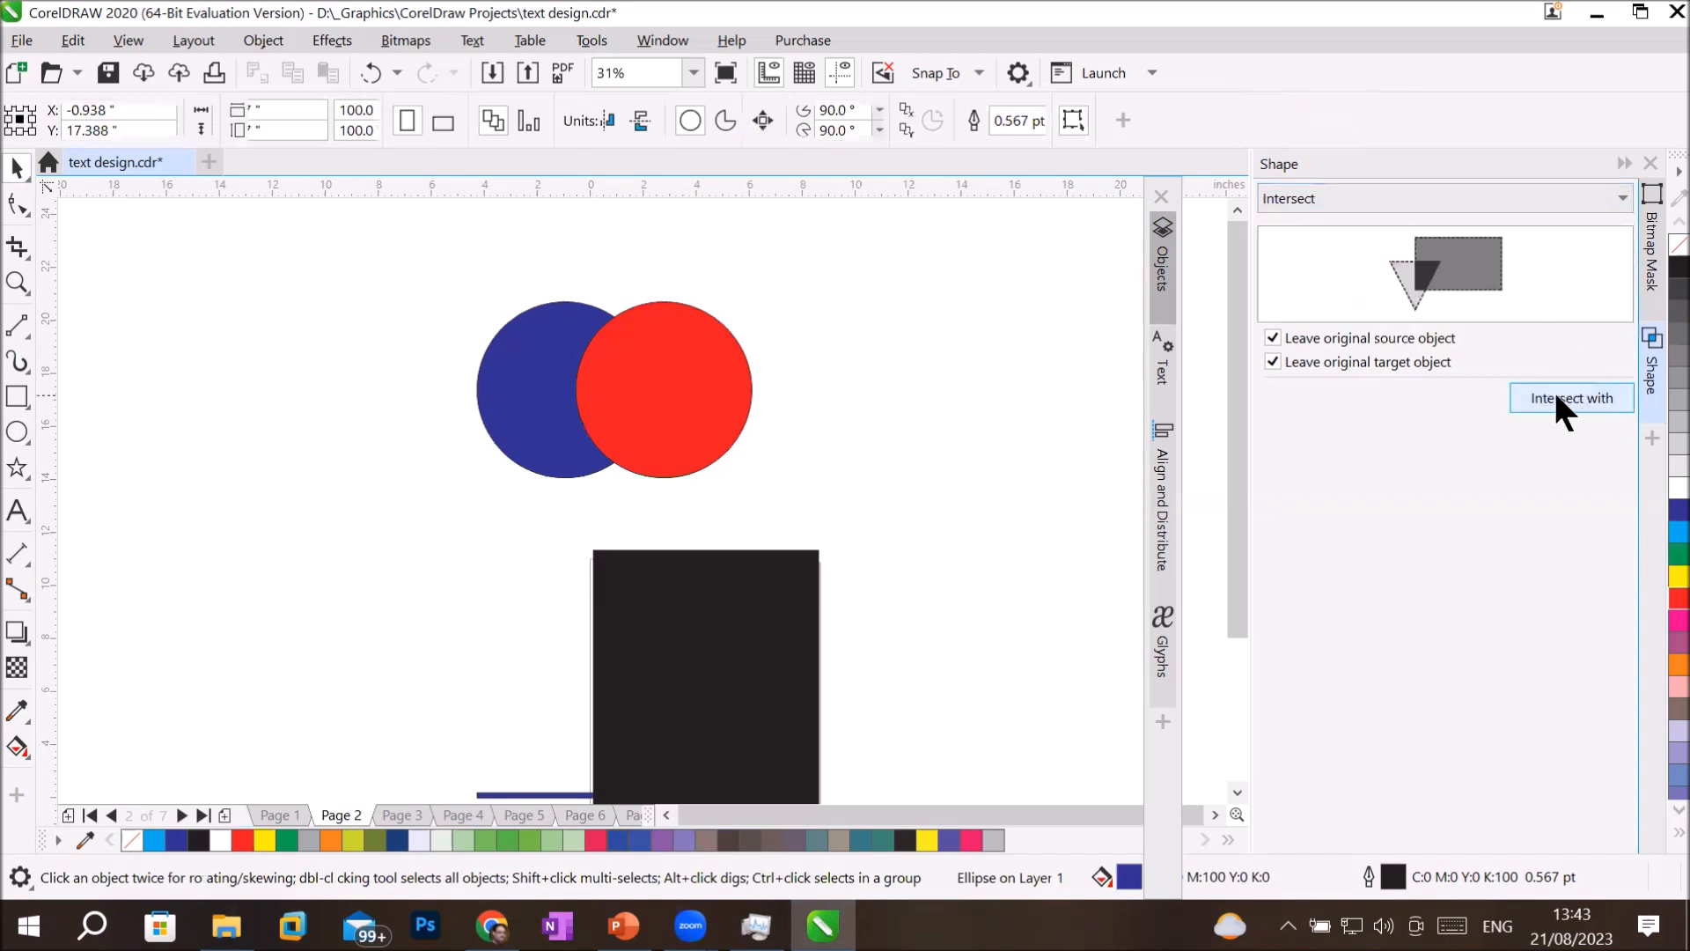
left_click(704, 359)
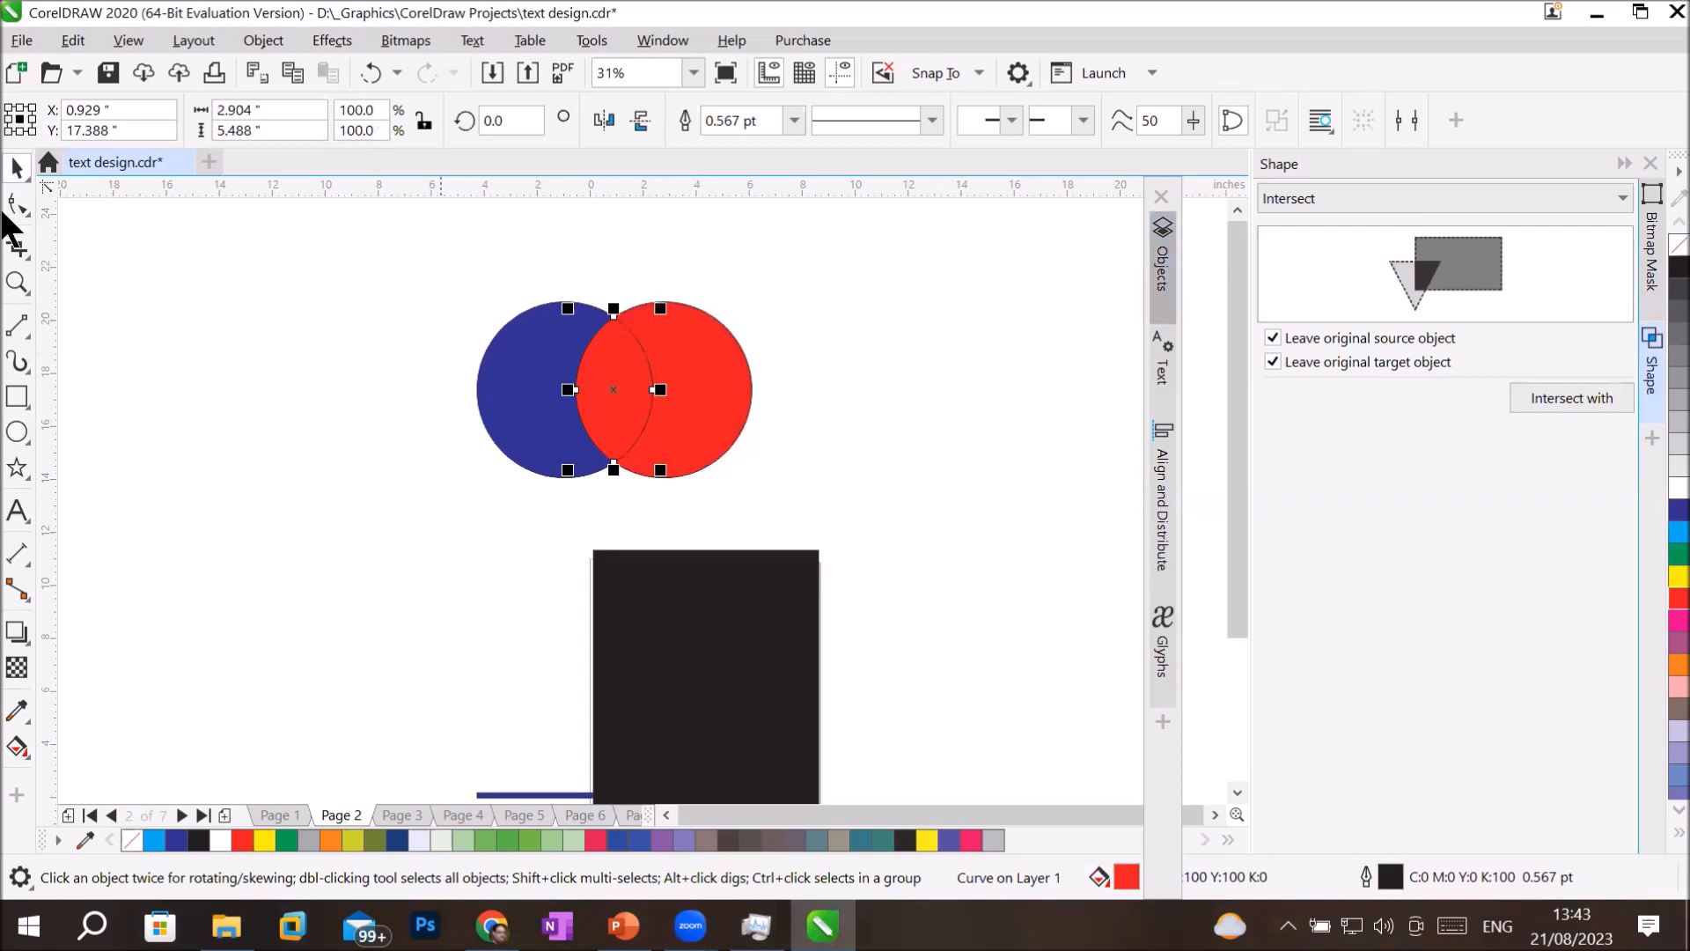
Separate the lens-shaped intersection from the blue and red circles, placing the pieces apart around the black rectangle.
left_click_drag(625, 345, 926, 345)
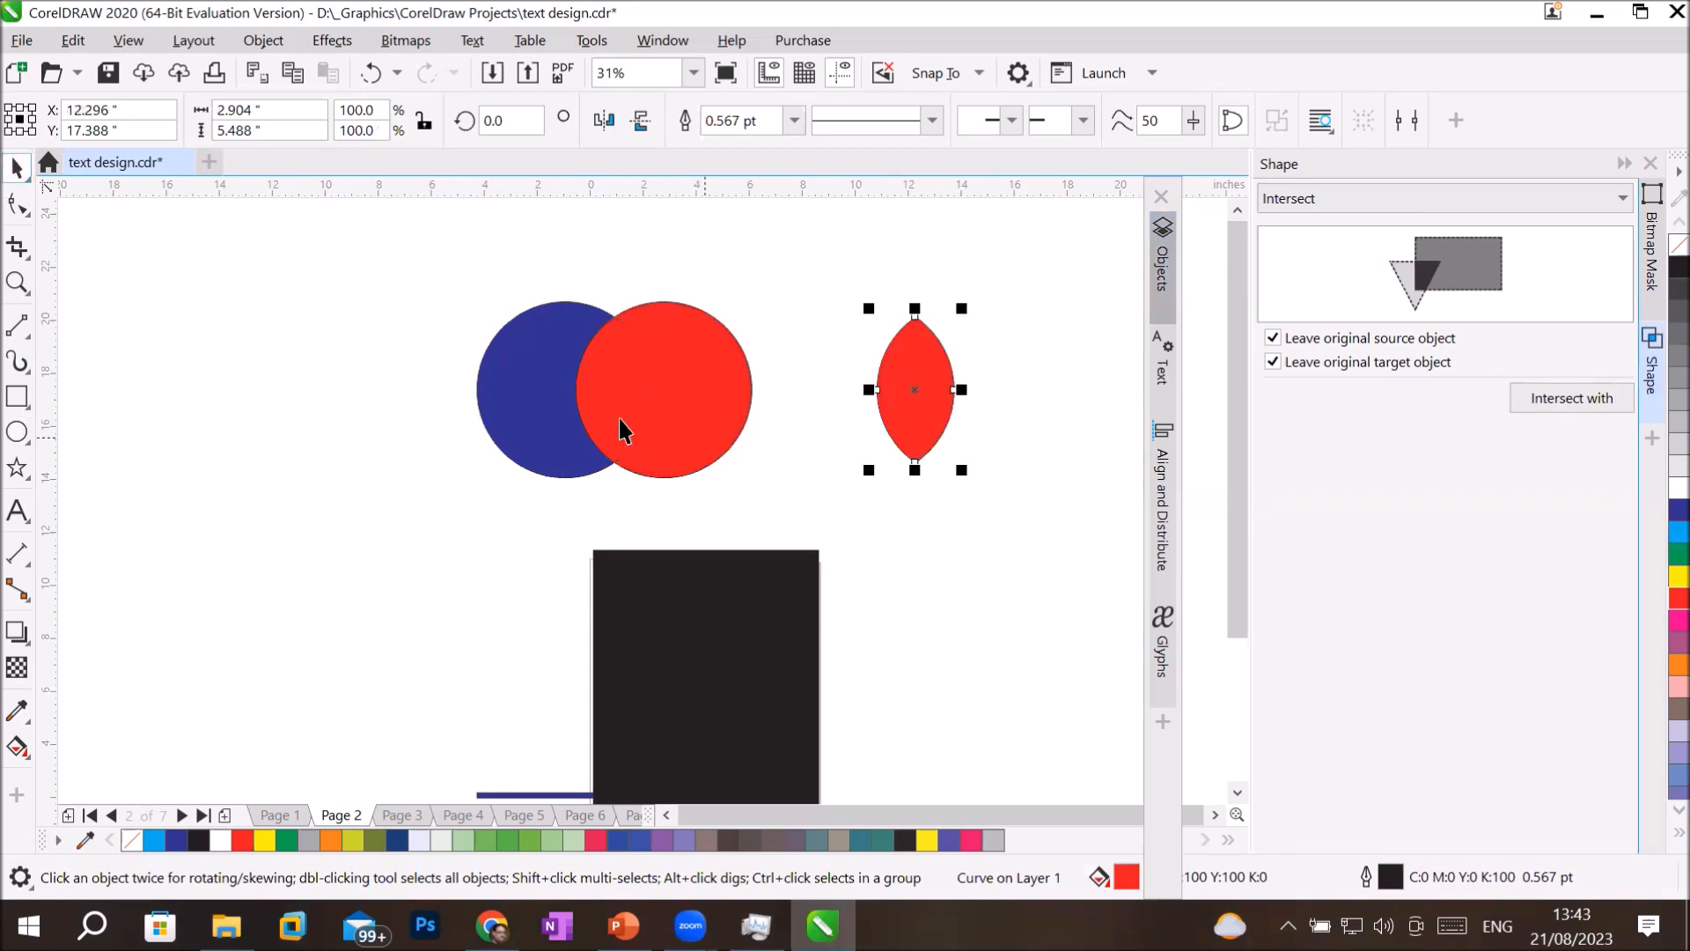
left_click_drag(540, 408, 285, 449)
left_click_drag(661, 392, 371, 668)
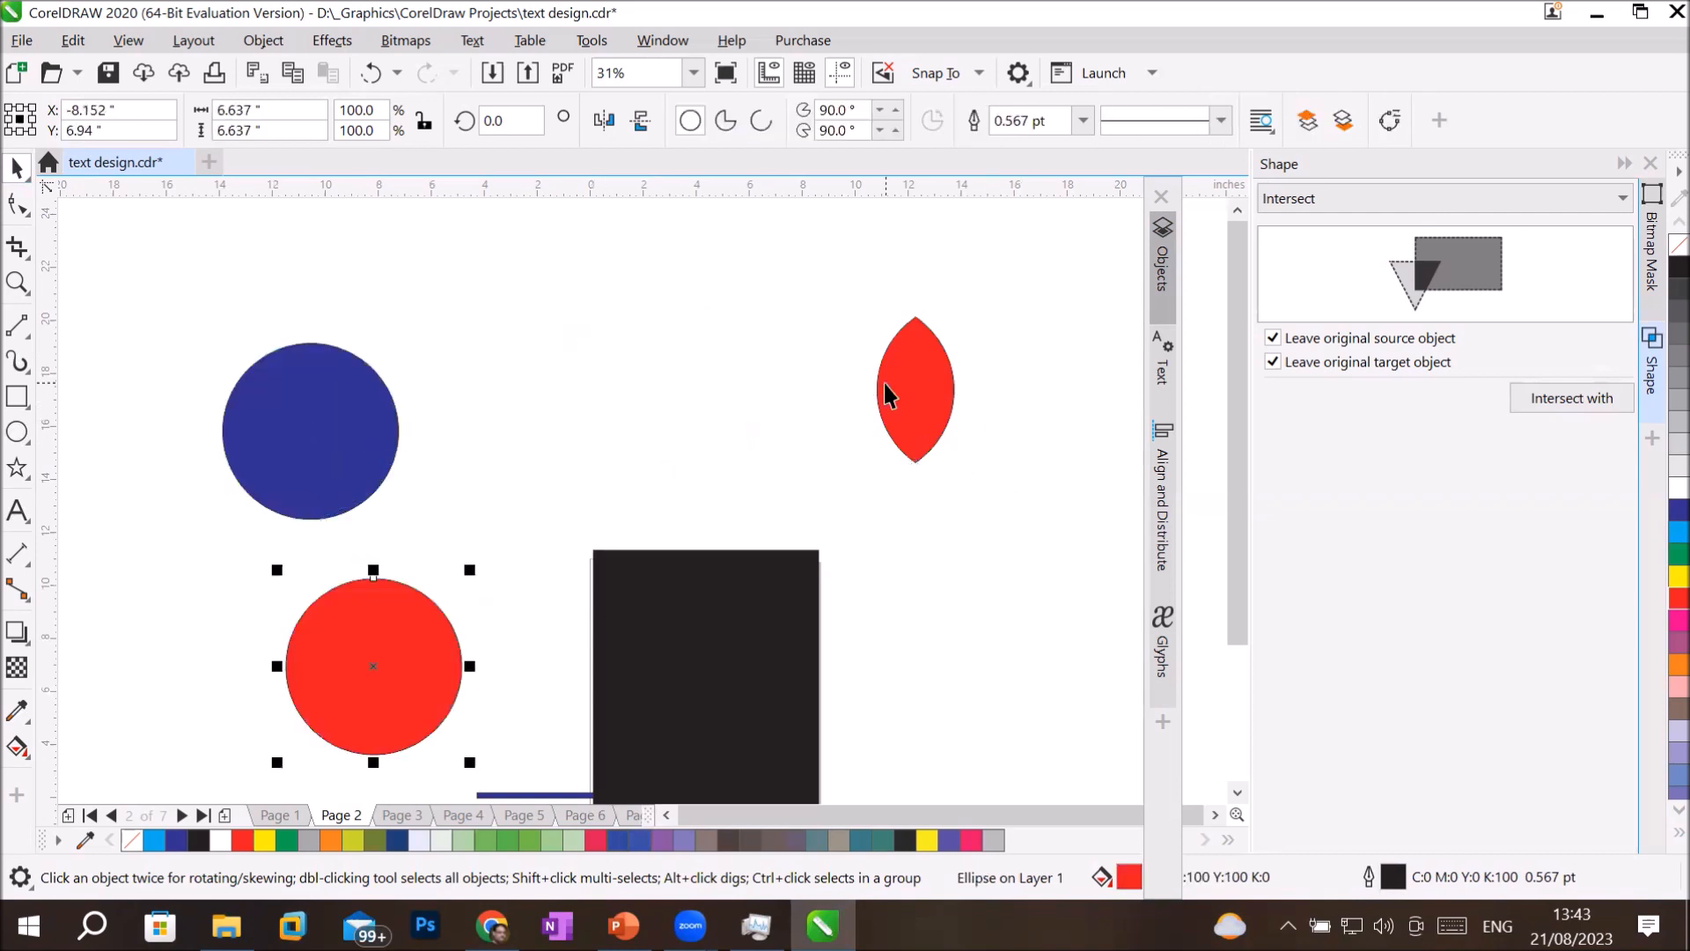
Scale the blue circle down to about 1.77 inches and place it directly below the red petal shape.
left_click(912, 388)
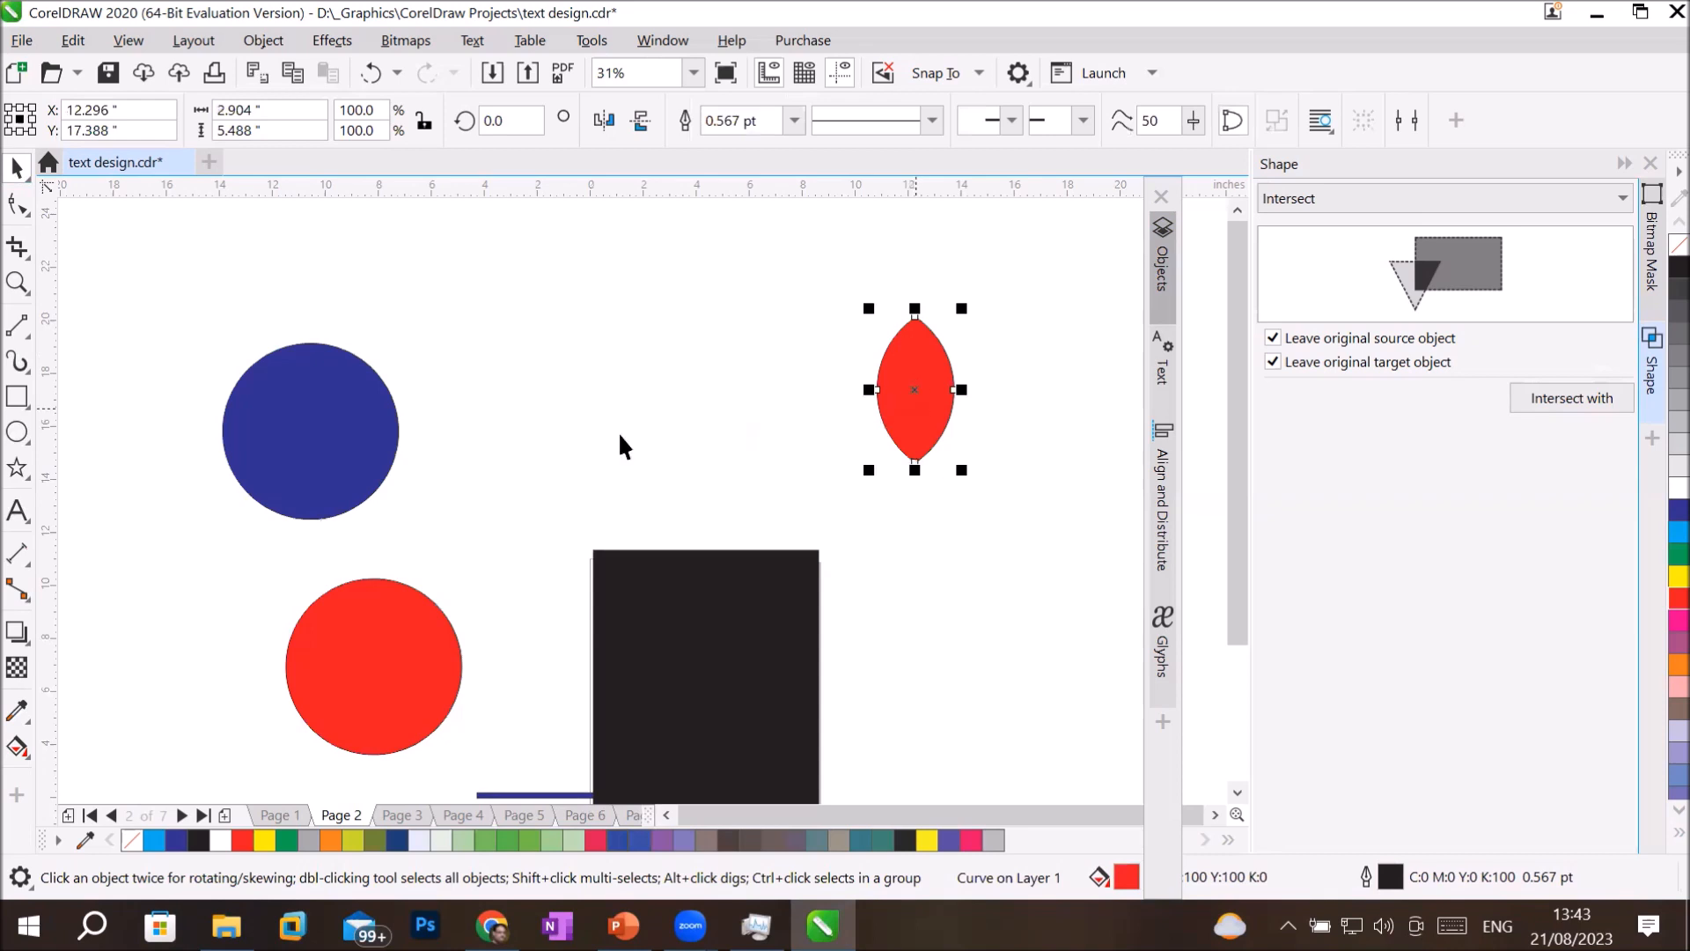
left_click(336, 431)
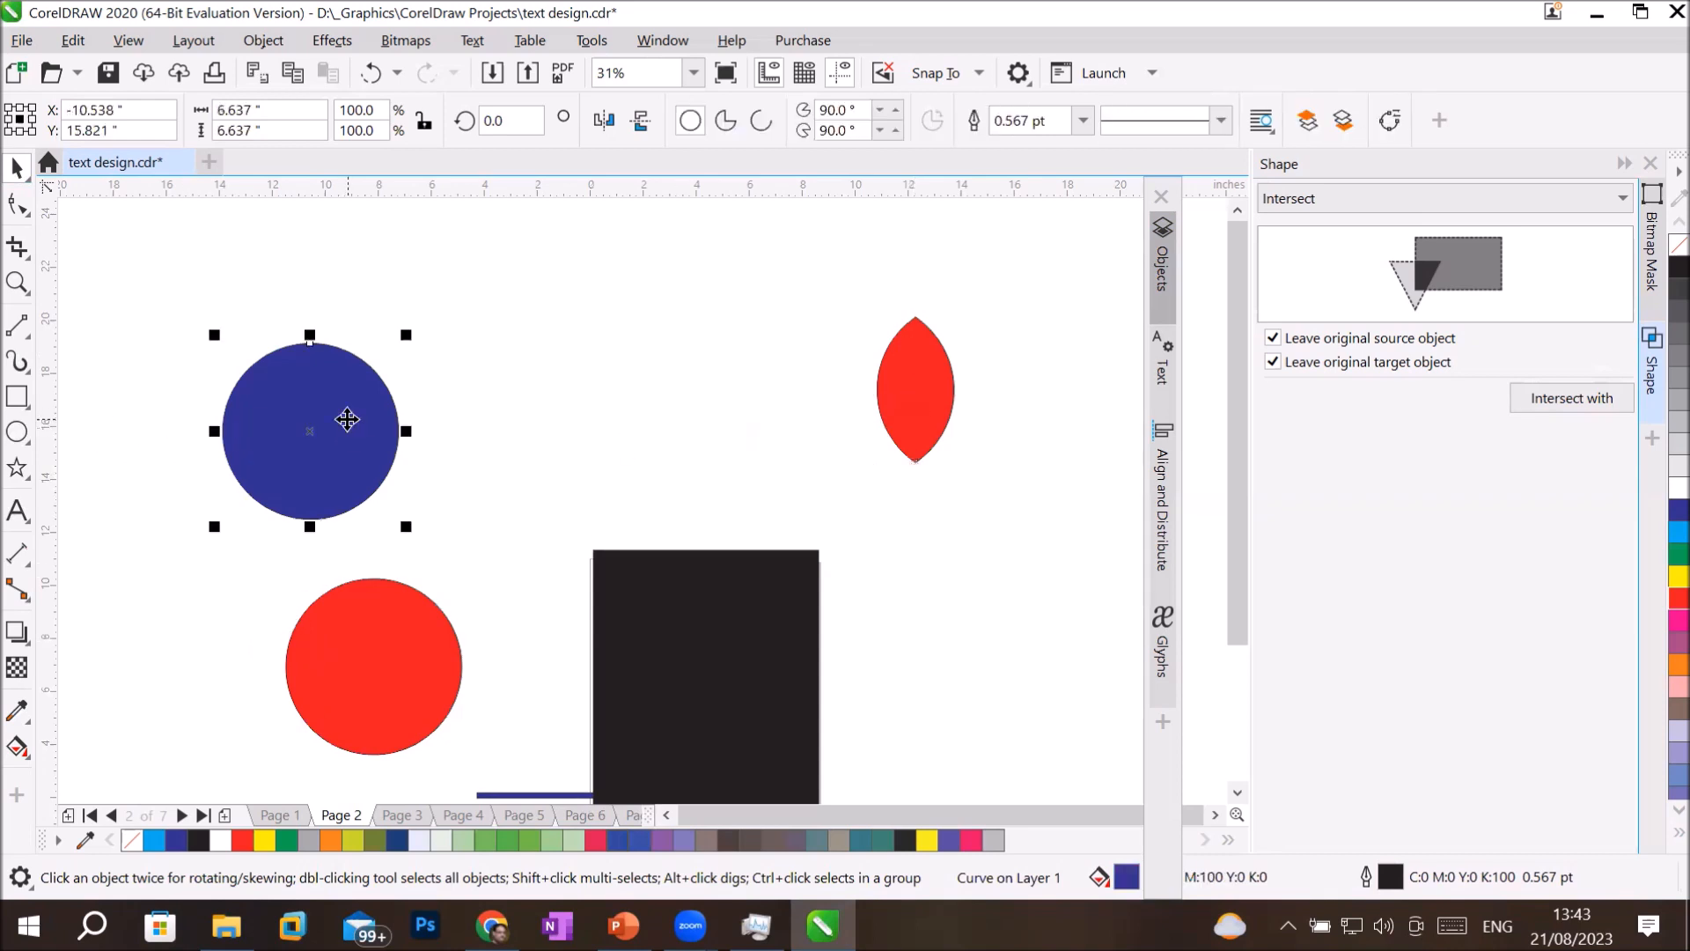
left_click_drag(408, 334, 916, 482)
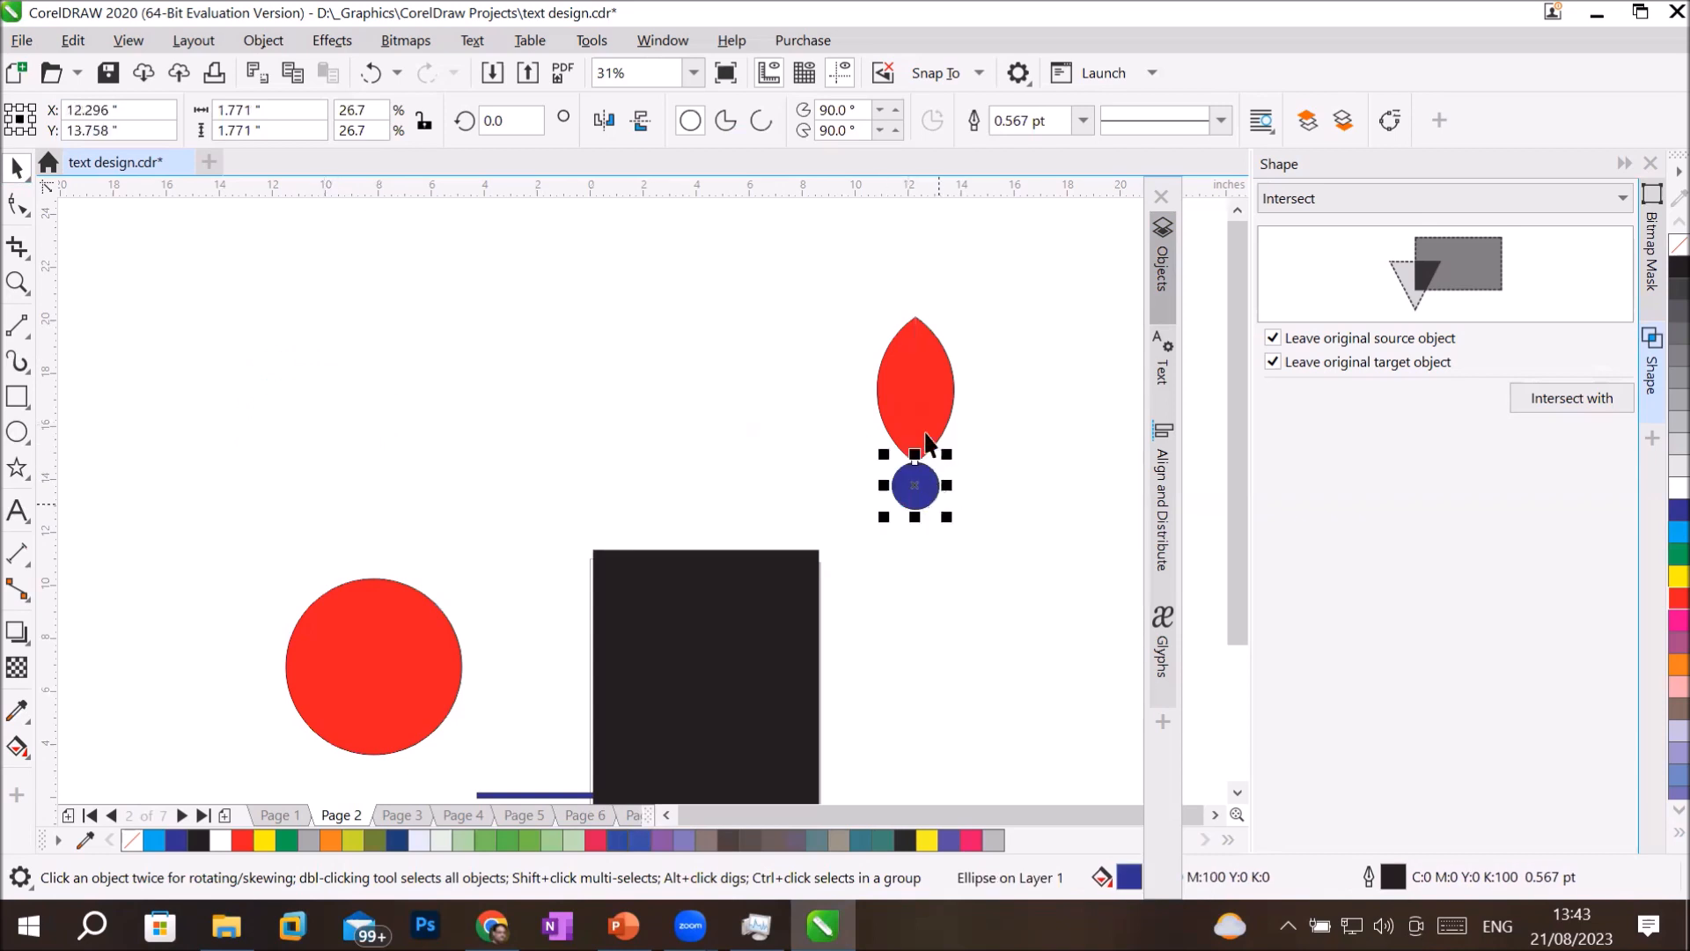
Set the petal's rotation centre on the small blue circle's centre and create a copy rotated 30 degrees clockwise.
left_click(916, 386)
left_click(916, 386)
left_click_drag(917, 386, 914, 485)
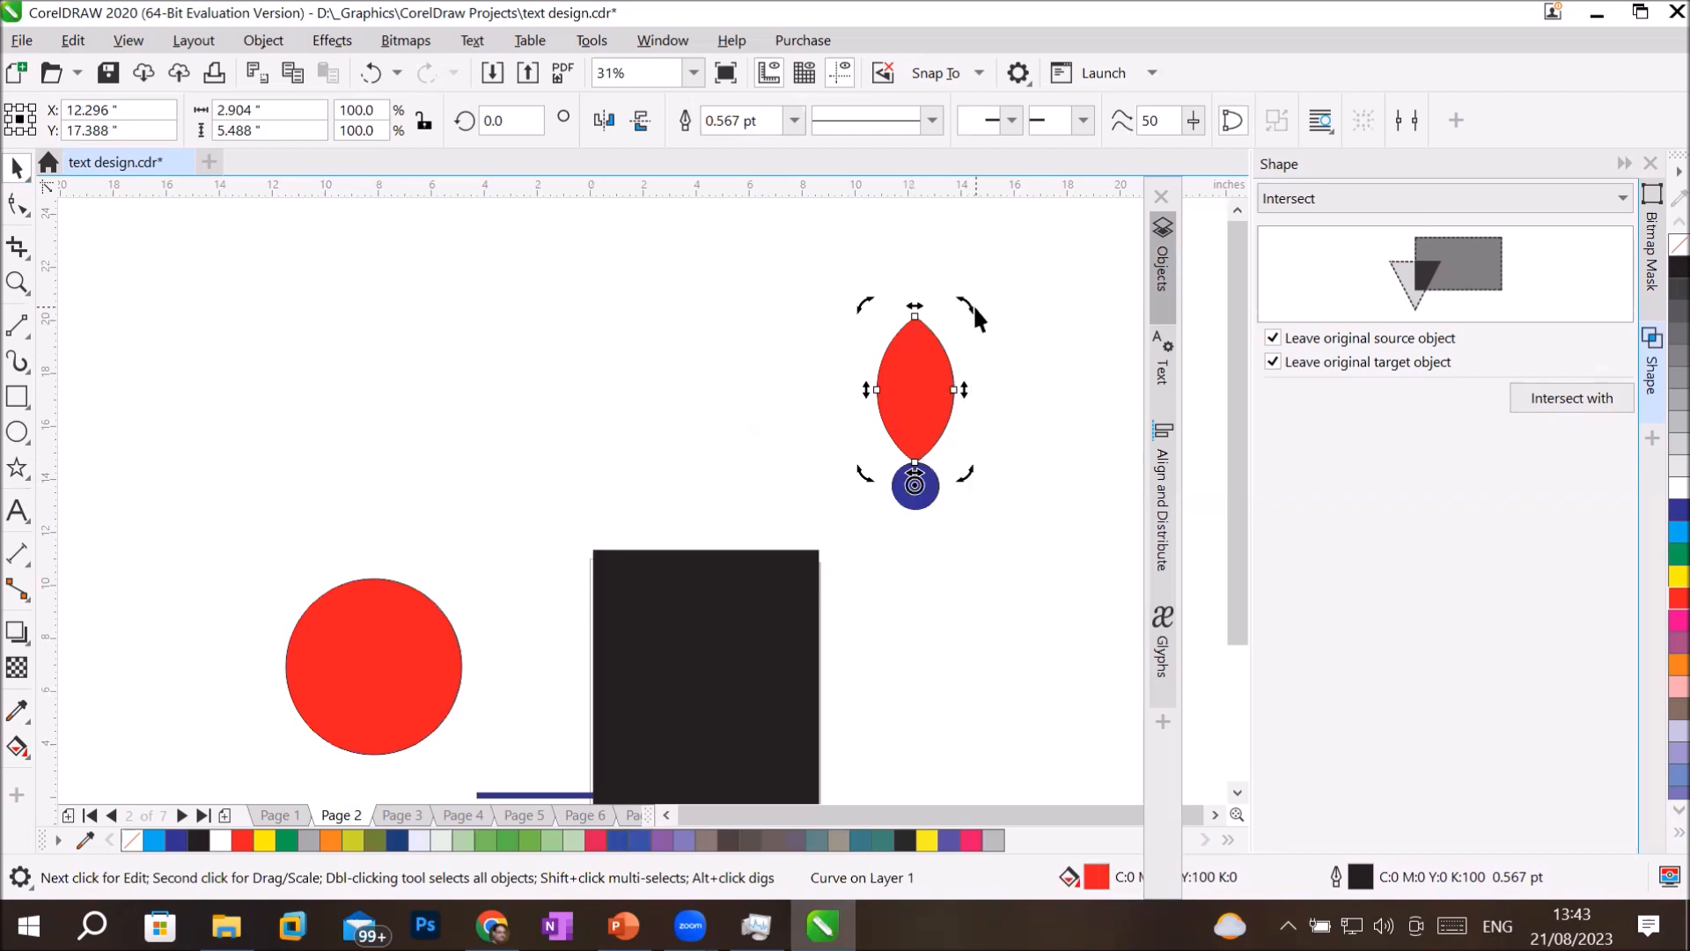
left_click(907, 346)
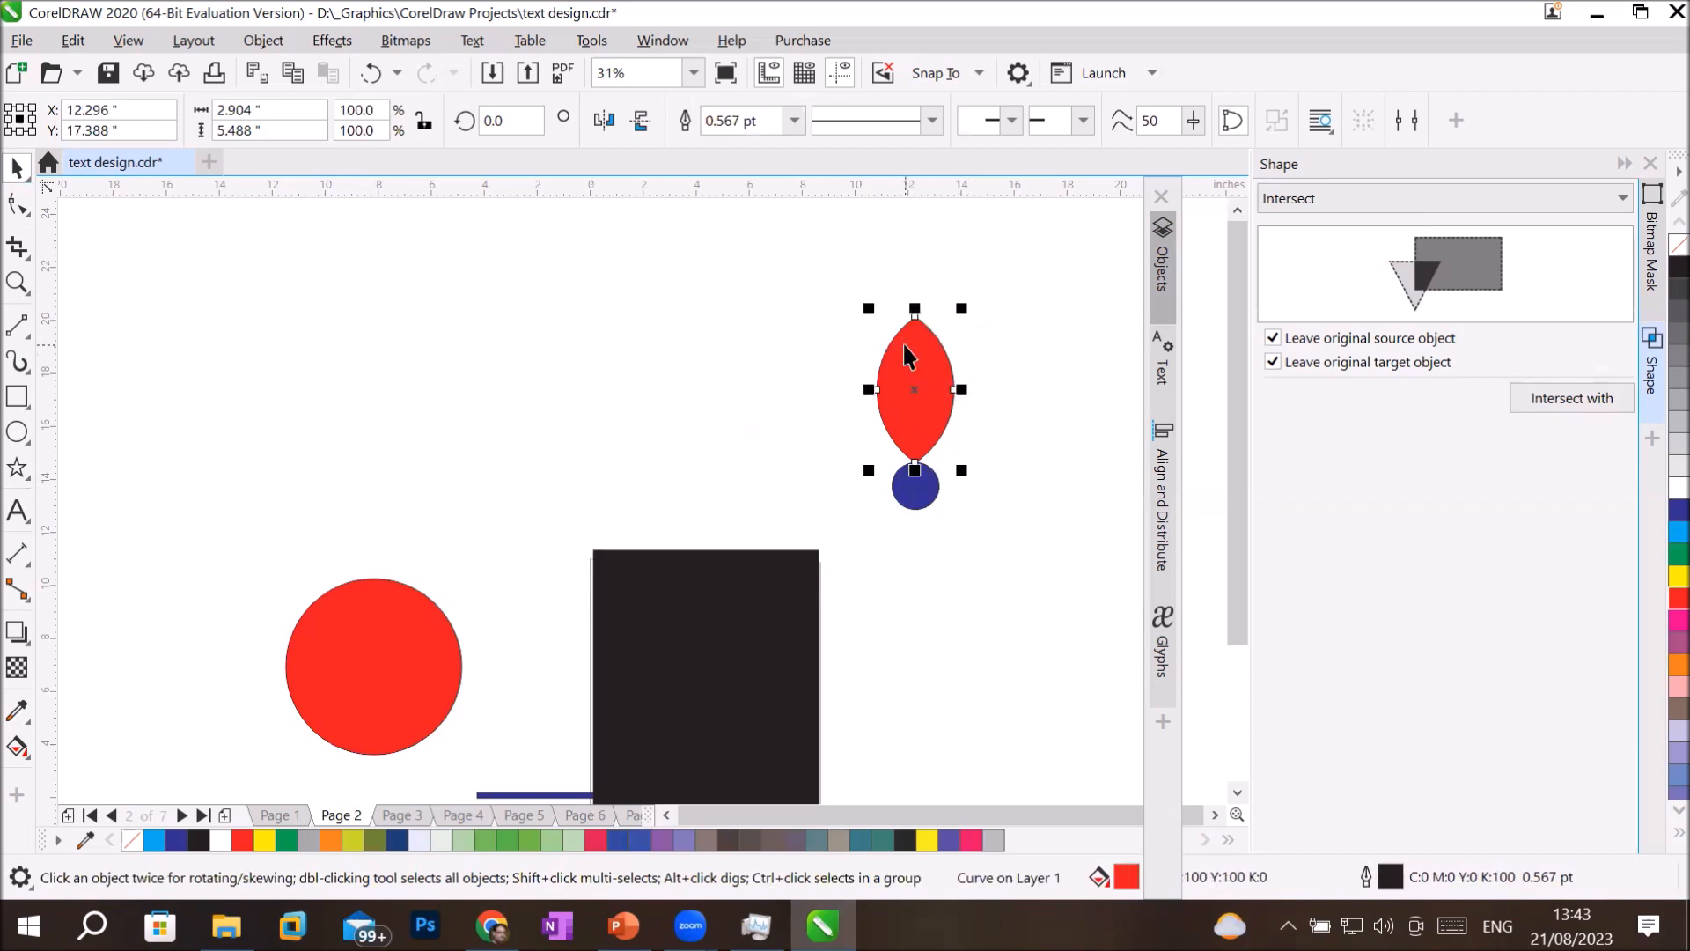
left_click(927, 345)
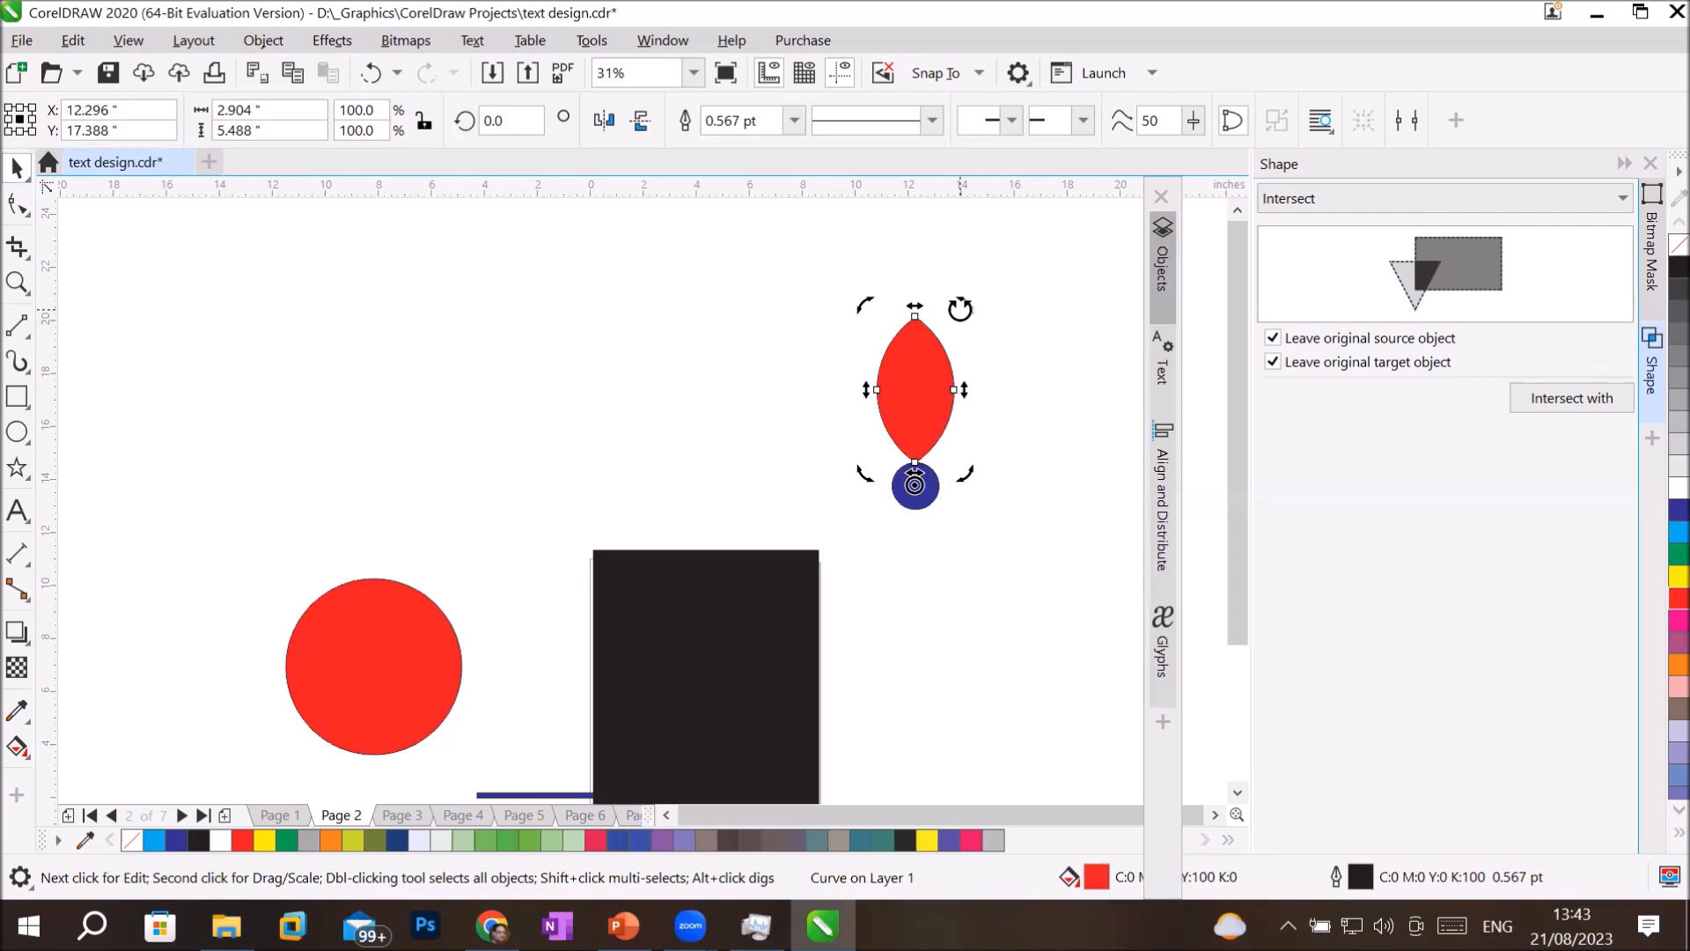
left_click_drag(960, 308, 1060, 373)
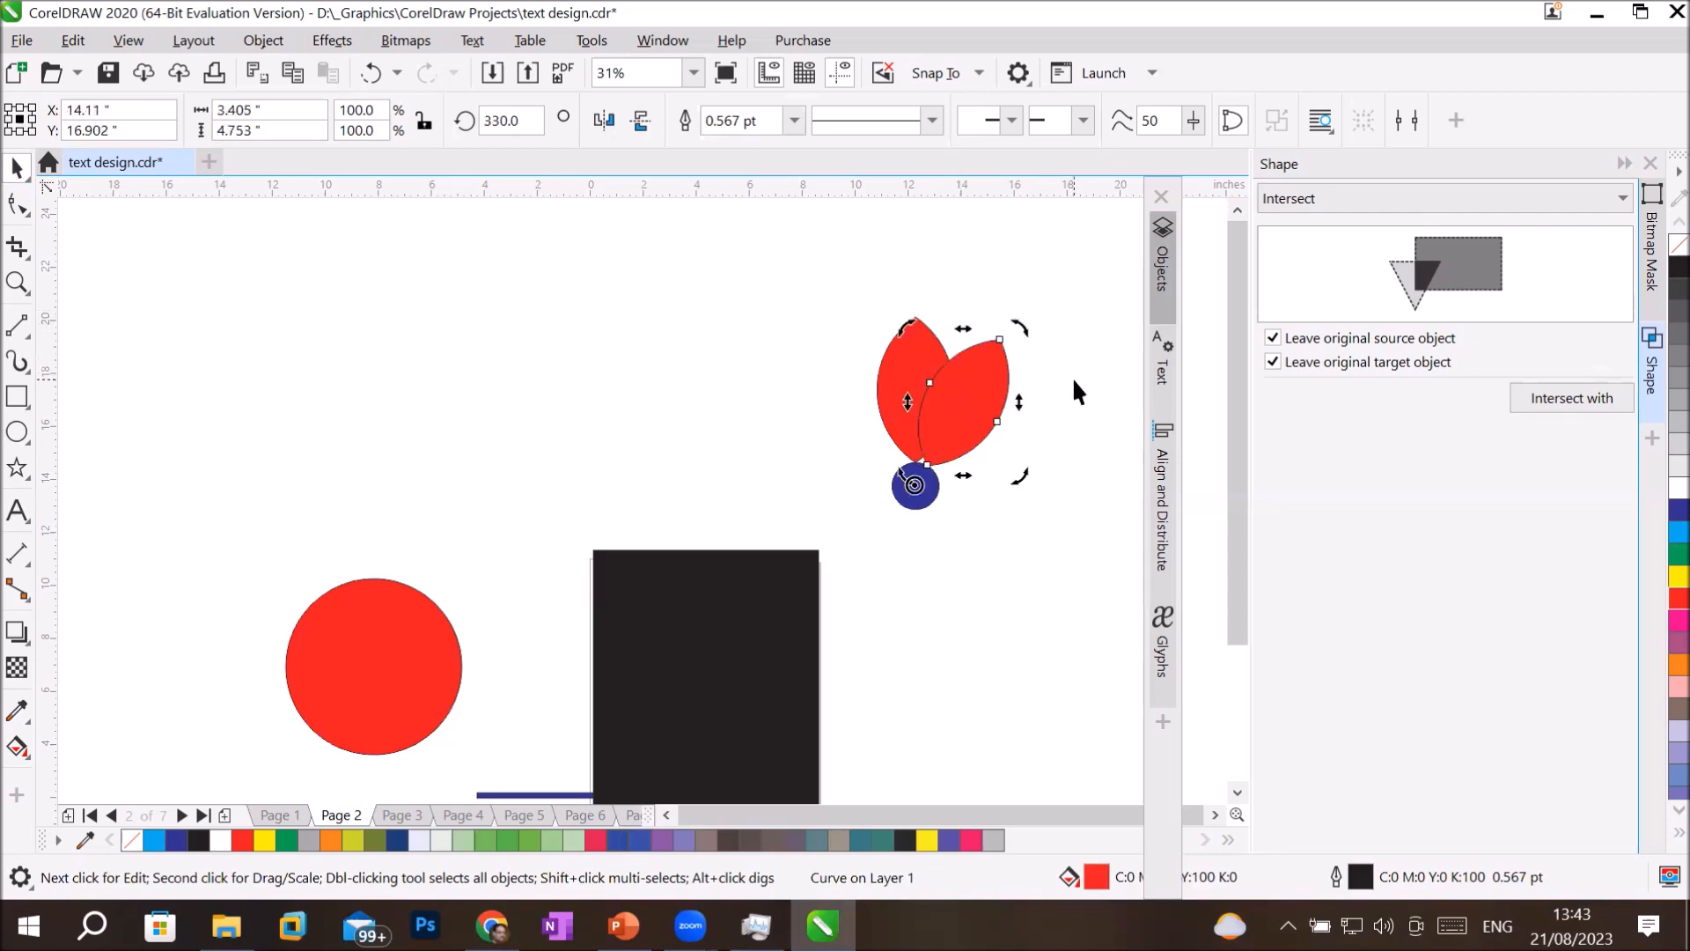
Repeat the rotated petal copy around the blue circle until twelve petals form a complete flower.
key("ctrl+r")
key("ctrl+r")
key("ctrl+r")
key("ctrl+r")
key("ctrl+r")
key("ctrl+r")
key("ctrl+r")
key("ctrl+r")
key("ctrl+r")
key("ctrl+r")
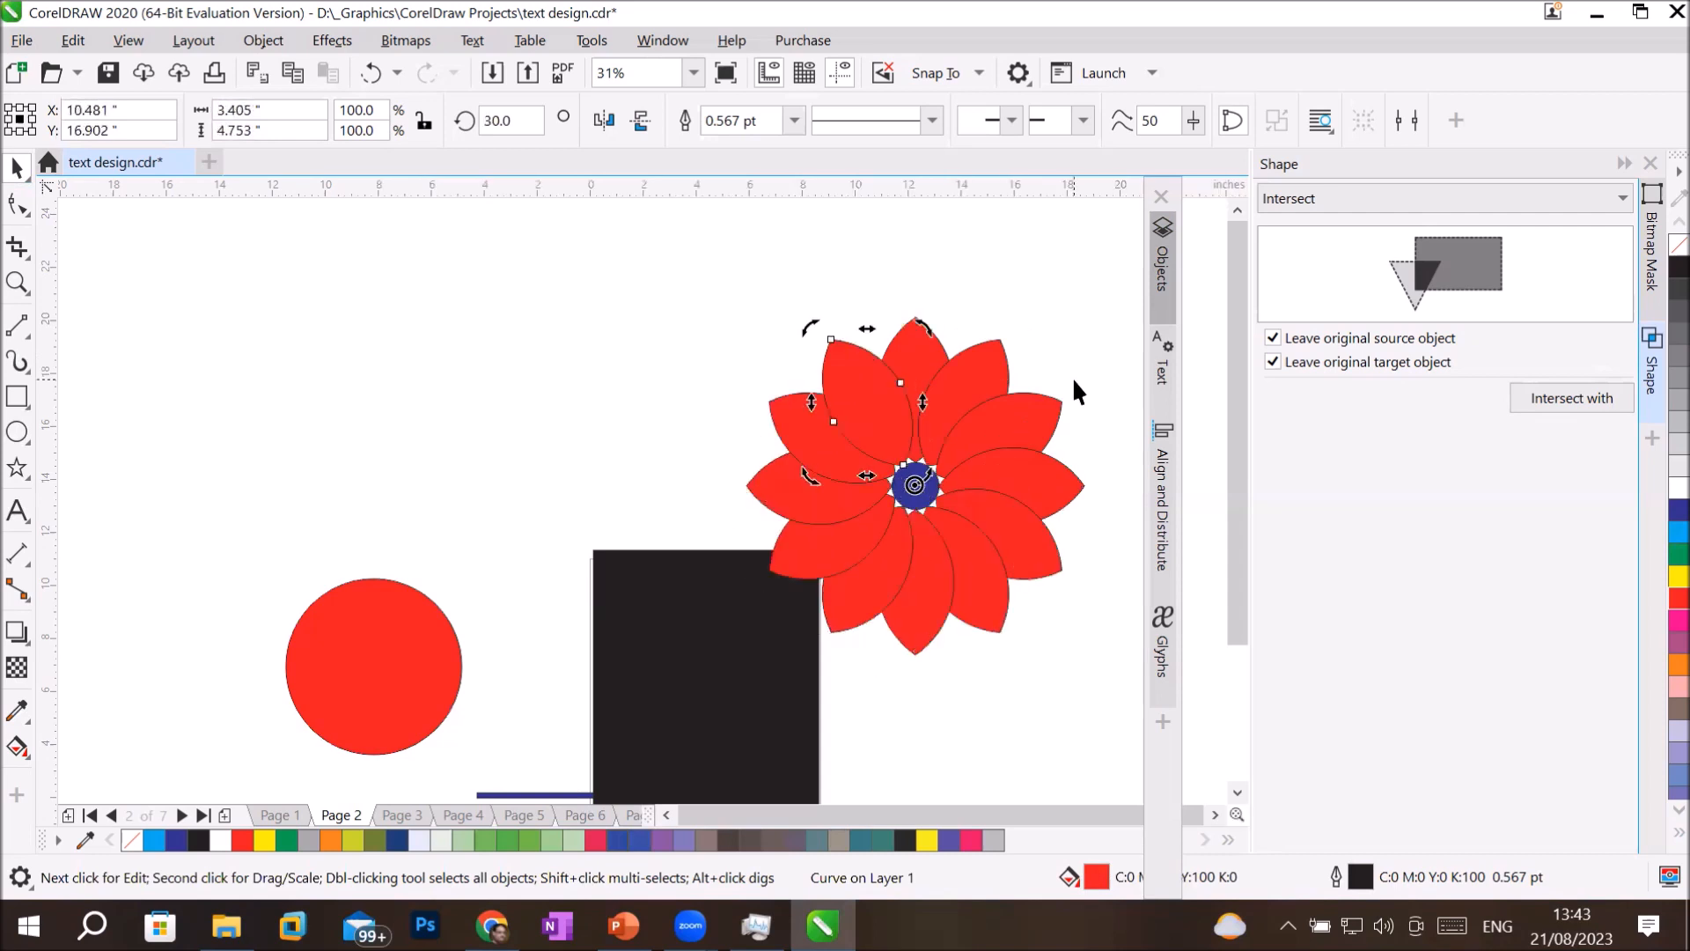
left_click(598, 534)
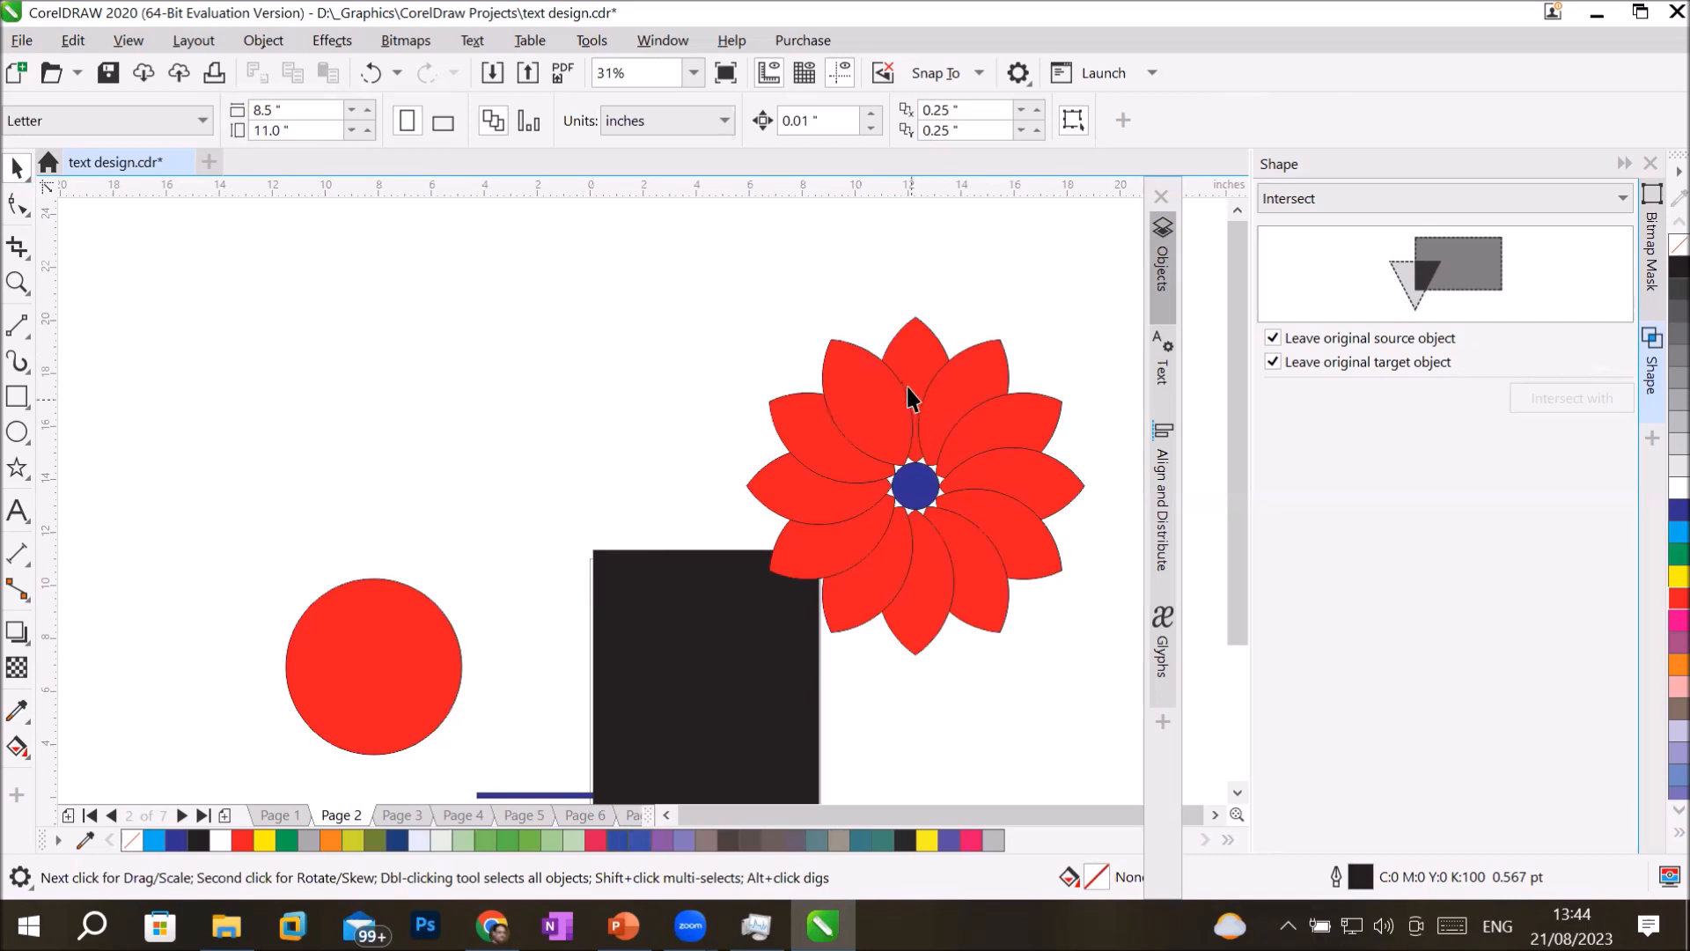
Move the topmost petal off the flower and reshape its right edge inward by adjusting its side node and the upper curve handle.
left_click(916, 347)
left_click_drag(916, 347, 448, 300)
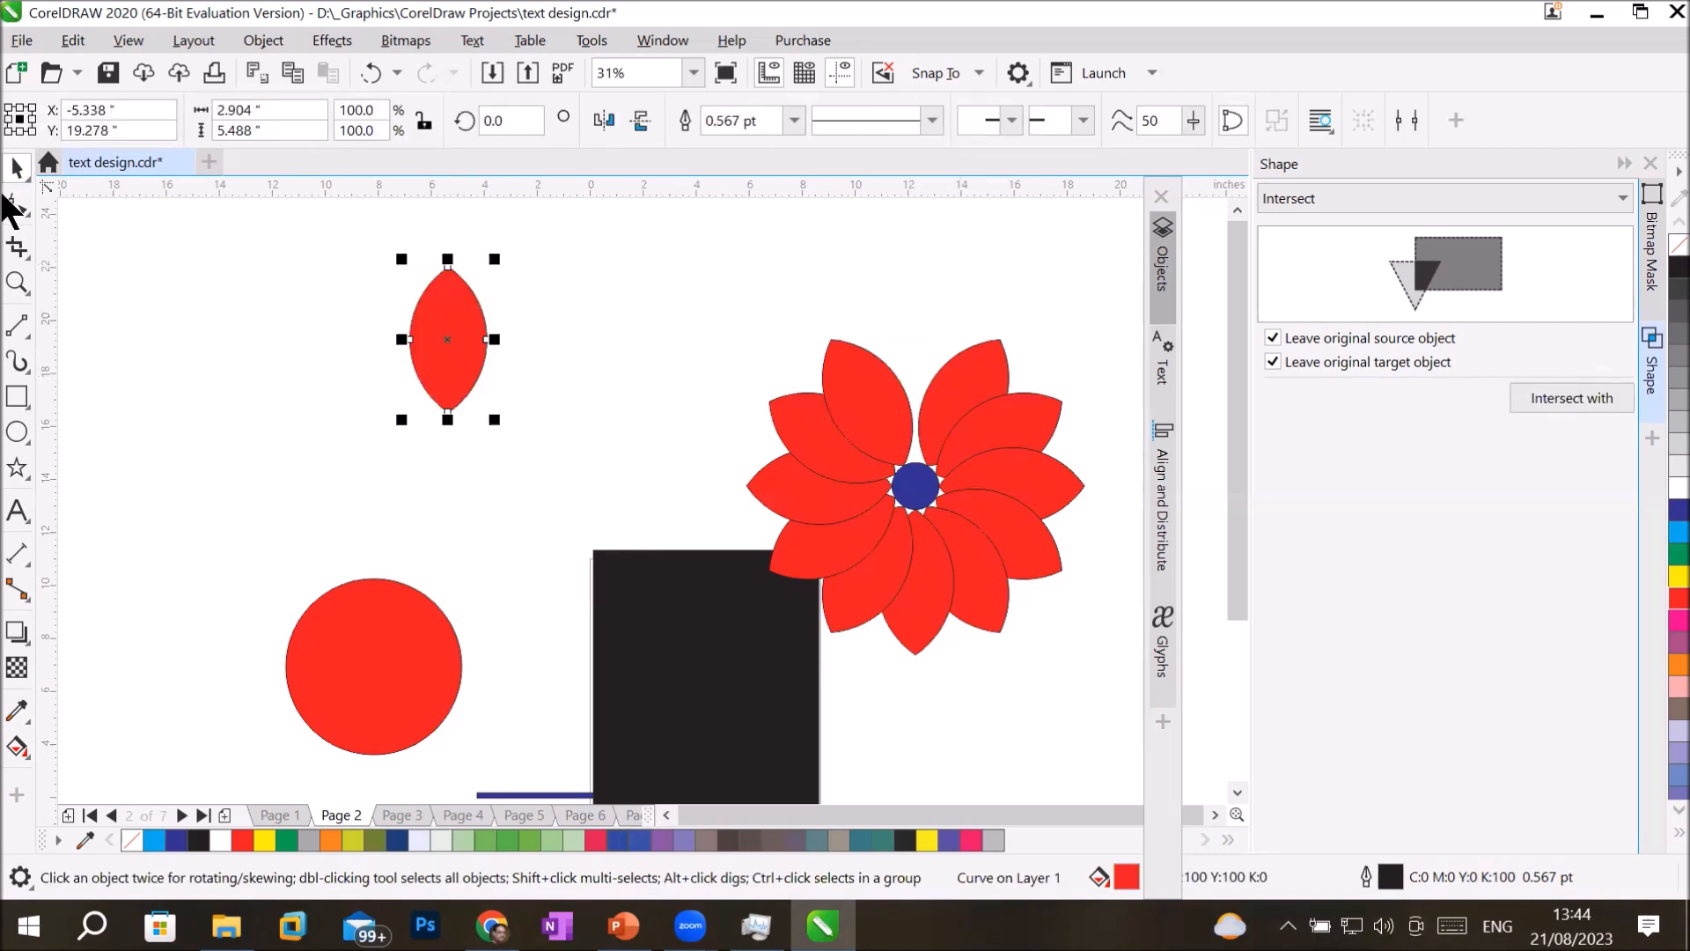
left_click(17, 204)
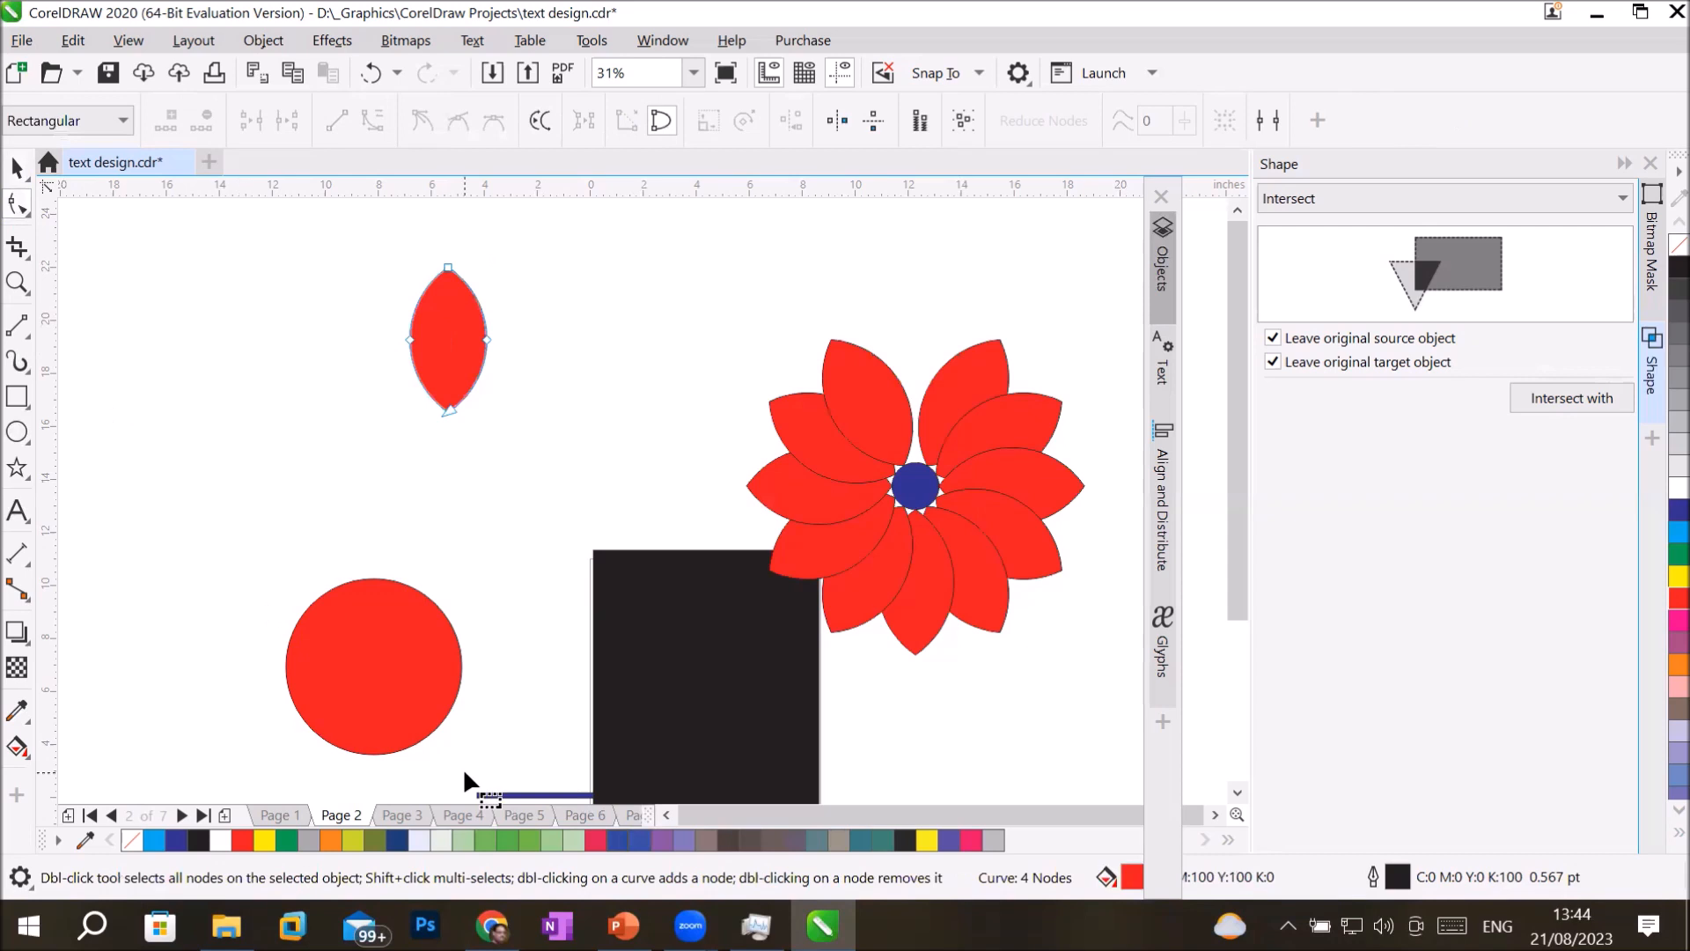
left_click(486, 340)
mouse_move(480, 341)
left_mouse_down()
mouse_move(467, 361)
mouse_move(480, 352)
left_mouse_up()
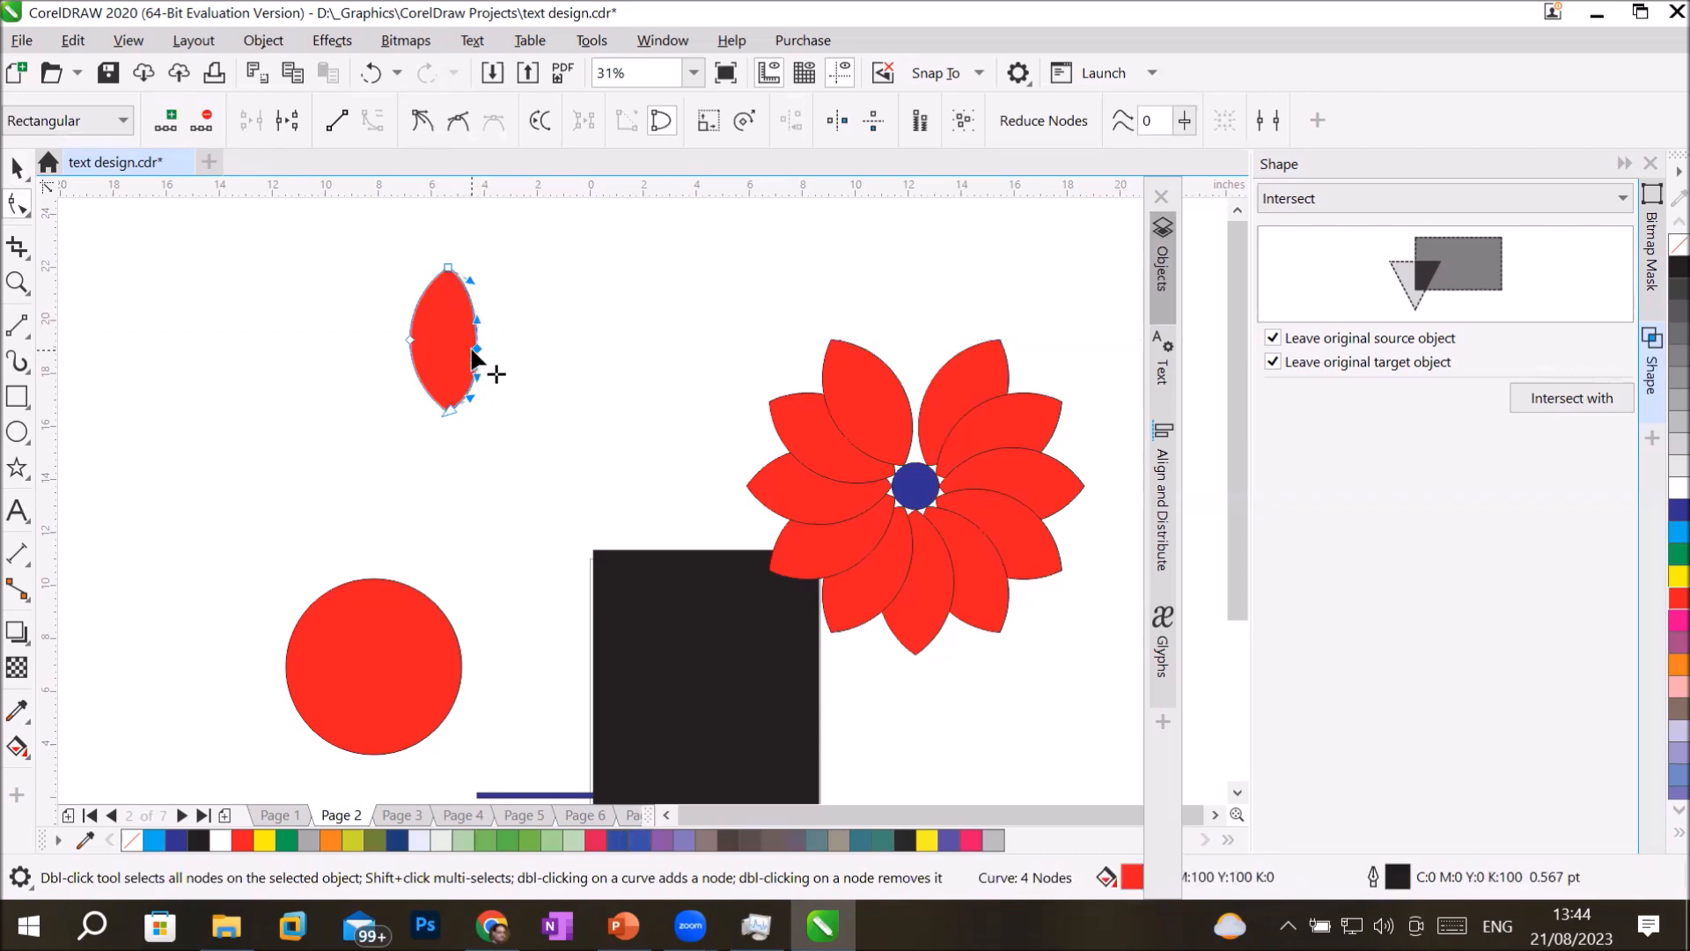
left_click(471, 280)
left_click_drag(470, 282, 489, 277)
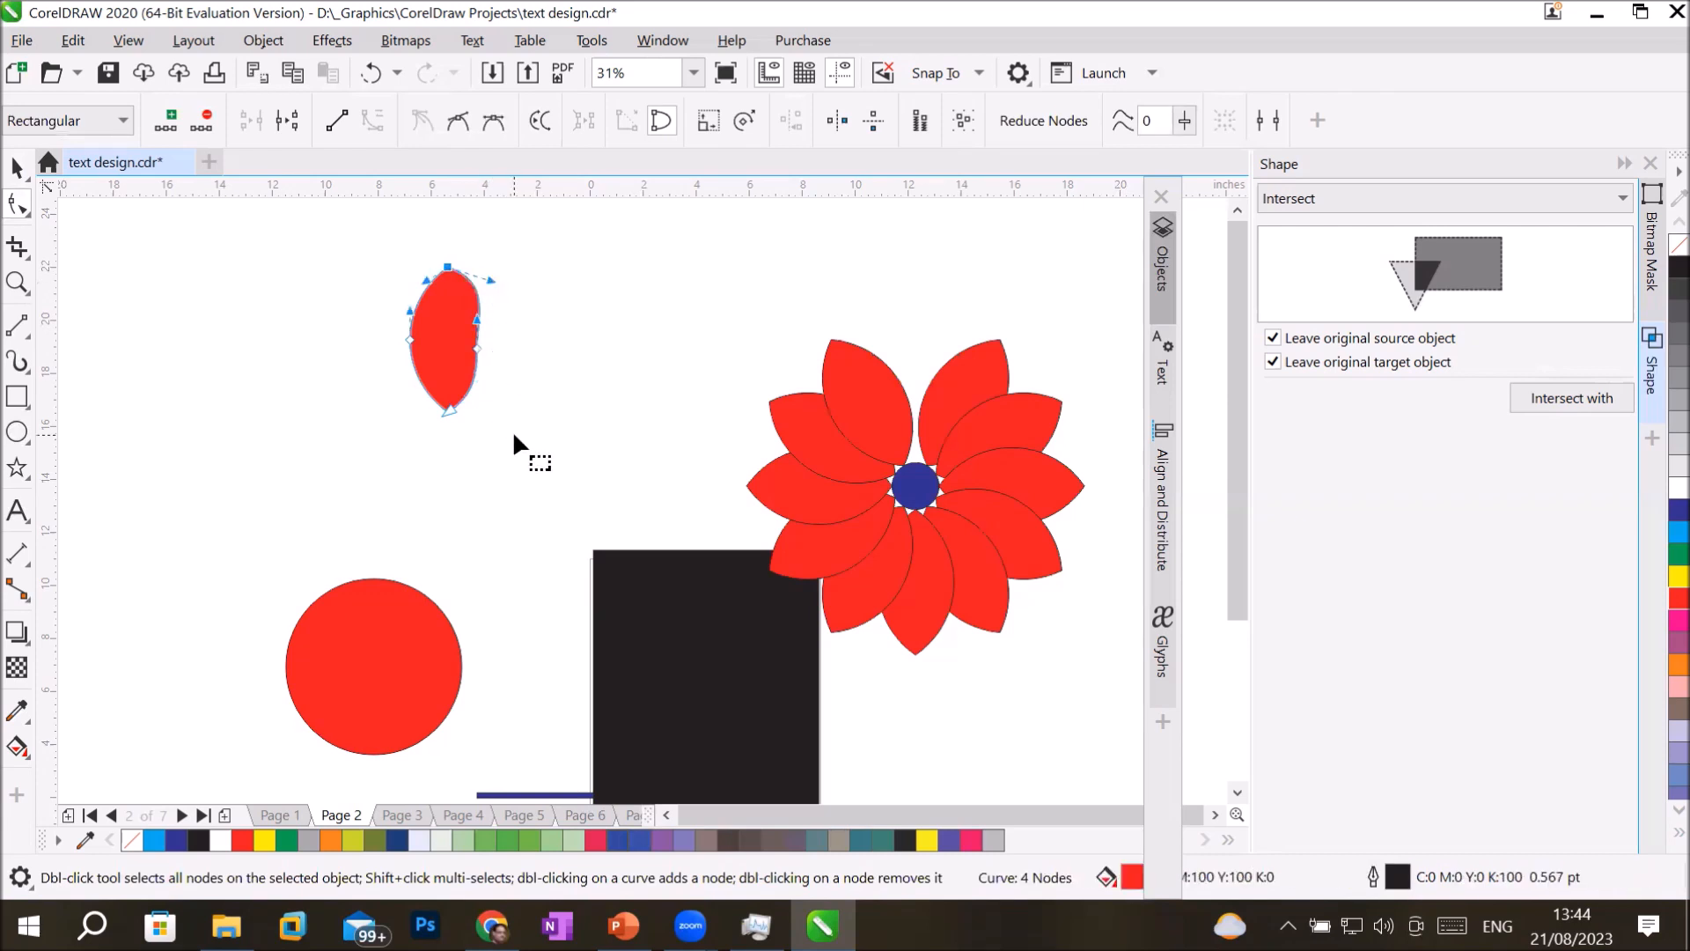
left_click(512, 430)
left_click_drag(477, 348, 470, 348)
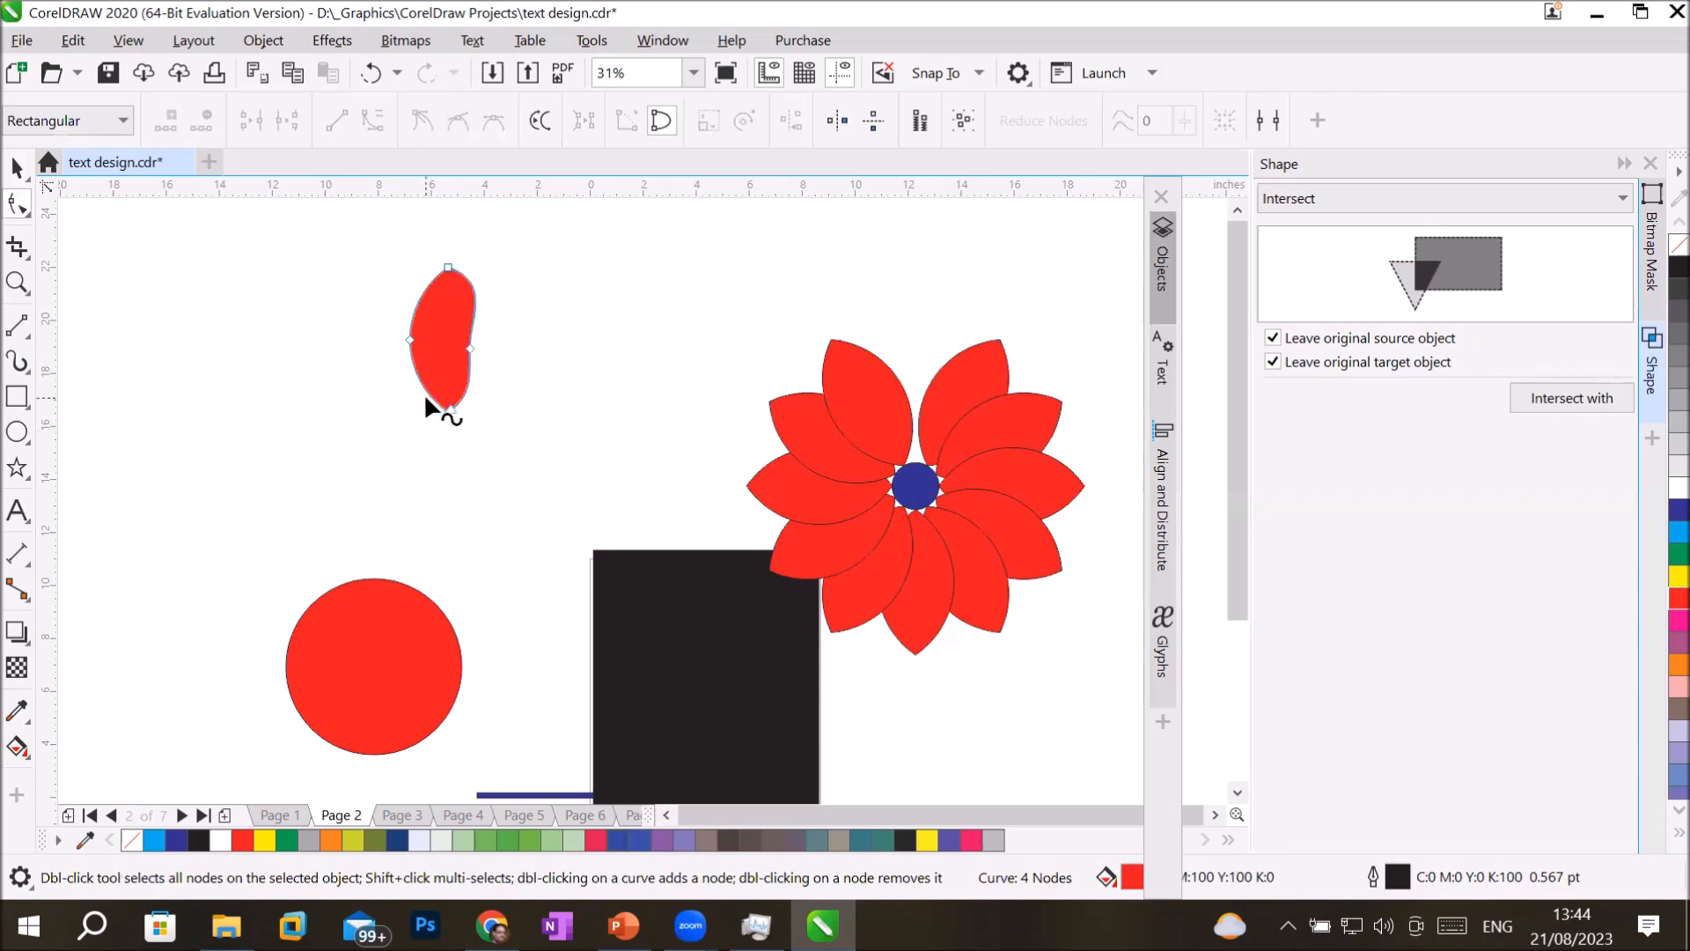
Delete the detached petal's top node and add six nodes along its outline at the tip, right edge and lower-left edge.
left_click(447, 266)
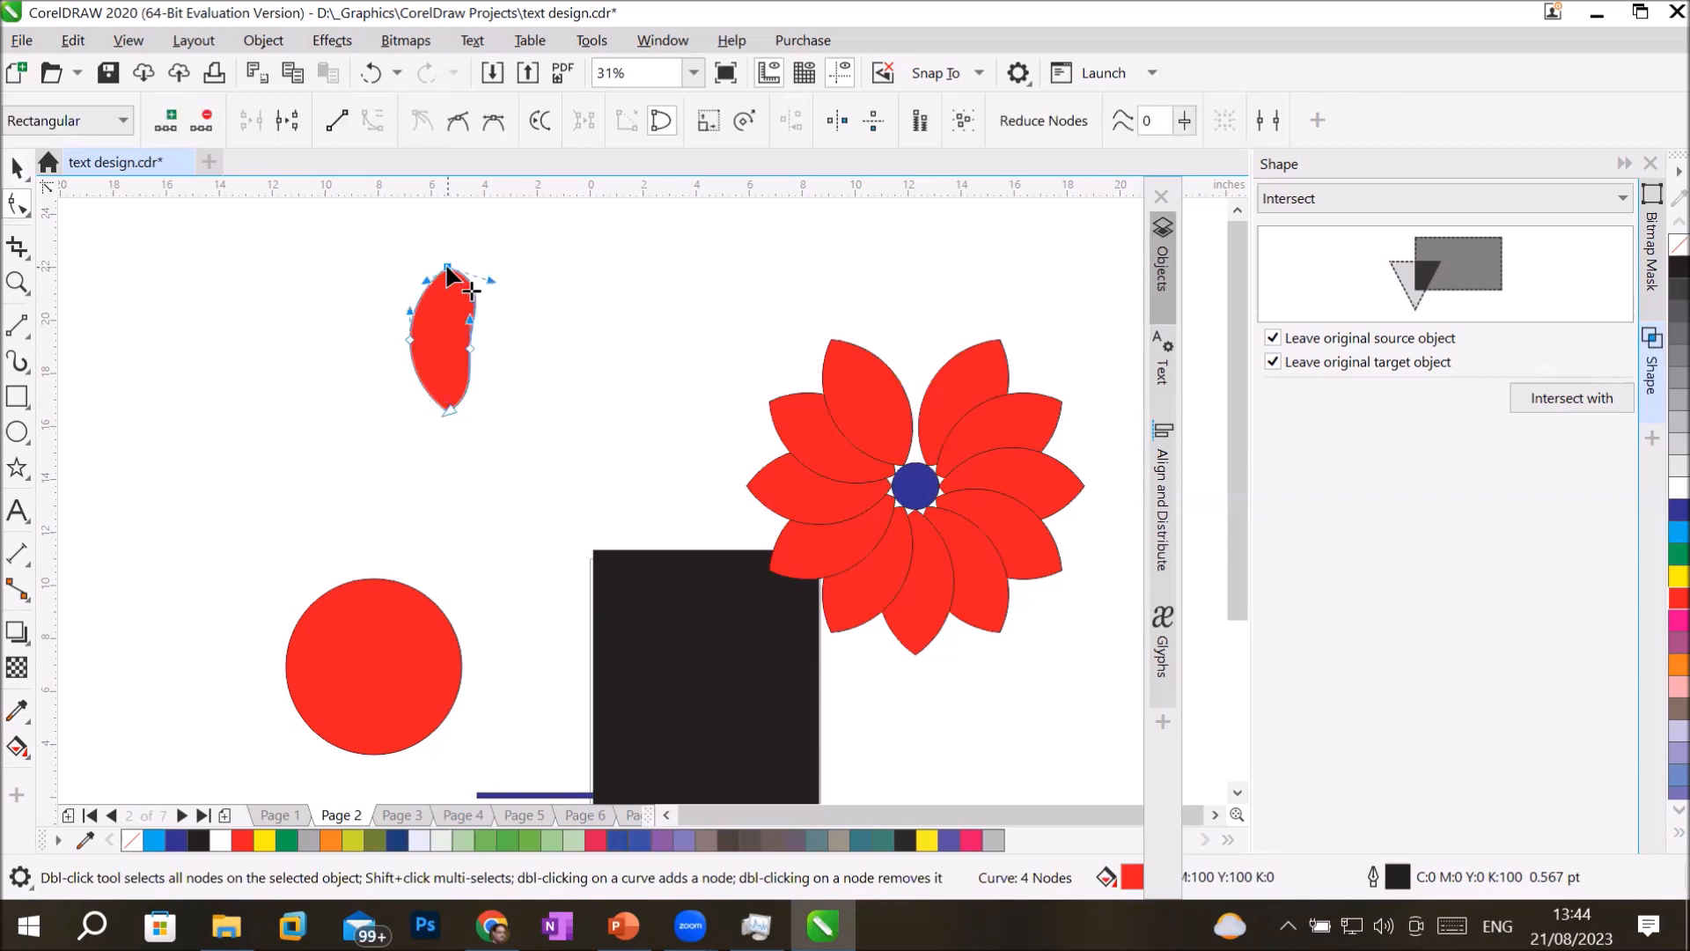
left_click(202, 118)
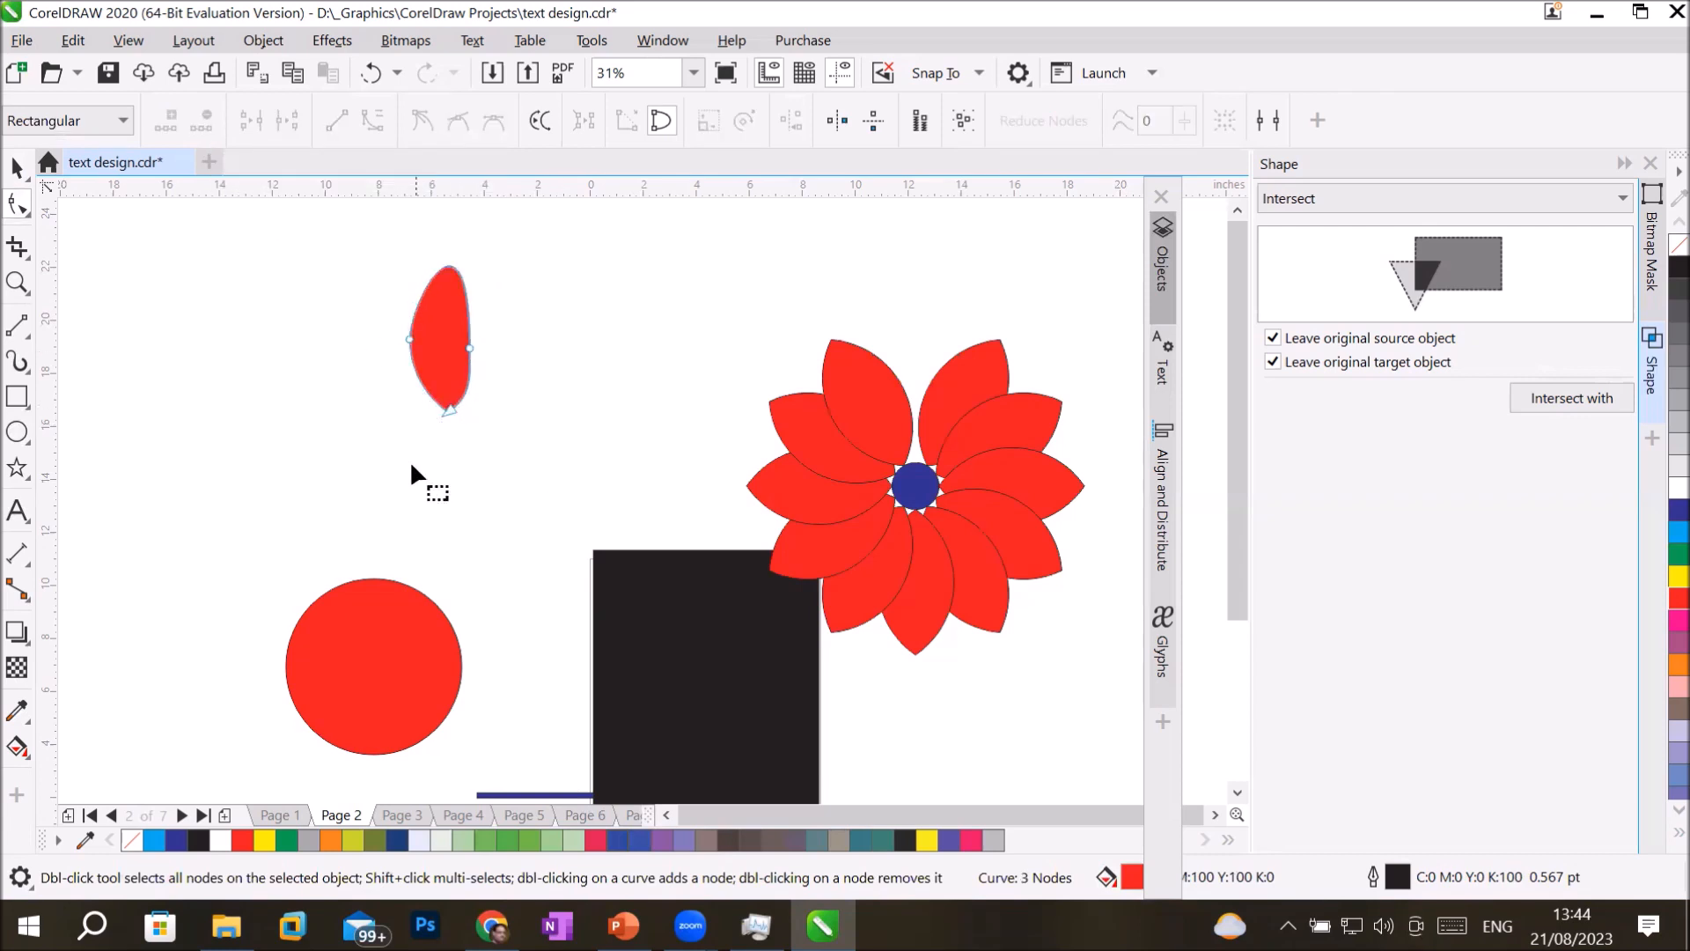
double_click(450, 273)
double_click(469, 316)
double_click(469, 374)
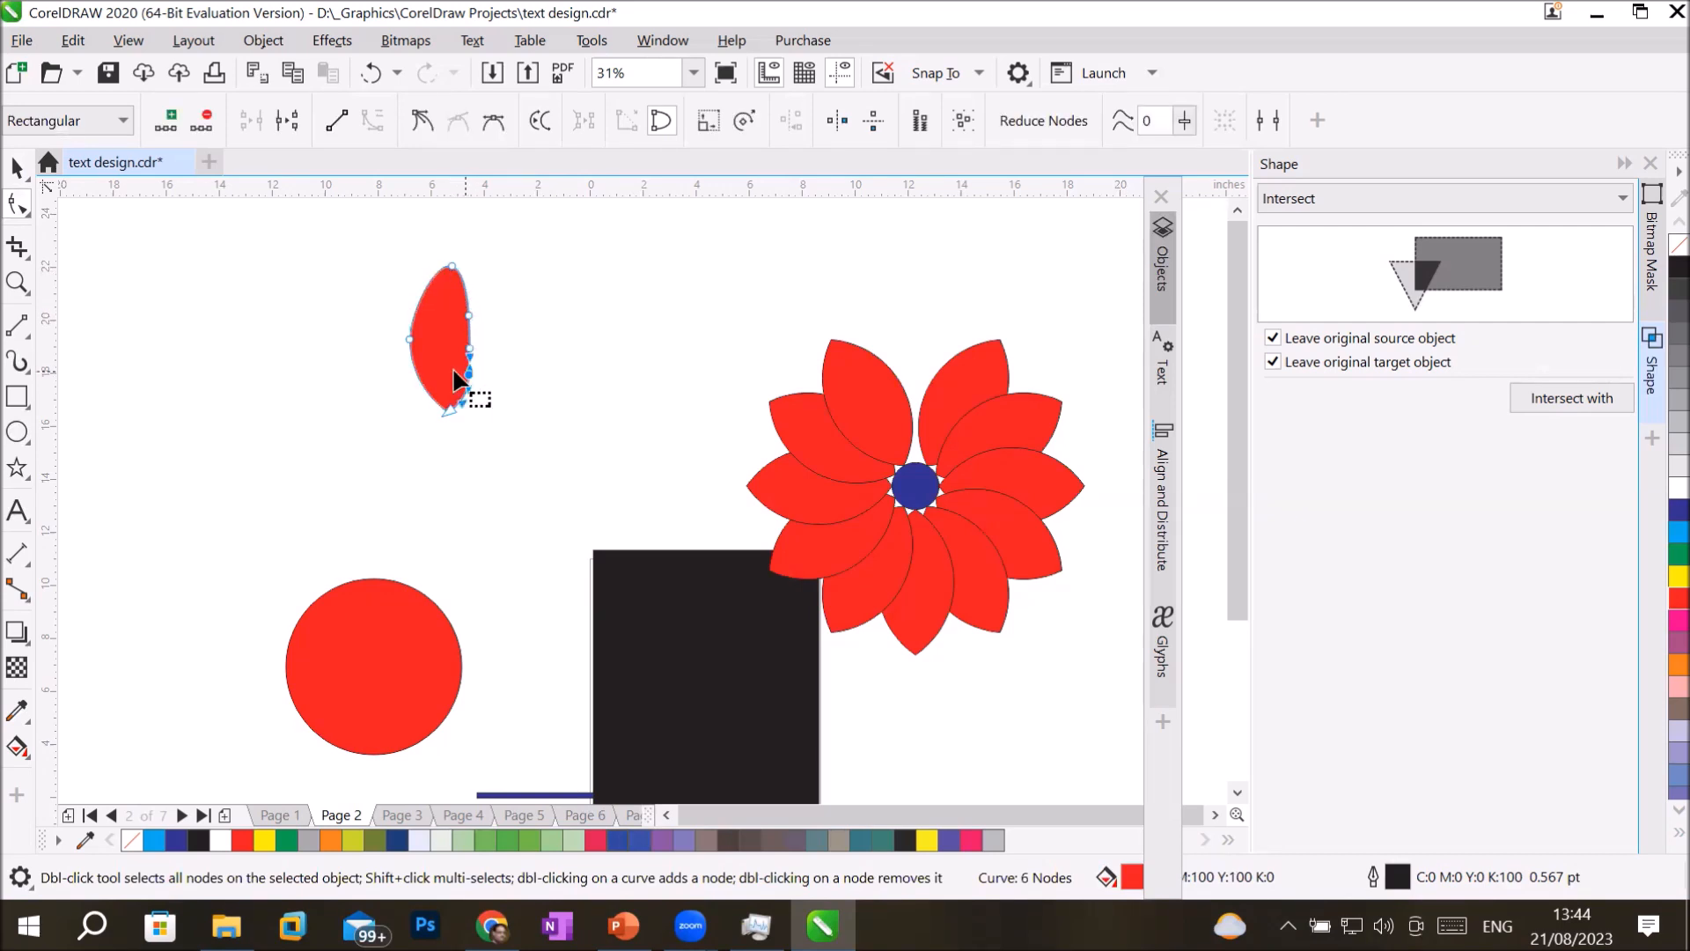
scroll(476, 307, "up", 2)
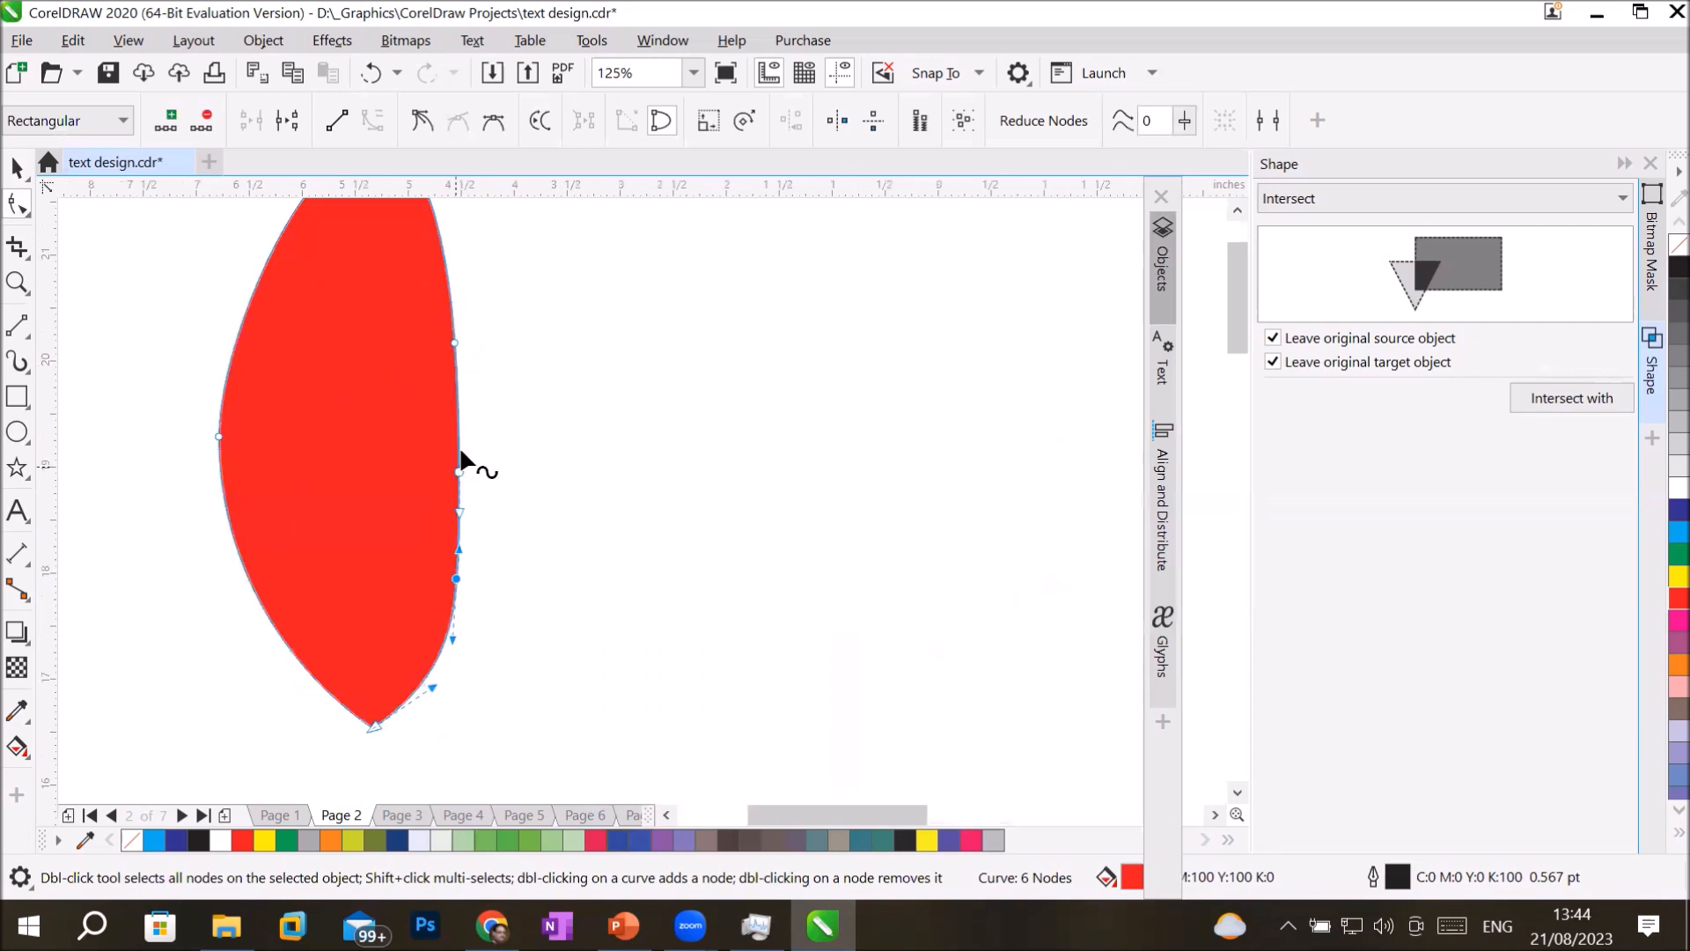
double_click(457, 401)
double_click(456, 538)
double_click(303, 665)
scroll(592, 599, "down", 3)
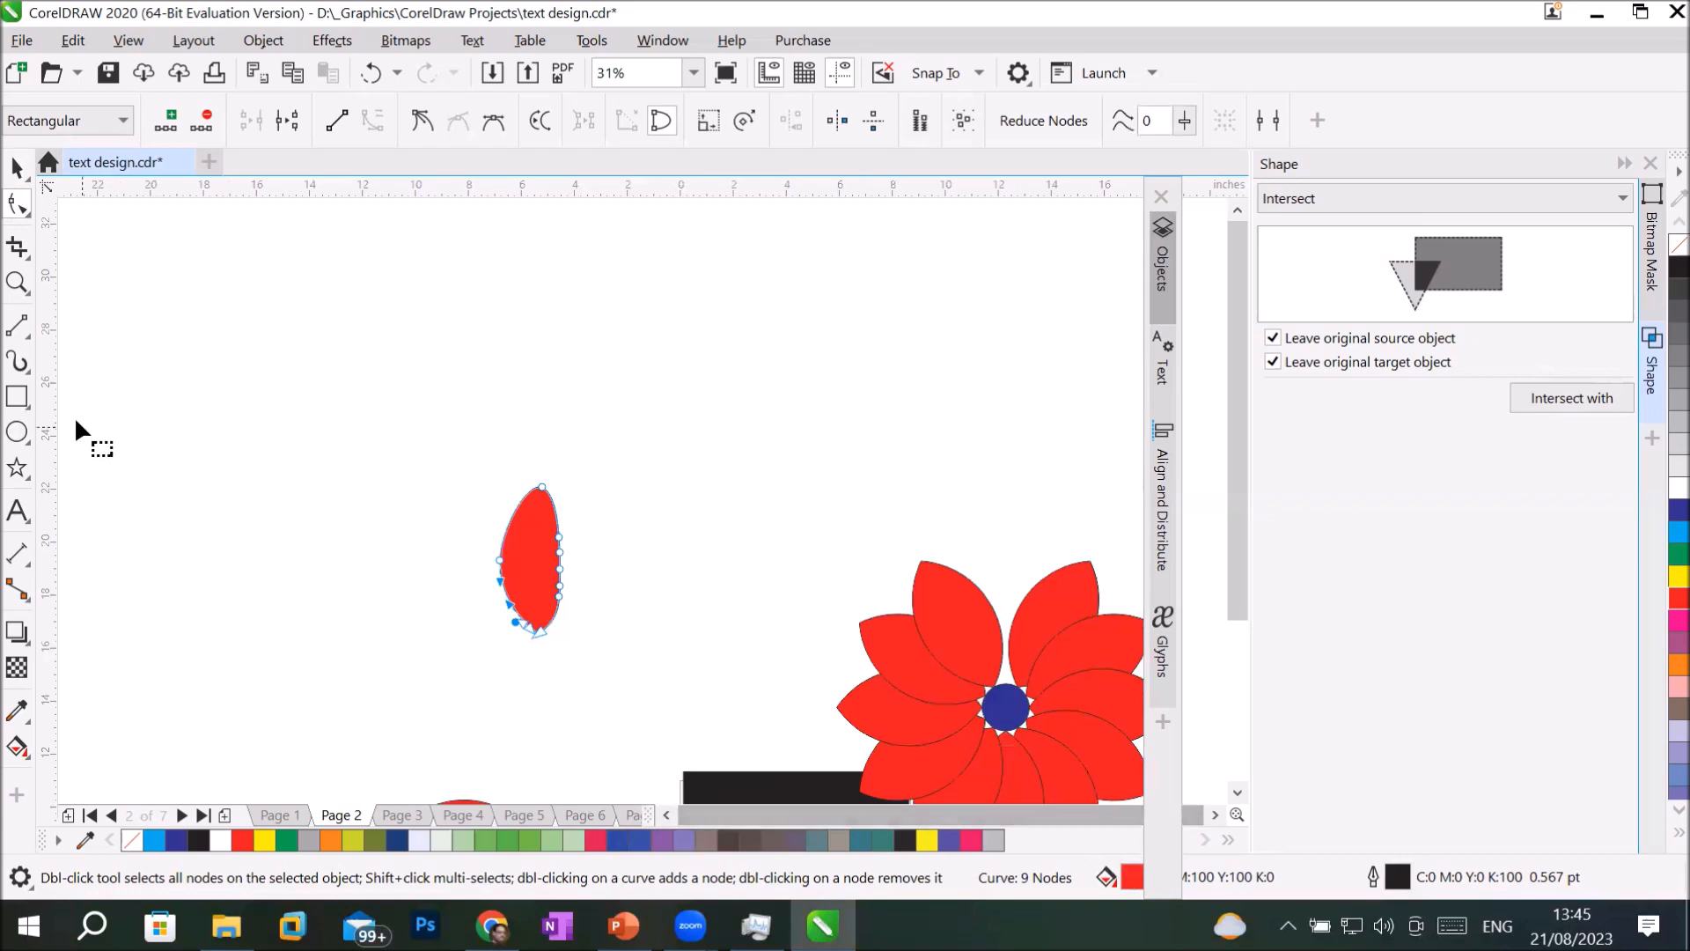
Draw an ellipse about 2.37 by 2.12 inches on the black rectangle and fill it with yellow.
left_click(17, 282)
left_click(16, 289)
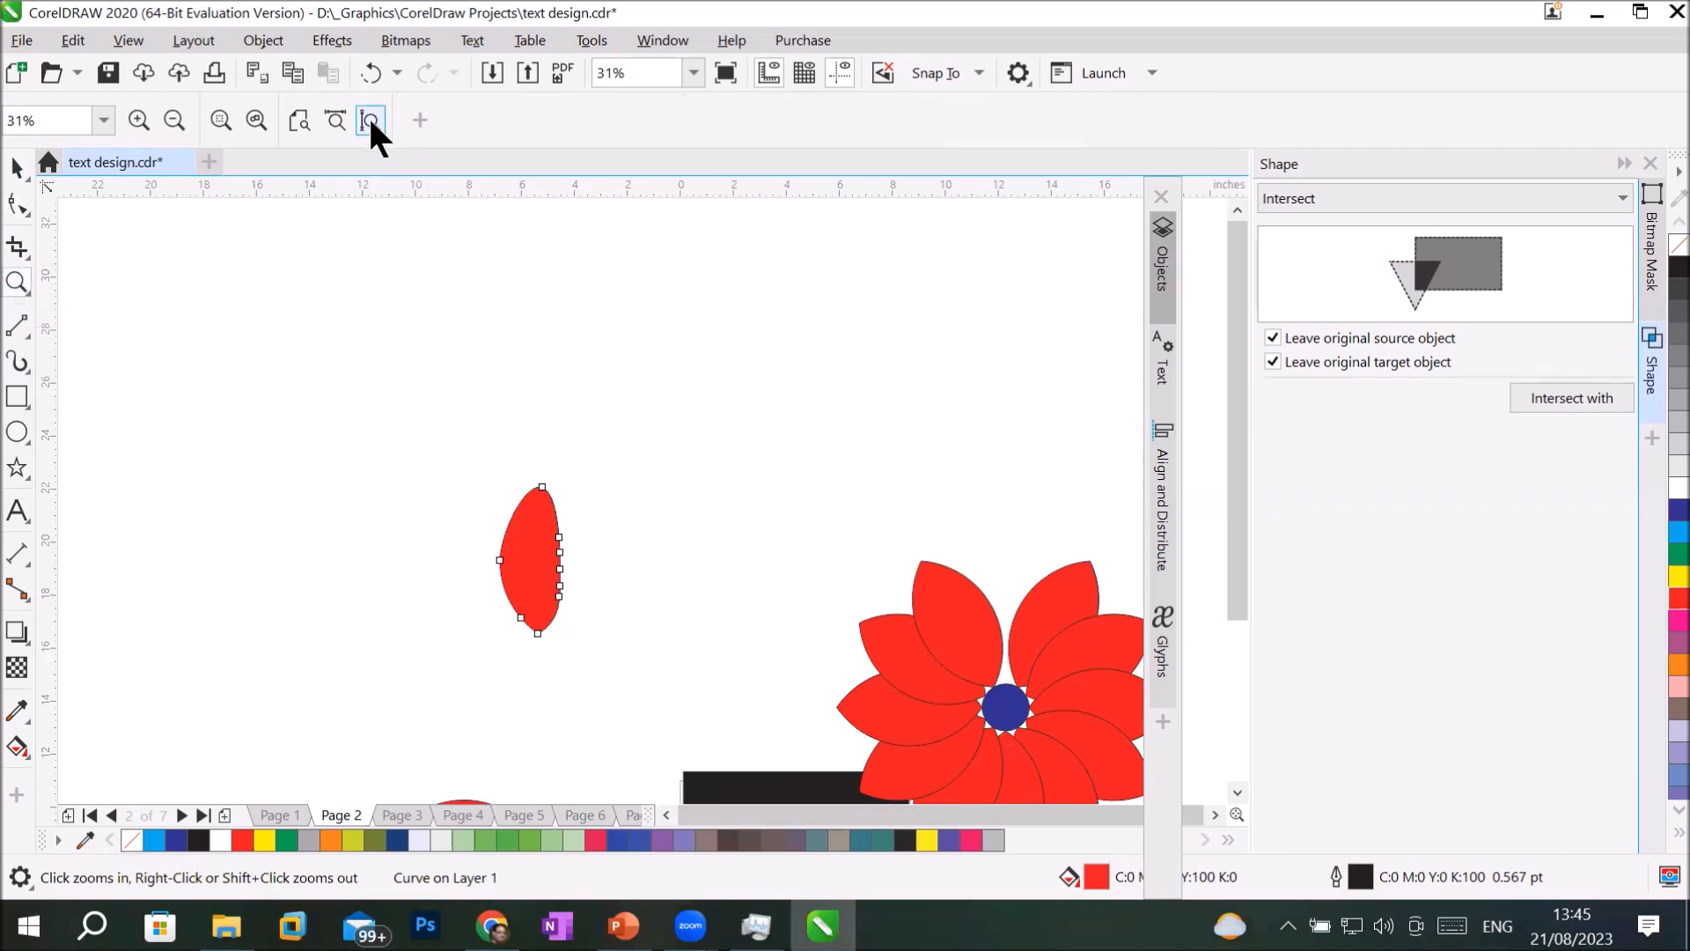
left_click(370, 120)
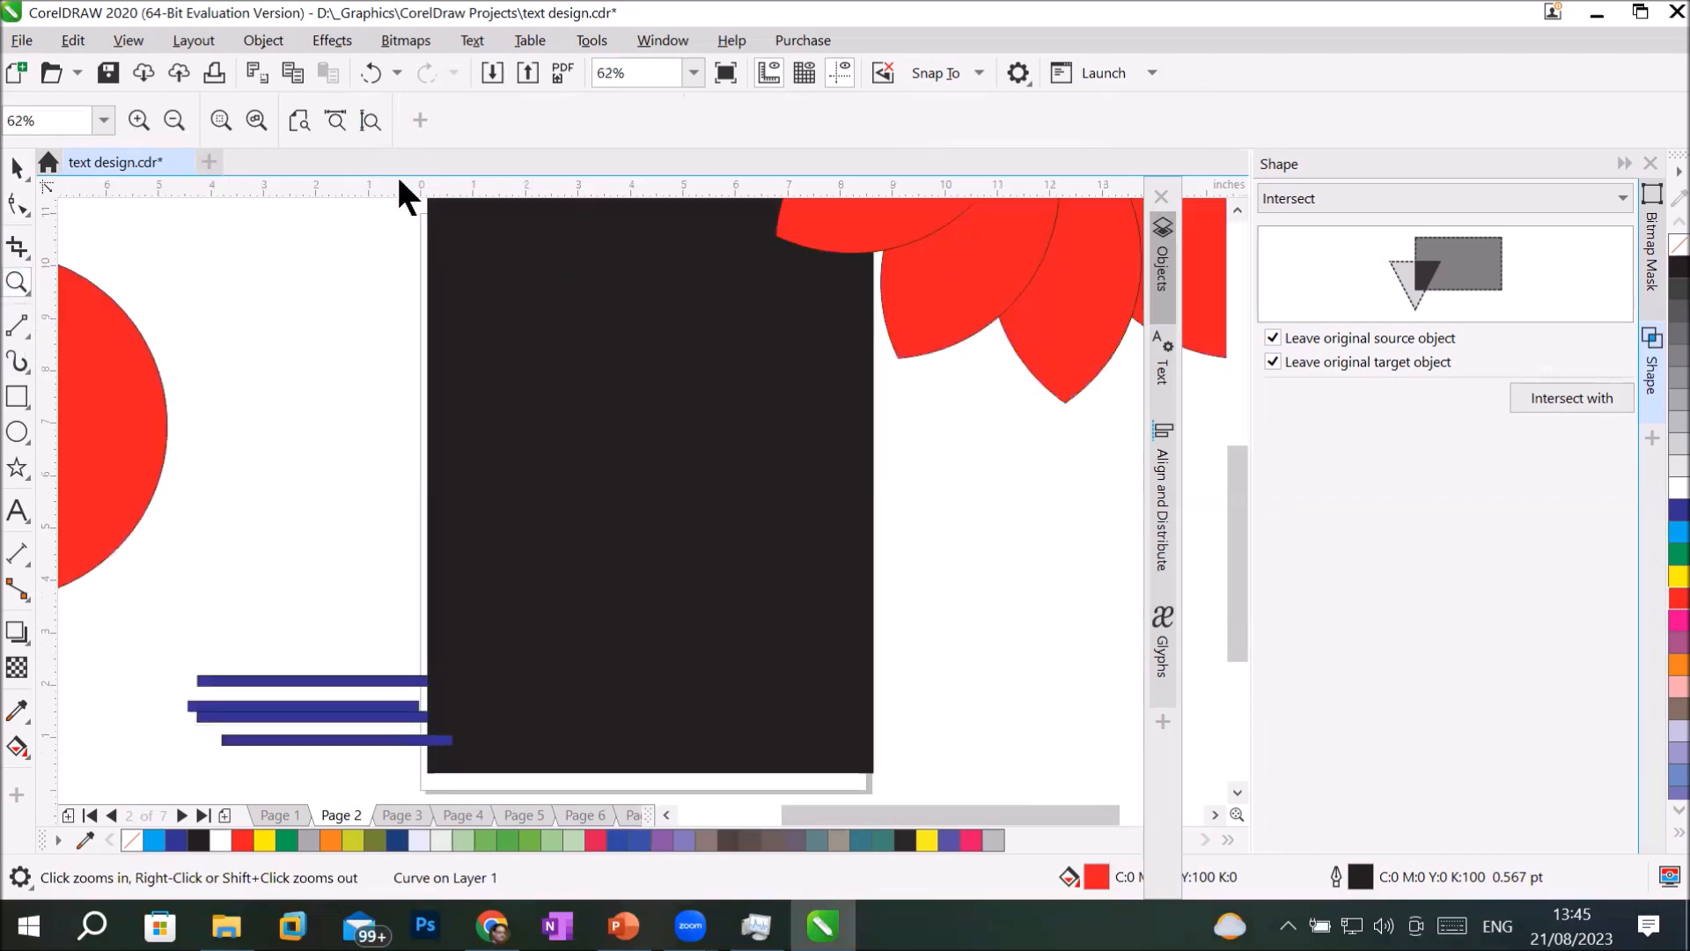
left_click(17, 433)
left_click_drag(608, 464, 633, 485)
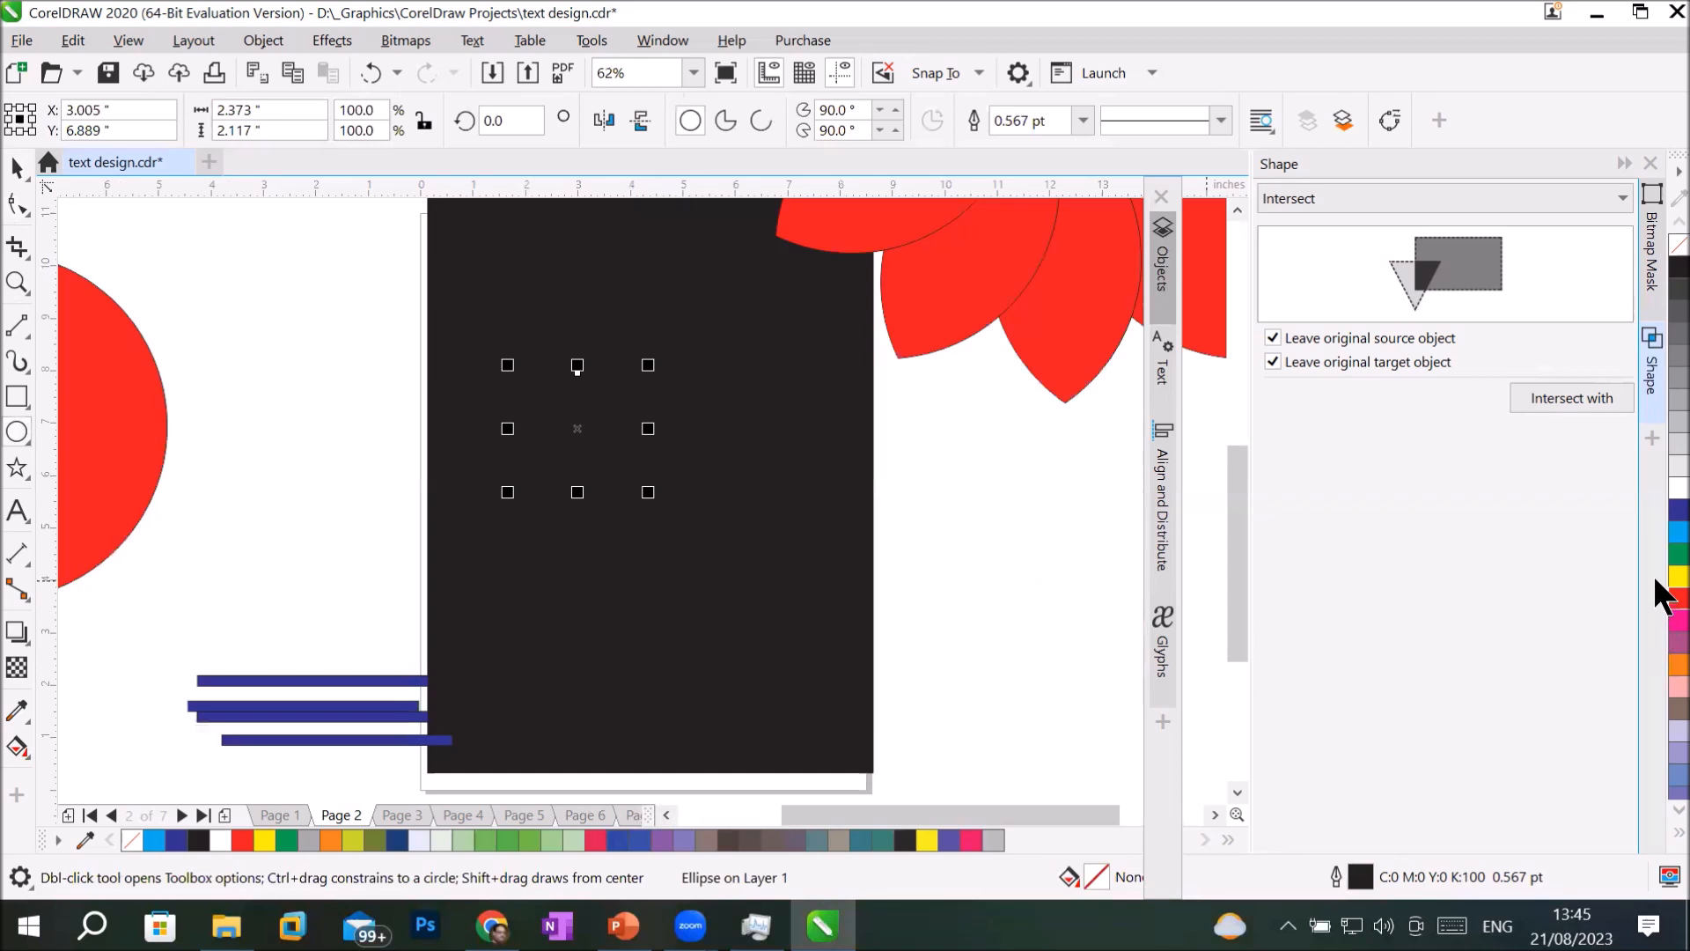
left_click(1679, 577)
Place an overlapping copy of the yellow ellipse about 1 inch right and 0.6 inches down, and fill the copy with red.
left_click(18, 167)
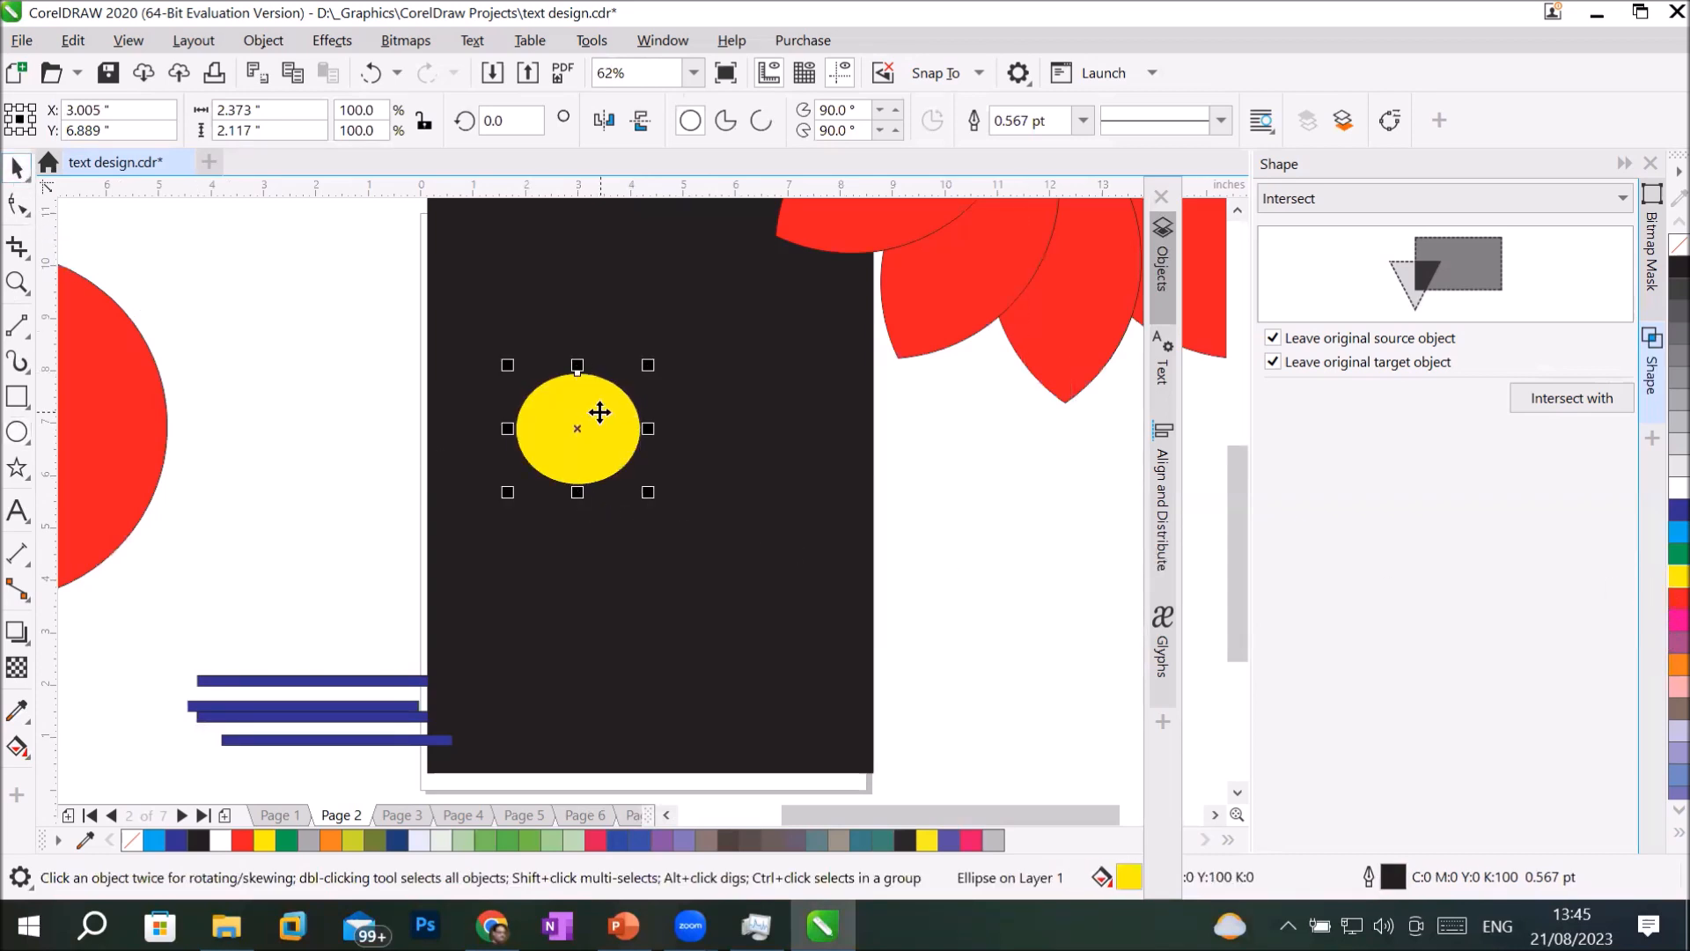
left_click_drag(617, 416, 671, 447)
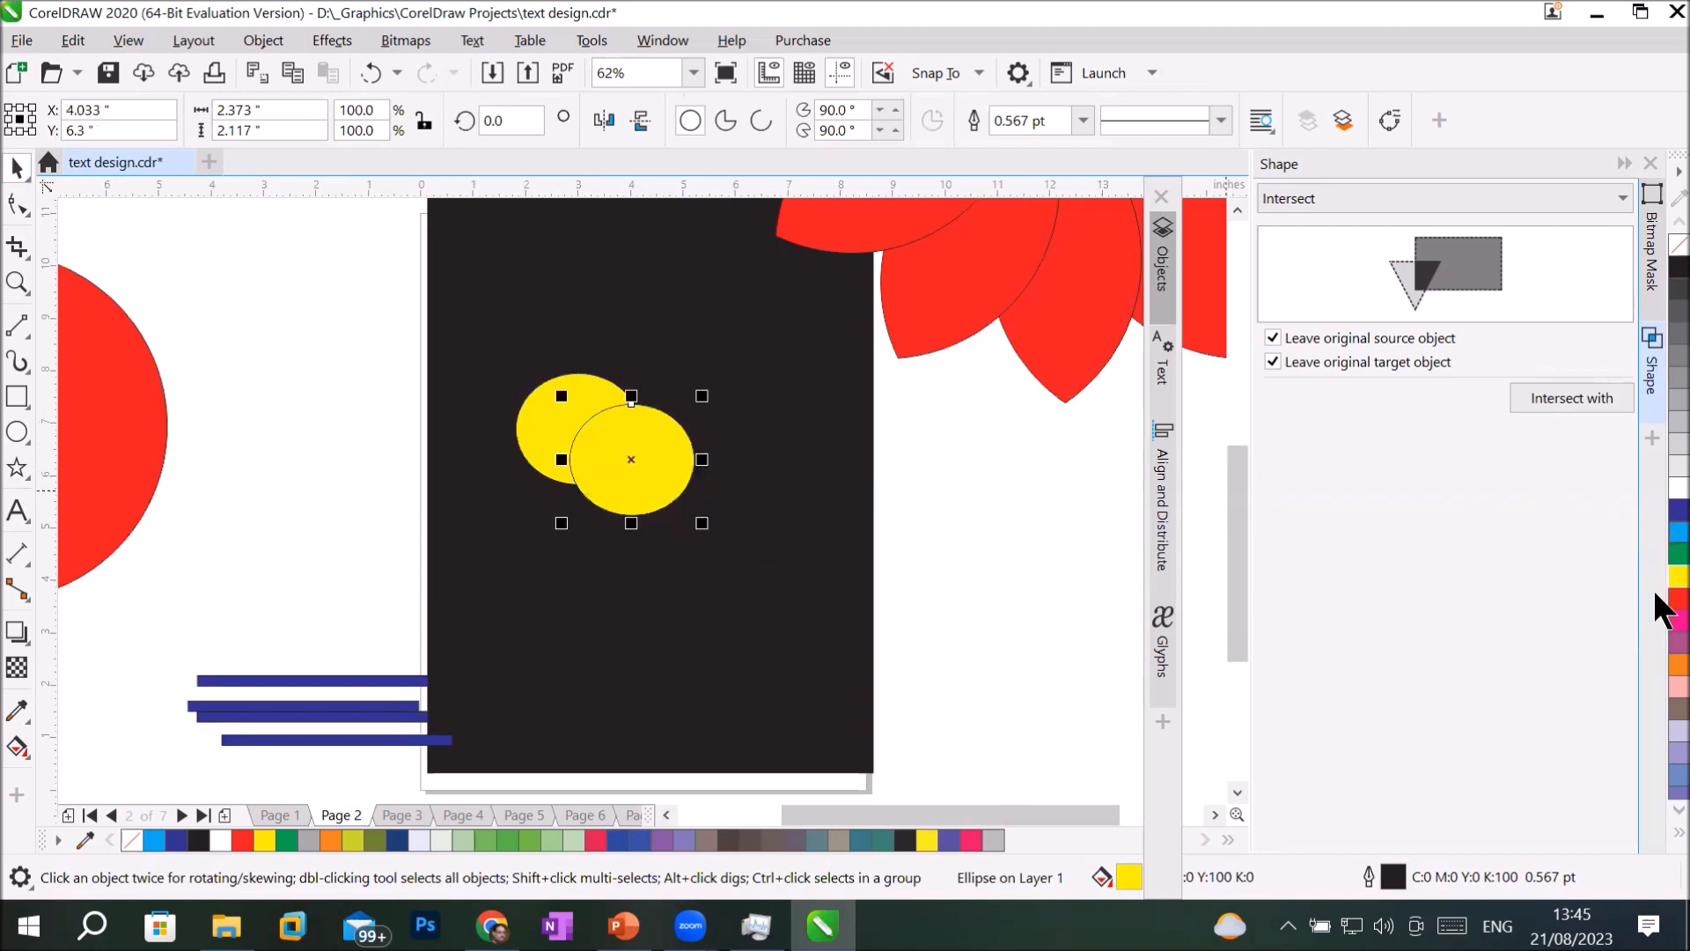
left_click(1677, 598)
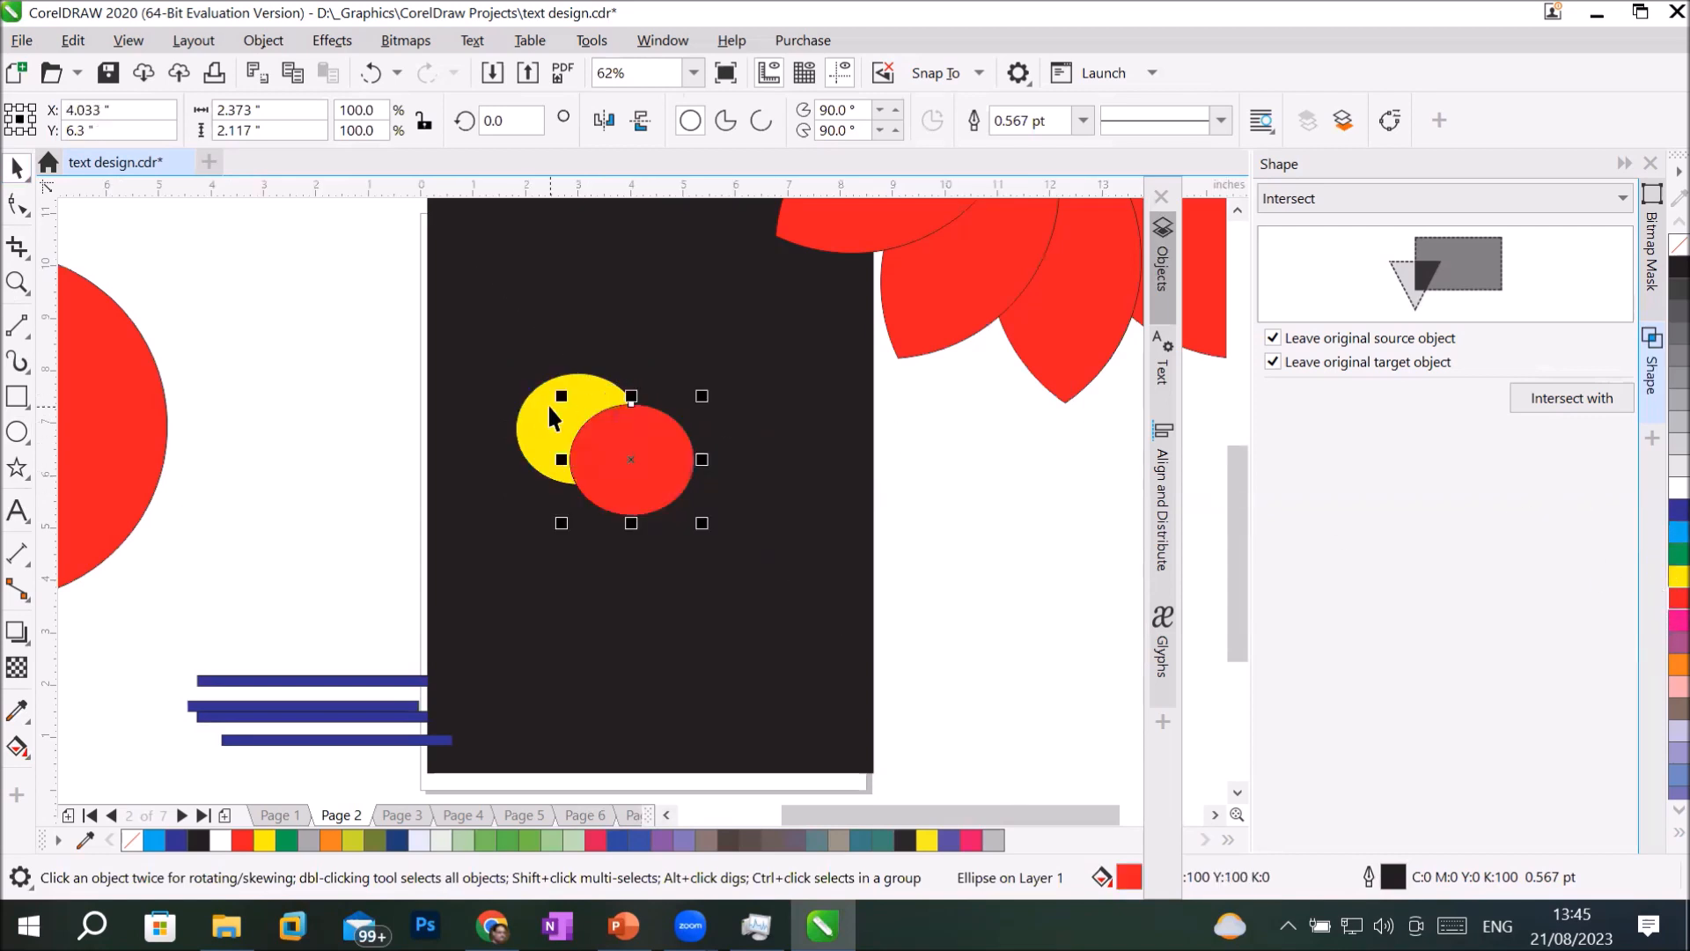
Place a copy of the red ellipse about 1.06 inches below it and fill the copy with light blue.
left_click(536, 410, "shift")
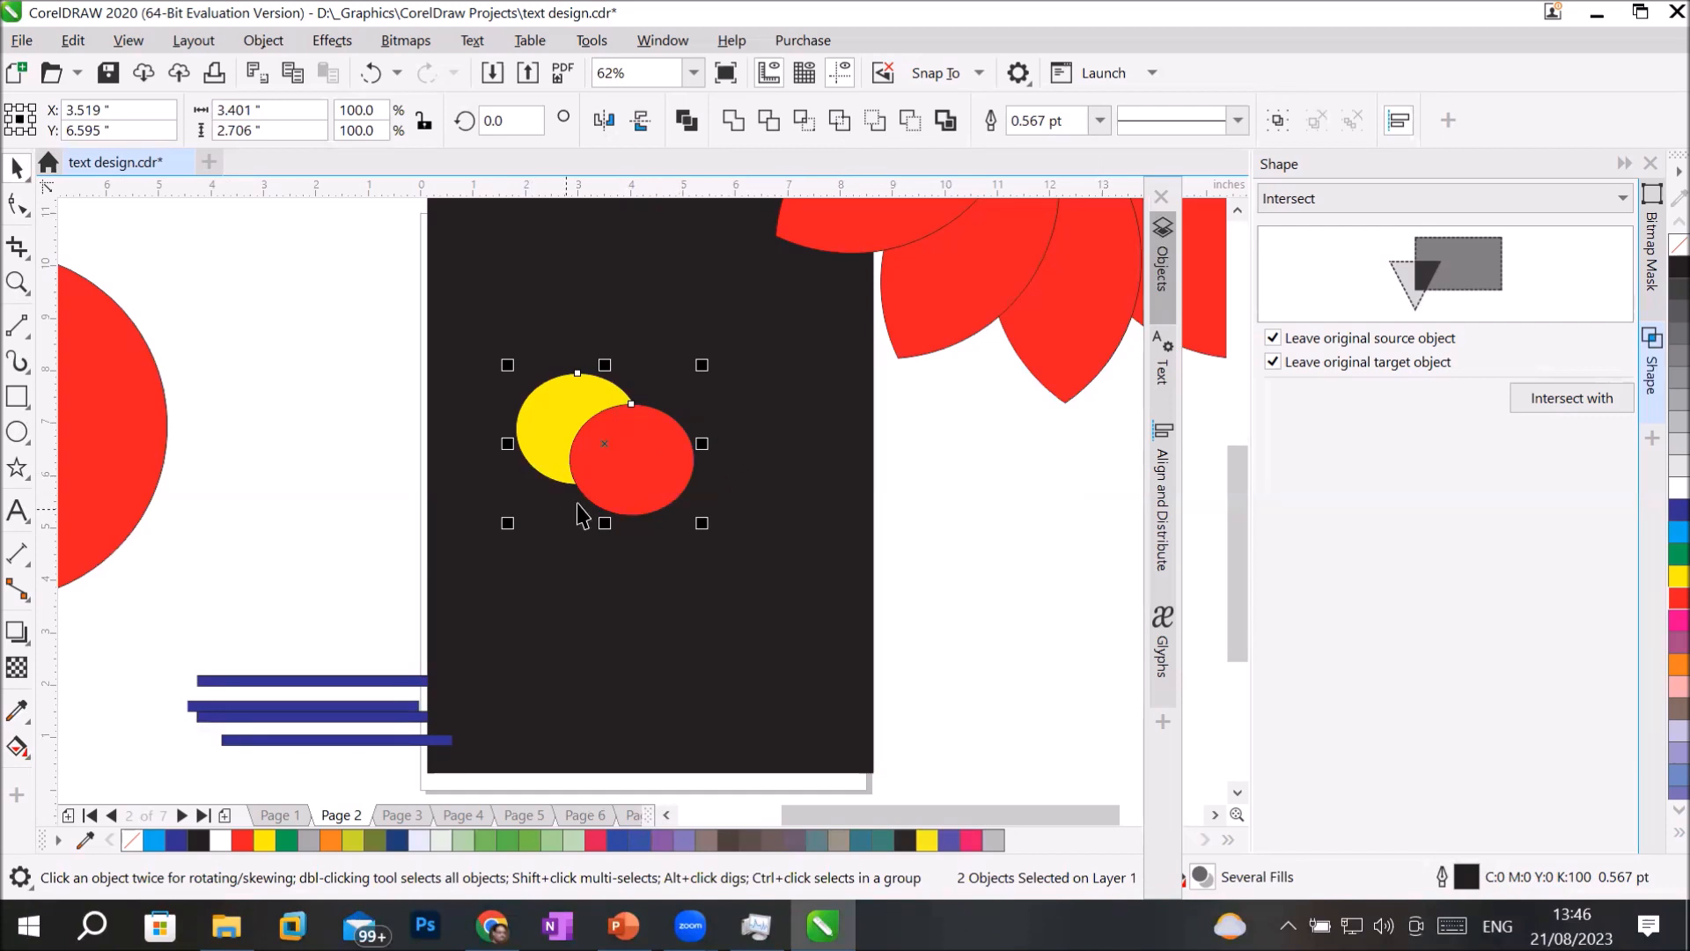
mouse_move(636, 479)
left_mouse_down()
mouse_move(653, 368)
mouse_move(636, 363)
mouse_move(630, 474)
mouse_move(635, 459)
left_mouse_up()
left_click(789, 502)
right_click(635, 459)
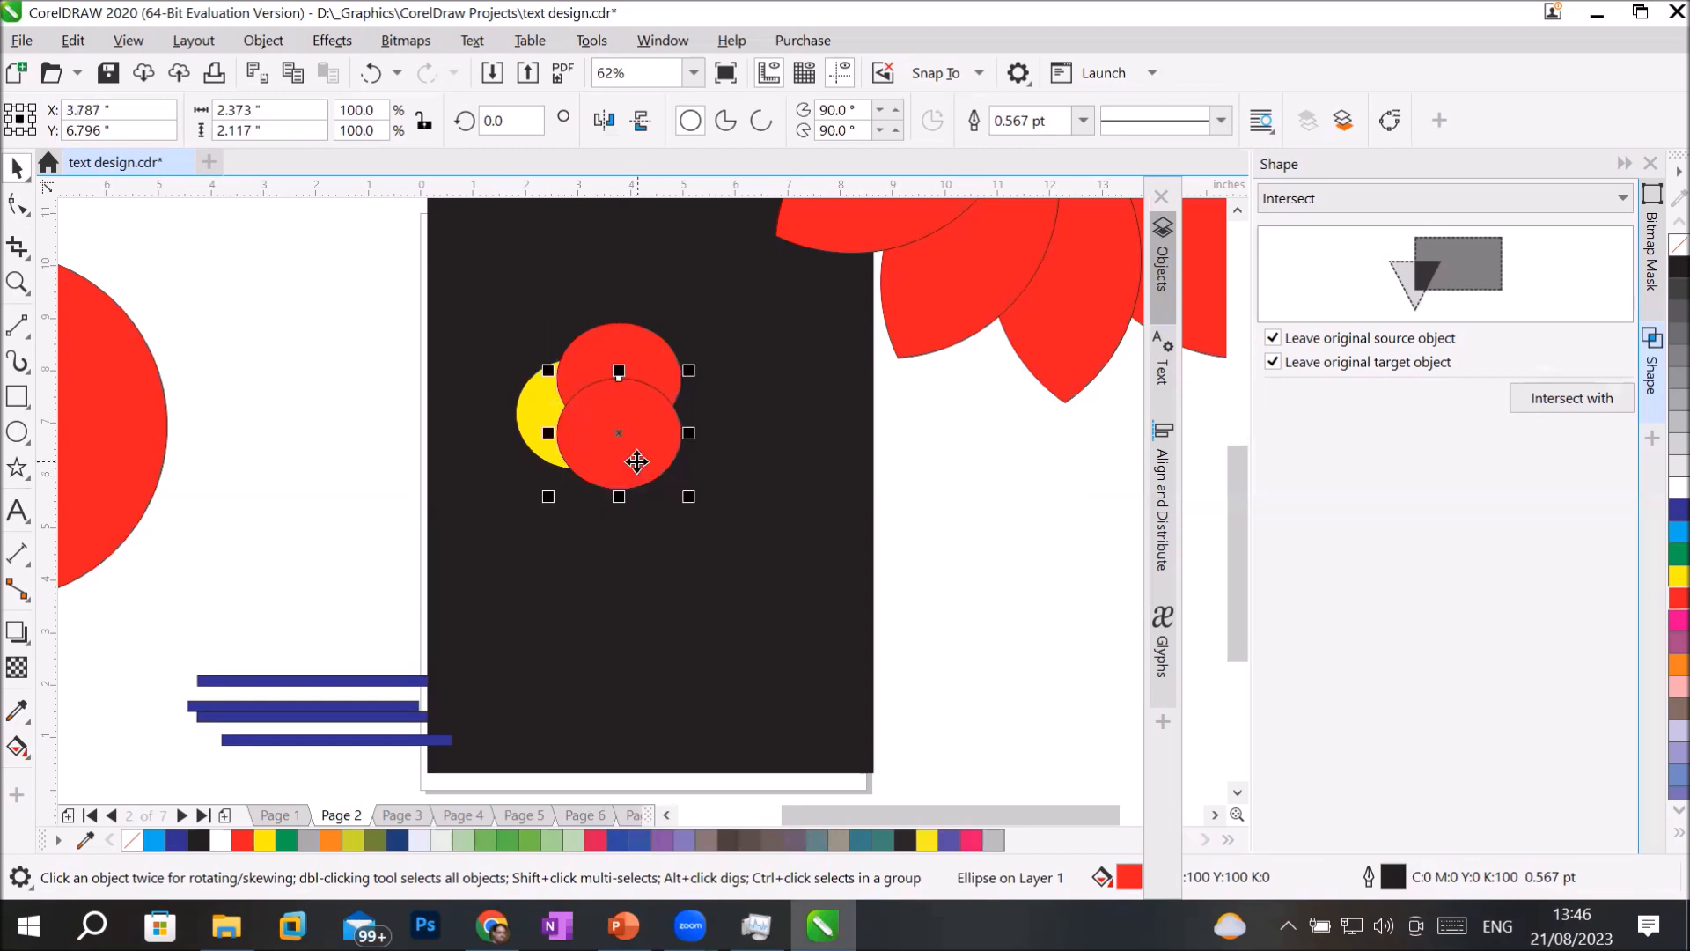
left_click(1679, 531)
Place a copy of the light blue ellipse about 1.4 inches left and 0.5 inches down, and fill the copy with pink.
left_click_drag(645, 465, 573, 486)
right_click(573, 486)
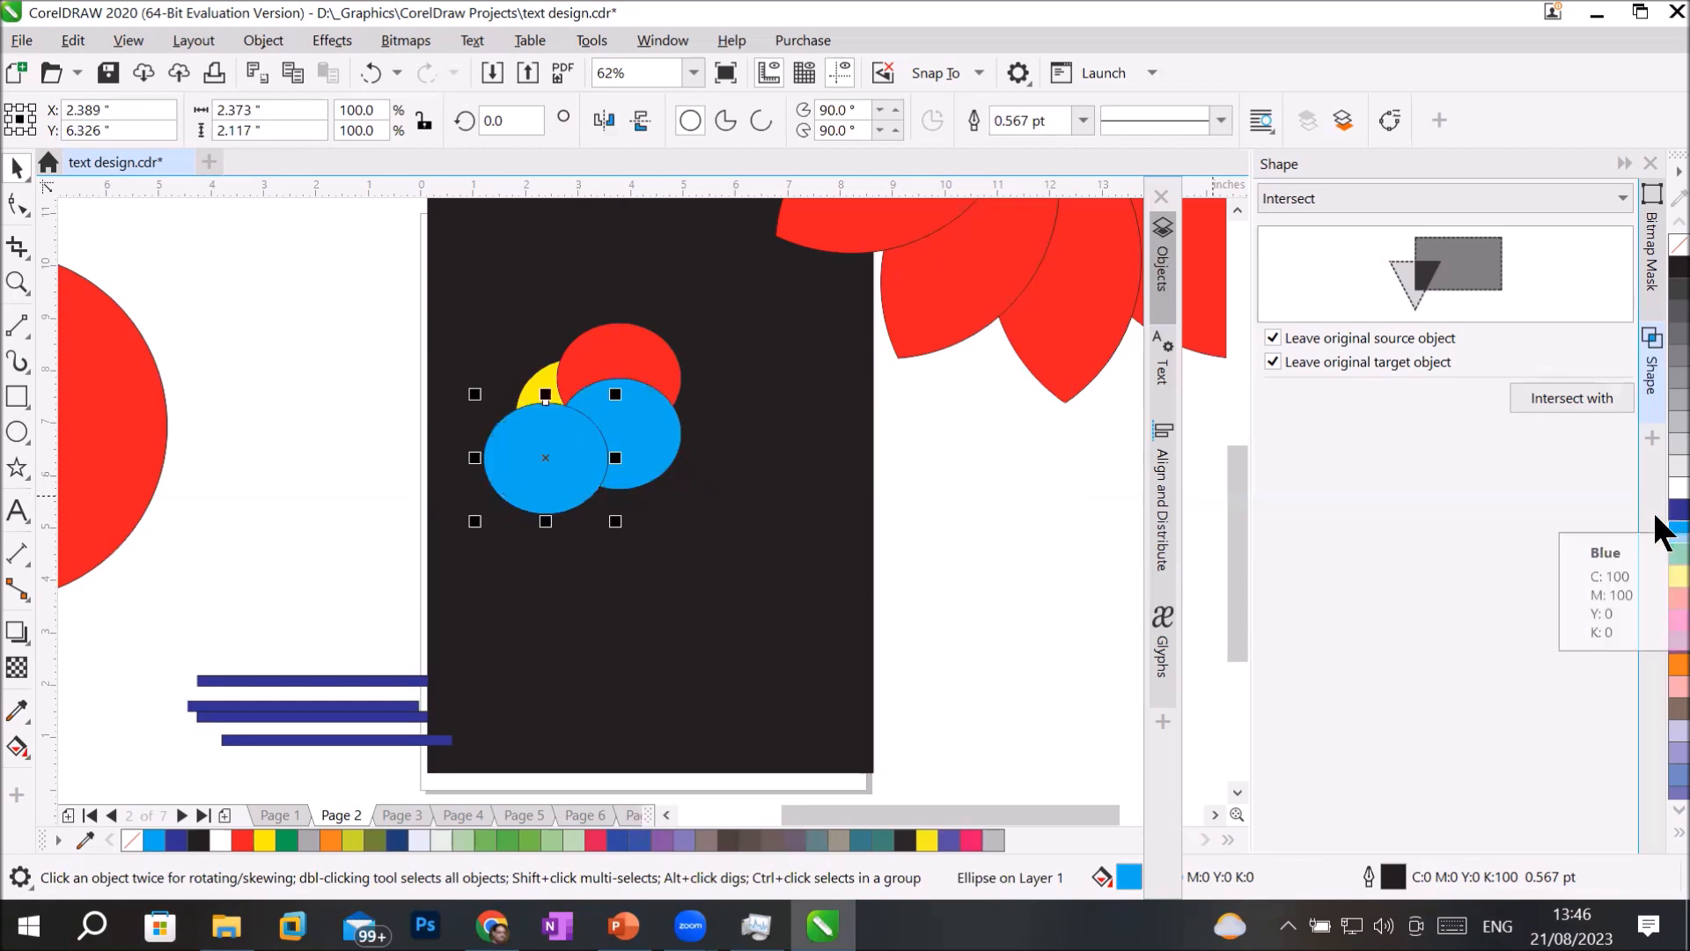
left_click(1677, 510)
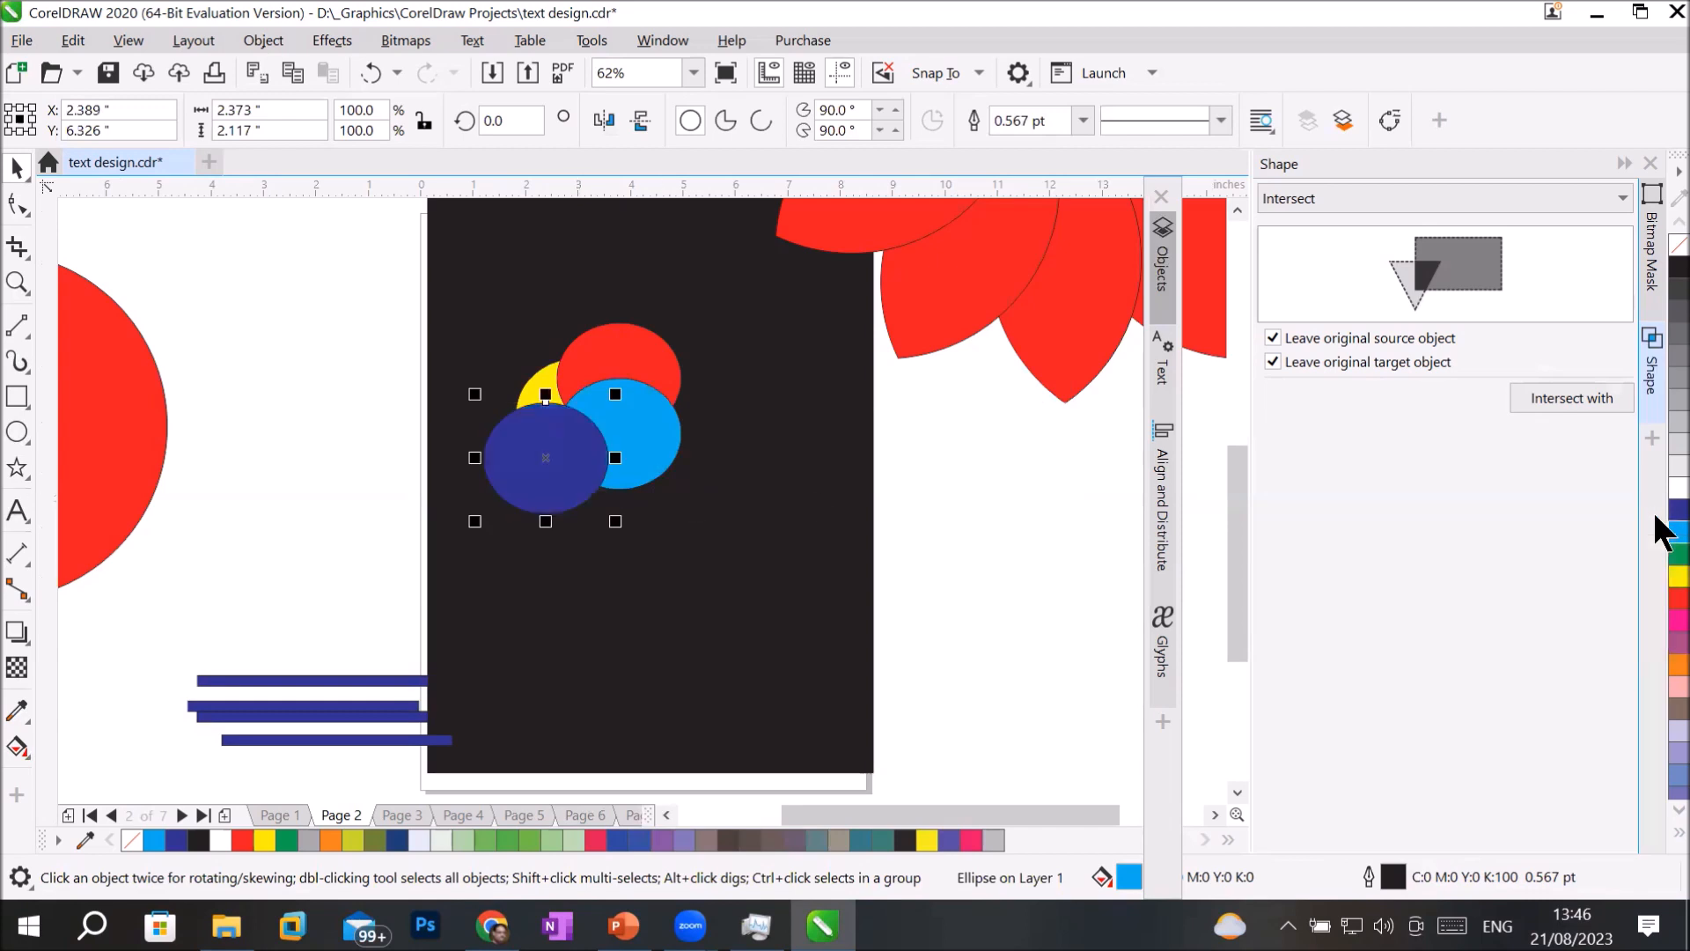
left_click(1673, 688)
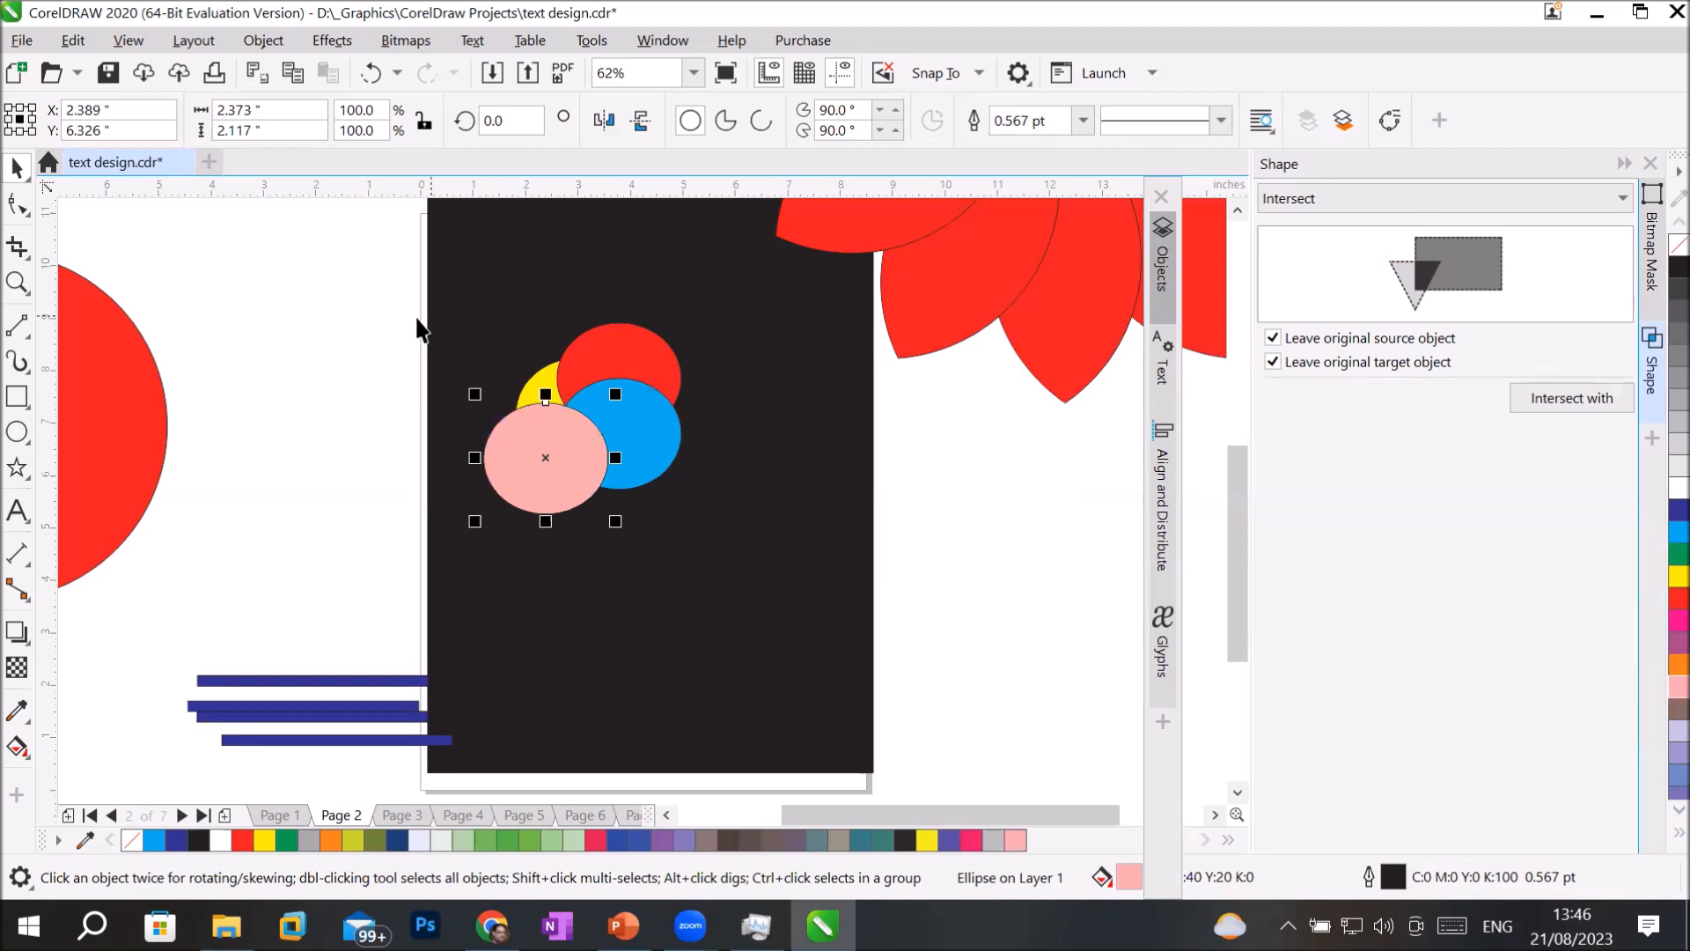
Select the yellow, red, light blue and pink ellipses in that order and trim the pink one with the others.
left_click(539, 387)
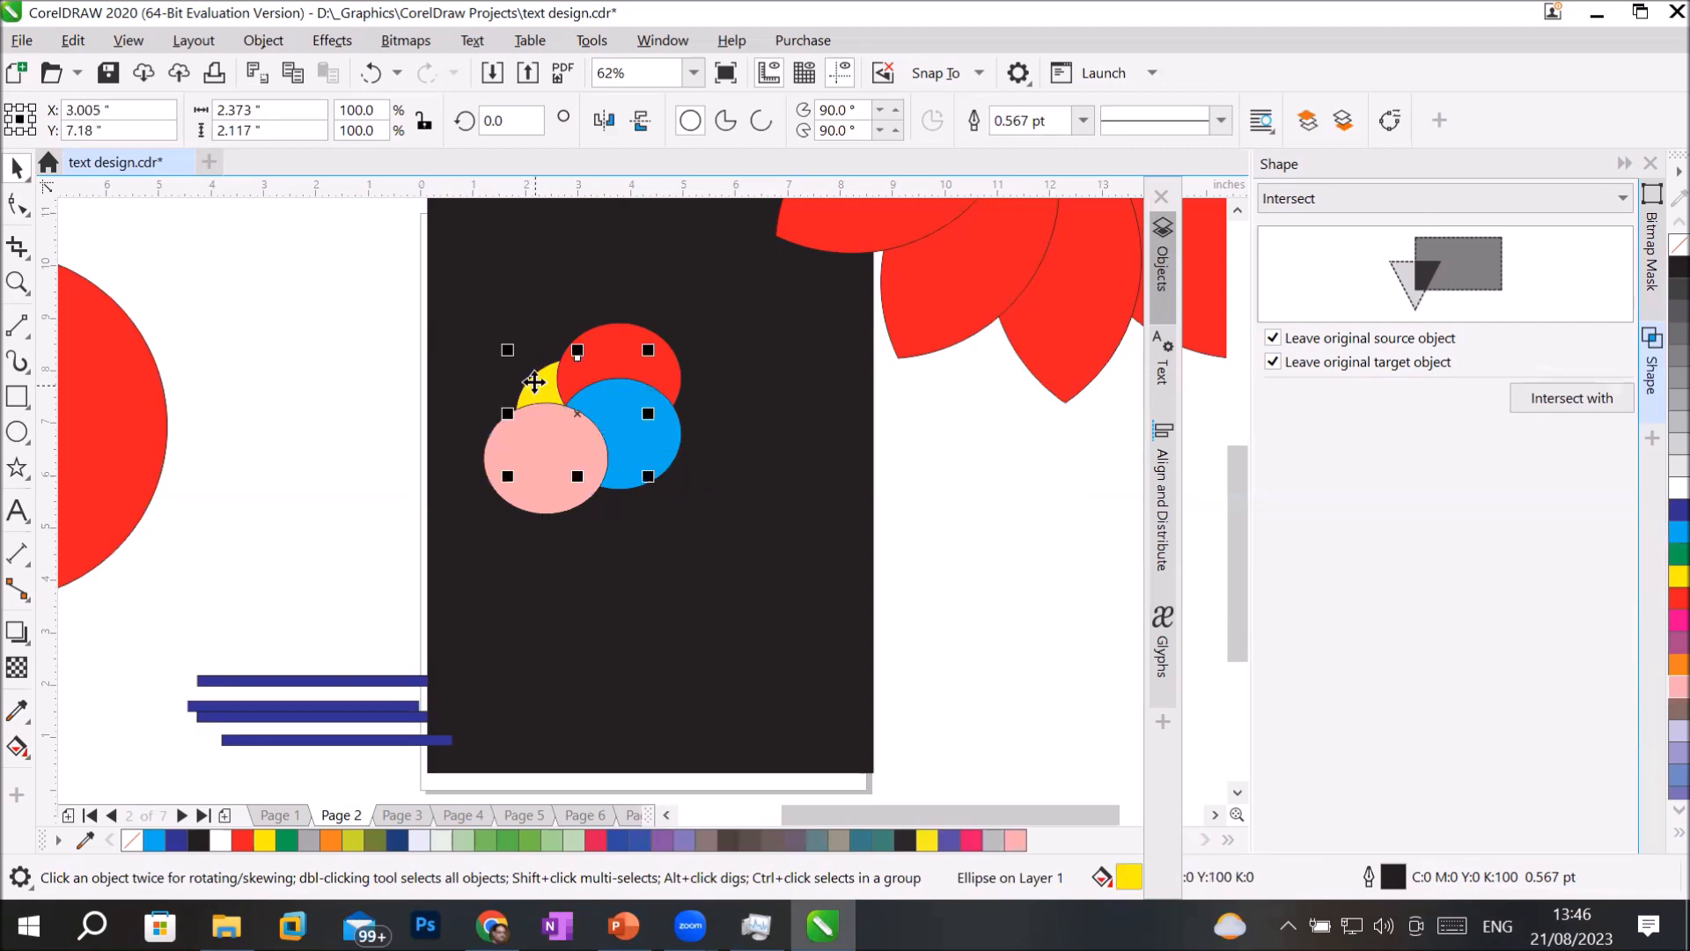
left_click(622, 344, "shift")
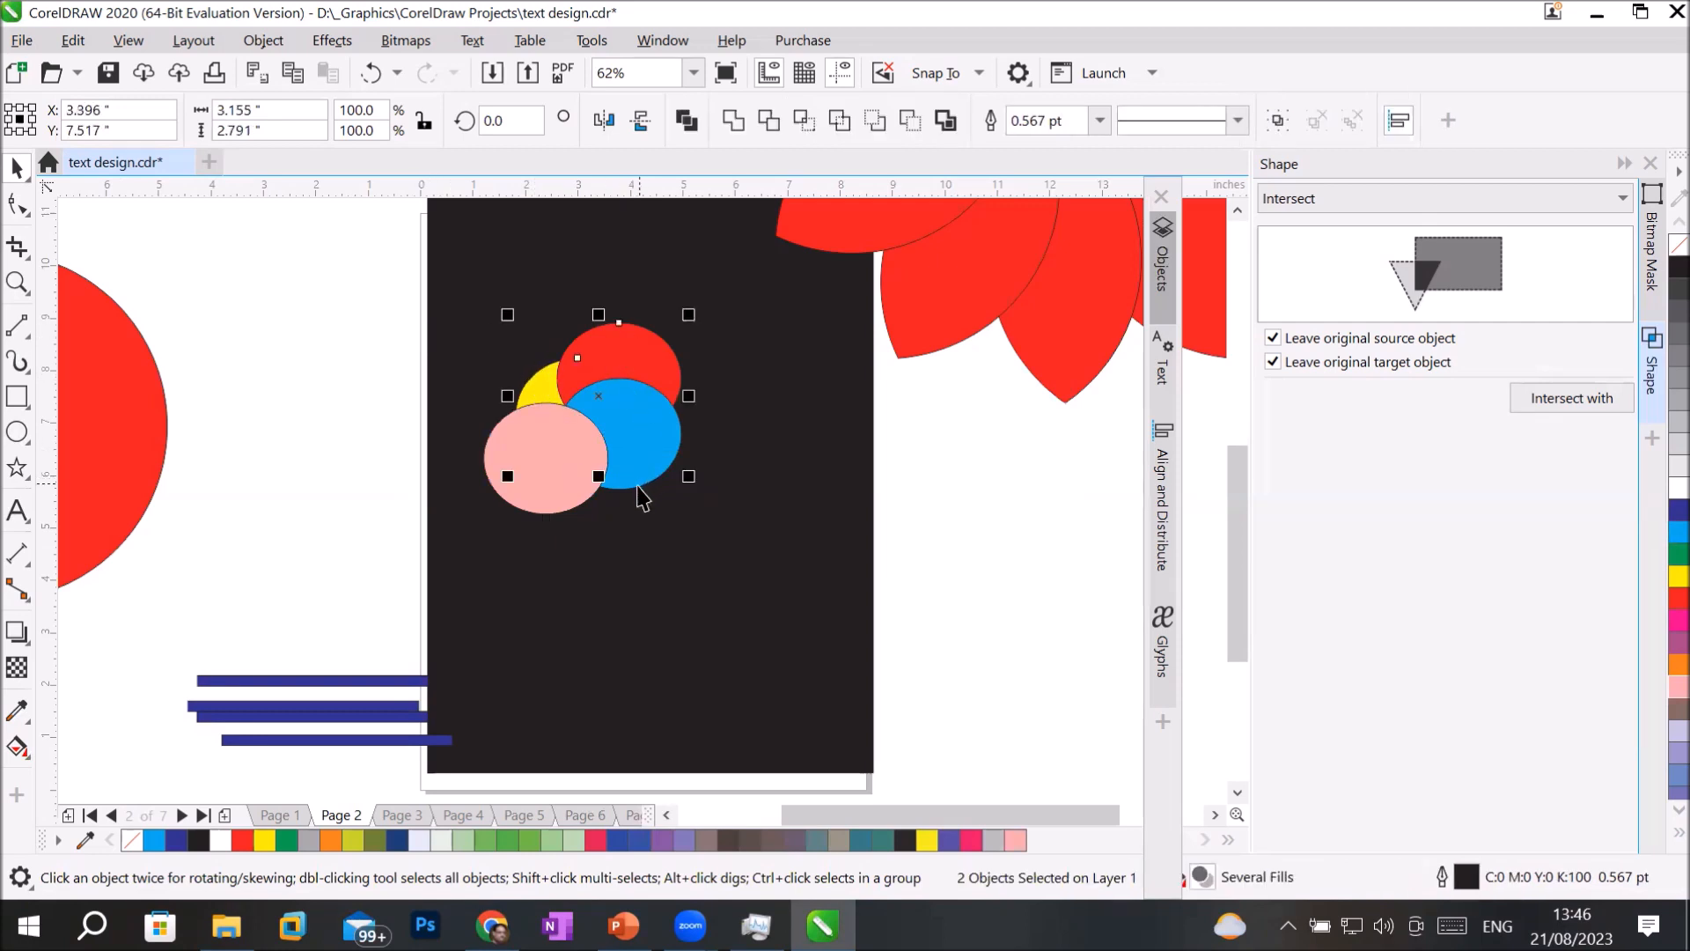
left_click(500, 496, "shift")
left_click(501, 473, "shift")
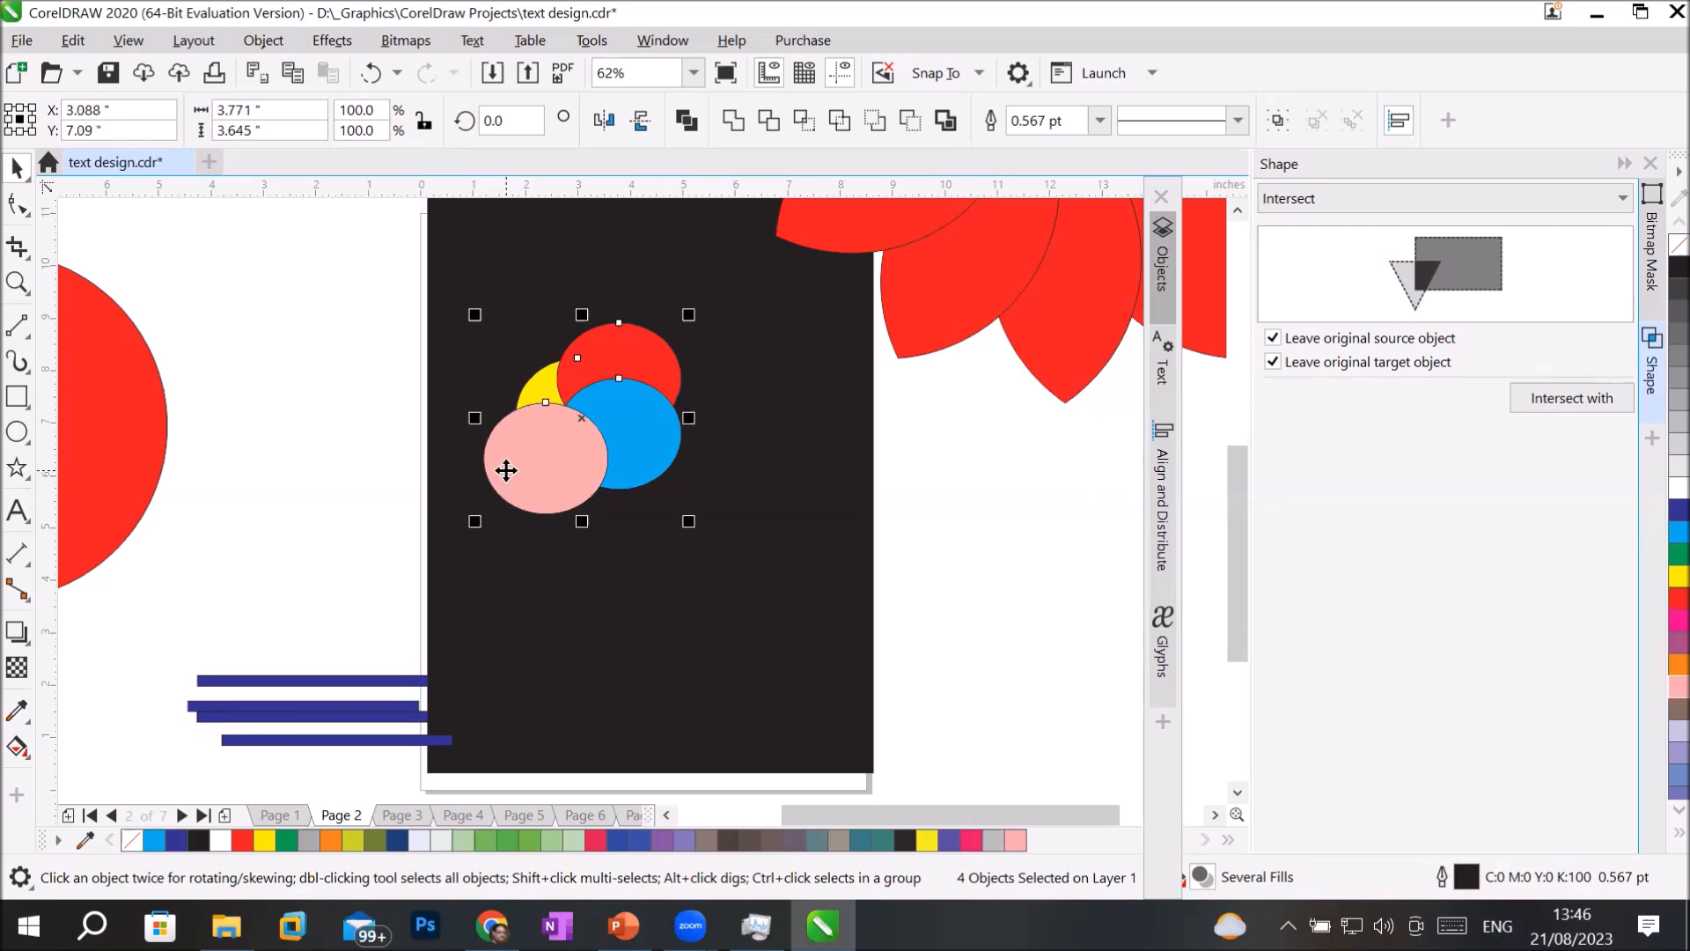
left_click(767, 117)
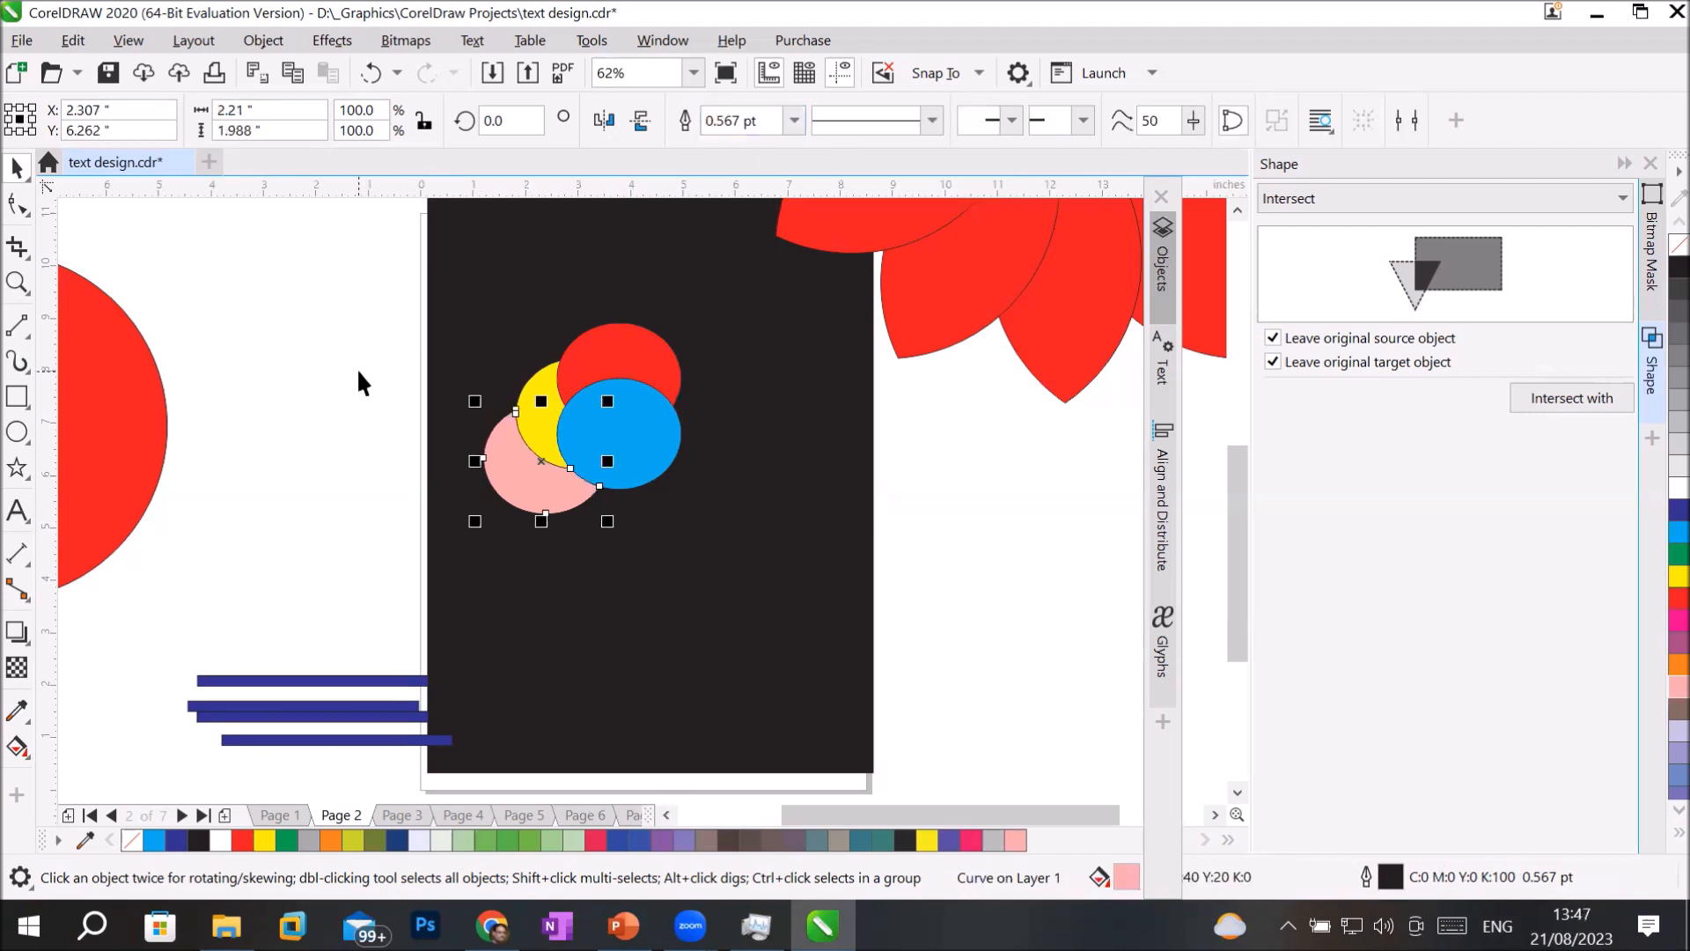
Move the light blue ellipse aside to expose the trimmed pink shape, and undo the move.
left_click(640, 458)
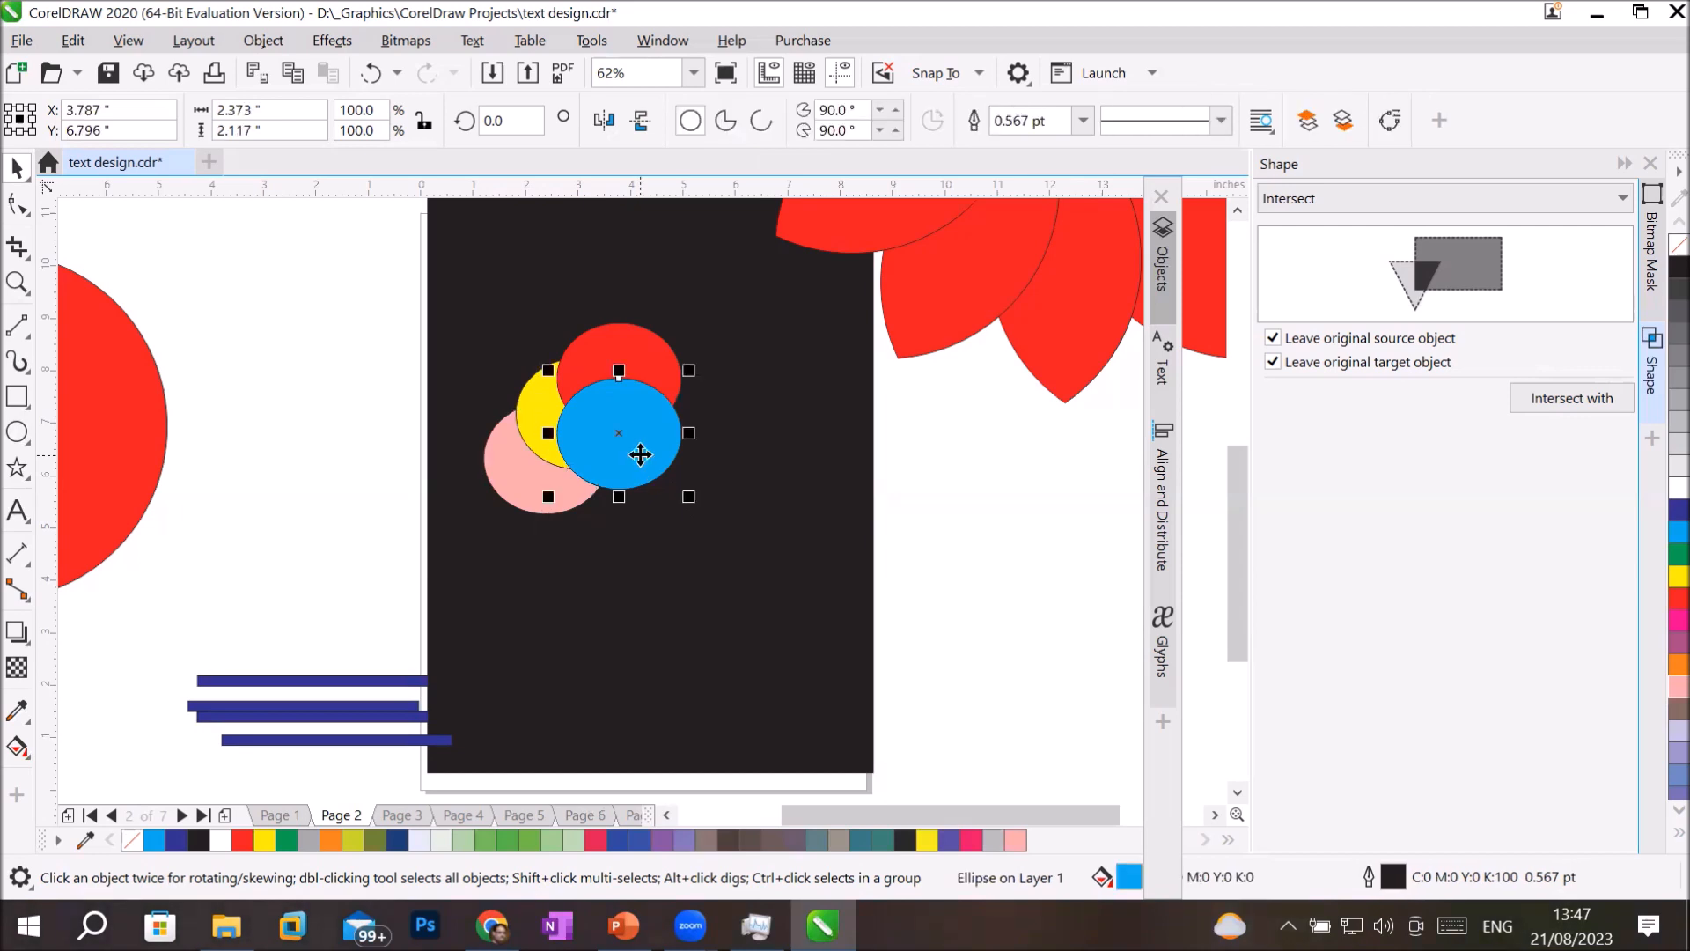
left_click_drag(657, 470, 704, 508)
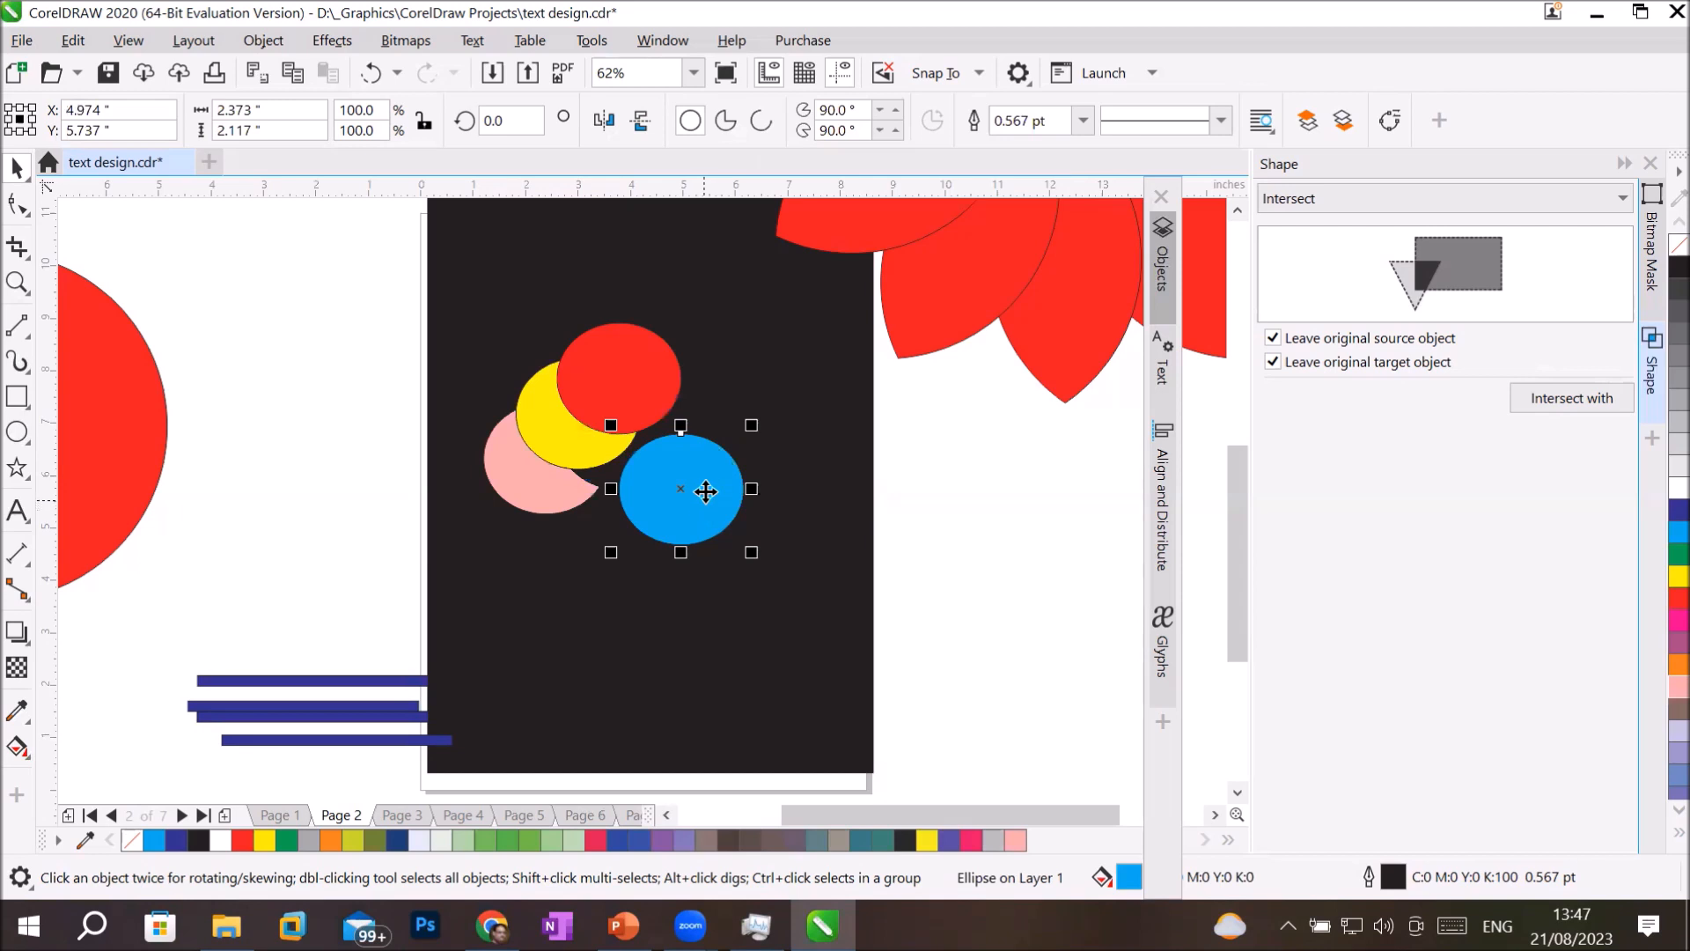
key("ctrl+z")
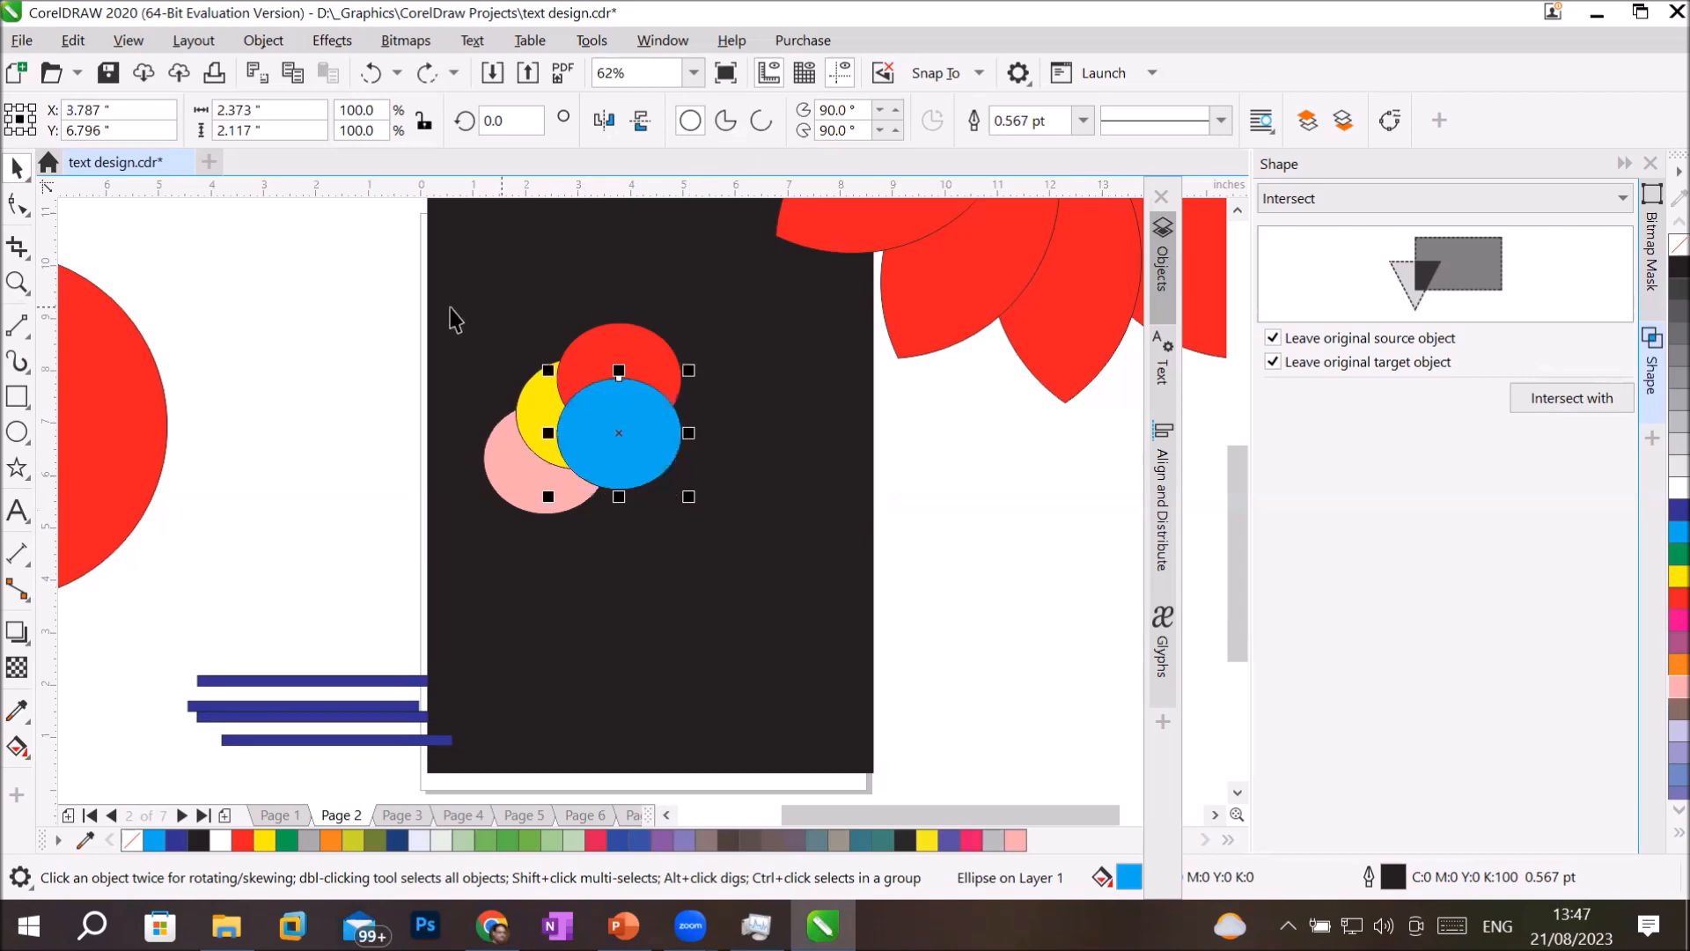
Delete the black rectangle, select the four overlapping shapes and show them in the Objects docker.
left_click_drag(406, 305, 771, 571)
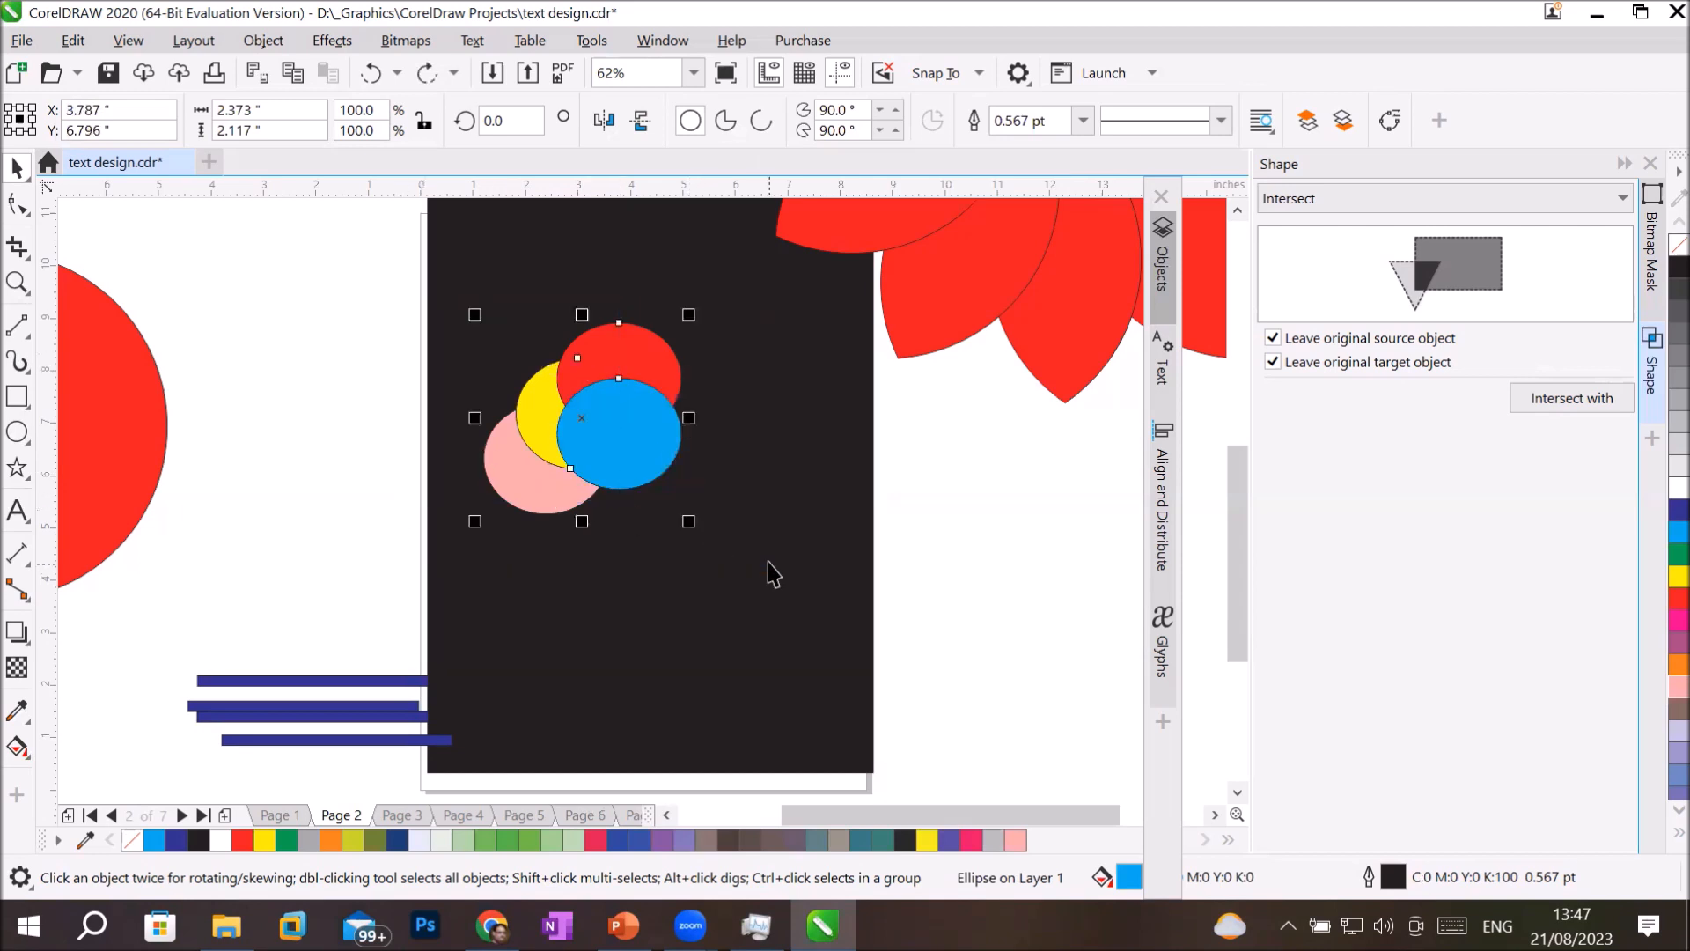
left_click(818, 662)
key("Delete")
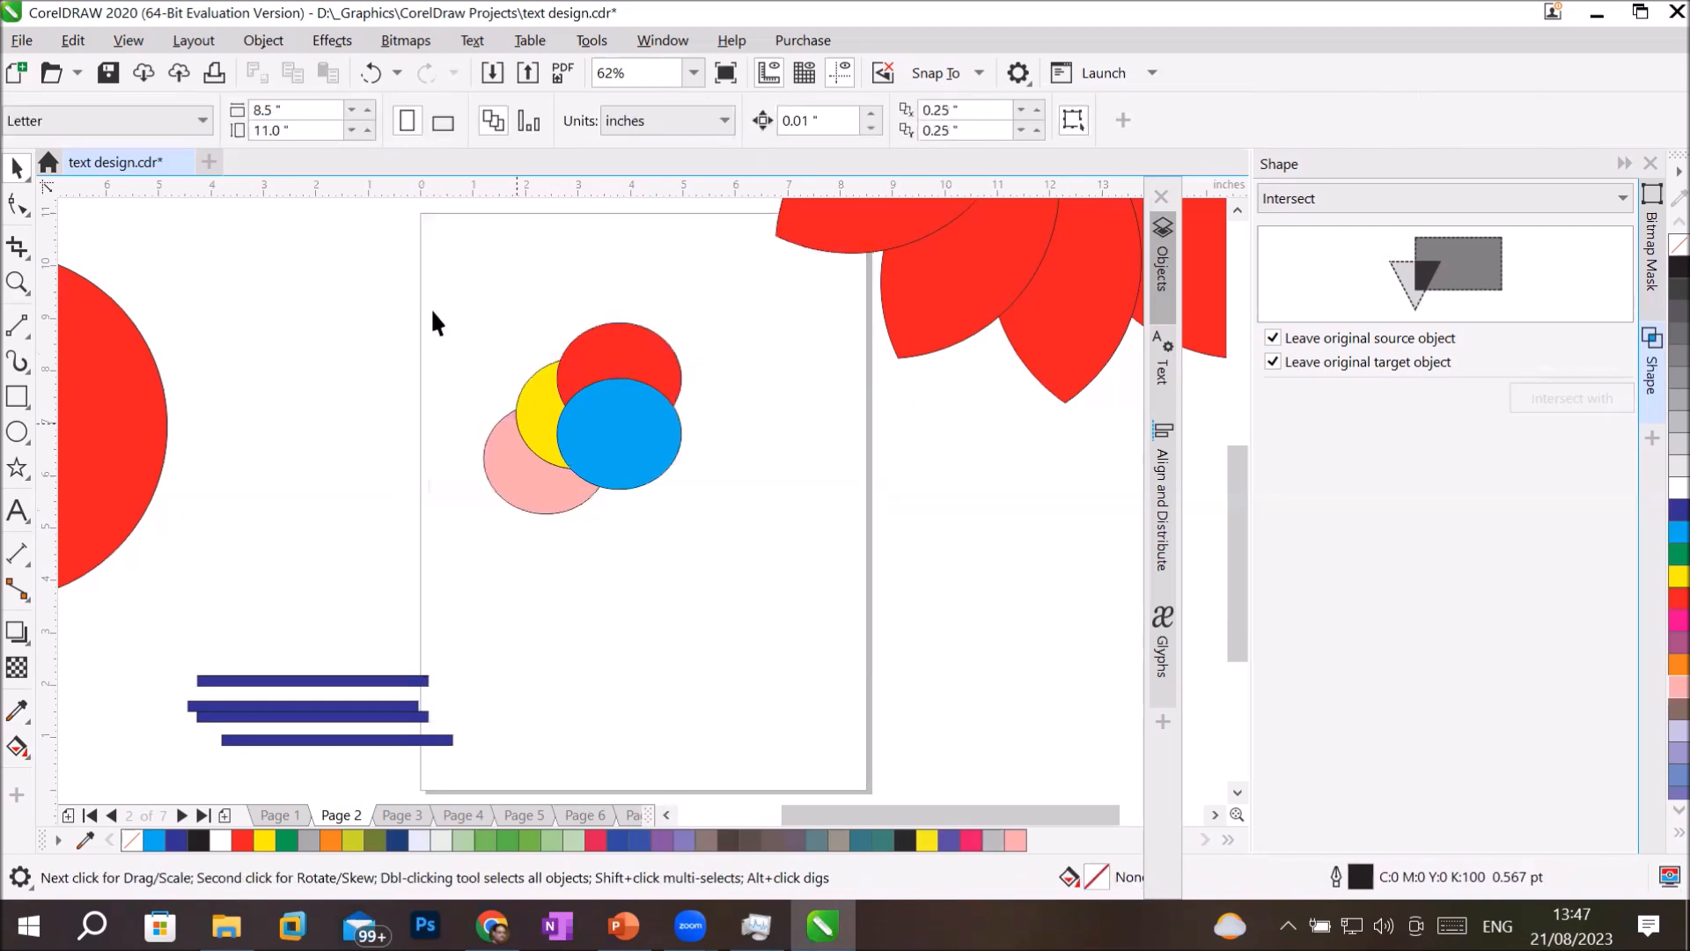
left_click_drag(414, 283, 744, 564)
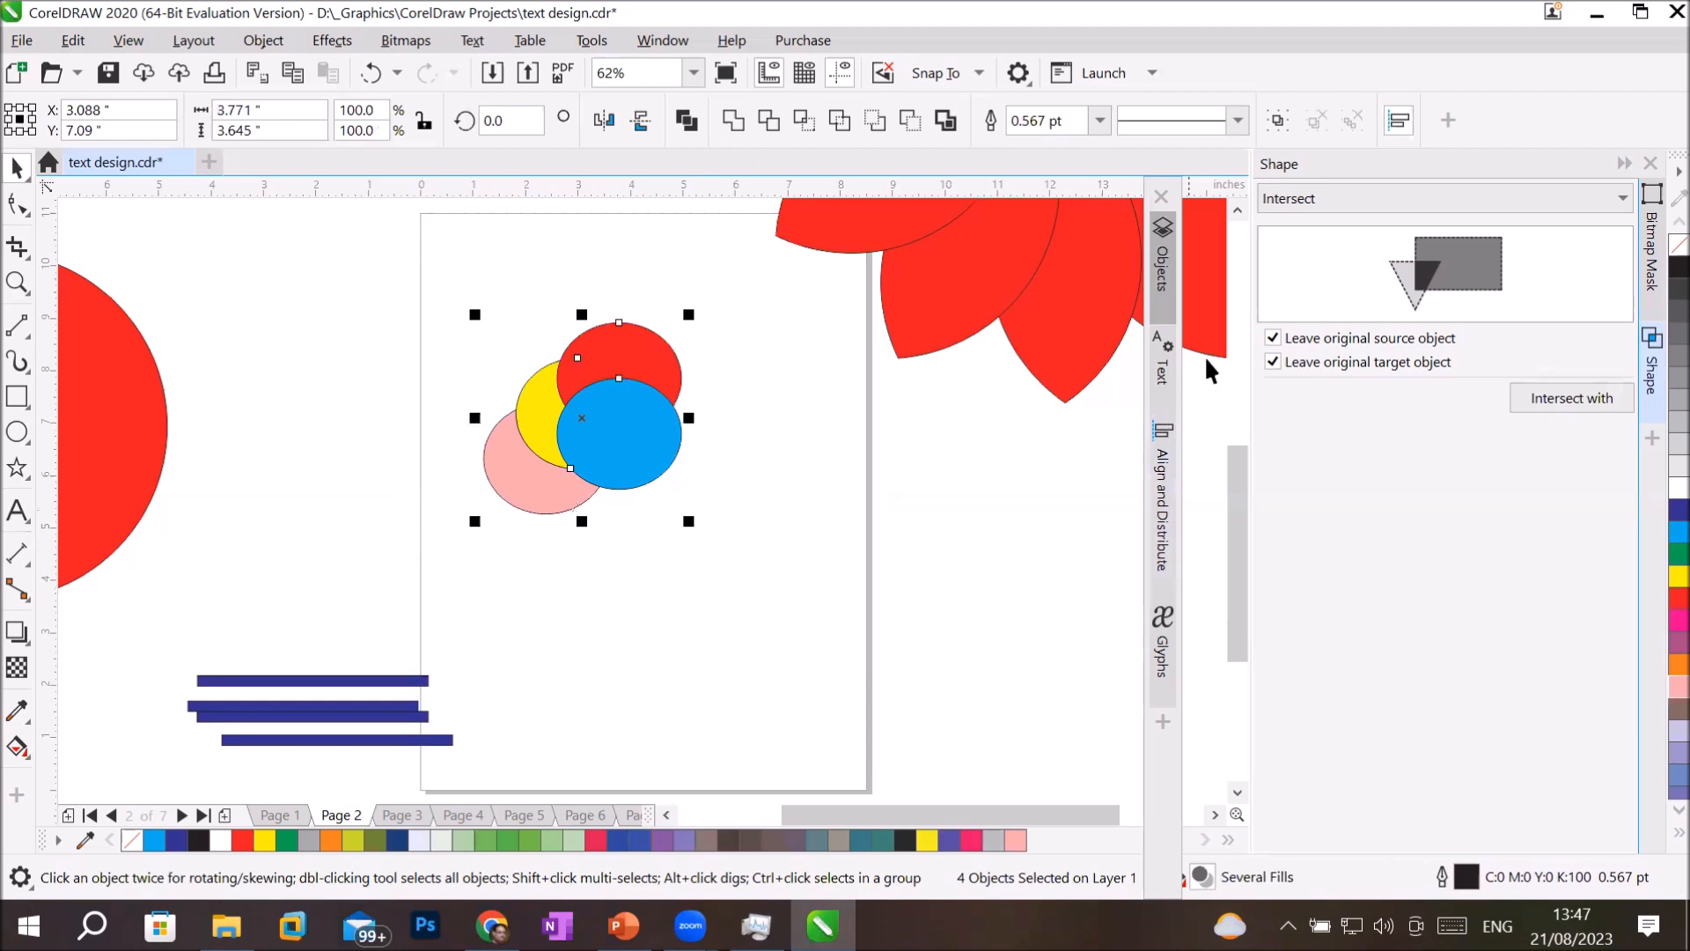
left_click(1161, 257)
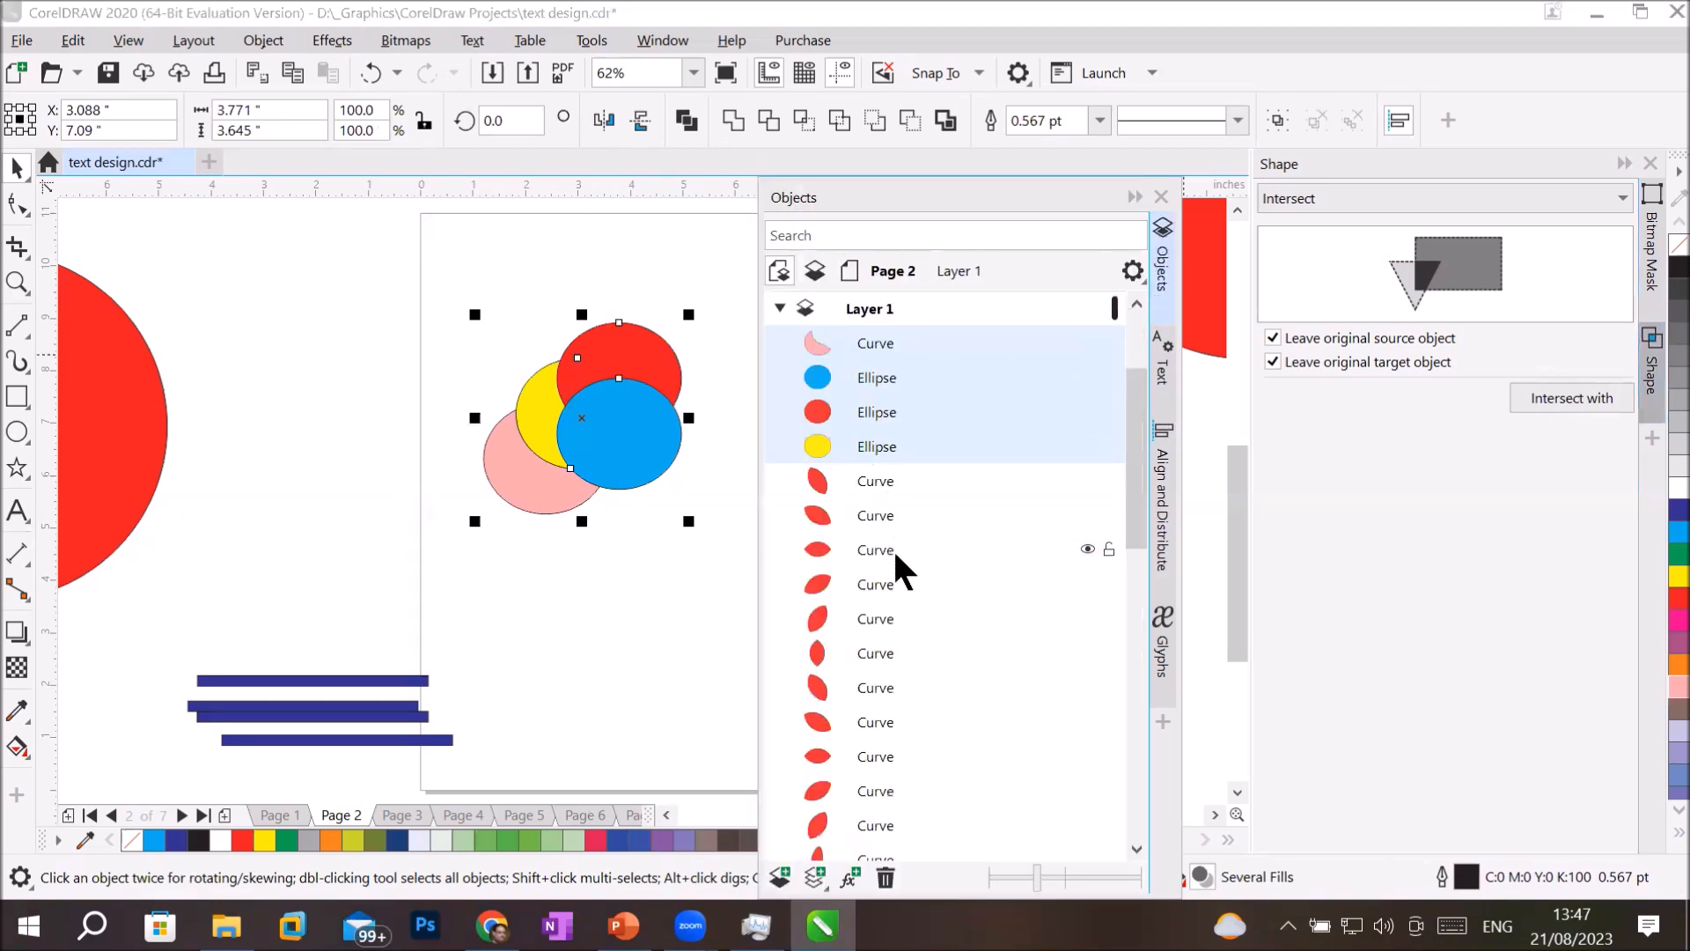
Undo the rectangle deletion and the trim, delete the black rectangle again, and find the four ellipses in the object list.
key("ctrl+z")
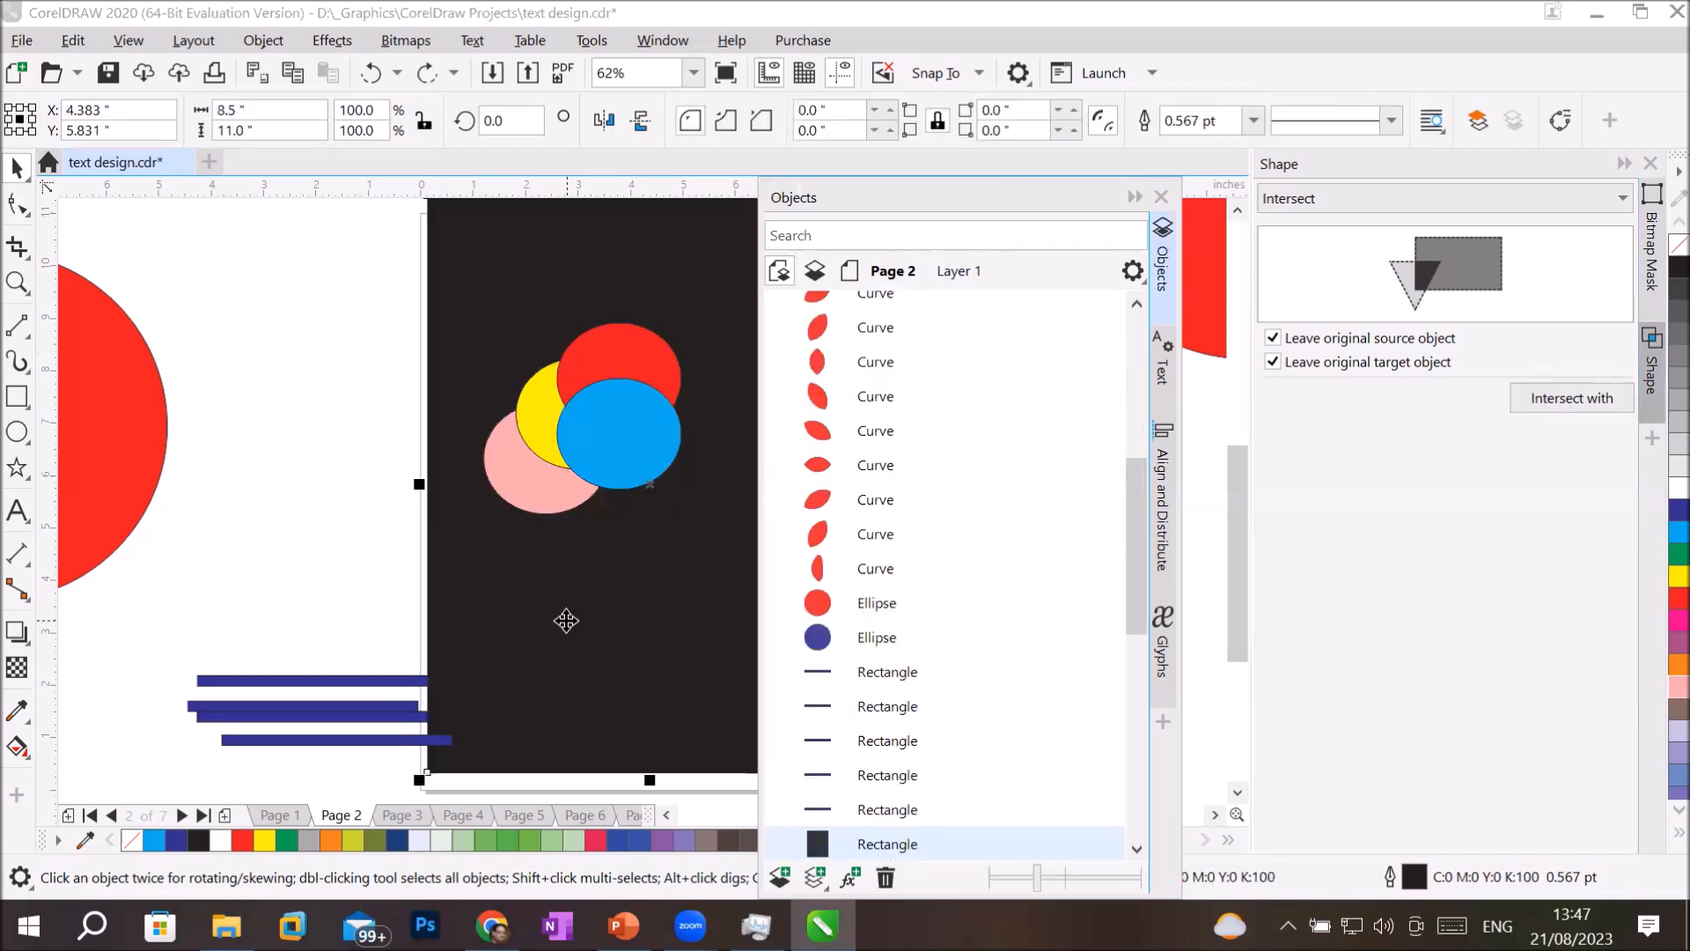
key("ctrl+z")
left_click(570, 617)
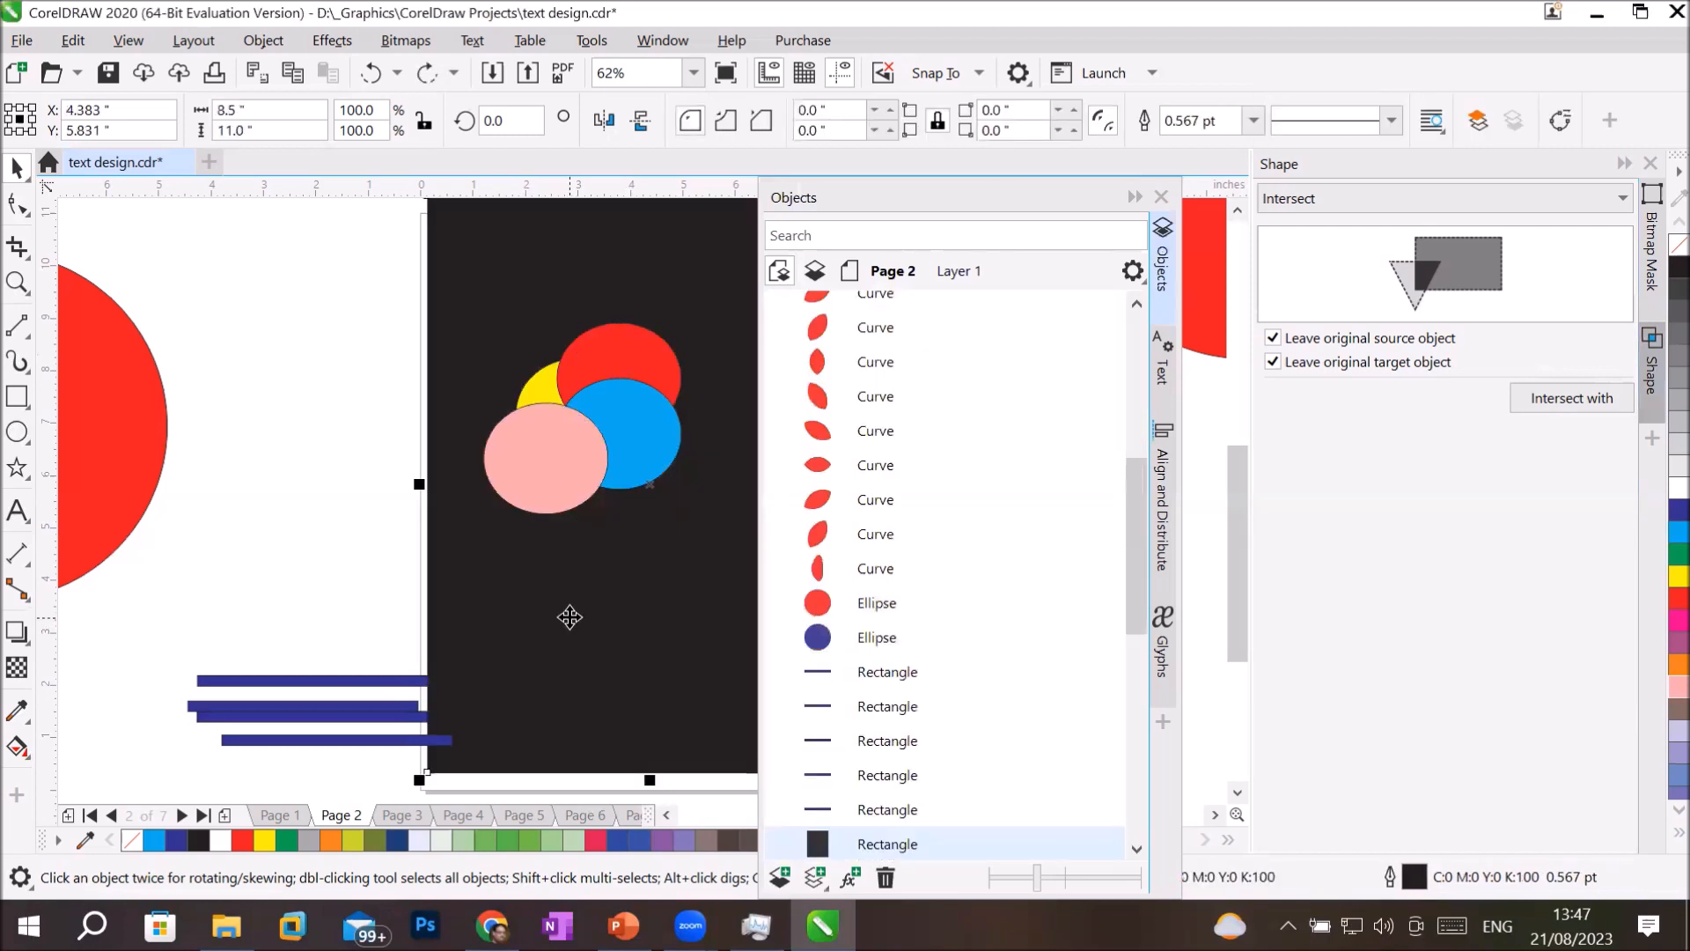
key("Delete")
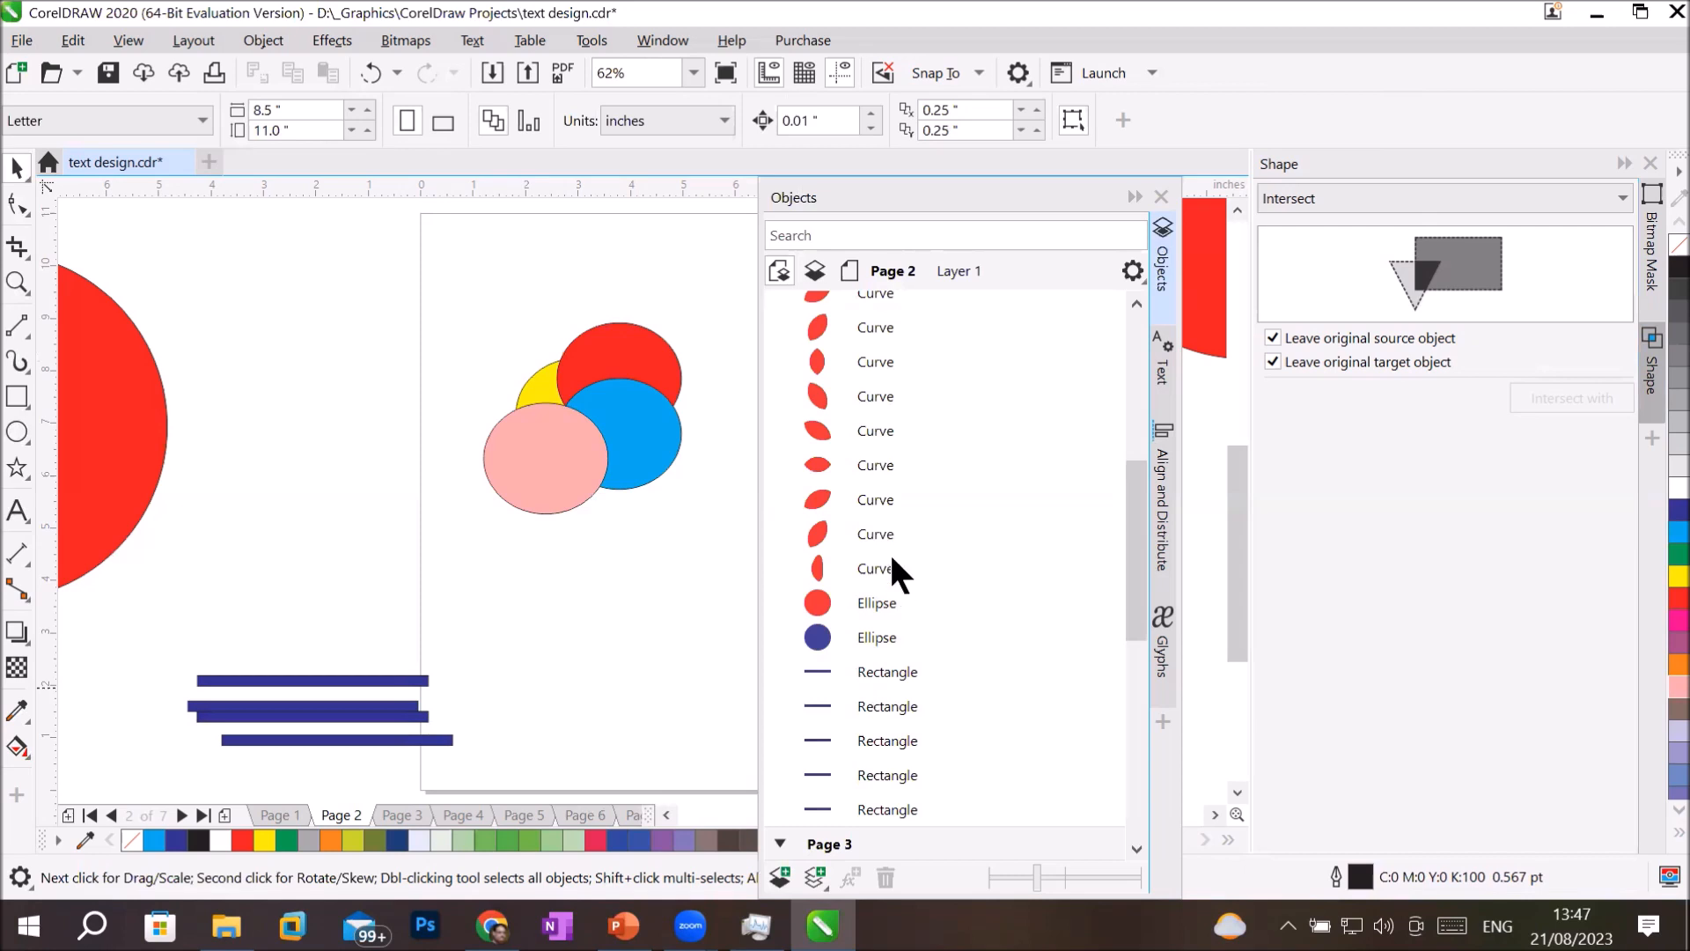
scroll(1132, 396, "up", 1)
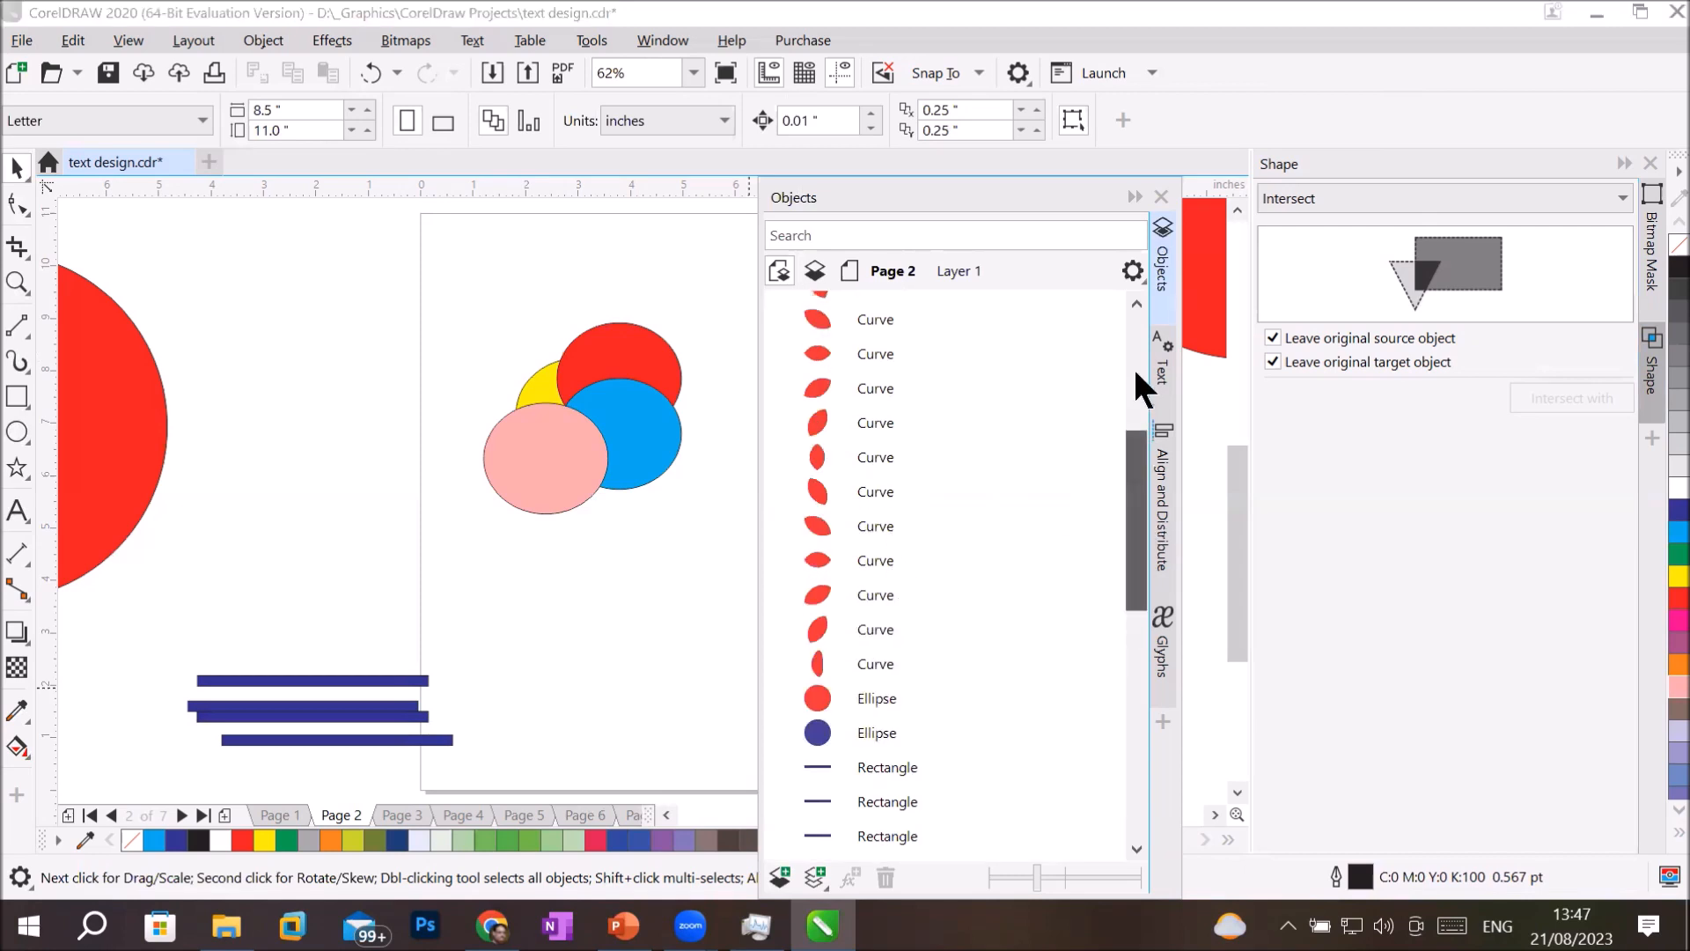
scroll(1133, 367, "up", 3)
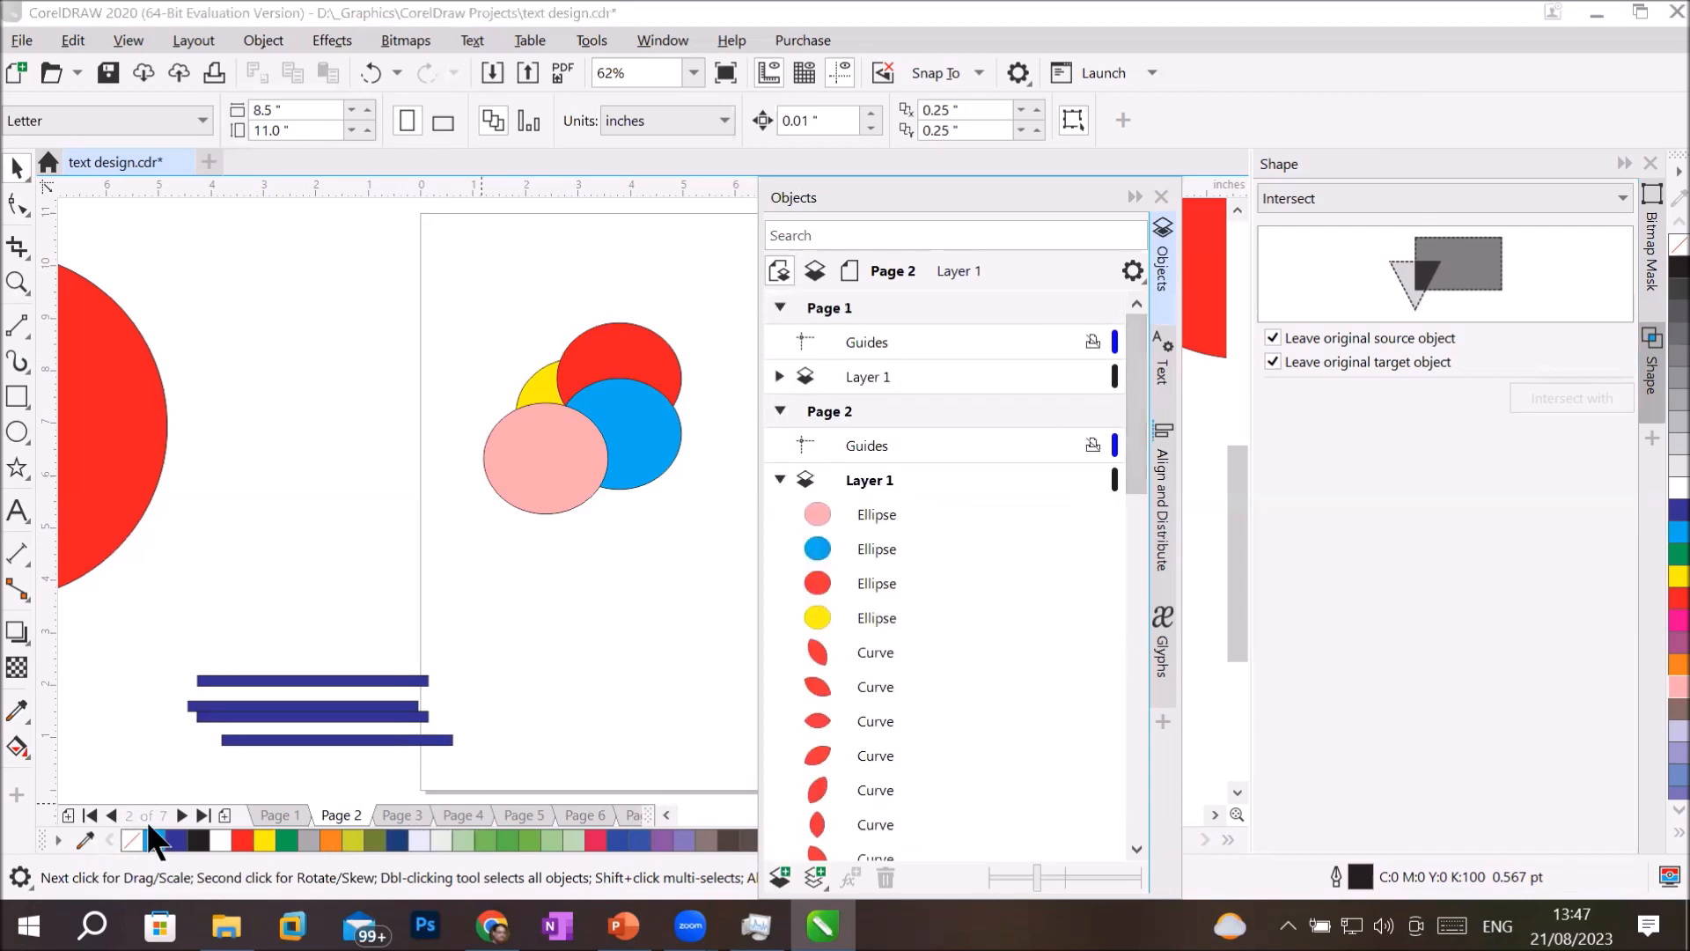
Cut the four overlapping ellipses from Page 2, add a new page after it and paste them there.
left_click_drag(436, 284, 739, 572)
right_click(657, 454)
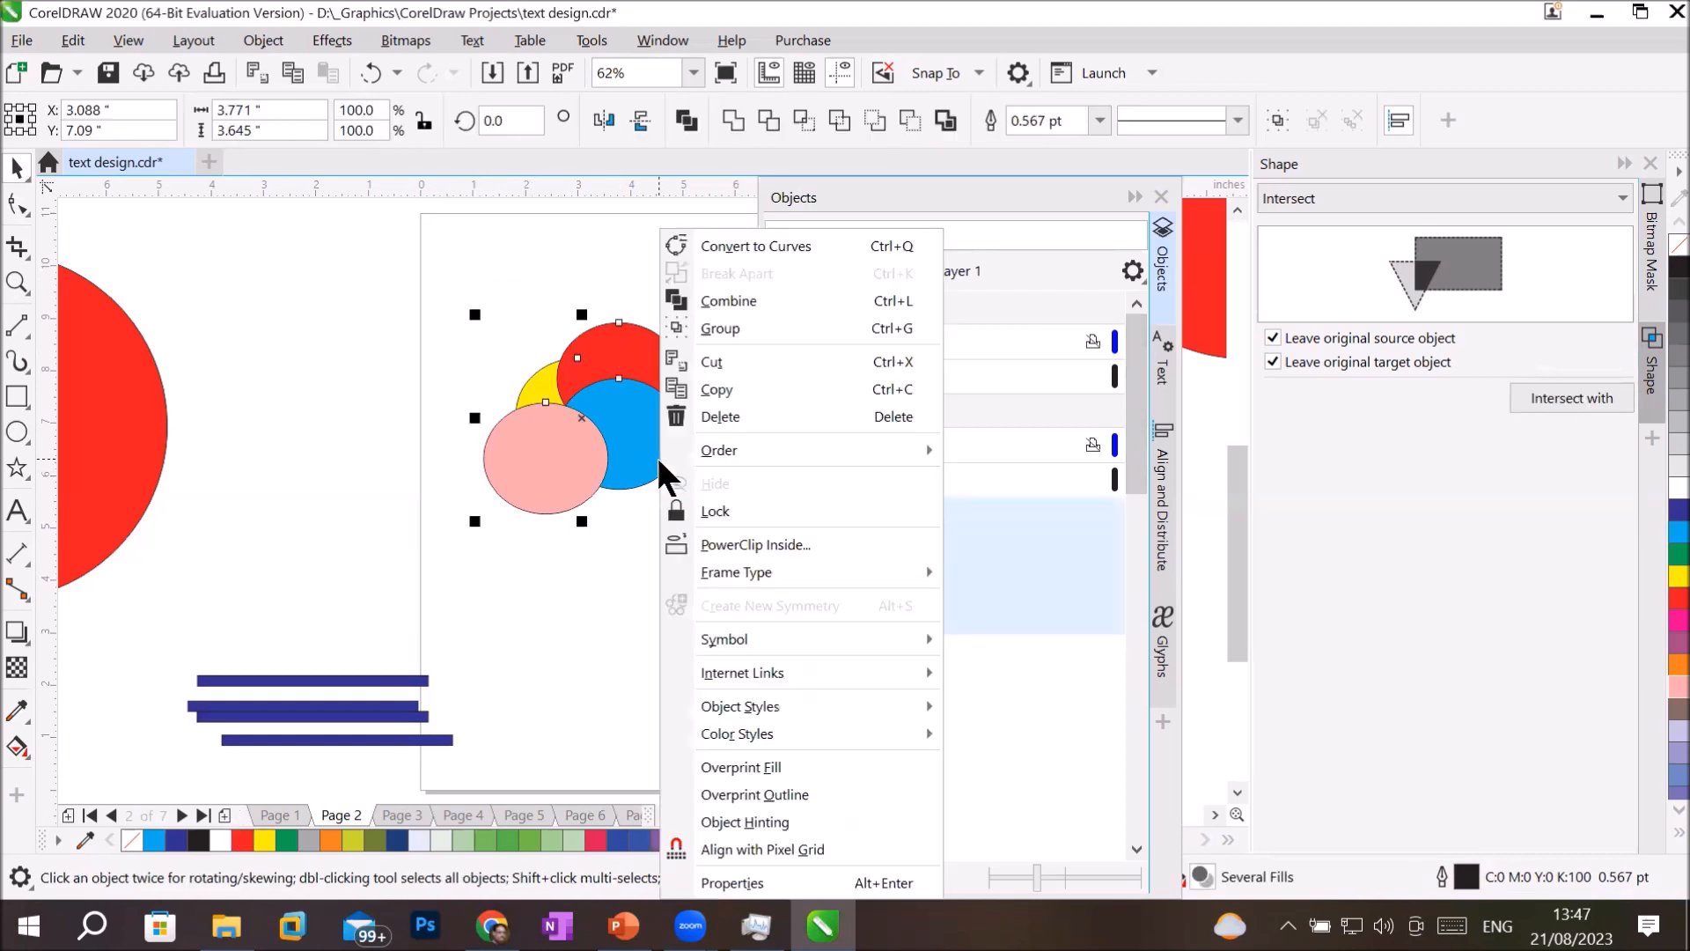
left_click(716, 356)
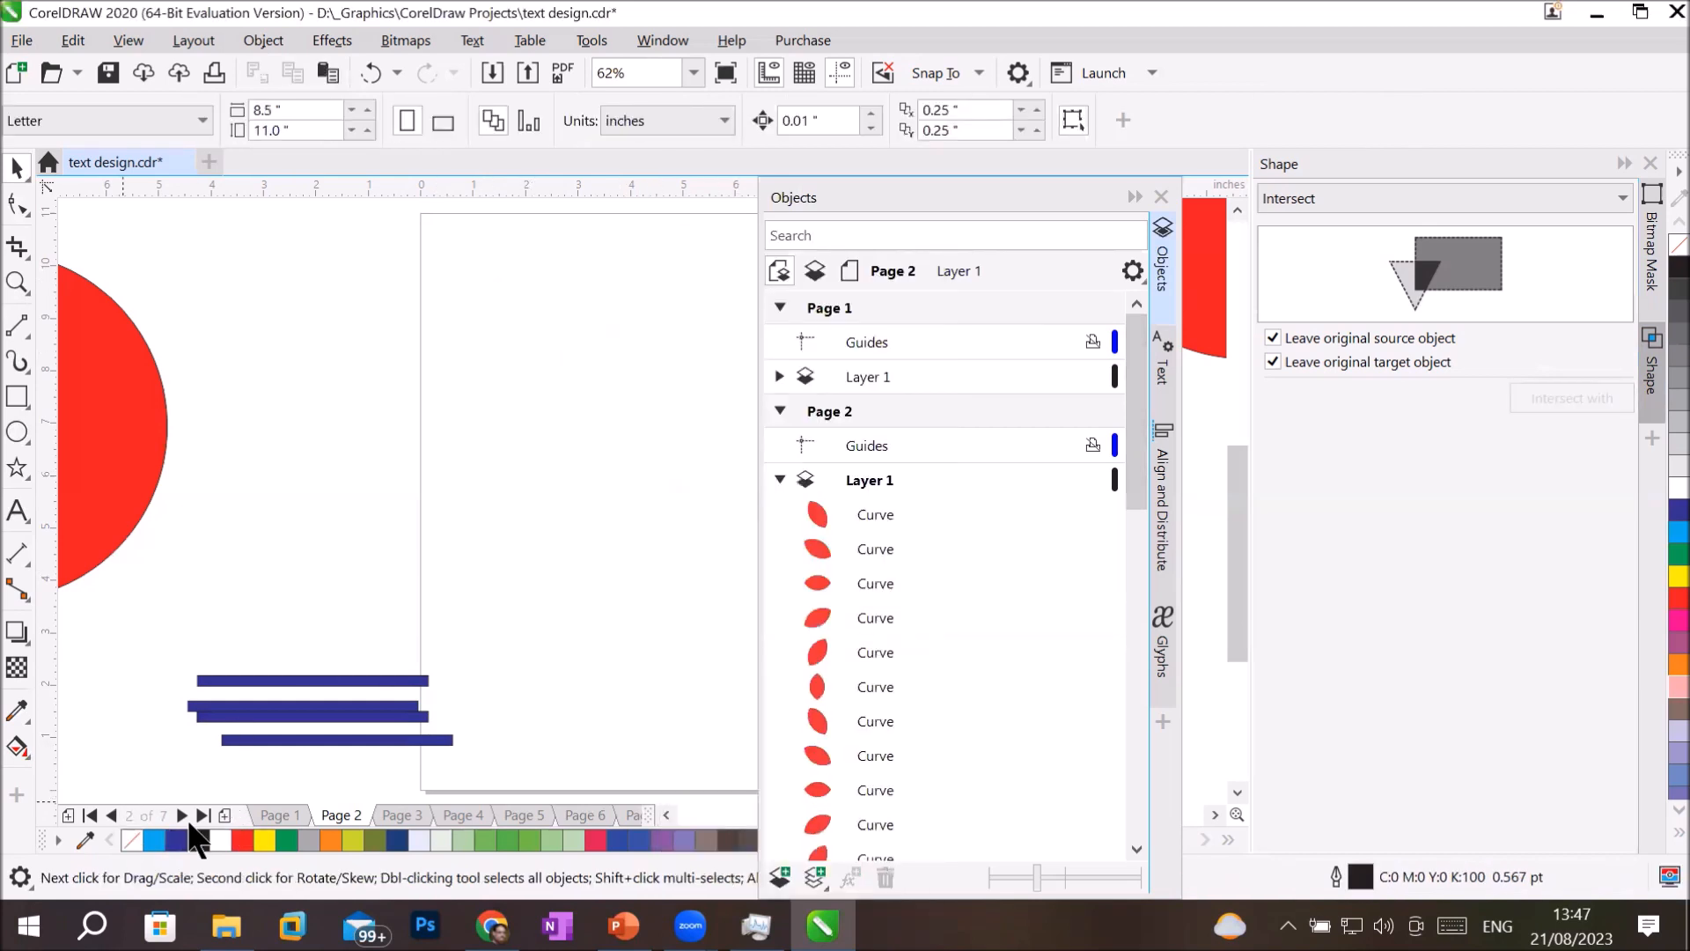
left_click(225, 815)
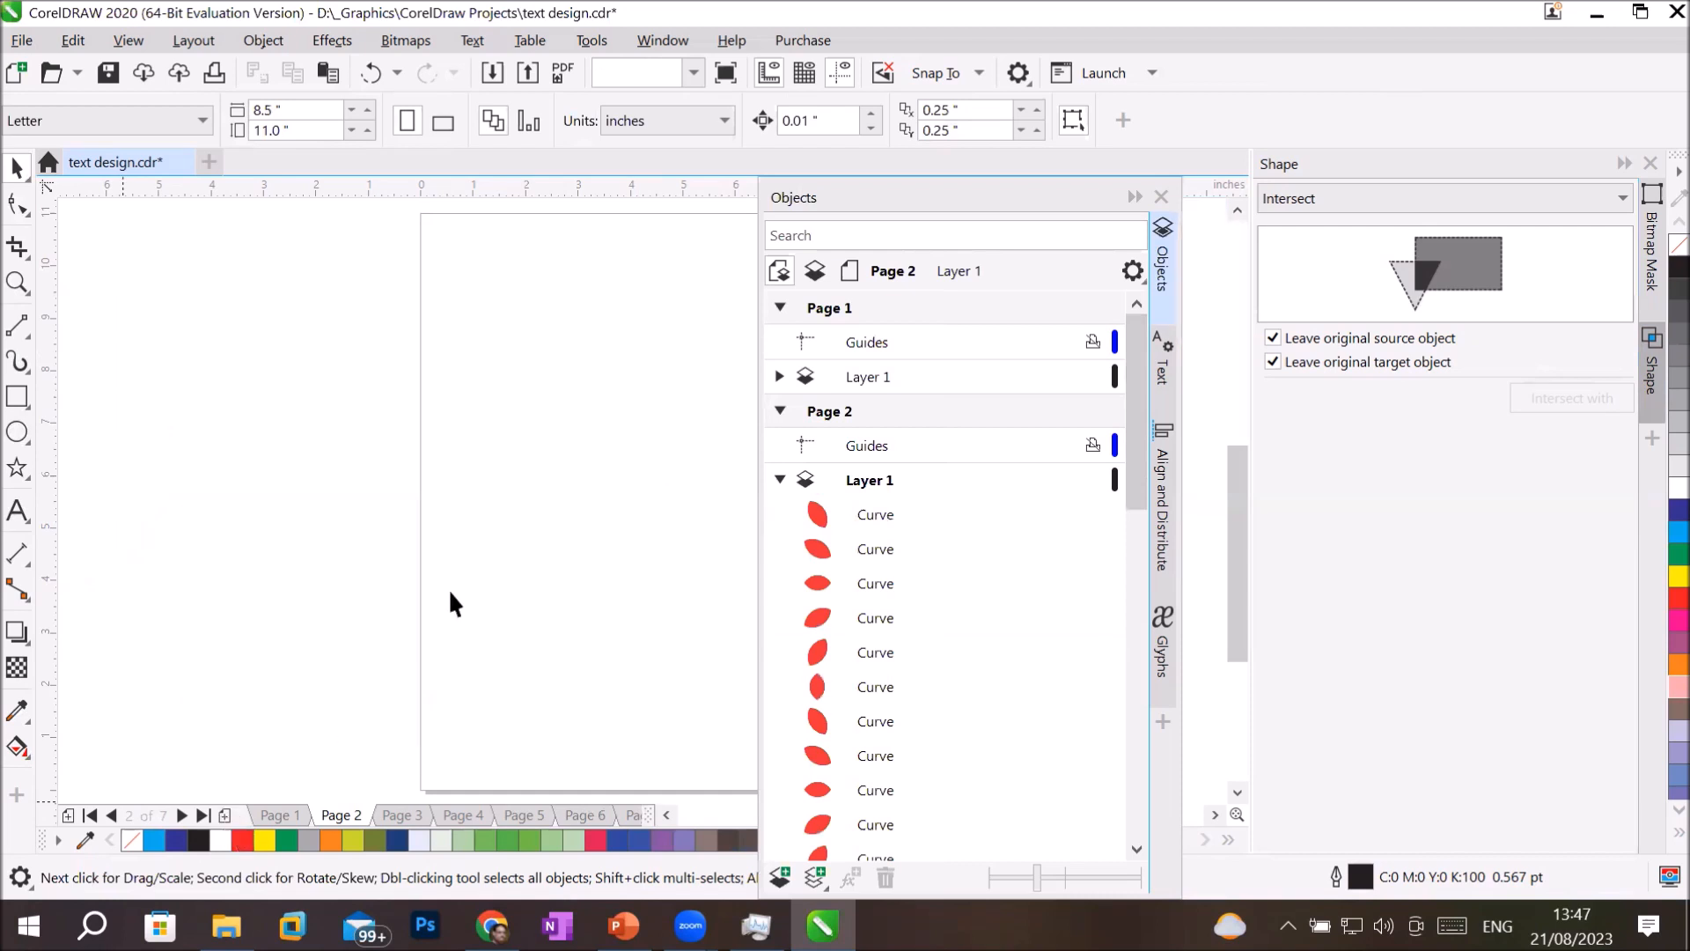
right_click(480, 420)
left_click(531, 609)
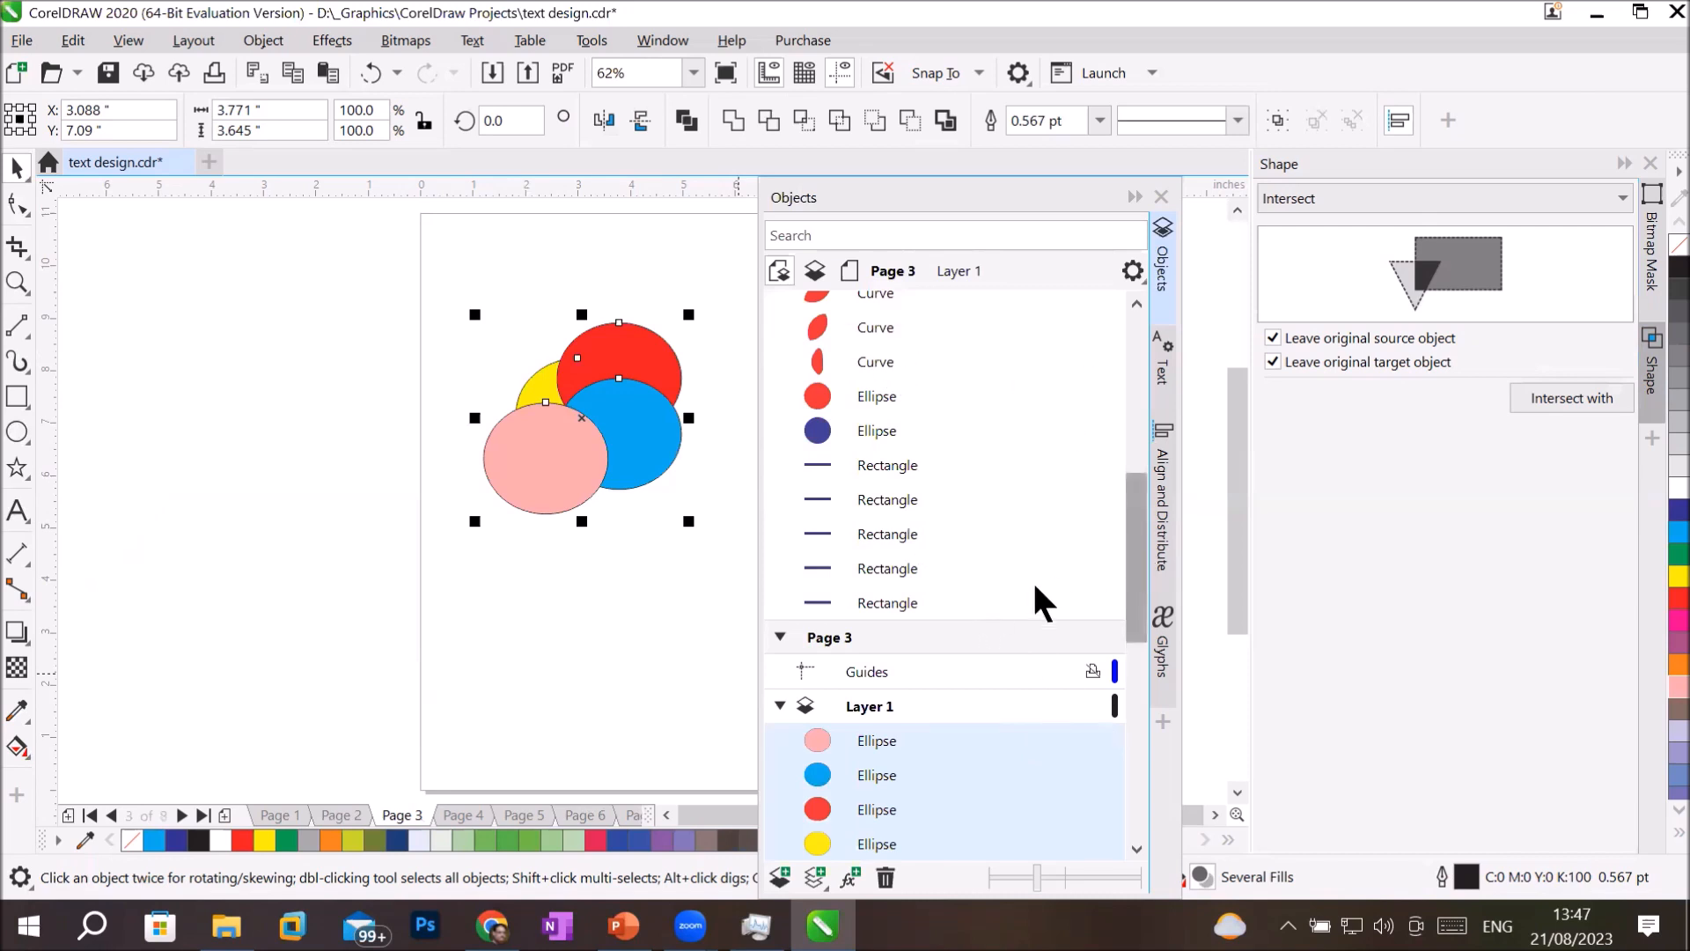
Trim the yellow ellipse with the other three ellipses, and move the pink, light blue and red ellipses away from it.
left_click_drag(1133, 616, 1115, 709)
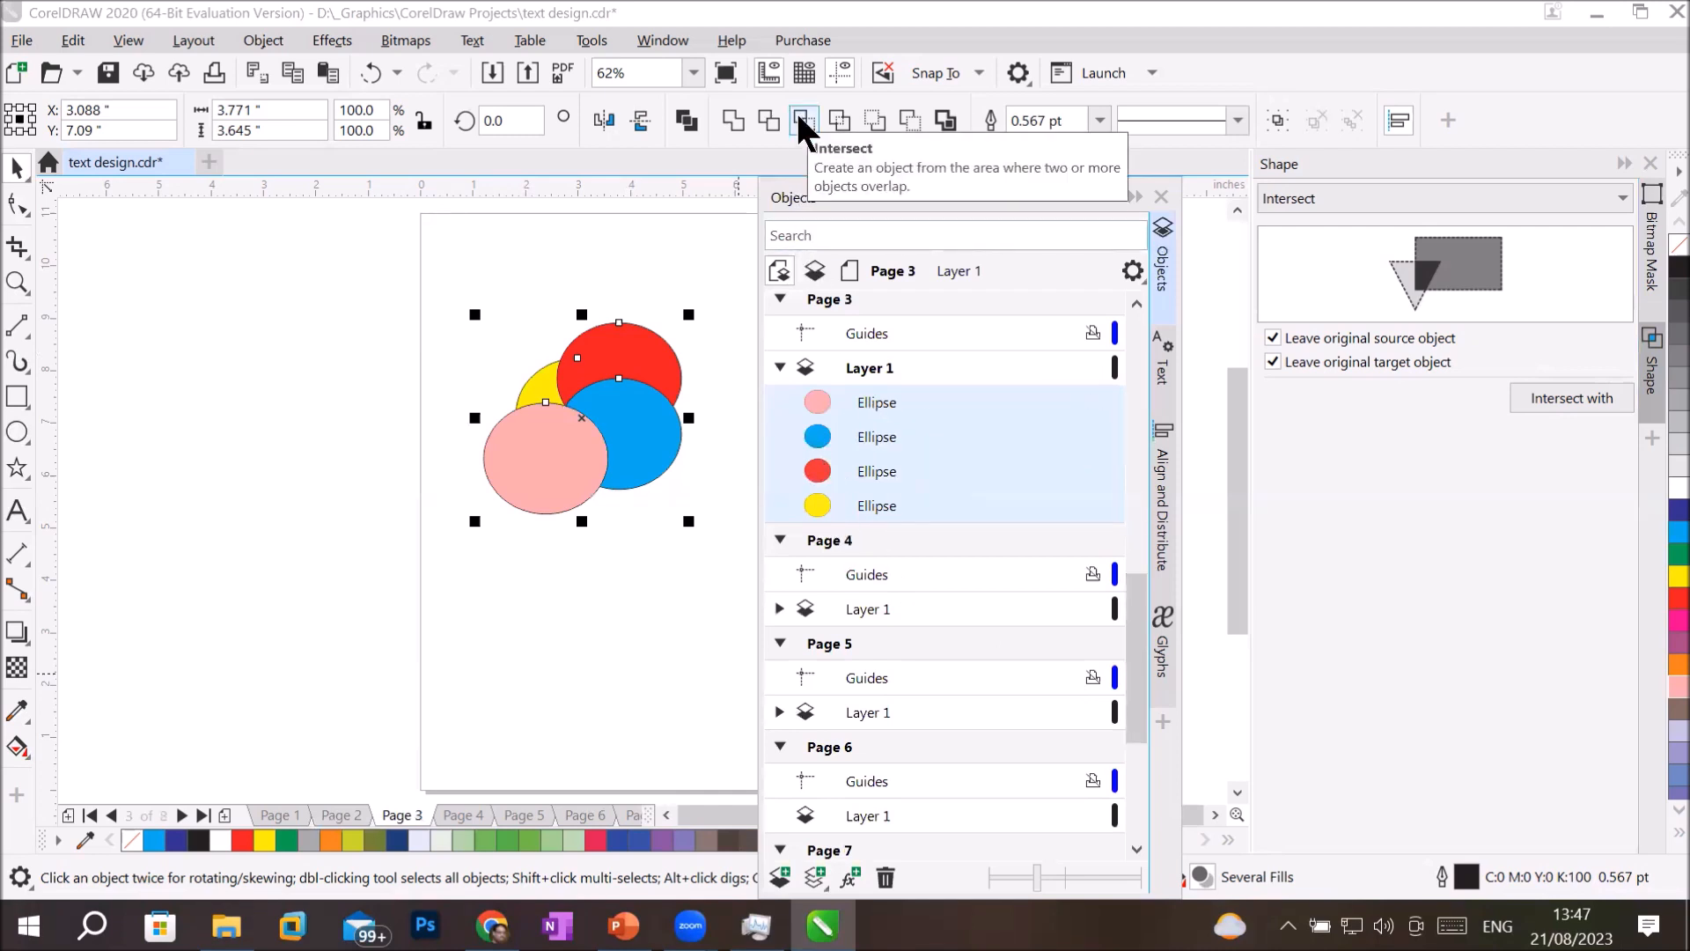
left_click(766, 123)
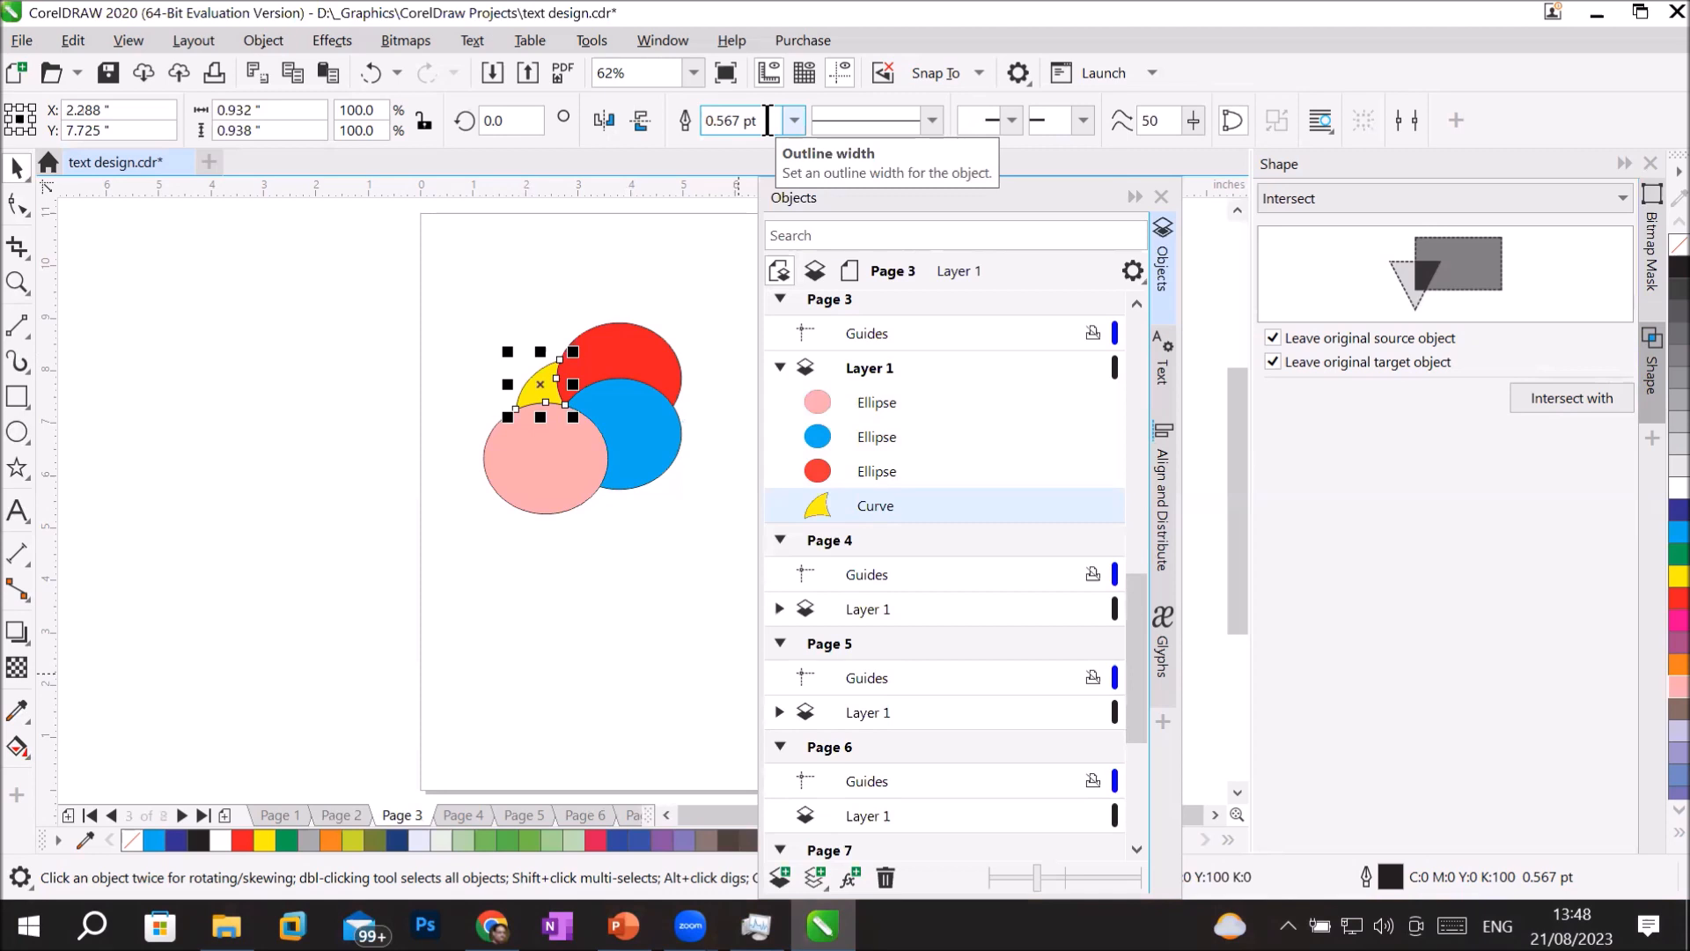
left_click_drag(505, 472, 319, 606)
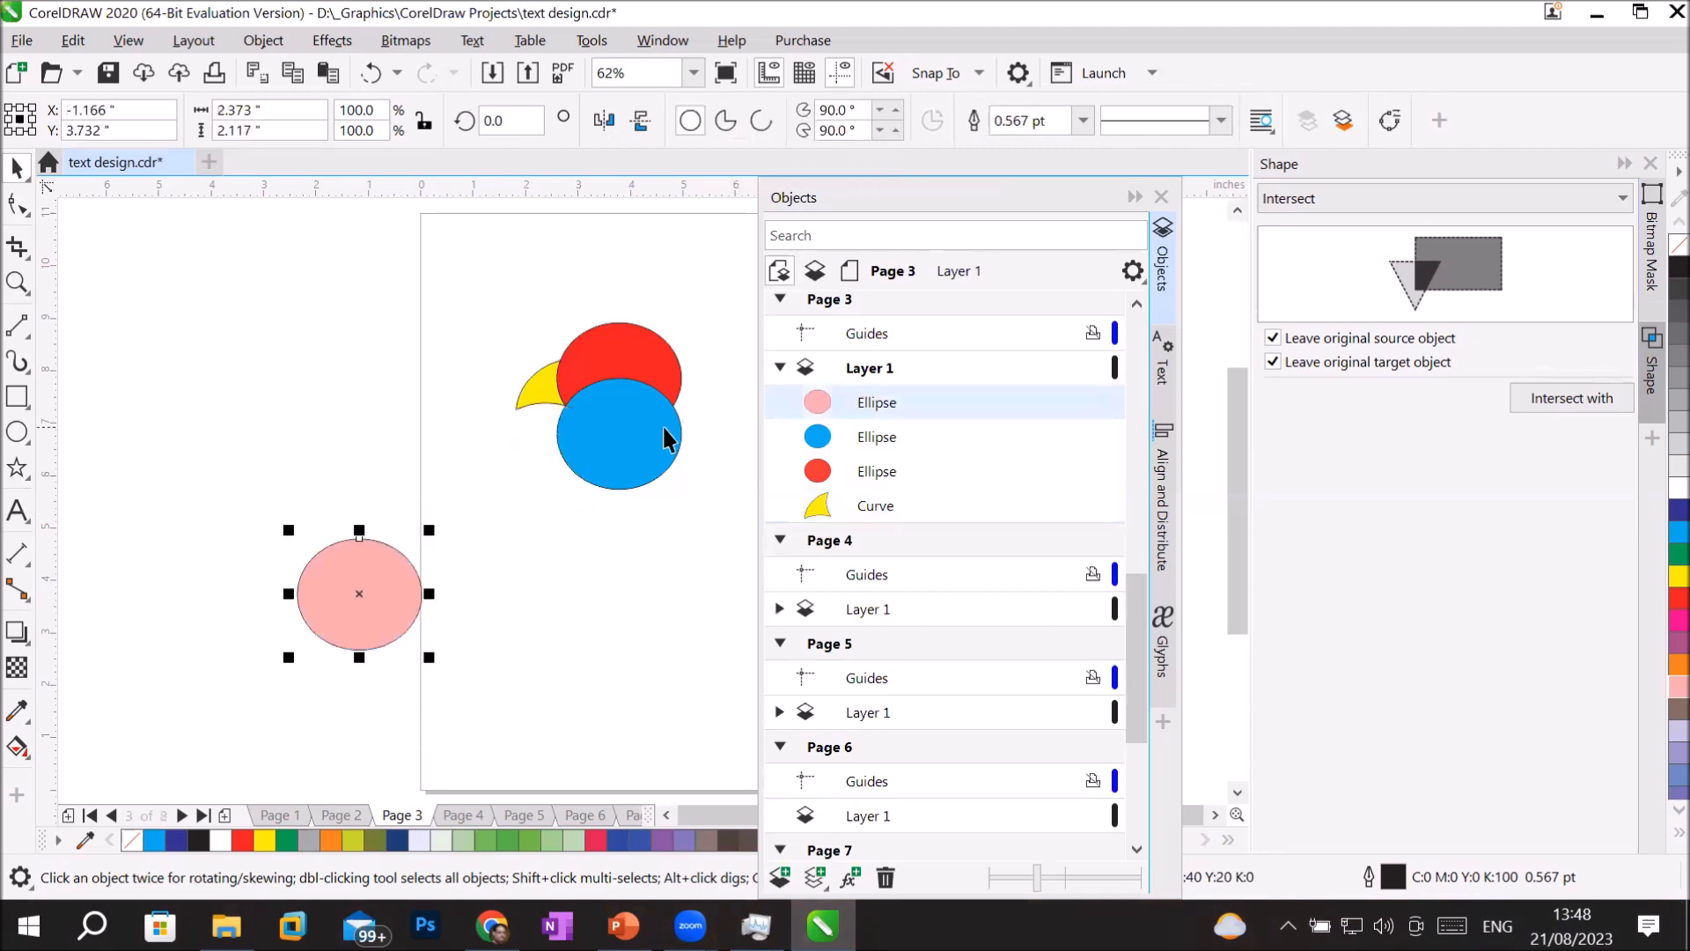
left_click_drag(662, 425, 702, 608)
left_click_drag(648, 369, 710, 287)
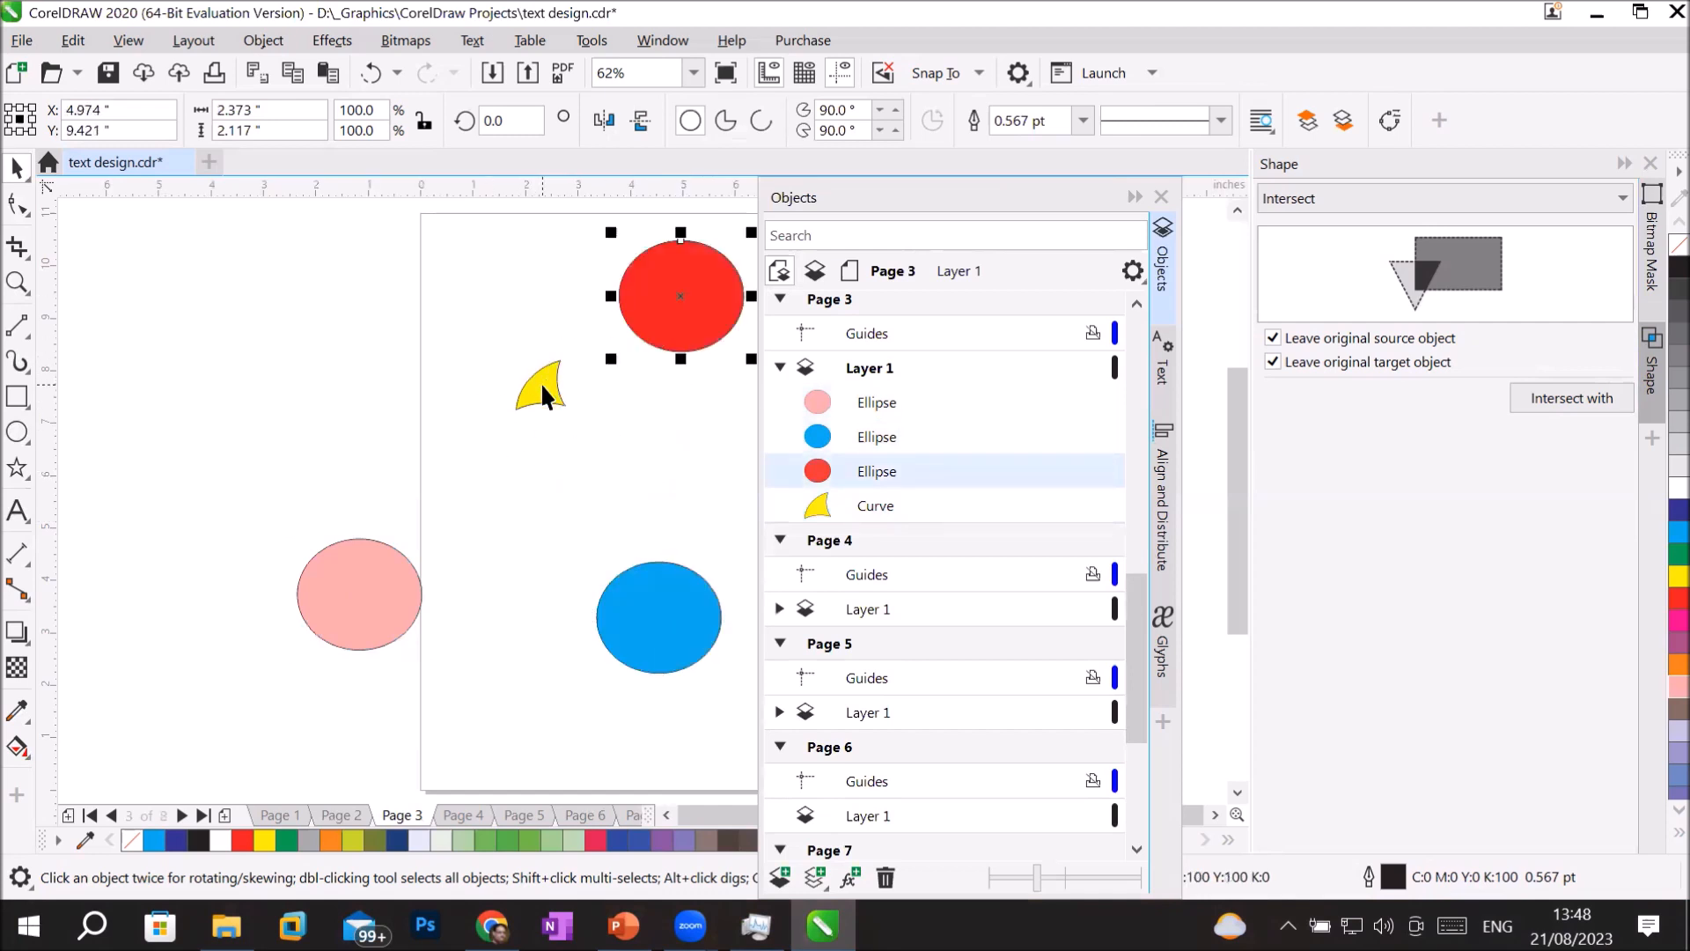
Undo the moves of the three ellipses and the trim of the yellow one.
key("ctrl+z")
key("ctrl+z")
key("ctrl+z")
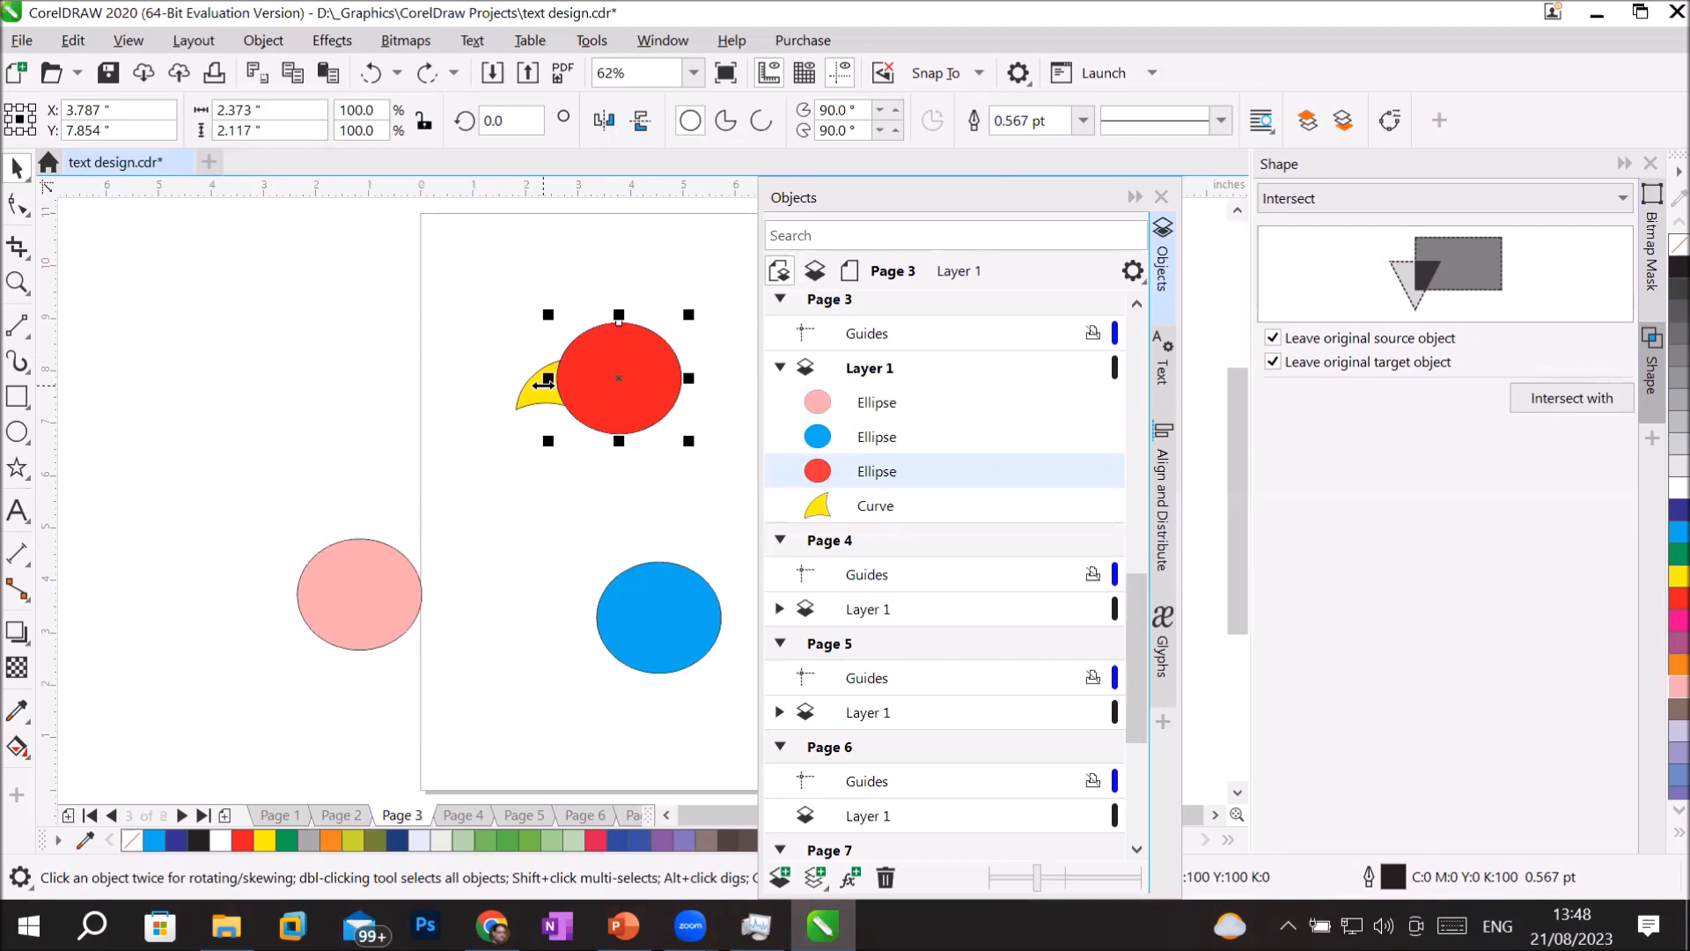
key("ctrl+z")
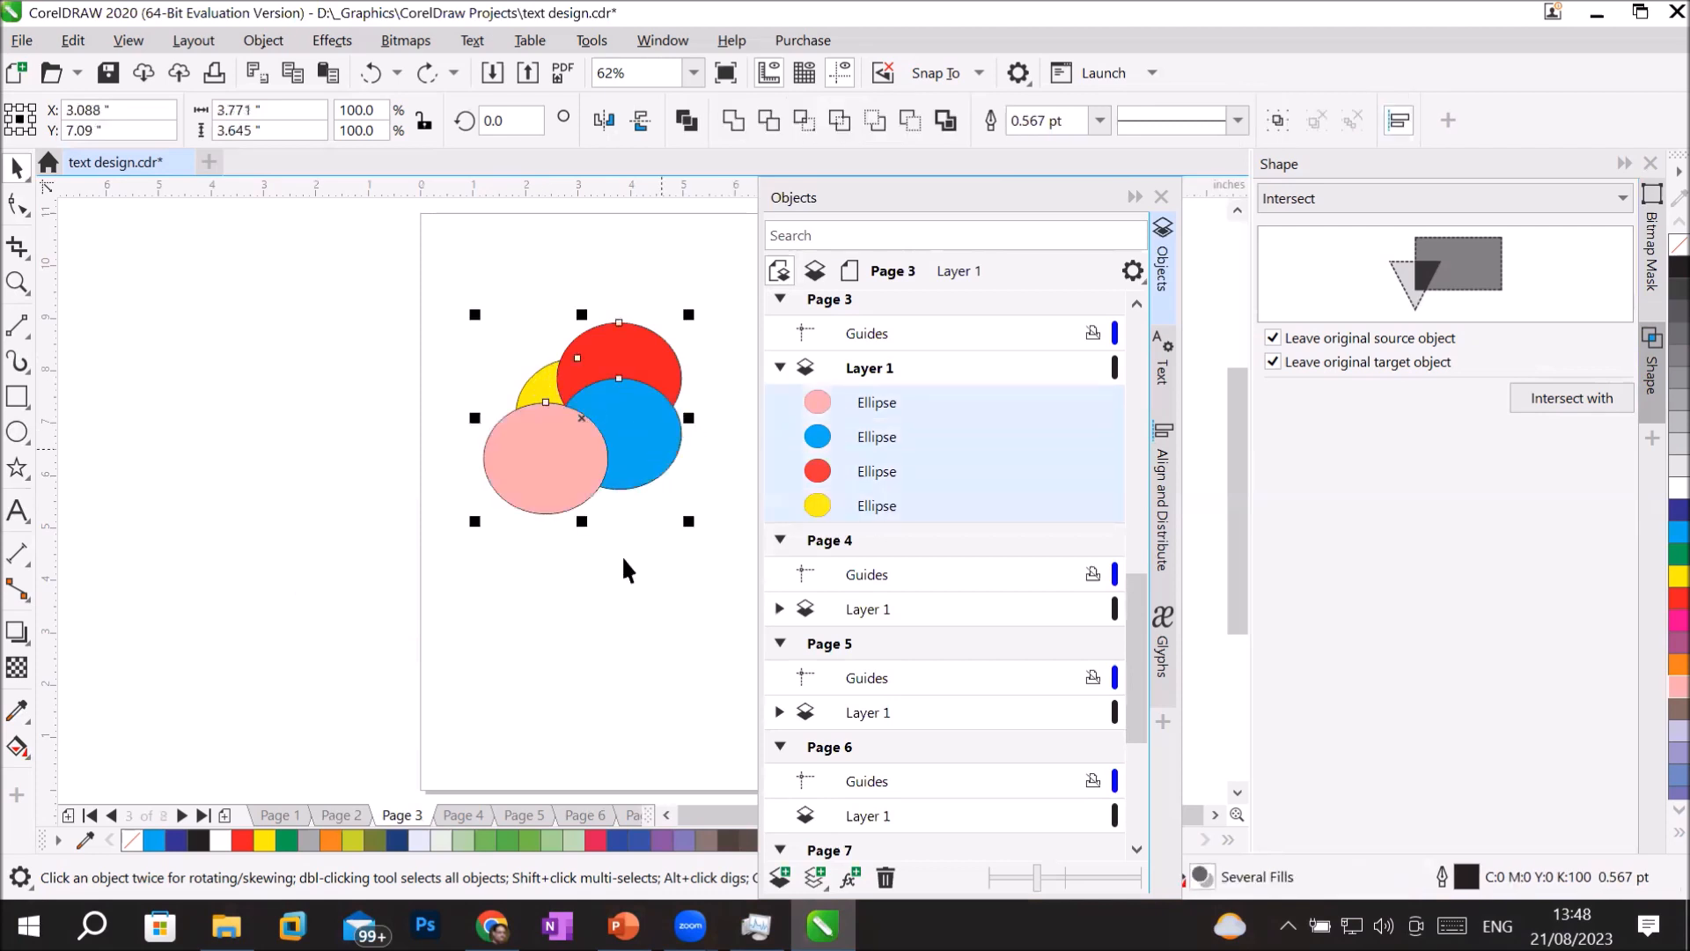
Collapse the Objects docker and delete all four ellipses from Page 3.
left_click(1133, 197)
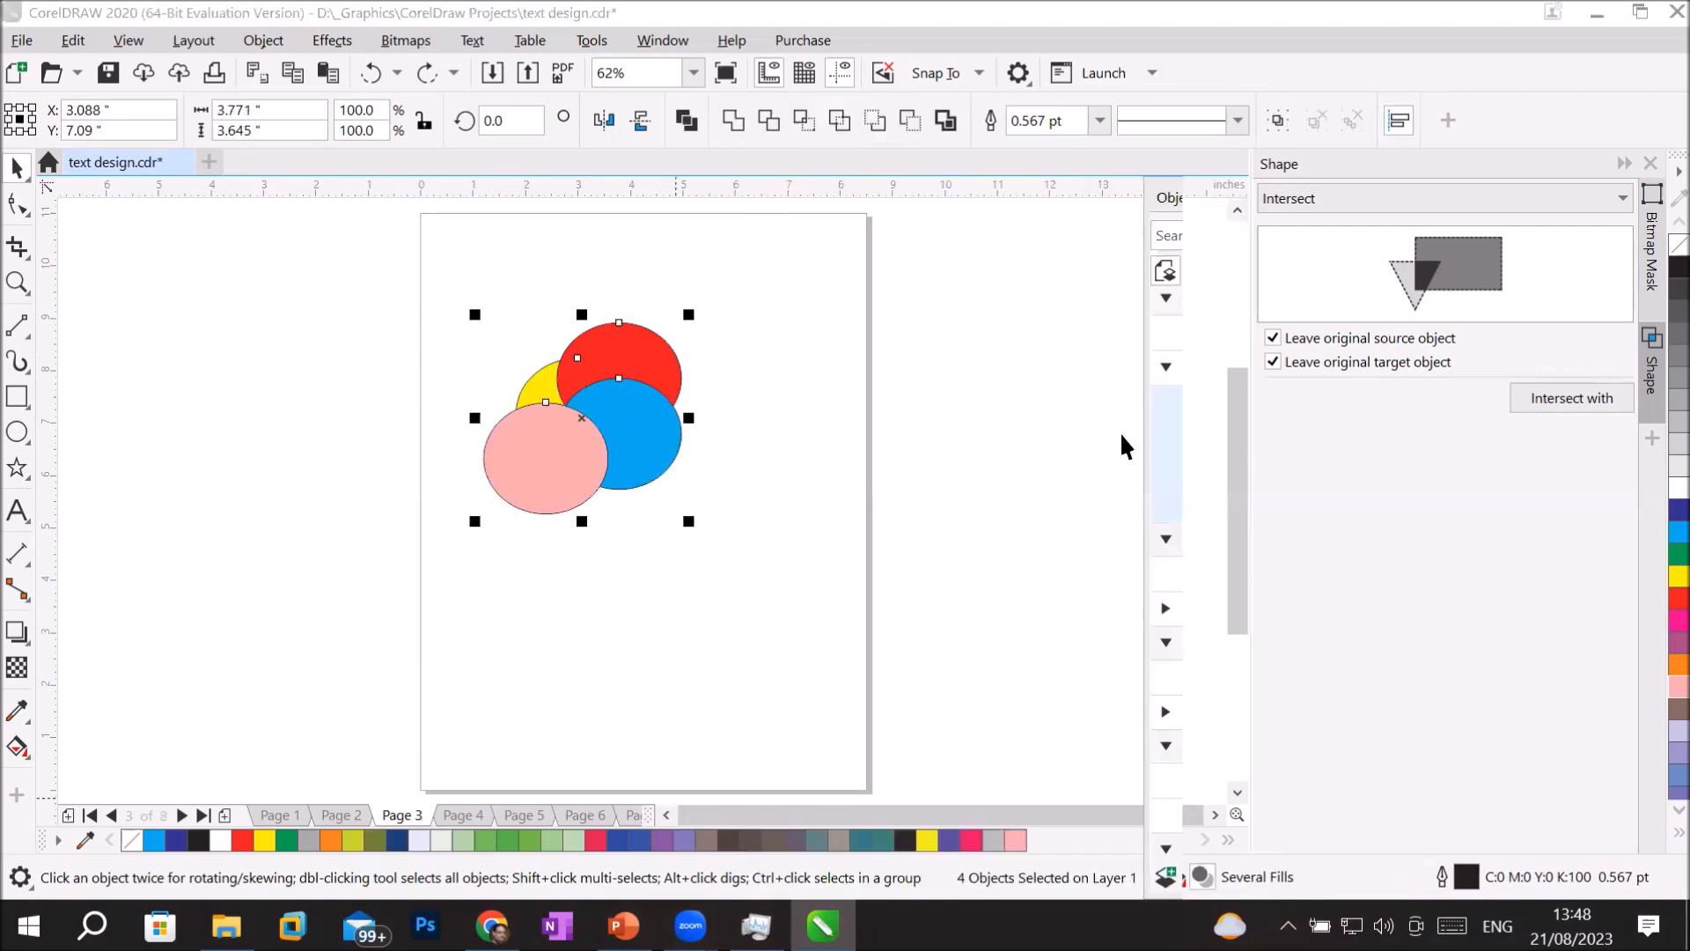
left_click(1218, 812)
left_click_drag(292, 264, 680, 542)
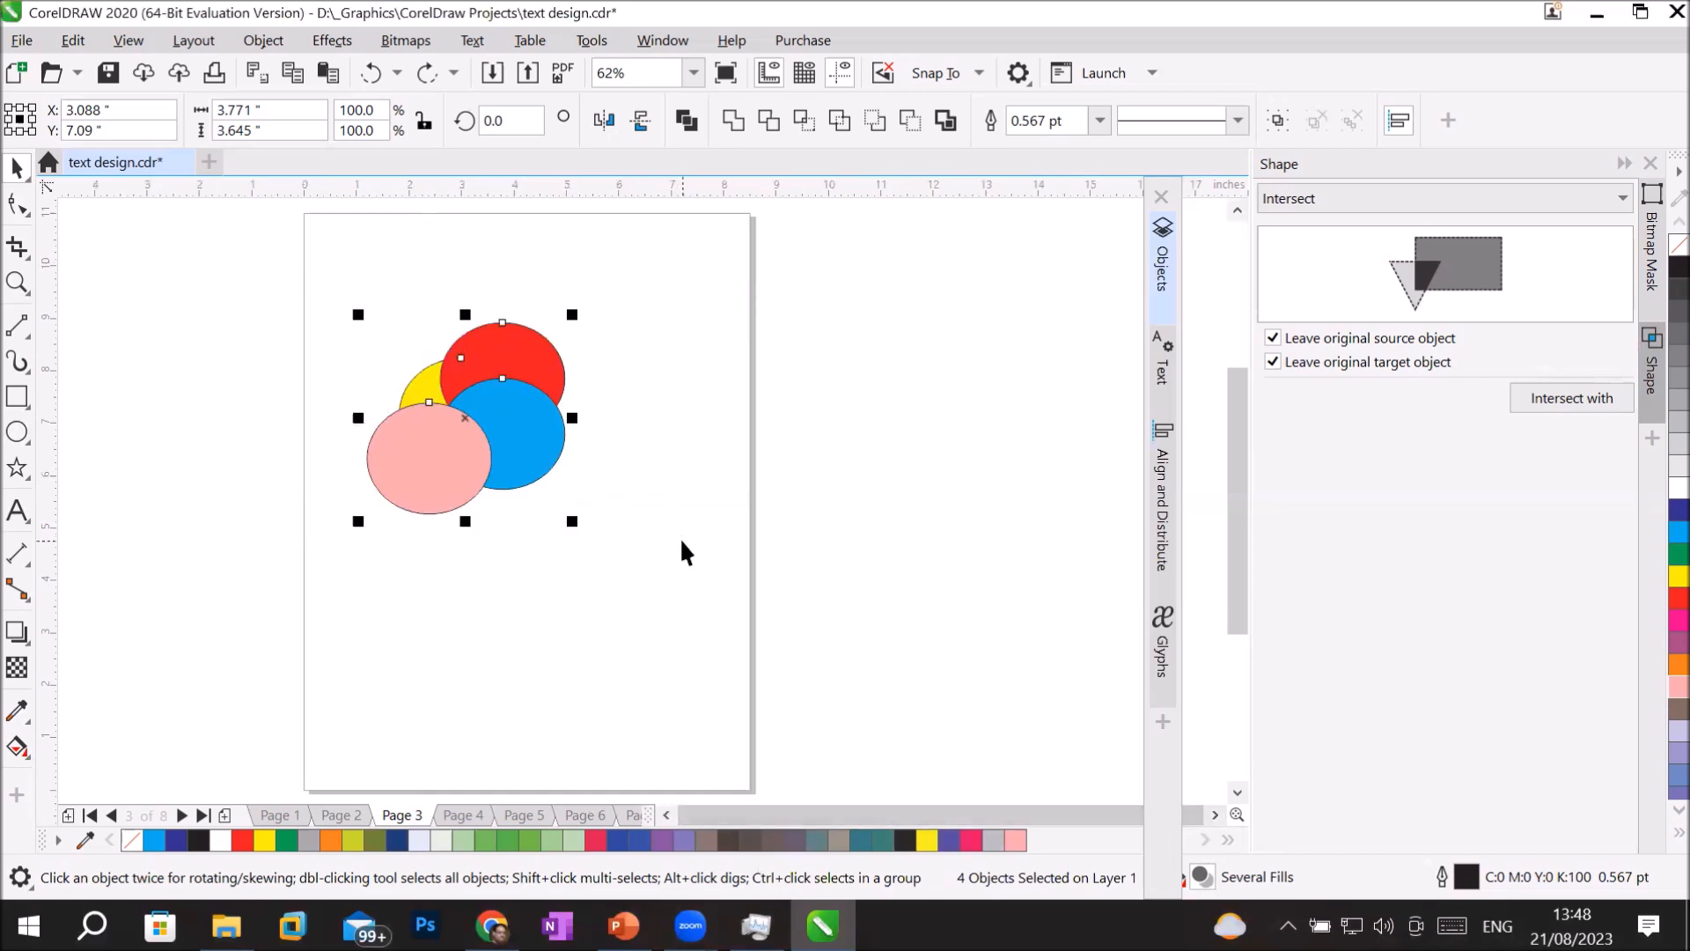
key("Delete")
Draw an ellipse about 4.57 by 4.50 inches near the middle of Page 3.
left_click(17, 433)
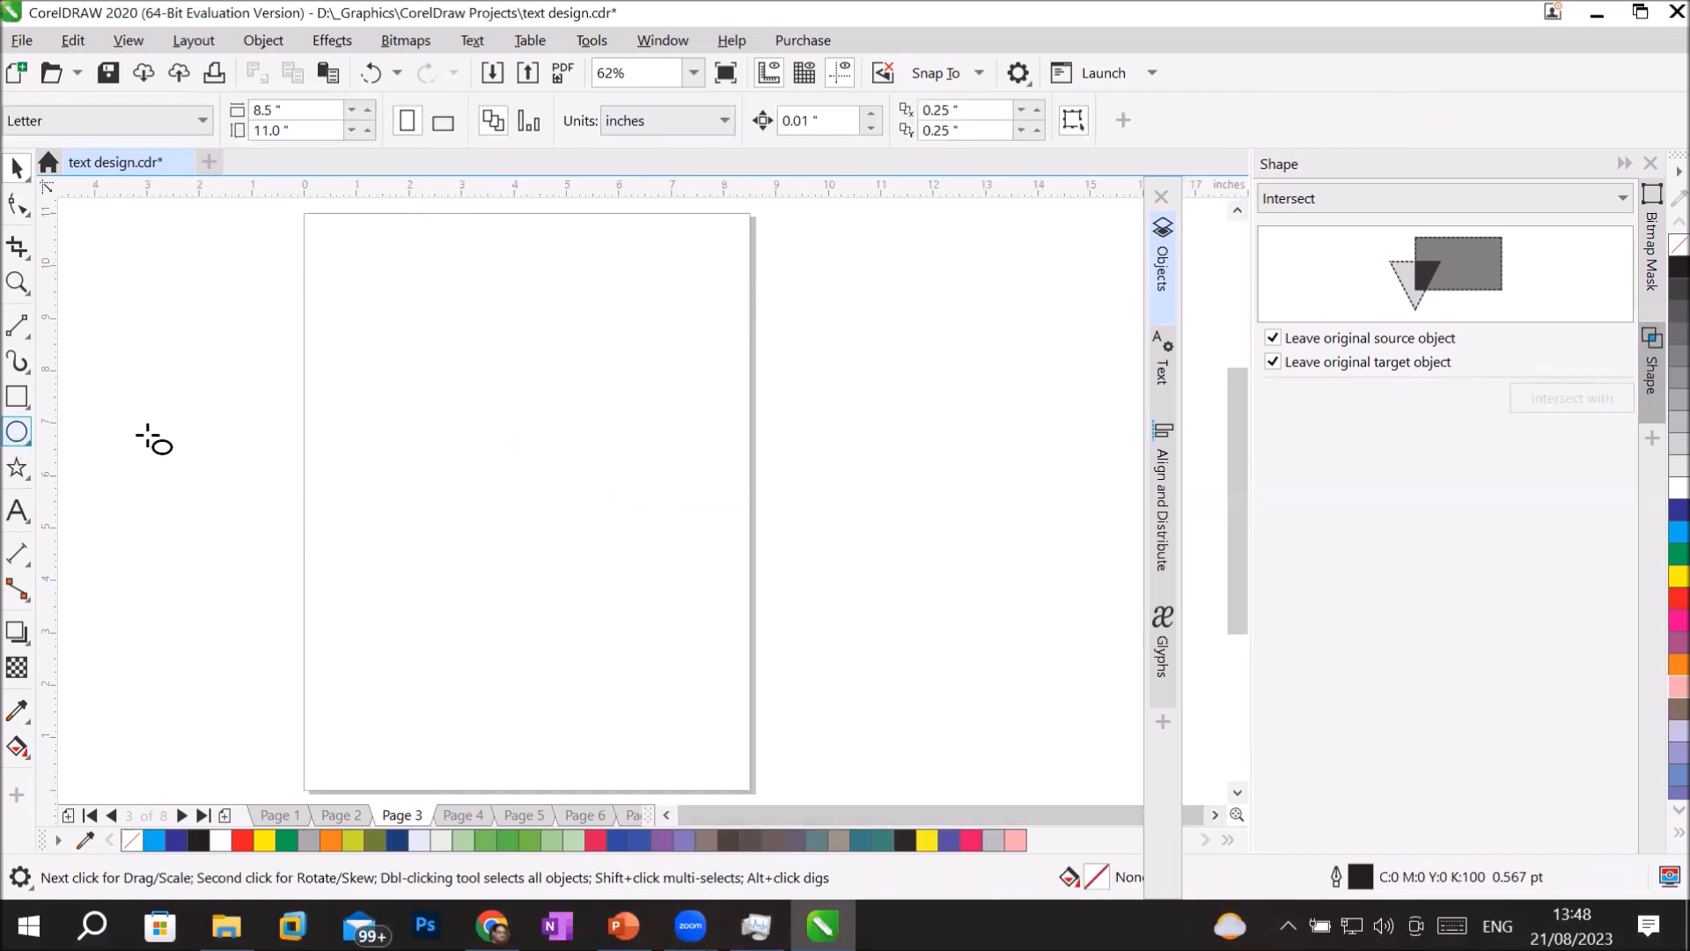
left_click_drag(404, 379, 642, 616)
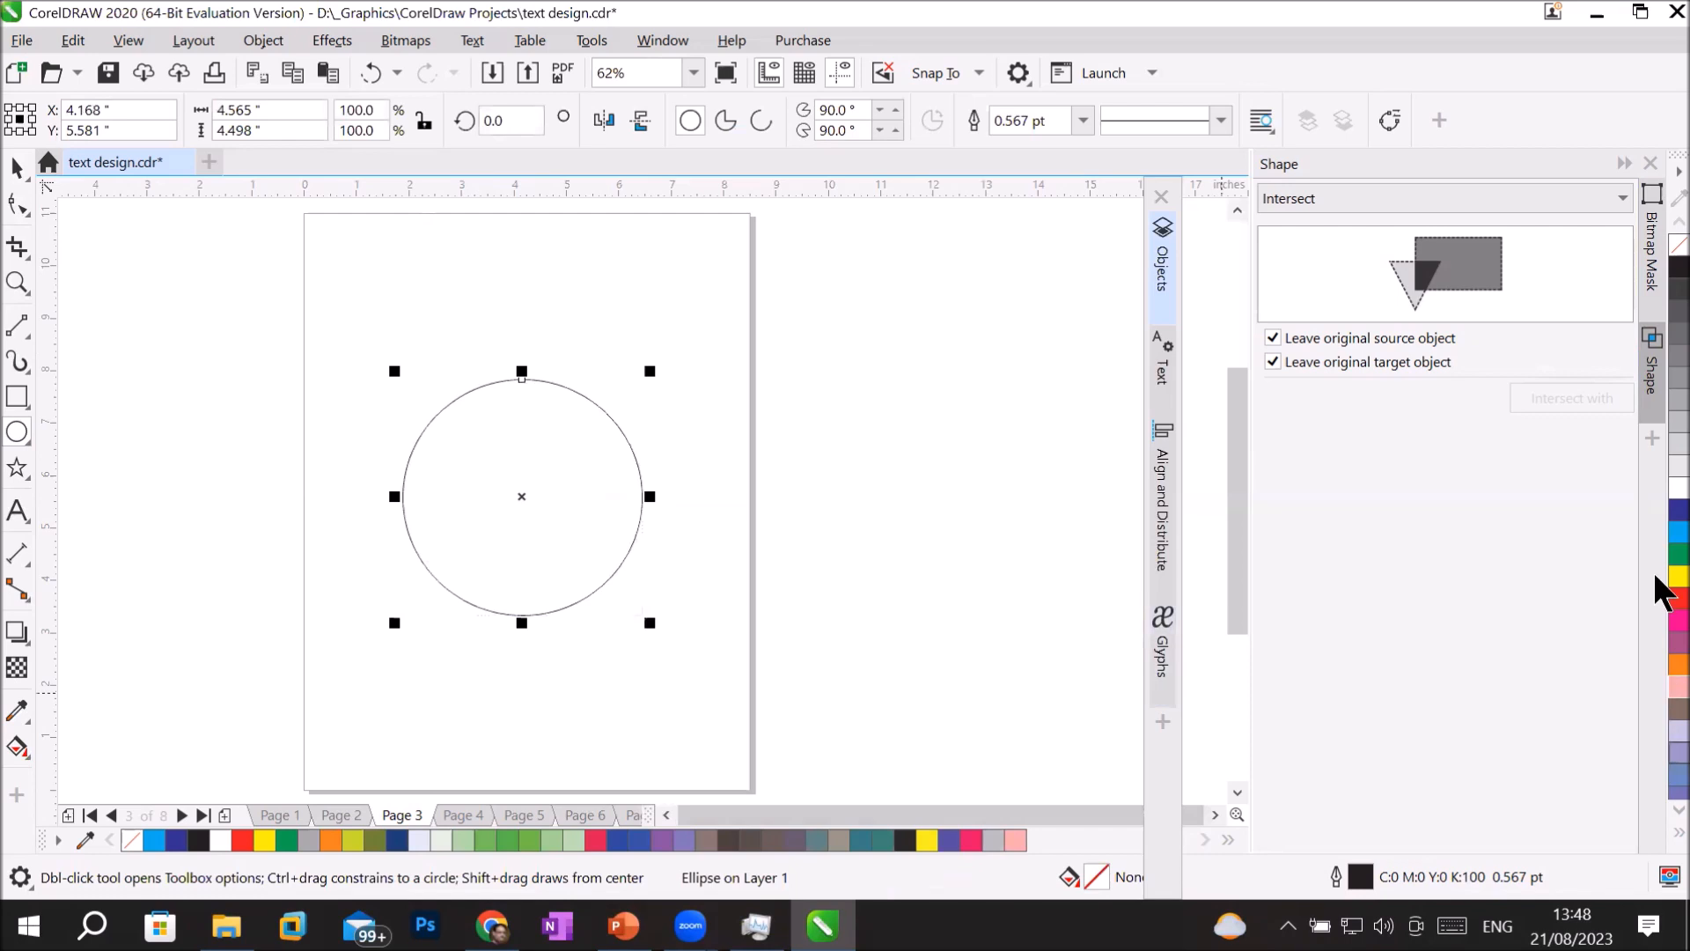
Fill the circle light blue and add a red ellipse about 0.86 by 1.80 inches centred across its top edge.
left_click(1669, 534)
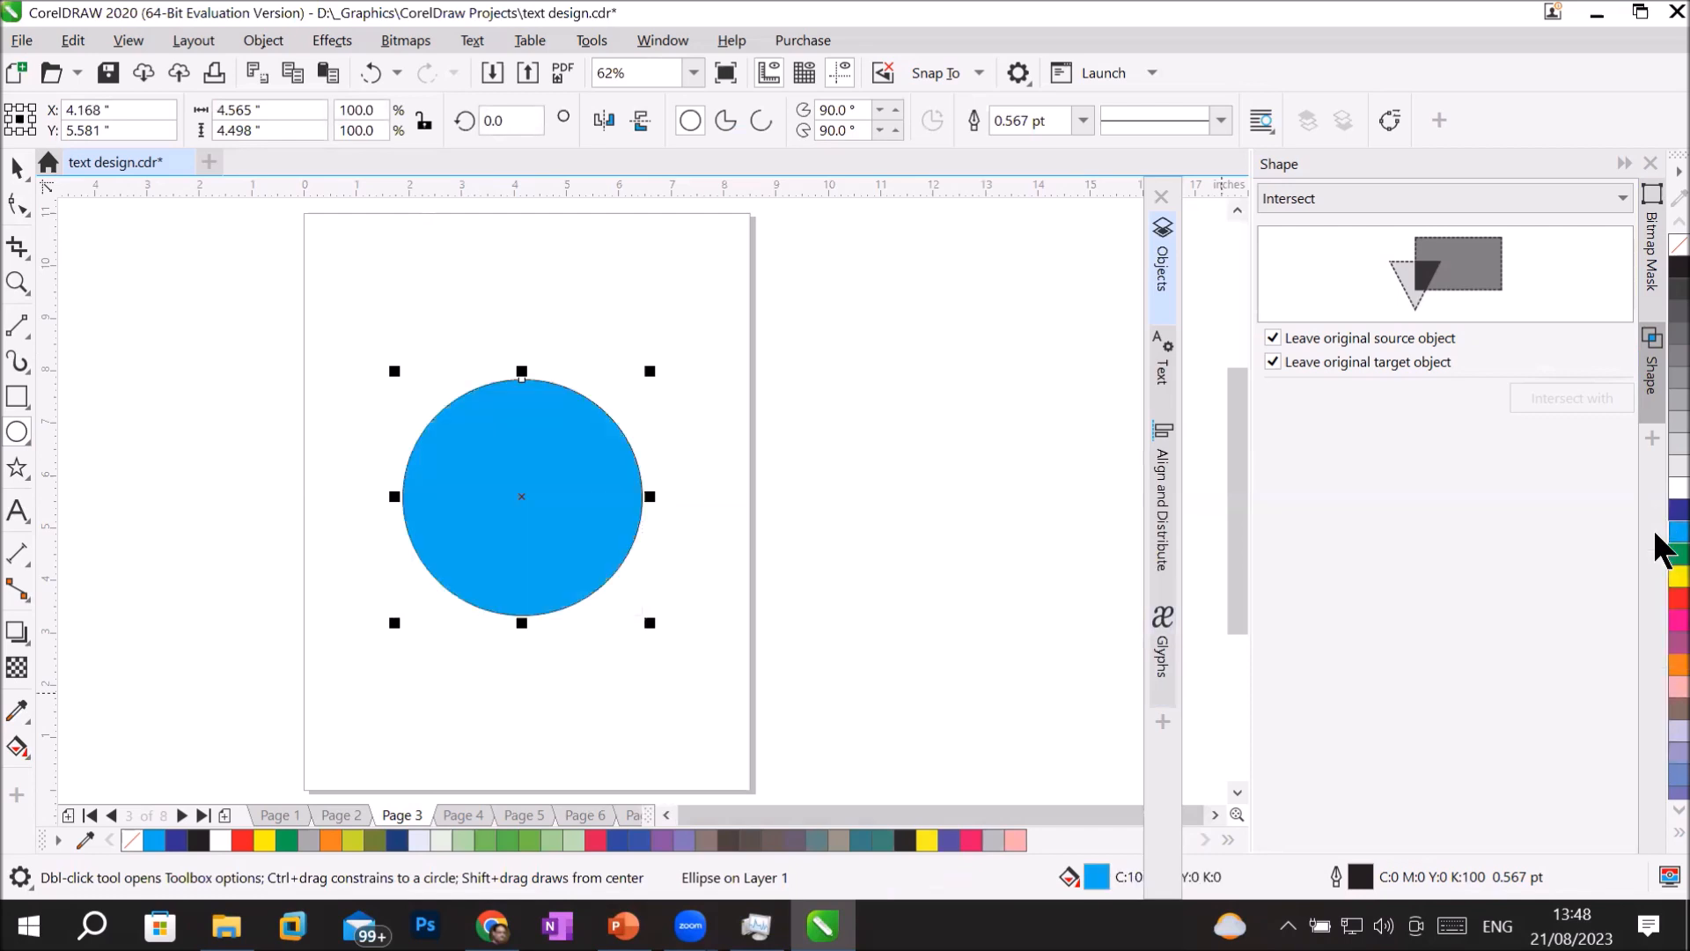
left_click(18, 398)
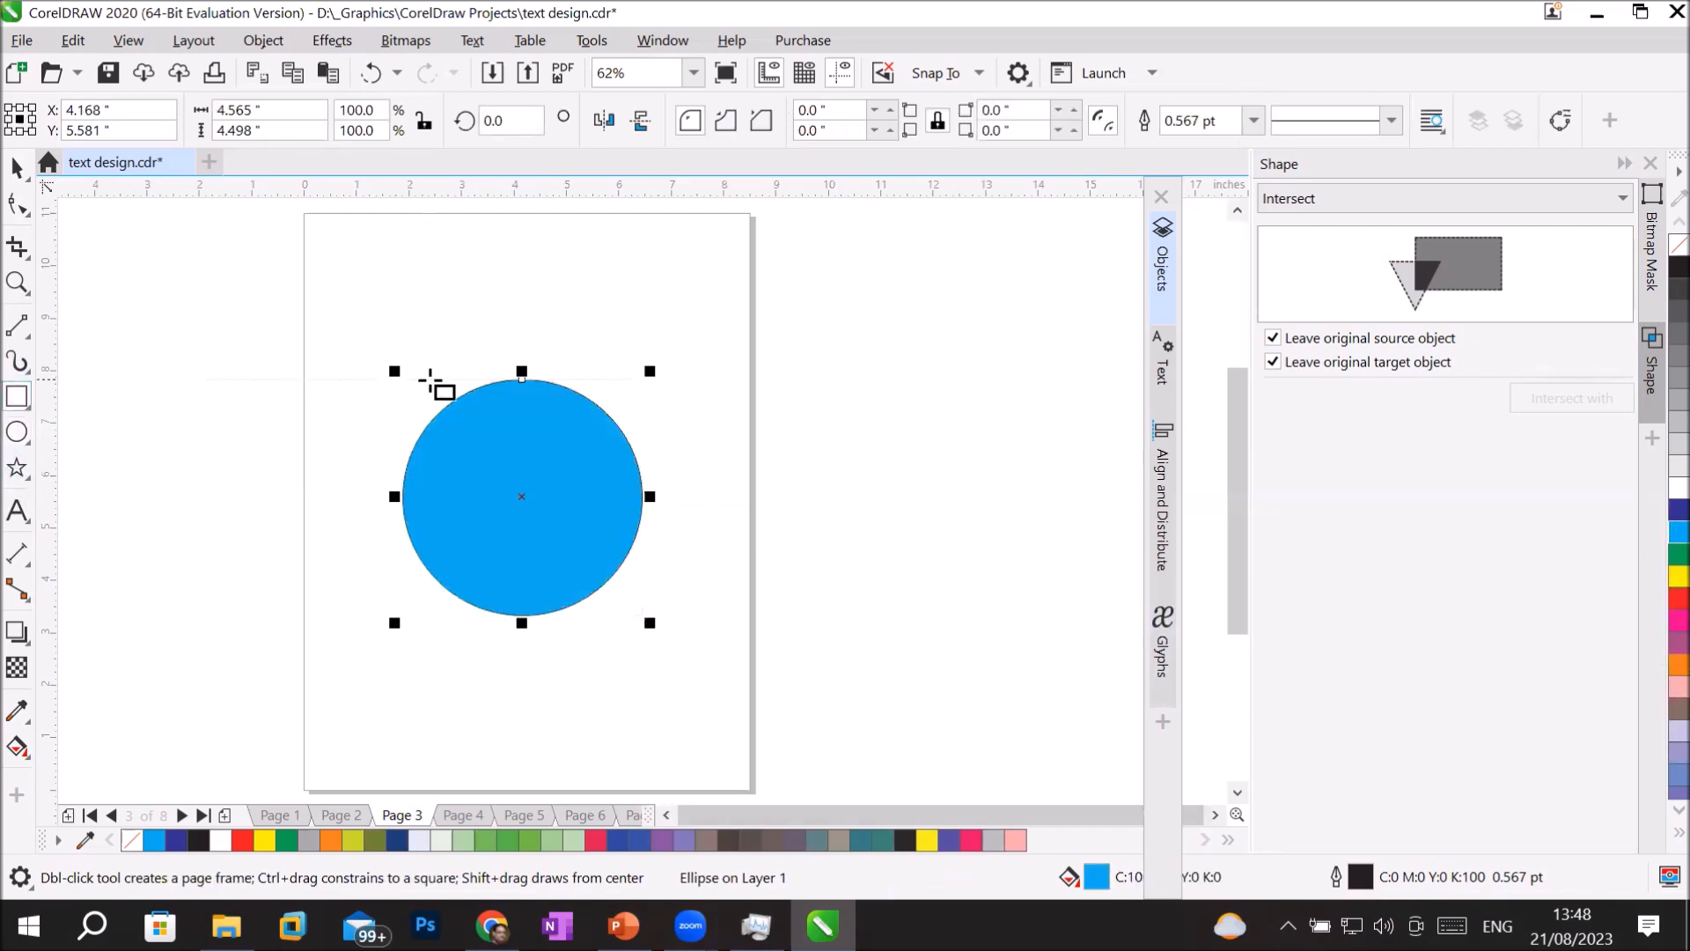
left_click(18, 433)
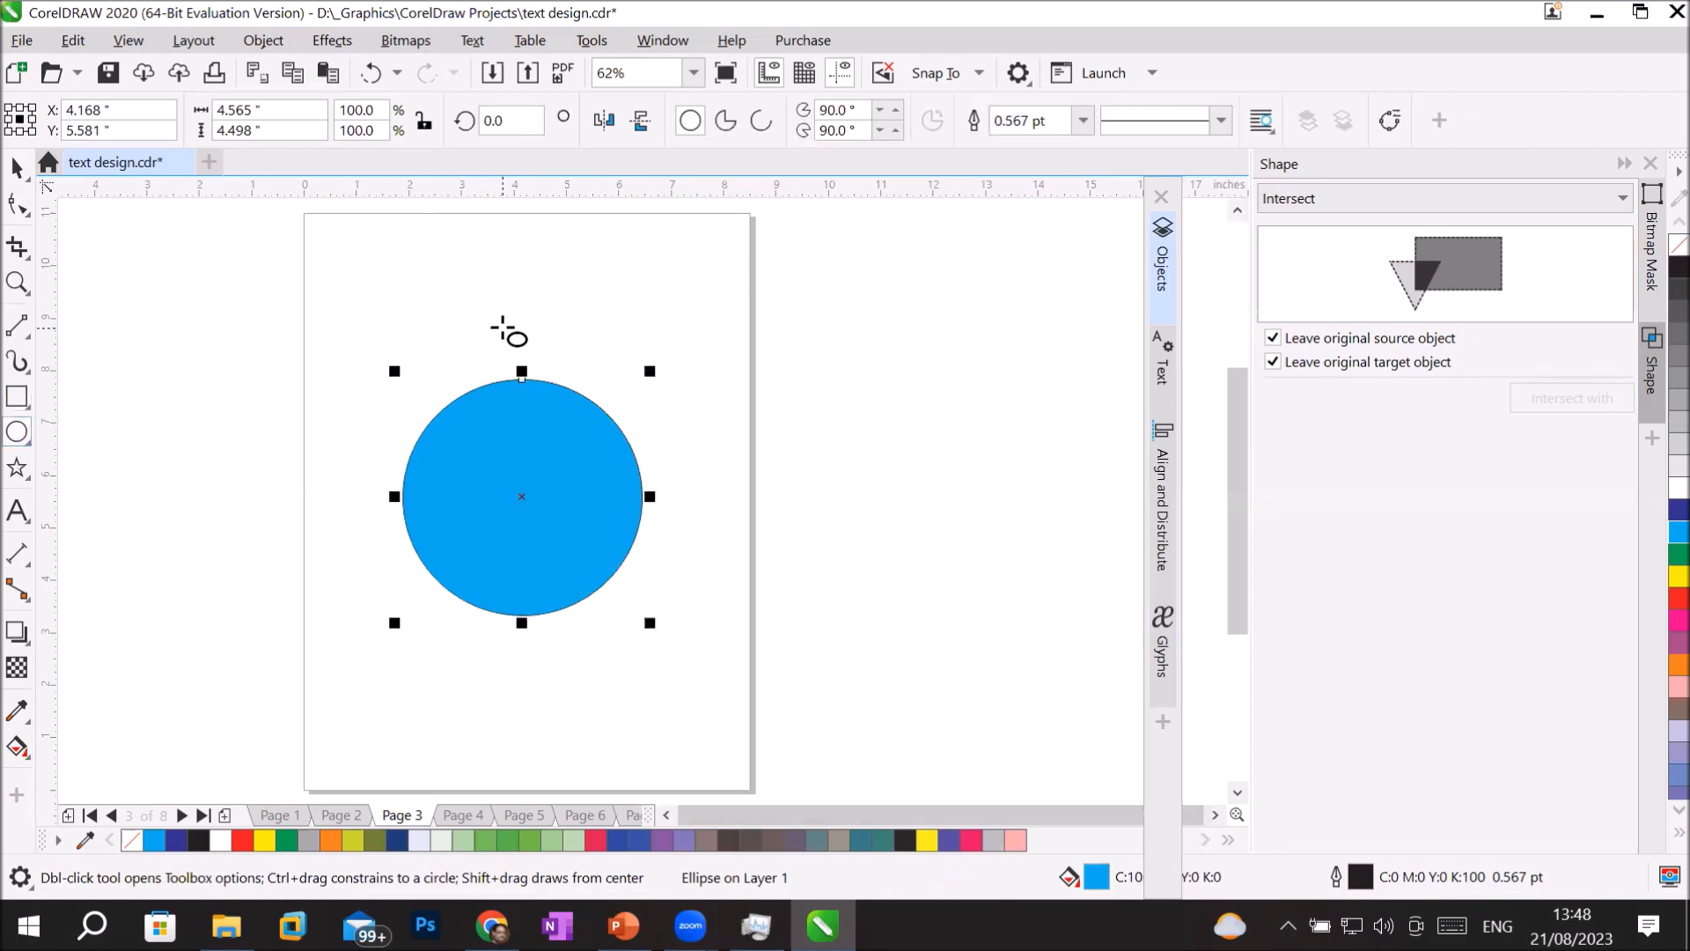
left_click_drag(493, 338, 538, 433)
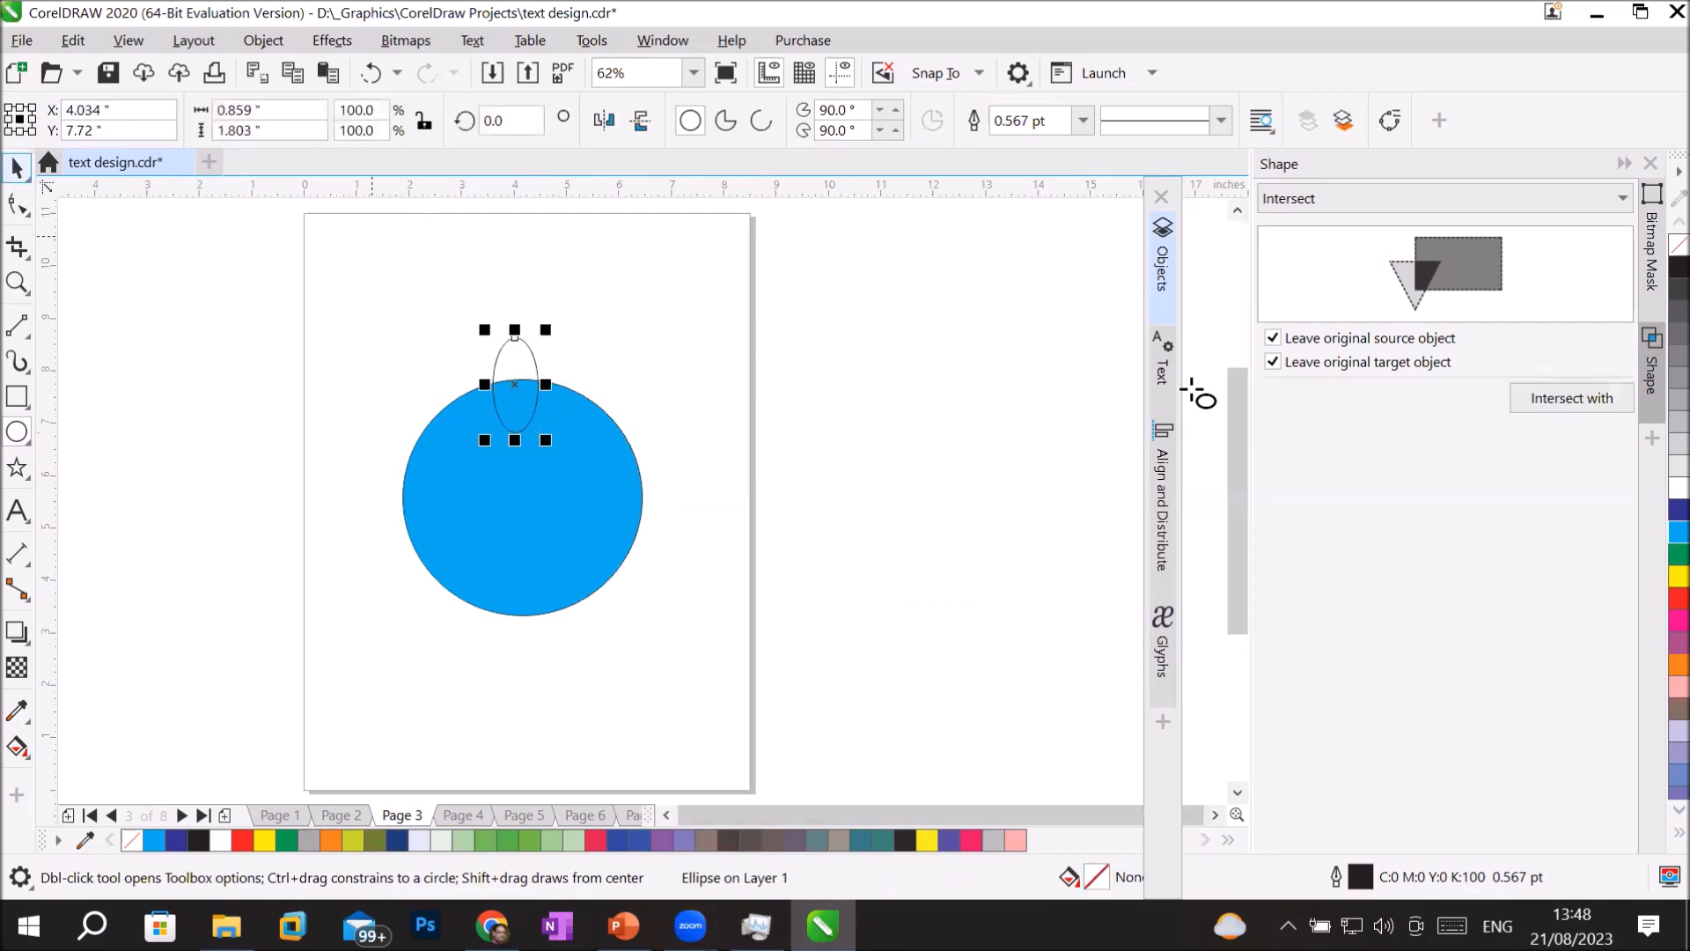
left_click(1678, 598)
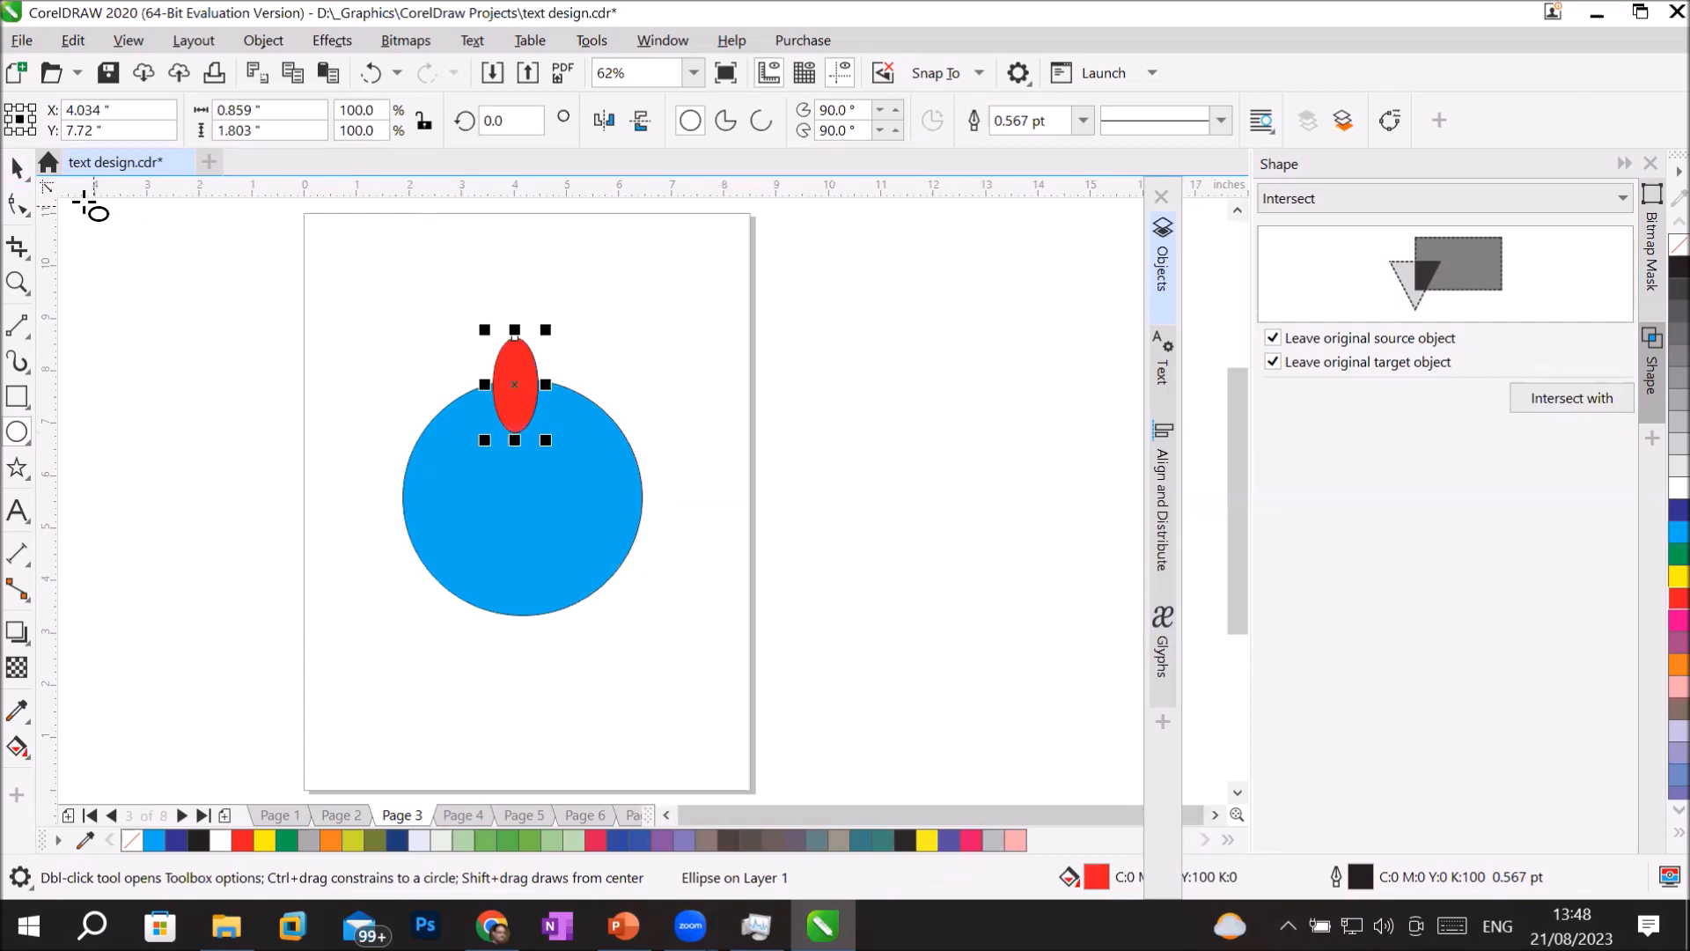
key("space")
left_click_drag(531, 359, 522, 356)
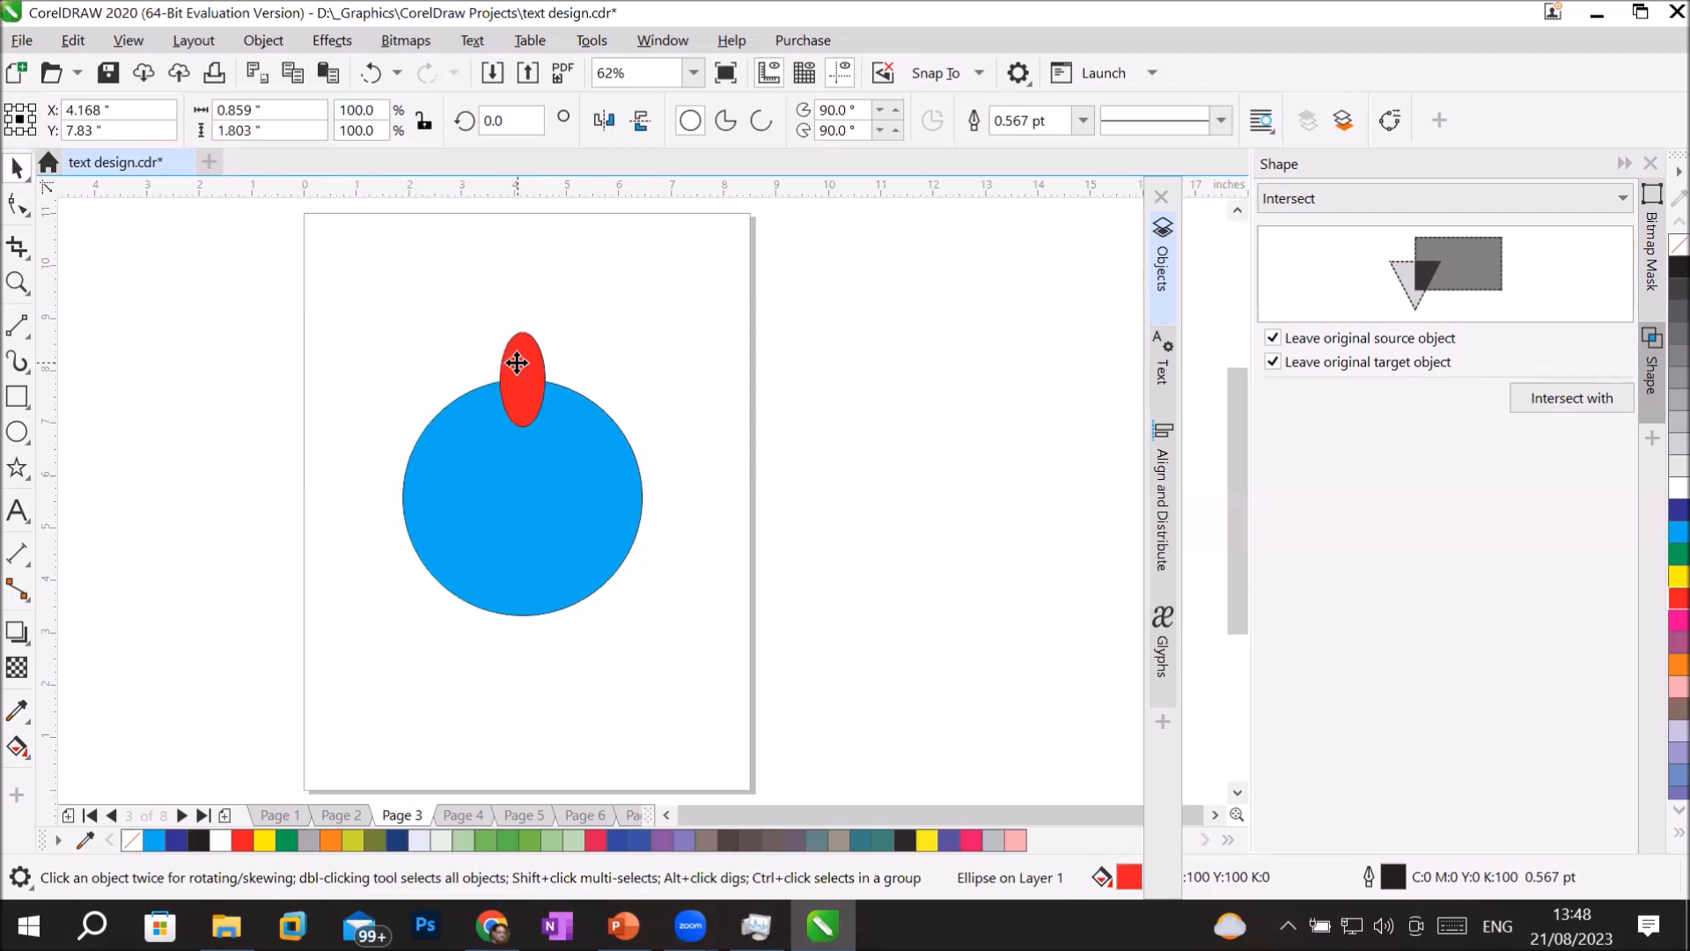
Rotate copies of the red ellipse around the circle's centre at 30-degree intervals to form a ring of twelve petals.
left_click(520, 366)
left_click_drag(523, 376, 522, 497)
left_click_drag(554, 316, 636, 362)
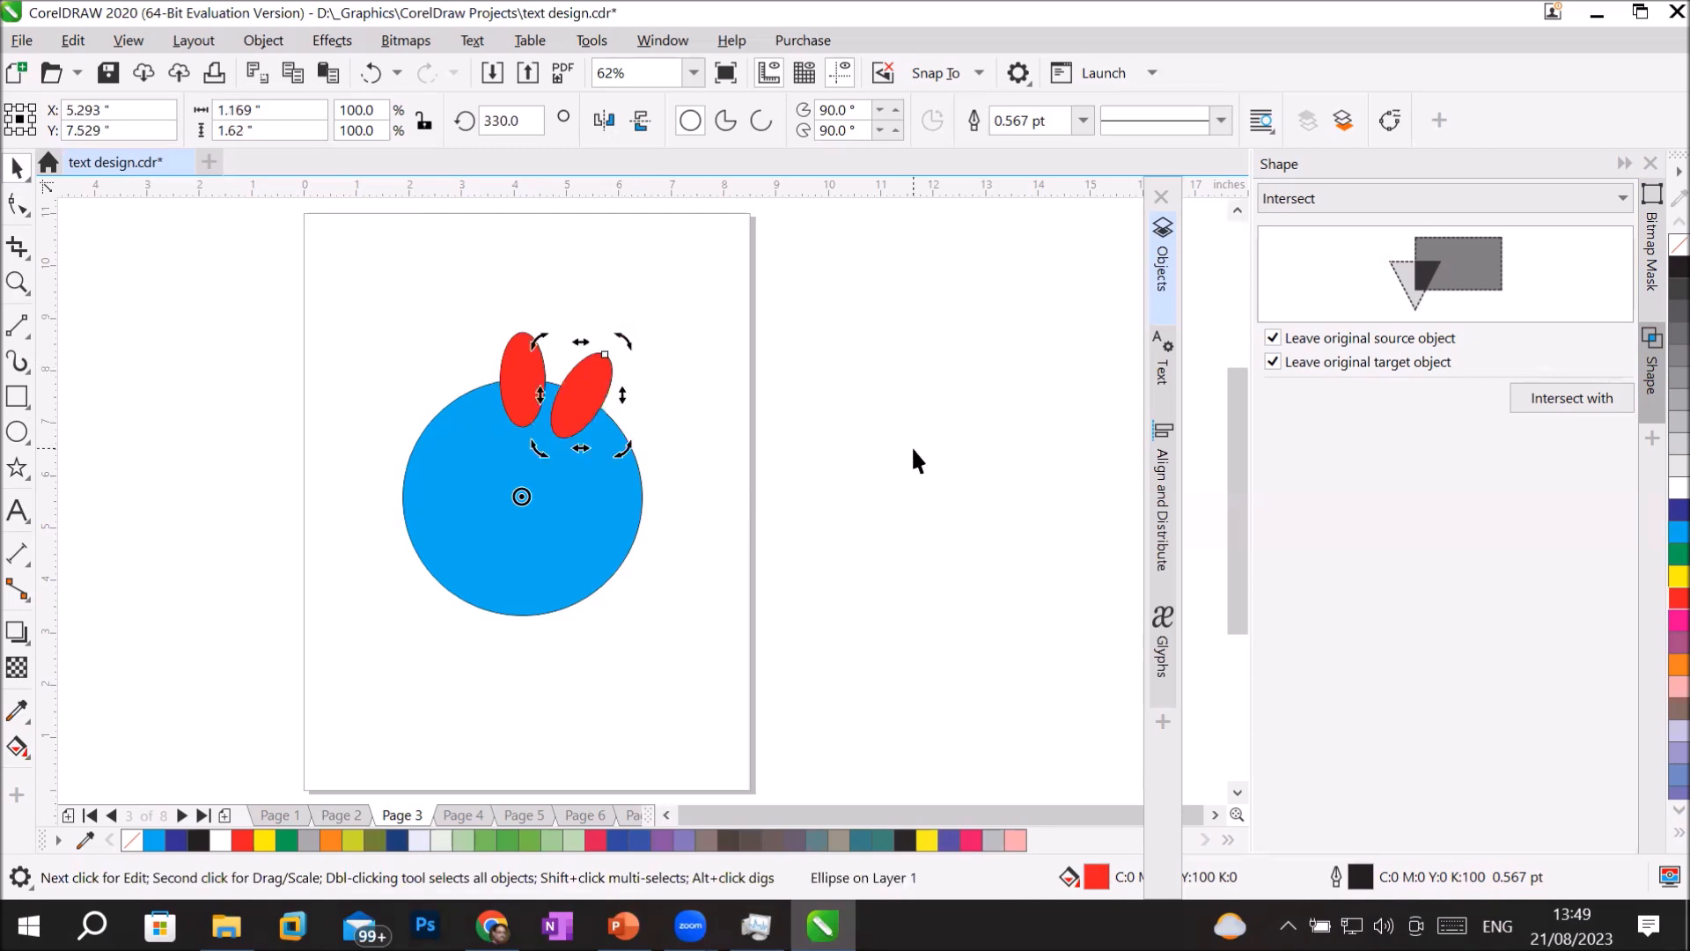
key("ctrl+r")
key("ctrl+r")
key("ctrl+r")
key("ctrl+r")
key("ctrl+r")
key("ctrl+r")
key("ctrl+r")
key("ctrl+r")
key("ctrl+r")
key("ctrl+r")
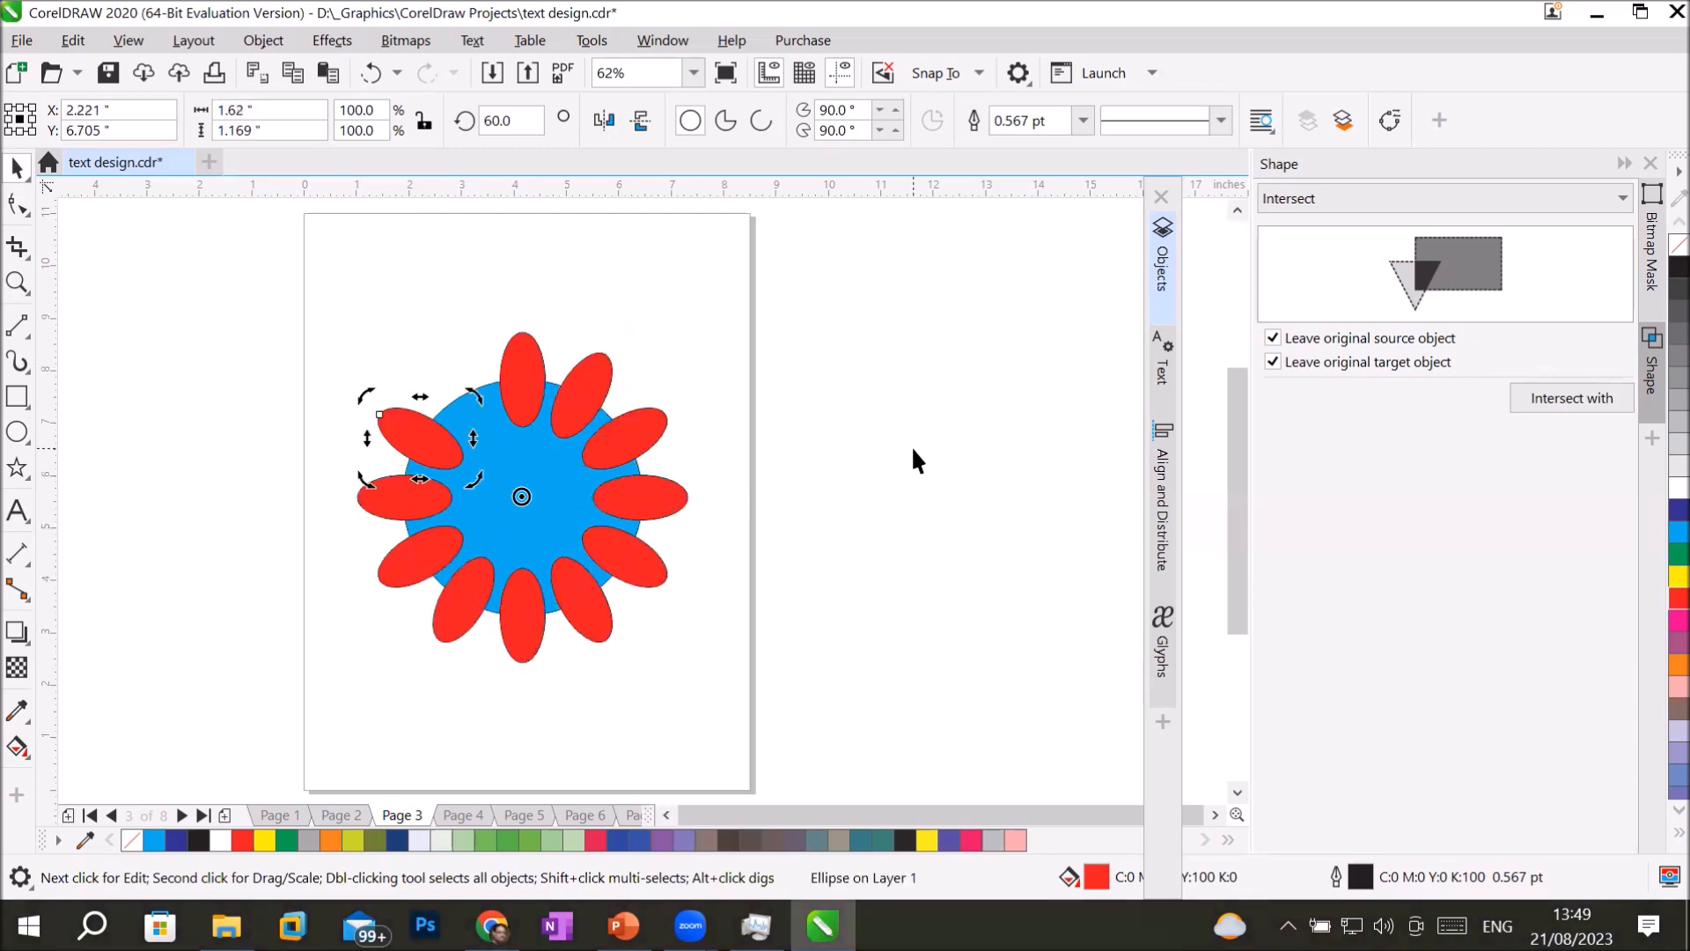
Trim the blue circle with the twelve red ellipses, and move the trimmed shape and the ellipses off to the right of the page.
left_click_drag(340, 246, 735, 695)
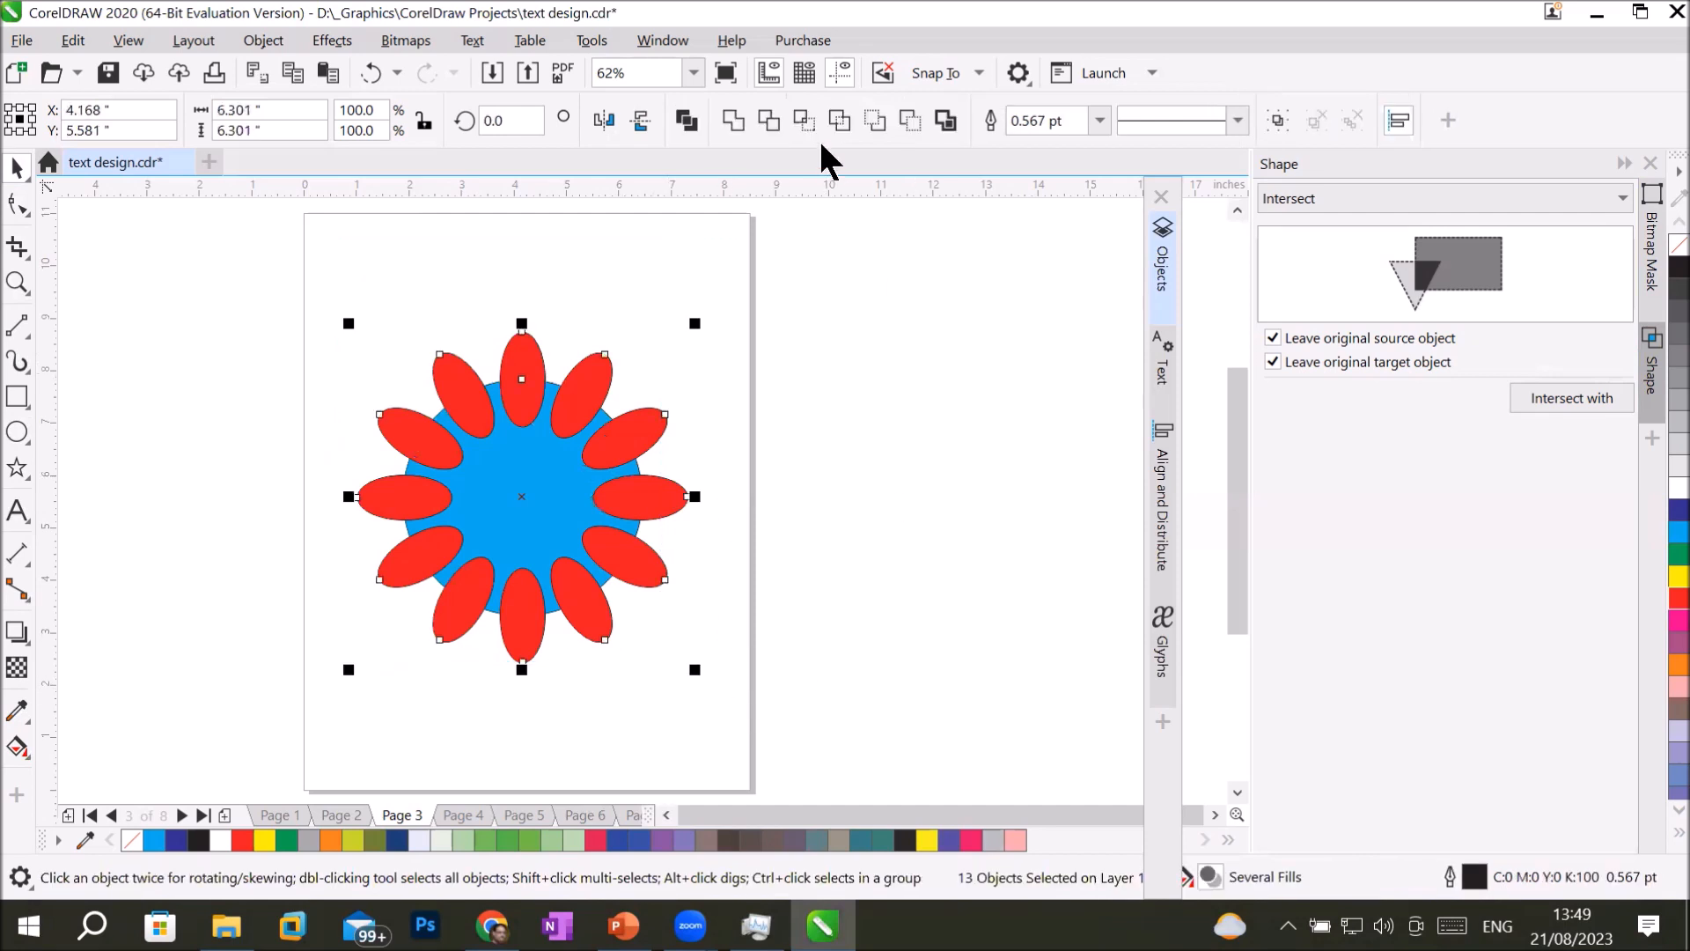
left_click(768, 119)
left_click(859, 423)
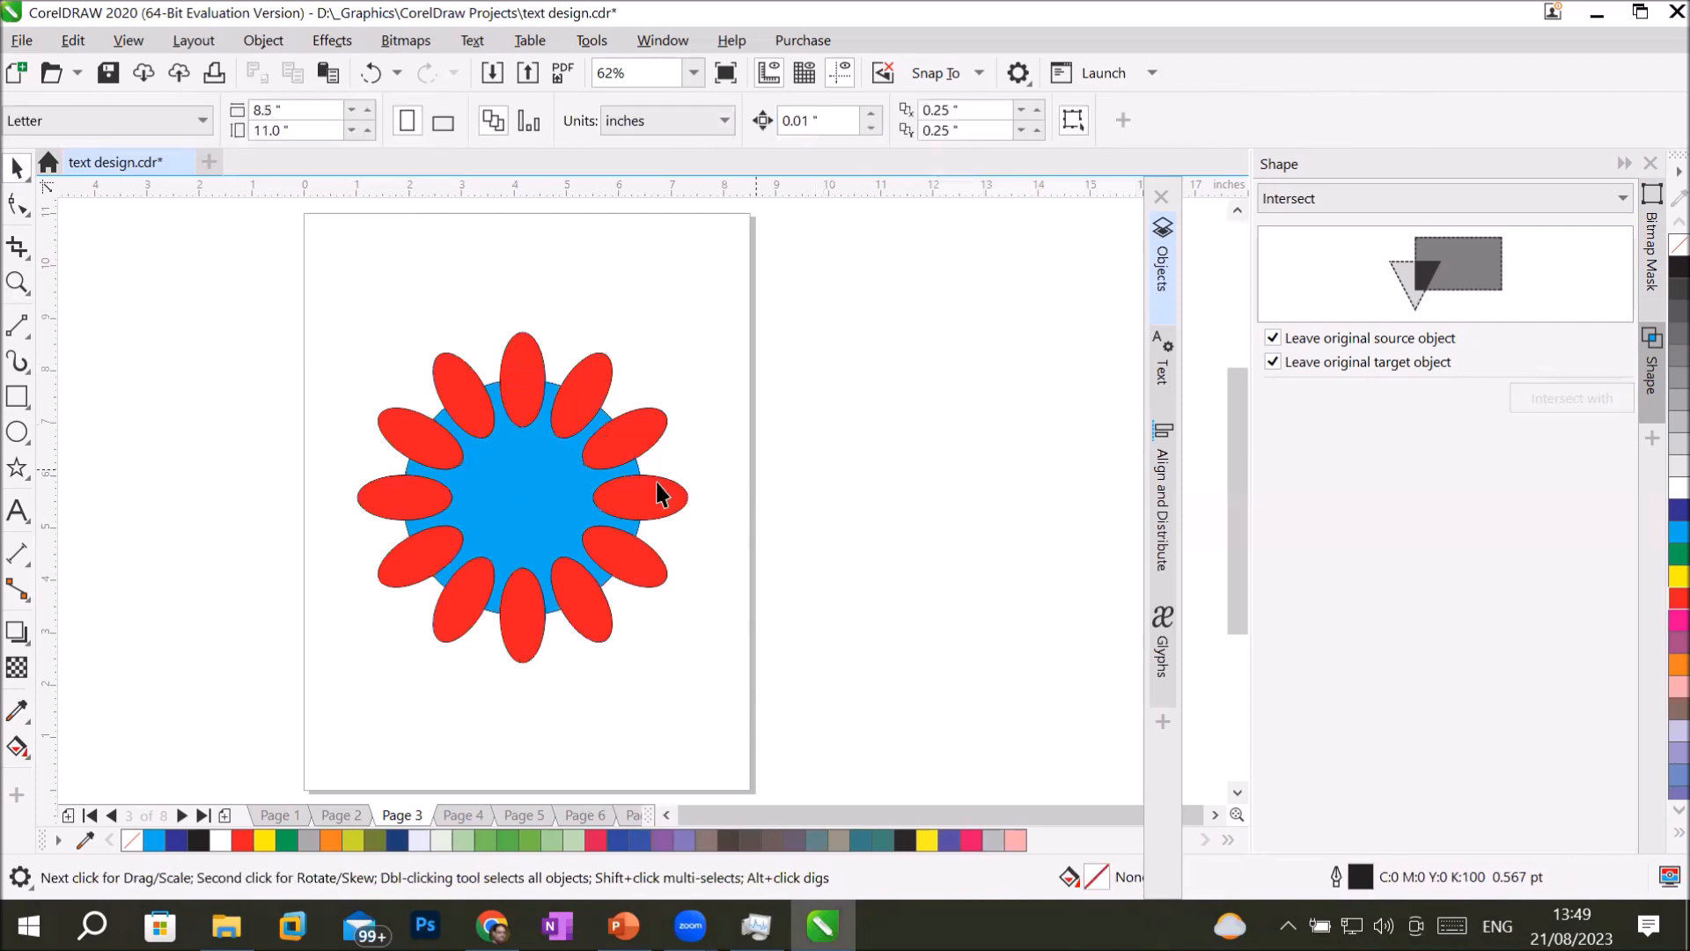
left_click_drag(515, 489, 917, 440)
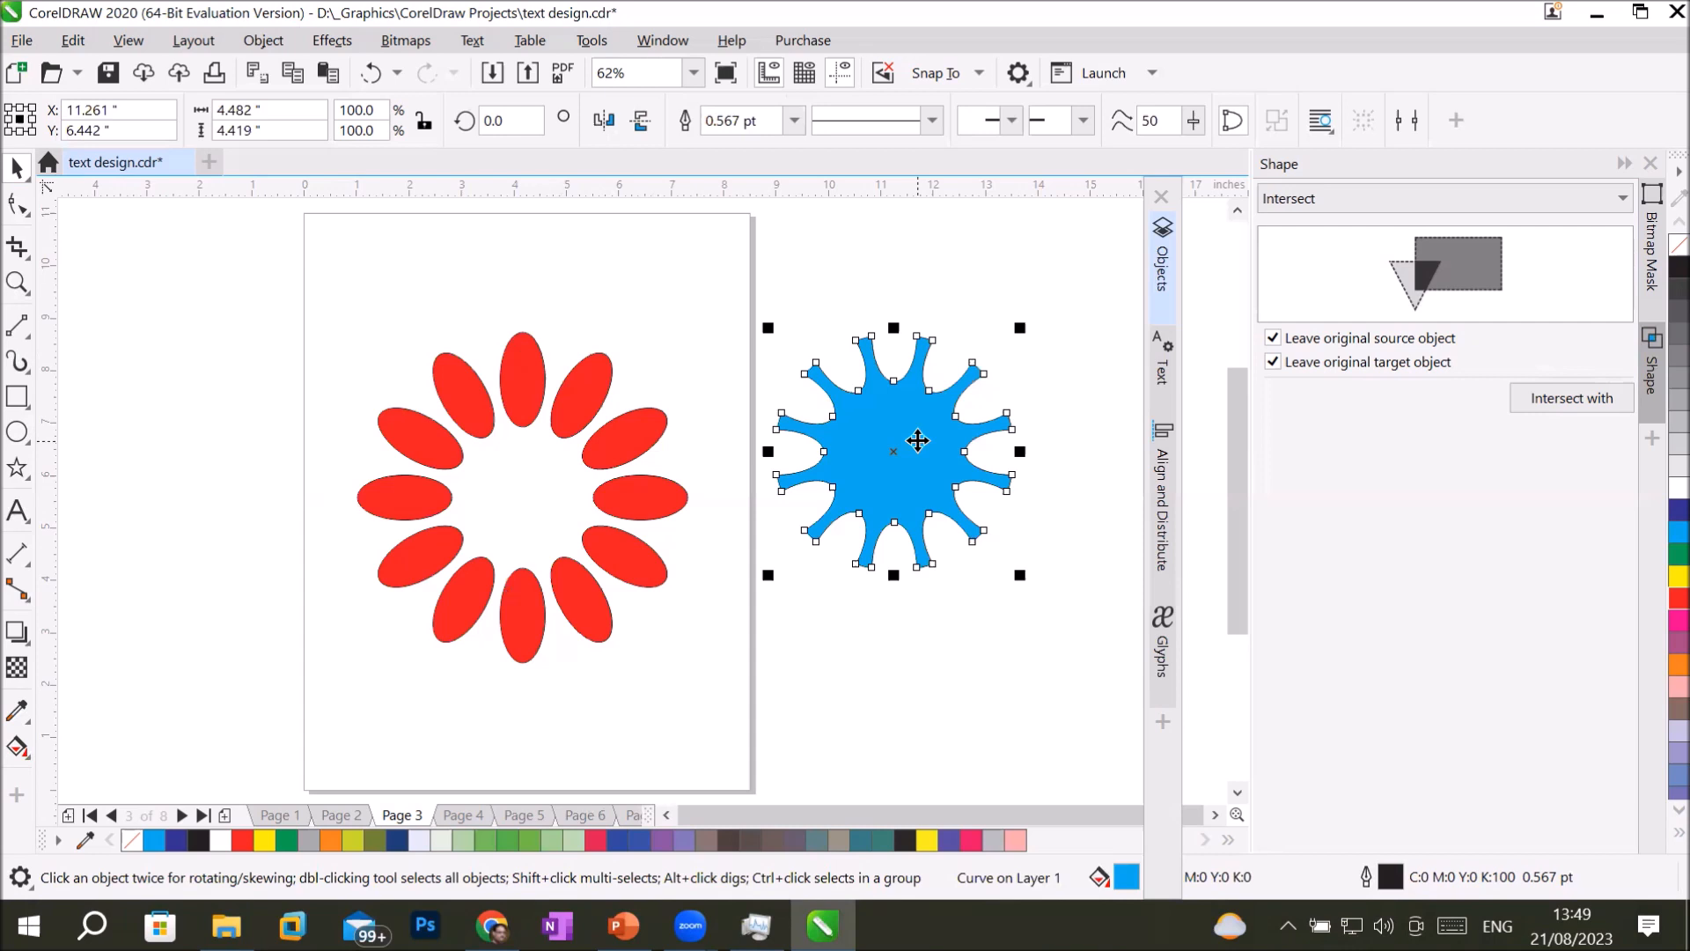
left_click_drag(304, 284, 736, 747)
left_click_drag(641, 499, 1131, 724)
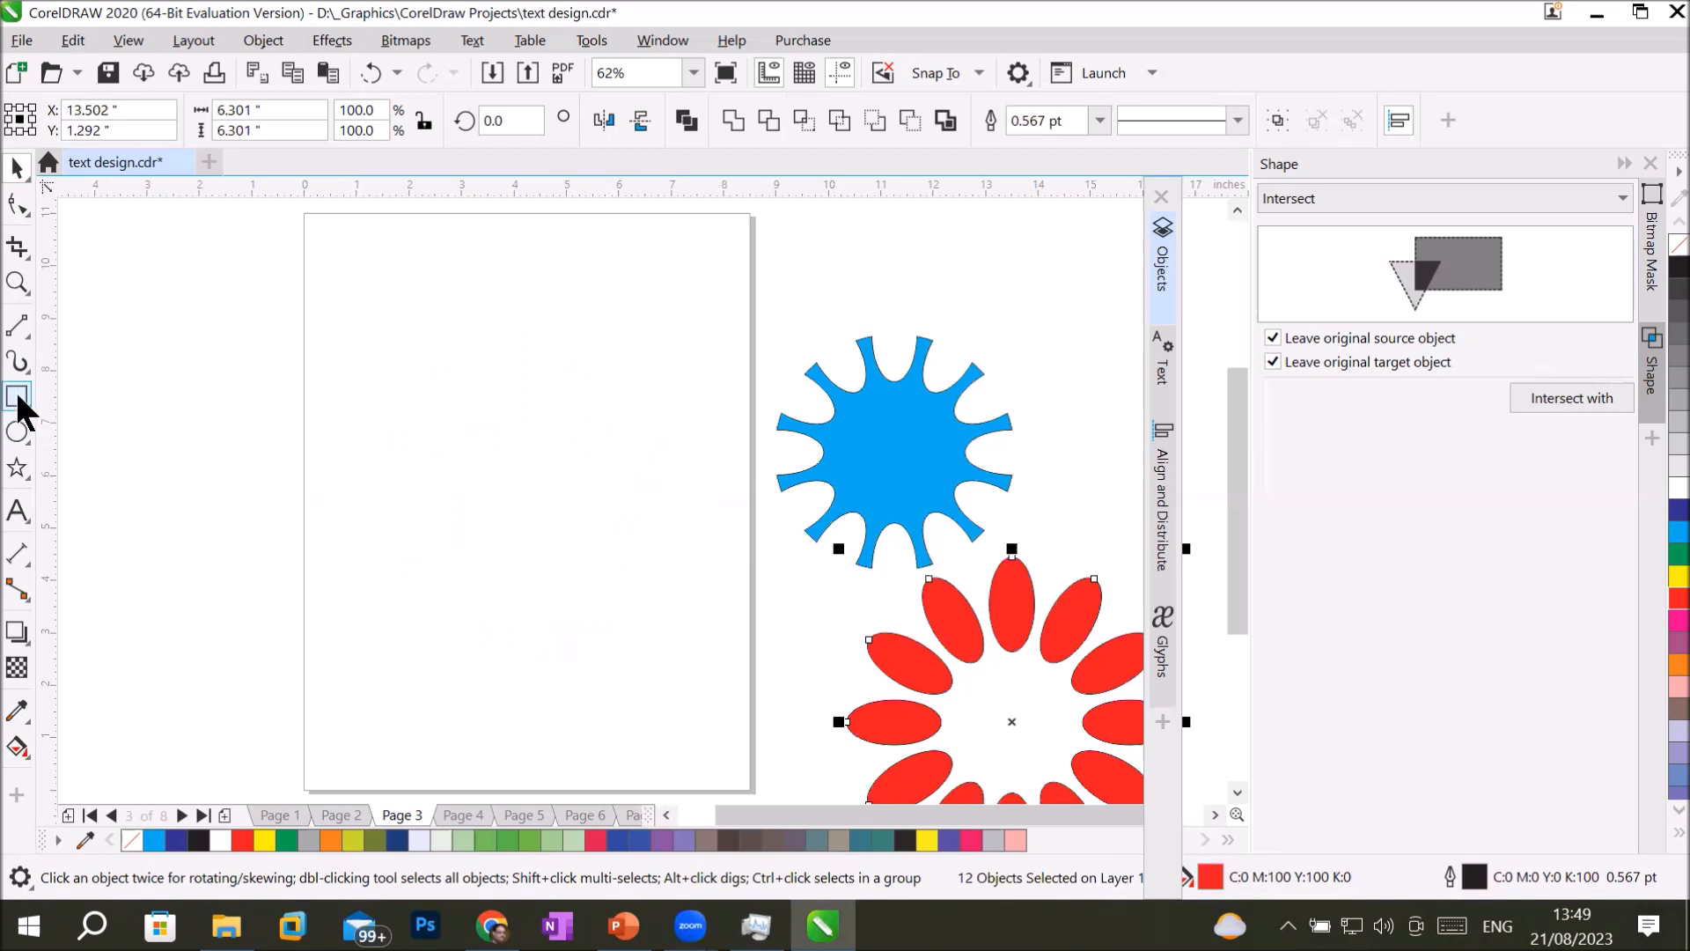
Draw an ellipse about 5.76 by 5.41 inches on the empty page and fill it green.
left_click(17, 433)
left_click_drag(337, 335, 640, 619)
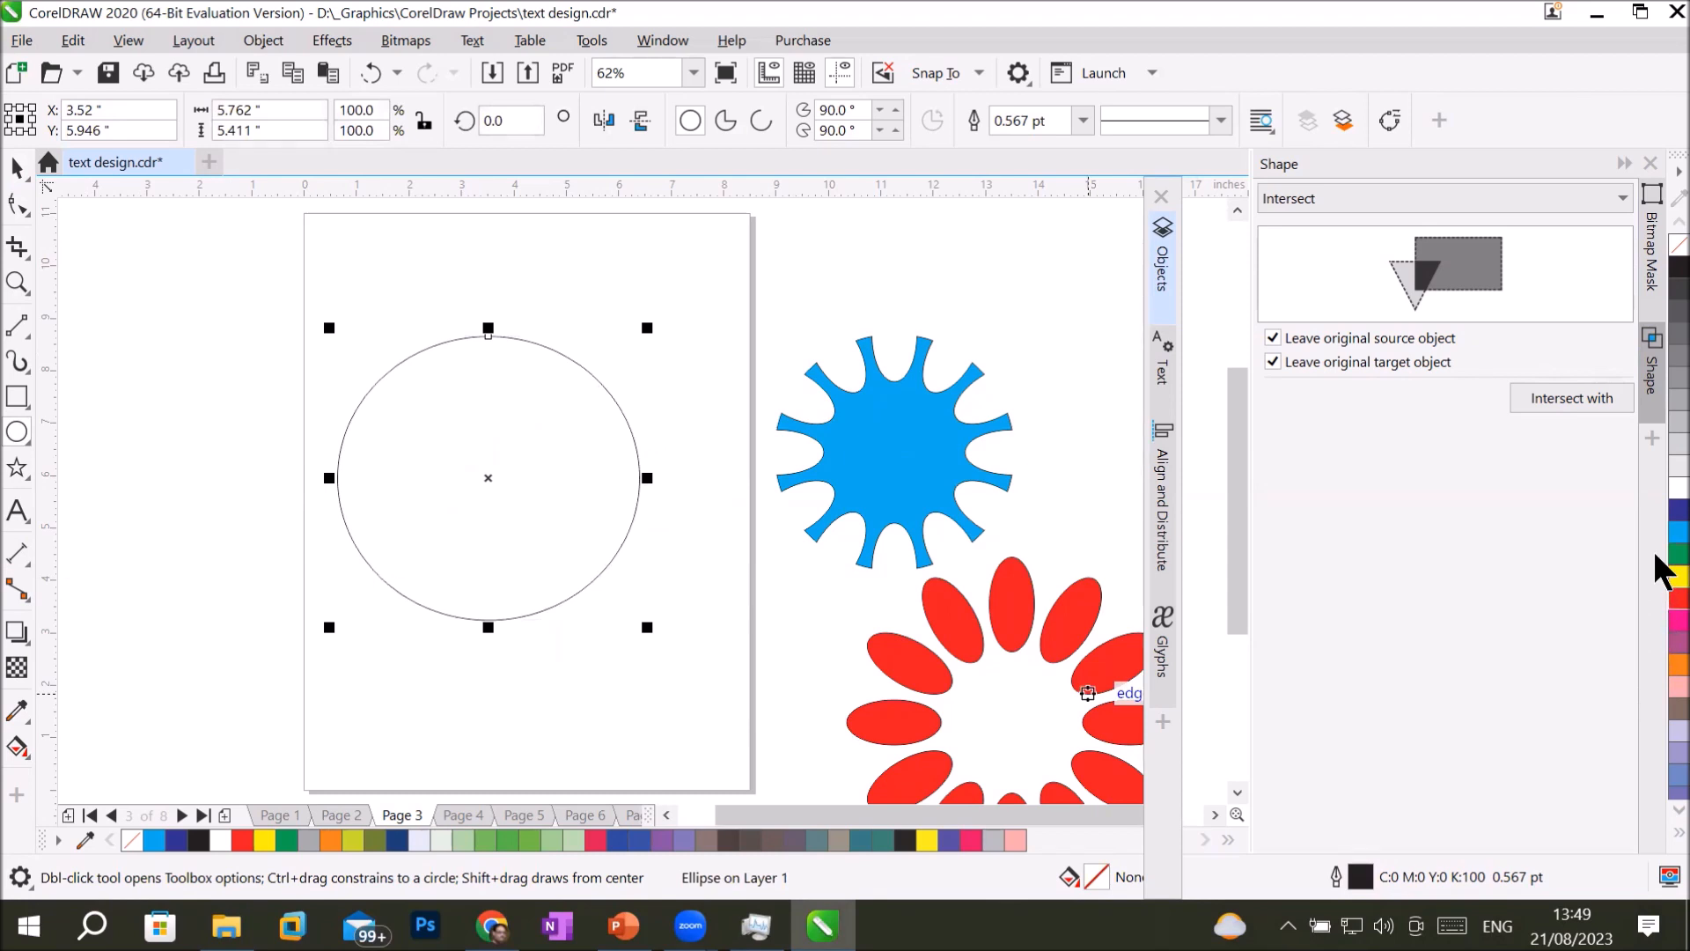
left_click(1677, 553)
Draw a vertical rectangle about 0.67 by 5.38 inches, fill it red, and centre it over the green ellipse.
left_click(17, 398)
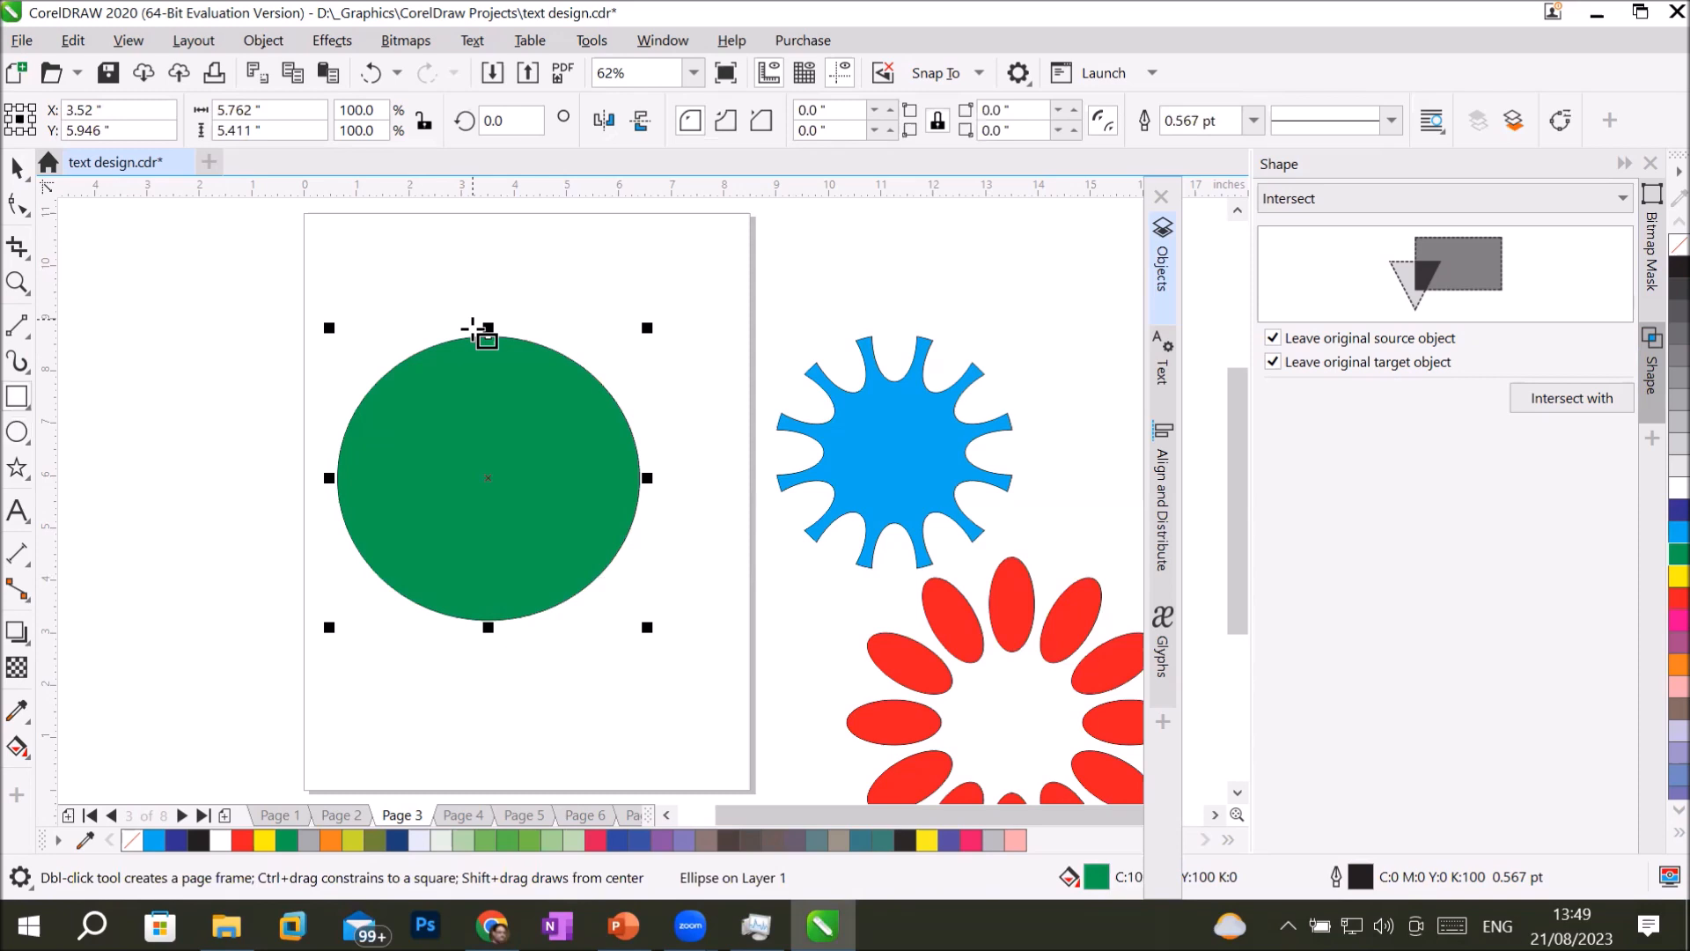
left_click_drag(471, 338, 505, 618)
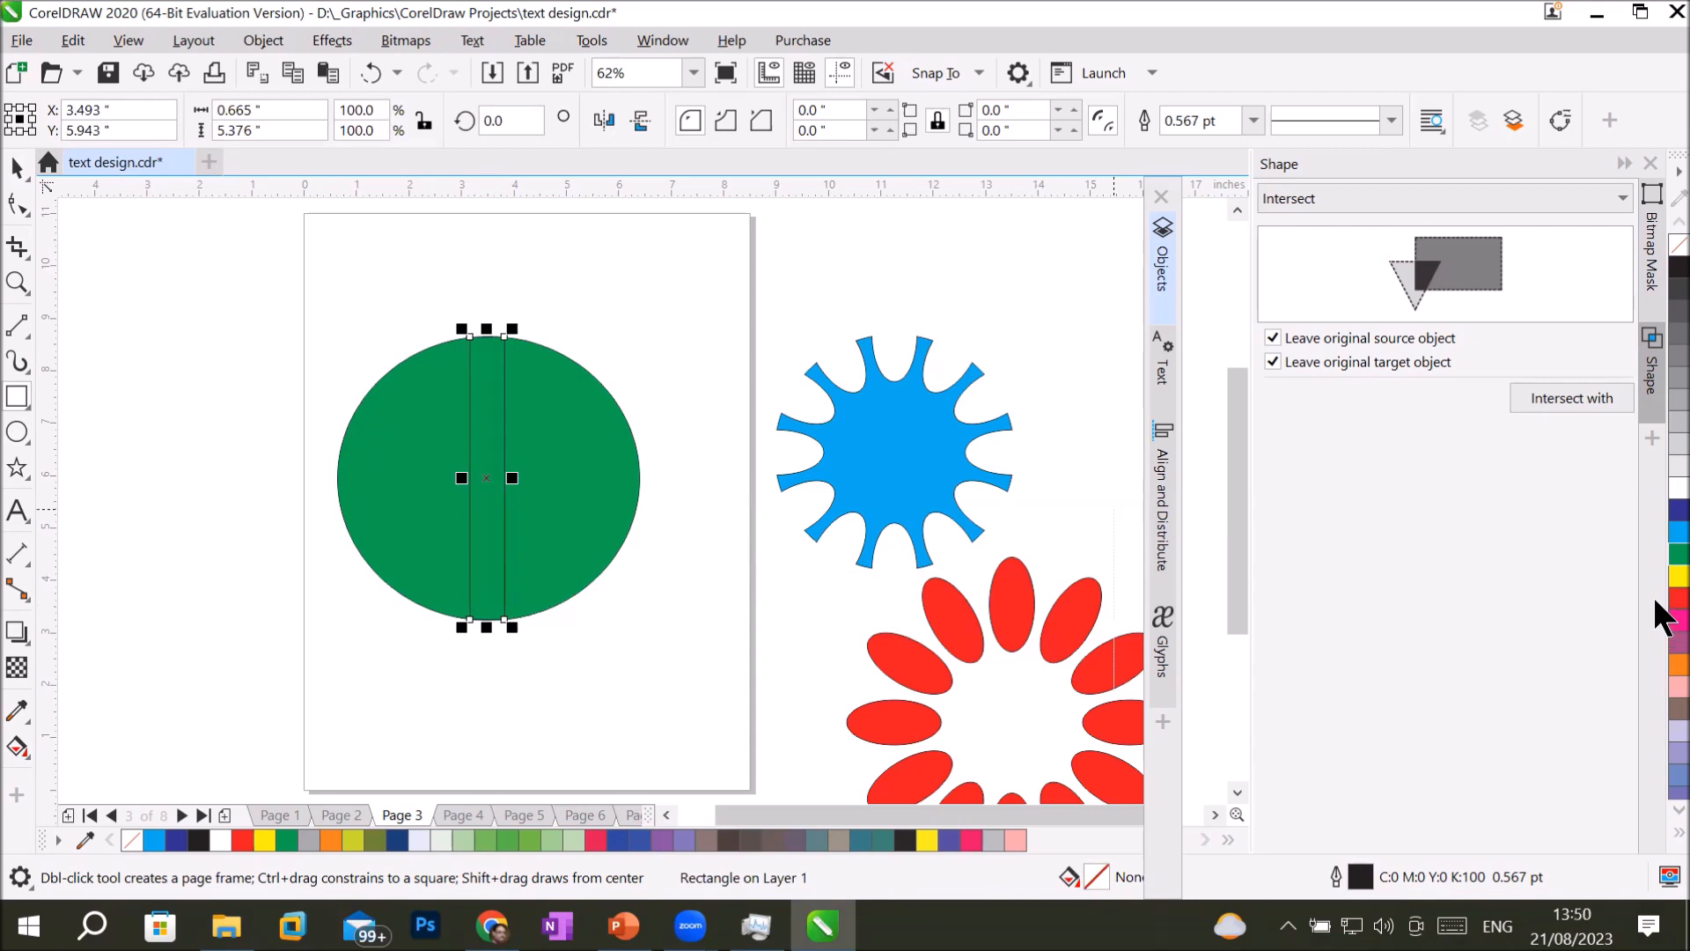
left_click(1678, 599)
left_click(17, 167)
left_click_drag(481, 405, 488, 419)
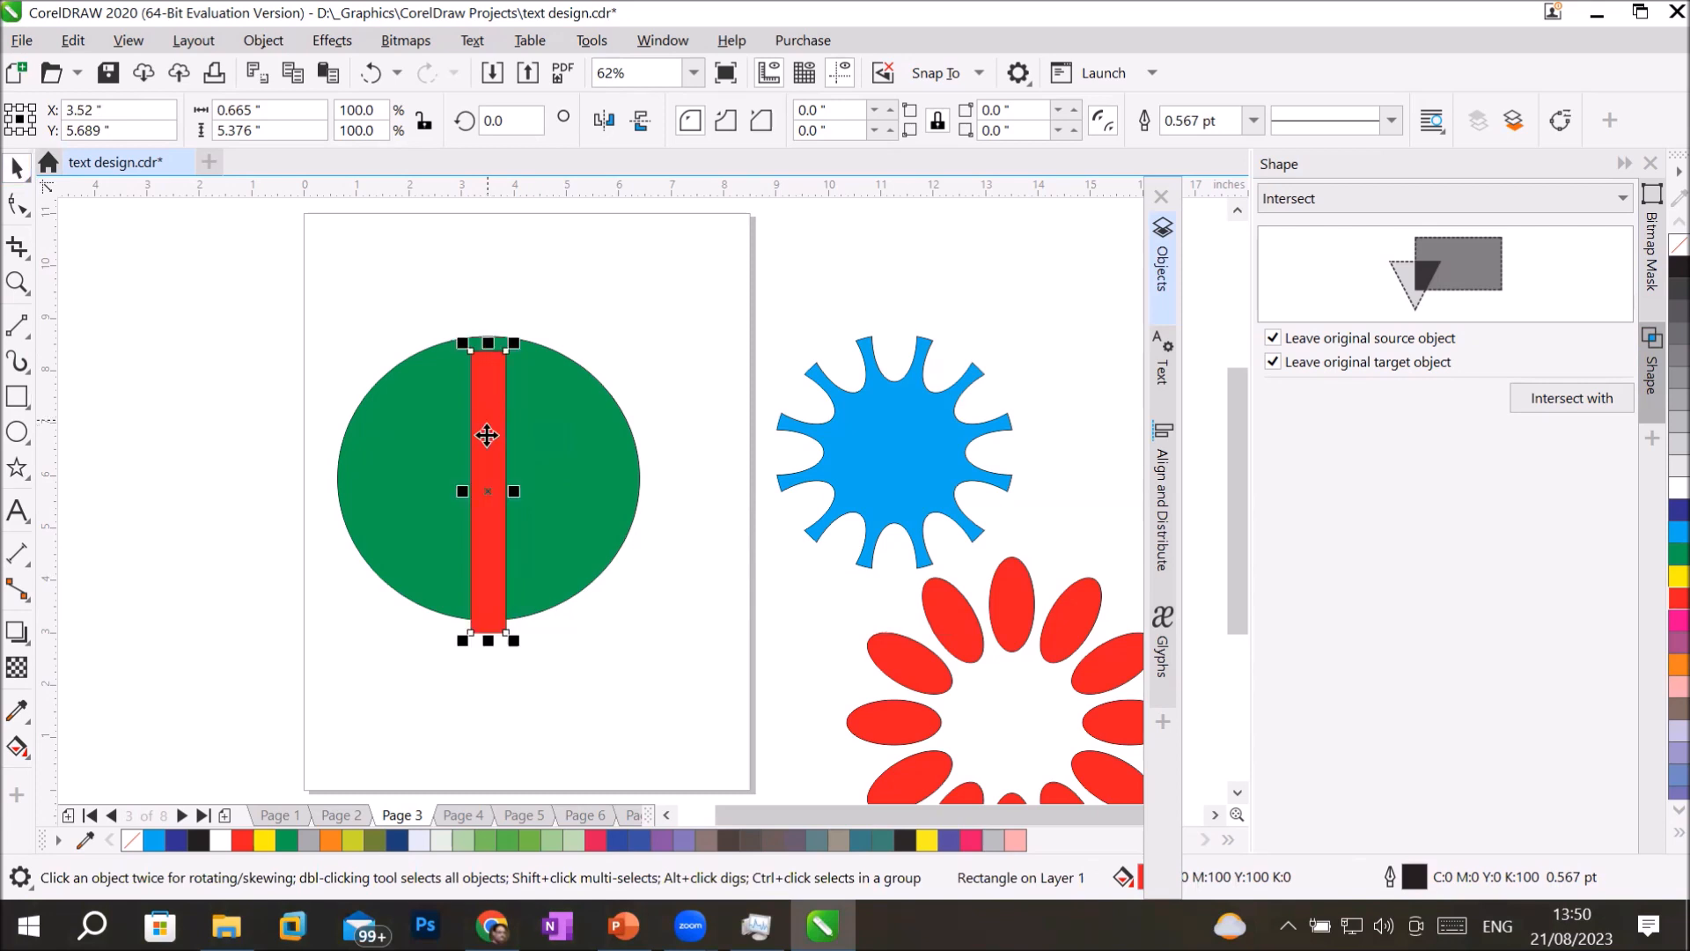
key("Up")
key("Up")
key("Up")
key("Up")
key("Up")
key("Up")
key("Up")
key("Up")
key("Up")
key("Up")
key("Up")
key("Up")
key("Up")
key("Up")
key("Up")
key("Up")
key("Up")
key("Up")
key("Up")
key("Up")
key("Up")
key("Up")
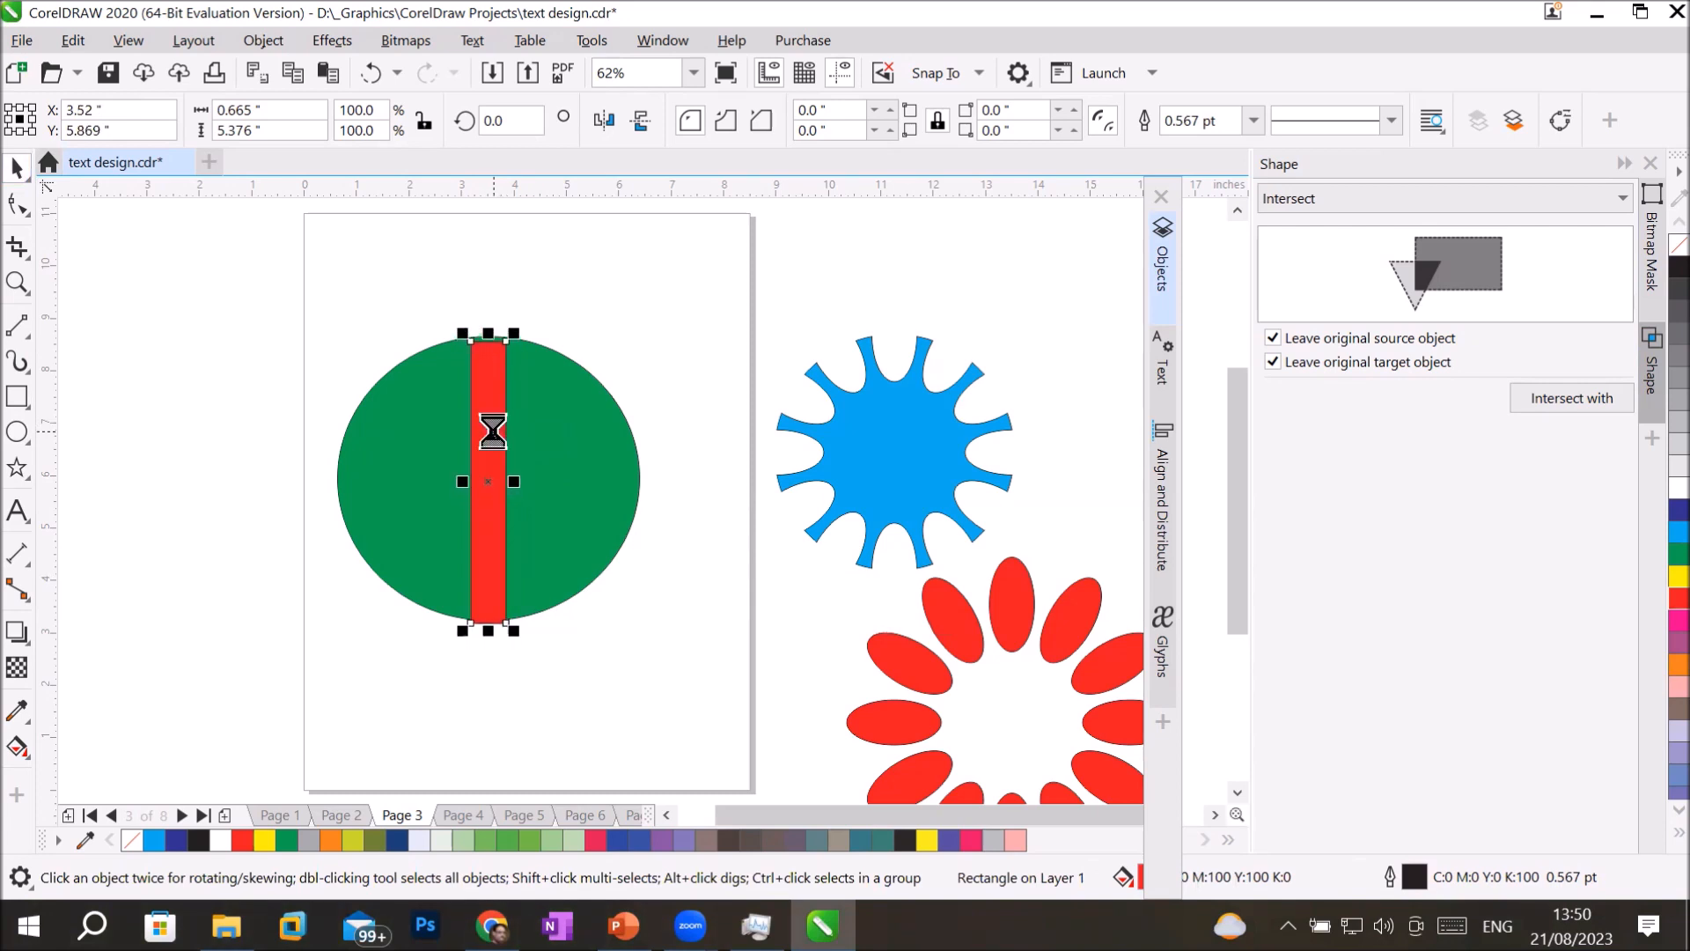
key("Up")
key("Up")
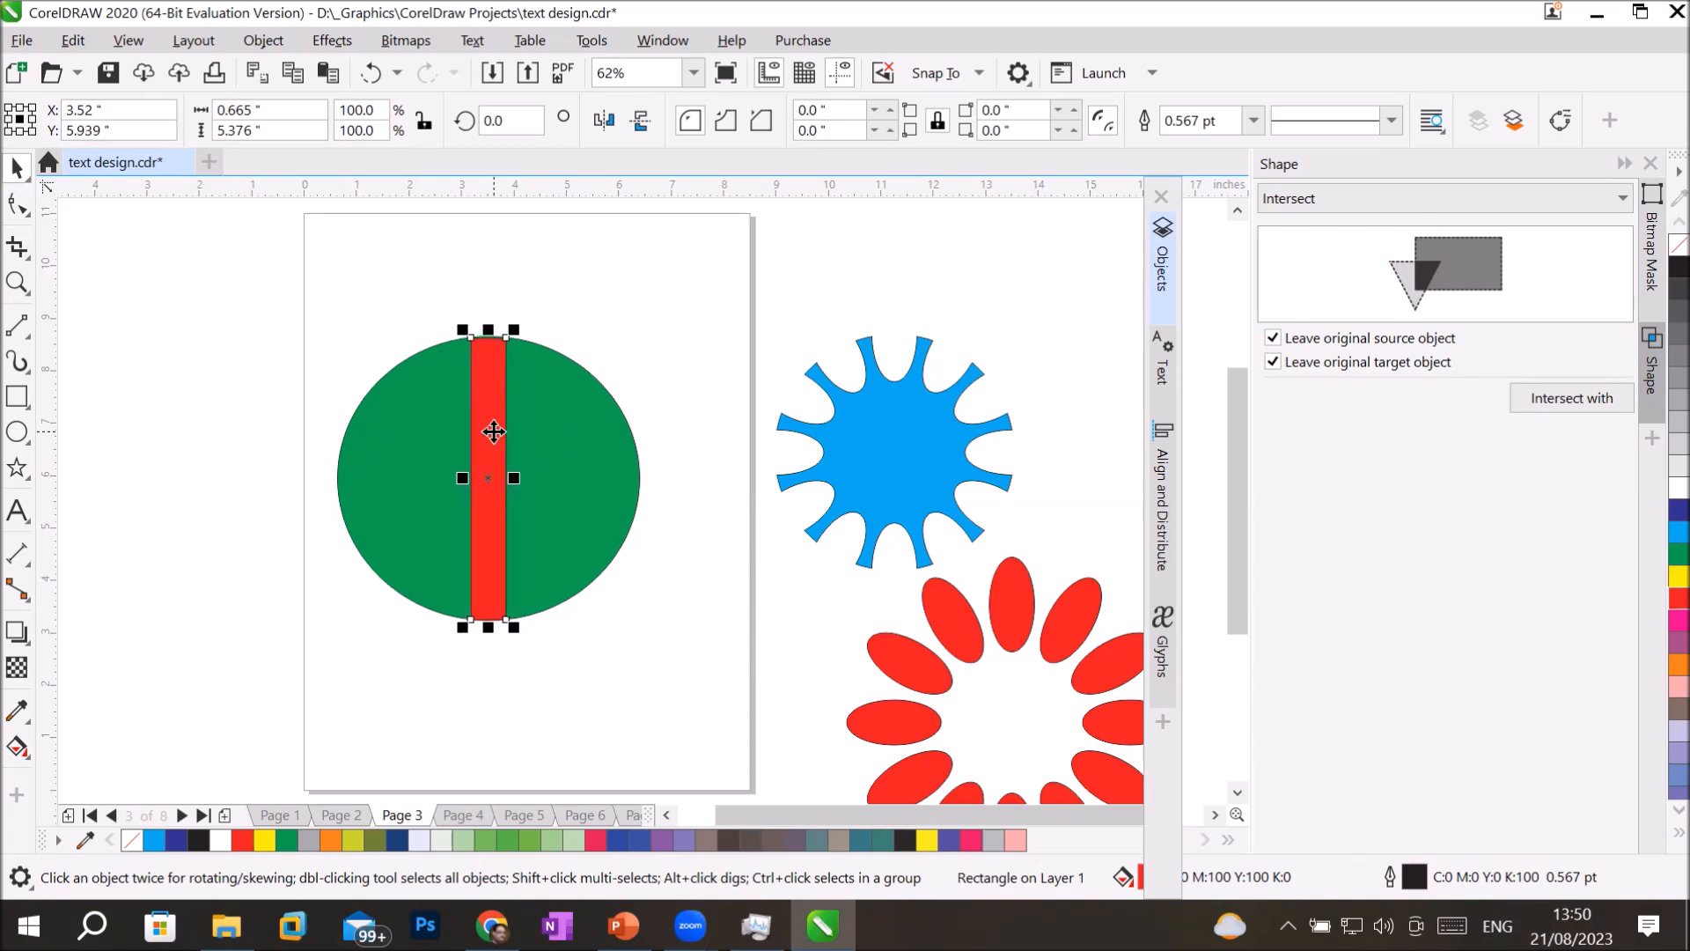
Rotate copies of the red rectangle about its centre at 30-degree intervals to make six crossing bars.
left_click(494, 432)
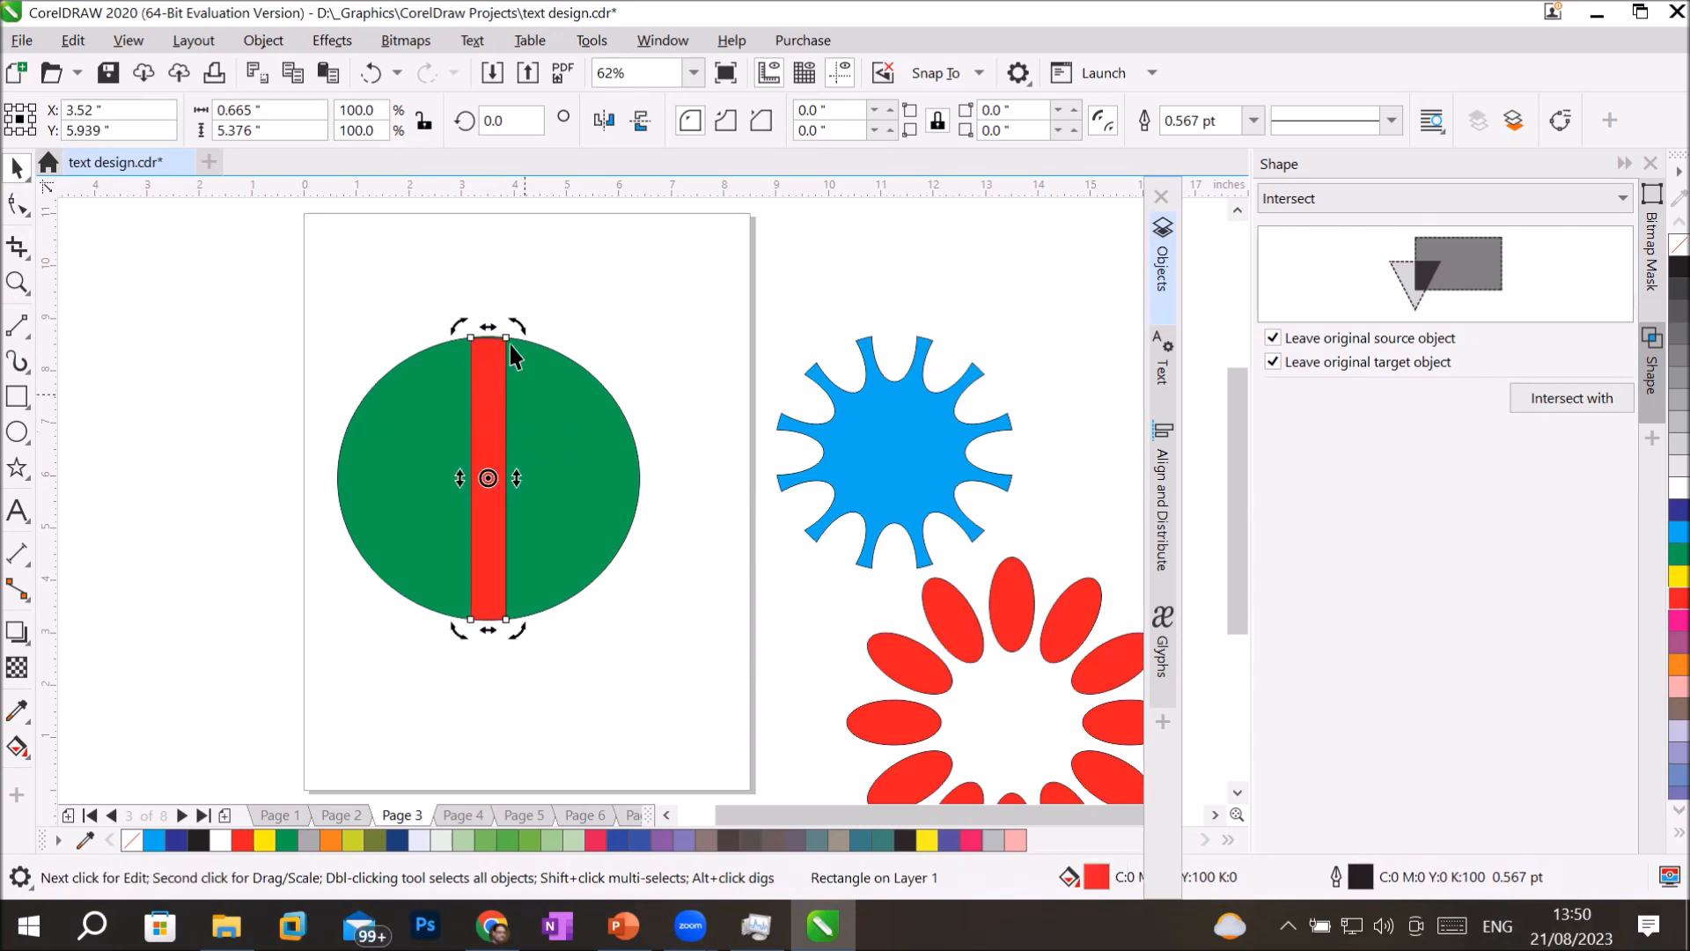
left_click_drag(508, 325, 572, 384)
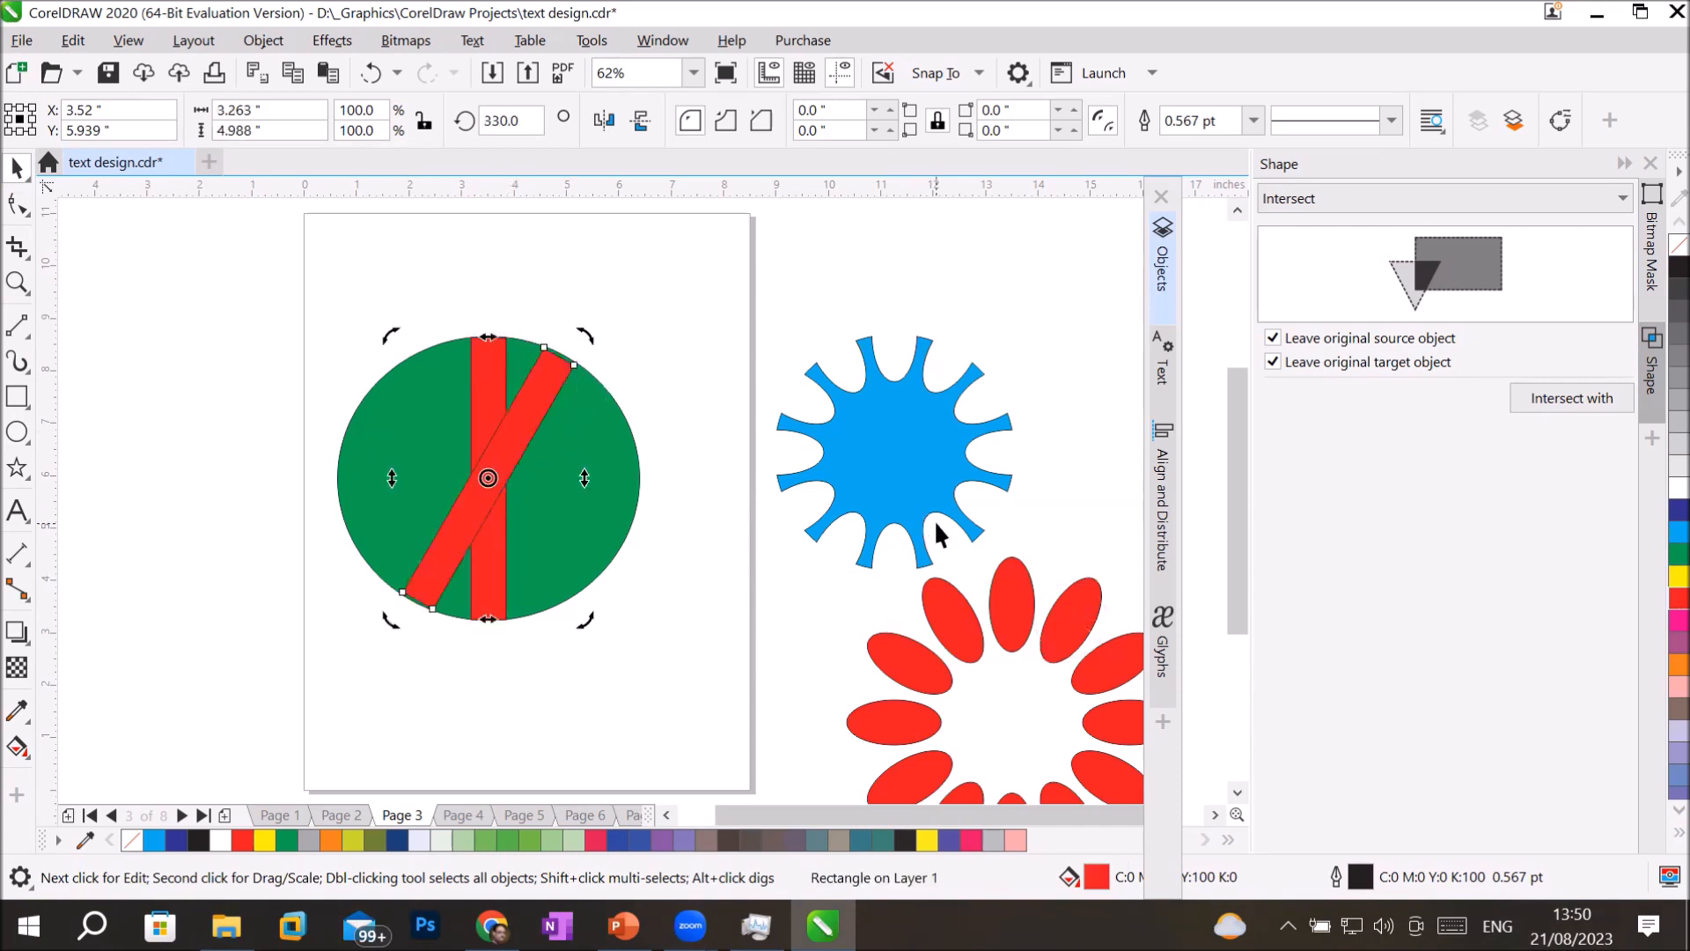
key("ctrl+r")
key("ctrl+r")
key("ctrl+r")
key("ctrl+r")
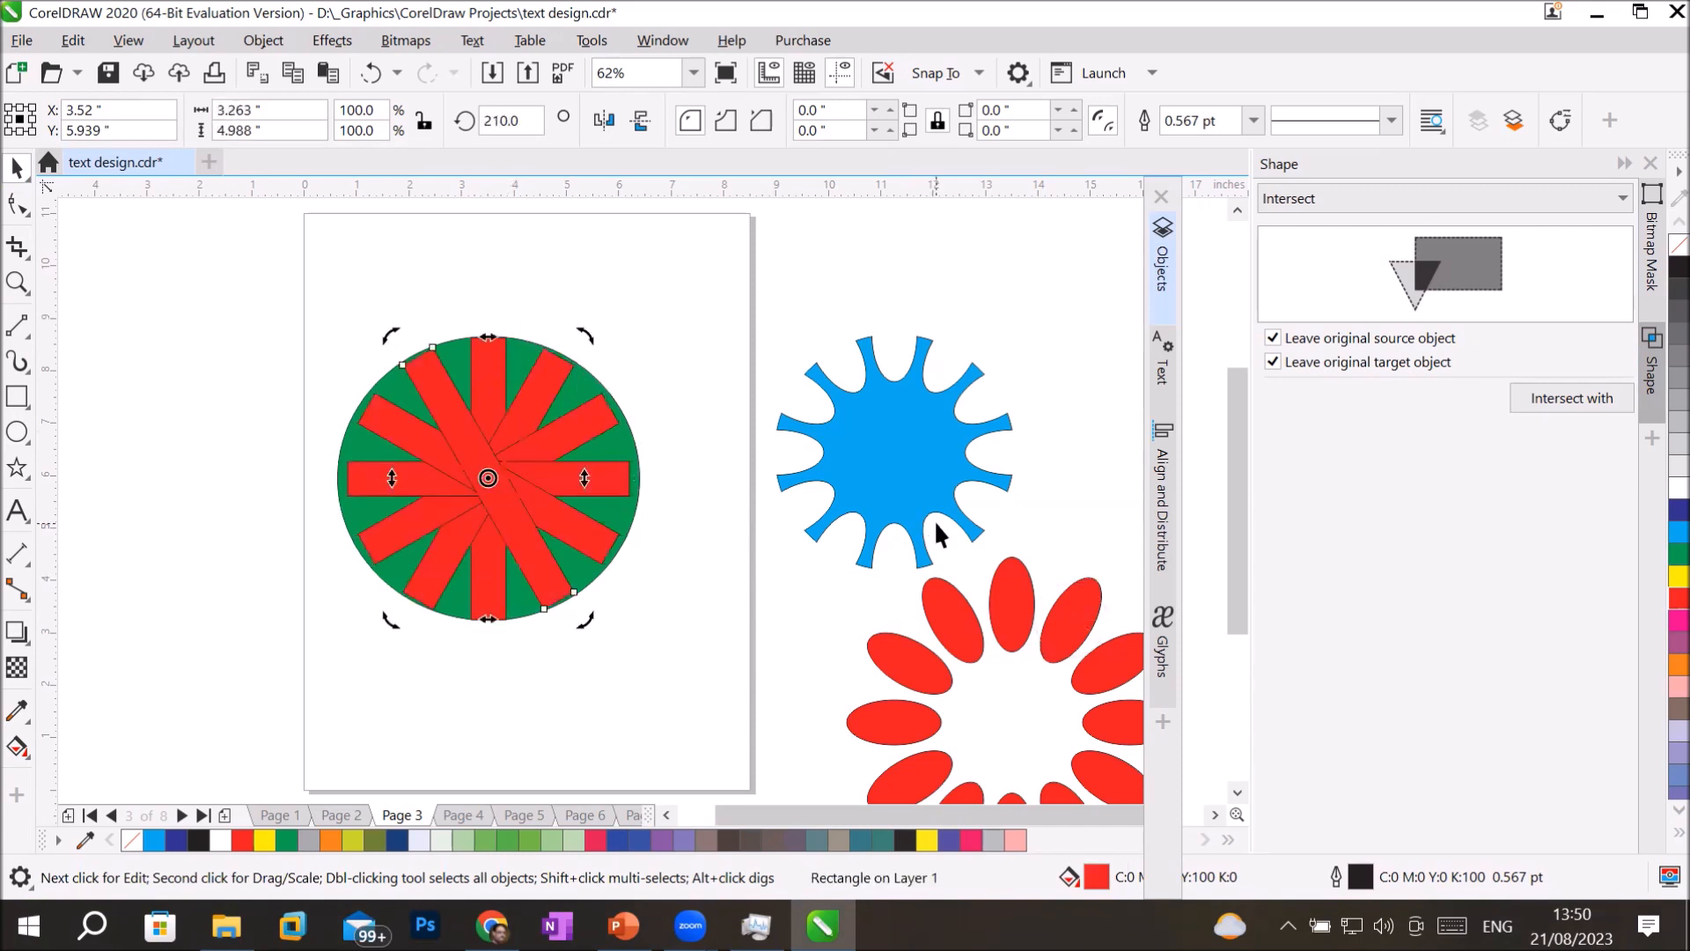
Trim the green ellipse with the six red bars, and move the trimmed ellipse and the bars off the page.
left_click(224, 662)
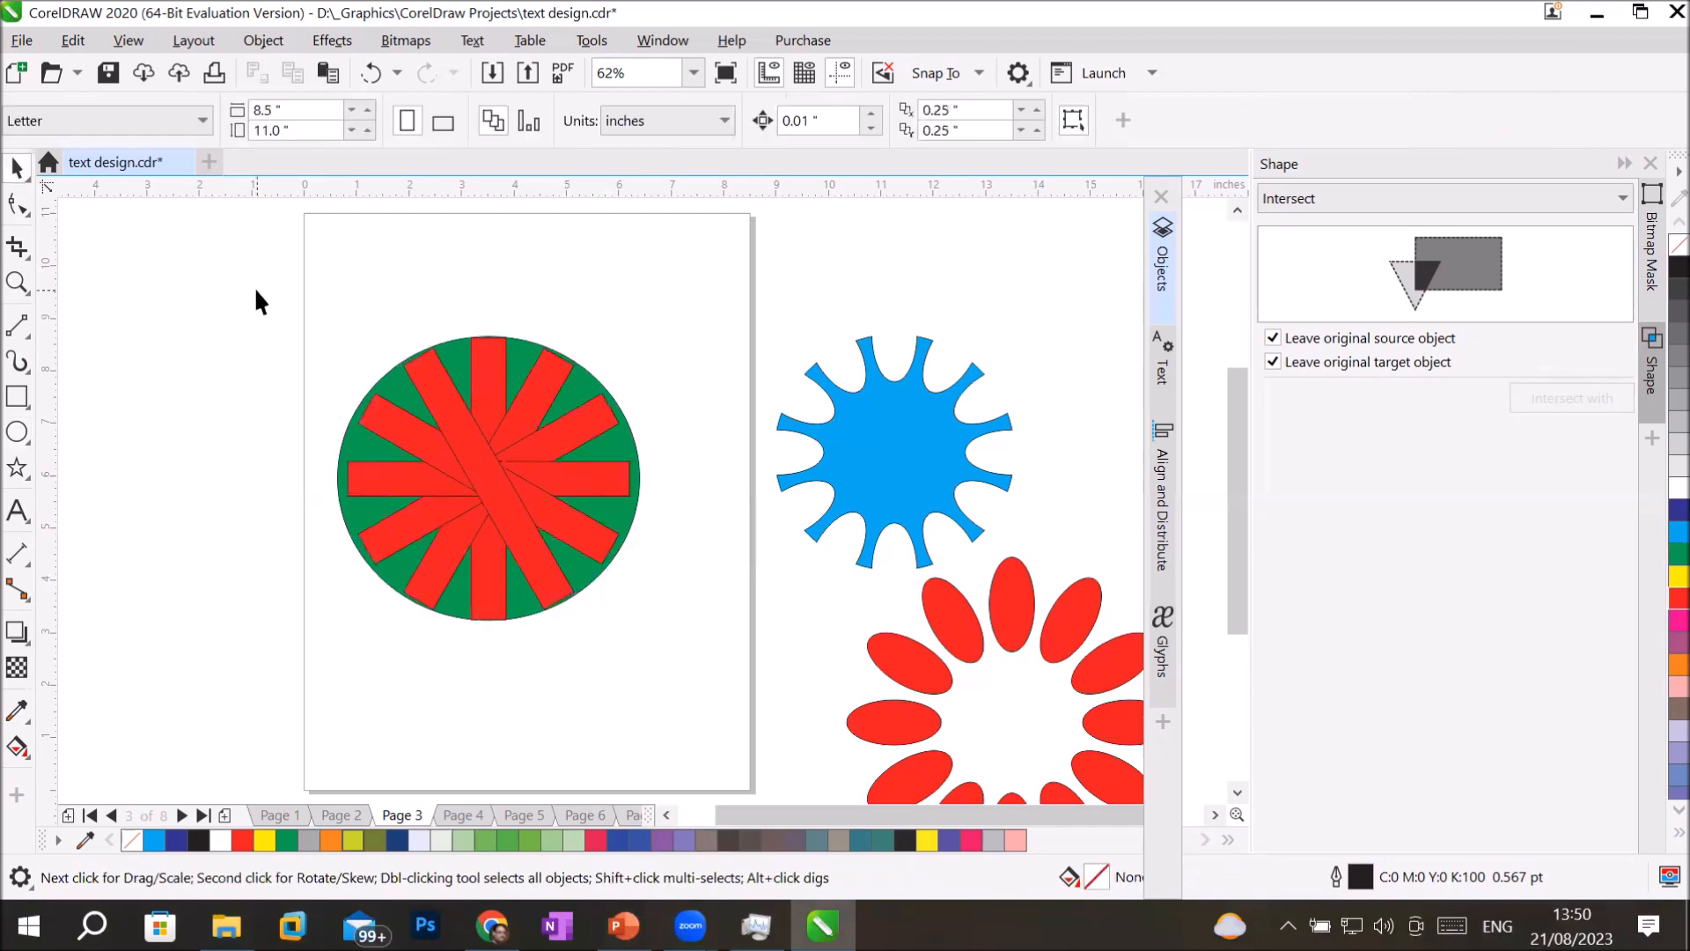
left_click_drag(478, 504, 685, 652)
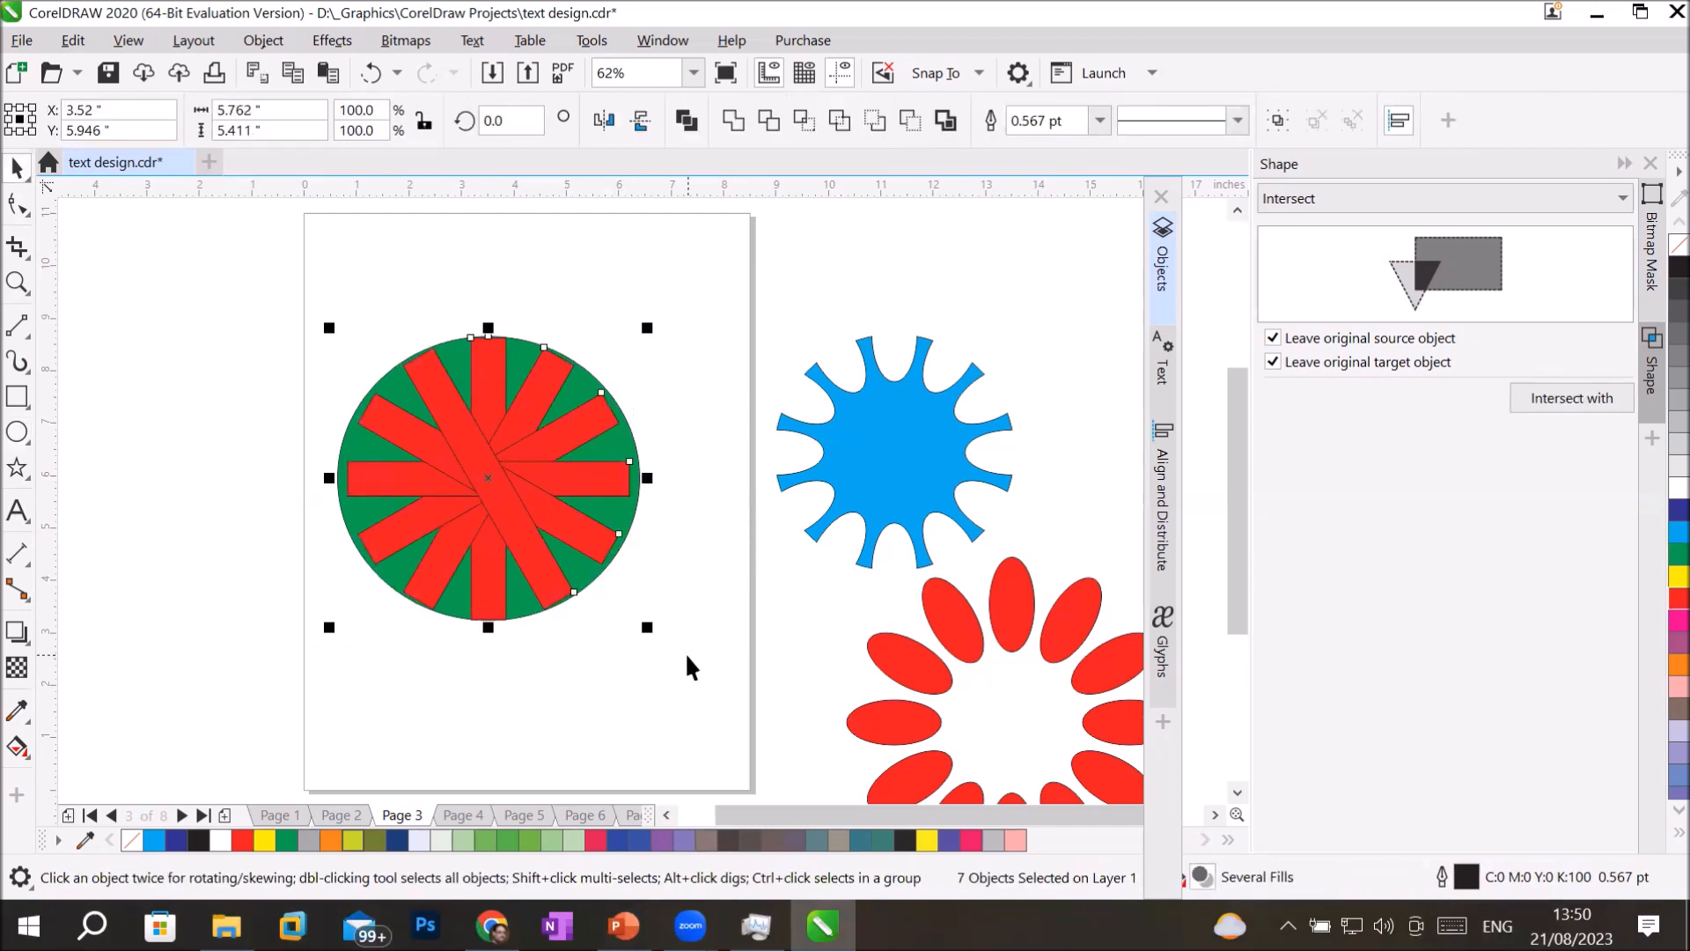
left_click(759, 116)
left_click(664, 315)
left_click_drag(515, 368, 222, 342)
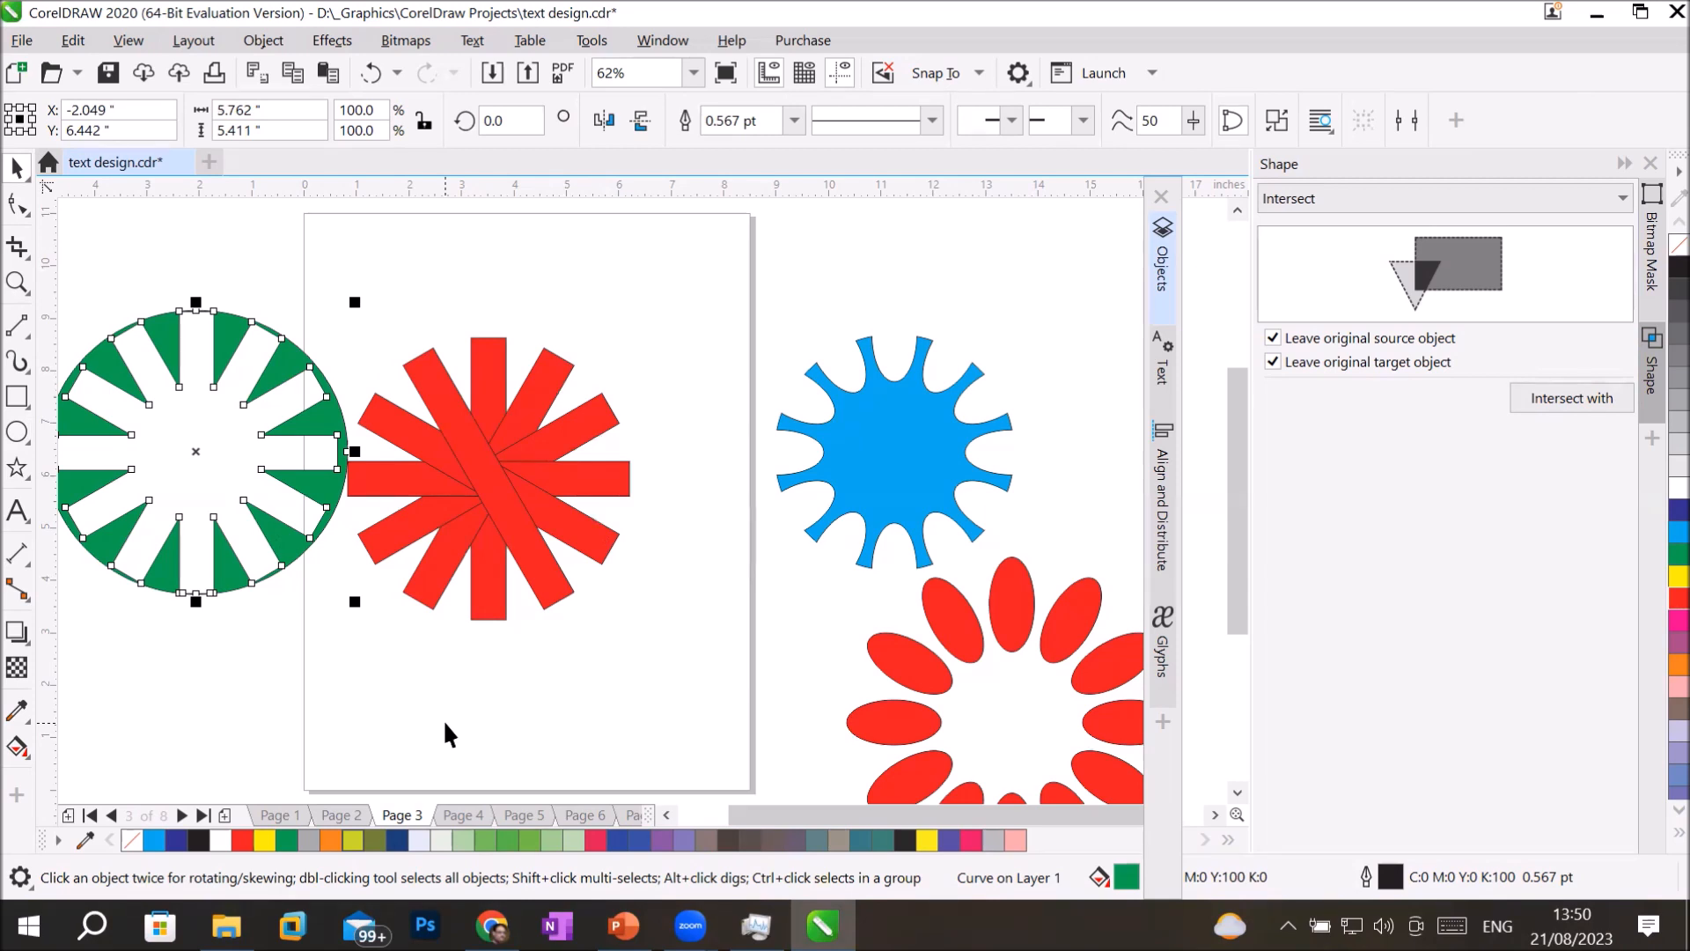
left_click_drag(294, 482, 1065, 263)
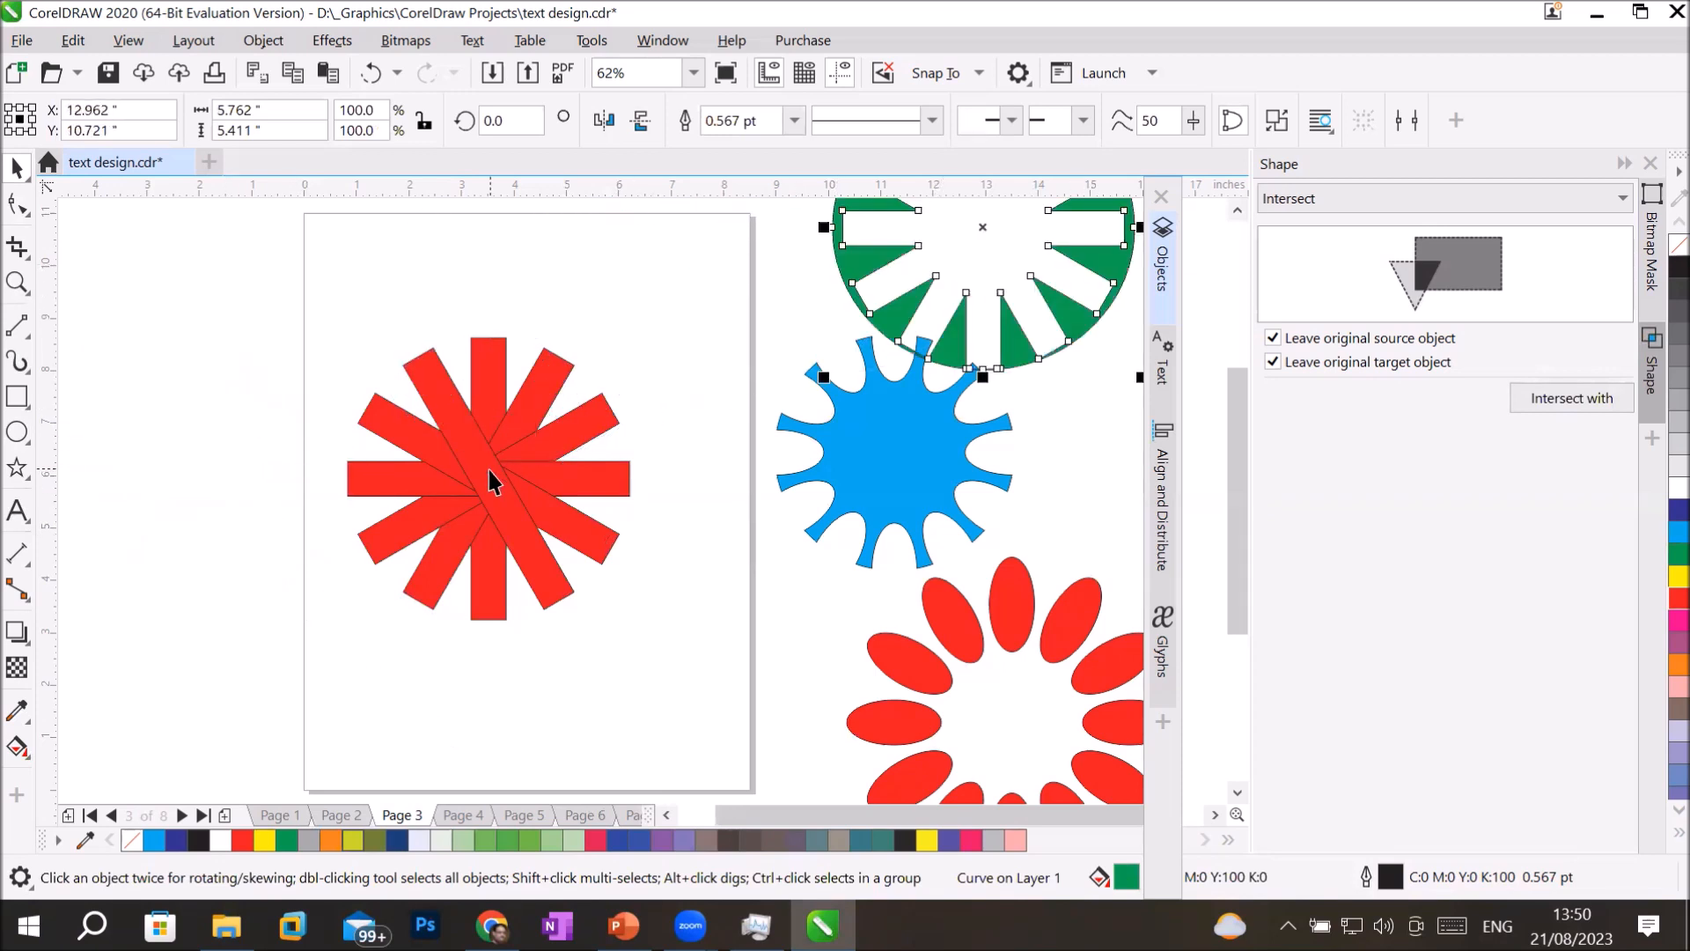
left_click_drag(253, 302, 653, 633)
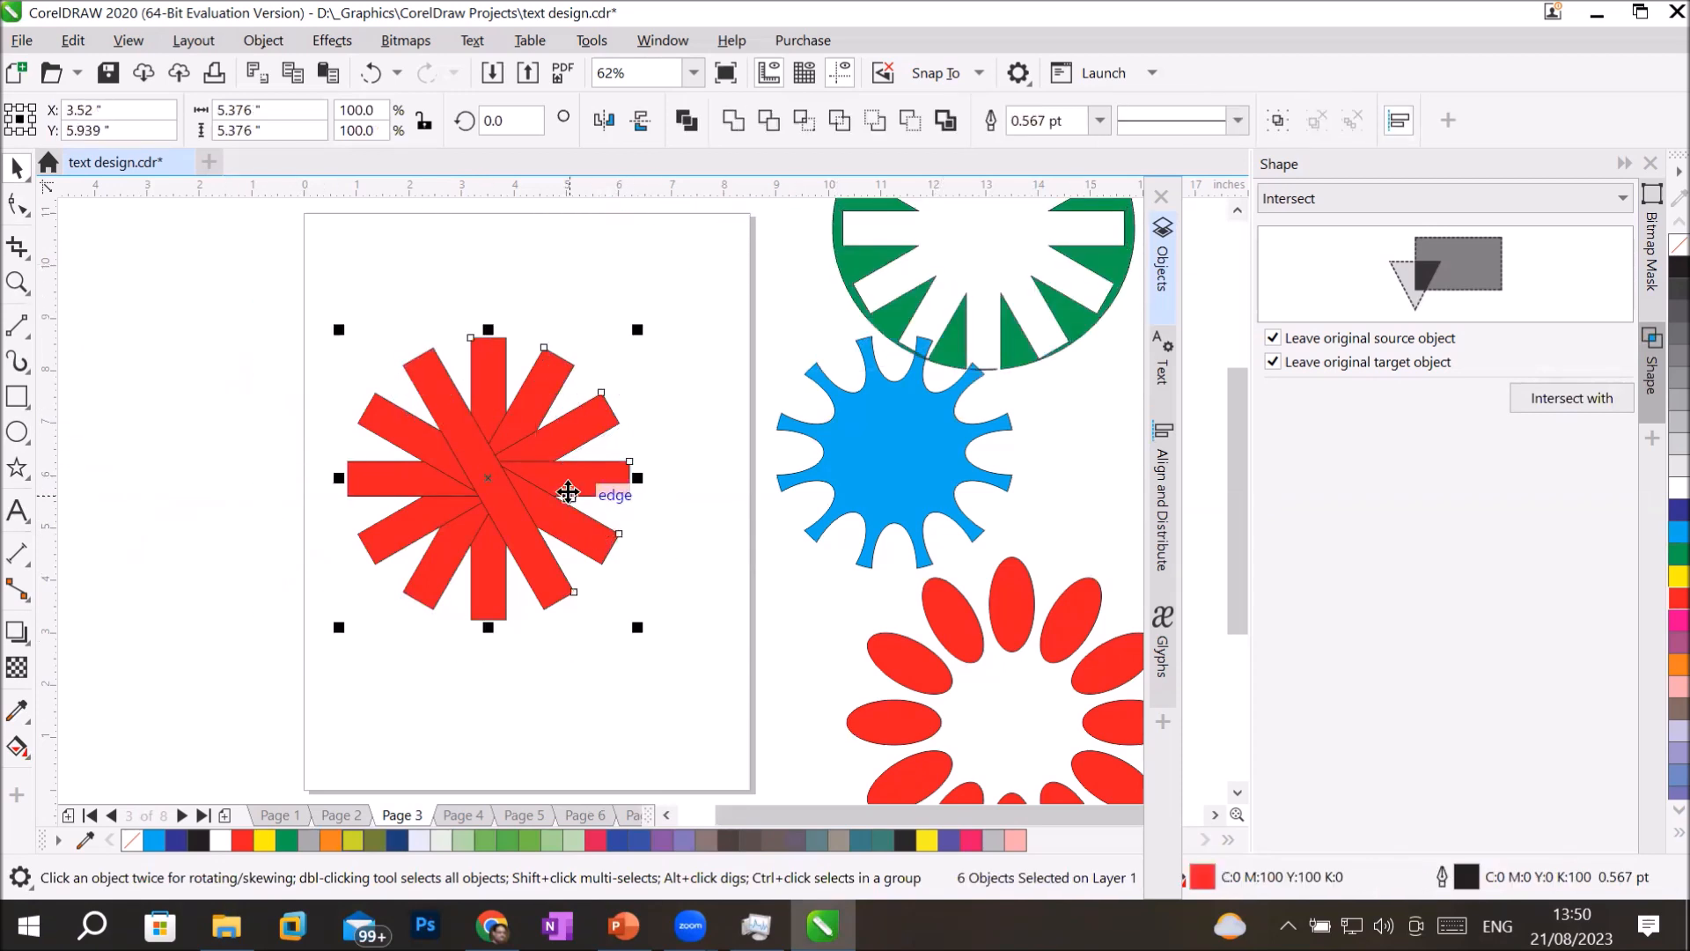
left_click_drag(497, 486, 110, 246)
Draw a light blue ellipse about 3.26 by 3.21 inches on the page and place three overlapping copies of it.
left_click(17, 431)
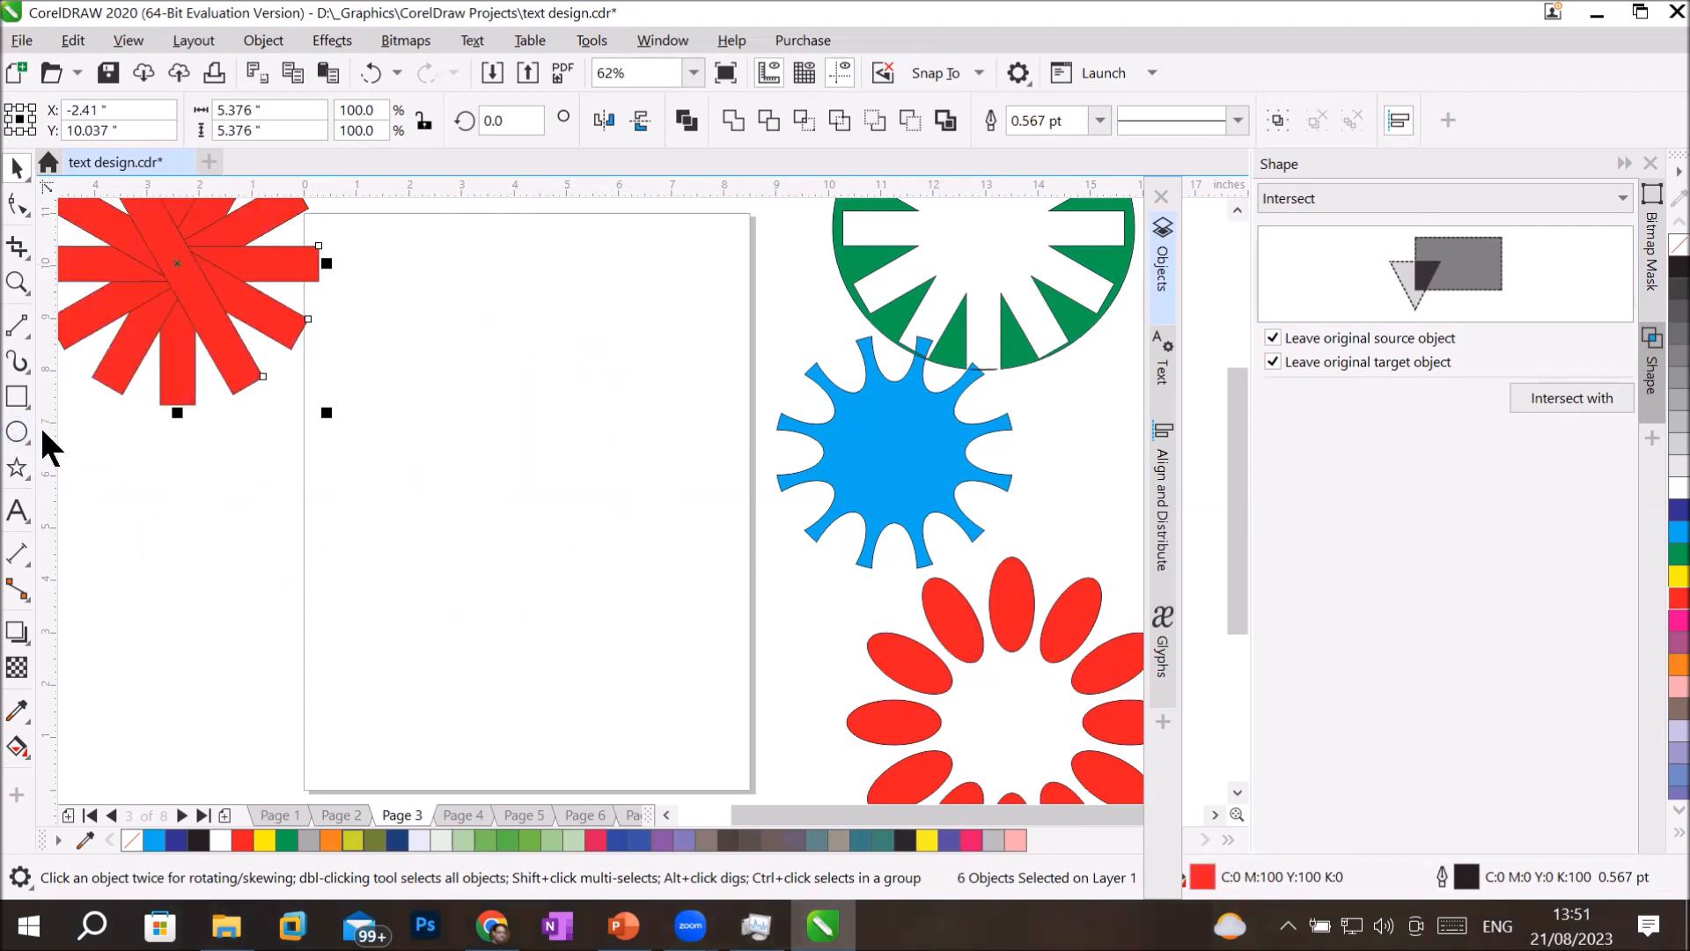
mouse_move(376, 445)
left_mouse_down()
mouse_move(453, 558)
mouse_move(564, 628)
left_mouse_up()
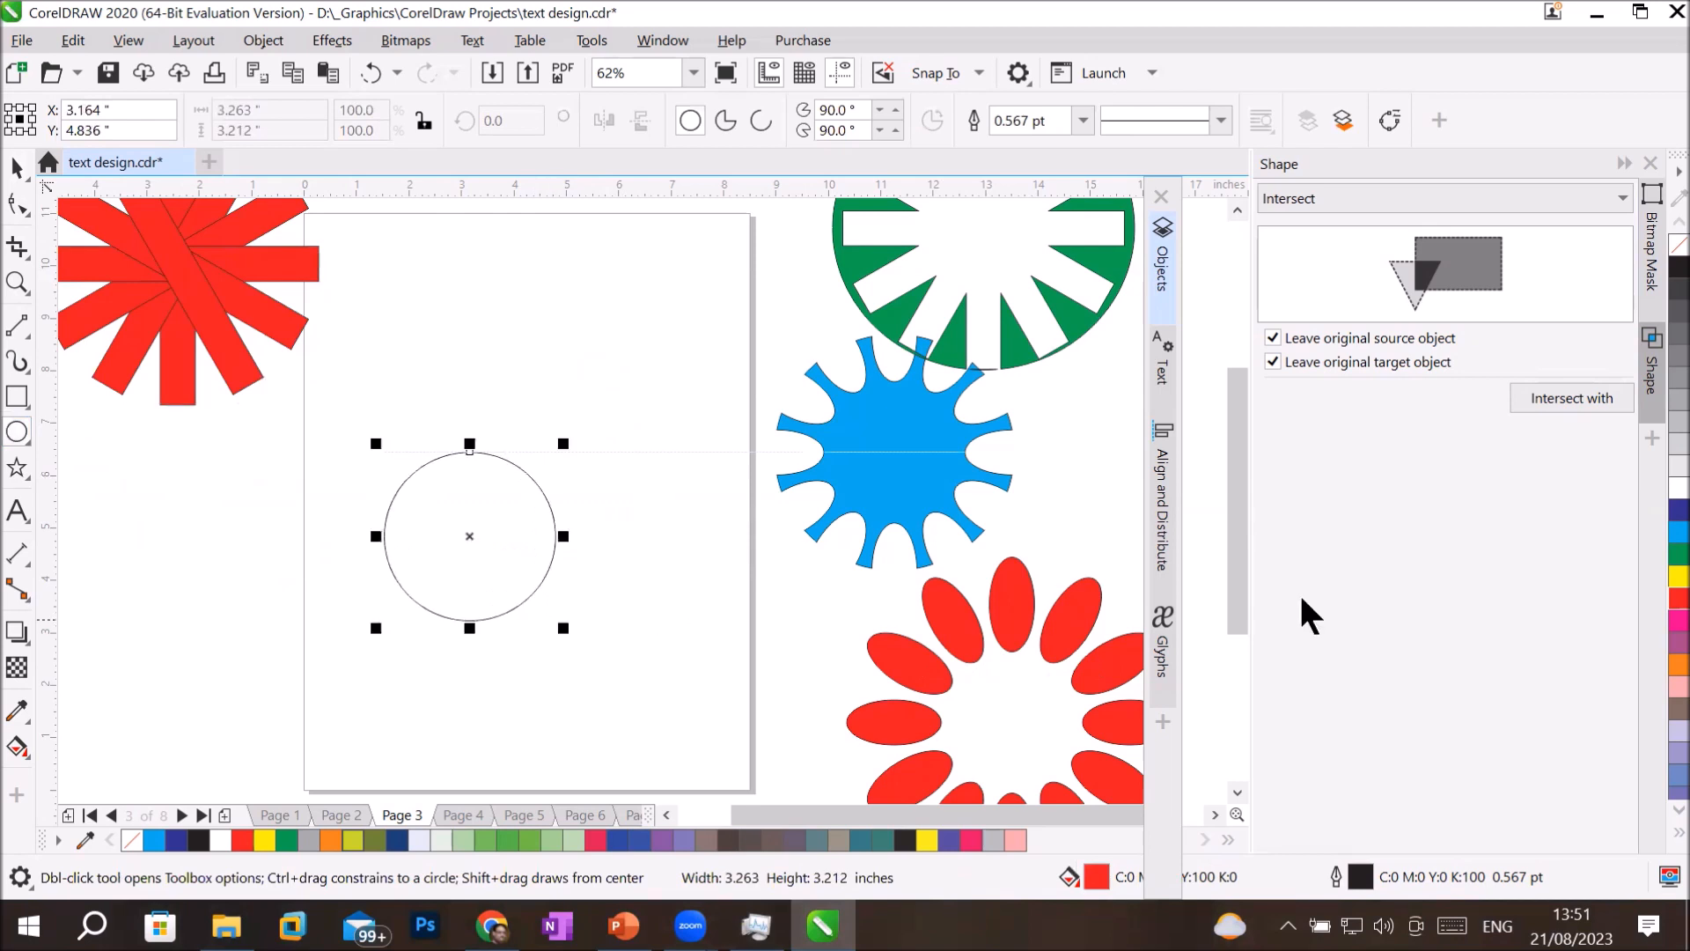
left_click(1664, 534)
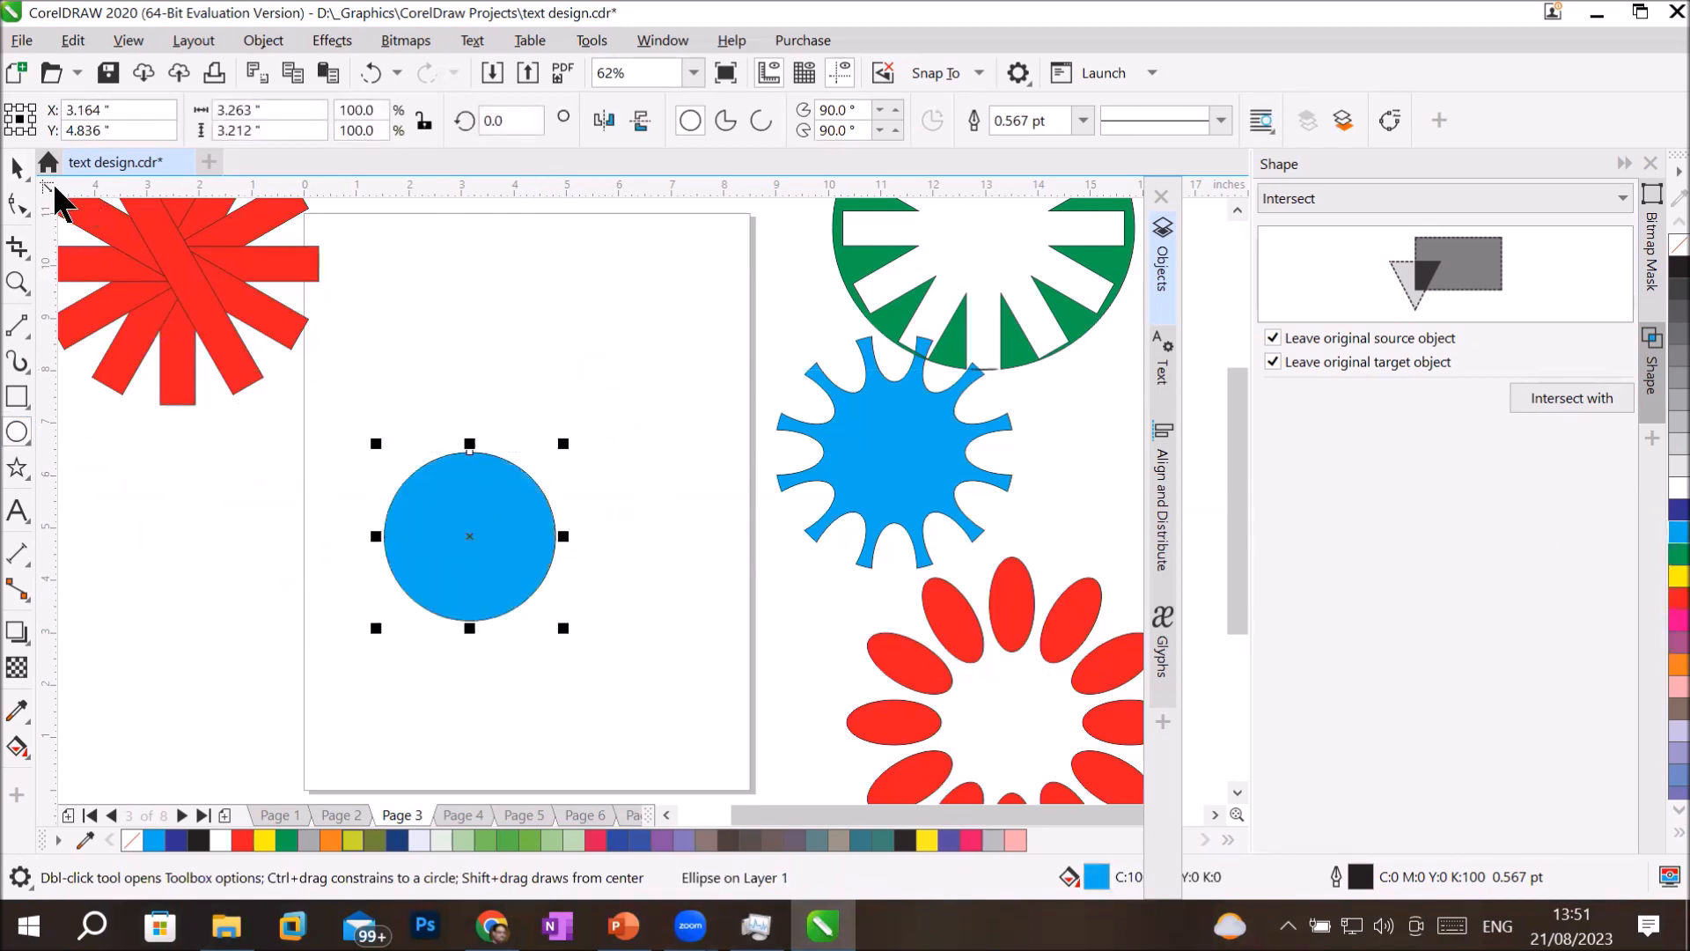
left_click(17, 168)
left_click_drag(426, 573, 483, 638)
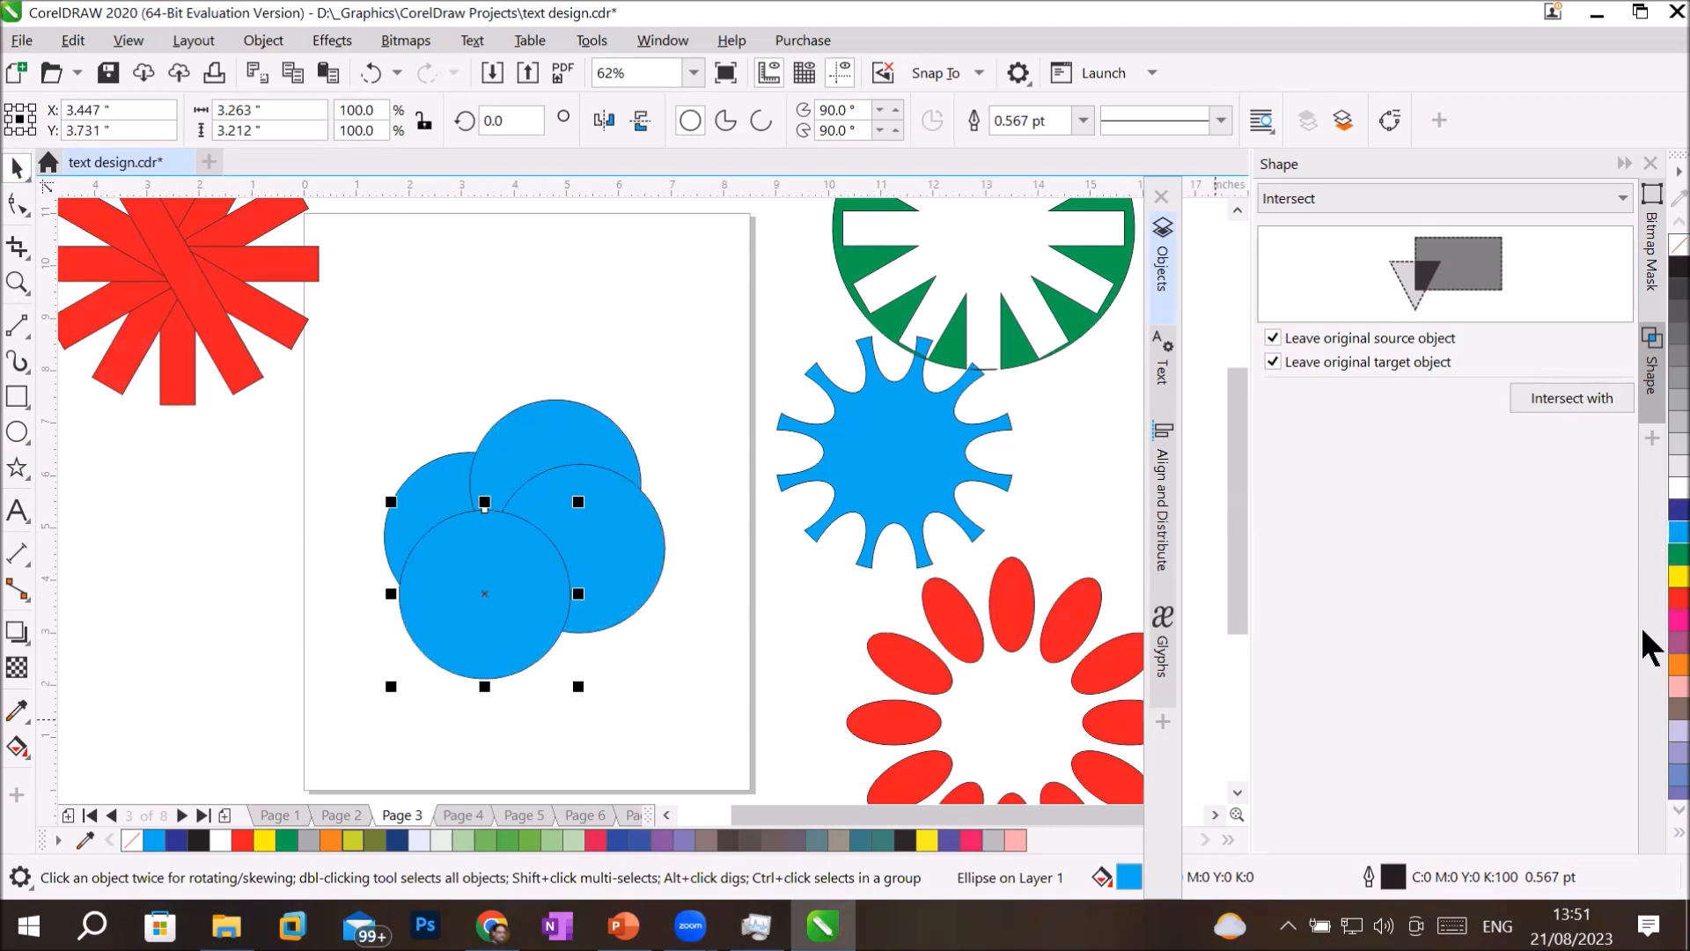
Recolour the overlapping circles: the frontmost red, the right one green and the upper one orange.
left_click(1679, 598)
left_click(634, 556)
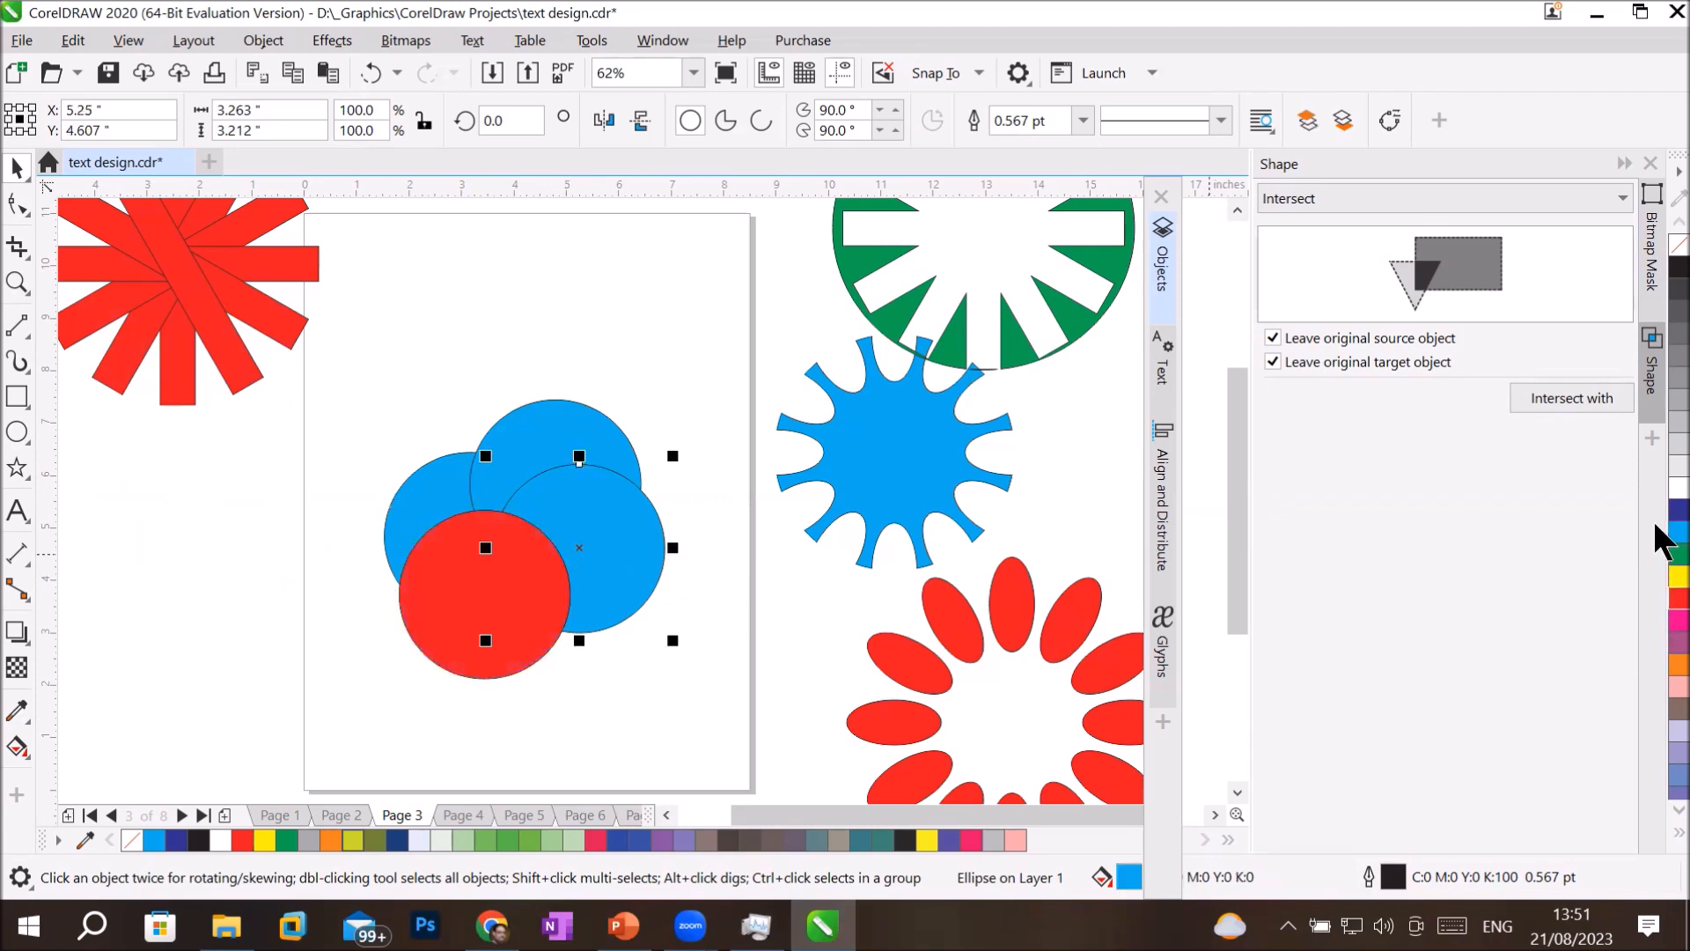
left_click(1678, 553)
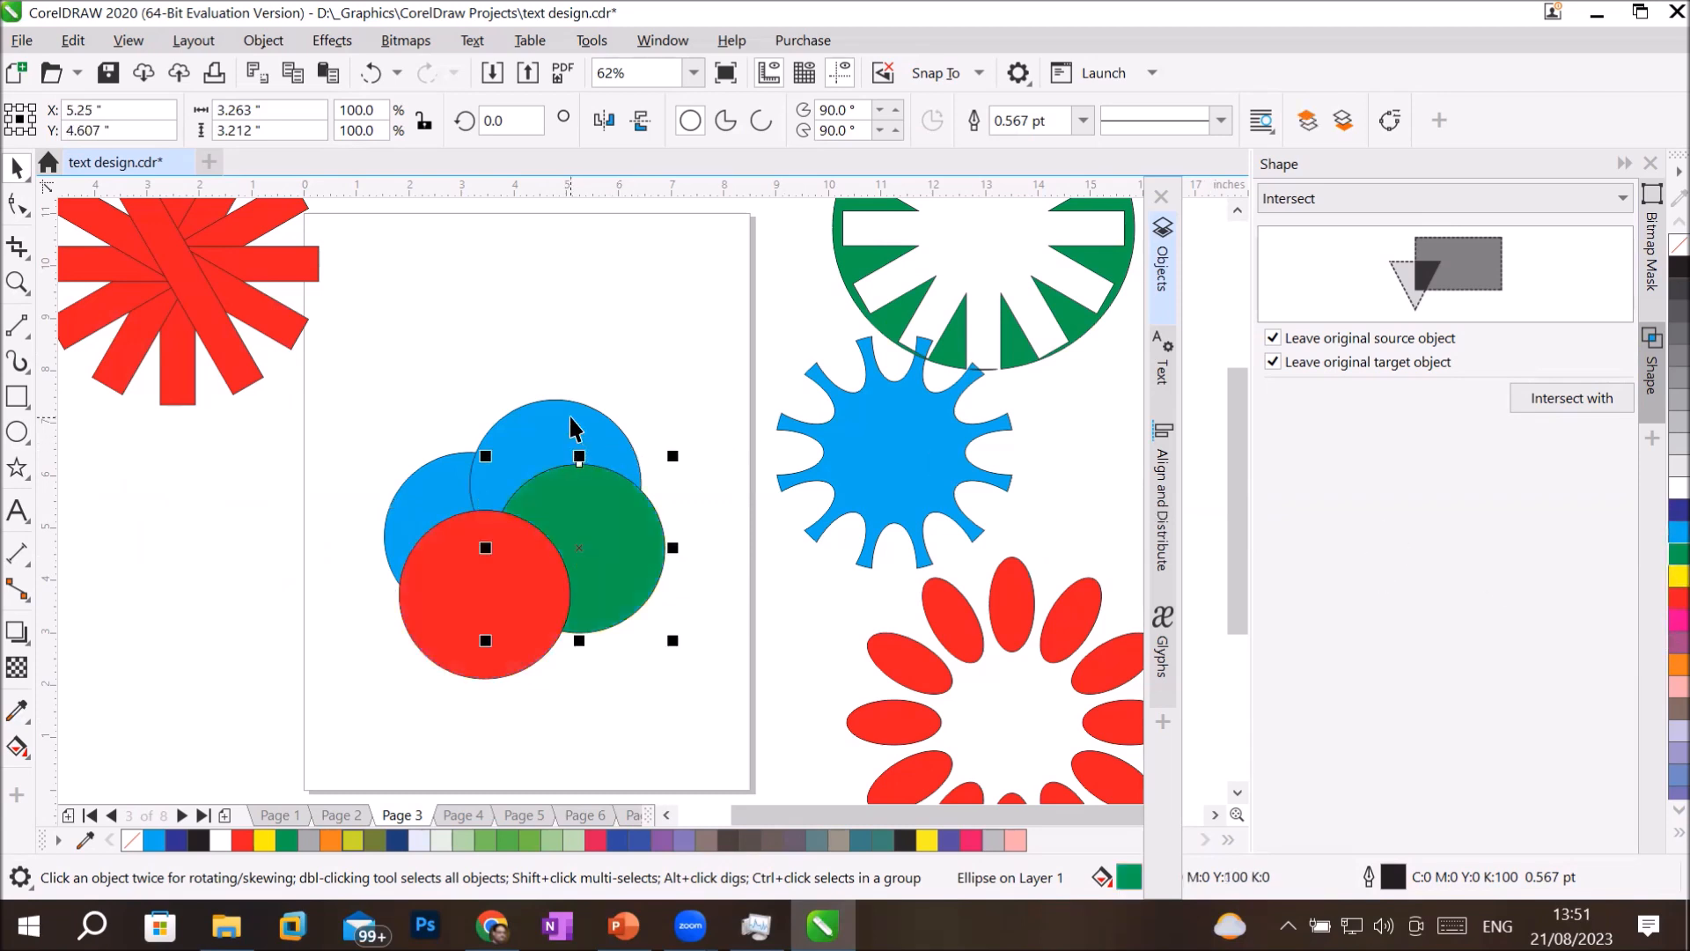
key("Tab")
left_click(426, 525)
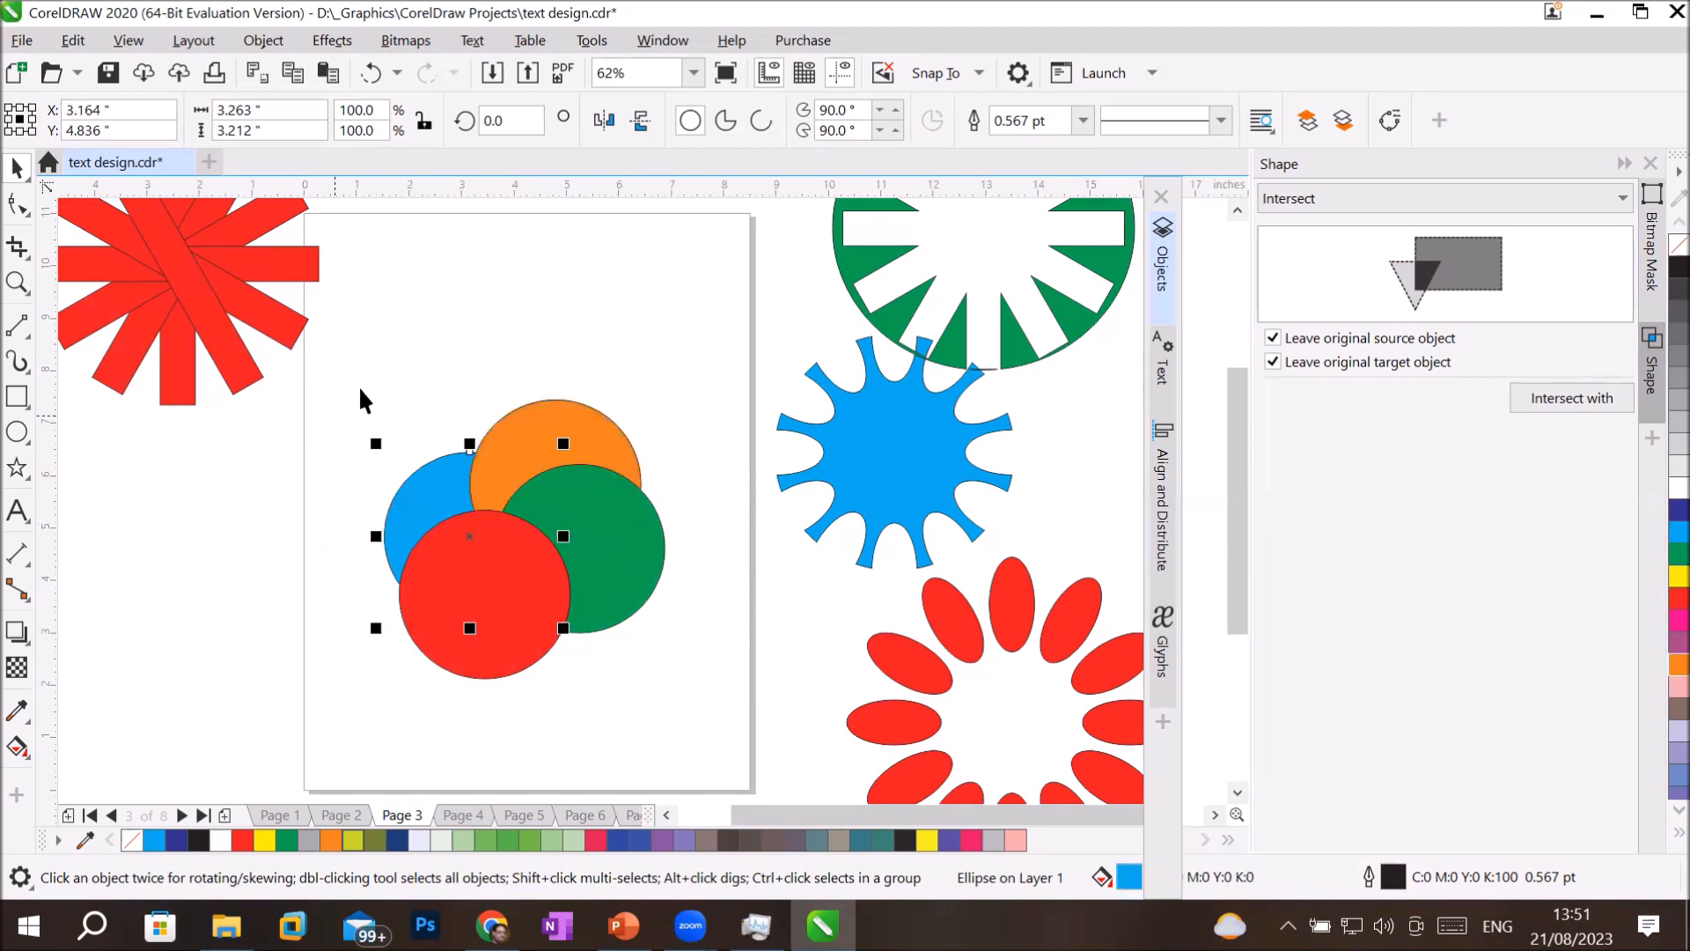
Try trimming the light blue circle with the other three circles and moving the trimmed piece aside, then undo both.
left_click_drag(327, 353, 684, 685)
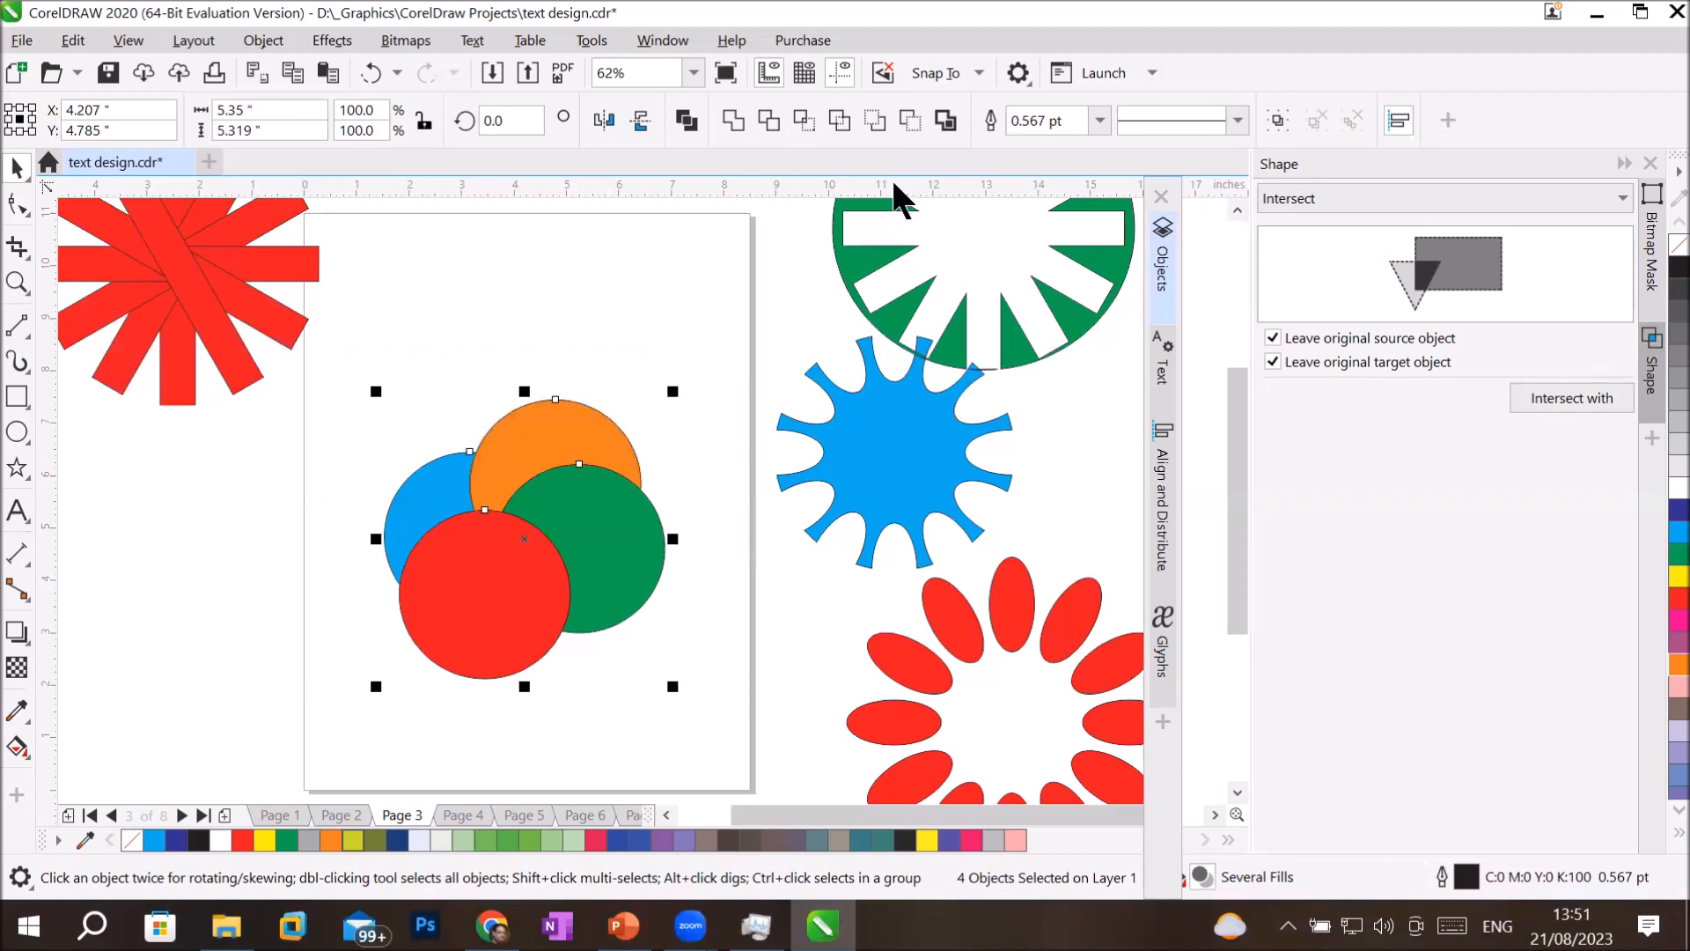
left_click(805, 123)
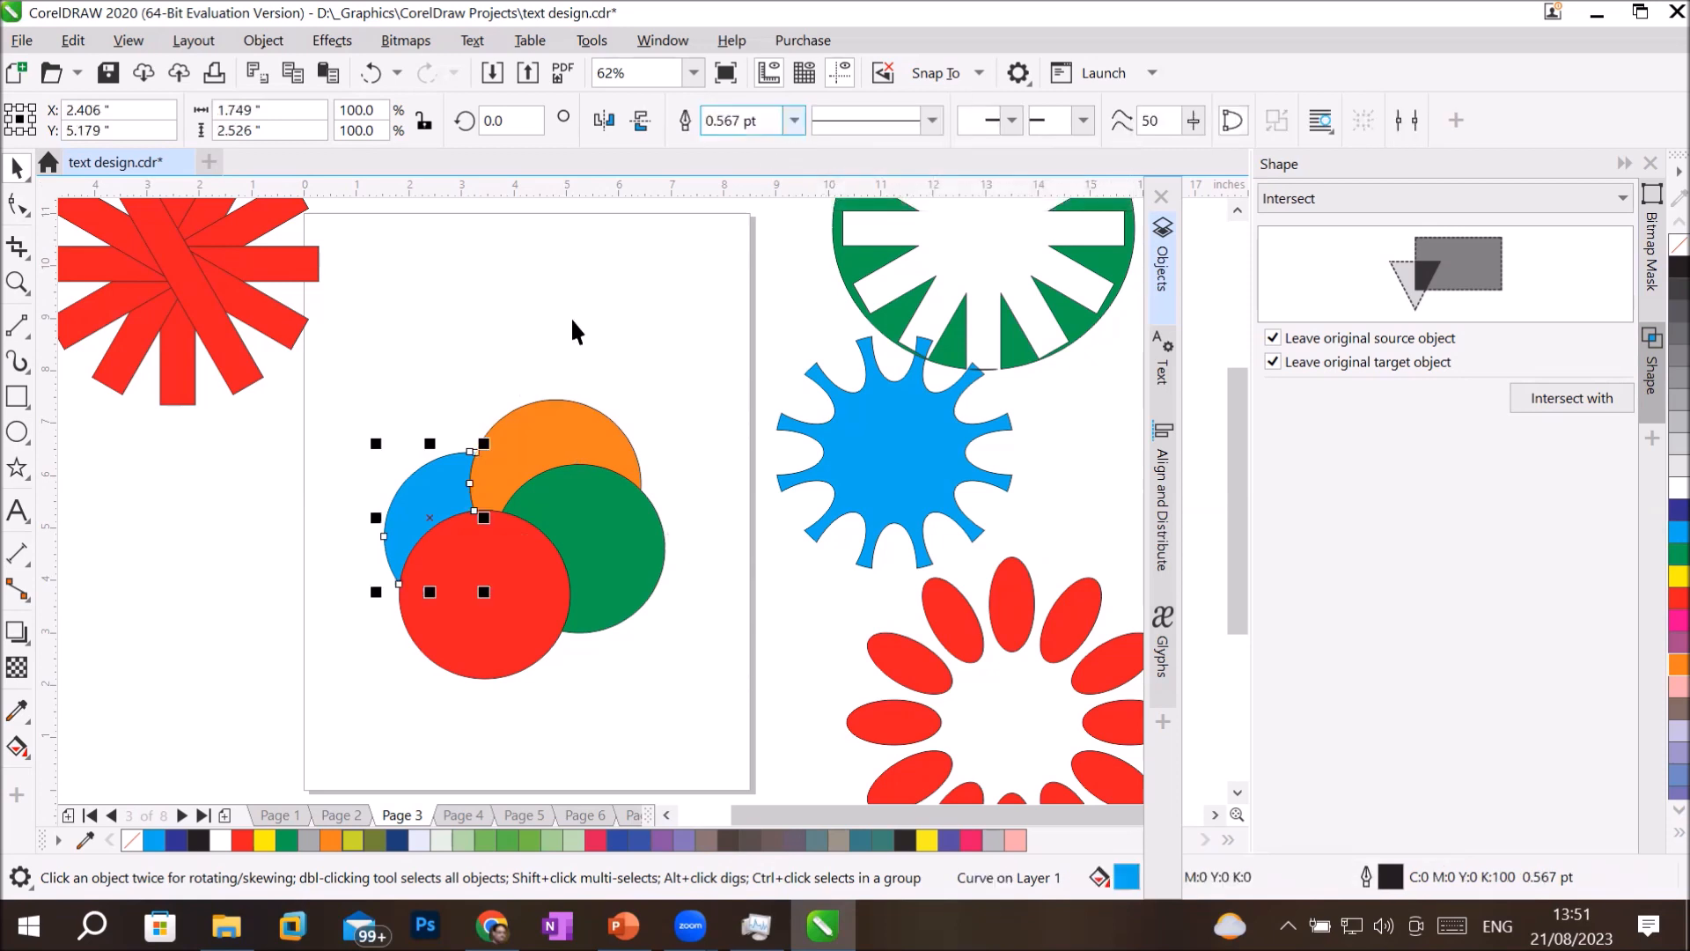
left_click(409, 455)
left_click(430, 458)
left_click_drag(428, 490, 352, 461)
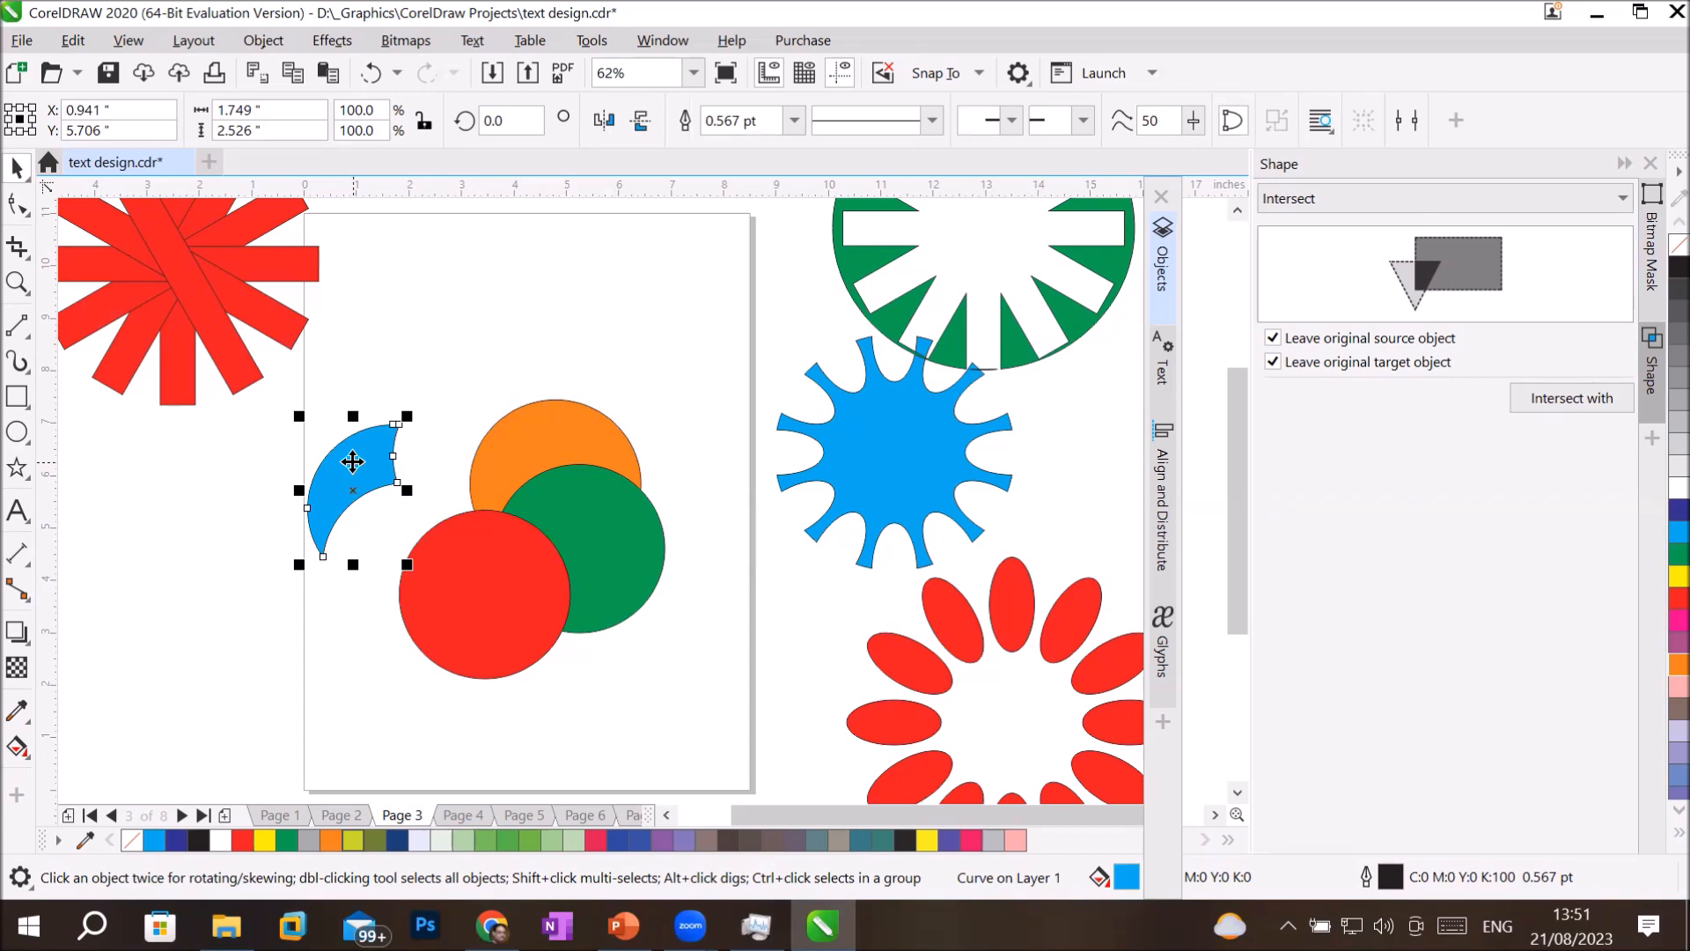
key("ctrl+z")
key("ctrl+z")
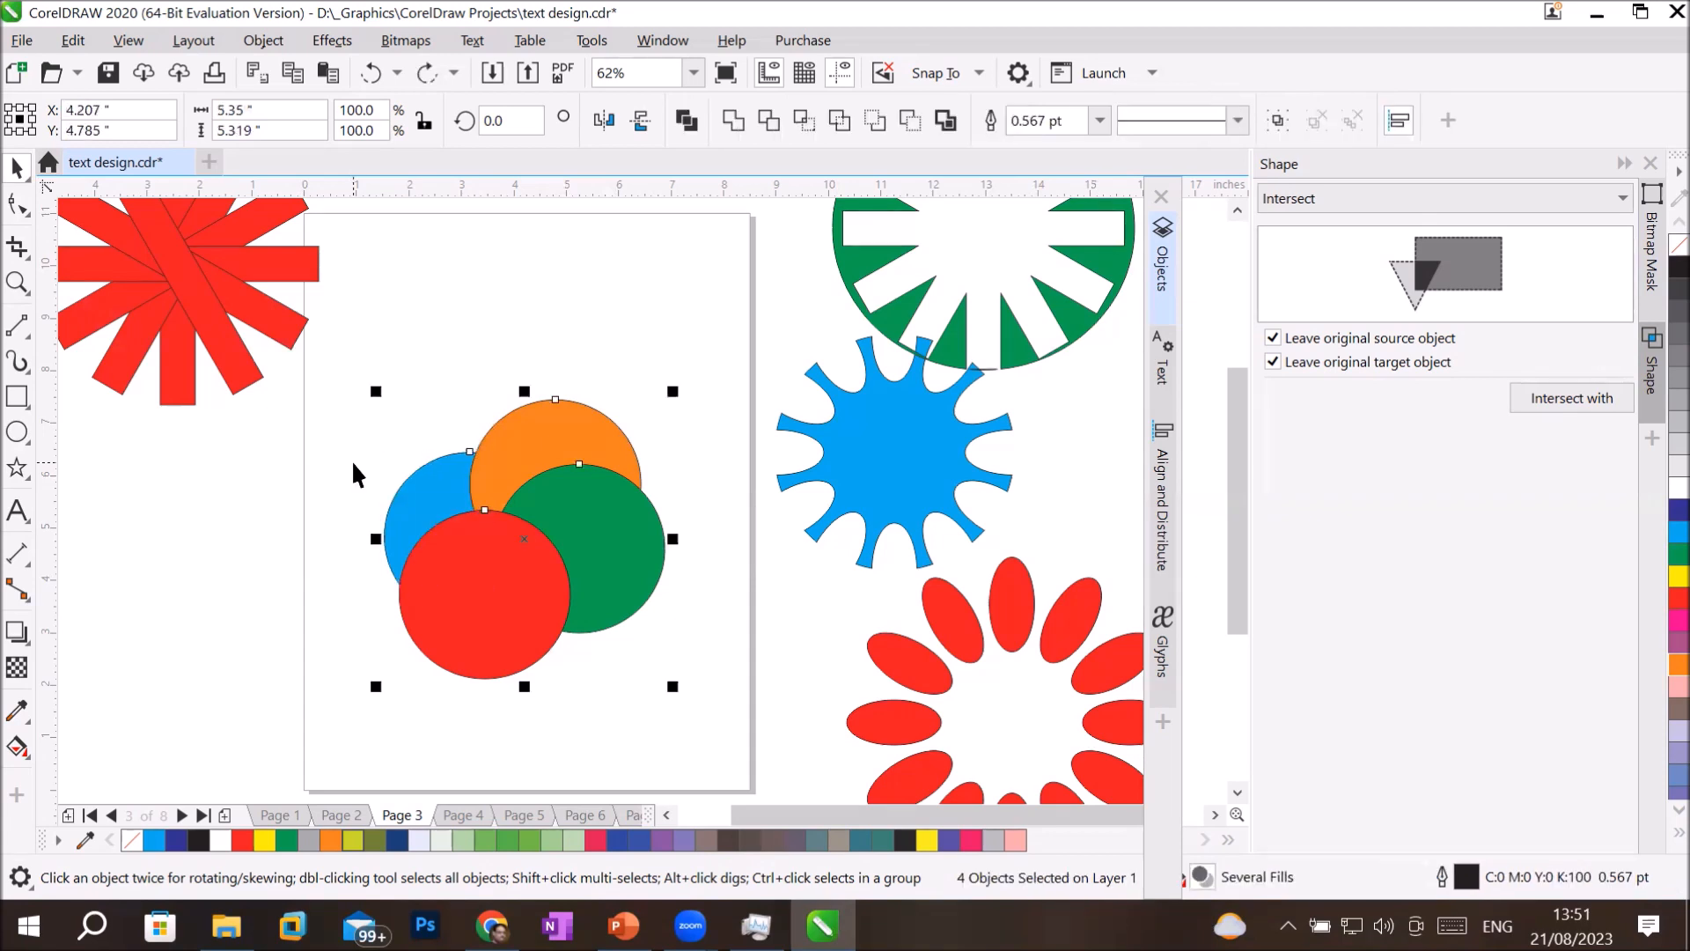
Simplify the four overlapping circles and move the red, green and orange pieces apart.
left_click(839, 118)
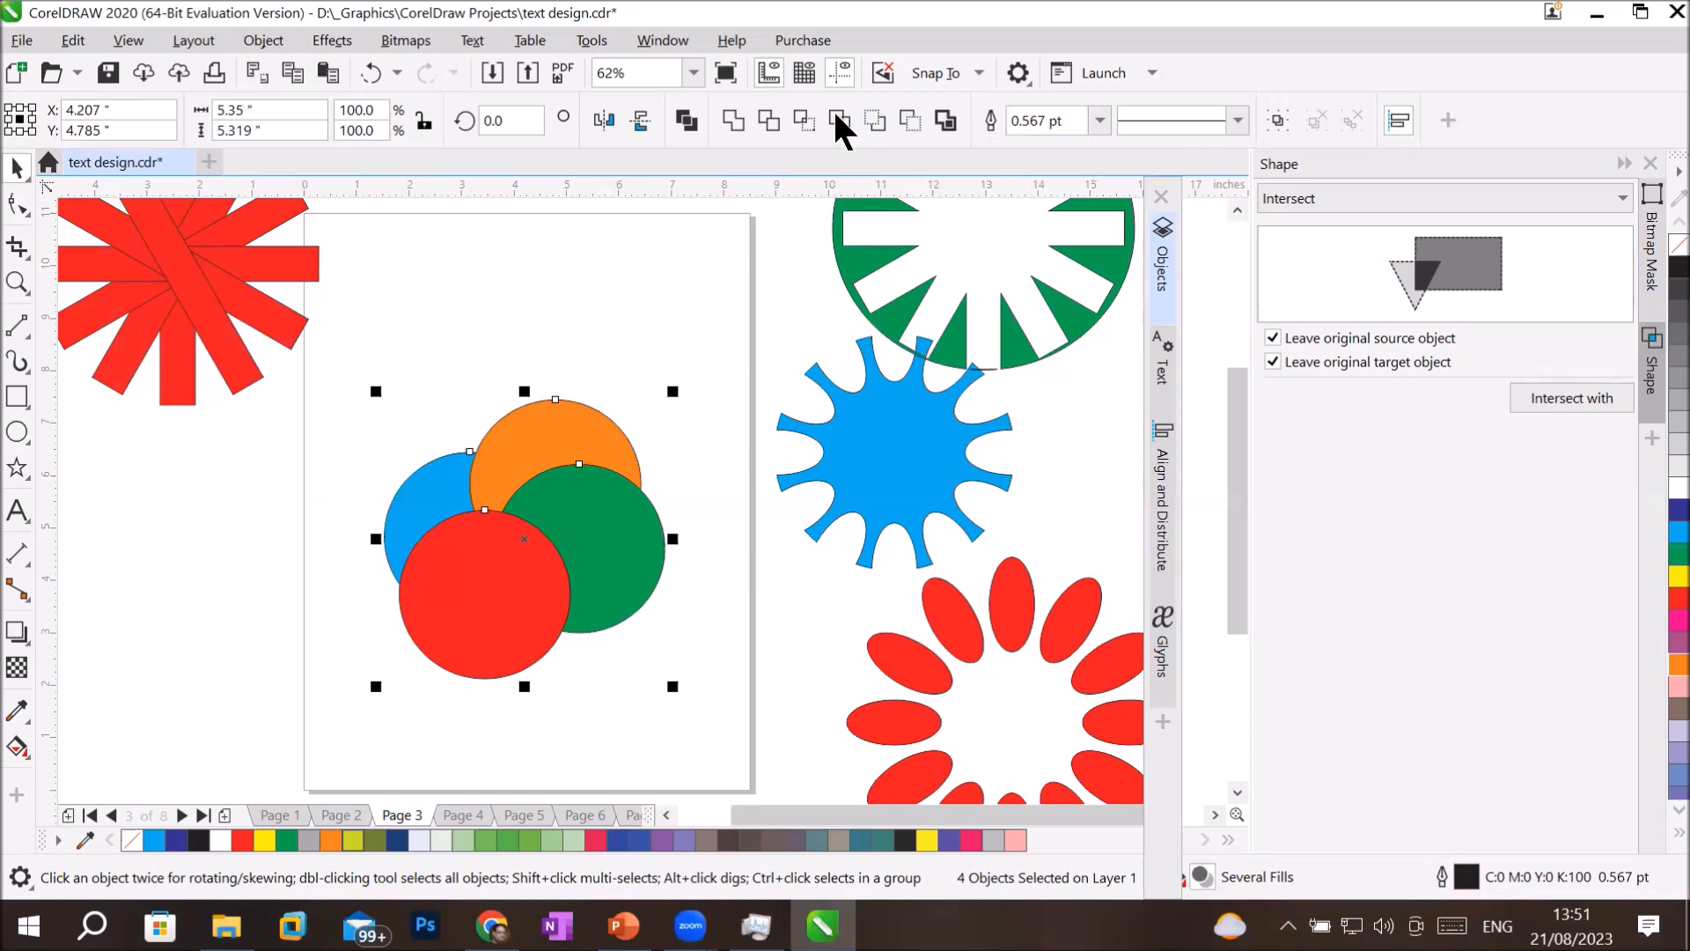
left_click(557, 295)
left_click_drag(482, 622, 428, 697)
left_click_drag(614, 571, 656, 672)
left_click(585, 452)
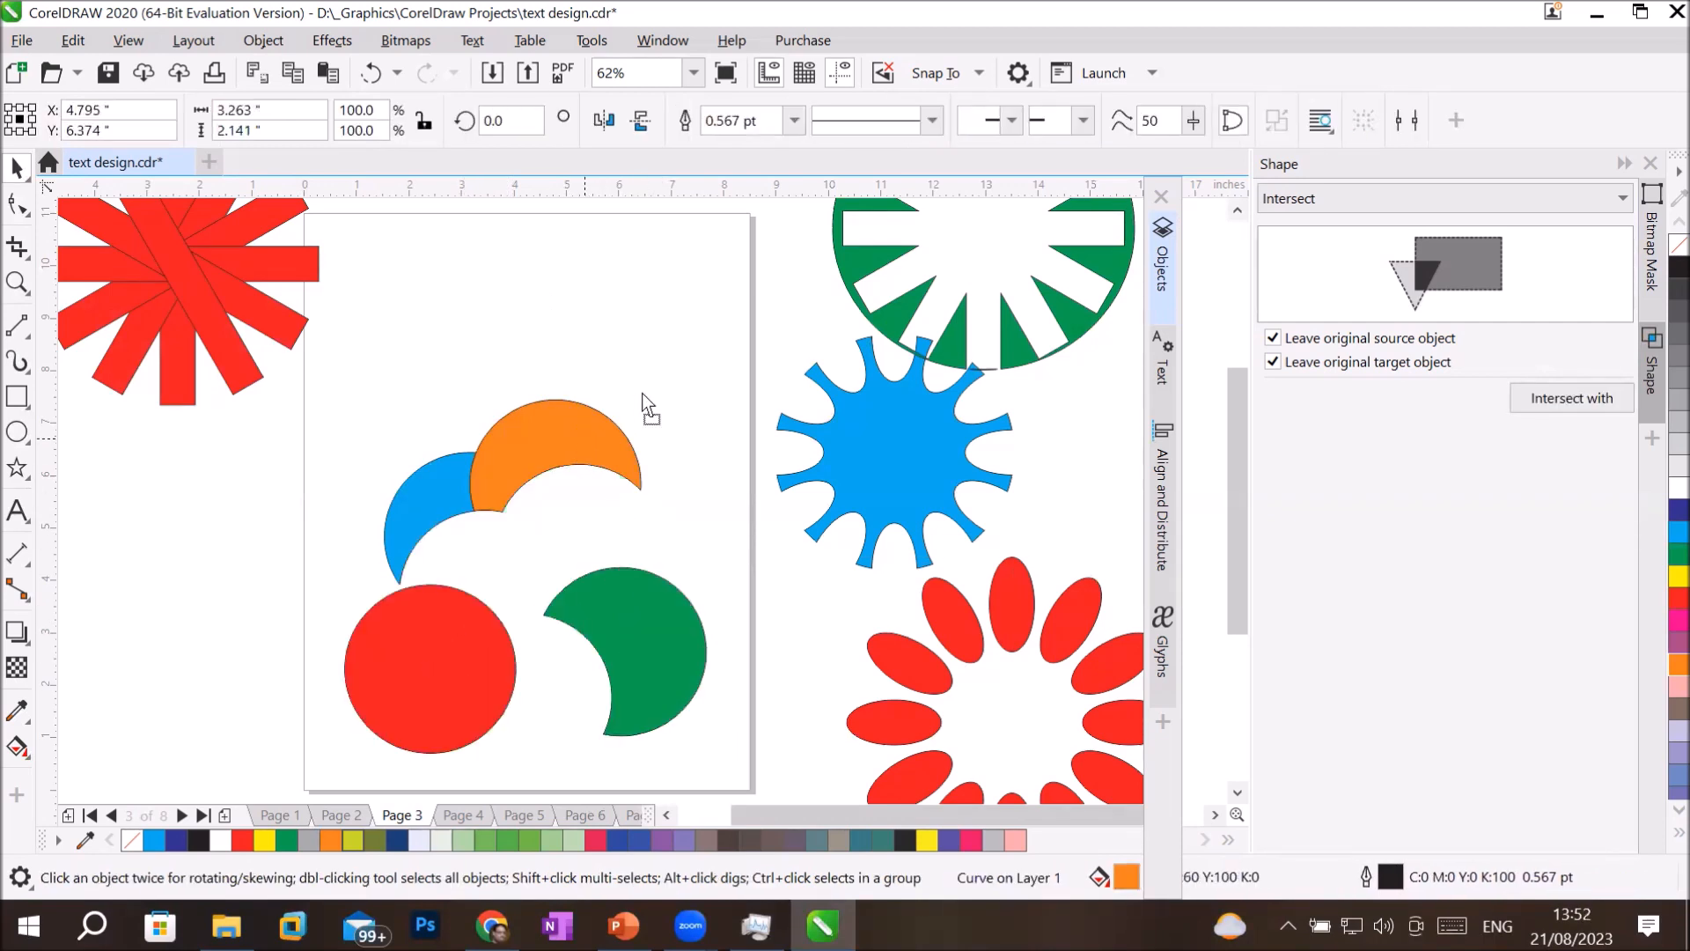
left_click_drag(642, 393, 663, 391)
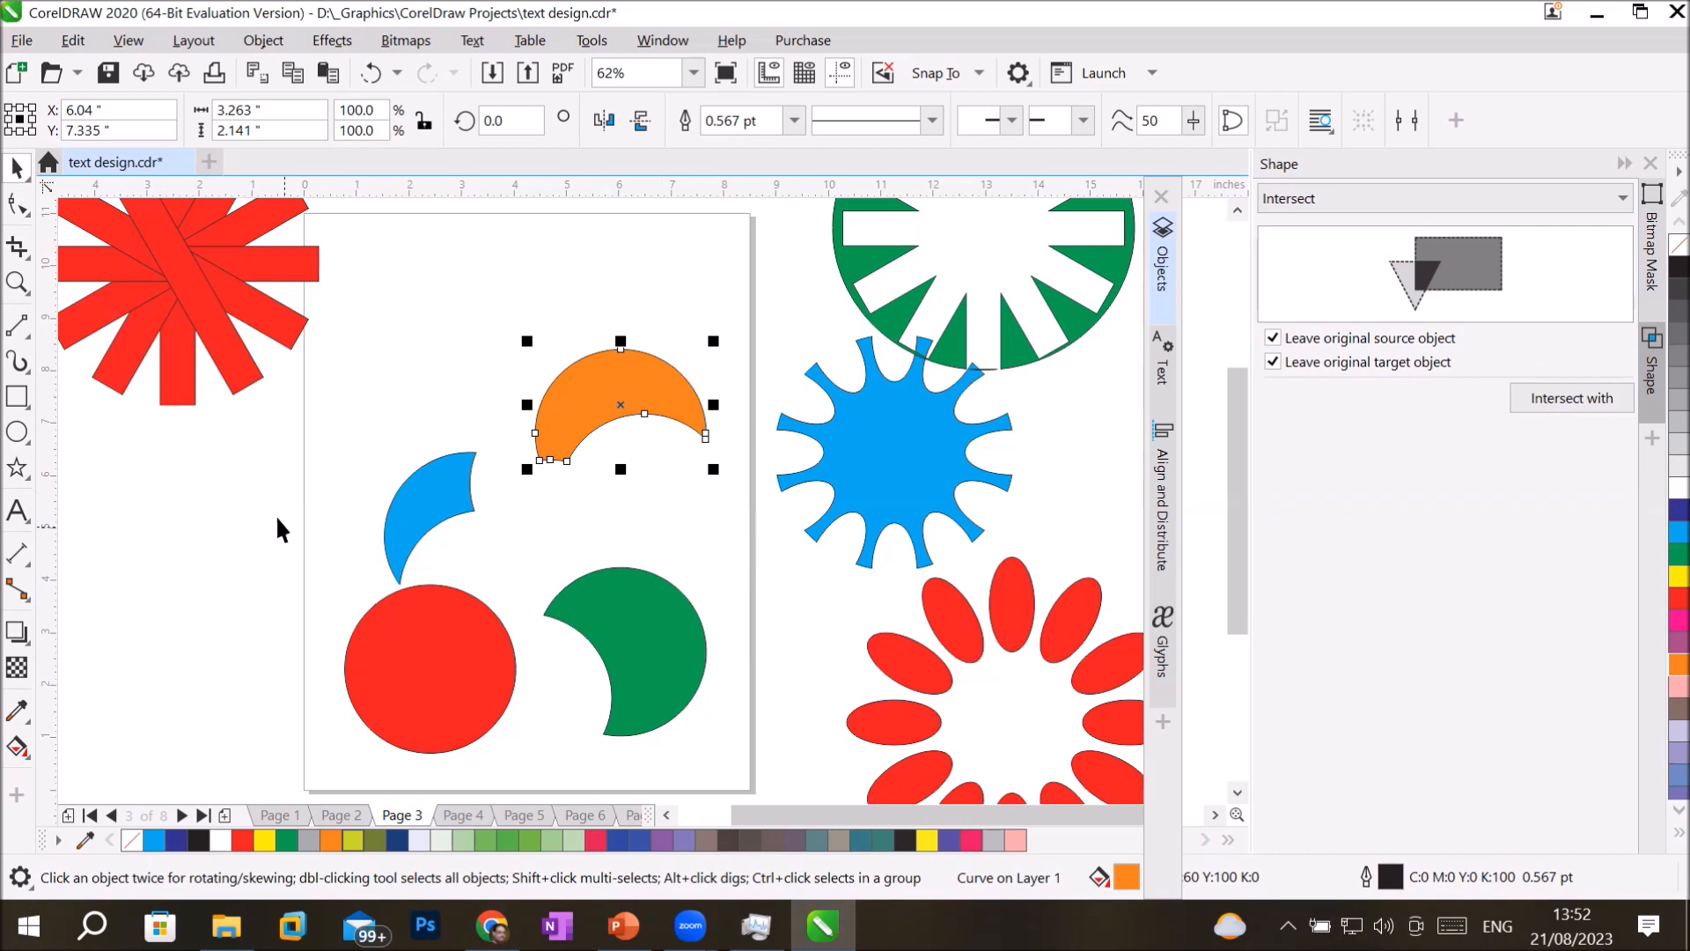
Delete the light blue, orange and green pieces and move the remaining red circle to the page's left edge at mid-height.
left_click_drag(359, 313, 741, 779)
key("Delete")
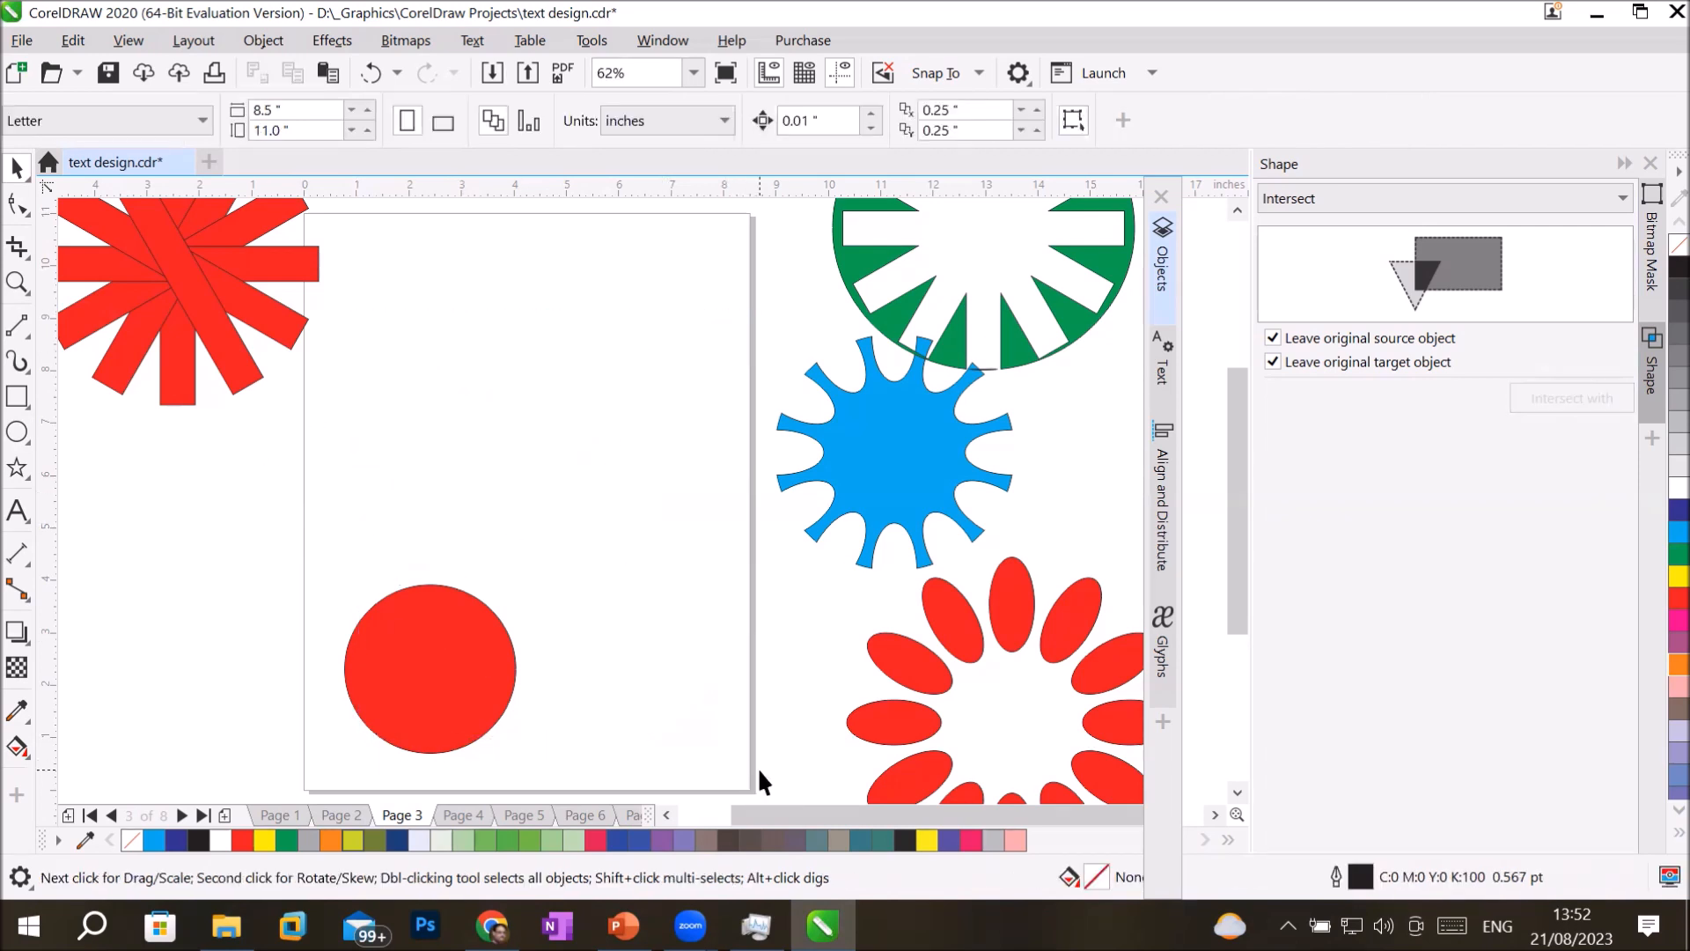
left_click_drag(422, 604, 473, 502)
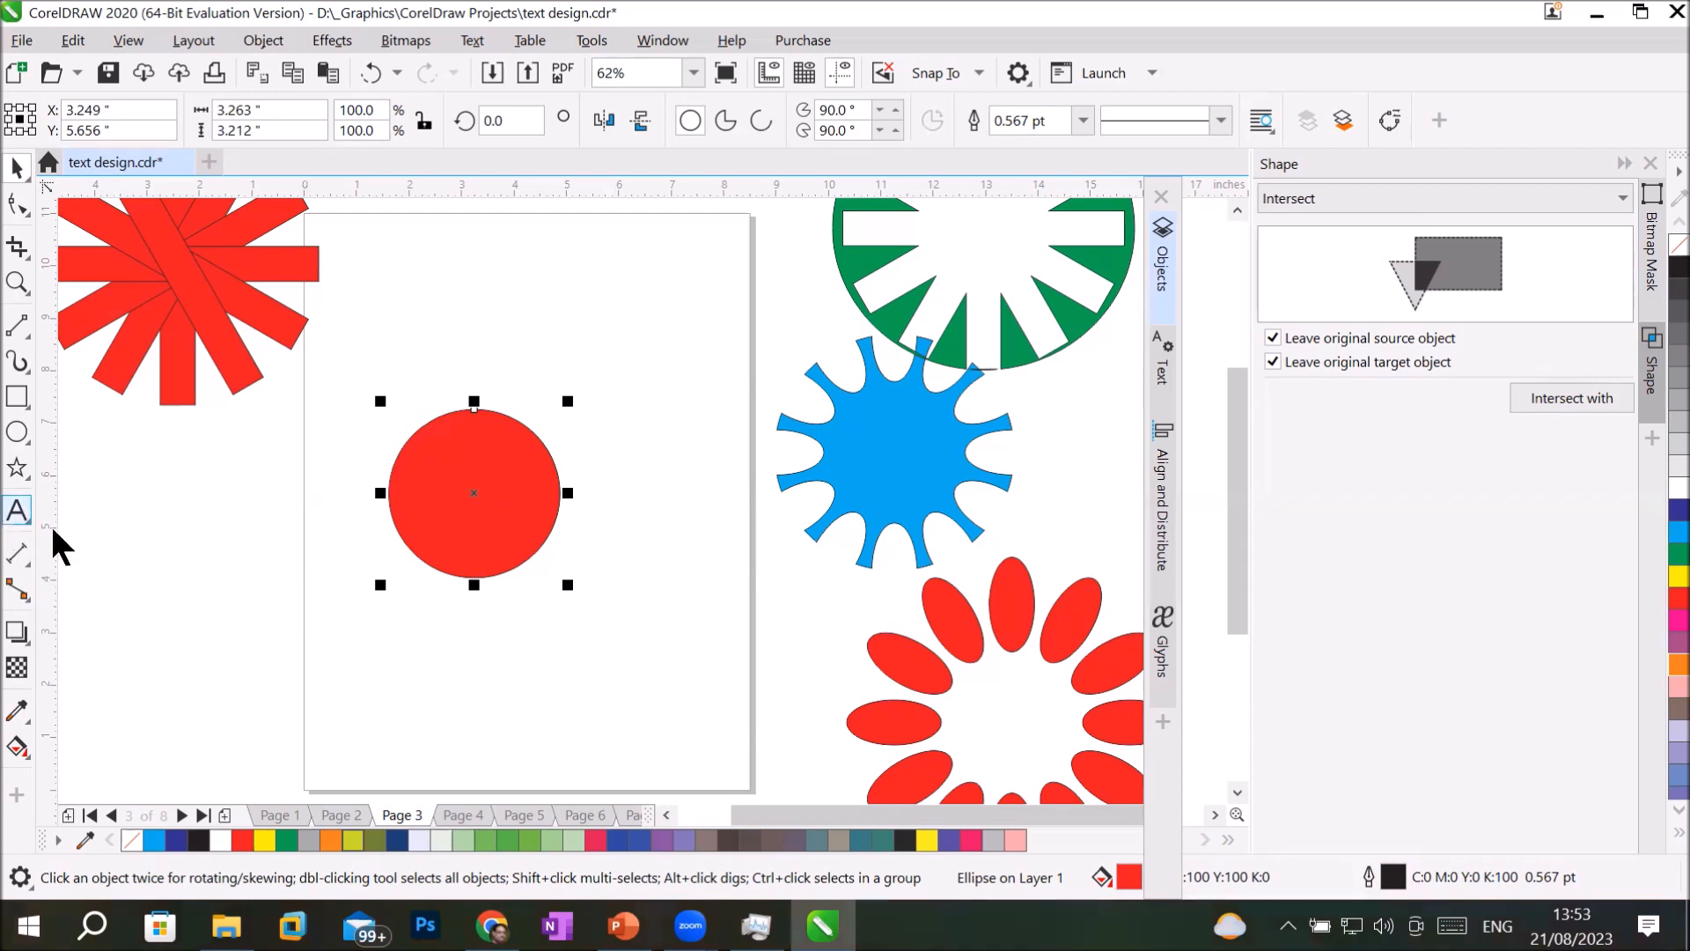
left_click_drag(463, 533, 384, 596)
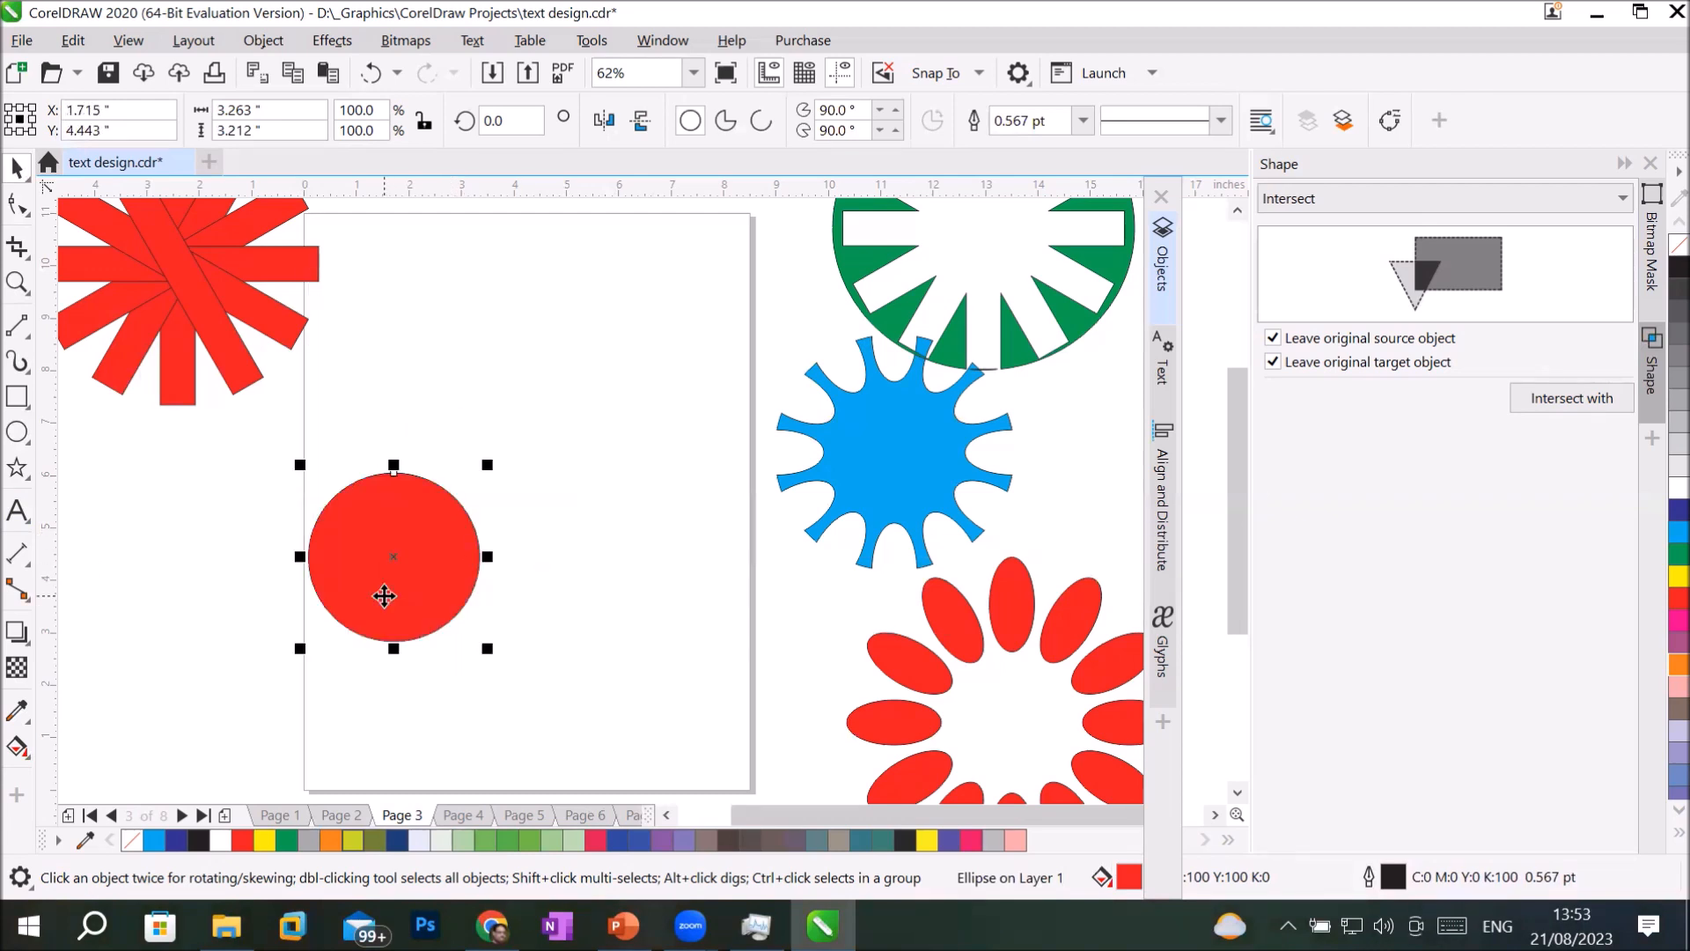
Place two overlapping copies of the red circle, each about 0.6 inch further right, filled cyan and dark blue.
left_click_drag(384, 596, 415, 593)
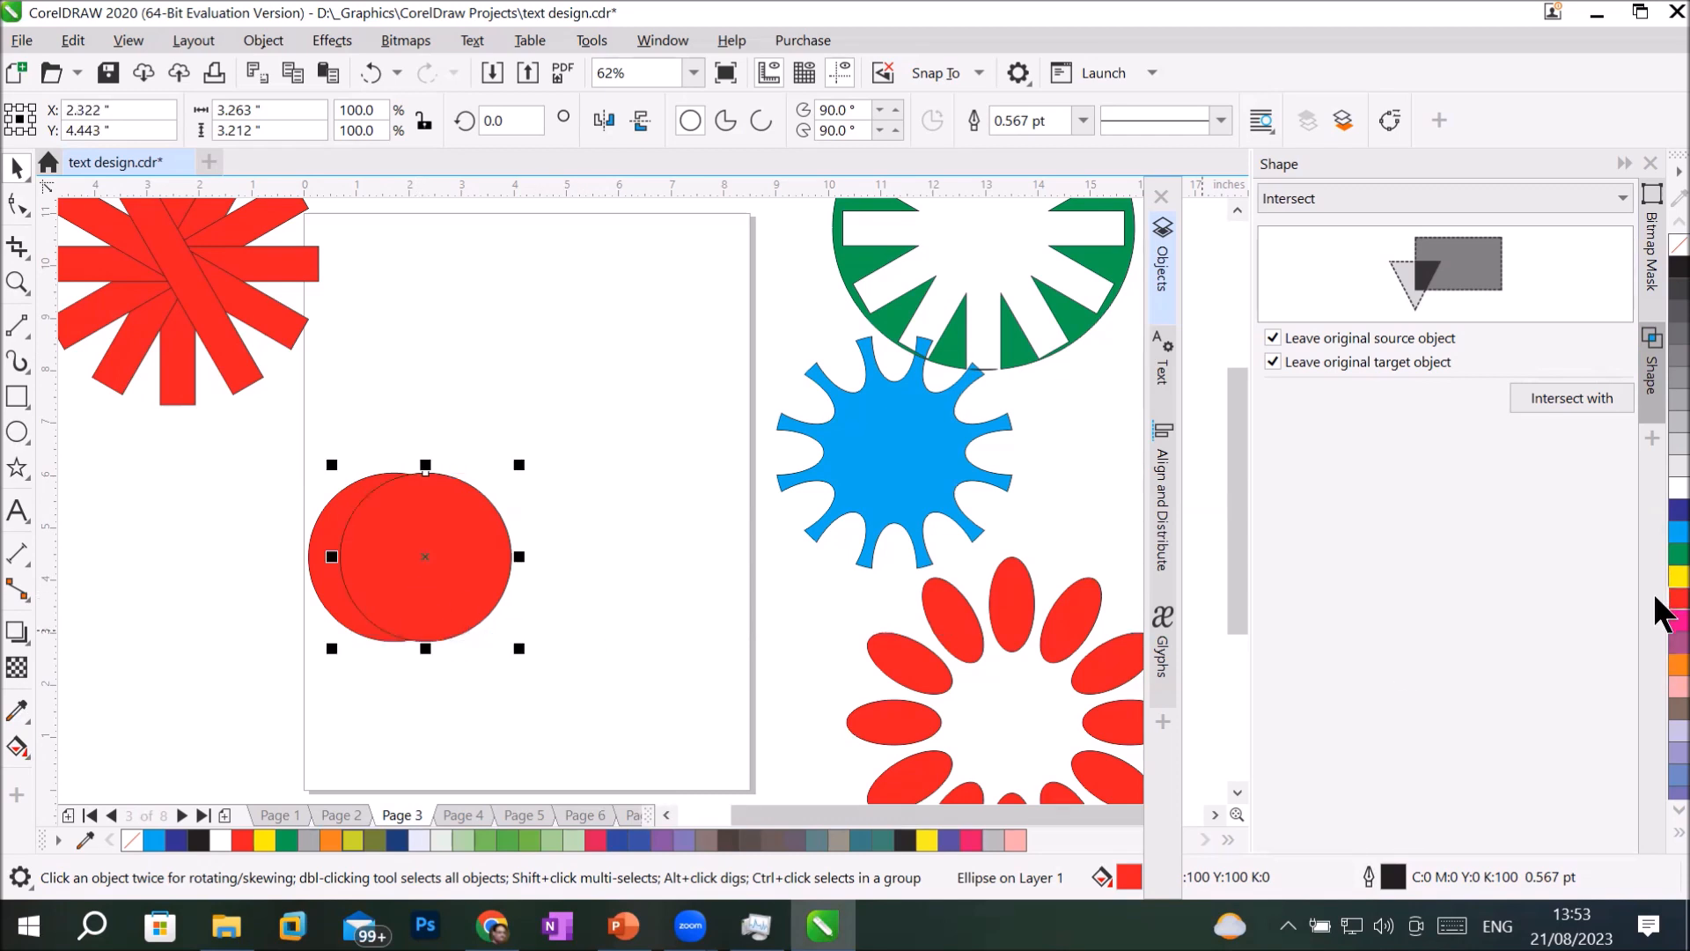
left_click(1659, 542)
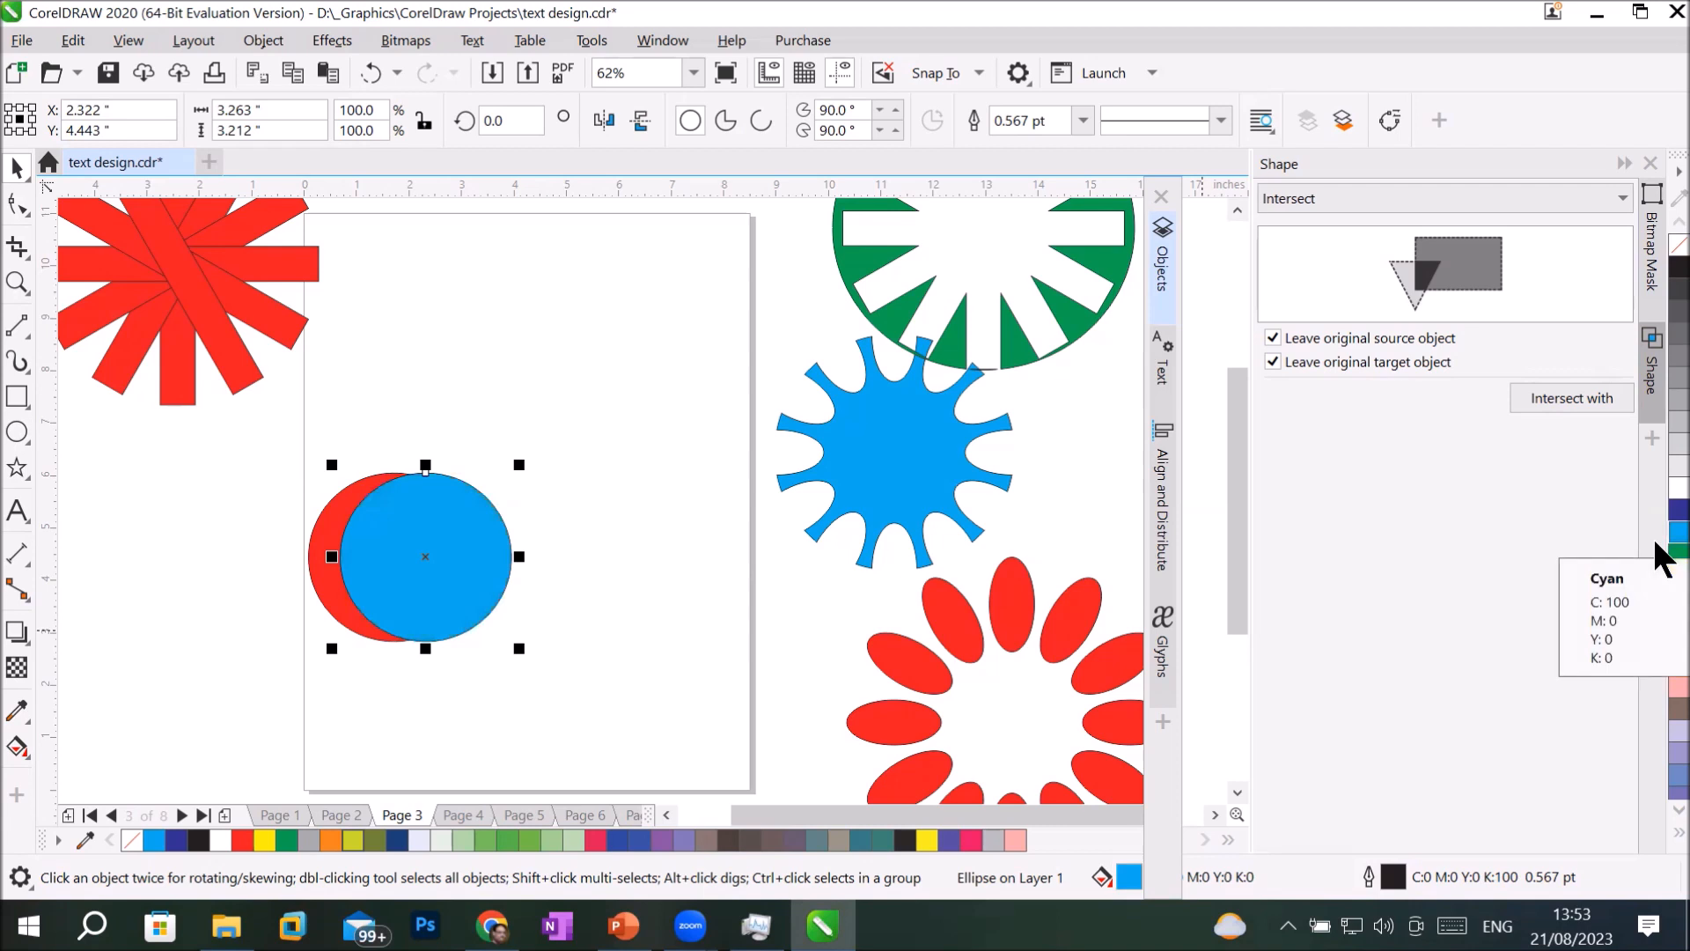
key("ctrl+d")
left_click(1659, 515)
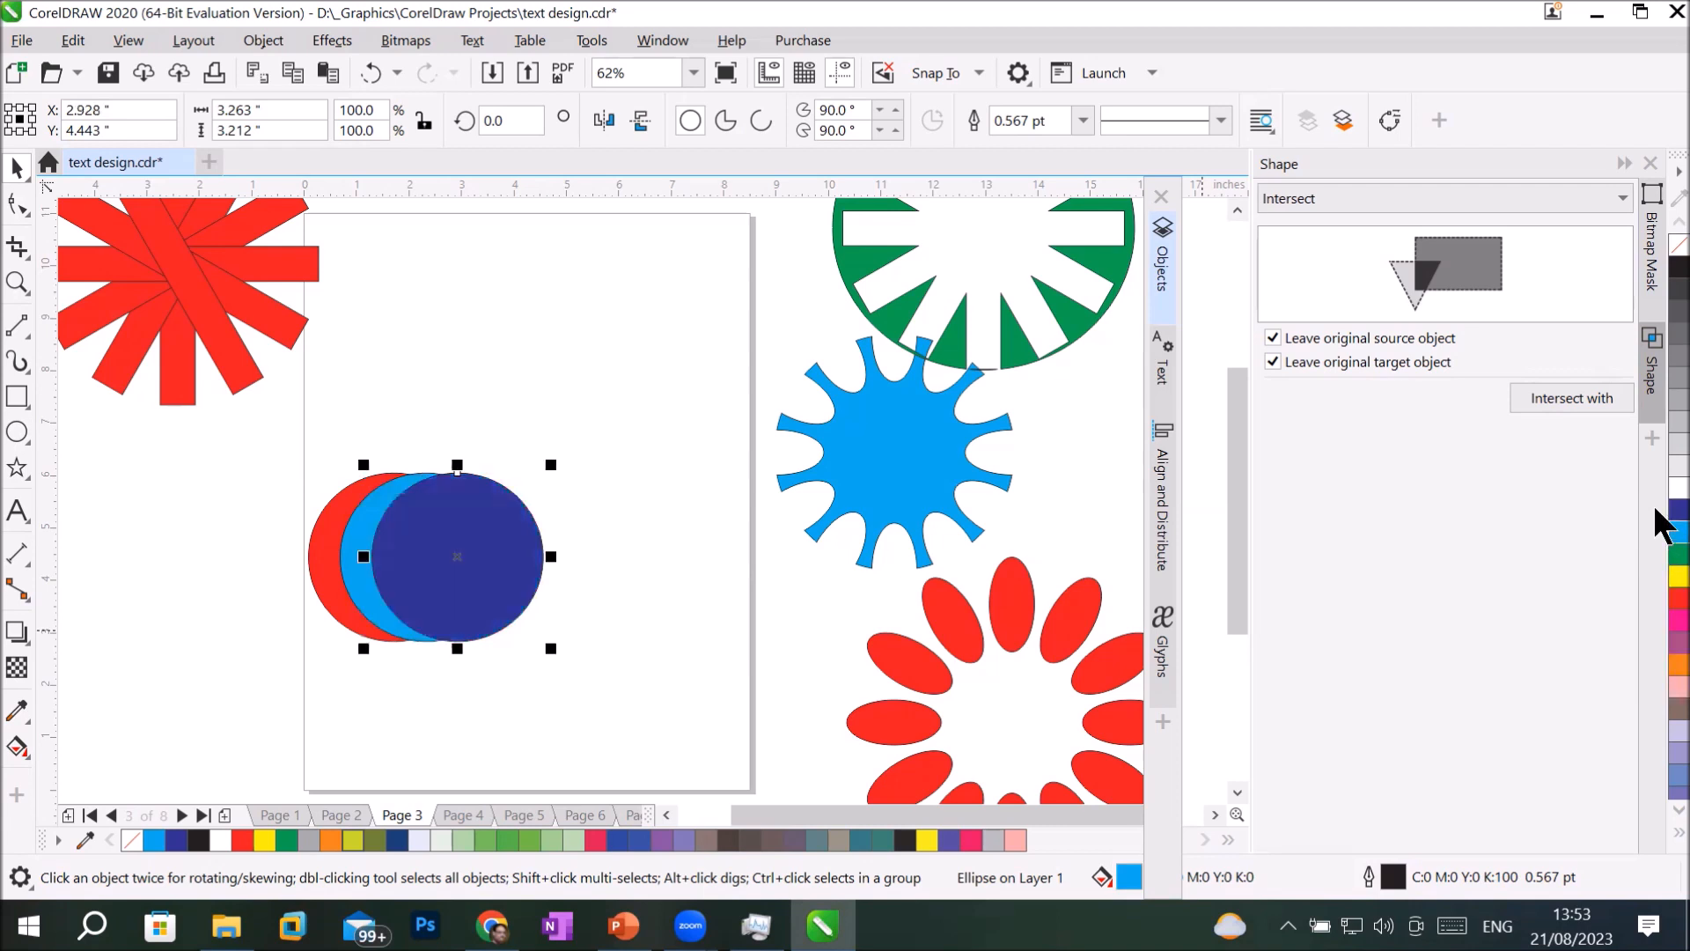
Duplicate three more circles at the same spacing, filling them orange, yellow and light grey in turn.
key("ctrl+d")
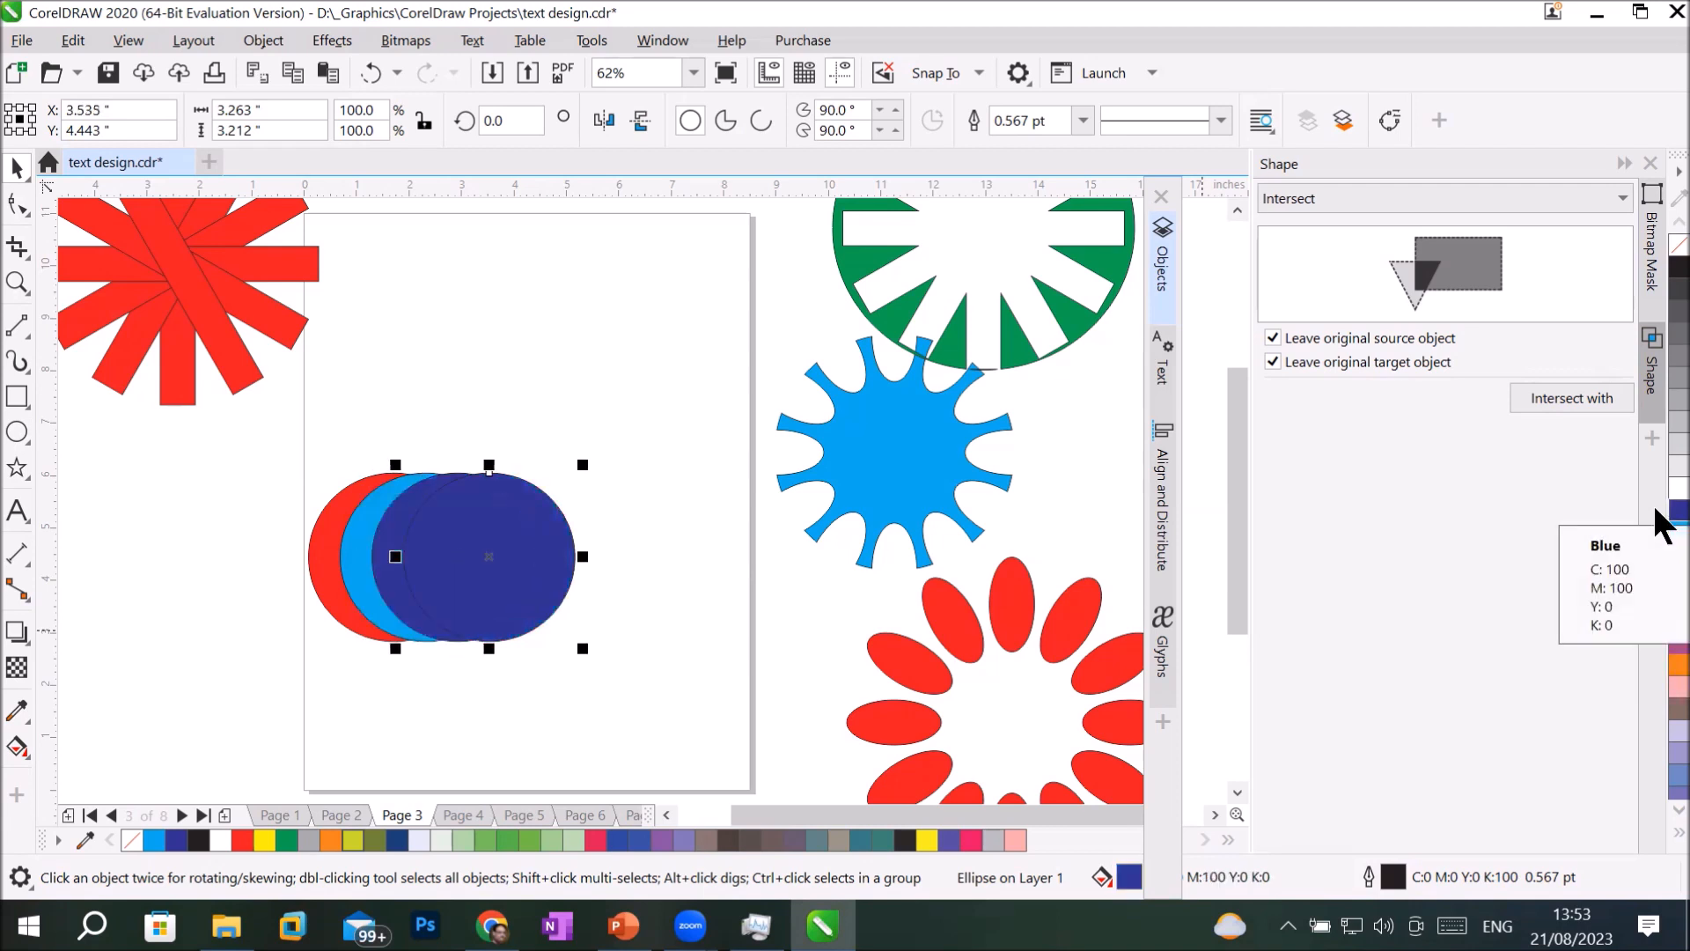
left_click(1657, 671)
key("ctrl+d")
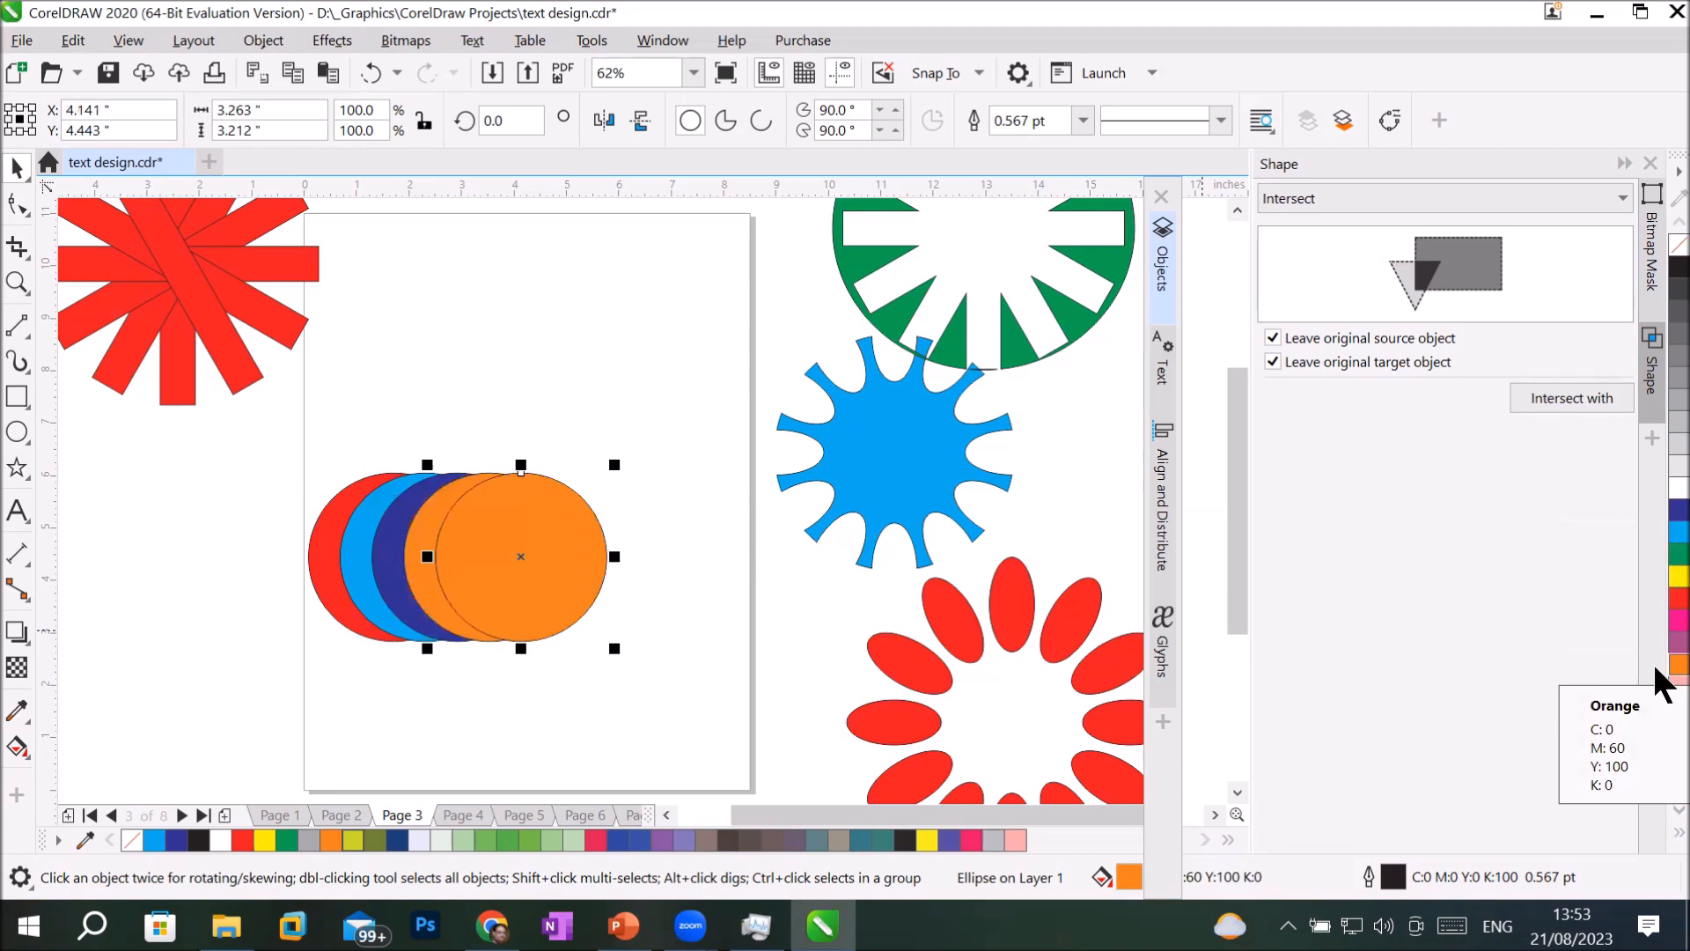
left_click(1657, 579)
key("ctrl+d")
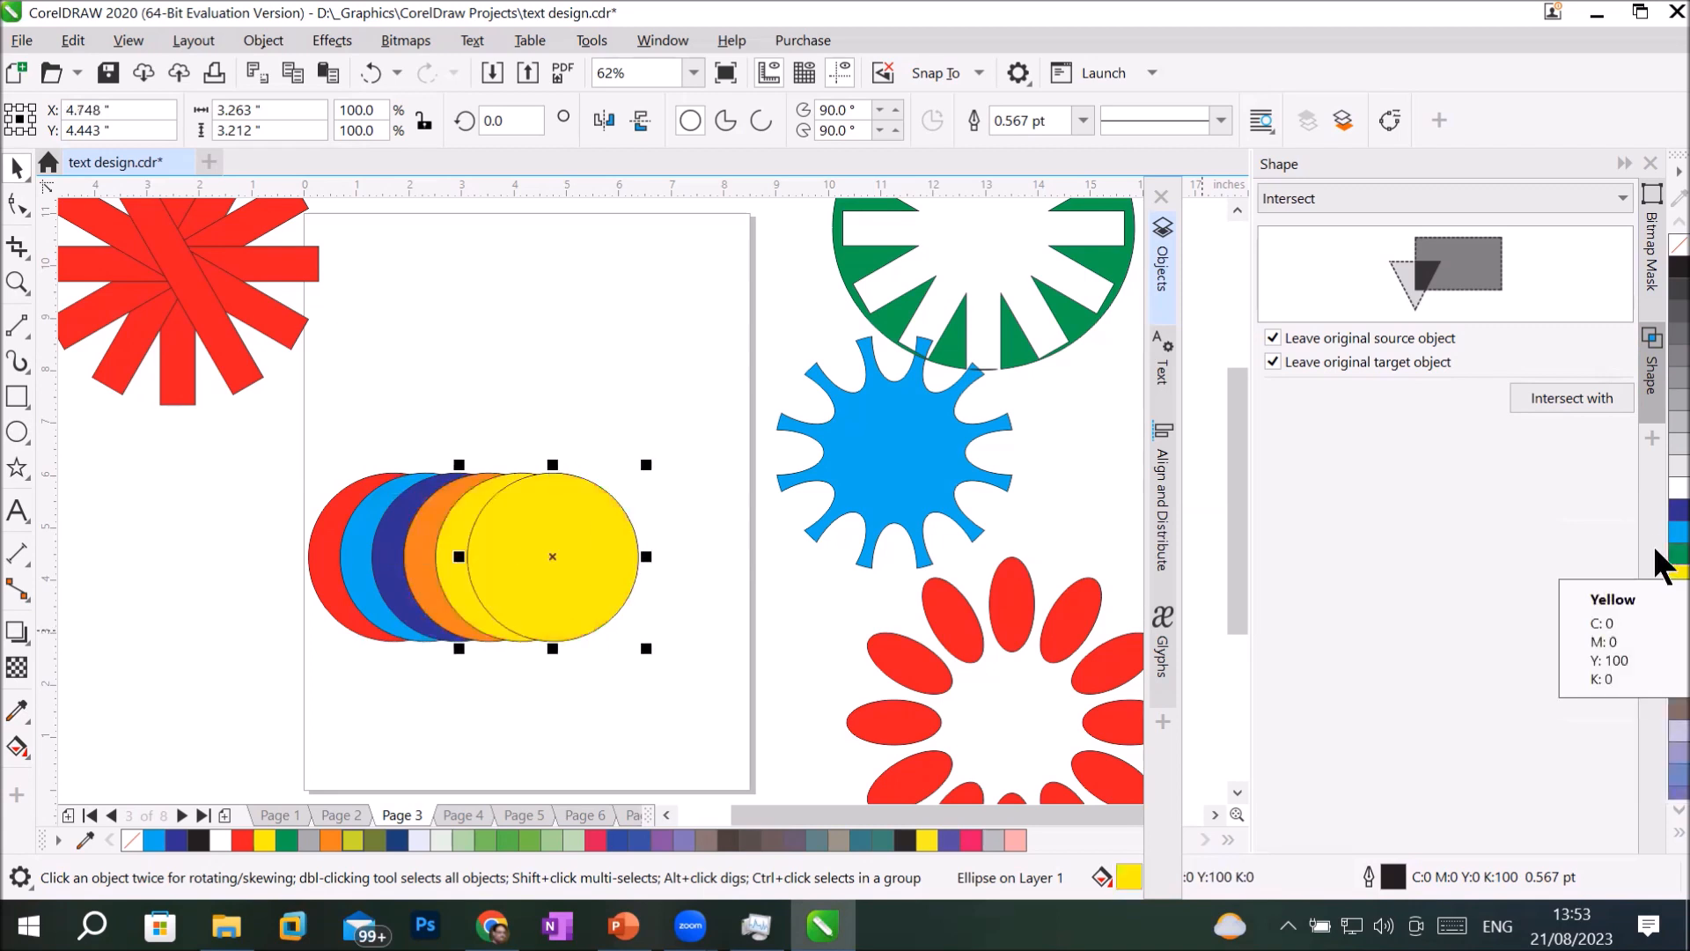
left_click(1657, 466)
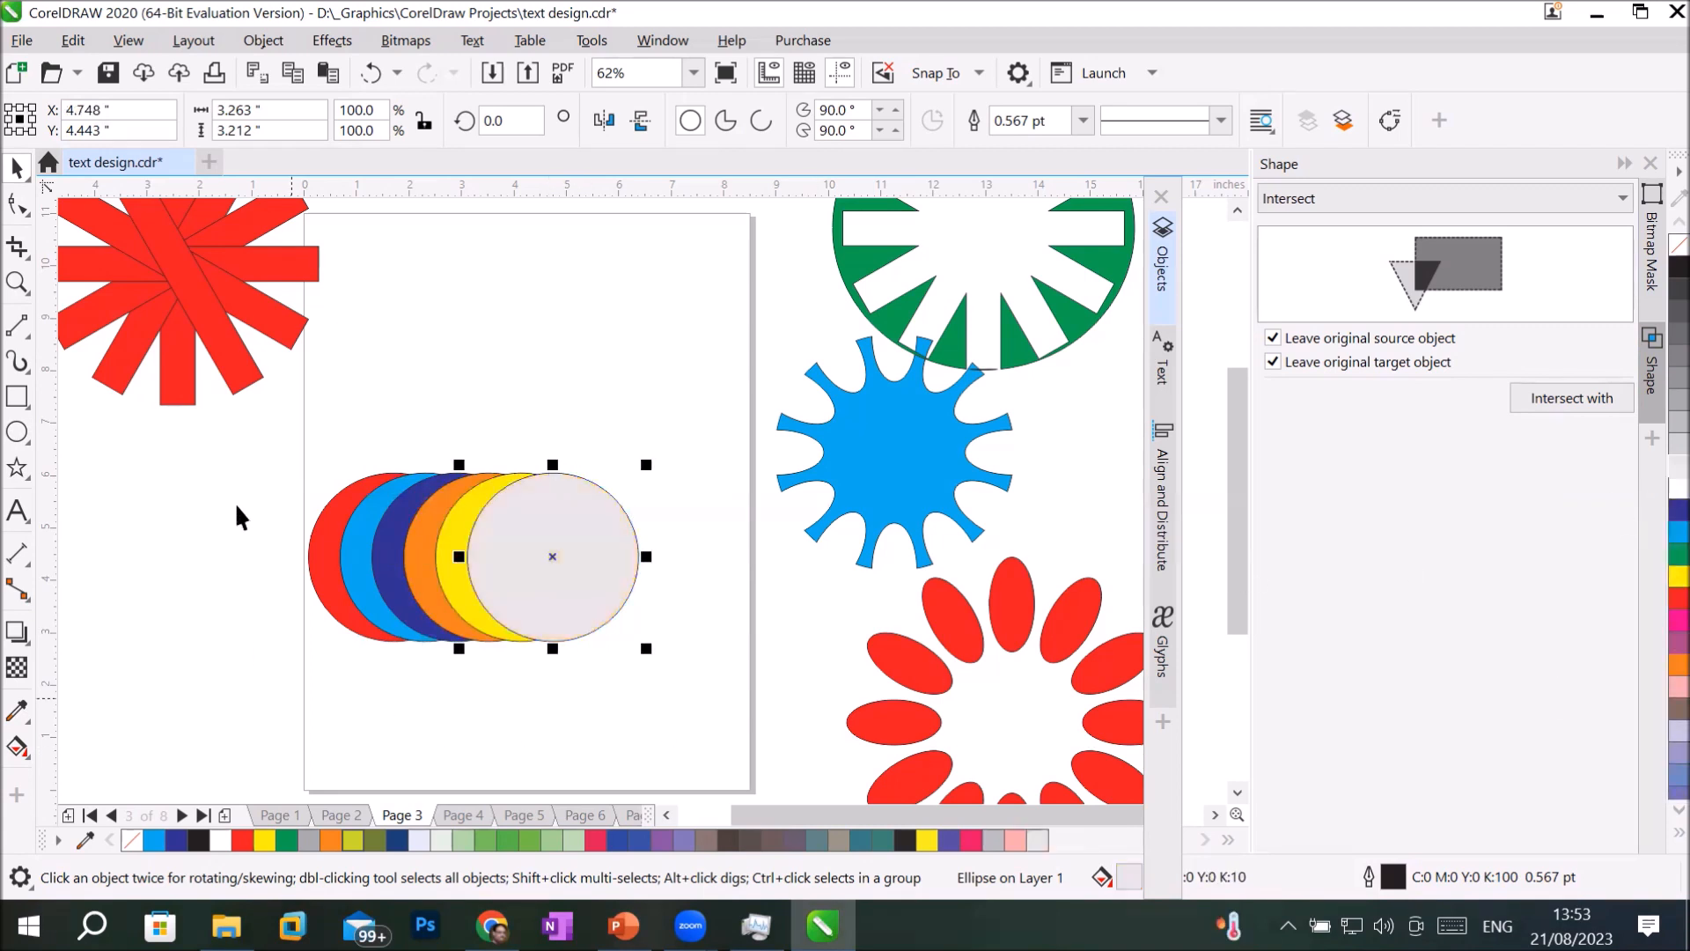
Simplify the six overlapping circles and spread the resulting crescents and the grey circle apart in a row.
left_click_drag(260, 447, 680, 674)
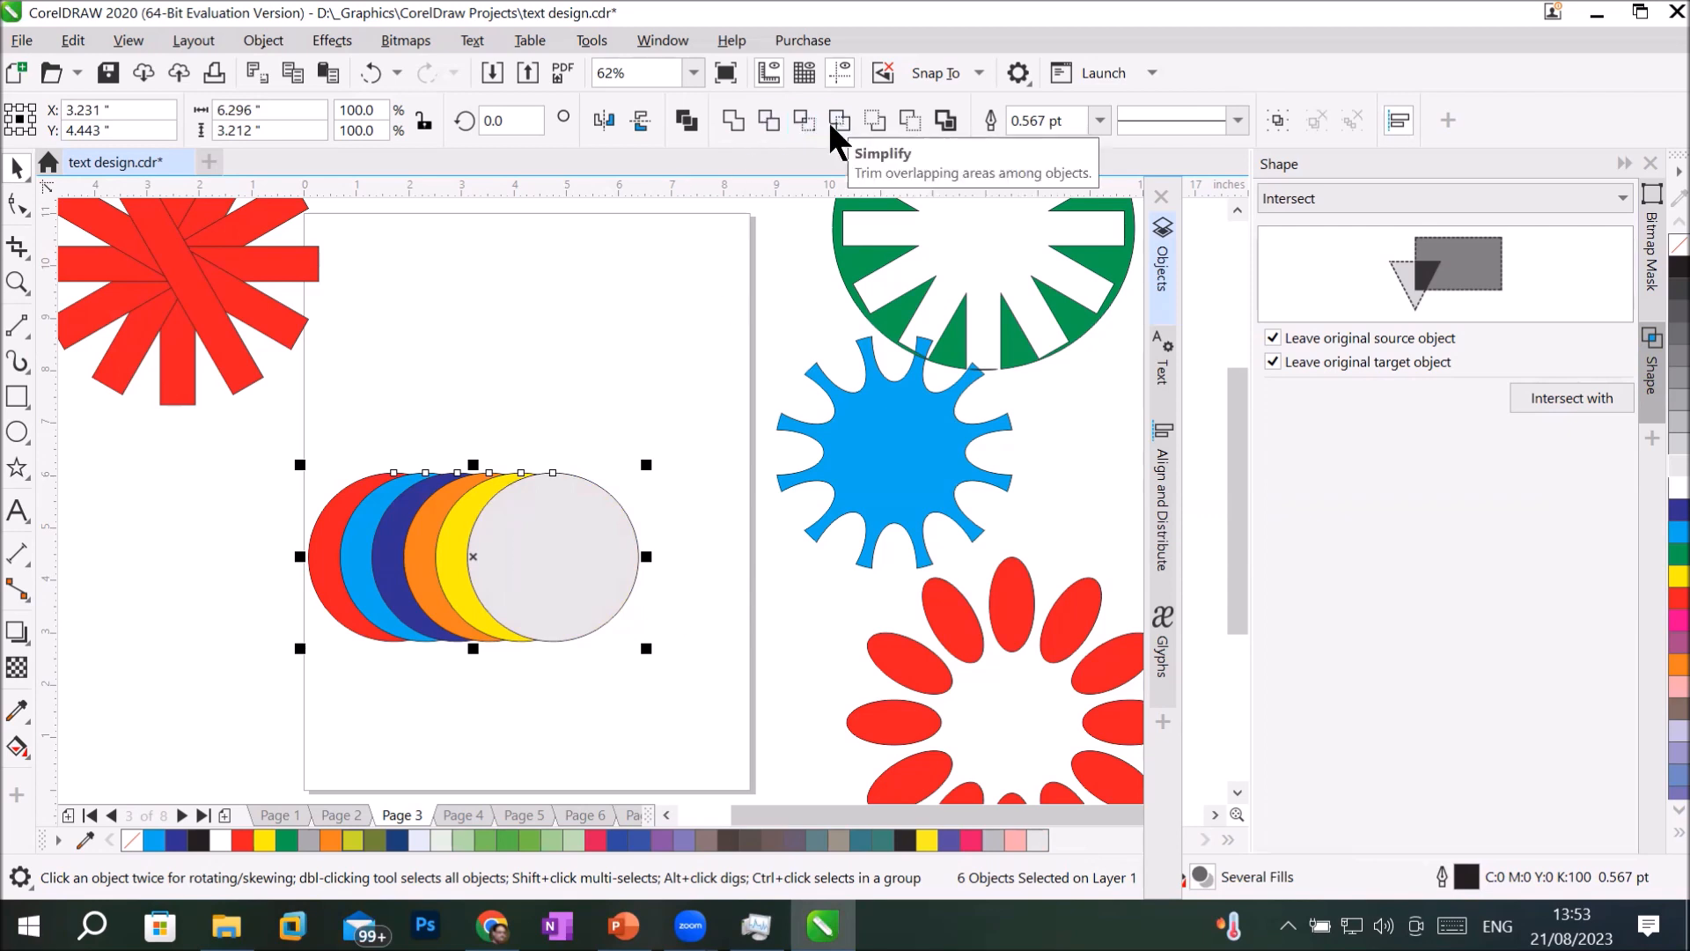
left_click(598, 240)
mouse_move(588, 544)
left_mouse_down()
mouse_move(711, 537)
mouse_move(594, 544)
mouse_move(611, 542)
left_mouse_up()
left_click_drag(453, 558, 467, 557)
left_click(578, 551)
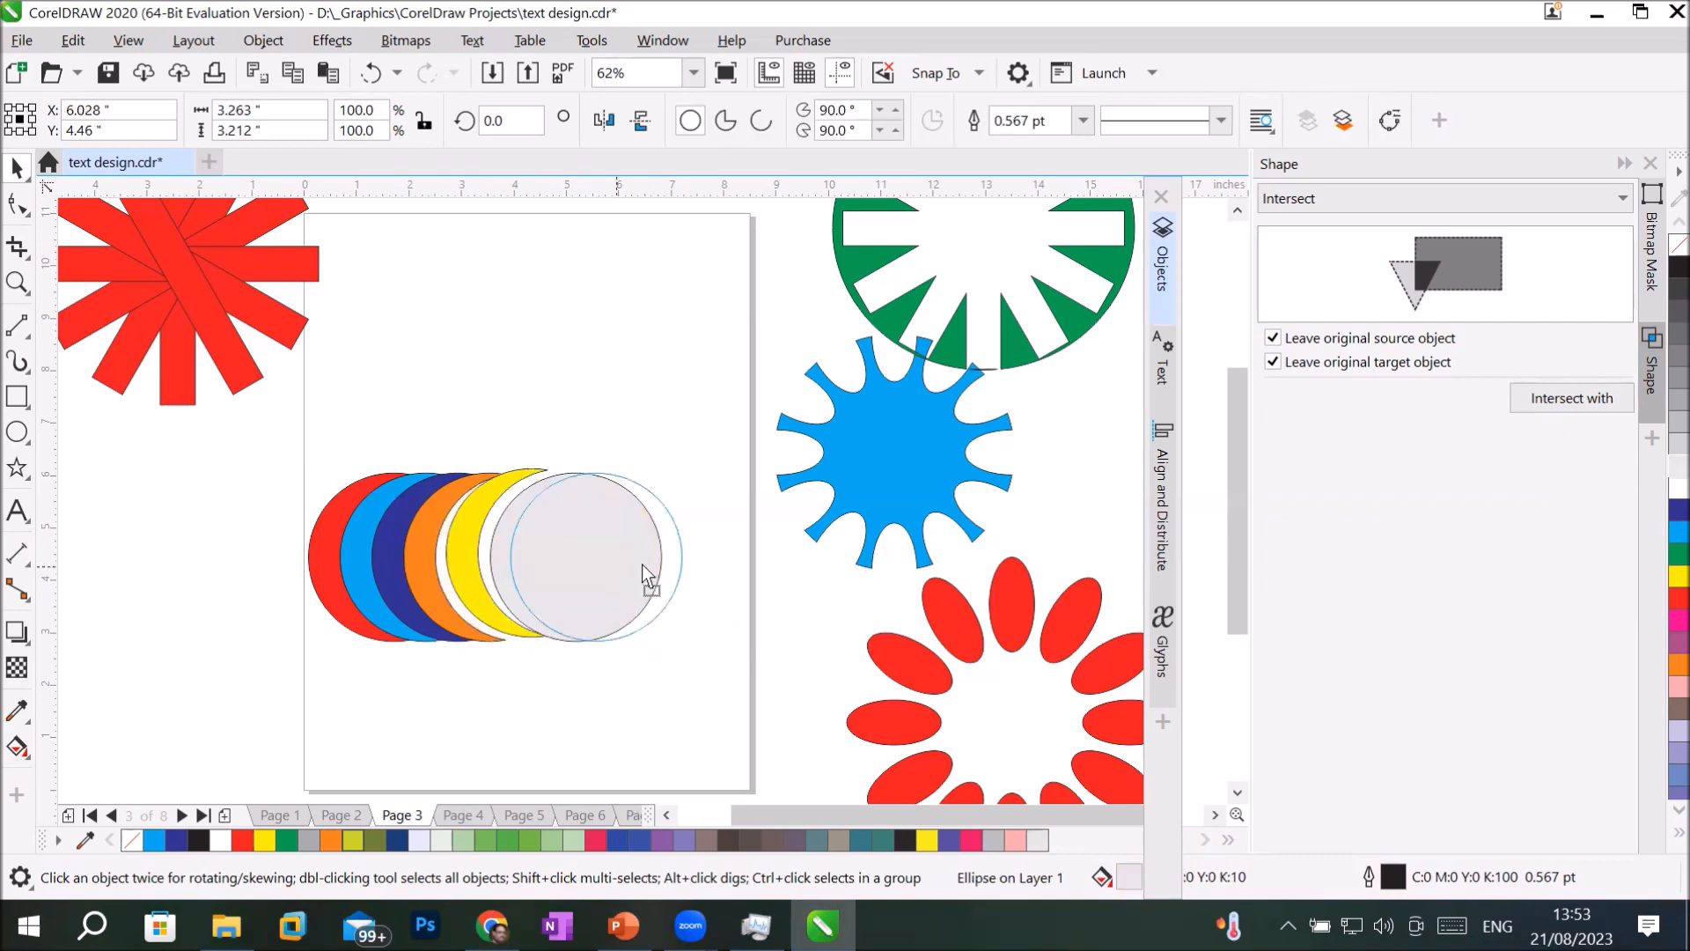
left_click_drag(578, 551, 666, 553)
left_click(520, 568)
left_click_drag(514, 552, 541, 548)
left_click_drag(425, 548, 471, 540)
left_click_drag(317, 562, 415, 568)
left_click(407, 568)
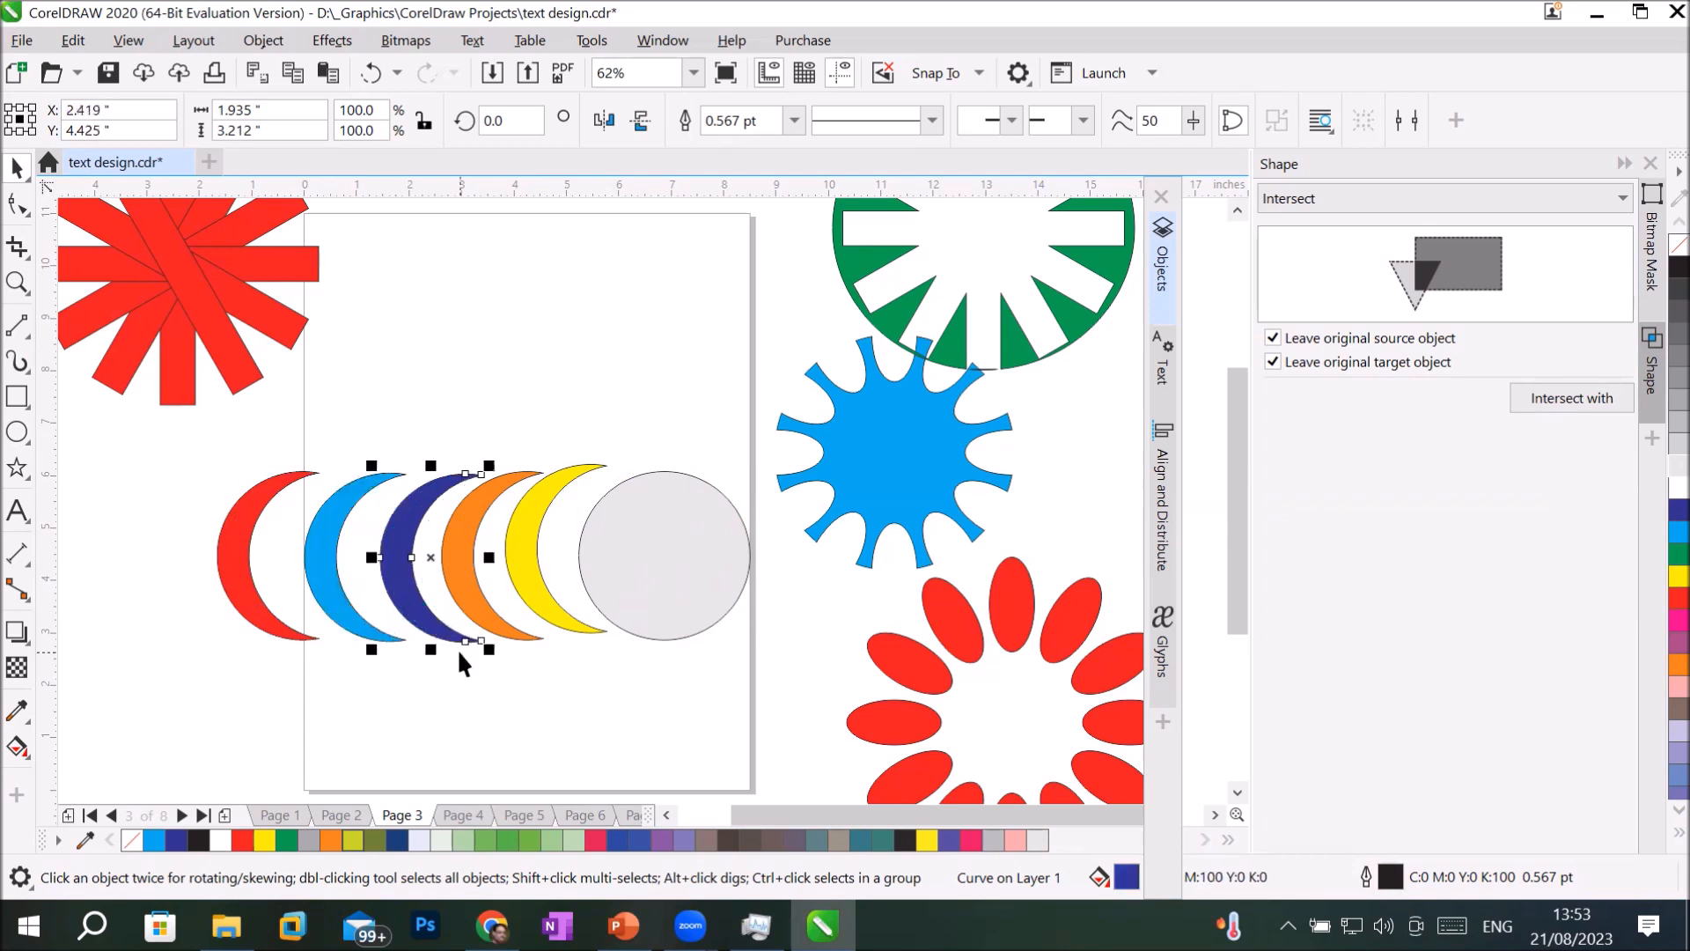
left_click(499, 652)
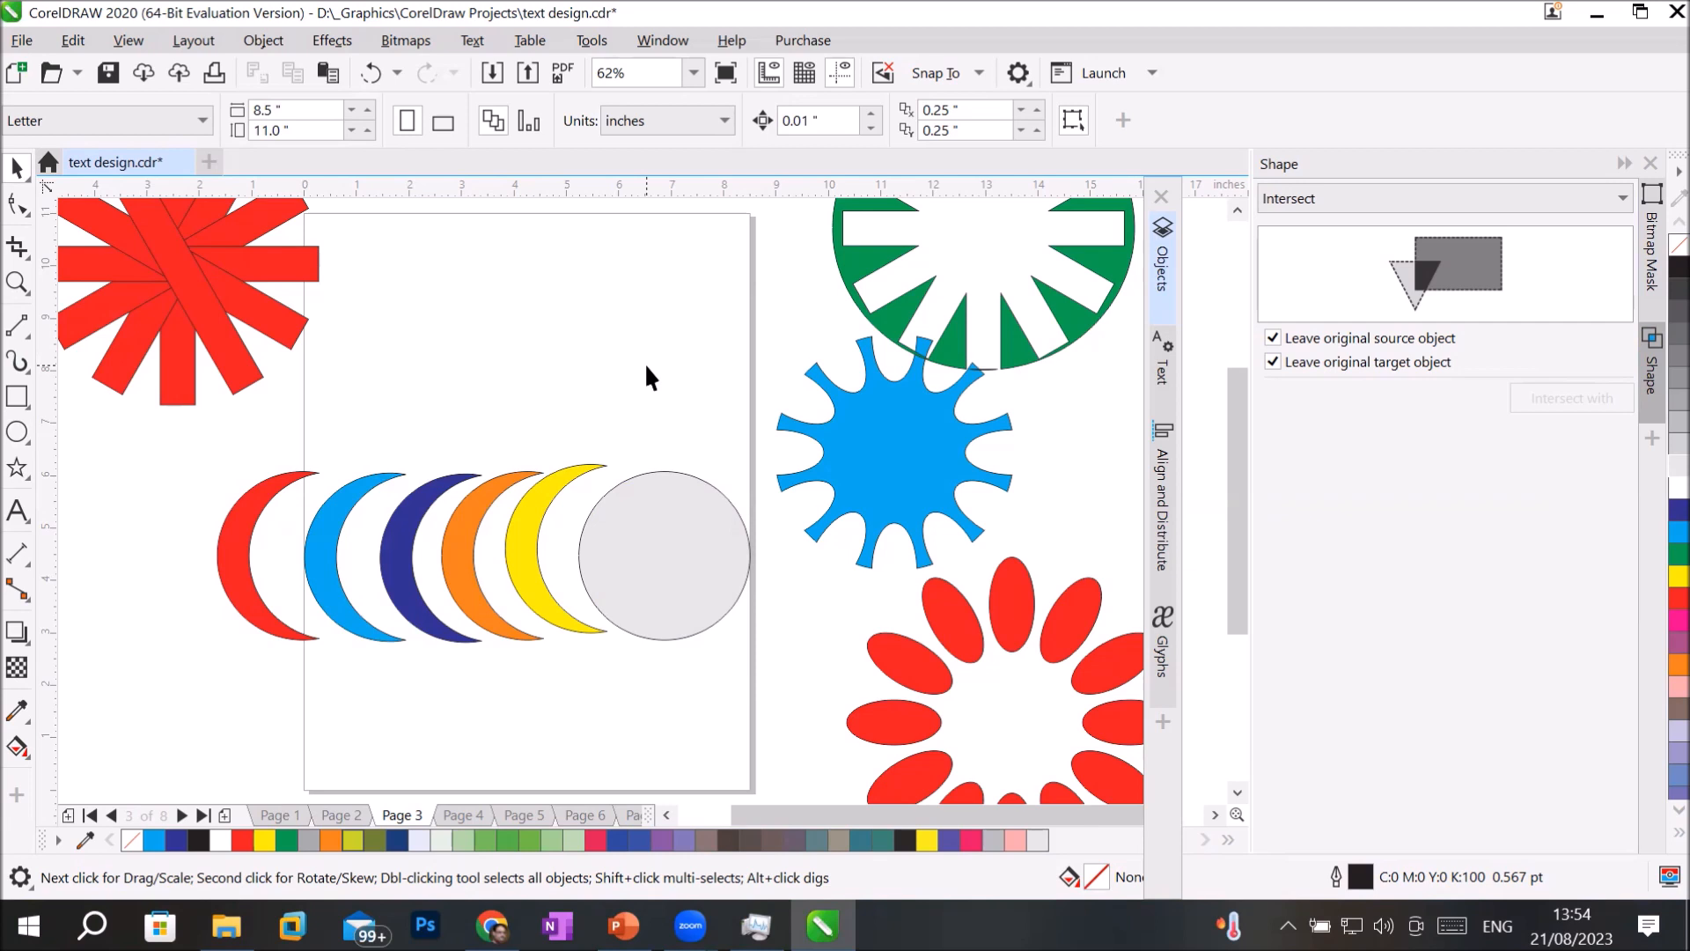
Delete the light grey circle and open the Align and Distribute options for the five crescents.
left_click(644, 542)
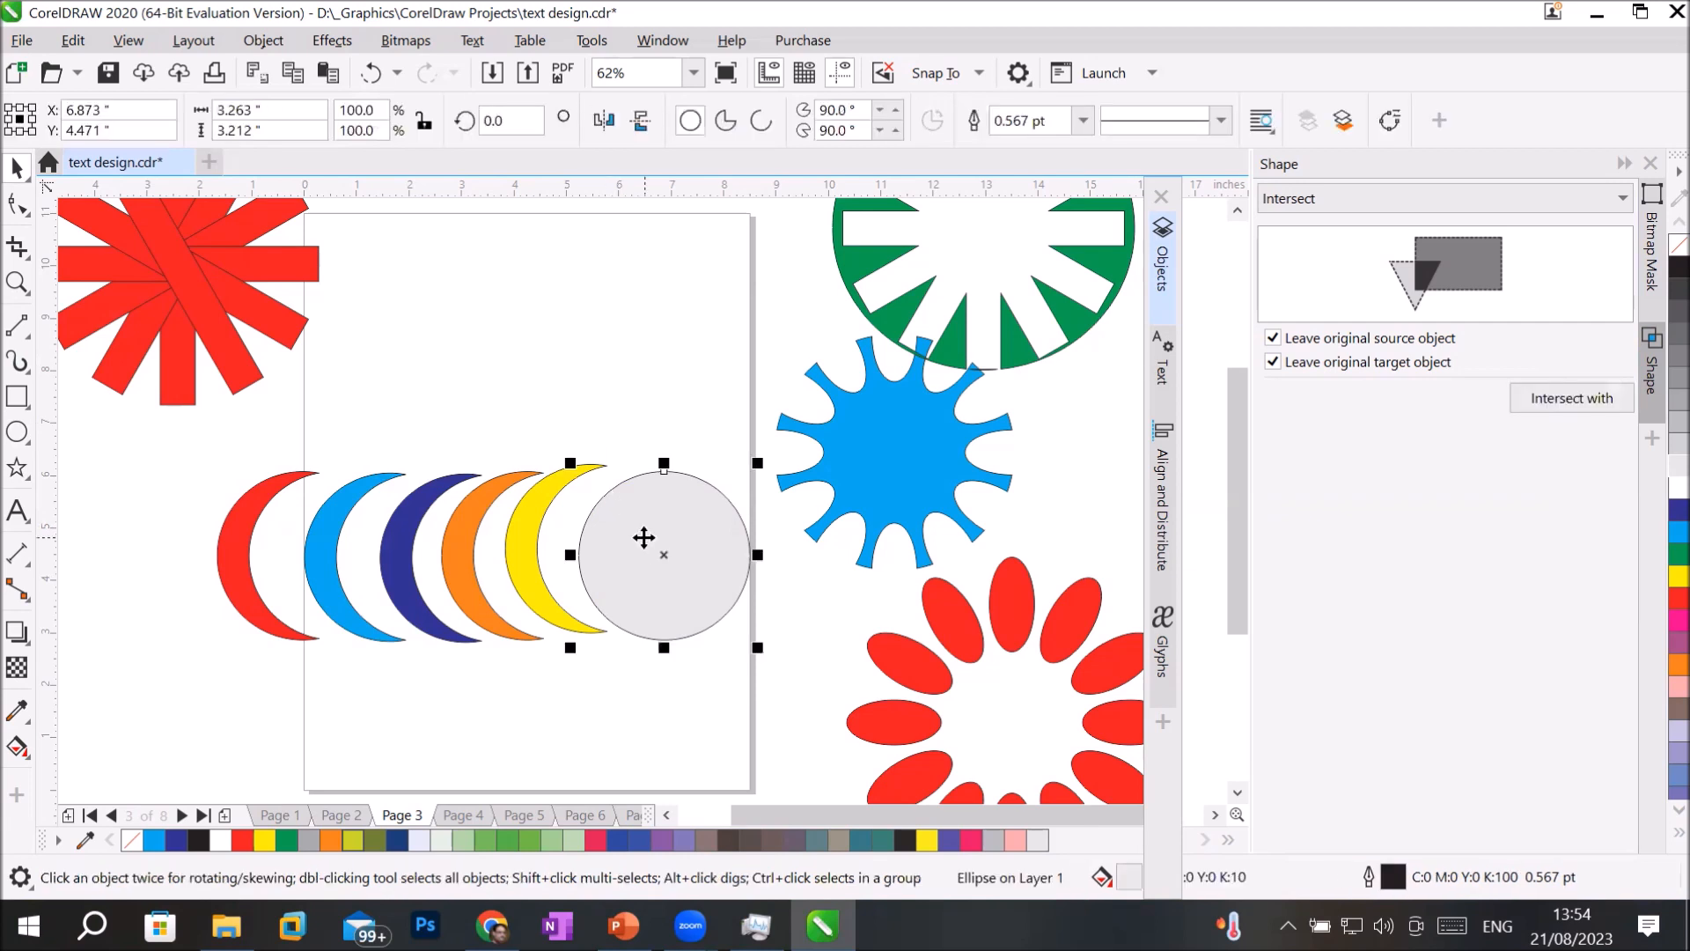
key("Delete")
left_click_drag(399, 616, 667, 696)
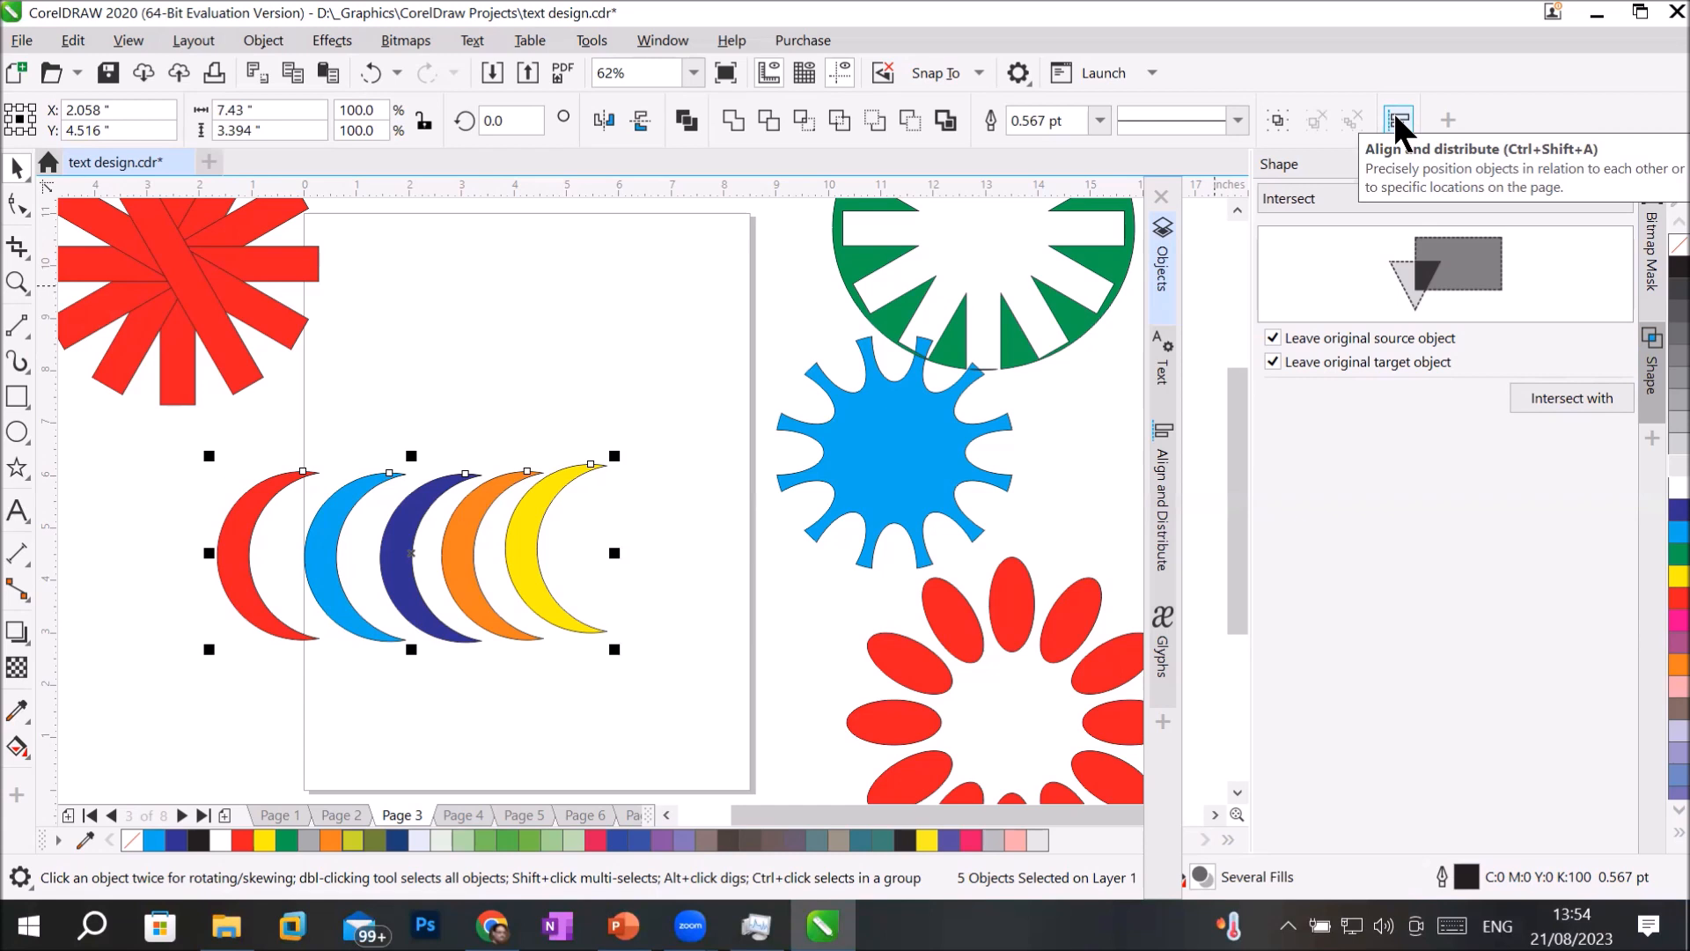
left_click(270, 46)
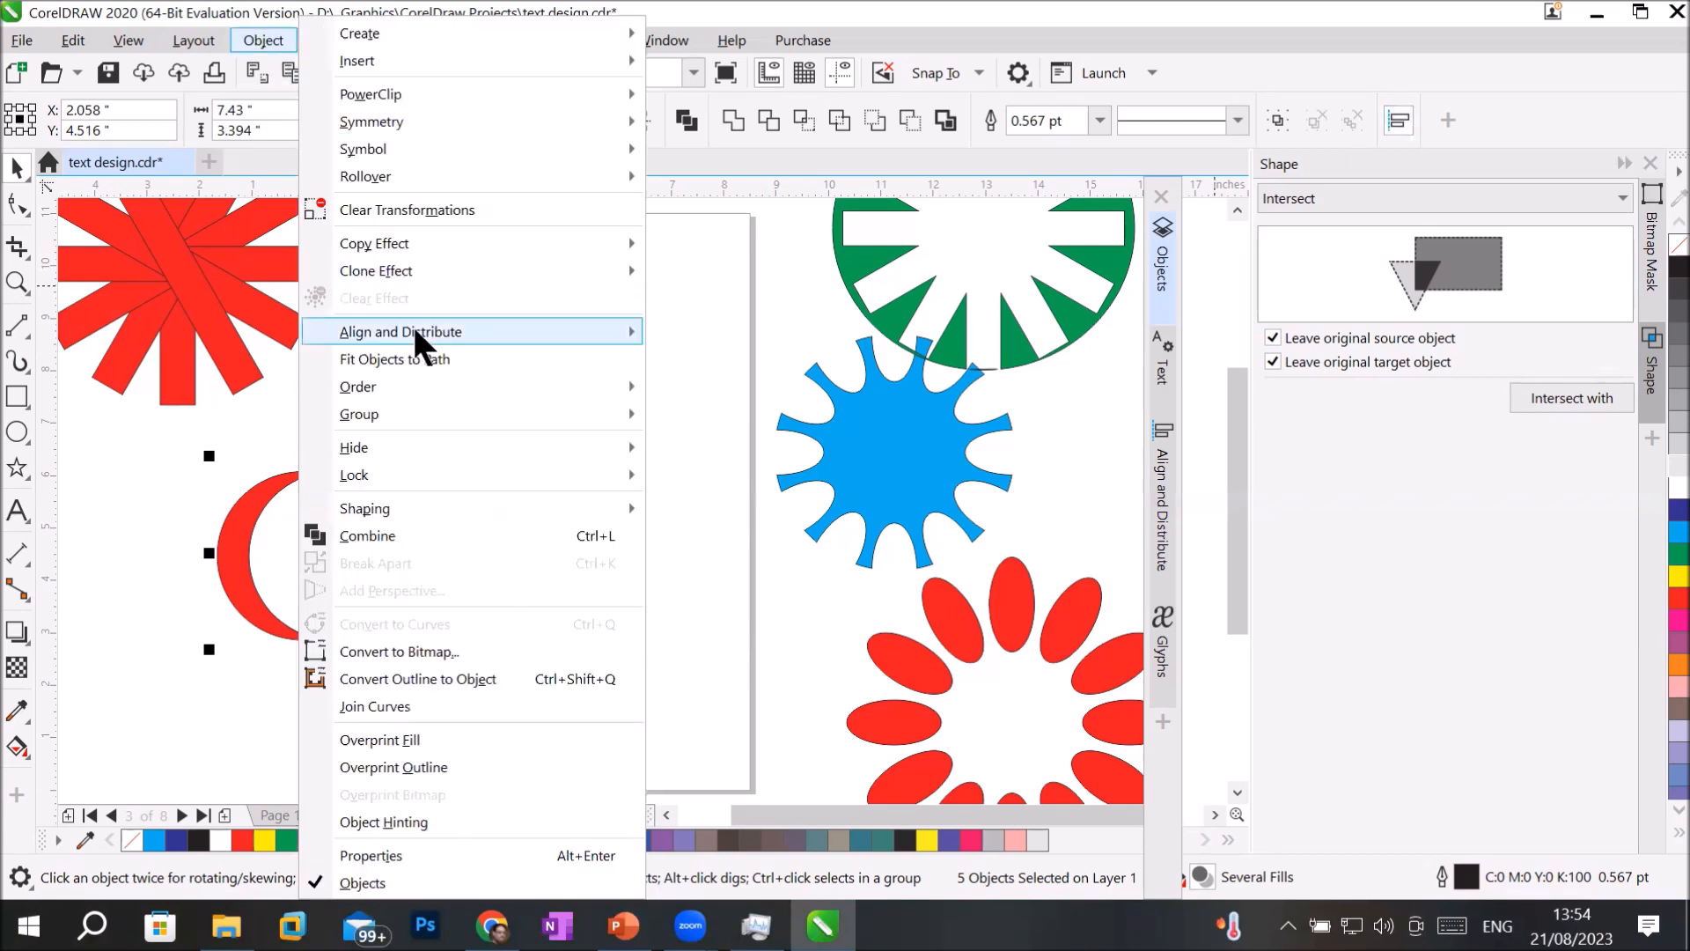
mouse_move(415, 333)
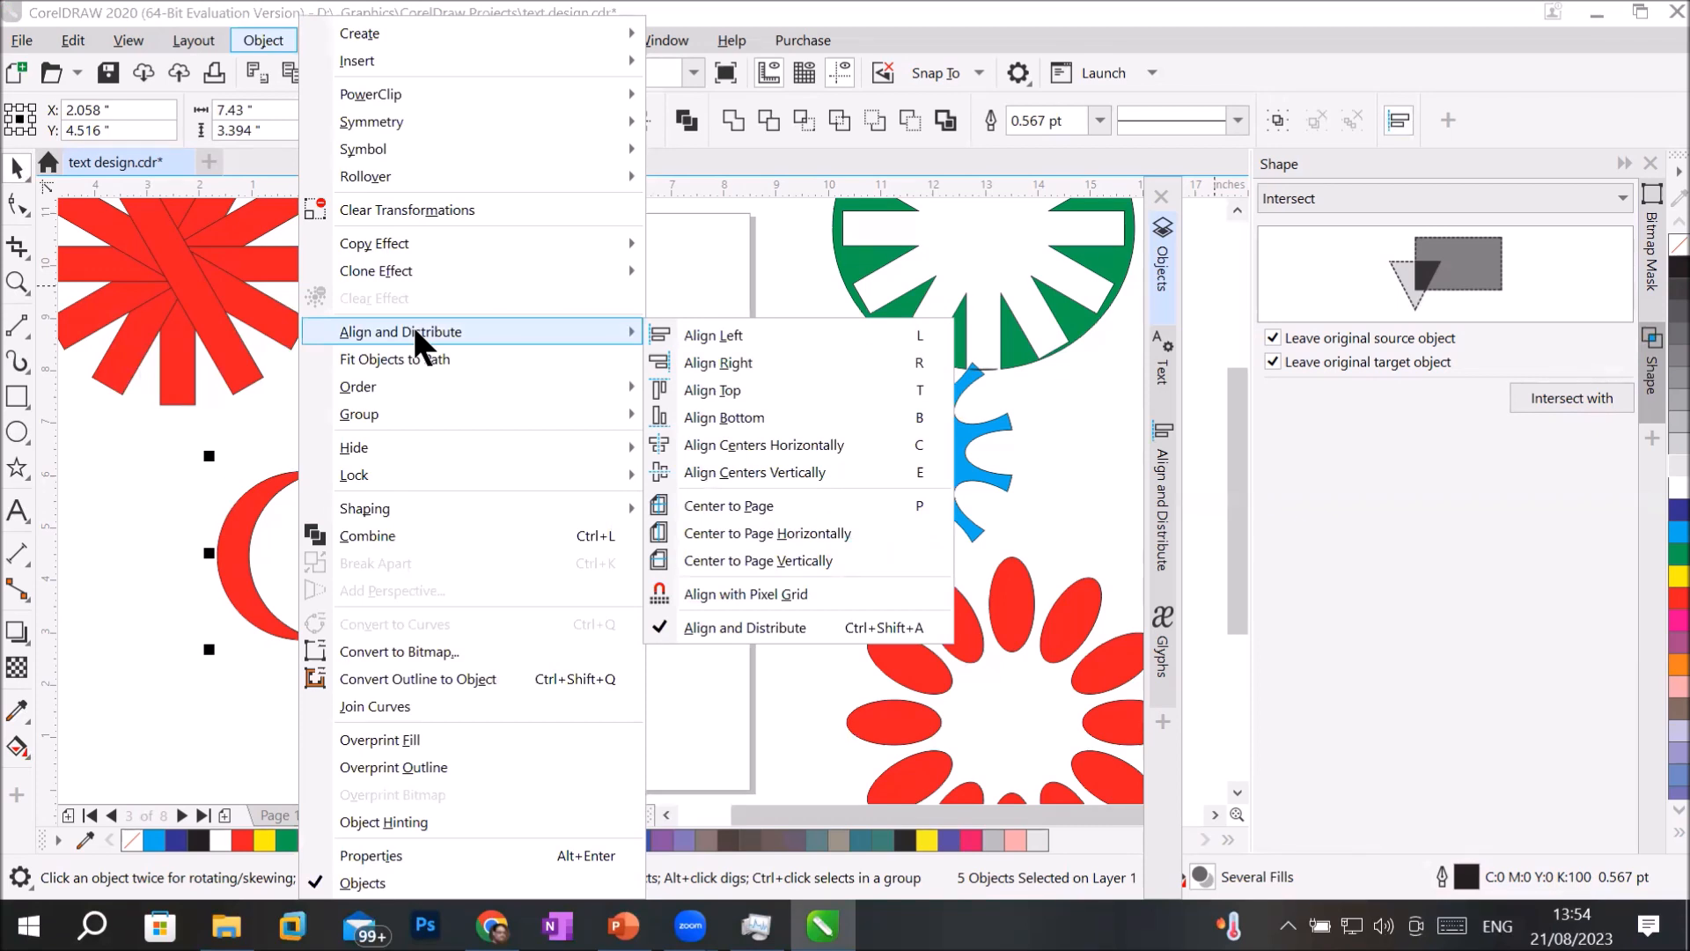
left_click(1400, 120)
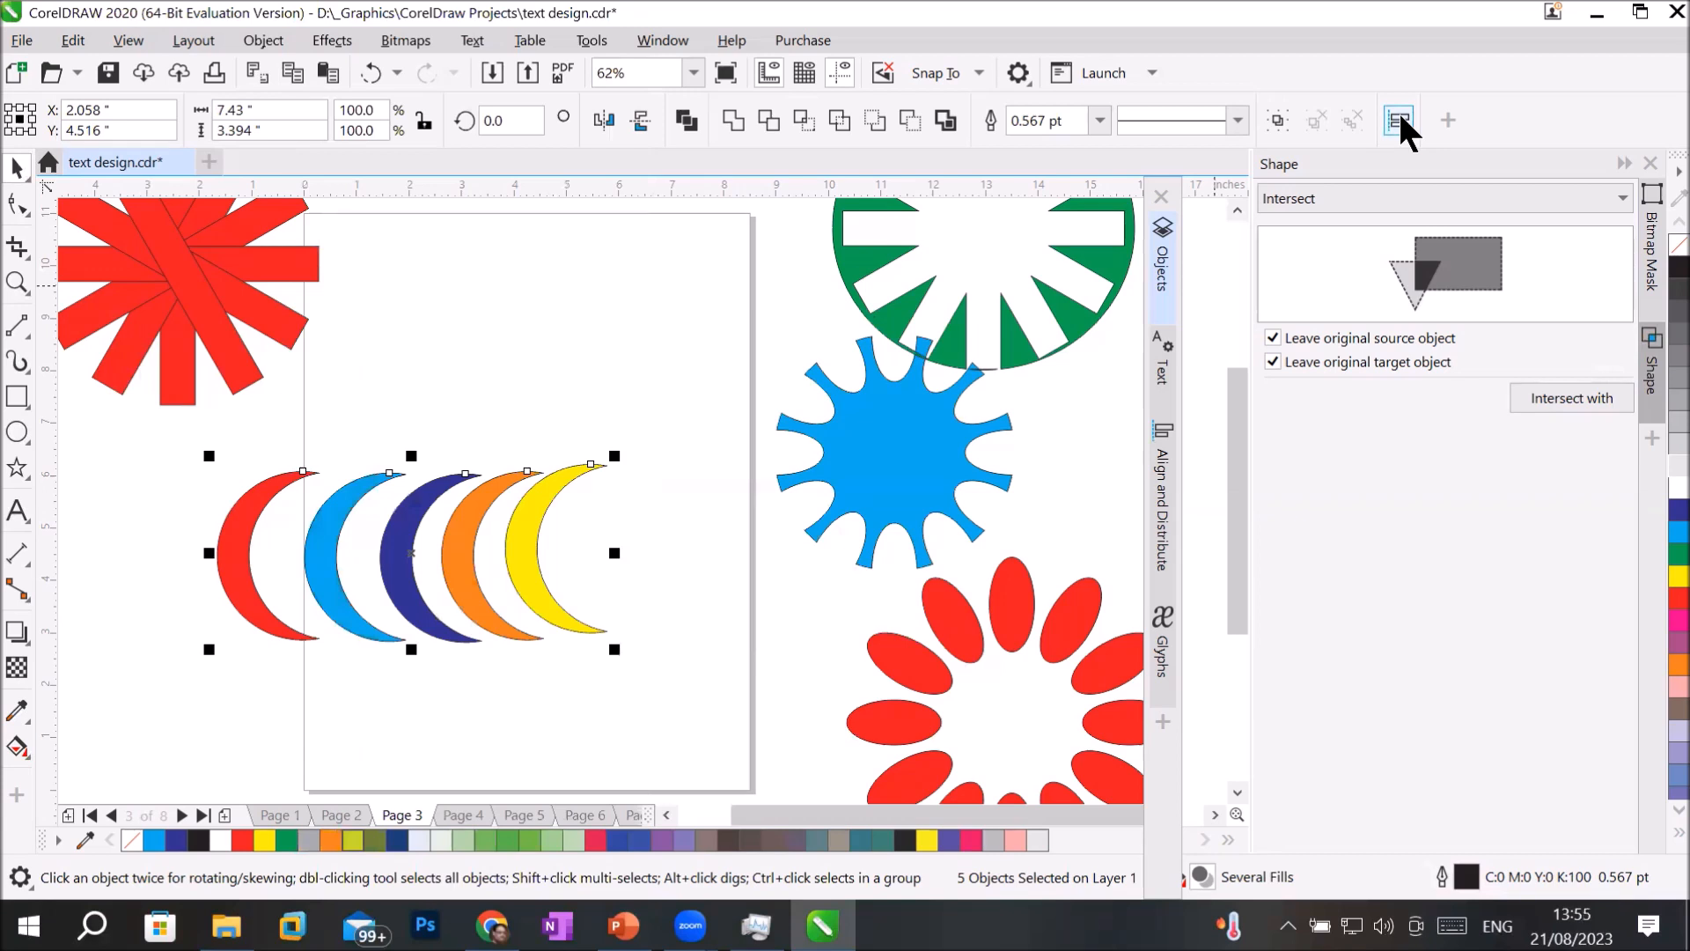
left_click(1400, 120)
left_click(1400, 117)
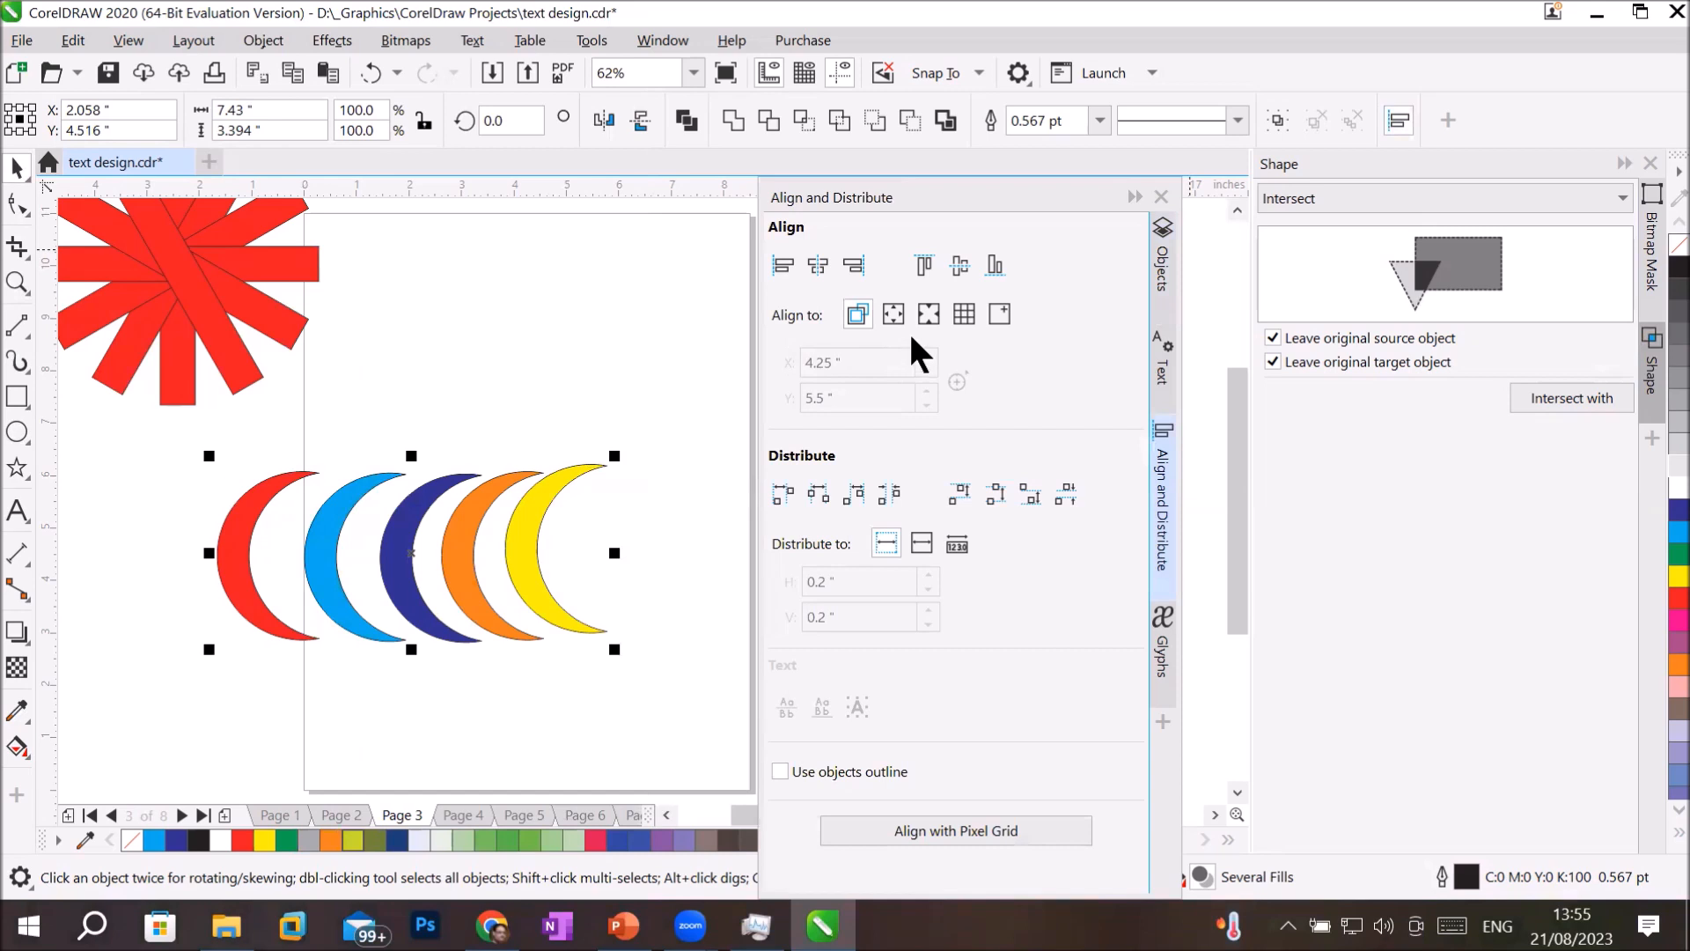
Set alignment to the page edge and distribute the five crescents by their left edges over the extent of the page.
left_click(965, 313)
left_click(895, 311)
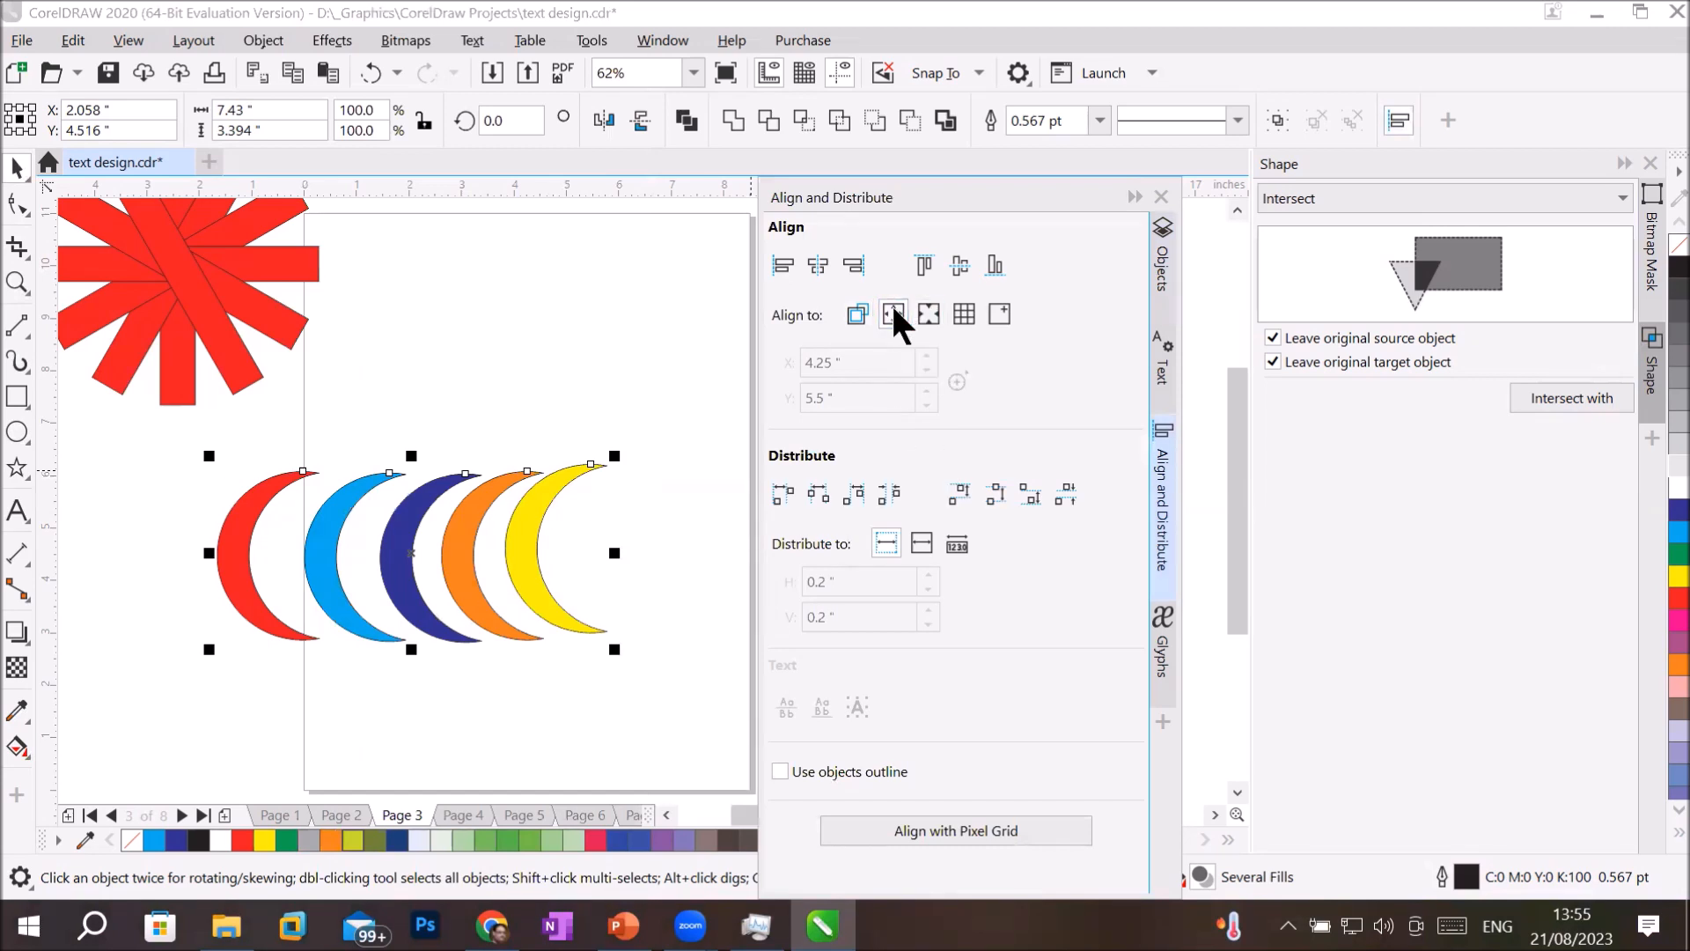
left_click(780, 495)
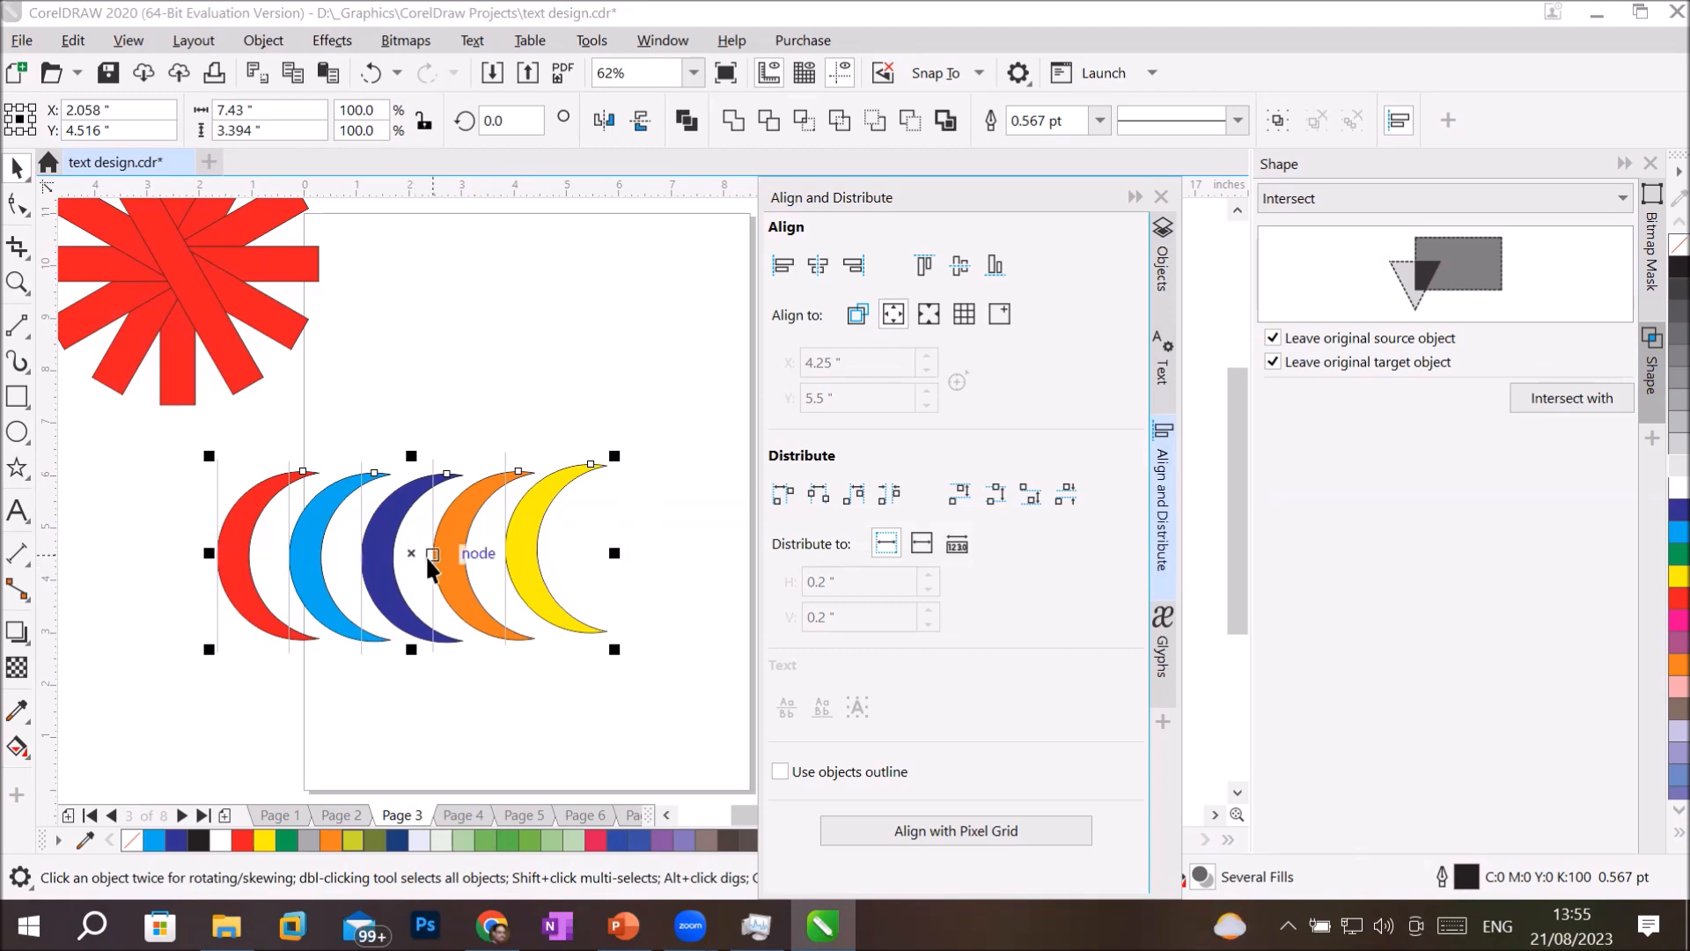
left_click(918, 533)
left_click(782, 489)
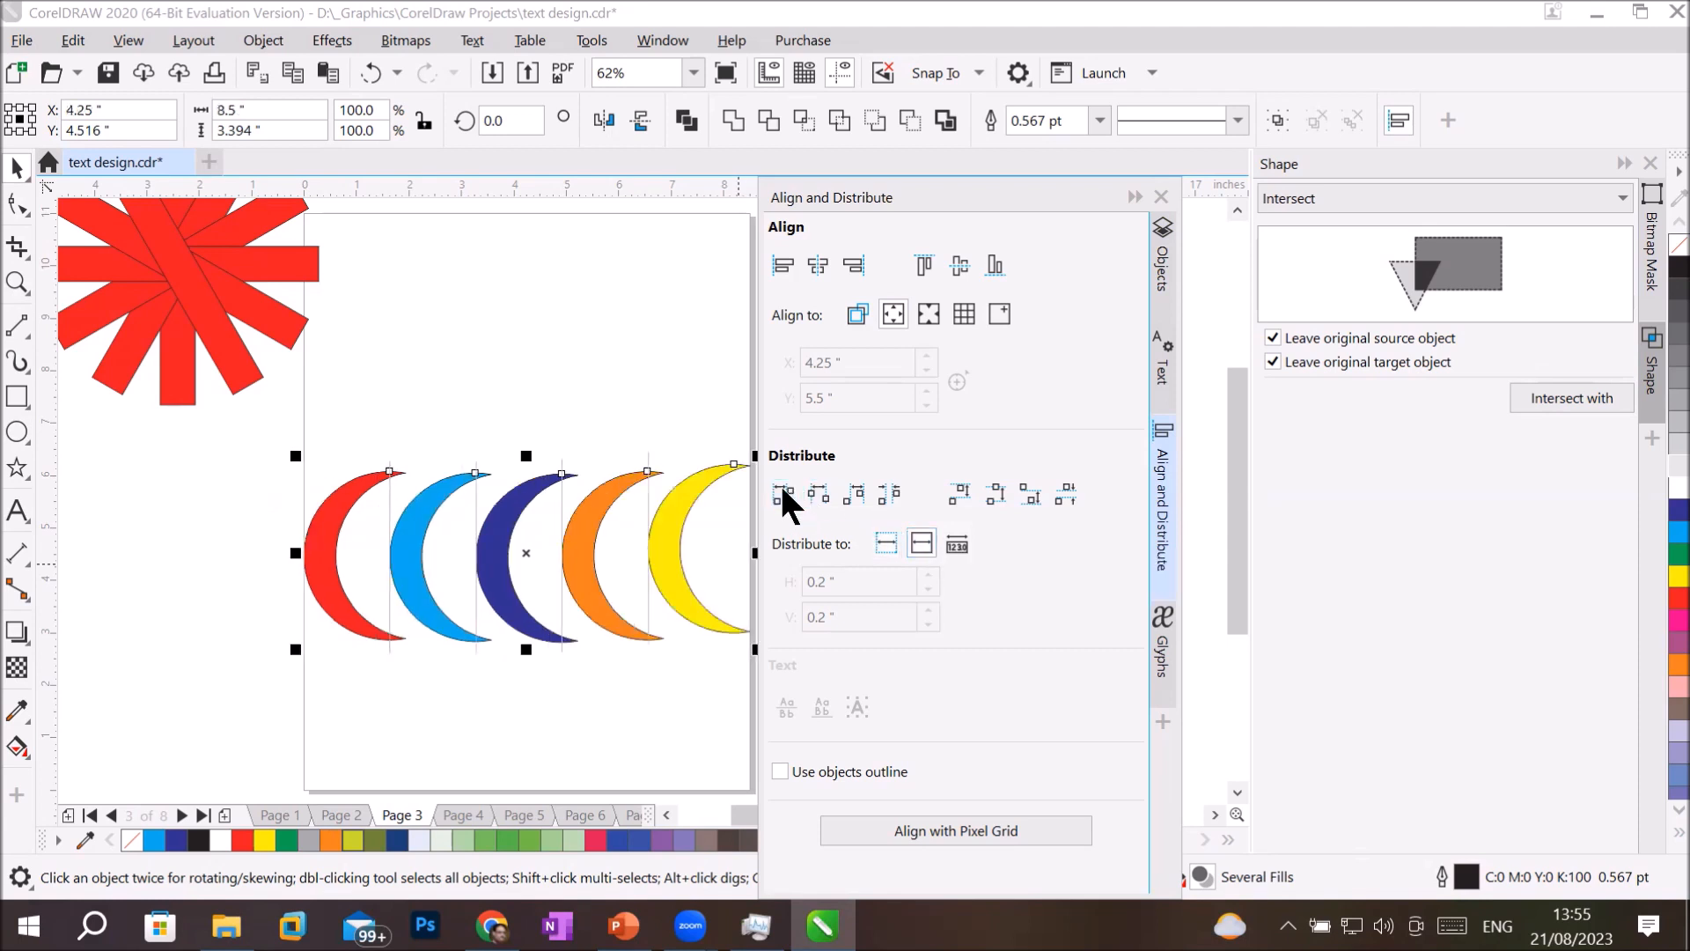
Float the Align and Distribute options clear of the page and rotate the five crescents by 90° into a vertical stack.
double_click(947, 192)
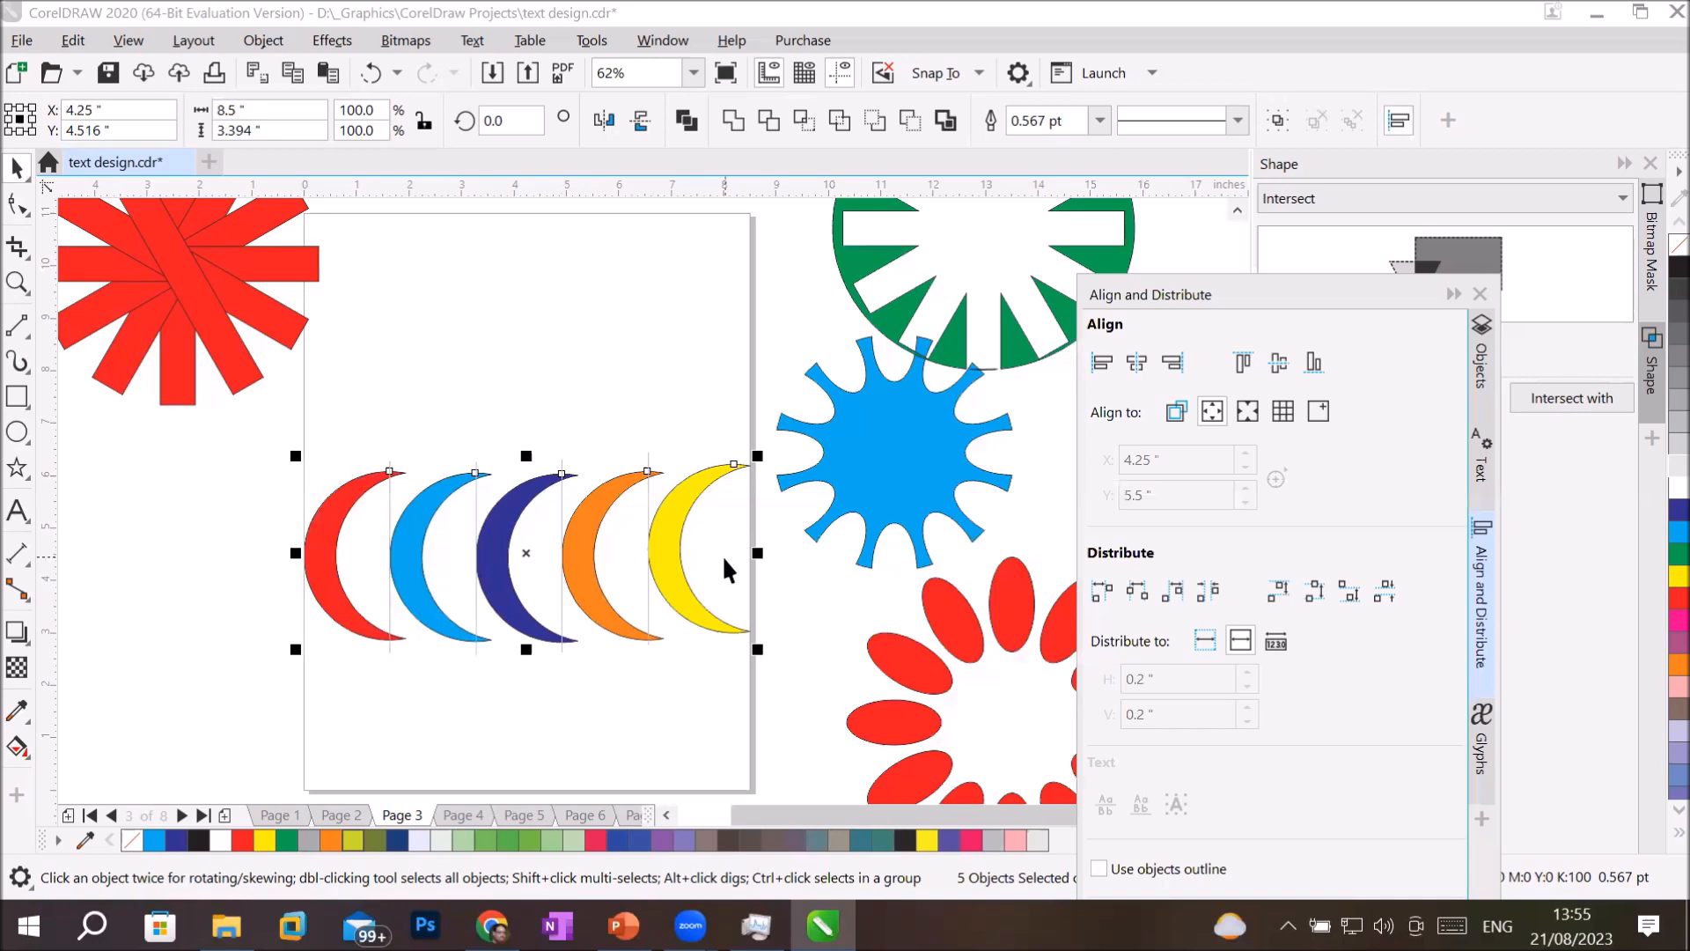
left_click(586, 567)
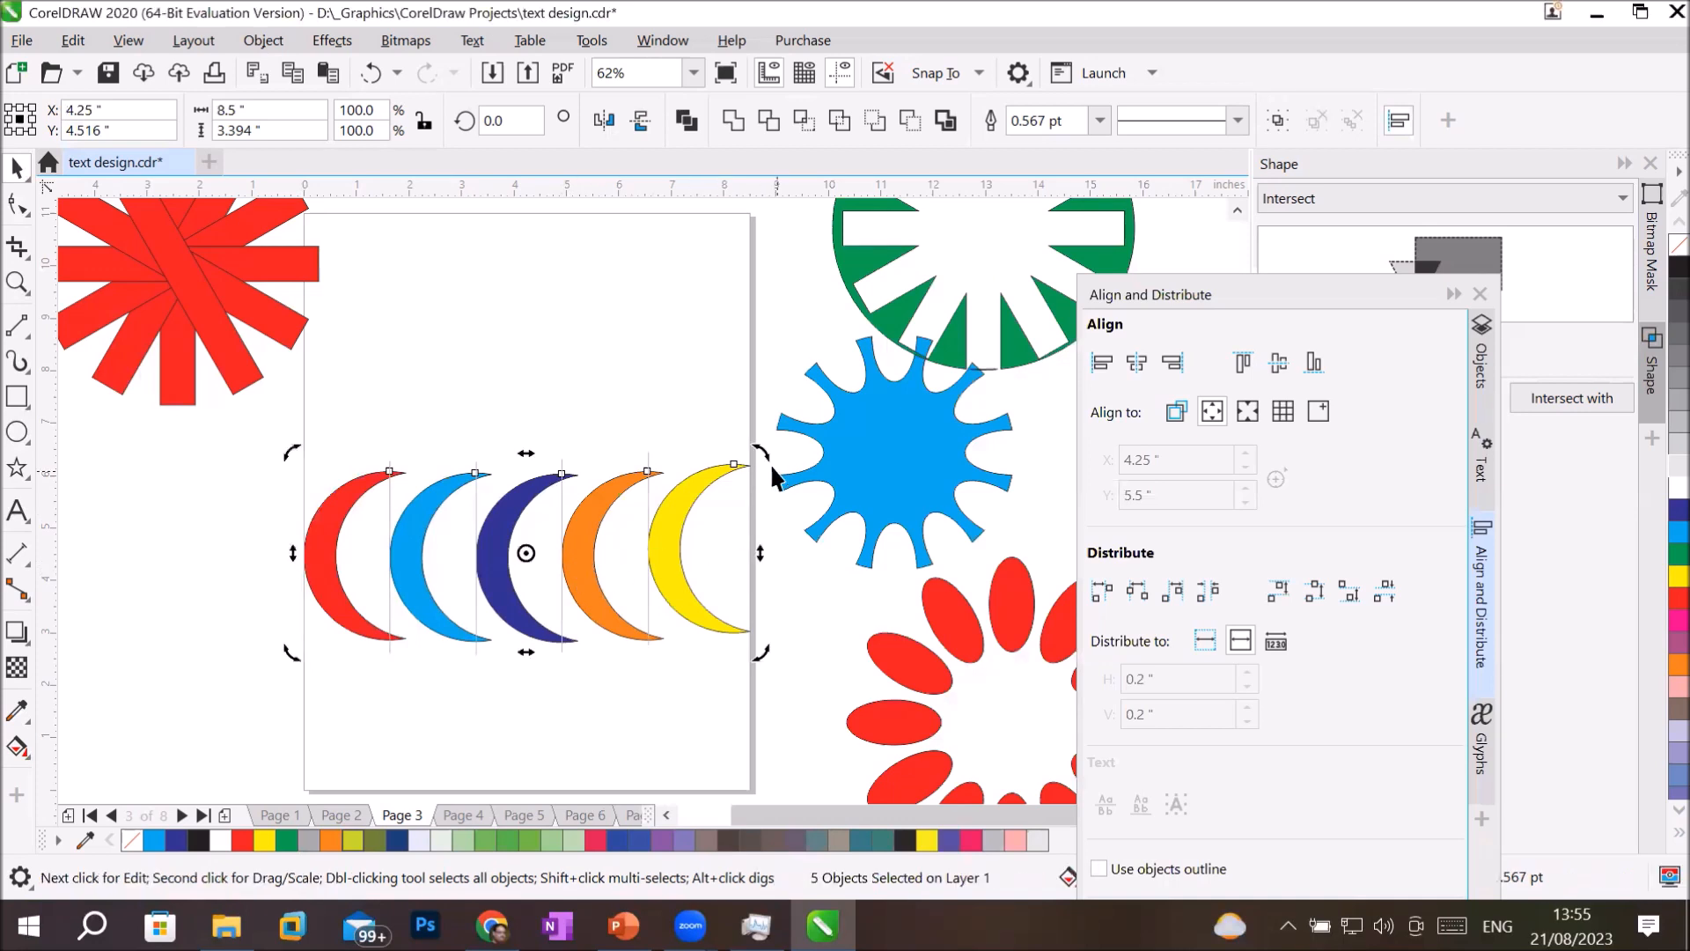
left_click_drag(759, 454, 432, 337)
left_click(183, 552)
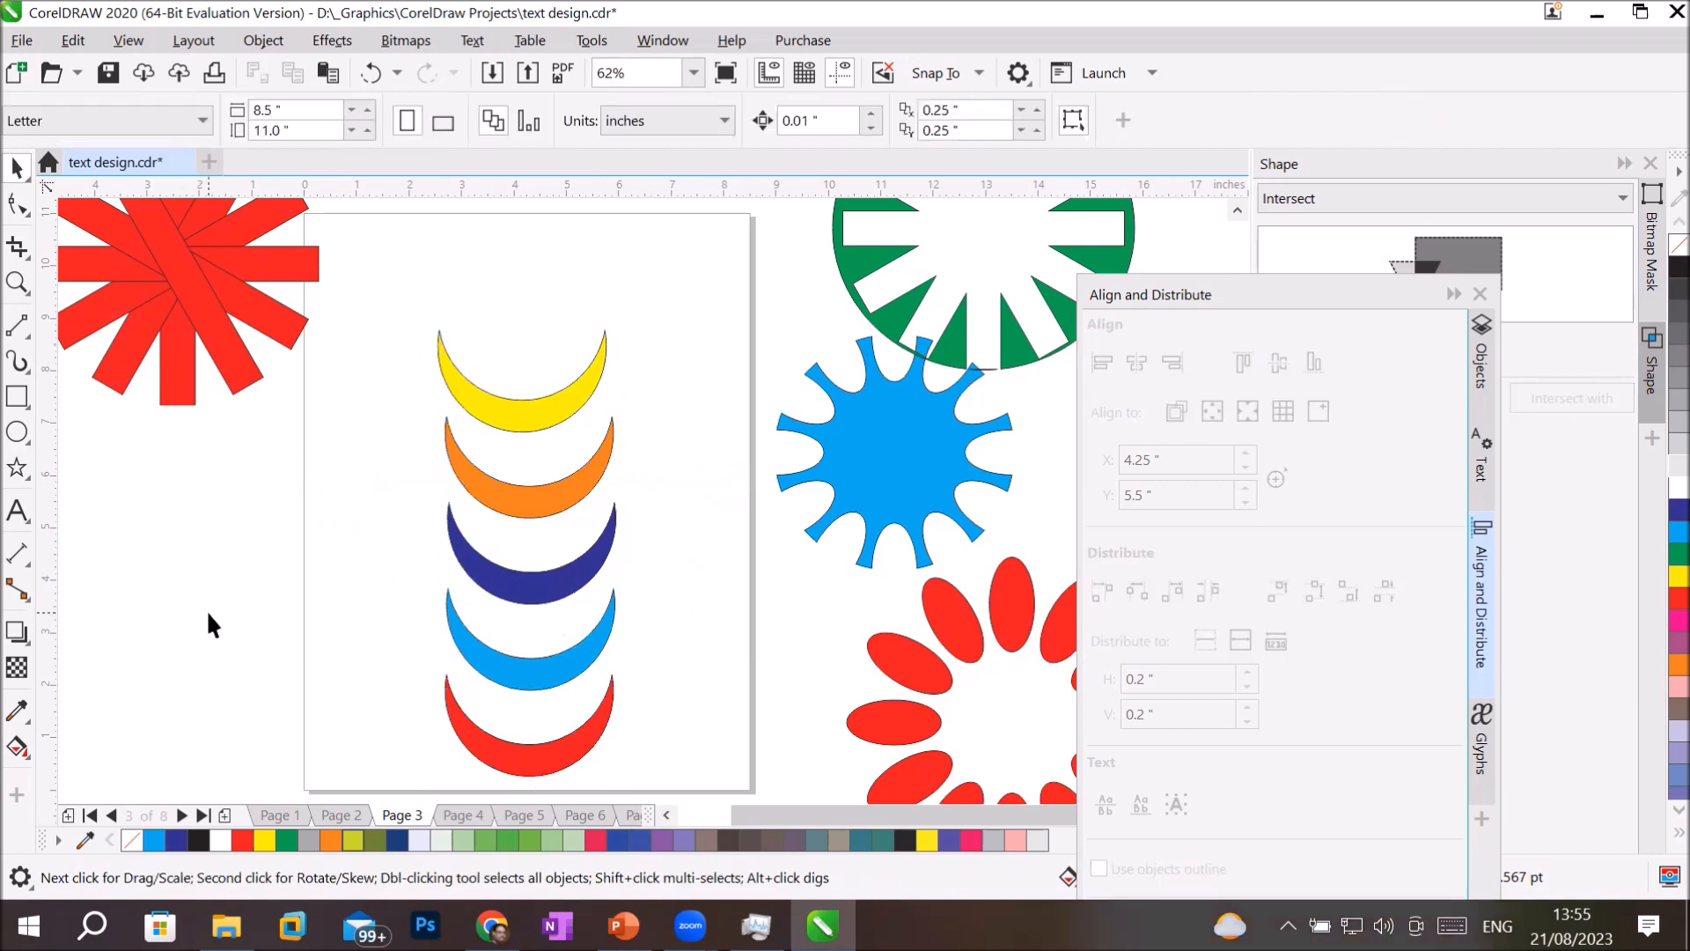
Distribute the five stacked crescents by their bottom edges over the page height and close the Align and Distribute options.
left_click_drag(376, 290, 645, 784)
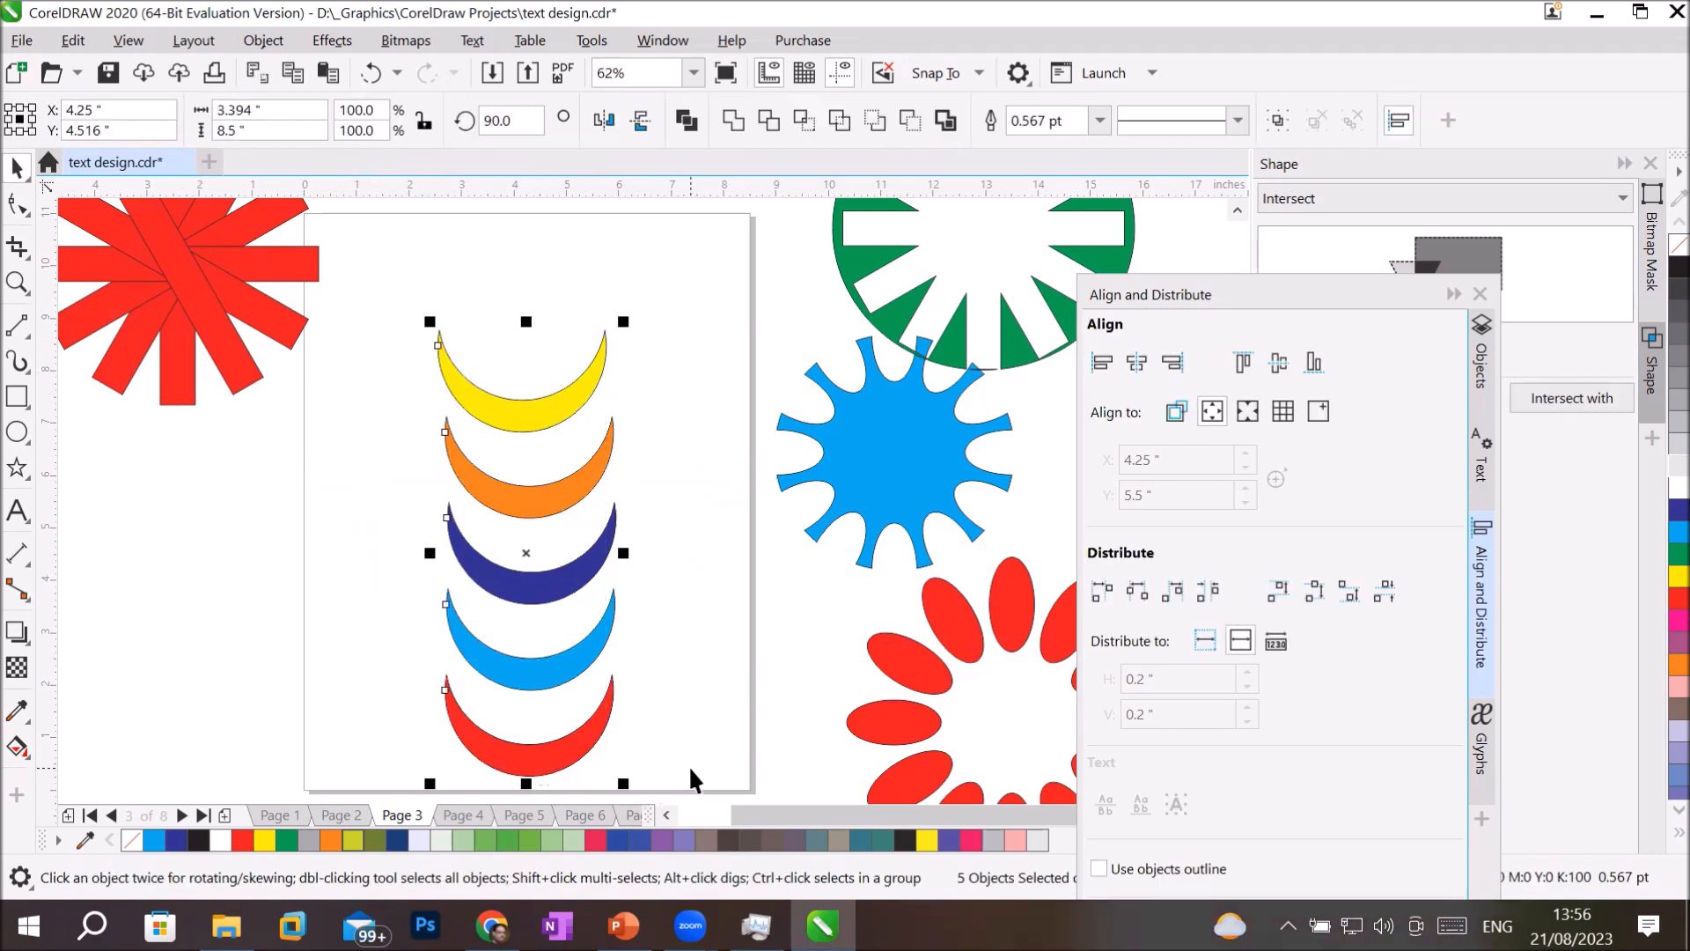
left_click(1207, 403)
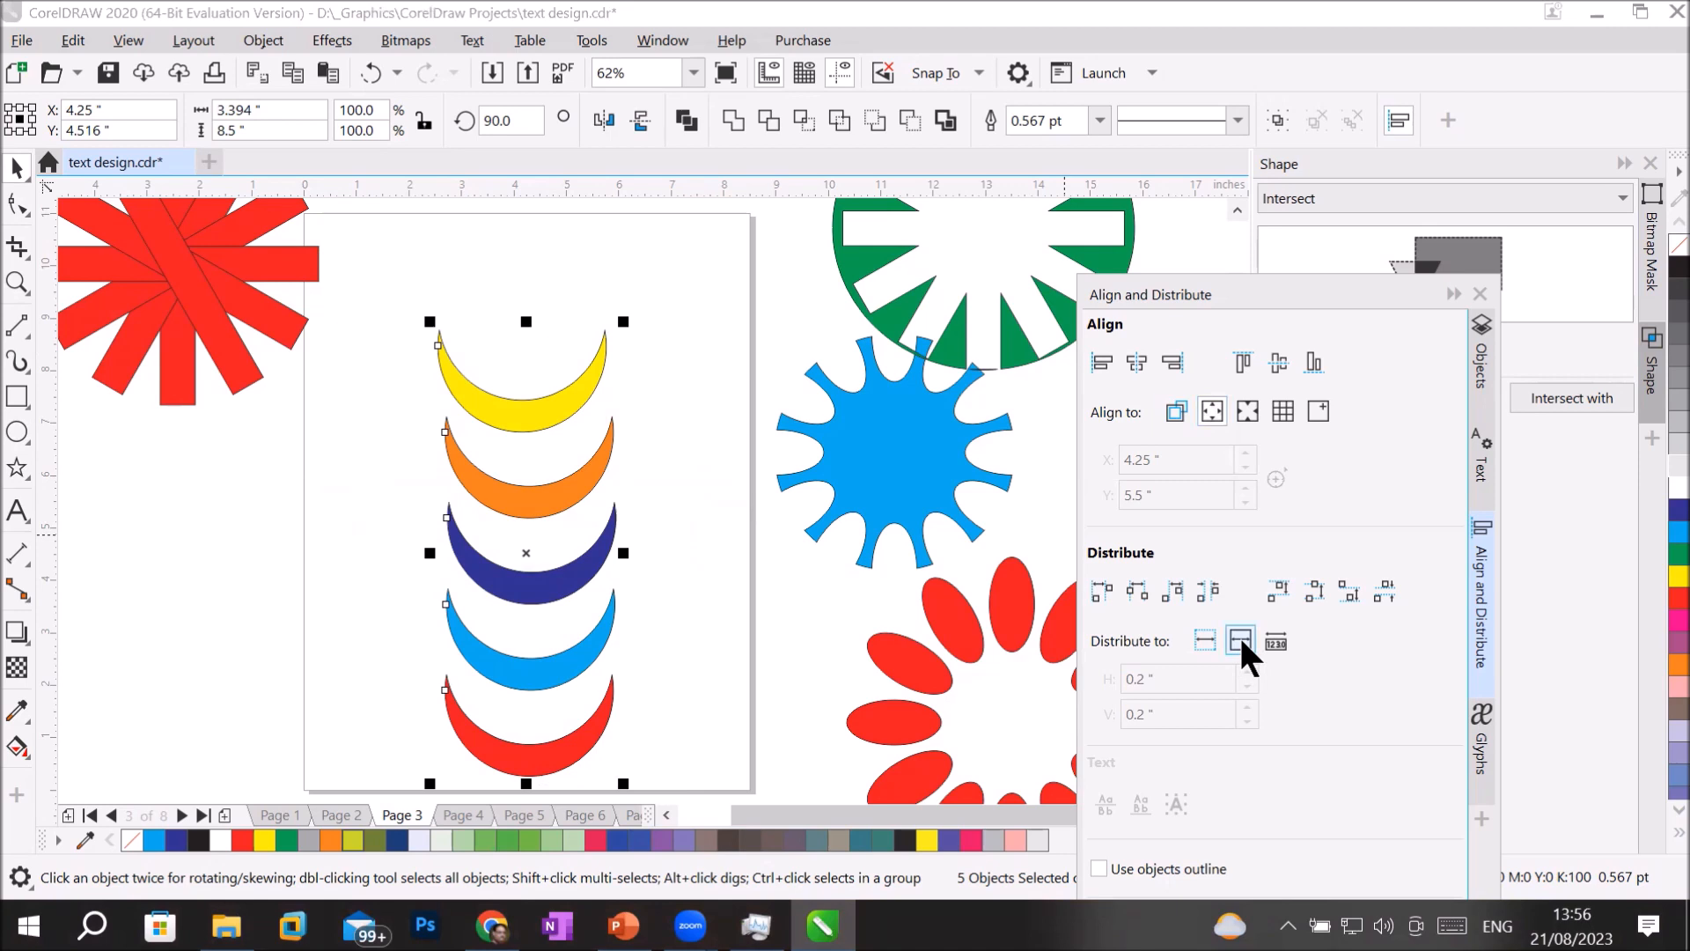
left_click(1349, 589)
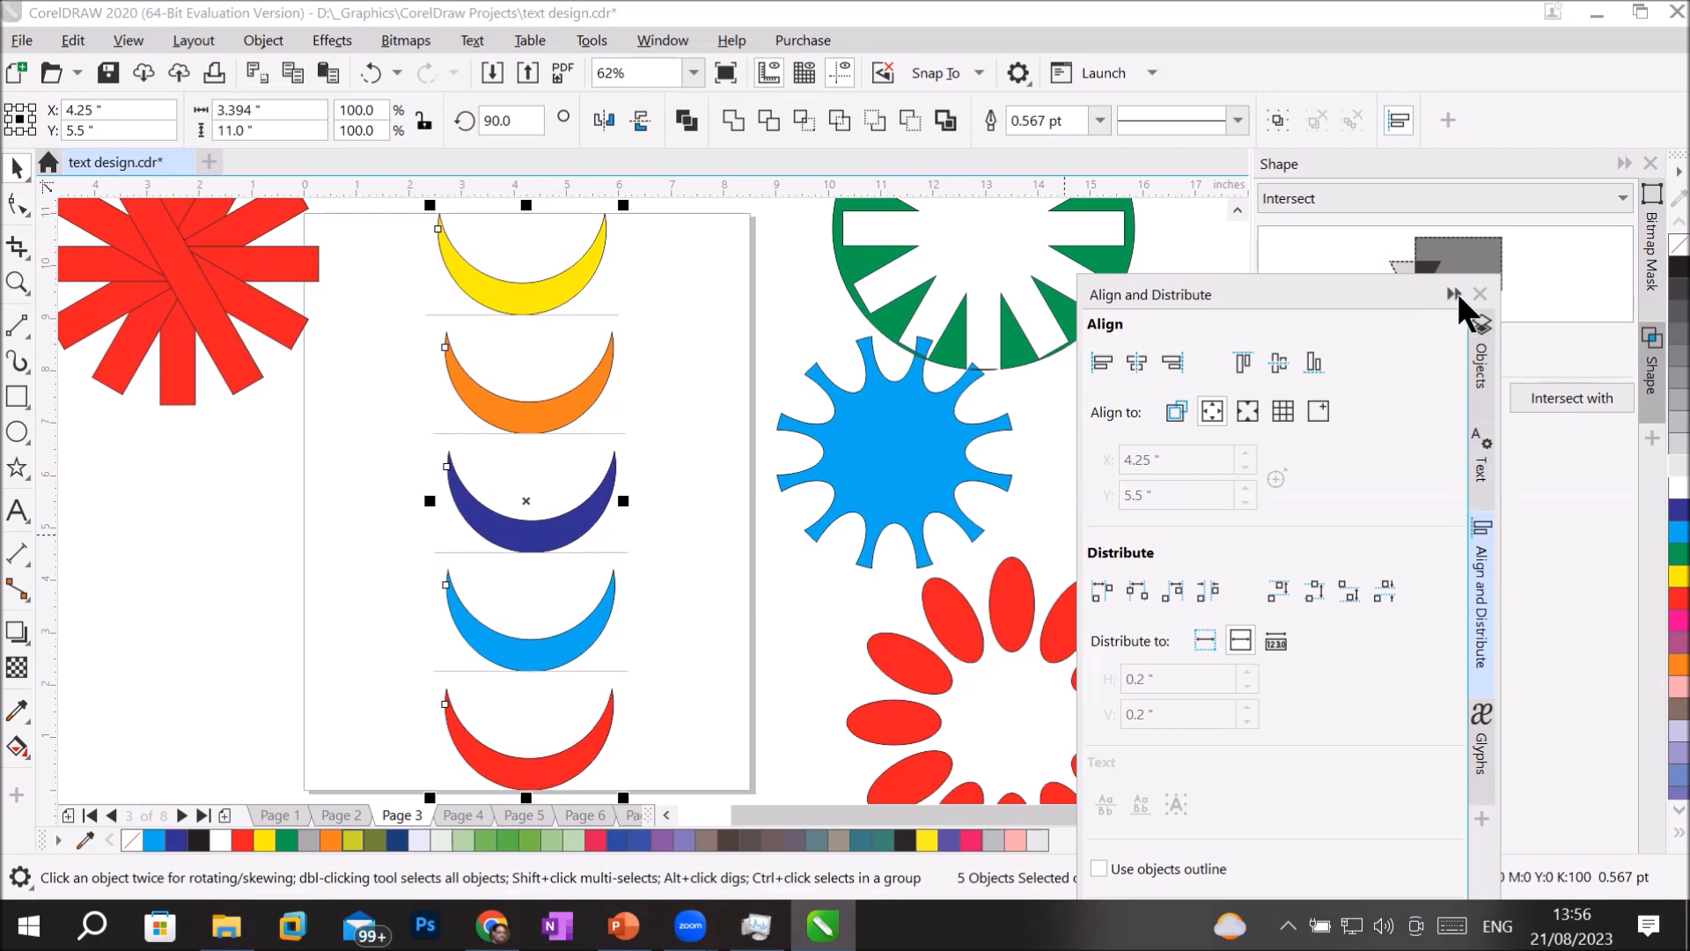
left_click(1479, 292)
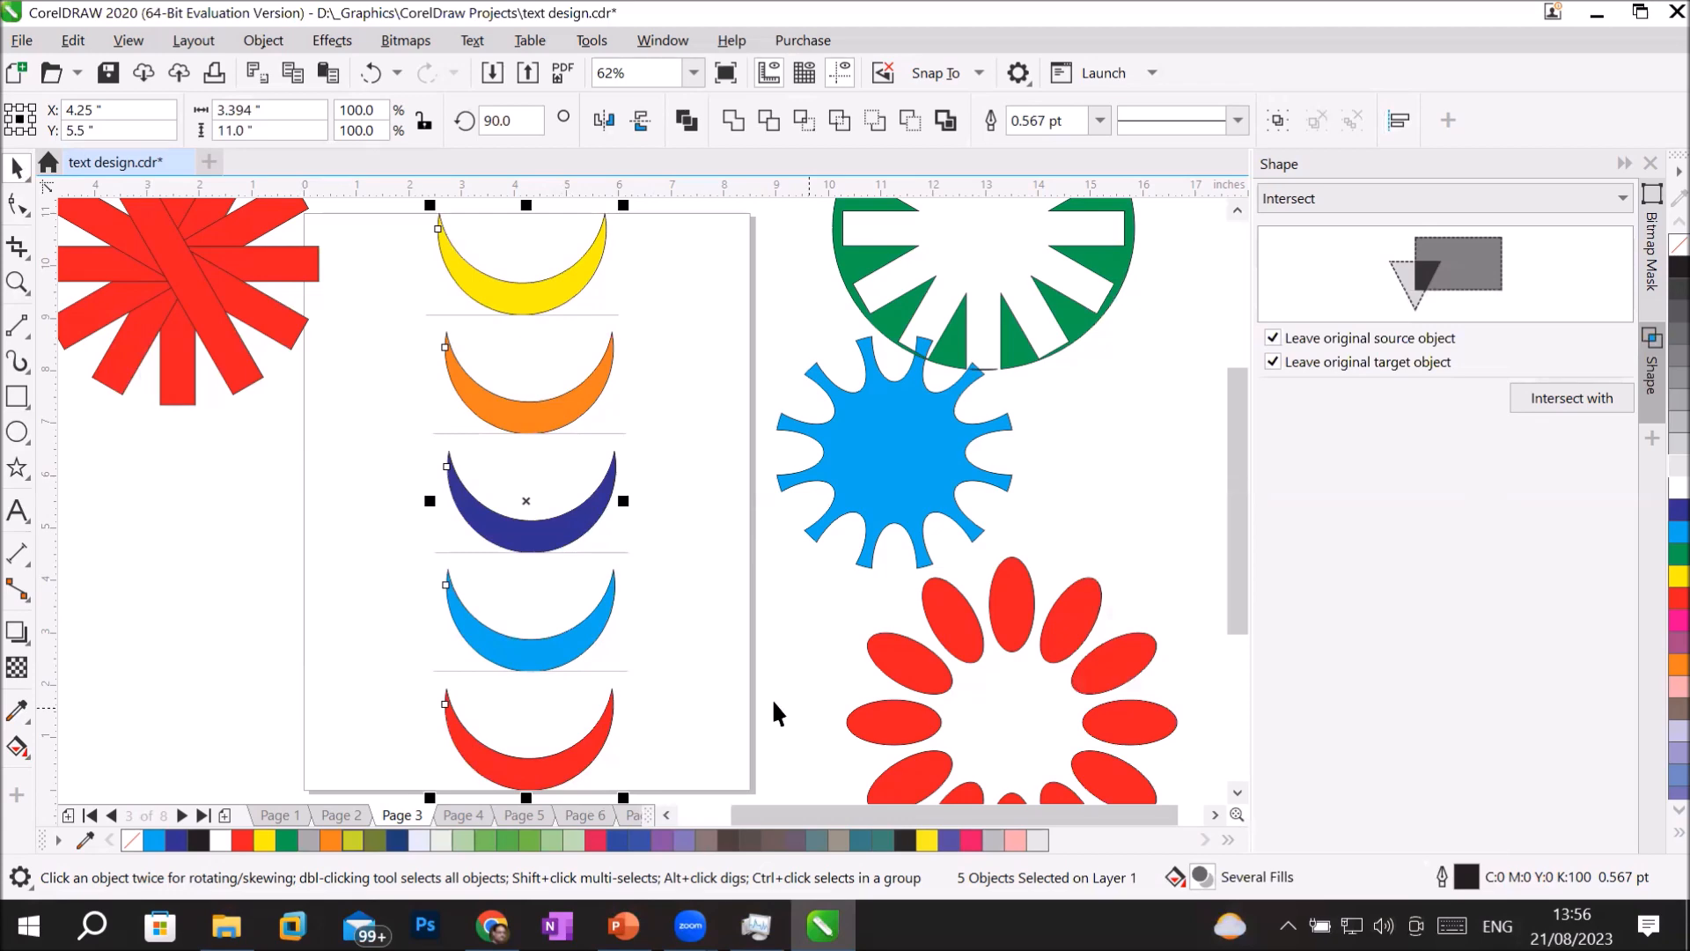
Delete the crescents and all the earlier shapes around Page 3.
scroll(758, 661, "down", 5)
scroll(757, 661, "up", 5)
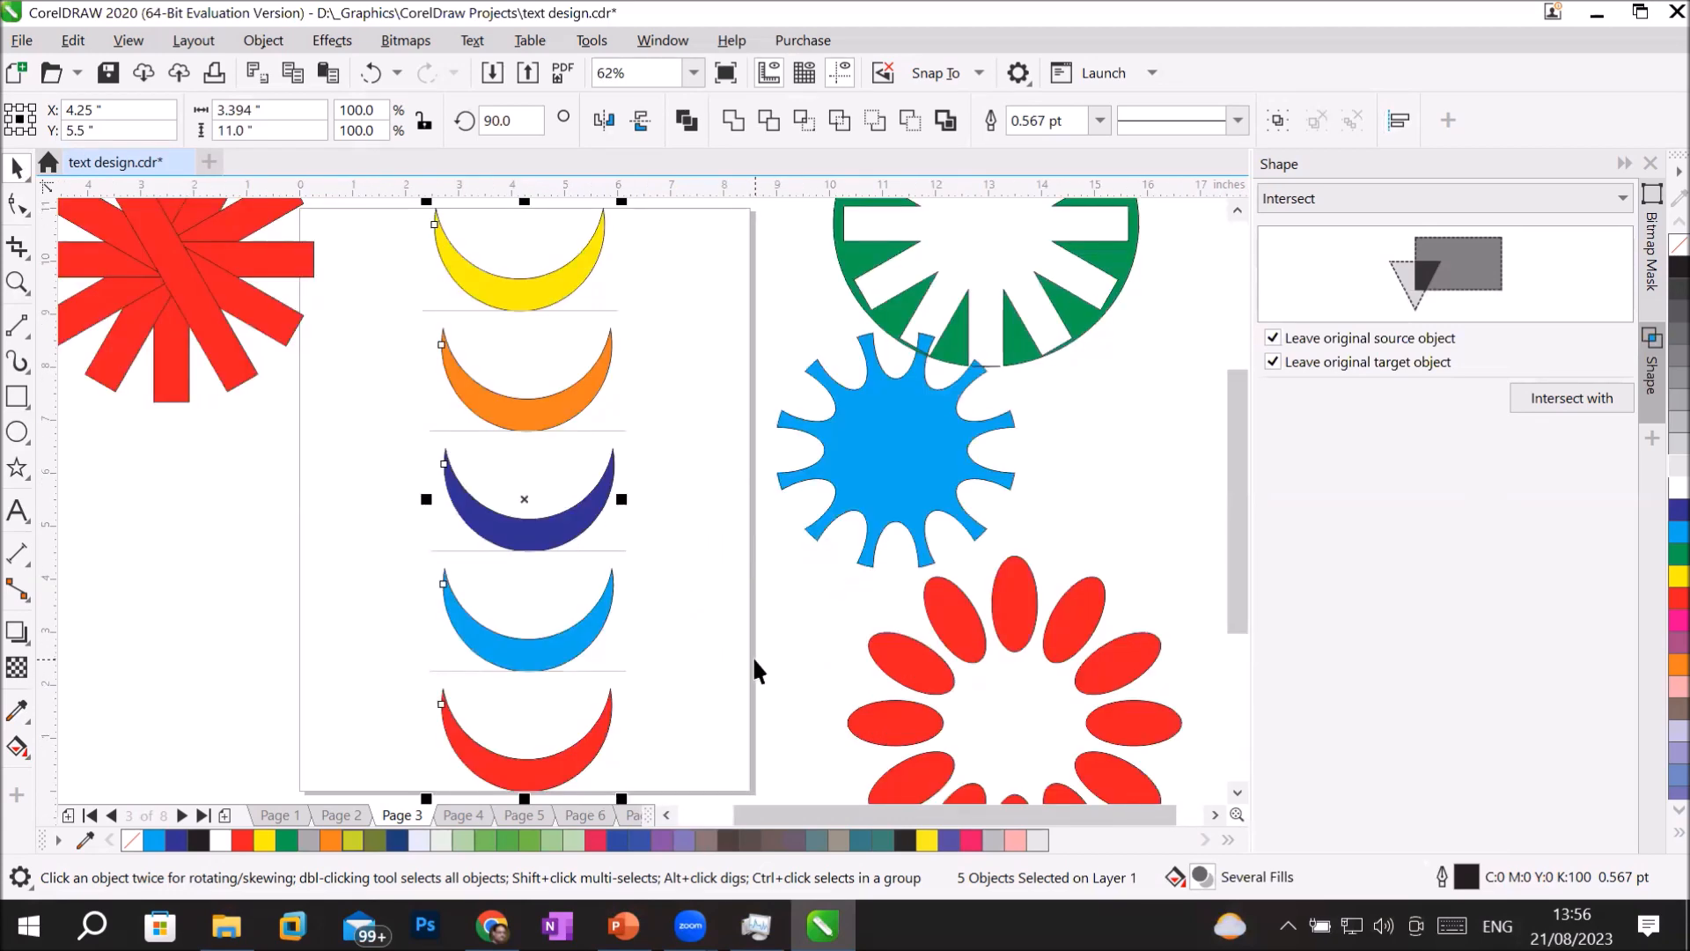
scroll(744, 652, "down", 2)
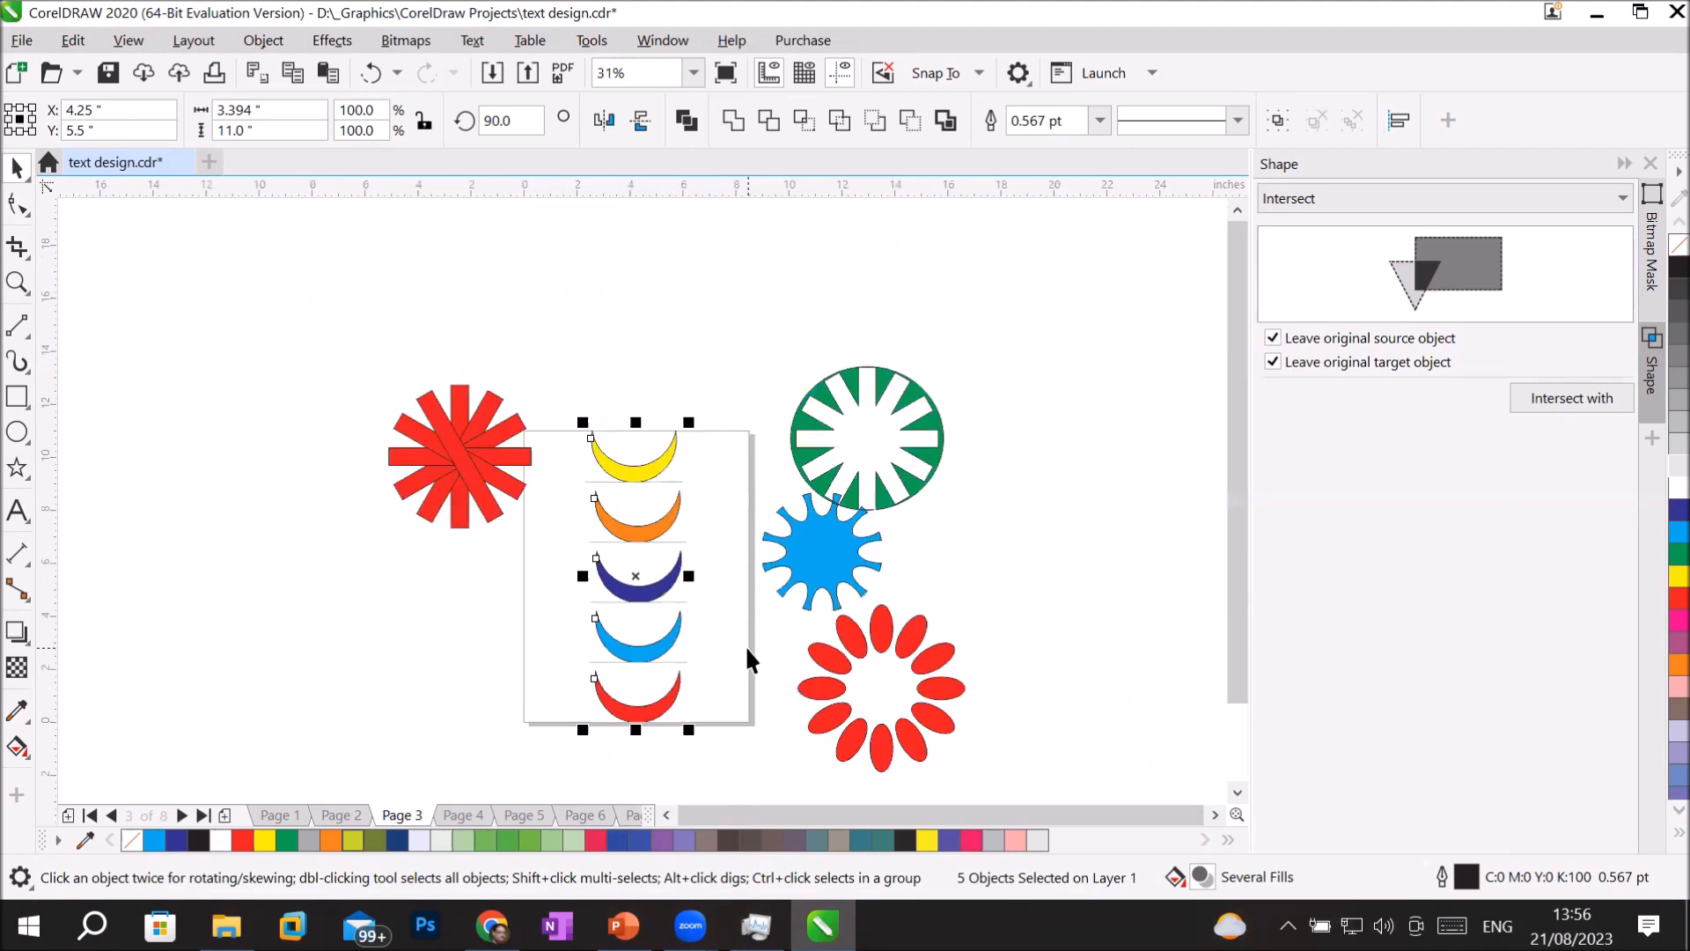
left_click_drag(336, 298, 1037, 759)
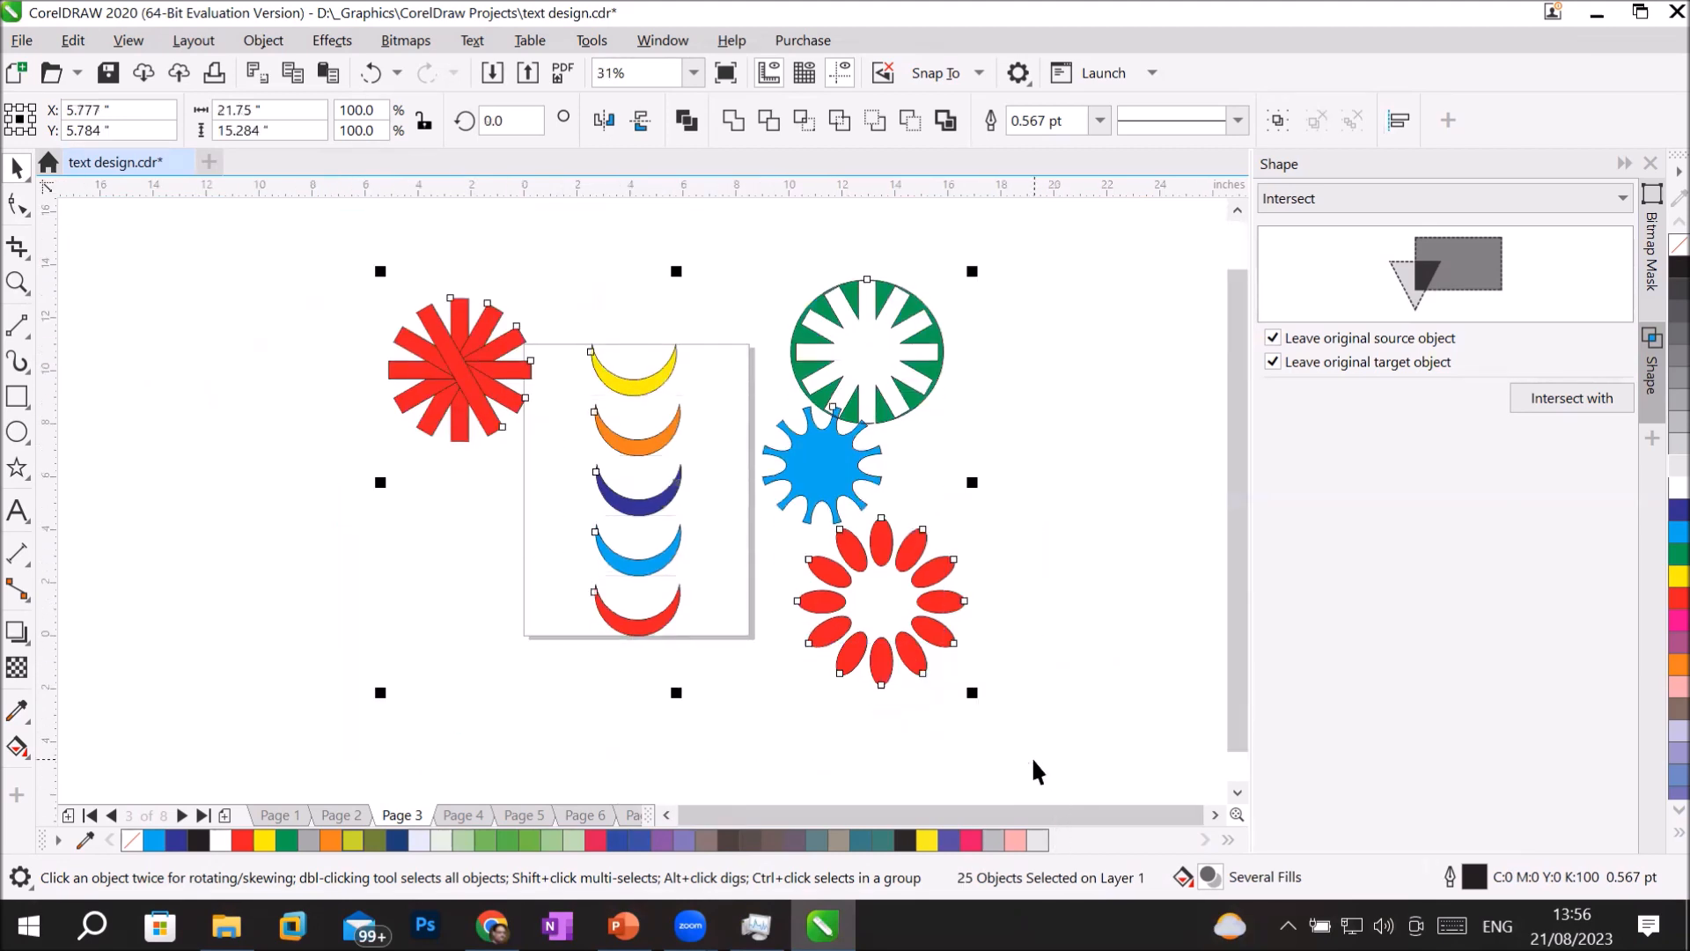
key("Delete")
scroll(640, 560, "up", 2)
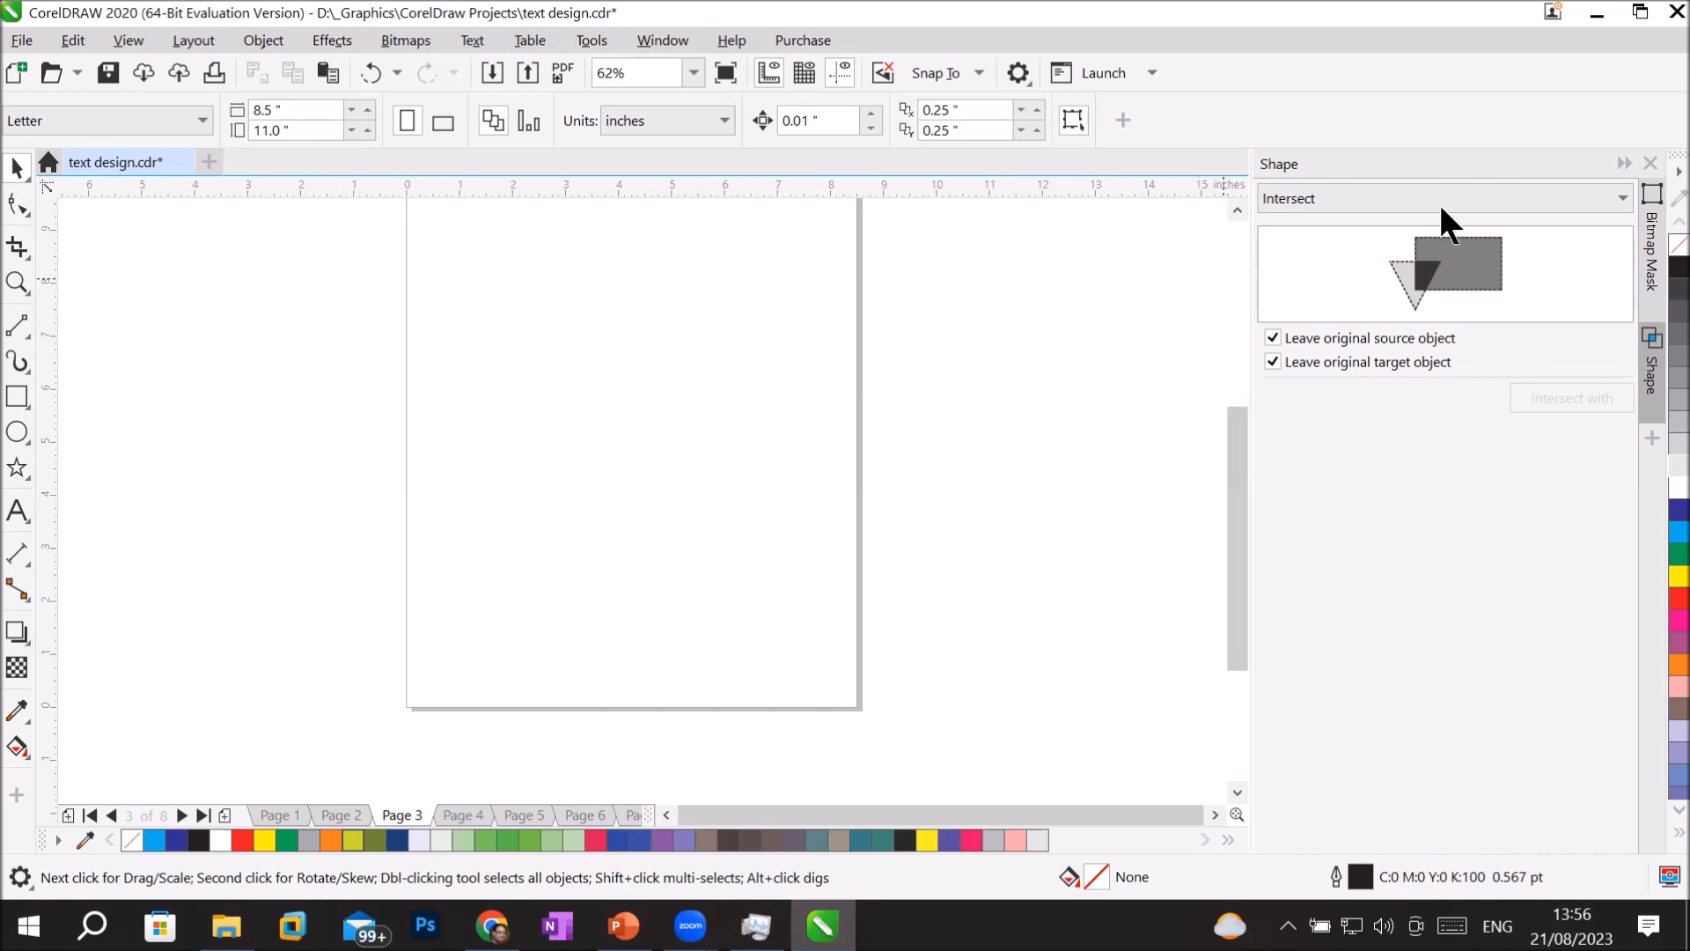
left_click(1411, 196)
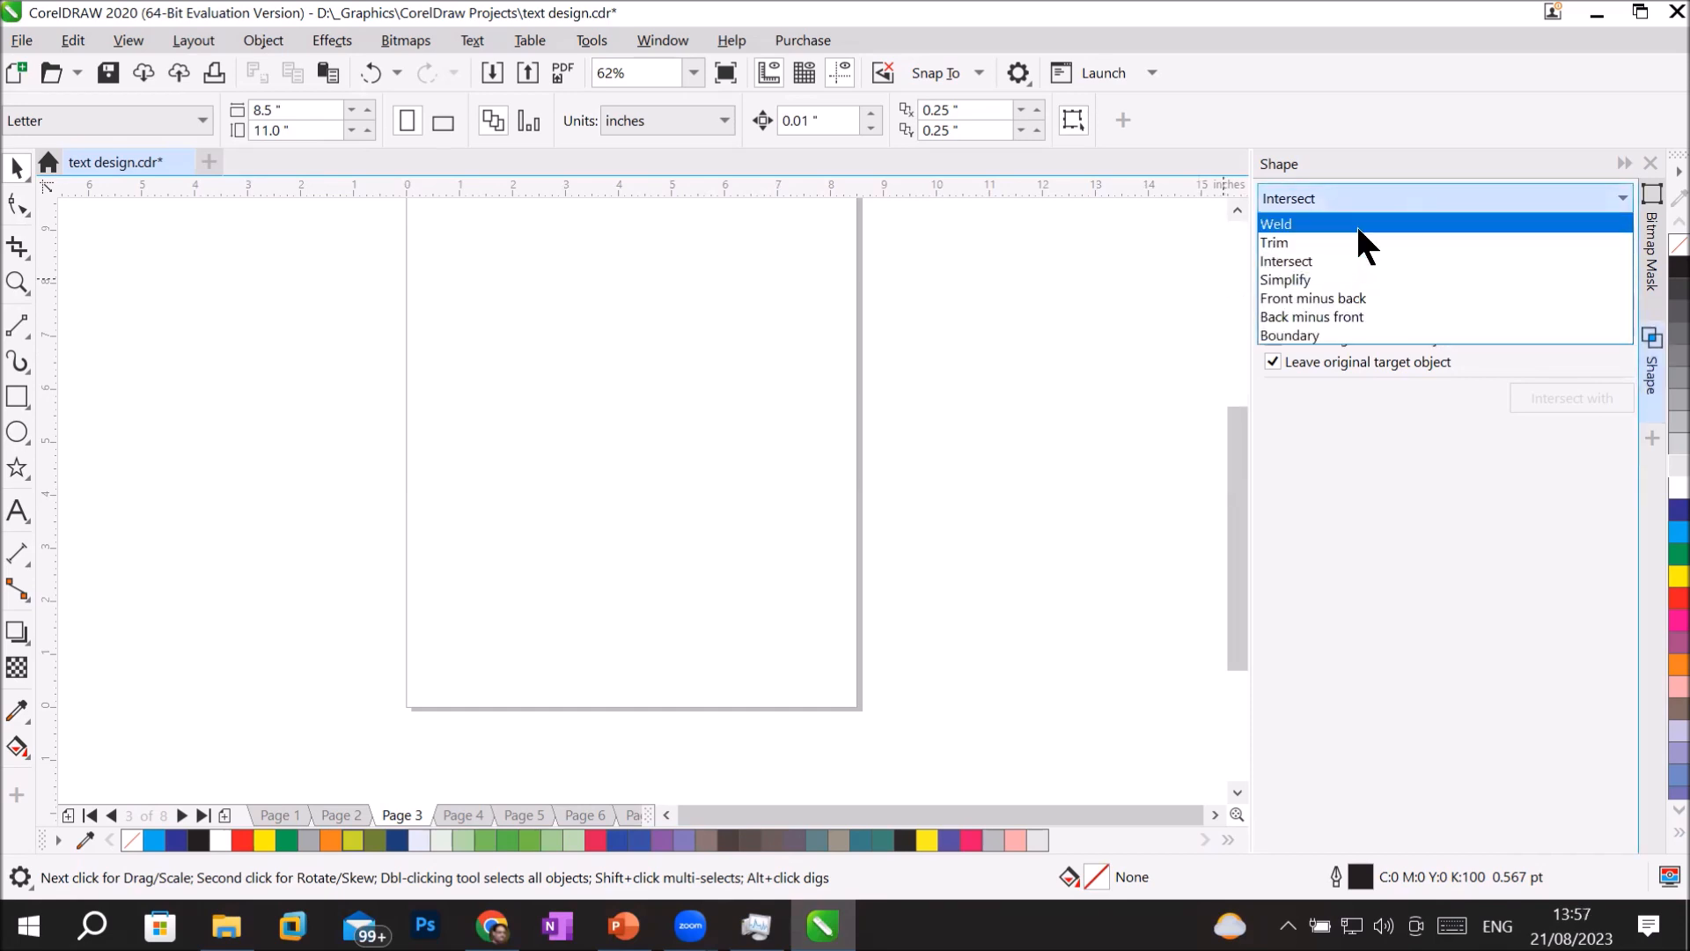
left_click(1376, 195)
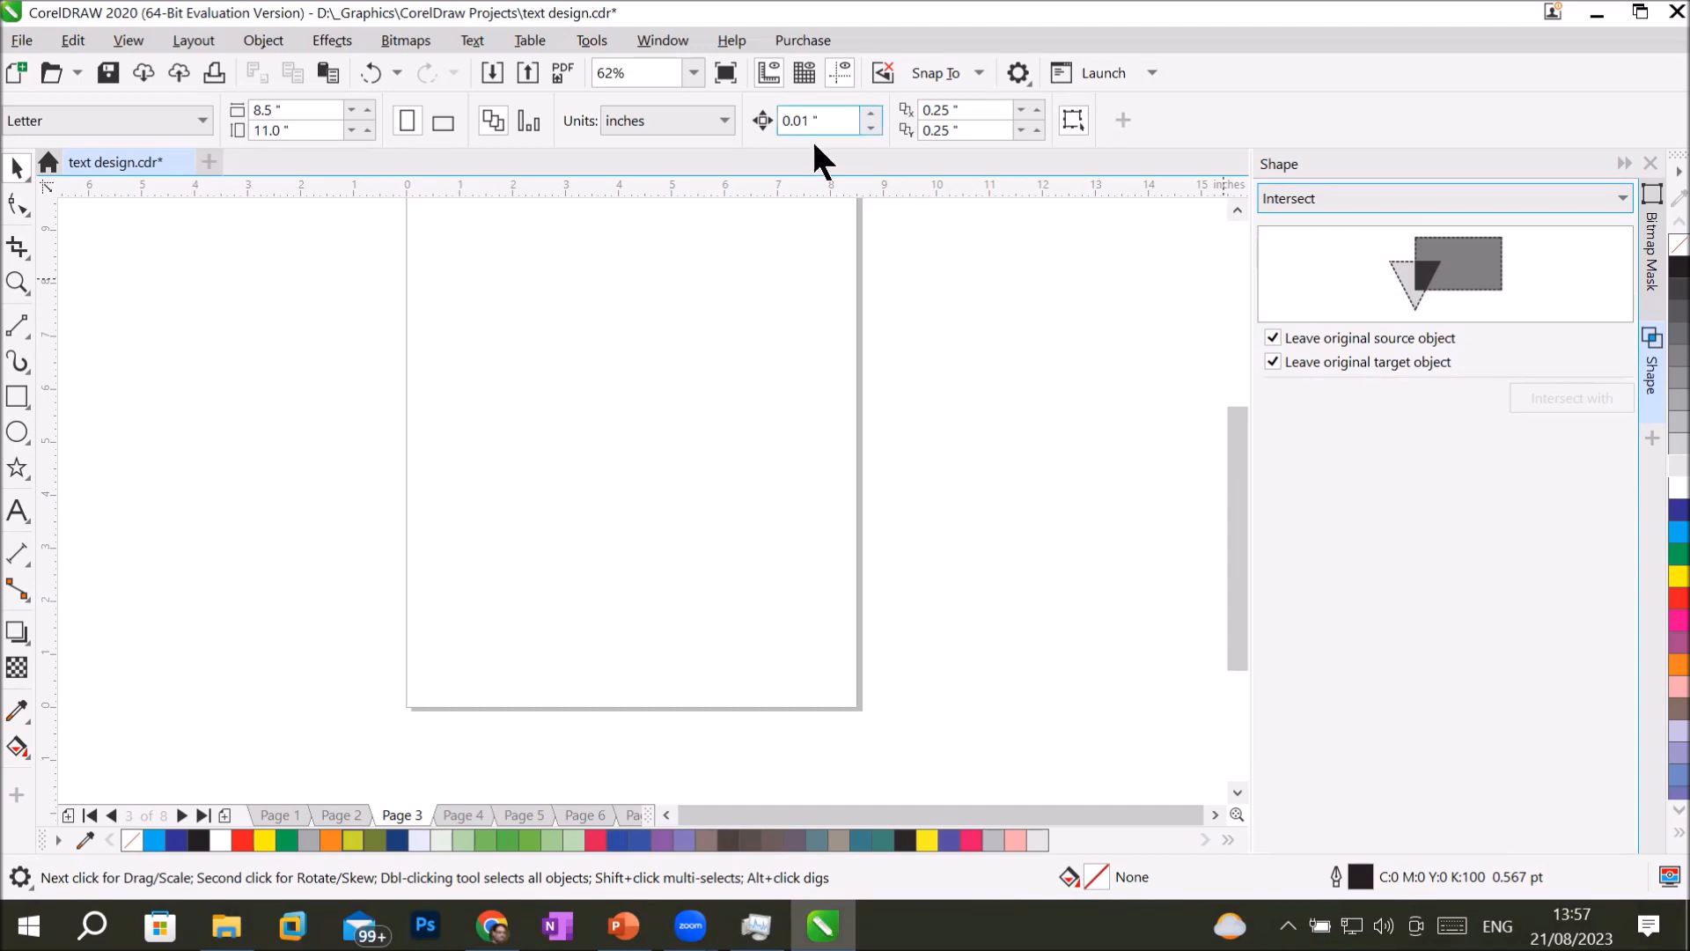
Draw a circle about 3.6 inches in diameter on the left half of the page and fill it red.
left_click(16, 432)
left_click_drag(468, 372, 566, 497)
left_click_drag(654, 550, 664, 560)
left_click(1666, 598)
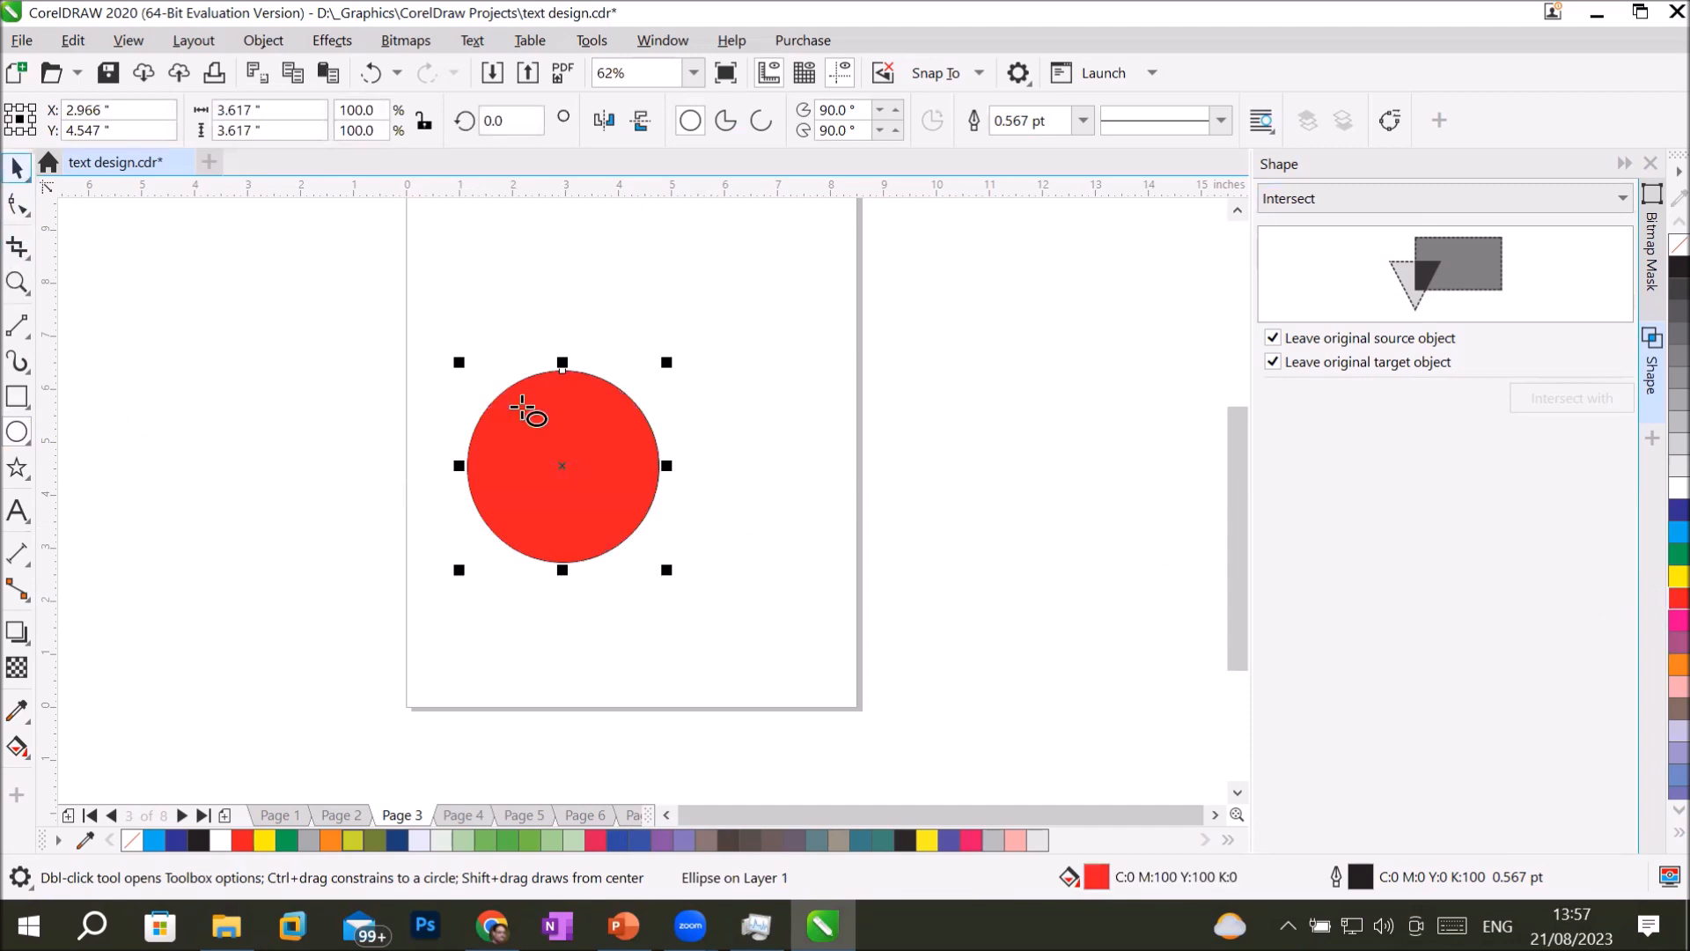
Duplicate the red circle about 1.8 inches to its right so the two overlap, and fill the copy blue.
left_click(19, 164)
left_click_drag(581, 475, 680, 468)
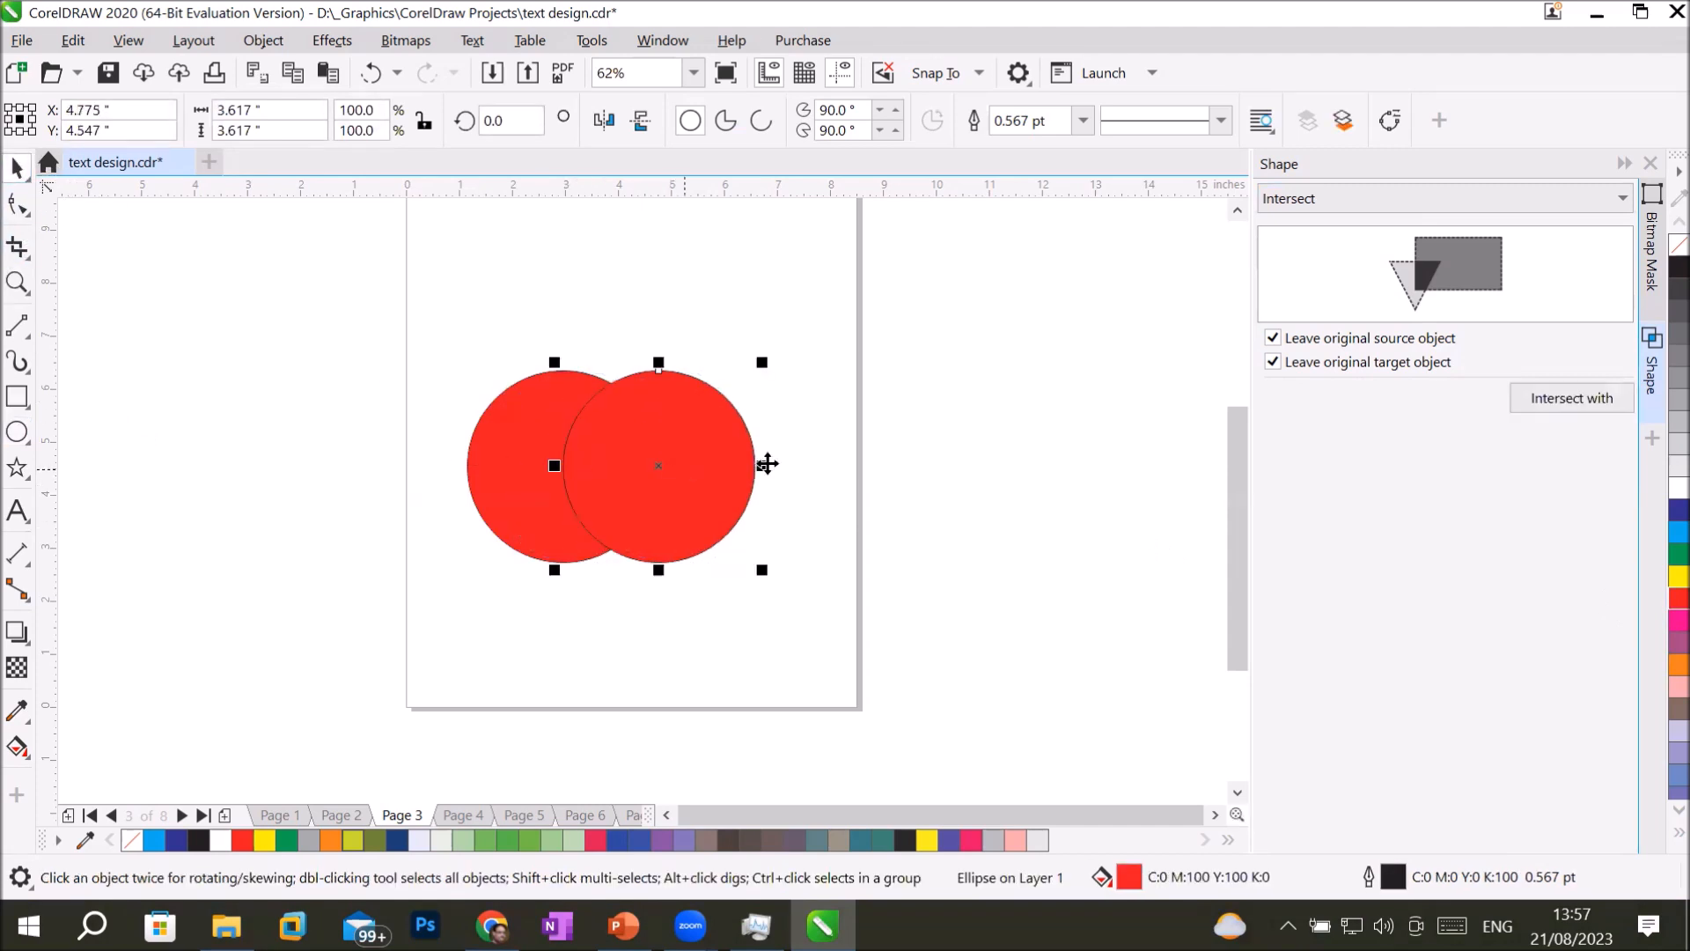
left_click(1676, 512)
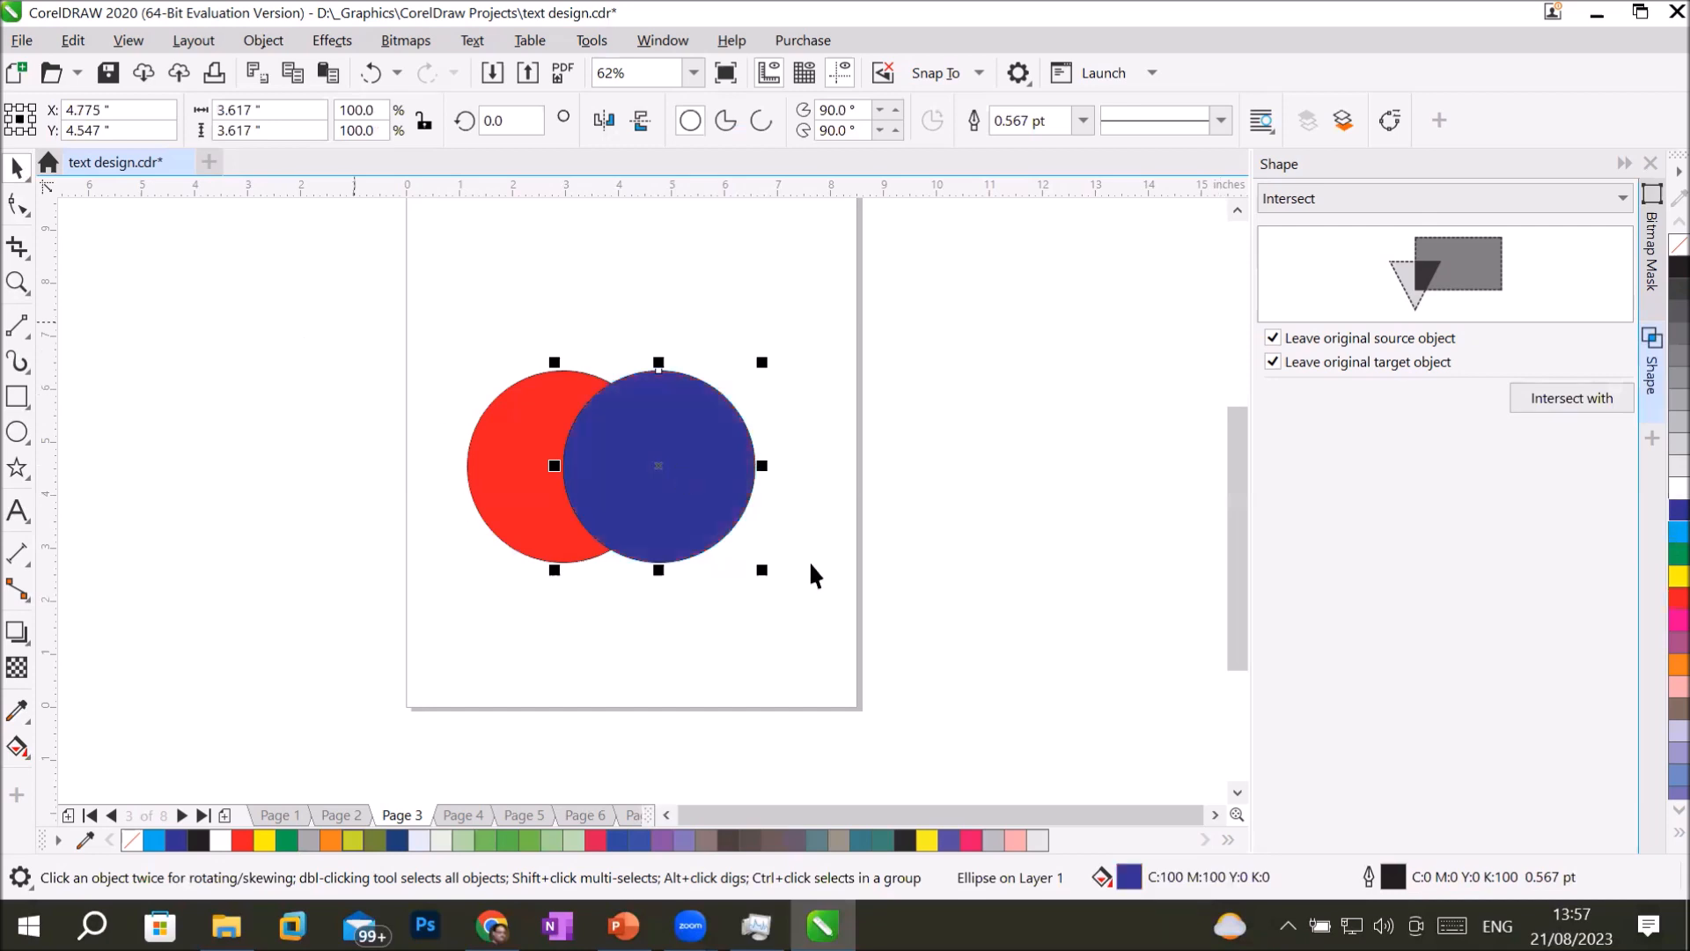
Try Front minus back and Back minus front in turn on the two overlapping circles, undoing each result.
key("ctrl+a")
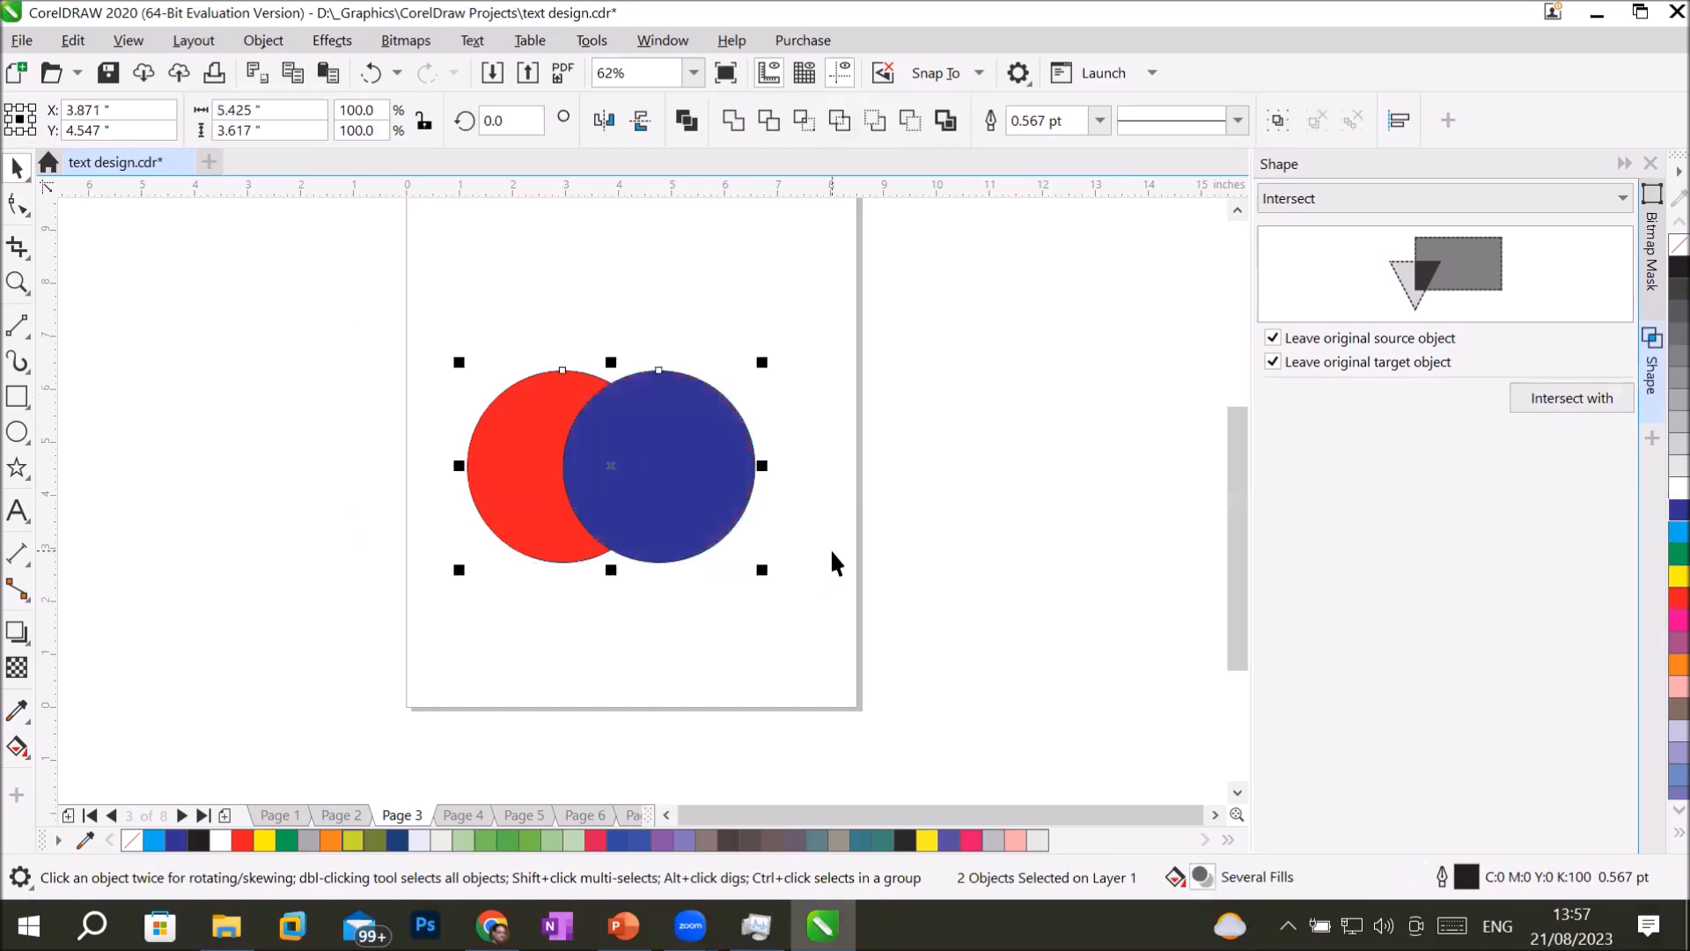
left_click(869, 120)
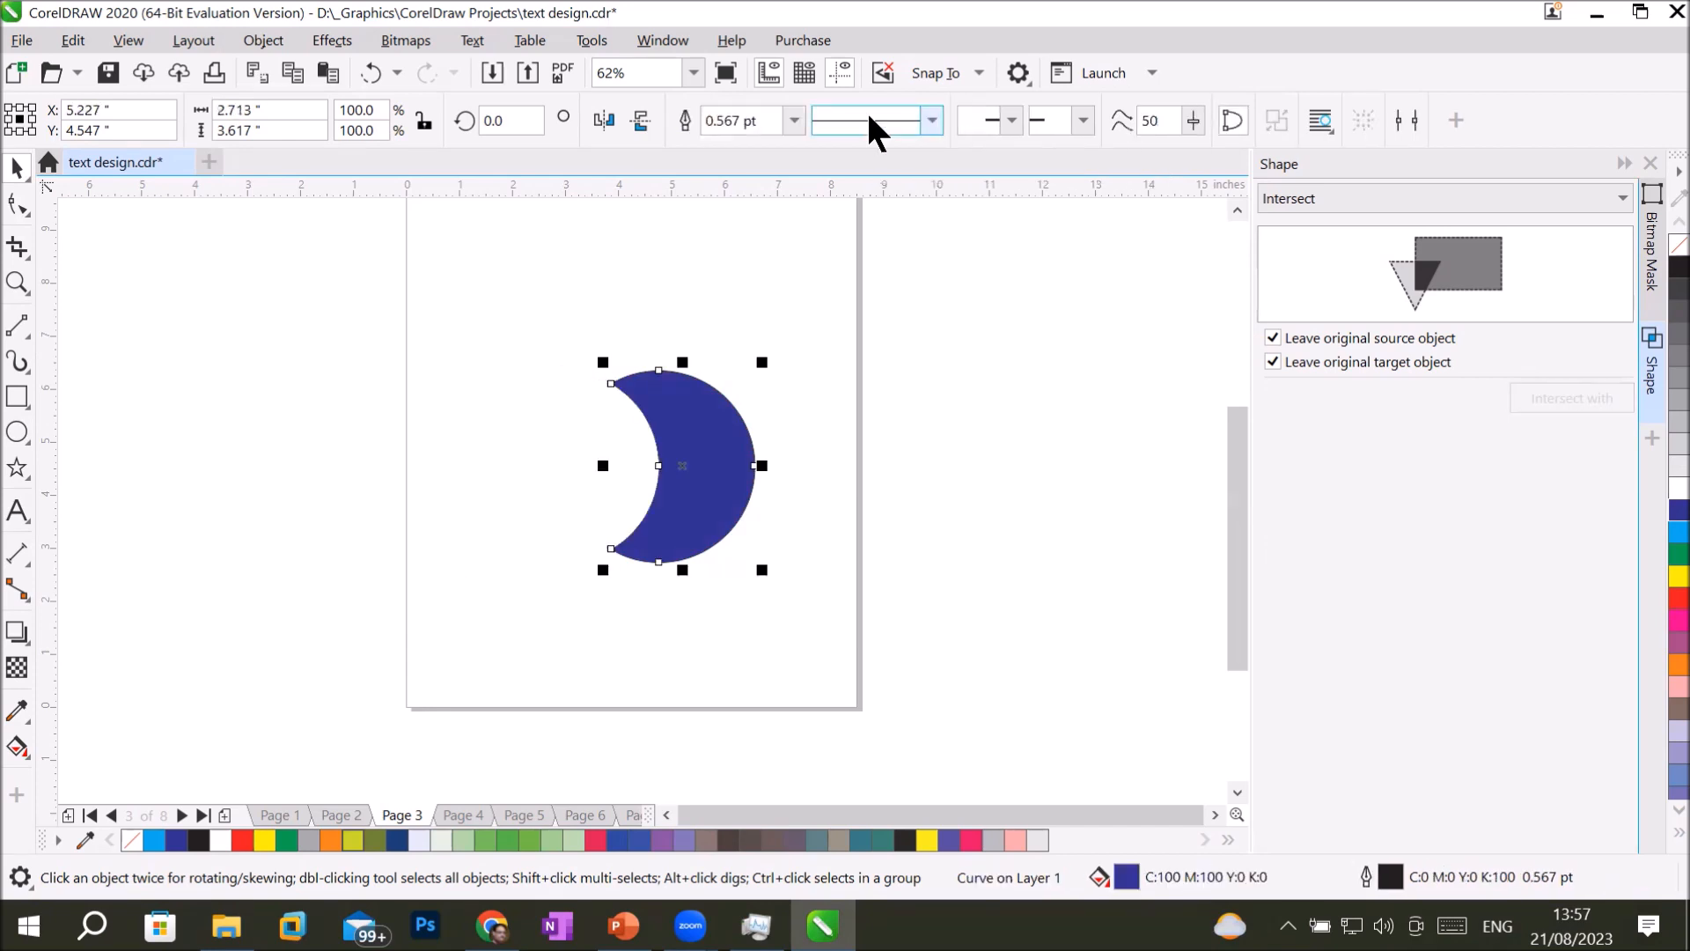
key("ctrl+z")
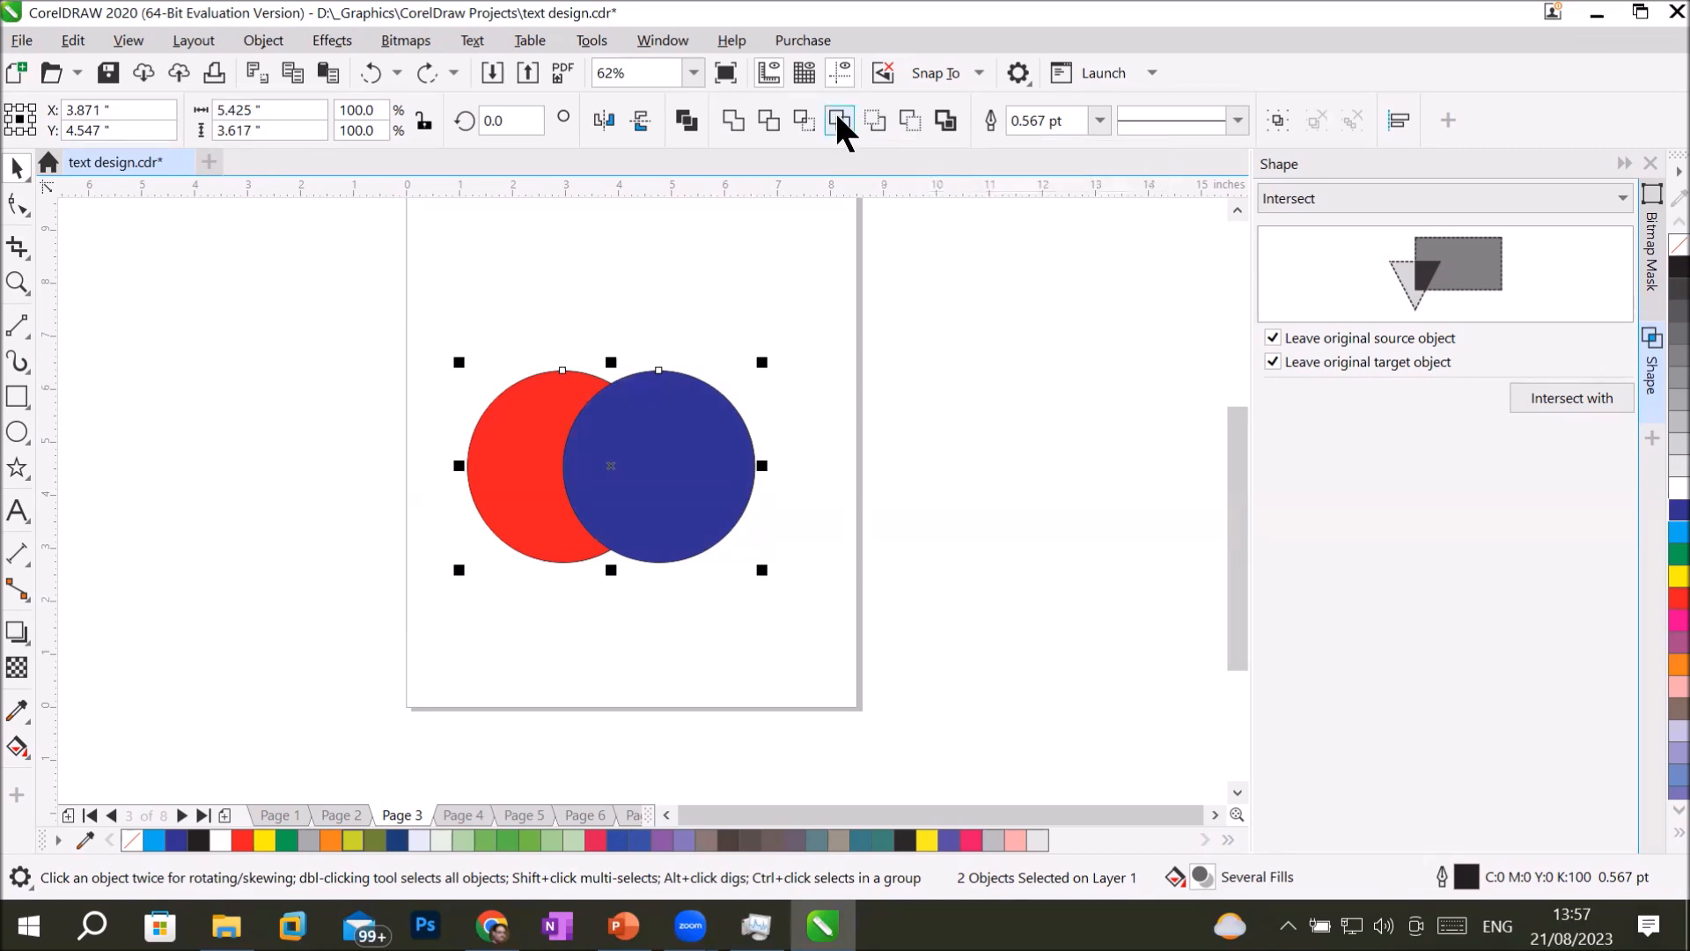
left_click(905, 115)
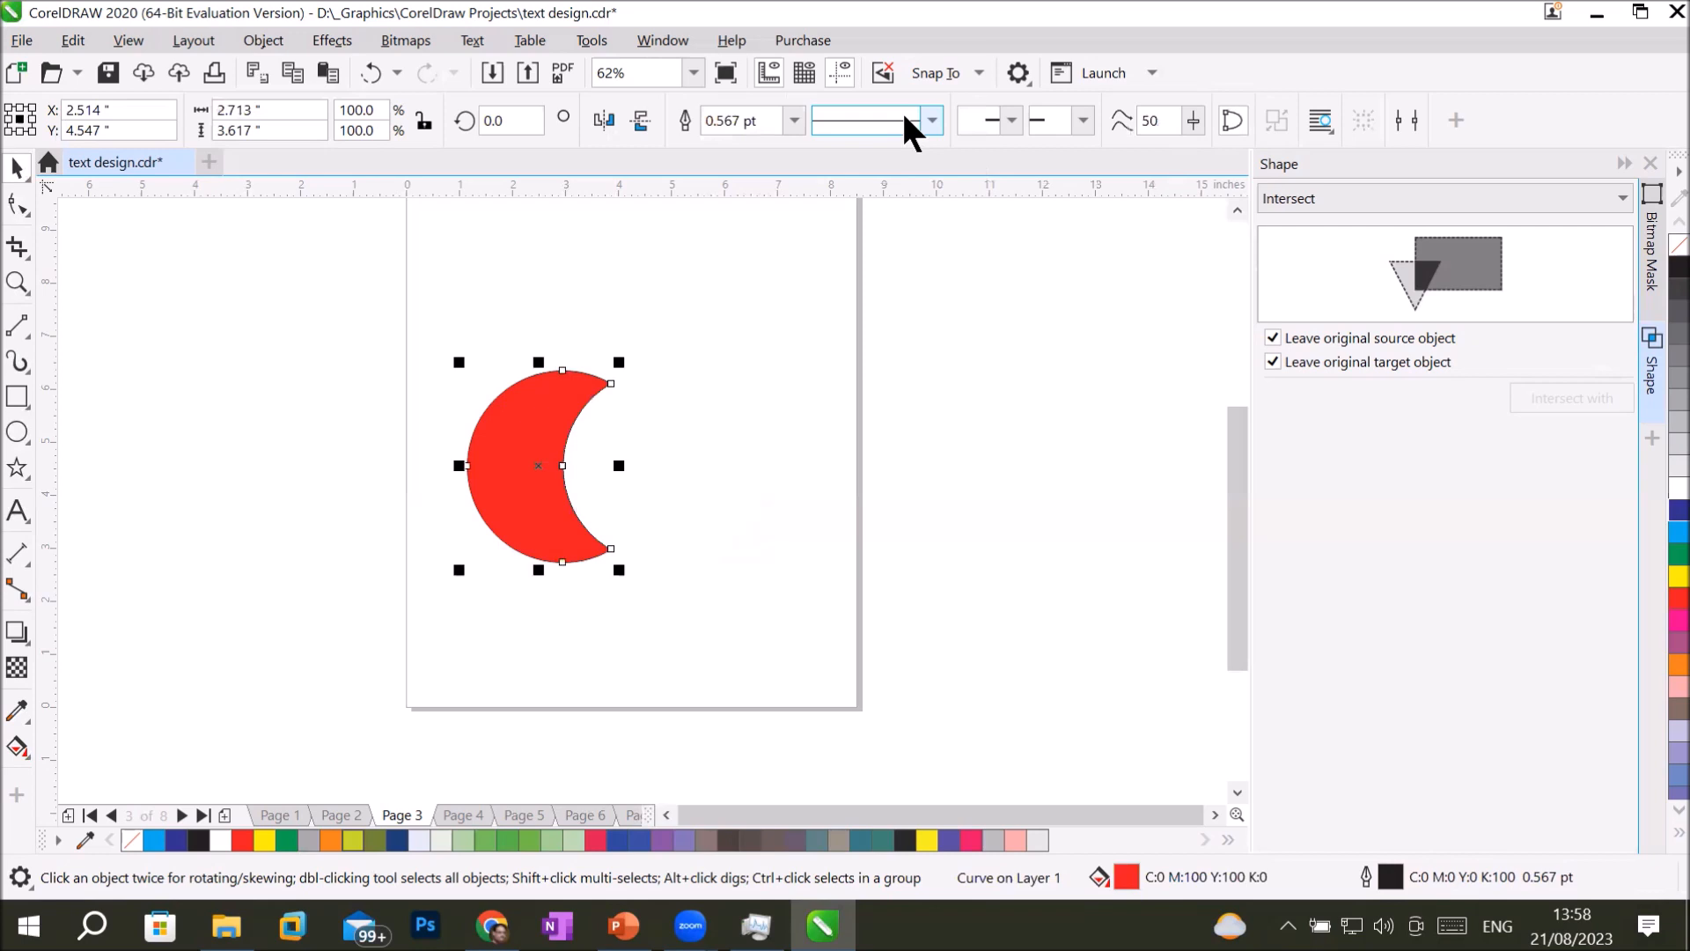
key("ctrl+z")
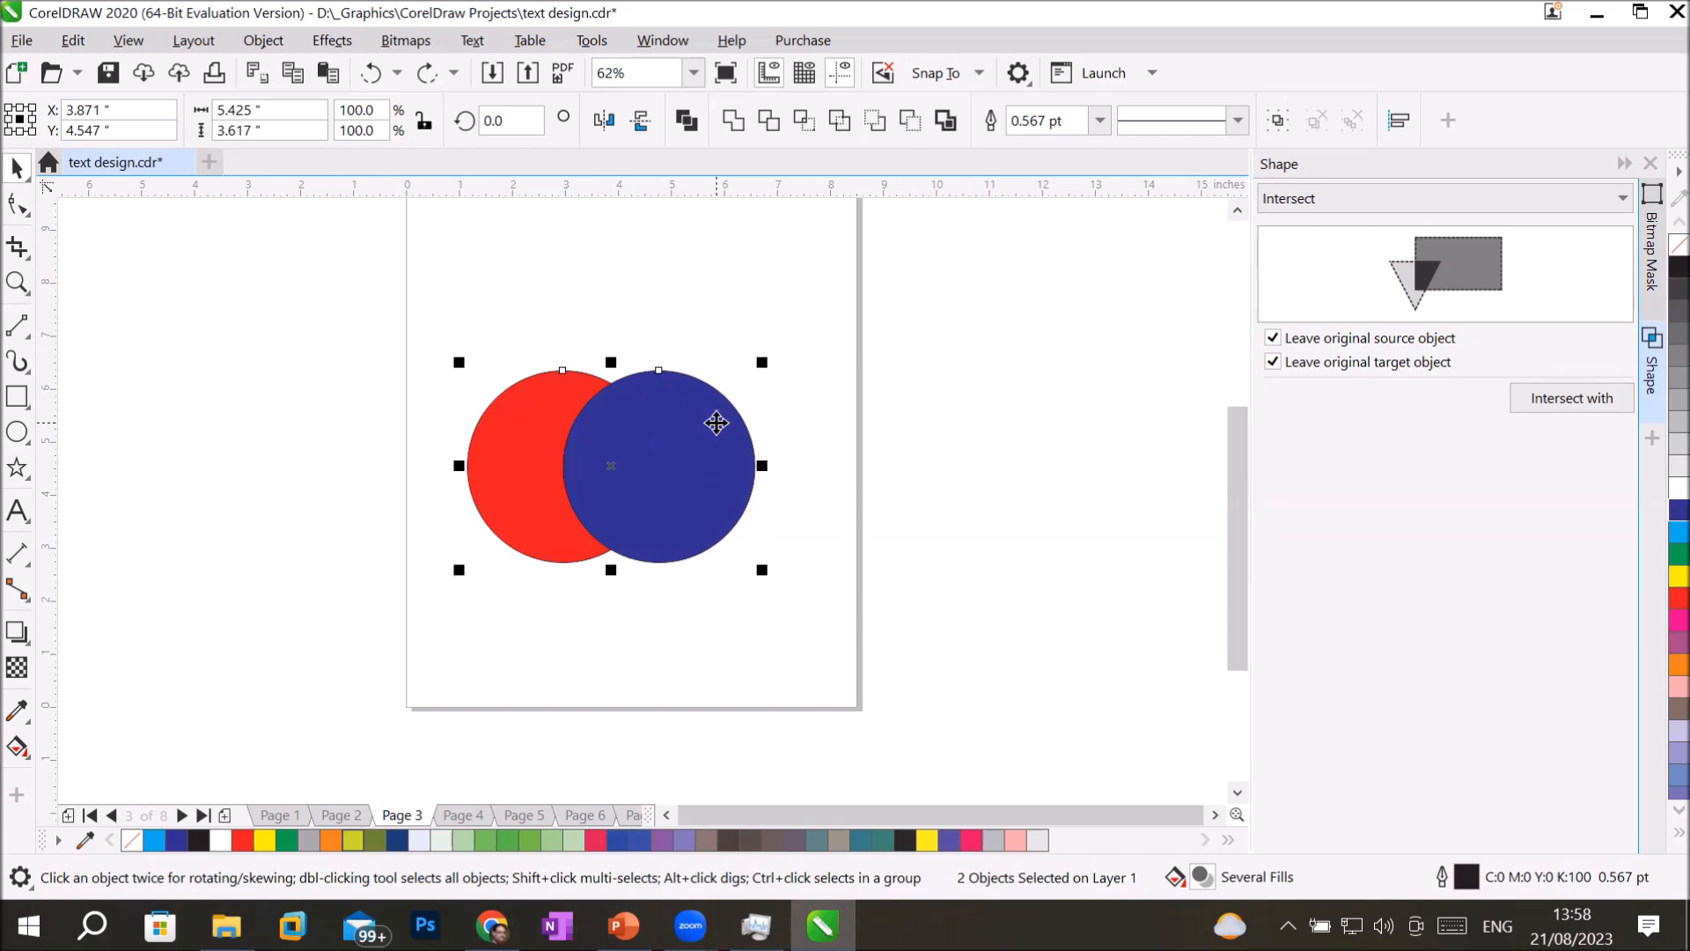
left_click(867, 118)
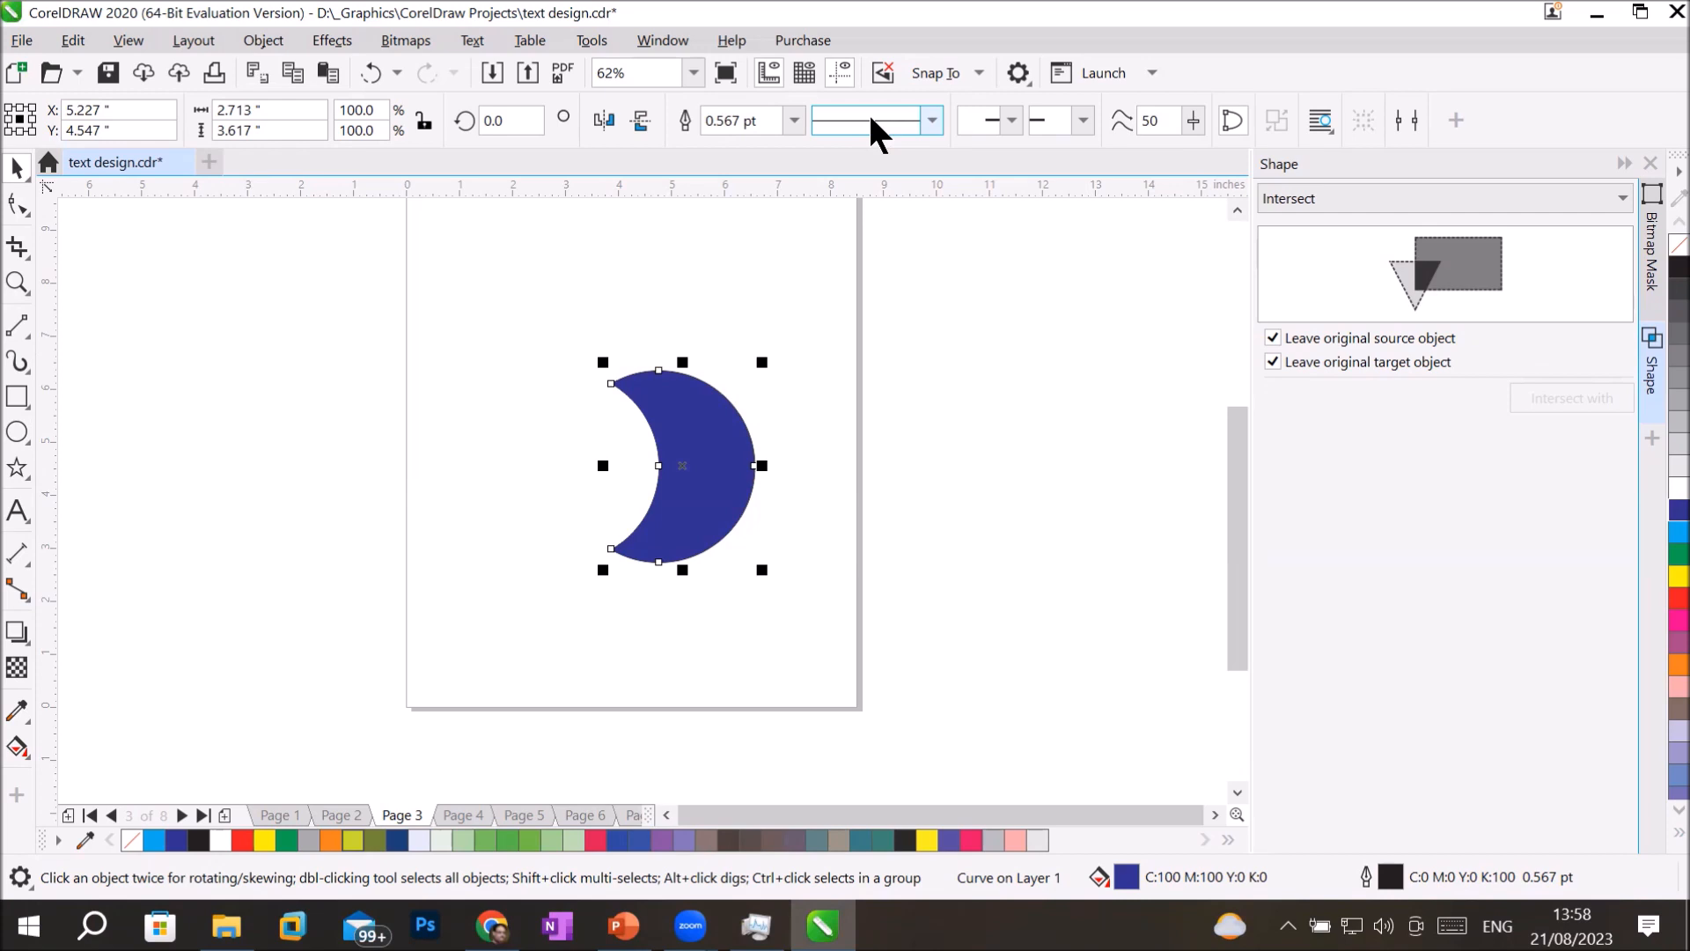
key("ctrl+z")
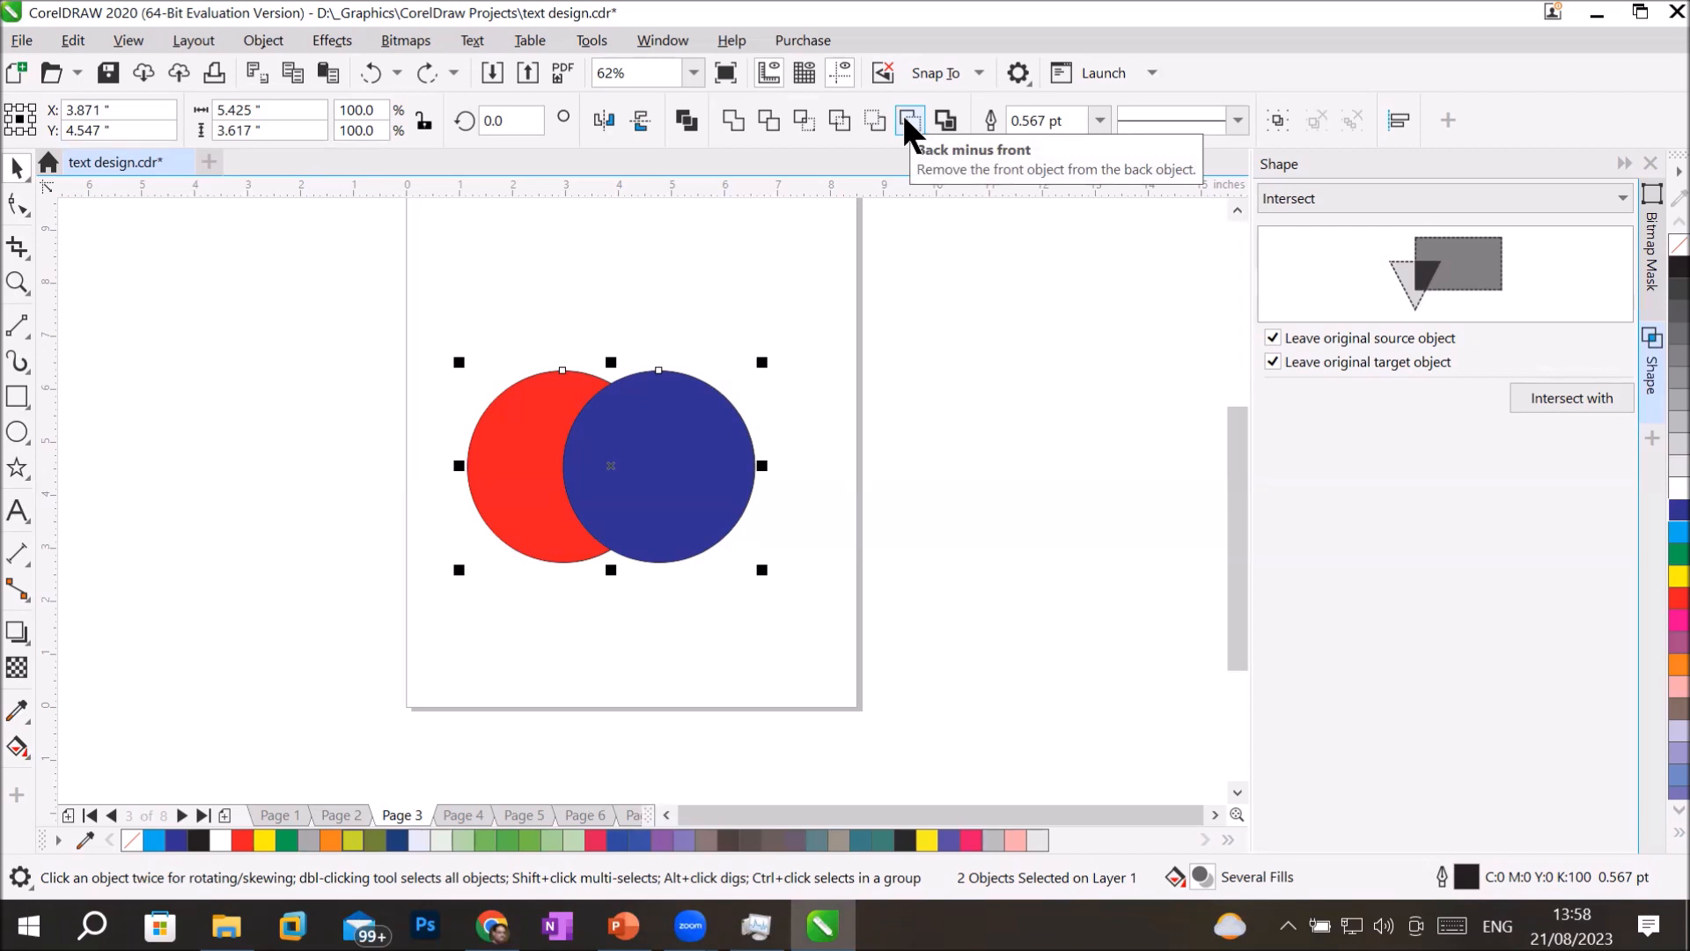
Cut the blue circle out of the red one with Back minus front and delete the remaining crescent.
left_click(907, 121)
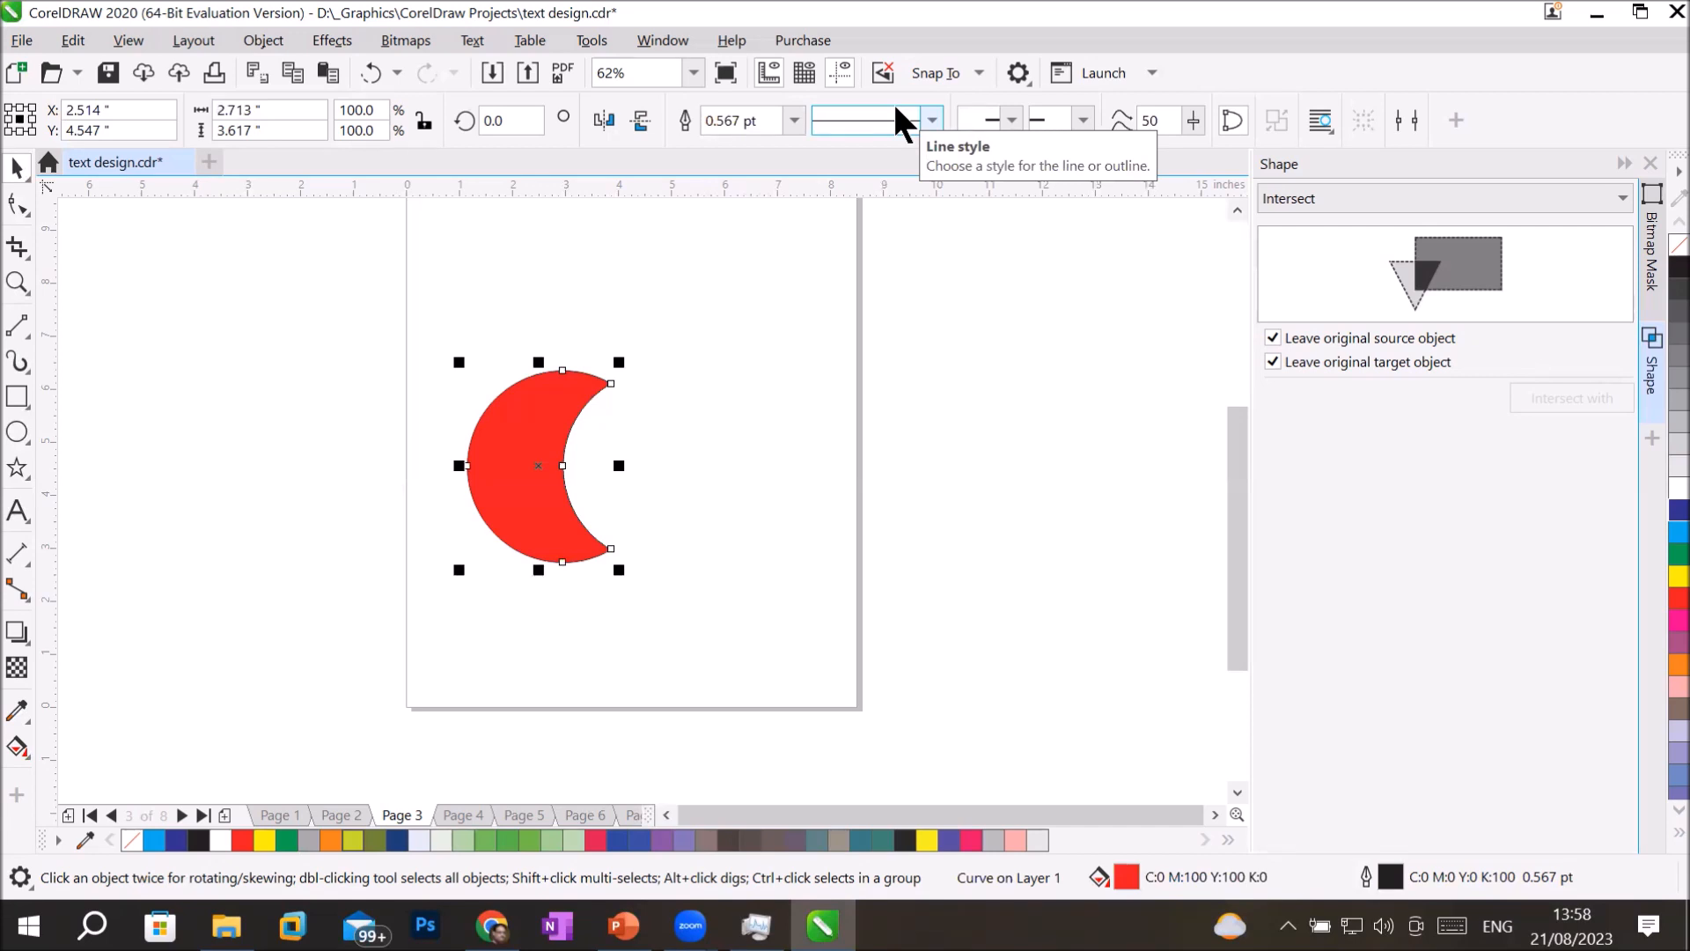
key("Delete")
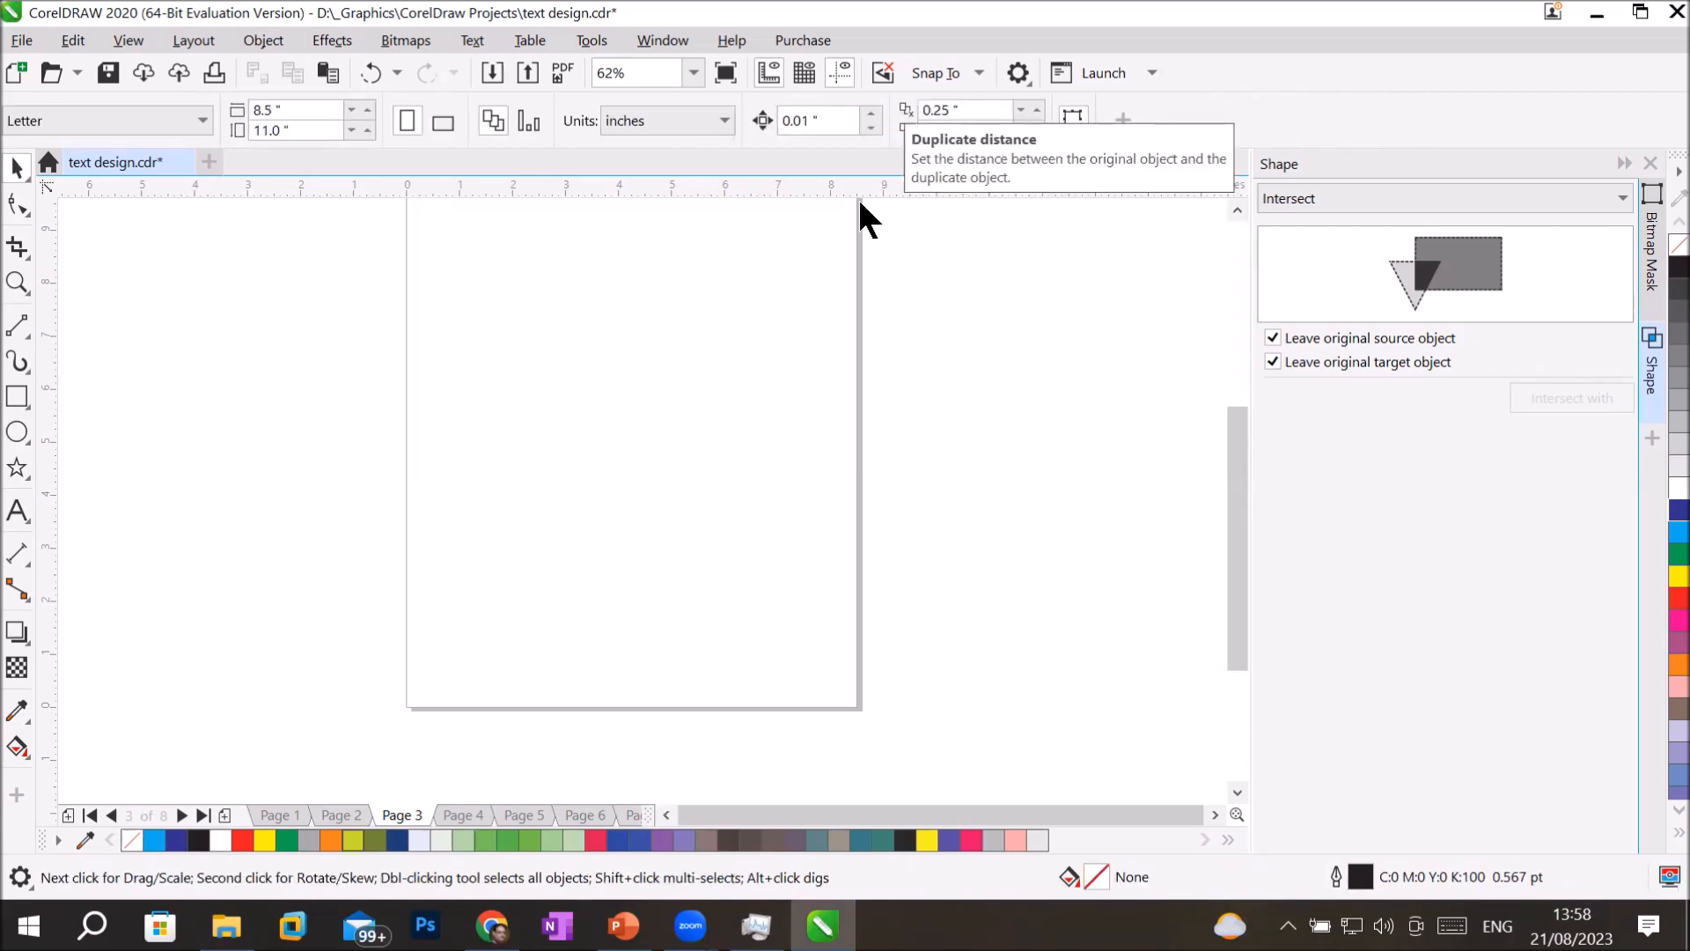
Draw a rectangle about 6.97 by 5.05 inches on the page and round its corners to about 0.85 inch.
left_click(18, 396)
left_click_drag(437, 267, 632, 442)
mouse_move(822, 511)
left_mouse_down()
mouse_move(850, 540)
mouse_move(806, 533)
left_mouse_up()
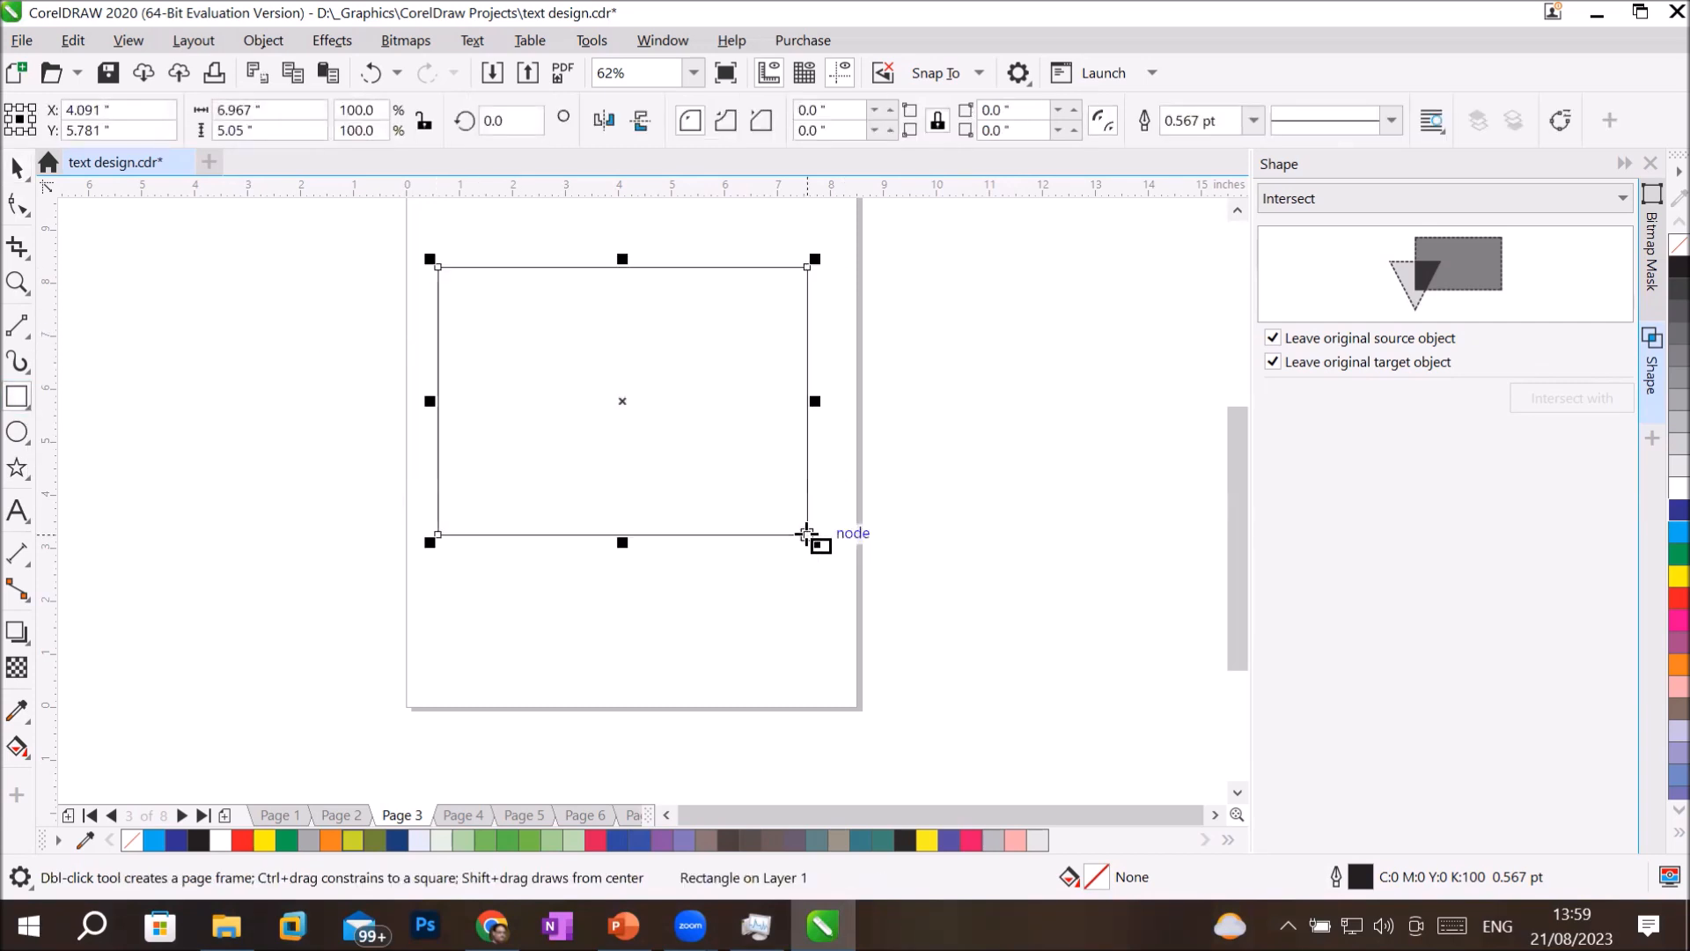
left_click(24, 209)
left_click_drag(807, 268, 781, 320)
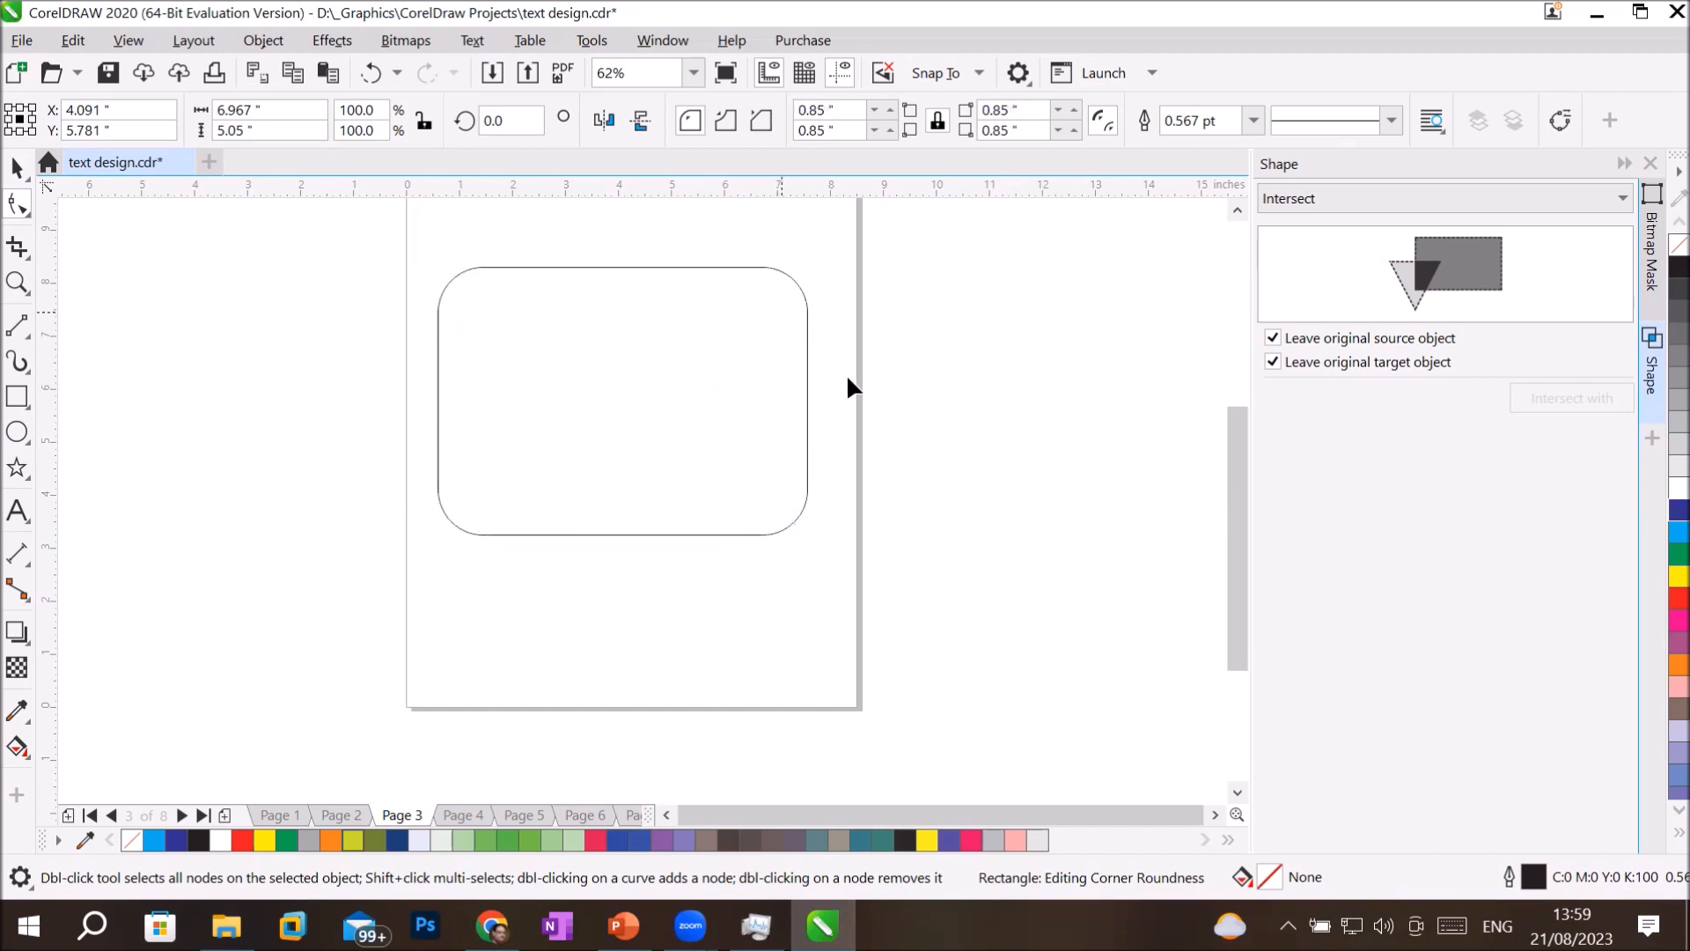
Squash the rounded rectangle vertically to a height of about 2.42 inches.
left_click(17, 168)
left_click_drag(633, 269, 612, 340)
left_click_drag(624, 434, 622, 478)
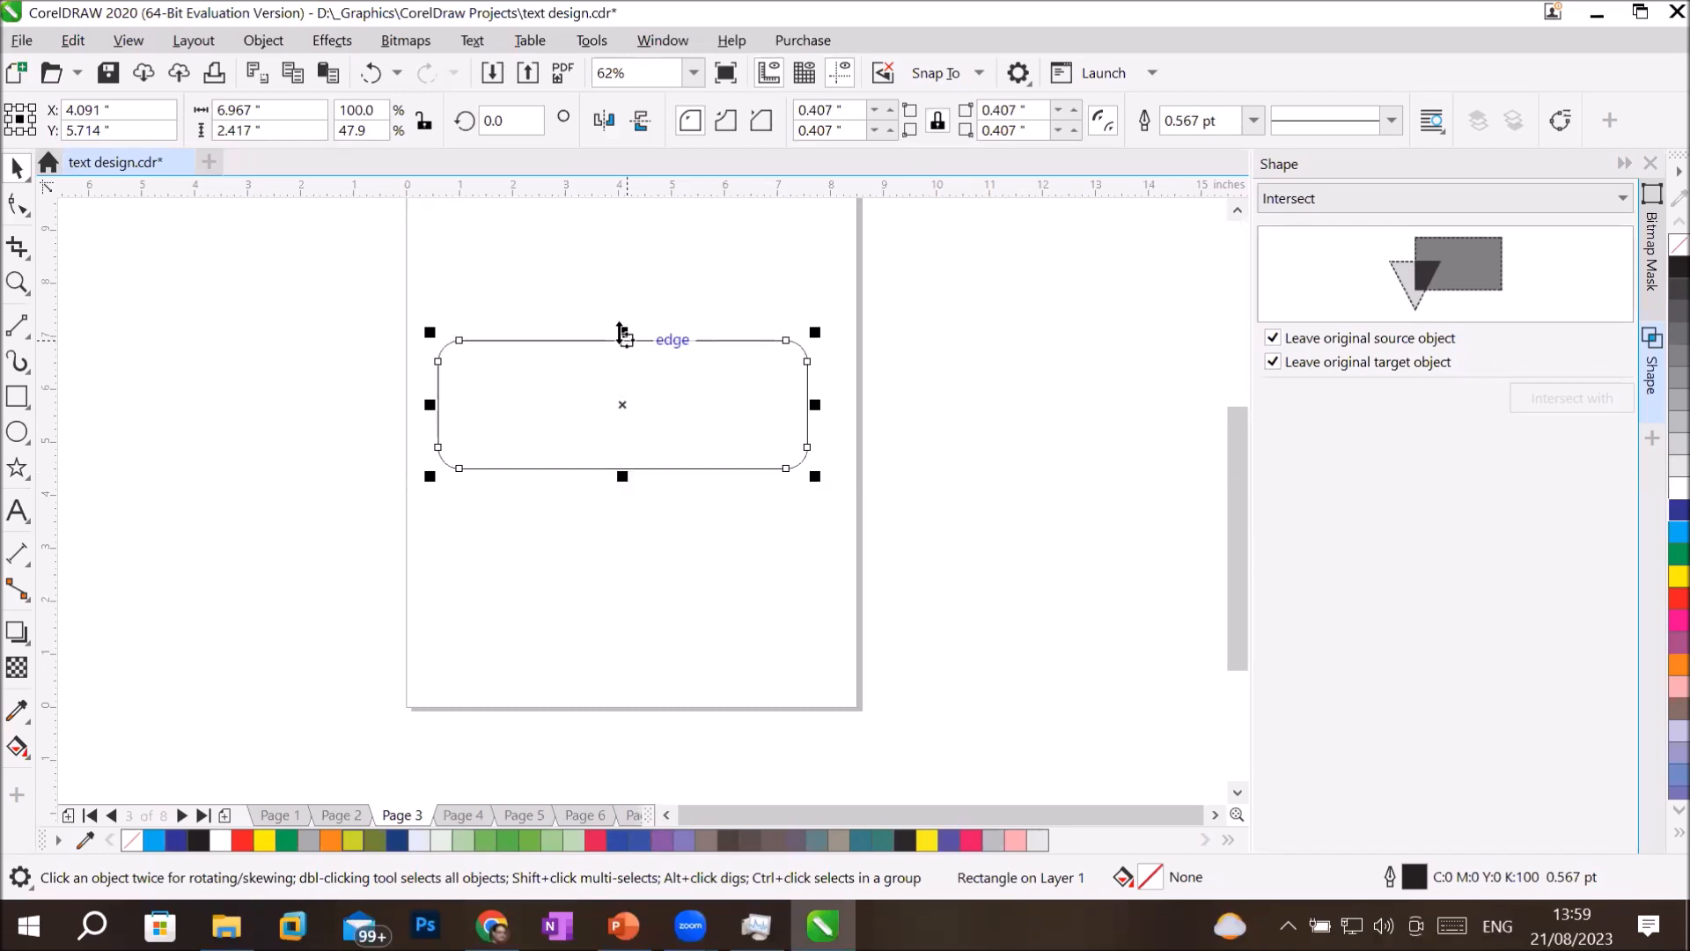
Make a centred copy of the rounded rectangle that is flatter and wider, about 8.18 by 1.45 inches.
left_click_drag(620, 333, 652, 416)
left_click_drag(818, 408, 871, 404)
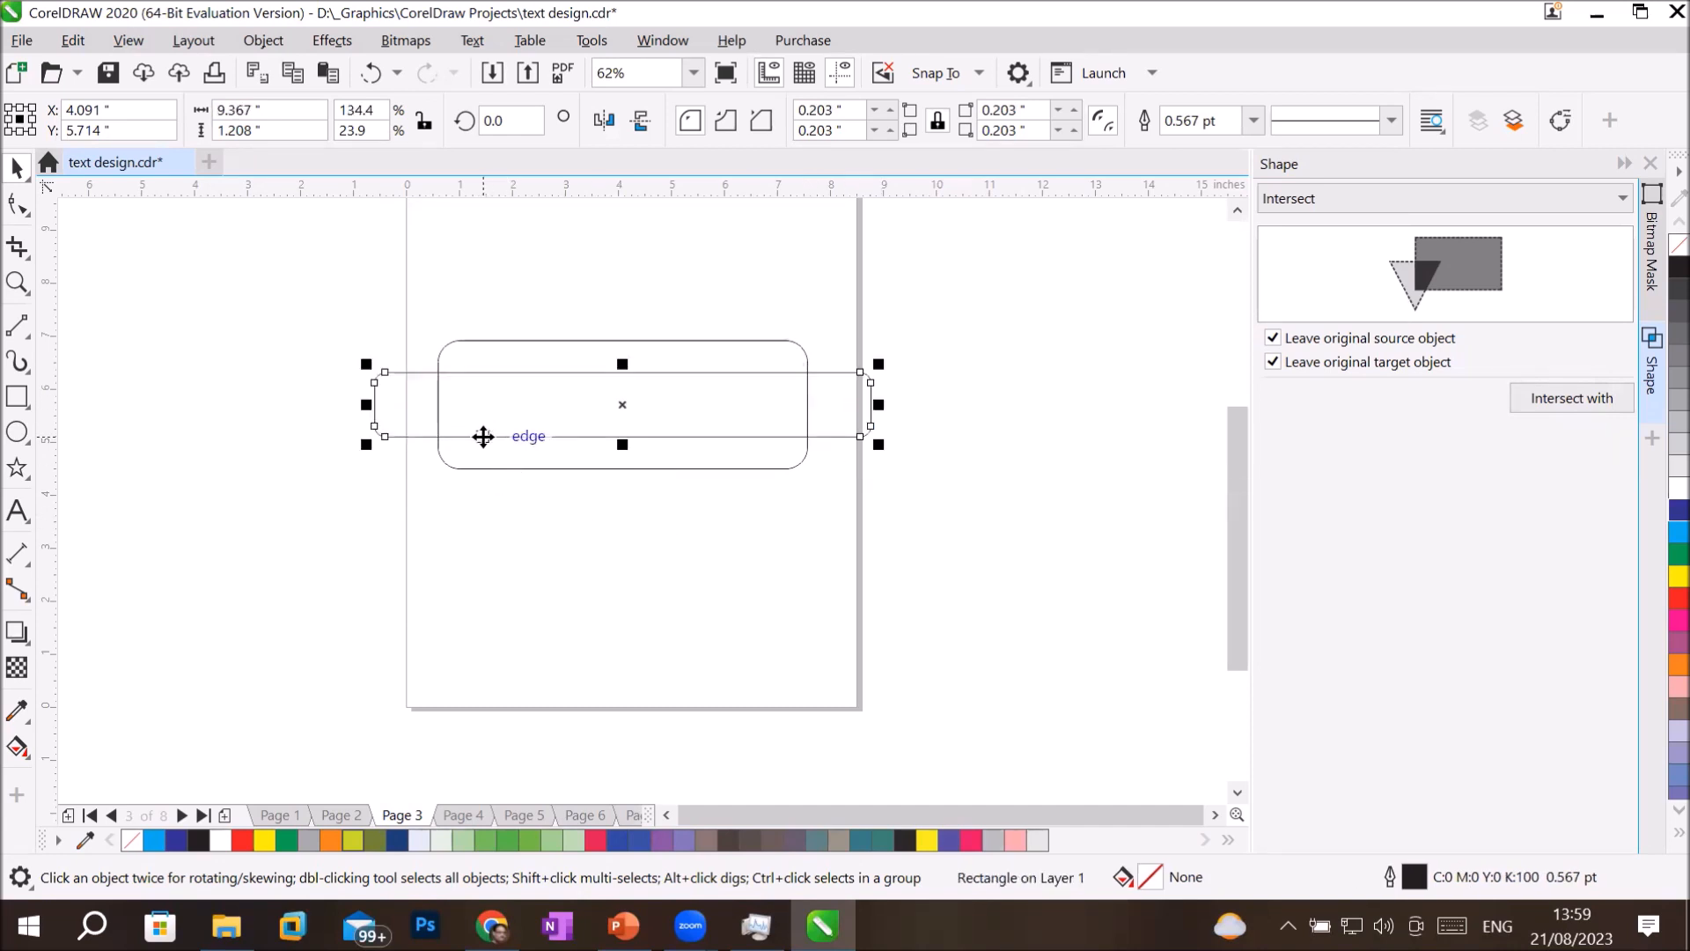
left_click_drag(624, 363, 626, 345)
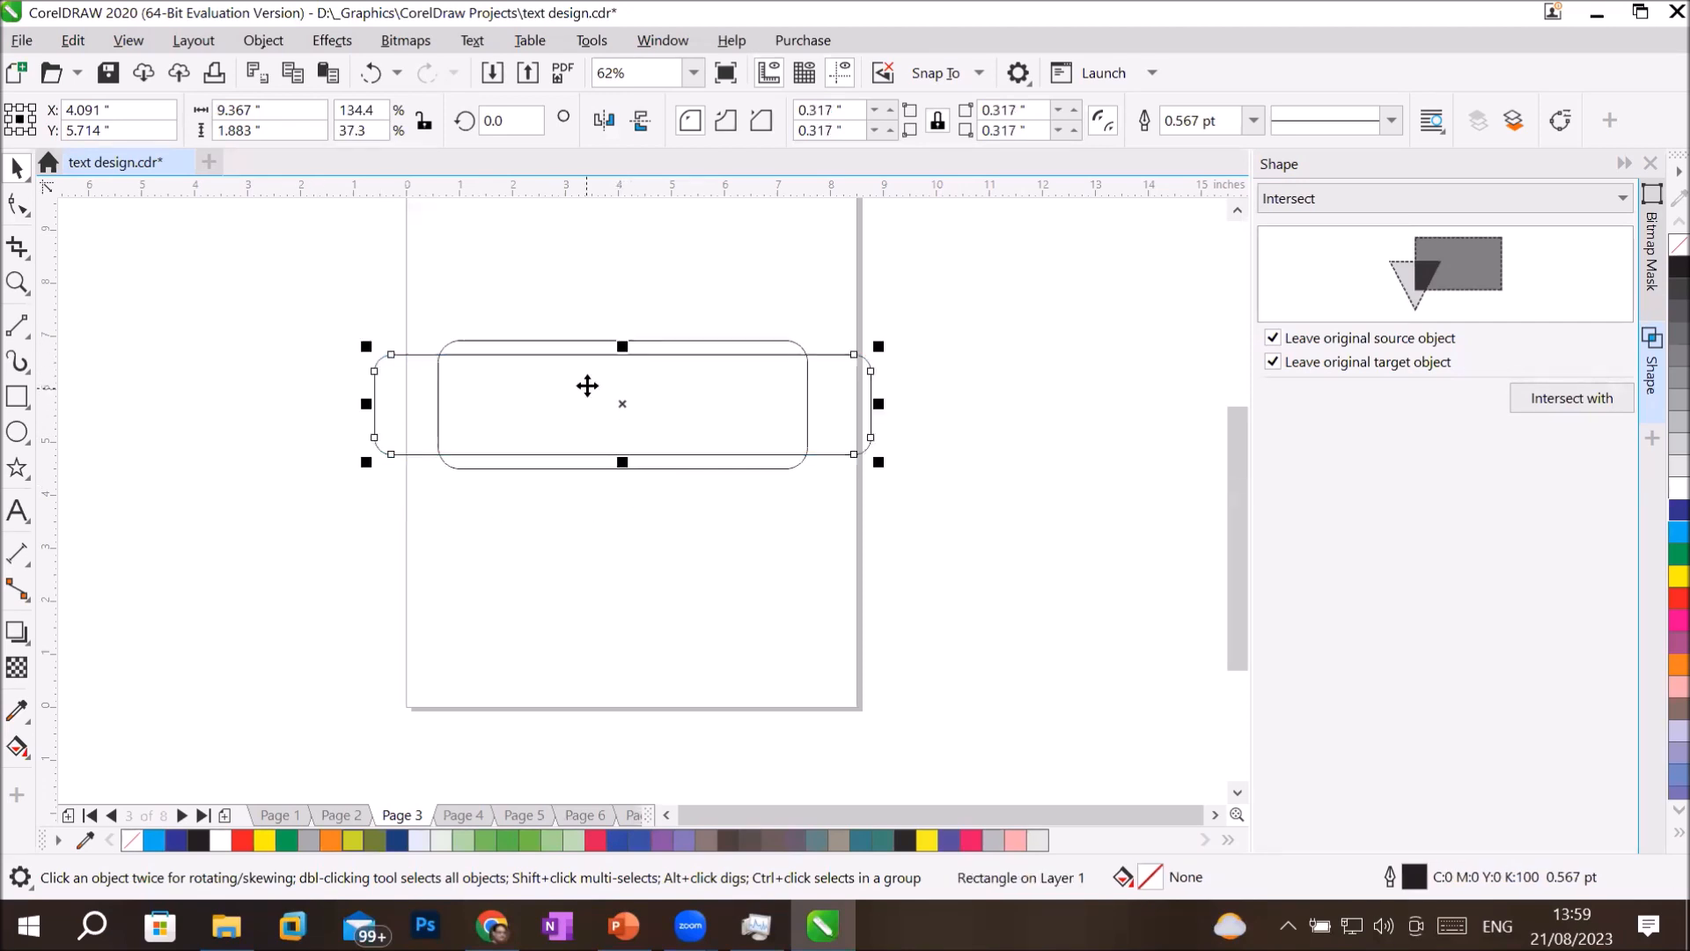
left_click_drag(623, 346, 623, 358)
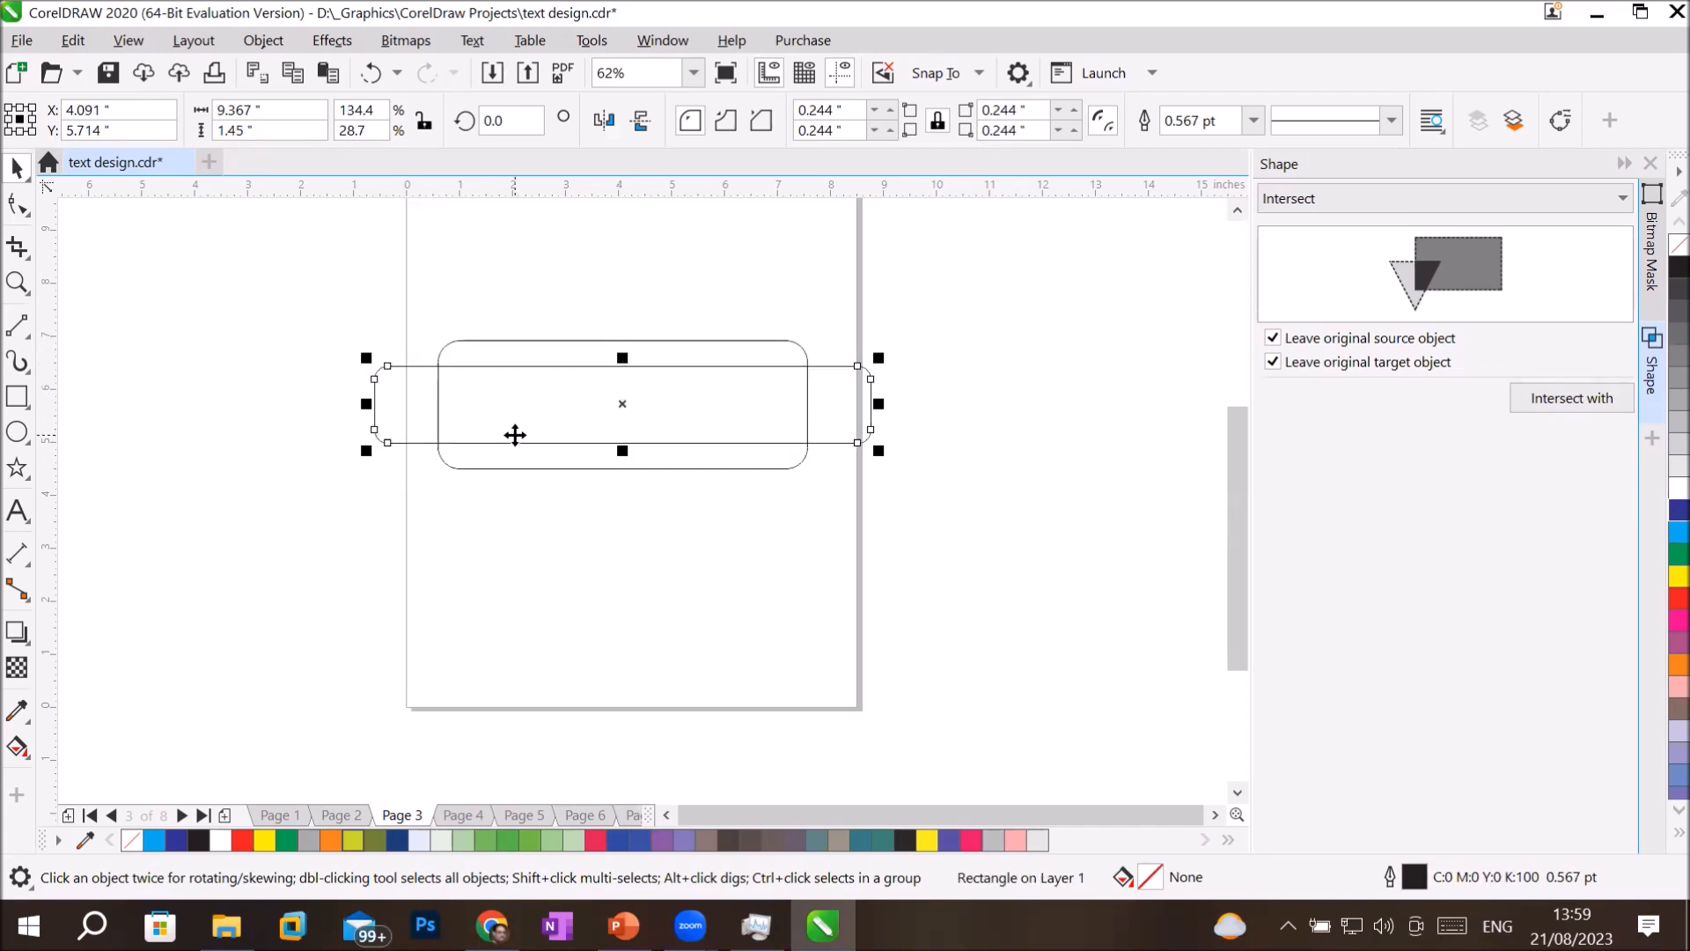
left_click_drag(366, 403, 404, 405)
key("ctrl+z")
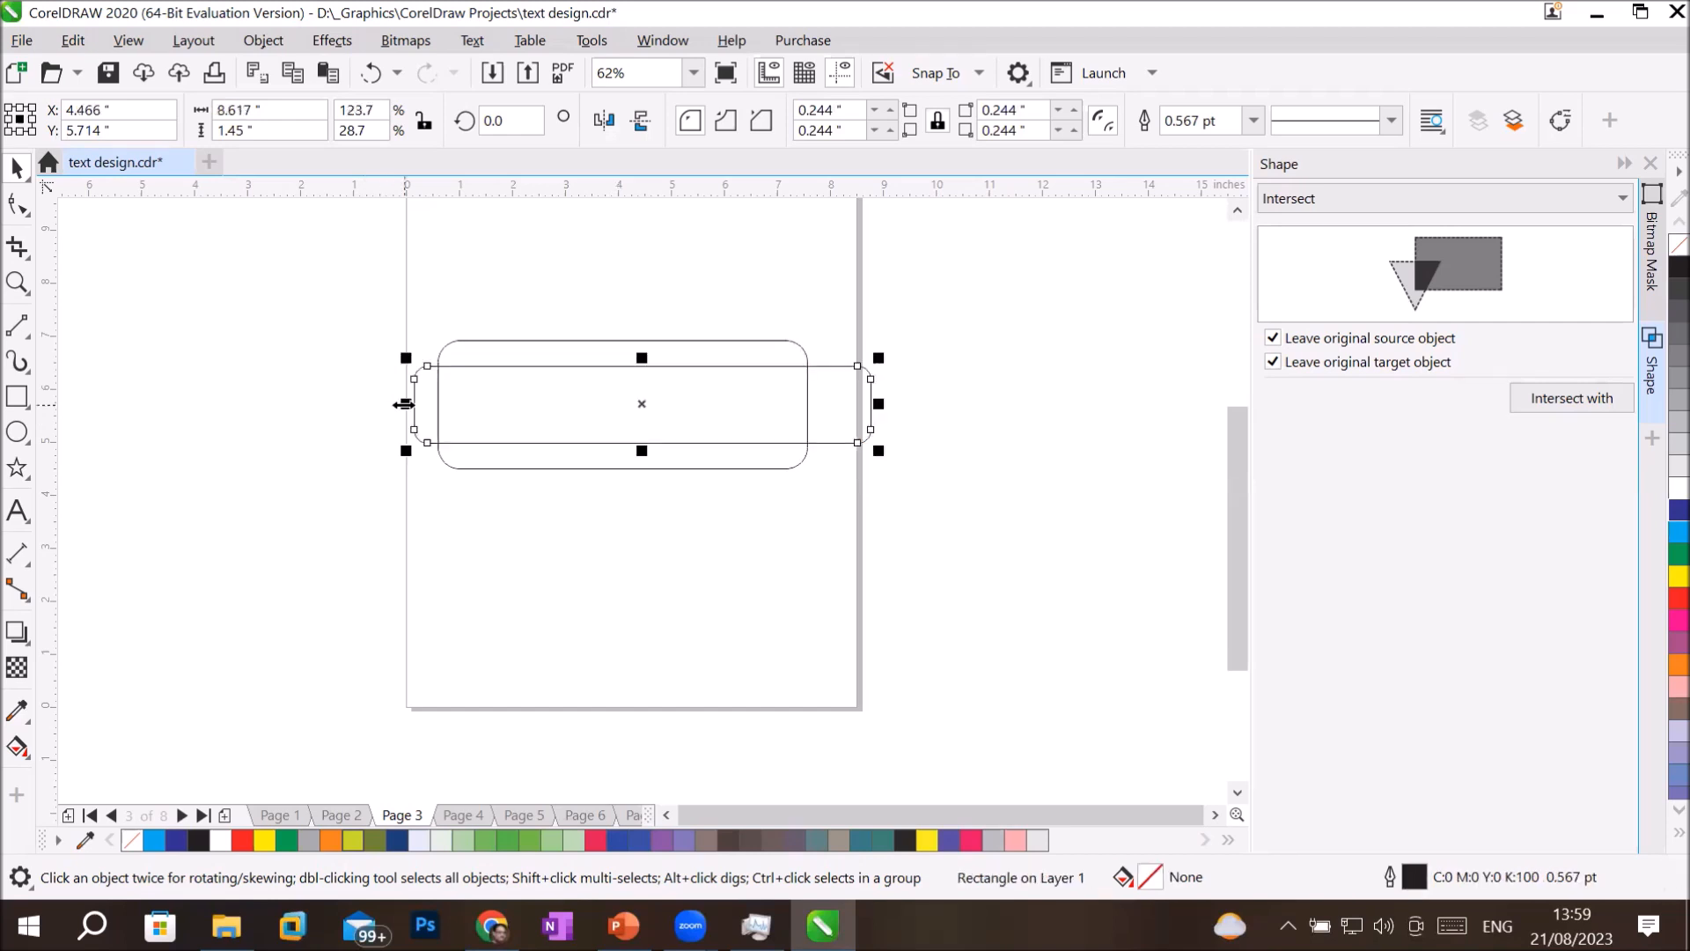
left_click_drag(368, 405, 404, 417)
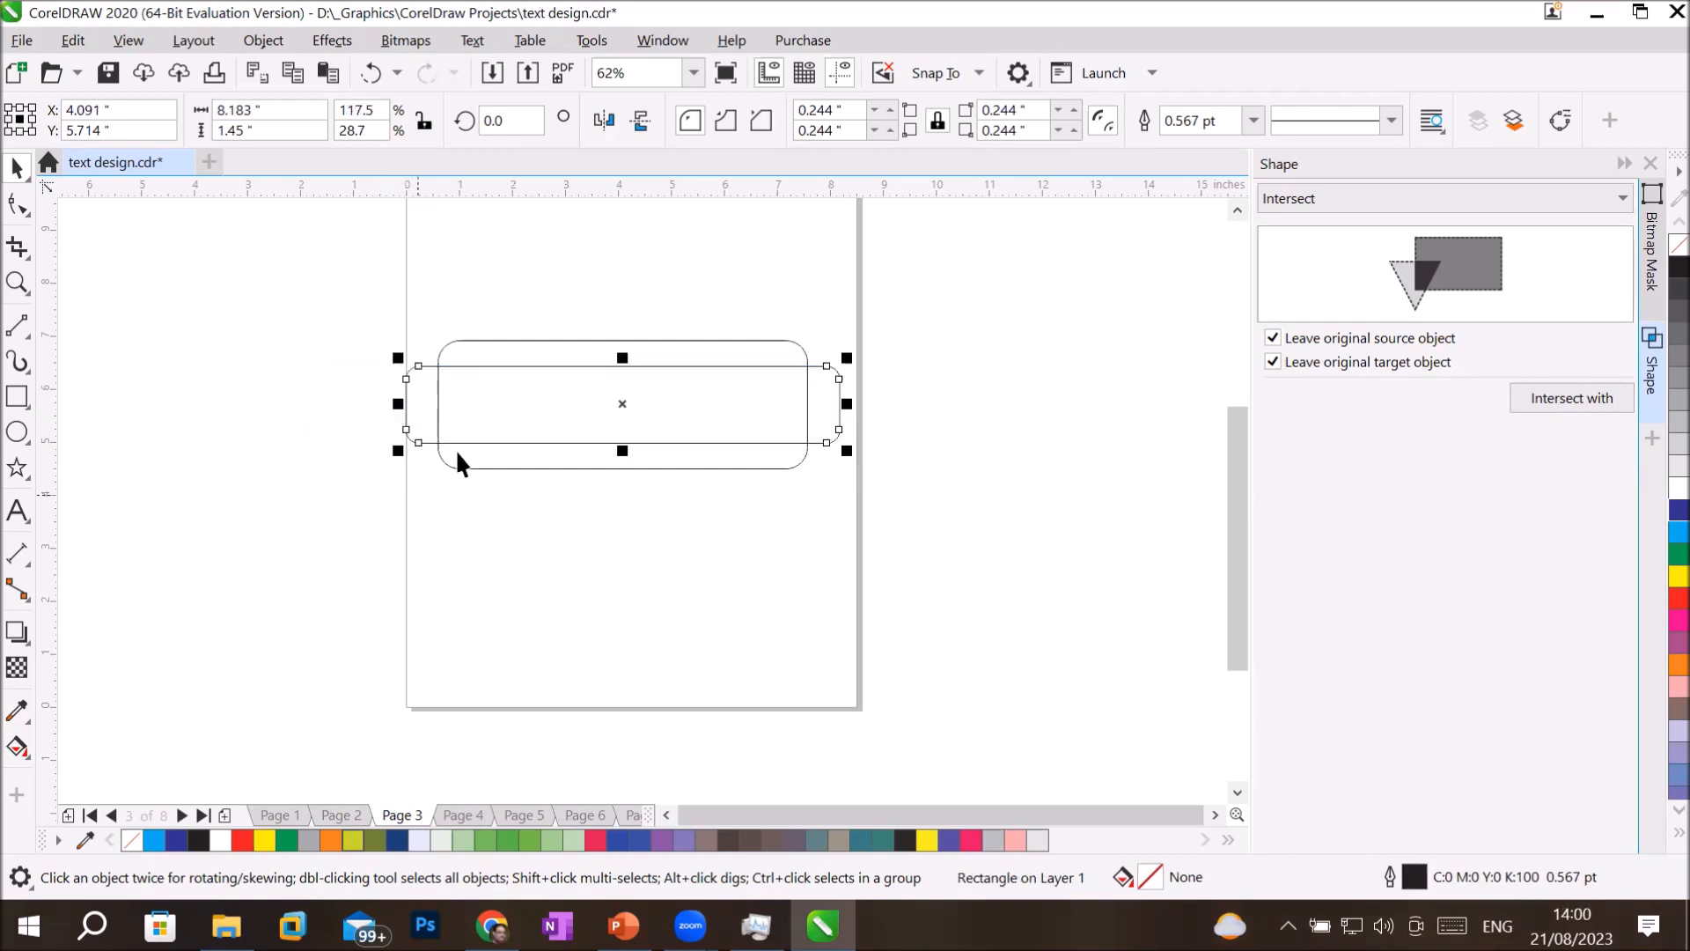
Make a third, still flatter and wider centred copy of the rounded rectangle, about 9.23 by 0.95 inches.
left_click(491, 417)
left_click(490, 417)
left_click_drag(847, 354, 878, 405)
left_click(678, 583)
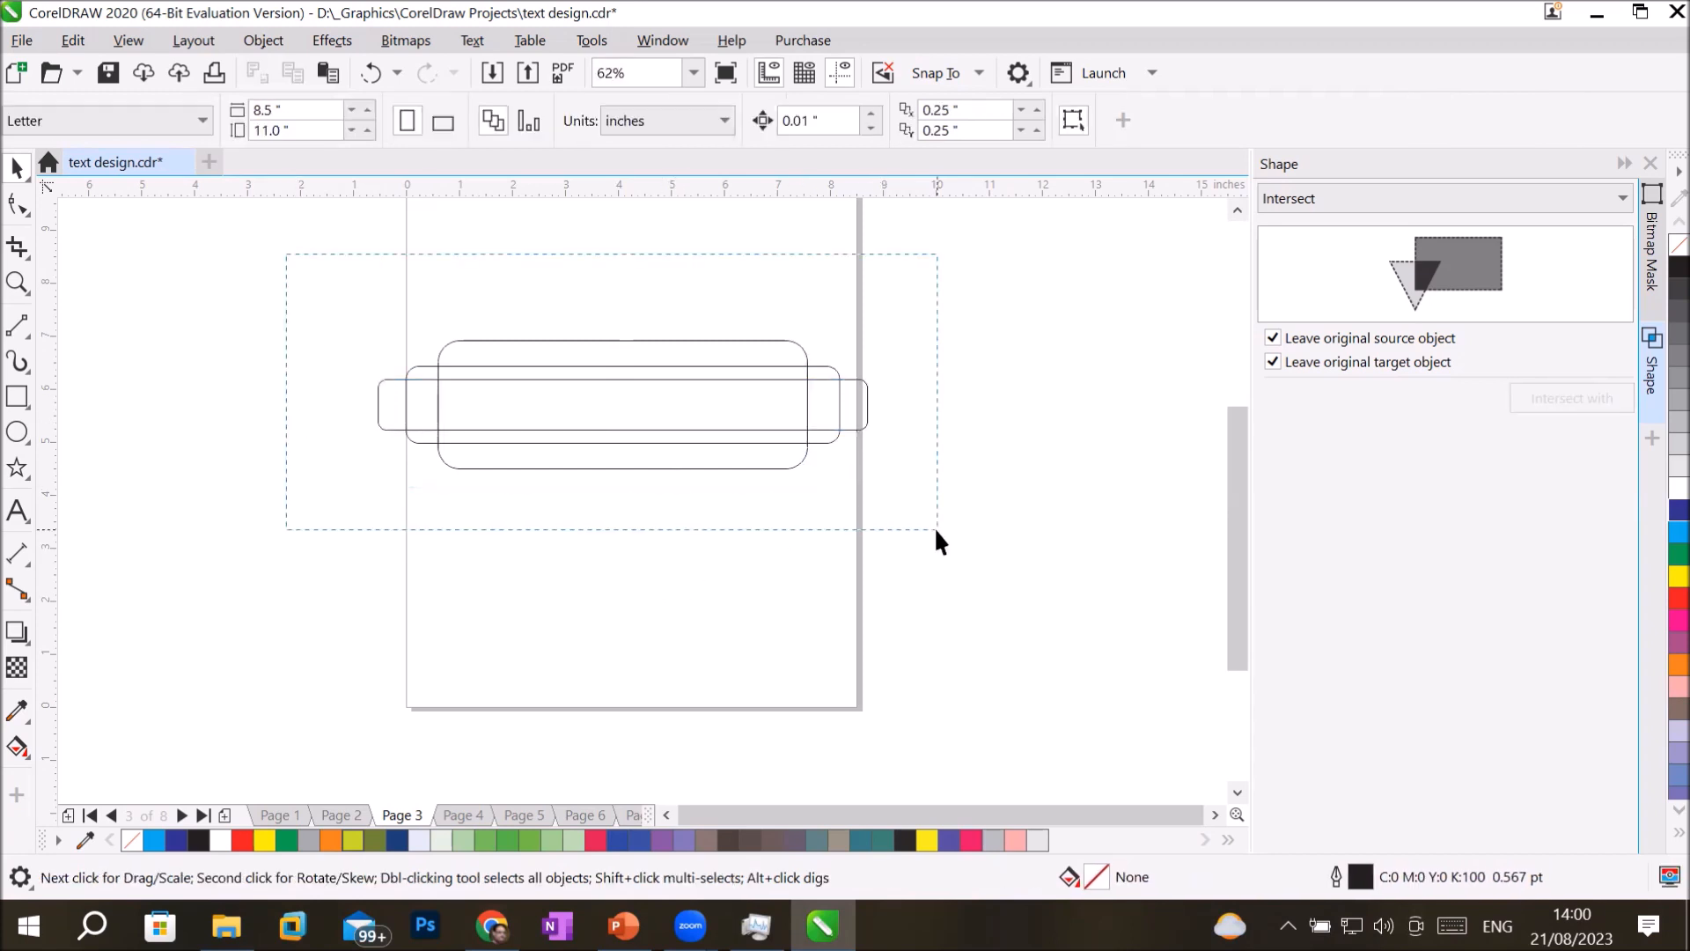
key("ctrl+a")
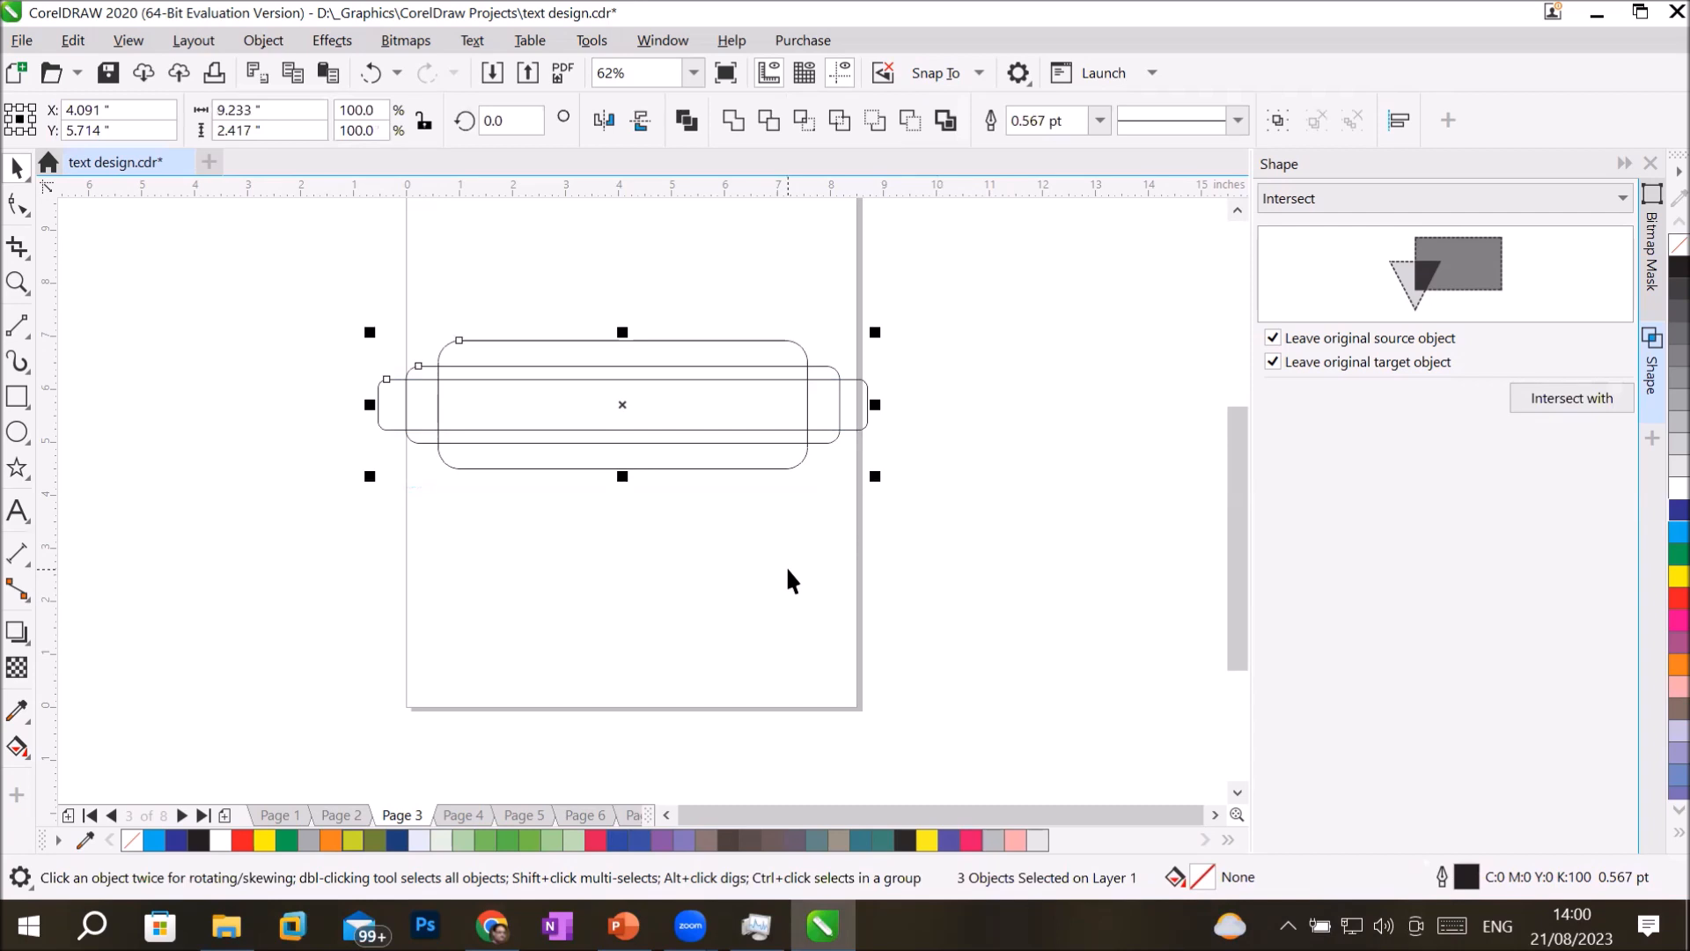
left_click(708, 618)
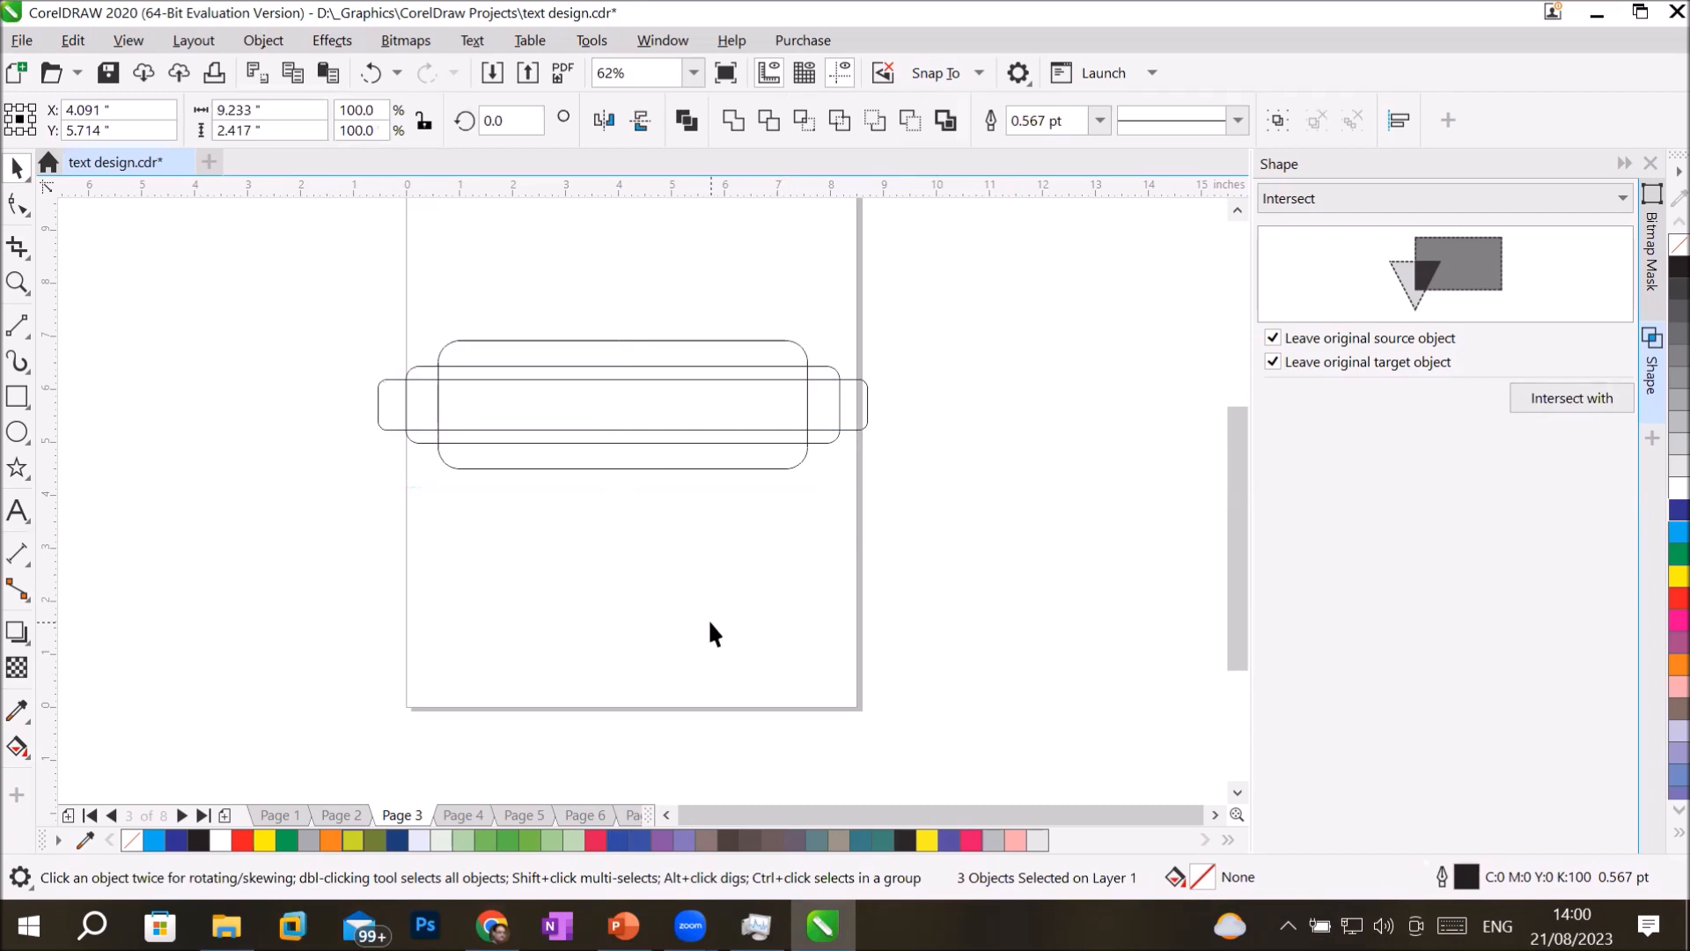
Fill the tallest rounded rectangle light blue, the middle one red and the flattest one yellow.
left_click(644, 339)
left_click(1572, 398)
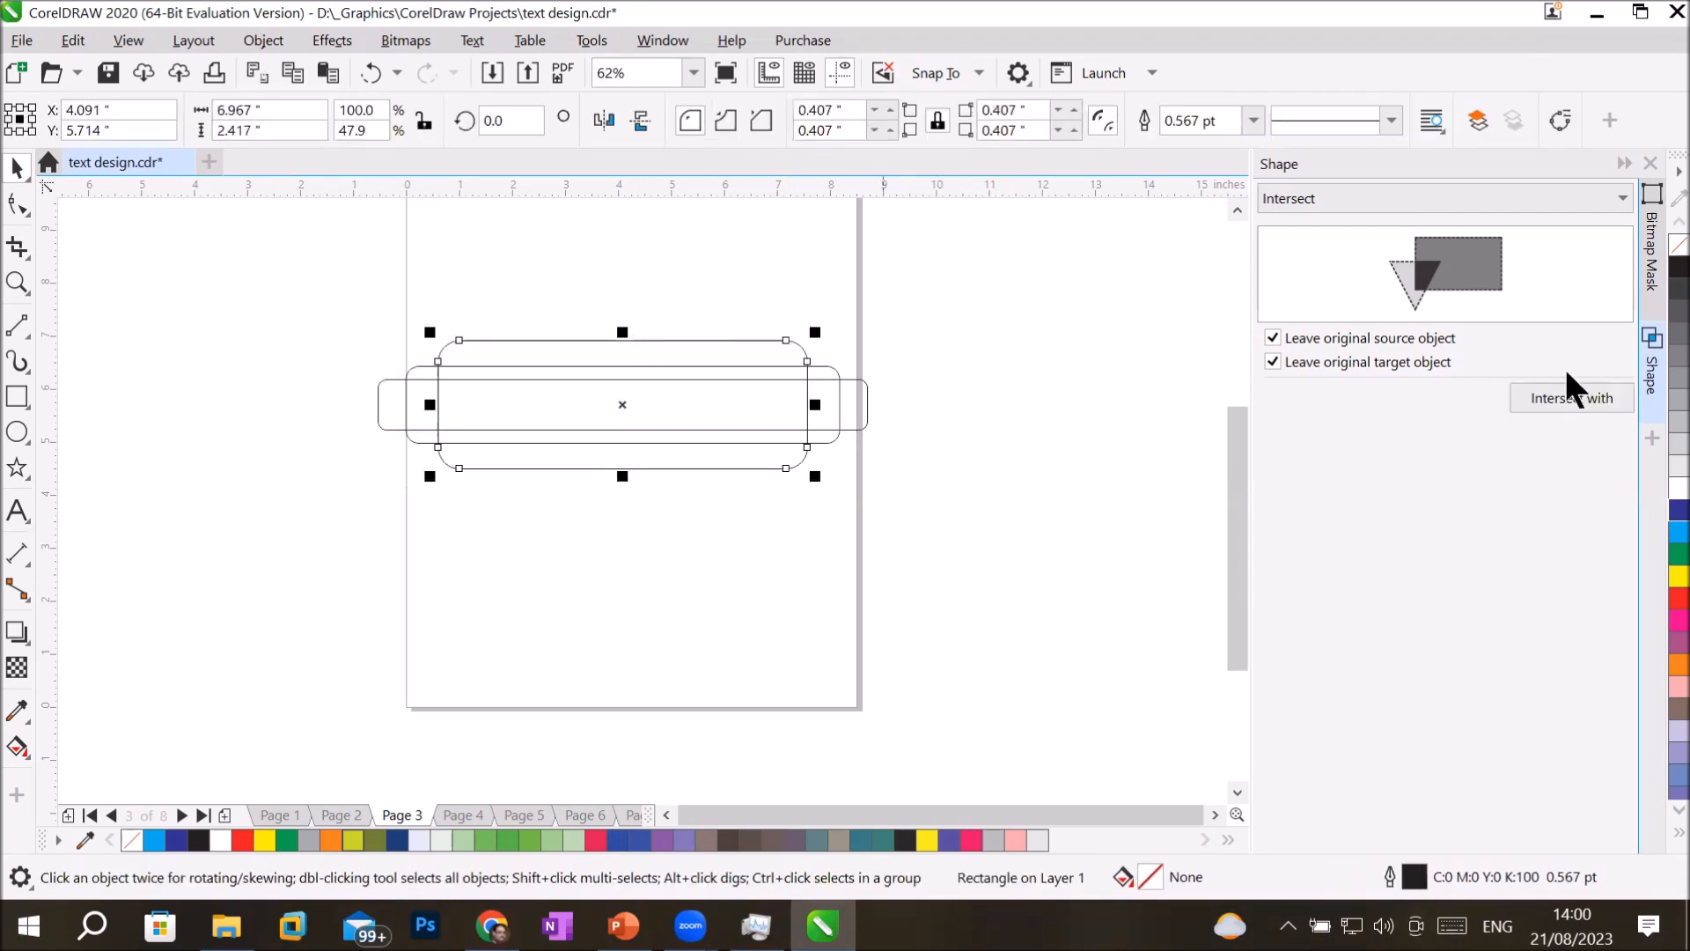
left_click(1671, 532)
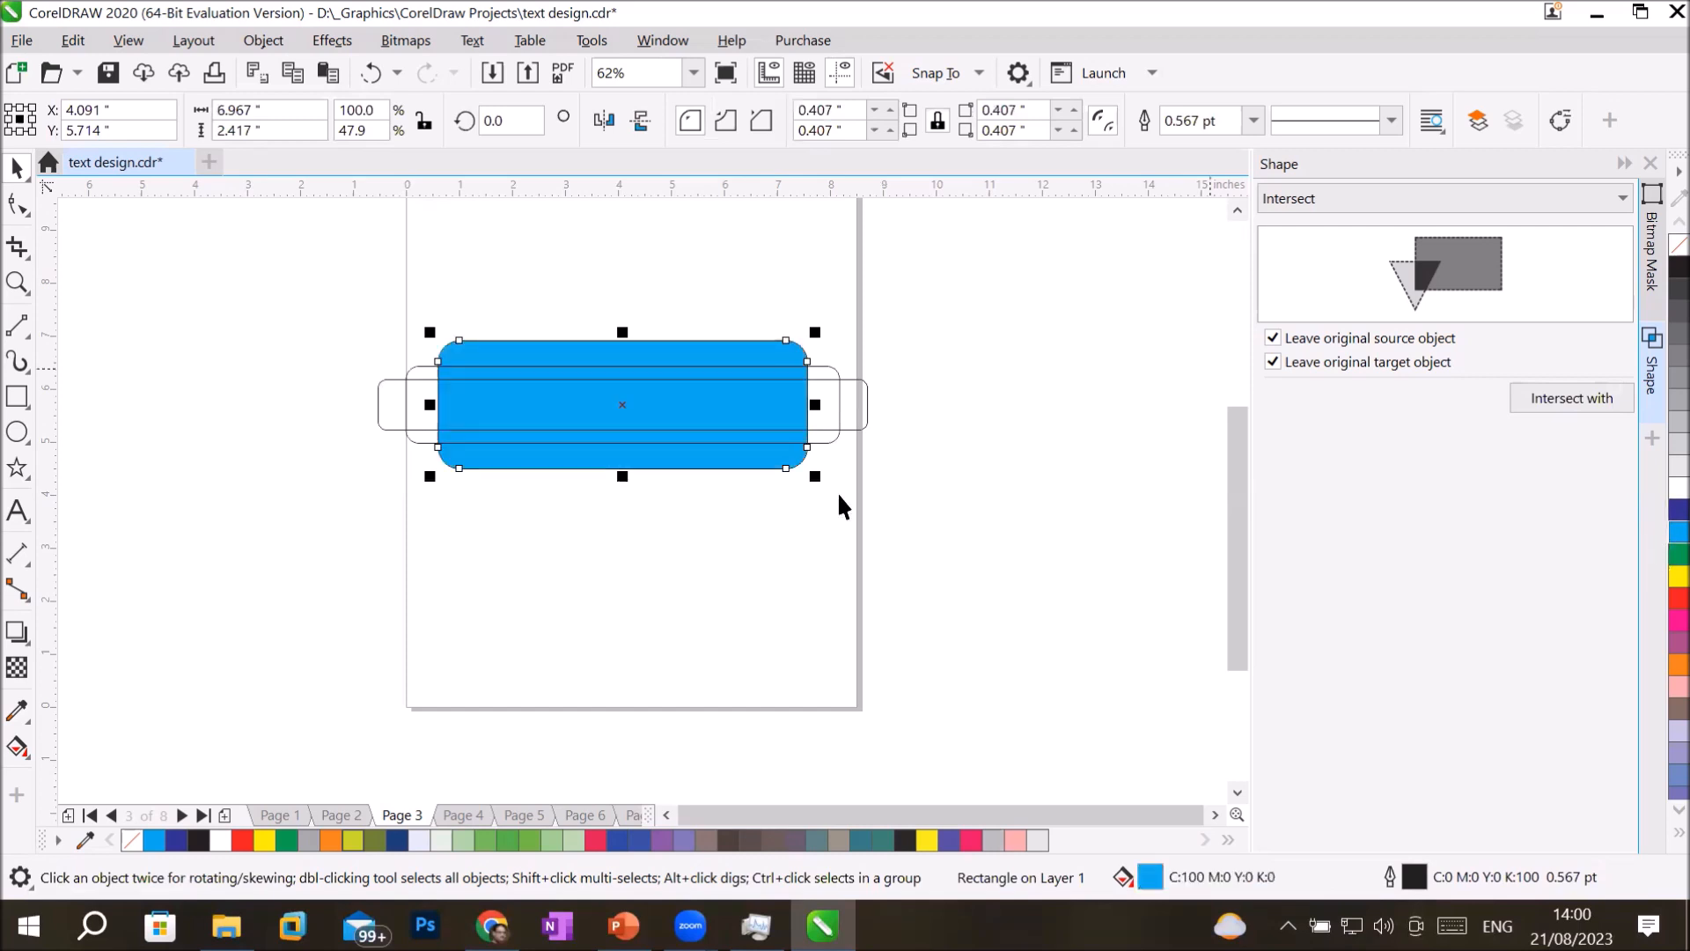
left_click(425, 370)
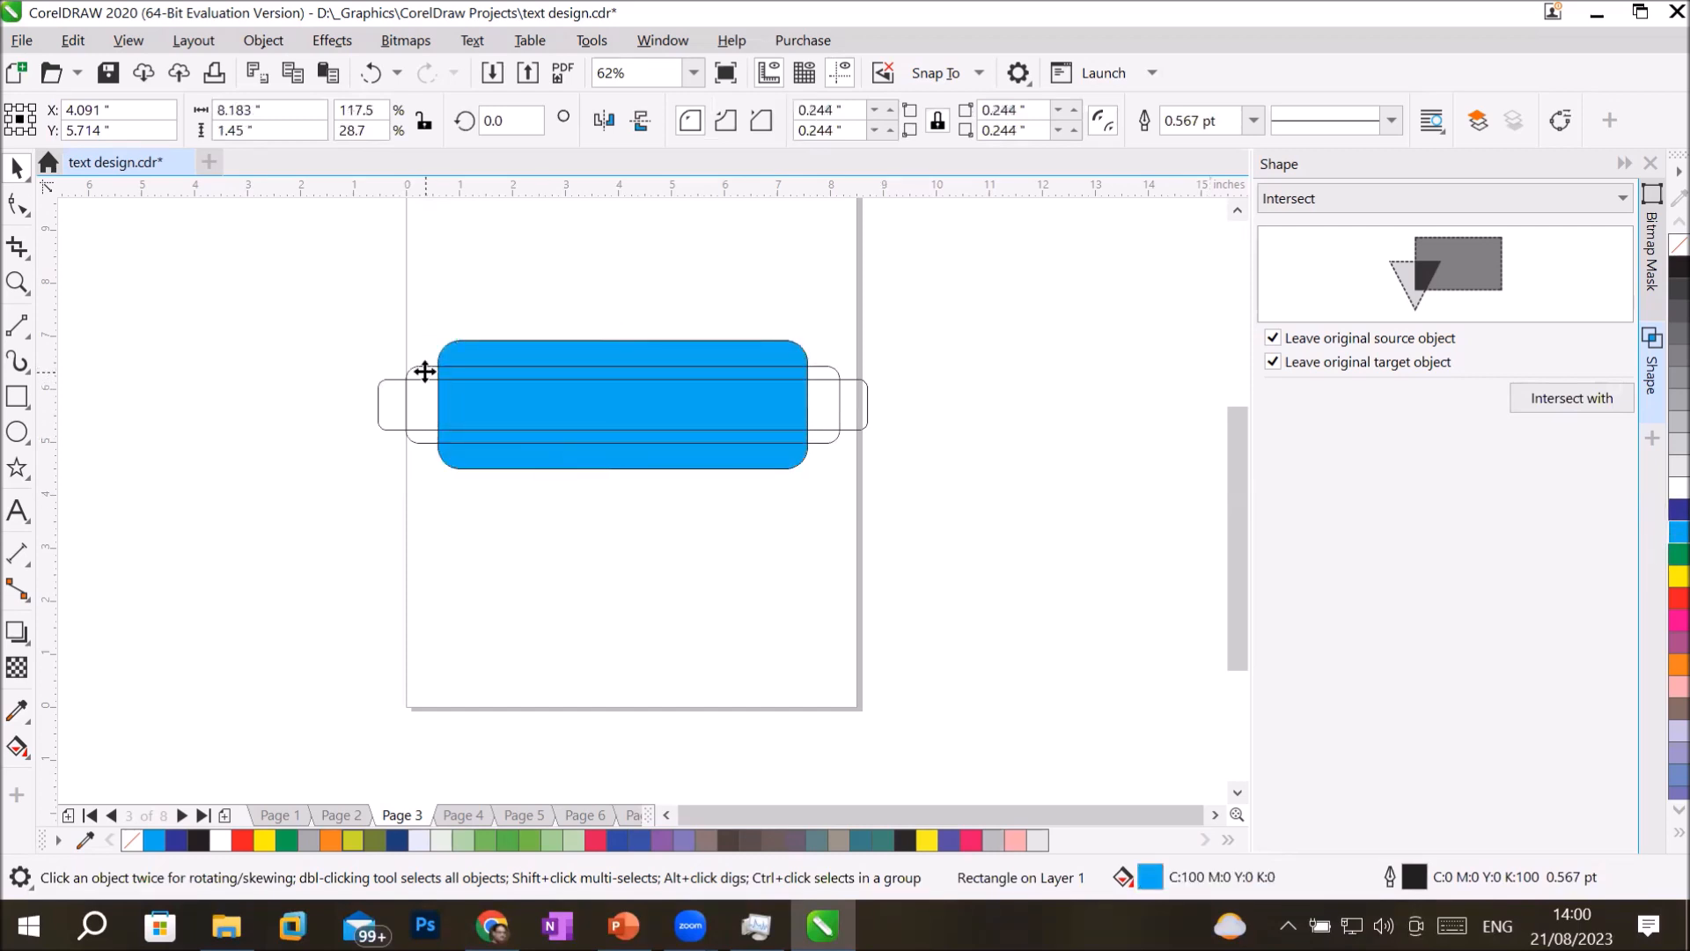
left_click(1678, 599)
left_click(388, 426)
left_click(1678, 577)
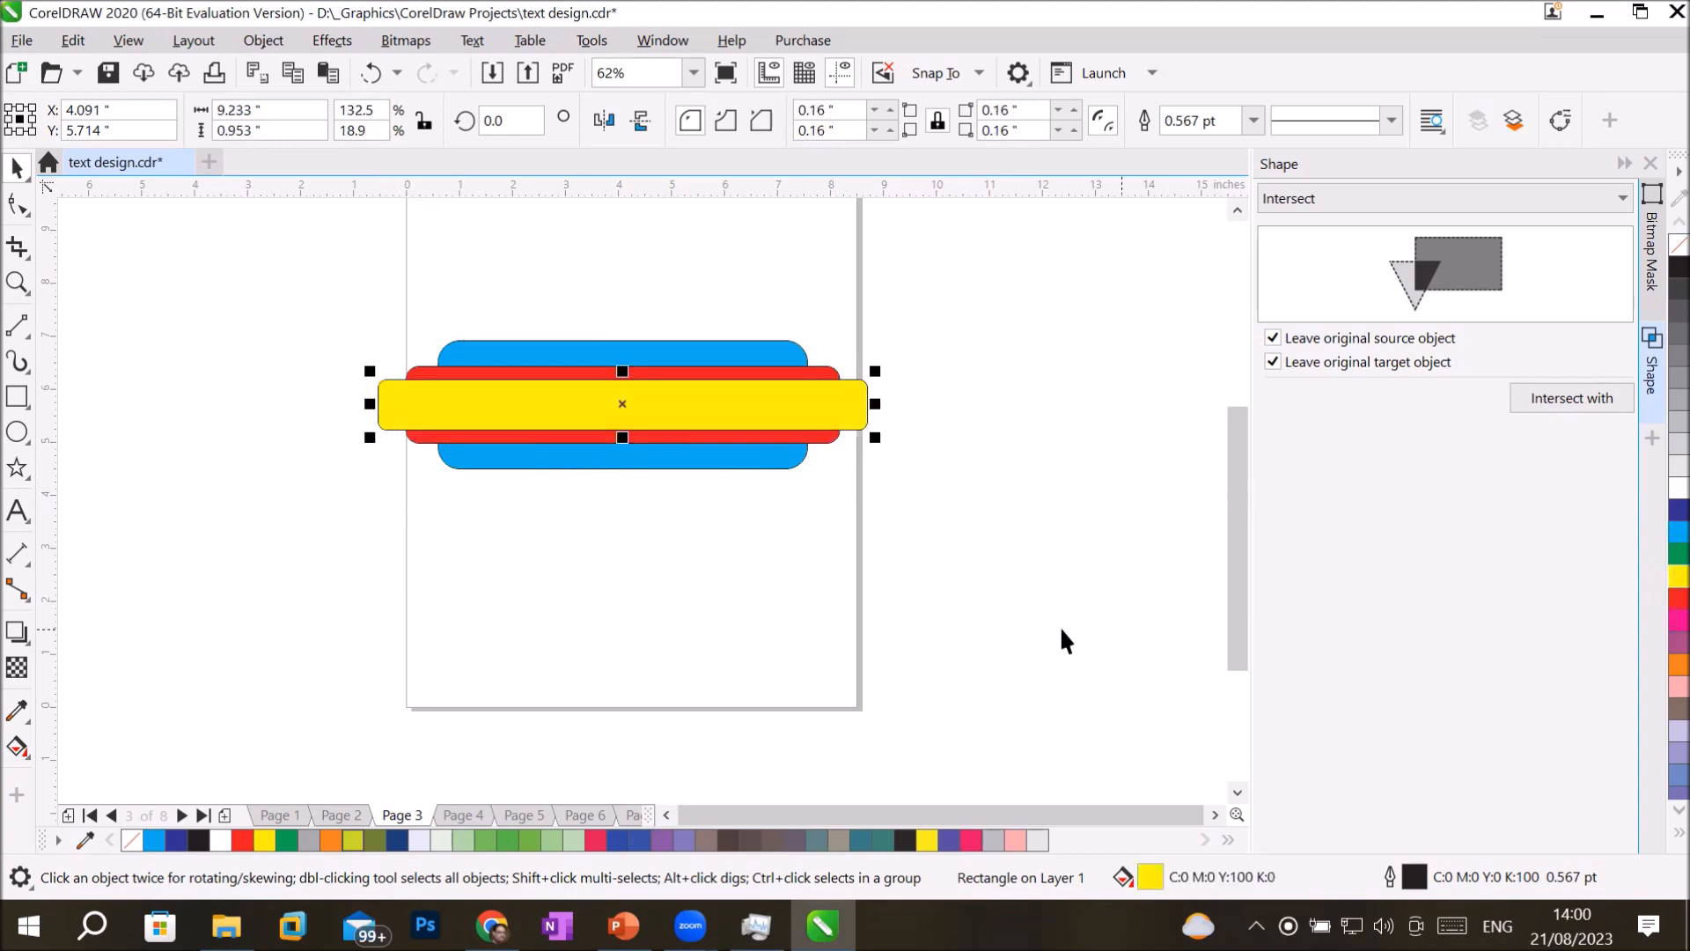
left_click(622, 591)
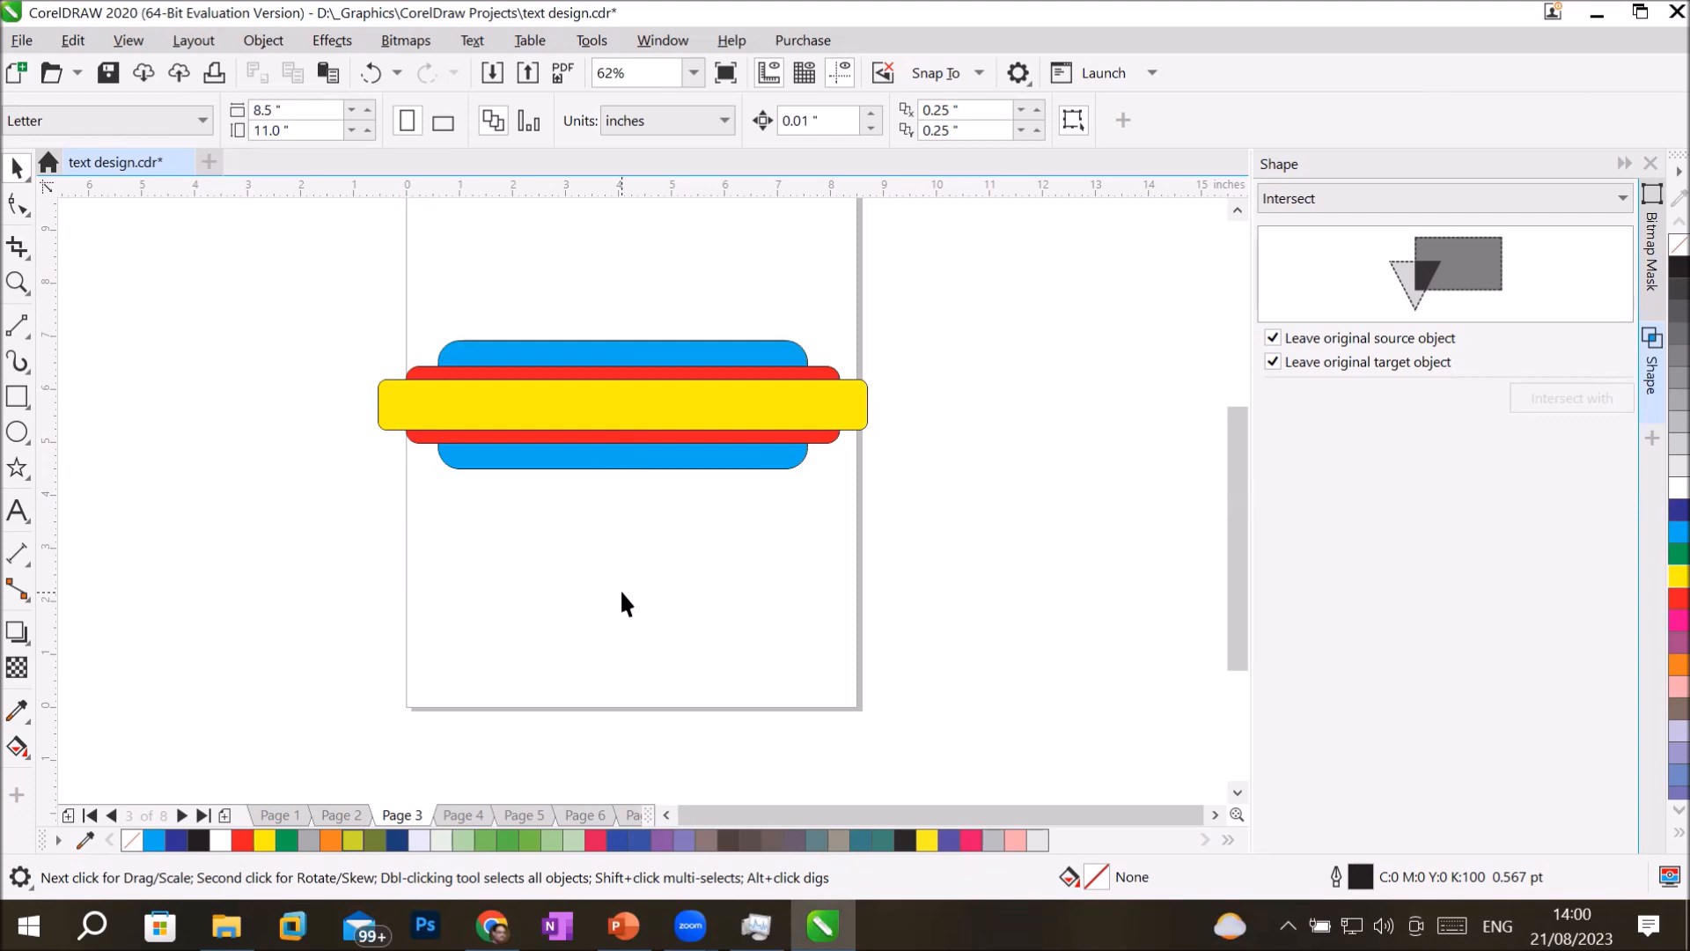
Create a boundary outline around the three coloured rounded rectangles.
left_click_drag(1008, 537, 1008, 537)
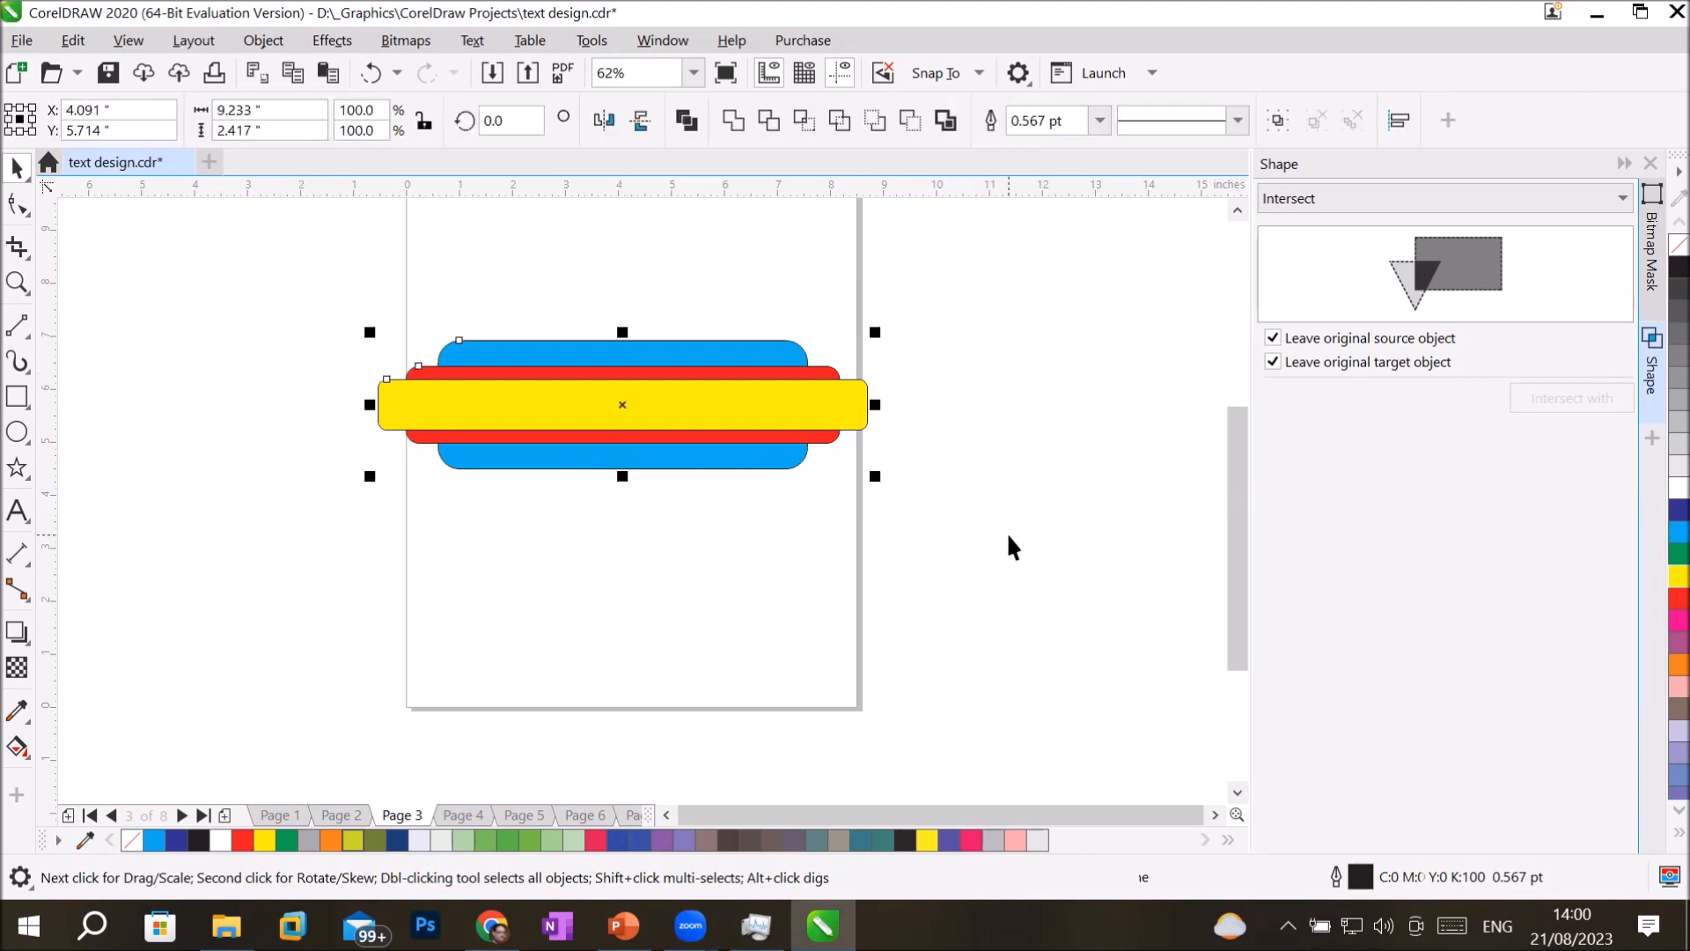
left_click(945, 112)
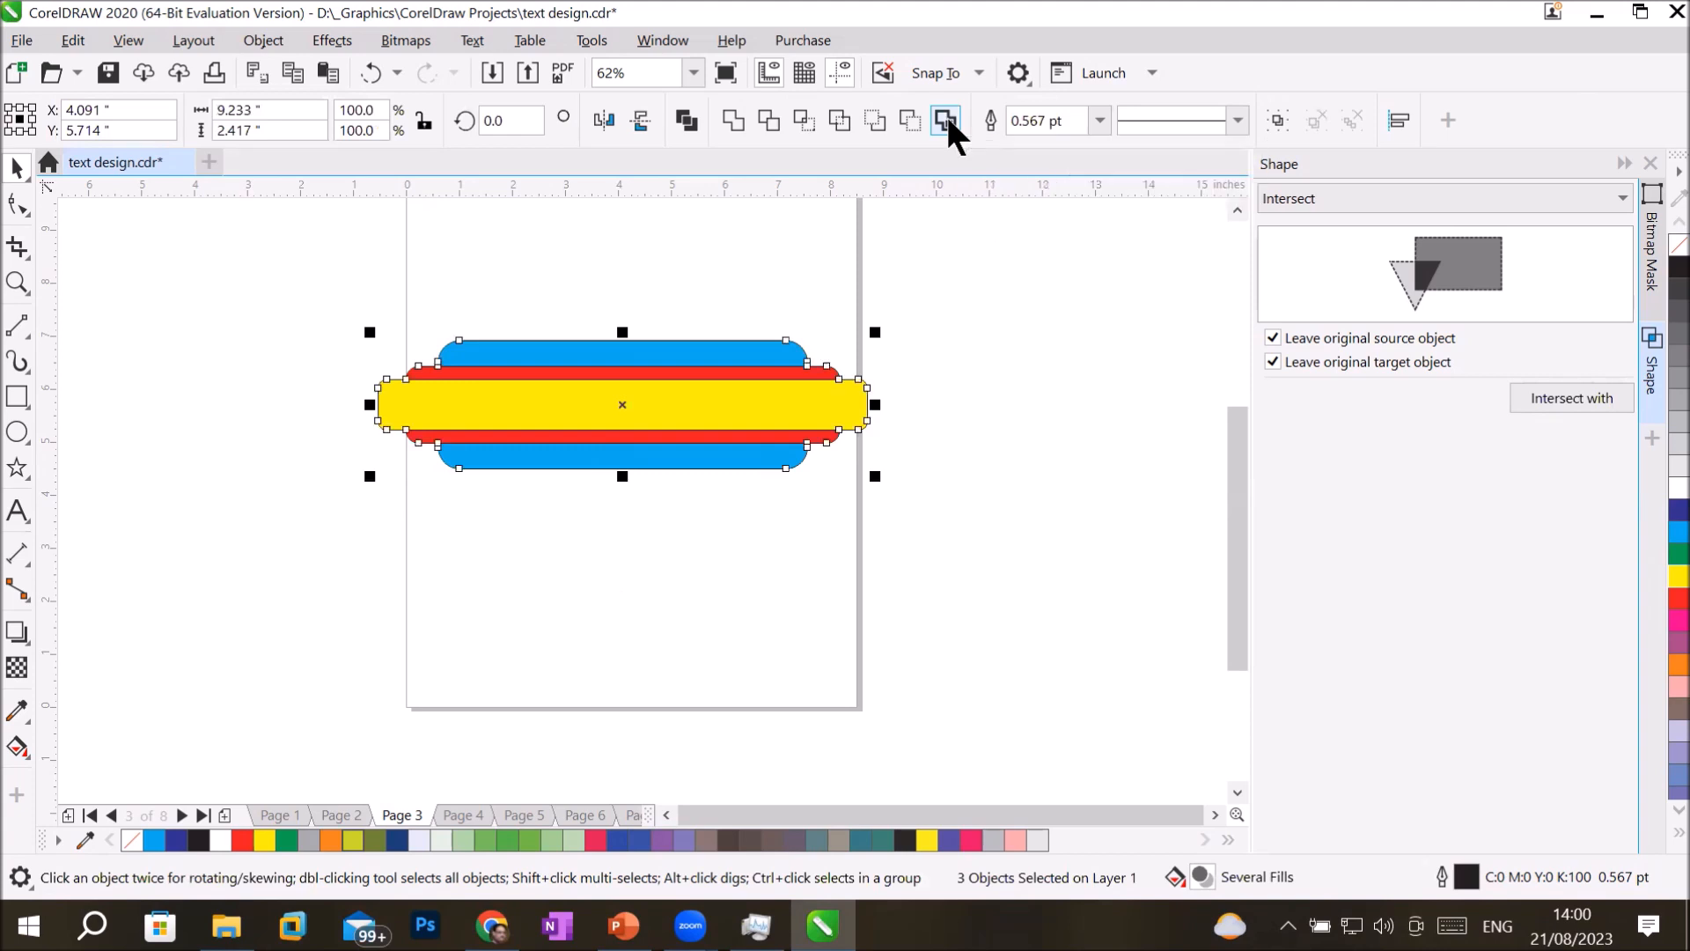
left_click(908, 577)
Move the boundary shape below the coloured rectangles and fill it green.
left_click_drag(674, 407, 687, 618)
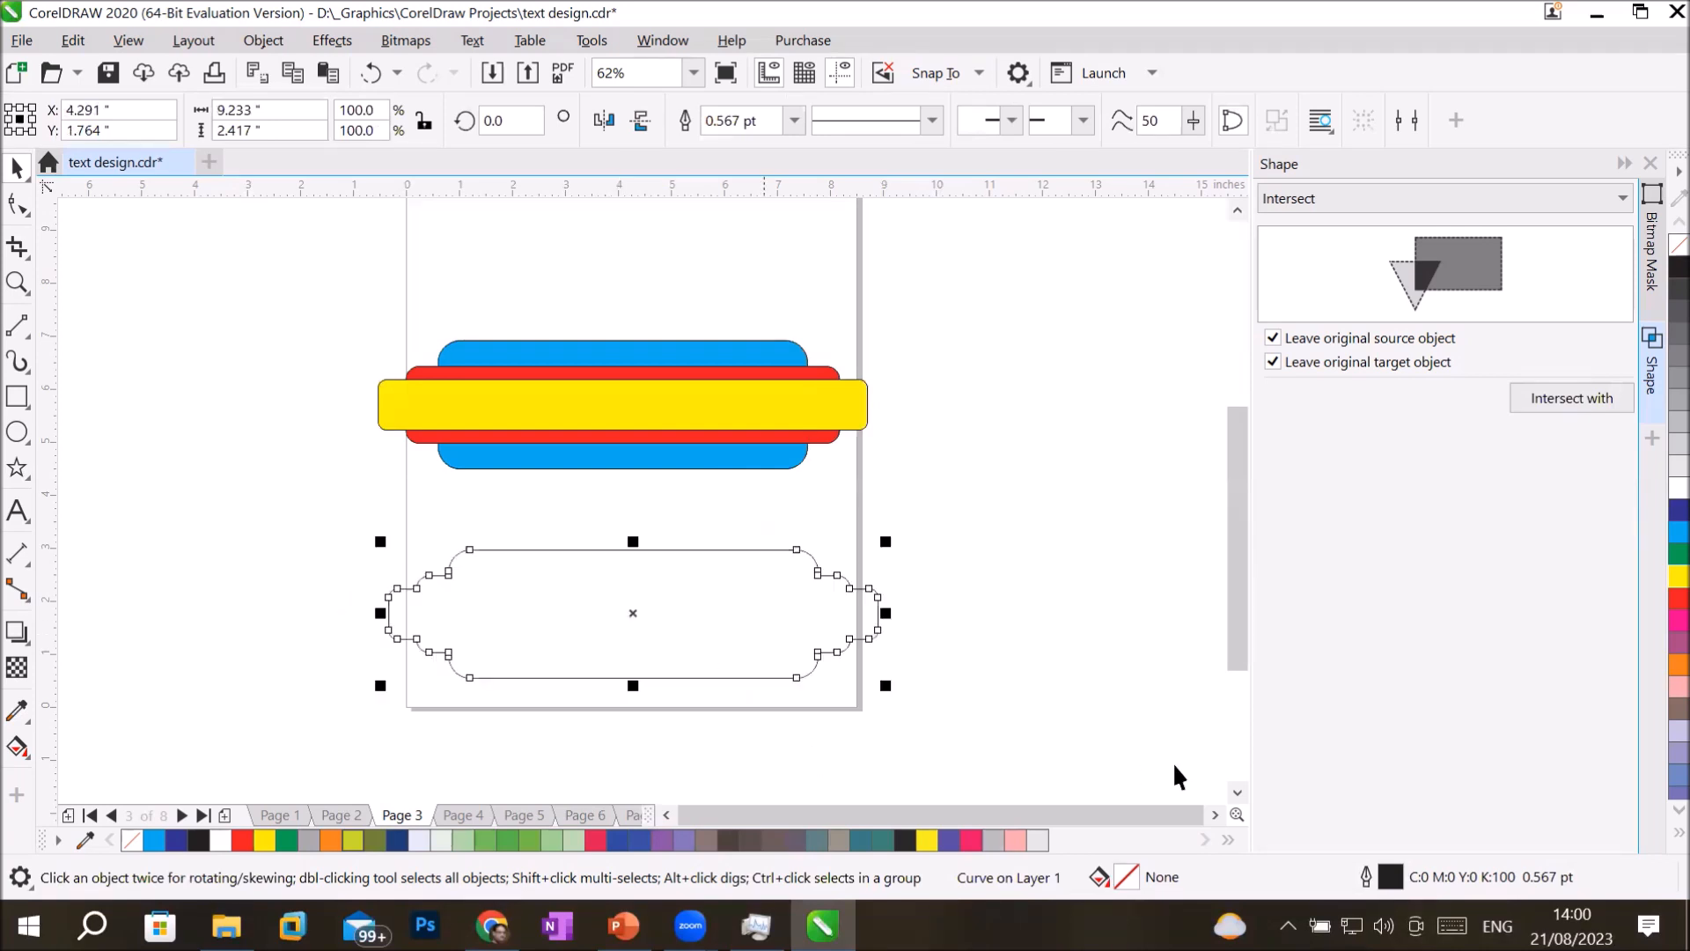
left_click(1678, 555)
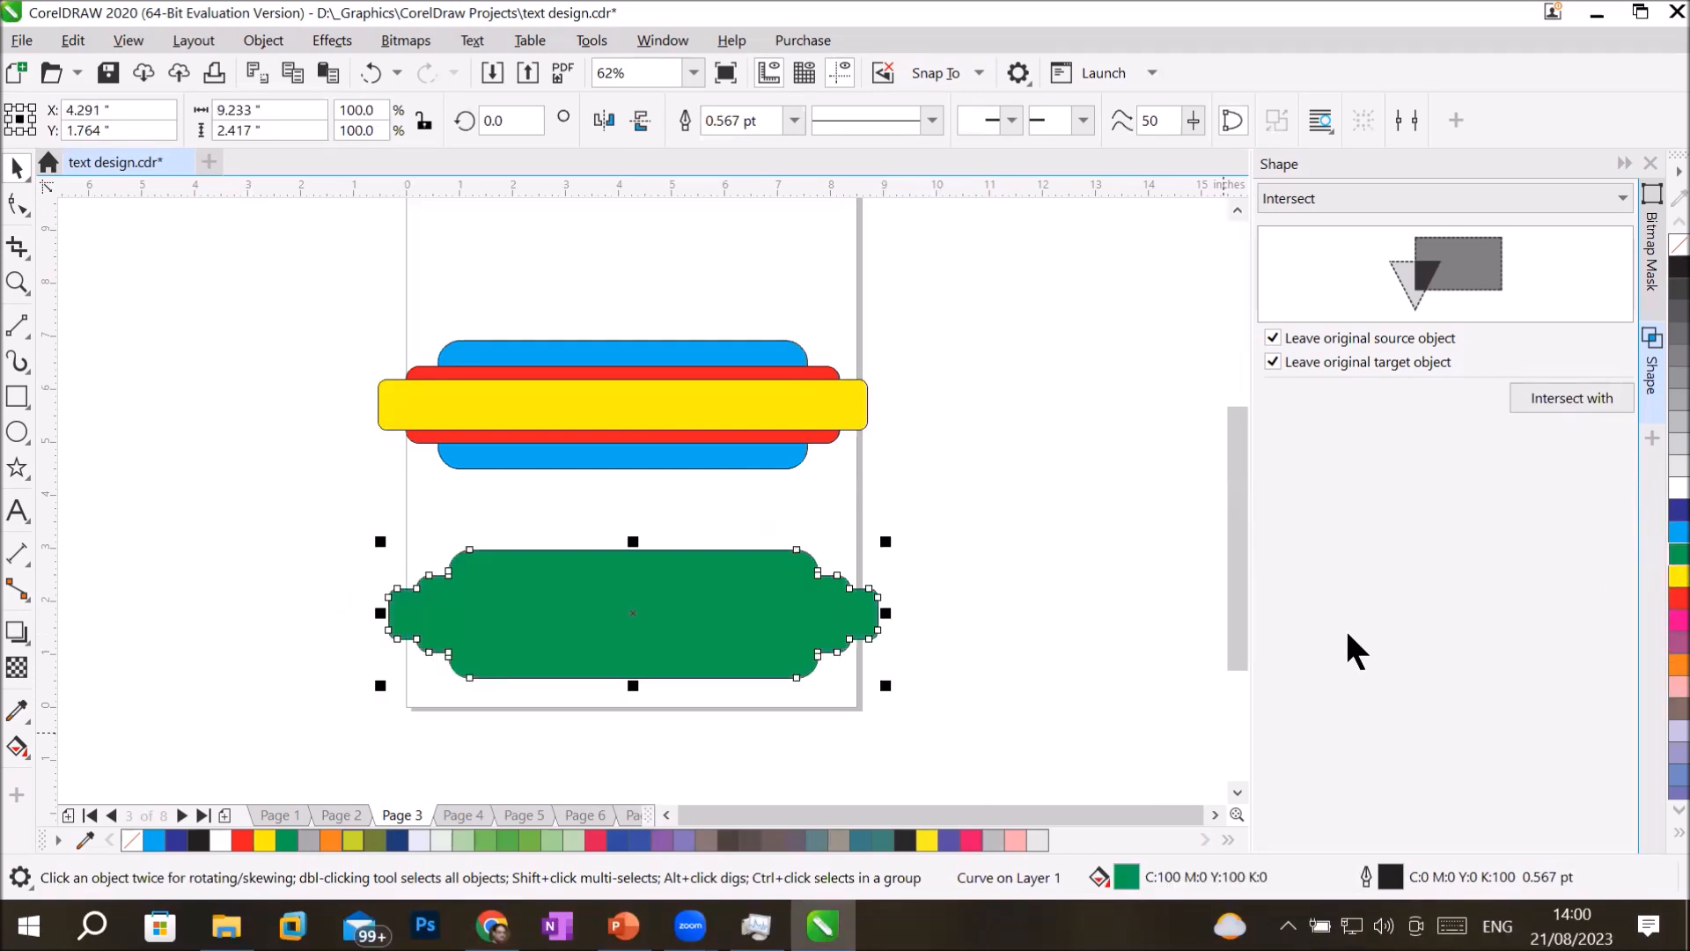
left_click(1059, 666)
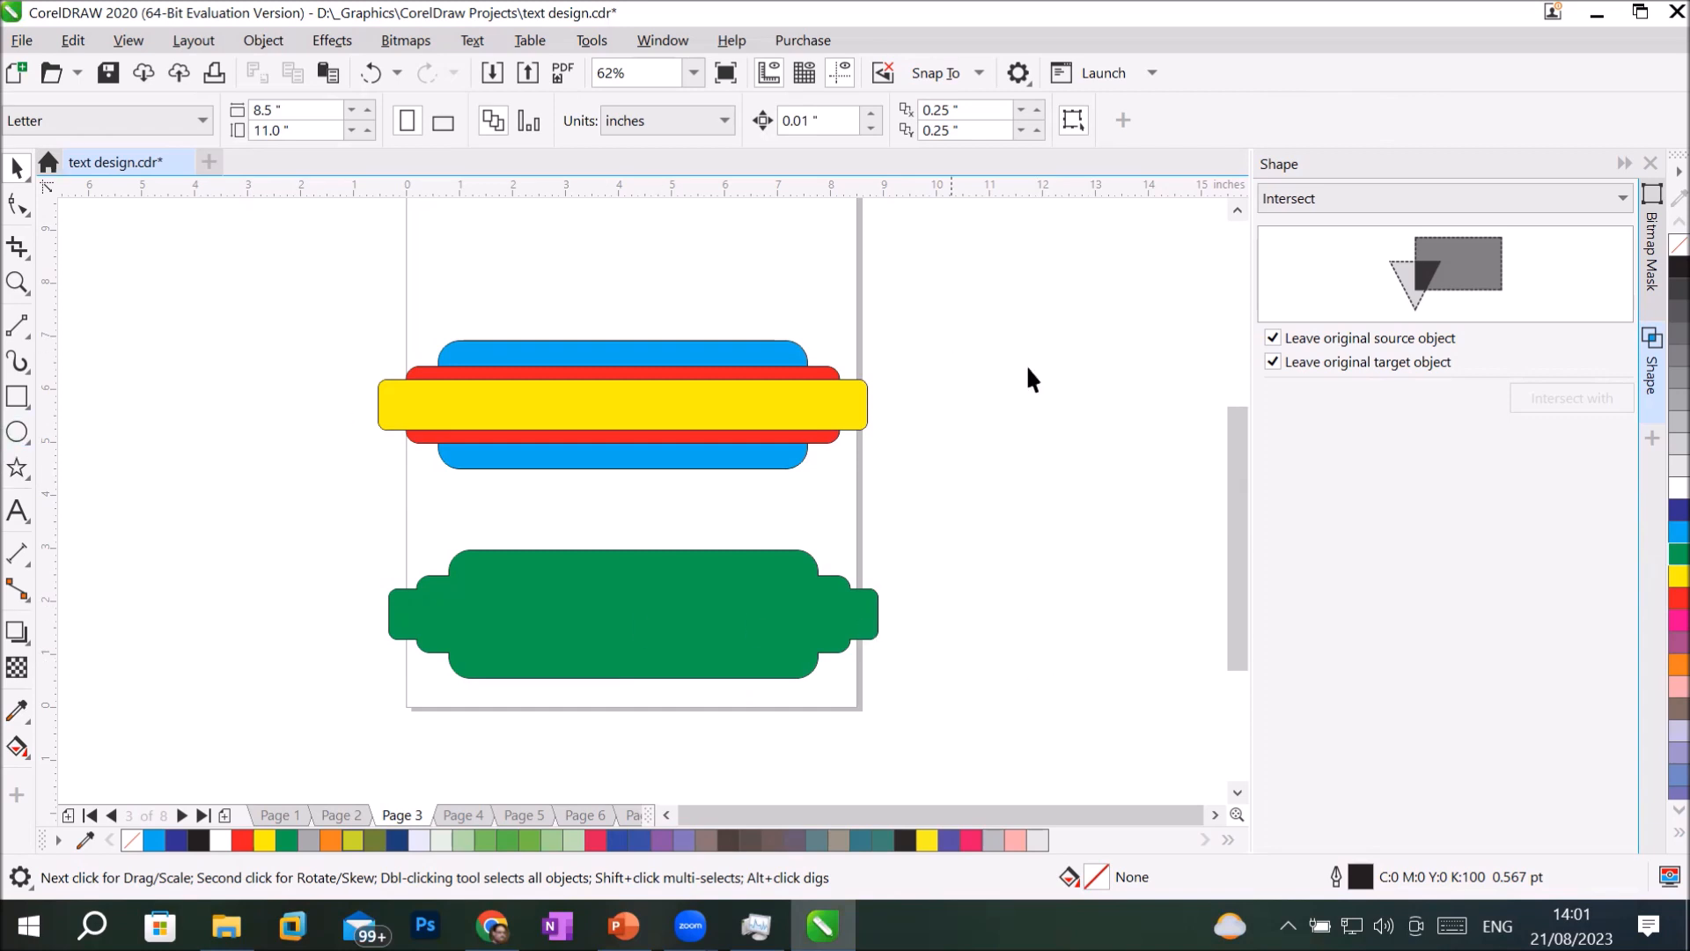
Draw a wide rectangle about 8.82 by 2.78 inches above the stacked rounded rectangles and fill it light blue.
left_click_drag(1228, 486, 1226, 395)
left_click(16, 396)
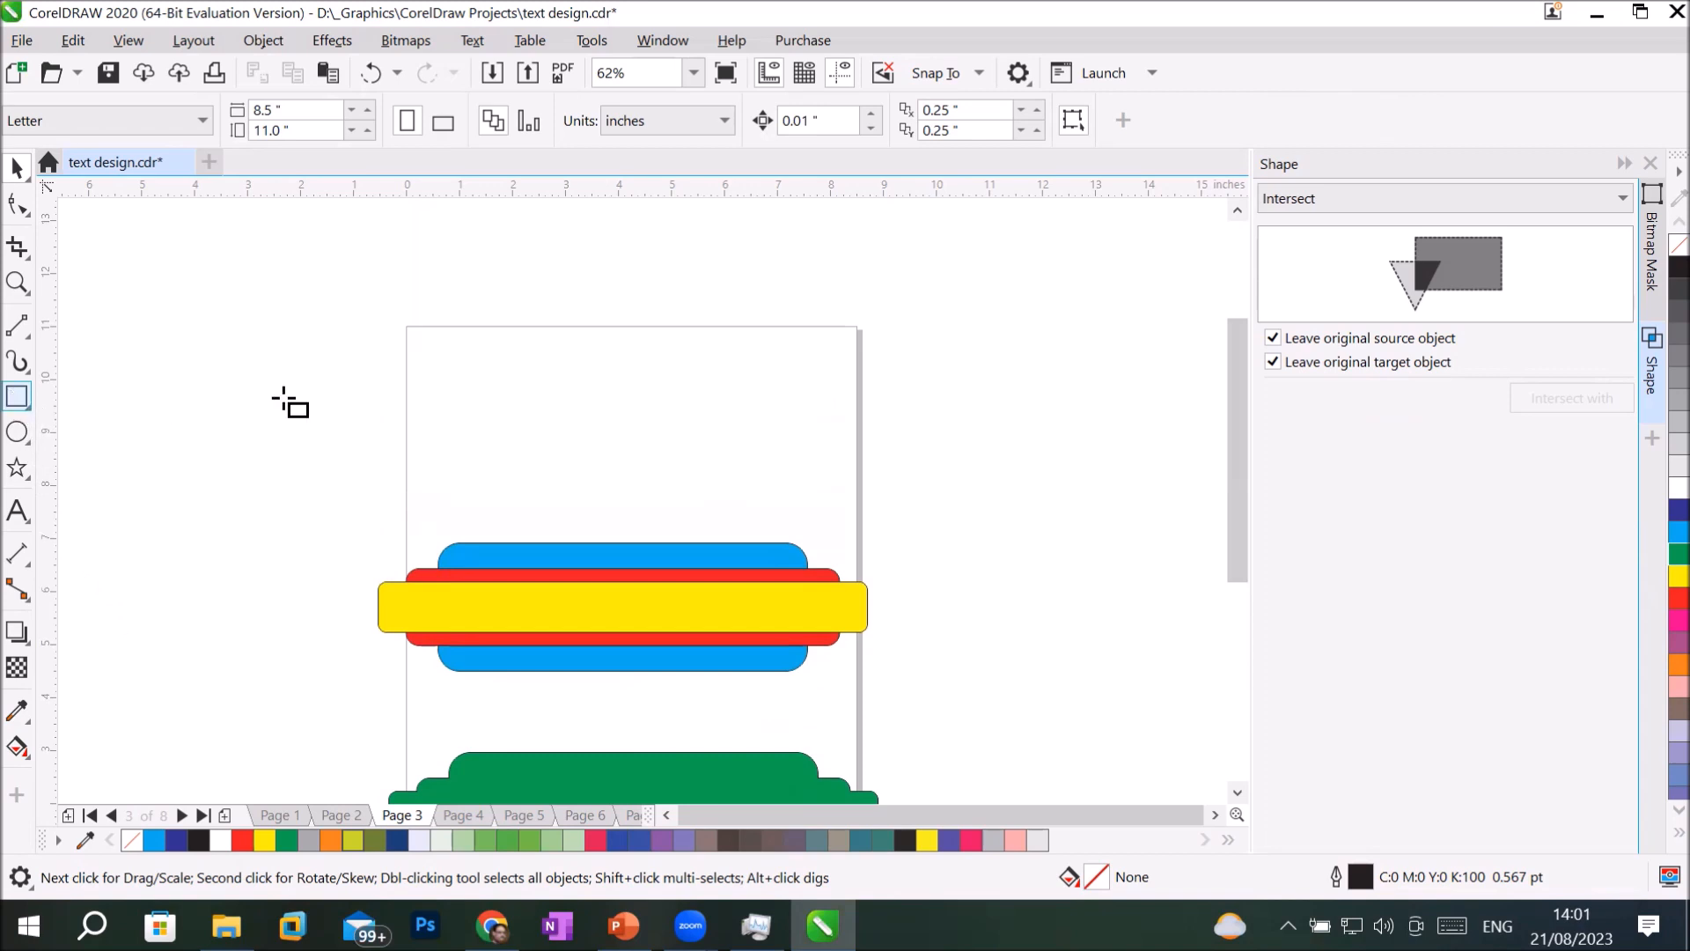
left_click_drag(911, 413, 905, 380)
left_click(1677, 531)
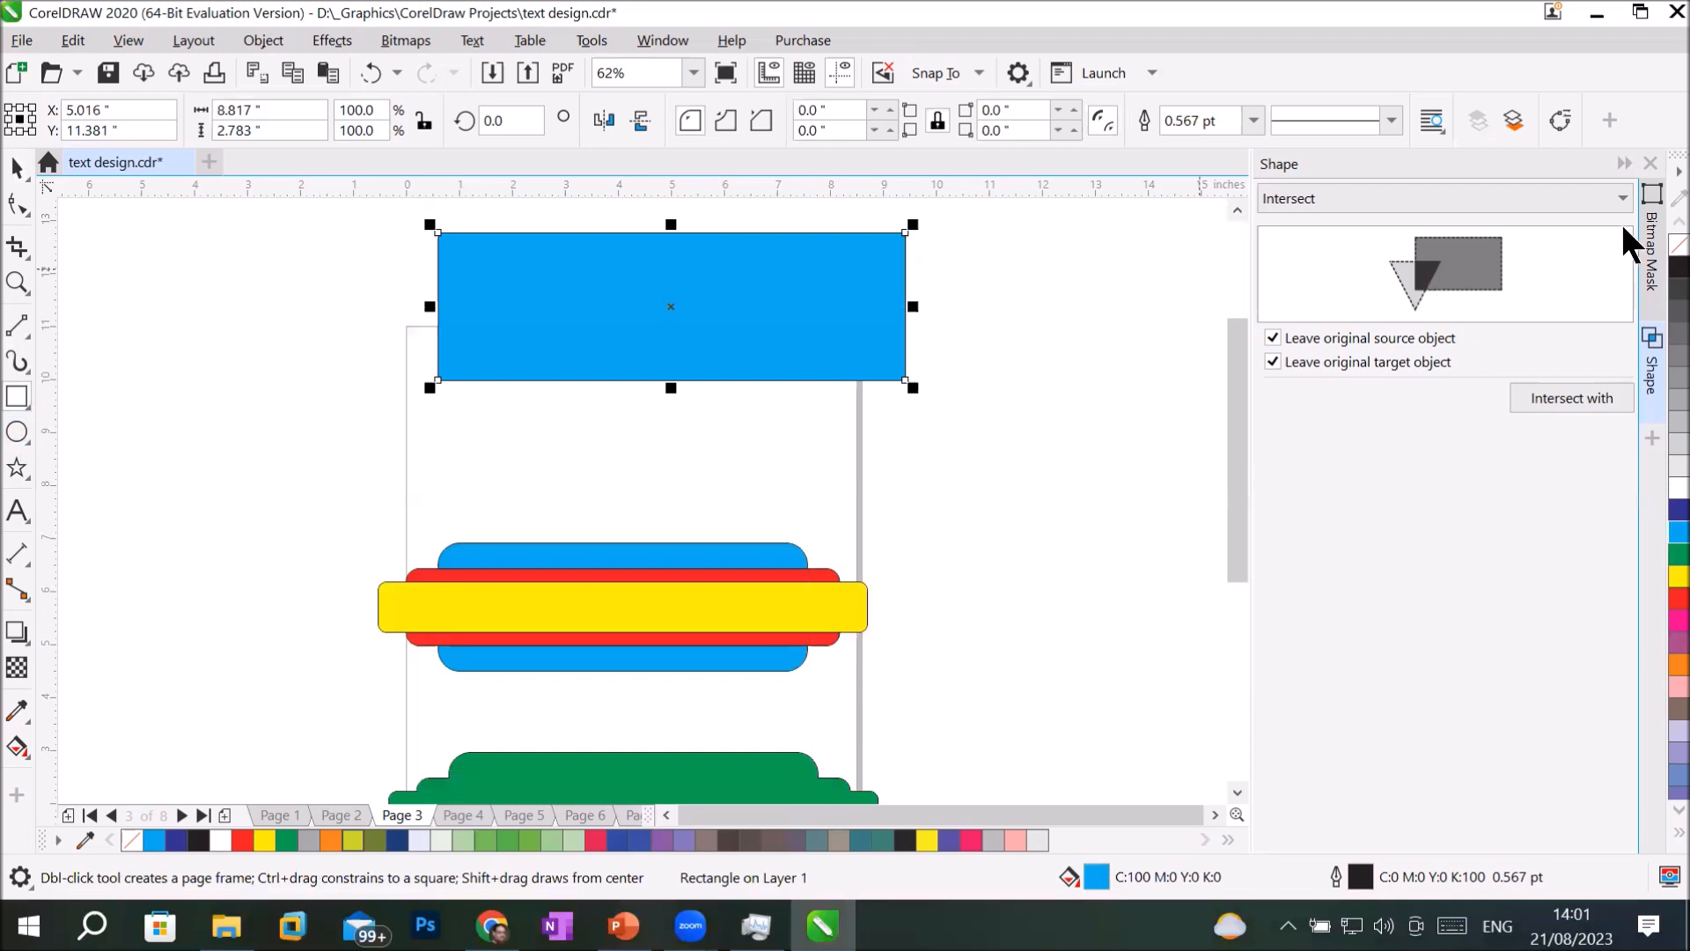
right_click(1666, 169)
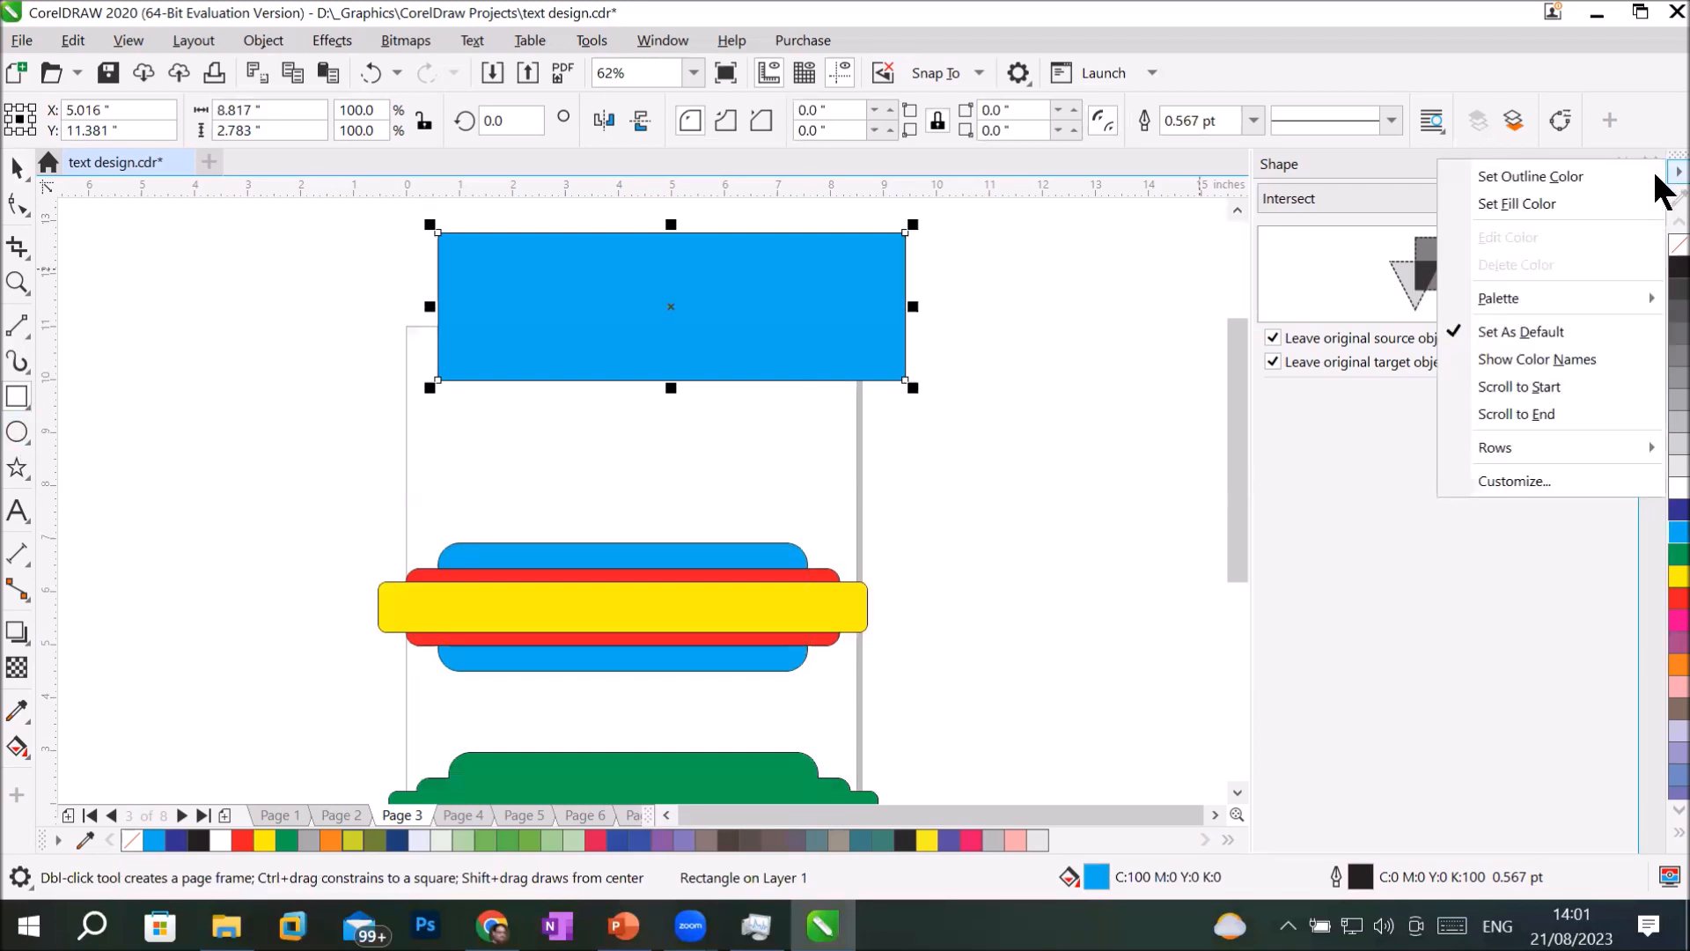
Draw two equal circles overlapping the blue rectangle's lower edge, copying the first to the right, and fill them red.
left_click(17, 433)
left_click_drag(559, 405, 765, 412)
left_click(18, 171)
left_click(1679, 598)
right_click(766, 412)
Draw a small upright rectangle about 0.45 by 0.95 inches across the blue rectangle's upper edge and fill it yellow.
left_click(16, 398)
left_click_drag(483, 209, 507, 259)
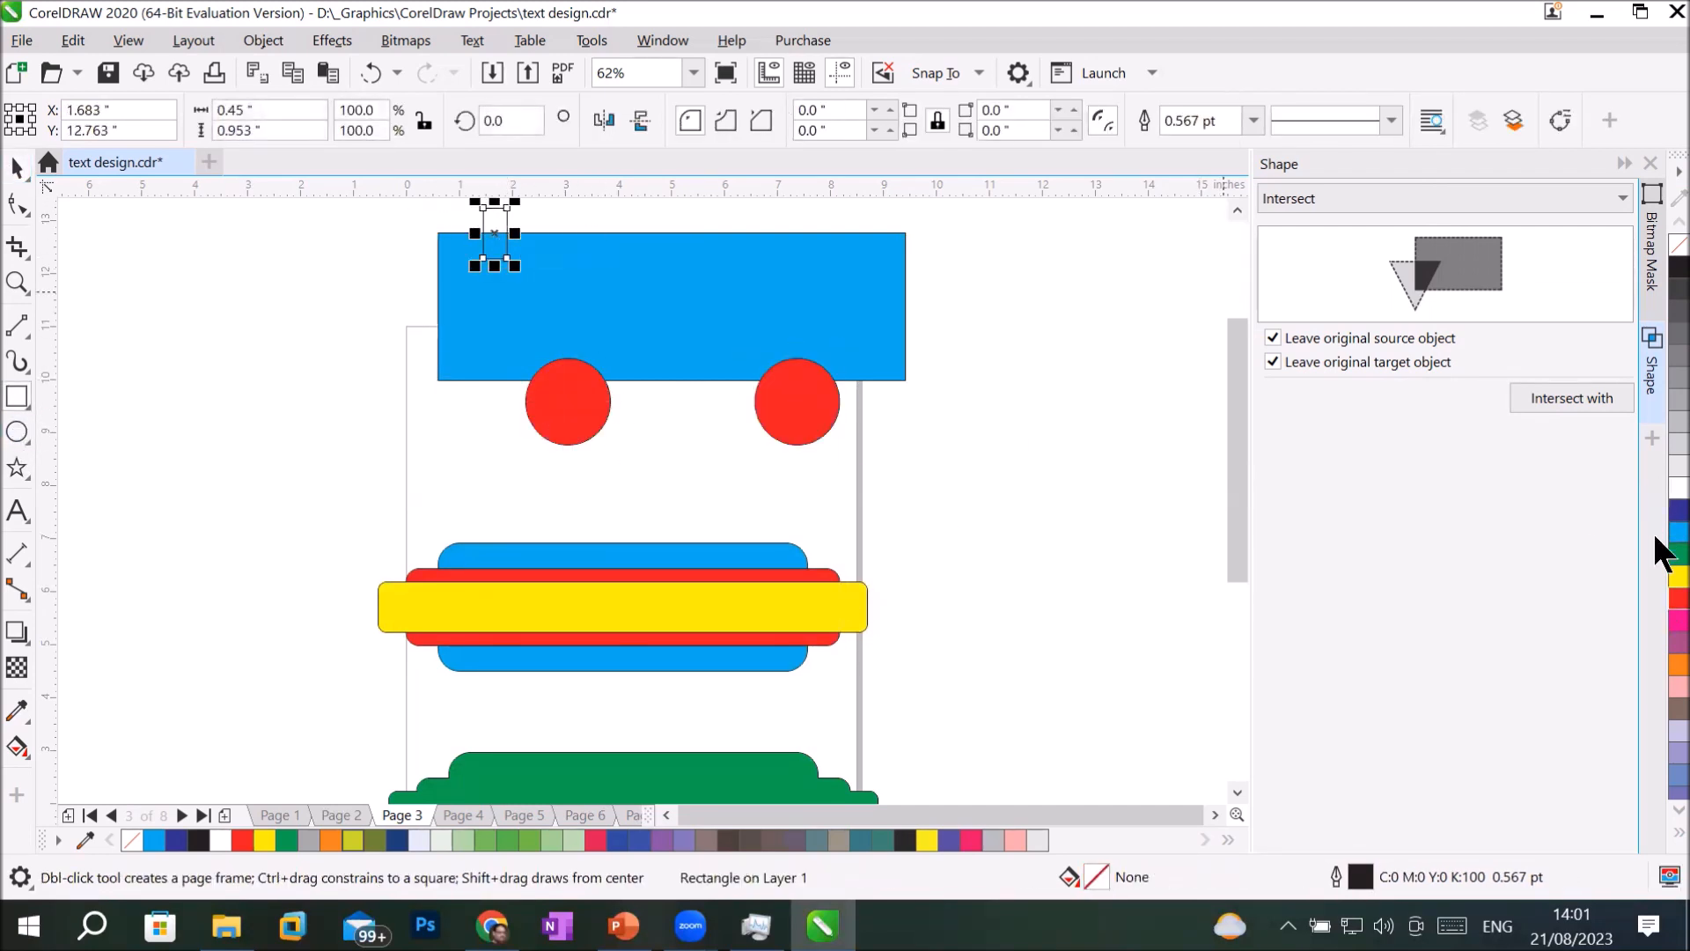
left_click(1679, 576)
Duplicate the small yellow rectangle at even spacing along the blue rectangle's upper edge to make a row of nine.
left_click(1625, 164)
scroll(1144, 352, "up", 3)
left_click(18, 169)
left_click_drag(690, 343, 732, 343)
right_click(732, 343)
key("ctrl+r")
key("ctrl+r")
key("ctrl+r")
key("ctrl+r")
key("ctrl+r")
key("ctrl+r")
key("ctrl+r")
left_click(1151, 390)
Draw one small rectangle overlapping the blue rectangle's left edge and another overlapping its right edge.
left_click(17, 398)
left_click_drag(610, 381, 651, 442)
mouse_move(1126, 380)
left_mouse_down()
mouse_move(1072, 442)
mouse_move(1092, 431)
left_mouse_up()
Round the corners of both side rectangles, strongly on the right one and slightly on the left, filling them yellow and red respectively.
left_click(16, 205)
left_click(1679, 577)
left_click(612, 441)
left_click_drag(611, 442, 619, 442)
left_click(1679, 597)
Create a boundary outline around the blue rectangle and all the shapes overlapping its edges.
left_click(19, 169)
left_click_drag(496, 243, 1204, 619)
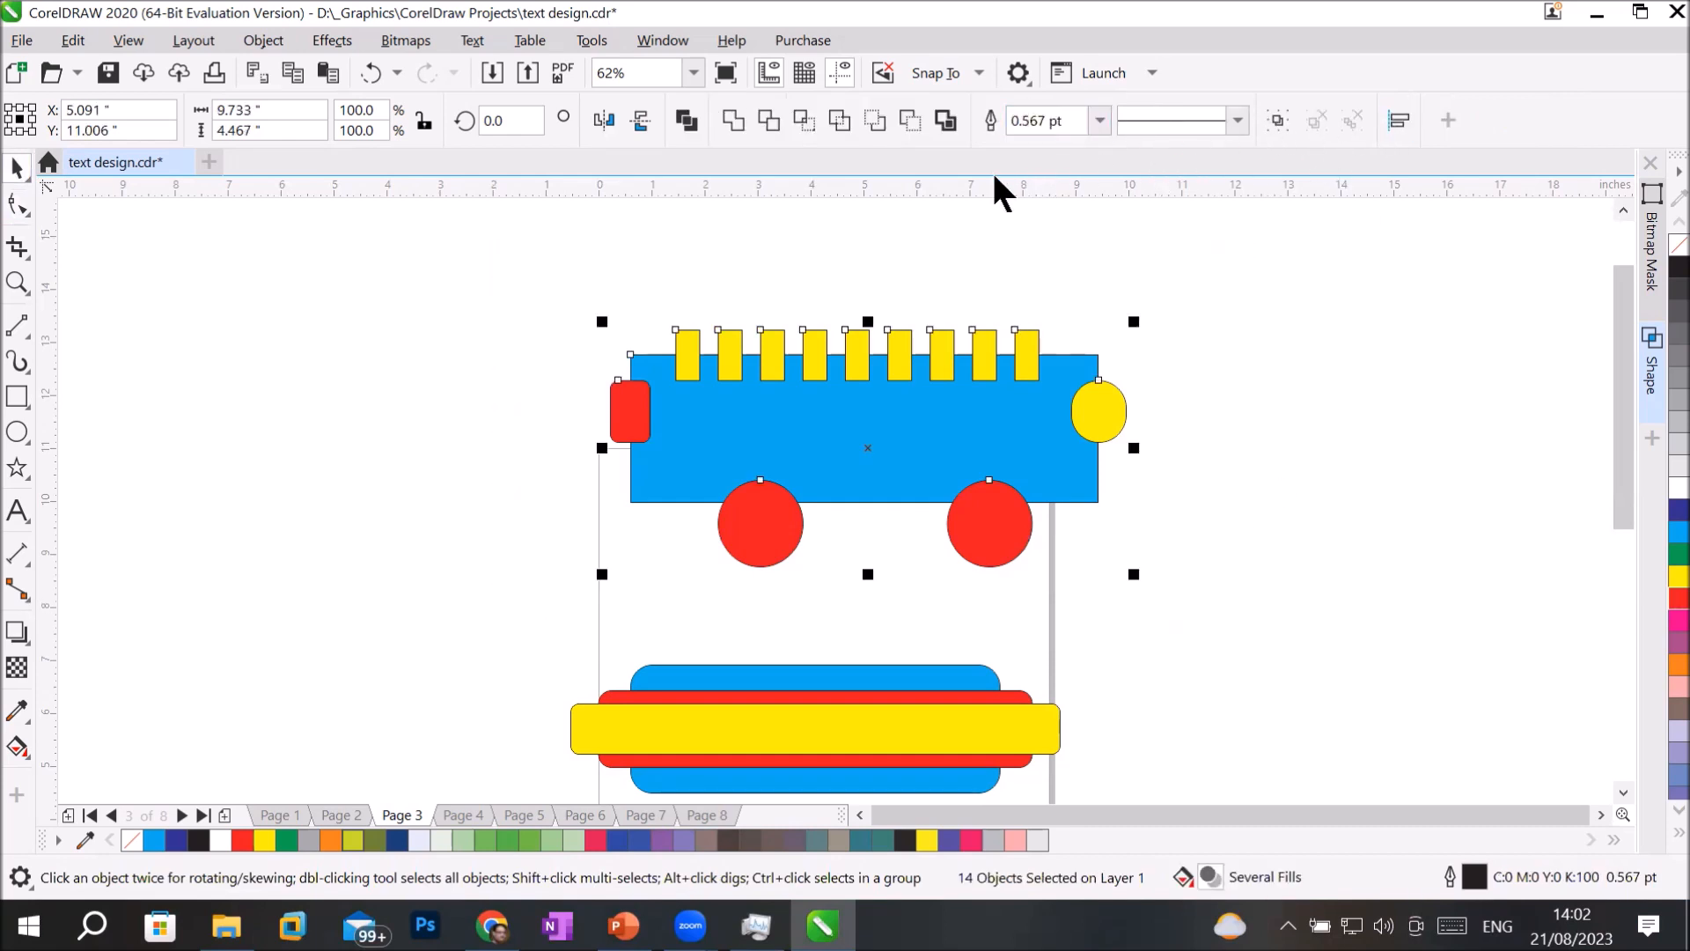
left_click(944, 118)
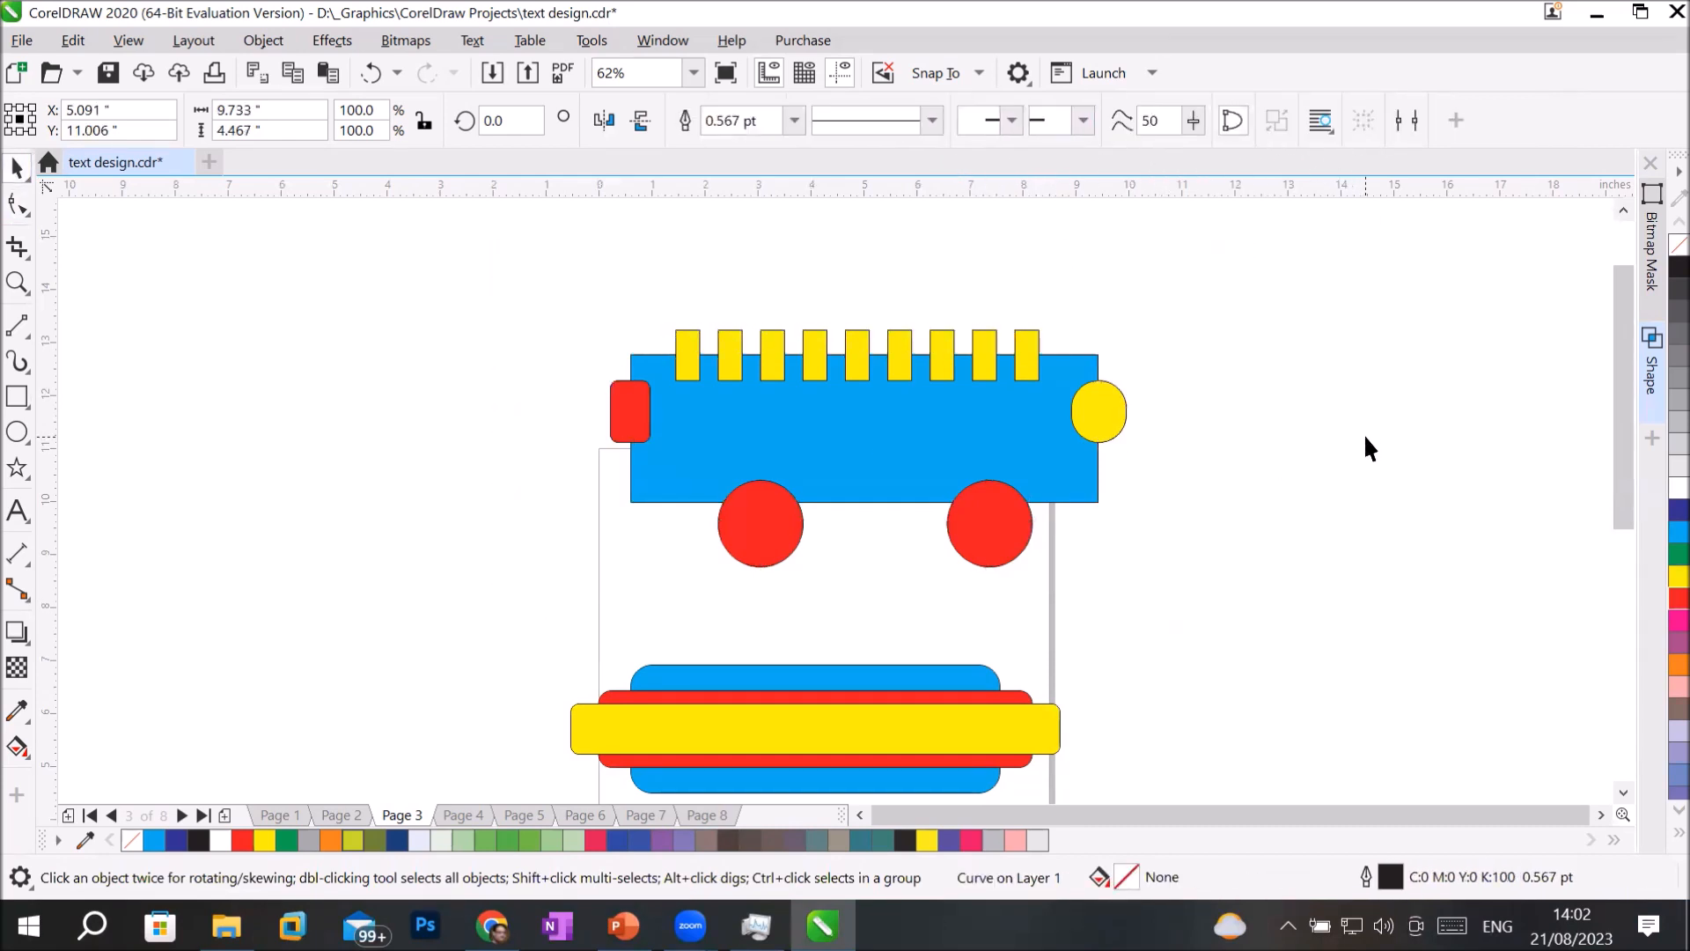
left_click(1365, 433)
Move the boundary shape about 9.96 inches left, beside the original shapes, and fill it green.
left_click_drag(613, 453, 416, 454)
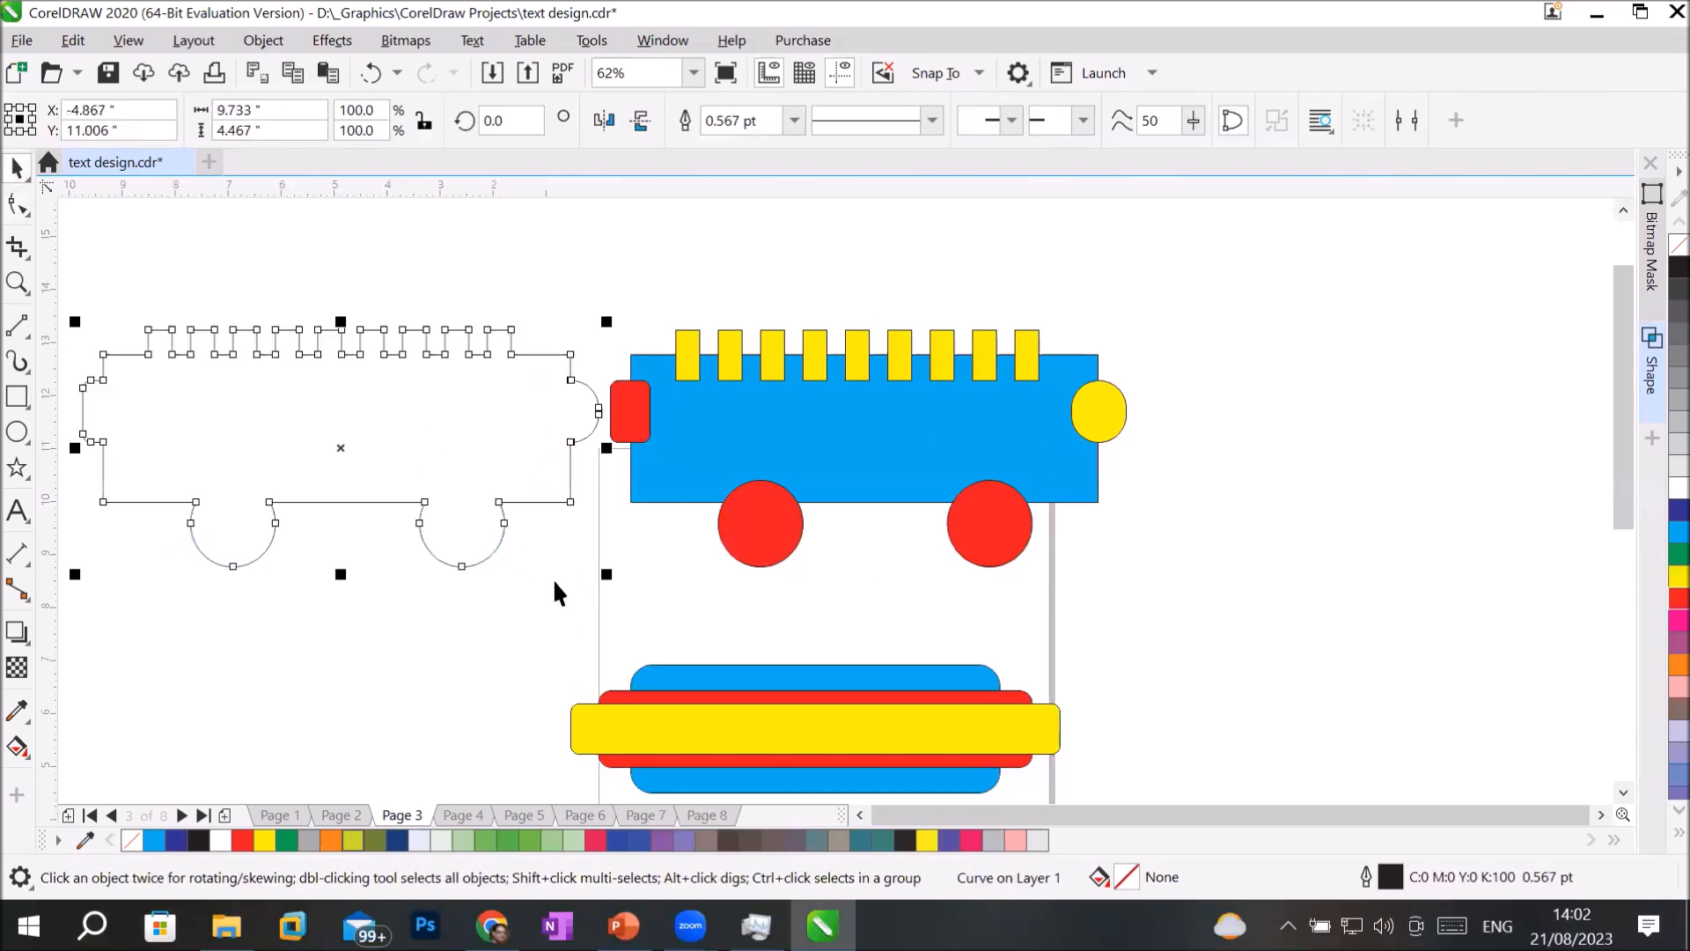
left_click(1672, 554)
left_click(1350, 600)
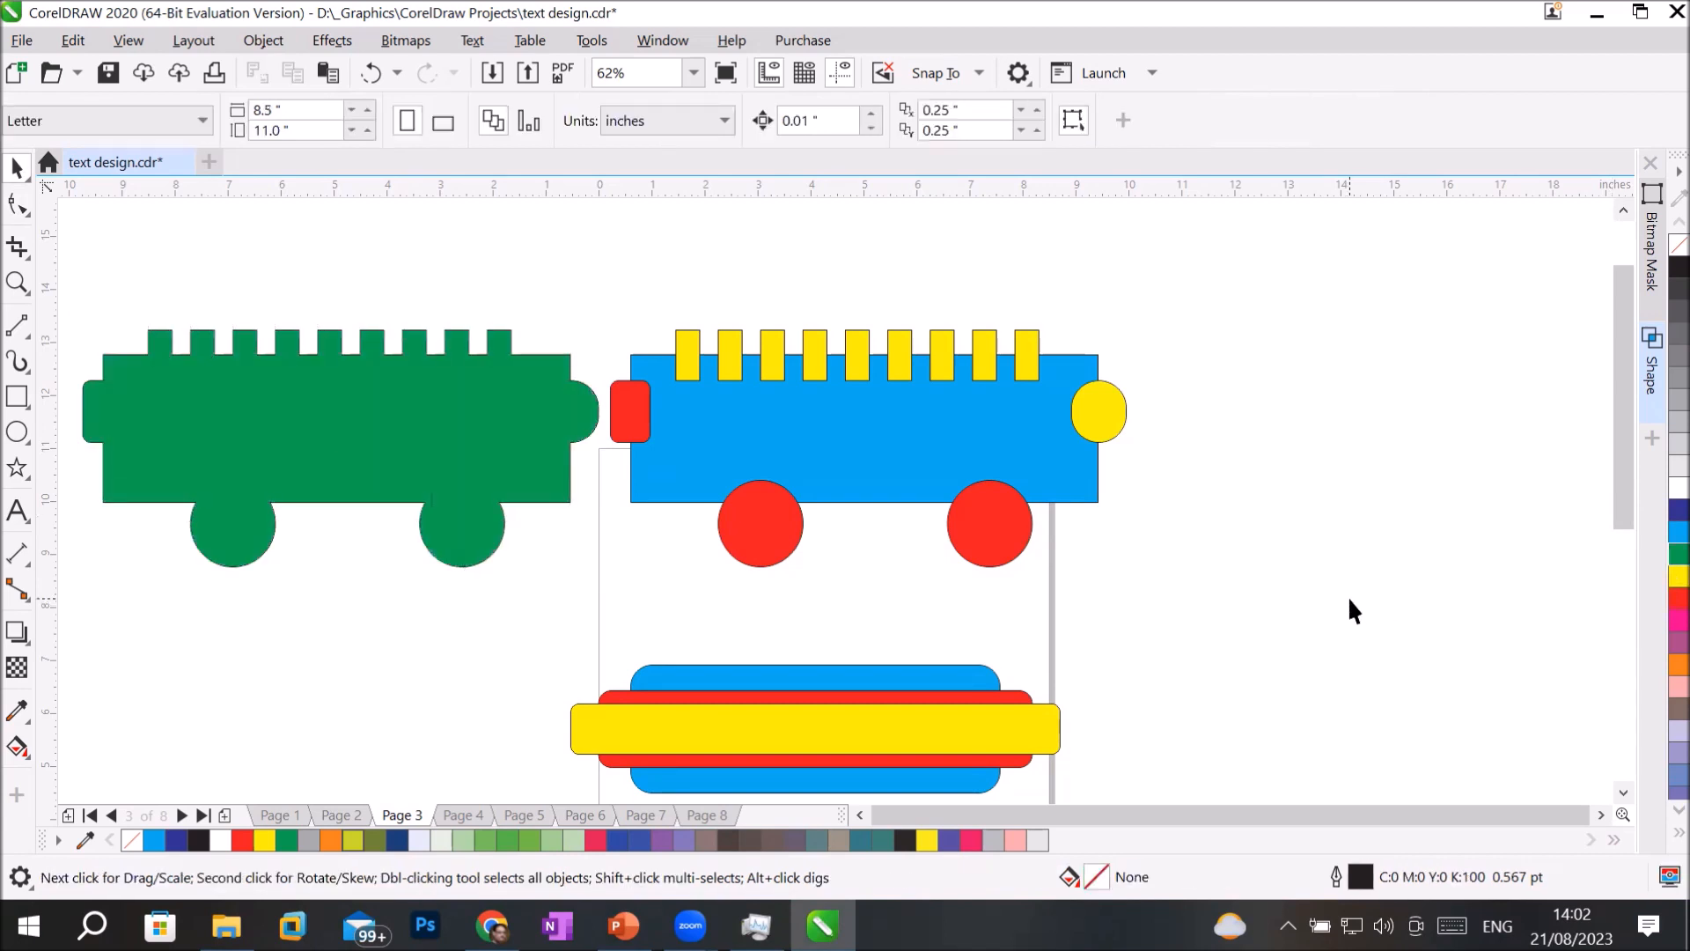